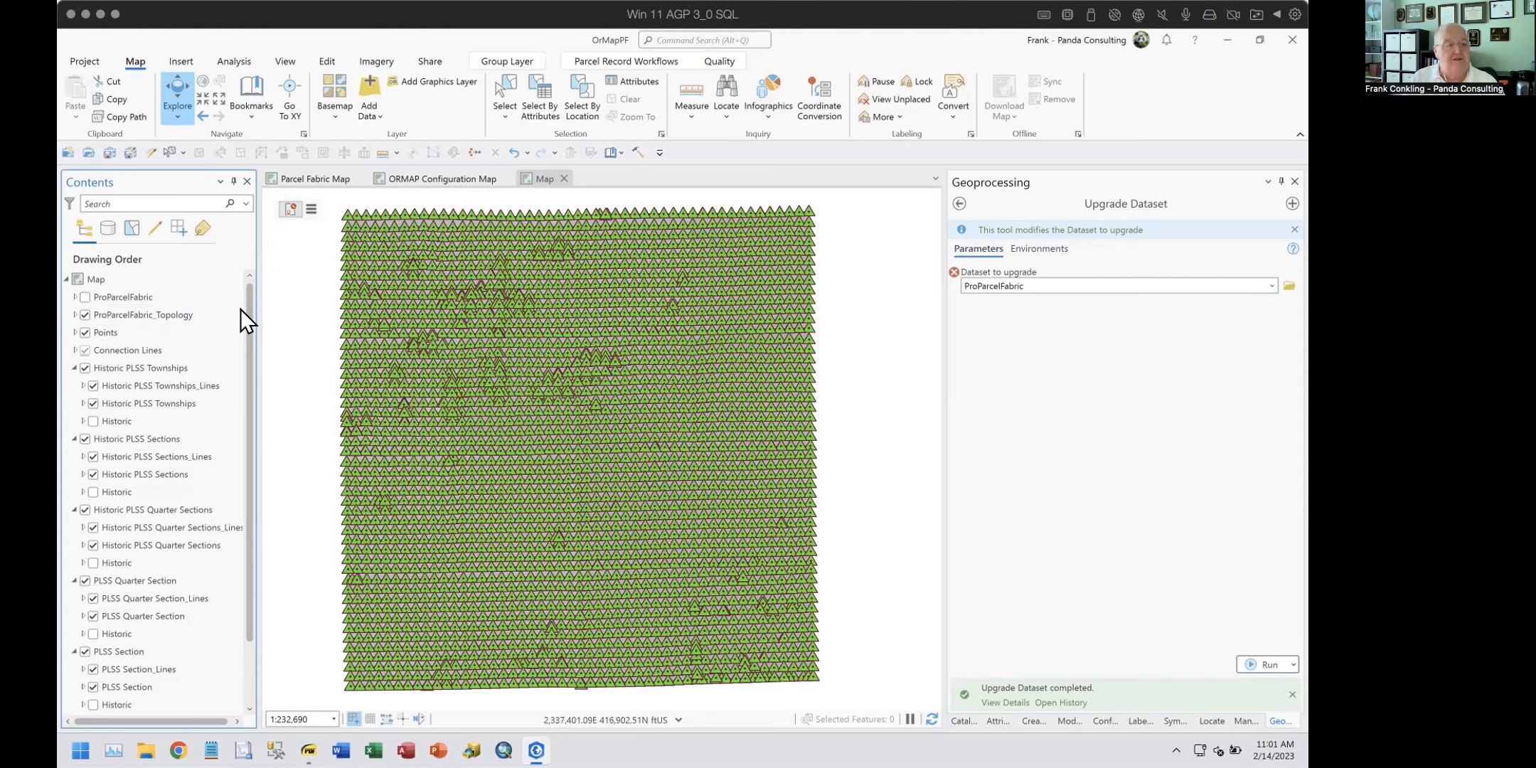
Step: Examine the PLSS Section, PLSS Quarter Section and Historic PLSS Quarter Sections layer groups and the labelled corner points up close
drag(248, 306, 253, 369)
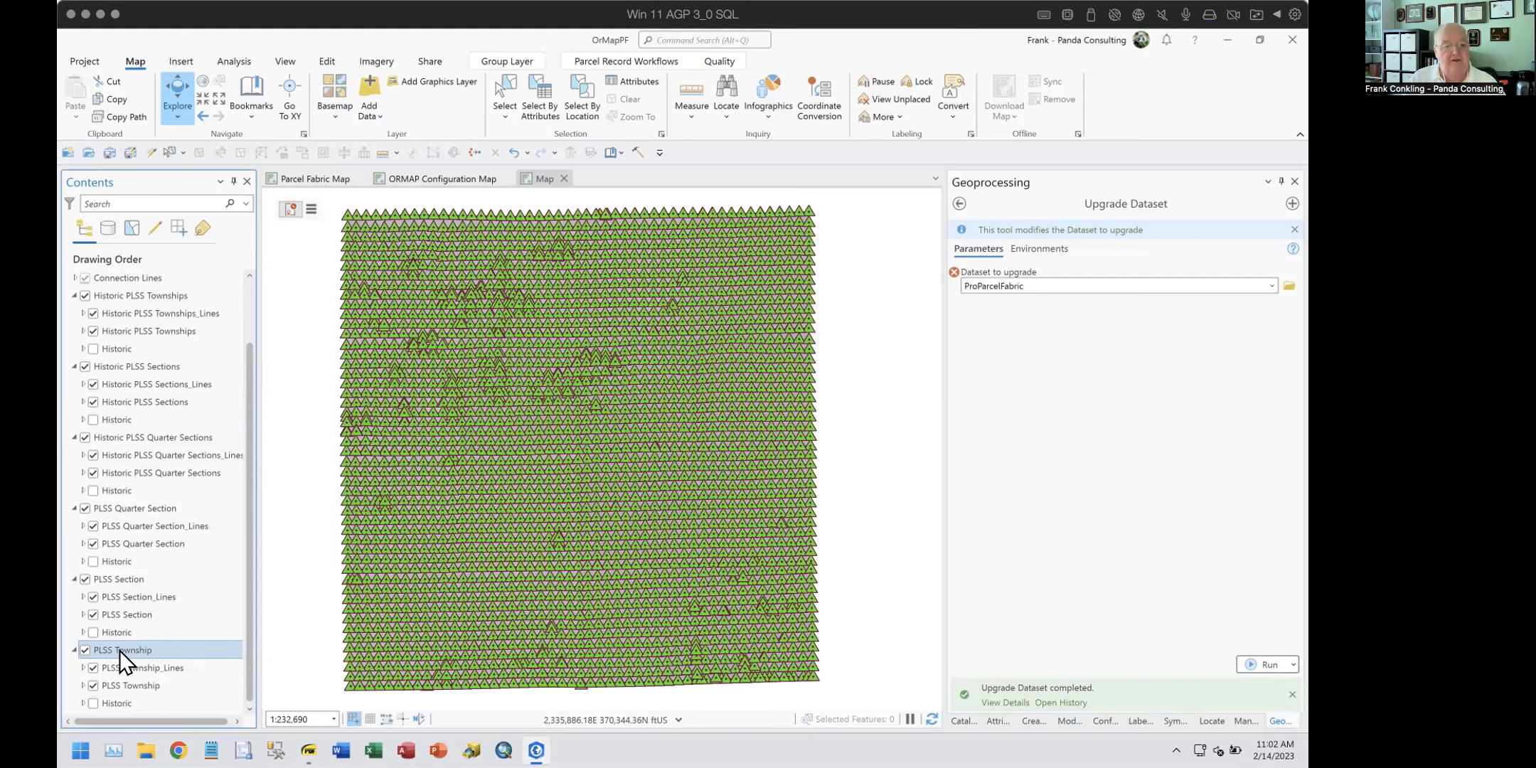
click(99, 579)
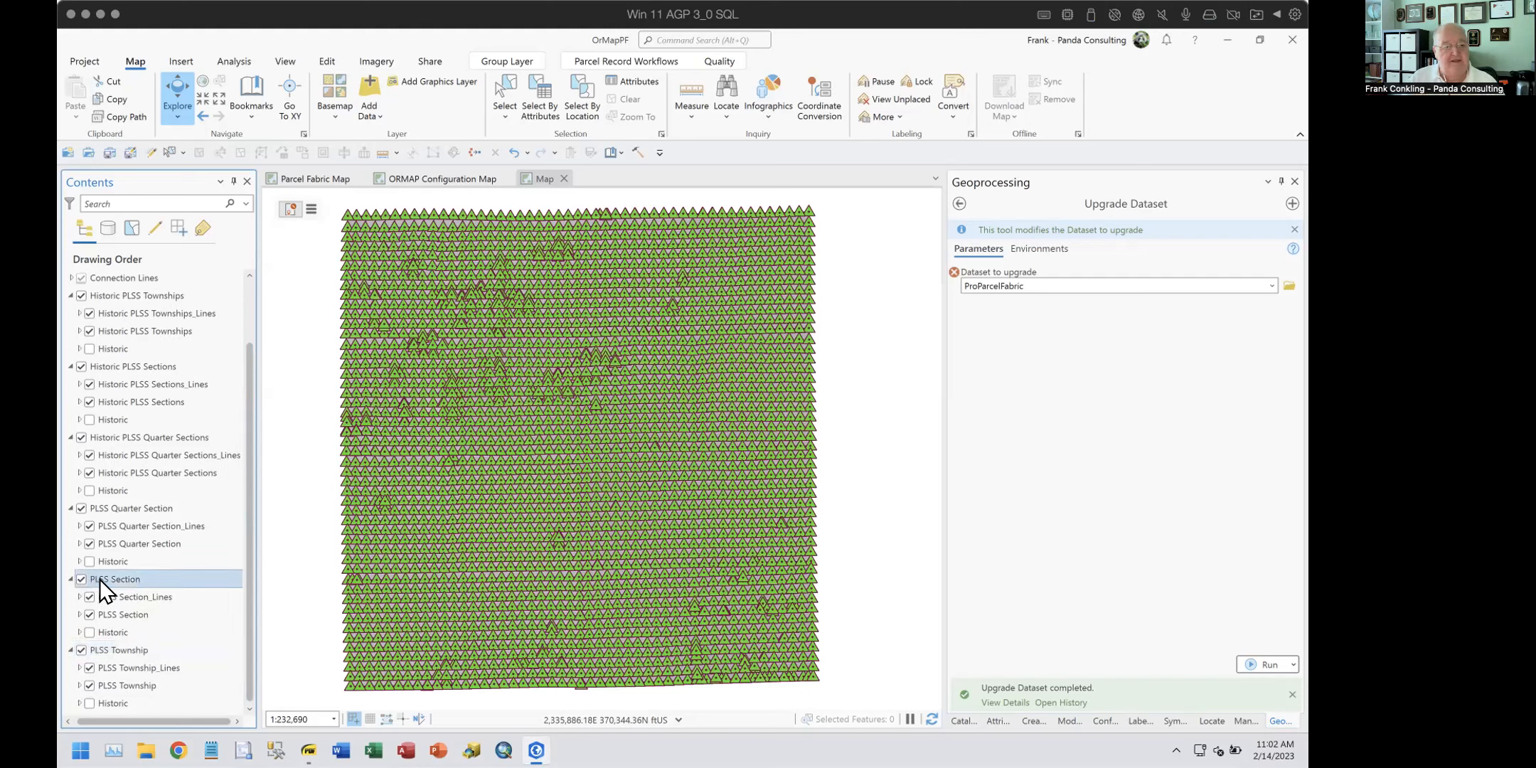
click(136, 505)
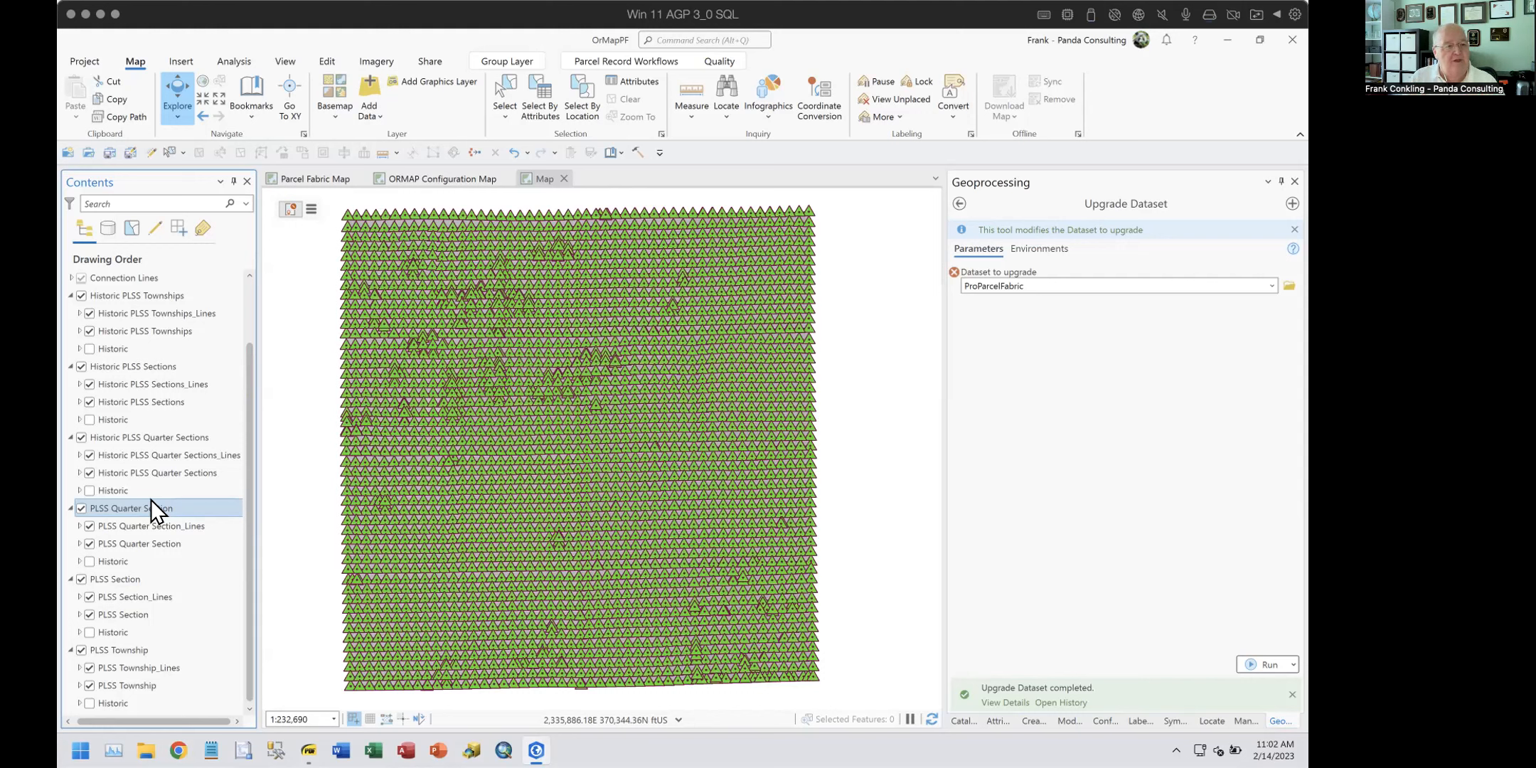
click(162, 434)
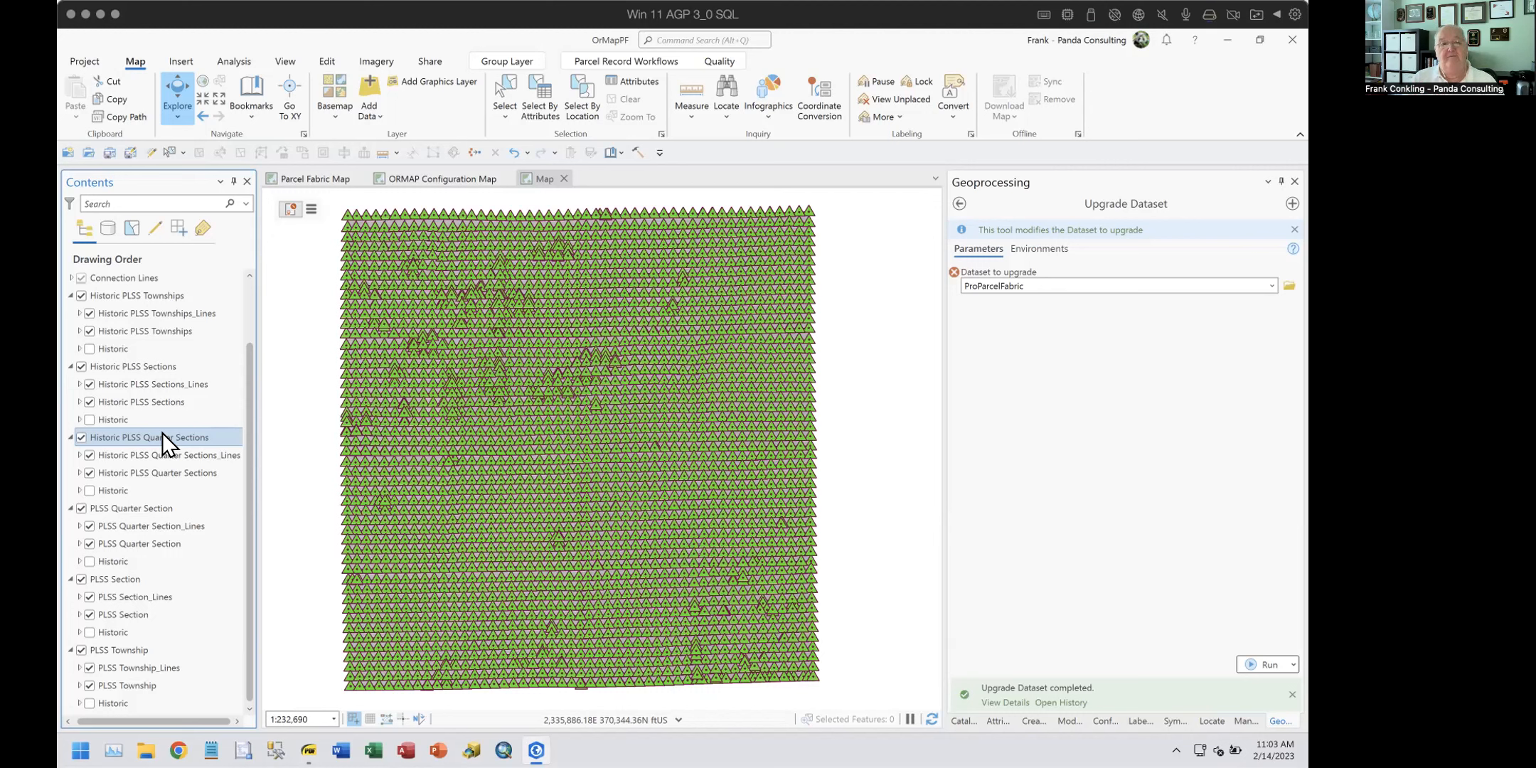
scroll(505, 309, up, 1)
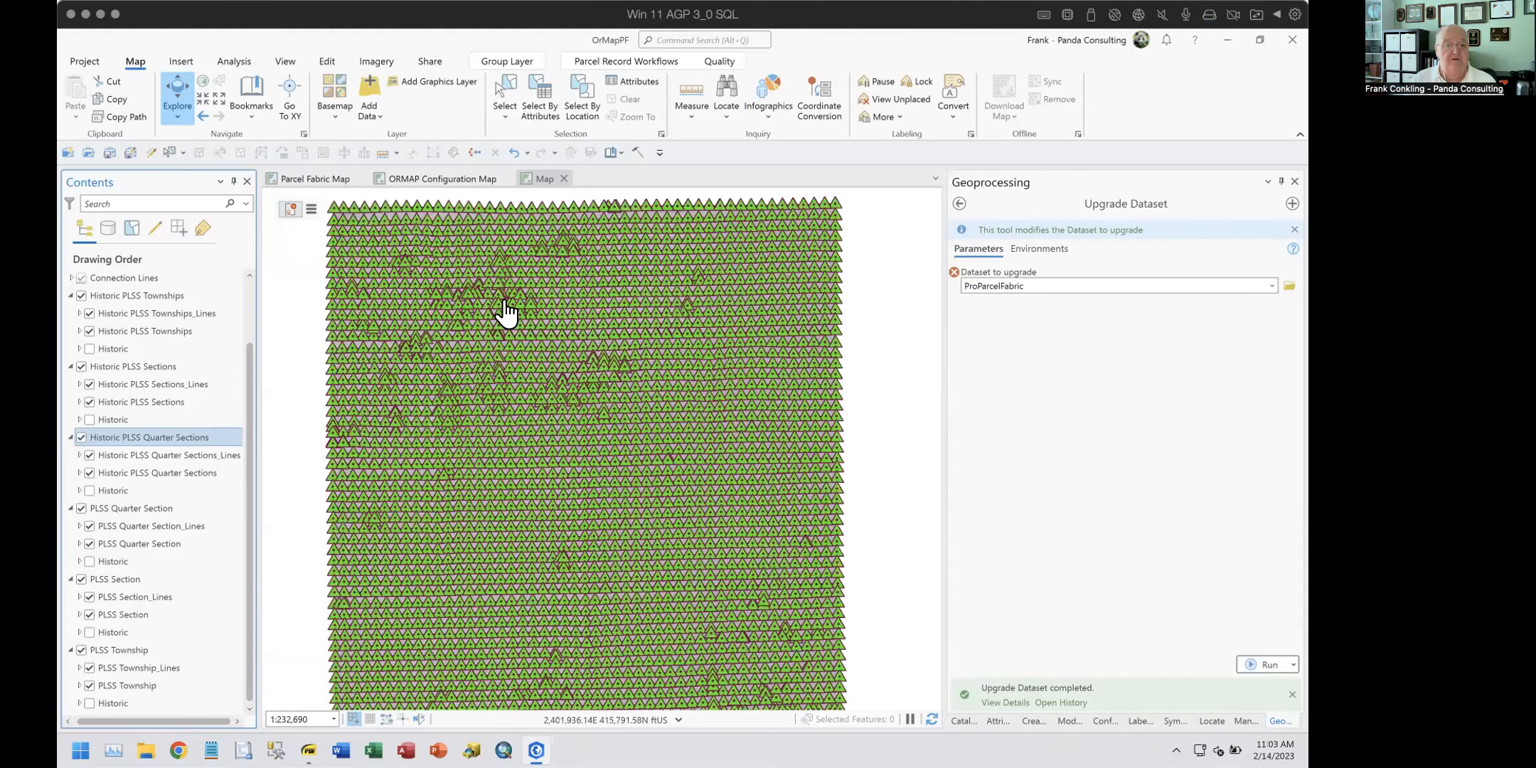
scroll(505, 309, up, 10)
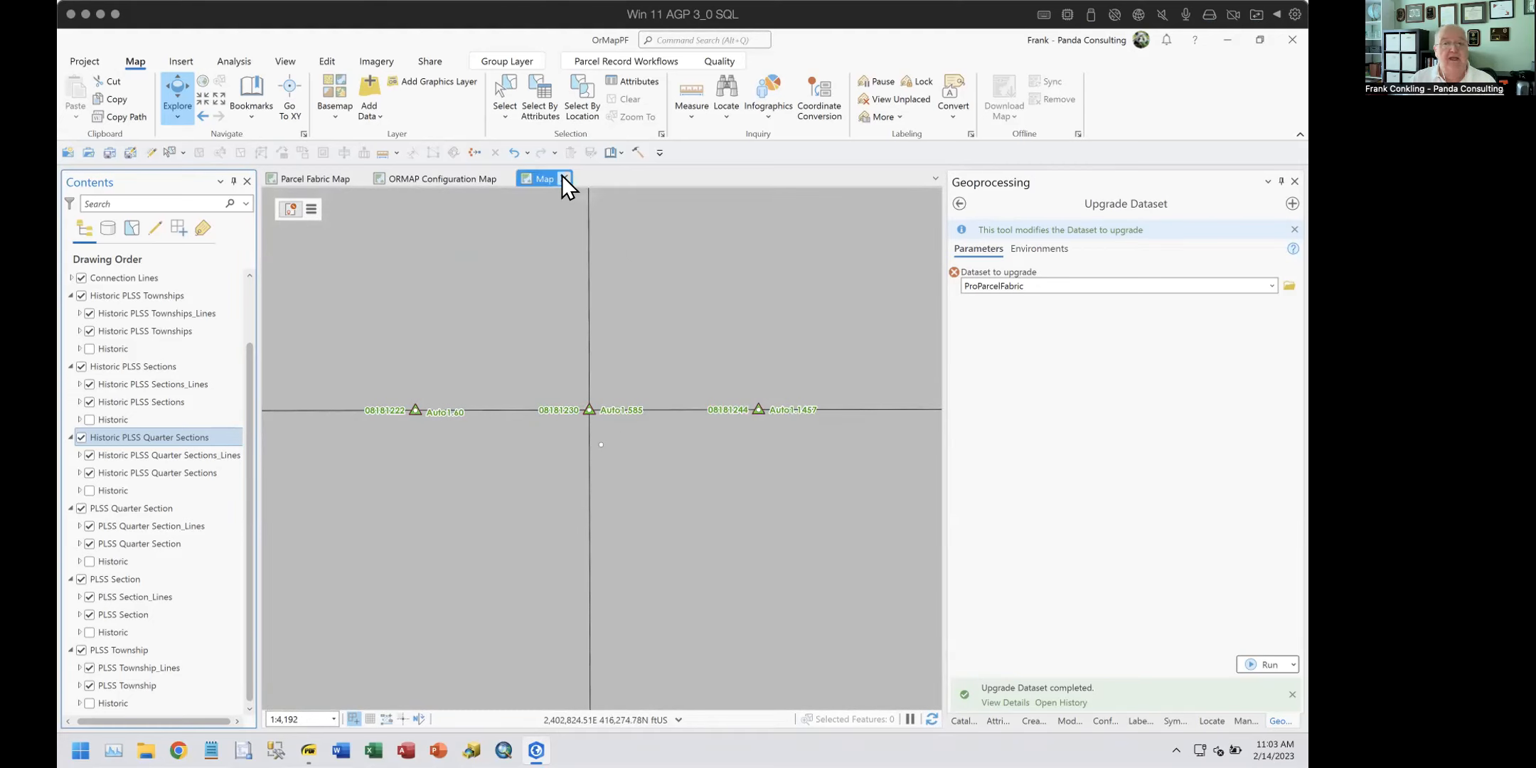
Step: Close the PLSS map view and bring up the project's catalog beside the Parcel Fabric Map
click(563, 179)
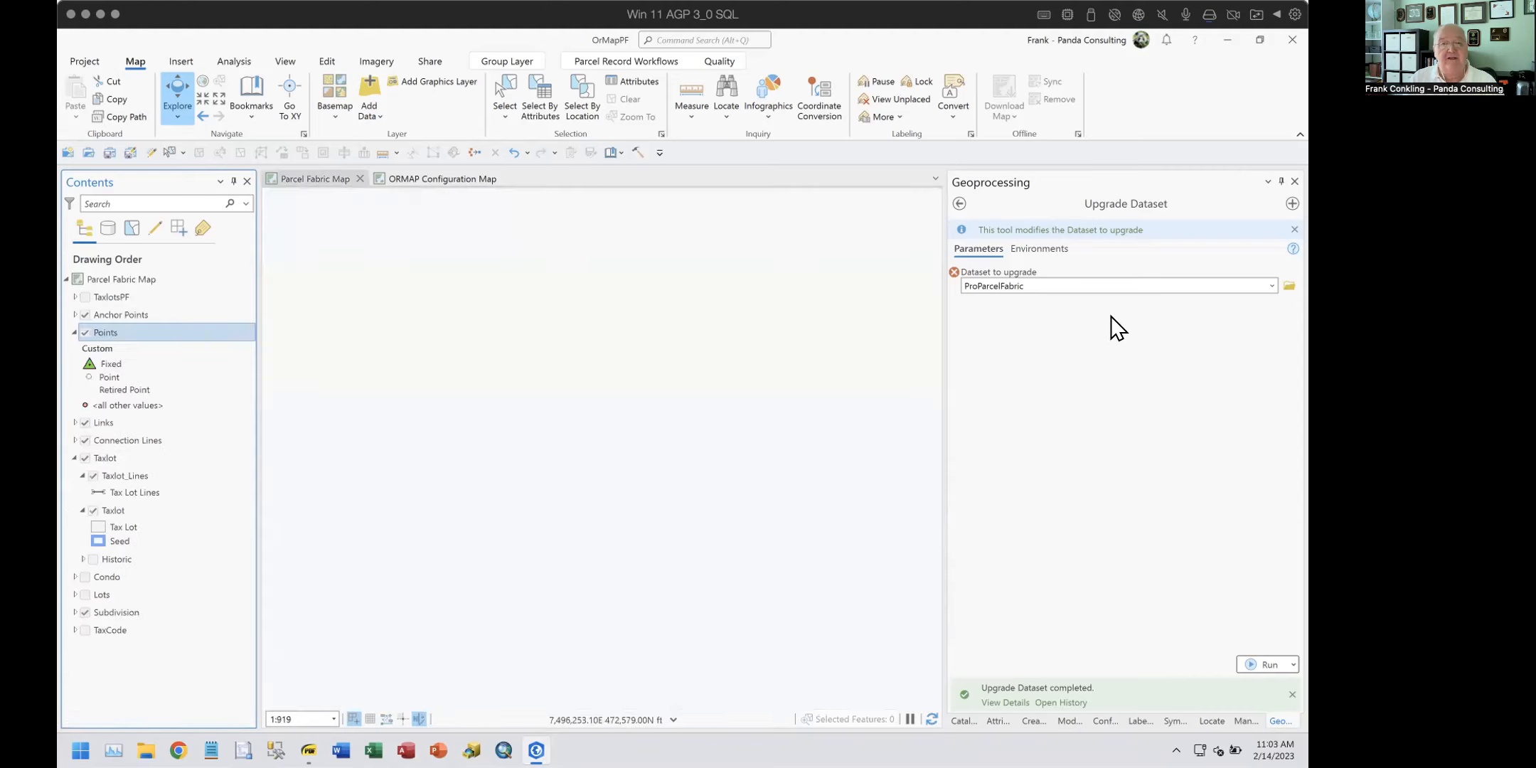
click(956, 202)
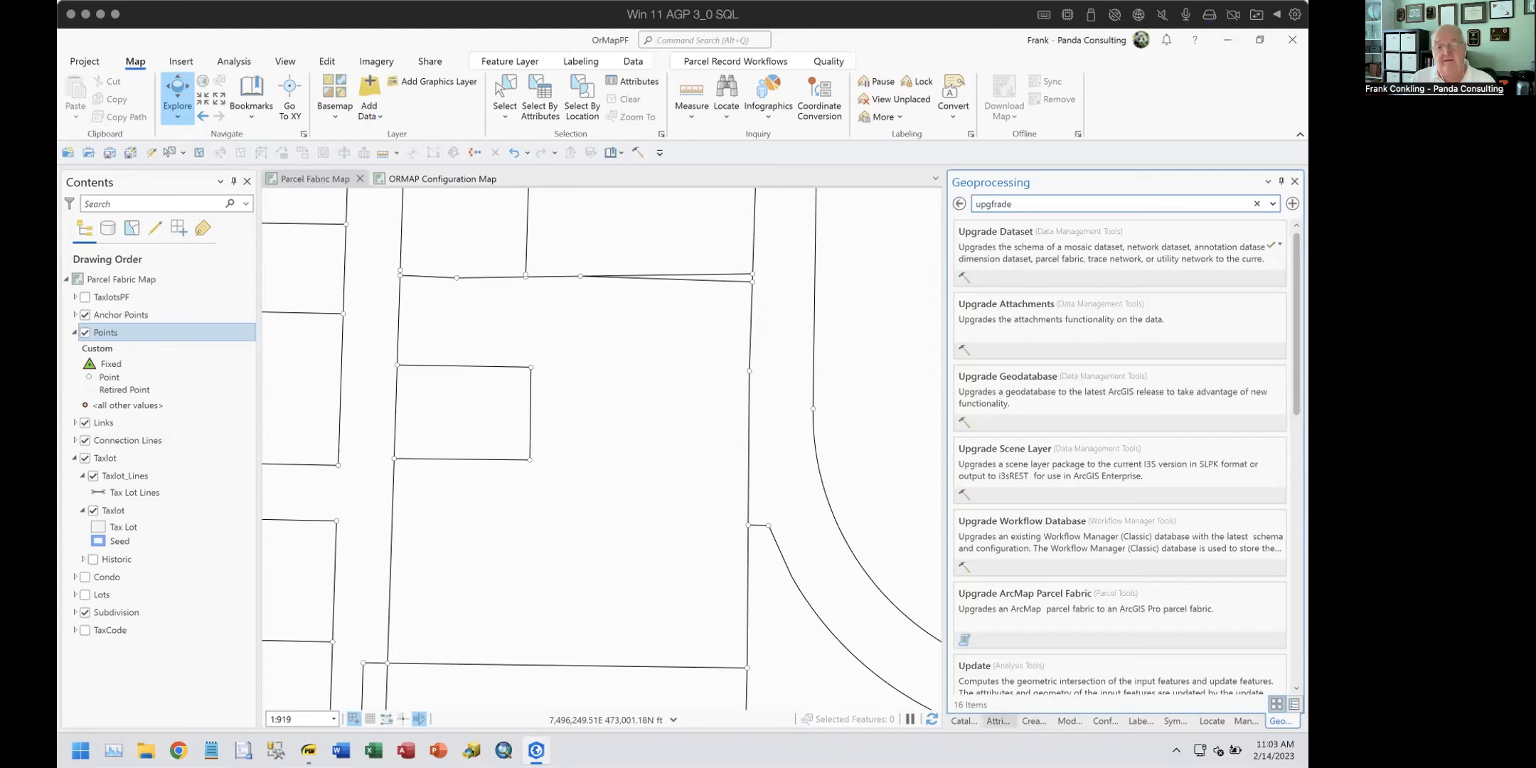
click(961, 720)
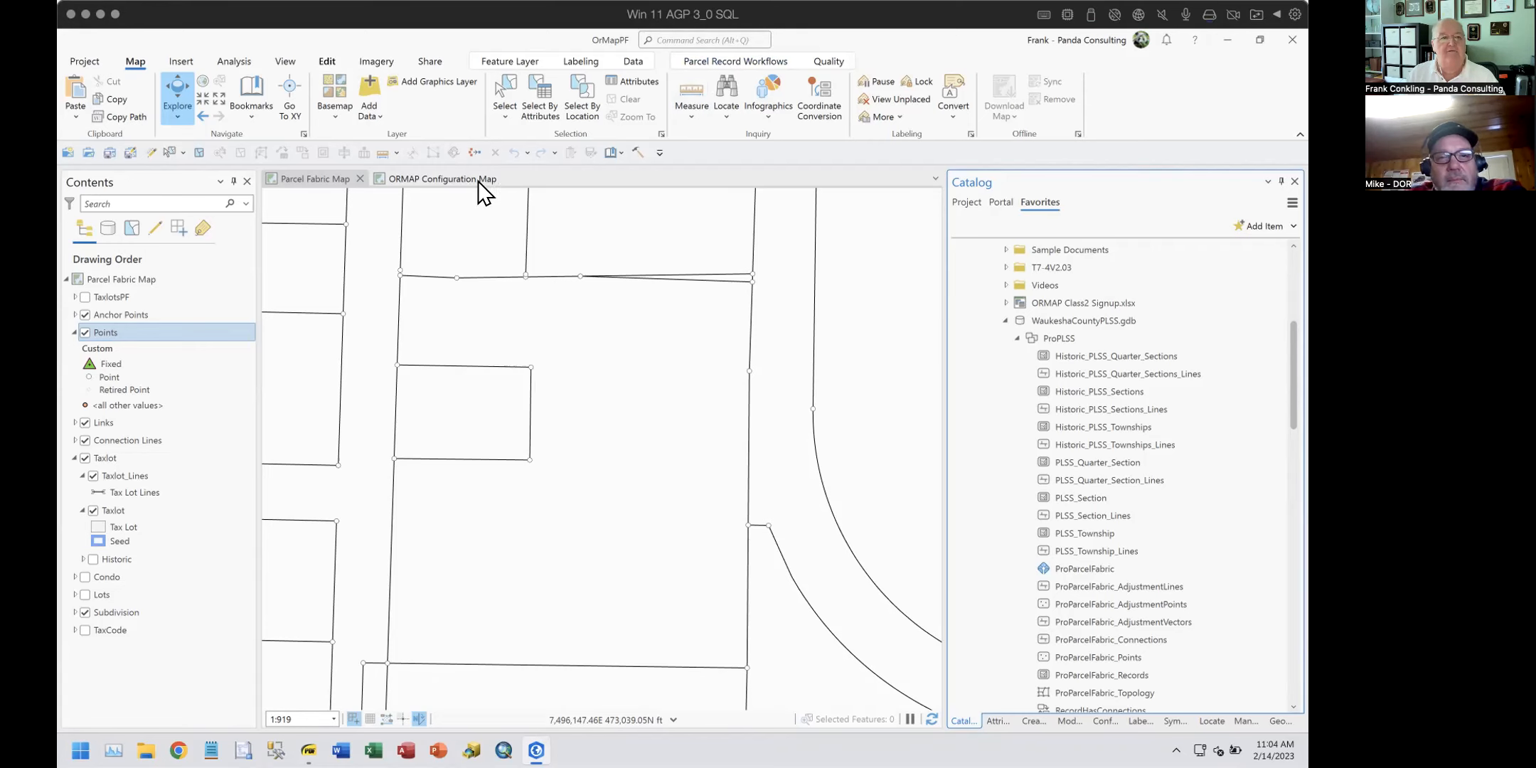
Step: Turn on editing for the Parcel Fabric Map and check the Ground To Grid direction offset and distance factor settings
click(327, 61)
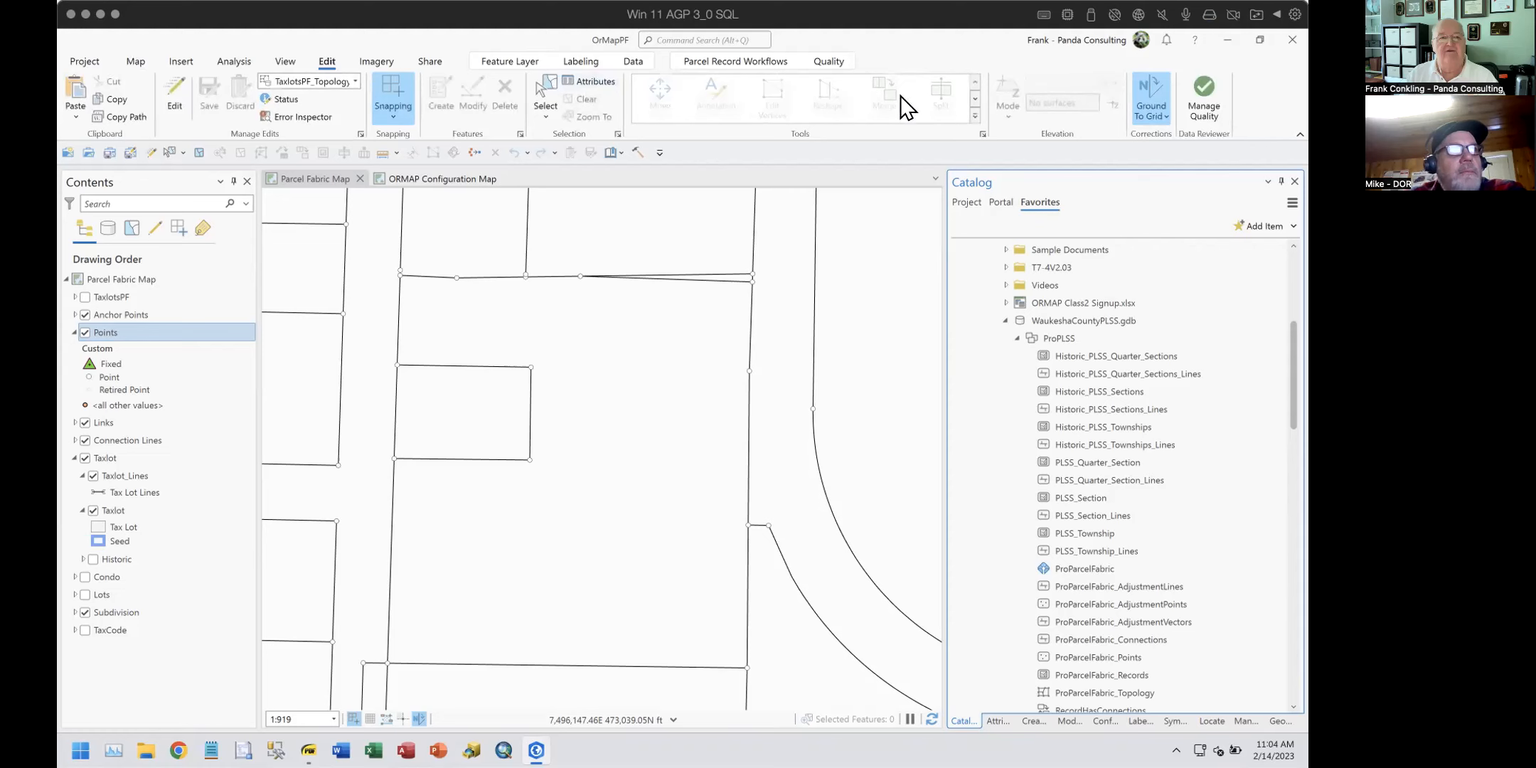
click(153, 150)
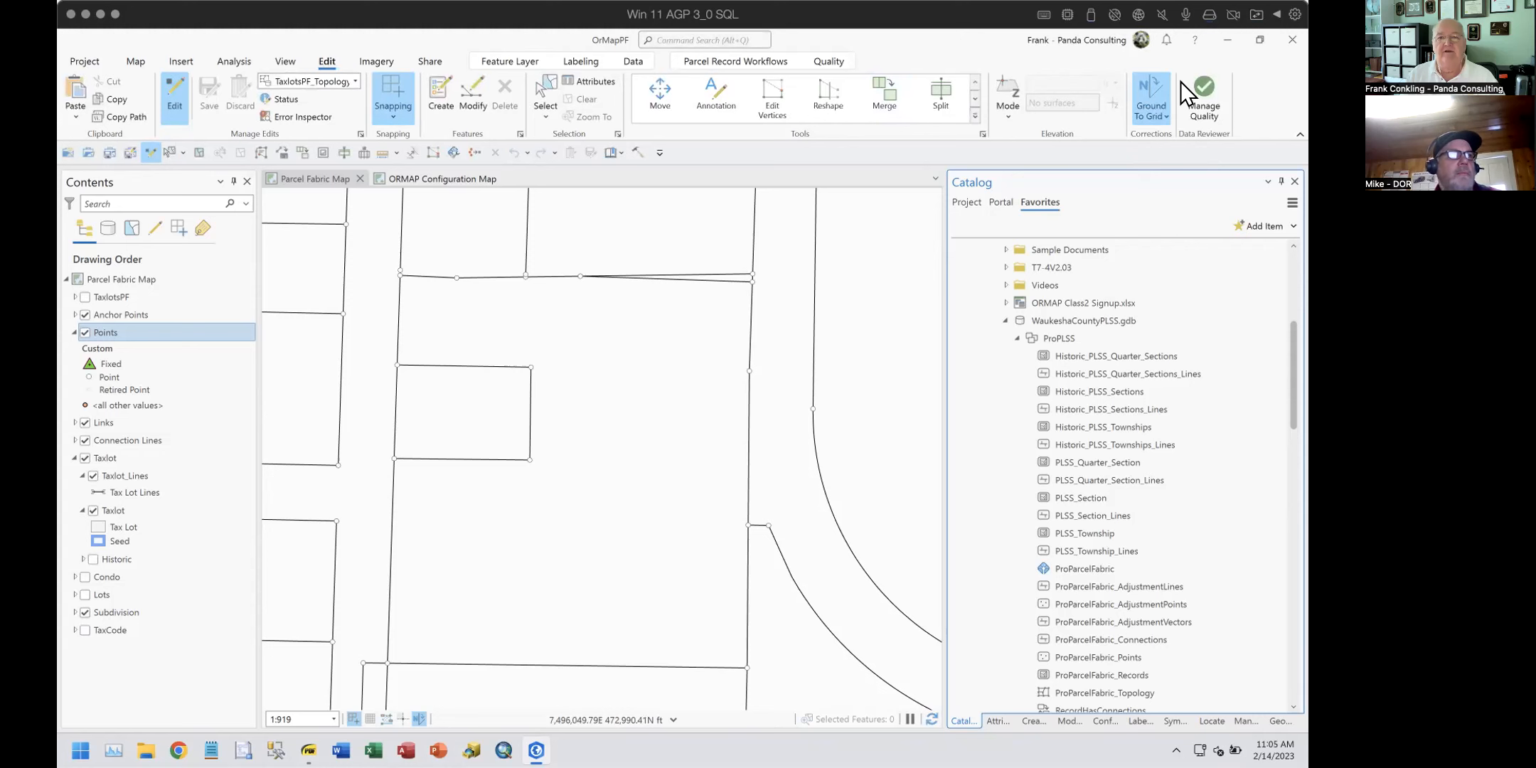
click(1157, 115)
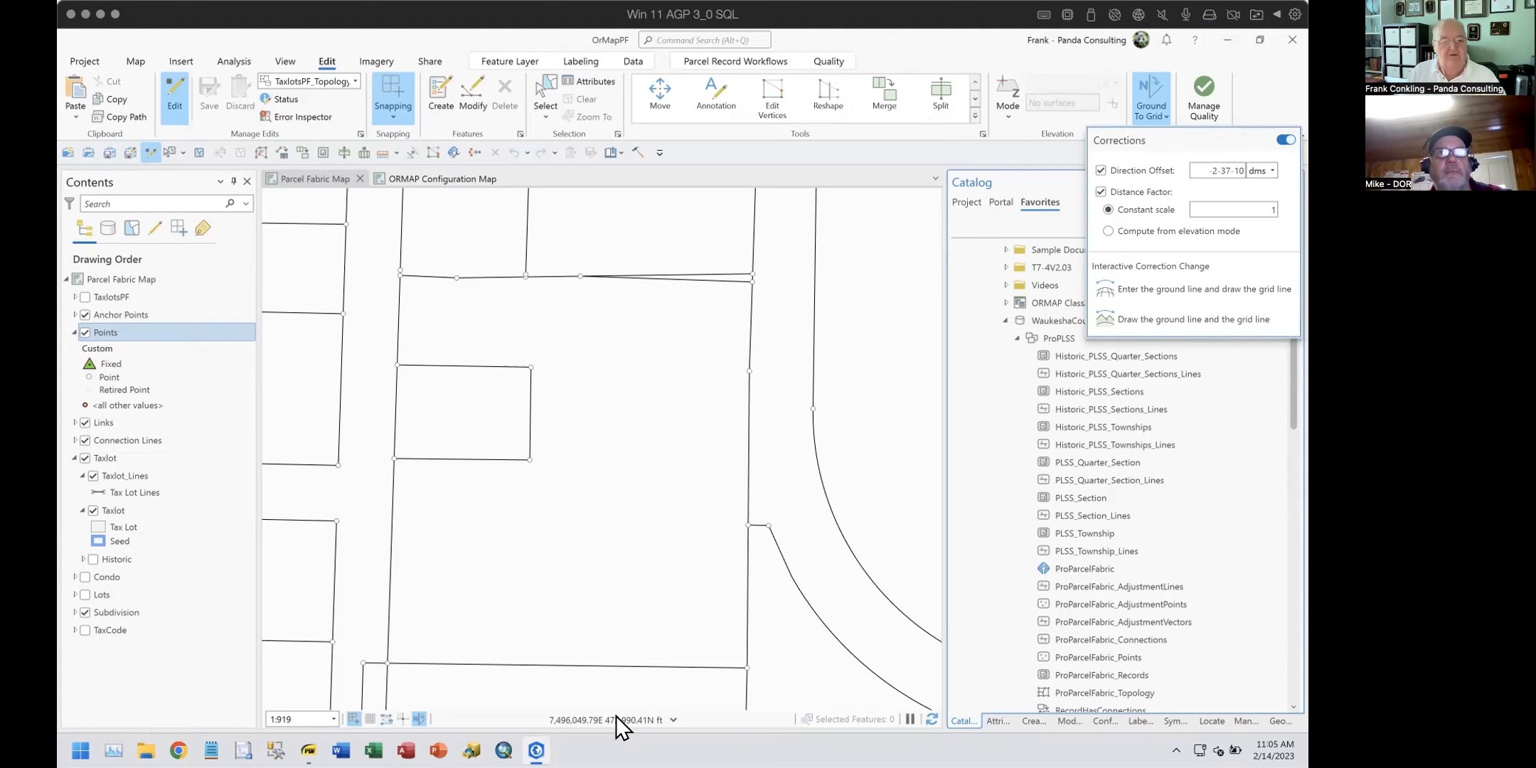
click(583, 615)
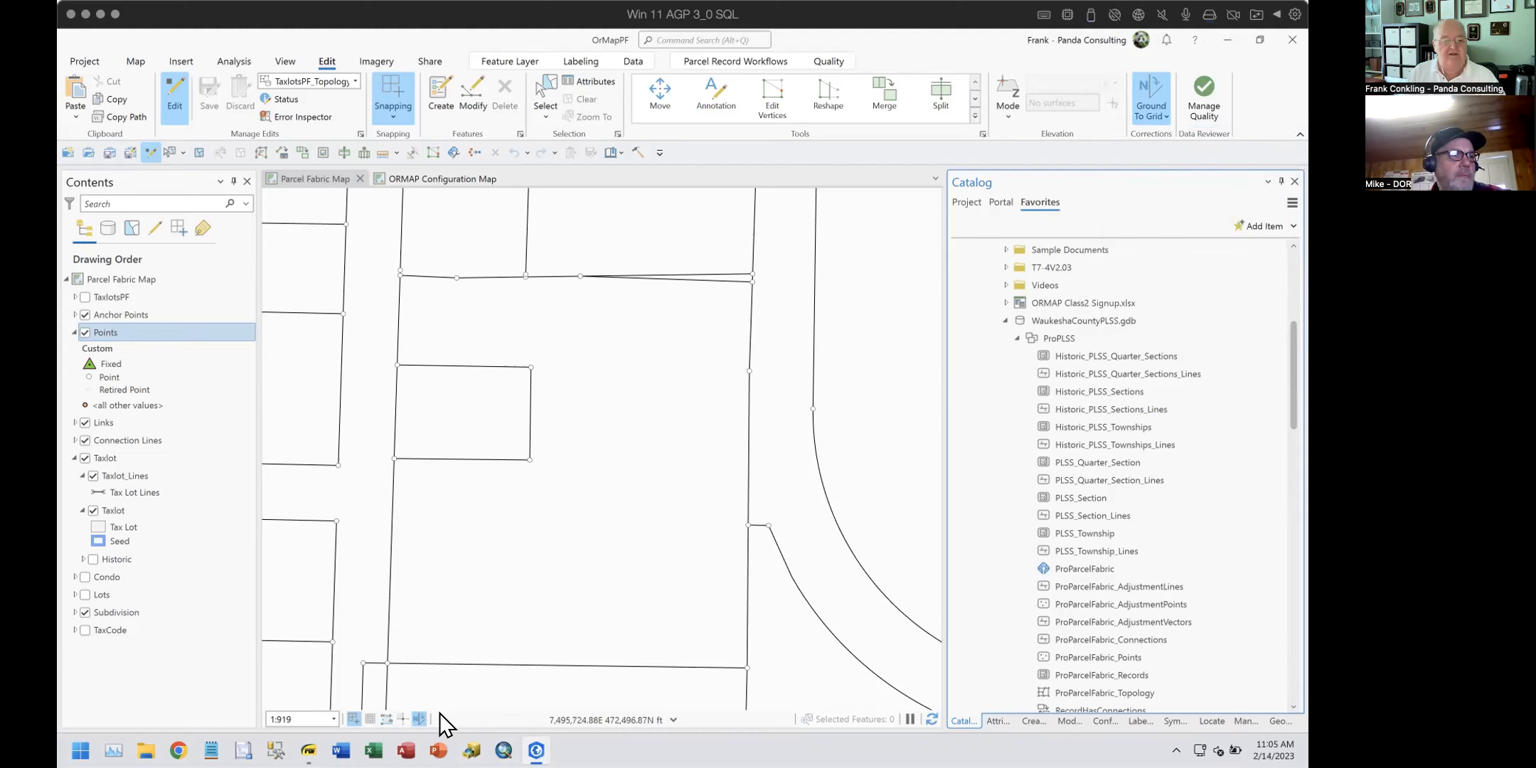
click(418, 718)
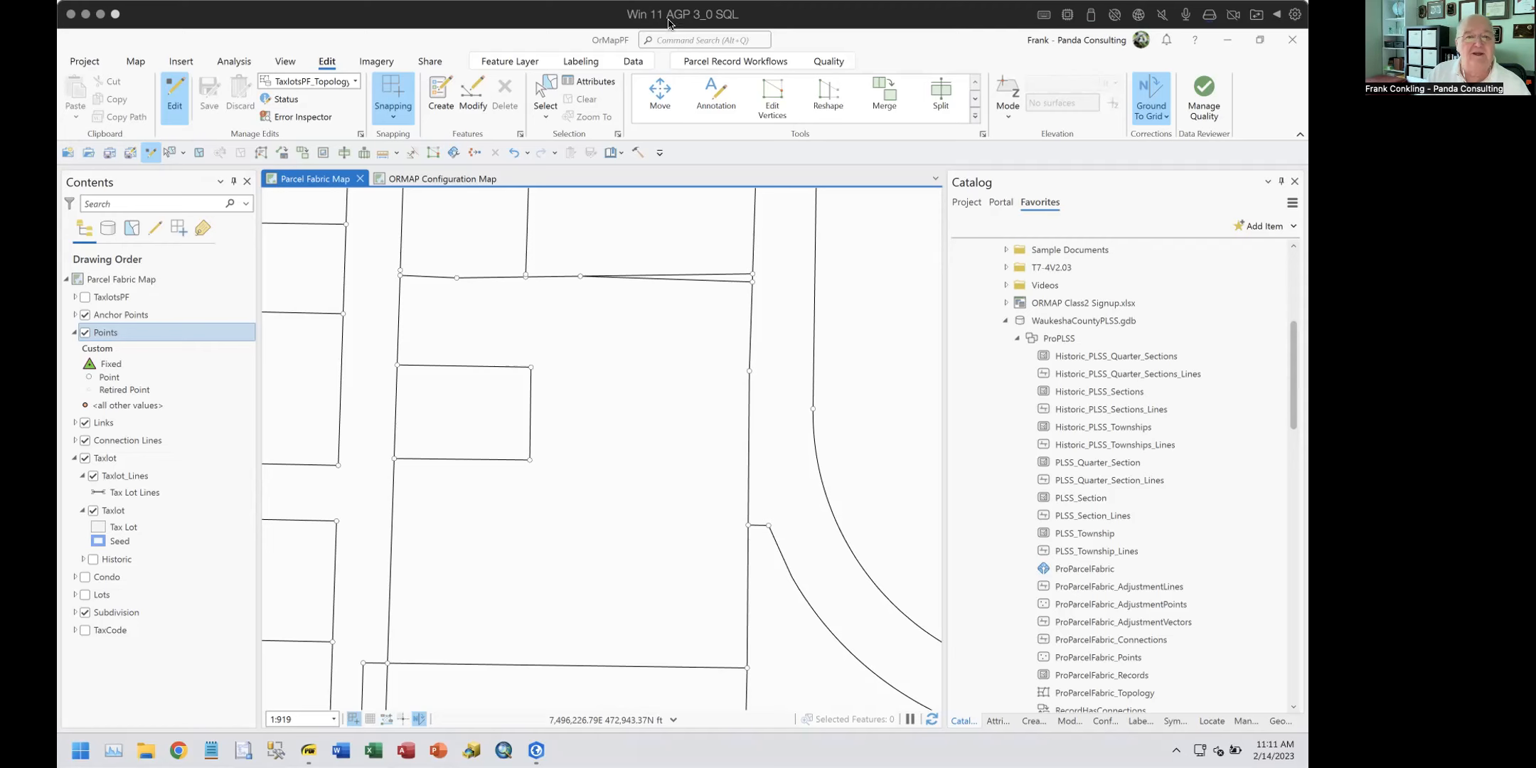
Step: Start a Traverse on the Taxlot_Lines layer from an empty spot inside the large central lot
click(723, 62)
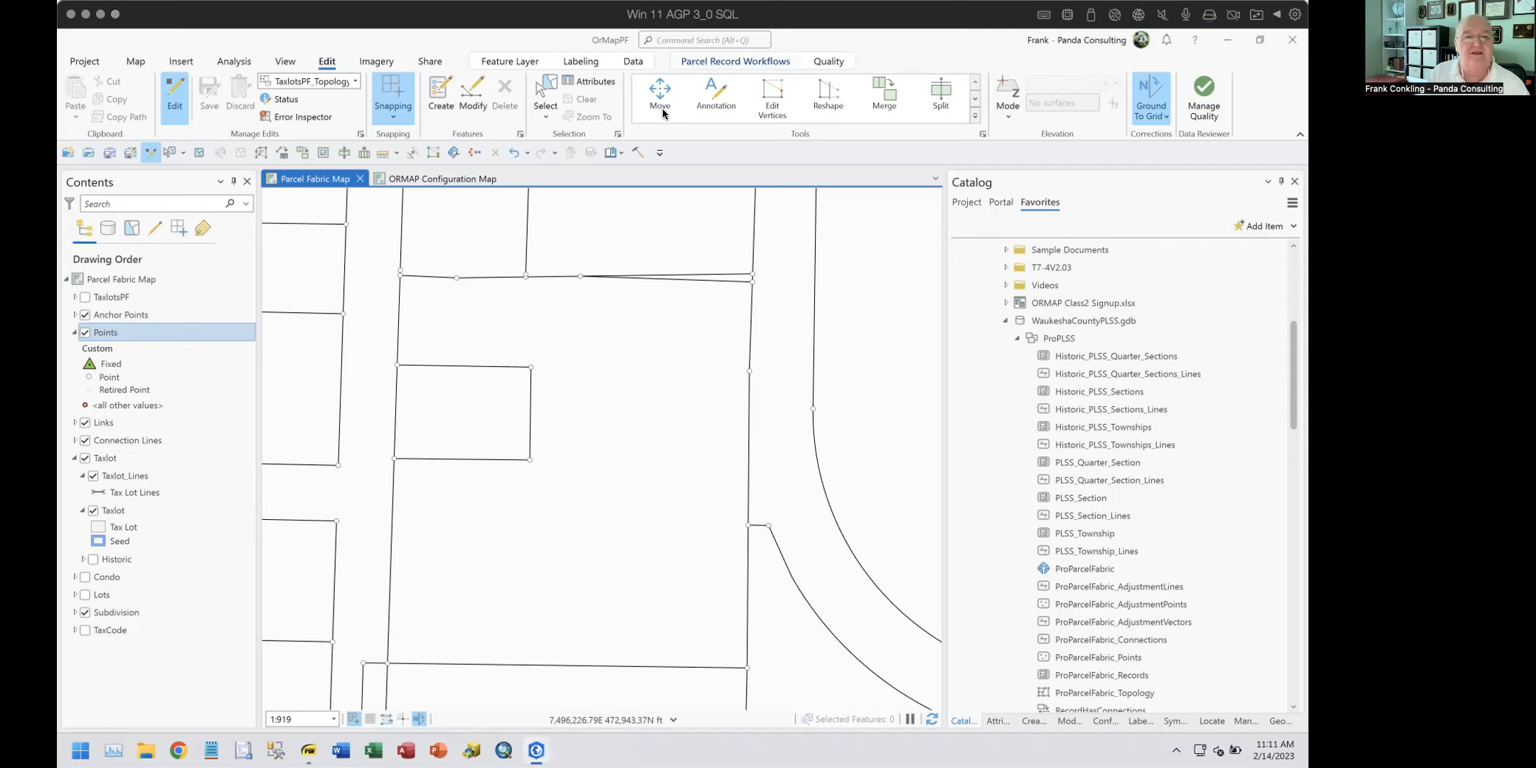
click(590, 102)
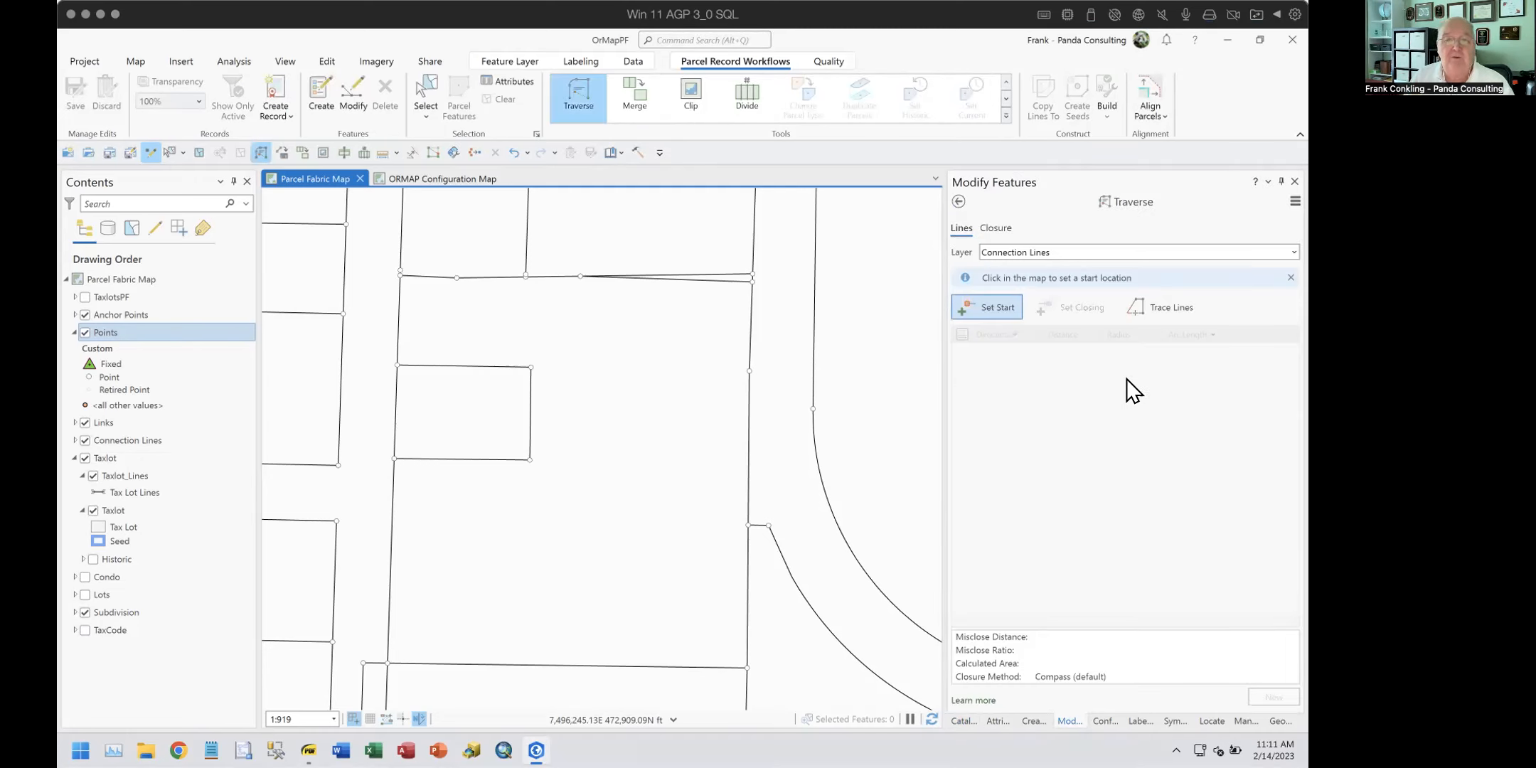
click(1046, 248)
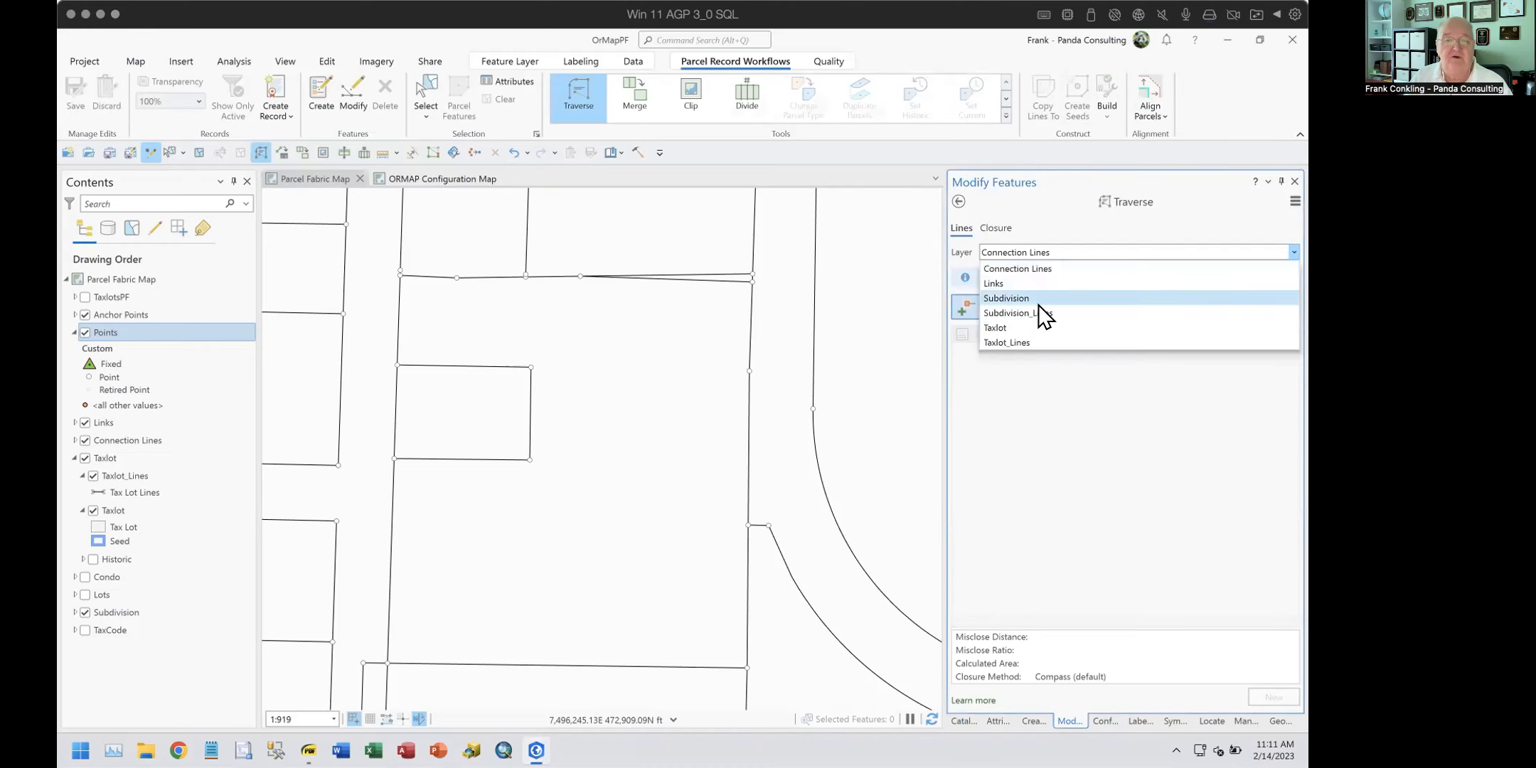
click(1023, 344)
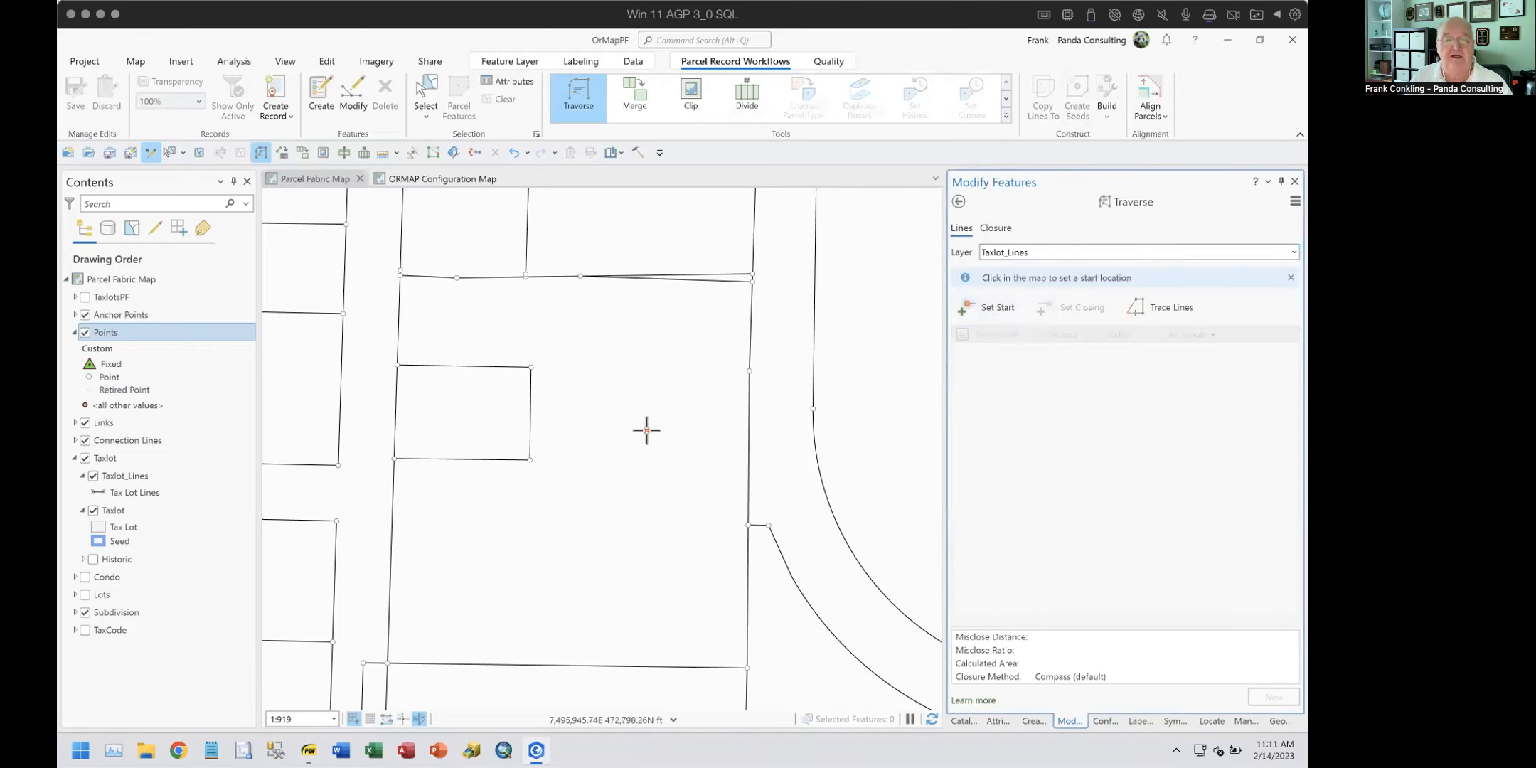
click(583, 469)
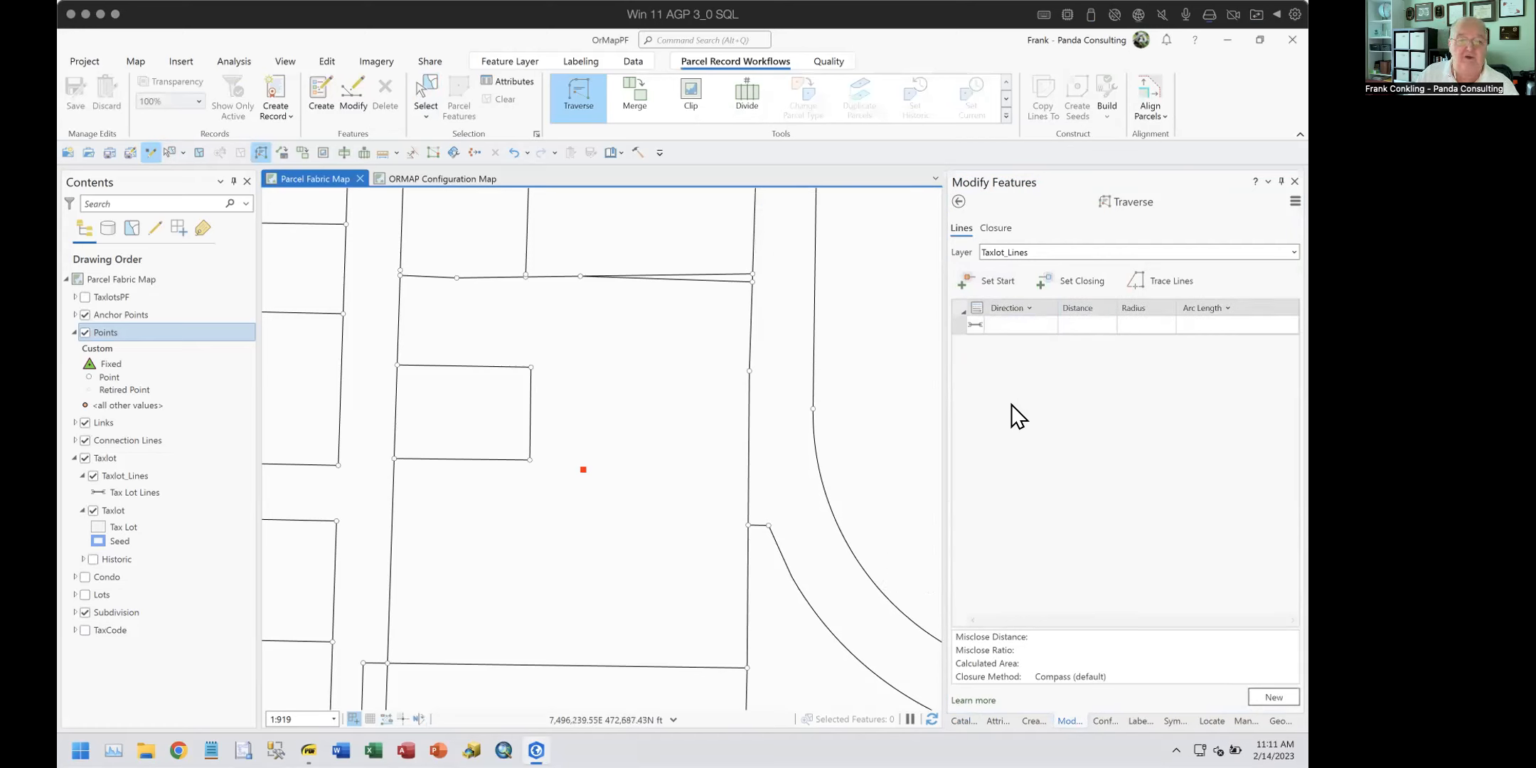
Step: Enter the first traverse course with a direction of N45°00'00"E and a distance of 100 ft
click(1024, 323)
text(1)
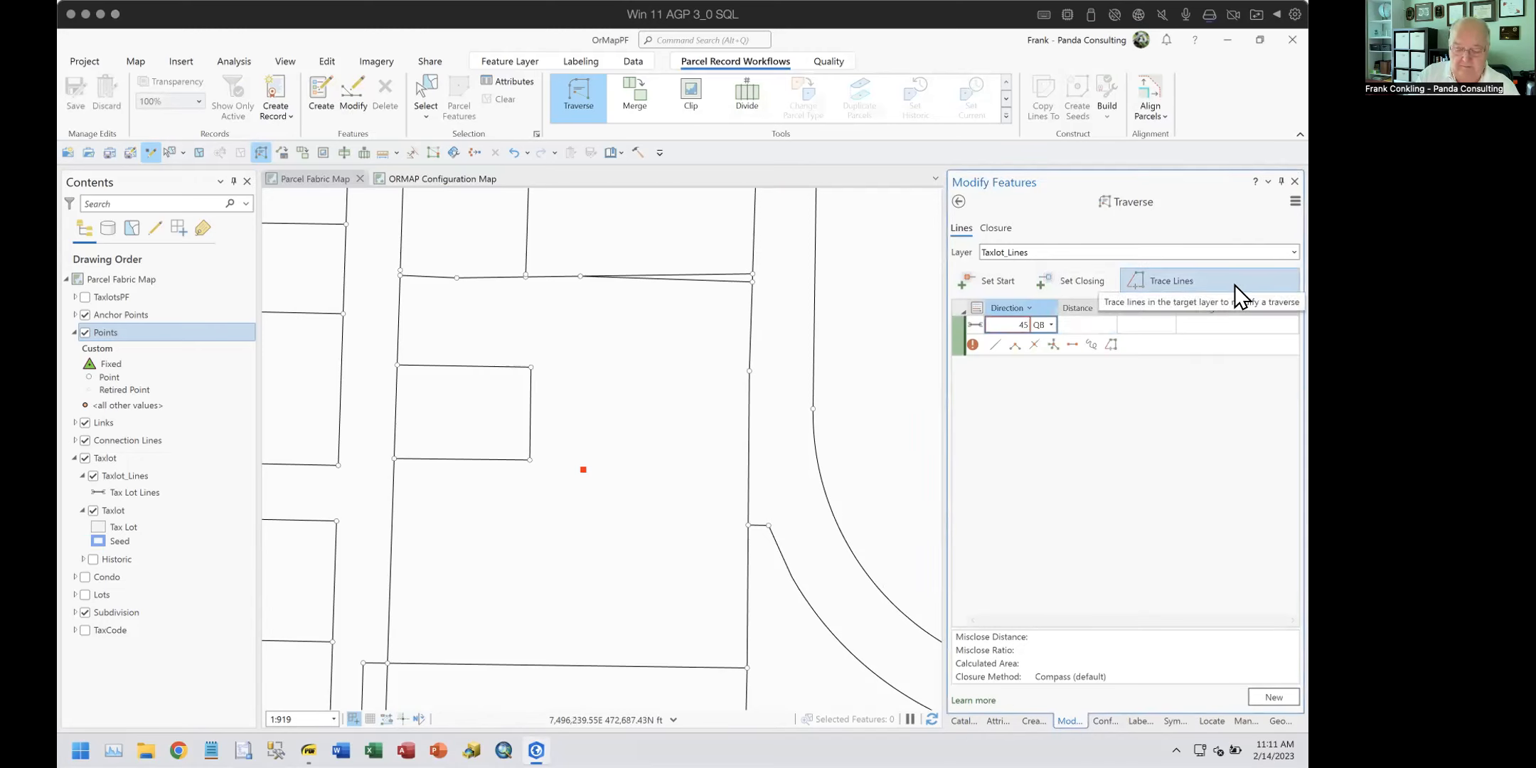
key(Tab)
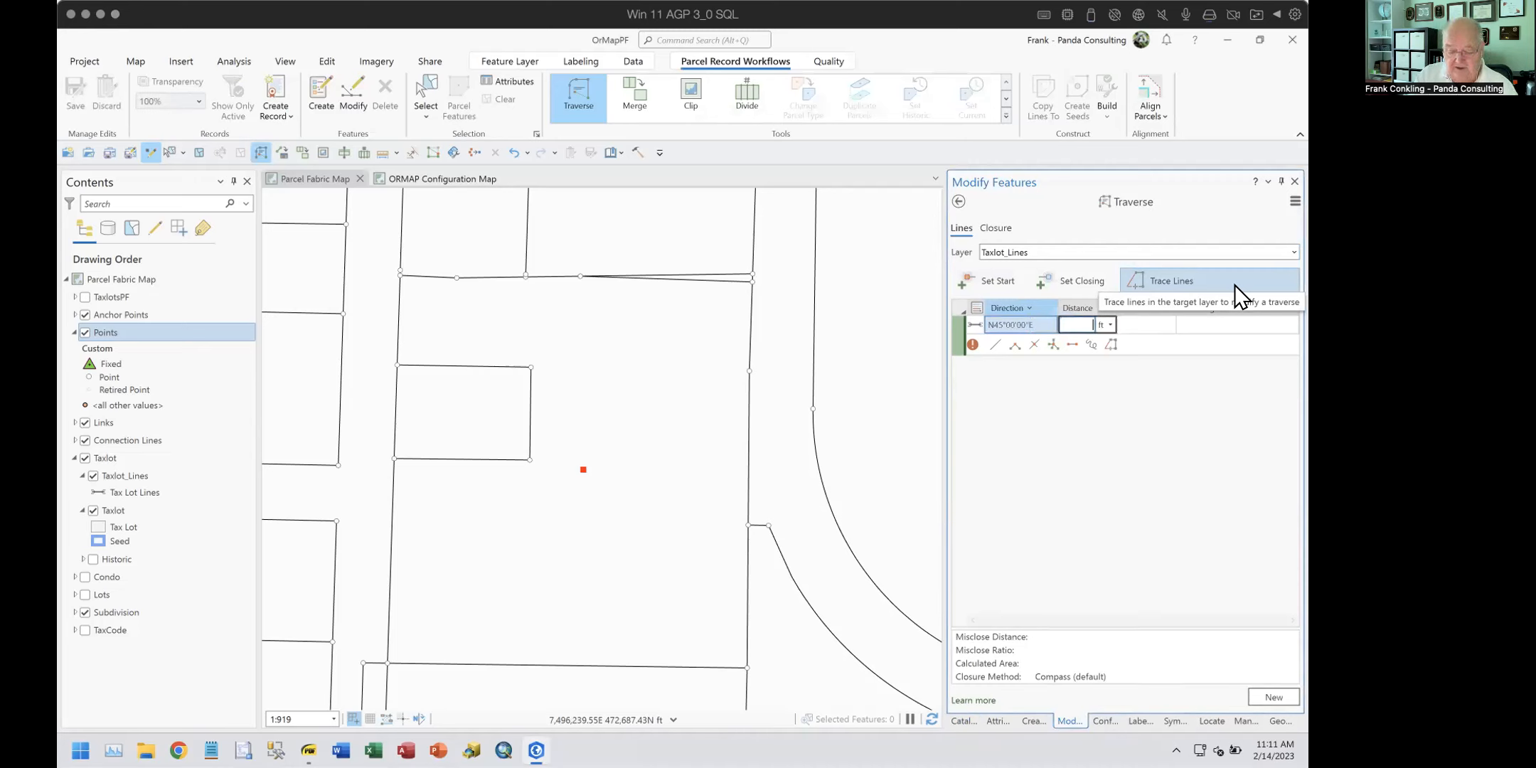
text(100)
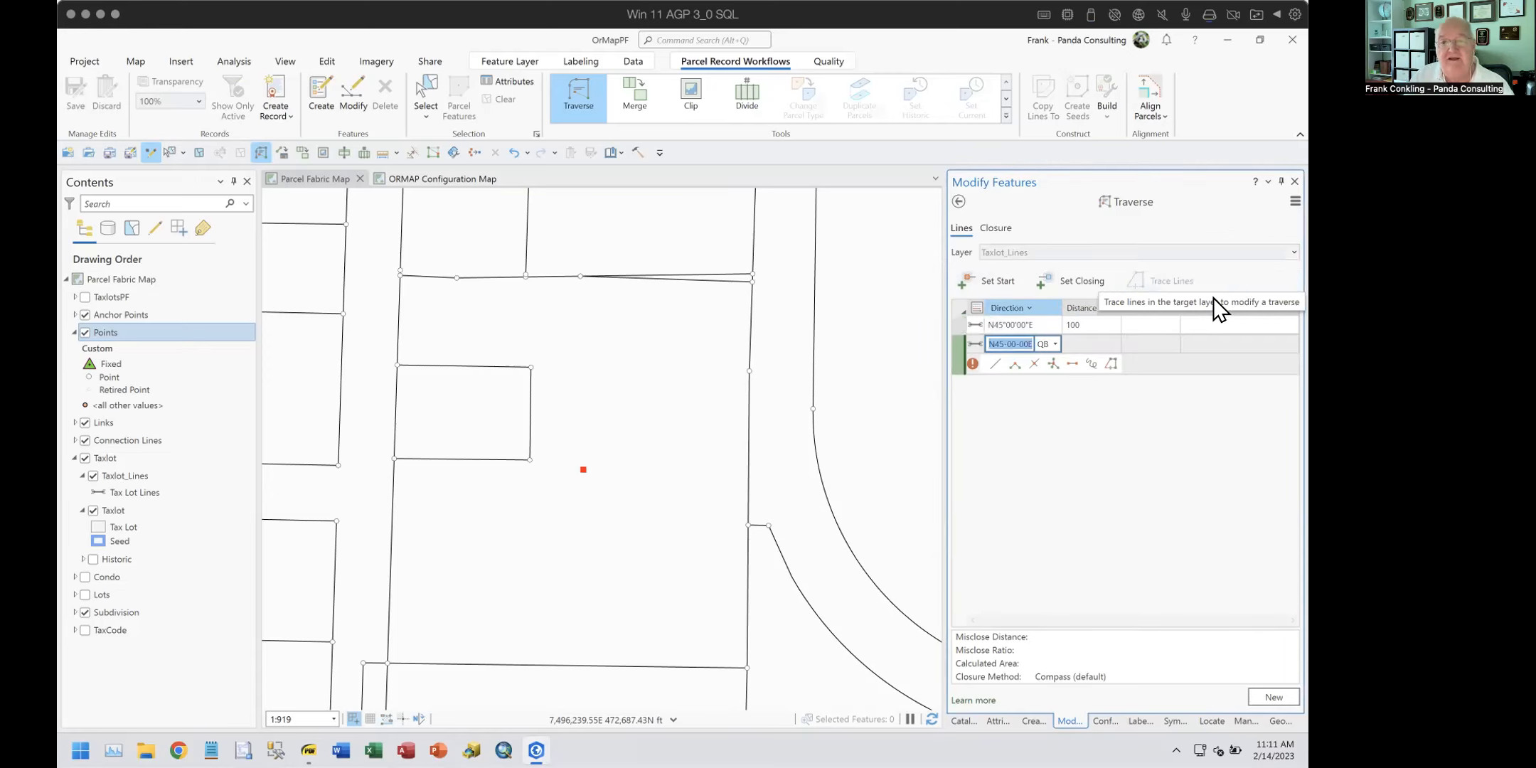
Step: Set the traverse start again at nearly the same location and inspect the error details for the new line features
click(988, 279)
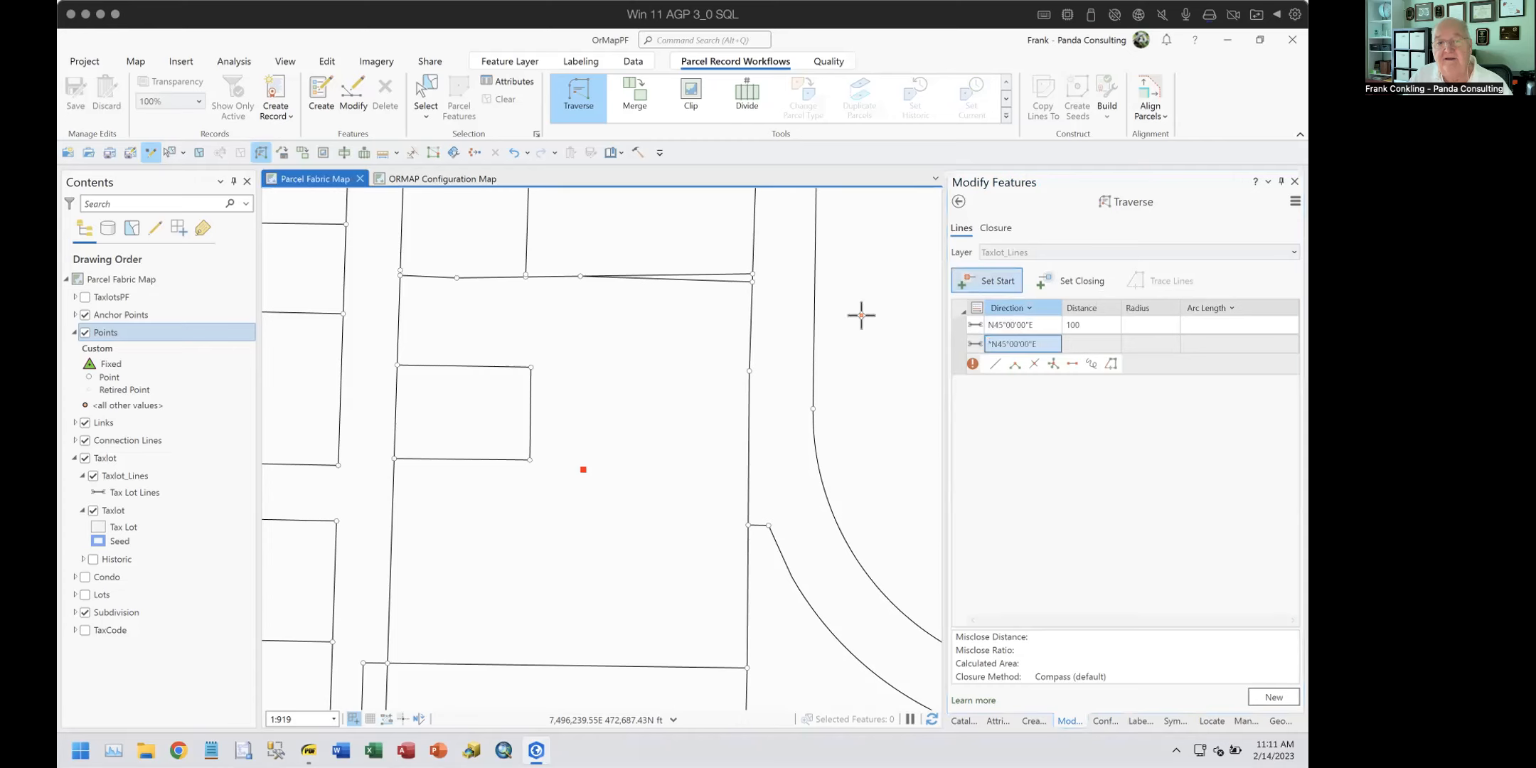
click(577, 470)
mouse_move(968, 361)
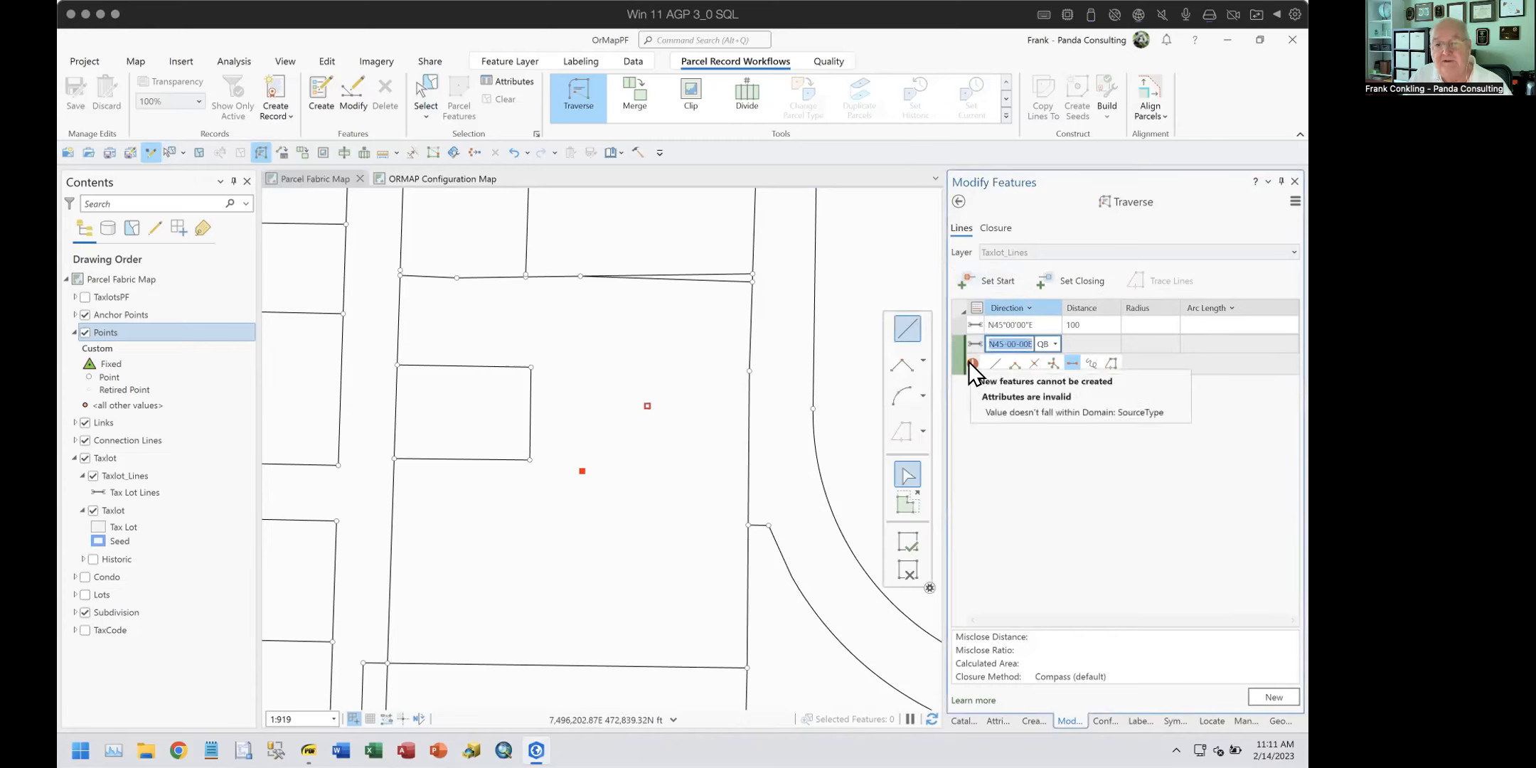
click(1070, 363)
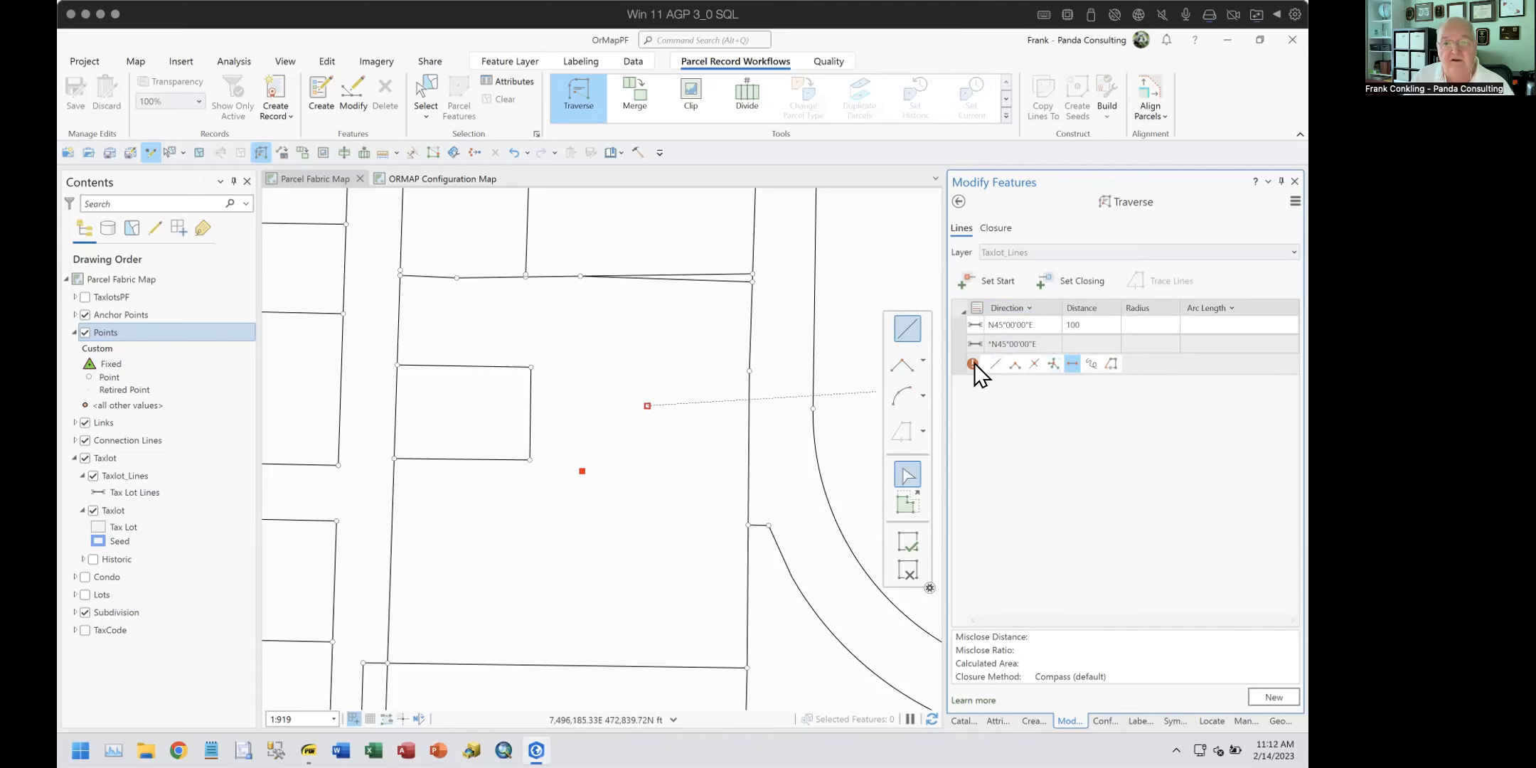
mouse_move(969, 362)
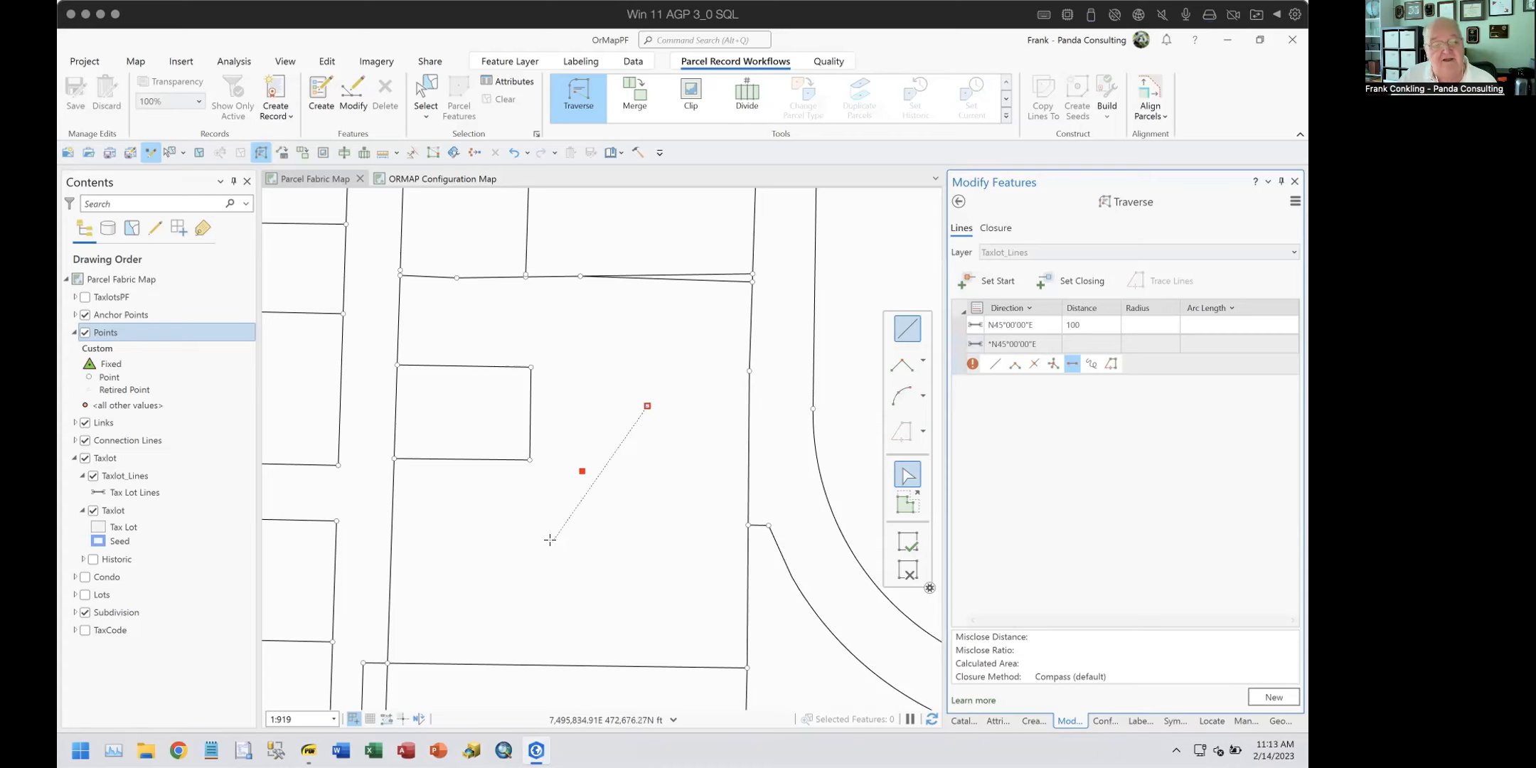
Step: Open the field design of the Taxlot_Lines layer
right_click(129, 478)
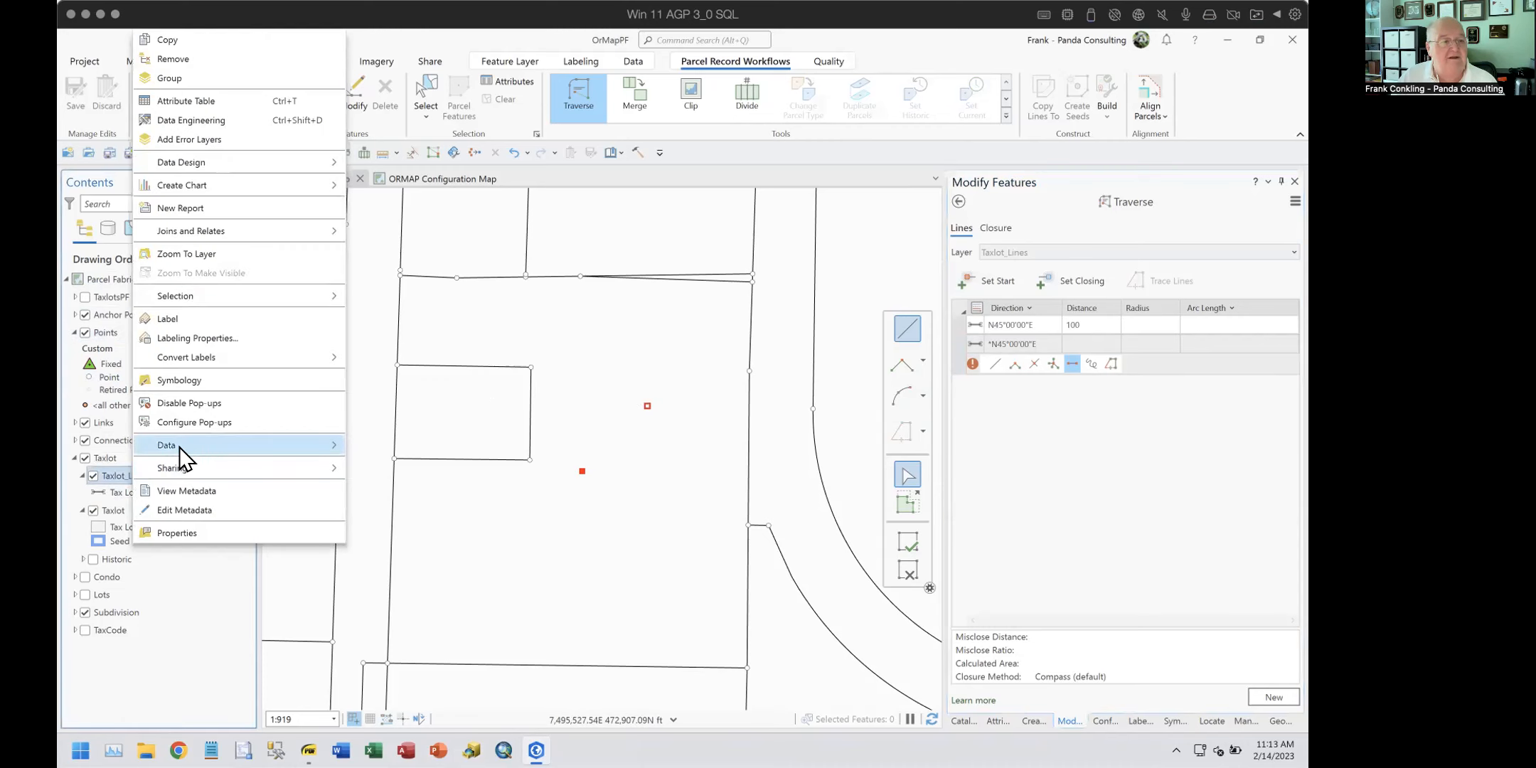
mouse_move(178, 447)
mouse_move(245, 160)
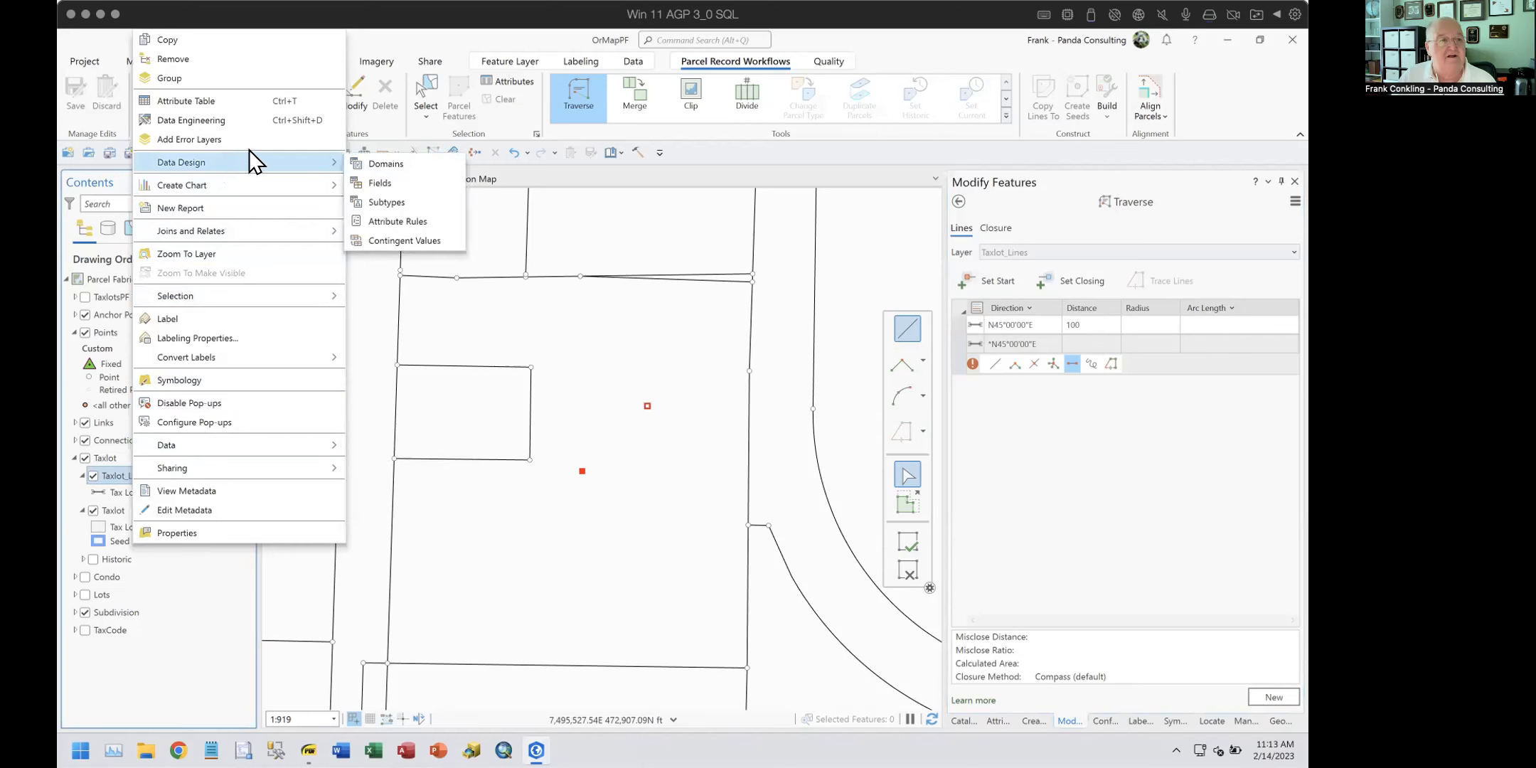
click(393, 182)
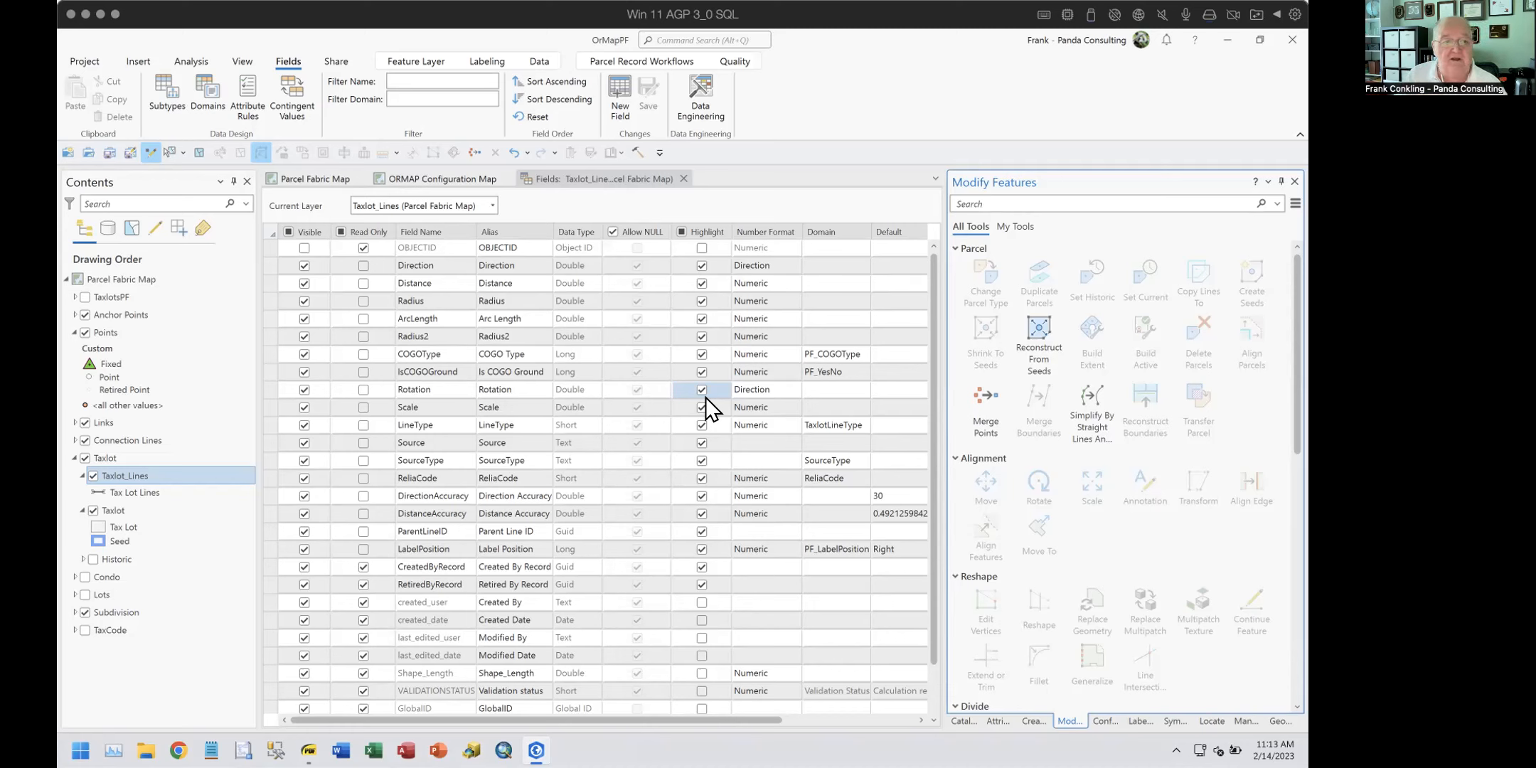
Step: Assign the SourceType domain to the Source field, save the field changes and close the field design
click(818, 442)
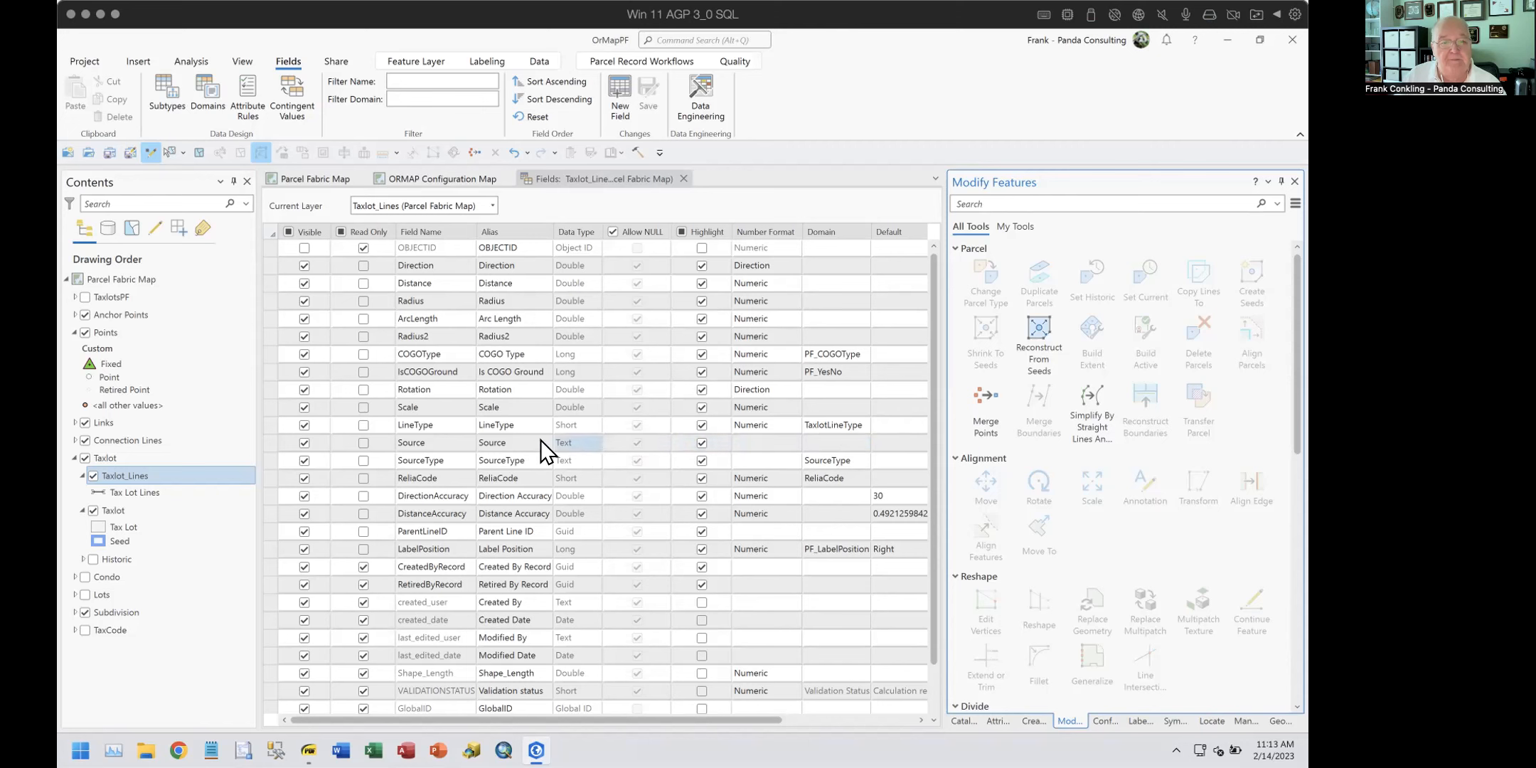
click(750, 436)
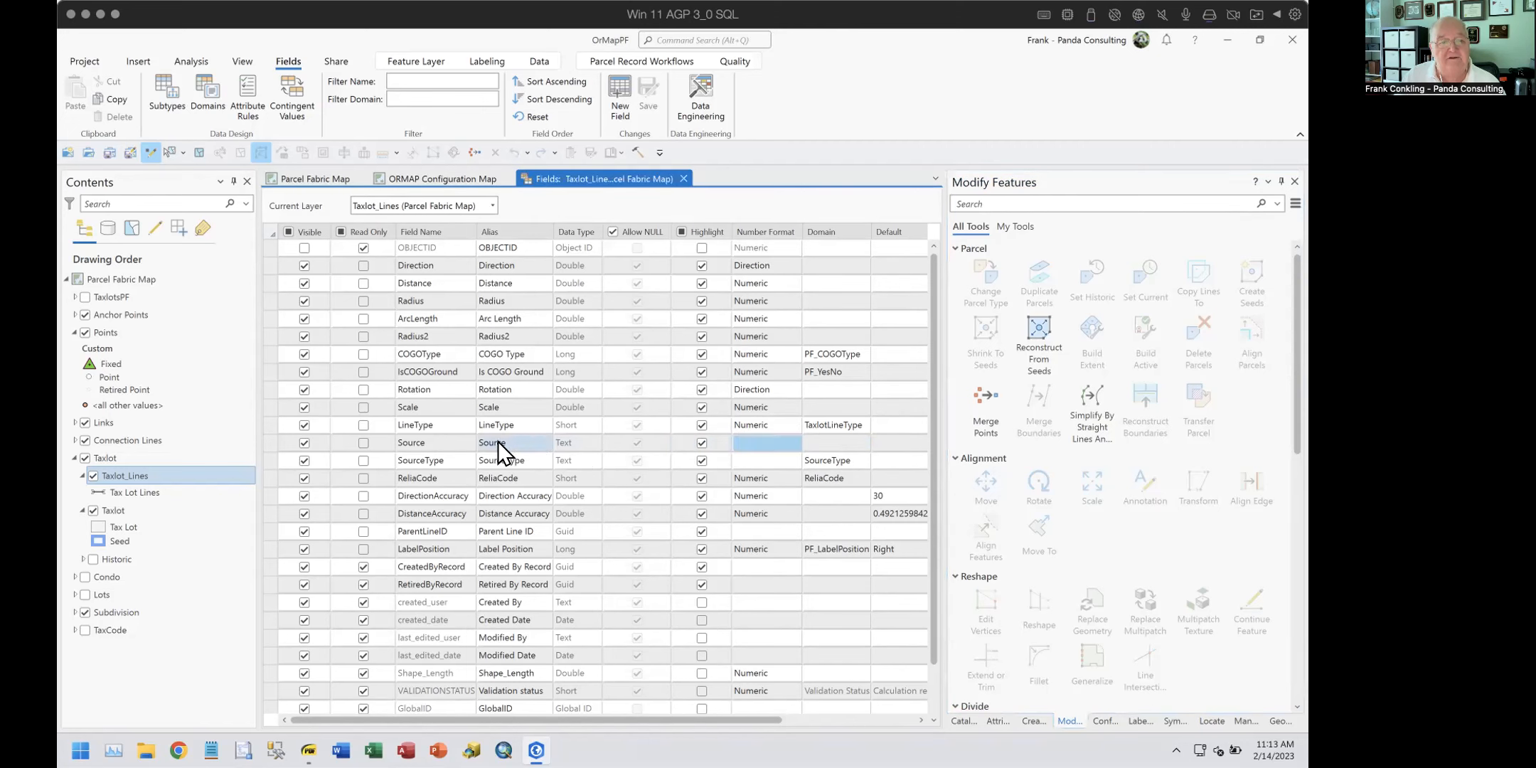
click(834, 439)
click(844, 439)
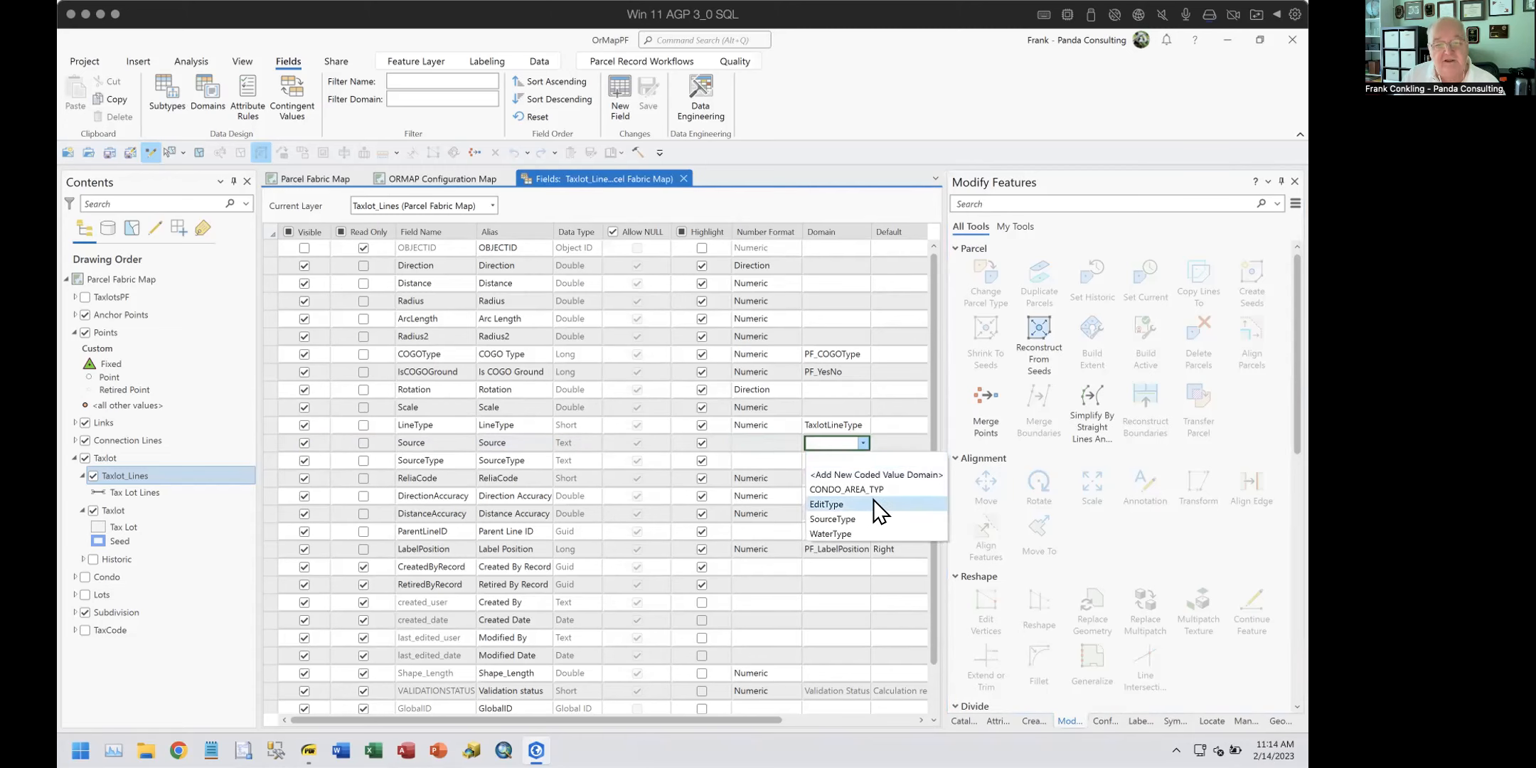
click(875, 518)
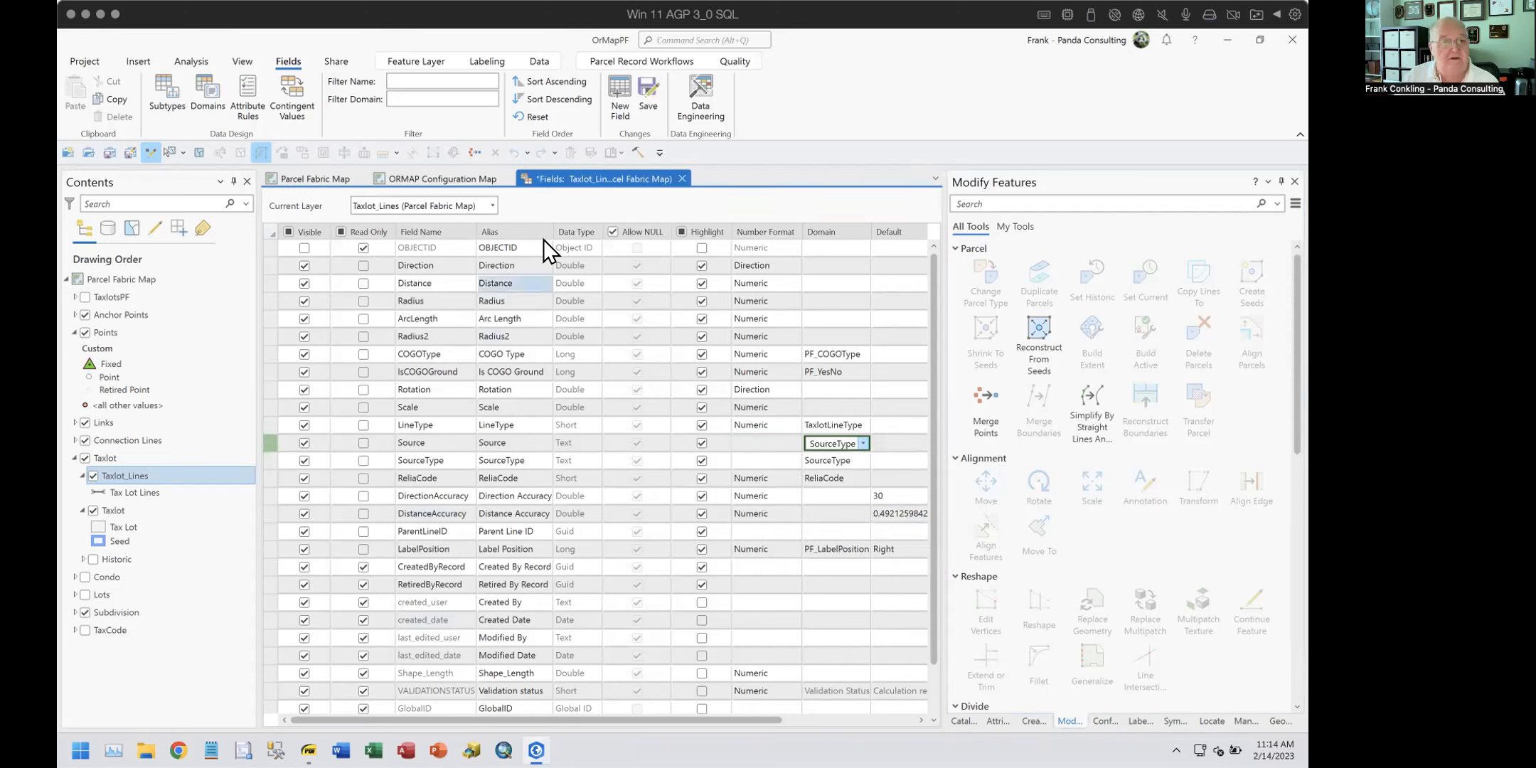
click(643, 91)
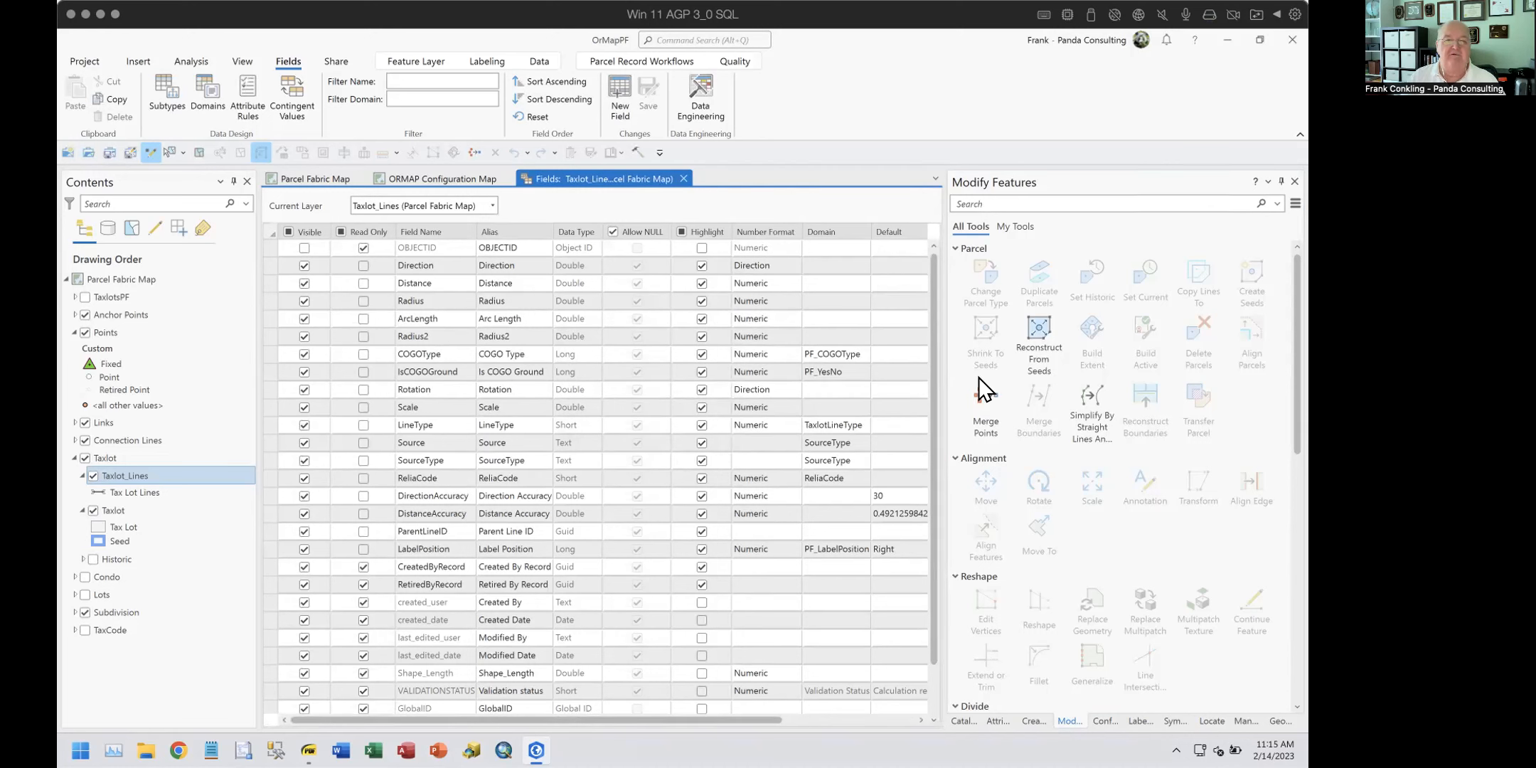
click(684, 178)
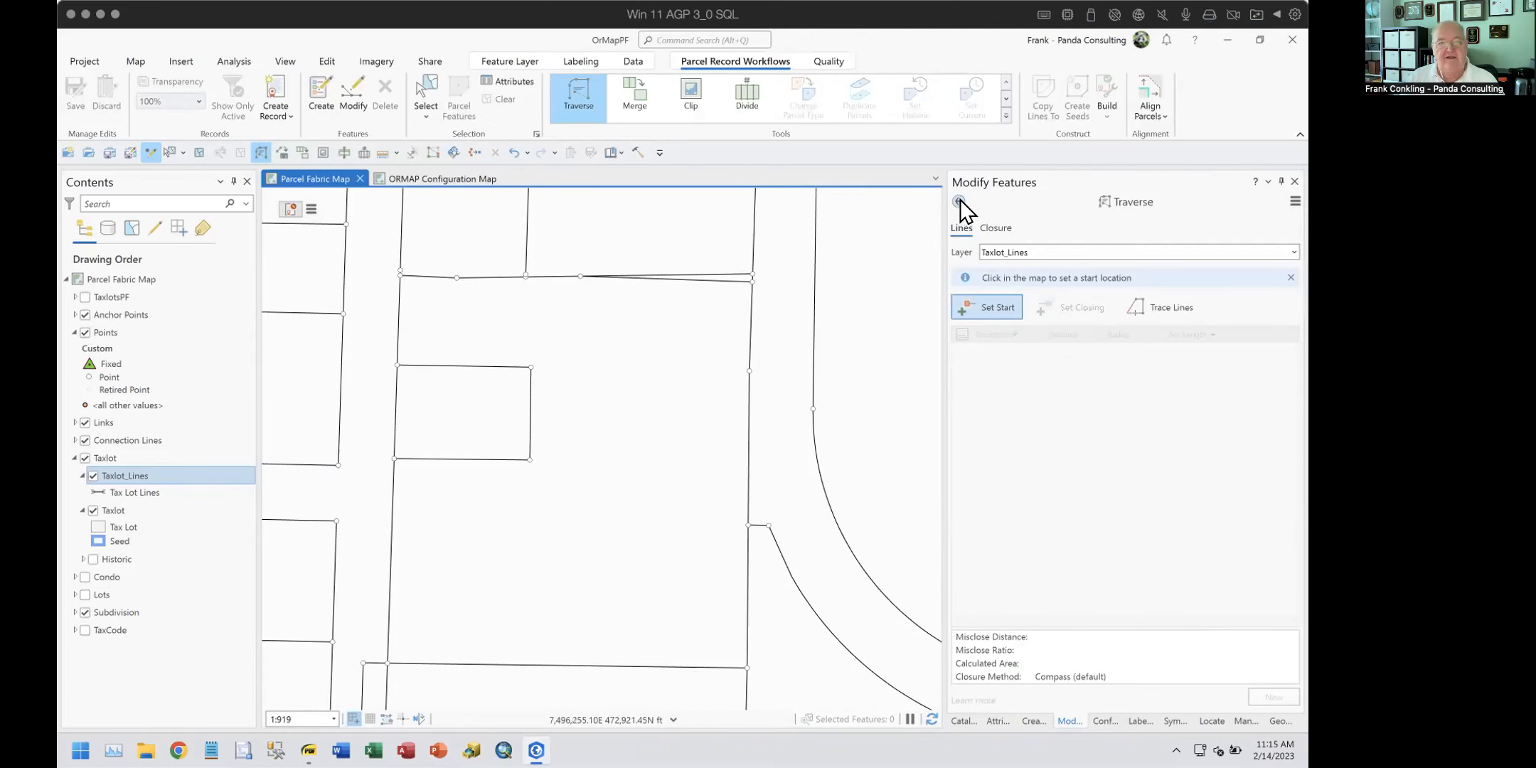
Step: Leave the Traverse tool and look at the Planarize and Line Intersection tools for modifying features
click(958, 199)
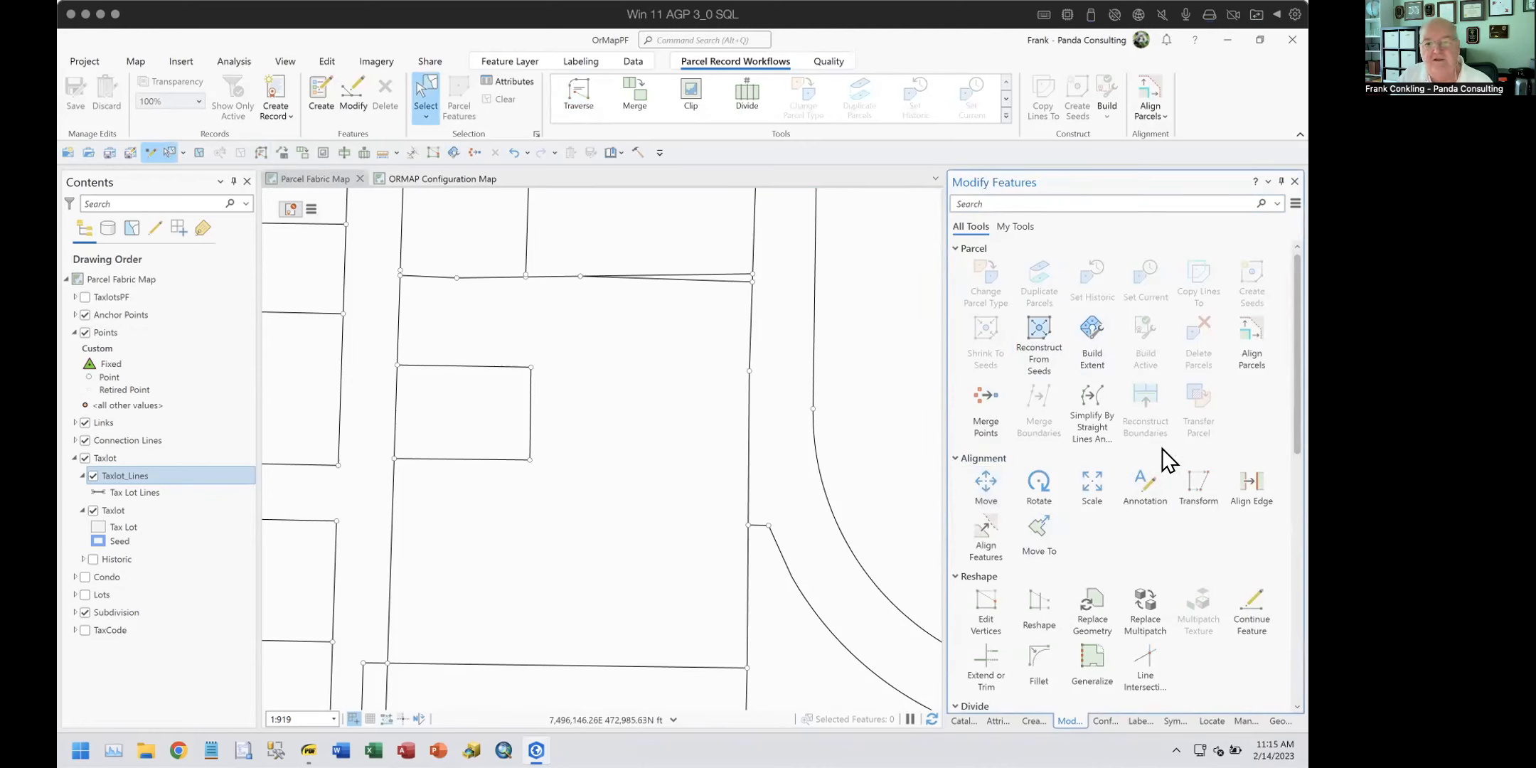
scroll(1151, 469, down, 4)
scroll(1146, 478, down, 2)
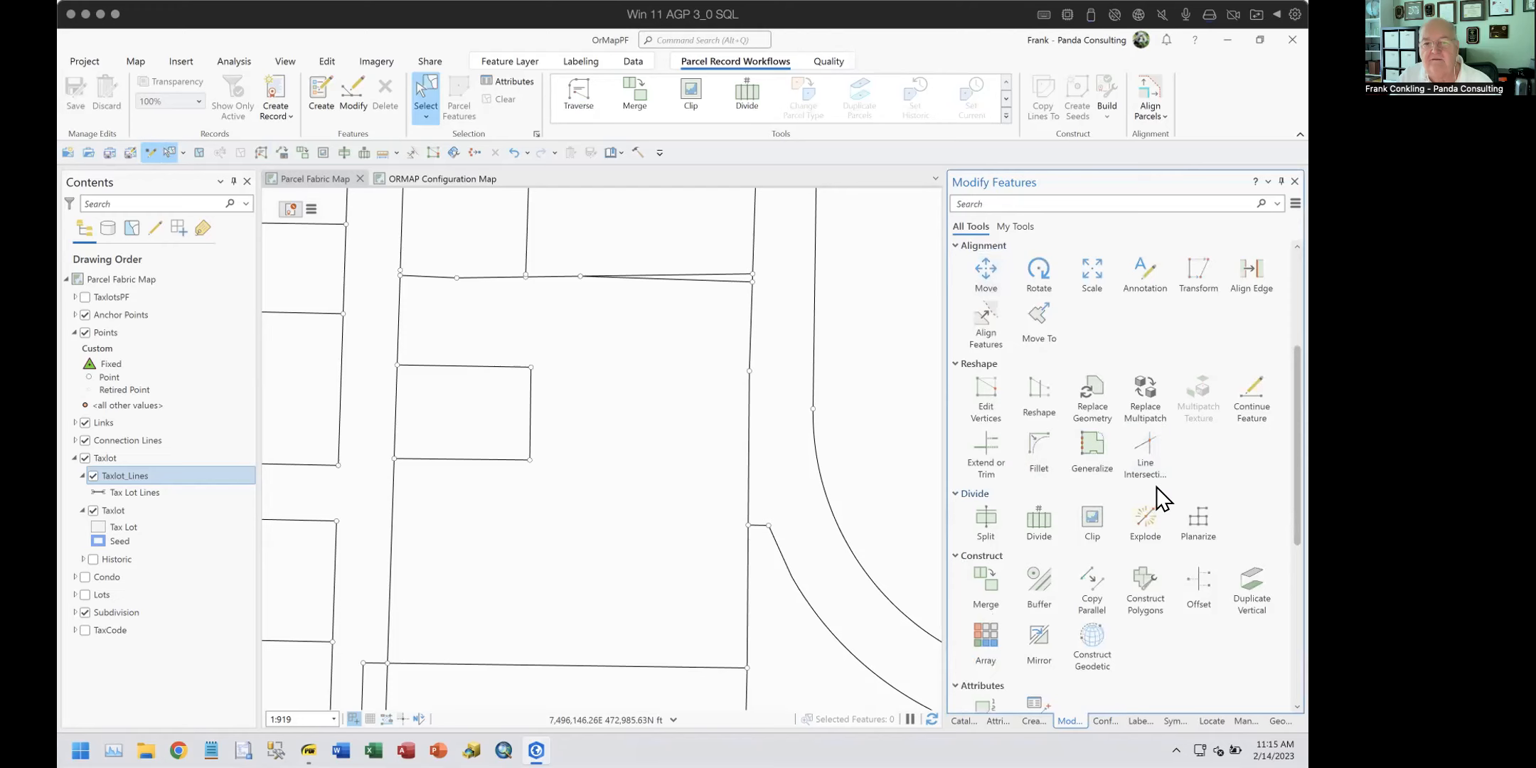
scroll(1145, 490, down, 1)
click(1195, 445)
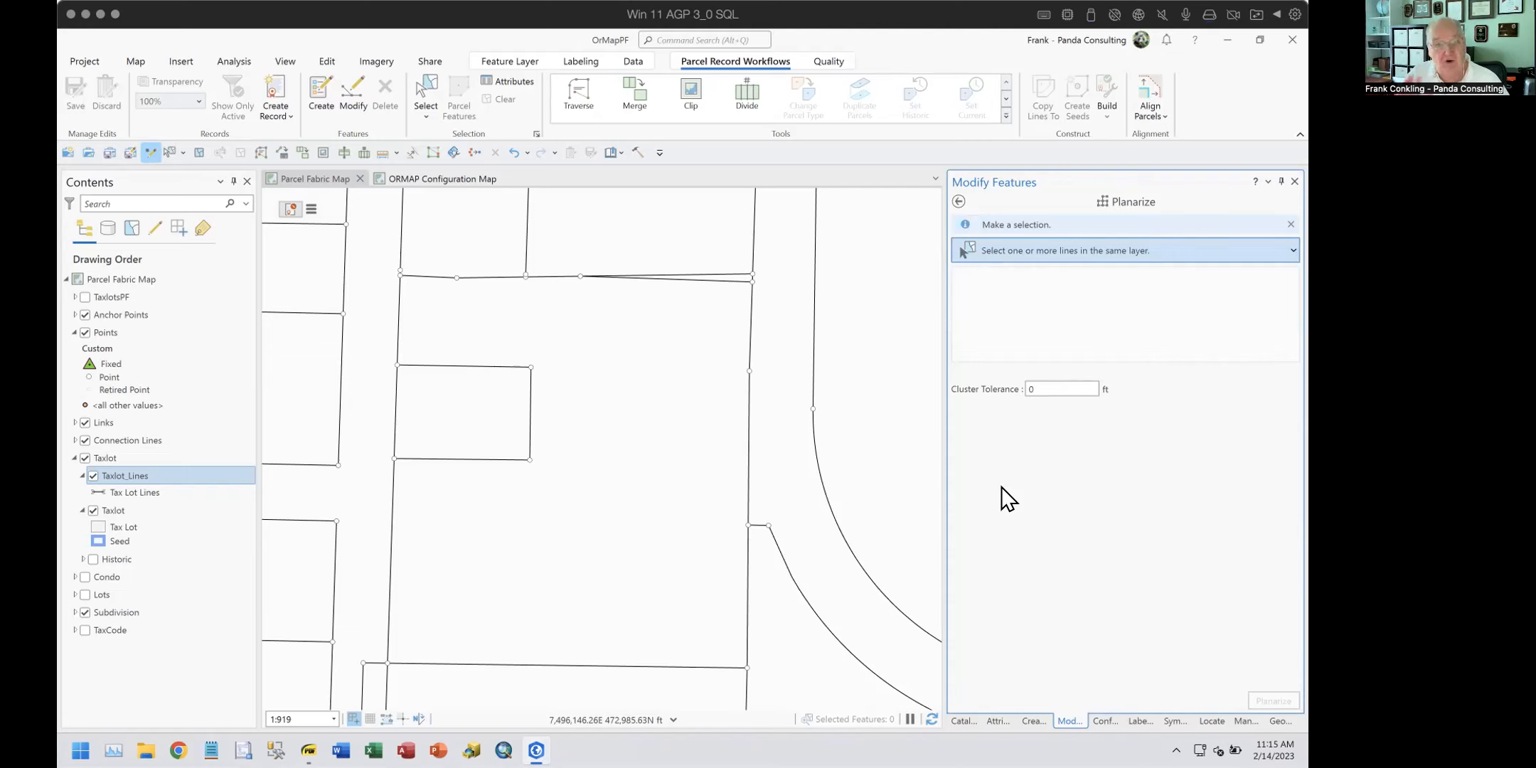
click(959, 200)
click(1141, 378)
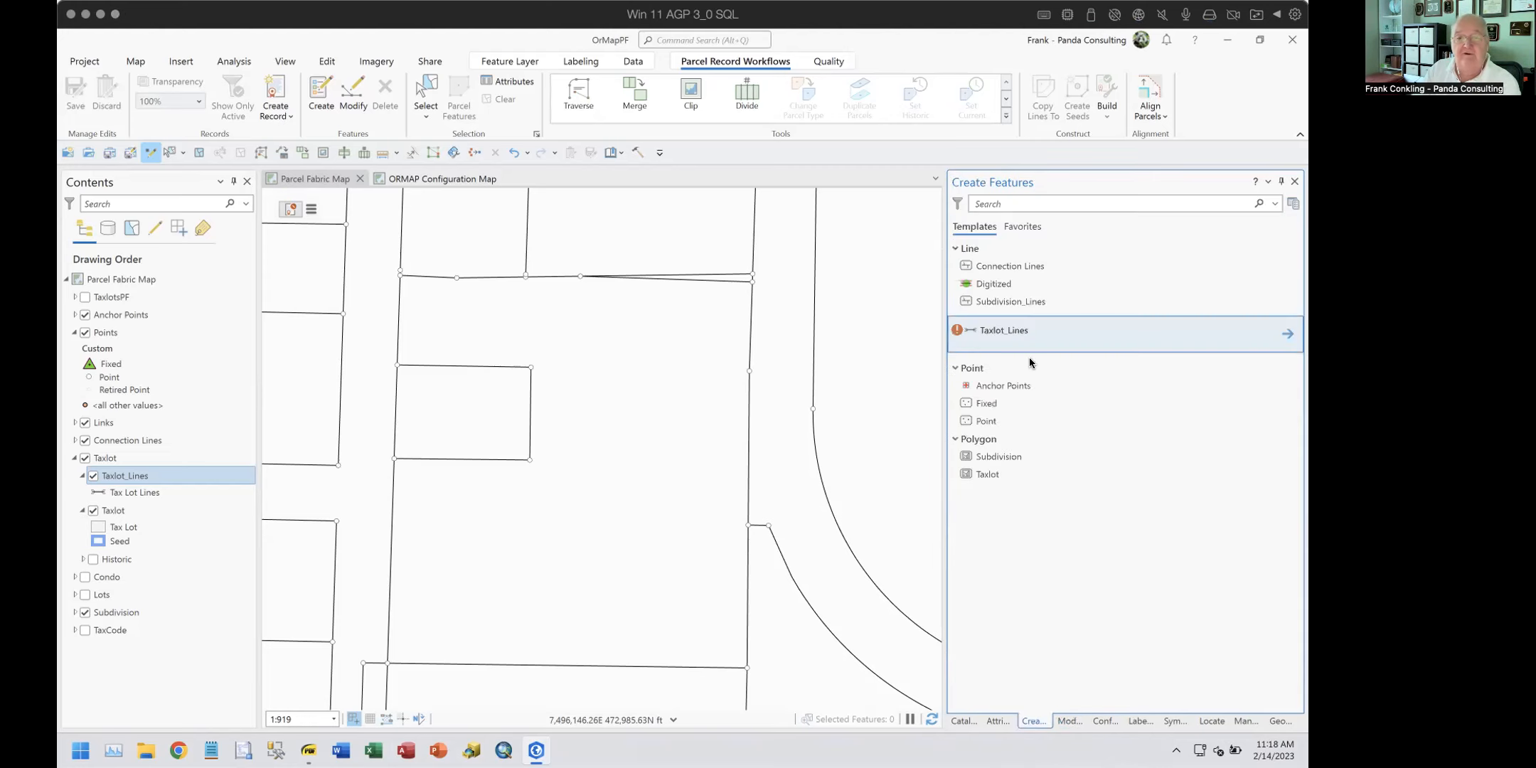
Step: Try to start a new Taxlot_Lines feature in the open area east of the small rectangular lot
click(969, 333)
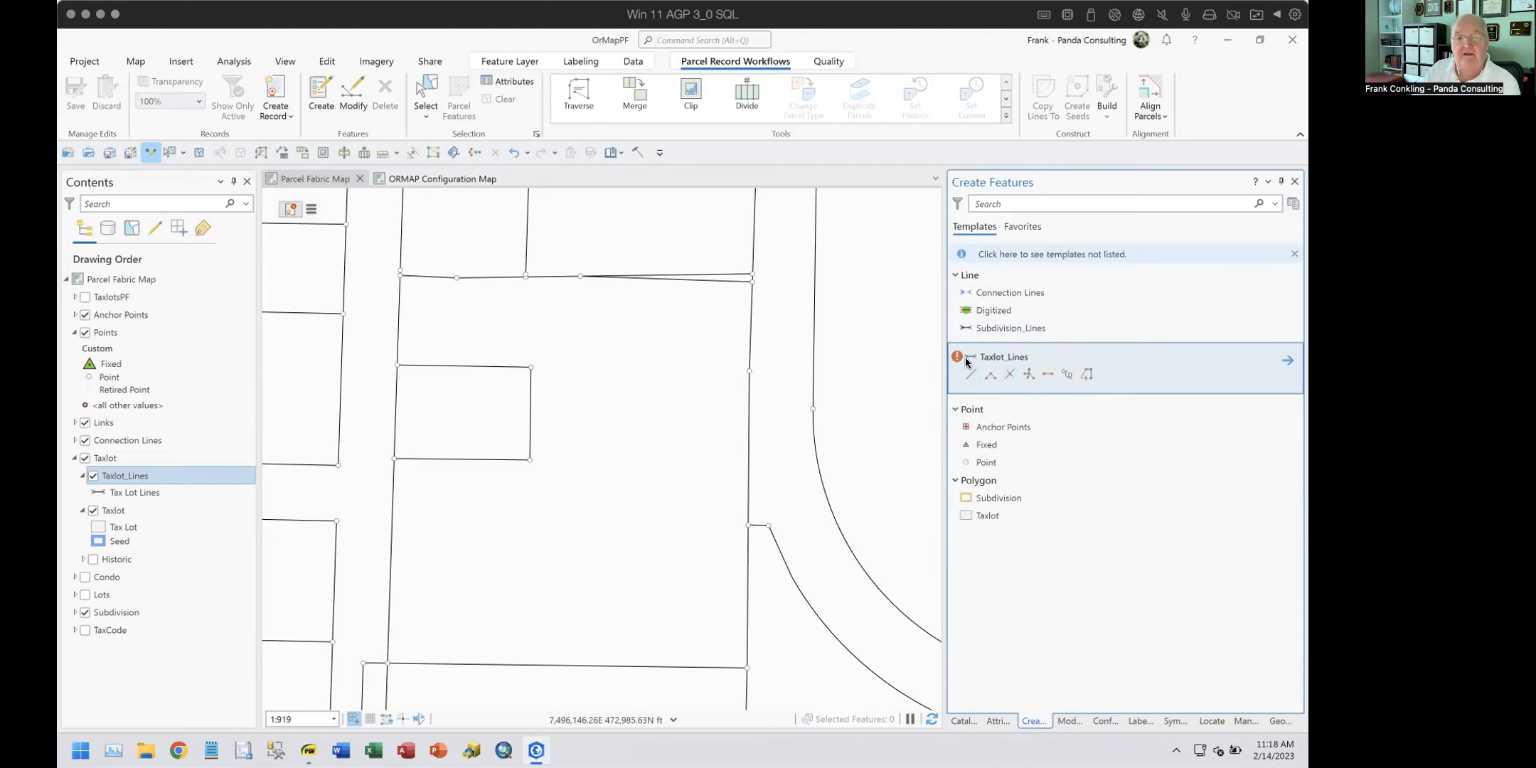
click(1047, 374)
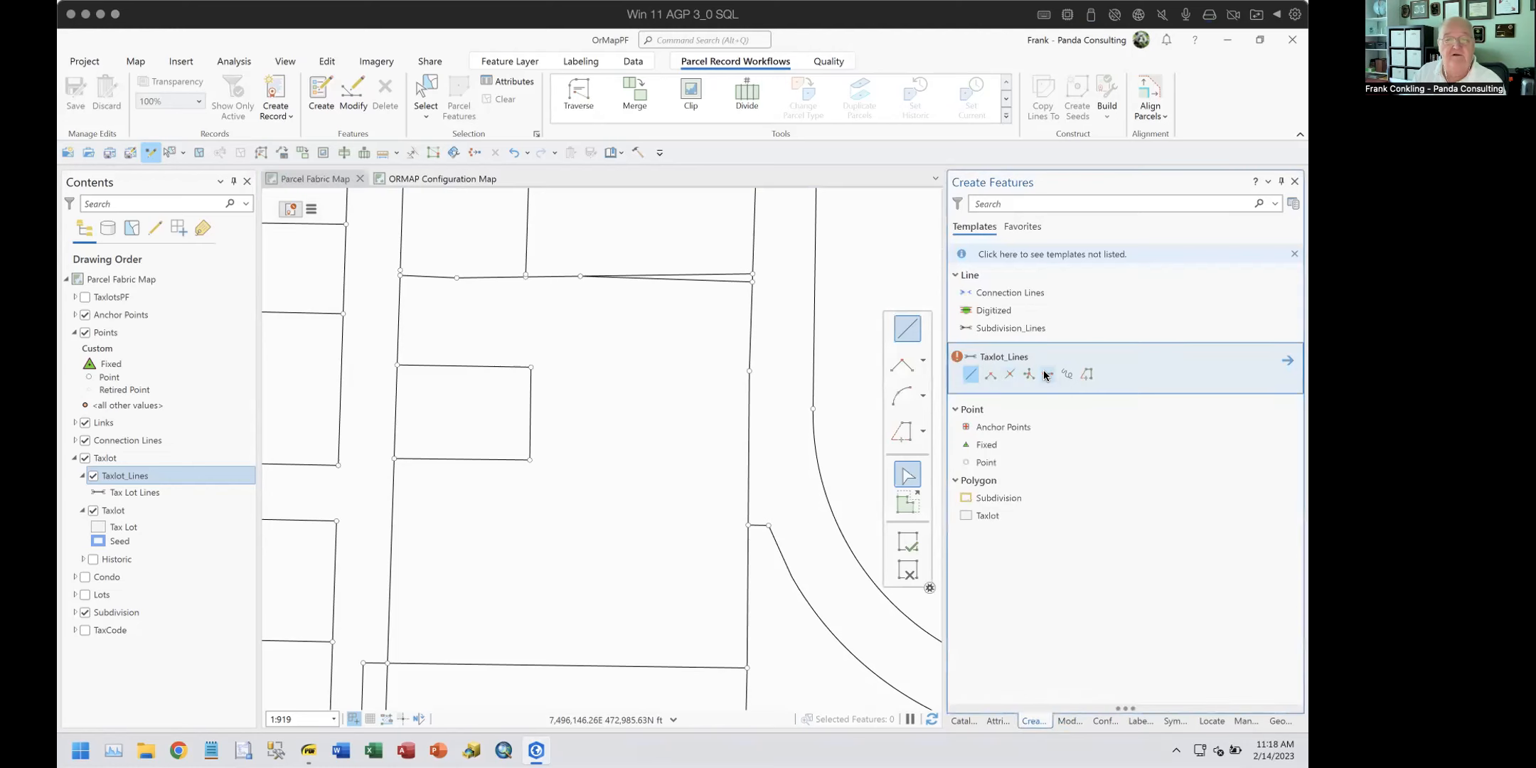
click(638, 423)
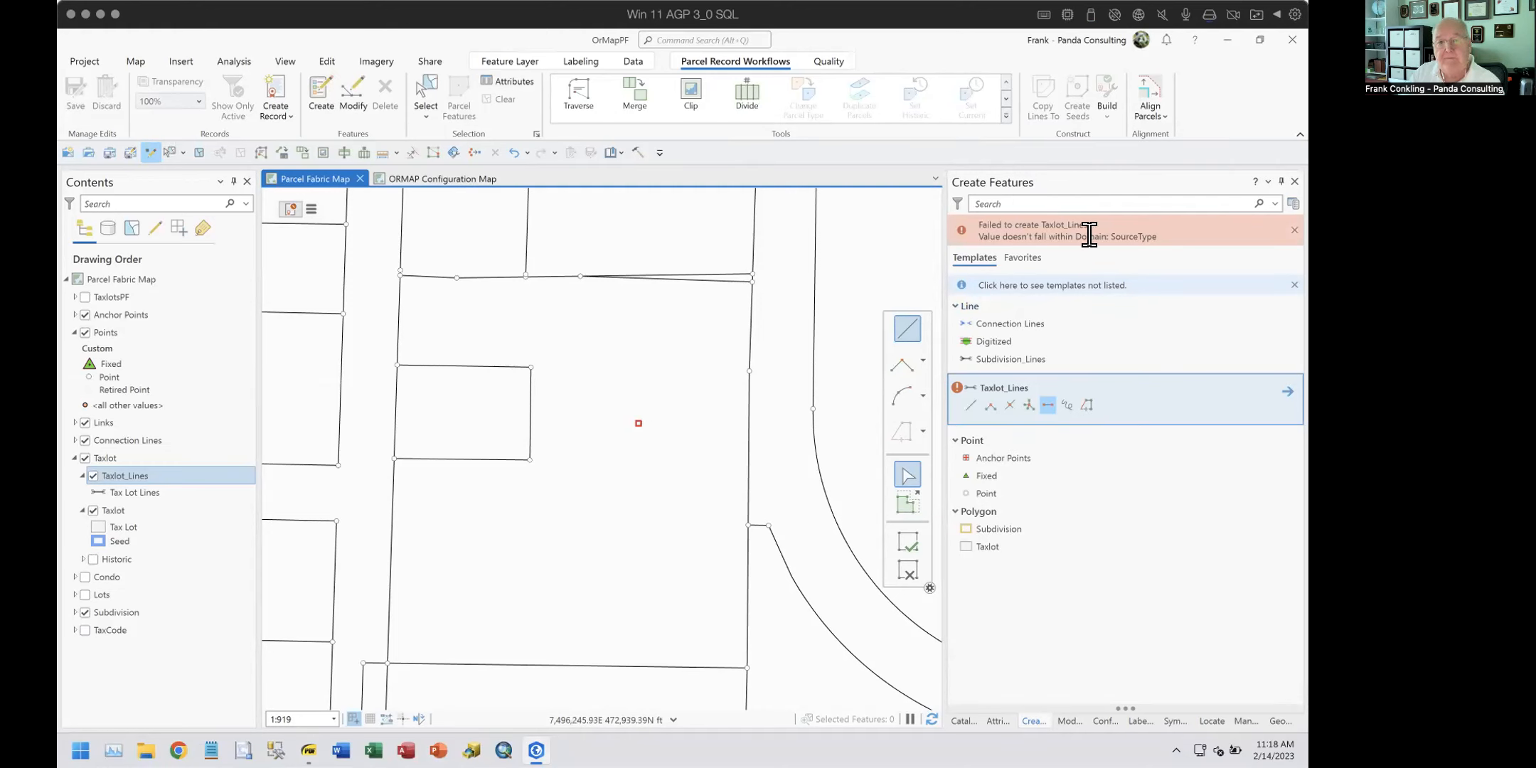
Step: In the Taxlot_Lines field design, set the Source field's default value to Other, save the changes and close the design
right_click(126, 472)
mouse_move(224, 168)
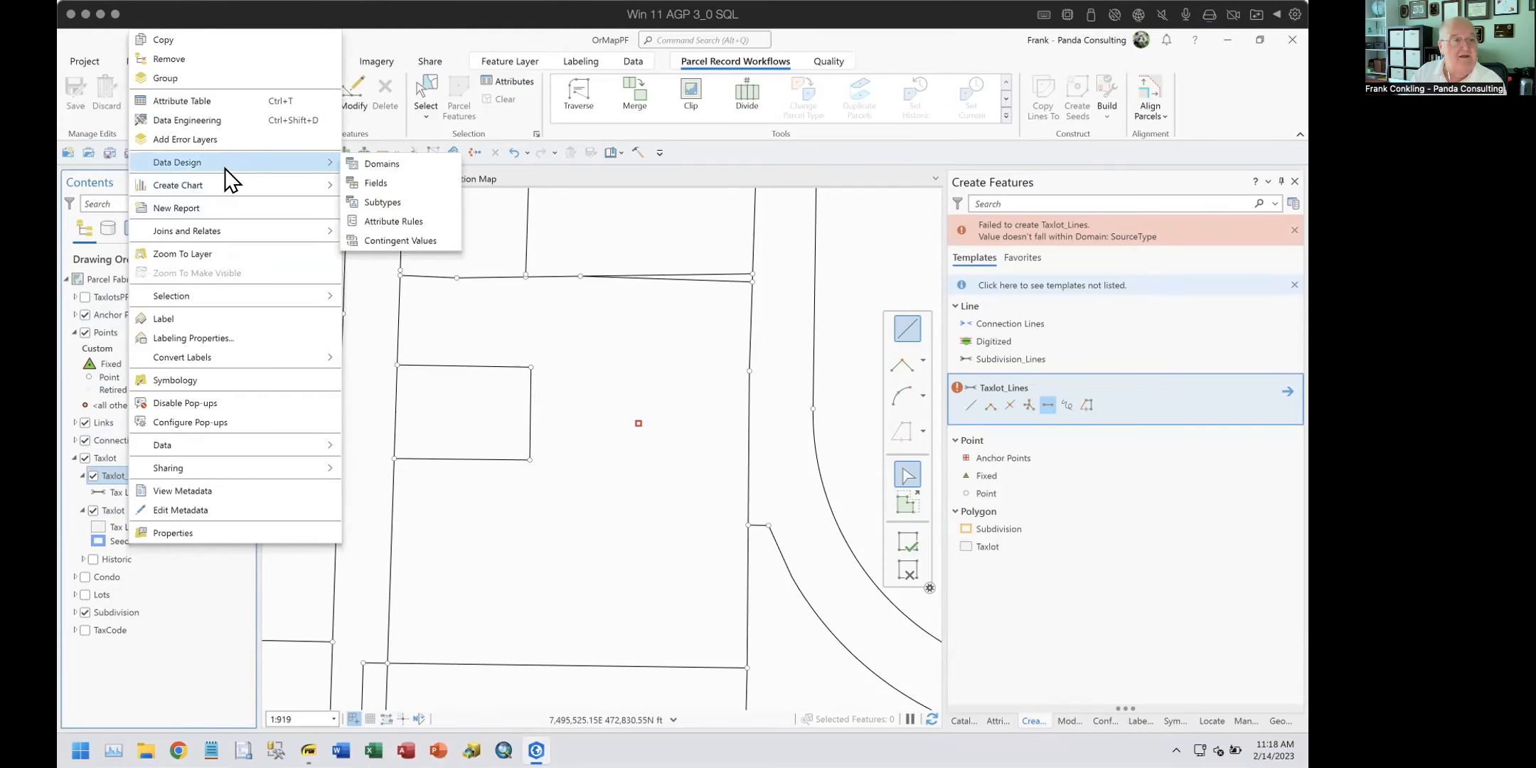
click(385, 186)
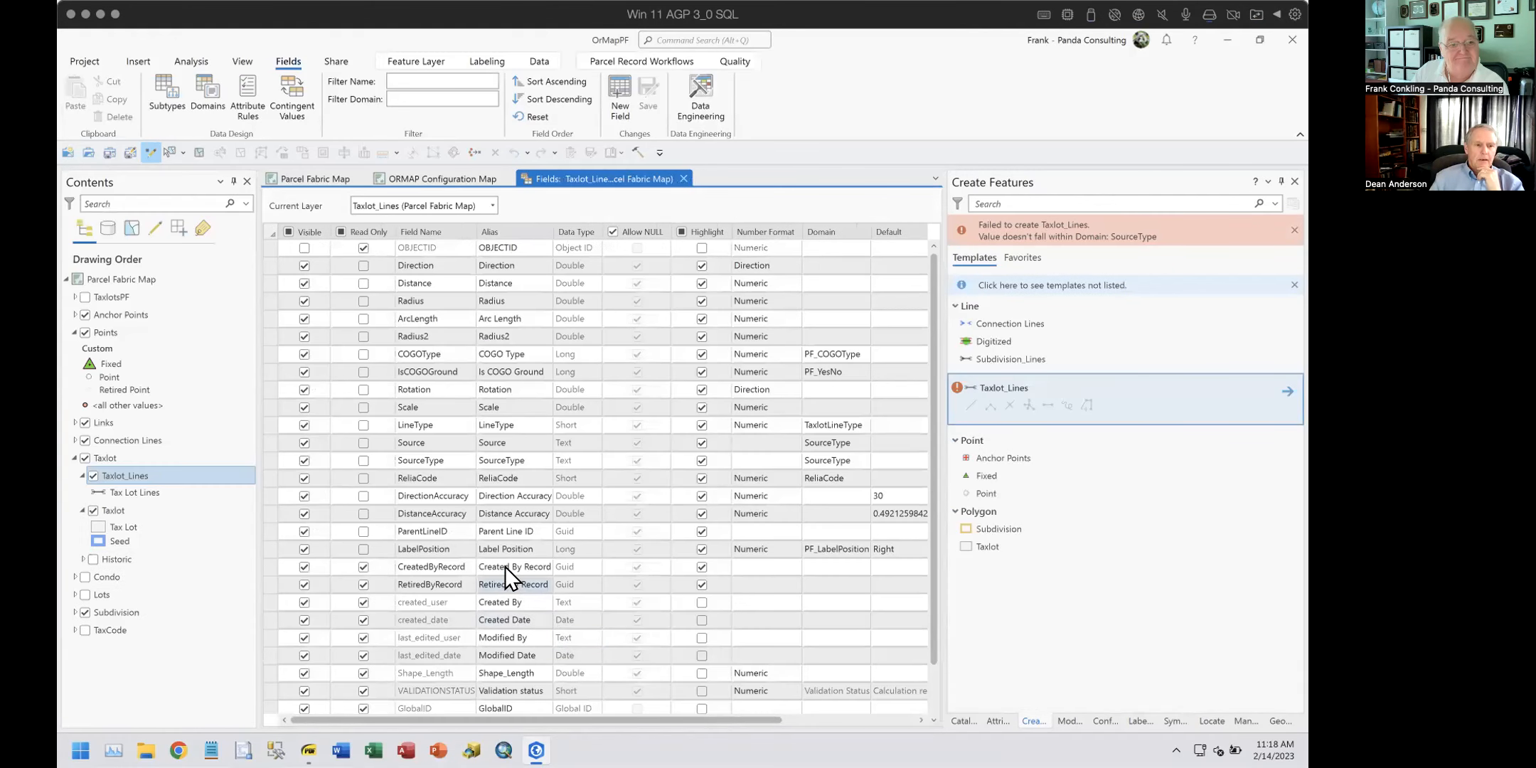
click(890, 444)
click(779, 443)
click(778, 443)
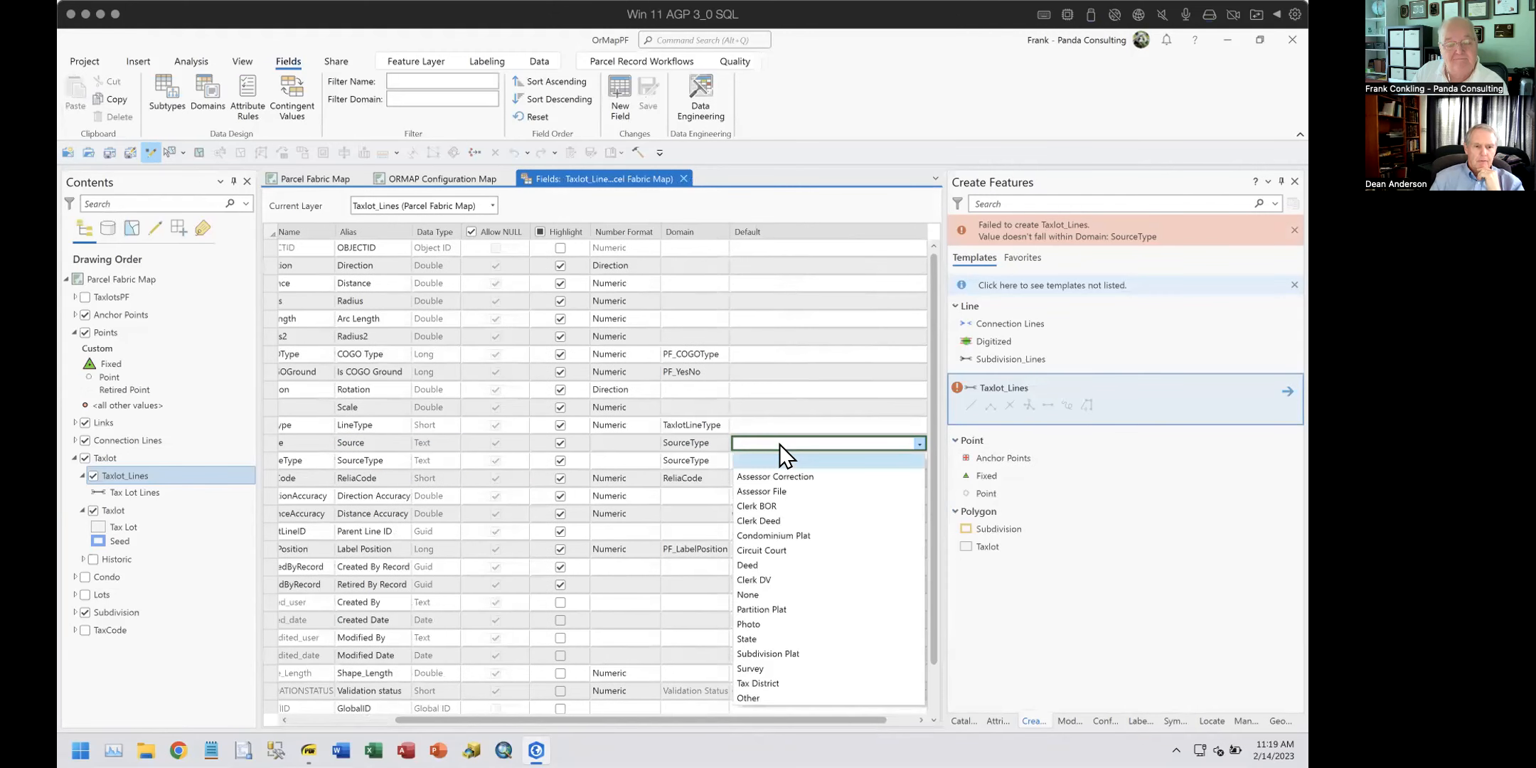
click(778, 691)
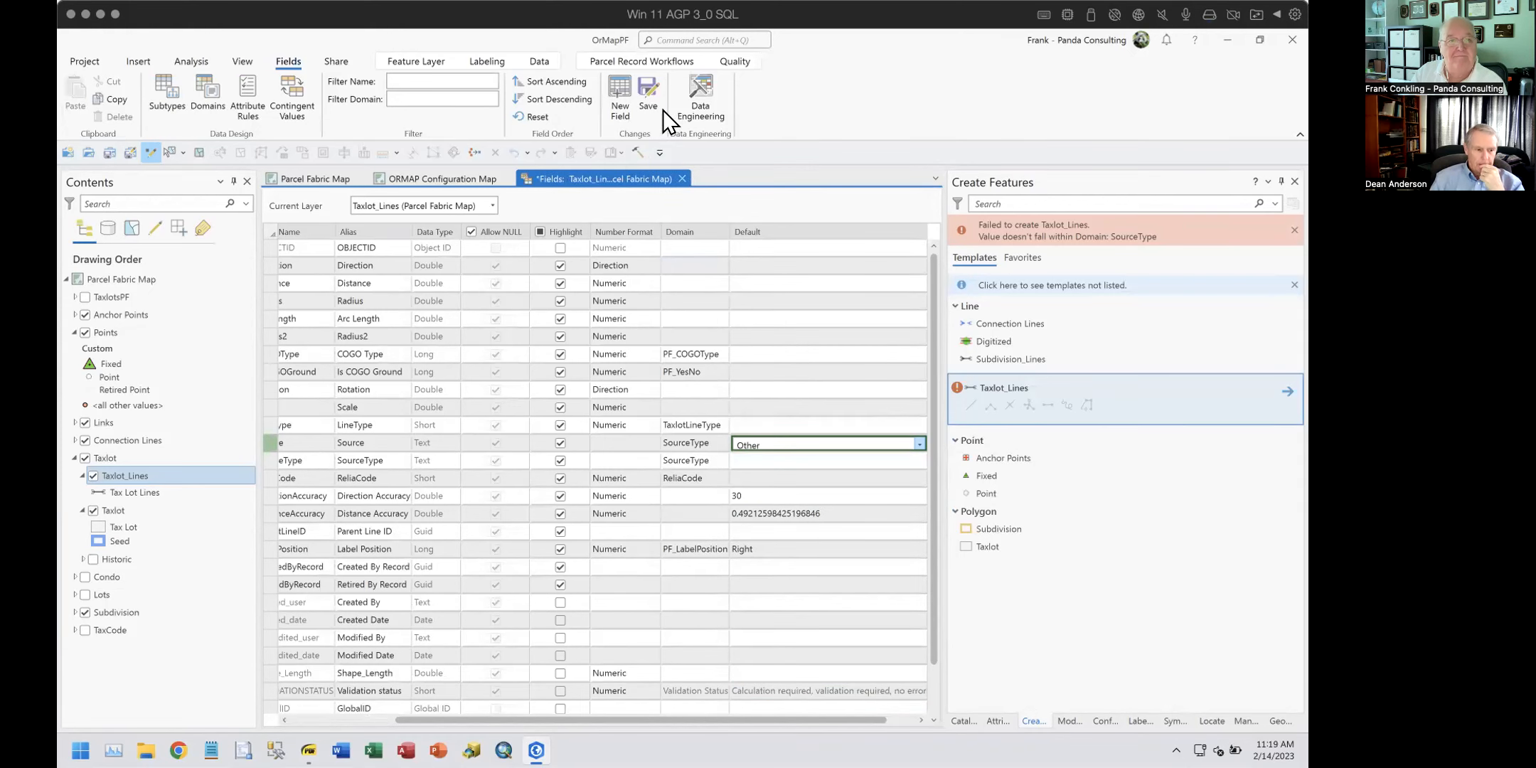
click(642, 87)
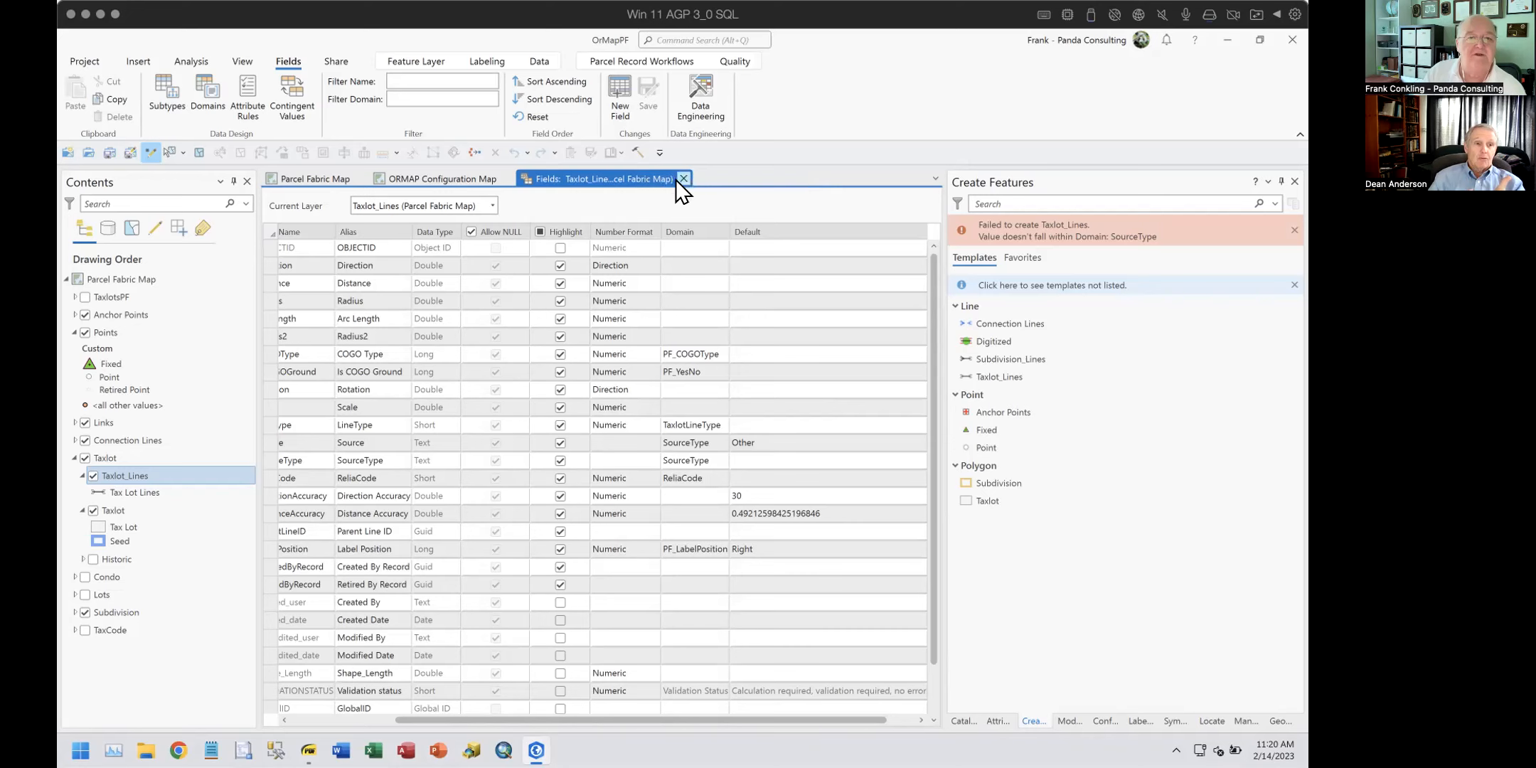
click(683, 178)
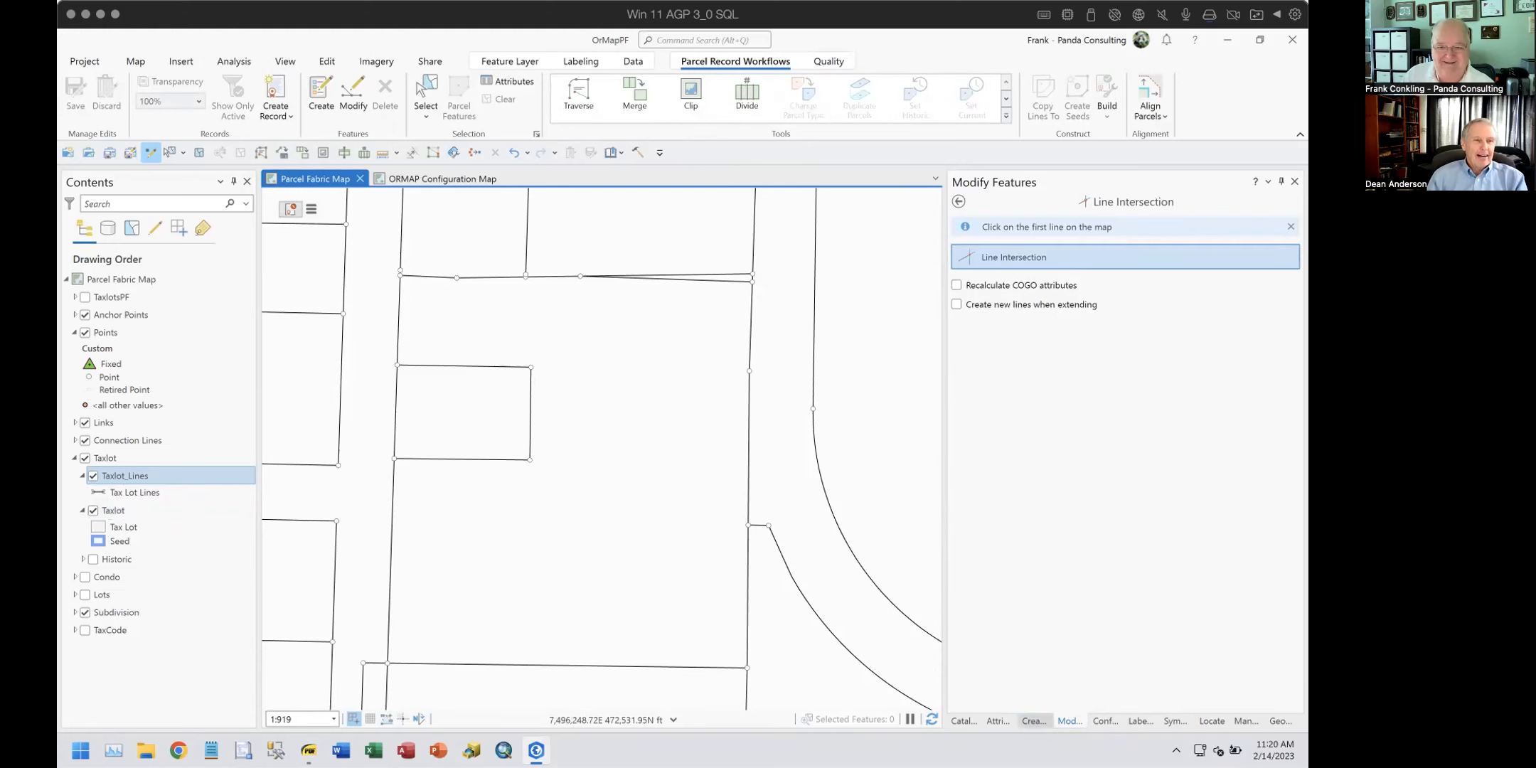
Step: Sketch a two-segment Taxlot_Lines line in the open area east of the small rectangular lot
click(1033, 719)
click(968, 375)
click(586, 434)
click(658, 364)
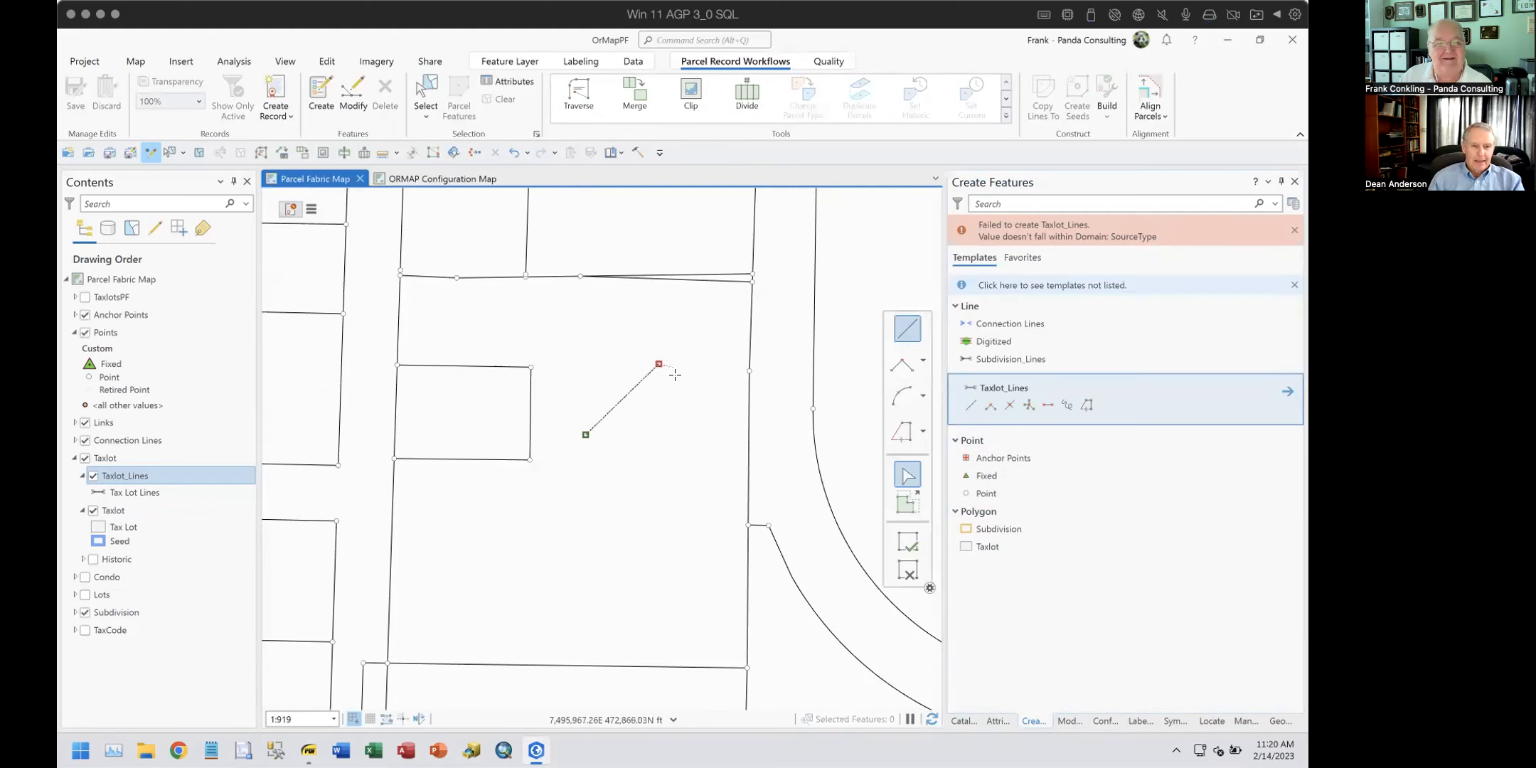
click(687, 391)
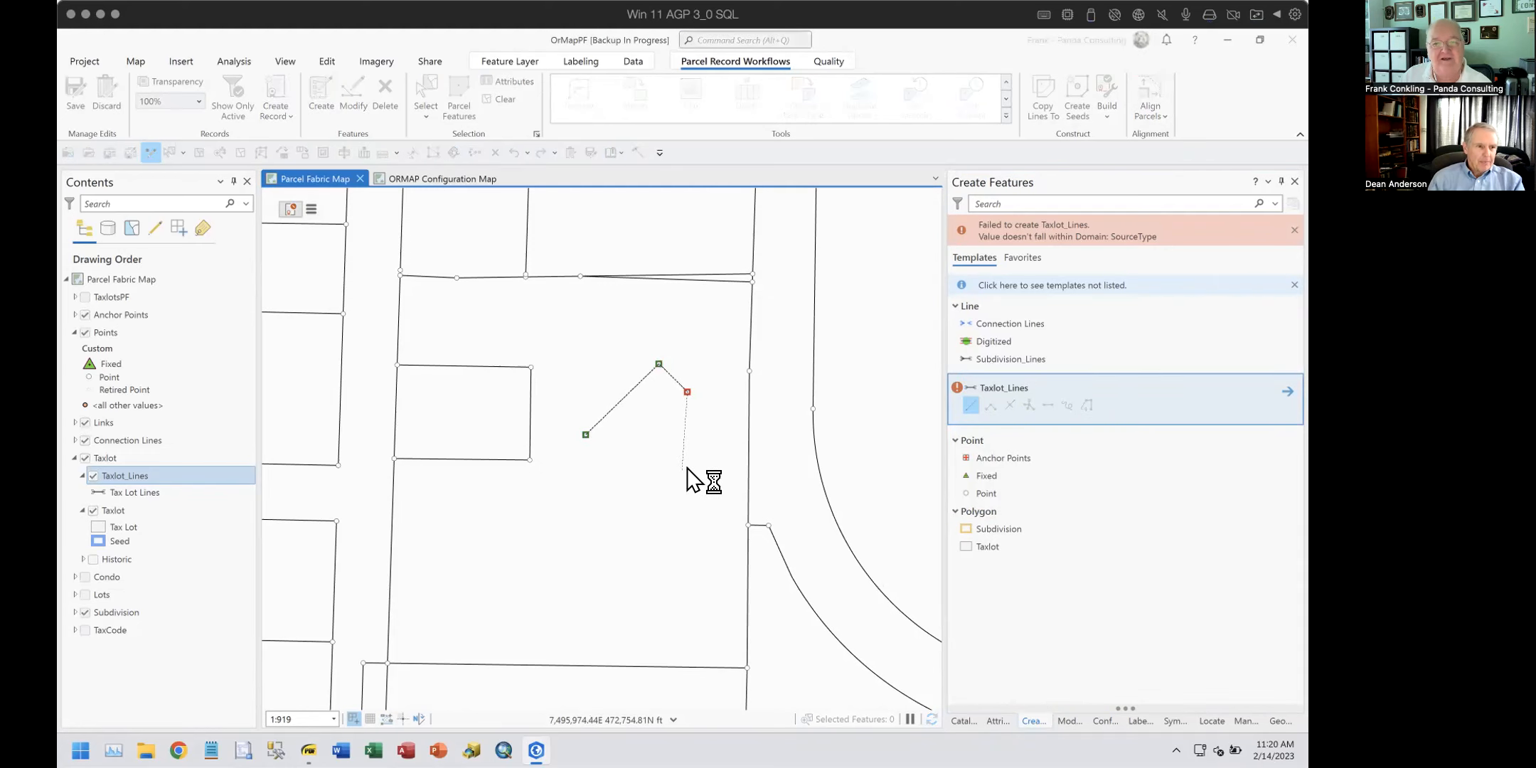
Step: Extend the line sketch with a spiral curve having an end radius of 250 ft and an arc length of 500 ft
right_click(688, 472)
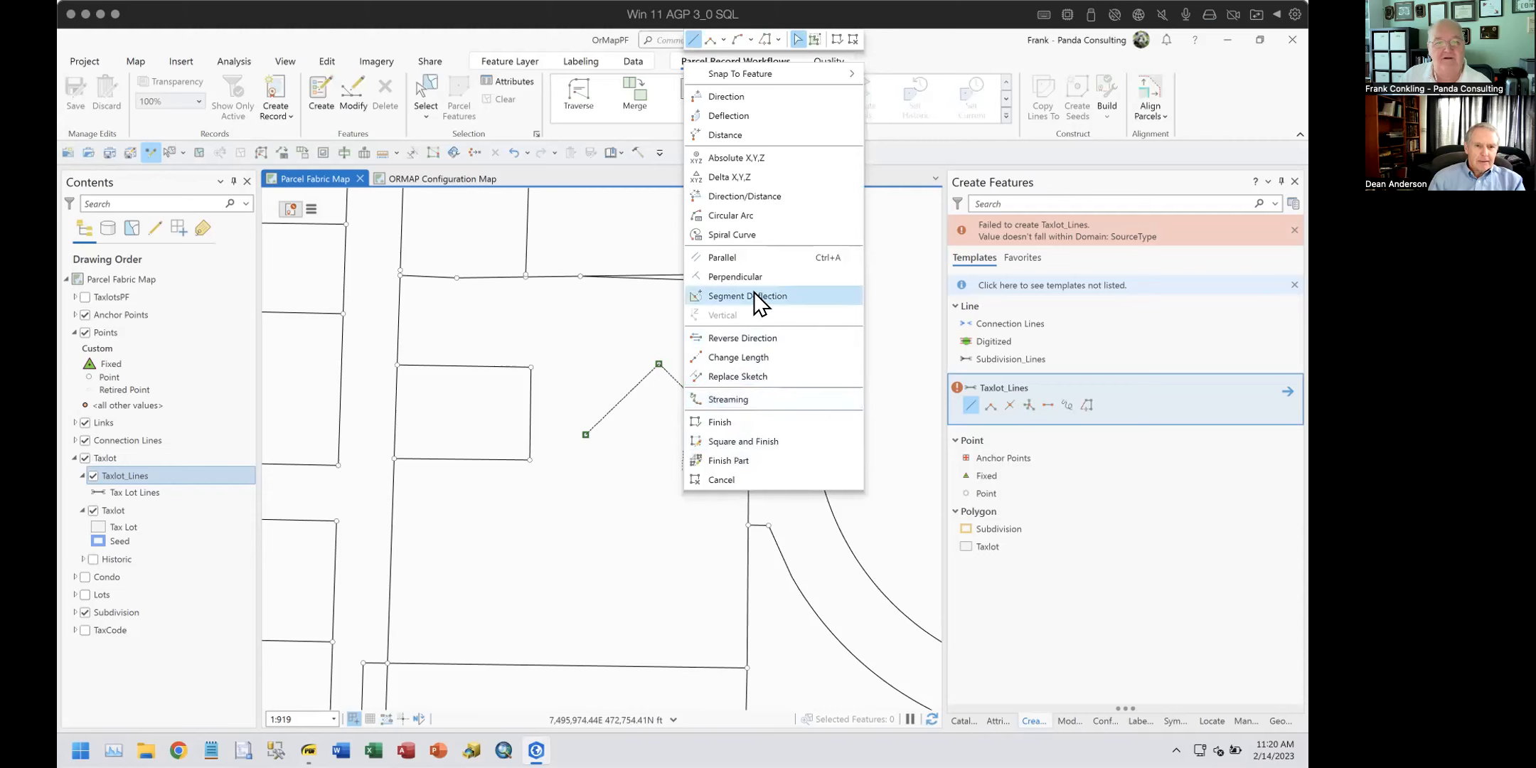
click(742, 234)
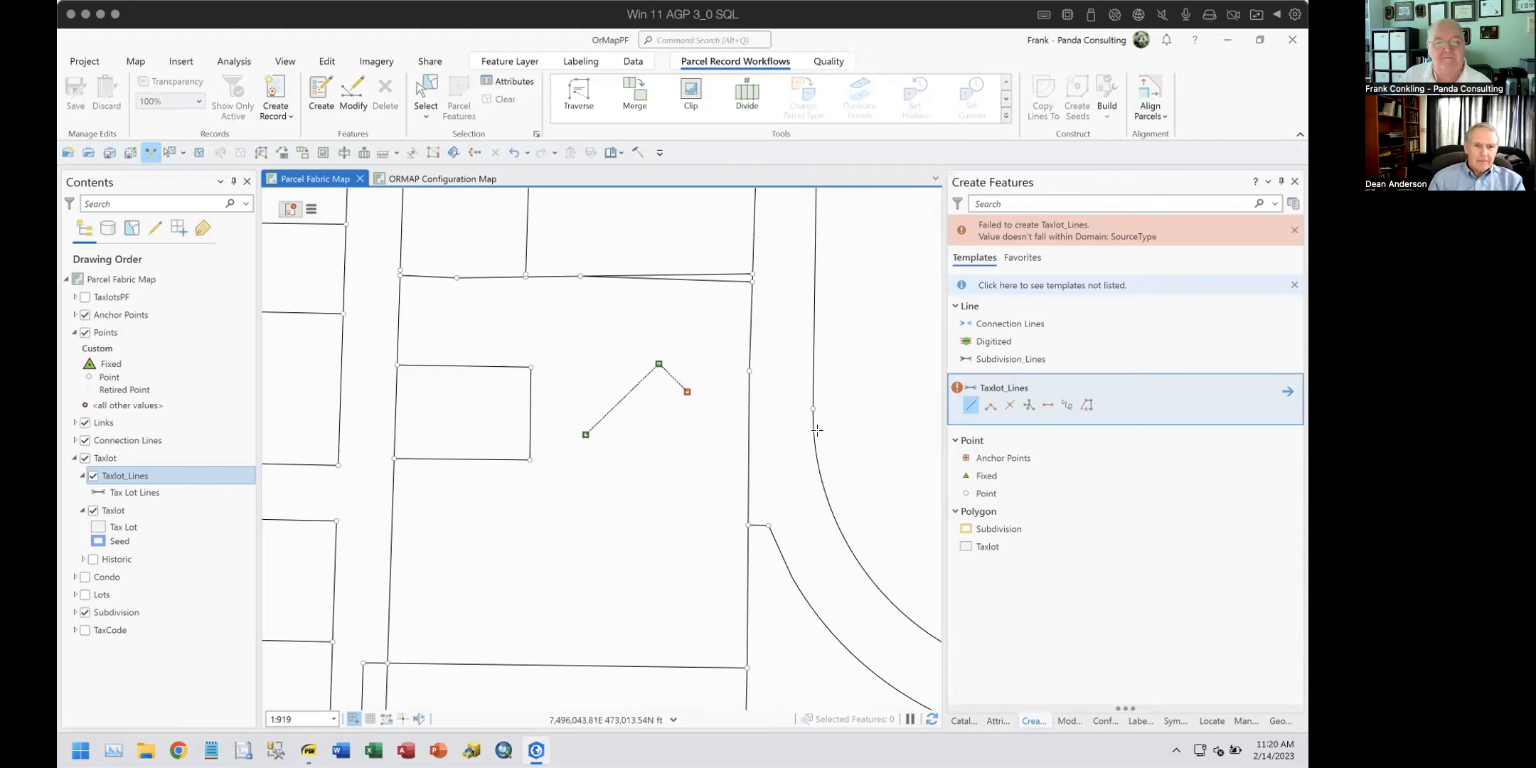
drag(876, 255, 830, 289)
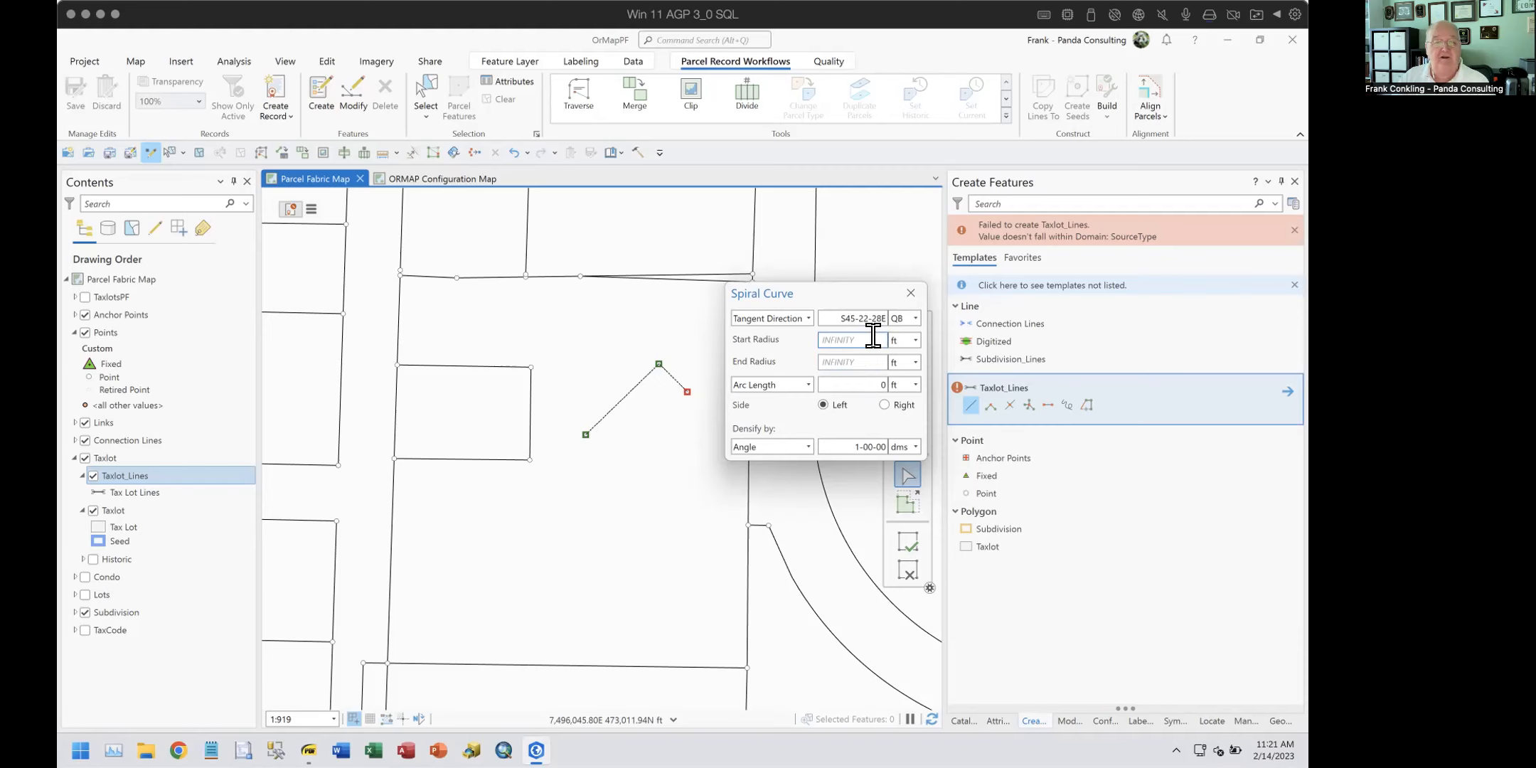
click(879, 359)
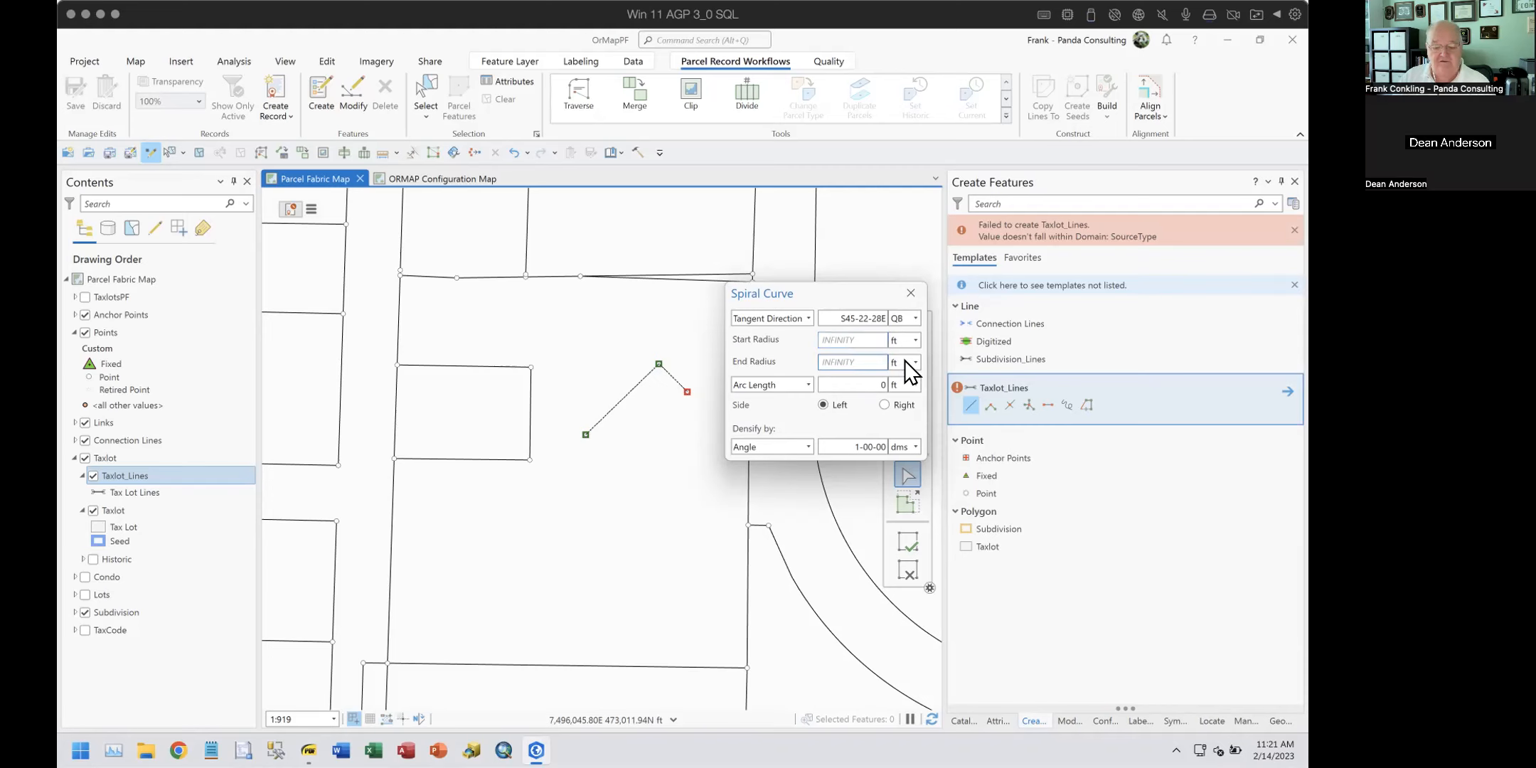
text(250)
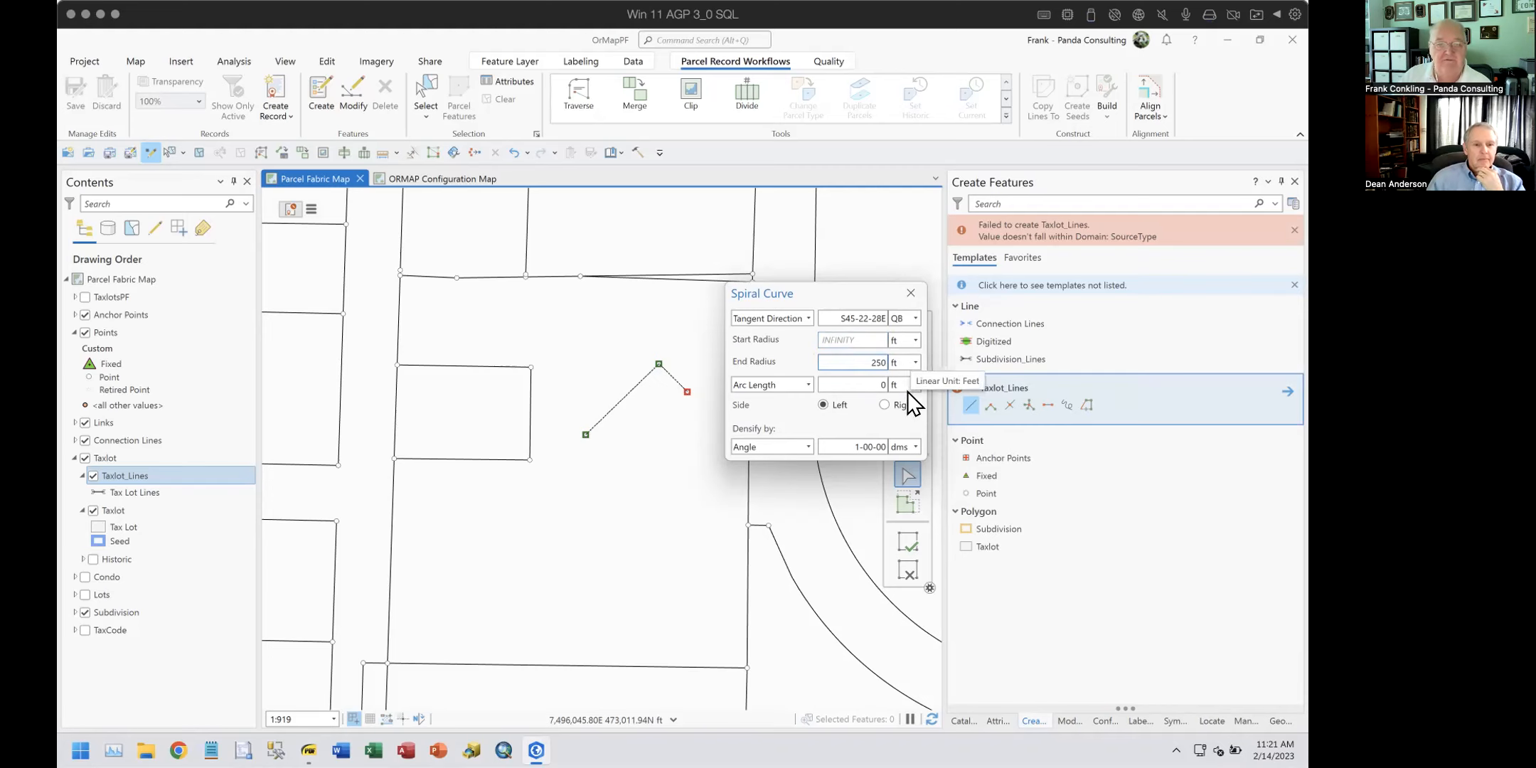
click(843, 380)
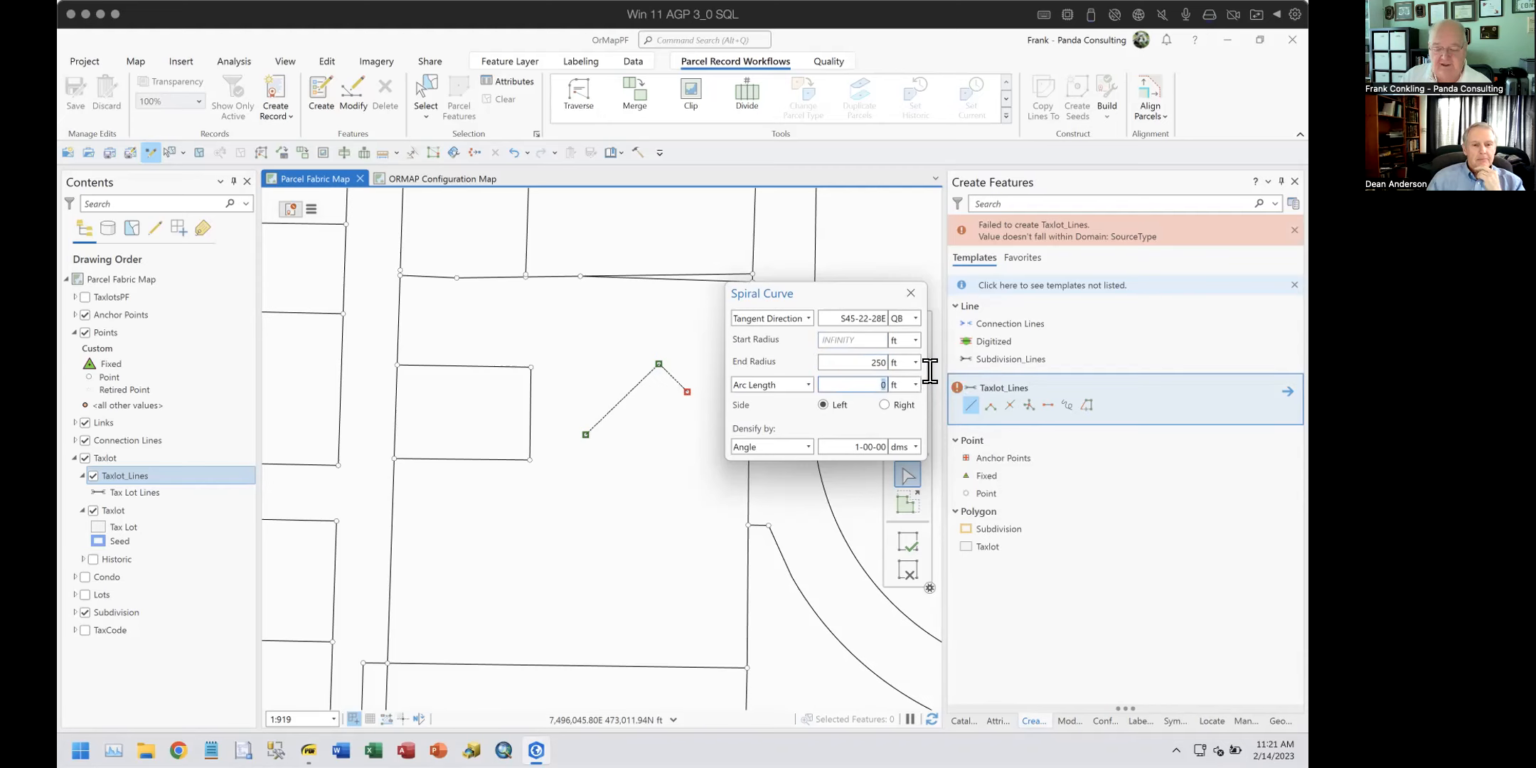
text(500)
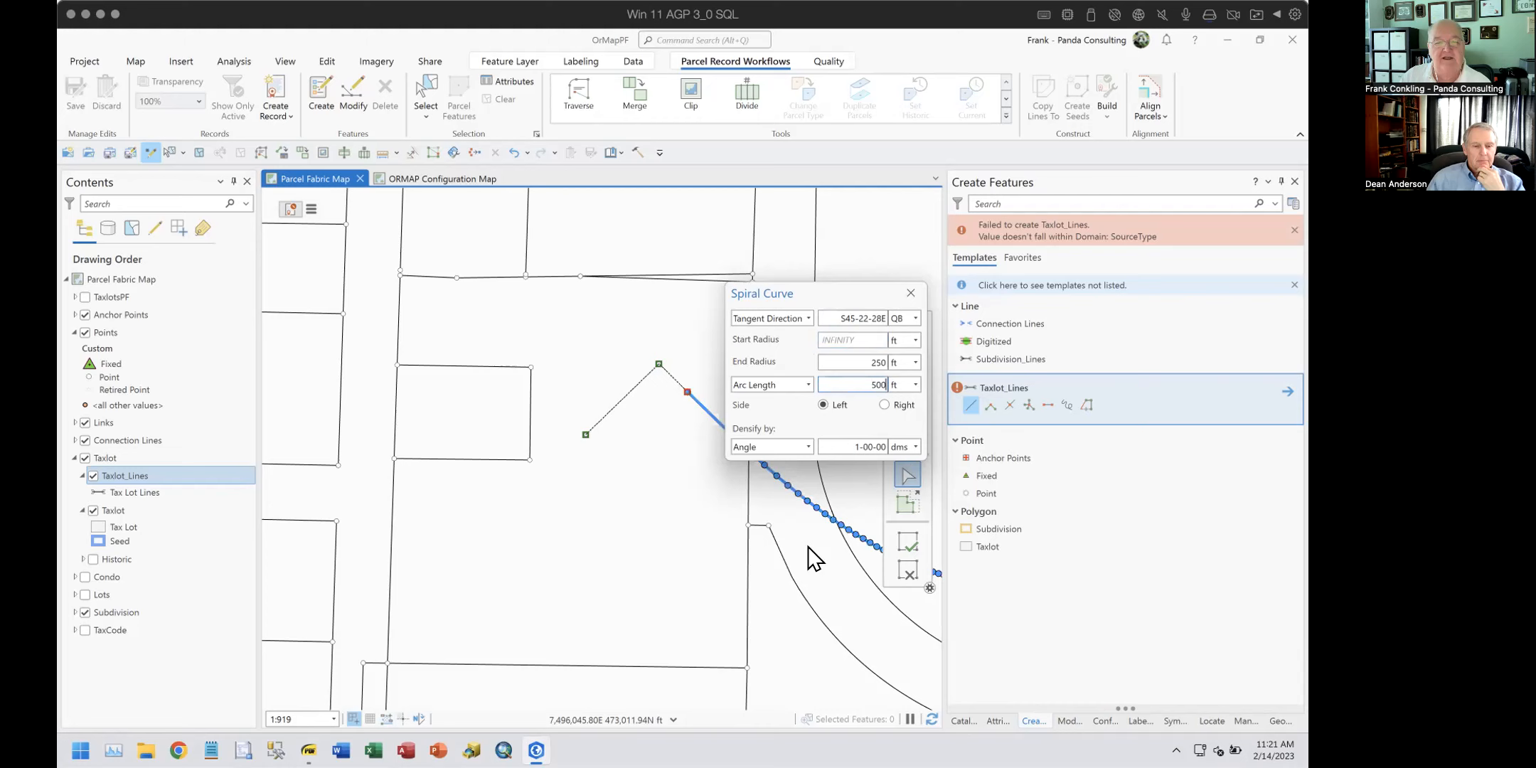
key(Return)
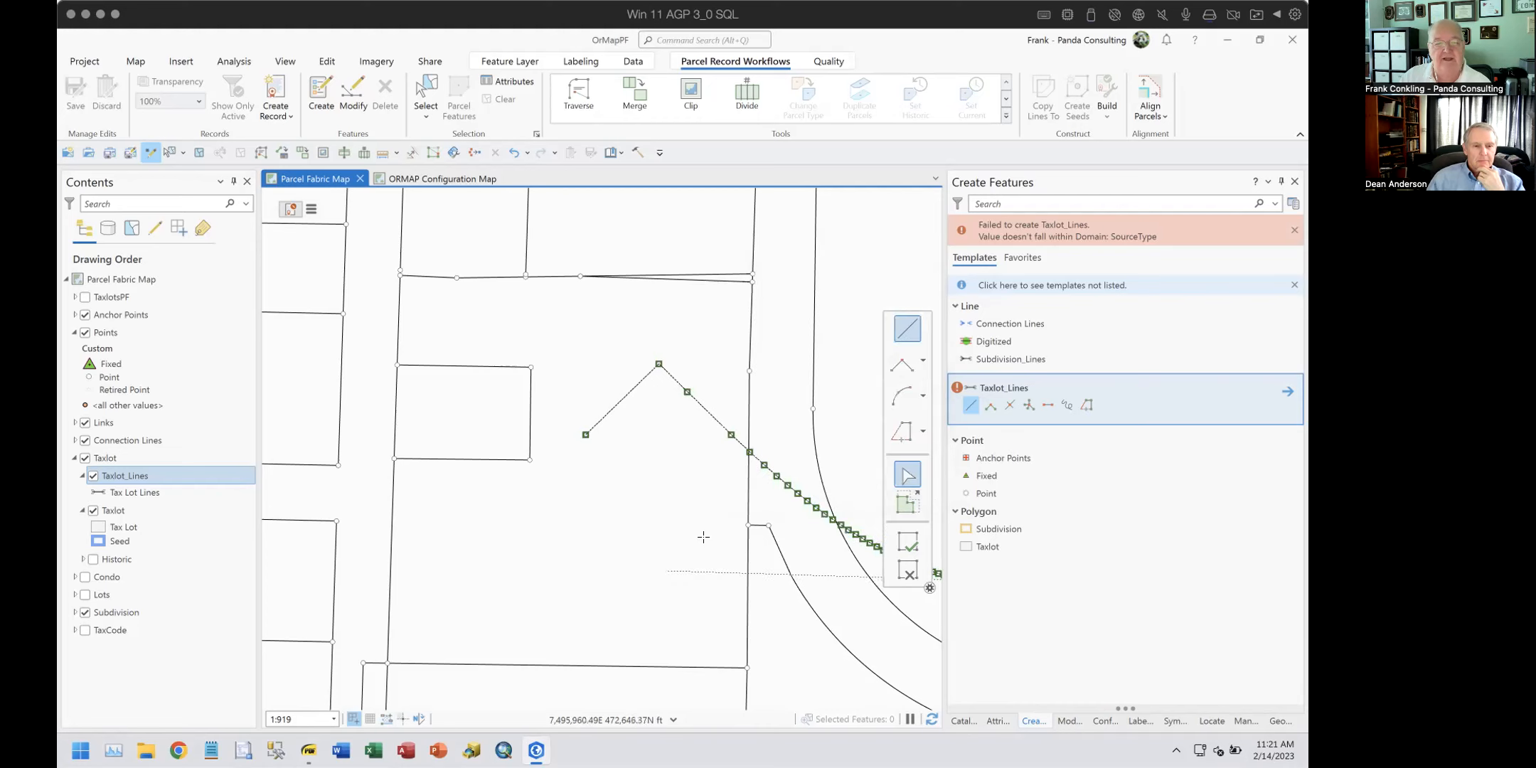
Step: Examine the spiral curve's full extent, dismiss the line creation error and discard the line sketch
scroll(693, 532, up, 2)
drag(694, 532, 404, 414)
scroll(403, 414, down, 4)
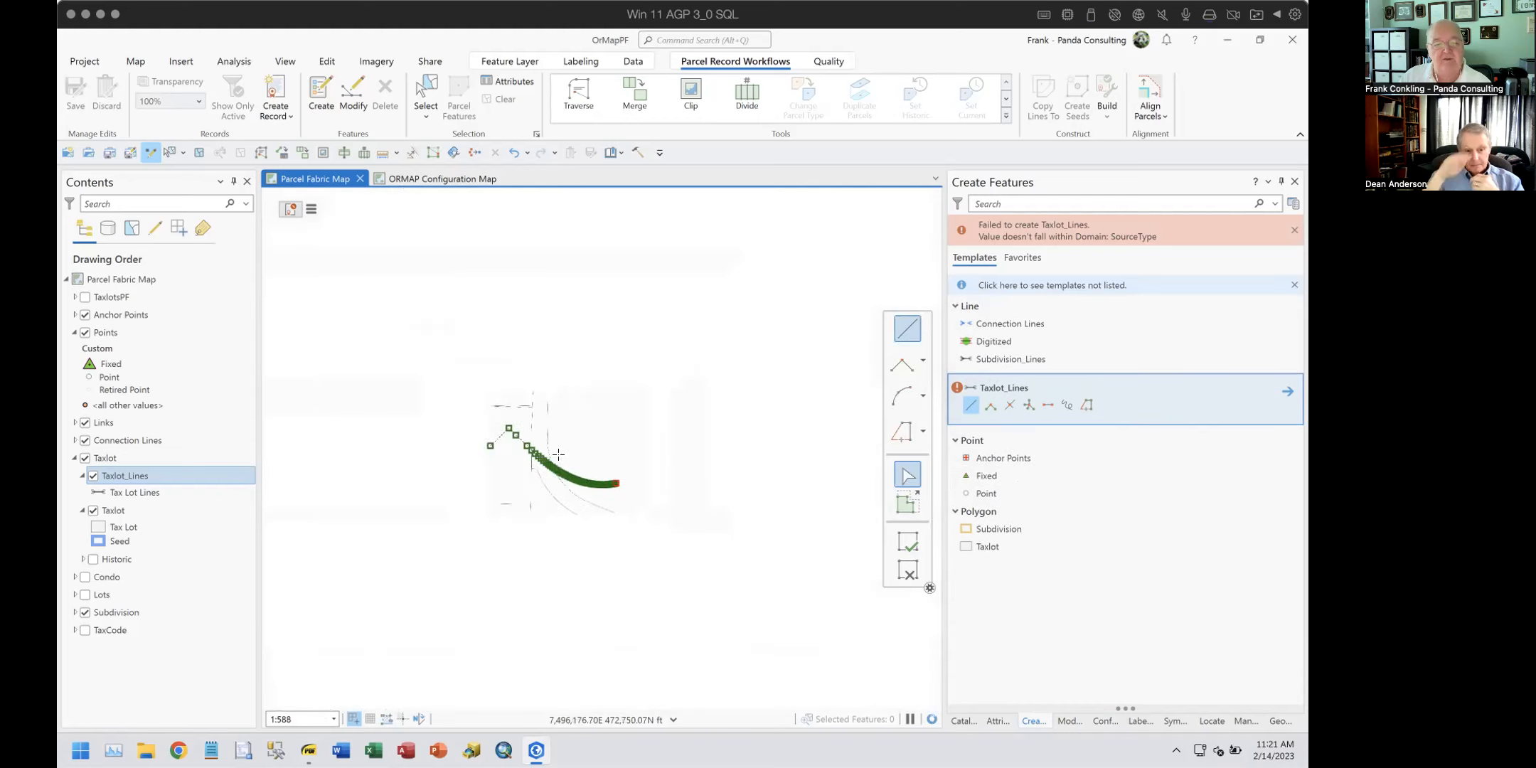
scroll(596, 503, up, 3)
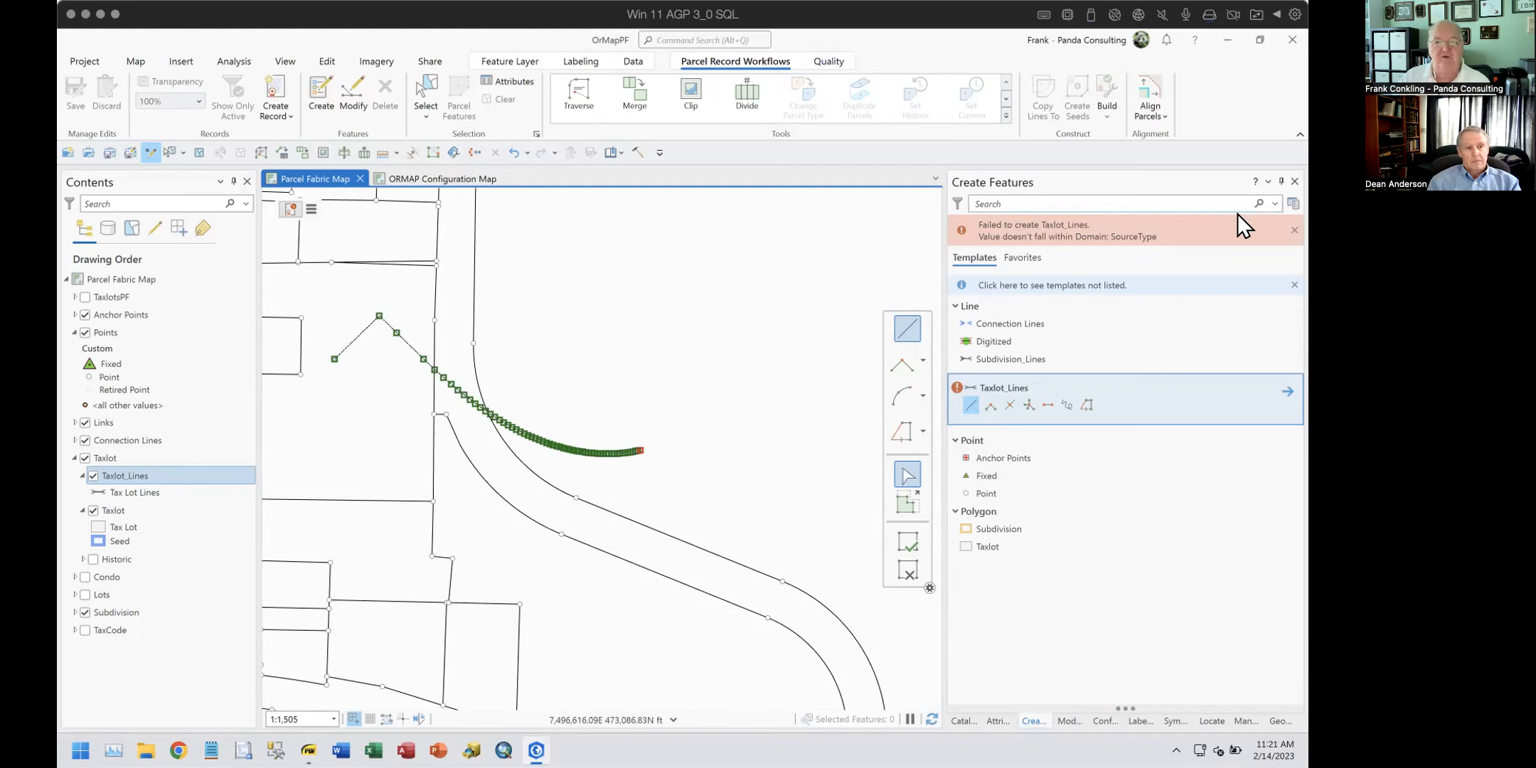
click(1290, 228)
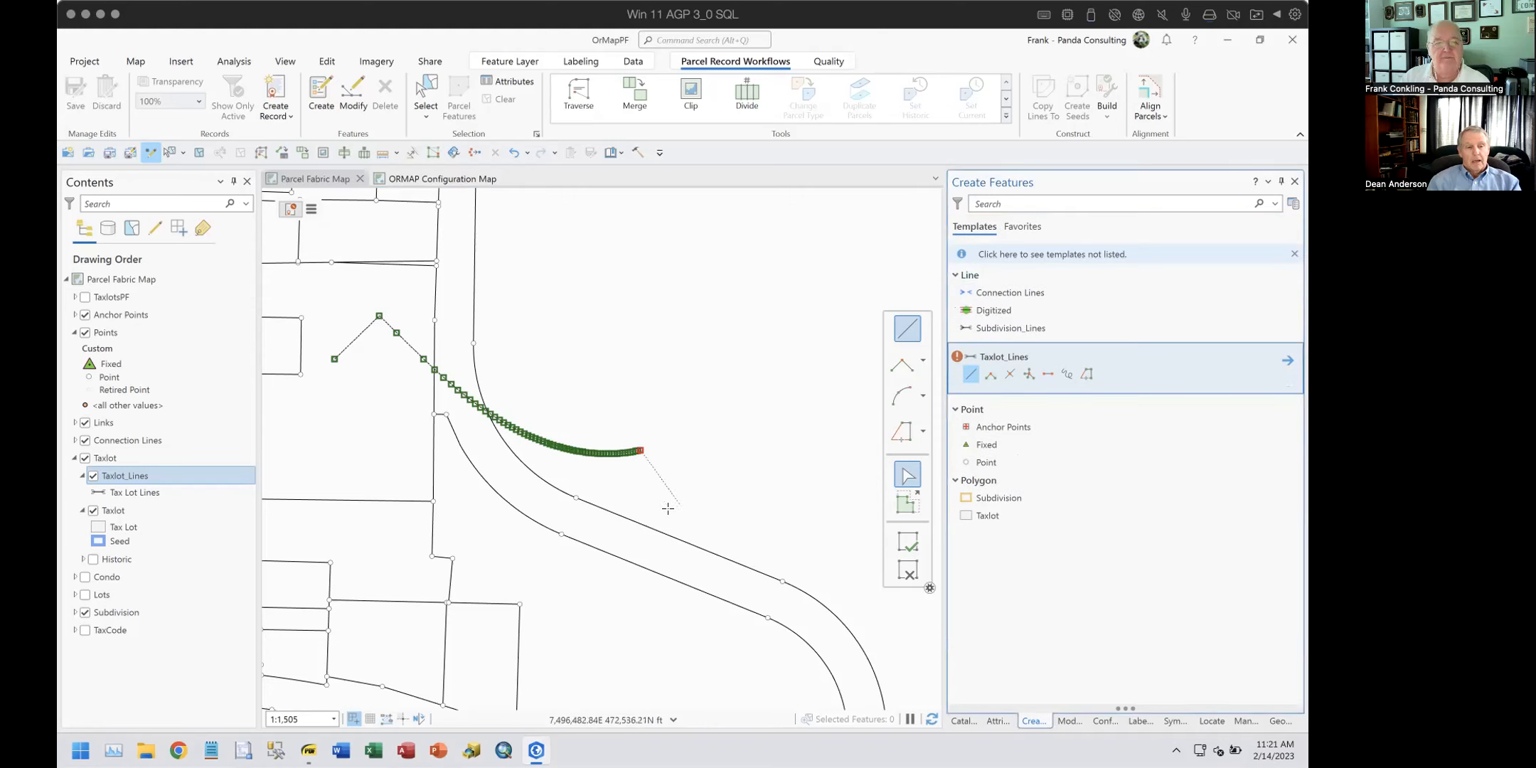
click(910, 568)
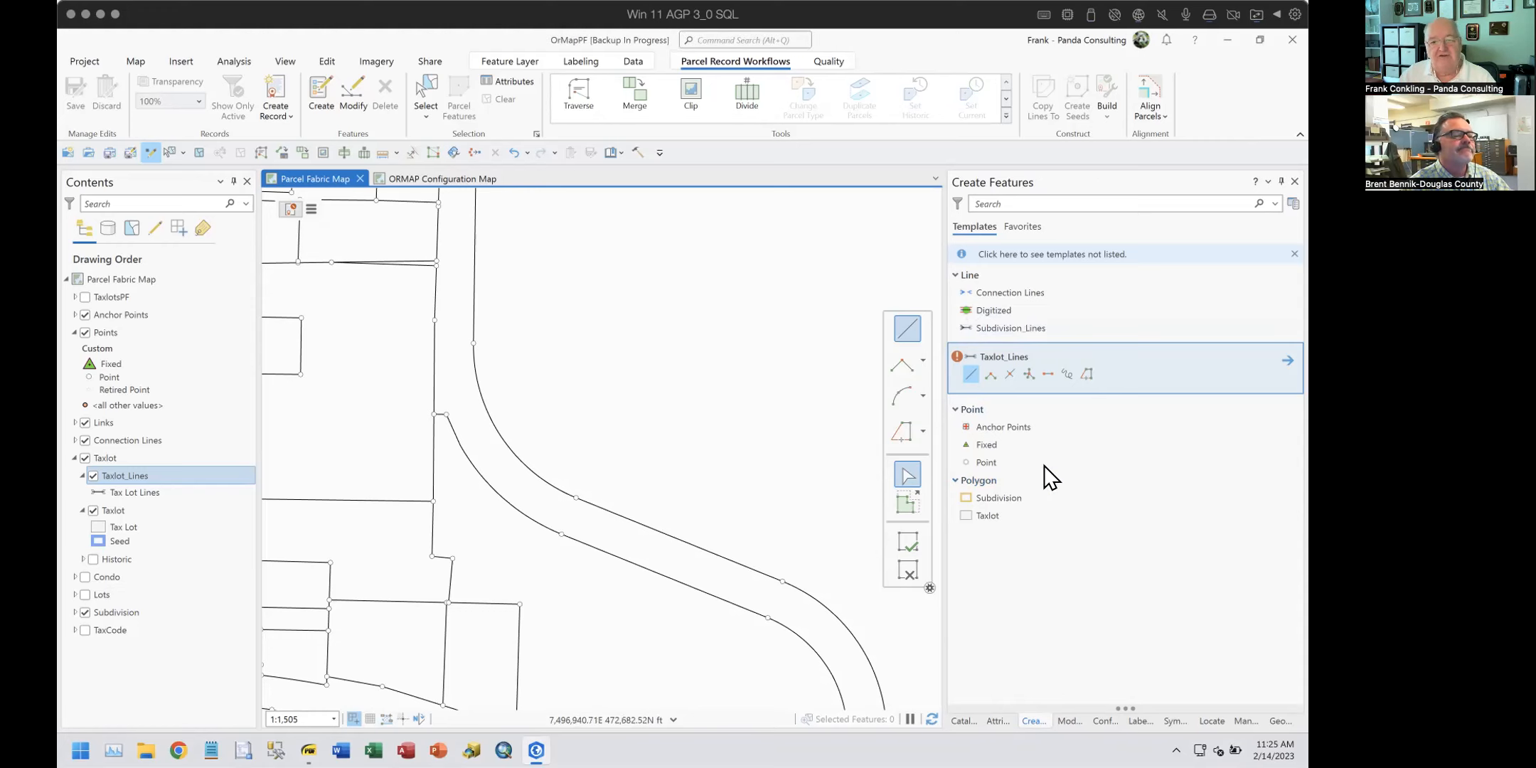
Step: Draw a four-sided Taxlot polygon in the open area east of the curving road and finish it
click(961, 515)
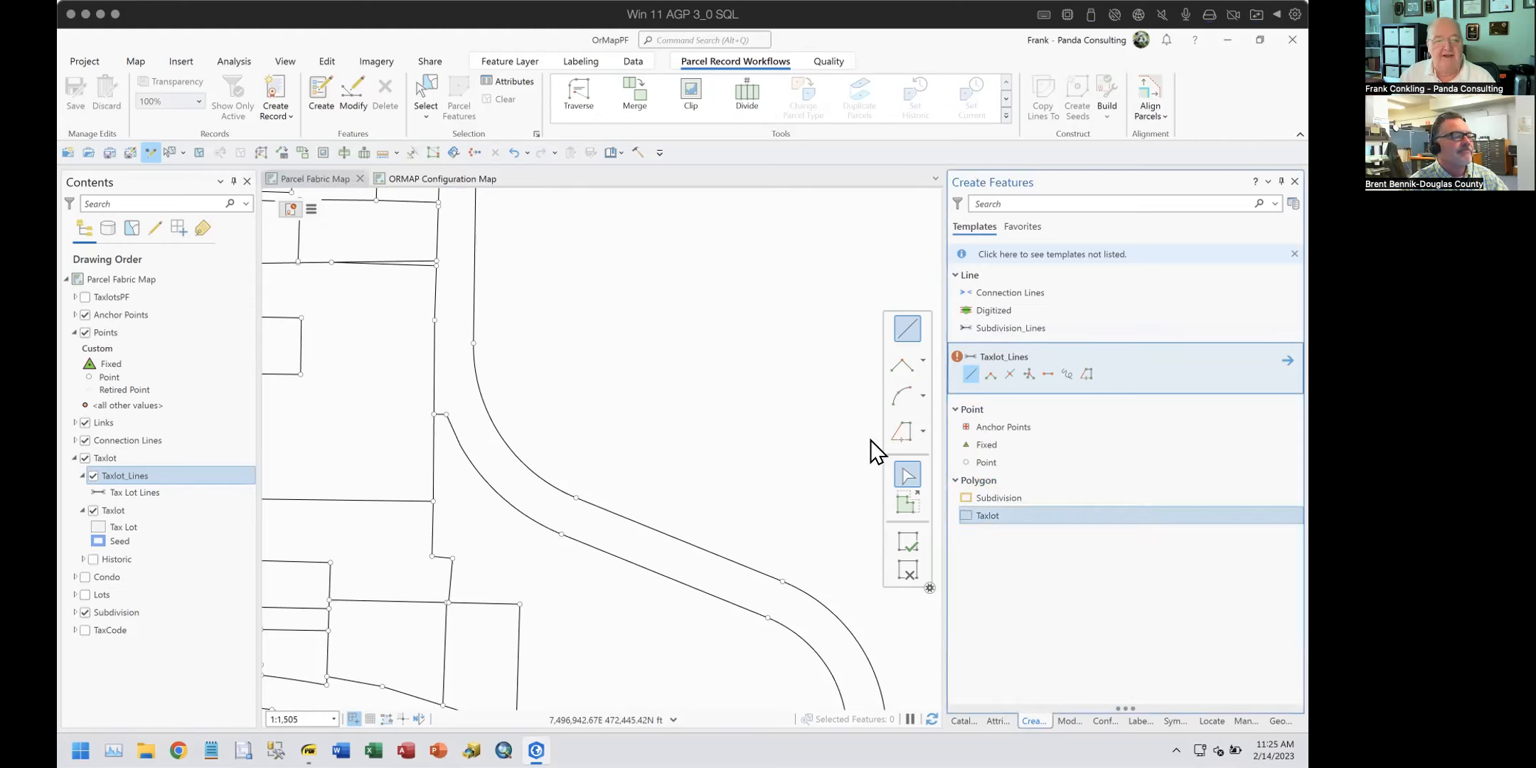
click(515, 338)
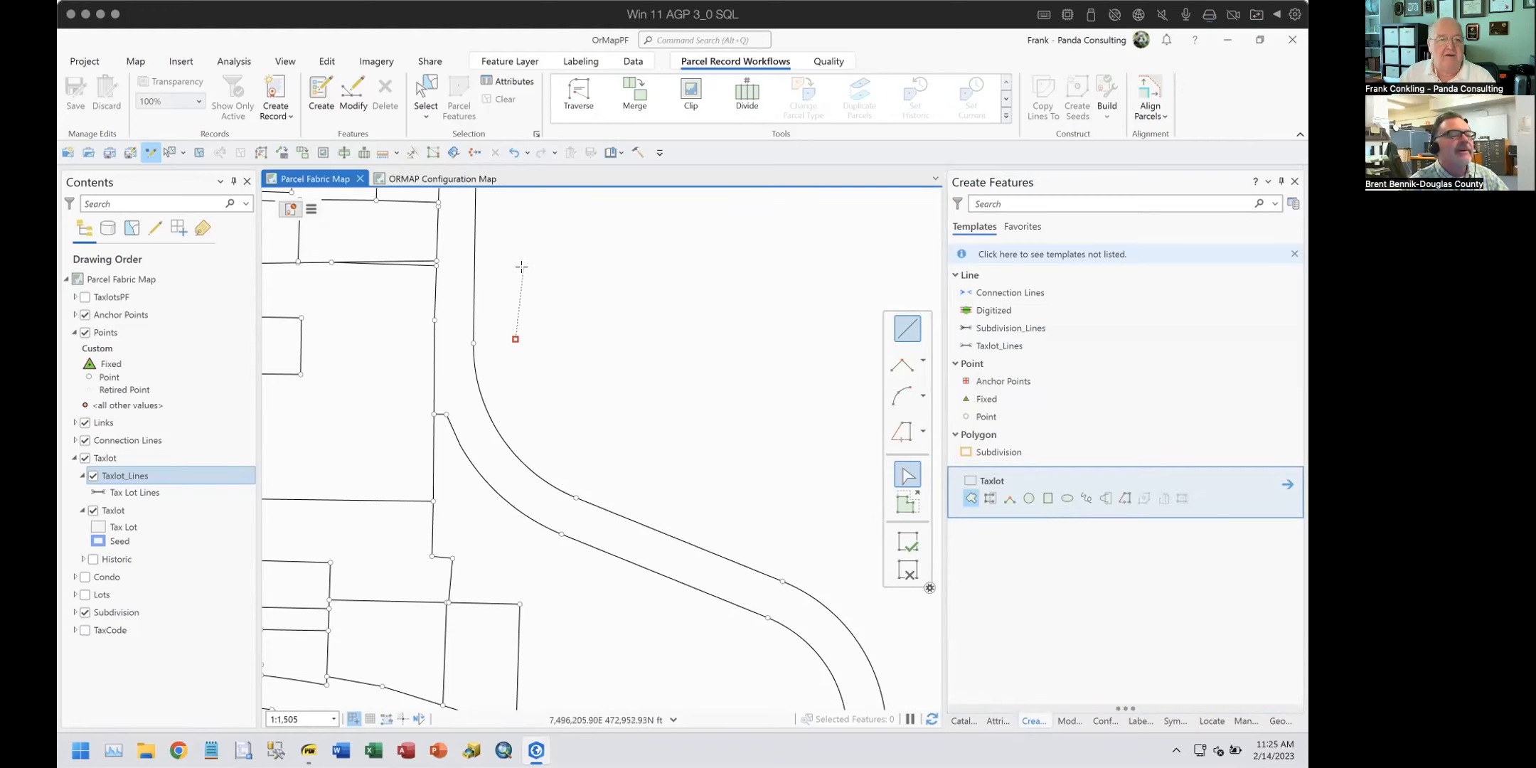
click(457, 263)
click(530, 199)
click(621, 233)
double_click(622, 232)
drag(731, 357, 876, 529)
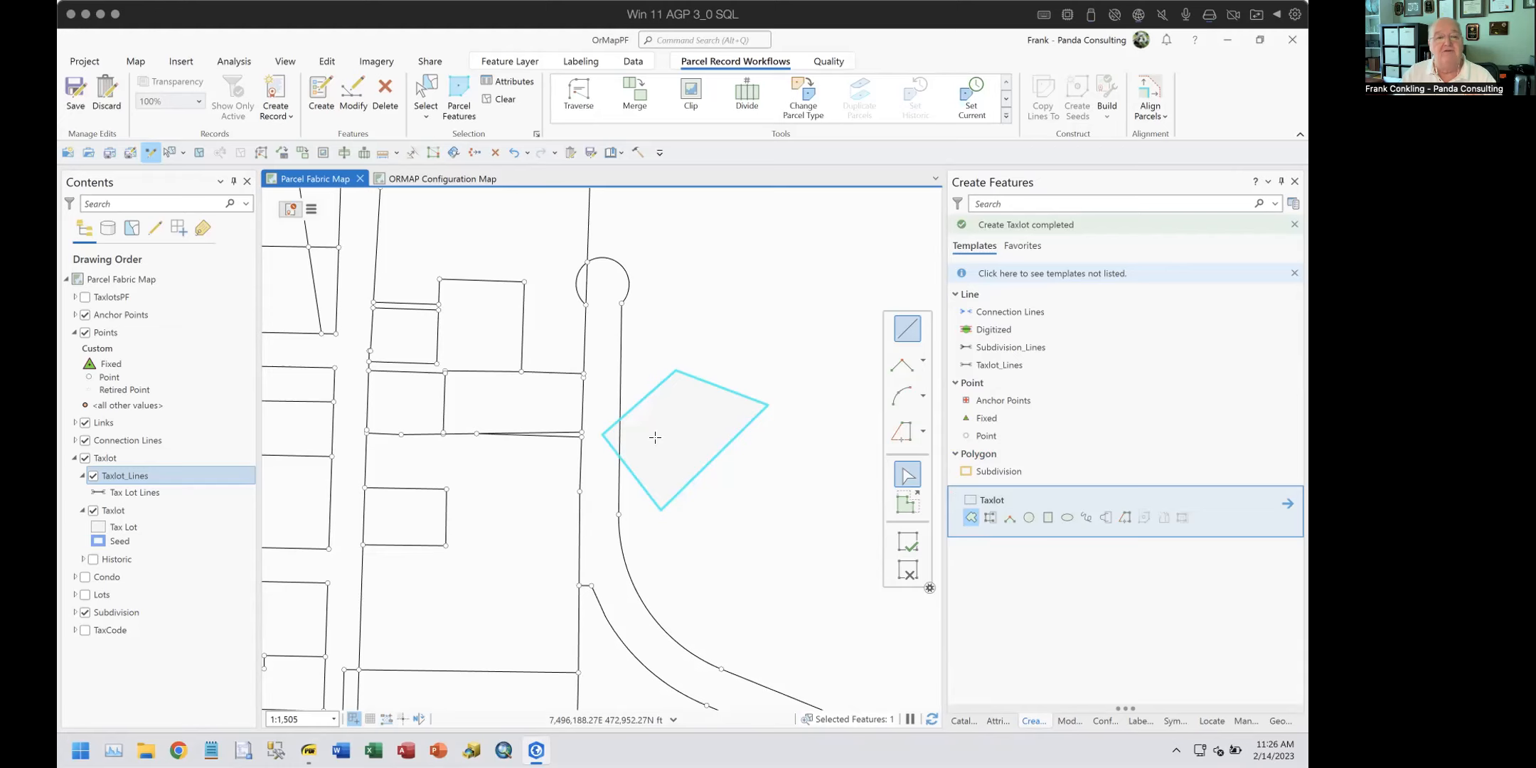
click(322, 60)
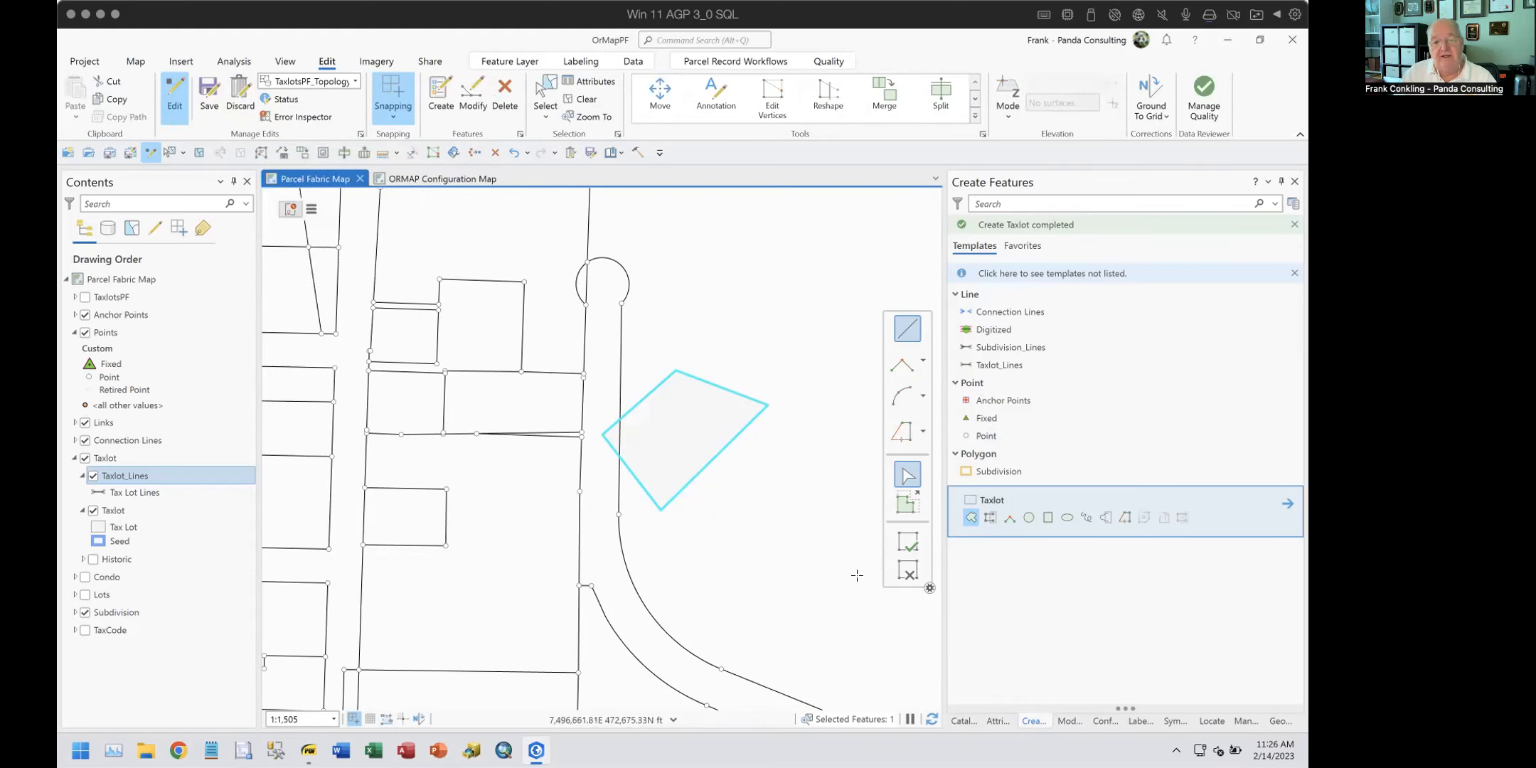
right_click(695, 423)
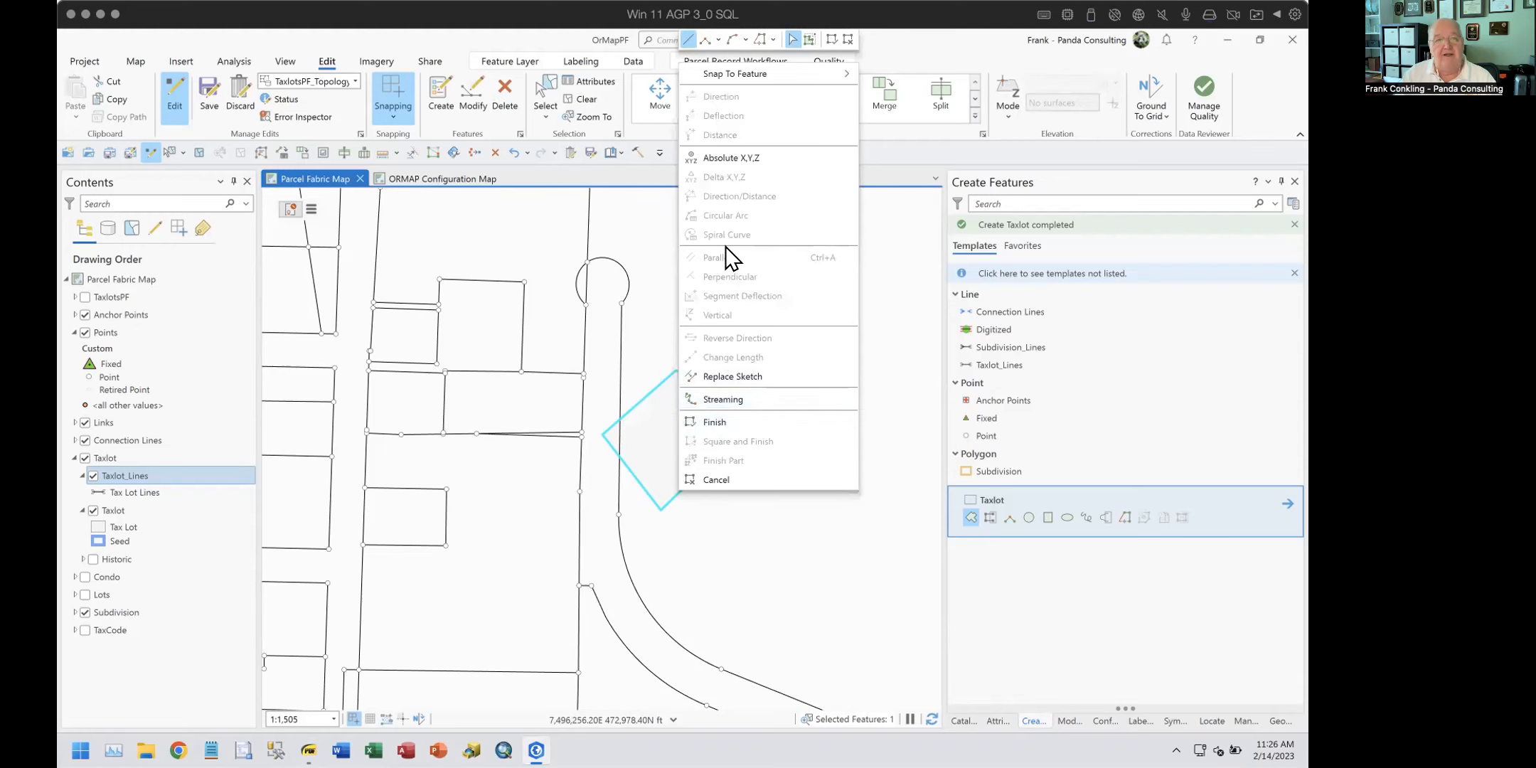
click(931, 41)
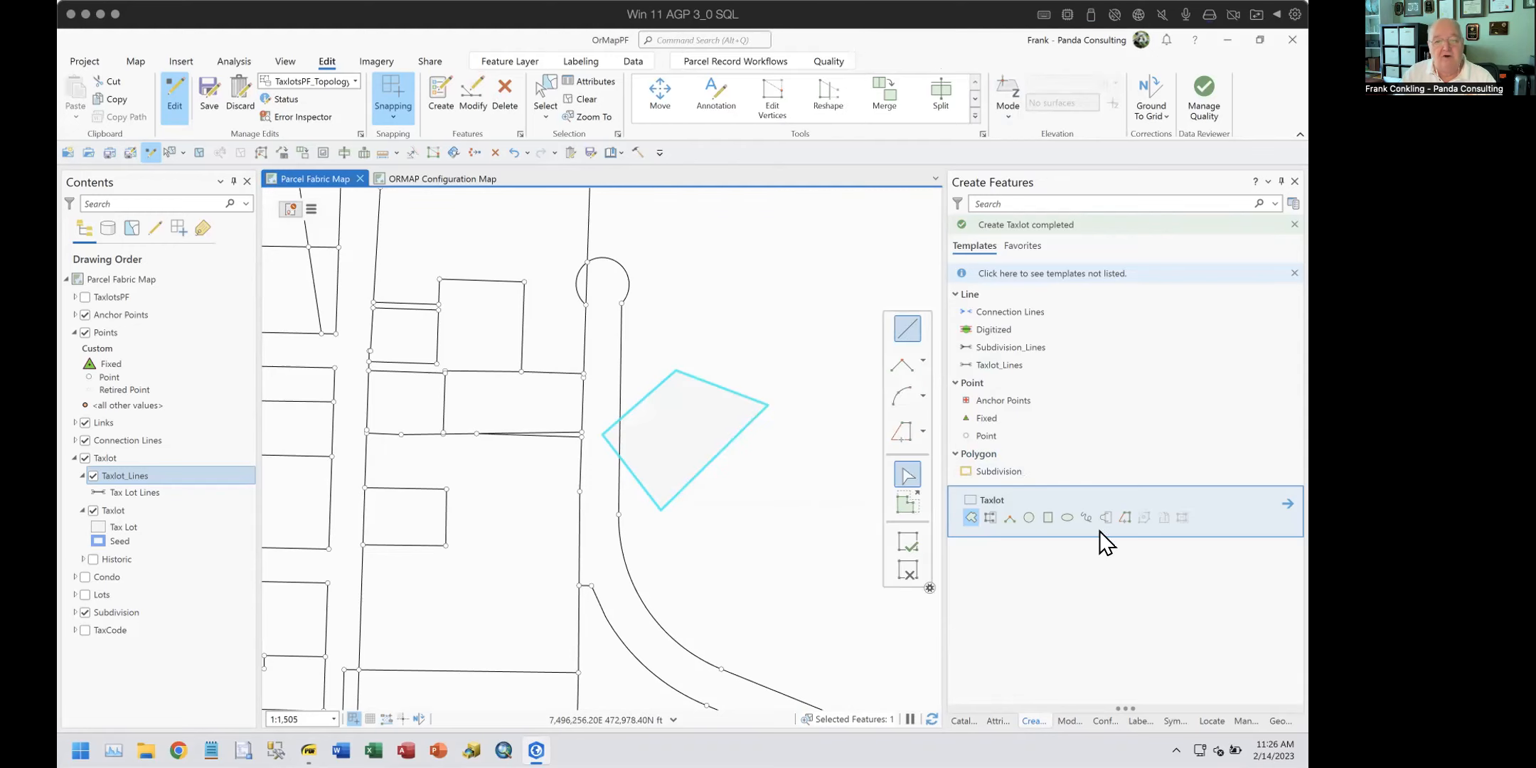
Step: Try rotating the selected Taxlot polygon clockwise about its center and discard the rotation
click(1069, 720)
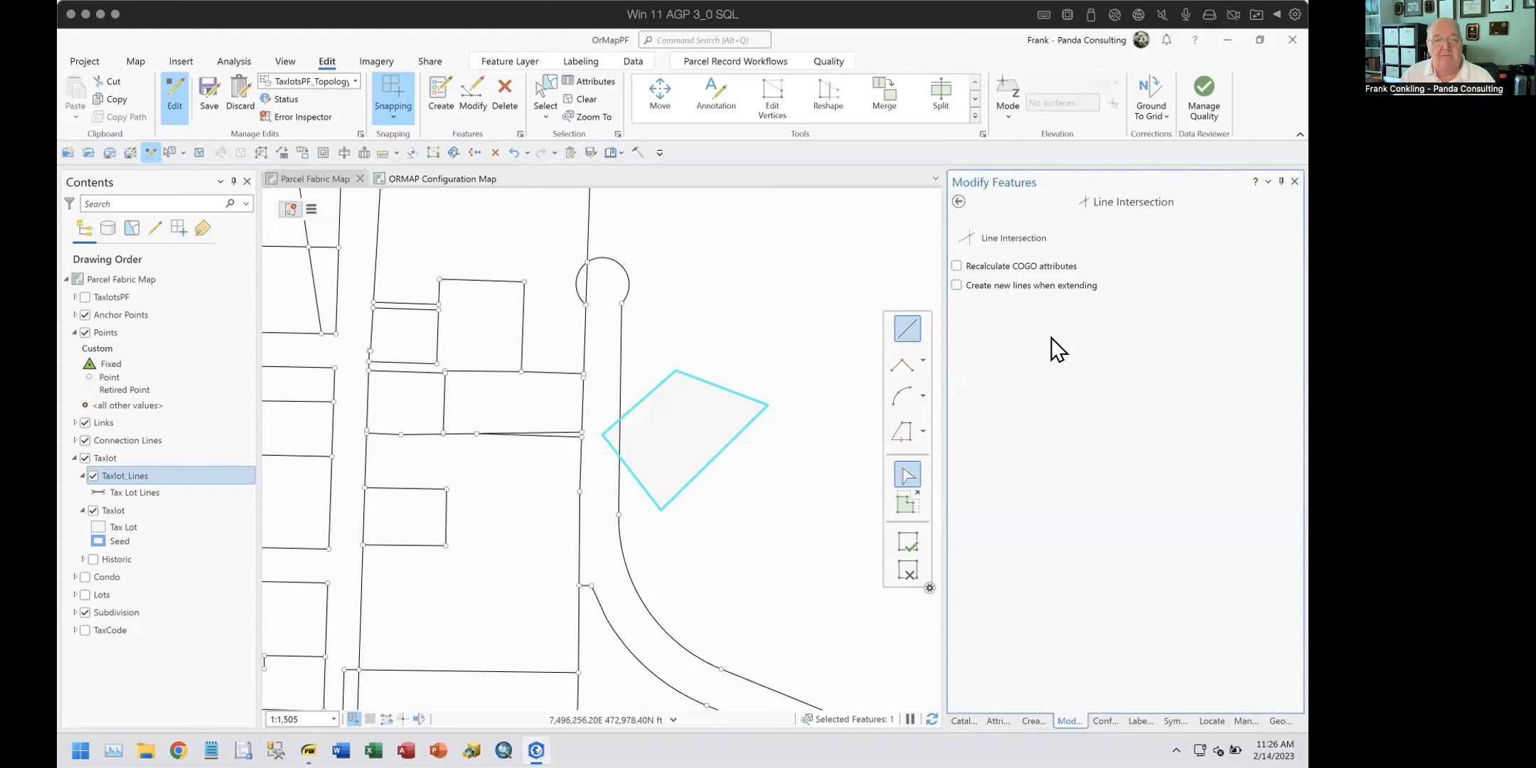
click(958, 202)
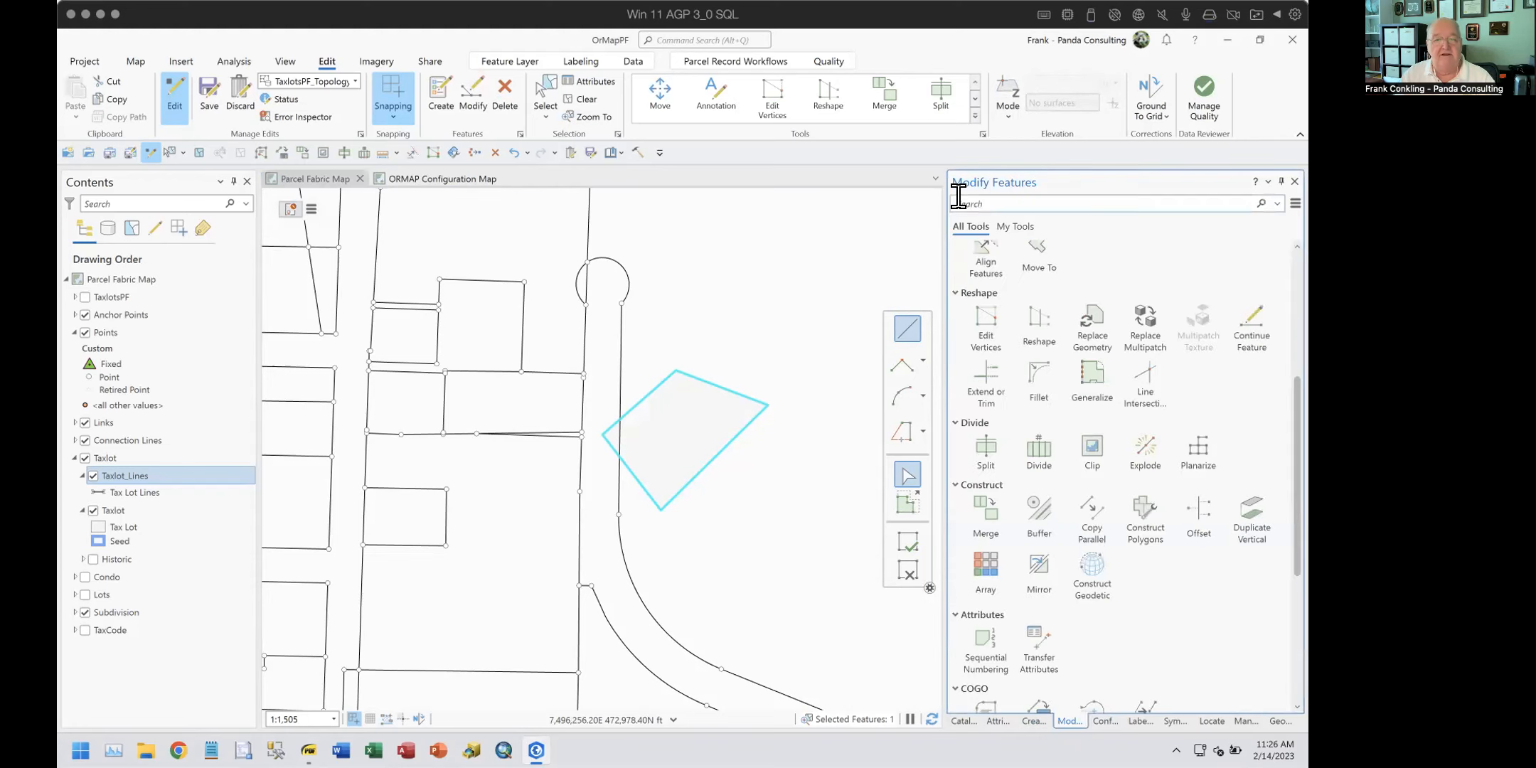
scroll(1025, 391, down, 3)
click(1034, 378)
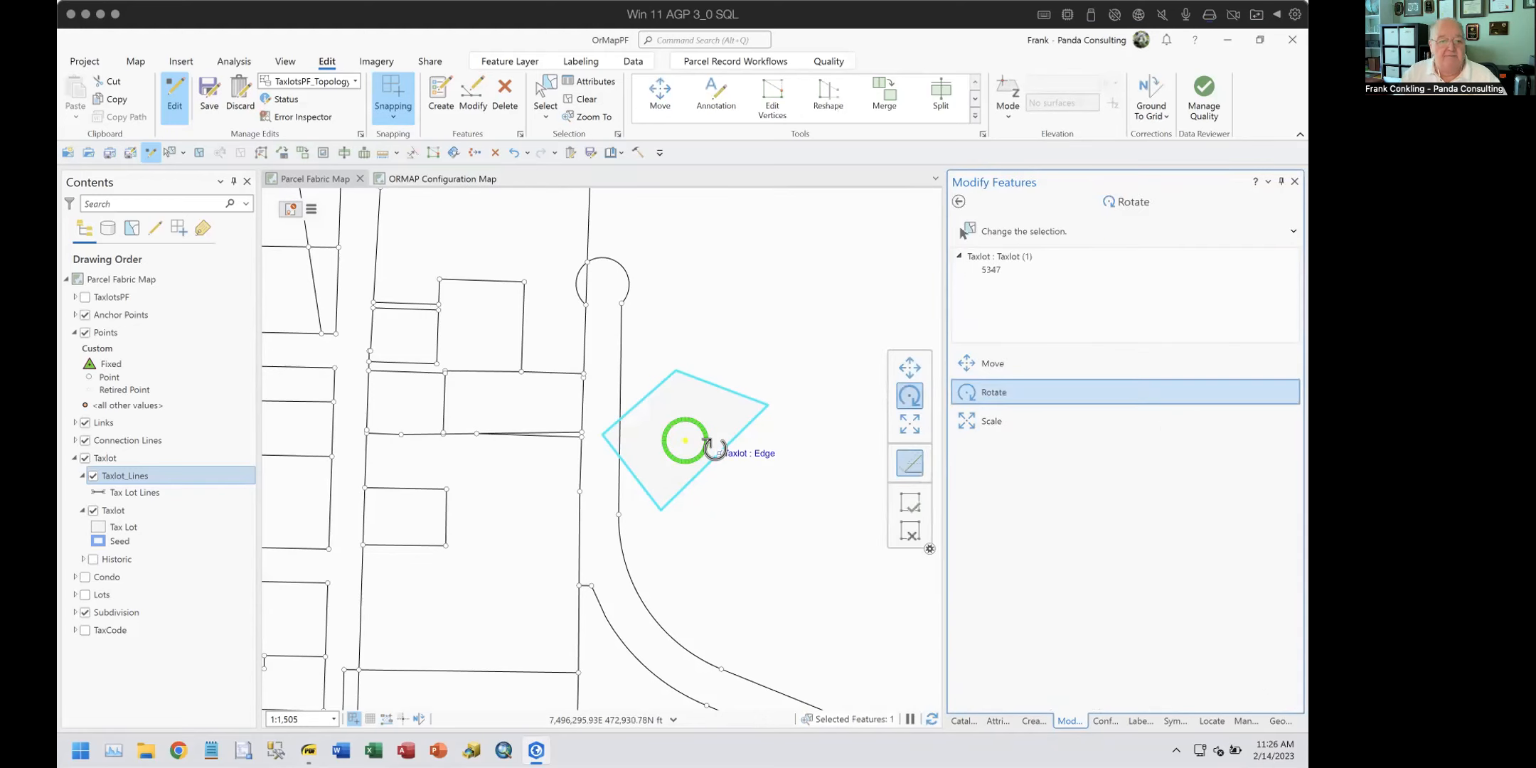
scroll(627, 419, up, 4)
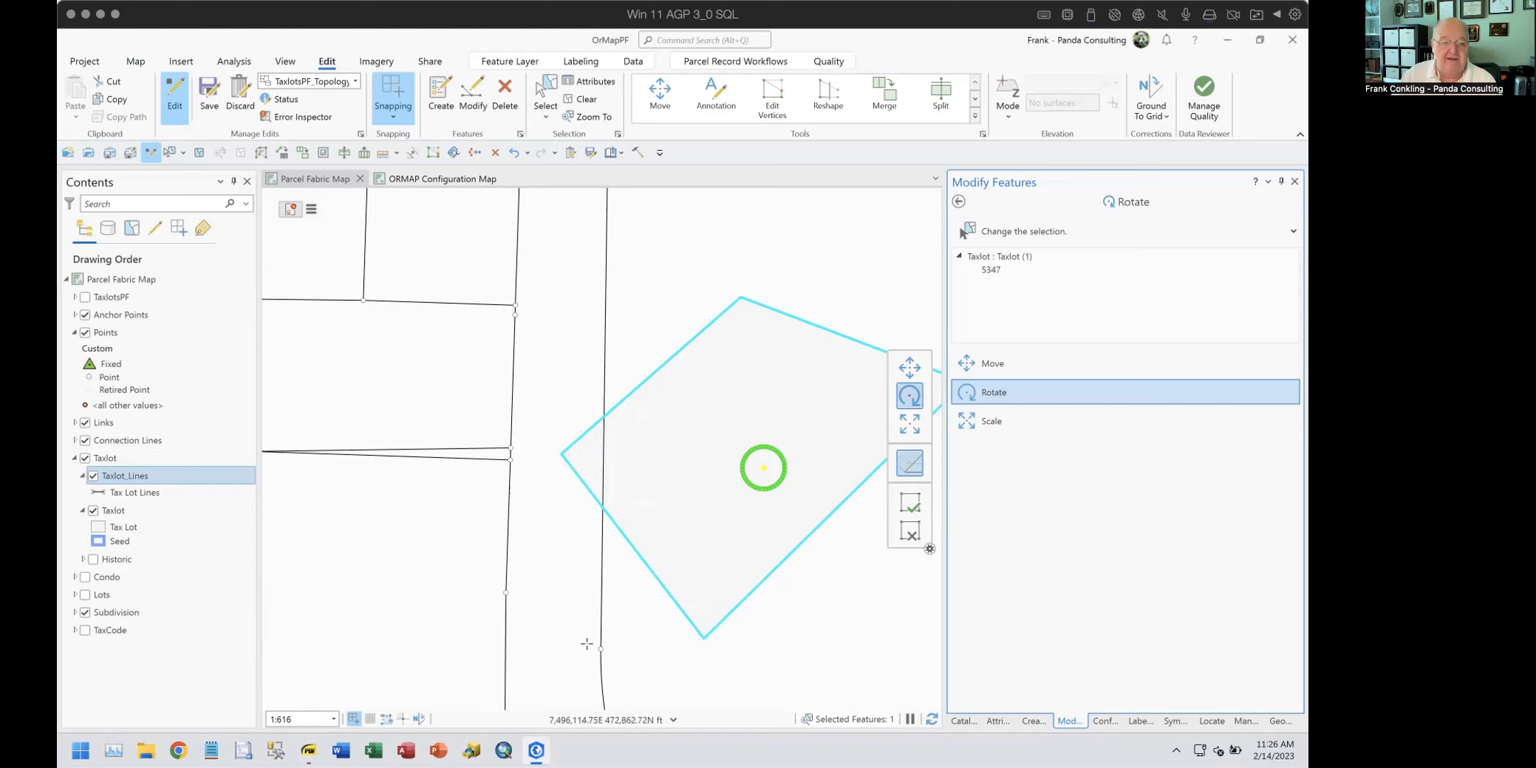
drag(661, 363, 751, 393)
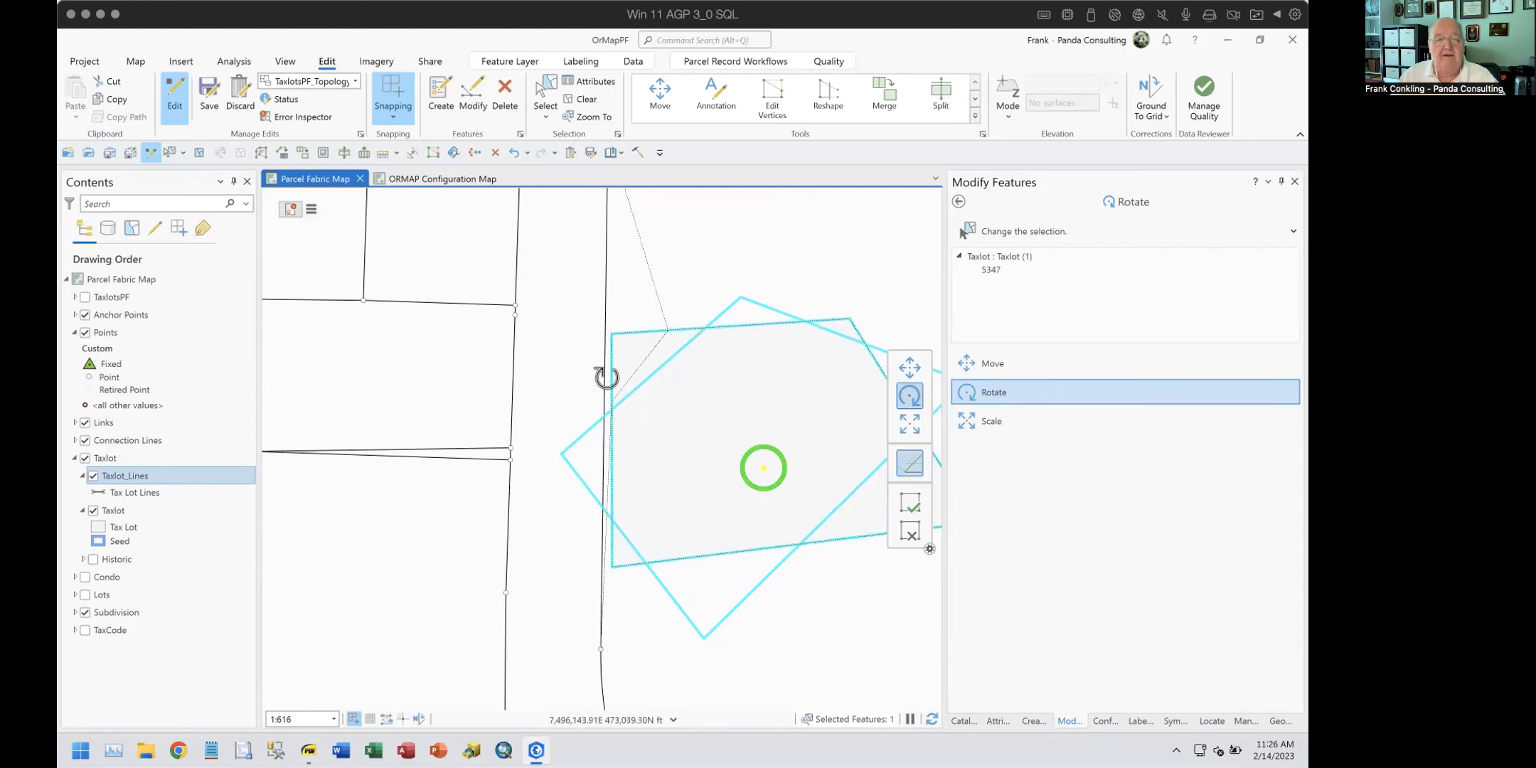
click(909, 532)
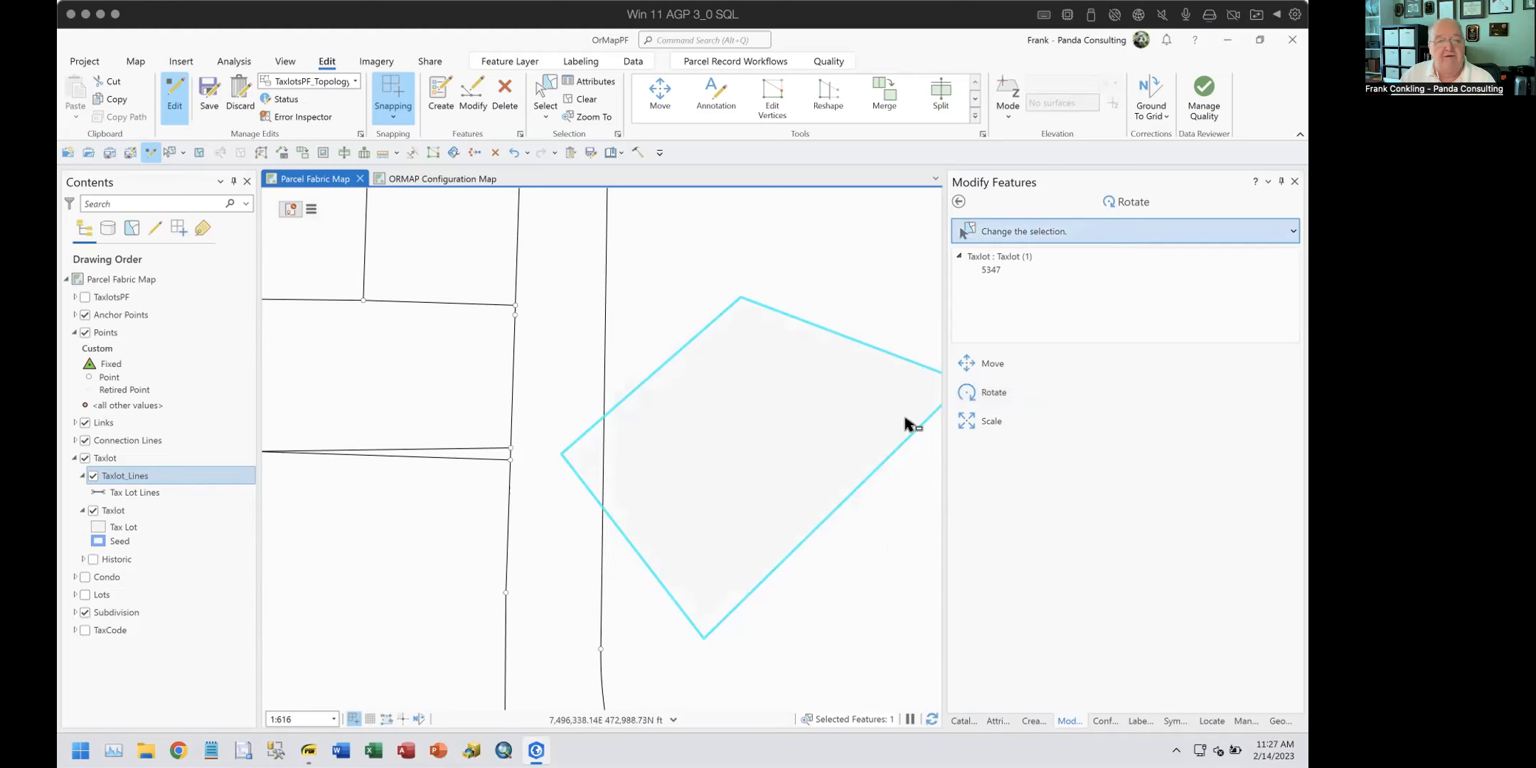
Step: Set the topology to No Topology, try rotating the Taxlot polygon slightly counterclockwise about its center and discard the rotation
click(352, 77)
click(350, 94)
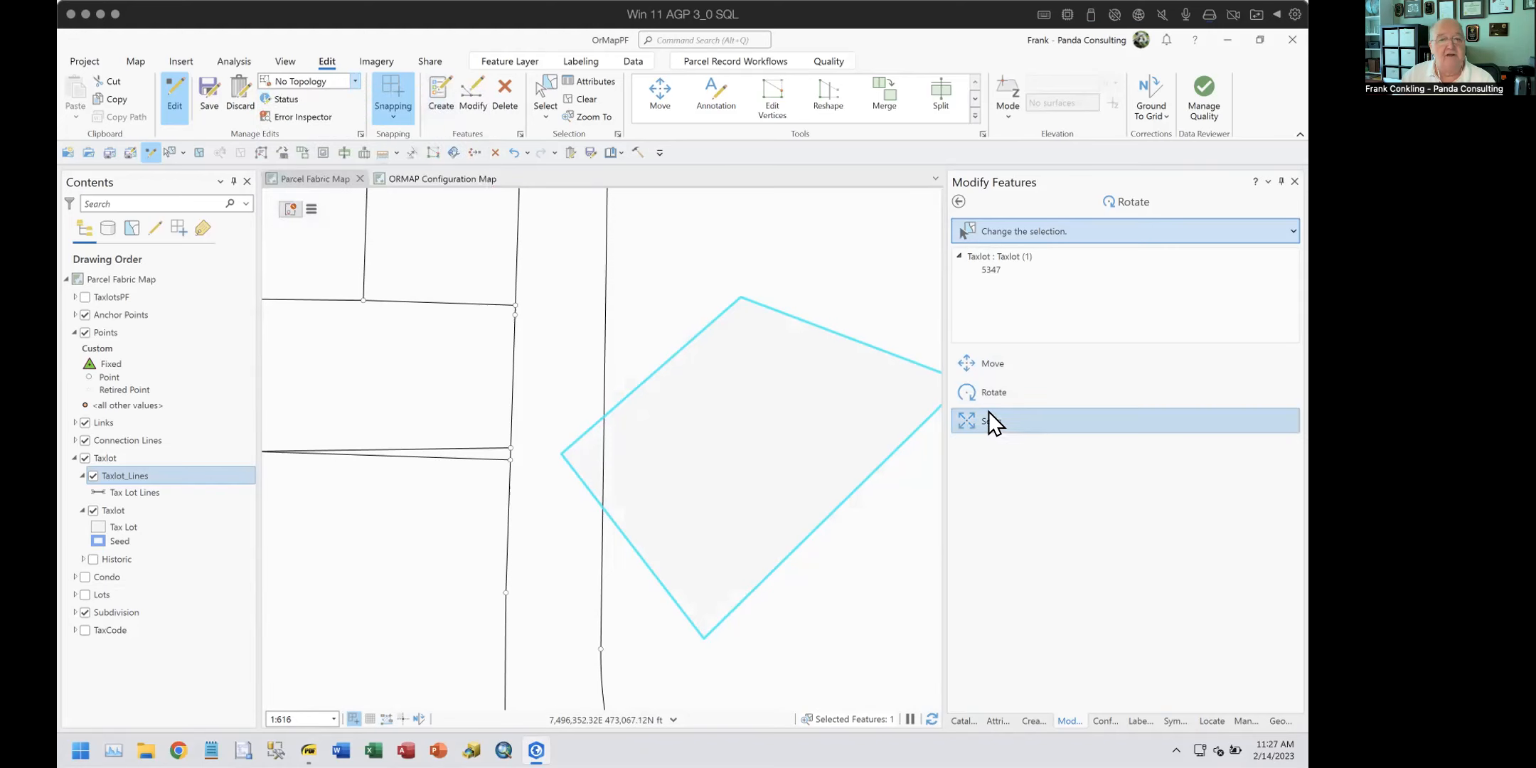
click(974, 394)
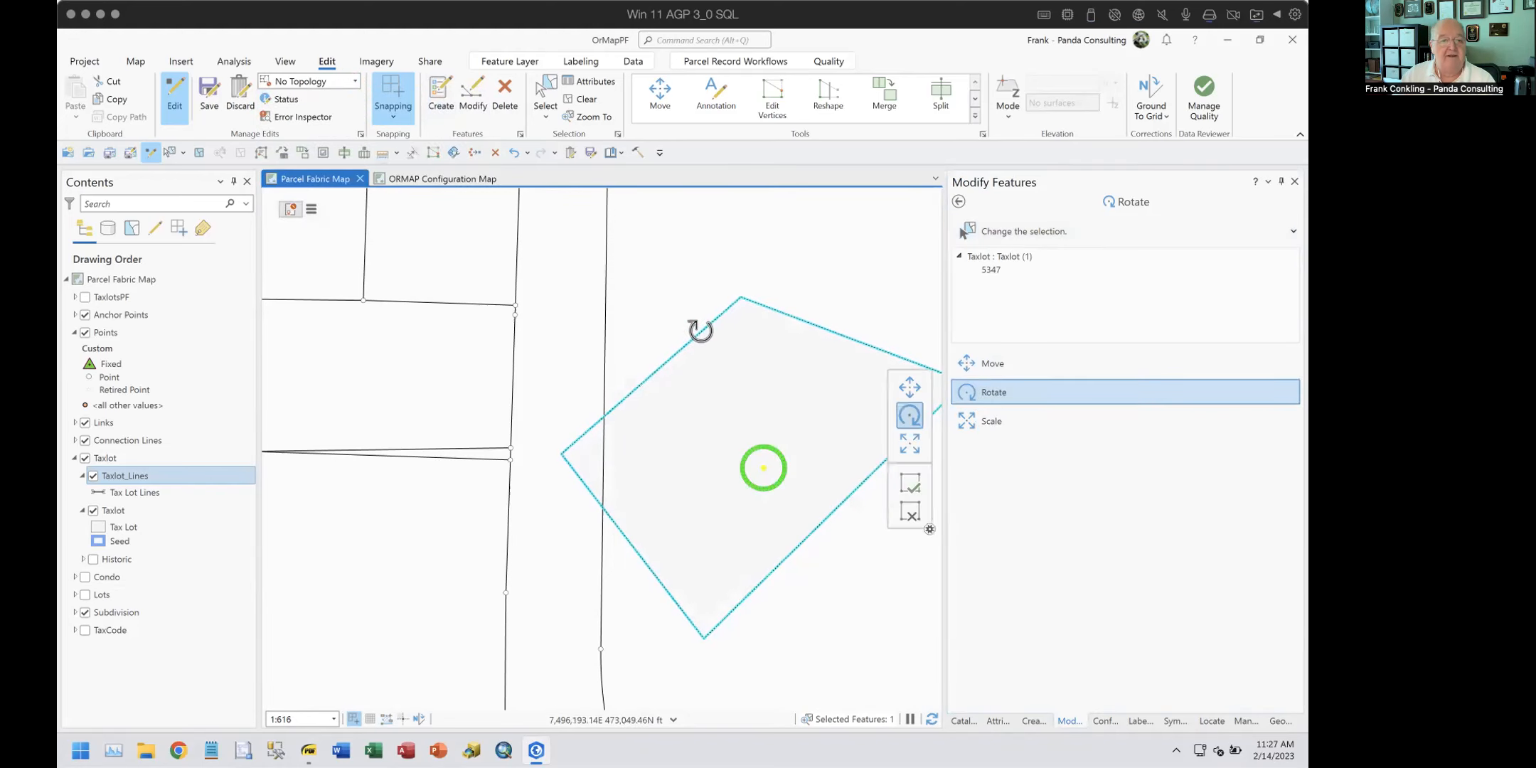
drag(698, 328, 696, 373)
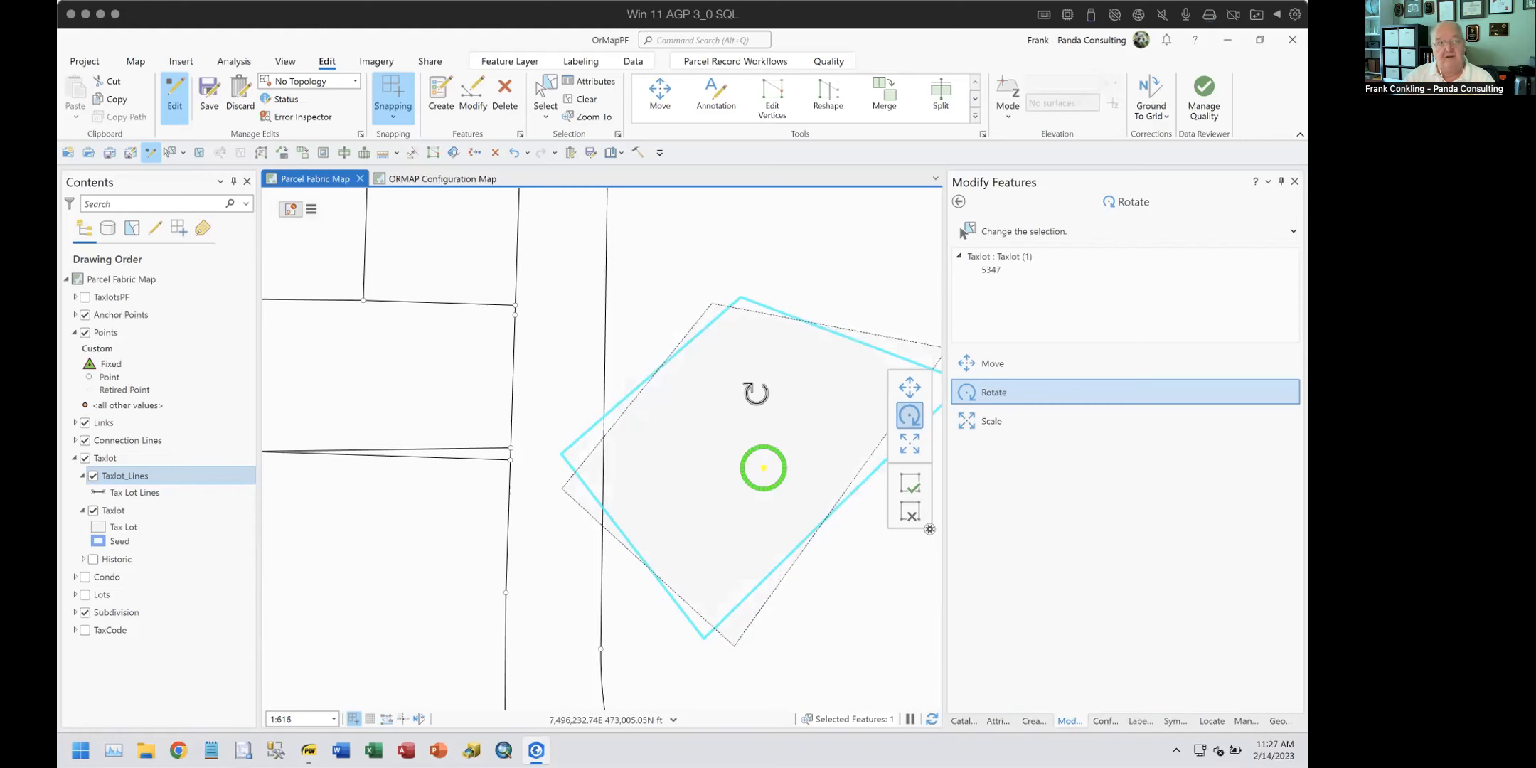
click(353, 82)
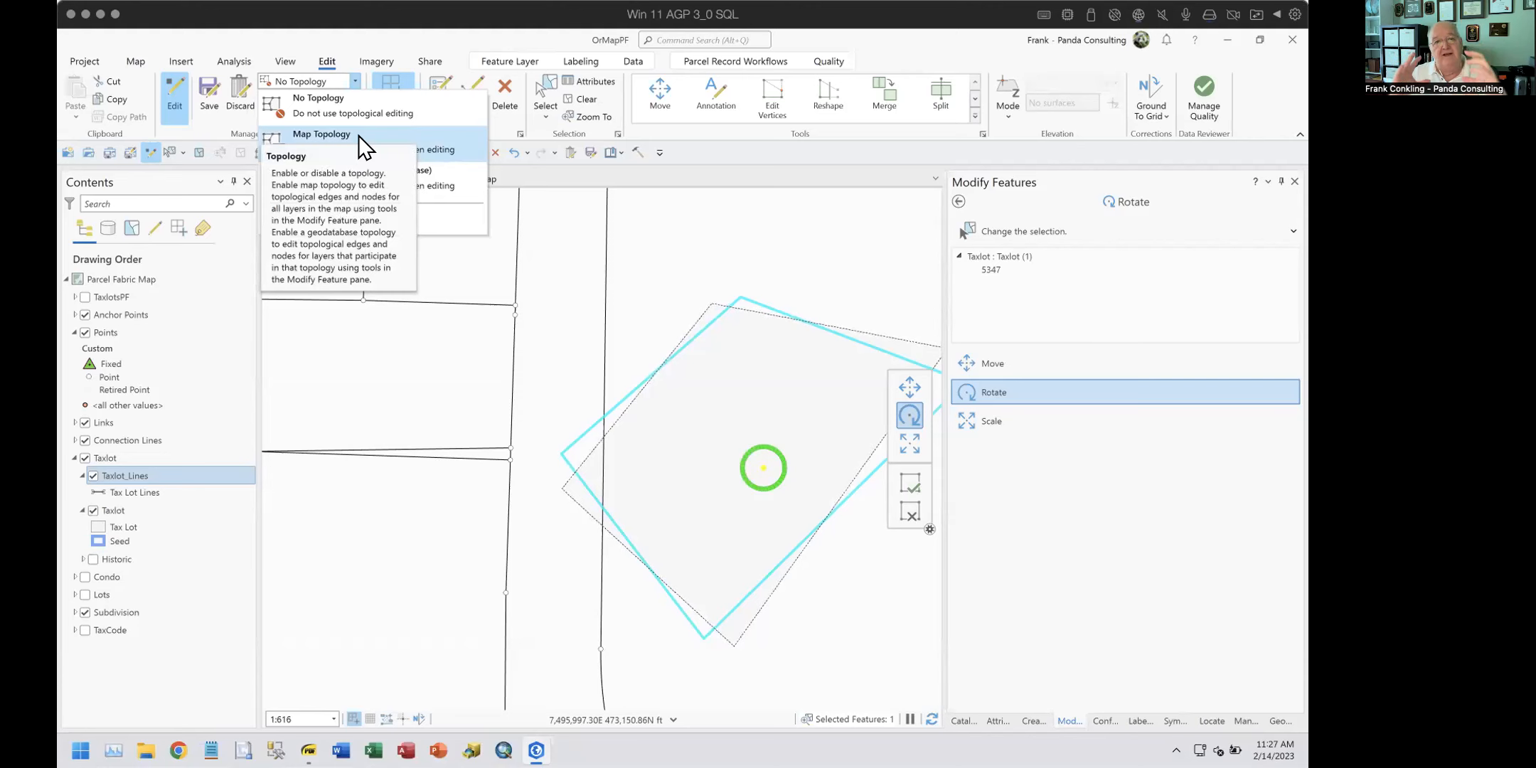
click(908, 513)
click(907, 513)
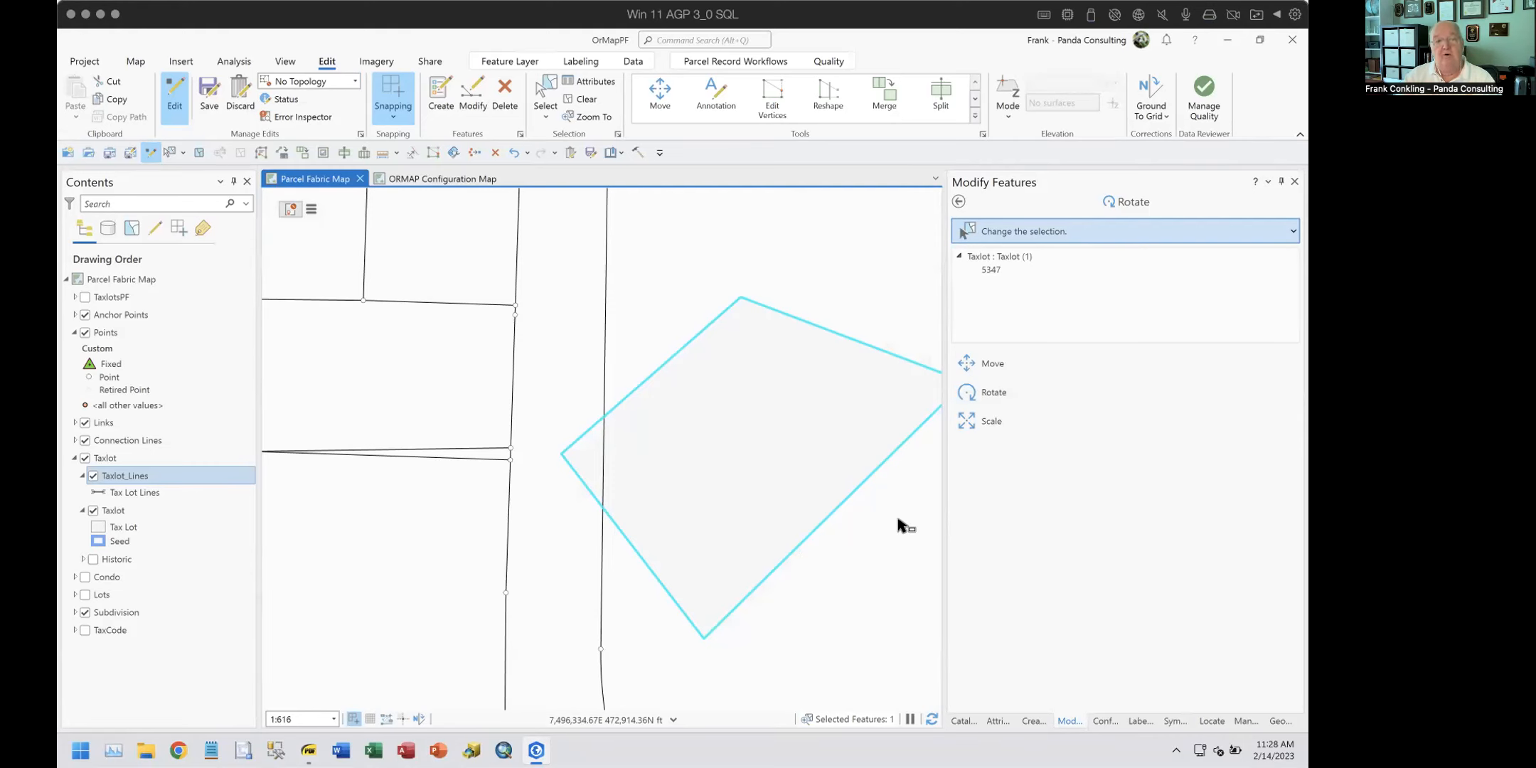
Step: Set the topology to Map Topology, try moving the Taxlot polygon east and west across the road line, and discard the move
click(353, 82)
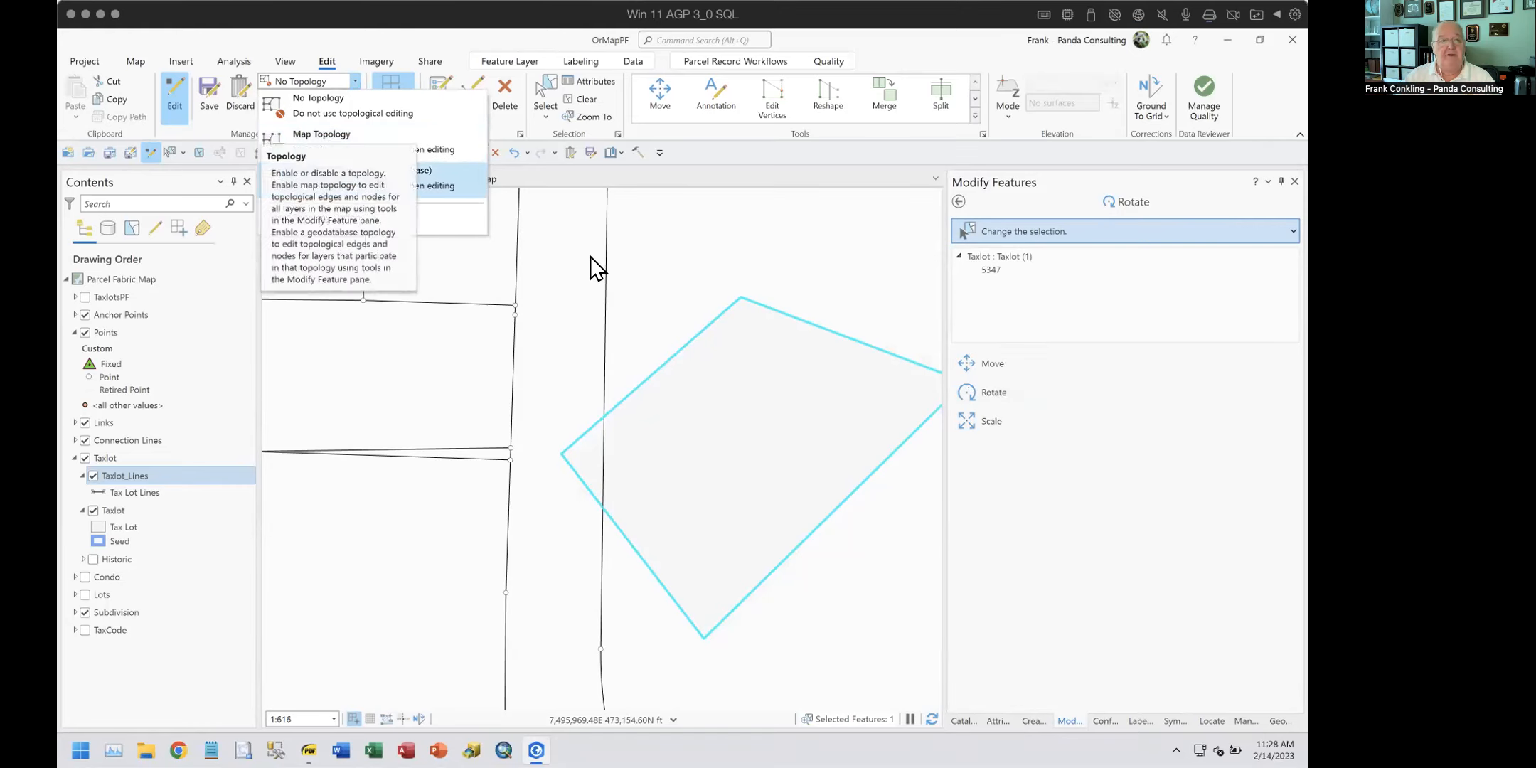
click(382, 137)
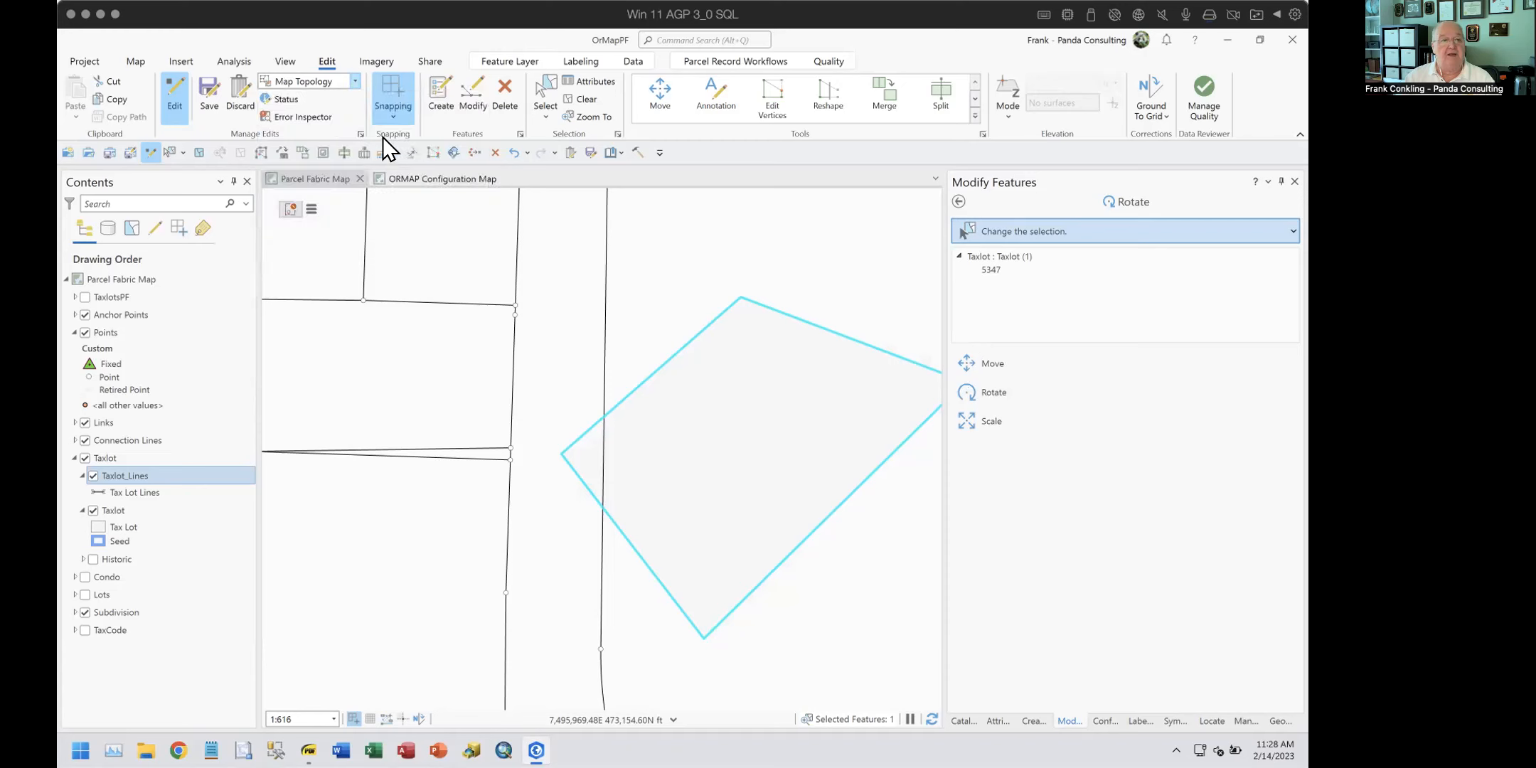
click(969, 364)
drag(792, 545, 826, 543)
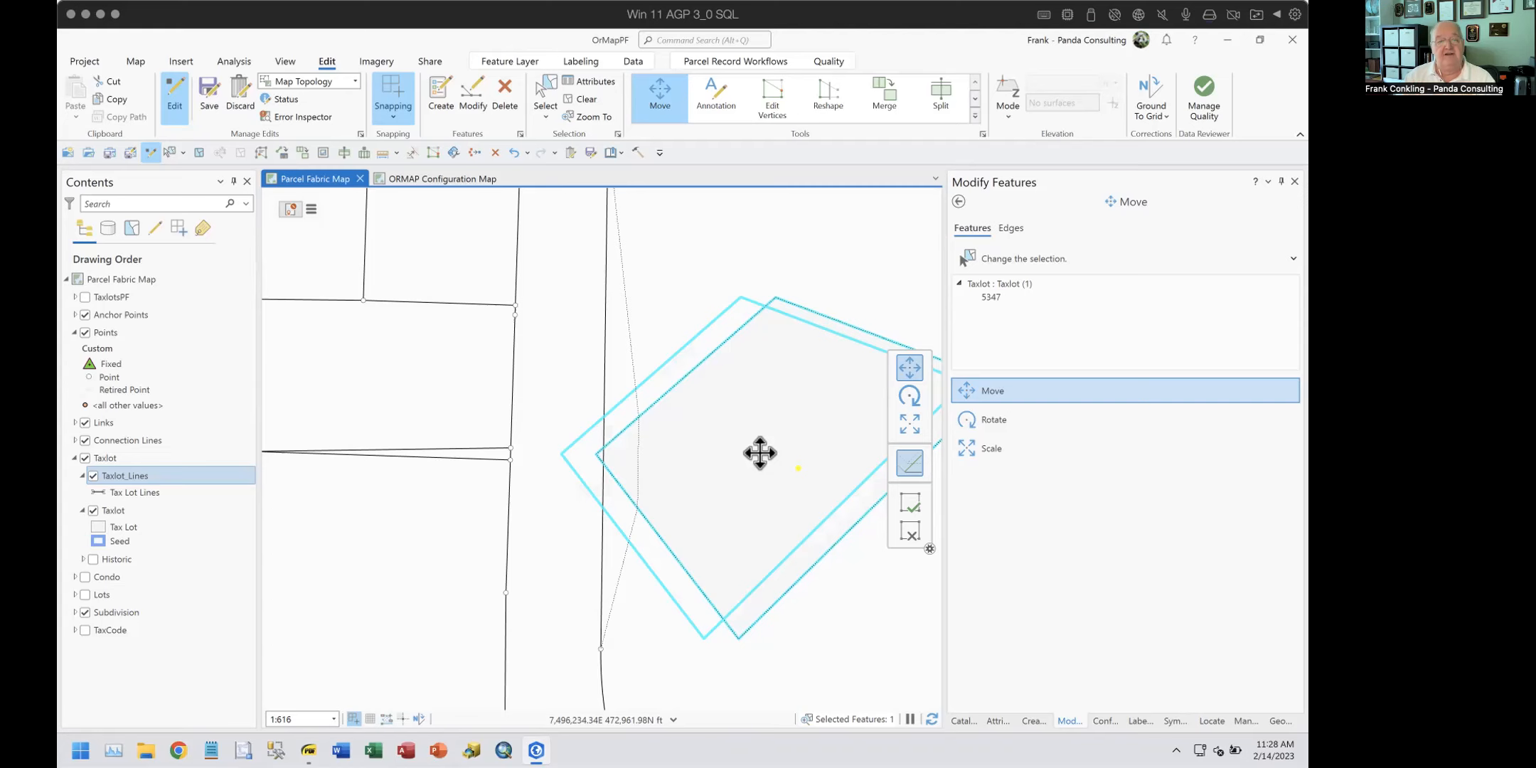
drag(753, 535, 569, 464)
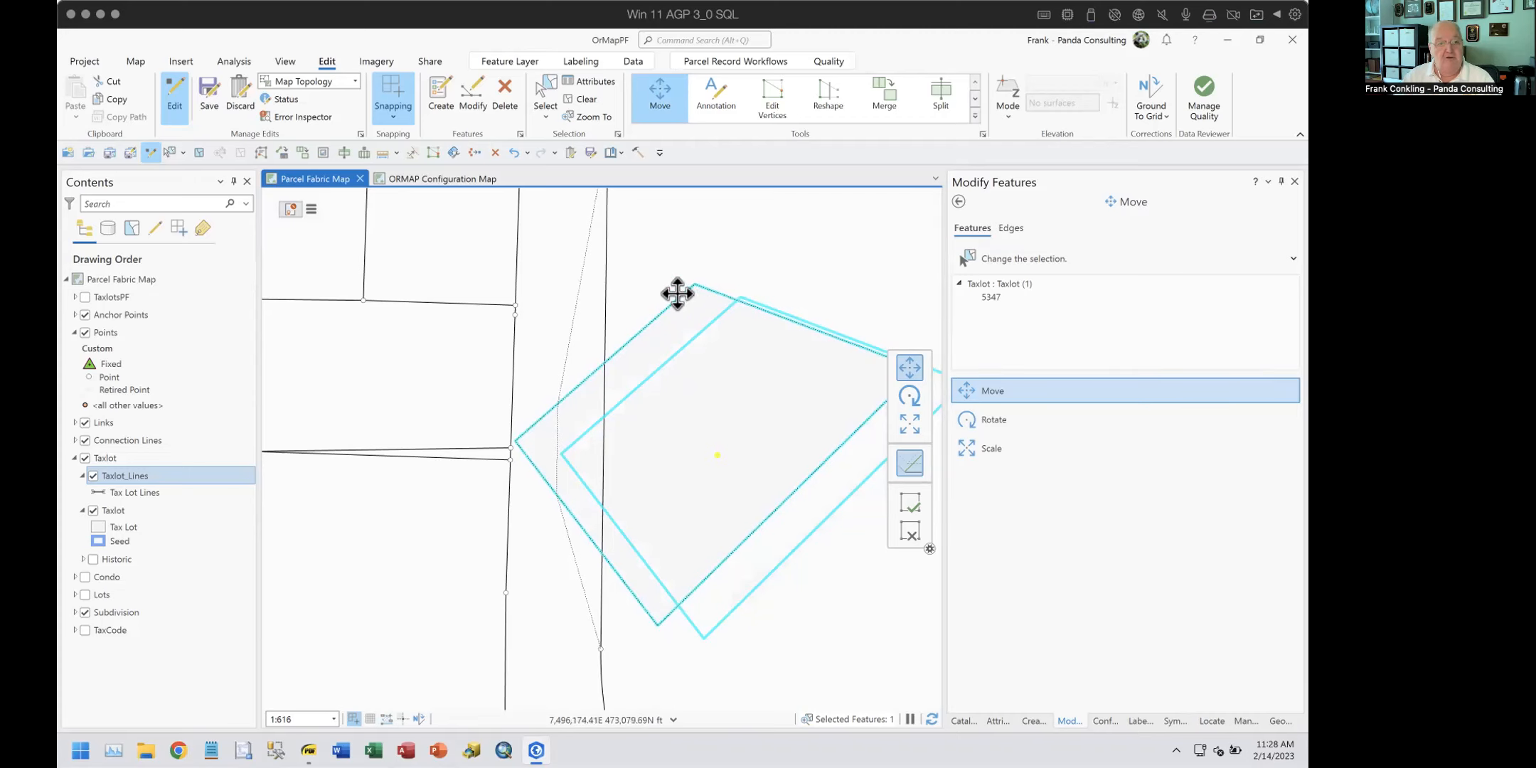
drag(676, 298, 722, 305)
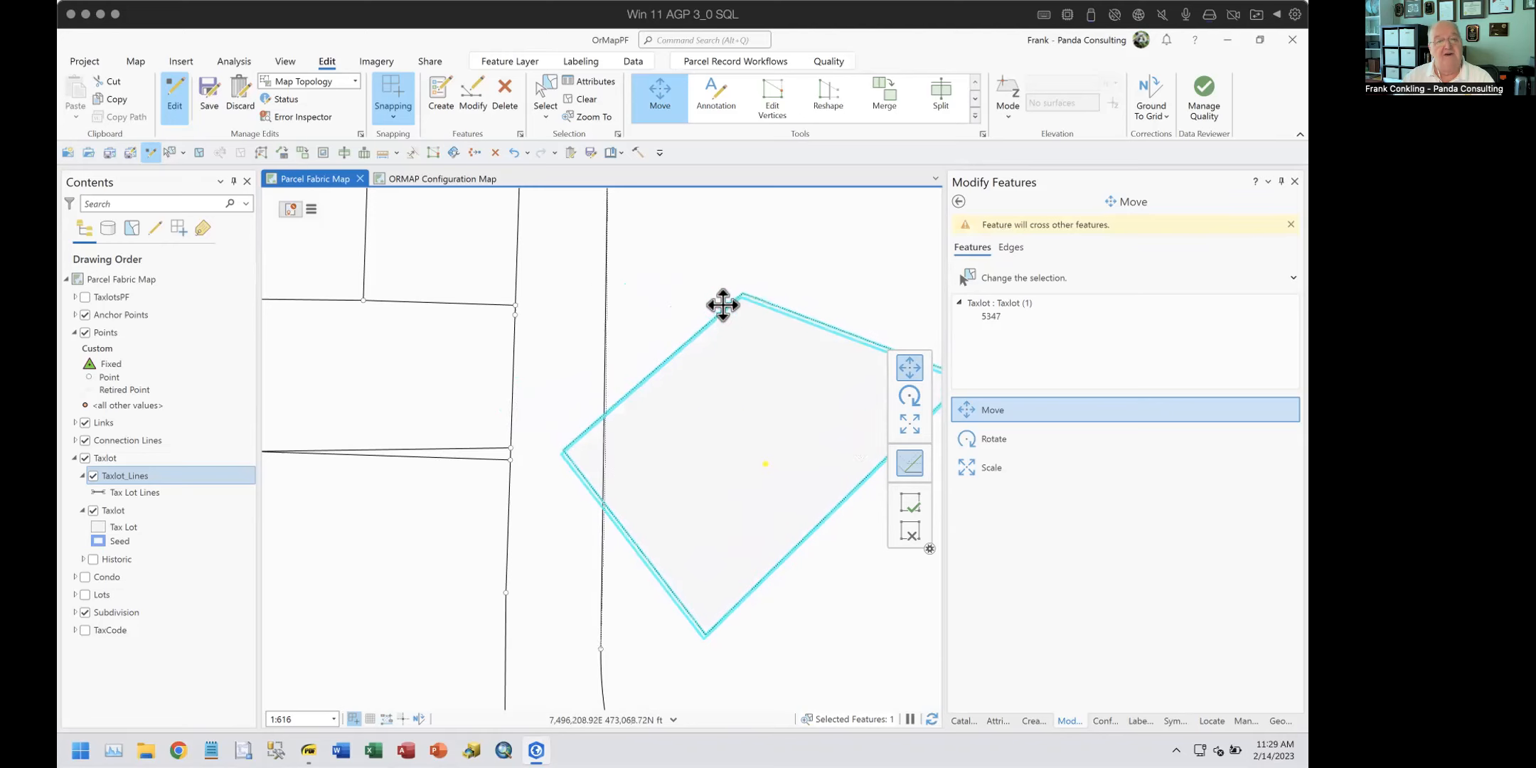
click(908, 532)
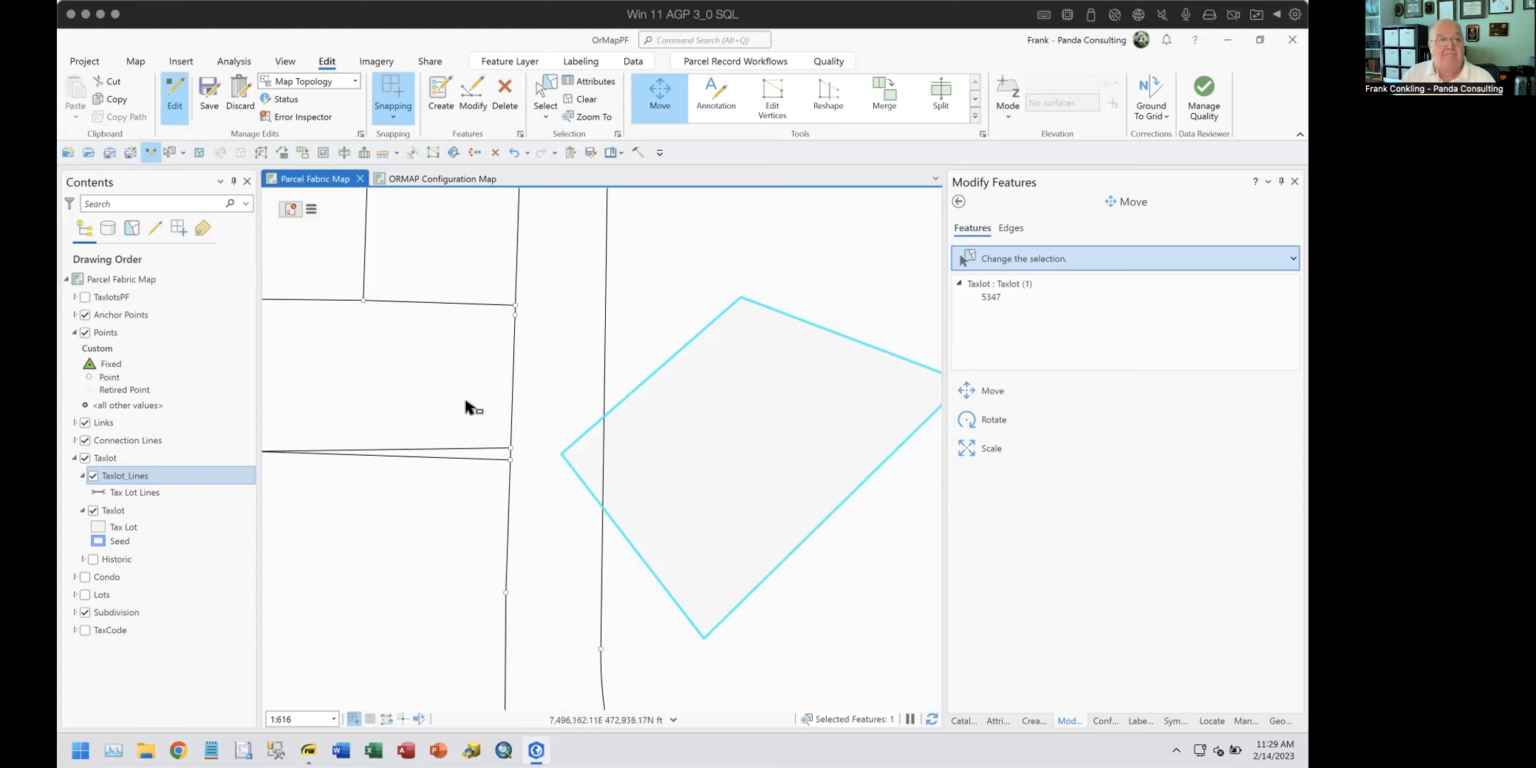
Step: Start rotating the Taxlot polygon and place the rotation anchor on its southernmost vertex
click(967, 418)
drag(848, 571, 684, 527)
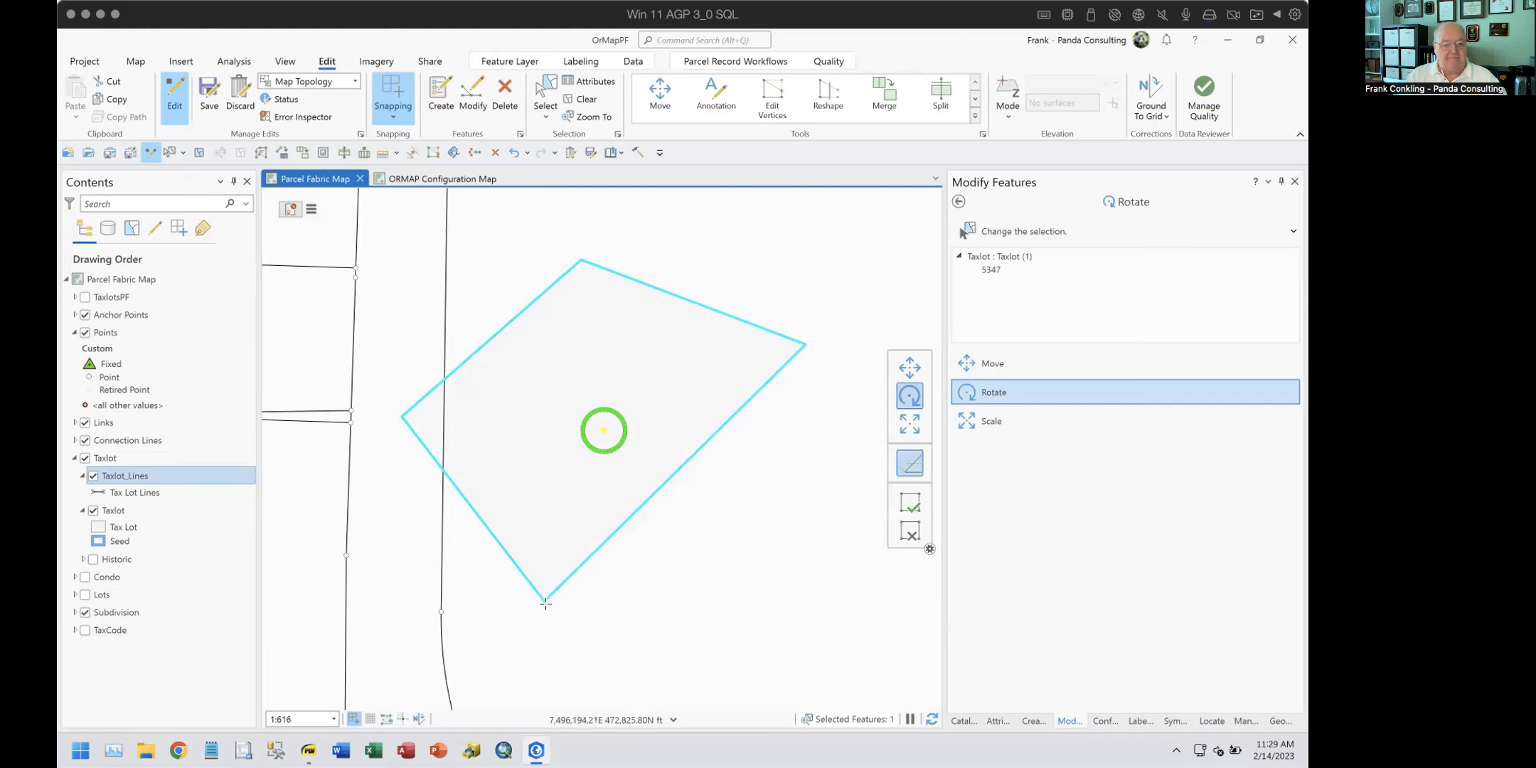
ctrl+click(540, 601)
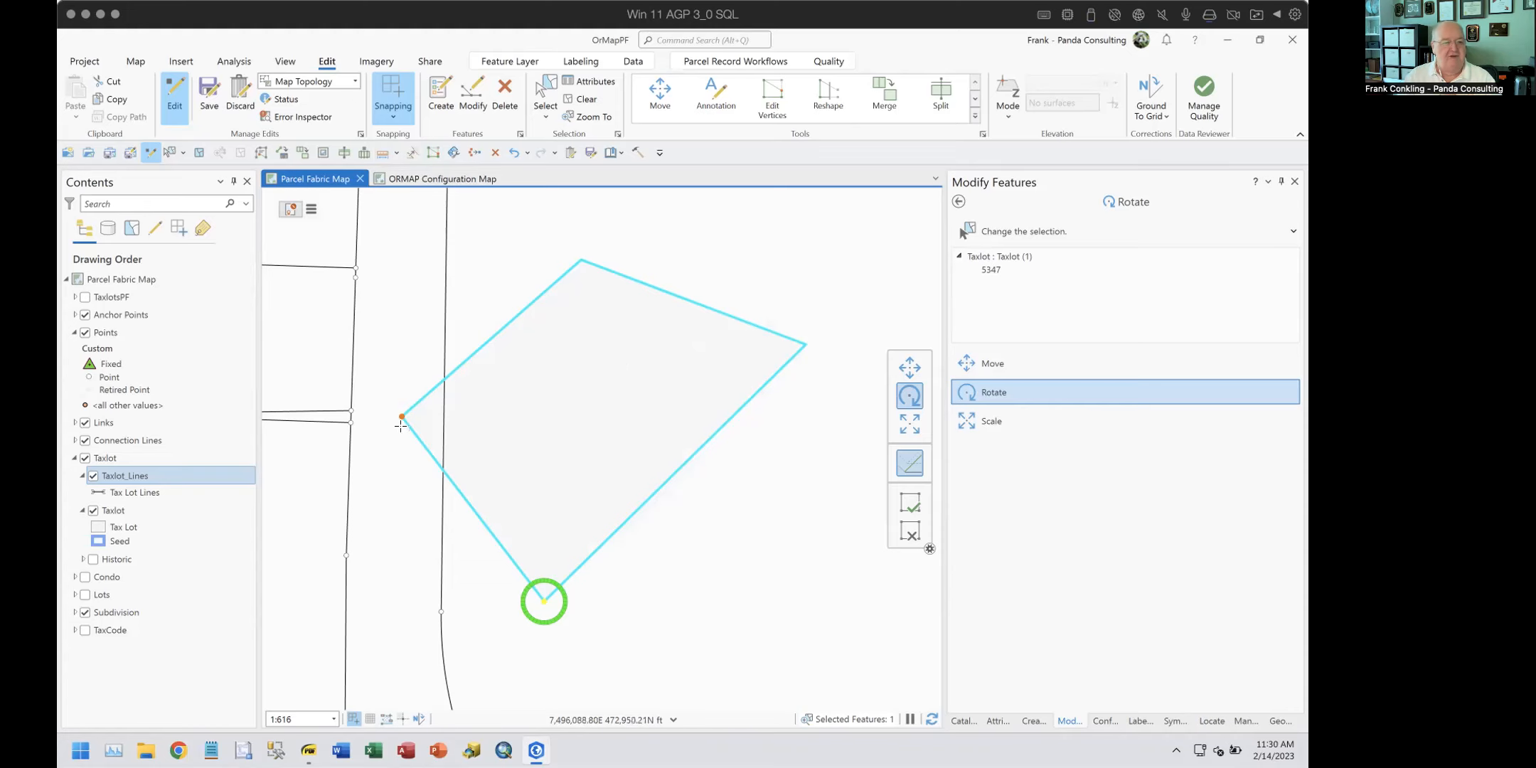
Step: Switch to No Topology, try rotating the Taxlot polygon clockwise until its western vertex meets the road line, and discard the rotation
click(354, 82)
click(352, 104)
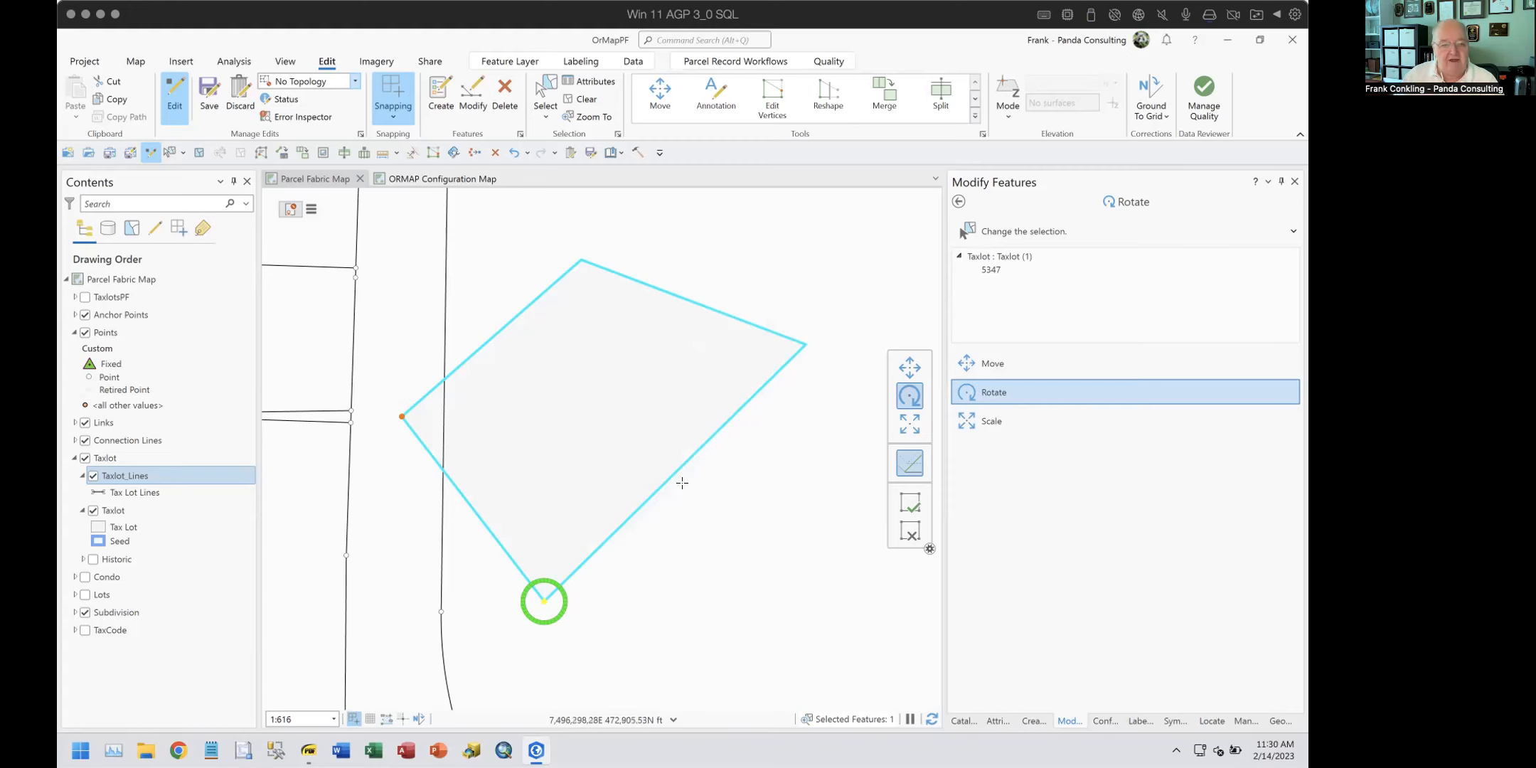
drag(672, 473, 699, 502)
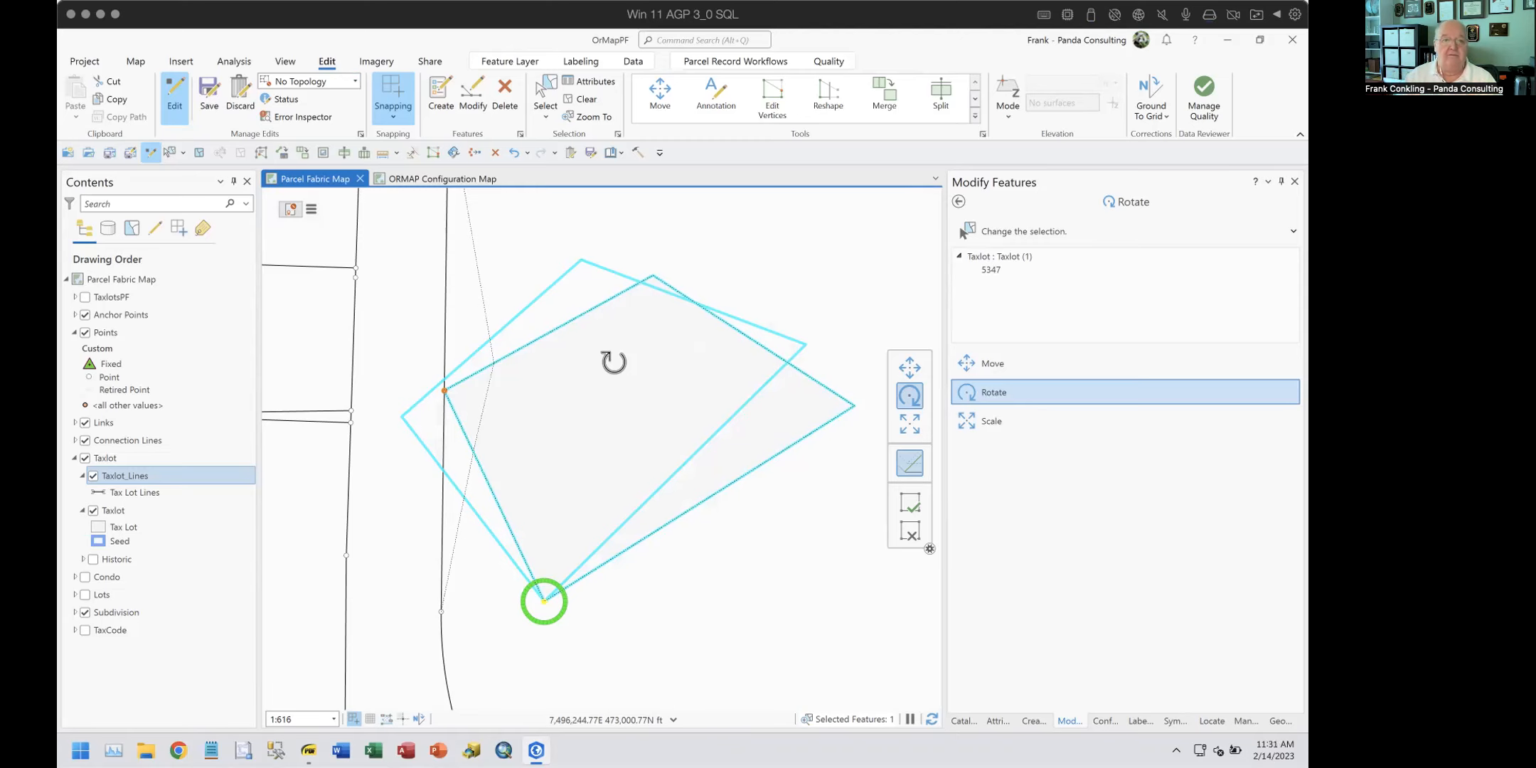
click(910, 531)
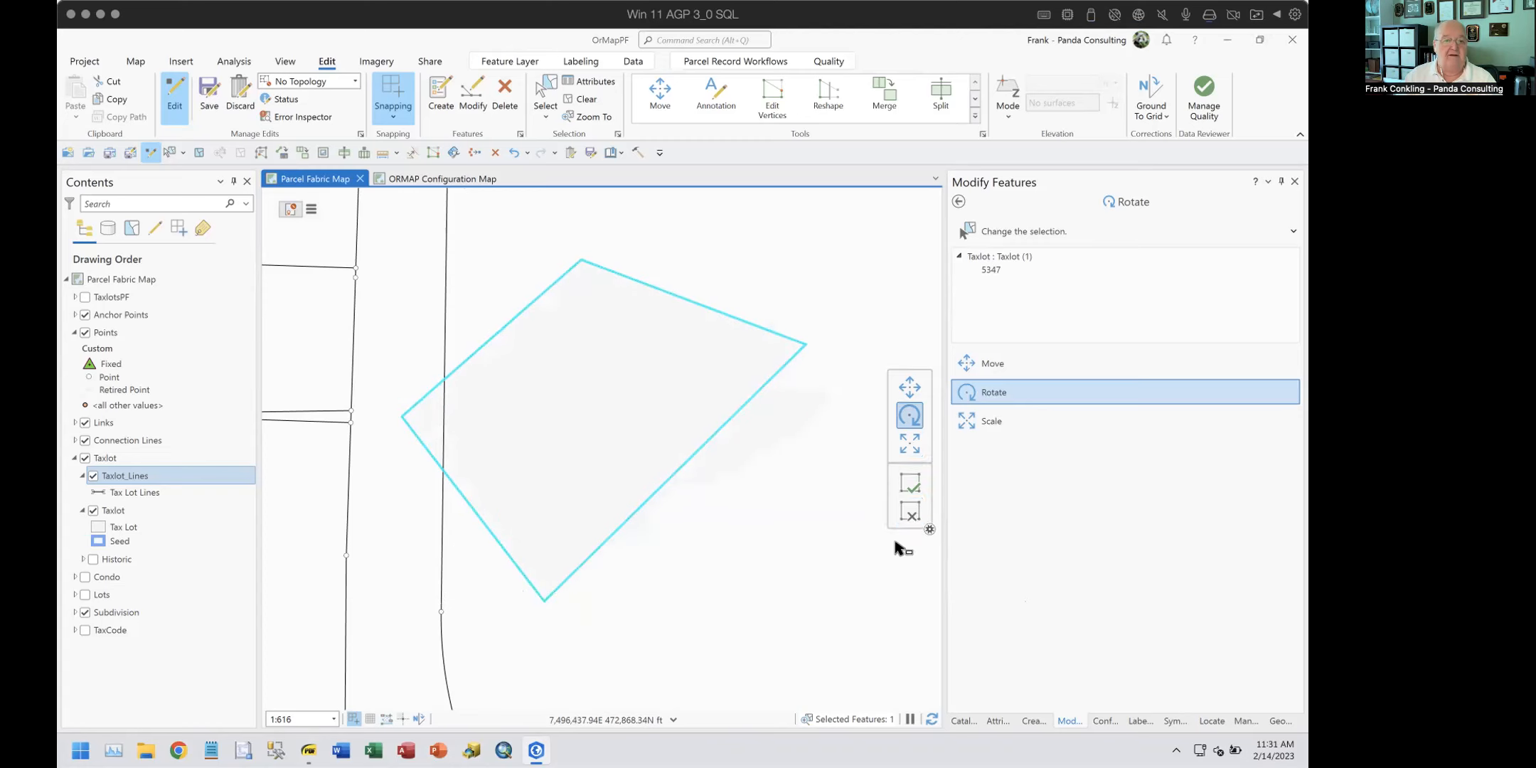
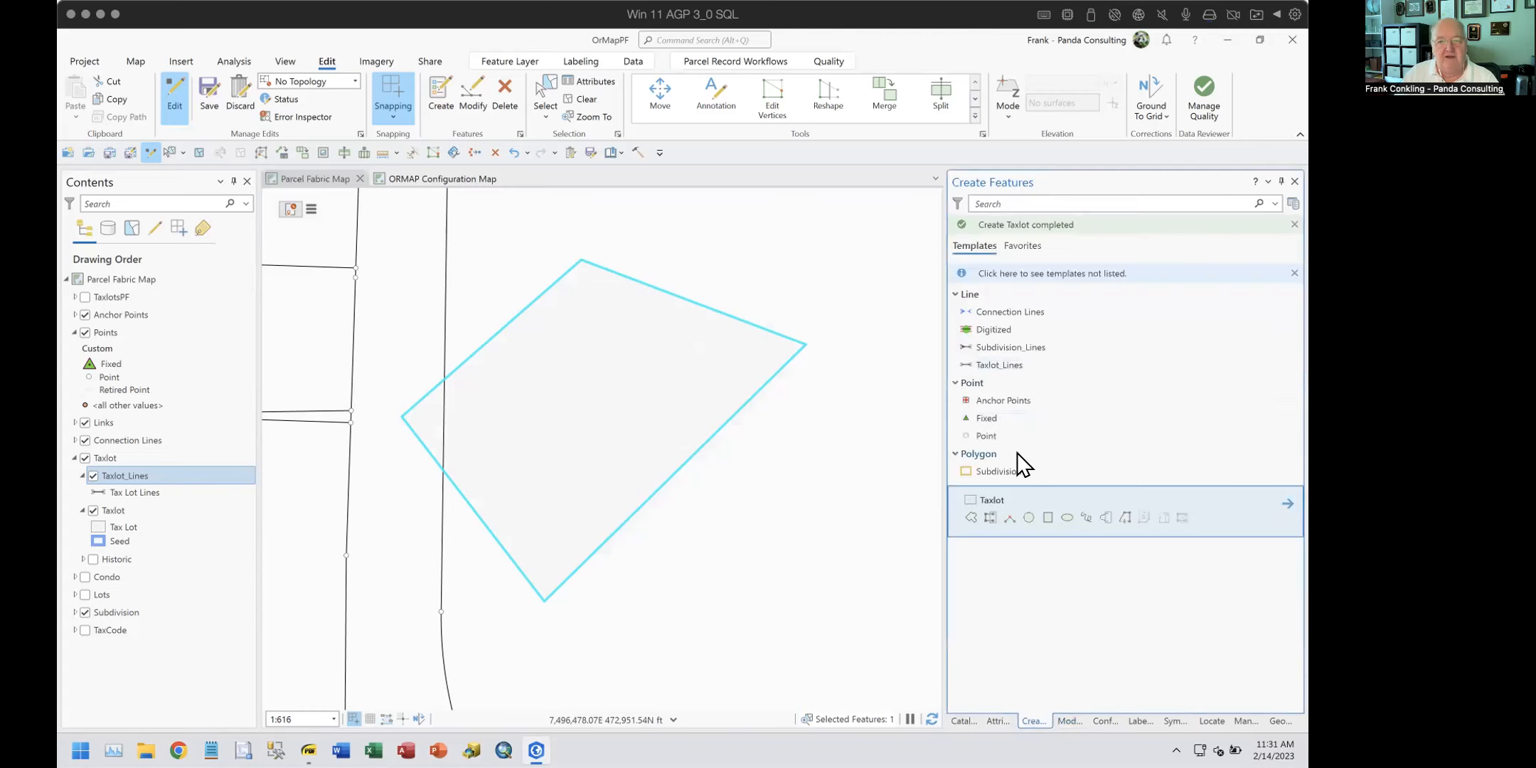
Step: Sketch a Taxlot_Lines segment southeast of the Taxlot polygon with quadrant bearing 45-1 (N45-00-00E) and distance 72.27 ft
click(968, 367)
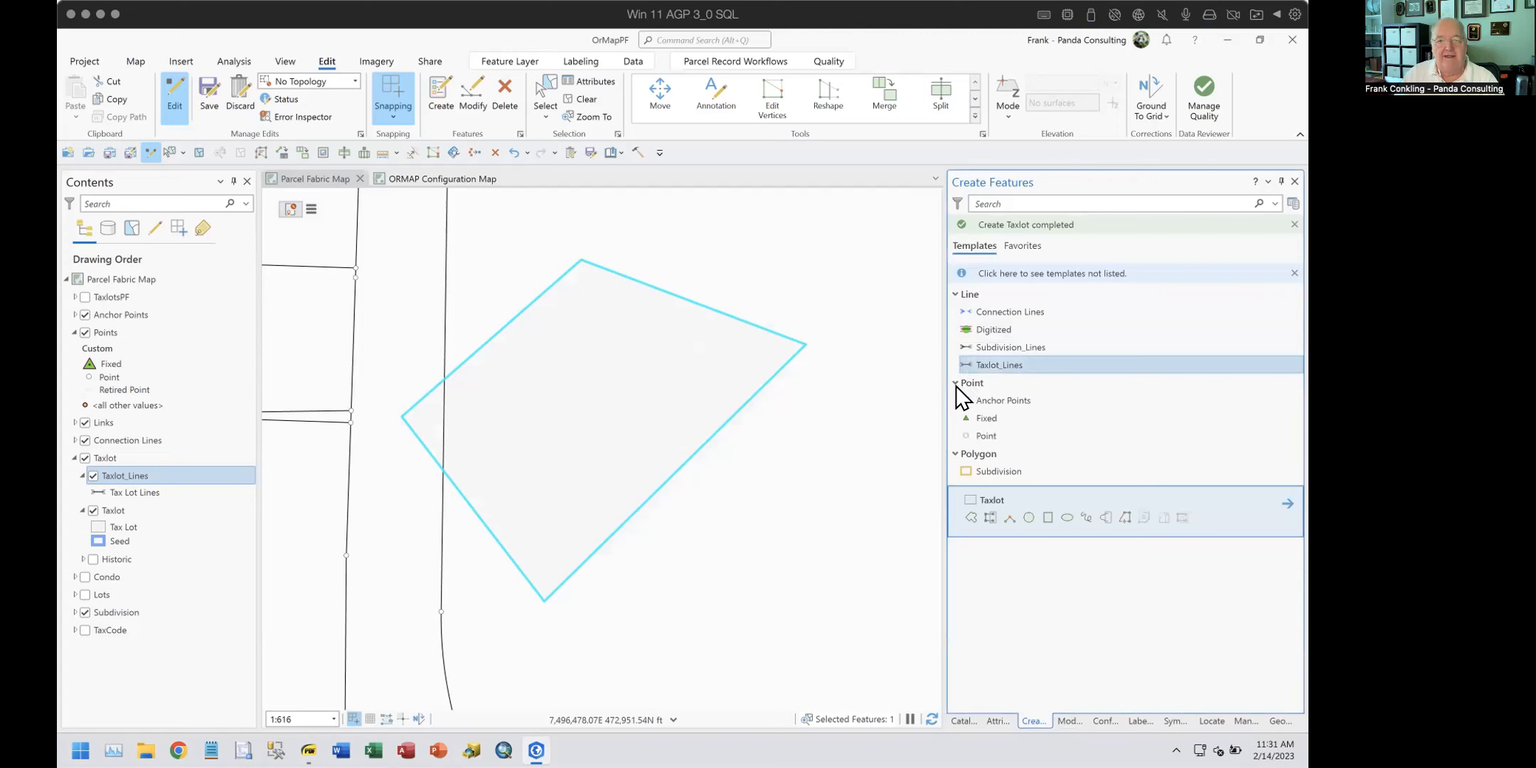
click(677, 565)
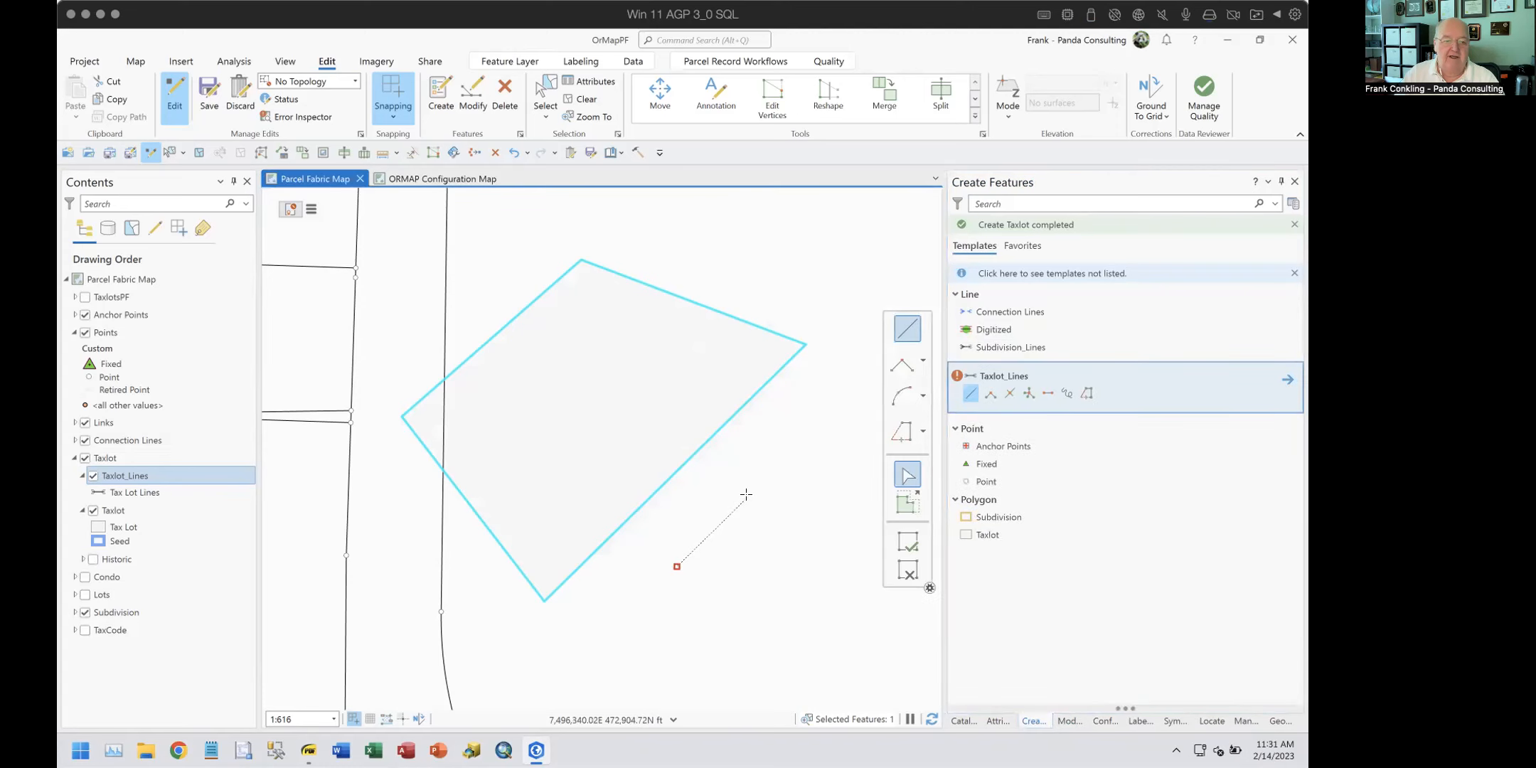
right_click(740, 491)
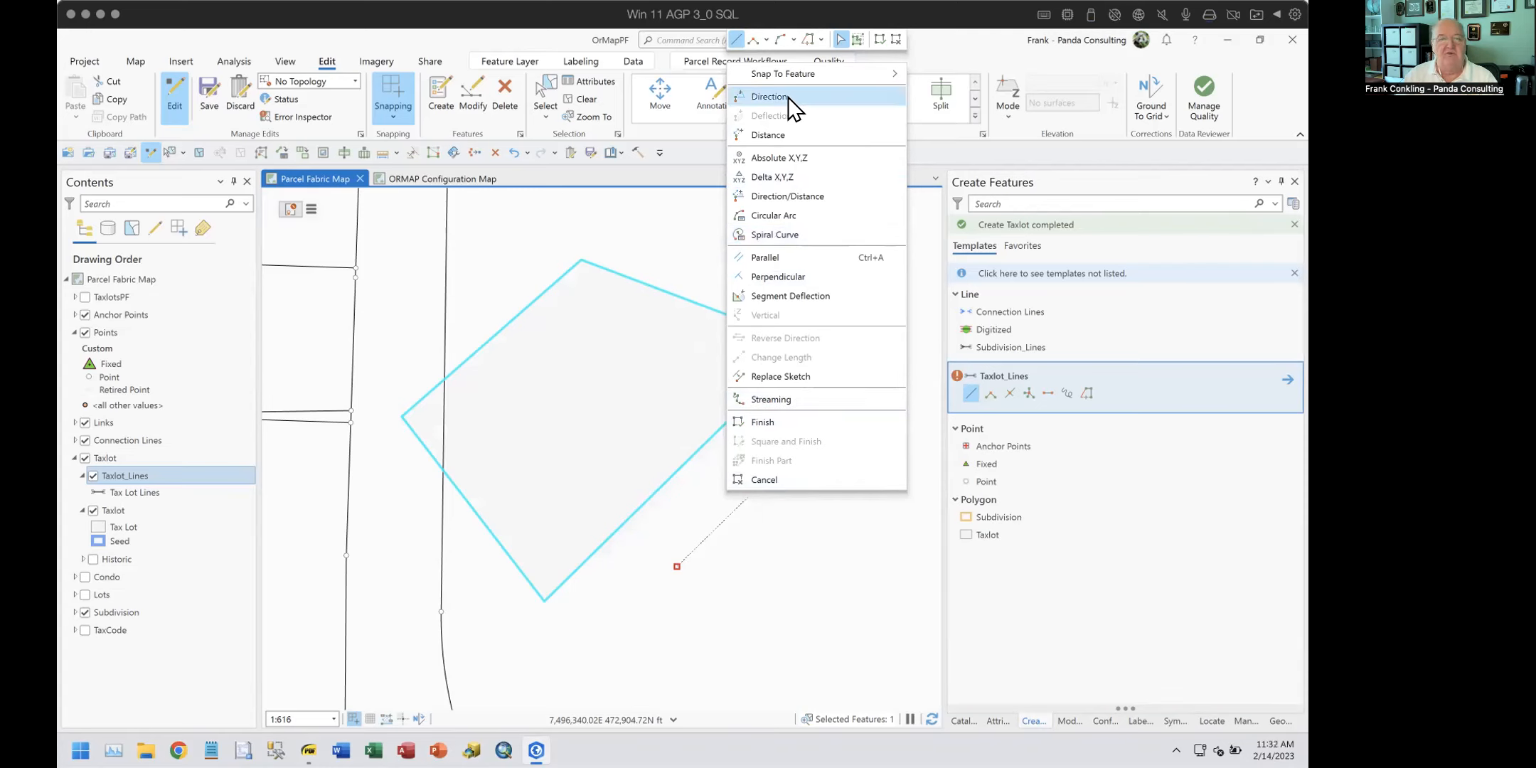
click(789, 196)
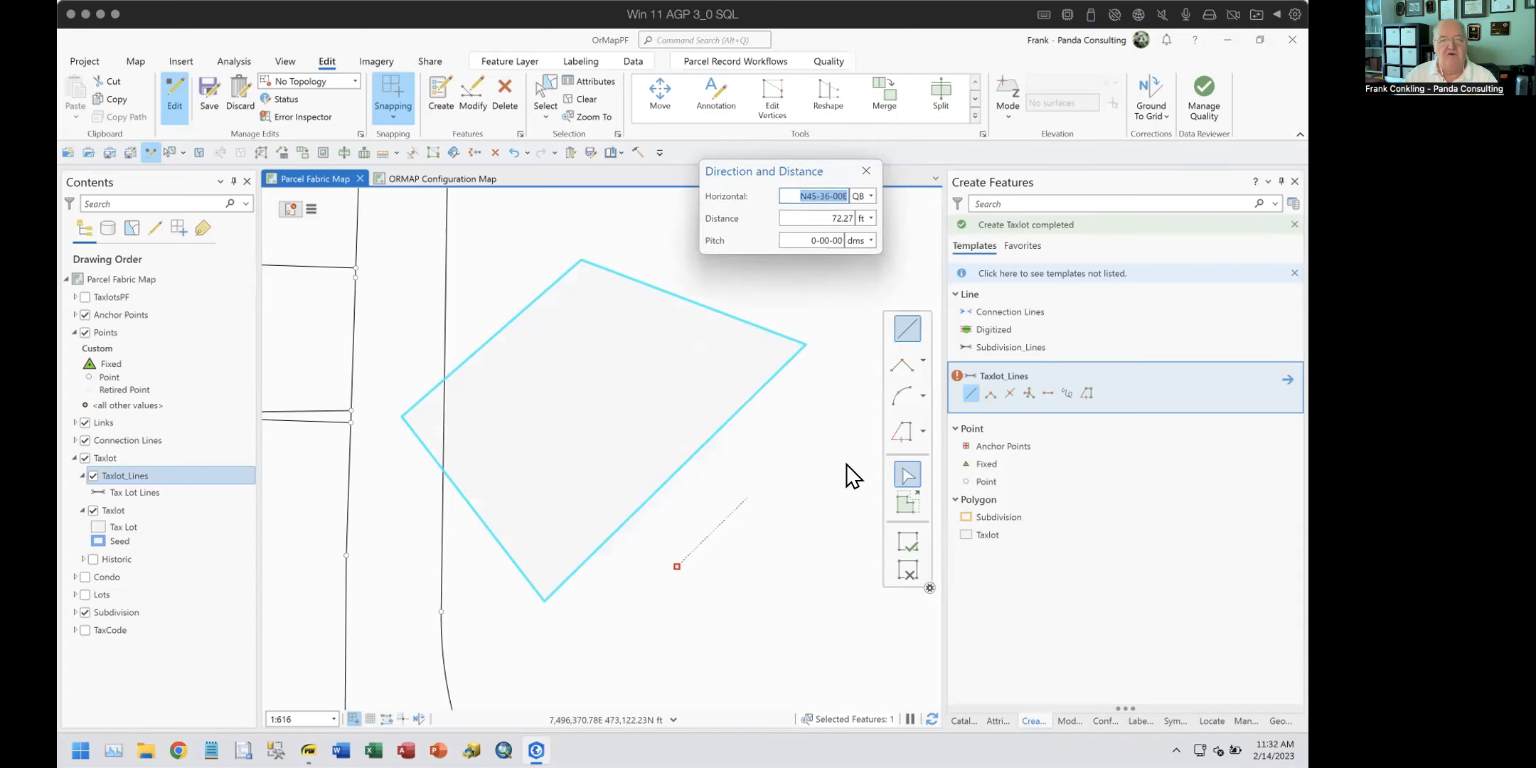
text(45-1)
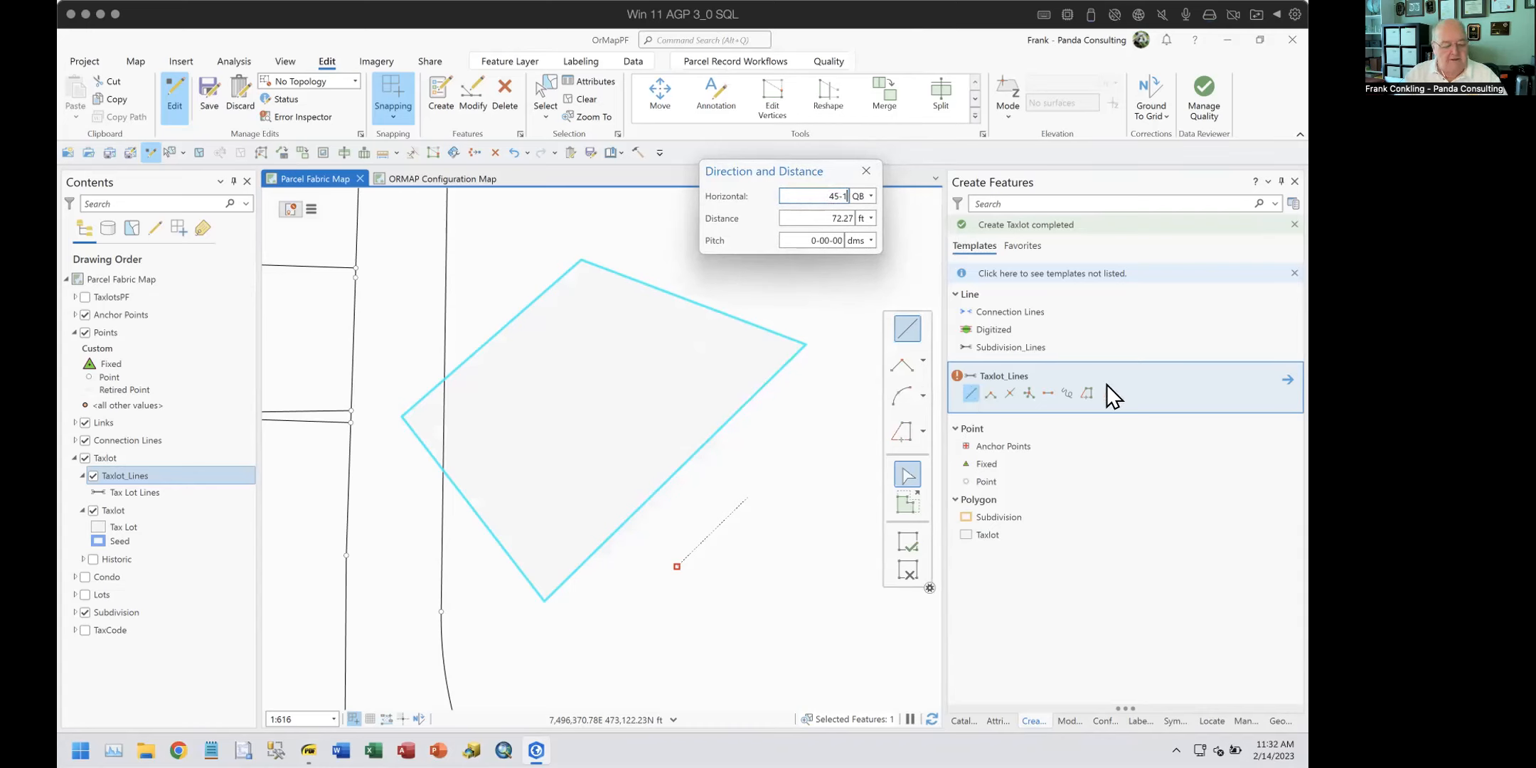
key(Tab)
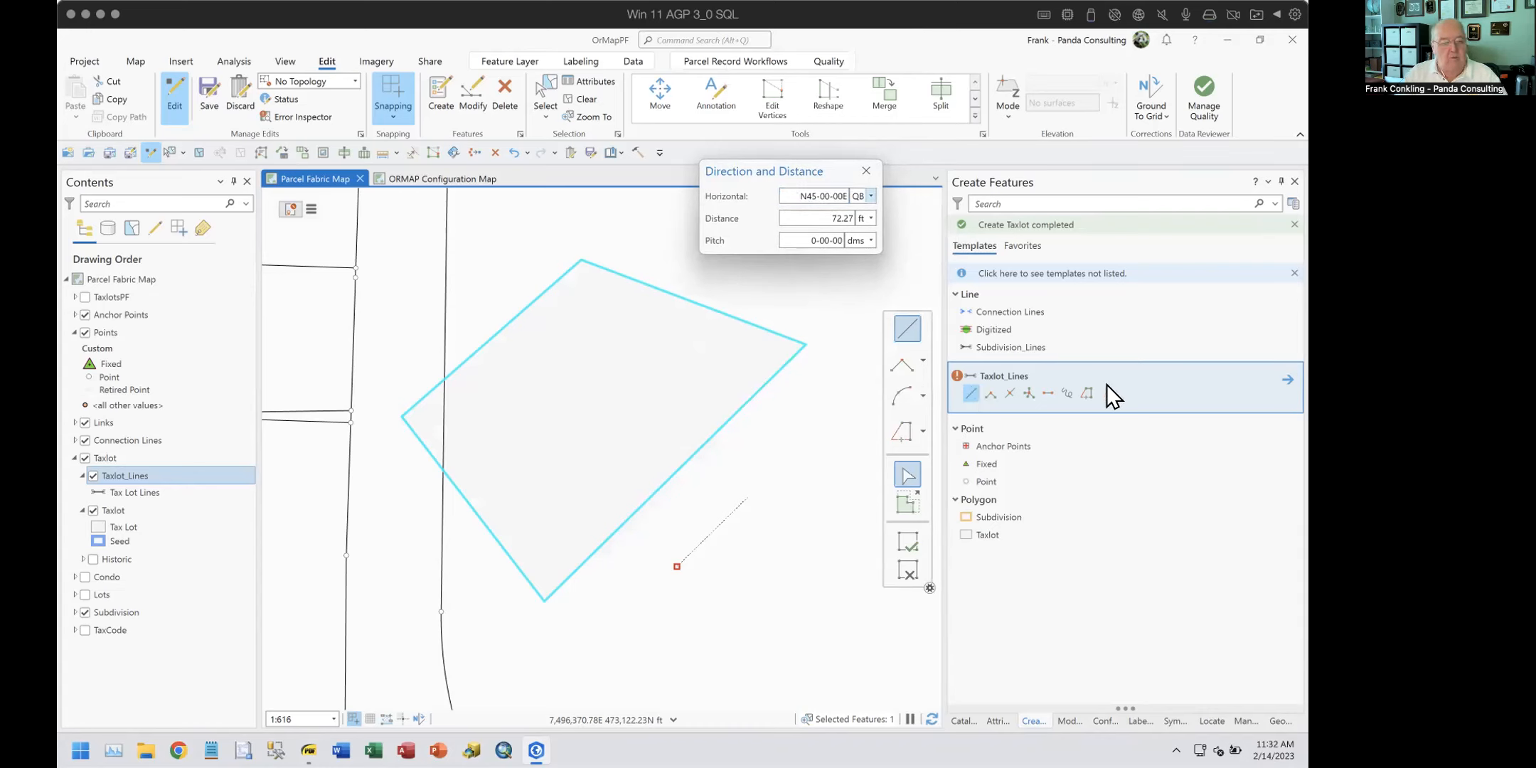
key(Return)
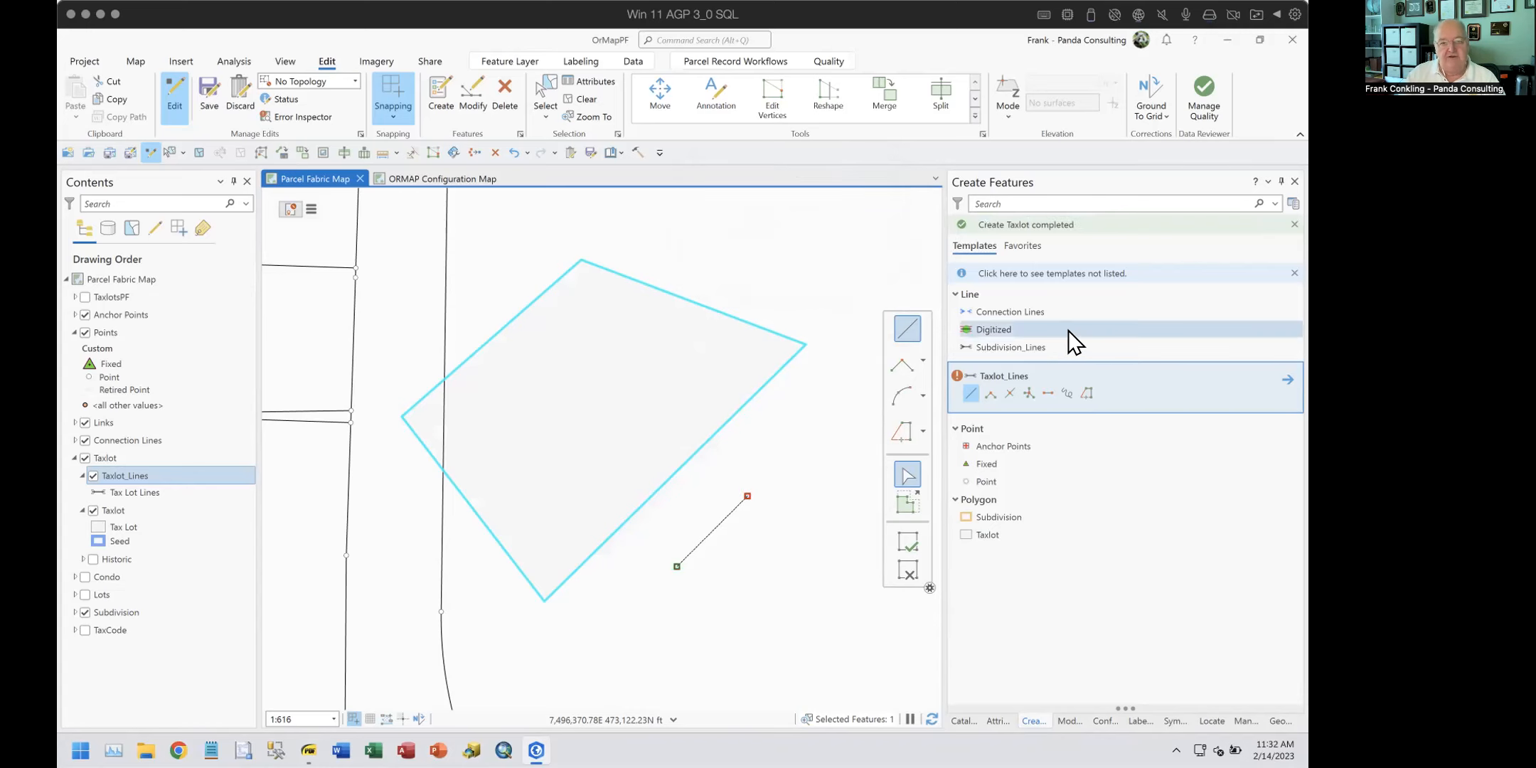
Step: Show the selected Taxlot polygon's attributes and clear the selection while keeping the line sketch active
click(997, 721)
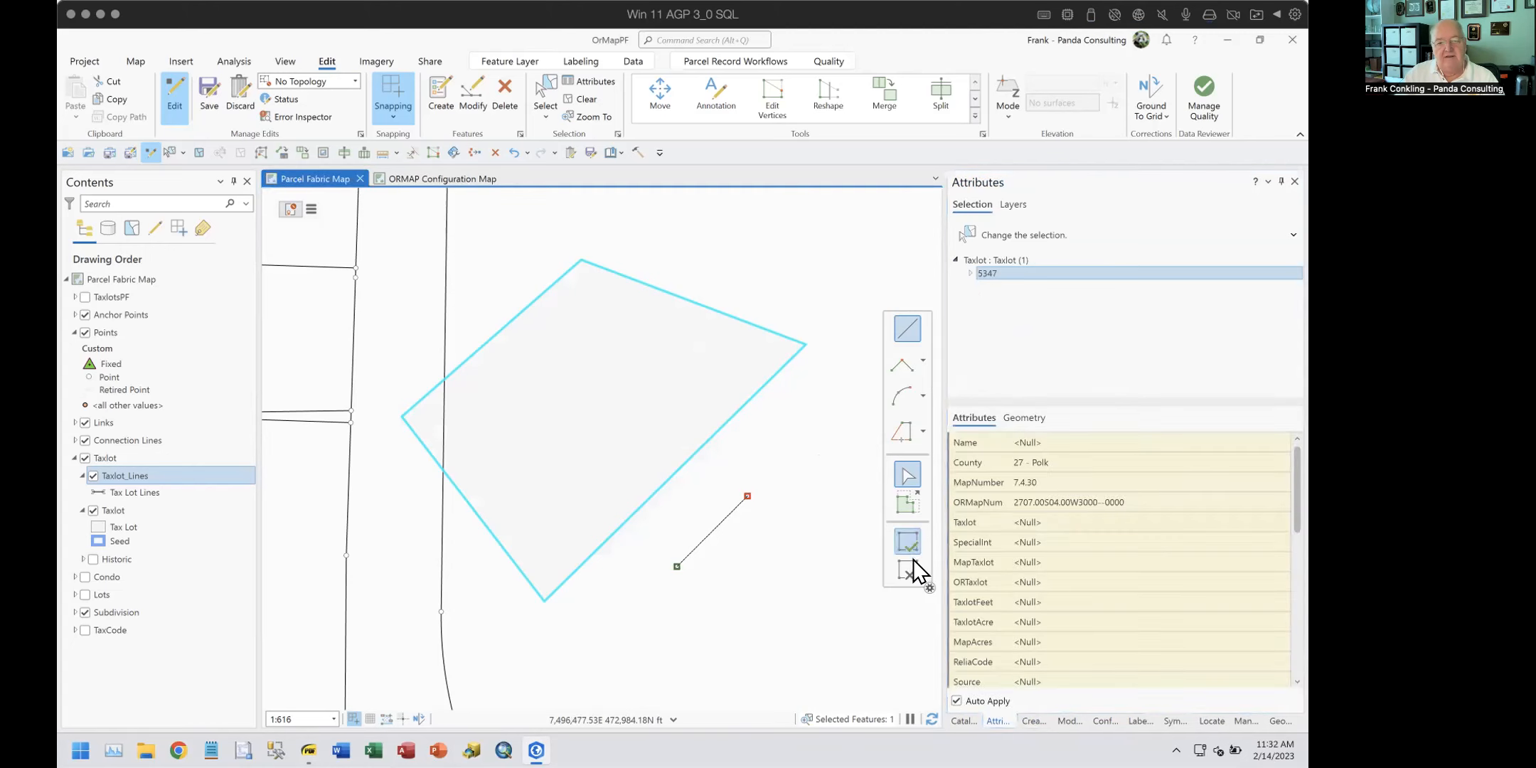
click(584, 99)
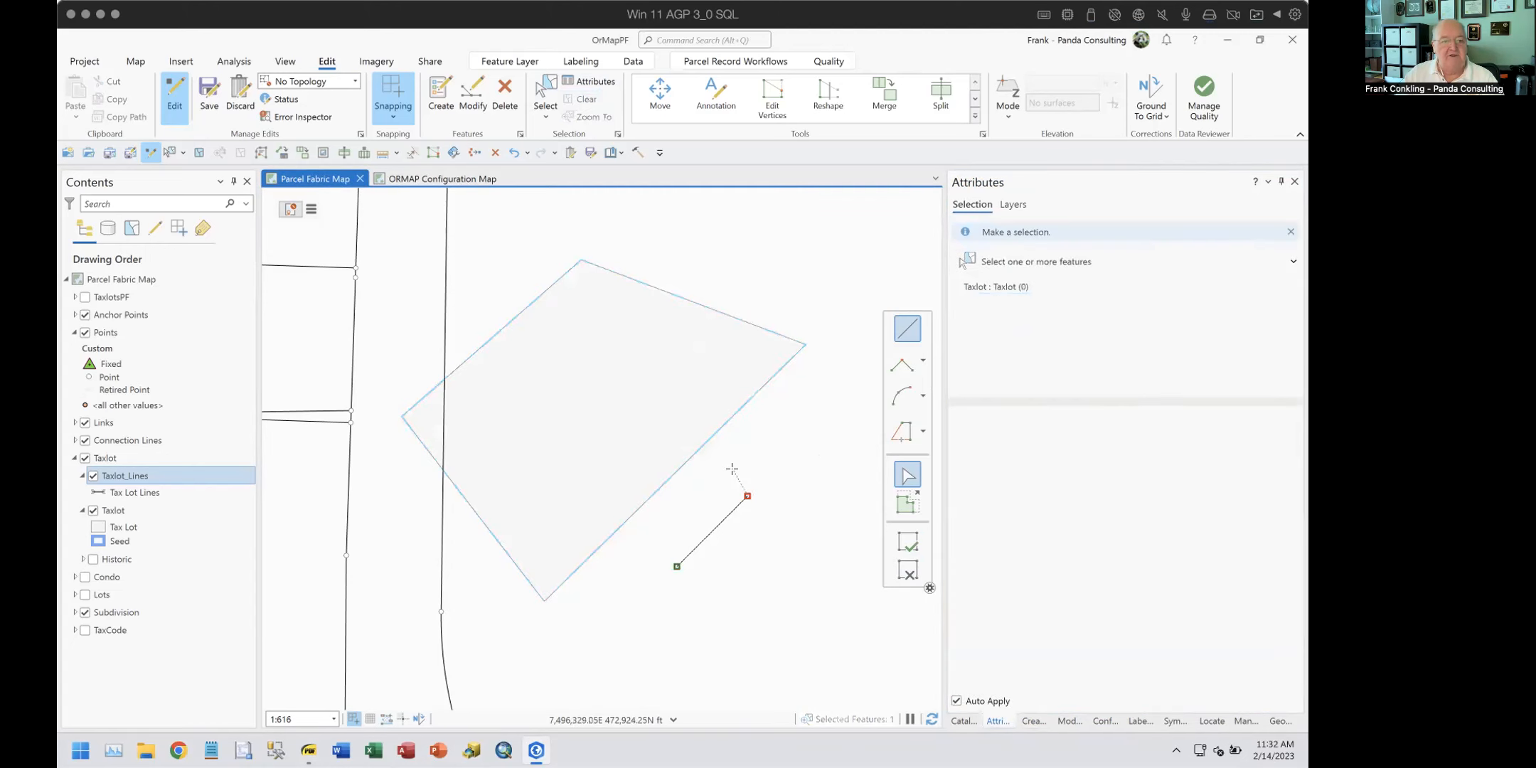
Step: Try to apply the pending Taxlot_Lines sketch and to create a 67.06 ft two-point line southeast of the Taxlot polygon
click(545, 94)
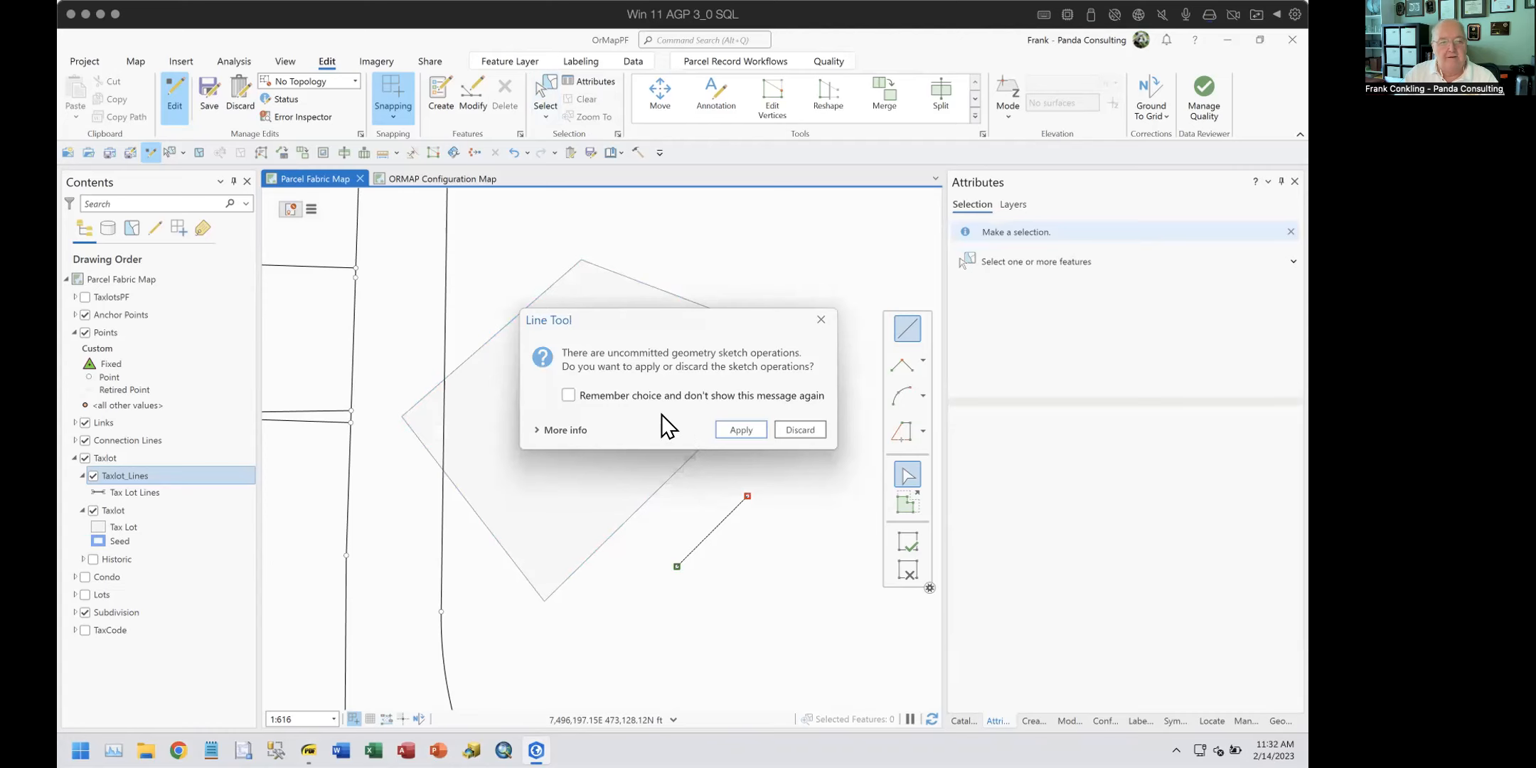
click(738, 429)
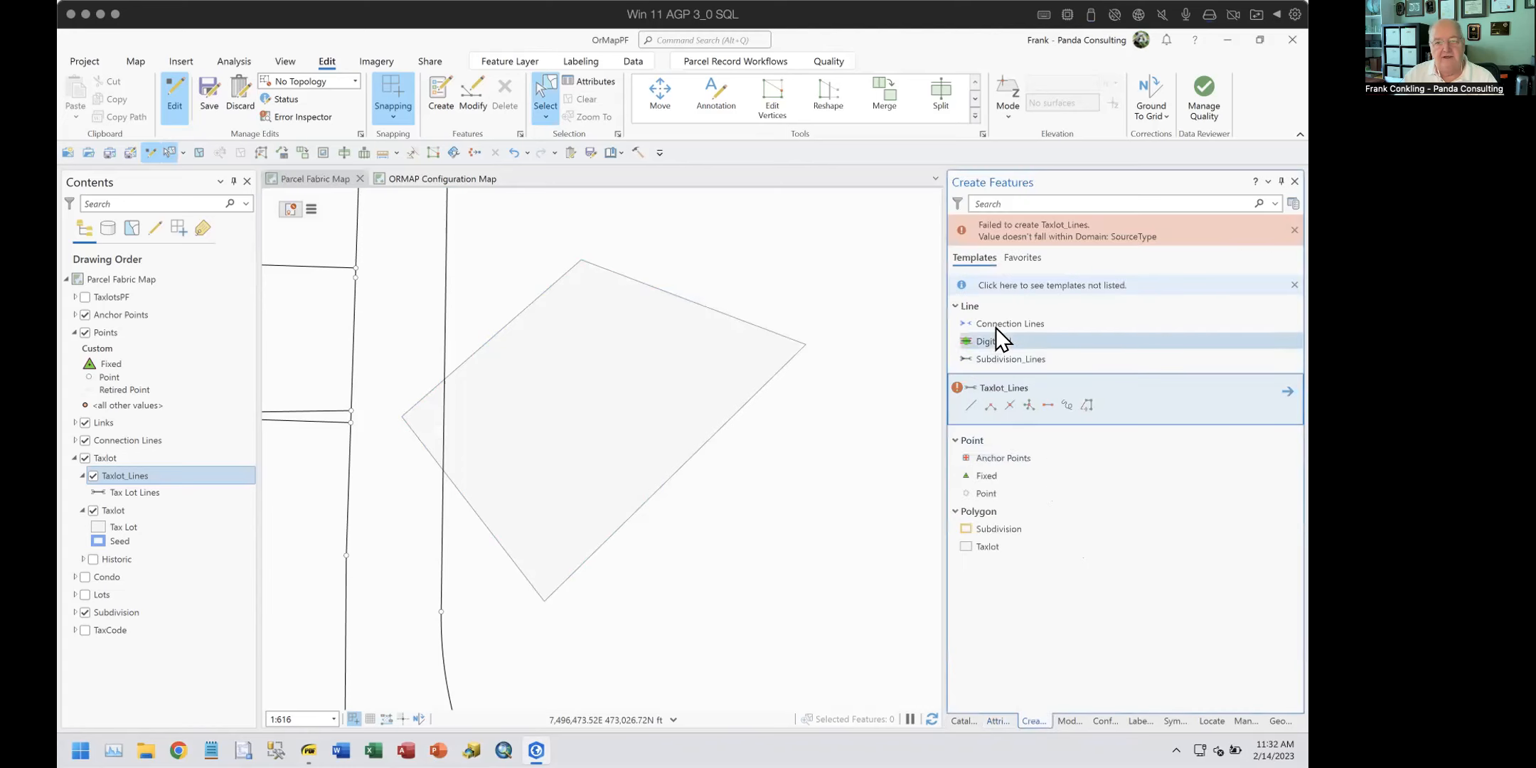
click(1047, 403)
click(754, 503)
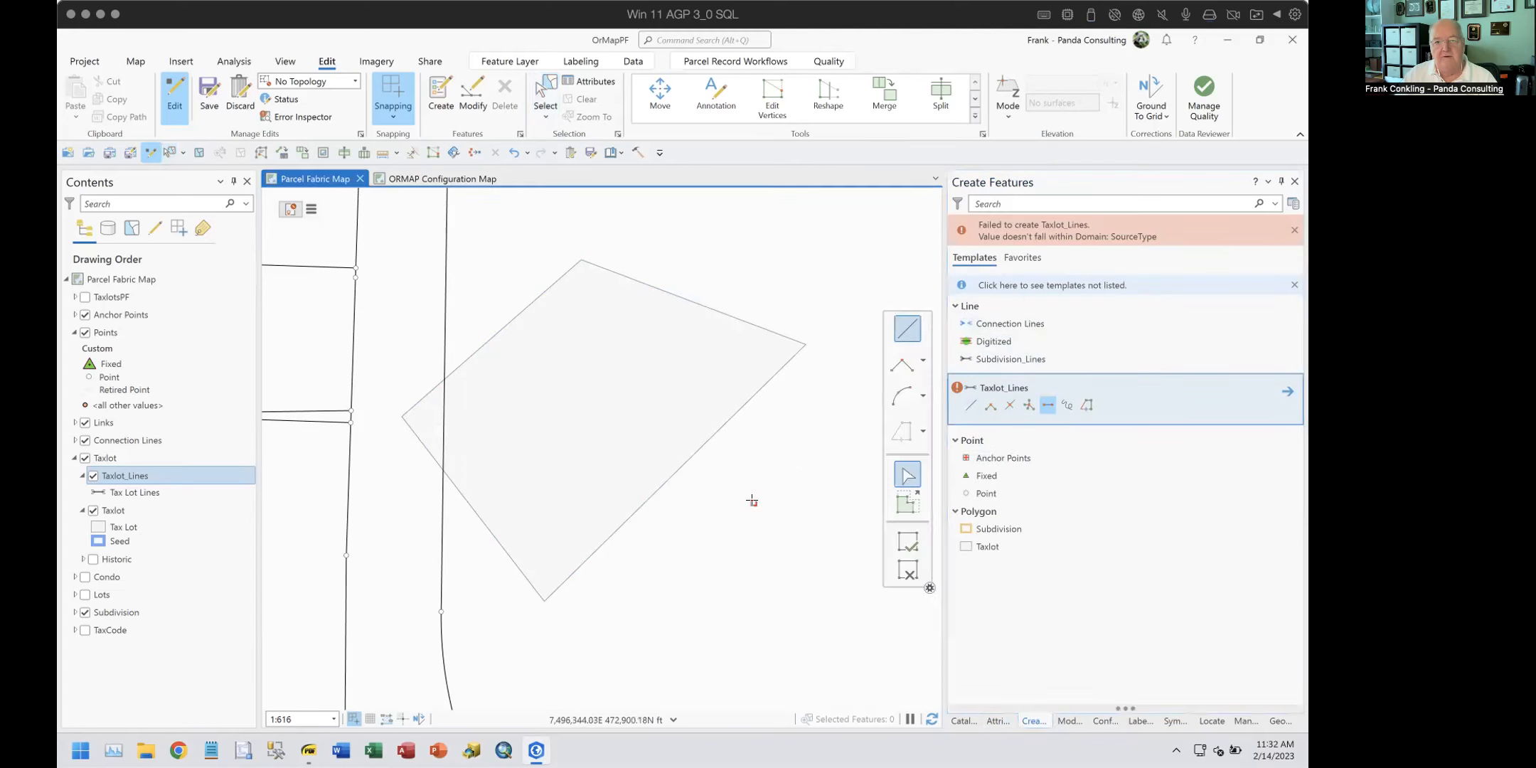
right_click(821, 448)
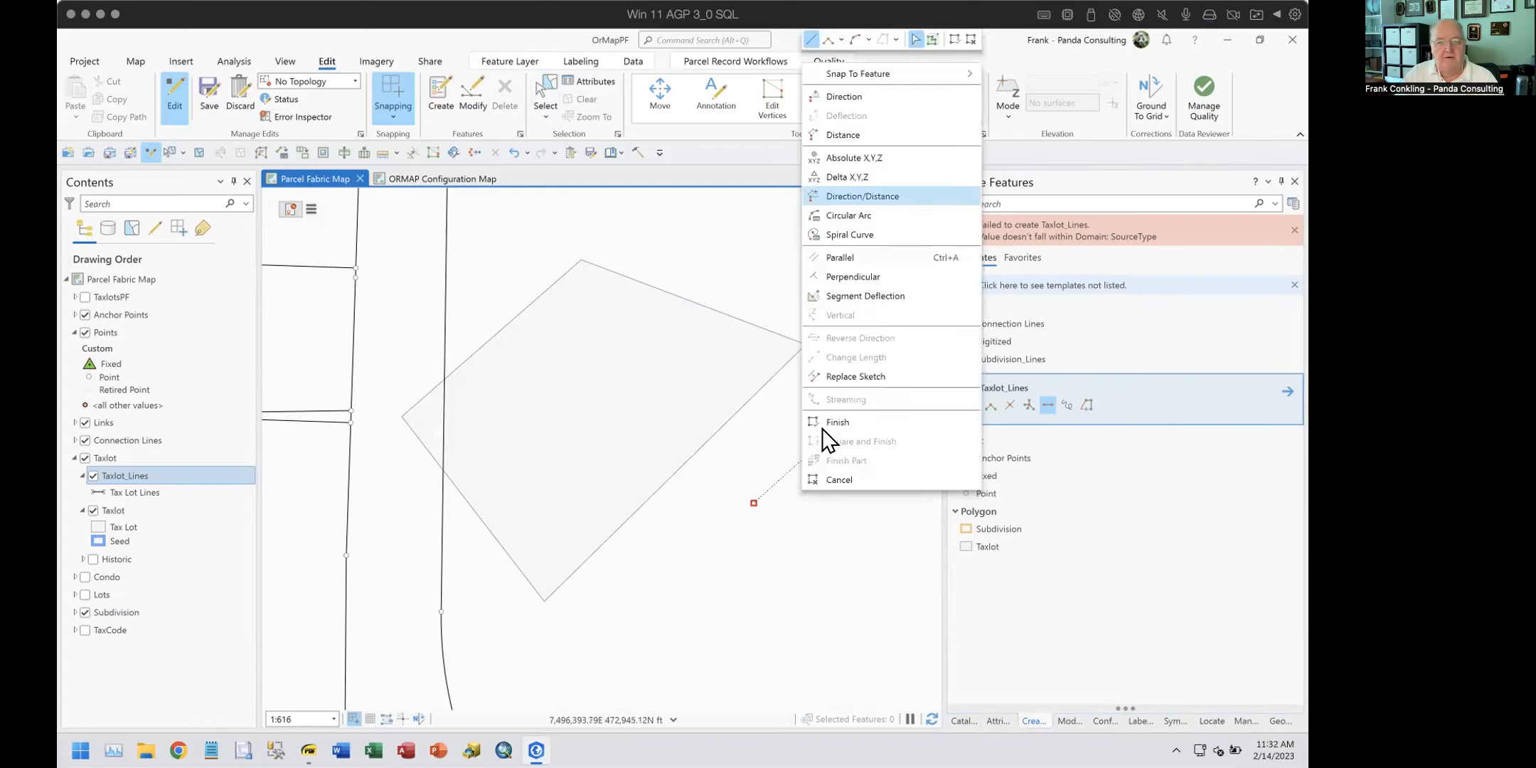
click(856, 199)
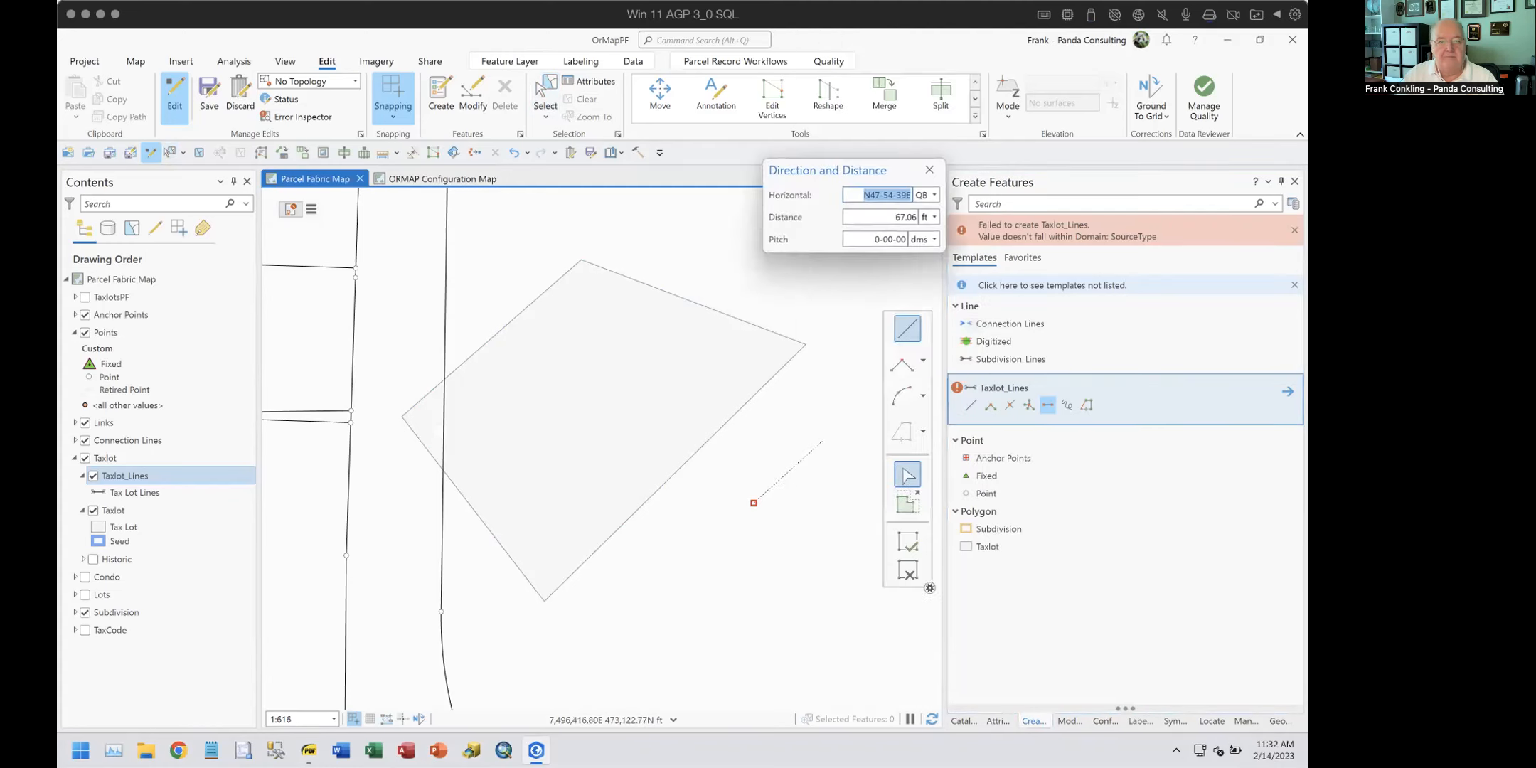
key(Return)
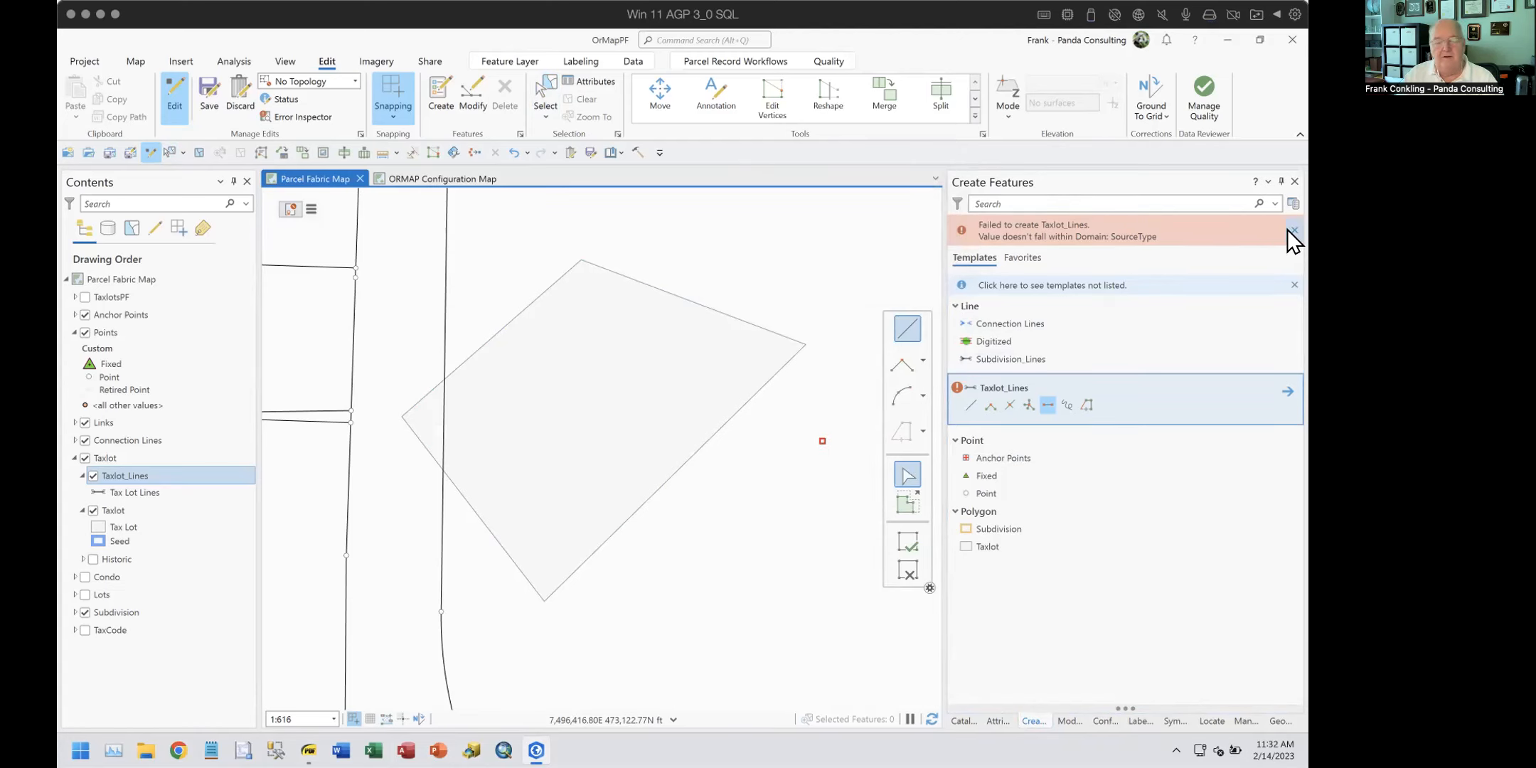
Step: In the Taxlot_Lines layer's field design, set the default value of the SourceType field to Other
right_click(136, 474)
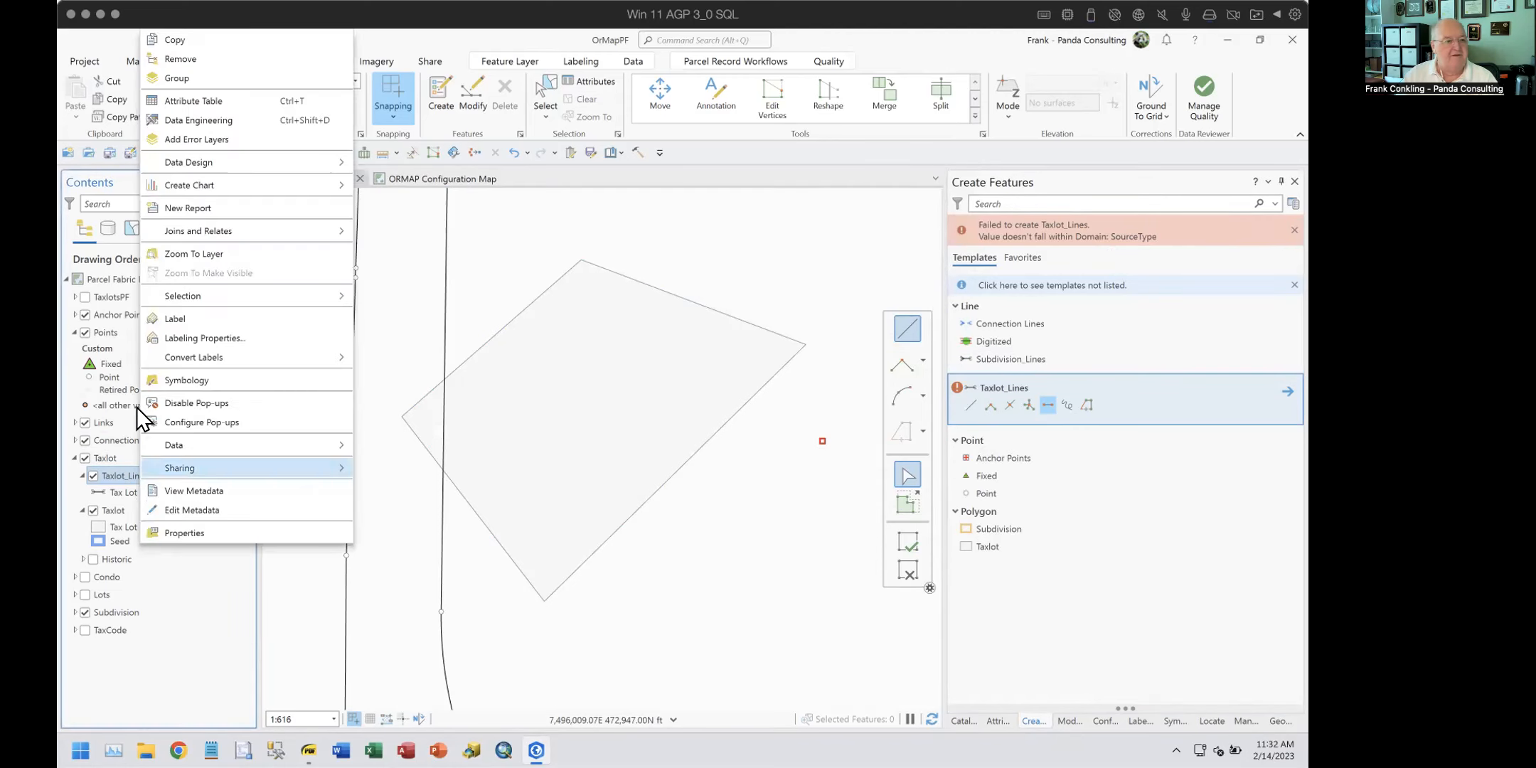
mouse_move(206, 161)
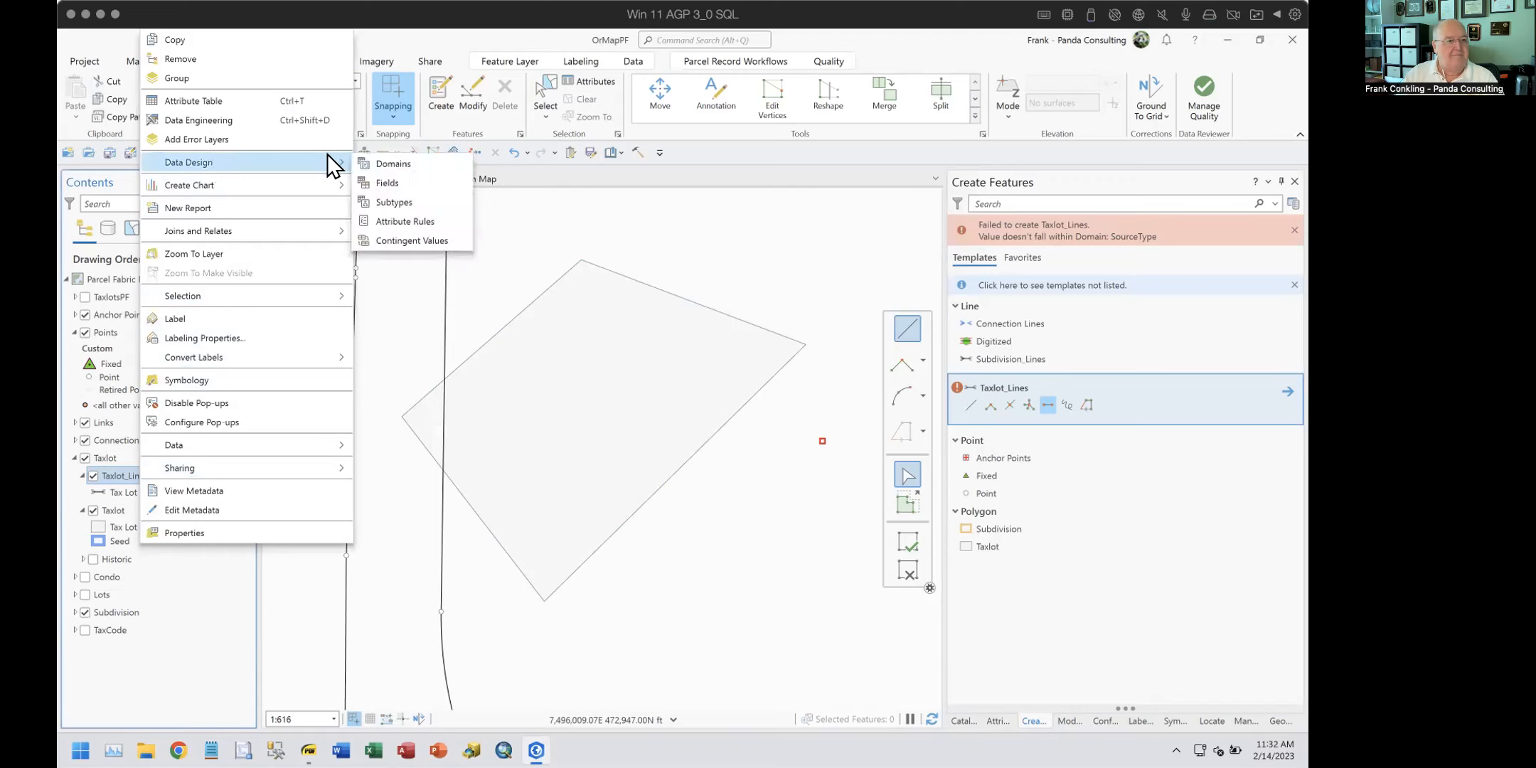
click(404, 186)
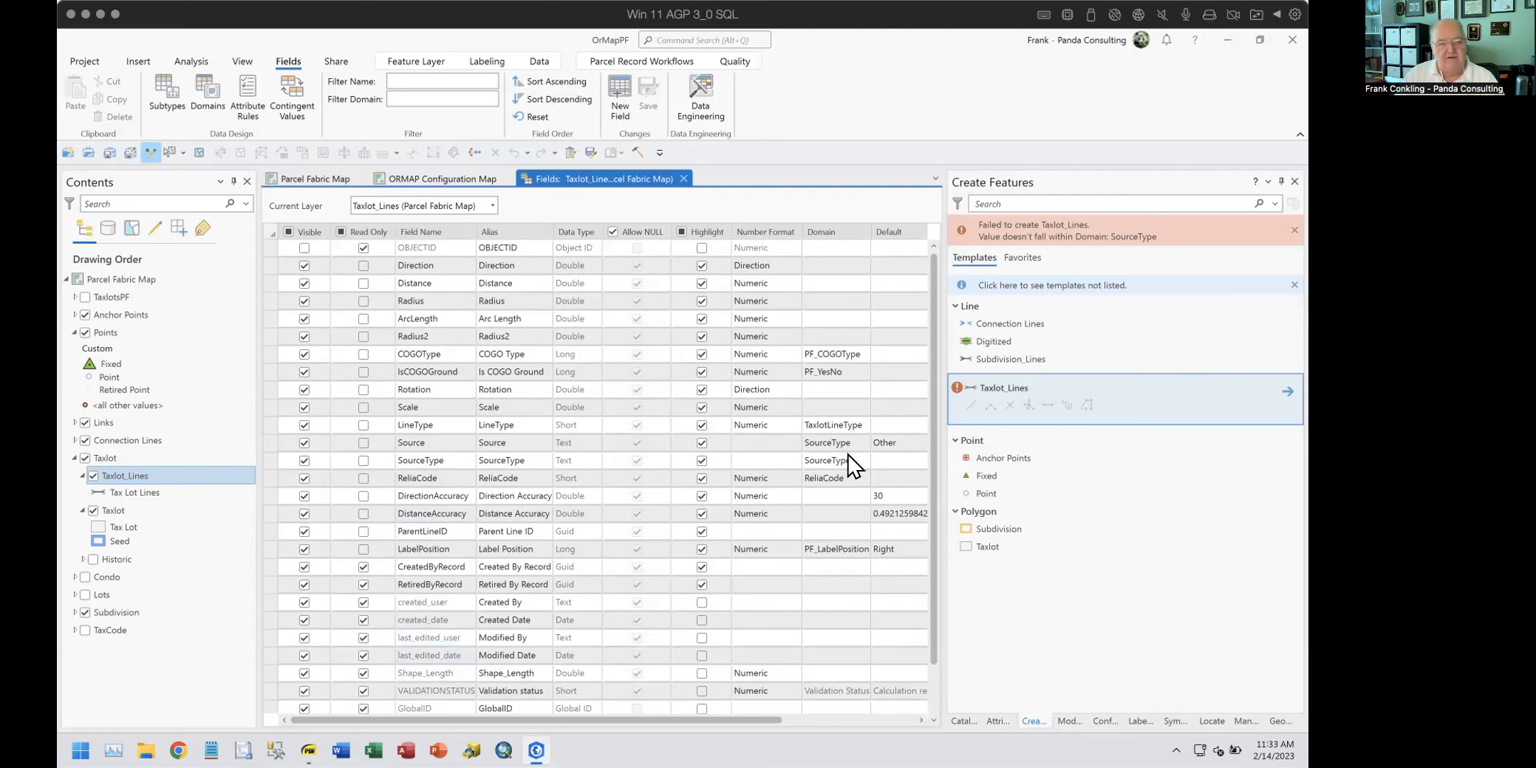
click(891, 461)
click(789, 459)
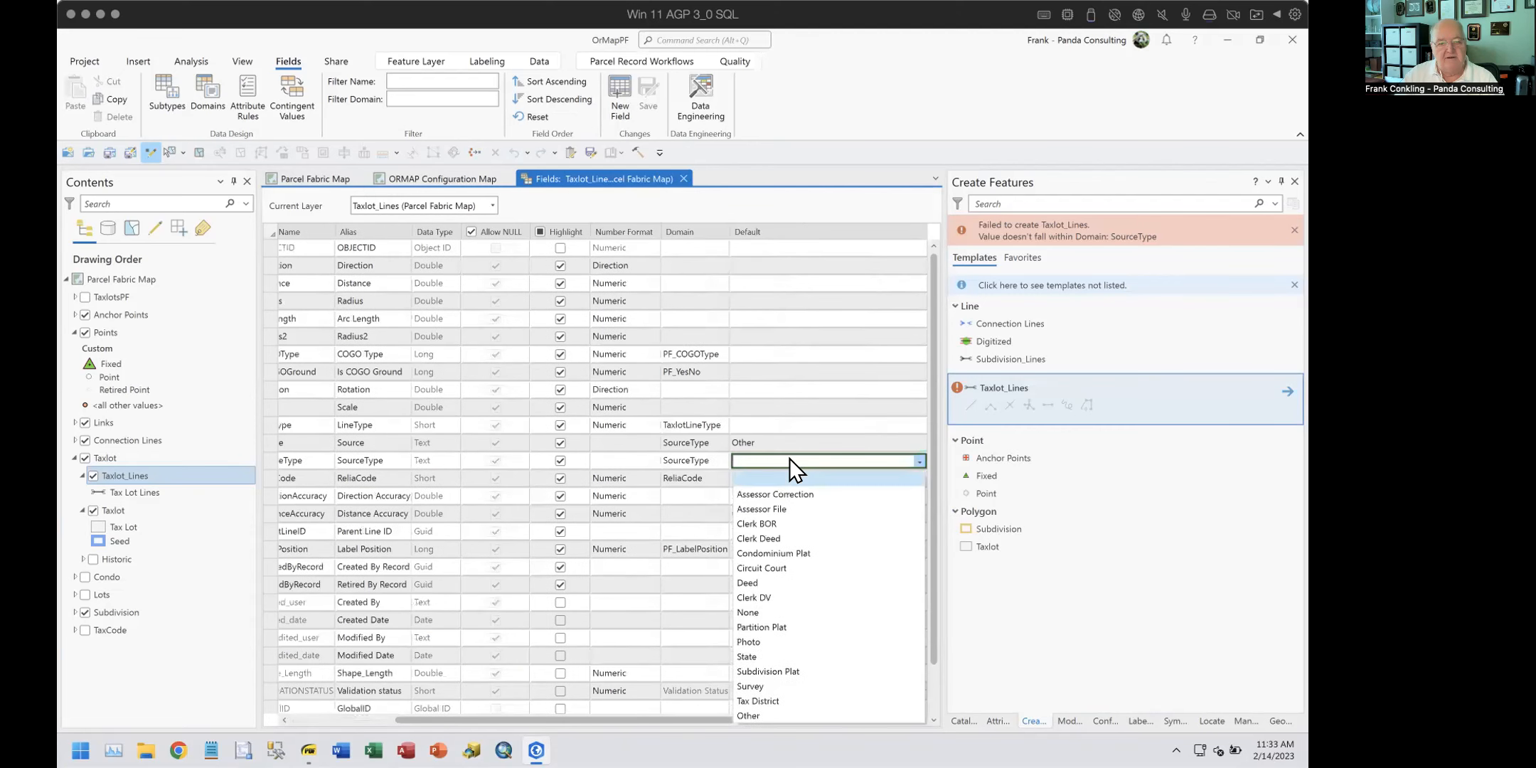
click(753, 715)
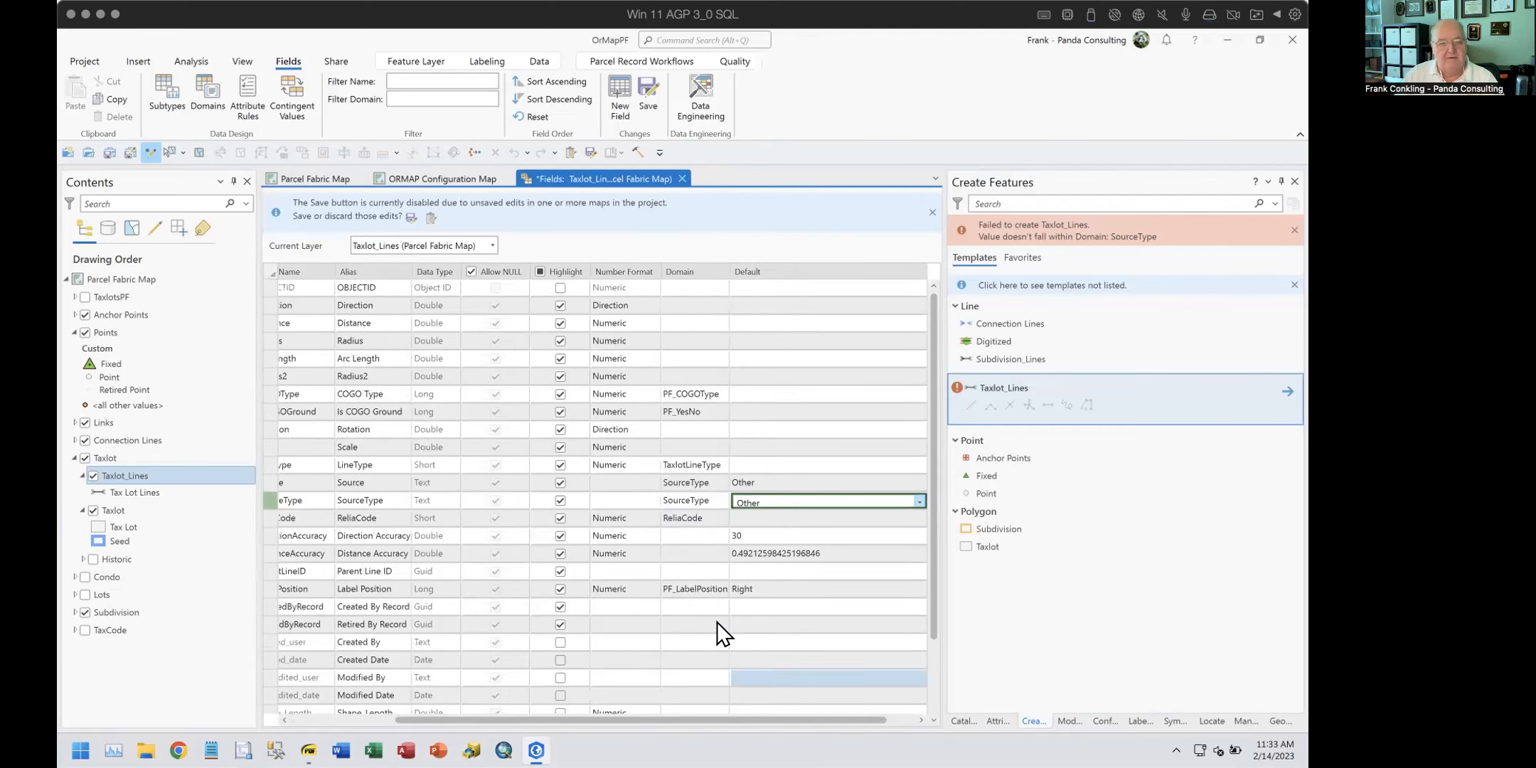
Step: Discard the pending map edits, then save the Taxlot_Lines field design and close it
click(427, 217)
click(646, 93)
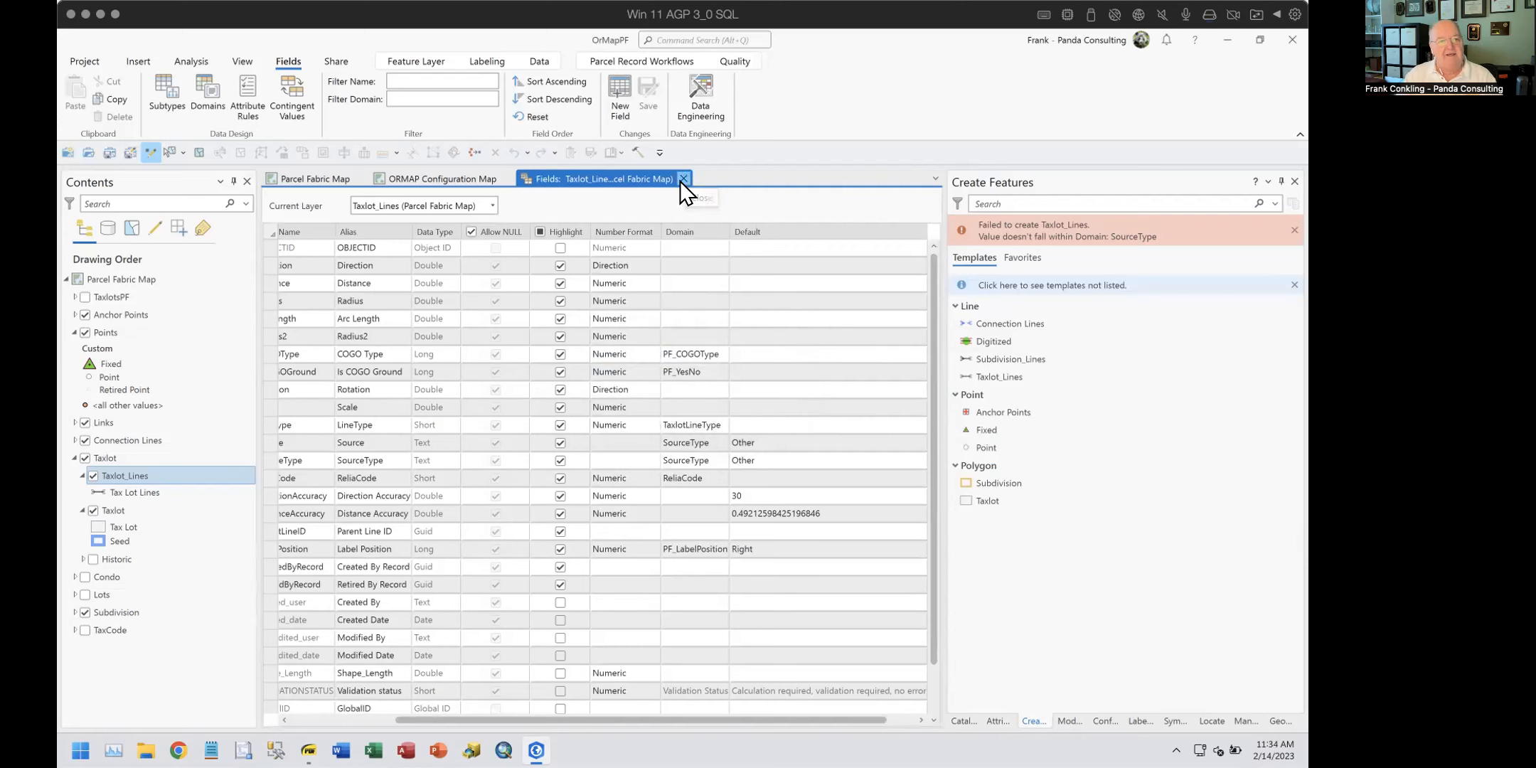
click(683, 179)
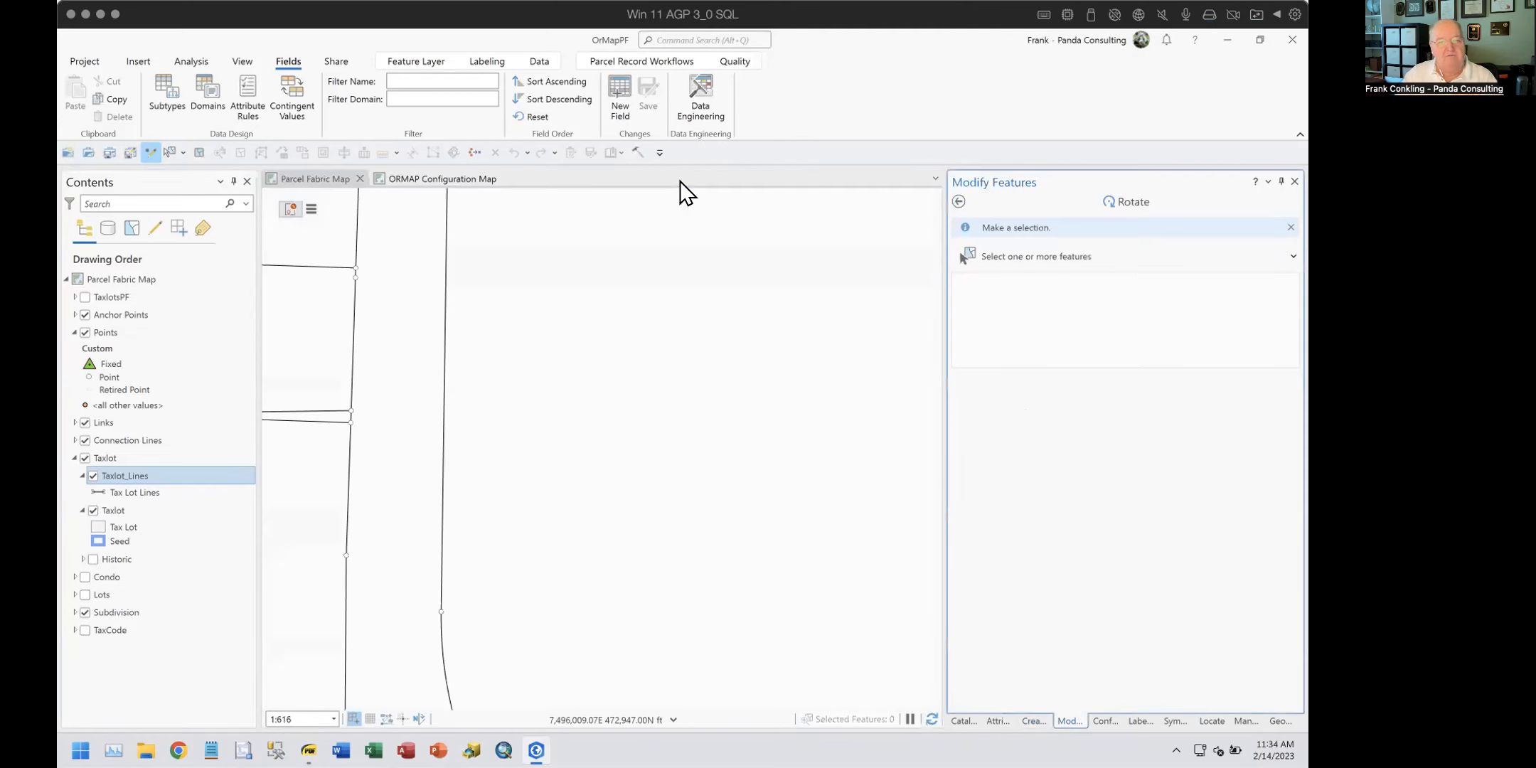
Step: Sketch a Taxlot_Lines segment east of the road line with distance 43.11 ft and discard the sketch
click(1032, 720)
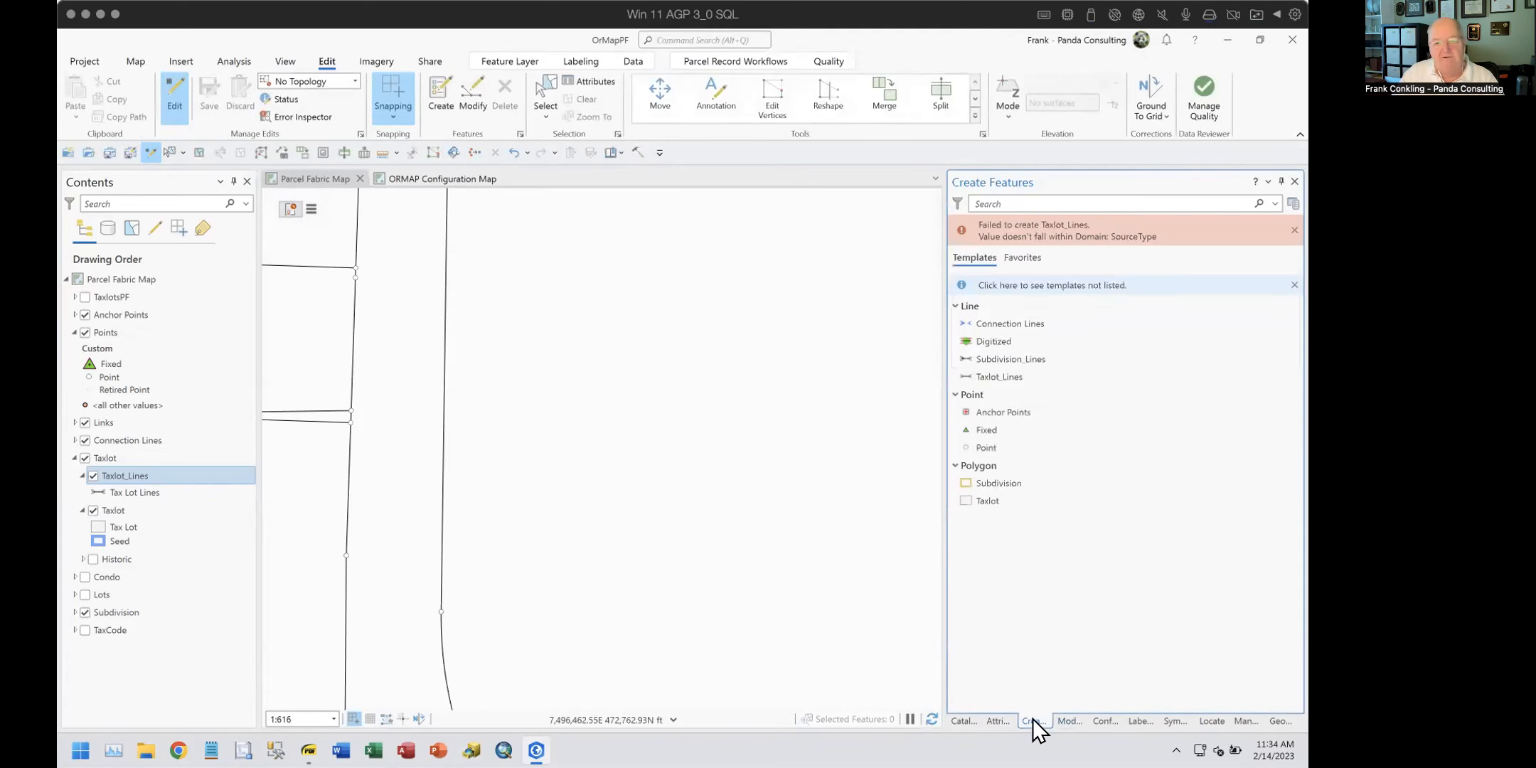
click(980, 376)
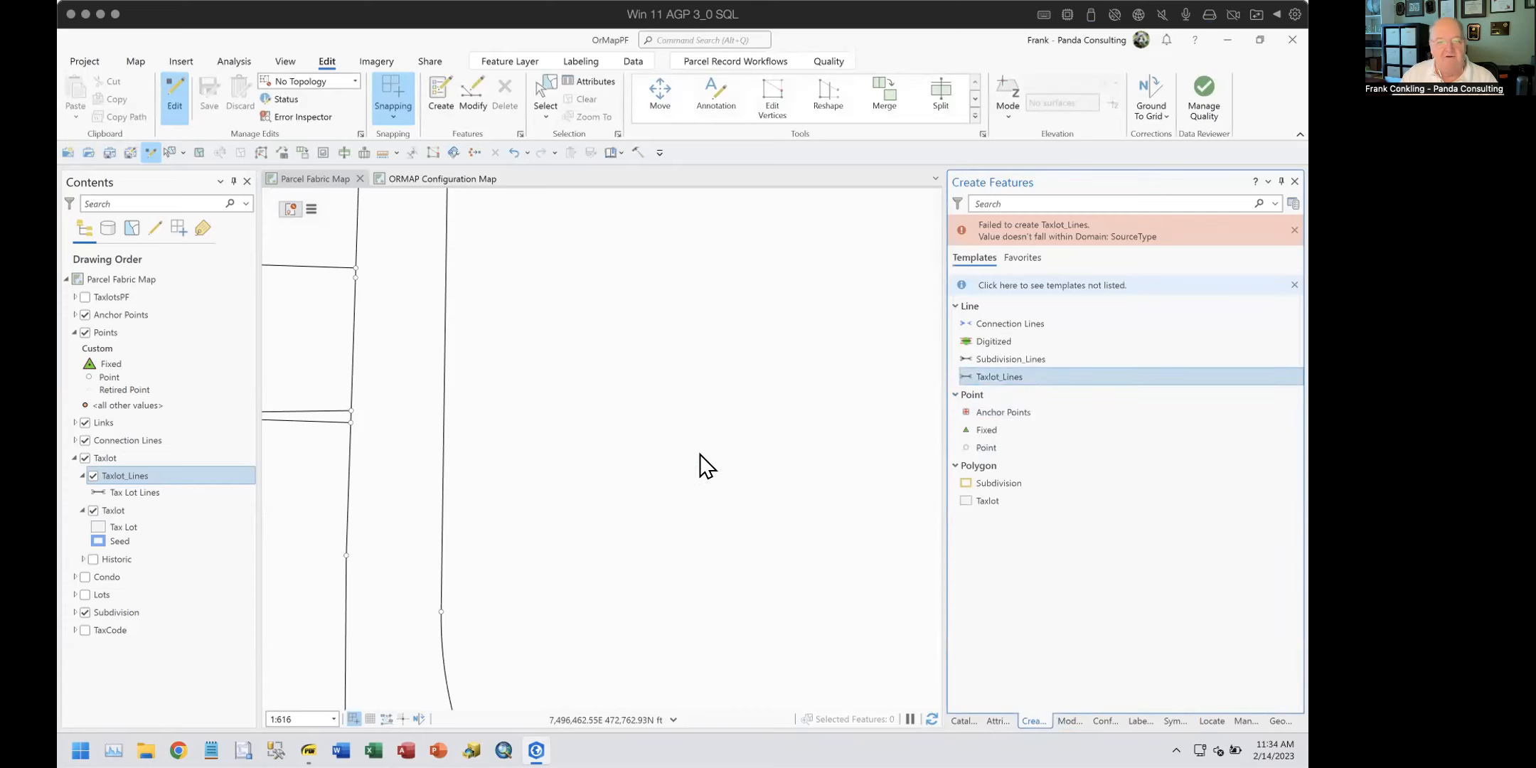
click(614, 488)
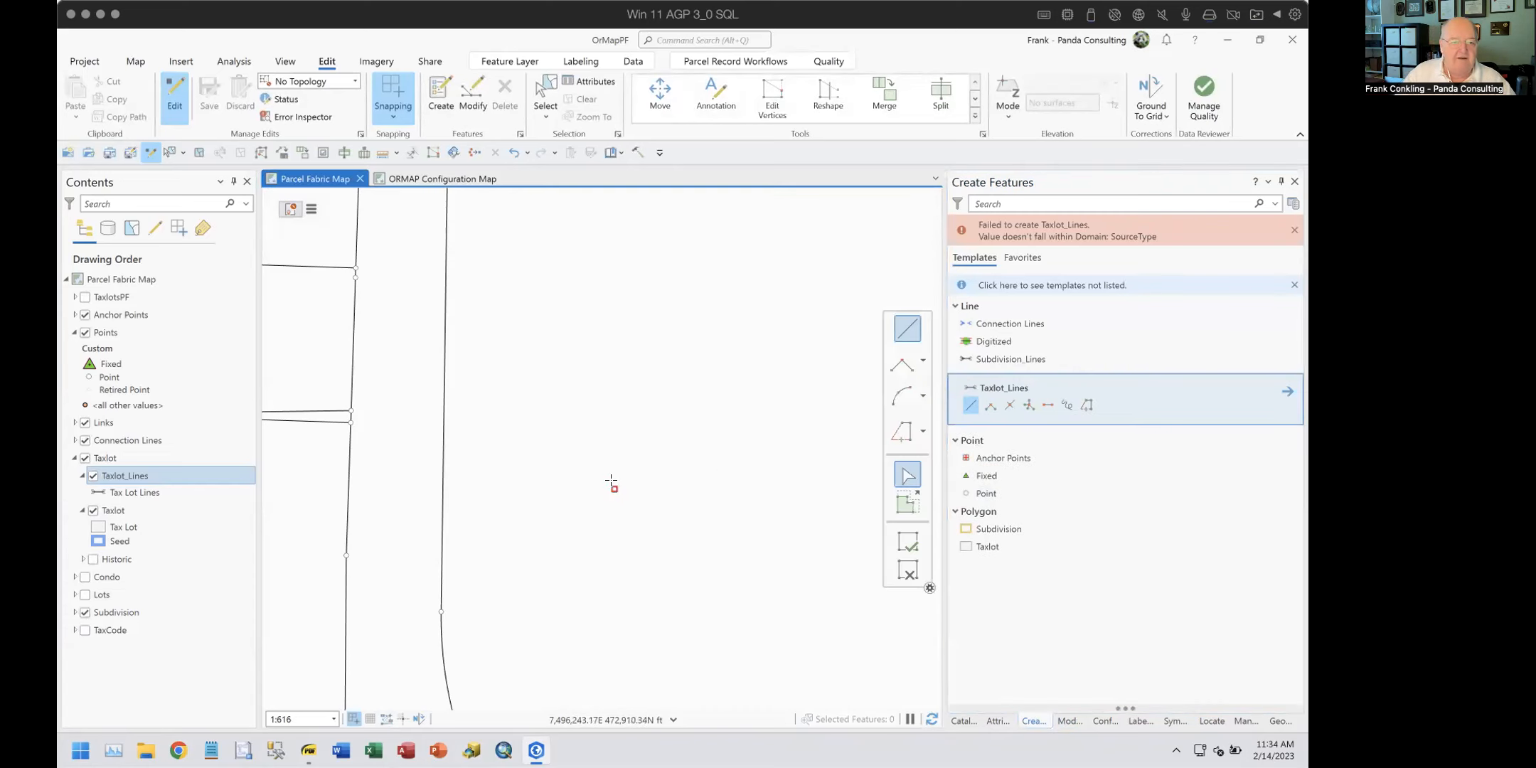
right_click(644, 435)
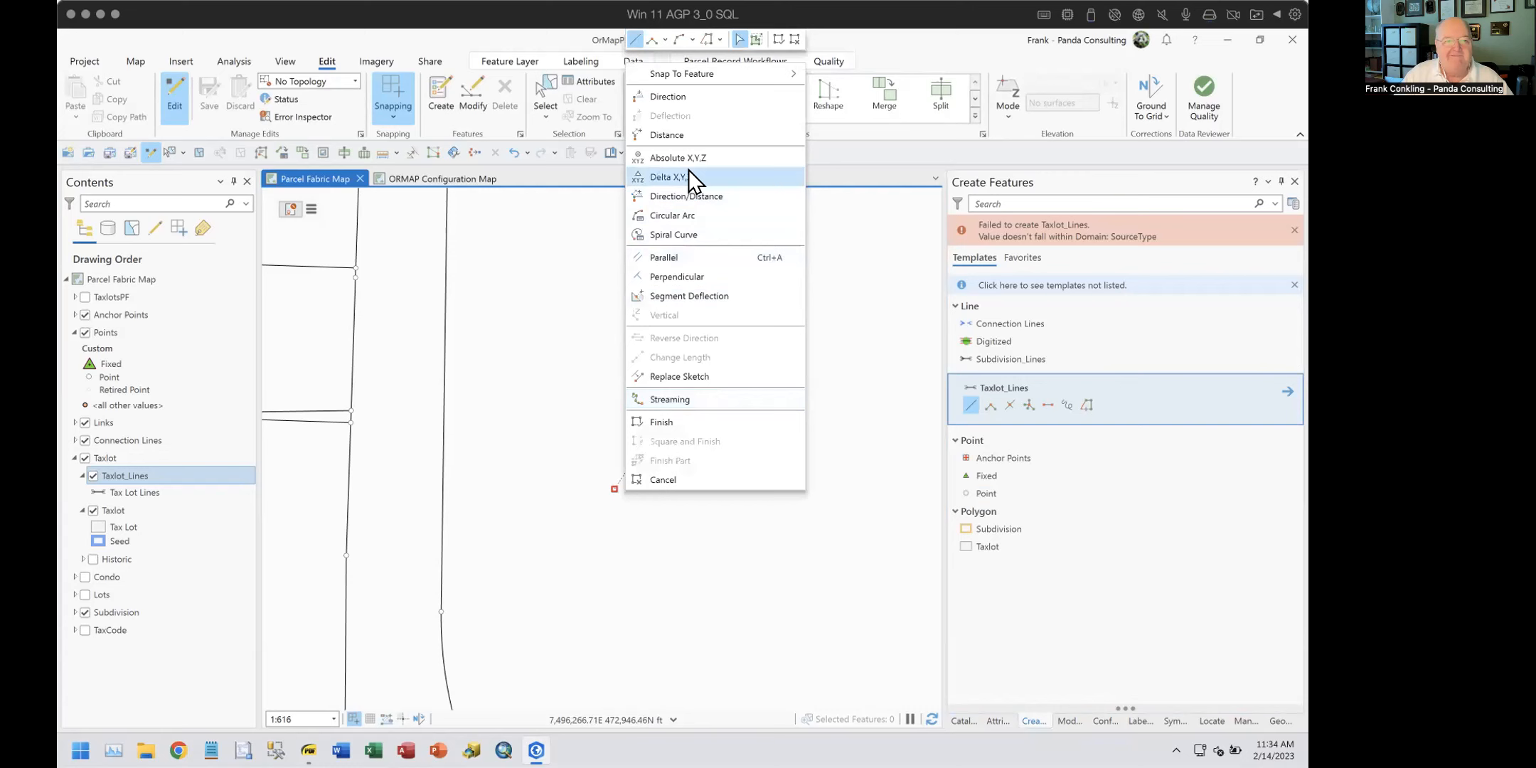
click(683, 194)
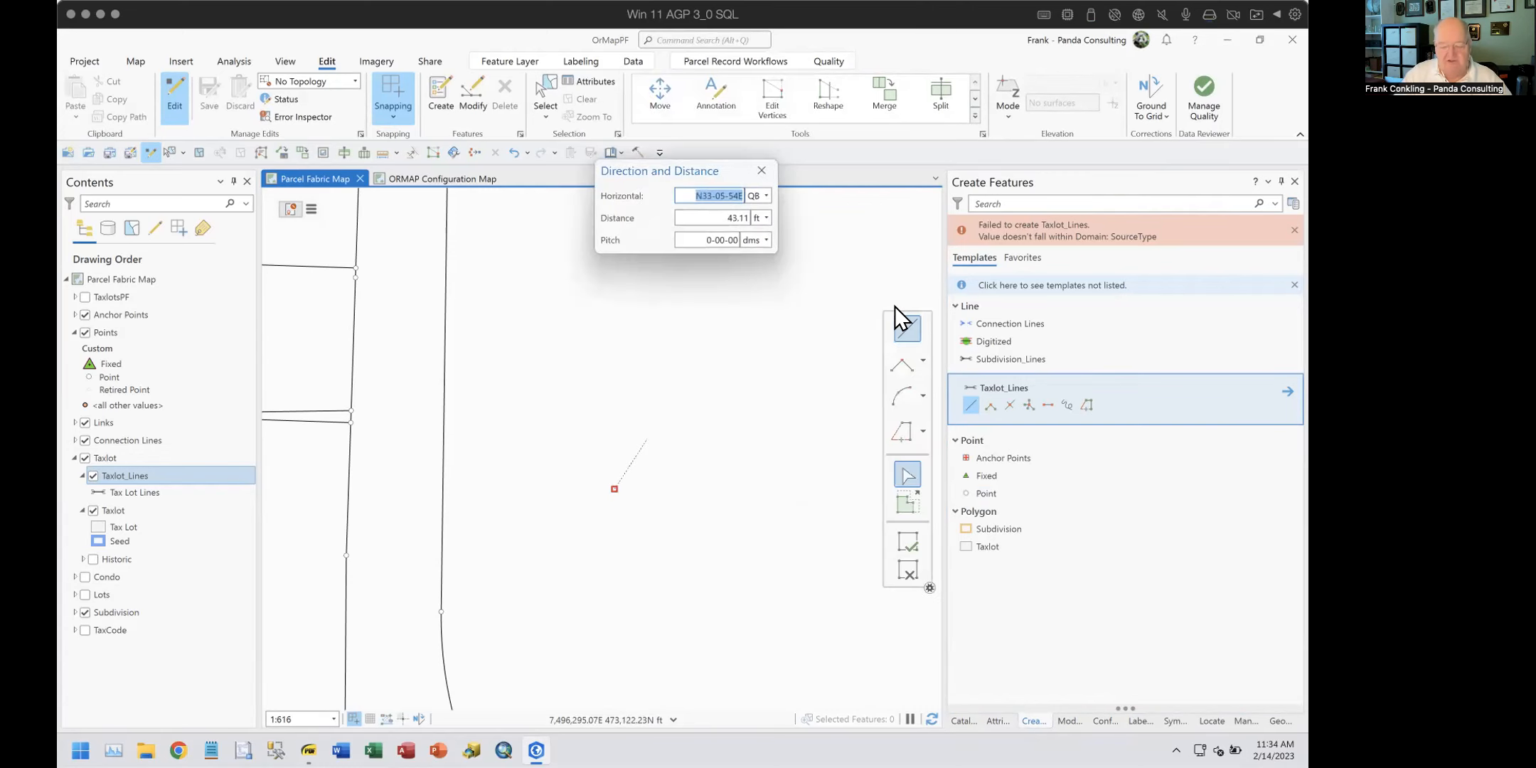
key(Return)
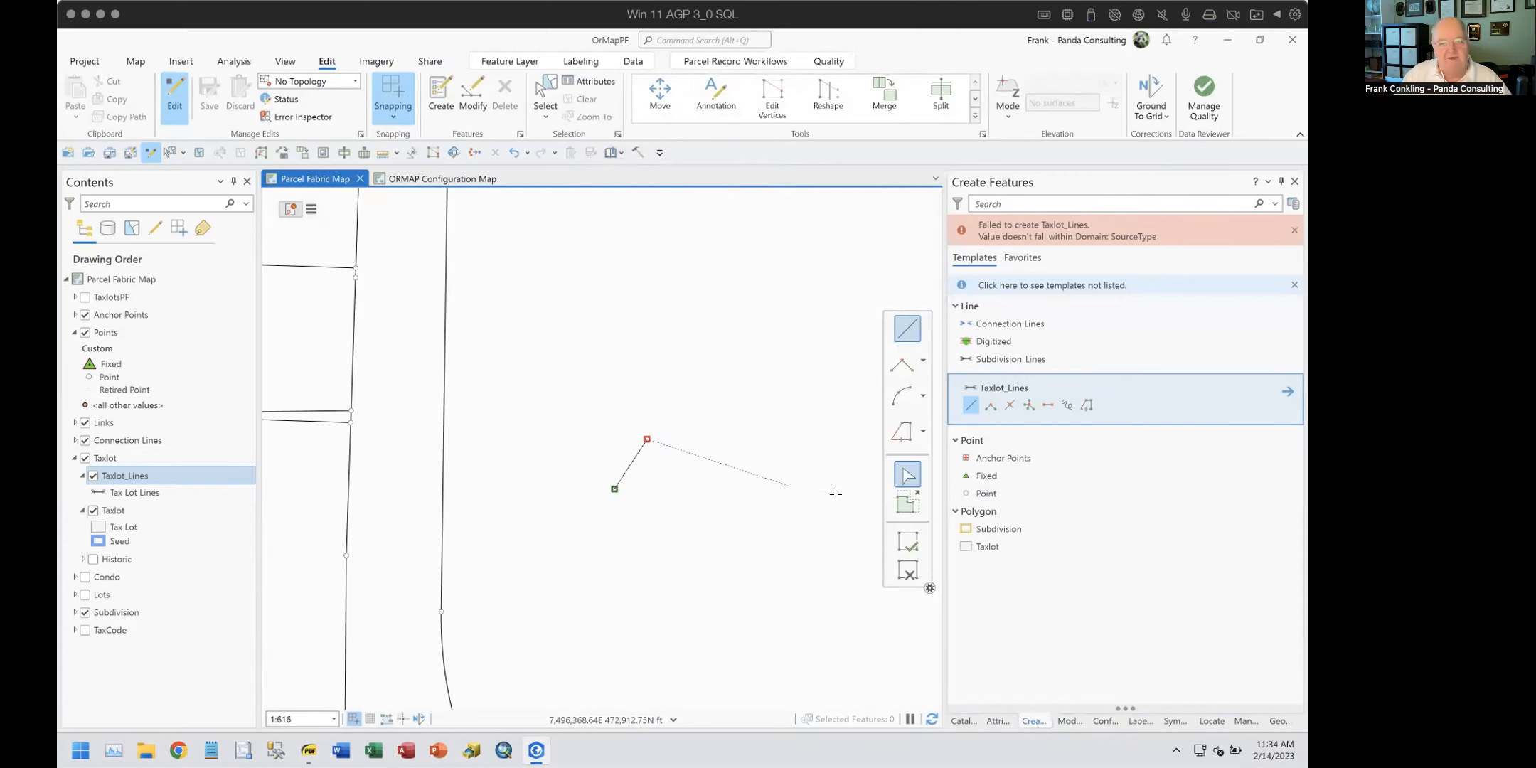
click(907, 570)
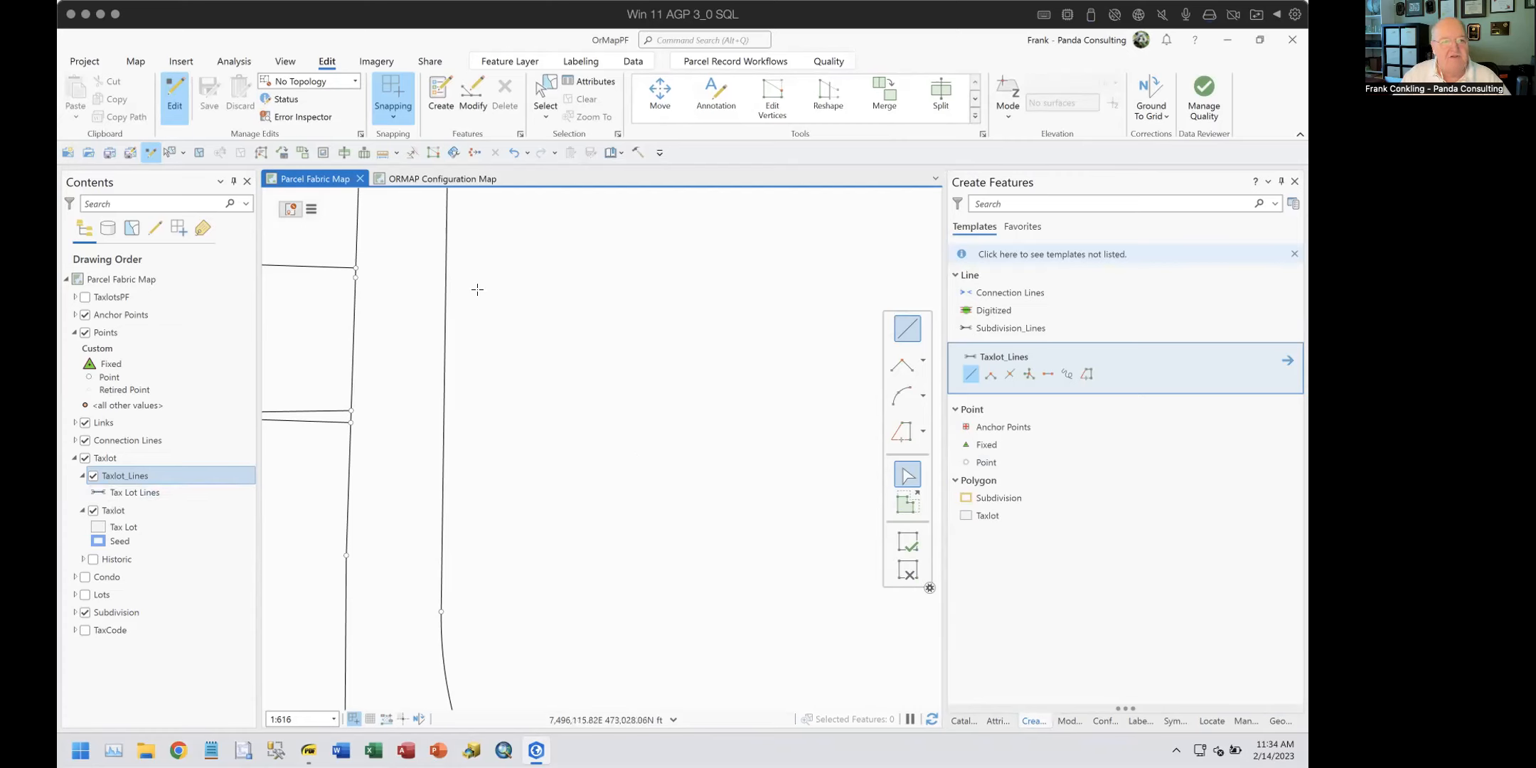
Step: Check the empty area east of the road line for selectable features and show their attributes
click(553, 88)
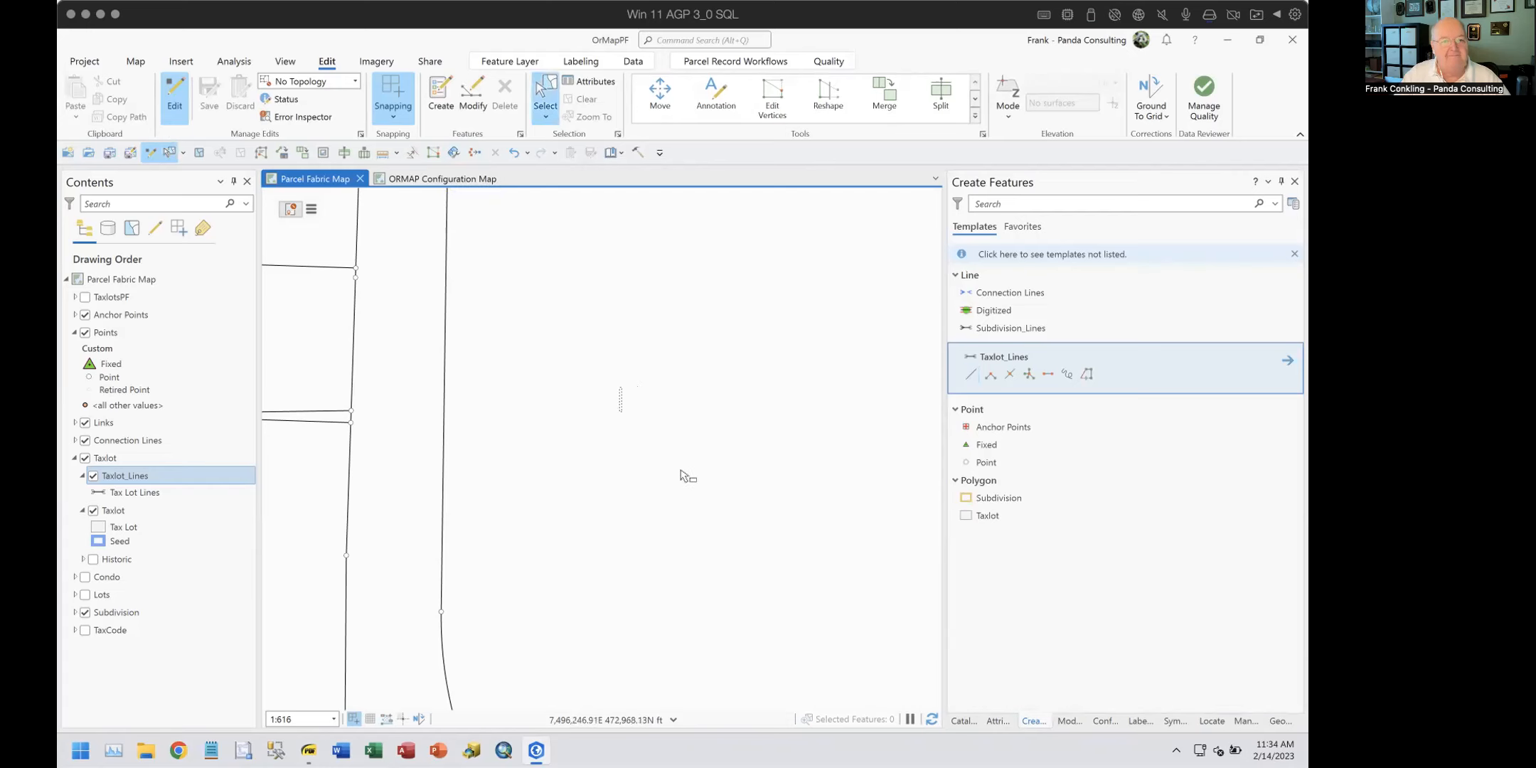
drag(666, 260, 729, 293)
click(997, 720)
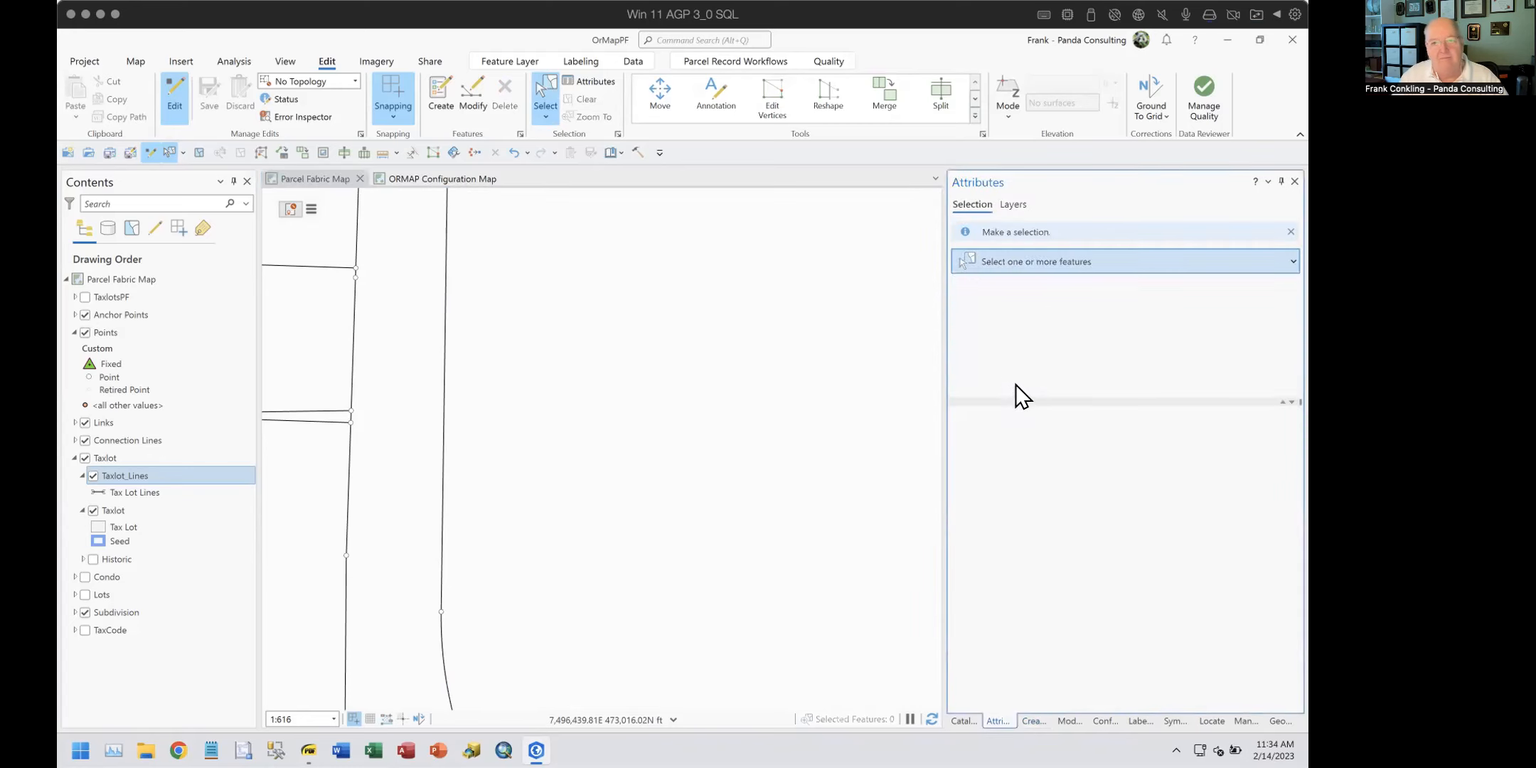
Step: Examine the scale range of the COGO symbol class in the Taxlot_Lines symbology
click(126, 491)
right_click(126, 474)
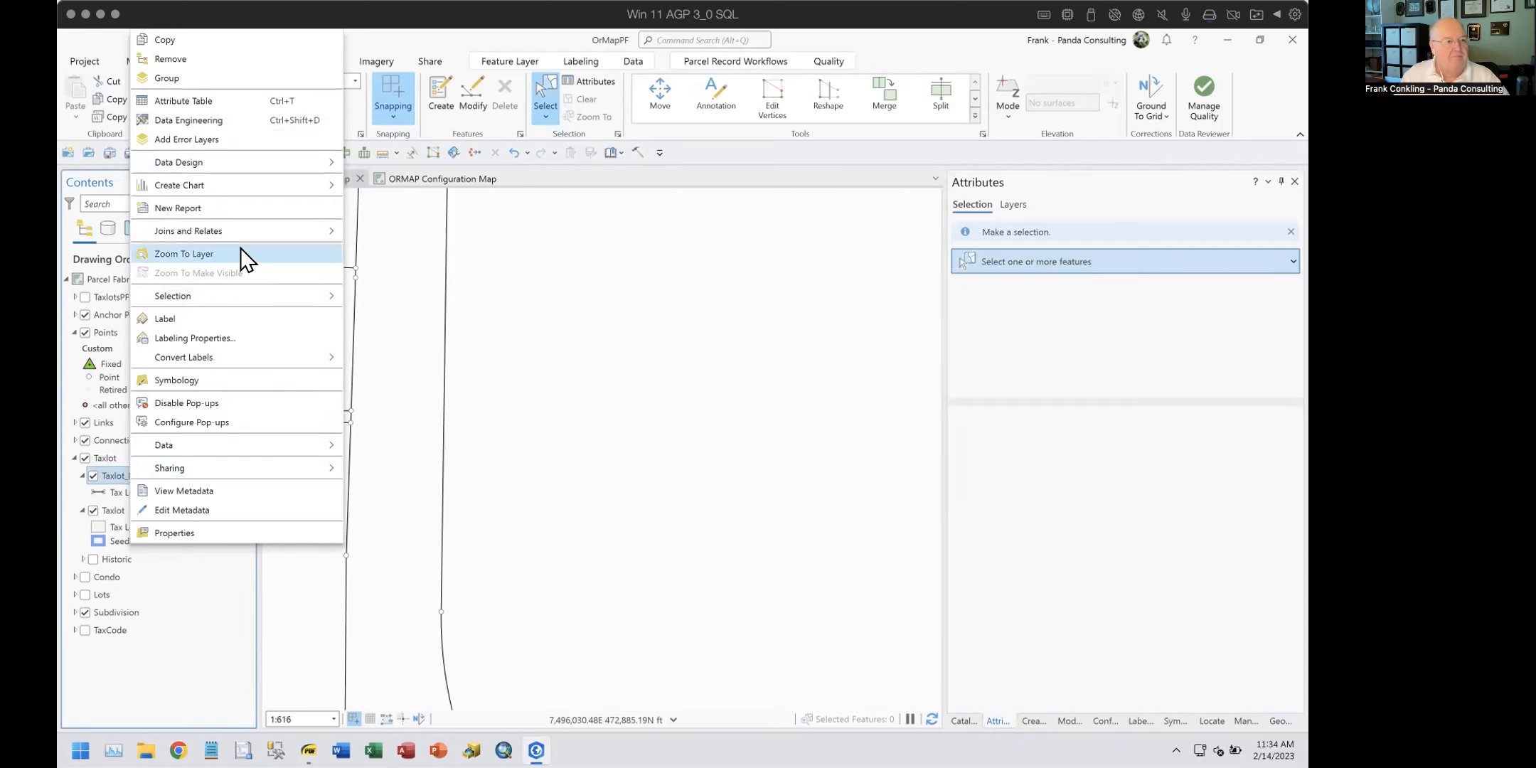
click(231, 381)
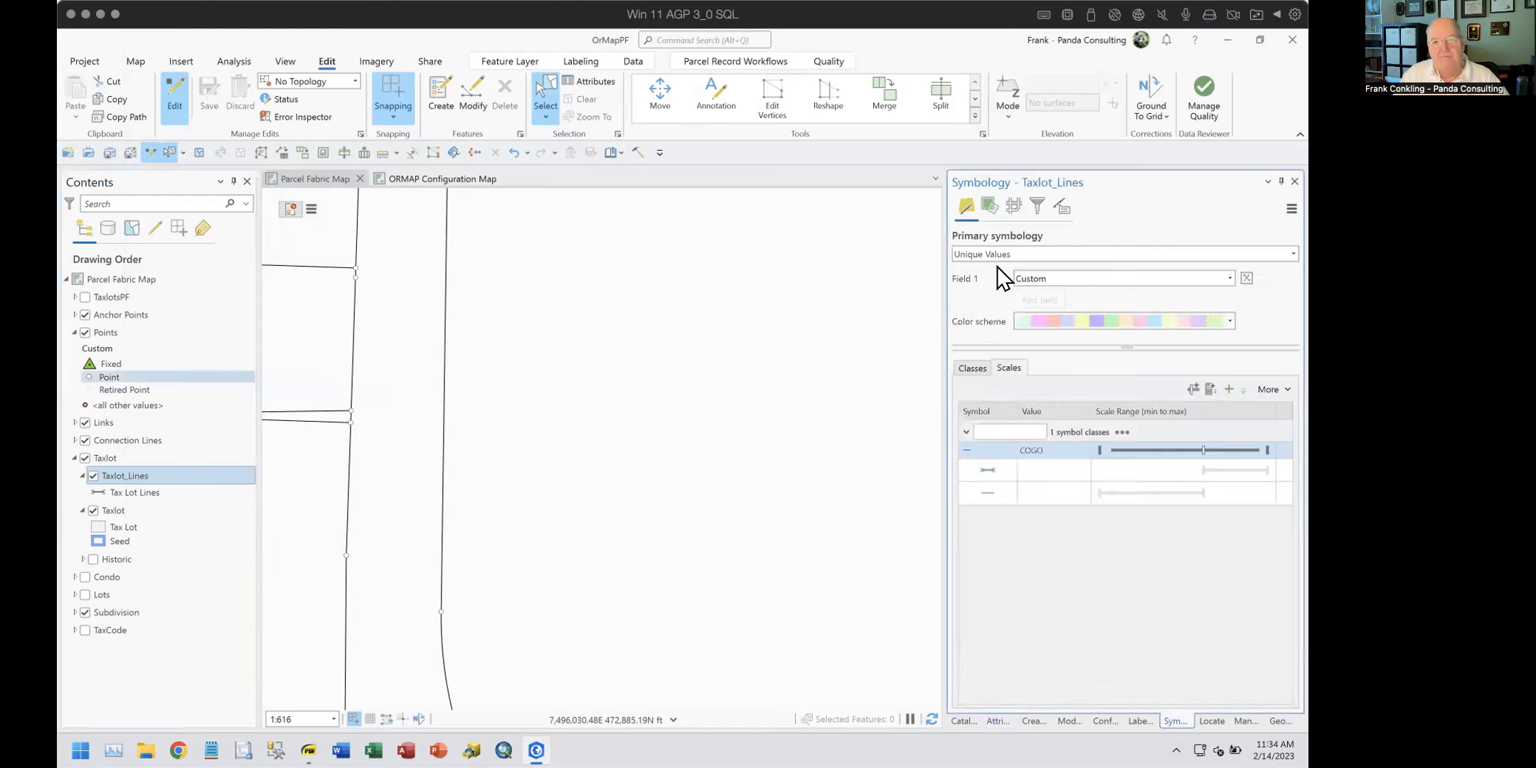
click(1006, 368)
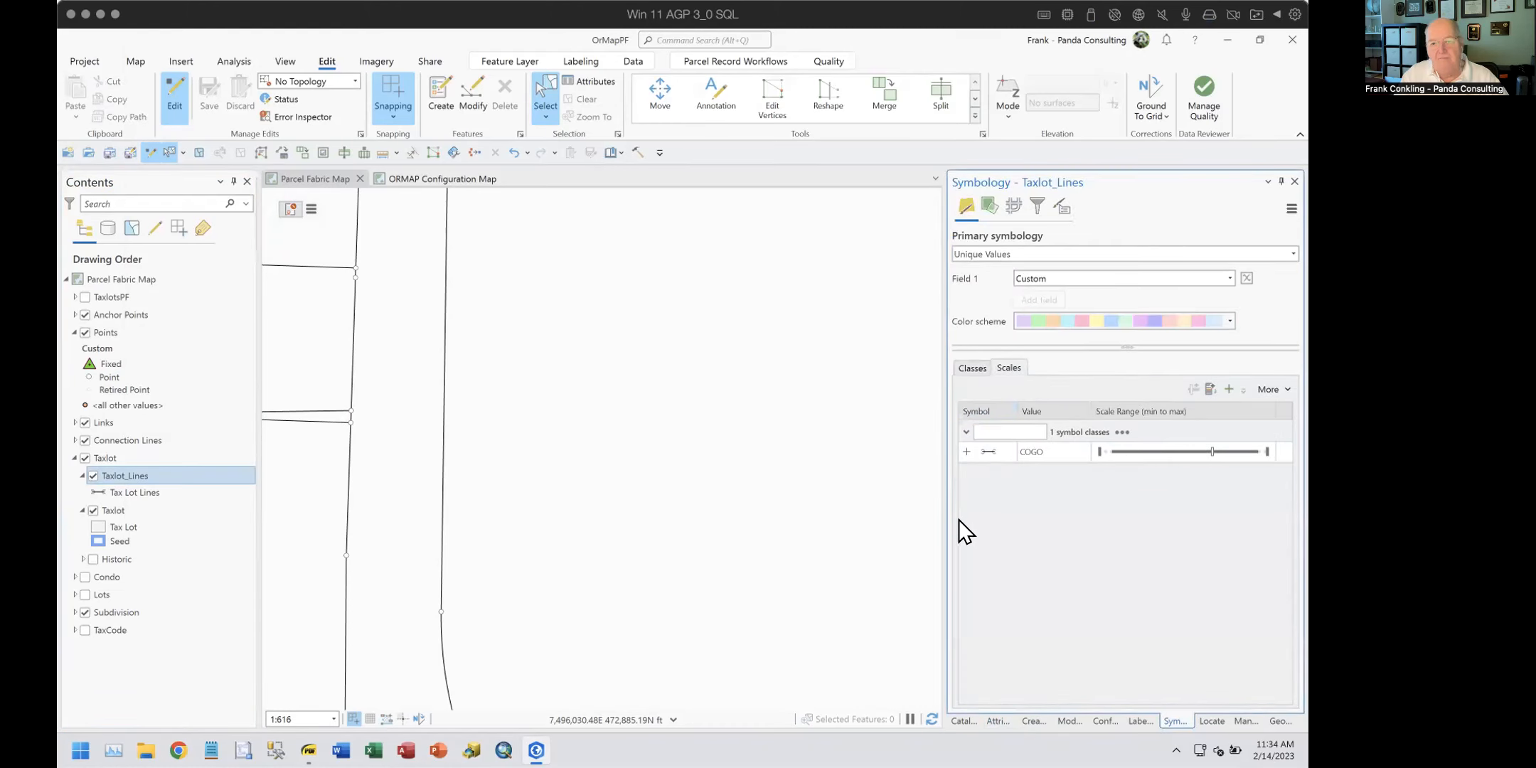
drag(937, 531, 832, 551)
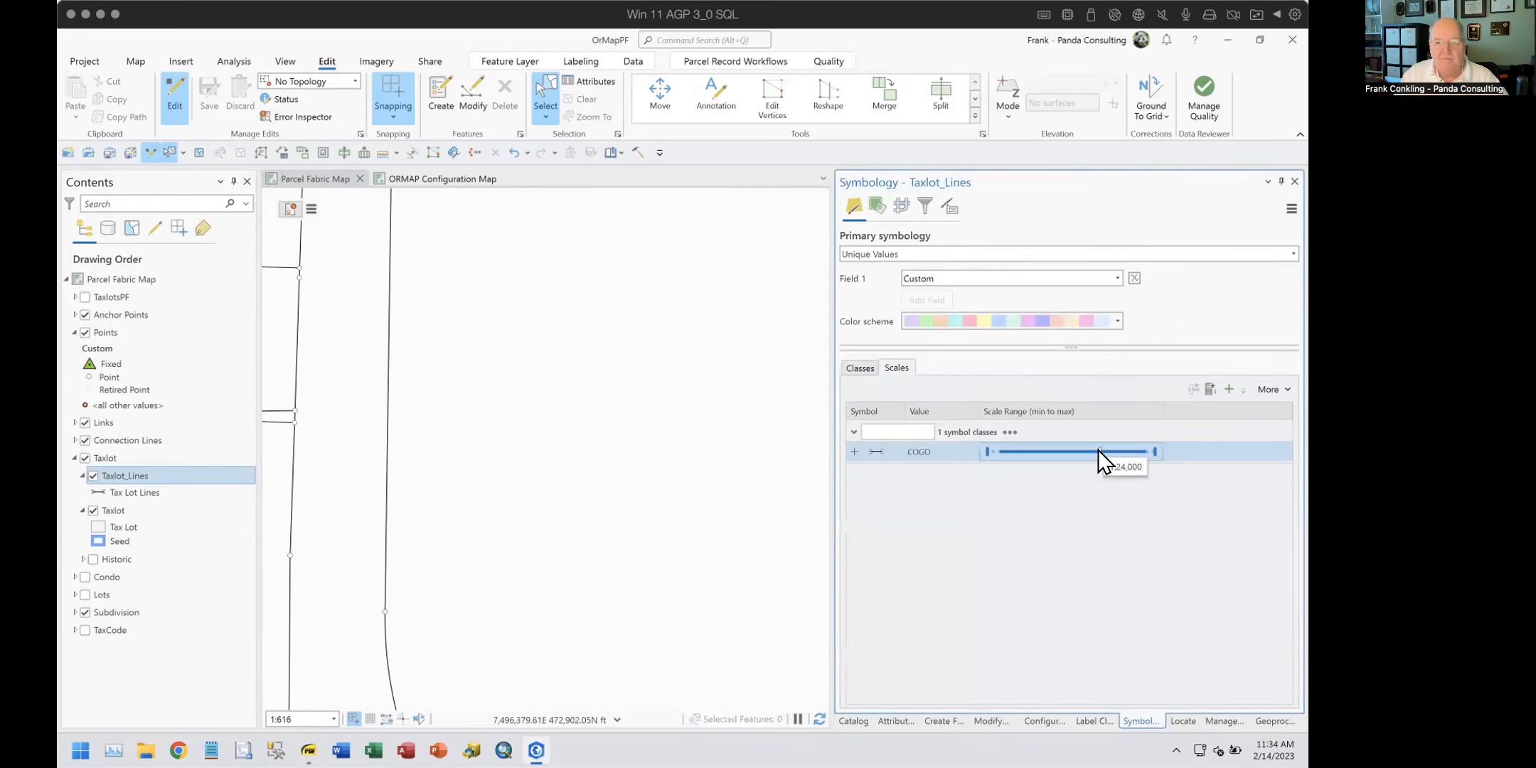
drag(828, 521, 974, 531)
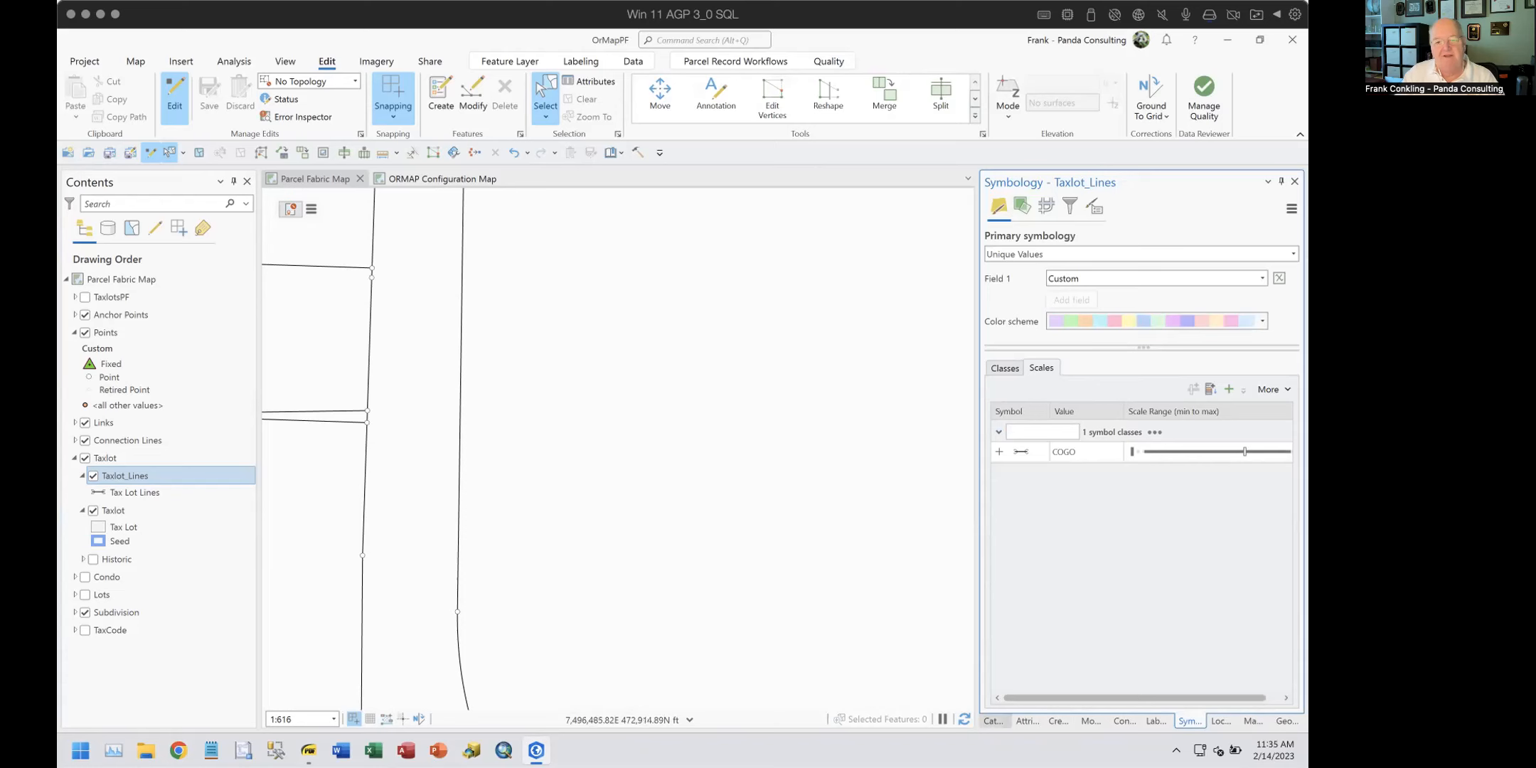
Step: Show the catalog favorites, collapse WaukeshaCountyPLSS.gdb, and find the ORMAP OR Training folder
click(993, 720)
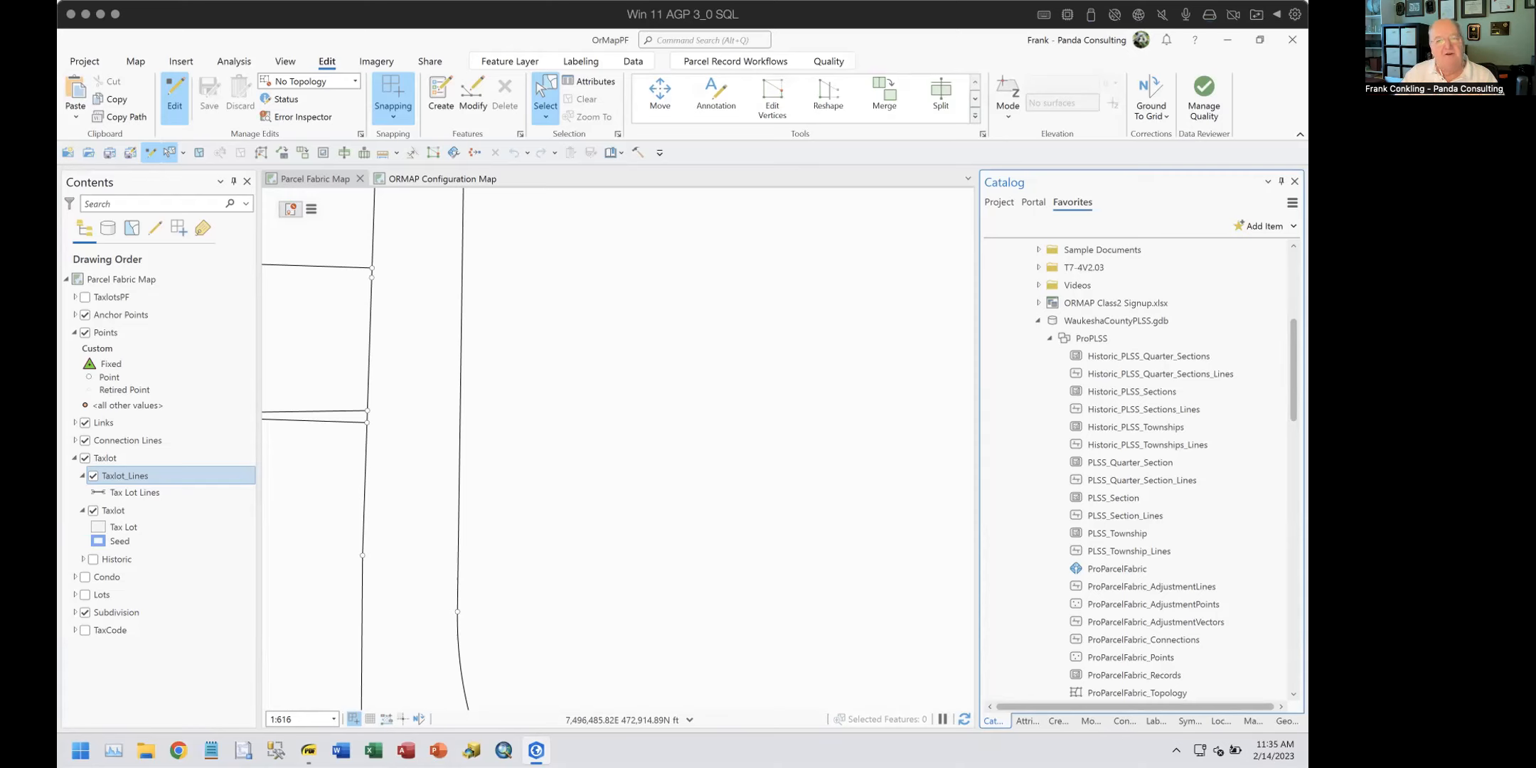
click(1039, 322)
scroll(953, 428, down, 4)
scroll(930, 436, up, 4)
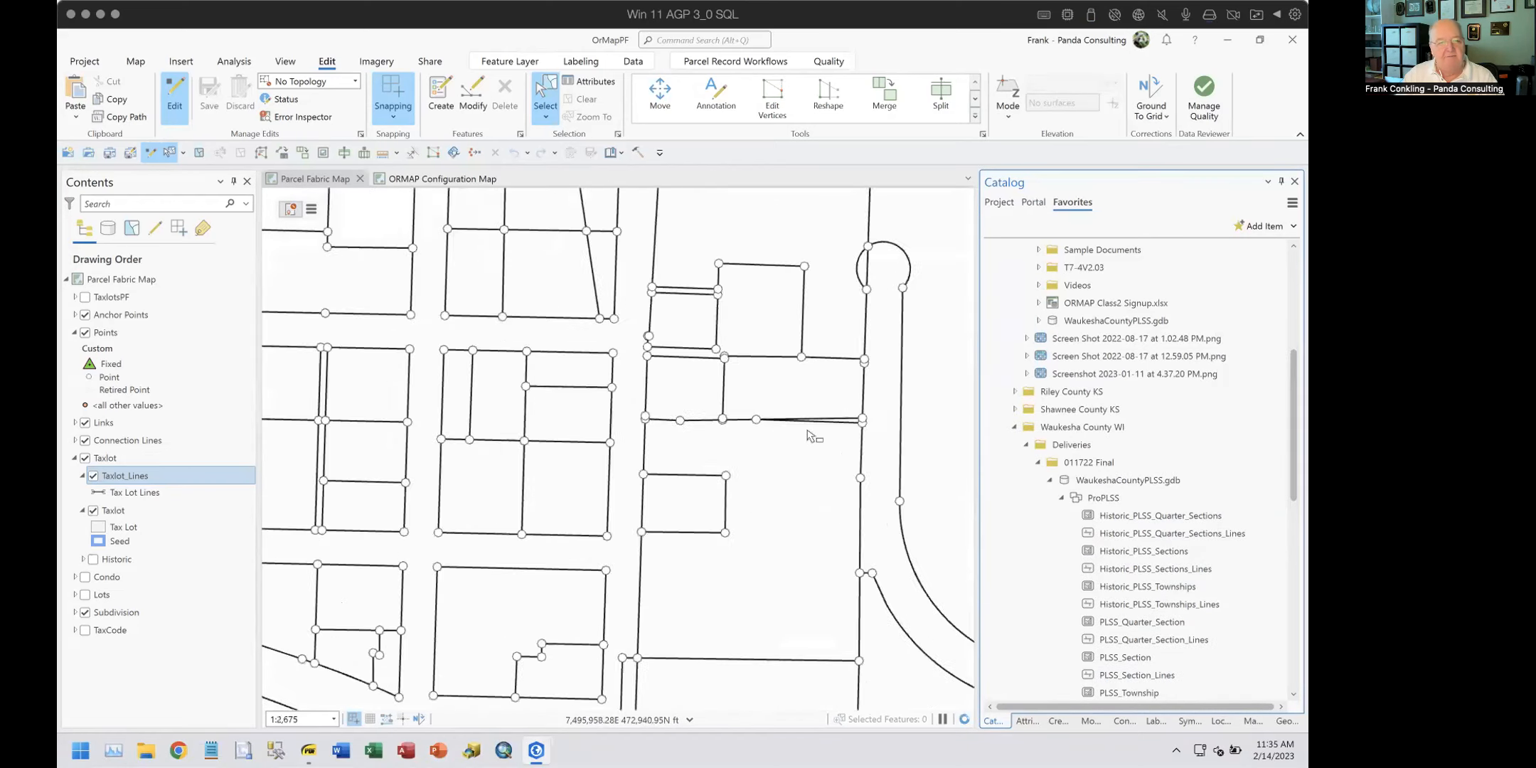
drag(674, 559, 623, 556)
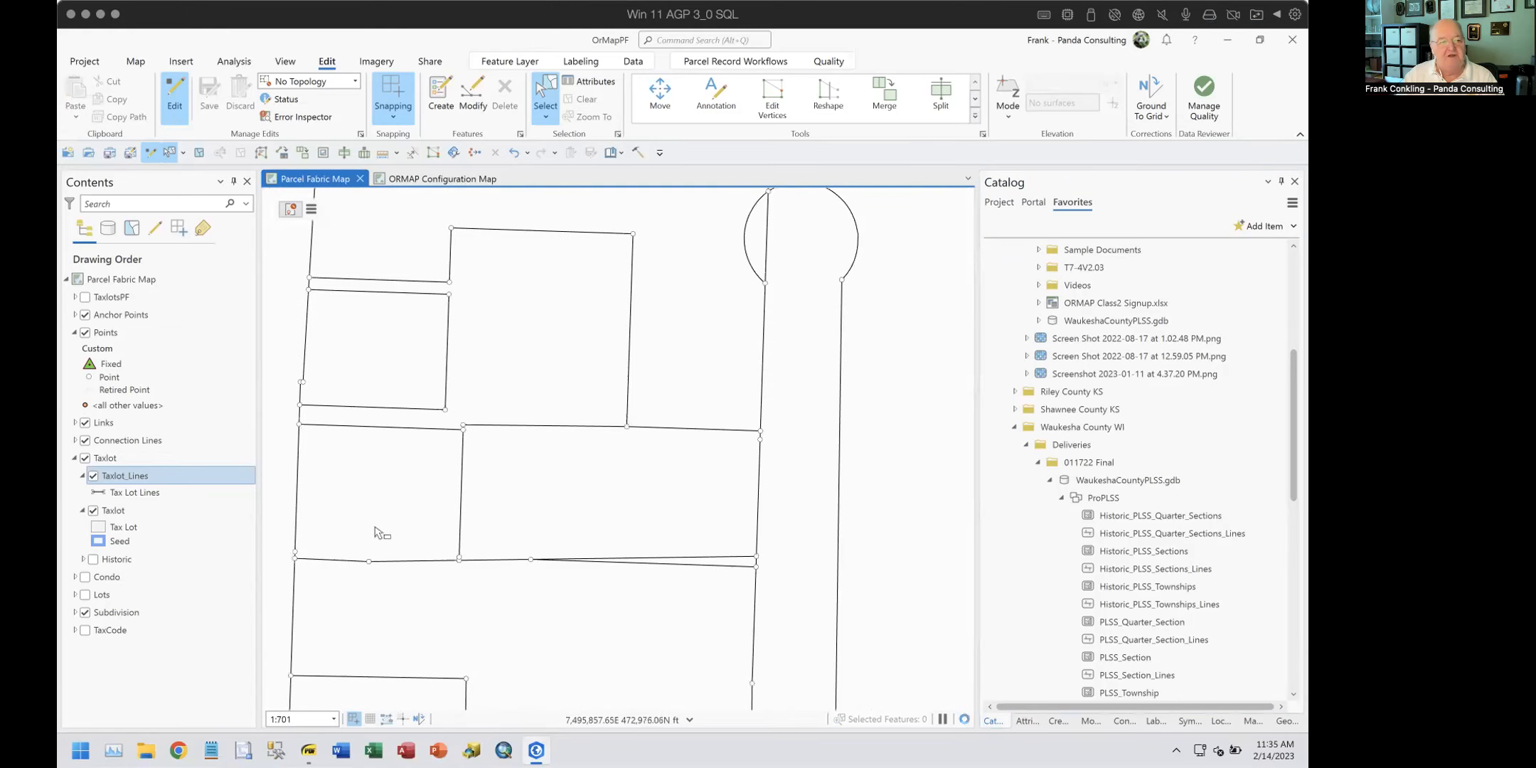
scroll(1061, 348, up, 5)
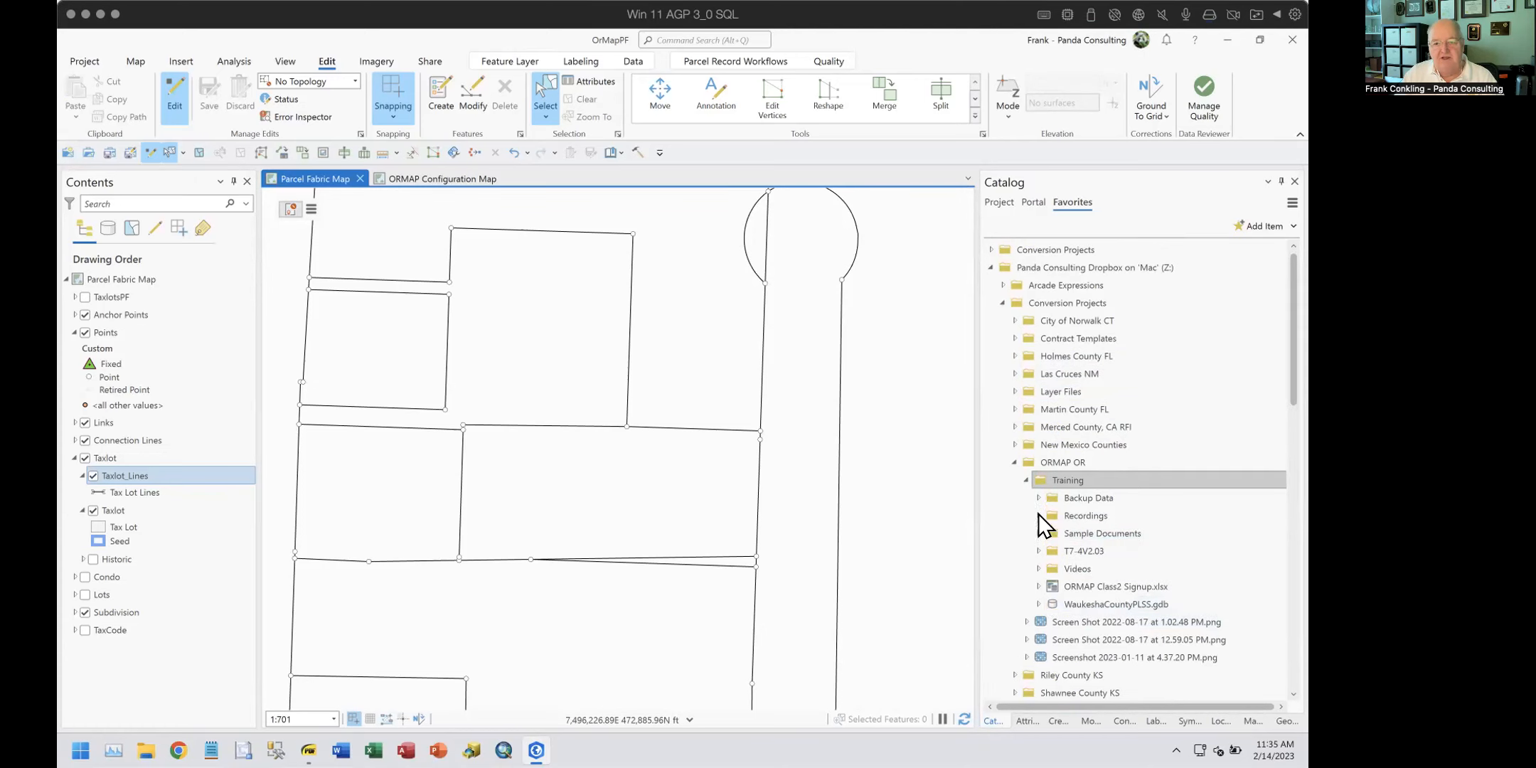
Step: Open the domains of TownEd.gdb from the Fabric folder under T7-4V2.03
click(1038, 551)
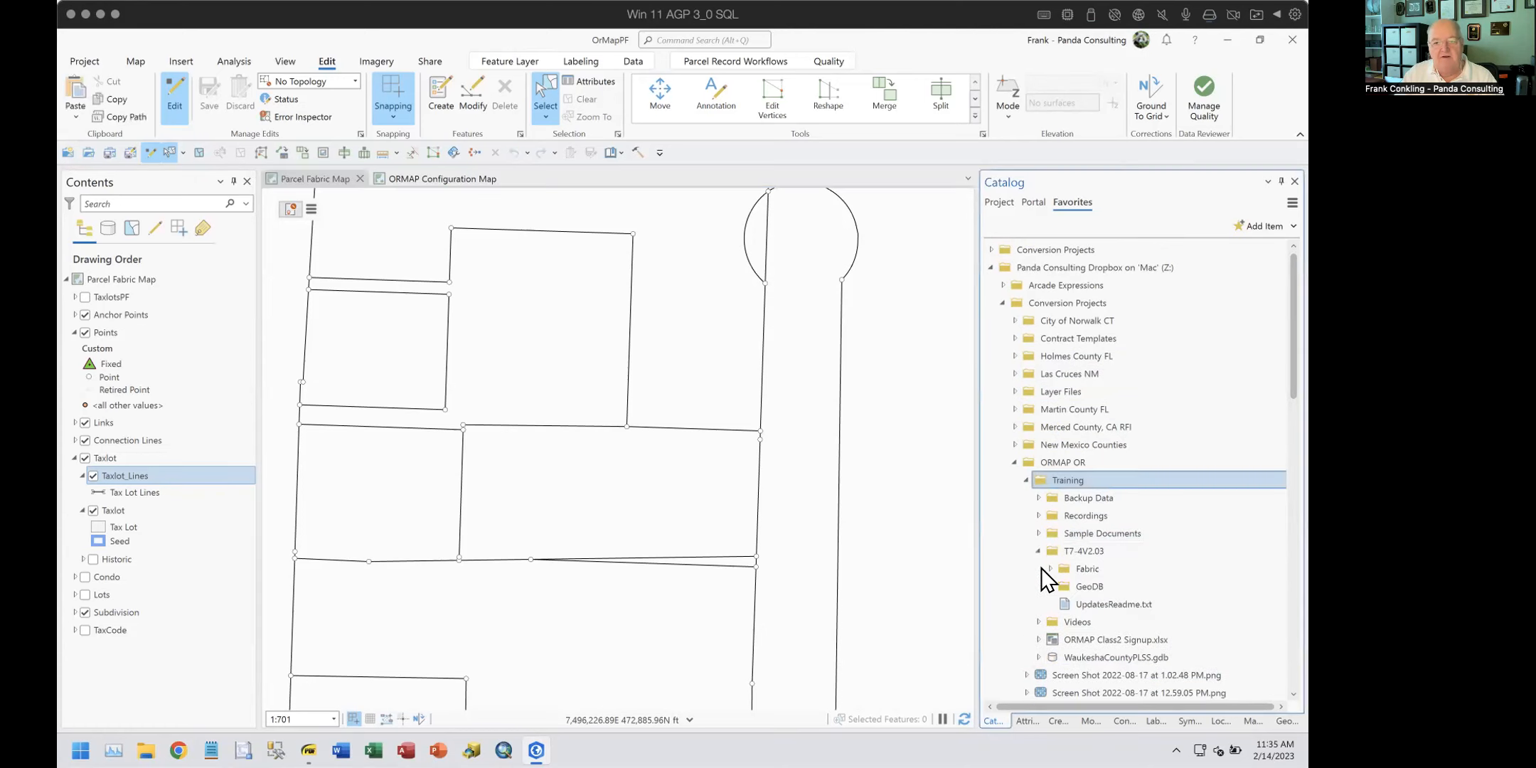
click(1045, 568)
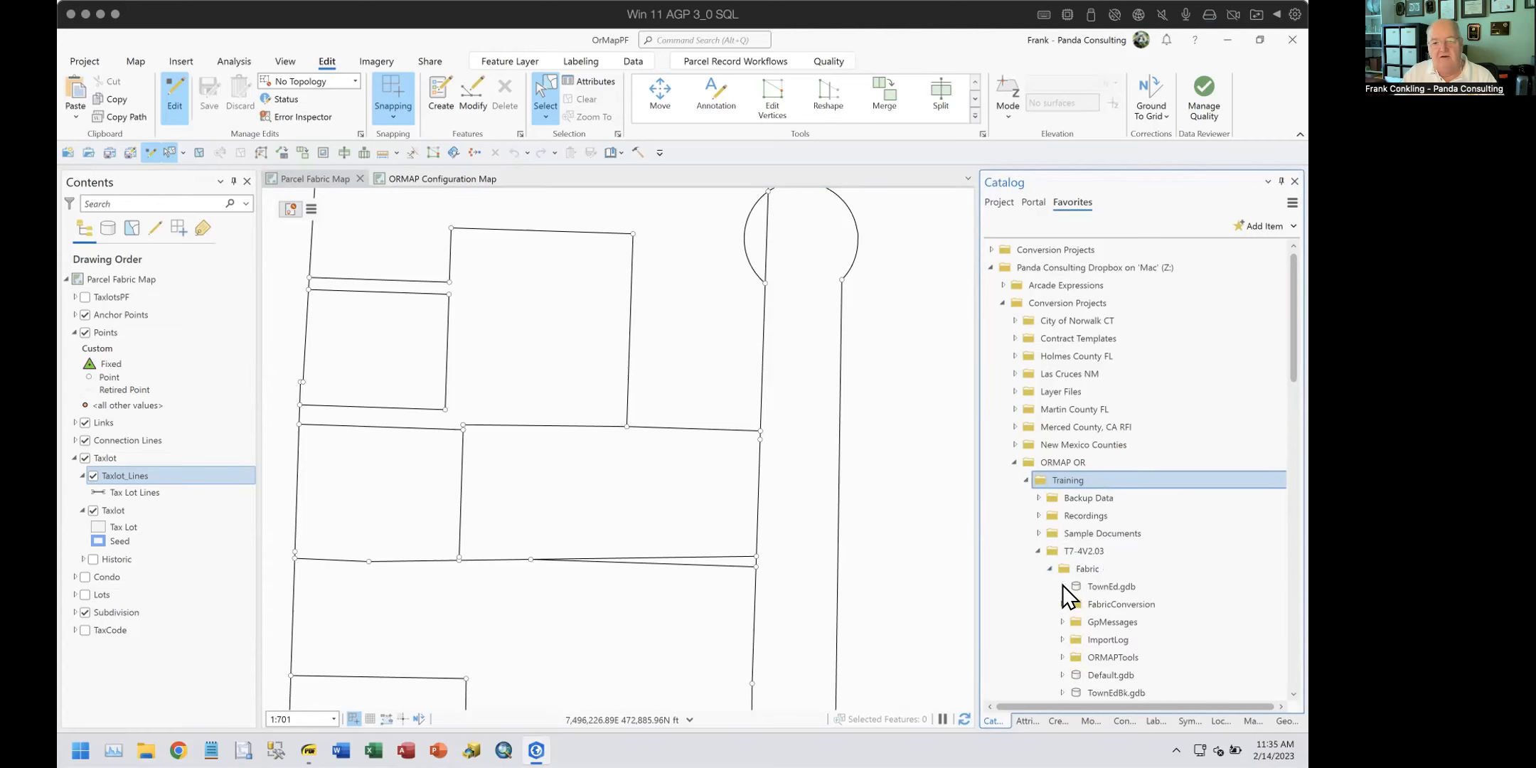
click(1062, 585)
scroll(1157, 553, down, 2)
right_click(1104, 481)
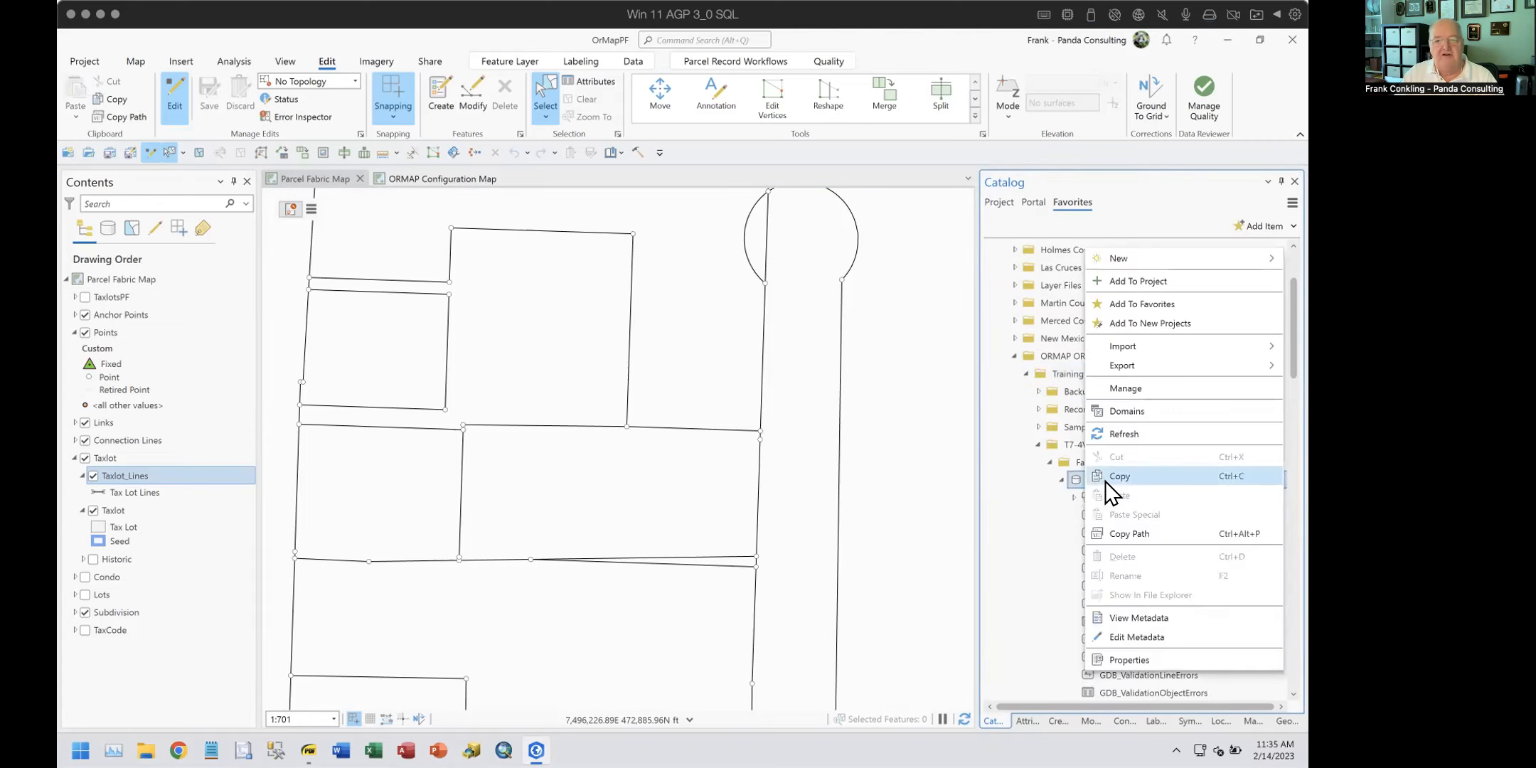
click(1146, 405)
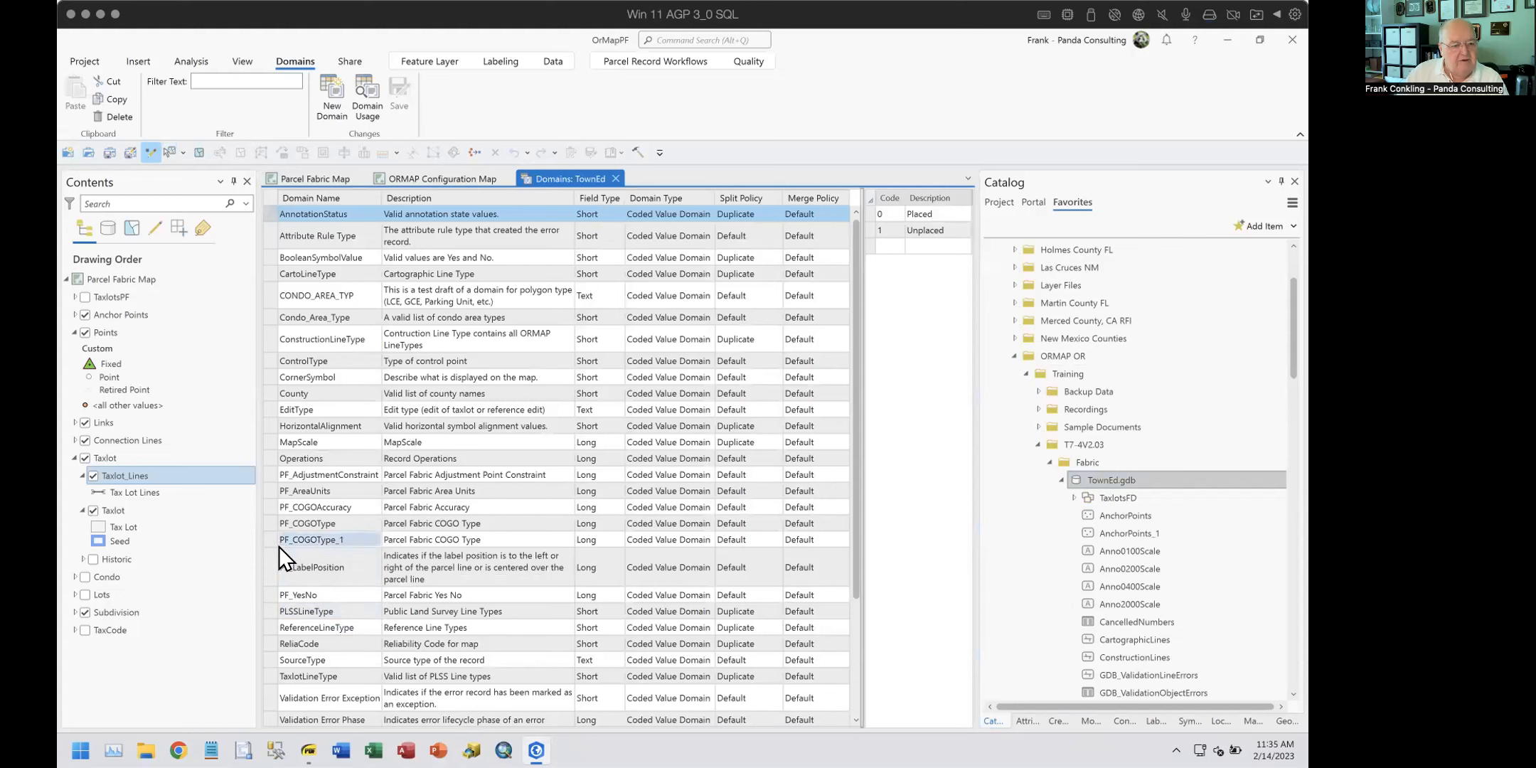
Step: Show the coded values of the PF_COGOType domain and close the domains view
click(353, 520)
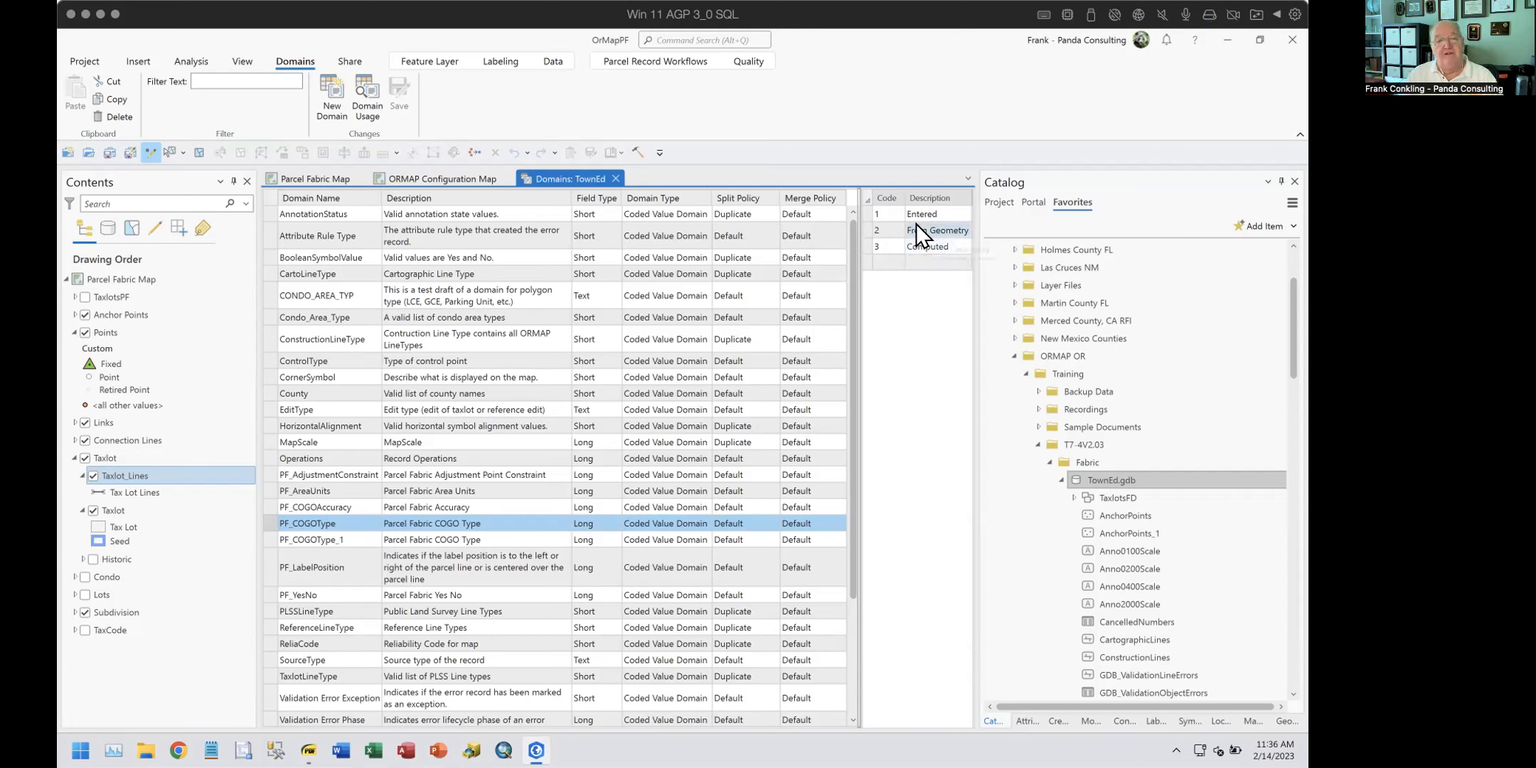
click(615, 178)
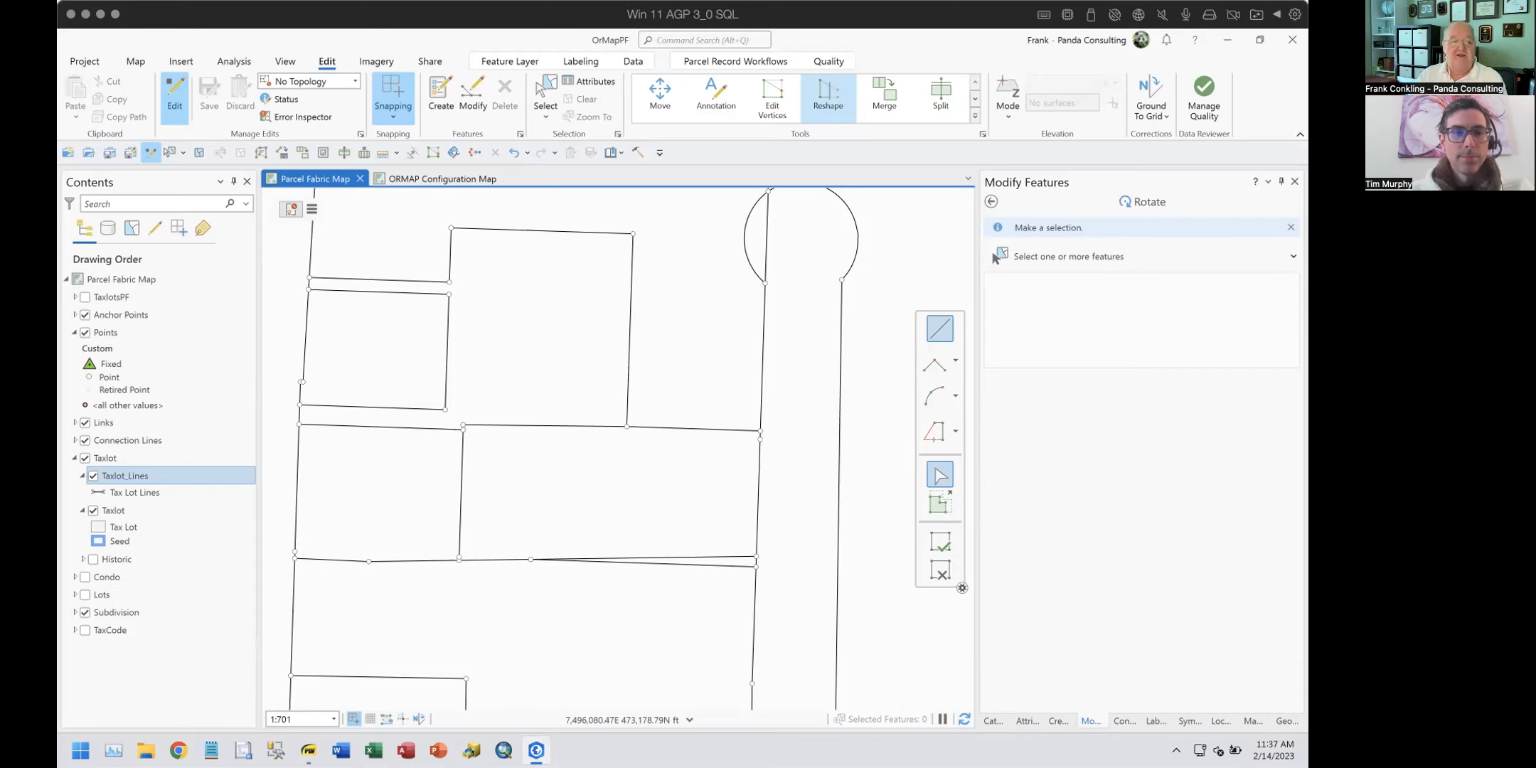
Step: Browse the feature classes inside TownEd.gdb in the catalog favorites
click(136, 439)
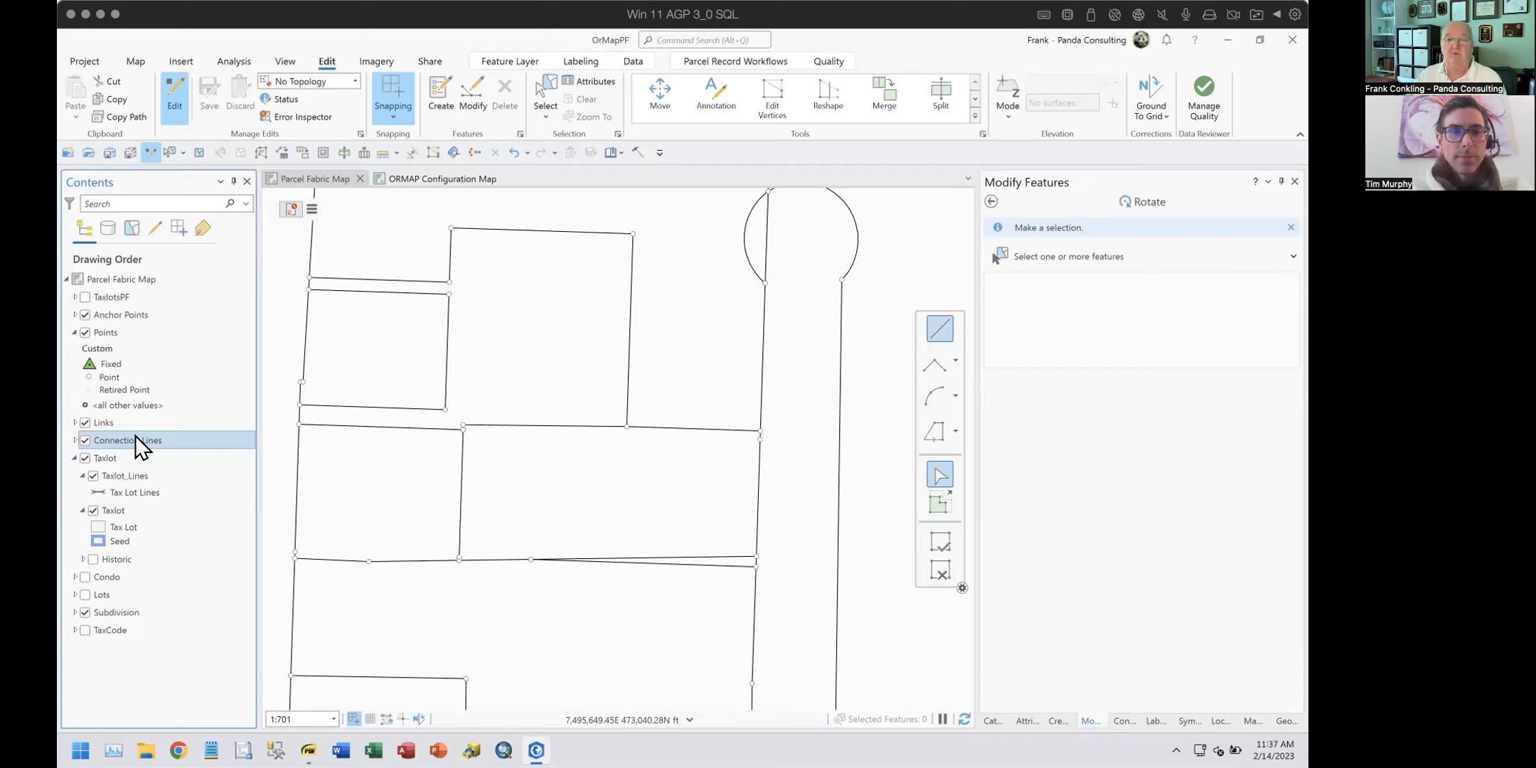
click(994, 723)
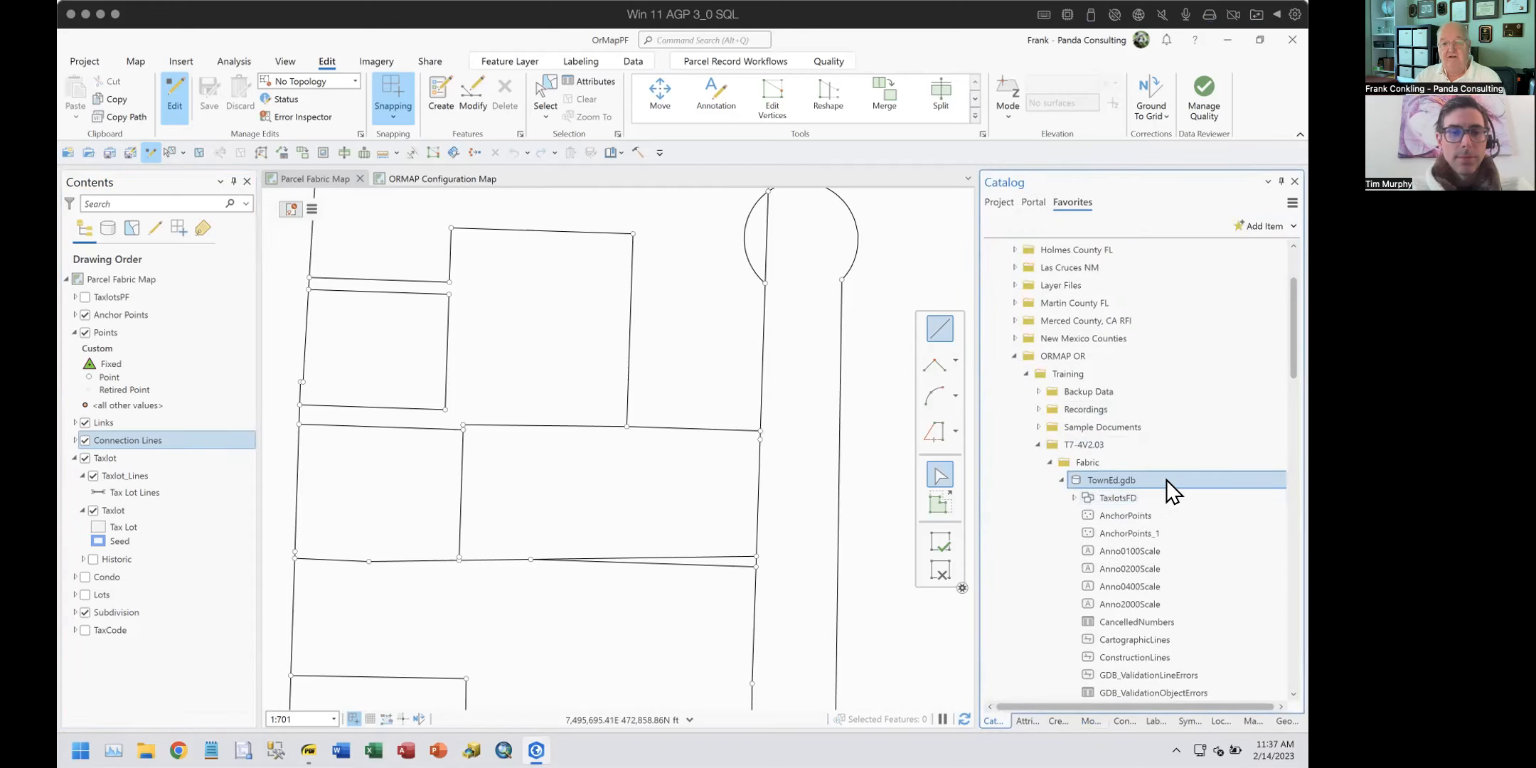
scroll(1166, 479, down, 7)
scroll(1168, 478, up, 3)
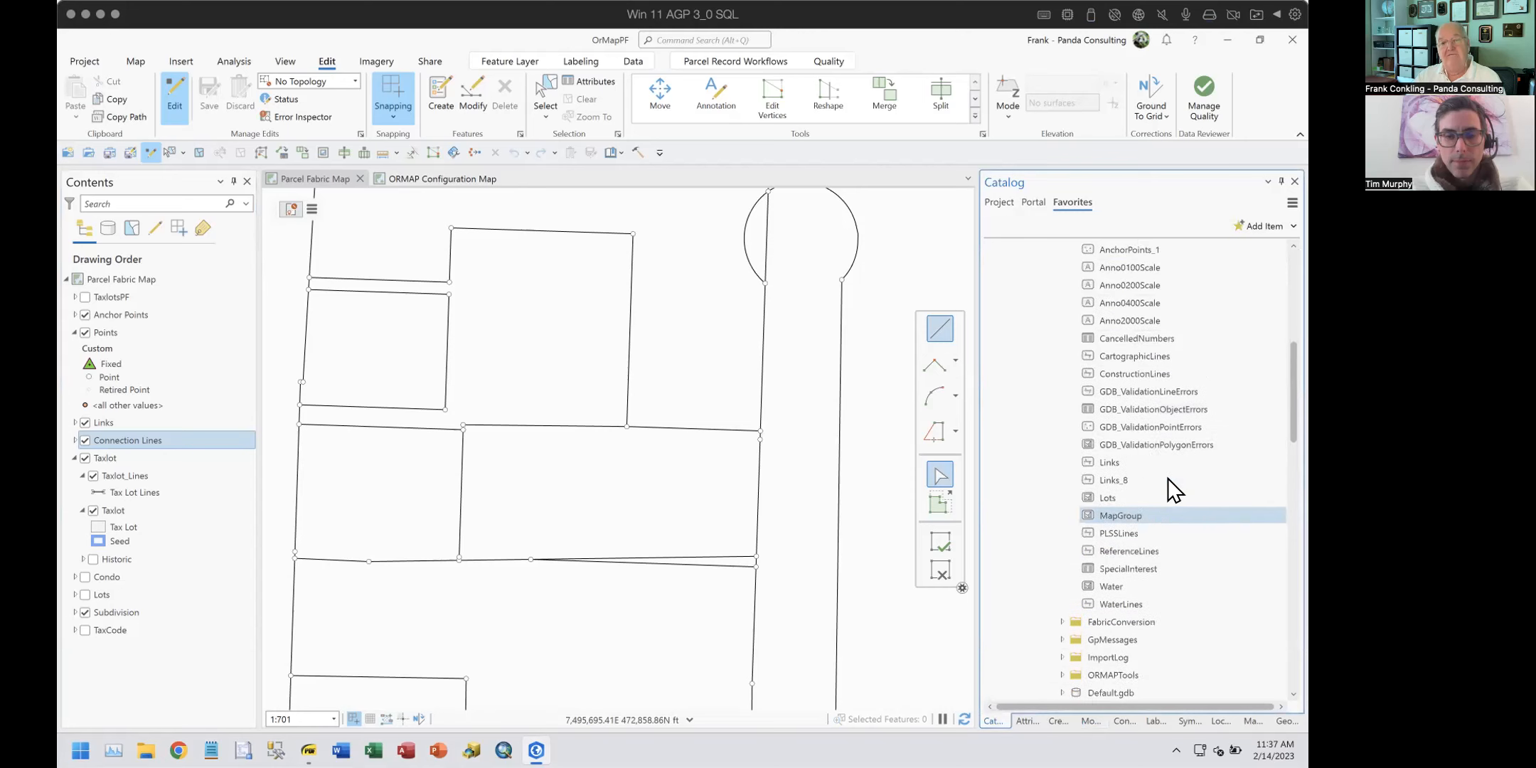
scroll(1166, 477, up, 3)
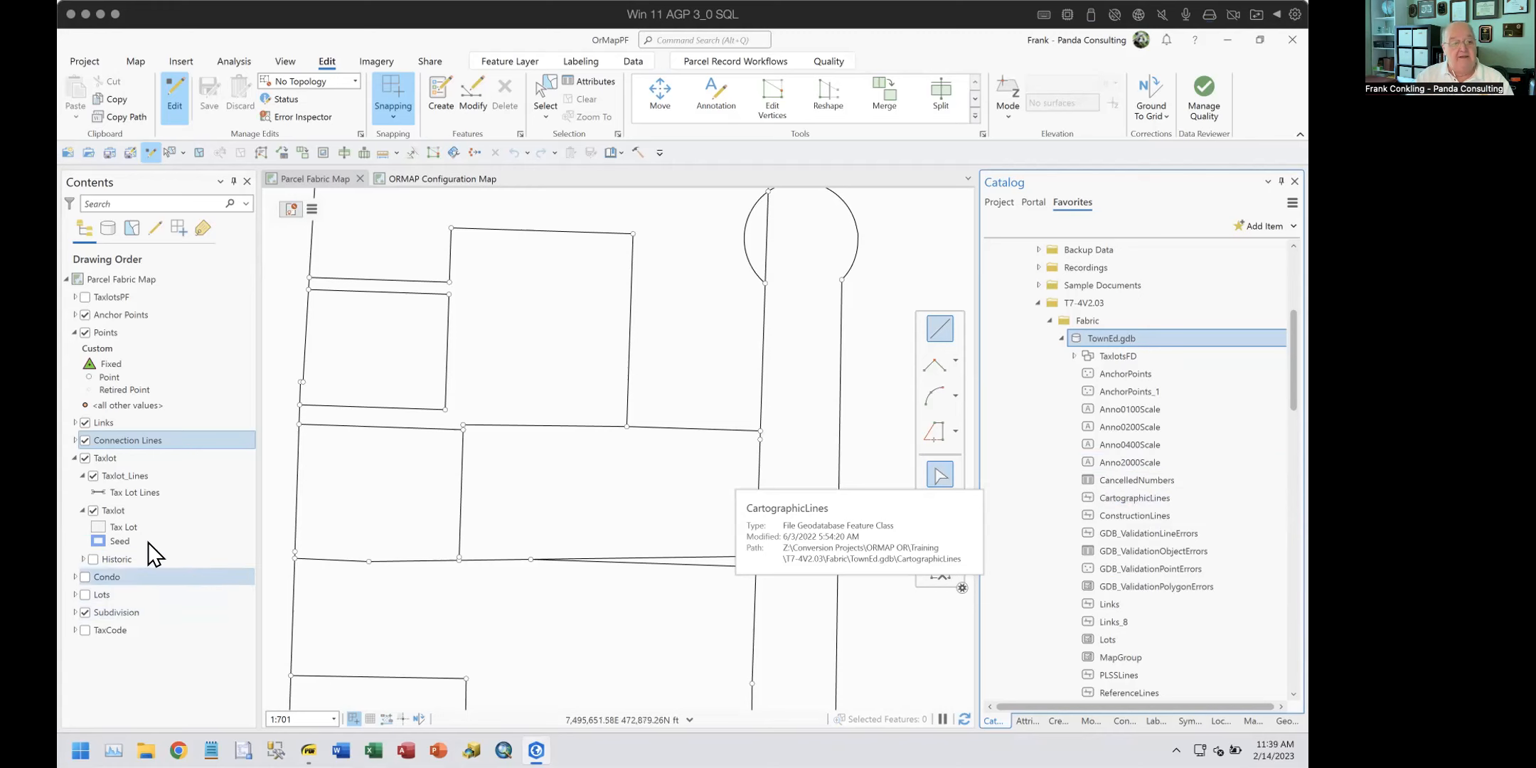
Step: Open the field design of Taxlot_Lines and examine the Distance field's number format and its suffix choices
right_click(122, 474)
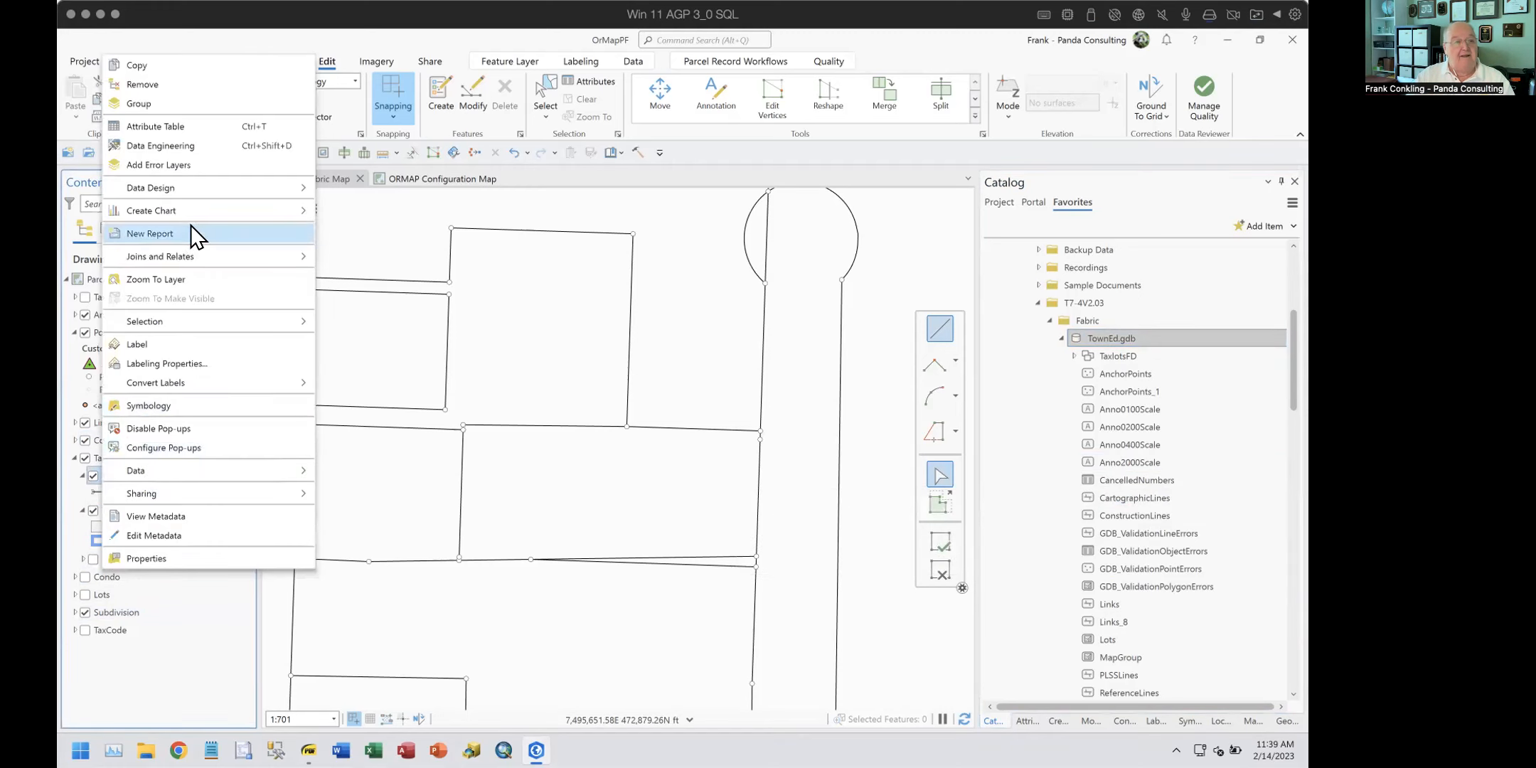
mouse_move(193, 187)
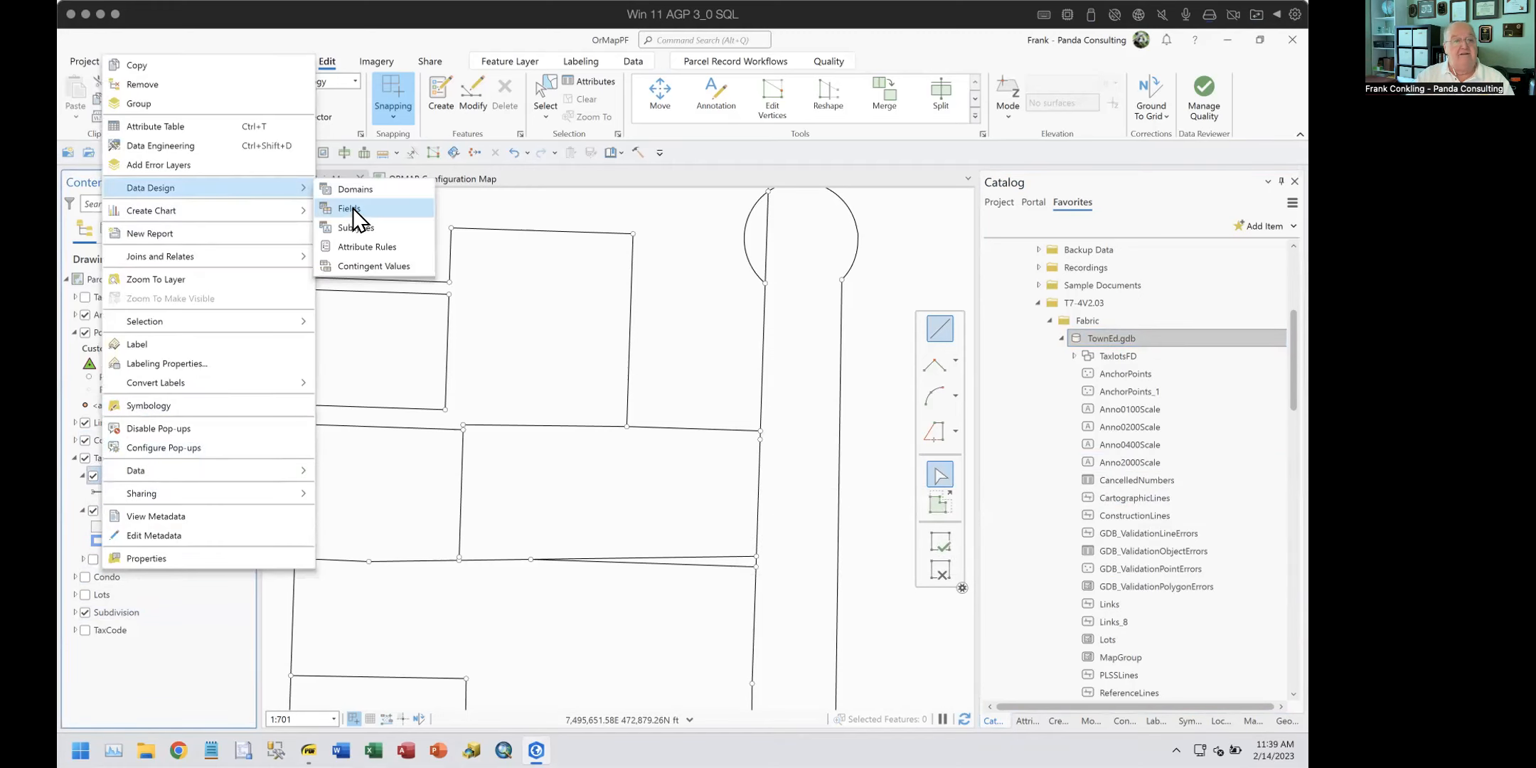
click(378, 212)
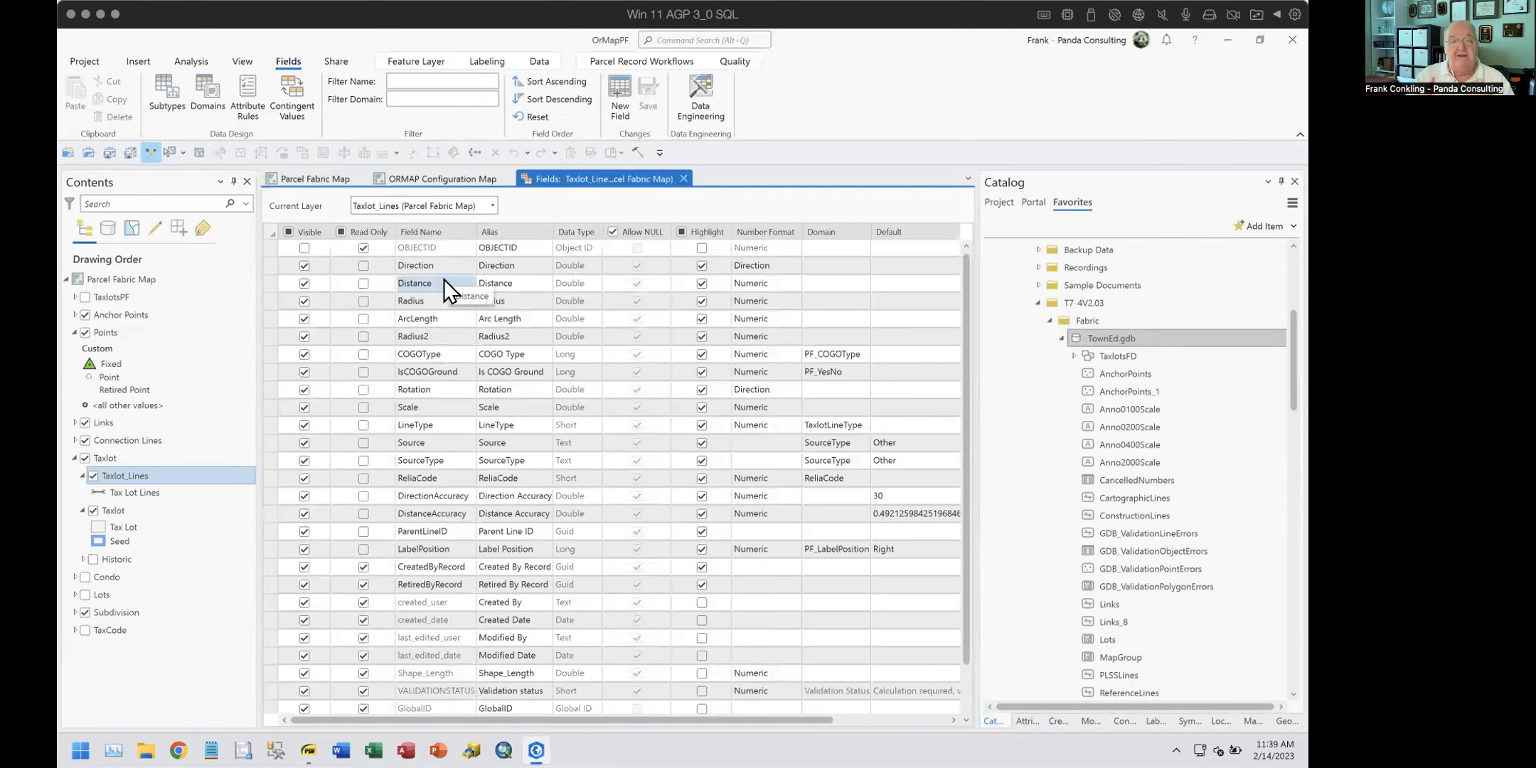
click(778, 281)
ctrl+click(748, 317)
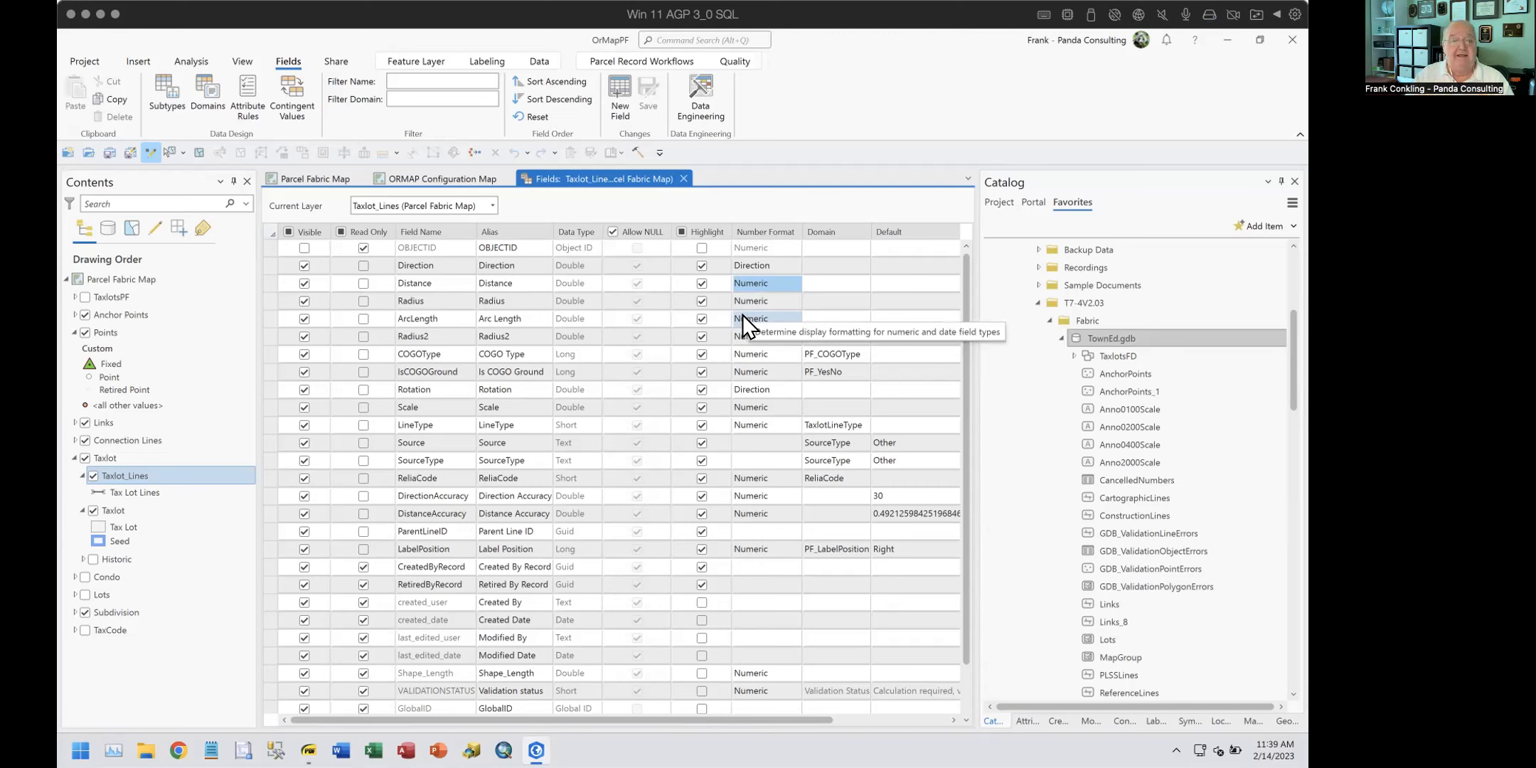
click(792, 283)
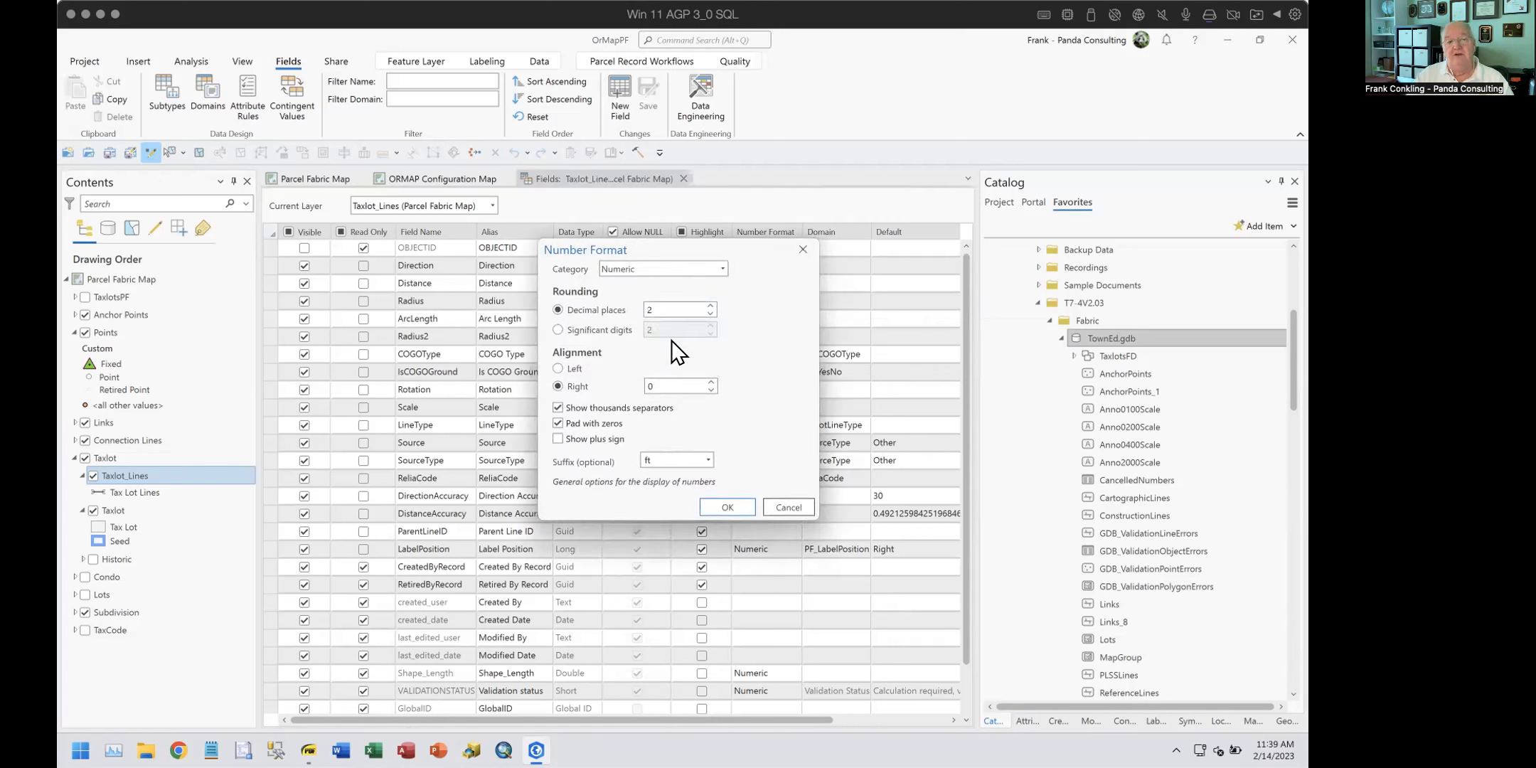
click(706, 459)
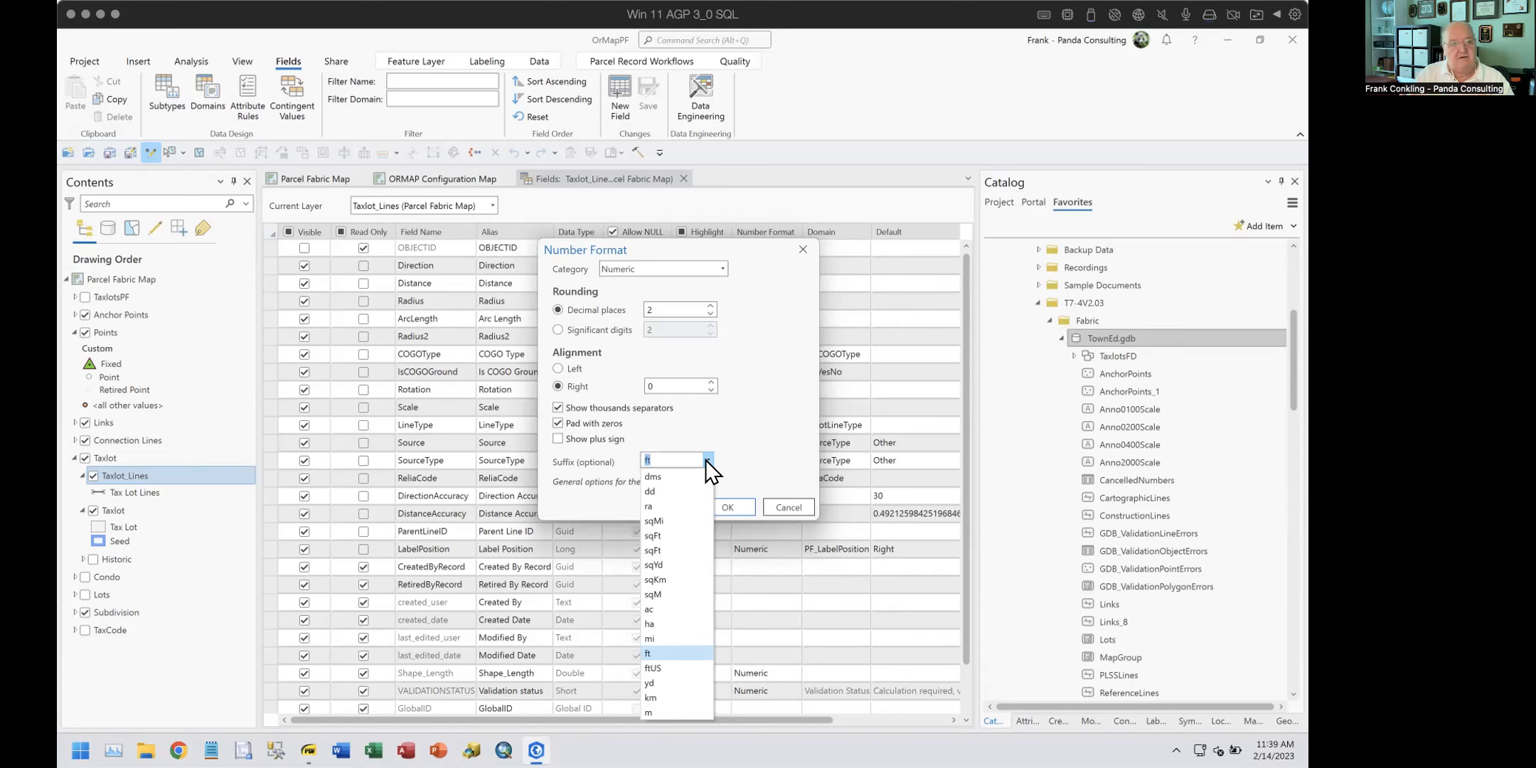
click(789, 253)
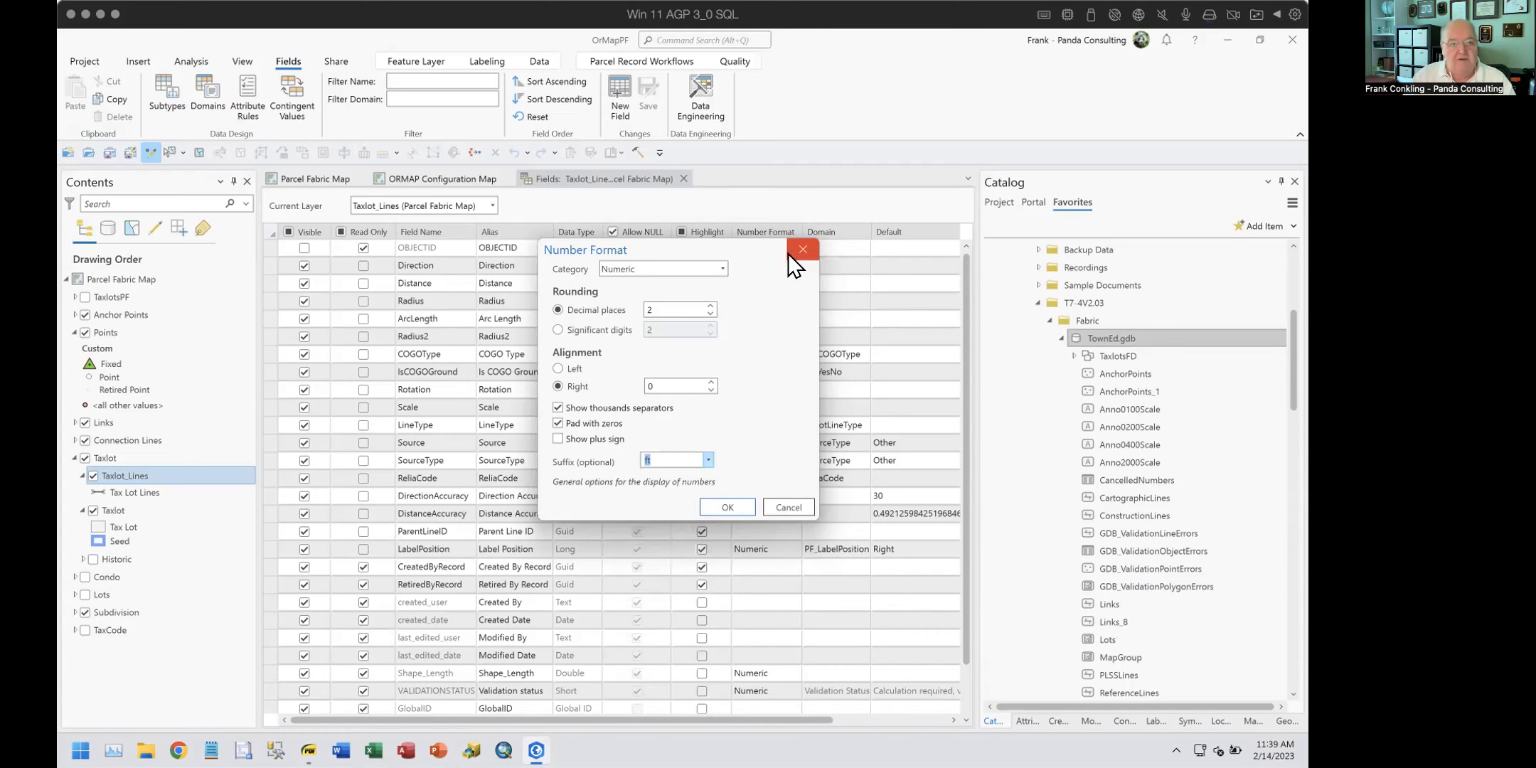
click(789, 254)
Step: Examine the Direction field's number format categories, angle units and direction types, then close the fields view without changes
click(788, 263)
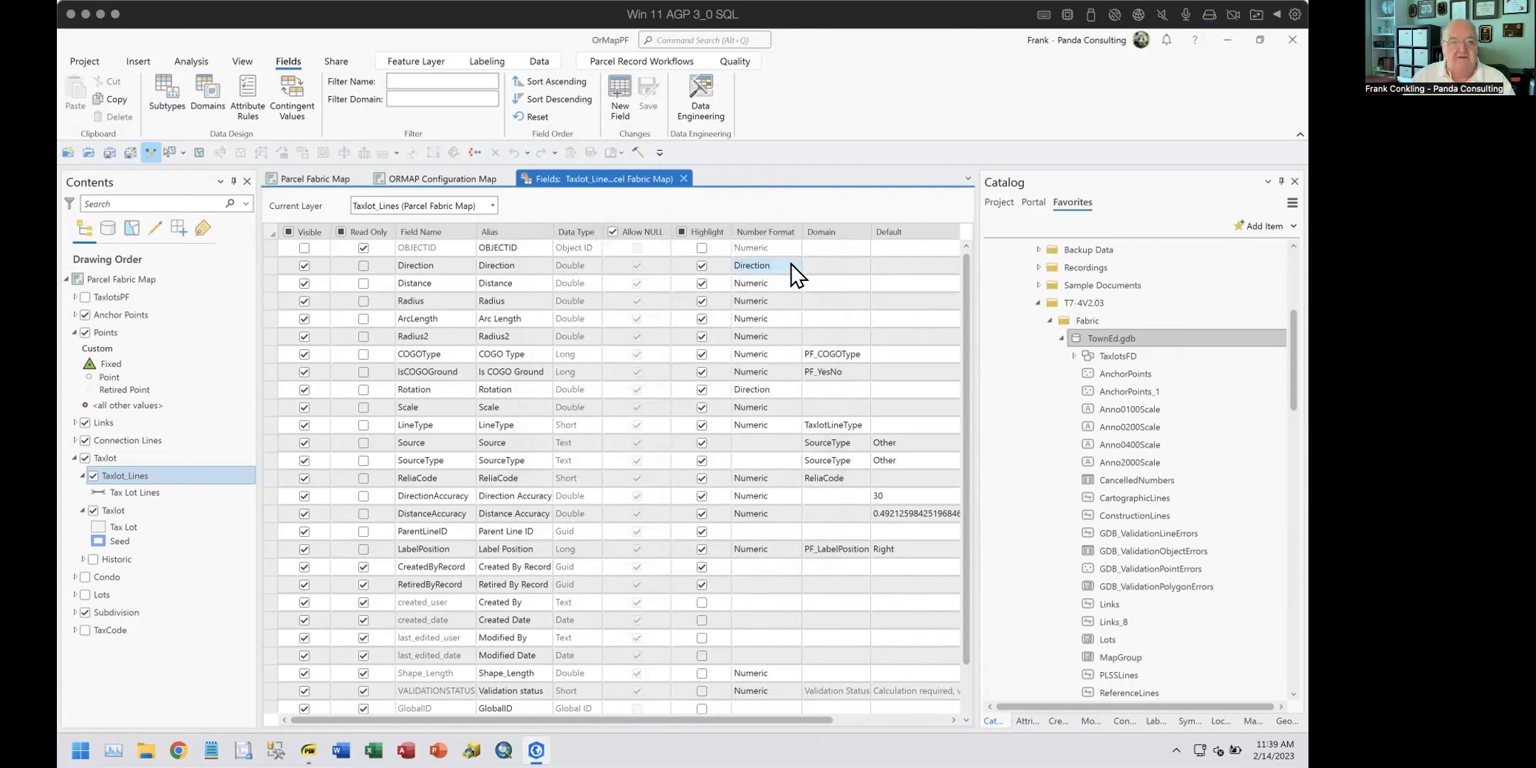
click(792, 263)
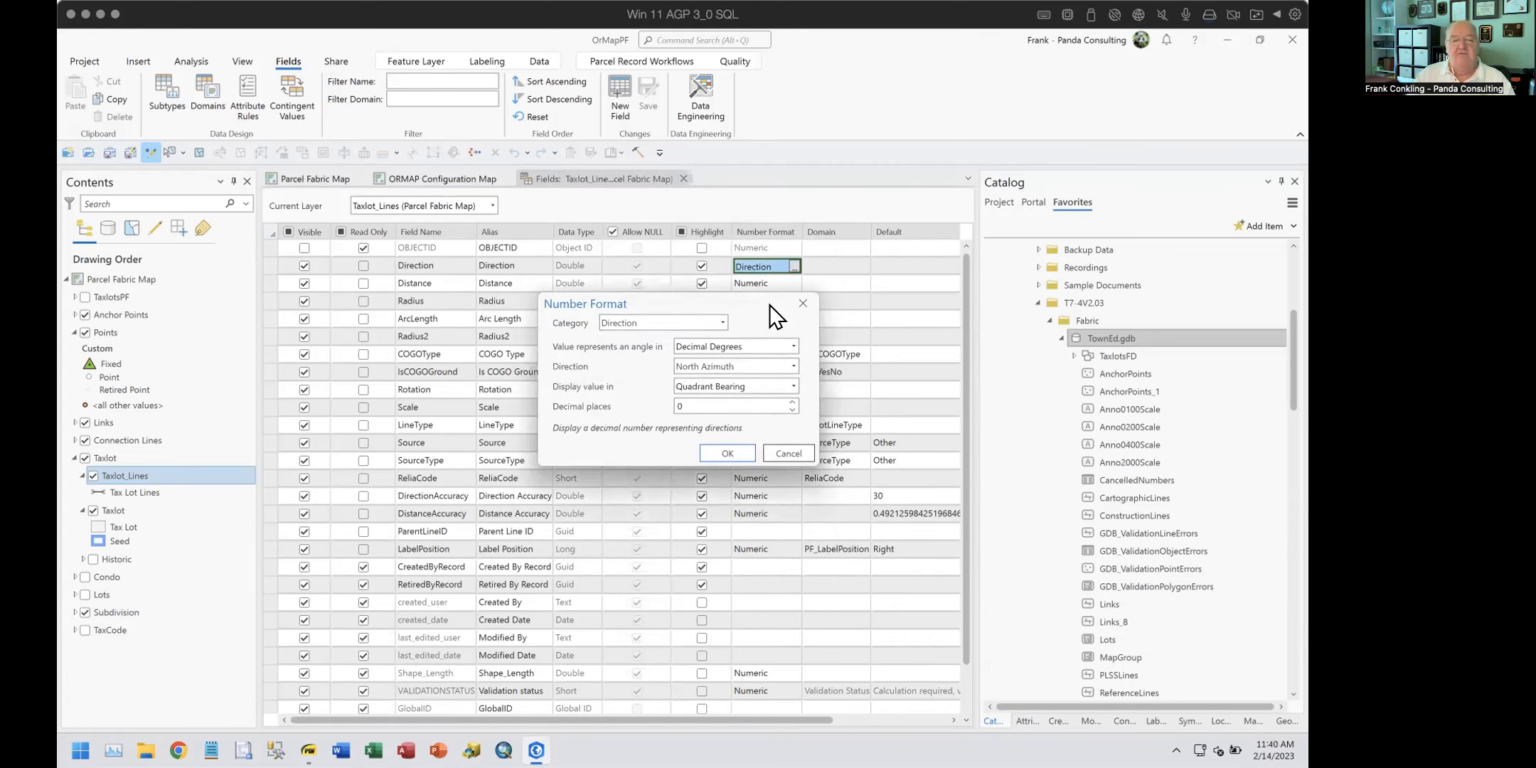
click(721, 322)
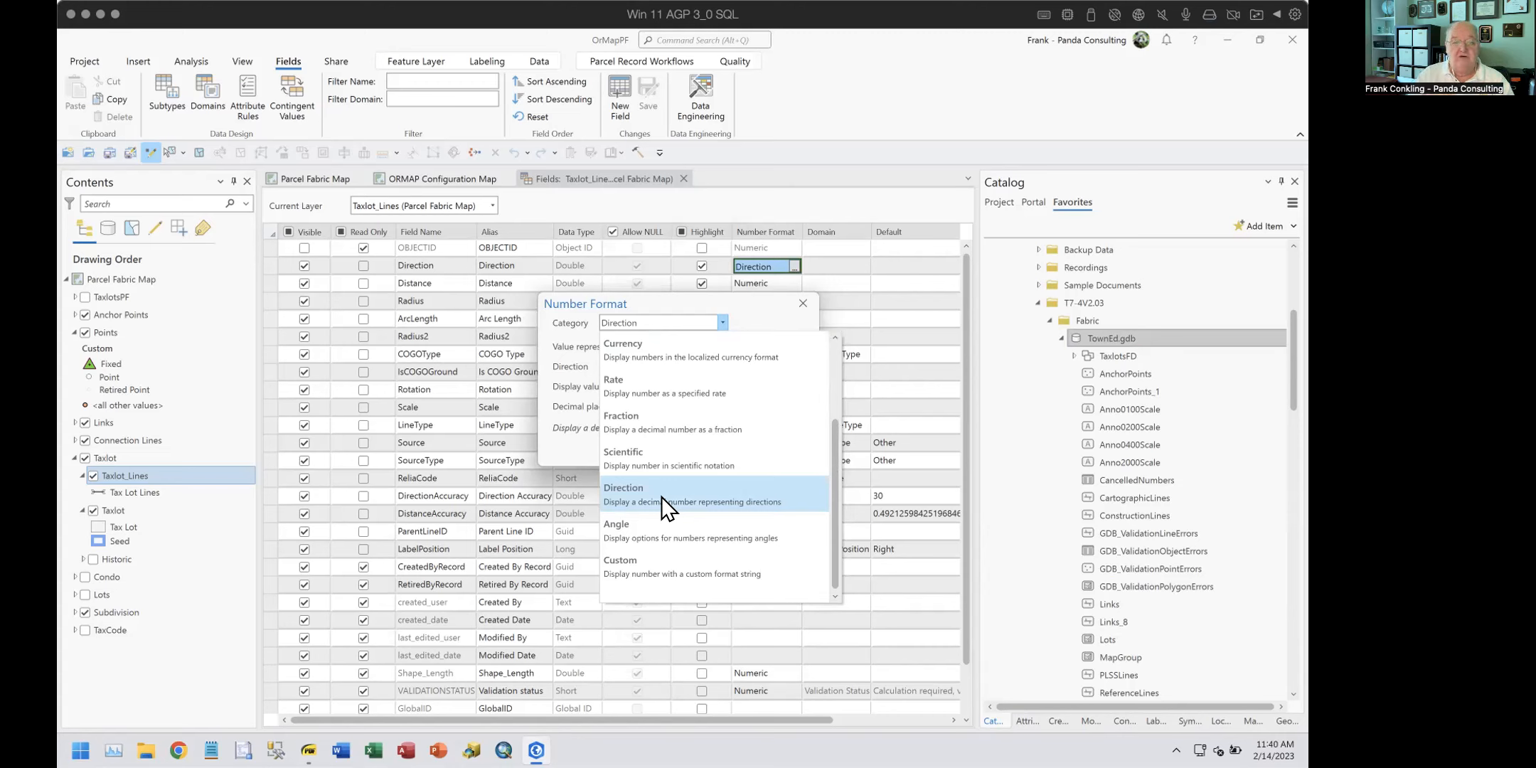
click(763, 293)
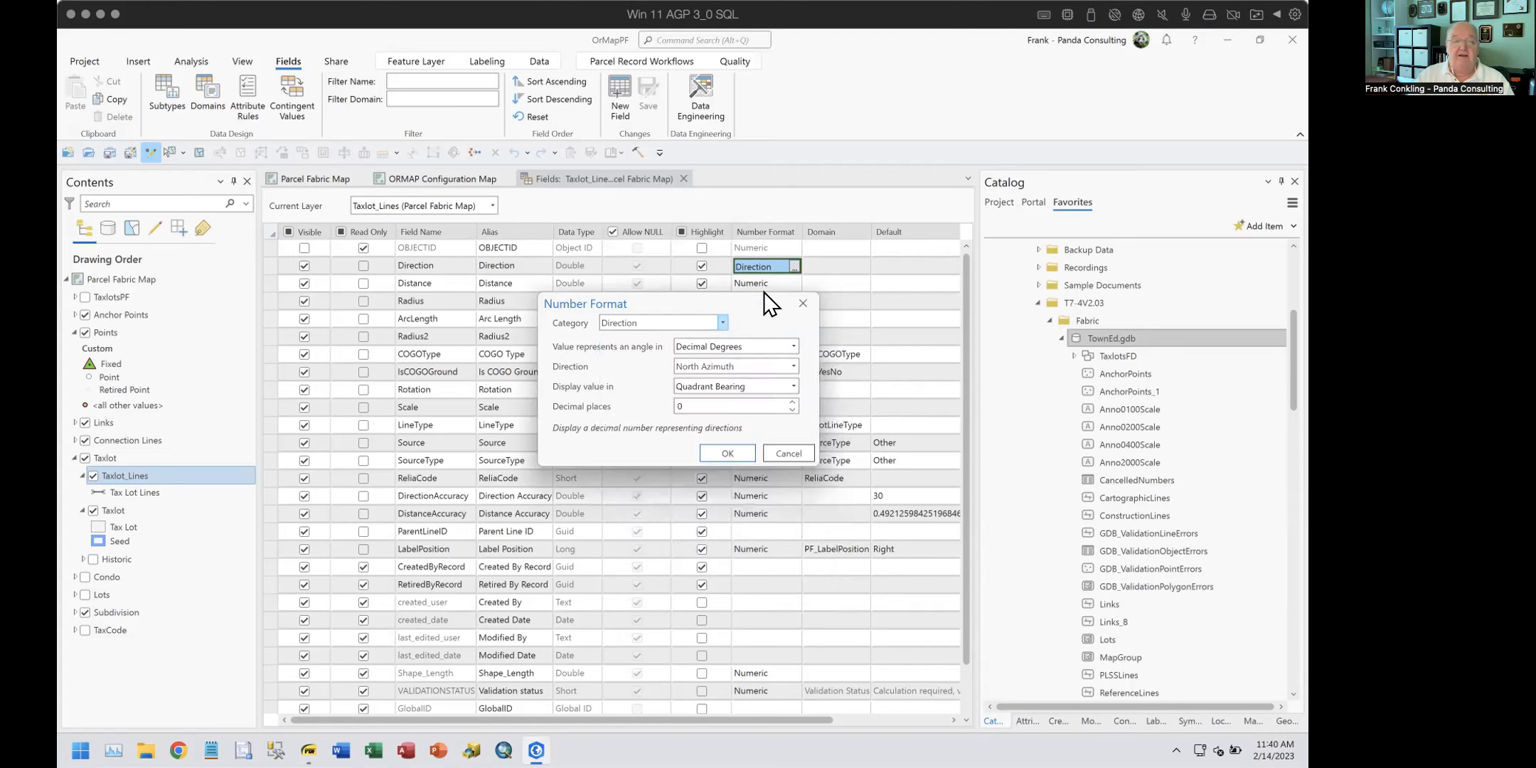
click(790, 343)
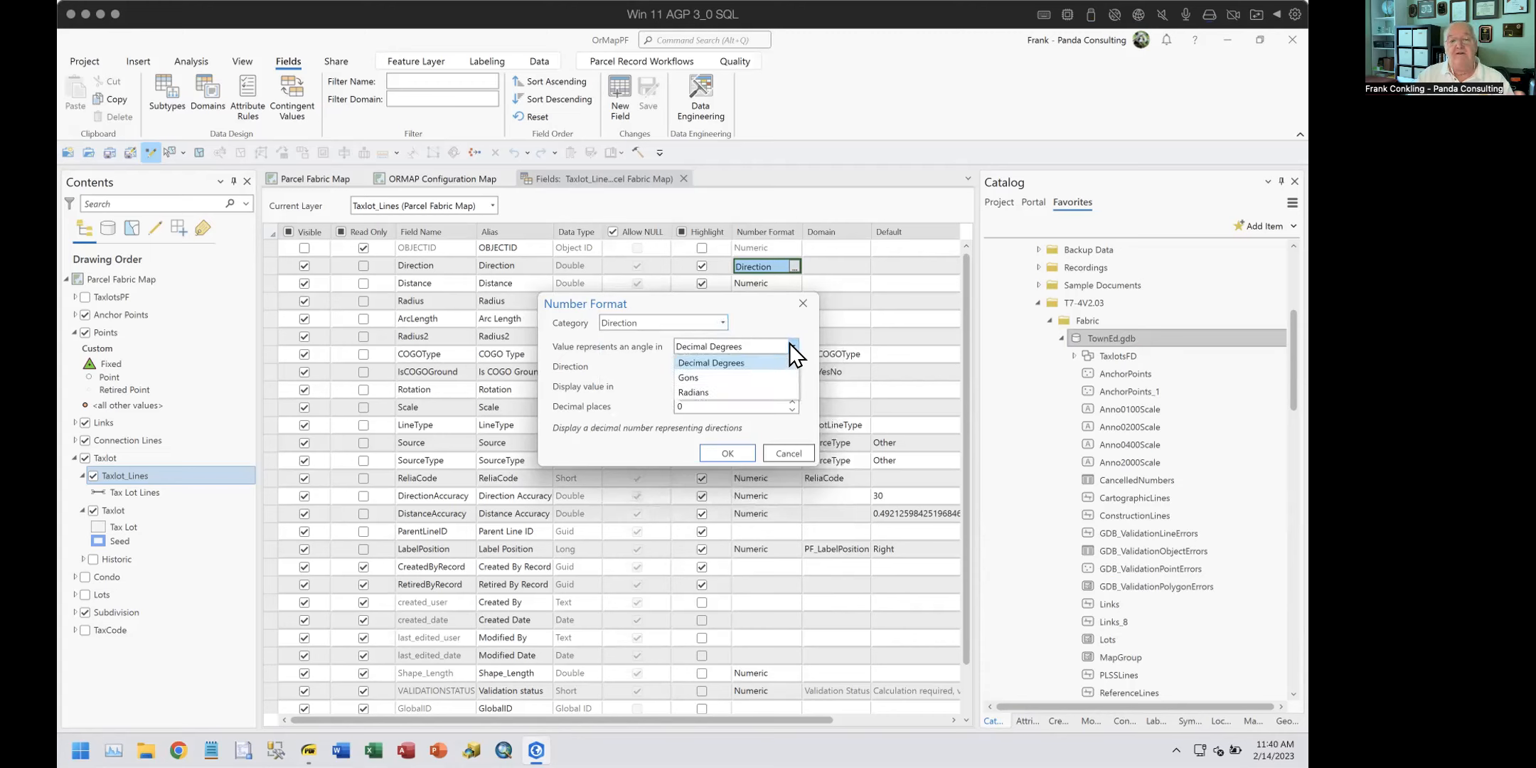
click(759, 305)
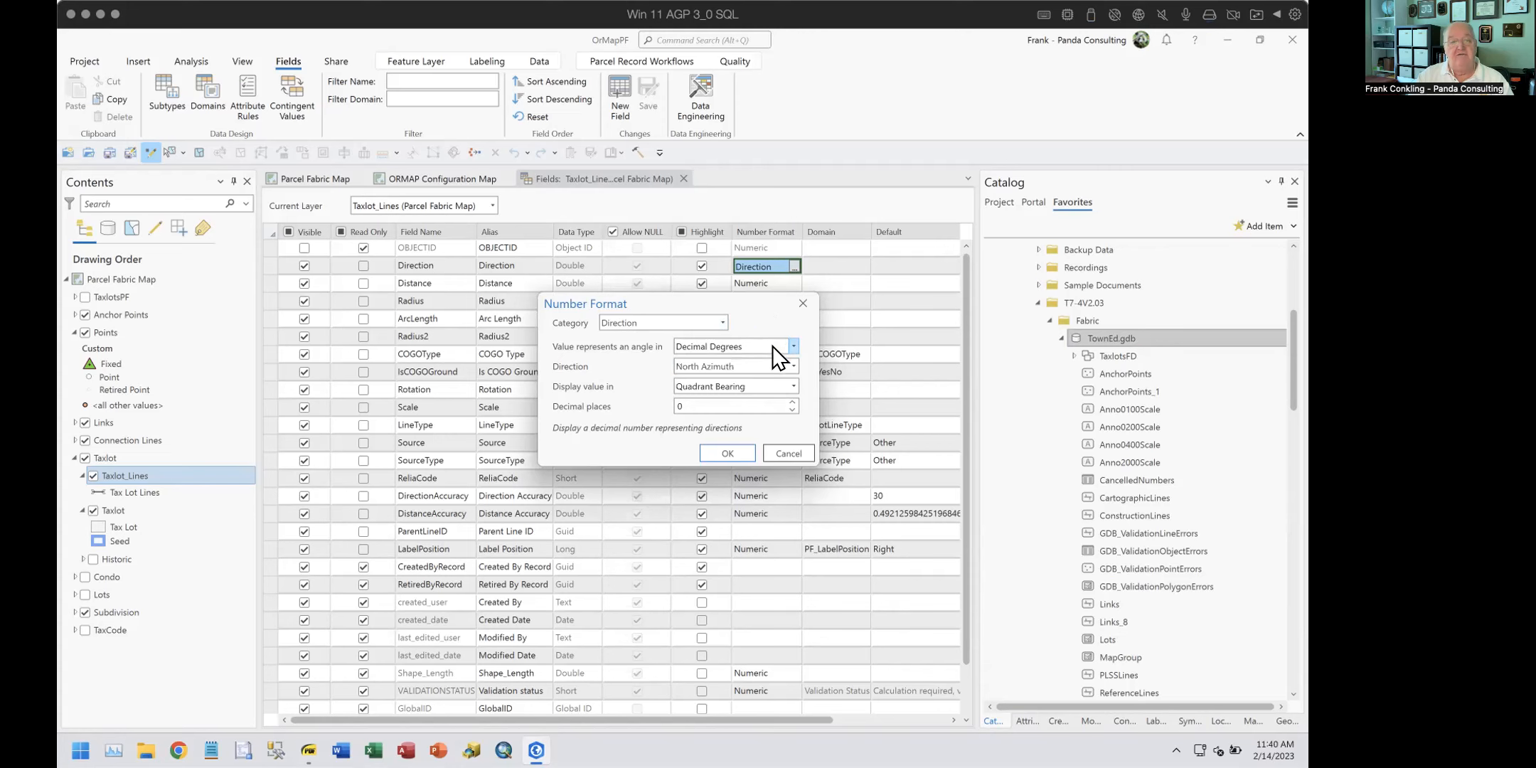
click(793, 366)
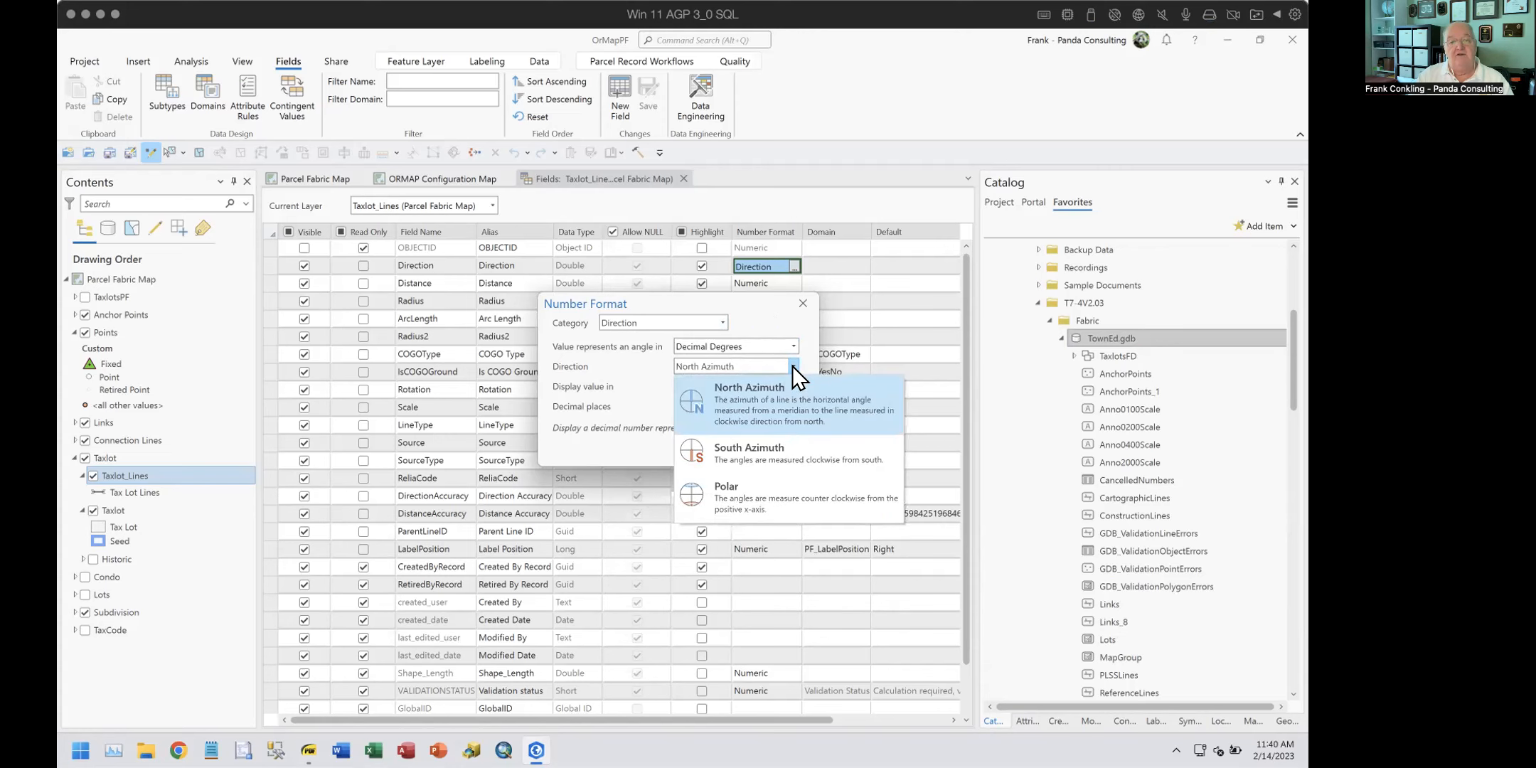
click(809, 327)
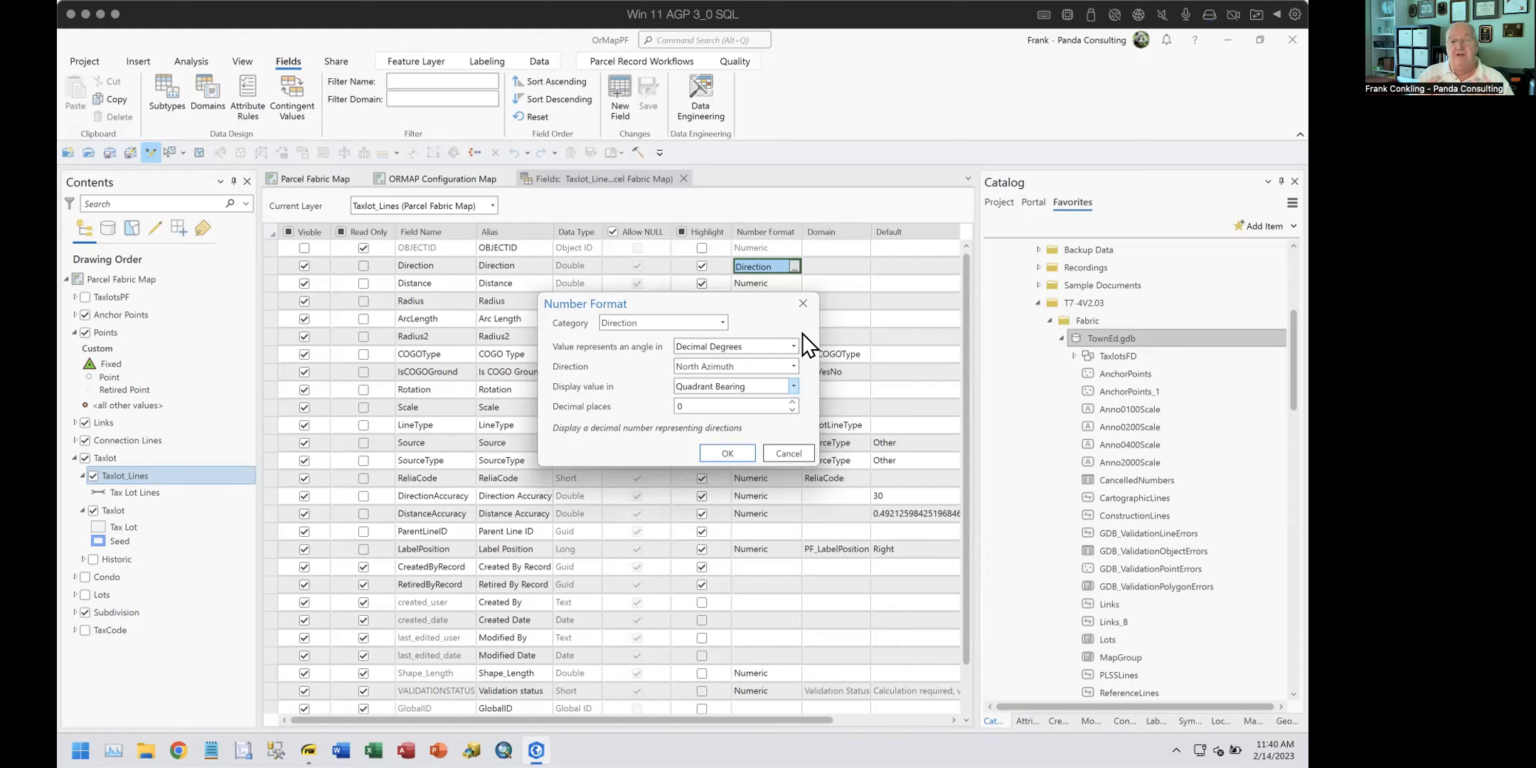
click(790, 453)
click(682, 178)
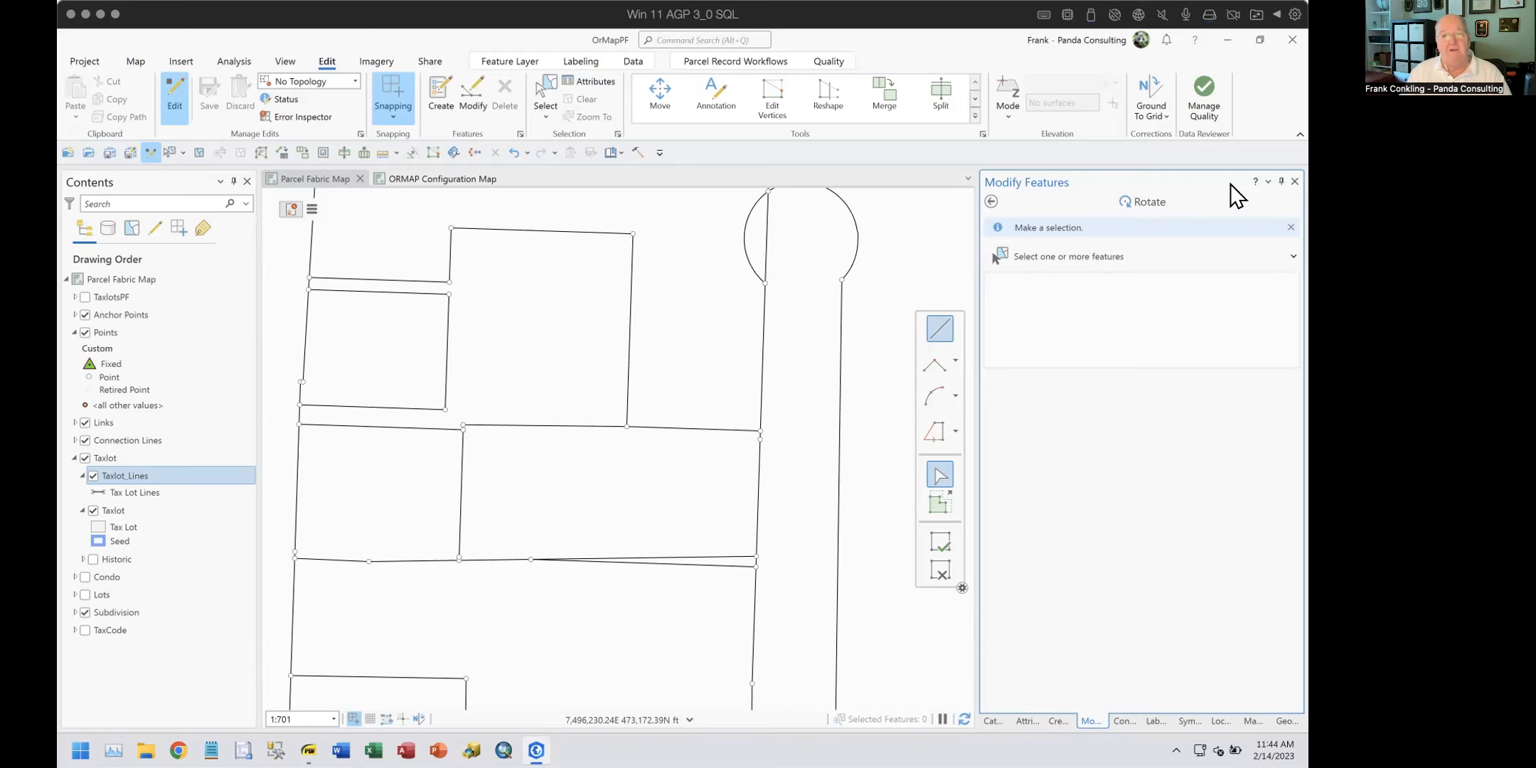
Step: Set the ground to grid direction offset using ground direction 15-1 and the east line of the northernmost large parcel, then turn the correction off
click(1141, 98)
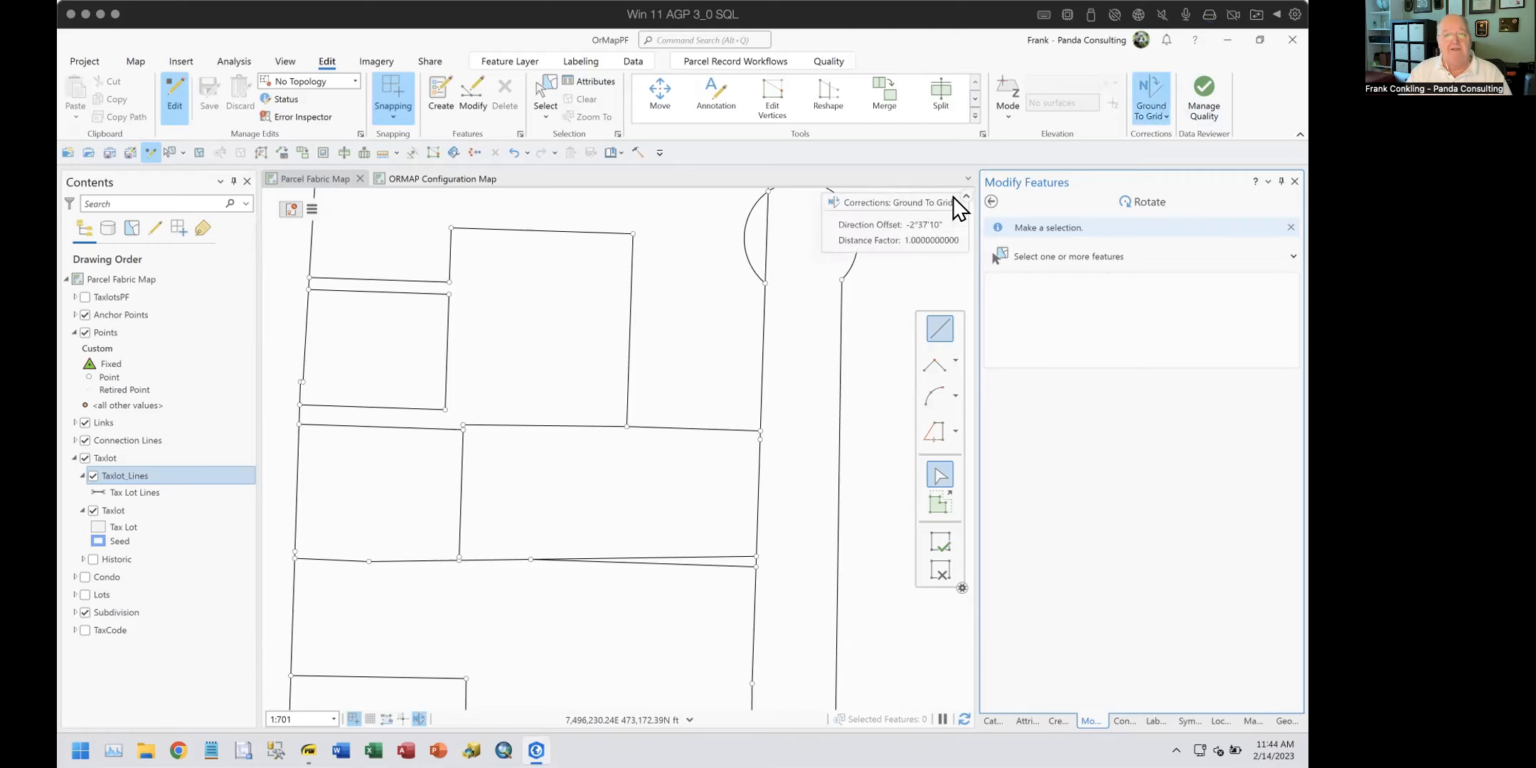
click(418, 715)
click(418, 659)
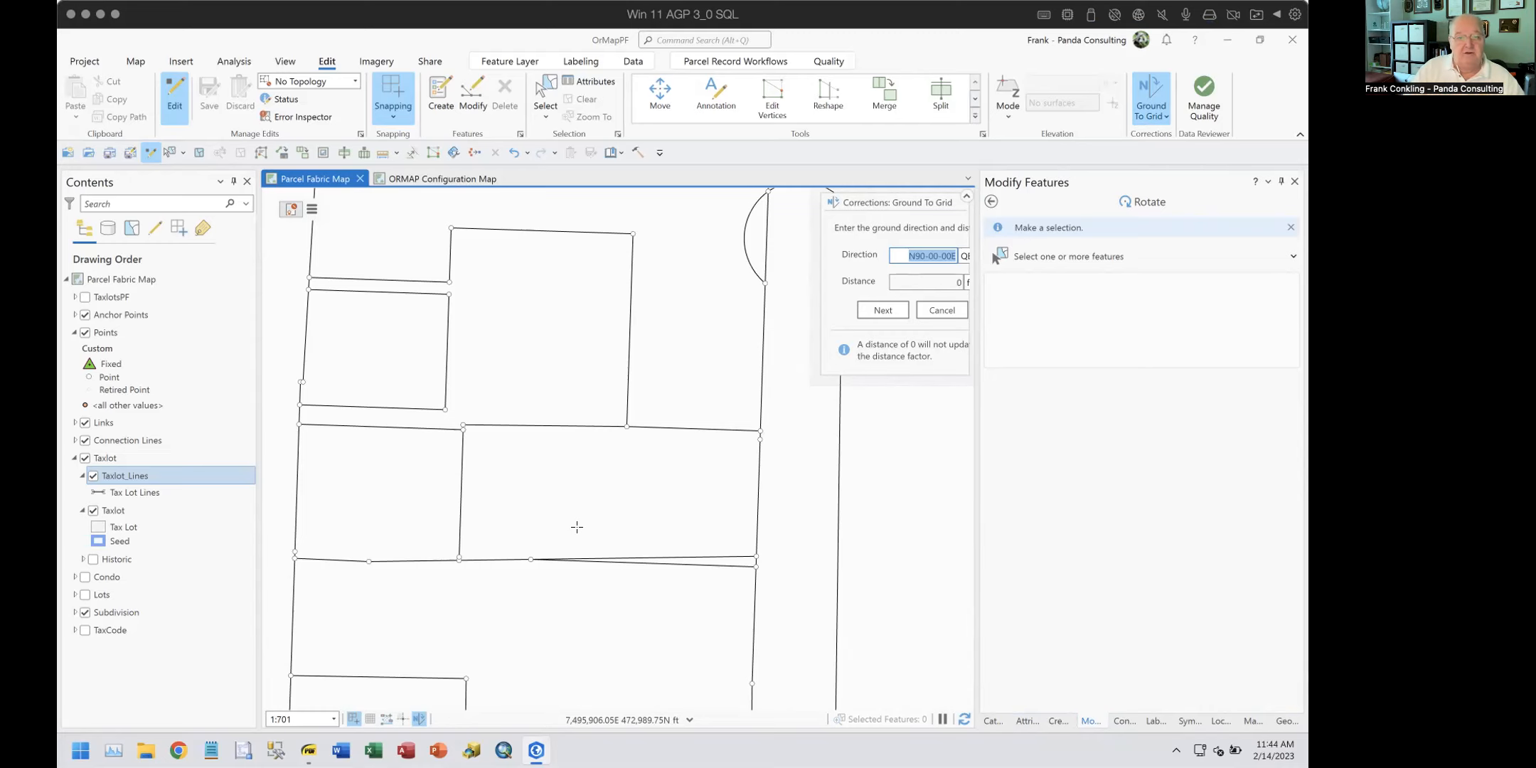
text(15-1)
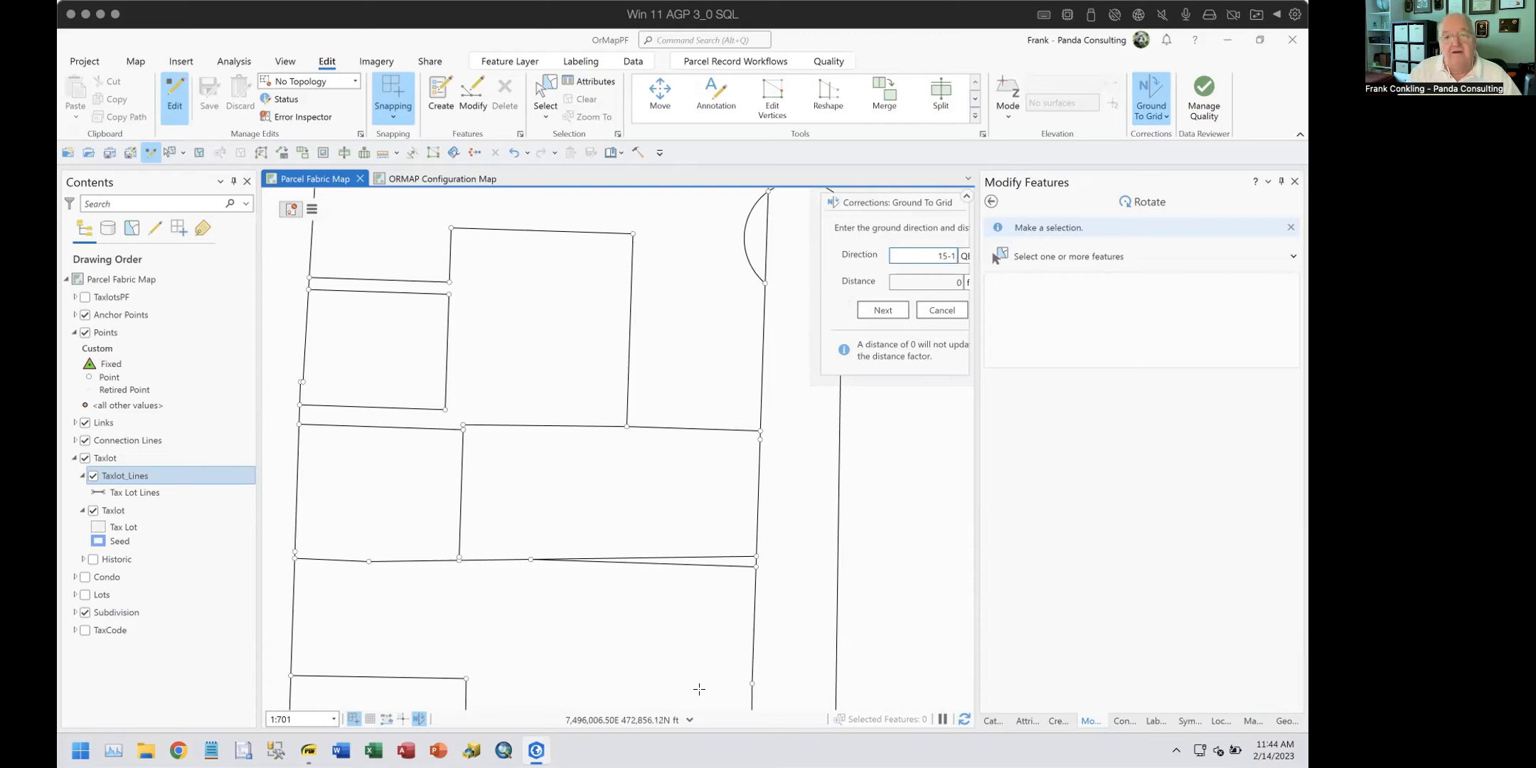
click(873, 312)
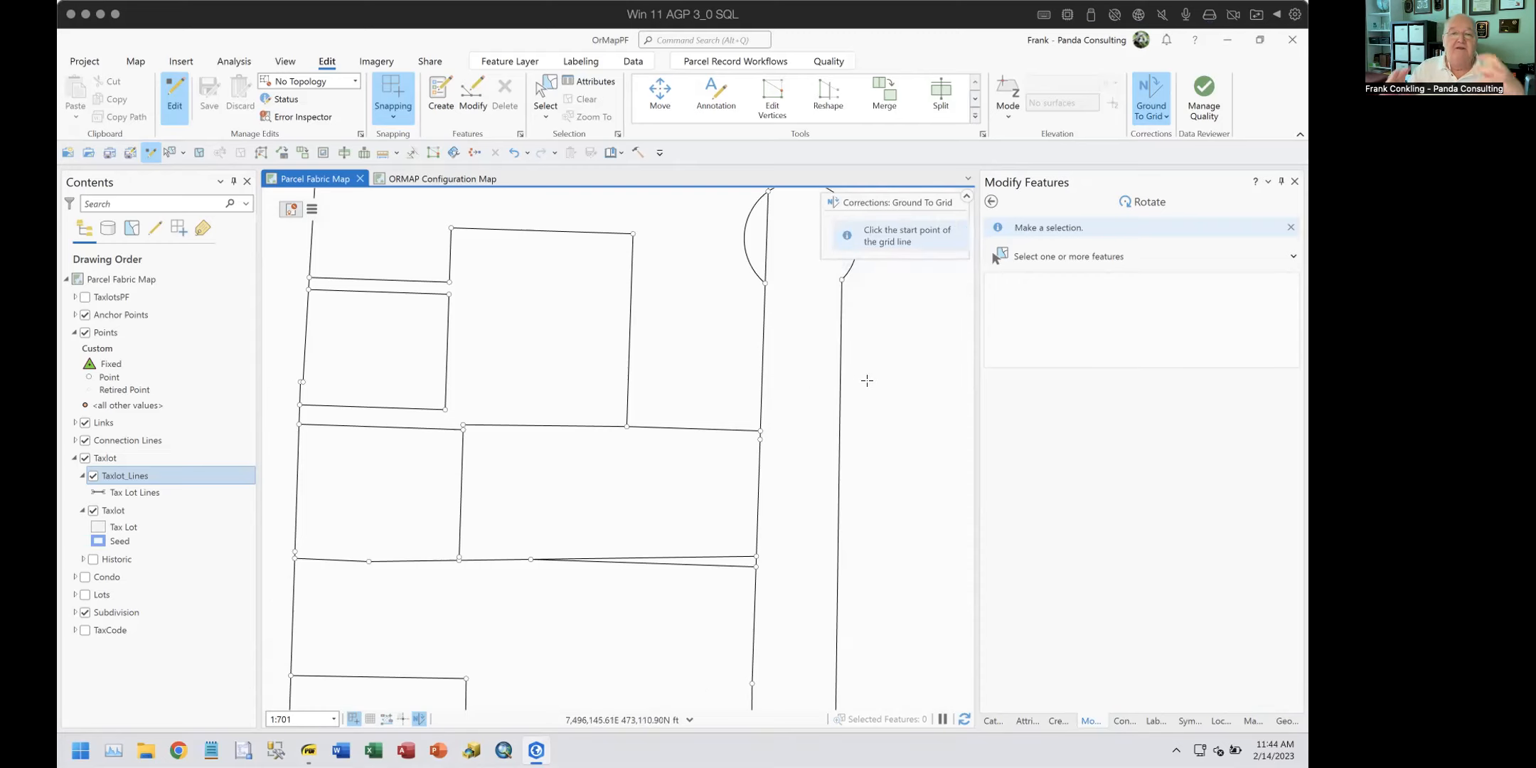
click(627, 367)
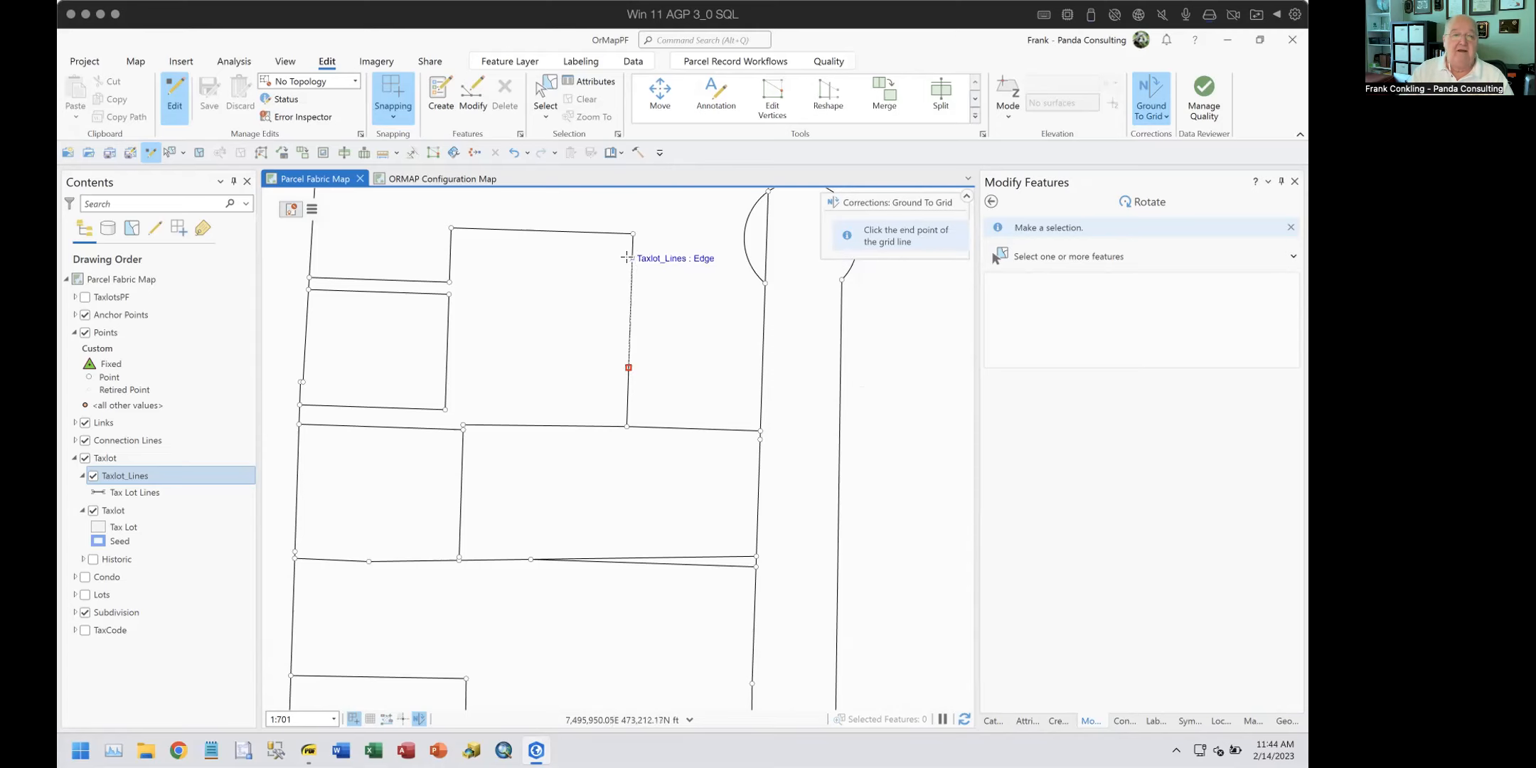
click(630, 256)
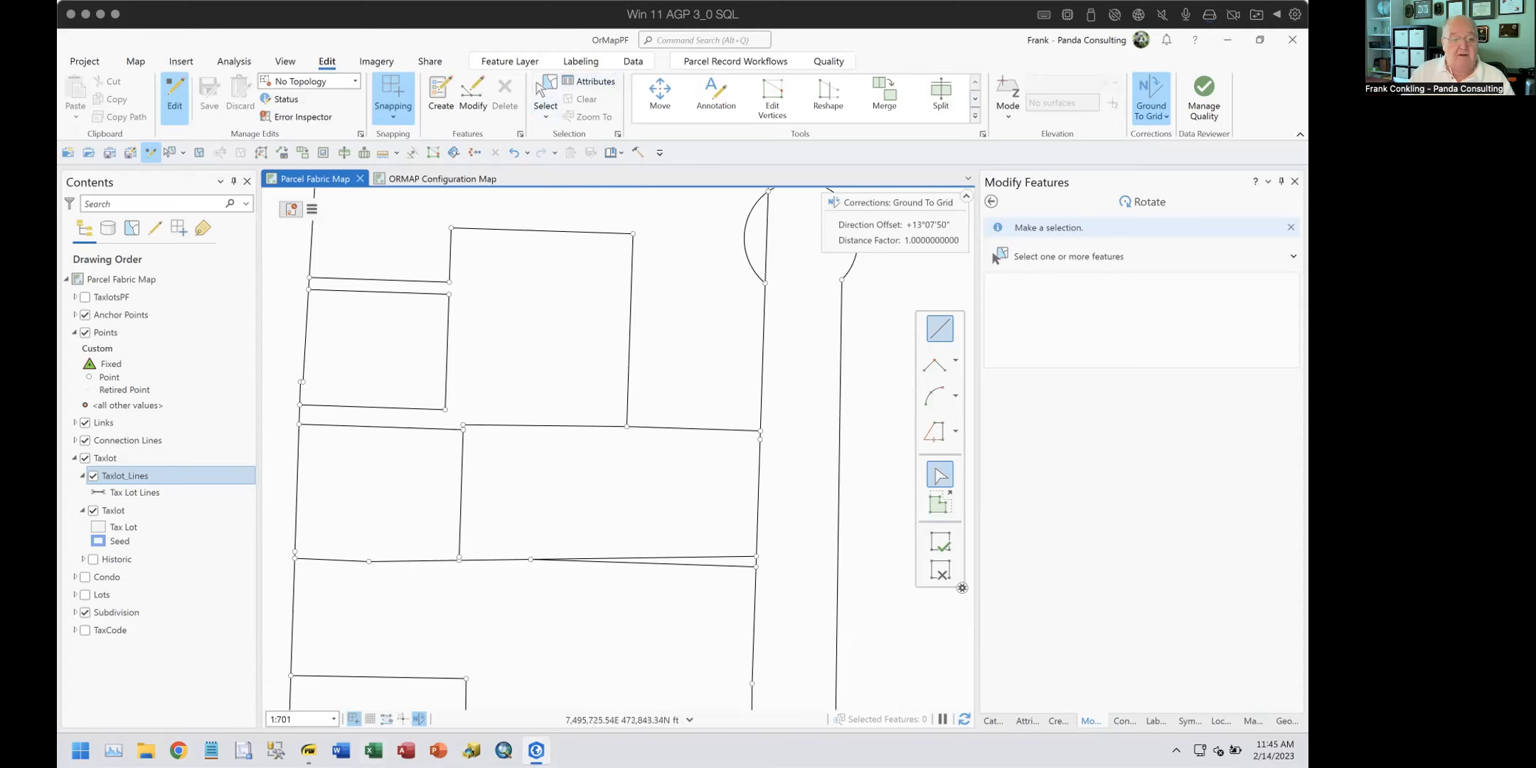
click(419, 716)
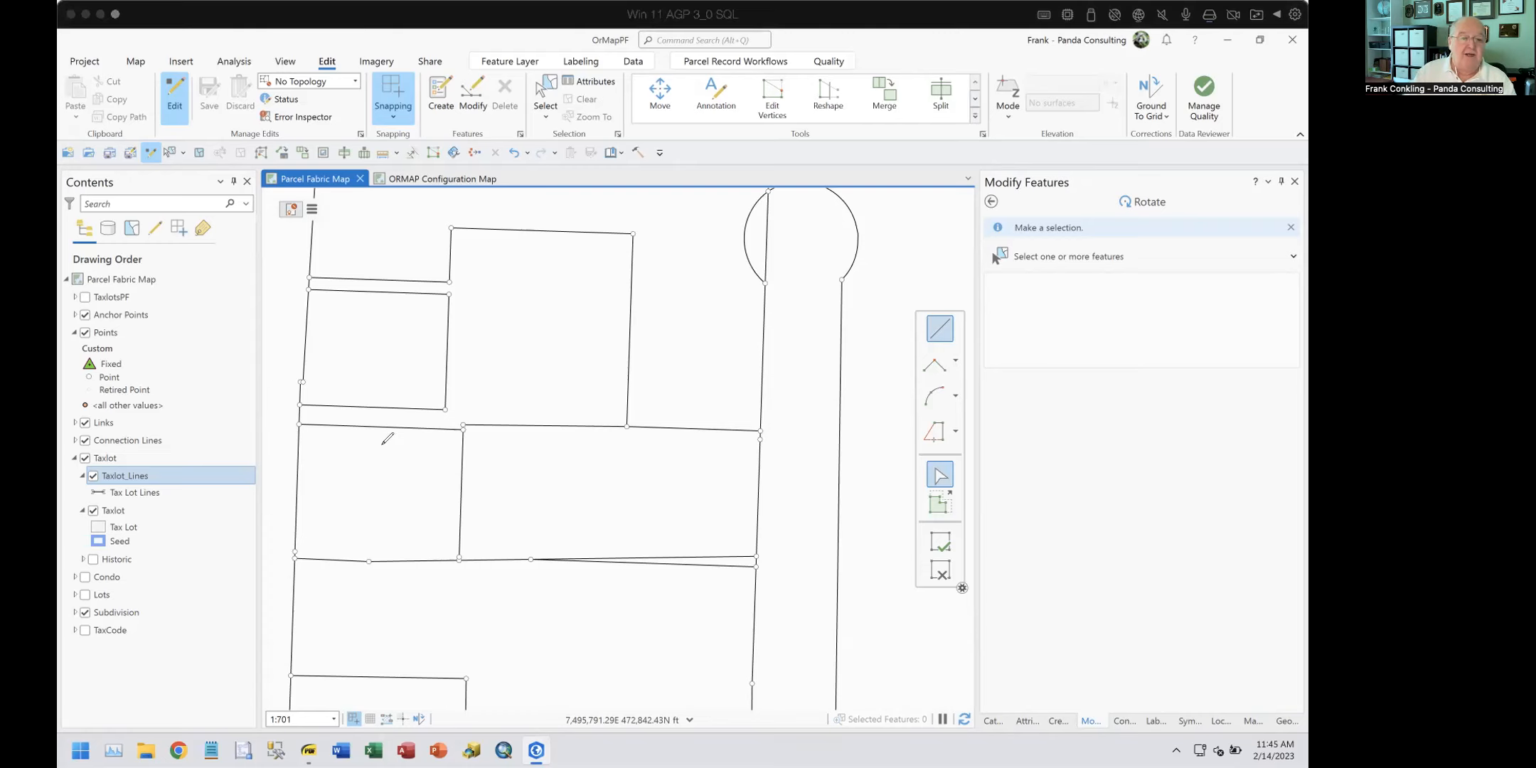
mouse_move(322, 468)
mouse_down()
mouse_move(420, 409)
mouse_move(697, 403)
mouse_move(825, 489)
mouse_up()
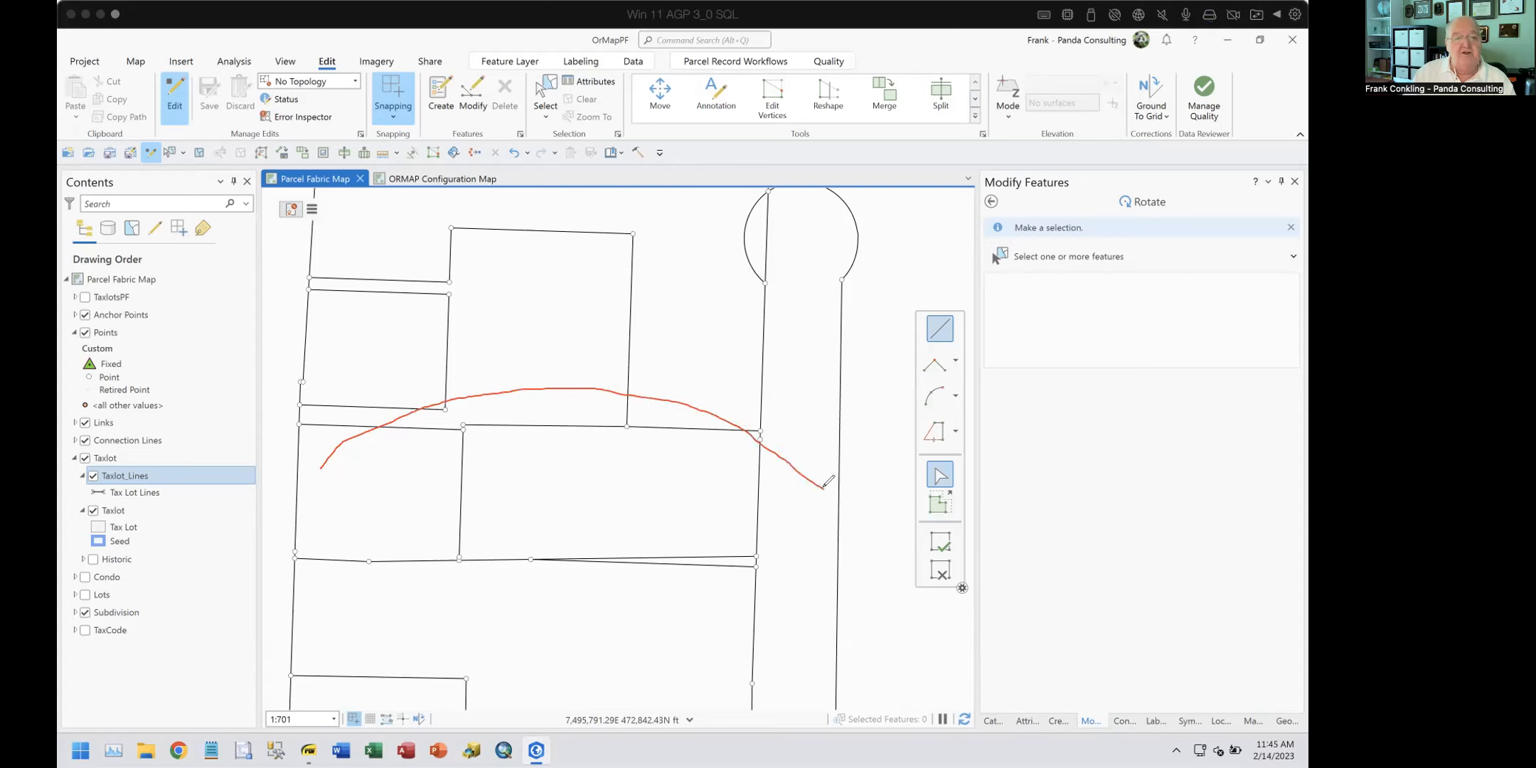
drag(321, 467, 274, 542)
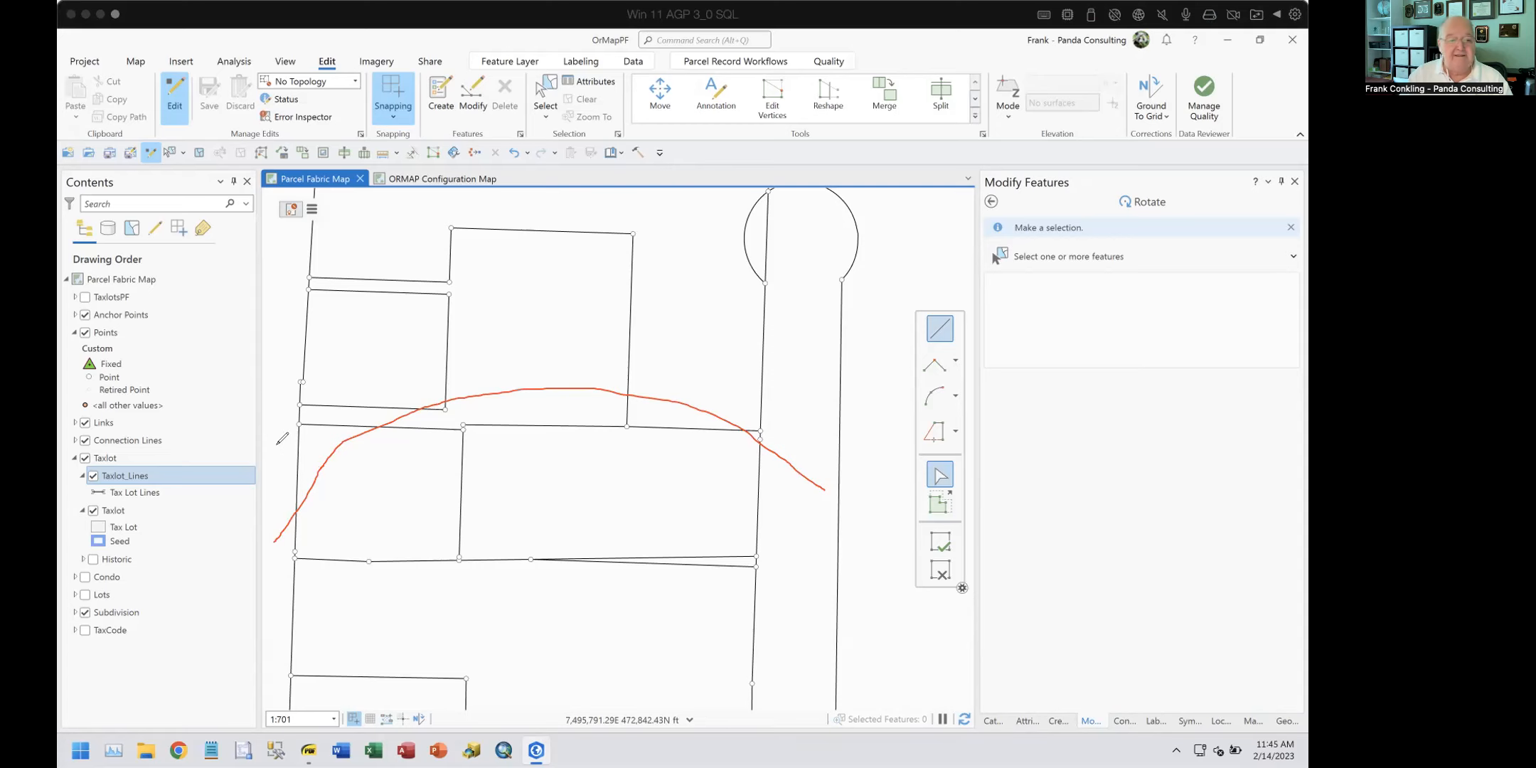
mouse_move(273, 446)
mouse_down()
mouse_move(943, 402)
mouse_move(867, 349)
mouse_up()
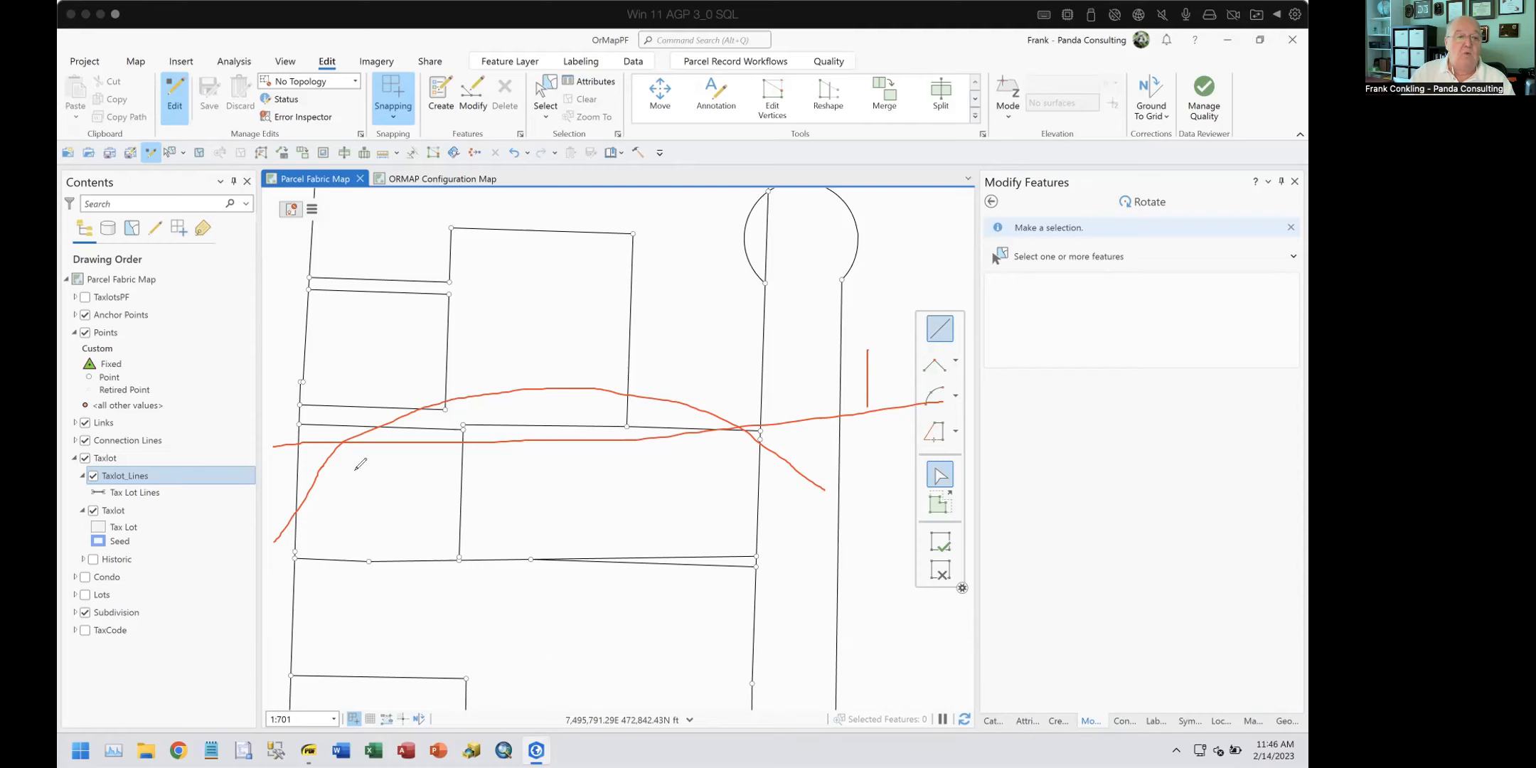
drag(309, 343, 458, 716)
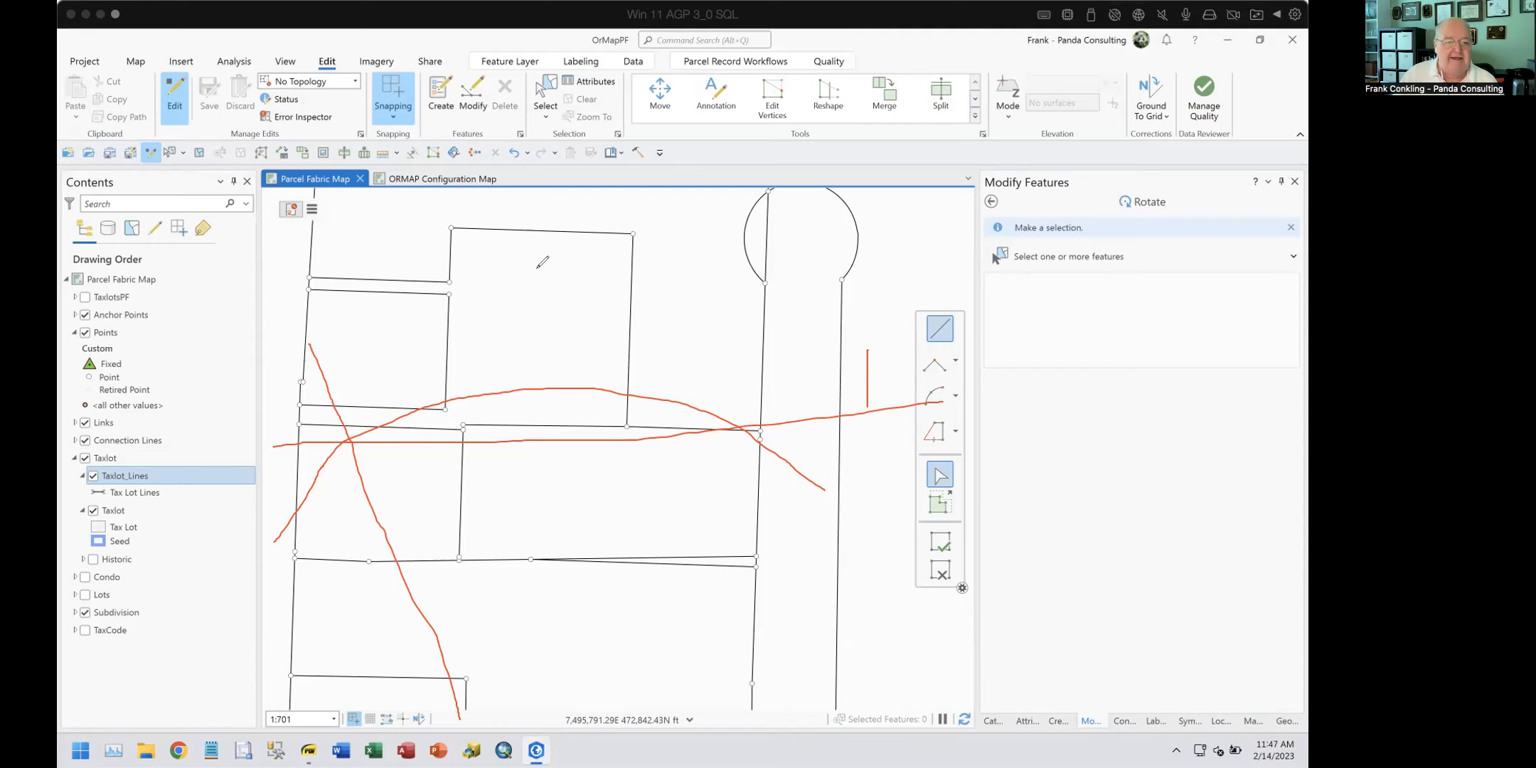
drag(508, 700, 588, 187)
mouse_move(377, 415)
mouse_down()
mouse_move(427, 382)
mouse_move(507, 375)
mouse_up()
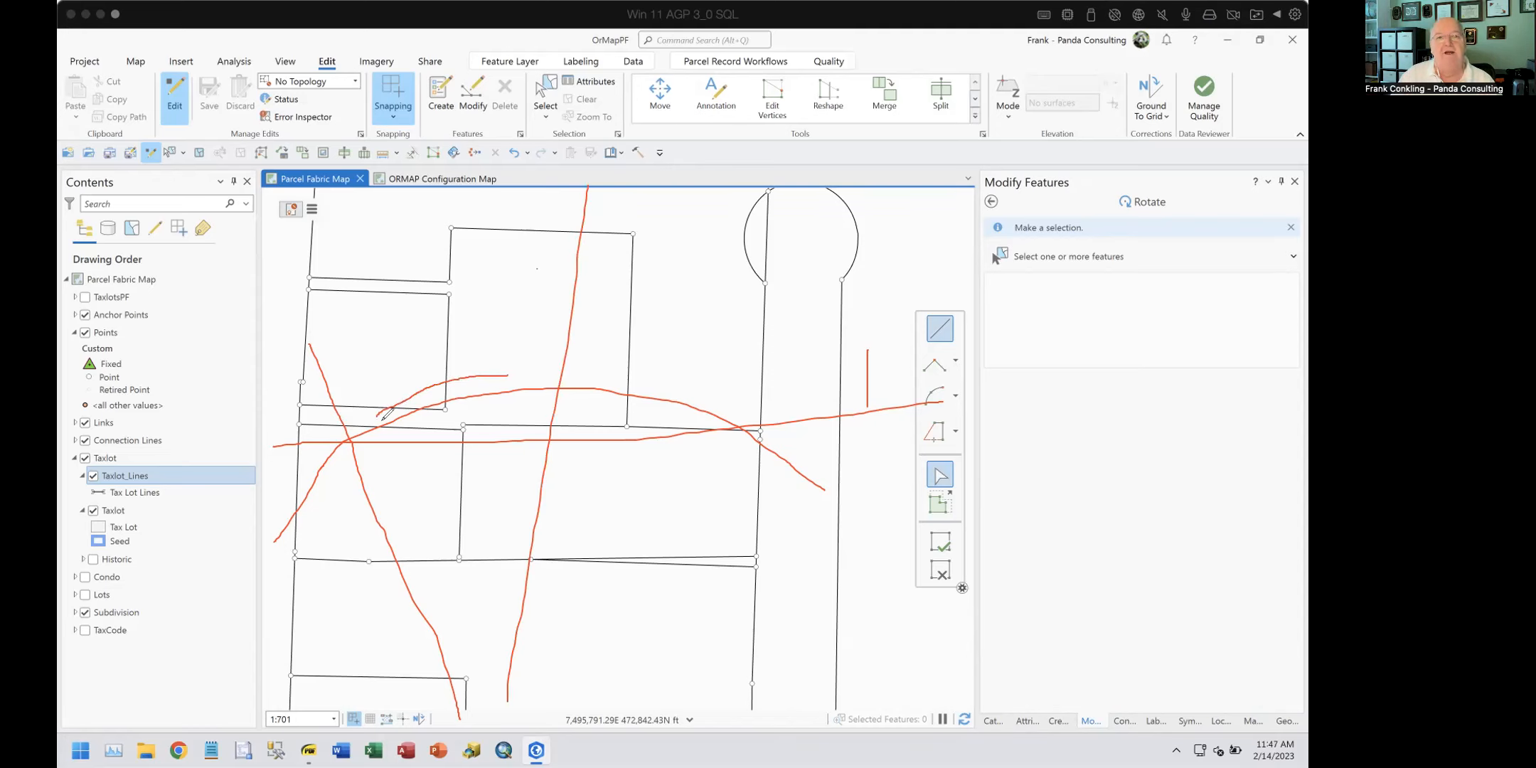
drag(428, 431, 532, 433)
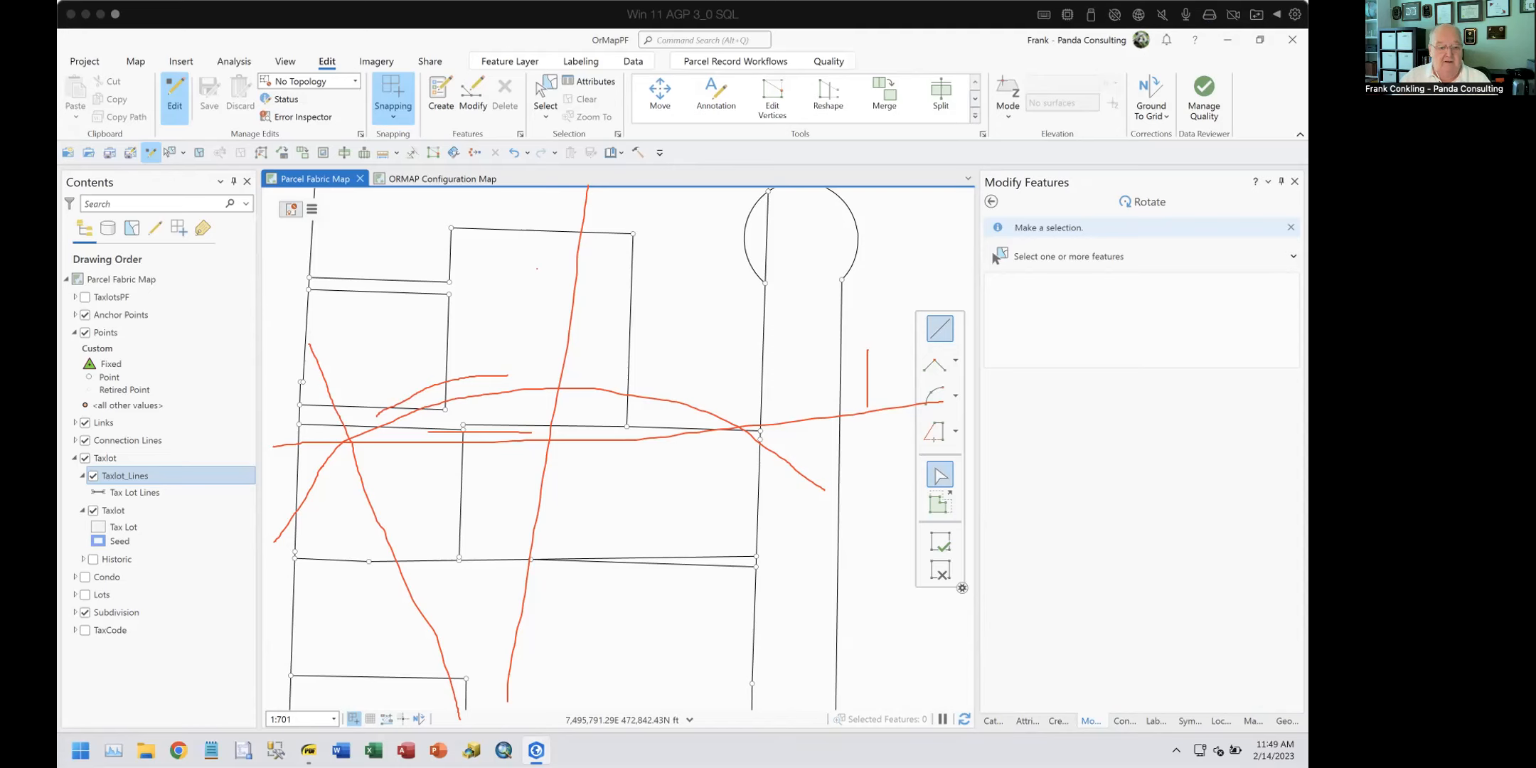
Step: Turn on the ground to grid correction for the Parcel Fabric Map, then turn it back off
click(420, 718)
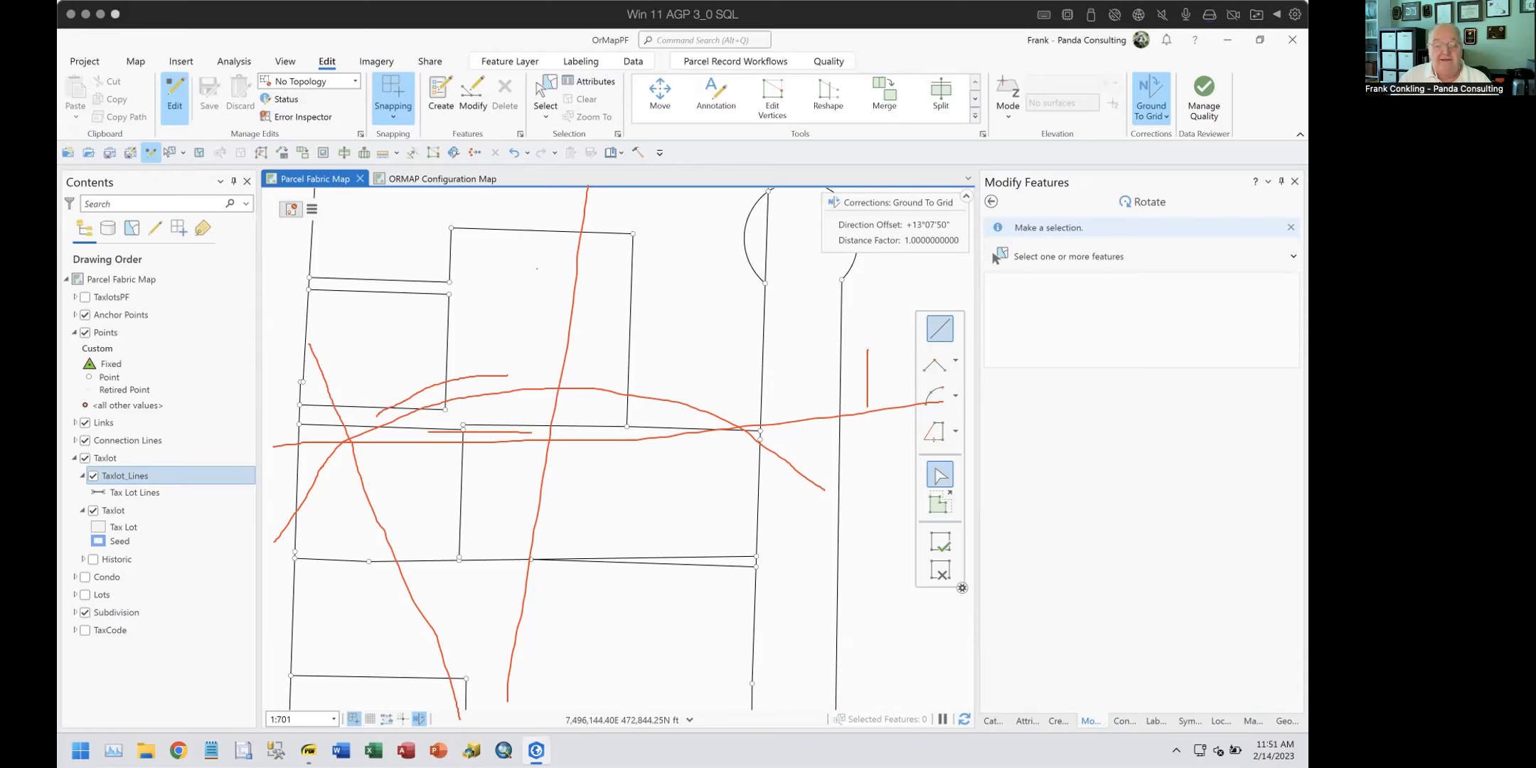
key(Escape)
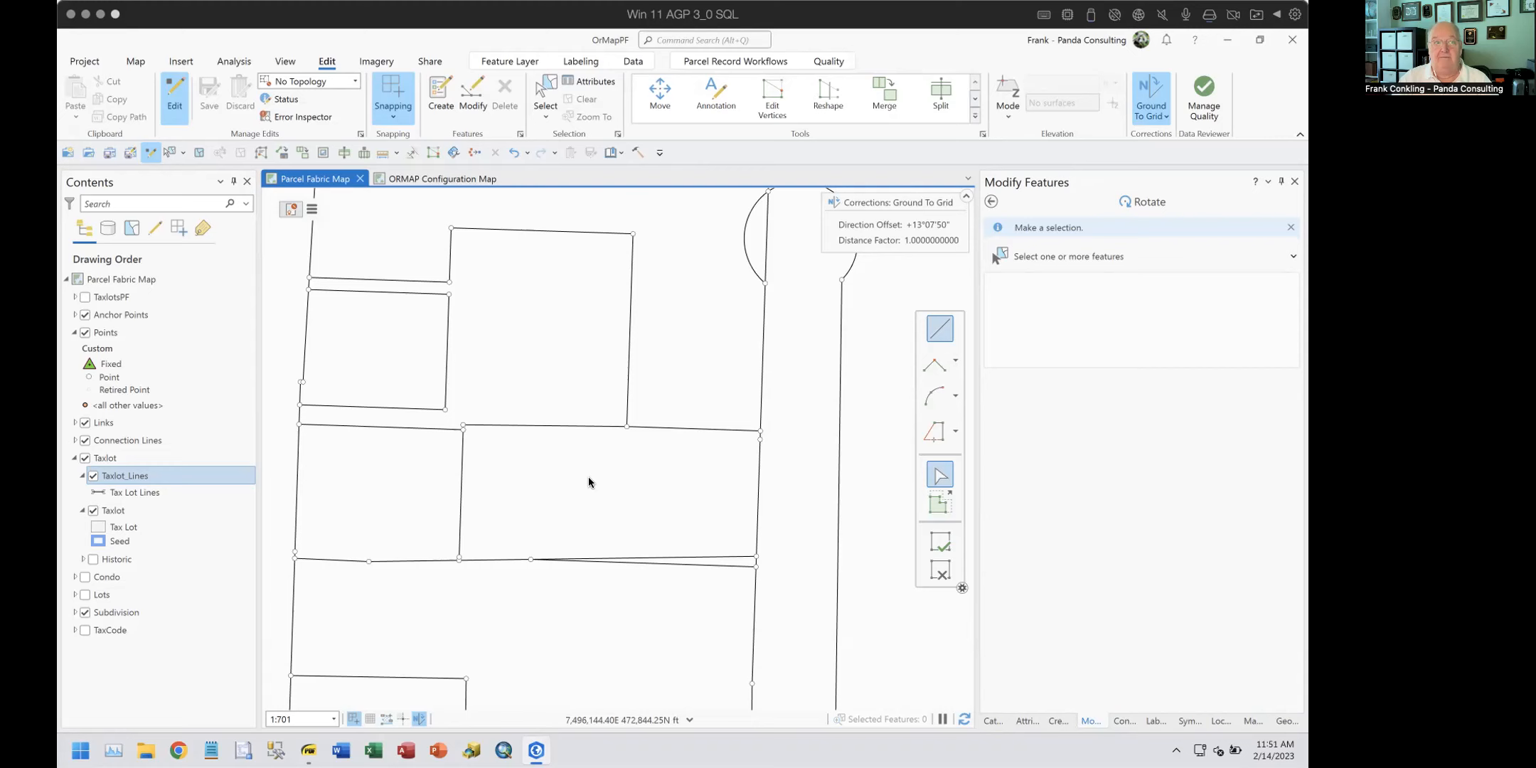
click(115, 284)
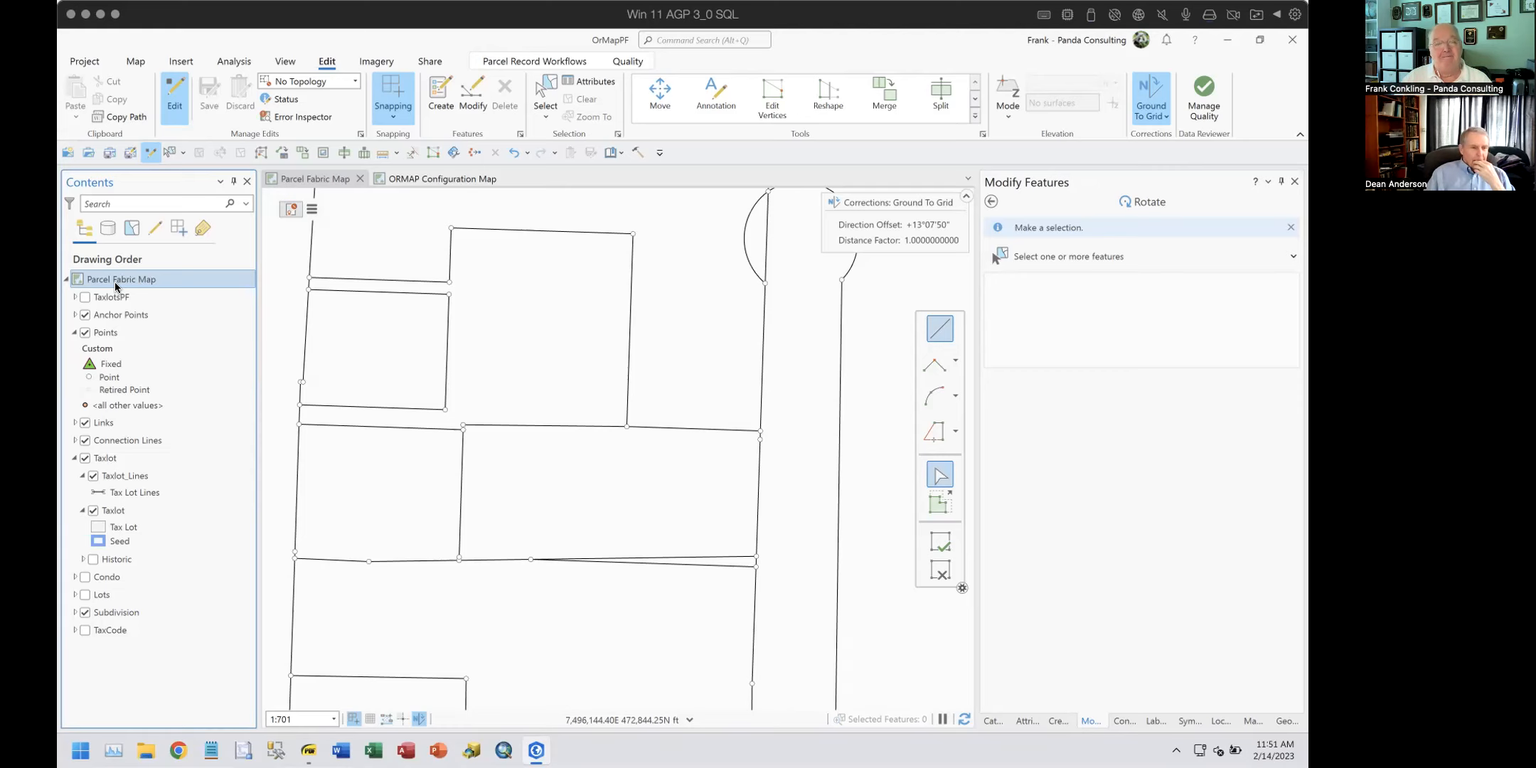
click(418, 719)
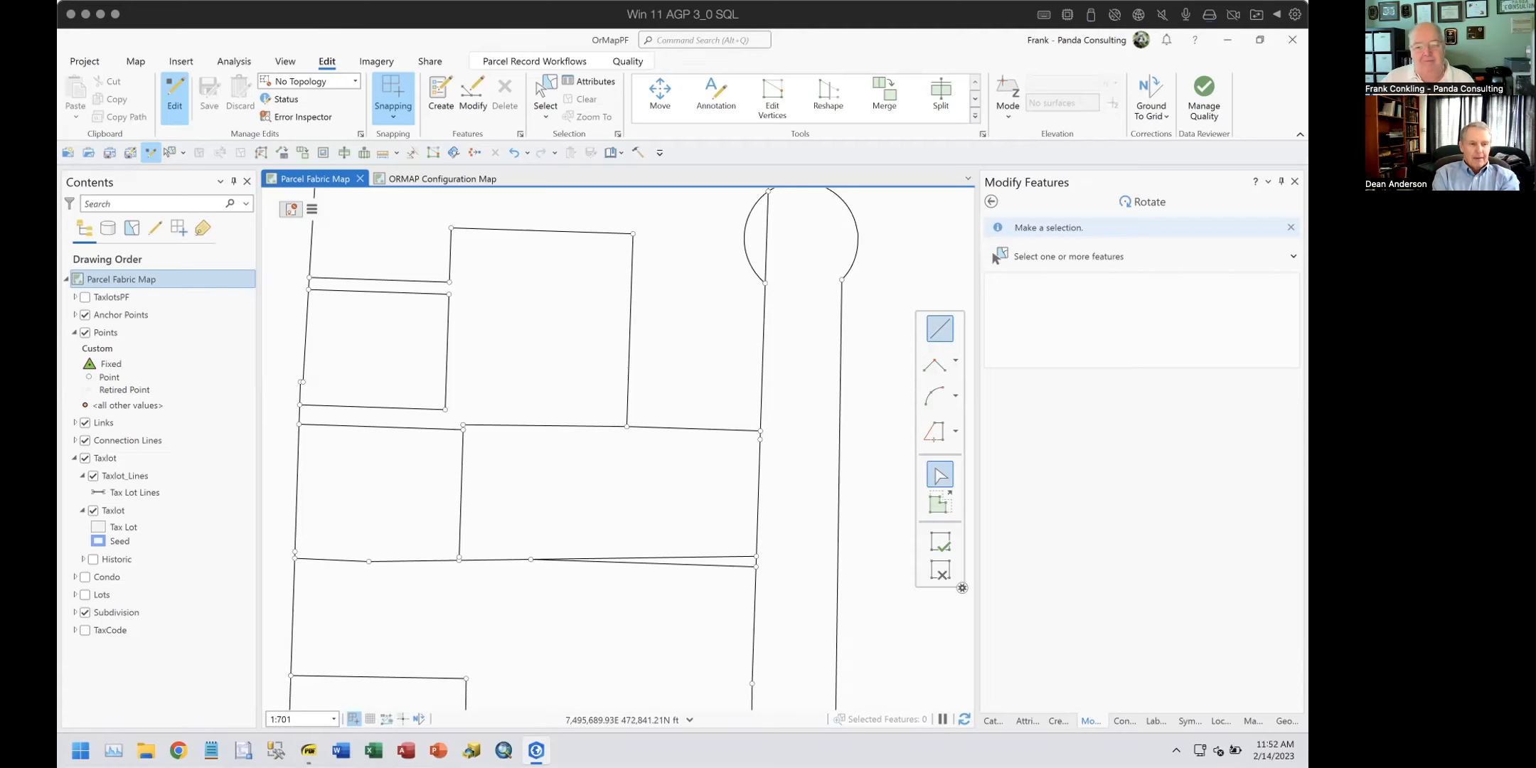
click(684, 219)
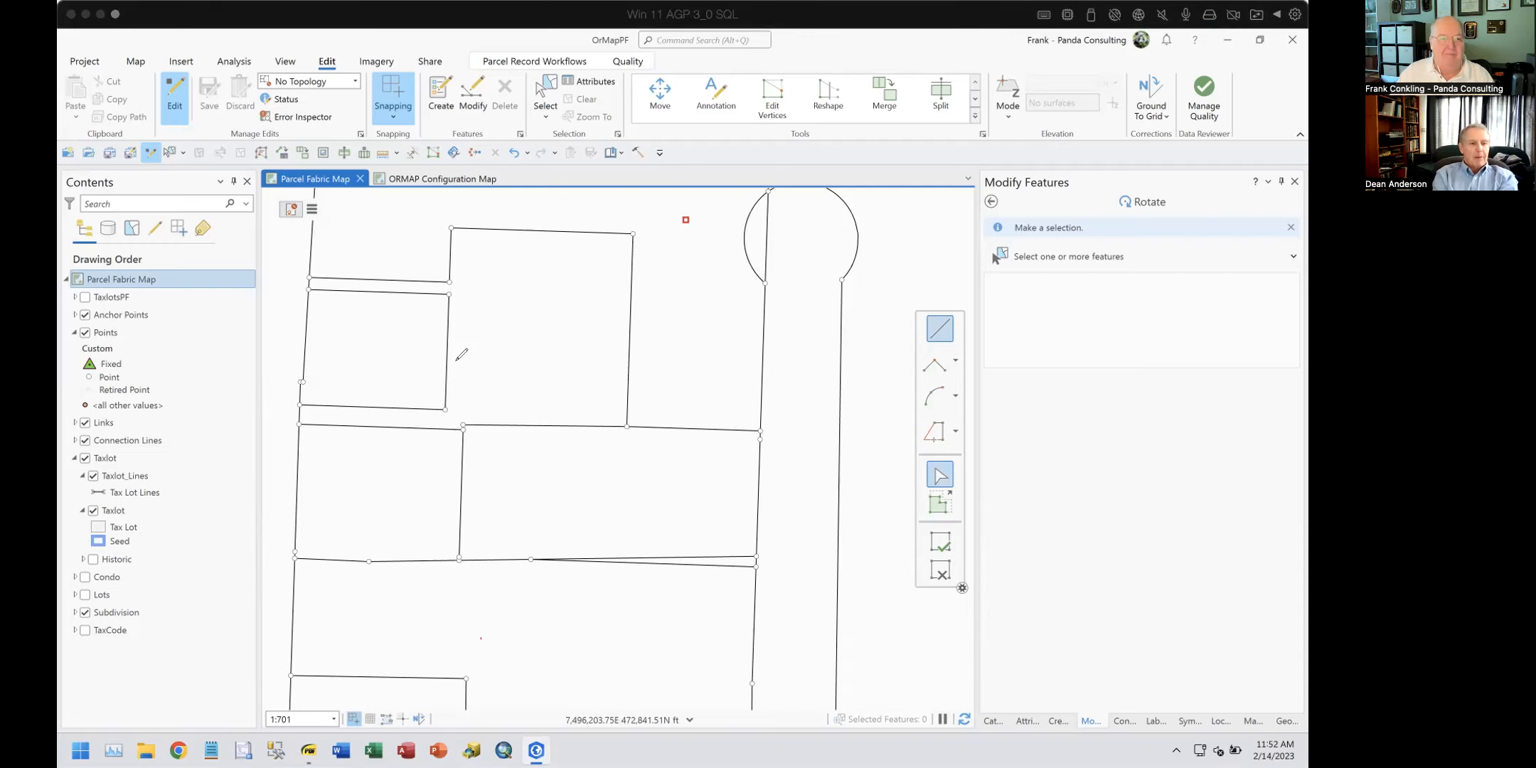
mouse_move(576, 248)
mouse_down()
mouse_move(604, 250)
mouse_move(724, 476)
mouse_move(384, 502)
mouse_move(384, 268)
mouse_move(607, 238)
mouse_move(651, 253)
mouse_up()
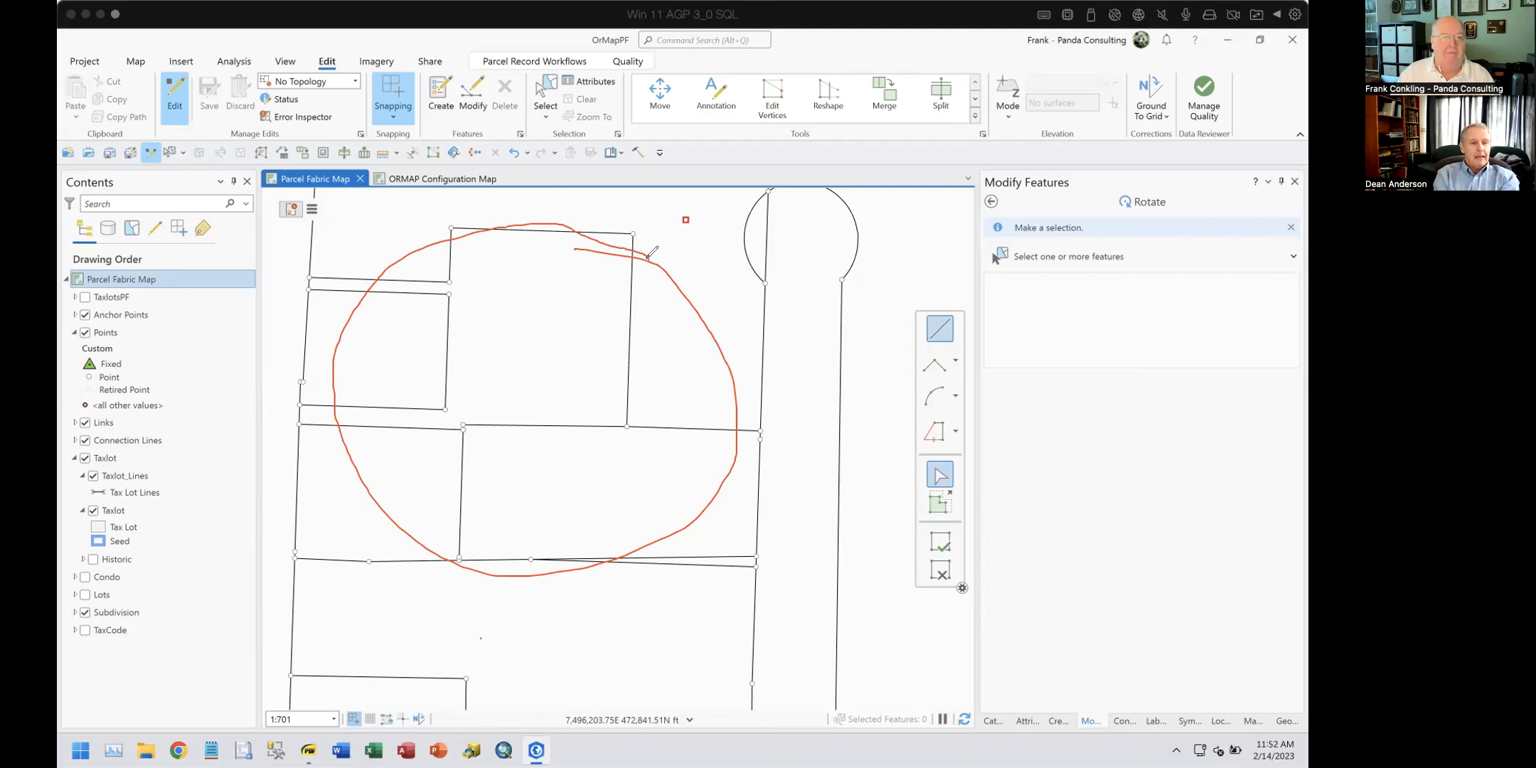
drag(564, 190, 567, 228)
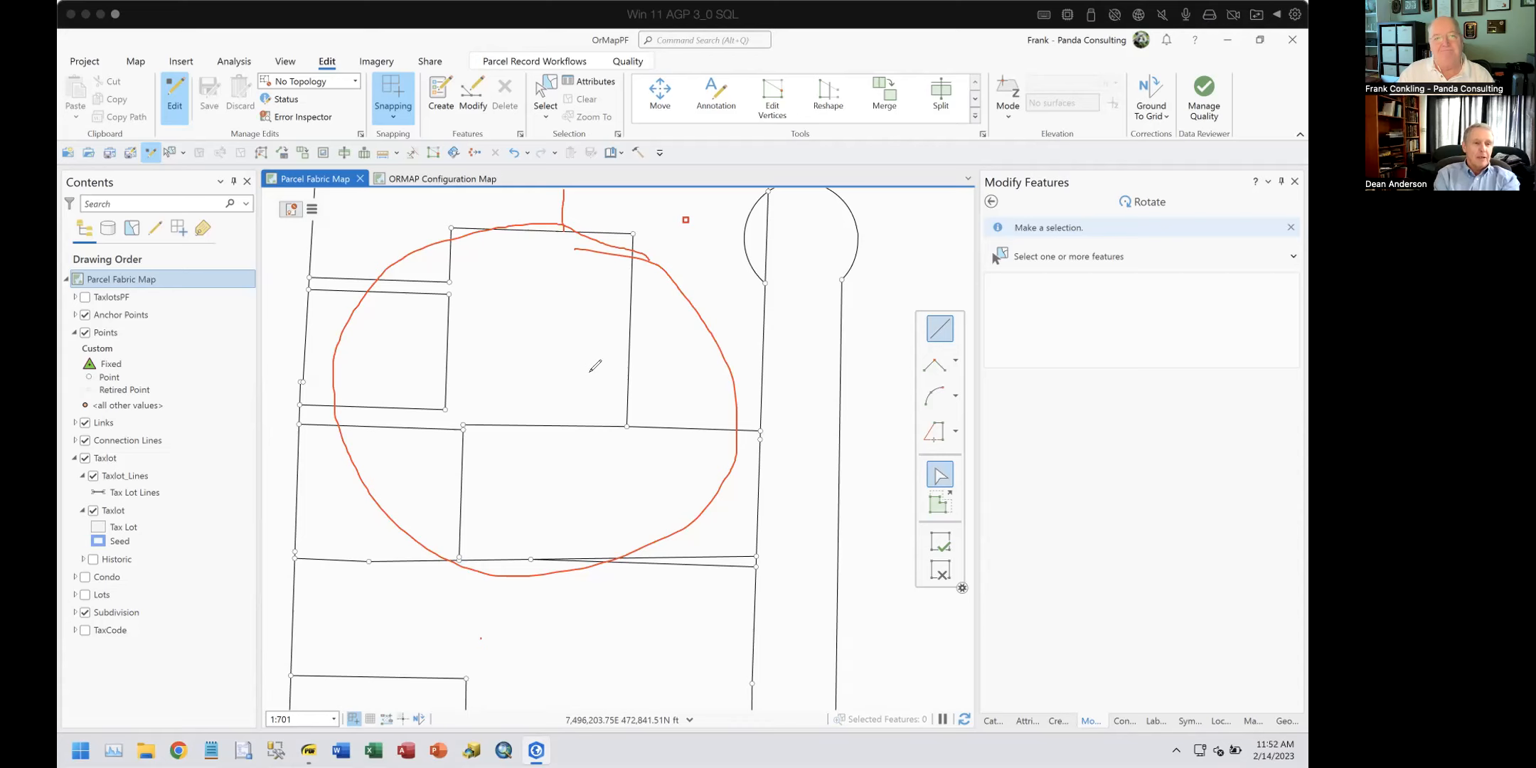
mouse_move(300, 347)
mouse_down()
mouse_move(414, 420)
mouse_move(648, 449)
mouse_move(813, 396)
mouse_up()
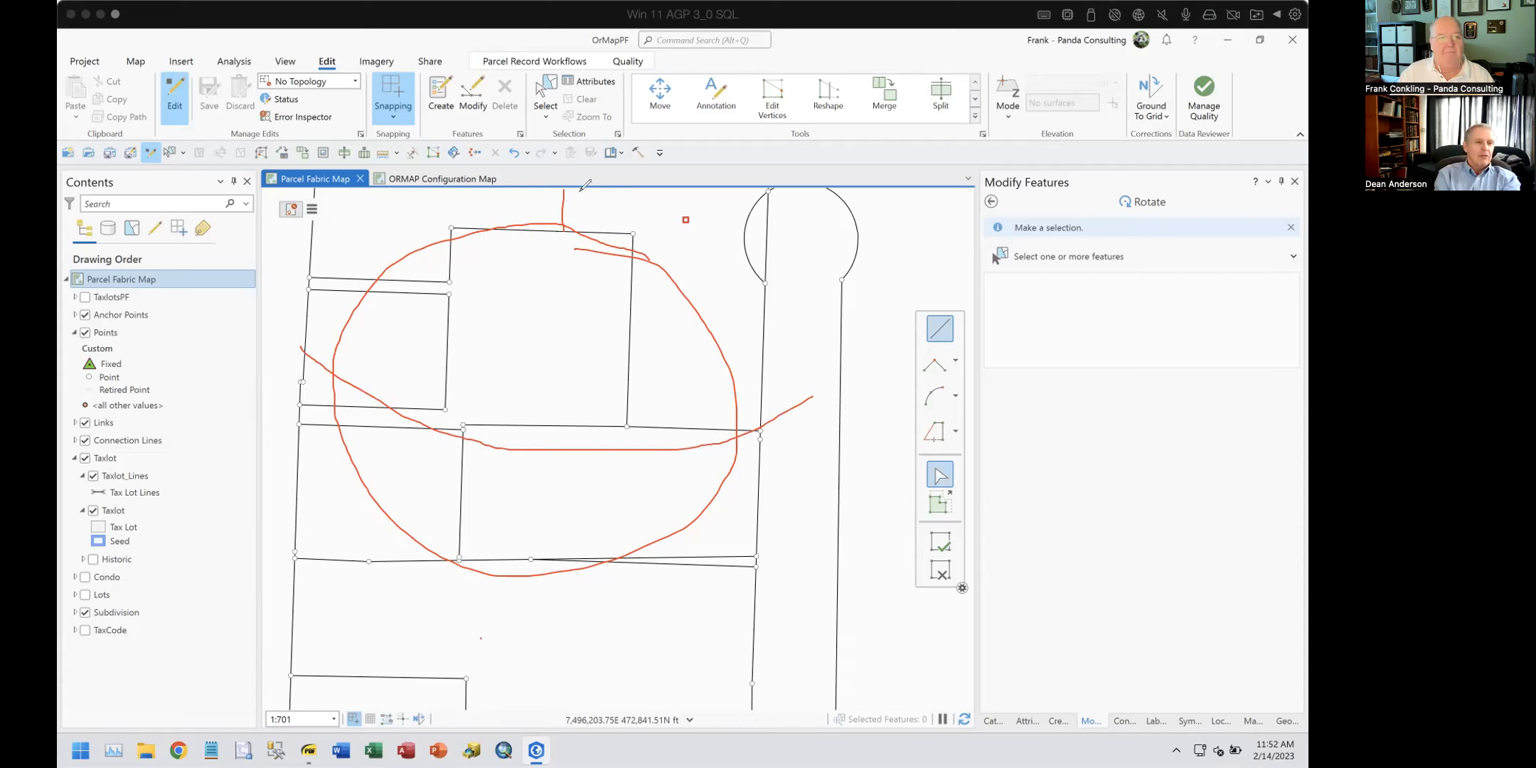
drag(574, 199, 564, 199)
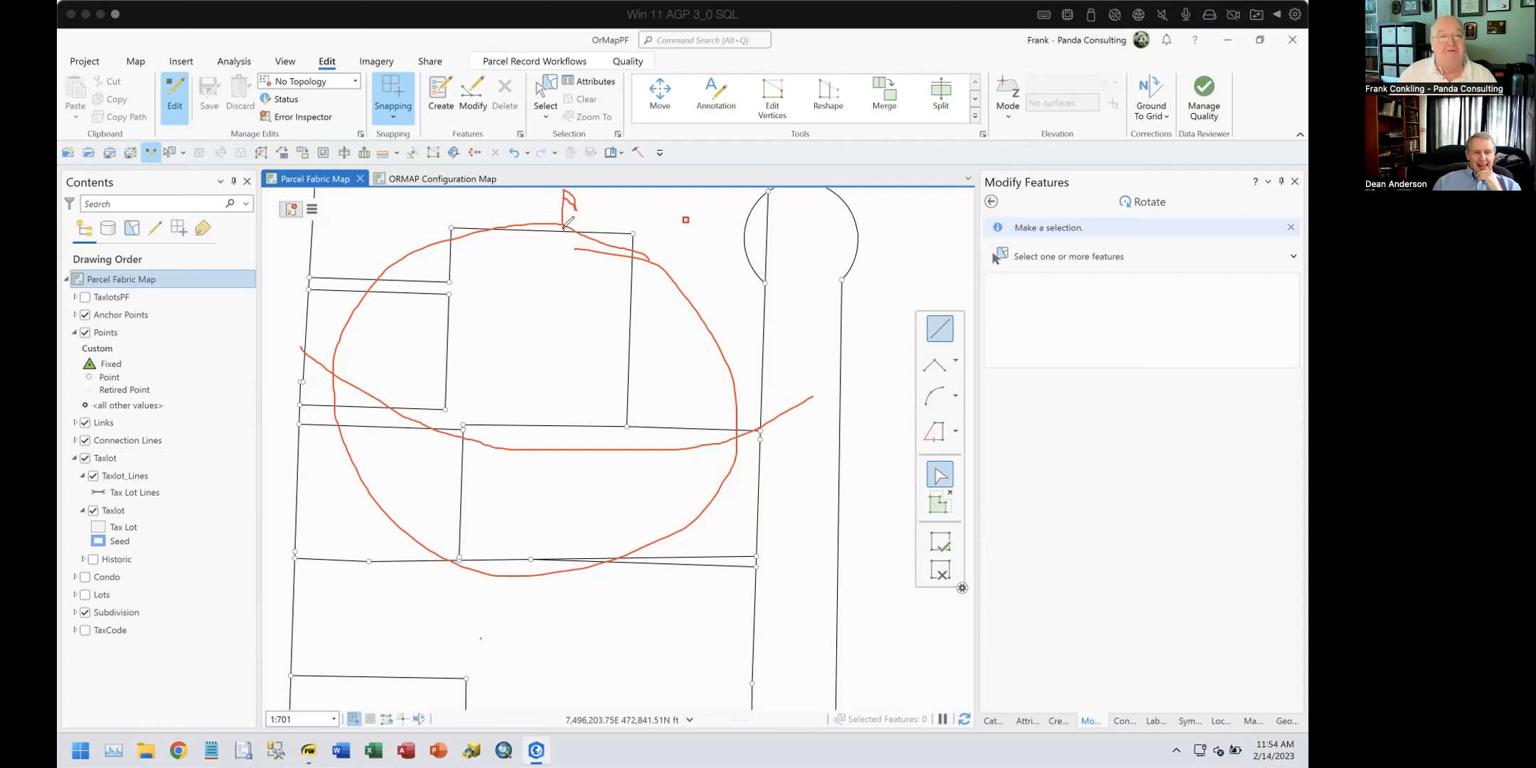
drag(518, 460, 569, 205)
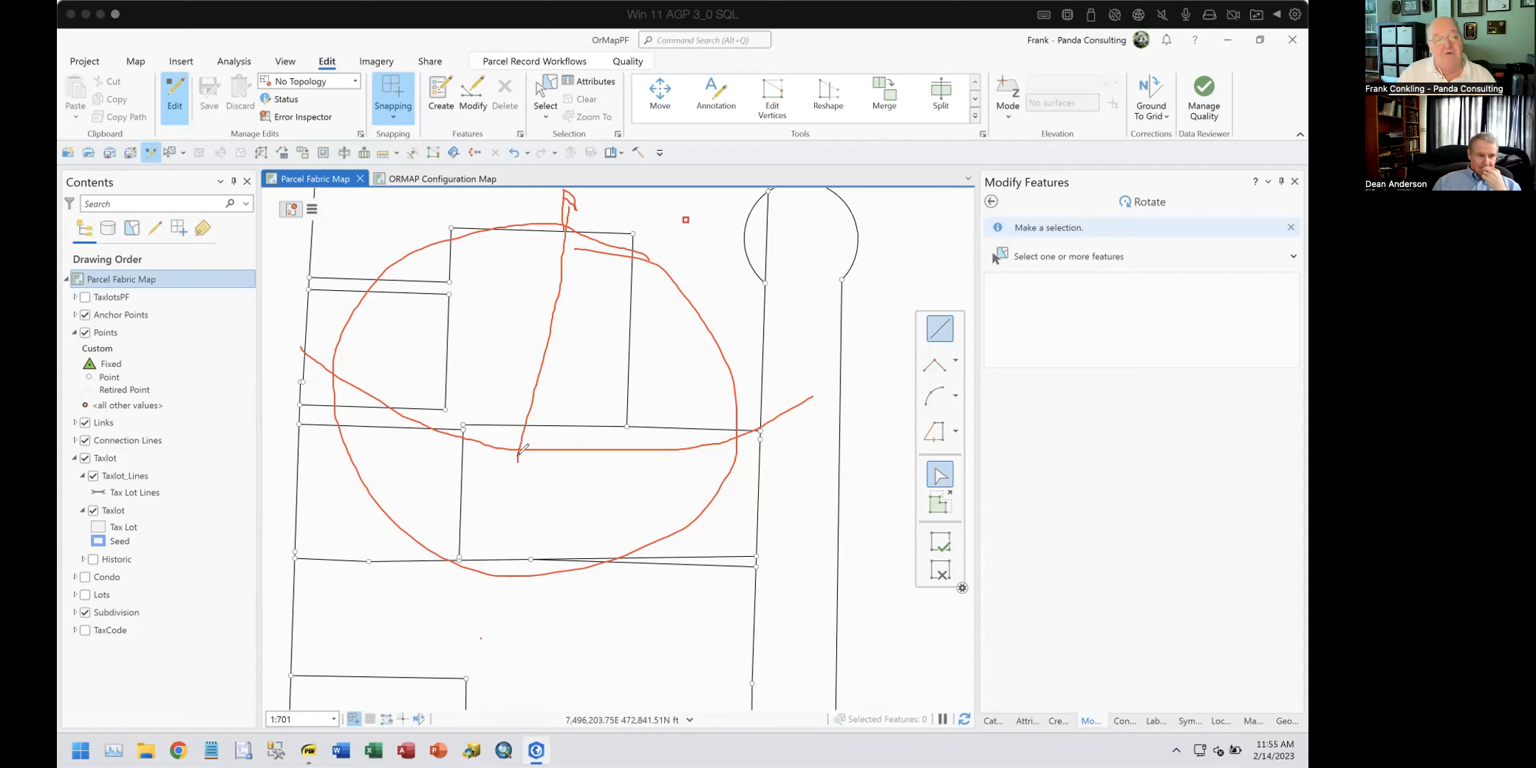
drag(292, 384, 946, 523)
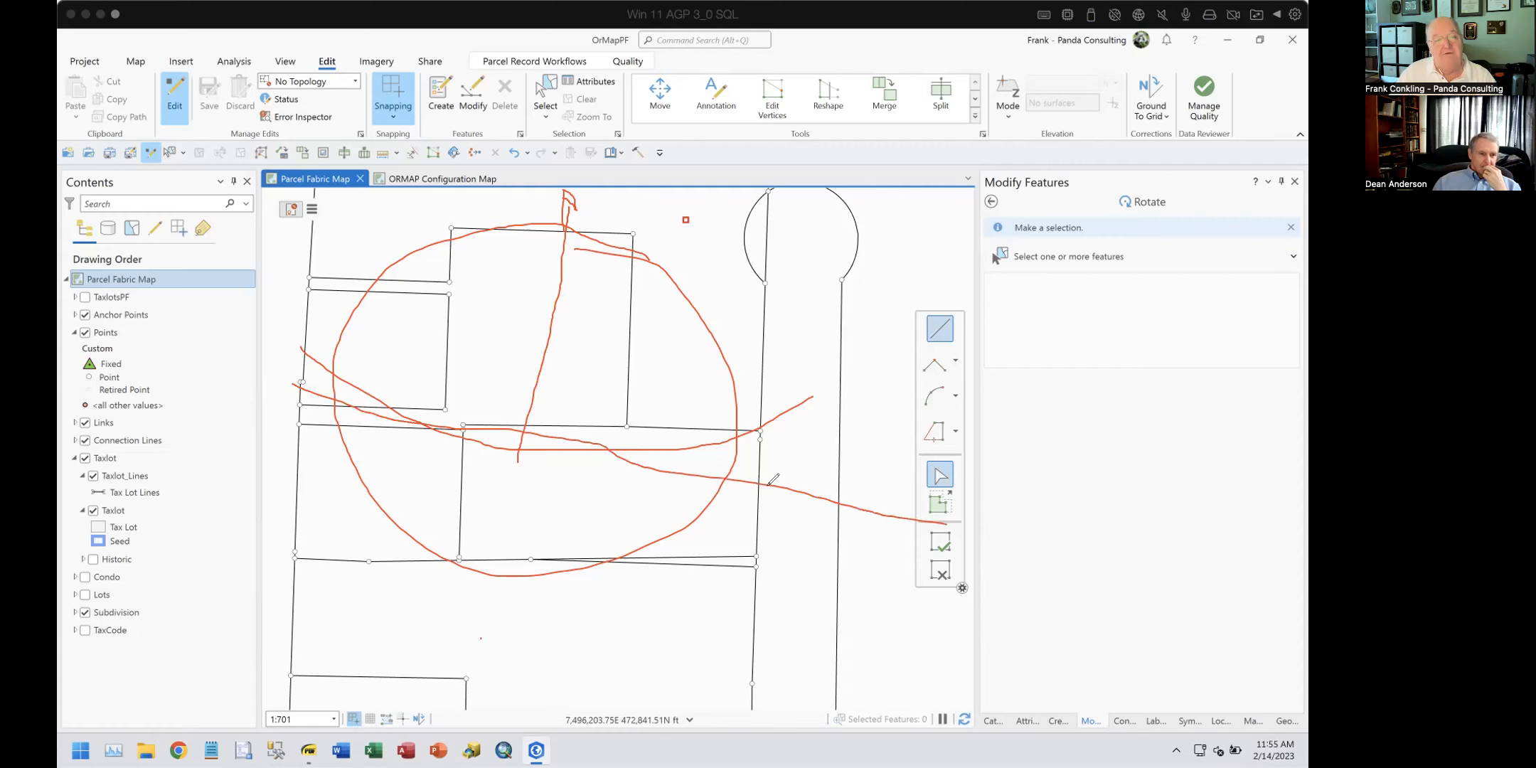
drag(696, 474, 757, 231)
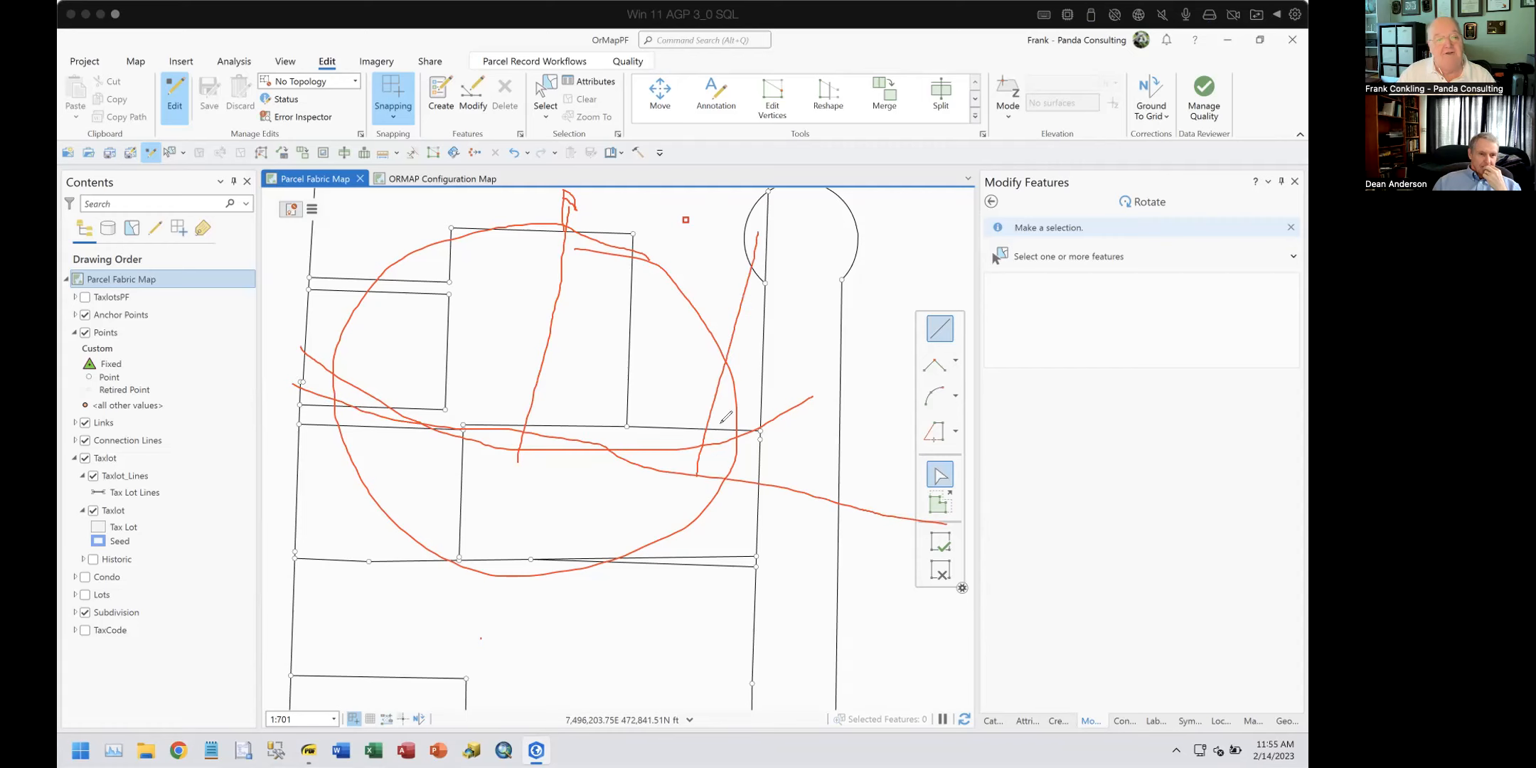
mouse_move(724, 332)
mouse_down()
mouse_move(696, 235)
mouse_move(578, 187)
mouse_up()
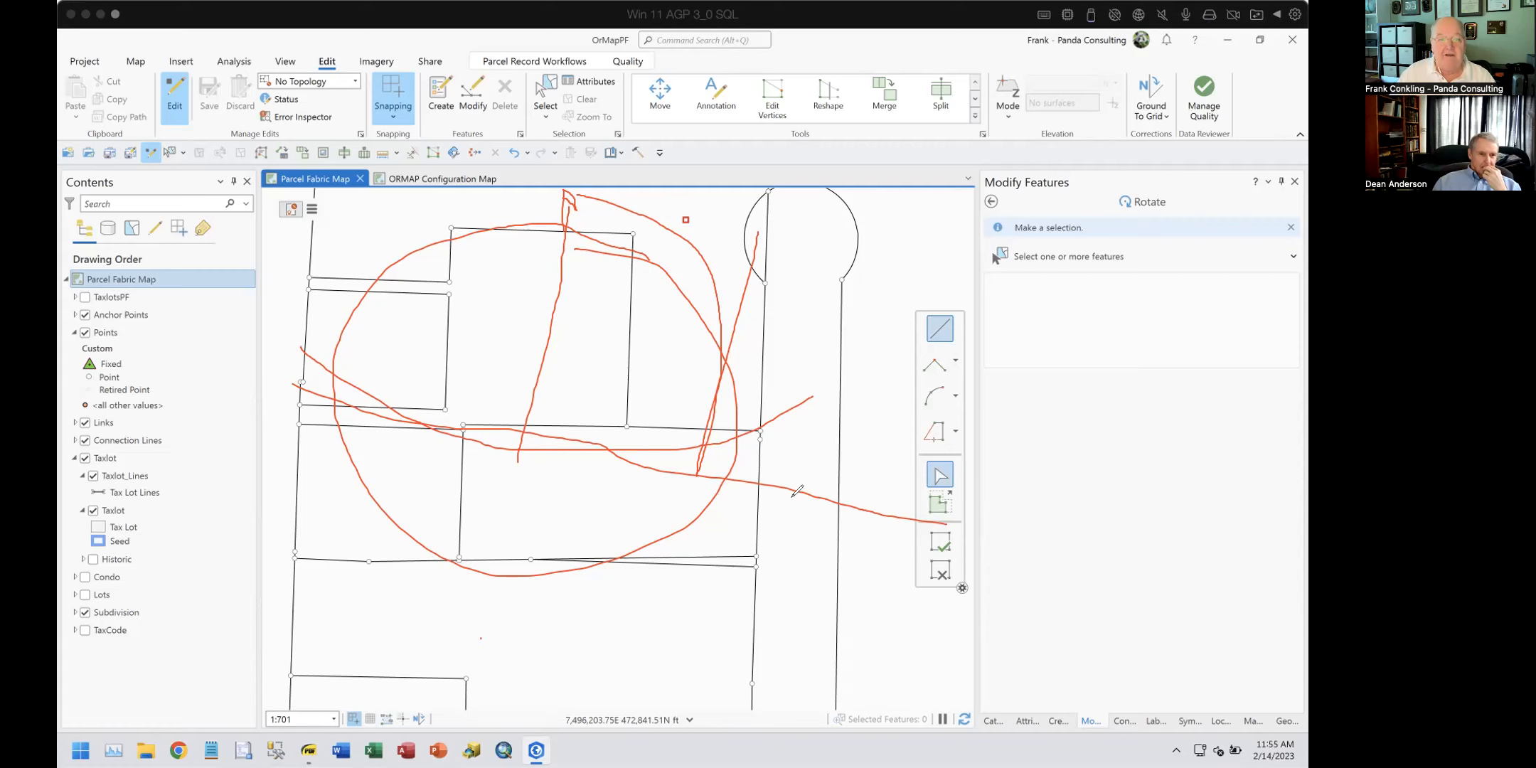
mouse_move(800, 499)
mouse_down()
mouse_move(733, 340)
mouse_move(594, 226)
mouse_up()
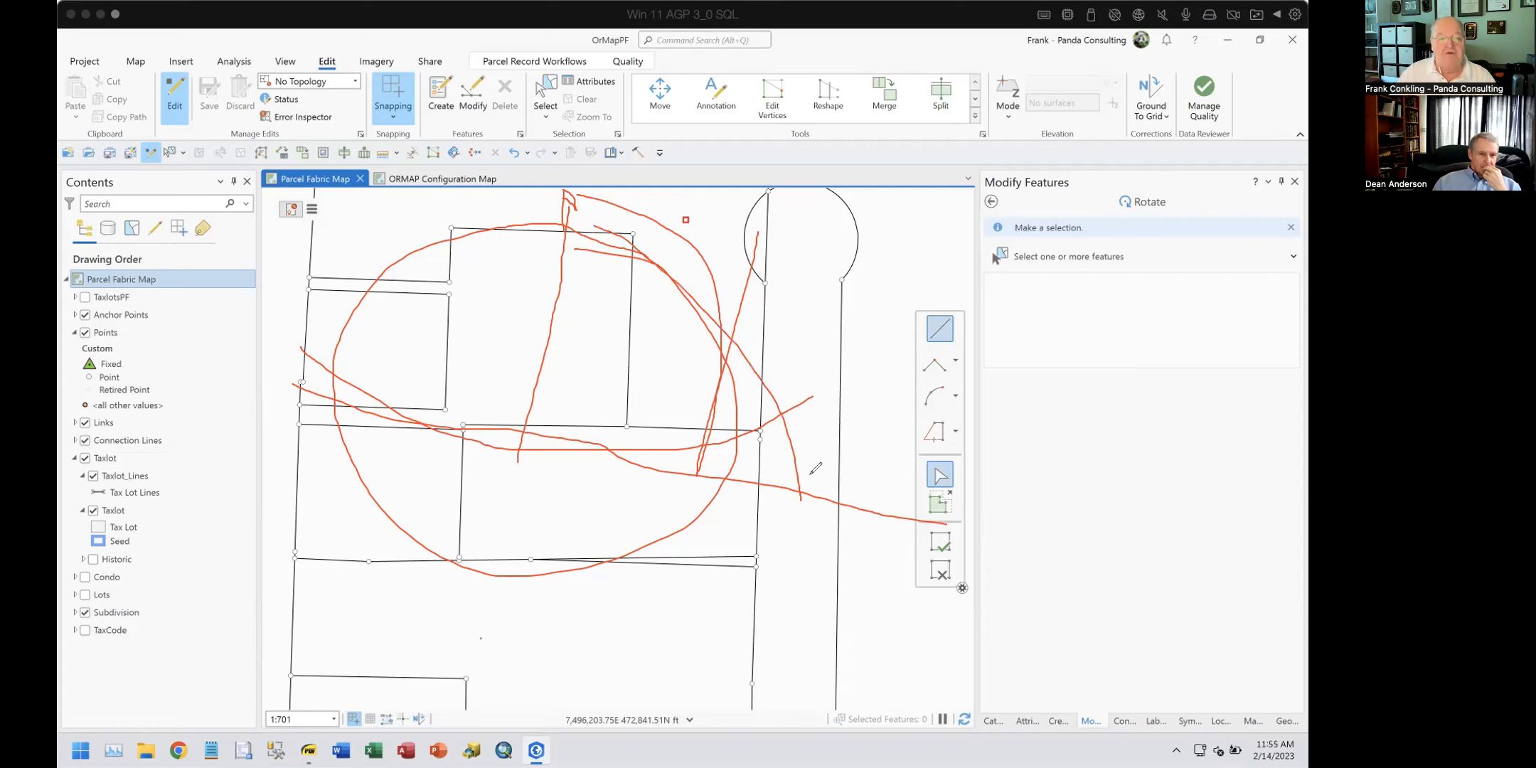
drag(800, 498, 844, 300)
drag(815, 426, 789, 435)
drag(719, 374, 702, 375)
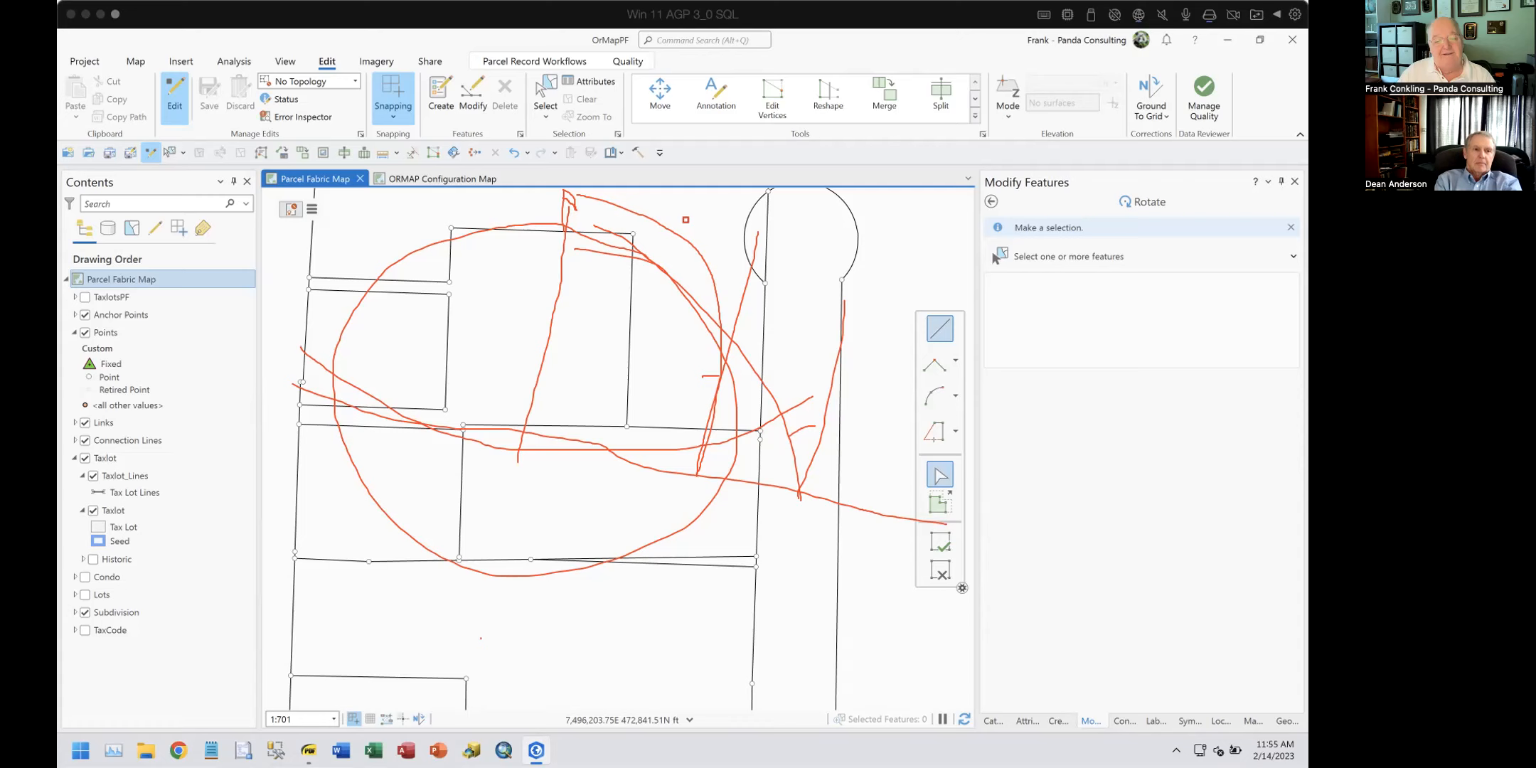
key(Escape)
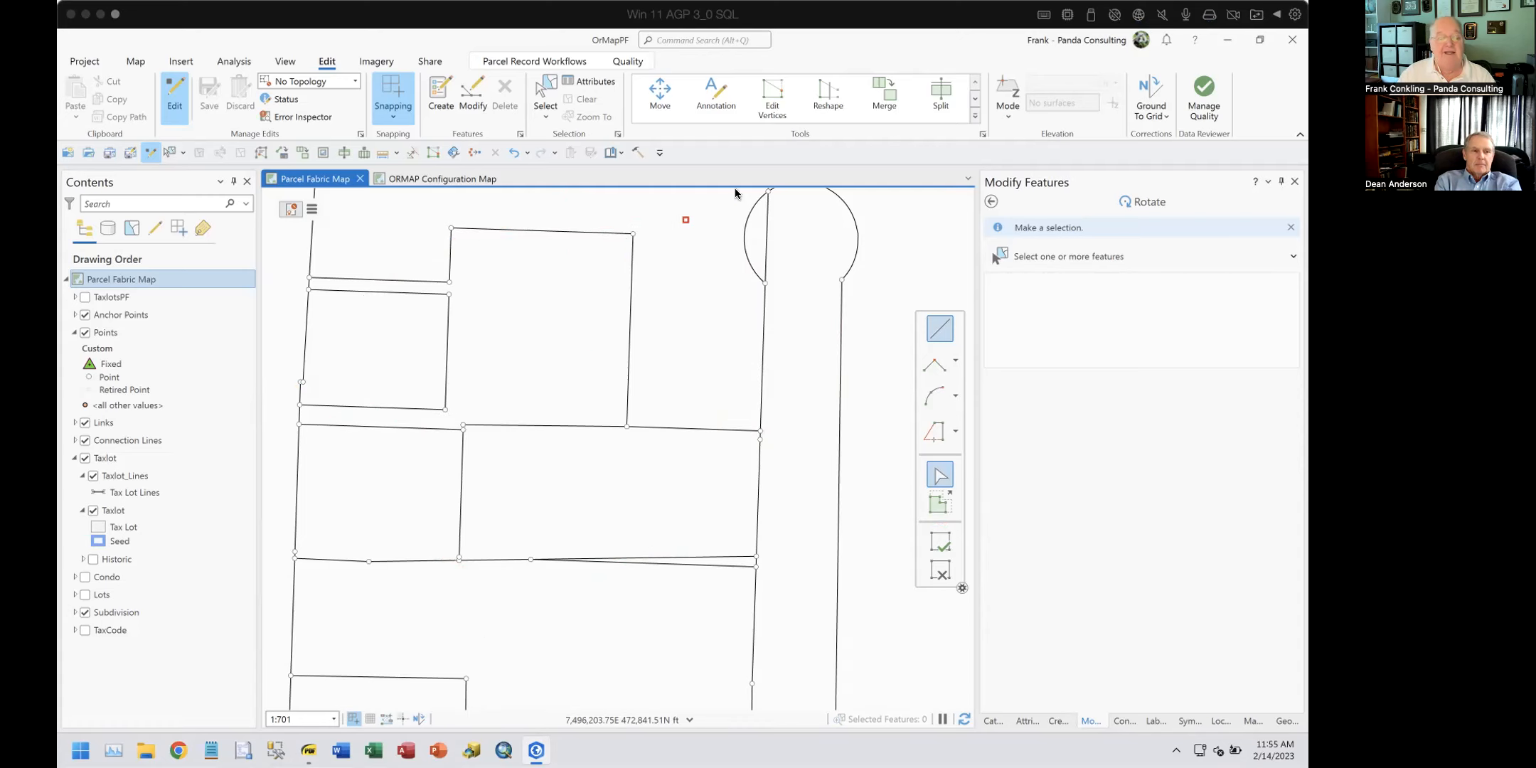
click(939, 569)
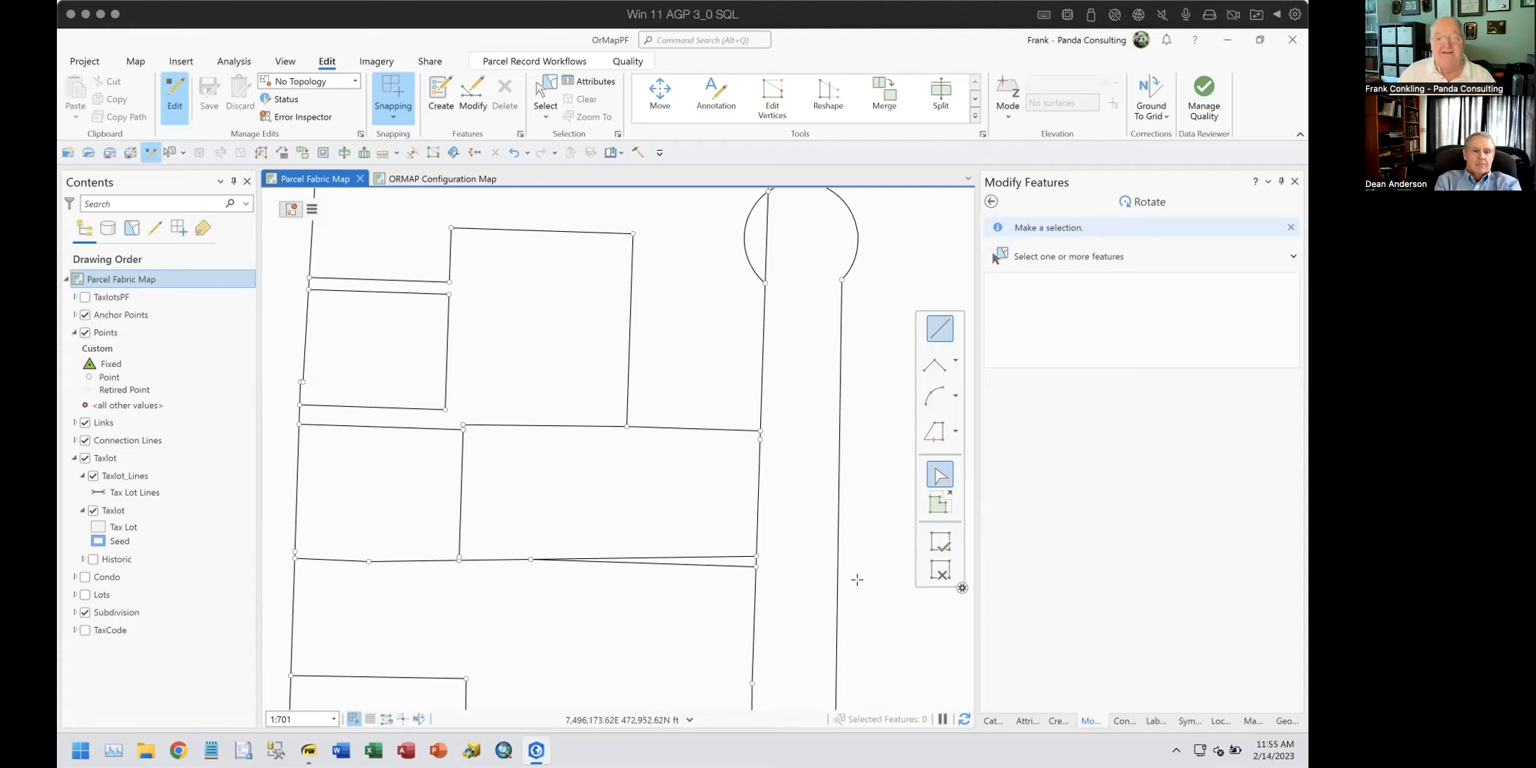
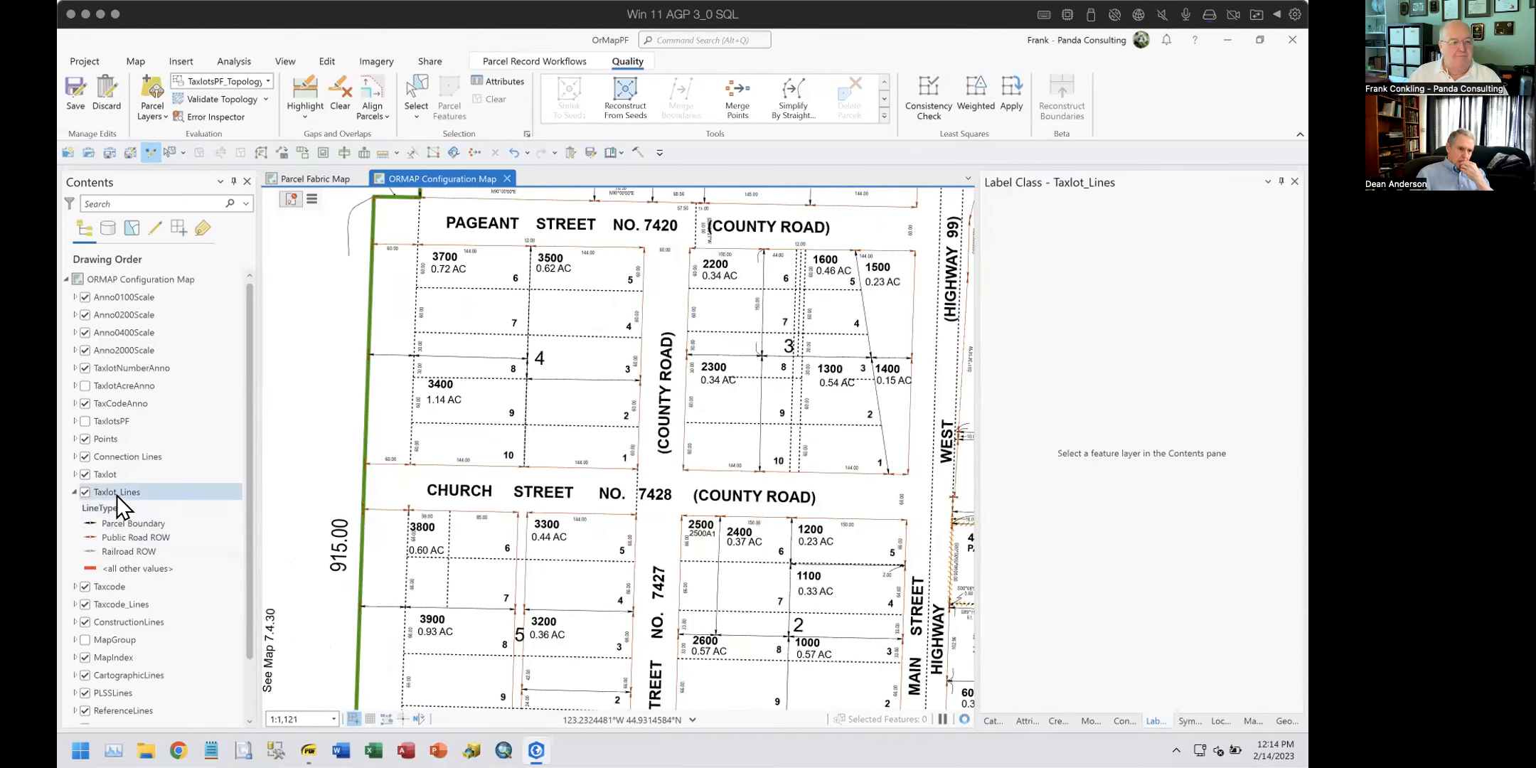
Step: Turn on labels for the Taxlot_Lines layer in the ORMAP Configuration Map
right_click(120, 490)
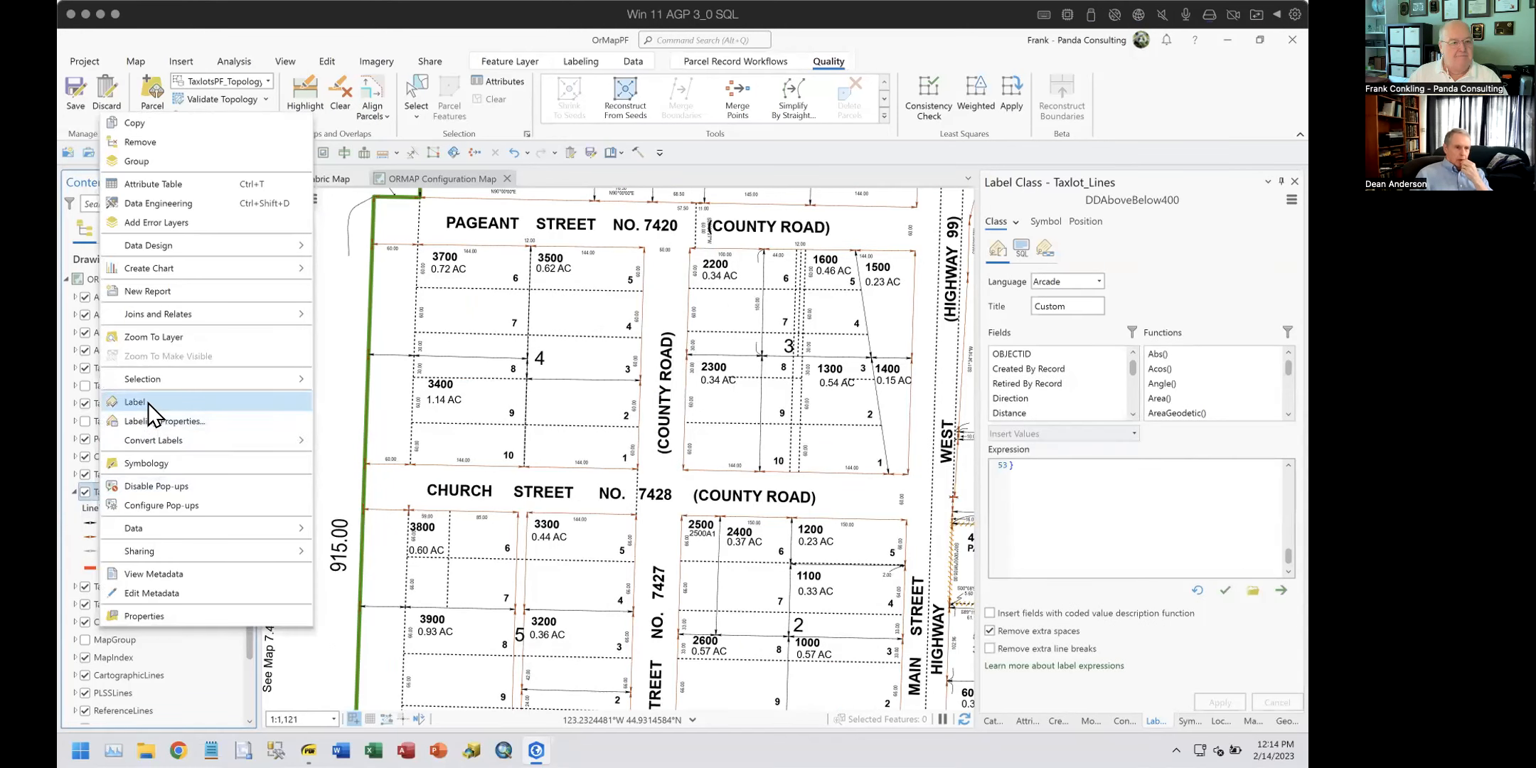
click(148, 401)
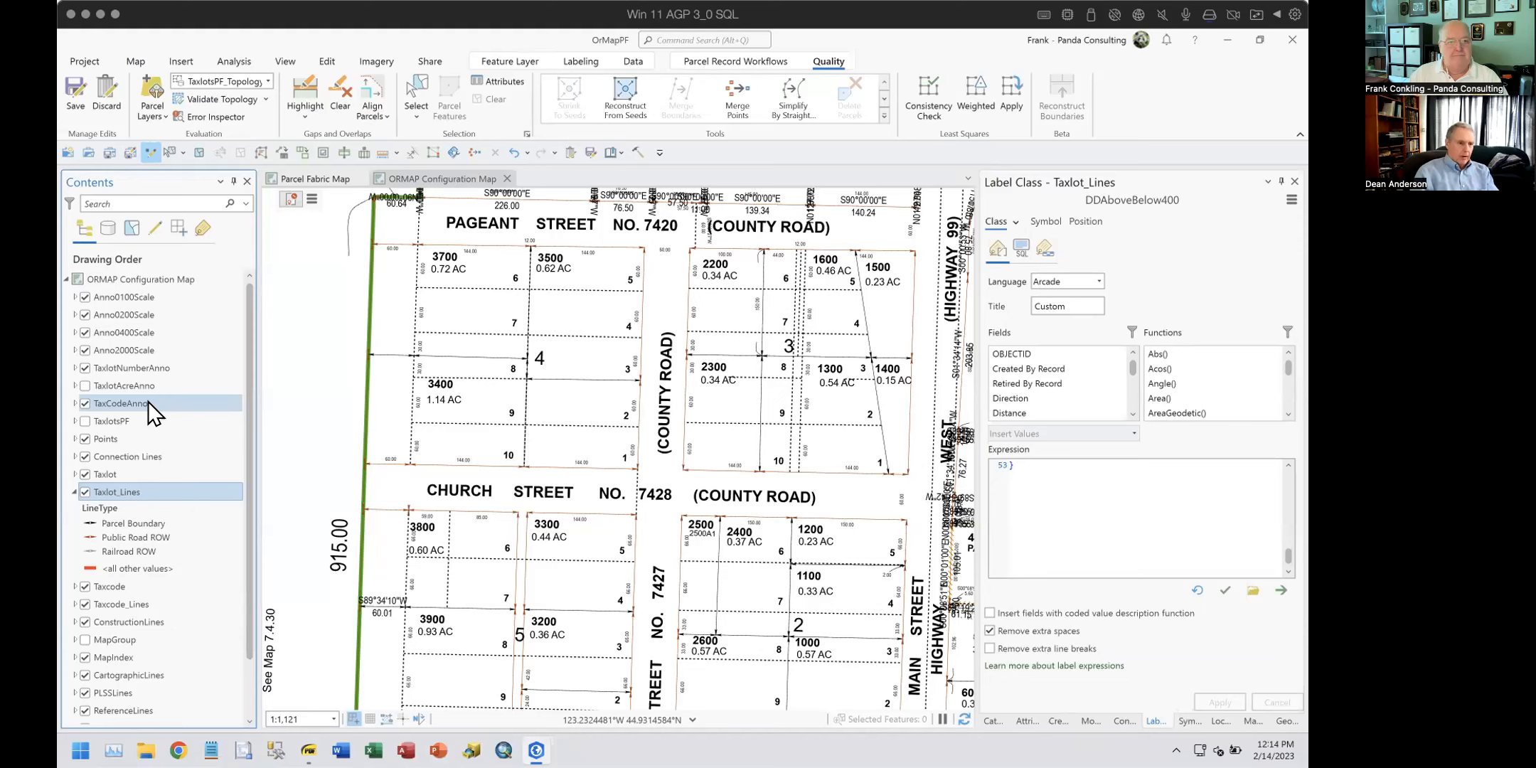
drag(644, 264, 669, 575)
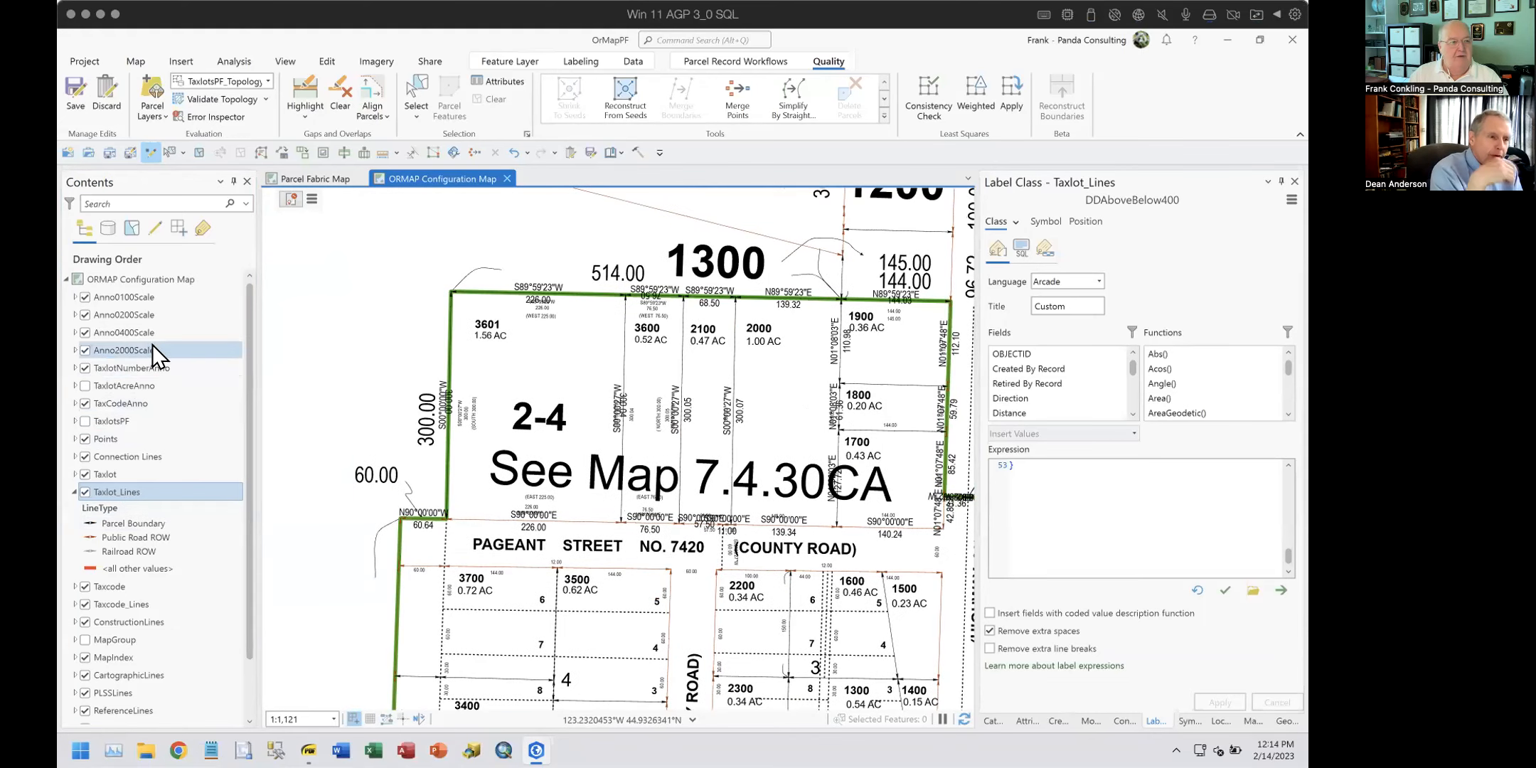
click(84, 403)
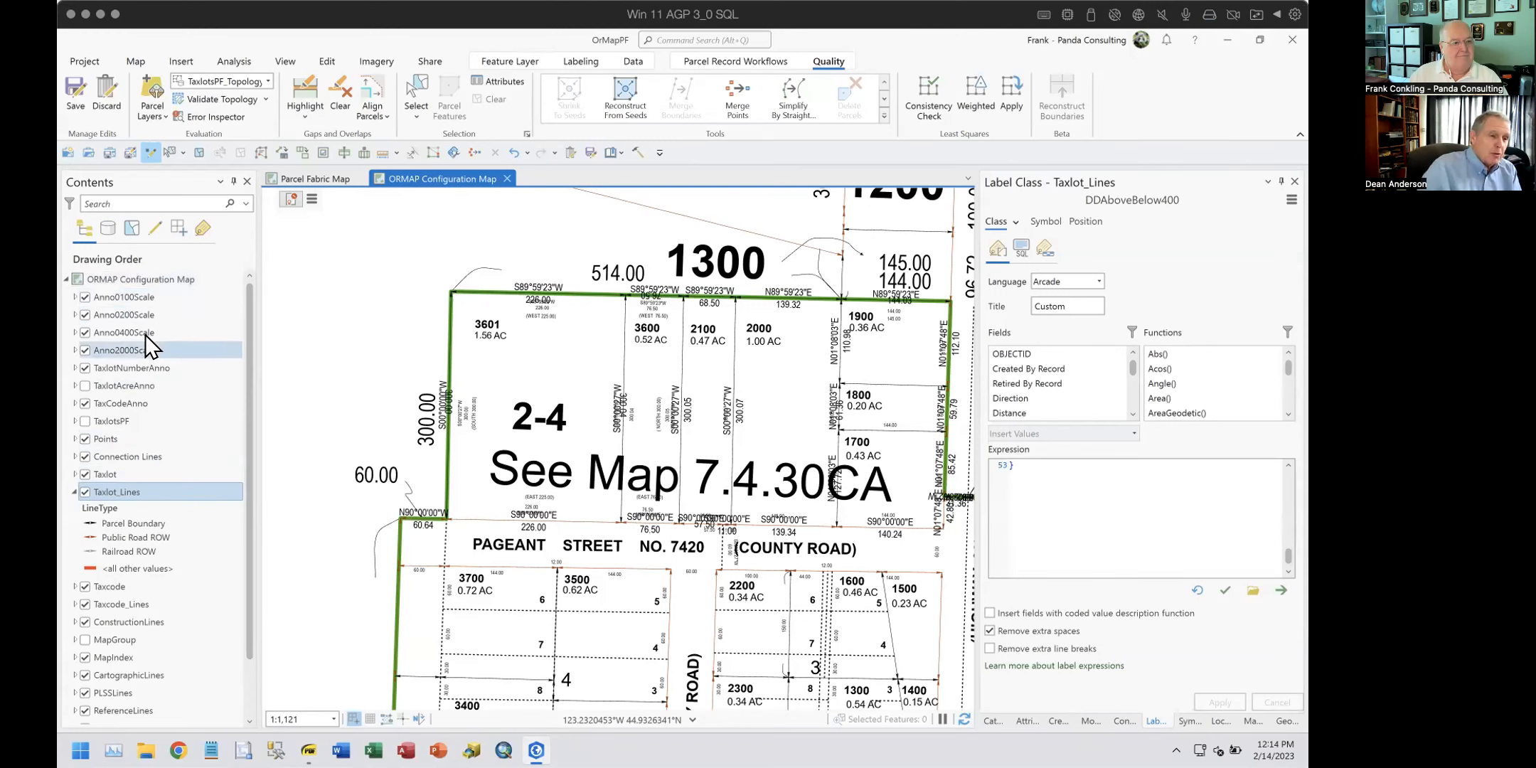
Step: List the ORMAP Configuration Map layers by labeling and examine the label classes under Taxlot_Lines
right_click(133, 298)
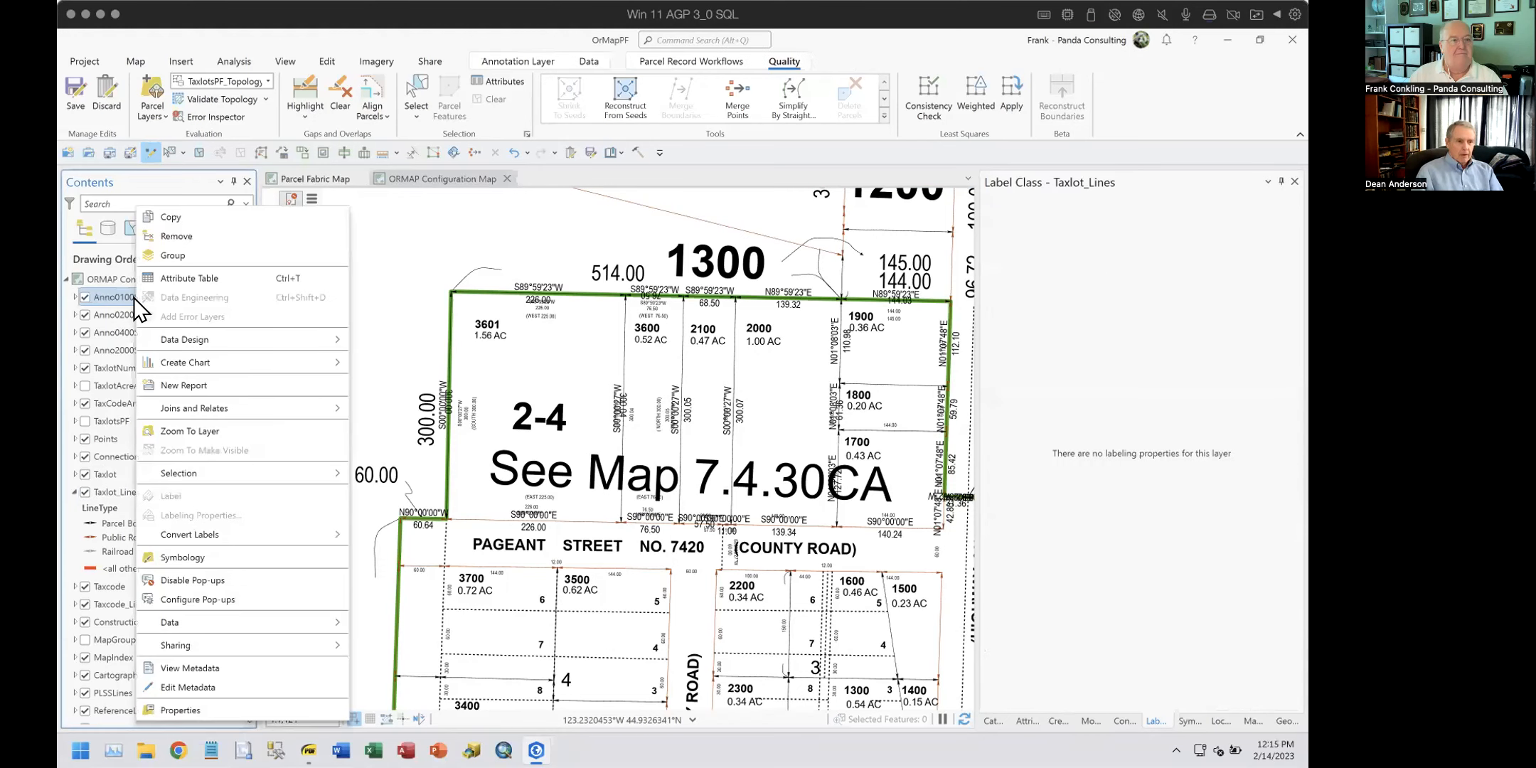
click(470, 217)
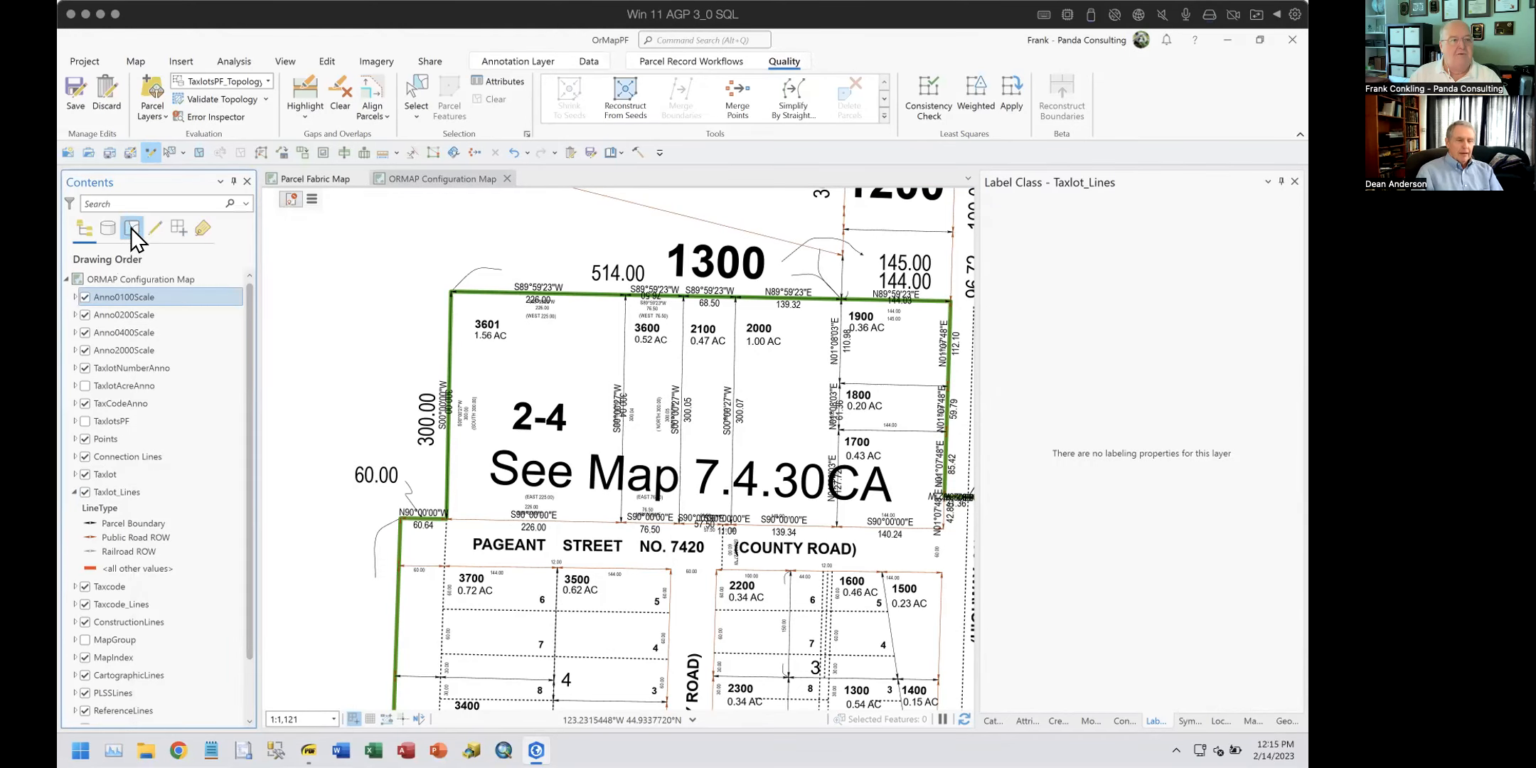
click(151, 228)
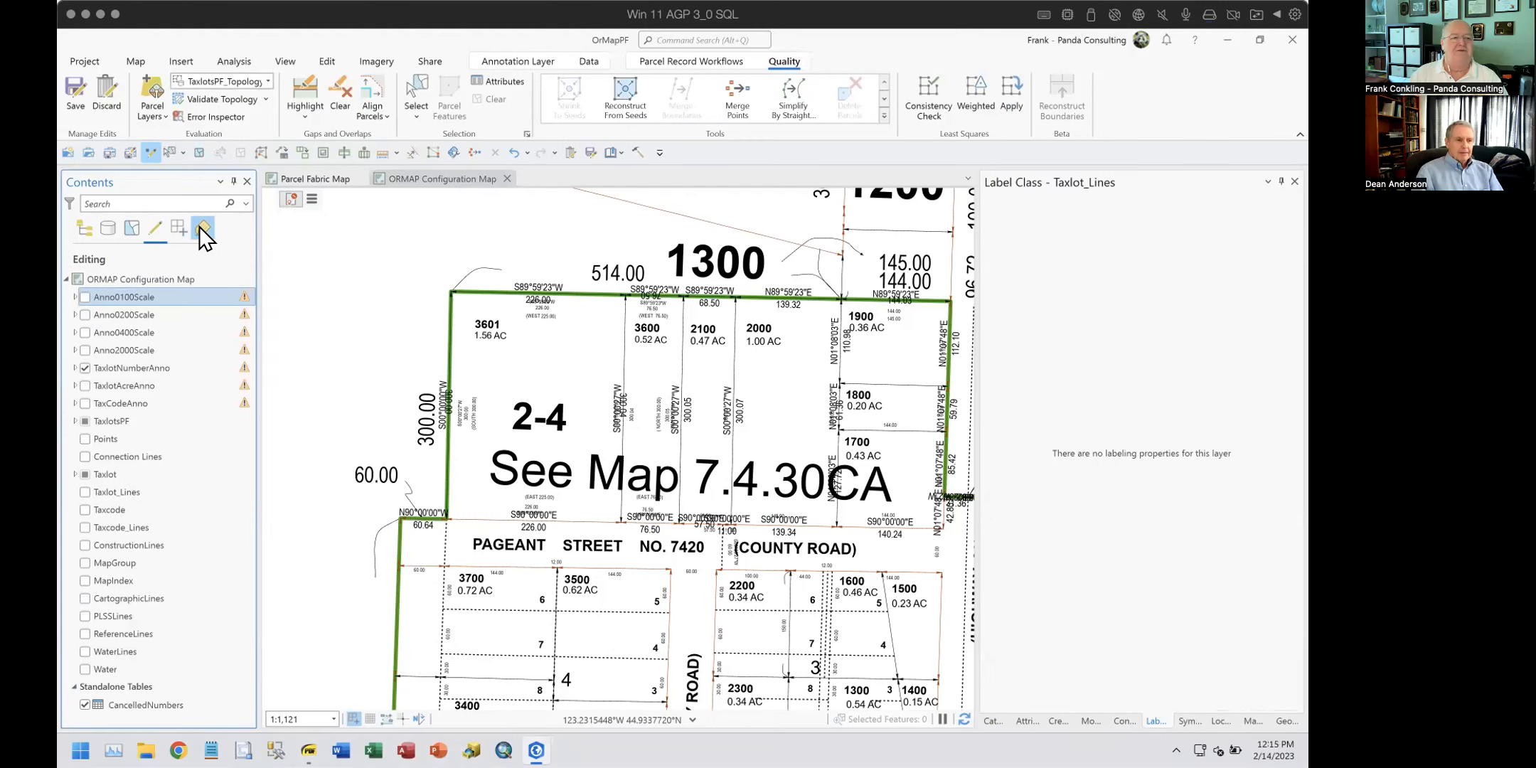
click(202, 229)
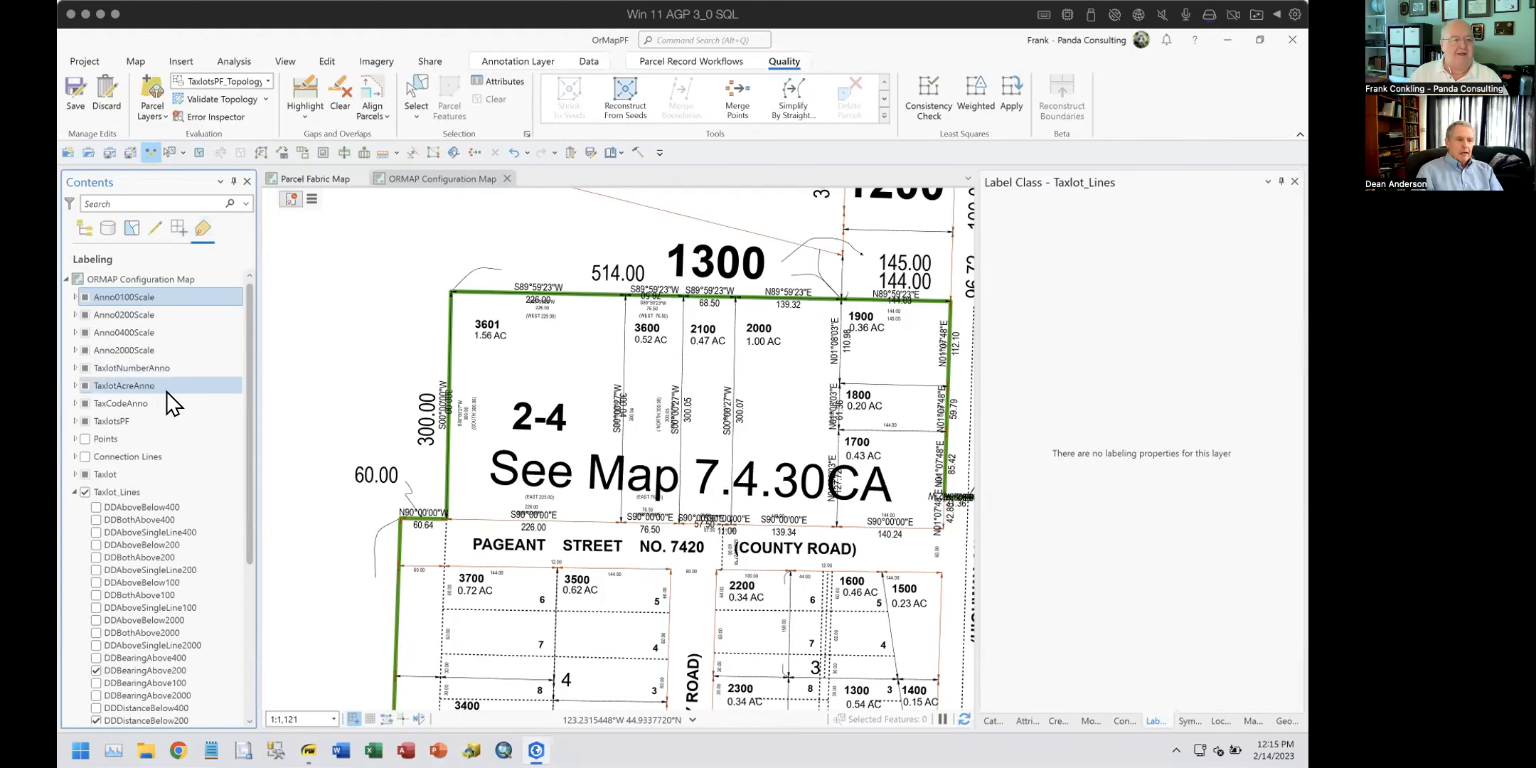
scroll(177, 445, down, 2)
click(111, 384)
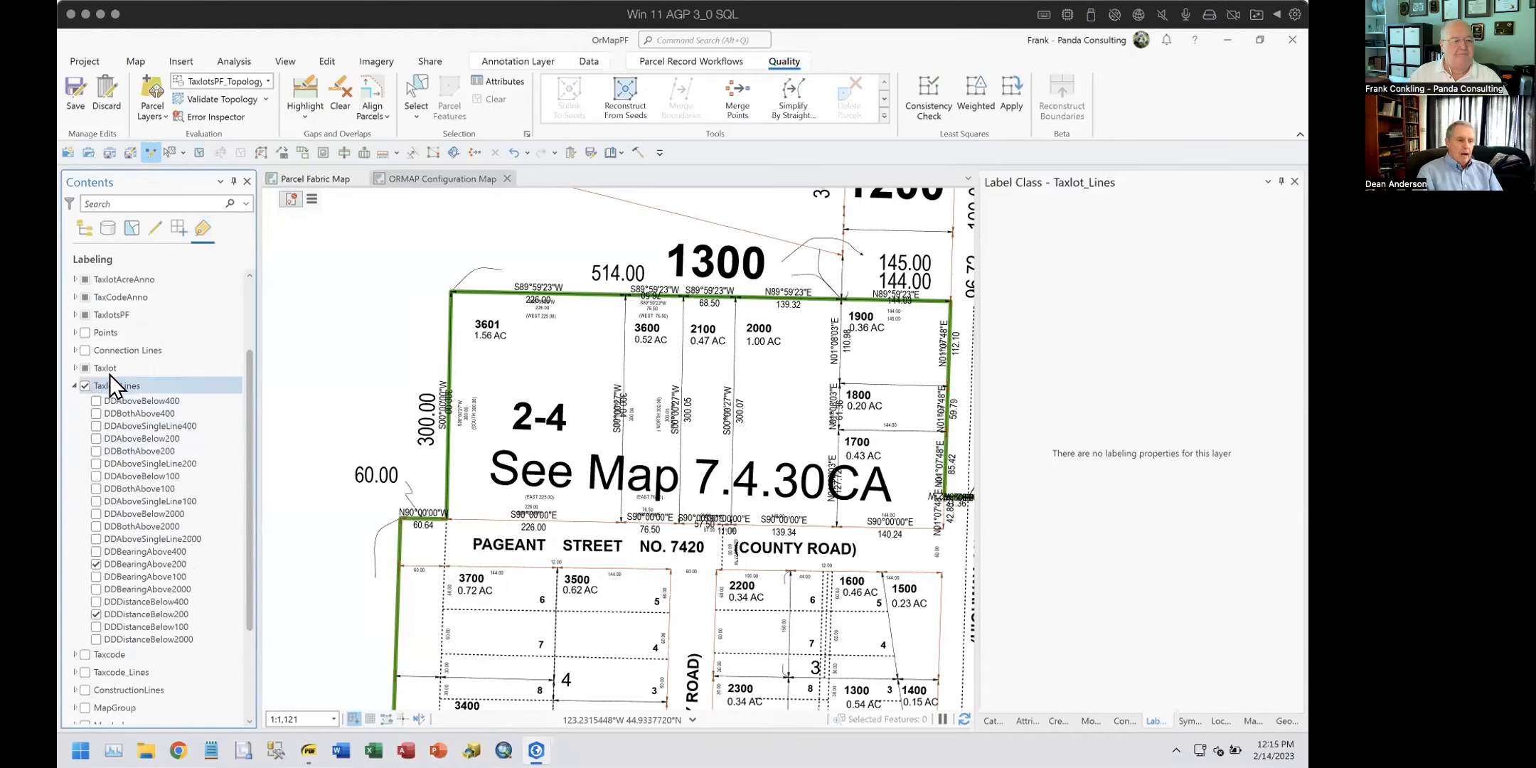
click(125, 384)
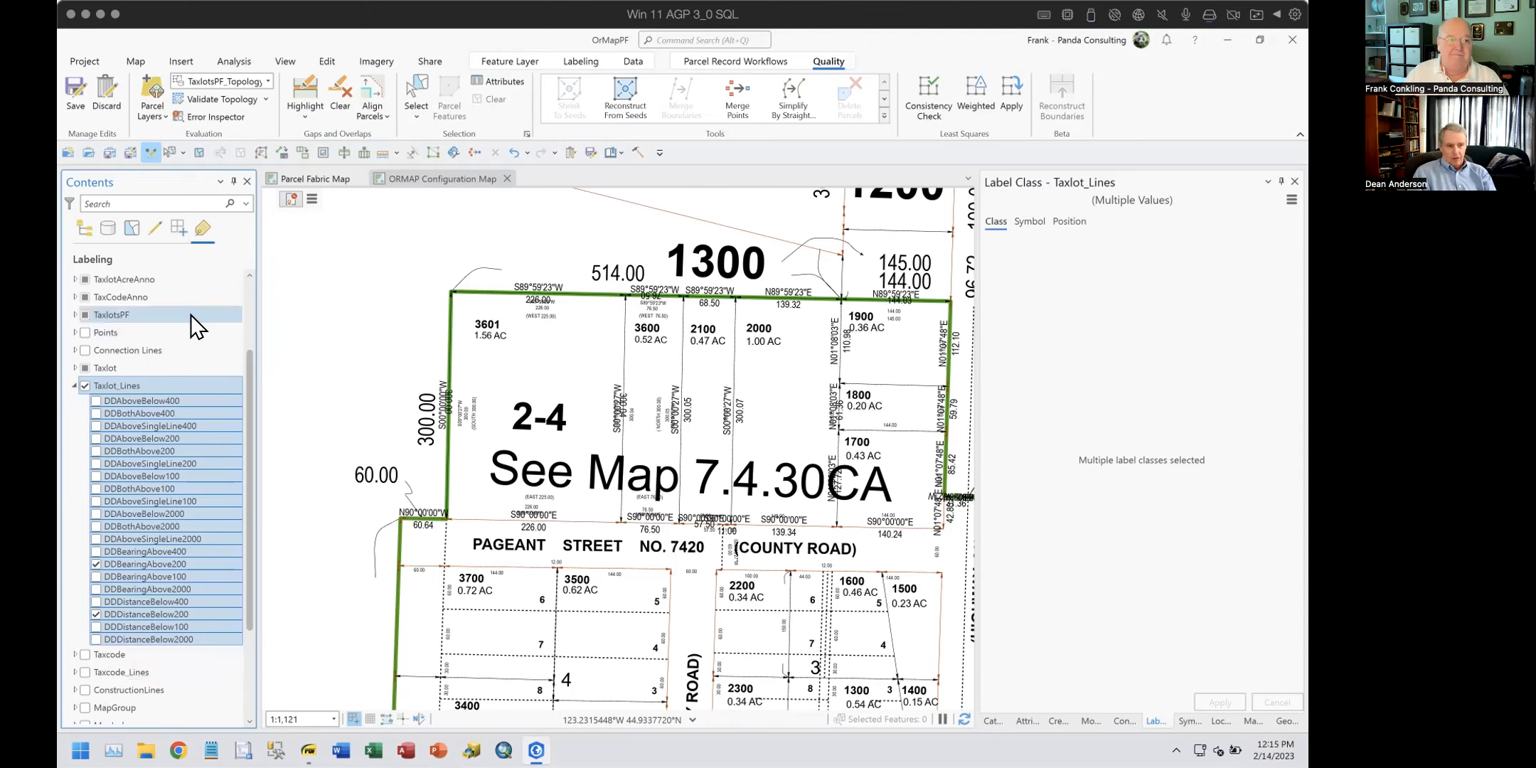
click(208, 331)
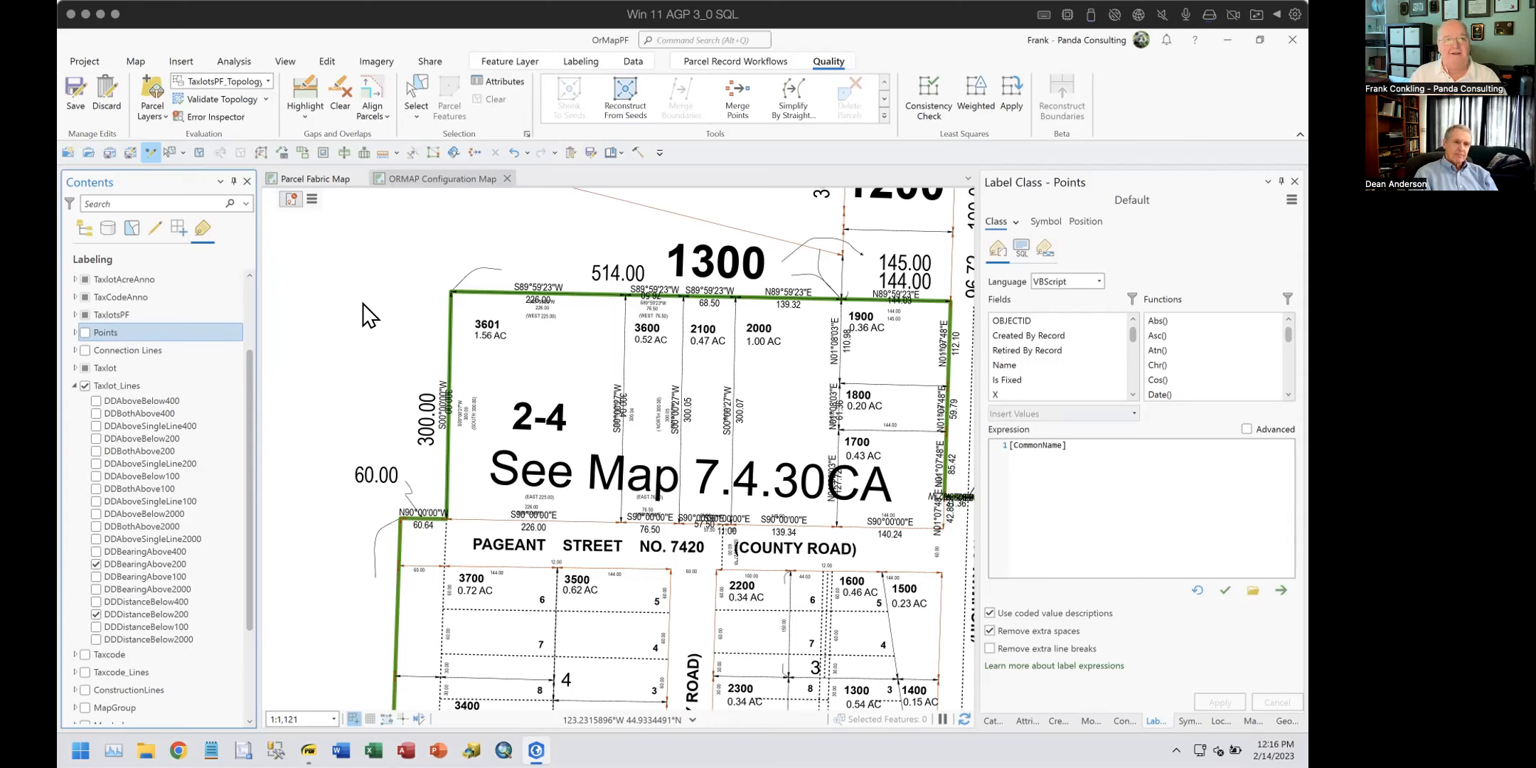
Step: In the Parcel Fabric Map, open the labeling properties of Taxlot_Lines and copy the entire COGO Right Arcade expression
click(315, 177)
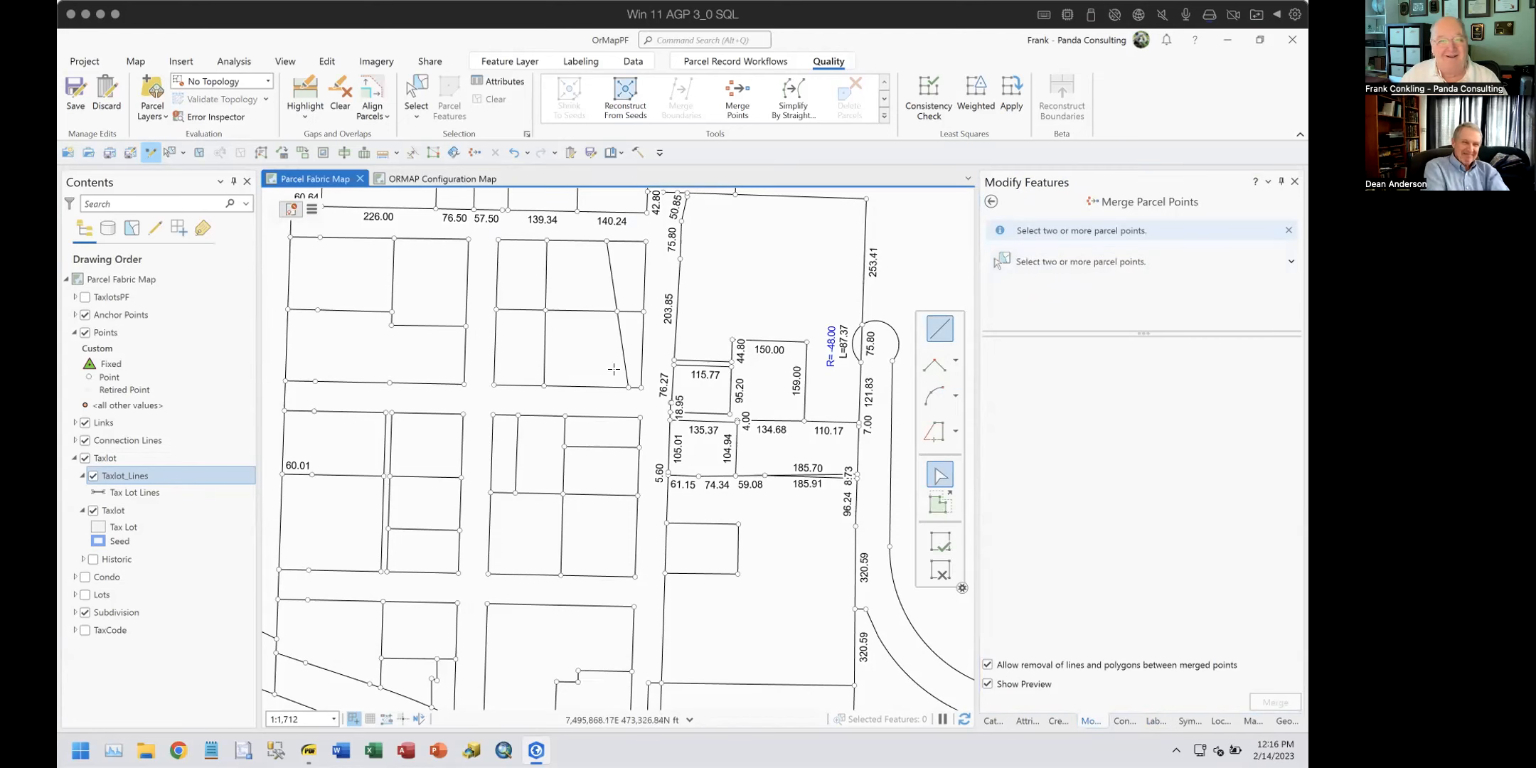
right_click(121, 476)
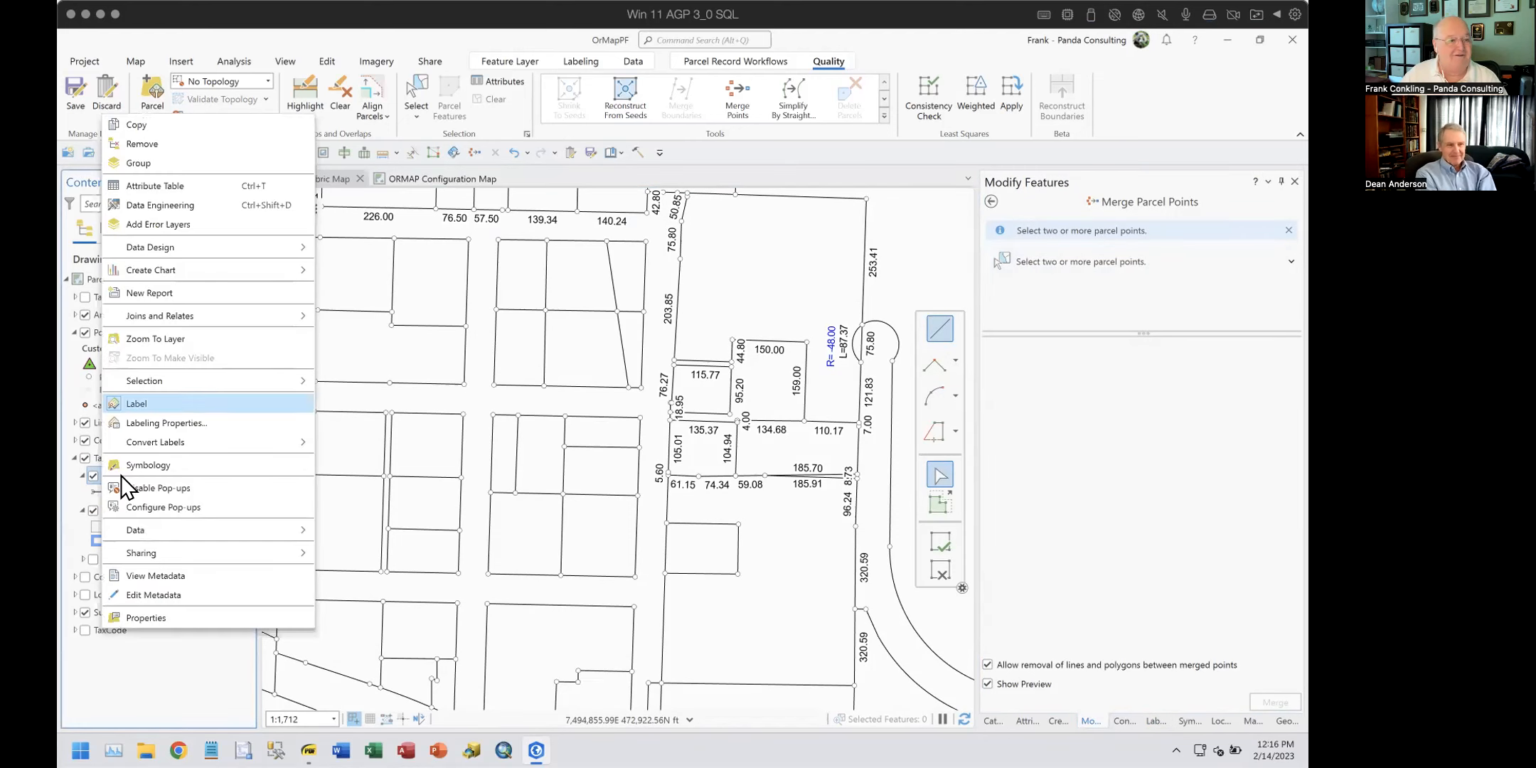
click(168, 423)
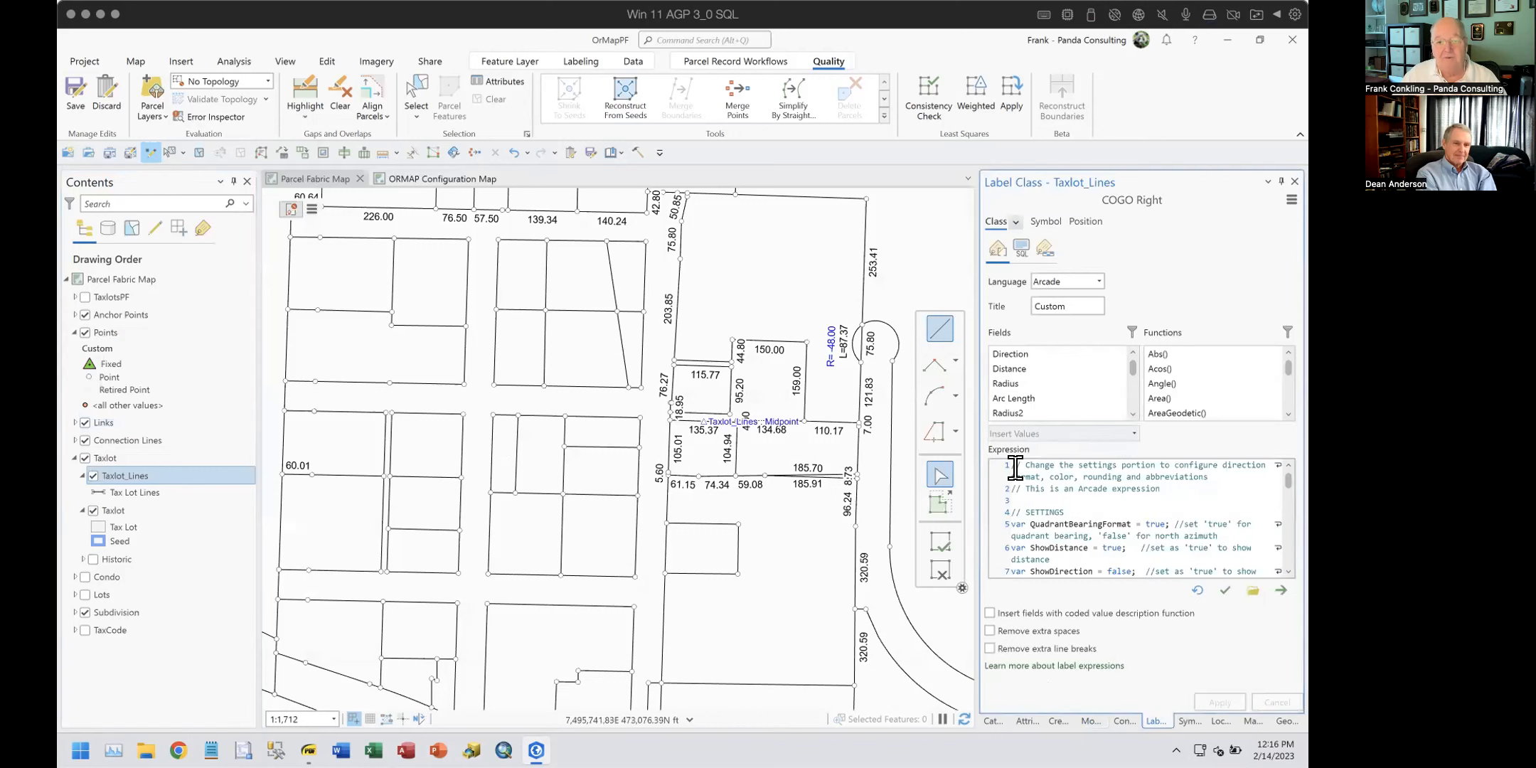
drag(1007, 465, 1272, 636)
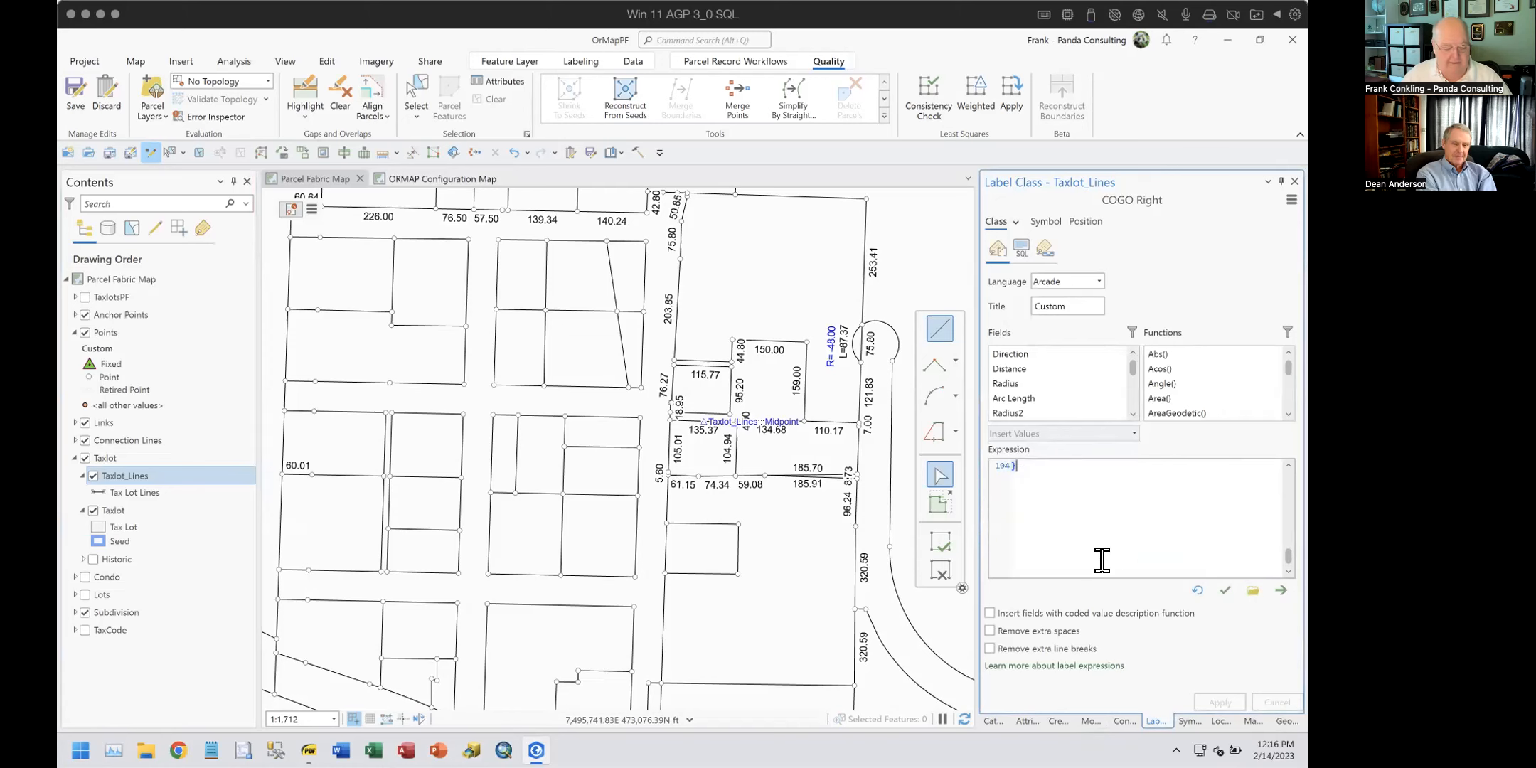
Step: Switch to Notepad, paste the label expression into the untitled document and examine its settings section
click(211, 750)
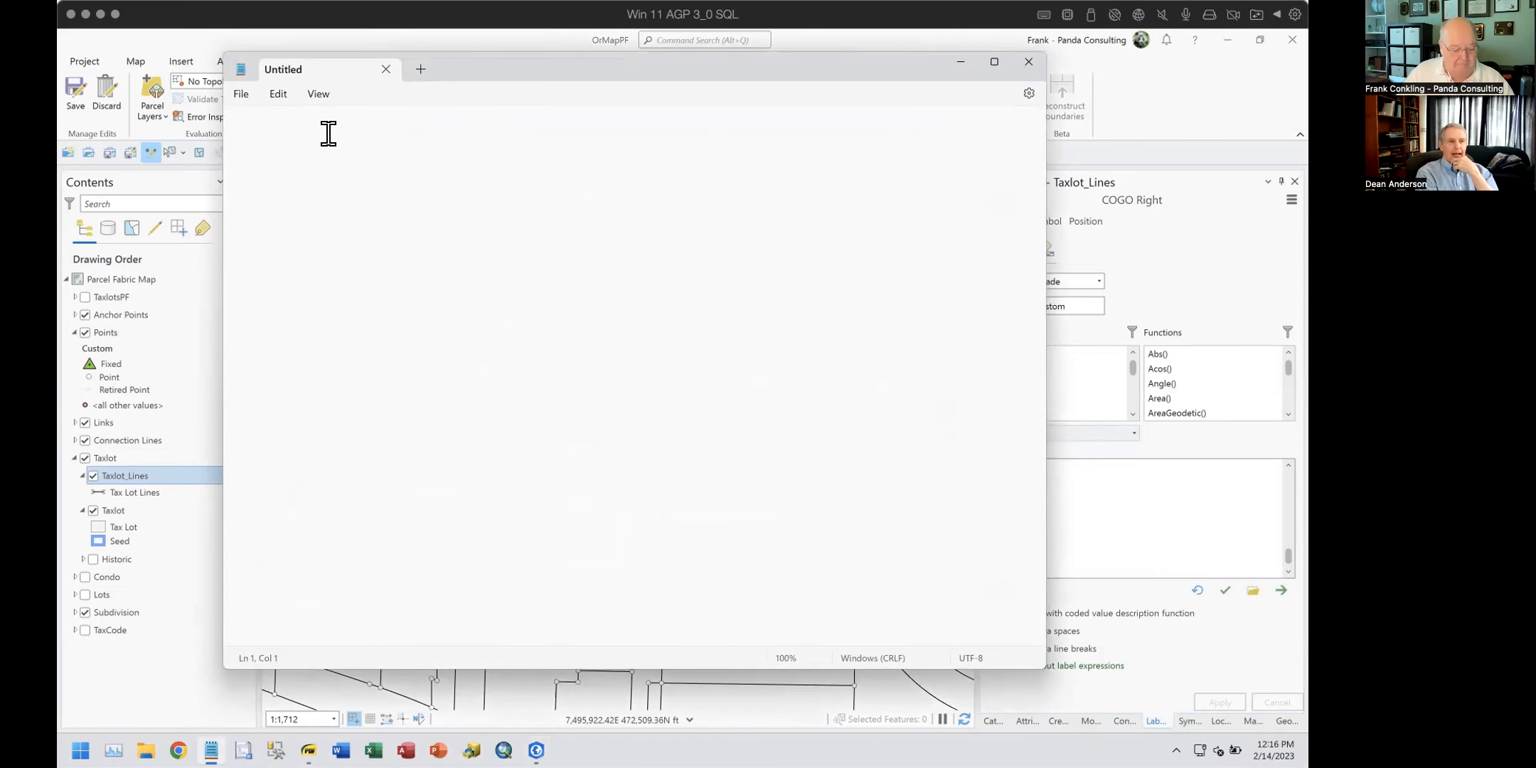
key(ctrl+v)
scroll(568, 327, up, 8)
scroll(560, 320, up, 20)
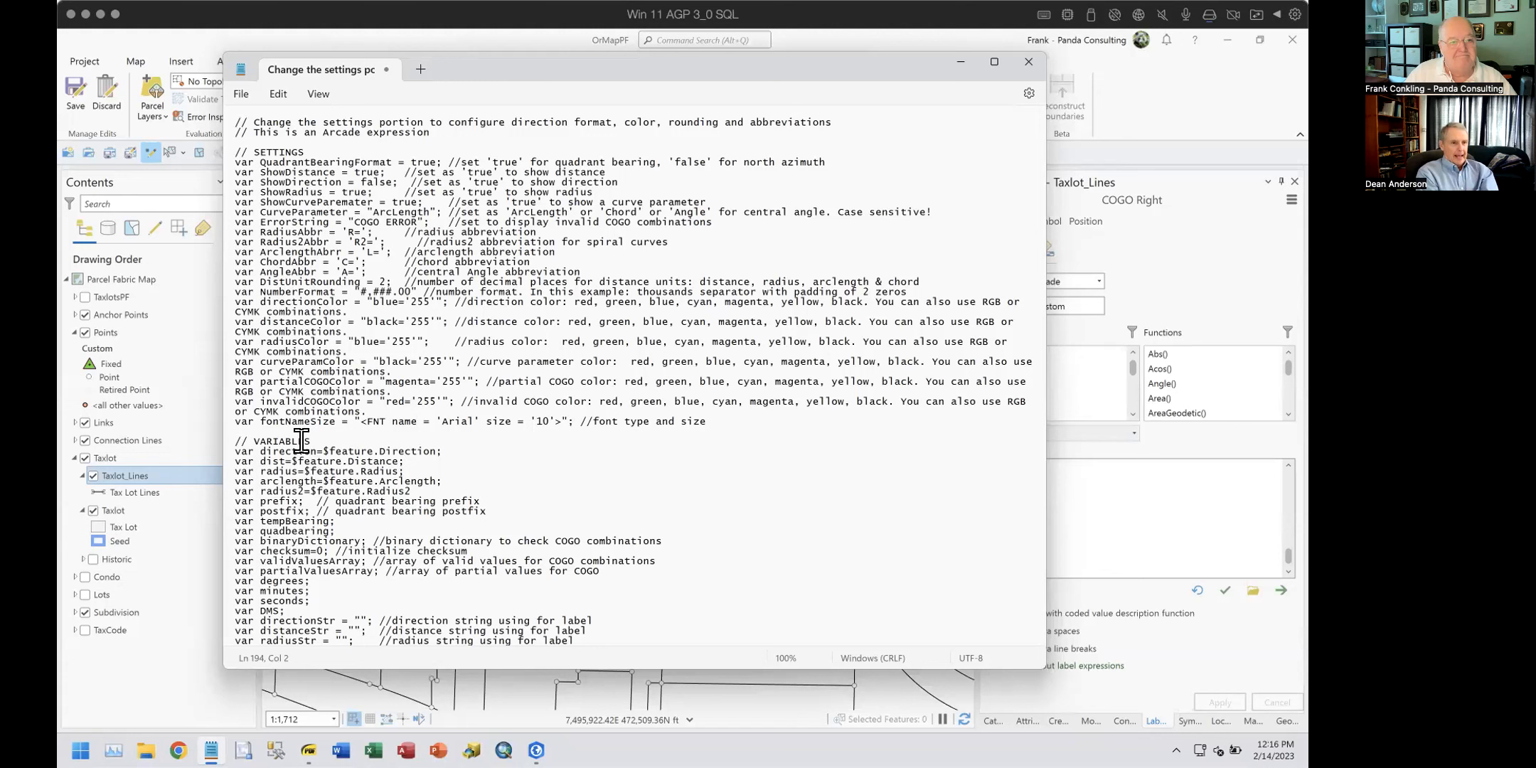
Step: Examine the fontNameSize setting, the variables and the bearing functions of the pasted COGO label expression
triple_click(235, 423)
drag(671, 426, 734, 420)
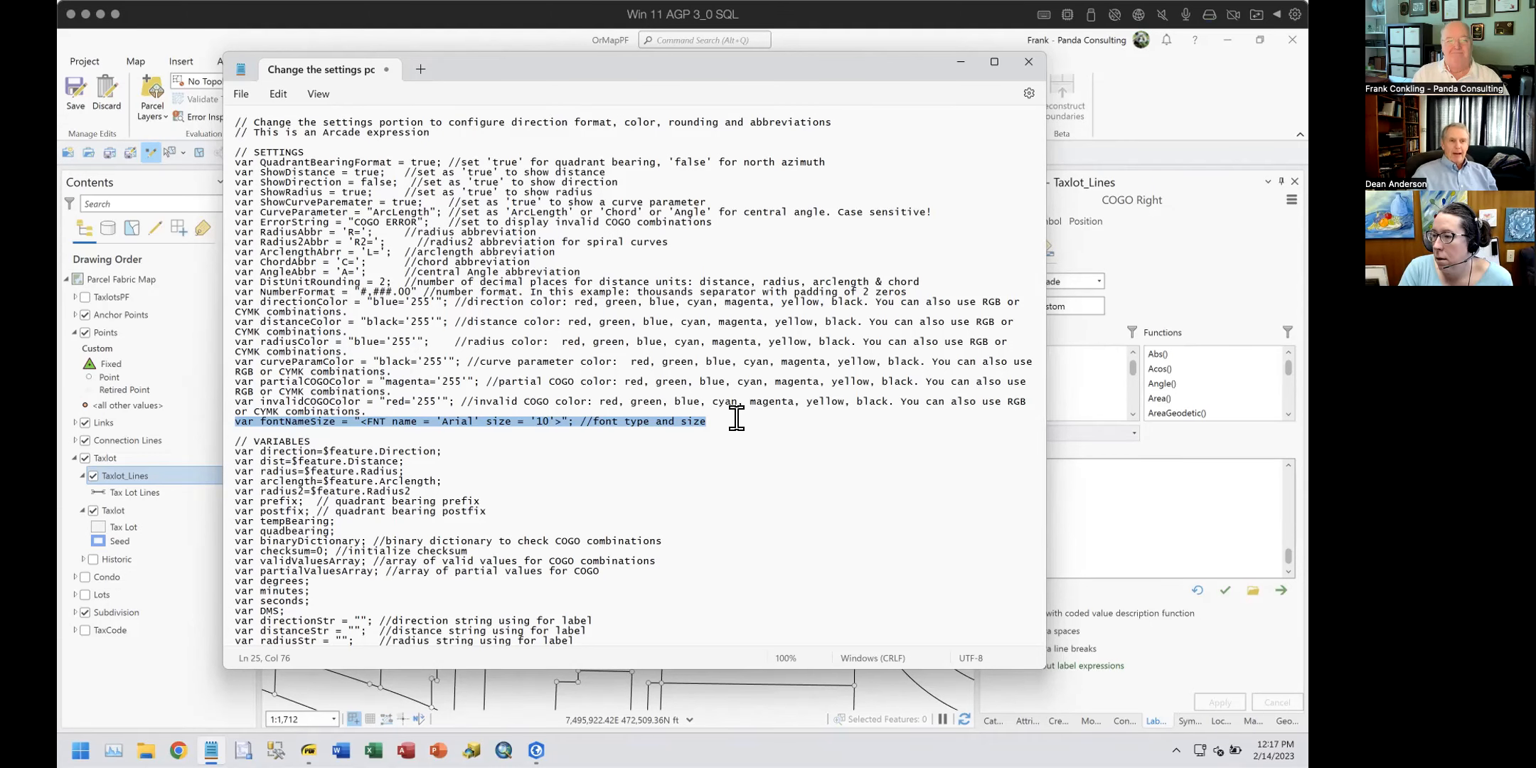
scroll(750, 453, down, 10)
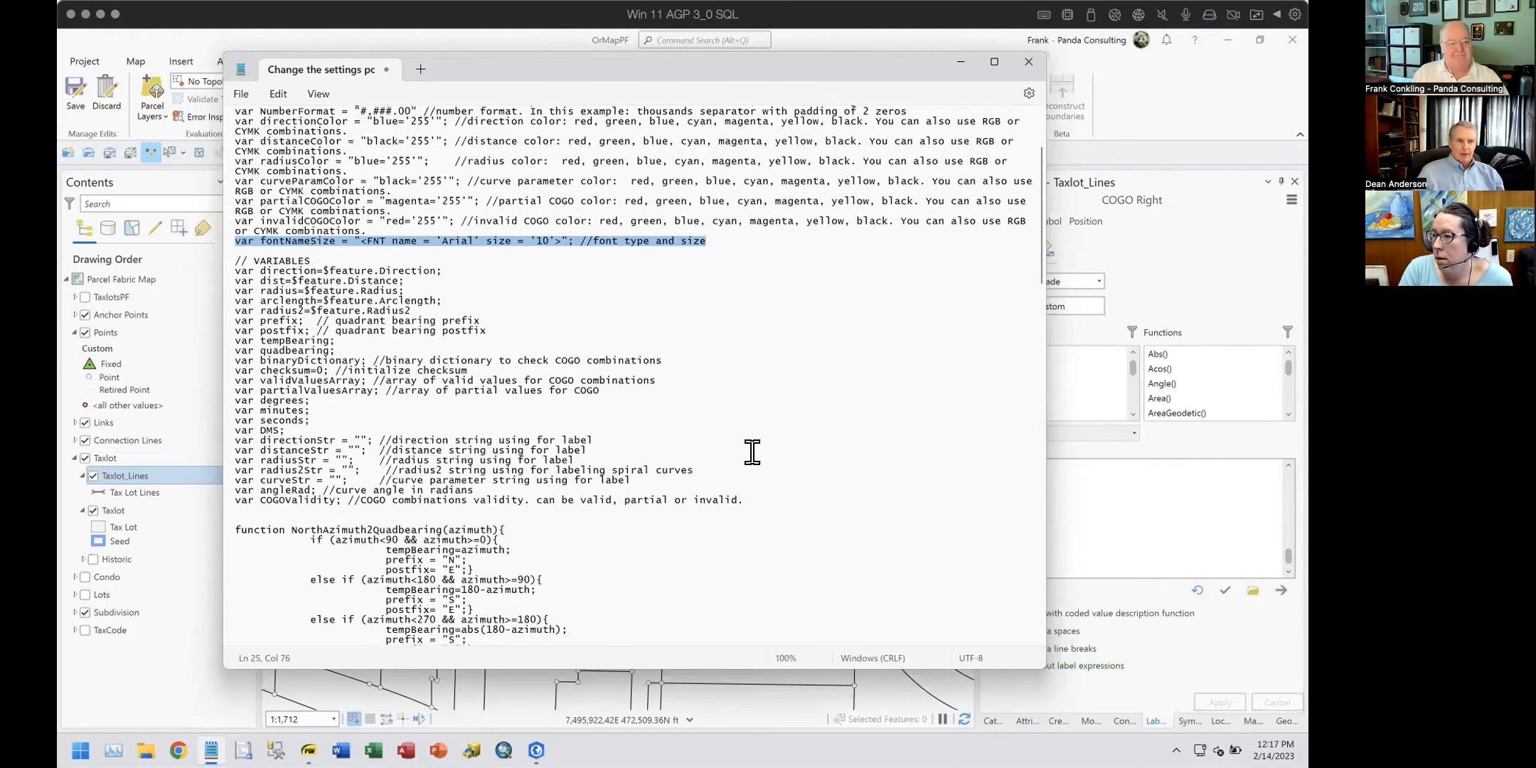
scroll(750, 453, down, 3)
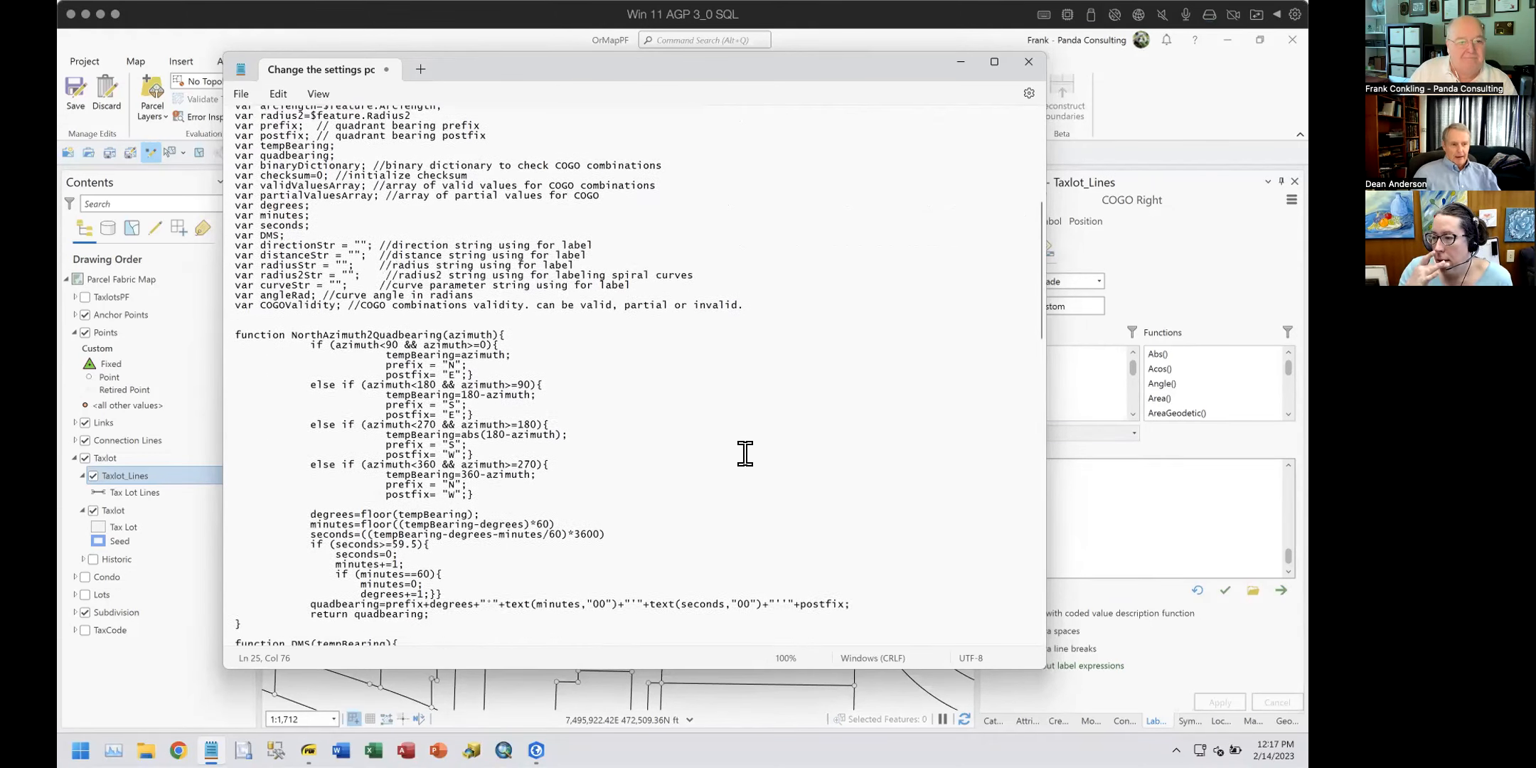
scroll(764, 447, down, 2)
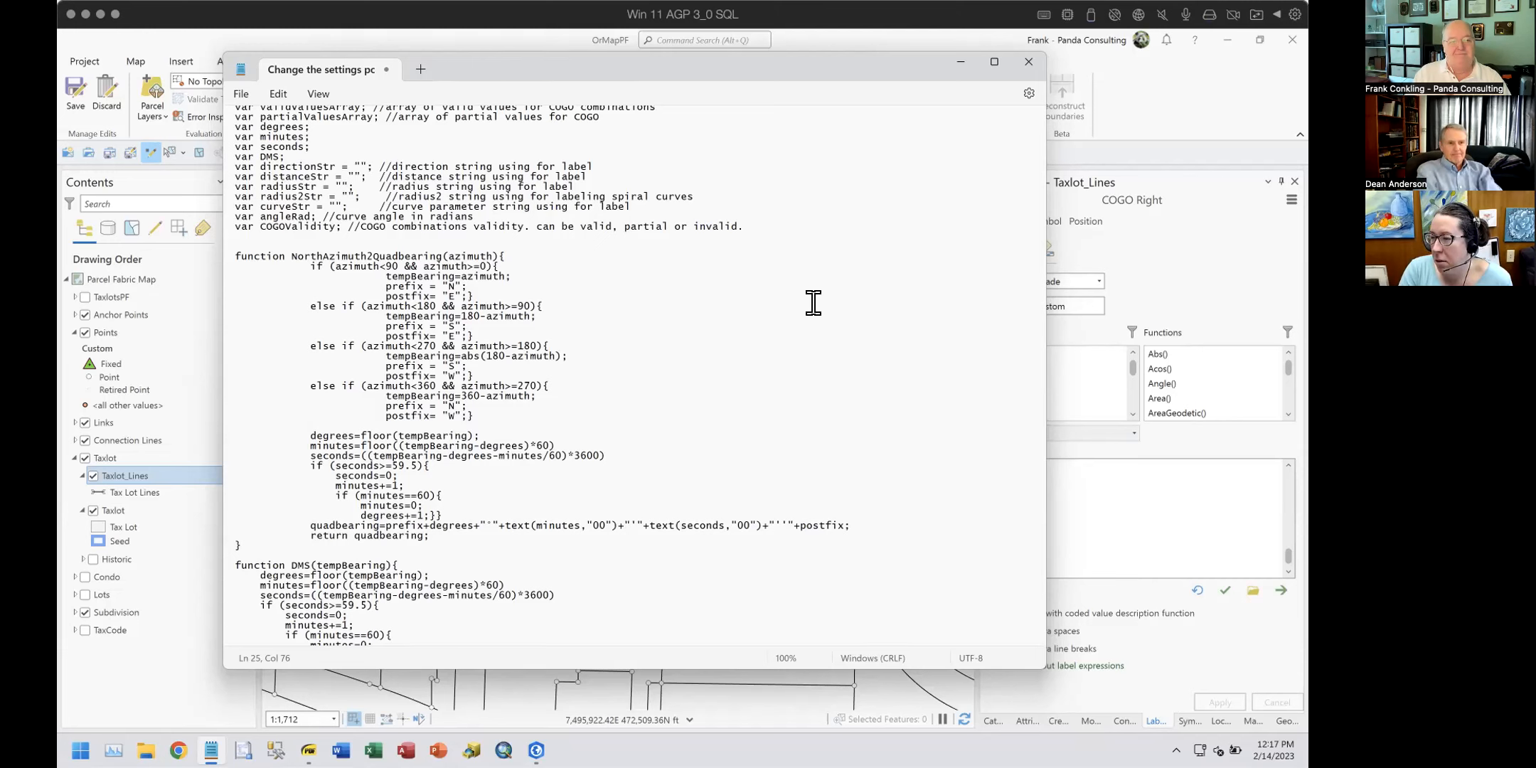
scroll(785, 309, down, 3)
scroll(785, 313, up, 13)
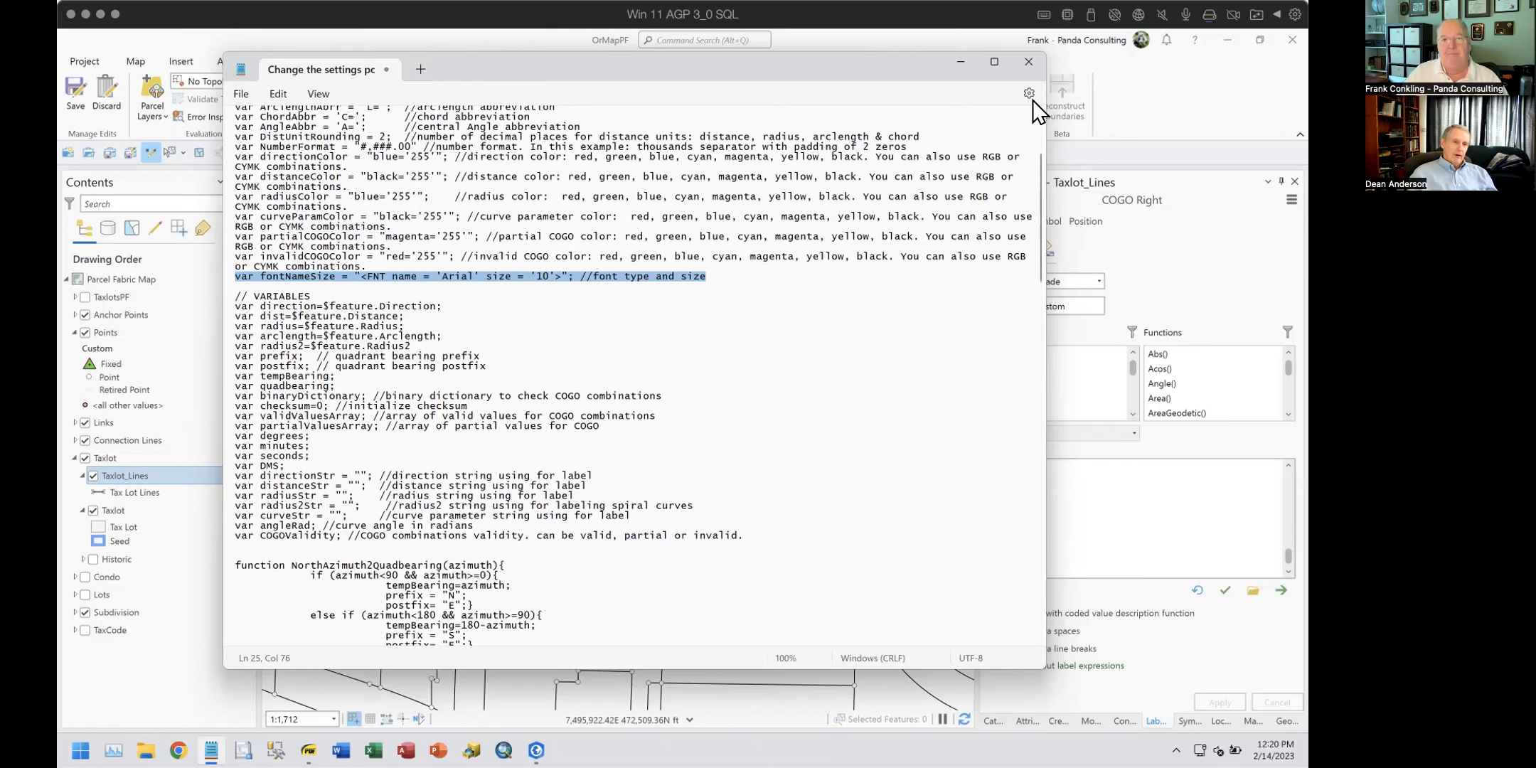
click(1025, 61)
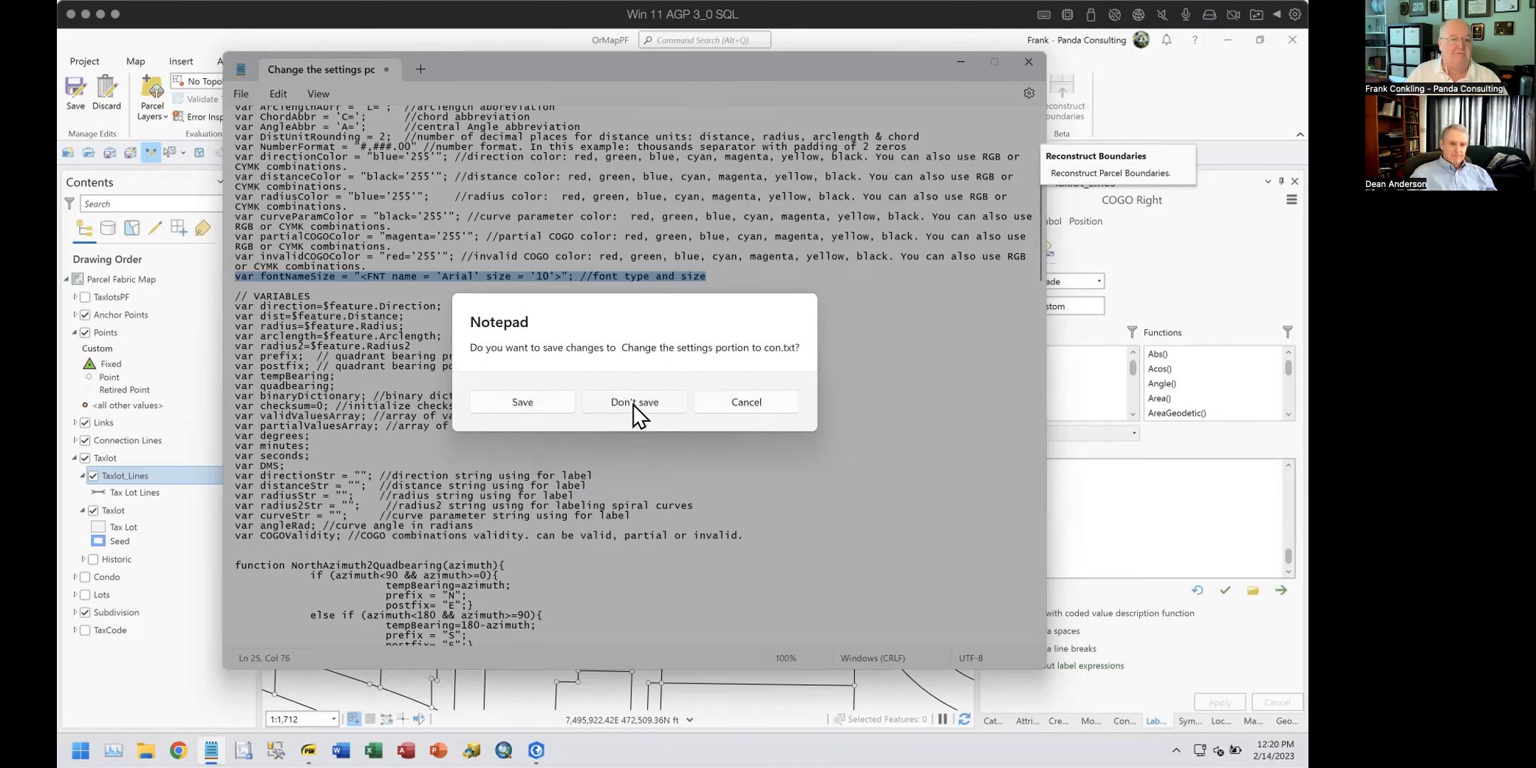
click(760, 399)
click(864, 354)
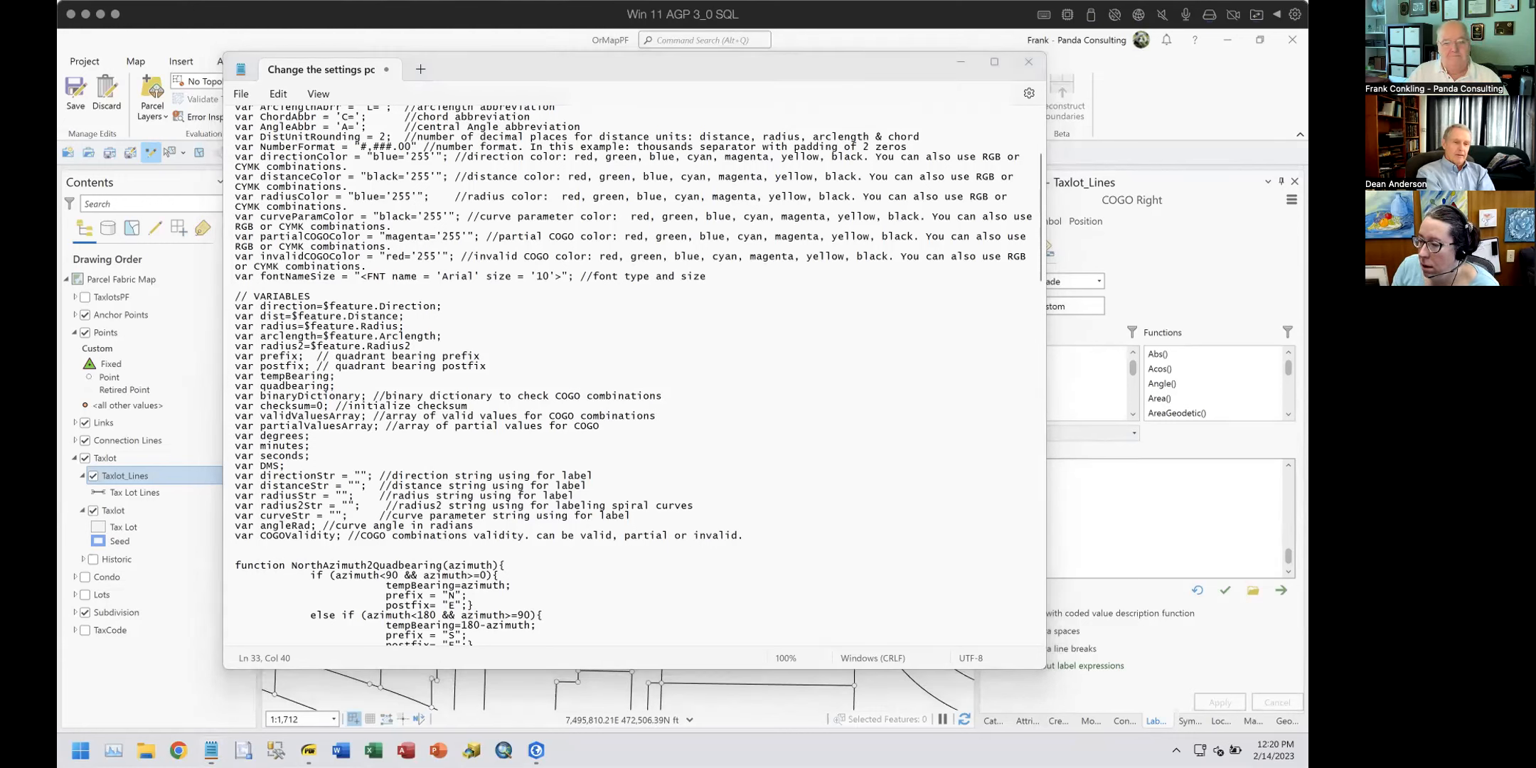
Step: Switch to ArcGIS Pro, collapse T7-4V2.03 and the 011722 Final geodatabase in the Catalog favorites, and find WaukeshaCountyPLSS.gdb in the Training folder
drag(908, 61, 785, 67)
click(993, 720)
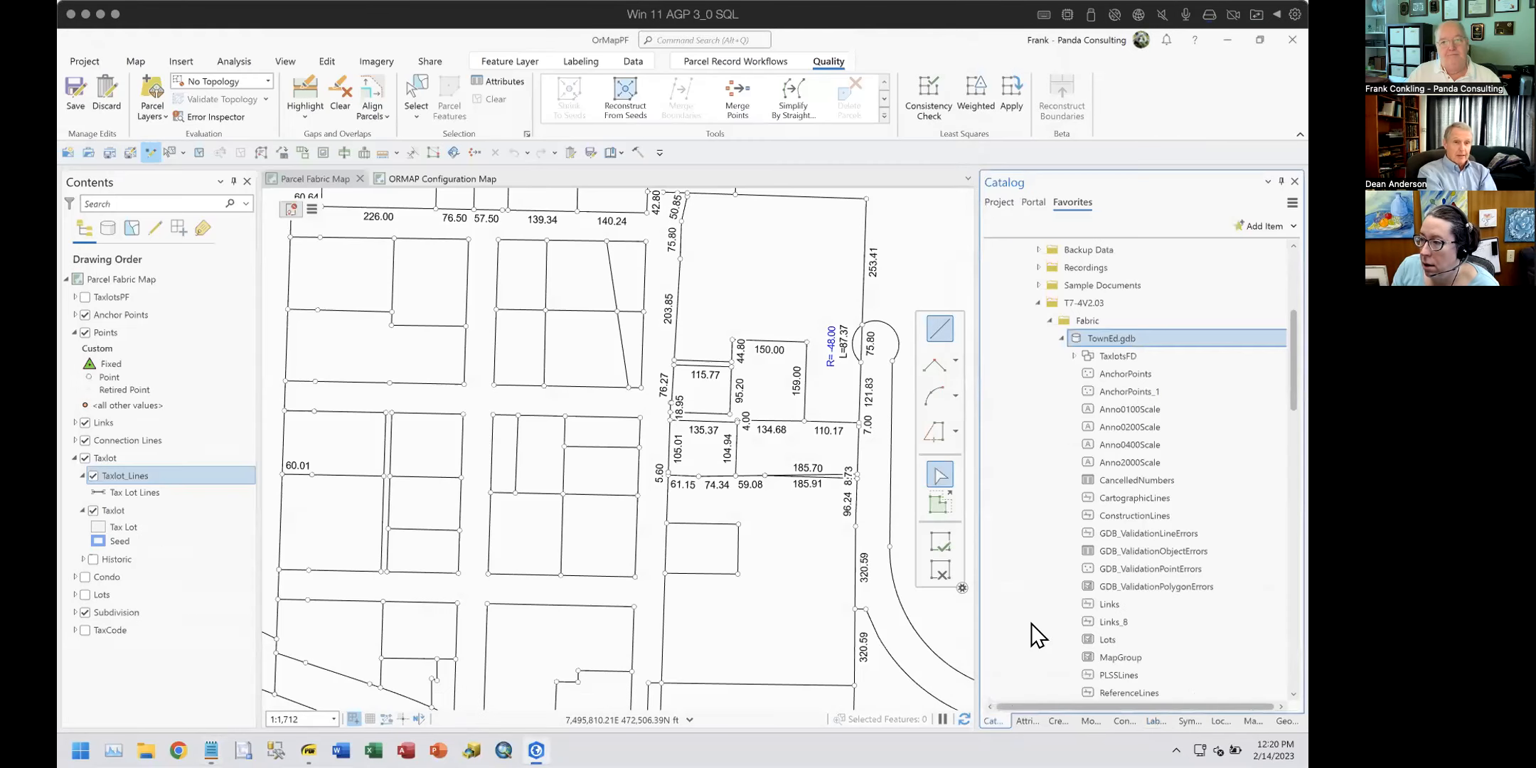
click(1039, 304)
scroll(1146, 364, down, 2)
scroll(1161, 366, down, 2)
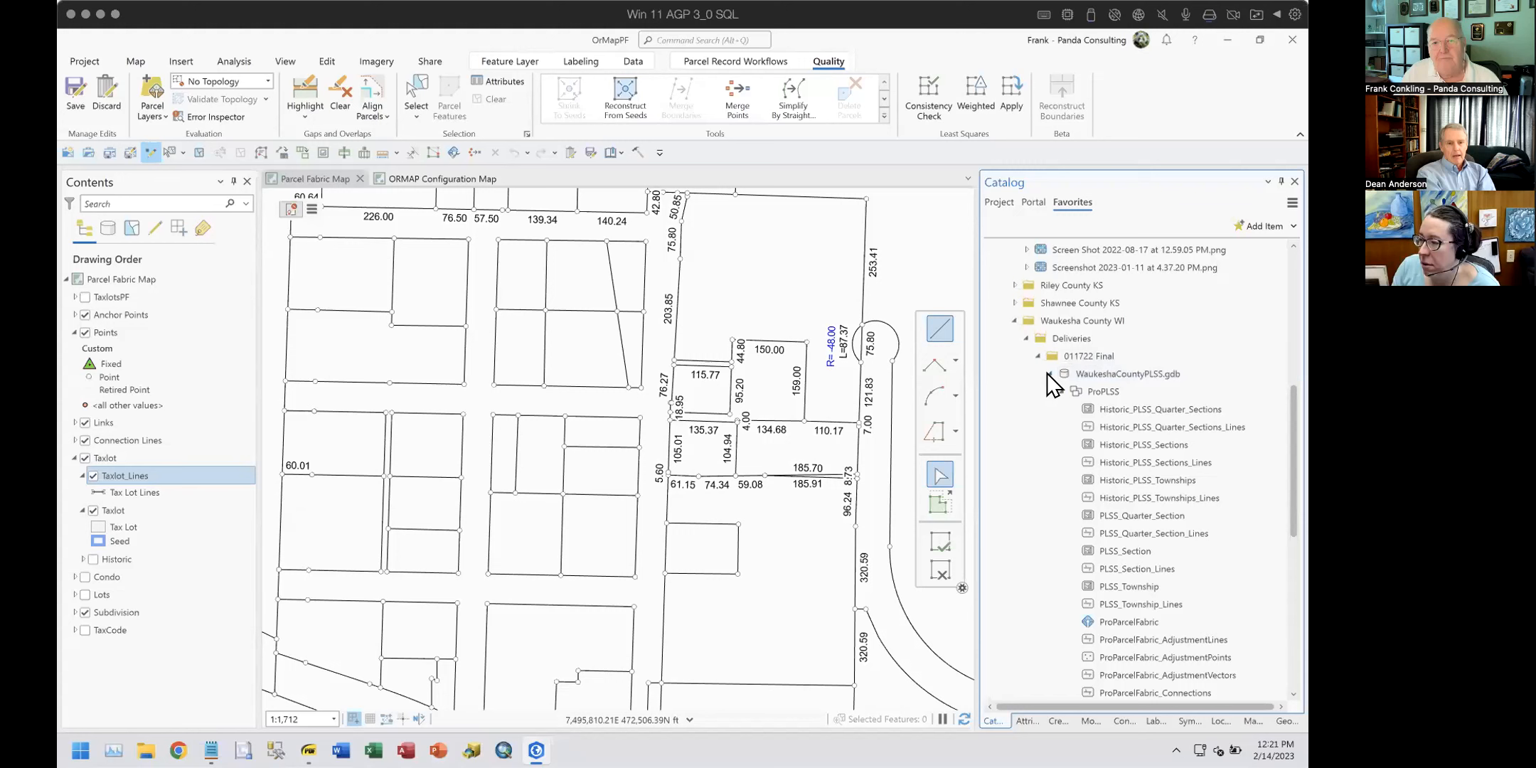
click(1050, 373)
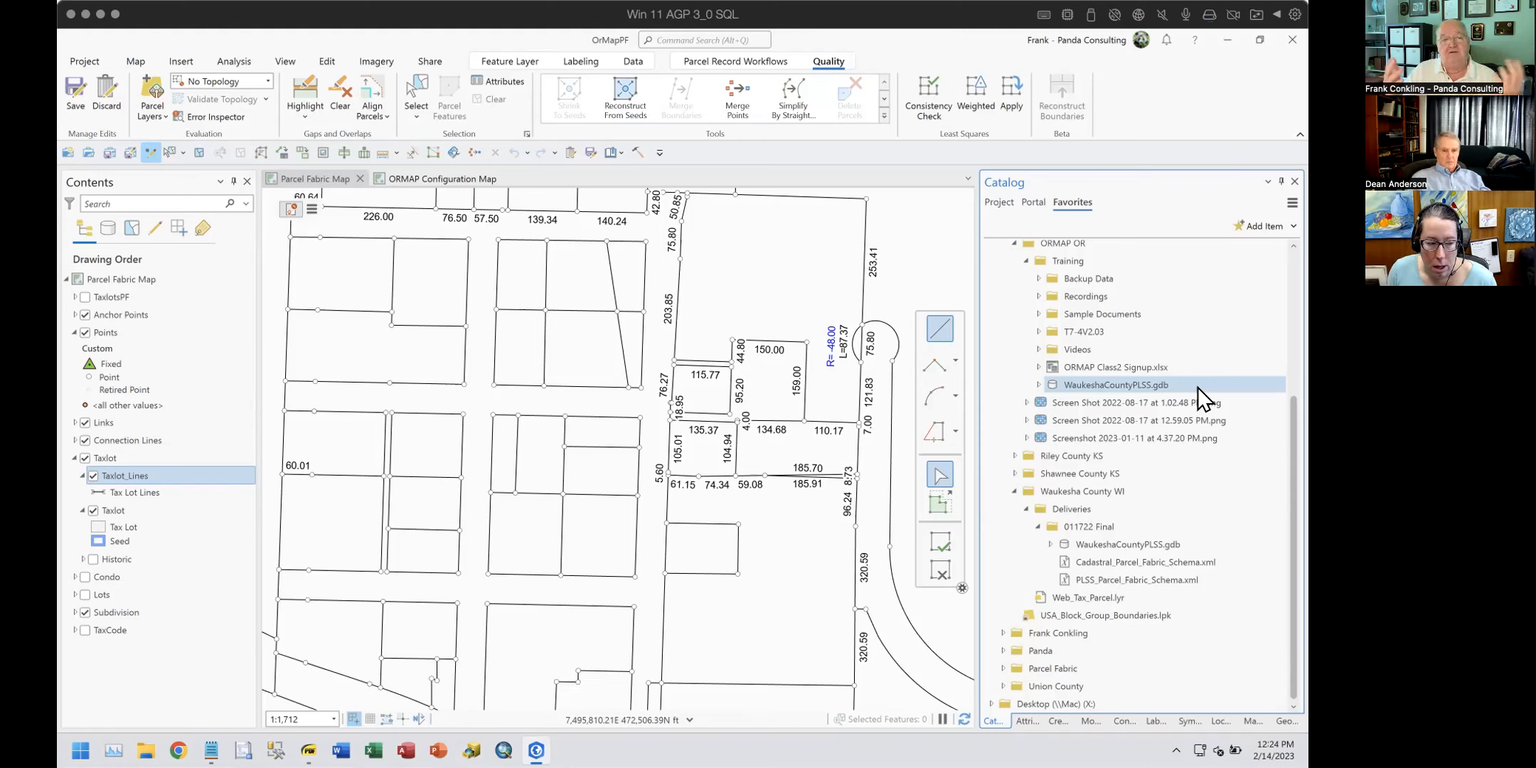
key(Up)
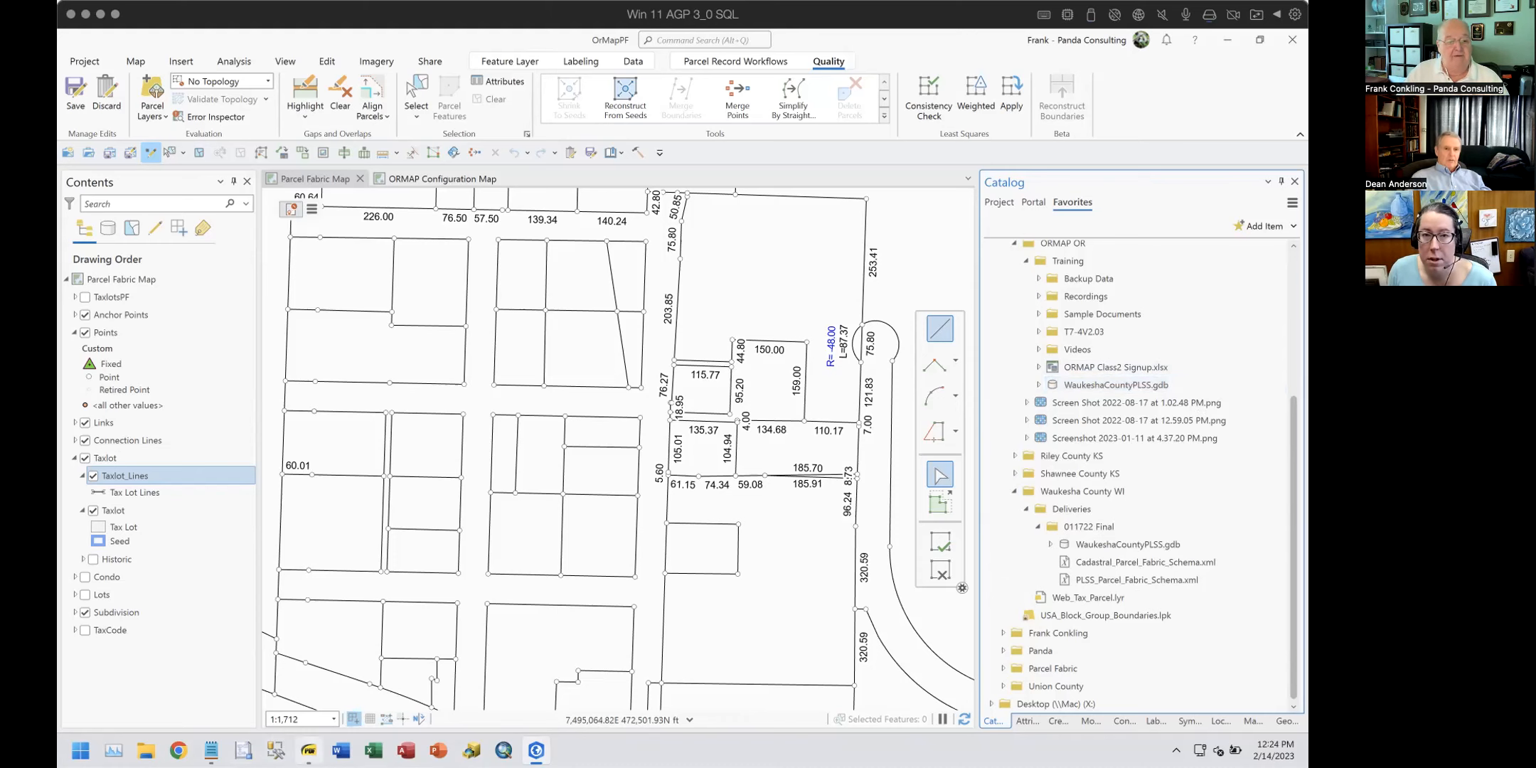
Step: Switch to the ORMAP Parcel Fabric Training PDF and view page 47, Divide Lines
mouse_move(308, 750)
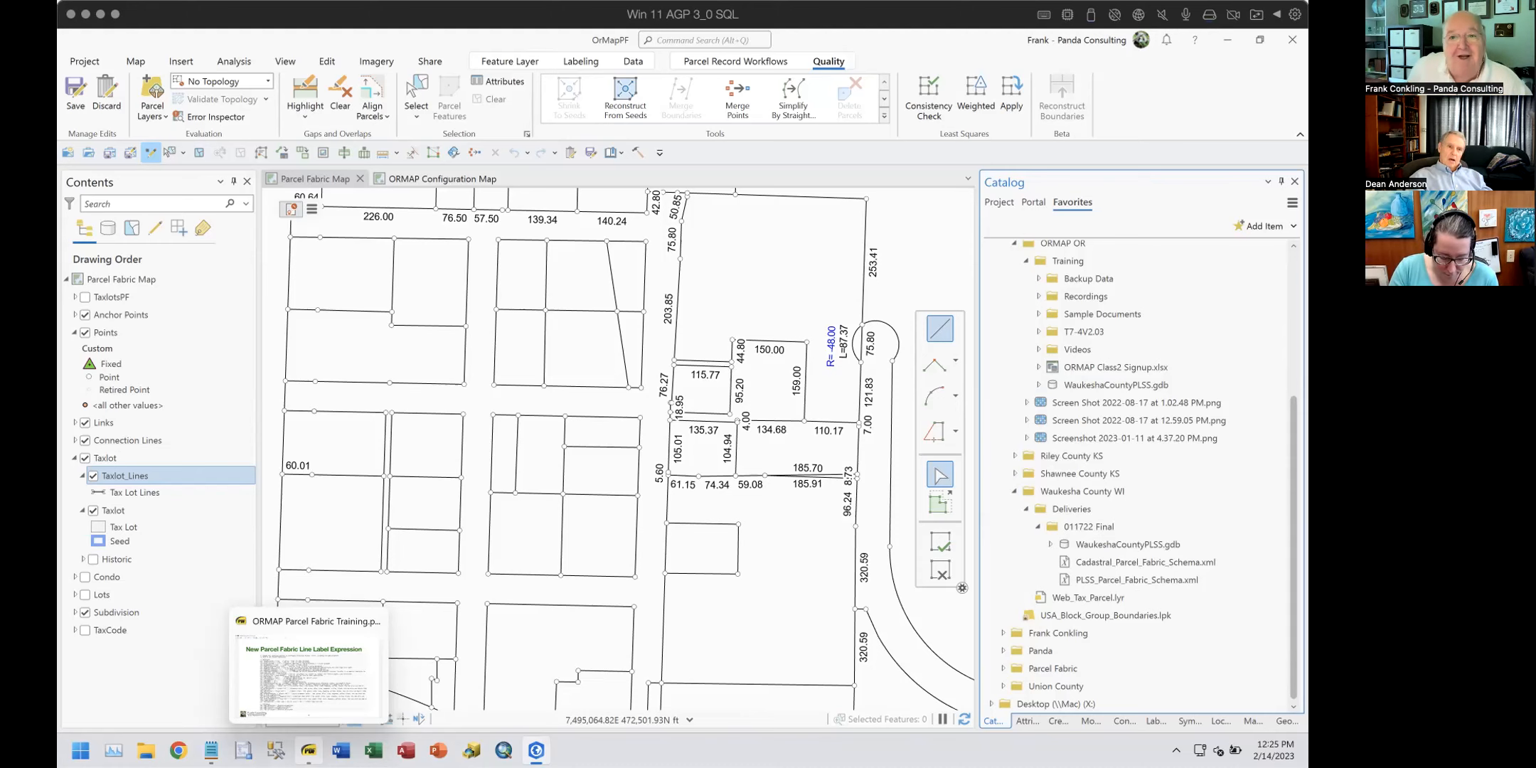
click(309, 750)
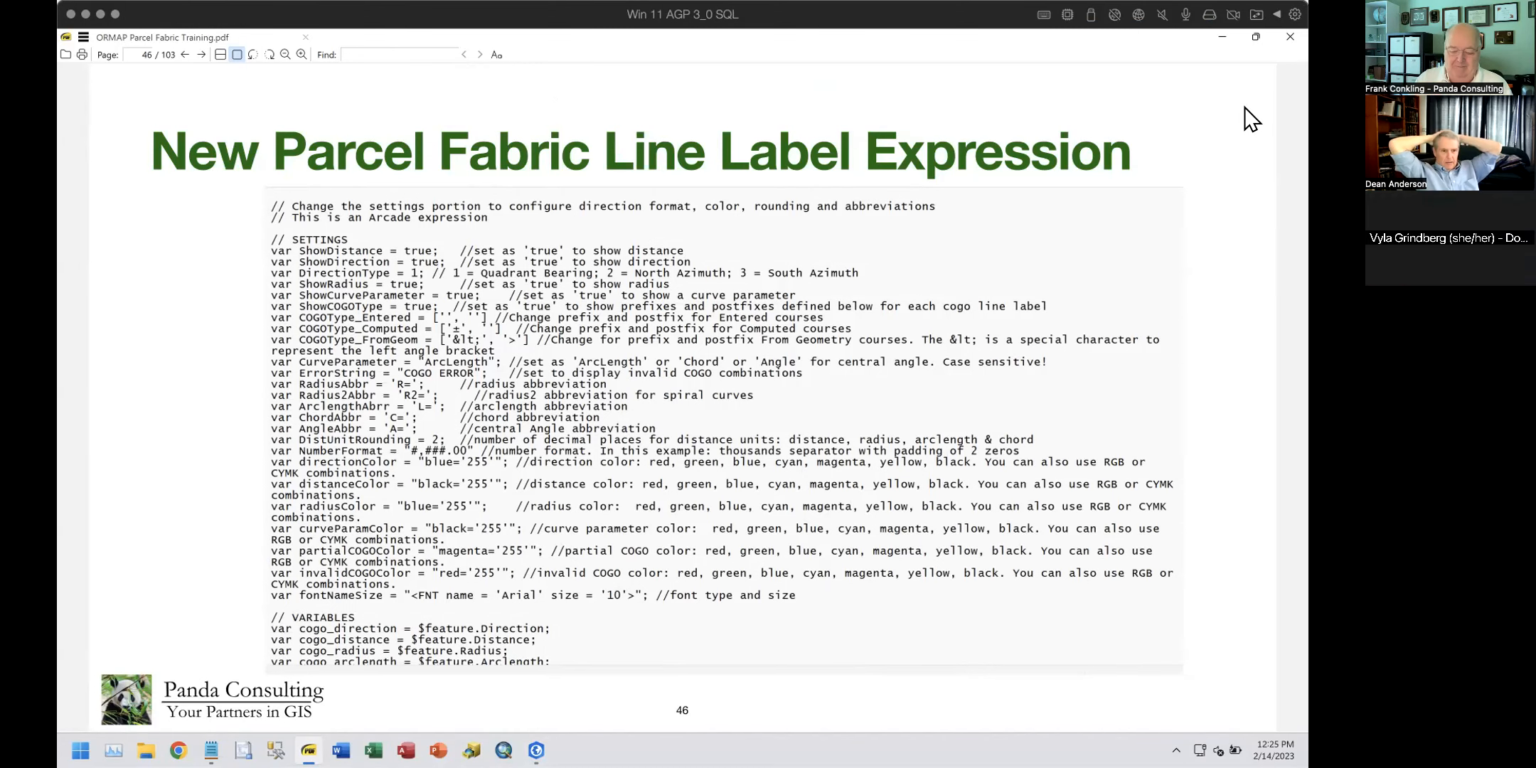
key(Right)
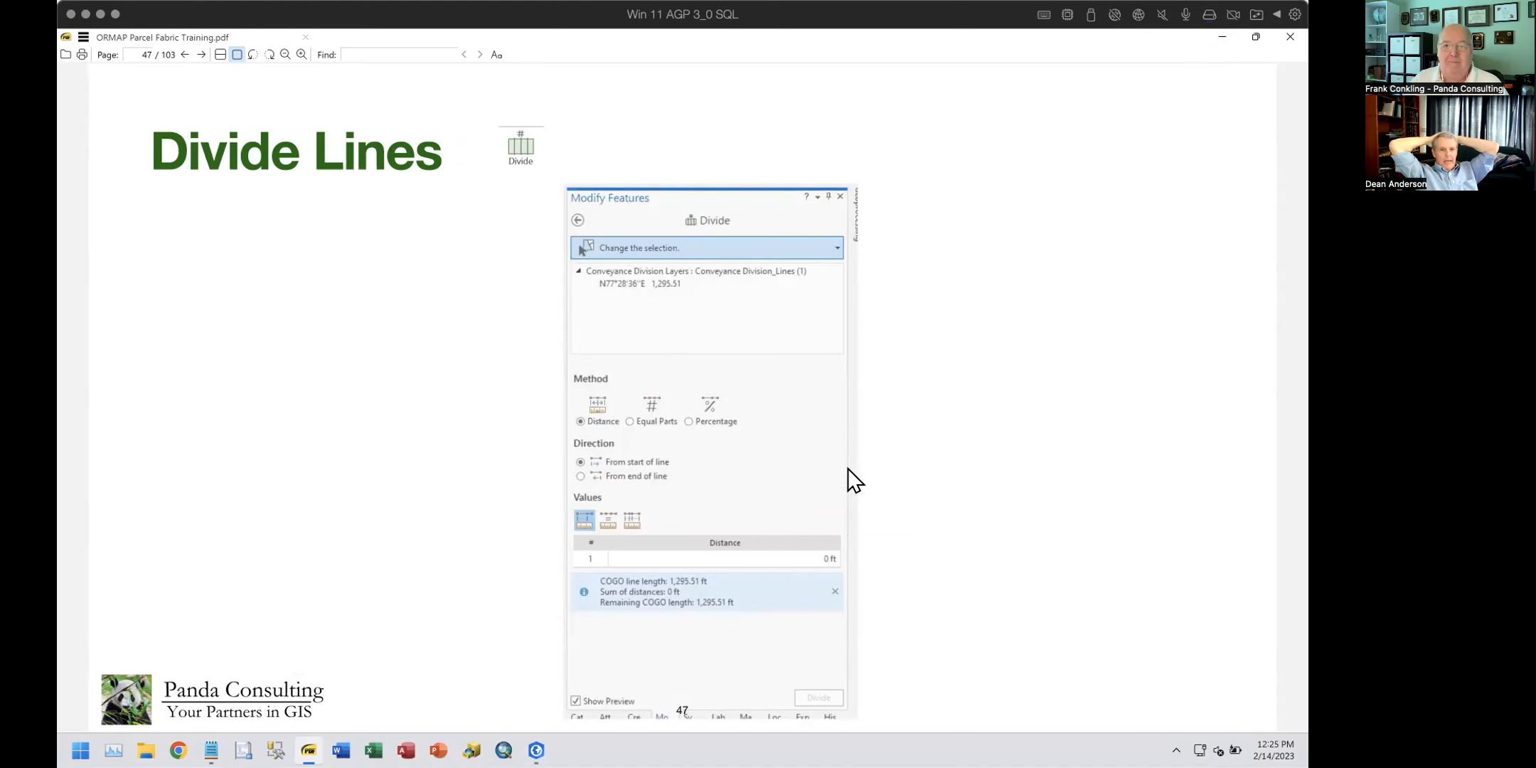
click(1220, 36)
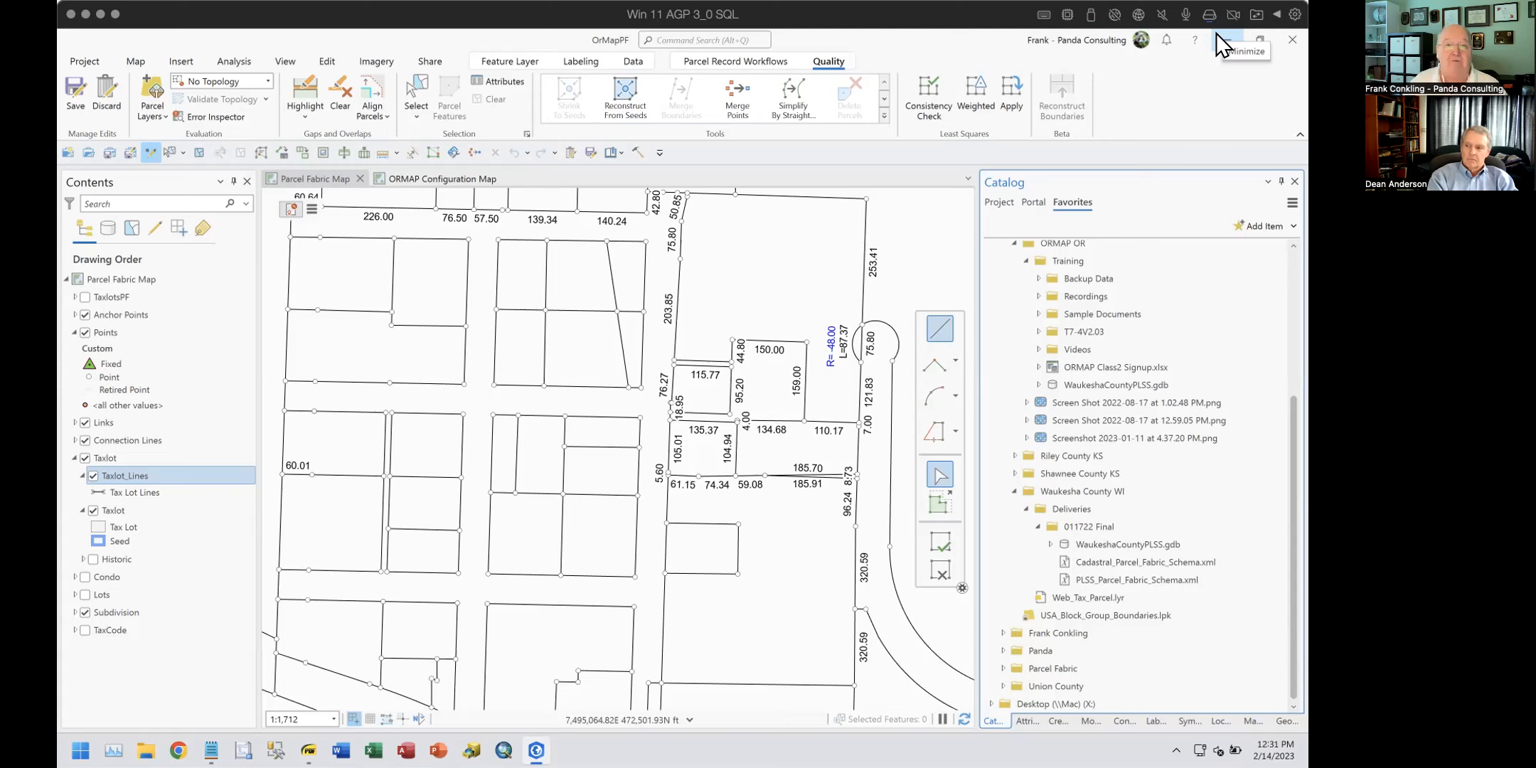
drag(710, 341, 665, 488)
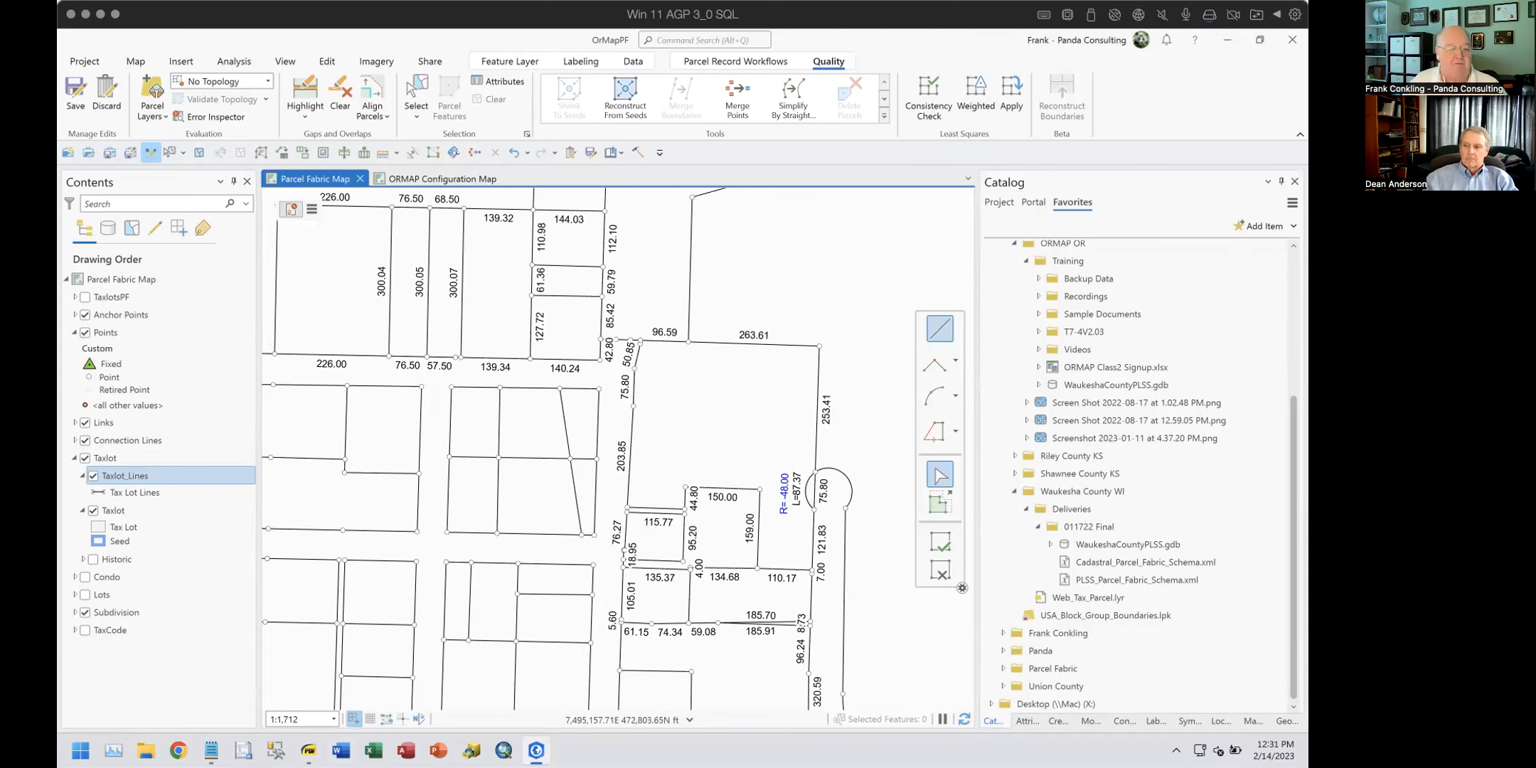
click(308, 750)
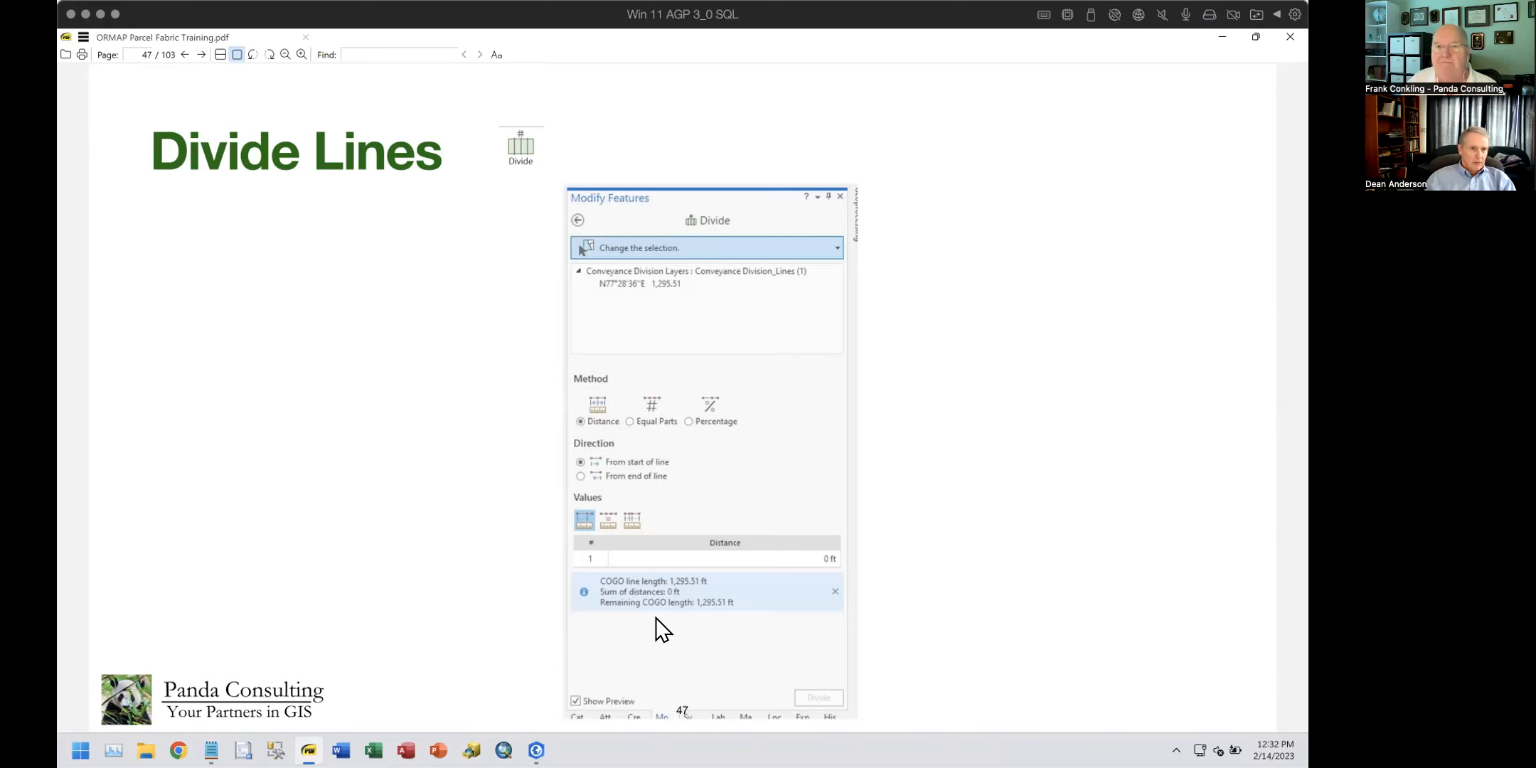
mouse_move(536, 750)
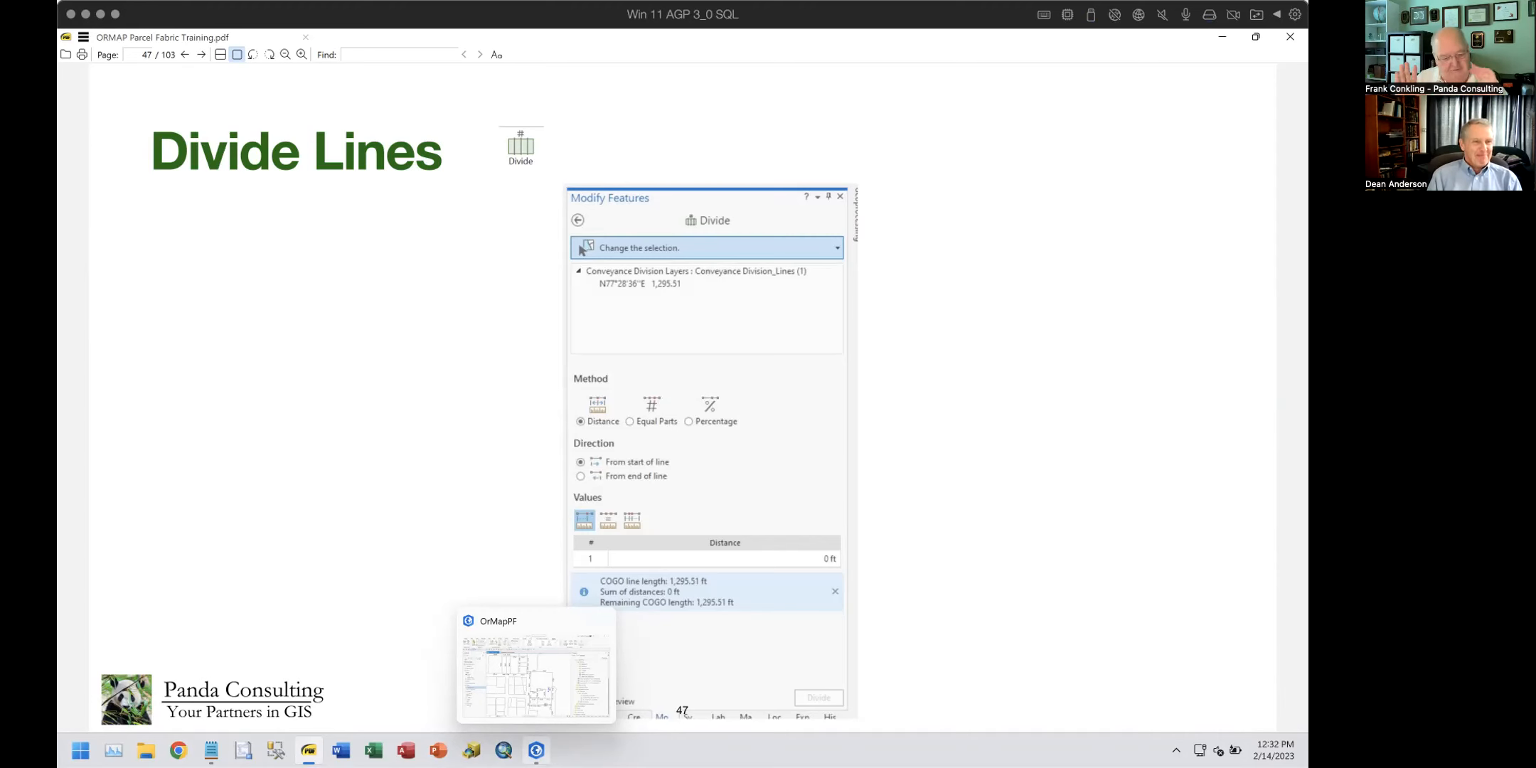
mouse_move(537, 679)
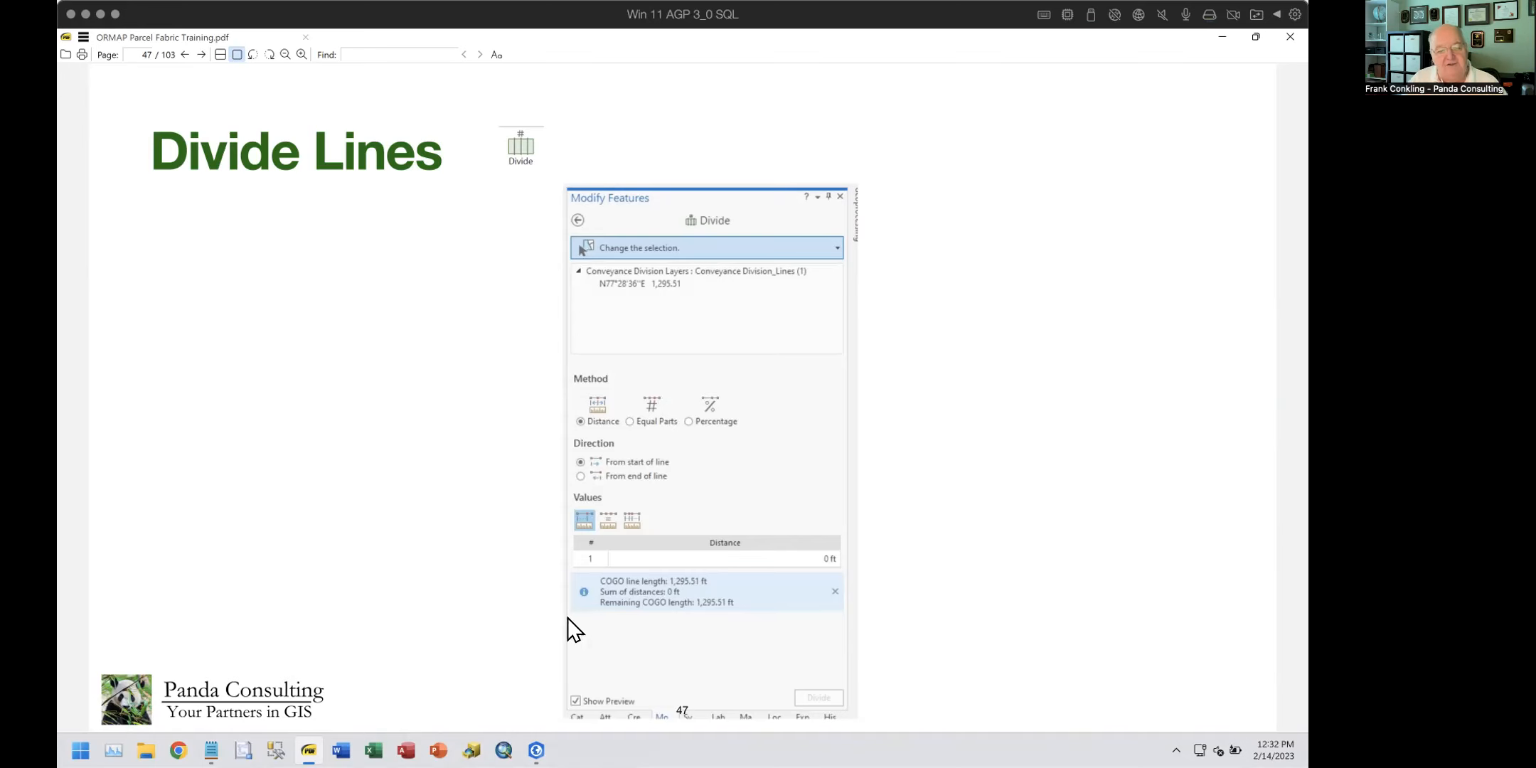
Step: Return to ArcGIS Pro and create a new parcel record in the Parcel Fabric Map, keeping its default name and attributes
click(536, 751)
drag(838, 293, 489, 399)
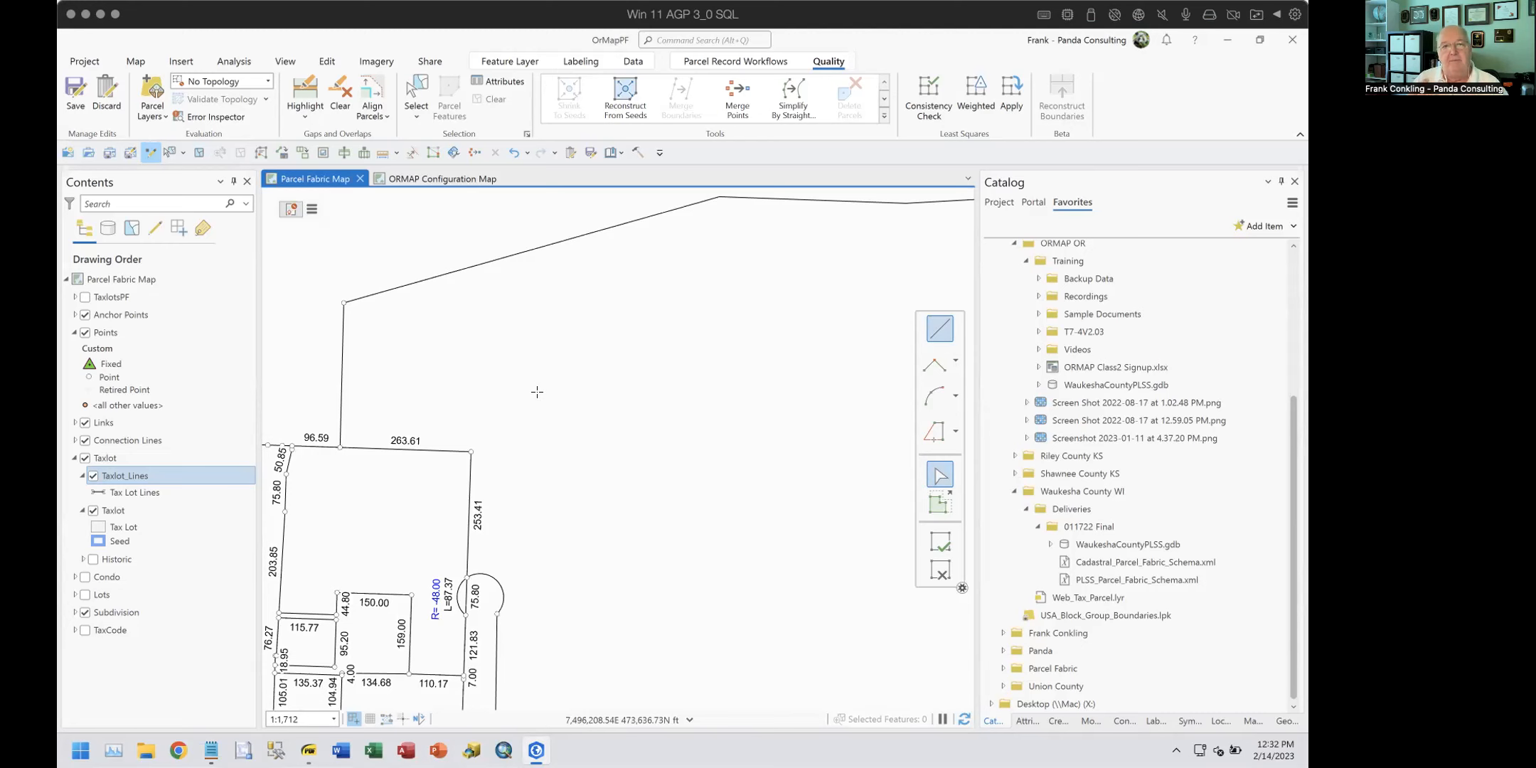
click(933, 328)
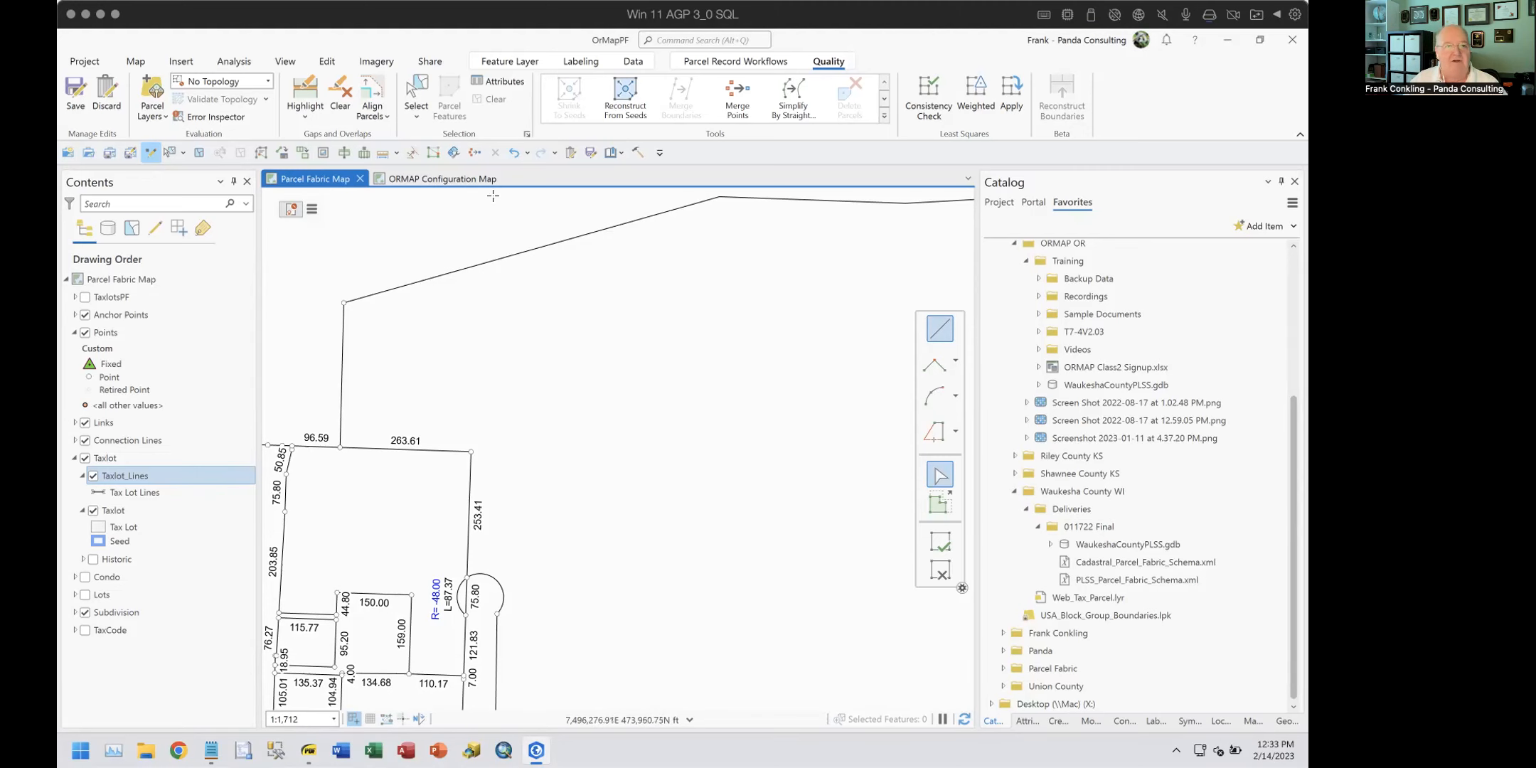
click(725, 60)
click(577, 93)
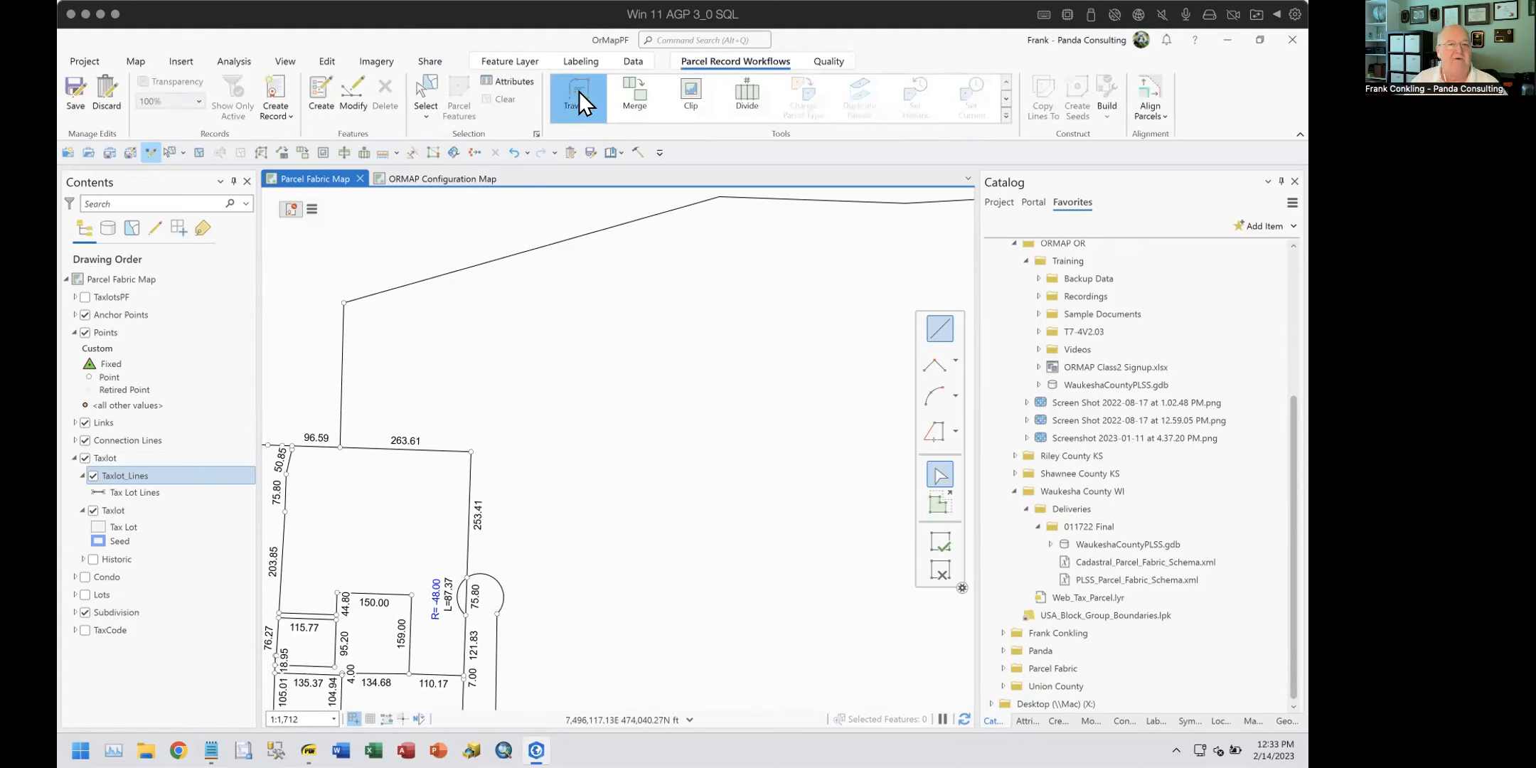
click(310, 209)
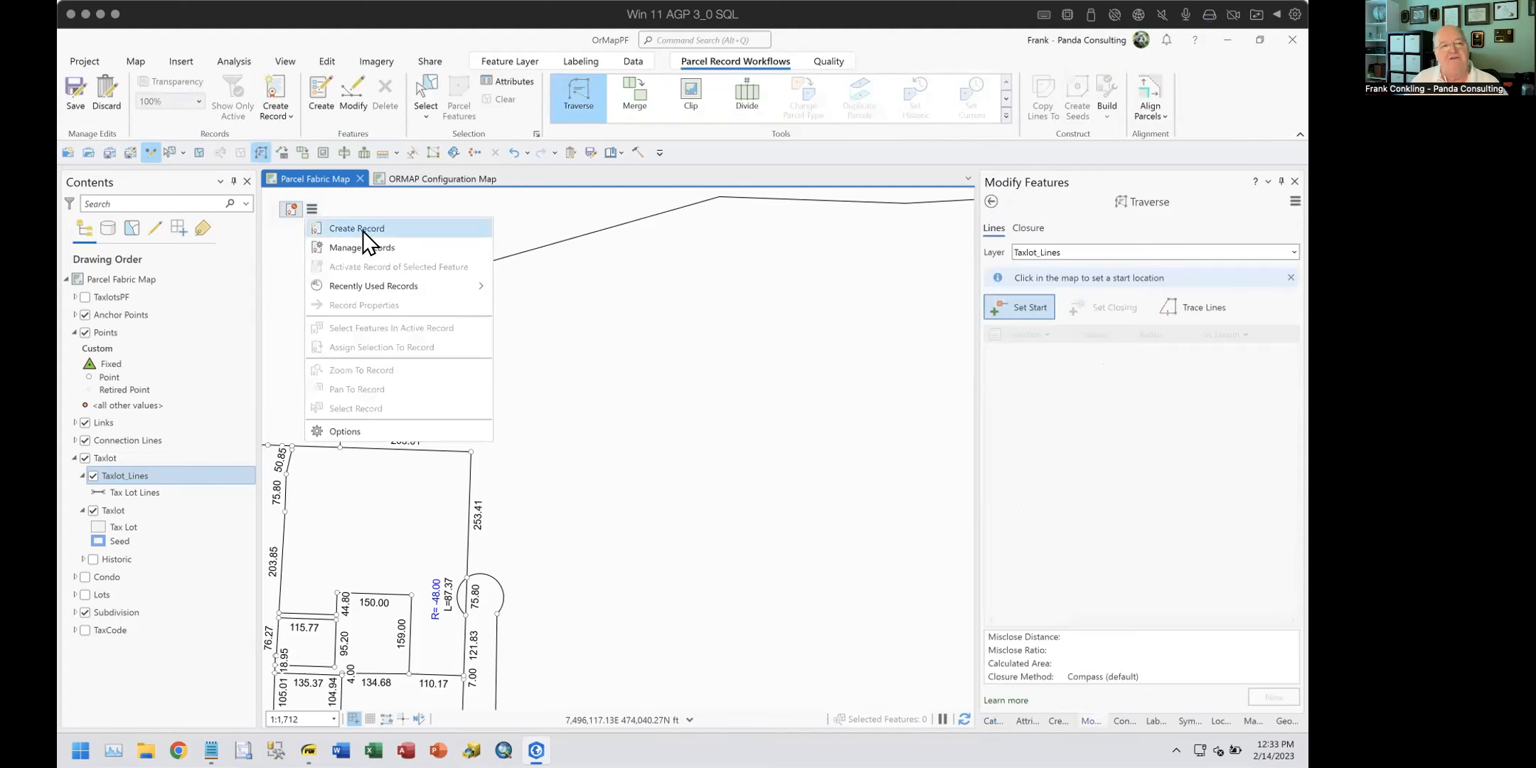
click(364, 229)
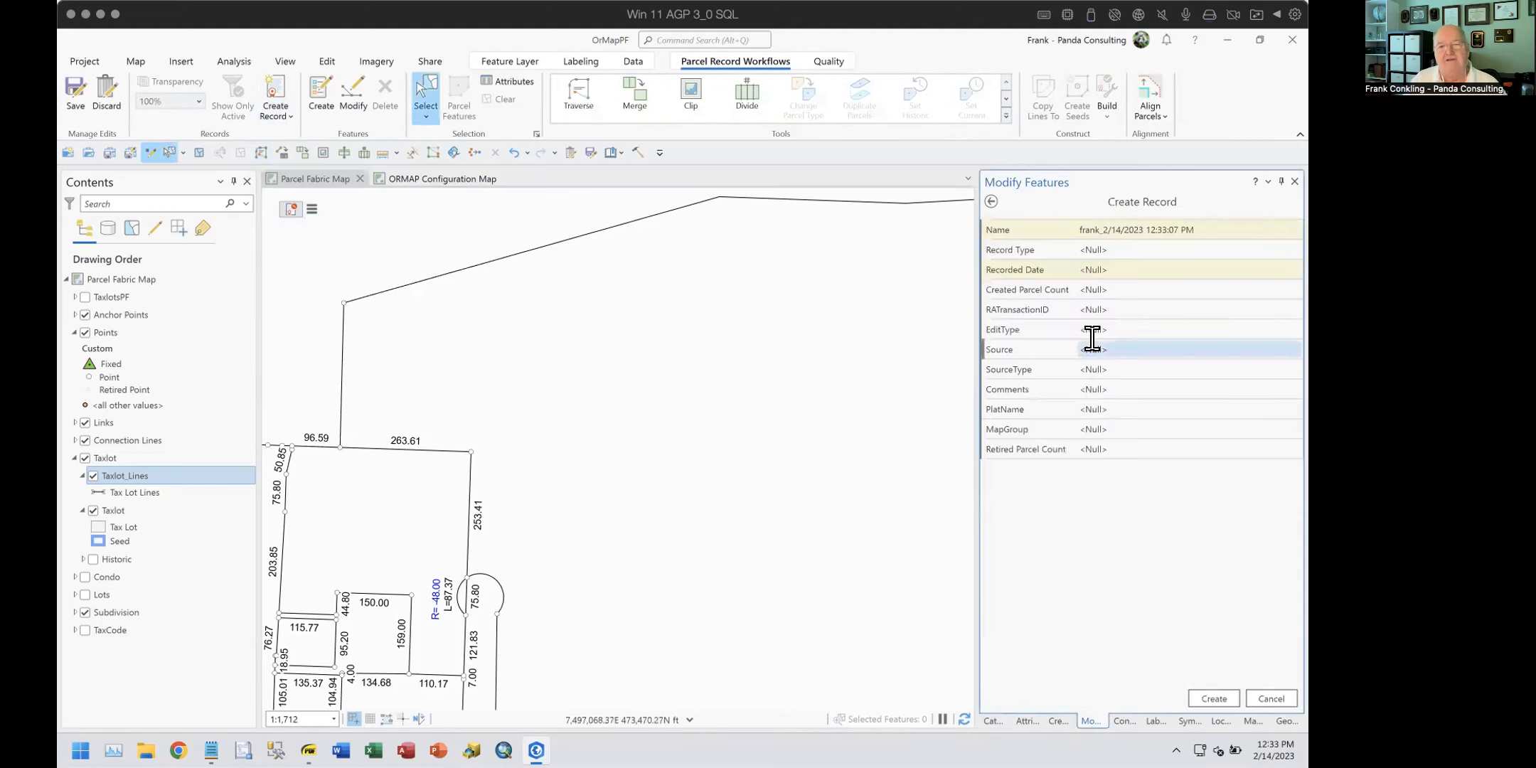
click(1207, 698)
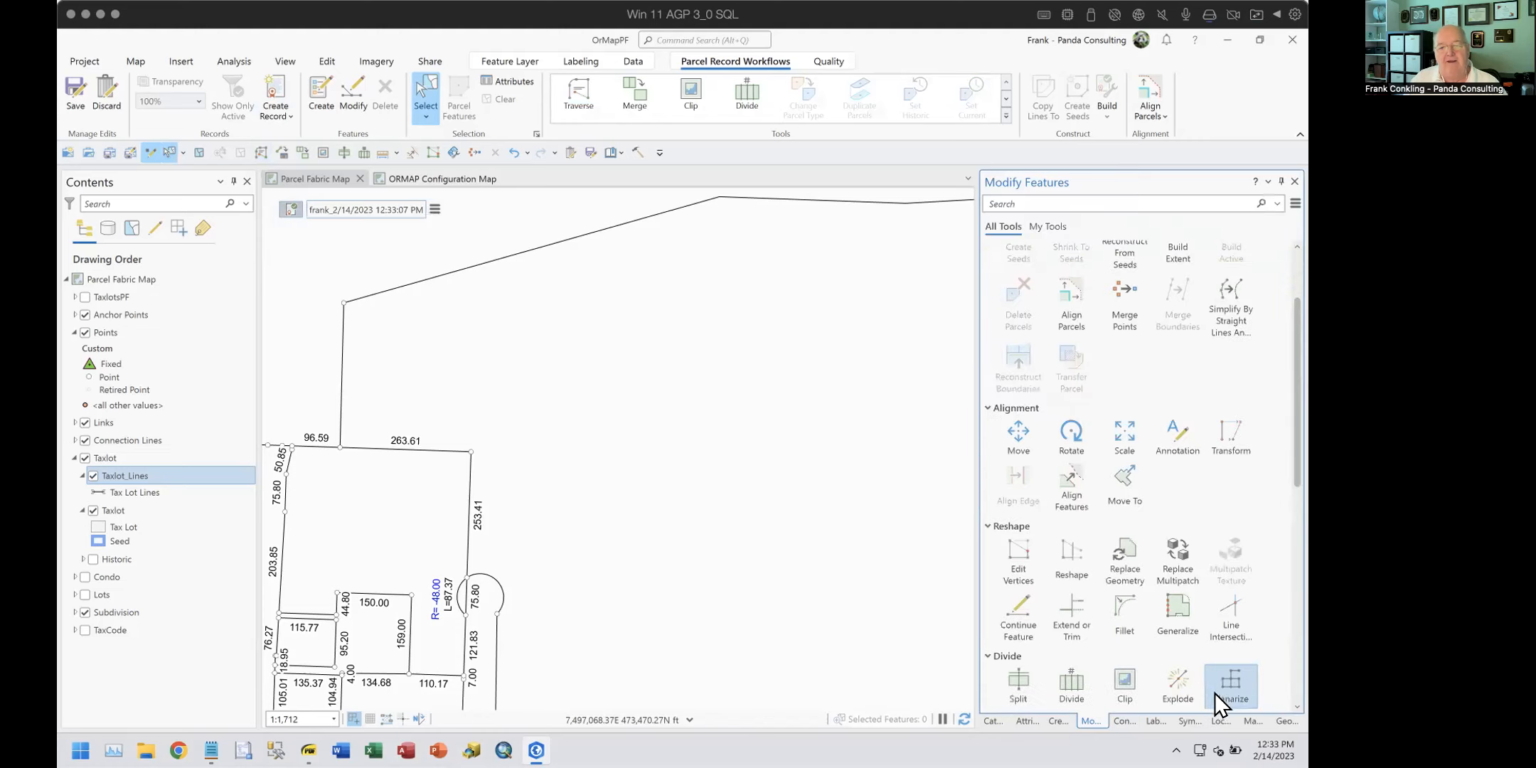
click(1214, 691)
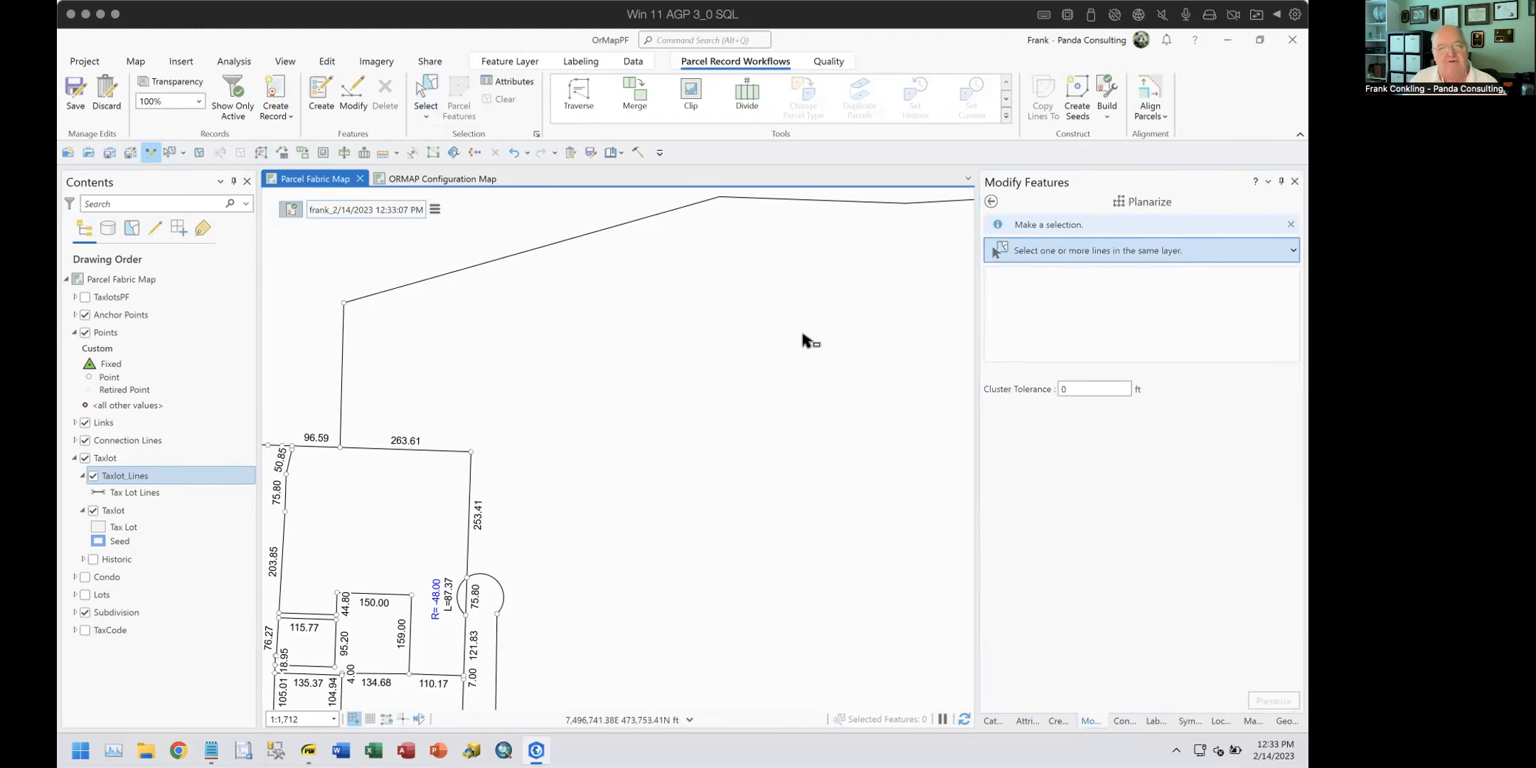
Step: Traverse a Taxlot_Lines line in the empty area north-east of the cul-de-sac, with direction N90°00'00"E and distance 805 ft
click(581, 92)
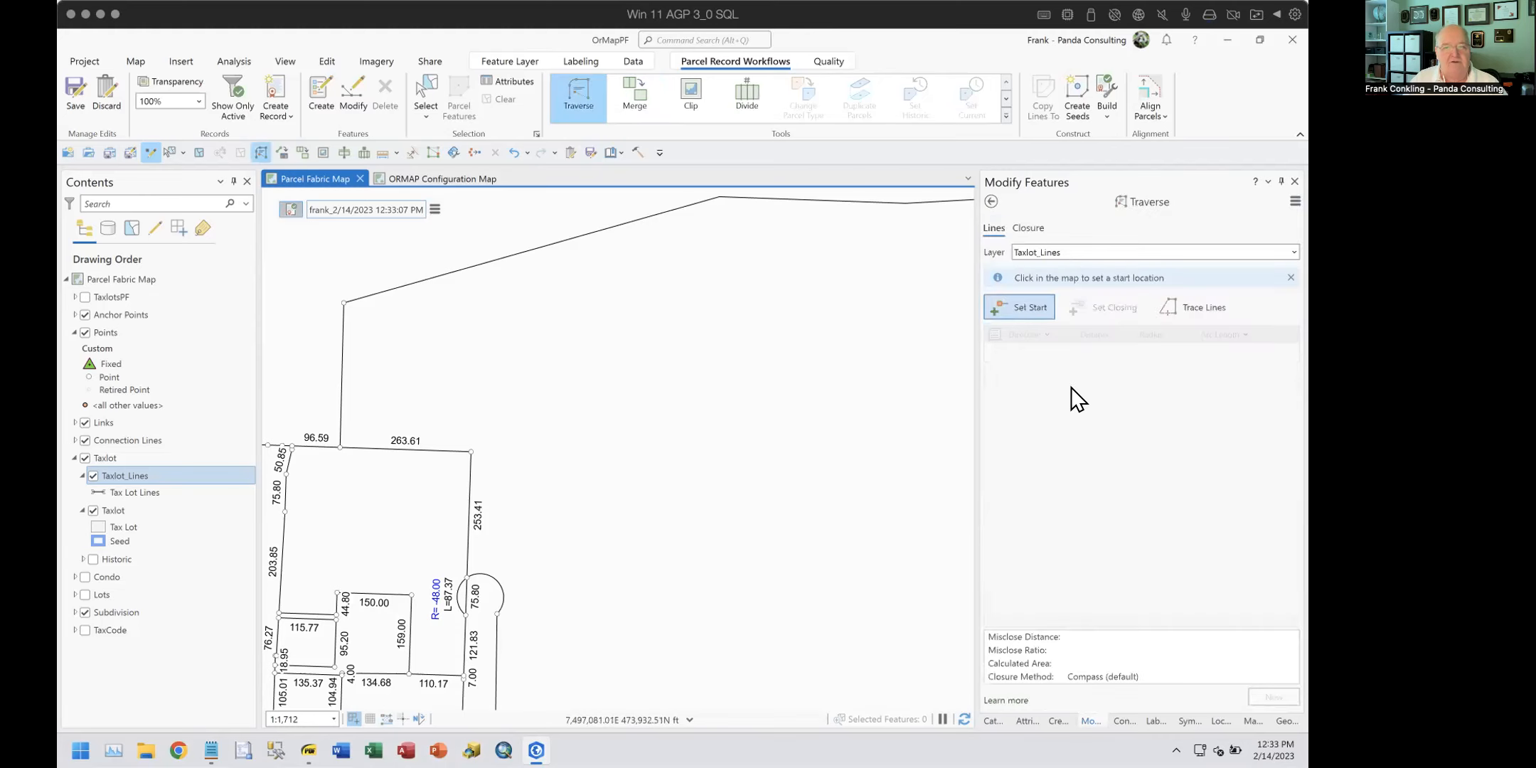
click(1019, 304)
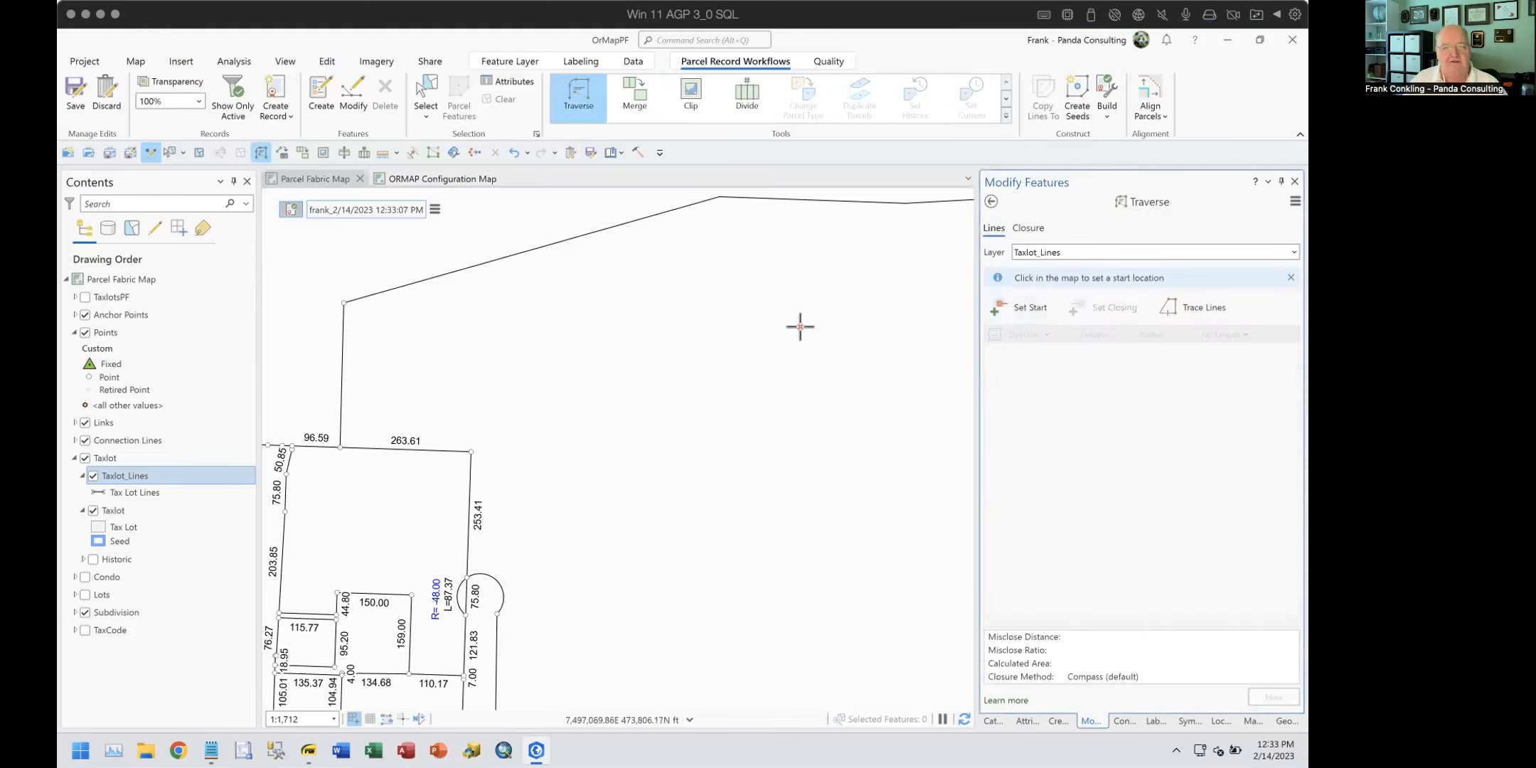
click(605, 357)
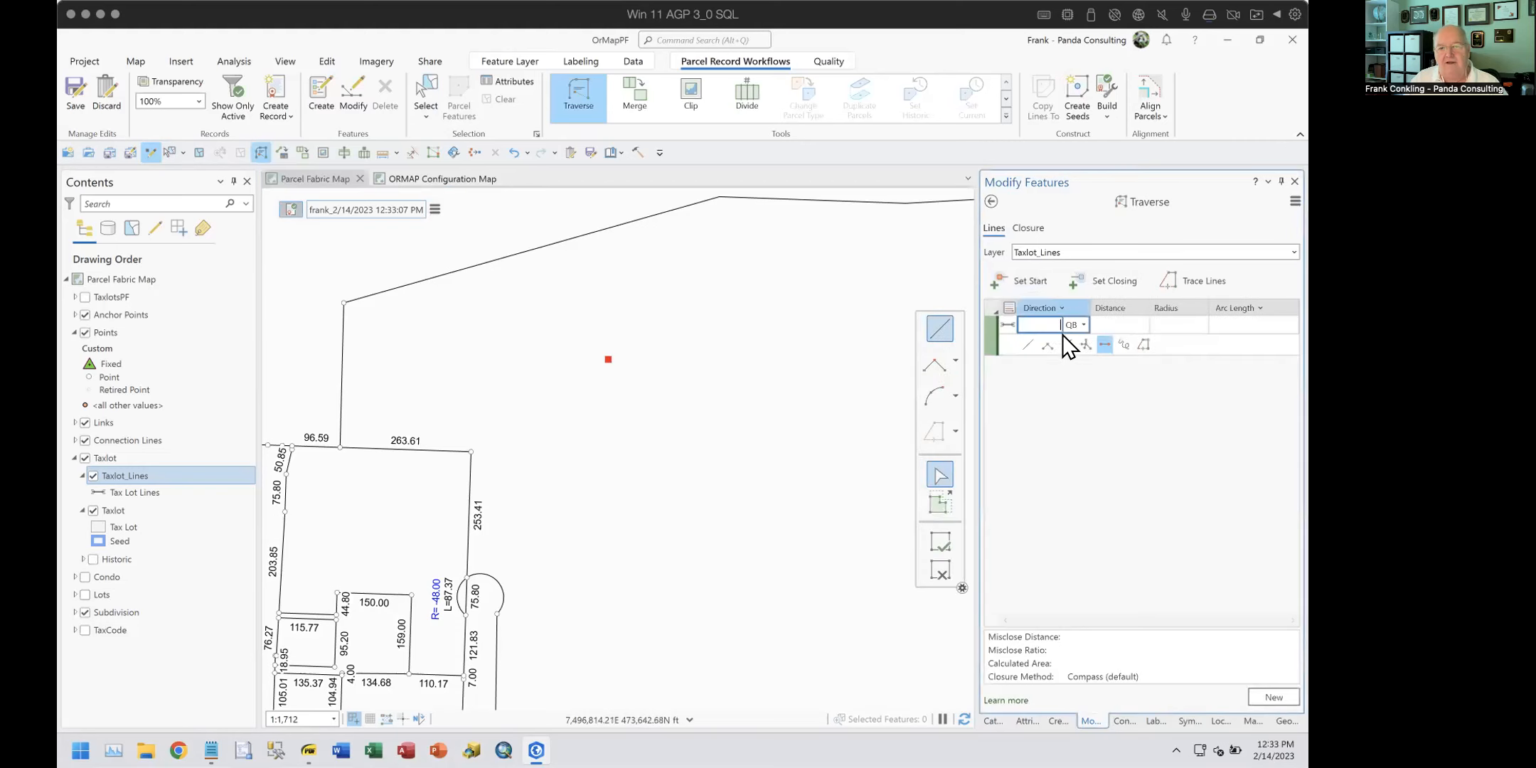
text(90-1)
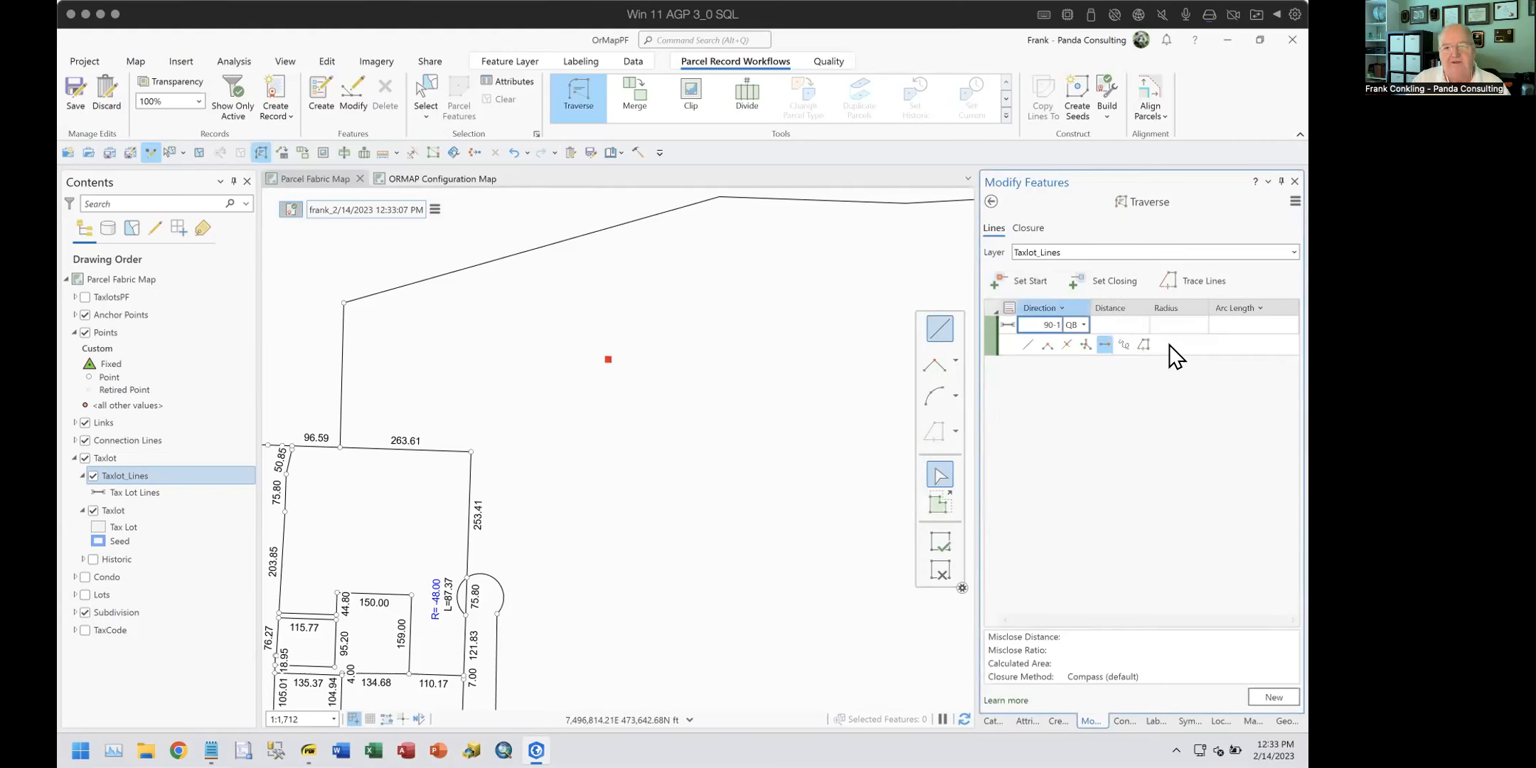
key(Tab)
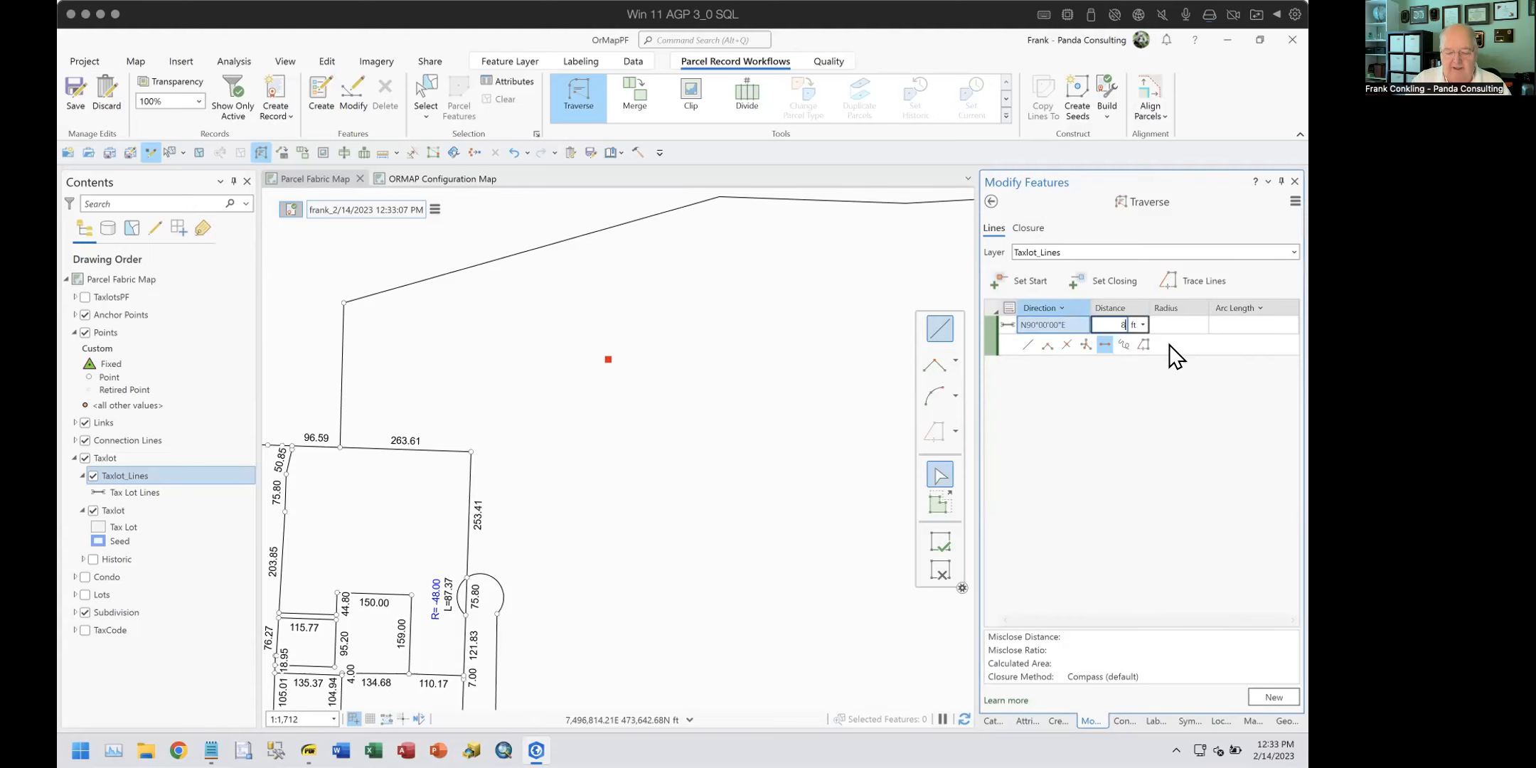
text(805)
key(Return)
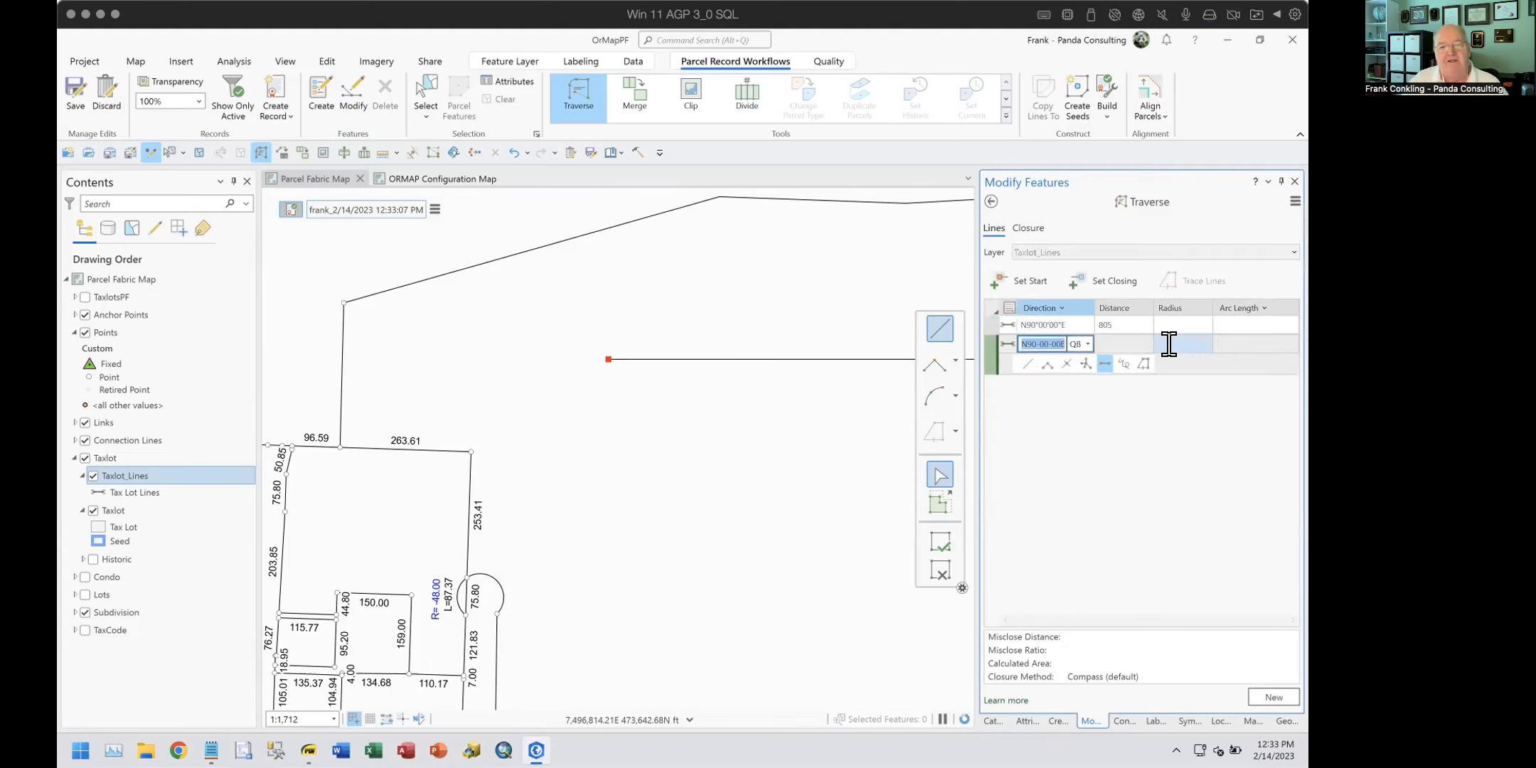
drag(765, 446, 605, 454)
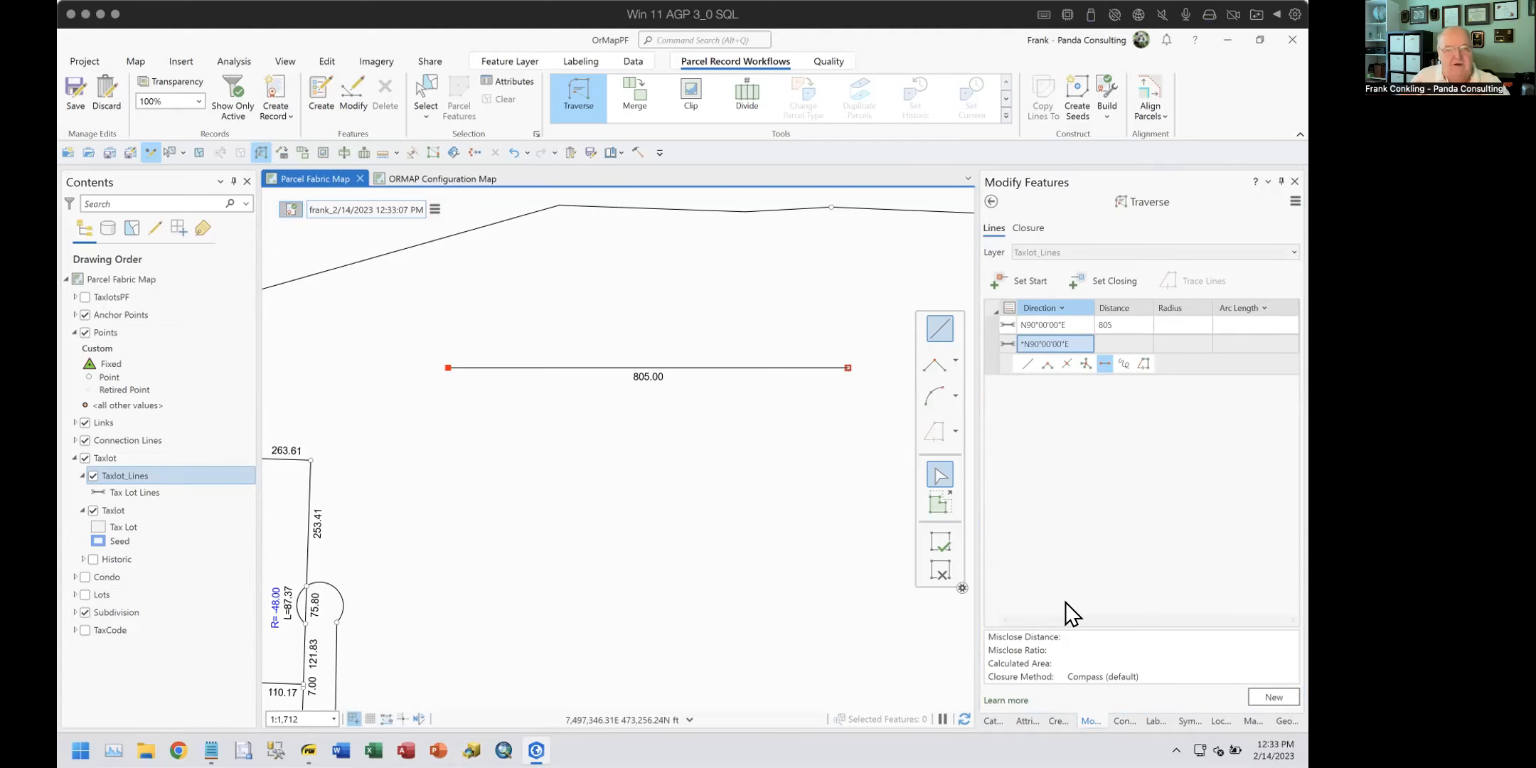
Step: Start the Divide tool on the 805 ft Taxlot line, using the Distance method with a single distance of 100 ft
click(990, 202)
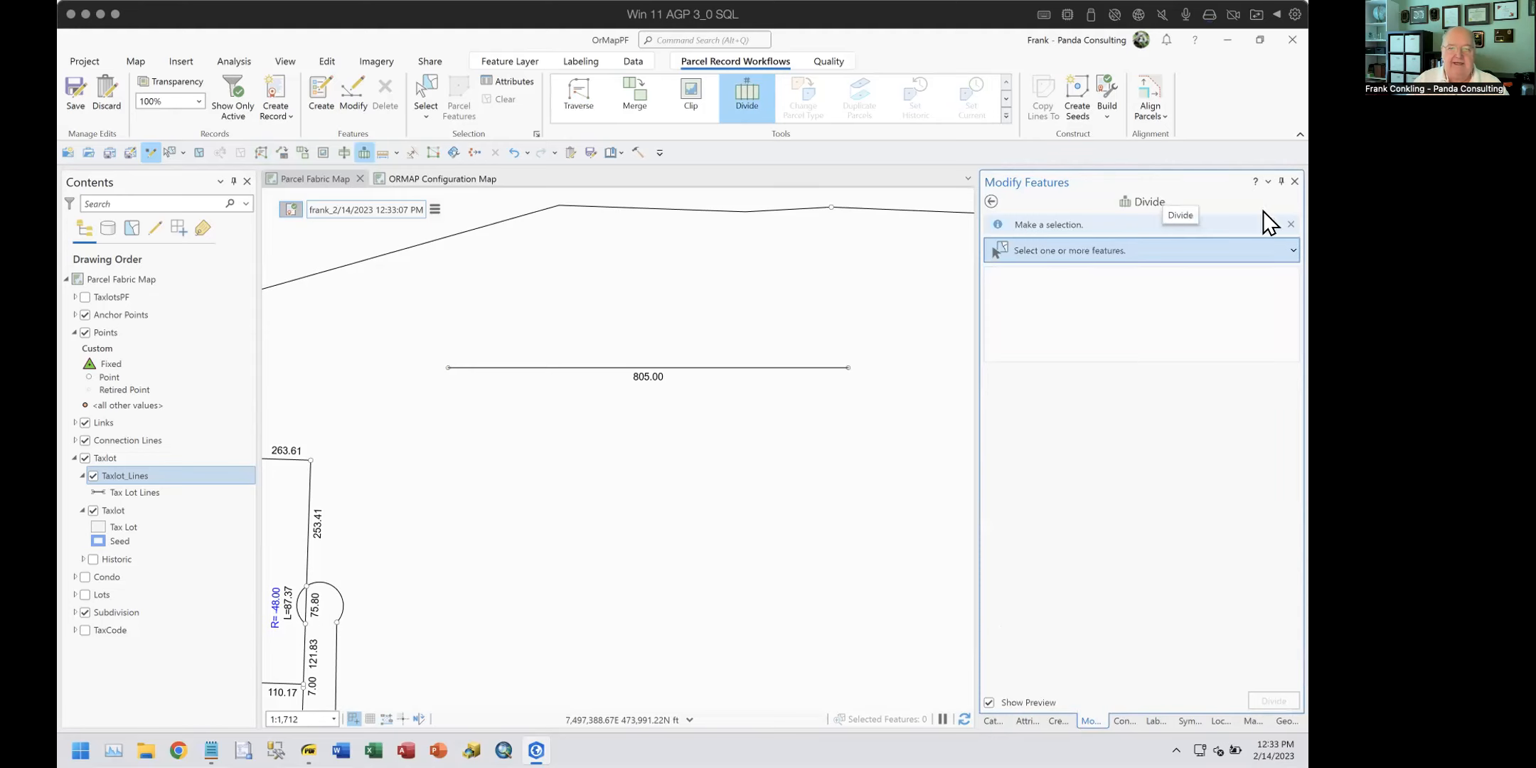
drag(725, 361, 758, 501)
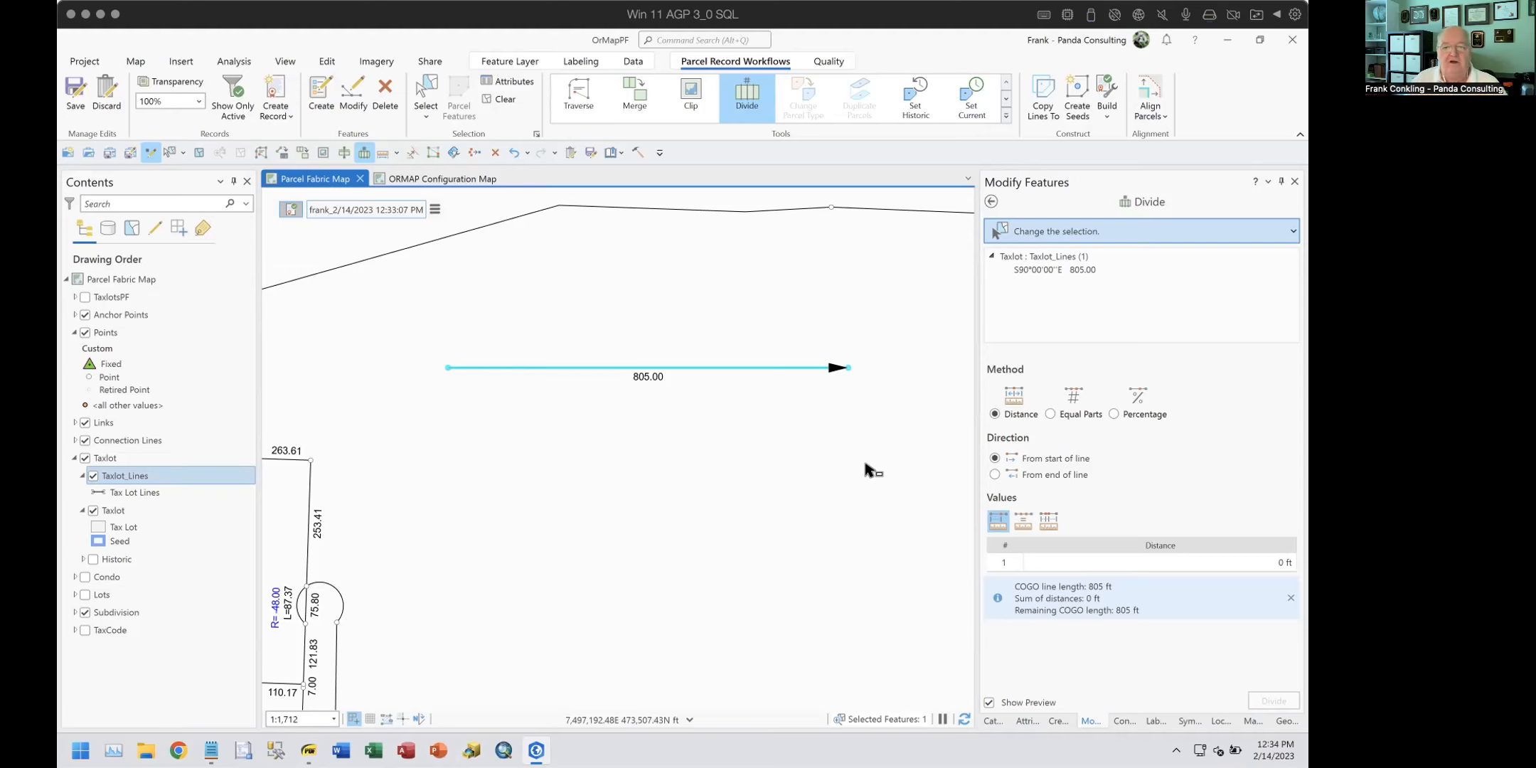
click(1254, 563)
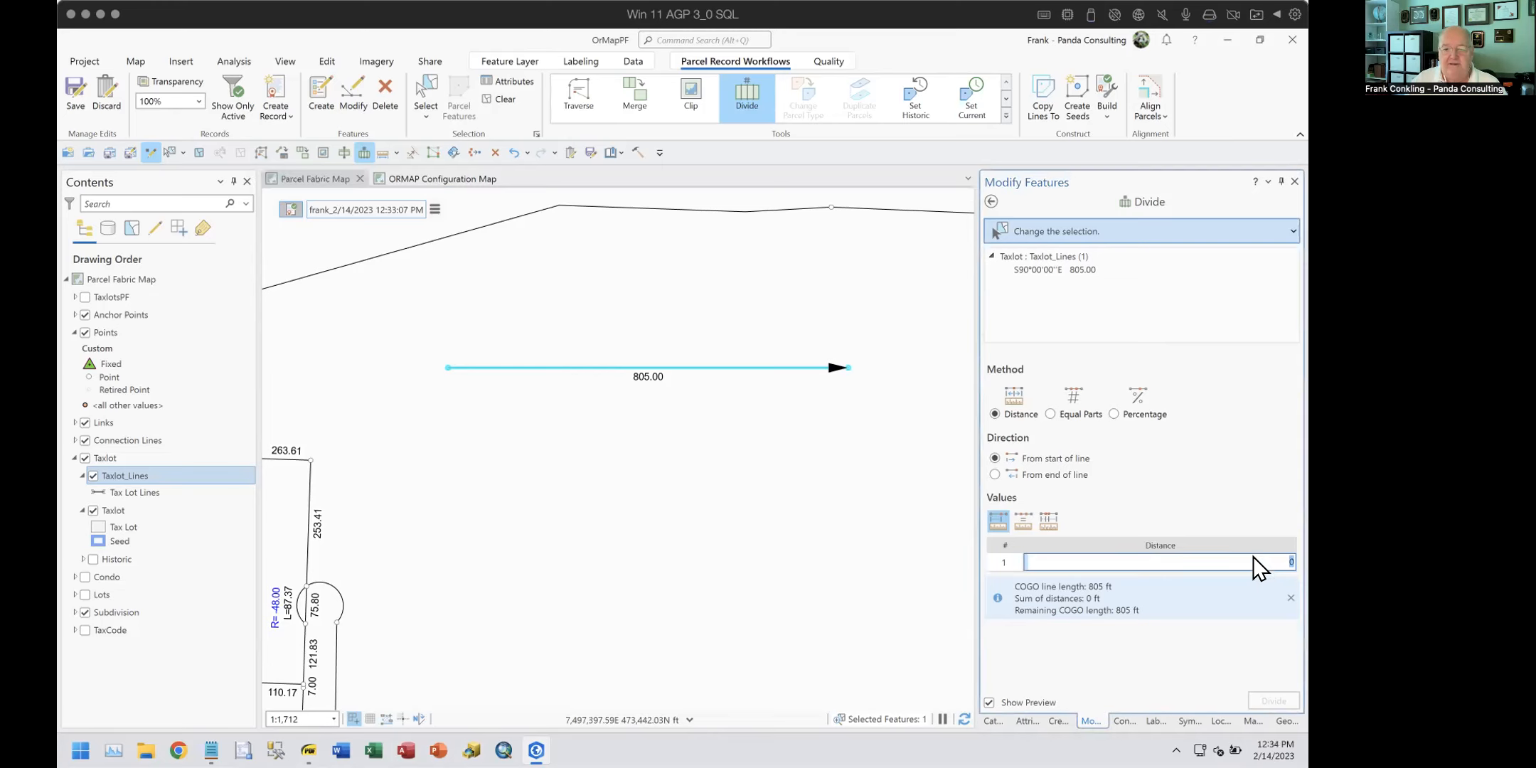
text(100)
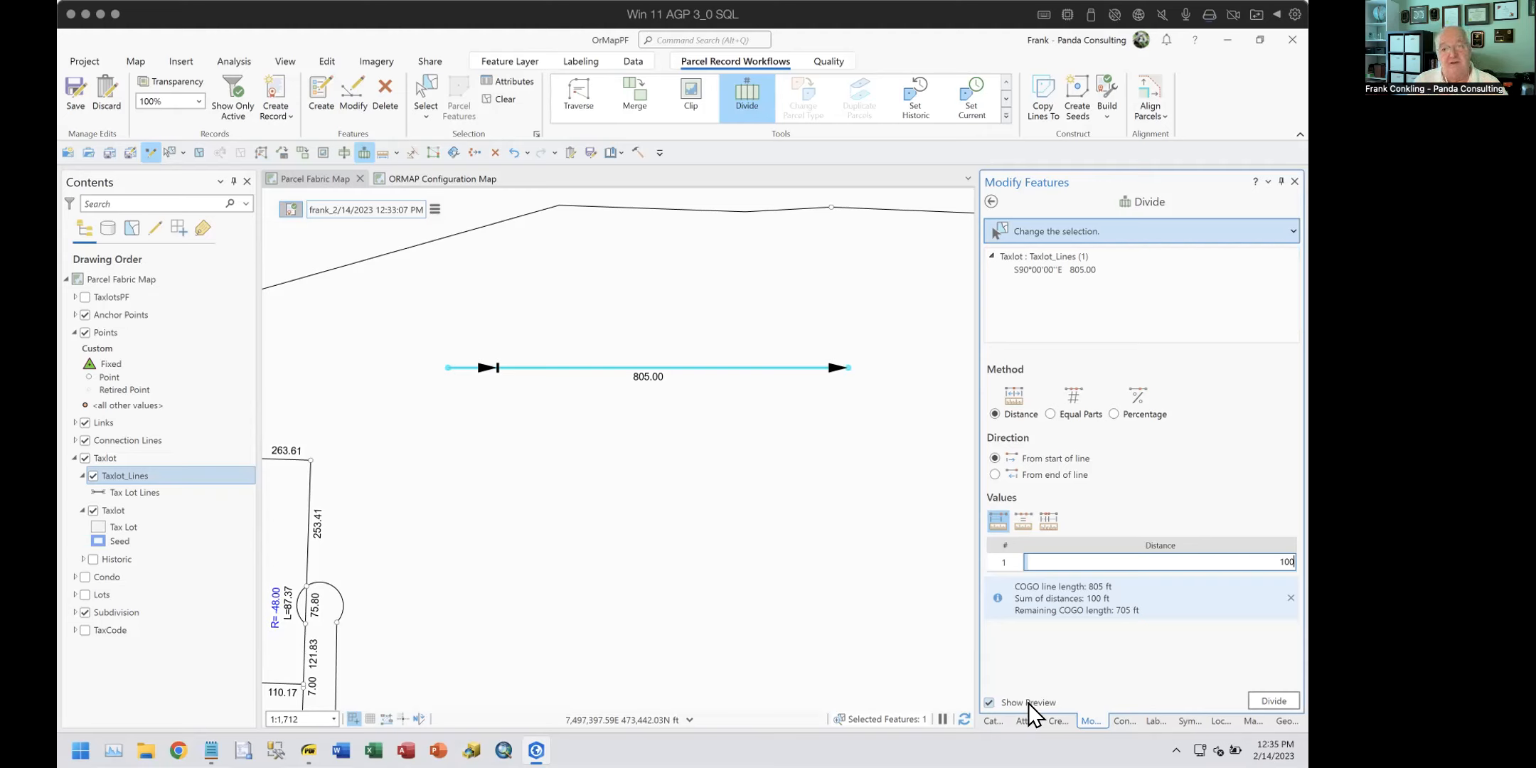
Step: Reselect the 805 ft line and preview its 100 ft division from the end of the line, returning to From start of line
click(424, 91)
click(759, 345)
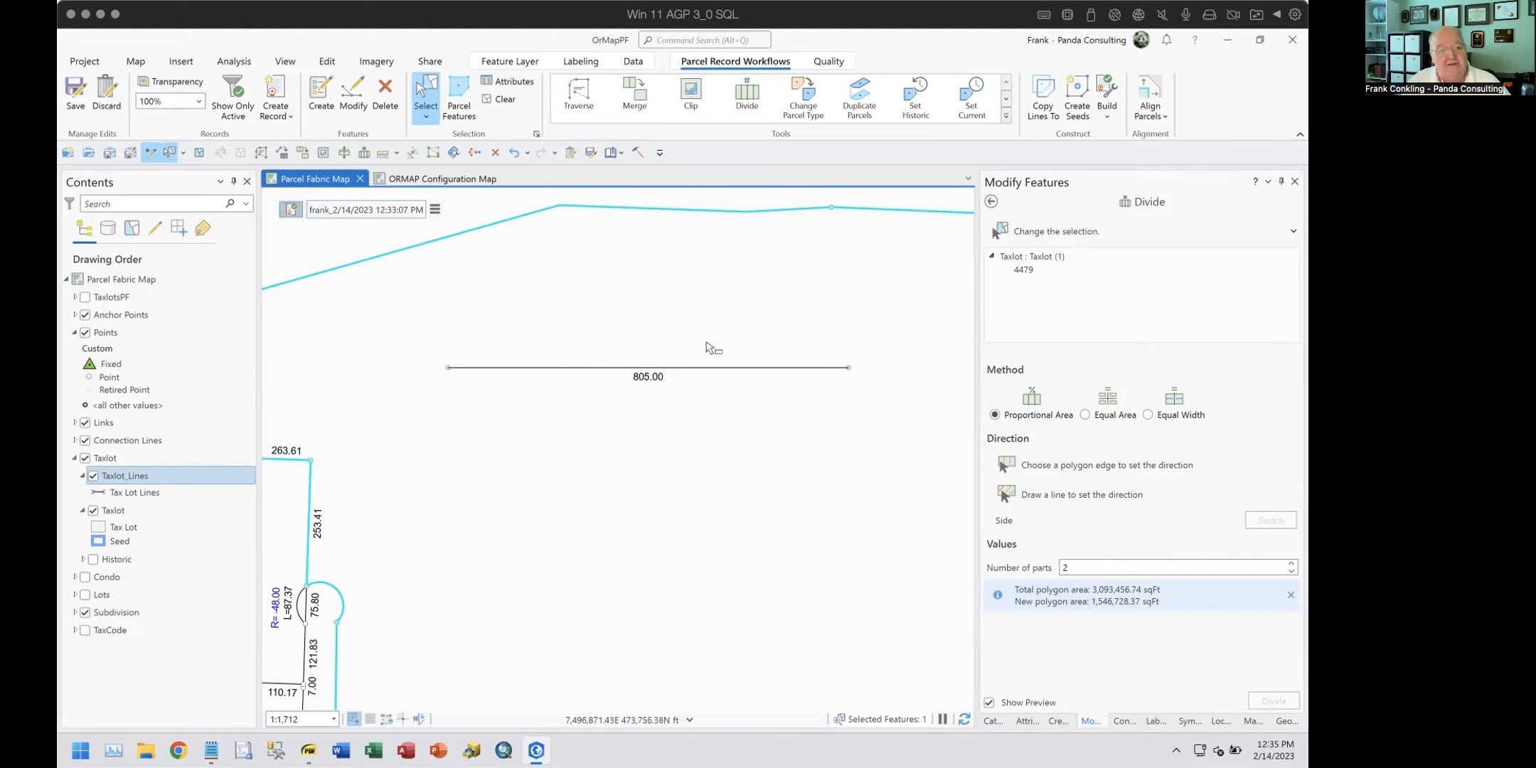
drag(744, 390, 742, 320)
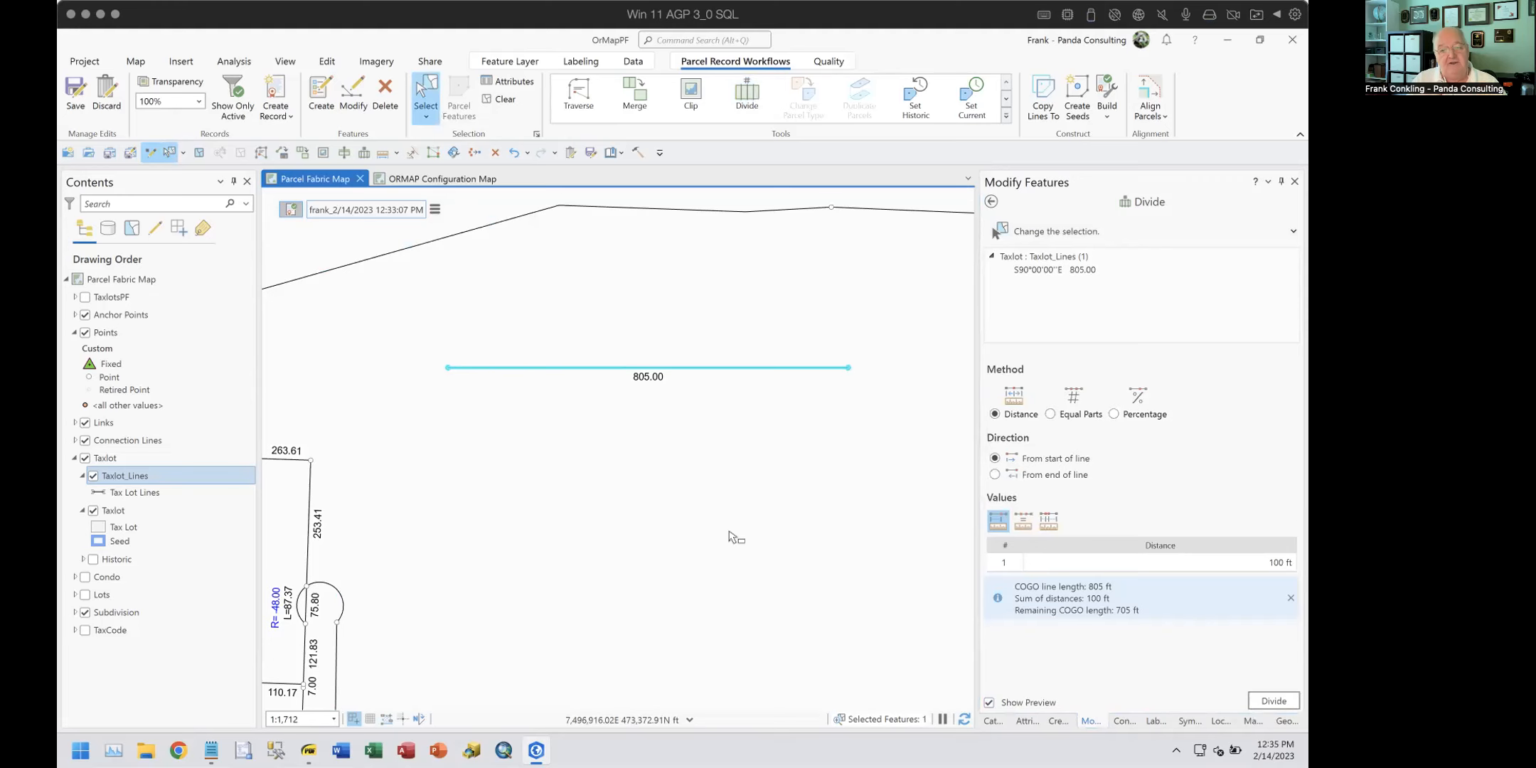
click(1179, 563)
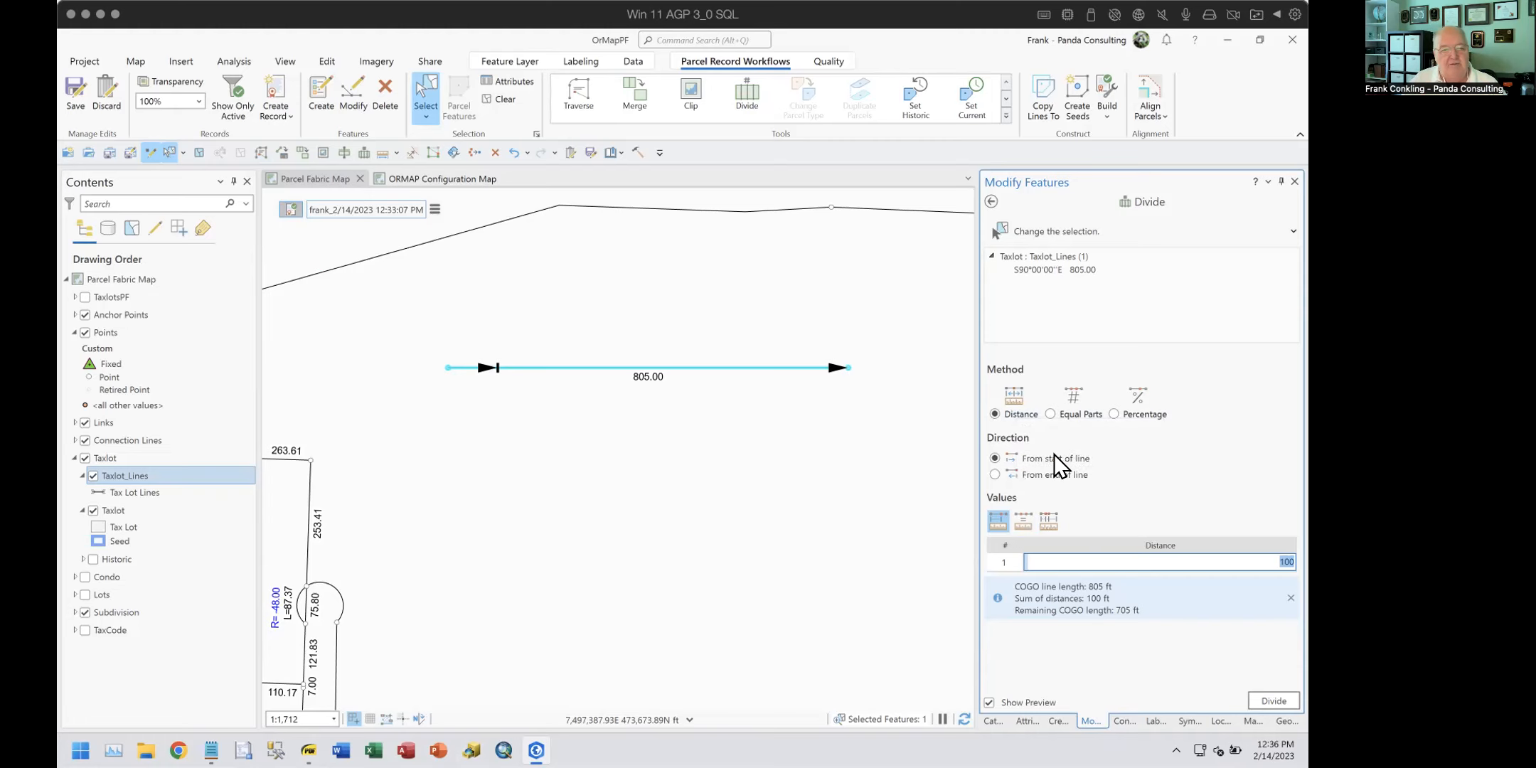
click(1044, 474)
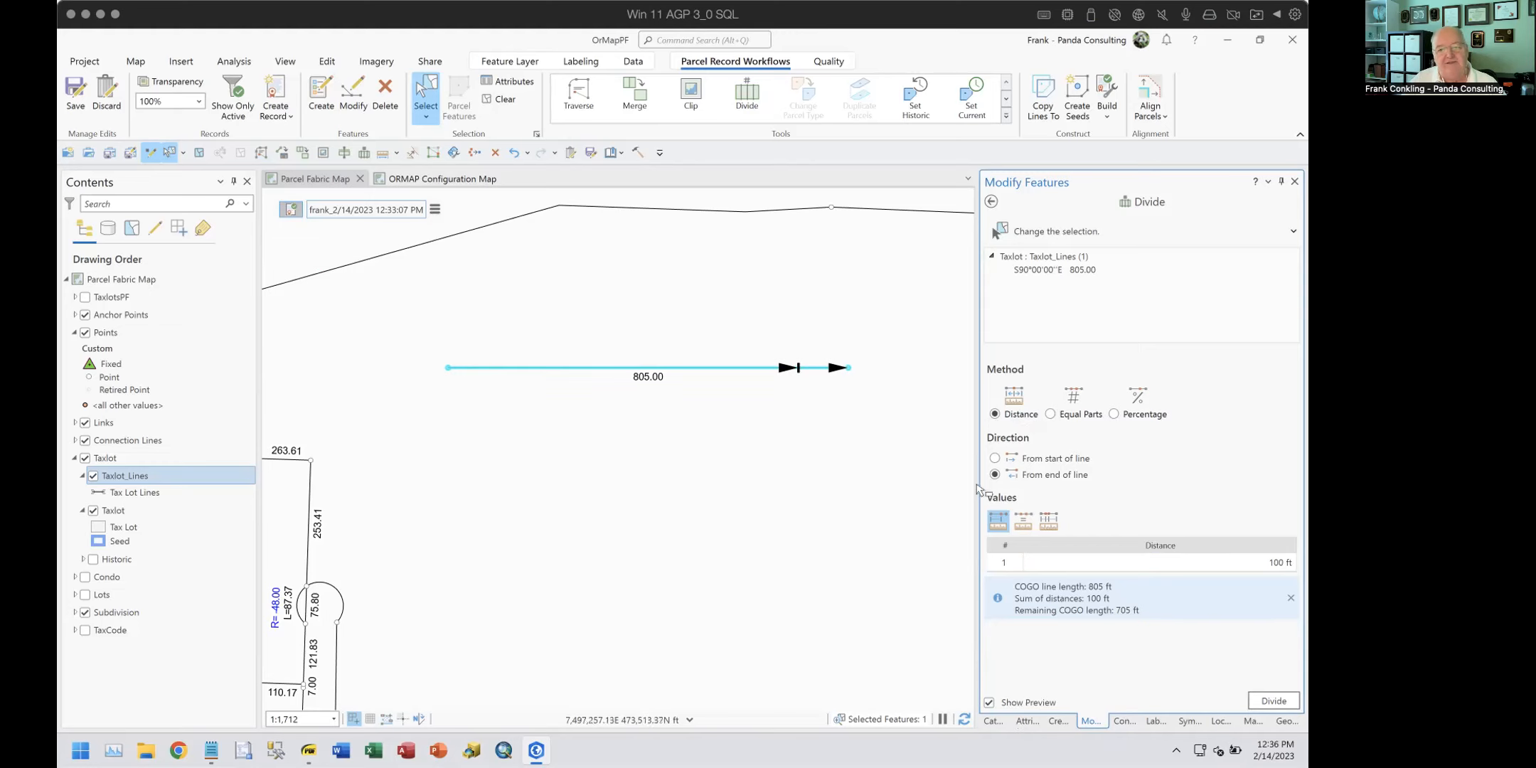
click(1012, 458)
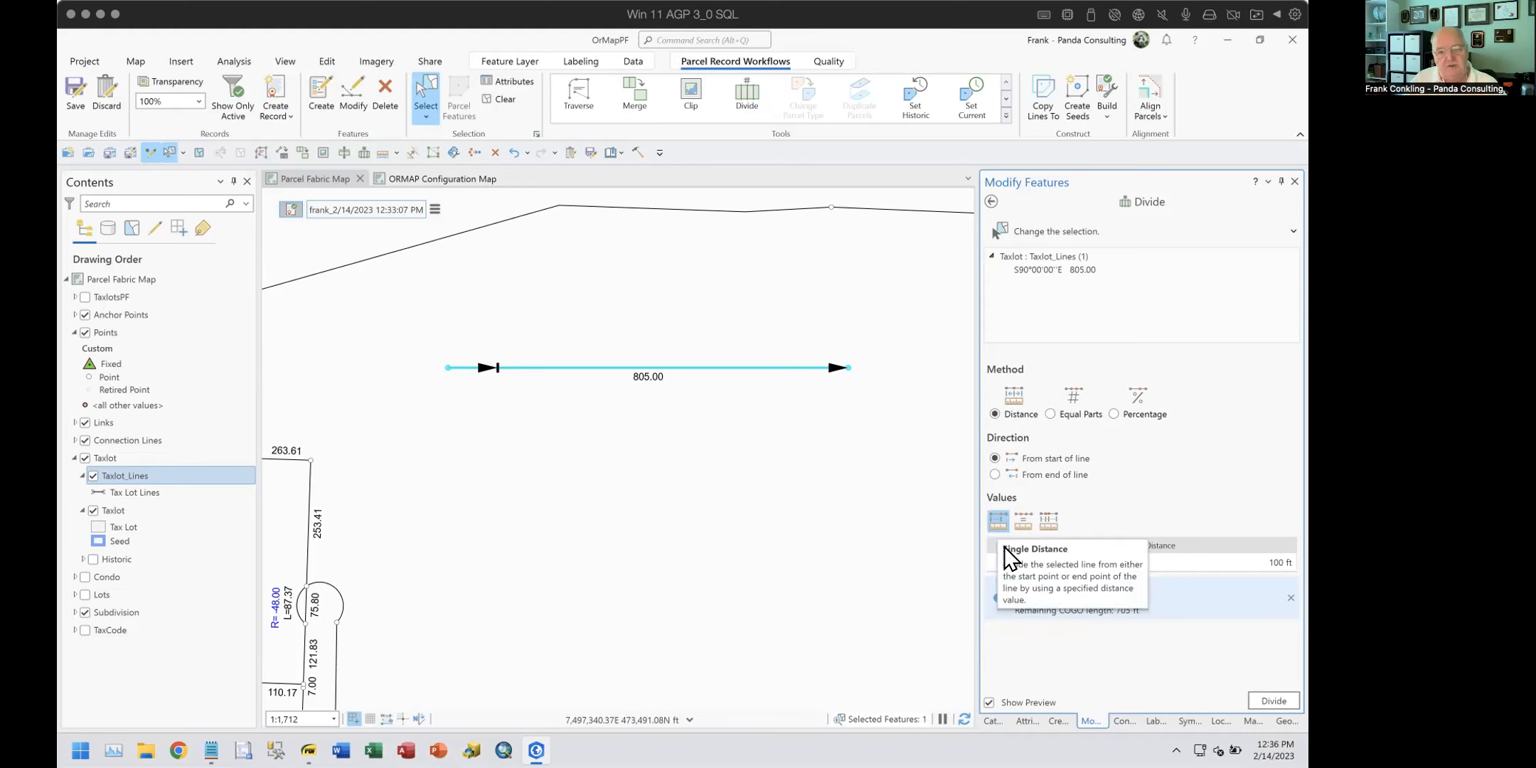
Step: Preview dividing the 805 ft line by Equal Distances, with a distance of 100 ft and 6 repetitions
click(1020, 523)
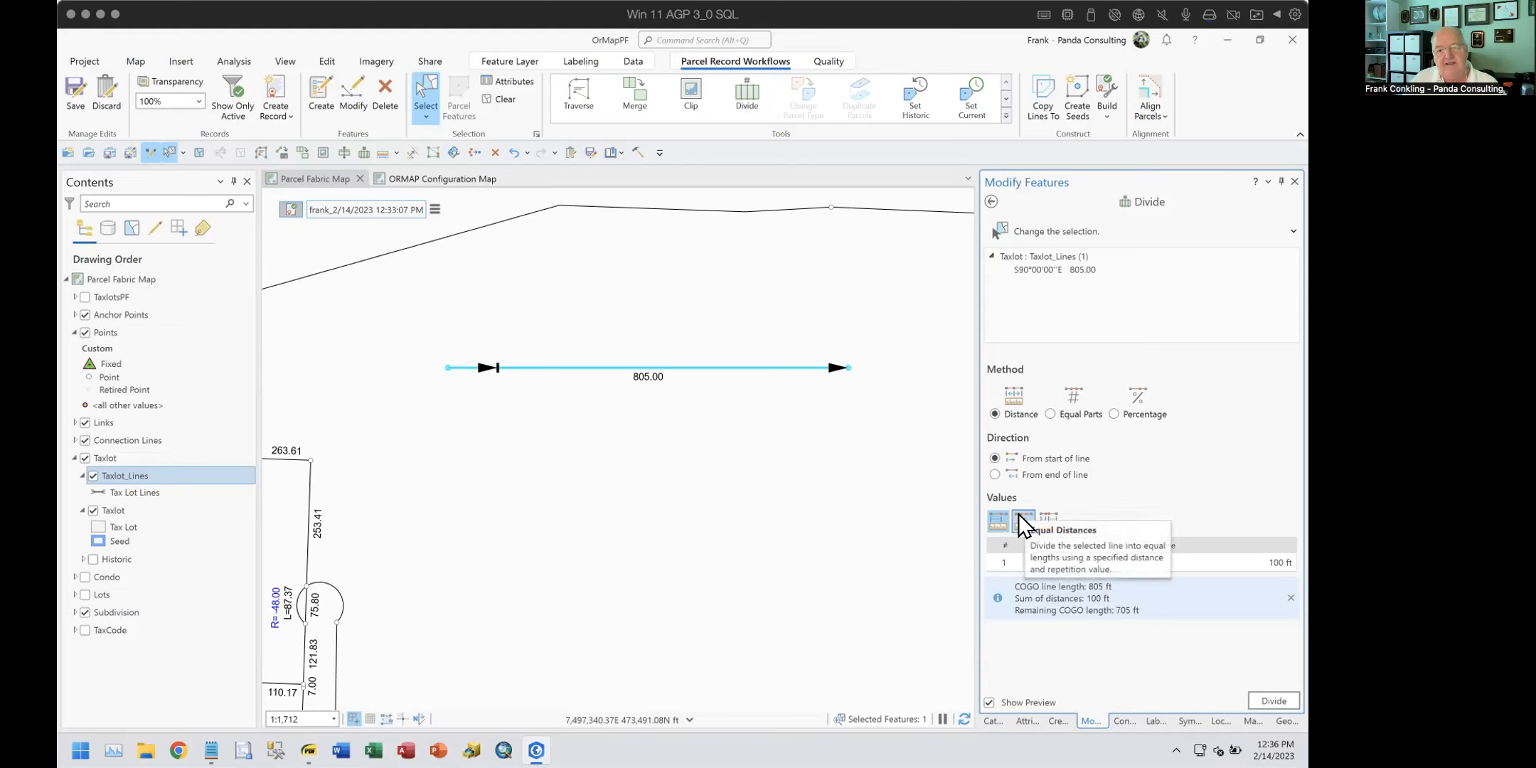
click(1018, 513)
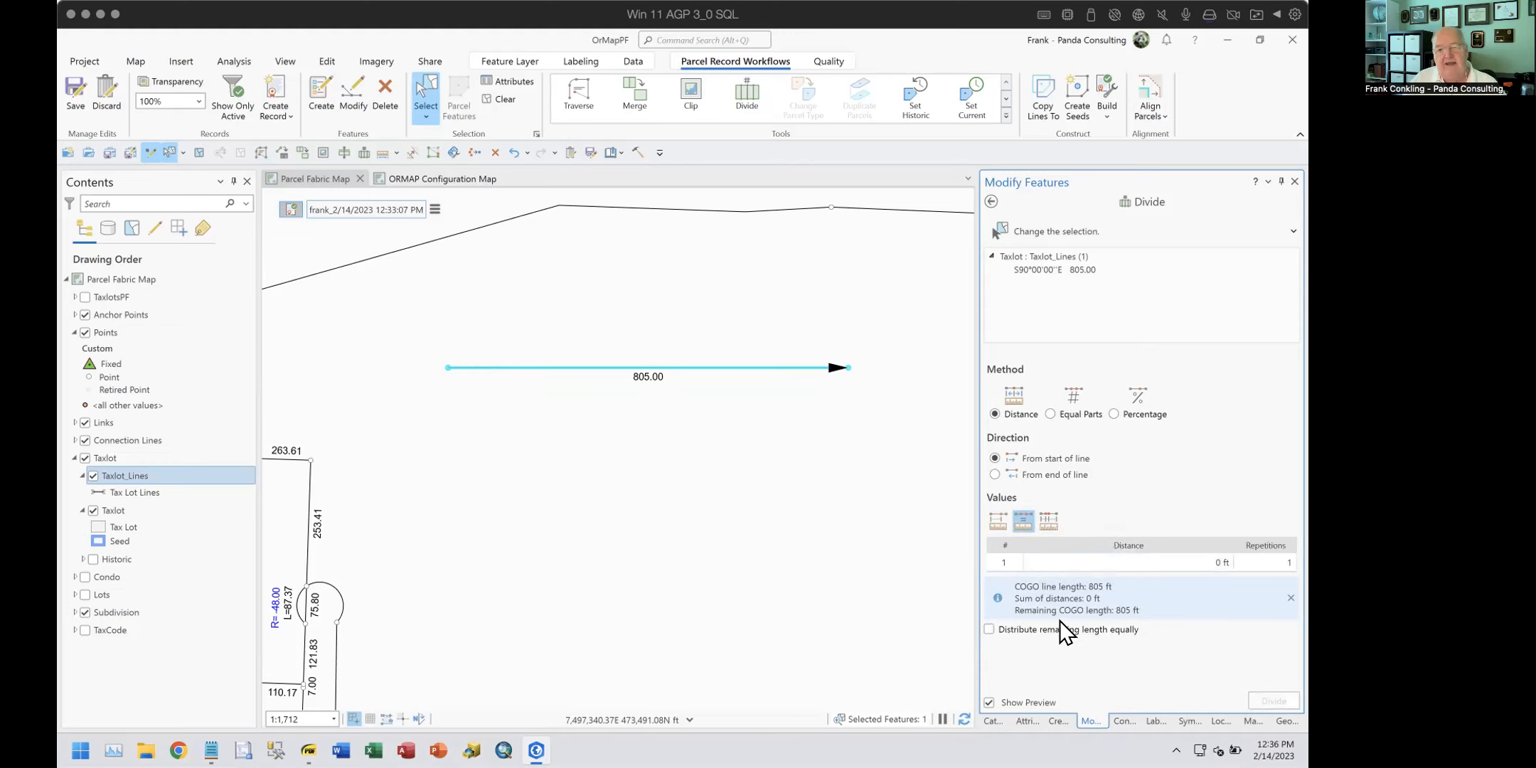
click(1191, 562)
text(100)
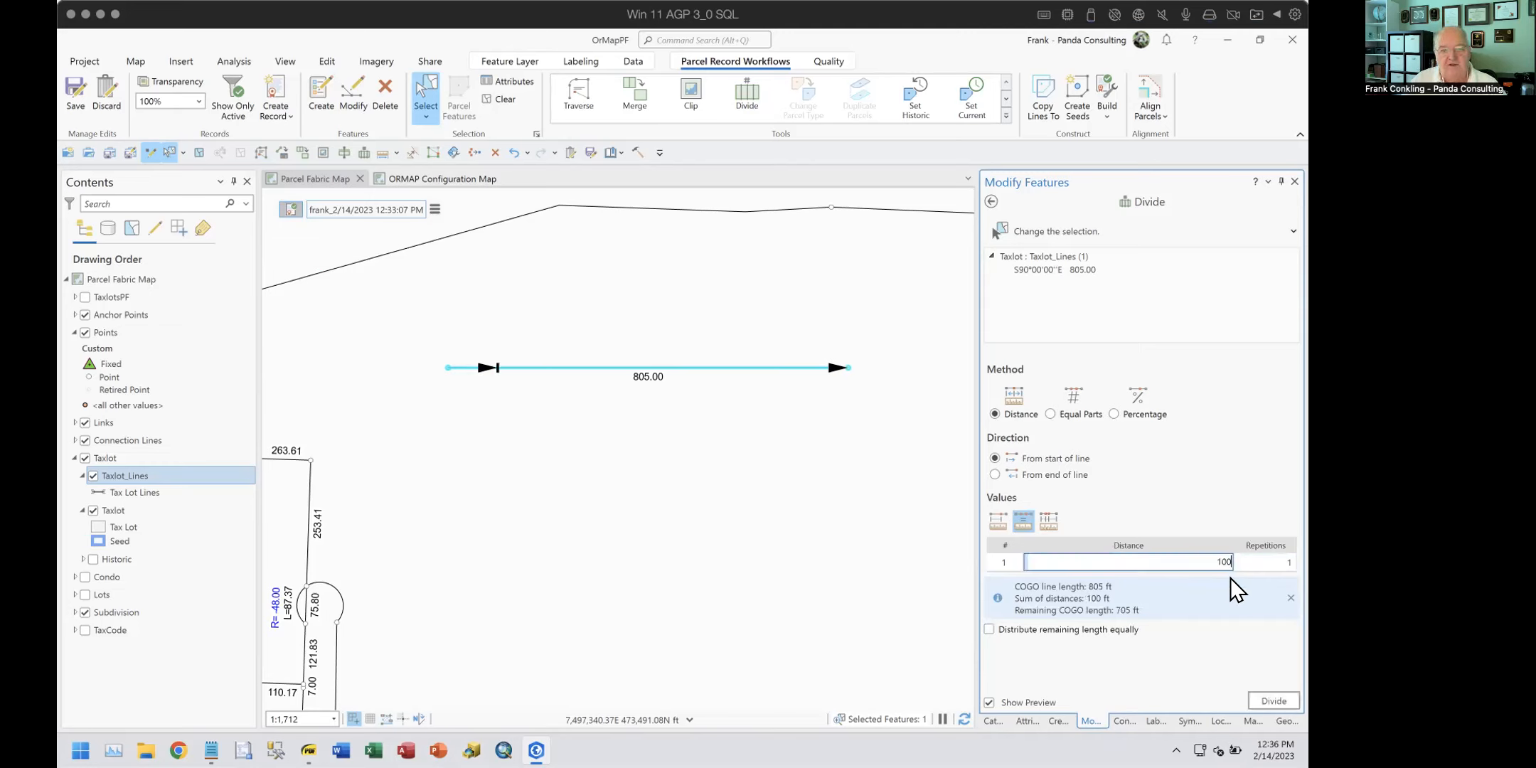
click(1277, 562)
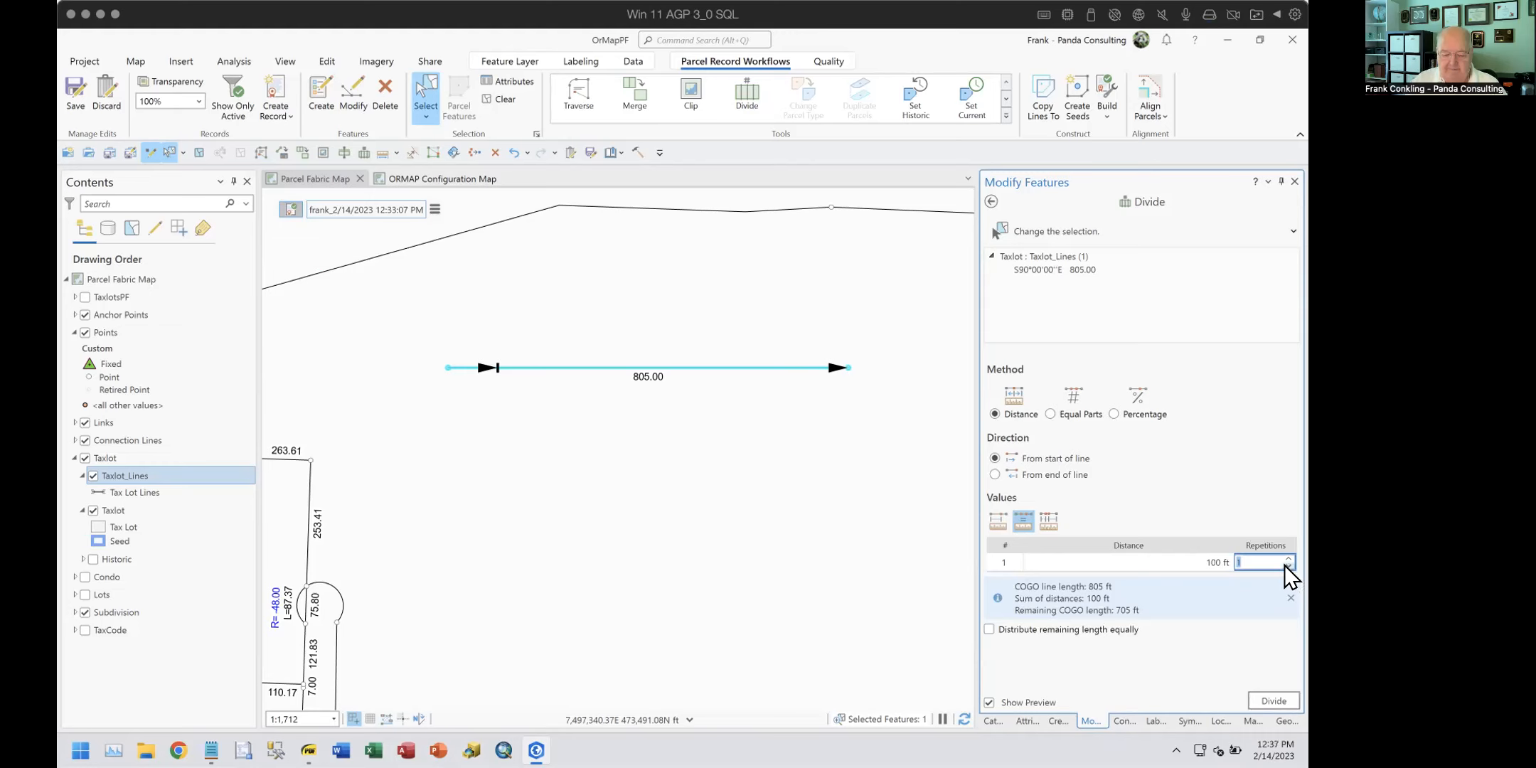
text(6)
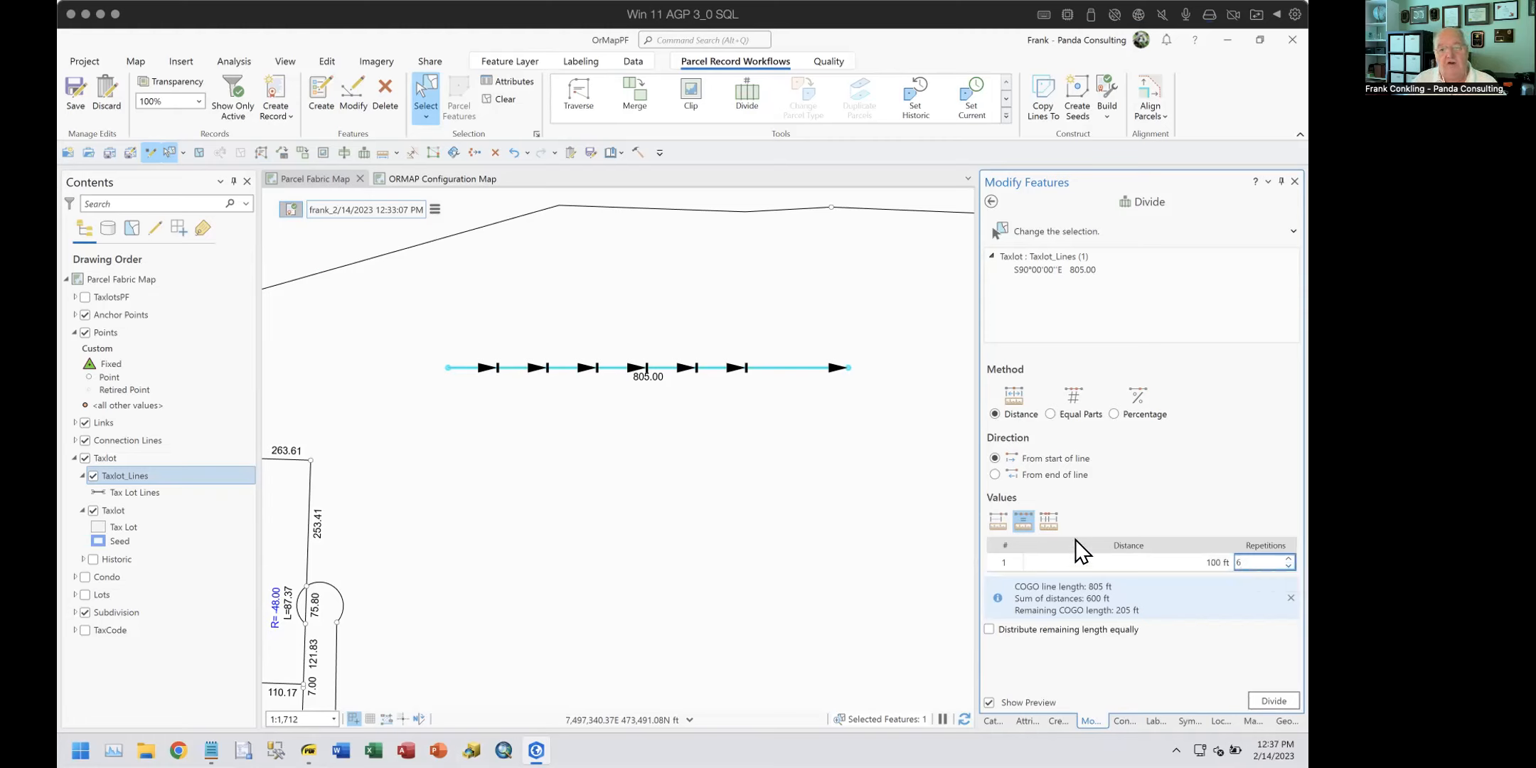
Step: Set up a variable-distance division of the 805 ft line with one 100 ft segment and three 200 ft segments
click(1044, 519)
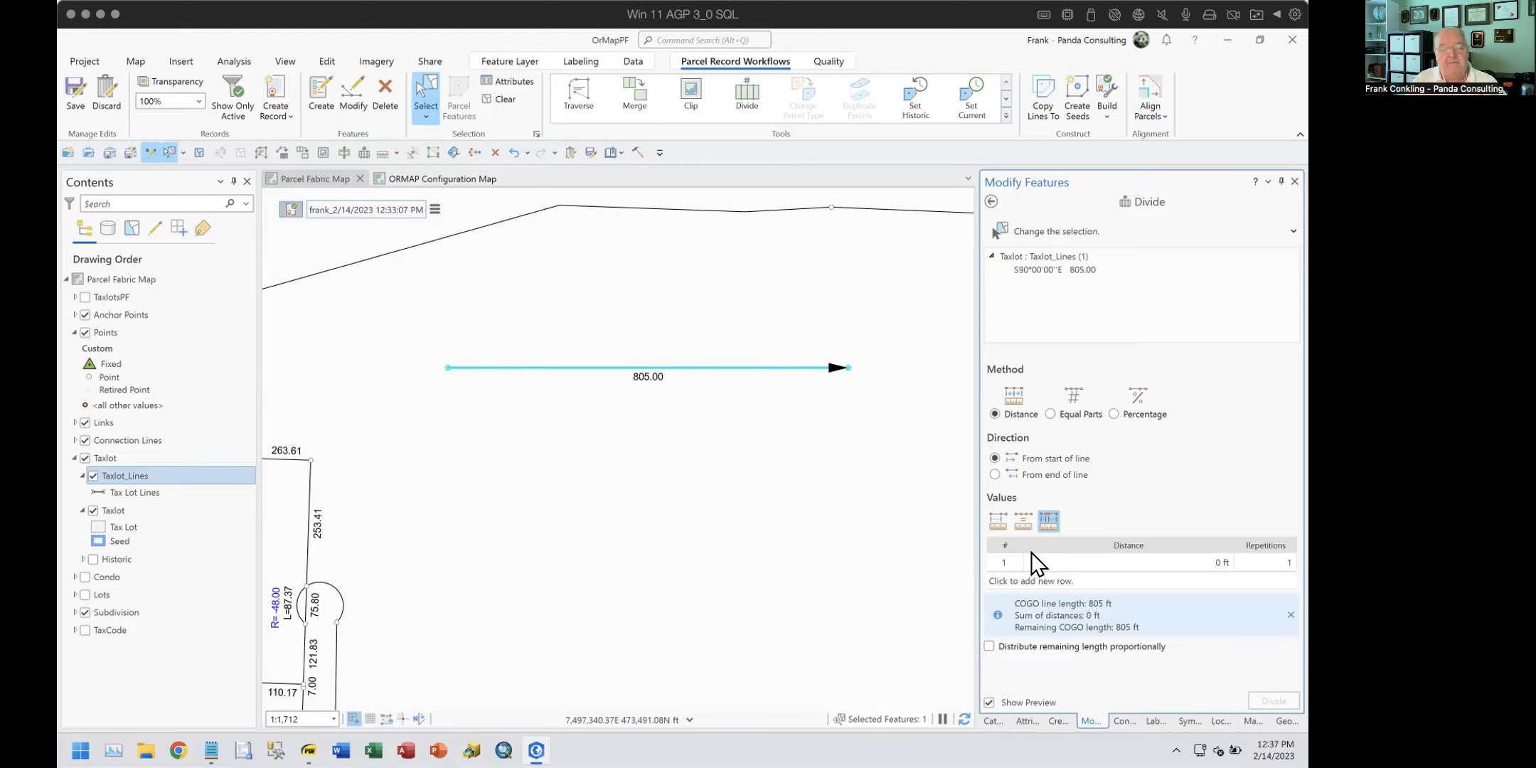
click(1192, 563)
text(100)
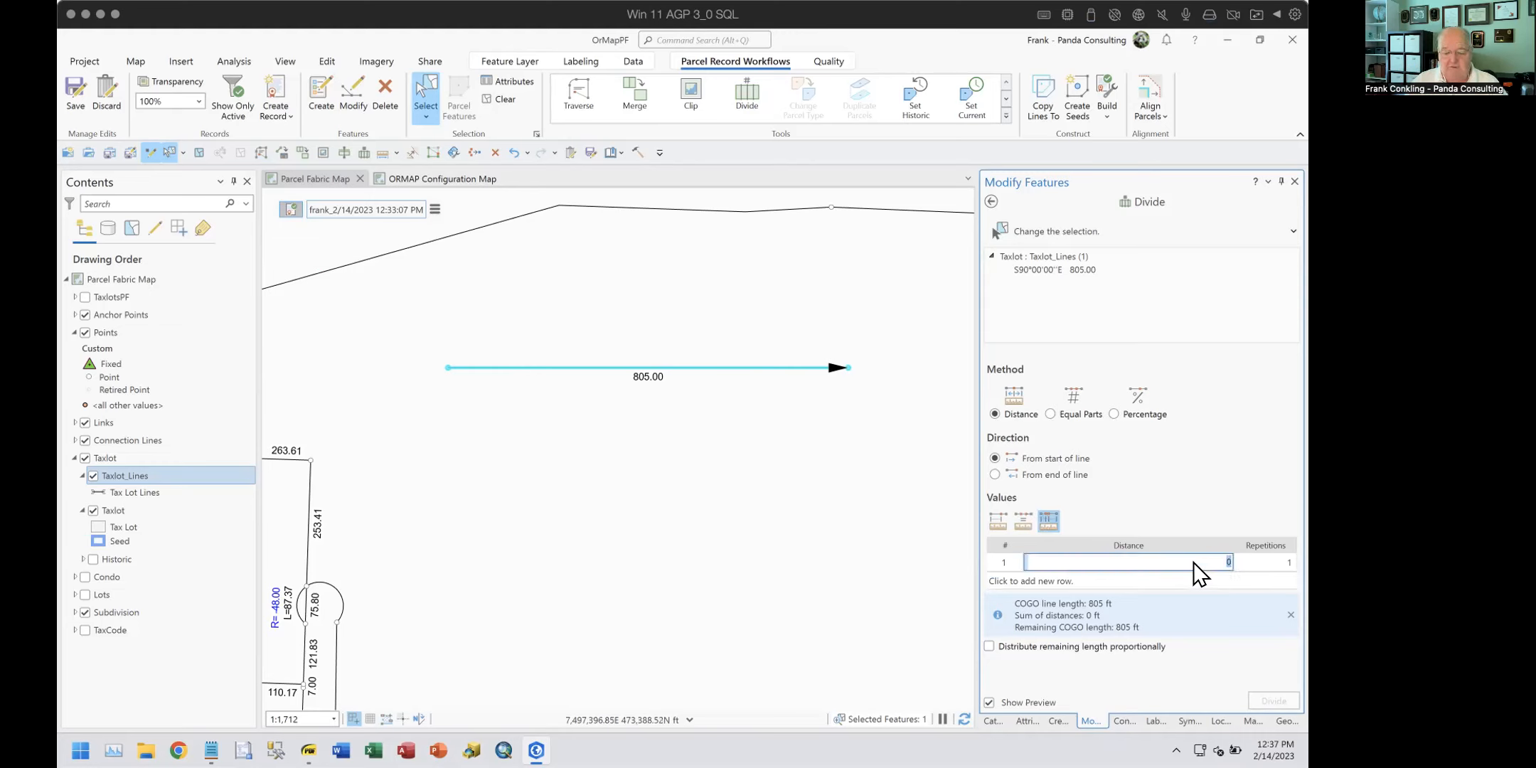
key(Return)
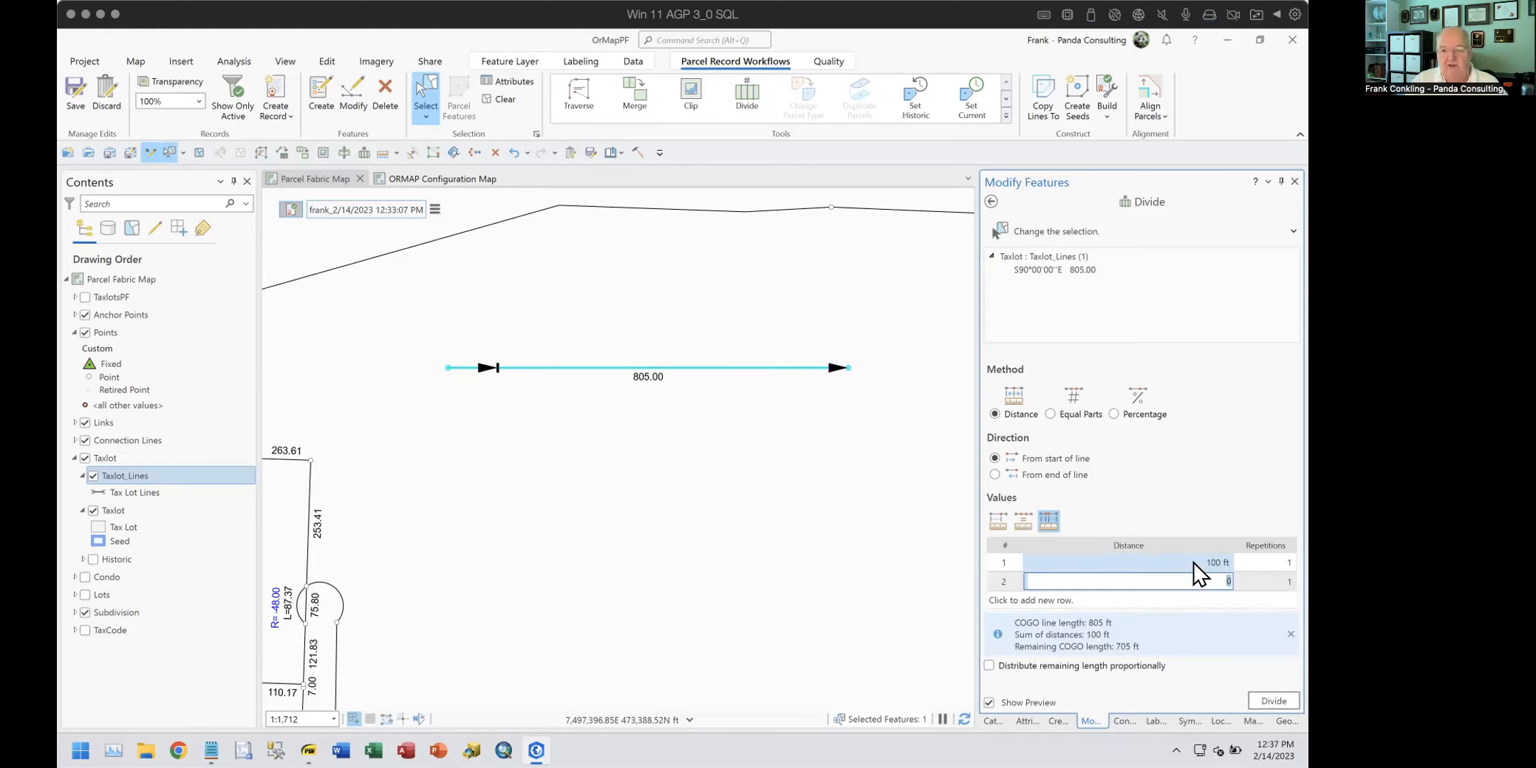
text(200)
key(Return)
click(1265, 580)
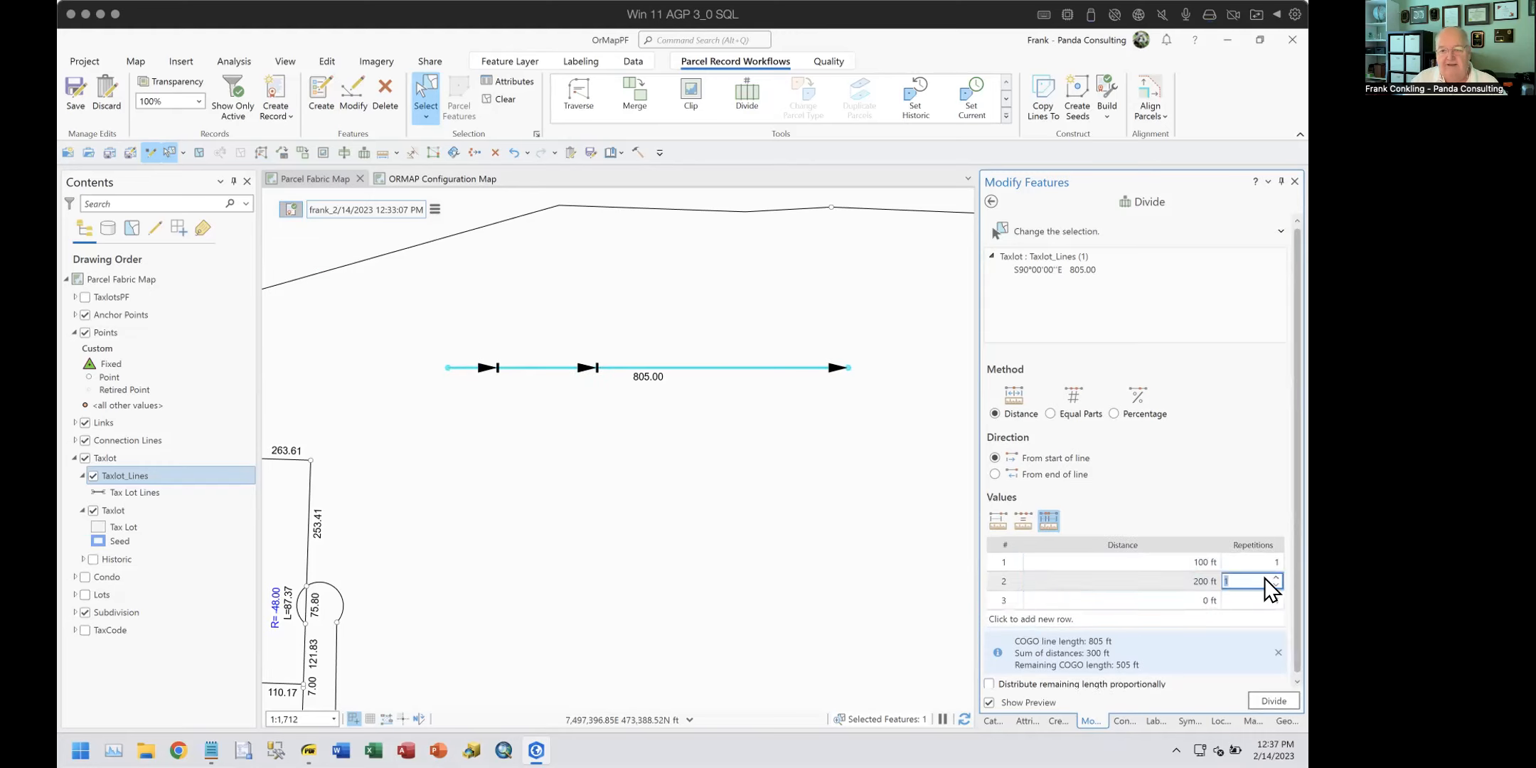
text(3)
key(Return)
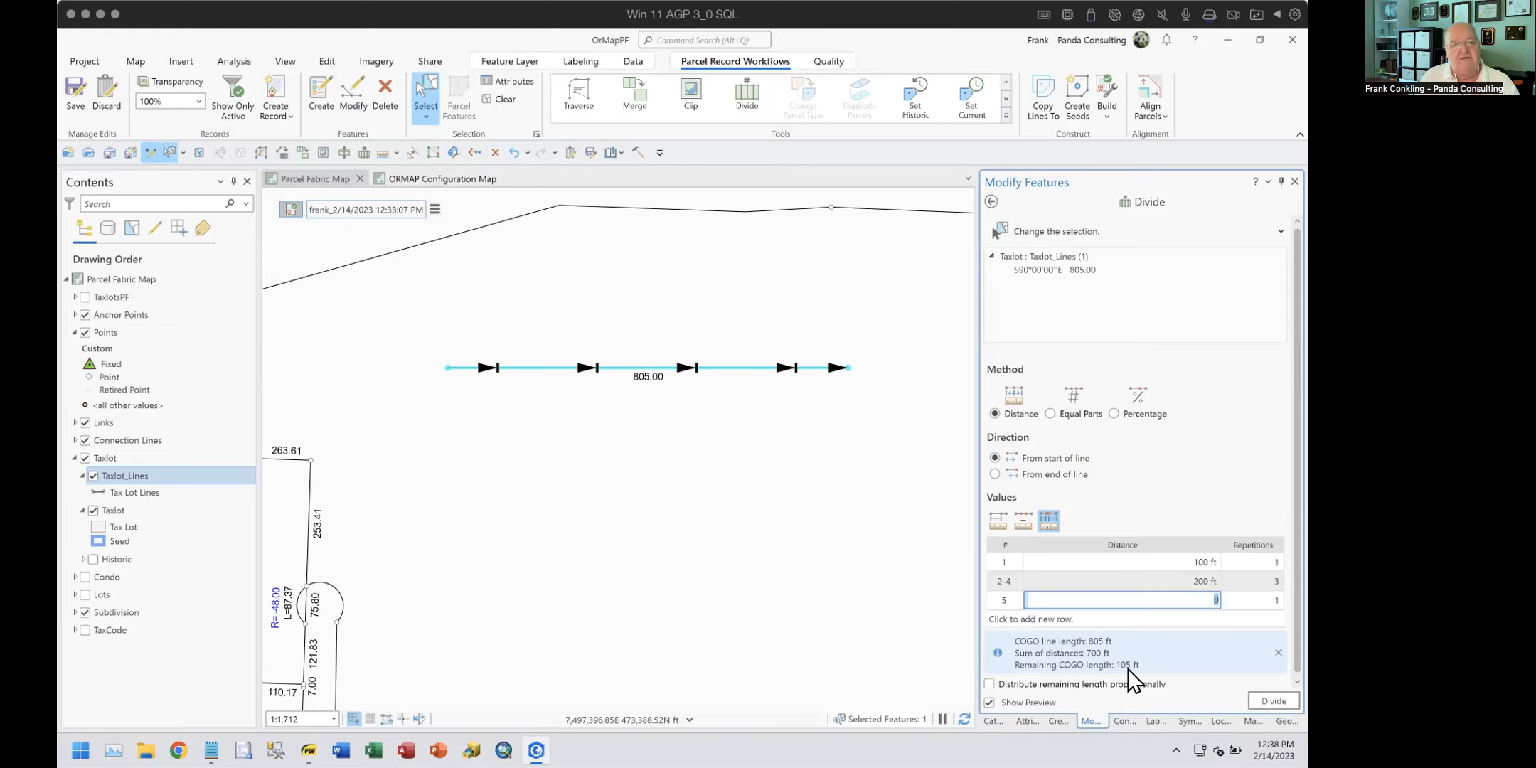
Step: Distribute the remaining length proportionally among the segments and divide the 805 ft line
drag(1293, 506, 1304, 599)
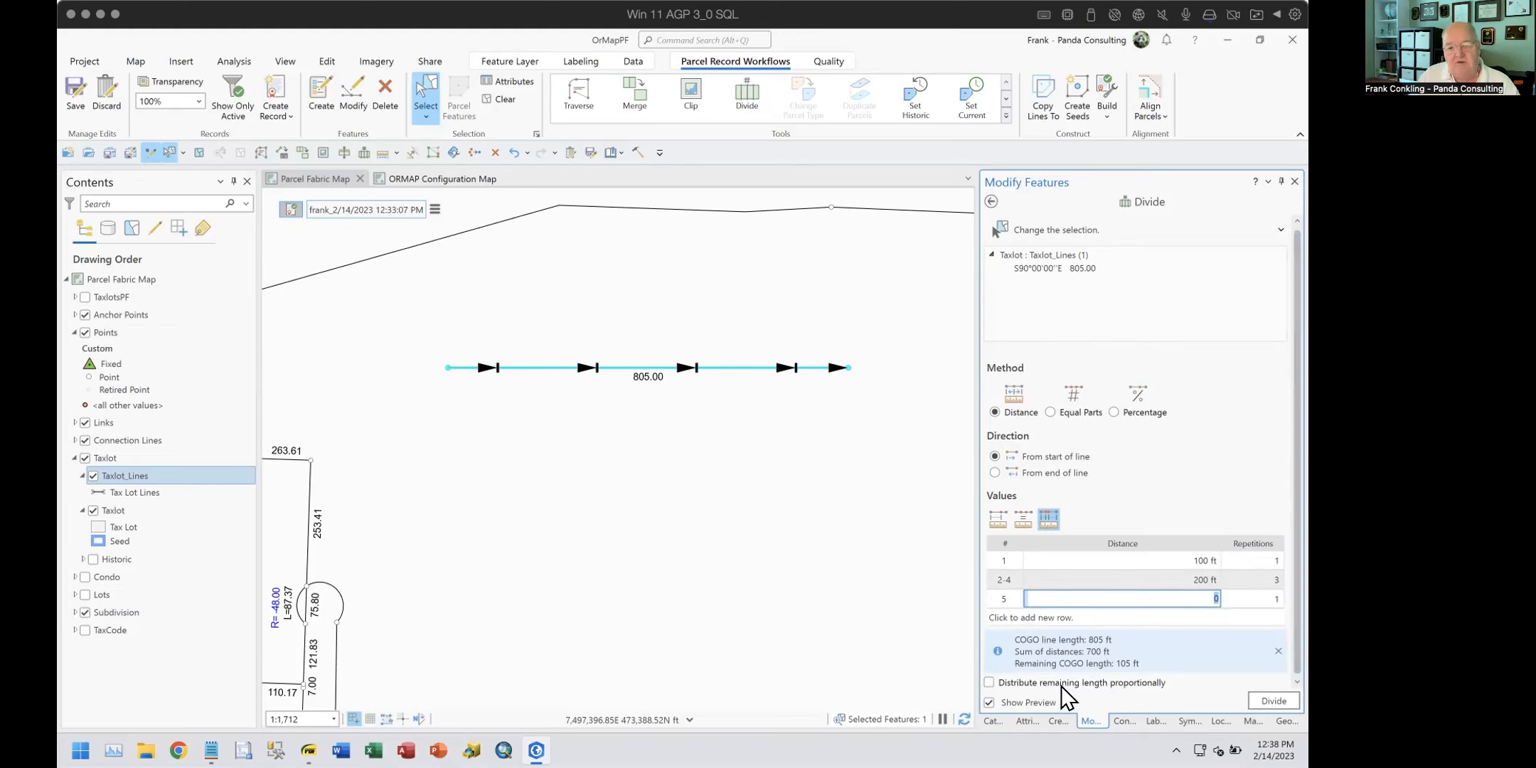
mouse_move(1064, 684)
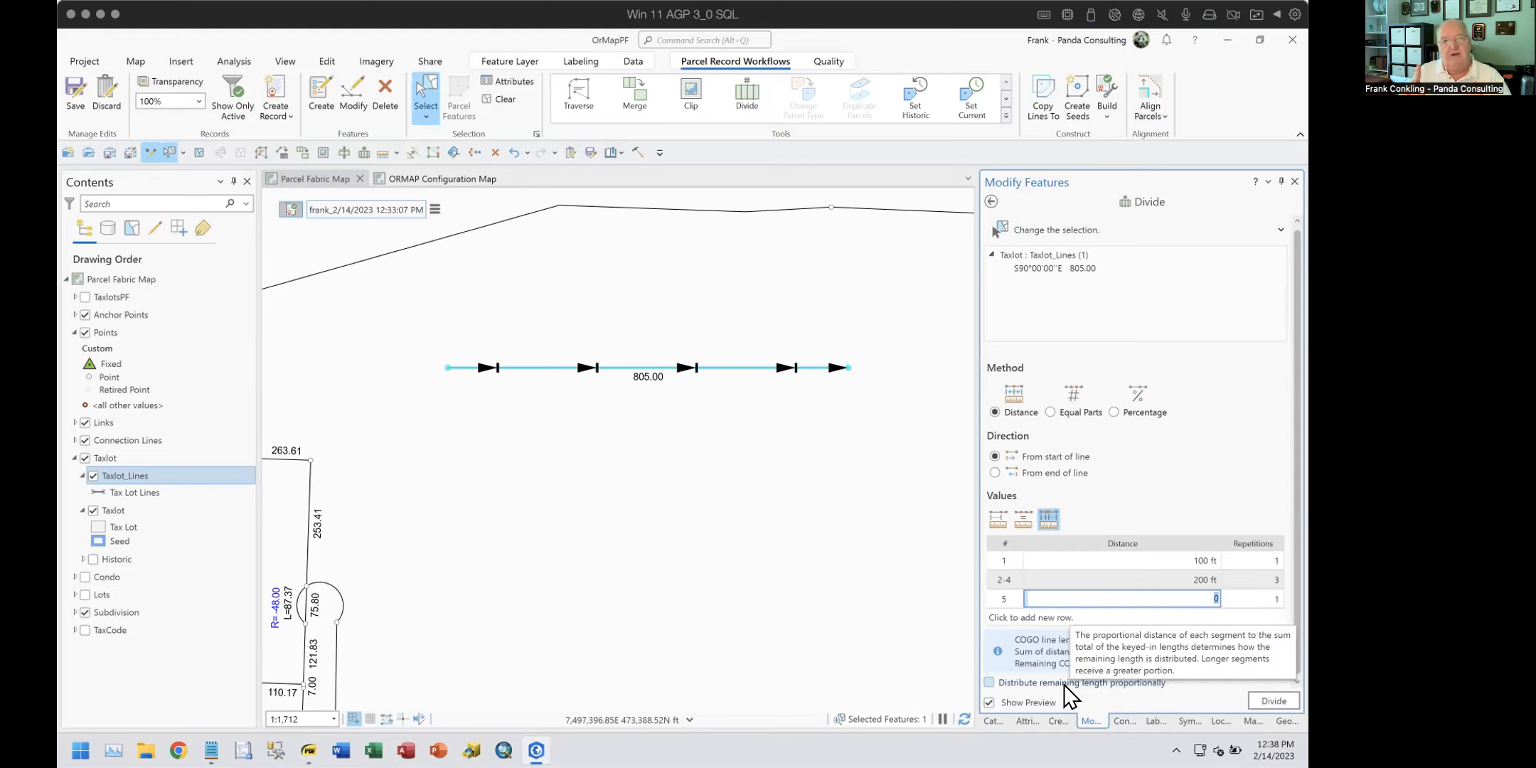
click(989, 681)
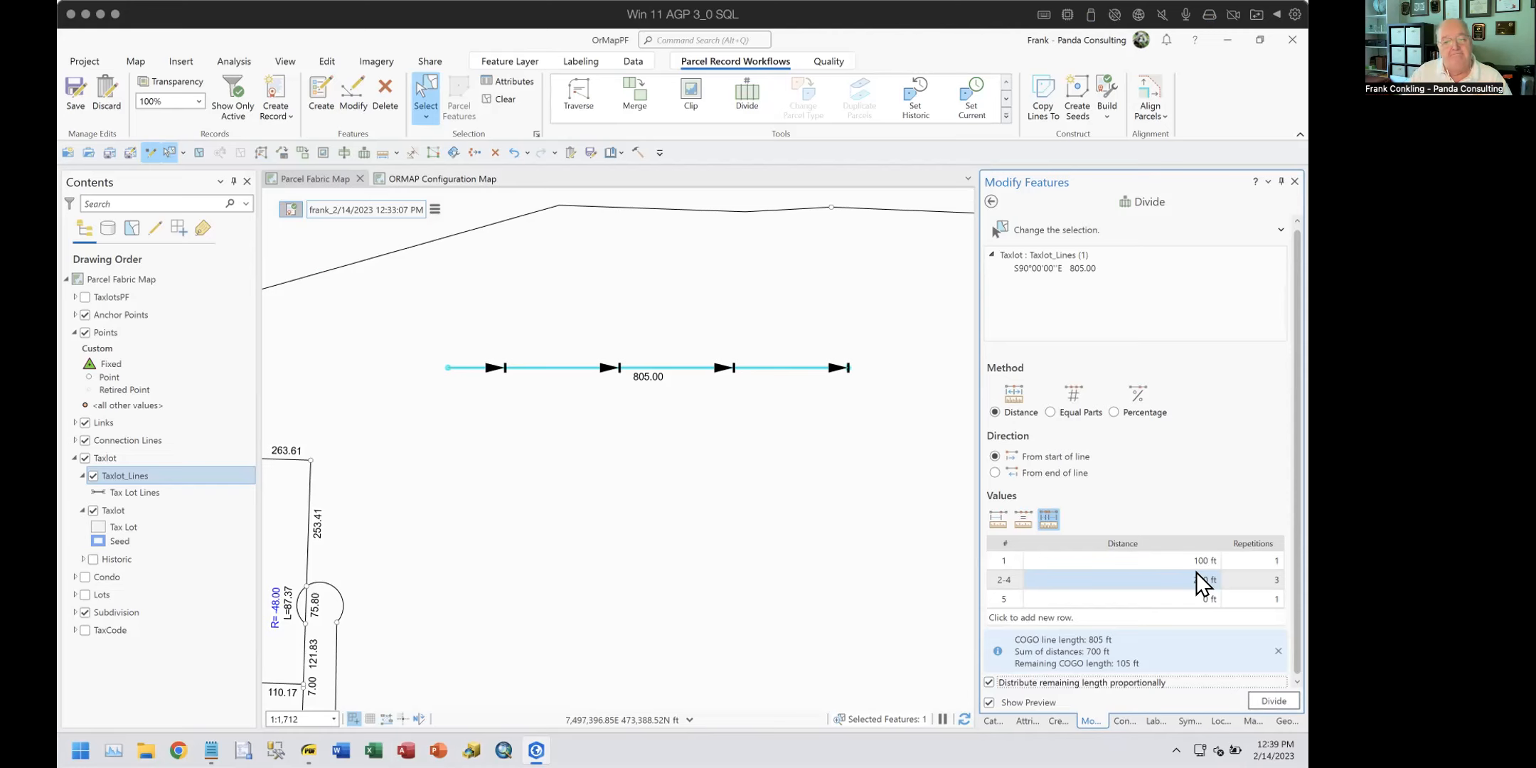
click(1275, 701)
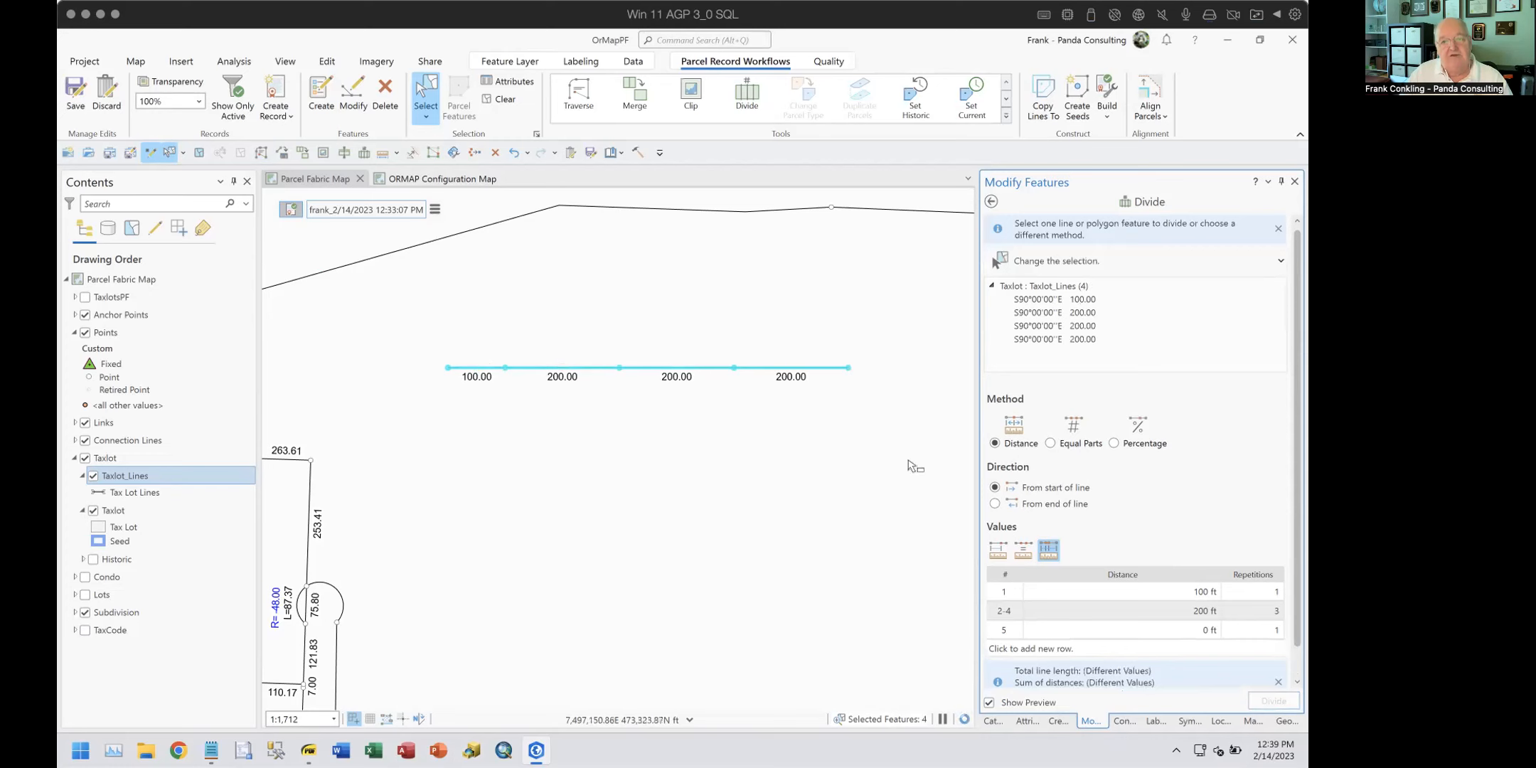
Step: Compare the Distance and Shape_Length attributes of the 100 ft and 200 ft segments, and undo the line division
click(1026, 720)
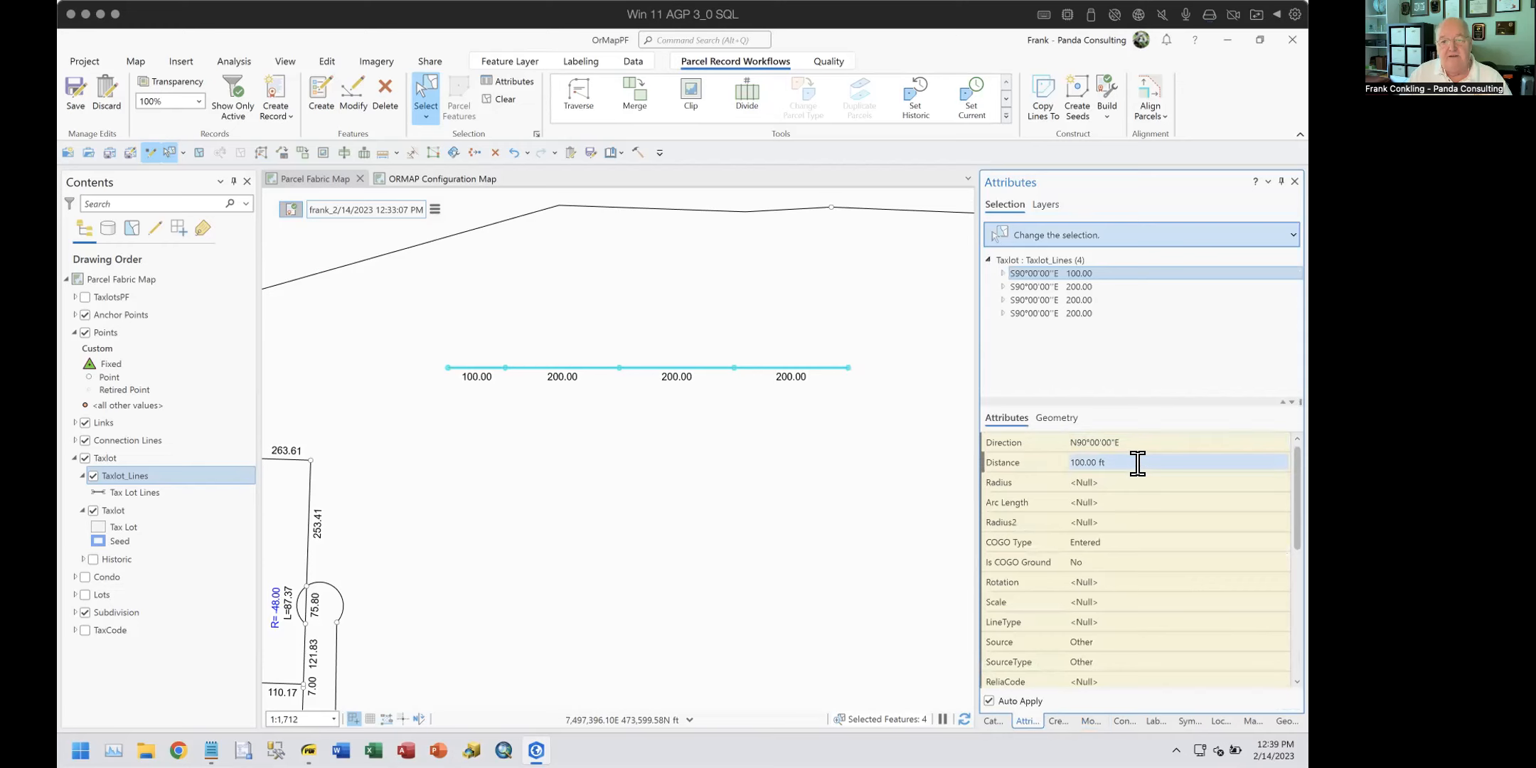
scroll(1145, 619, down, 4)
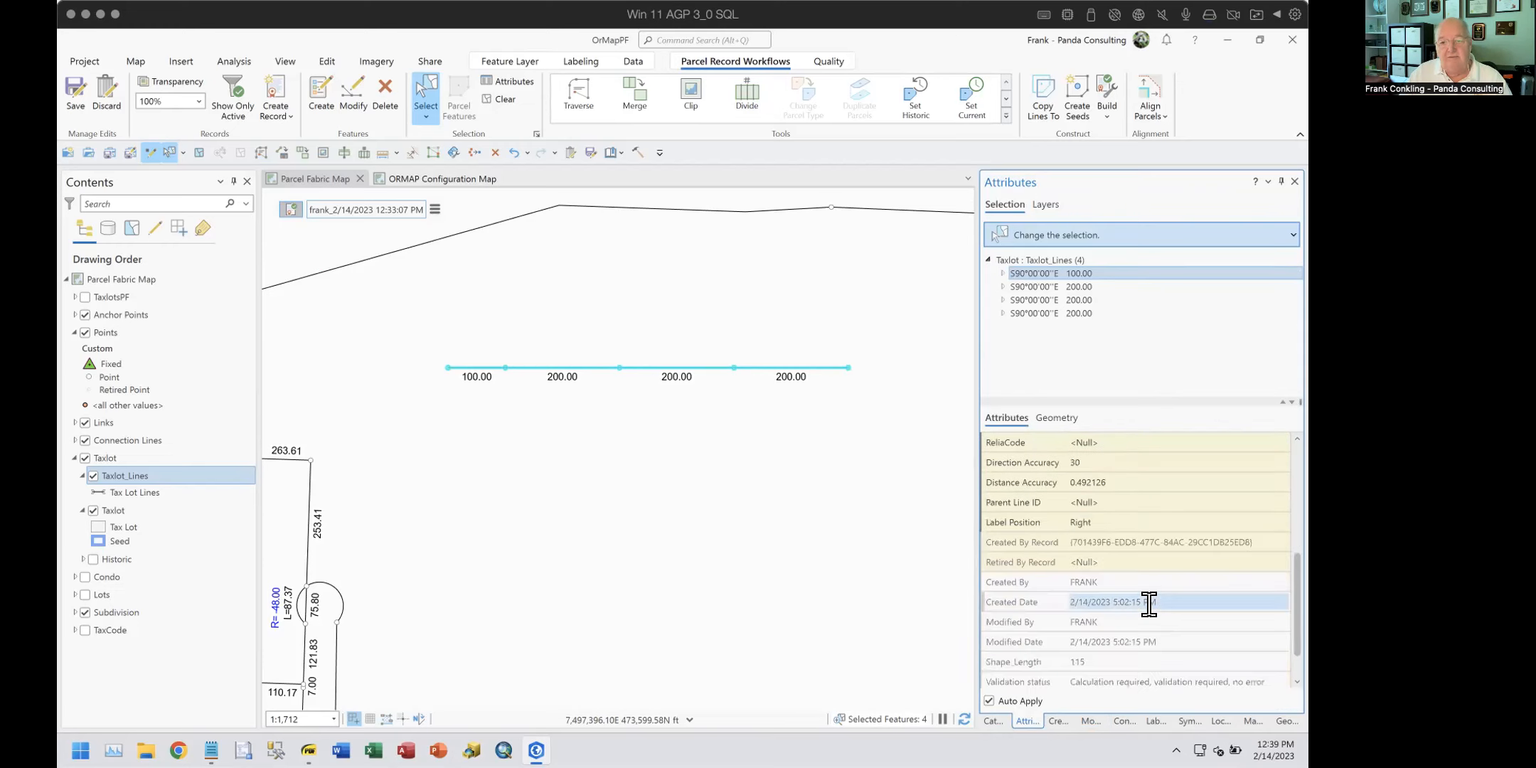
scroll(1147, 600, down, 1)
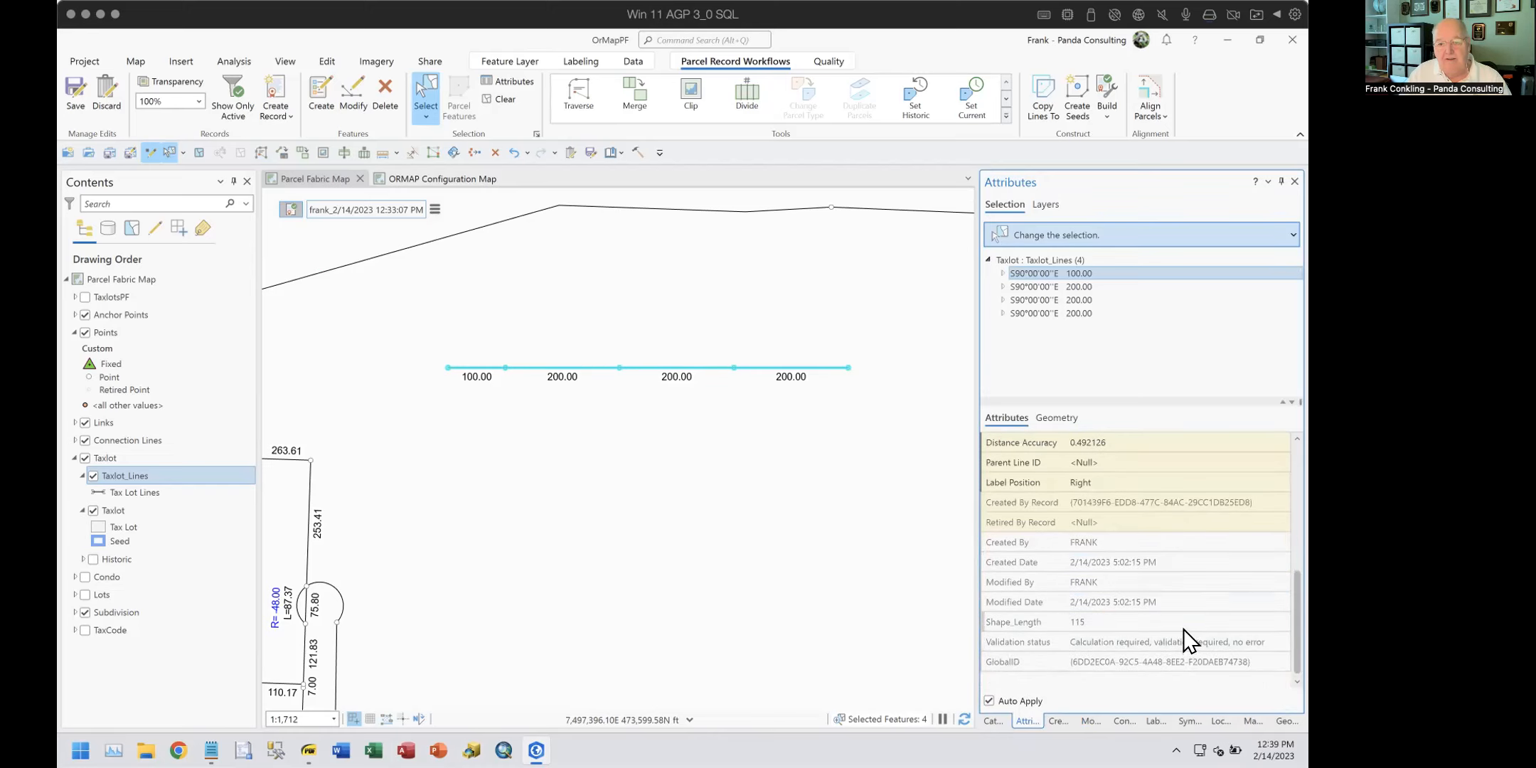
click(1130, 617)
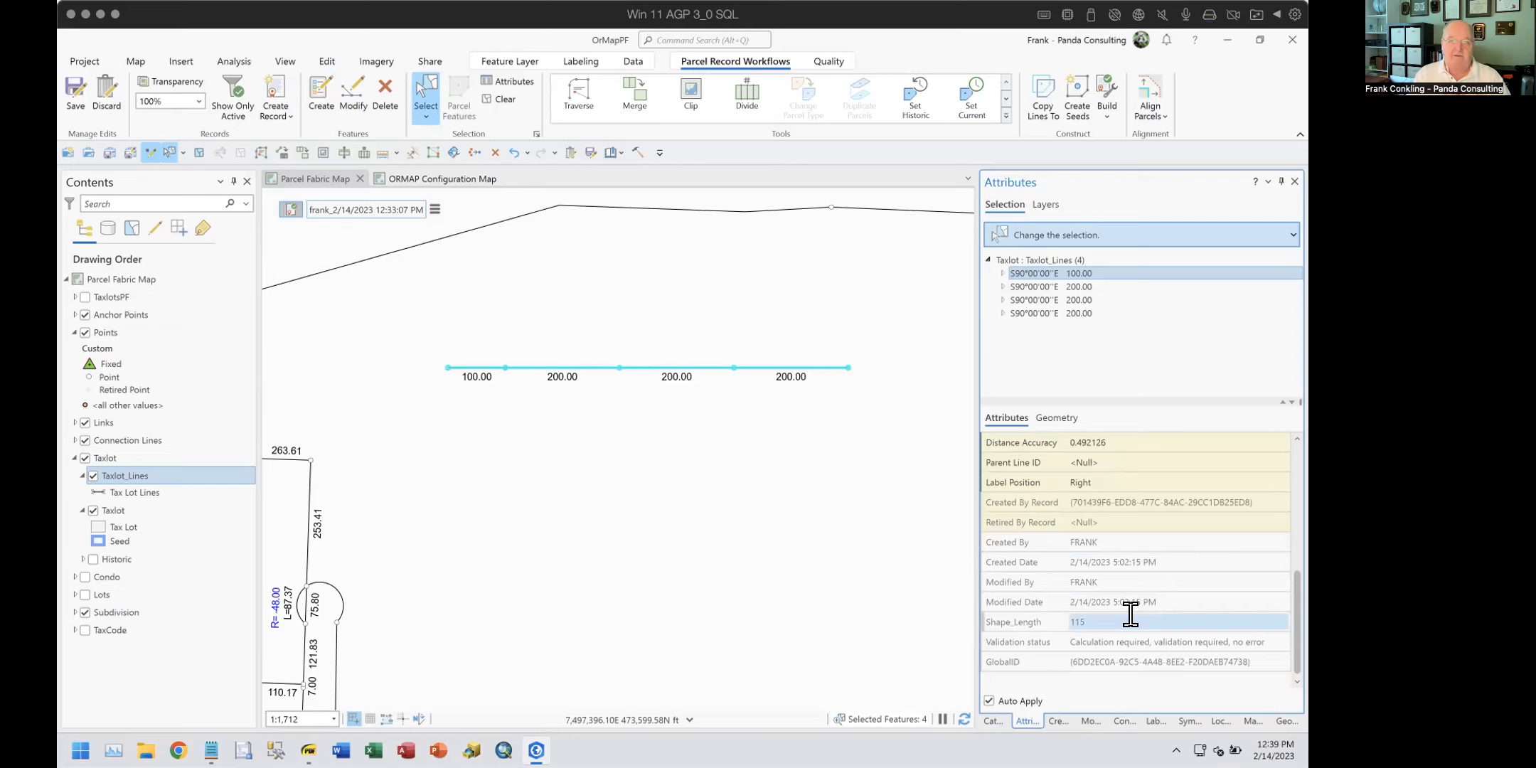
click(1069, 285)
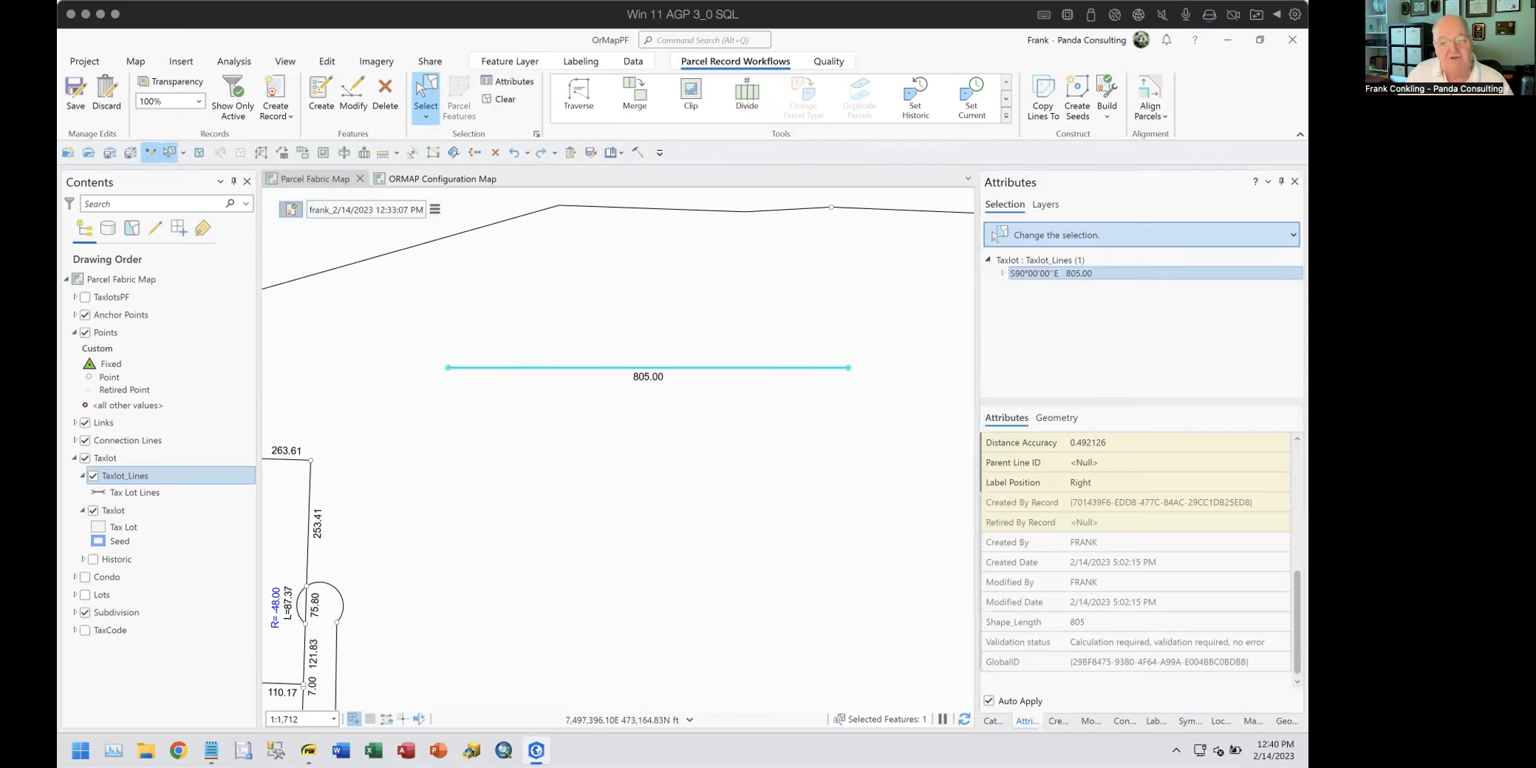
Step: Clear the selection and create a Taxlot_Lines line below the 805 ft line, with direction 90-1 and distance 547.04 ft
click(1087, 720)
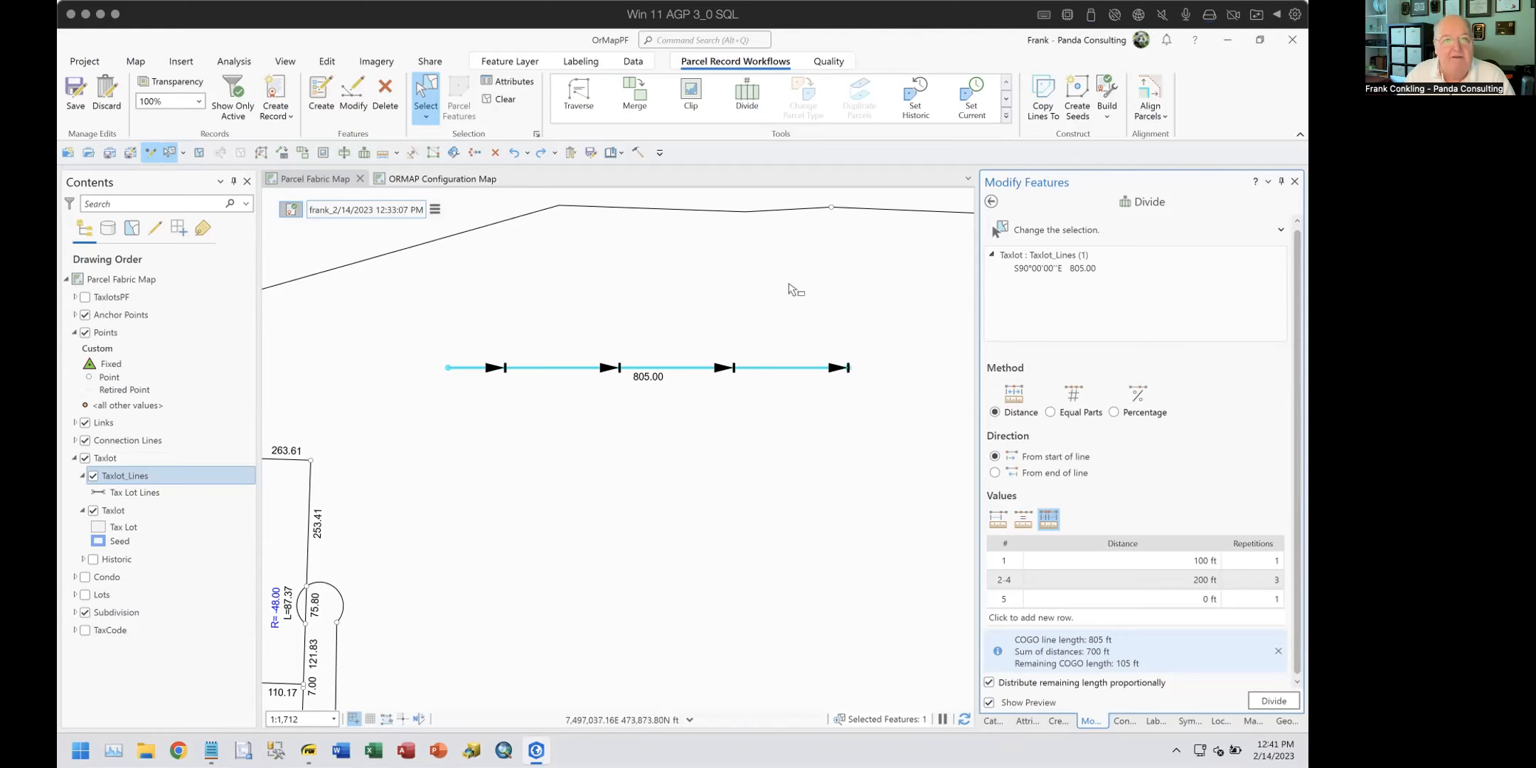
click(504, 99)
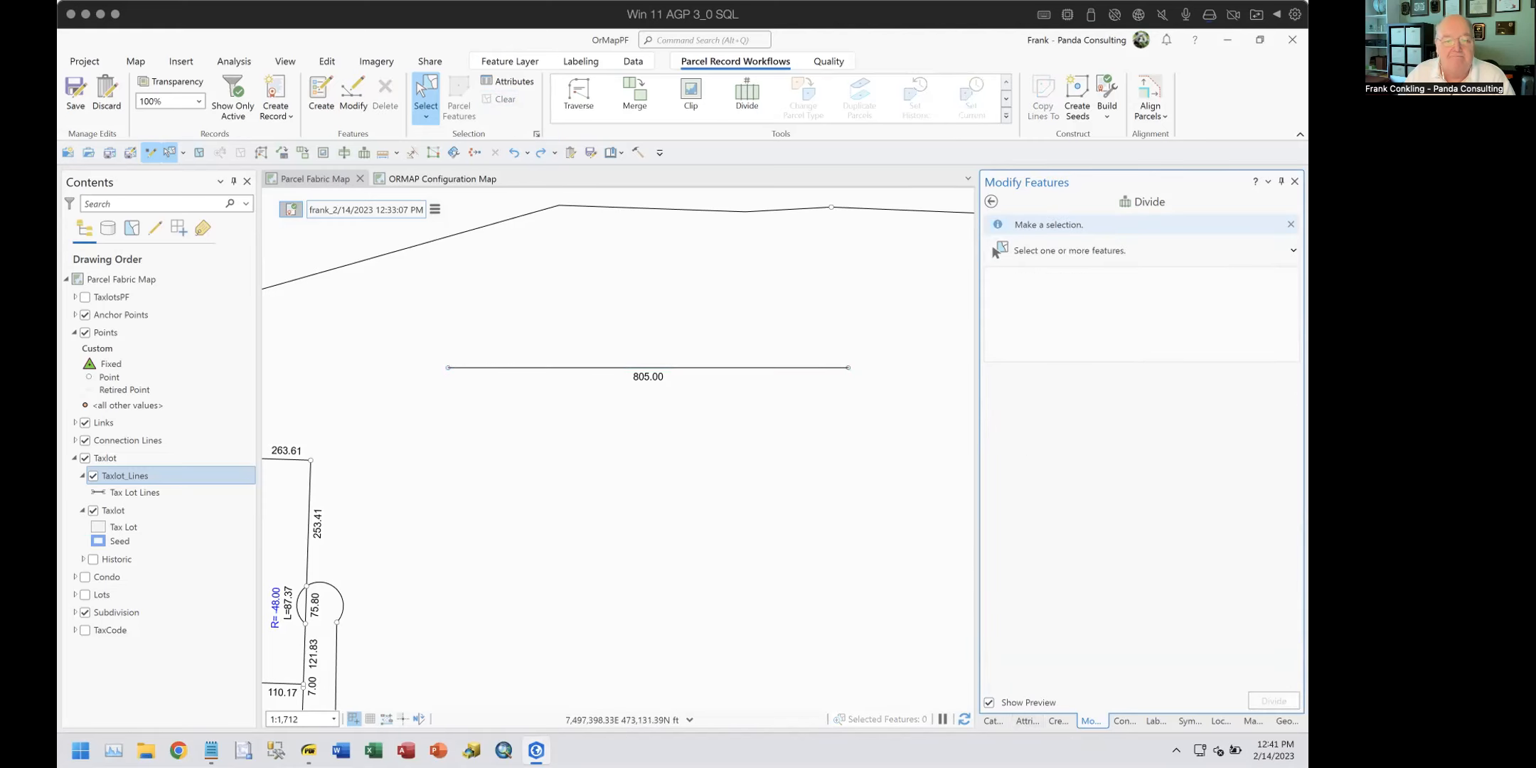
click(1058, 721)
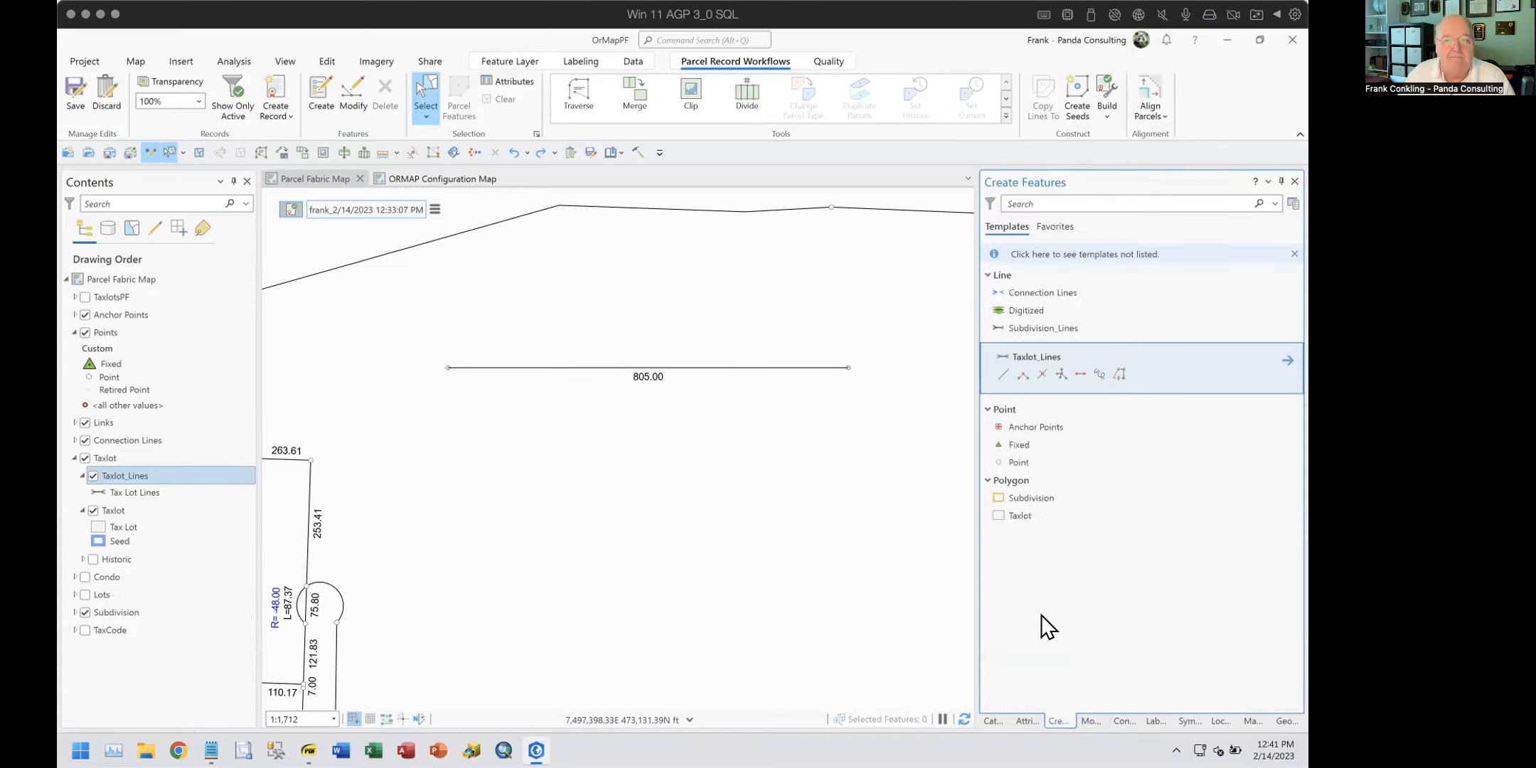
click(1075, 372)
click(463, 478)
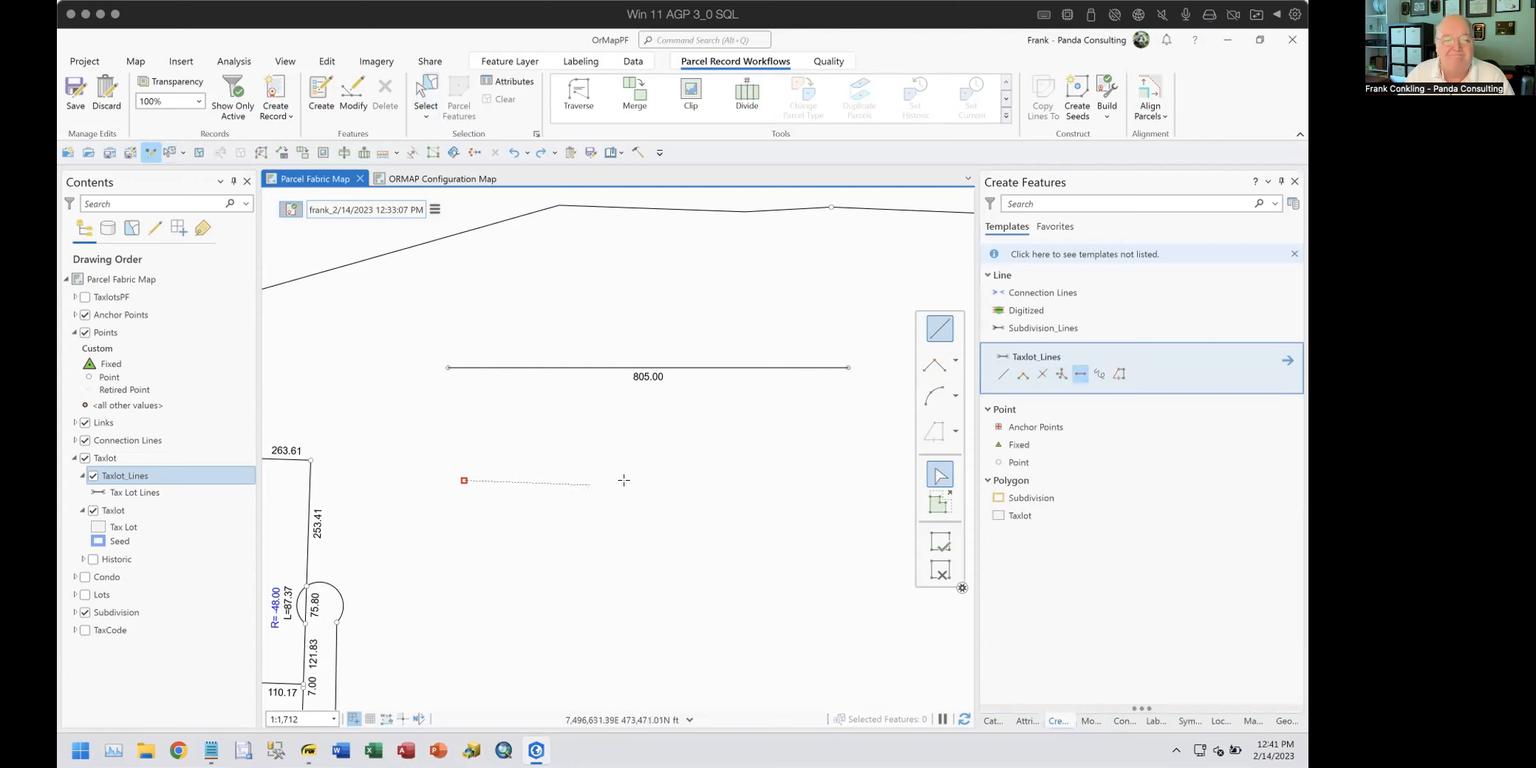
right_click(735, 475)
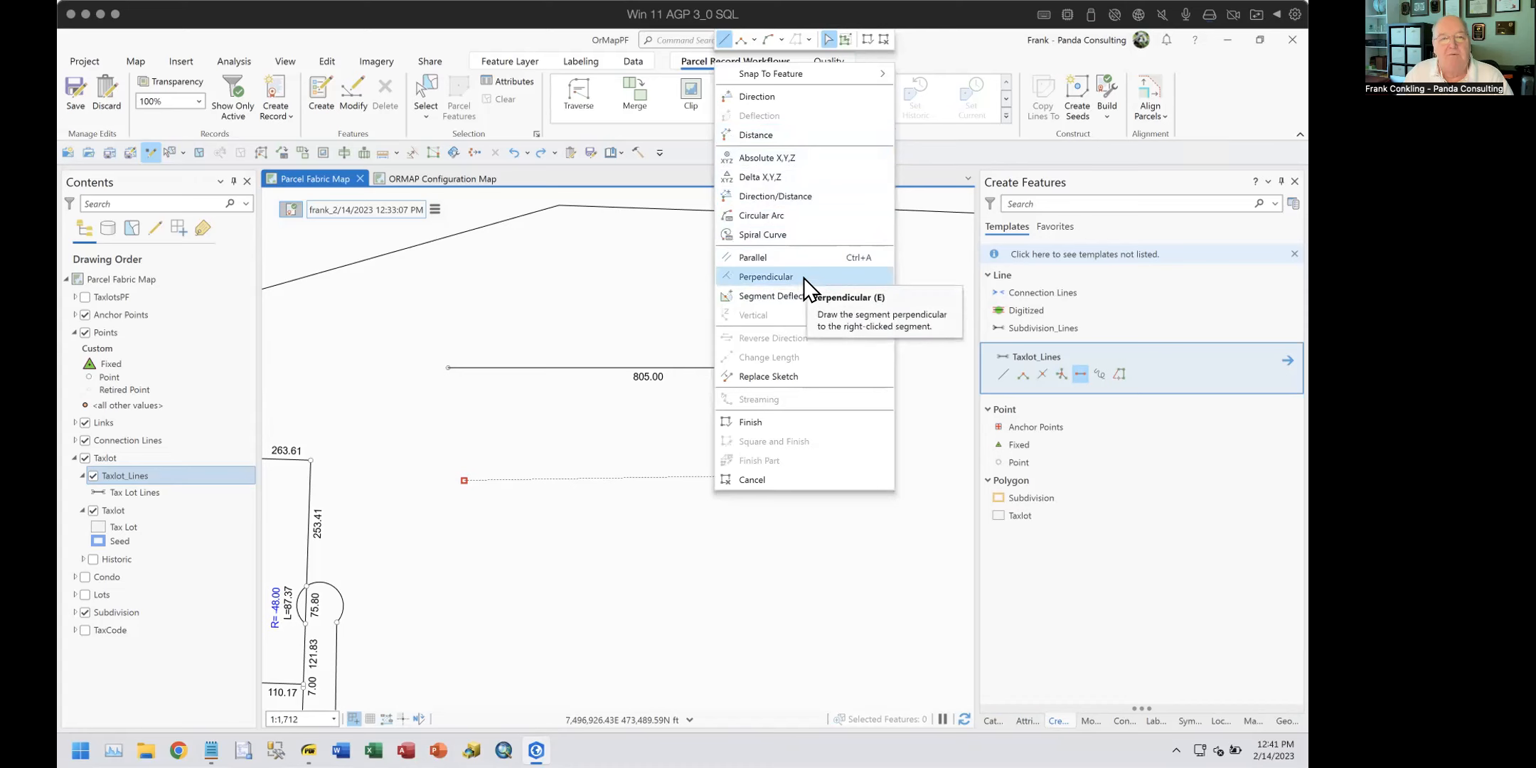
click(789, 197)
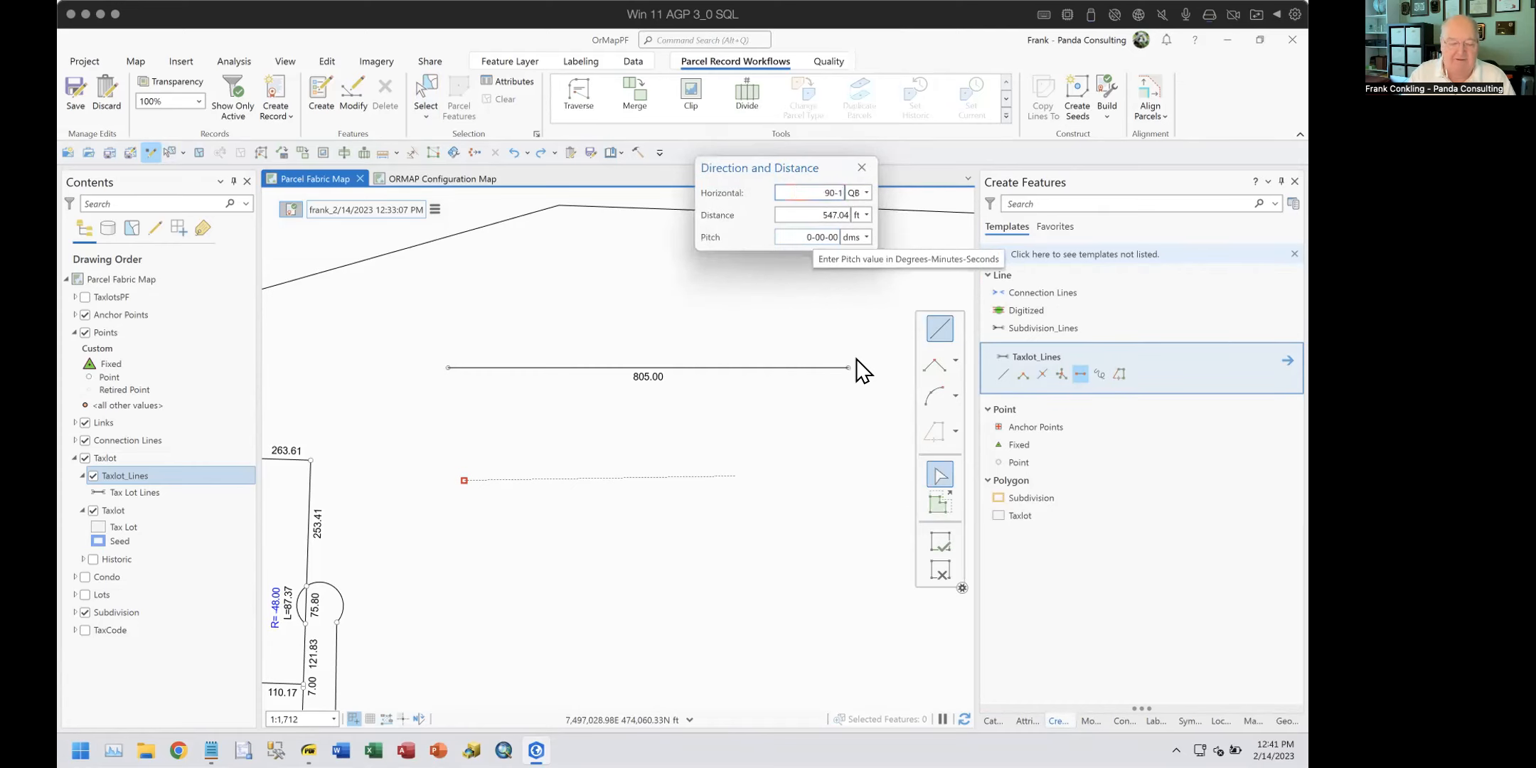
key(Return)
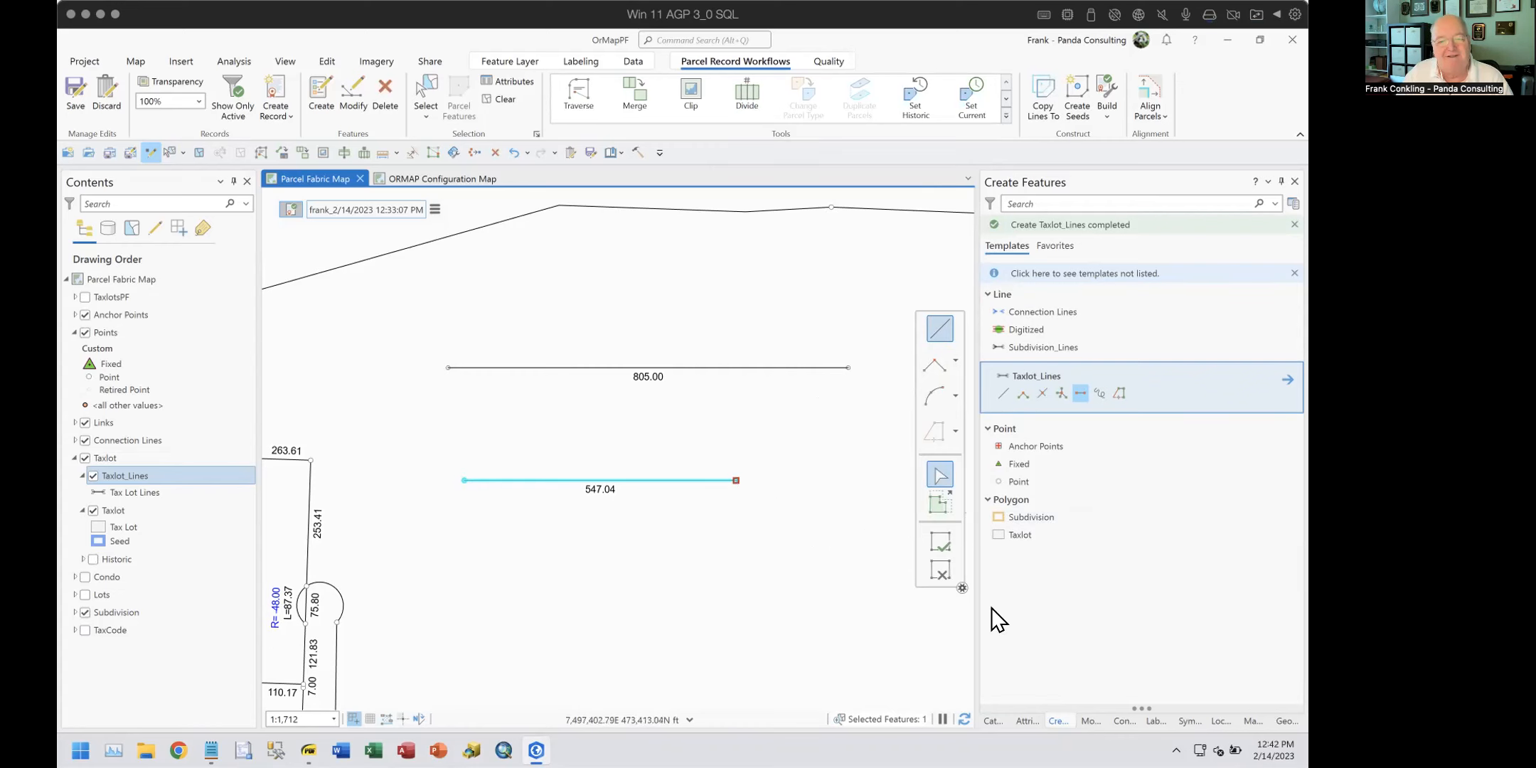
Step: Select the 805 ft line and set up a single-distance division with a 100 ft distance from the start of the line
click(940, 572)
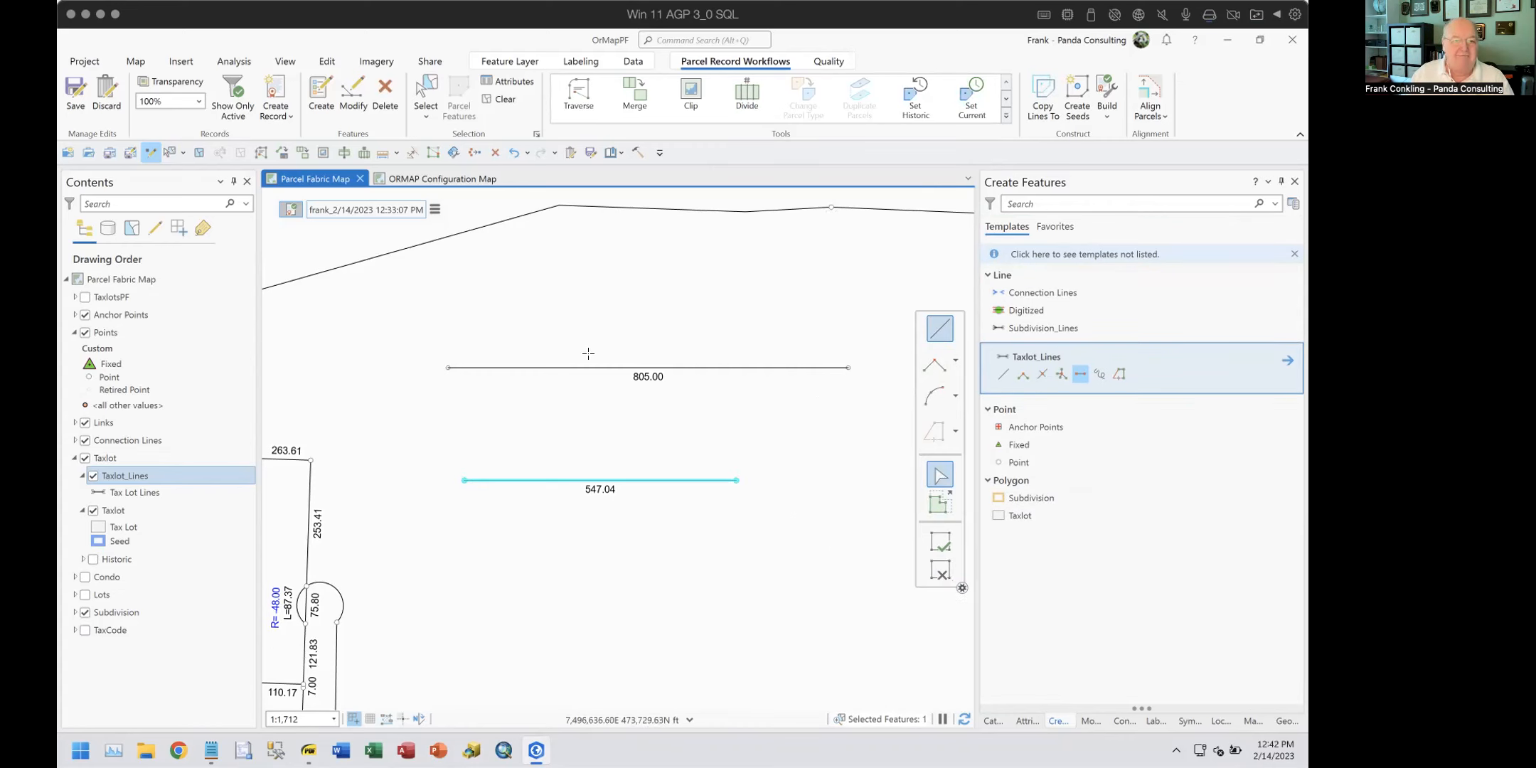
click(429, 91)
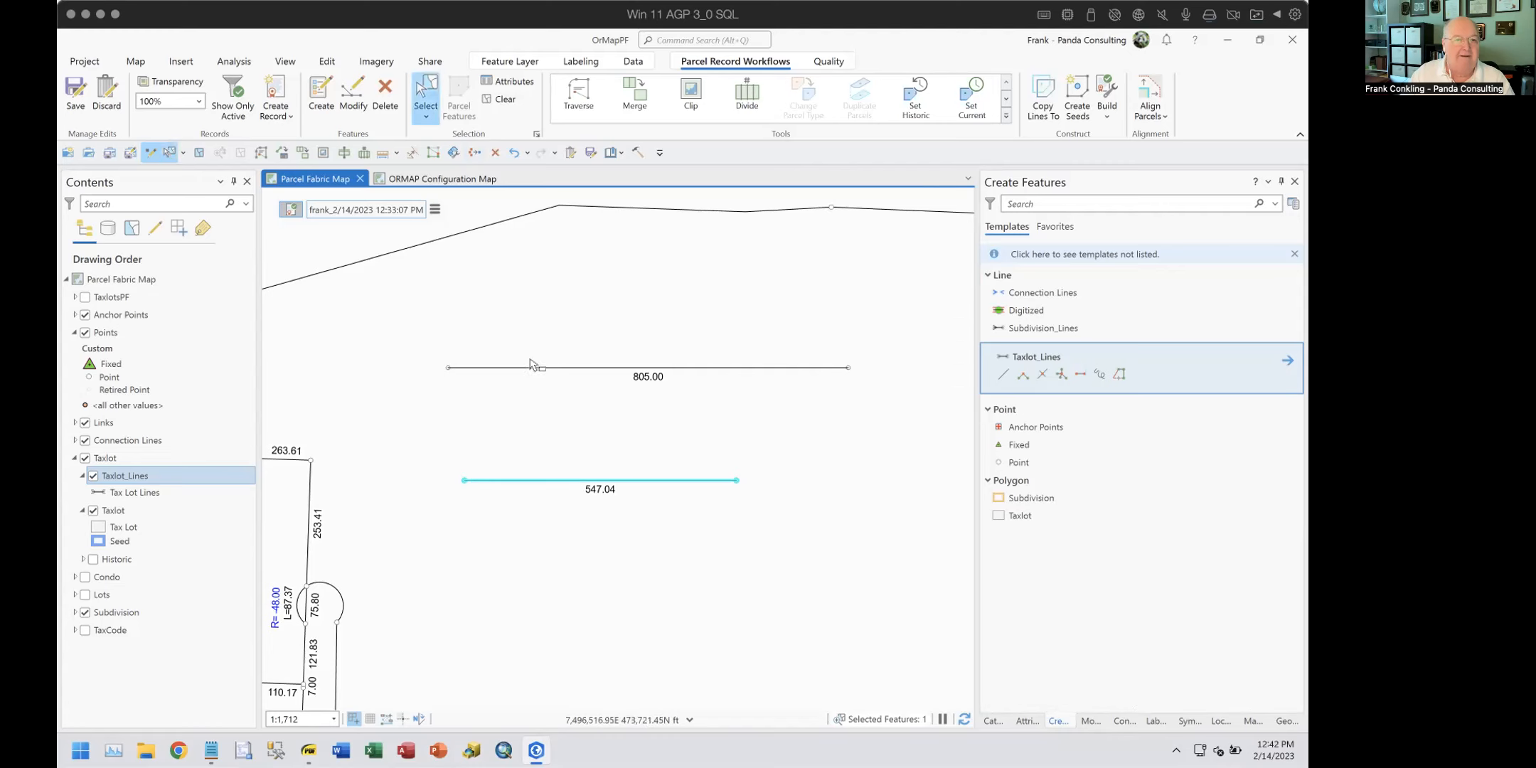
click(660, 415)
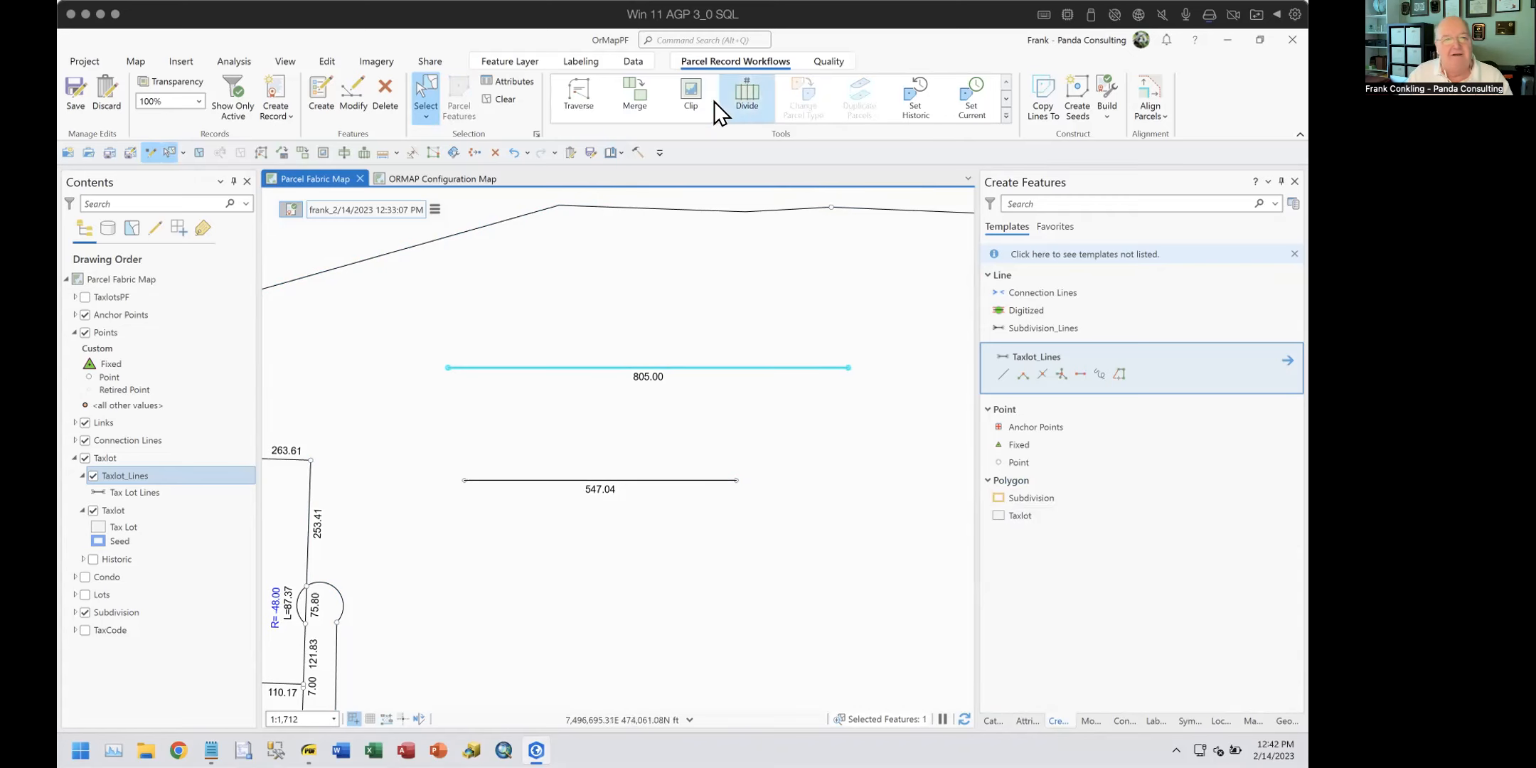
click(740, 94)
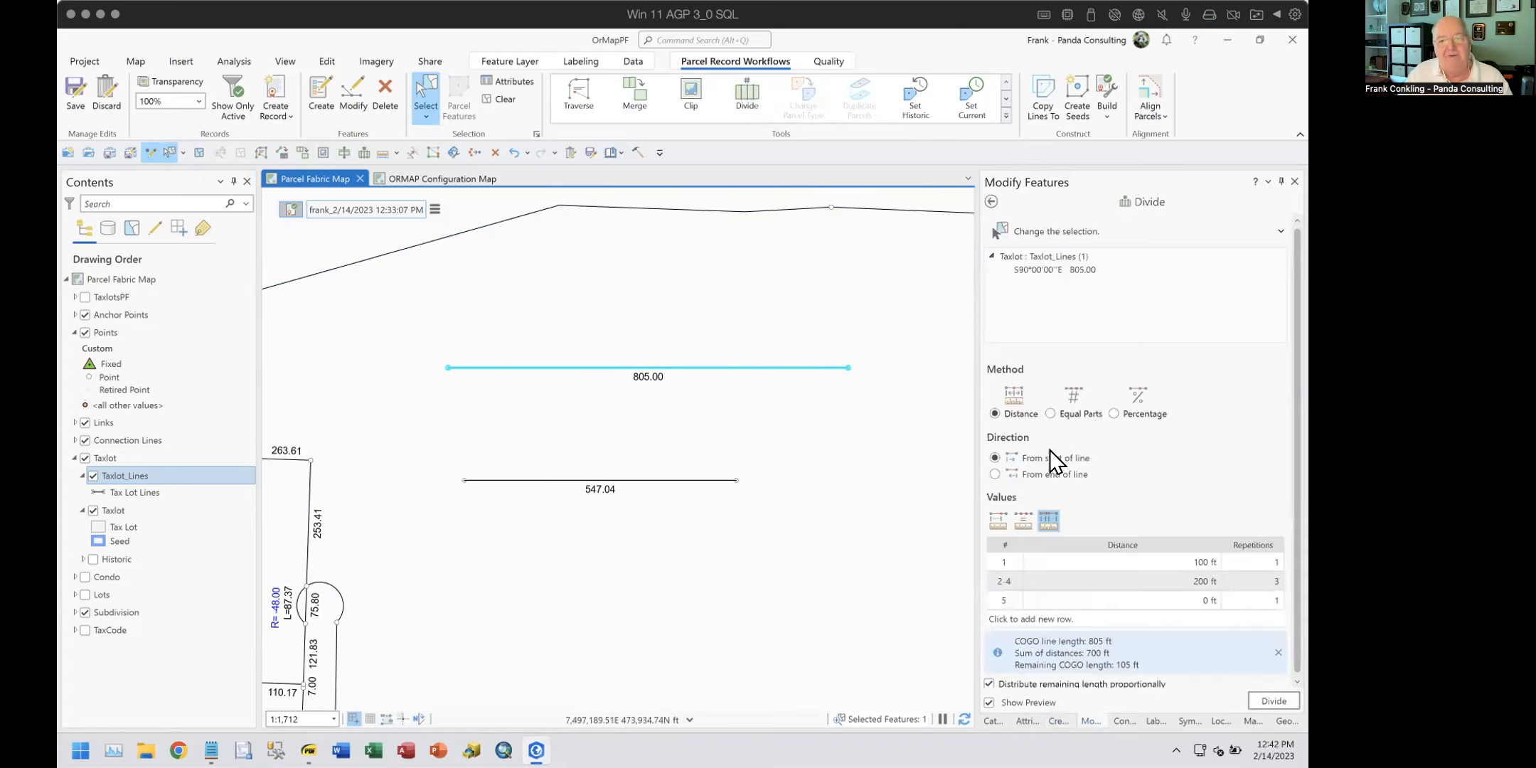
click(999, 520)
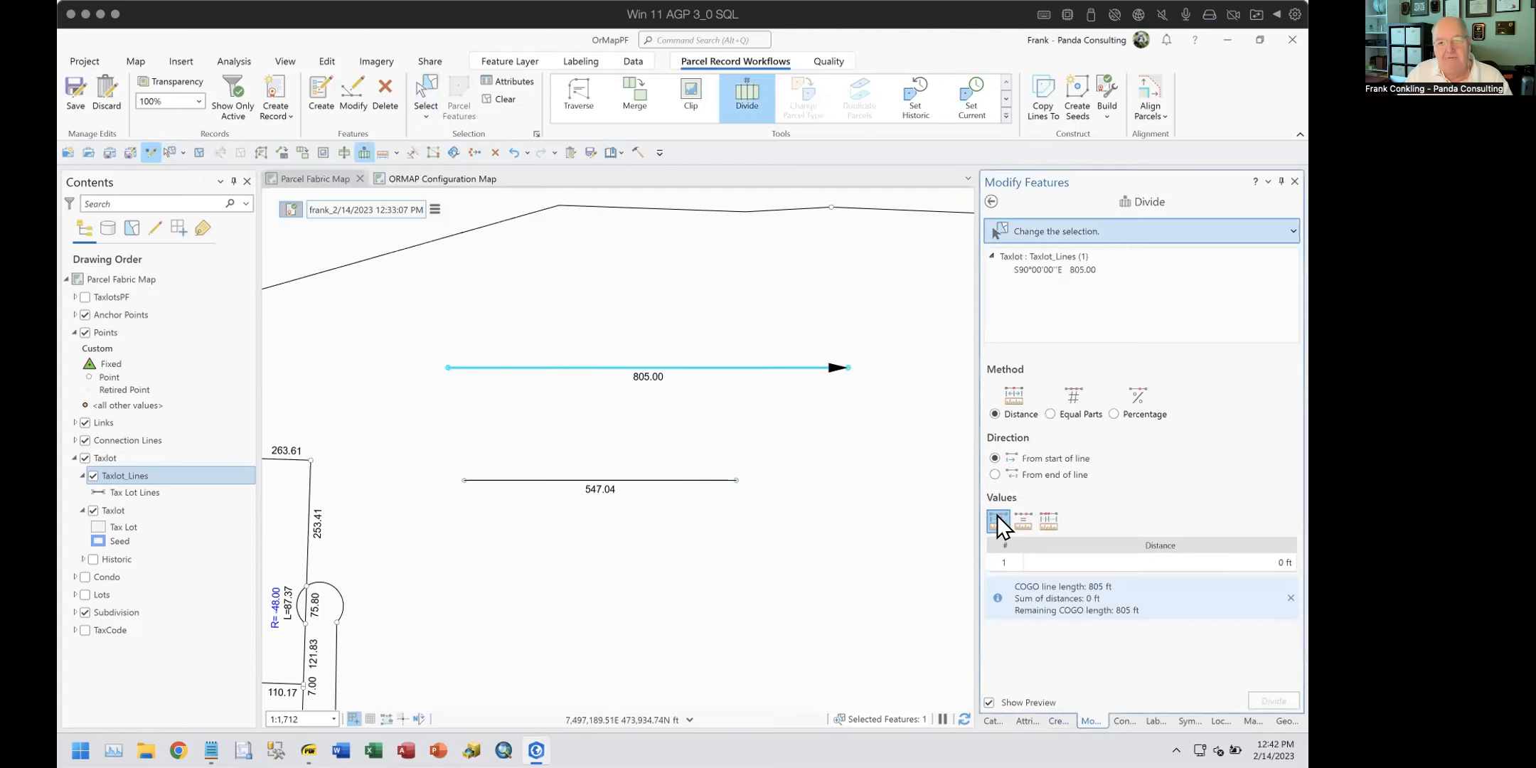
click(1228, 560)
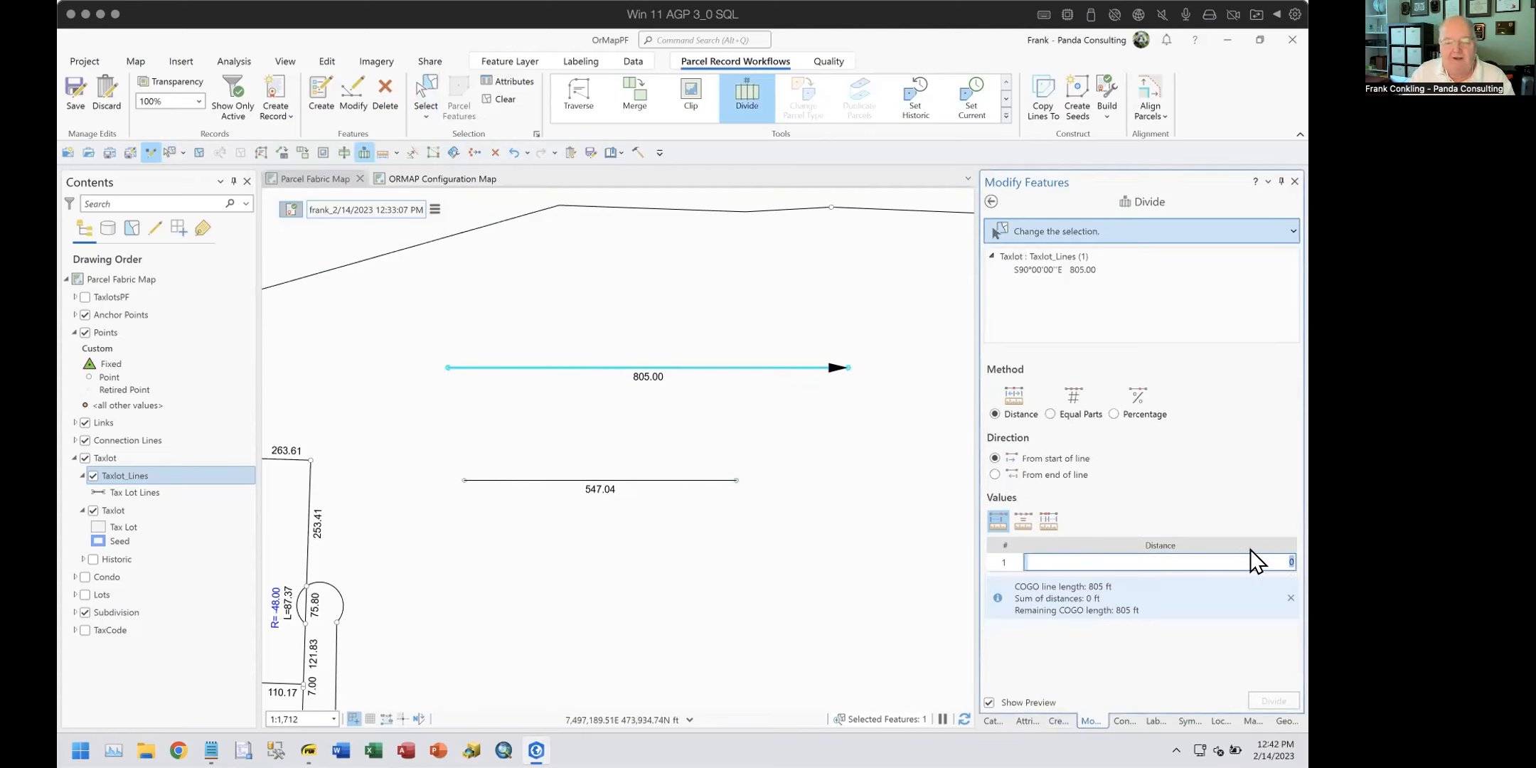
text(100)
key(Tab)
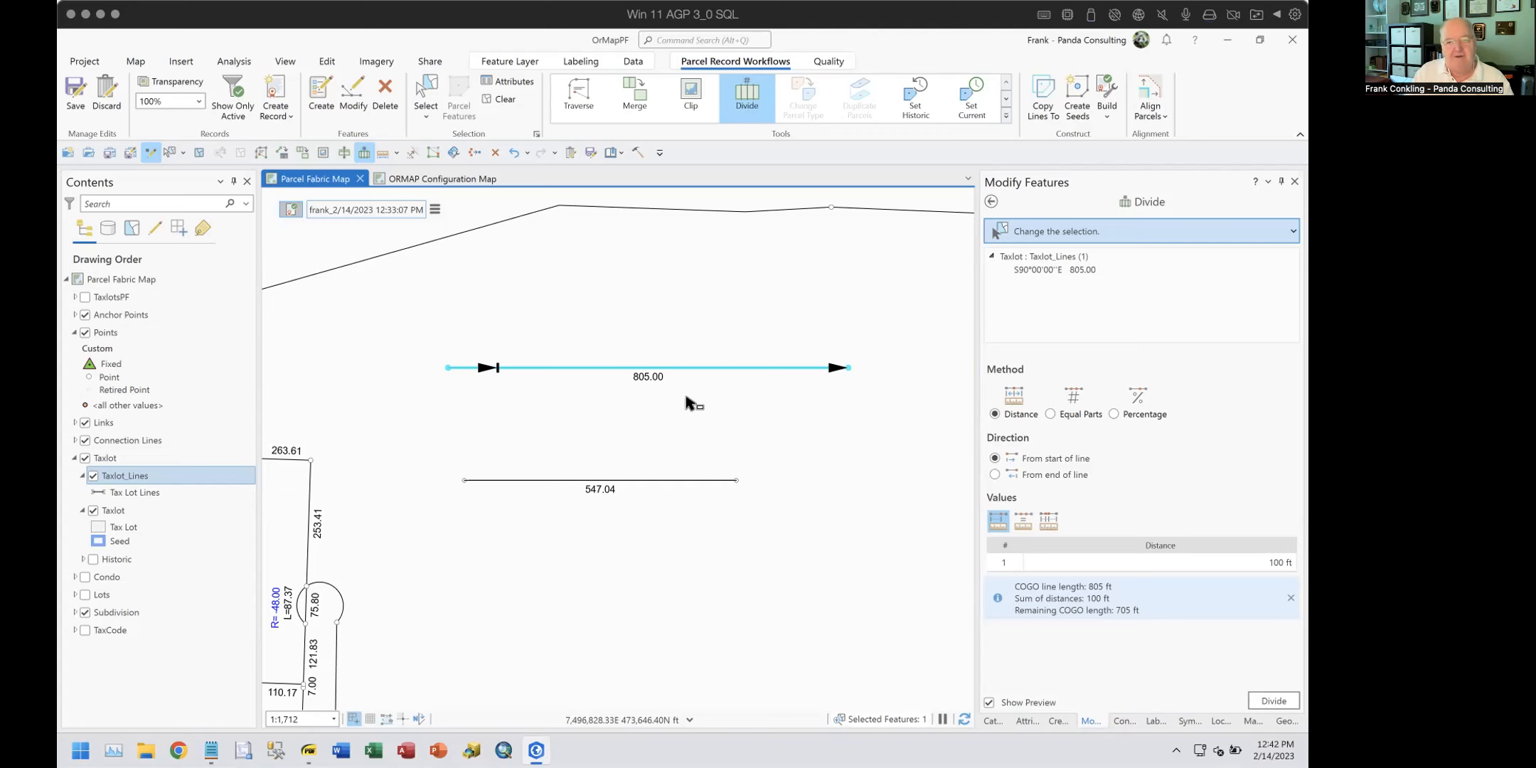
Step: Preview dividing the 805 ft and 547.04 ft lines together into three equal parts, and delete both lines
drag(607, 320, 620, 514)
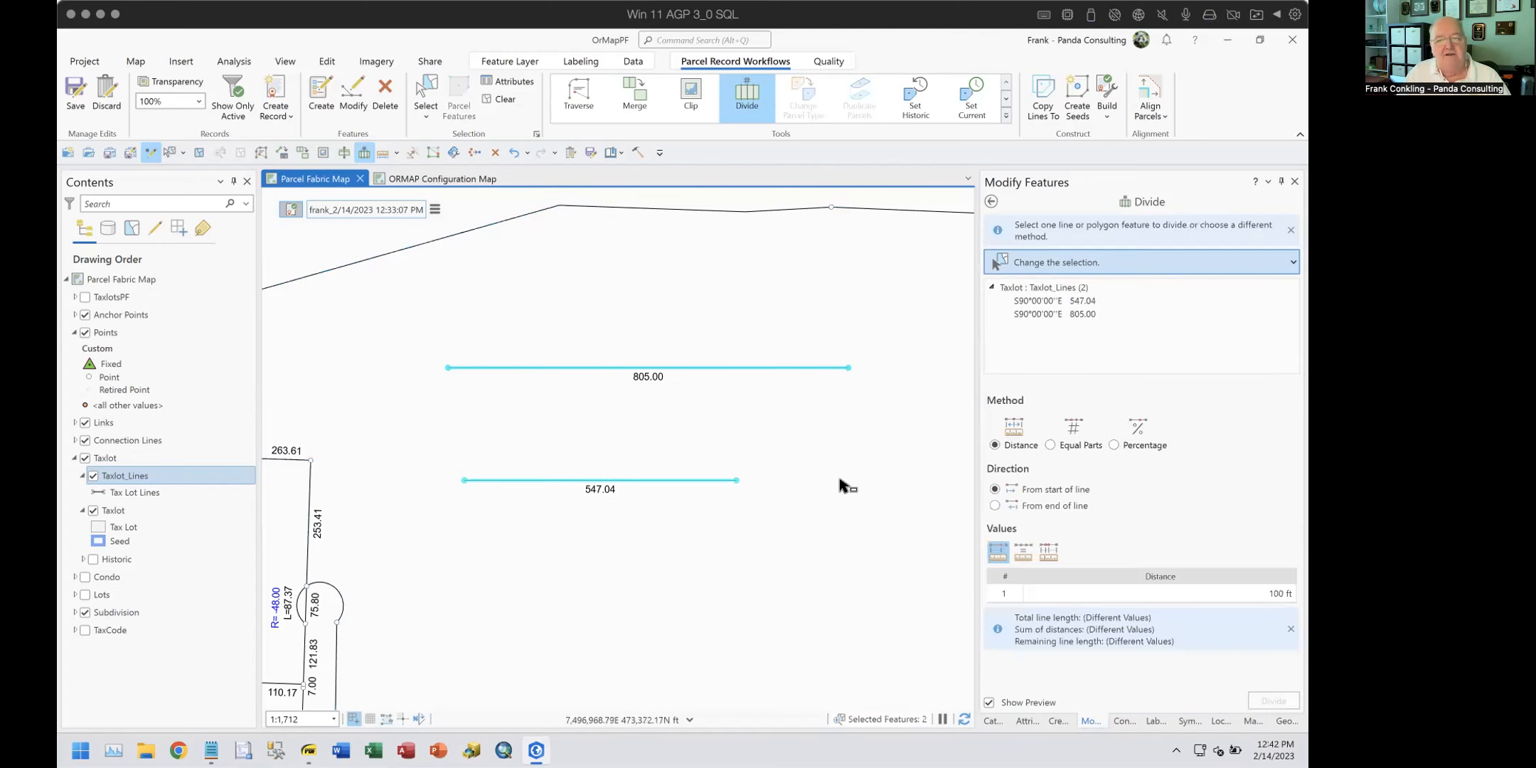
click(1052, 444)
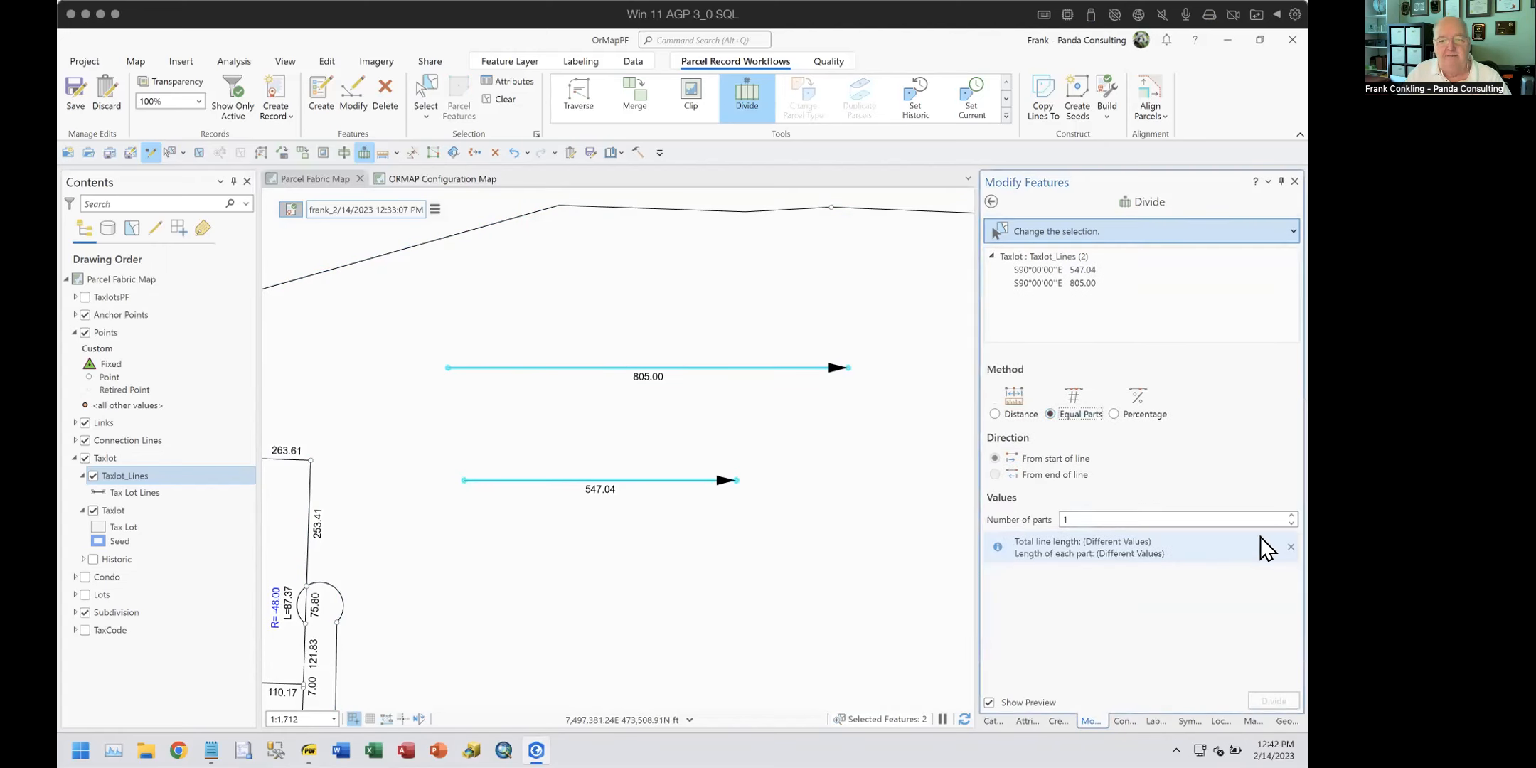
click(1291, 514)
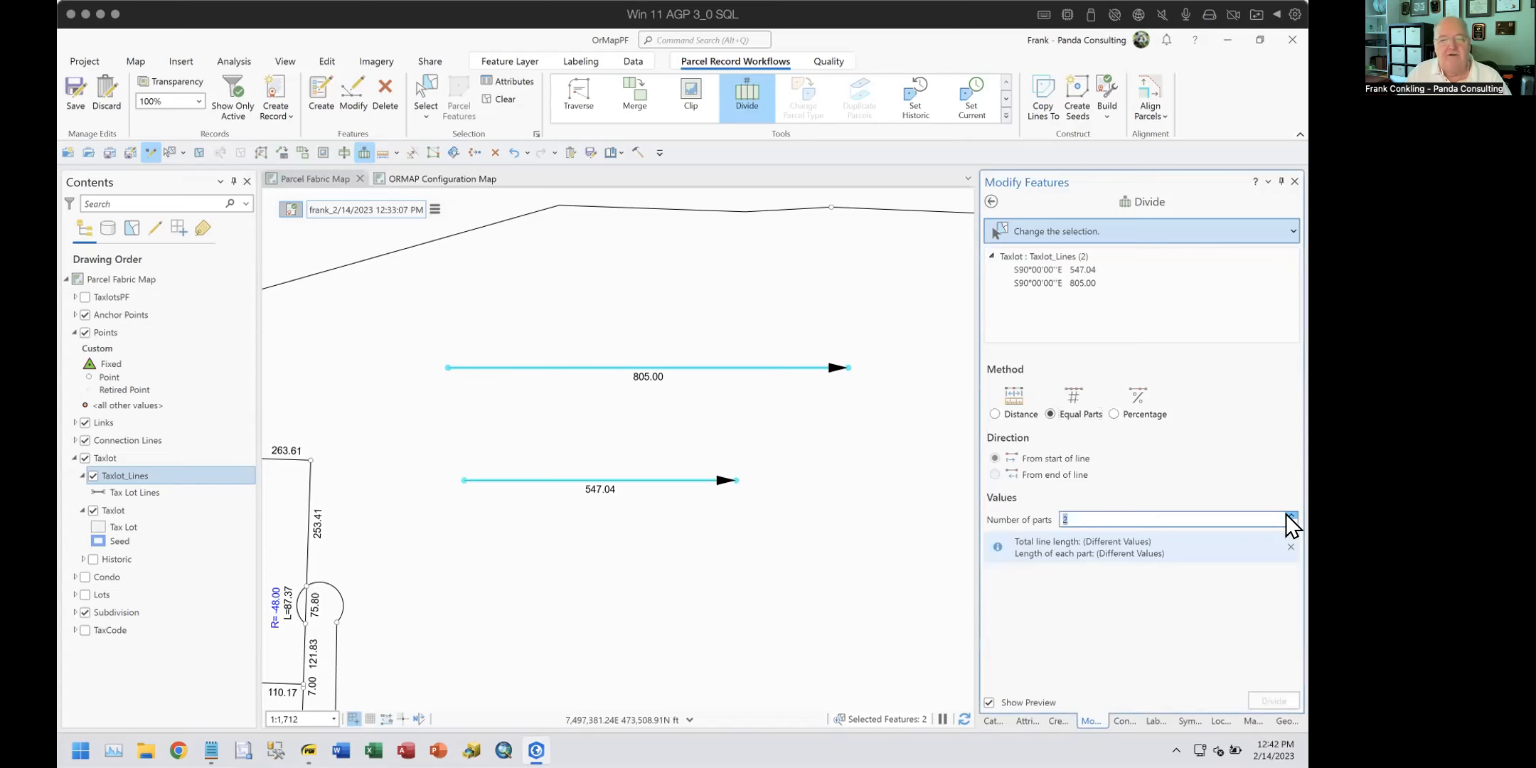
click(1291, 516)
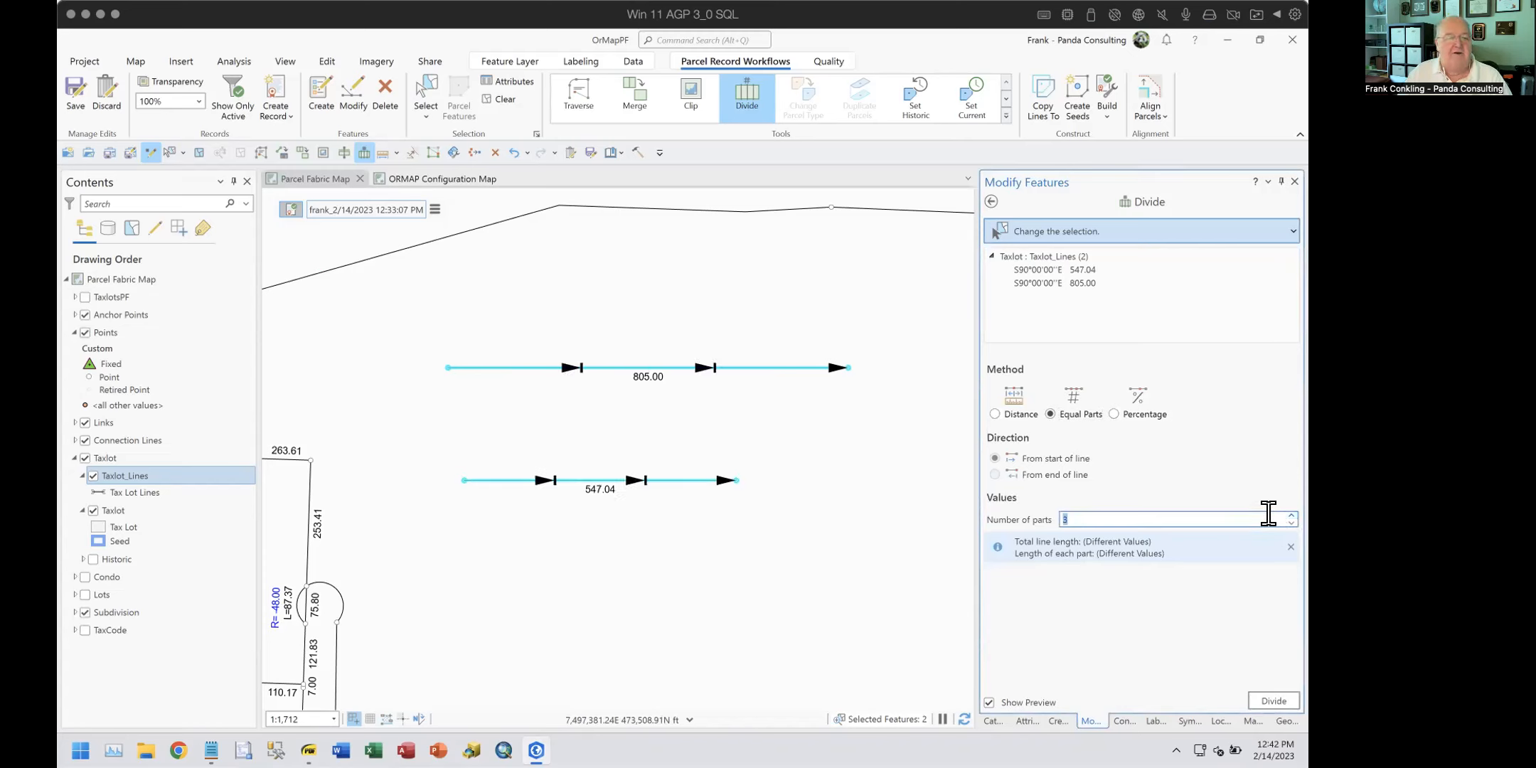
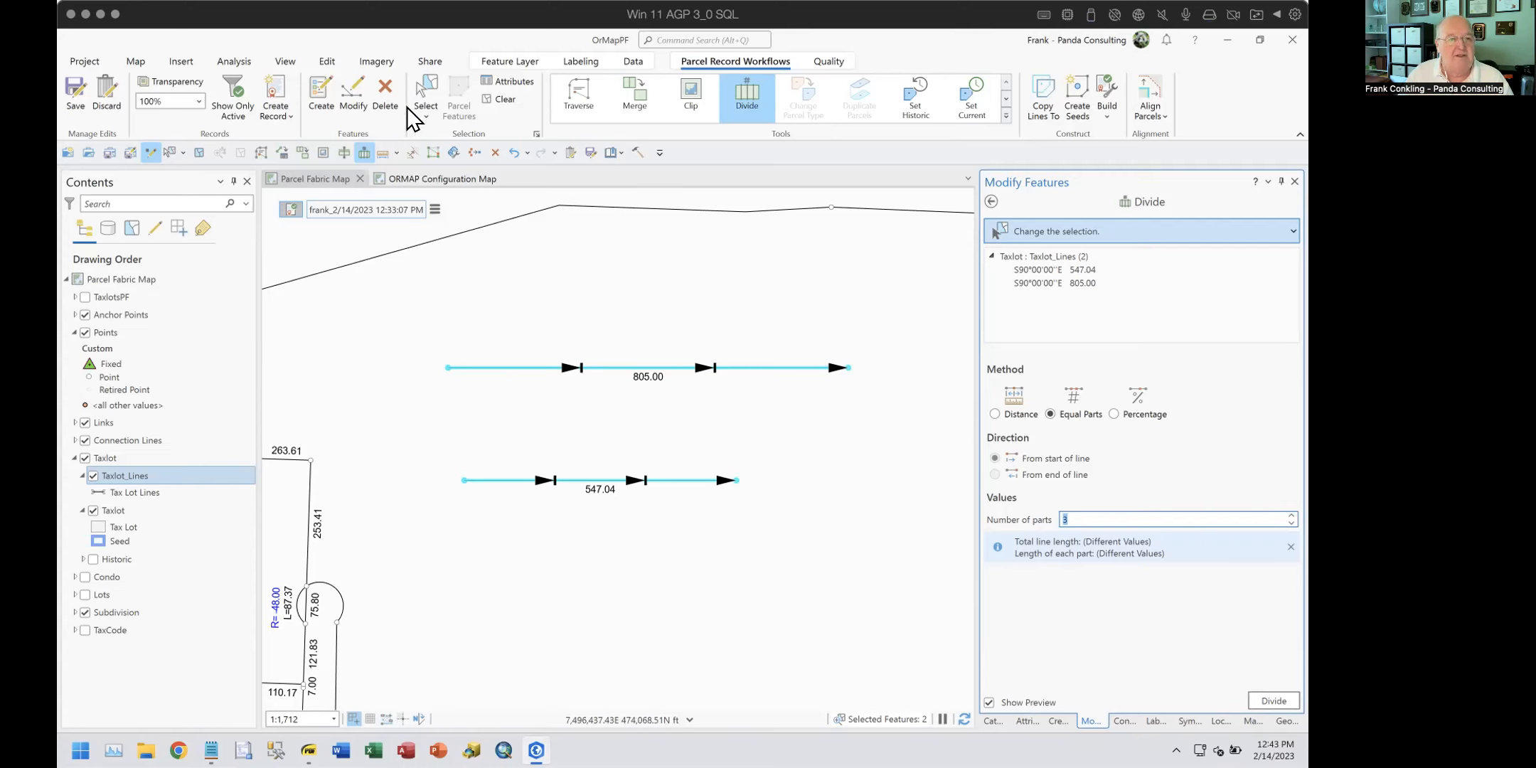
click(395, 96)
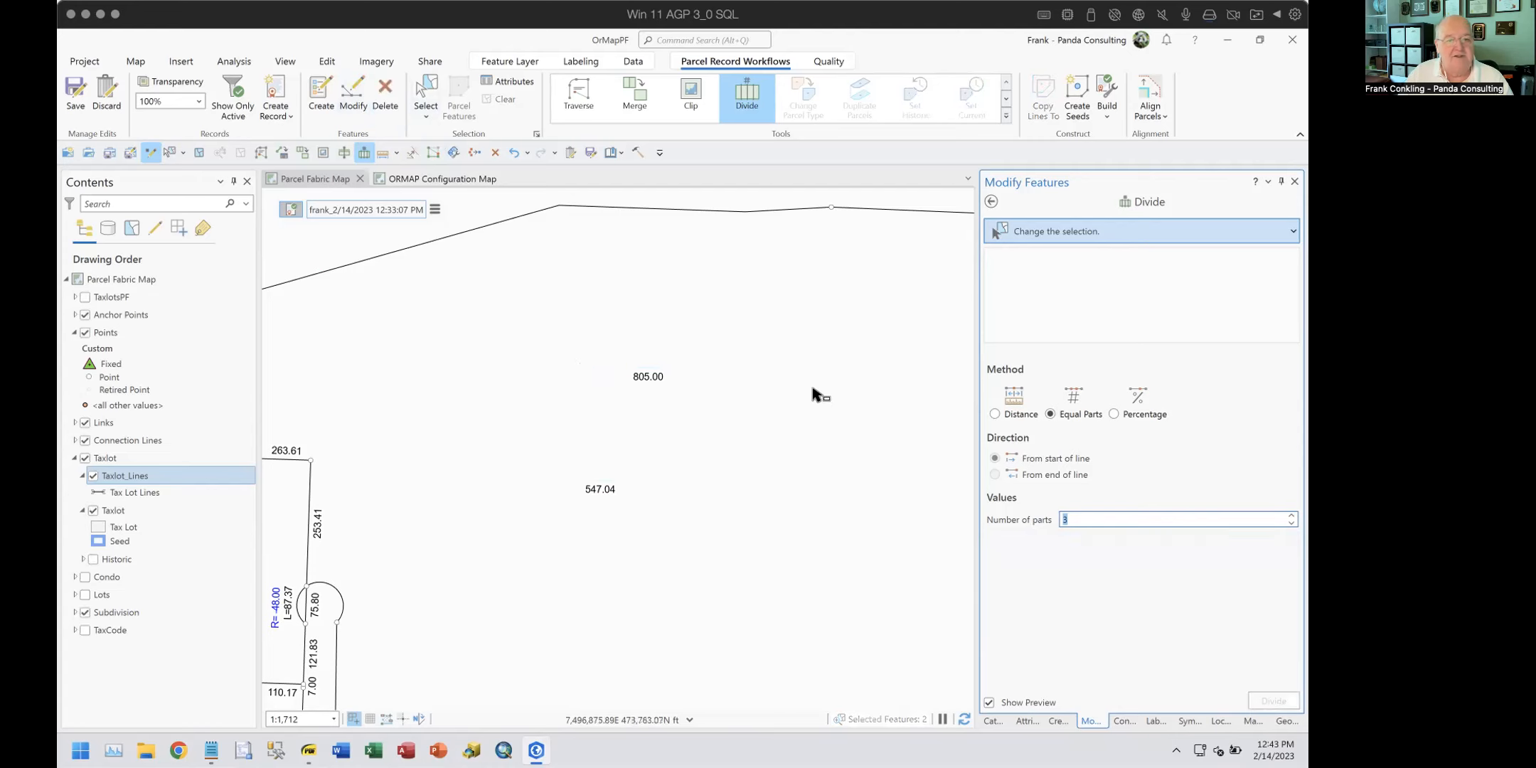
Step: Draw a closed four-sided boundary of continuous two-point Taxlot_Lines in the empty area below the long parcel line
click(1058, 720)
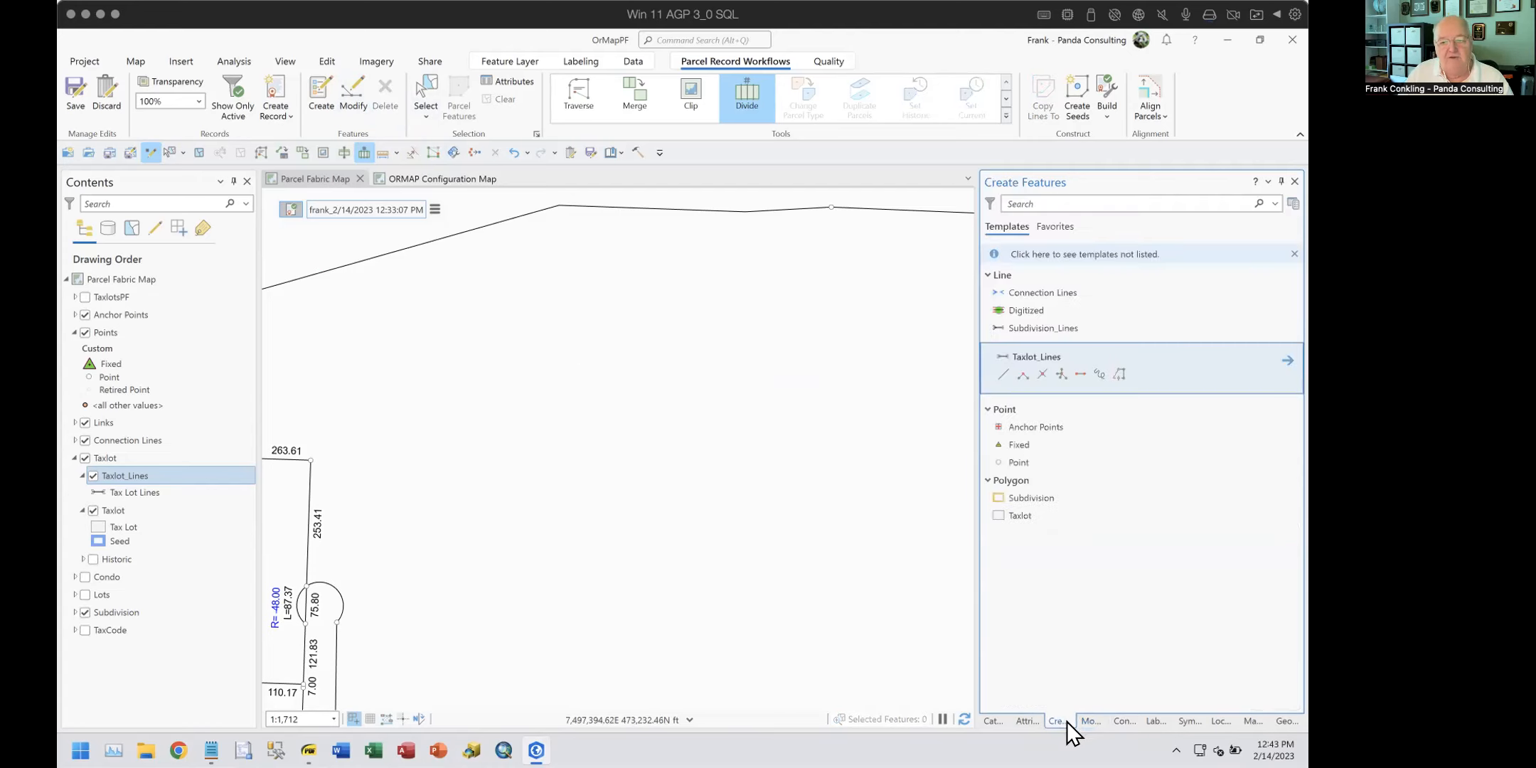
click(1076, 370)
click(521, 307)
click(815, 312)
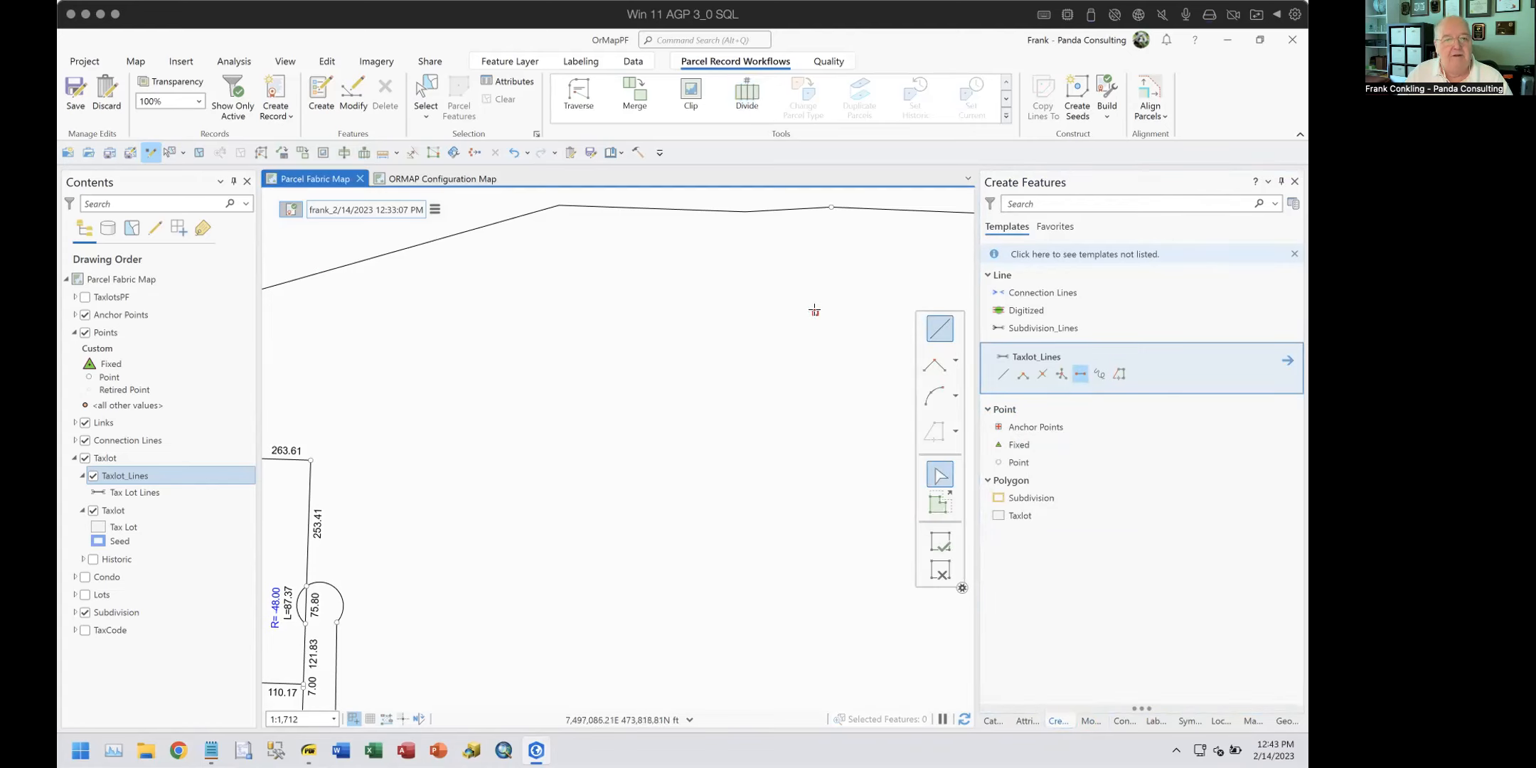
double_click(815, 312)
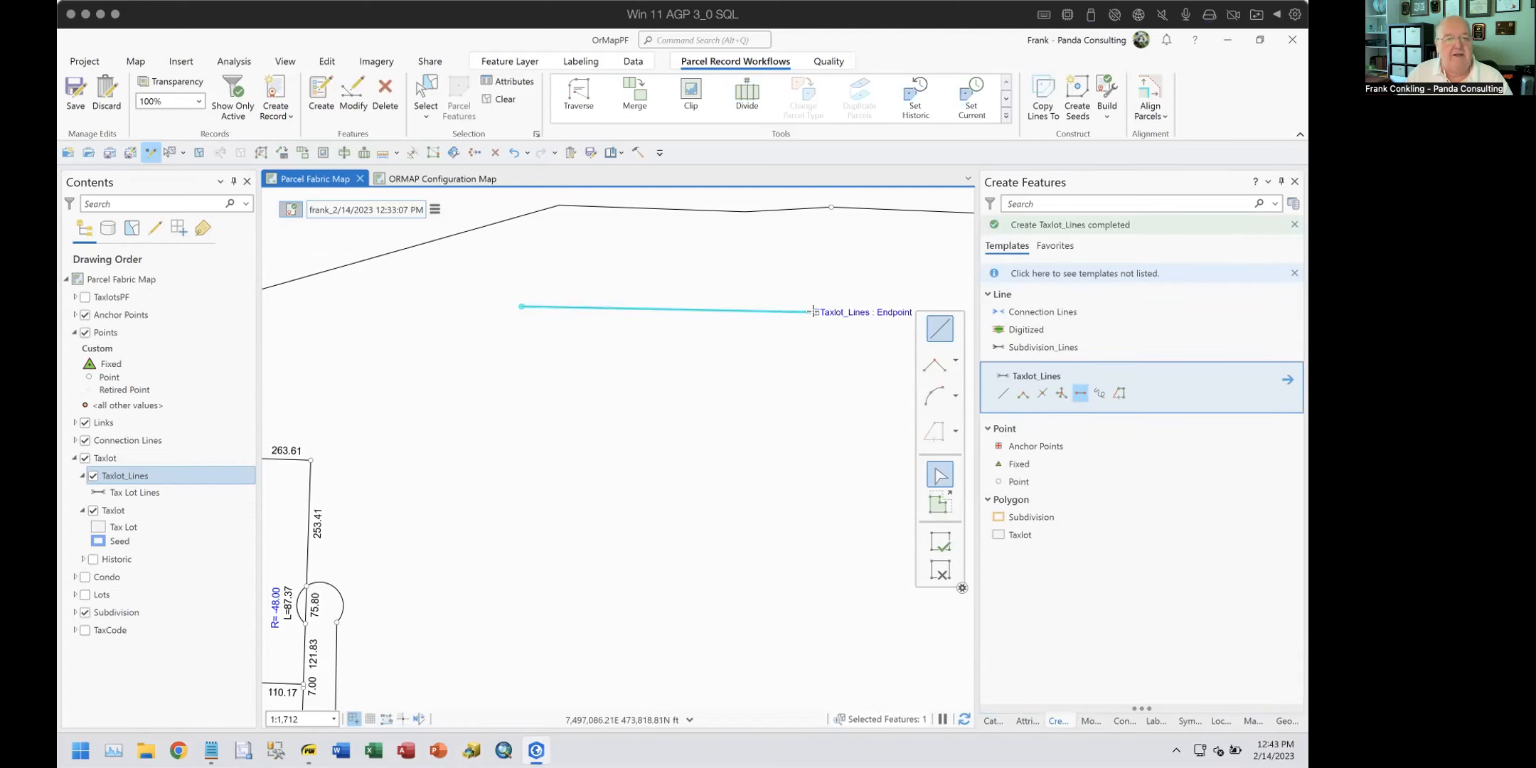
click(813, 312)
click(813, 590)
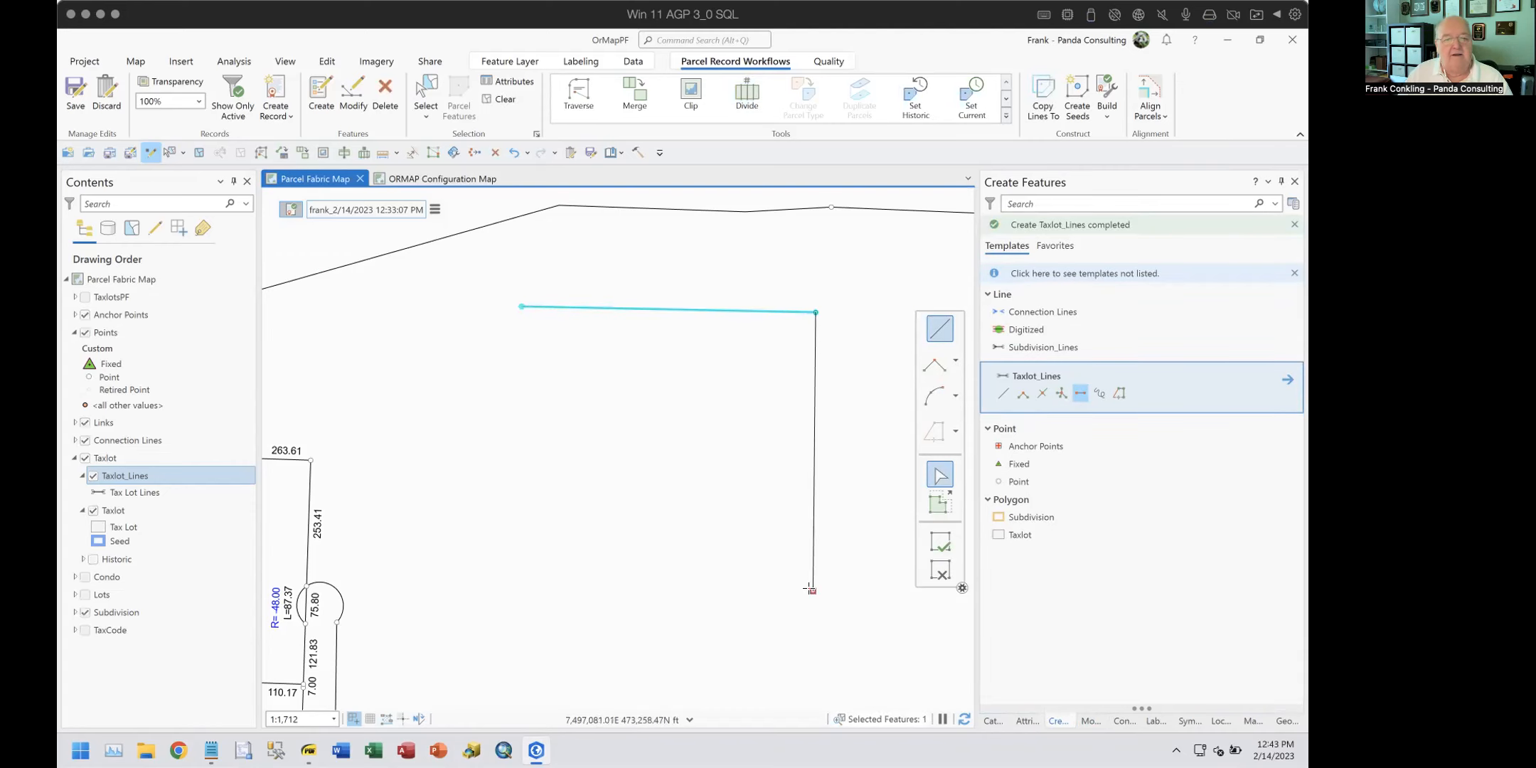
click(492, 581)
double_click(522, 306)
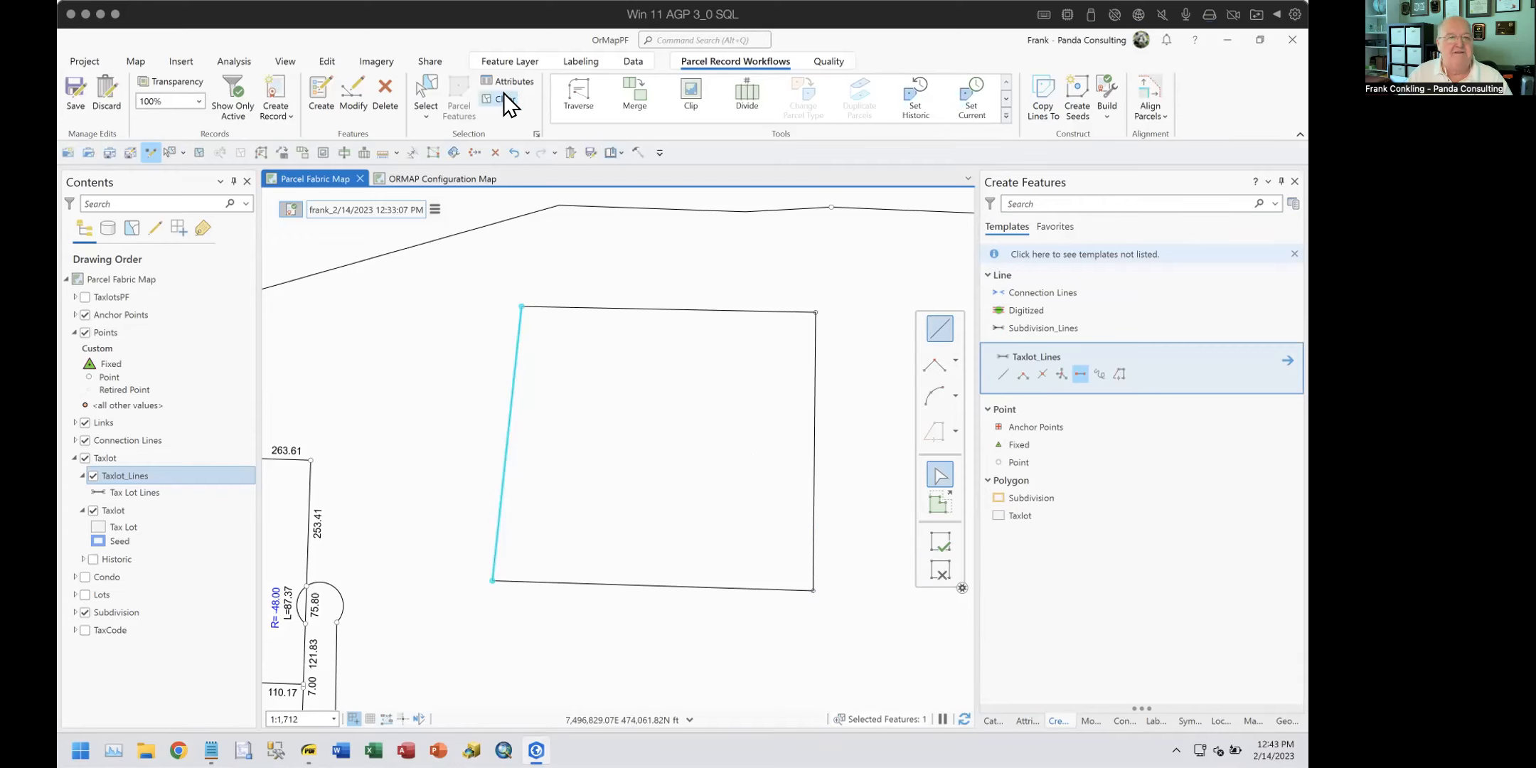
Step: Select only the four new boundary lines, divide each into 2 equal parts, and exit the Divide tool
click(423, 91)
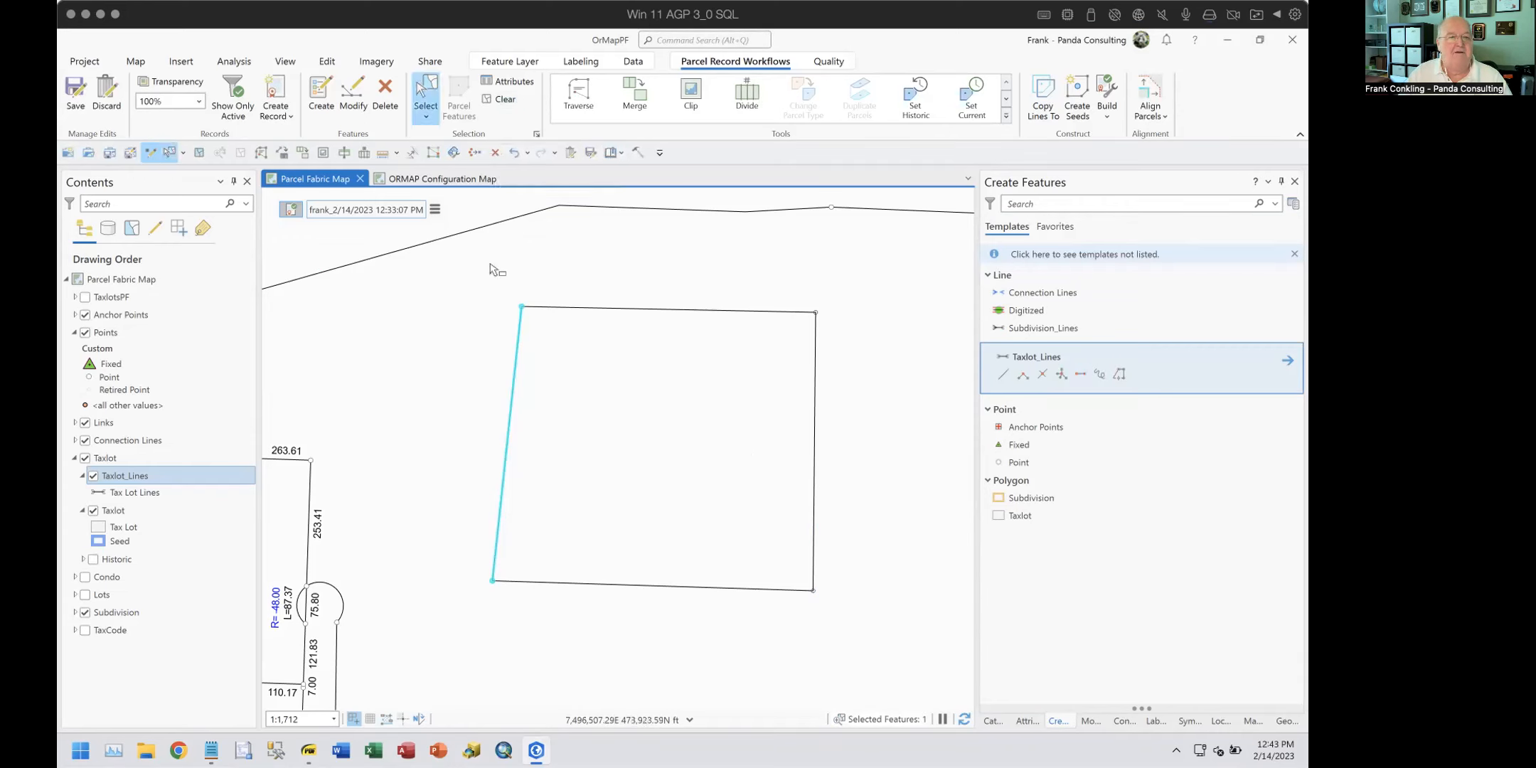
drag(403, 290, 869, 643)
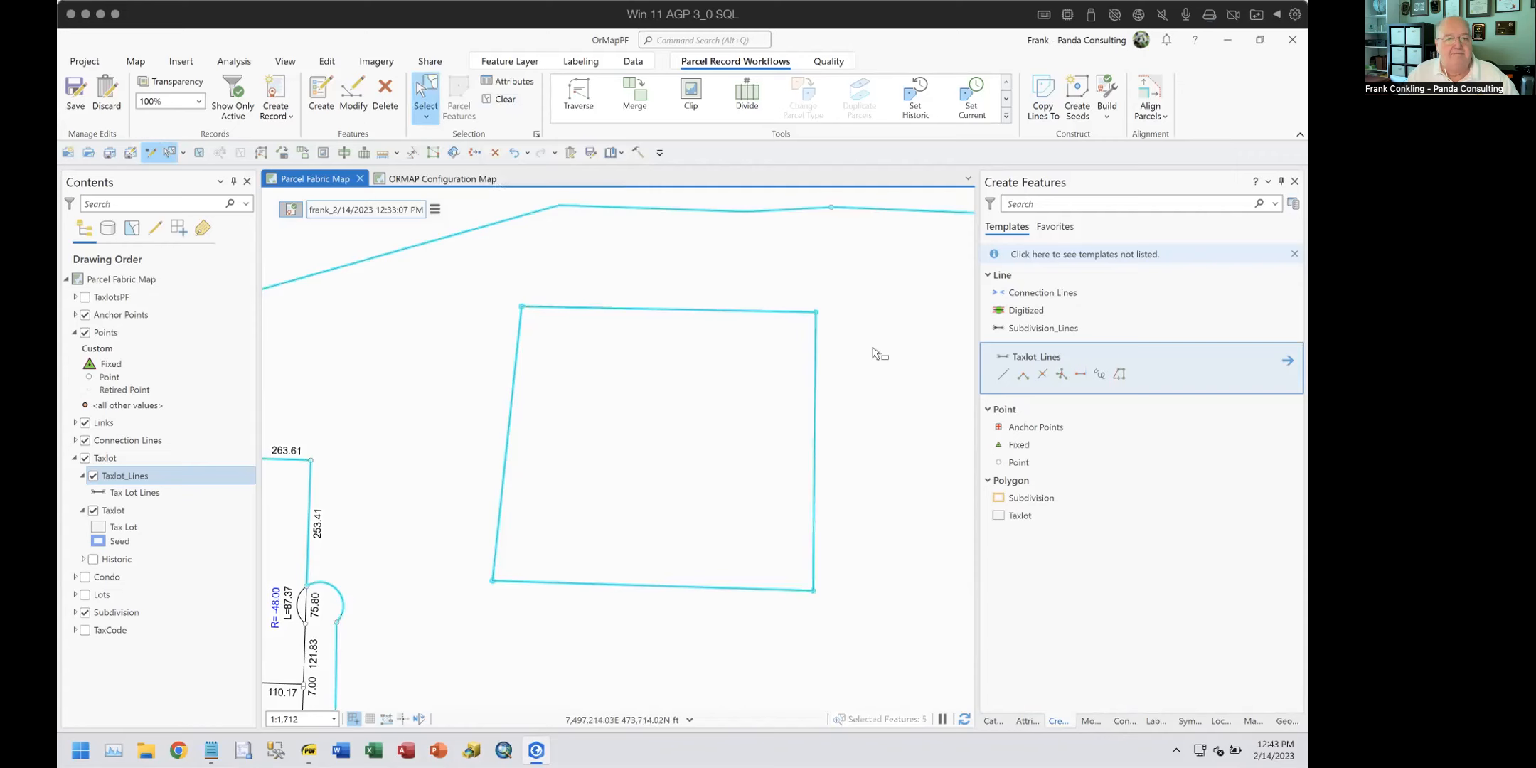
drag(869, 308, 898, 348)
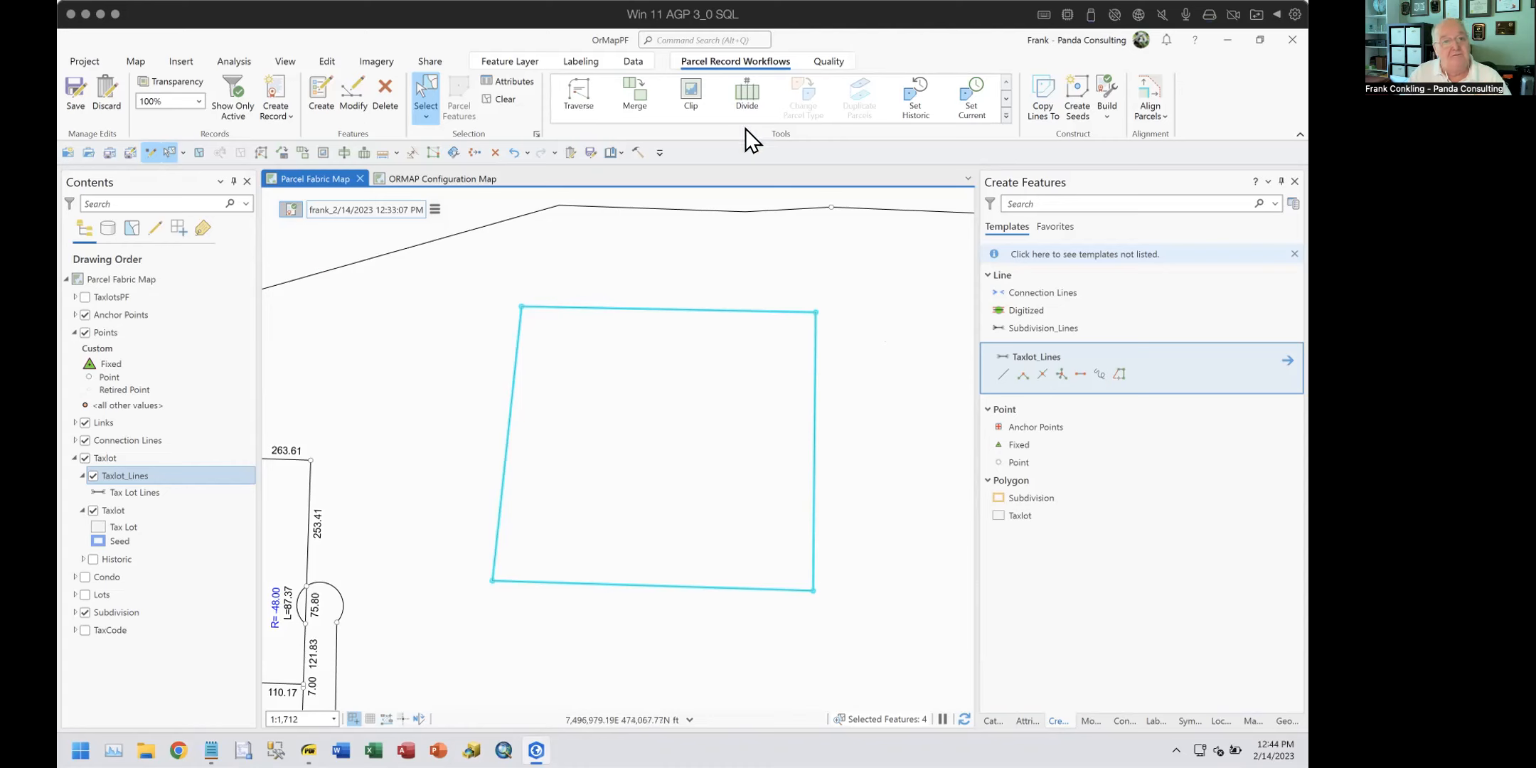
click(743, 92)
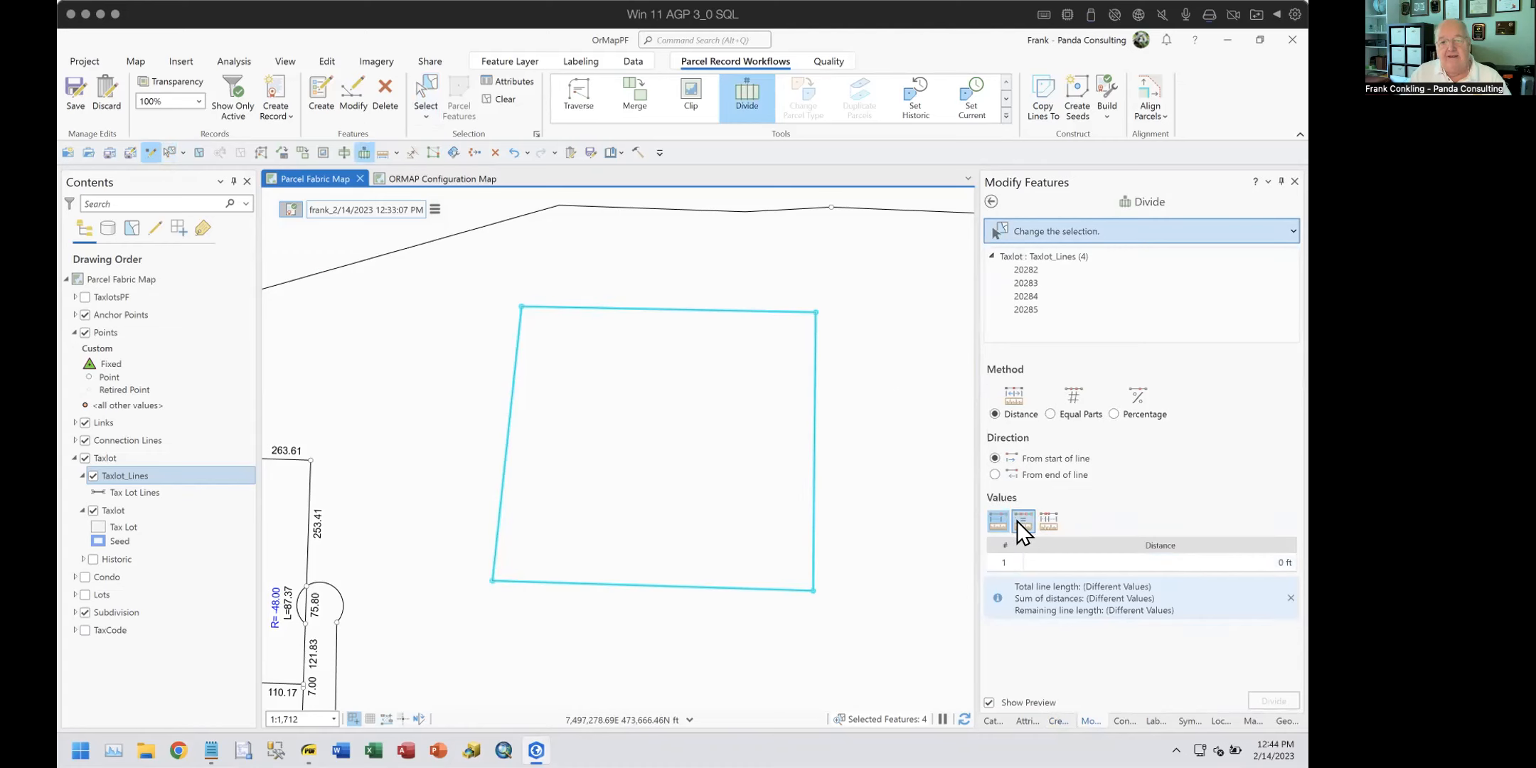
click(1071, 413)
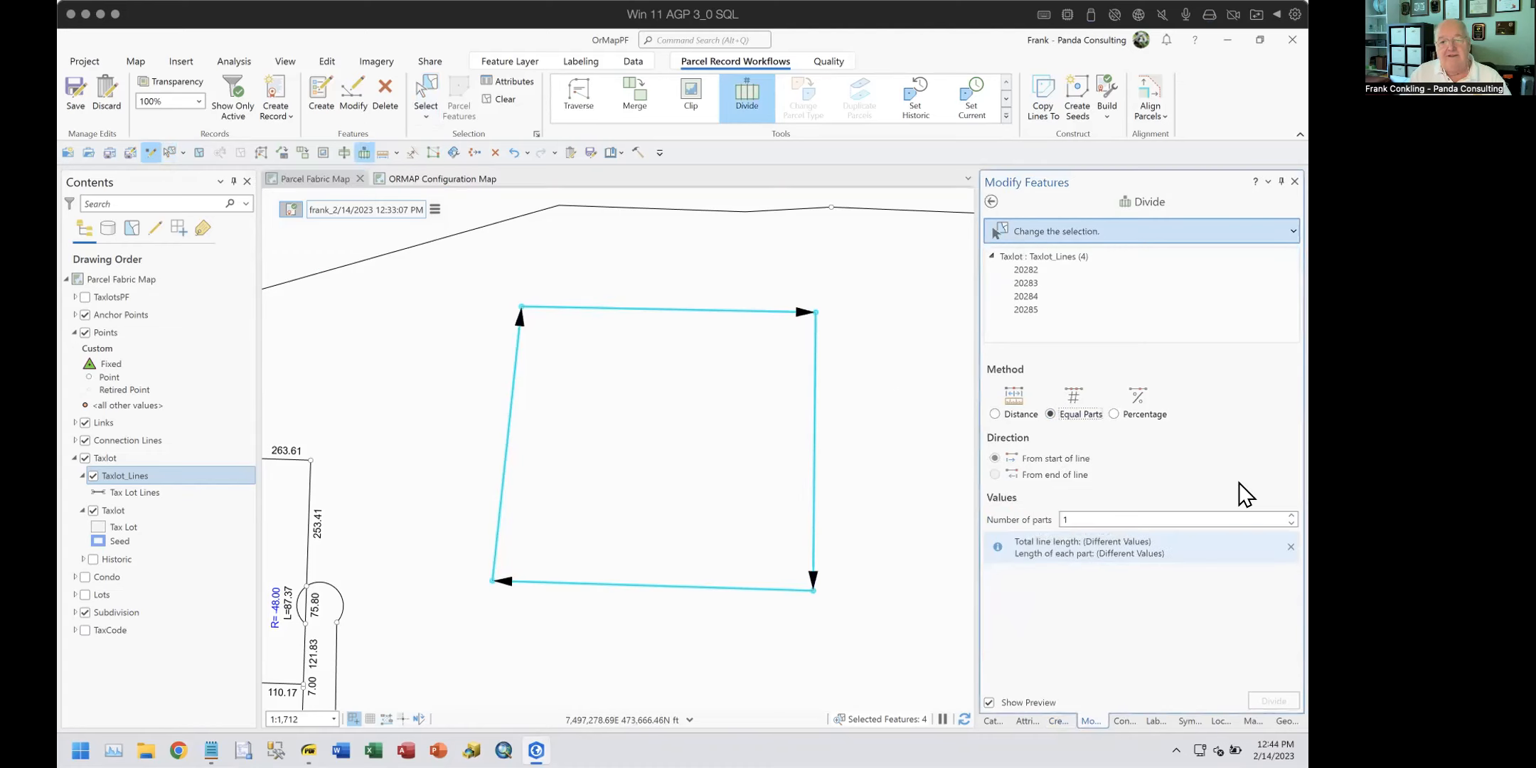
click(1284, 522)
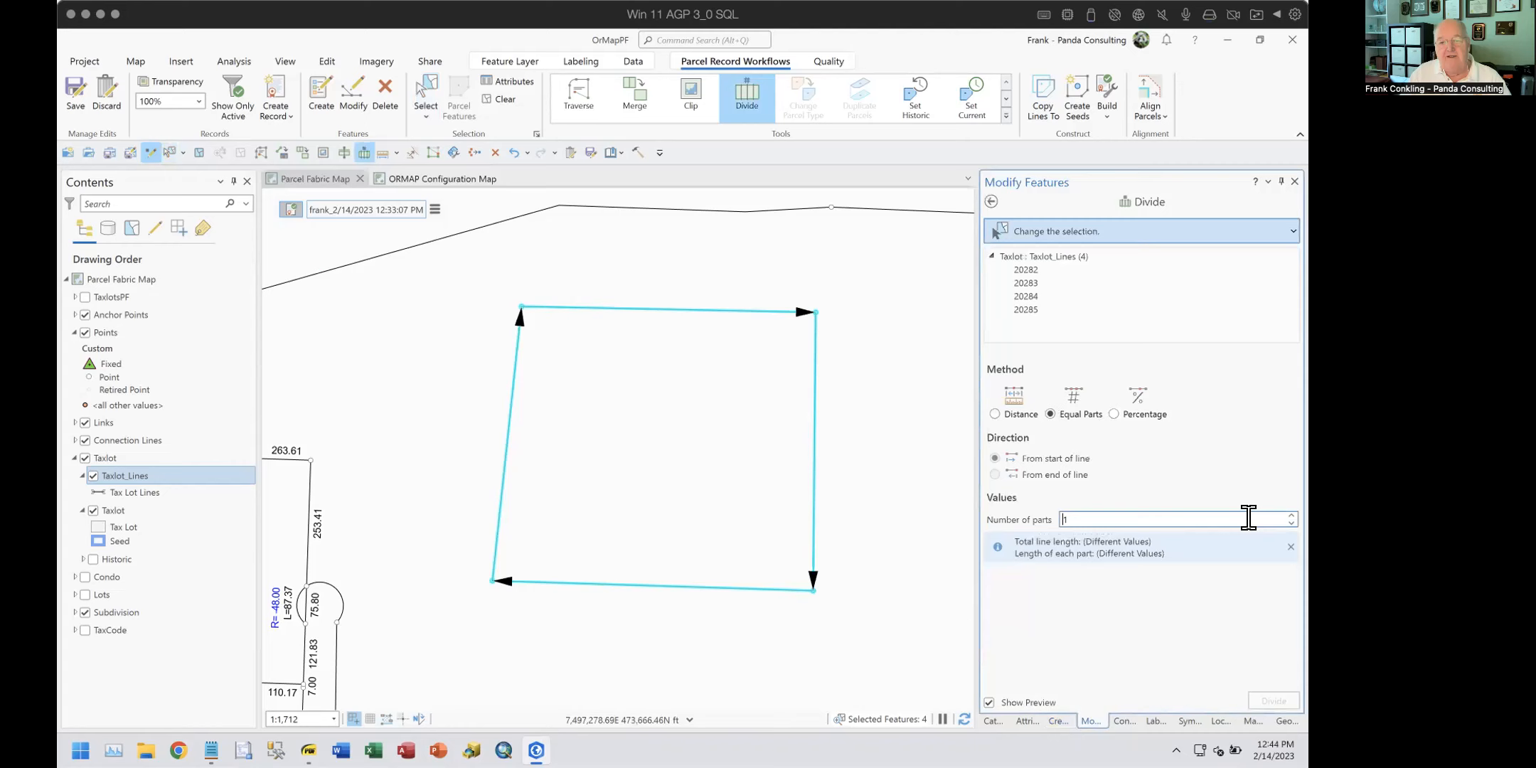
click(1291, 516)
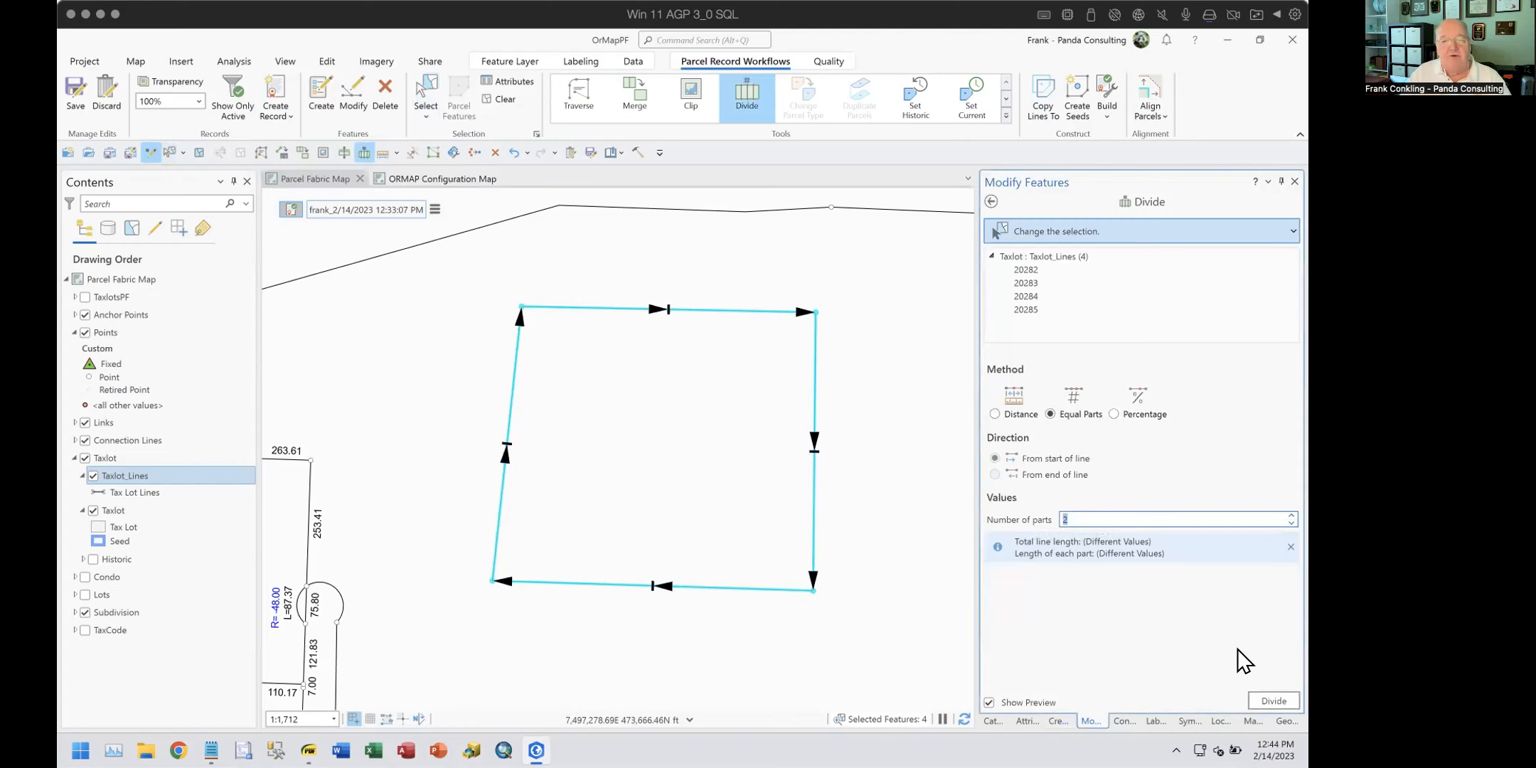
click(1272, 698)
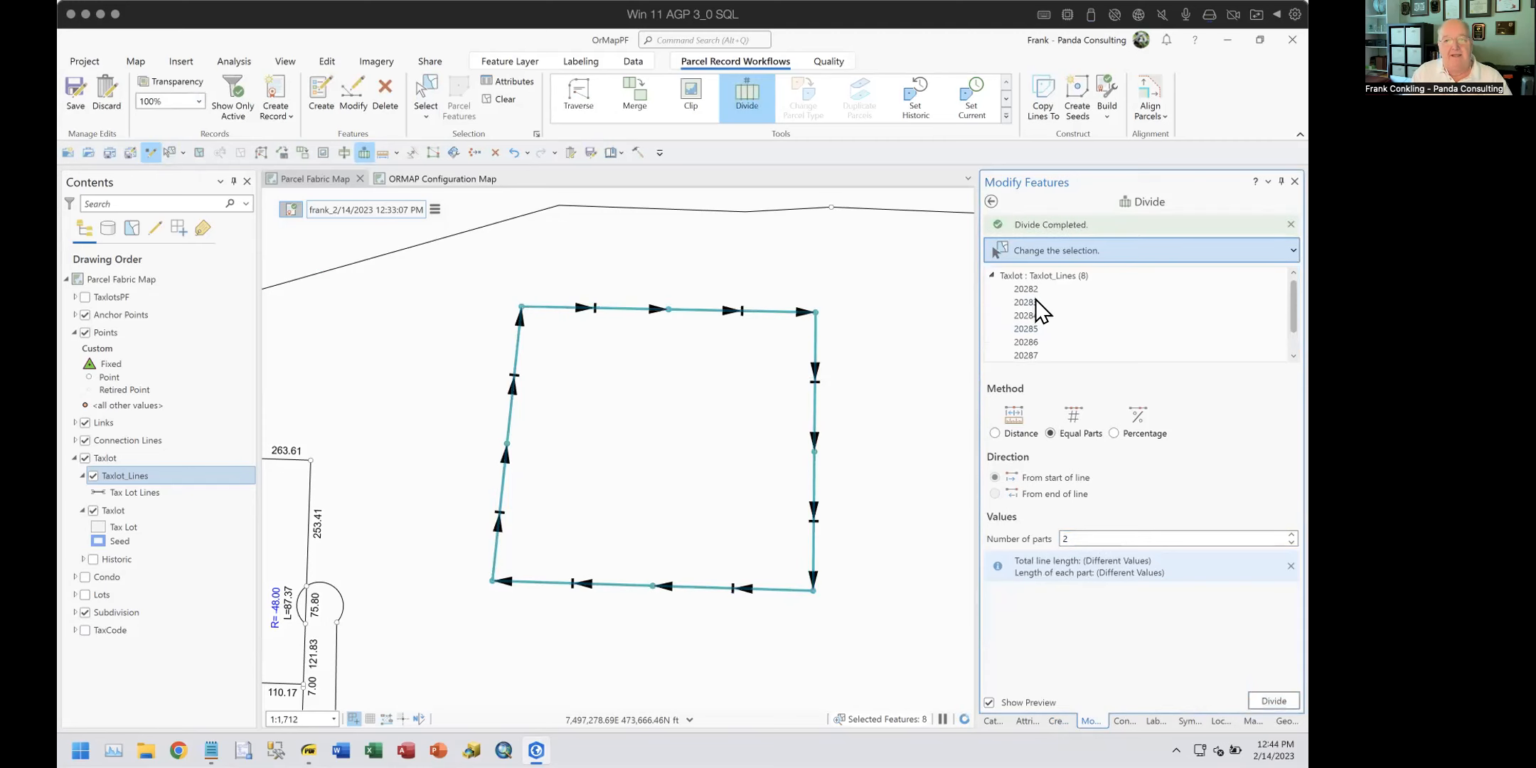
click(990, 201)
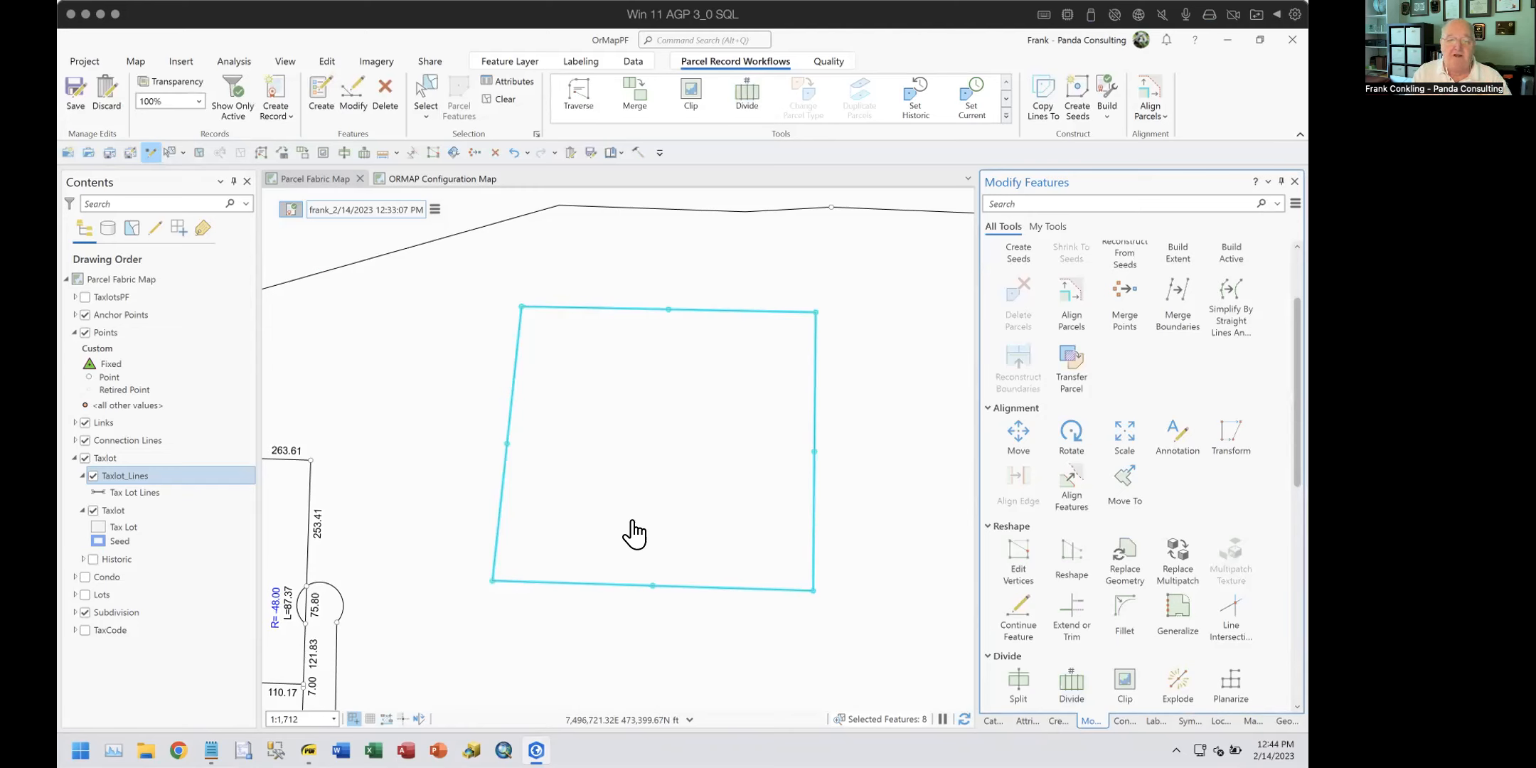
Step: Draw a two-point Taxlot_Lines line between the midpoints of the boundary's lower and upper edges, and undo it
scroll(1046, 712, down, 1)
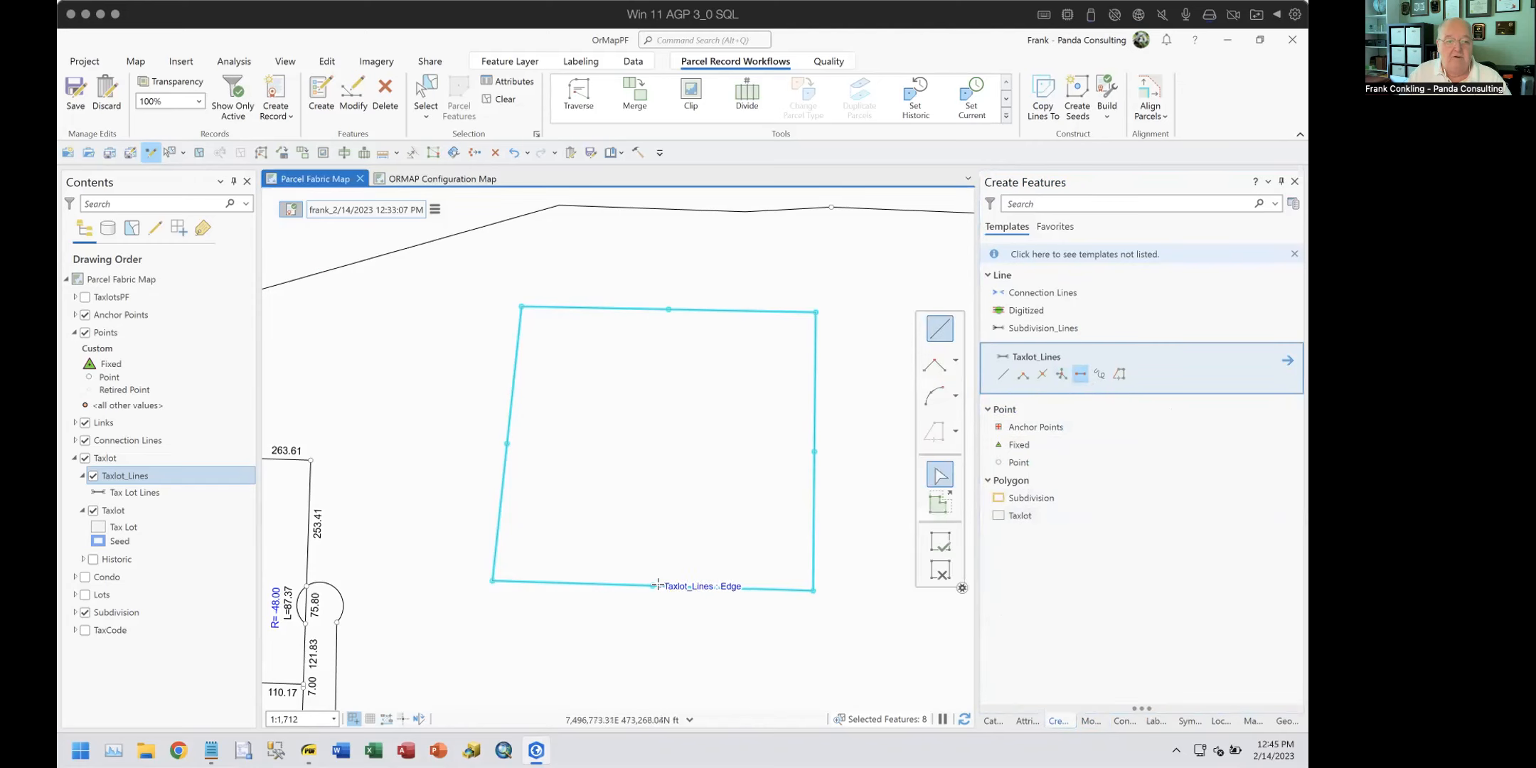
click(646, 564)
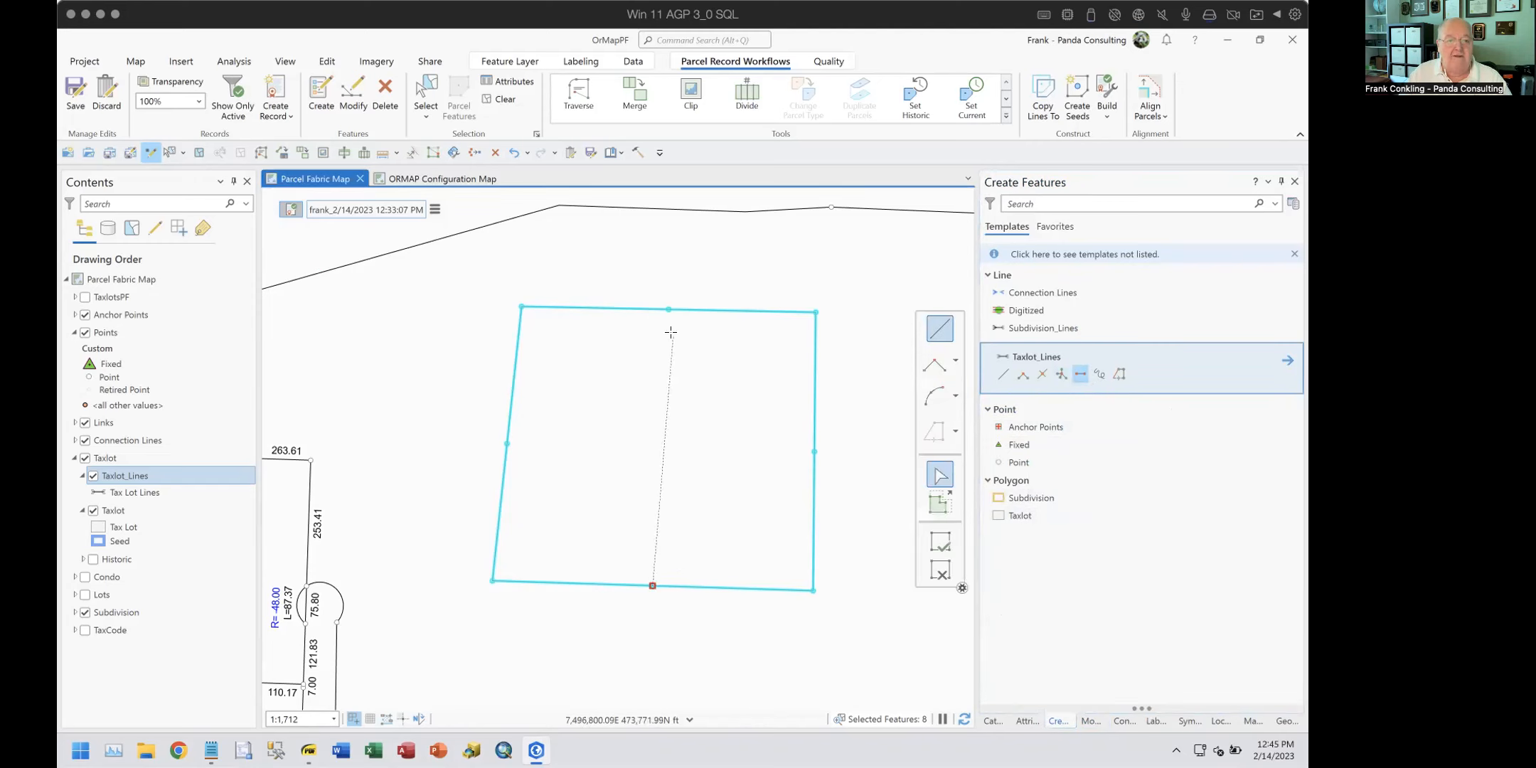
click(932, 567)
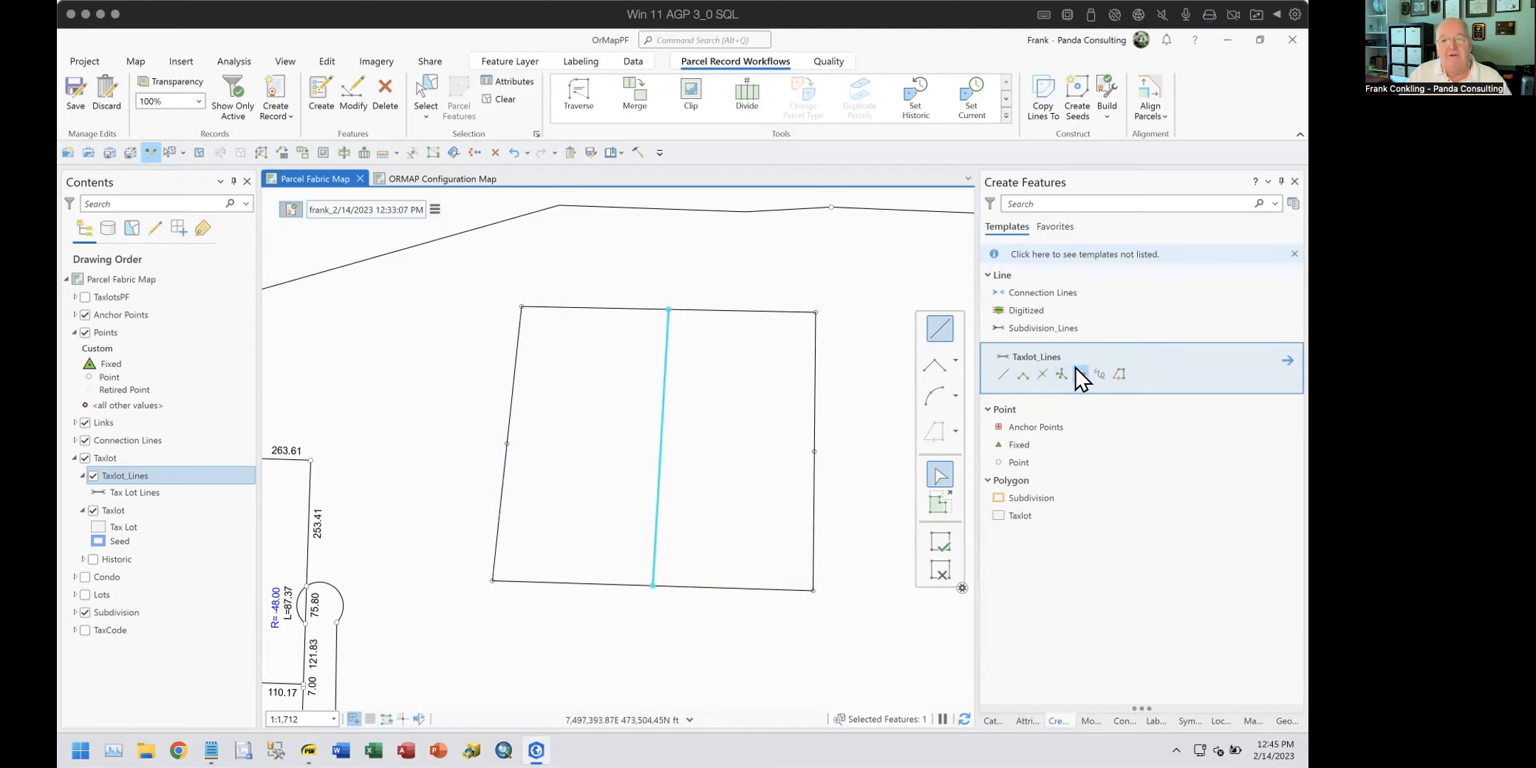
click(1080, 374)
click(510, 152)
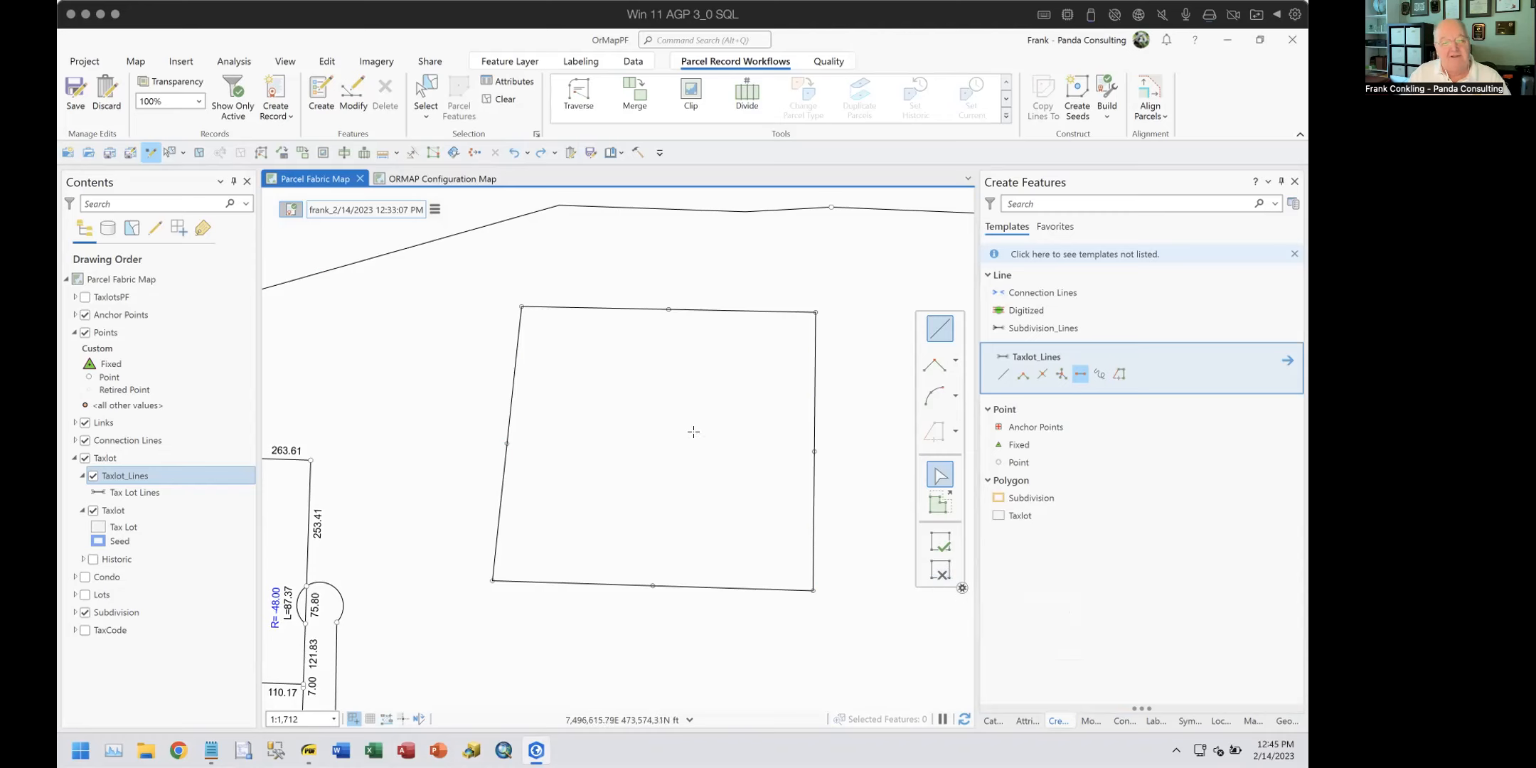
Step: Disable Continue Two-Point Lines for the Taxlot_Lines template and draw a line from the lower edge's midpoint to the upper edge's midpoint
click(1286, 358)
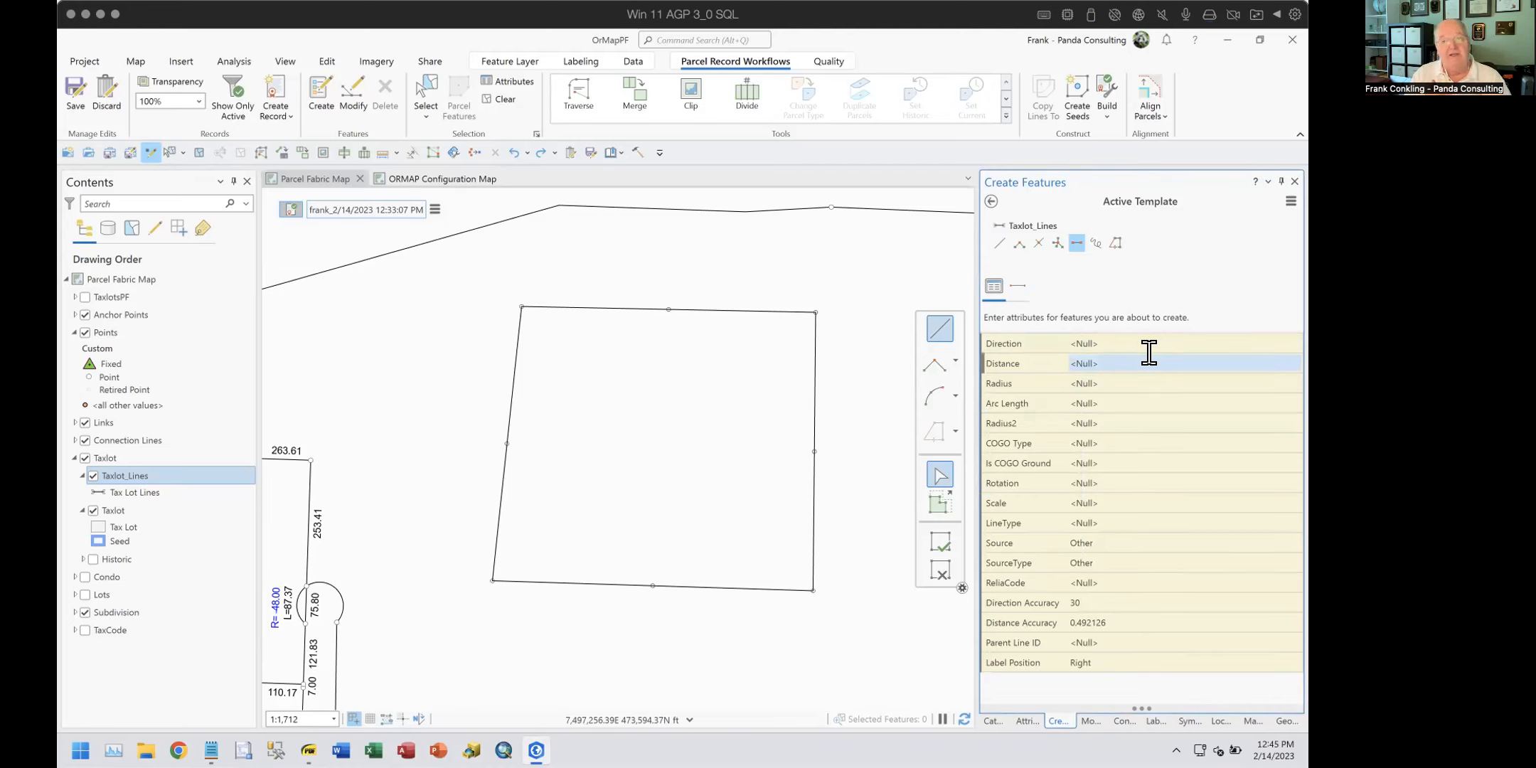
click(1017, 286)
click(1009, 325)
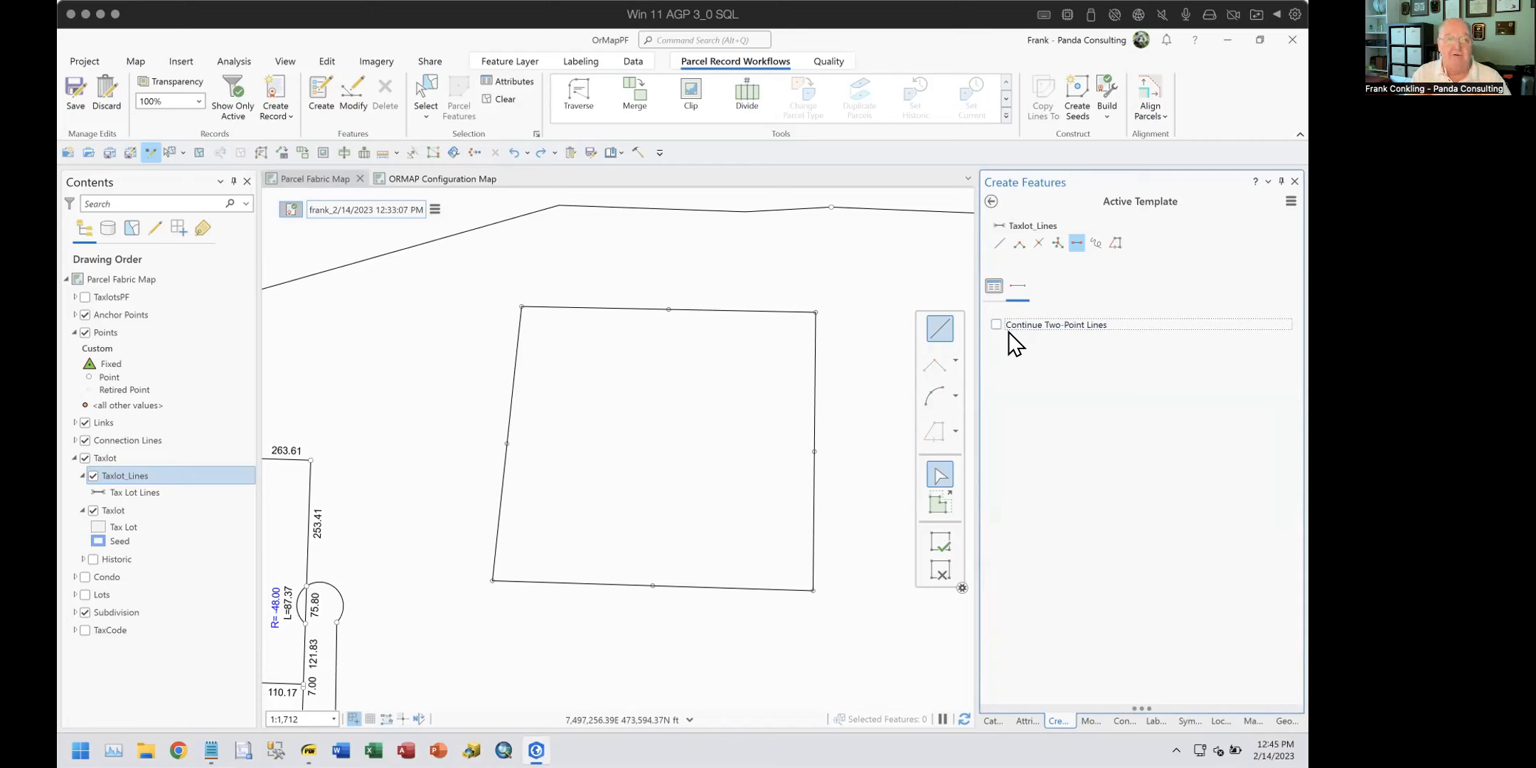
click(939, 326)
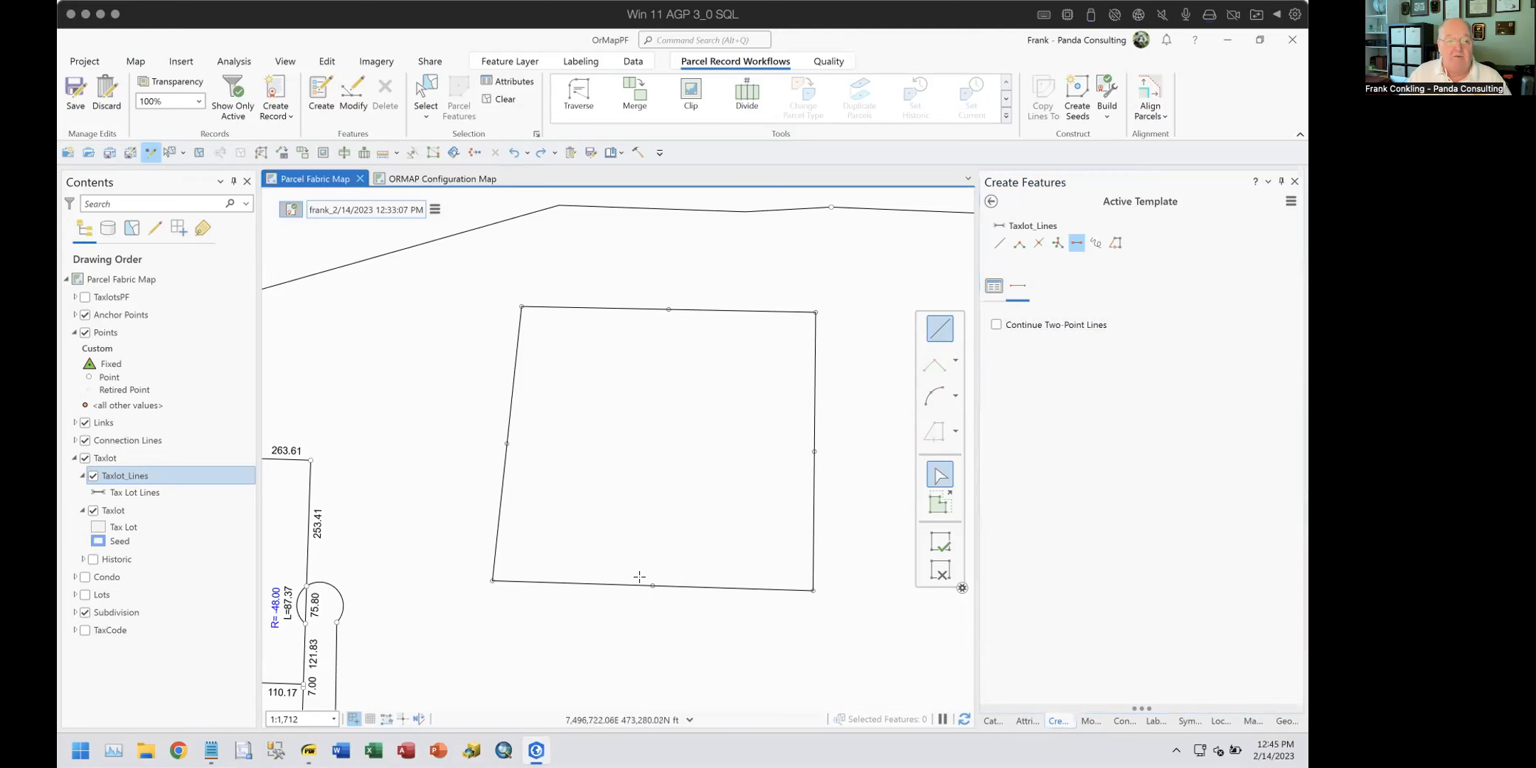
click(649, 584)
click(670, 306)
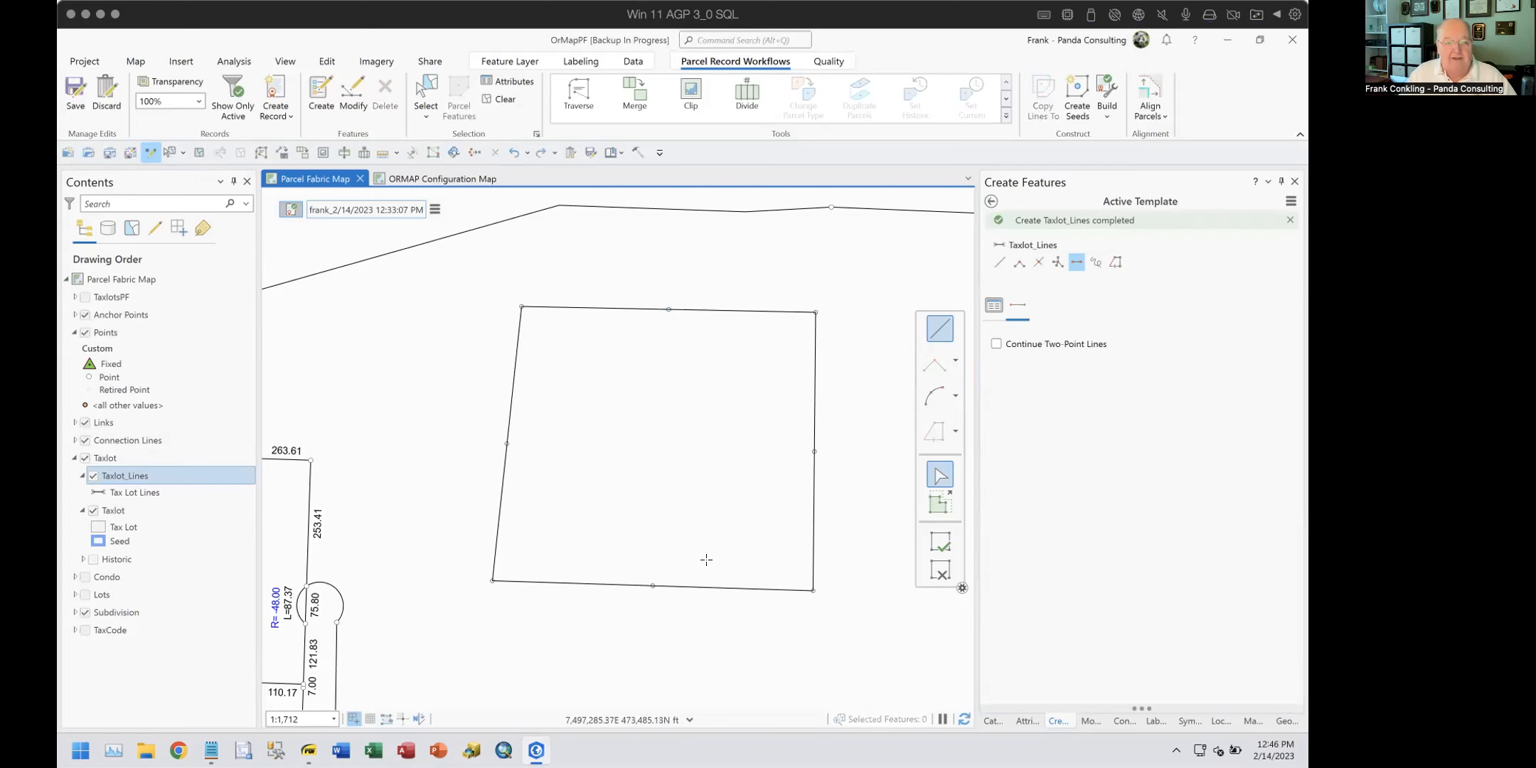
Step: Draw two two-point Taxlot_Lines lines joining the midpoints of the boundary's lower and upper edges and of its left and right edges
click(649, 585)
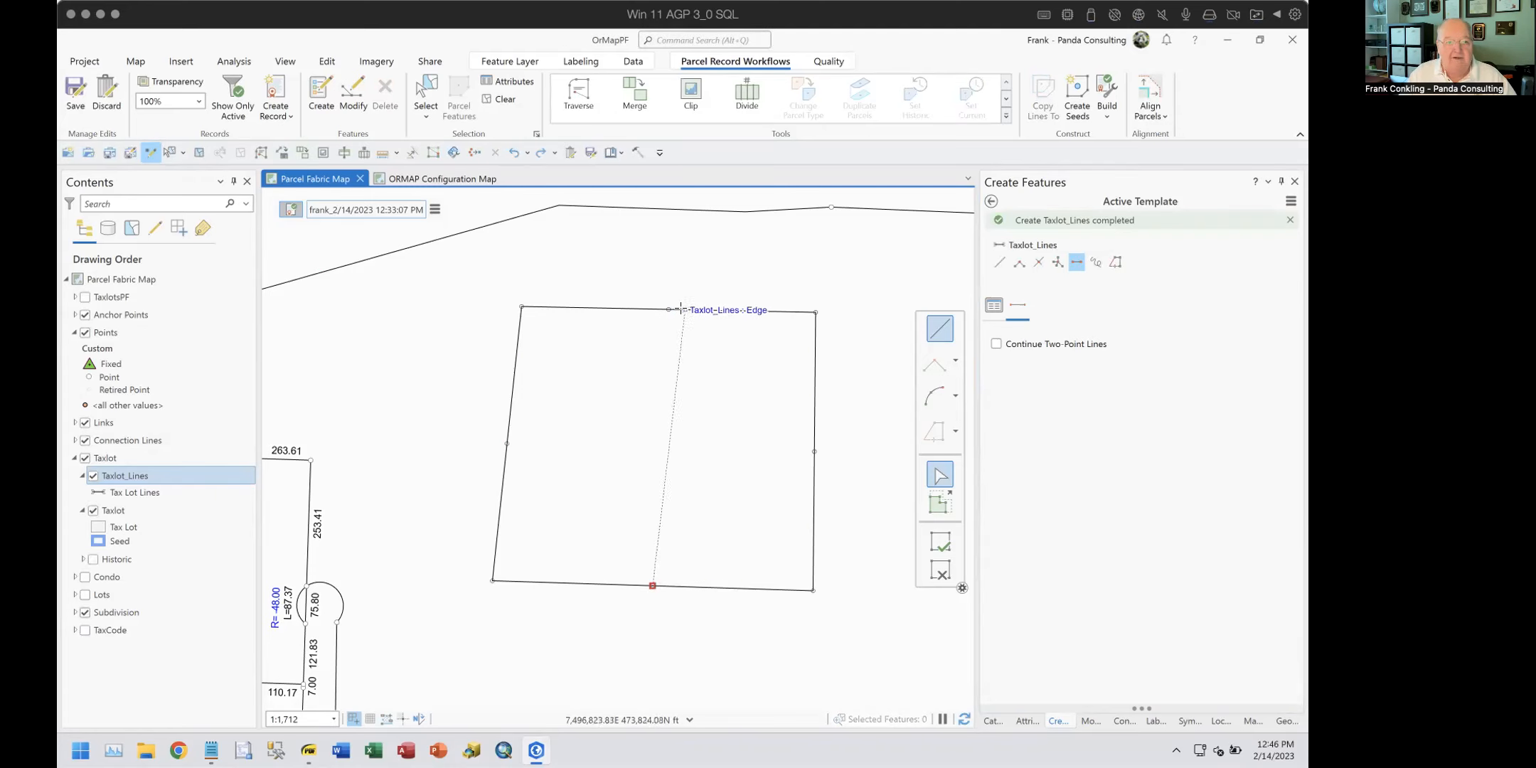
click(666, 308)
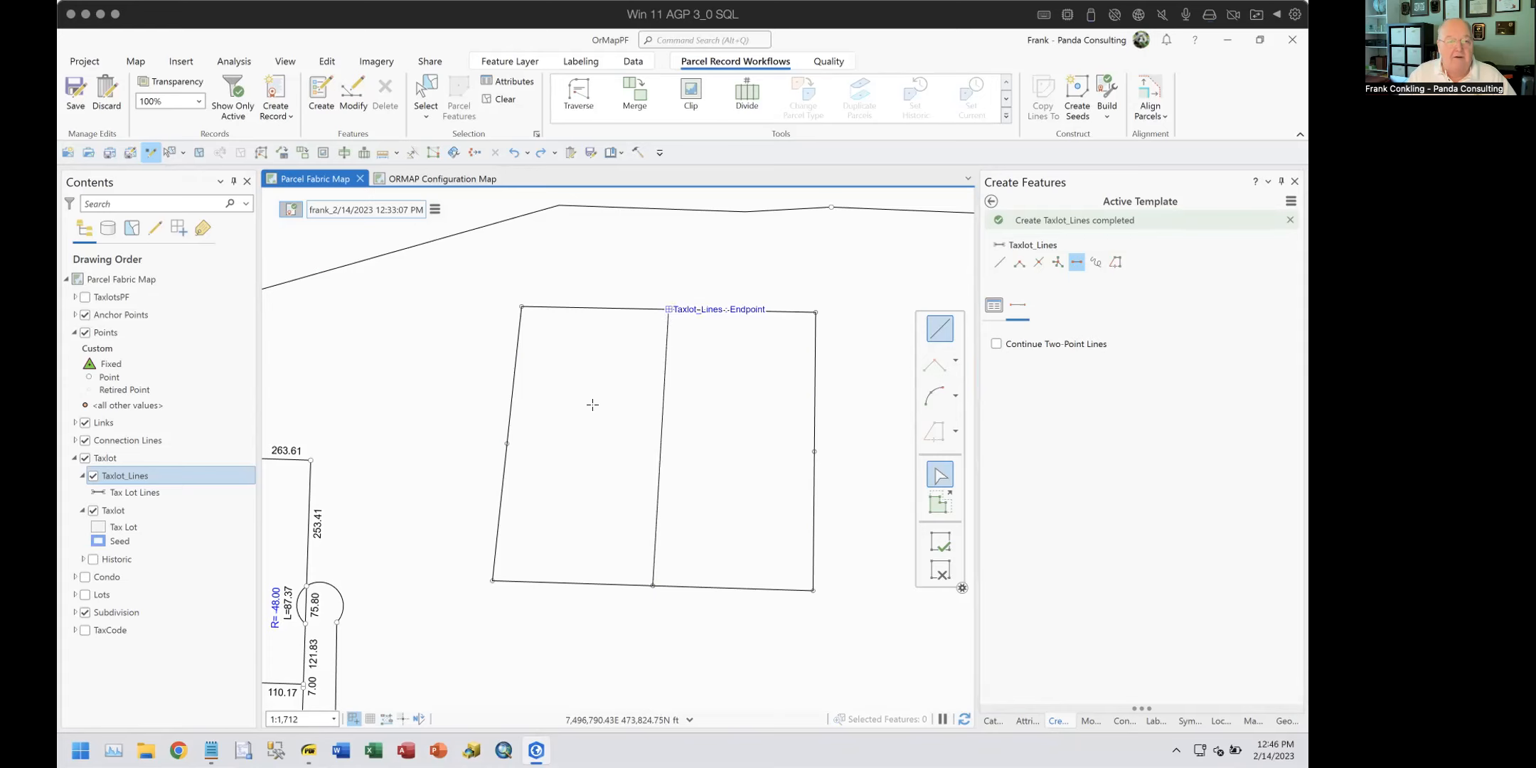
click(504, 442)
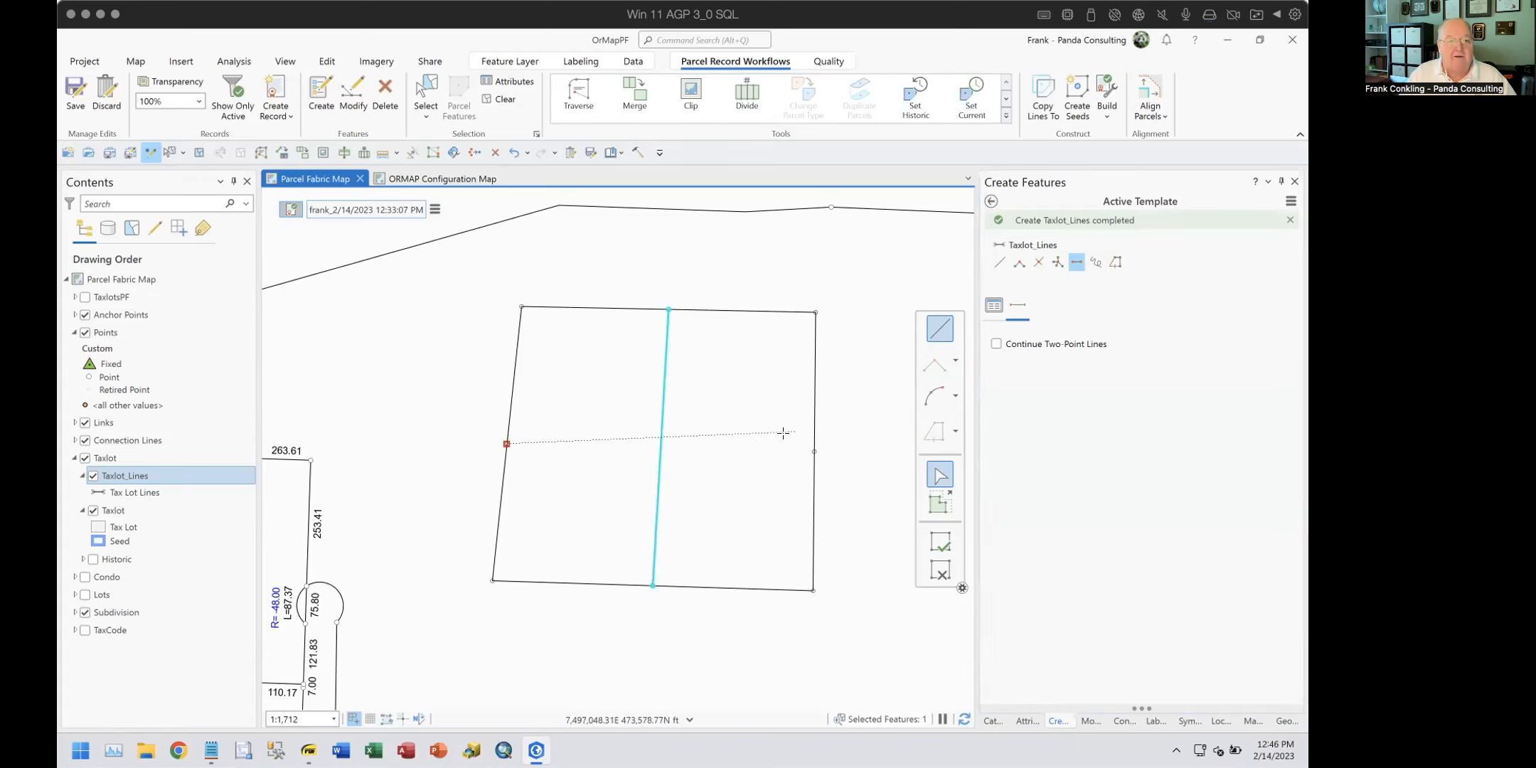
click(813, 451)
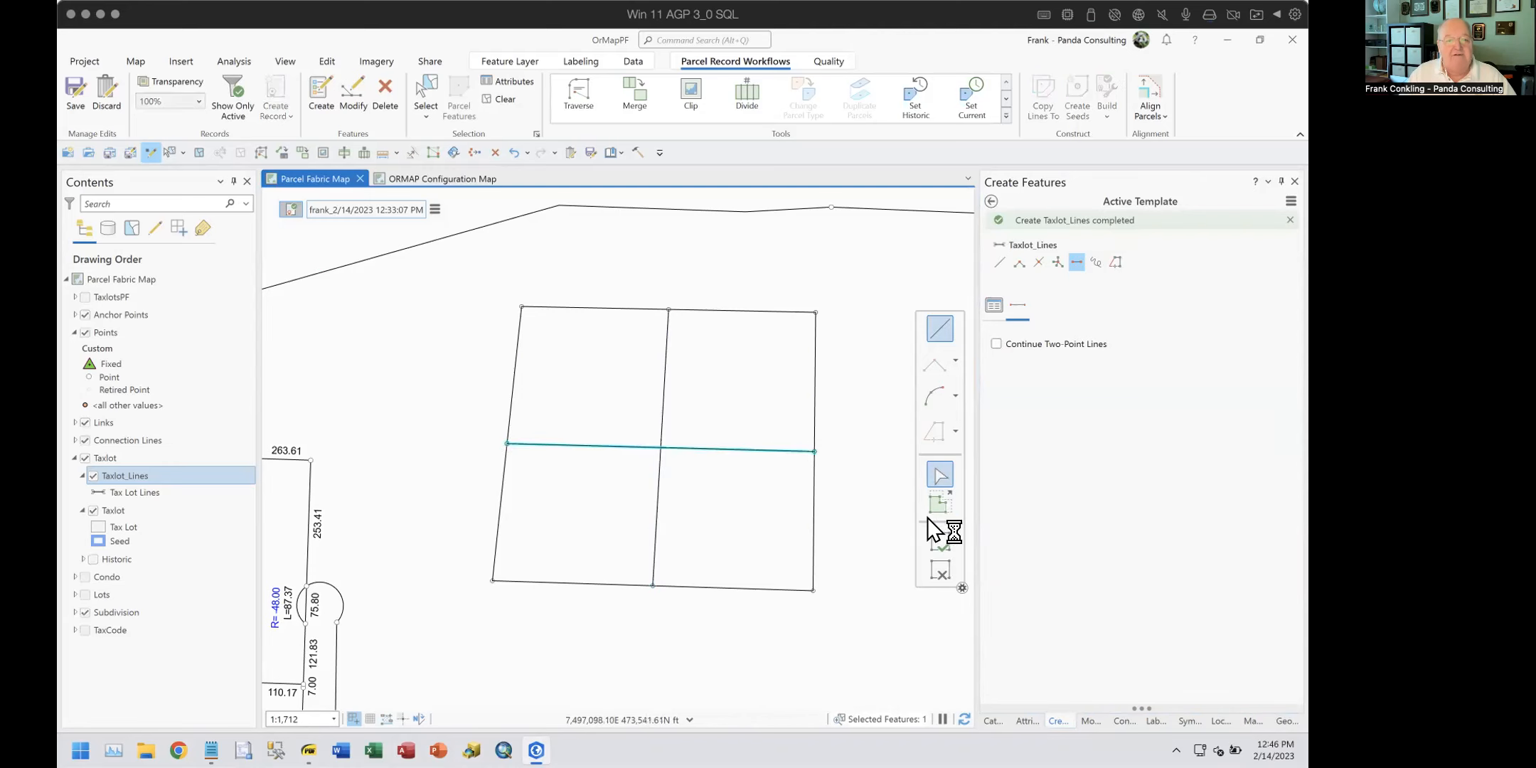
click(936, 570)
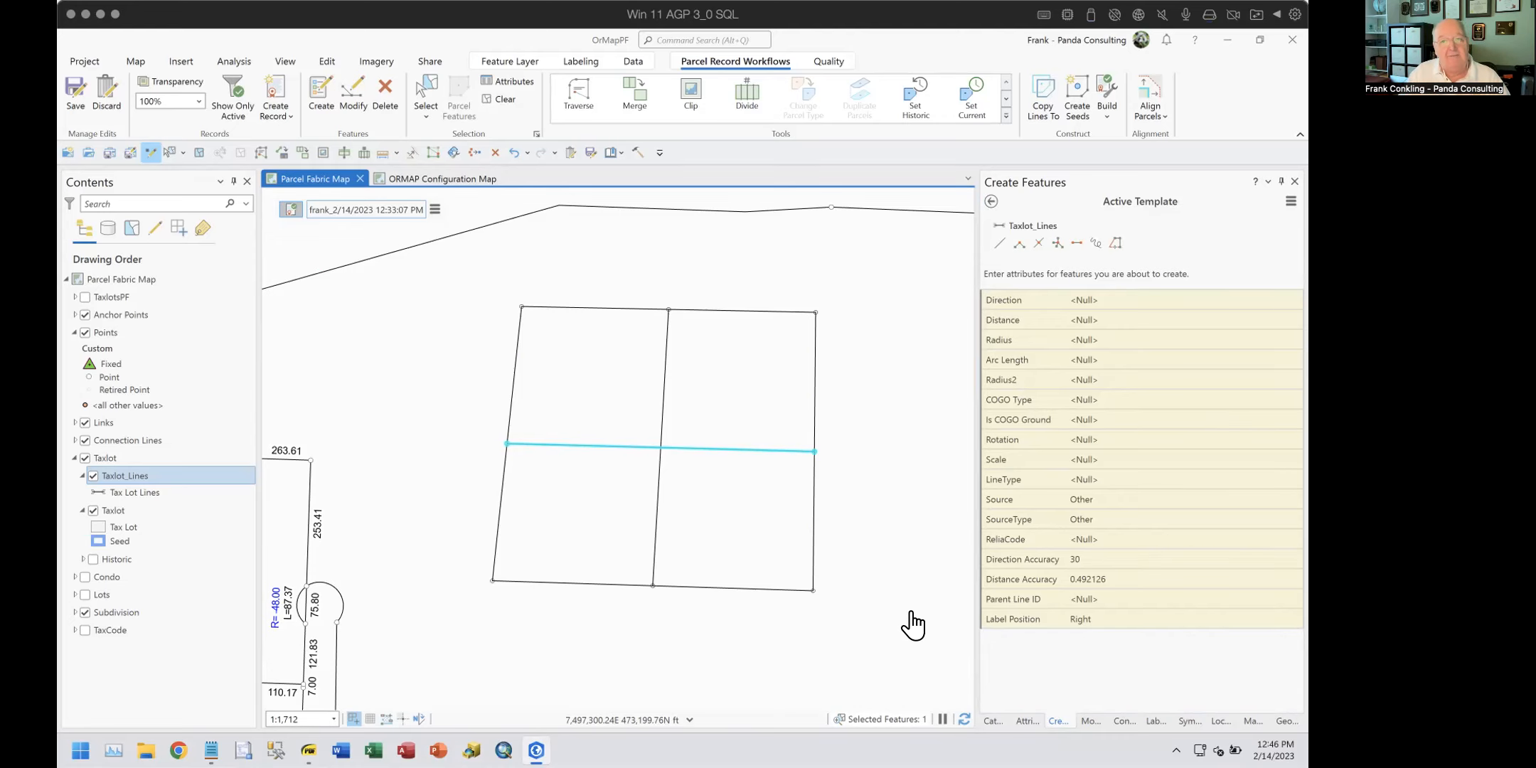
Step: Select both crossing lines inside the boundary and planarize them at their intersection
click(429, 94)
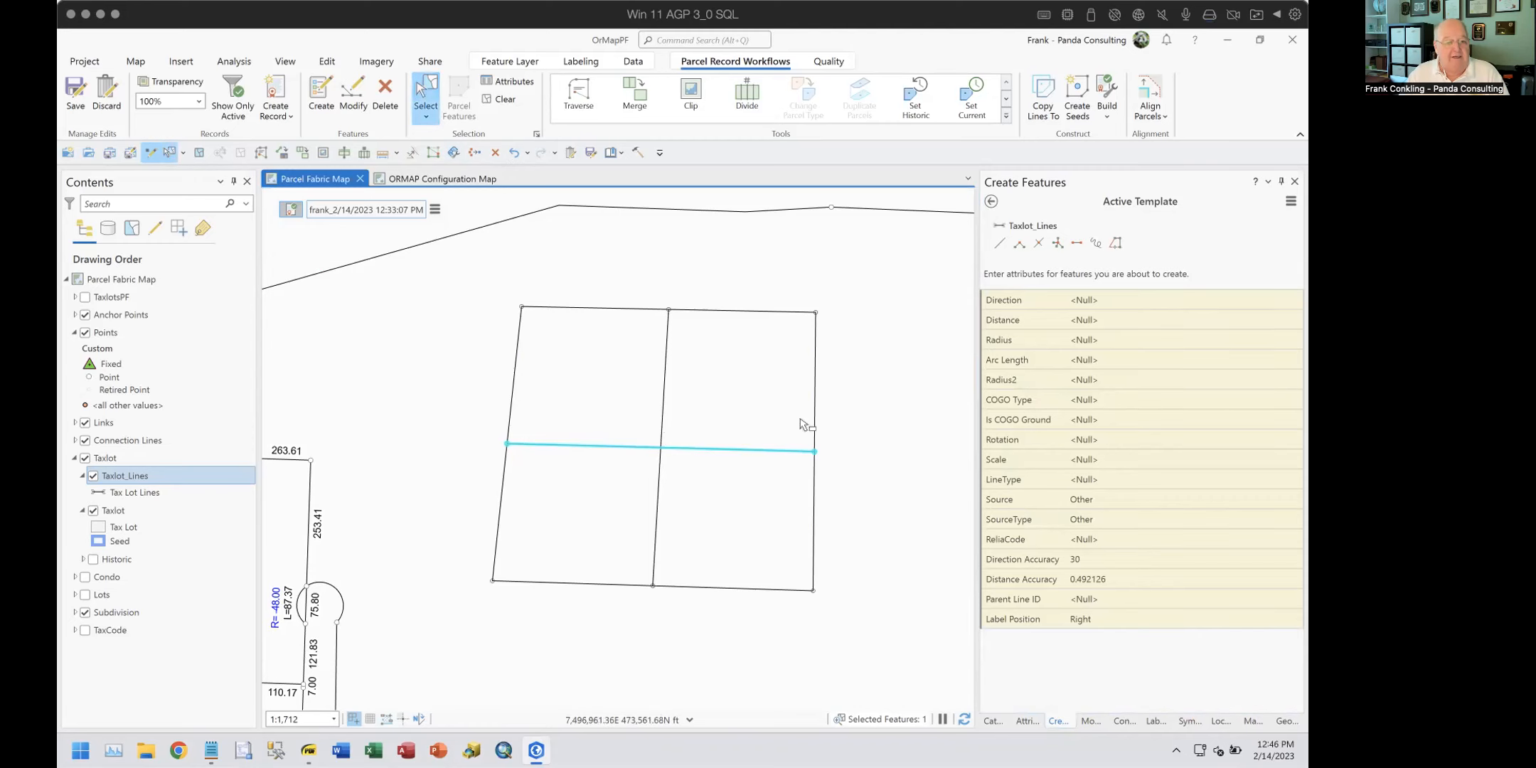
ctrl+click(910, 402)
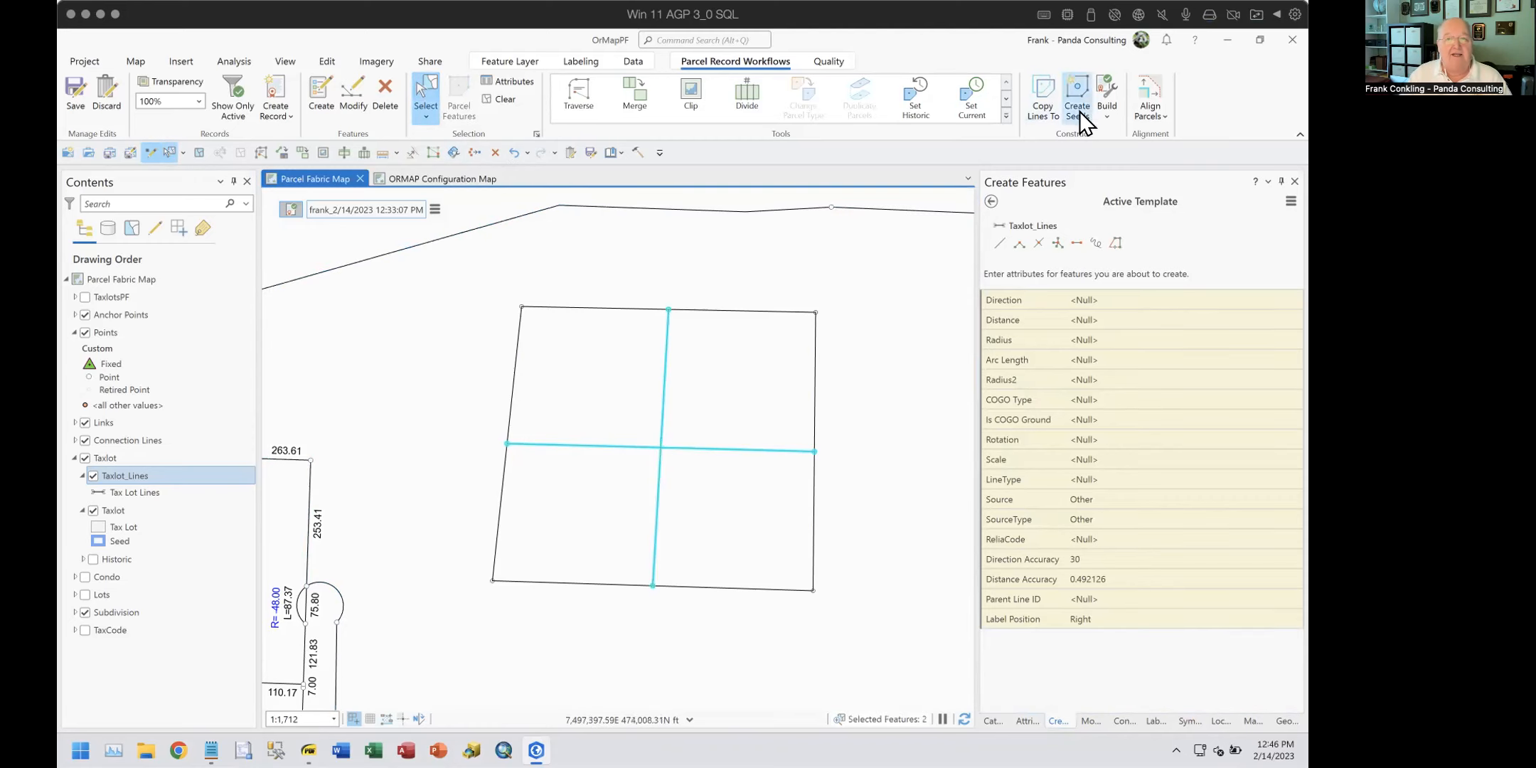
click(992, 200)
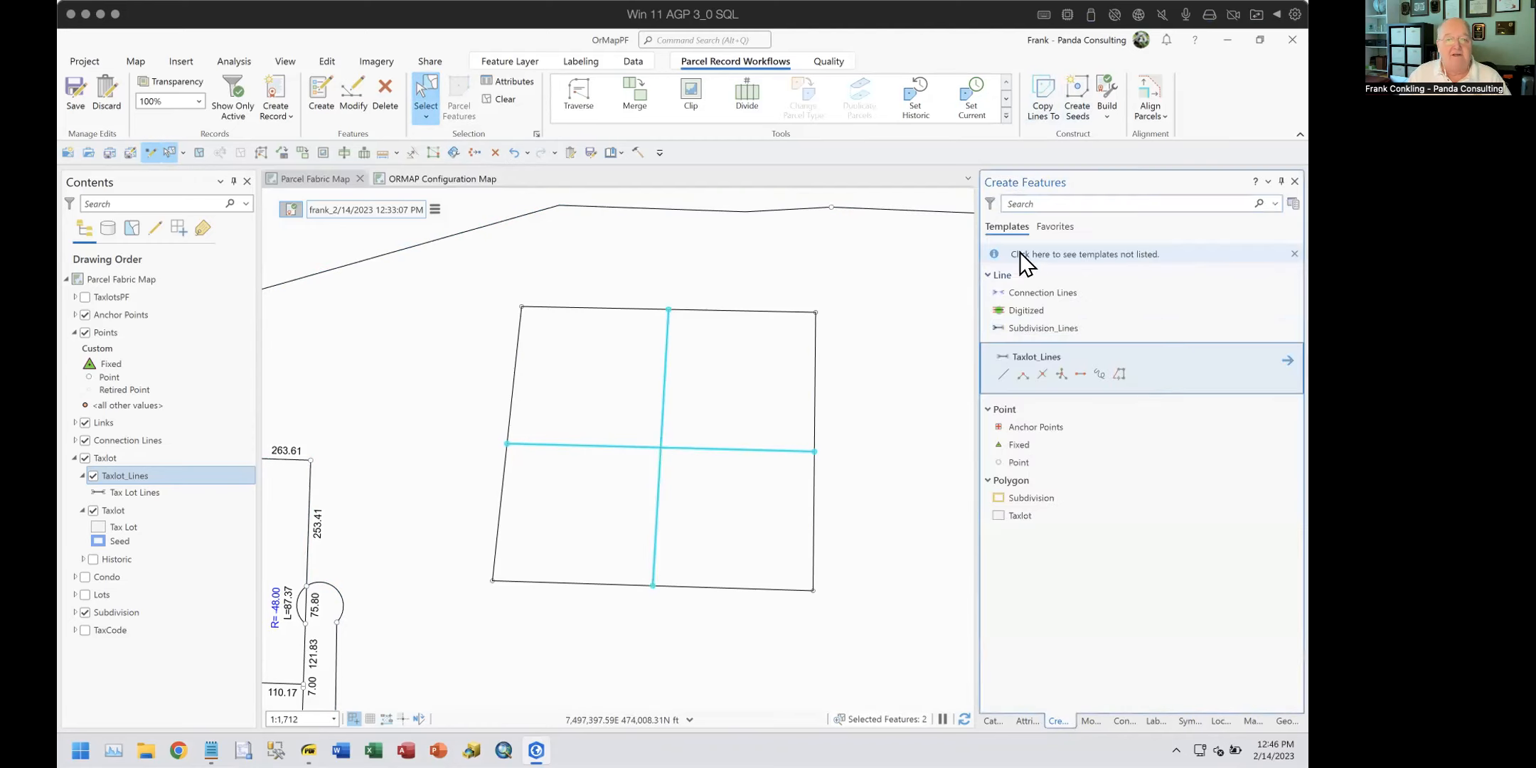
click(1086, 718)
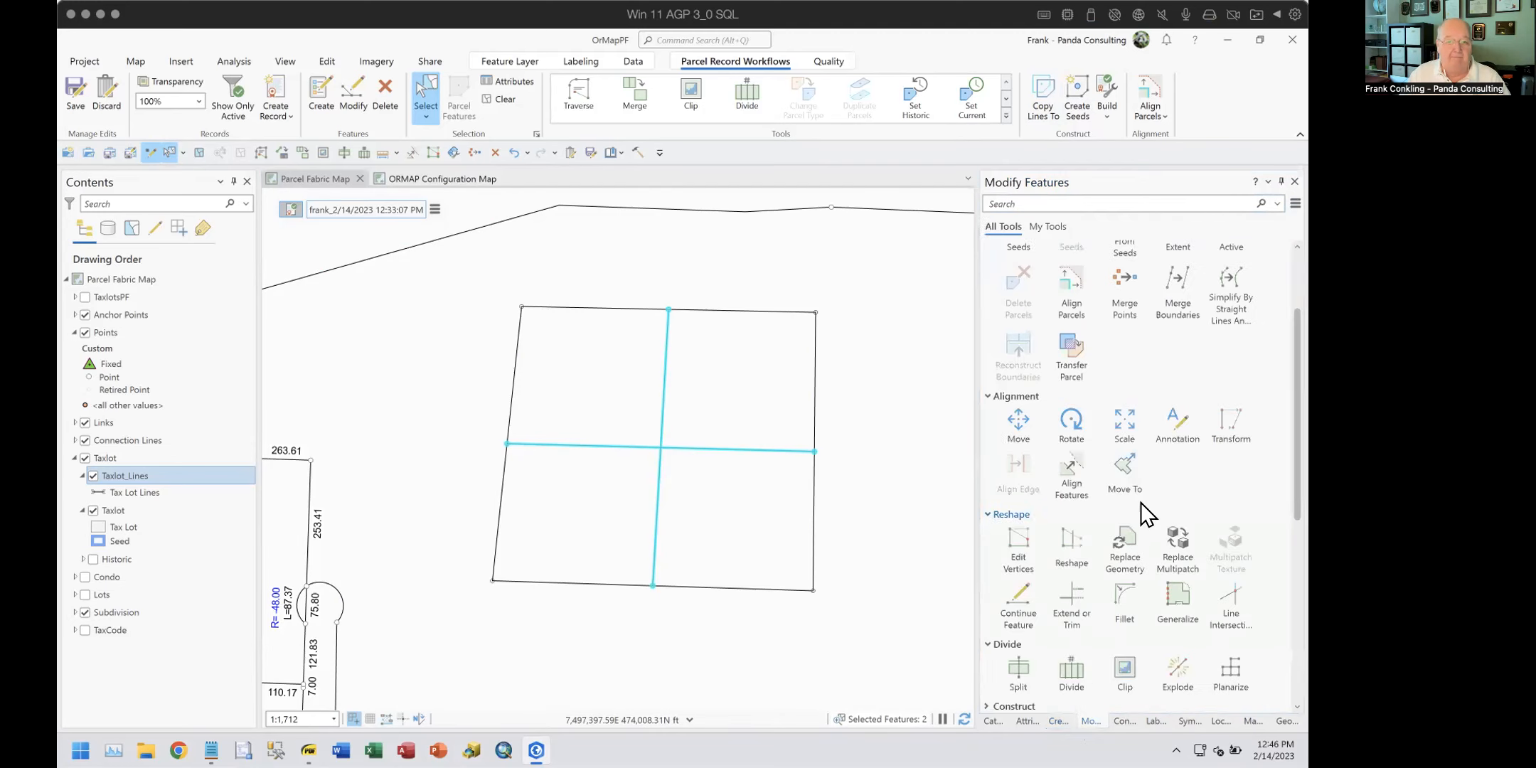
scroll(1173, 468, up, 3)
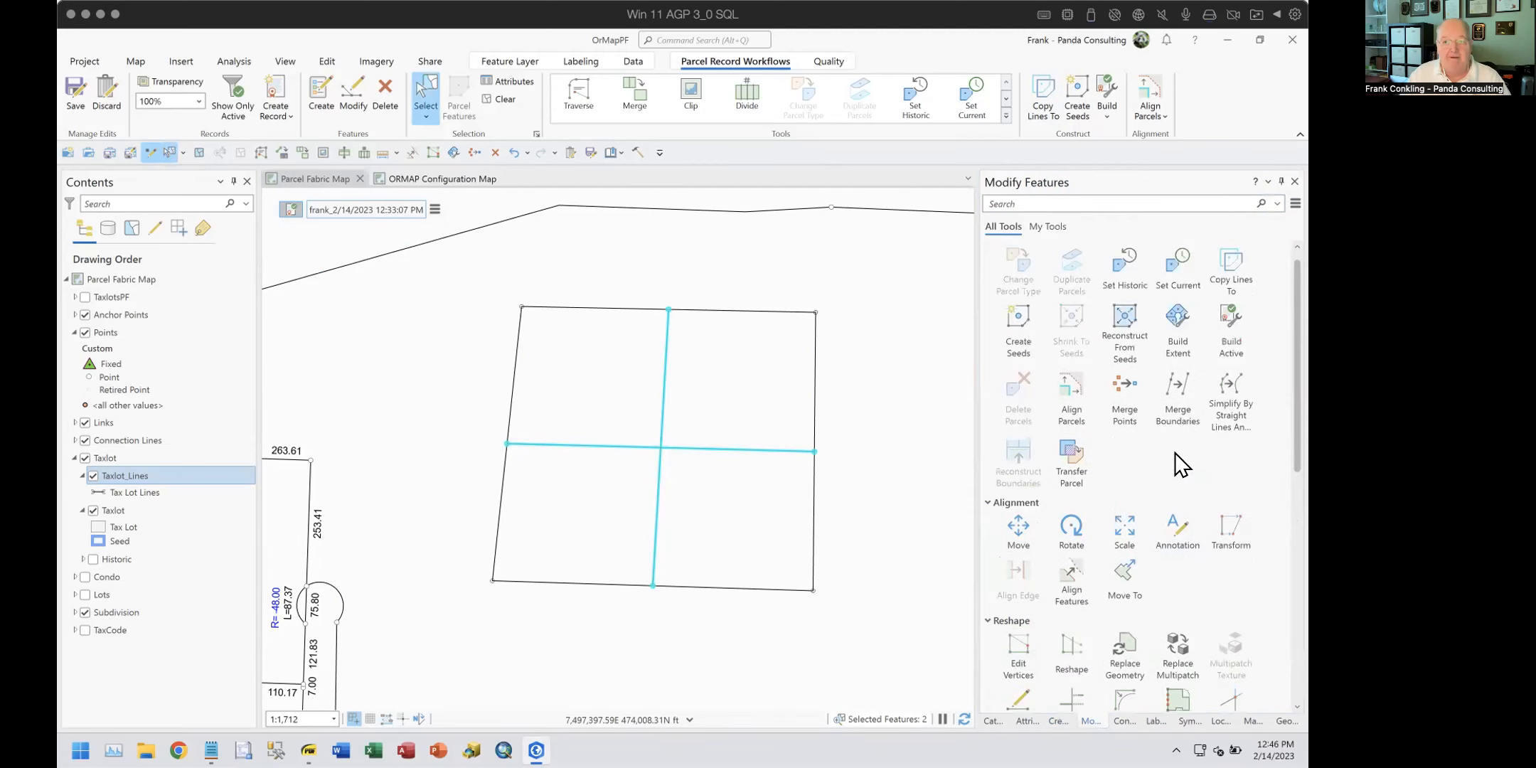
scroll(1175, 453, up, 1)
scroll(1174, 453, down, 4)
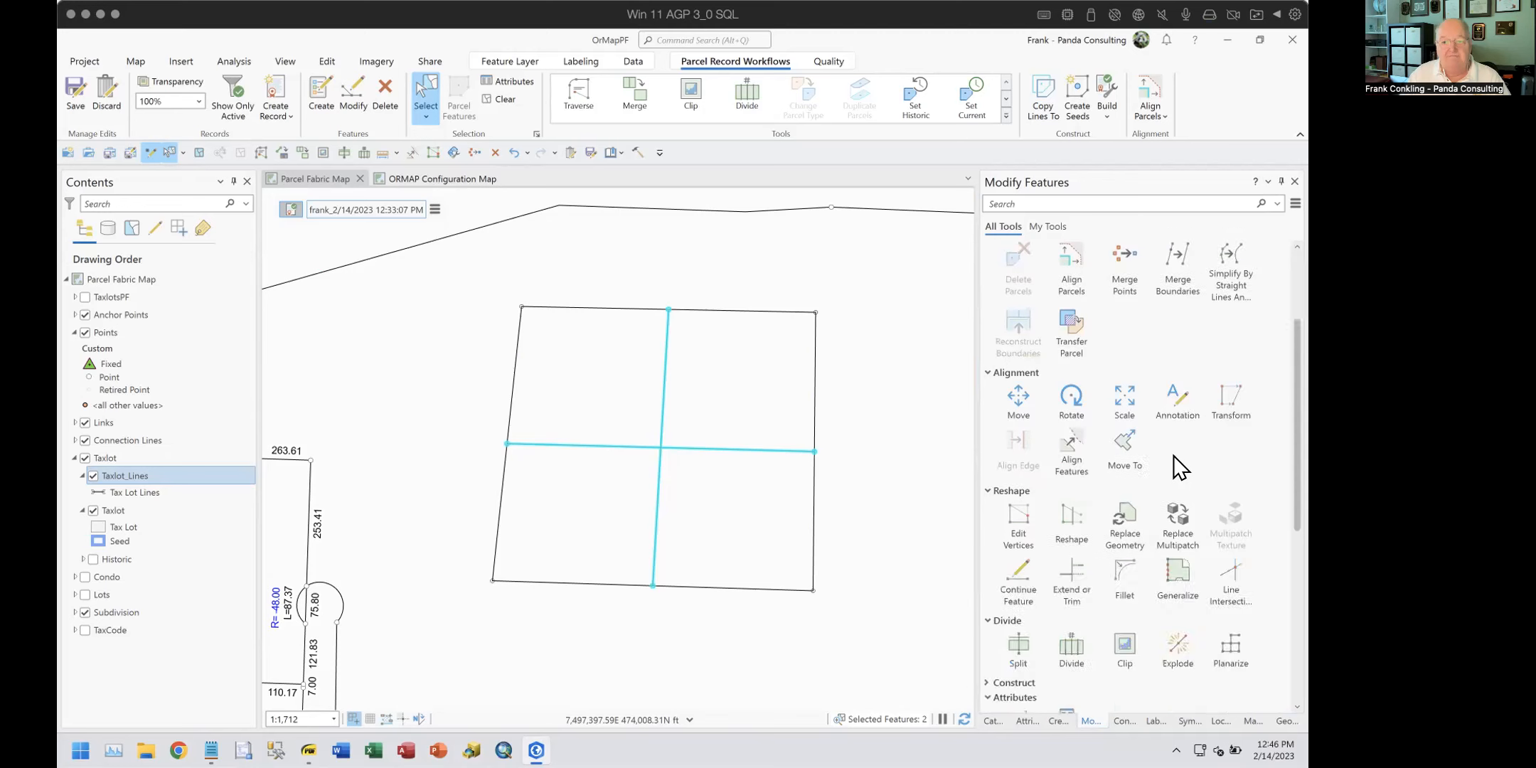
click(1234, 650)
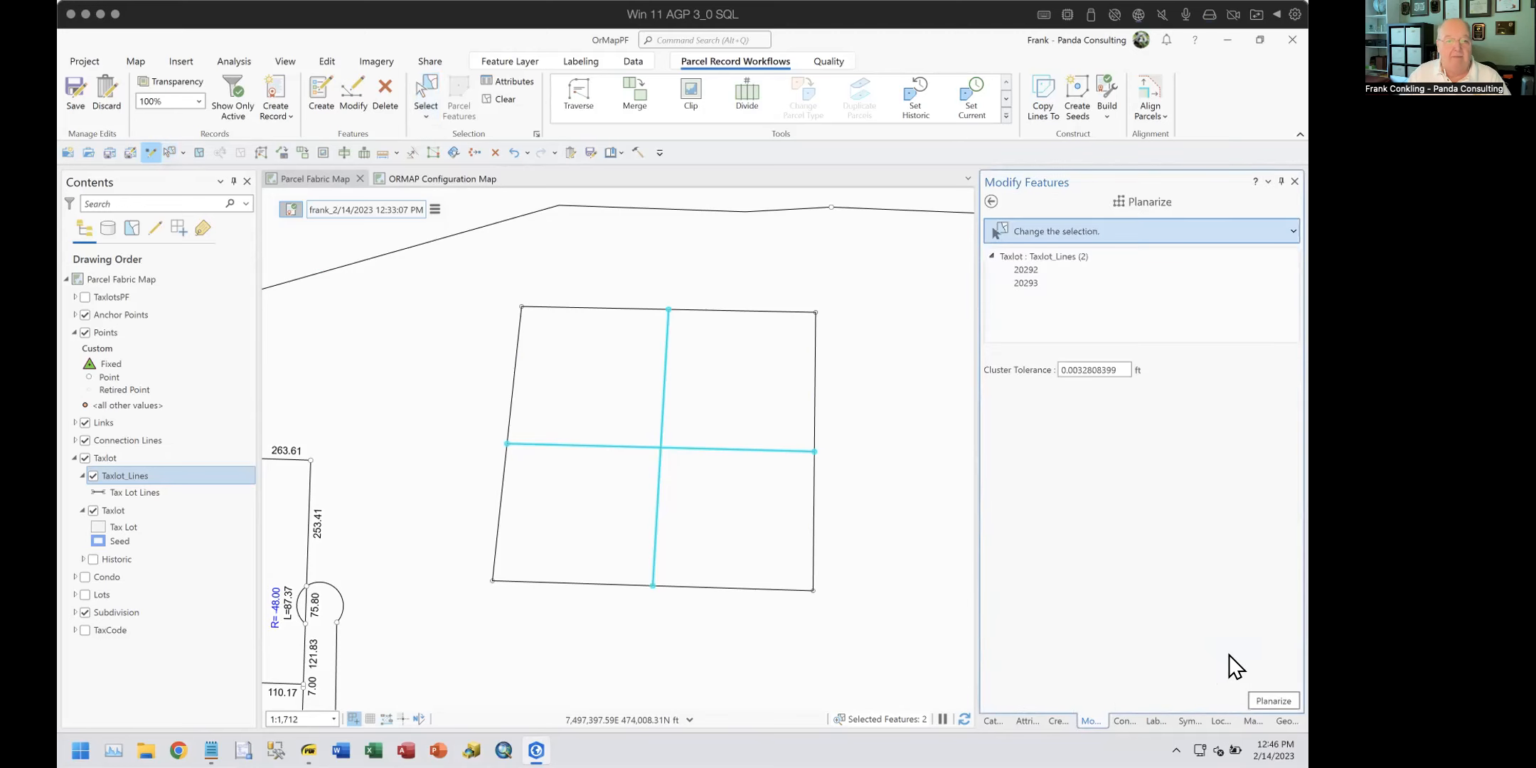
click(1272, 700)
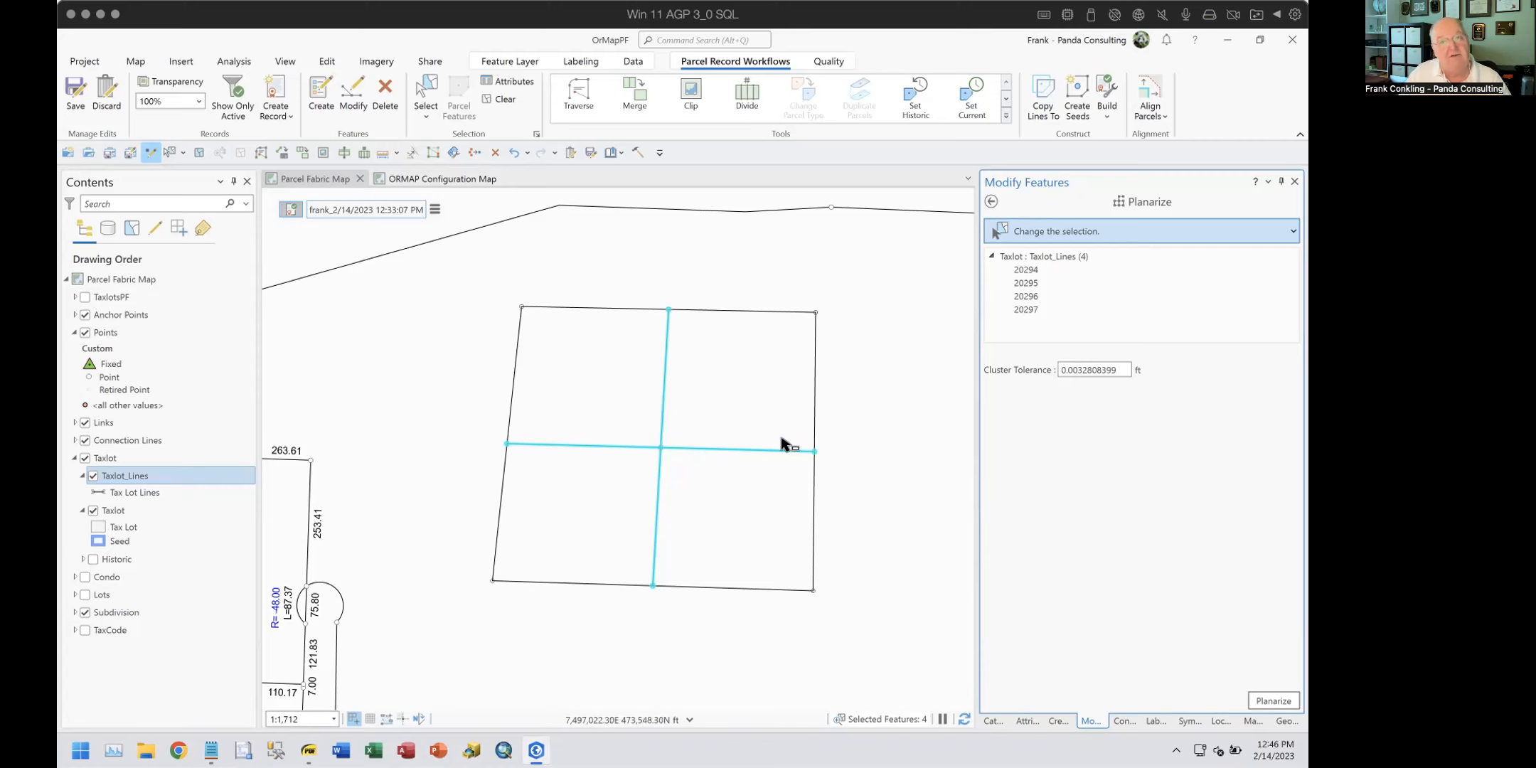
Step: Build the taxlot parcels from the boundary and crossing lines, clear the selection, and exit the Planarize tool
click(1093, 92)
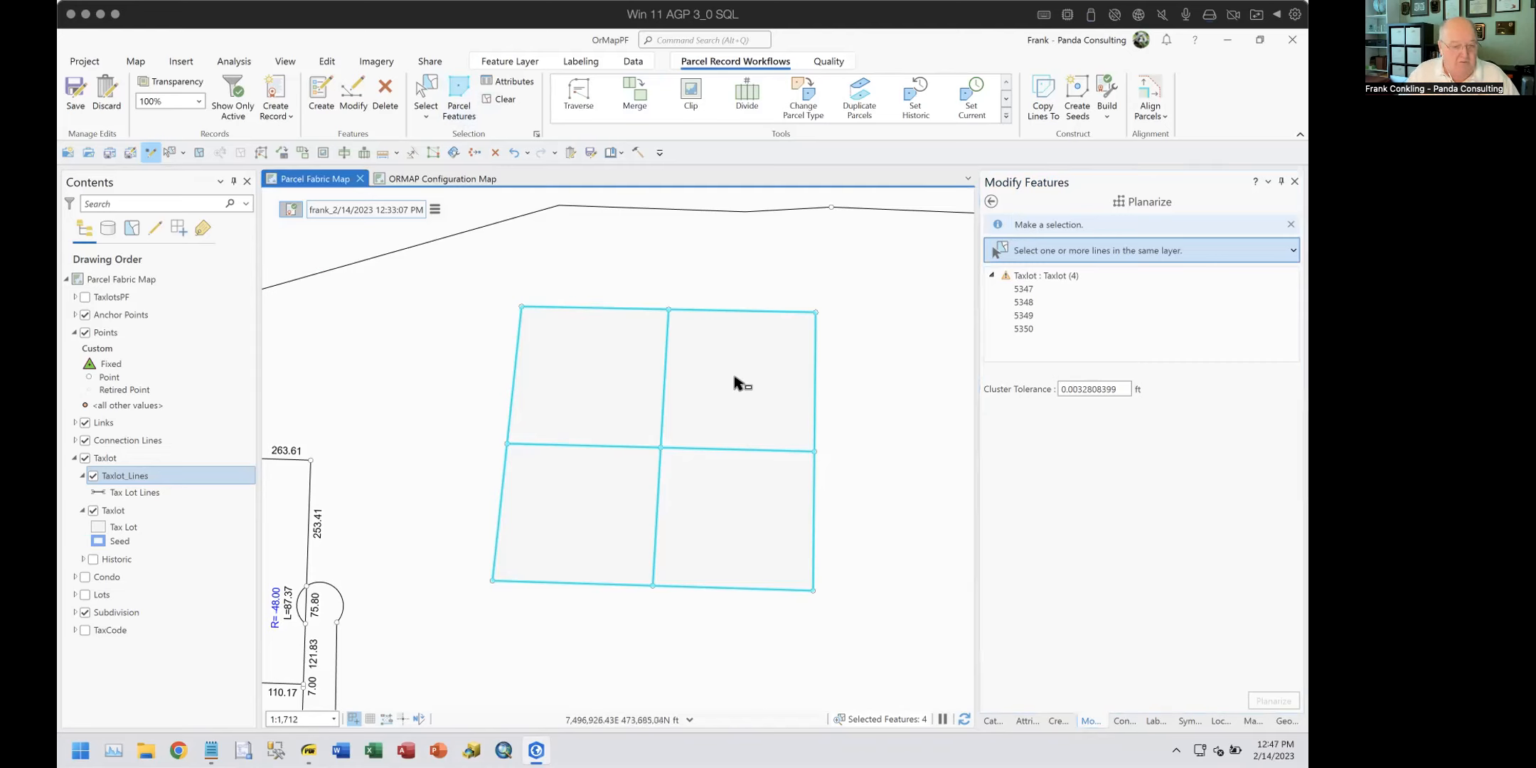
click(718, 532)
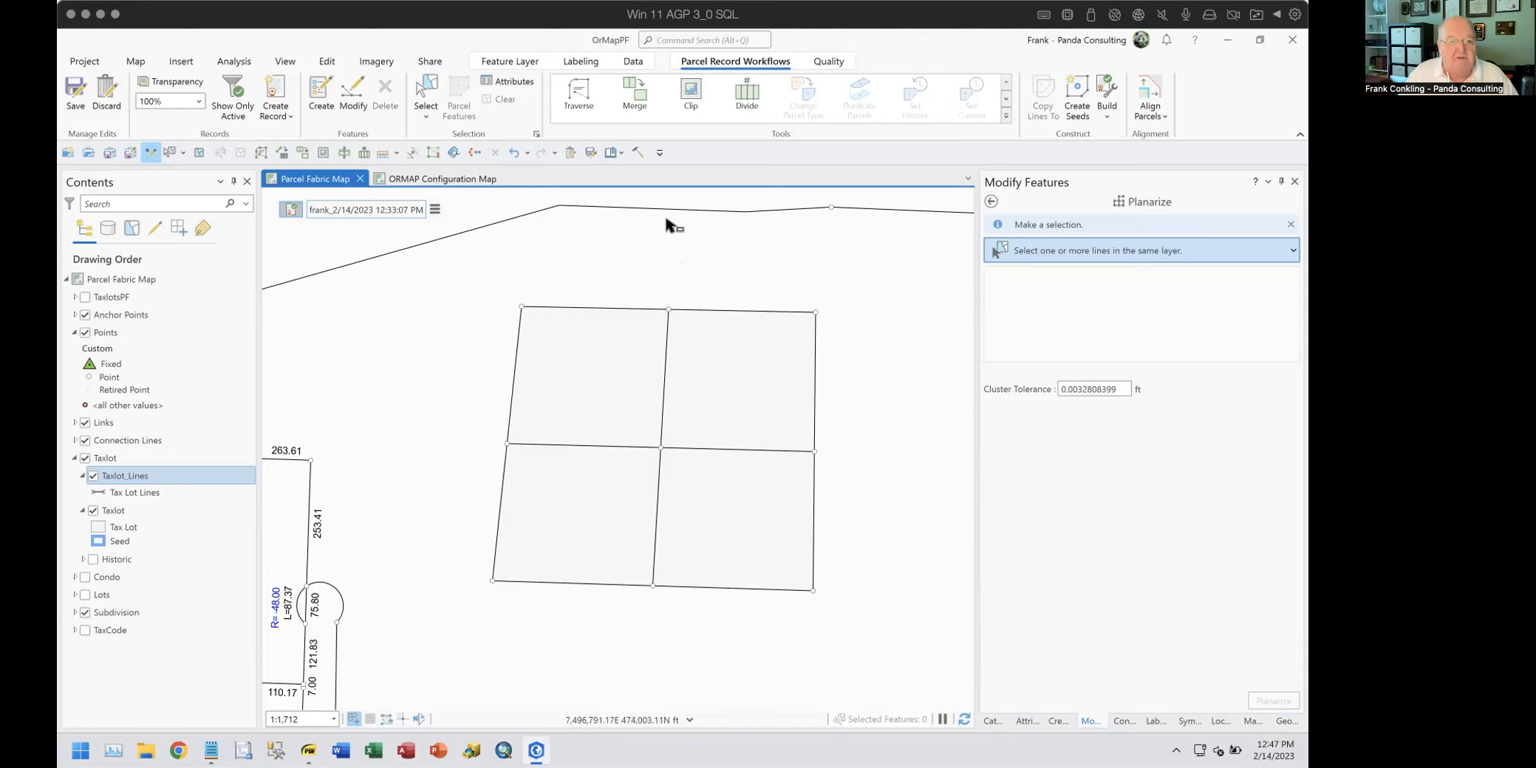
click(990, 202)
Step: Select the upper-left taxlot parcel and start the Divide tool on it
click(425, 91)
click(618, 354)
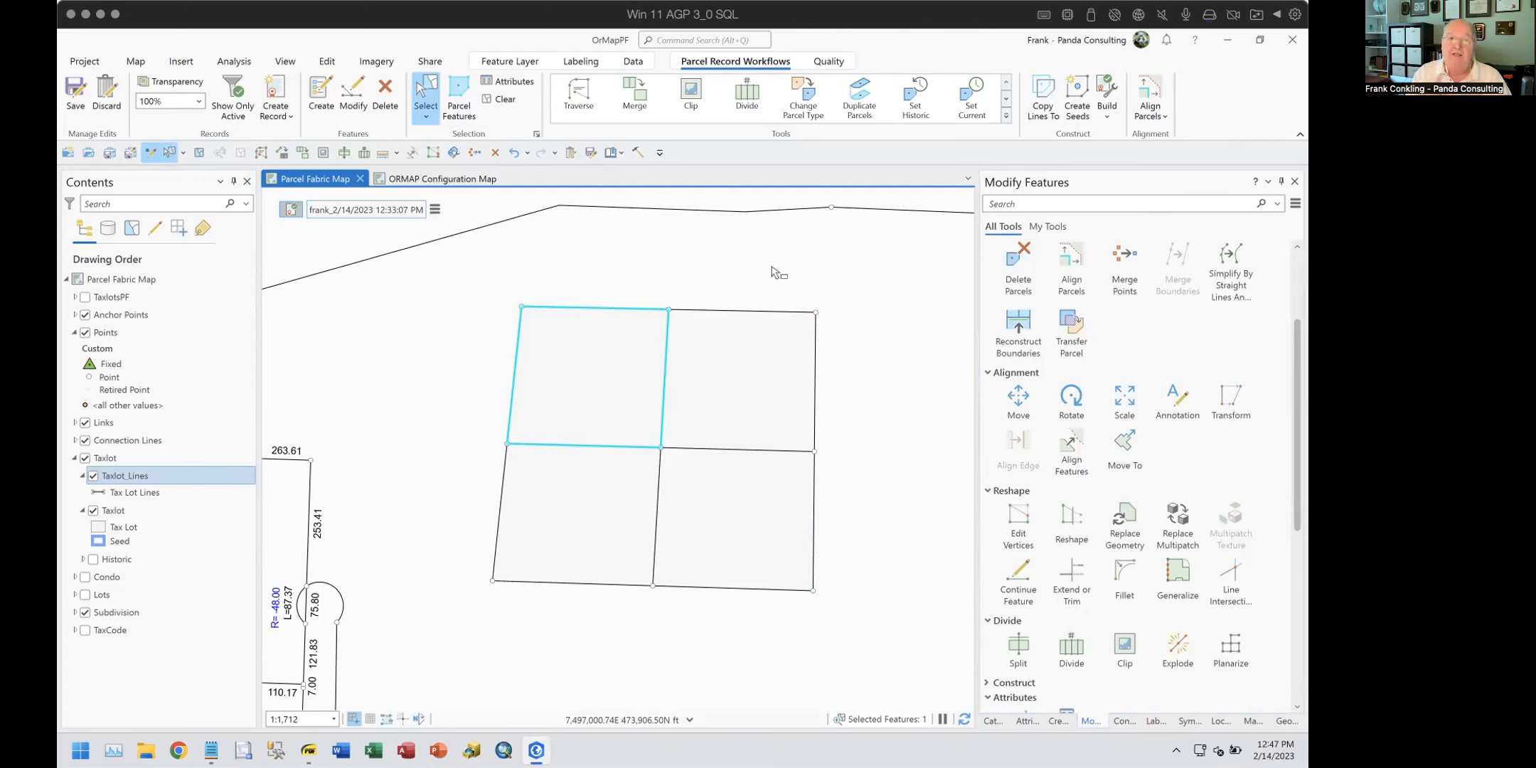
click(746, 96)
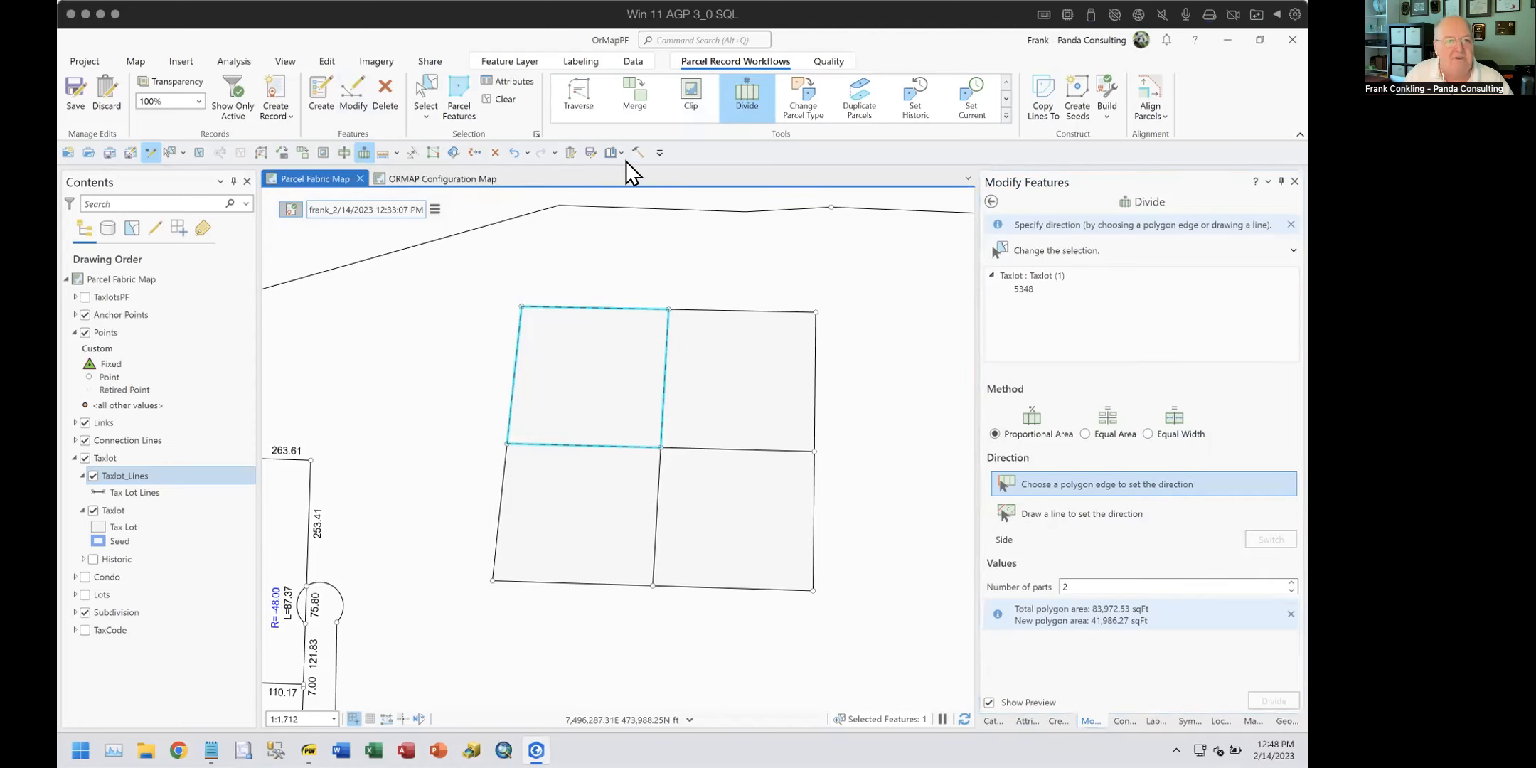
Step: Measure the length of the selected parcel's upper edge and close the measurement
click(380, 152)
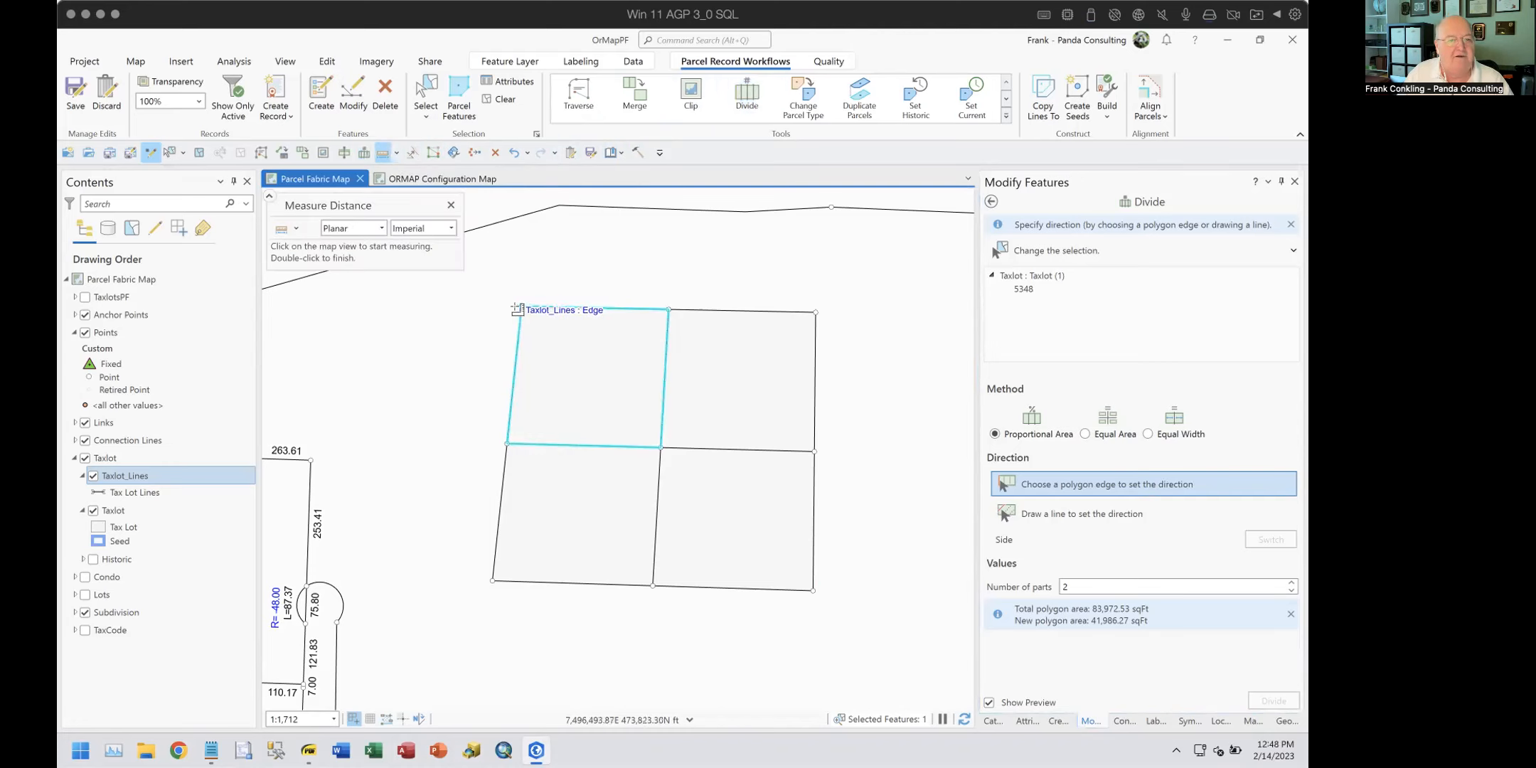
click(521, 308)
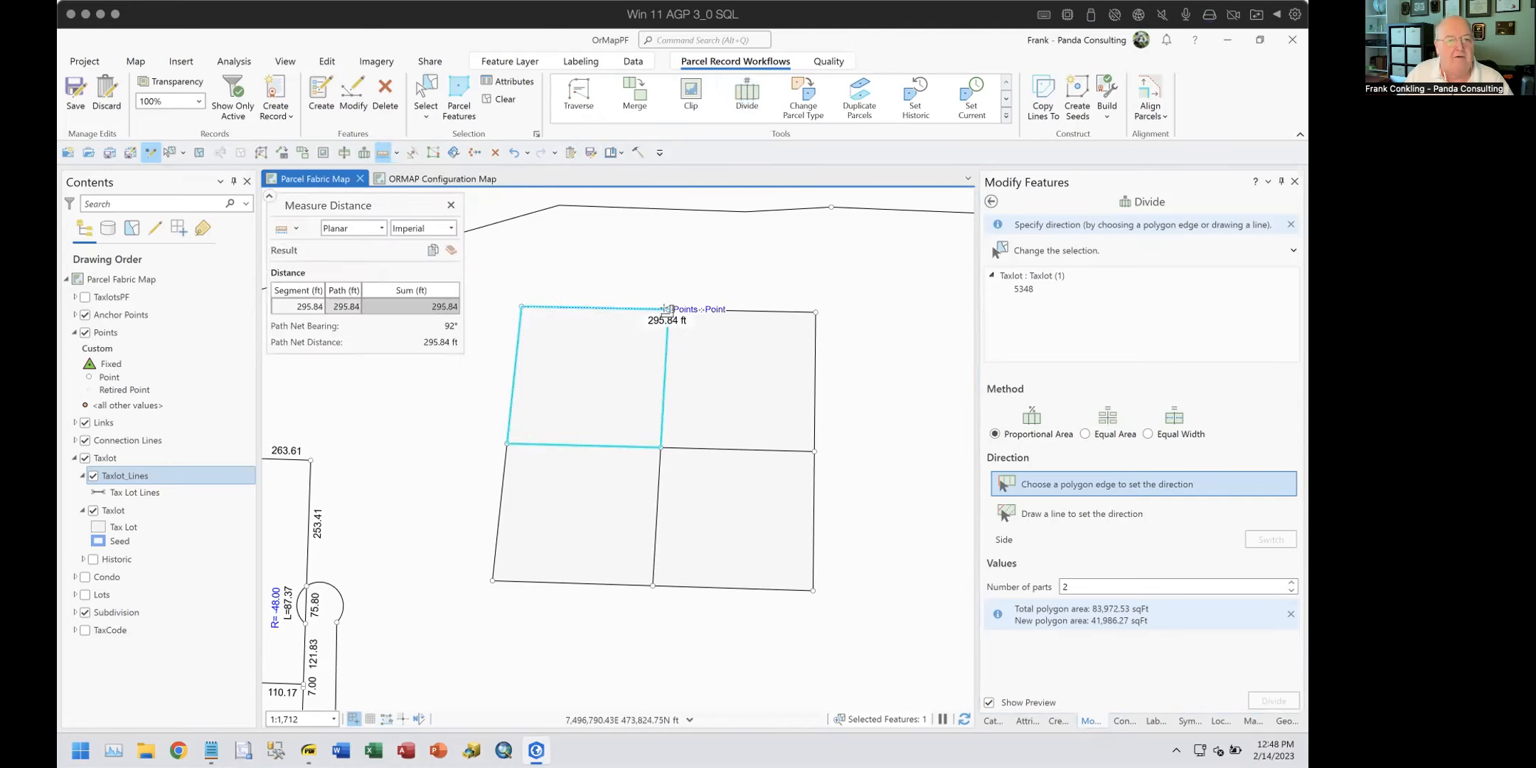
click(451, 204)
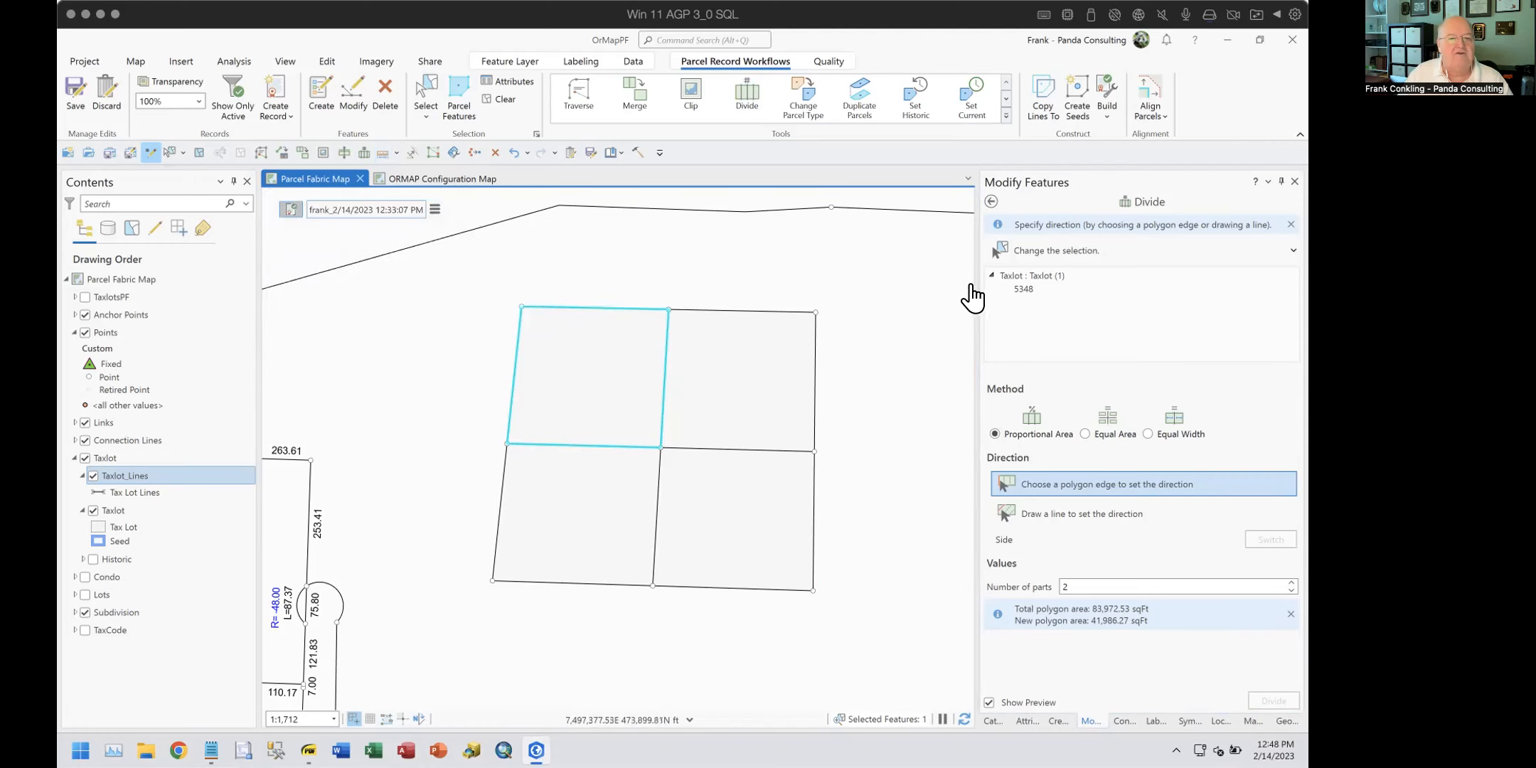
Step: Set up an Equal Width division of the selected parcel from its left edge with a width of 100 ft
click(1147, 430)
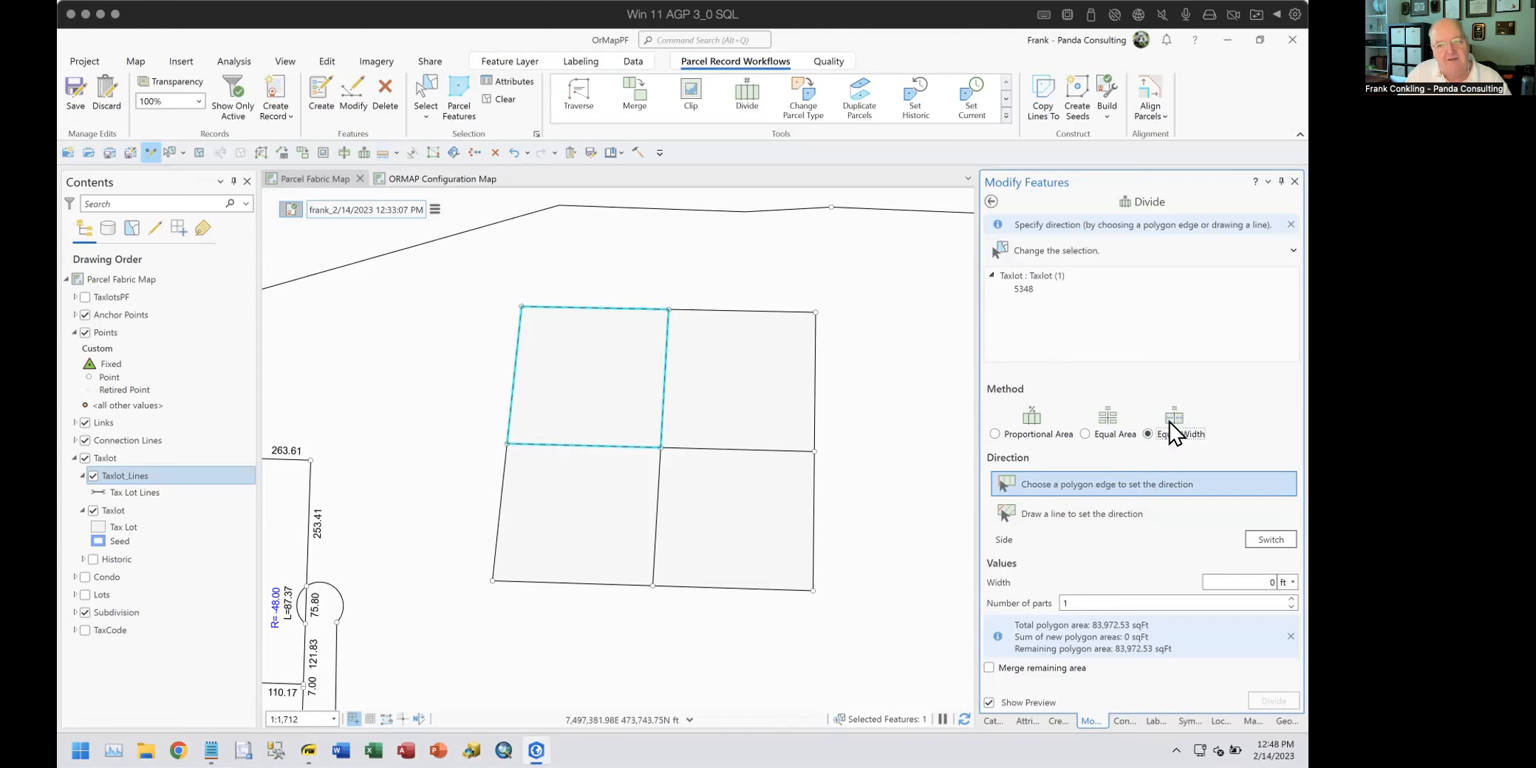
click(1239, 583)
text(1000)
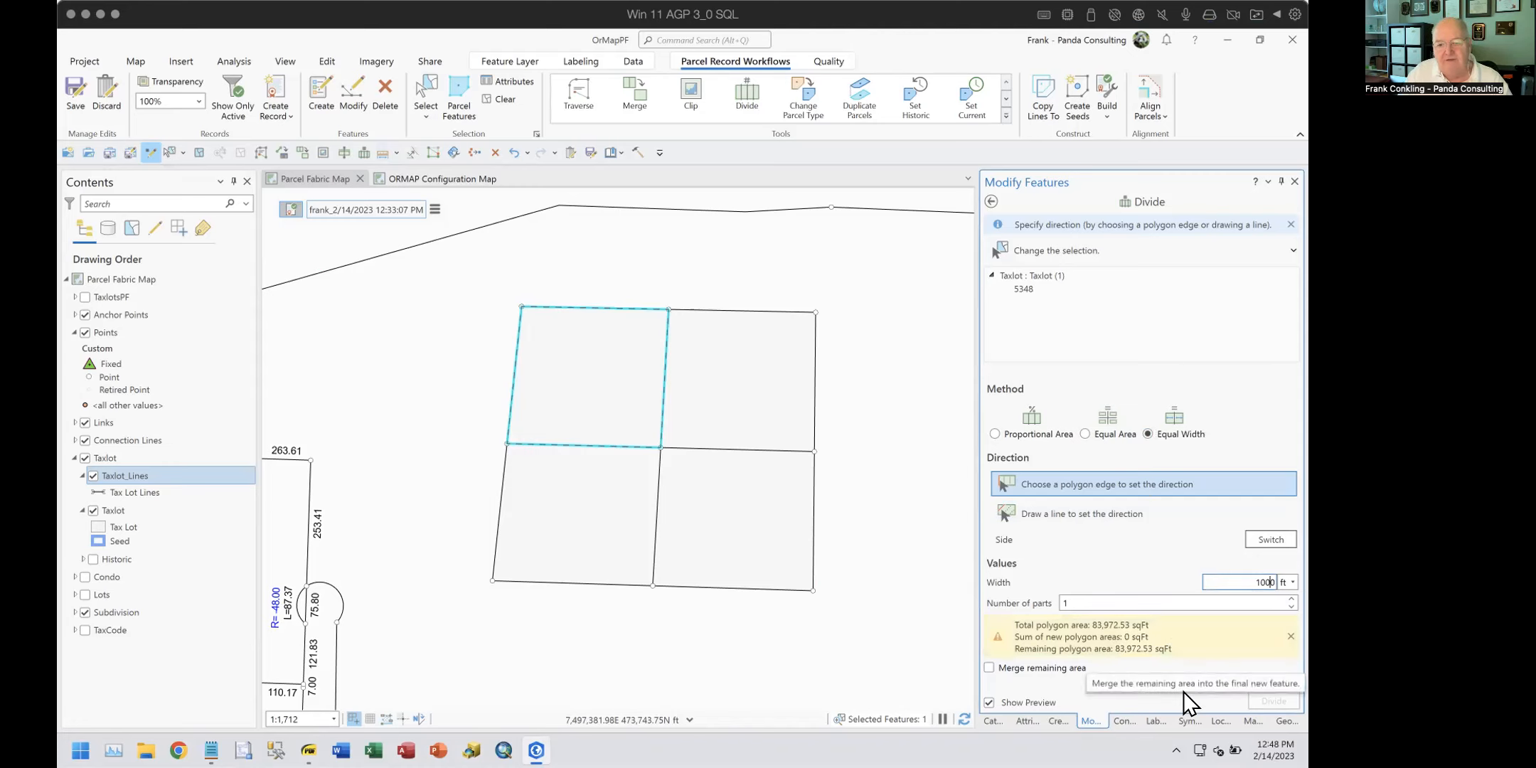
click(1034, 483)
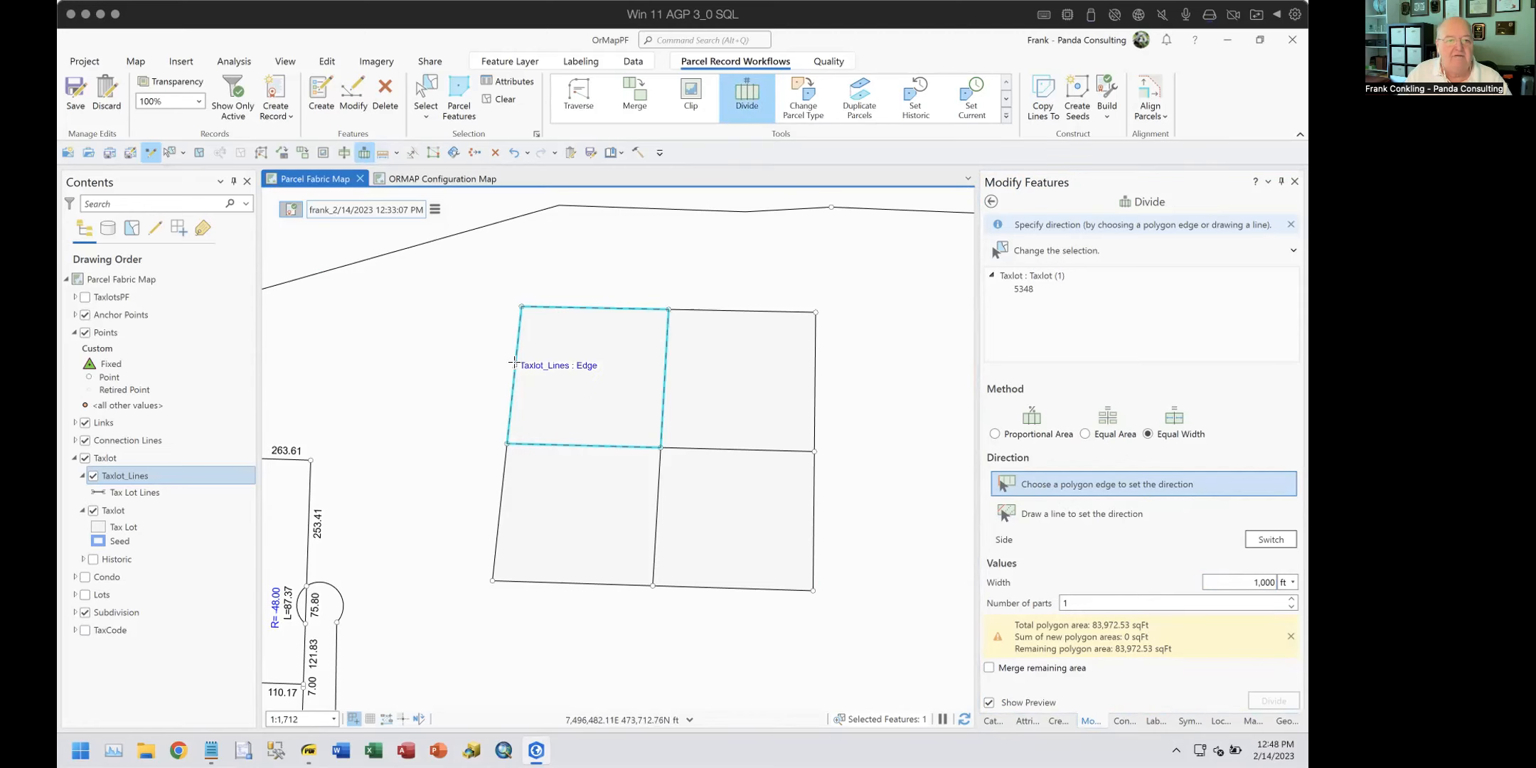
click(513, 364)
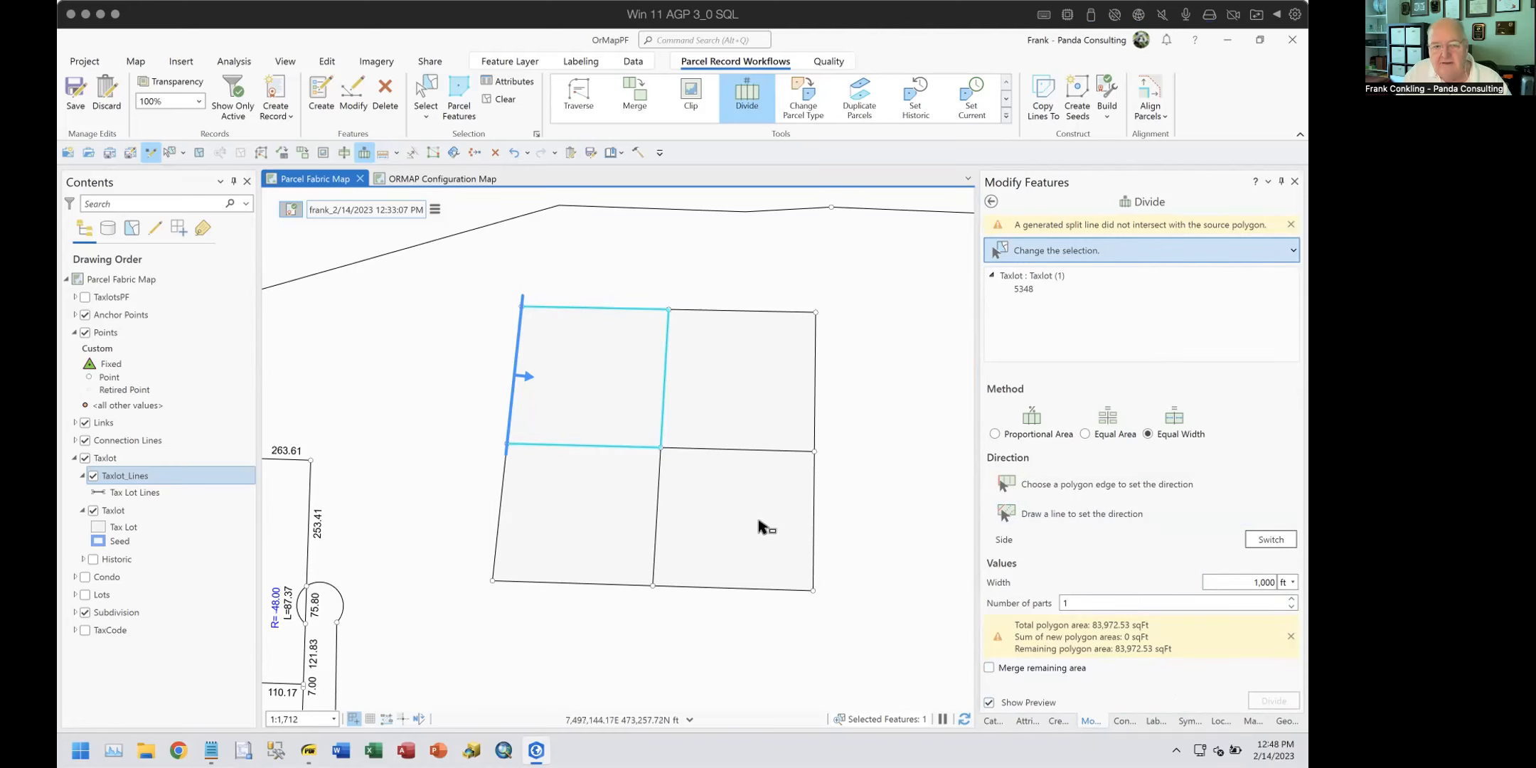
click(1241, 582)
text(100)
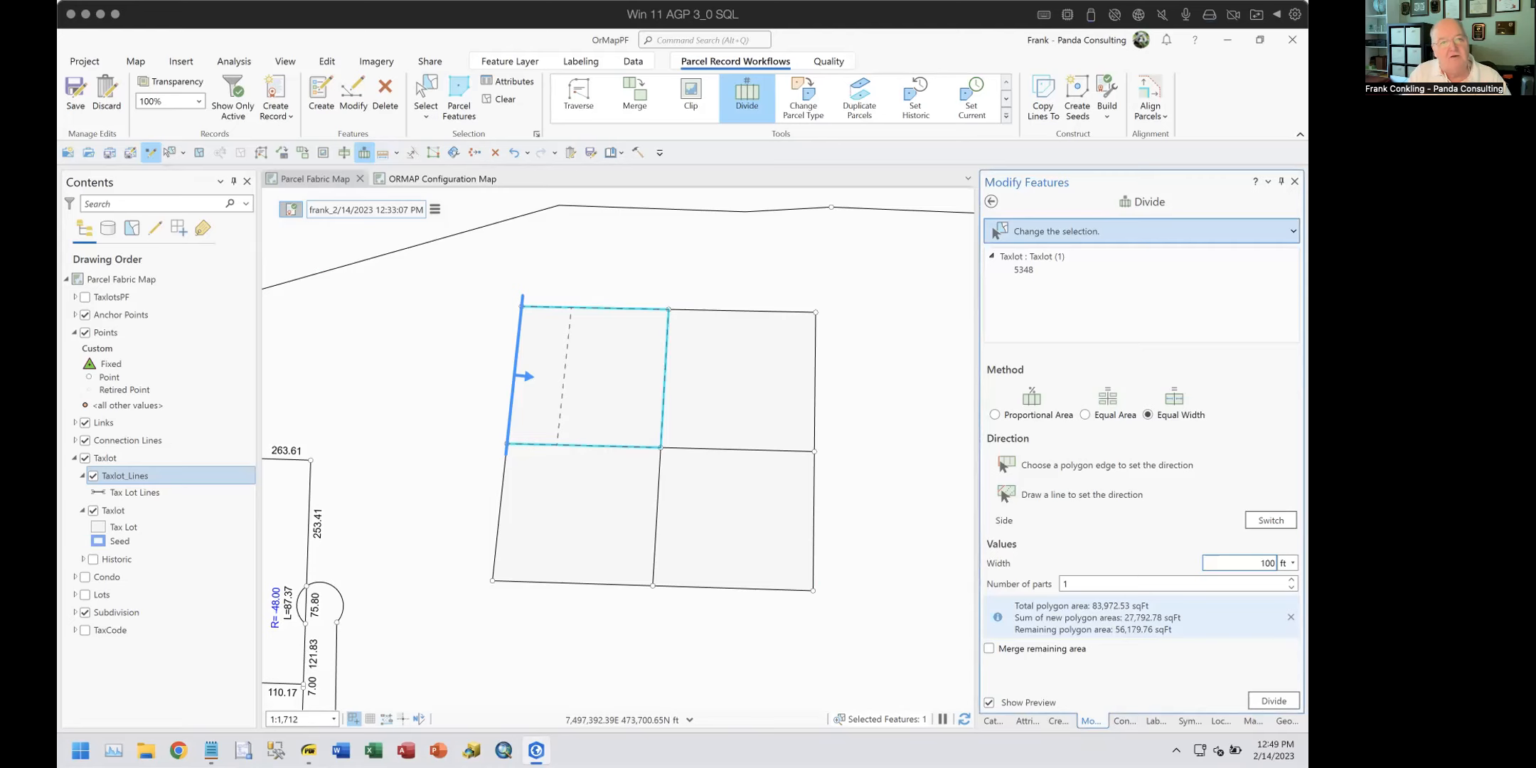
Step: Try the parcel's upper, right and lower edges in turn as the direction for the 100 ft division
click(1112, 461)
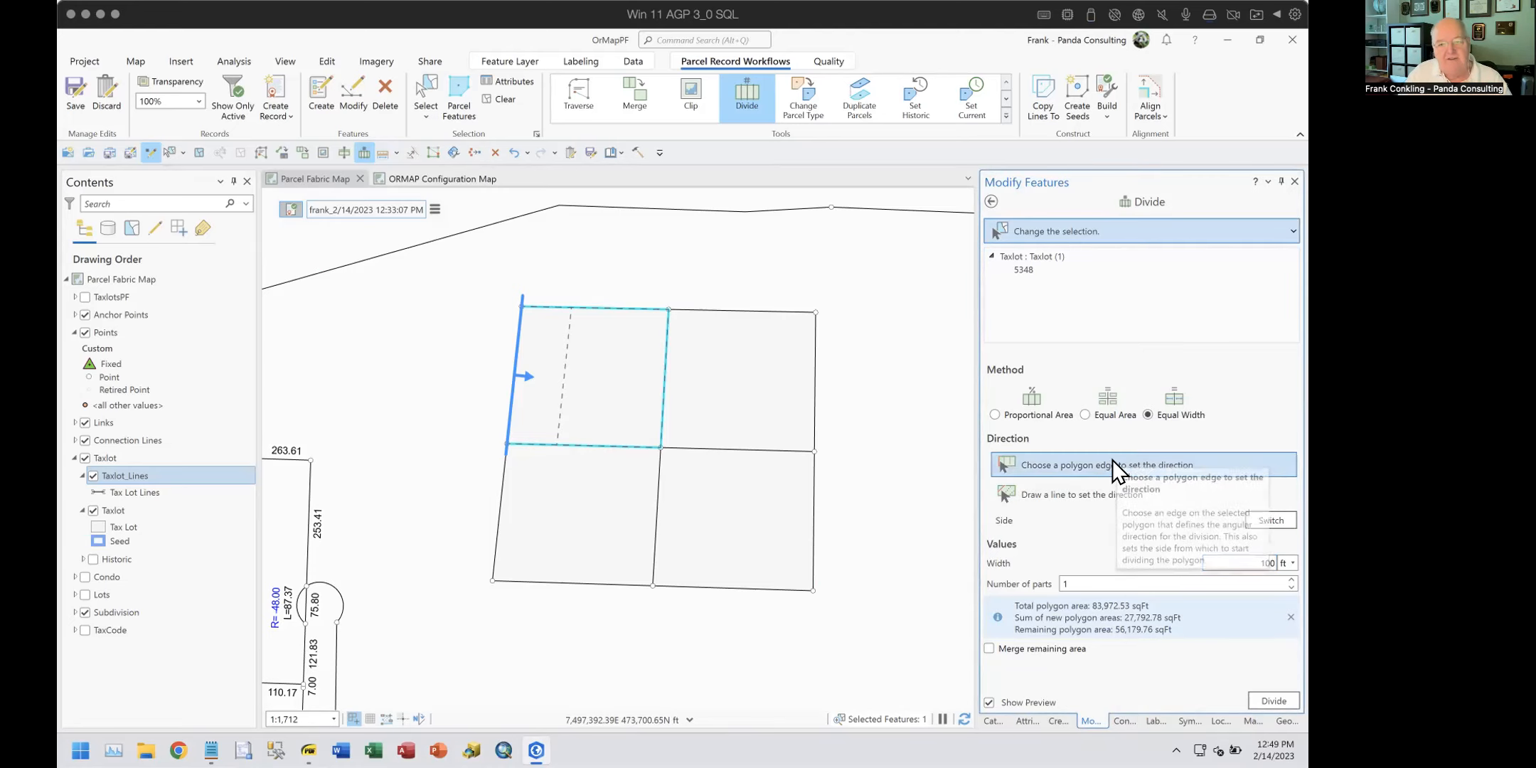
click(611, 309)
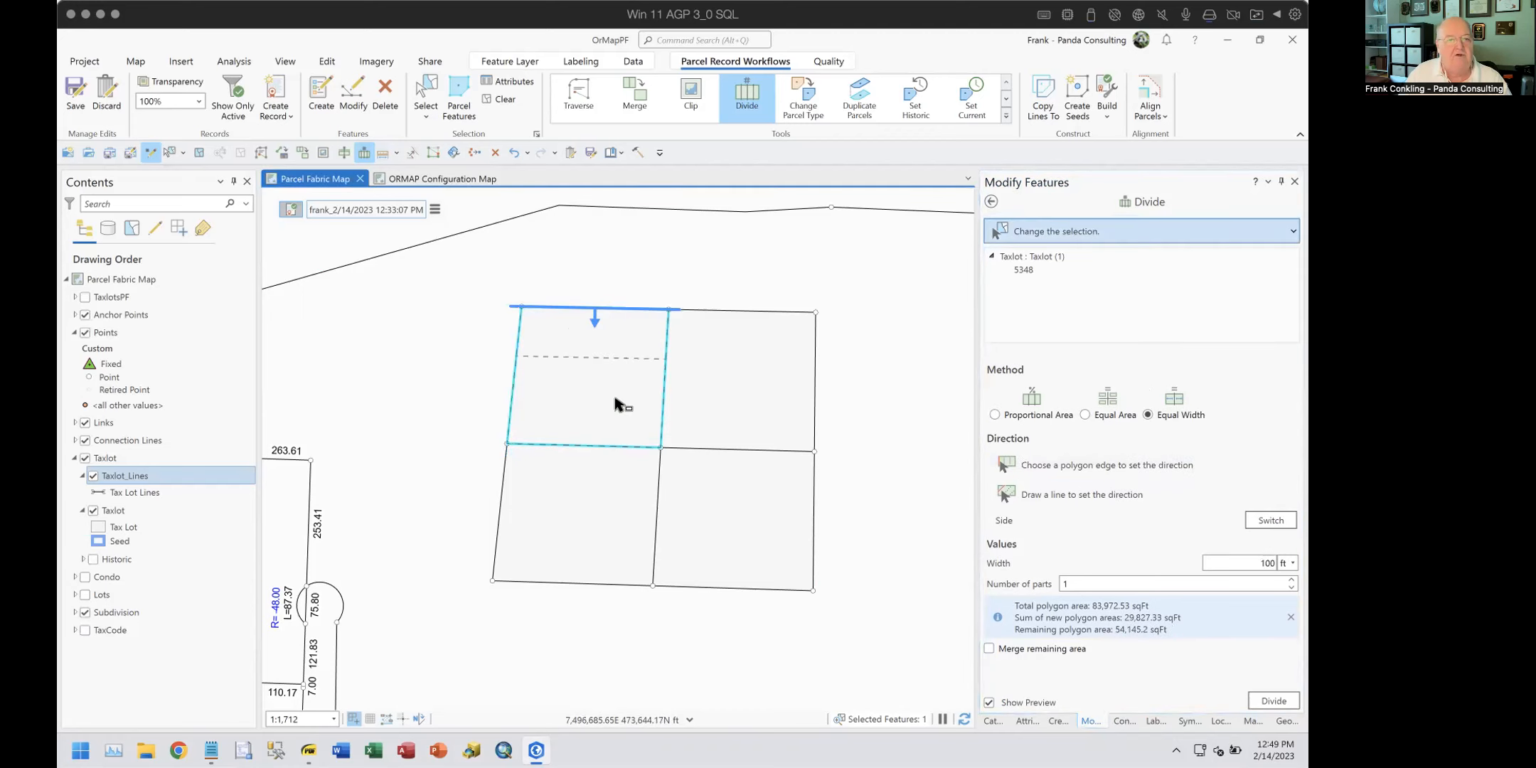
click(1013, 463)
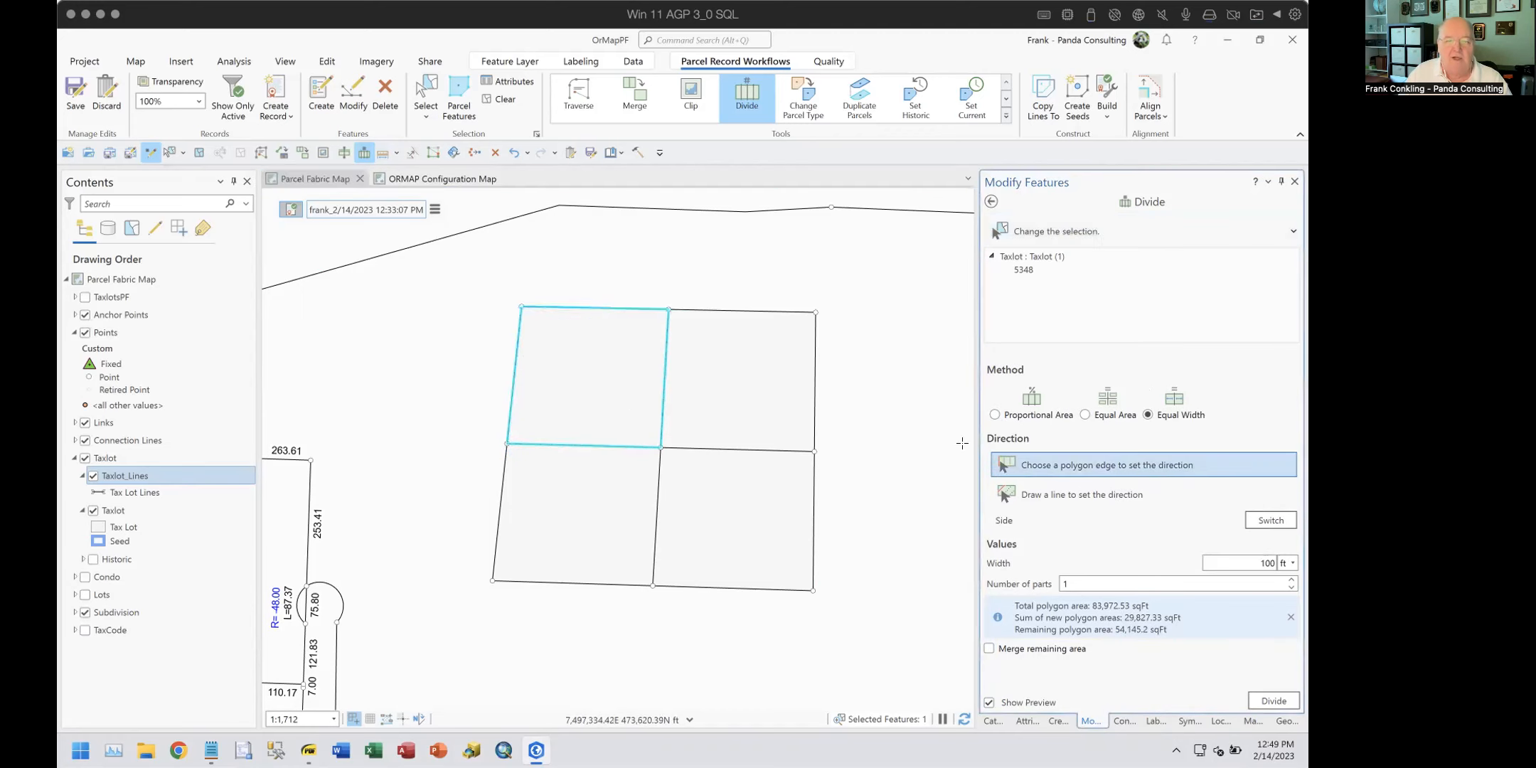
click(665, 388)
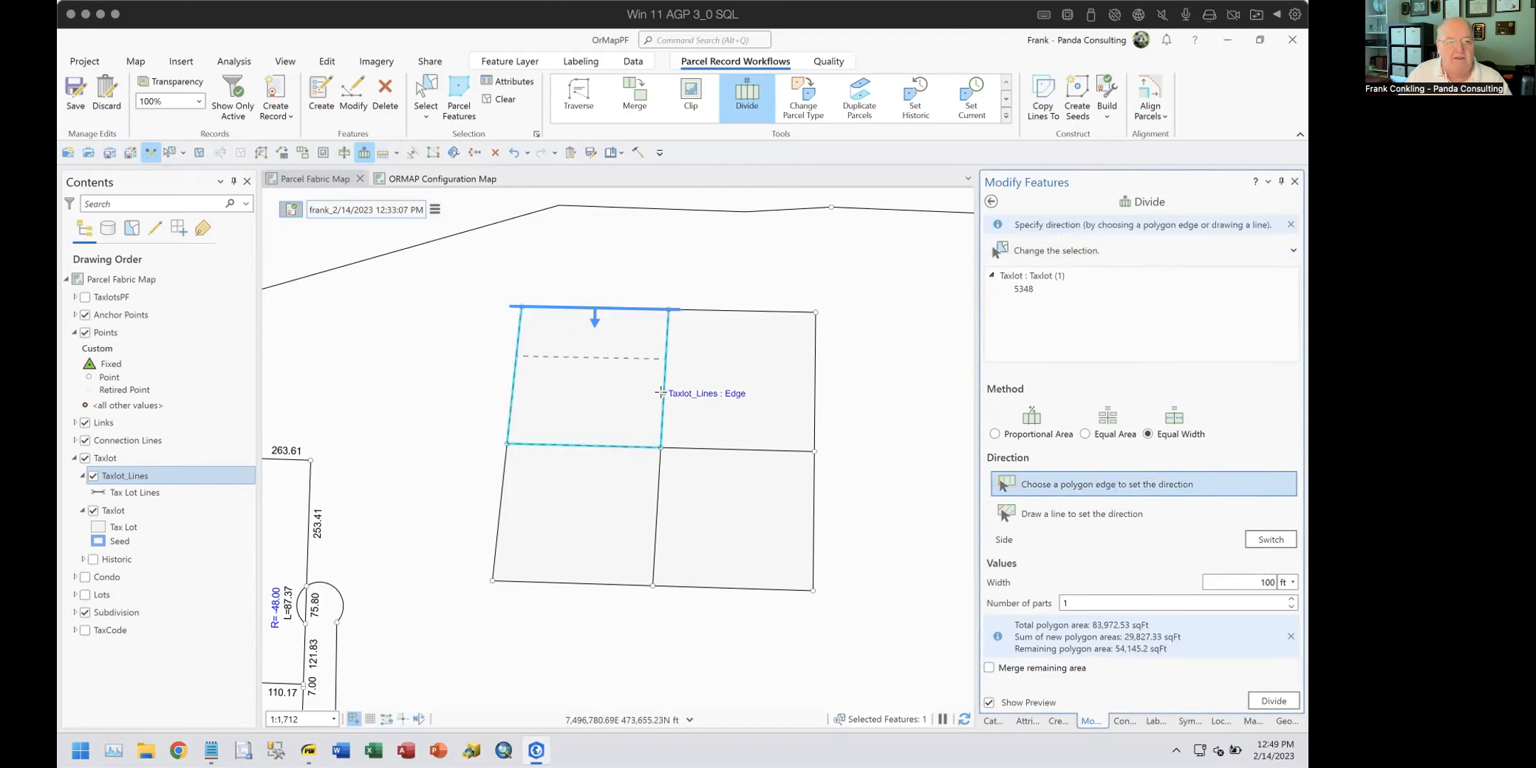
click(1042, 474)
click(601, 446)
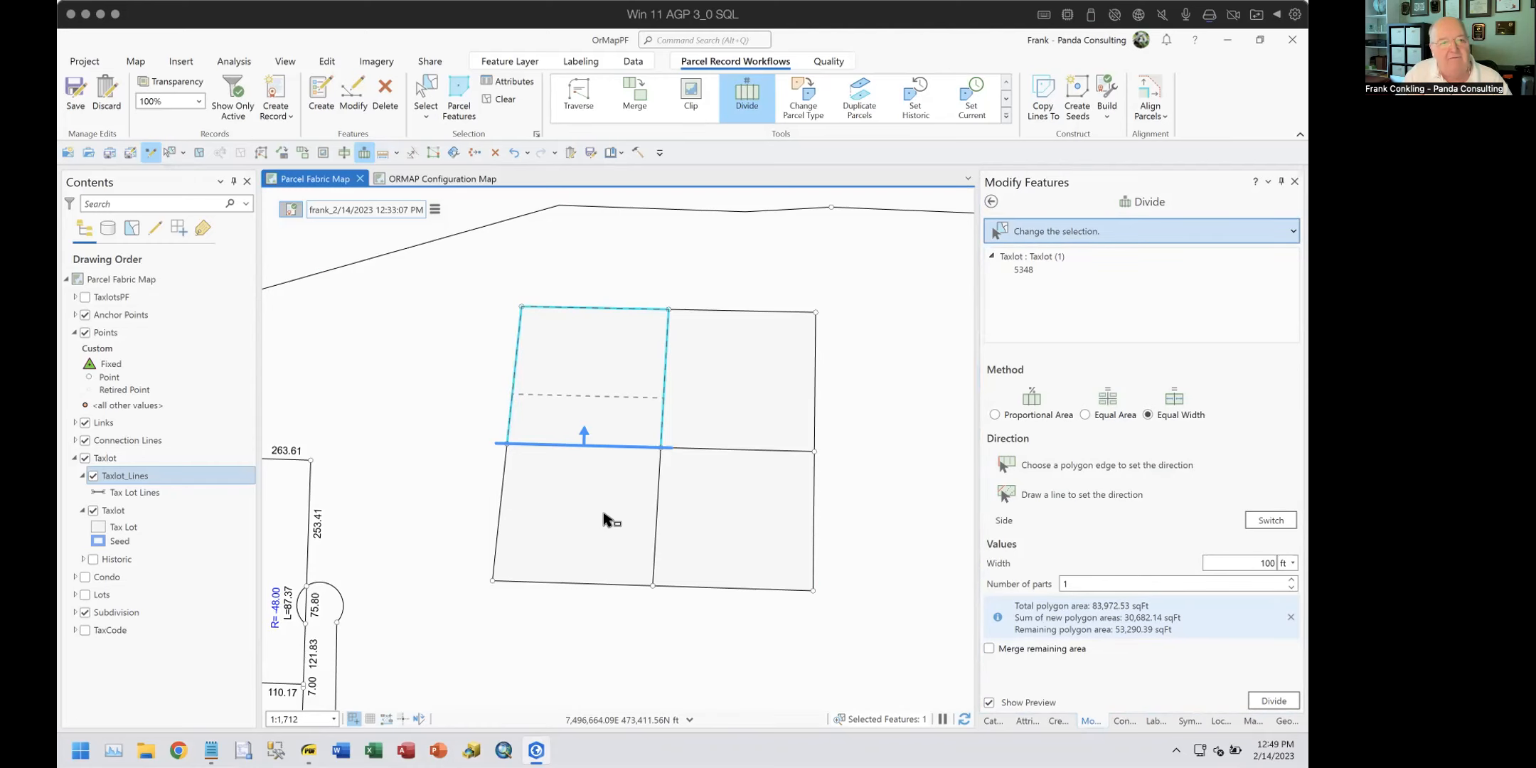
Step: Try setting the division direction with a slanted line drawn past the parcel's upper-left corner
click(1005, 497)
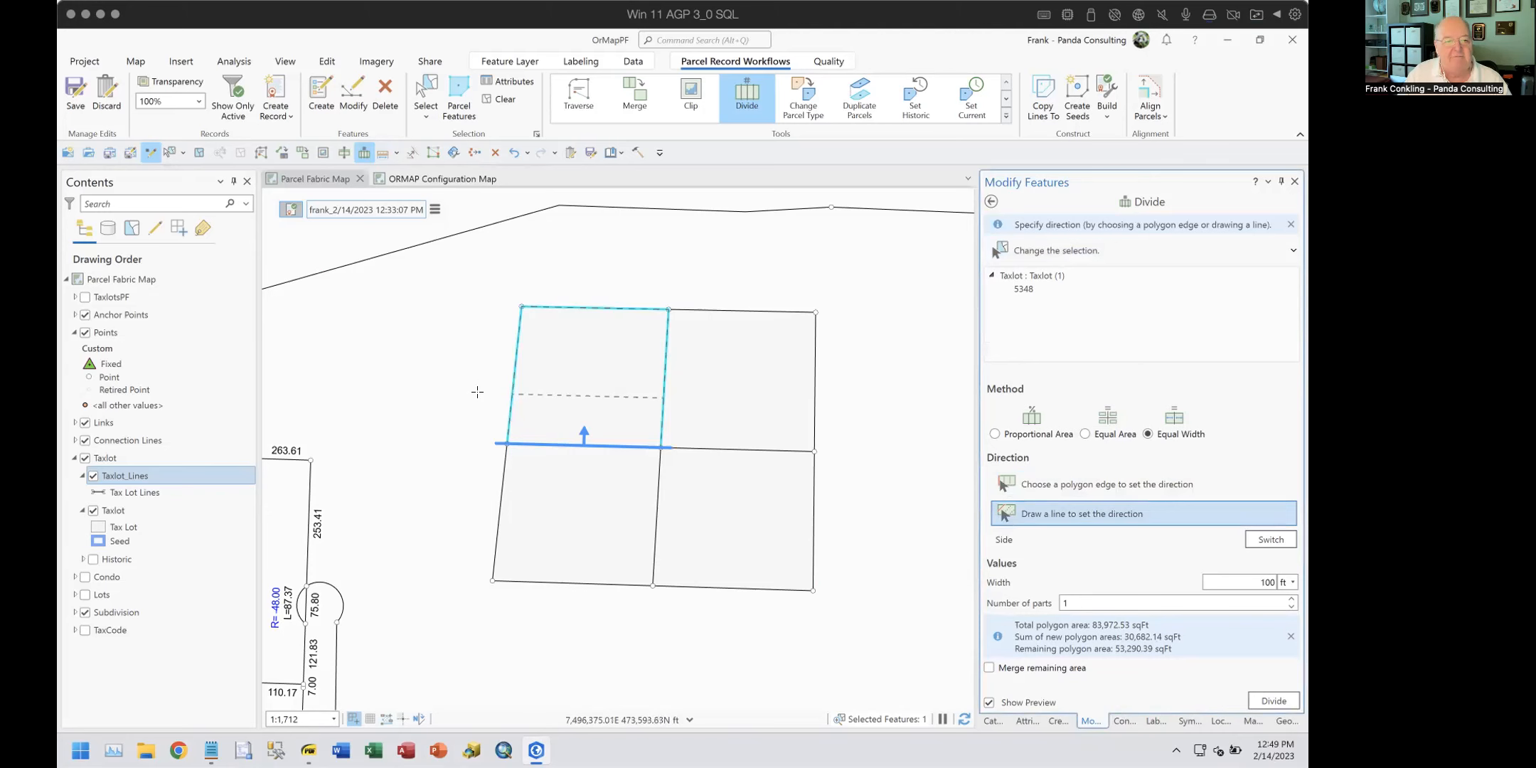
click(462, 425)
click(536, 266)
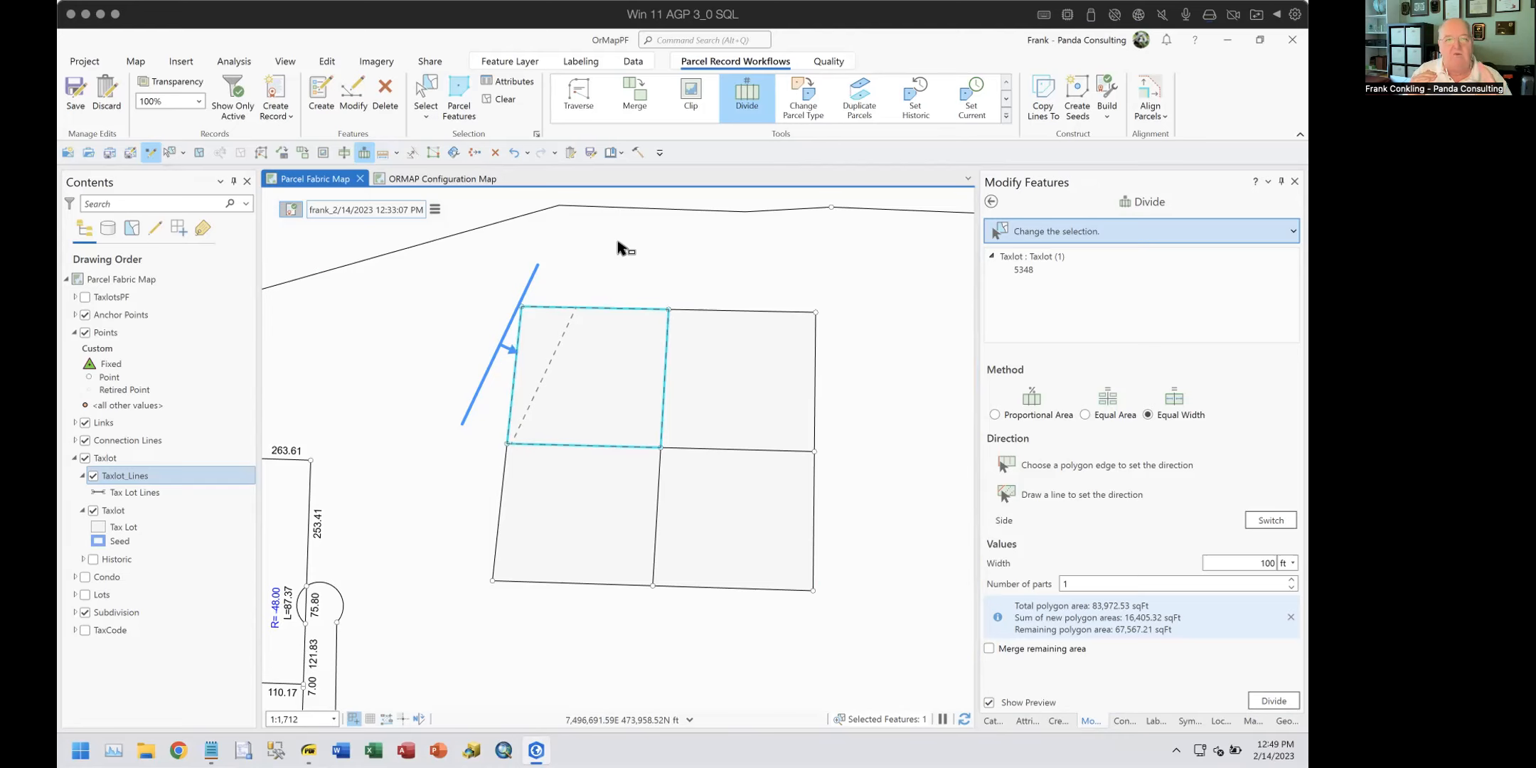
Step: Switch the division direction back to choosing a polygon edge
click(1023, 467)
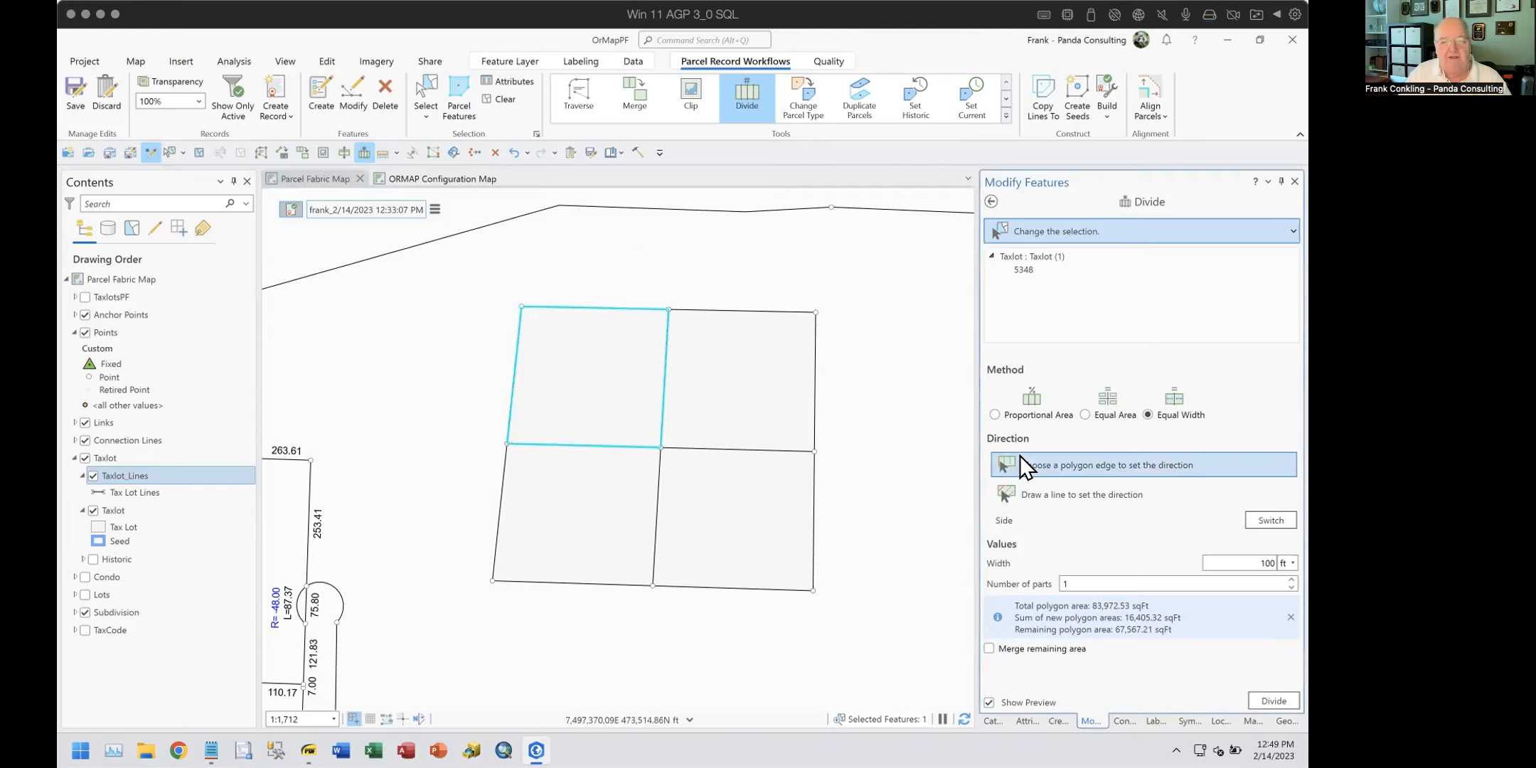
Step: Divide the northwest tax lot by equal width, splitting off one 100 ft part from its west edge
click(508, 366)
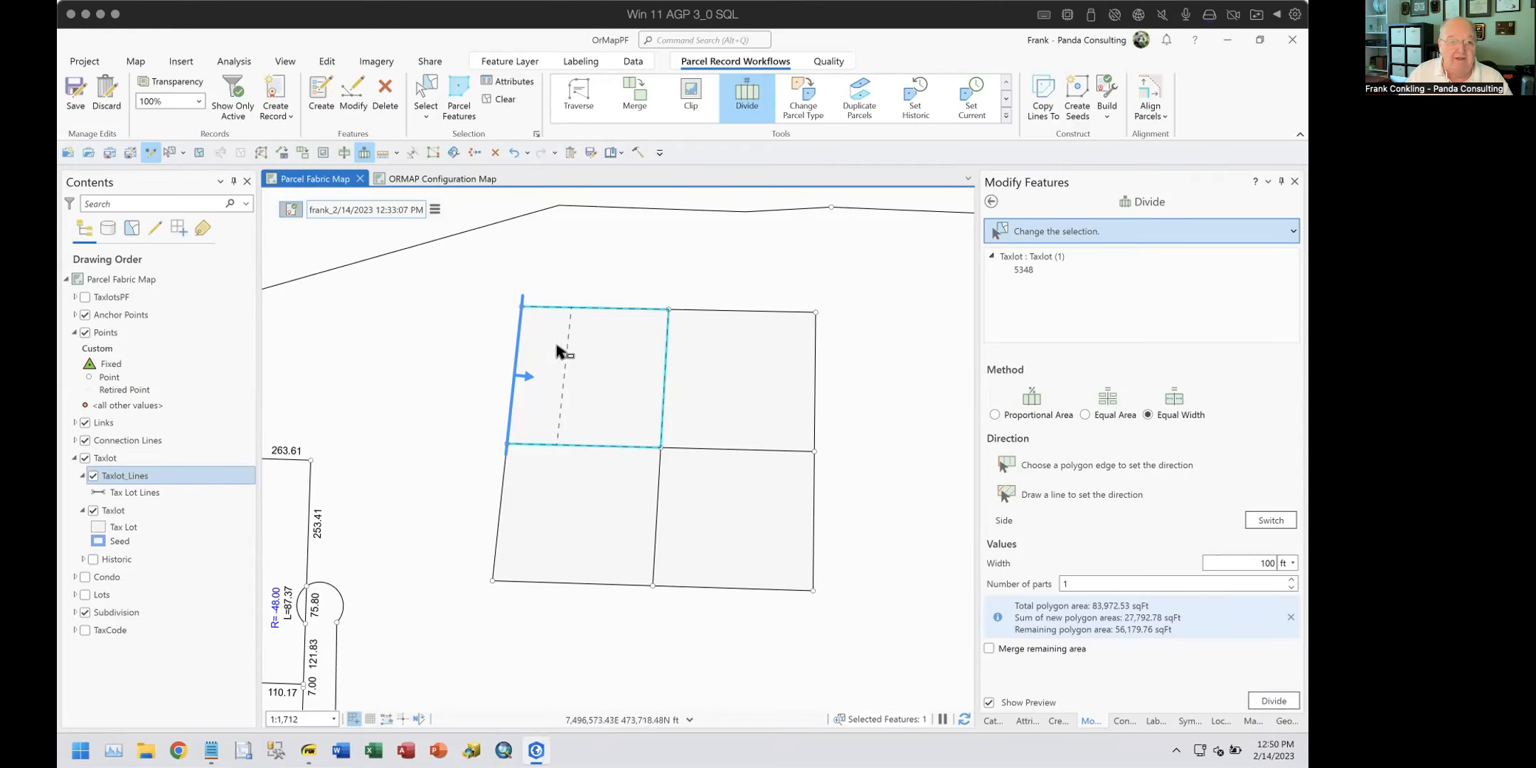
click(1282, 700)
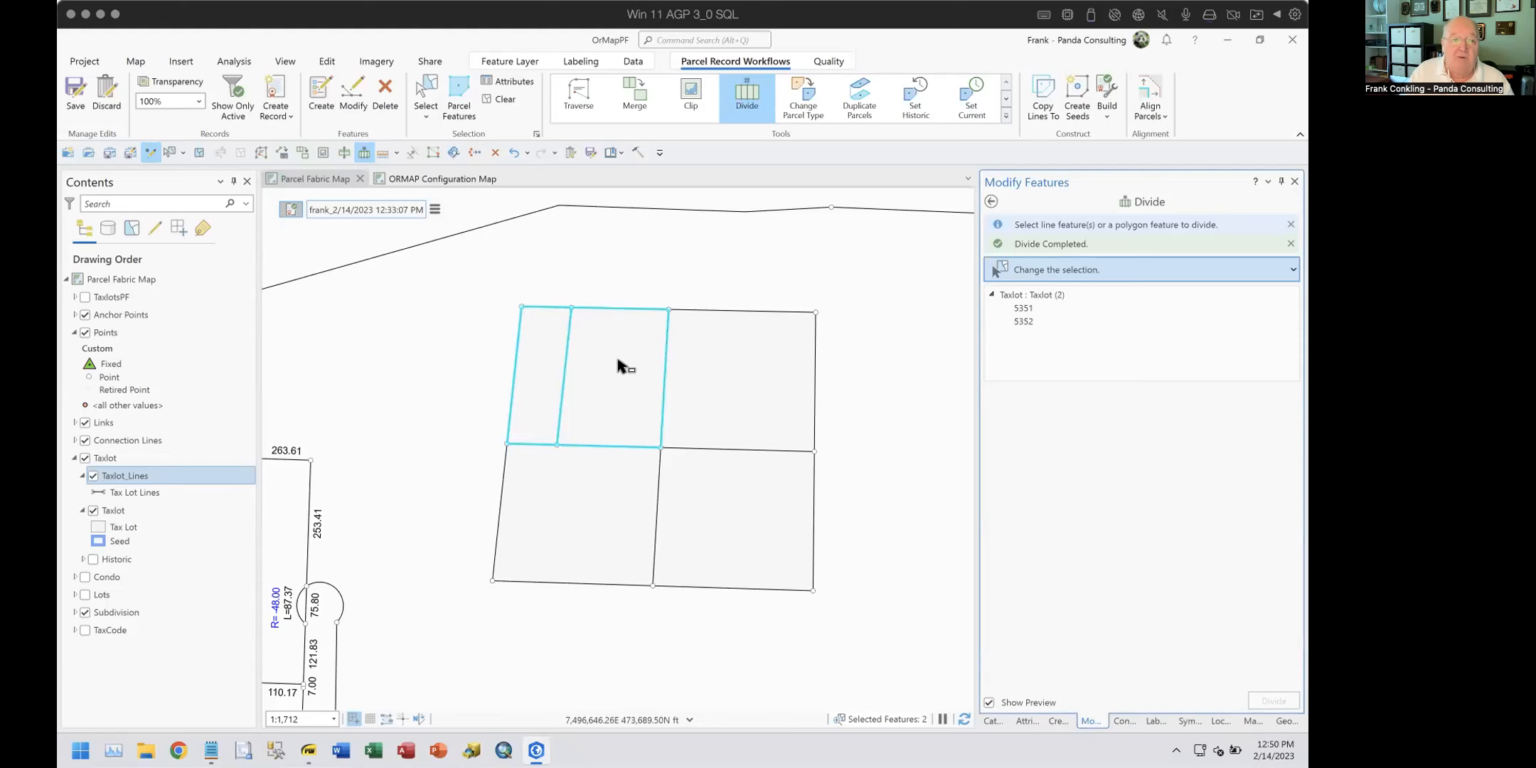
scroll(572, 320, up, 3)
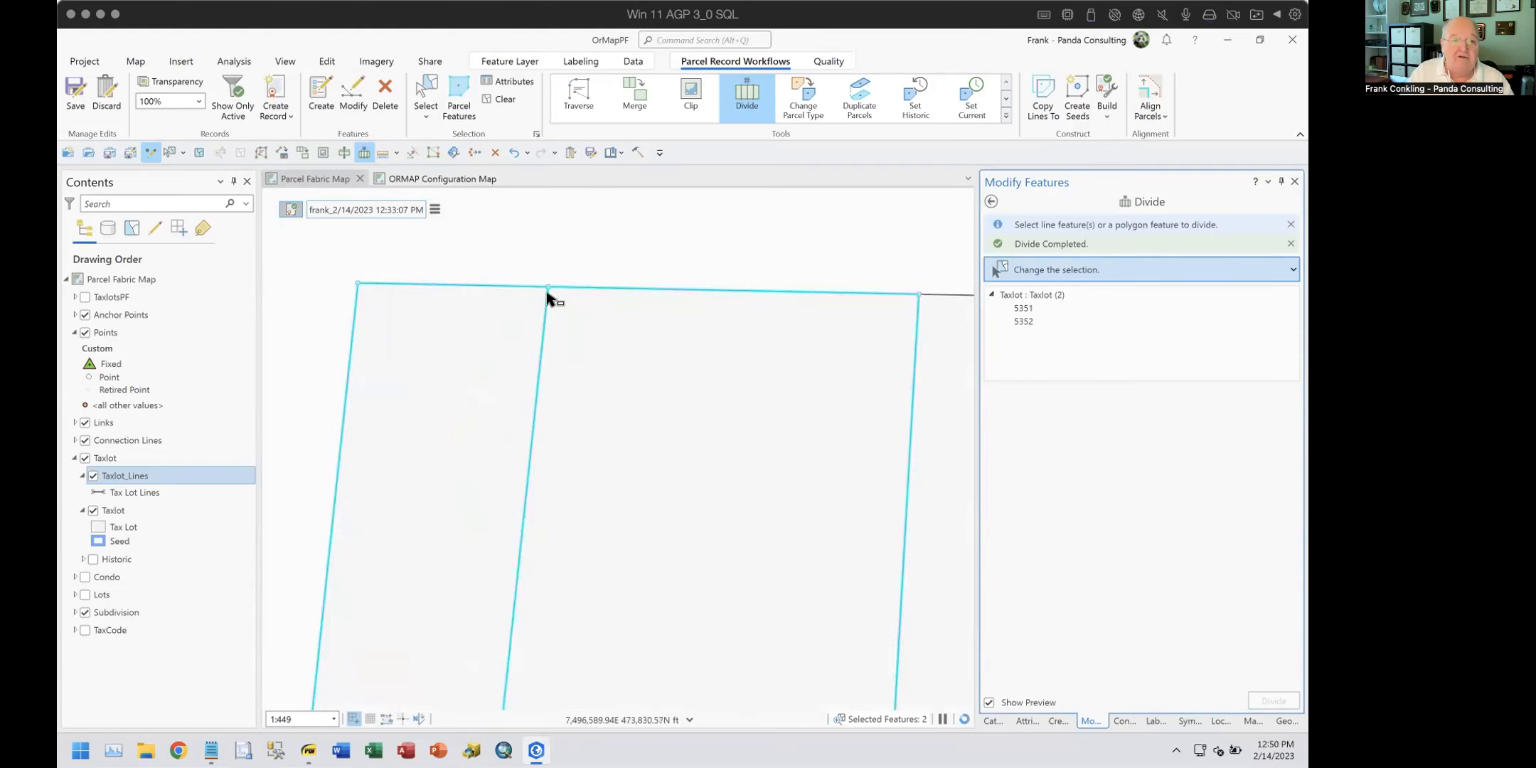
Step: Clear the parcel selection, select the new dividing line for inspection, and leave the Divide tool
click(491, 96)
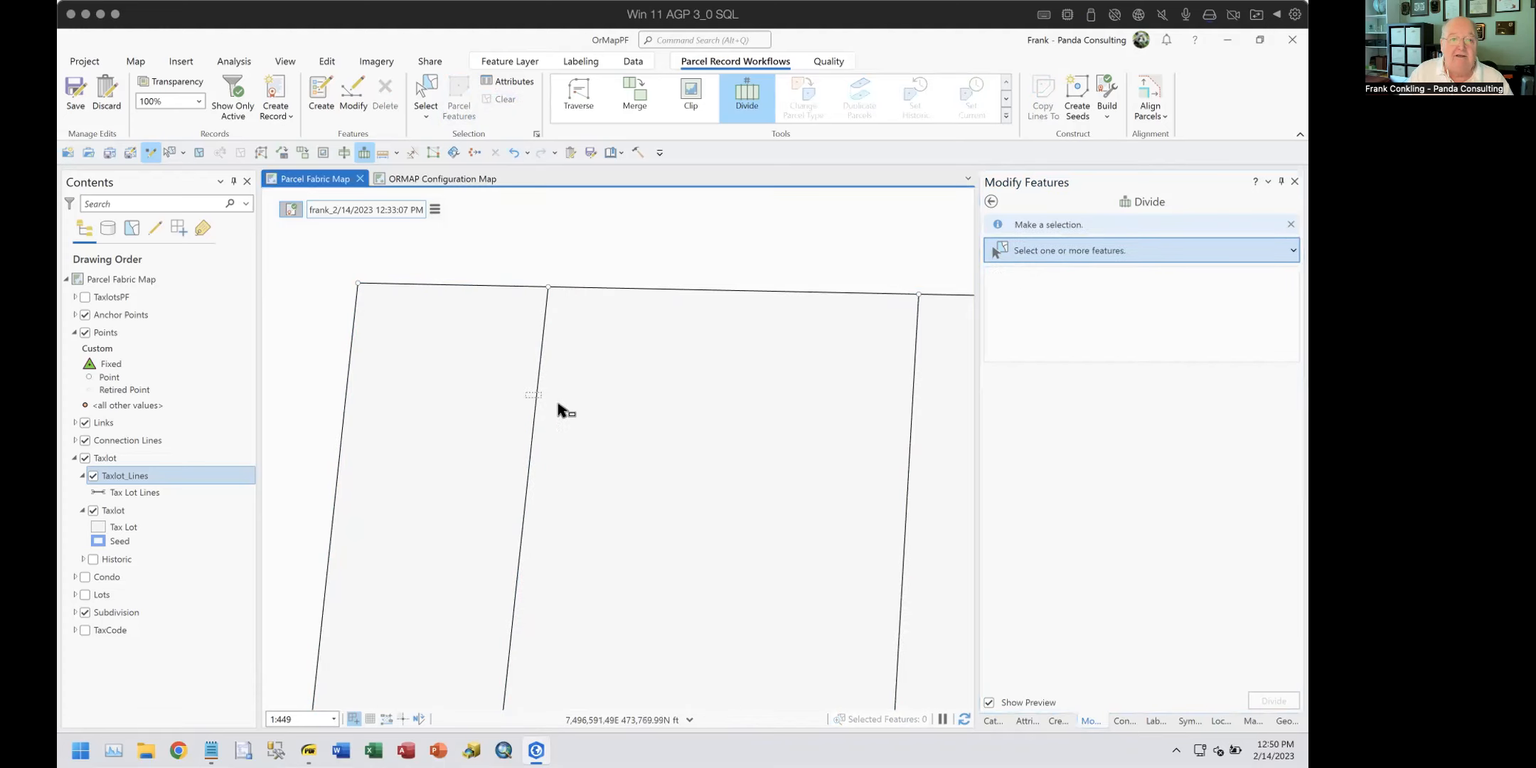
click(615, 388)
ctrl+click(636, 416)
ctrl+click(441, 406)
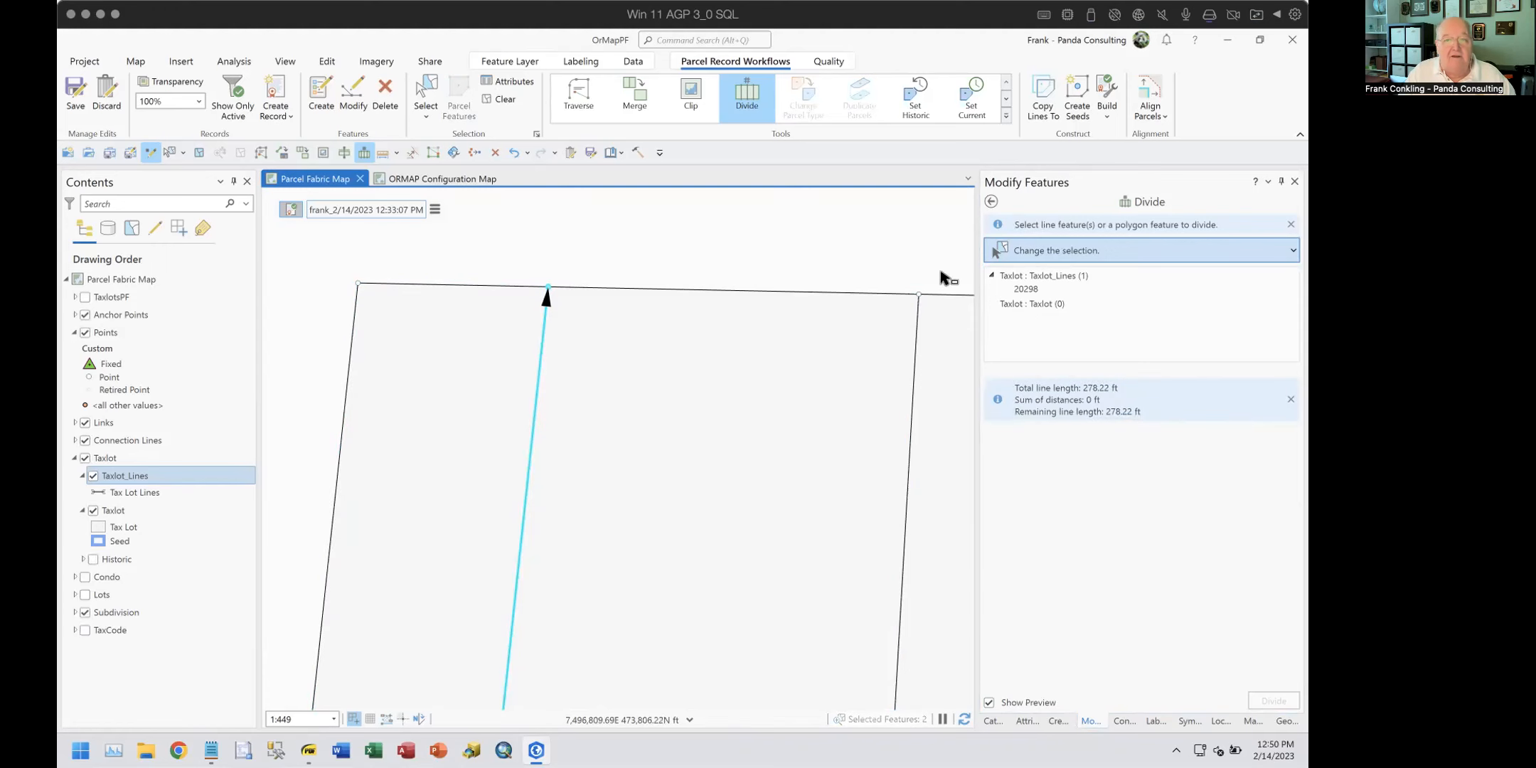
click(990, 201)
scroll(1000, 673, up, 1)
scroll(704, 628, down, 2)
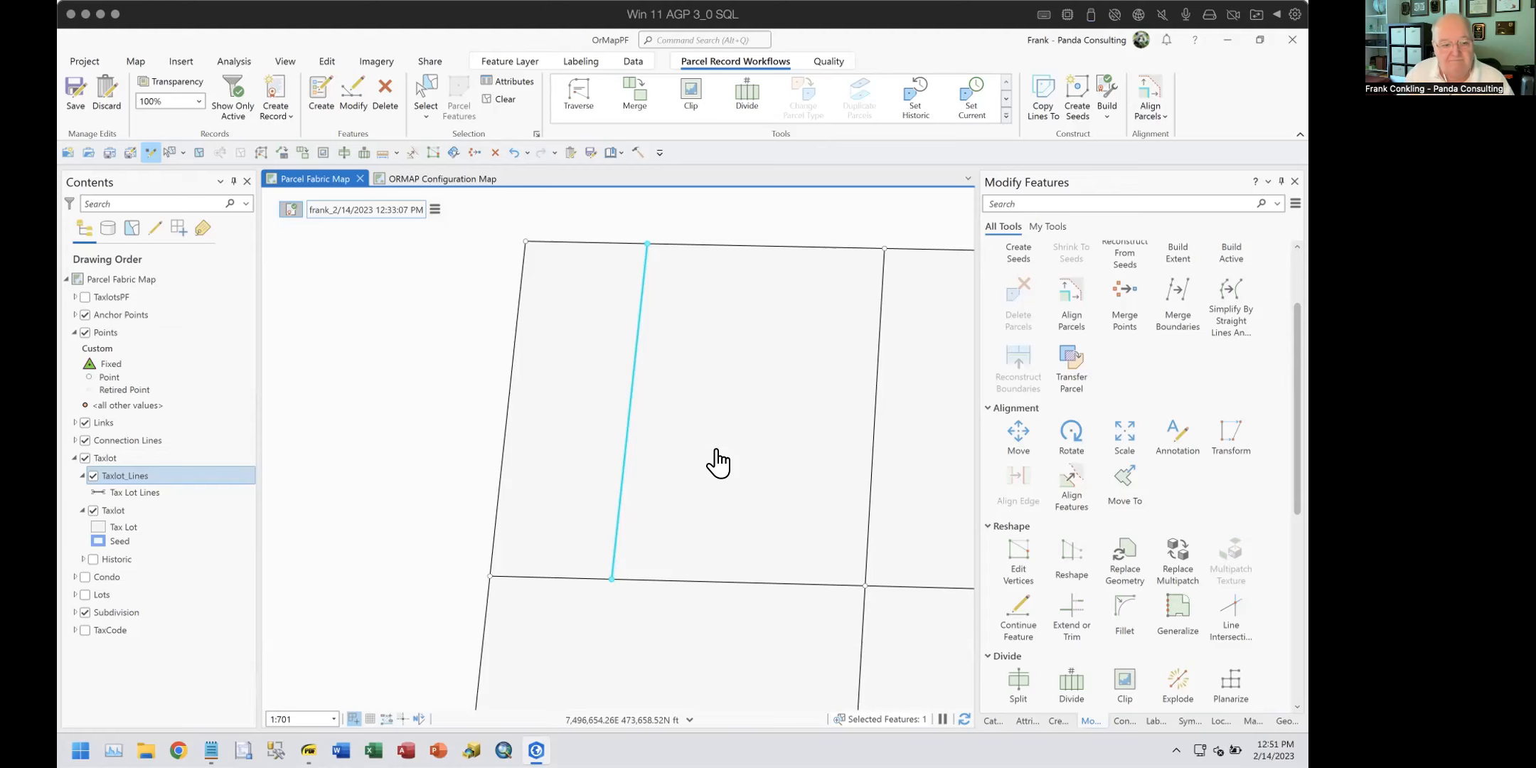
Step: View the Divide Lines page of the ORMAP Parcel Fabric Training PDF and return to ArcGIS Pro
click(302, 682)
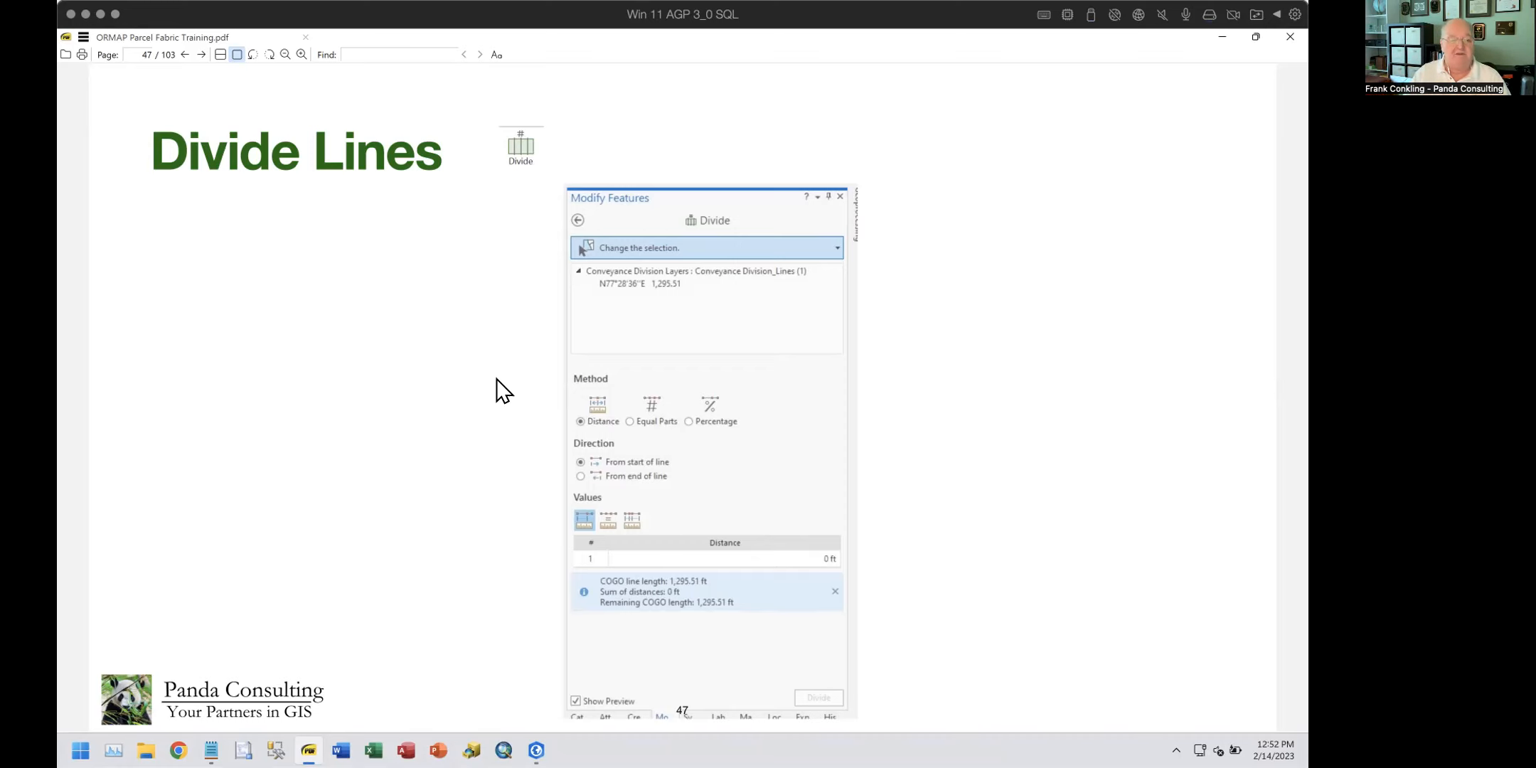
mouse_move(536, 750)
click(579, 652)
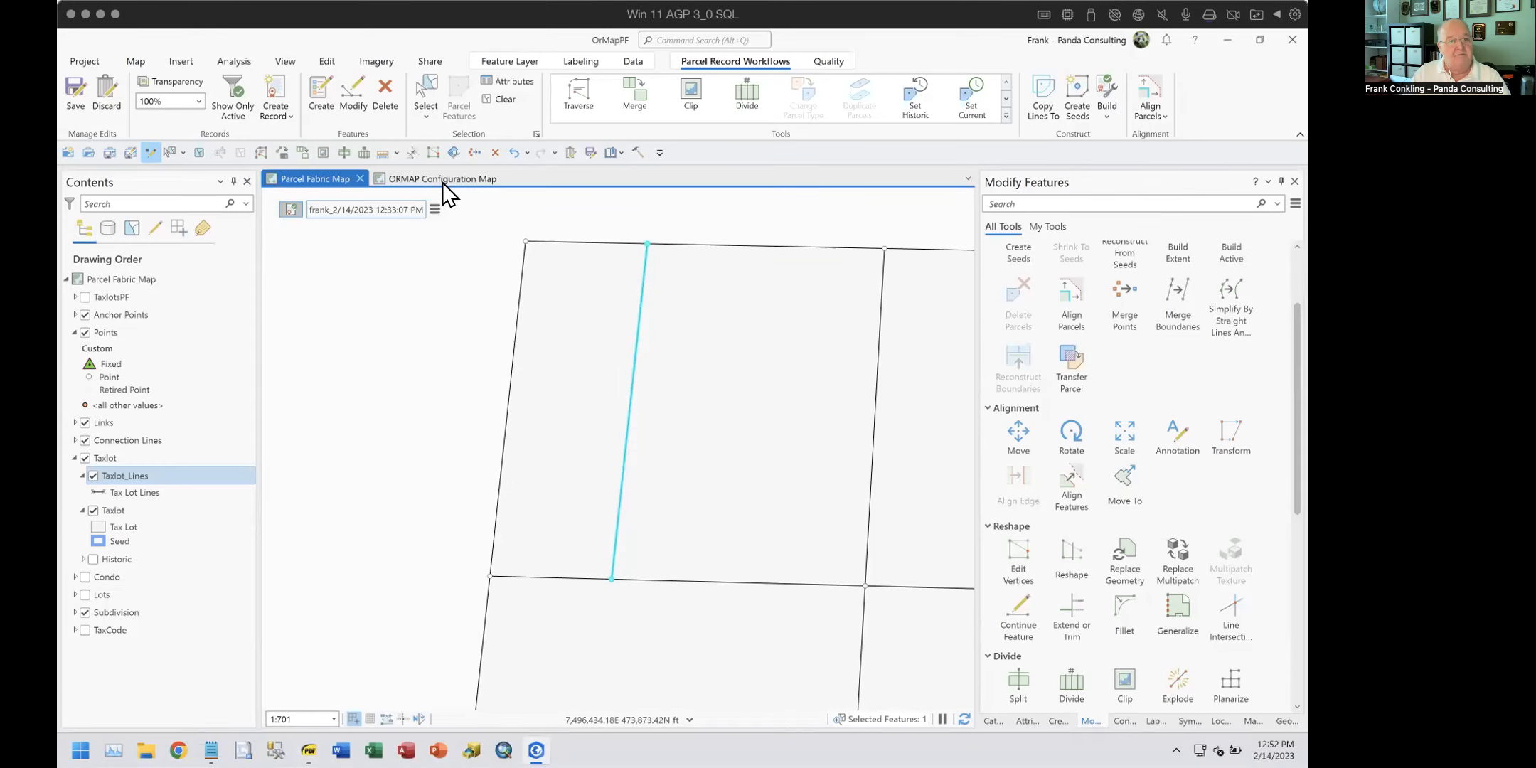
Step: Inspect the divided lots by selecting the narrow west lot, the dividing line and the north boundary line
click(426, 90)
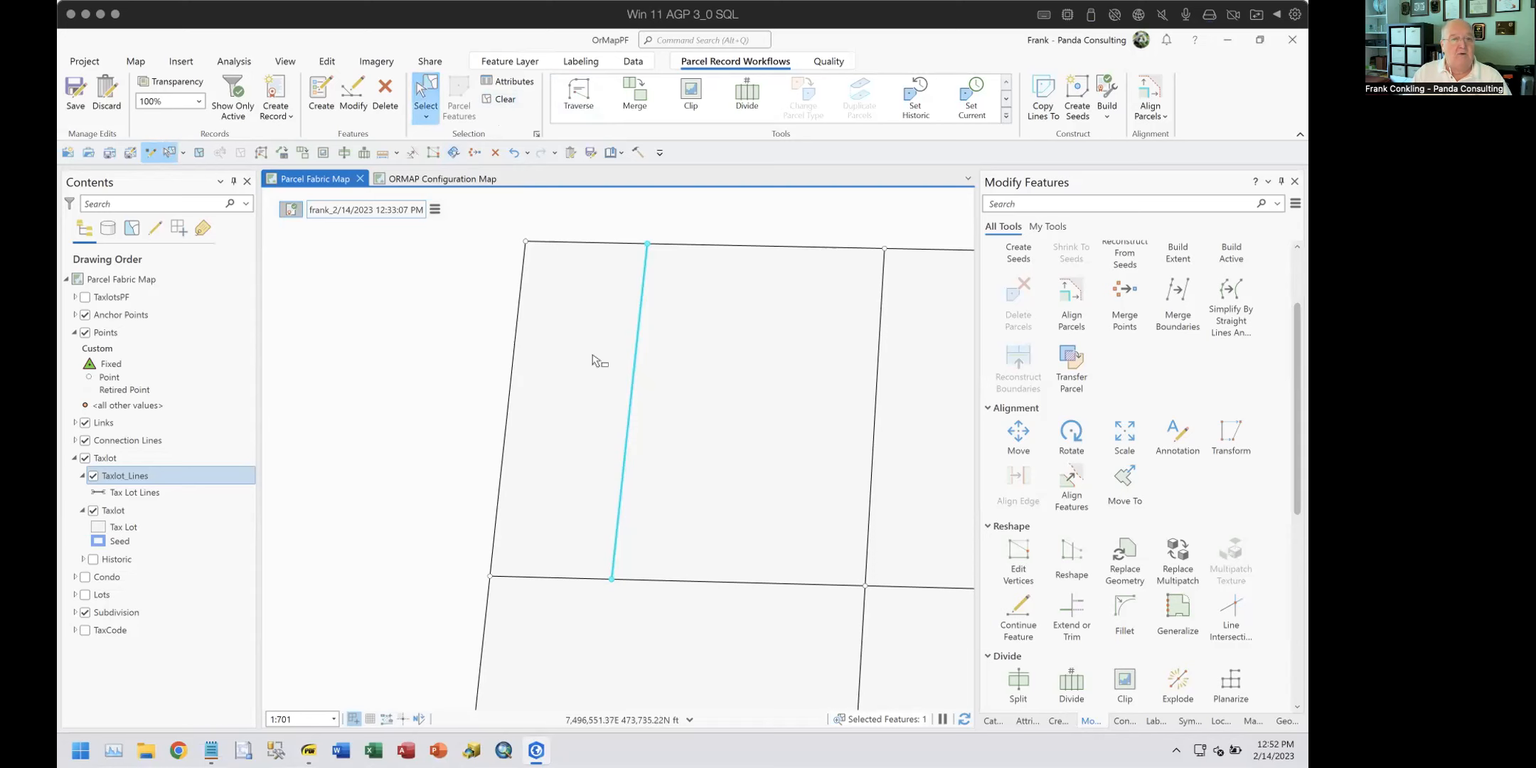
drag(549, 368, 574, 386)
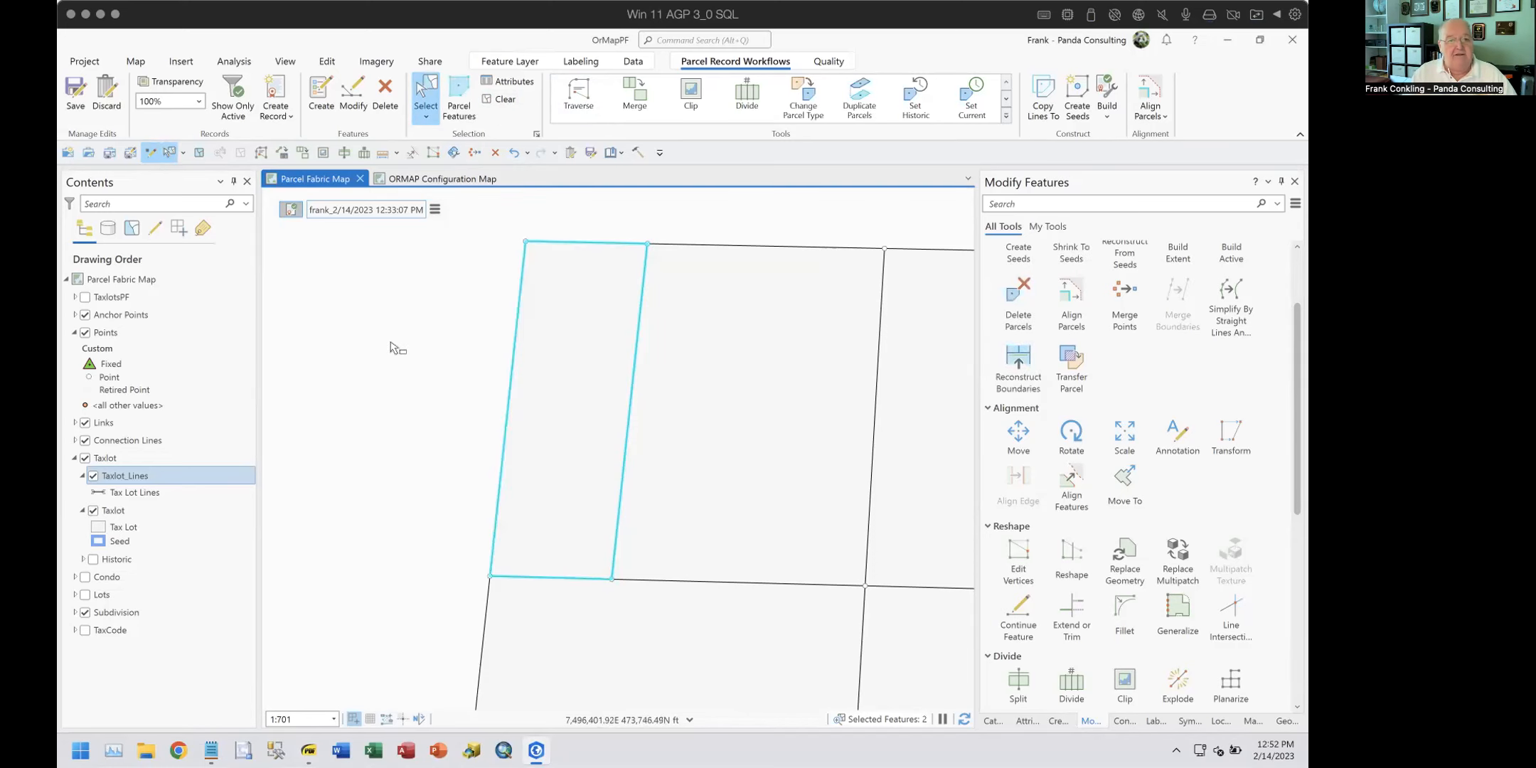
drag(621, 372, 647, 383)
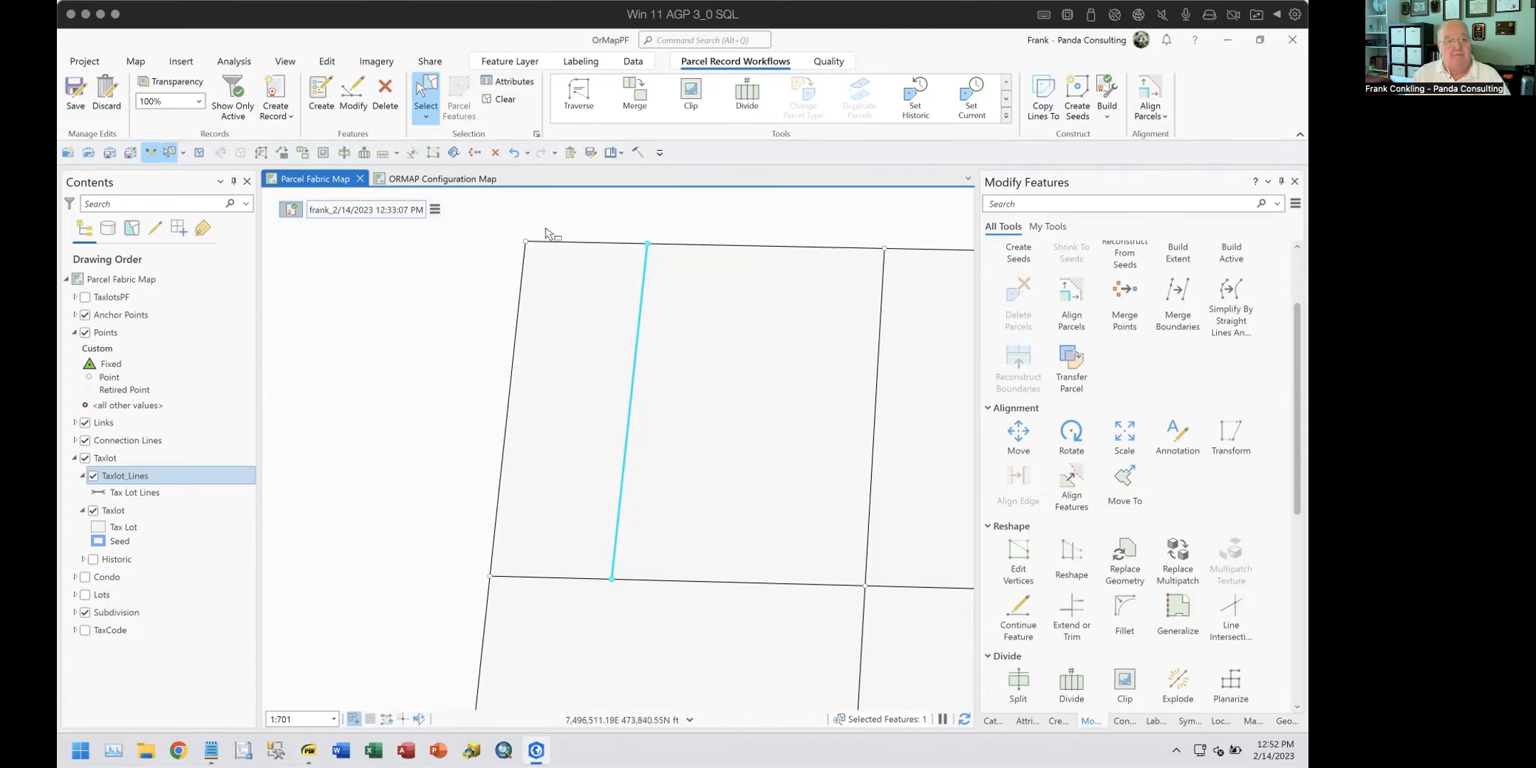
click(559, 310)
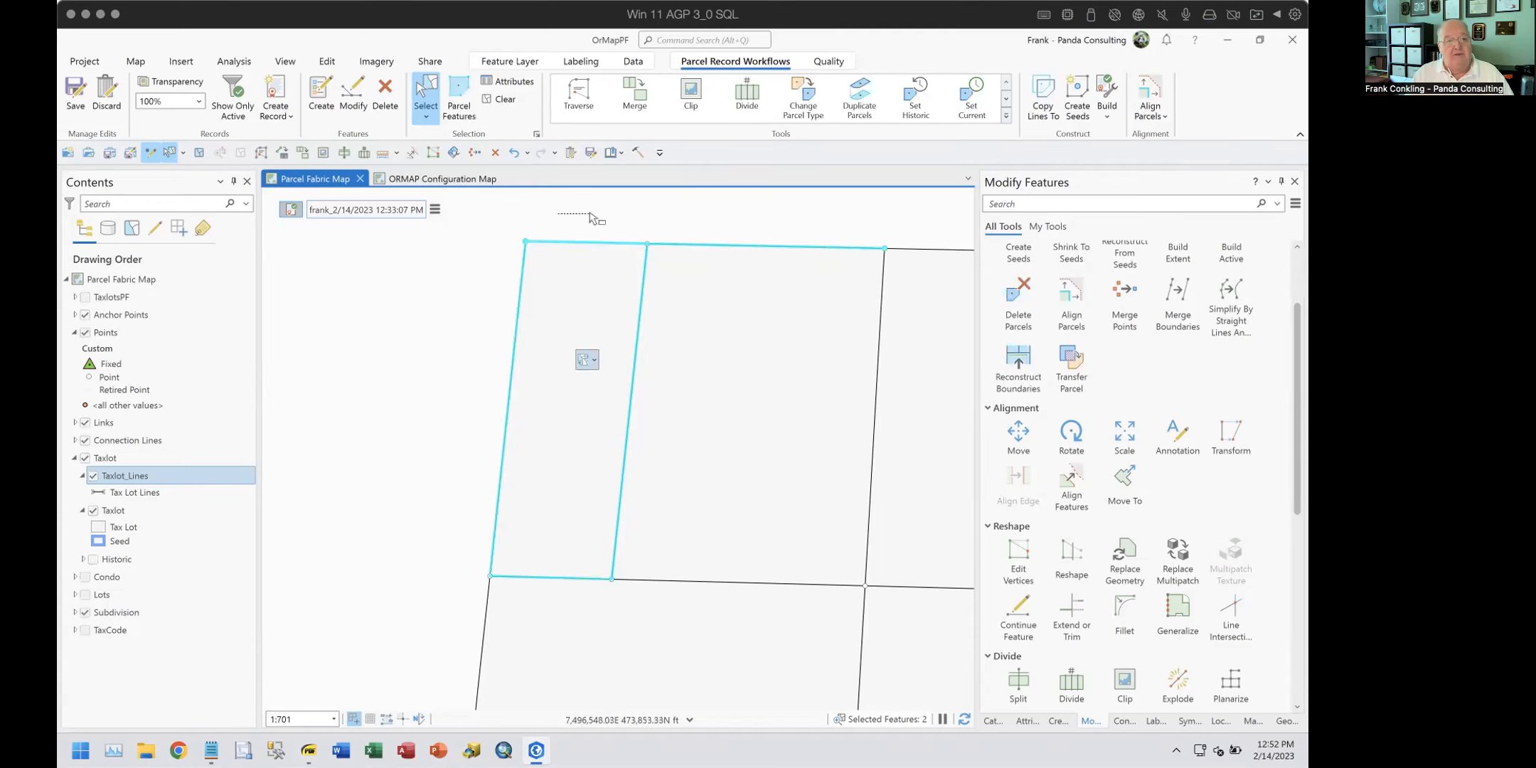
click(795, 403)
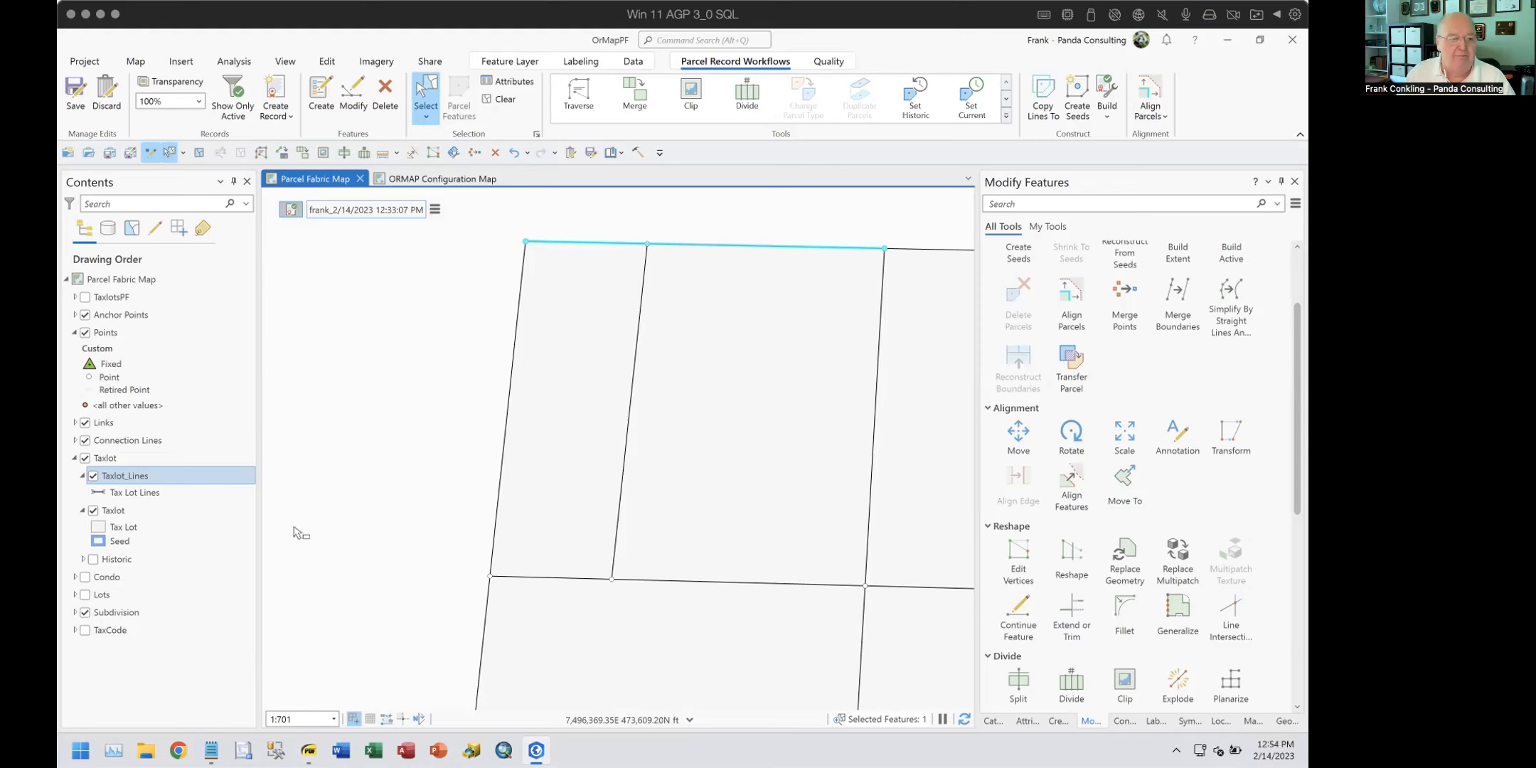
Step: Hide the Taxlot polygons, and undo both that visibility change and the Divide Features operation
click(94, 510)
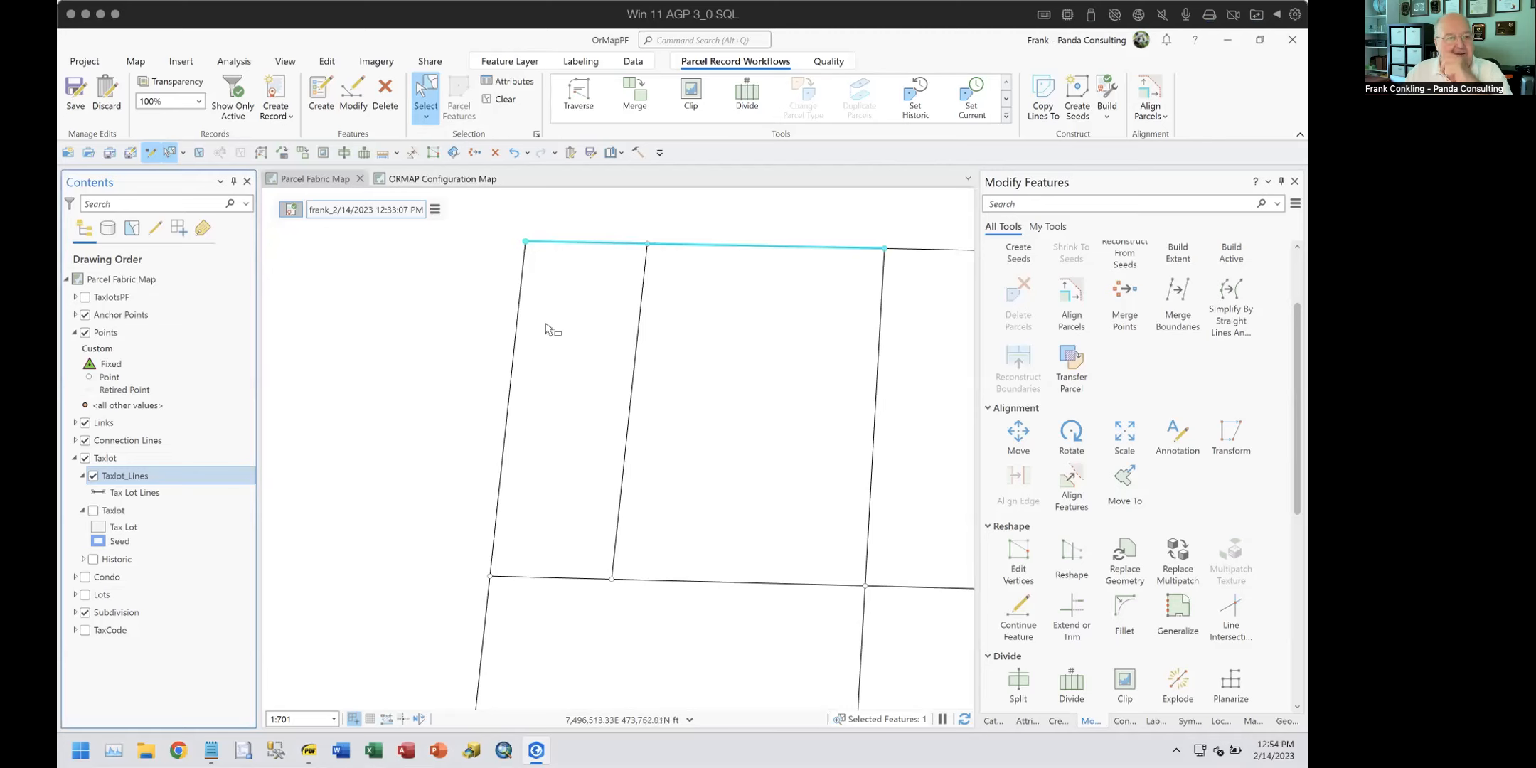
click(525, 153)
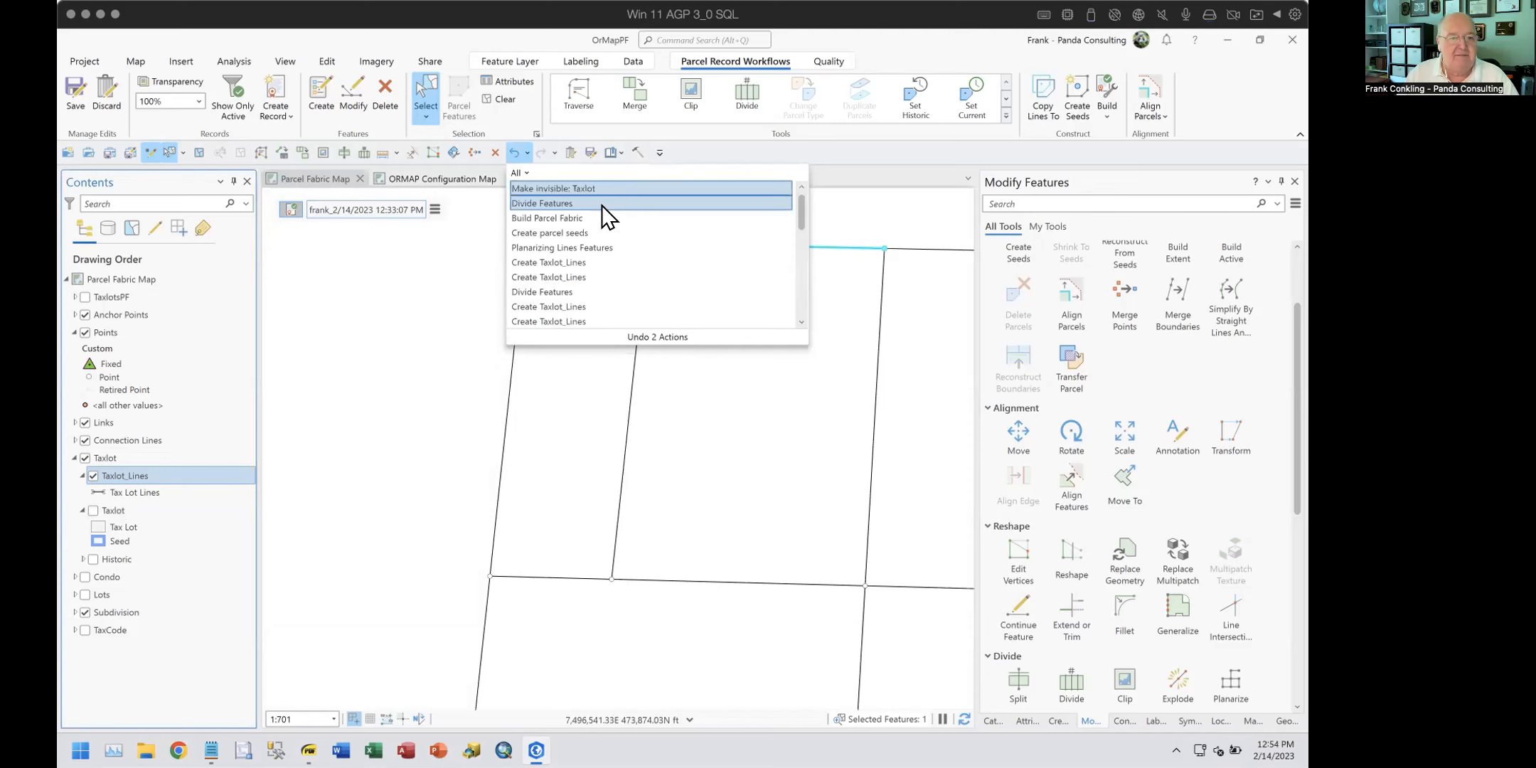
click(601, 204)
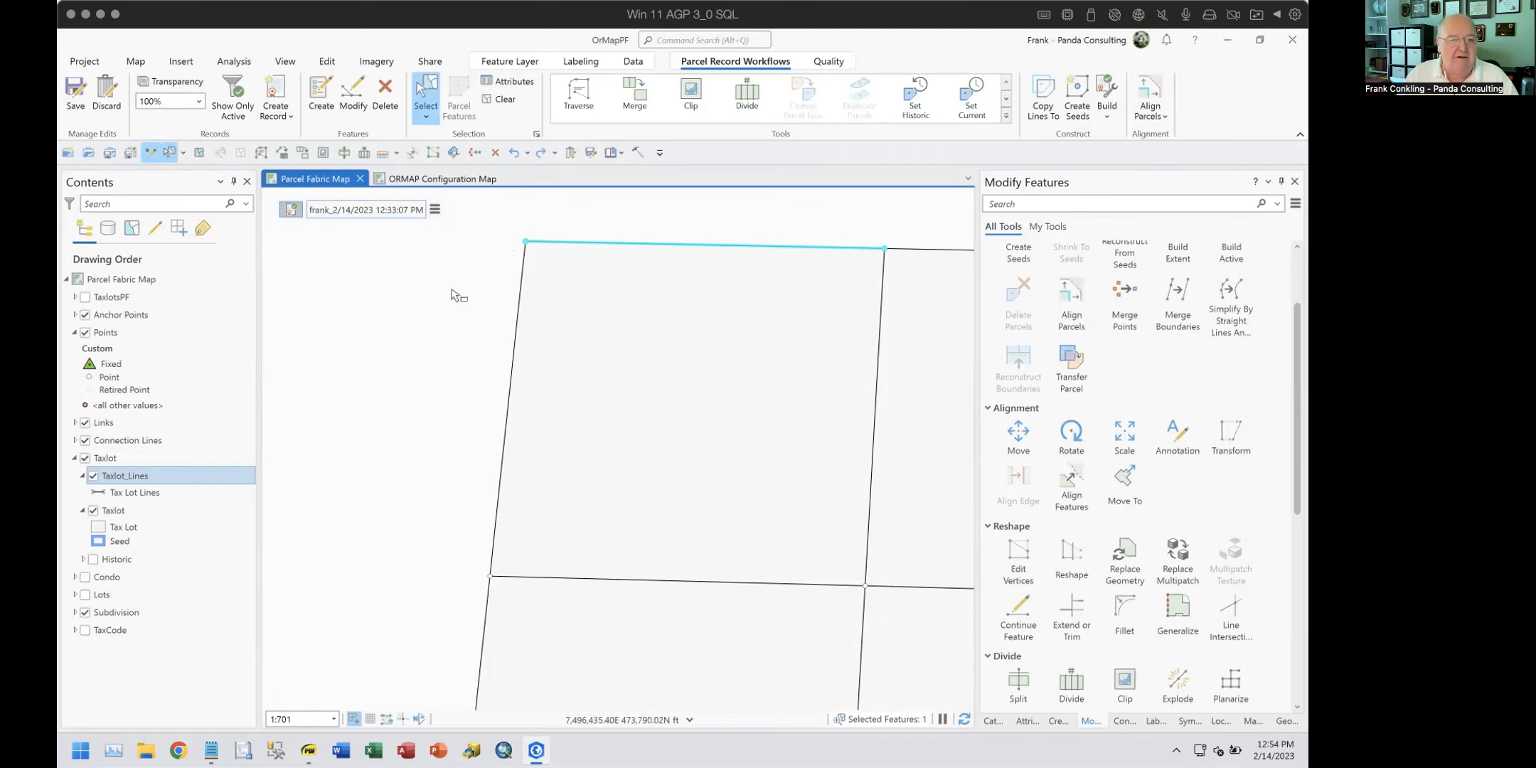
Step: Select the northwest tax lot and copy its lines to parcel type Taxlot, with only the active record shown and attributes preserved
click(435, 327)
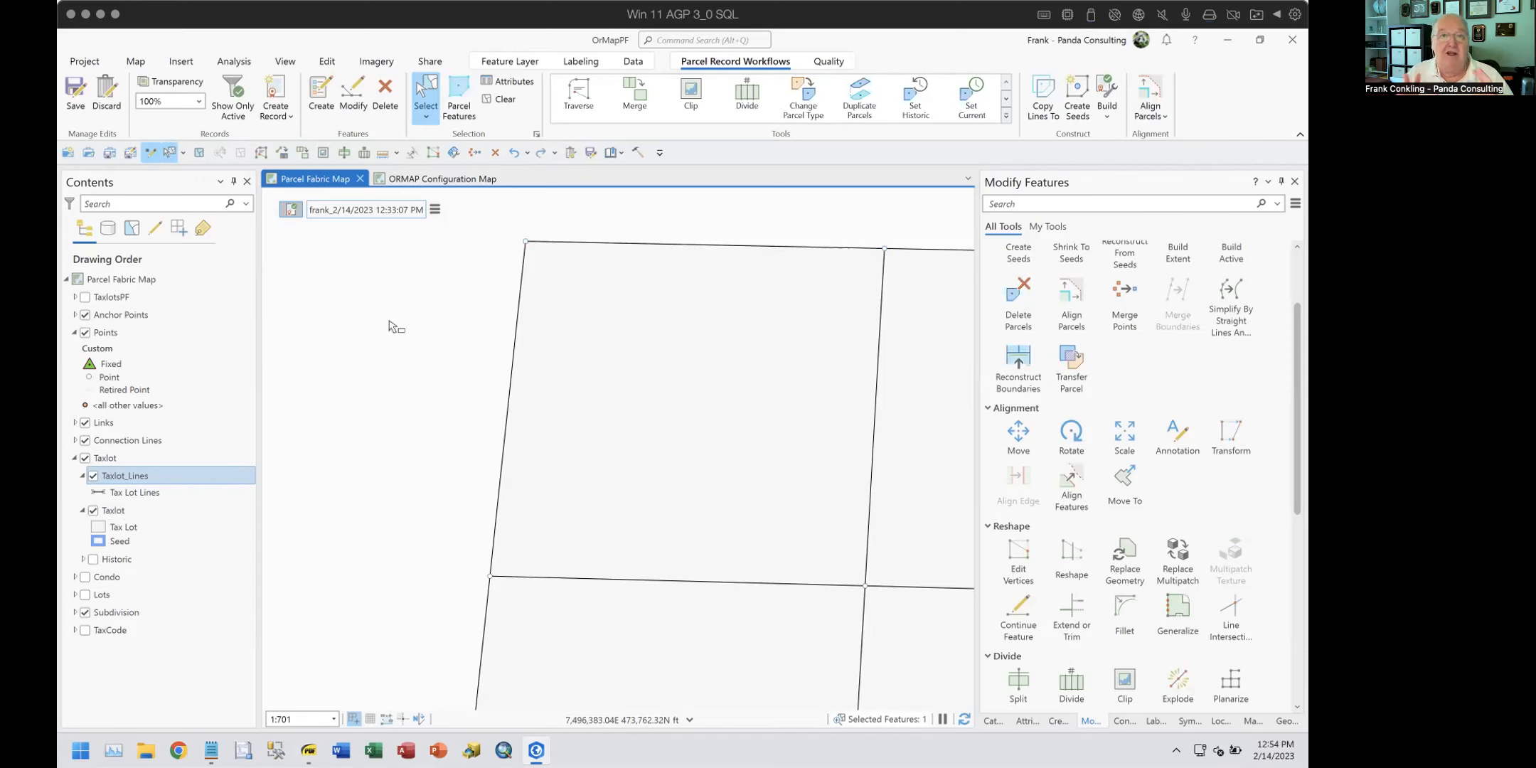
click(686, 456)
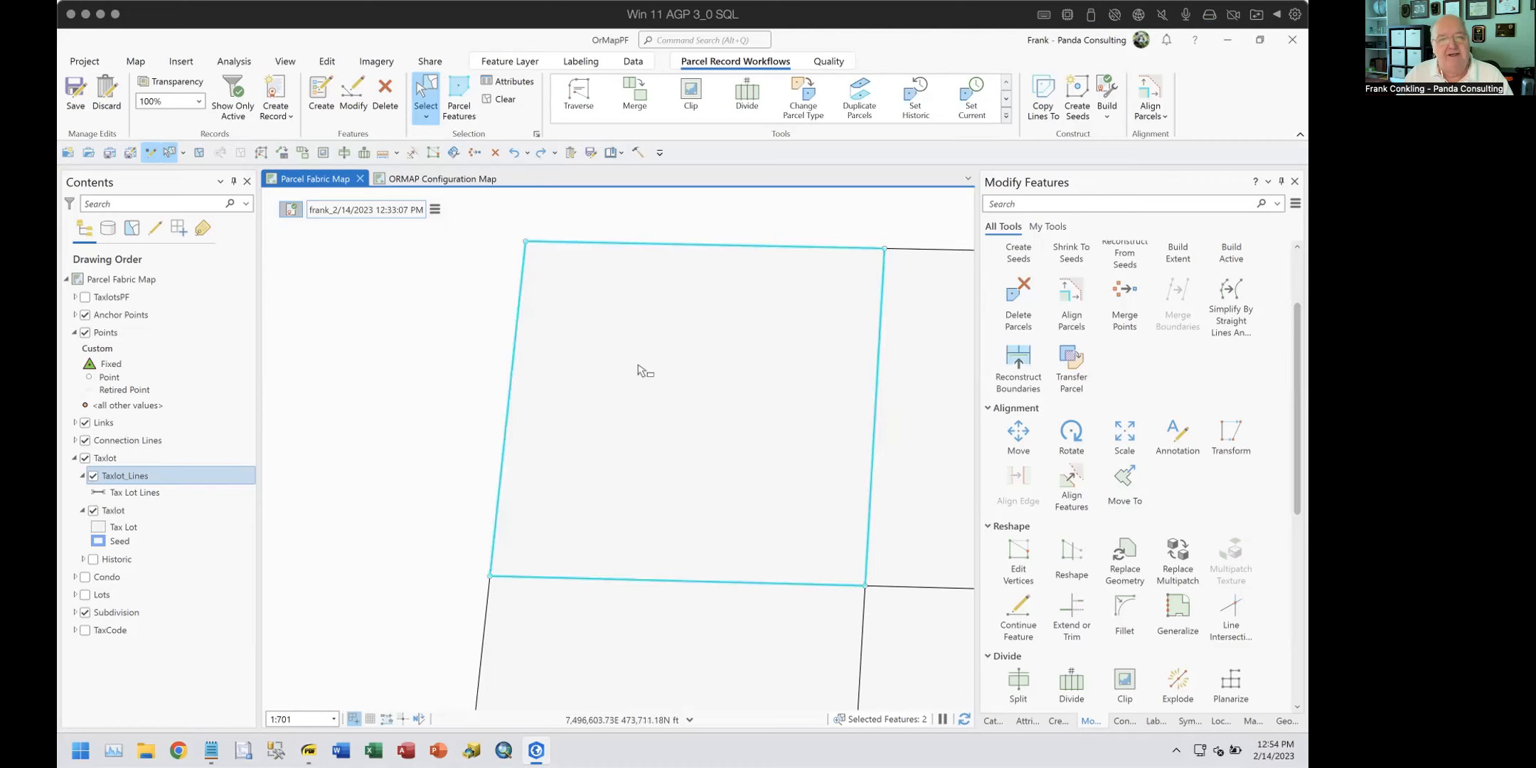
click(1044, 87)
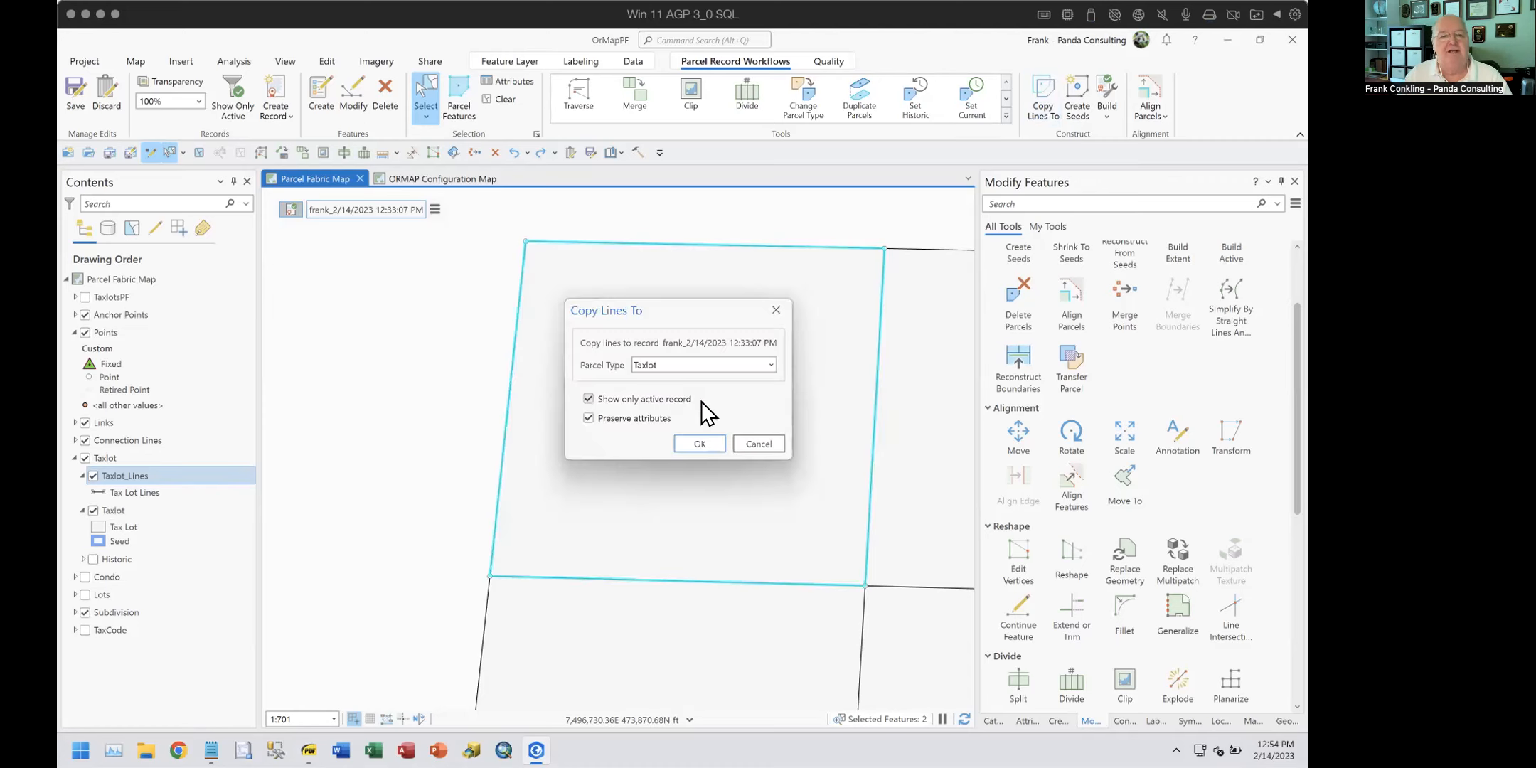
click(696, 443)
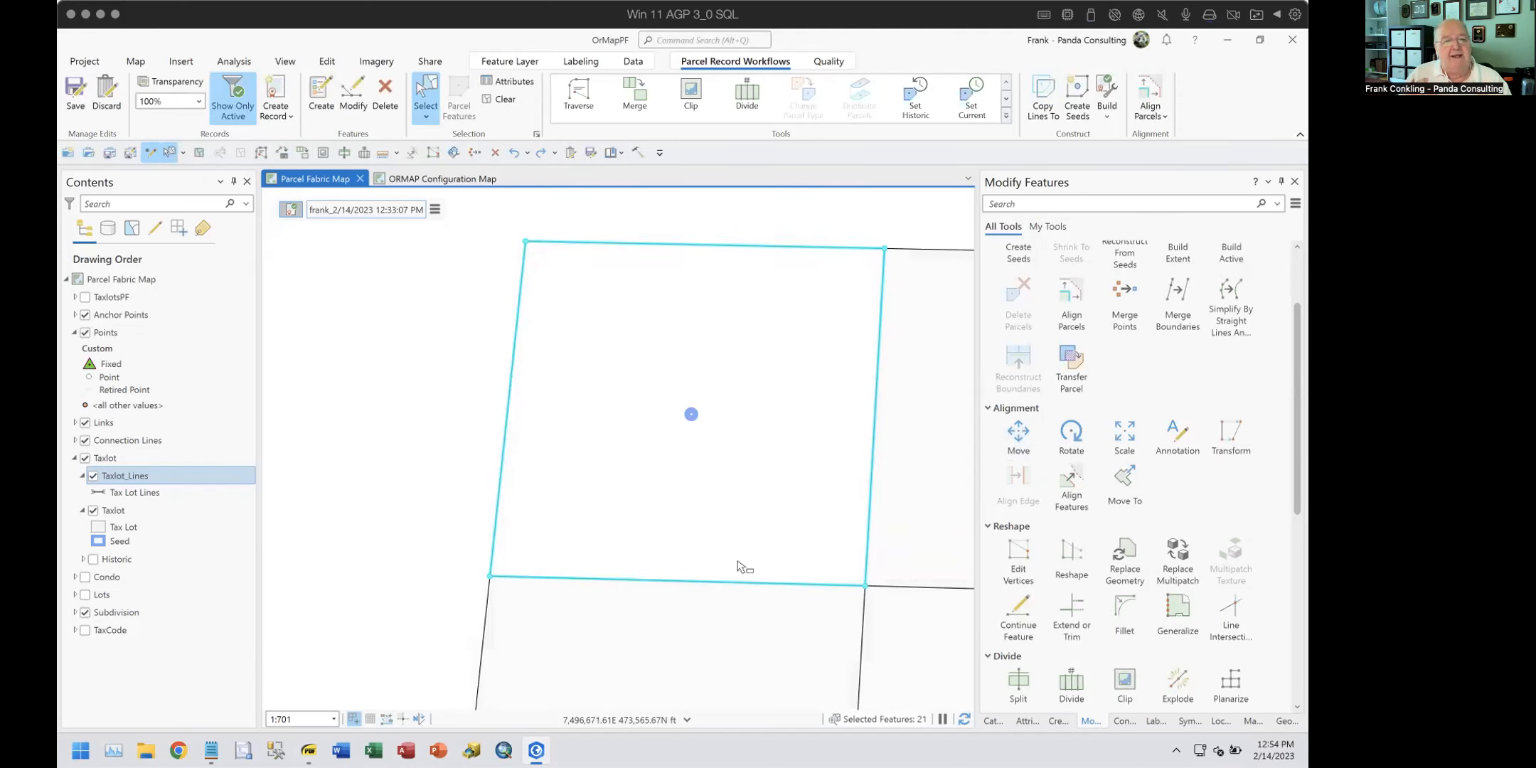
Step: Select the lot's west boundary lines, search the modify tools for "parallel" and open Copy Parallel
click(523, 346)
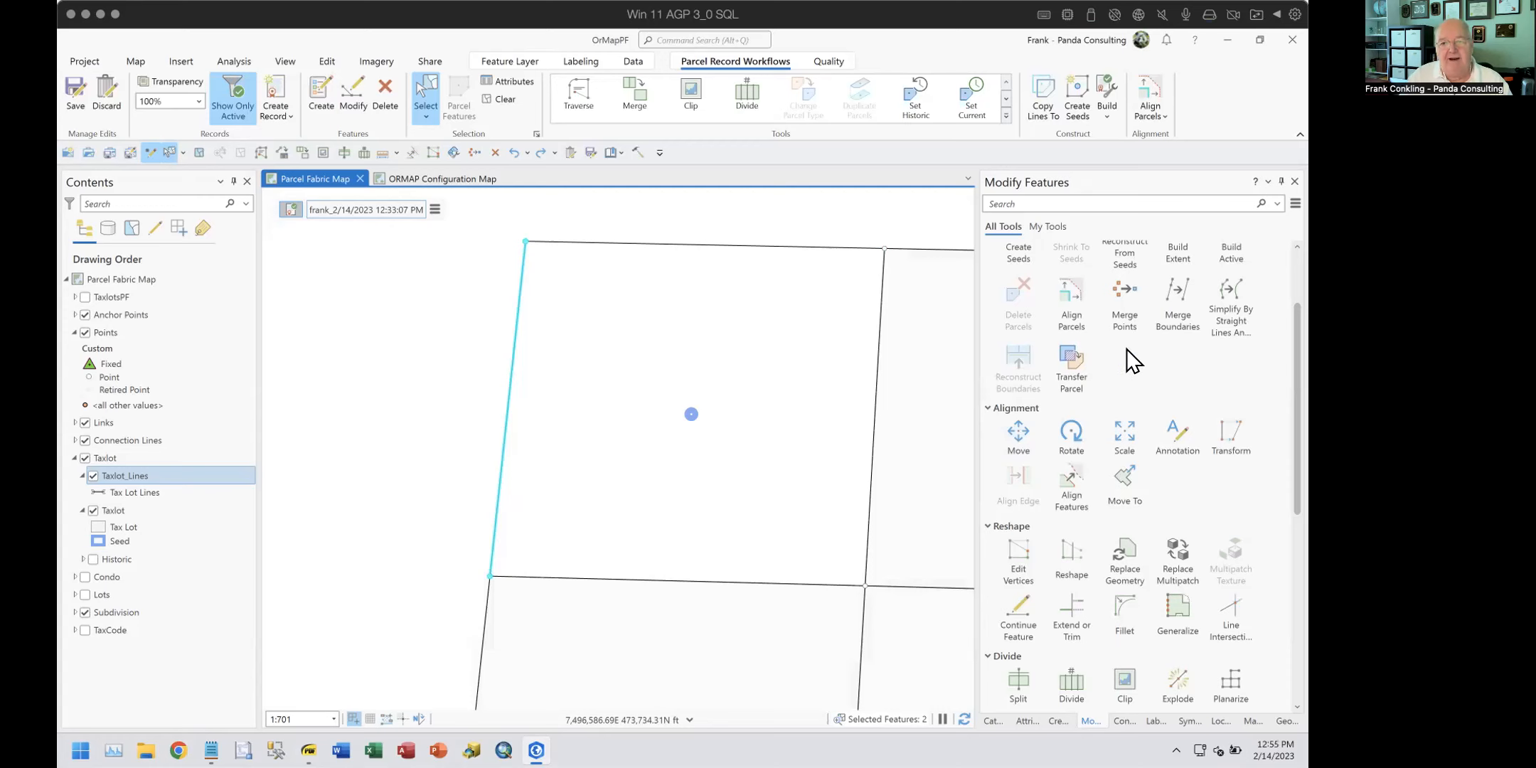
scroll(1198, 423, down, 2)
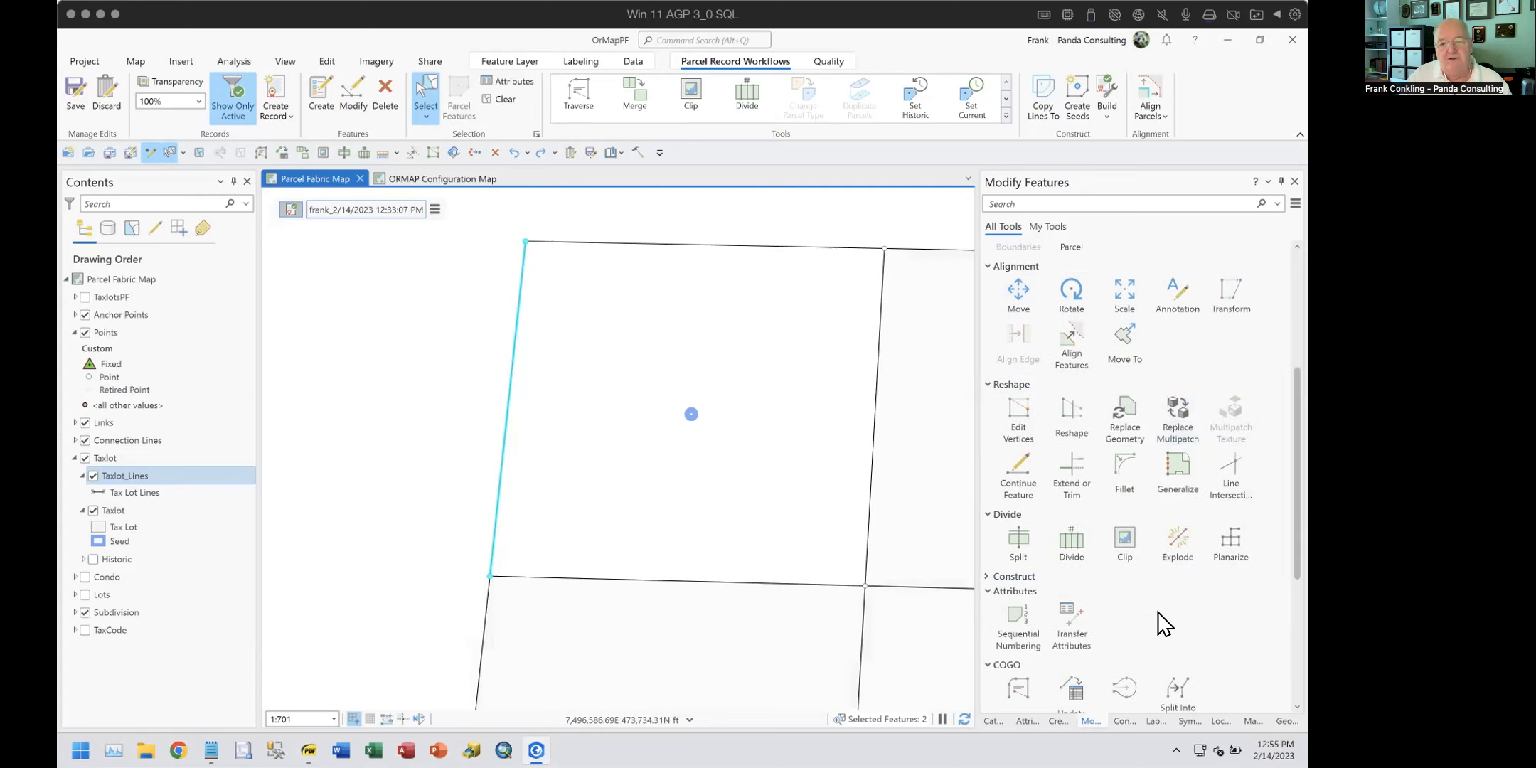
scroll(1158, 612, down, 1)
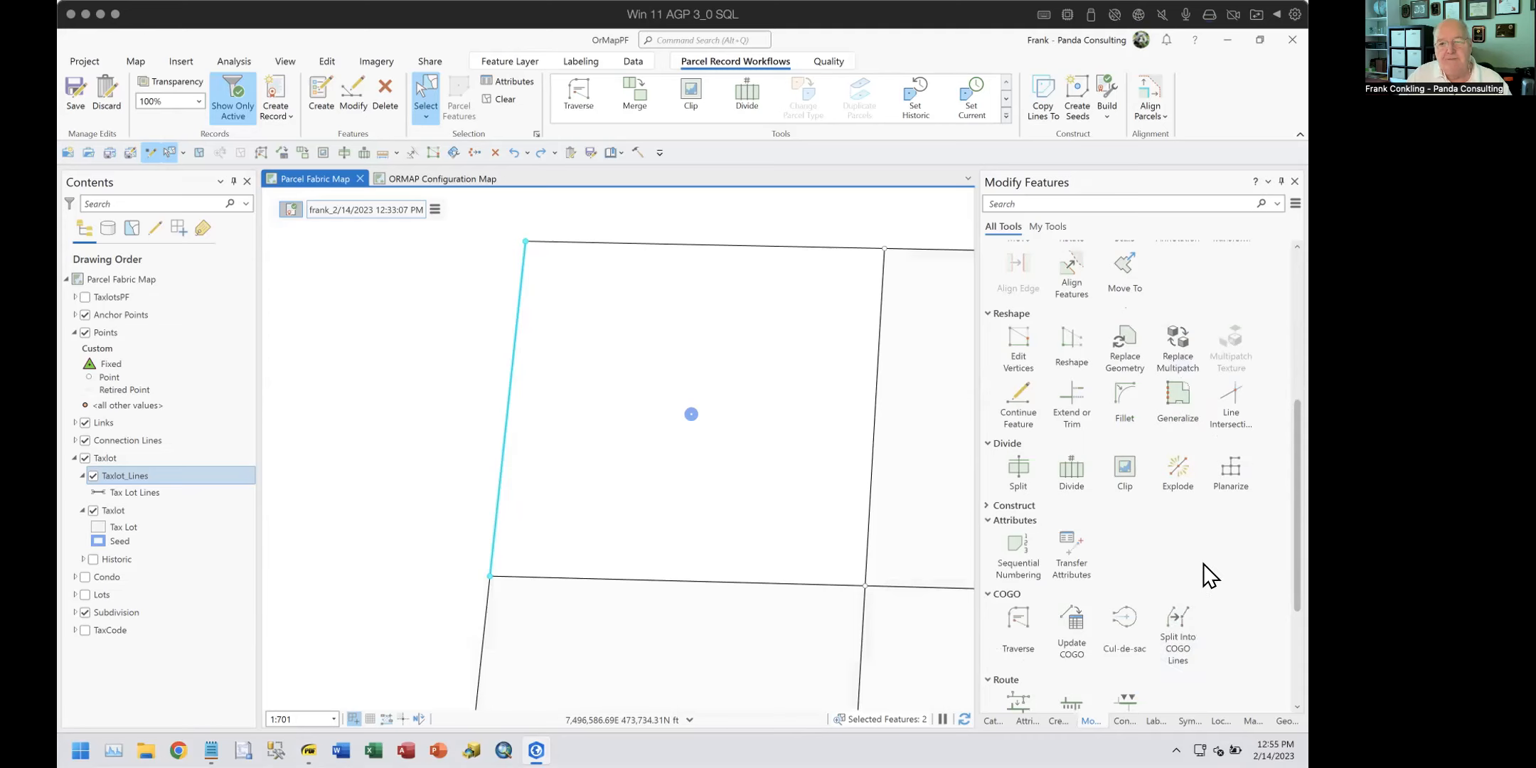
scroll(1203, 563, up, 1)
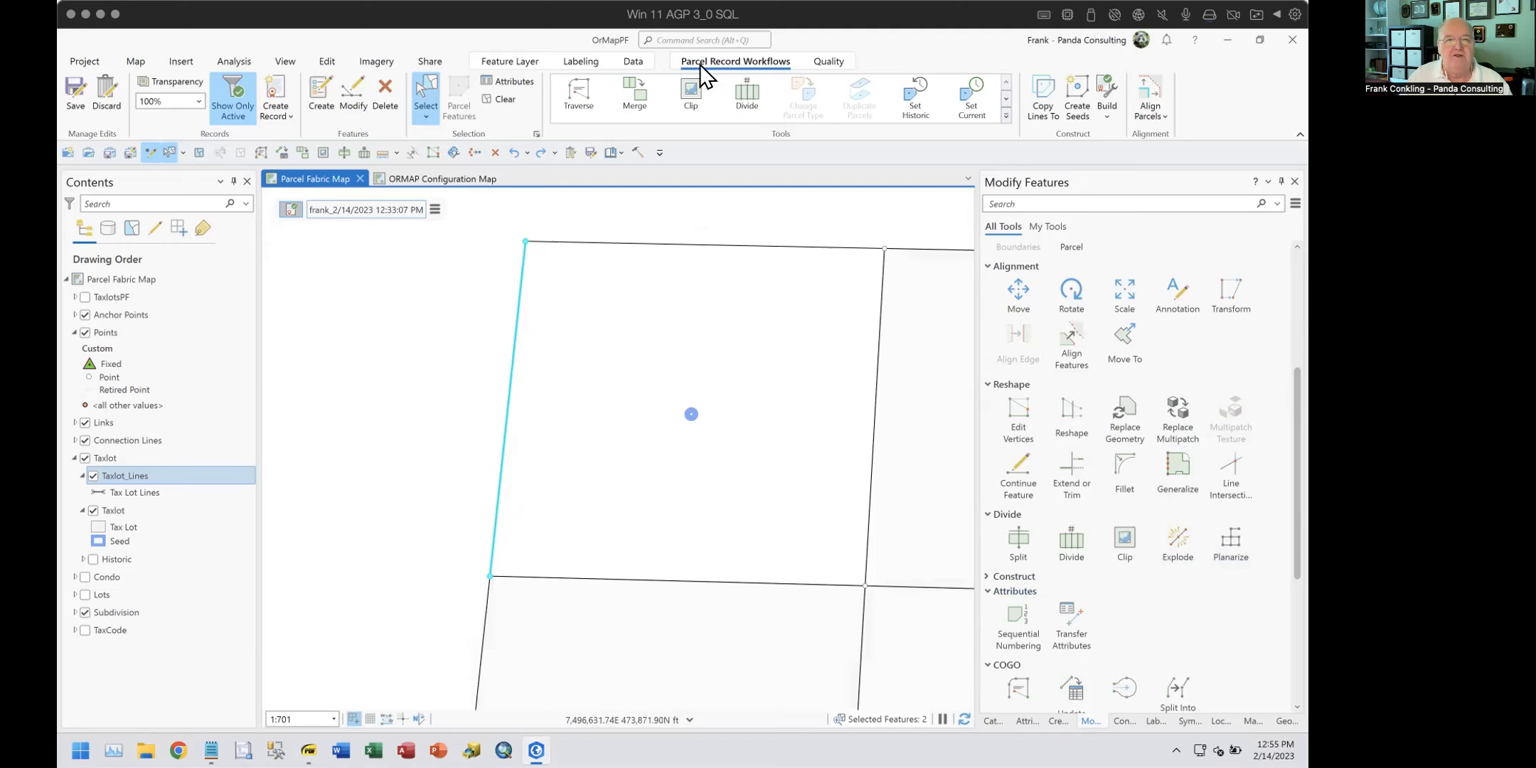
click(1015, 203)
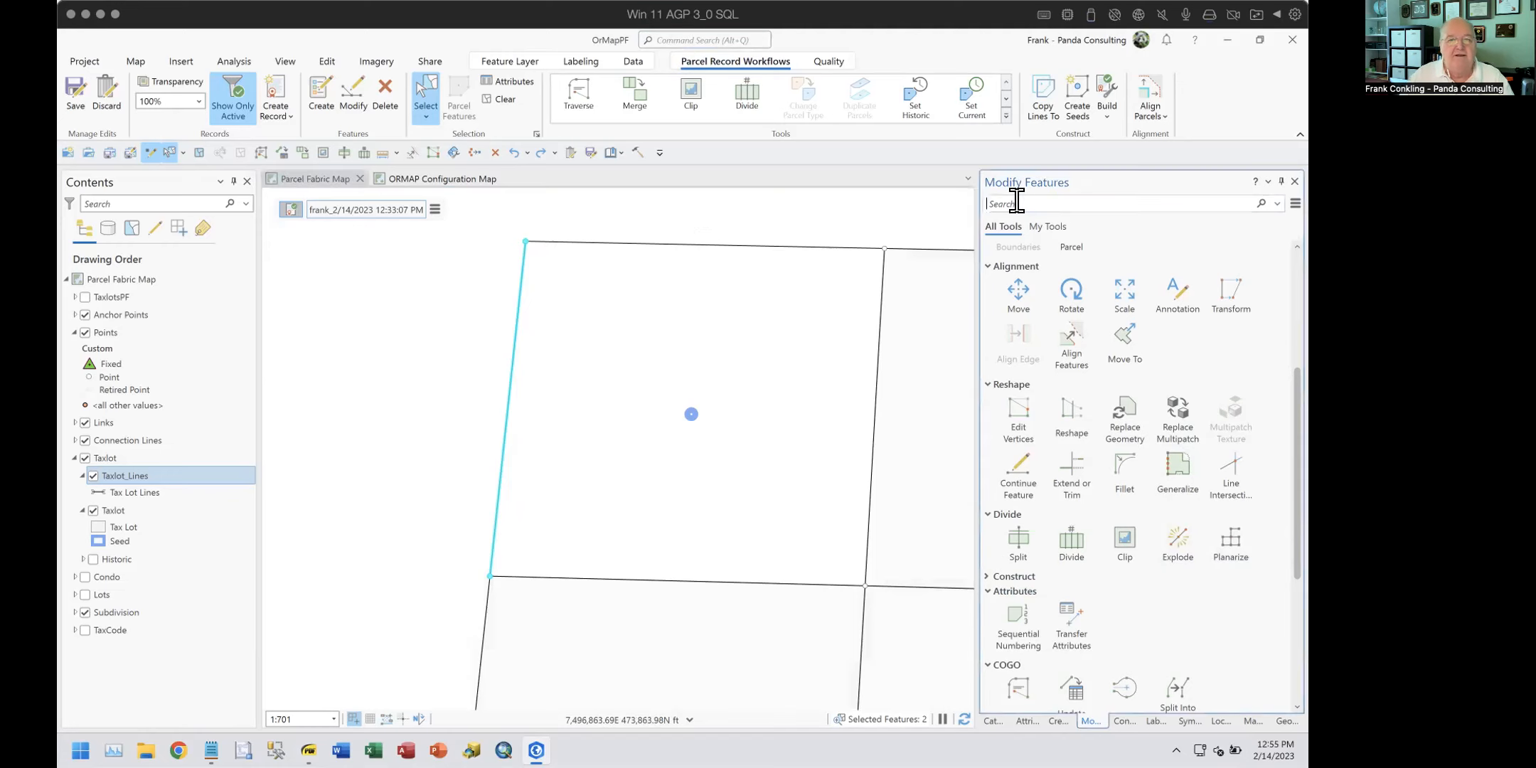
text(parallel)
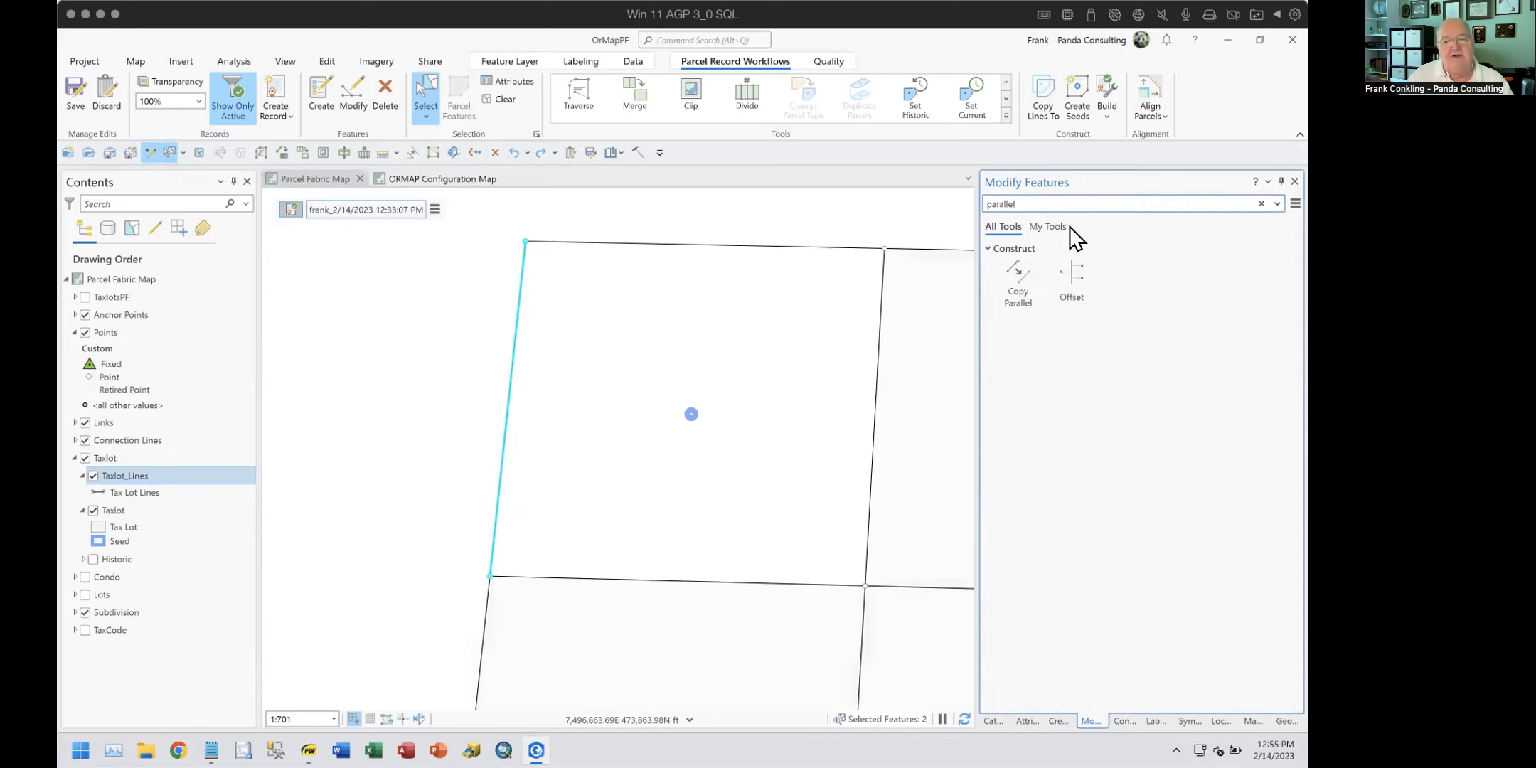
click(1016, 284)
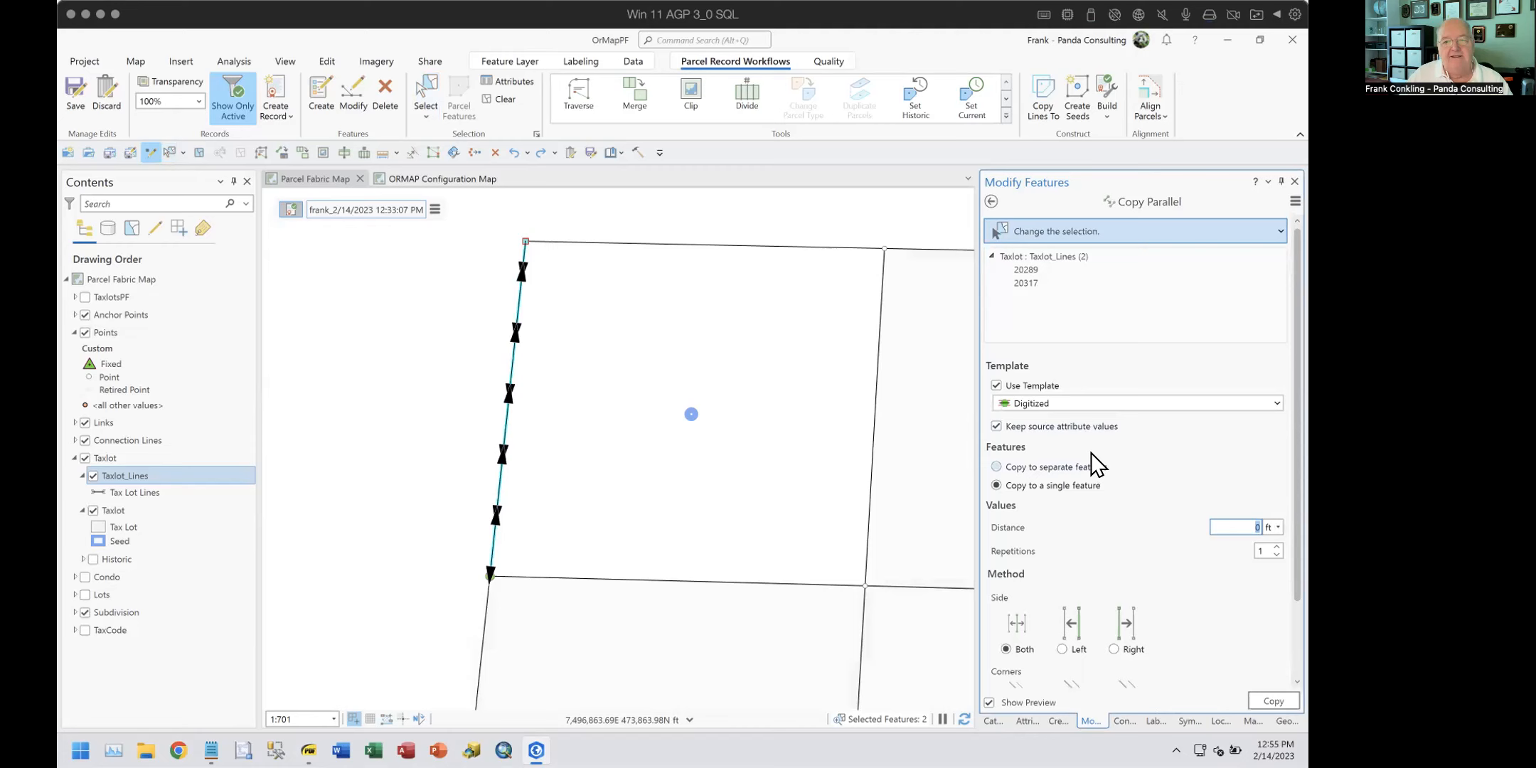
Step: Set the parallel copy to use the Taxlot_Lines template and a distance of 100 ft
click(1063, 403)
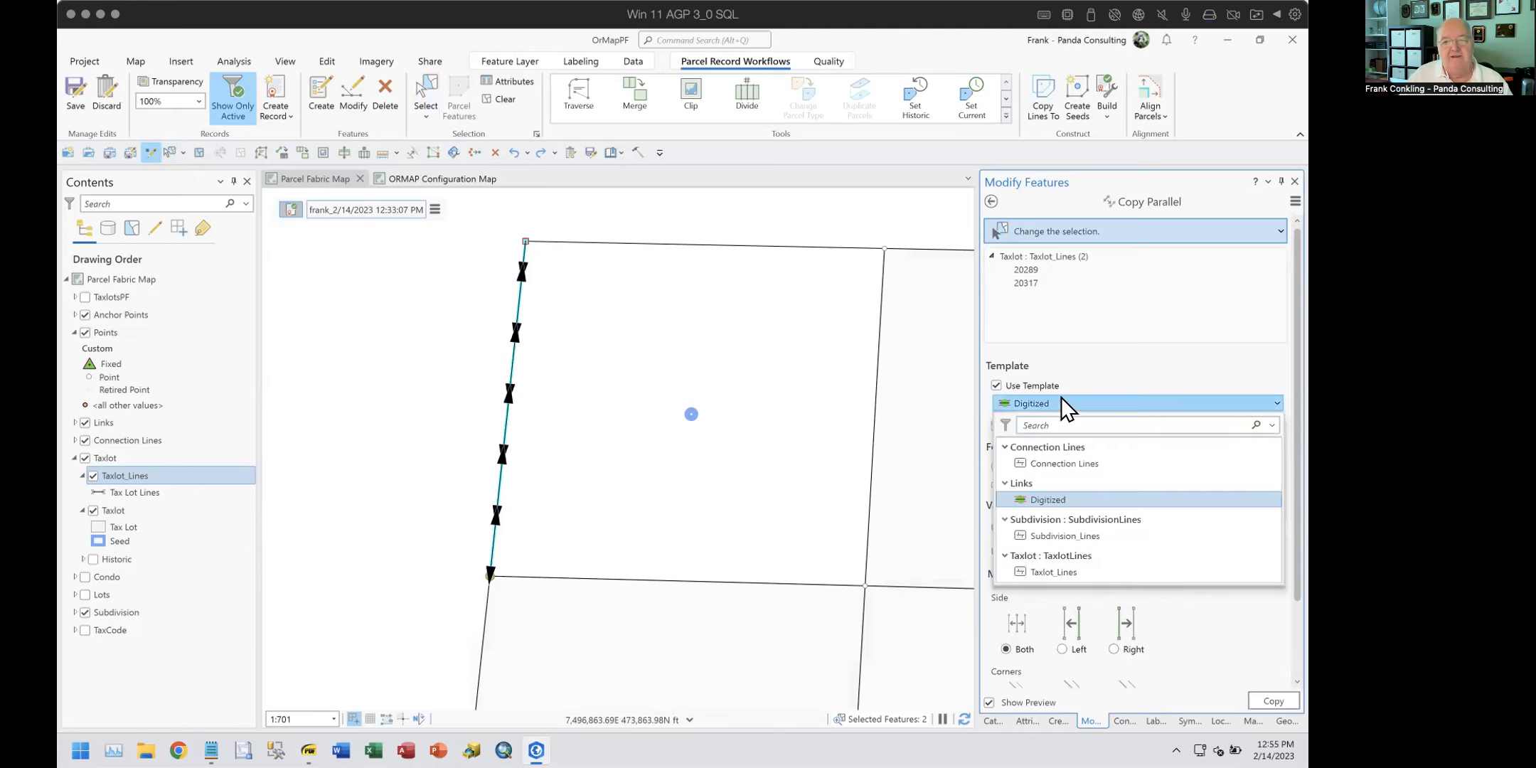
click(1038, 574)
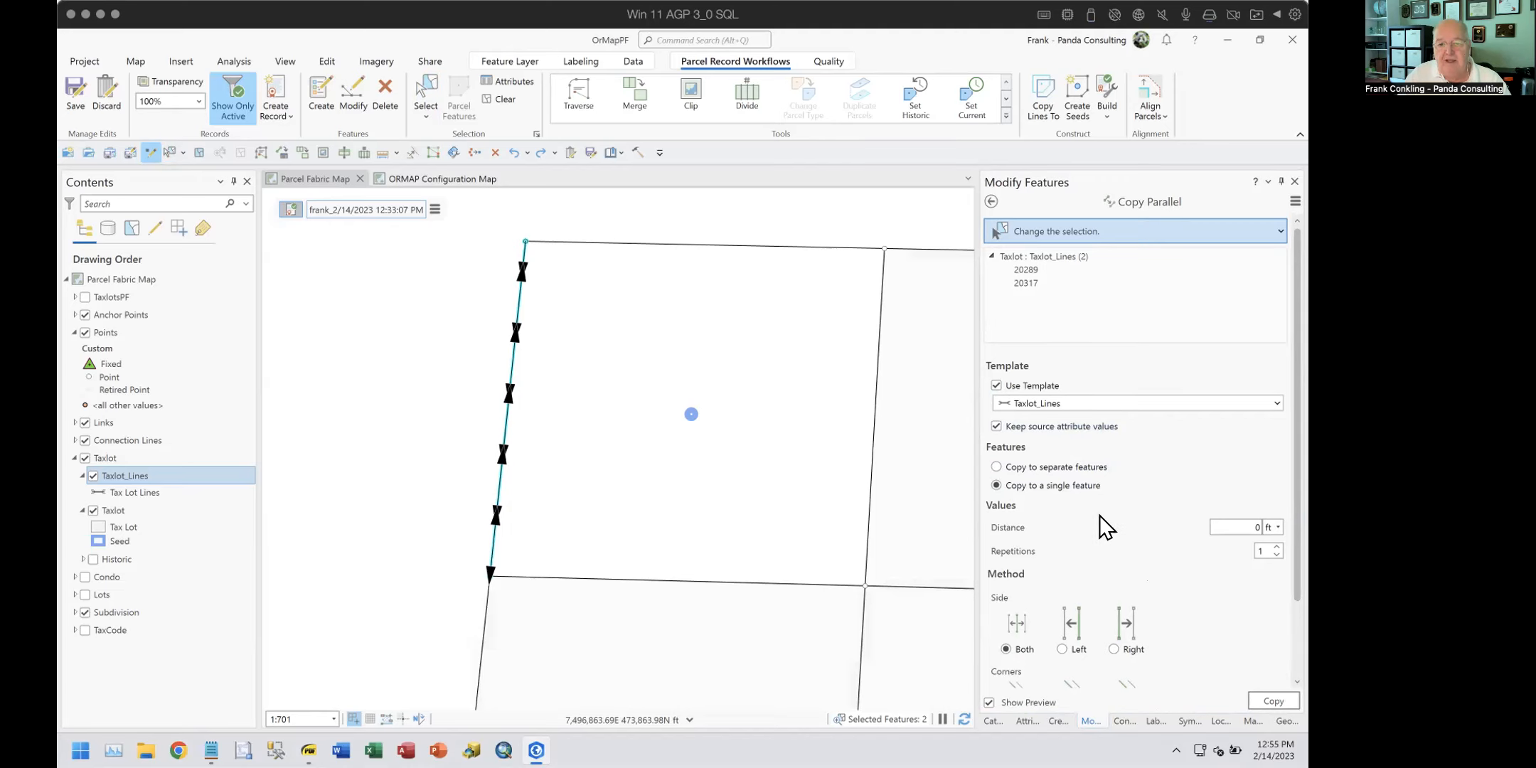
click(1241, 530)
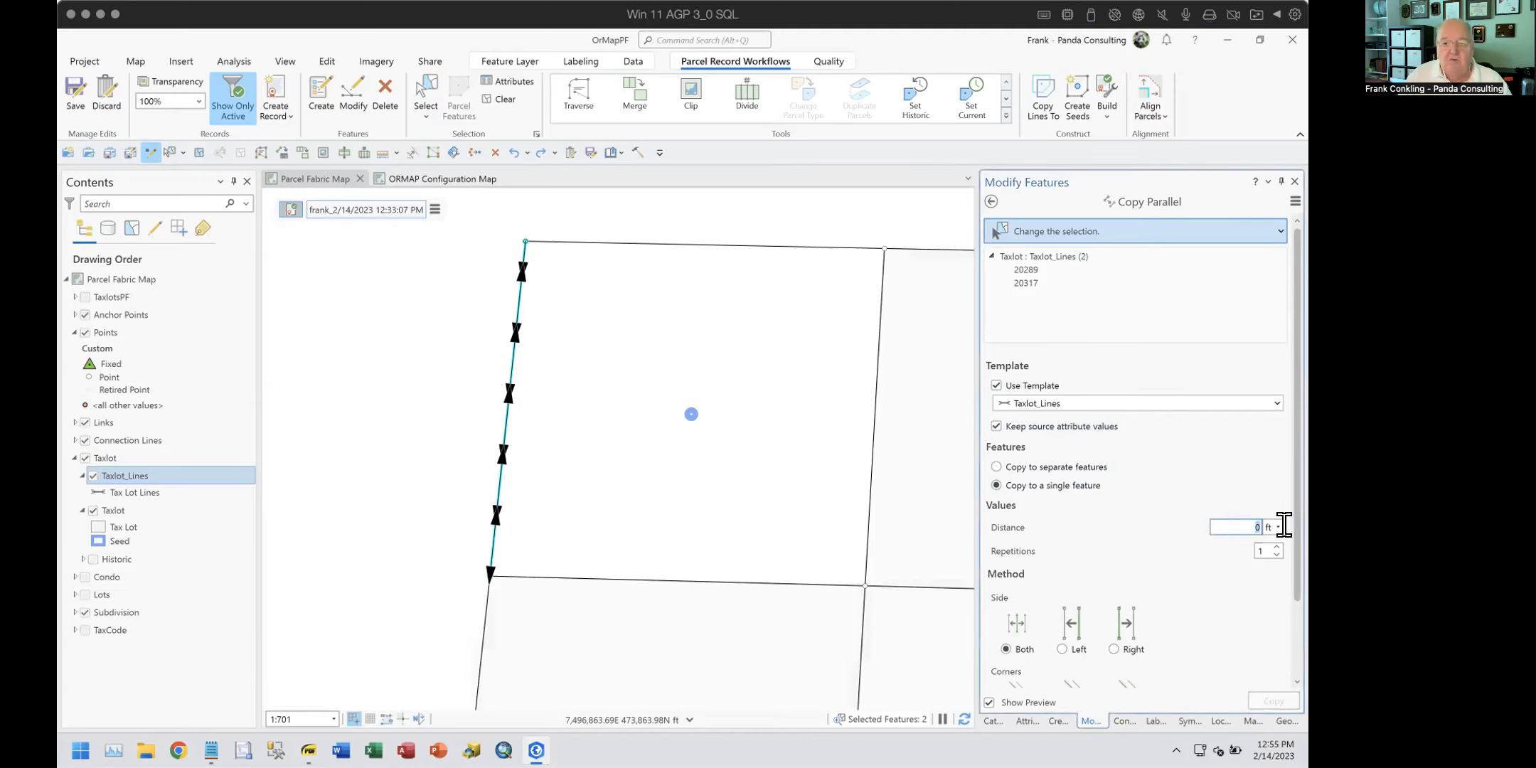
text(100)
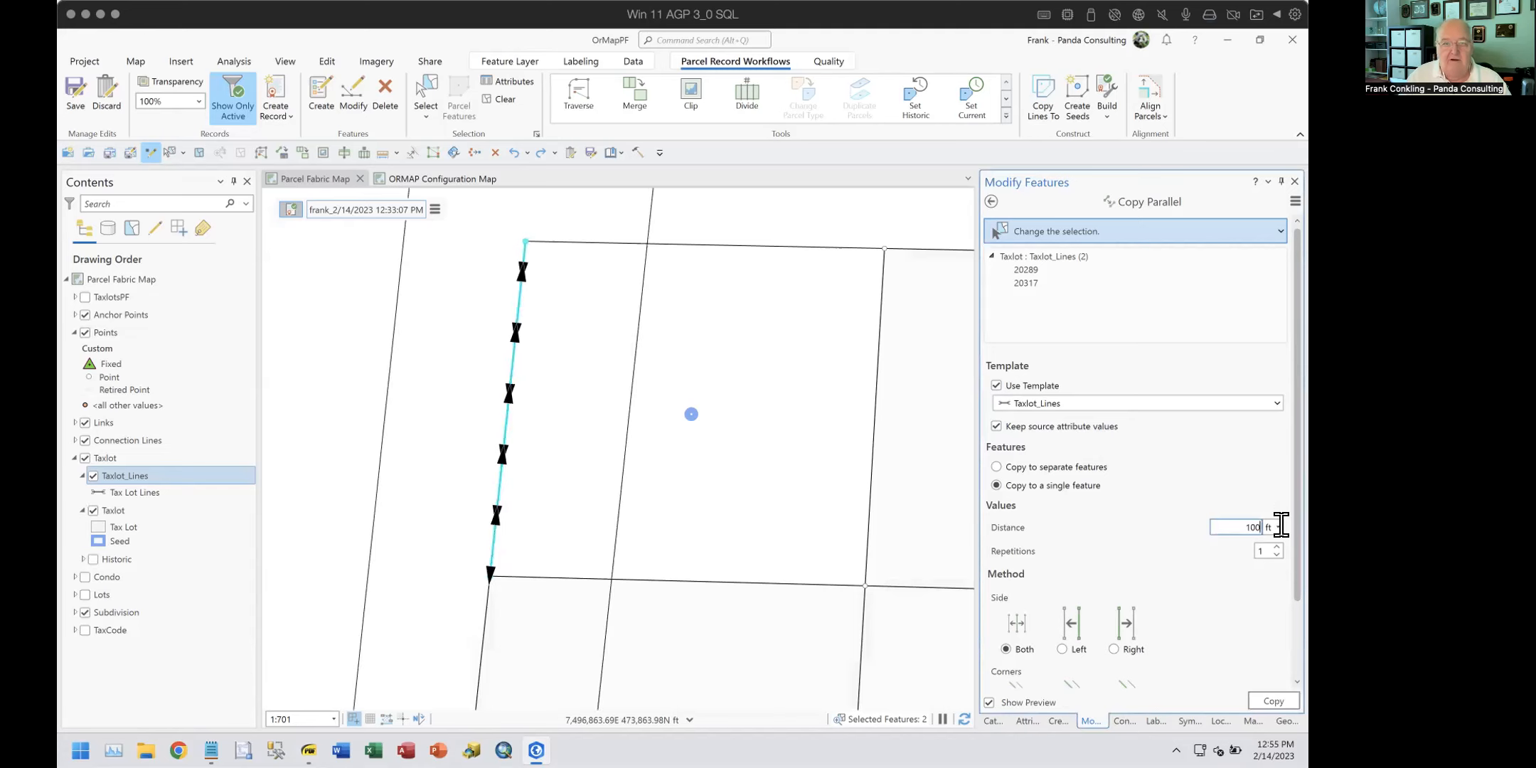
Step: Compare the Both, Left and Right side options for the parallel copy and set the side to Left
click(1113, 649)
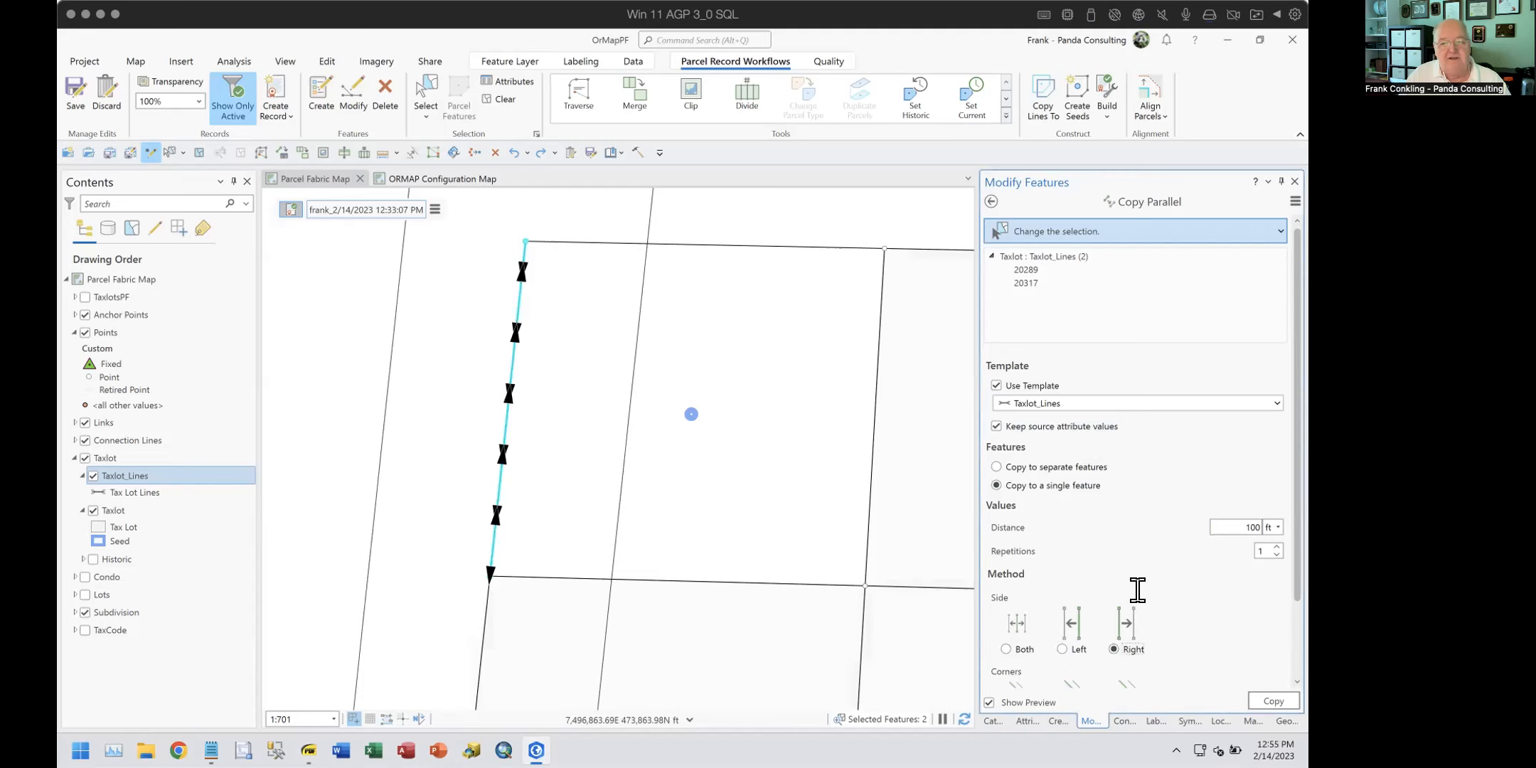
scroll(1138, 591, down, 2)
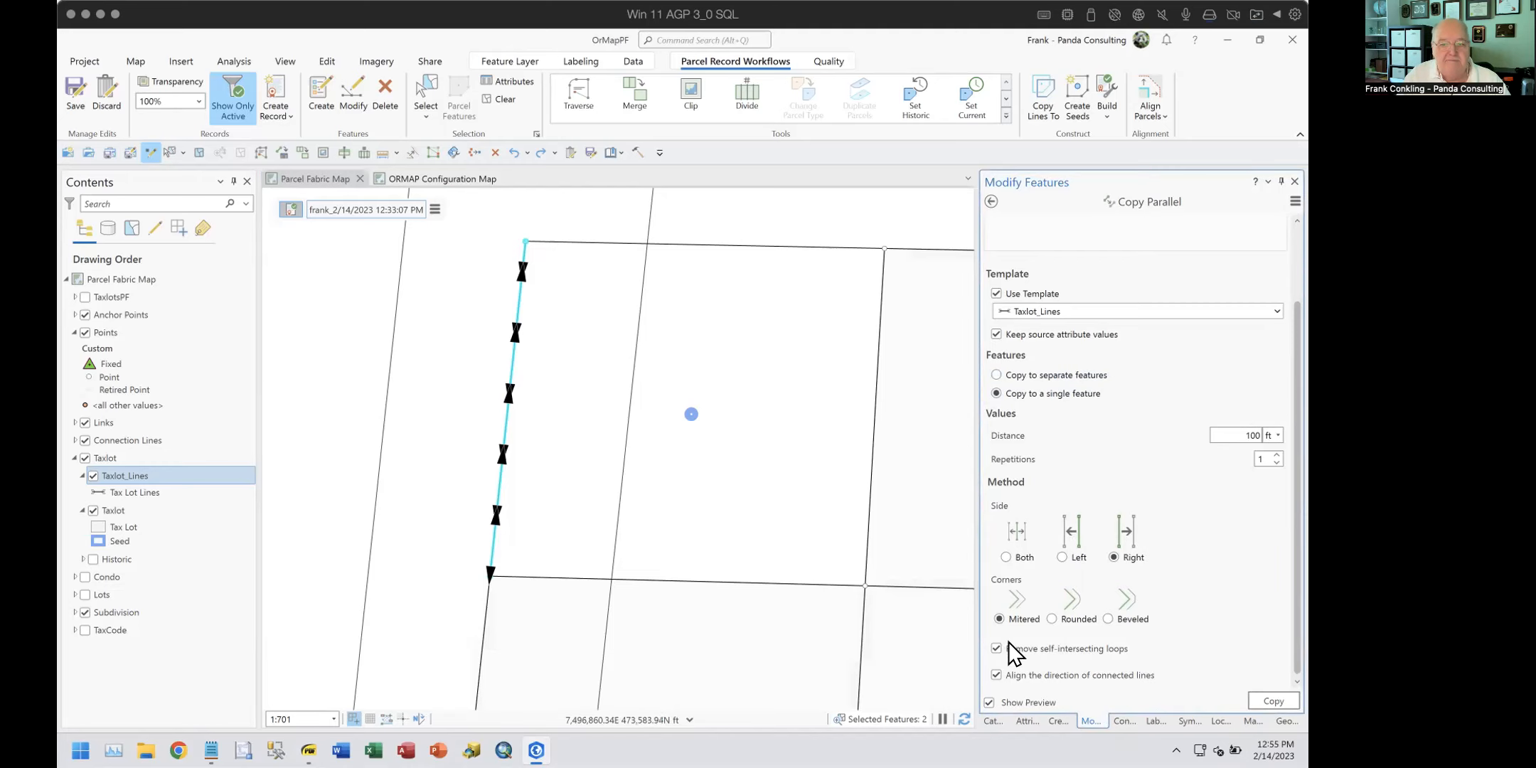
click(1006, 556)
click(1059, 559)
click(1112, 557)
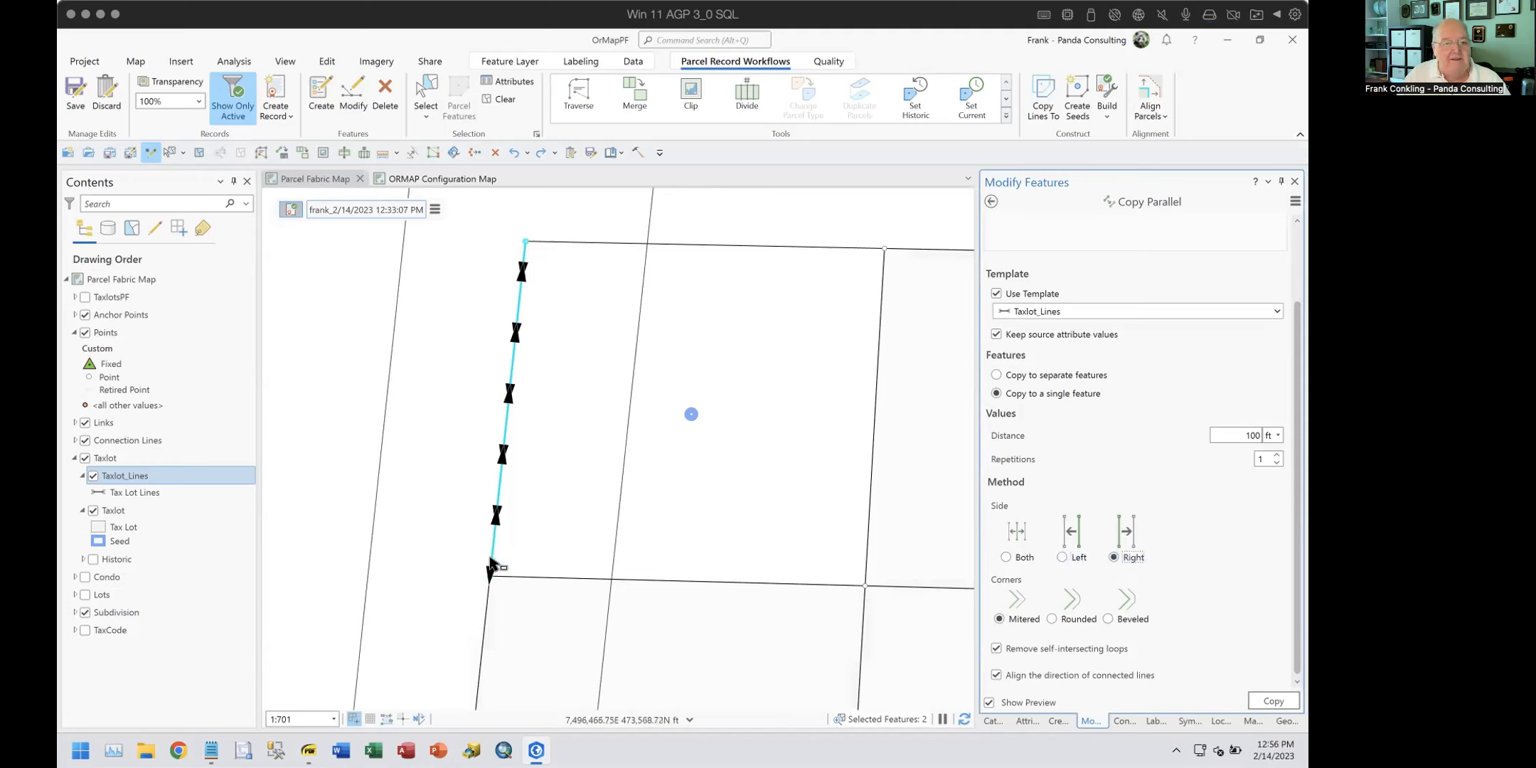
click(1059, 556)
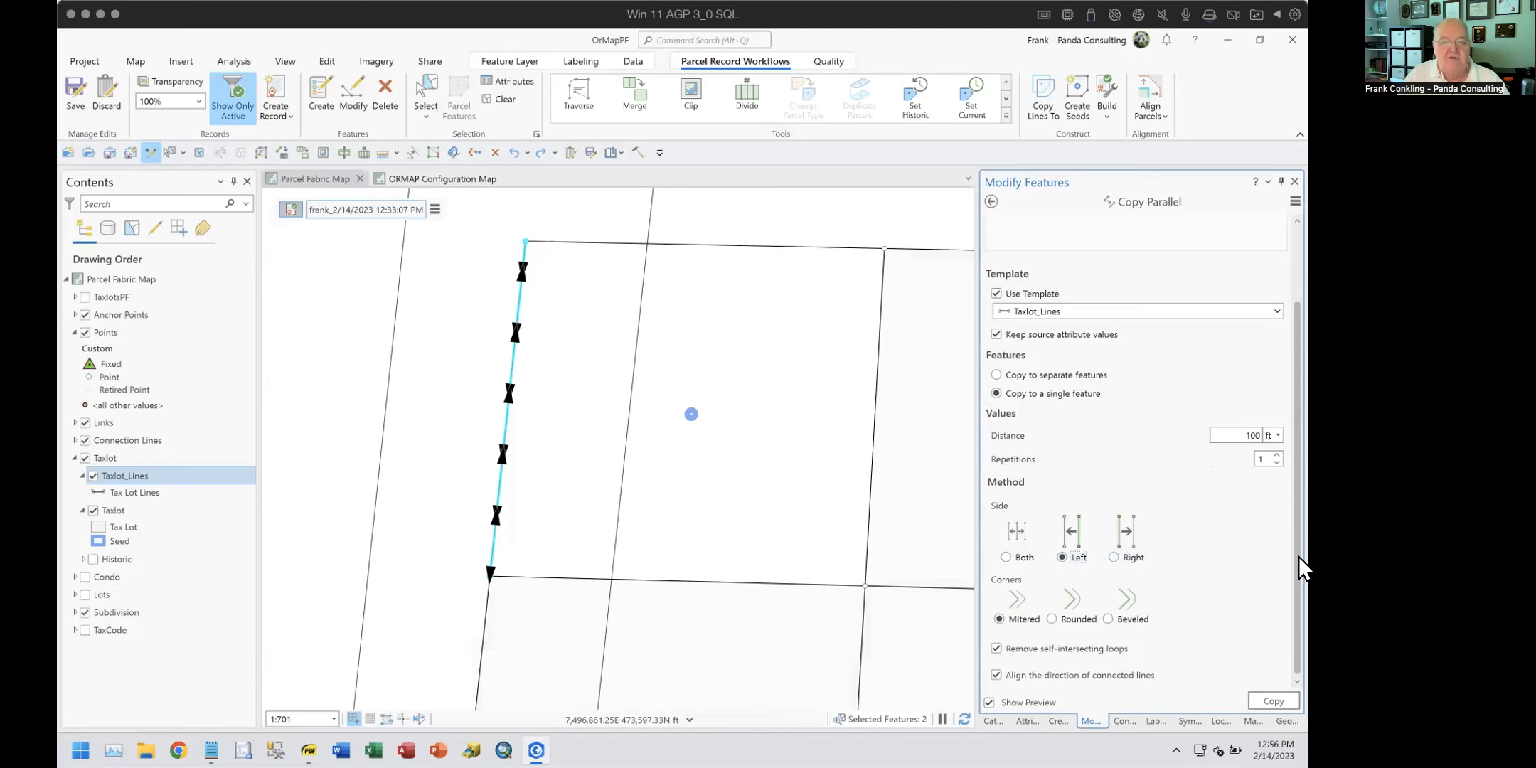
Step: Try copying both selected west boundary lines 100 ft parallel, check how far the copy extends, and undo it
click(1273, 701)
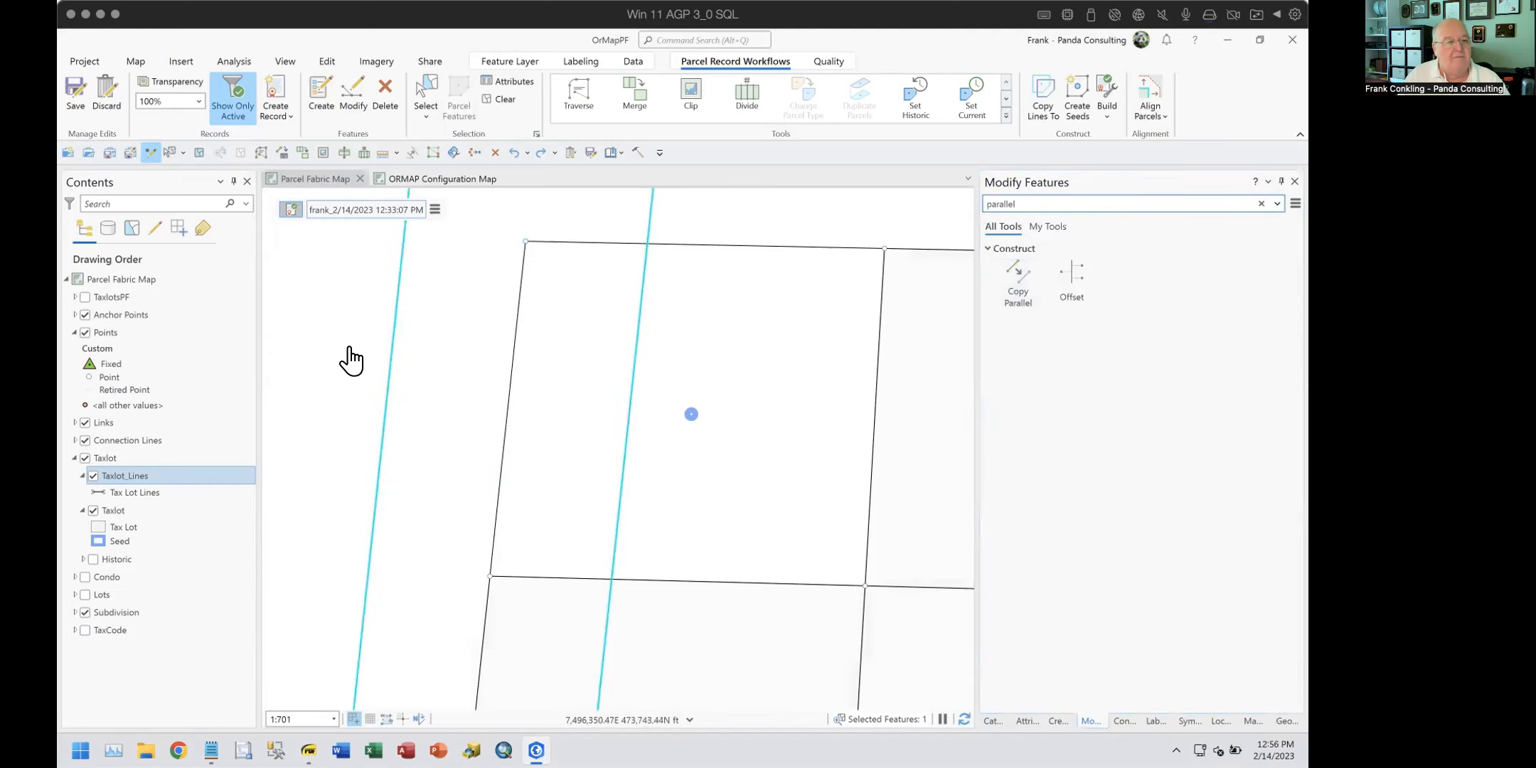
scroll(394, 379, down, 5)
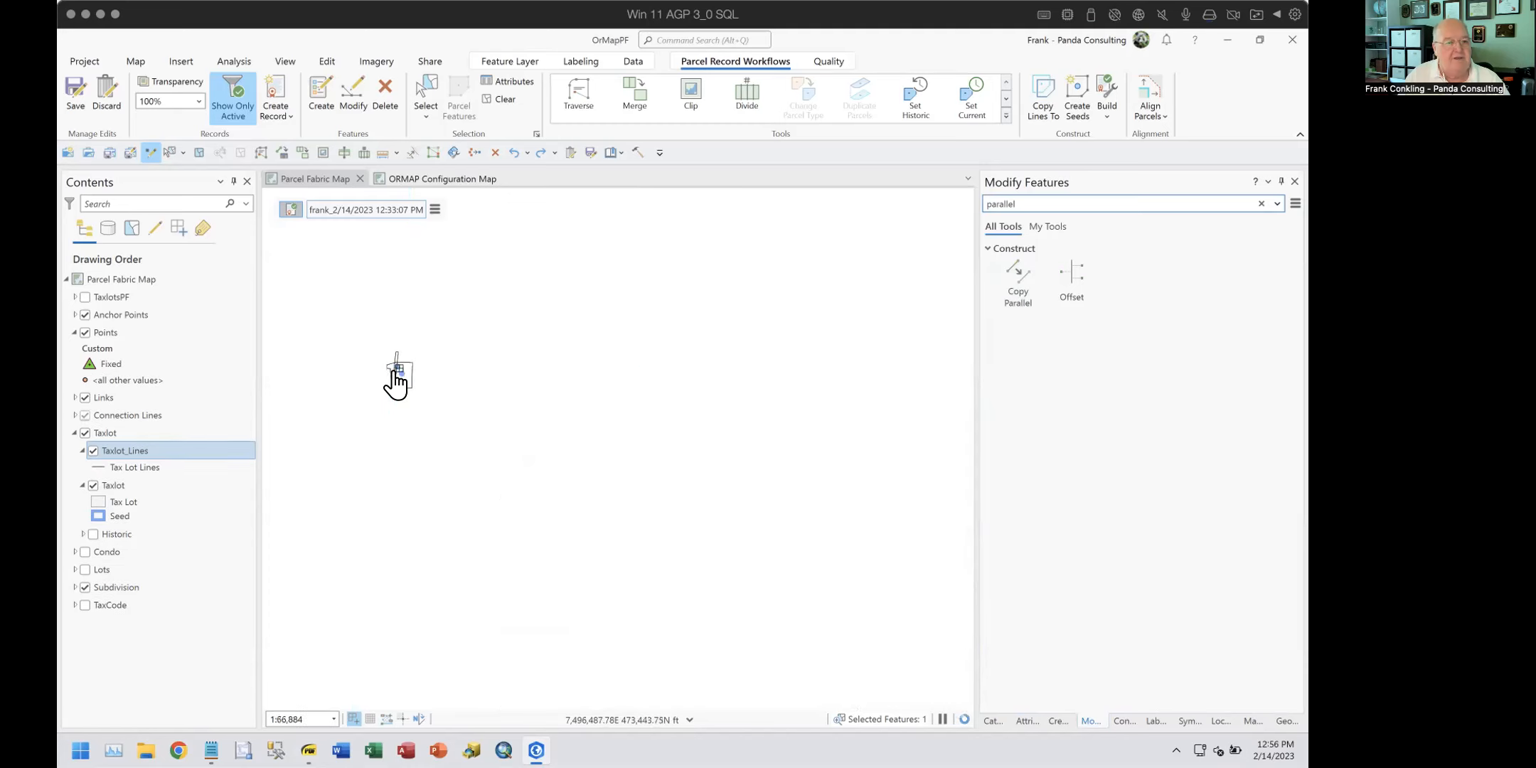
scroll(394, 379, up, 5)
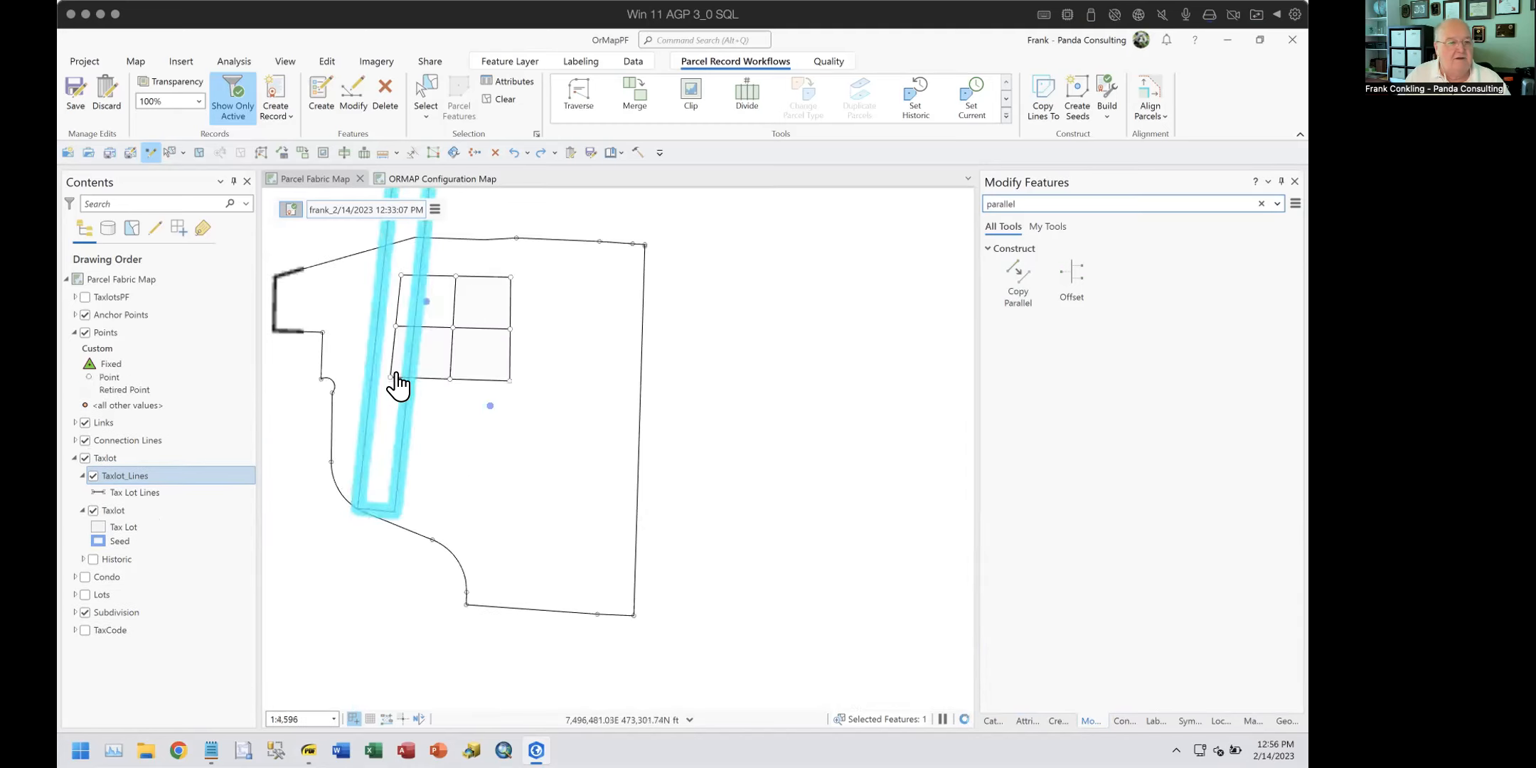
drag(415, 401, 619, 596)
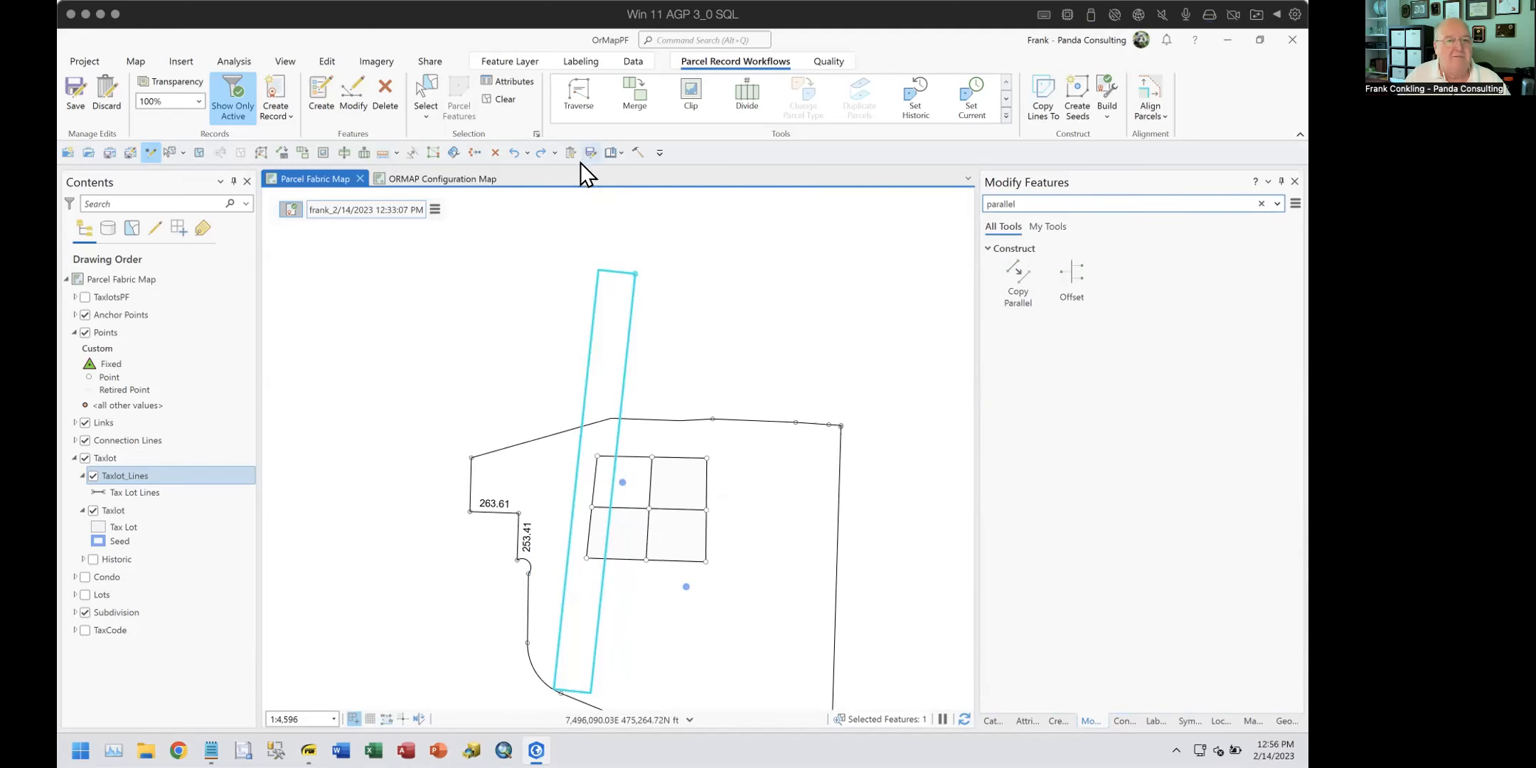
click(509, 152)
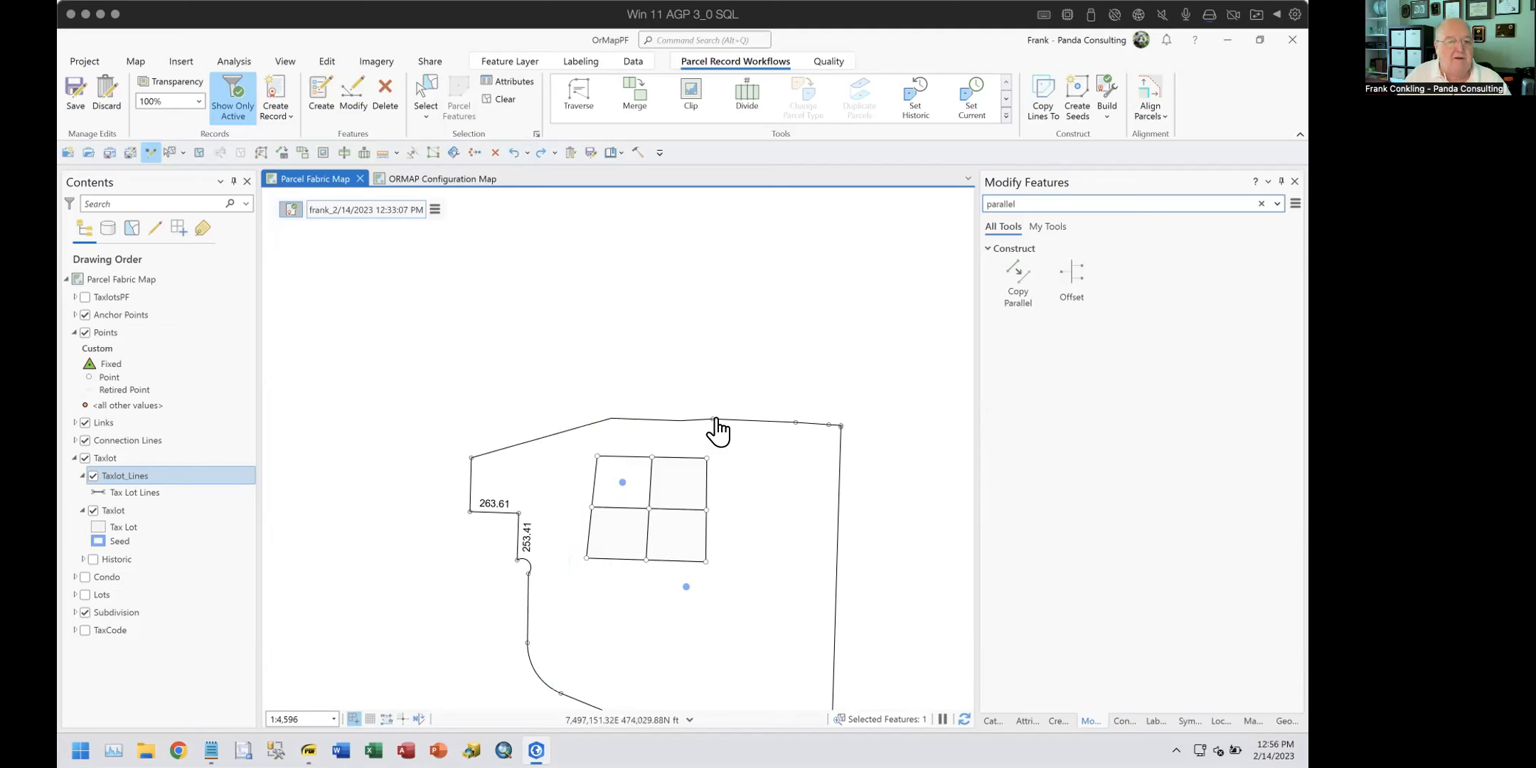
Step: Reselect the northwest lot's west boundary and set Copy Parallel to neither keep source attribute values nor remove self-intersecting loops
scroll(626, 503, up, 3)
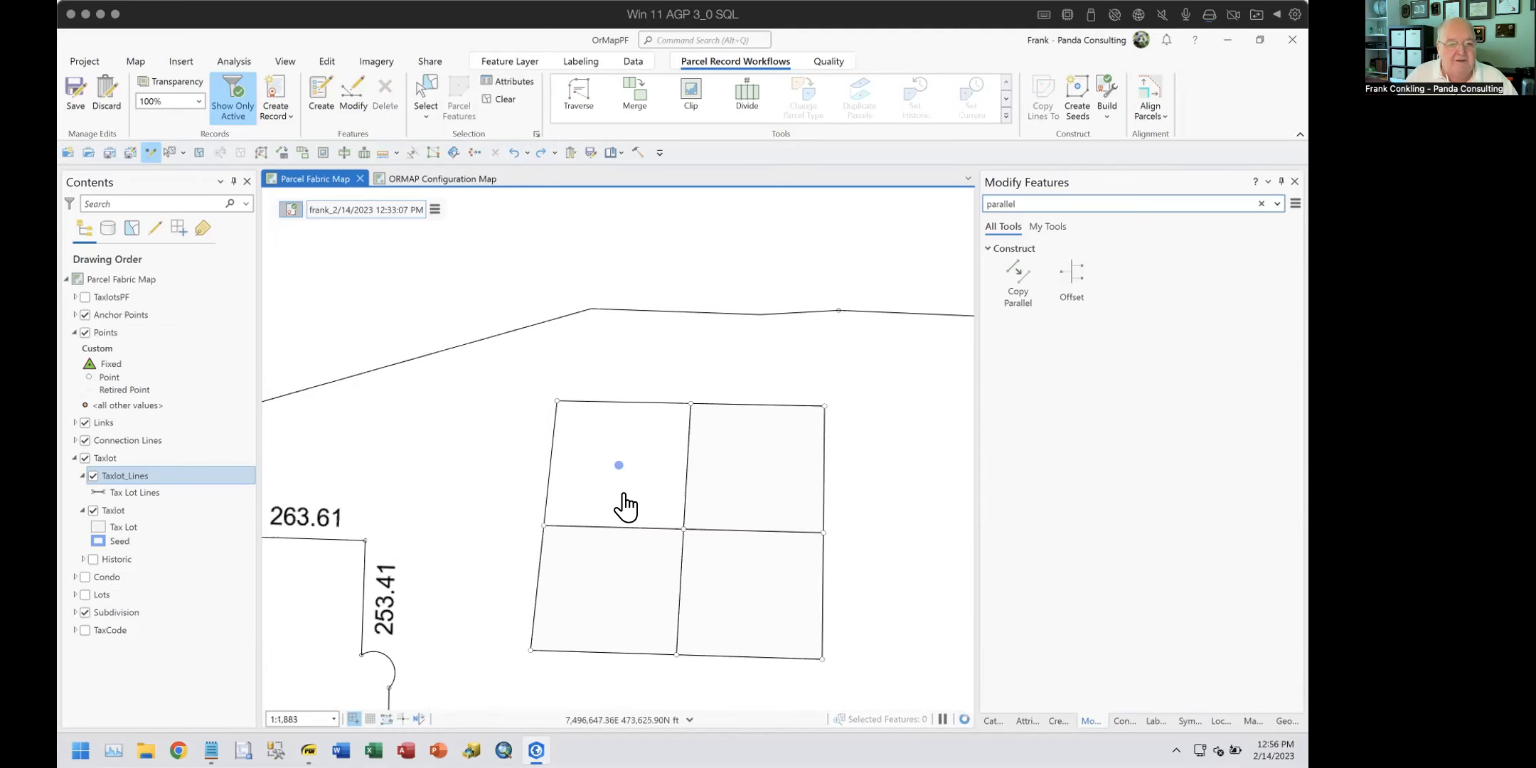
click(427, 105)
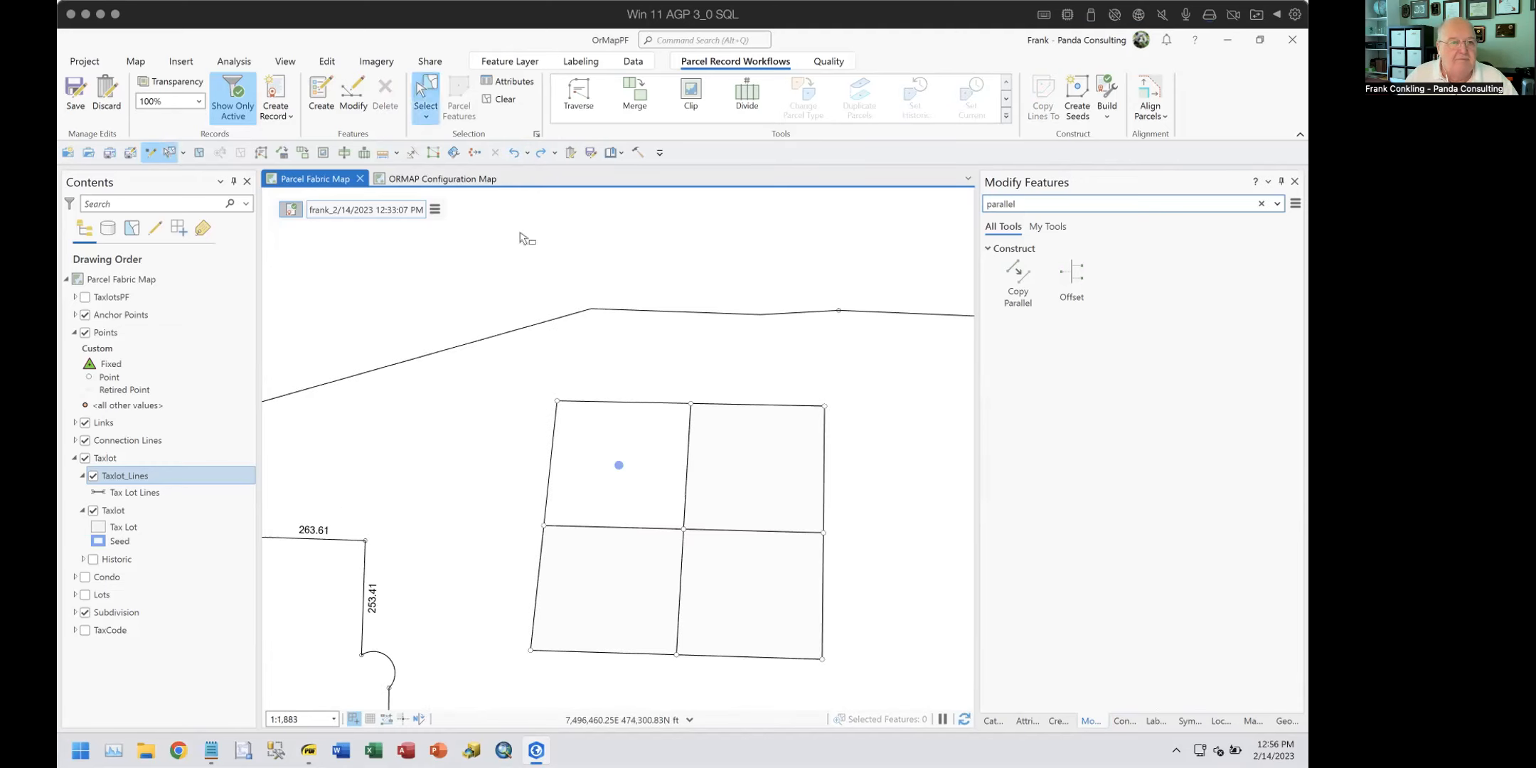
drag(563, 435, 565, 436)
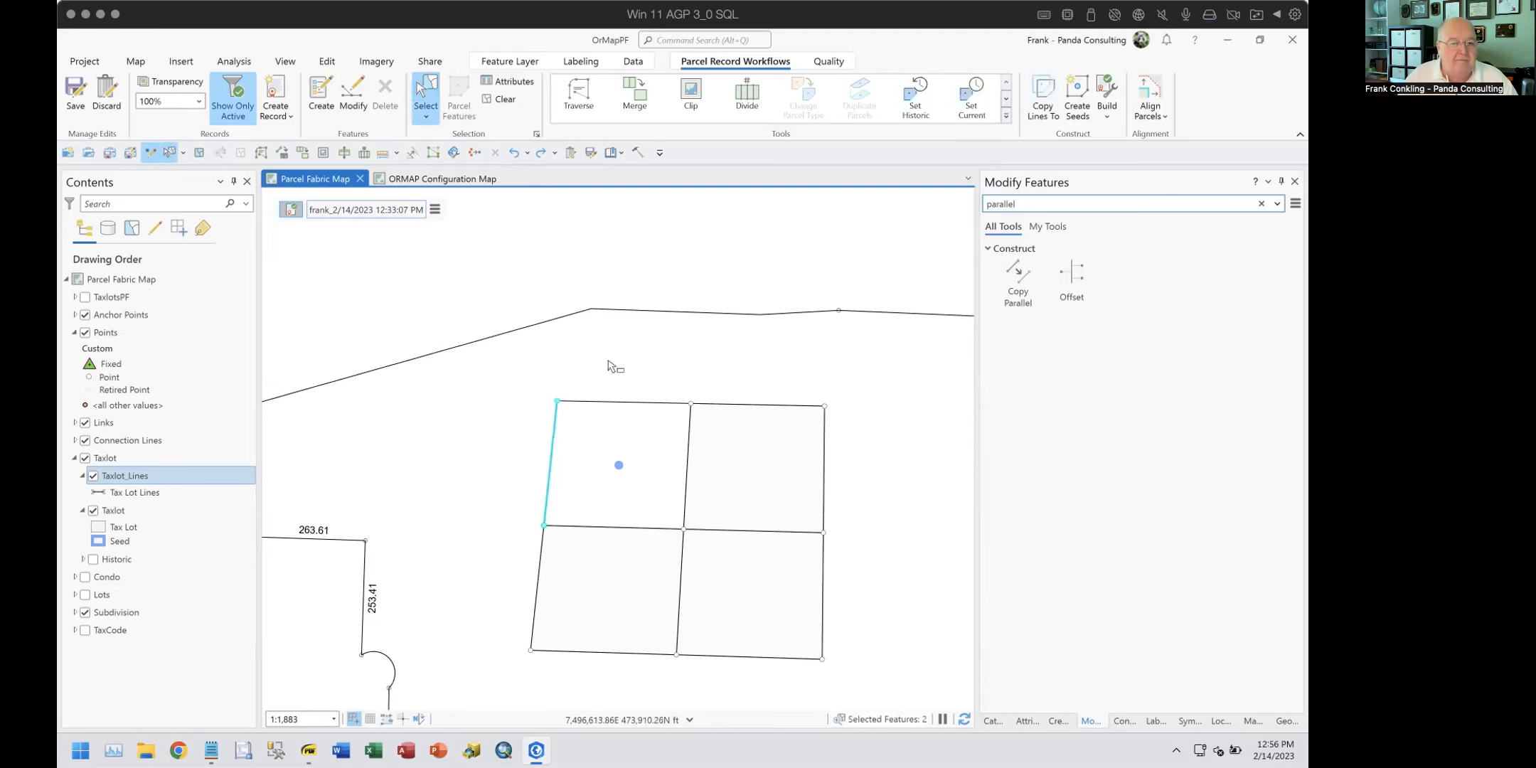
click(1005, 269)
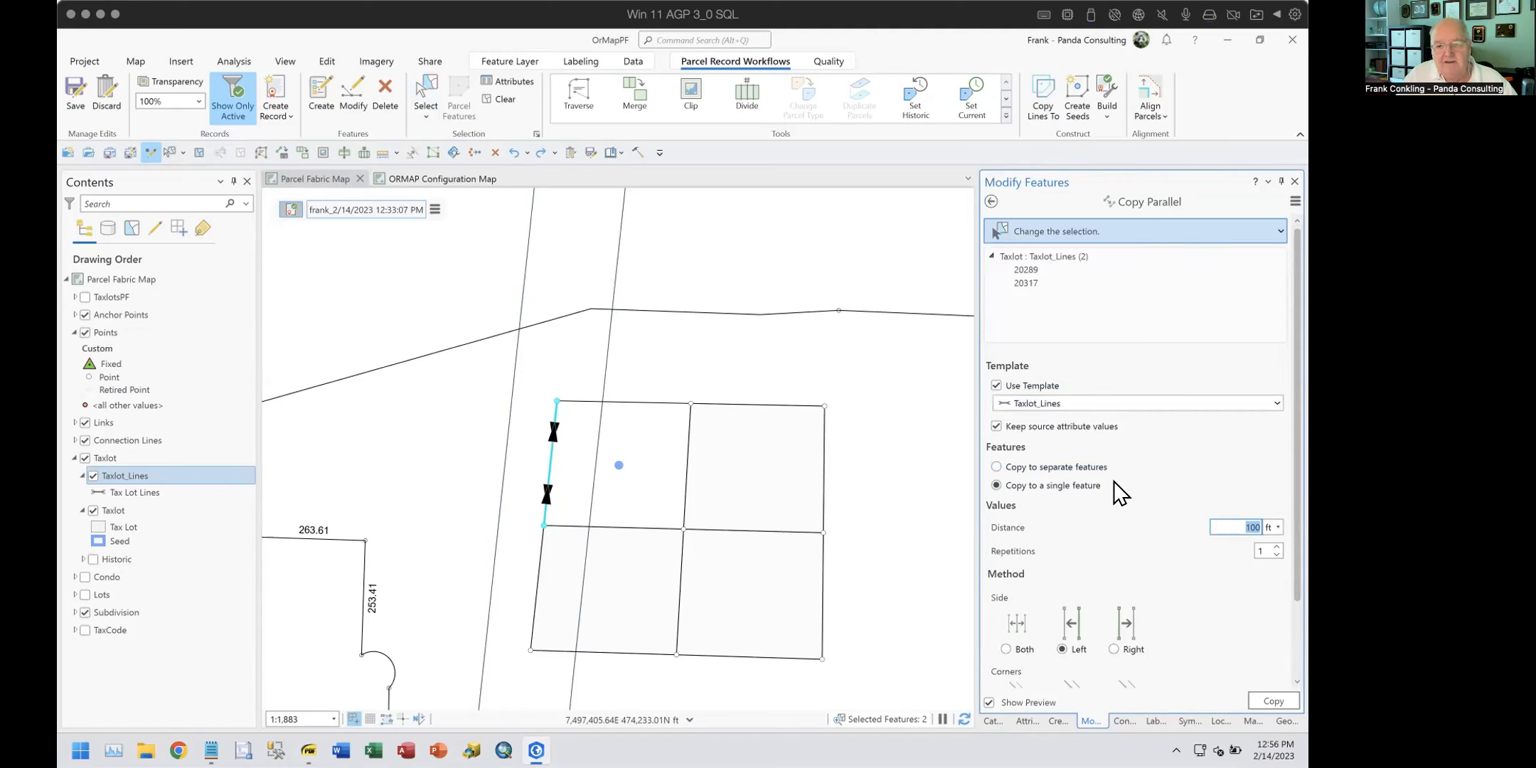
click(993, 425)
scroll(1128, 482, down, 3)
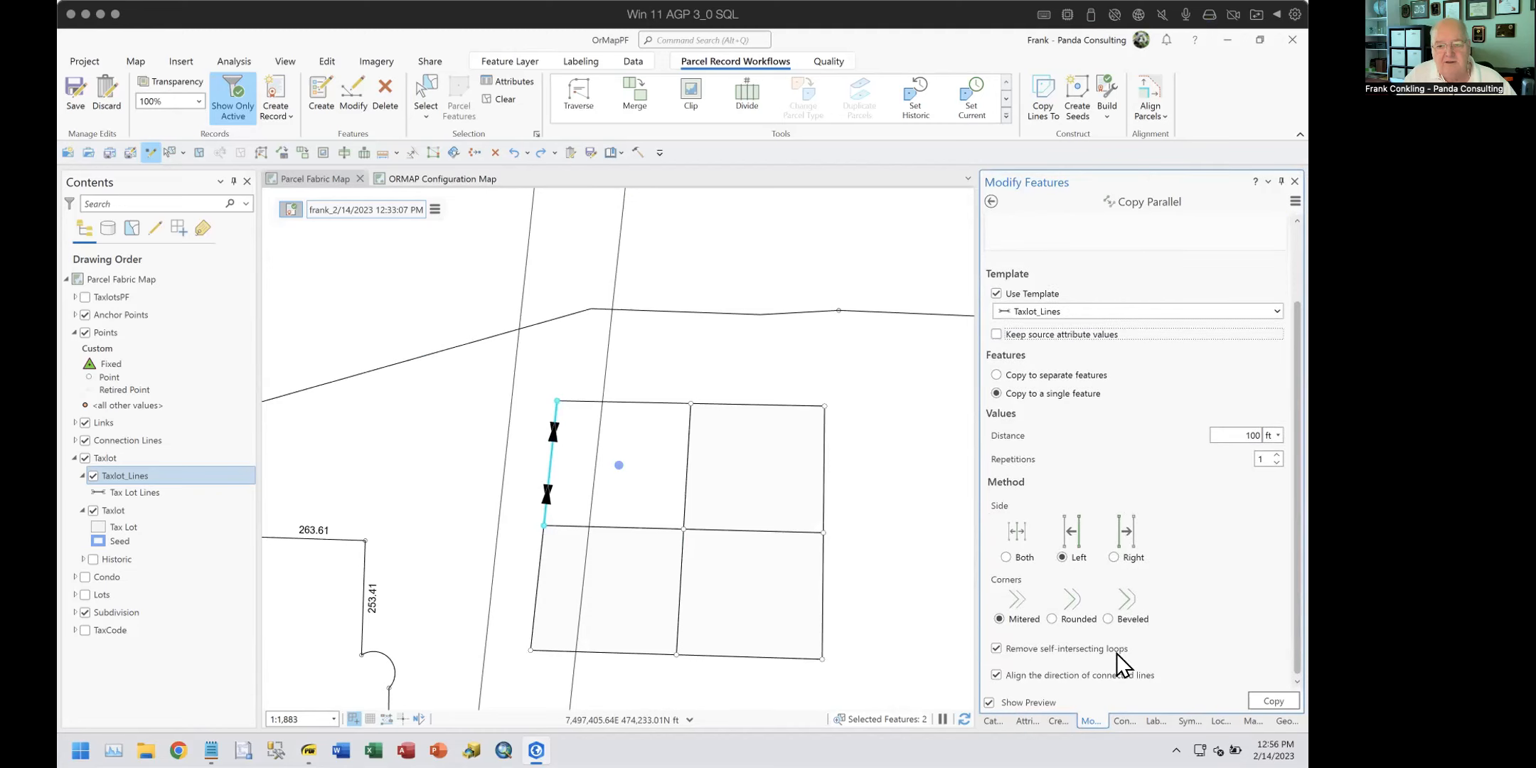
click(994, 648)
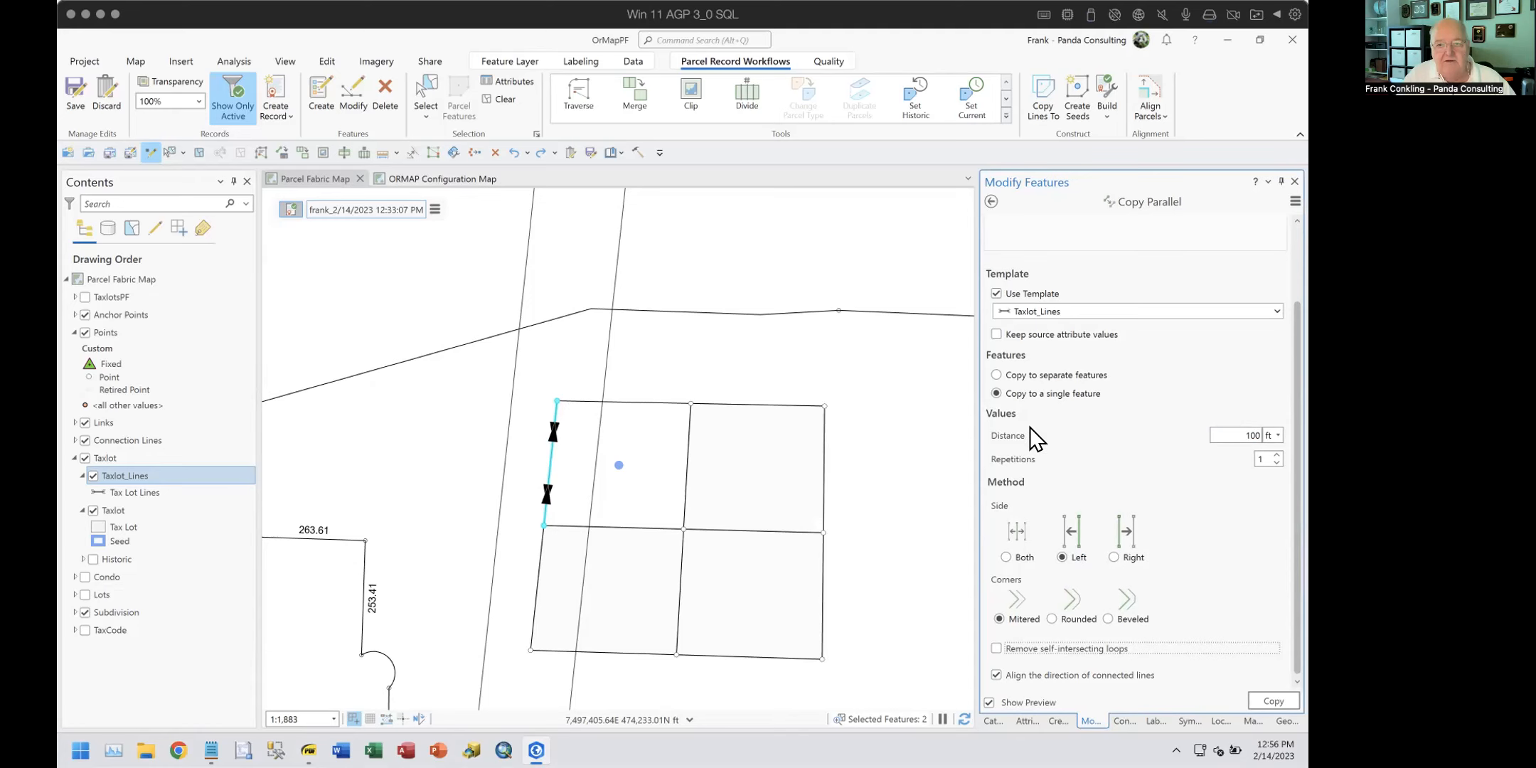
Step: Remove the second boundary line, 20317, from the Taxlot_Lines selection
click(1027, 720)
click(1019, 283)
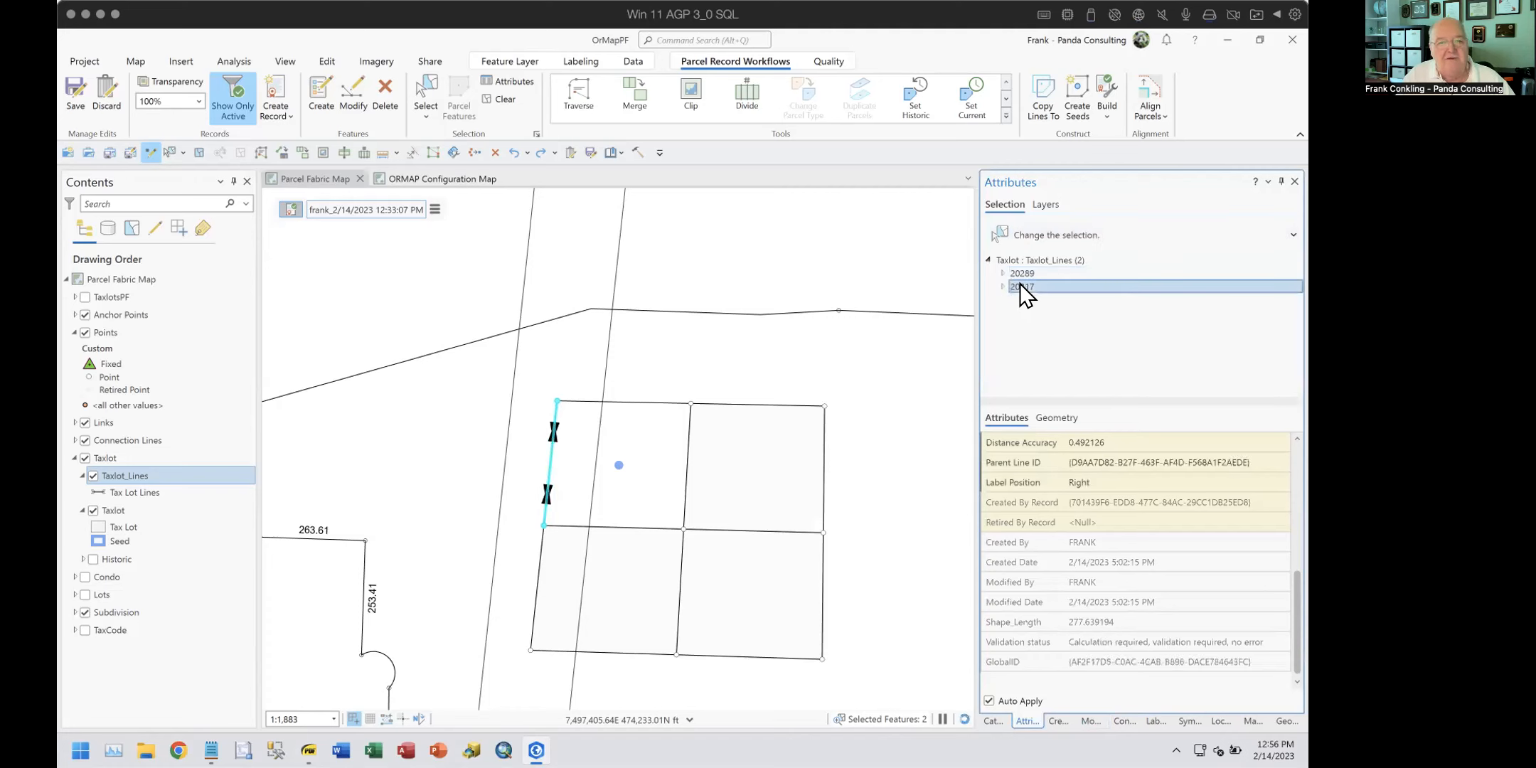
right_click(1019, 283)
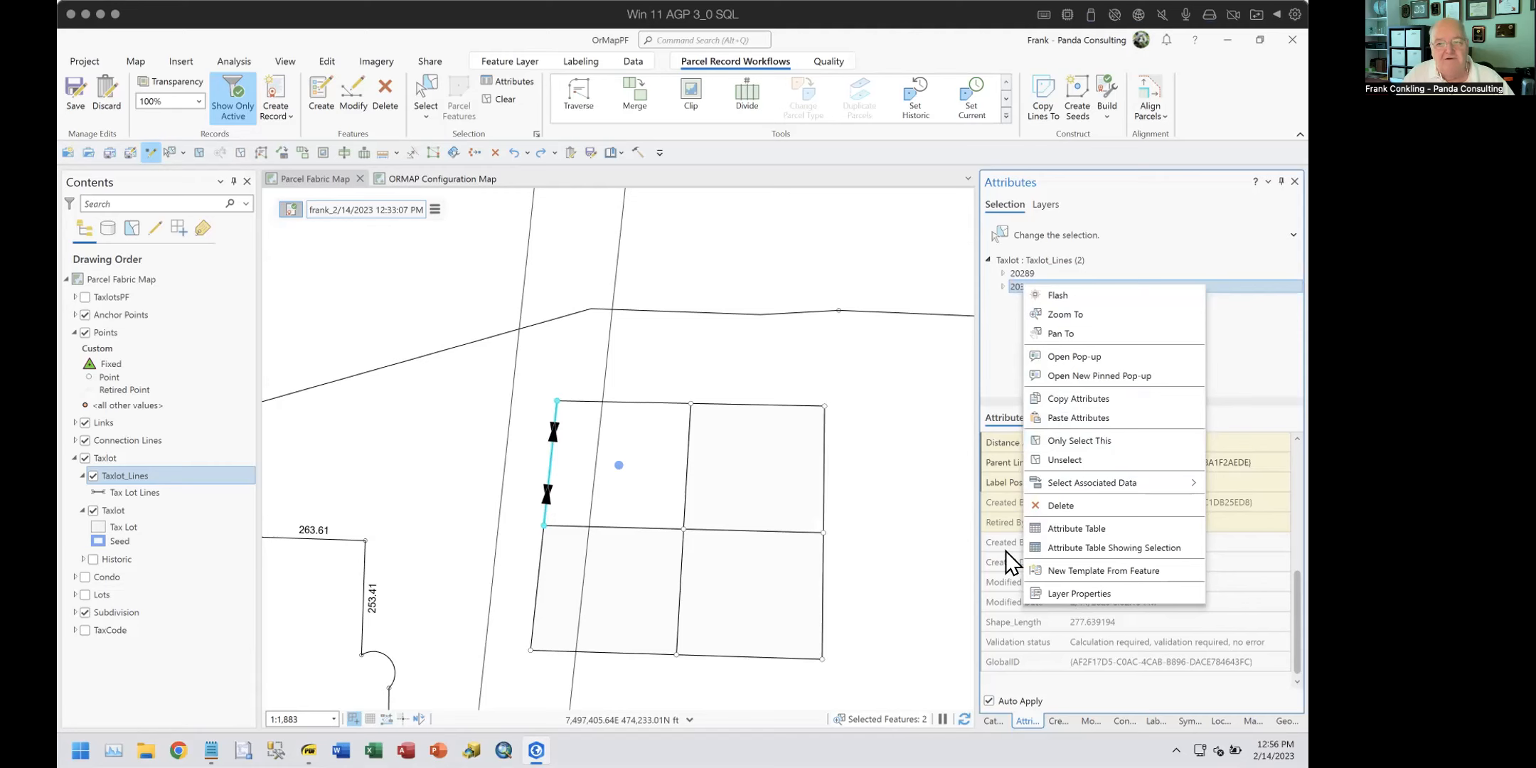
click(1065, 459)
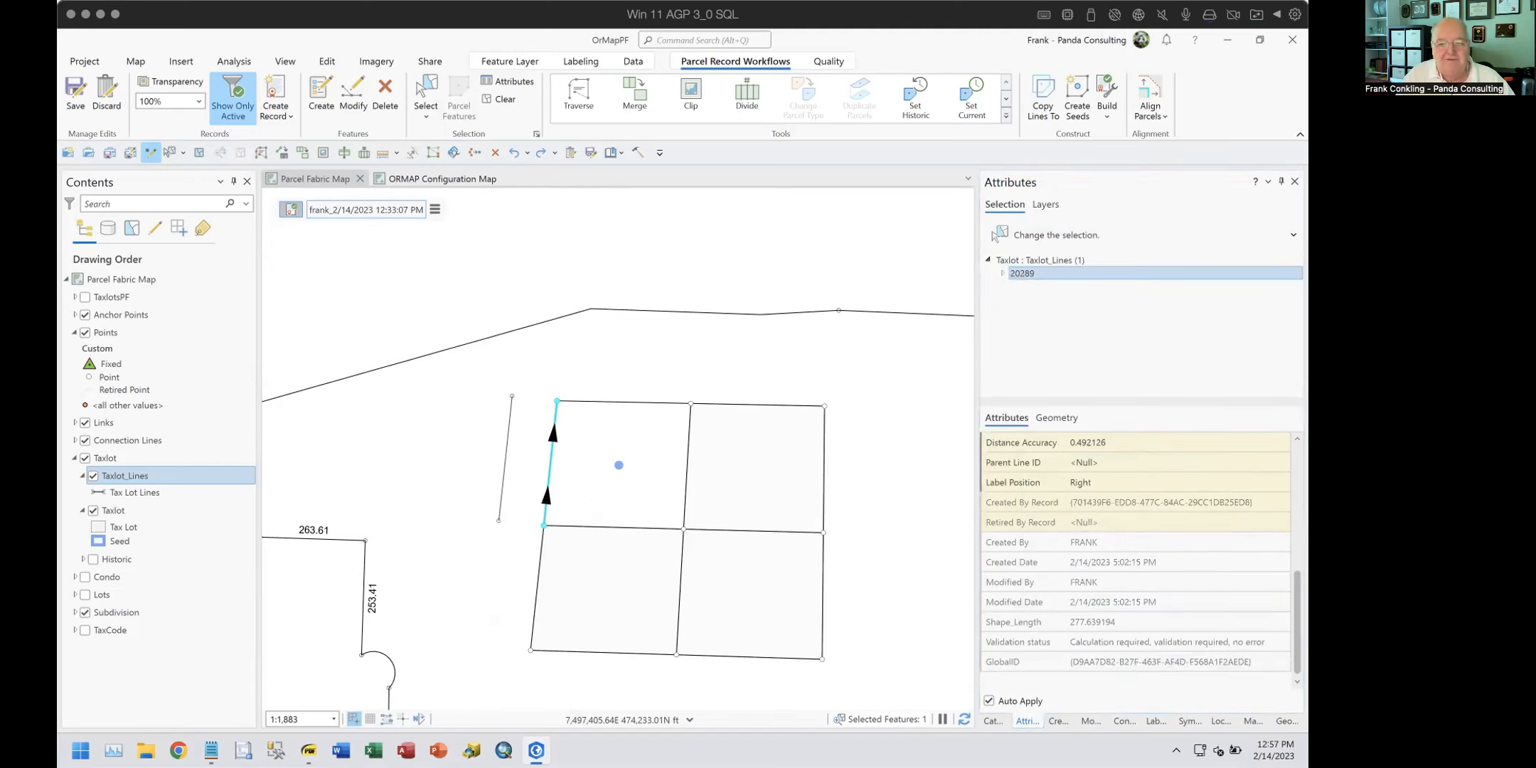
Step: Set the parallel copy's side to Right and create the copy 100 ft inside the lot's west boundary
click(1092, 719)
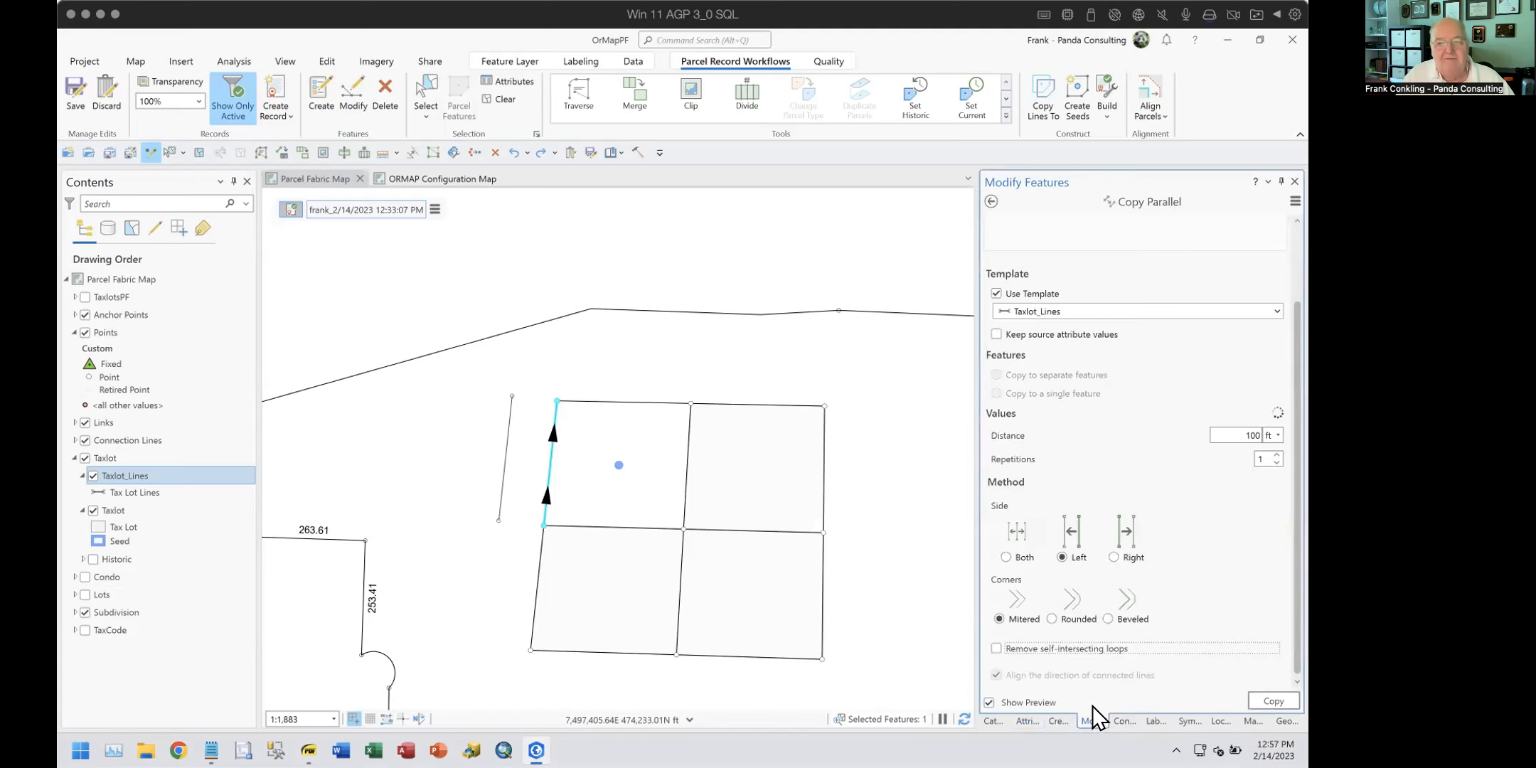
click(1112, 557)
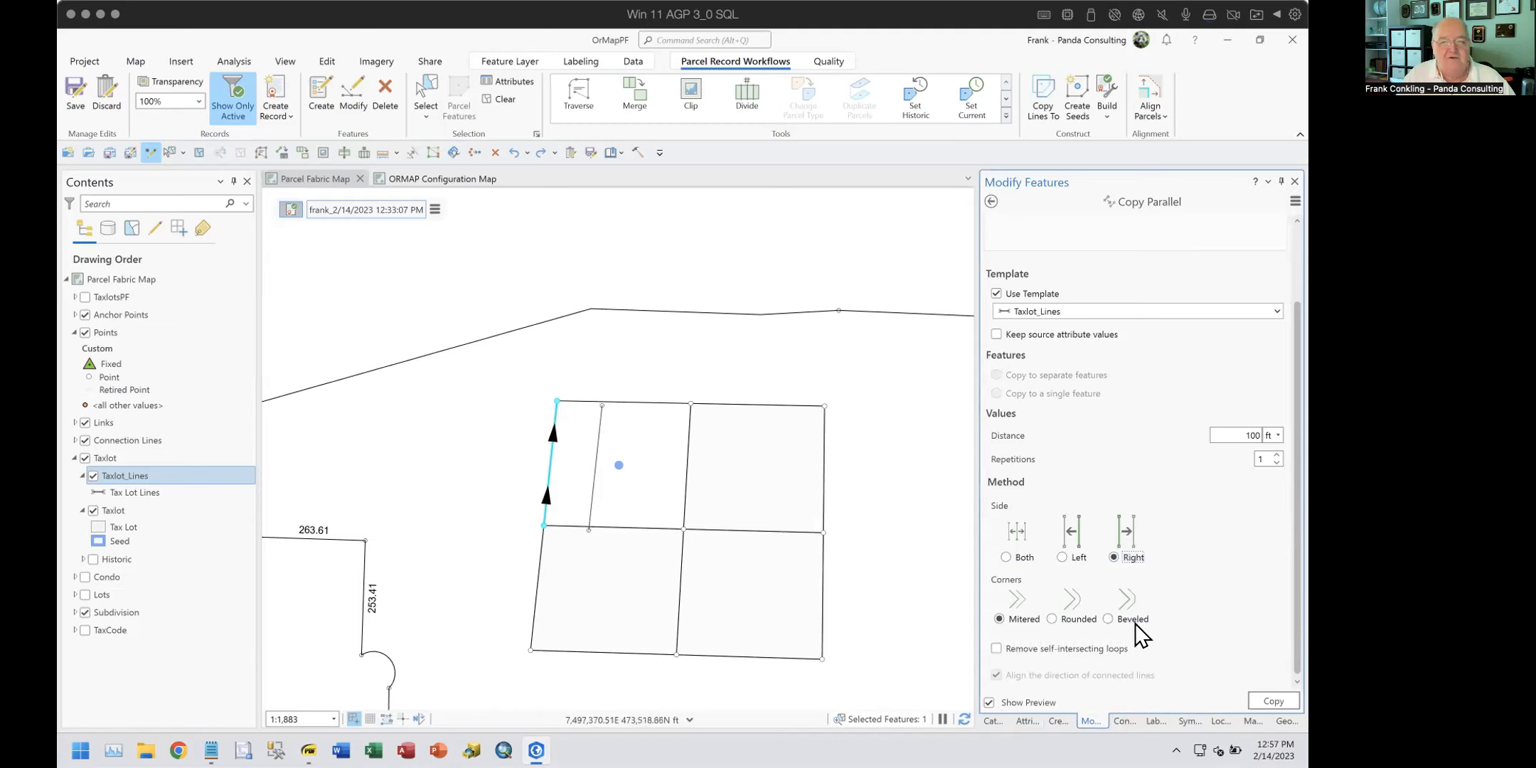
click(1265, 701)
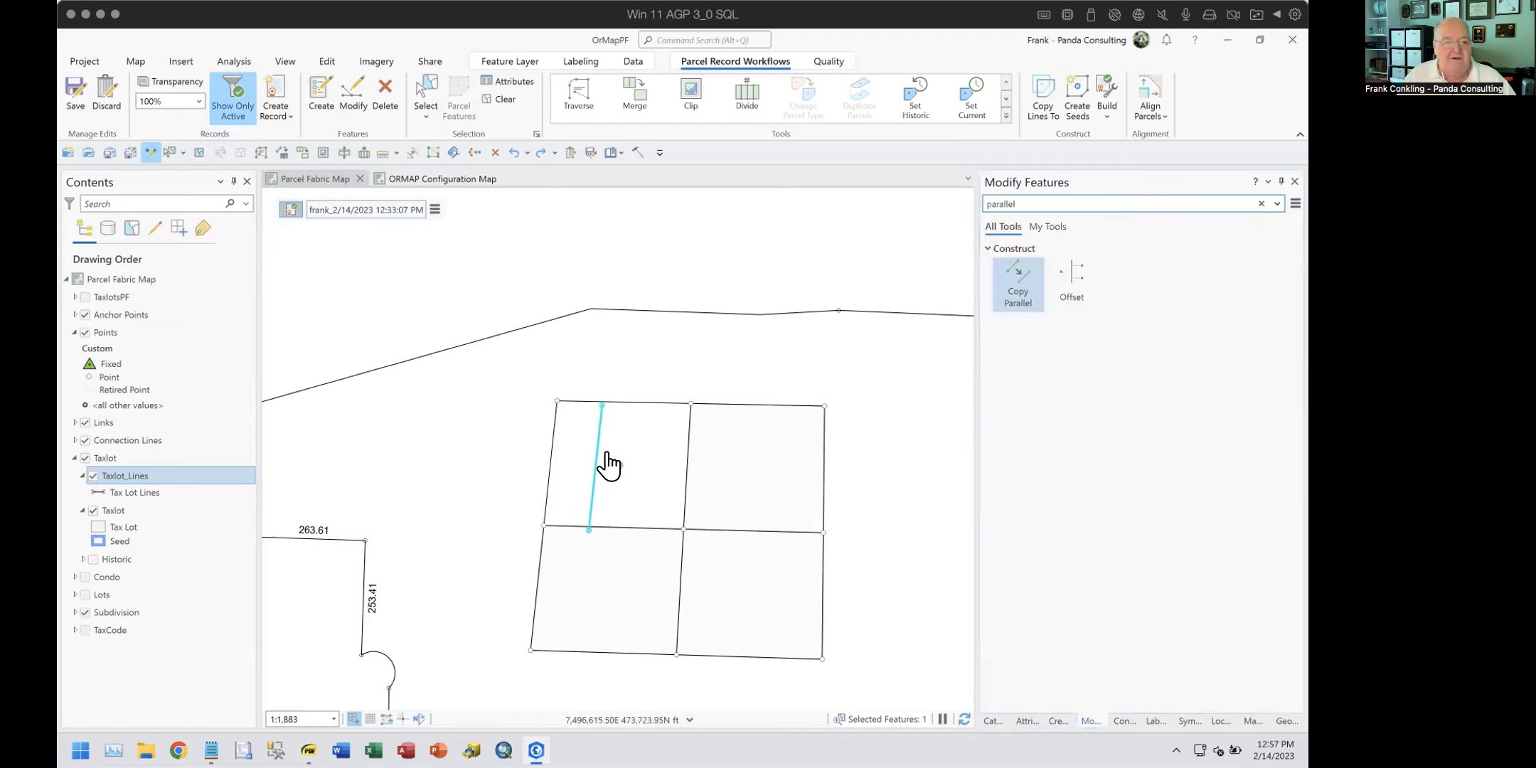
scroll(603, 423, up, 4)
drag(655, 484, 702, 411)
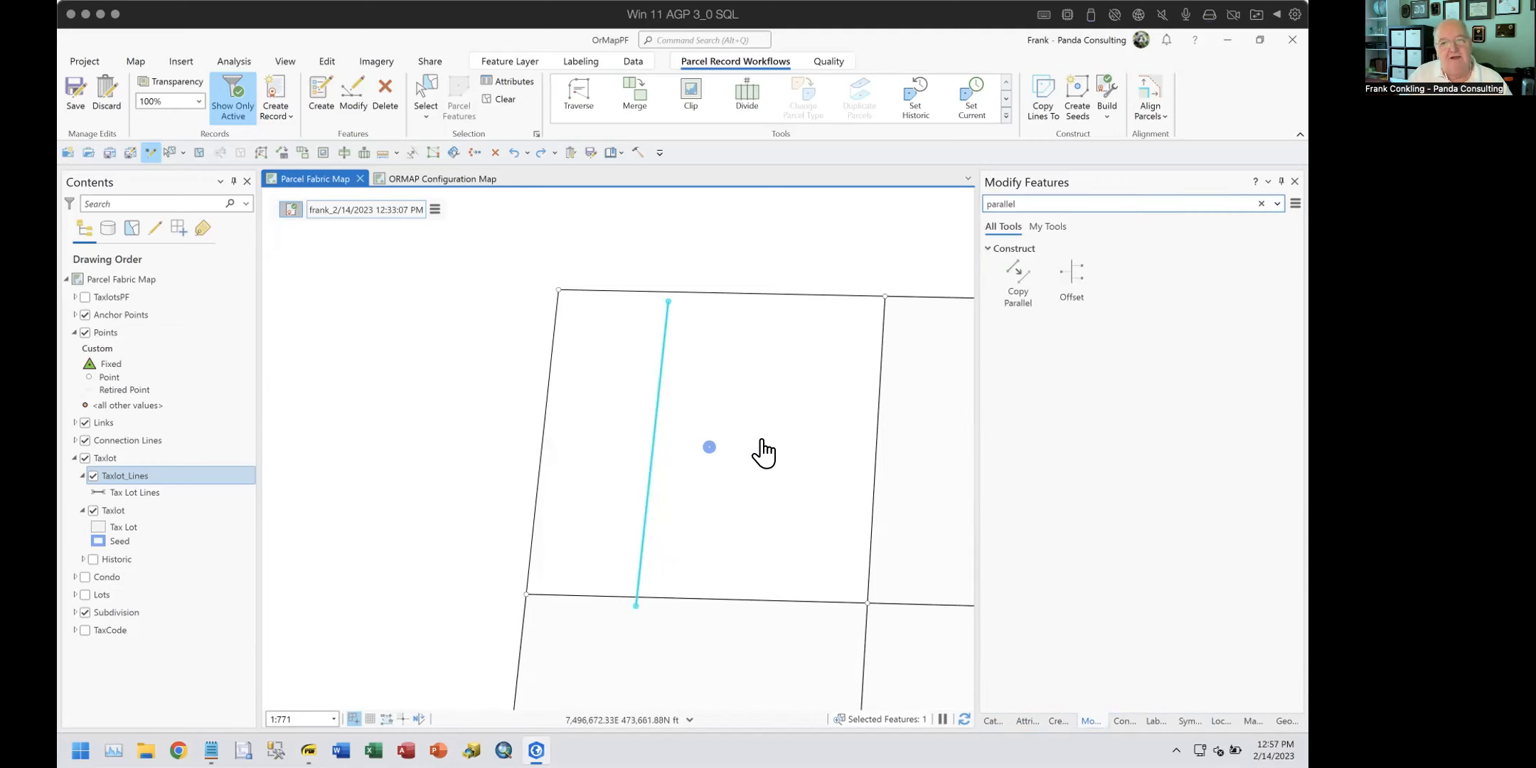
Step: Clear the modify tool search, open Extend or Trim, and clear the feature selection
click(1260, 203)
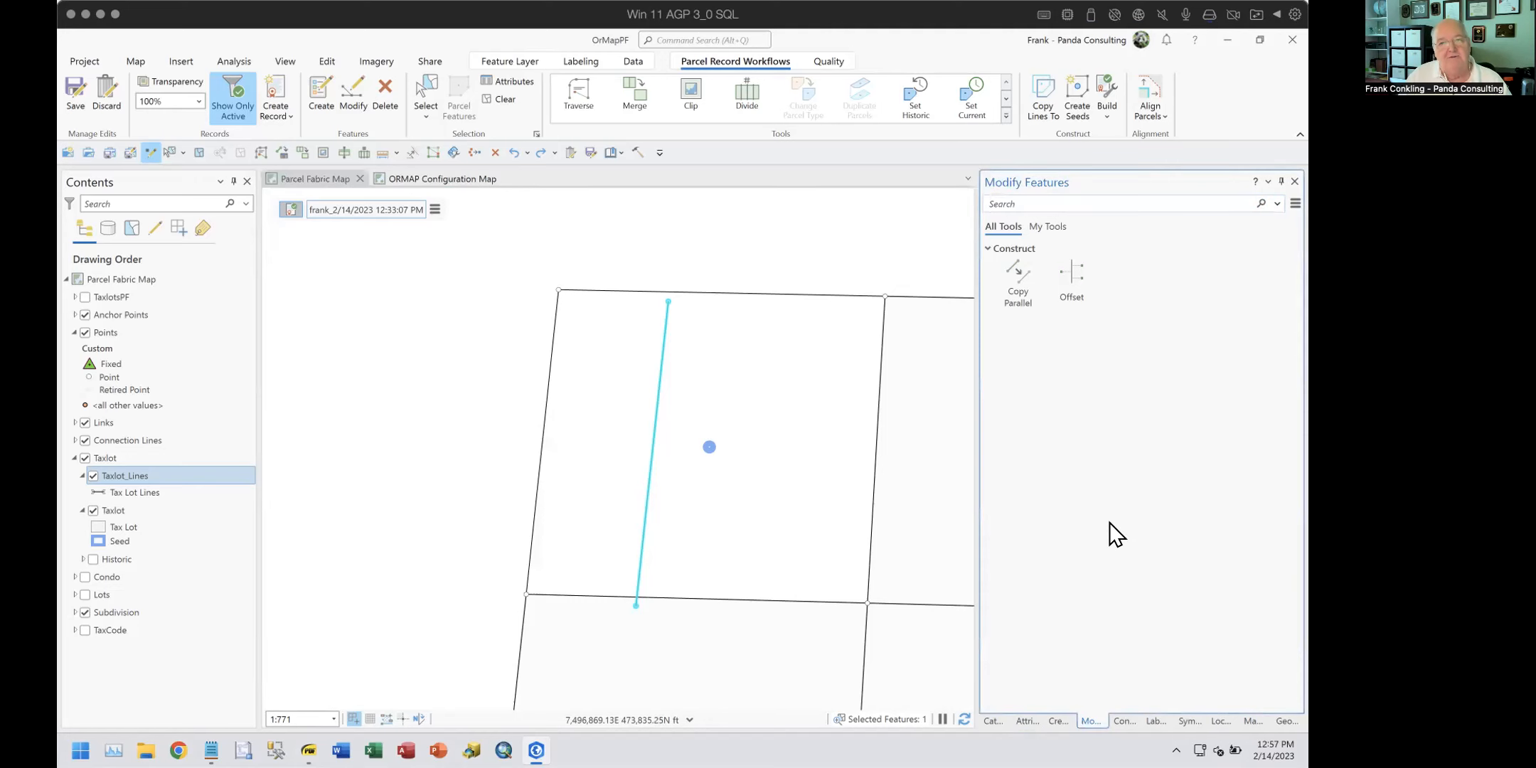
scroll(1204, 549, down, 1)
scroll(1205, 548, down, 5)
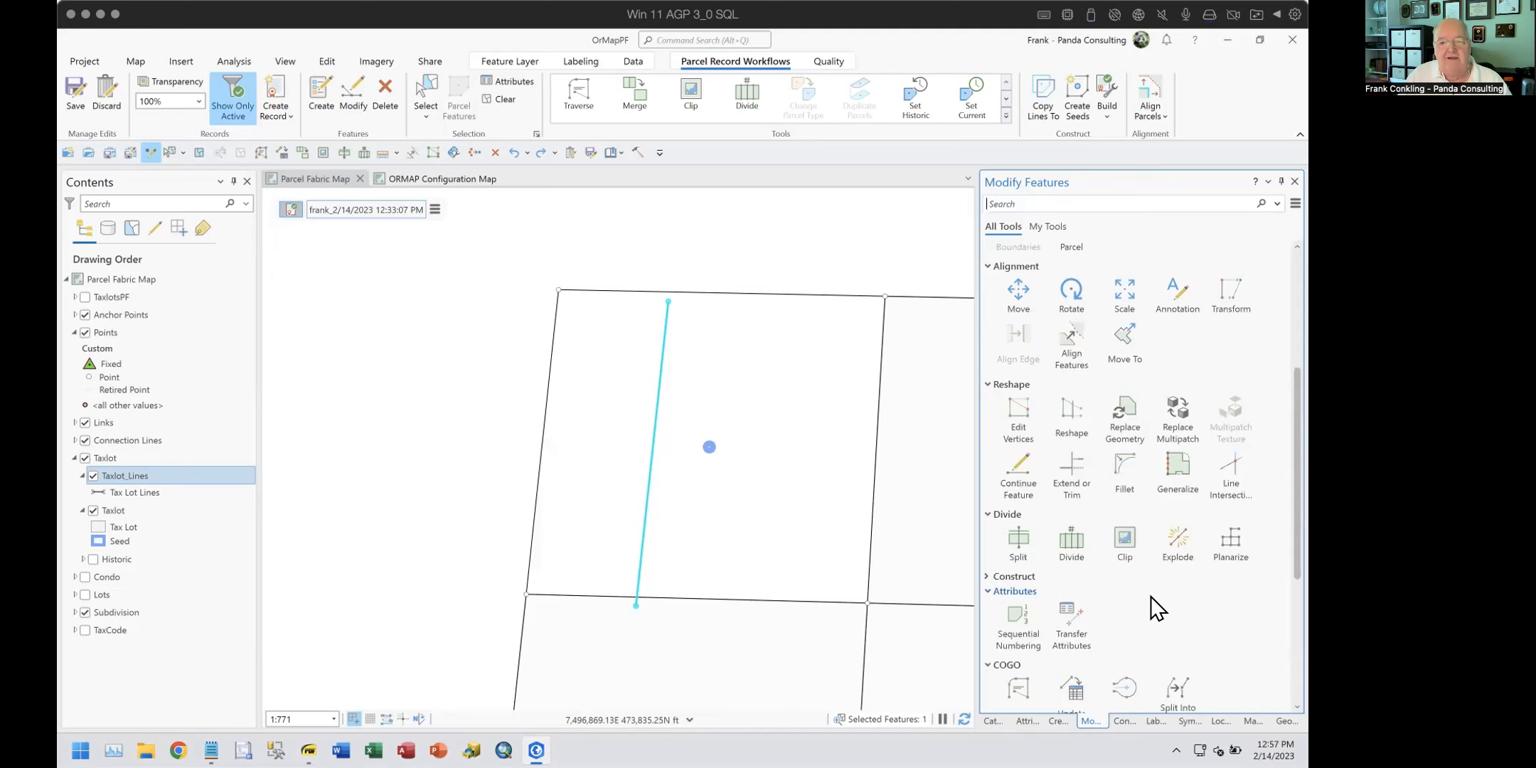
scroll(1150, 597, down, 2)
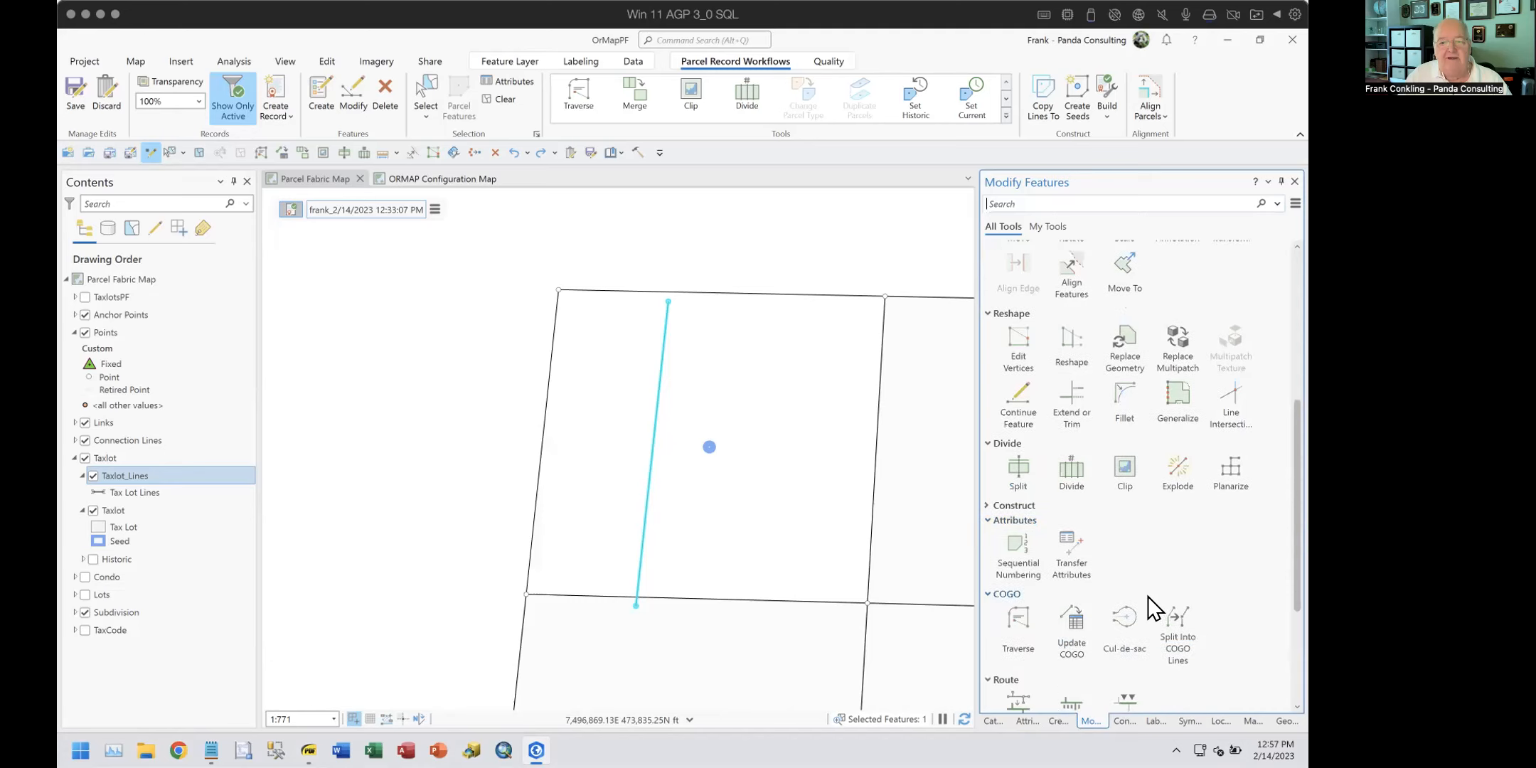
click(1064, 395)
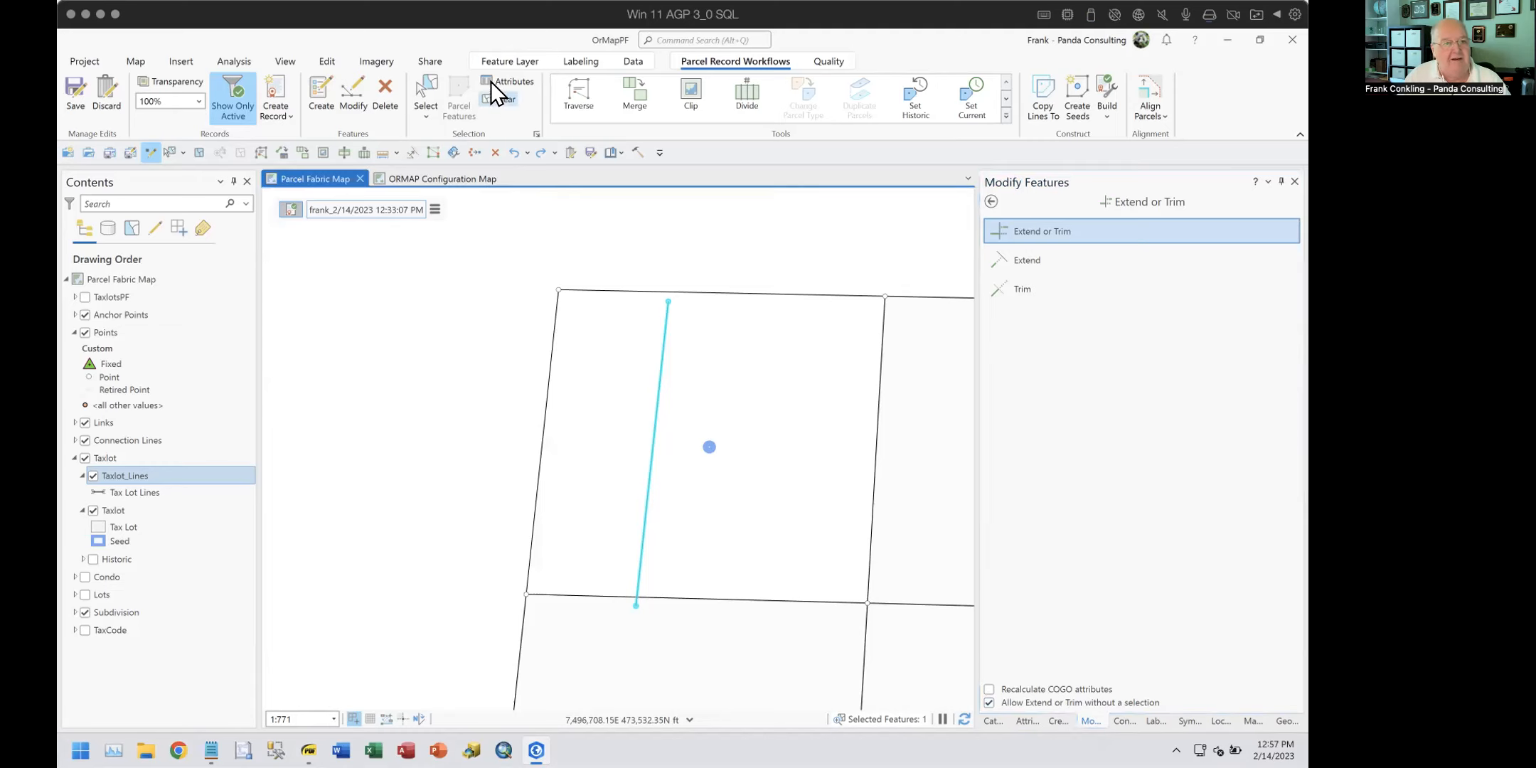
click(500, 96)
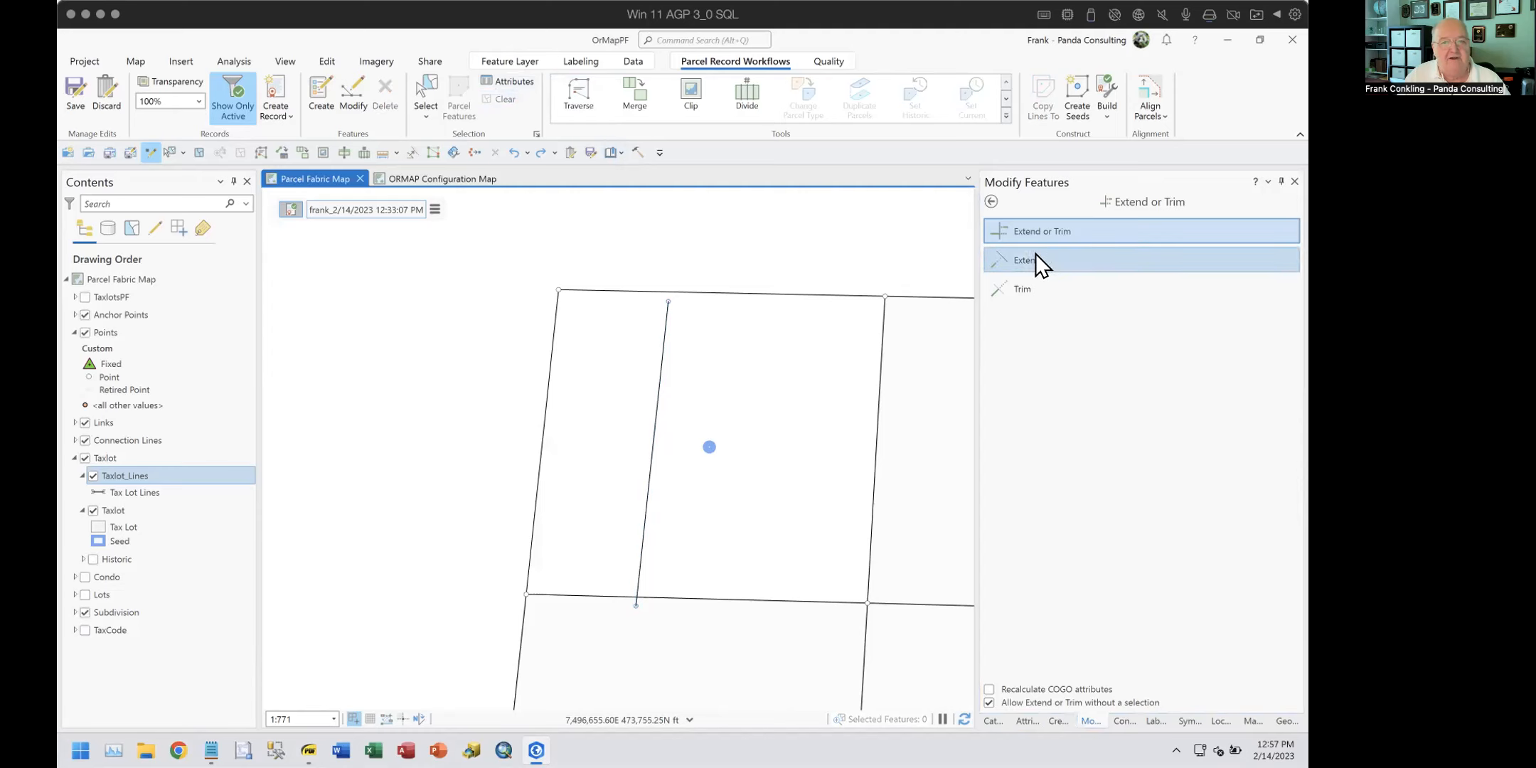
Step: Extend the new parallel line's north end to the lot's north boundary
scroll(682, 293, up, 5)
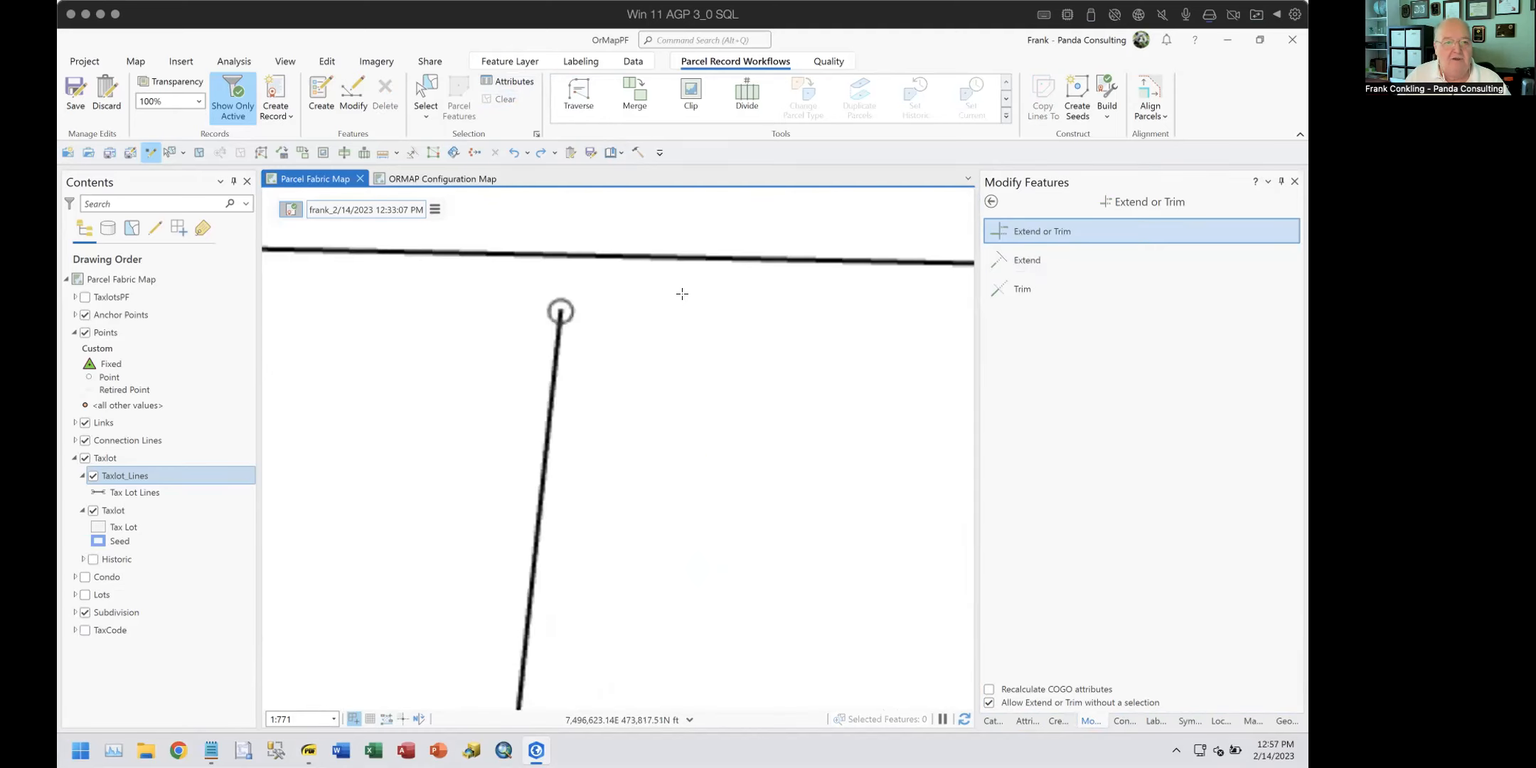
drag(629, 344, 732, 403)
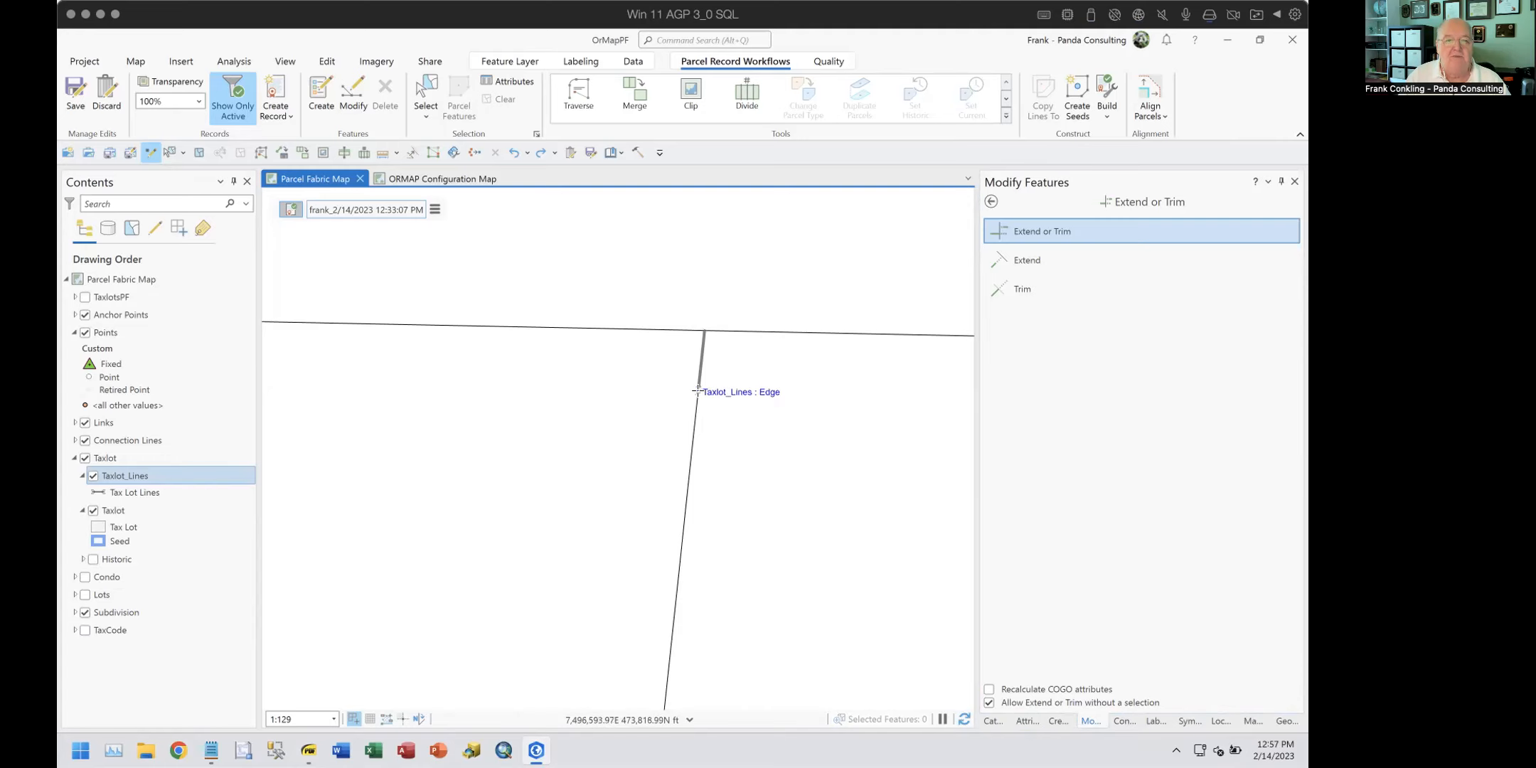
click(698, 389)
Step: Trim the parallel line's south overhang back to the lot's south boundary
drag(785, 540, 901, 331)
scroll(825, 470, down, 5)
scroll(820, 518, down, 3)
drag(772, 491, 675, 318)
scroll(711, 431, up, 7)
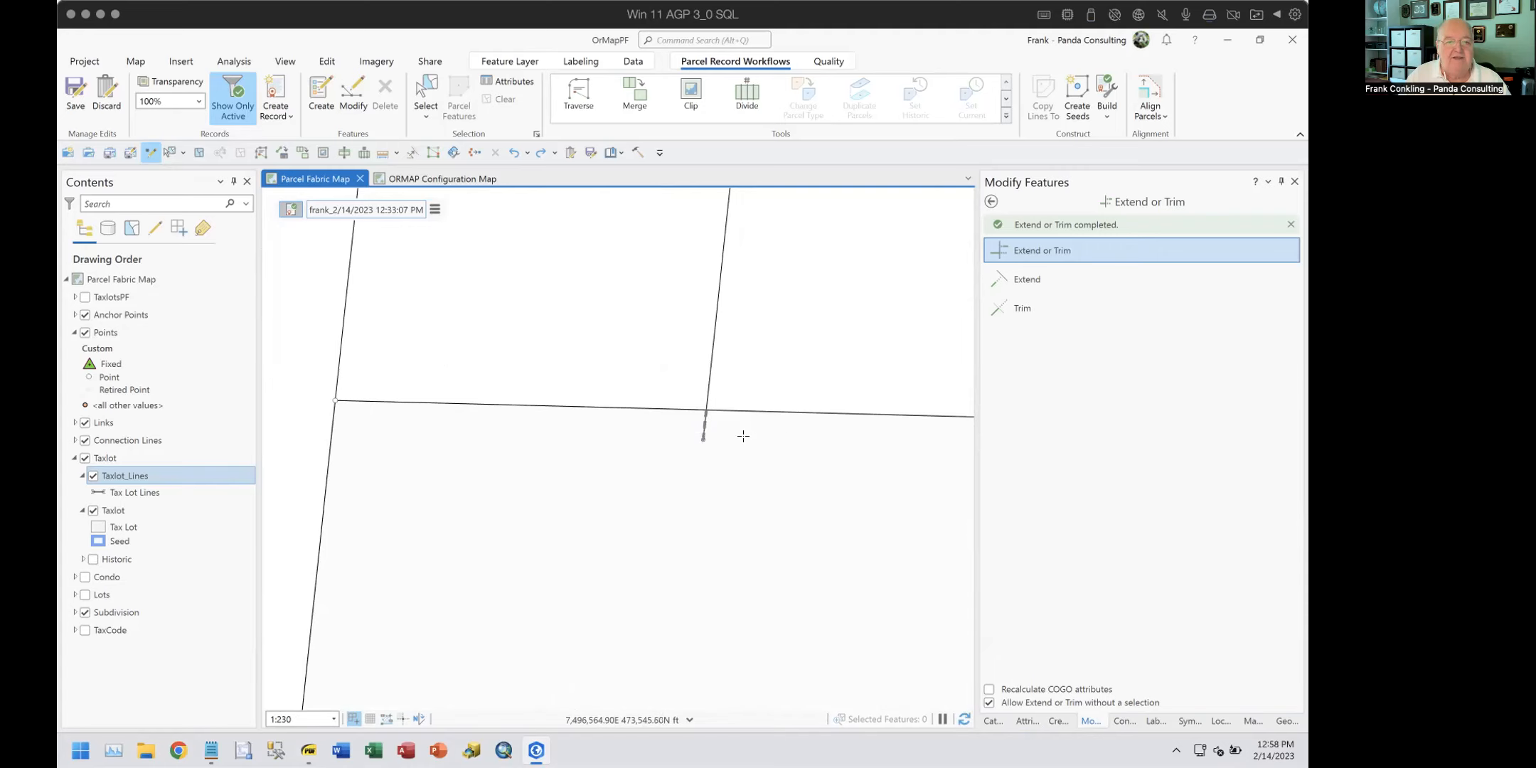
click(703, 429)
scroll(797, 473, down, 4)
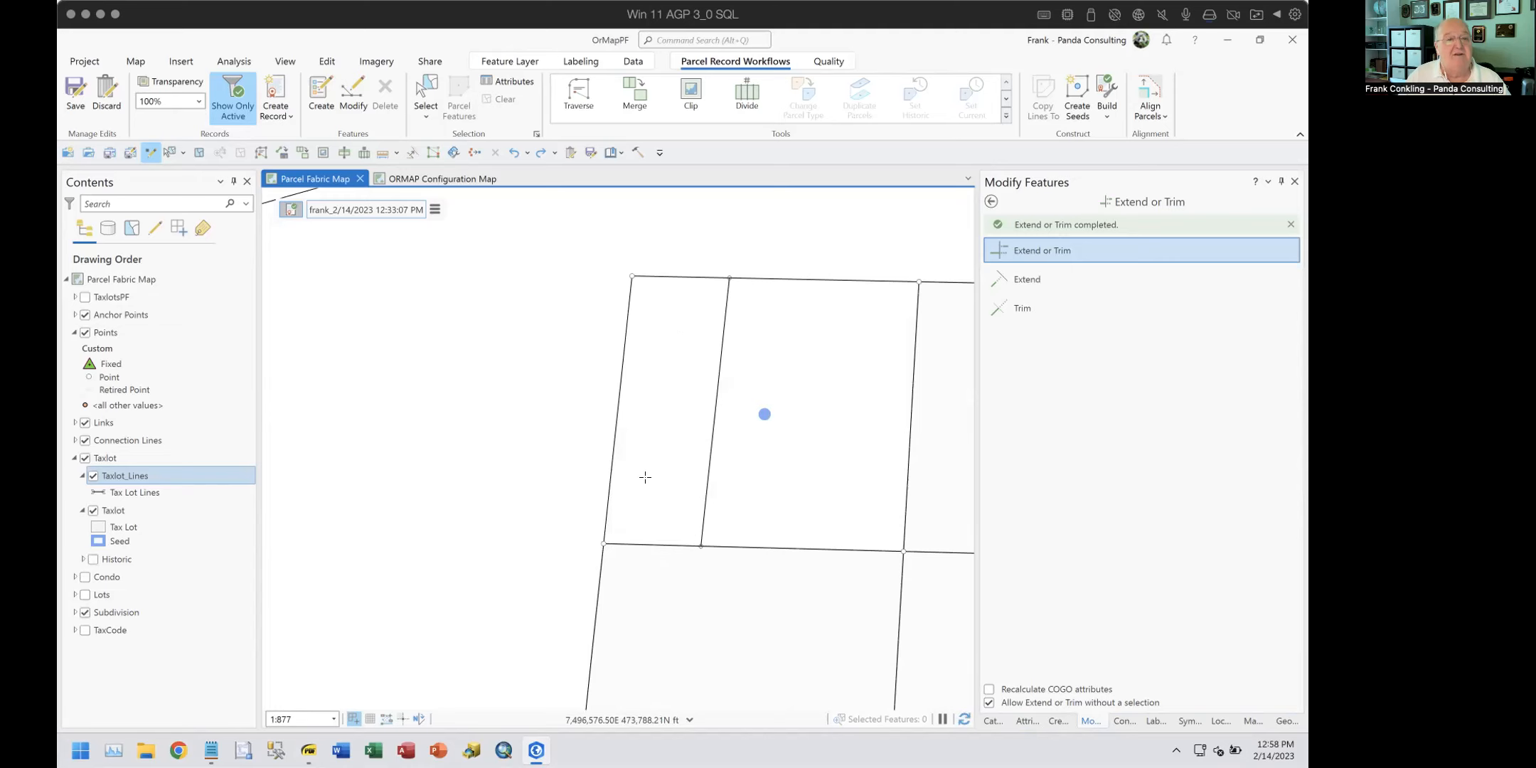
Step: Undo the last two Extend or Trim edits together
click(526, 152)
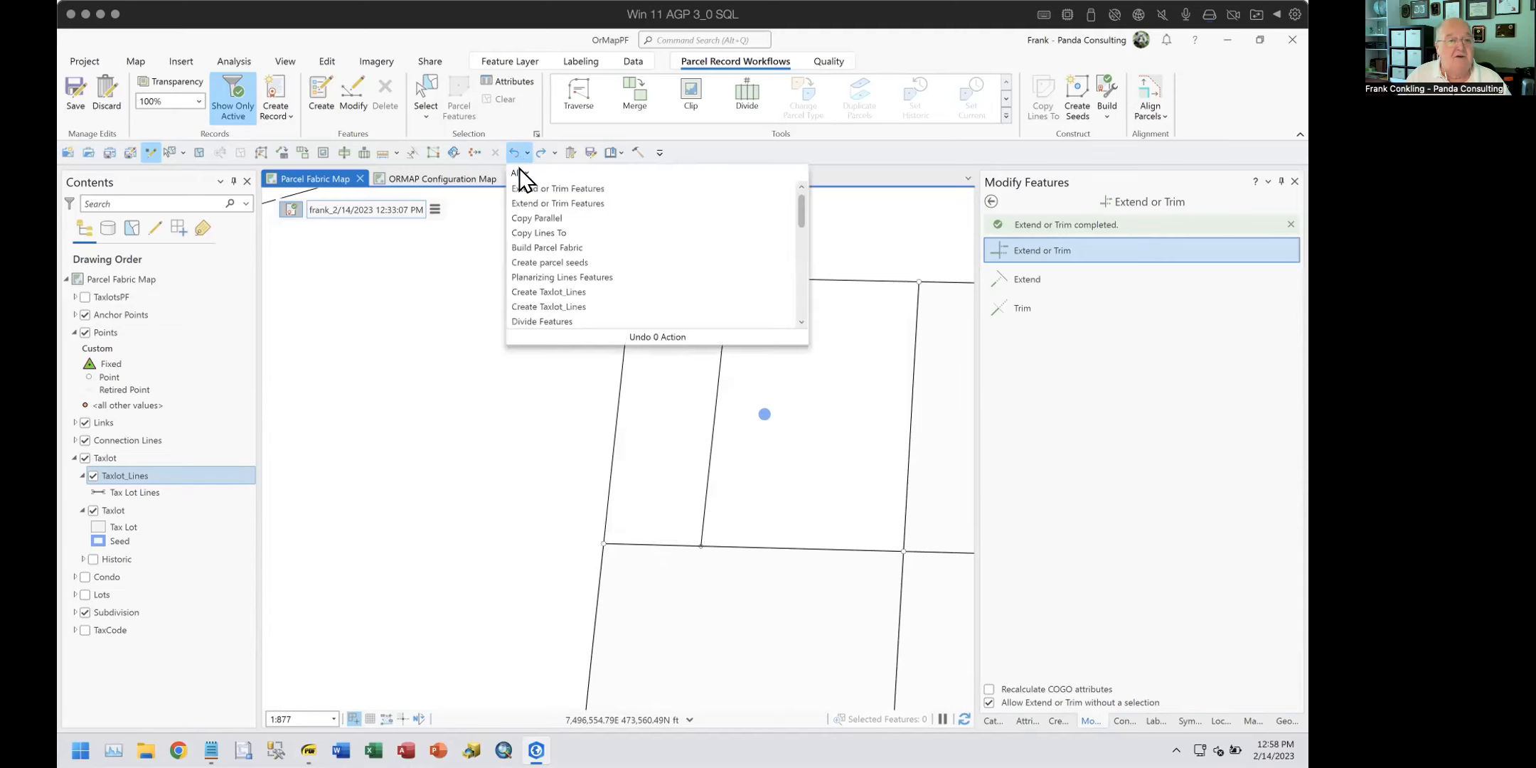
click(553, 203)
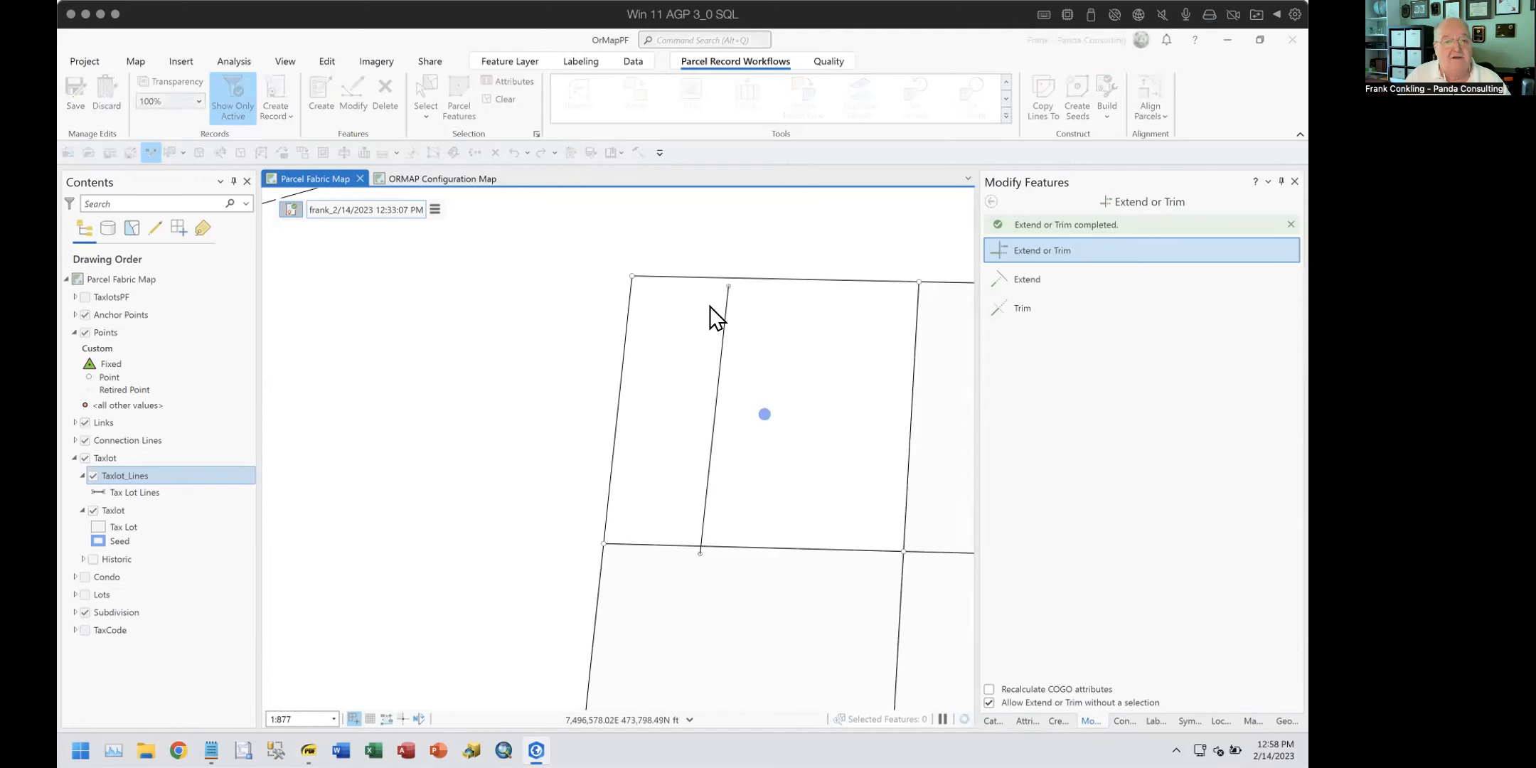
Step: Open Line Intersection and intersect the parallel line's north end with the lot's north boundary
click(991, 202)
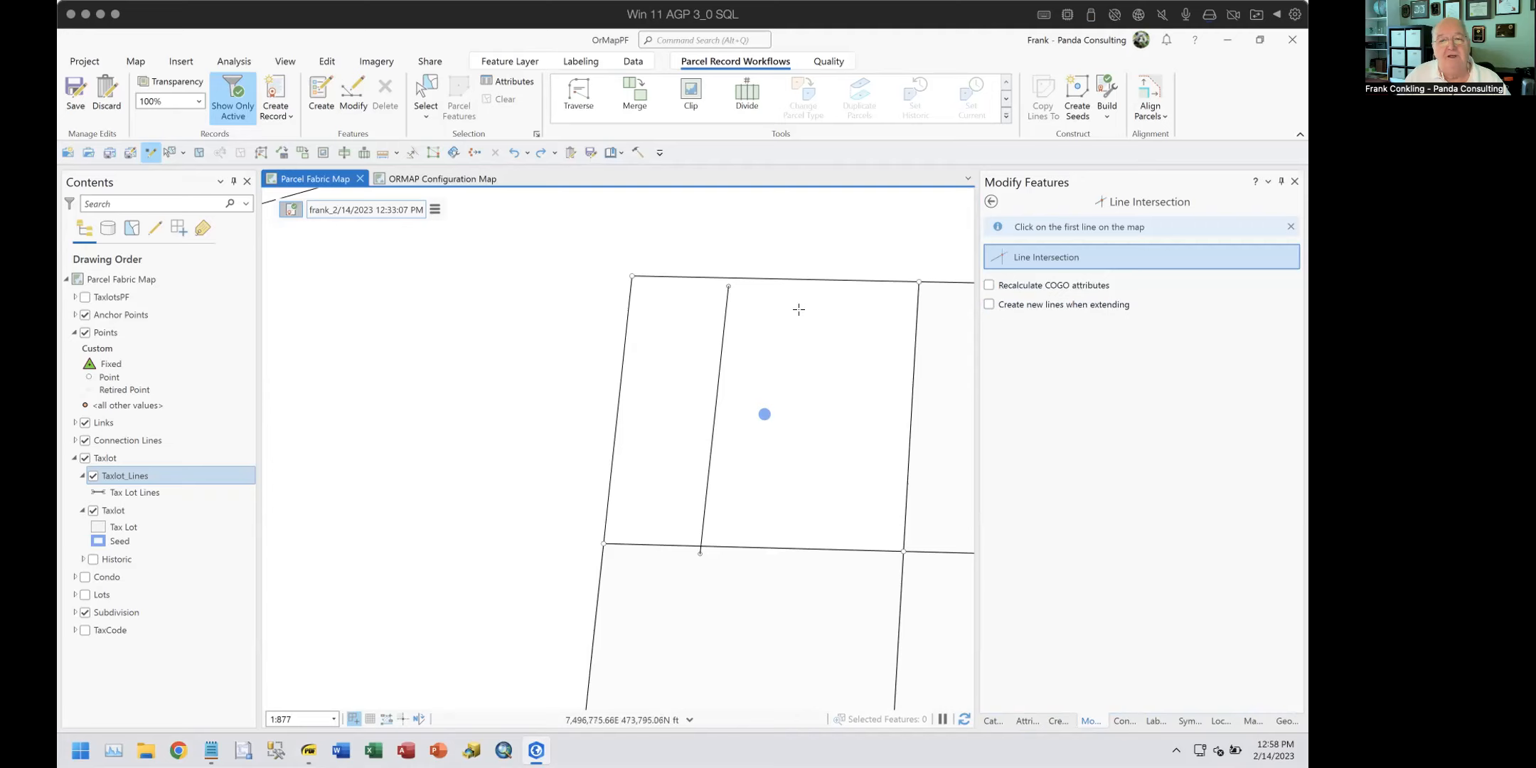
scroll(723, 278, up, 2)
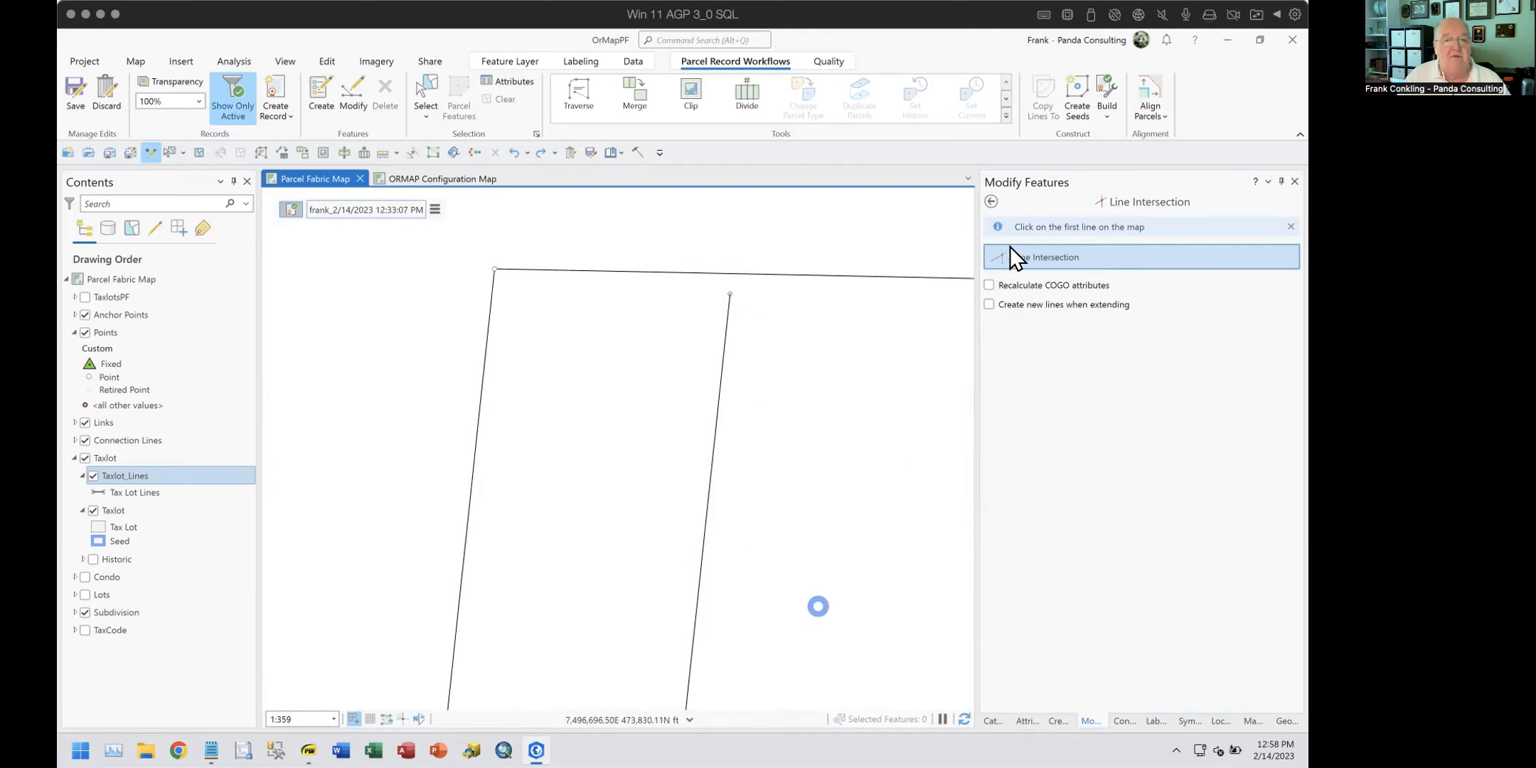
click(718, 313)
click(685, 294)
click(735, 275)
Step: Intersect the parallel line with the lot's south boundary using Line Intersection, and check the north end
drag(755, 562, 795, 335)
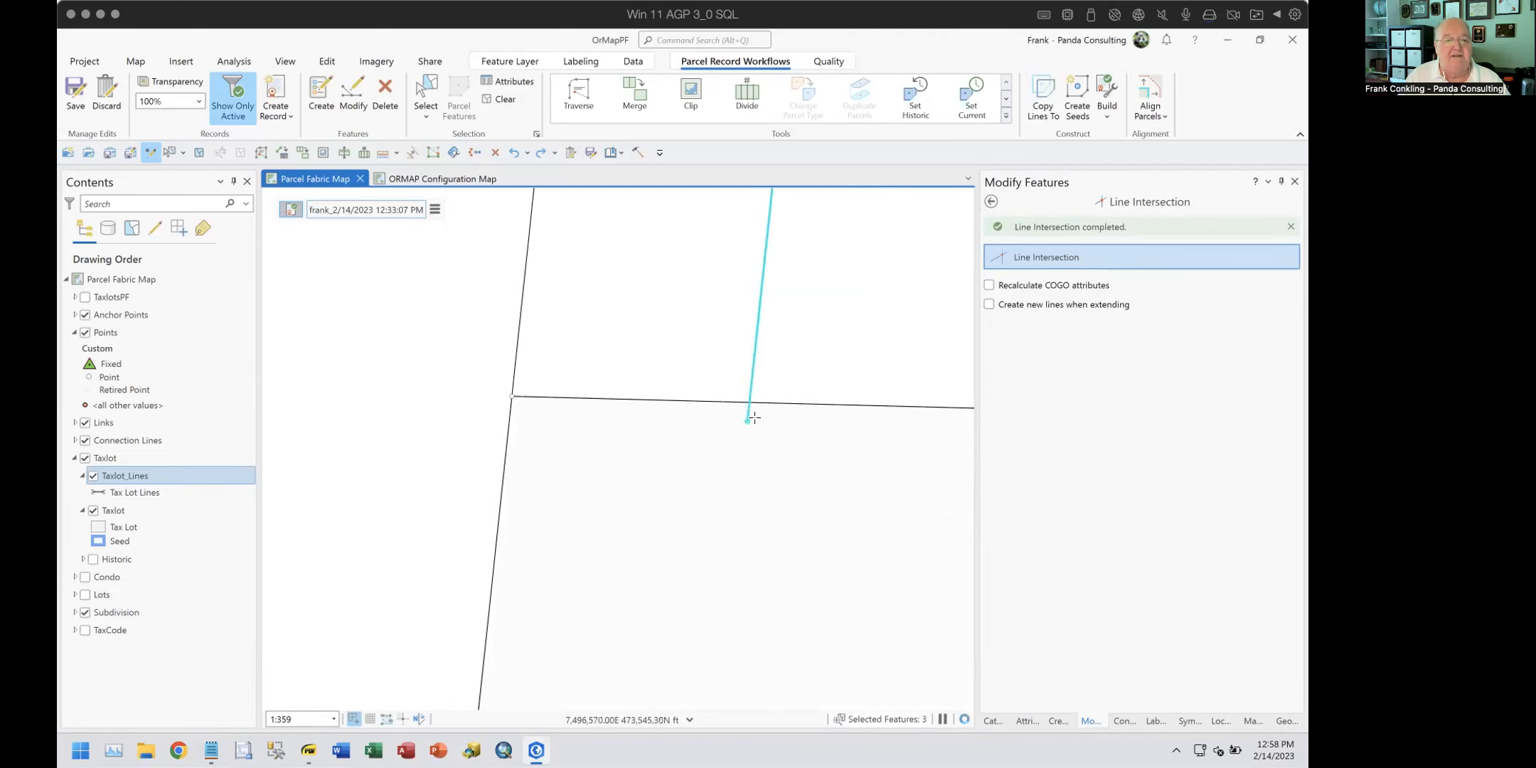
click(751, 413)
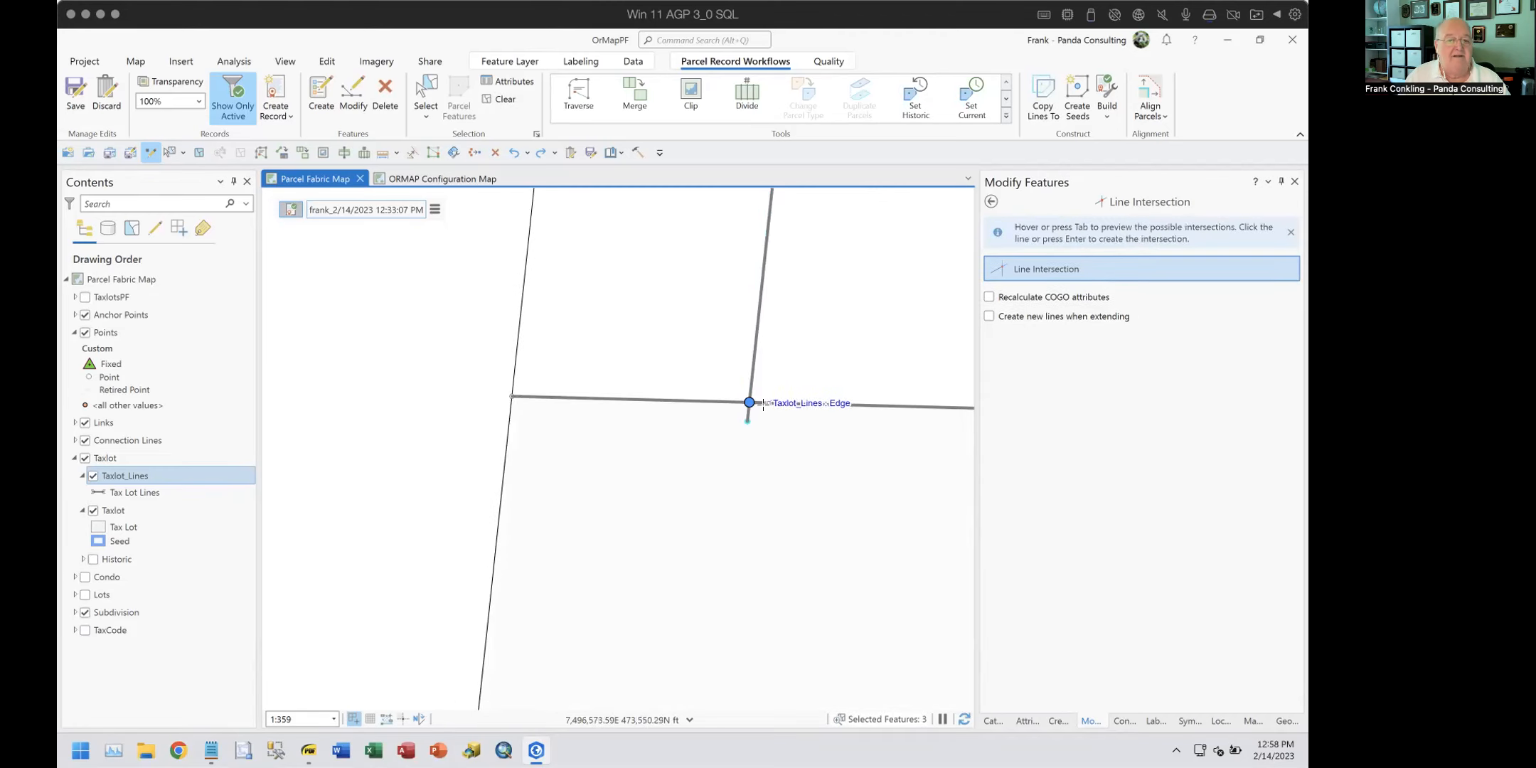
click(762, 405)
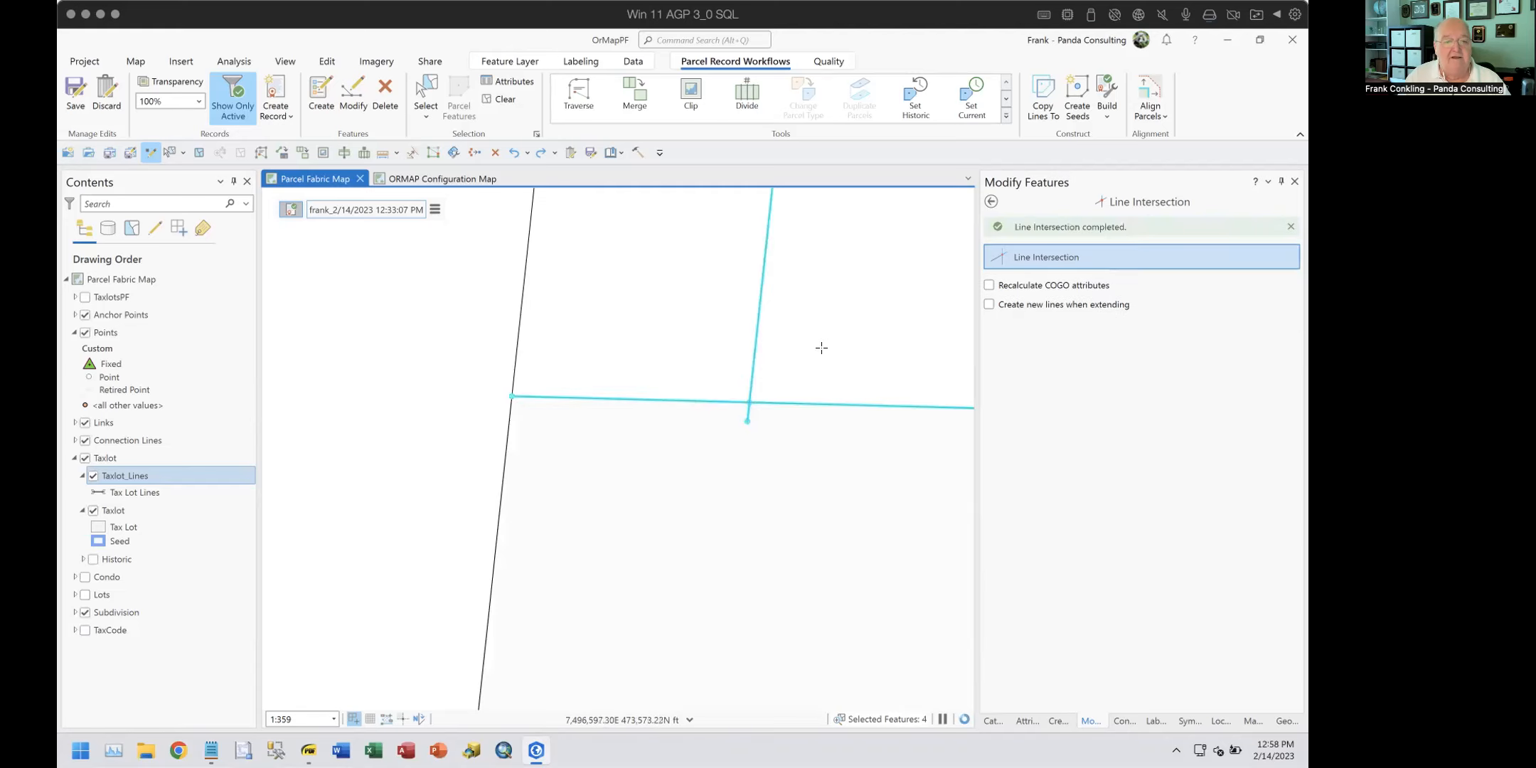
drag(820, 353, 799, 587)
drag(744, 350, 703, 602)
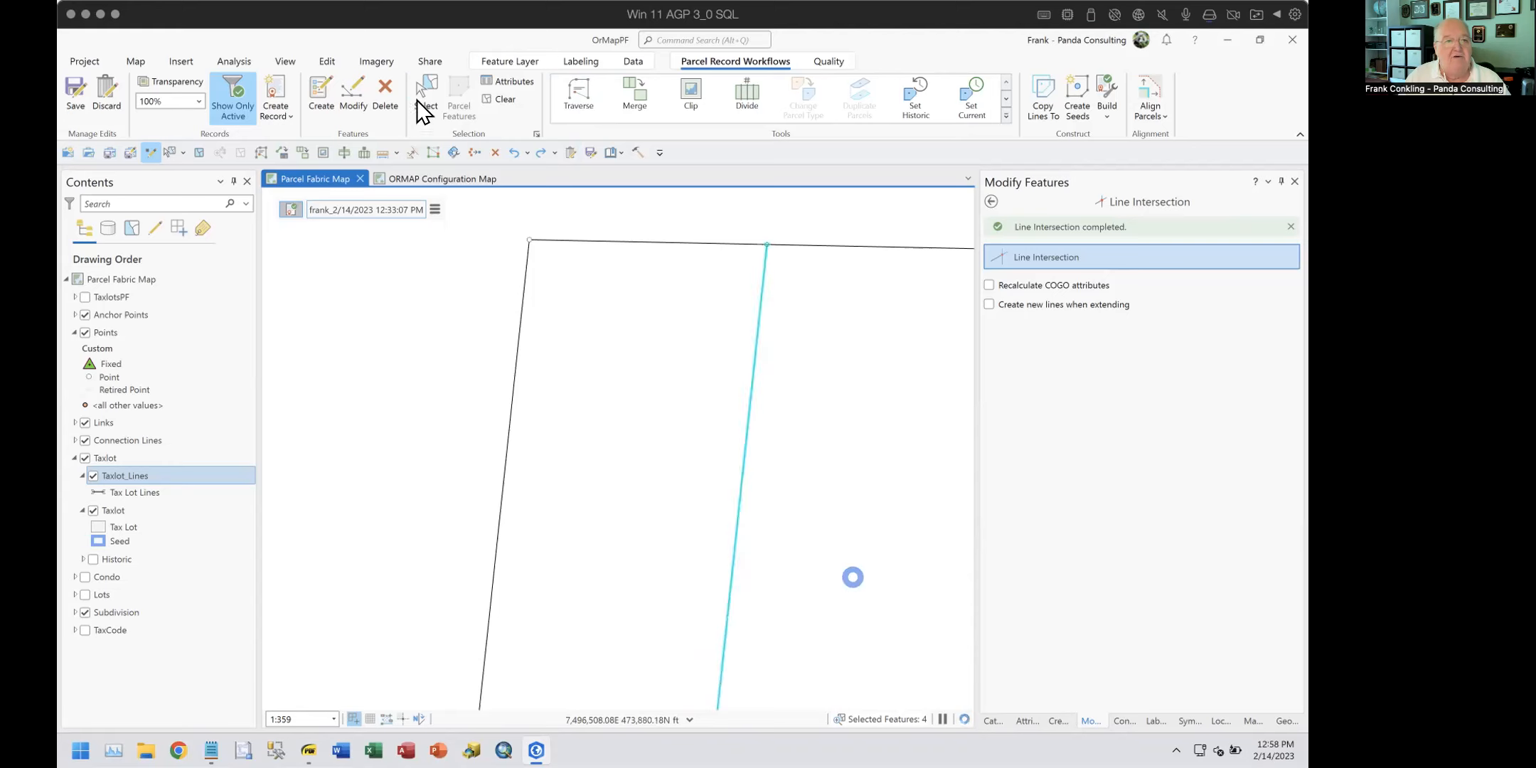
Step: Select the lot's overlapping north boundary lines and review their attributes, keeping only the segment west of the parallel line selected
click(418, 98)
click(627, 239)
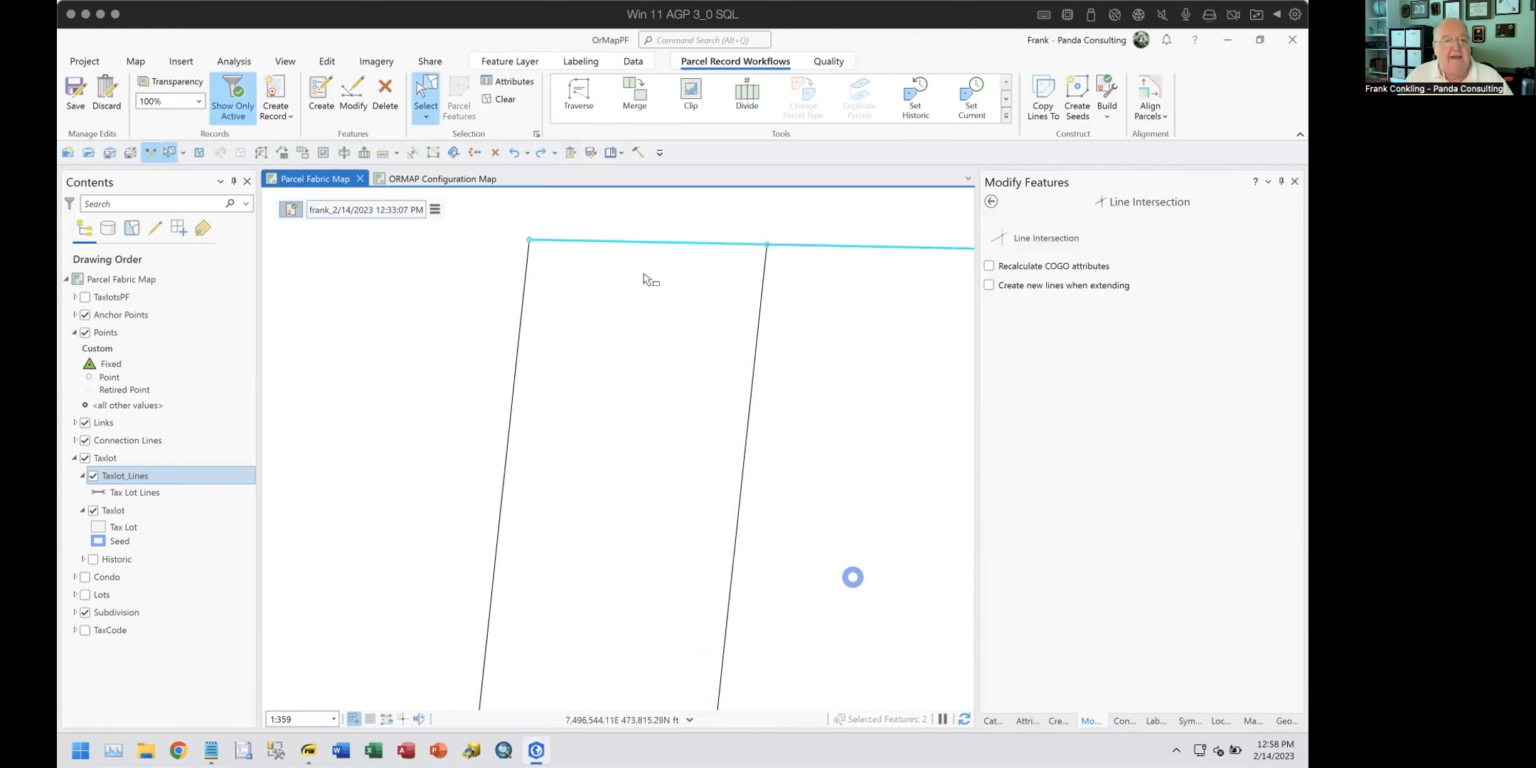
click(1032, 715)
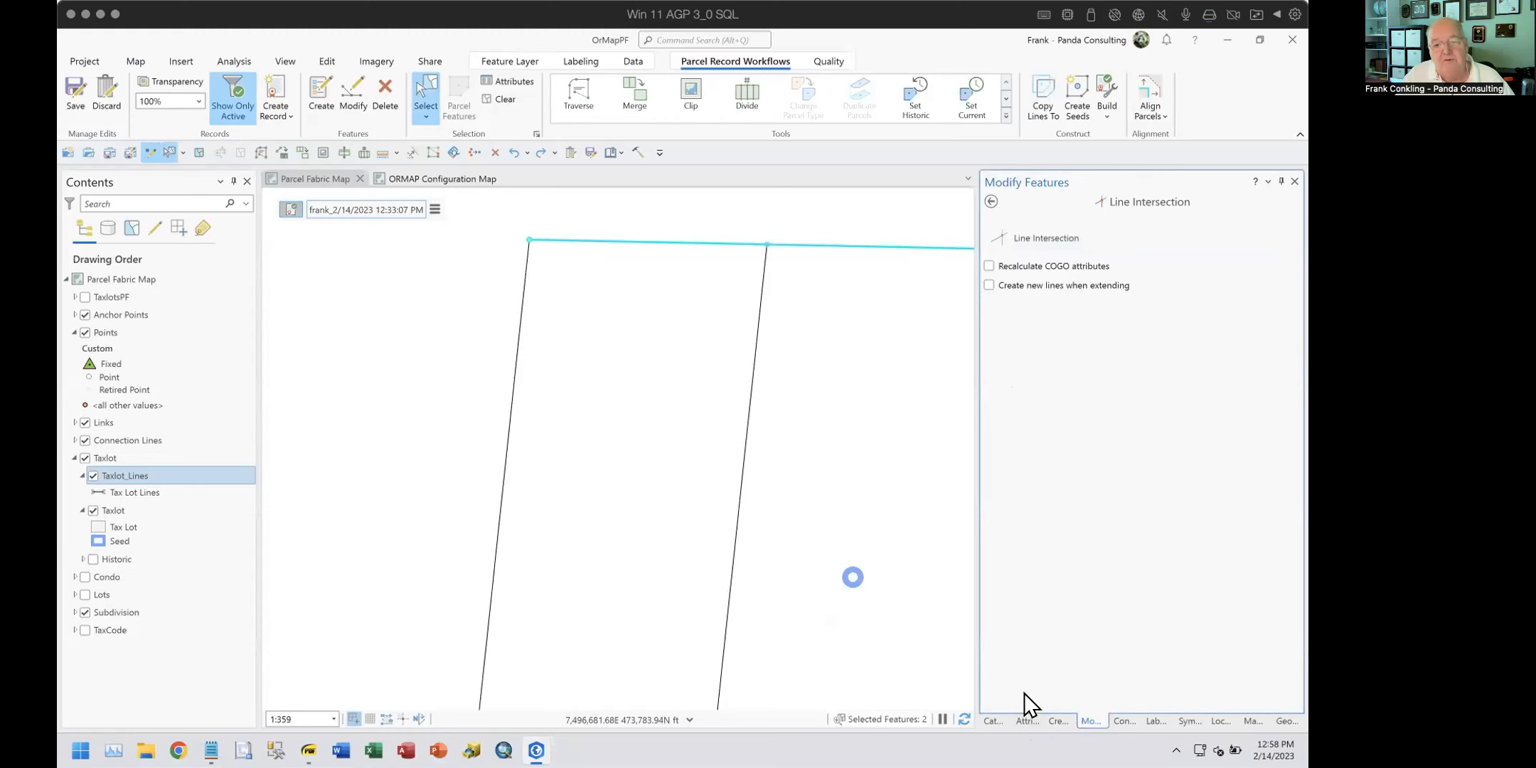
click(1024, 719)
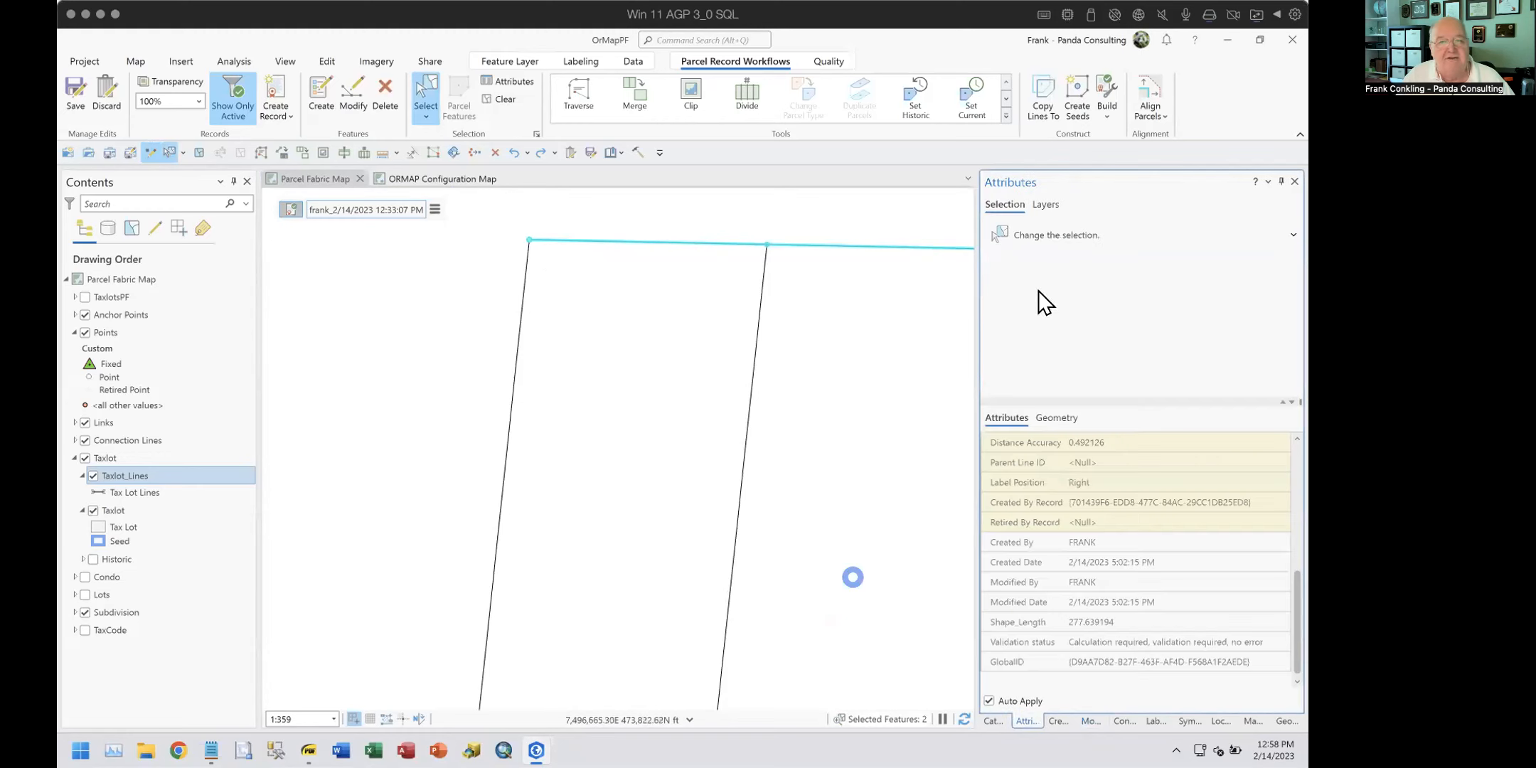
click(1019, 274)
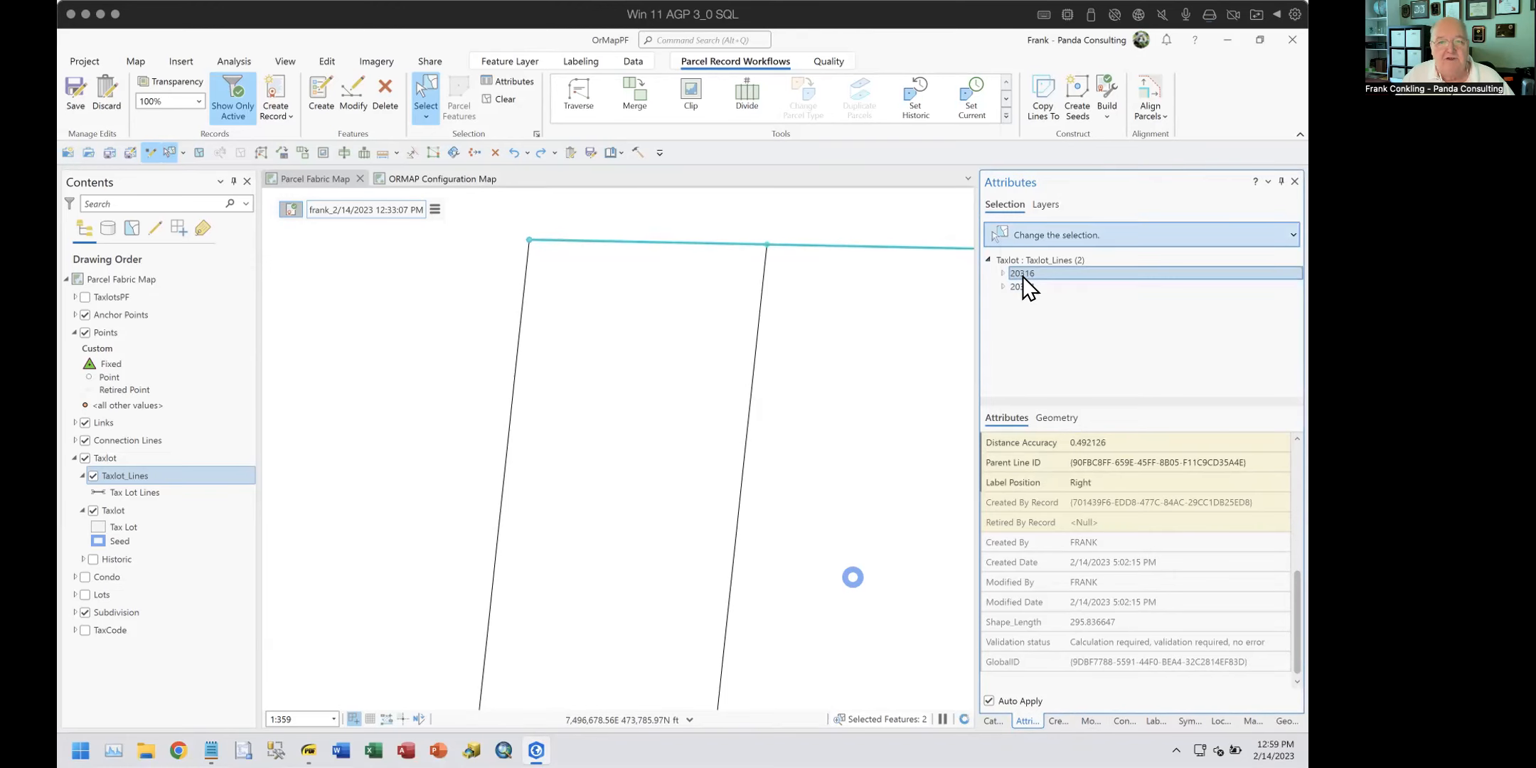
right_click(1023, 276)
click(1043, 269)
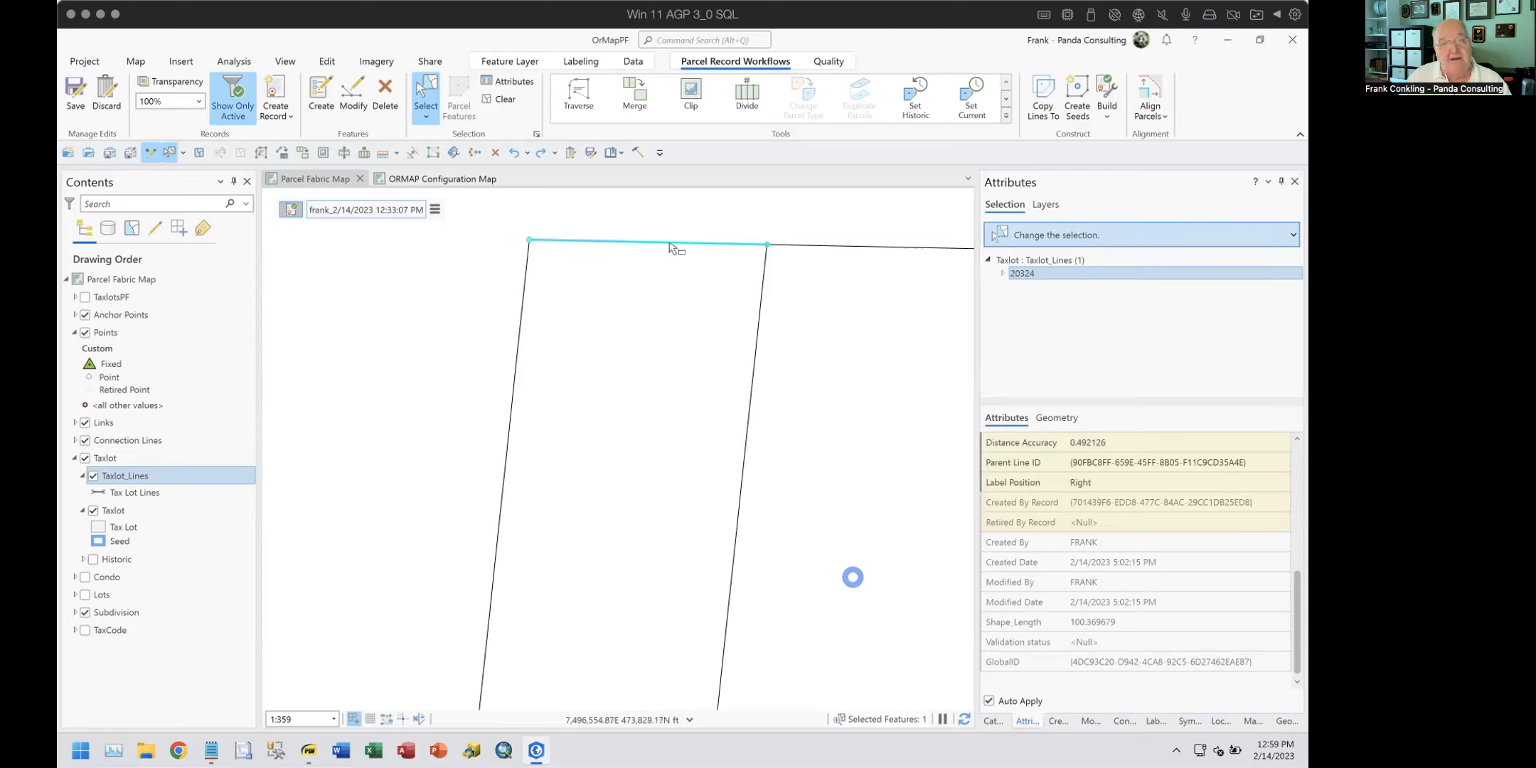
Step: Delete the parallel line's leftover overhang south of the lot's south boundary
drag(682, 531, 656, 490)
scroll(670, 365, up, 2)
scroll(670, 364, up, 2)
drag(668, 398, 641, 516)
drag(788, 380, 811, 393)
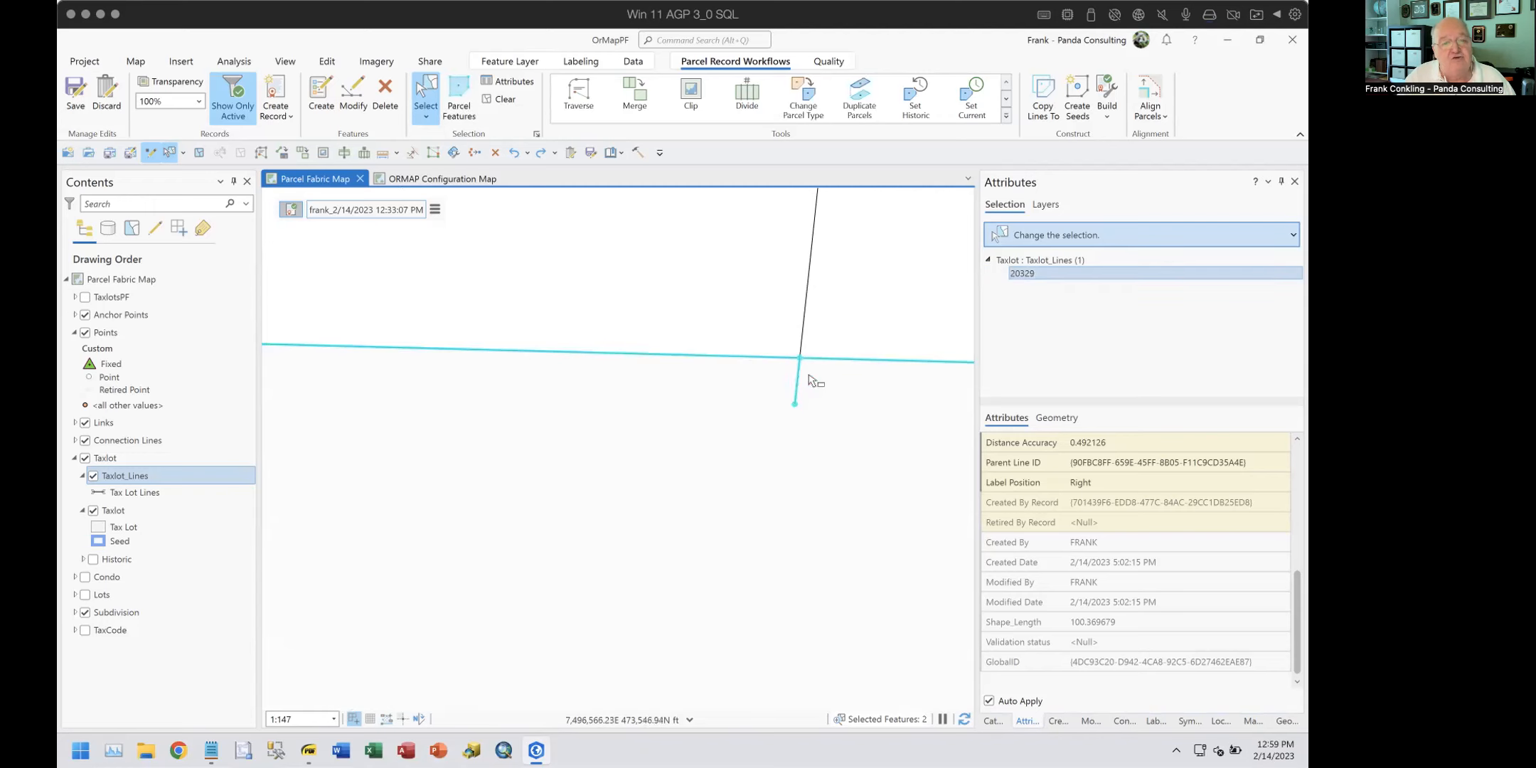
drag(839, 334, 870, 422)
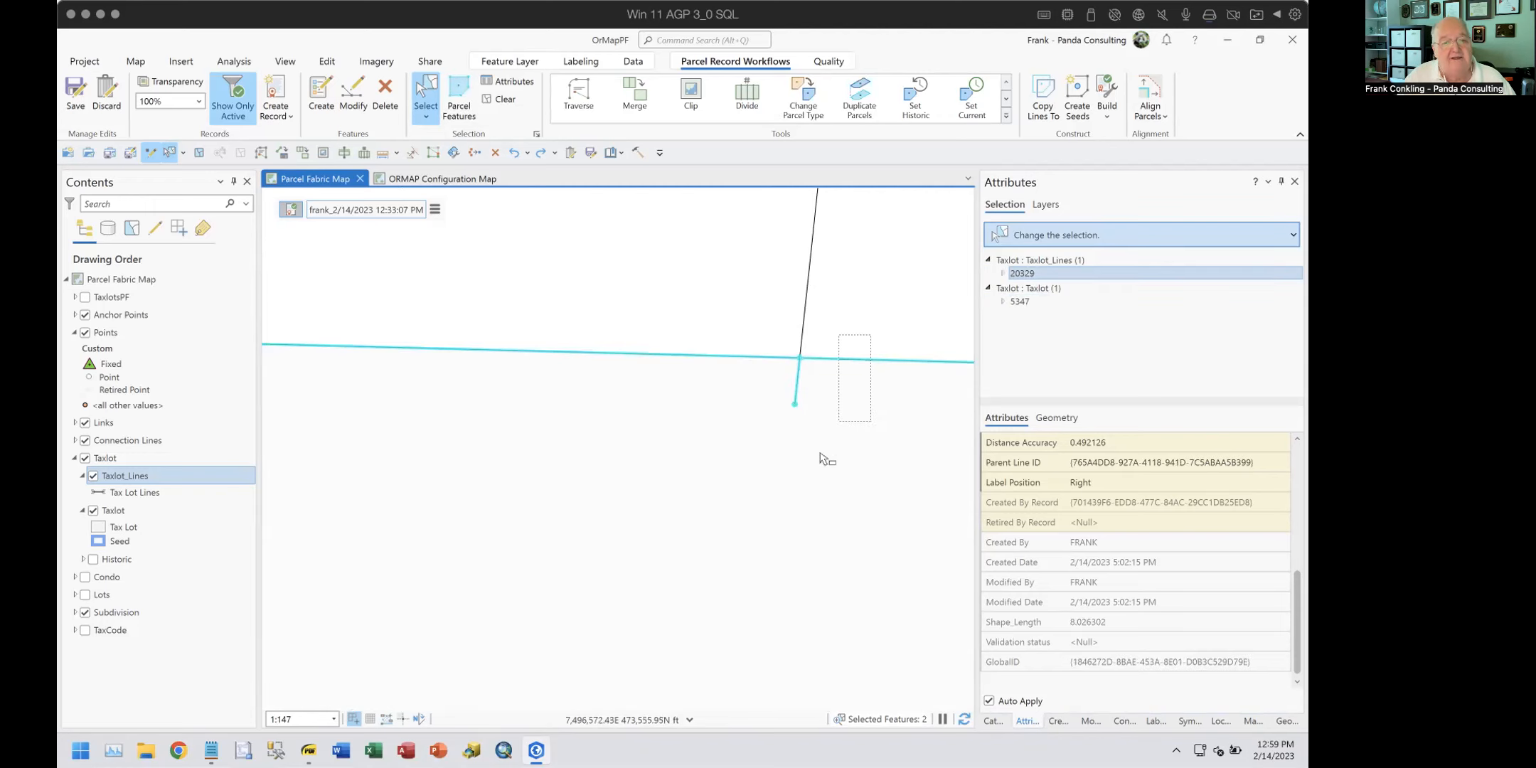
click(384, 98)
scroll(665, 348, down, 8)
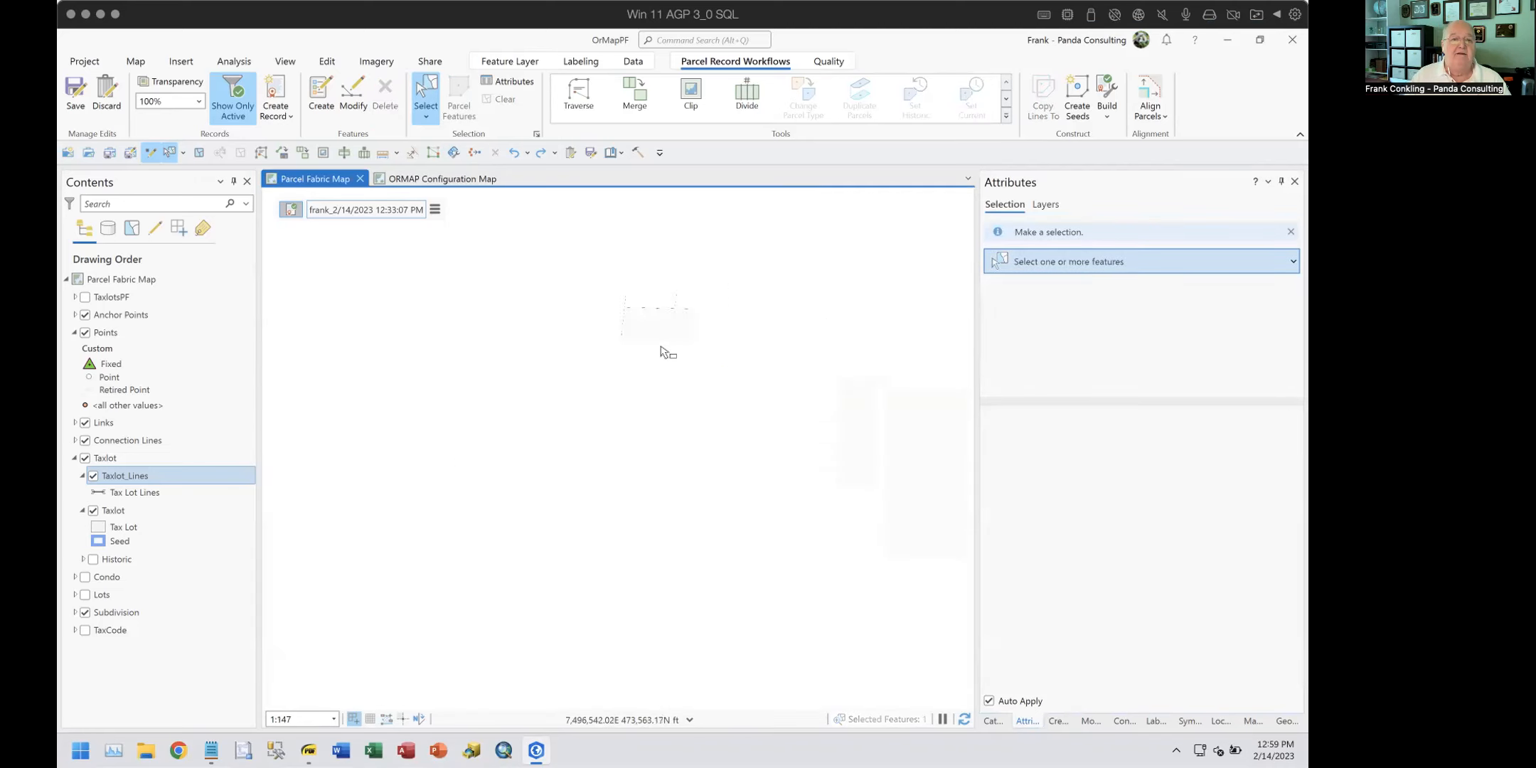
scroll(665, 363, up, 3)
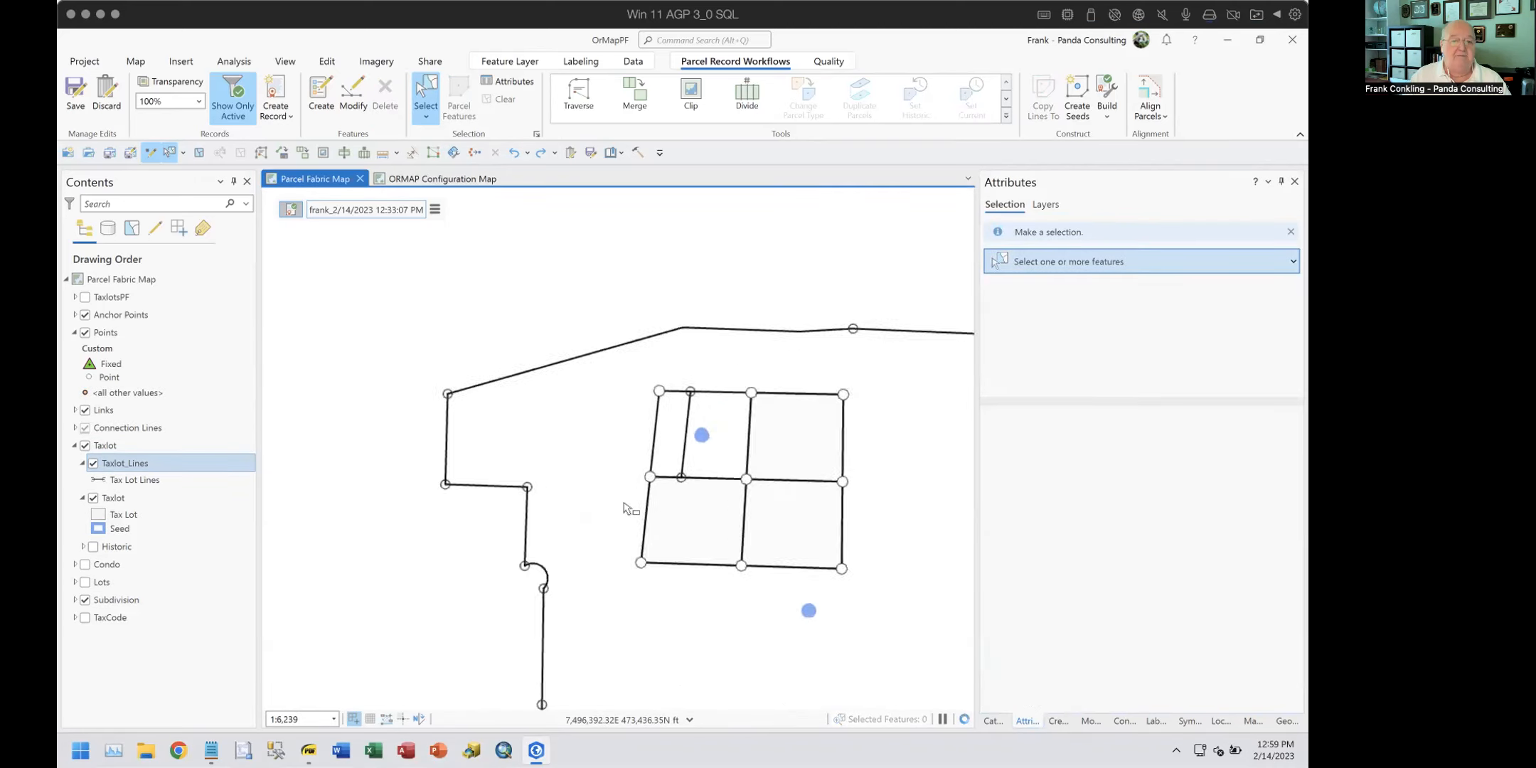
Step: Select the parallel line and check its vertices with Edit Vertices where it meets the north boundary, leaving its geometry unedited
drag(696, 437, 639, 446)
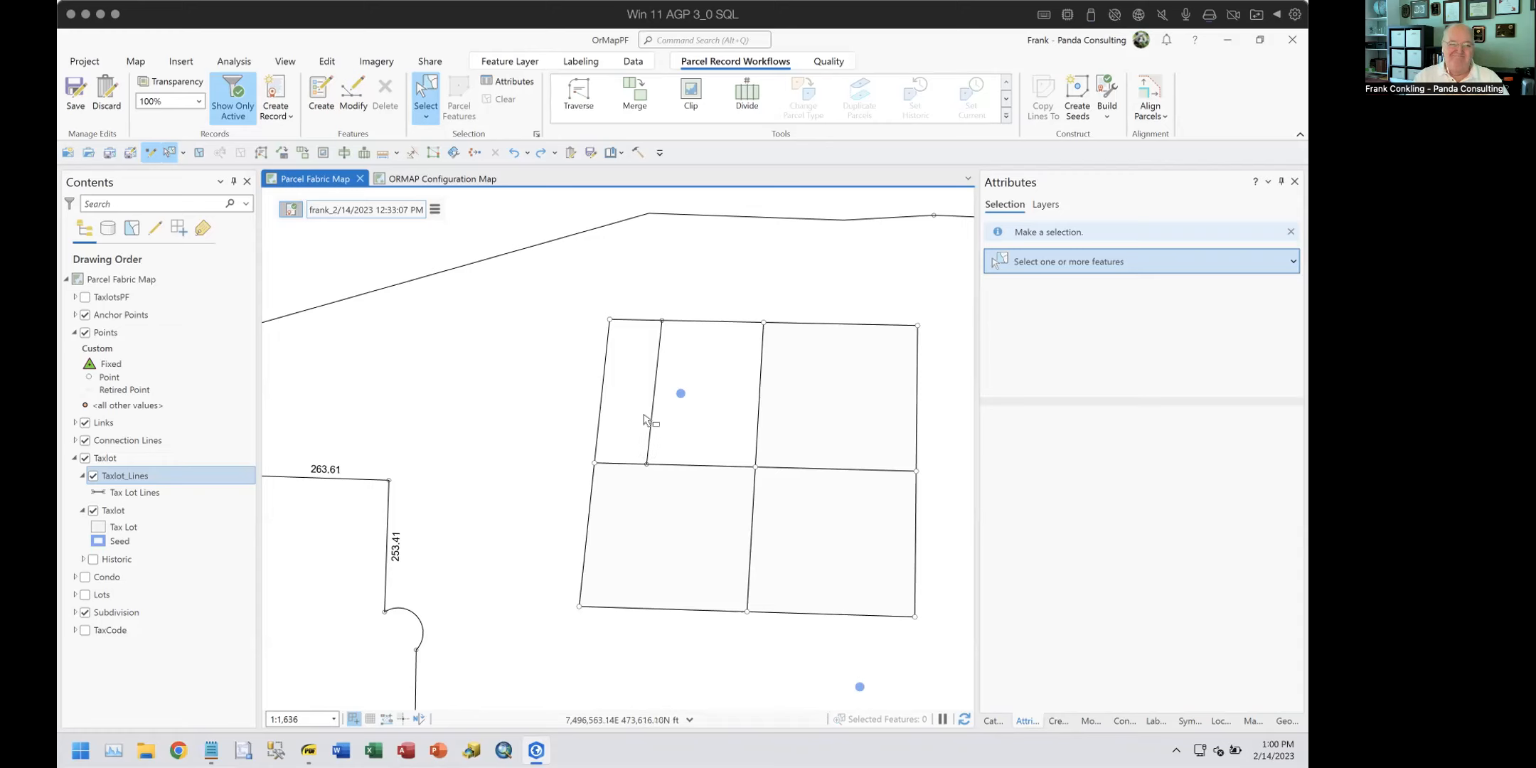
scroll(649, 355, up, 5)
scroll(655, 335, up, 5)
scroll(587, 455, up, 3)
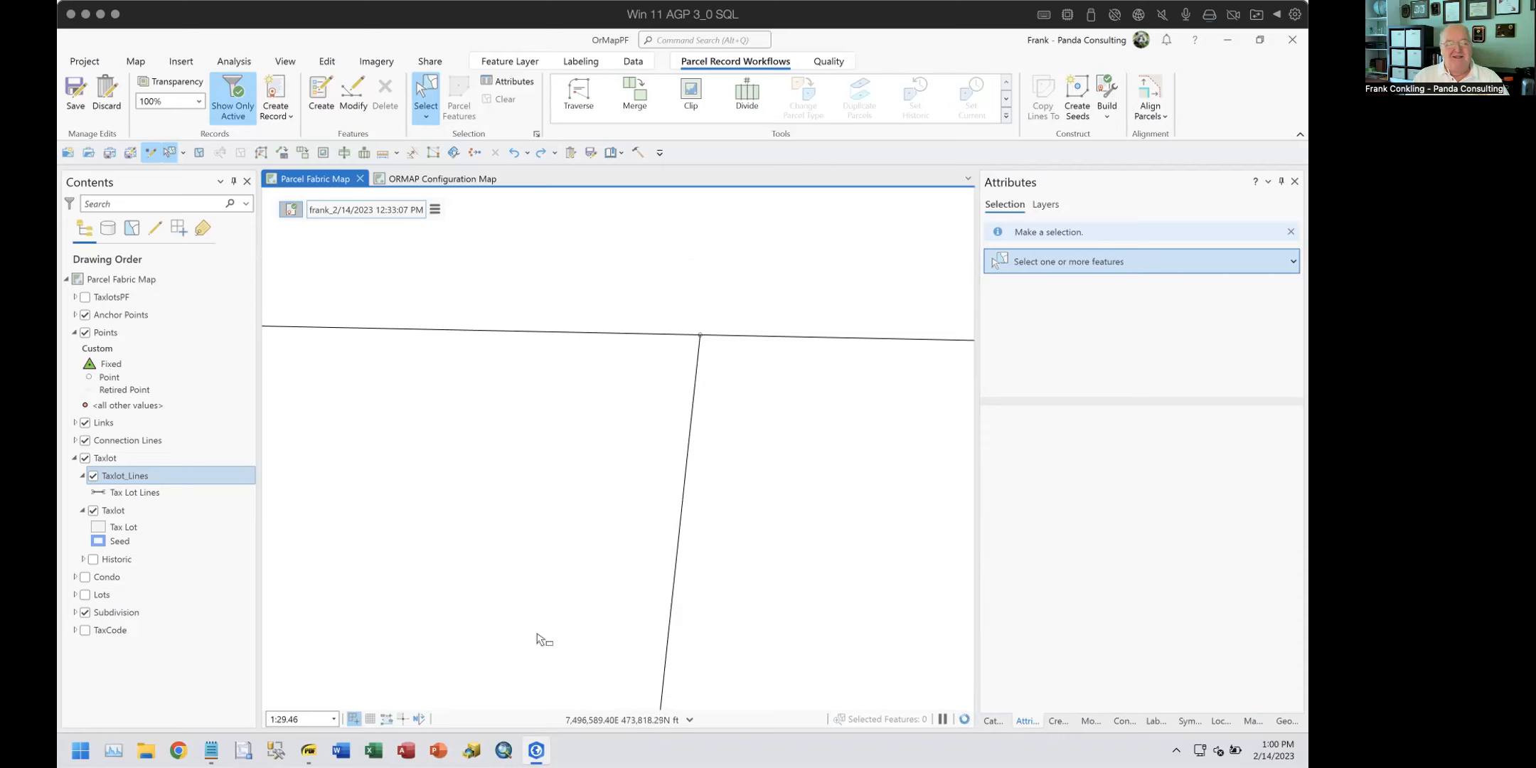
drag(643, 529, 754, 484)
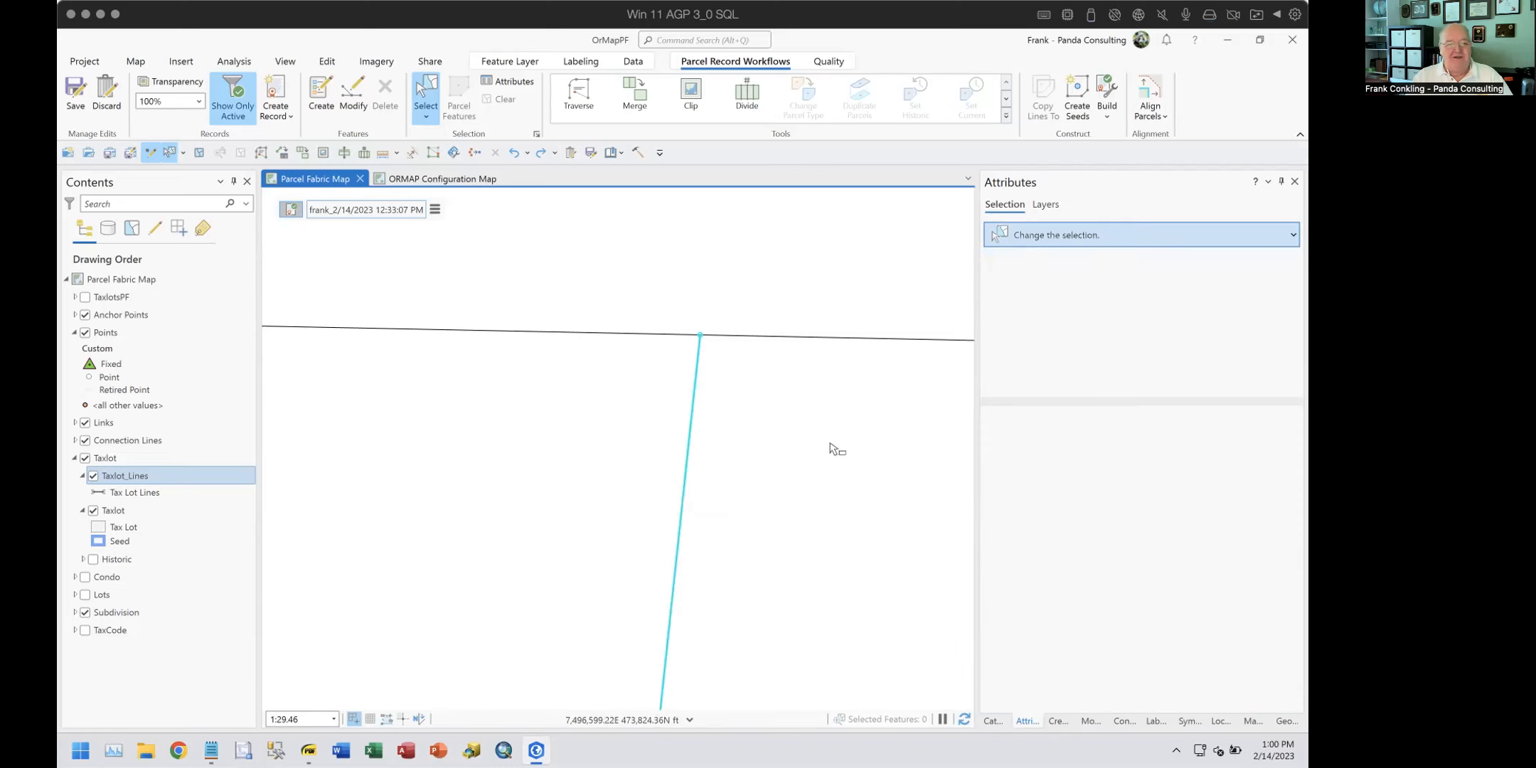
right_click(626, 480)
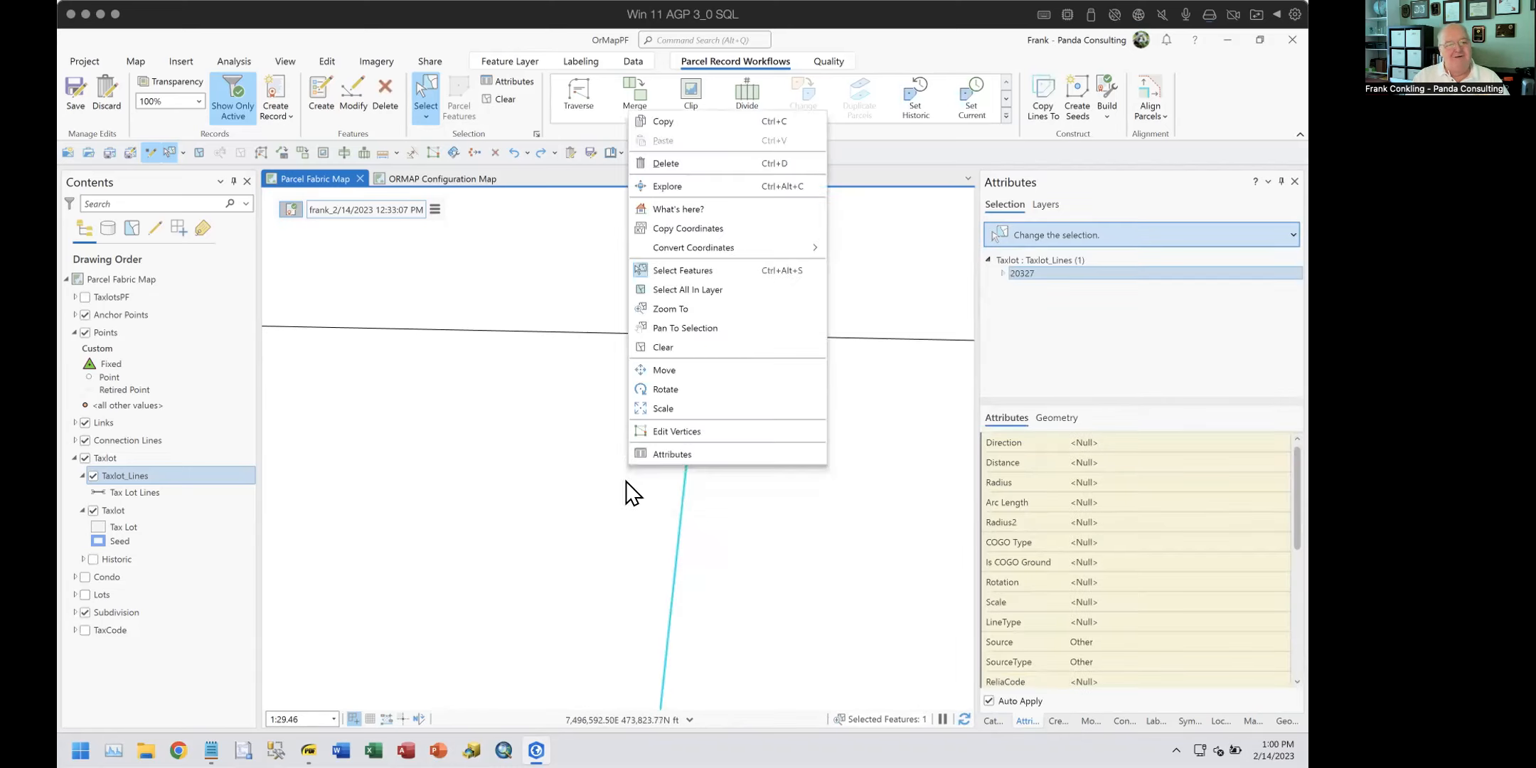
click(637, 430)
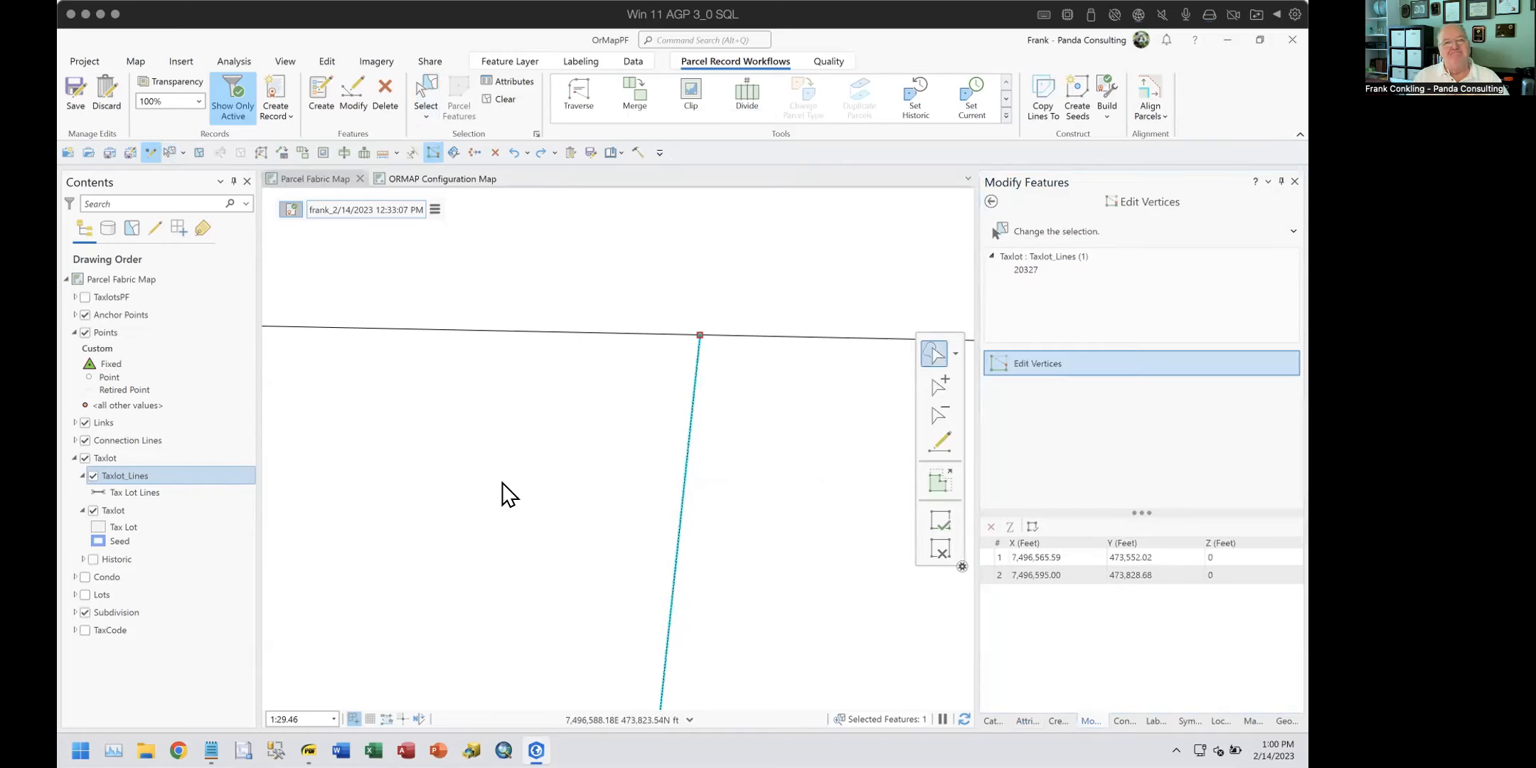
scroll(497, 491, down, 2)
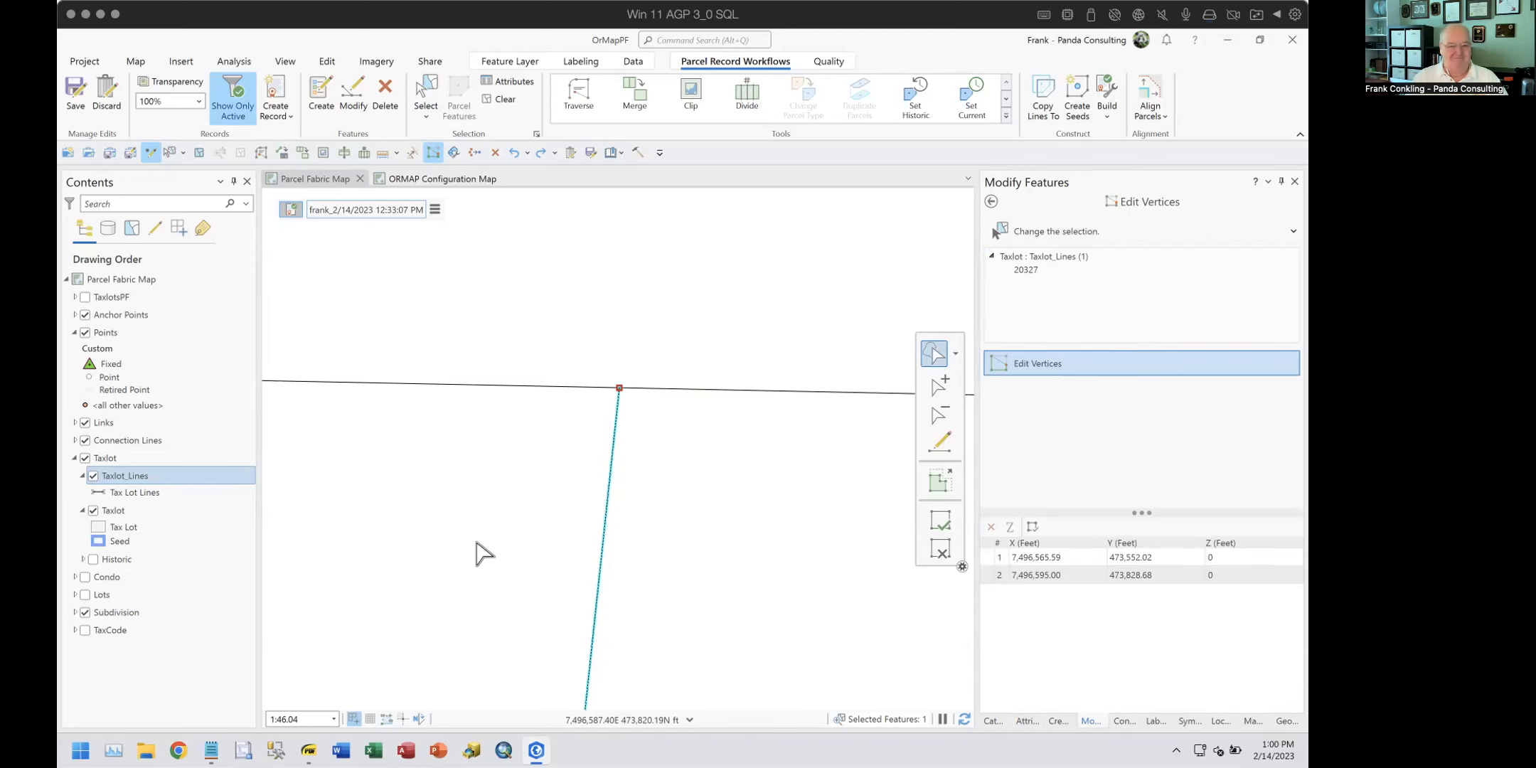
click(939, 553)
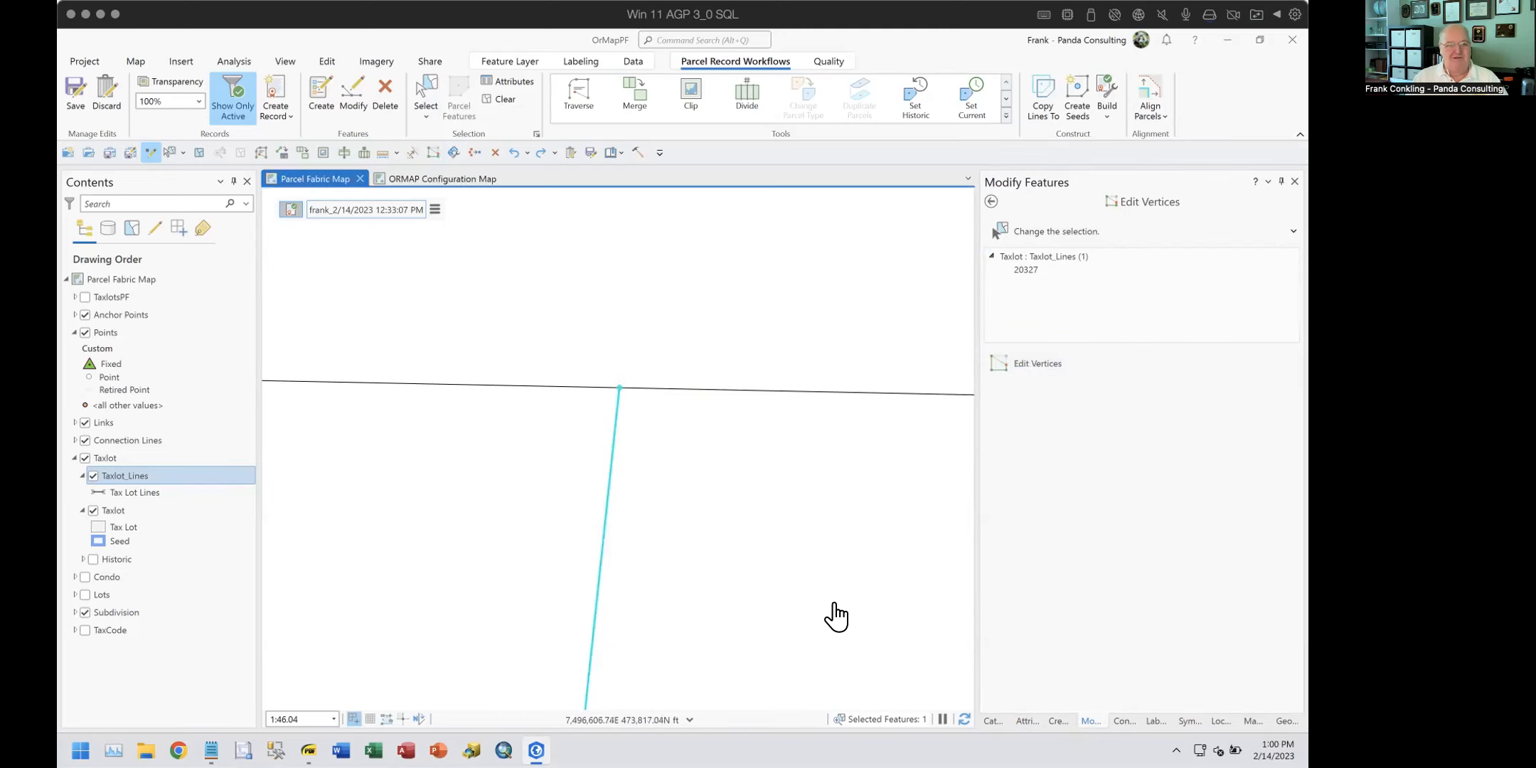
click(992, 202)
Step: Examine how the selected parallel line meets the lot's north and south boundaries
scroll(792, 620, down, 5)
drag(796, 618, 696, 346)
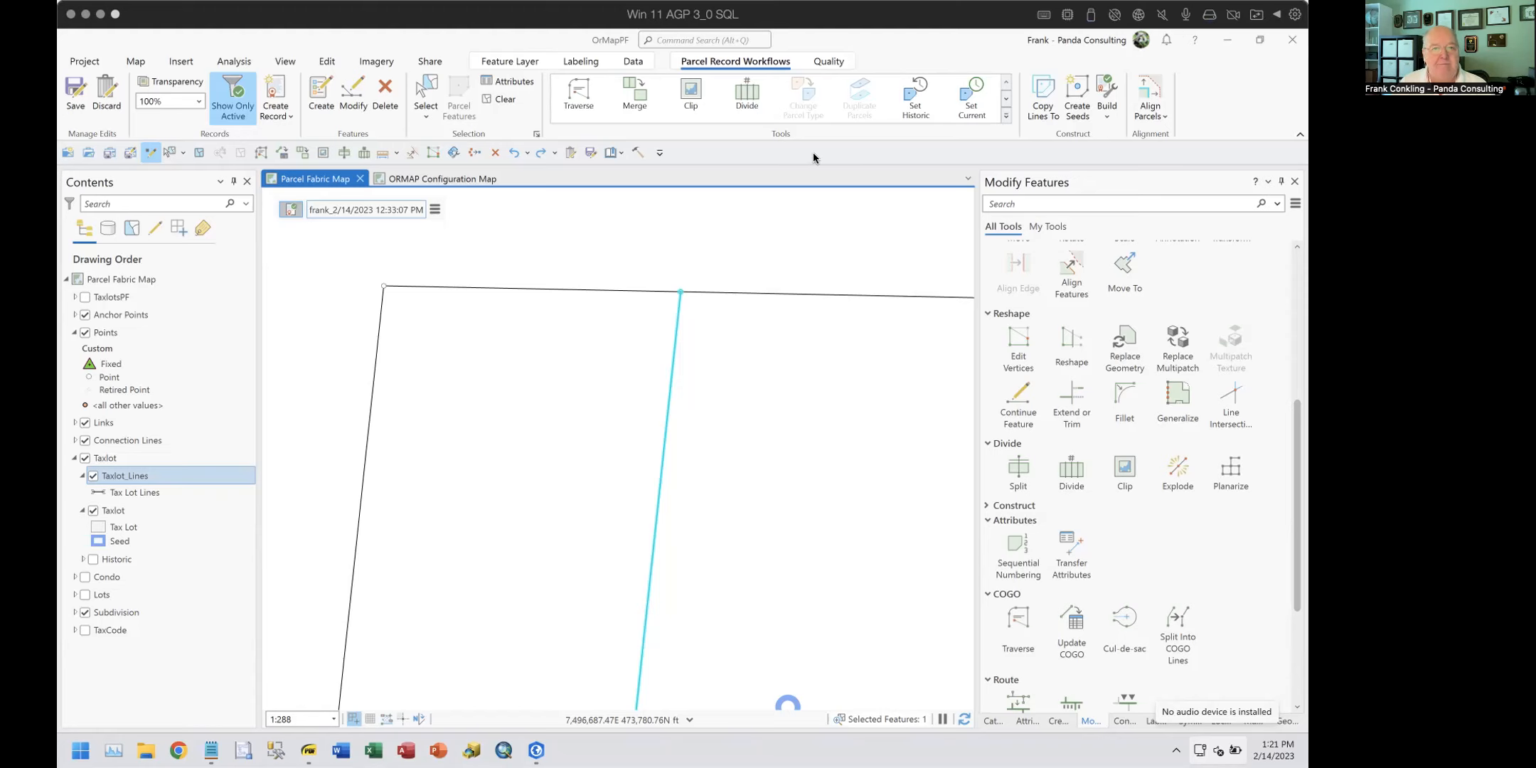
scroll(756, 373, down, 2)
drag(740, 463, 748, 370)
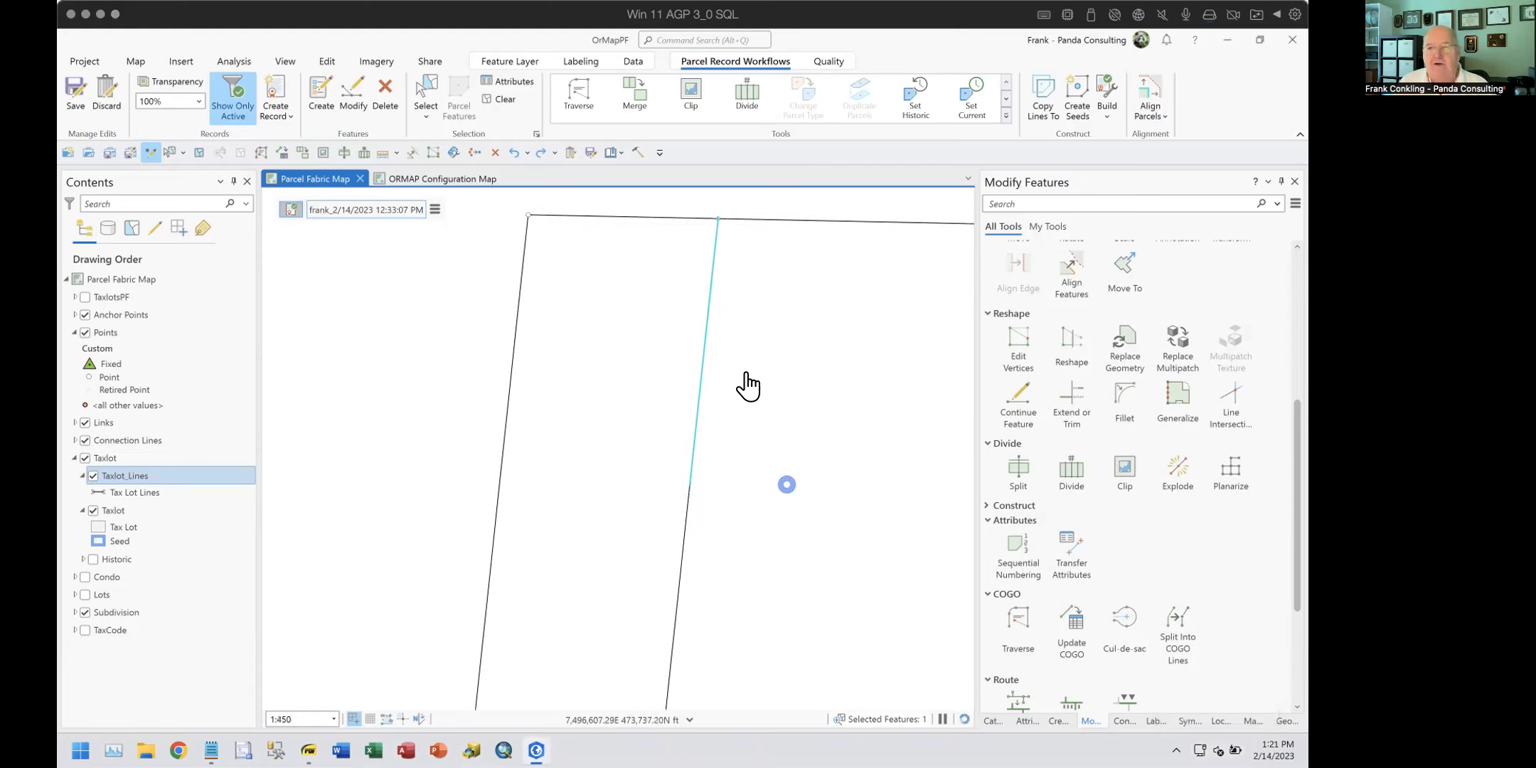
scroll(741, 373, down, 4)
drag(651, 493, 629, 466)
scroll(596, 445, up, 4)
scroll(597, 445, down, 3)
scroll(597, 455, down, 1)
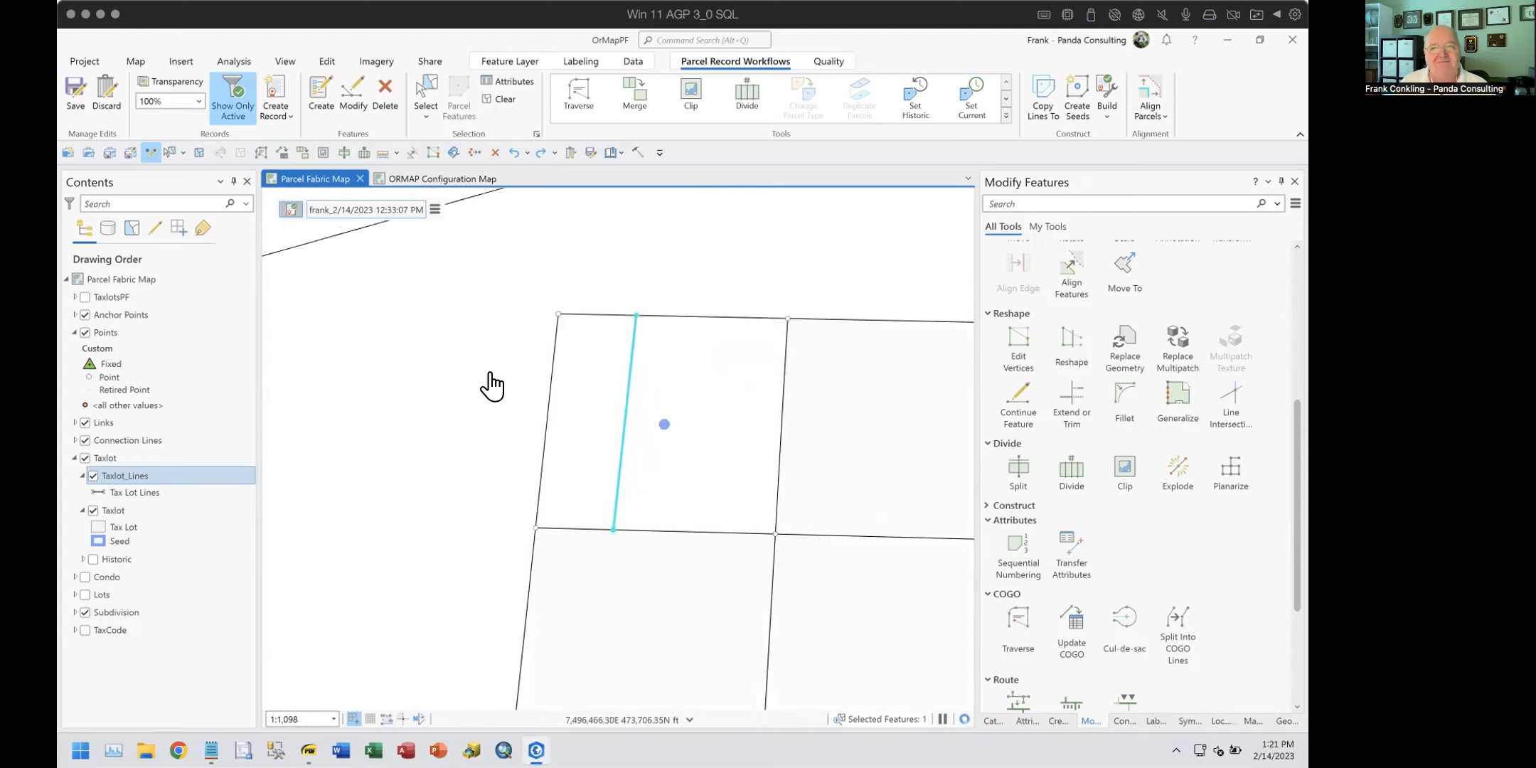
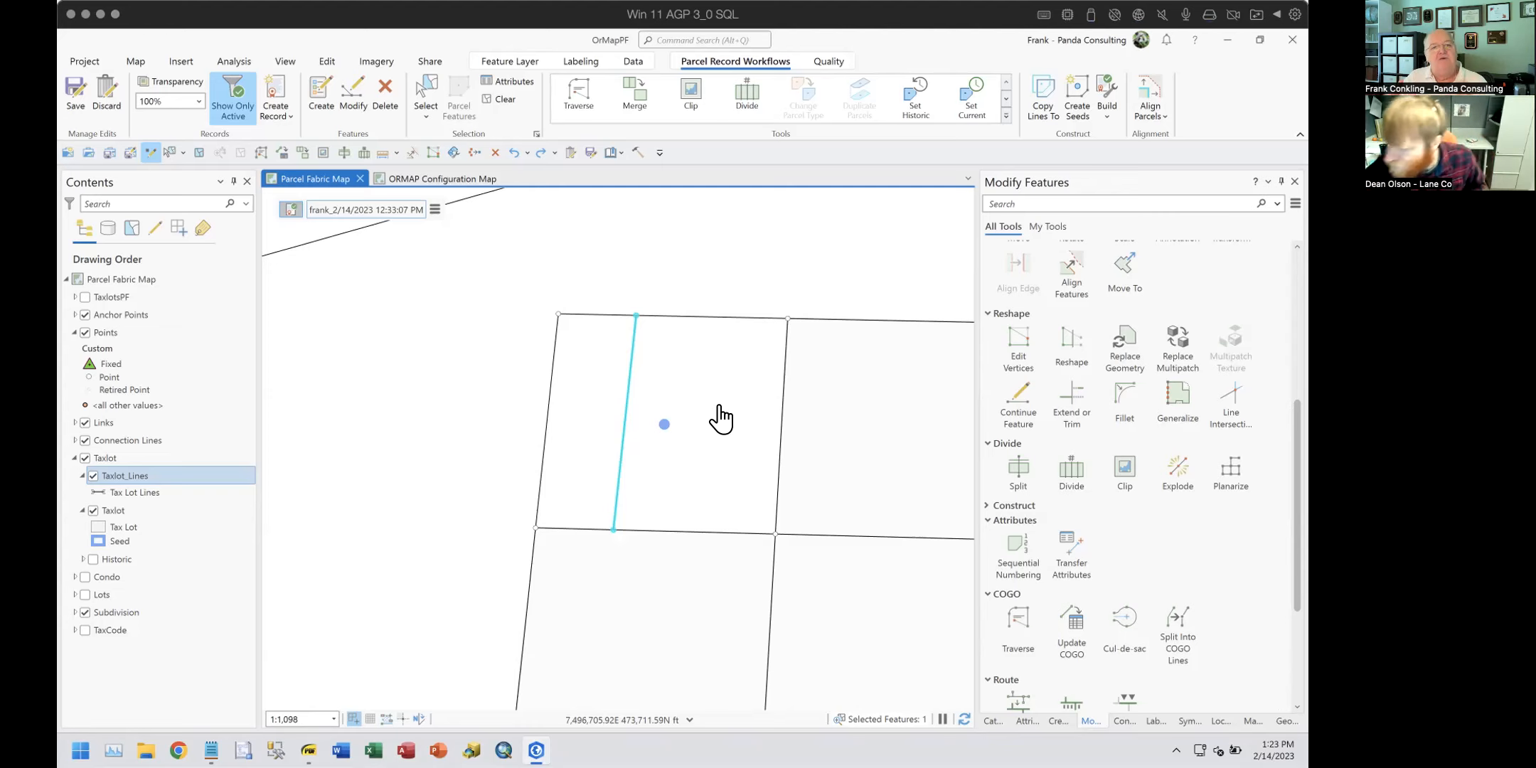
Step: Dismiss the discard-edits prompt and build the active record's parcels
click(569, 153)
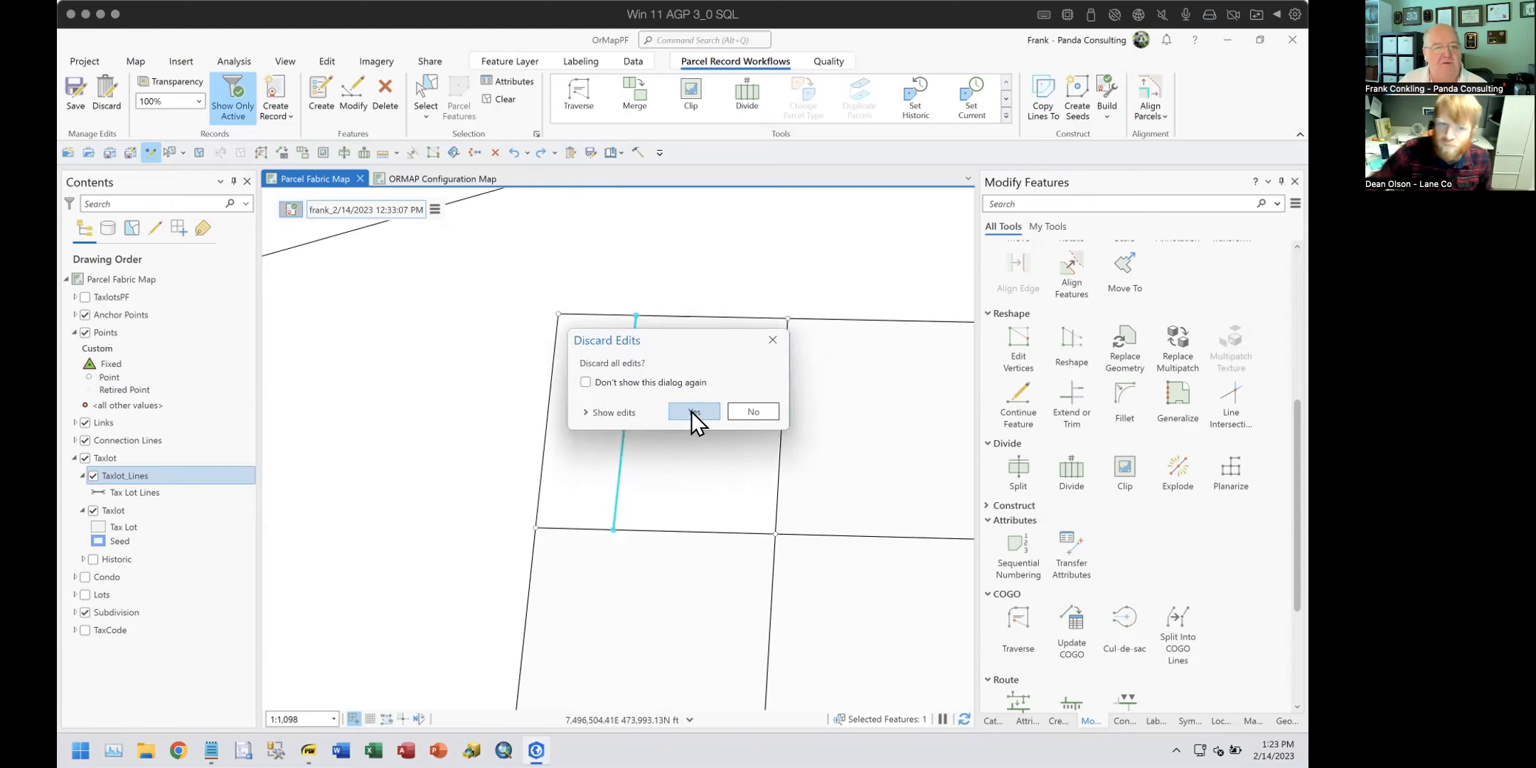
click(772, 339)
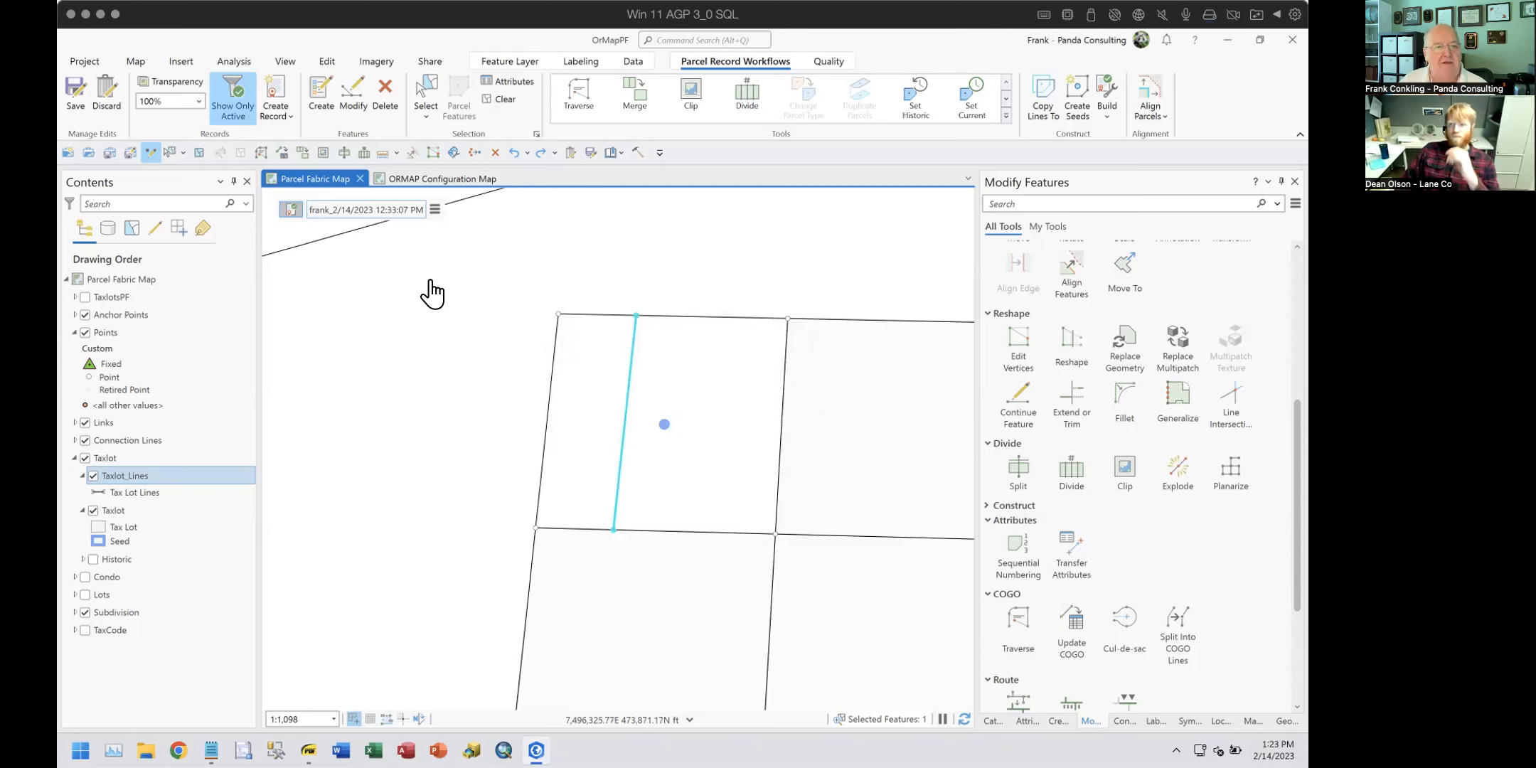
click(1069, 94)
click(1109, 83)
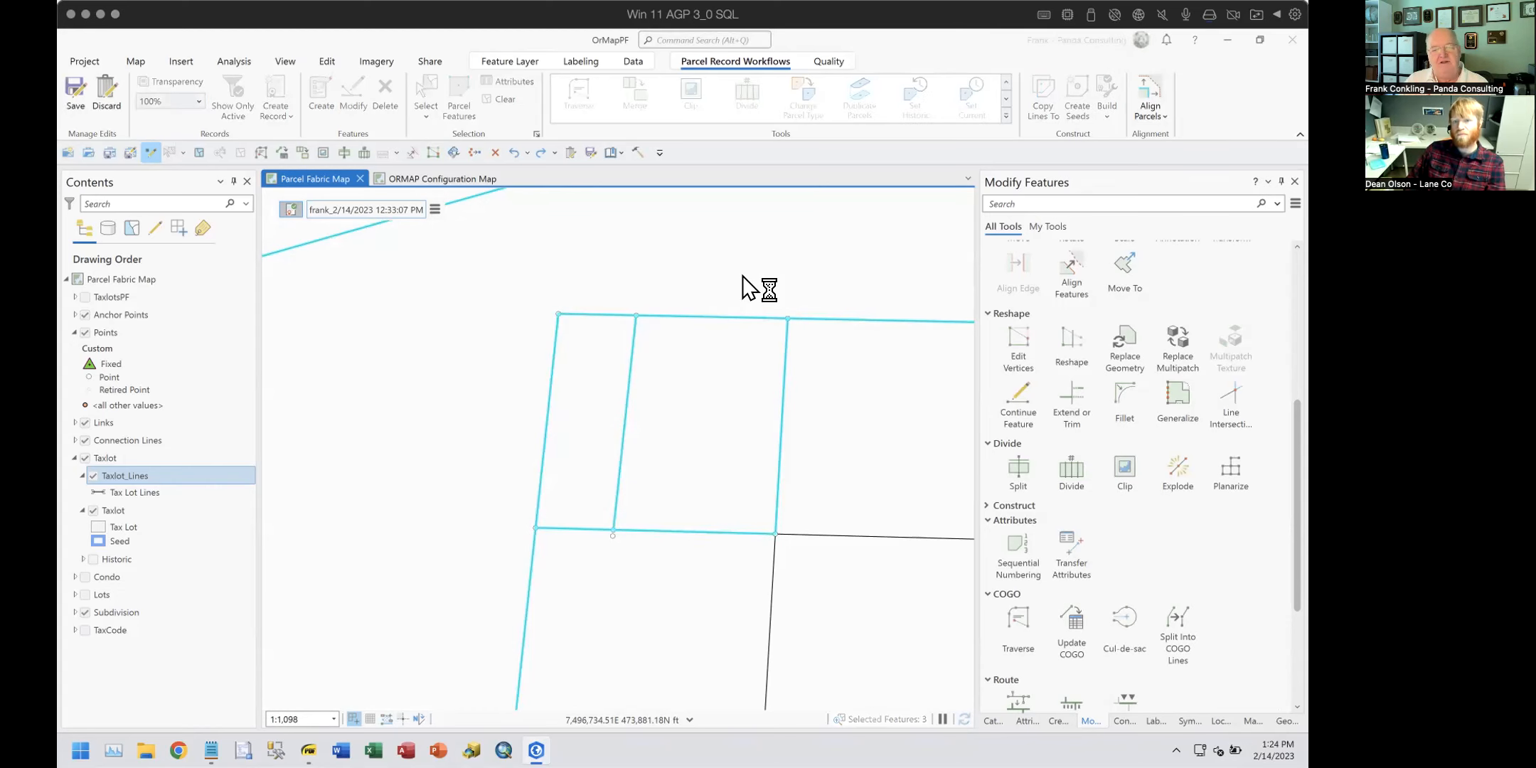
Step: Select the northeast lot and preview an Equal Area Divide of 1 acre in one part, measured from the lot's north edge
drag(823, 428, 617, 394)
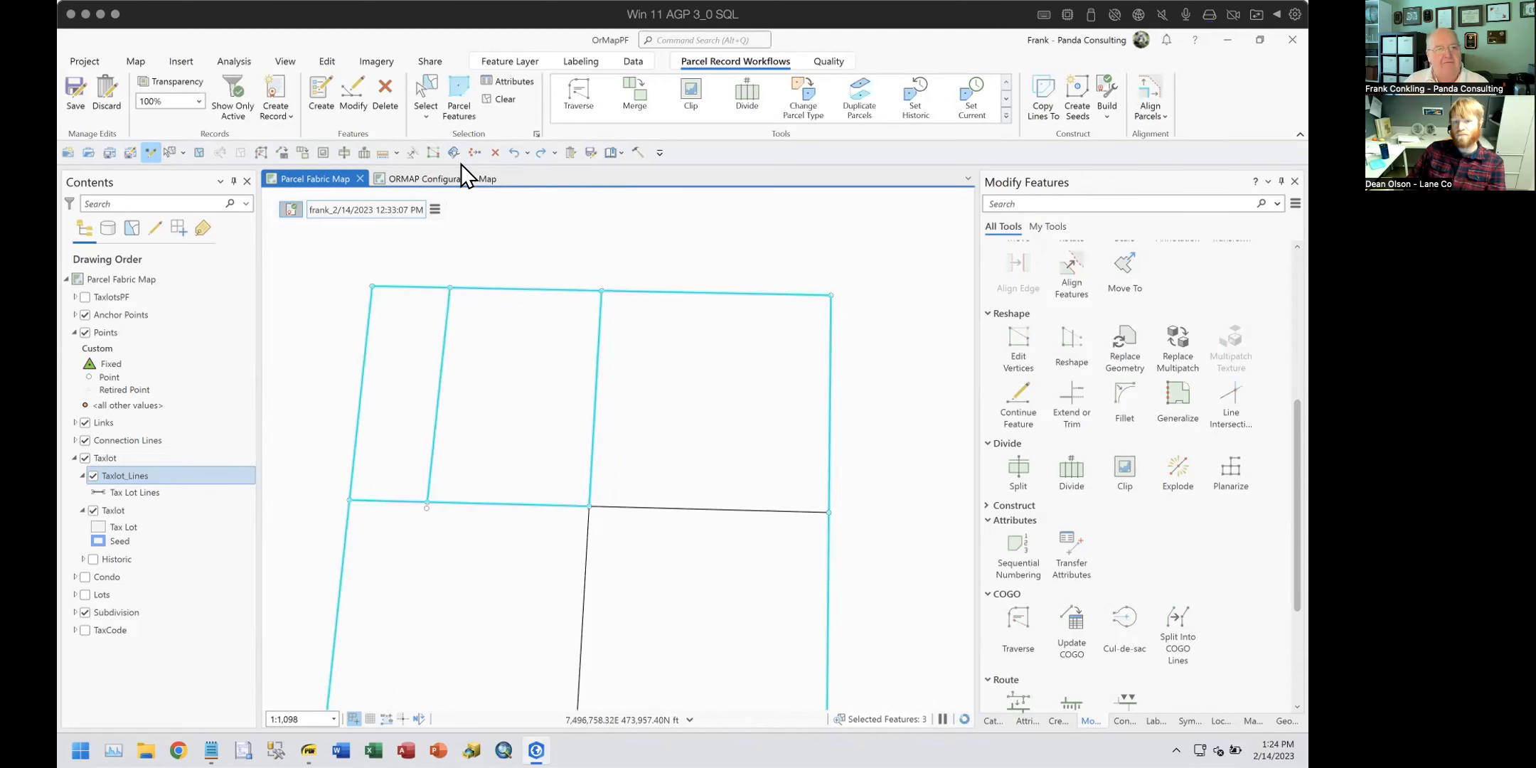
click(421, 83)
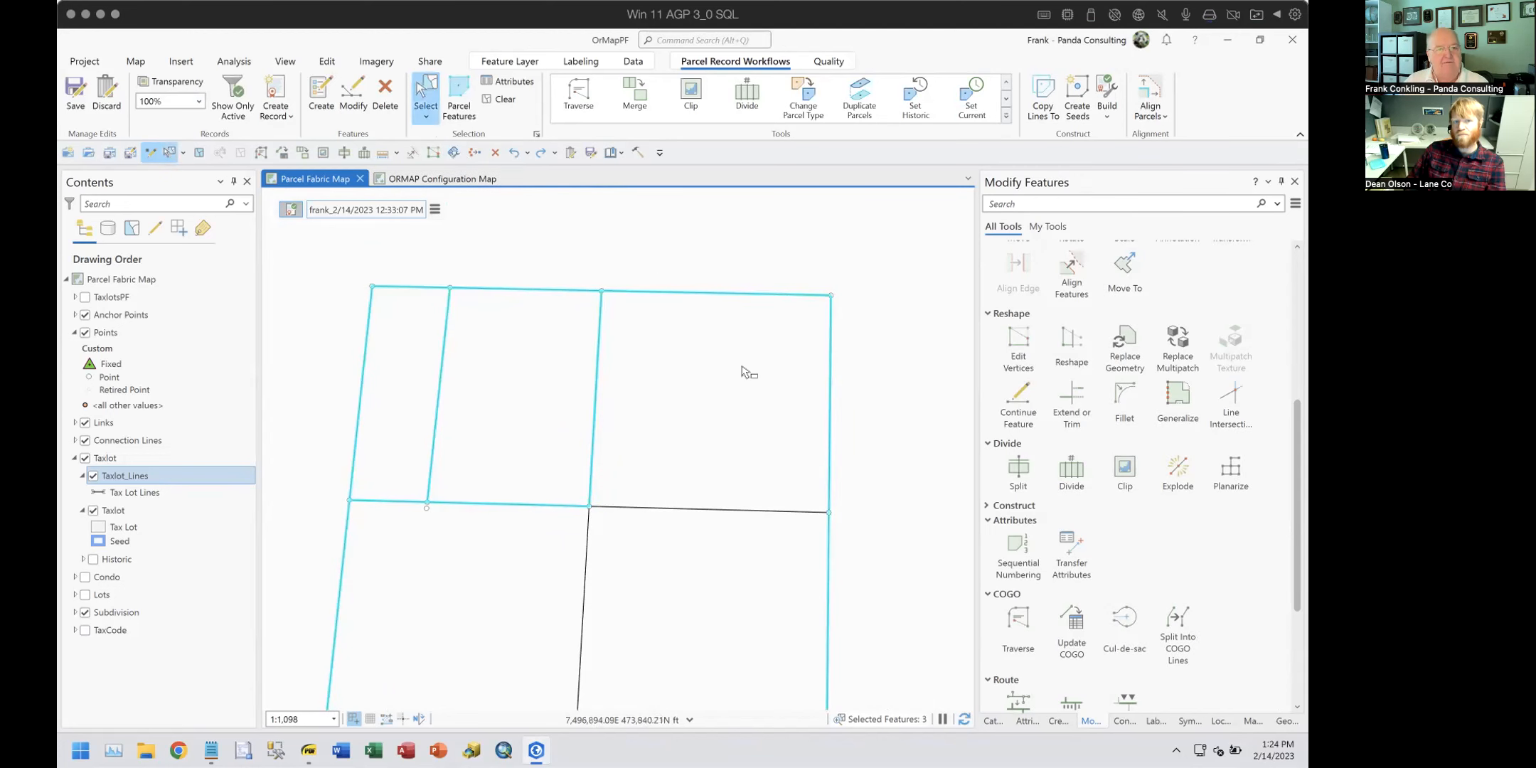
click(711, 389)
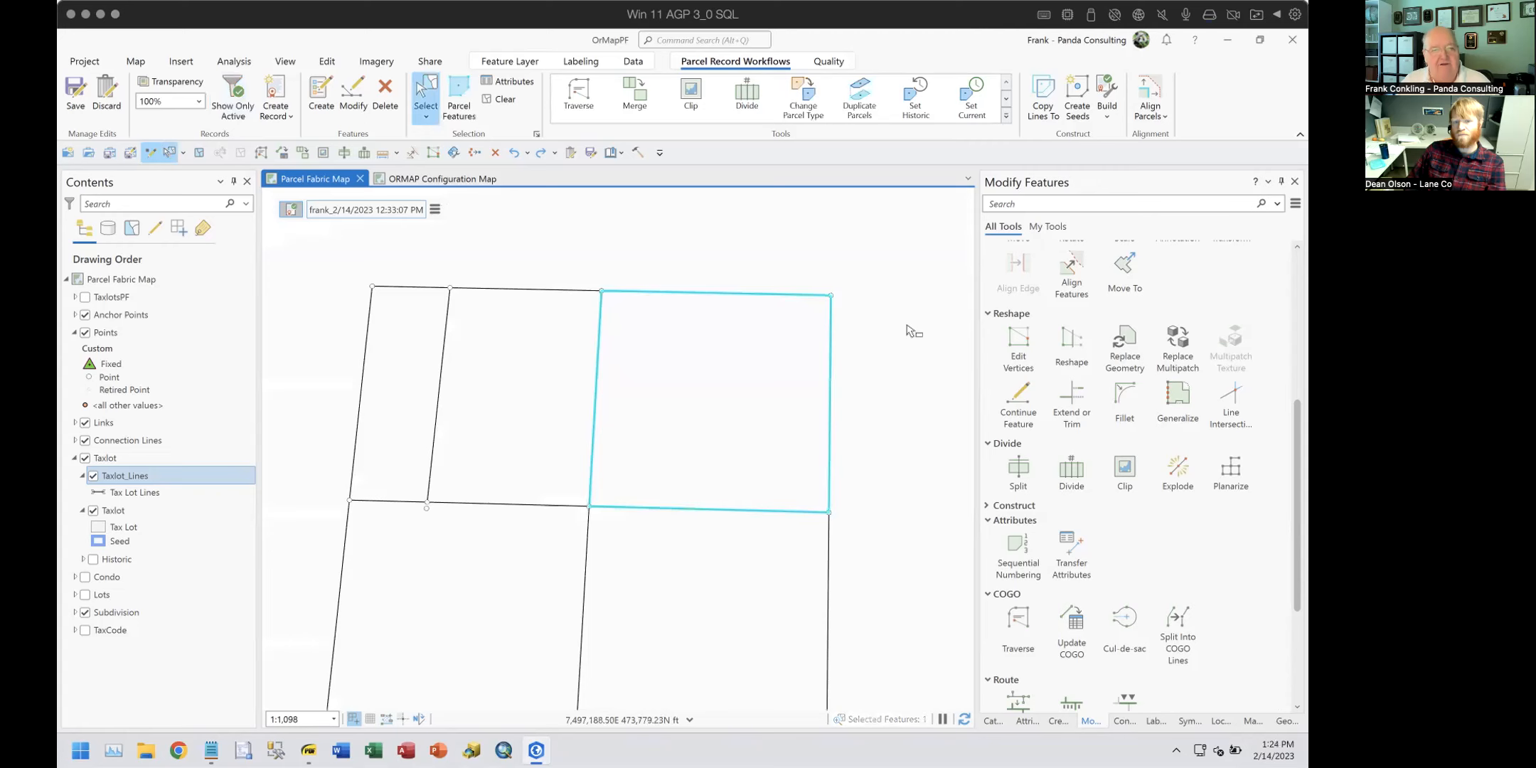
click(745, 94)
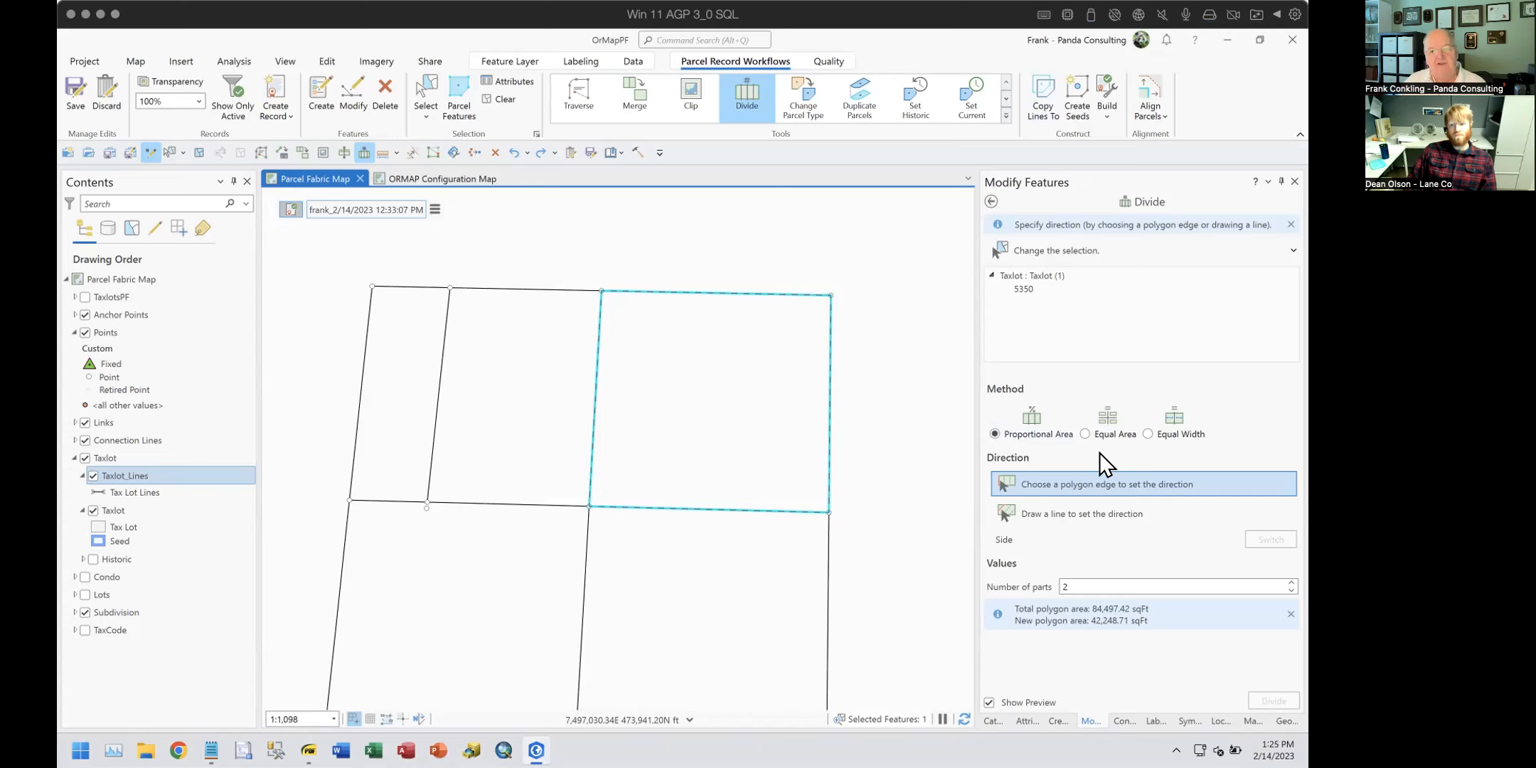
click(1086, 434)
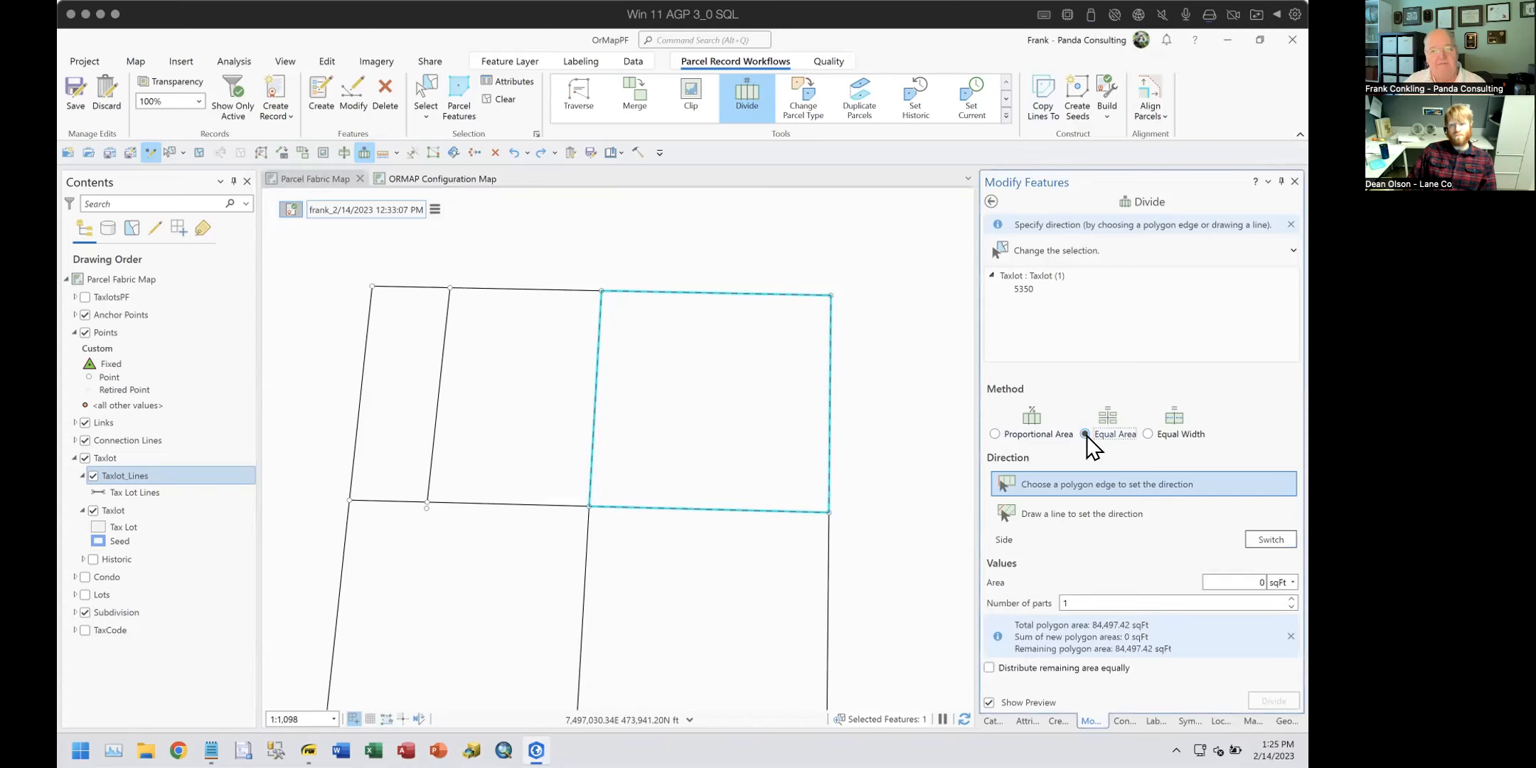
click(1289, 580)
click(1280, 697)
click(1259, 583)
text(1)
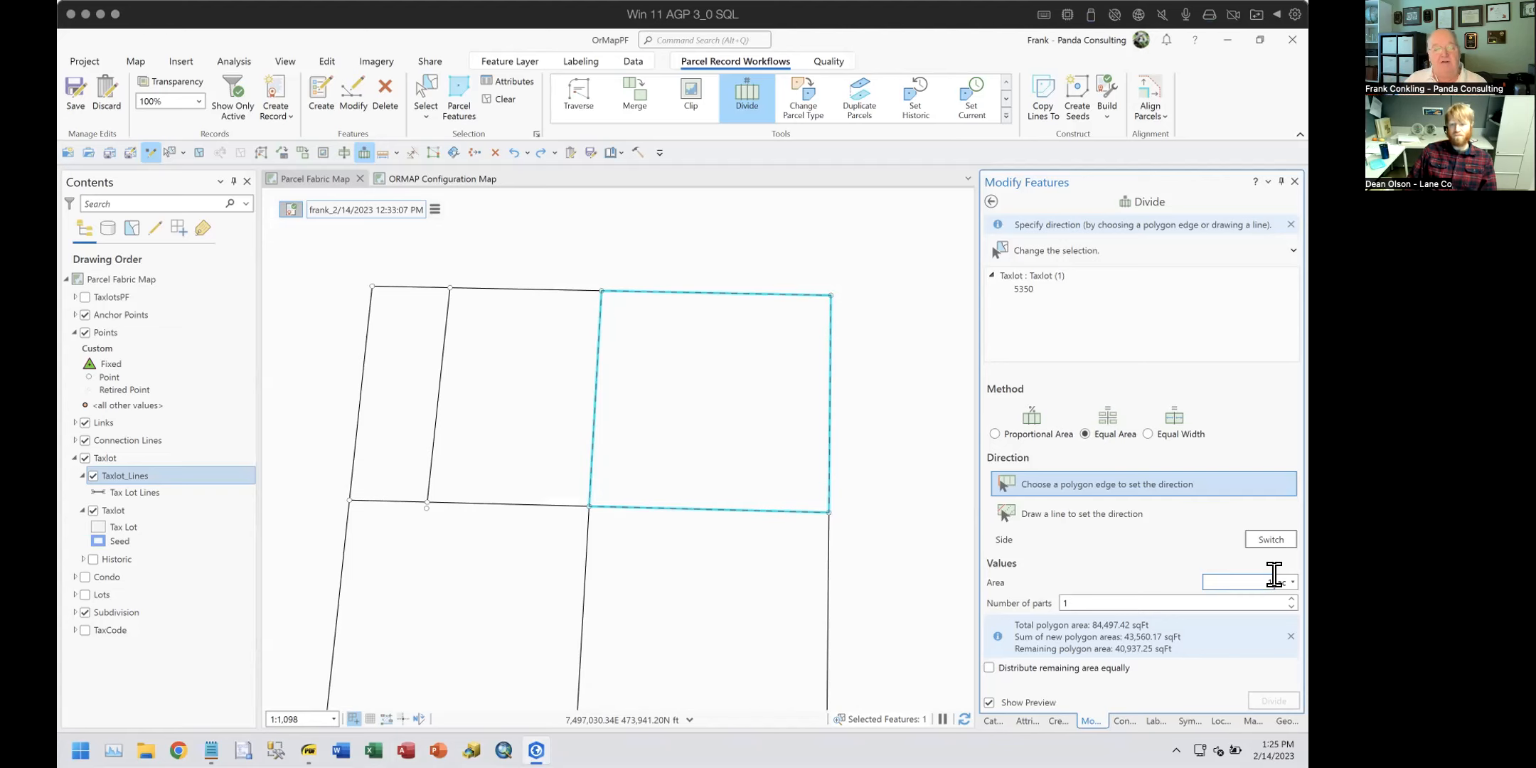
click(1113, 433)
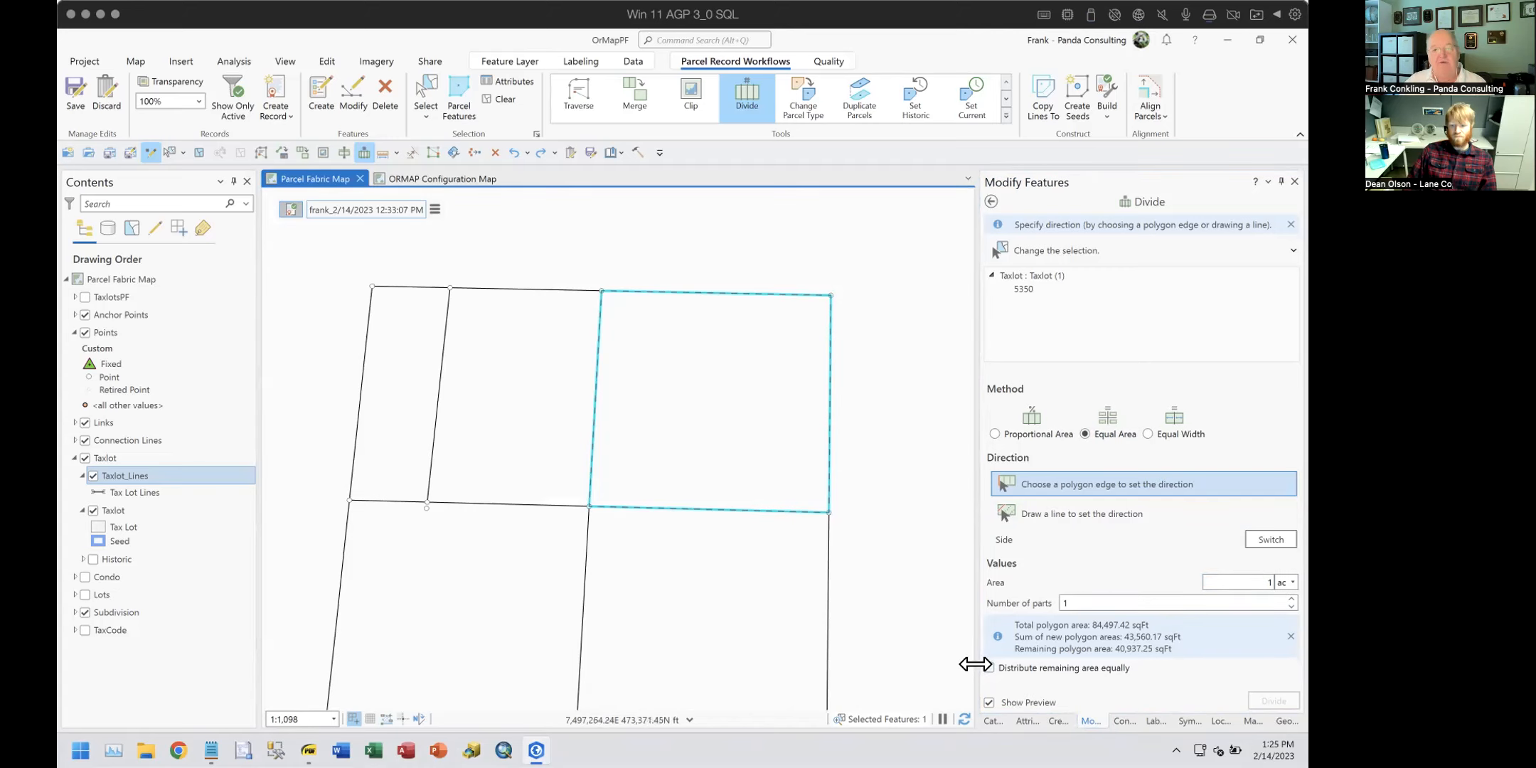
click(994, 482)
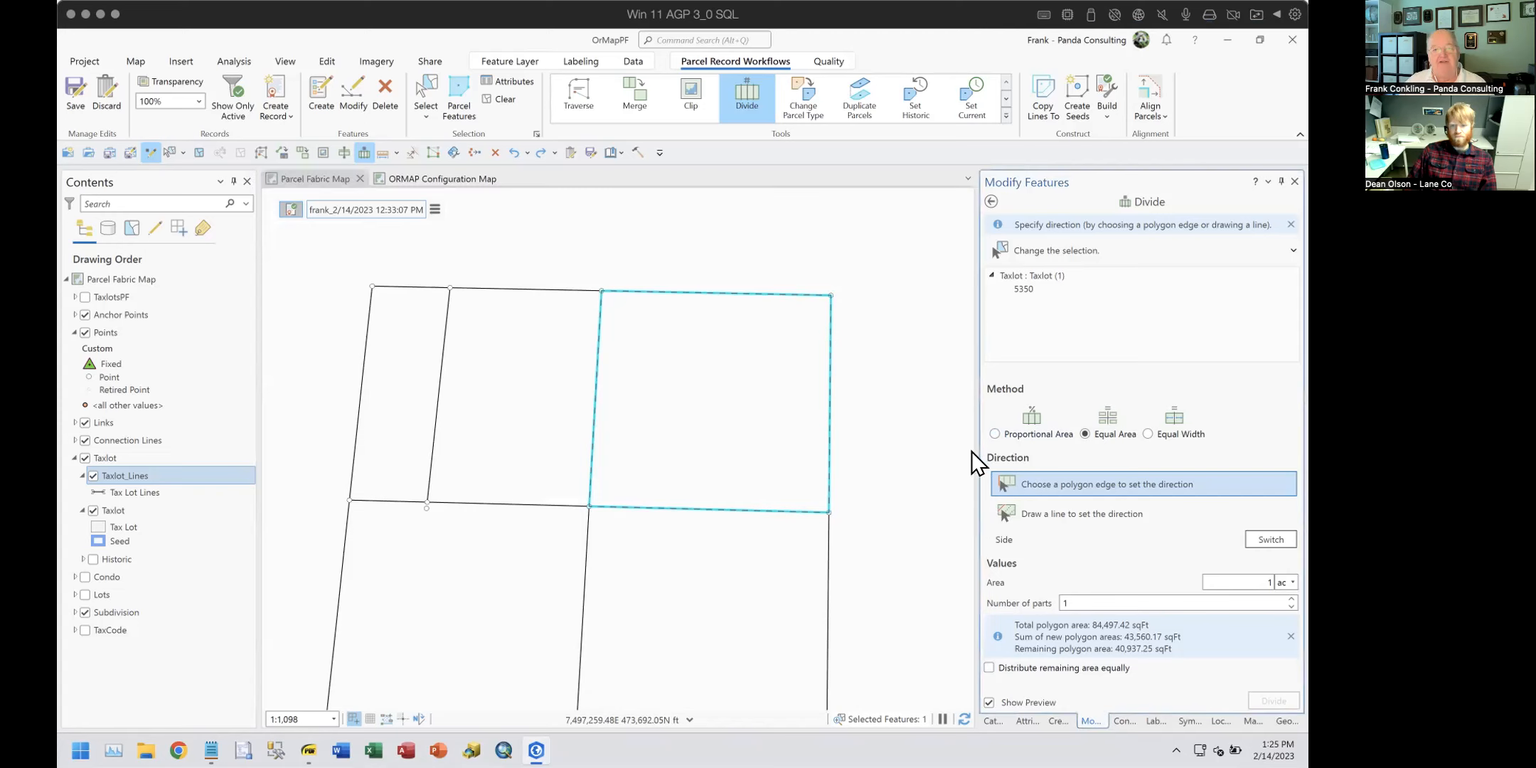
click(714, 293)
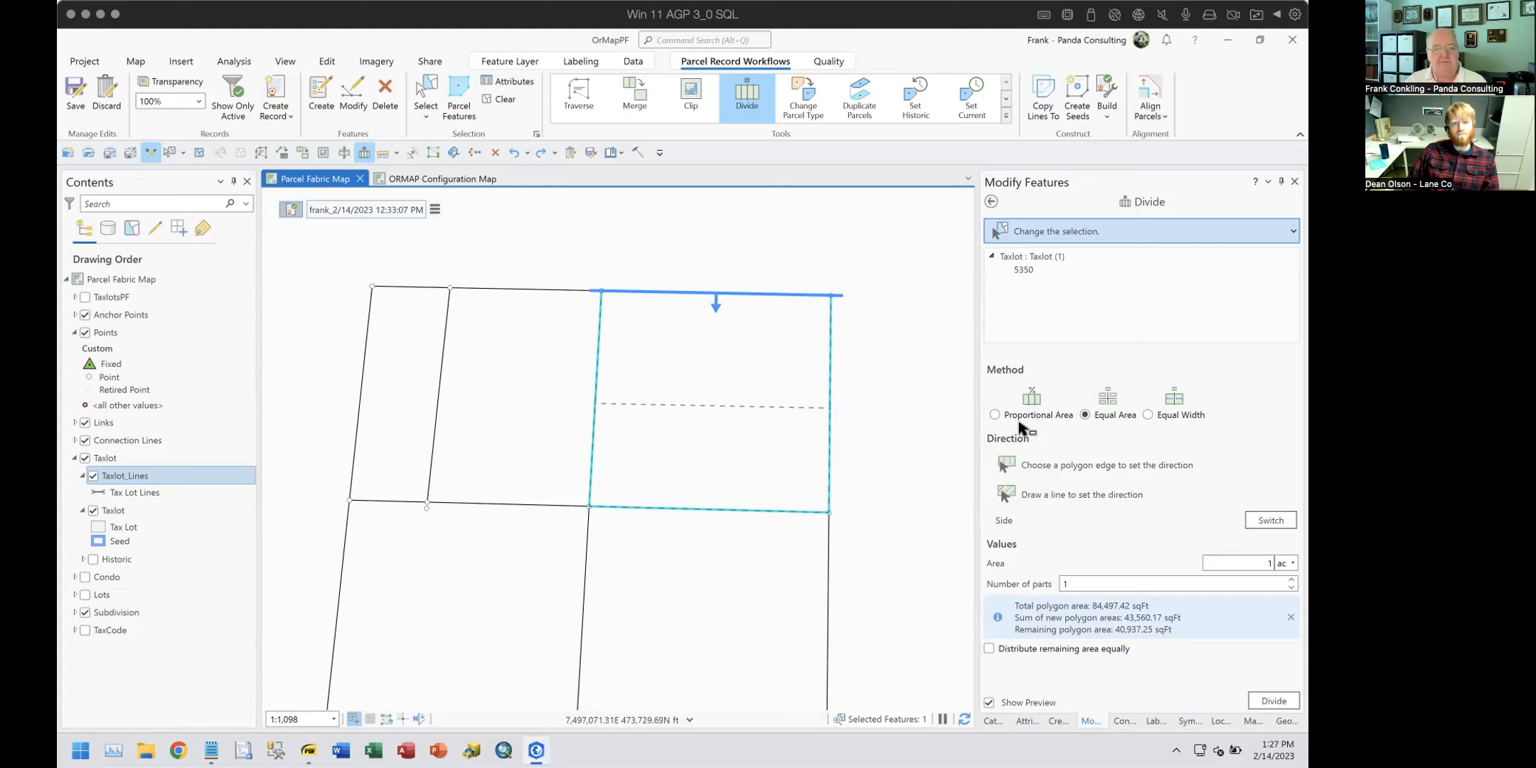
Step: Preview the Equal Width and Proportional Area methods for the northeast lot, and leave Divide without applying it
click(1149, 415)
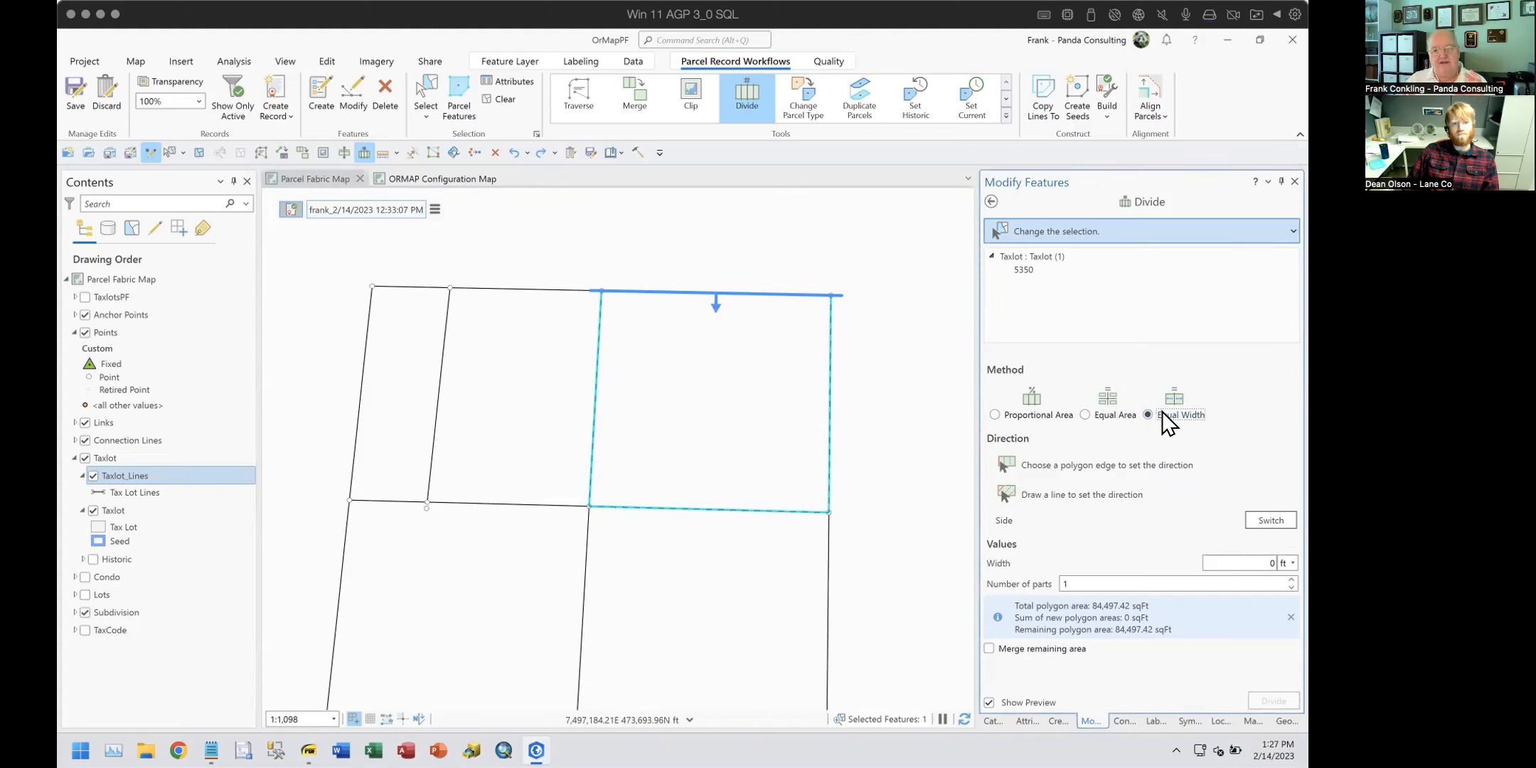
click(1008, 413)
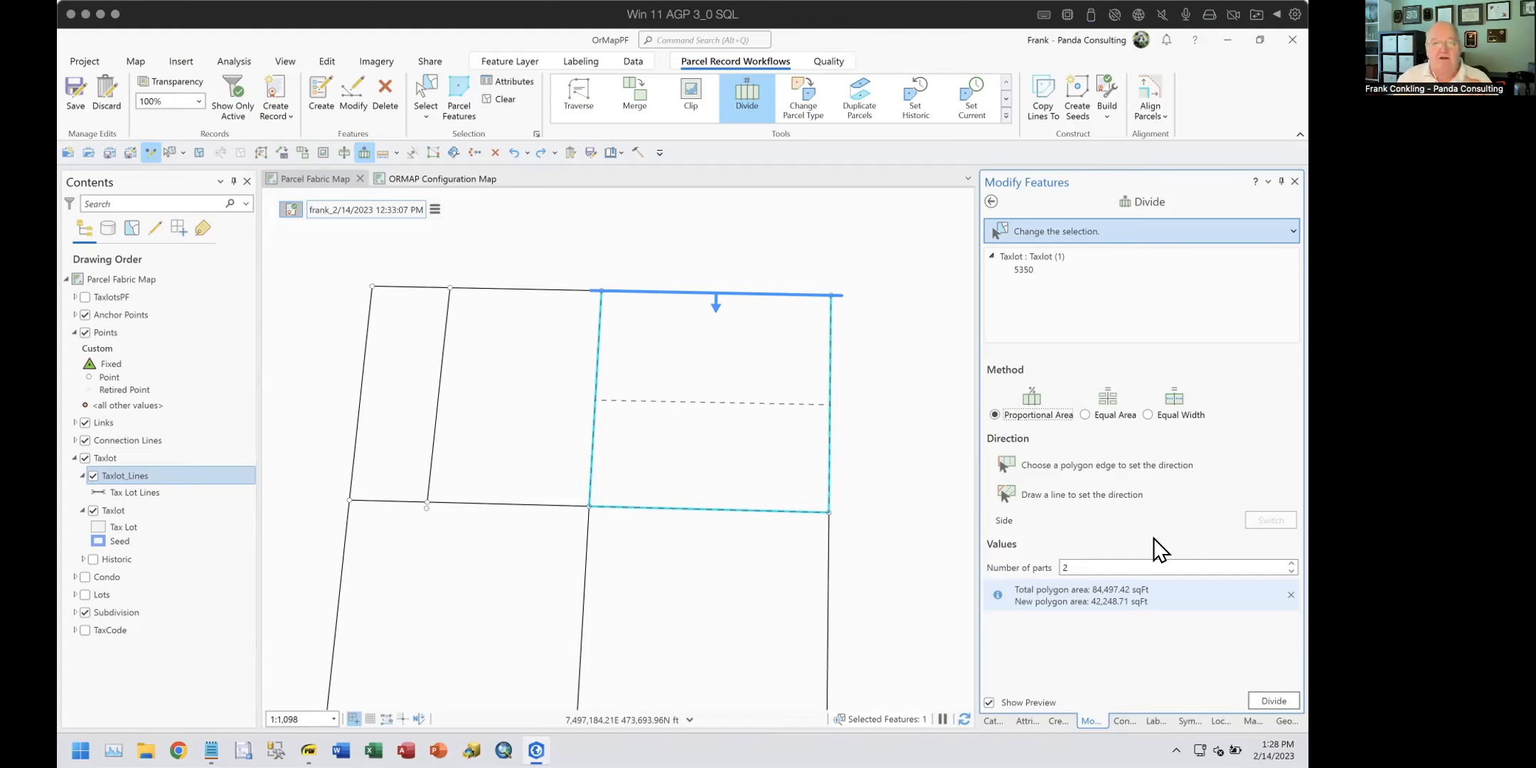
click(991, 201)
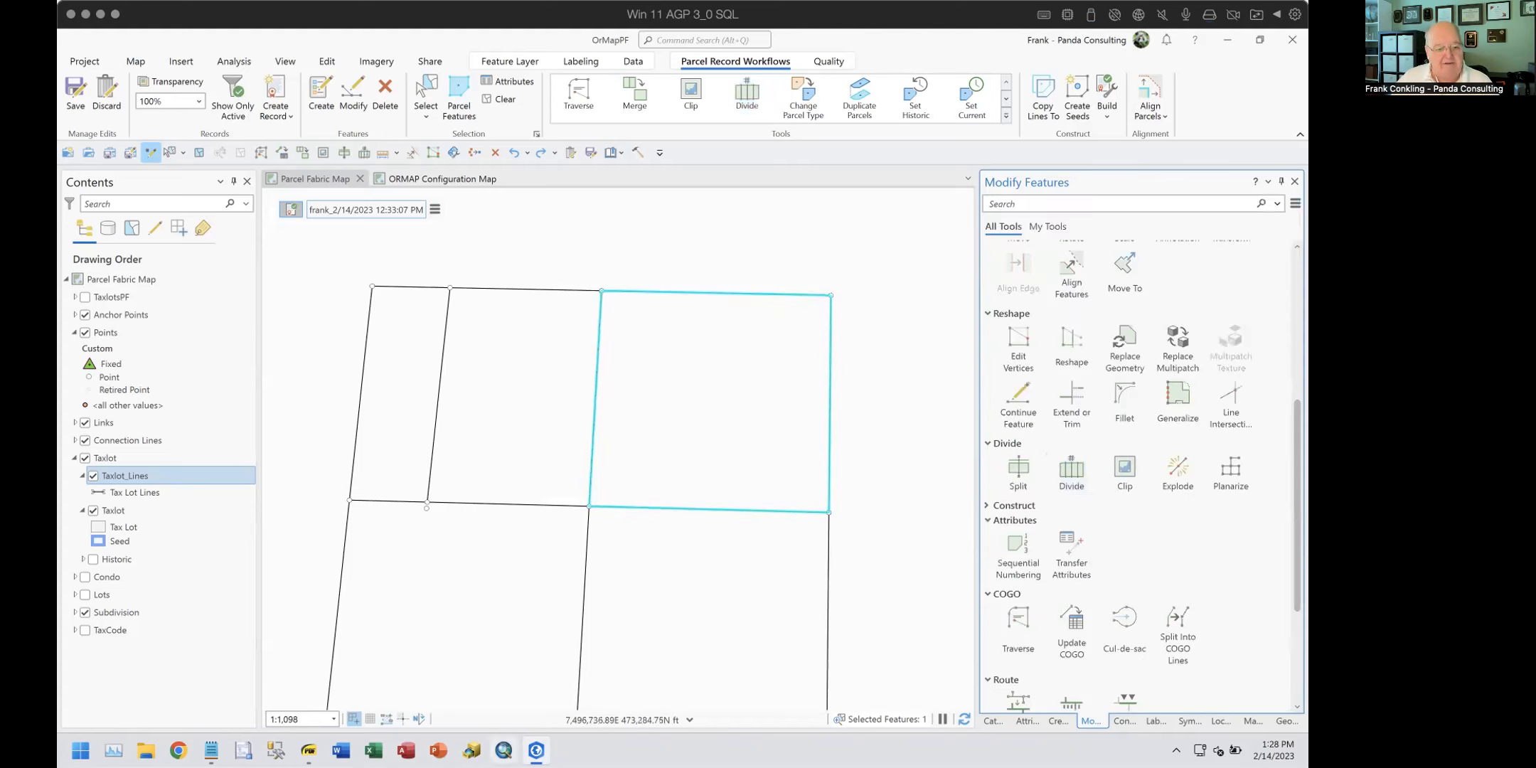
Step: Review the Divide Lines, Divide Polygons and Split slides in ORMAP Parcel Fabric Training.pdf, and return to ArcGIS Pro
click(308, 751)
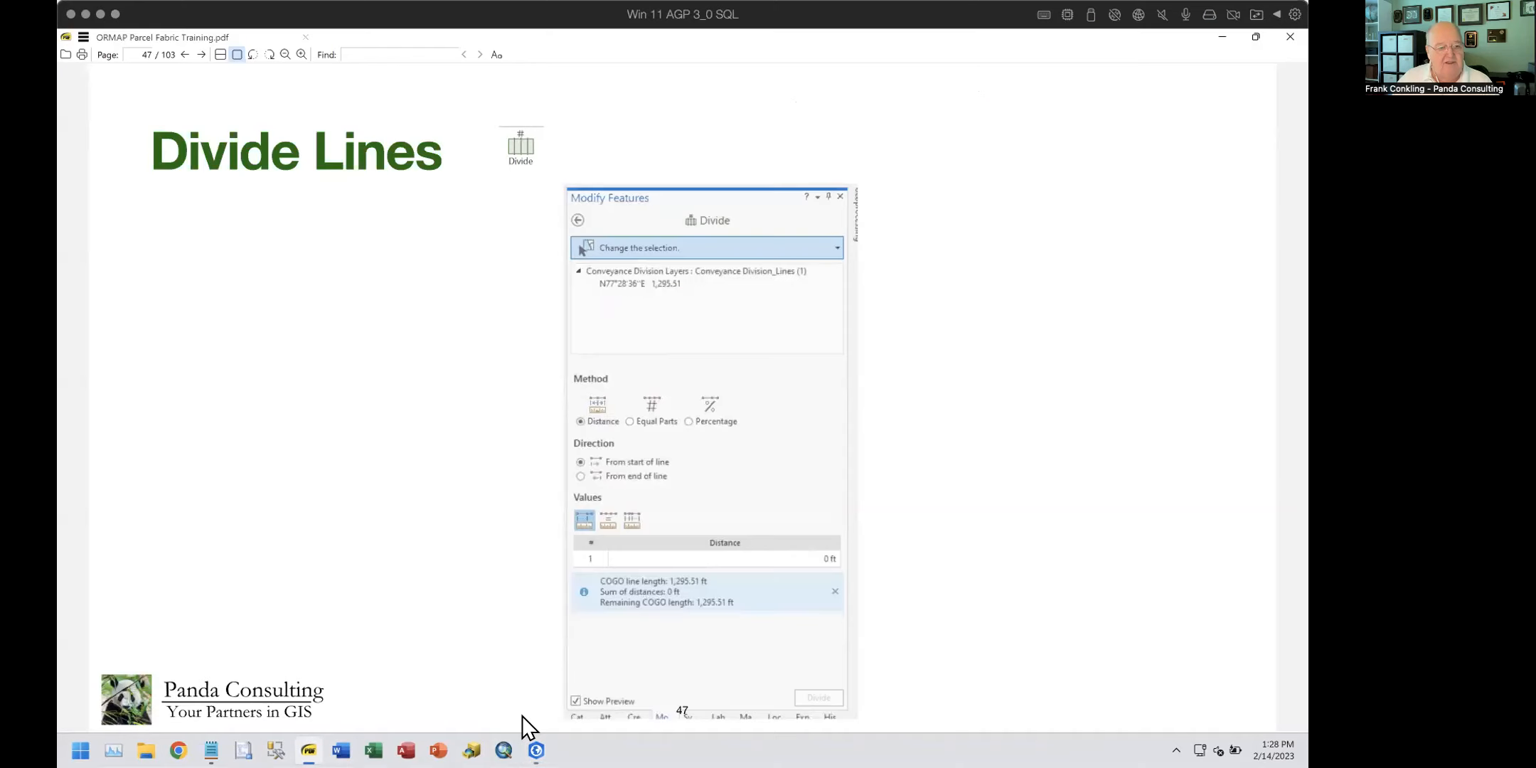
scroll(951, 510, down, 1)
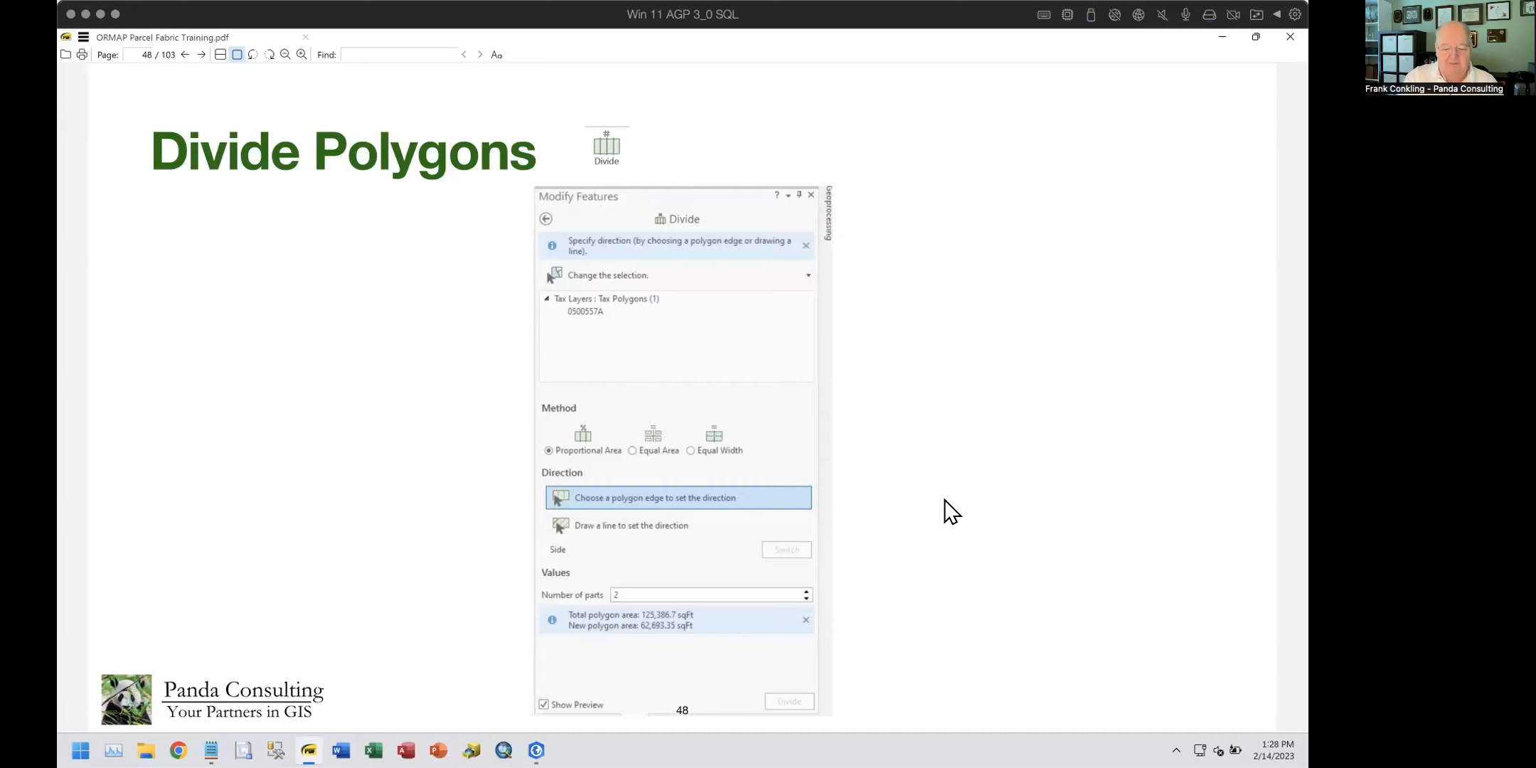
scroll(952, 511, down, 1)
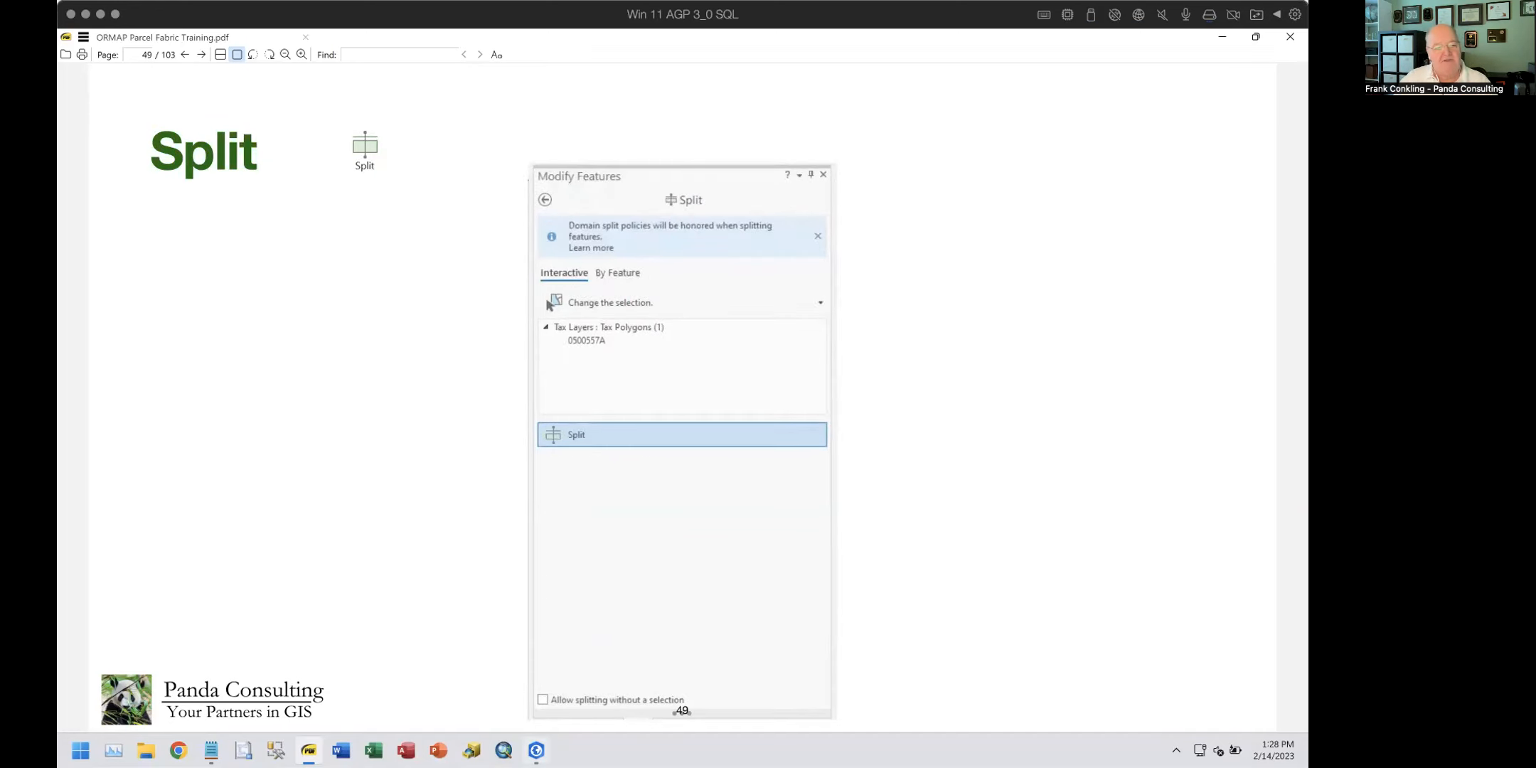
click(536, 750)
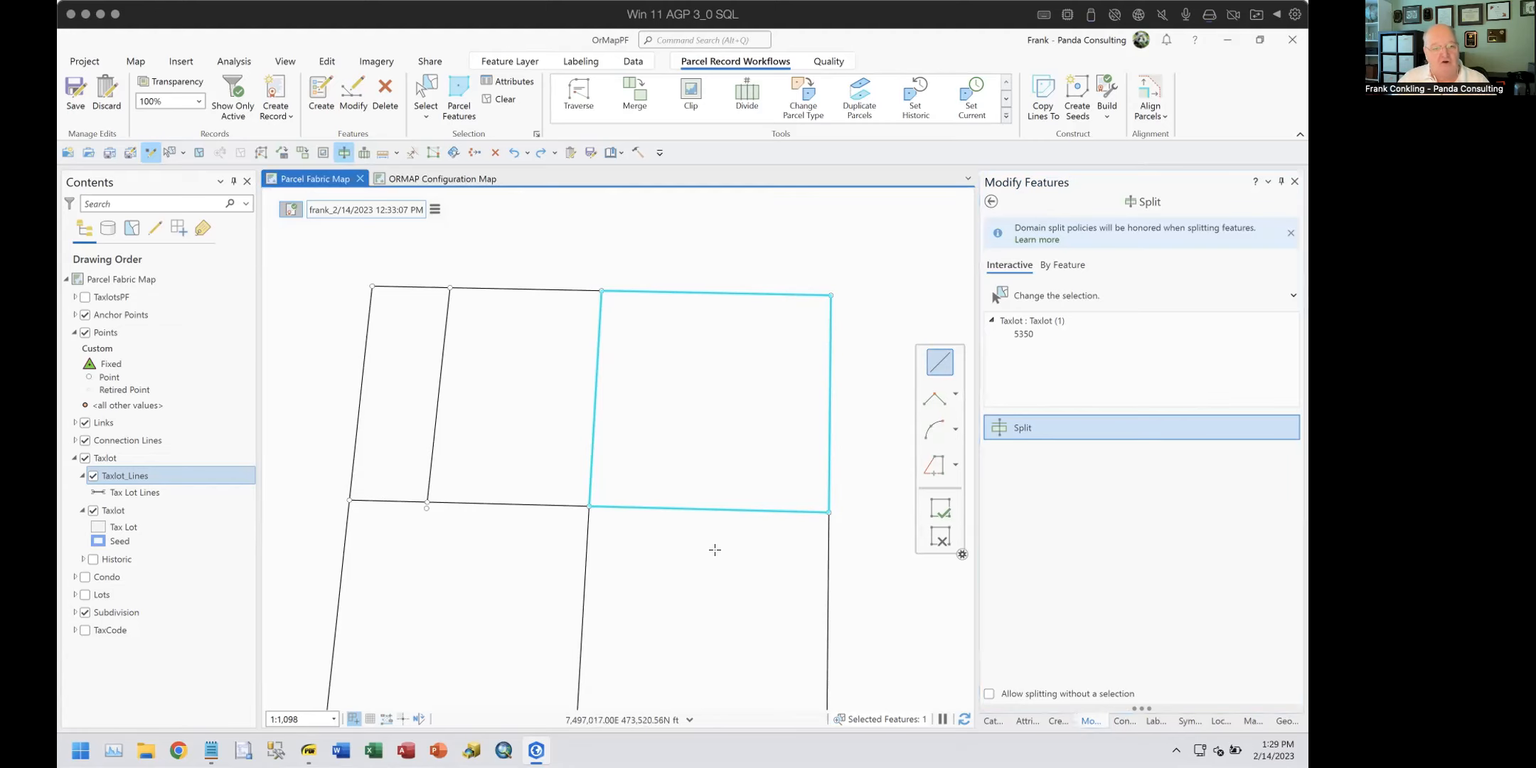
Step: Split the selected northeast lot along a hand-drawn irregular line running from below its south boundary to above its north boundary
click(625, 551)
click(650, 502)
click(667, 445)
click(668, 416)
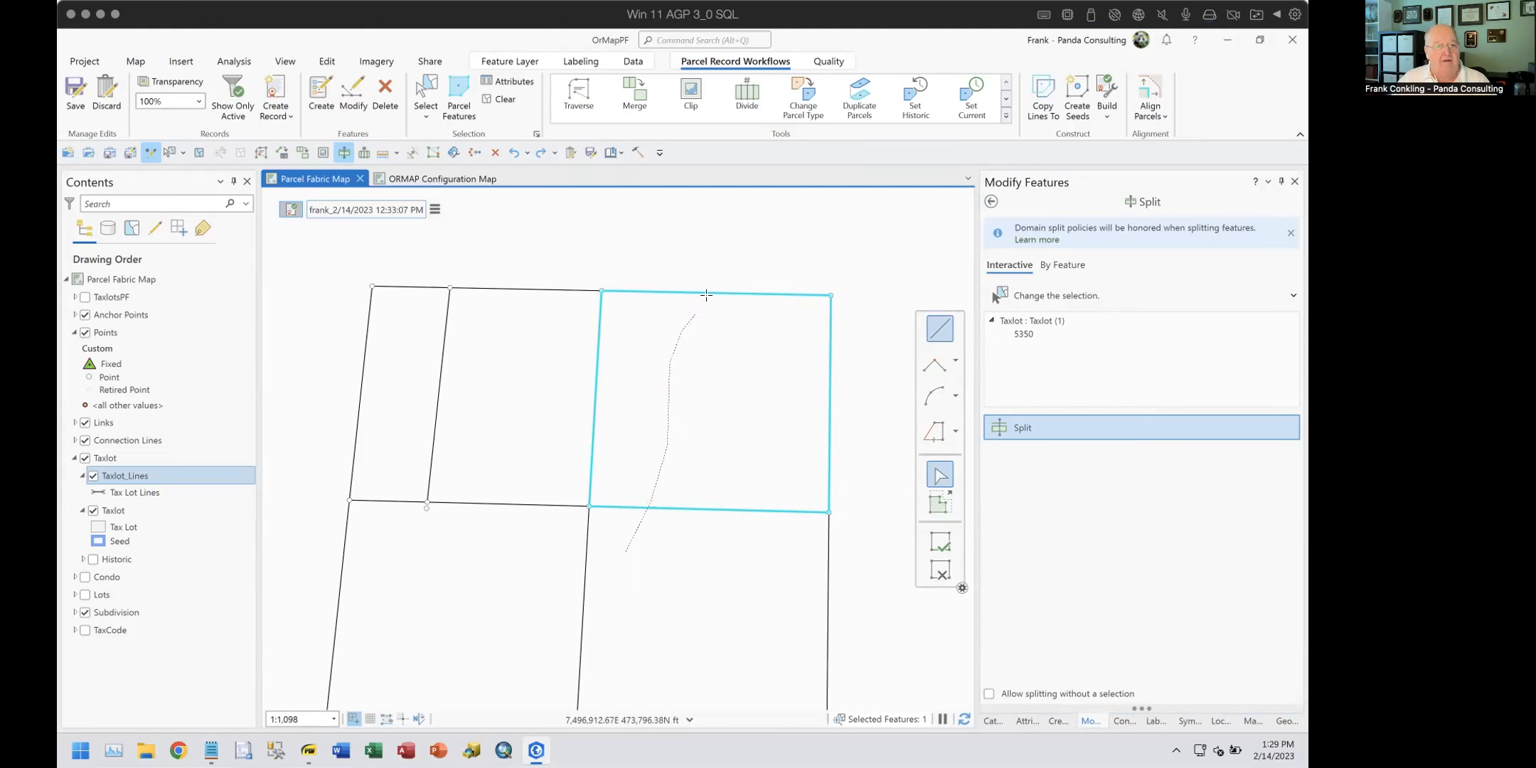
double_click(730, 260)
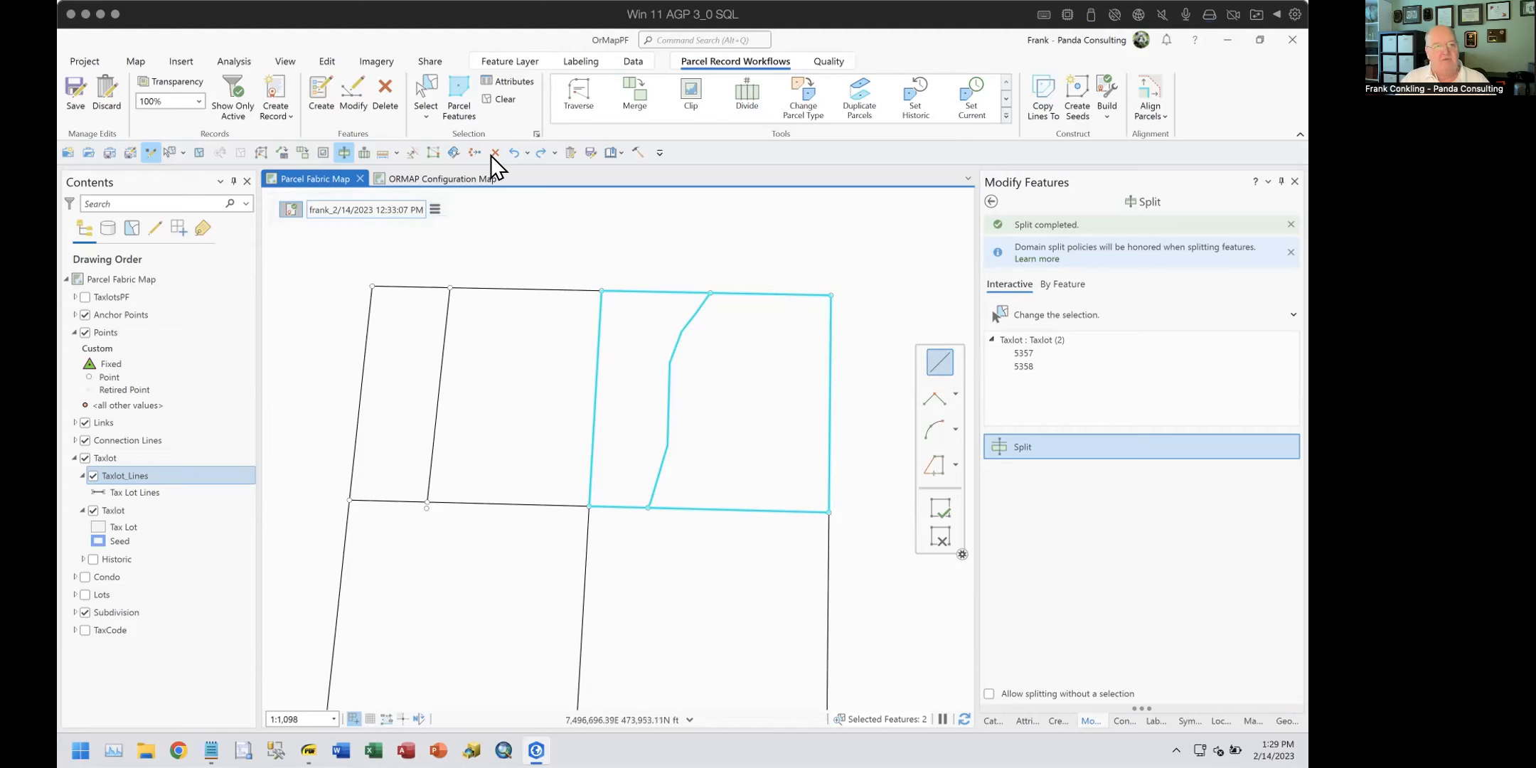
Step: Select the irregular split line in the northeast lot and examine its COGO attributes
click(425, 102)
drag(656, 345, 711, 382)
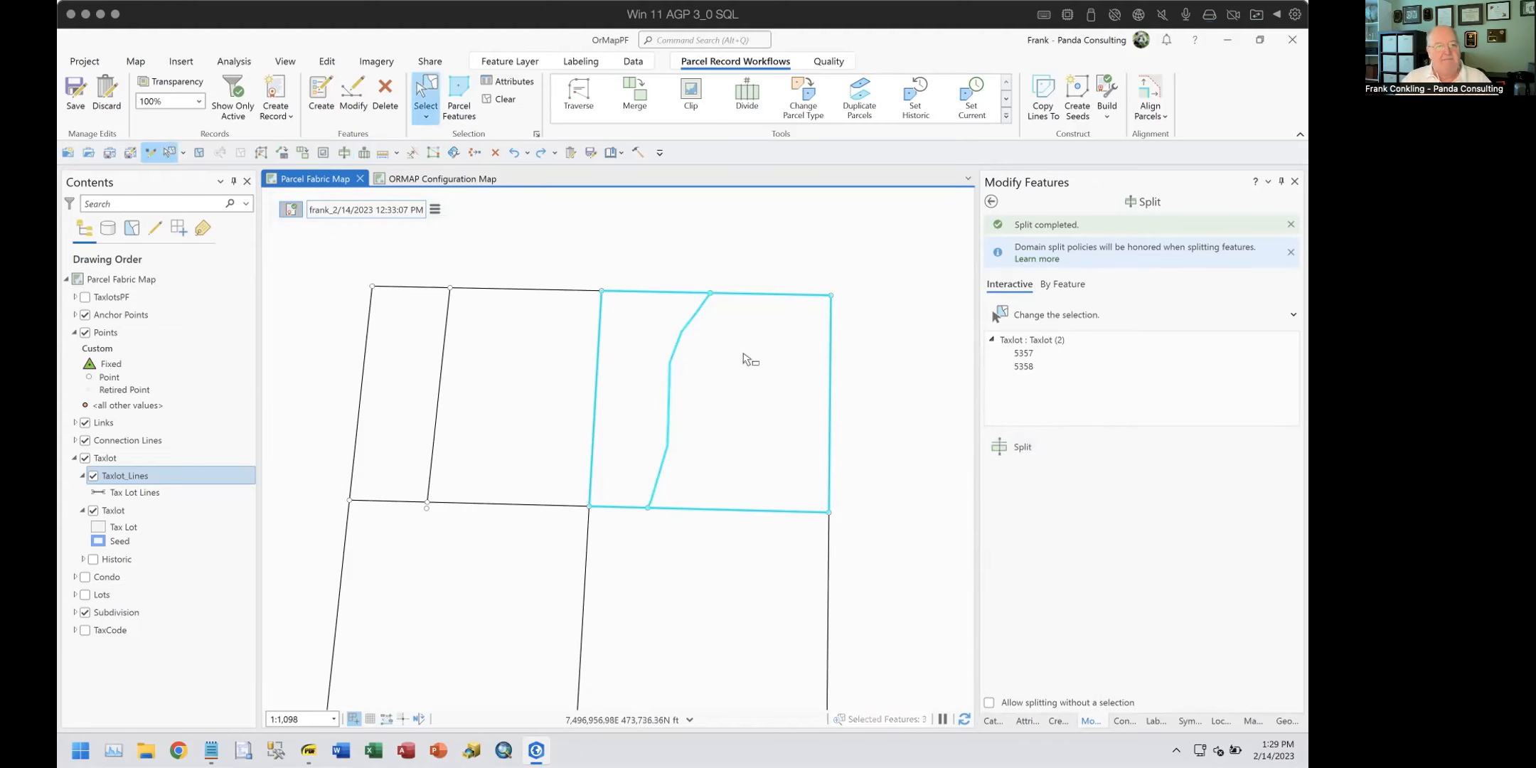
ctrl+click(739, 361)
ctrl+click(626, 369)
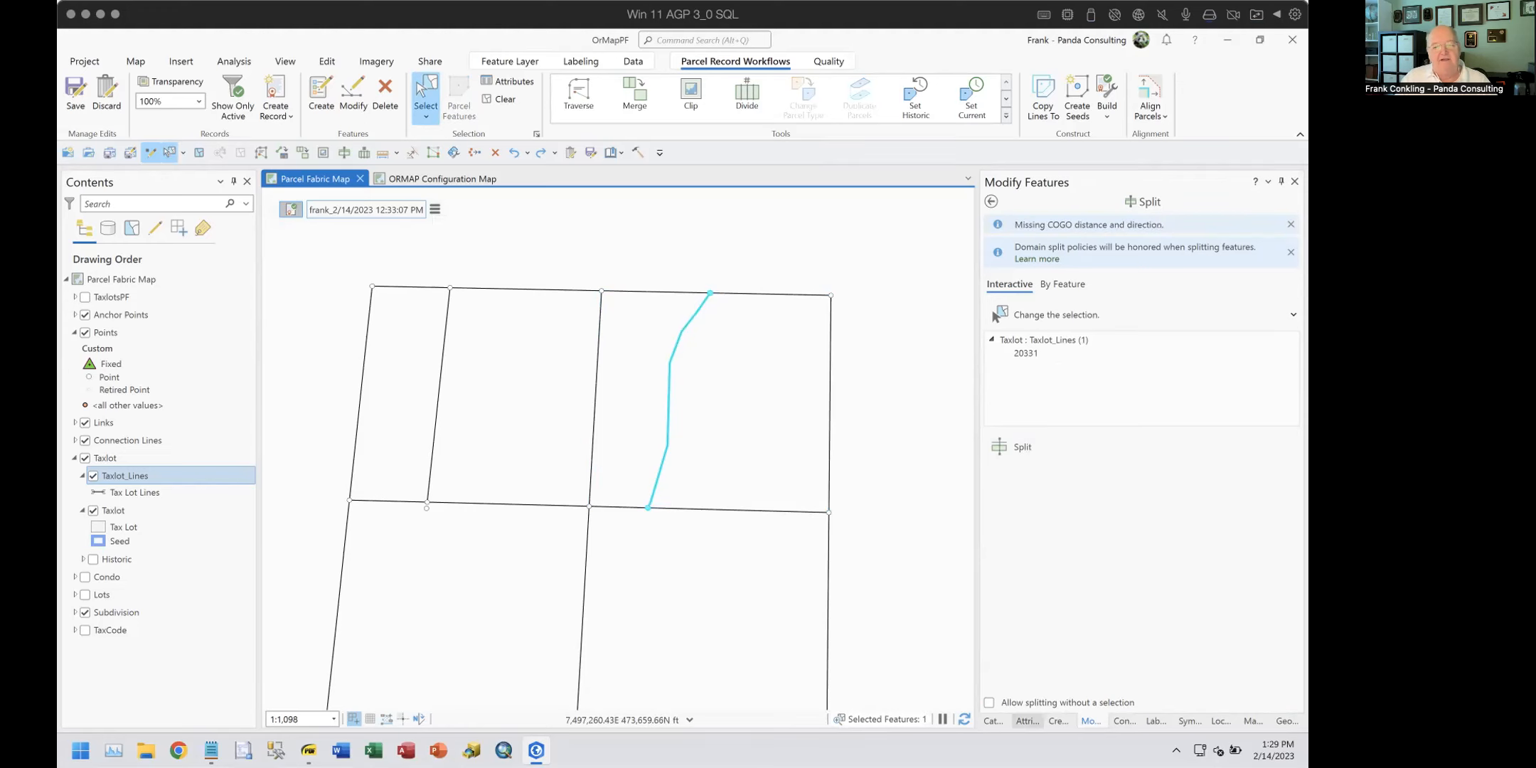
click(1027, 720)
click(1139, 478)
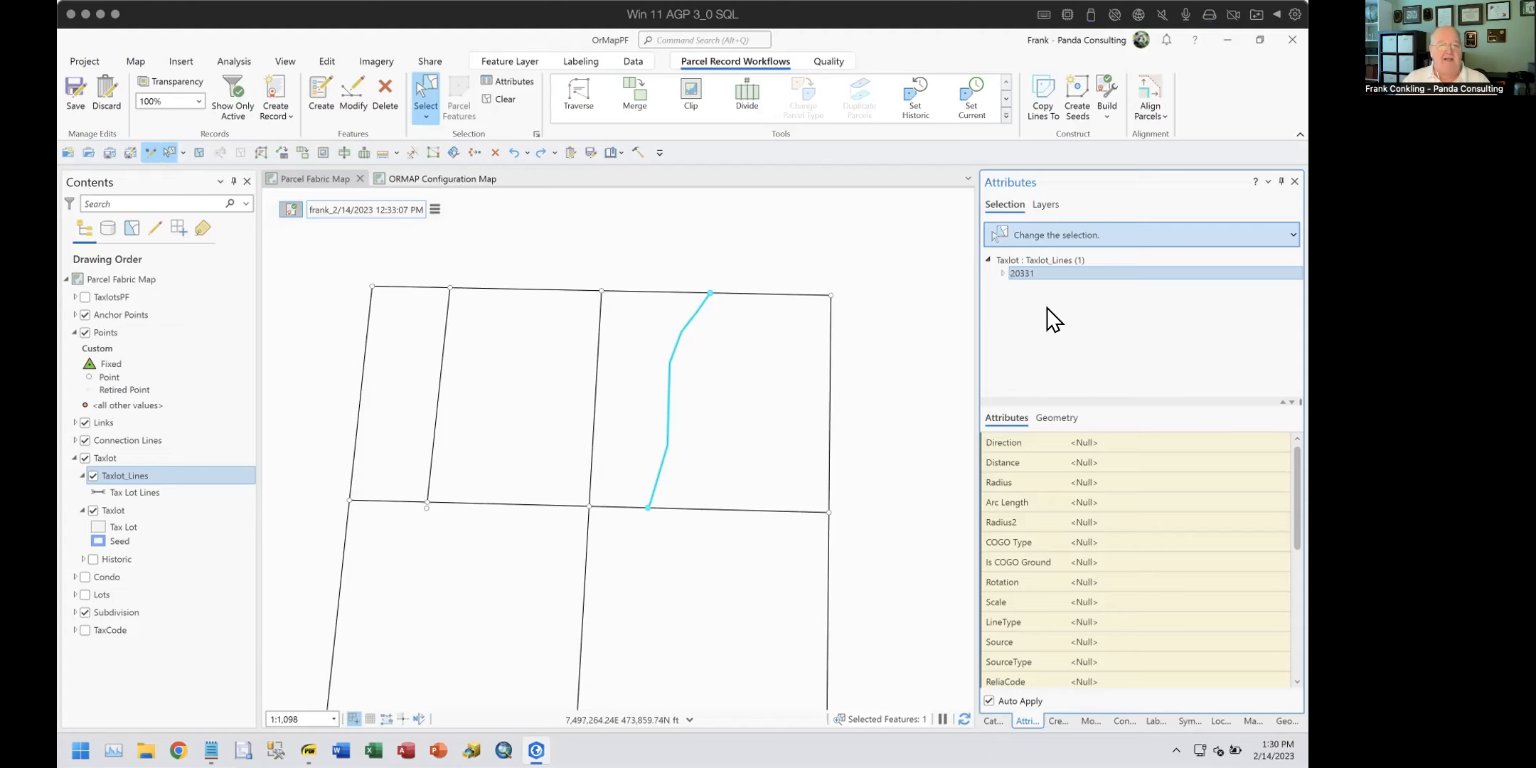
click(1088, 720)
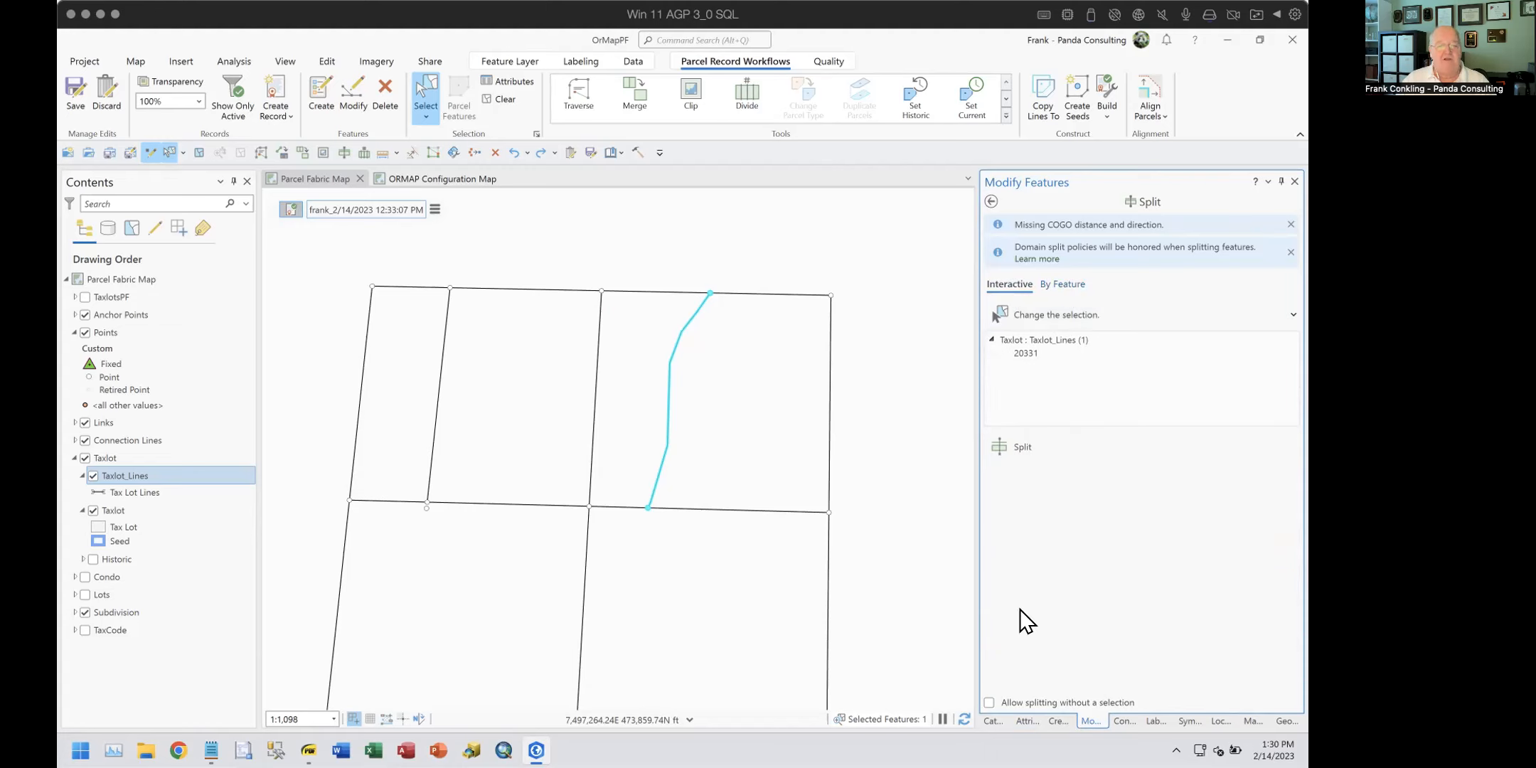
Step: Deactivate the active record and draw a four-sided Taxlot polygon overlapping the northeast lot's upper east corner
click(1055, 721)
click(293, 207)
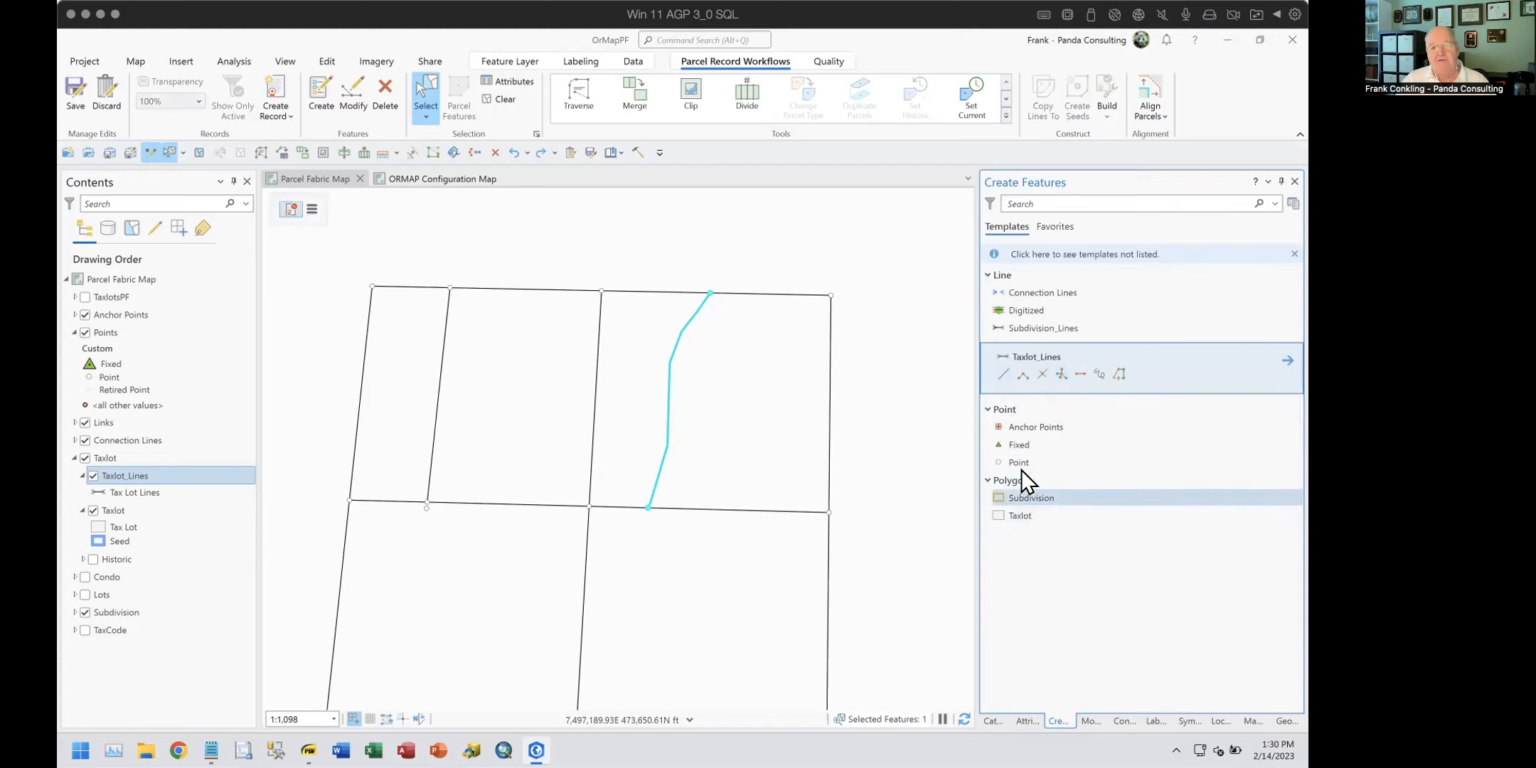
click(1000, 516)
click(912, 495)
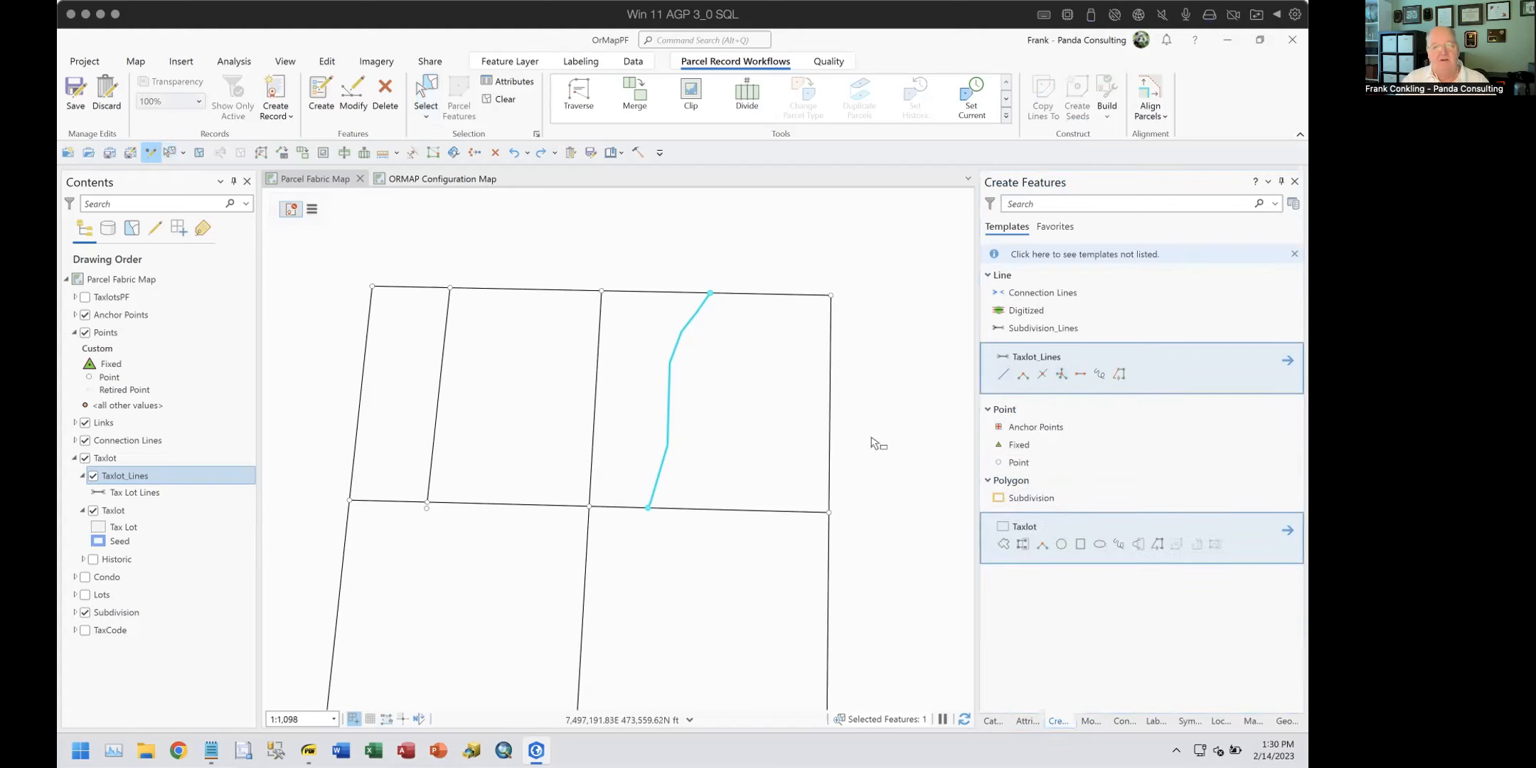
click(772, 388)
click(736, 243)
double_click(851, 226)
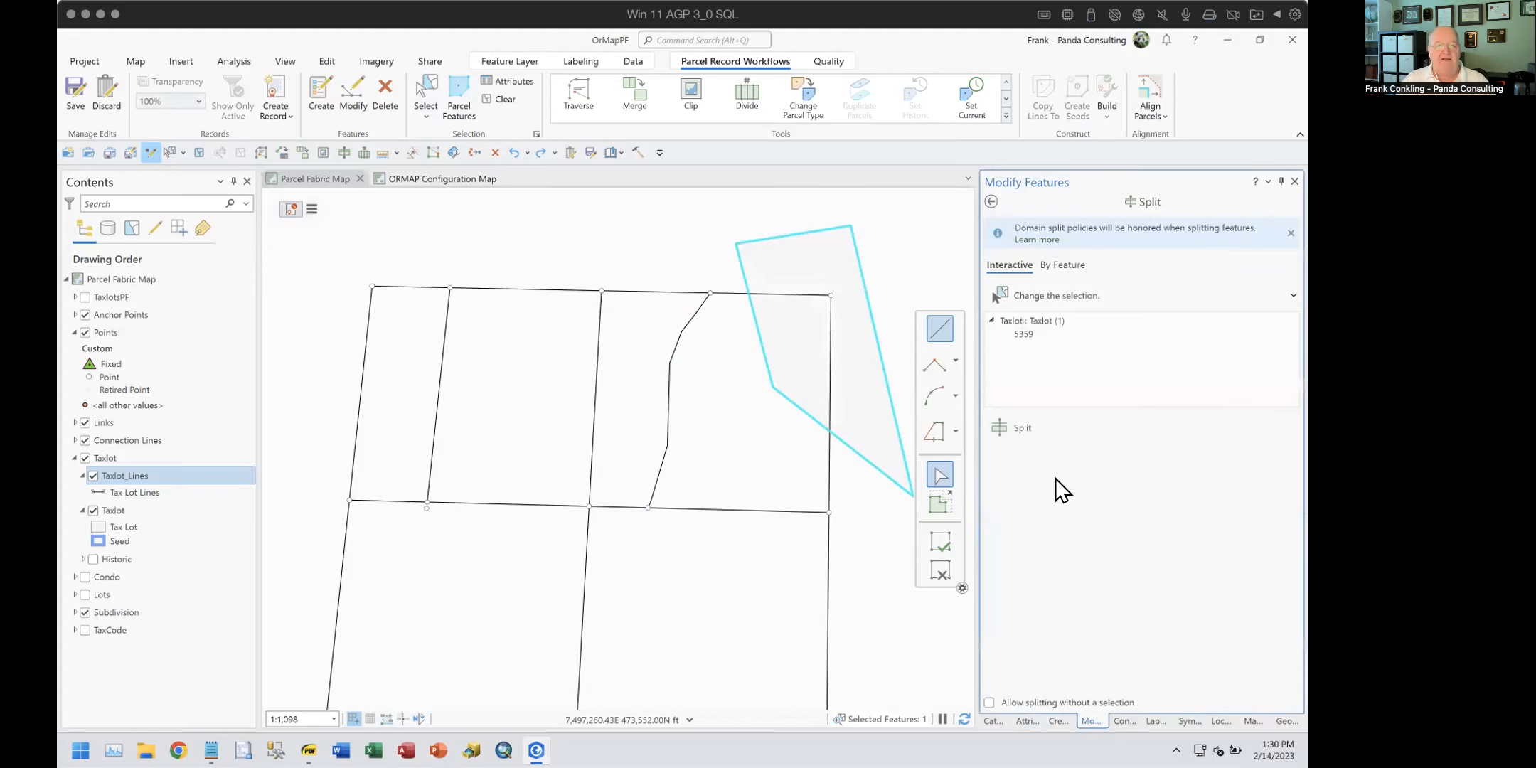
Step: Split by feature, using the four-sided polygon as the input and the lot east of the irregular line as the target
click(1066, 263)
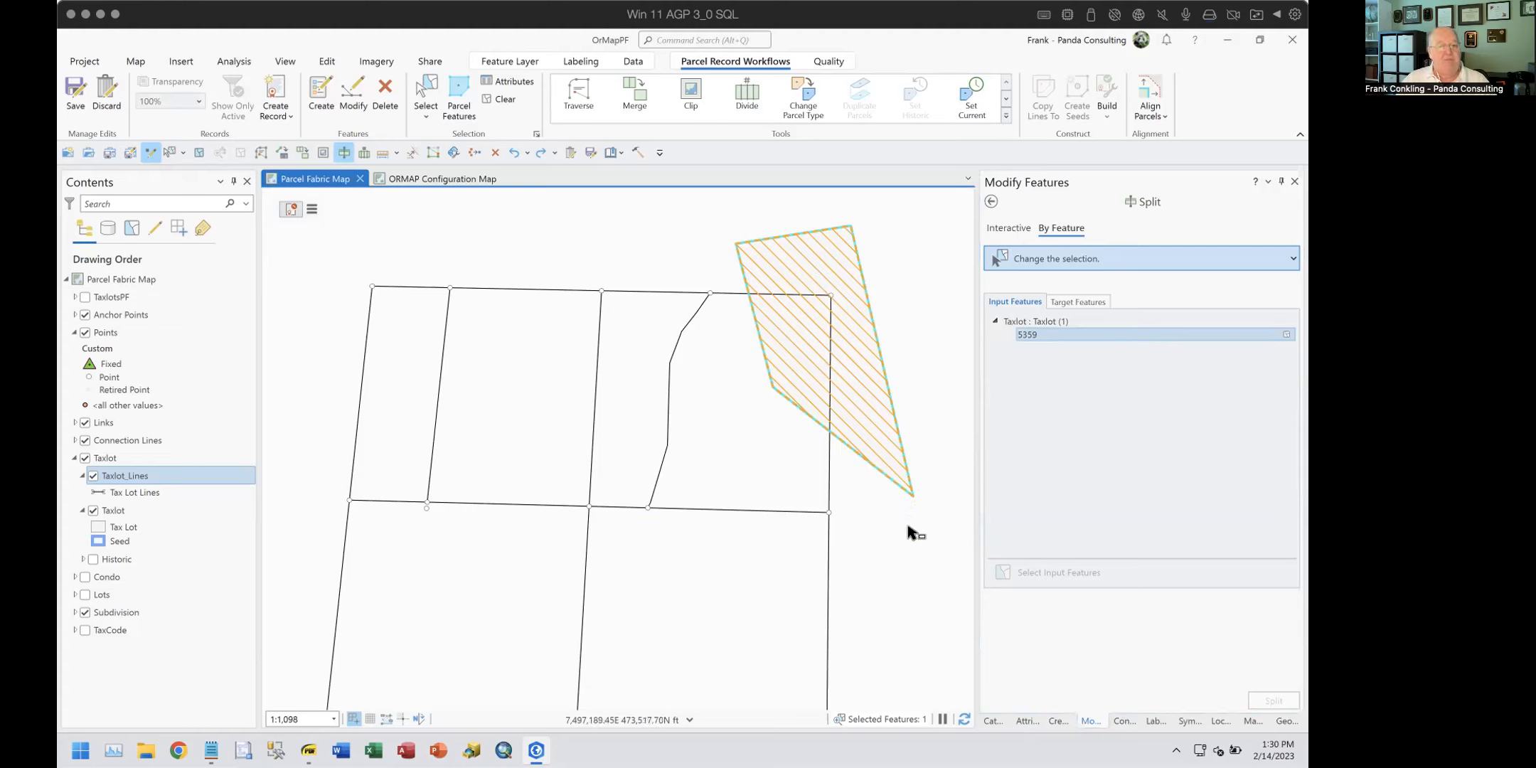
click(1070, 301)
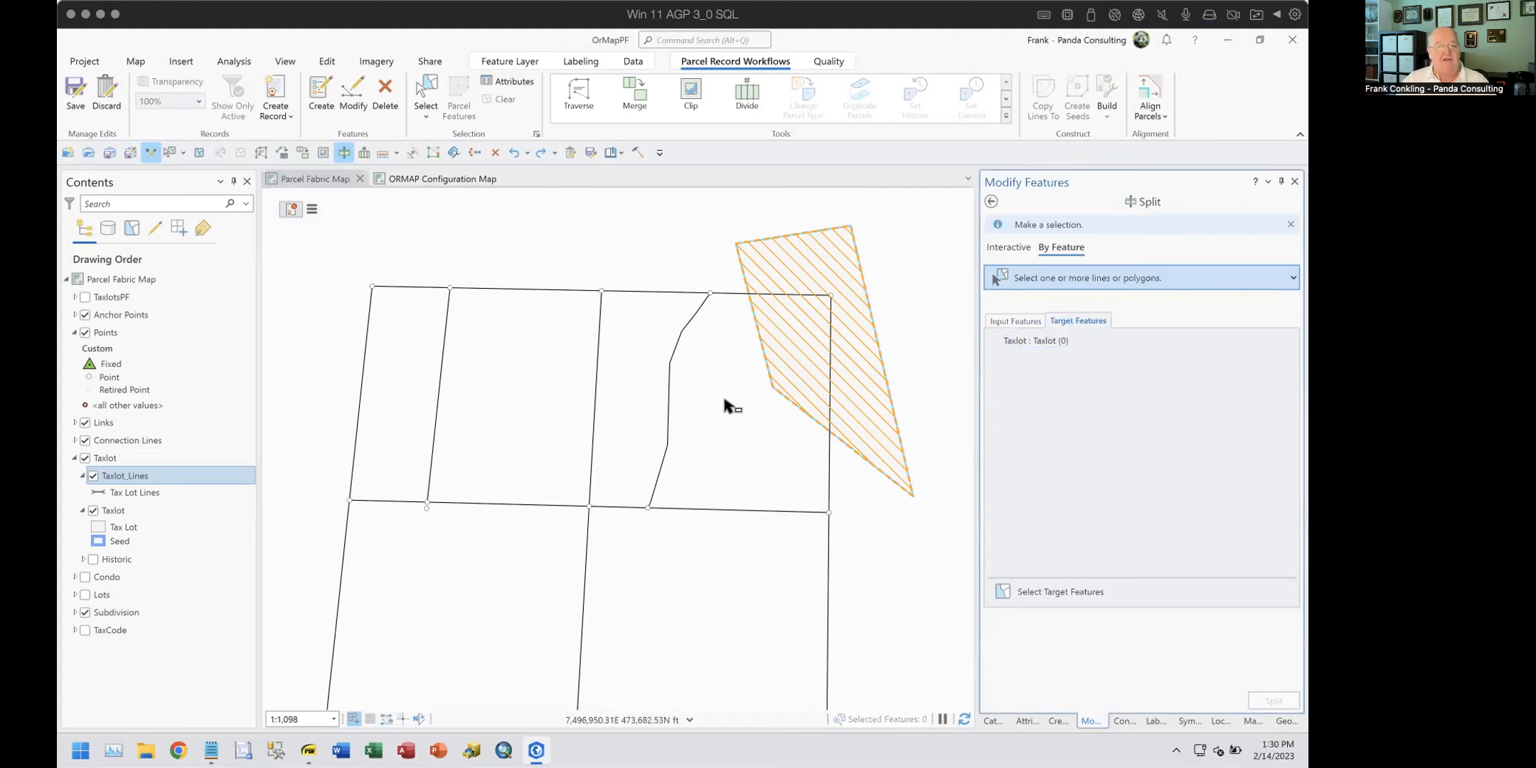
click(729, 431)
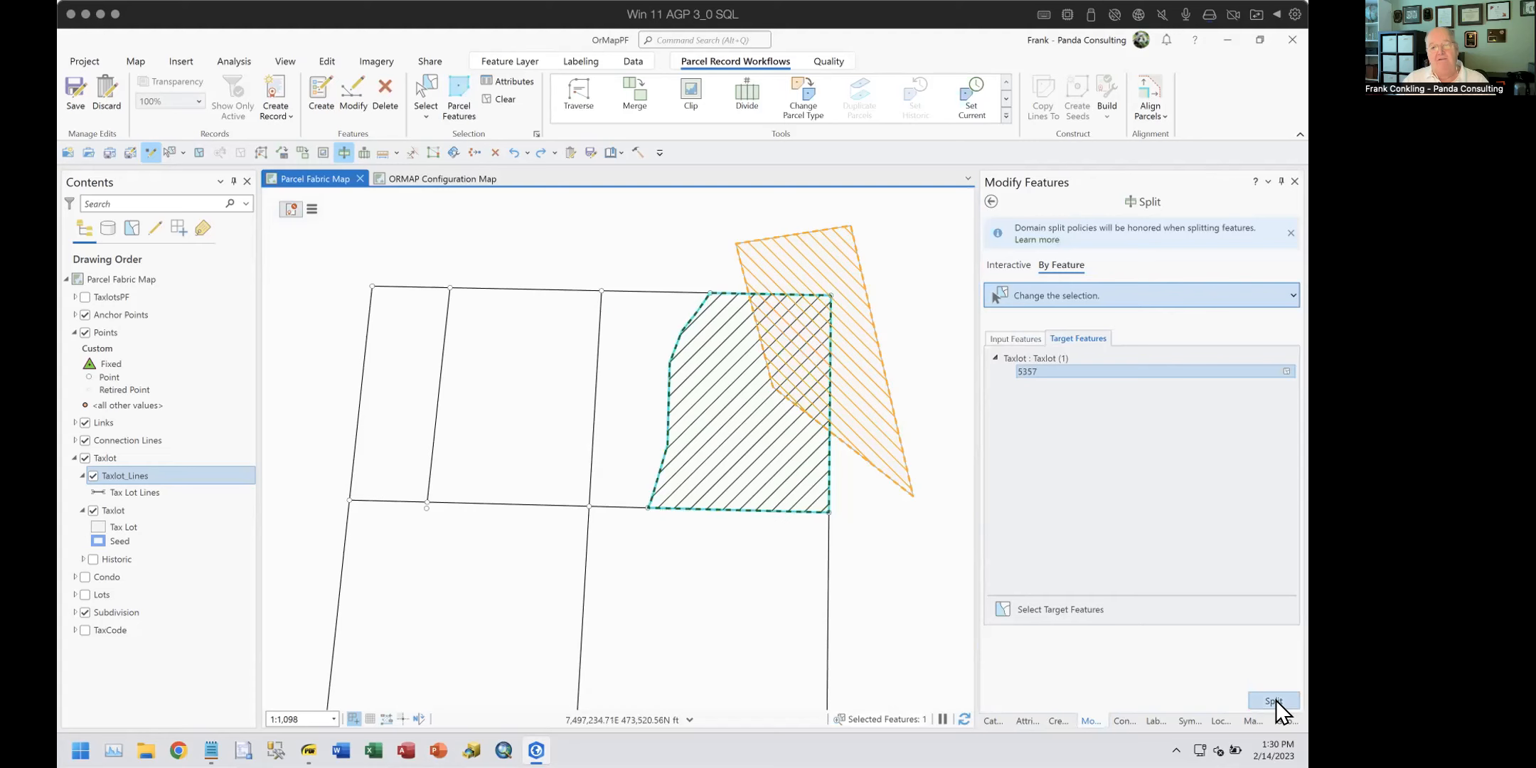
click(1274, 699)
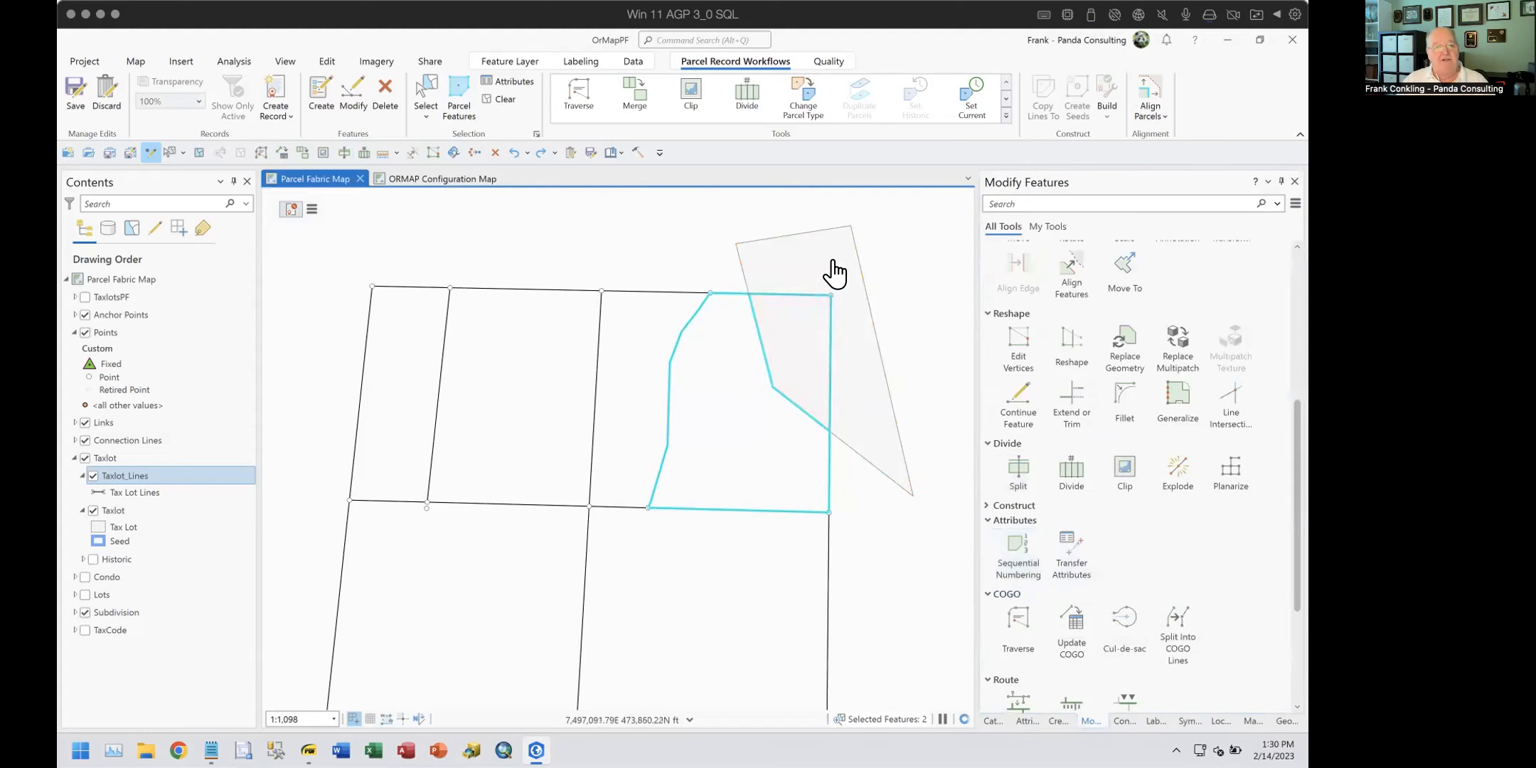
Step: Select the overlapping four-sided polygon and delete it
click(424, 95)
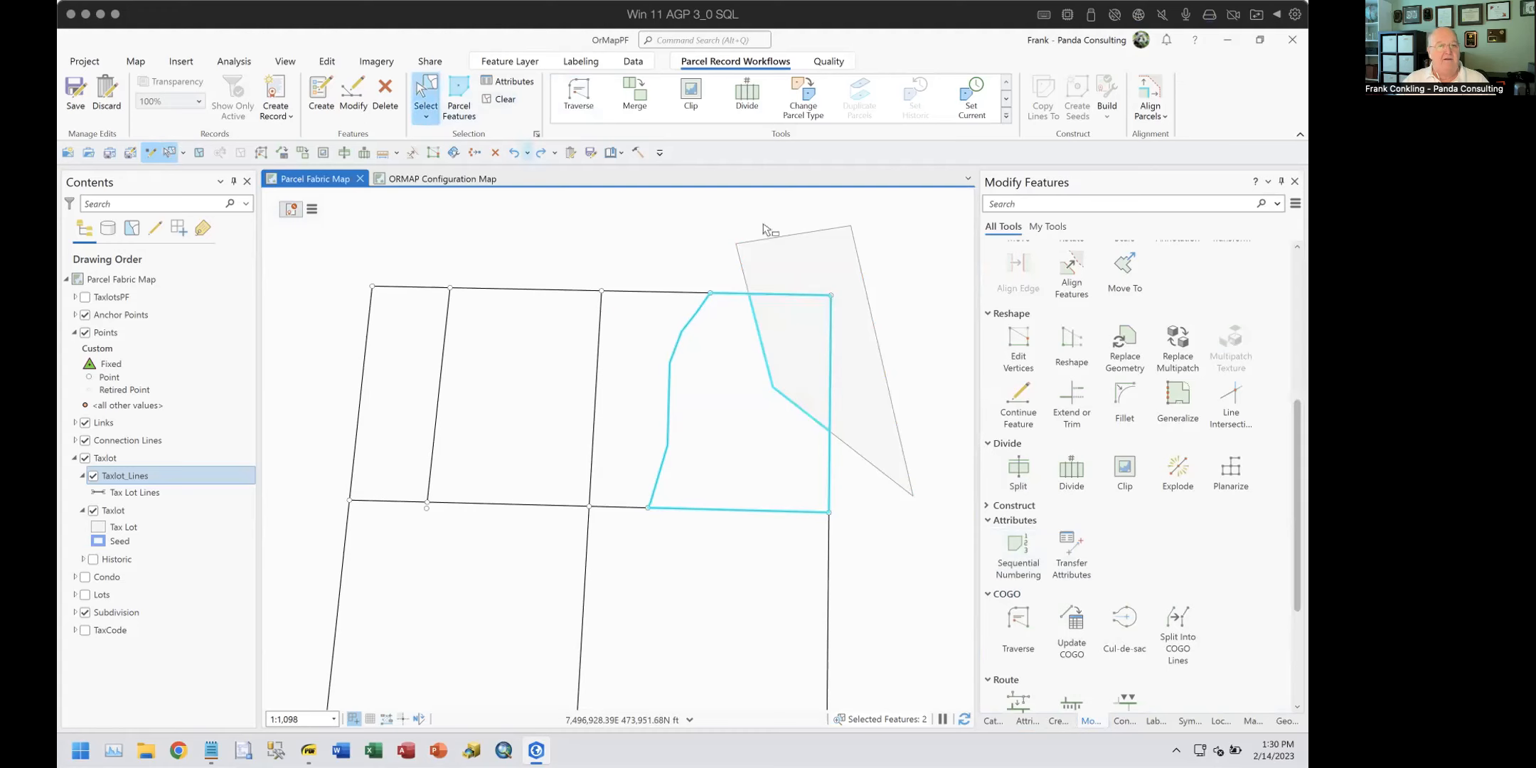
click(844, 267)
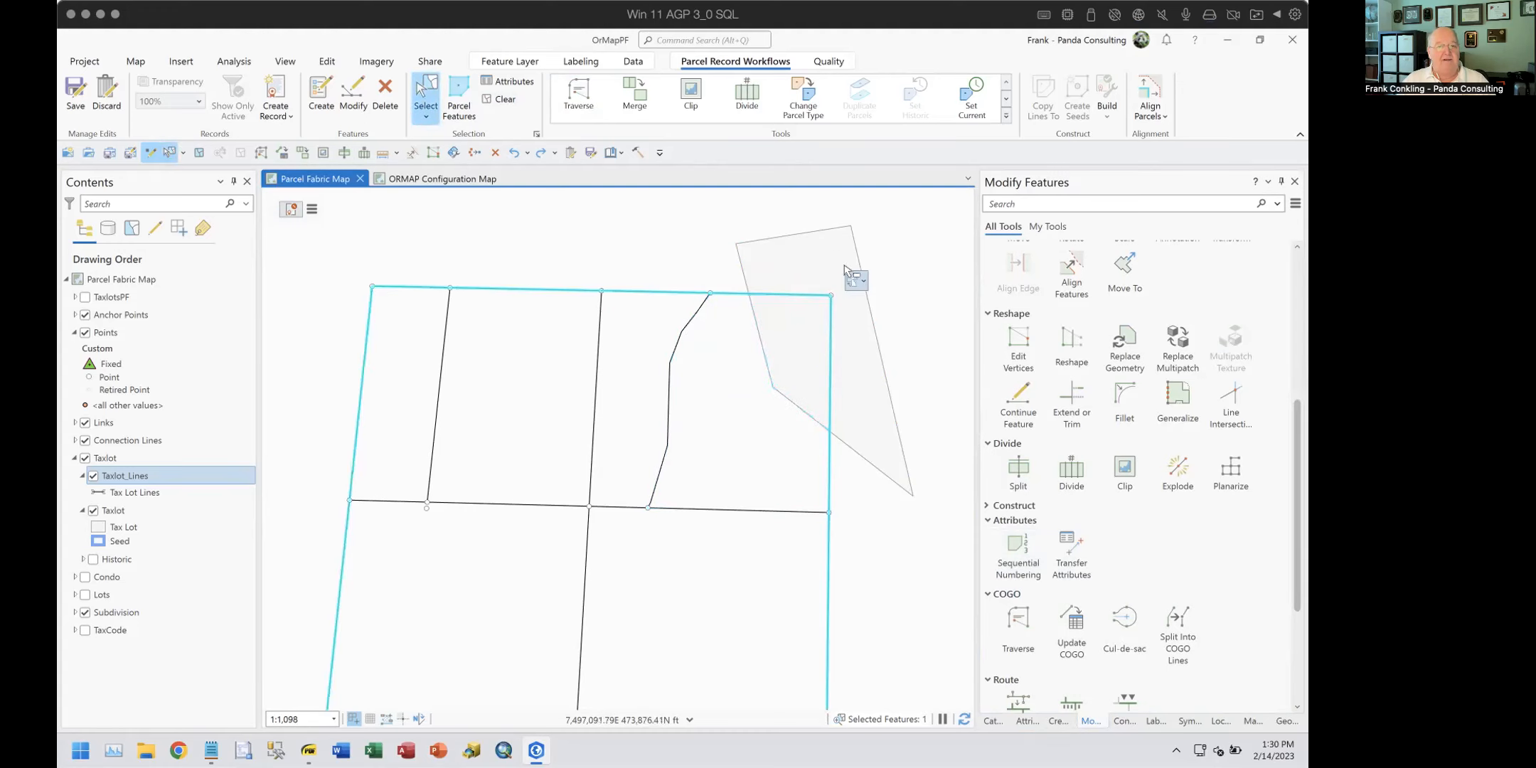
mouse_move(861, 283)
click(873, 329)
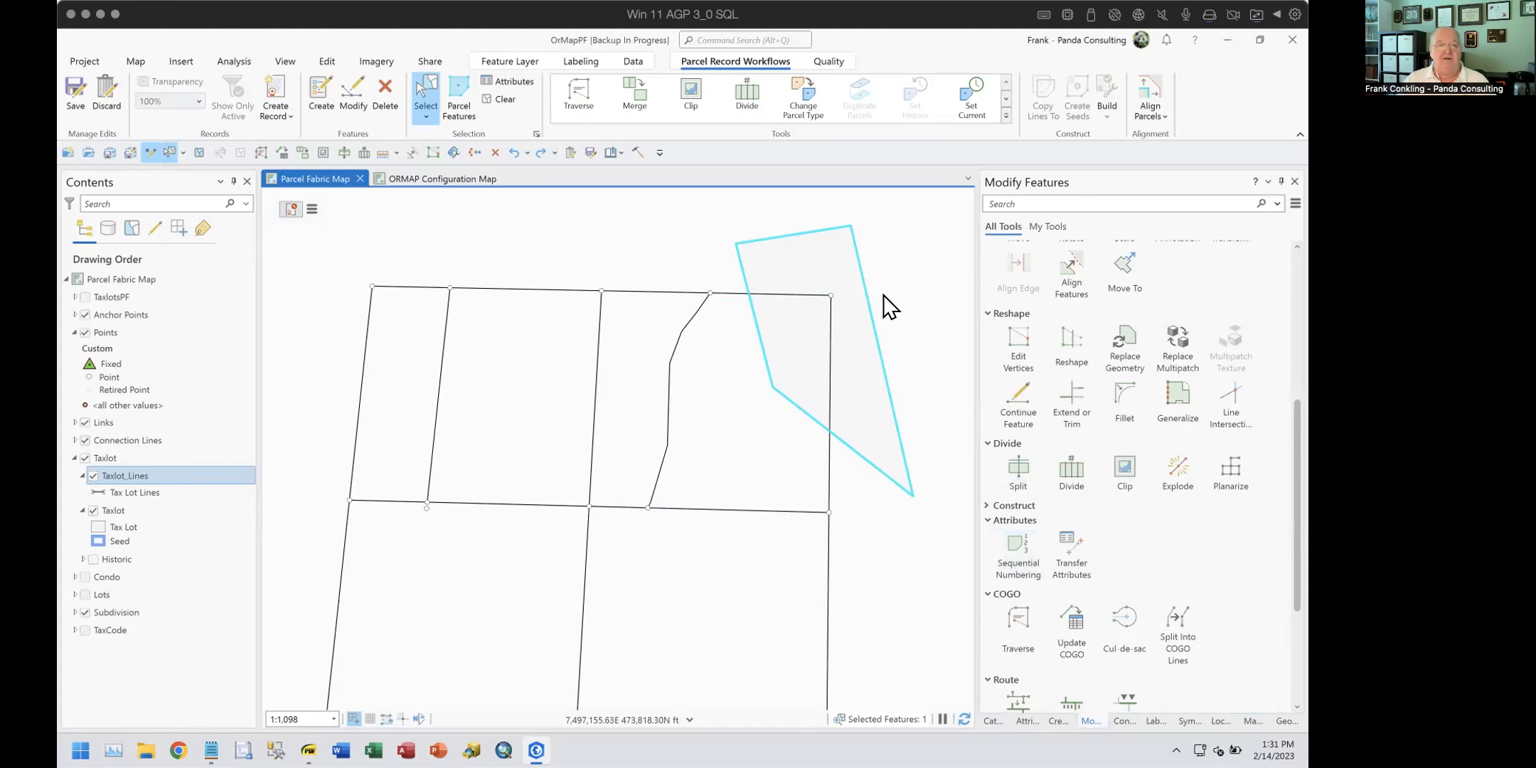
click(403, 89)
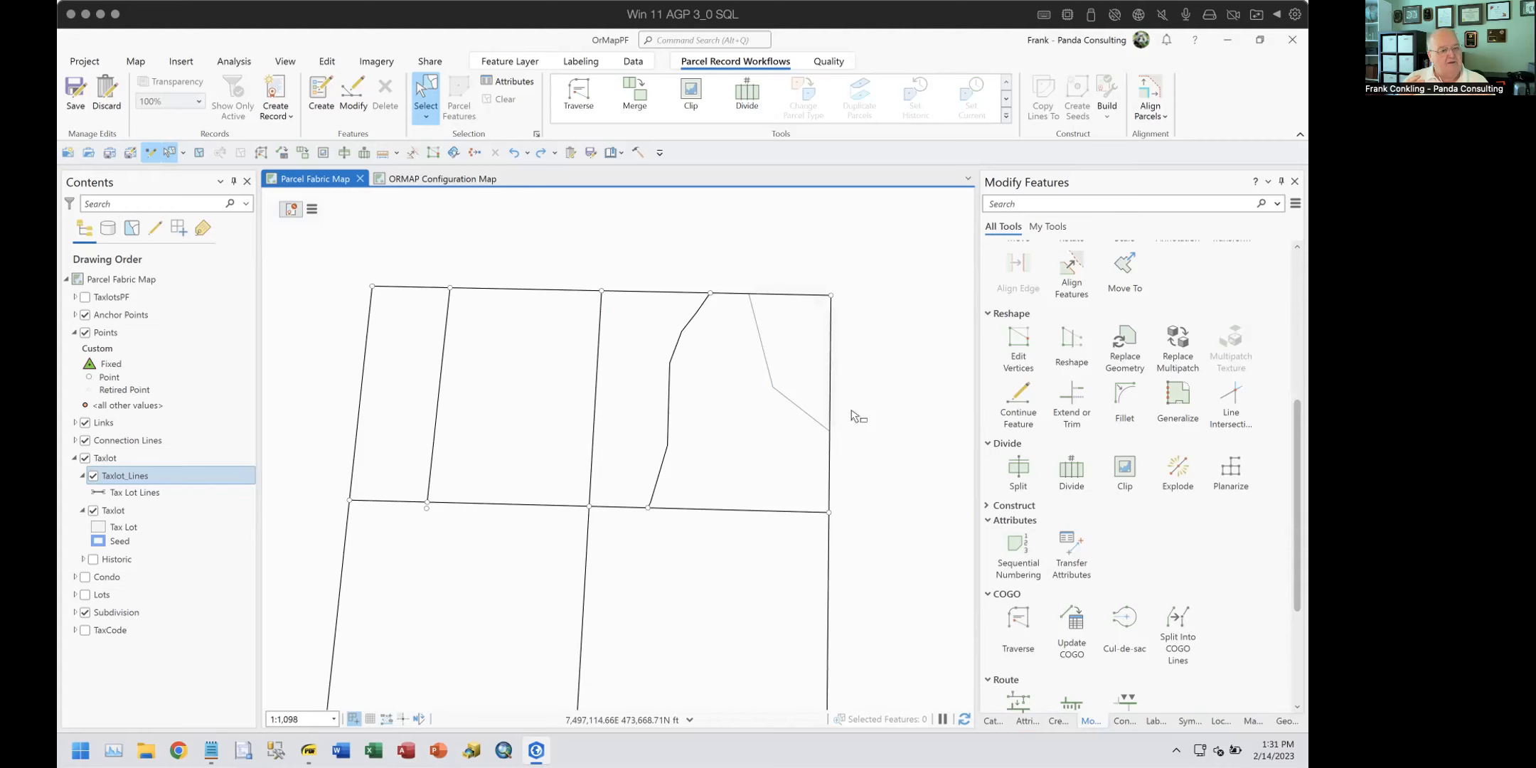
Step: Close the Notepad text file without saving its changes
right_click(211, 750)
click(214, 714)
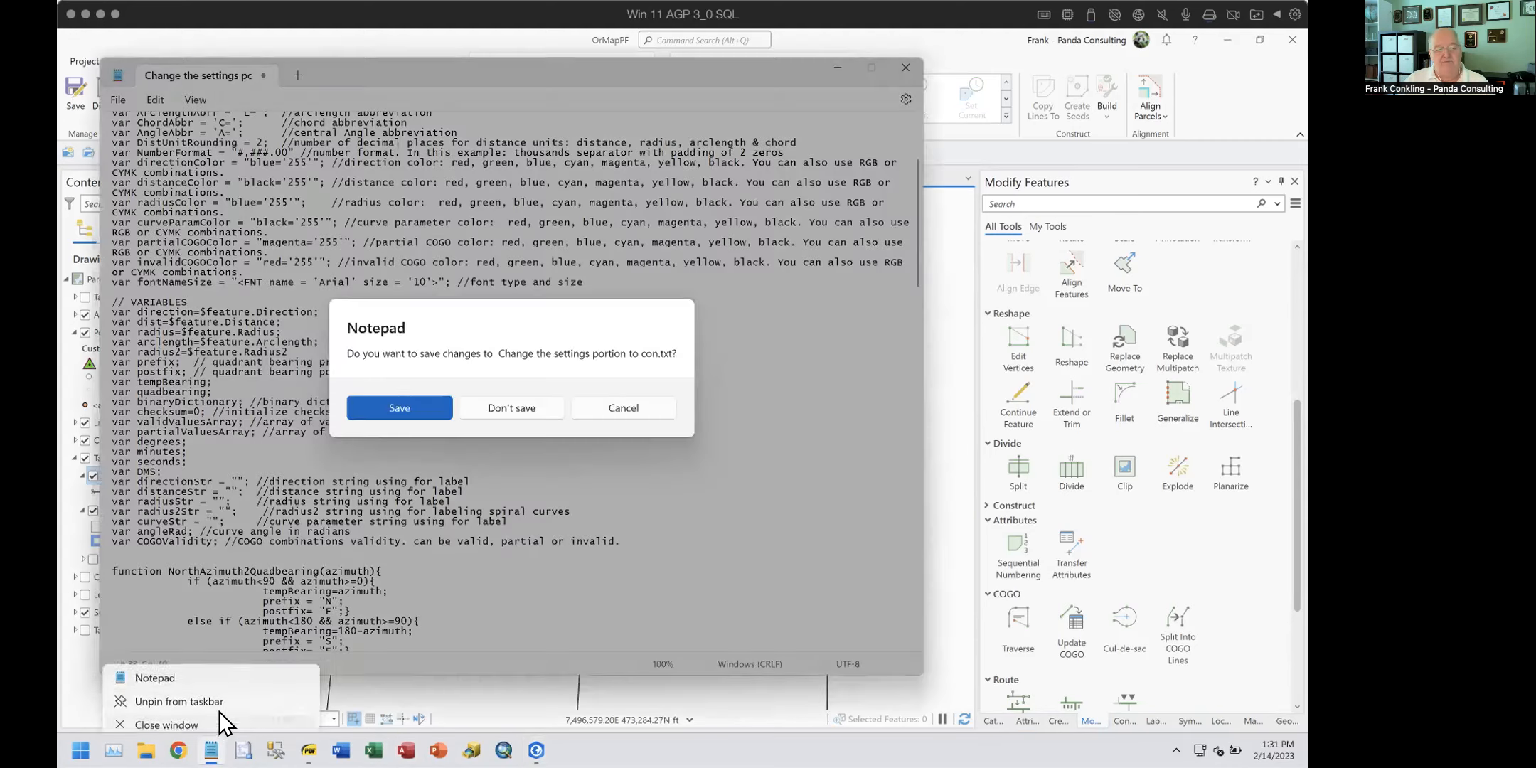
click(495, 402)
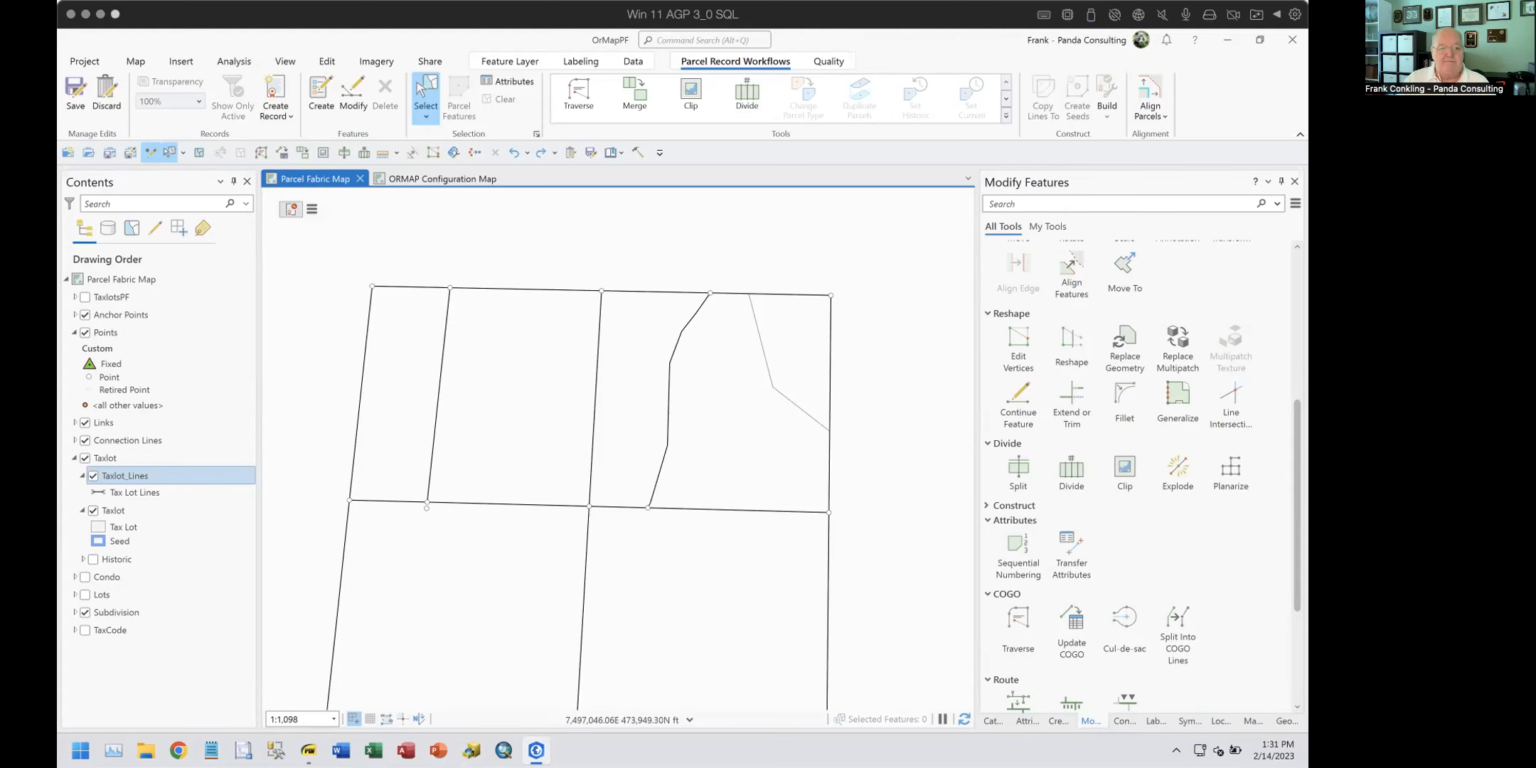
Step: Read the Adjust Parcels slide on page 50 of the training PDF, and return to ArcGIS Pro
click(310, 750)
key(Right)
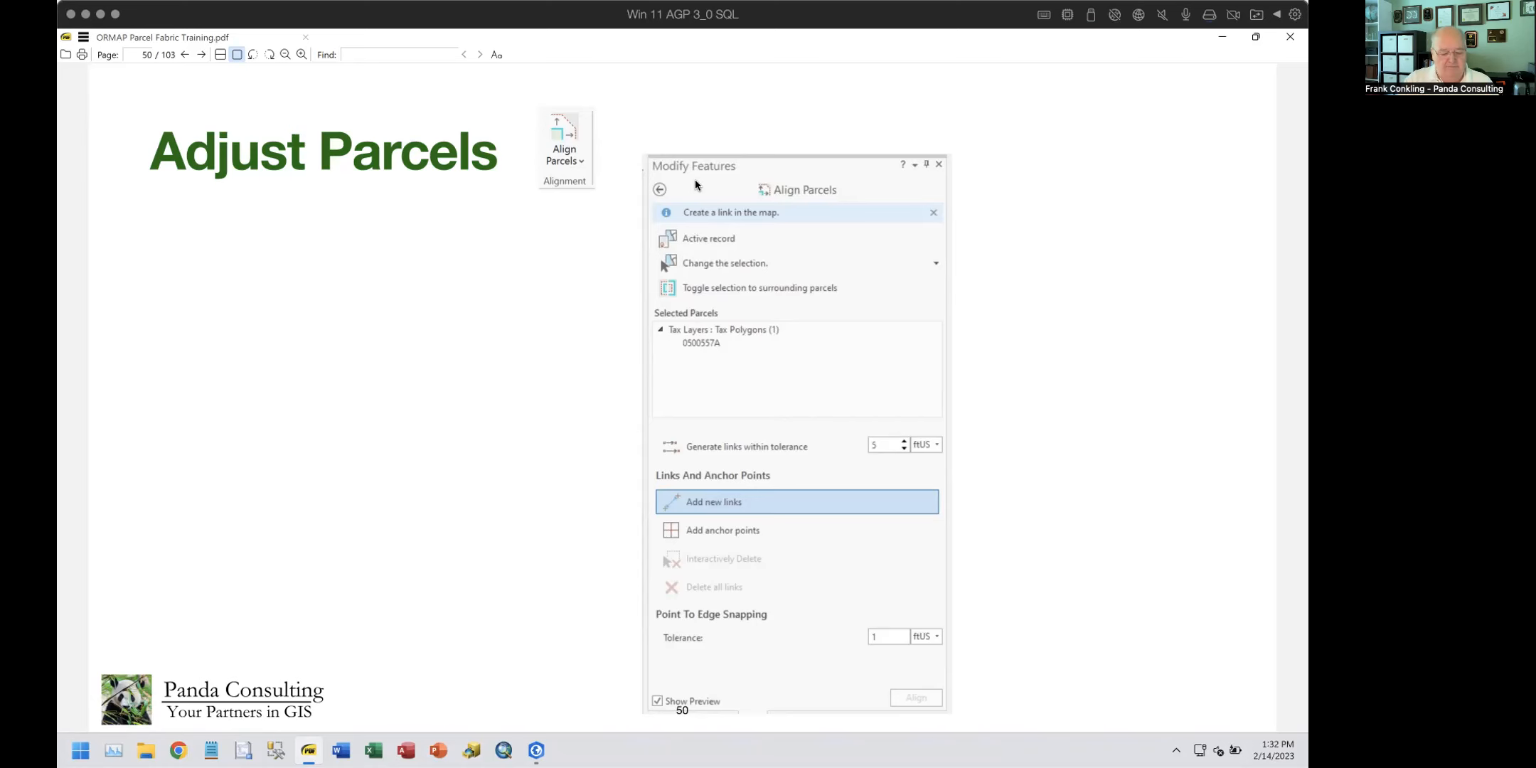
click(536, 750)
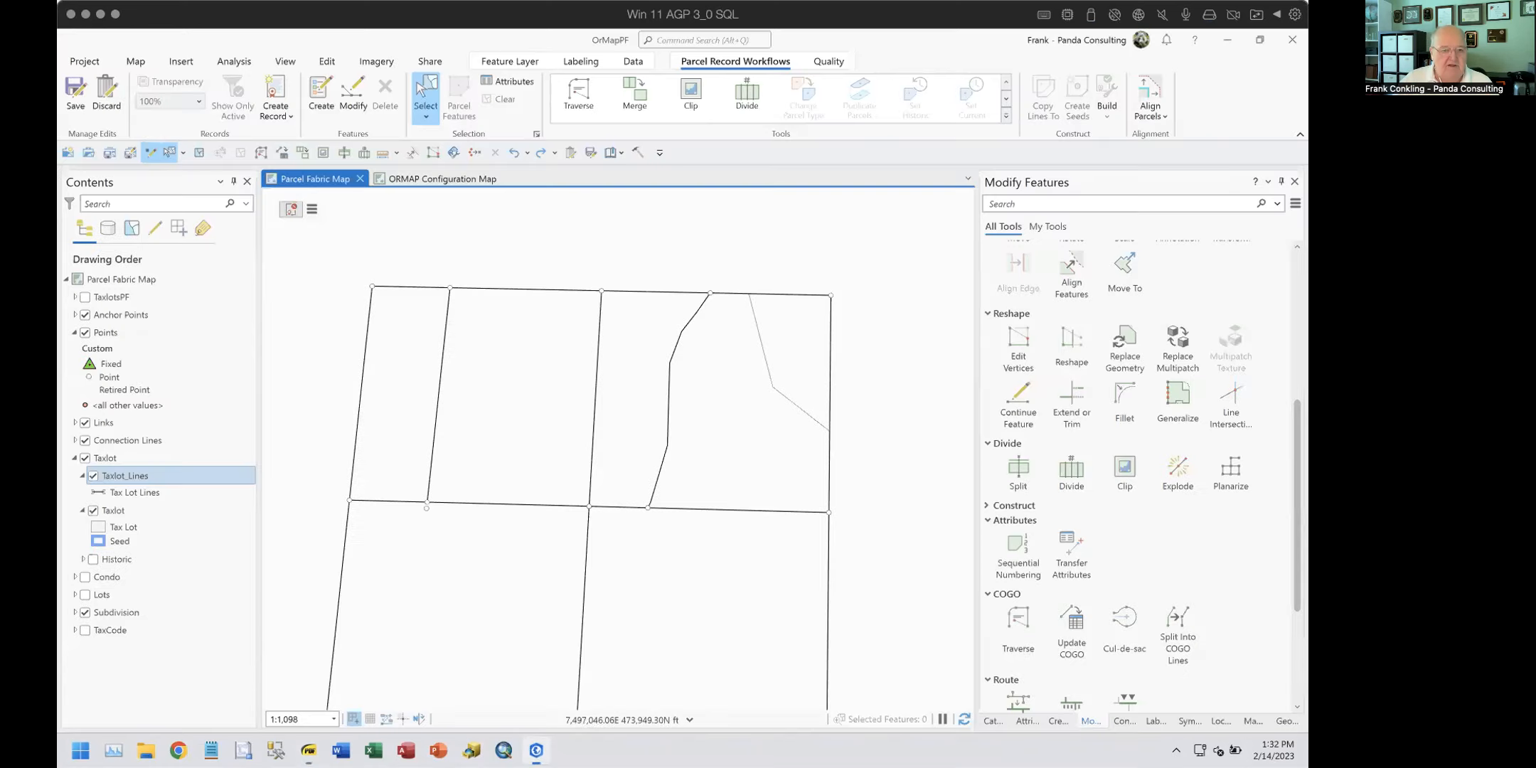
Step: Create a new active record for the parcel fabric with its default name and empty attributes
scroll(840, 400, down, 3)
drag(821, 504, 696, 523)
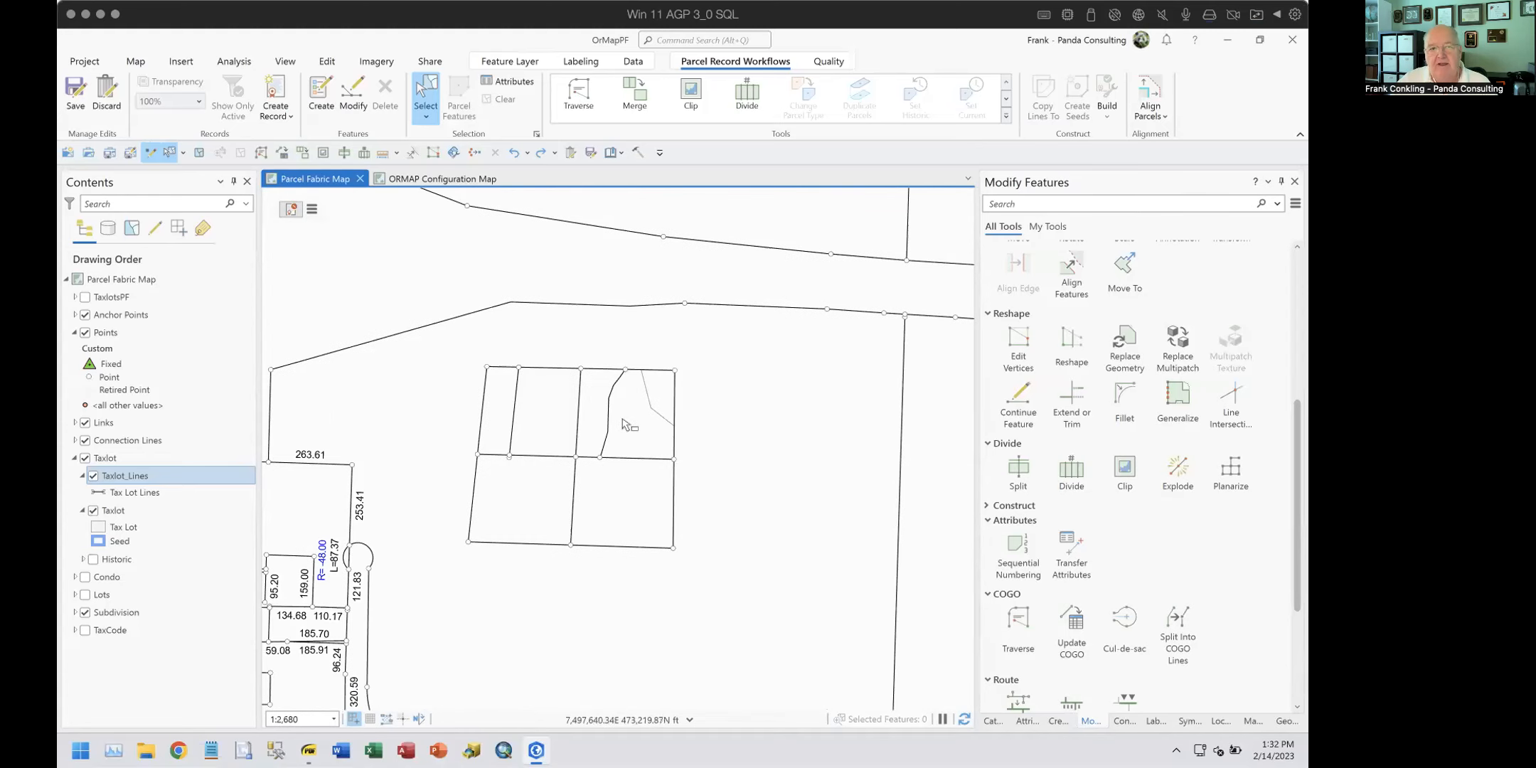
click(316, 206)
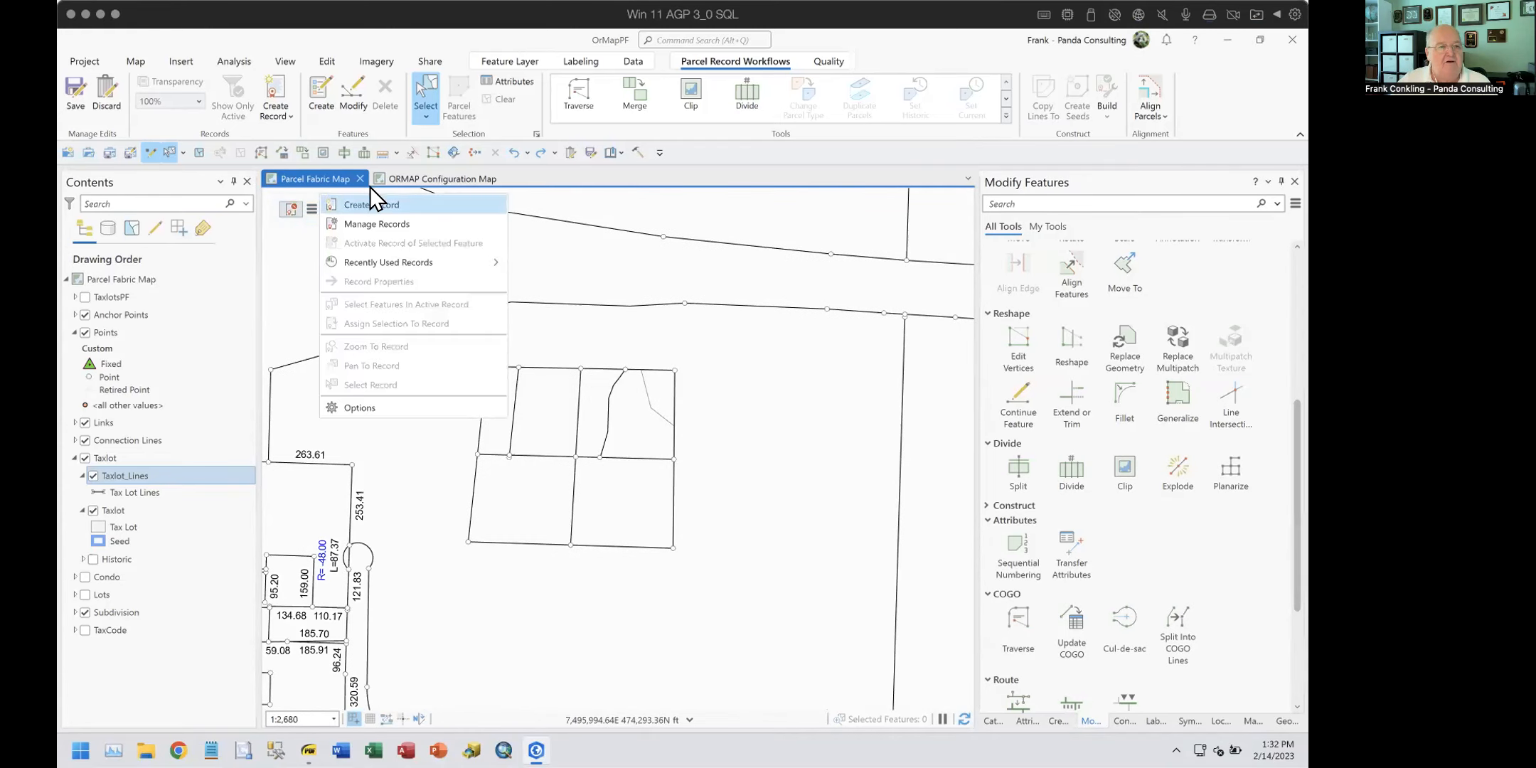
click(371, 197)
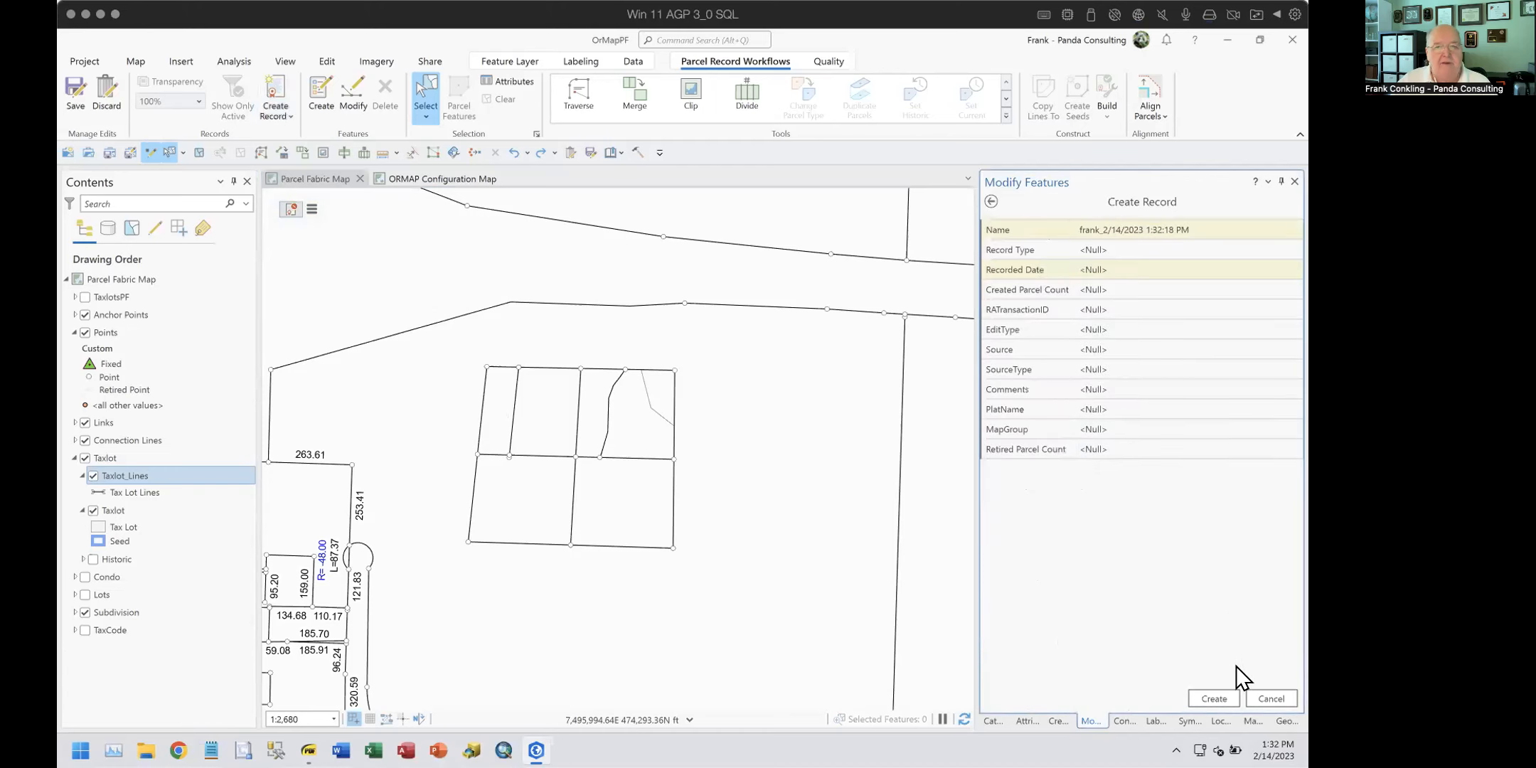
click(1204, 693)
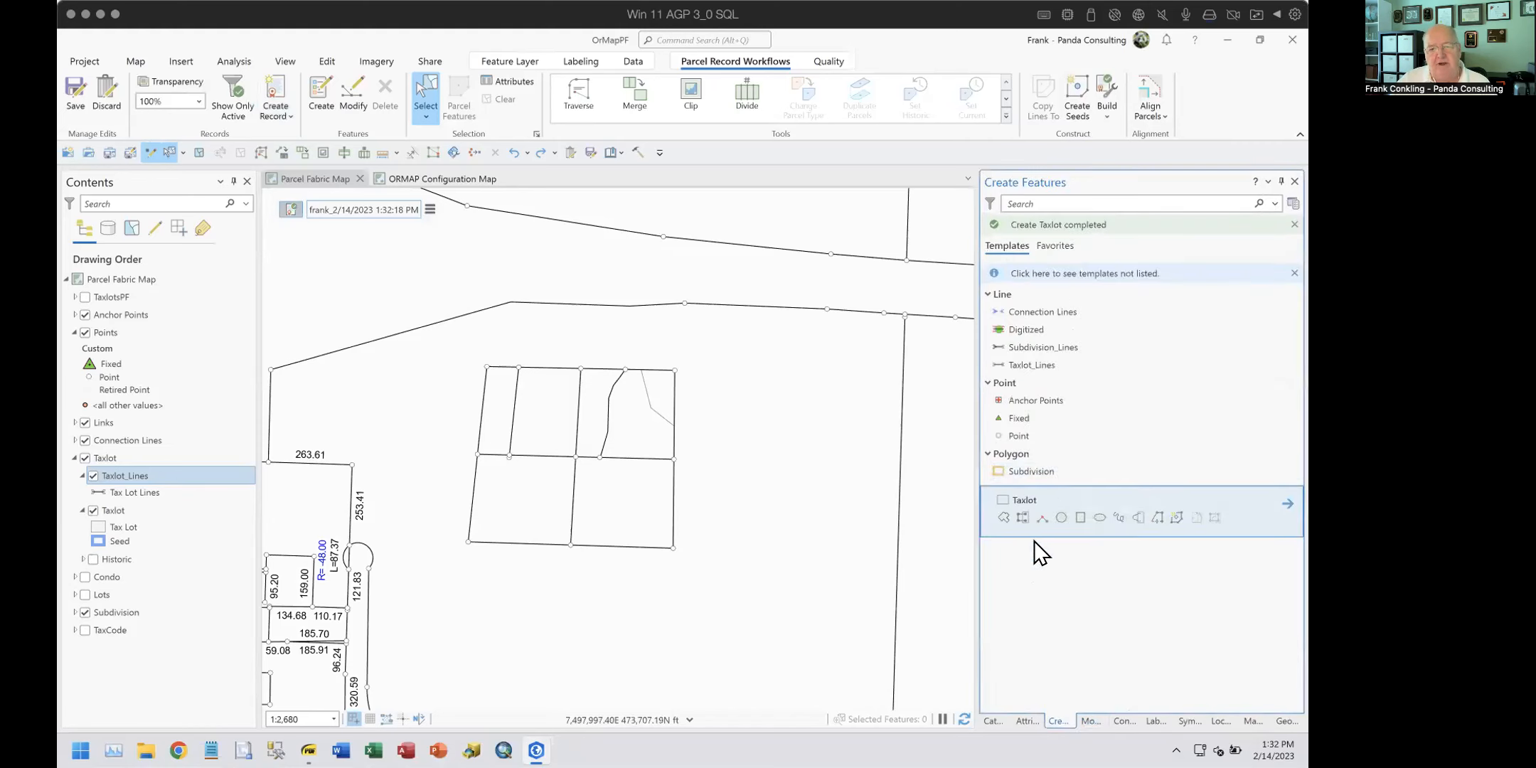
Step: Draw a five-sided Taxlot polygon slightly overlapping the eastern lots' east boundary, and build the active record's parcels
click(1002, 514)
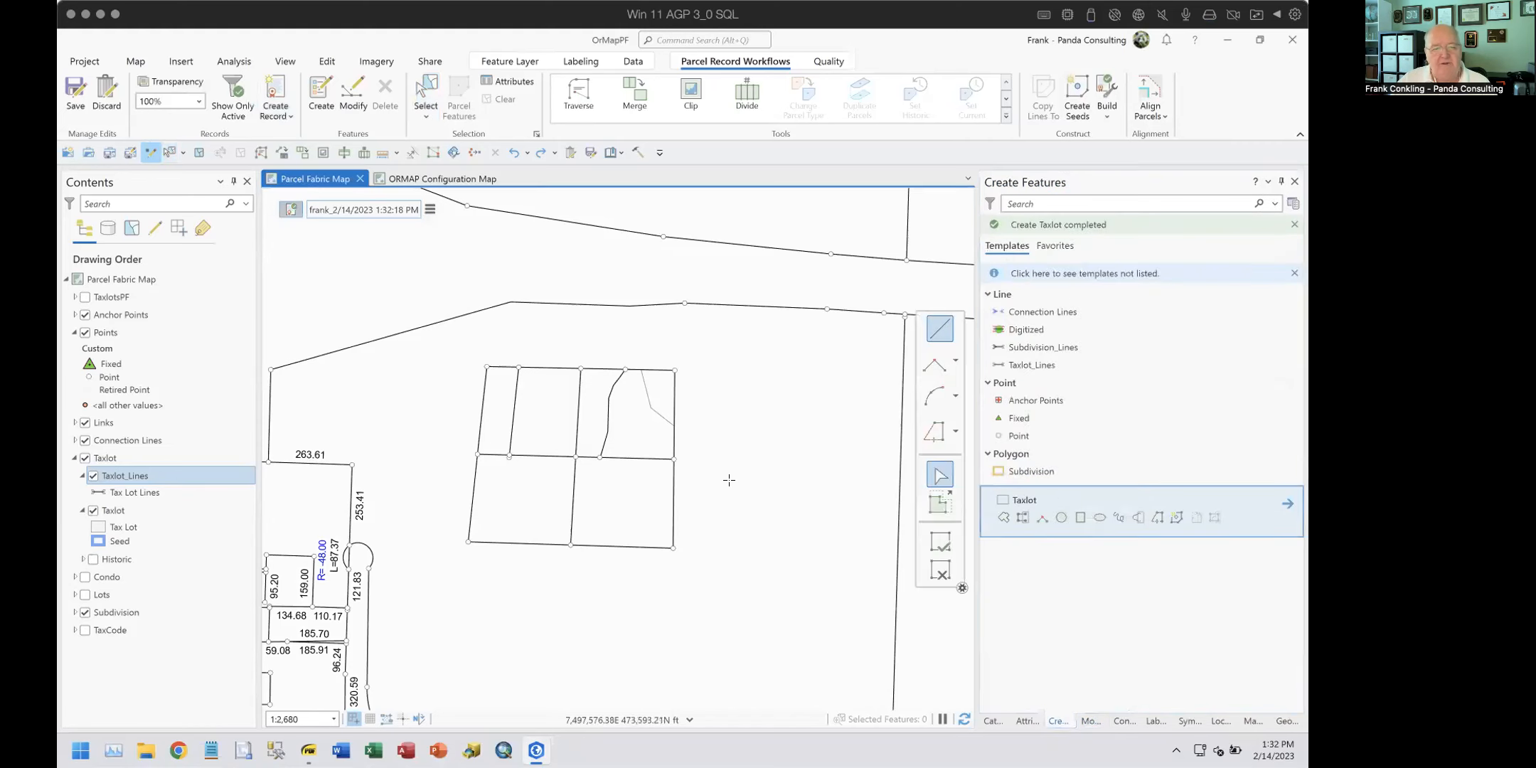
click(693, 523)
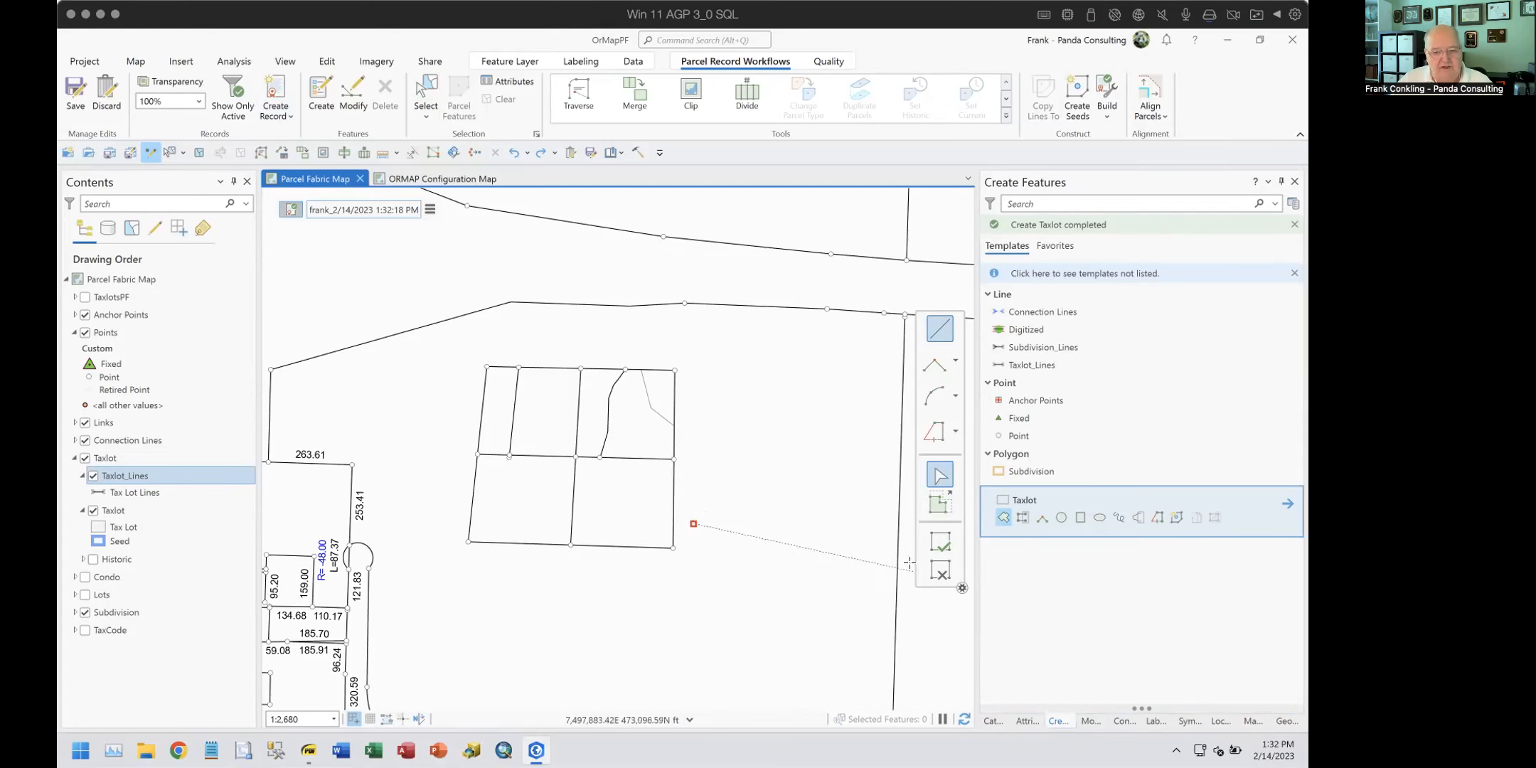
click(939, 569)
scroll(693, 536, up, 4)
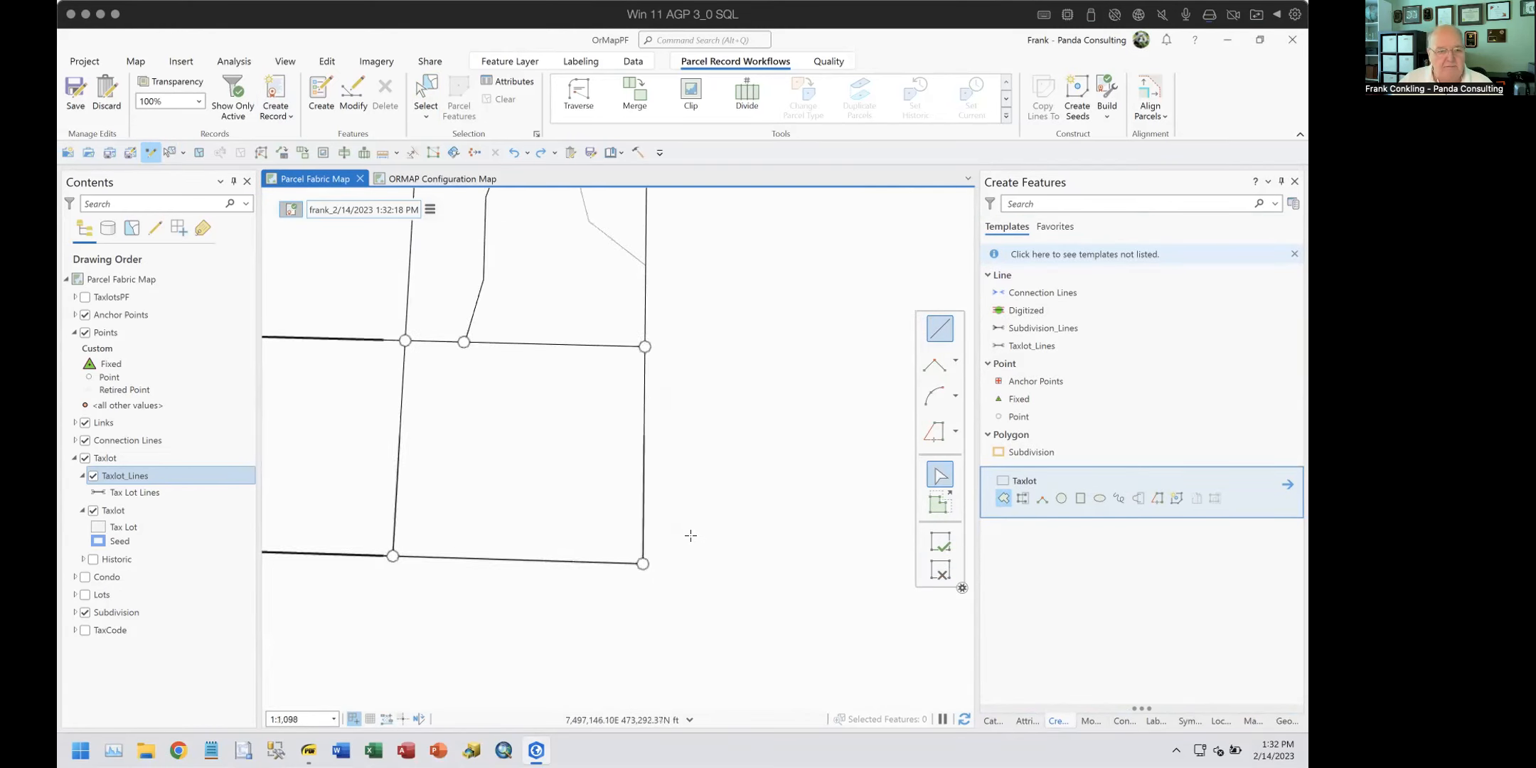
drag(714, 480, 751, 597)
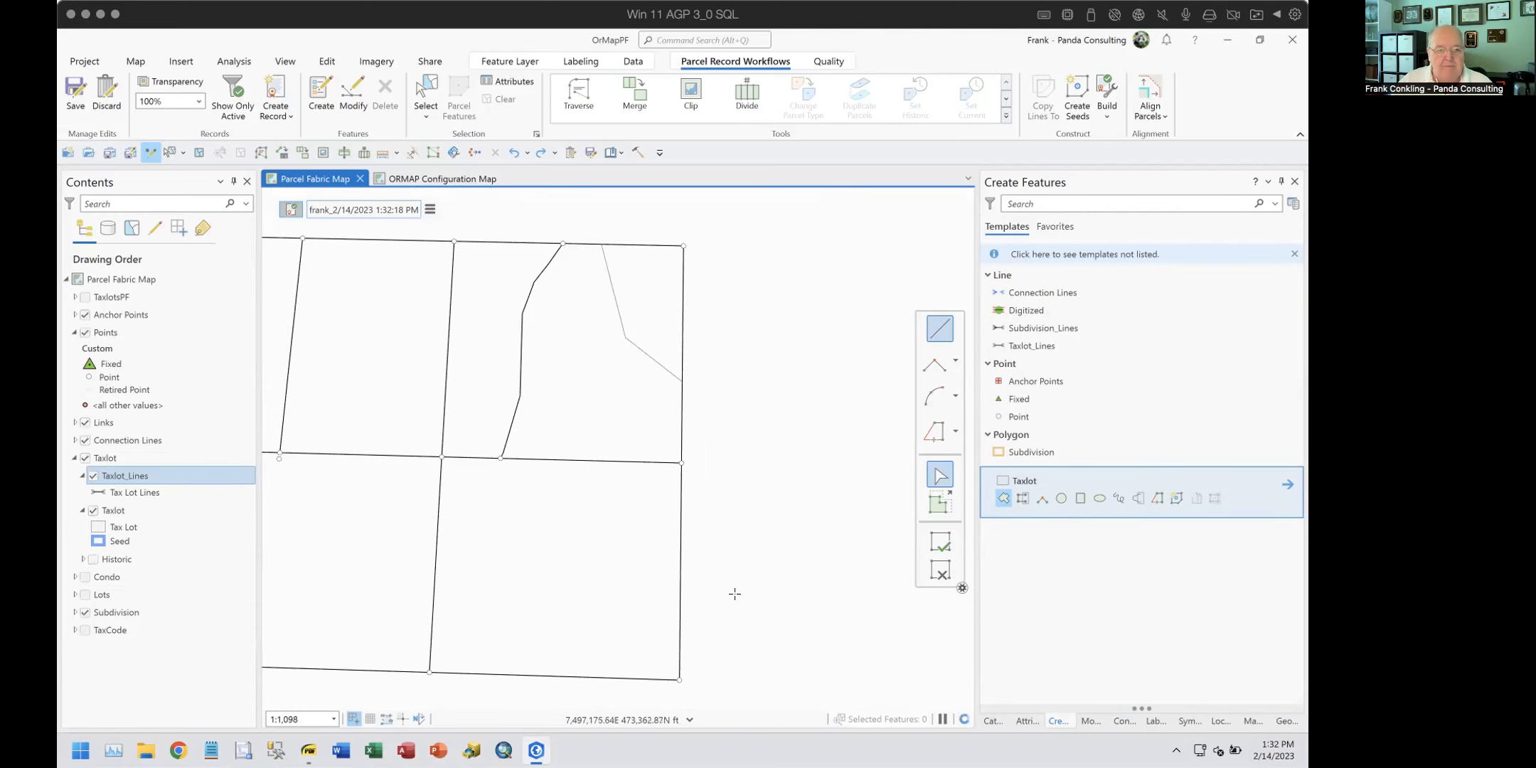
click(689, 657)
click(669, 425)
click(688, 230)
click(884, 233)
double_click(901, 663)
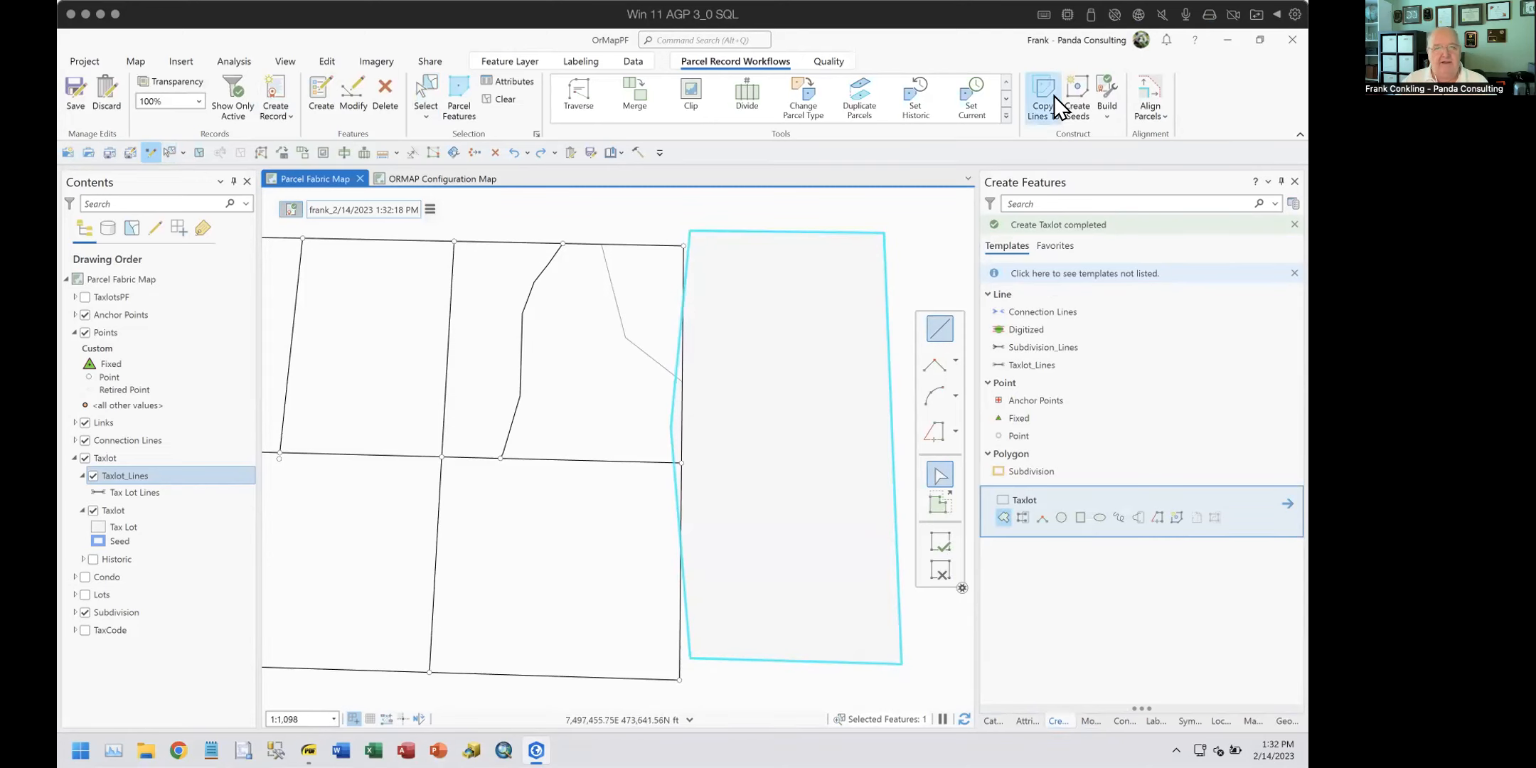
click(1103, 76)
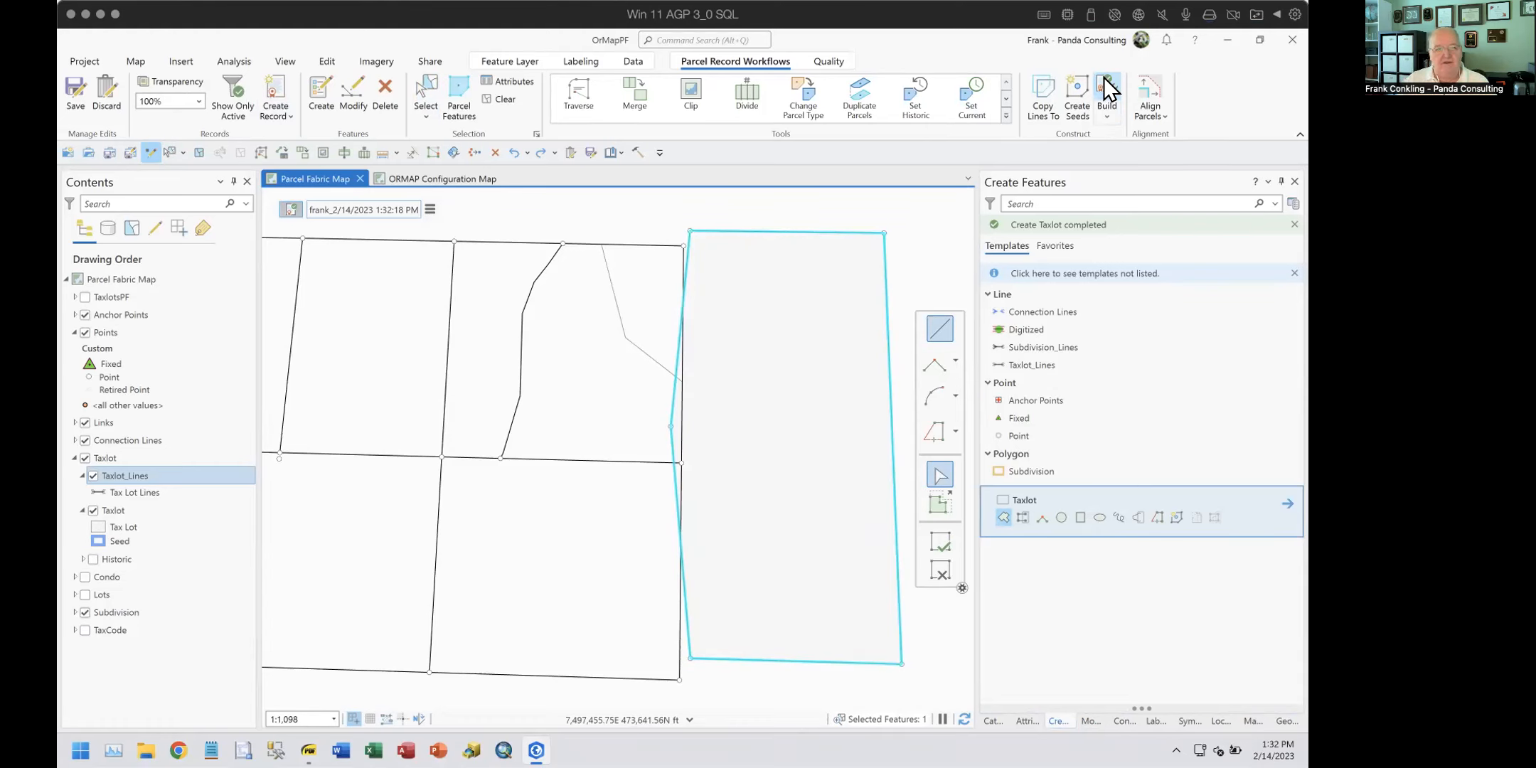
Step: Select all features of the active record and examine the new tax lot's points, lines and polygon attributes
click(429, 210)
click(517, 311)
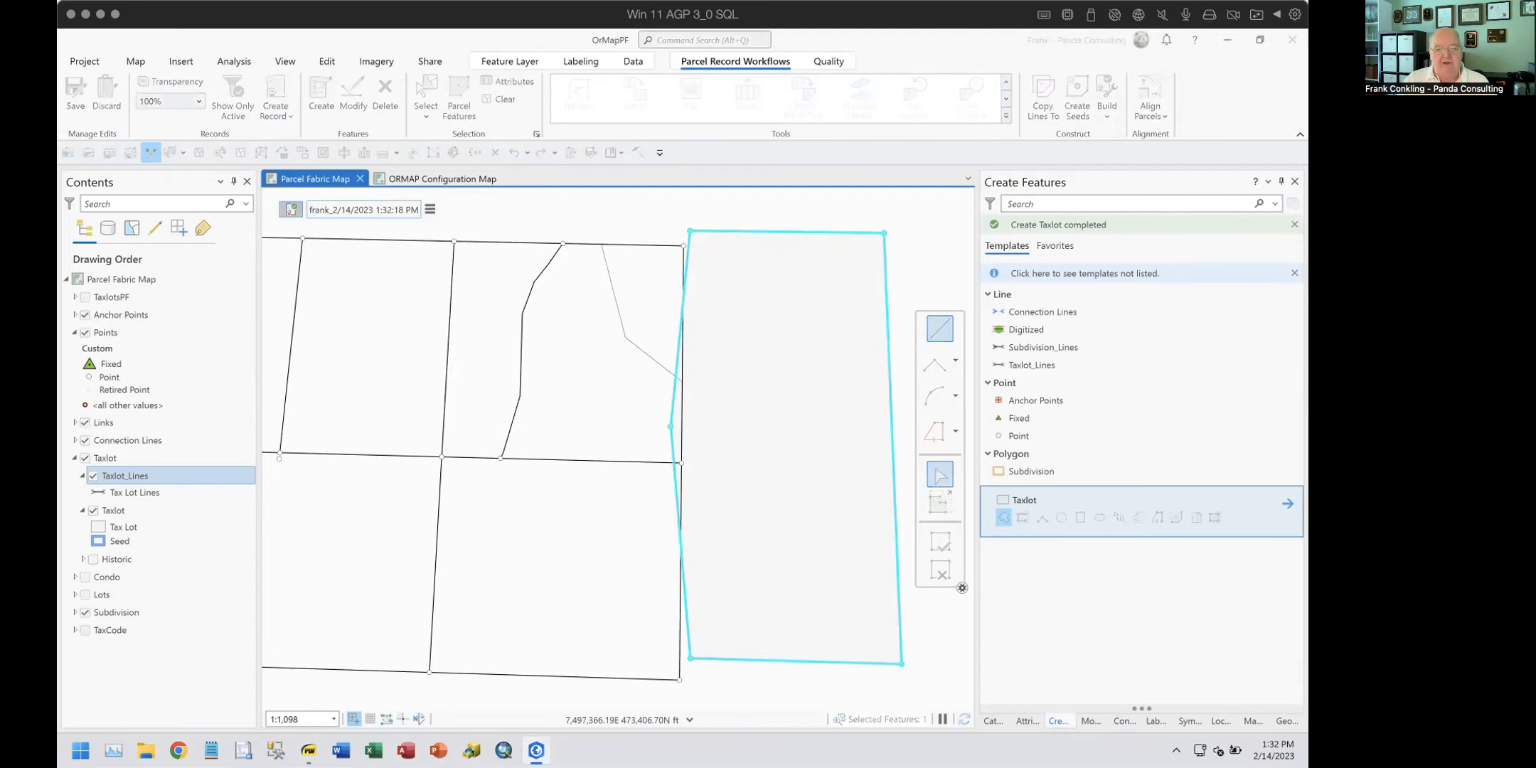
click(1026, 721)
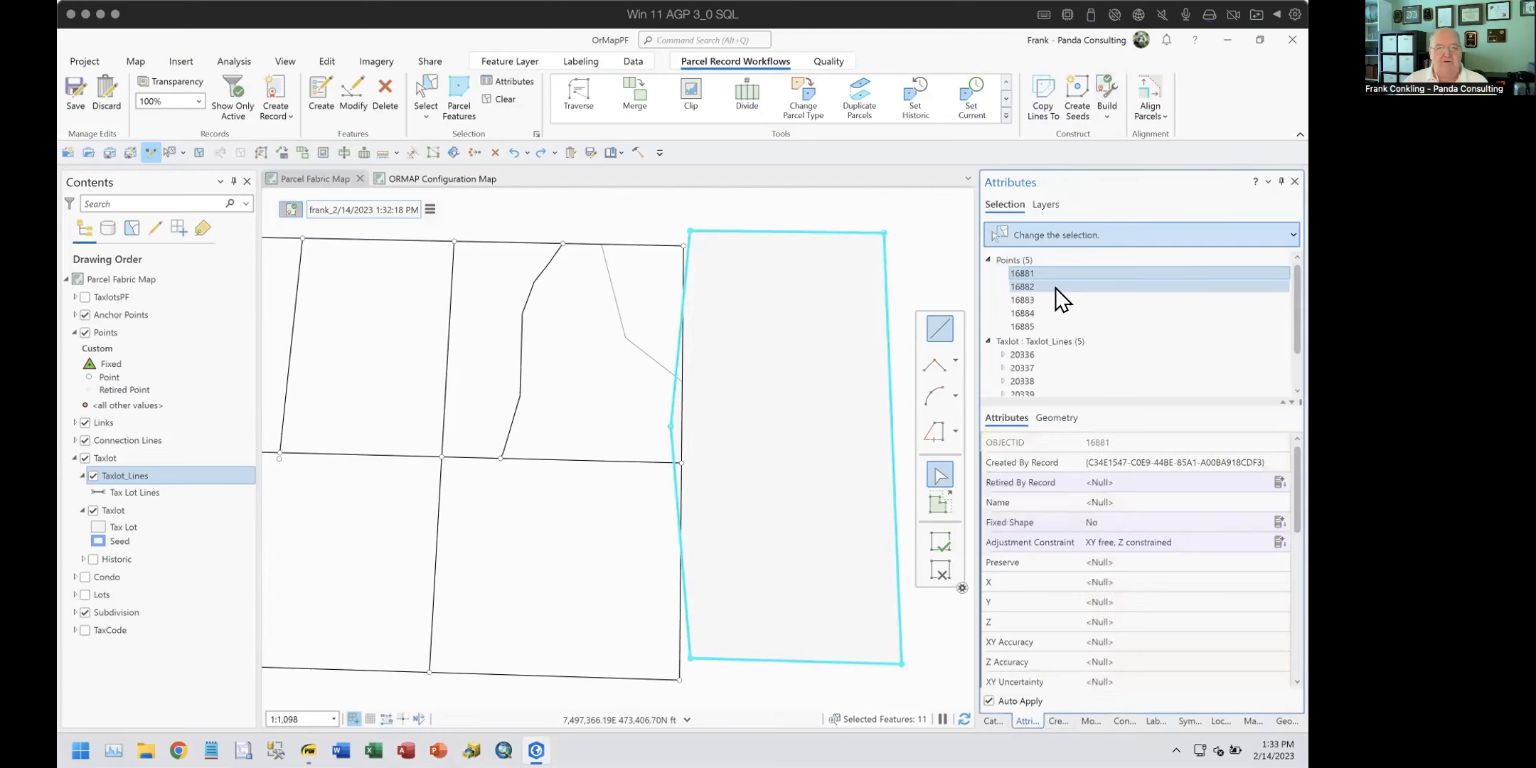
click(1014, 260)
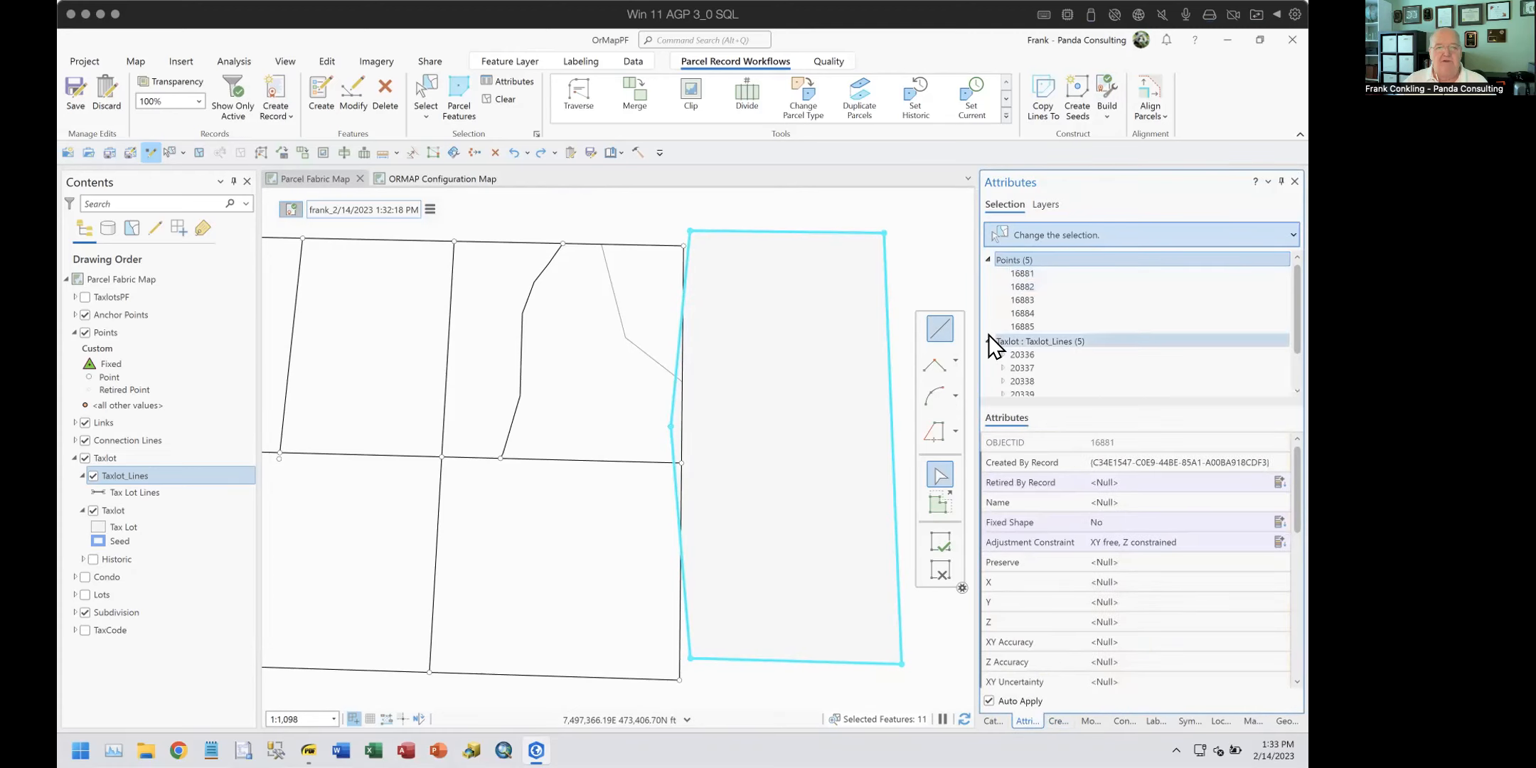
click(987, 258)
click(987, 275)
click(1021, 302)
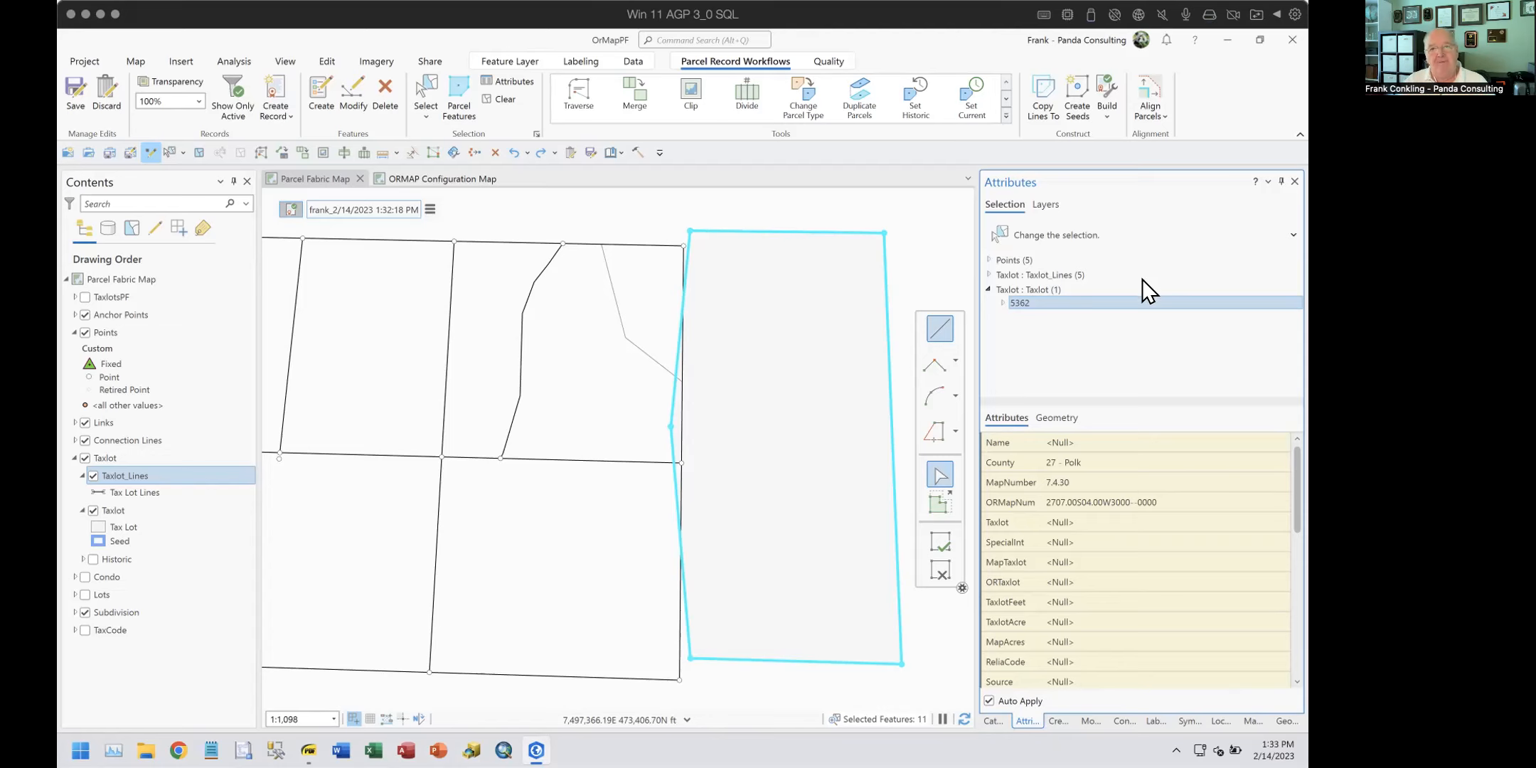
Step: Start Align Parcels on the new eastern tax lot, toggling the selection to the surrounding parcels and back
click(1142, 85)
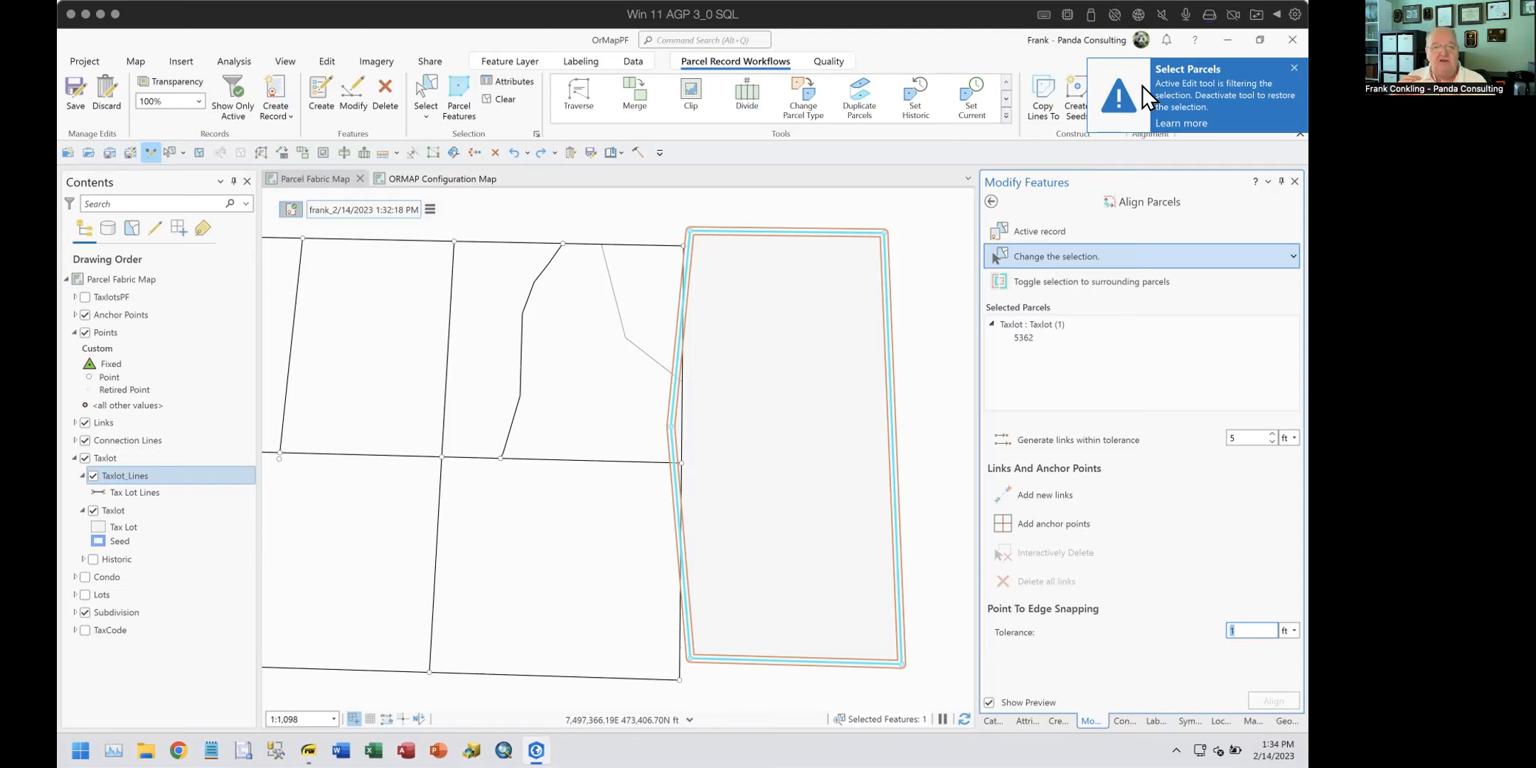
click(1106, 285)
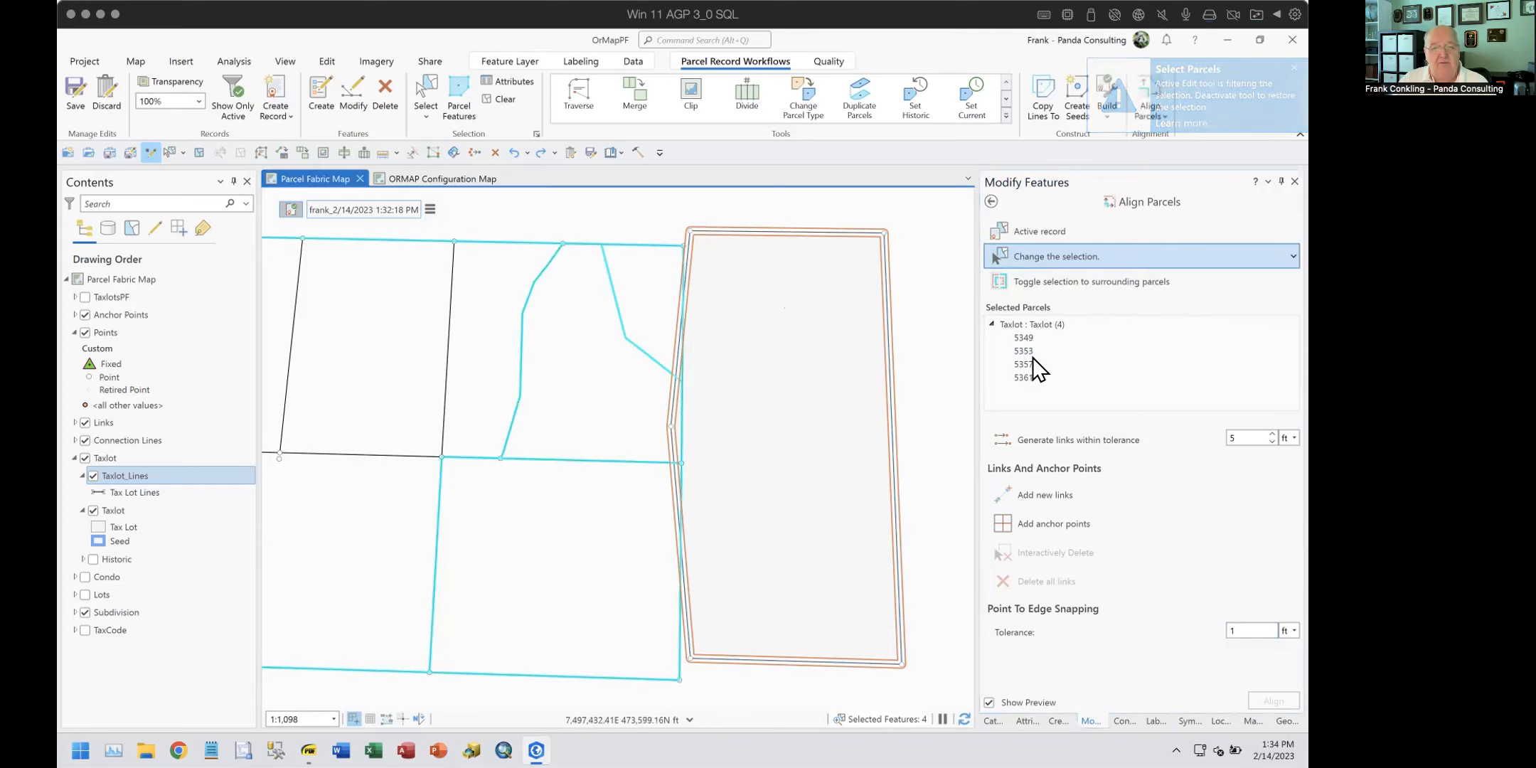
click(1042, 280)
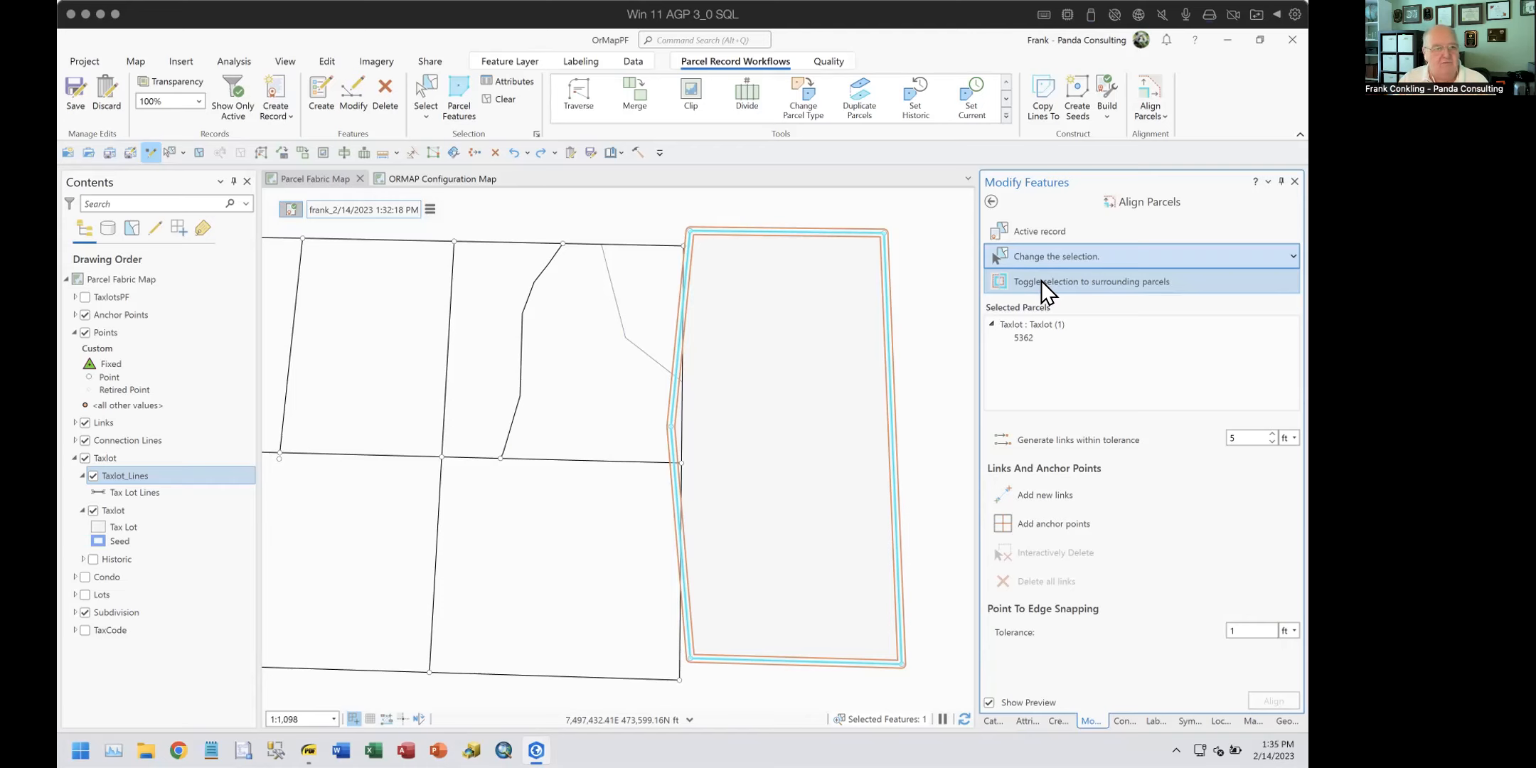
Step: Try a 25 ft link tolerance, and generate links for the new tax lot within a 35 ft tolerance
click(1239, 437)
text(25)
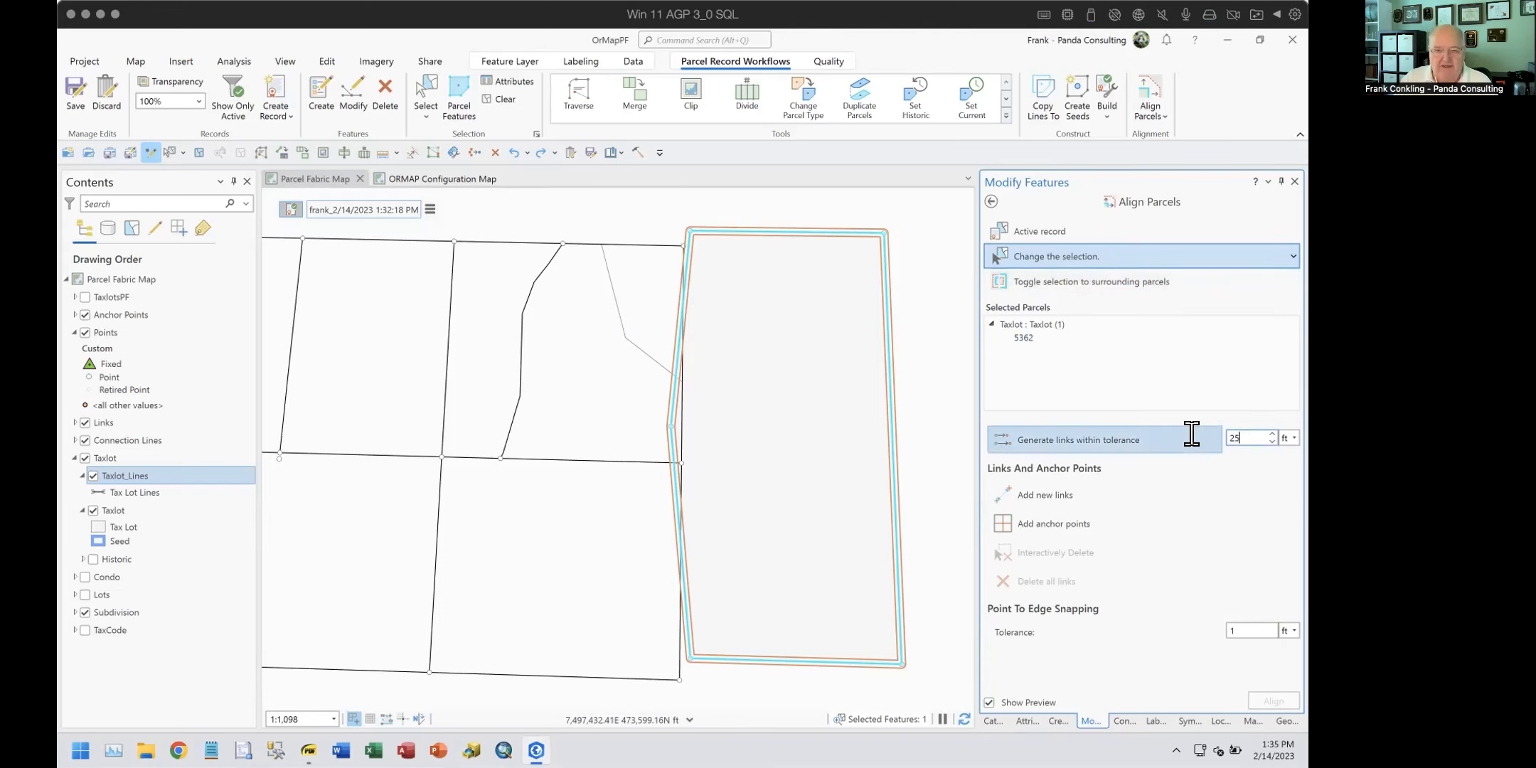
click(1190, 434)
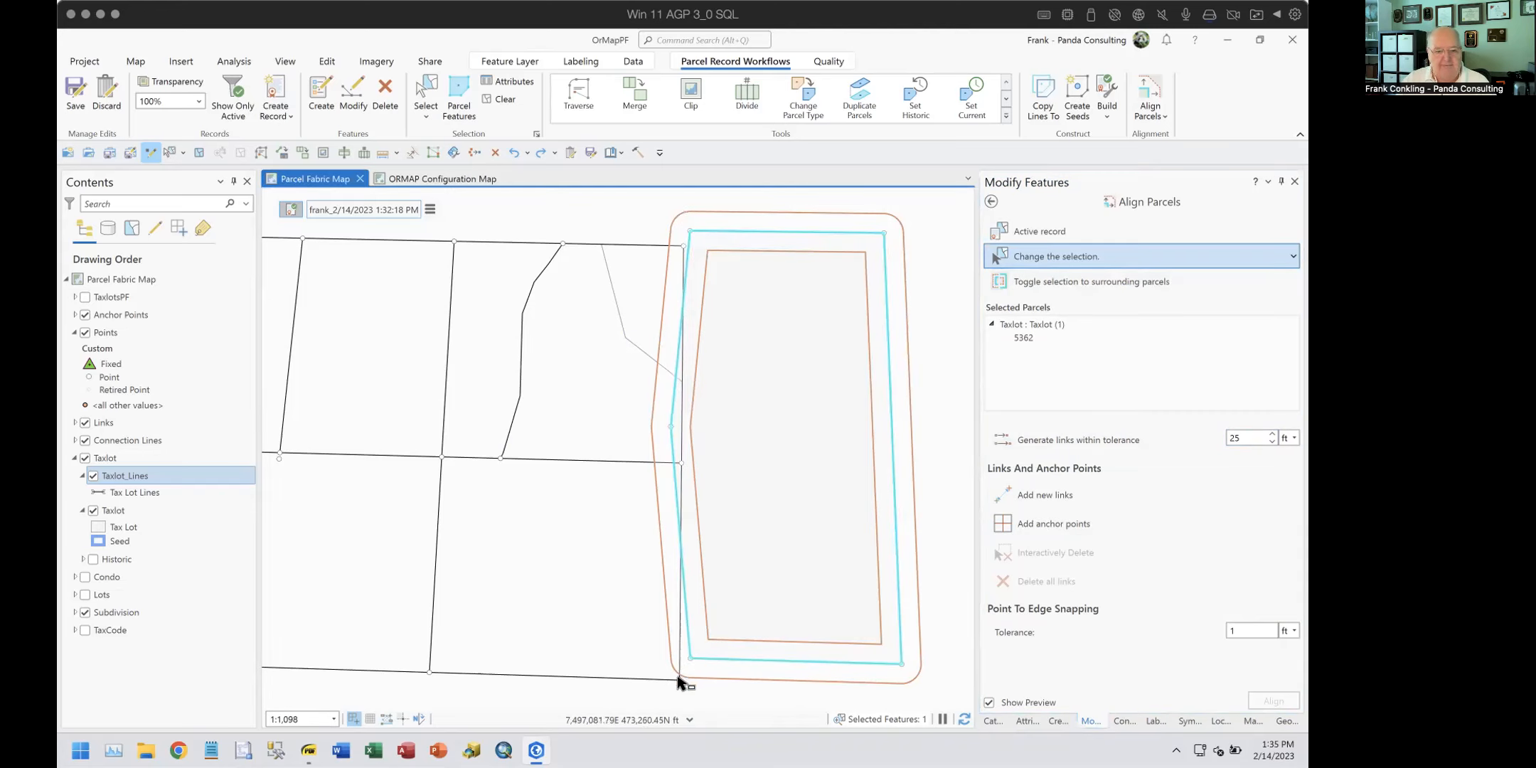
drag(1240, 437, 1187, 435)
text(35)
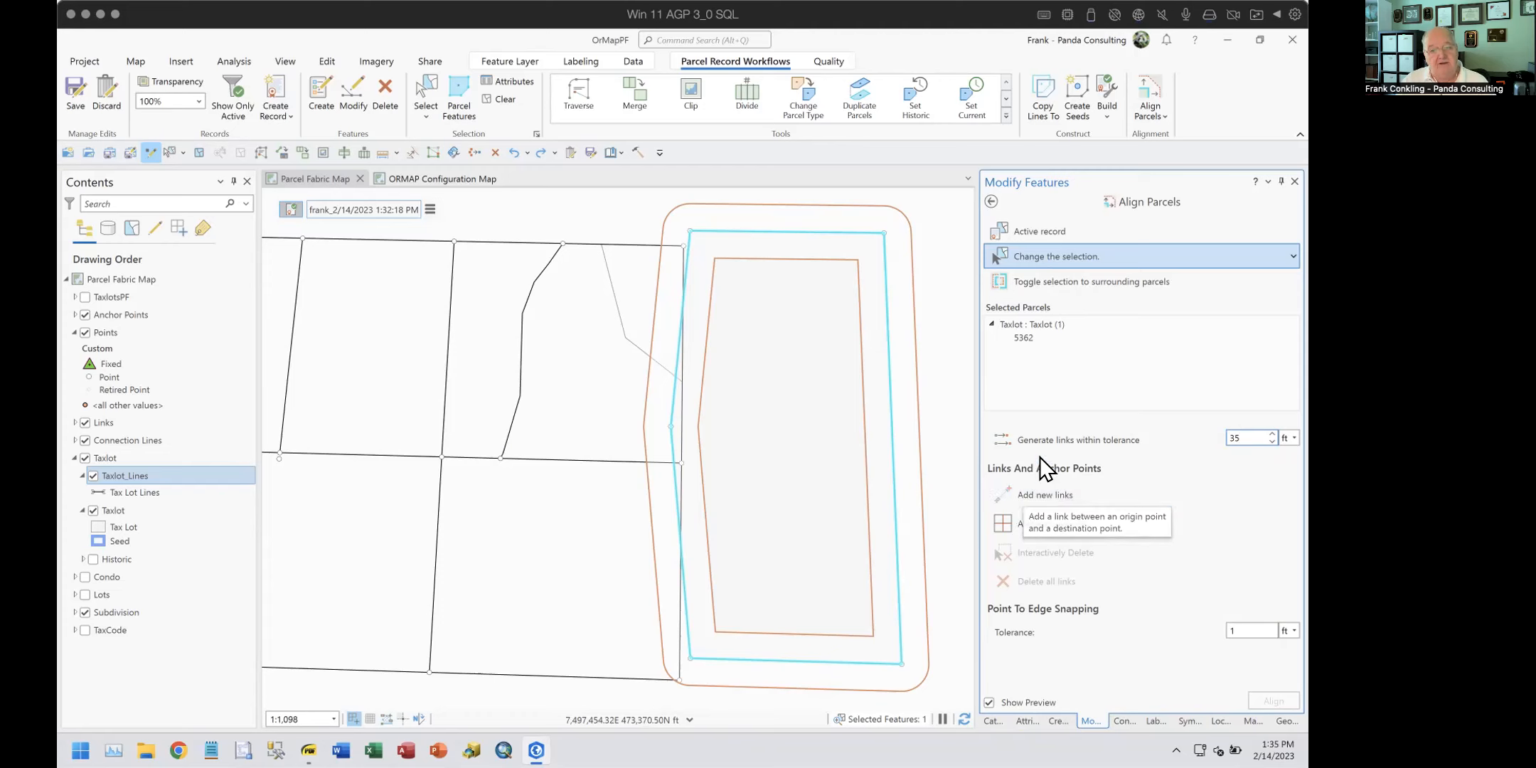
click(1035, 437)
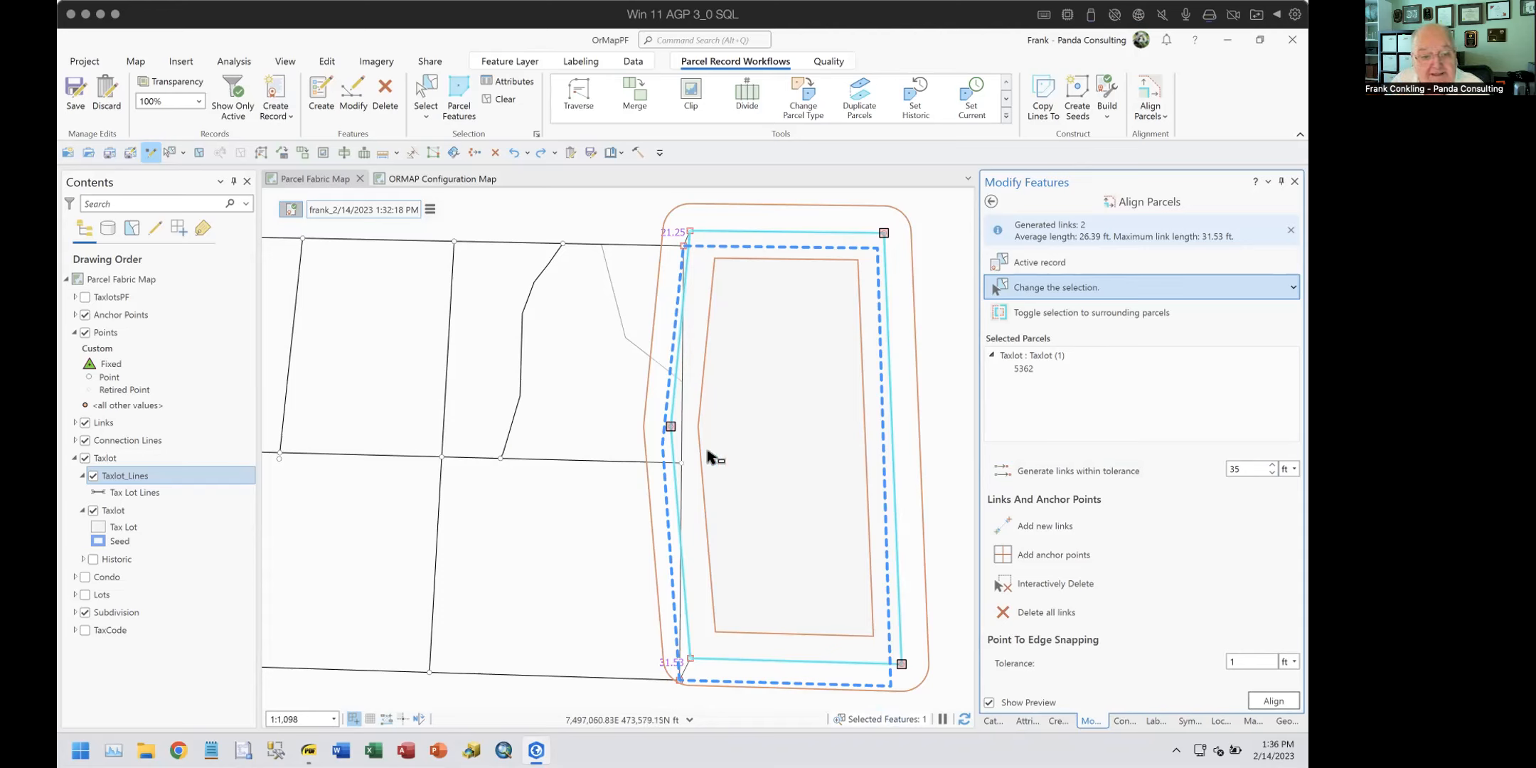
Step: Add a link from the tax lot's middle west vertex to the existing lot corner just southeast, and regenerate links
click(1008, 523)
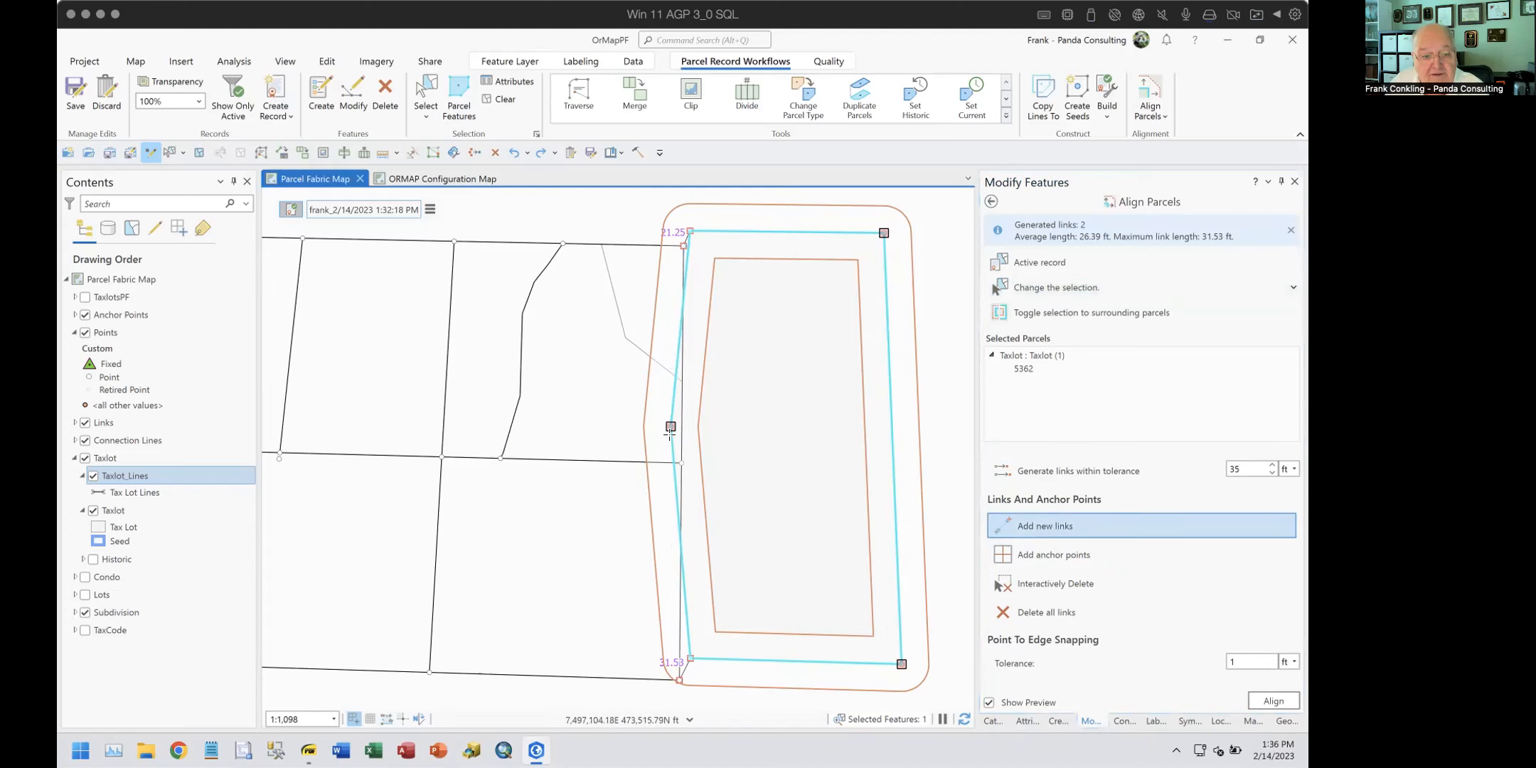
click(669, 427)
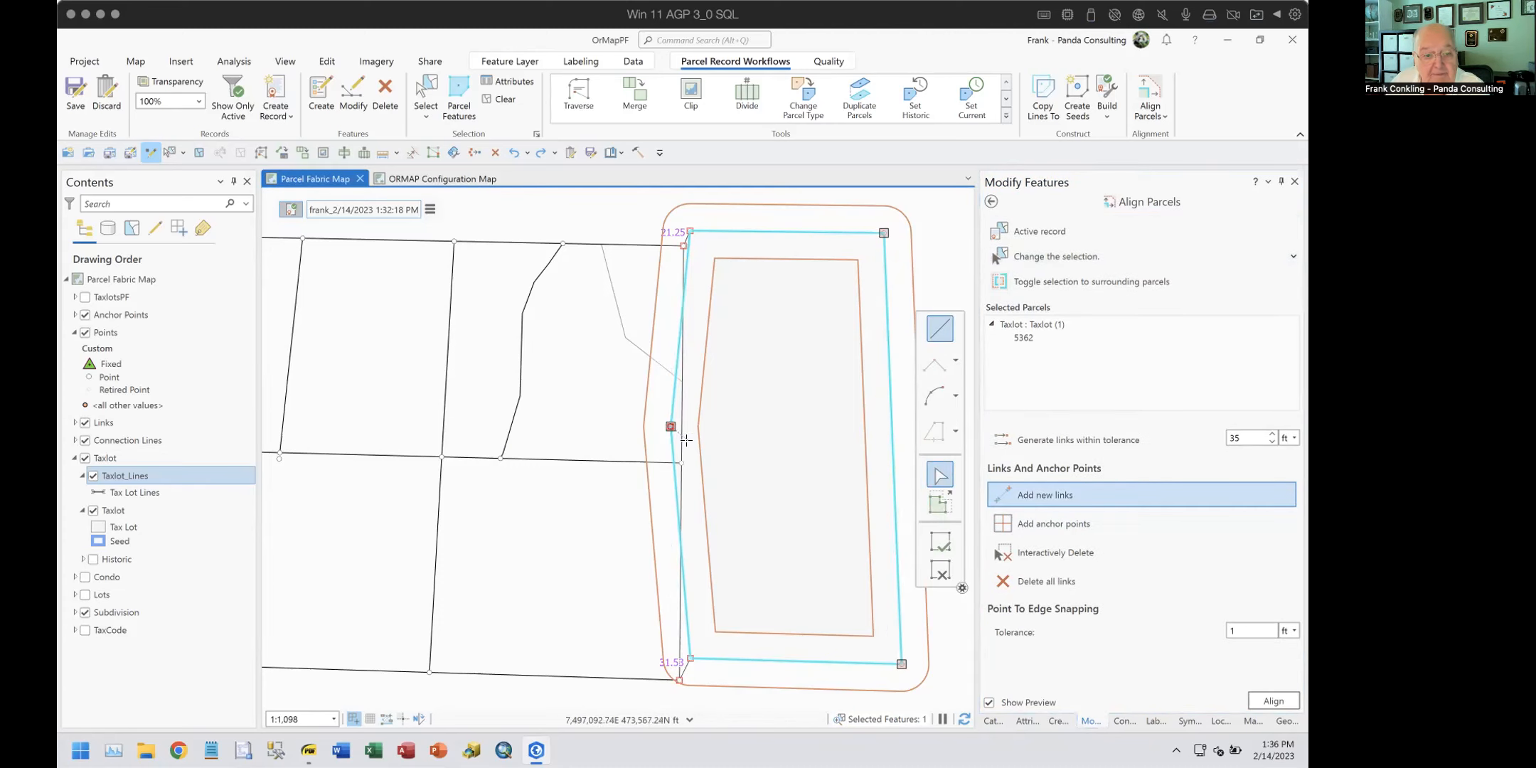
click(716, 449)
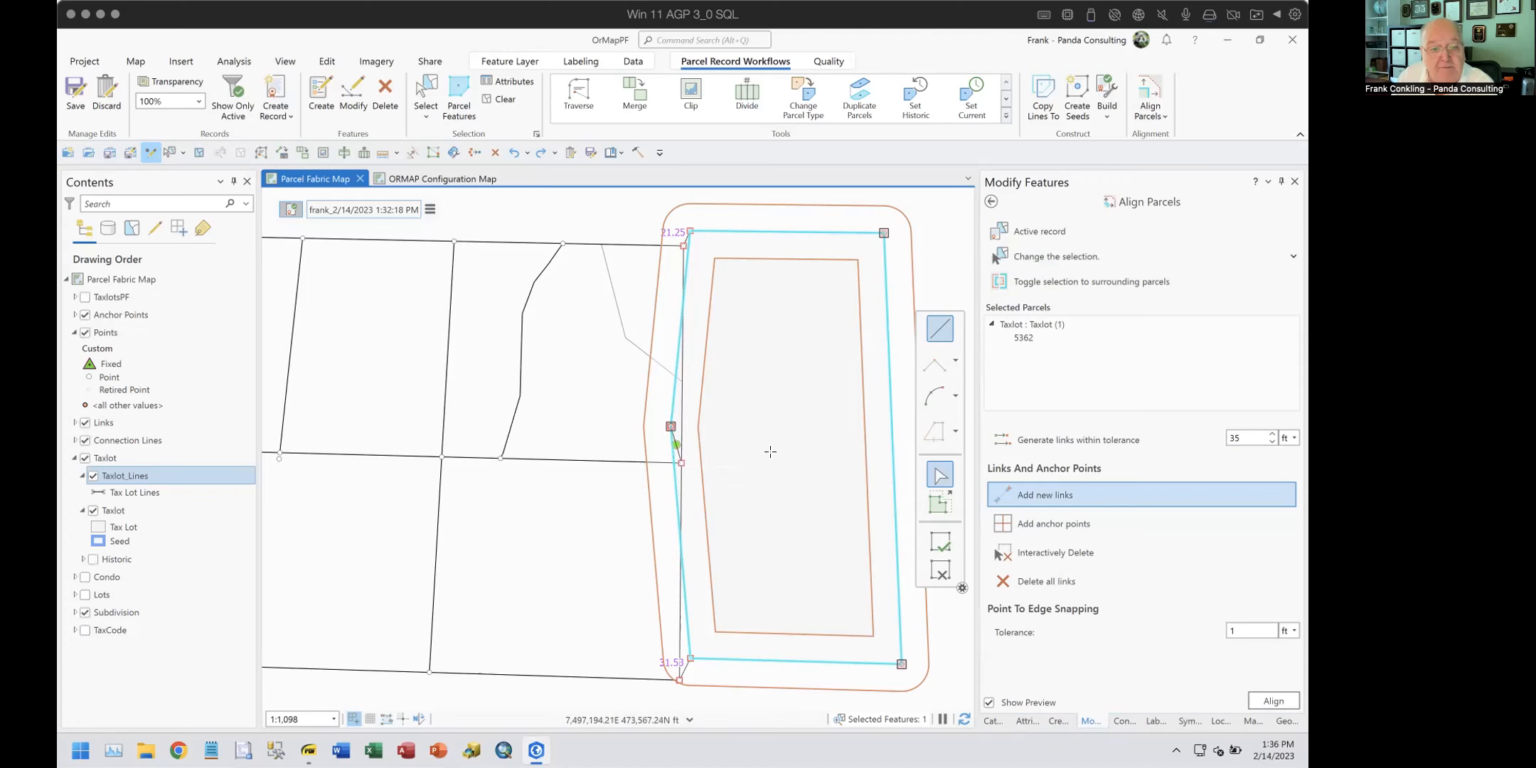
click(1061, 435)
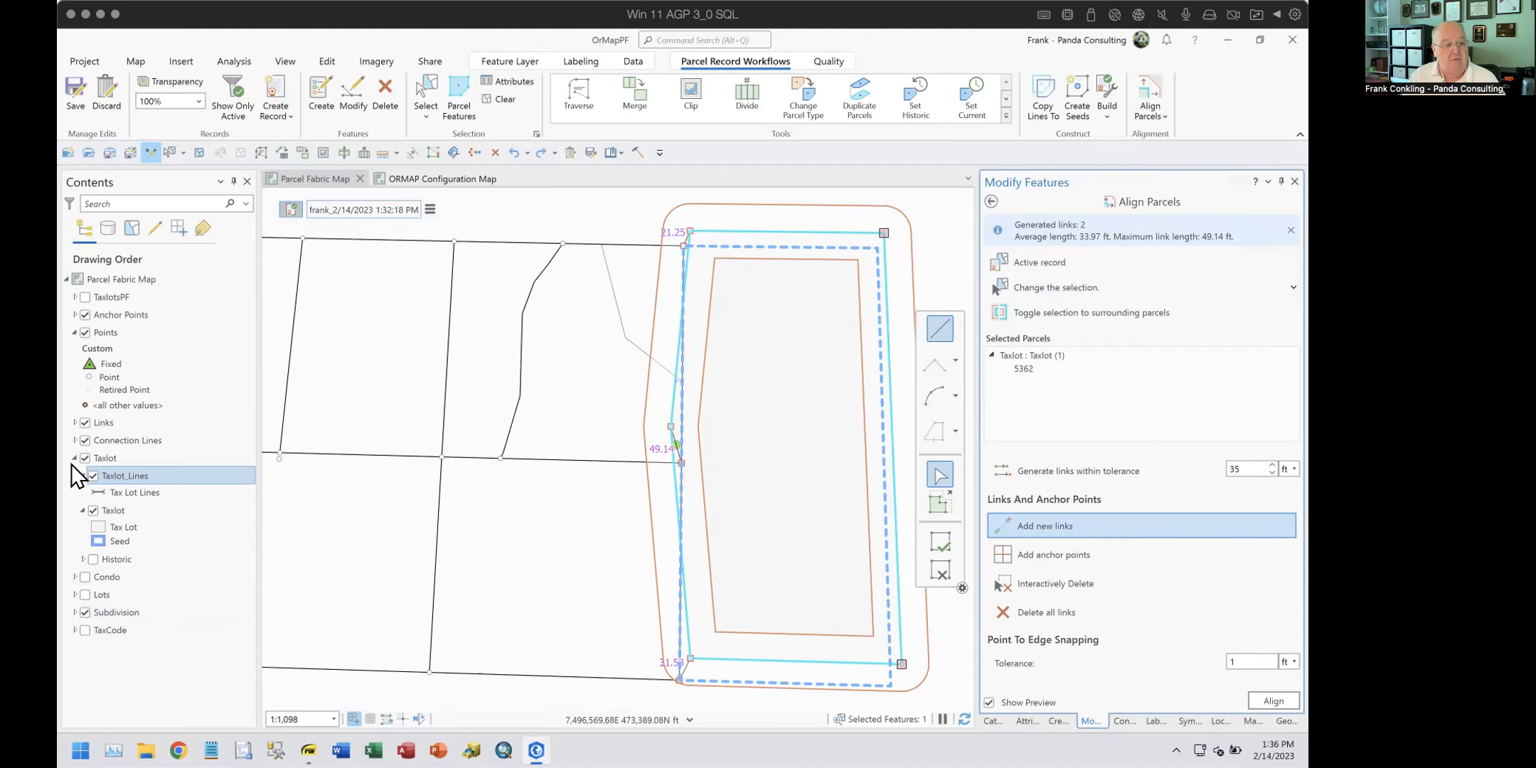
Step: Expand the Links and Anchor Points layers and examine their symbols for digitized and generated links
click(74, 422)
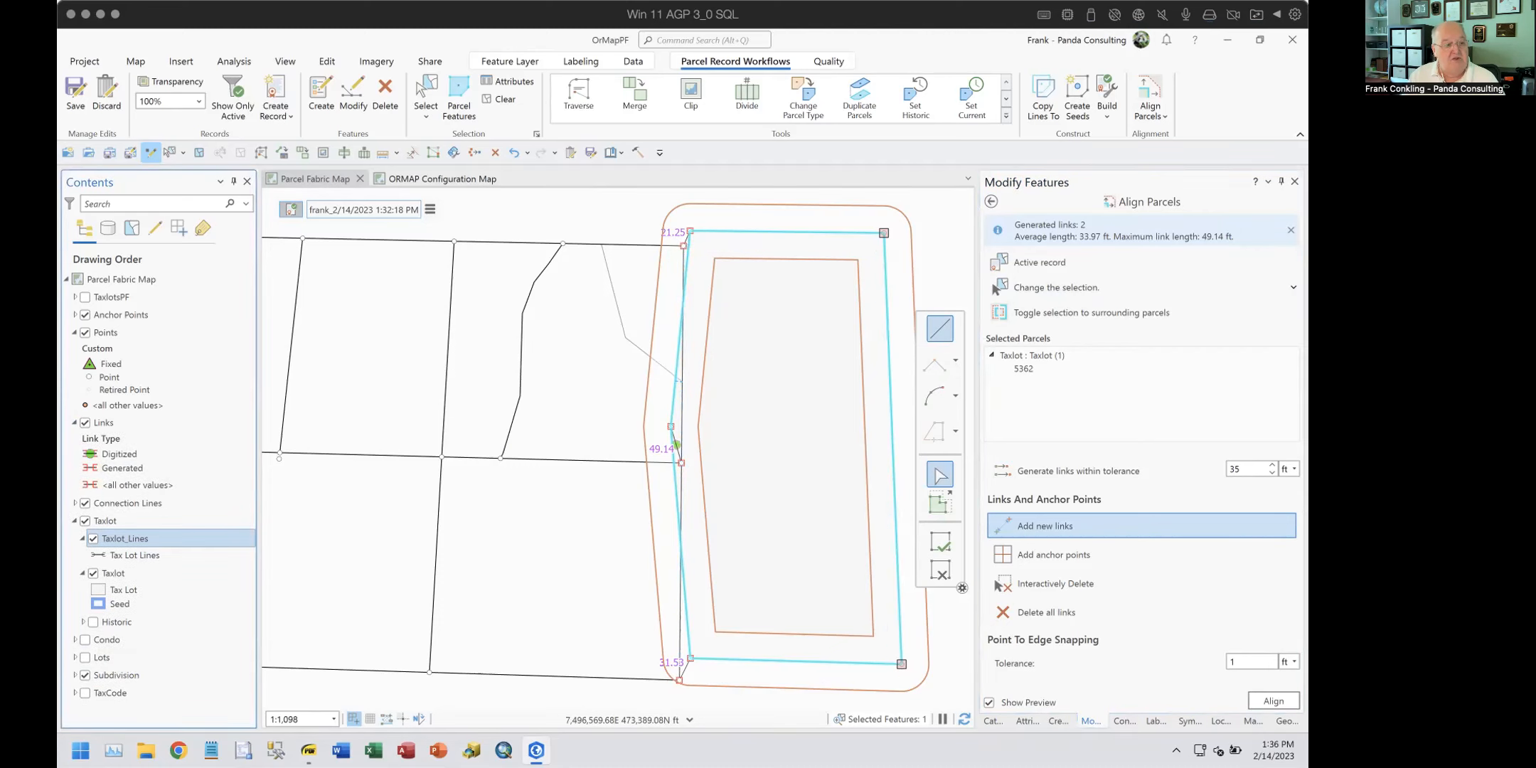
click(74, 314)
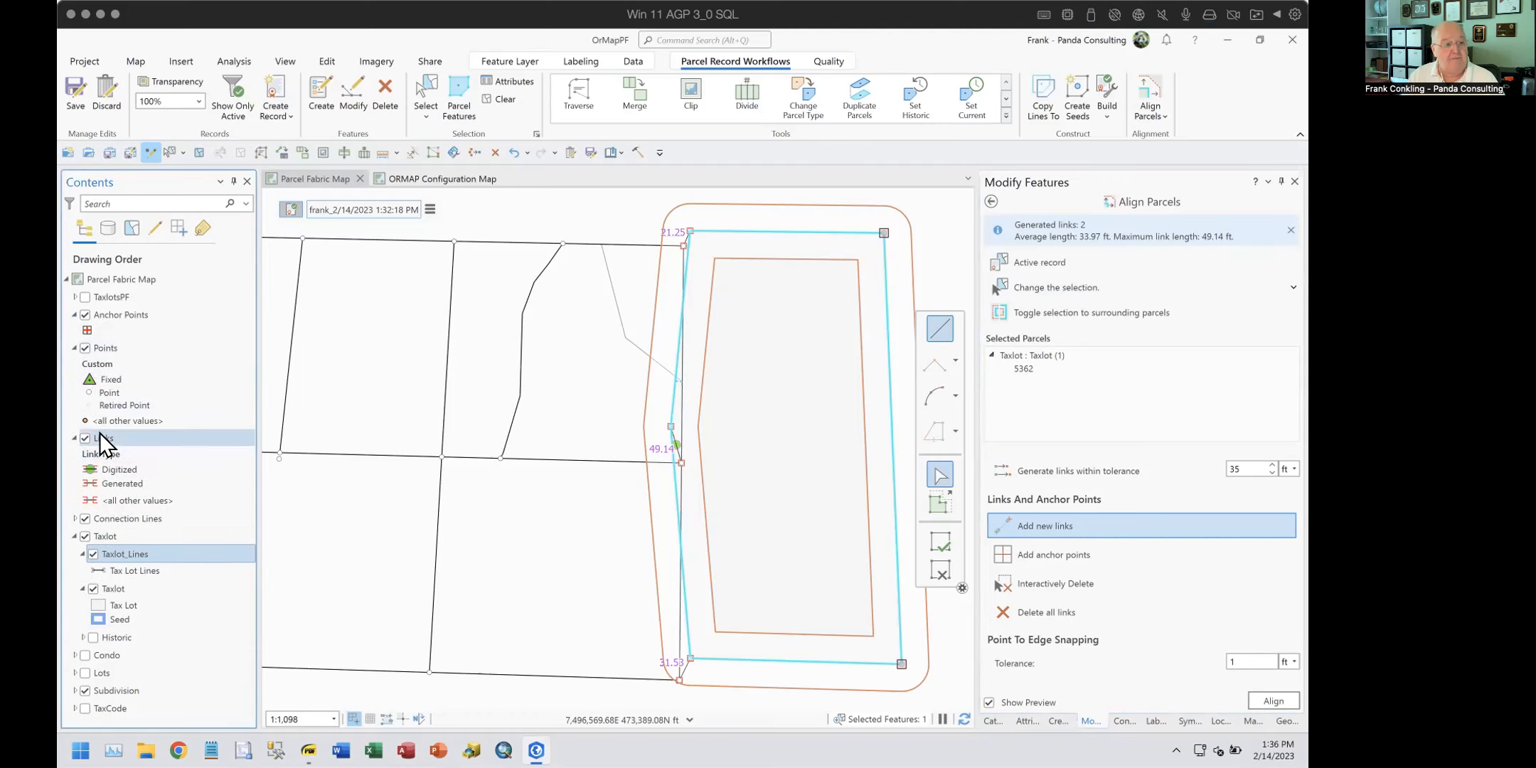
click(101, 313)
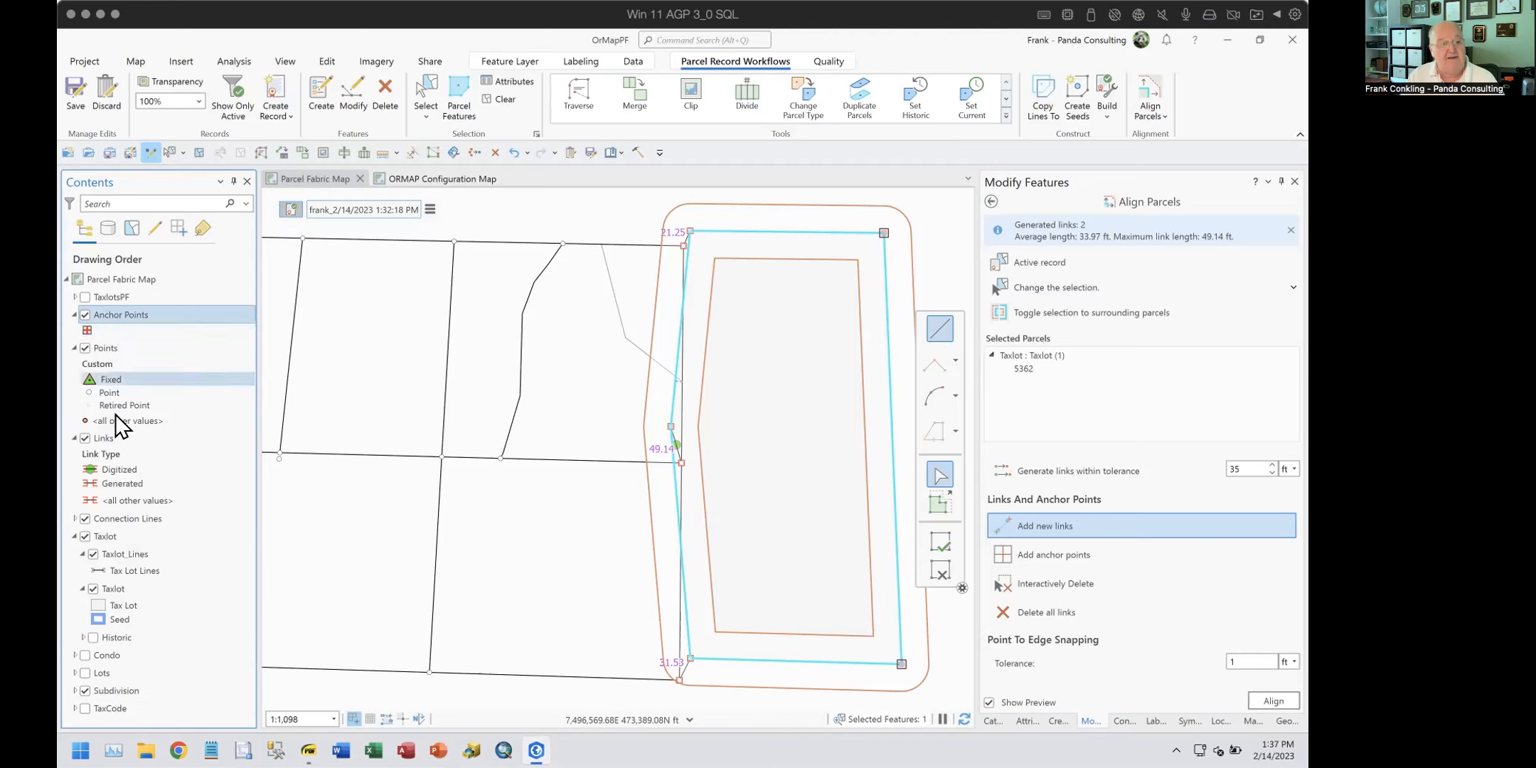
click(105, 438)
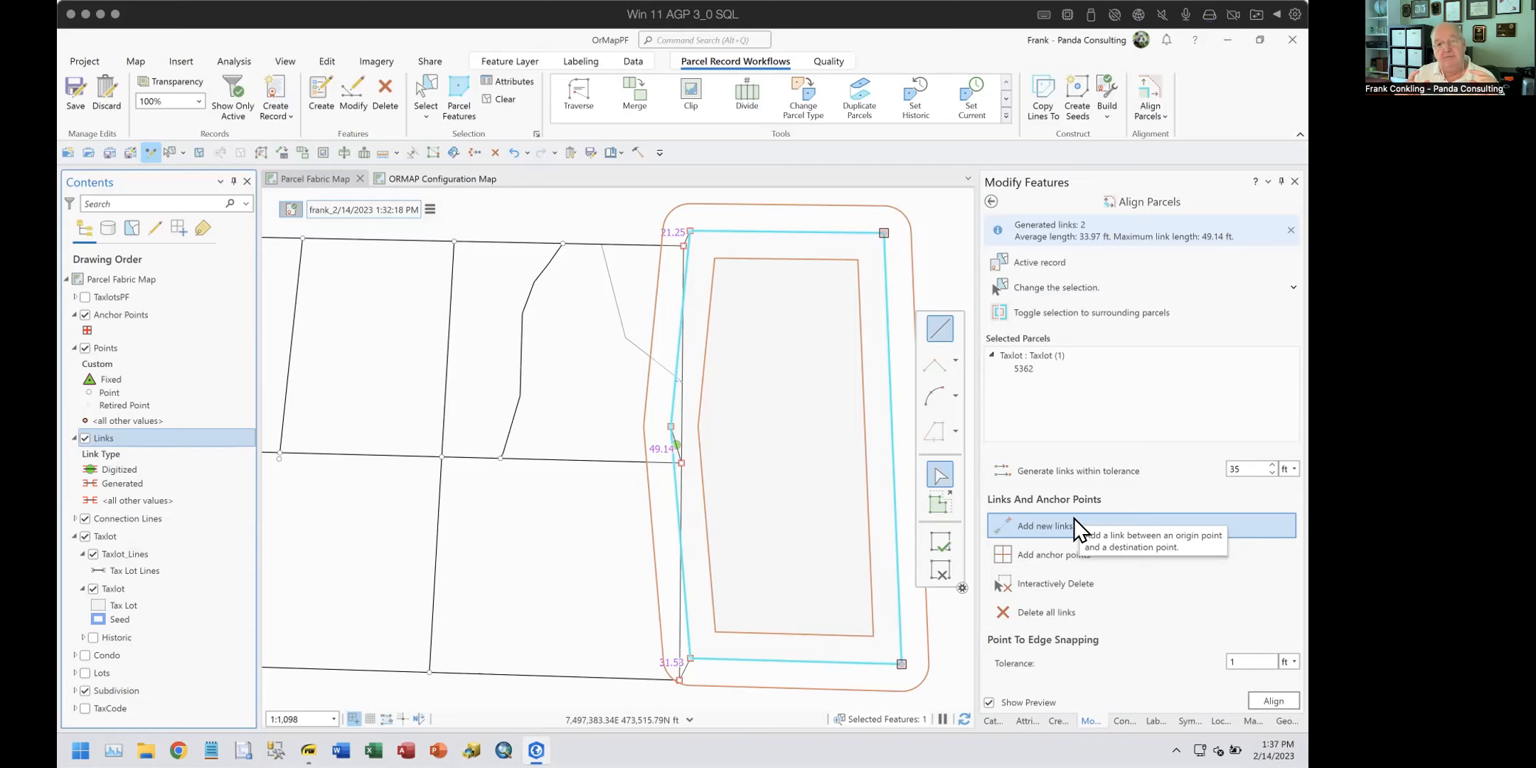
Step: Set the point-to-edge snapping tolerance to 35 ft and align the new tax lot using its links
click(1042, 466)
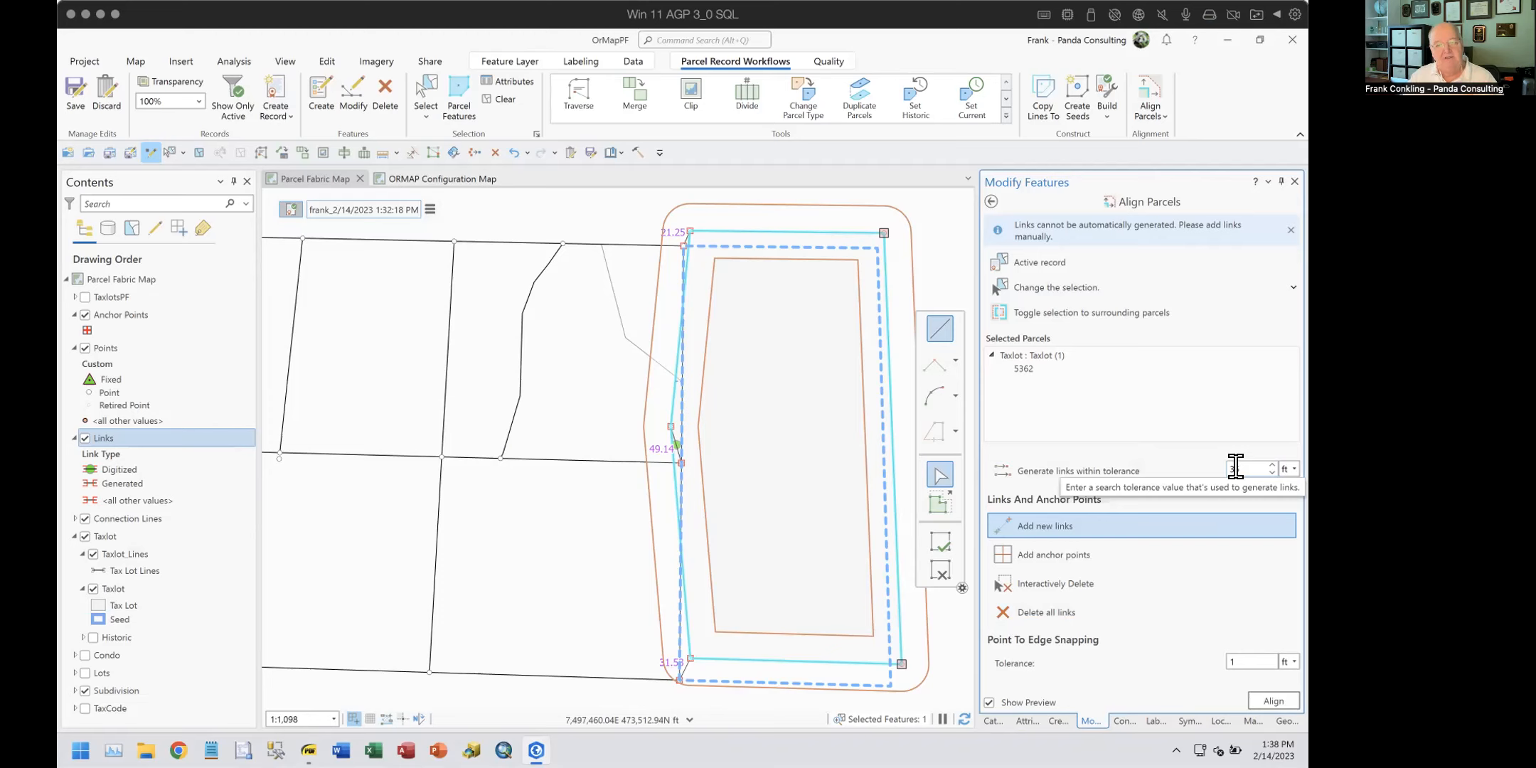
double_click(1244, 660)
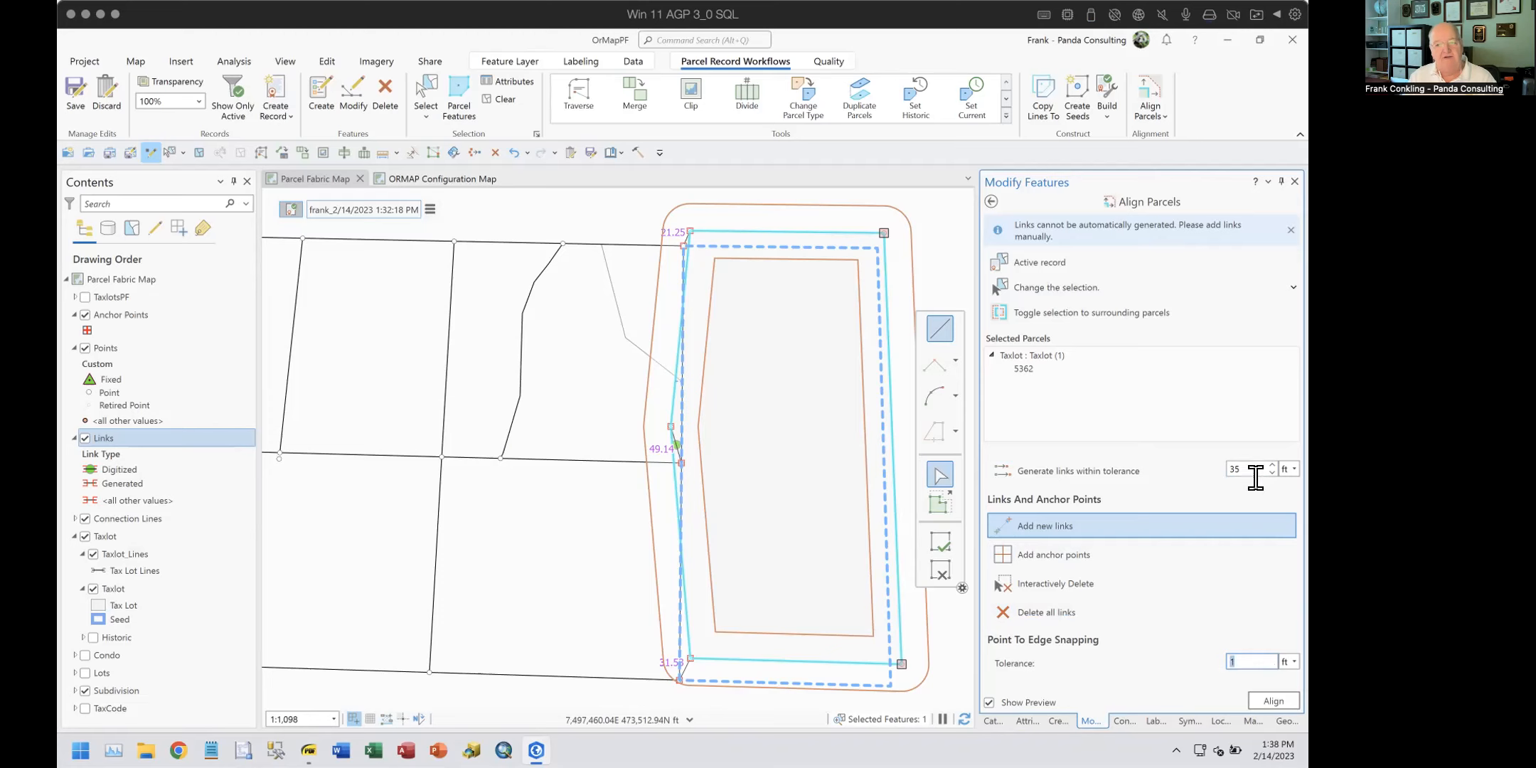
text(35)
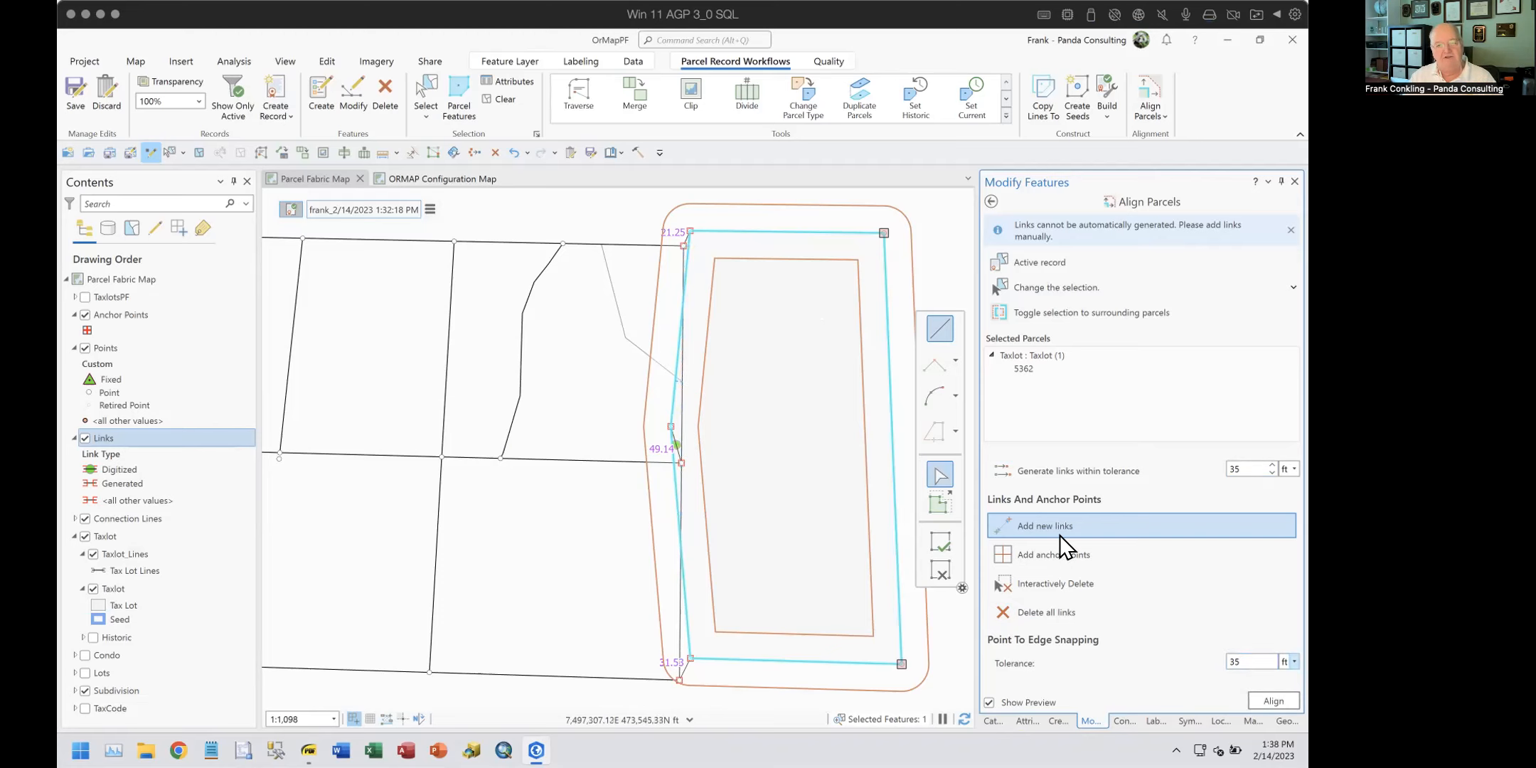
click(1265, 700)
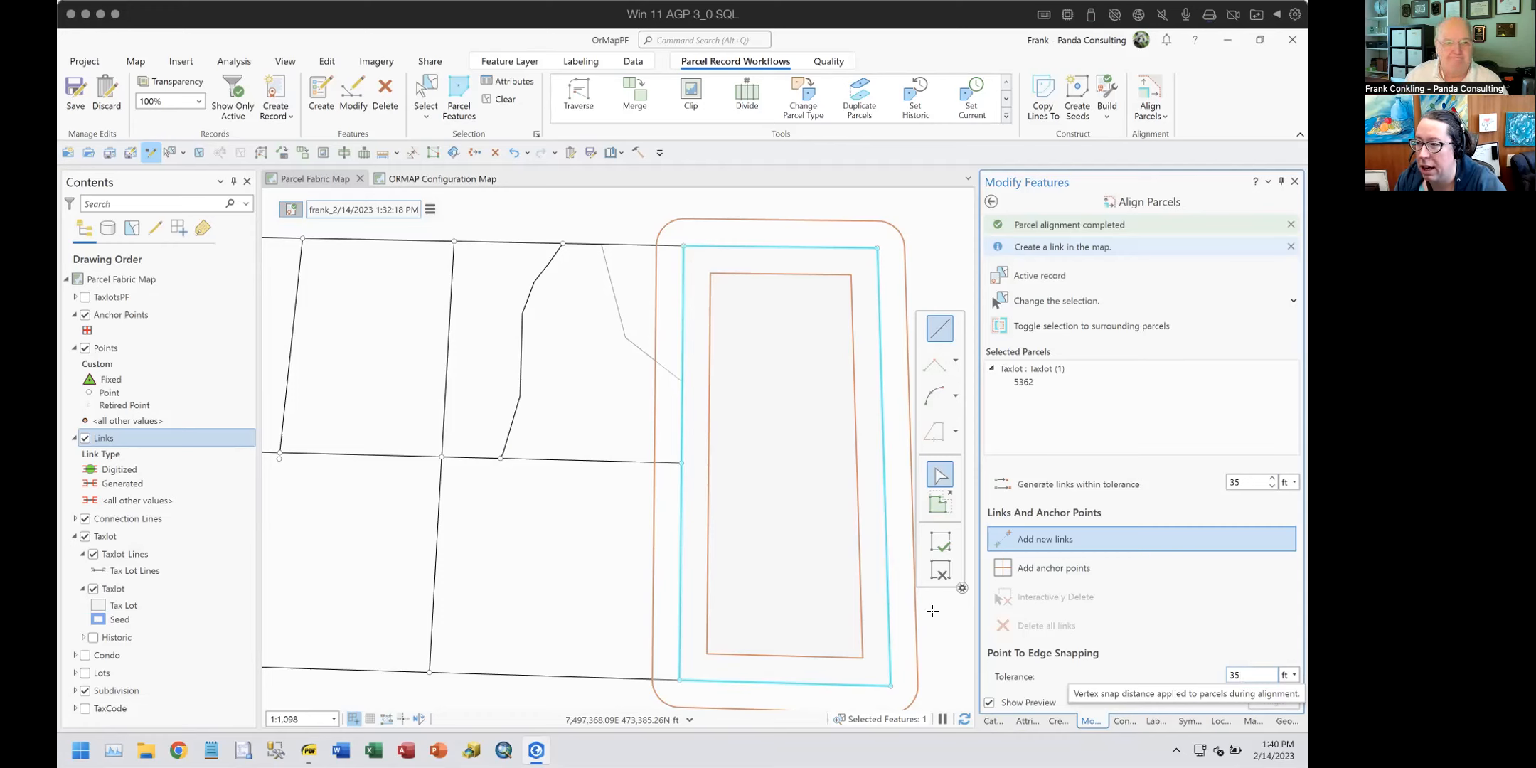
Step: Undo the new tax lot's alignment and bring back its links
click(524, 152)
click(558, 186)
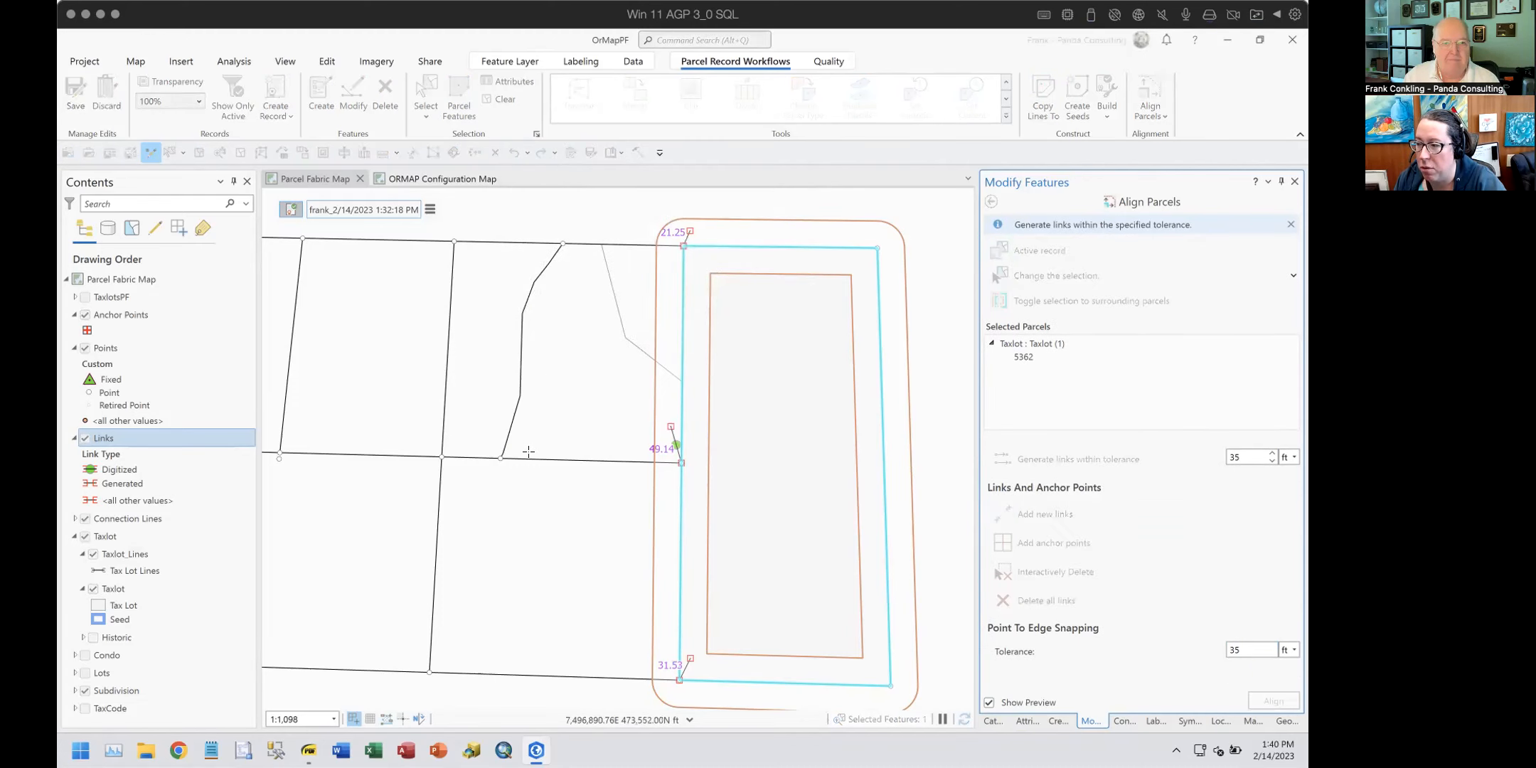
drag(535, 487, 412, 495)
scroll(411, 495, up, 2)
scroll(423, 529, down, 2)
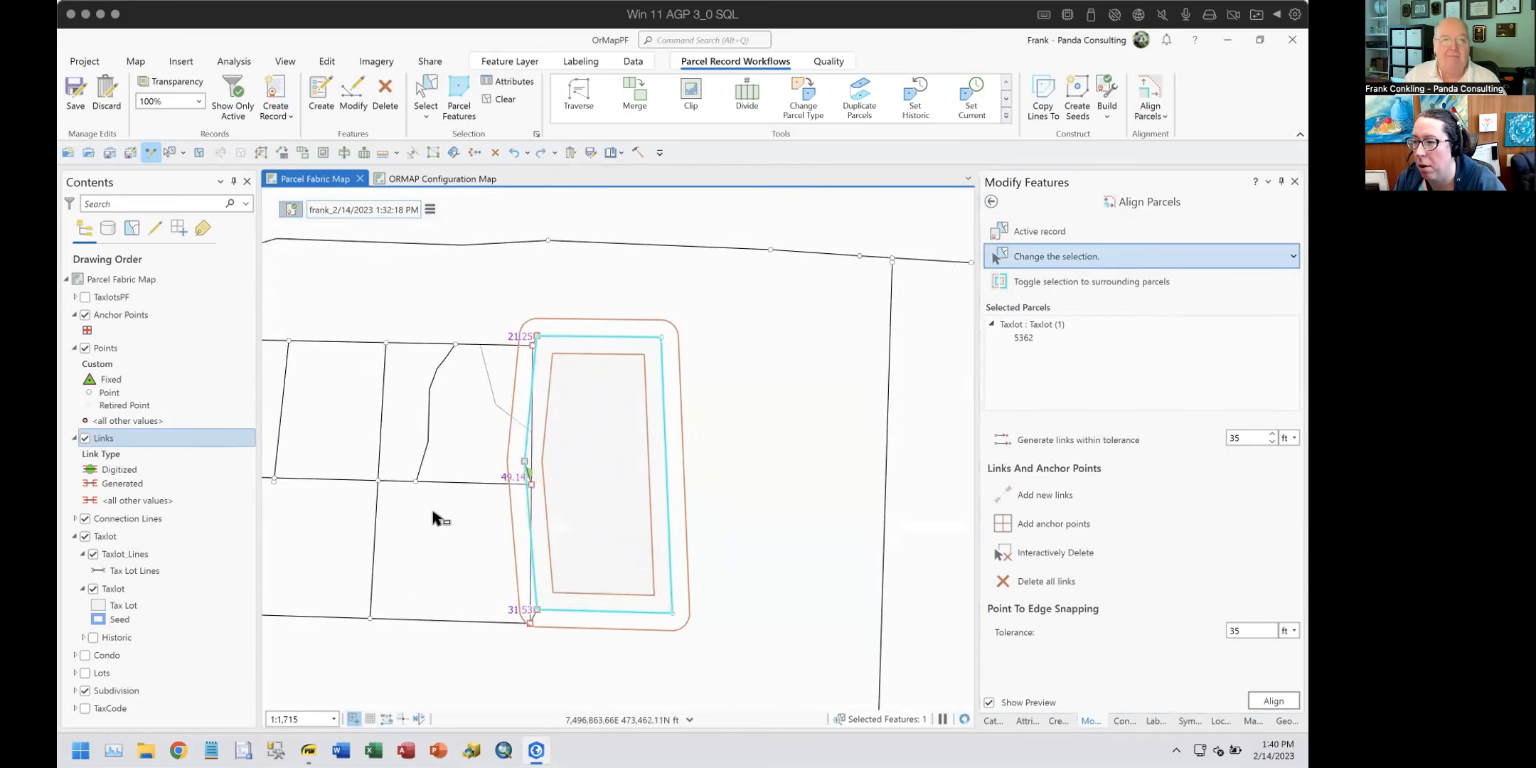
drag(435, 518, 470, 497)
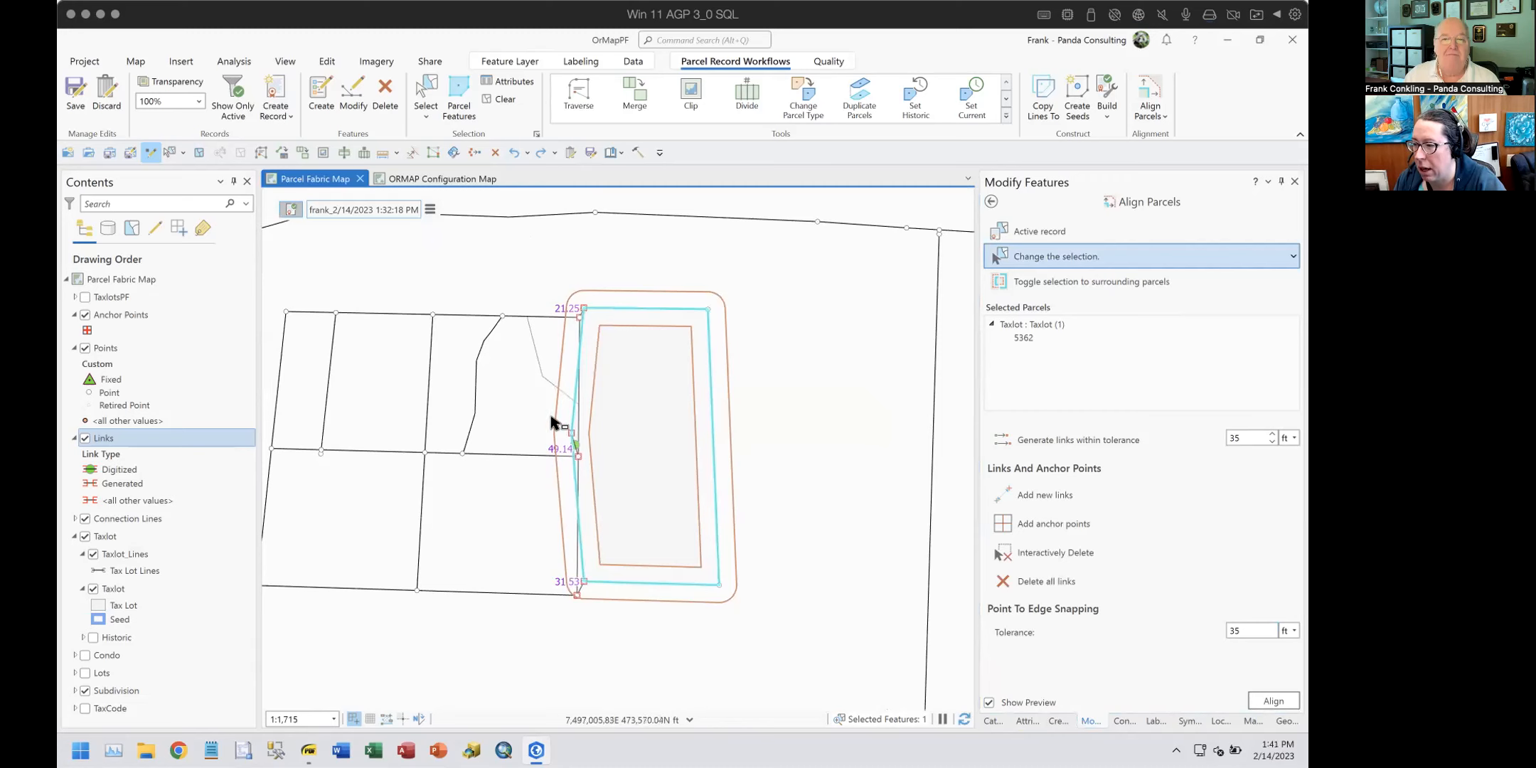
Step: Toggle the selection to the surrounding parcels, align them to the new tax lot, and undo that alignment
click(1061, 280)
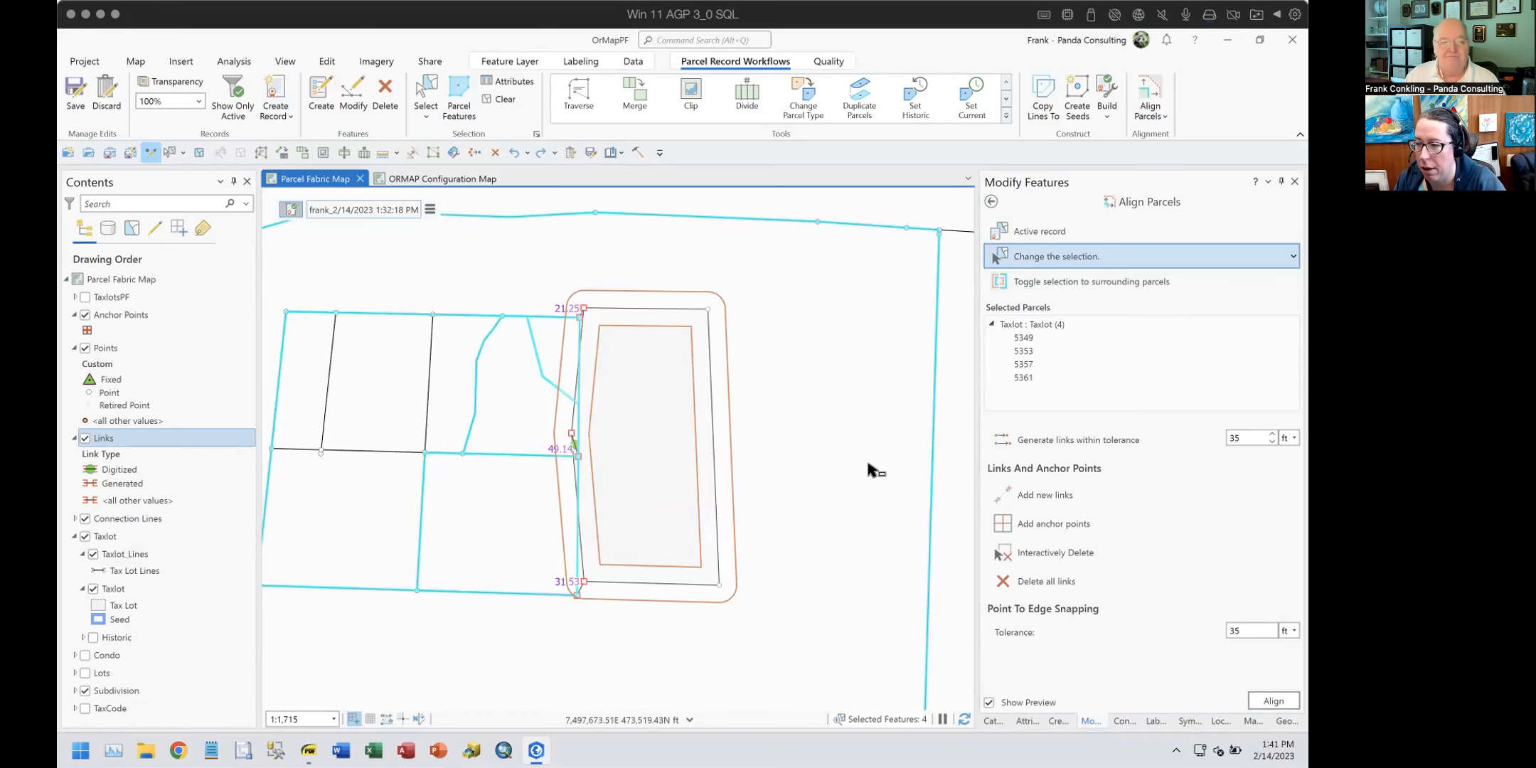
click(1273, 701)
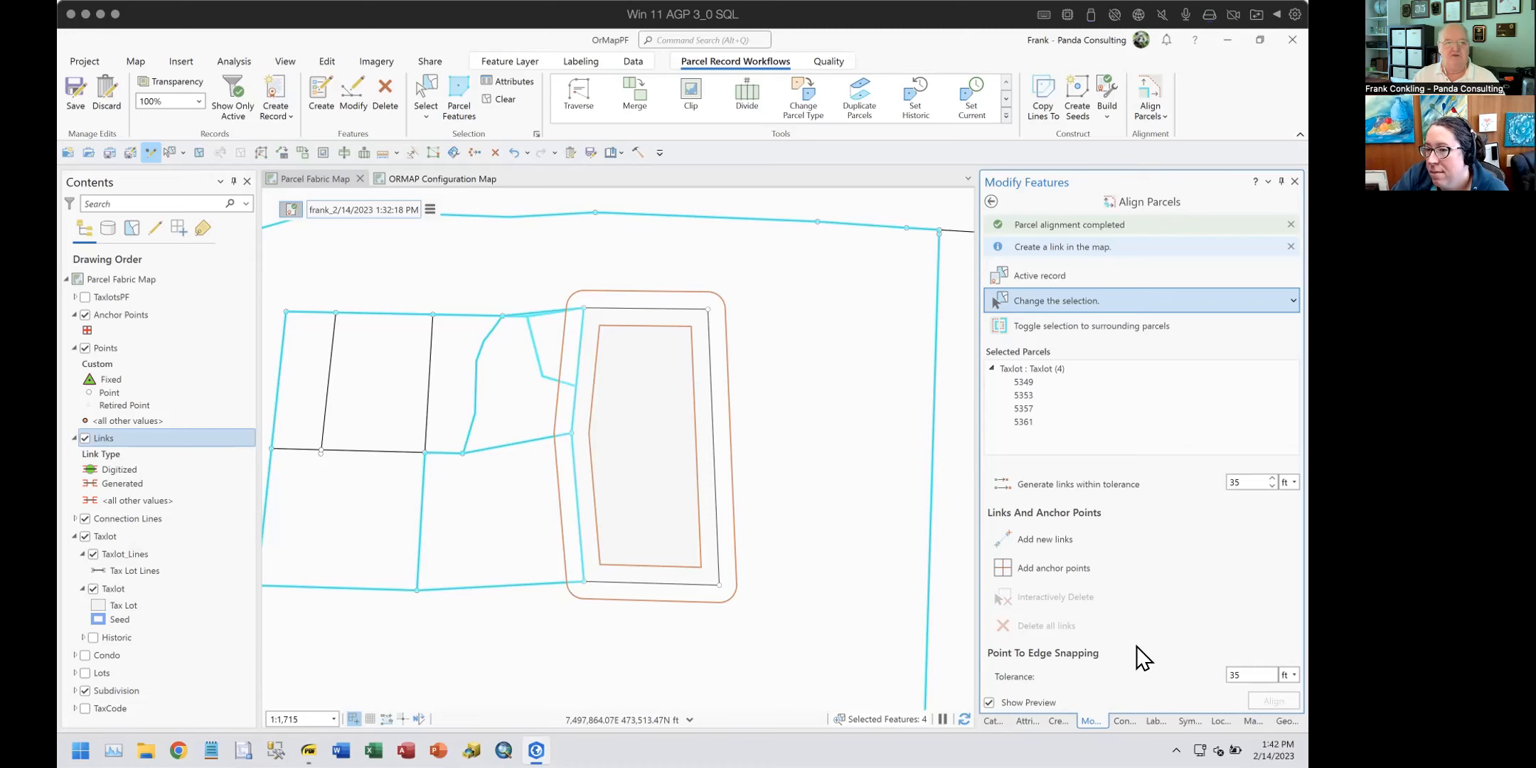
click(514, 152)
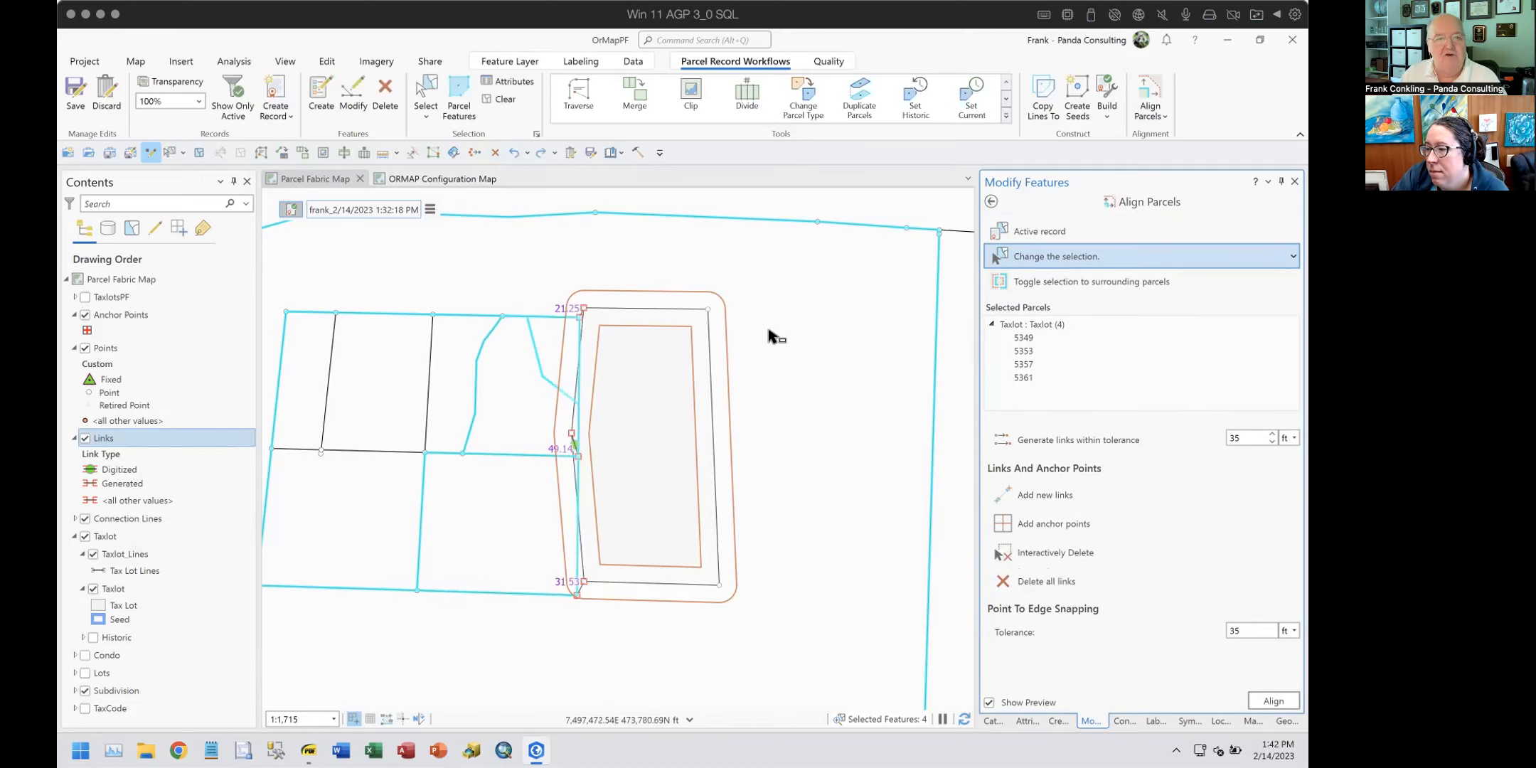
Step: Exit Align Parcels, hide the Links layer and clear the parcel selection
click(991, 202)
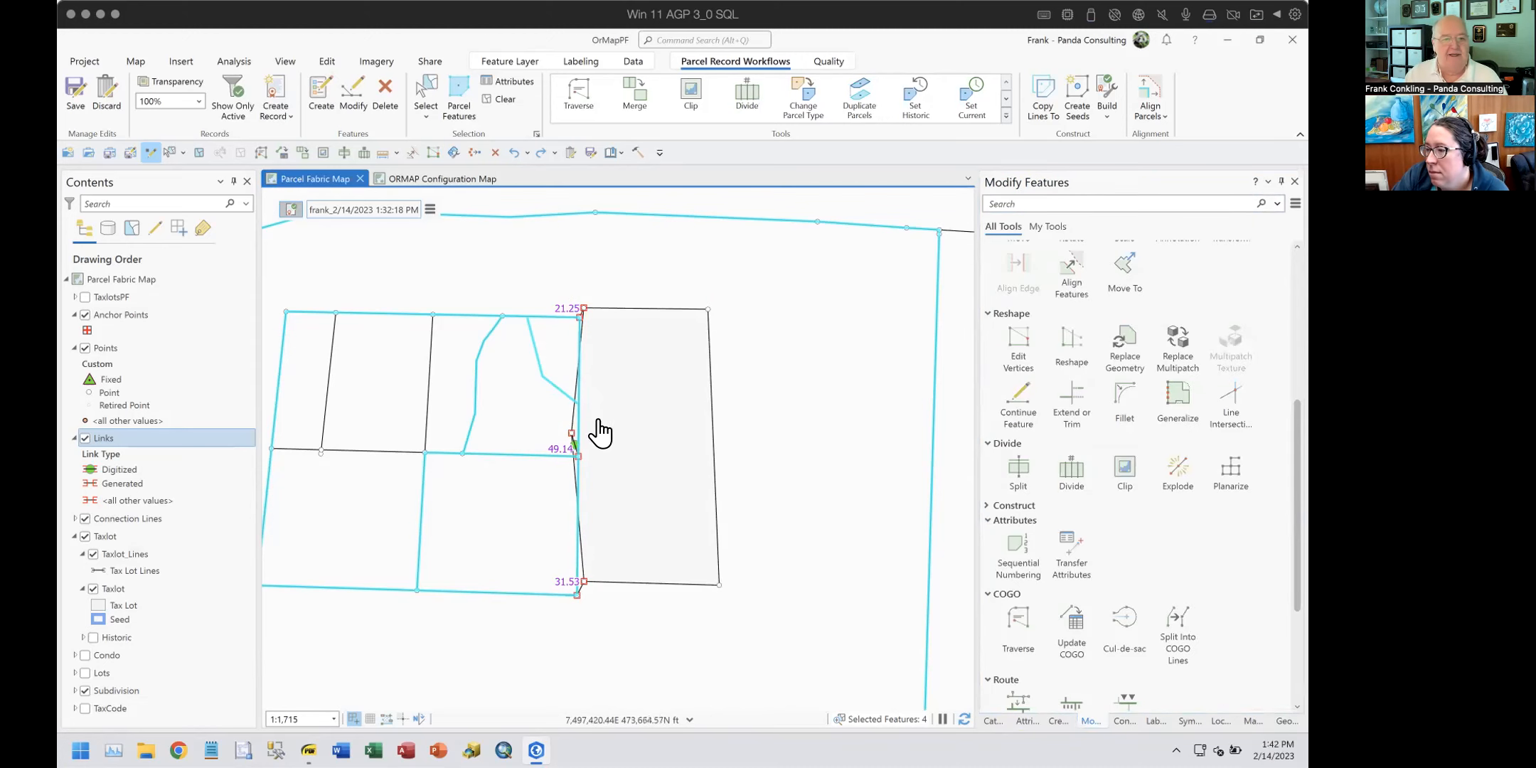
click(84, 438)
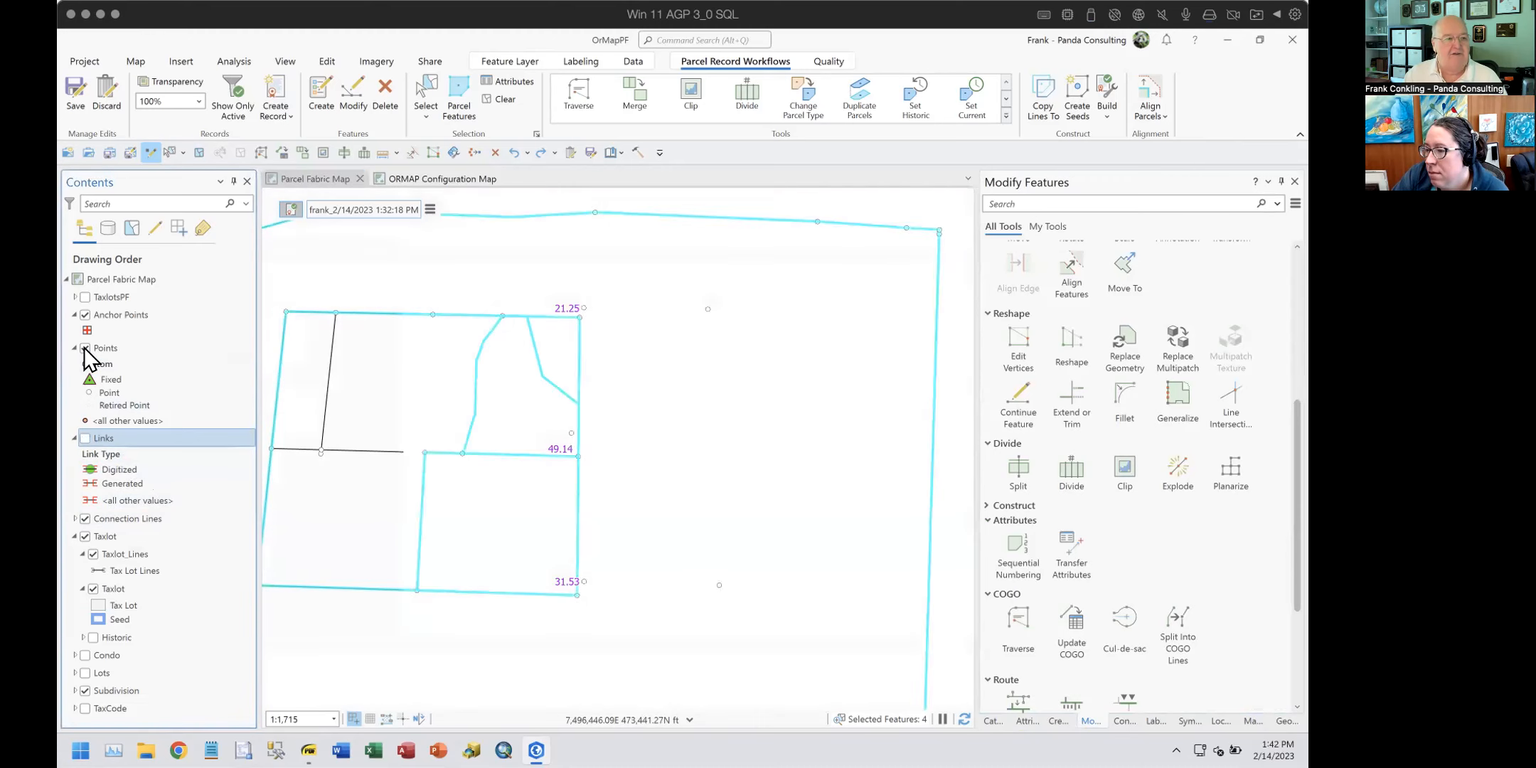
drag(621, 431, 723, 429)
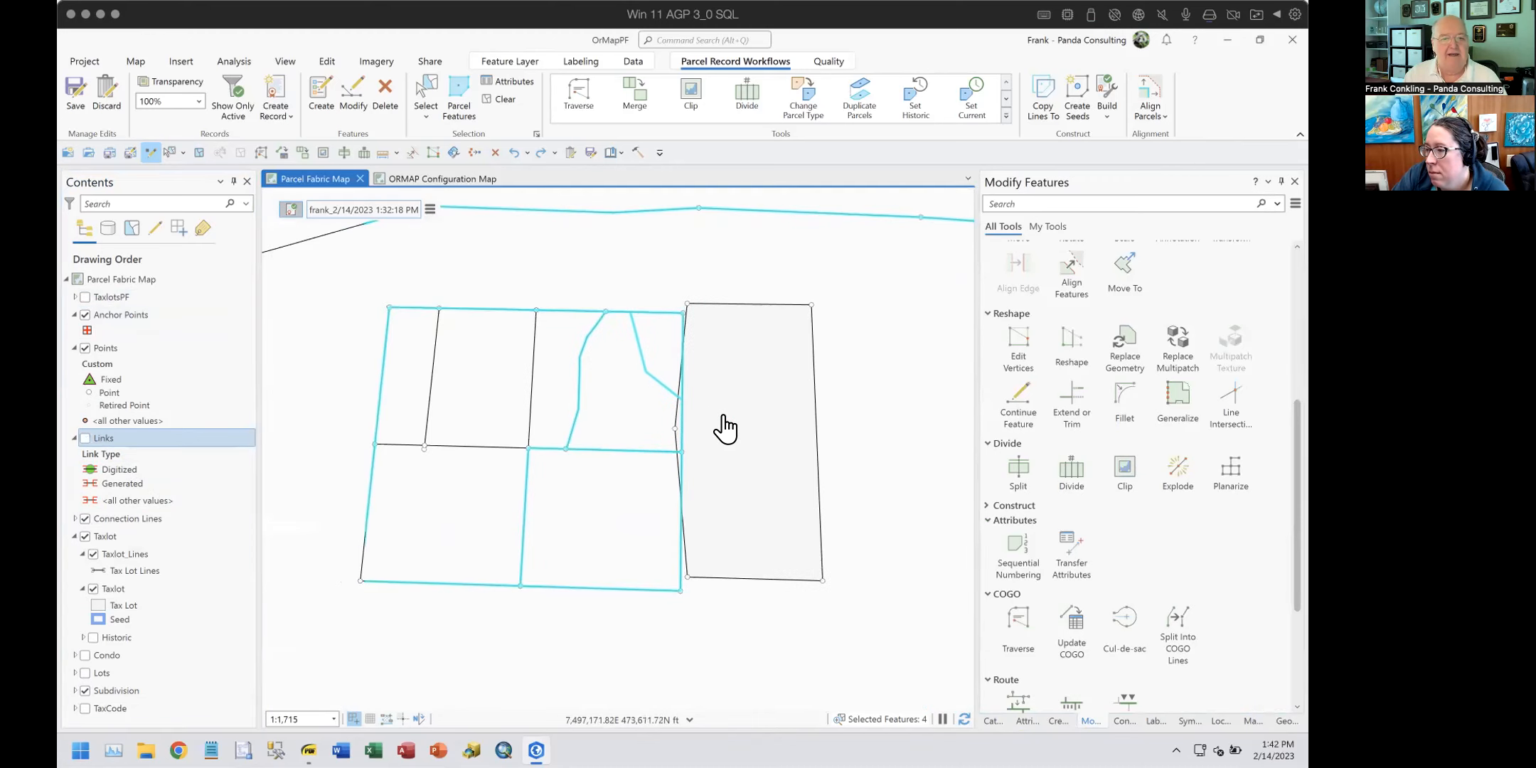
click(499, 97)
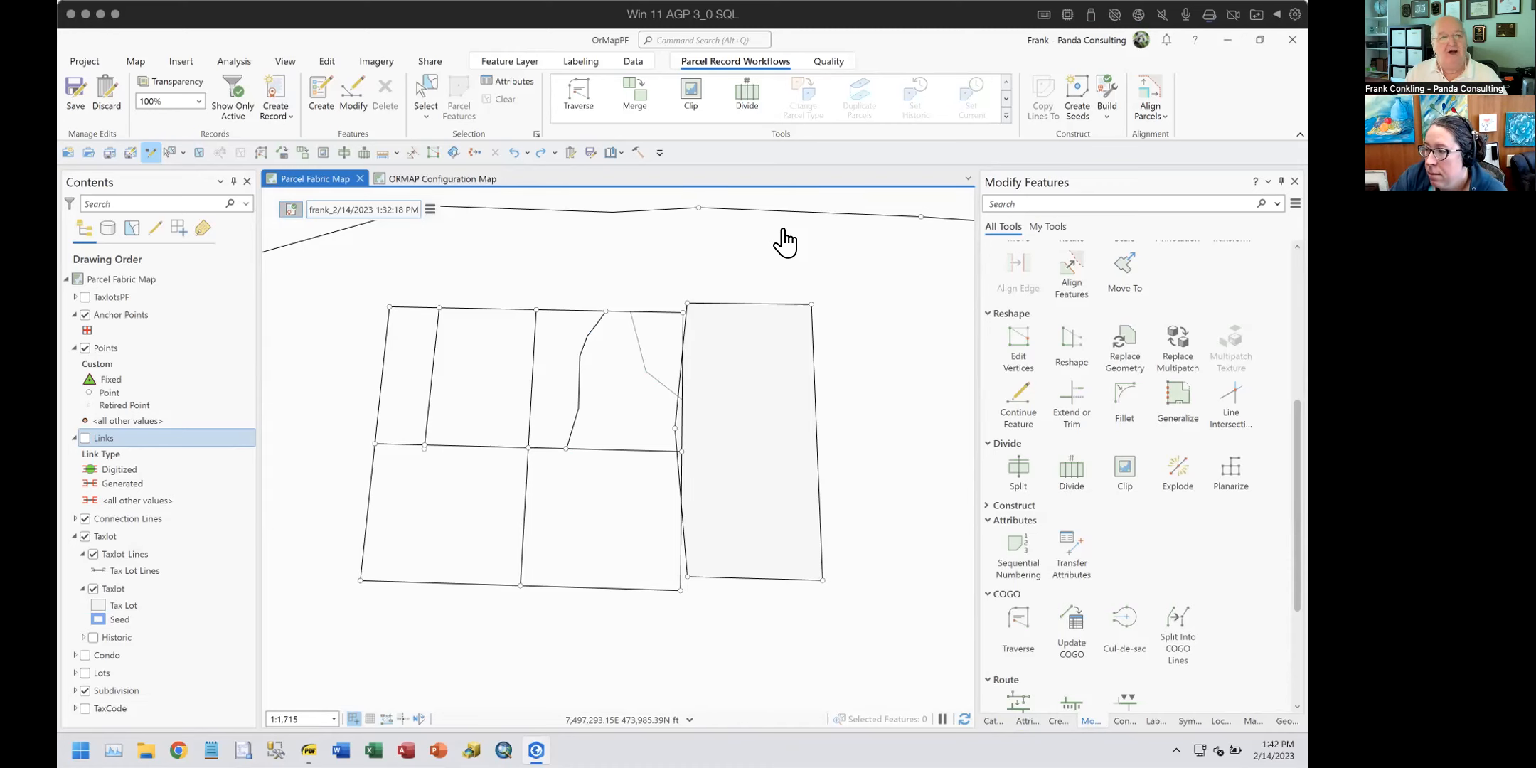
Step: Show the parcel fabric's Quality tools for gaps, overlaps and alignment
click(327, 61)
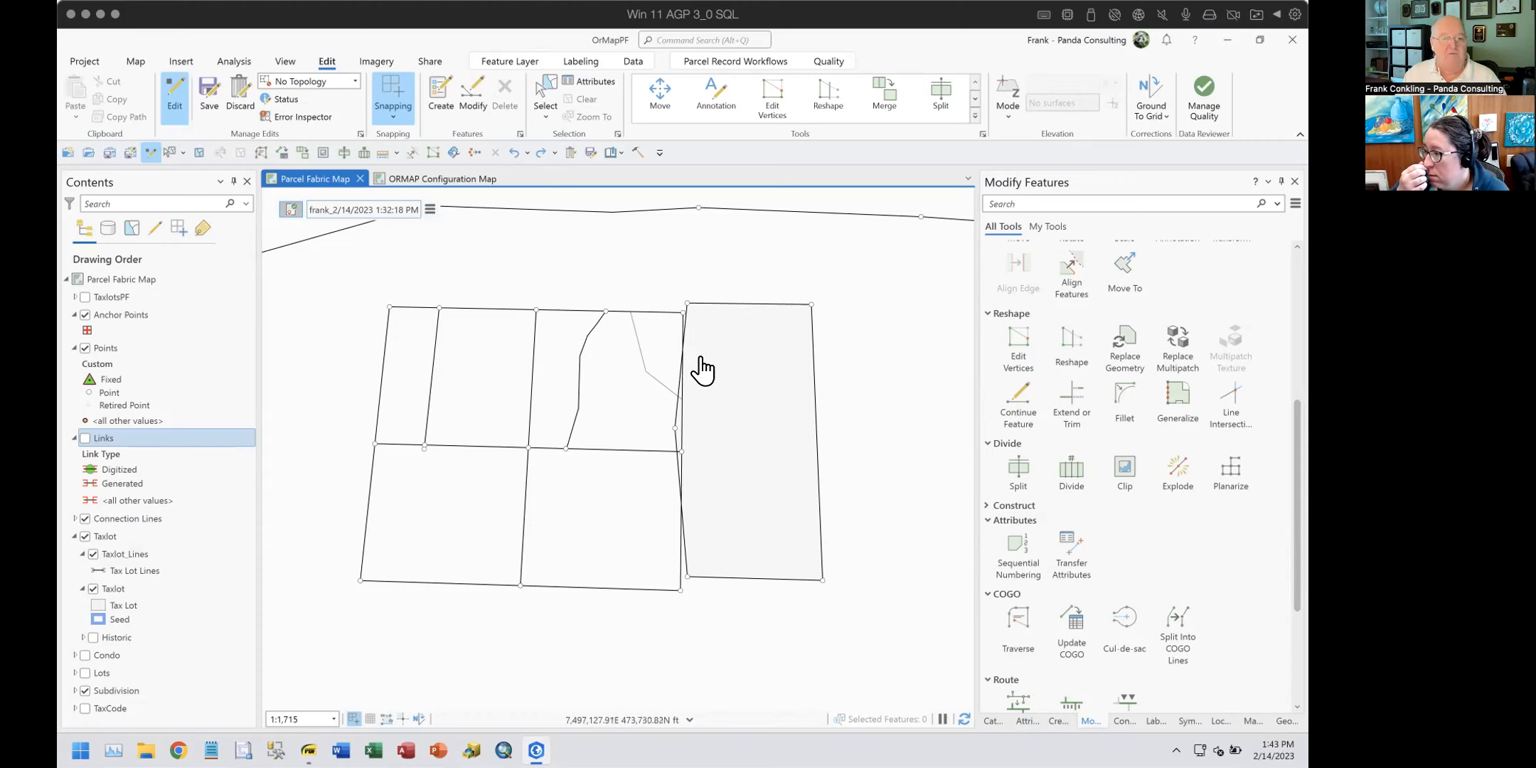
click(828, 61)
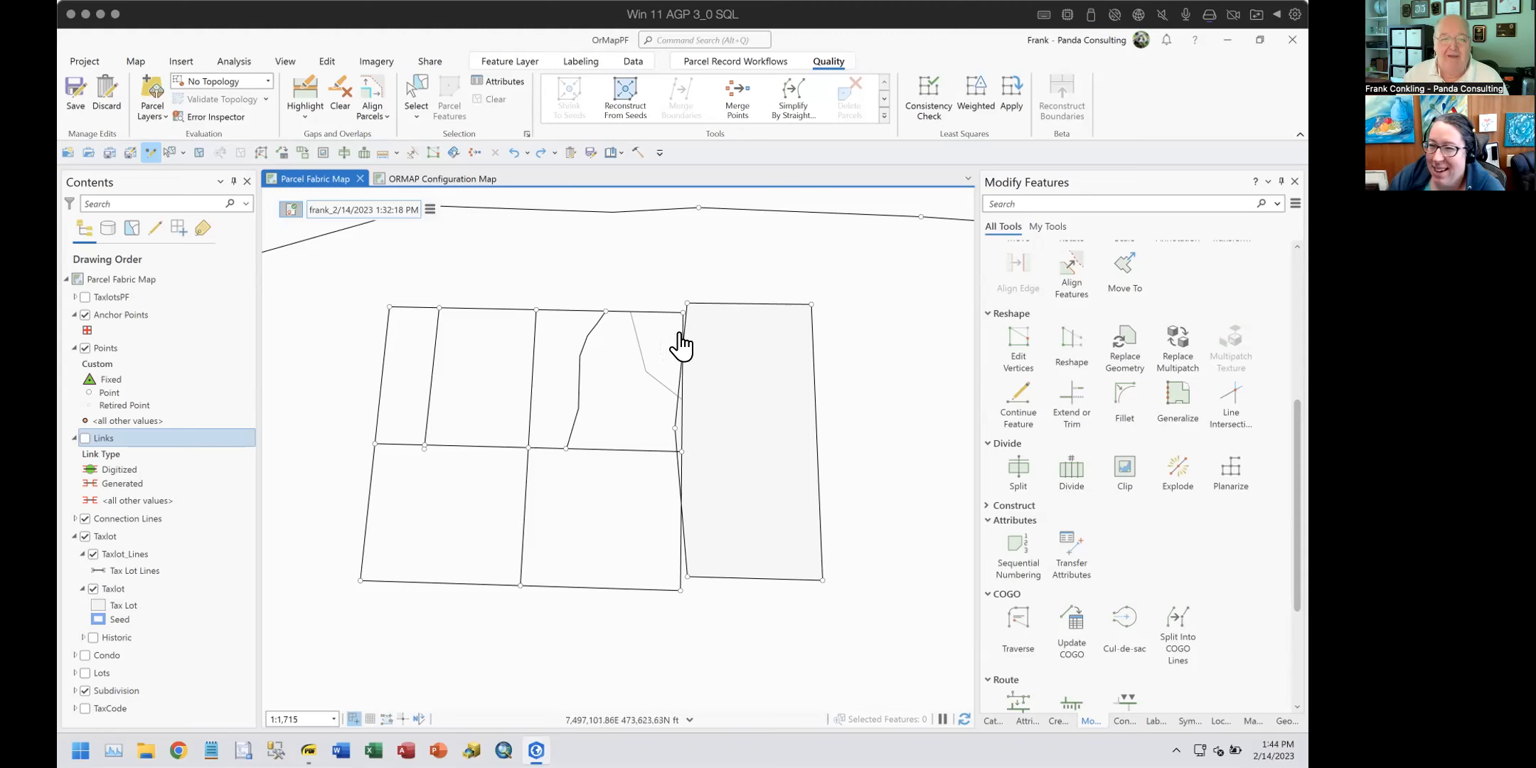
Step: Try merging the overlapping northern corner points while preserving the new tax lot's corner, and undo the merge
scroll(700, 327, up, 3)
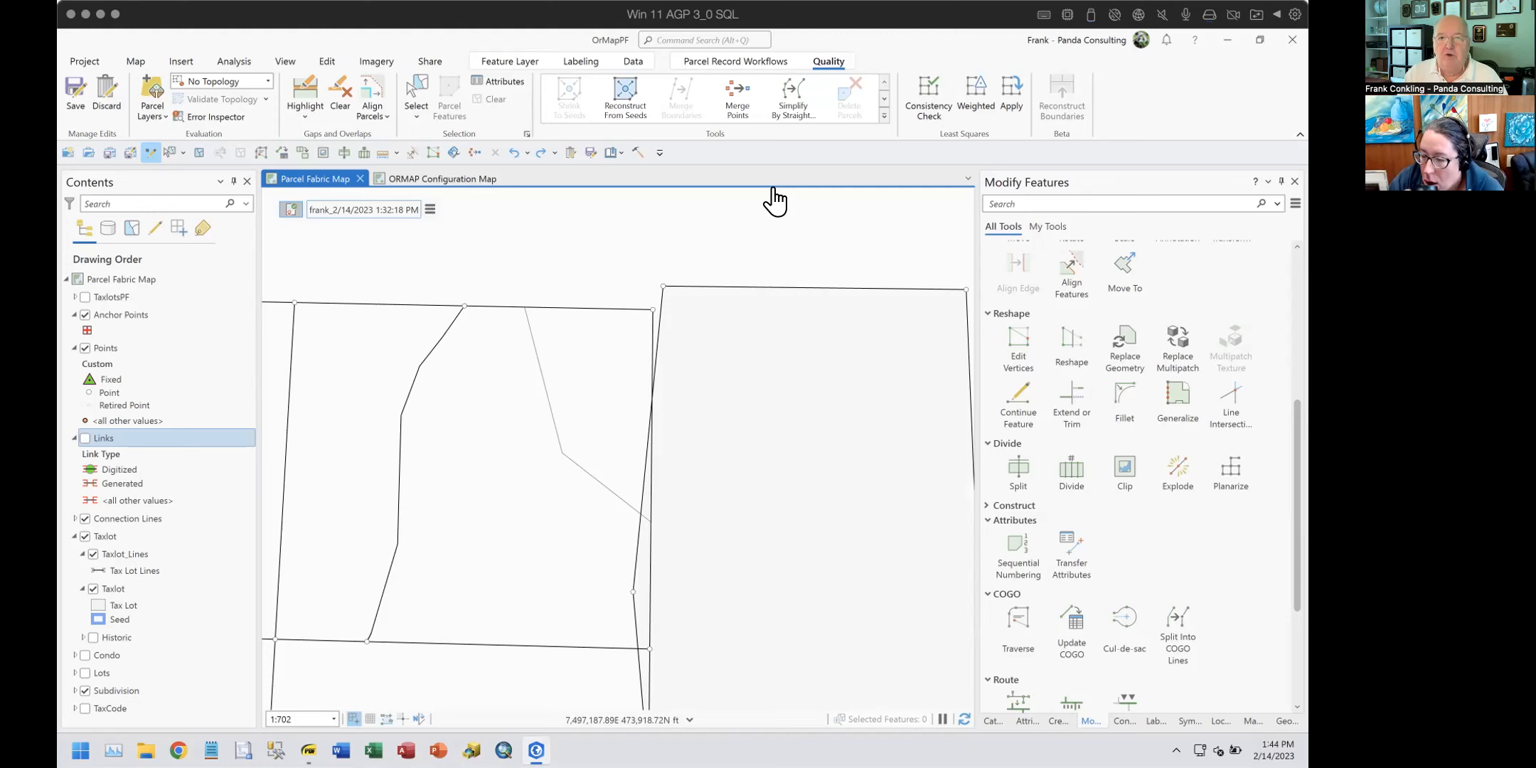
click(727, 93)
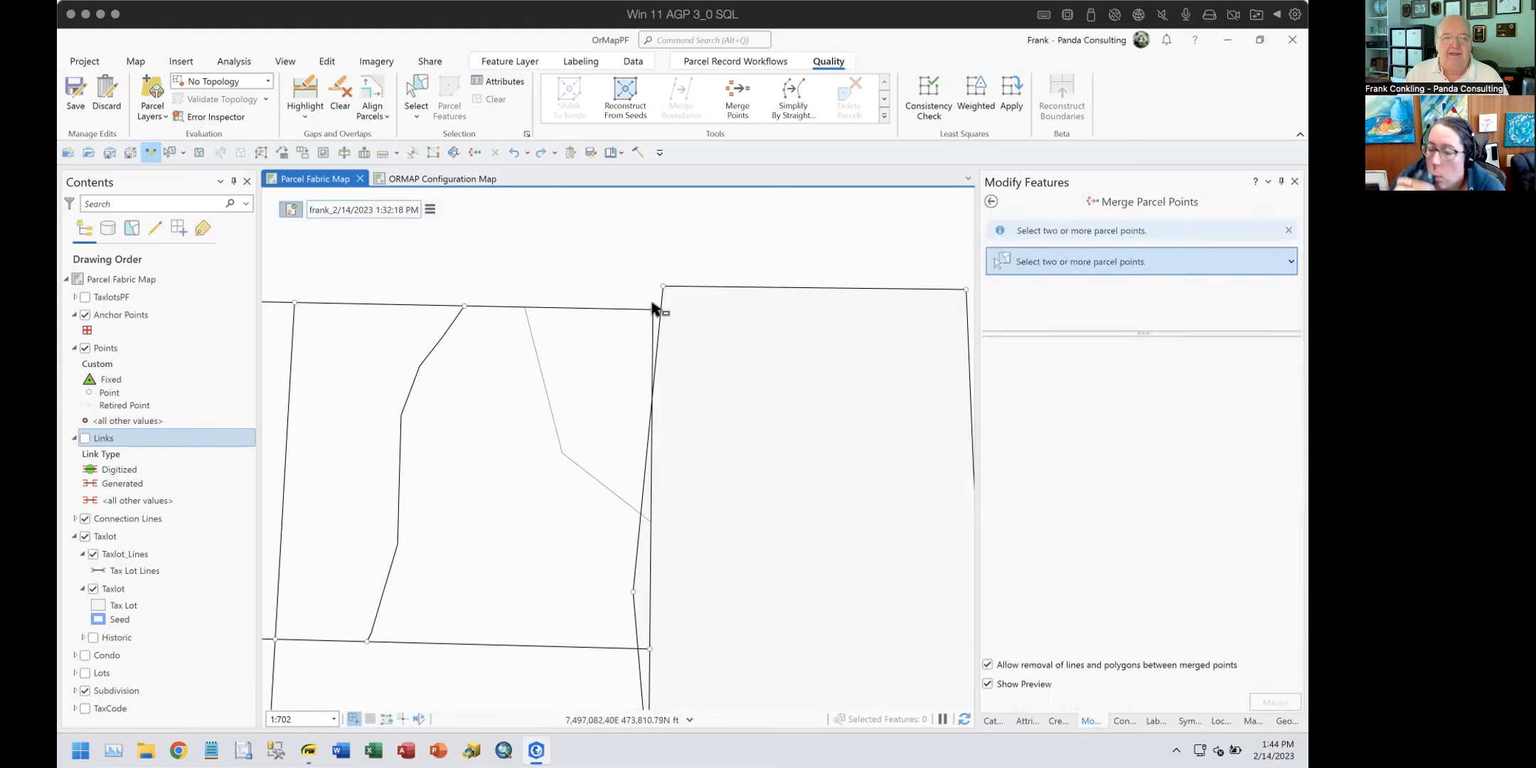
drag(610, 262, 684, 329)
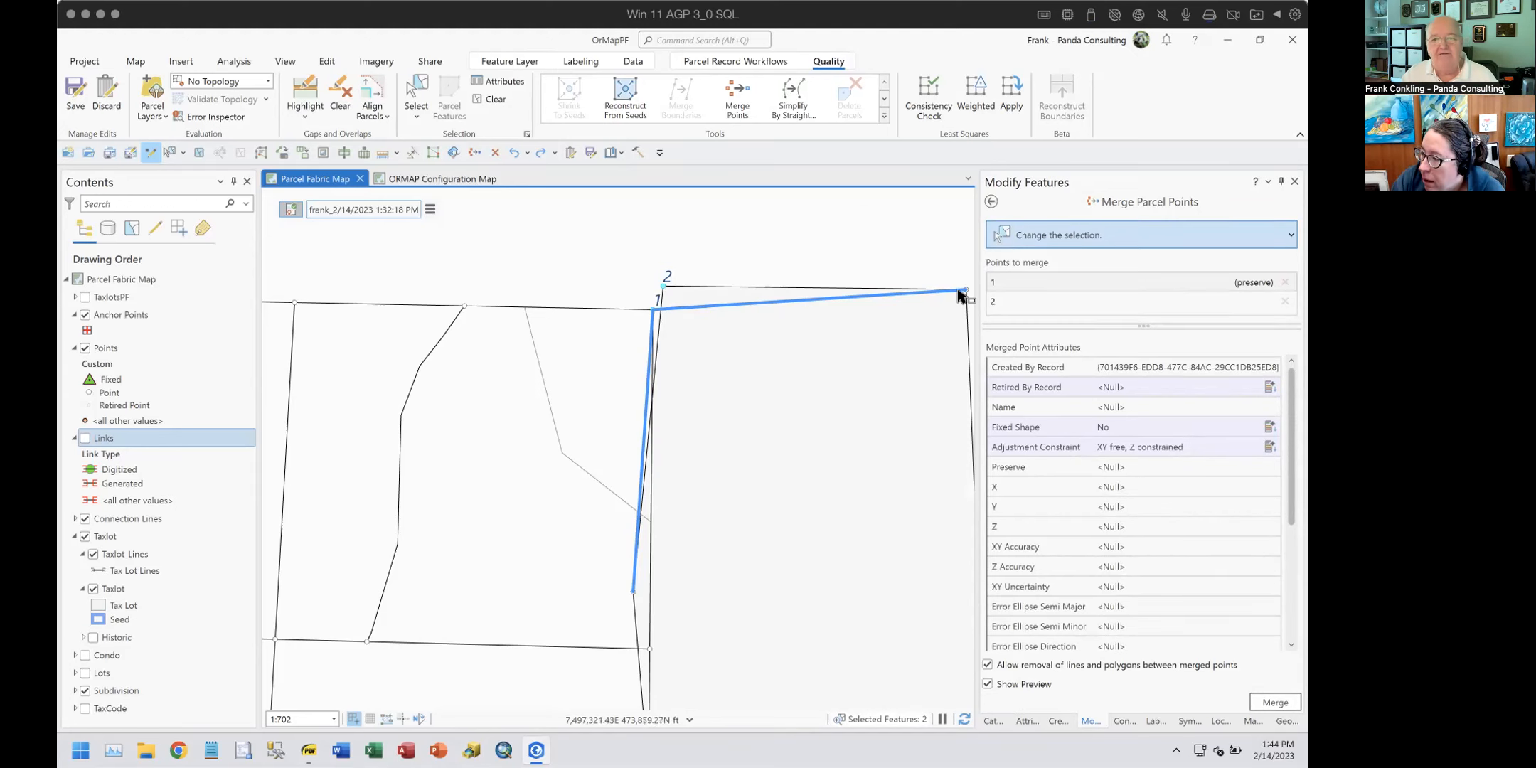
click(992, 301)
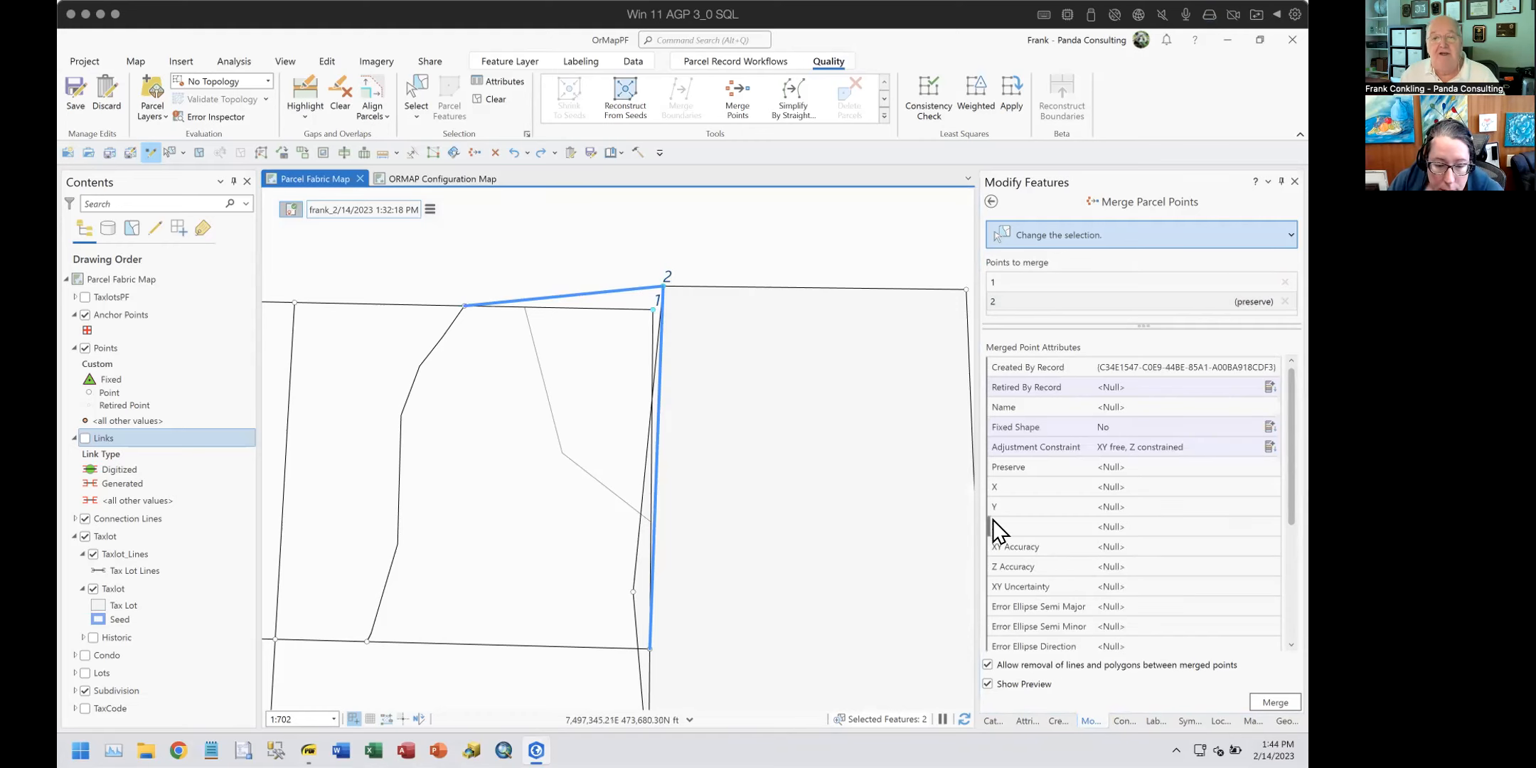
click(1272, 702)
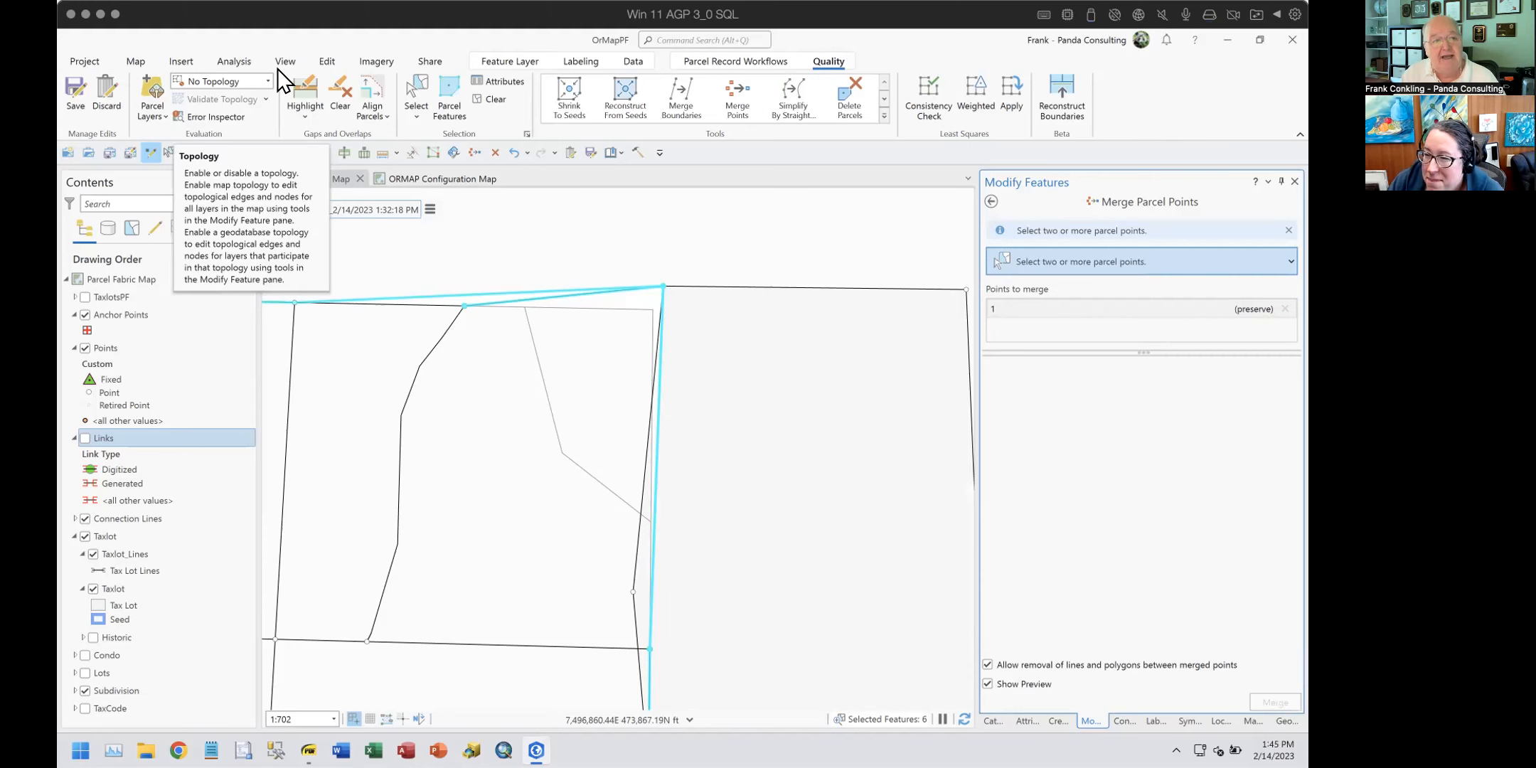
click(513, 152)
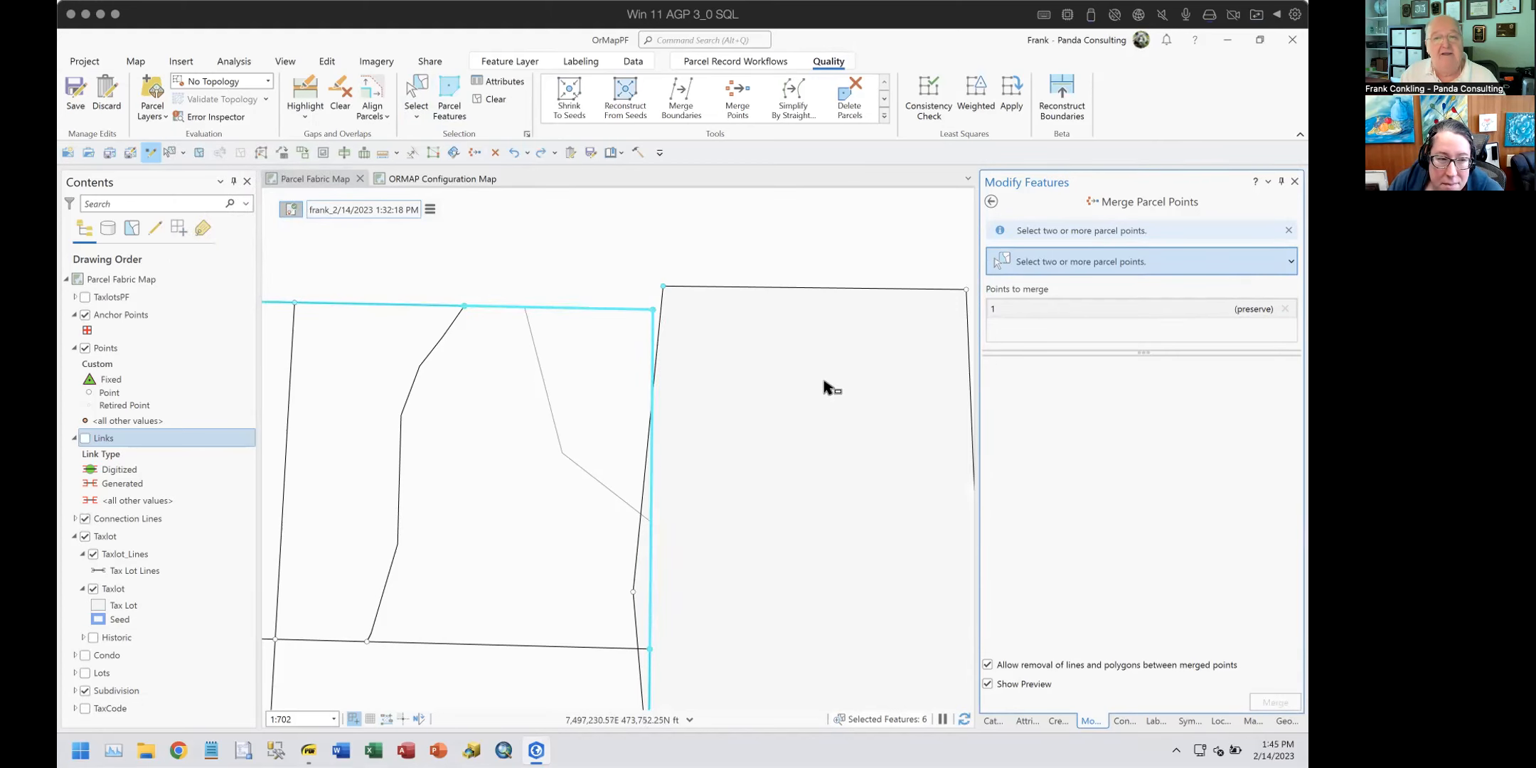
Step: Try the same corner merge with the TaxlotsPF_Topology geodatabase topology enabled, clear the selection and undo the merge
drag(627, 275, 681, 343)
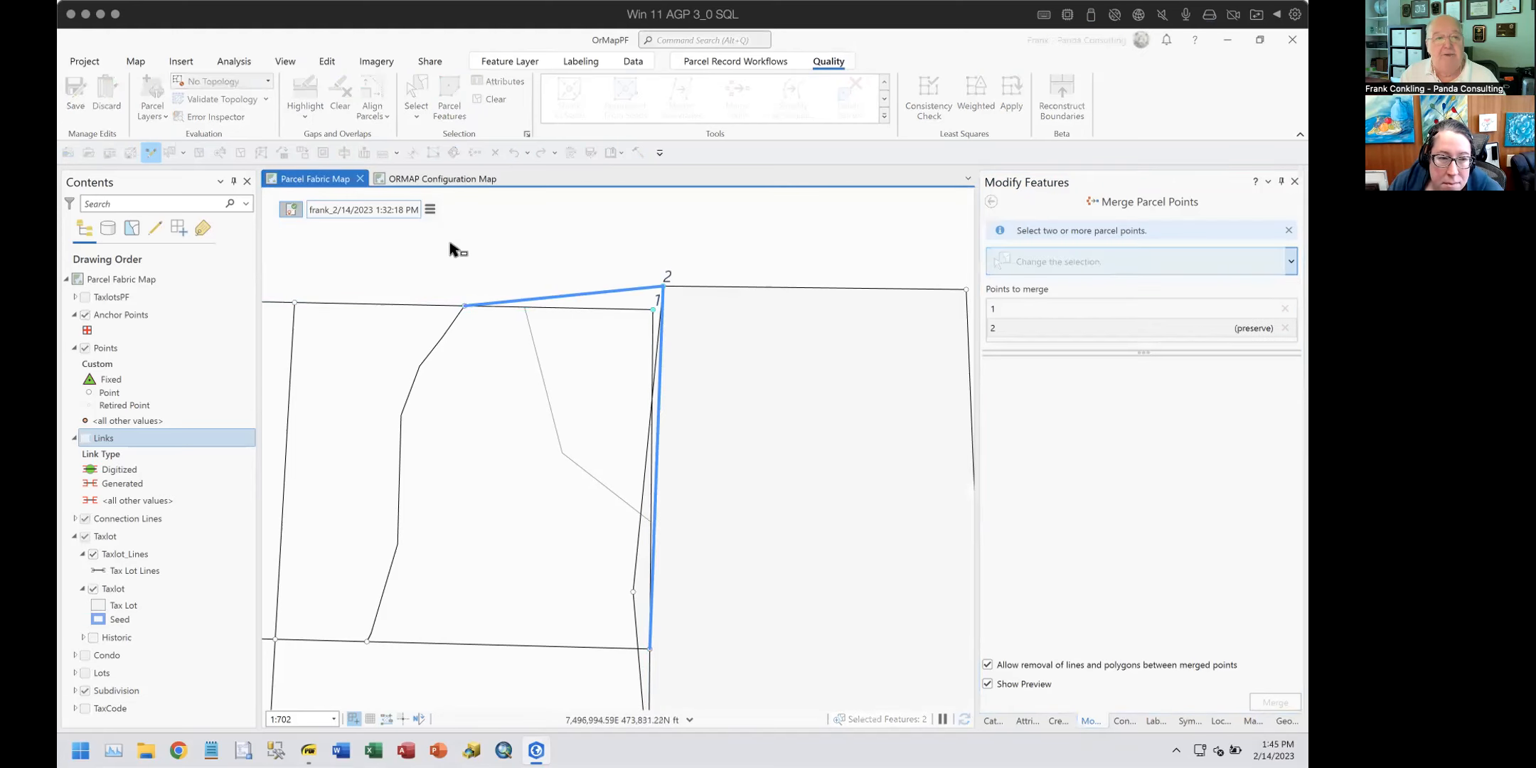
click(267, 77)
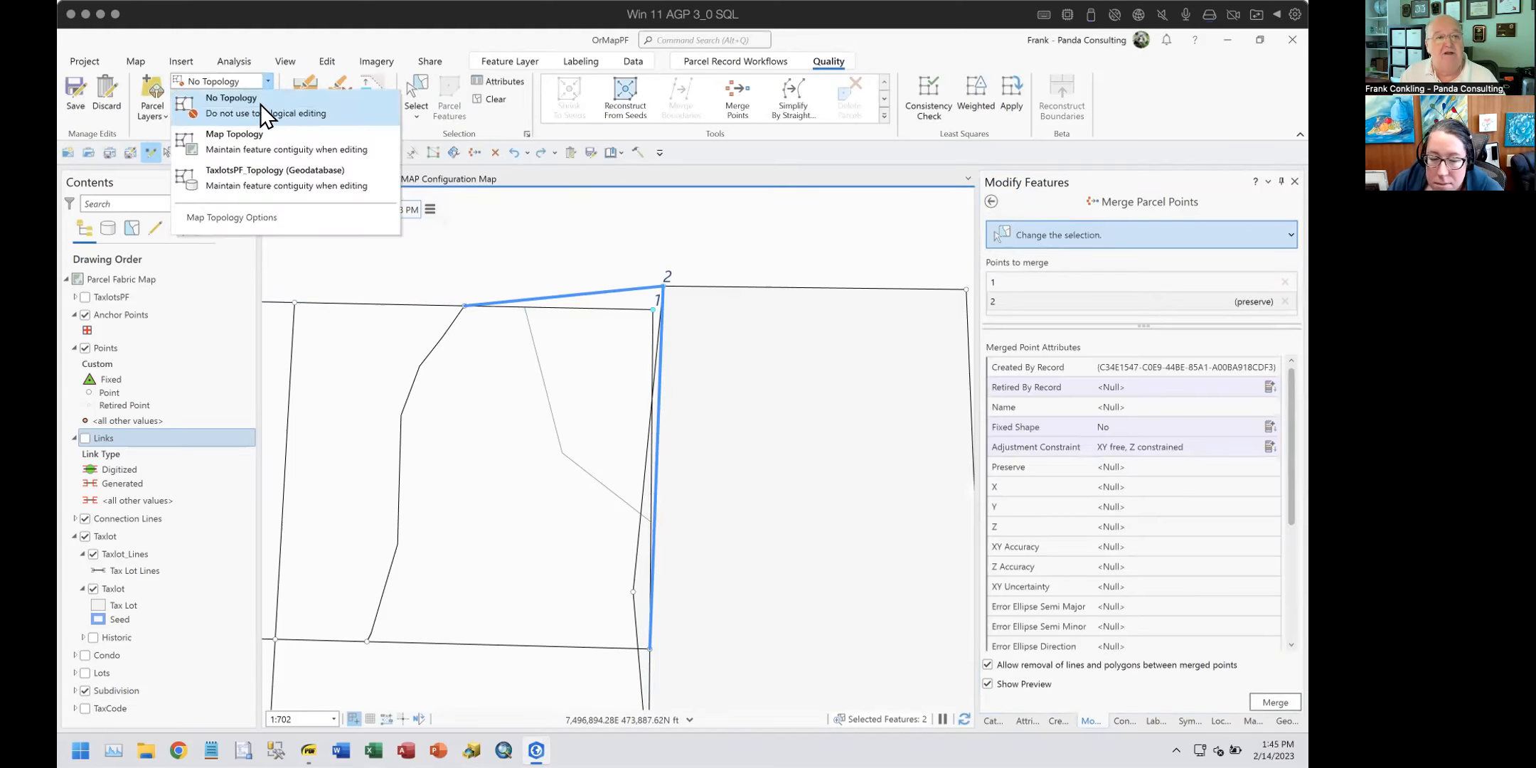
click(241, 176)
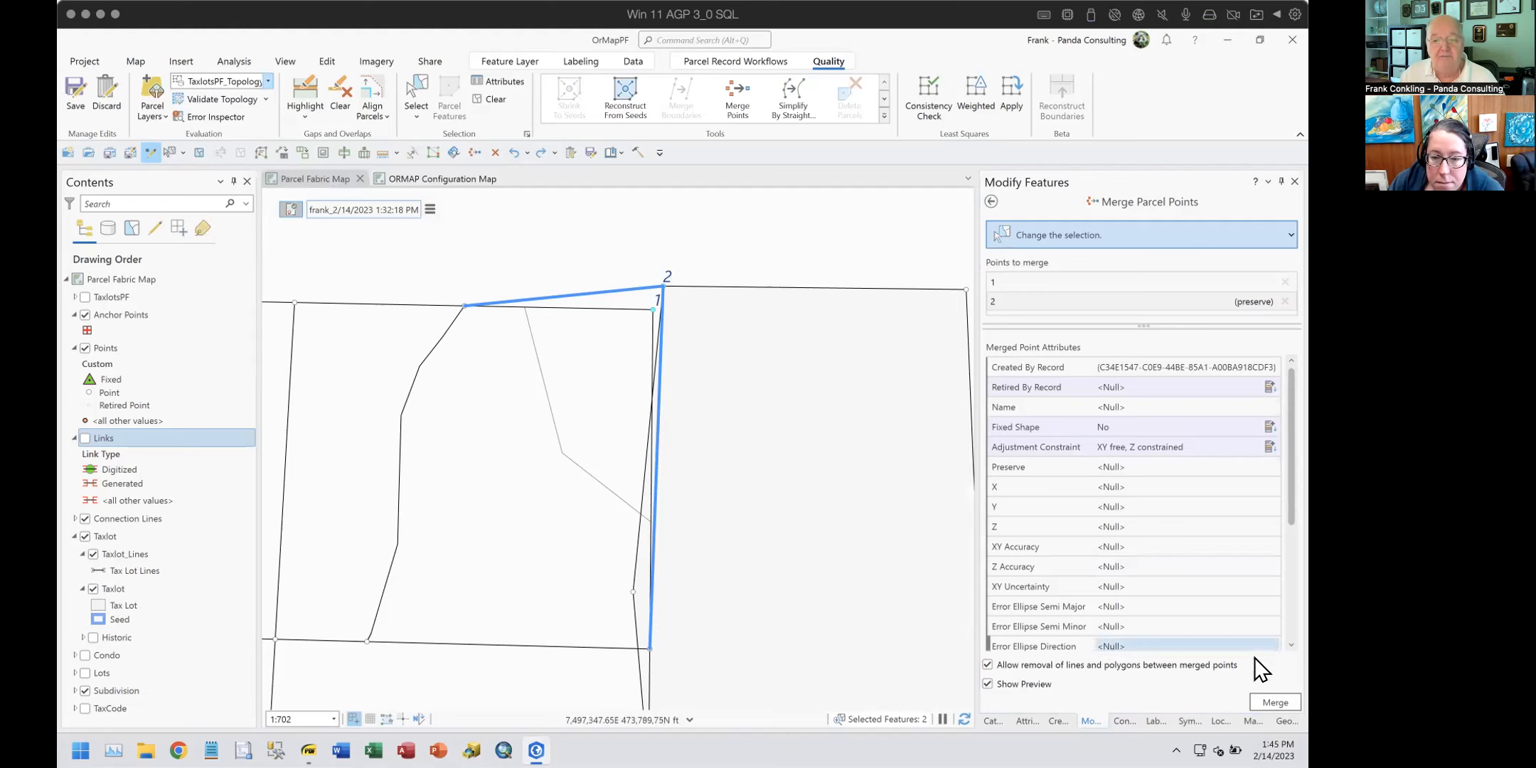
click(1268, 702)
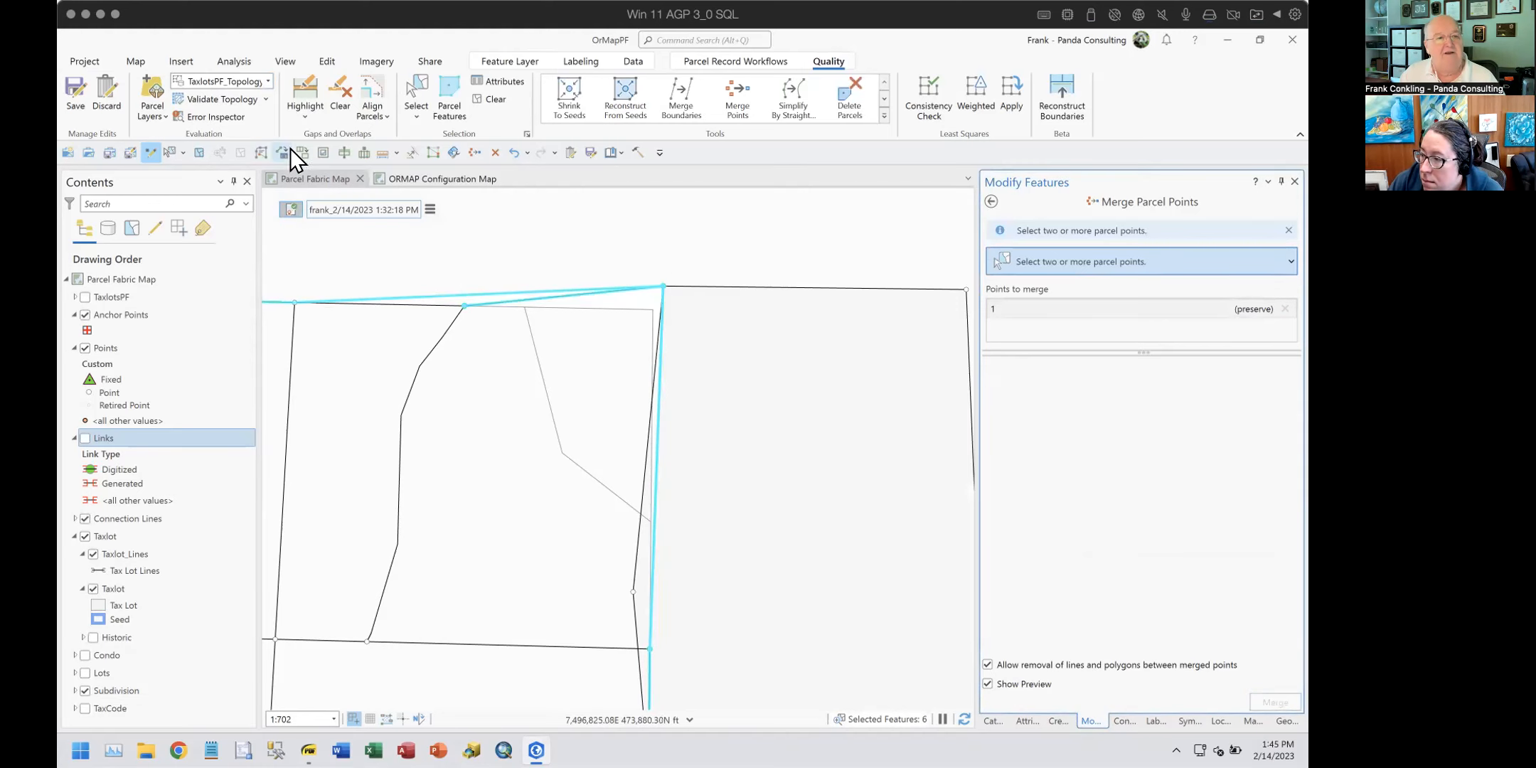
click(491, 98)
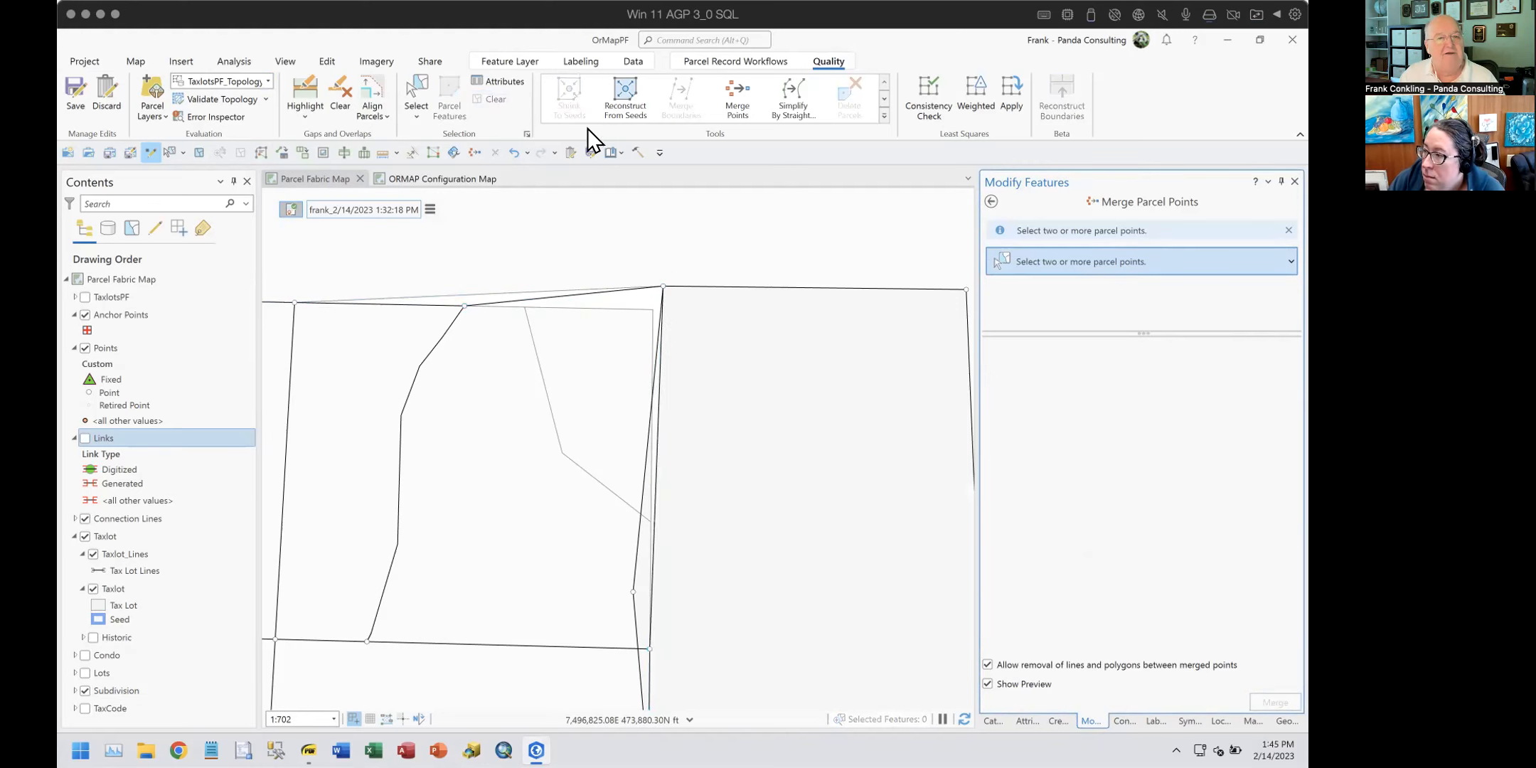
click(512, 152)
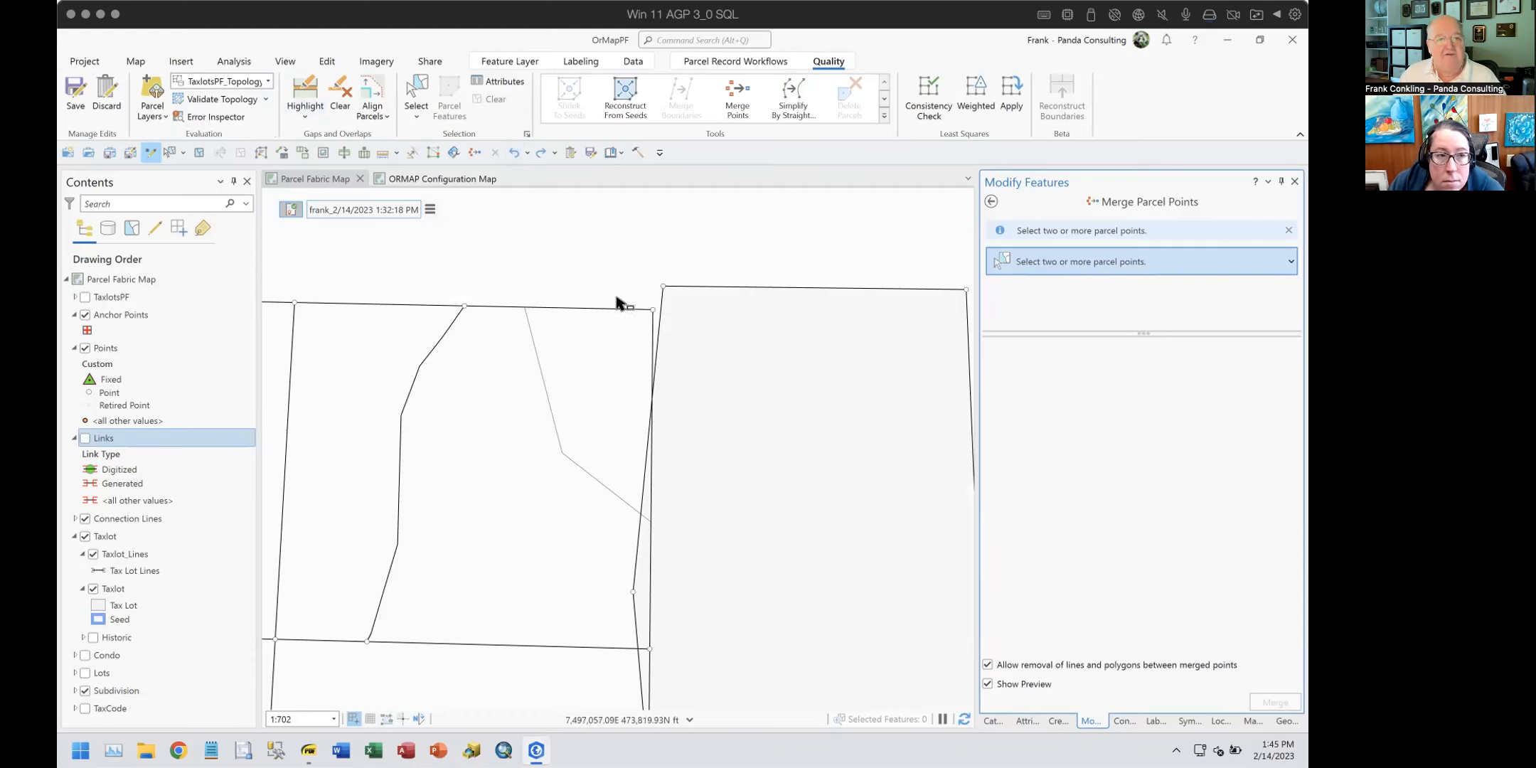
Step: Merge the two overlapping northern corner points, preserving point 2 on the new tax lot
click(673, 297)
drag(617, 251, 711, 345)
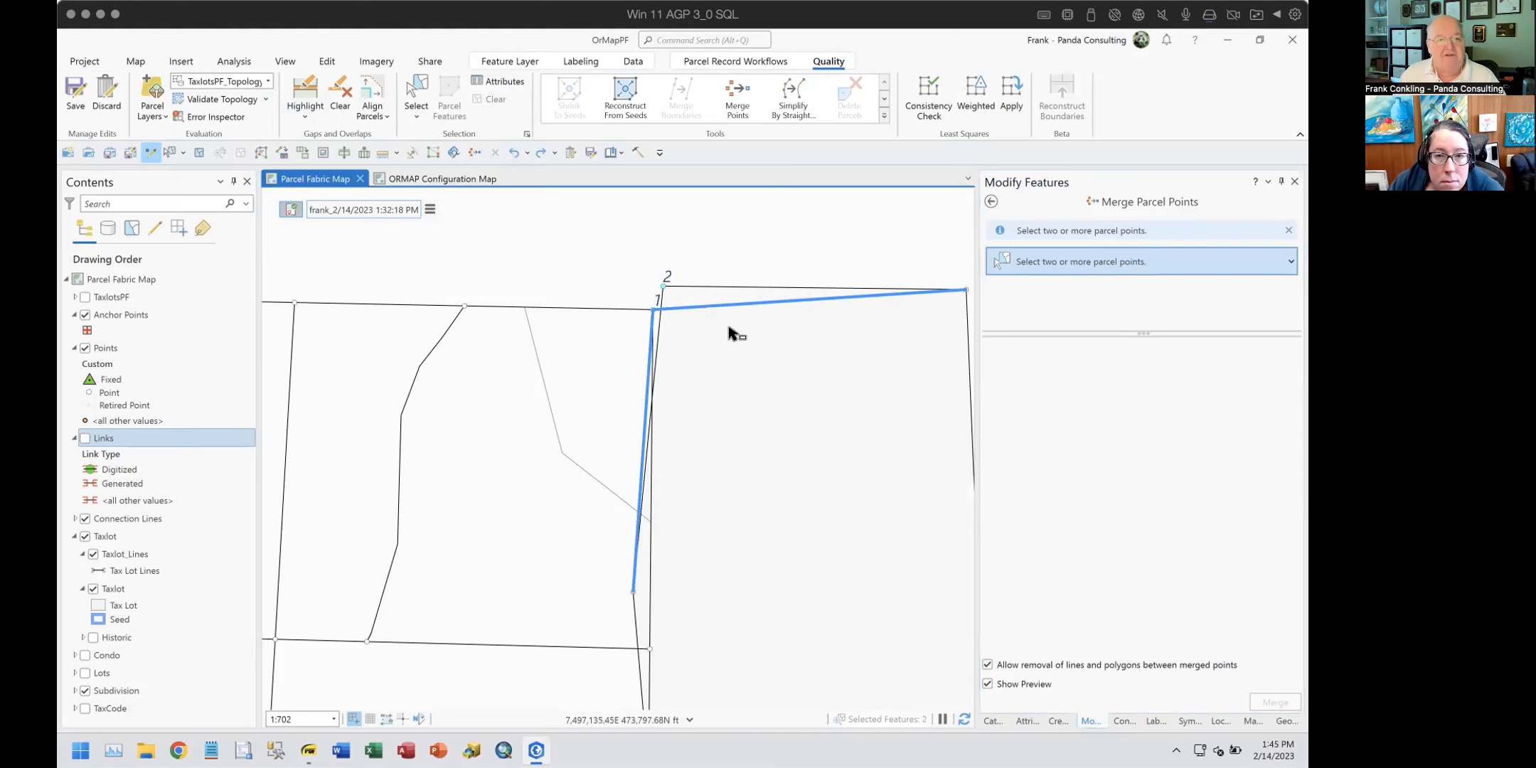
click(1023, 306)
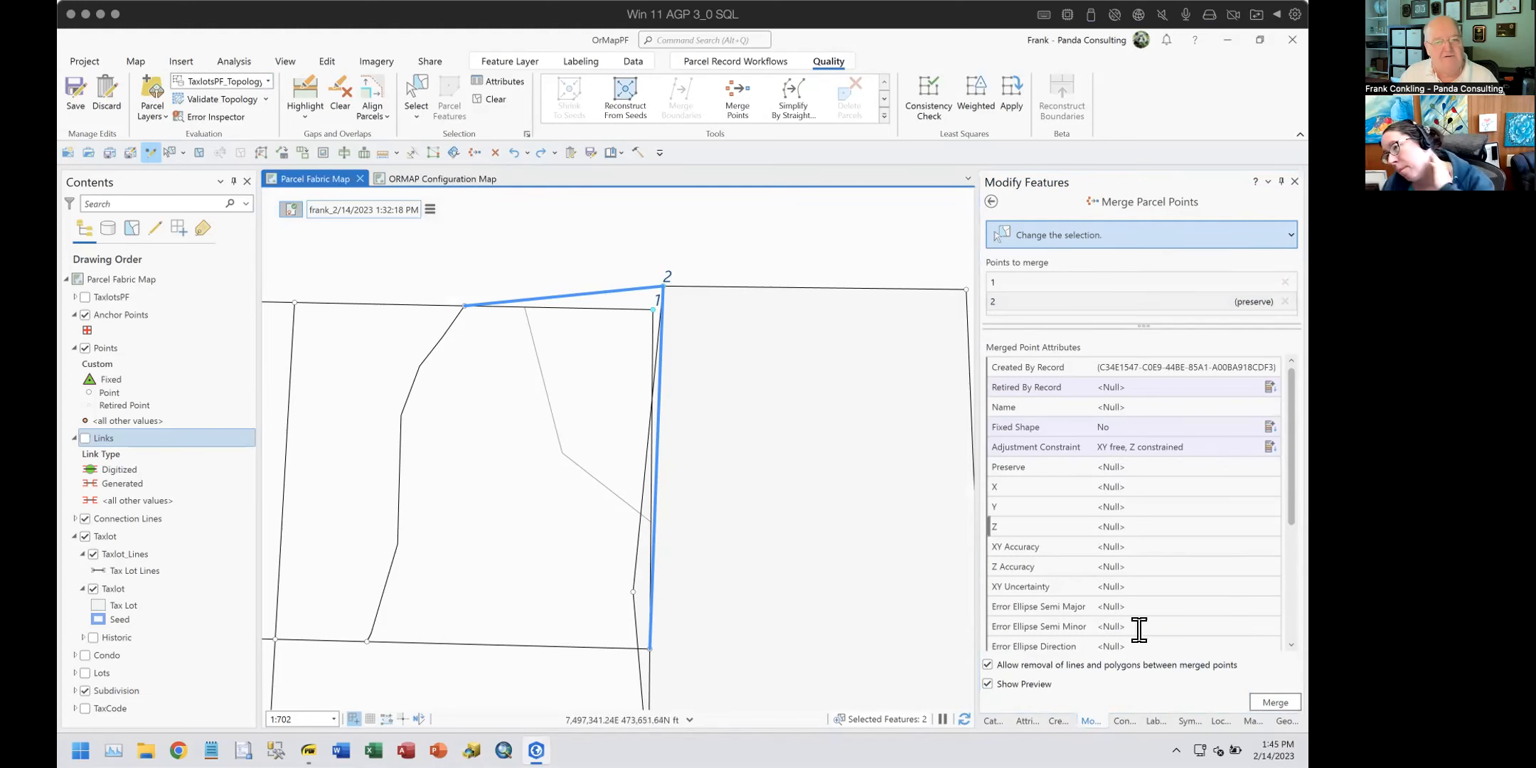
click(1277, 701)
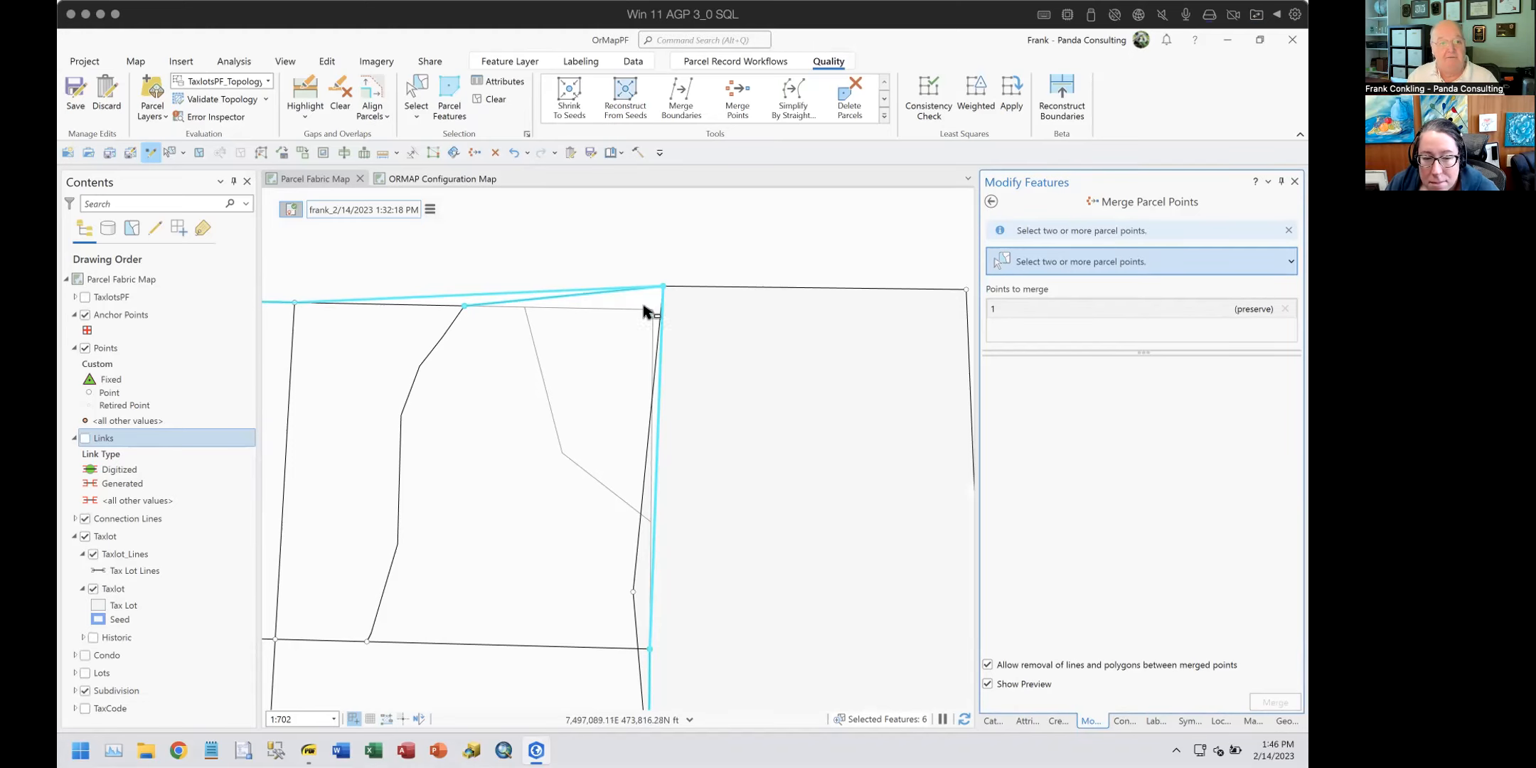
Step: Merge the new tax lot's western vertex into the neighbouring southern lot corner, preserving point 1
drag(615, 568, 672, 670)
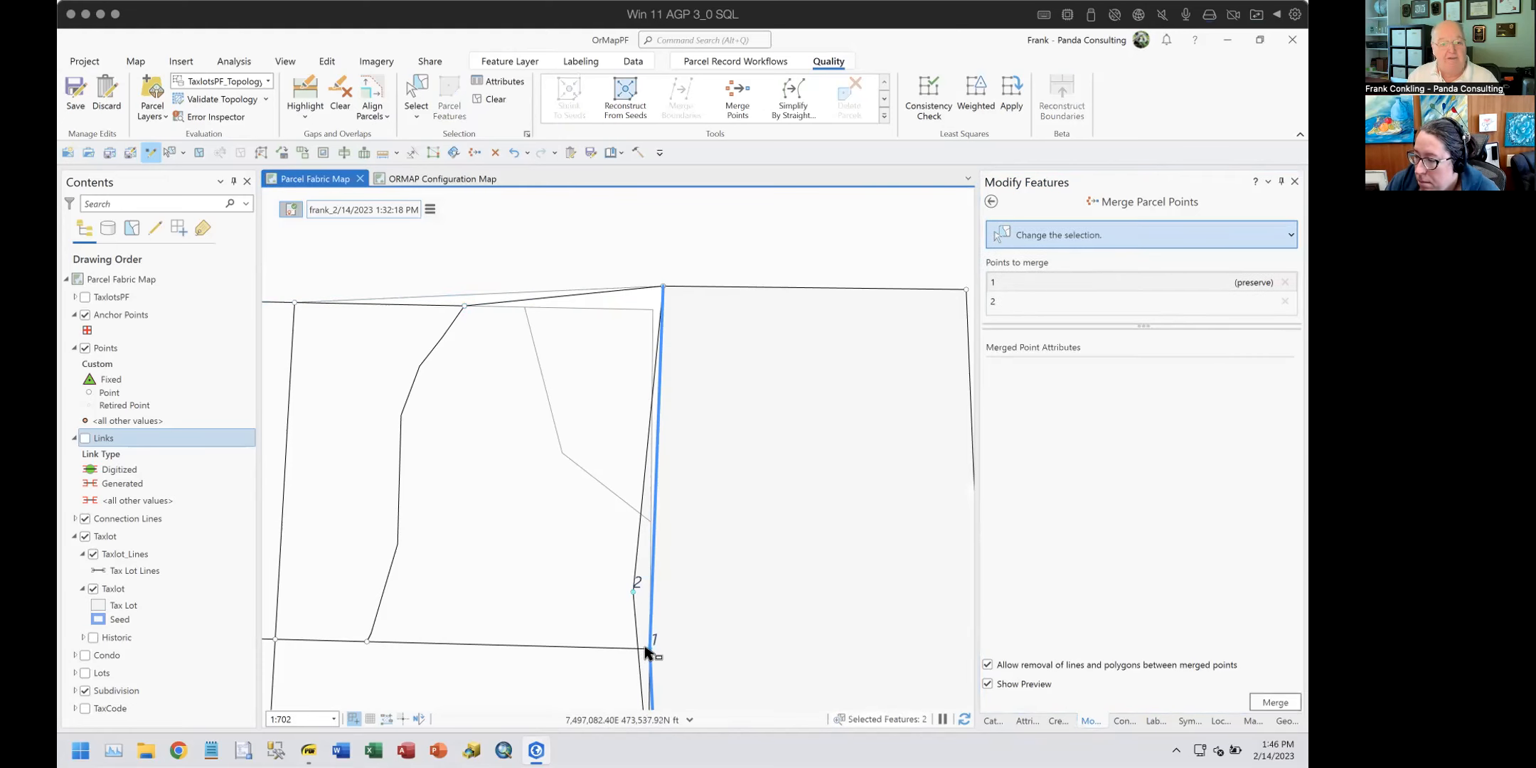
click(1270, 692)
click(1275, 700)
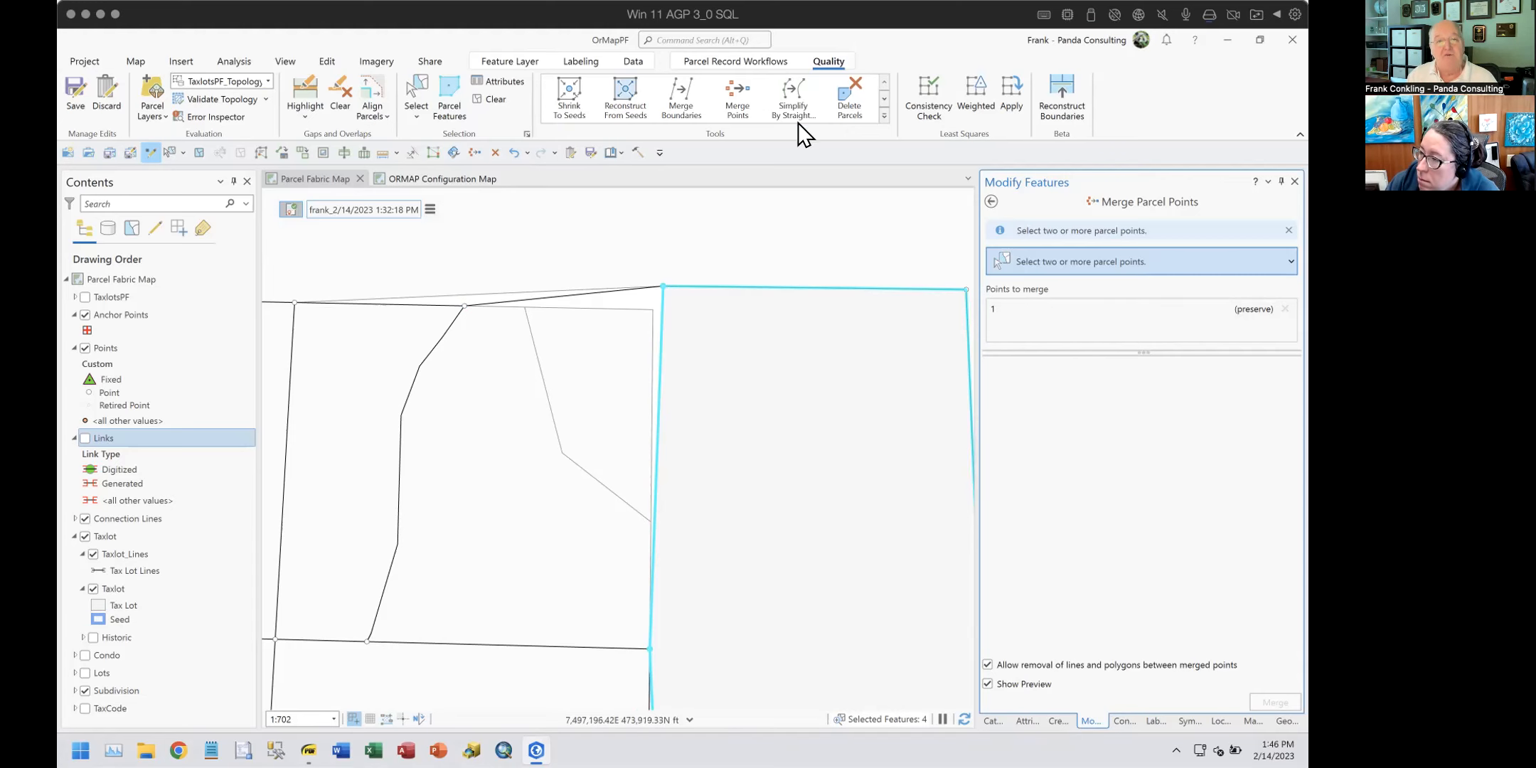
Step: Start Align Features from the modify tools and set the alignment tolerance to 25 ft
click(990, 202)
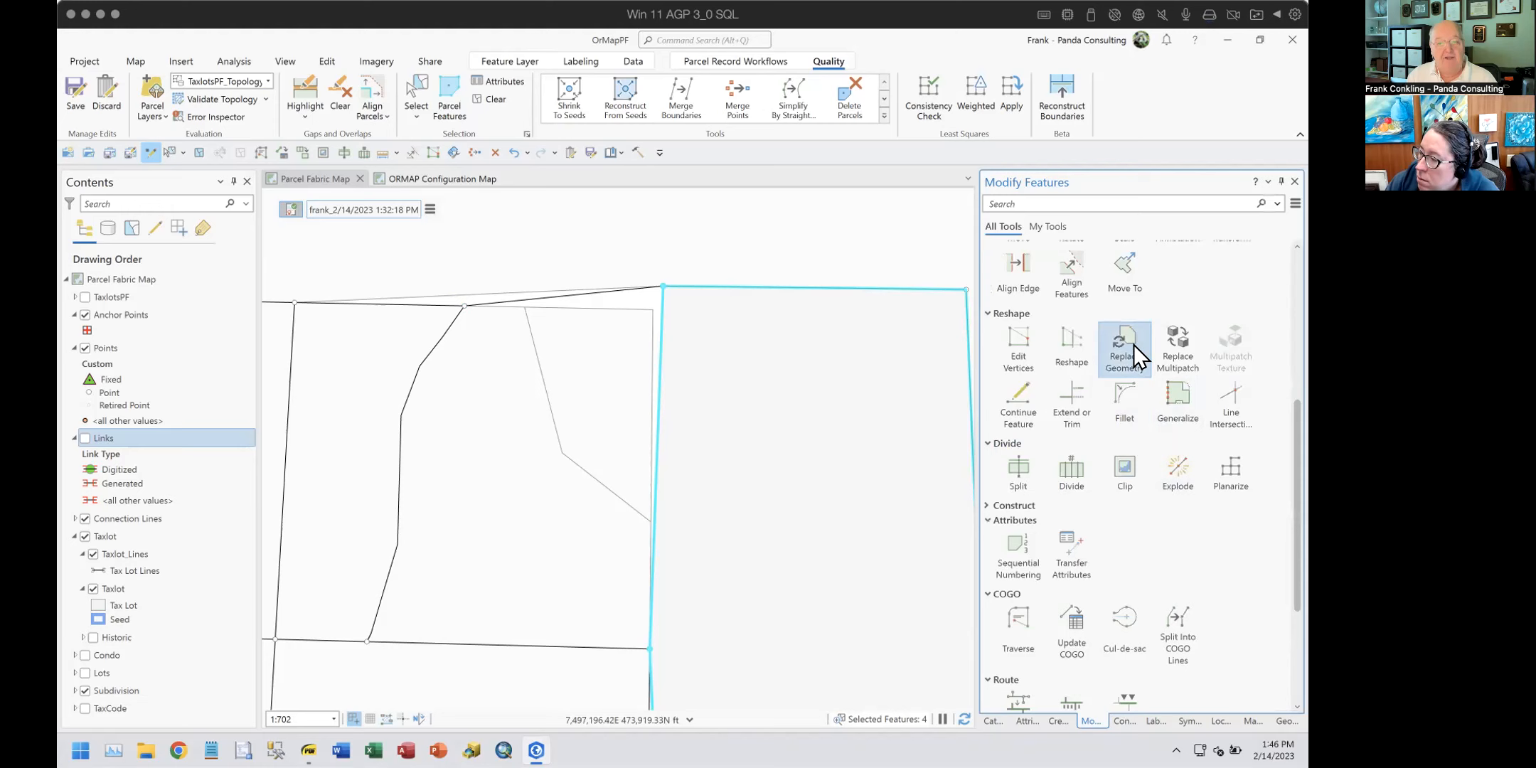
click(1070, 270)
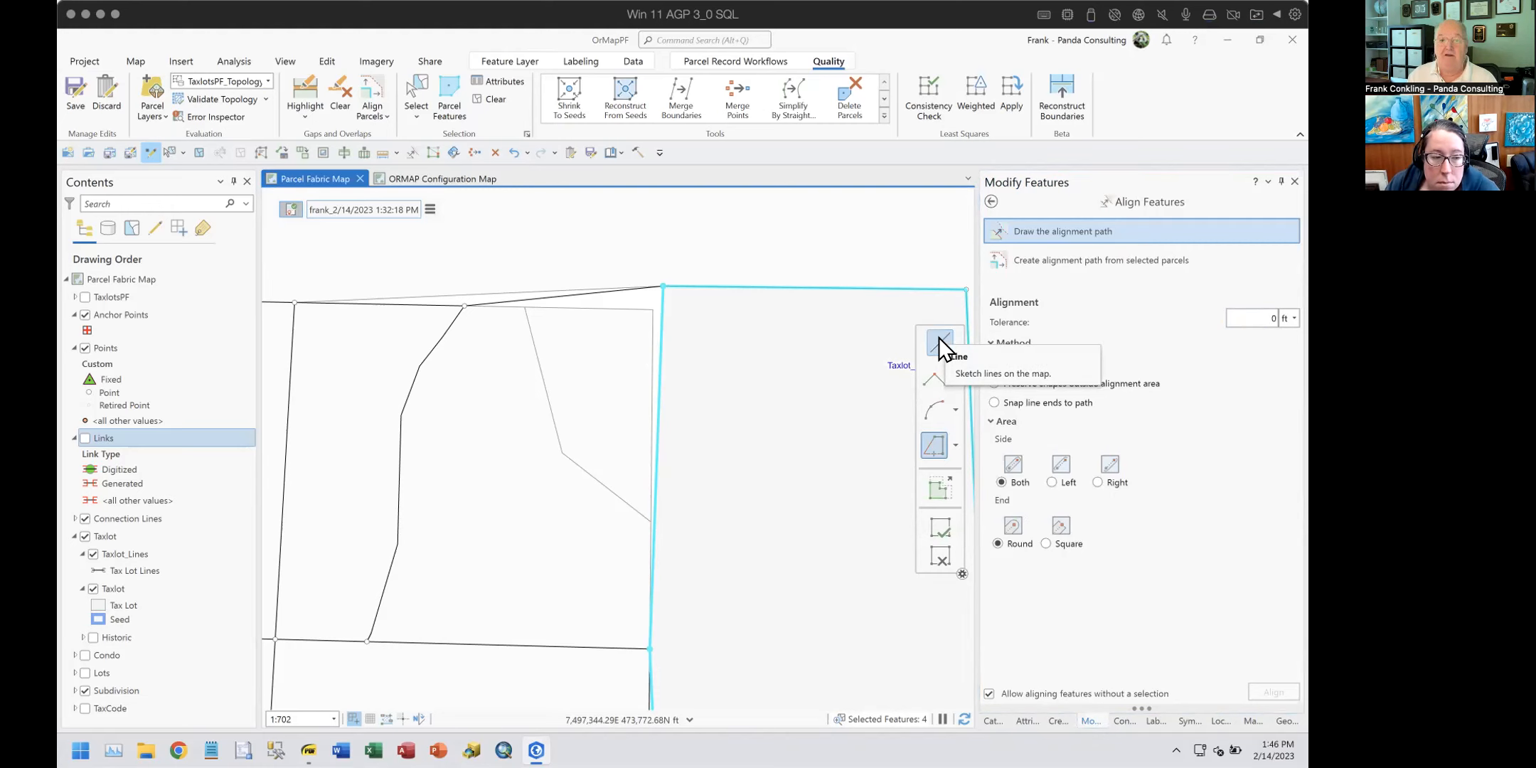
click(1253, 318)
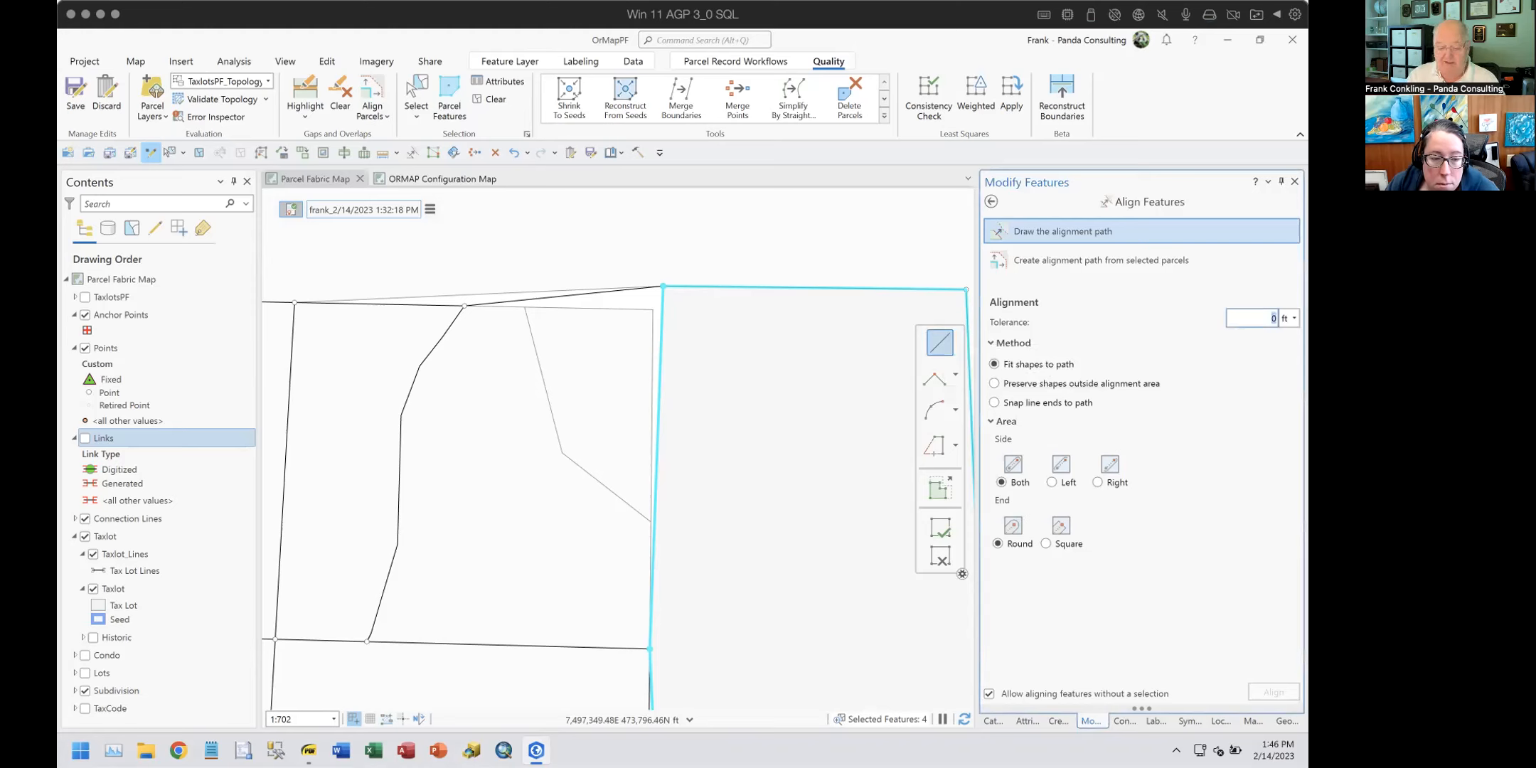
text(25)
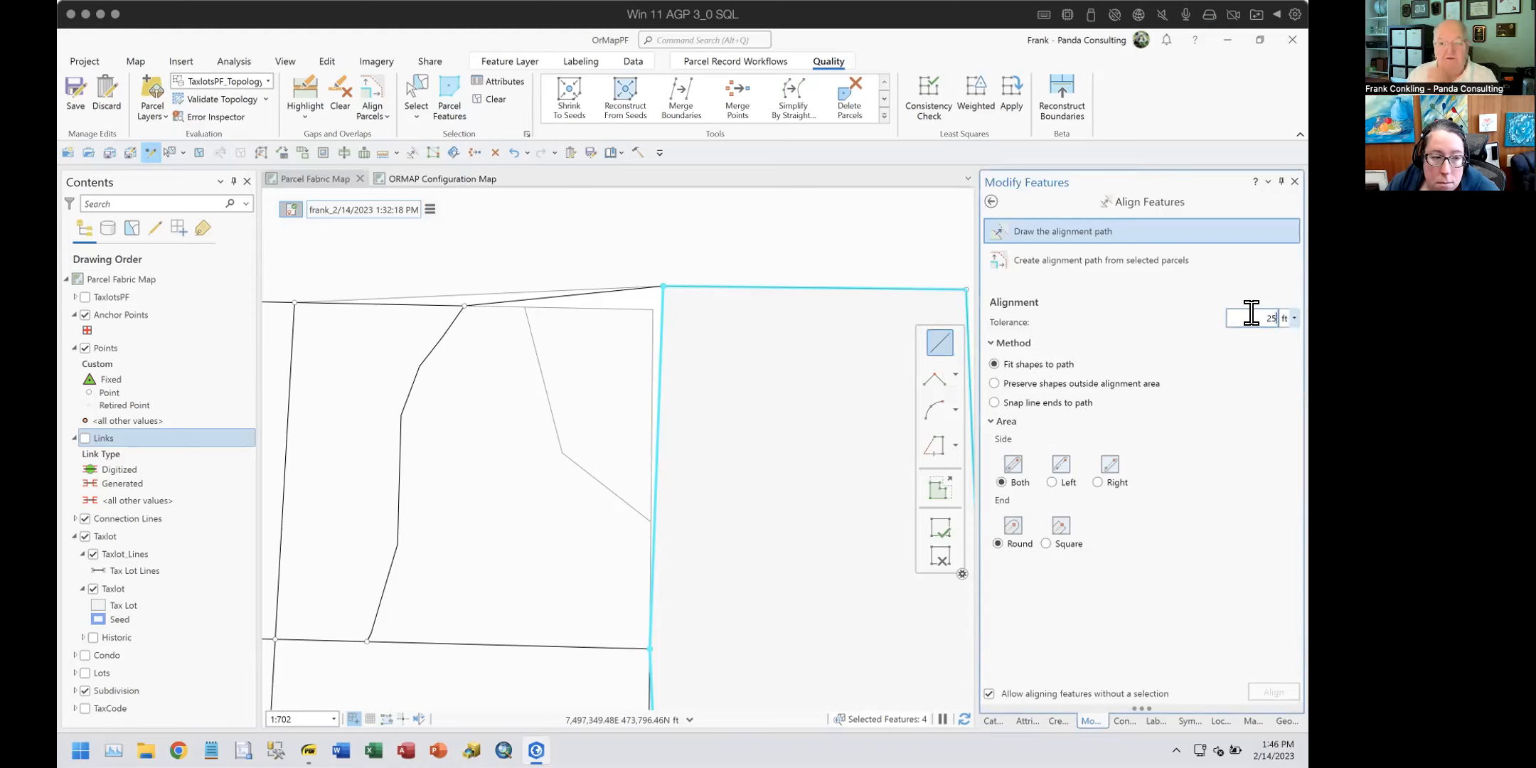
Step: Try to align features along a path from the western lot corner through the merged northern corner to the southern one
click(292, 303)
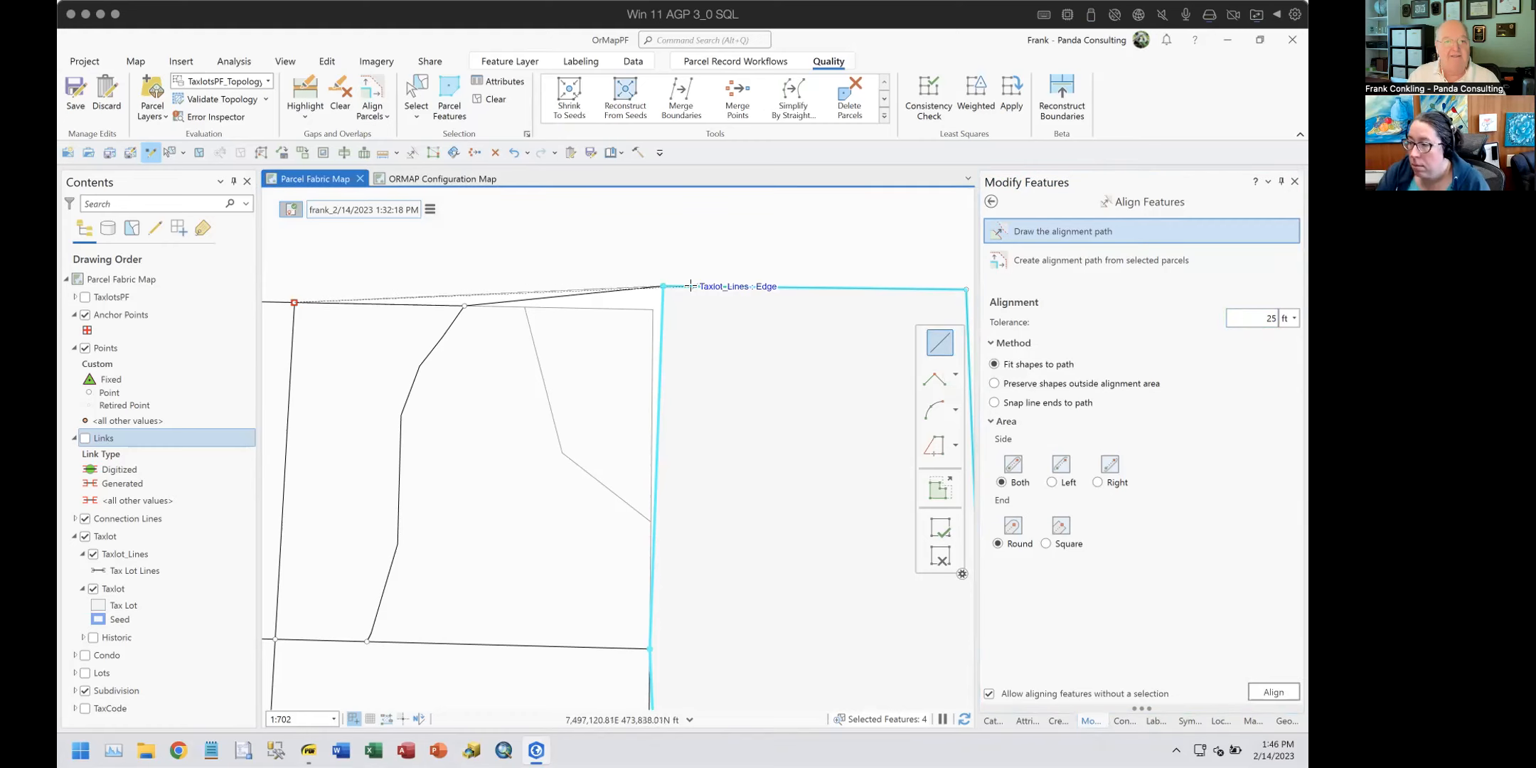
click(663, 286)
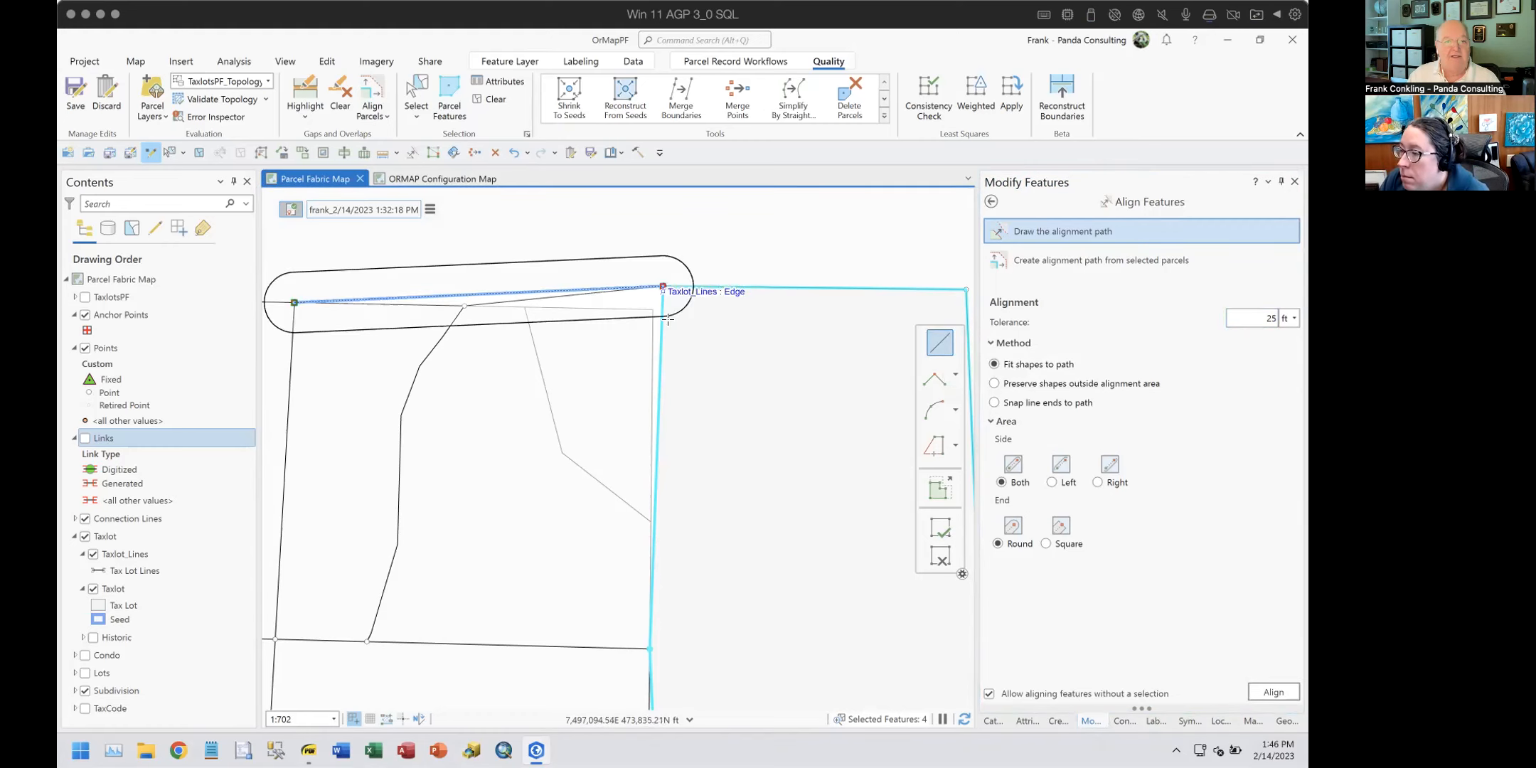
click(648, 648)
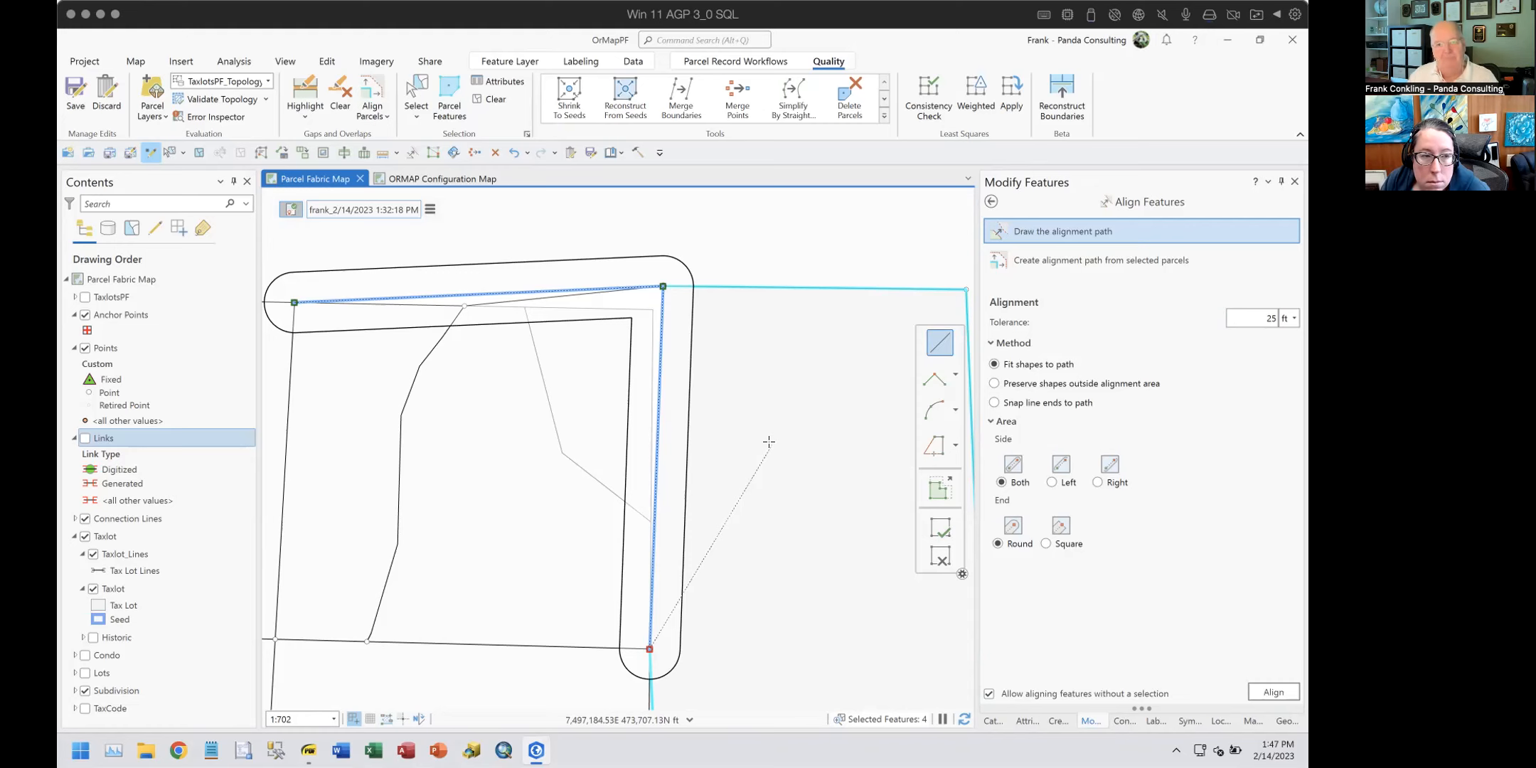
click(1276, 689)
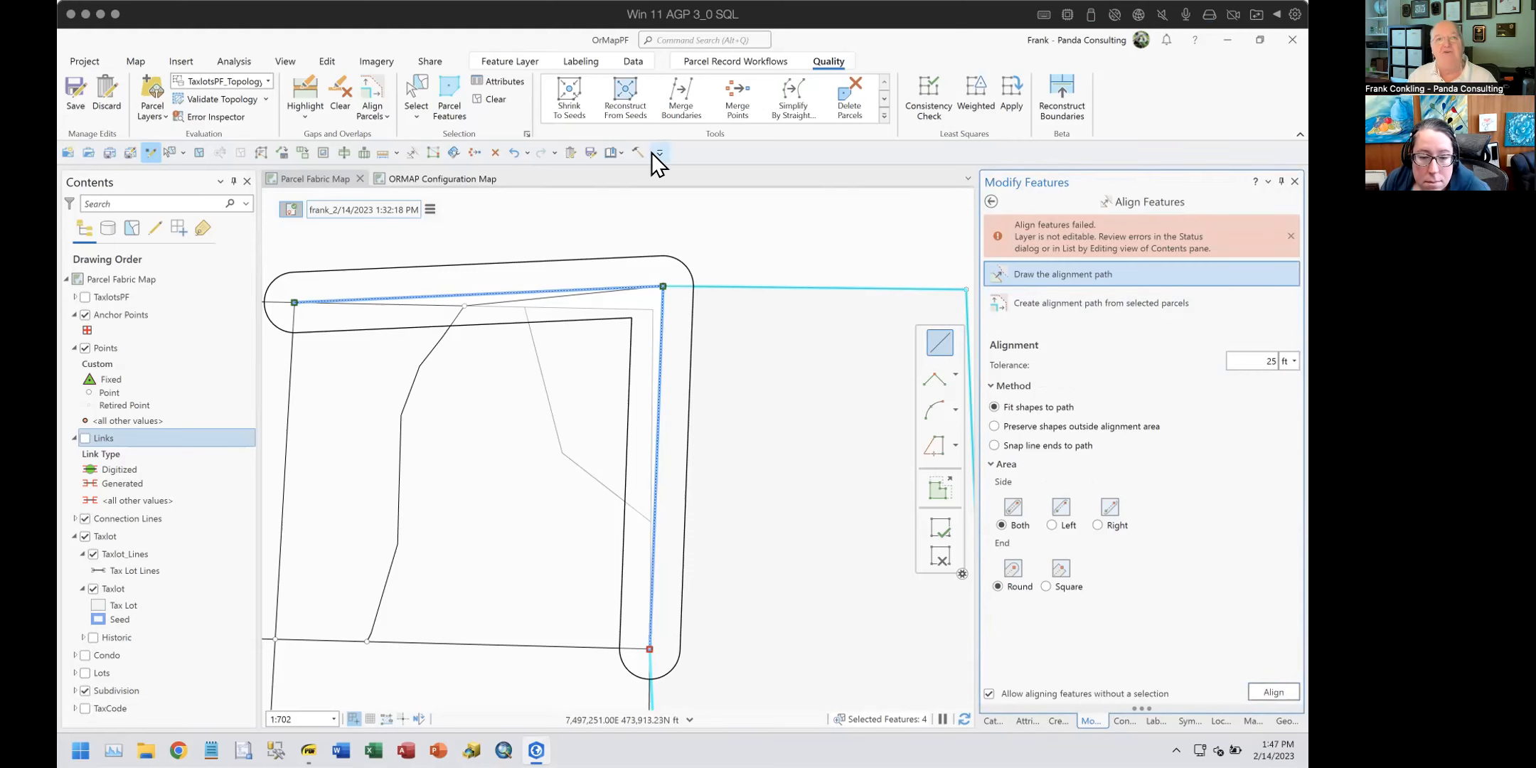
Step: Switch to No Topology, redraw the alignment path through the same three corner points and retry the alignment
click(268, 81)
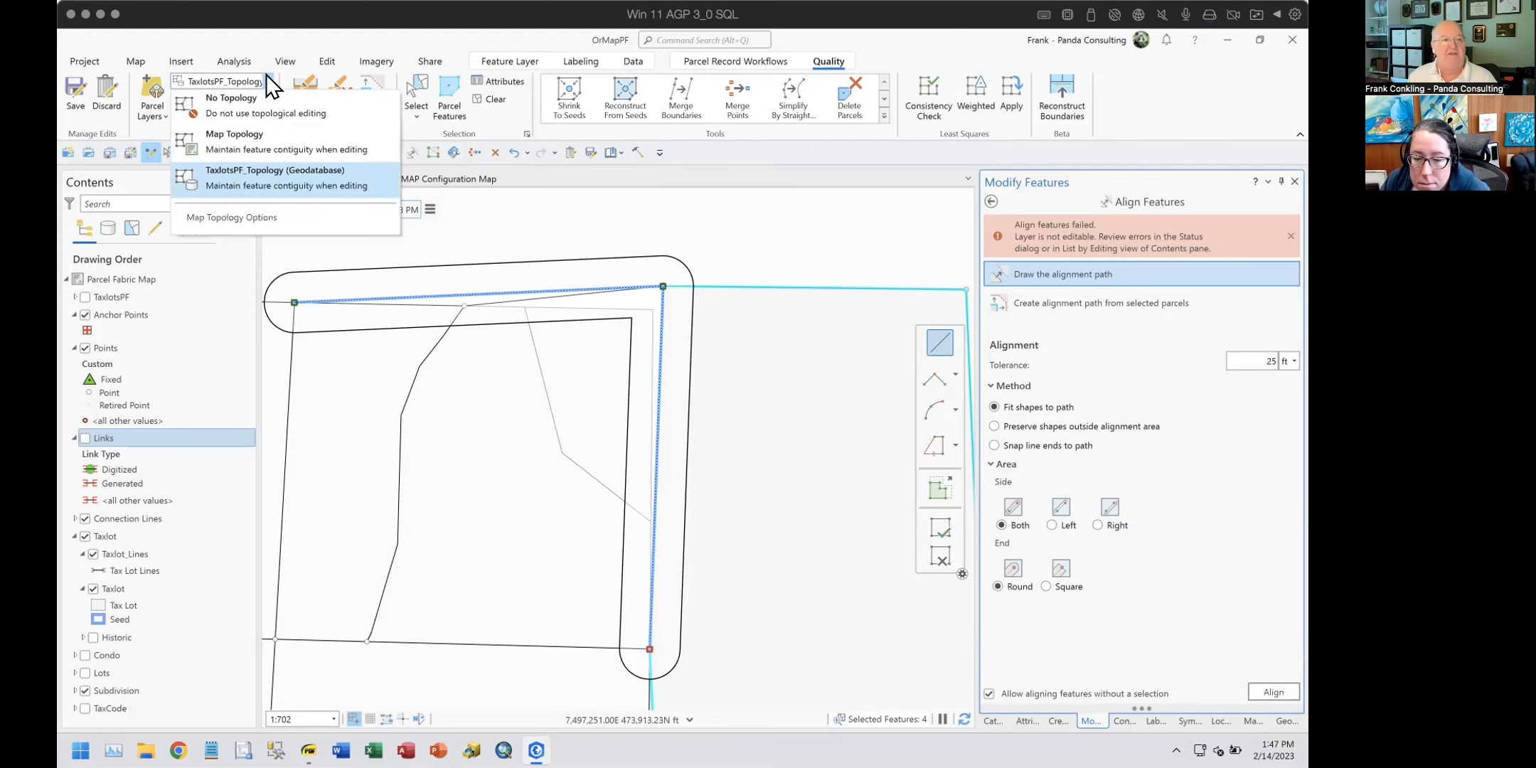
click(262, 95)
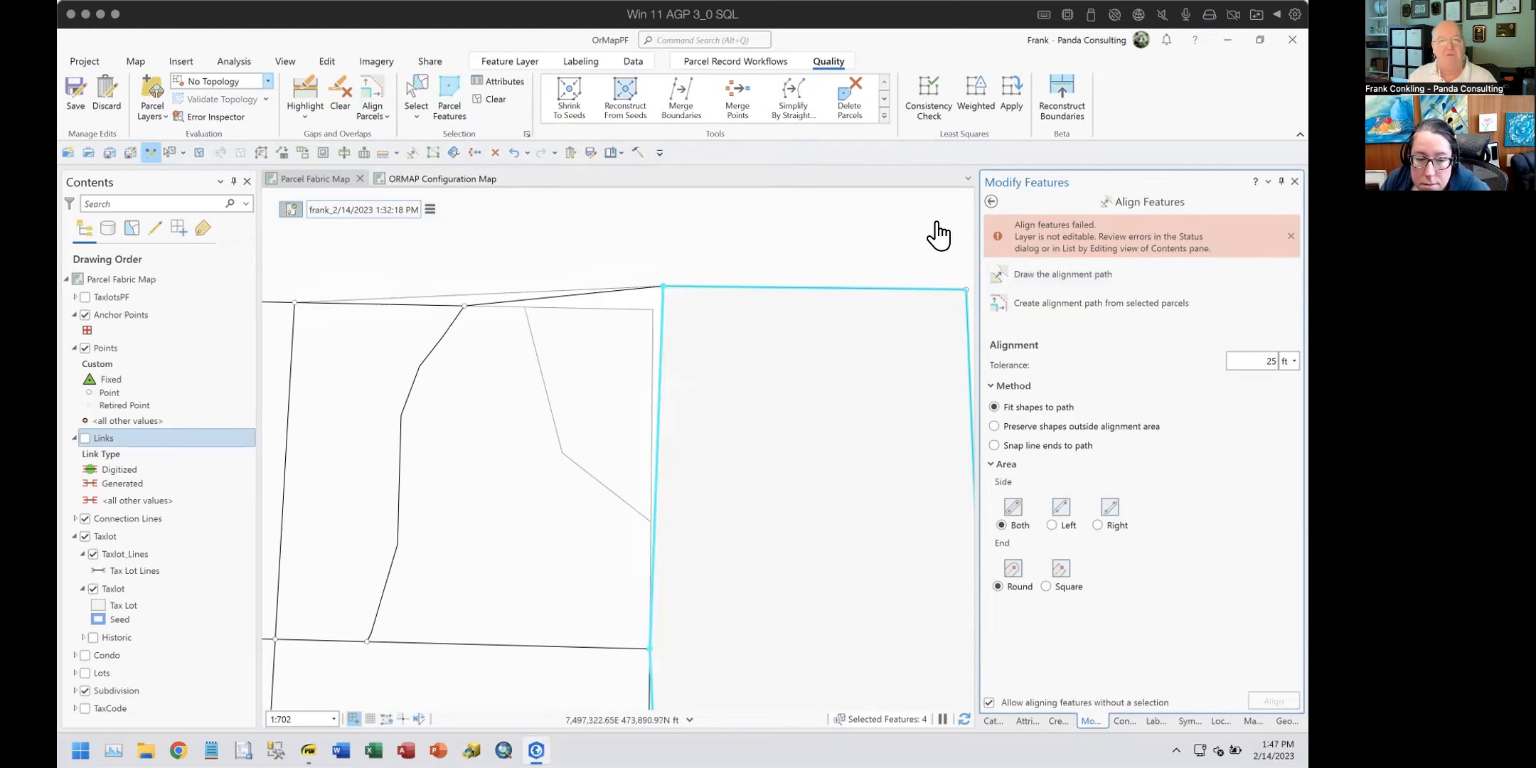
click(1003, 274)
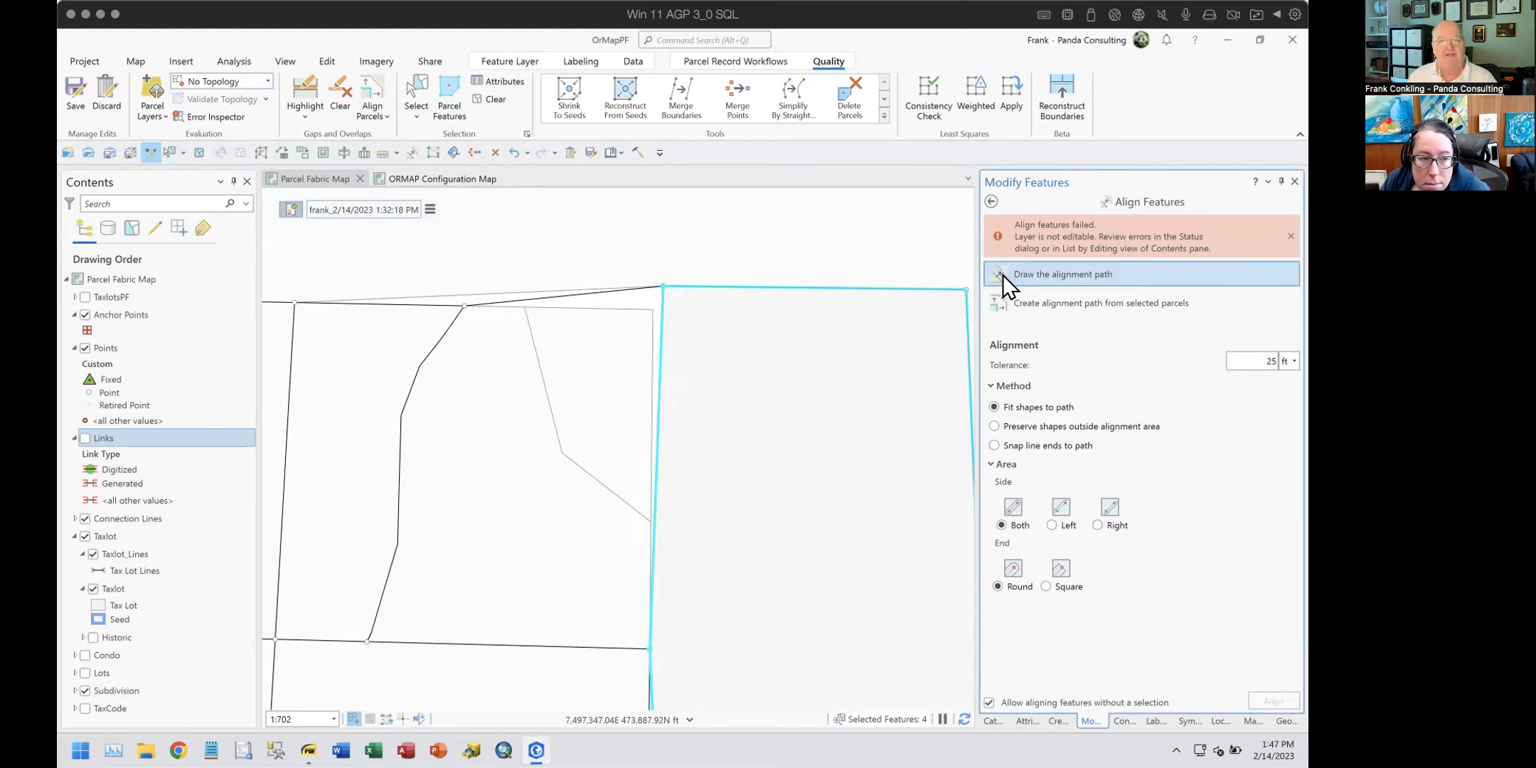
click(294, 302)
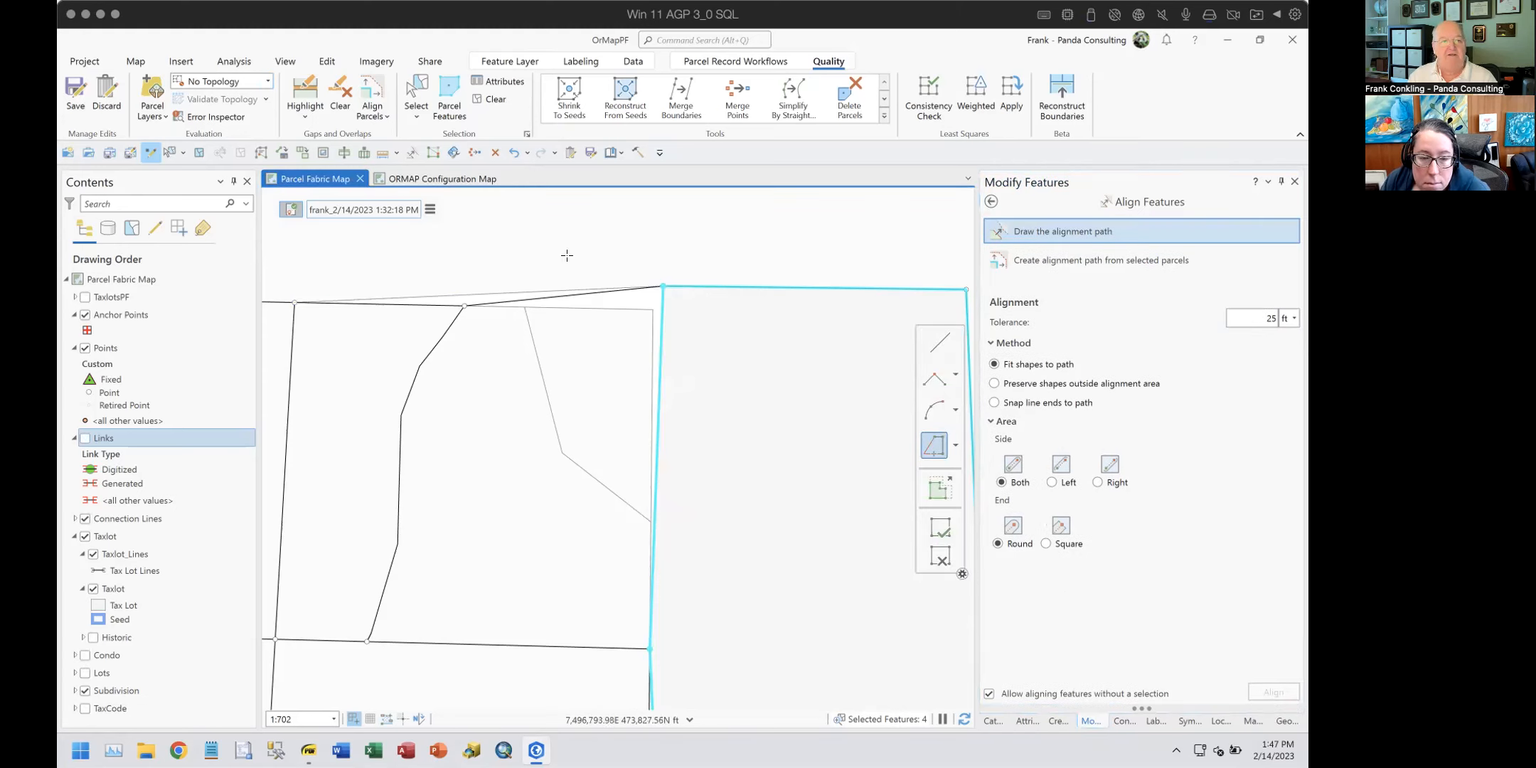
click(939, 343)
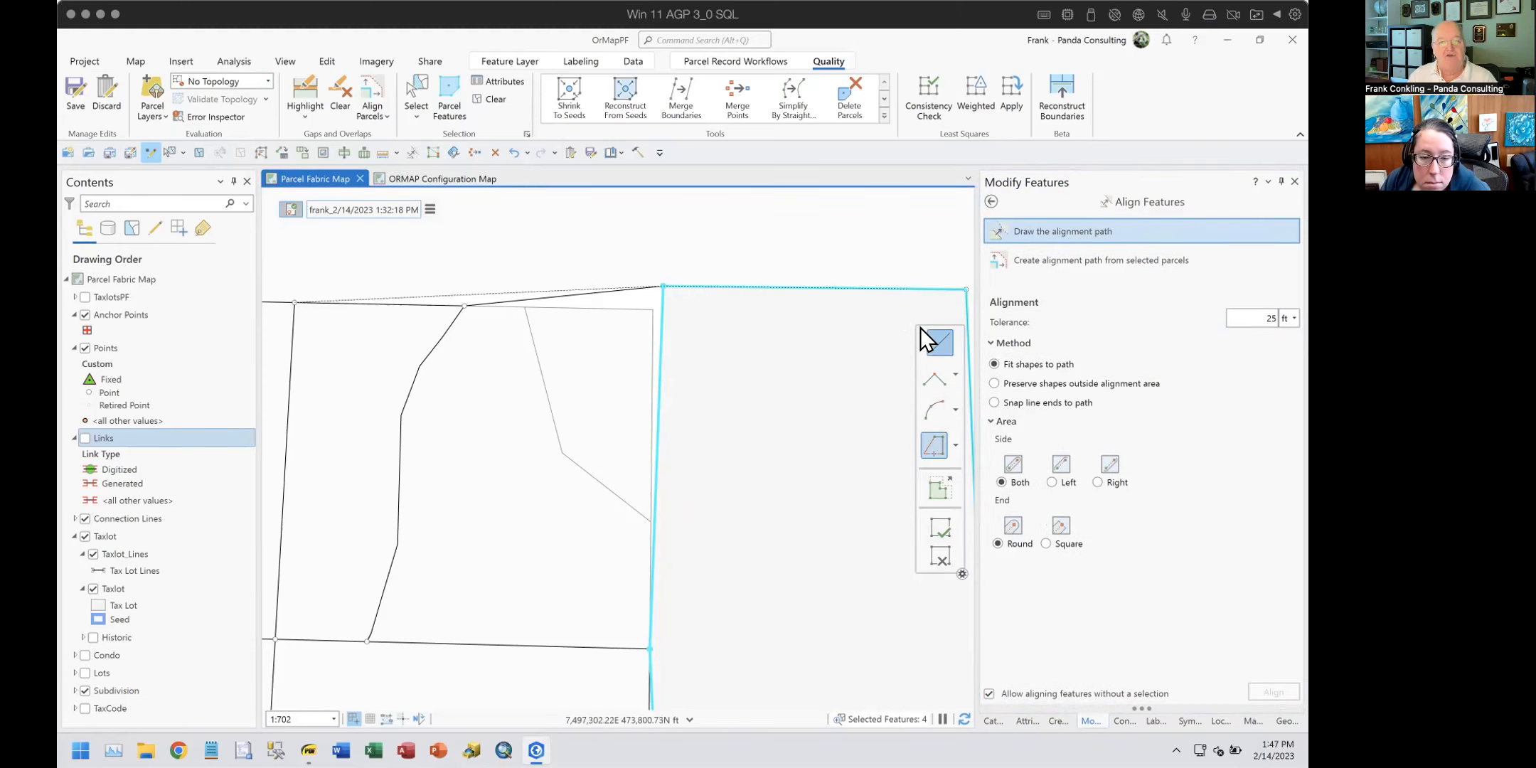
click(292, 303)
click(662, 286)
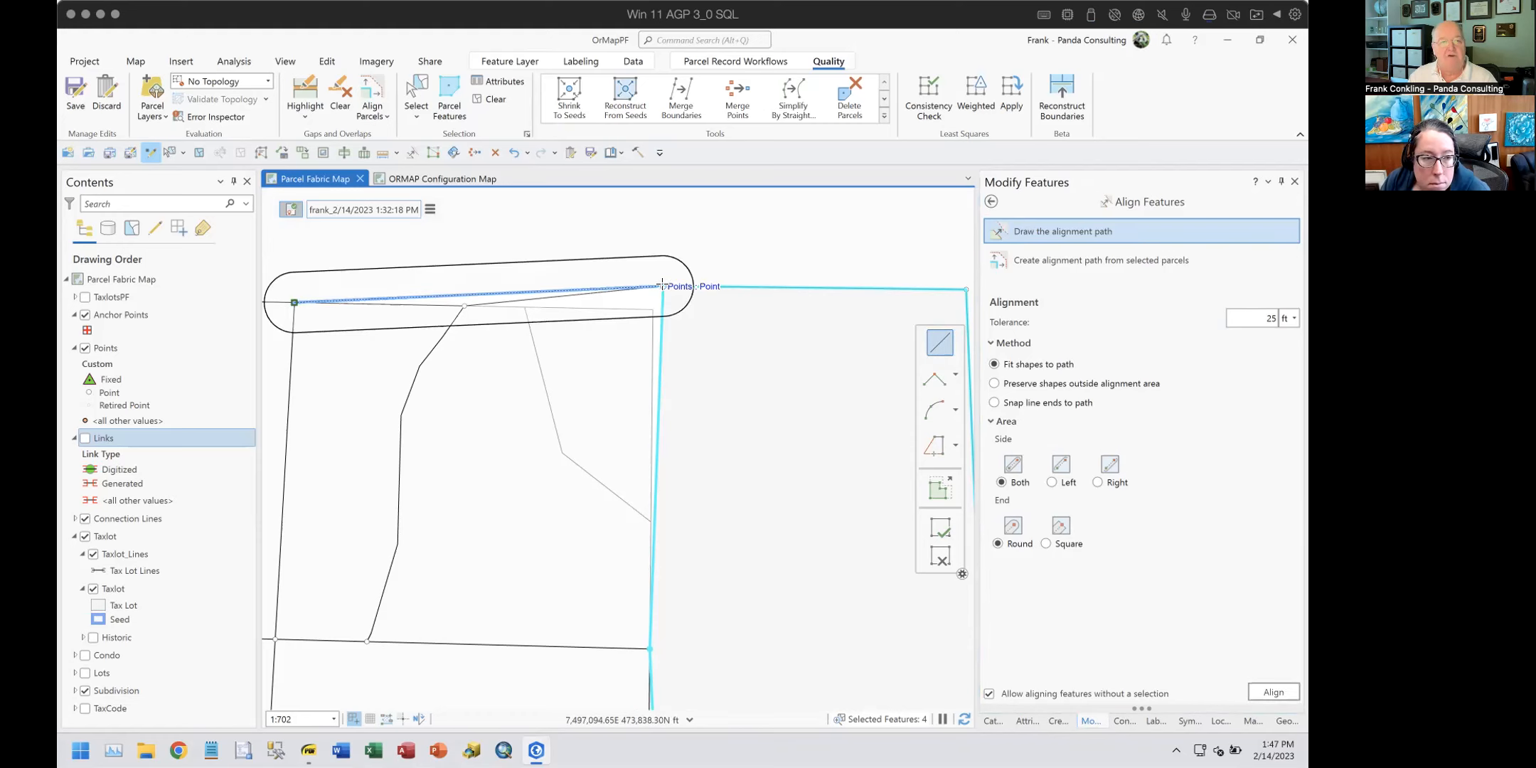
click(649, 648)
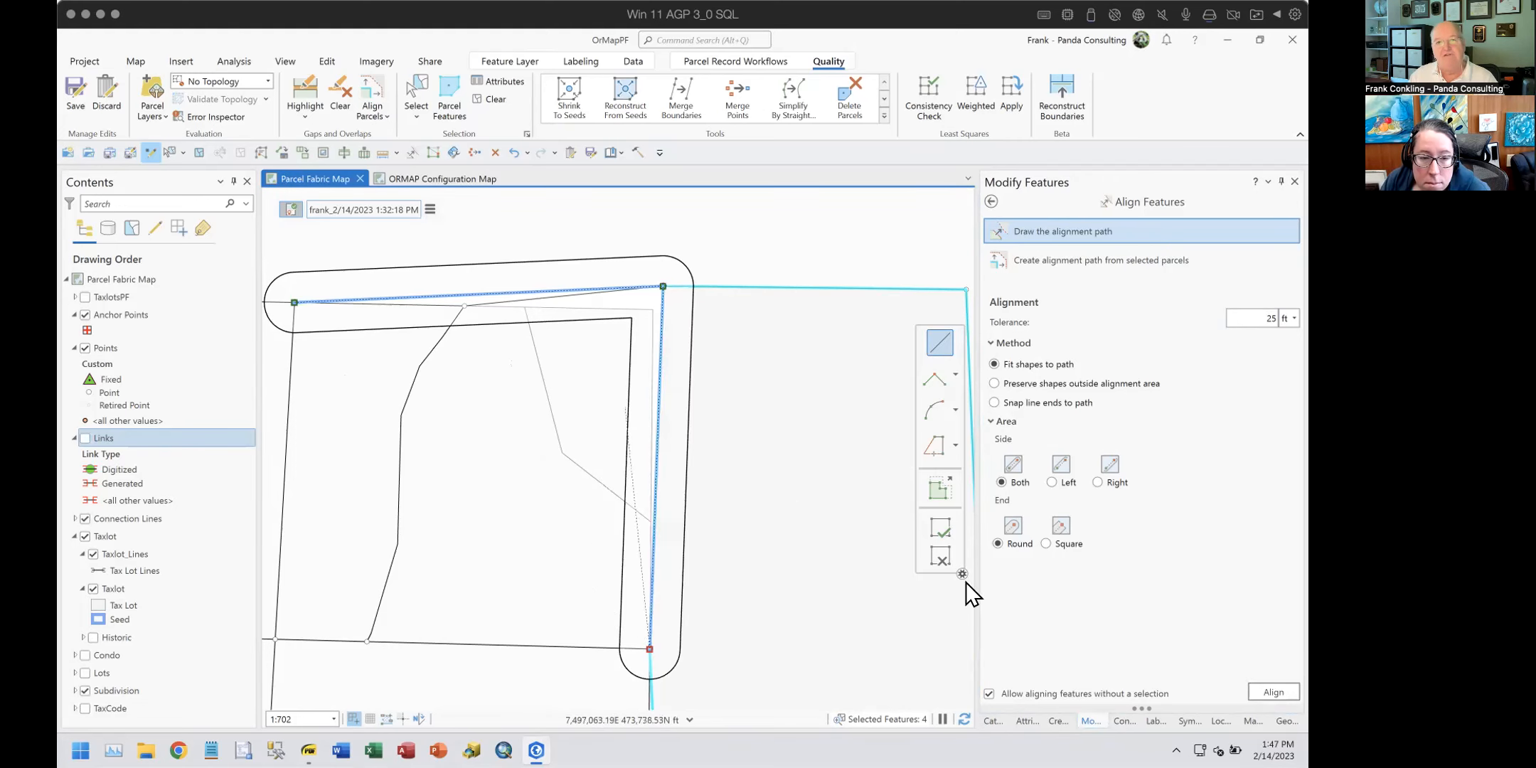
click(1268, 688)
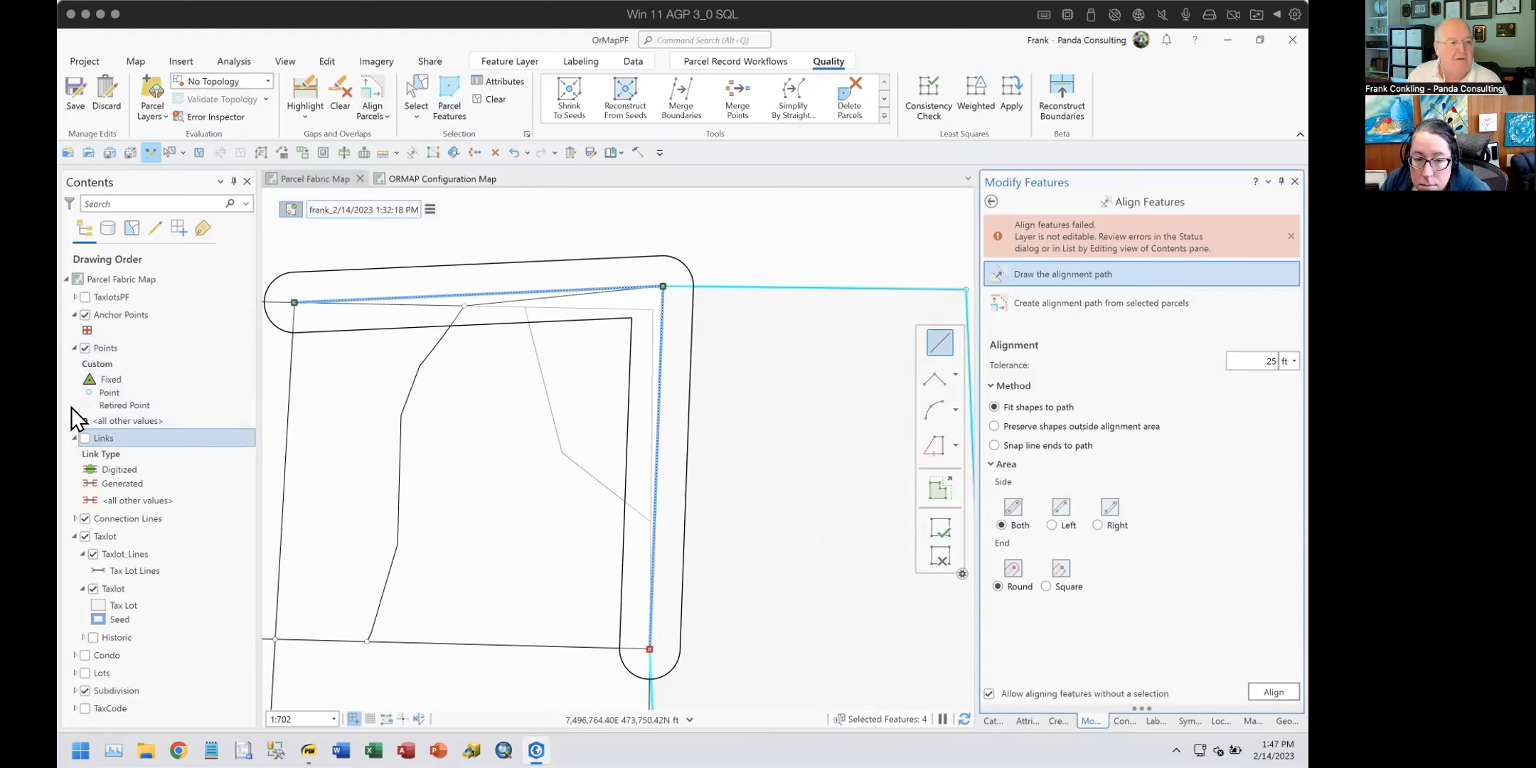
Step: List the layers by editing status and expand the Taxlot, Condo, Lots, Subdivision and TaxCode groups to examine which layers are editable
click(155, 226)
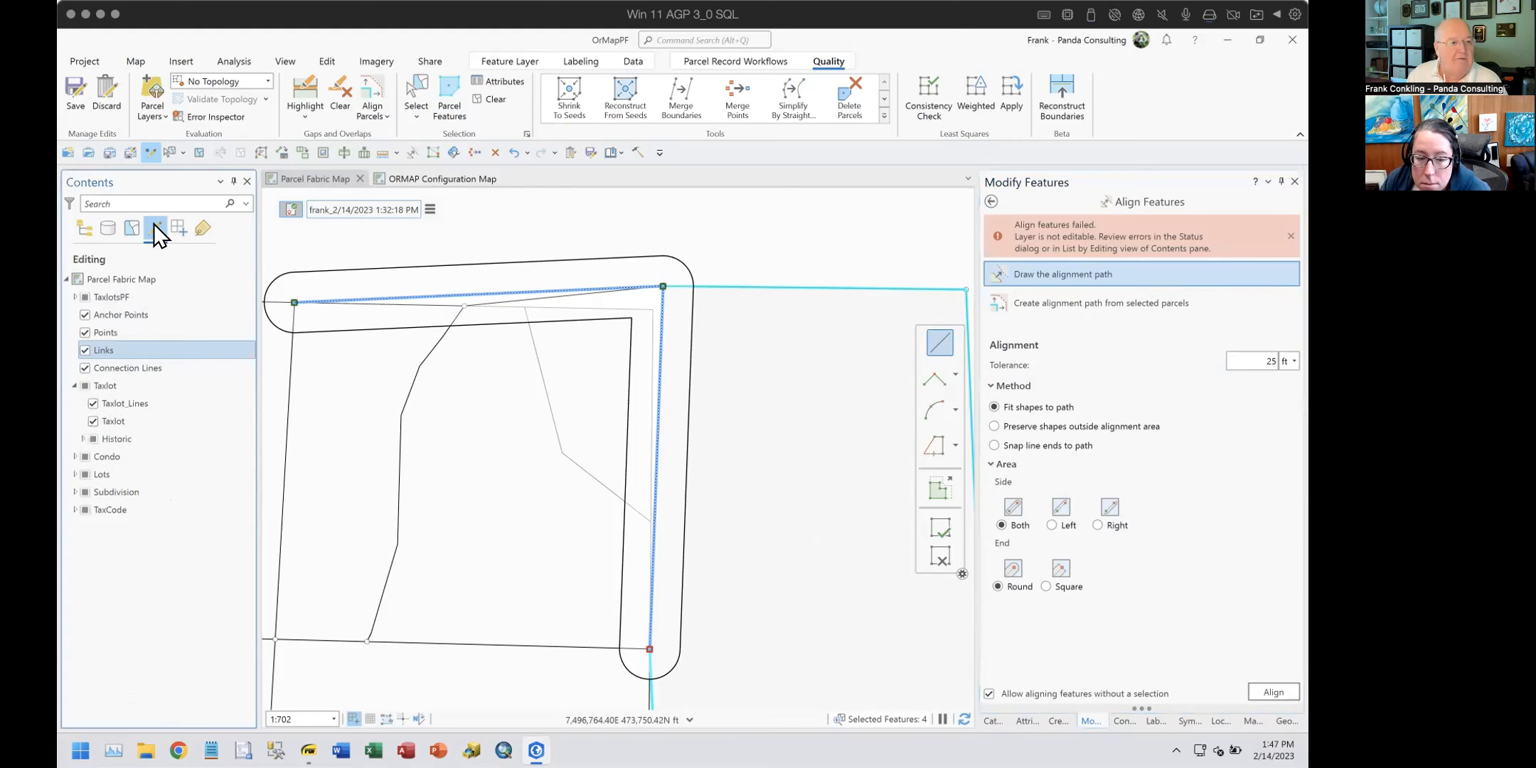
click(82, 440)
click(74, 492)
click(82, 544)
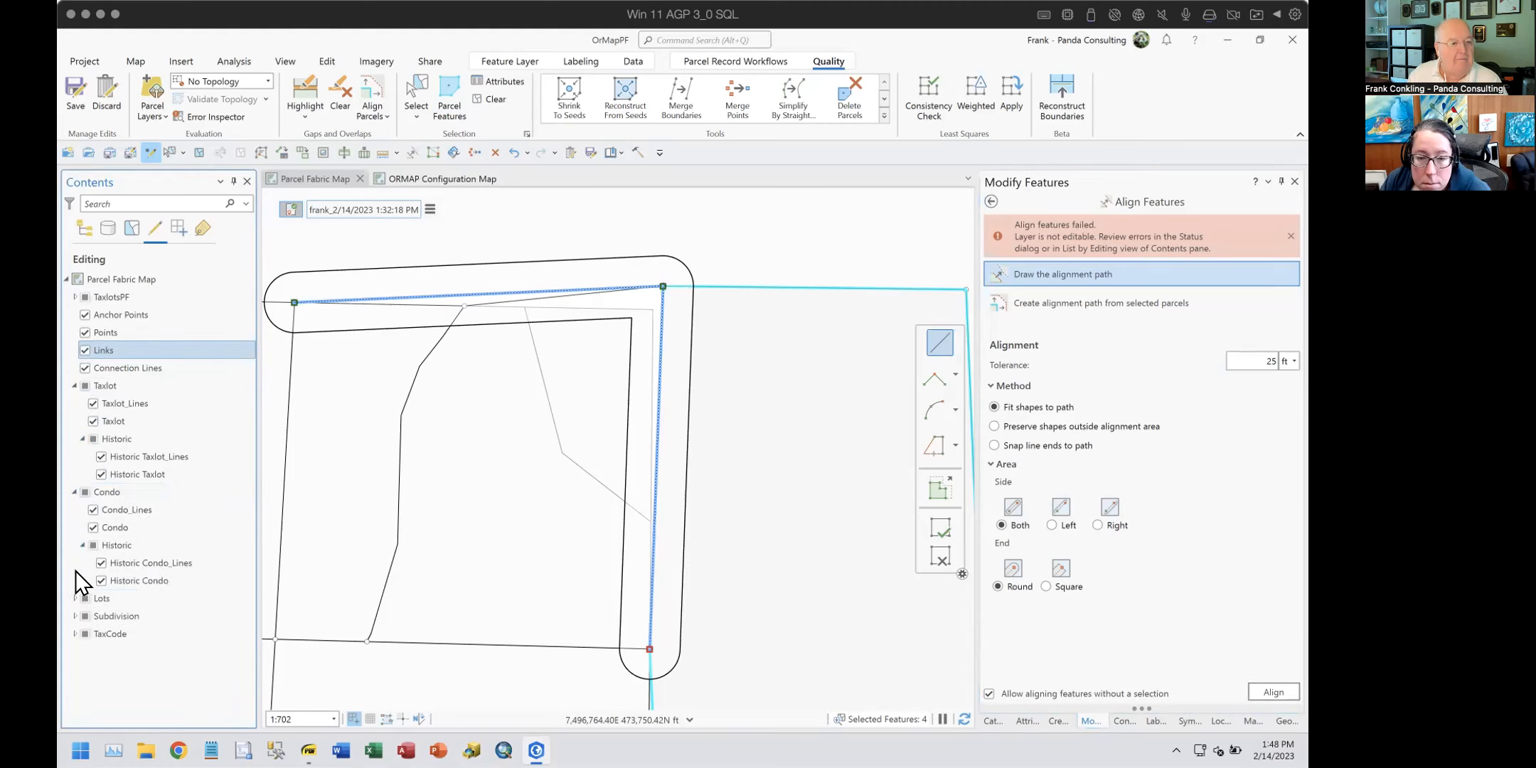
click(74, 598)
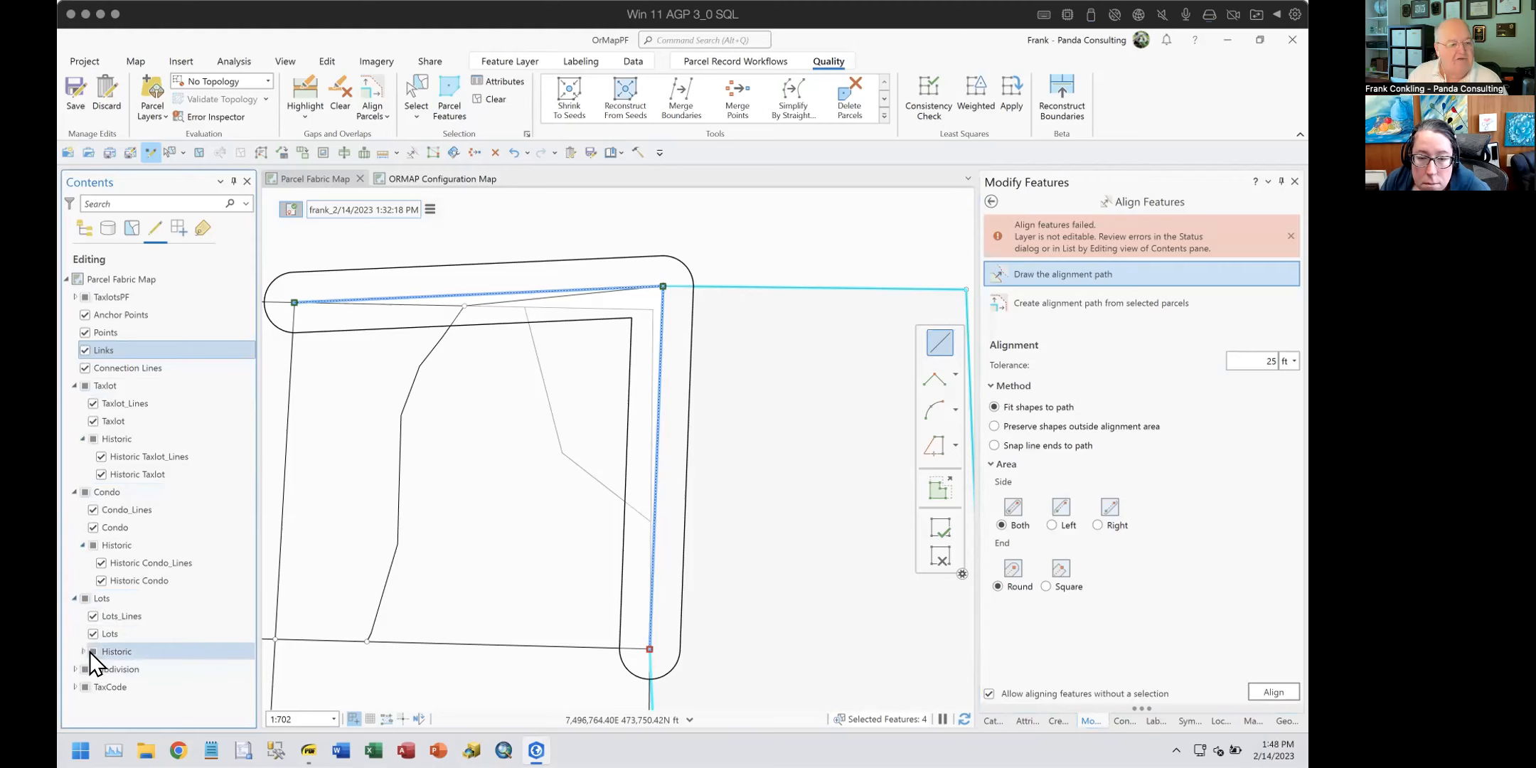
click(82, 650)
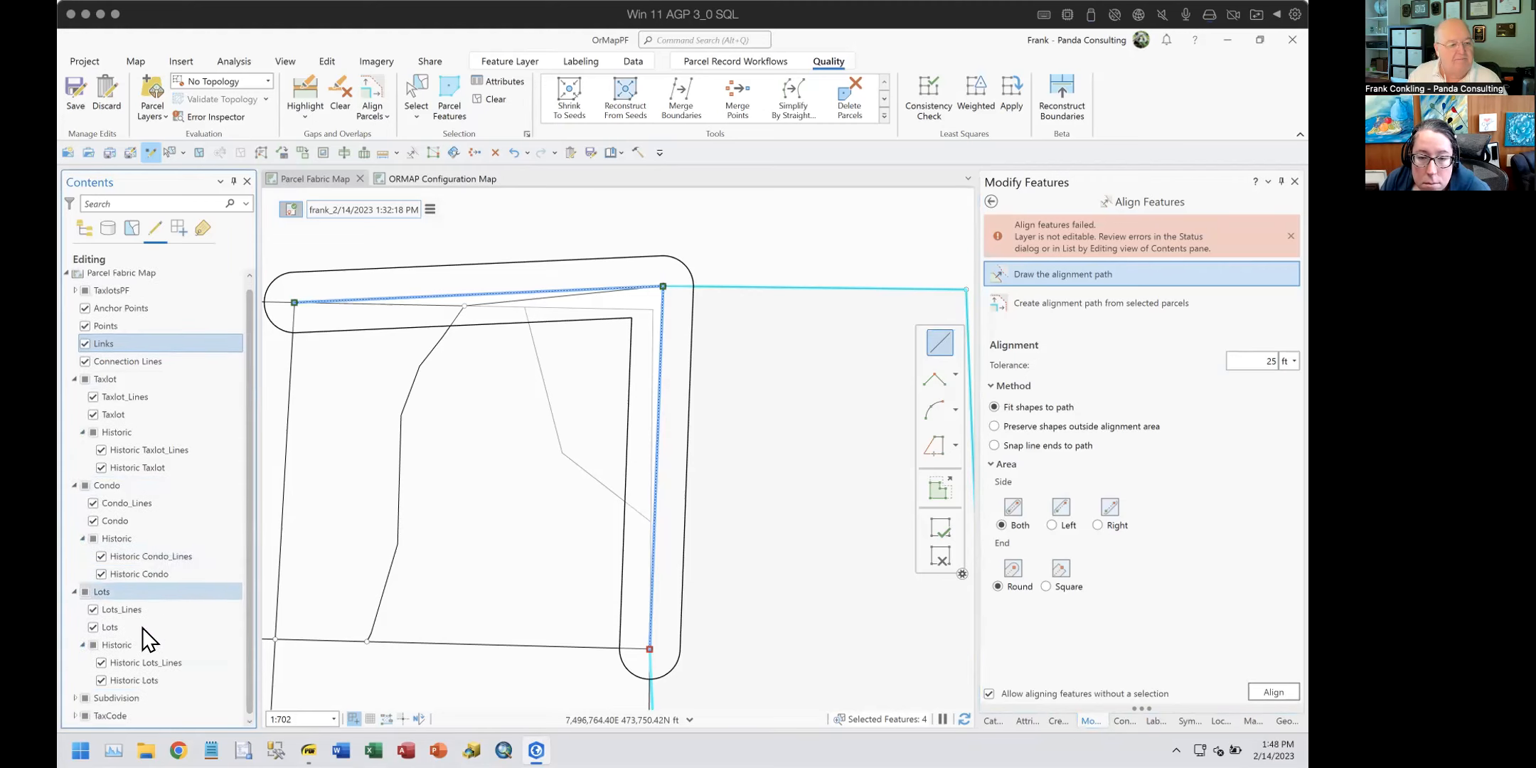
click(73, 696)
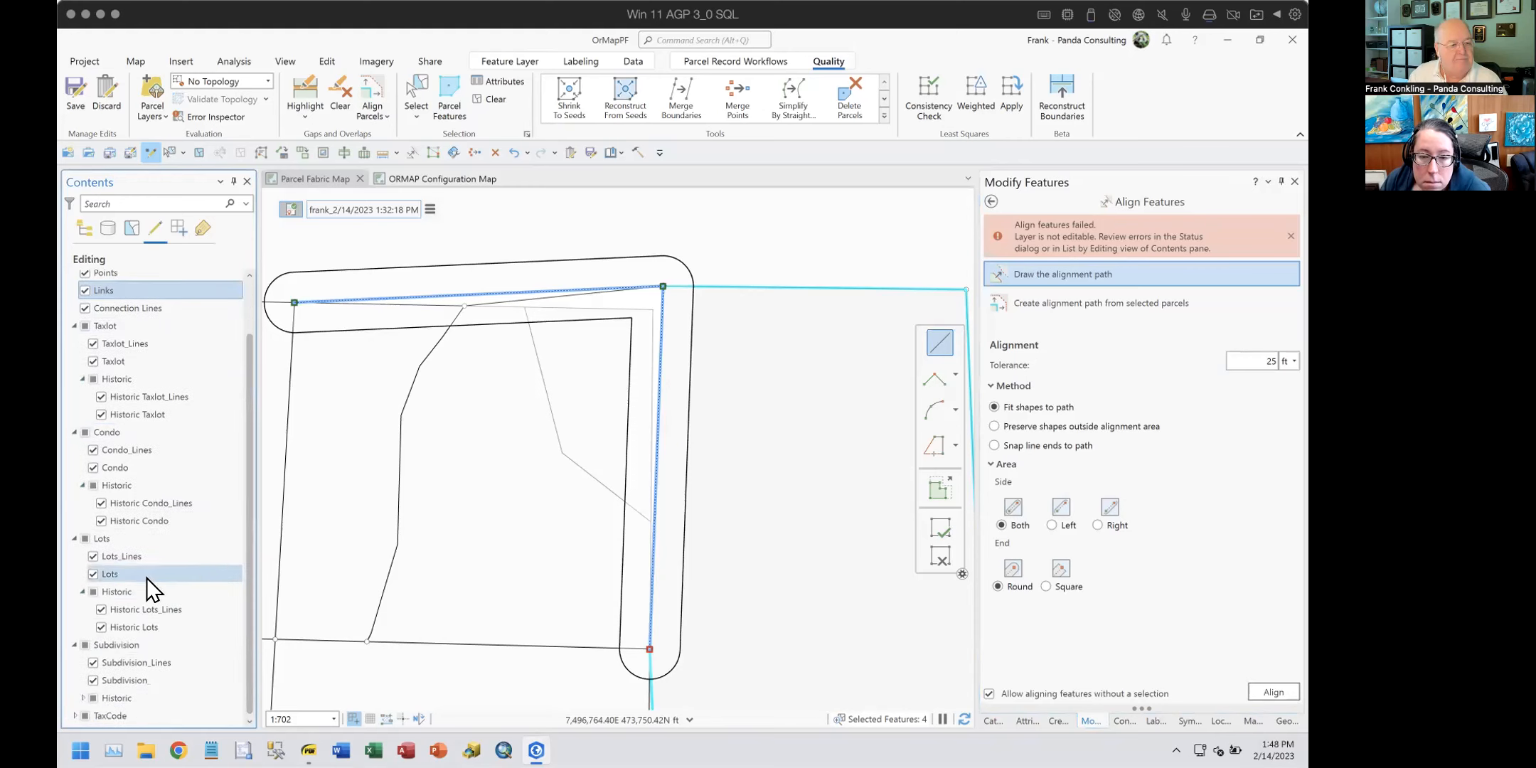
click(82, 696)
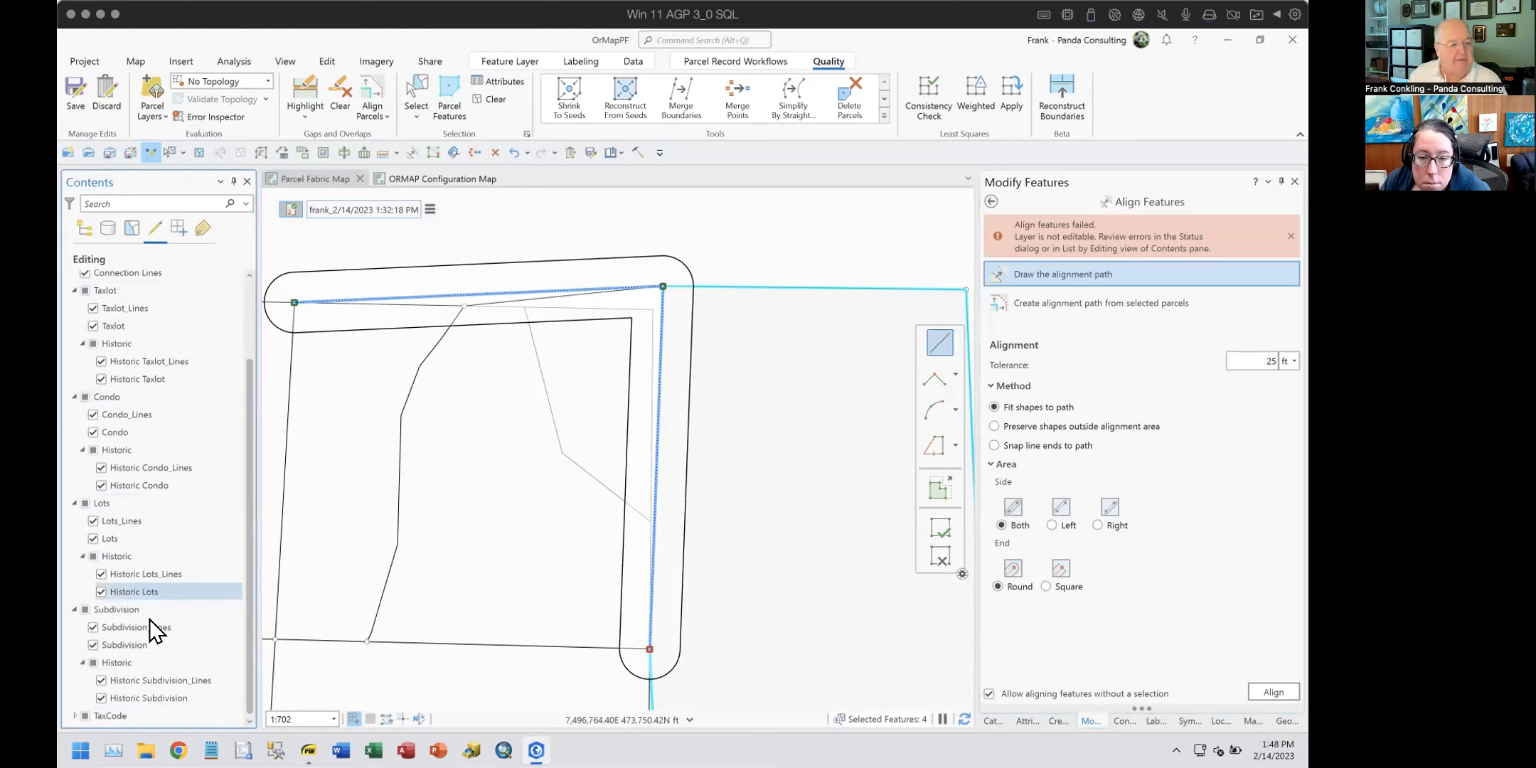
click(74, 715)
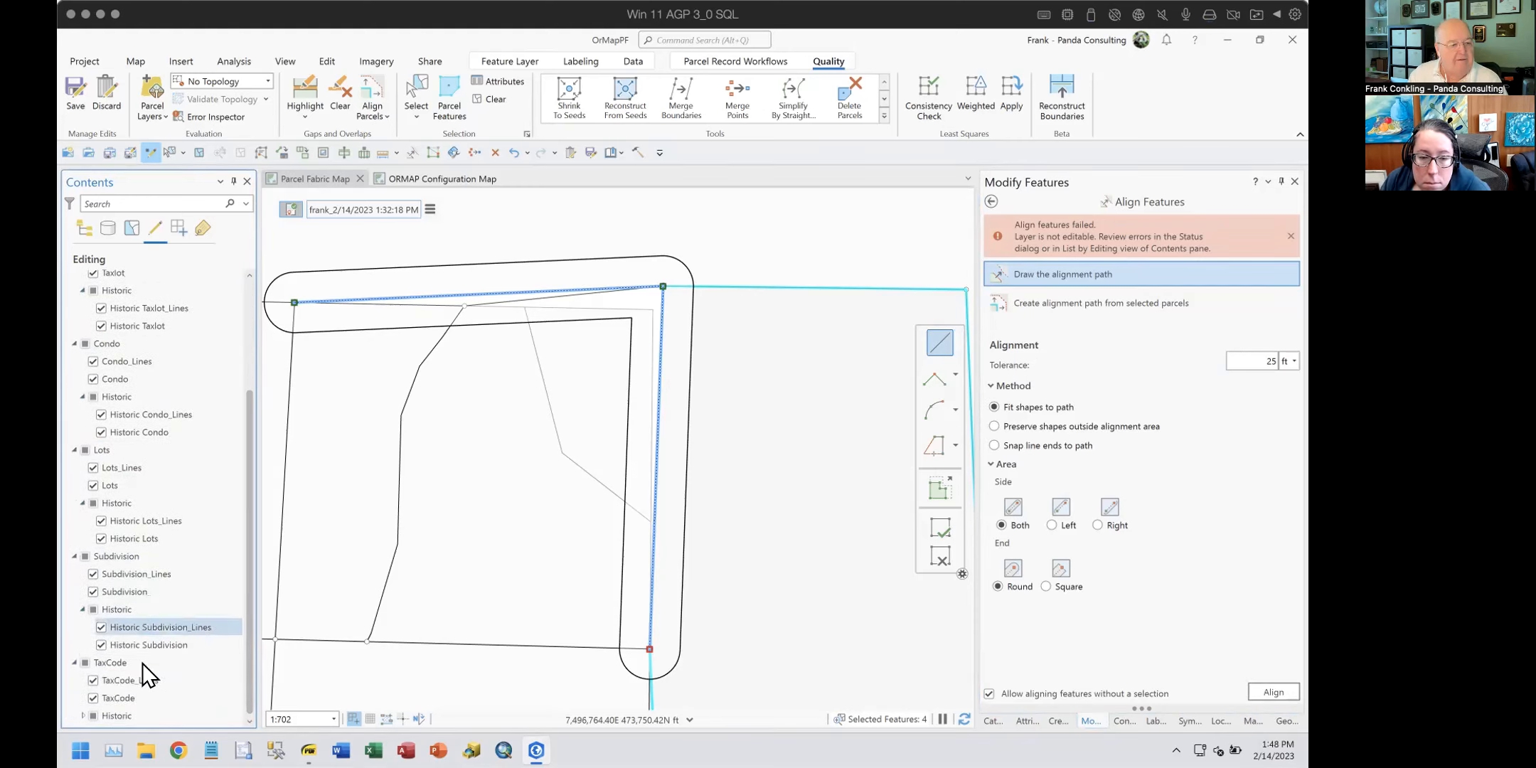
Step: Turn off editing for TaxCode_Lines, TaxCode and the historic TaxCode layers
click(92, 680)
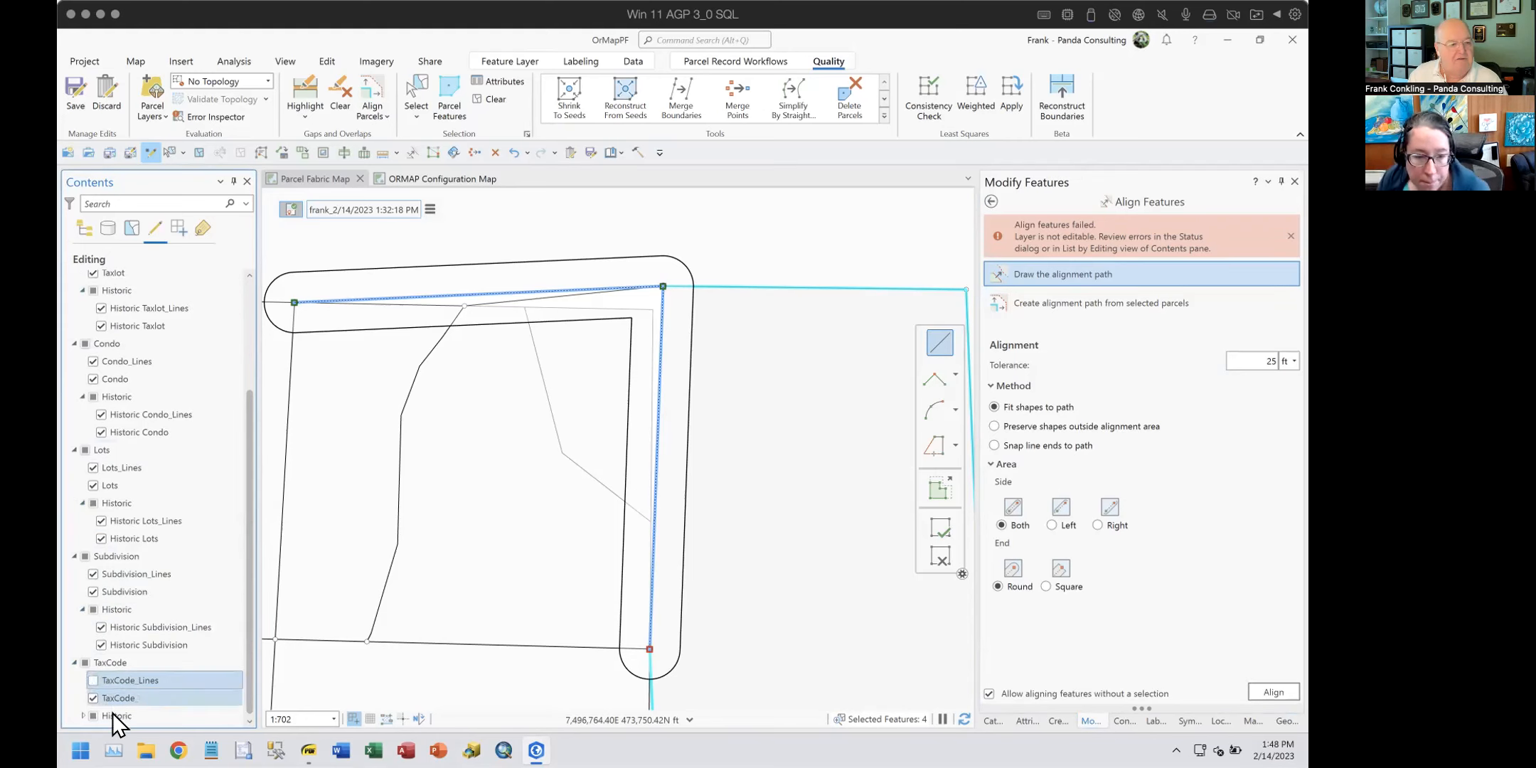
click(92, 699)
click(80, 715)
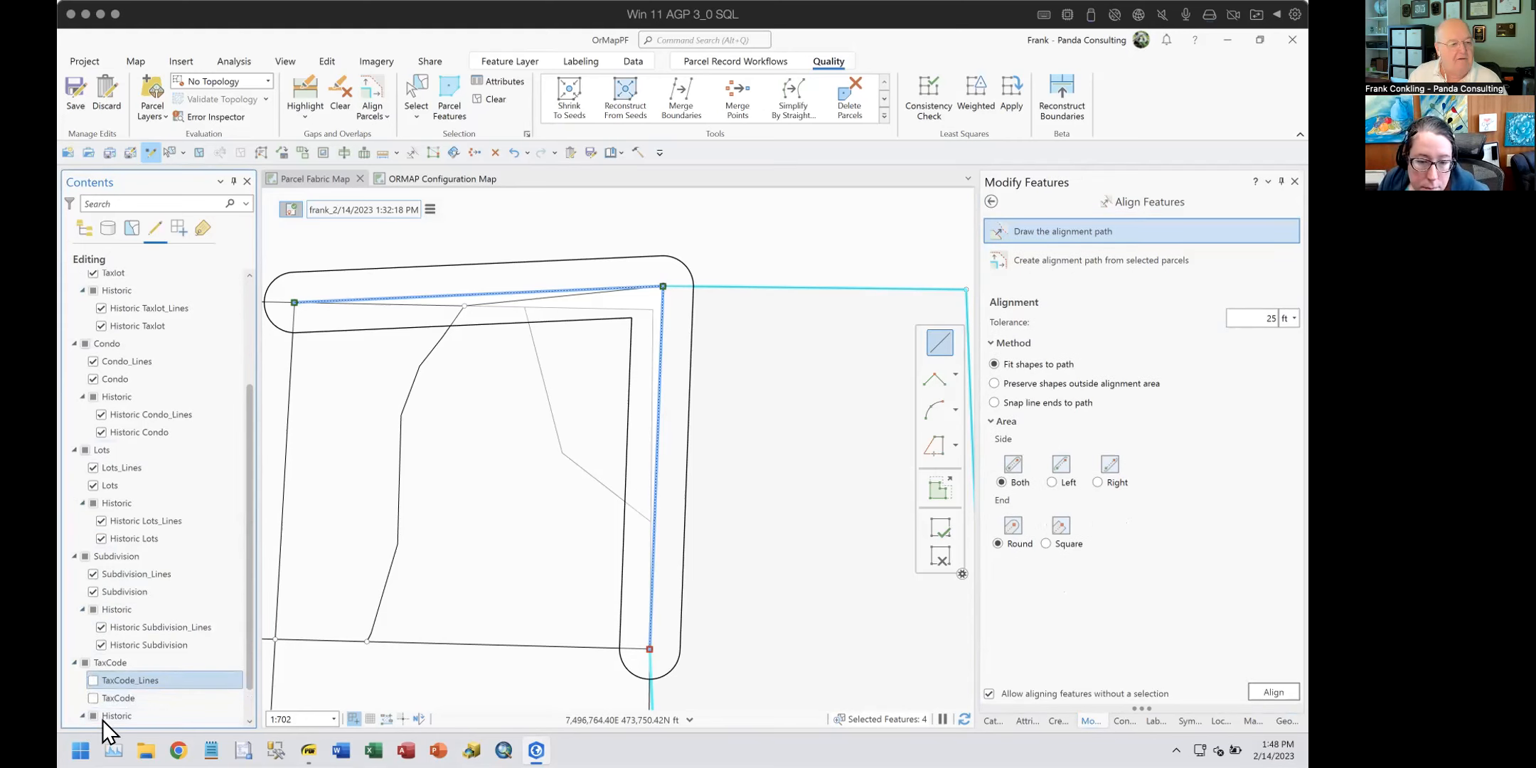
click(101, 698)
click(101, 715)
Step: Hide TaxCode_Lines, Historic TaxCode_Lines and Historic TaxCode in the drawing order and retry the alignment along the existing path
click(86, 228)
click(101, 698)
click(92, 646)
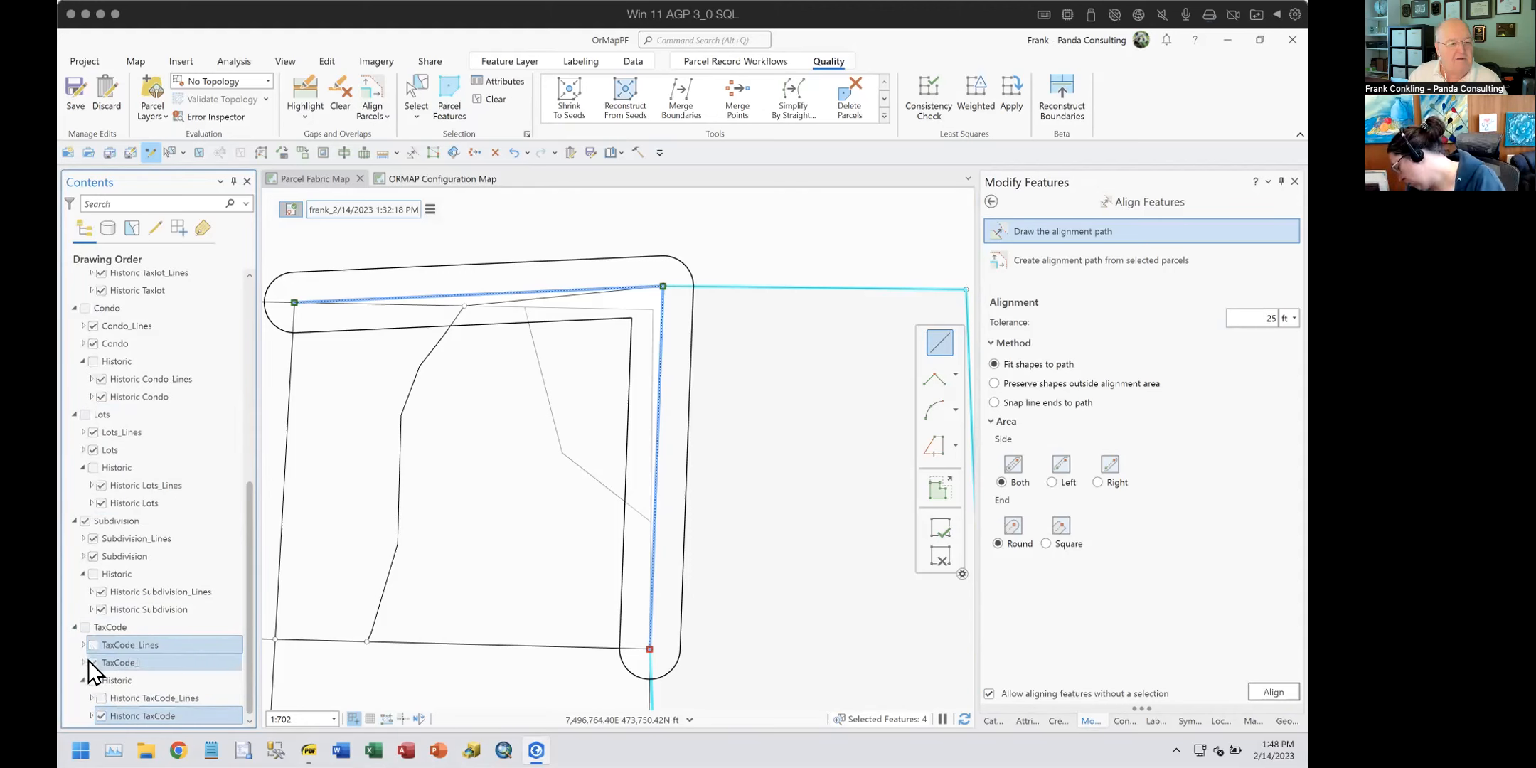
click(101, 715)
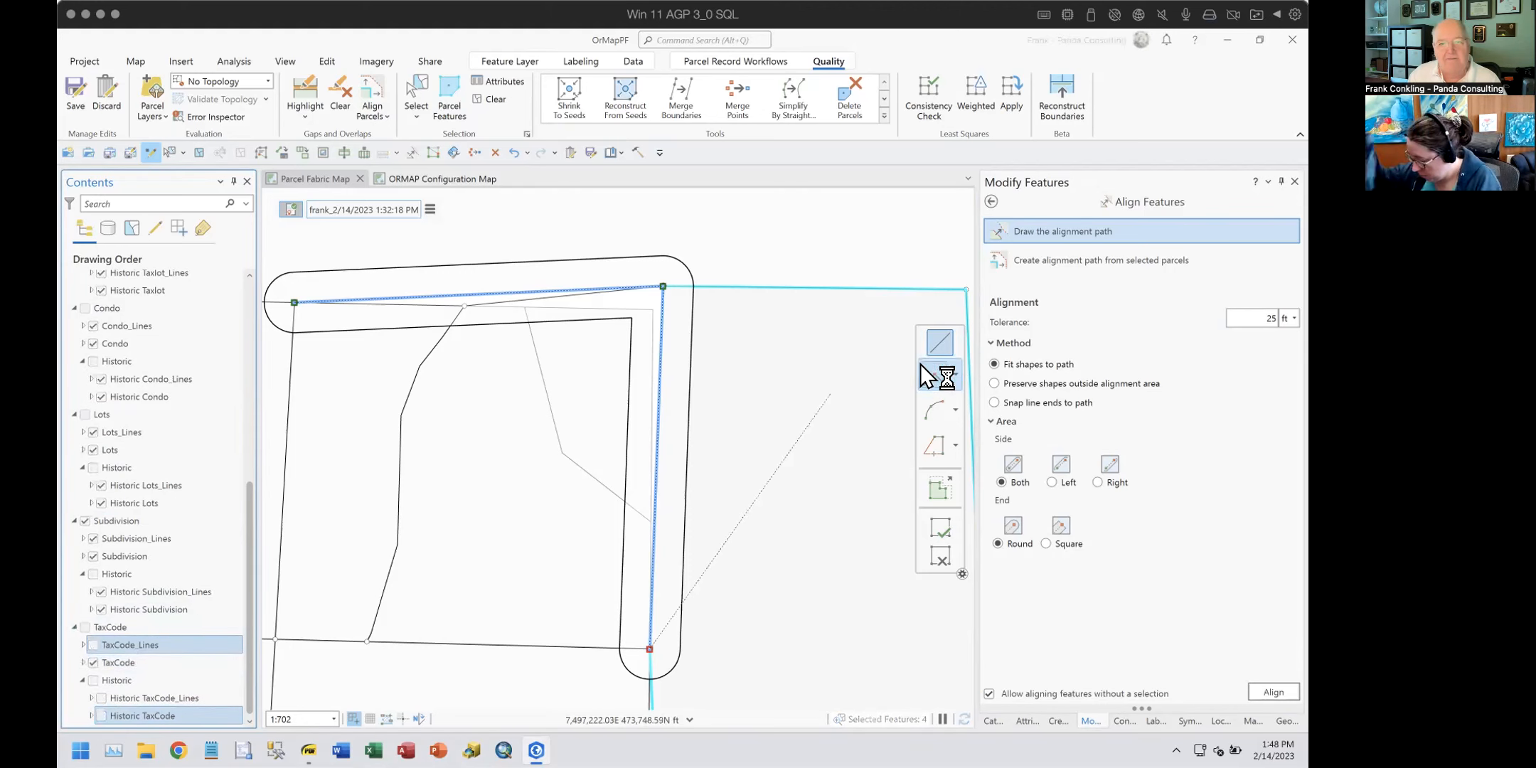
click(1266, 691)
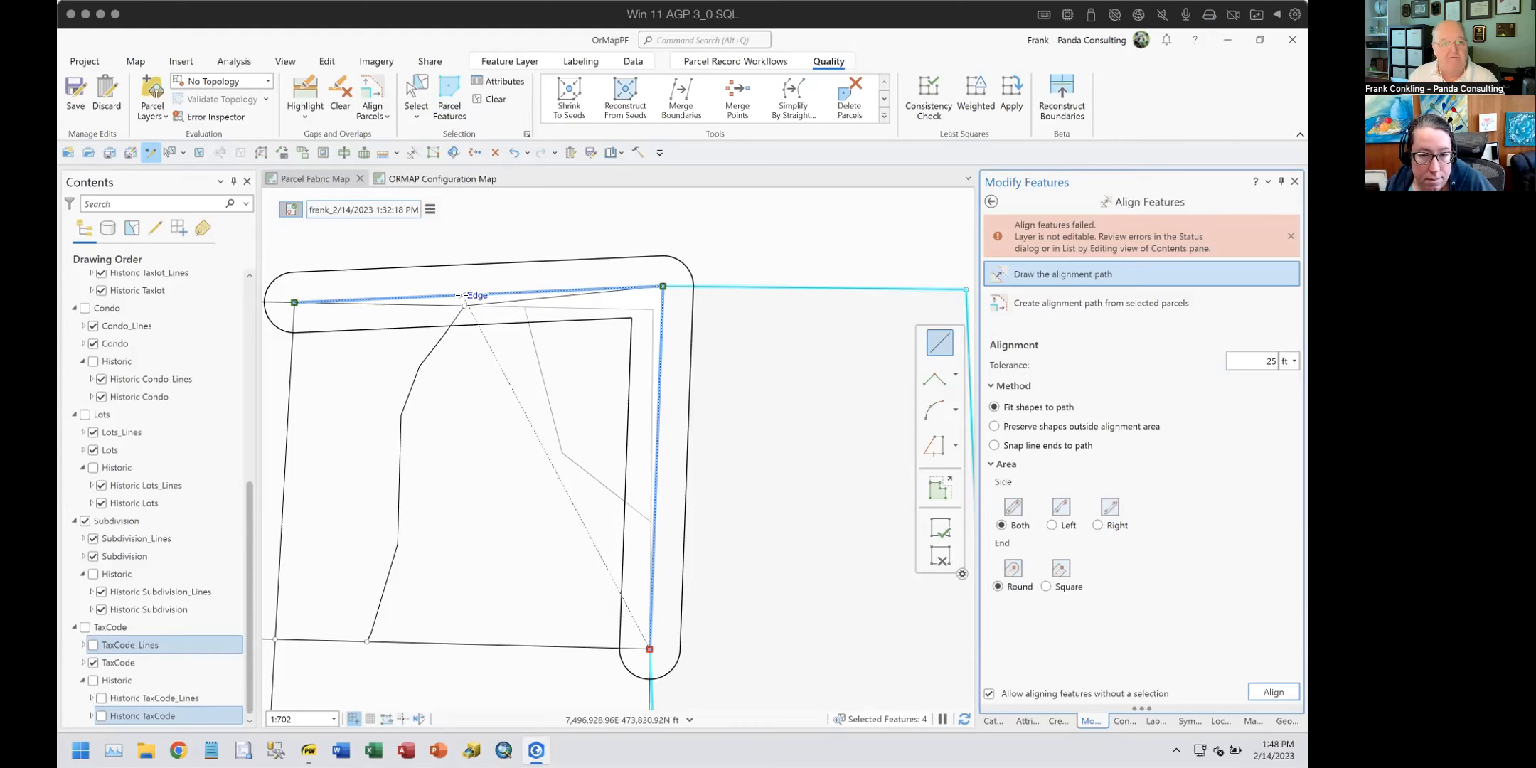
Step: Disallow aligning features without a selection and select all features around the overlapping lot north of the shared southern corner
click(987, 693)
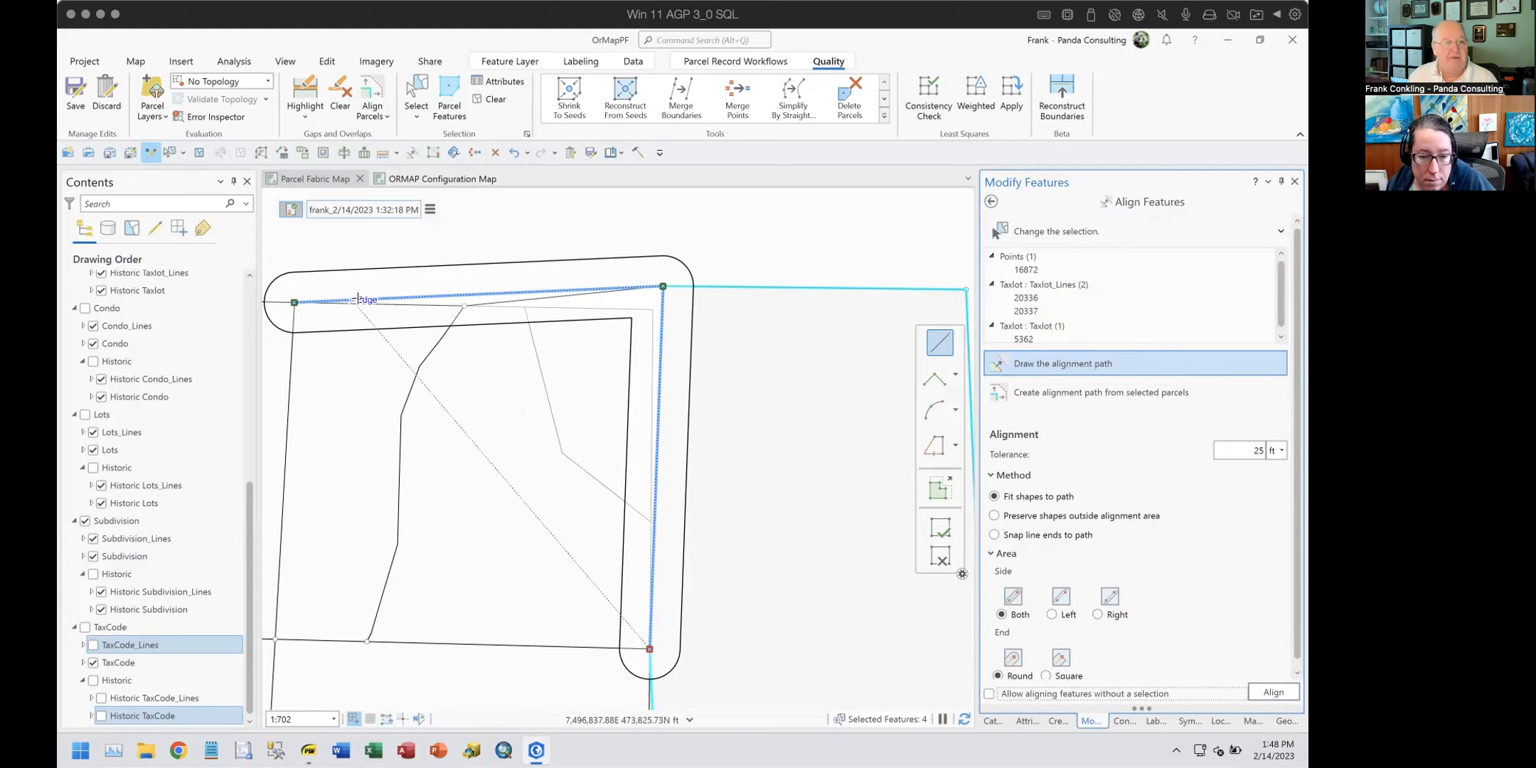
click(415, 96)
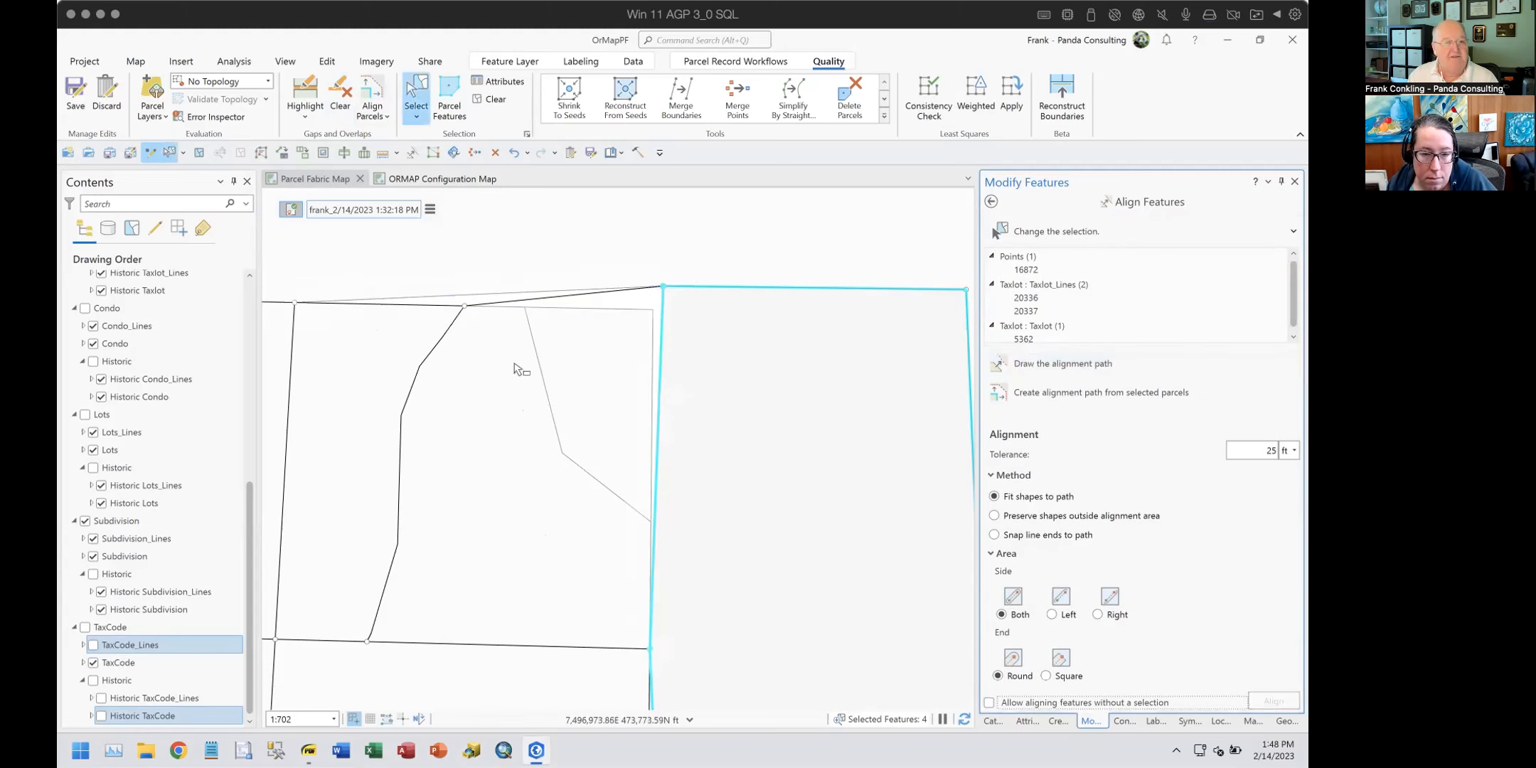
drag(522, 364, 596, 350)
drag(333, 225, 808, 669)
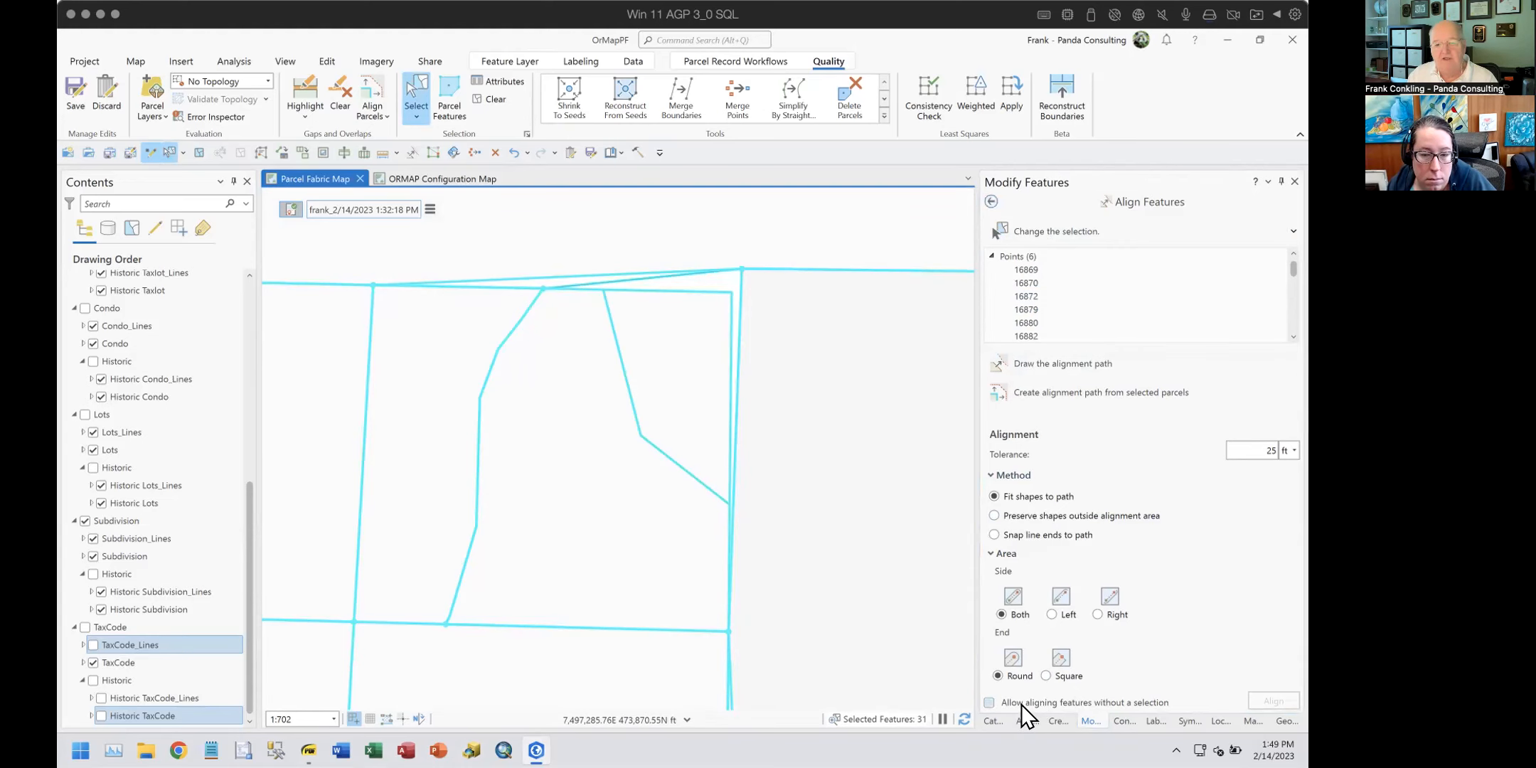
Step: Try to align the selected features along a straight-segment path from the western lot corner through the northern corner to the southern one
click(1019, 361)
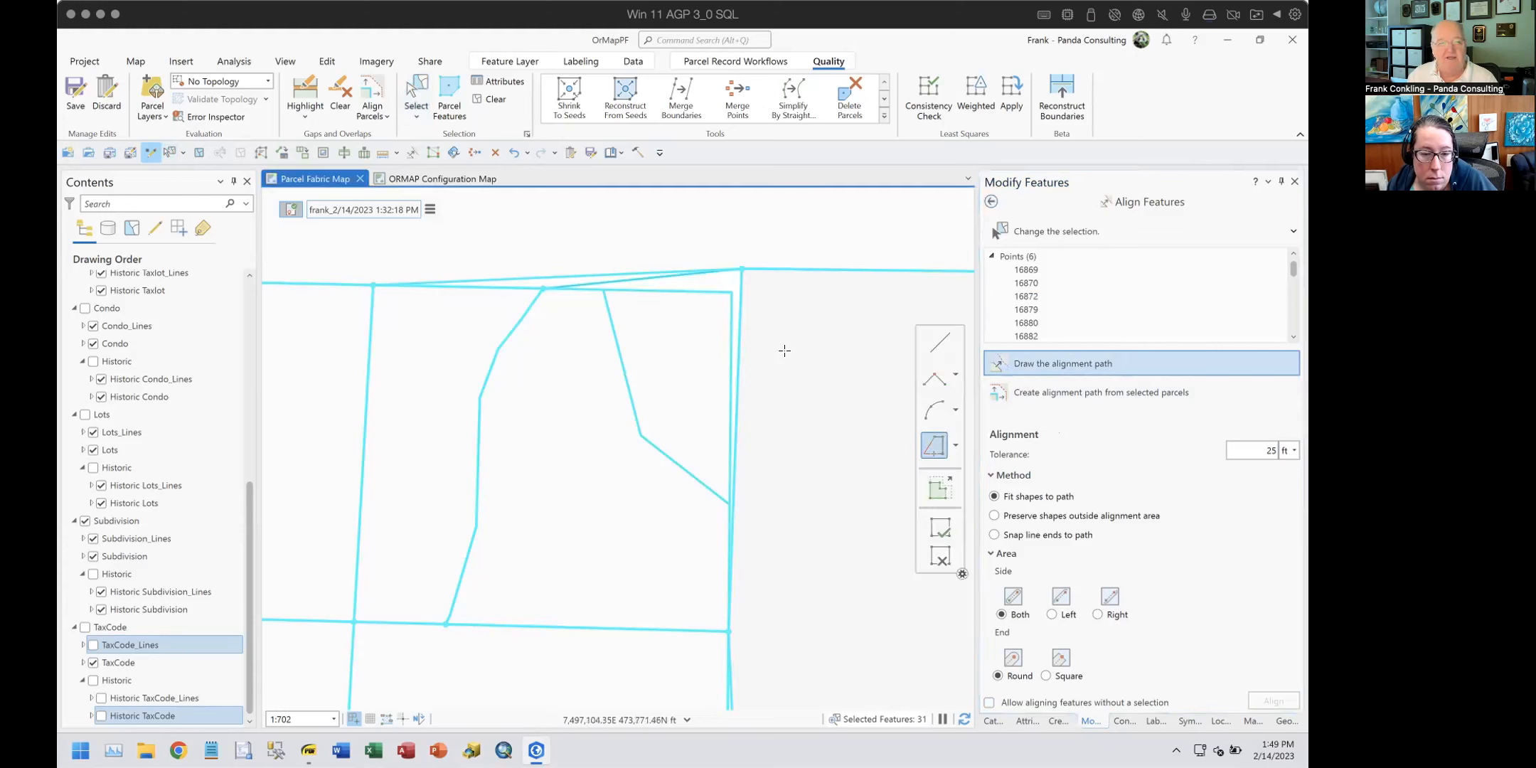
click(935, 344)
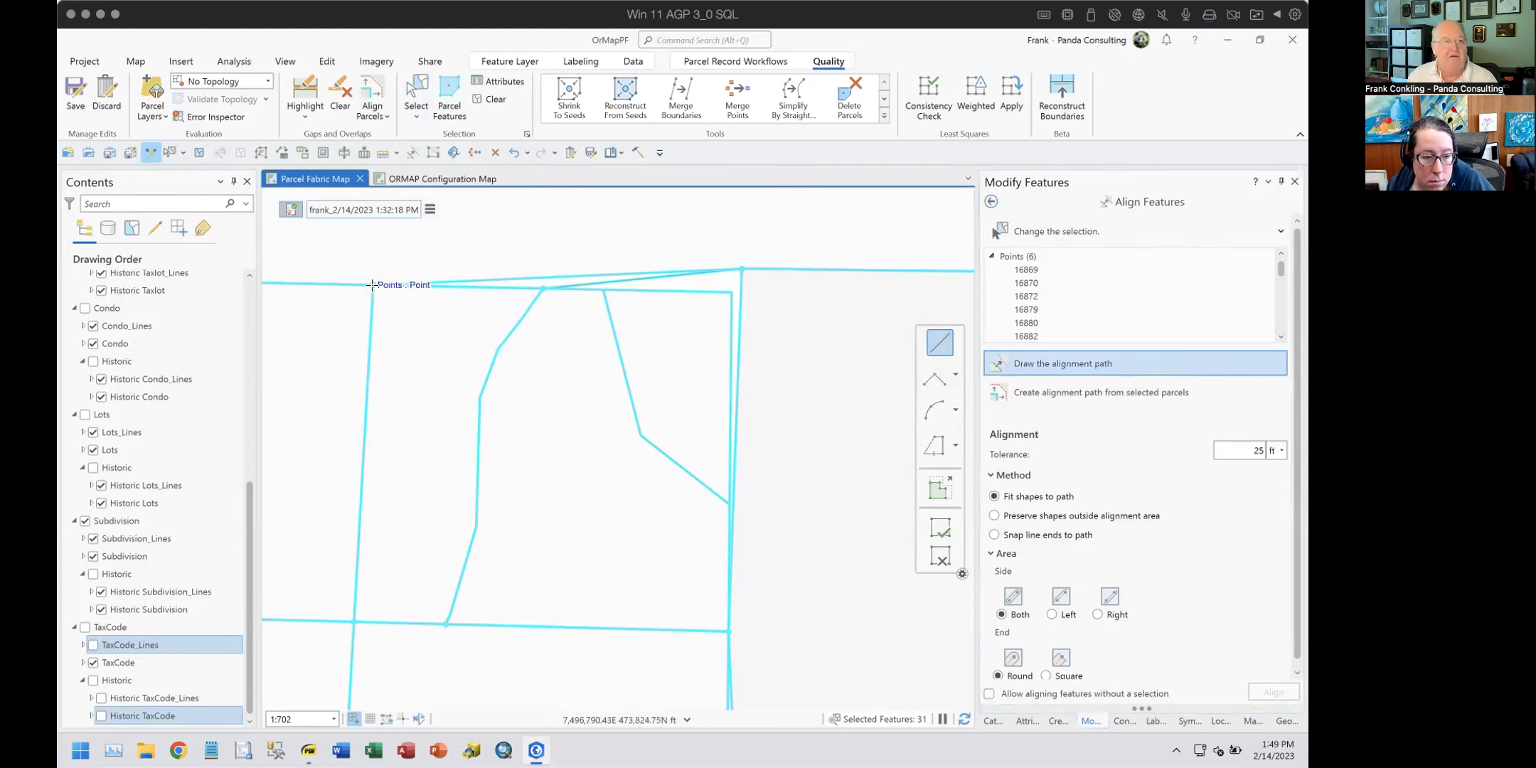
click(740, 268)
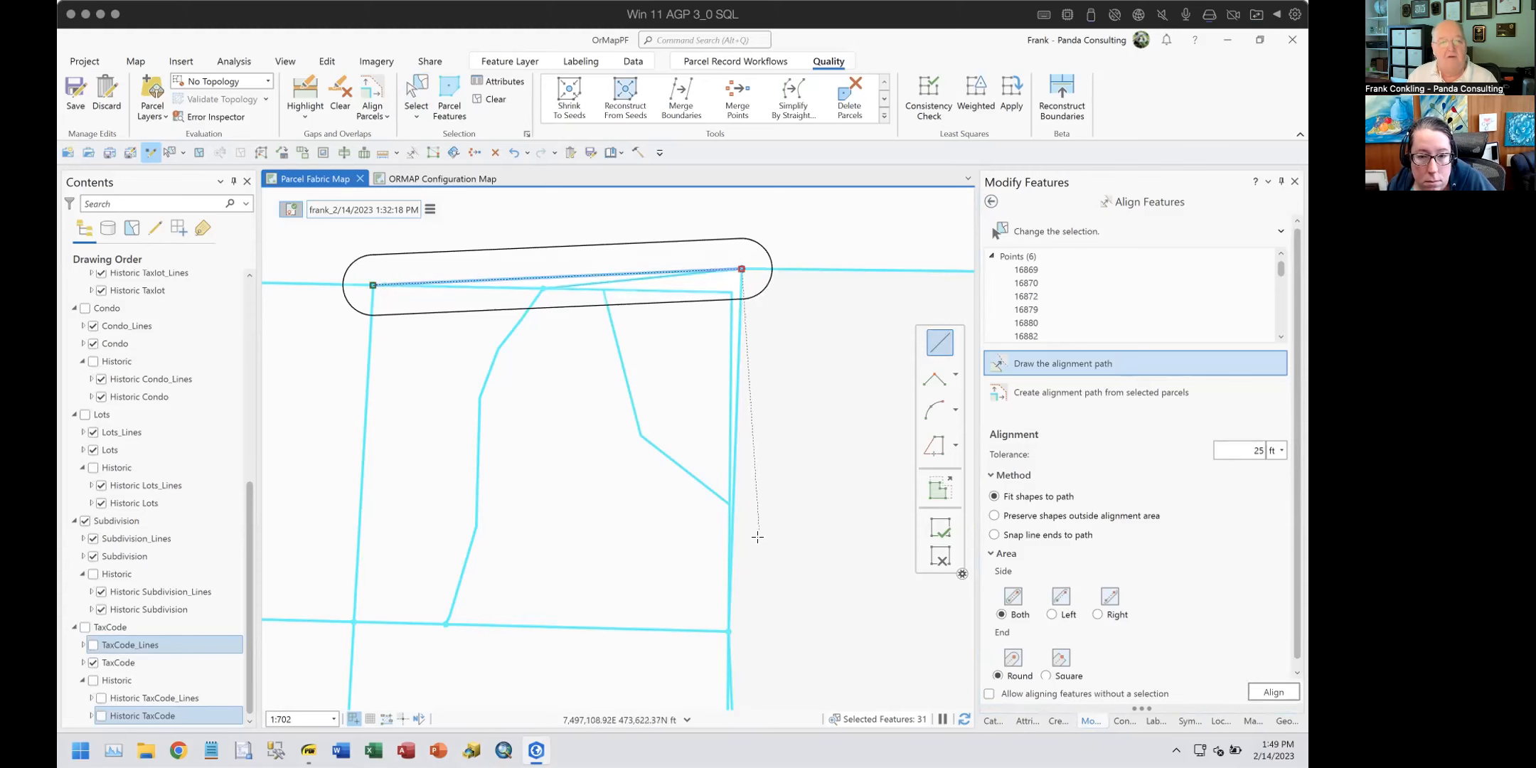
double_click(726, 631)
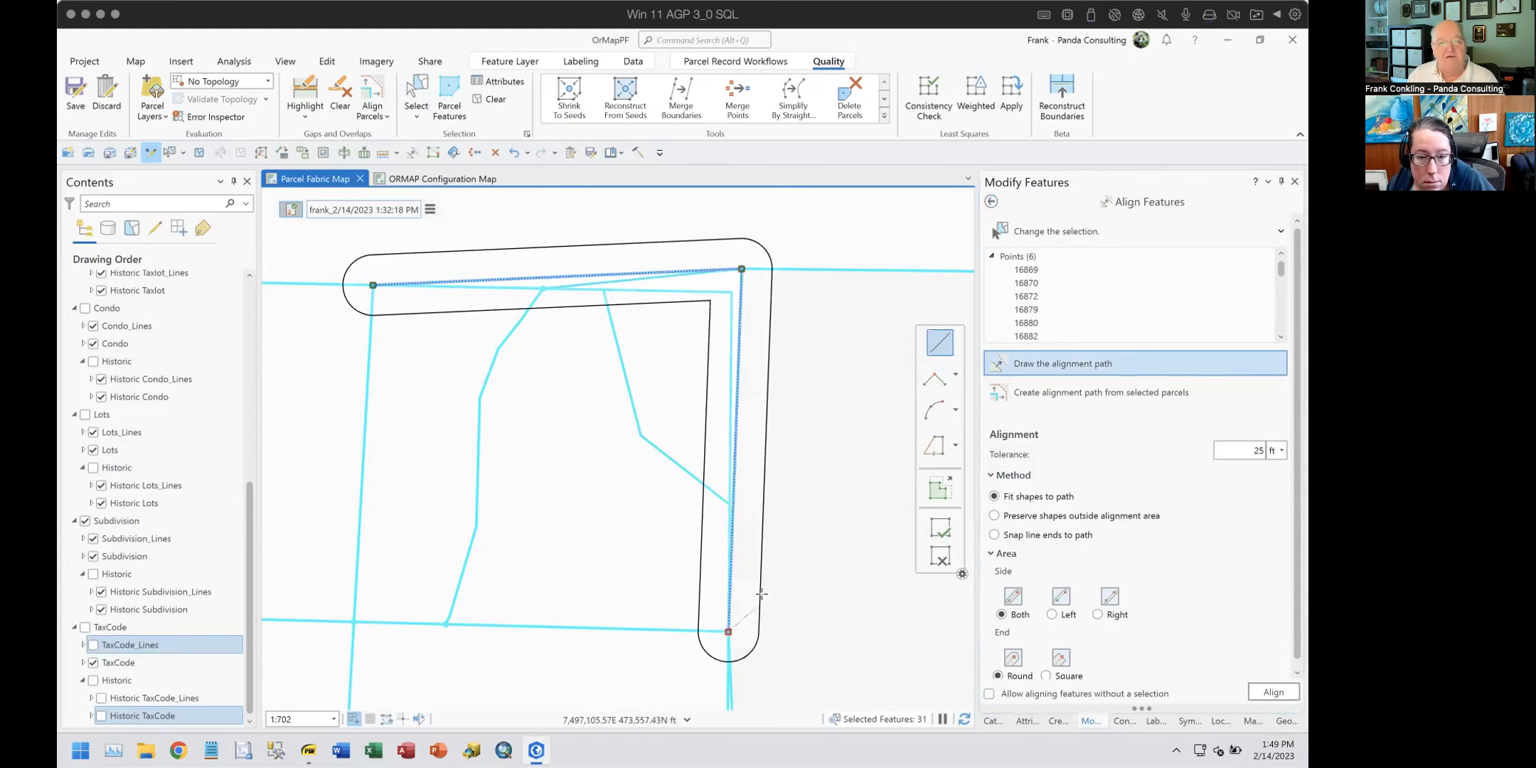
click(1272, 690)
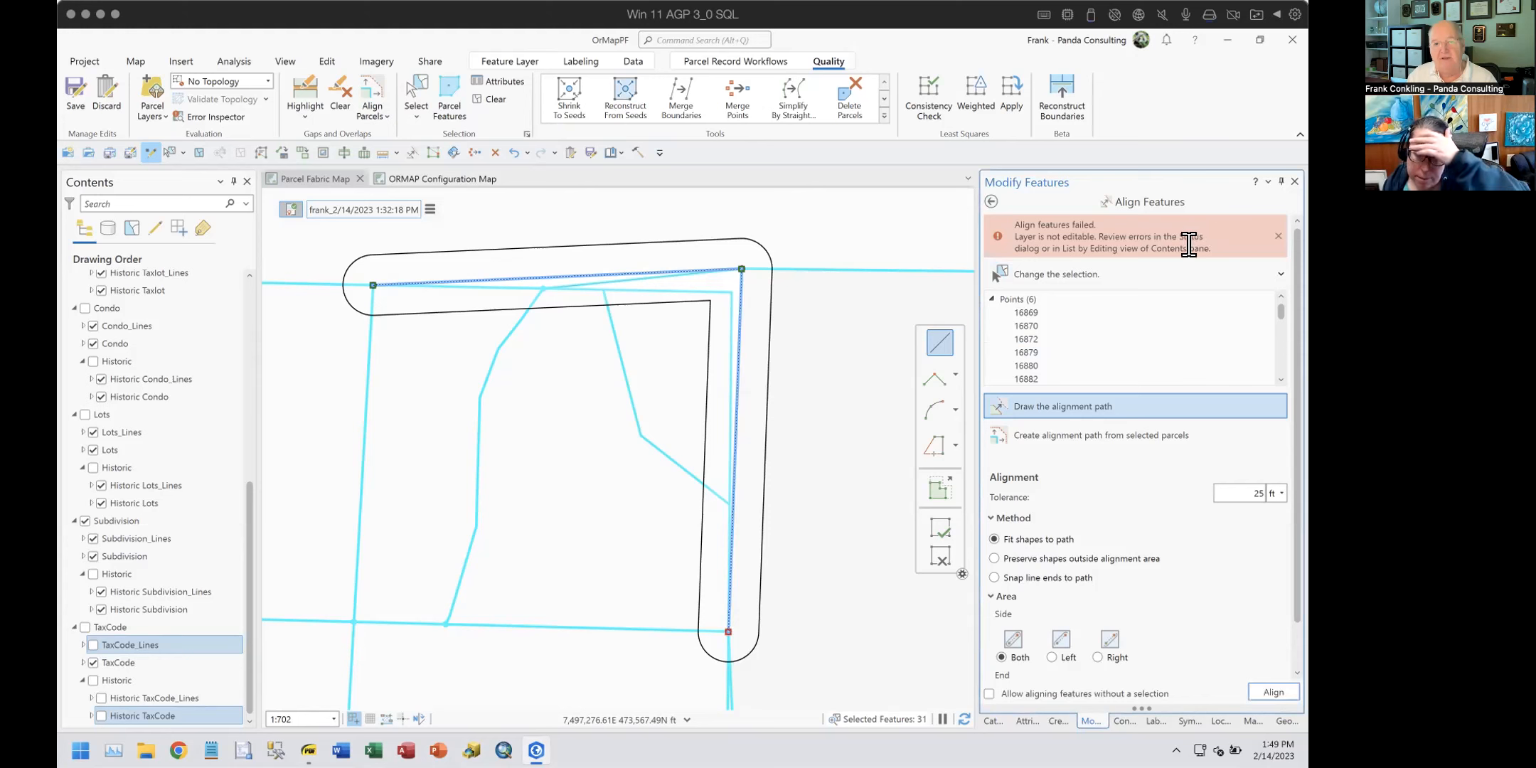
Step: Check the selection listing of the layers, hide the Points layer and retry the alignment
click(146, 227)
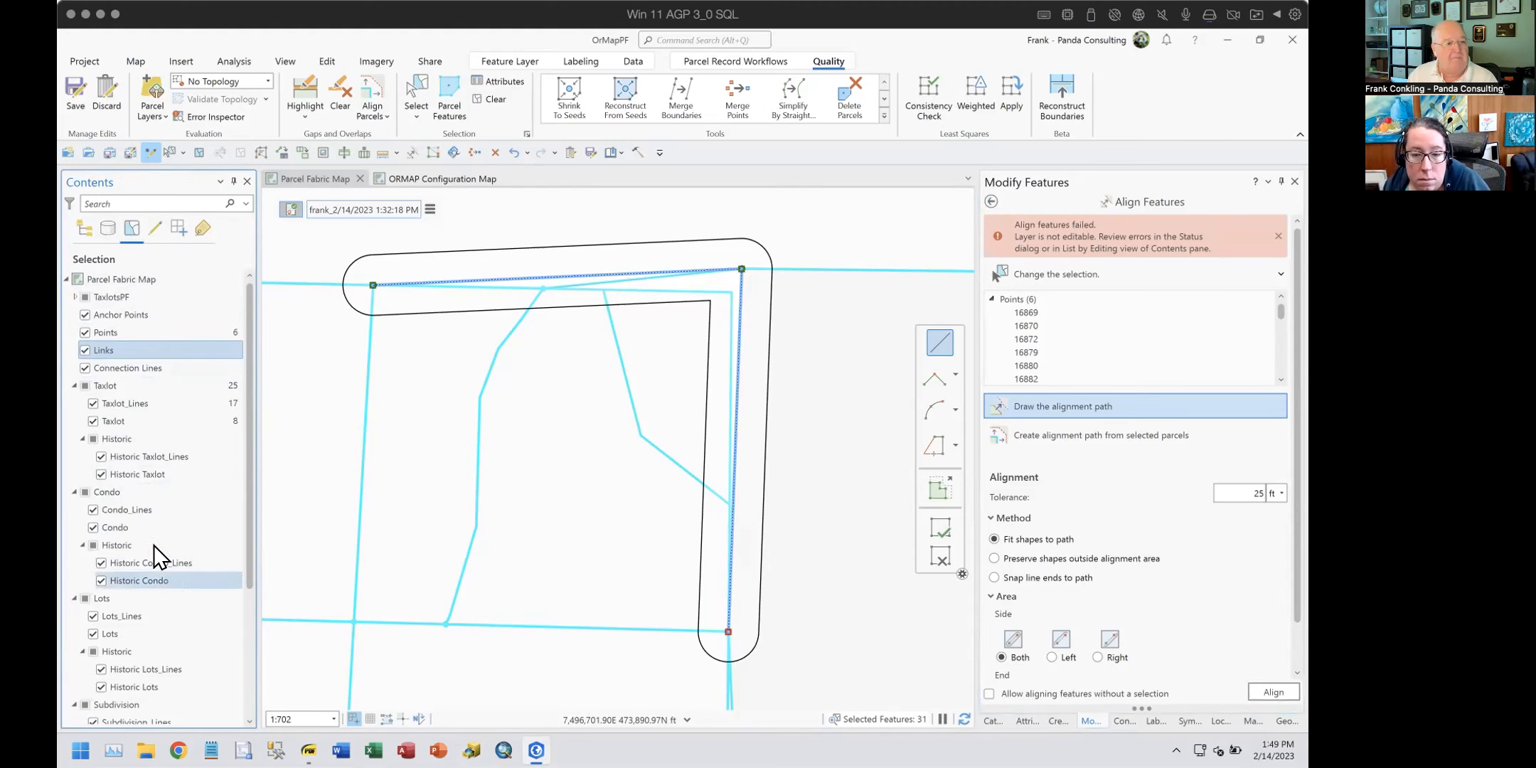
click(81, 226)
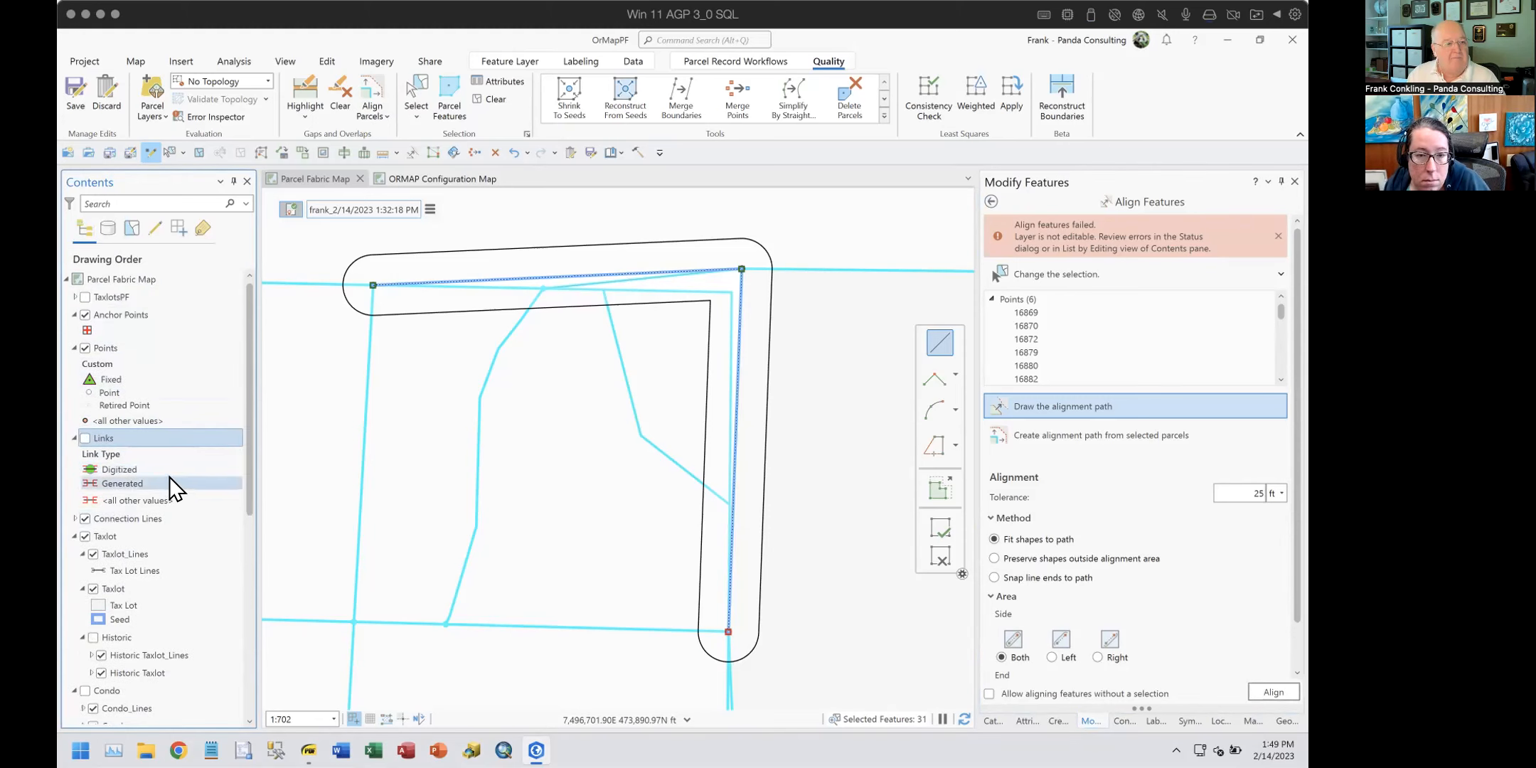
click(84, 348)
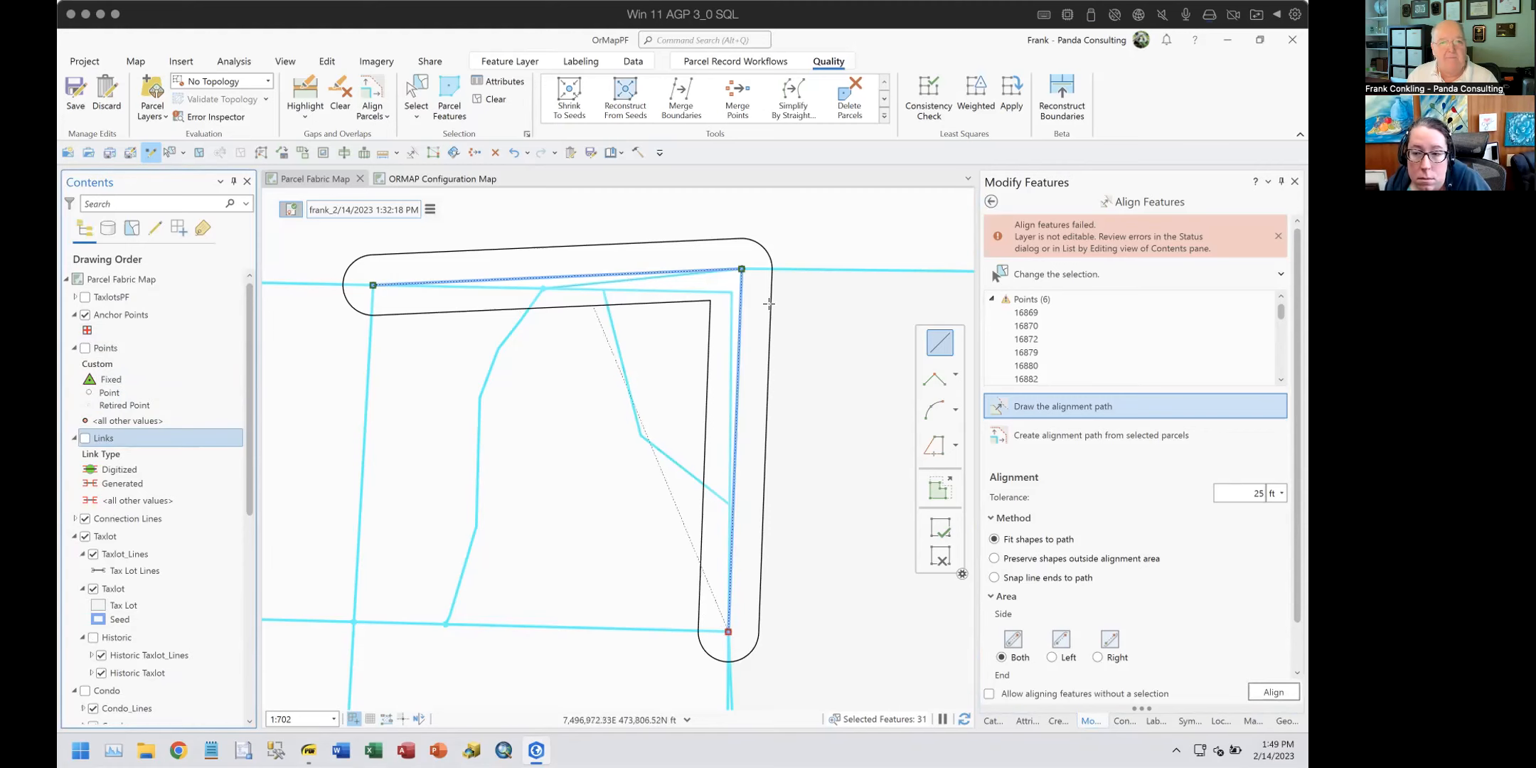
click(1265, 691)
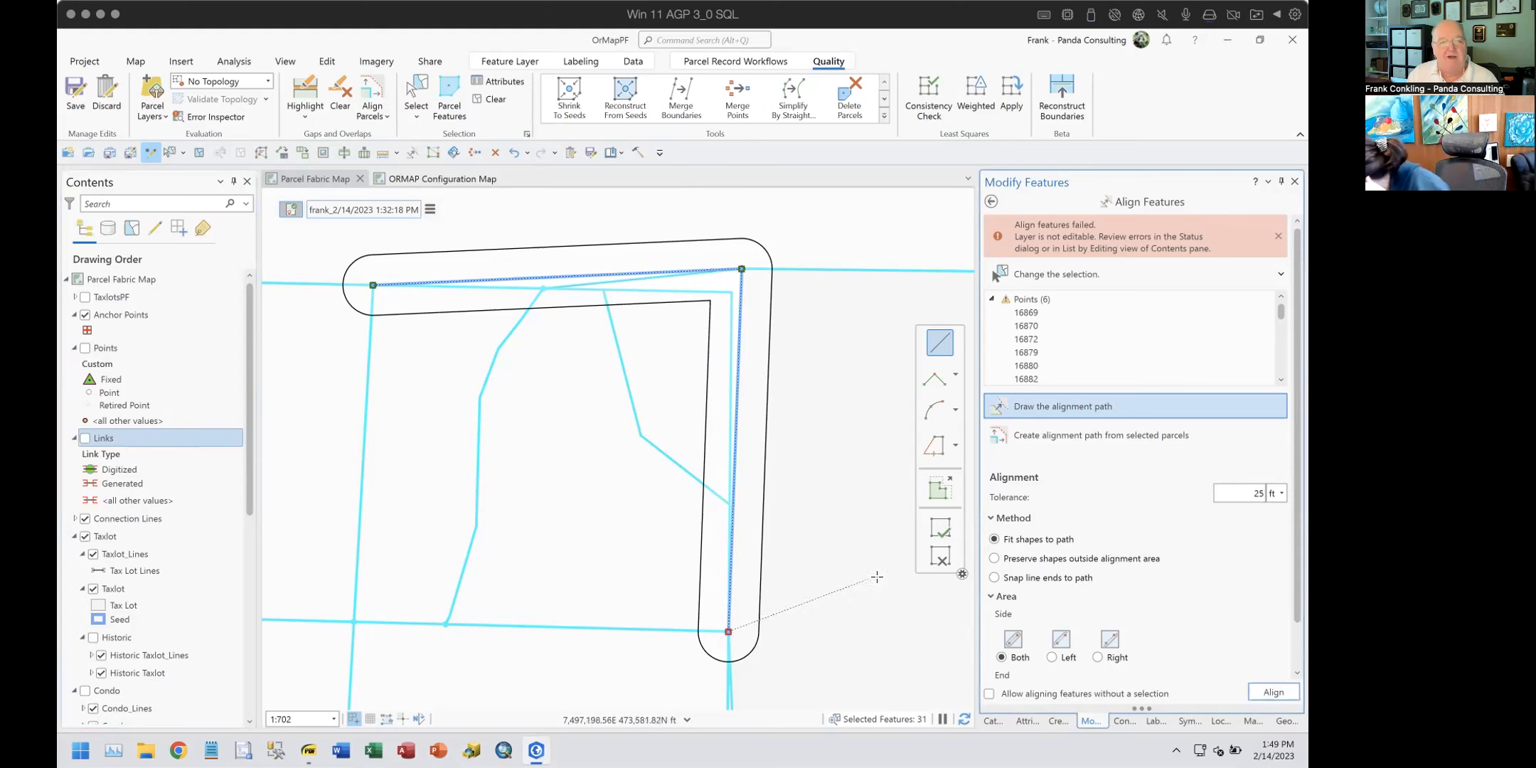
Step: Discard the alignment path and reselect the tax lots and tax lot lines around the overlapping corner
click(935, 559)
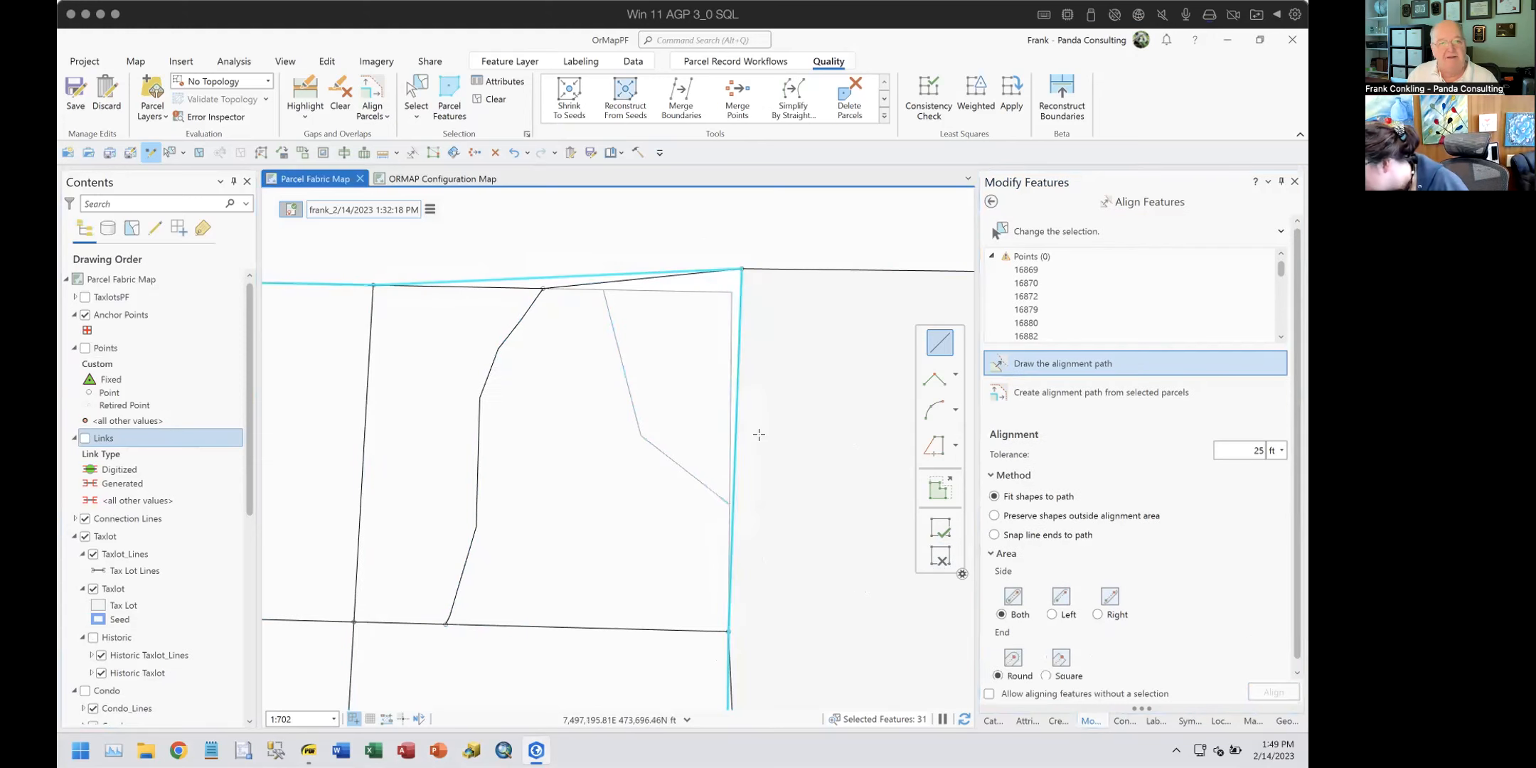
scroll(759, 429, up, 3)
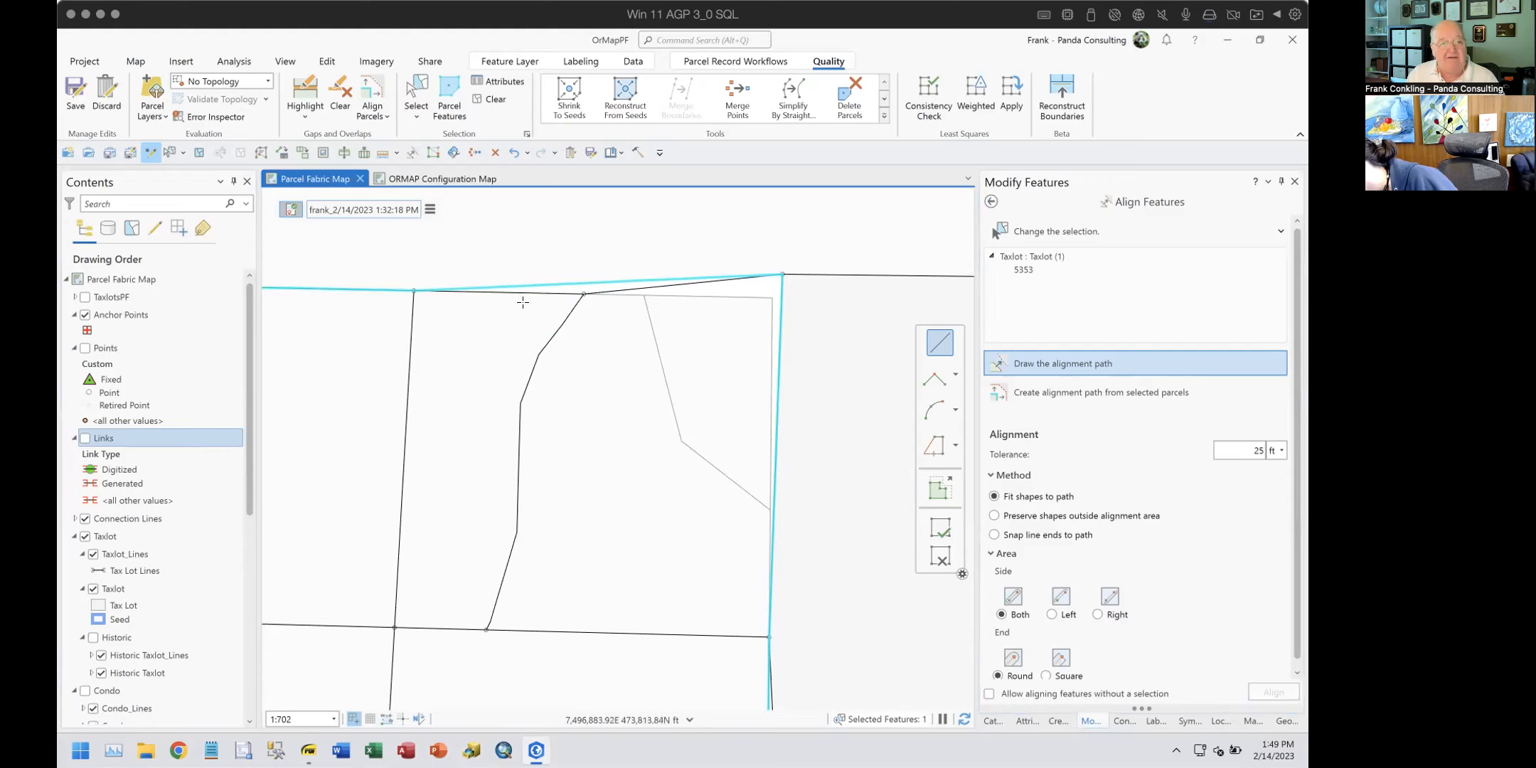
click(403, 84)
mouse_move(385, 255)
mouse_down()
mouse_move(775, 569)
mouse_move(851, 639)
mouse_move(850, 658)
mouse_move(825, 619)
mouse_up()
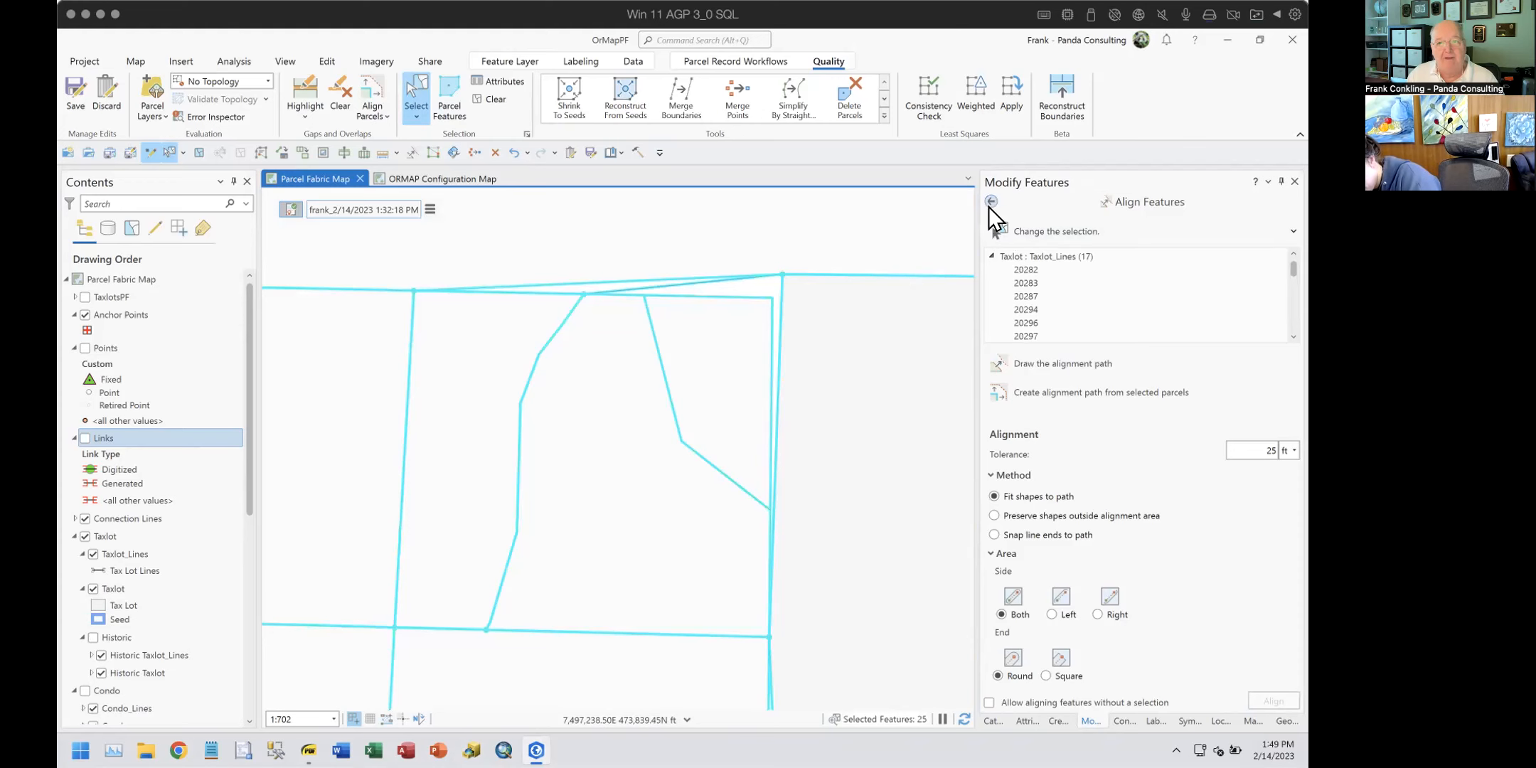
Step: Redraw the alignment path through the western, northern and southern corners and try to align the reselected tax lots and lines
click(1055, 364)
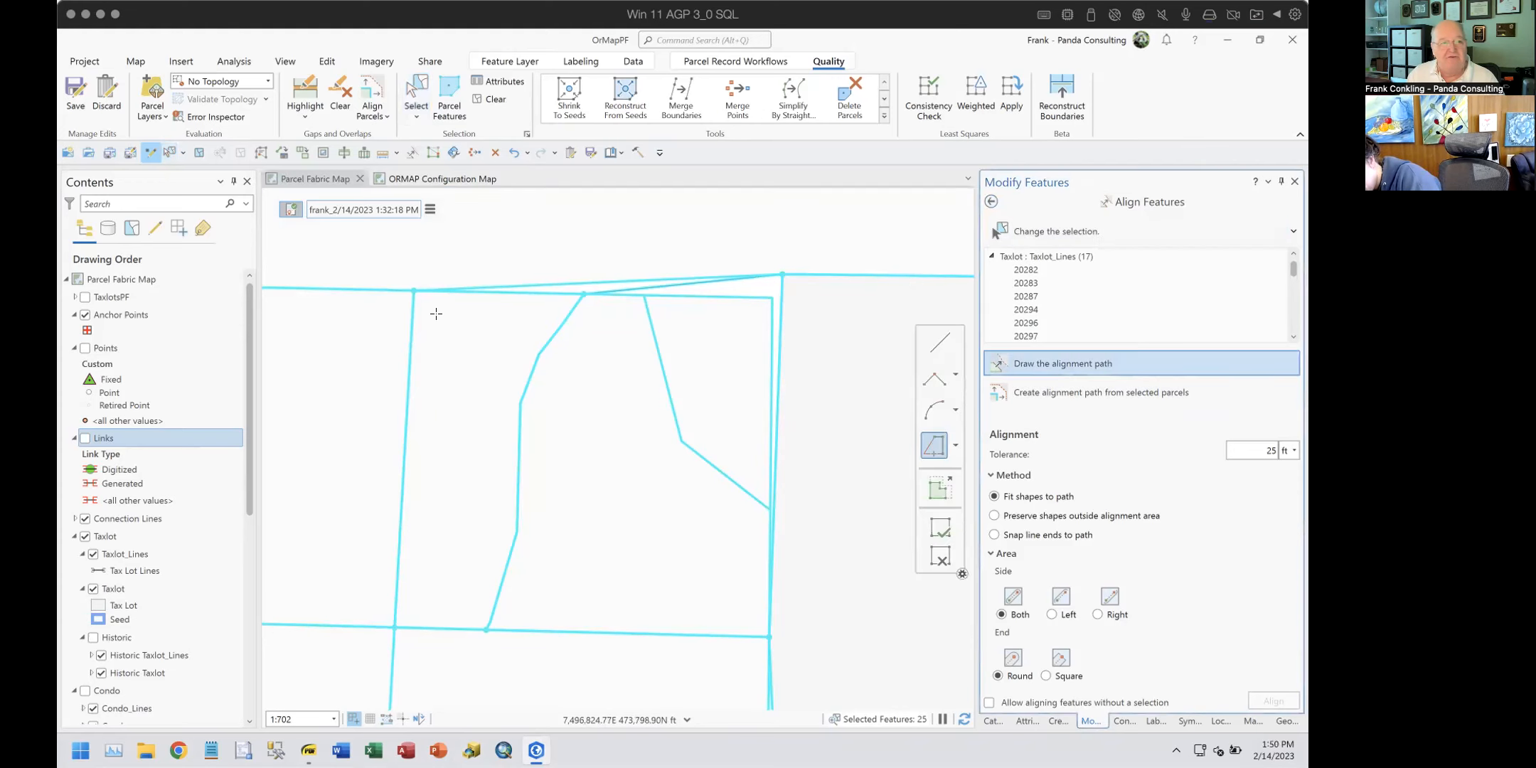
click(407, 291)
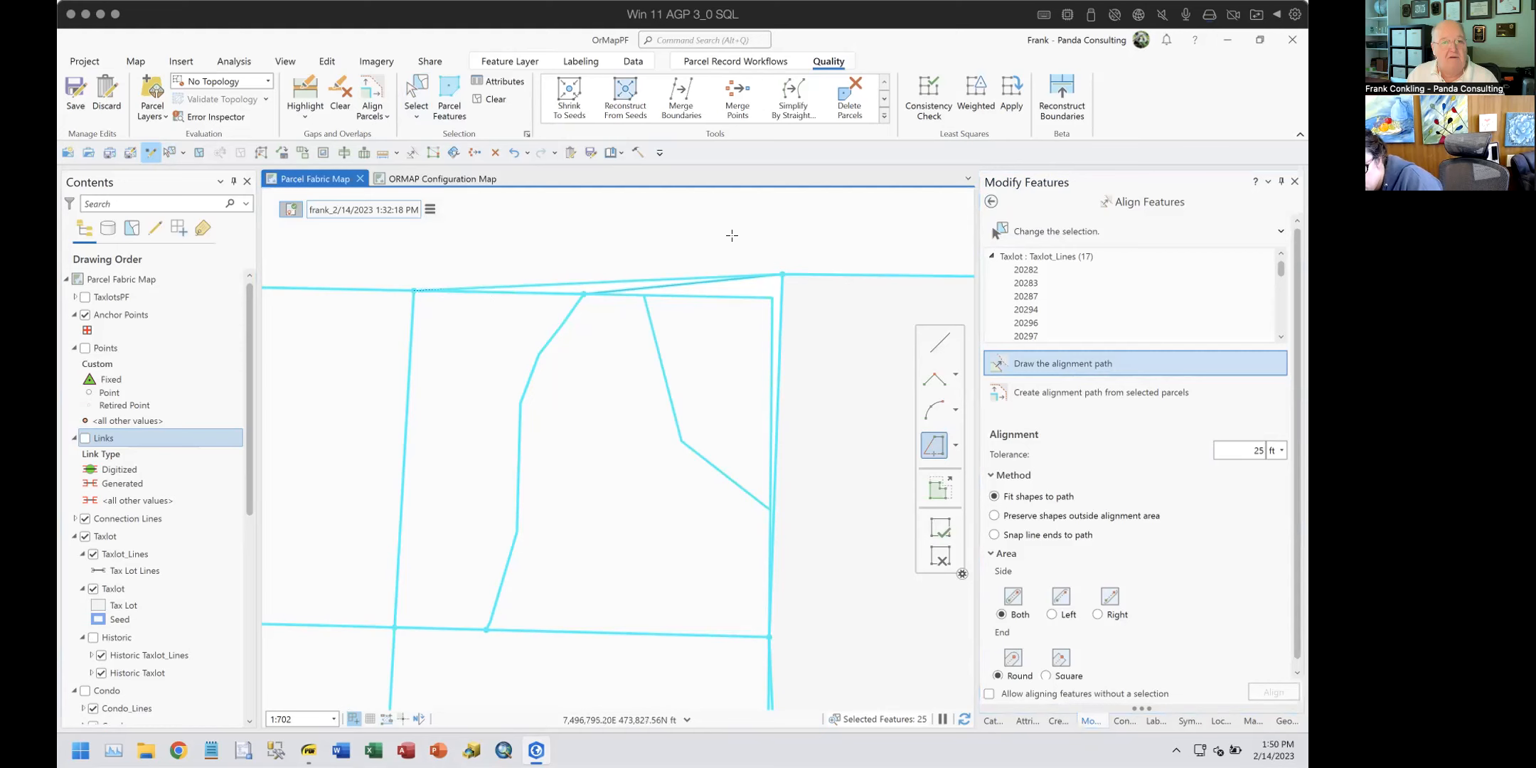
double_click(778, 272)
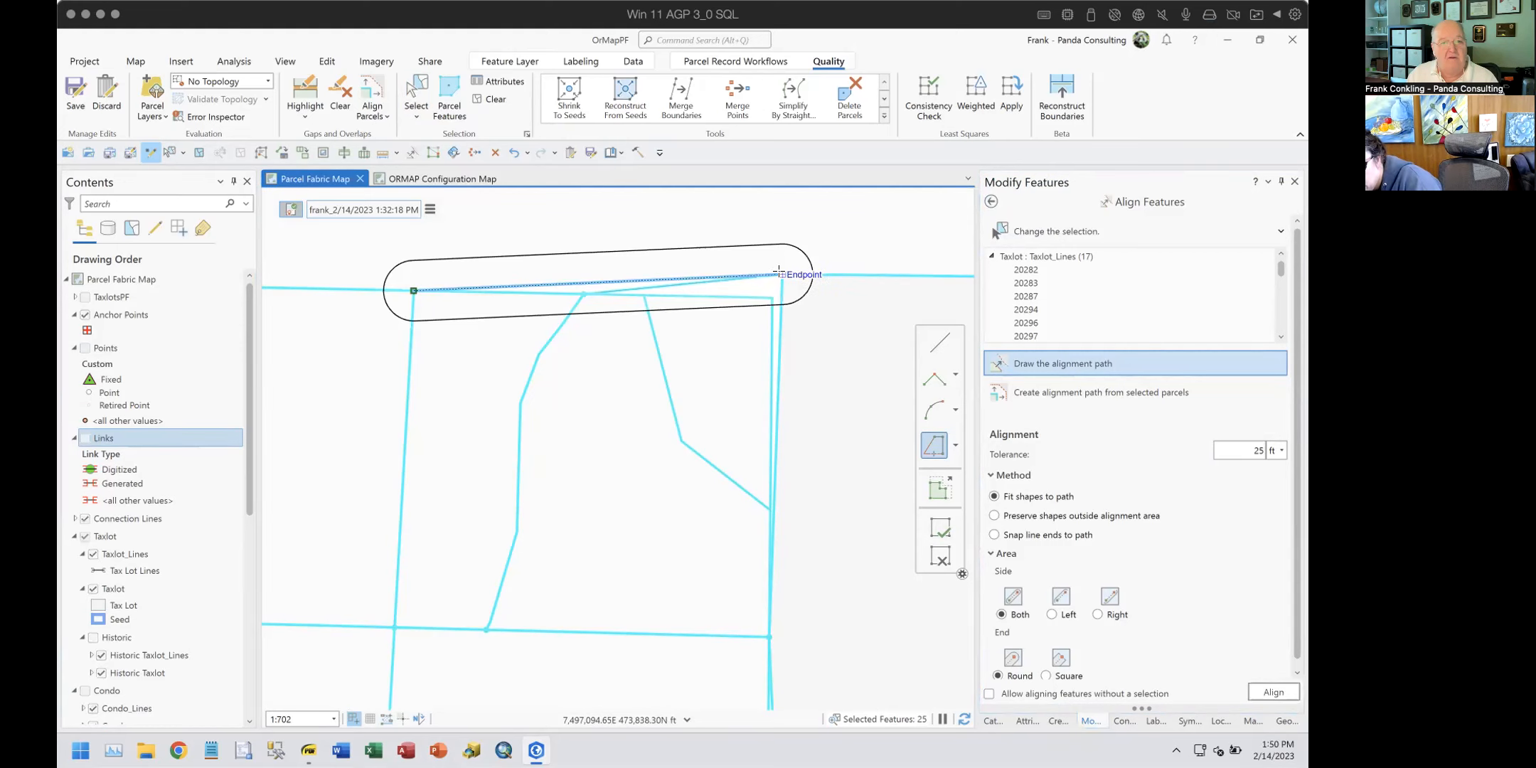
click(769, 636)
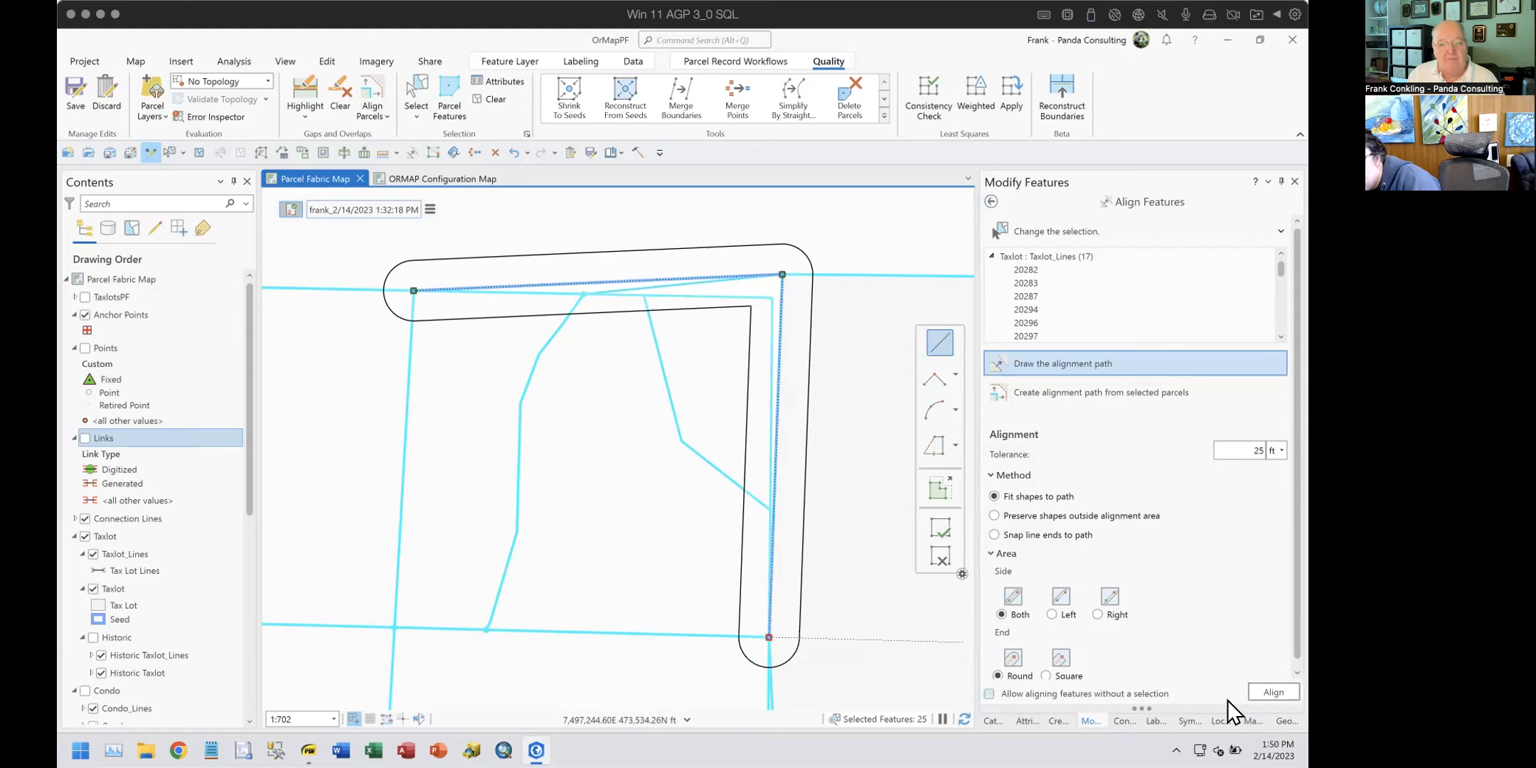
click(1269, 690)
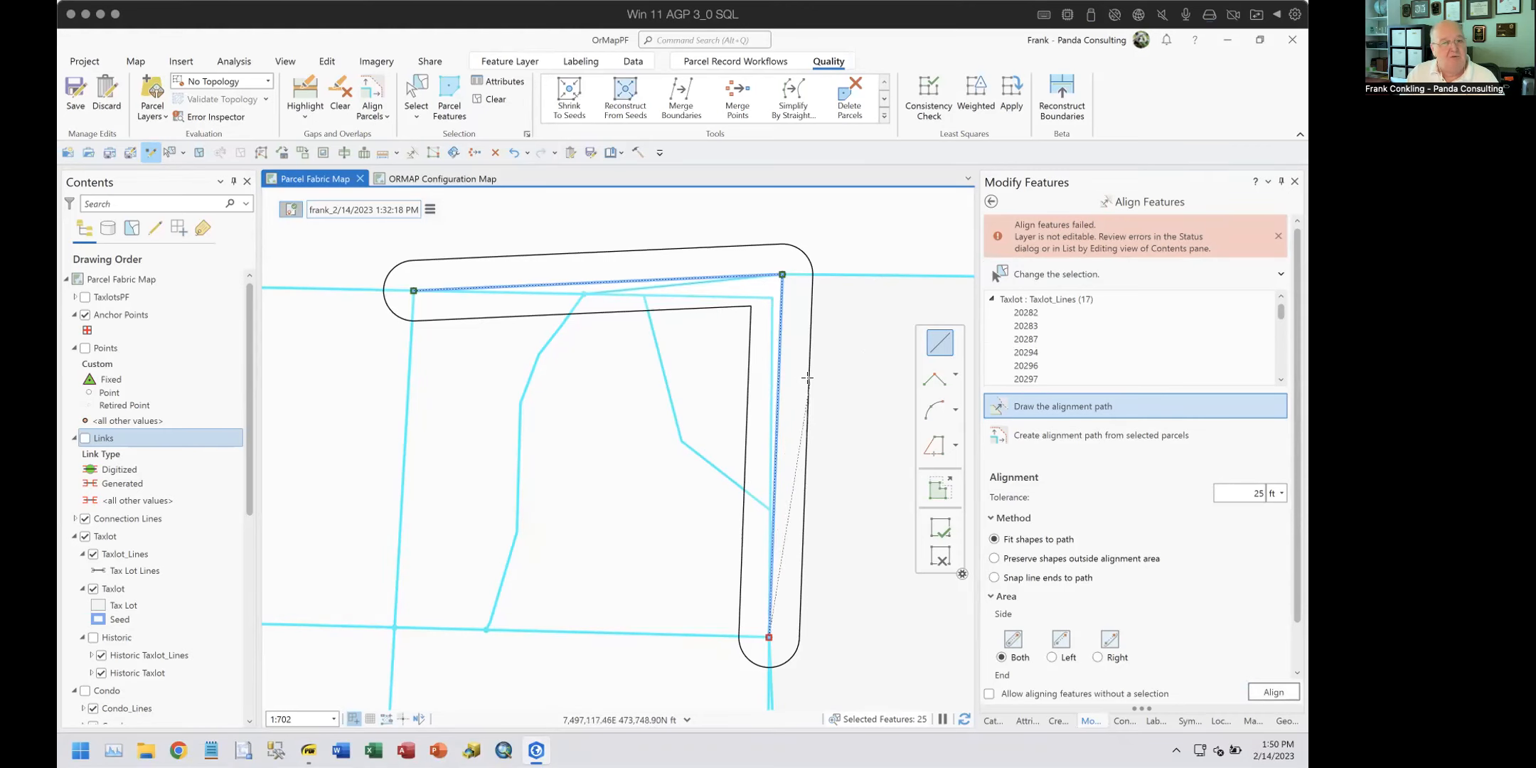
Step: Discard the alignment path, allow aligning features without a selection and ready the straight-line path tool
scroll(808, 377, down, 4)
scroll(671, 394, up, 2)
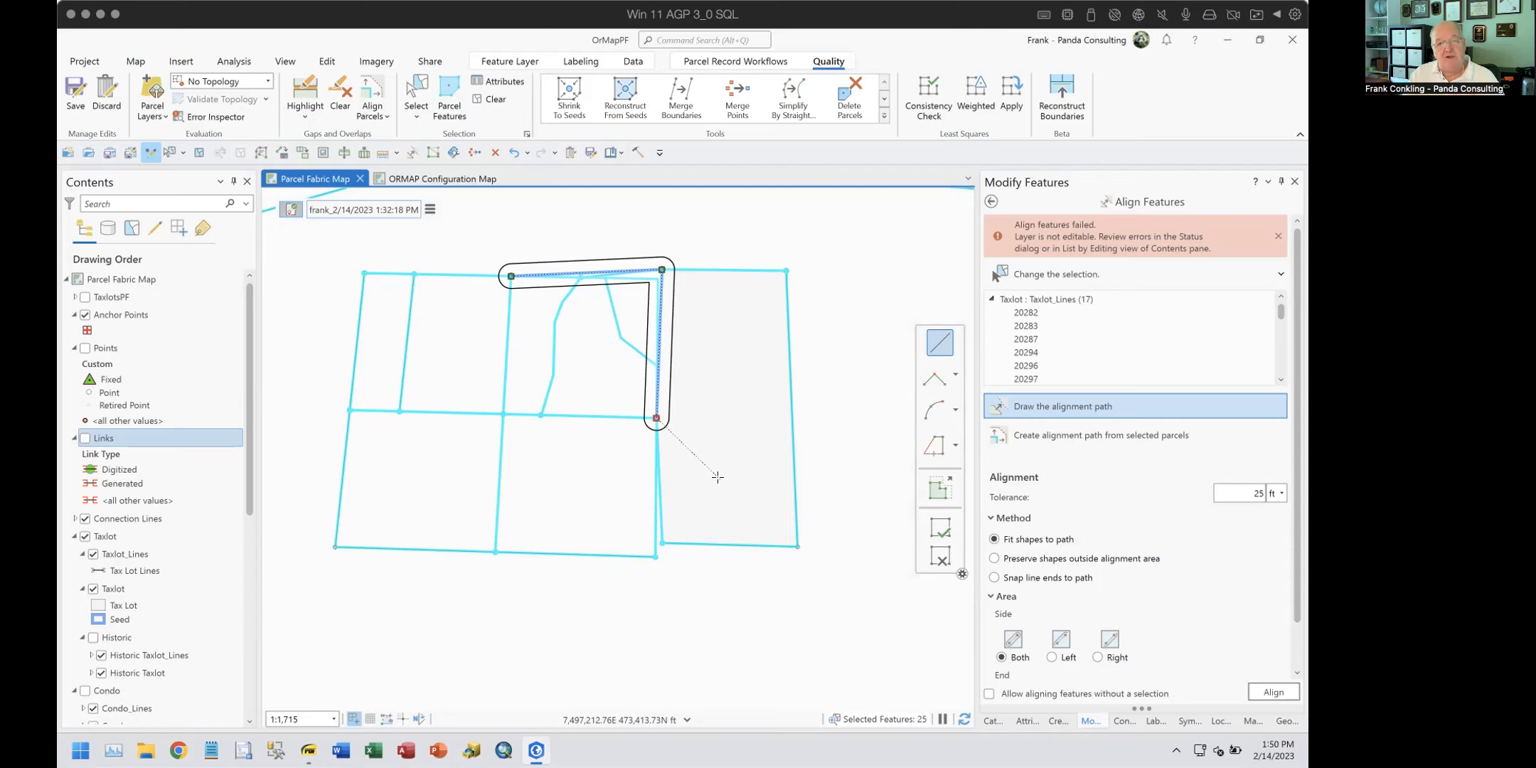
click(939, 556)
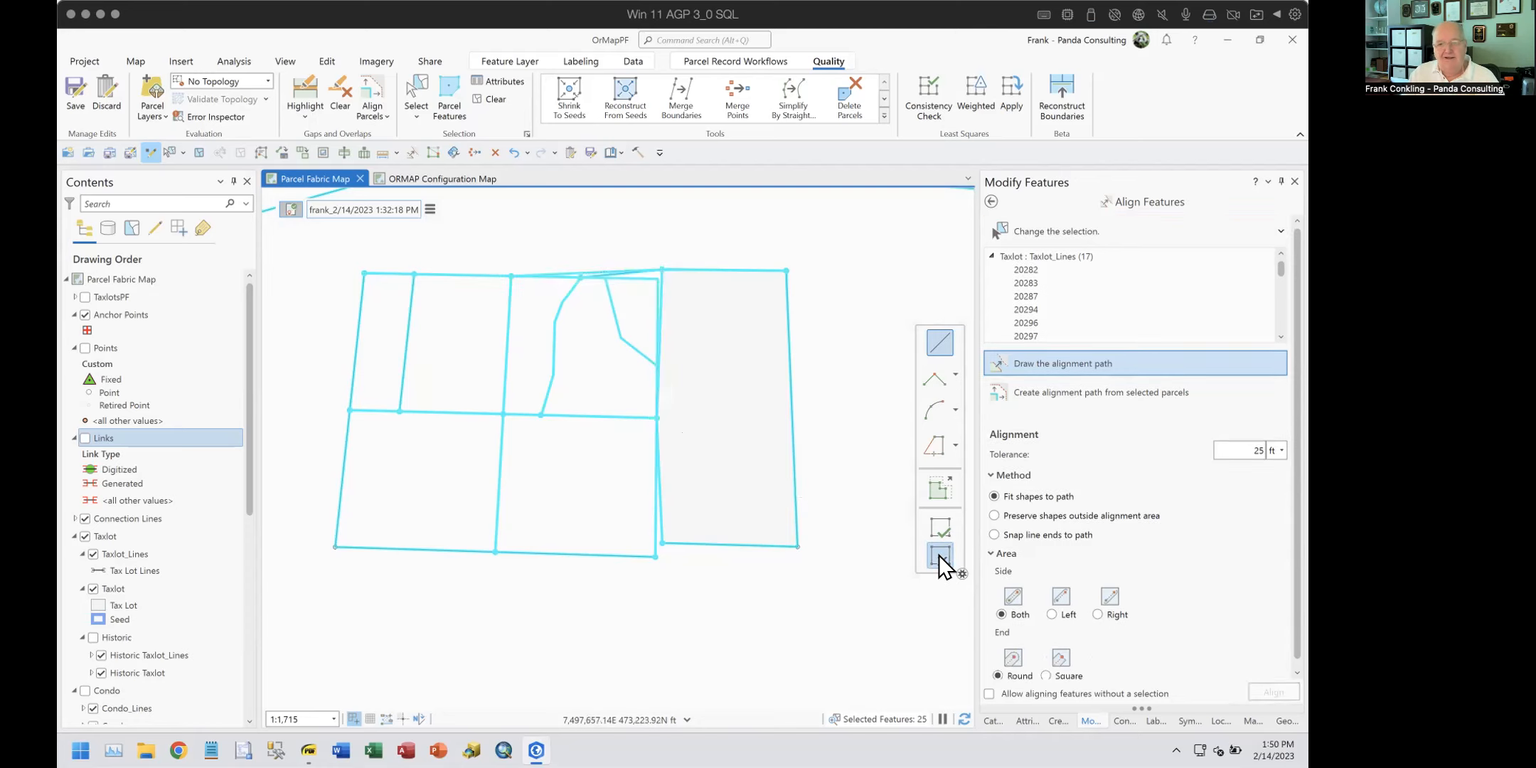
click(988, 703)
click(941, 341)
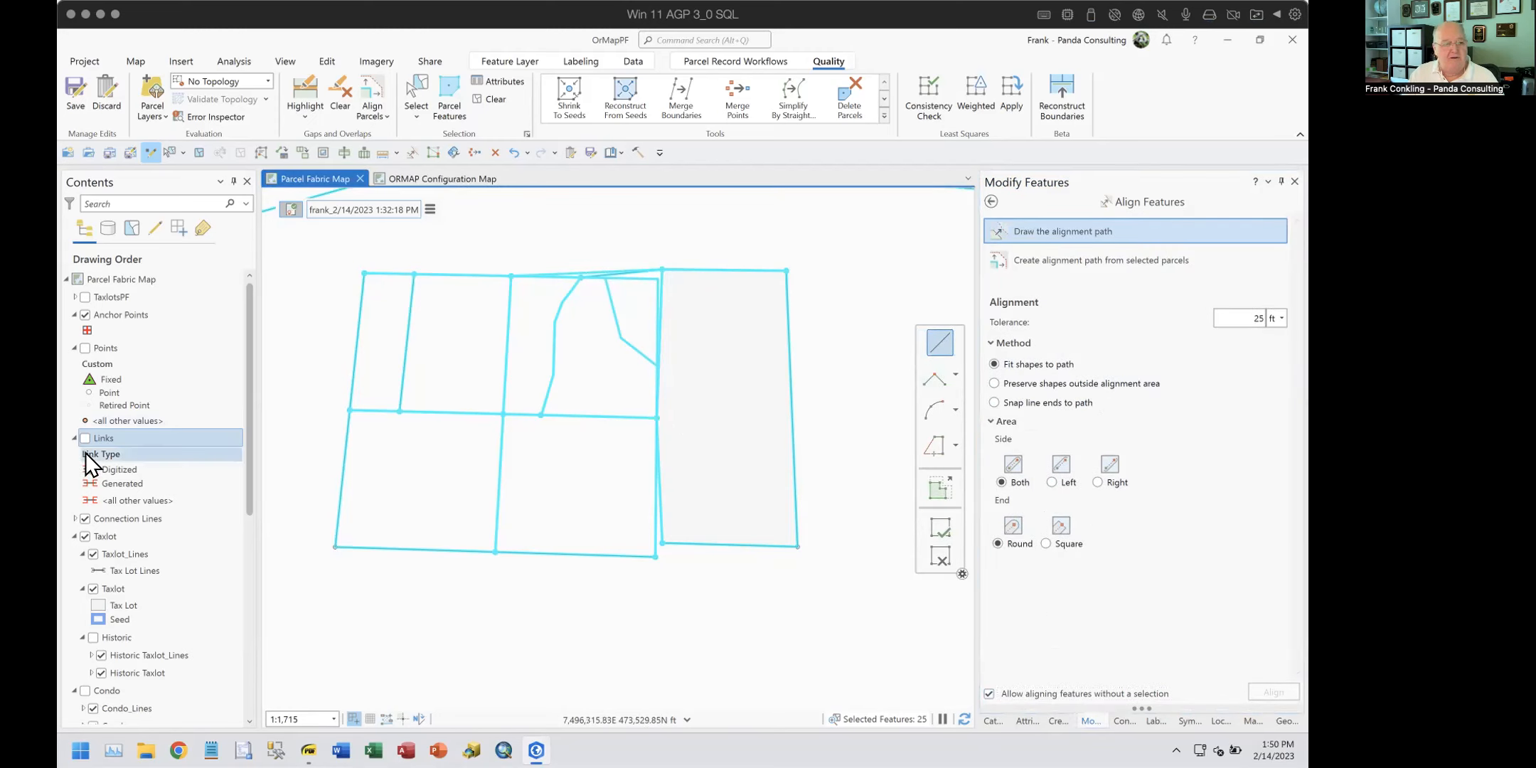
Step: Show the Points layer, try aligning features along the southeastern lot's eastern edge, and discard the path and selection
click(84, 348)
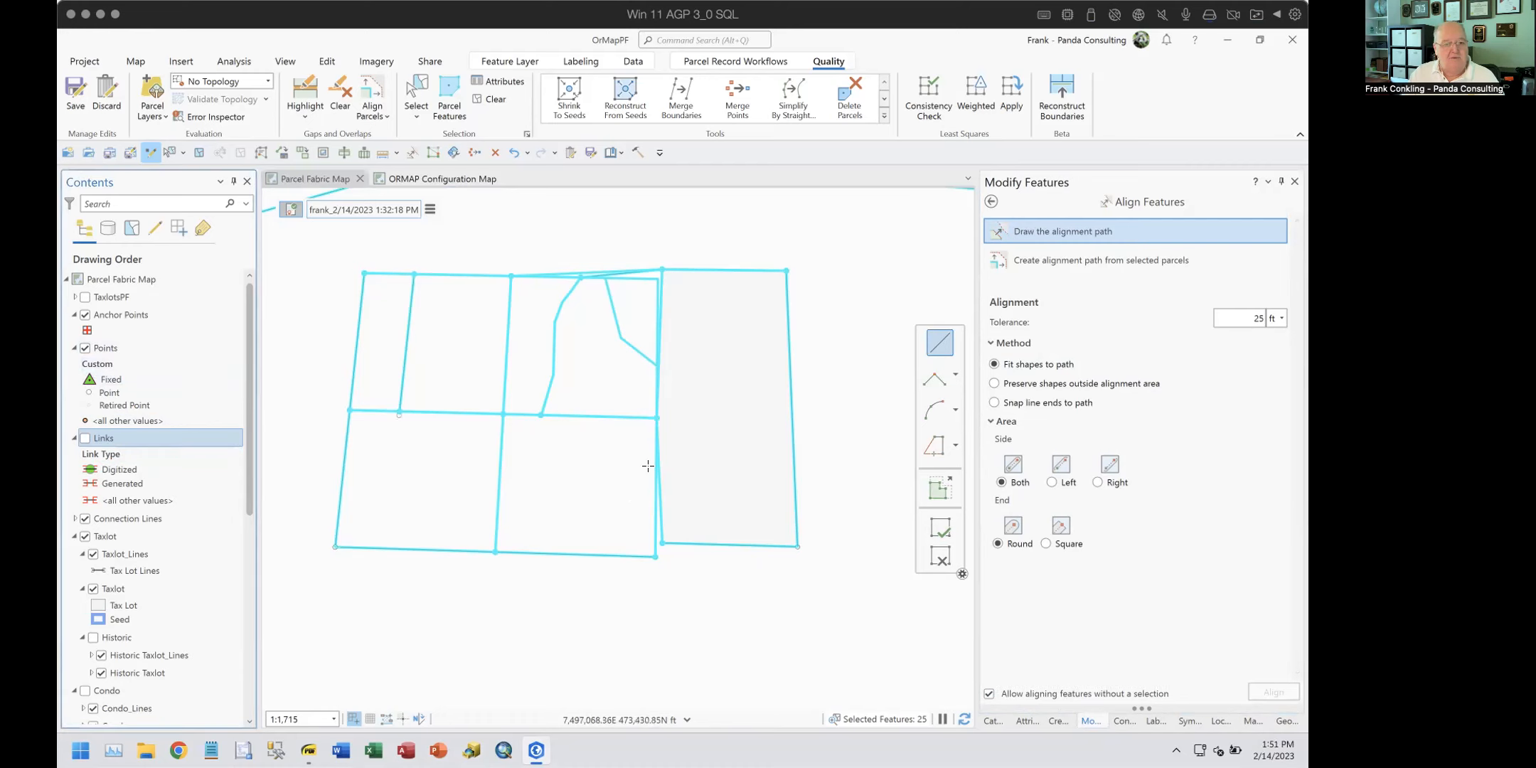
click(656, 417)
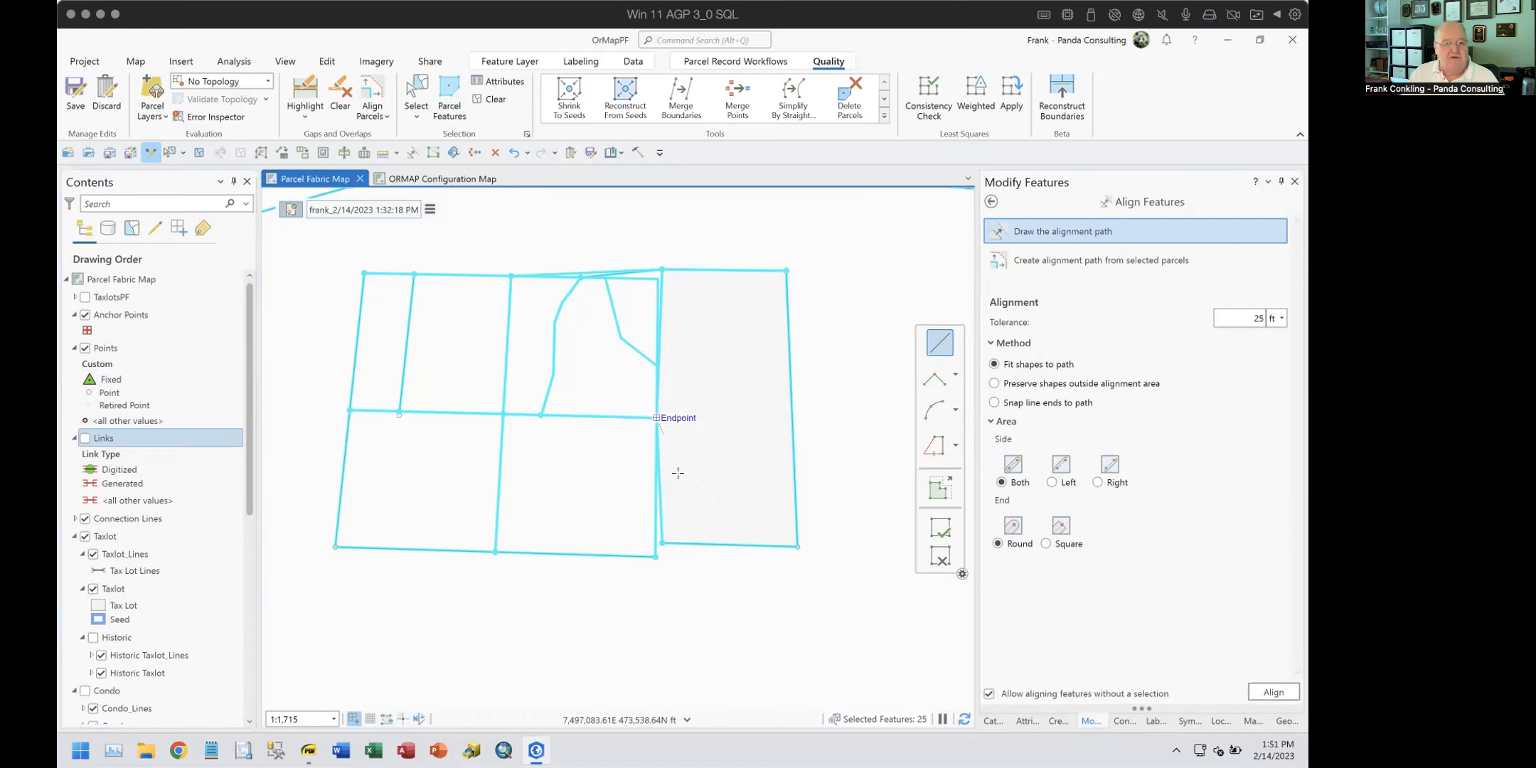
double_click(649, 556)
click(1273, 692)
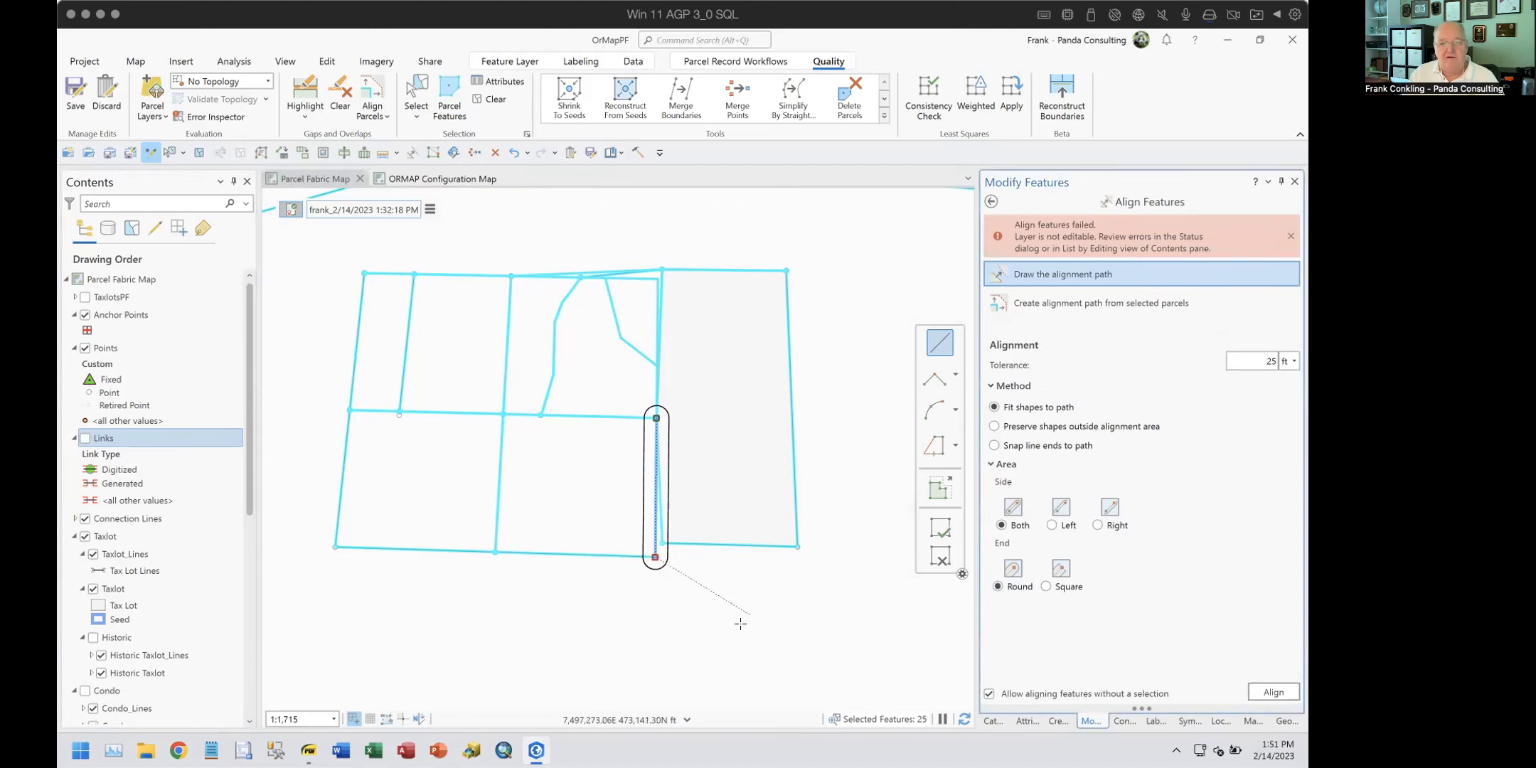
click(726, 652)
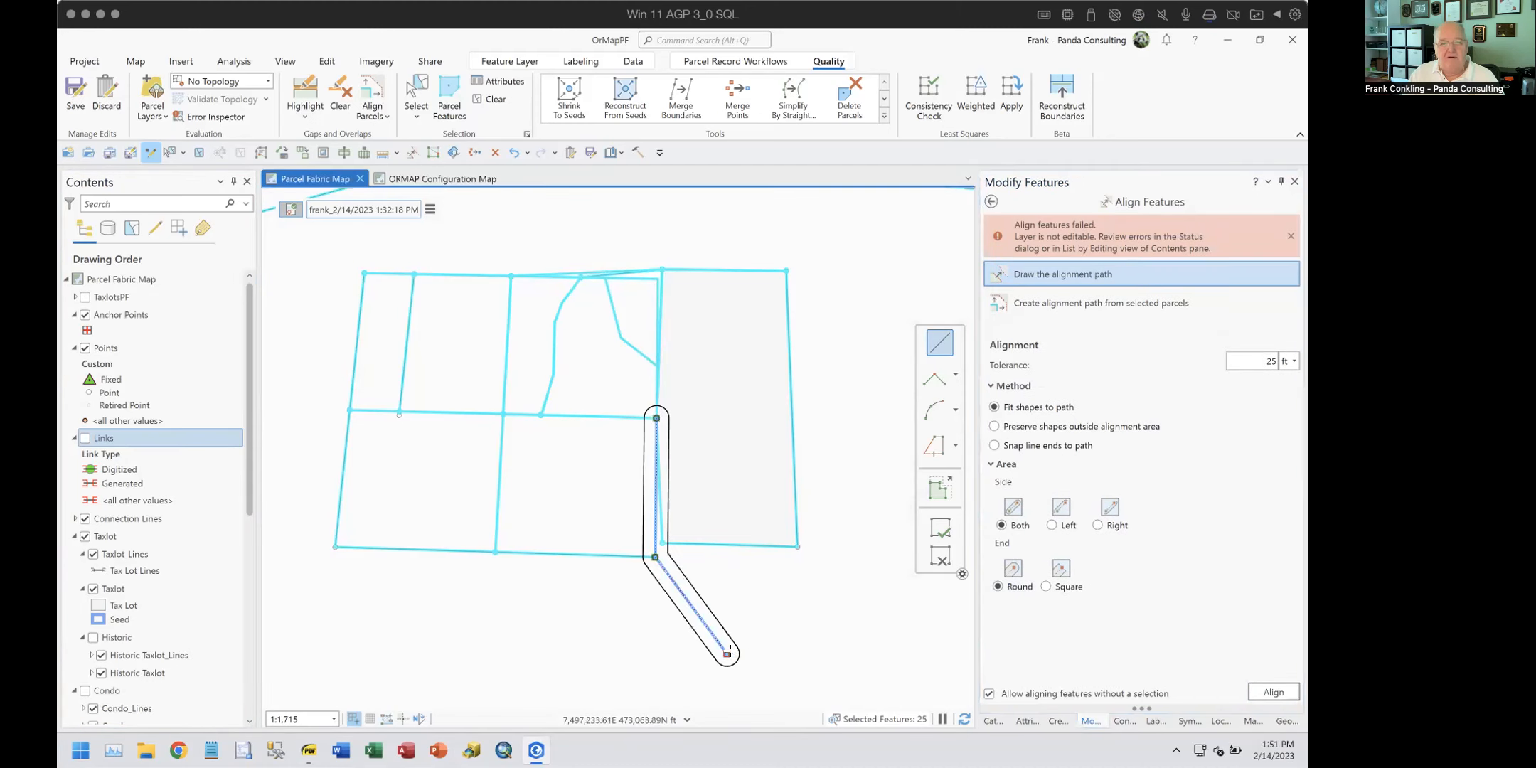
click(935, 556)
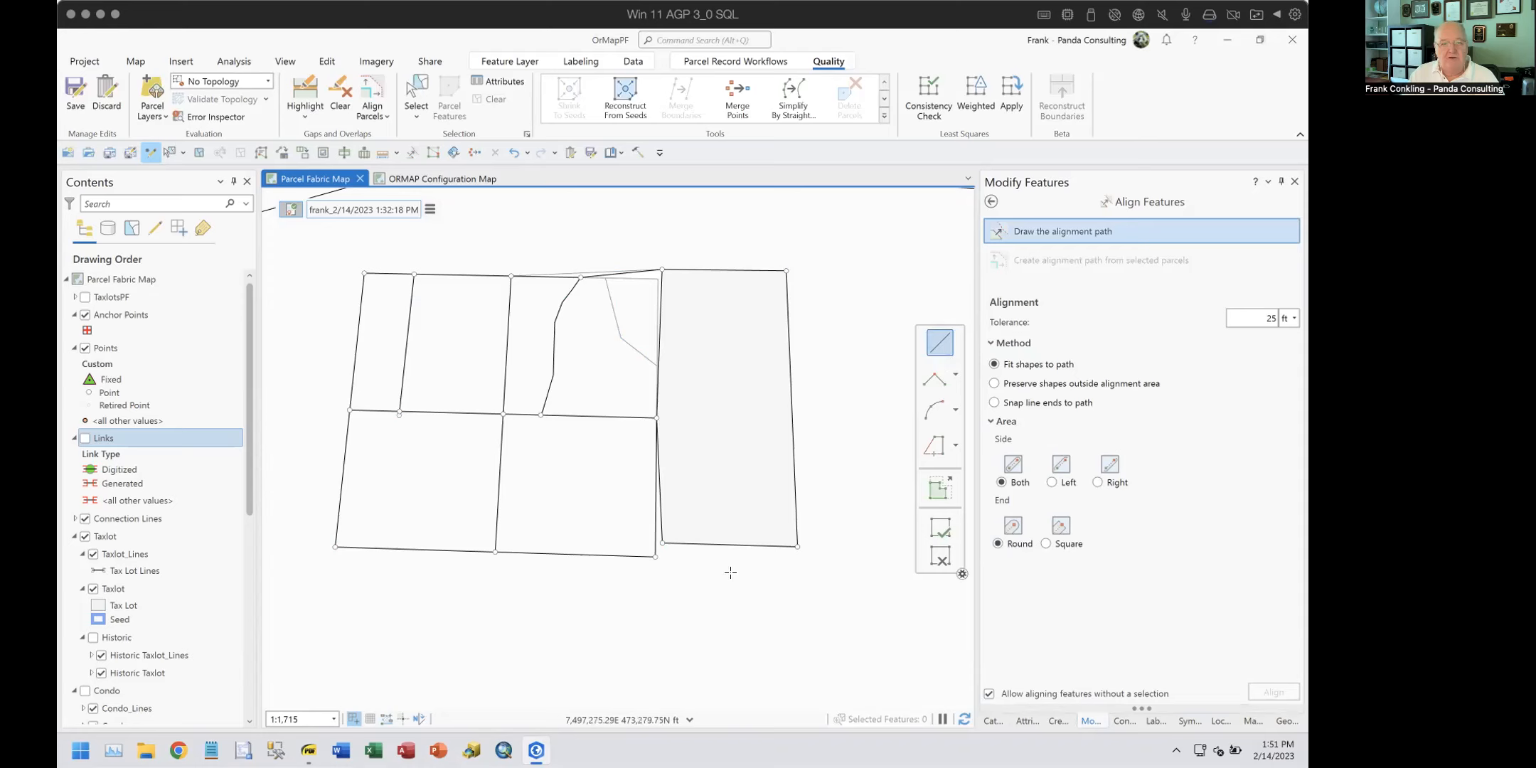
Step: Try aligning features without a selection along a straight path over the large parcel's eastern boundary, and discard the path
click(810, 599)
double_click(787, 264)
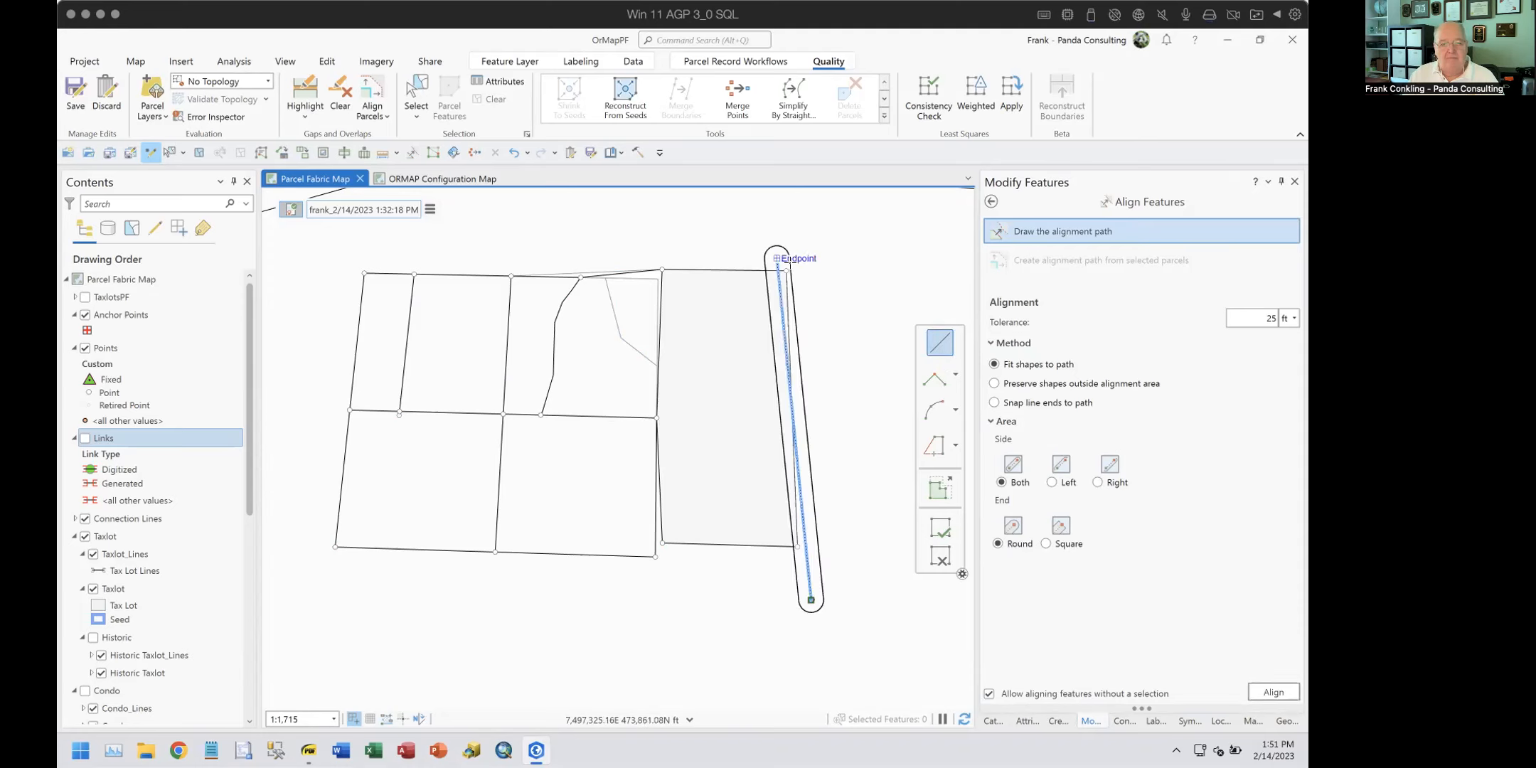
click(1268, 694)
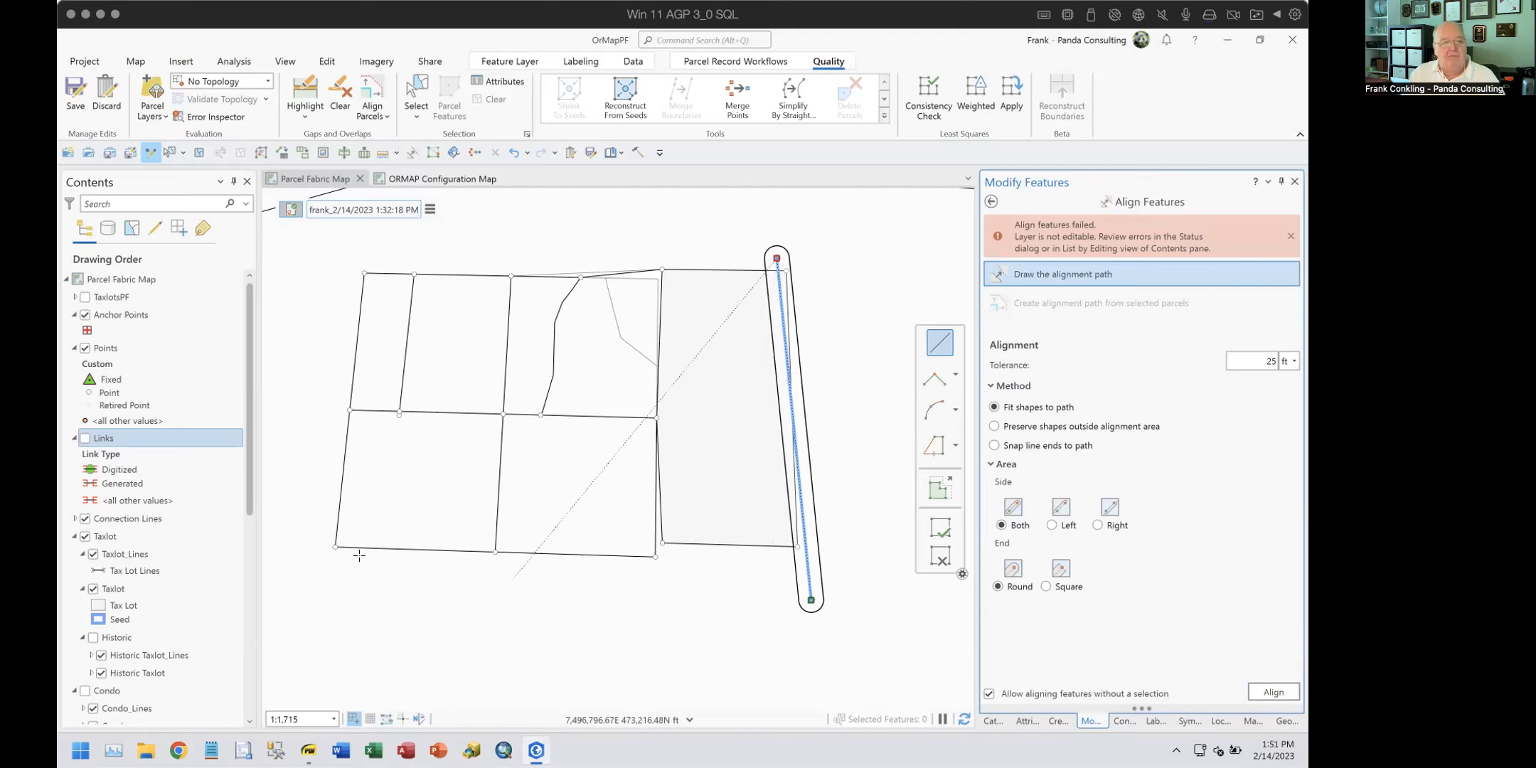
click(680, 553)
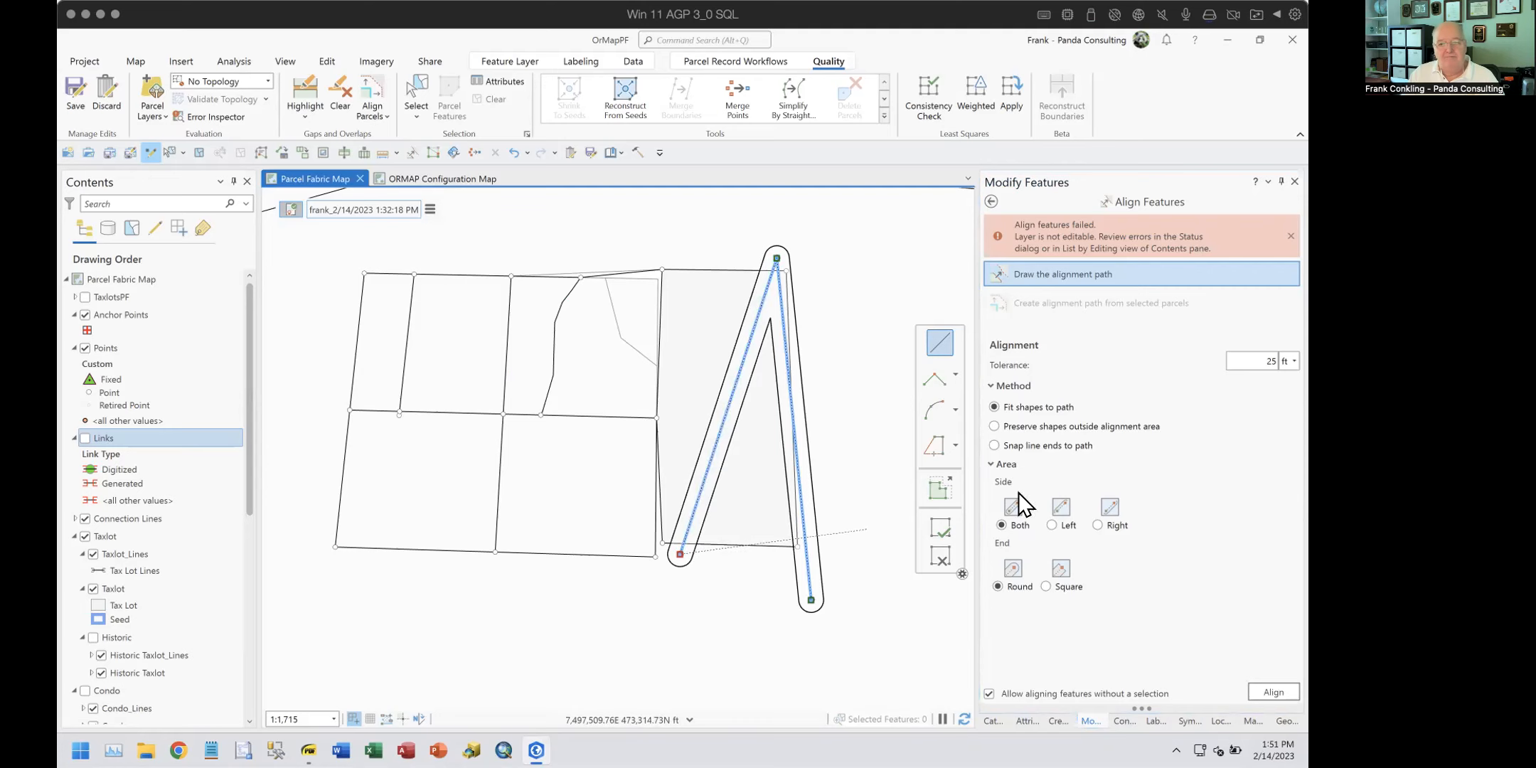
click(937, 555)
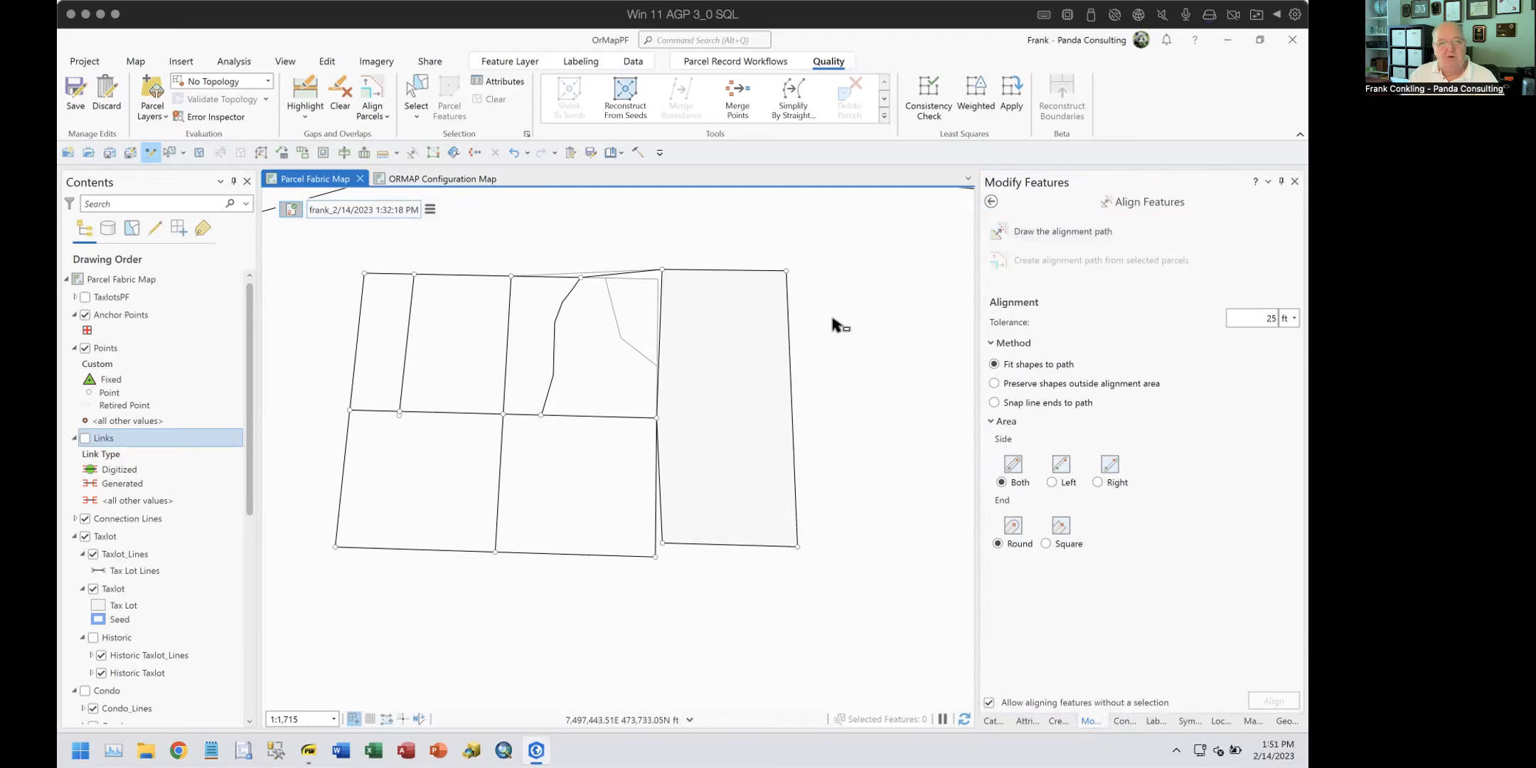
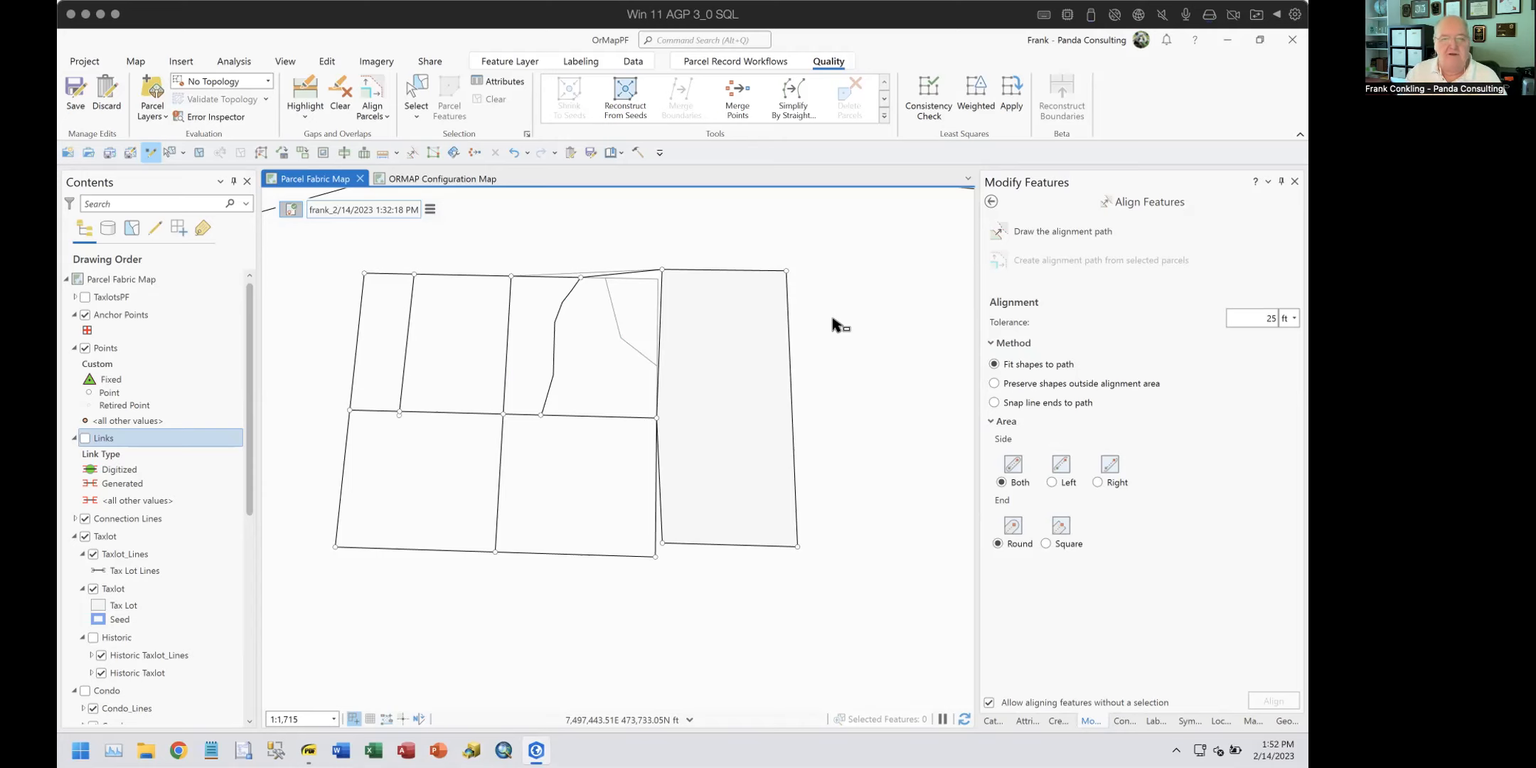
Step: Switch to the ORMAP Parcel Fabric Training PDF, review the Align Features and Transform slides, and return to ArcGIS Pro
click(308, 750)
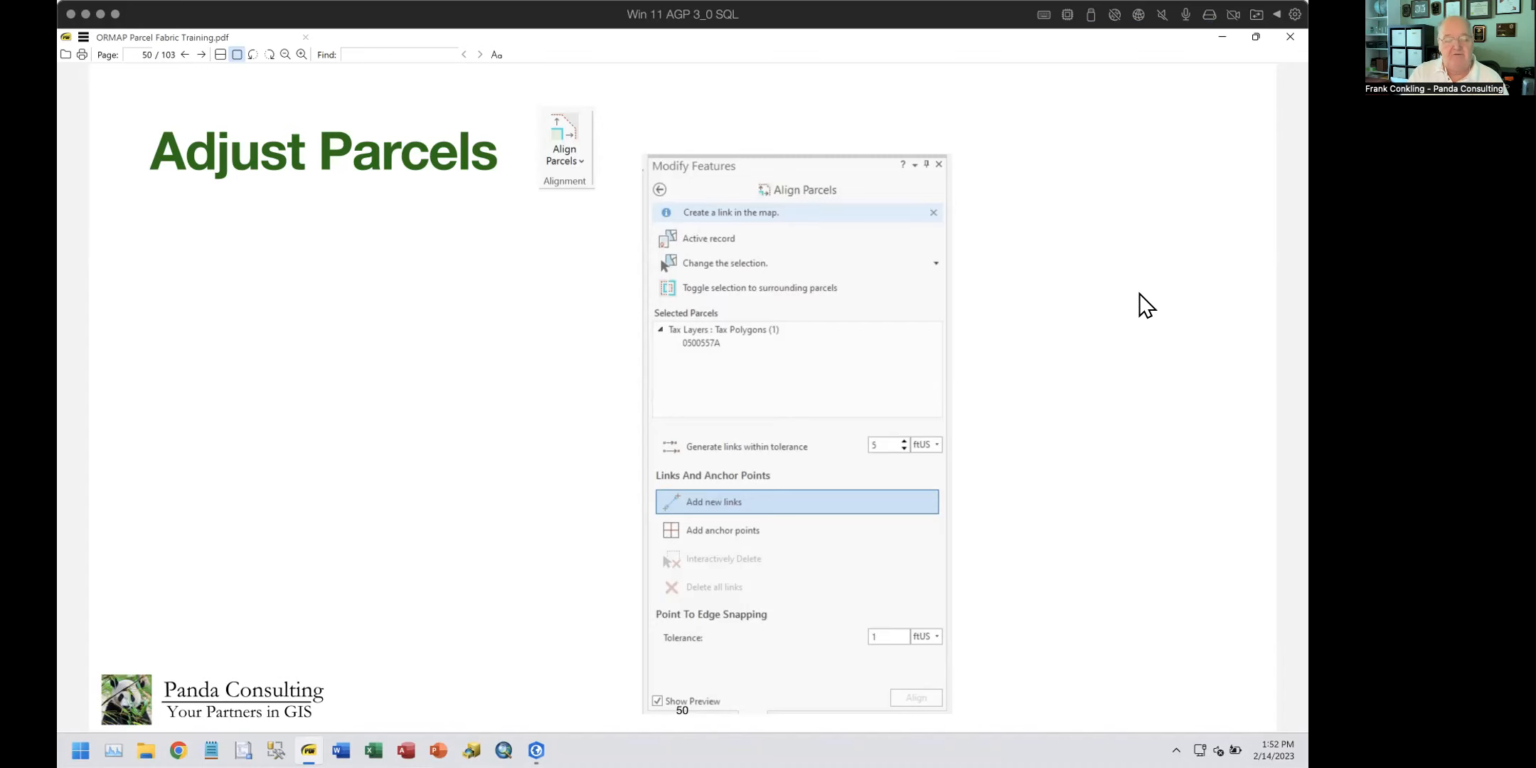
key(Right)
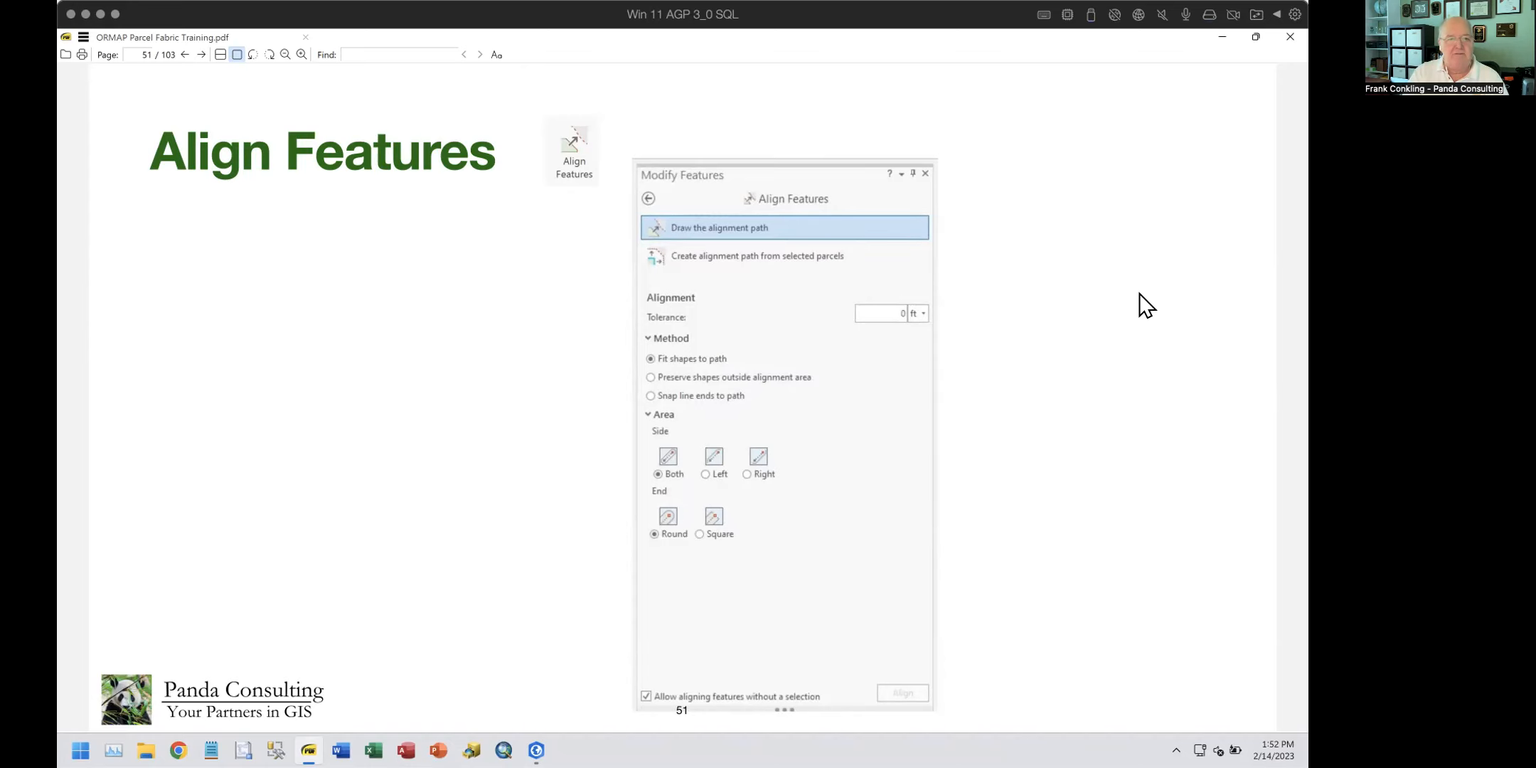
key(Right)
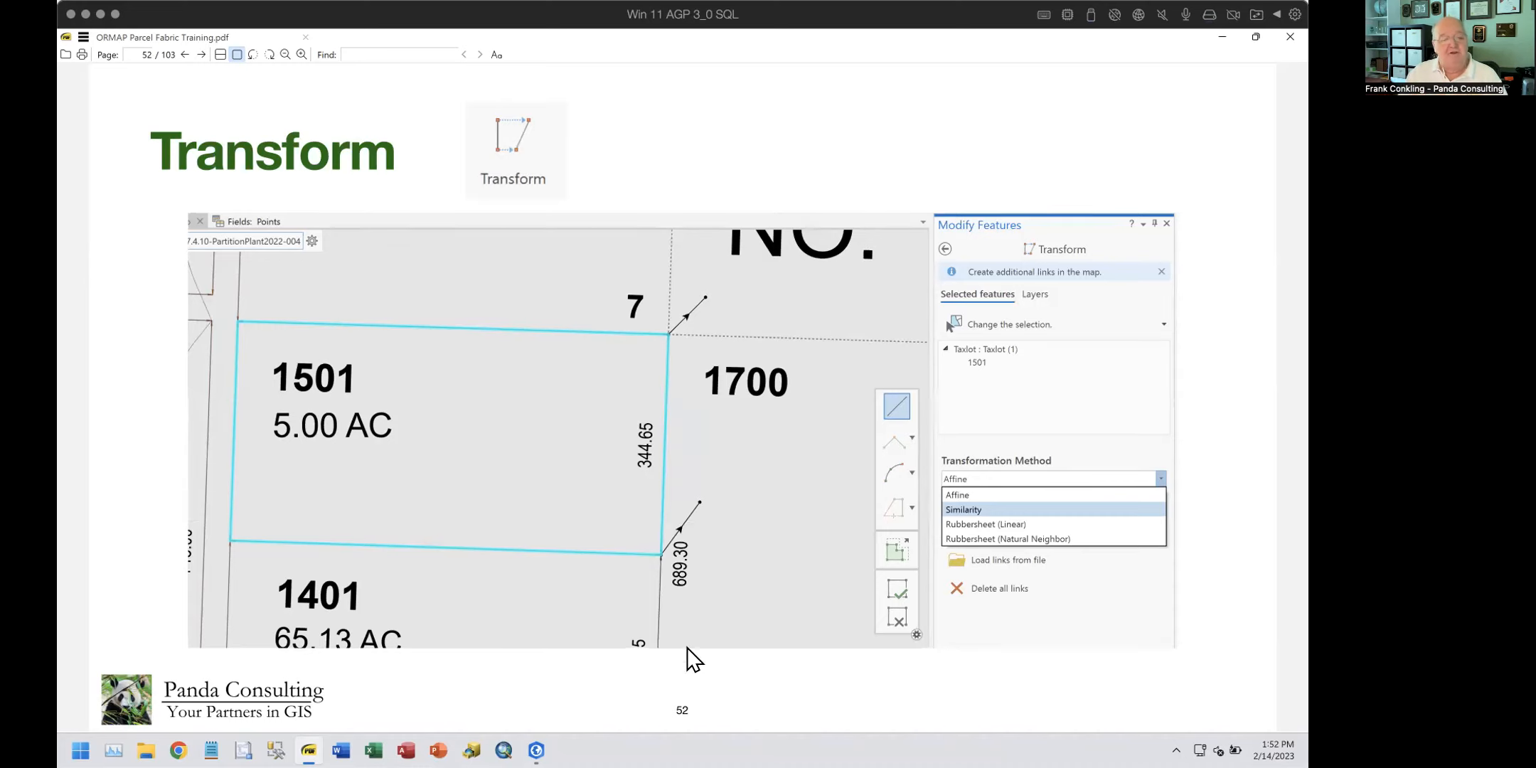
click(536, 751)
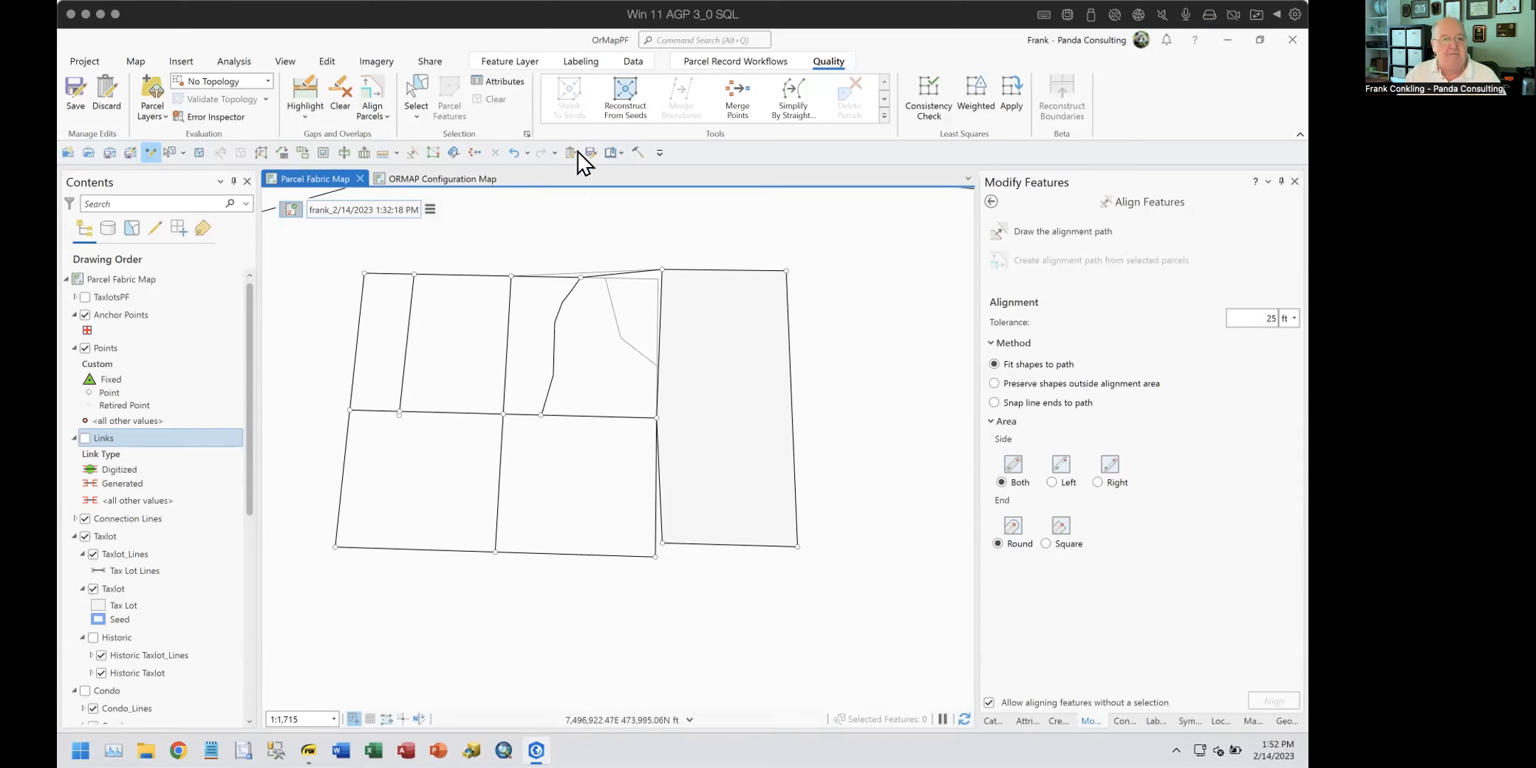
Step: Undo the layer changes, parcel point merges and transformation links back to the state after Build Parcel Fabric
click(526, 152)
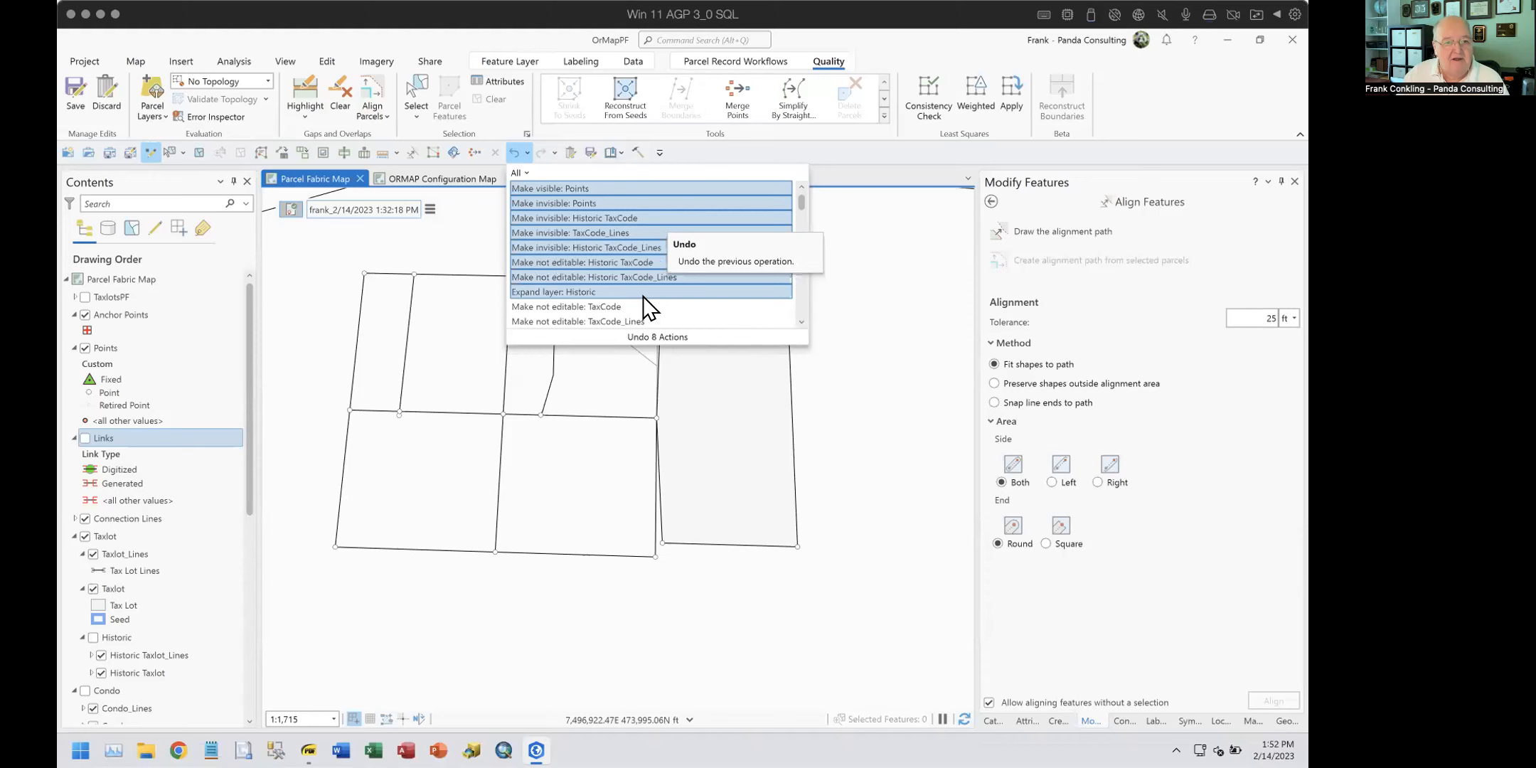
scroll(644, 297, down, 1)
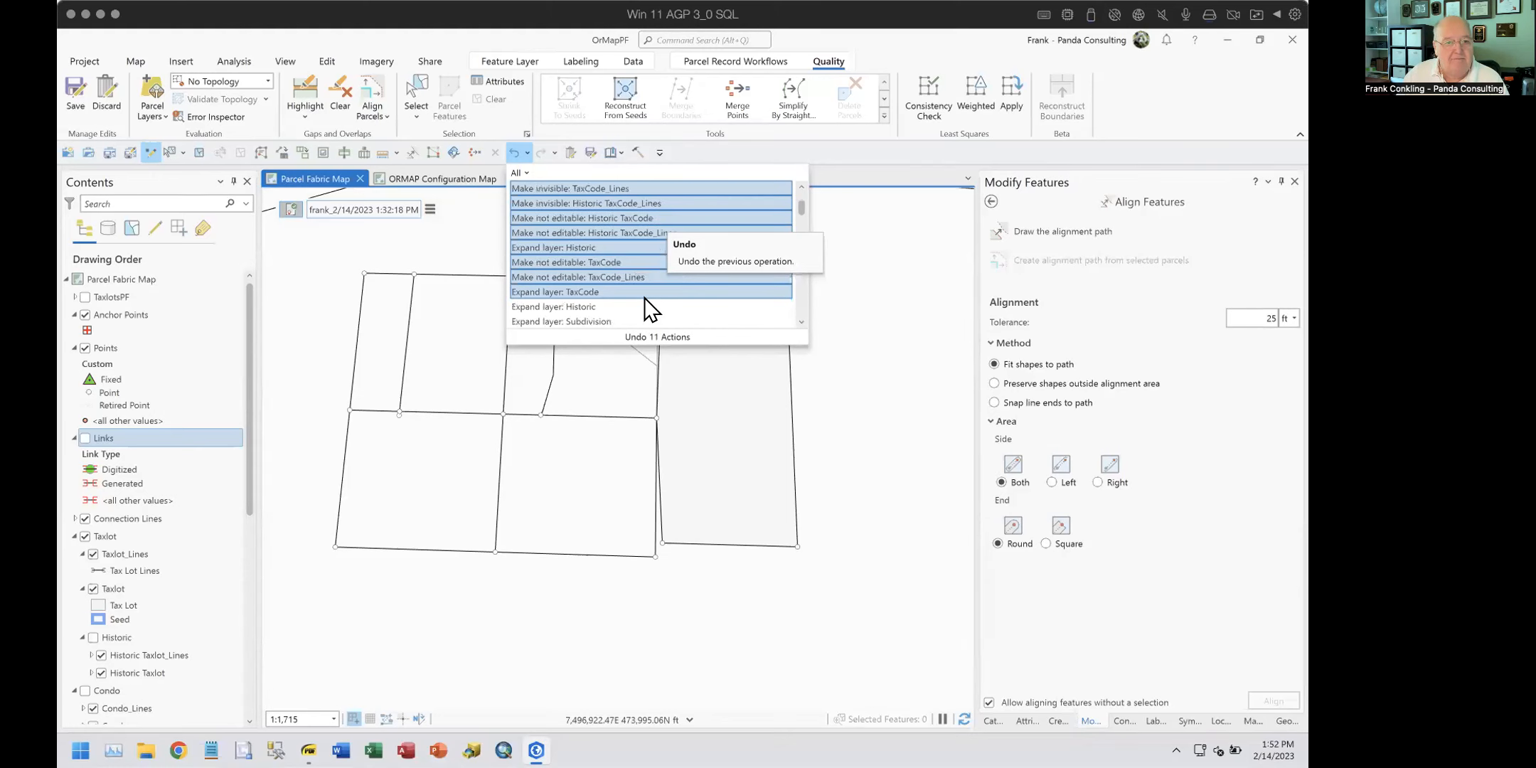
click(590, 294)
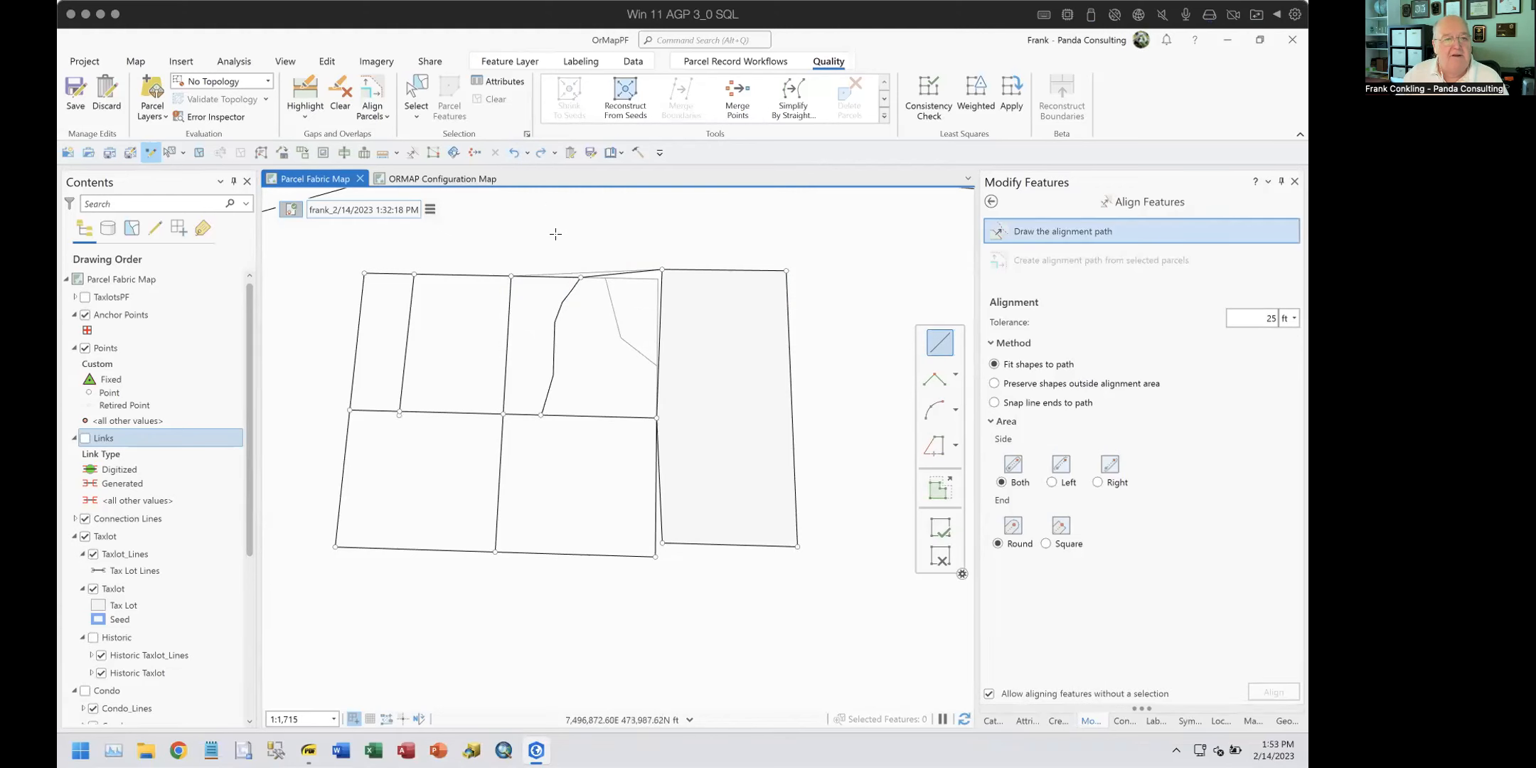
click(525, 152)
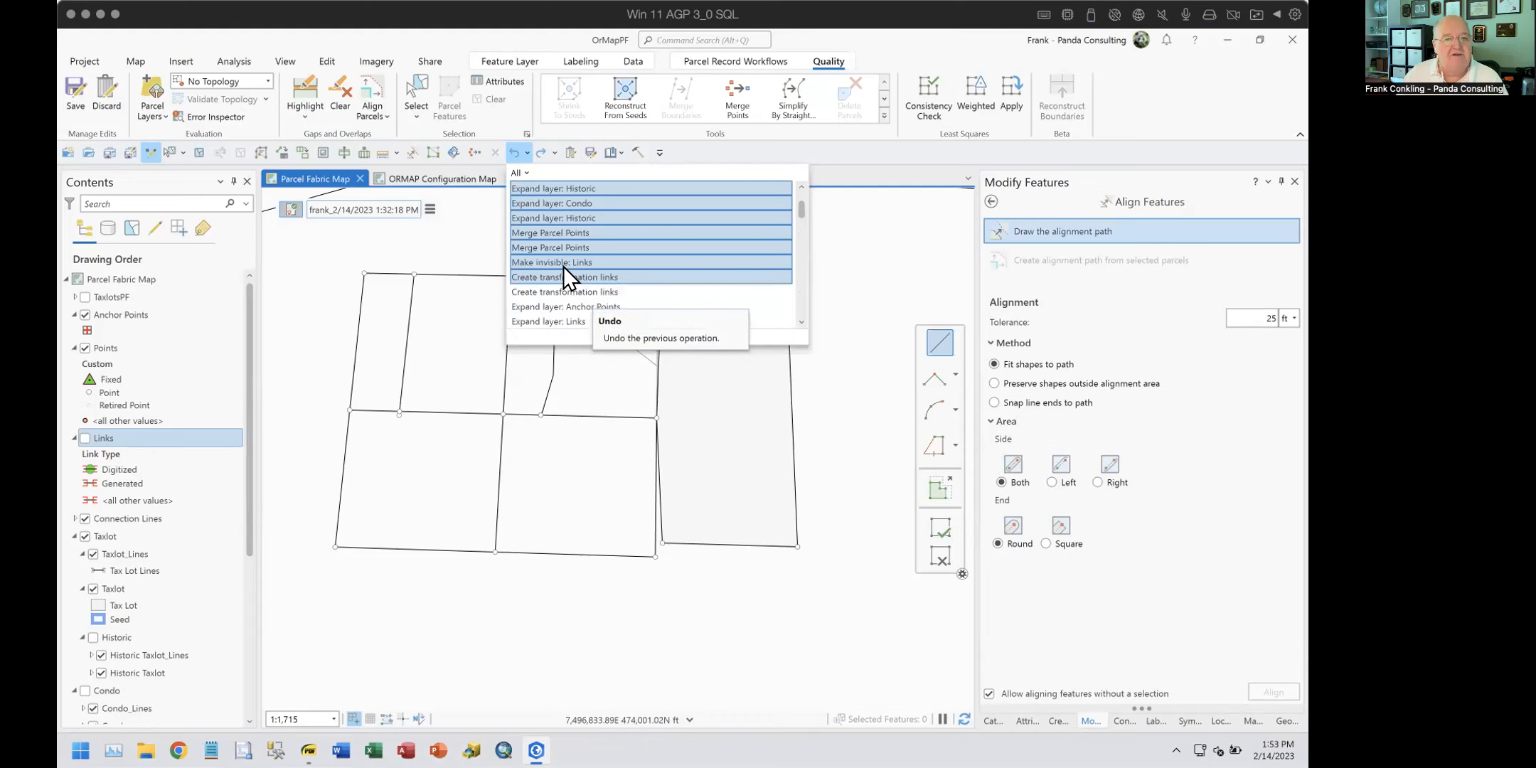
scroll(561, 280, down, 3)
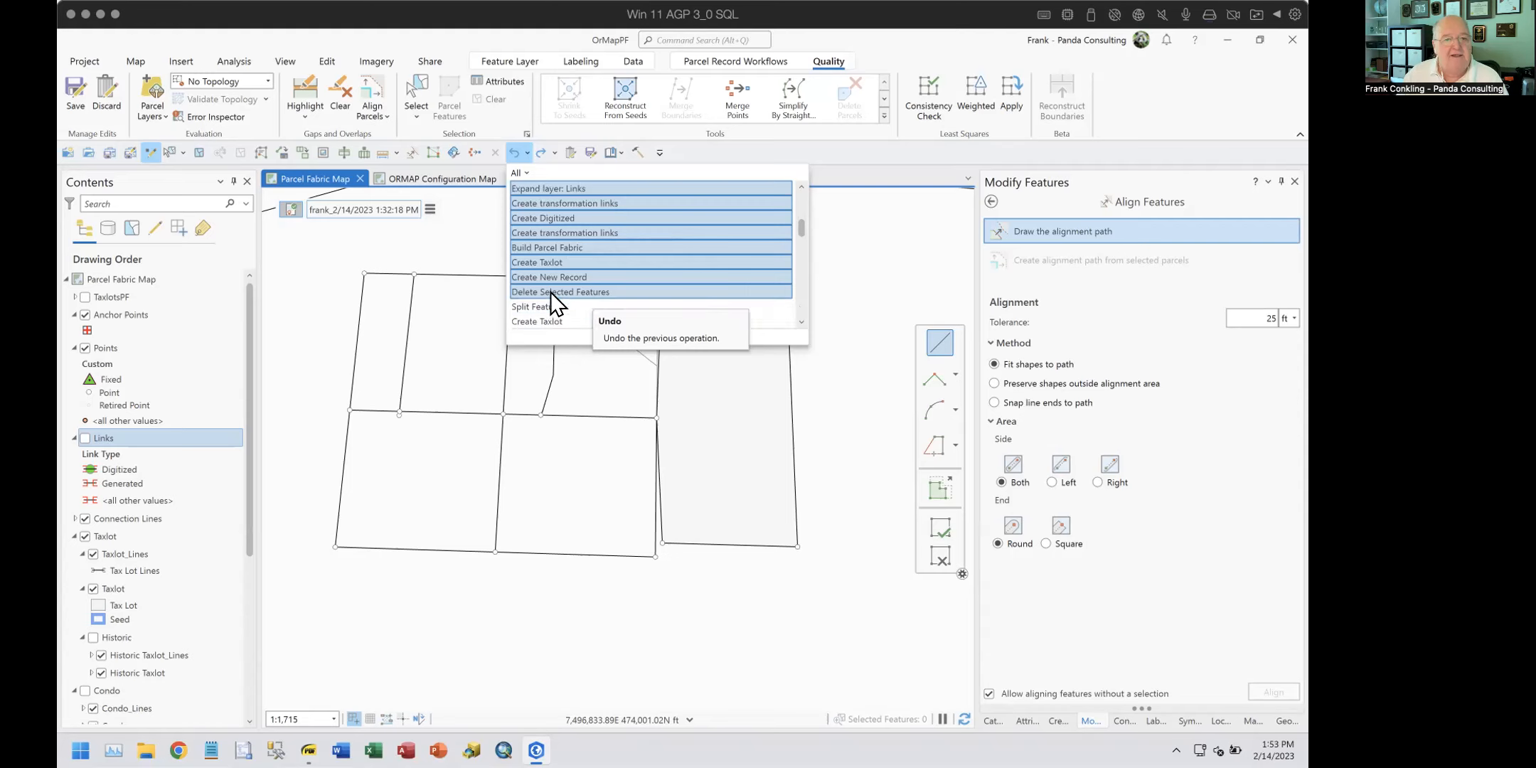
click(555, 230)
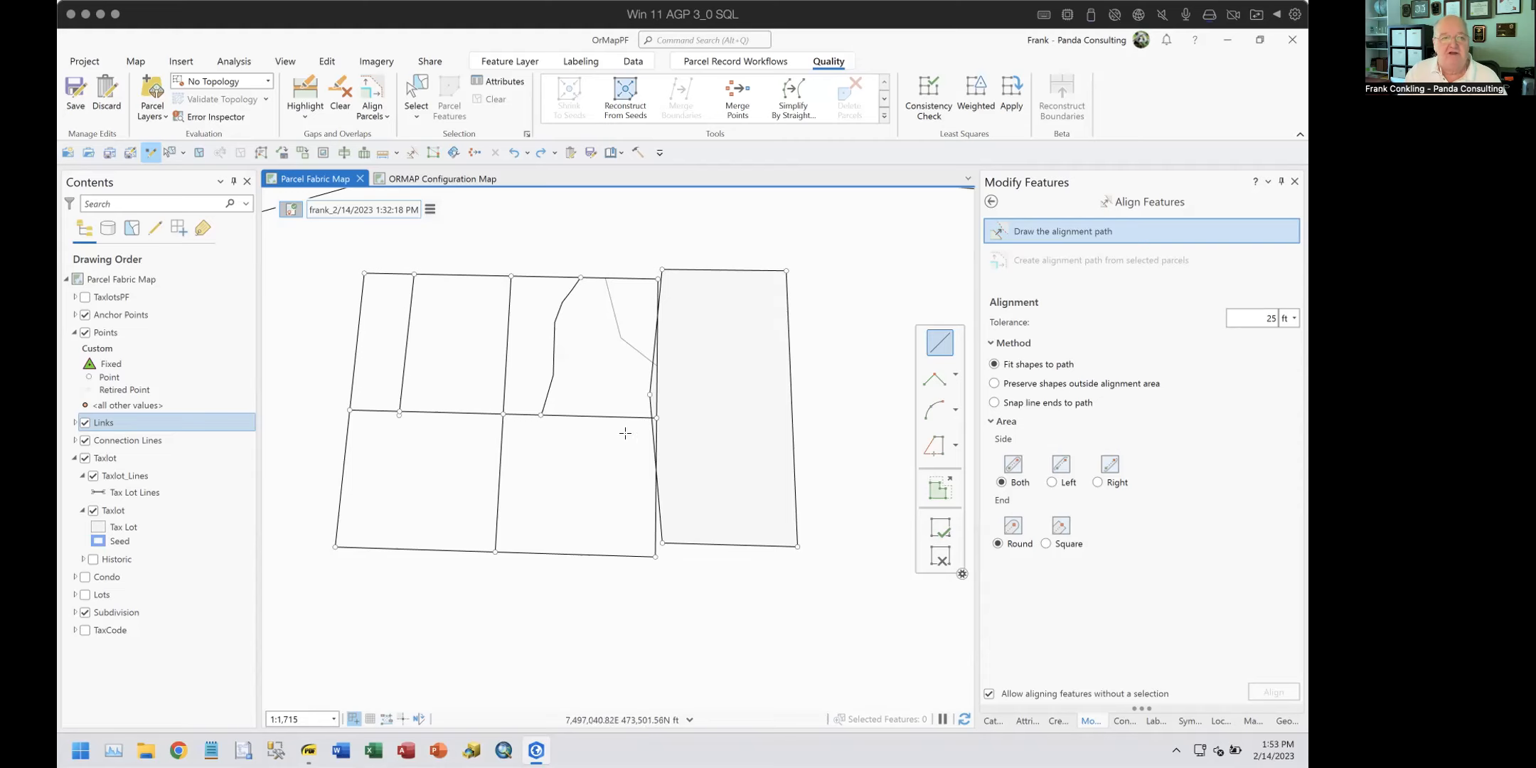
Step: Set the editing topology to Map Topology and glance at the Transform slide in the training PDF
click(268, 81)
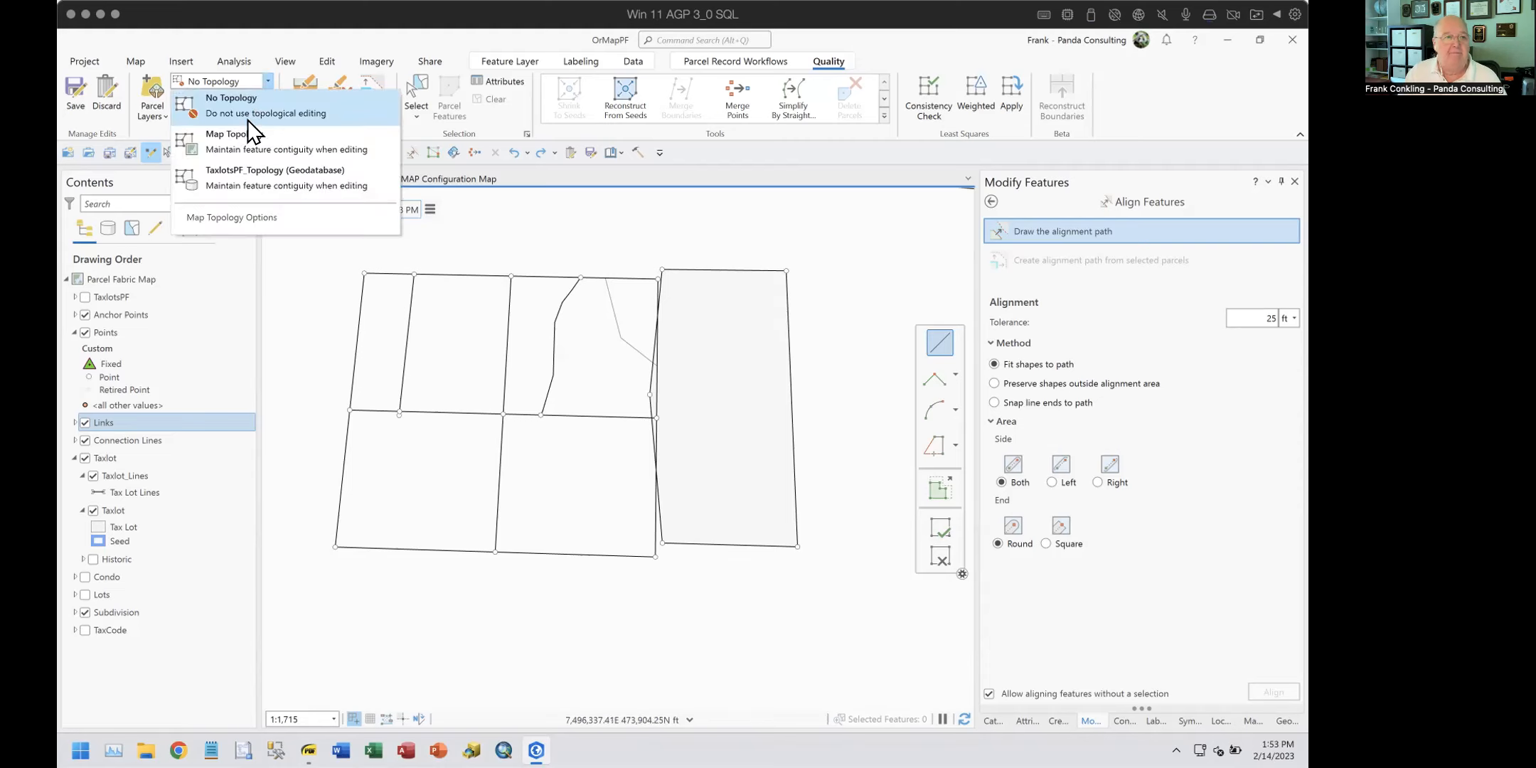
click(241, 135)
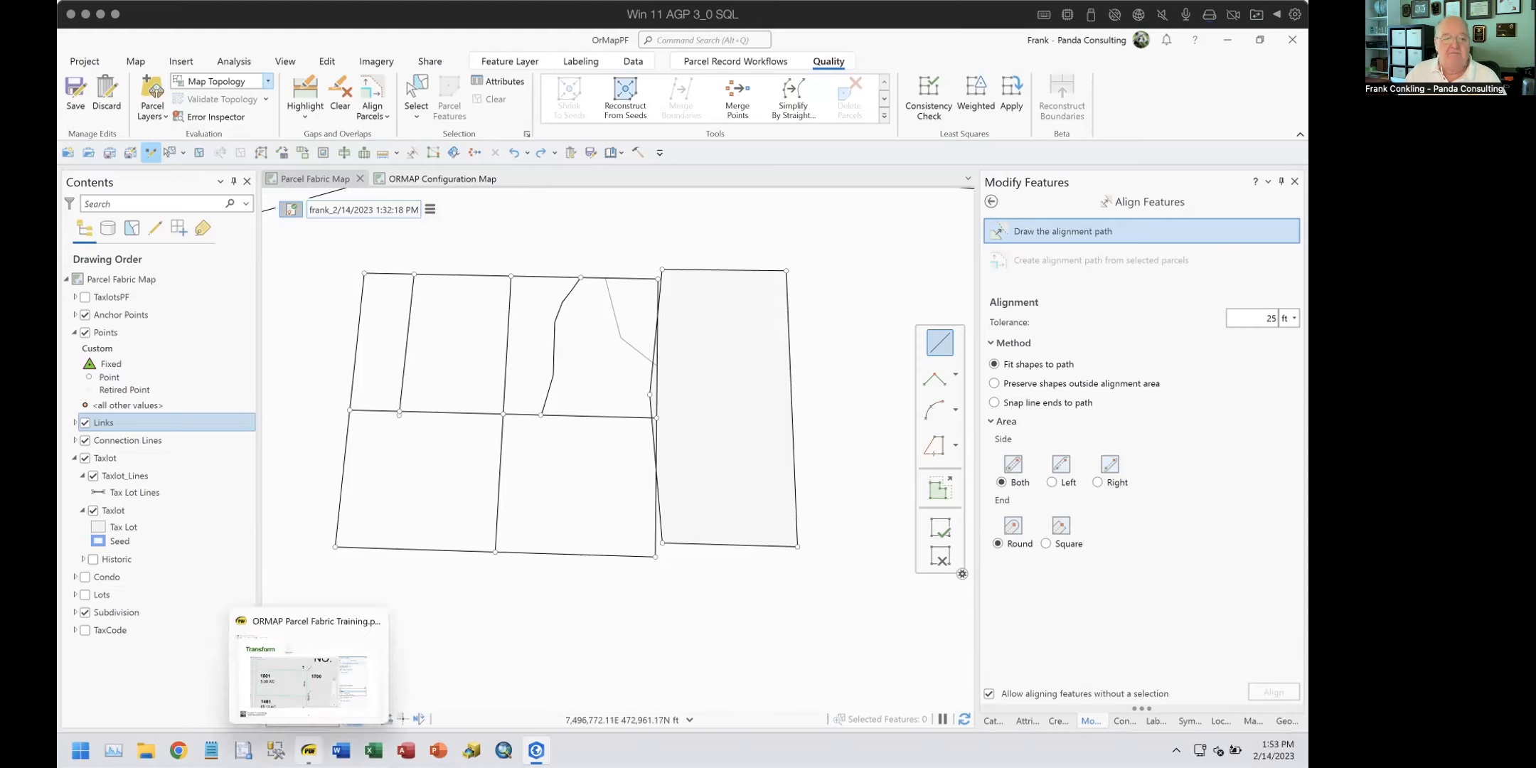
click(308, 750)
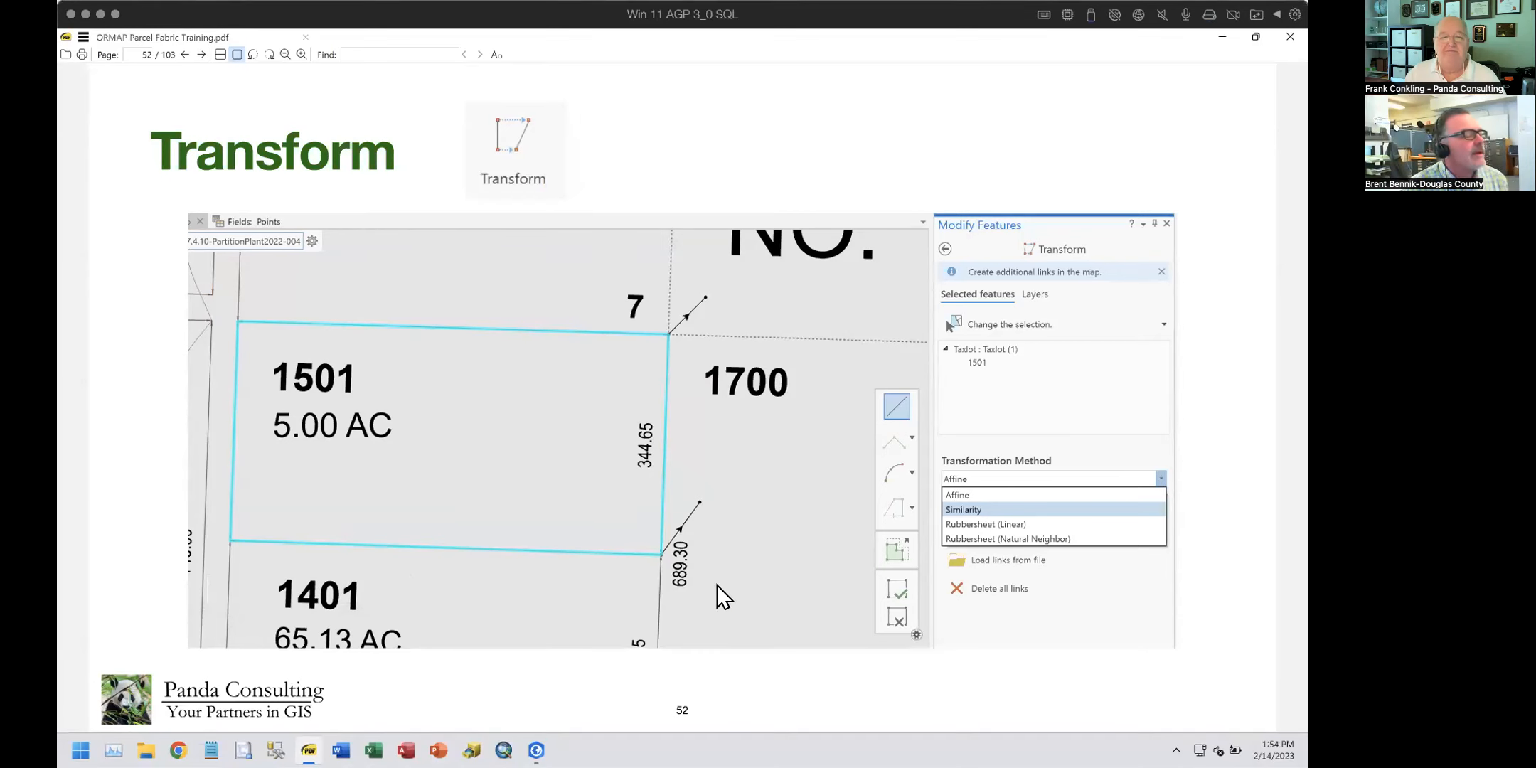
click(524, 718)
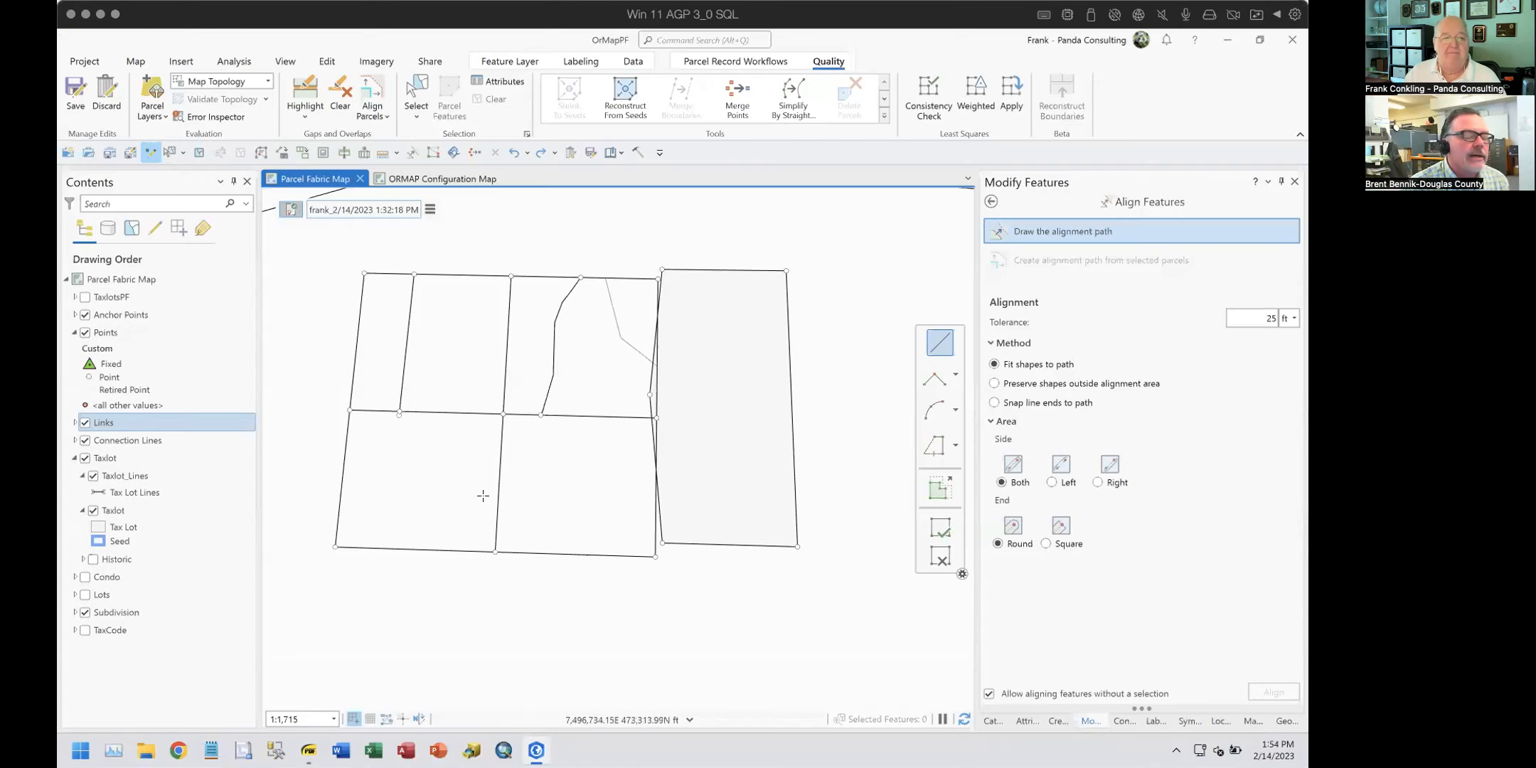
Step: Select only the small four-sided tax lot in the northeast corner beside the large overlapping parcel
scroll(502, 423, up, 3)
scroll(500, 423, down, 2)
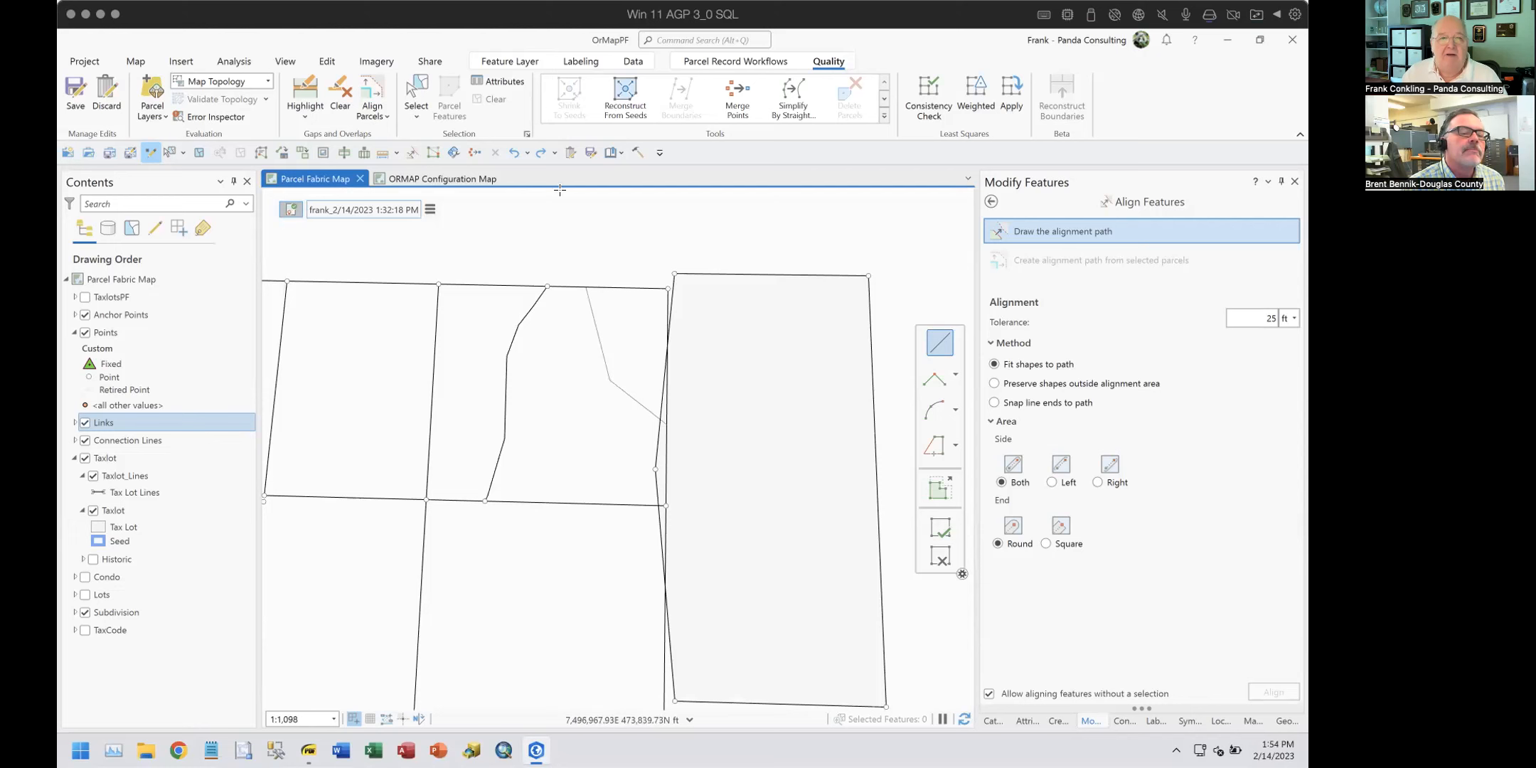
click(409, 87)
click(736, 399)
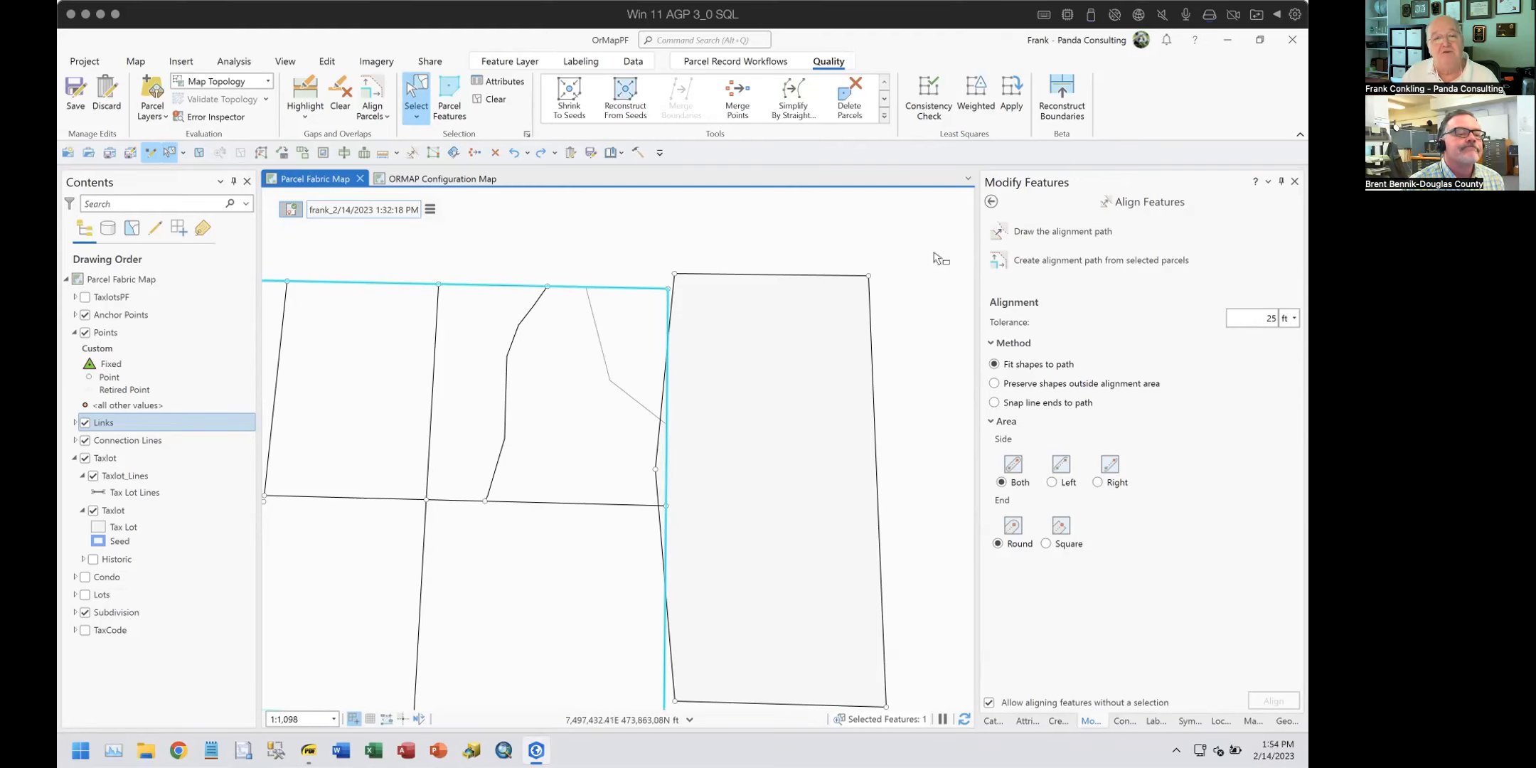
click(511, 104)
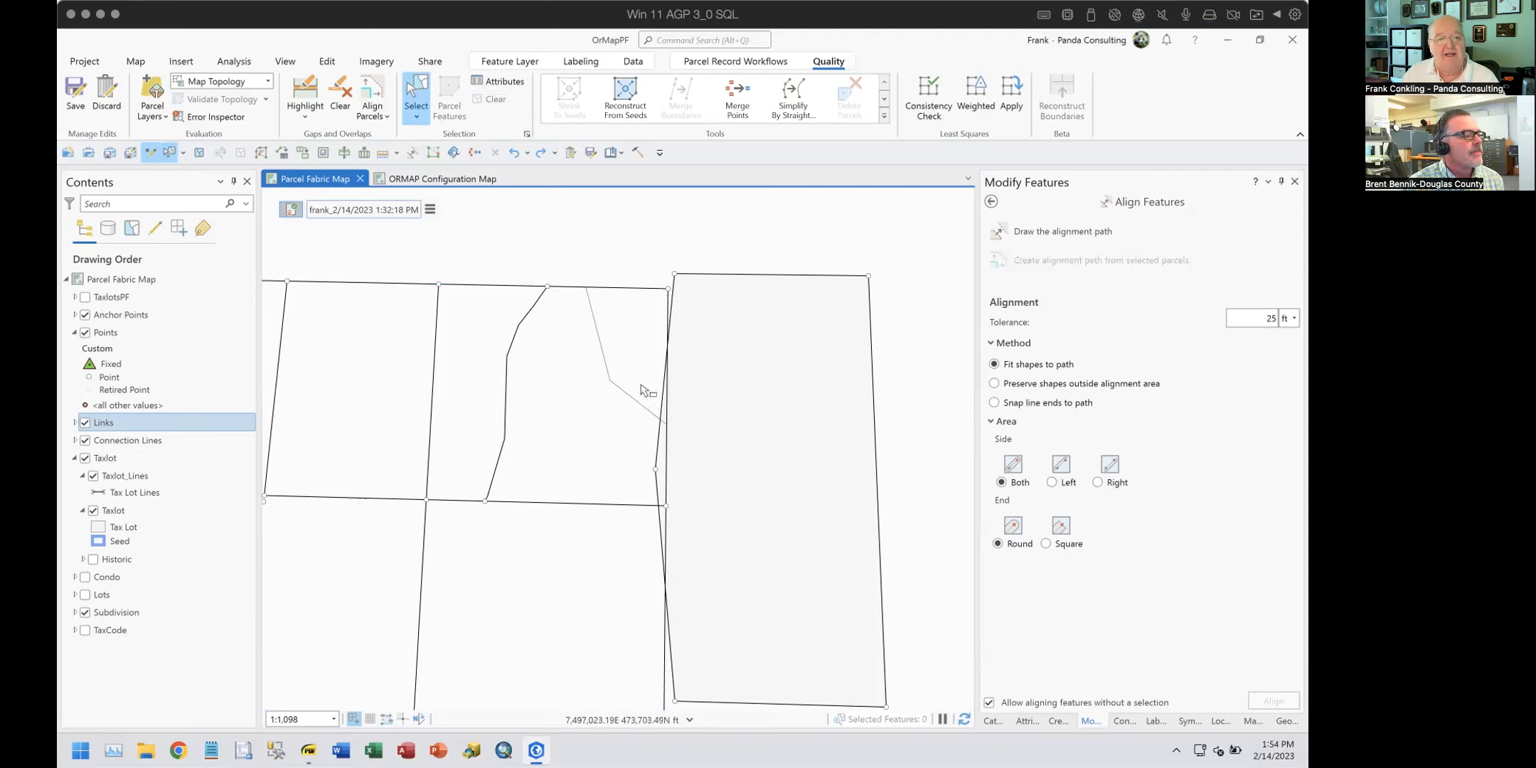
click(624, 316)
Step: Move the small tax lot's inner vertex northeast with Edit Vertices, finish the edit and undo it
right_click(624, 317)
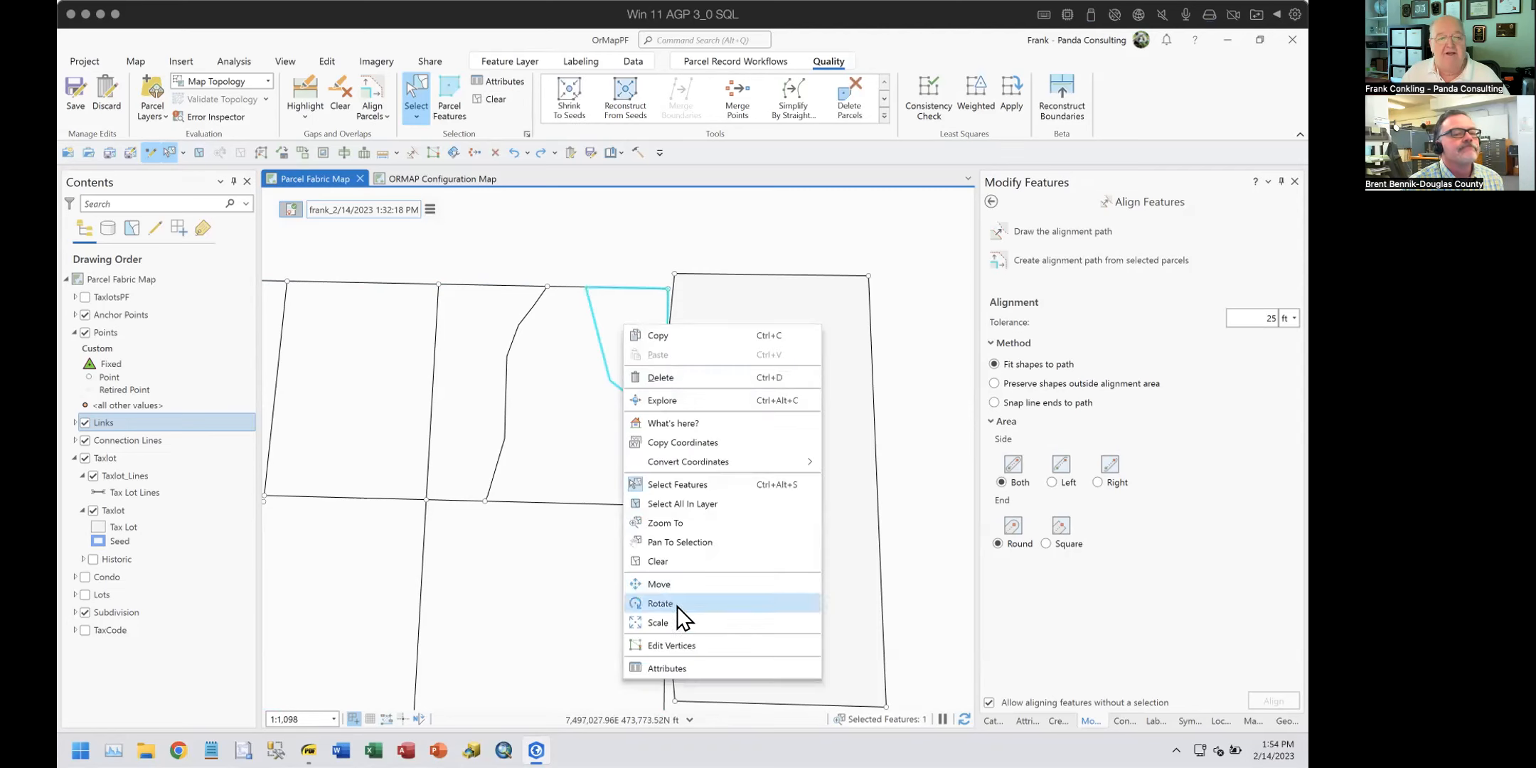
click(675, 645)
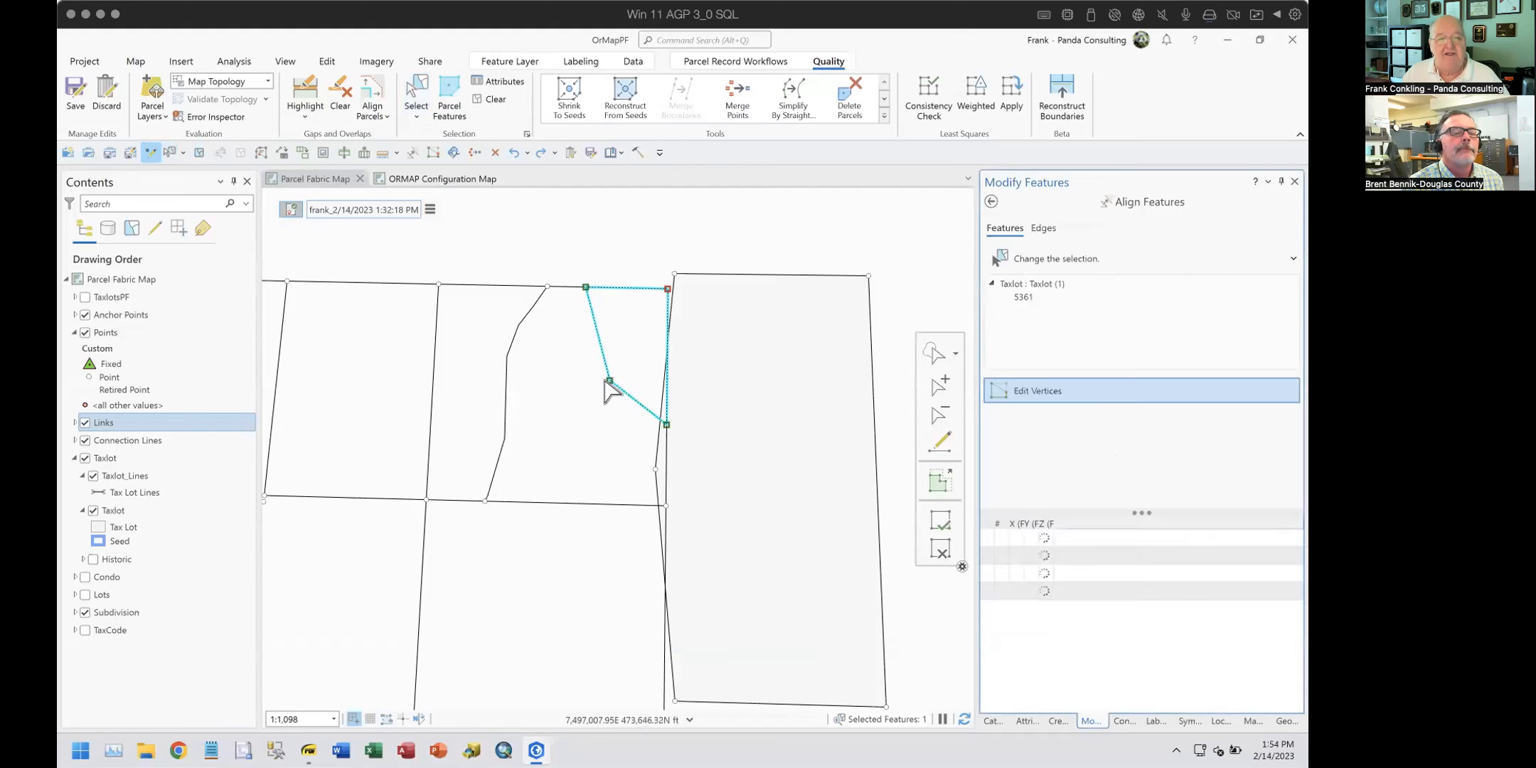
drag(610, 380, 635, 356)
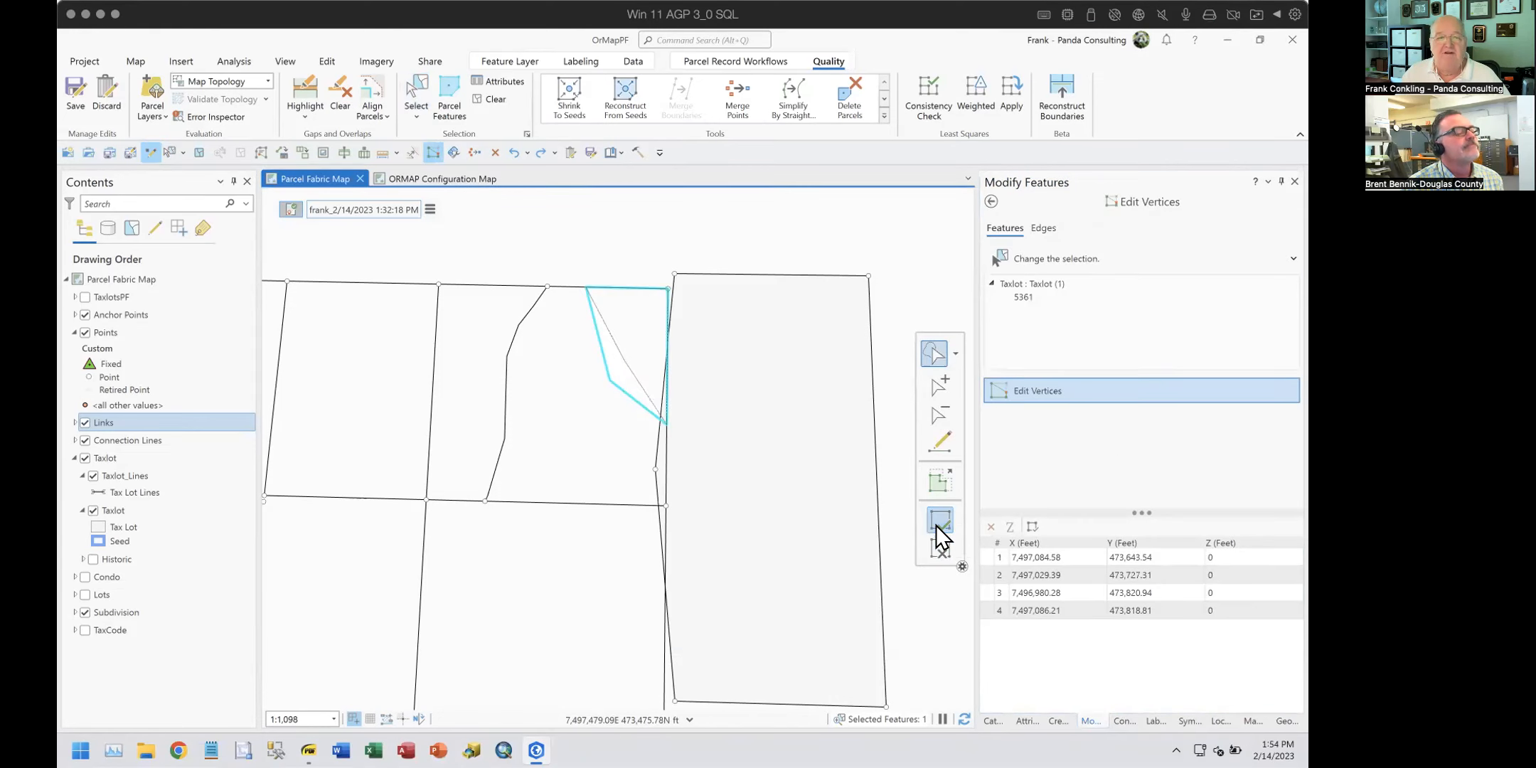
click(936, 524)
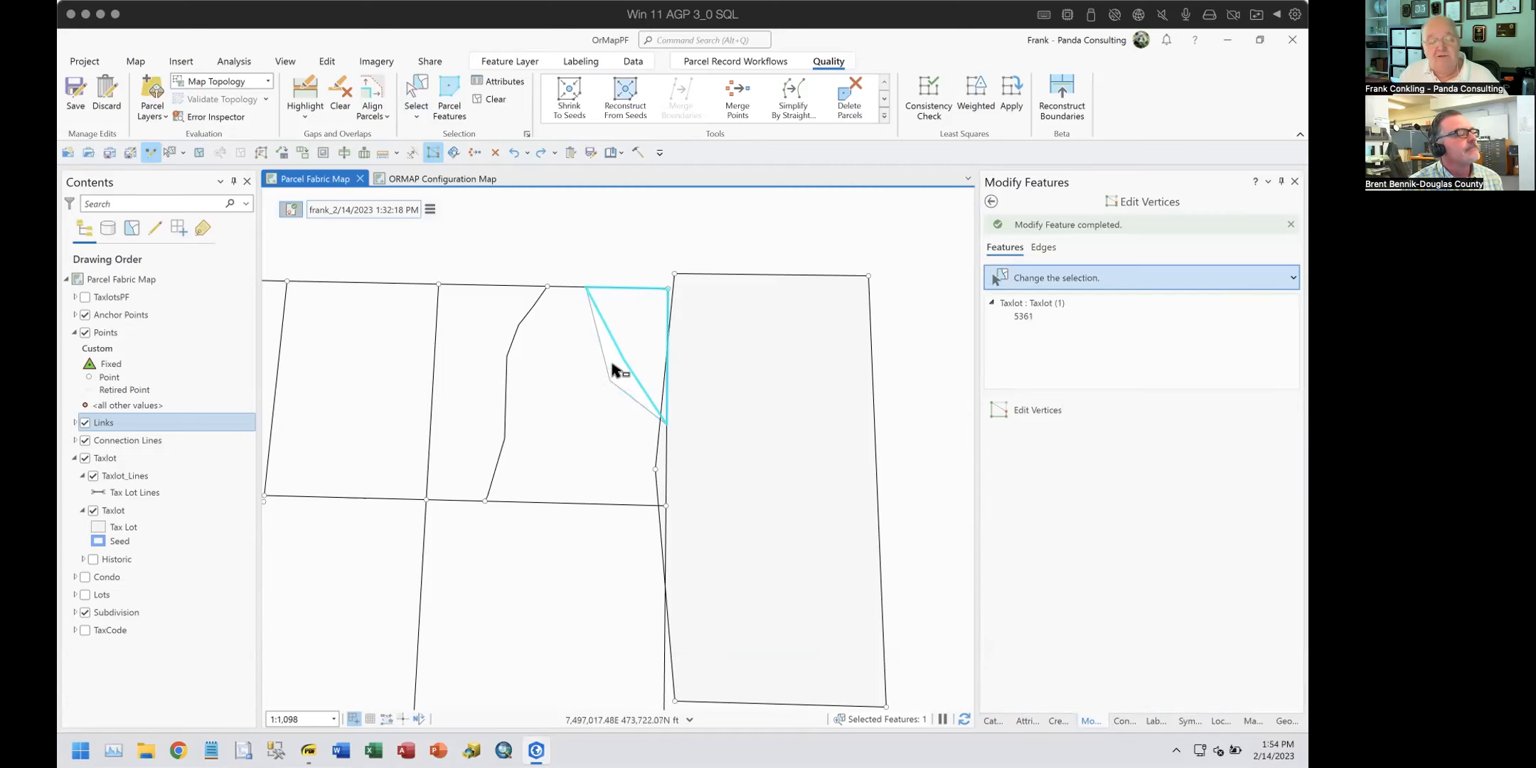
click(512, 153)
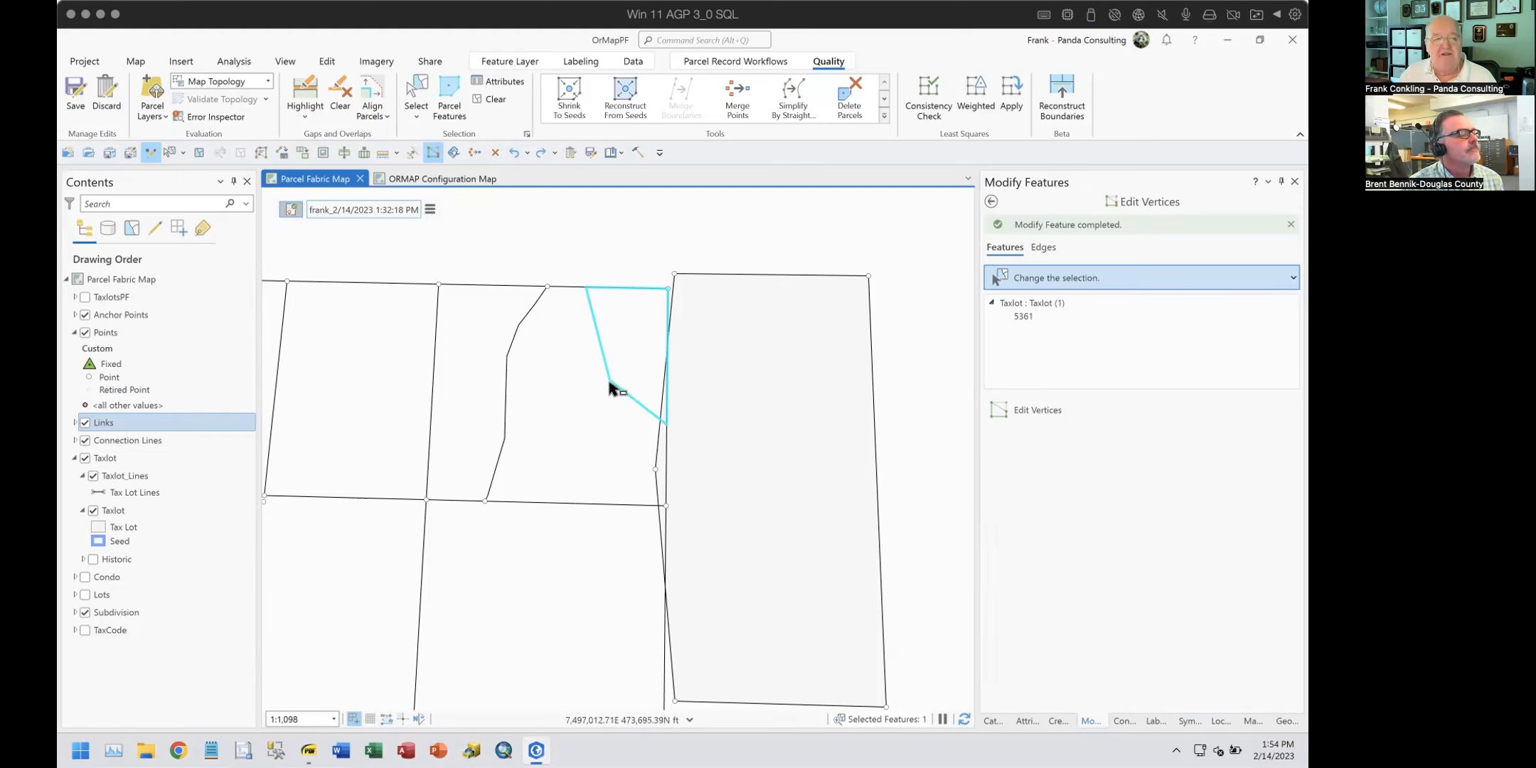
Step: Edit the small tax lot's vertices again, shift its inner vertex slightly northeast, and apply and inspect the change
right_click(616, 350)
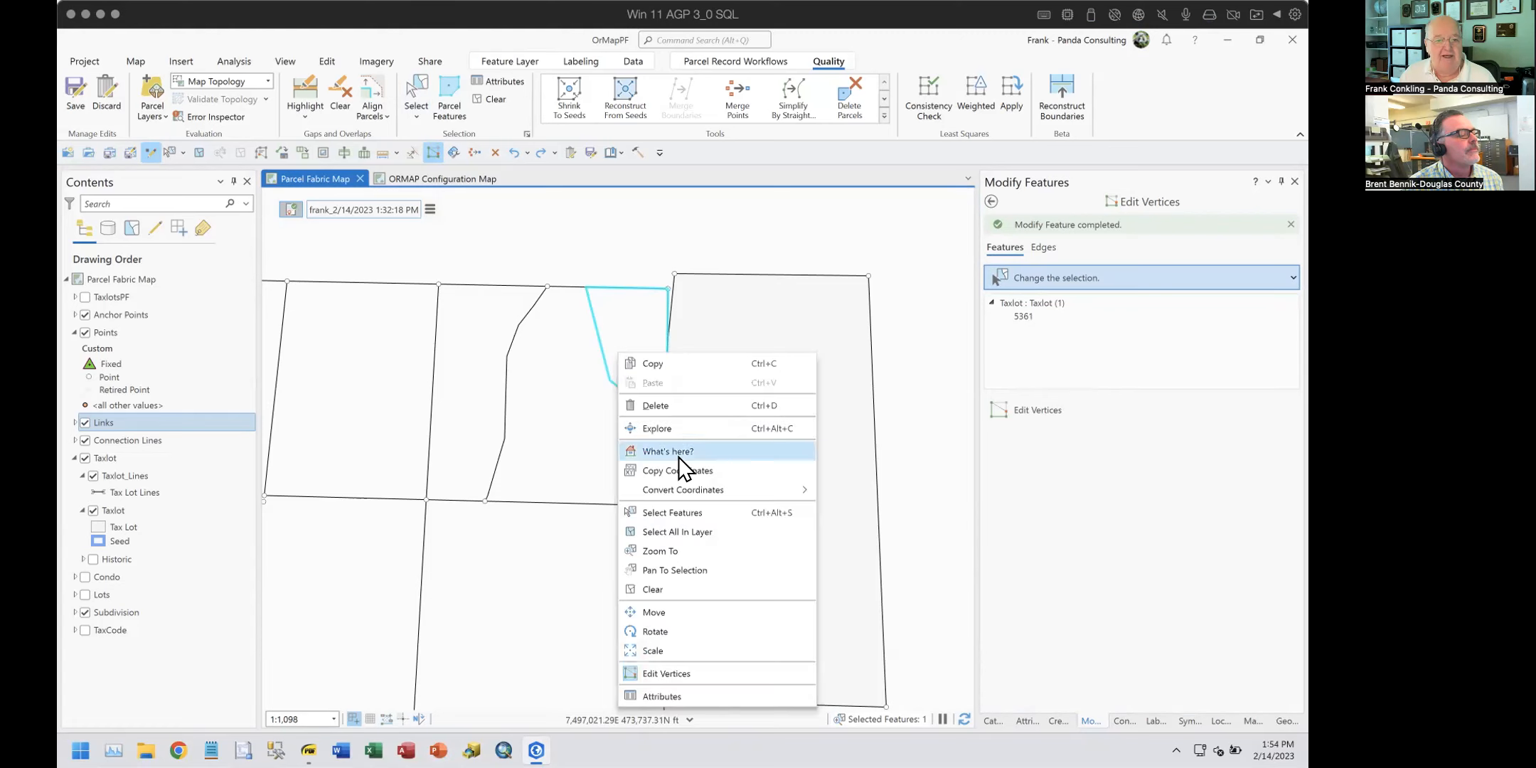
click(667, 672)
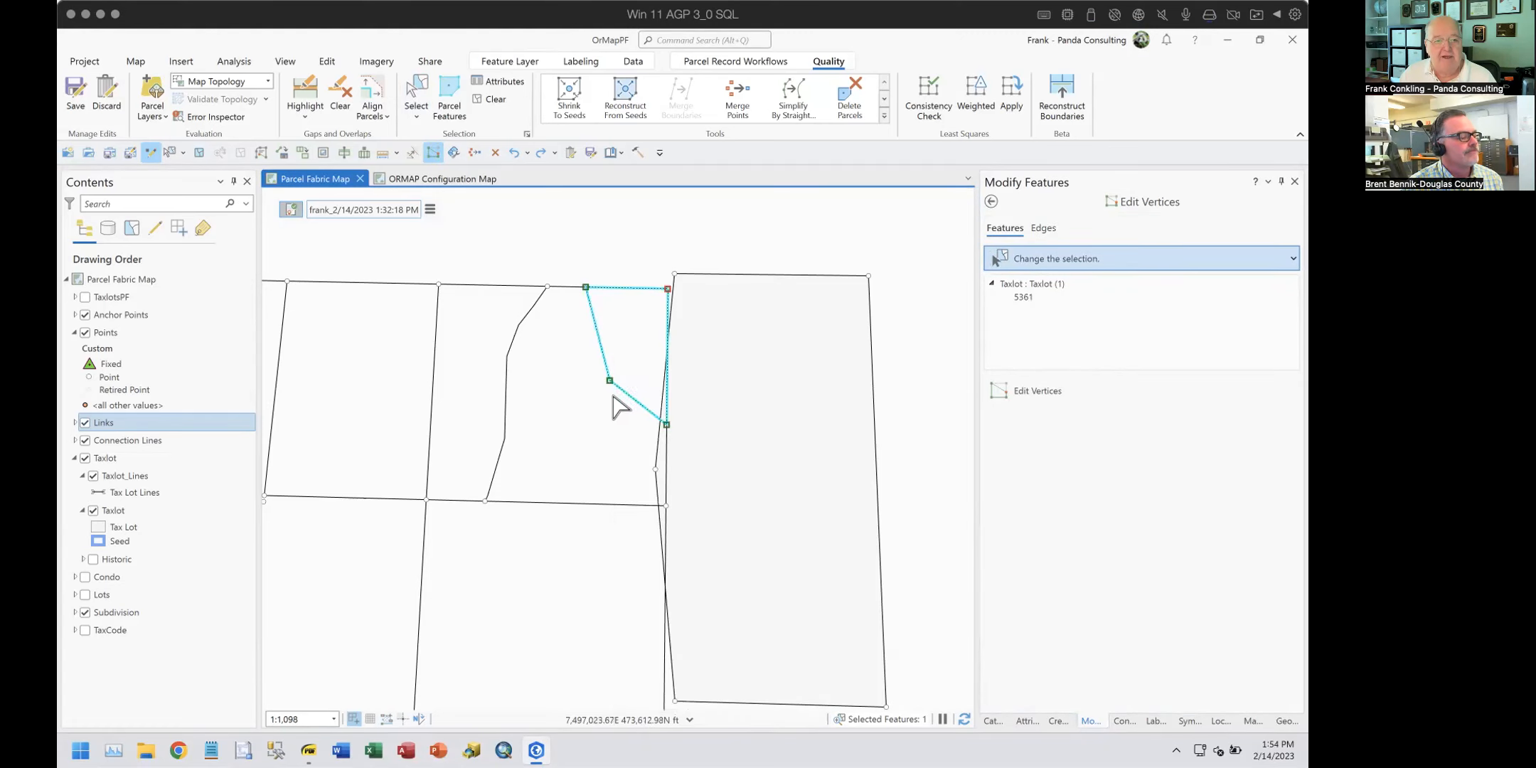
drag(609, 377, 609, 381)
click(940, 523)
scroll(604, 405, up, 3)
drag(960, 497, 848, 435)
drag(713, 474, 743, 501)
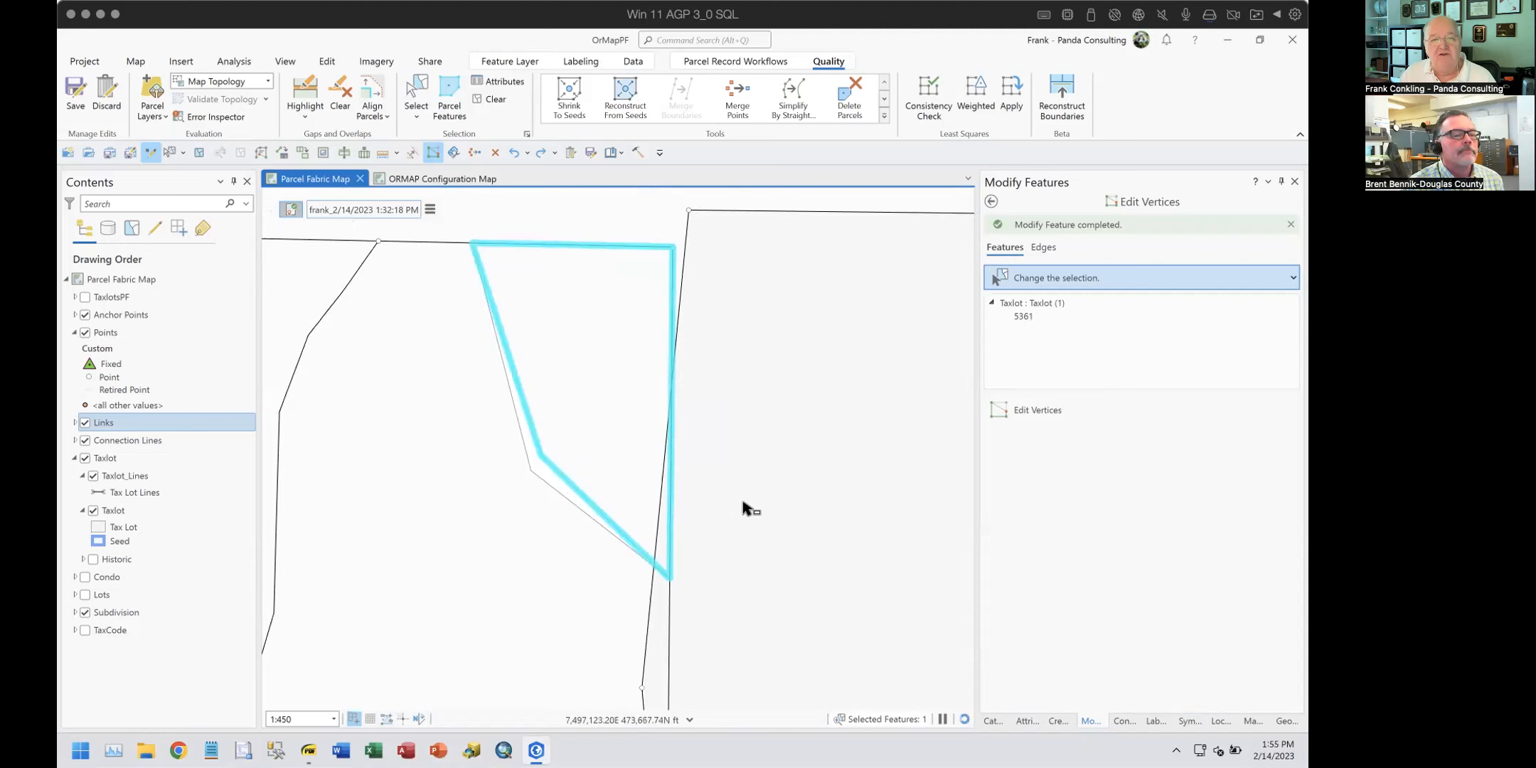
Step: Try to align the small tax lot's shifted inner edge with the adjacent original boundary using Align Edge
click(987, 201)
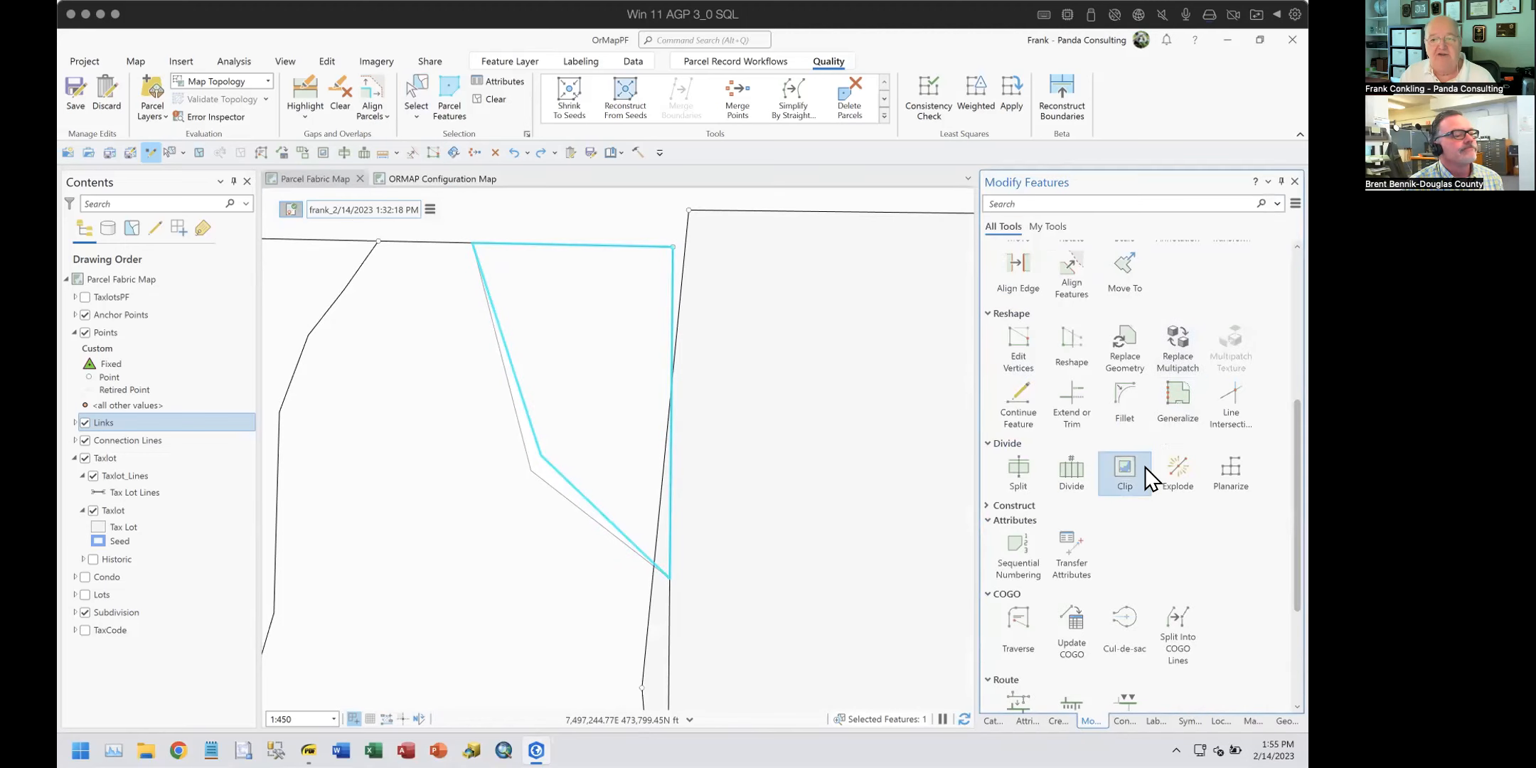
scroll(1149, 448, up, 3)
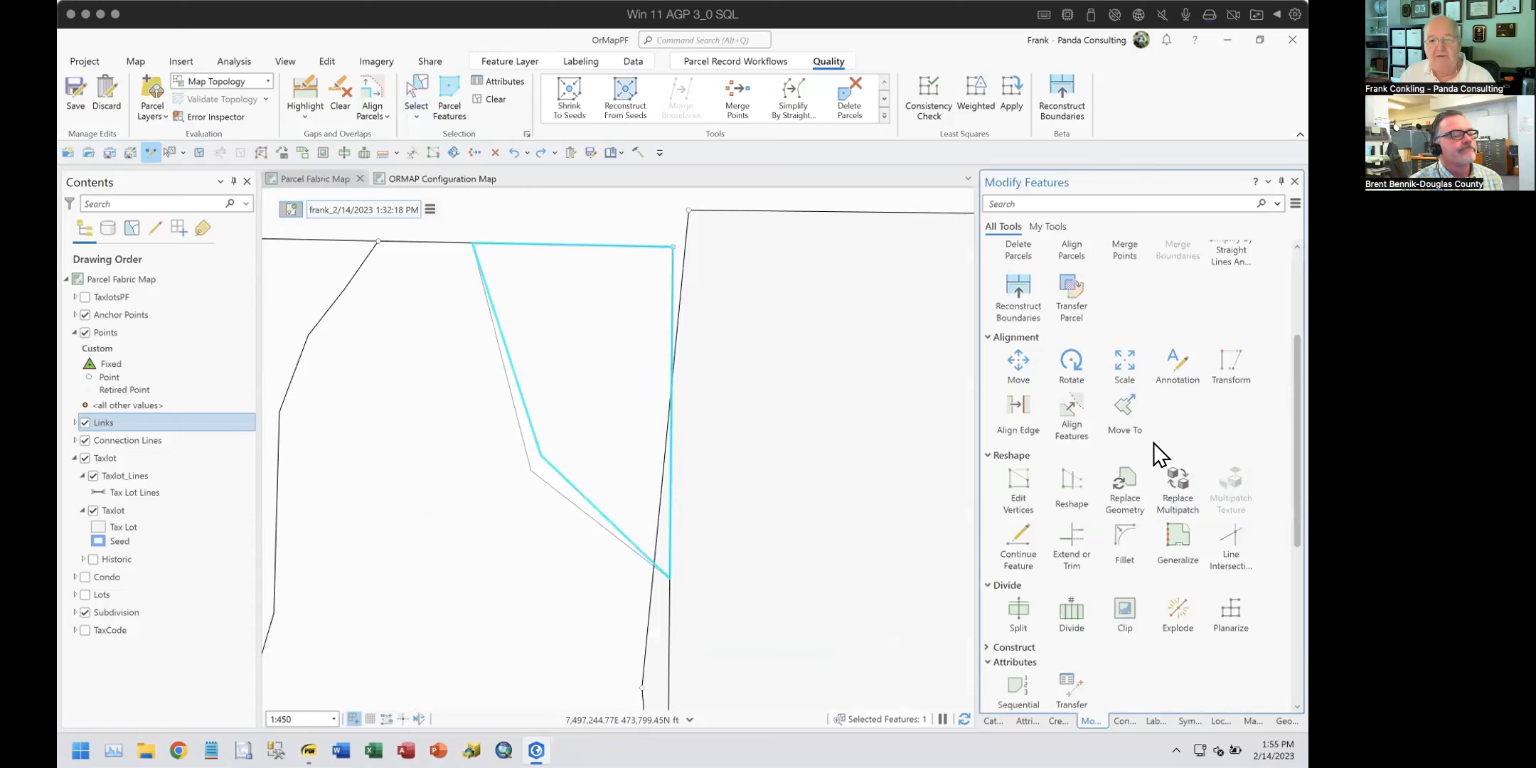
click(1013, 398)
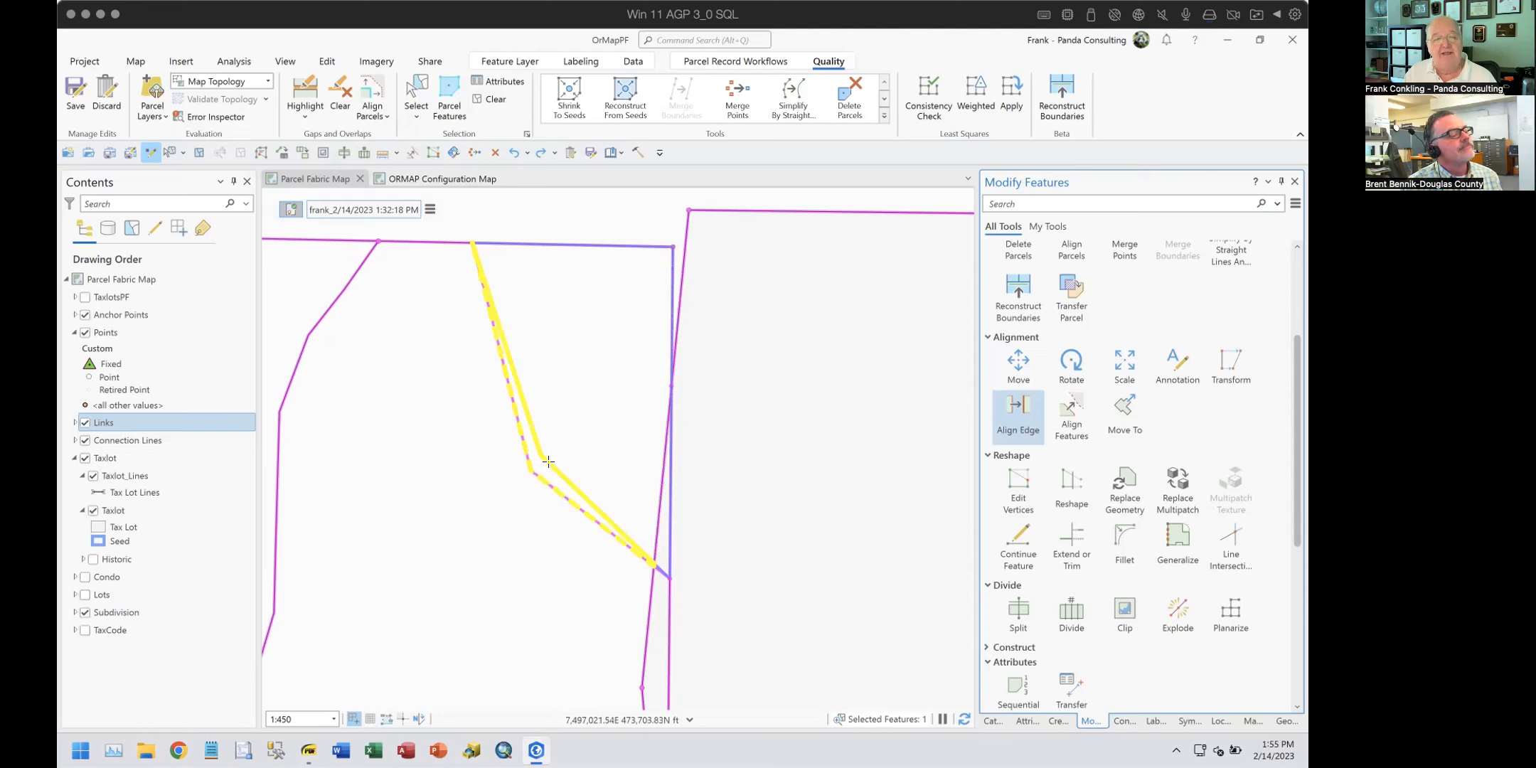
click(548, 462)
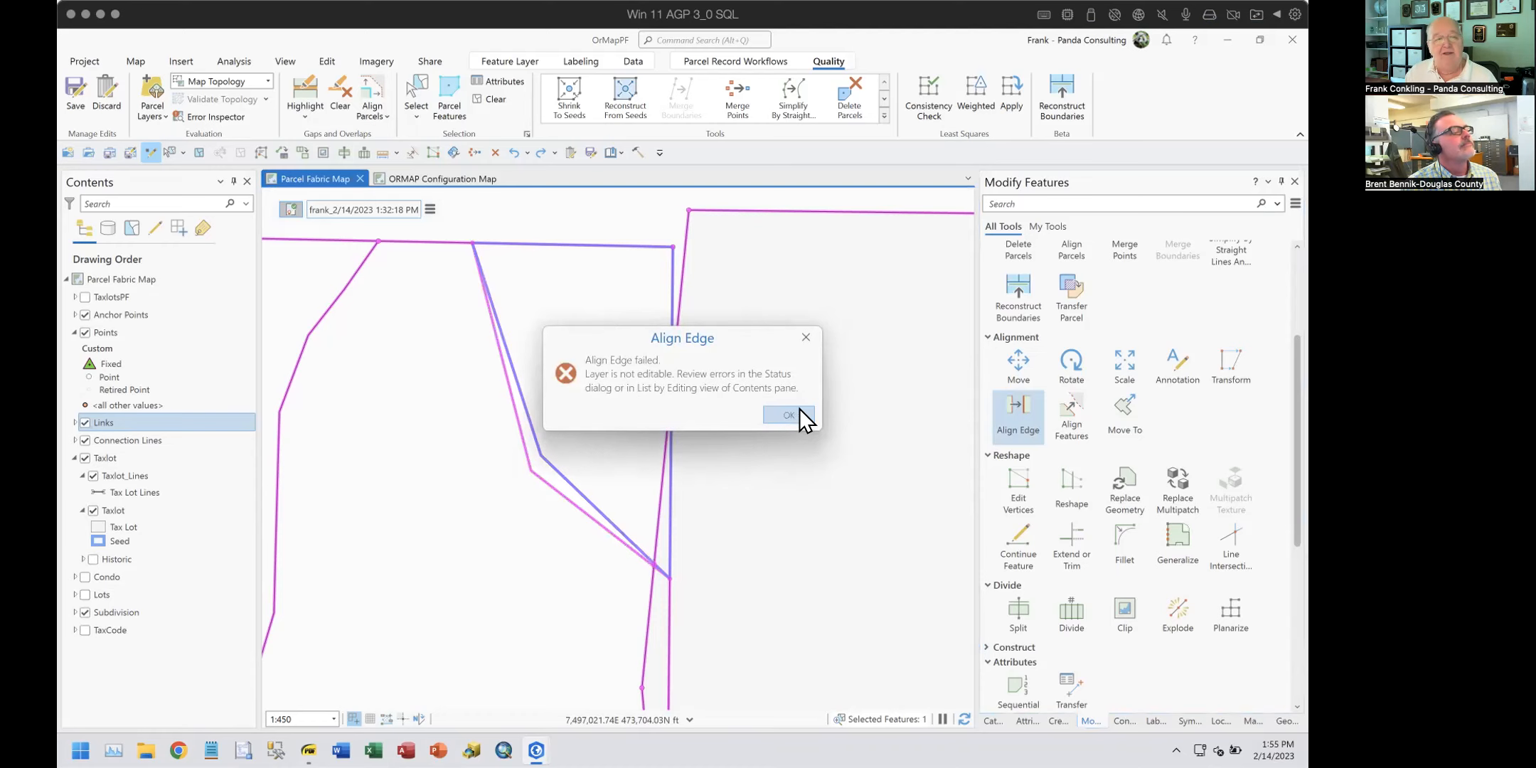
click(799, 410)
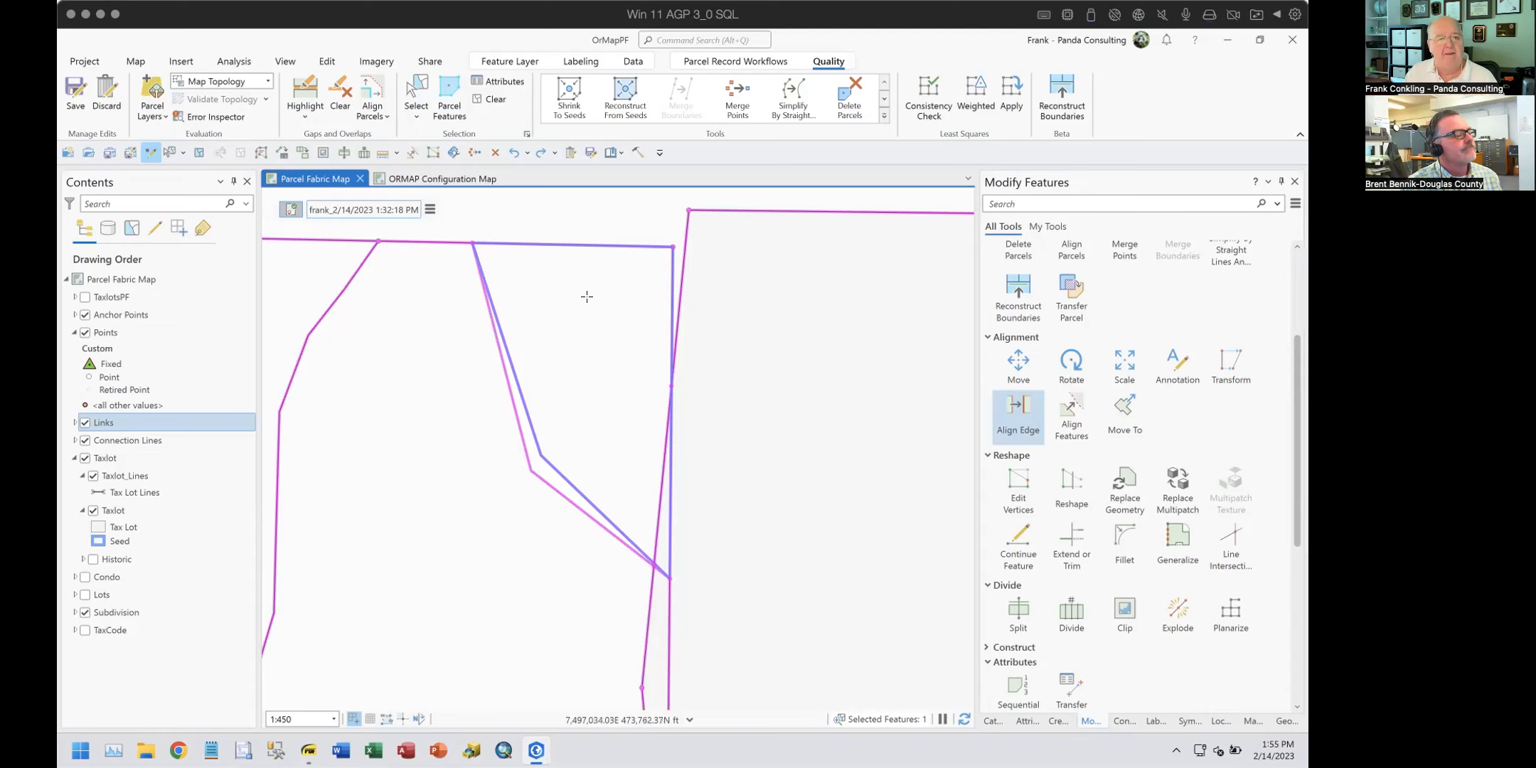
click(534, 475)
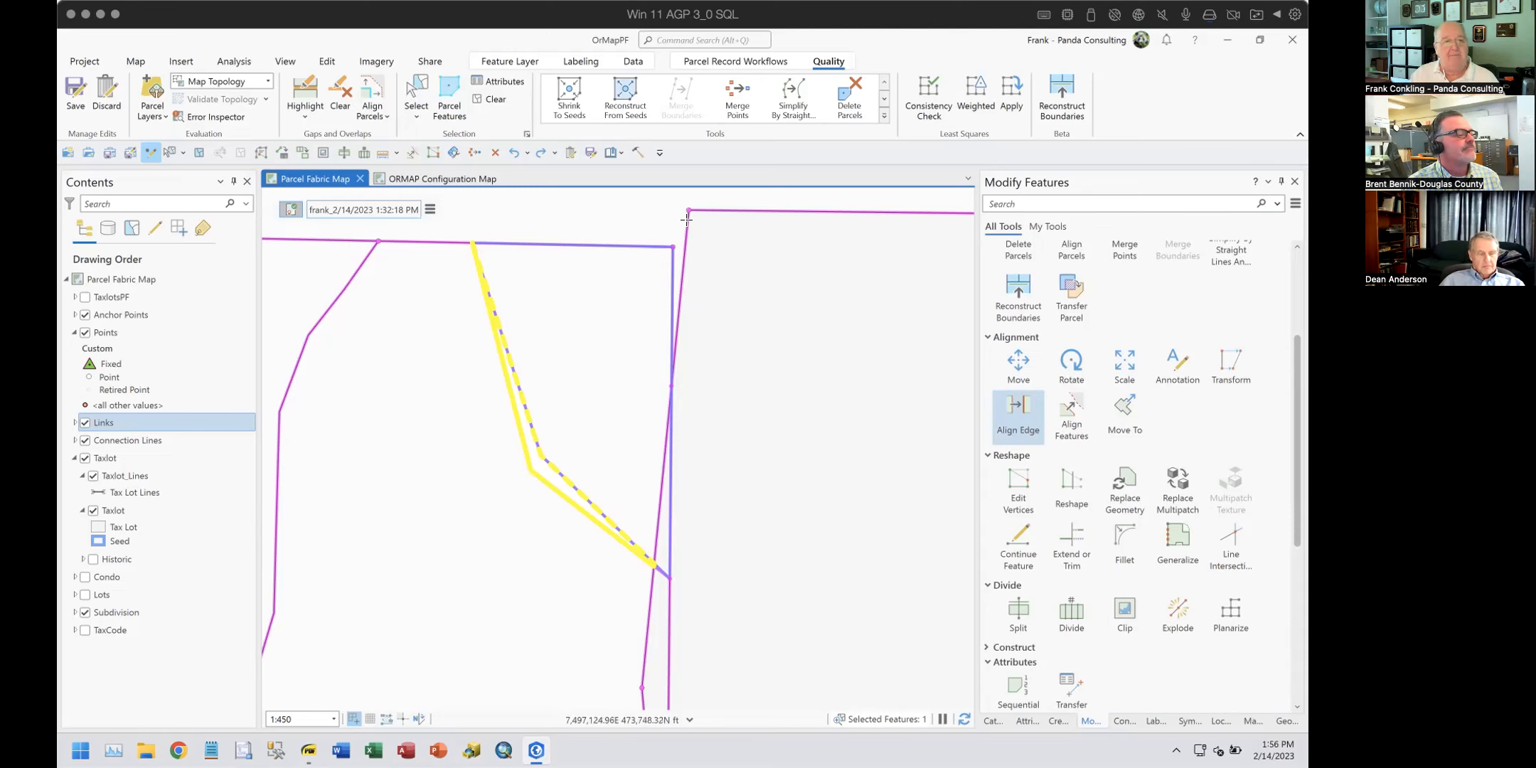
Step: Clear the selection, roll back the earlier parcel edits through the undo history, and discard all remaining edits
click(489, 98)
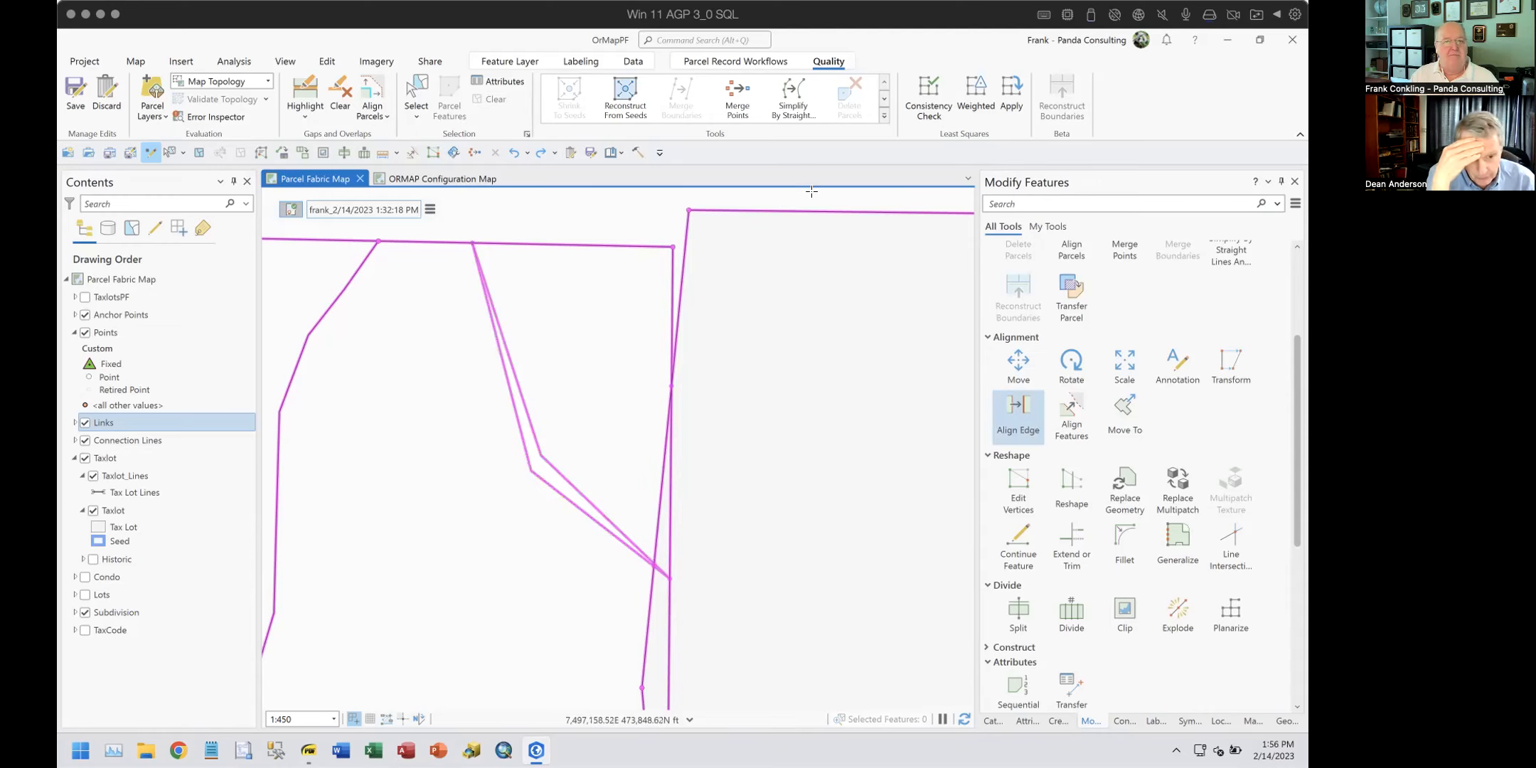
click(1075, 420)
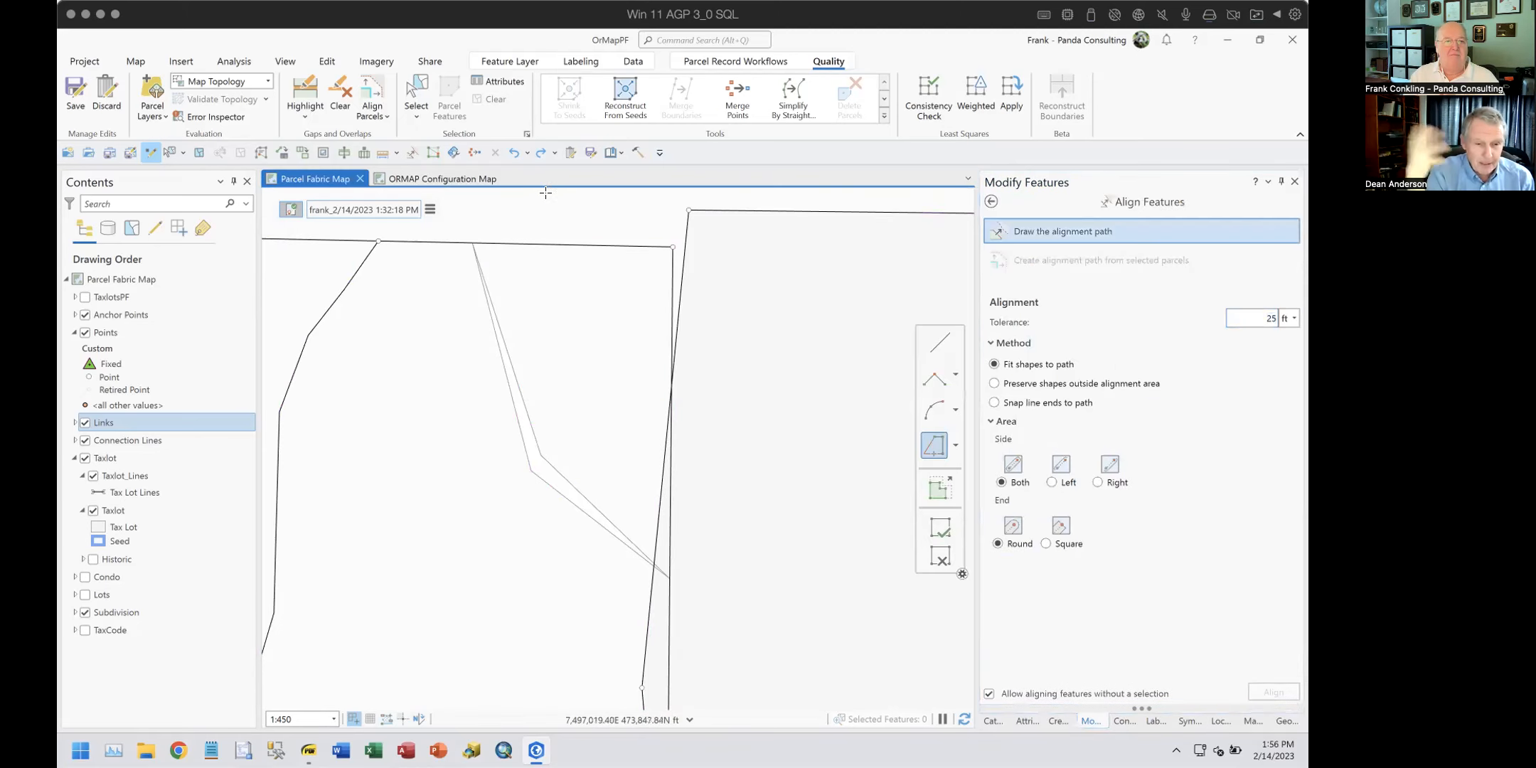
click(522, 151)
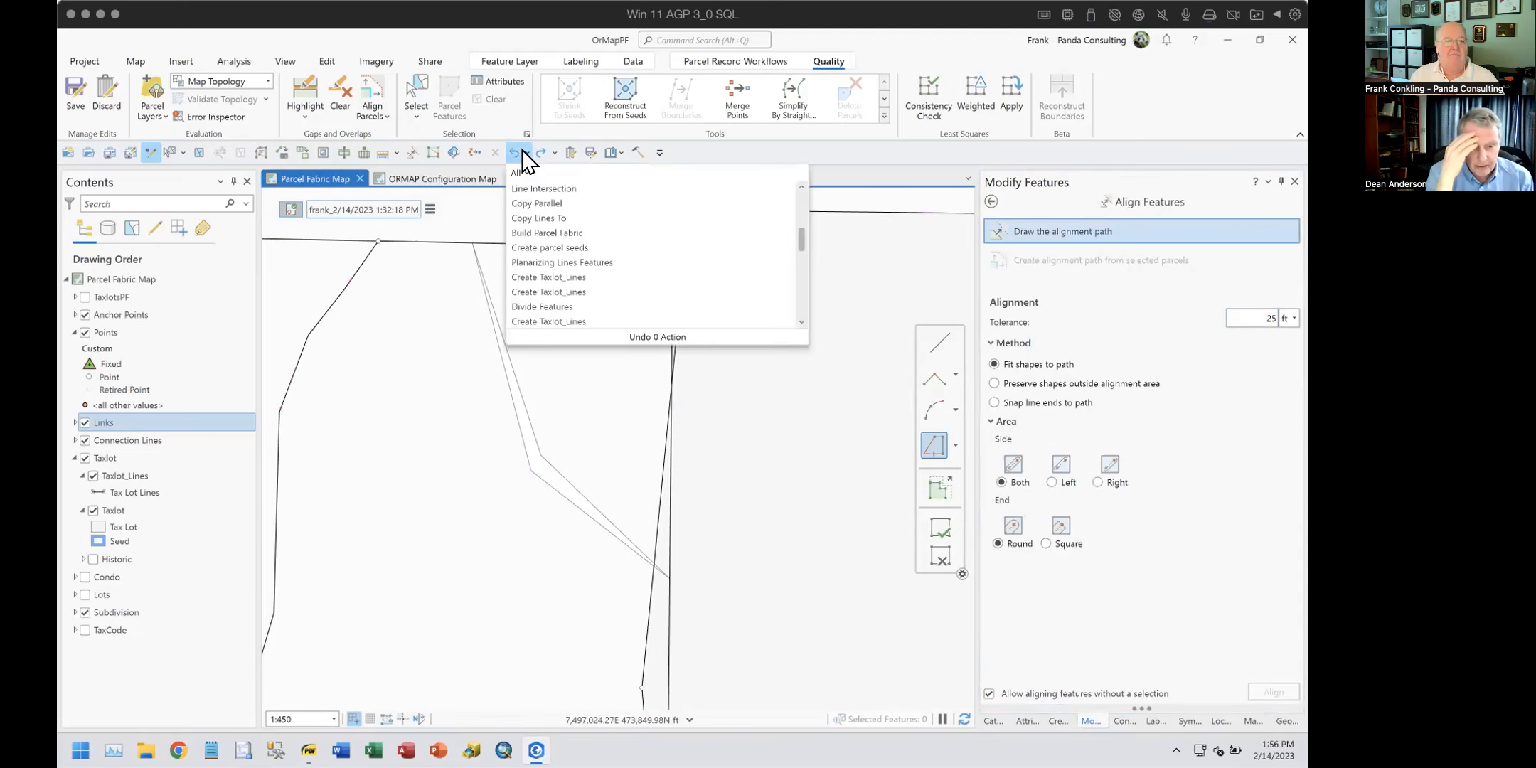
click(553, 231)
scroll(610, 427, down, 2)
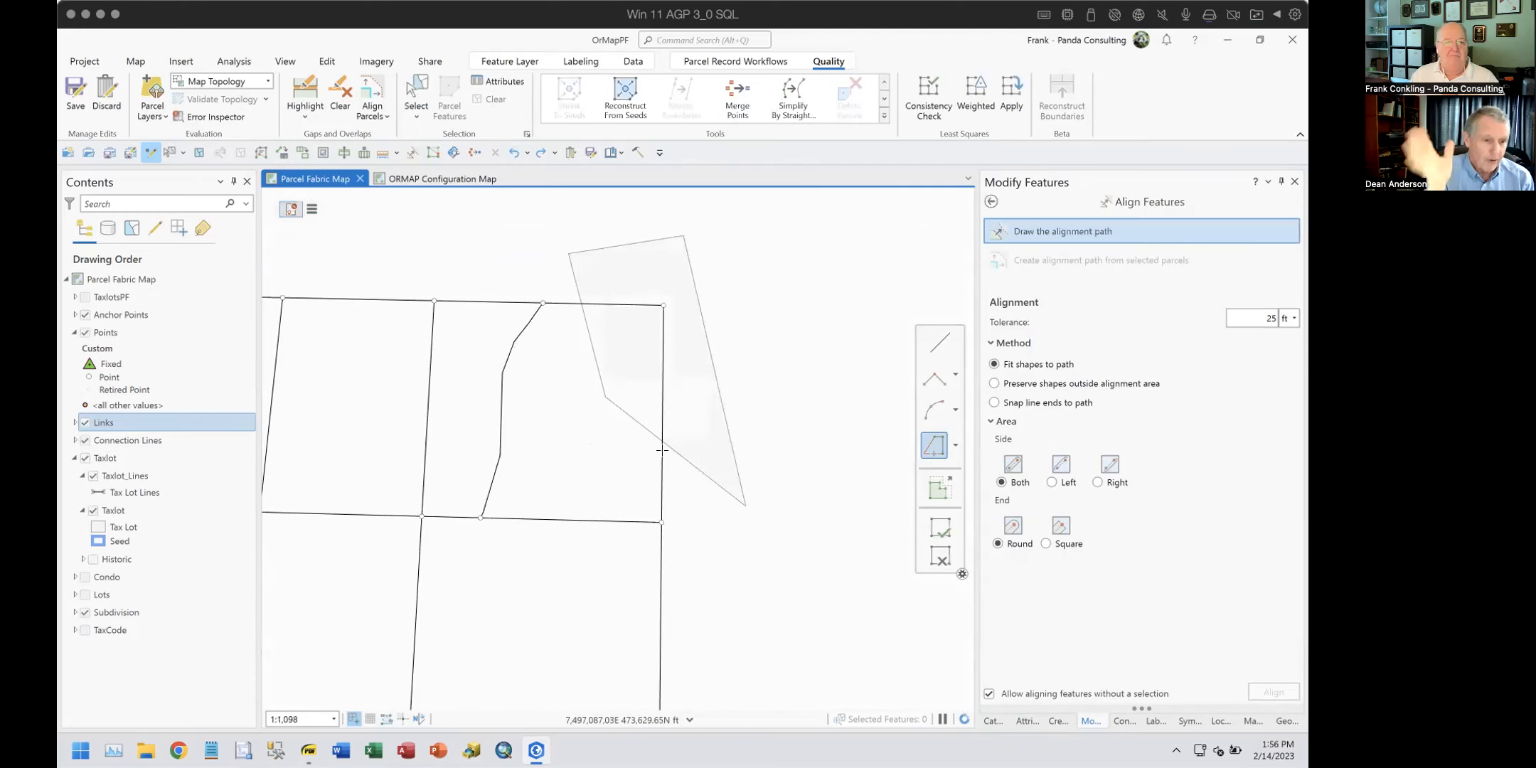
scroll(661, 450, down, 1)
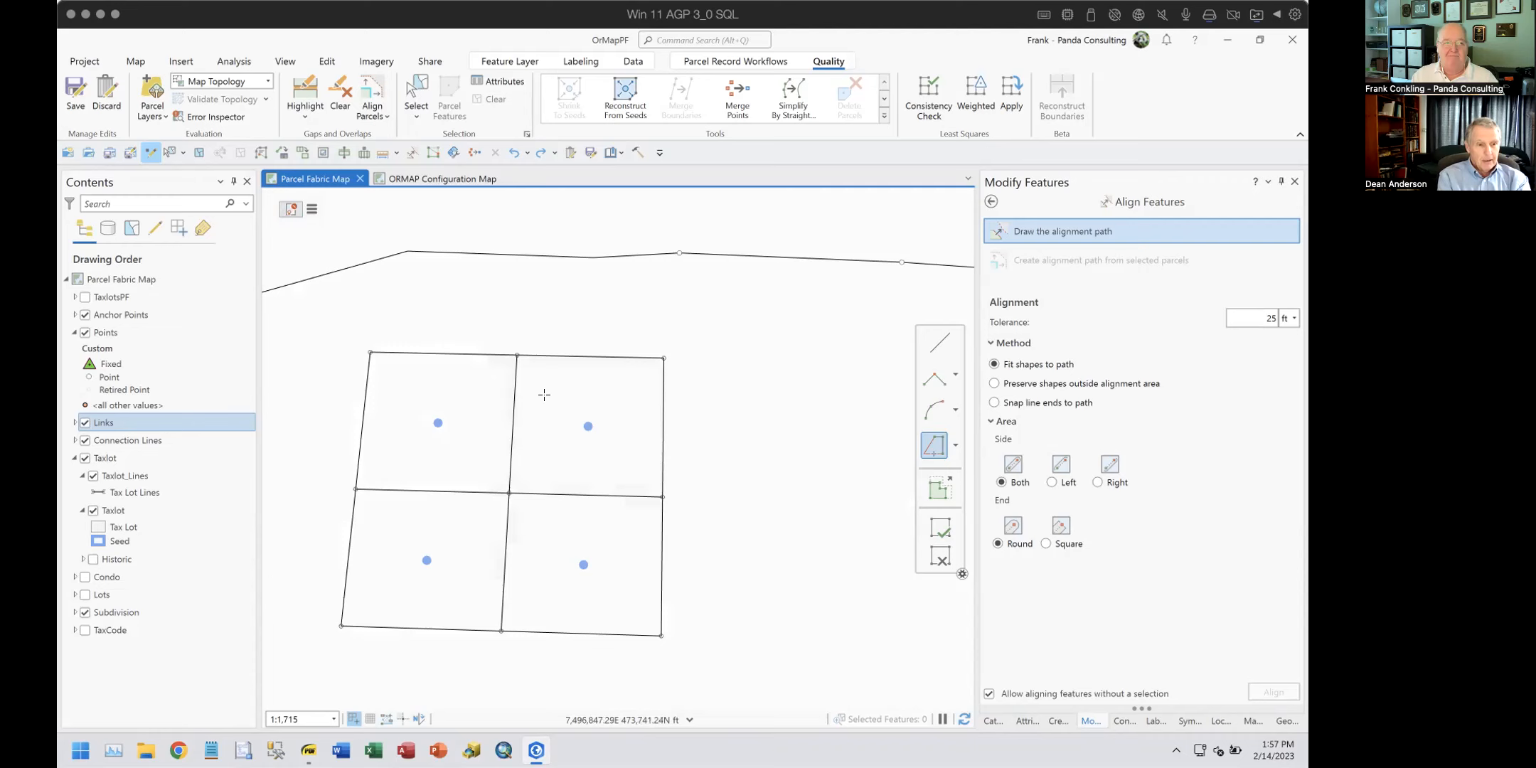
click(107, 91)
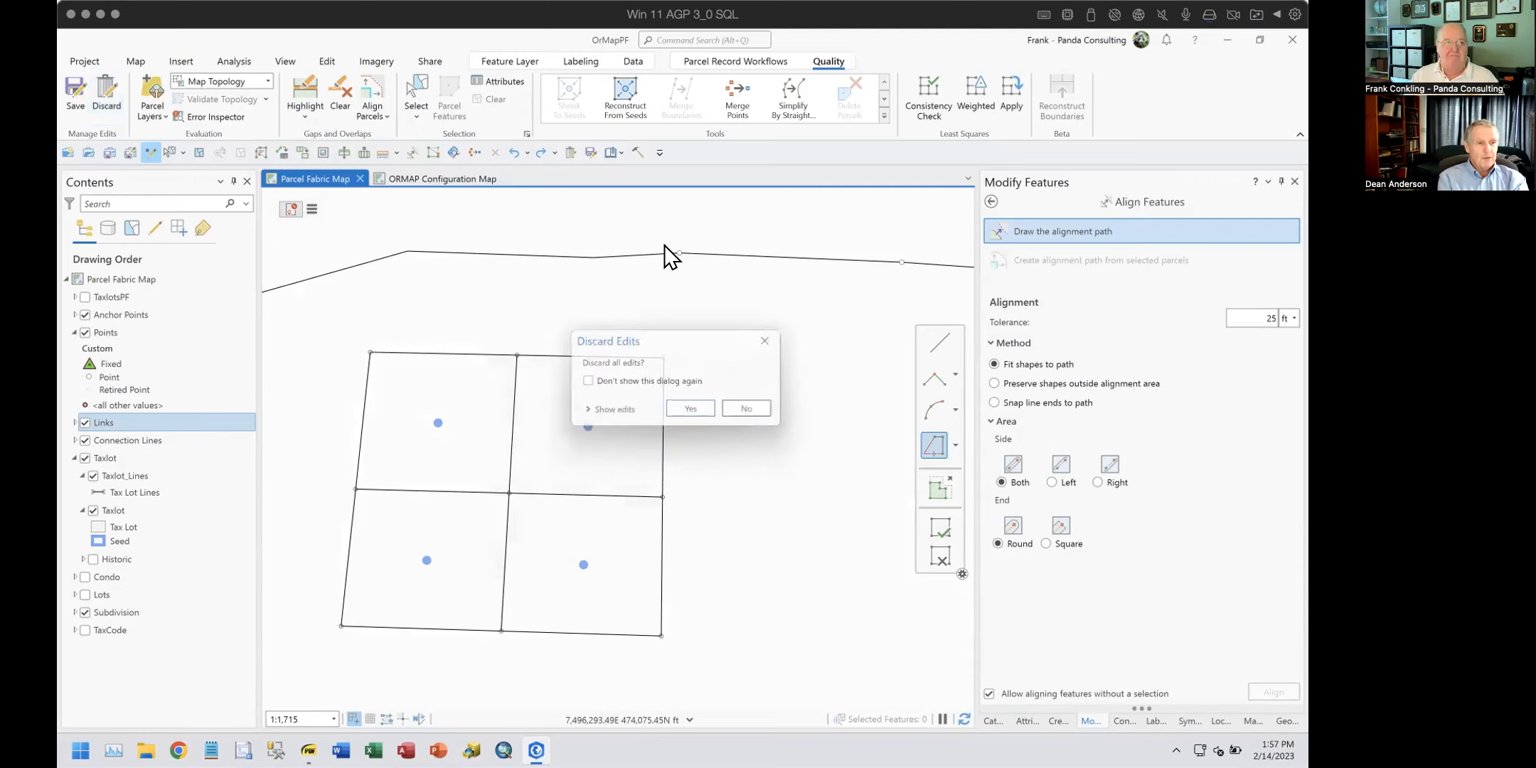
click(696, 411)
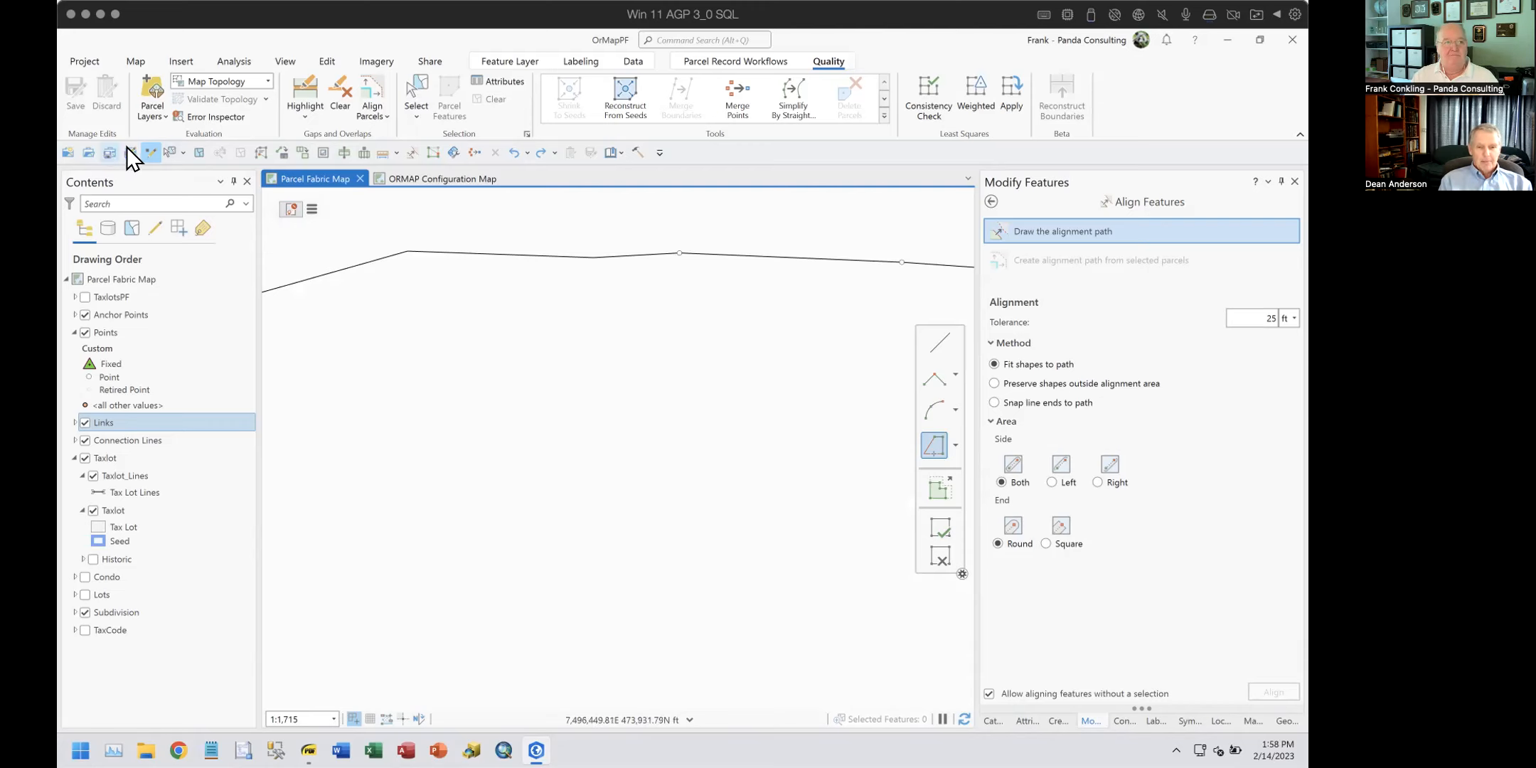
click(149, 153)
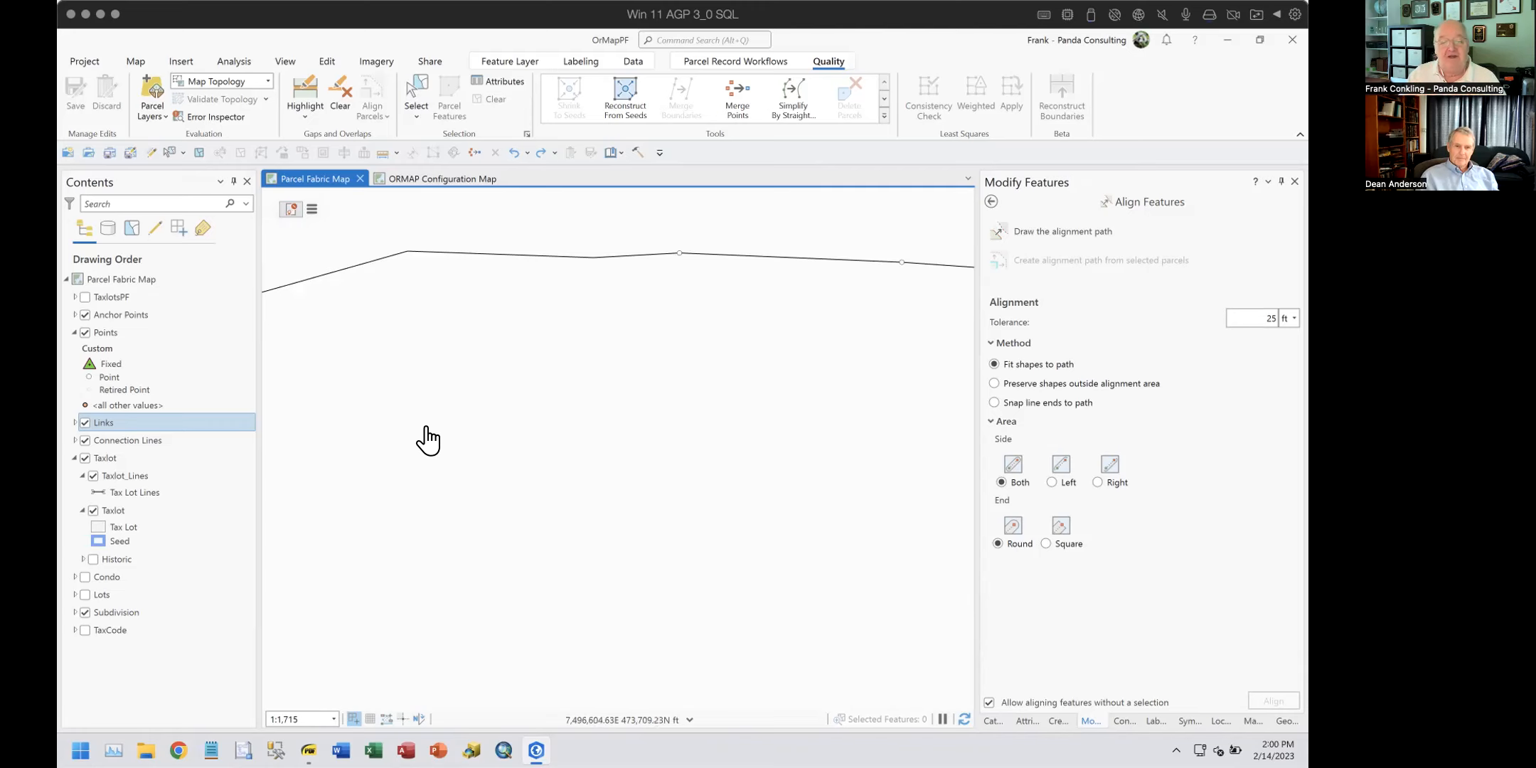
scroll(711, 599, down, 4)
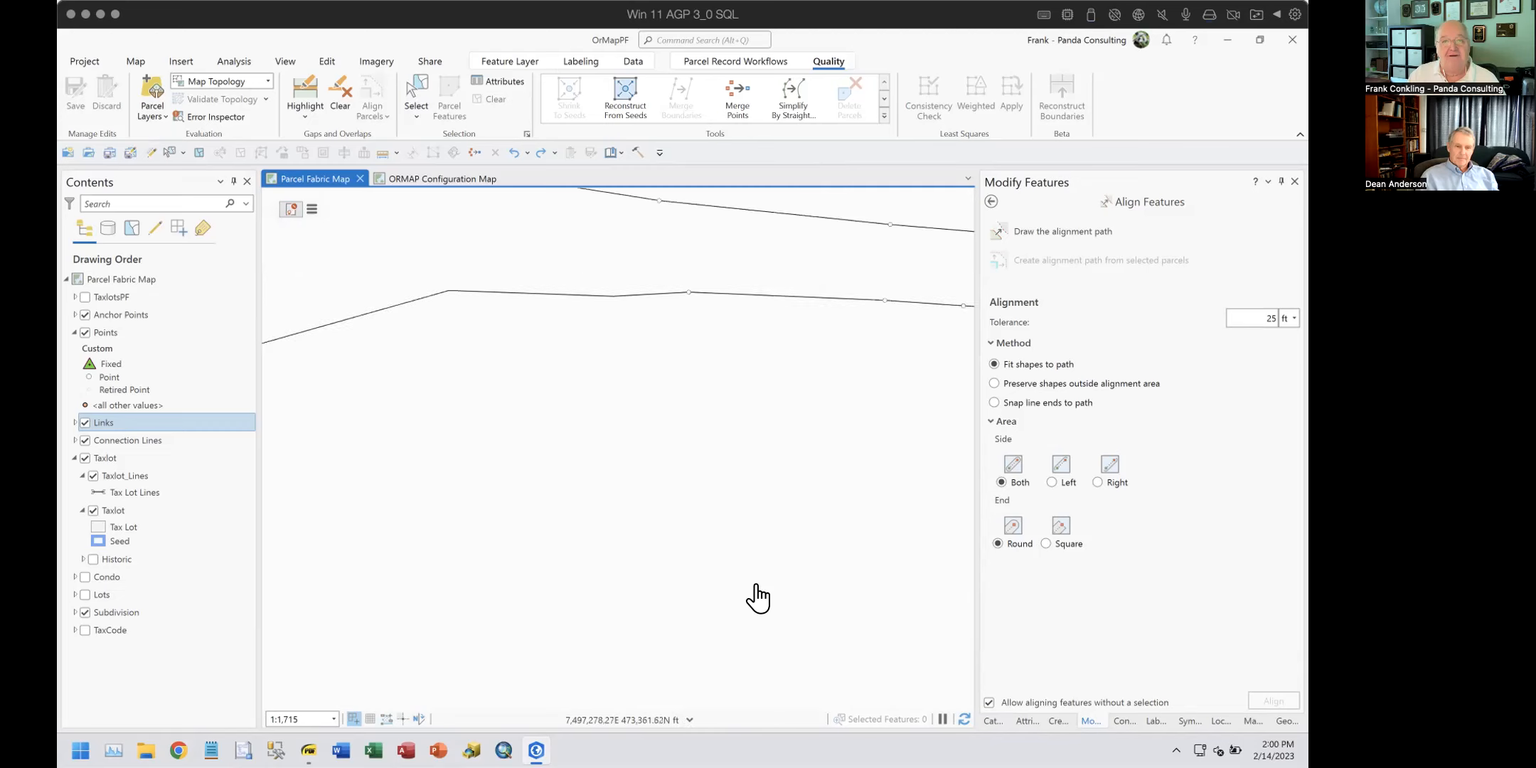
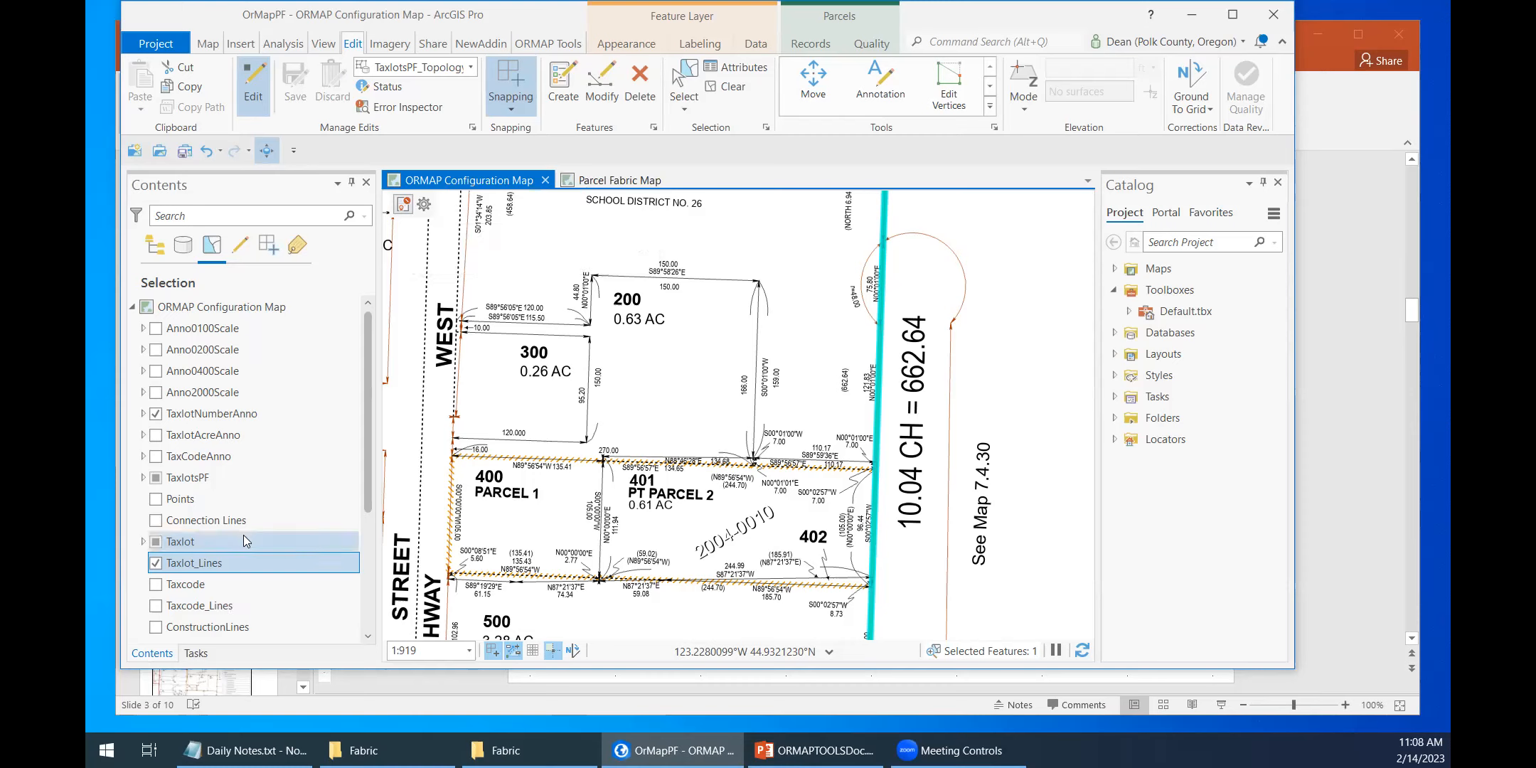
Step: Clear the selected map index feature and make the Anno0100Scale layer editable
scroll(359, 447, down, 3)
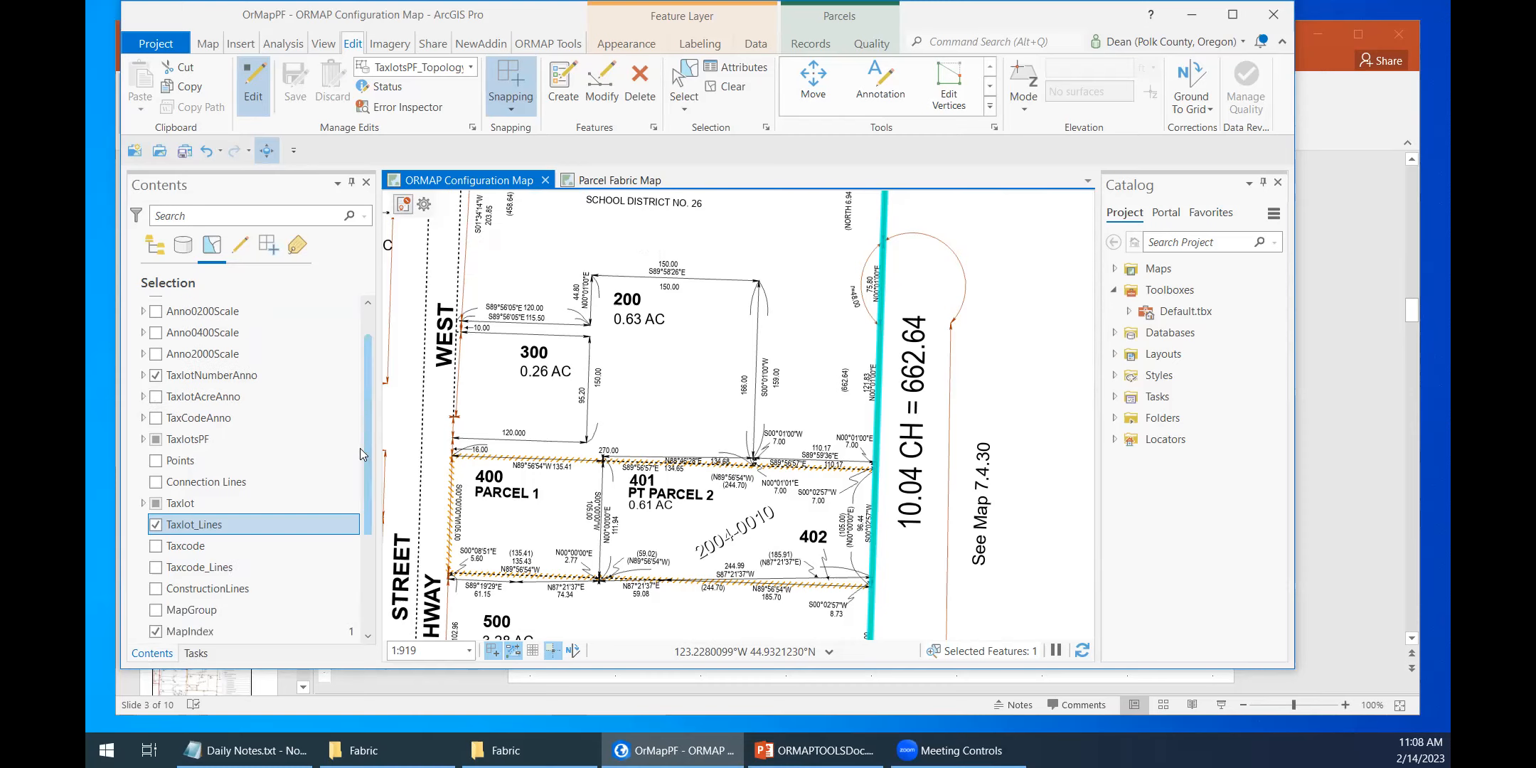
click(731, 88)
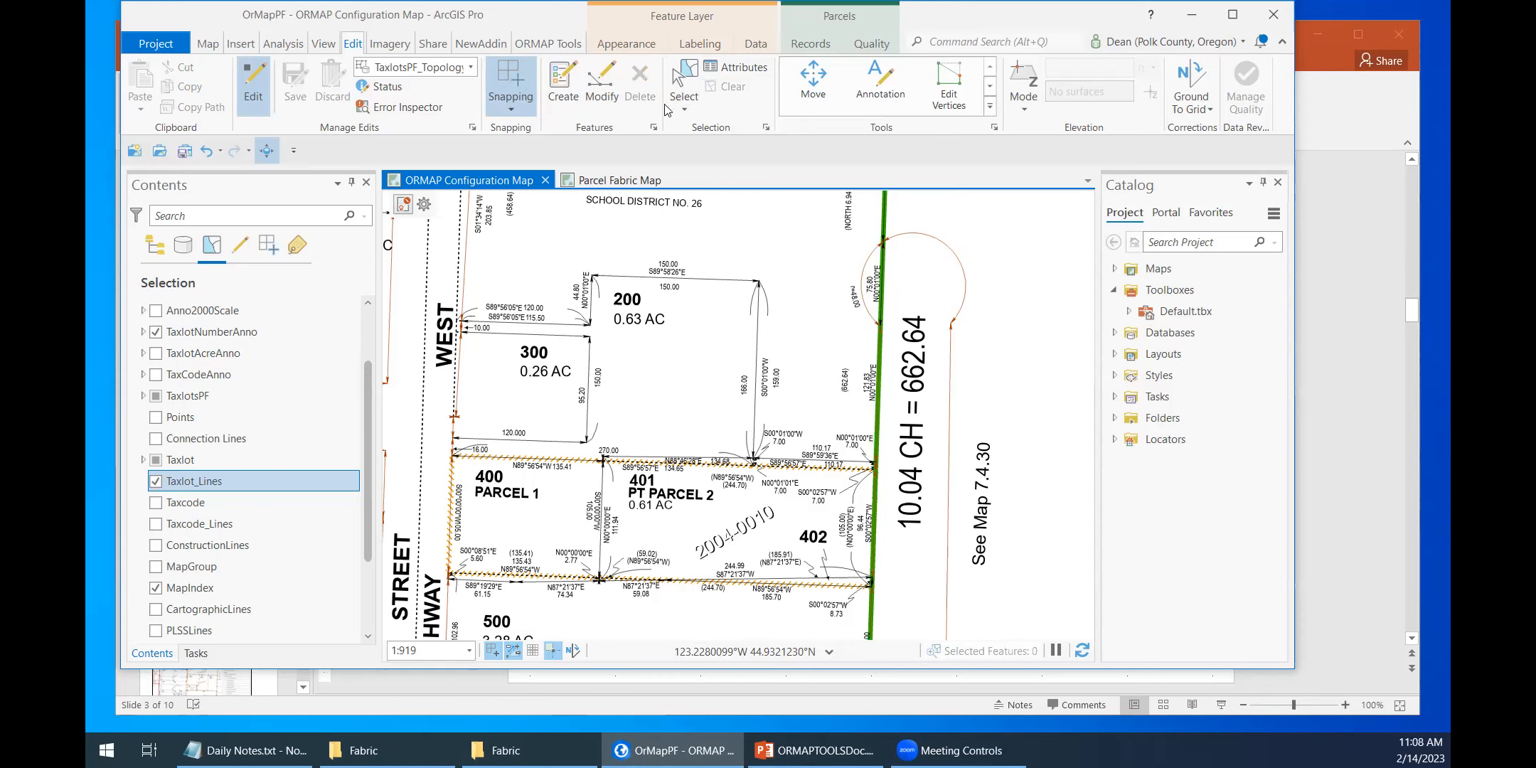
click(236, 248)
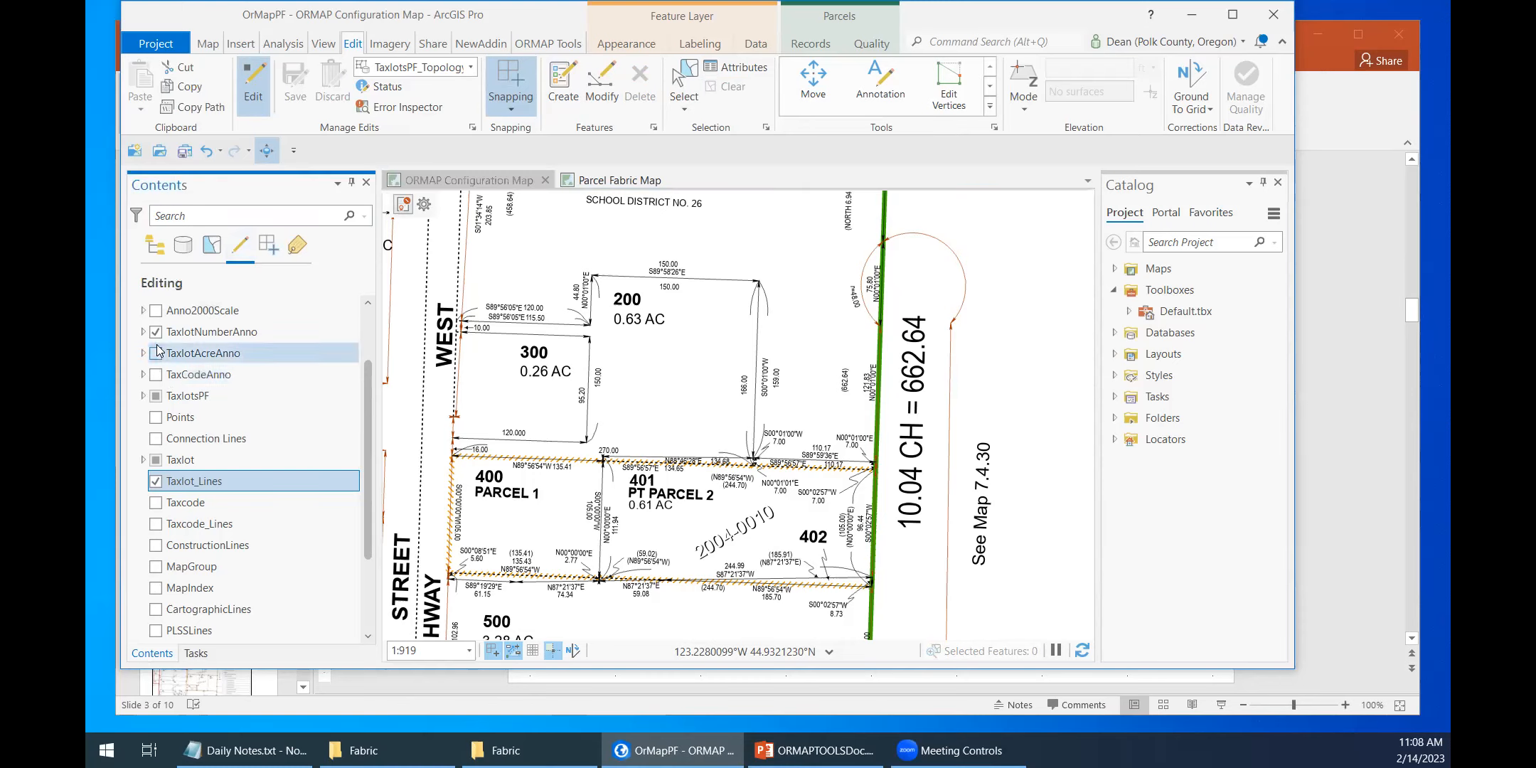
scroll(163, 356, up, 2)
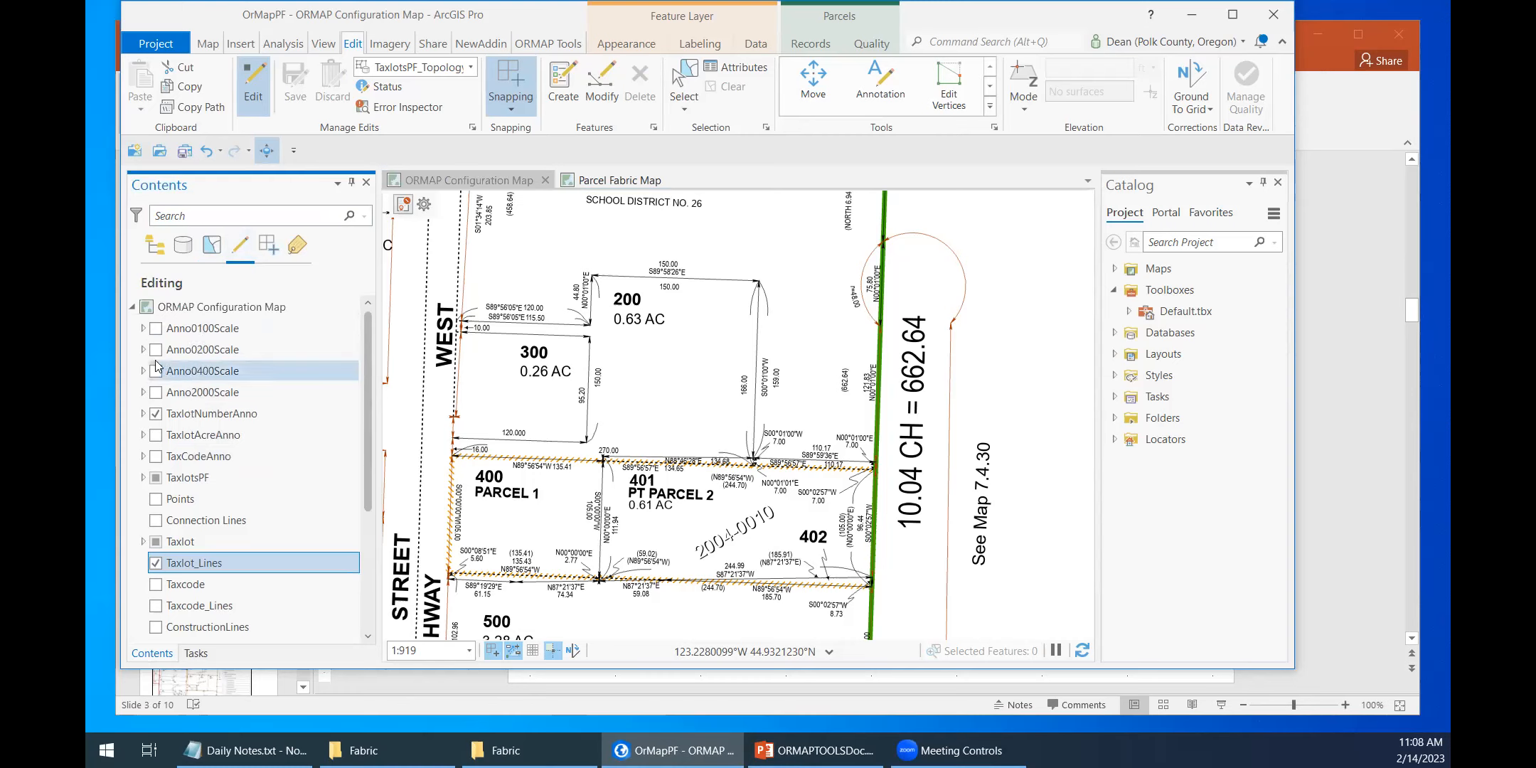
click(155, 328)
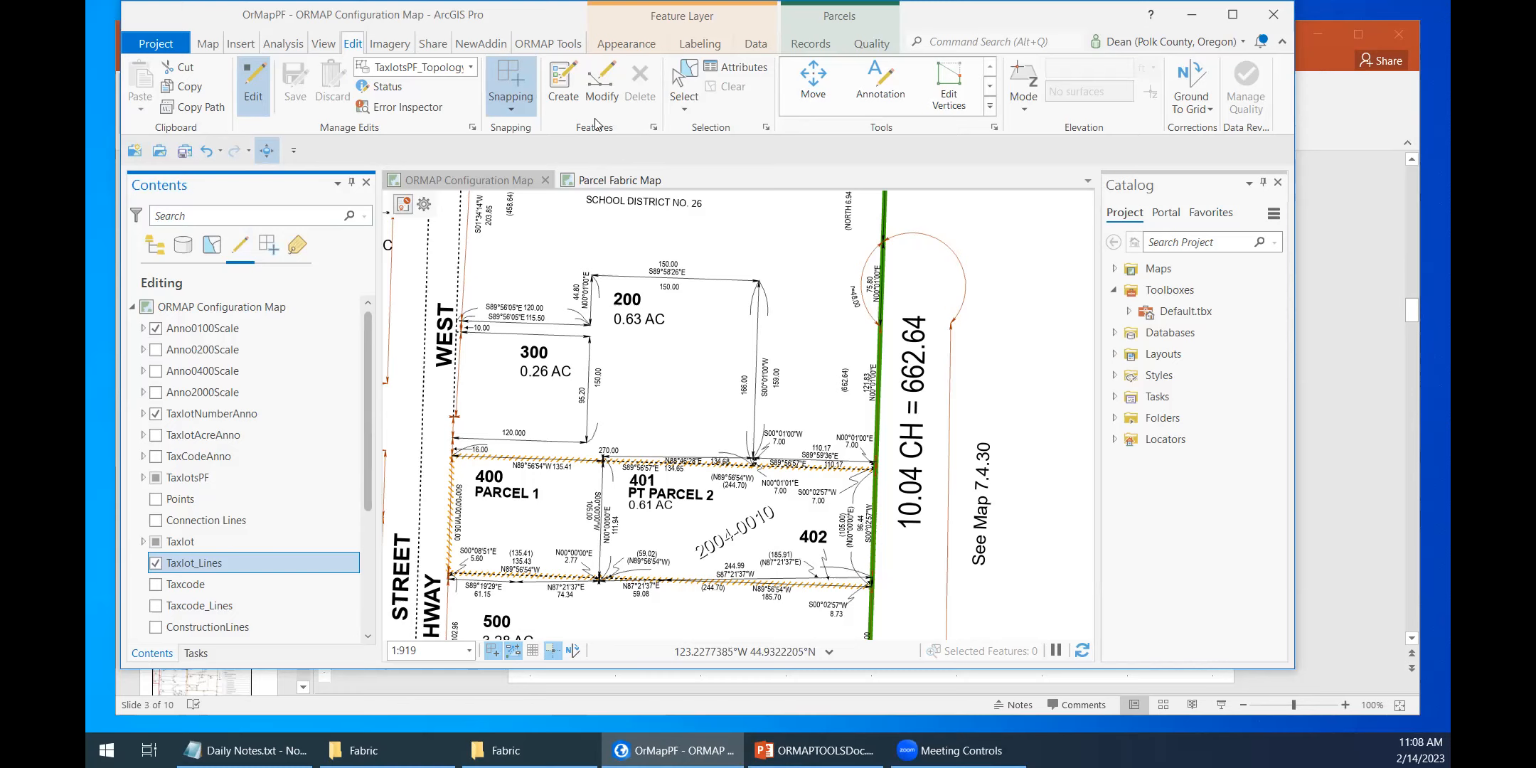
Step: Create a 41-Subdivision annotation reading "Green Acres" running diagonally across the southeast part of tax lot 200
click(562, 86)
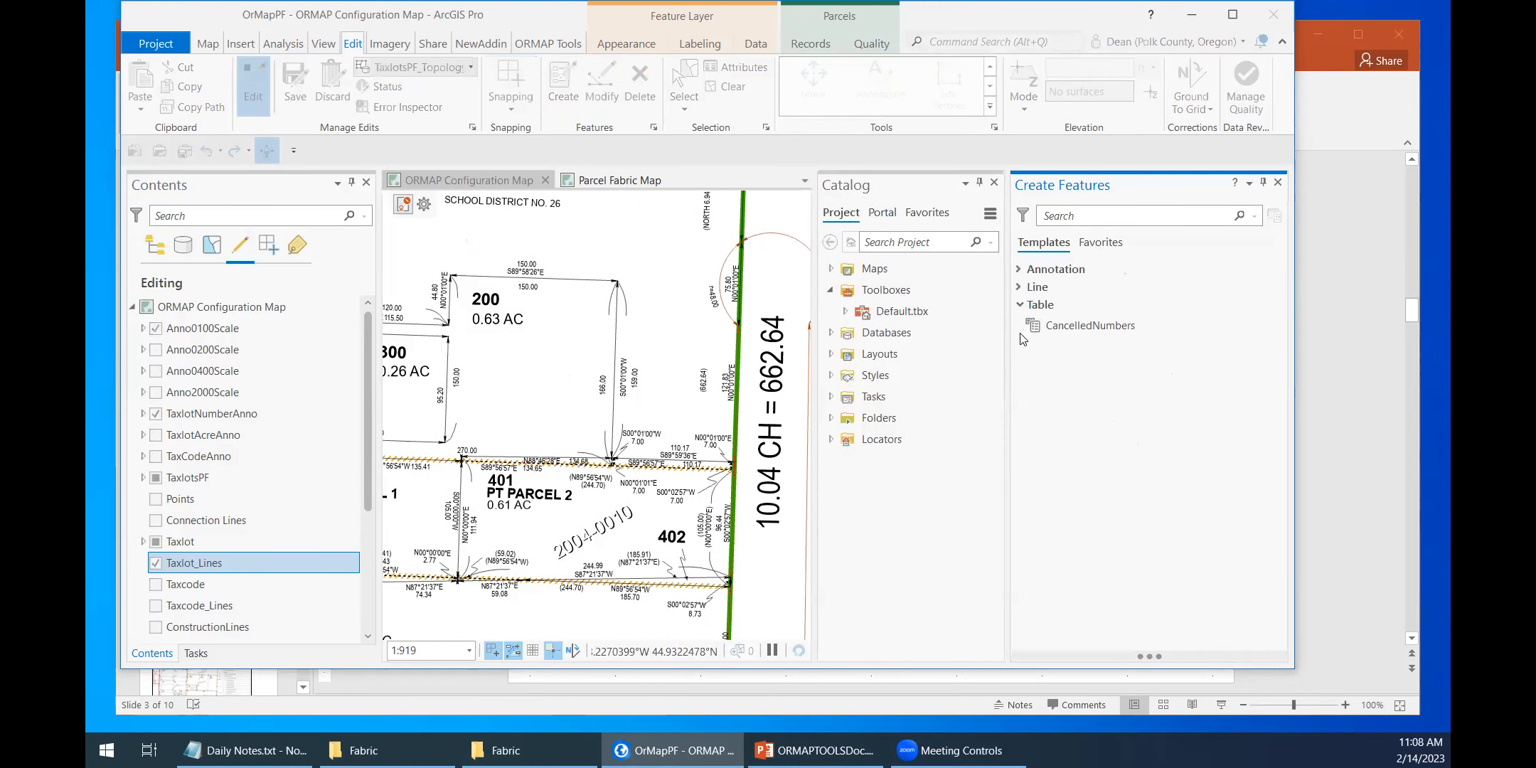
click(1024, 301)
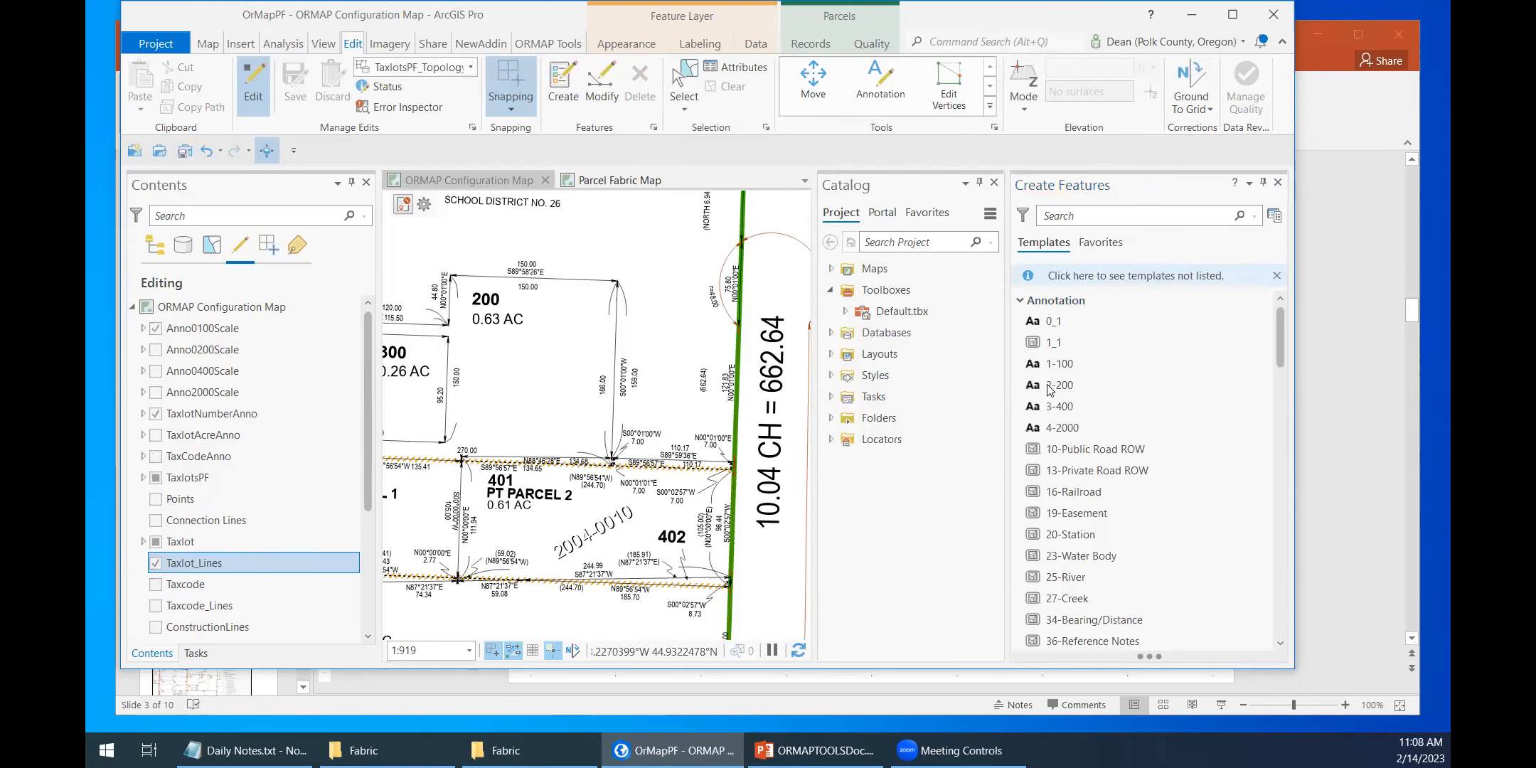
scroll(1104, 544, down, 3)
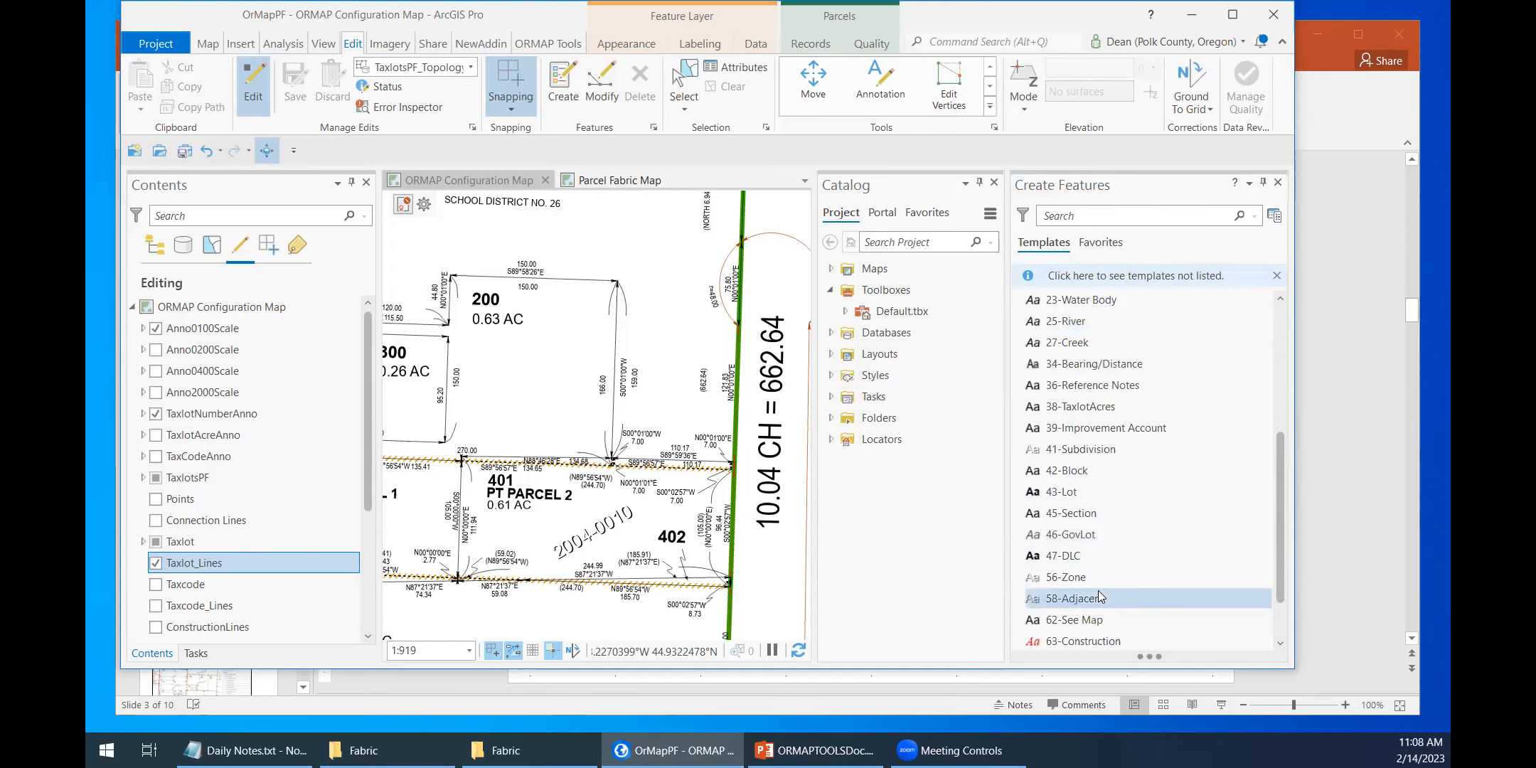
click(1102, 407)
click(1061, 440)
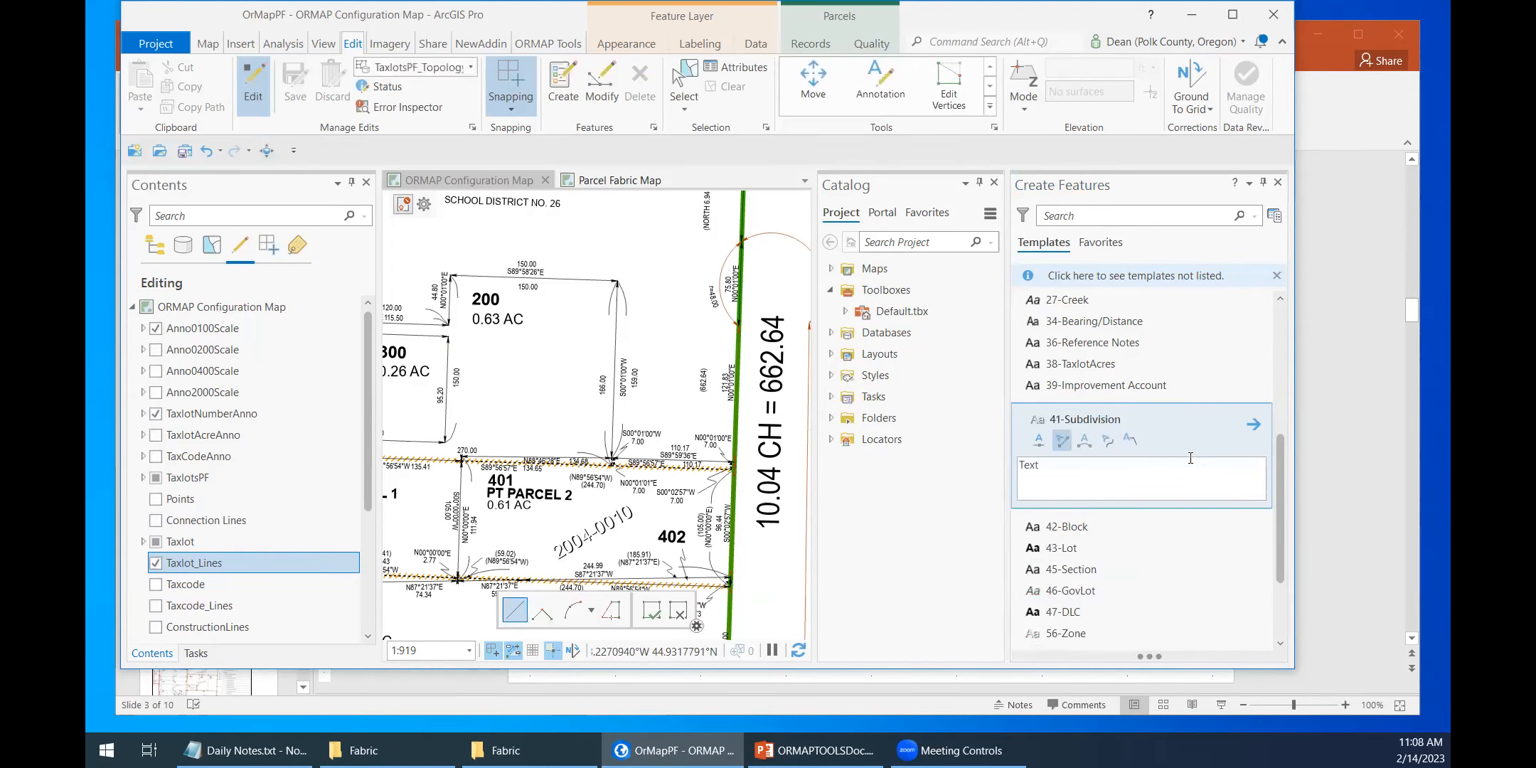
drag(1051, 470, 1015, 463)
text(Green Acres)
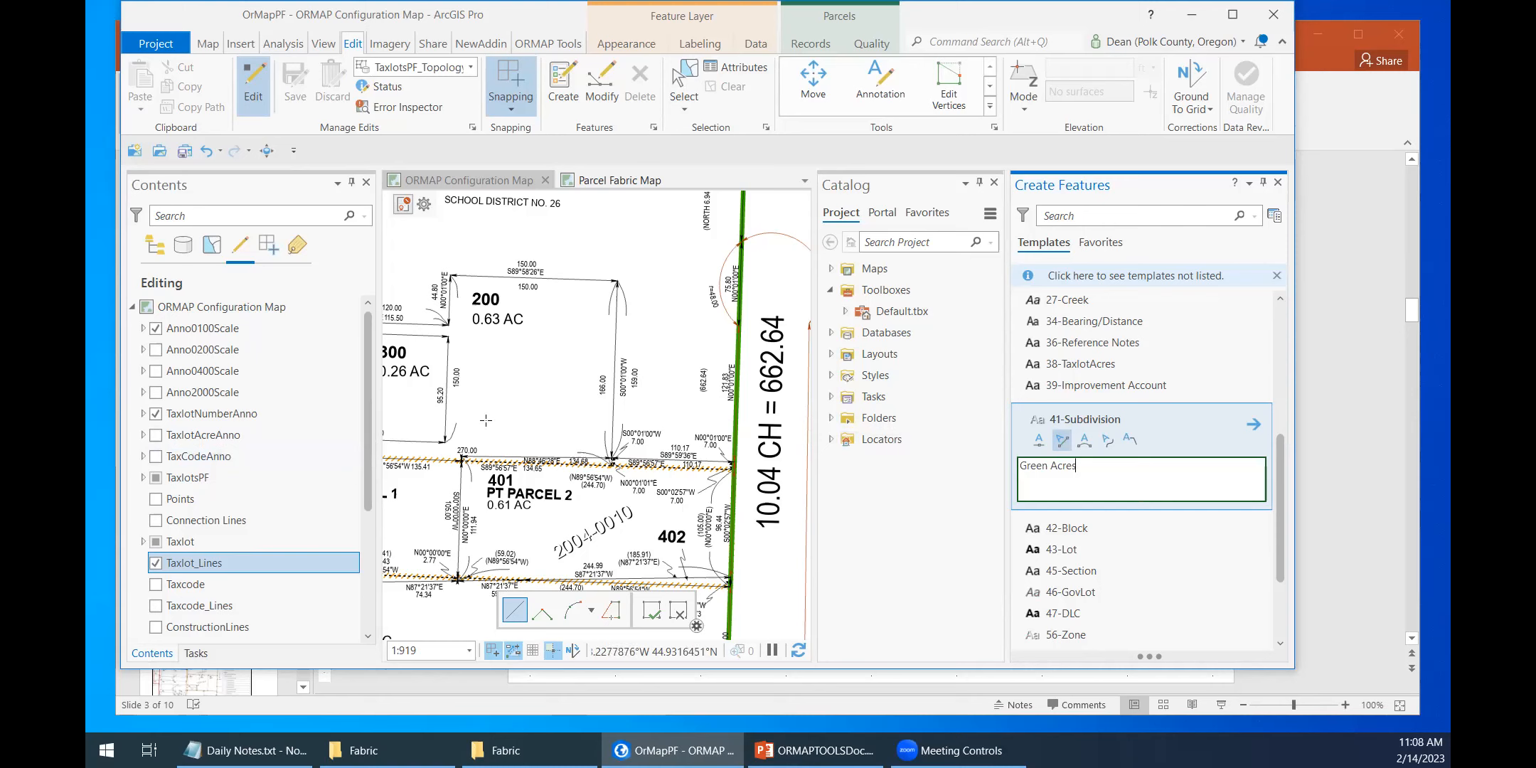
click(492, 412)
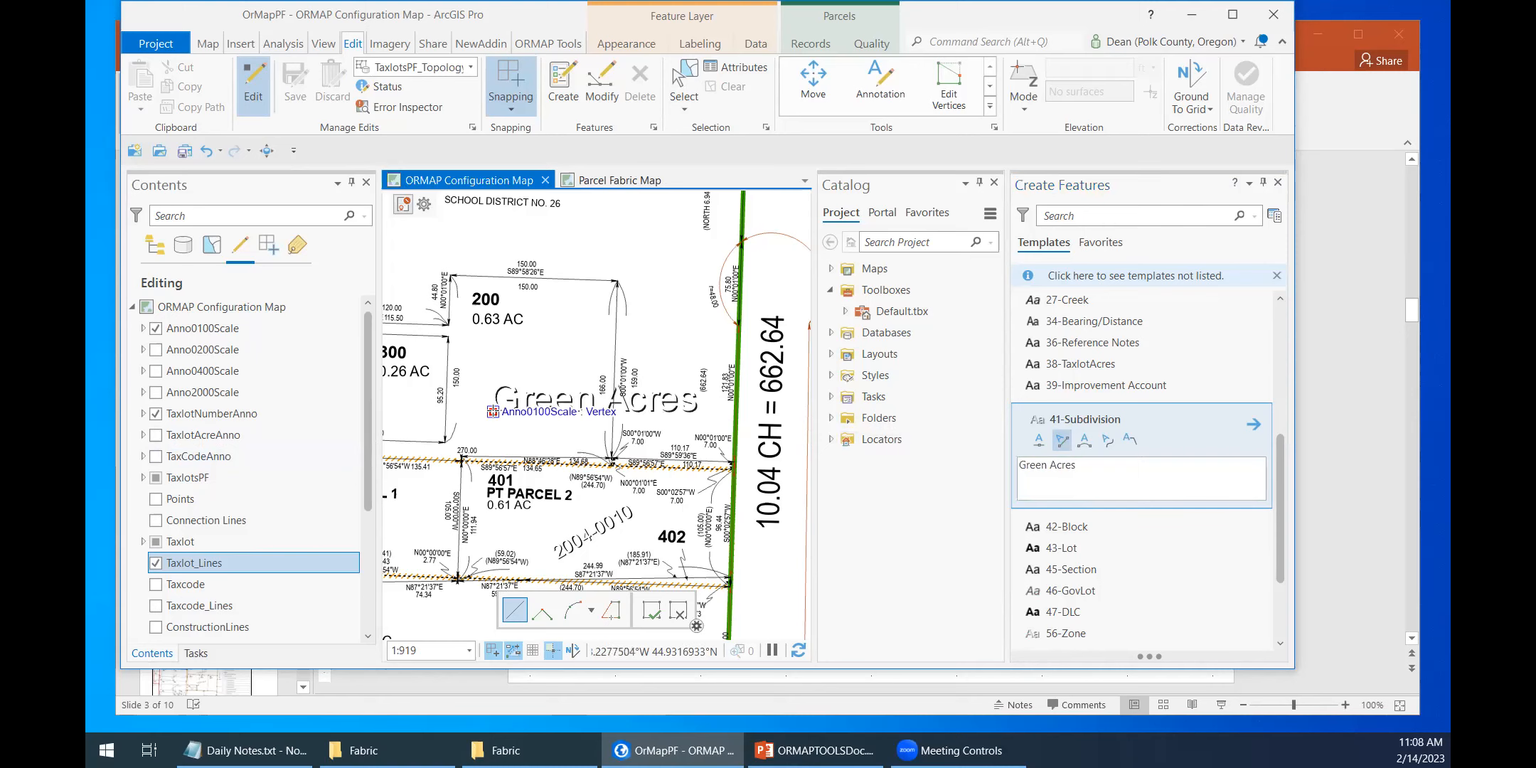
click(617, 294)
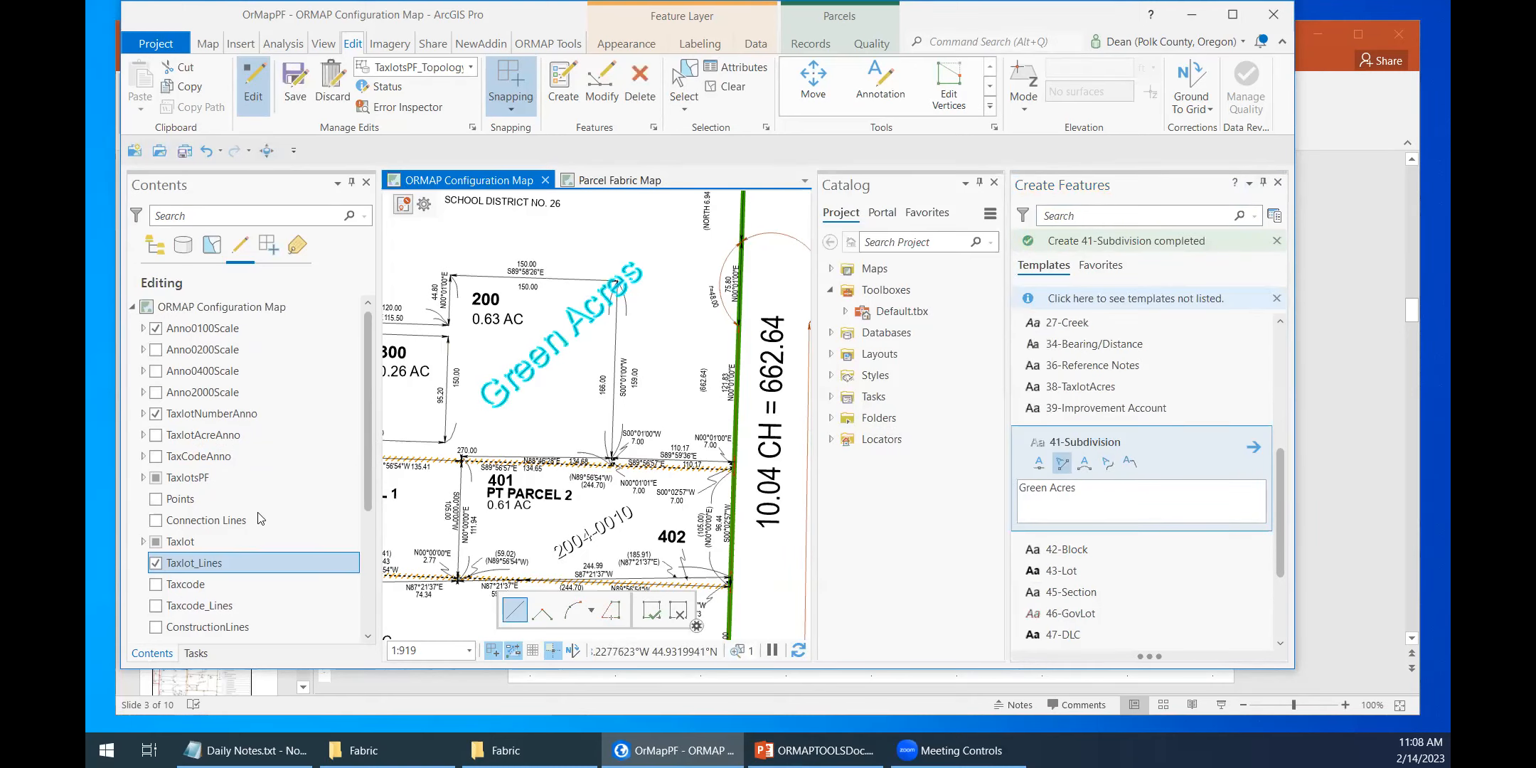
Step: Inspect the MAPNUMBER attribute of the new Green Acres annotation
click(736, 68)
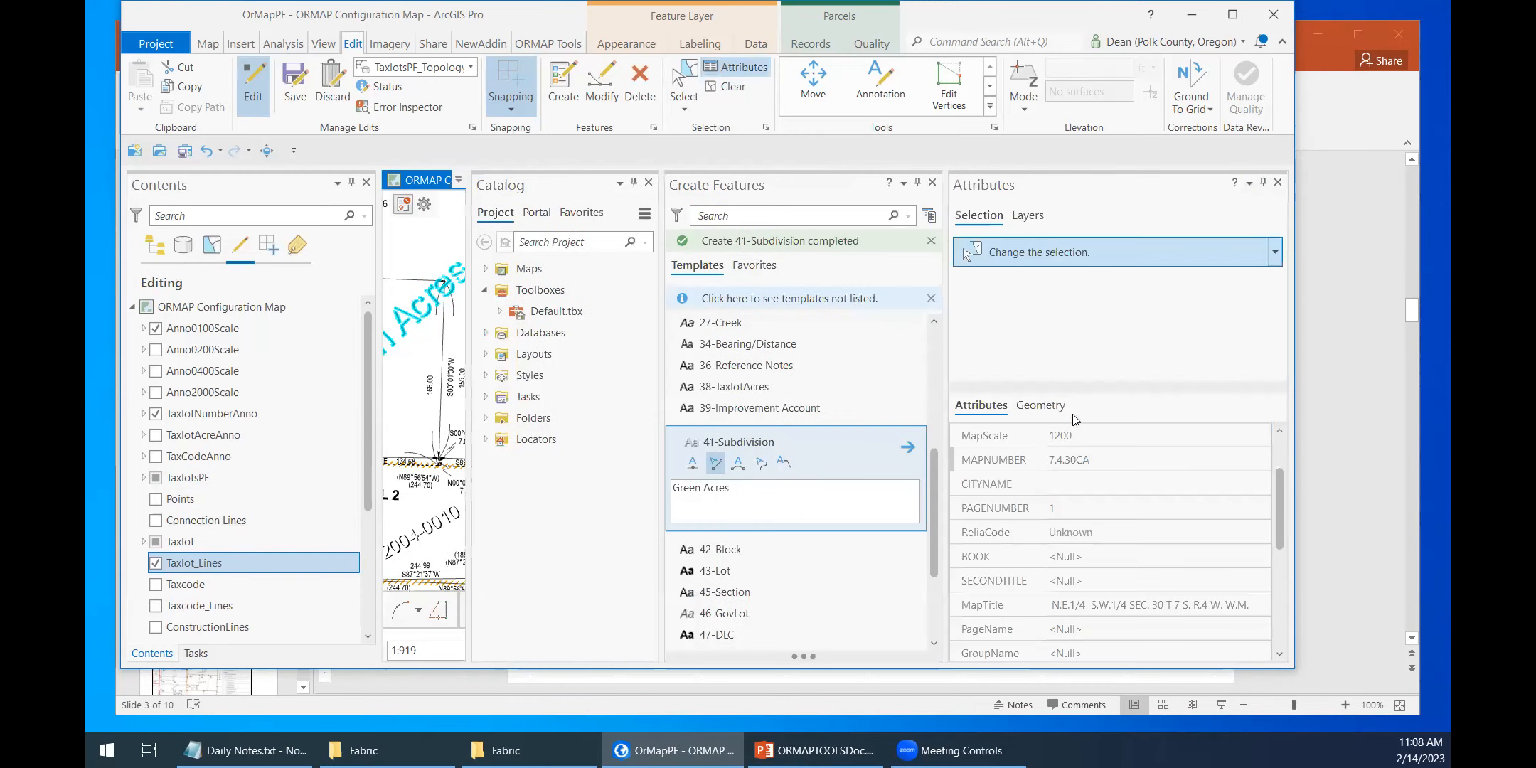
click(978, 404)
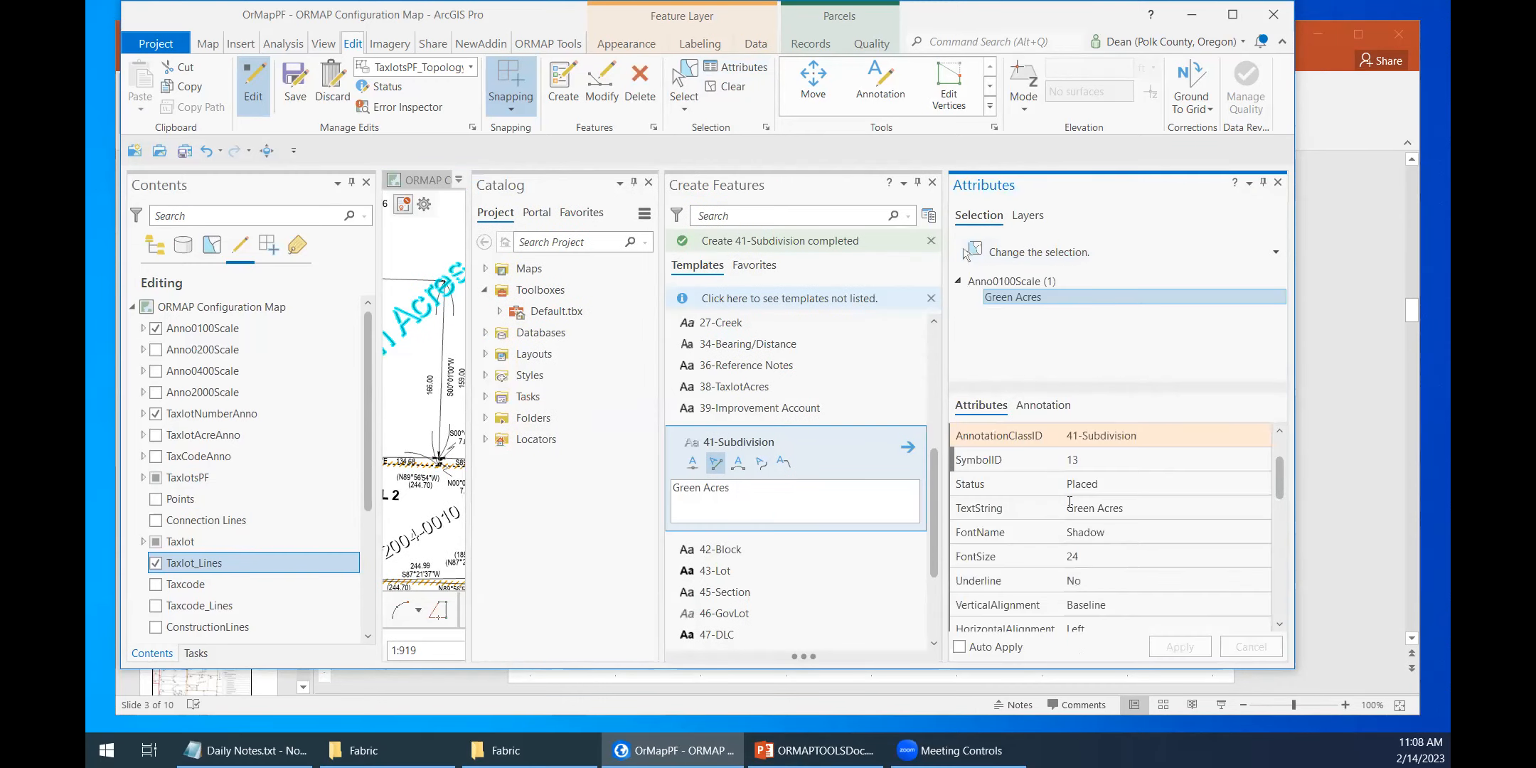
scroll(1100, 538, down, 5)
scroll(1102, 539, down, 1)
click(1109, 508)
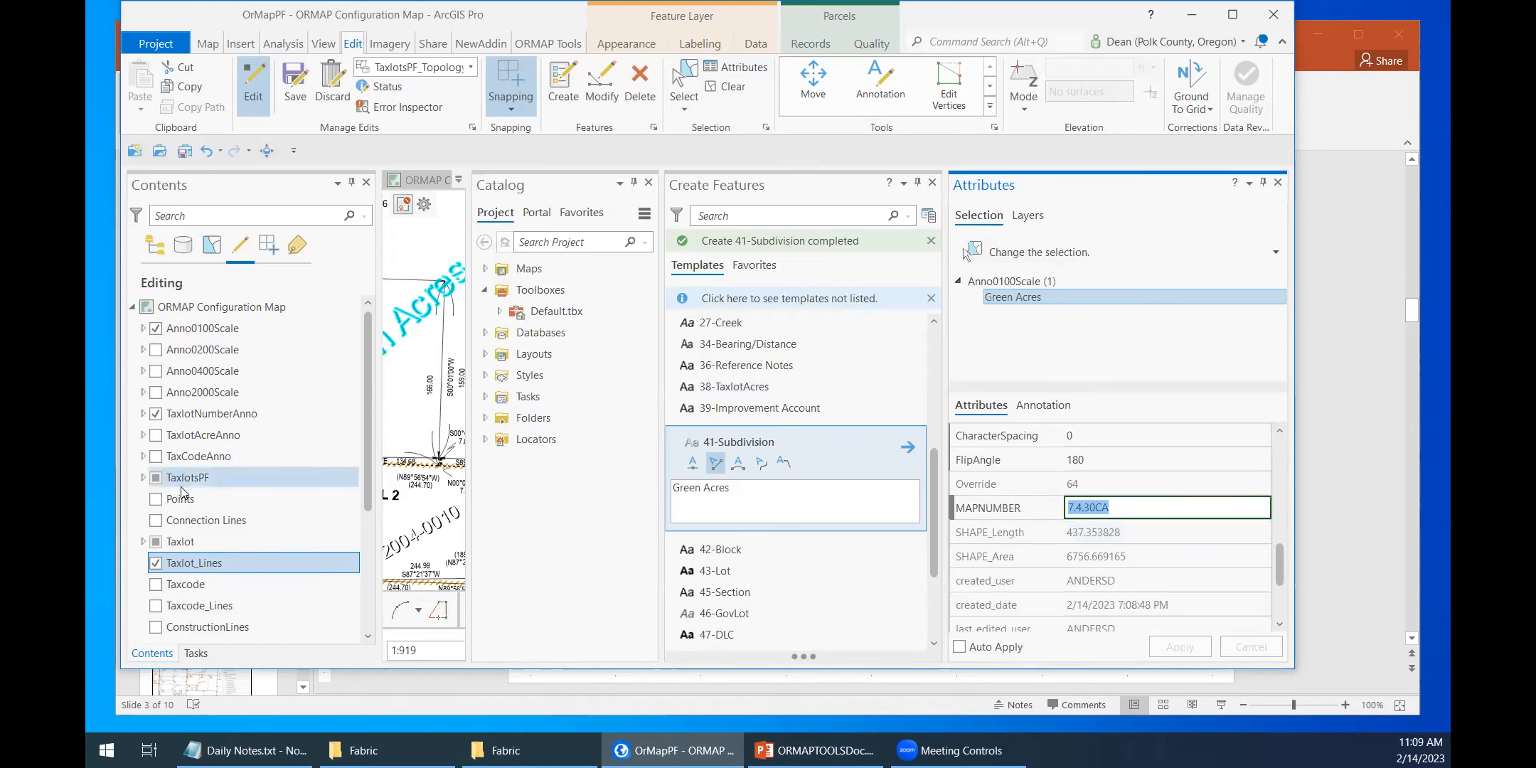
Step: Open the attribute rules of the Anno0100Scale layer and close the feature creation and attribute views to make room
right_click(217, 334)
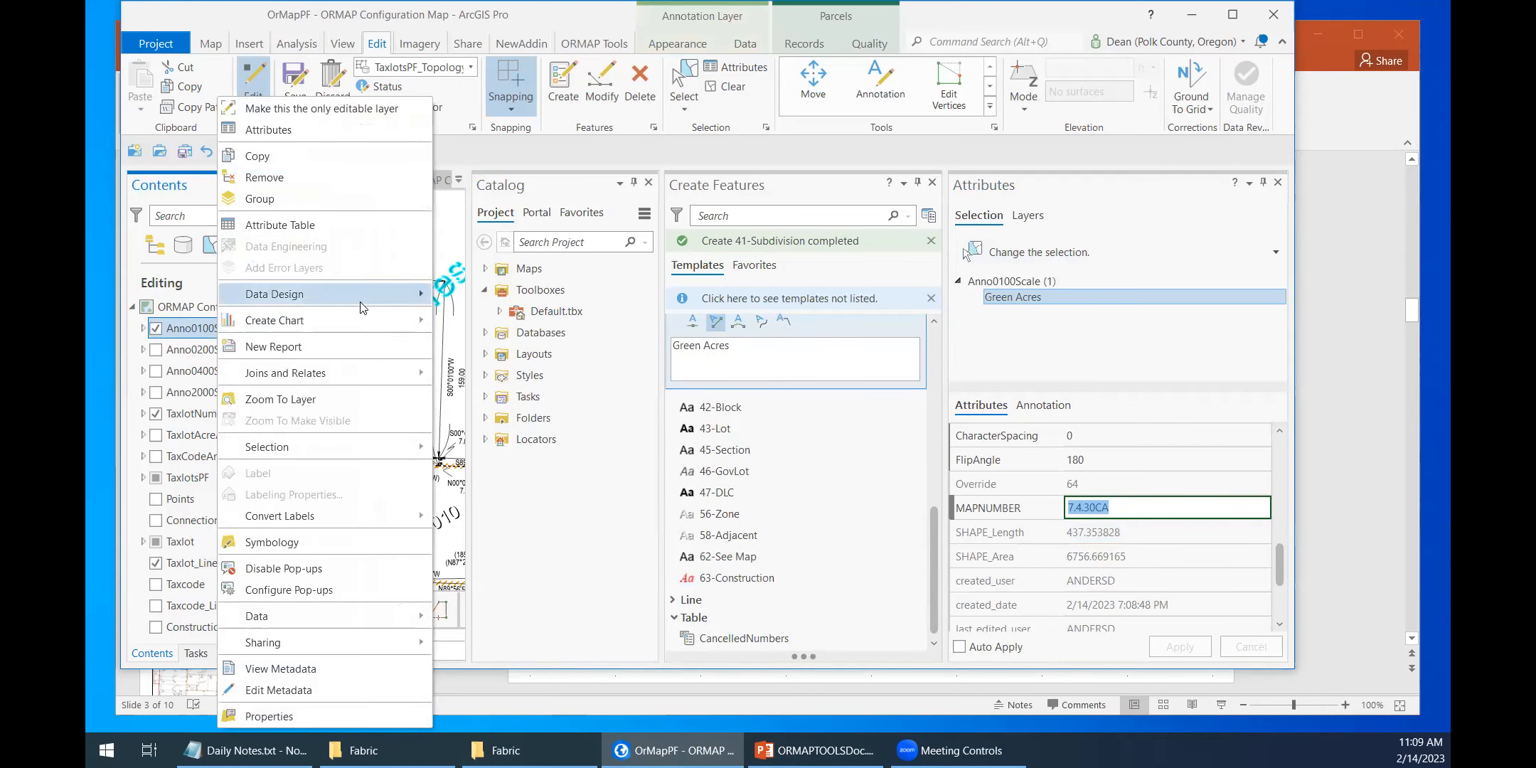
mouse_move(359, 299)
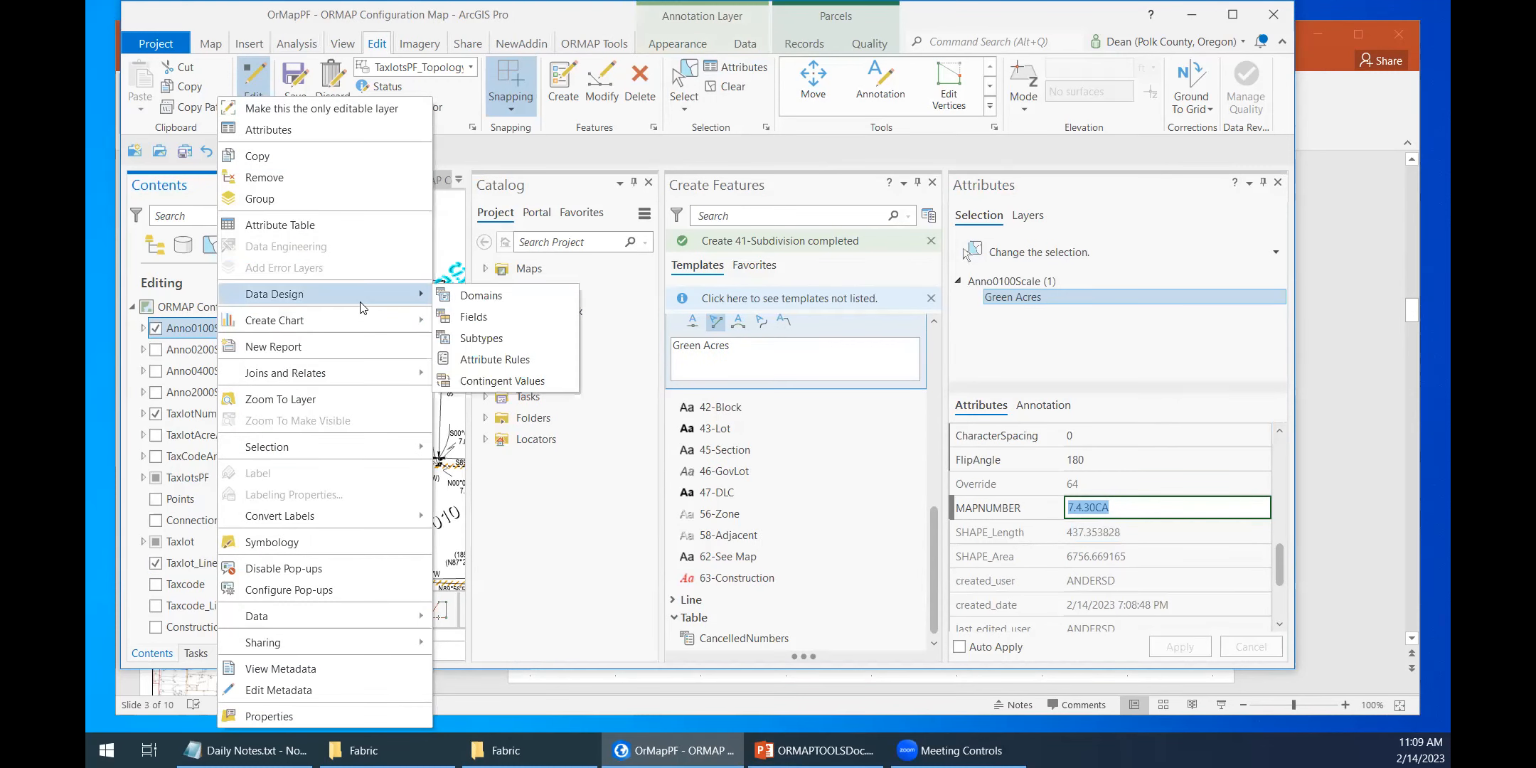
click(516, 361)
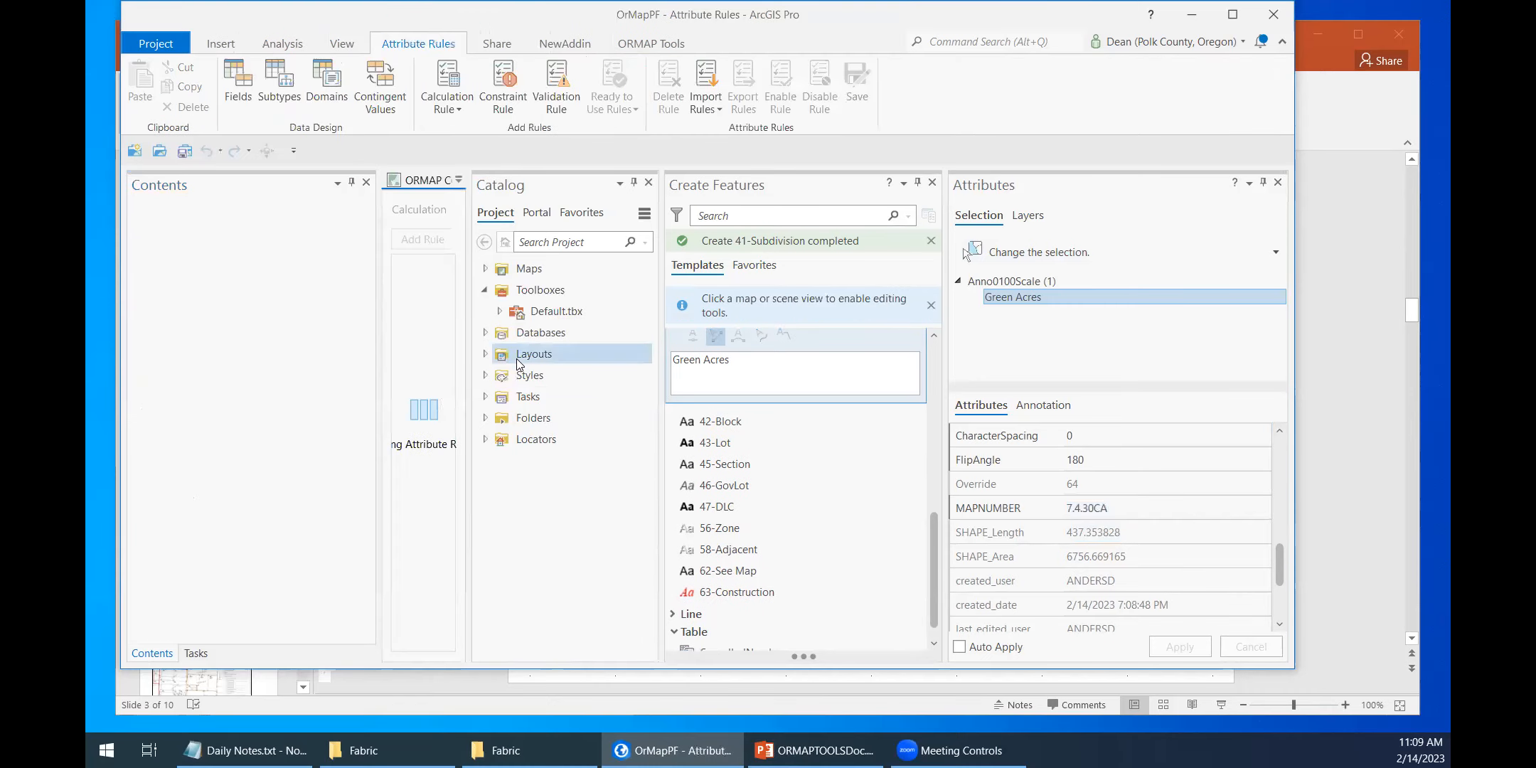
click(932, 182)
click(1278, 184)
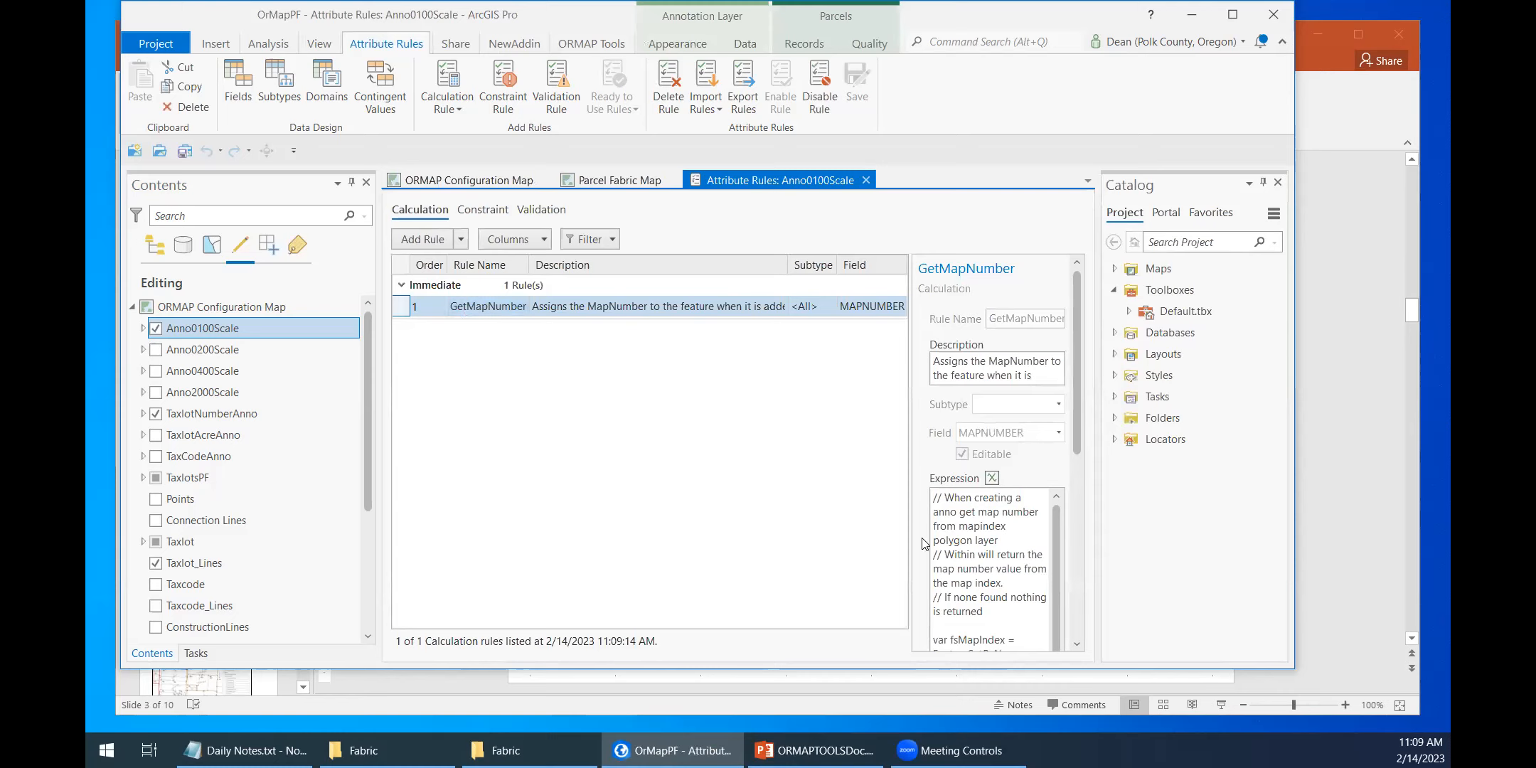
Step: Widen the GetMapNumber rule details and examine its expression, field and triggers
drag(1077, 382, 1095, 543)
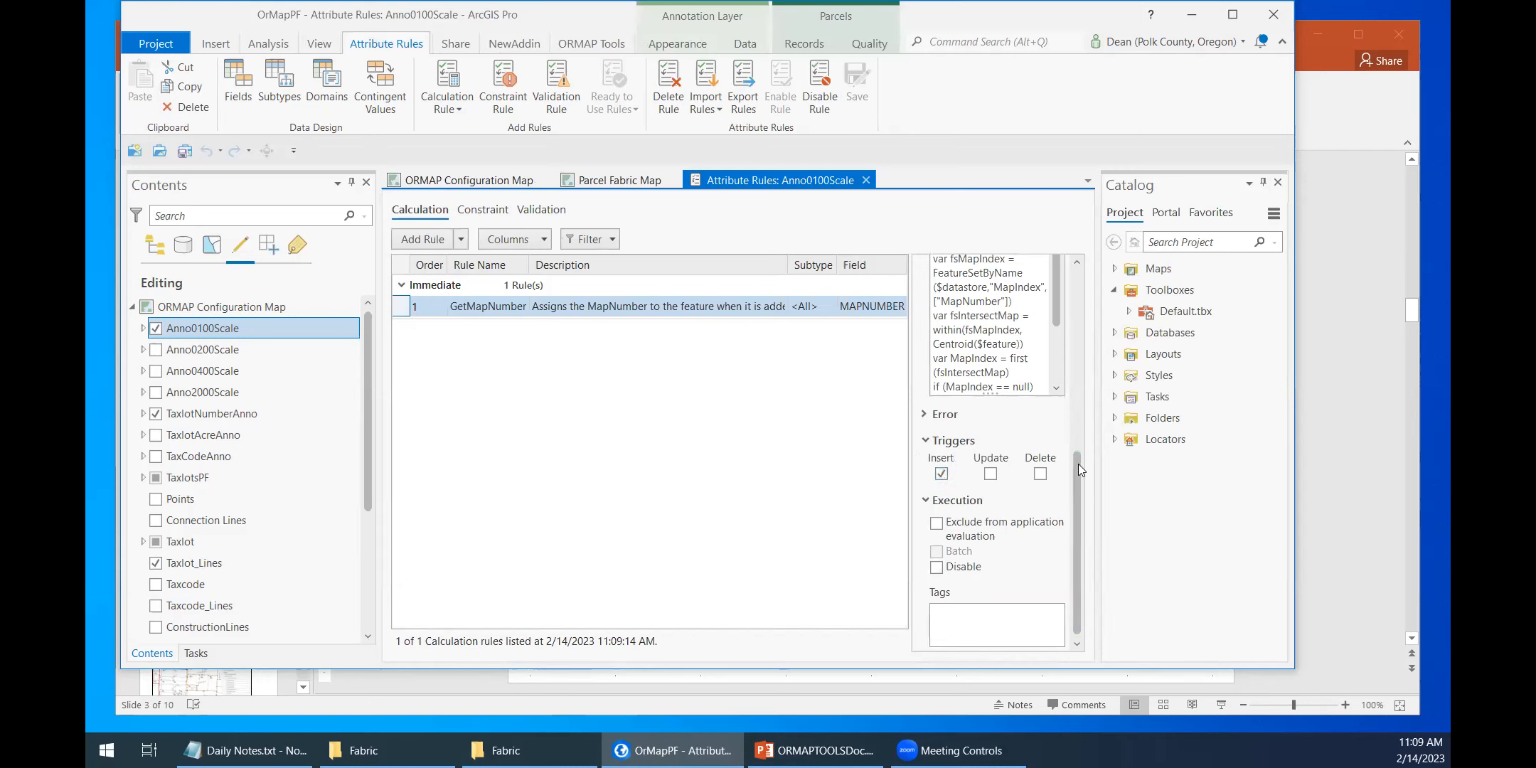
scroll(963, 375, up, 4)
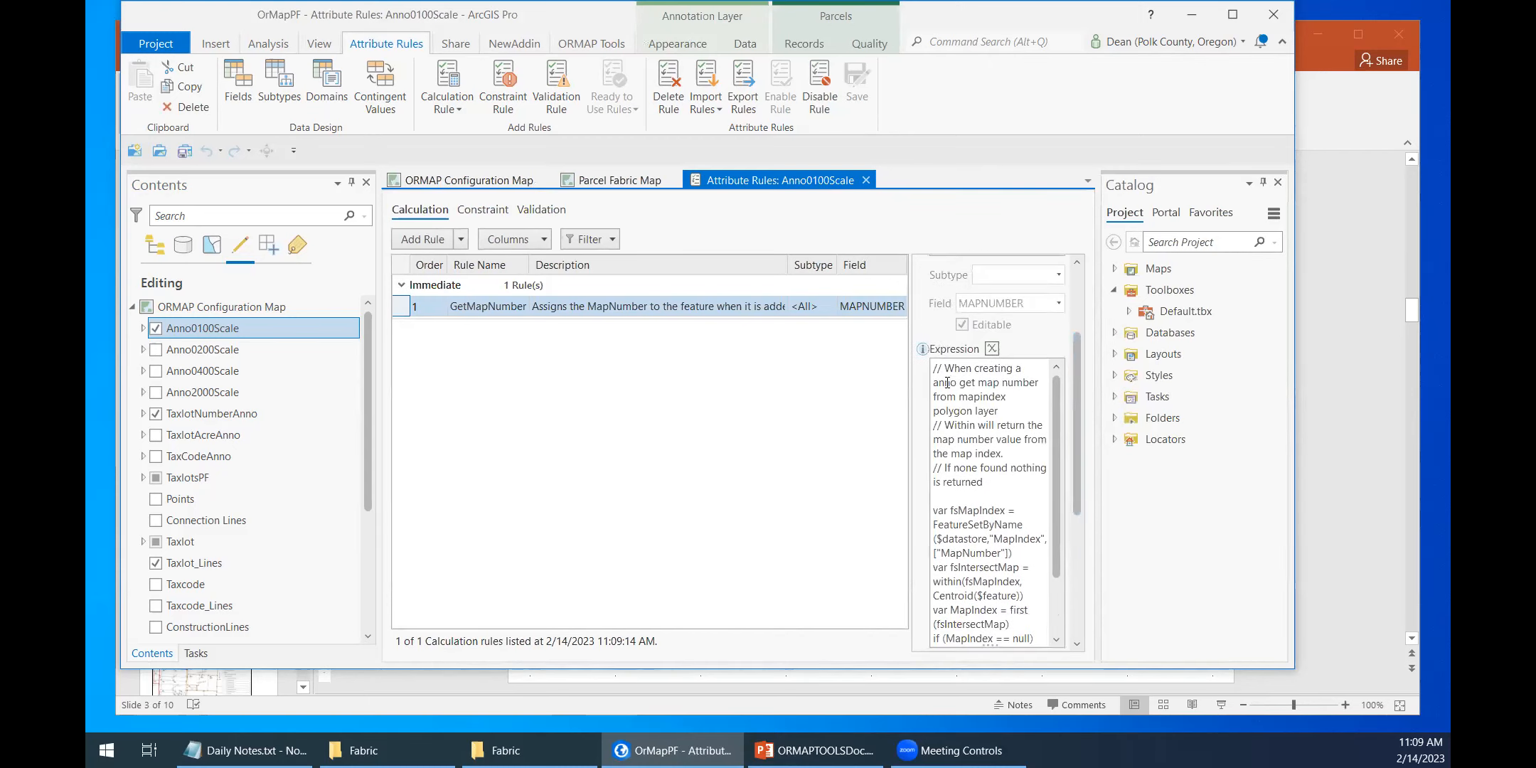
drag(403, 356, 397, 356)
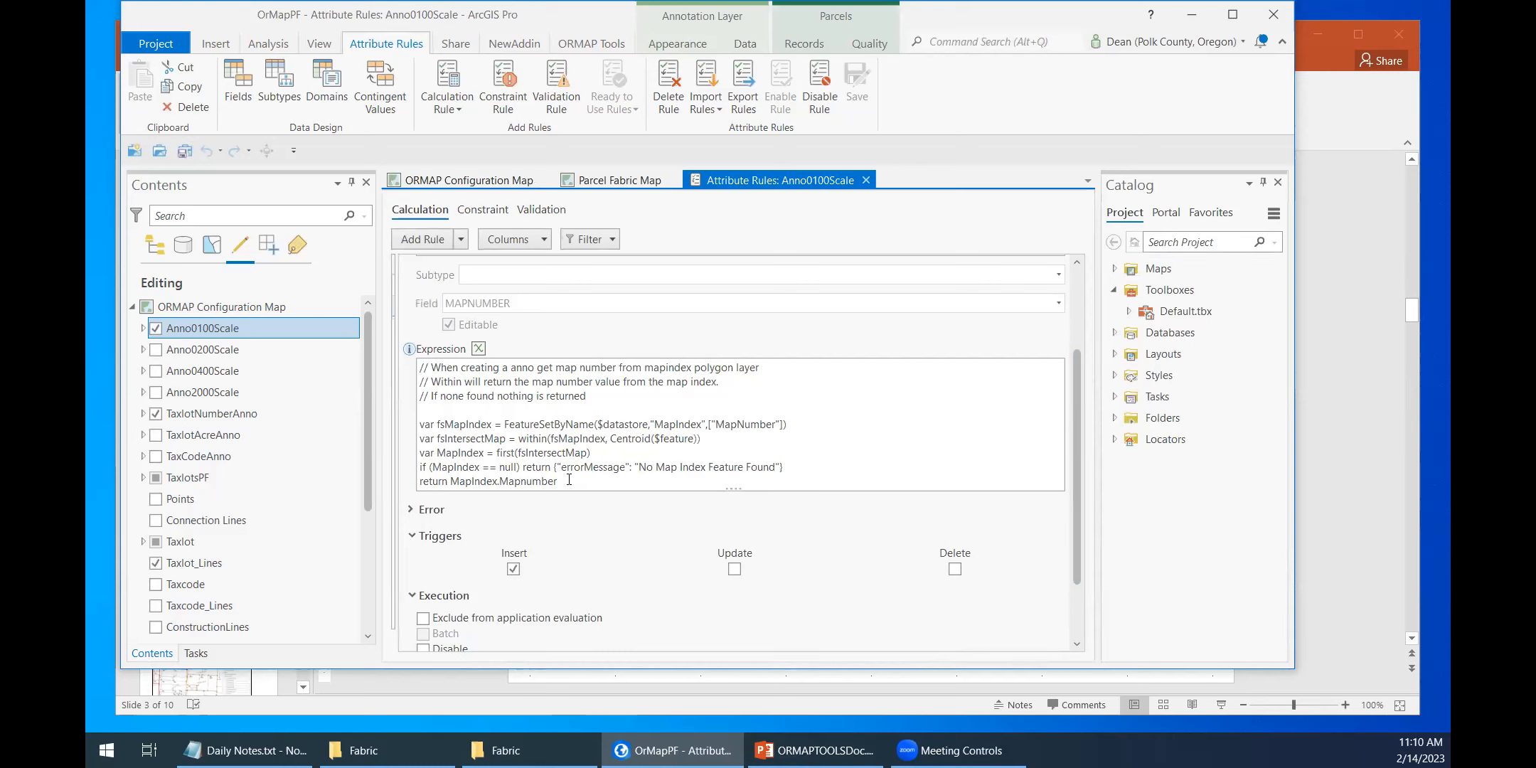
drag(594, 478, 466, 475)
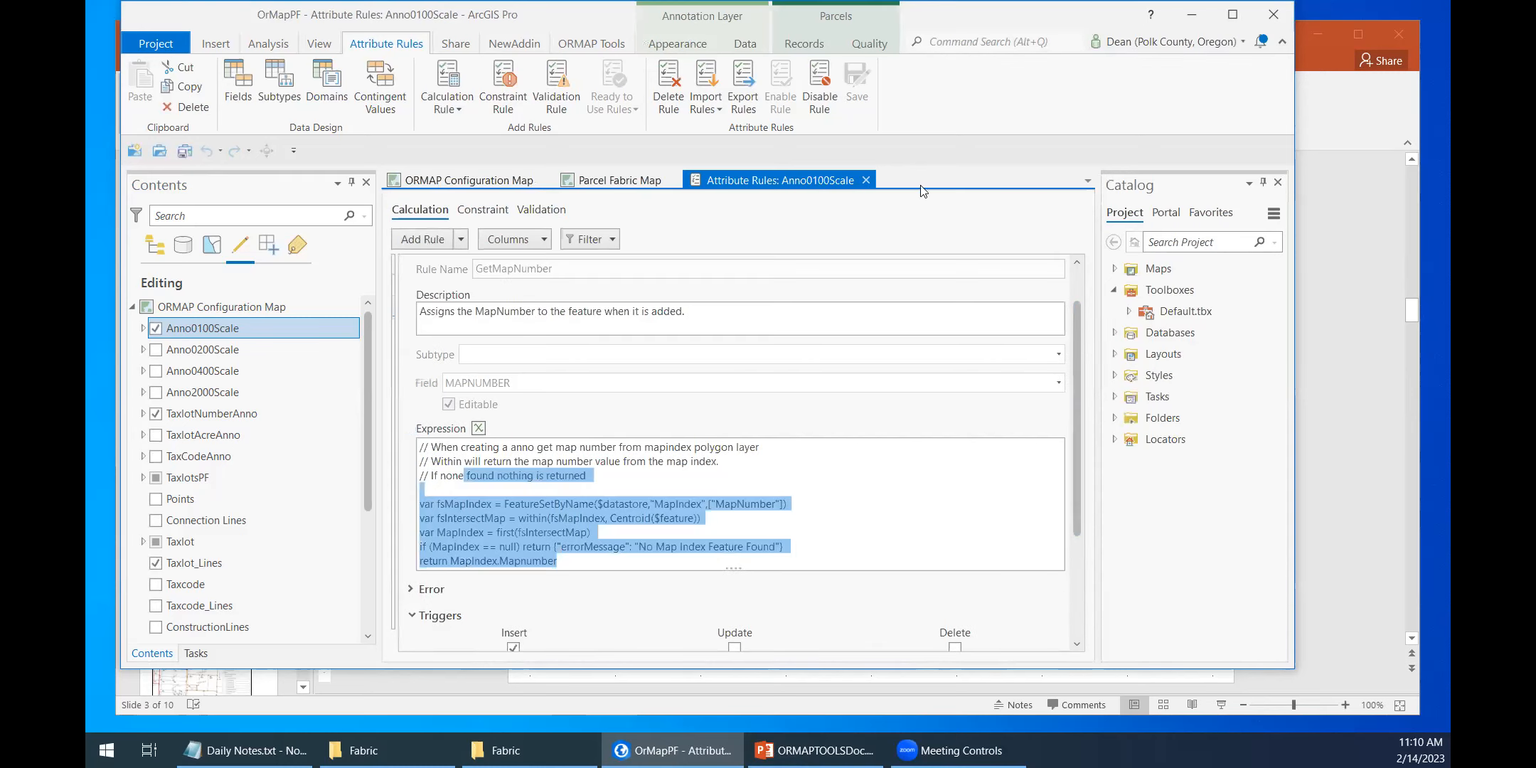
Step: Close the Anno0100Scale attribute rules and discard all unsaved edits, including the Green Acres annotation
click(866, 181)
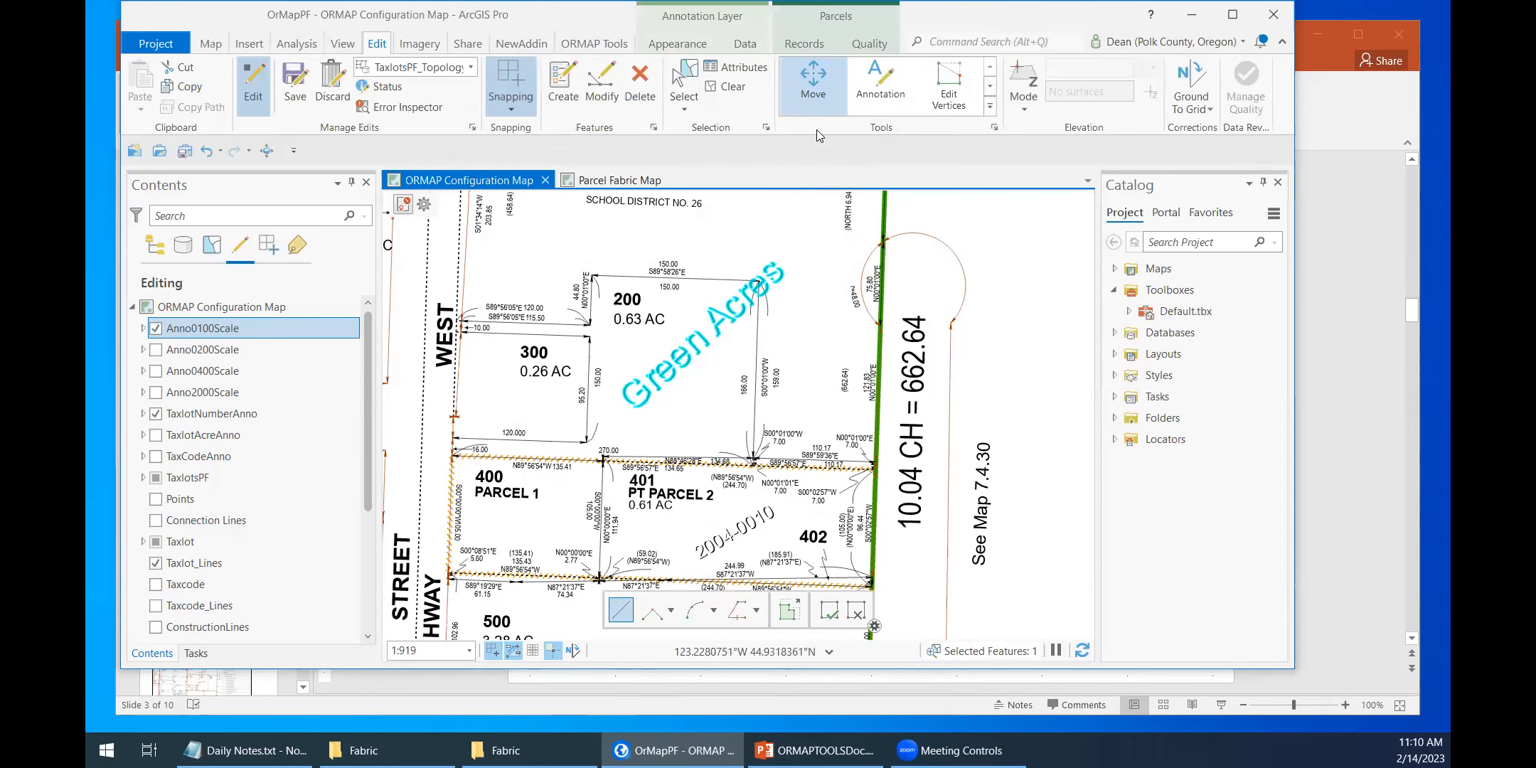
right_click(277, 325)
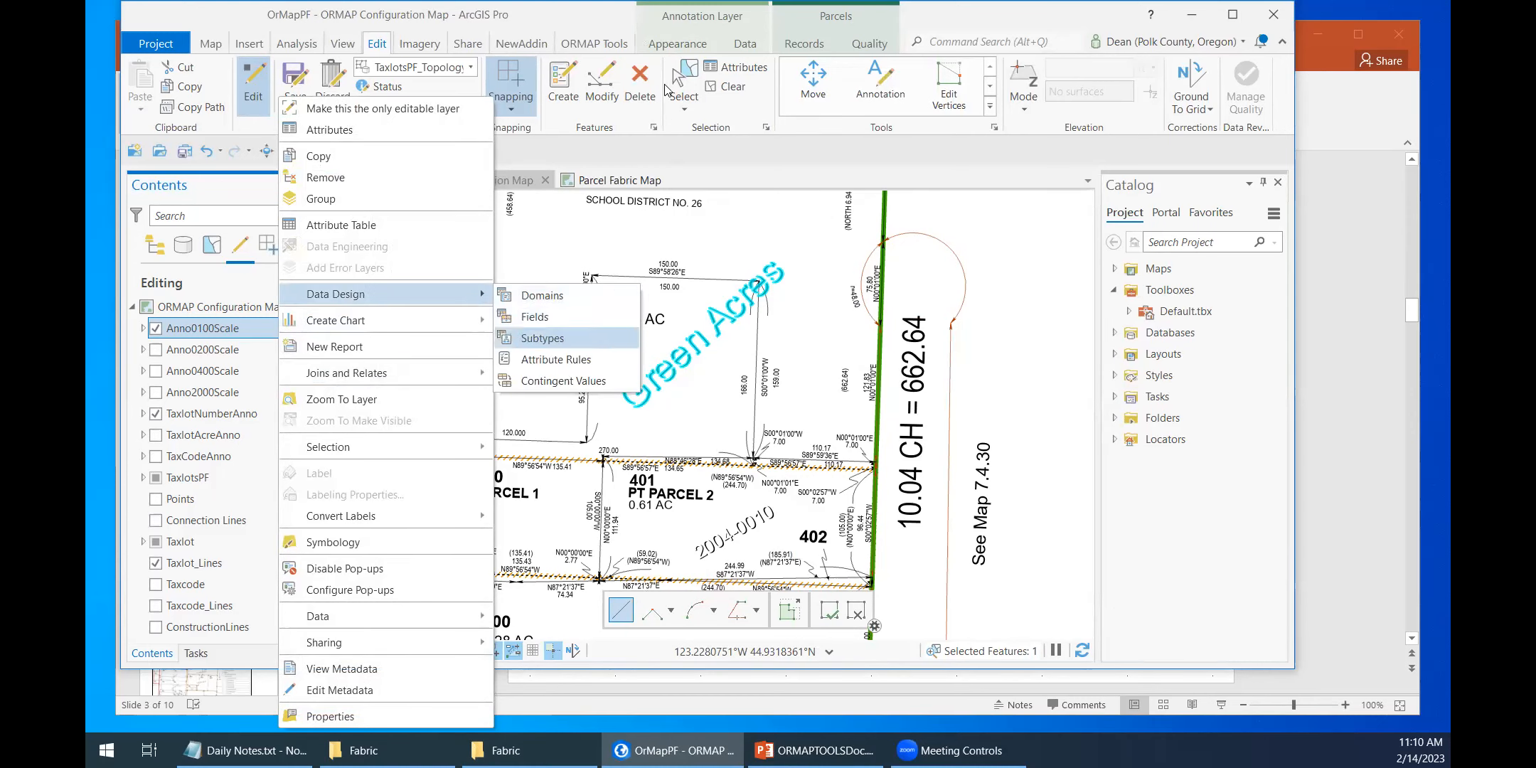
click(540, 359)
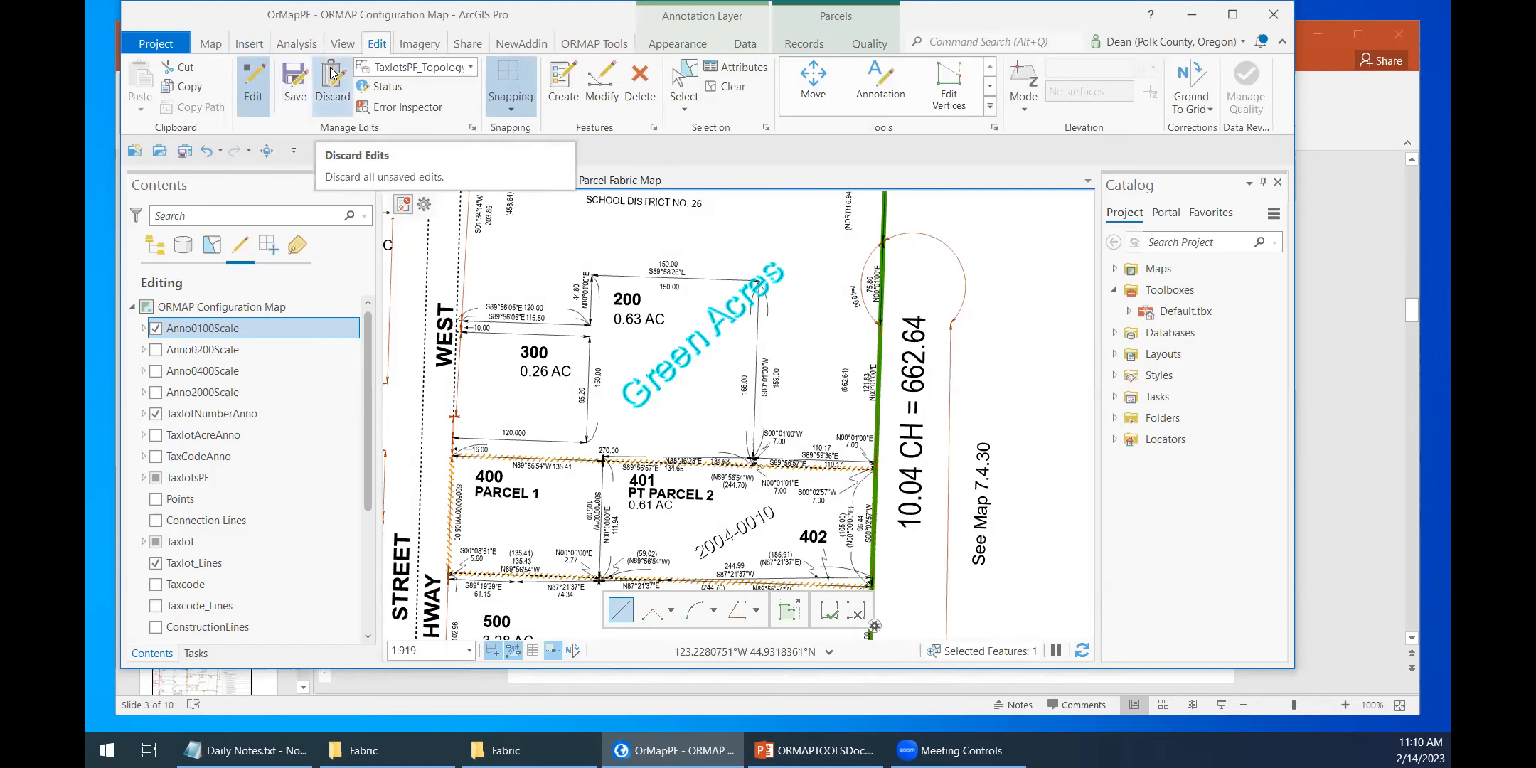
click(333, 73)
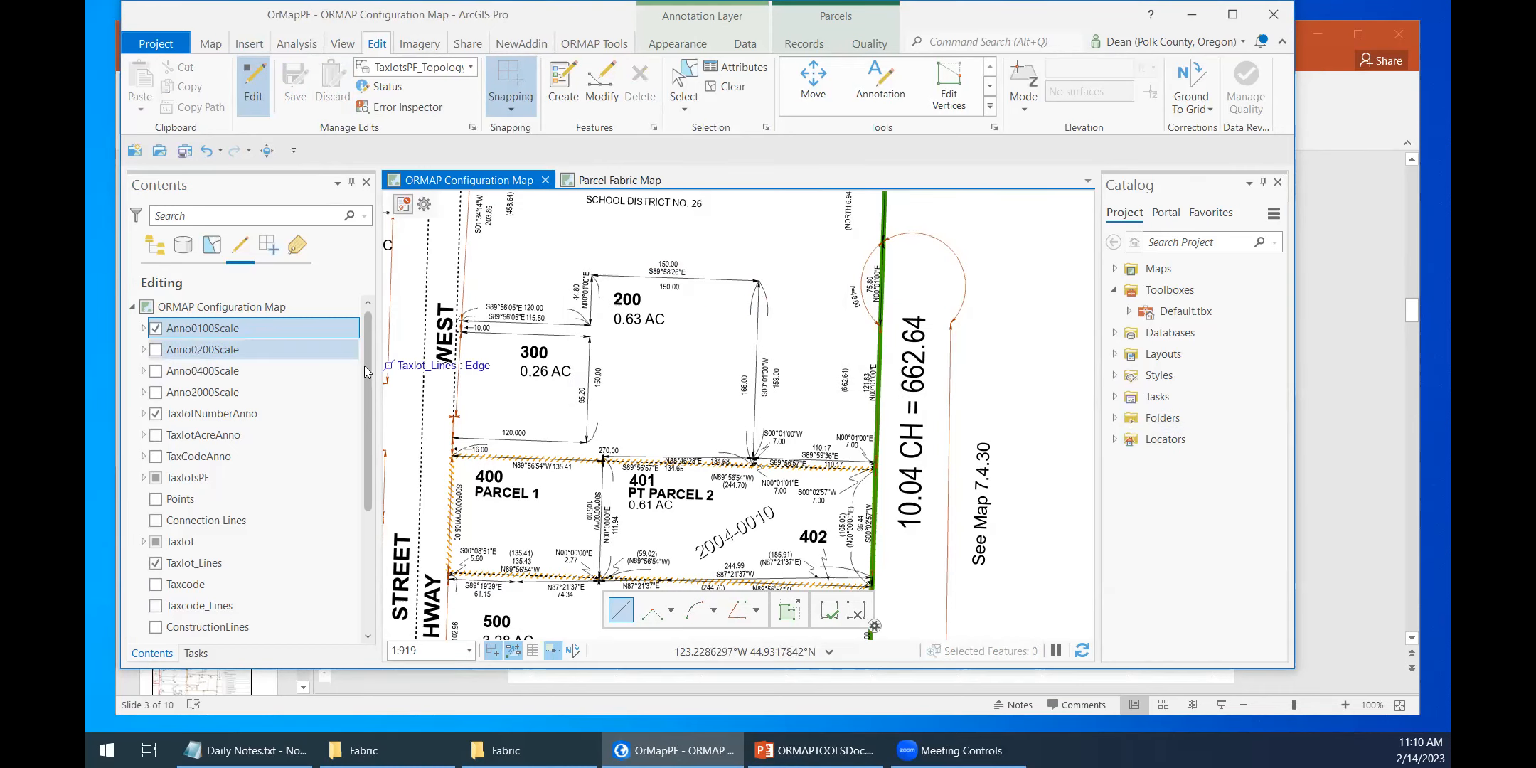
Step: Expand the Taxlot group among the selectable layers and try to select tax lot 200 with a small box
drag(370, 390, 285, 556)
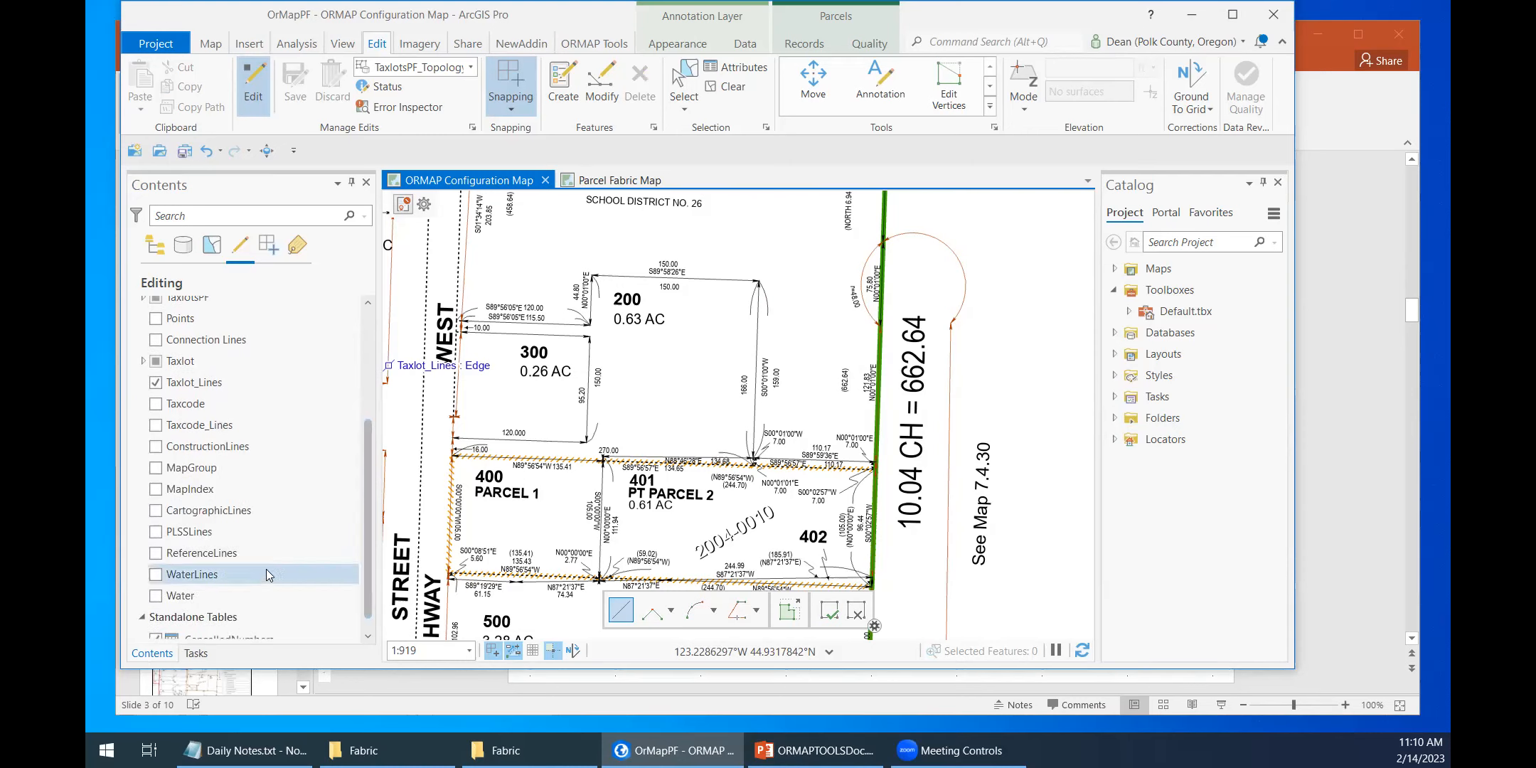
scroll(266, 572, up, 2)
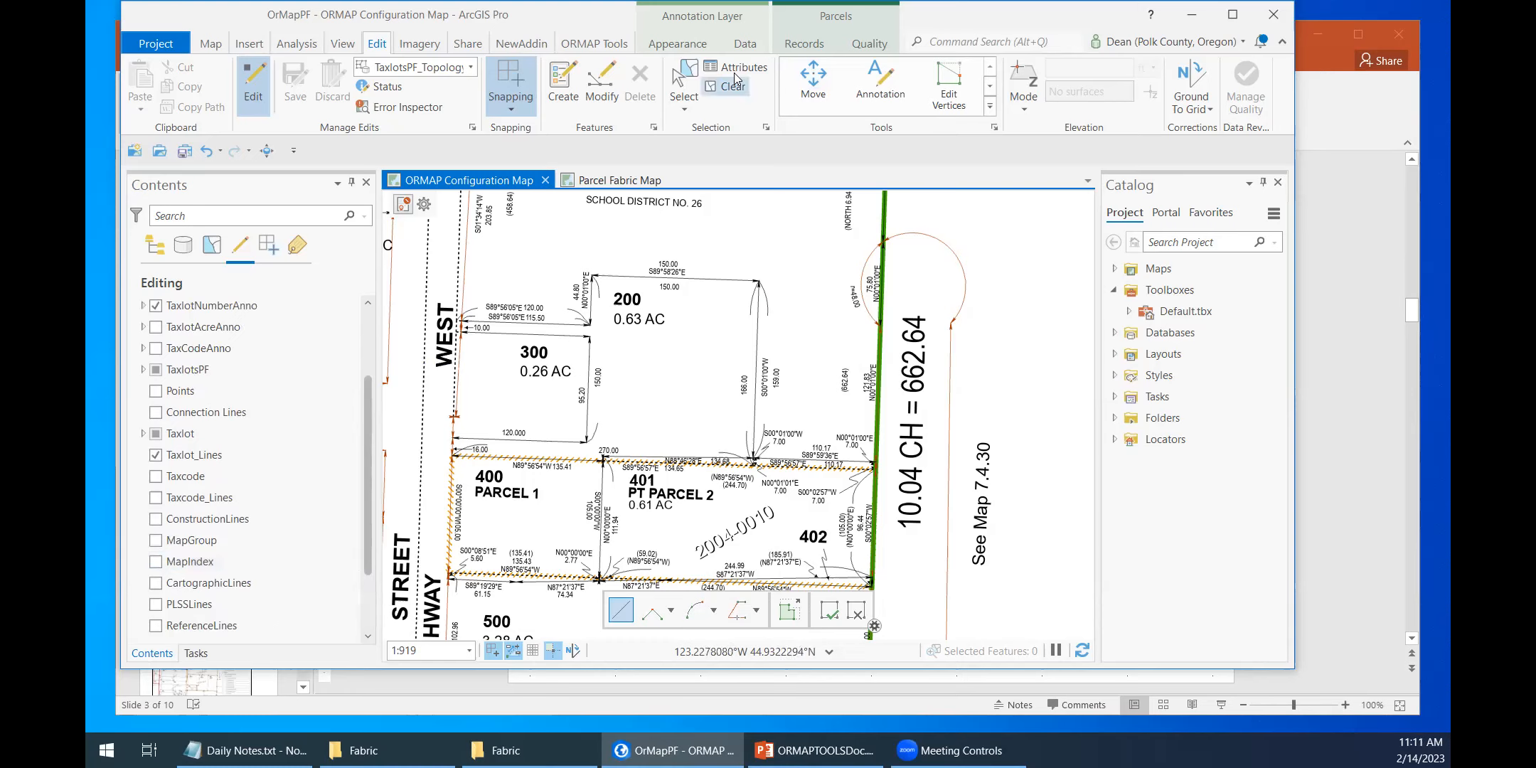
click(212, 245)
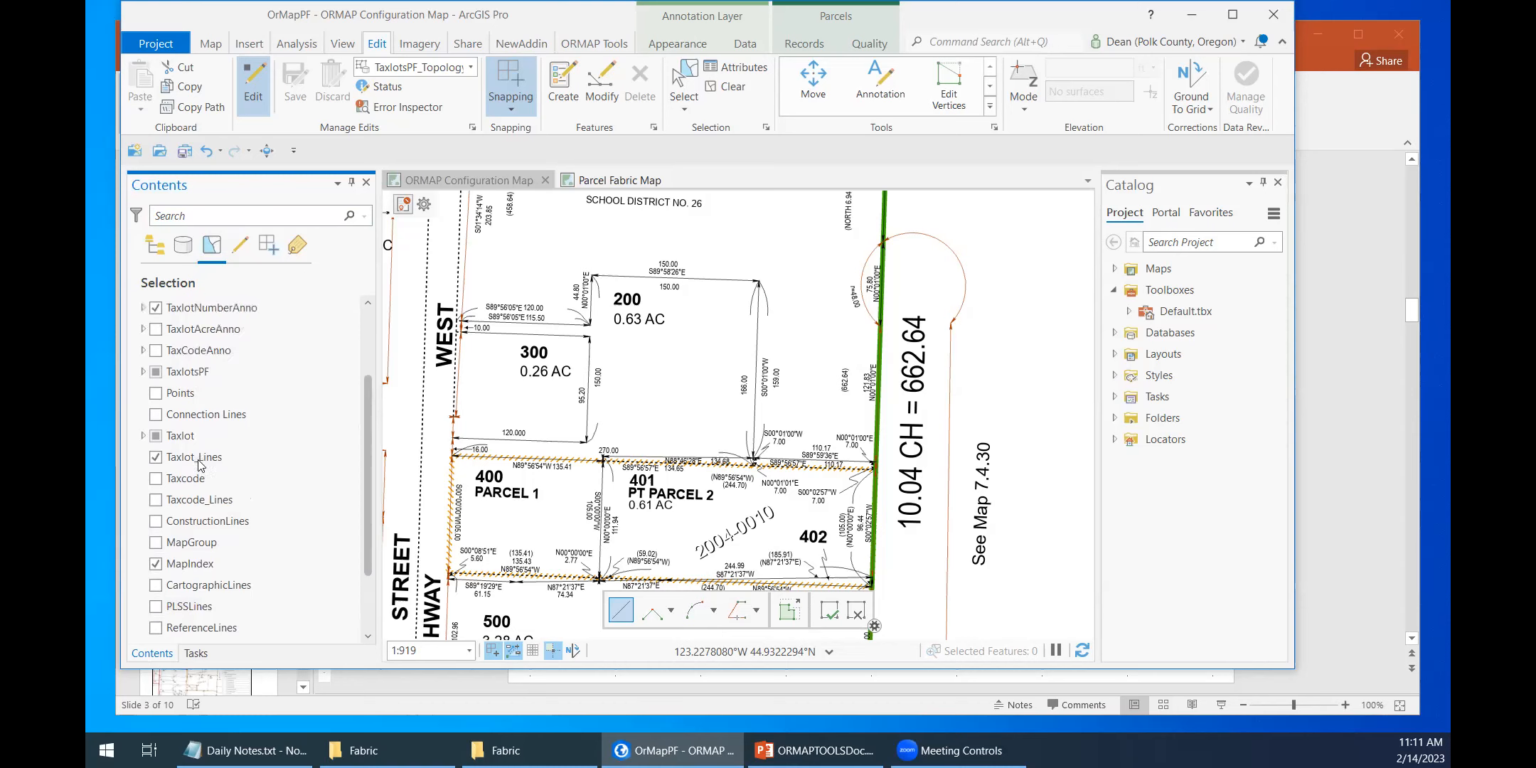
scroll(149, 476, up, 1)
click(142, 479)
click(239, 245)
click(683, 79)
drag(684, 335, 718, 373)
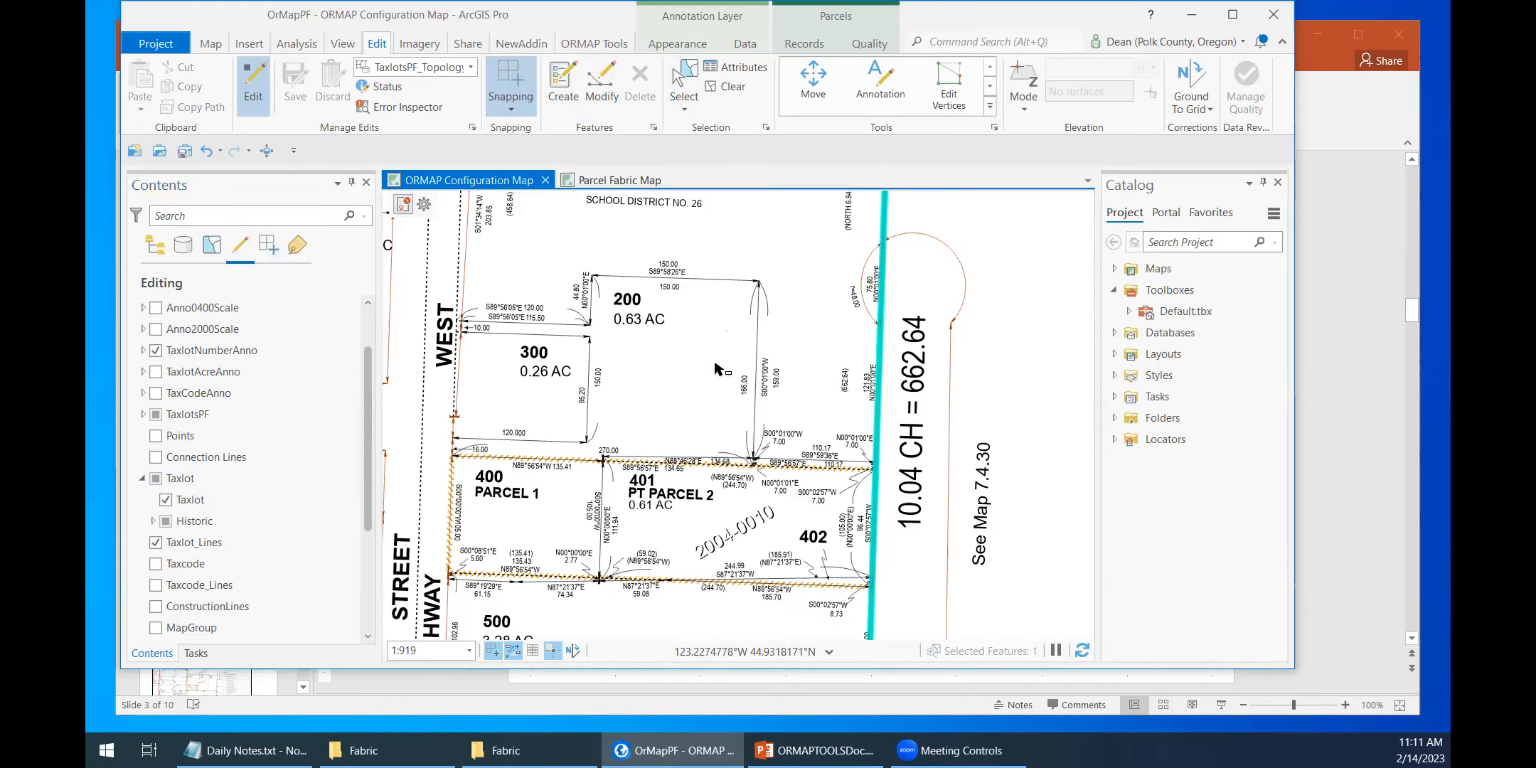
Step: Make the Taxlot polygon sublayer visible in the drawing order and add tax lot 200 to the selection
click(211, 245)
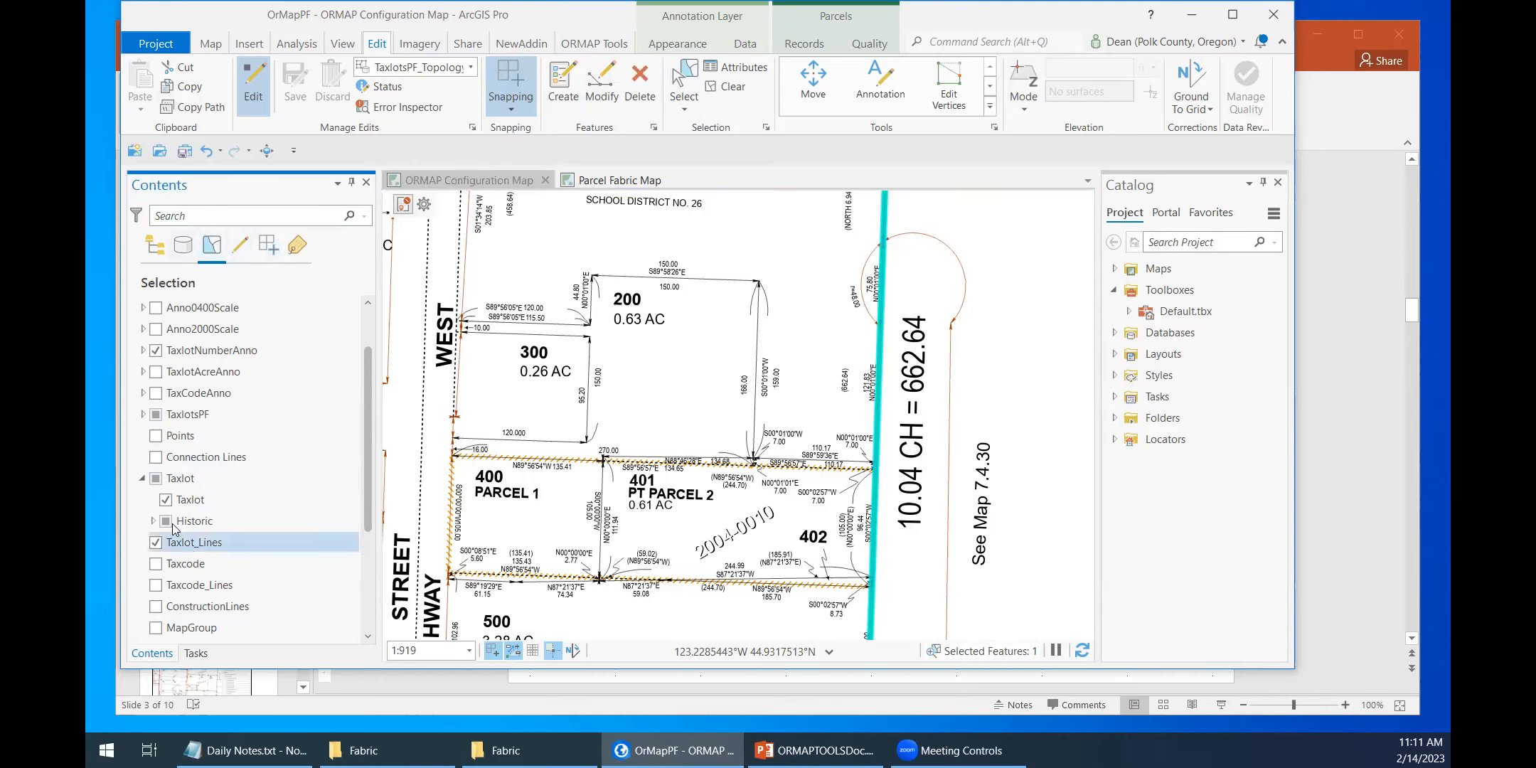
click(154, 246)
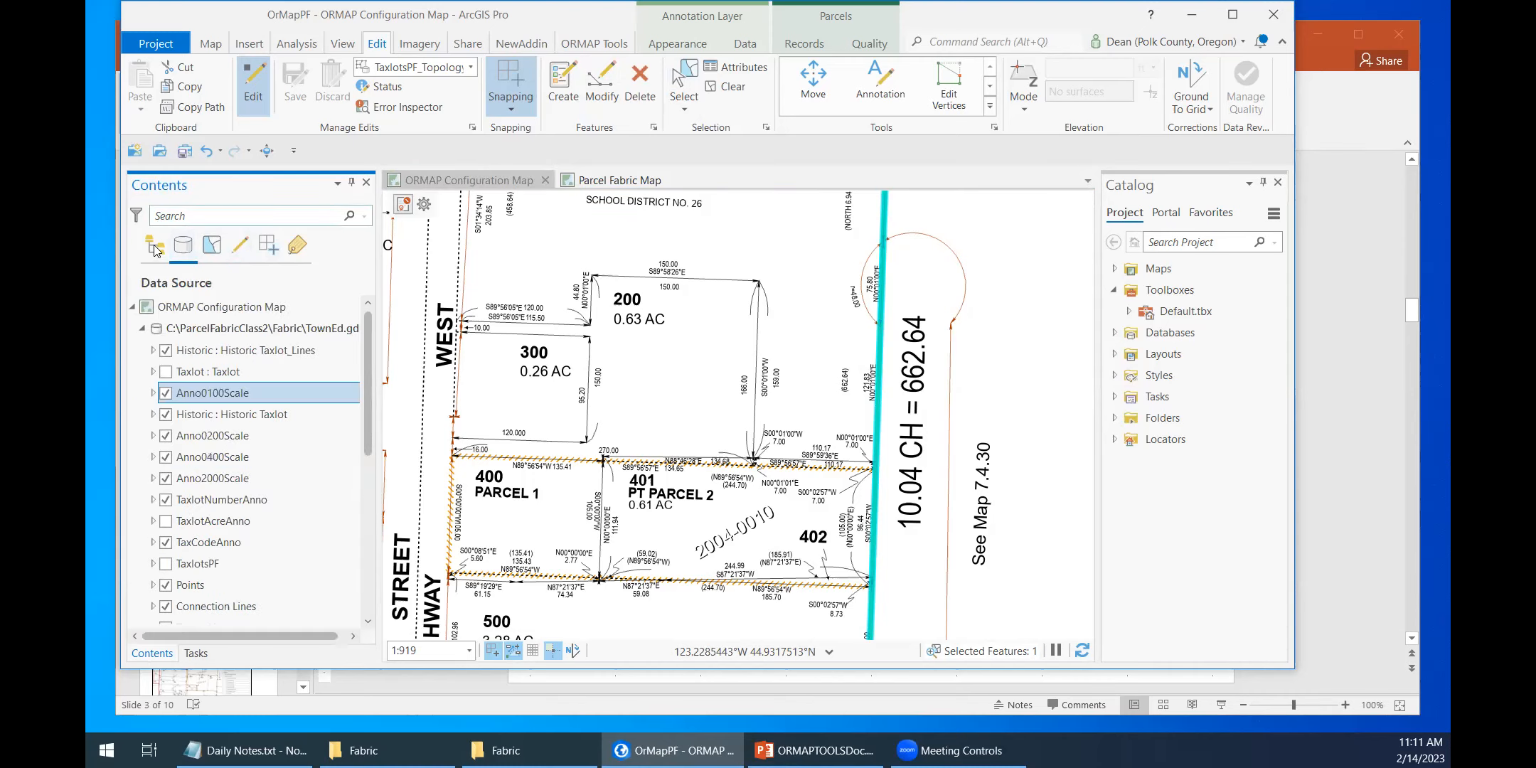
click(213, 248)
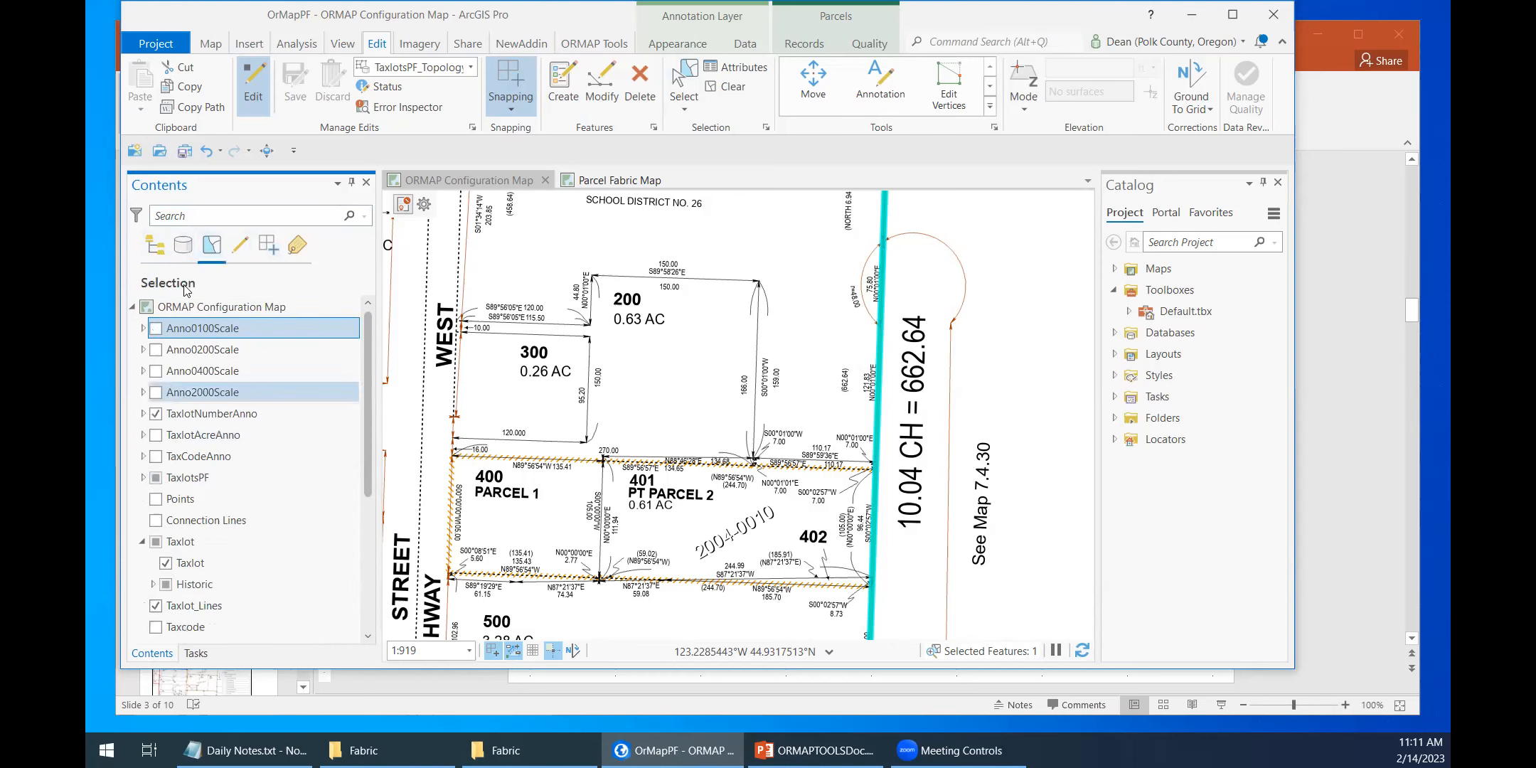
click(154, 246)
click(166, 563)
click(166, 563)
shift+click(682, 394)
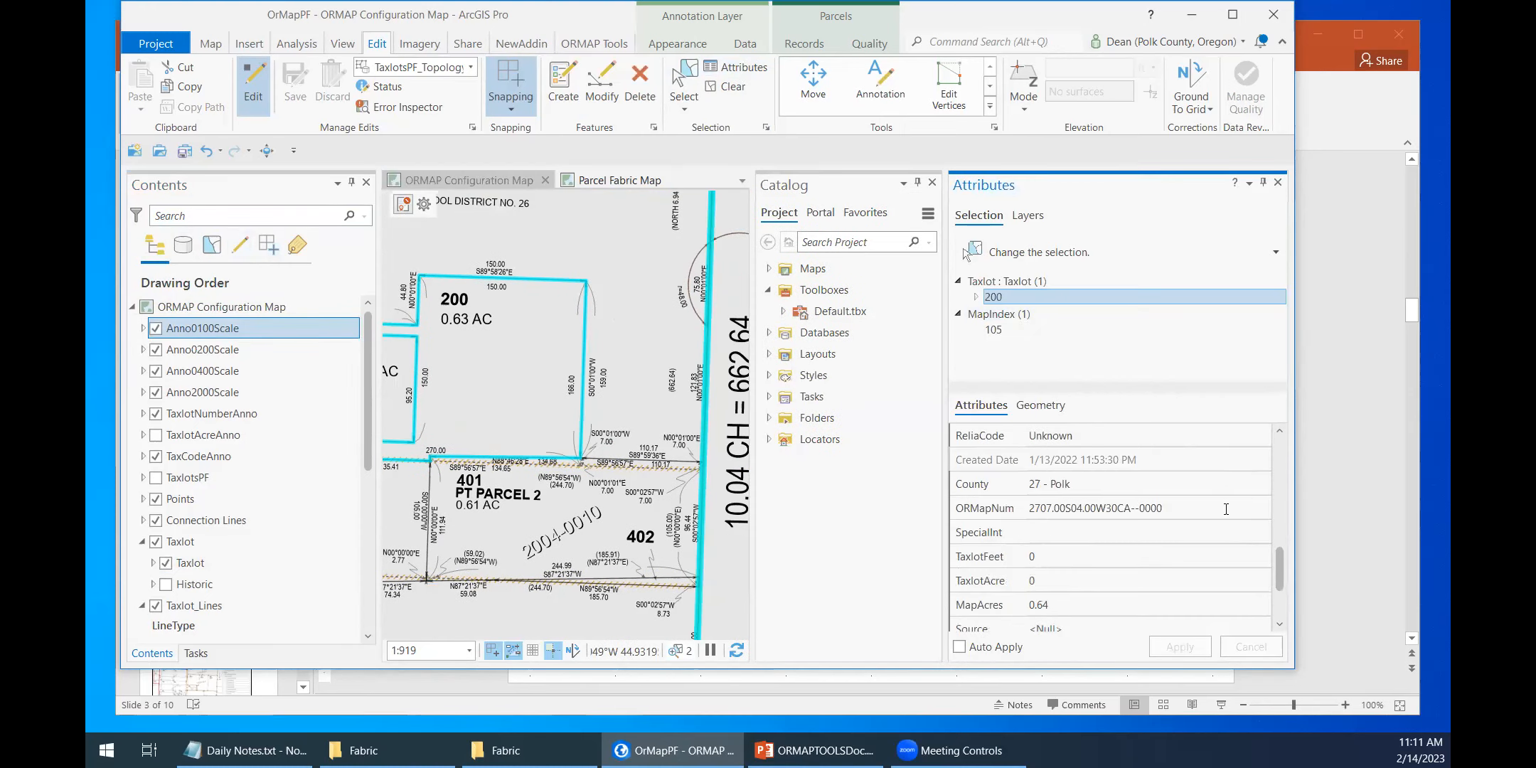
Step: Inspect the County, ORTaxlot, MapTaxlot and MapNumber attributes of tax lot 200
mouse_move(1281, 566)
mouse_down()
mouse_move(1283, 592)
mouse_move(1289, 564)
mouse_up()
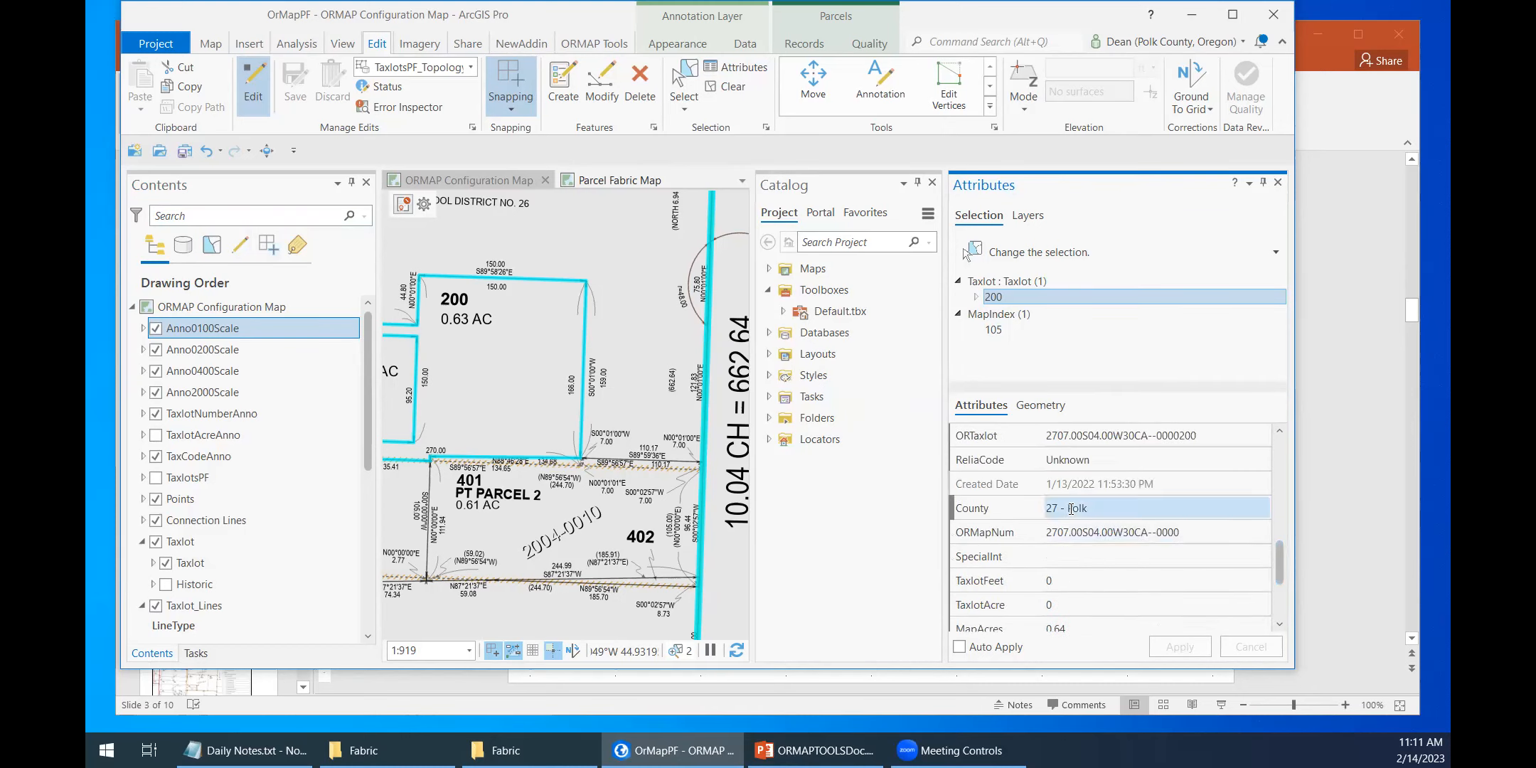
click(1198, 436)
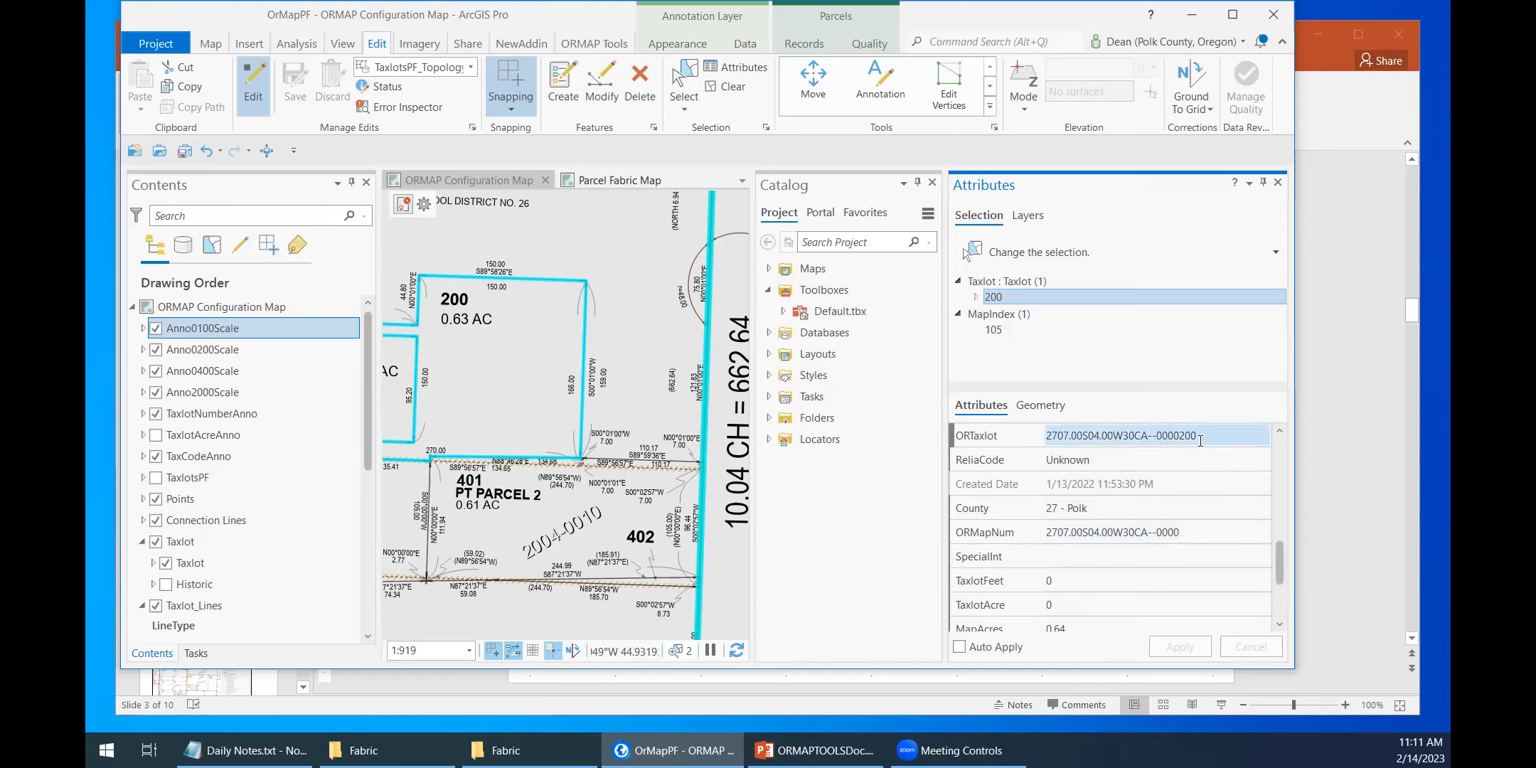
scroll(1112, 490, up, 3)
click(1084, 459)
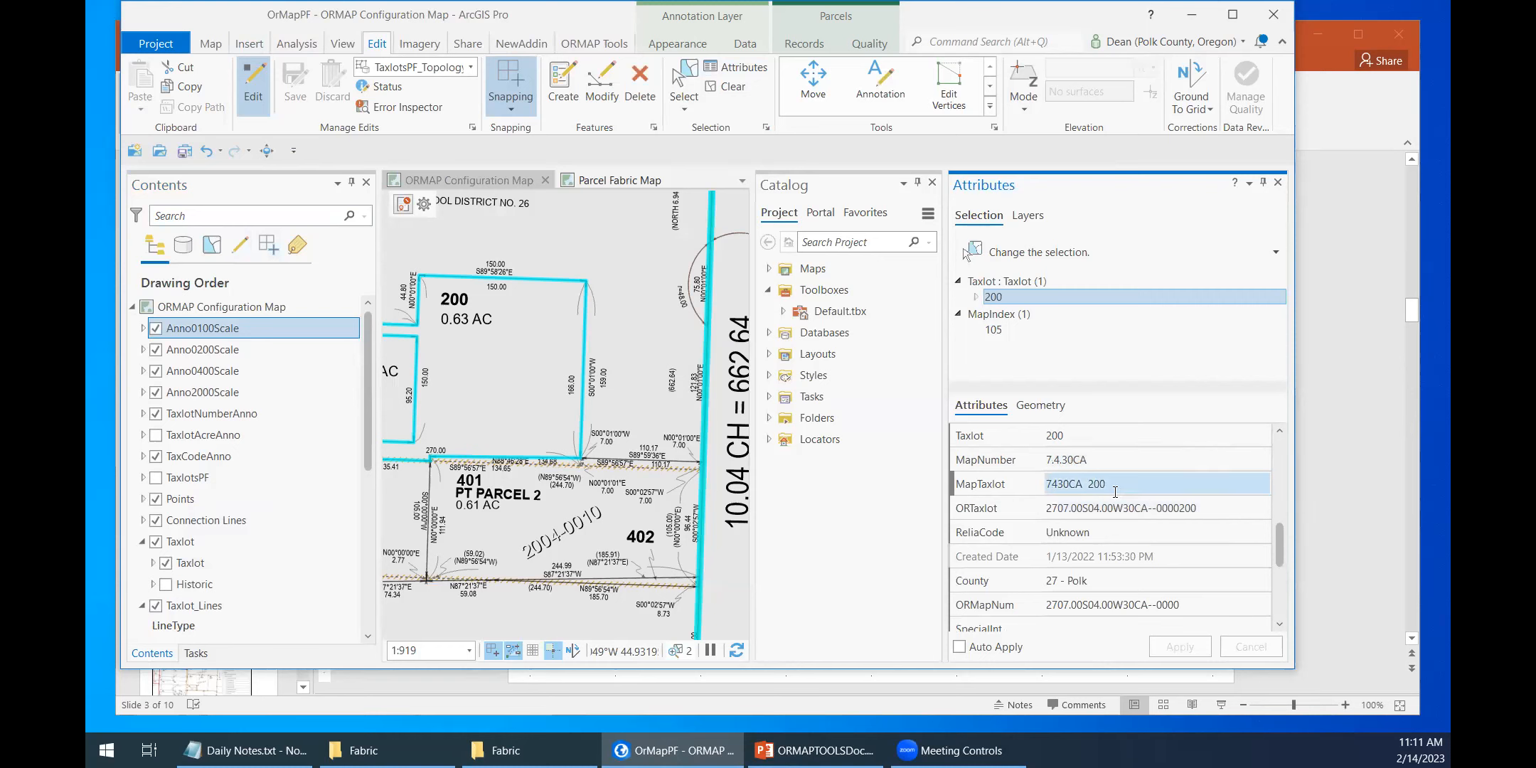
Step: Set the Taxlot attribute of lot 200 to 2009 and check its MapTaxlot, ORTaxlot and ORMapNum values
click(1077, 435)
click(1078, 435)
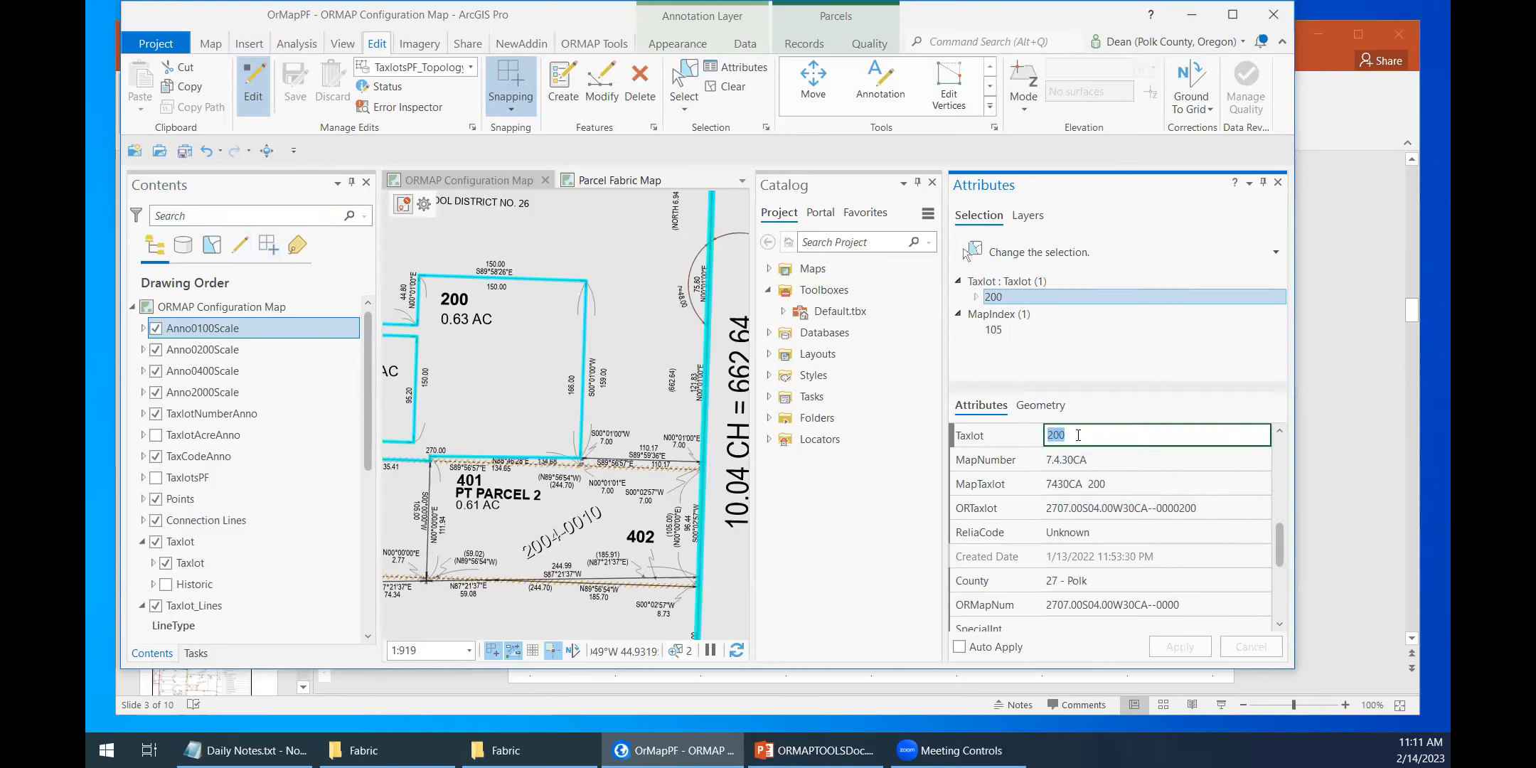
click(1078, 435)
text(9)
key(Tab)
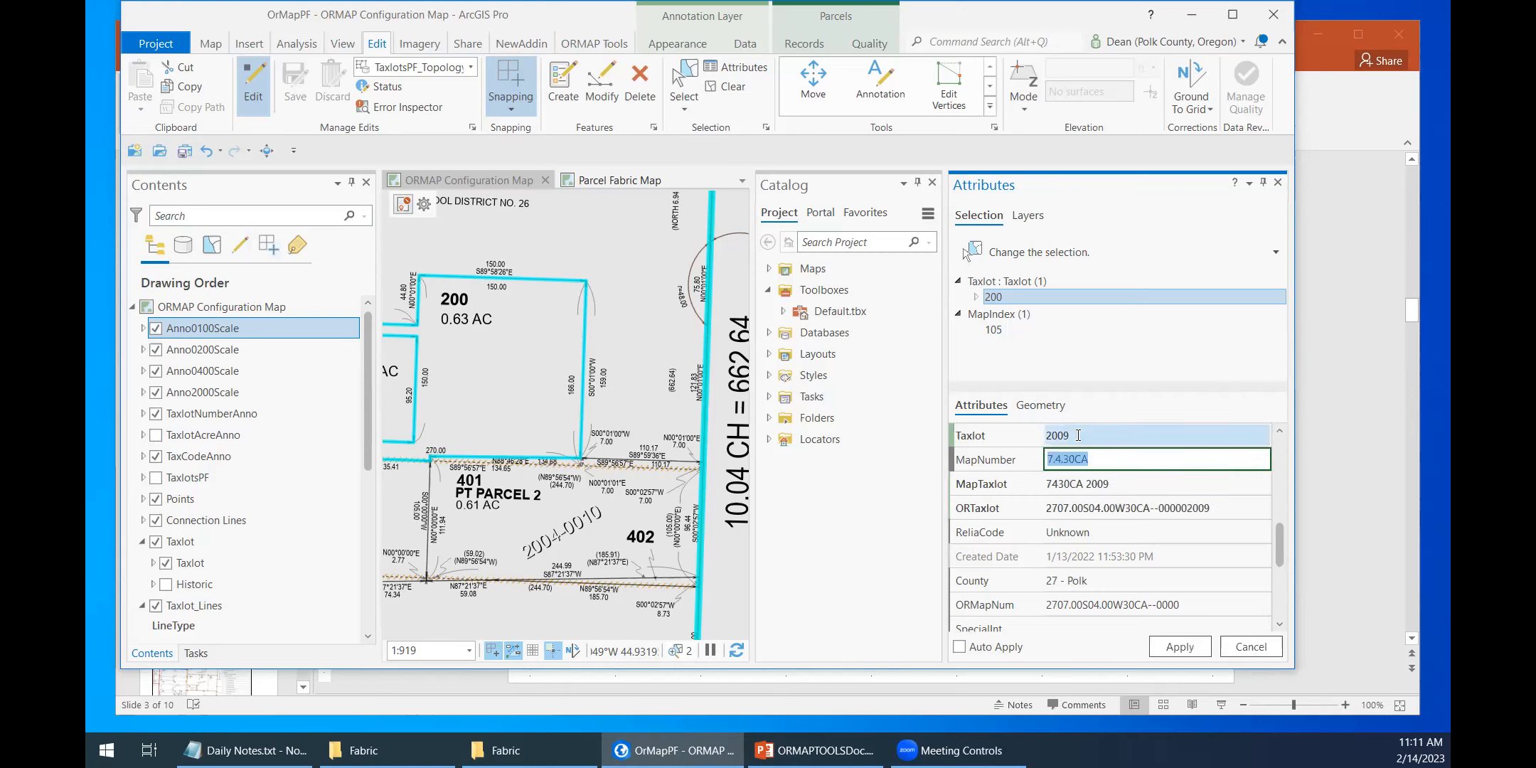
click(1111, 486)
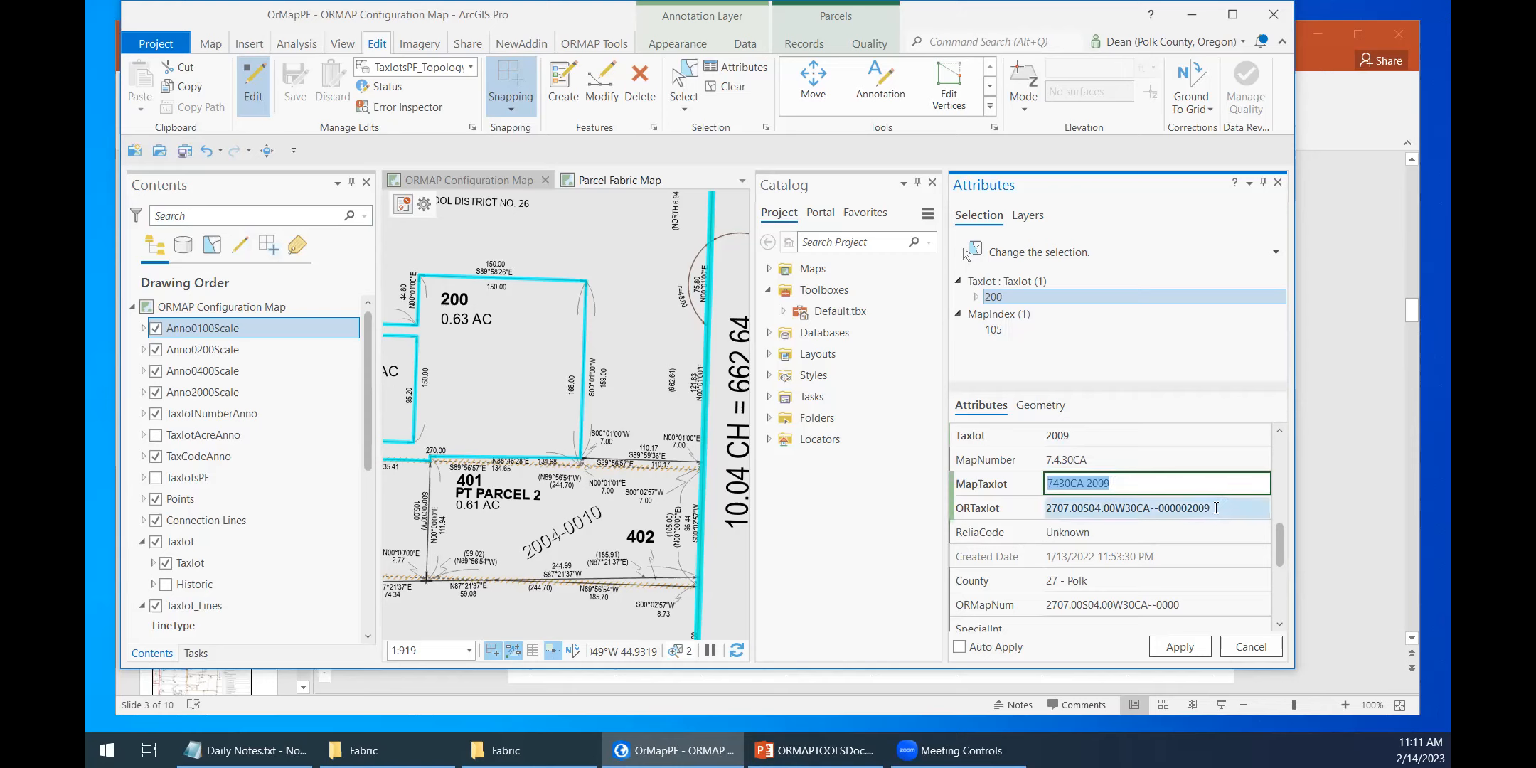
click(1186, 605)
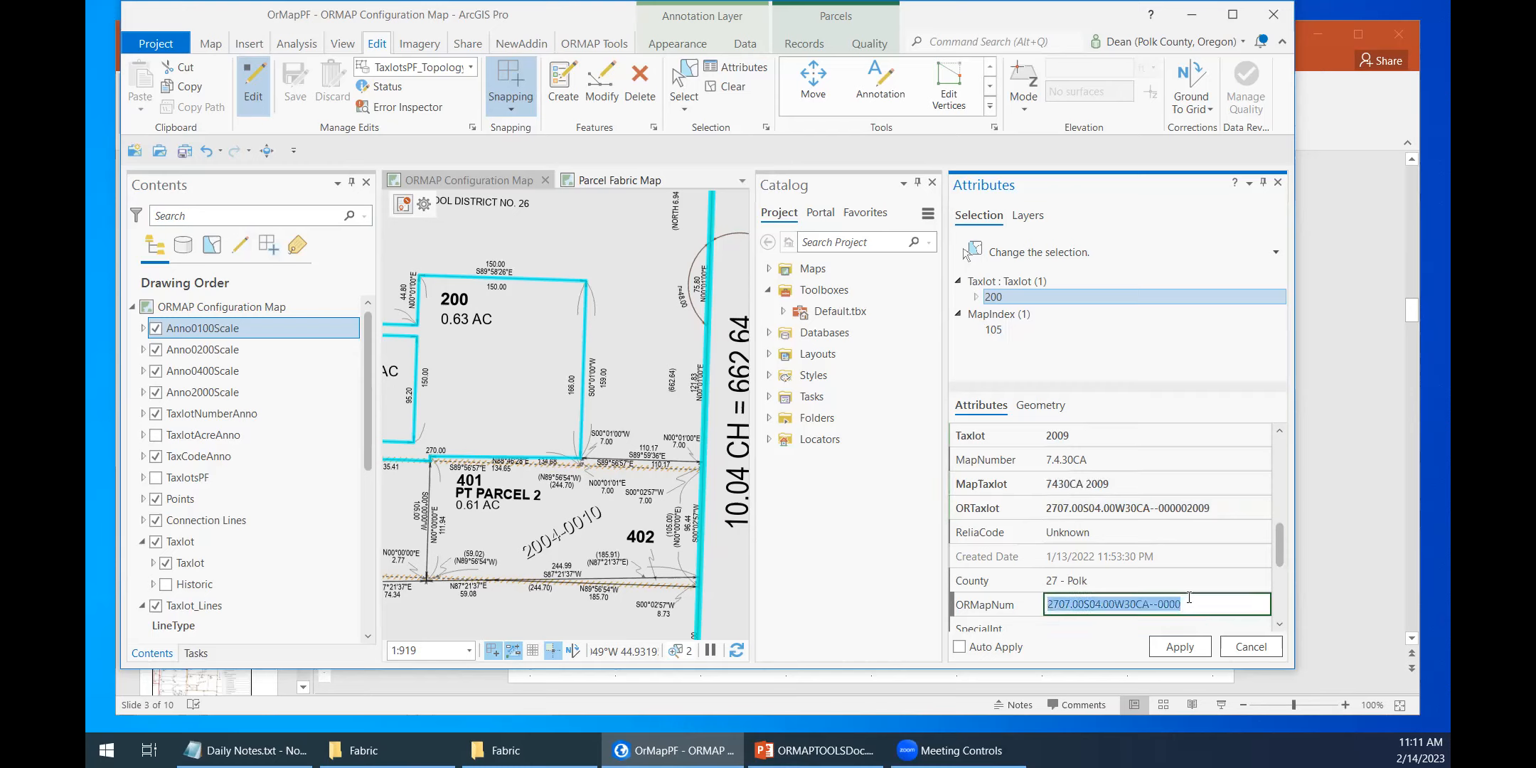
click(1187, 509)
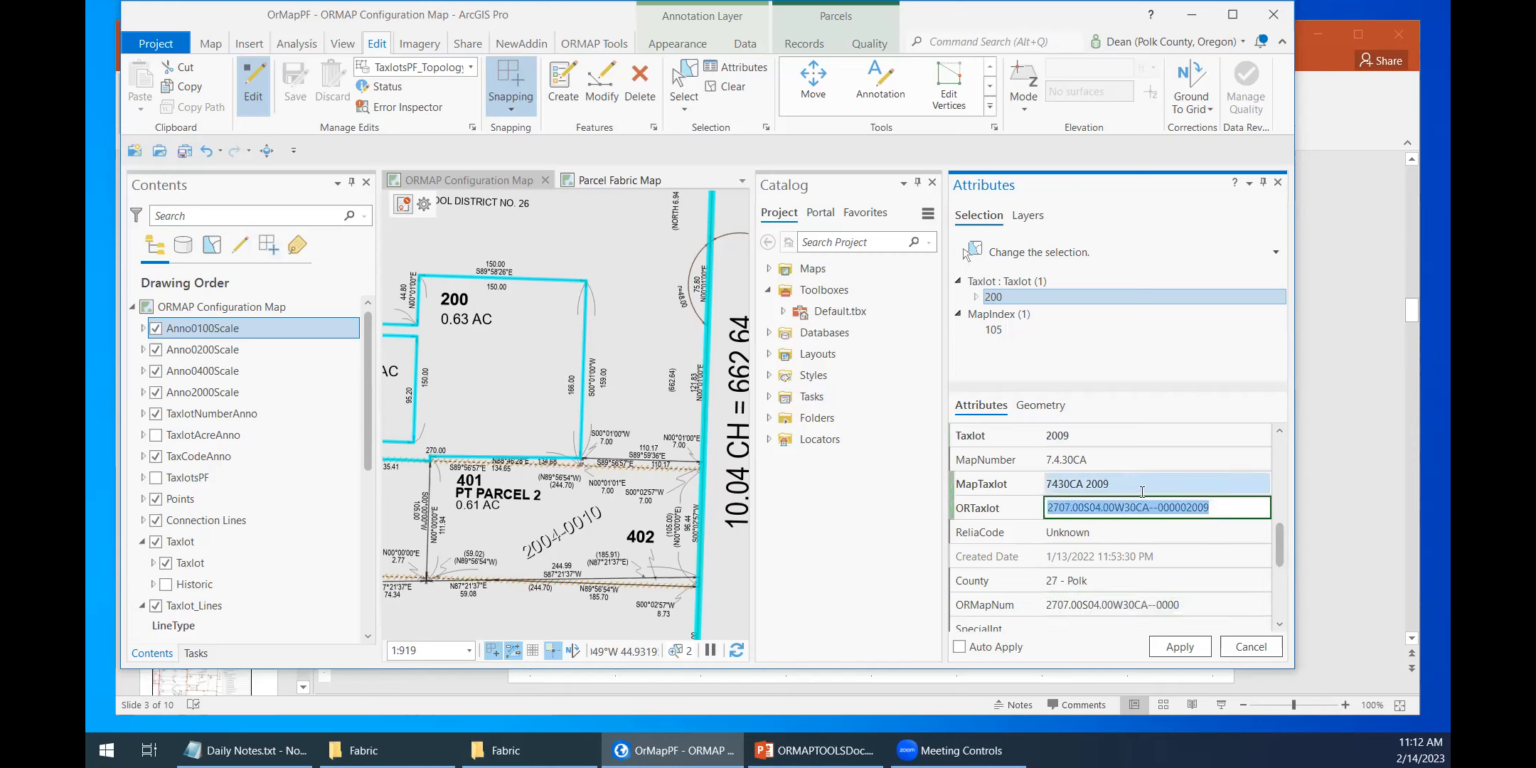
drag(1211, 508, 1192, 503)
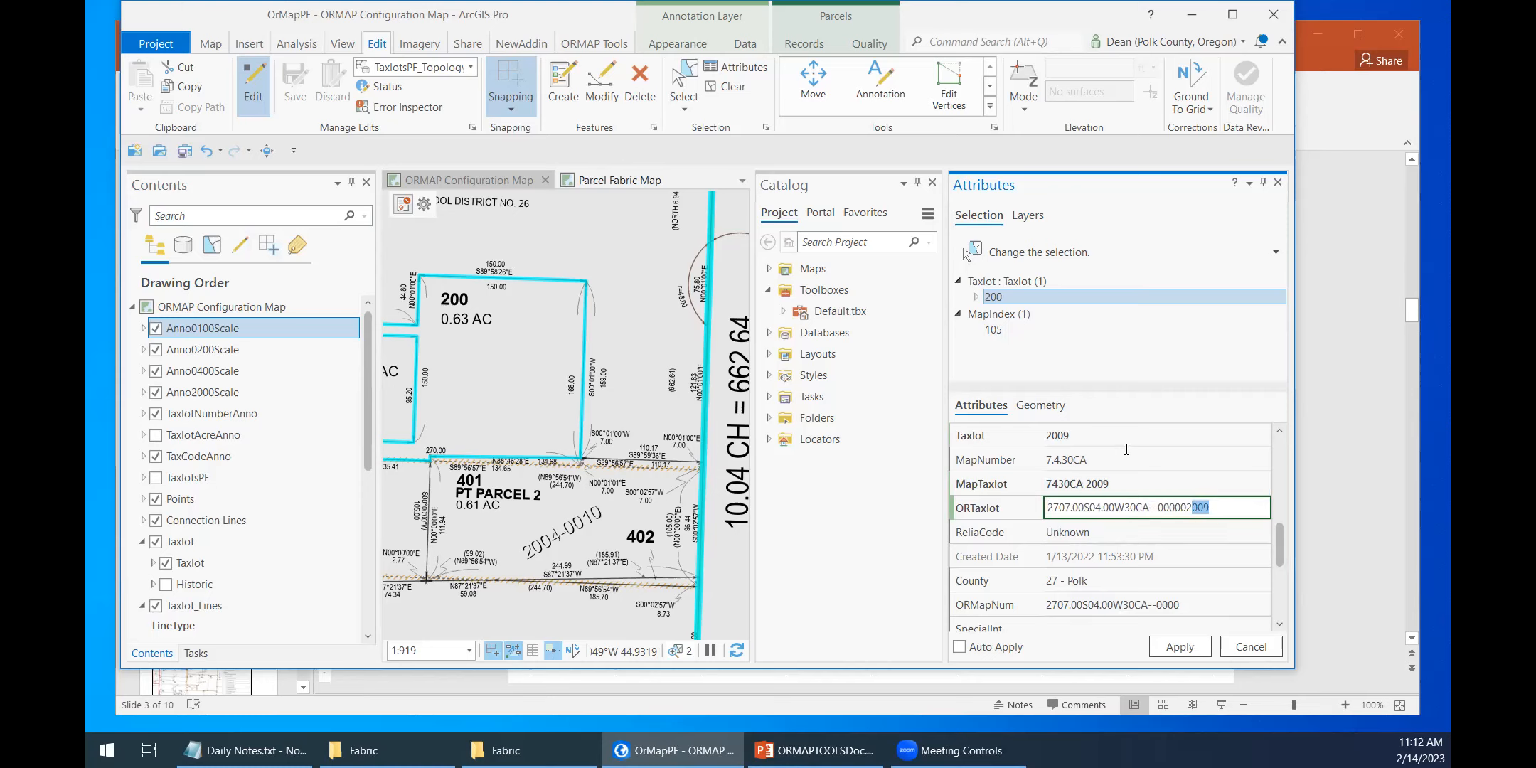
Step: Set the selected lot's Taxlot attribute back to 200
click(1106, 437)
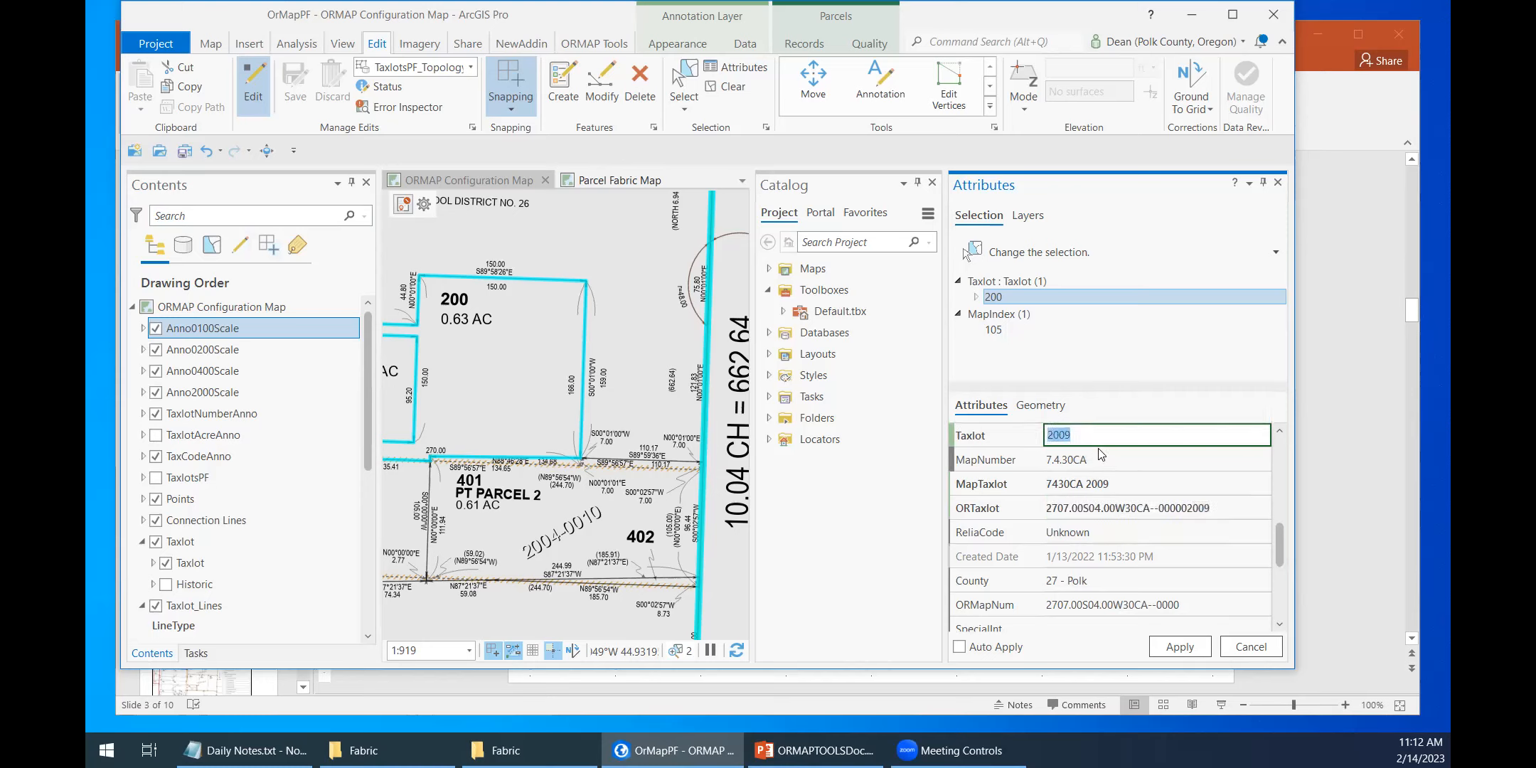
text(200)
key(Tab)
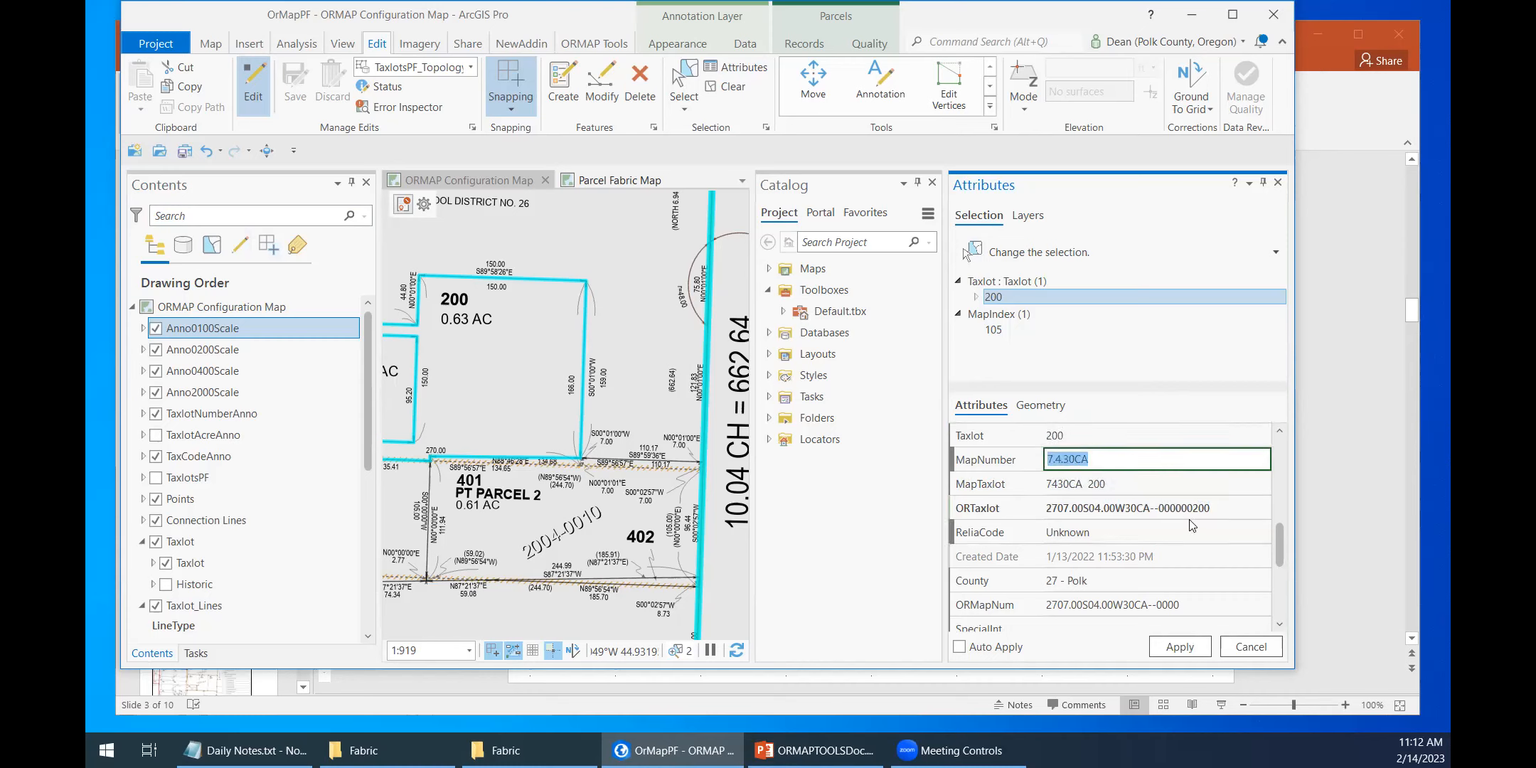
Step: Cancel the pending edit of tax lot 200's attributes and close the Attributes pane
click(1251, 646)
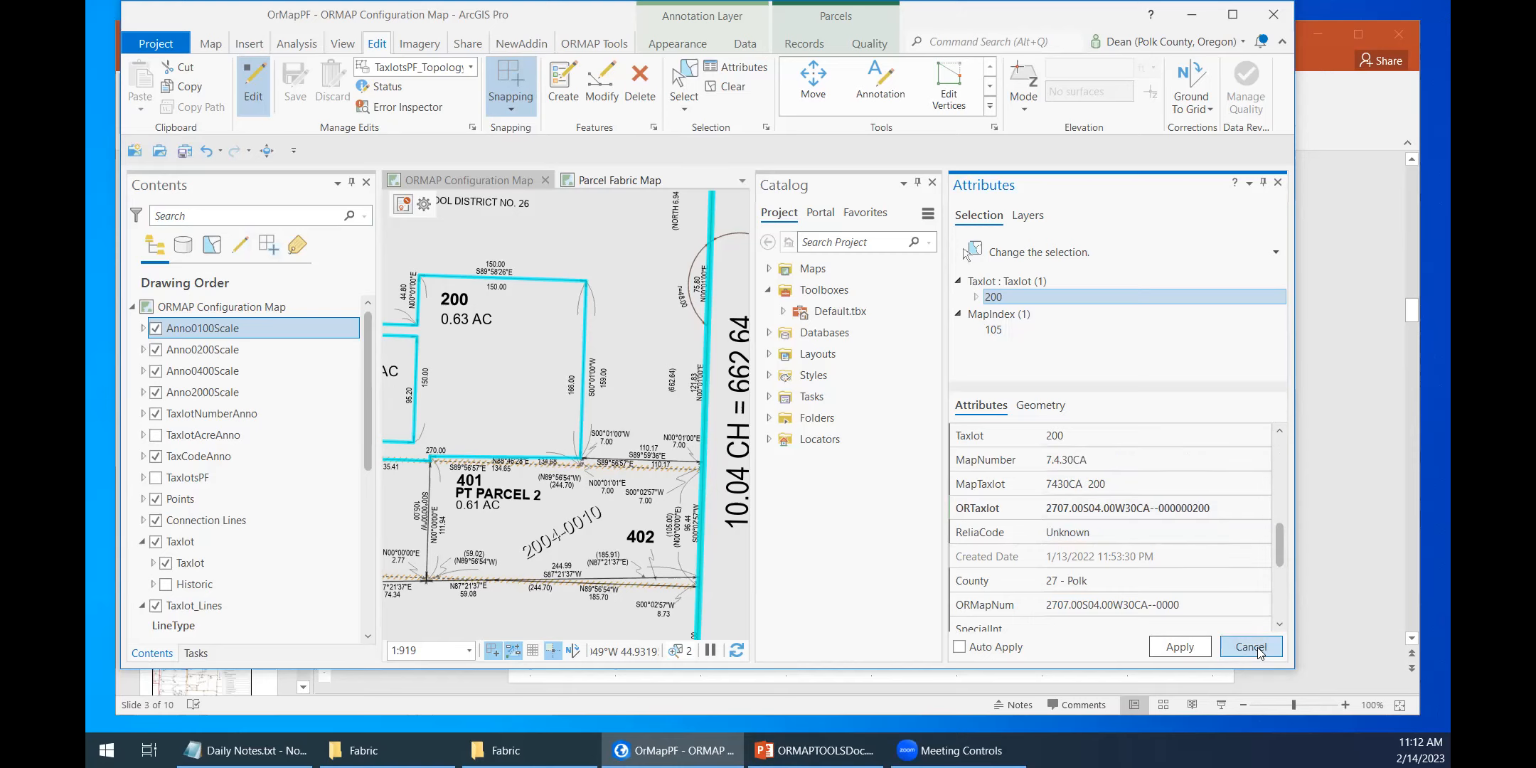
click(1279, 183)
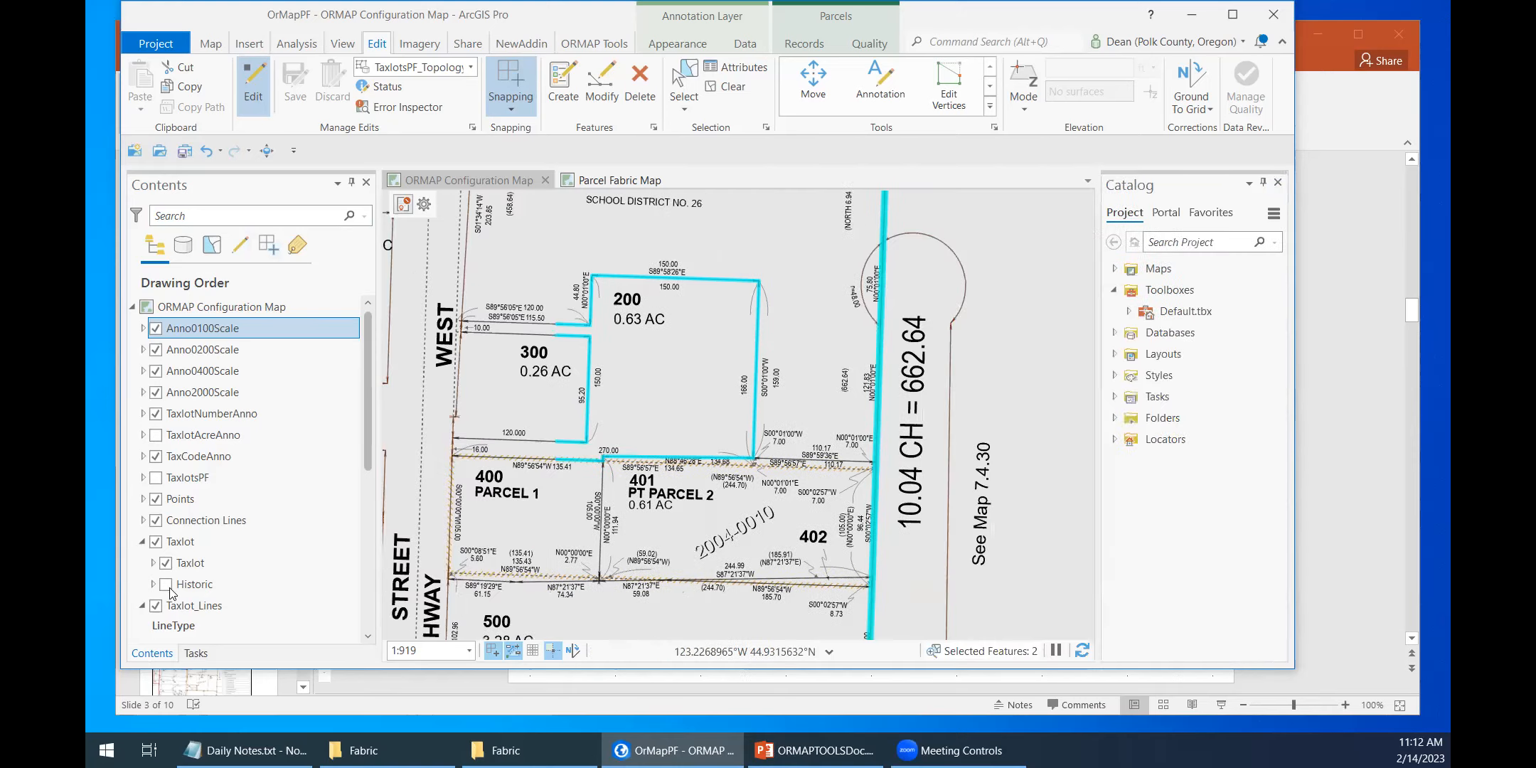
Step: Open the attribute rules of the Taxlot sublayer
scroll(231, 546, down, 2)
right_click(242, 477)
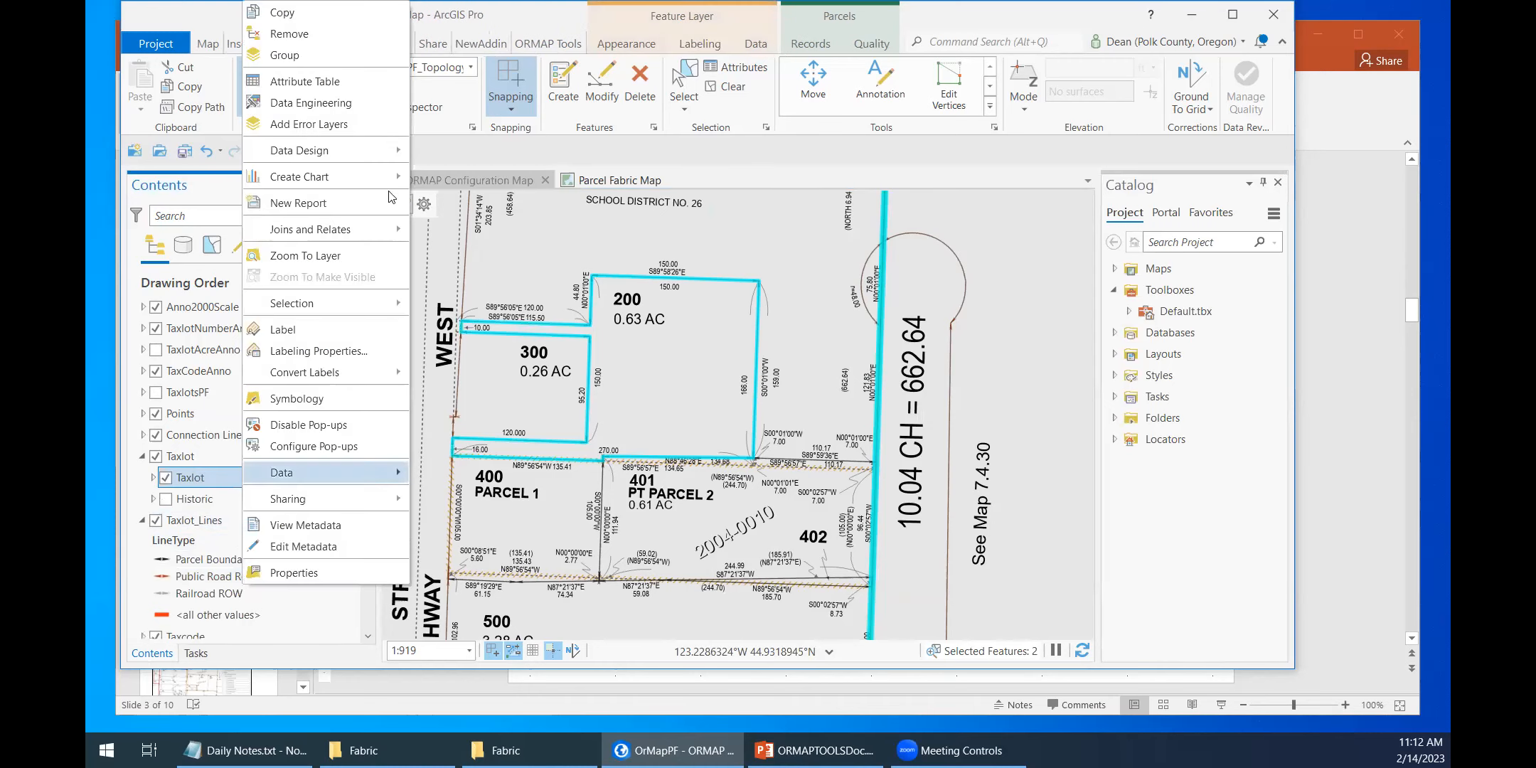
mouse_move(334, 150)
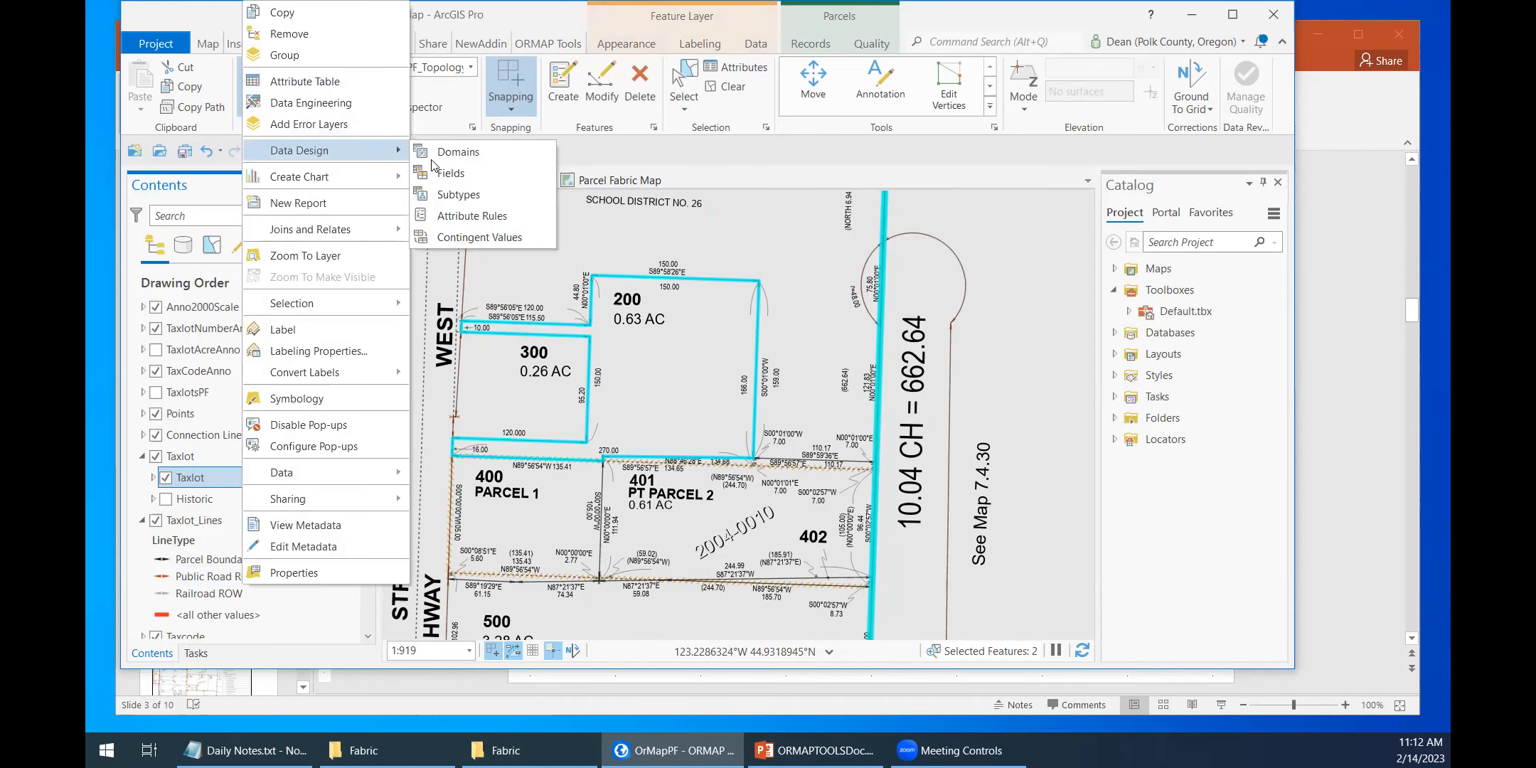
click(508, 217)
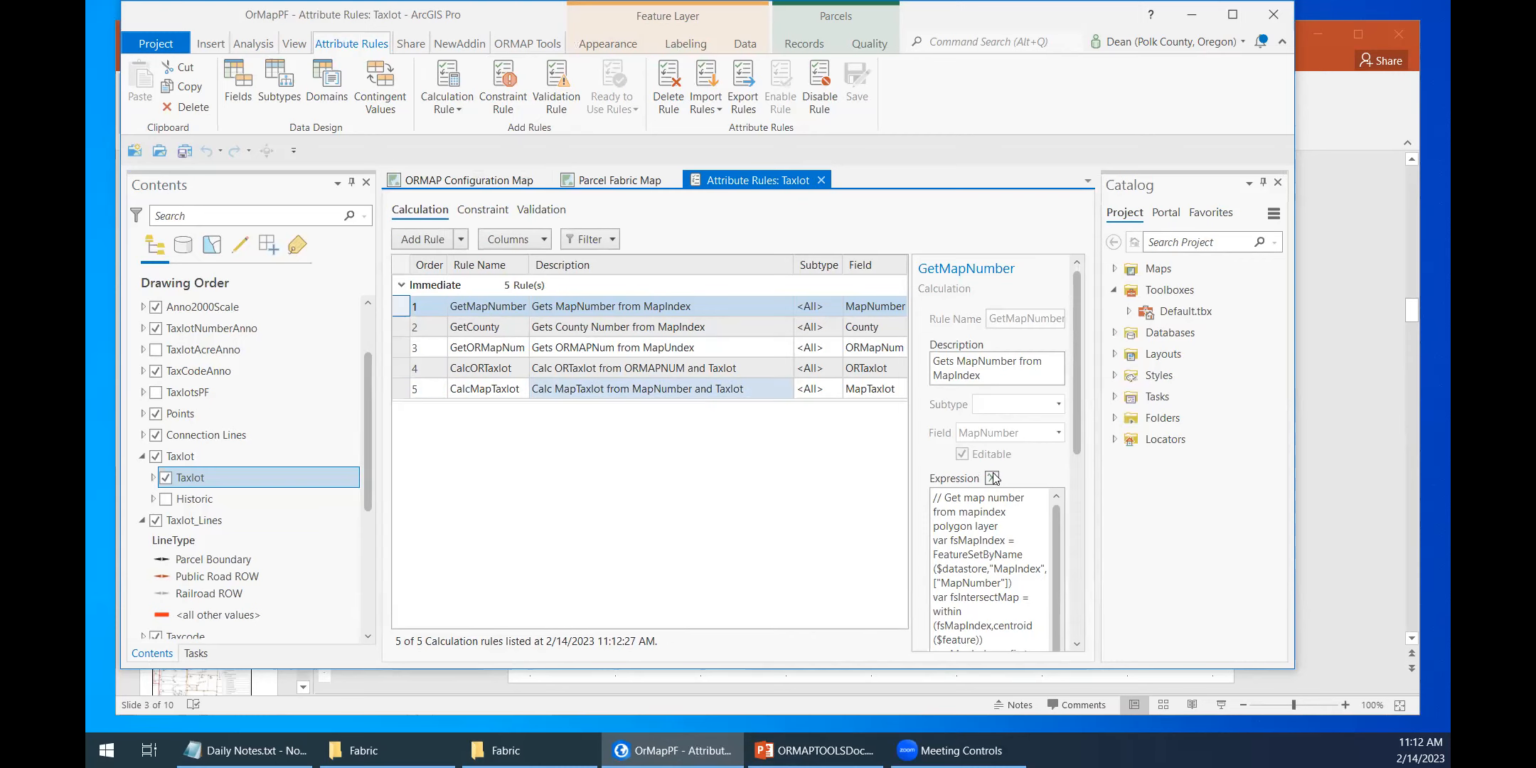
Step: Widen the GetMapNumber rule details, examine its full expression and triggers, and close the attribute rules view
drag(910, 463, 458, 469)
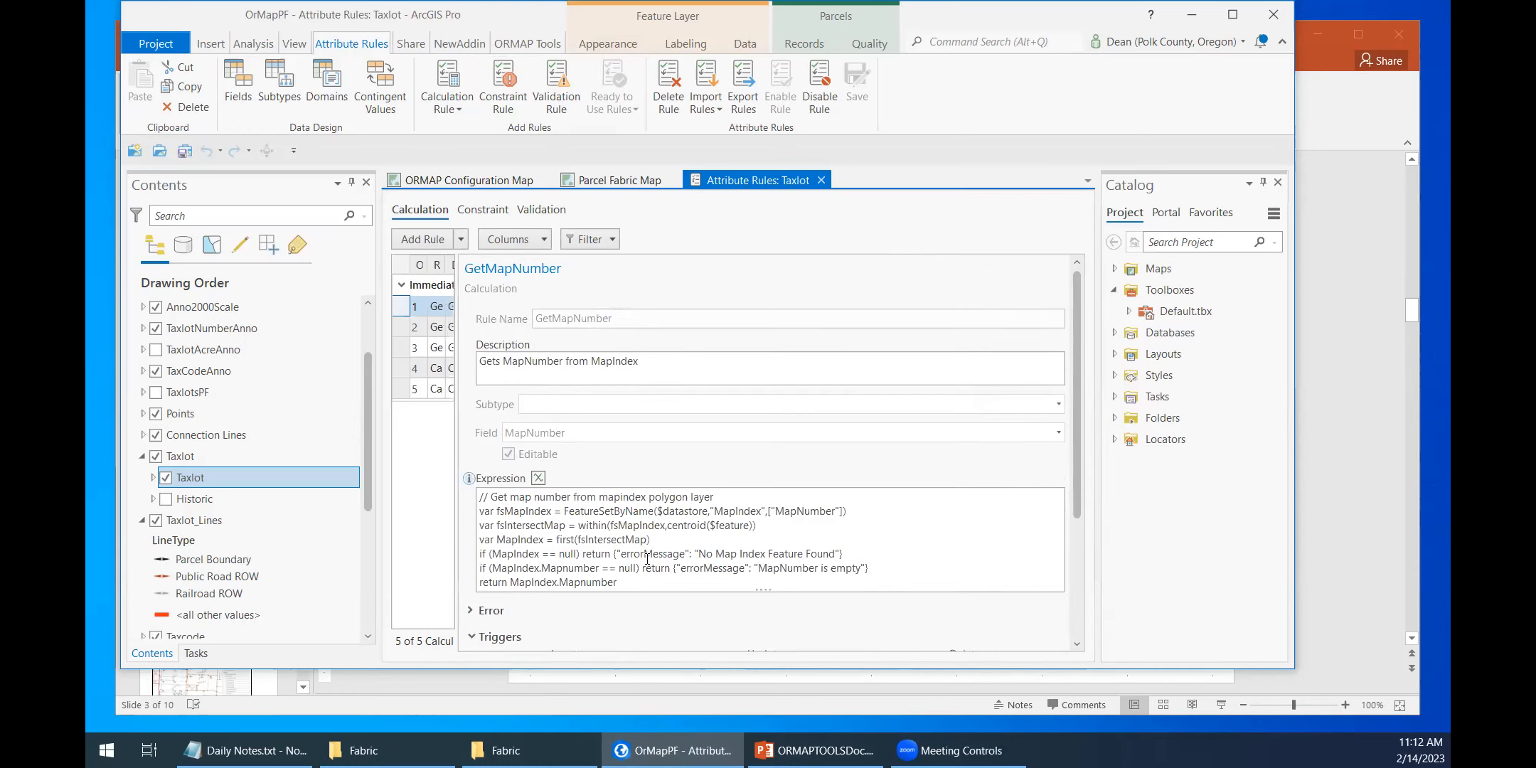
scroll(477, 544, down, 1)
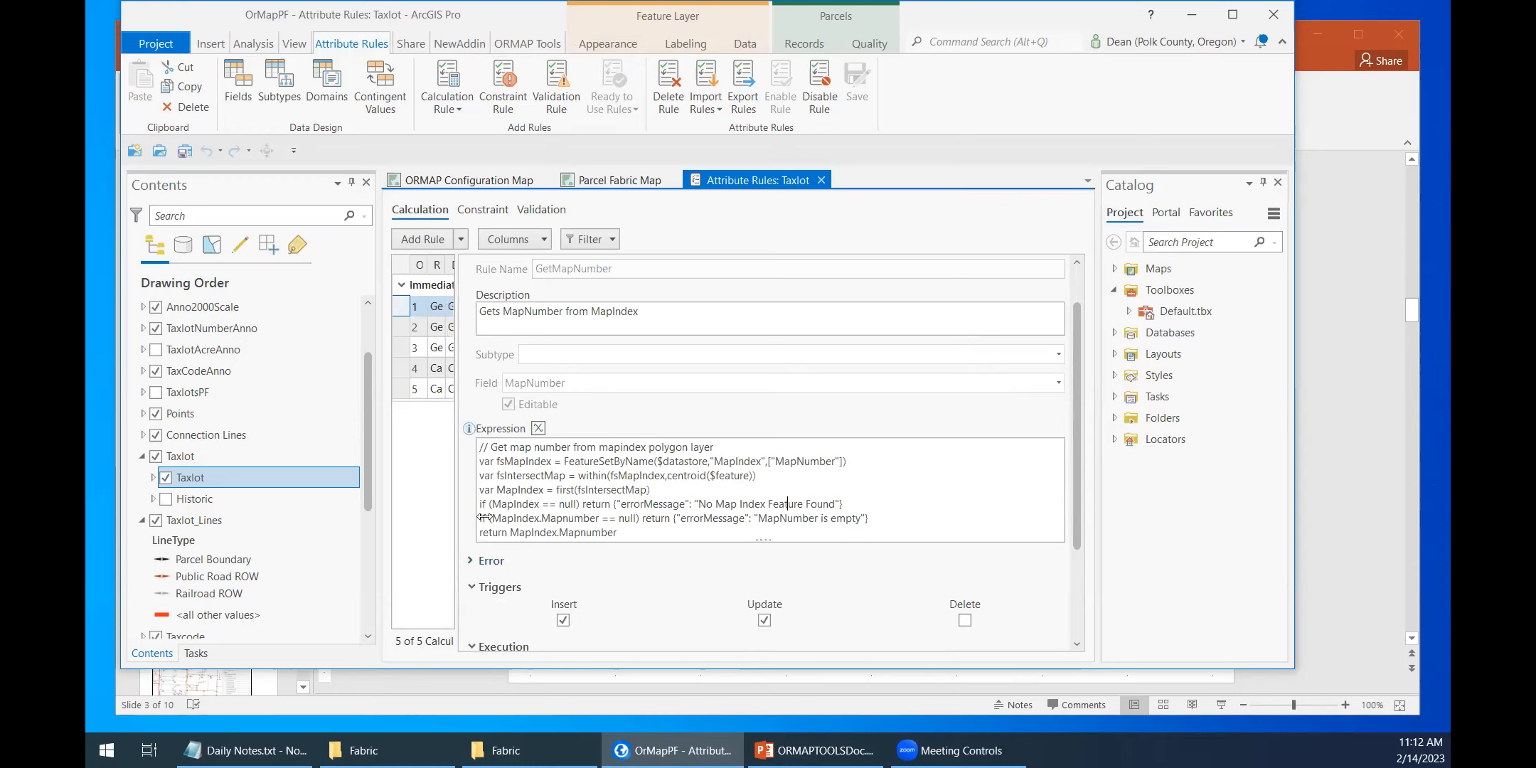
drag(618, 532, 469, 446)
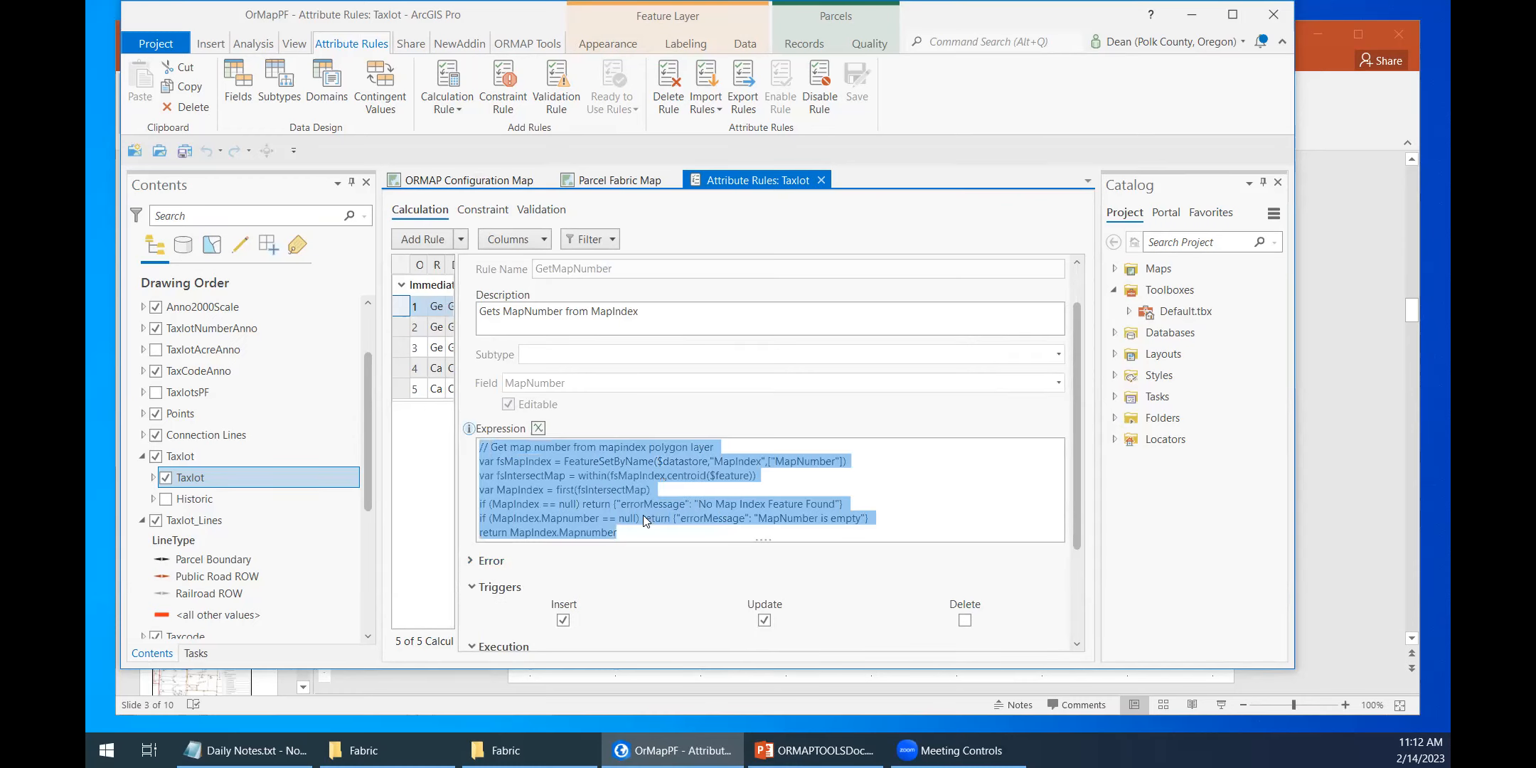
click(622, 485)
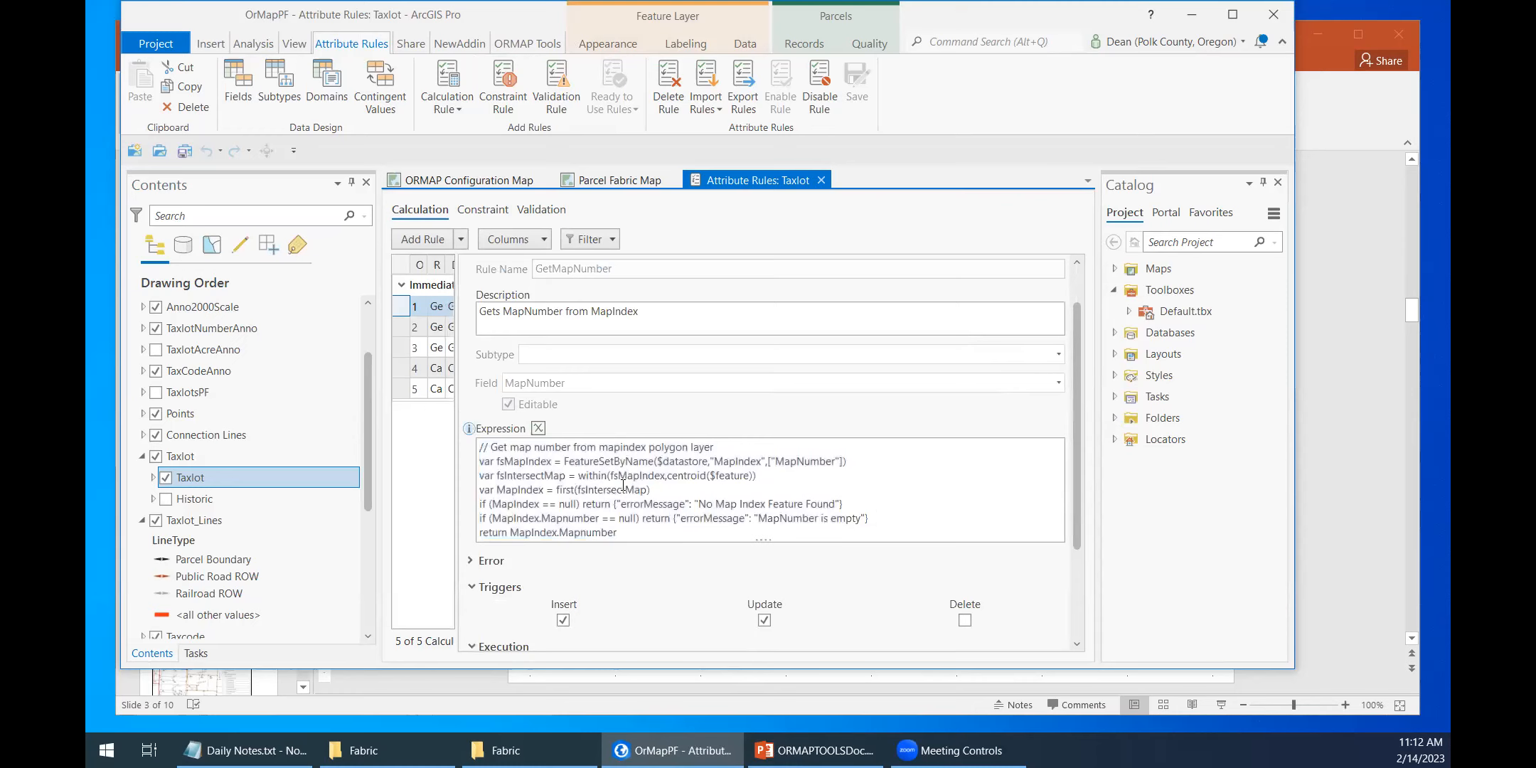
click(822, 179)
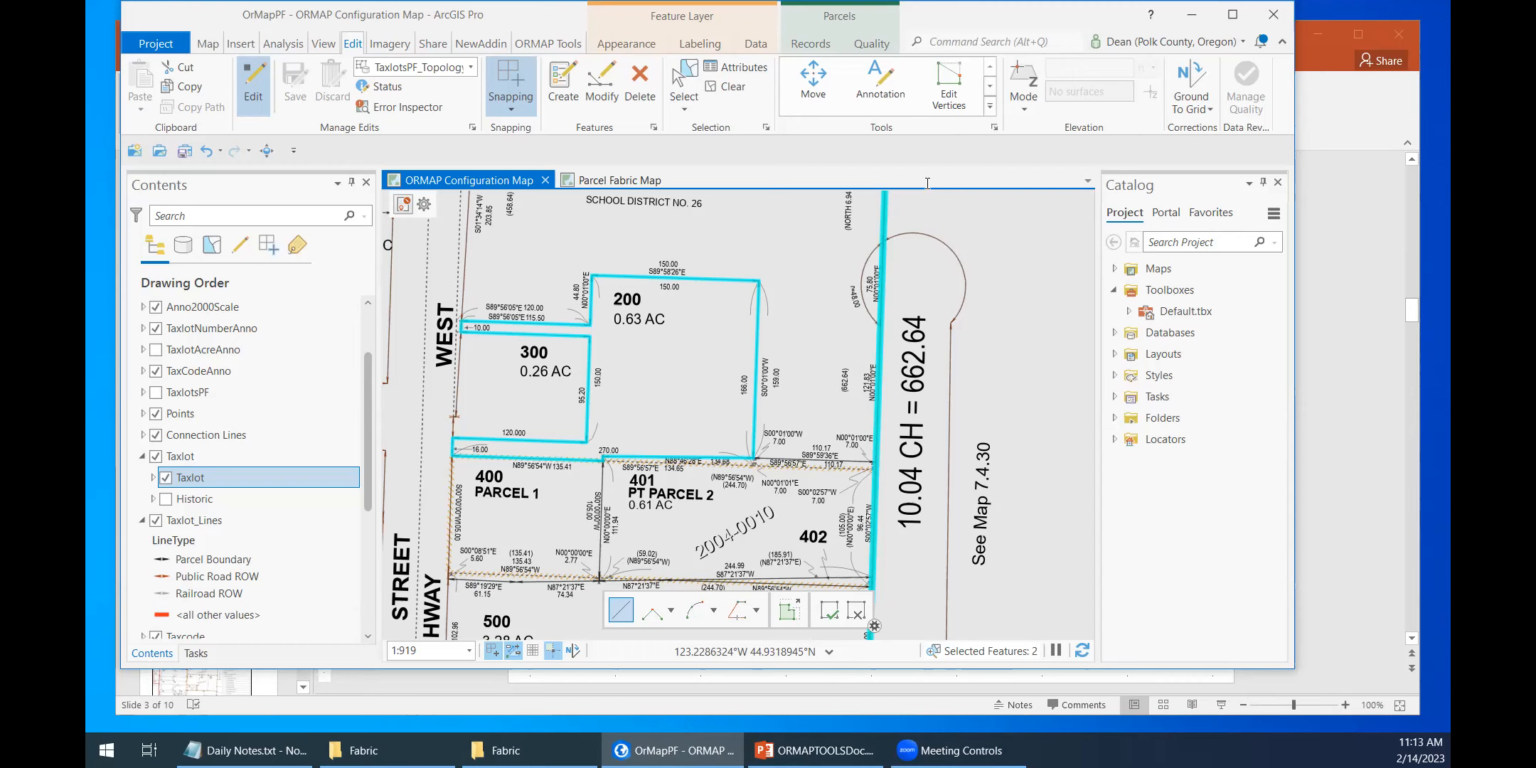
Step: Switch to the ORMAPTOOLSDoc.pptx presentation in PowerPoint and review the attribute rules list, highlighting the two ReferenceLines rules
click(1412, 316)
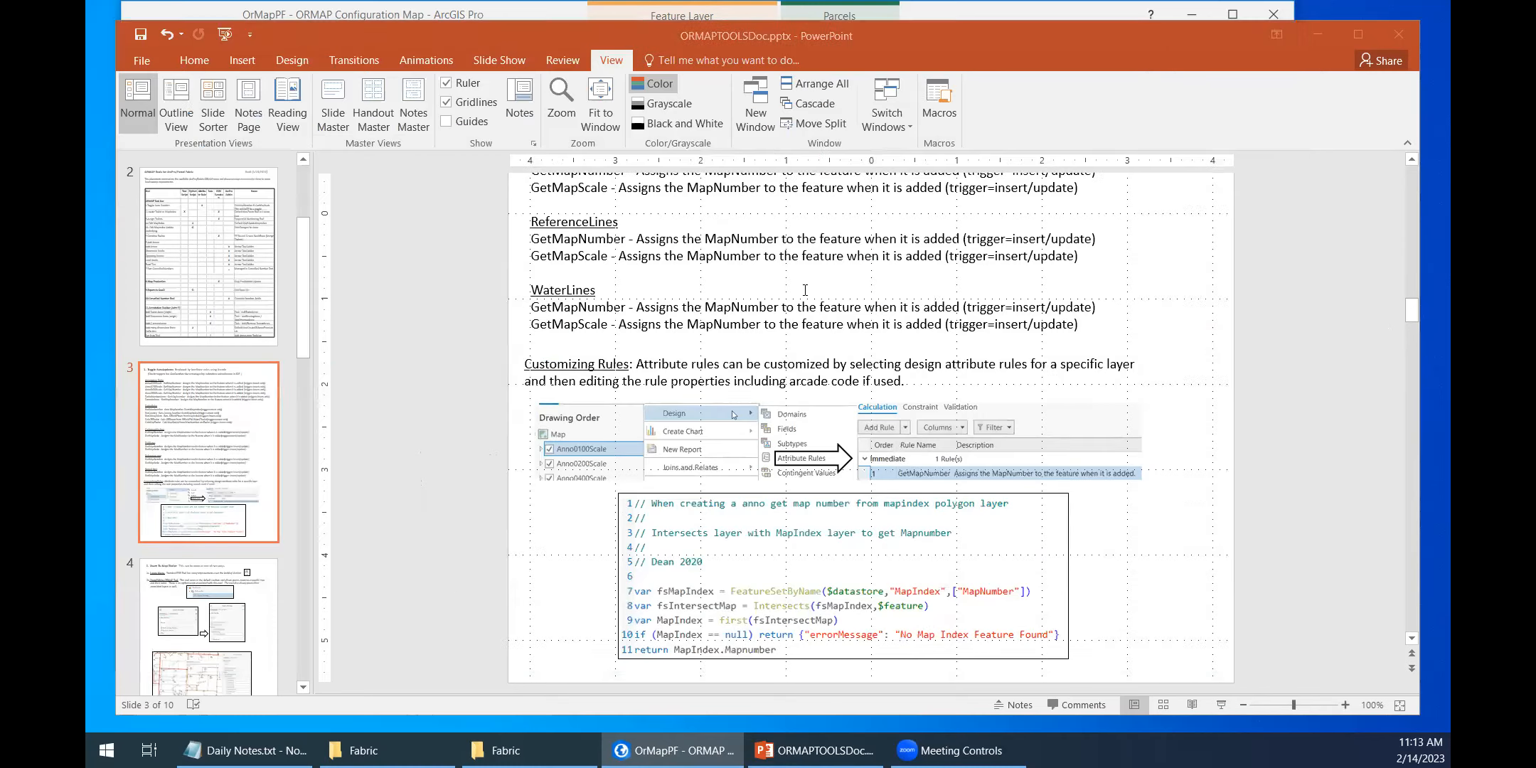
scroll(832, 336, up, 5)
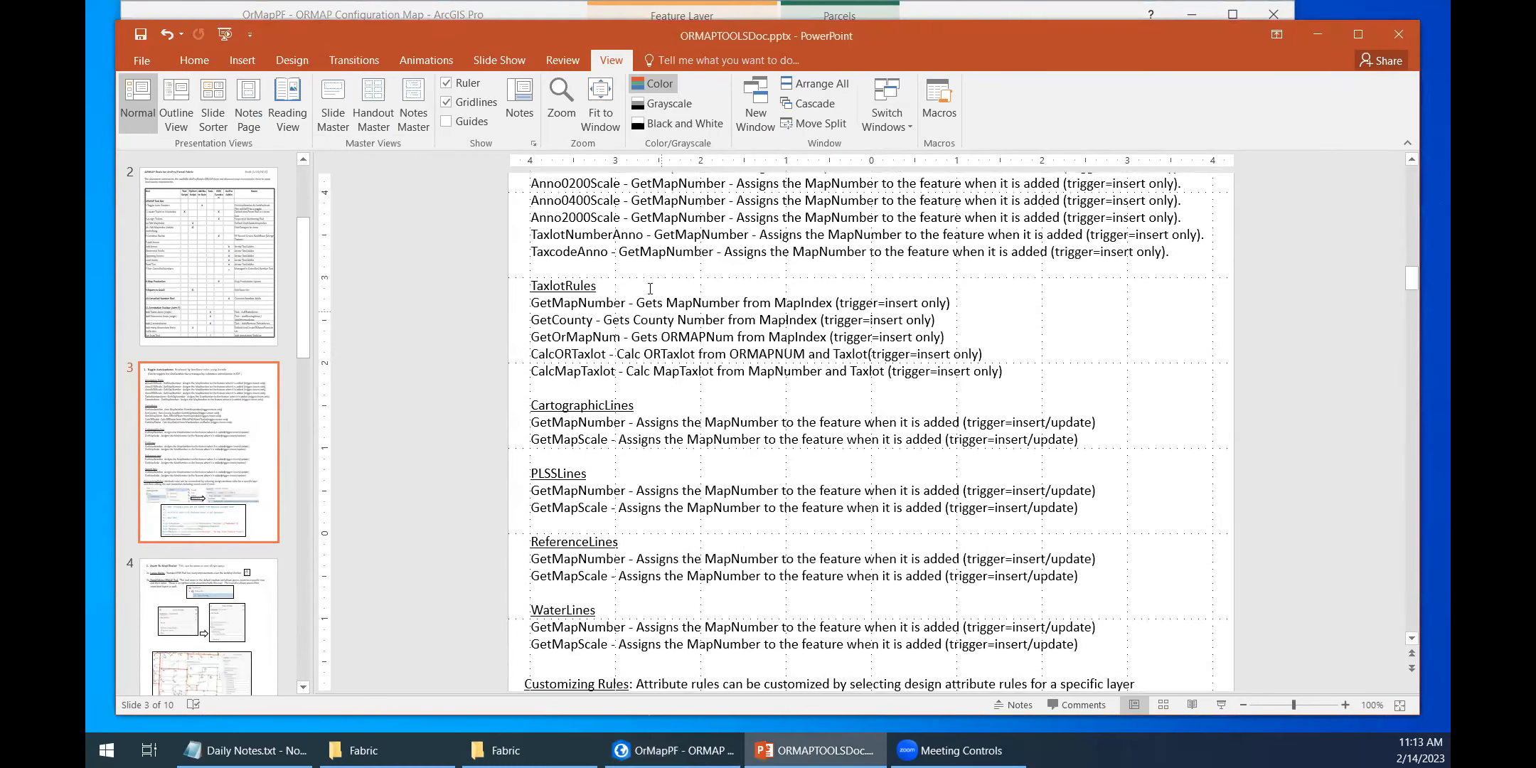
scroll(588, 380, down, 3)
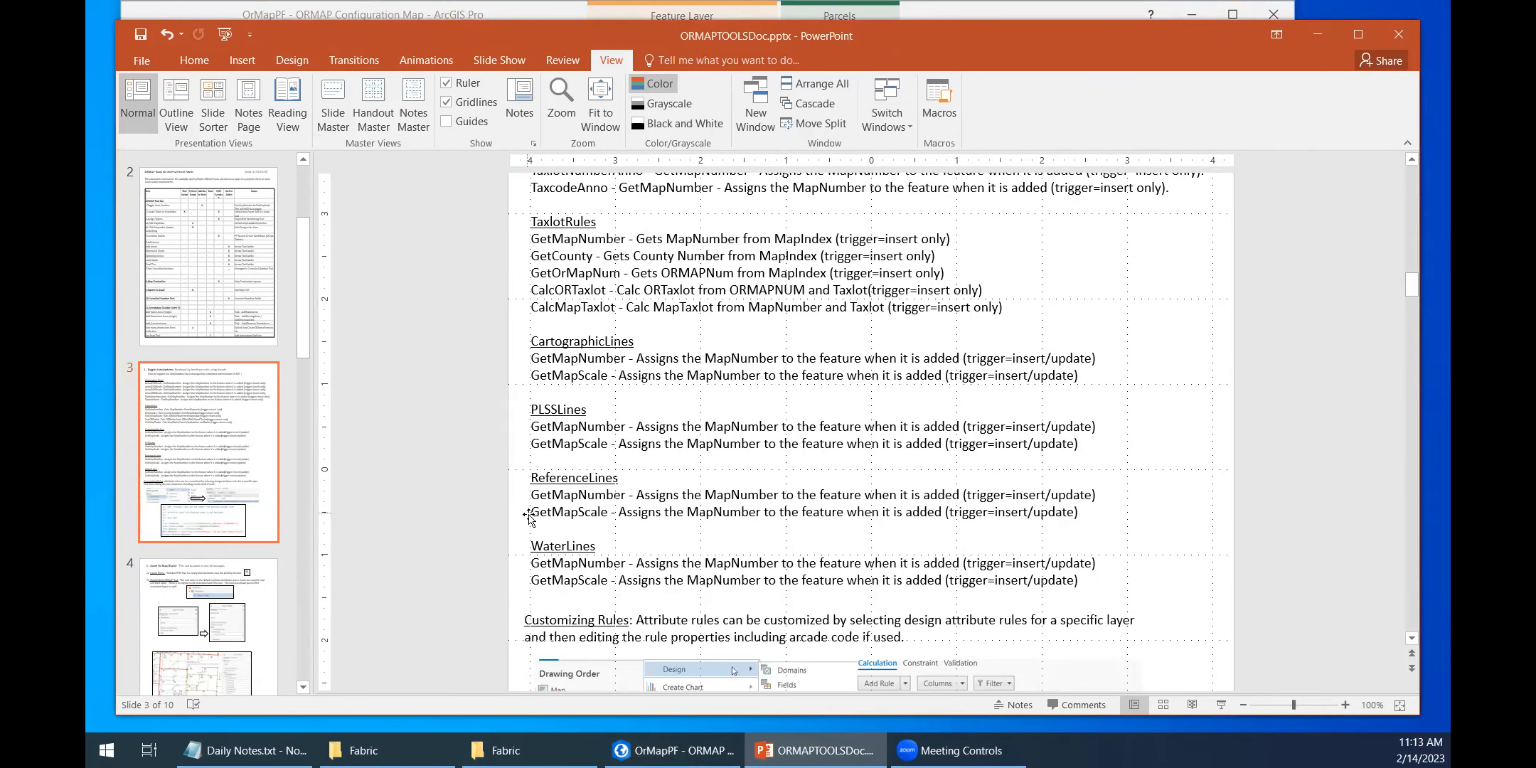
drag(534, 496, 1094, 506)
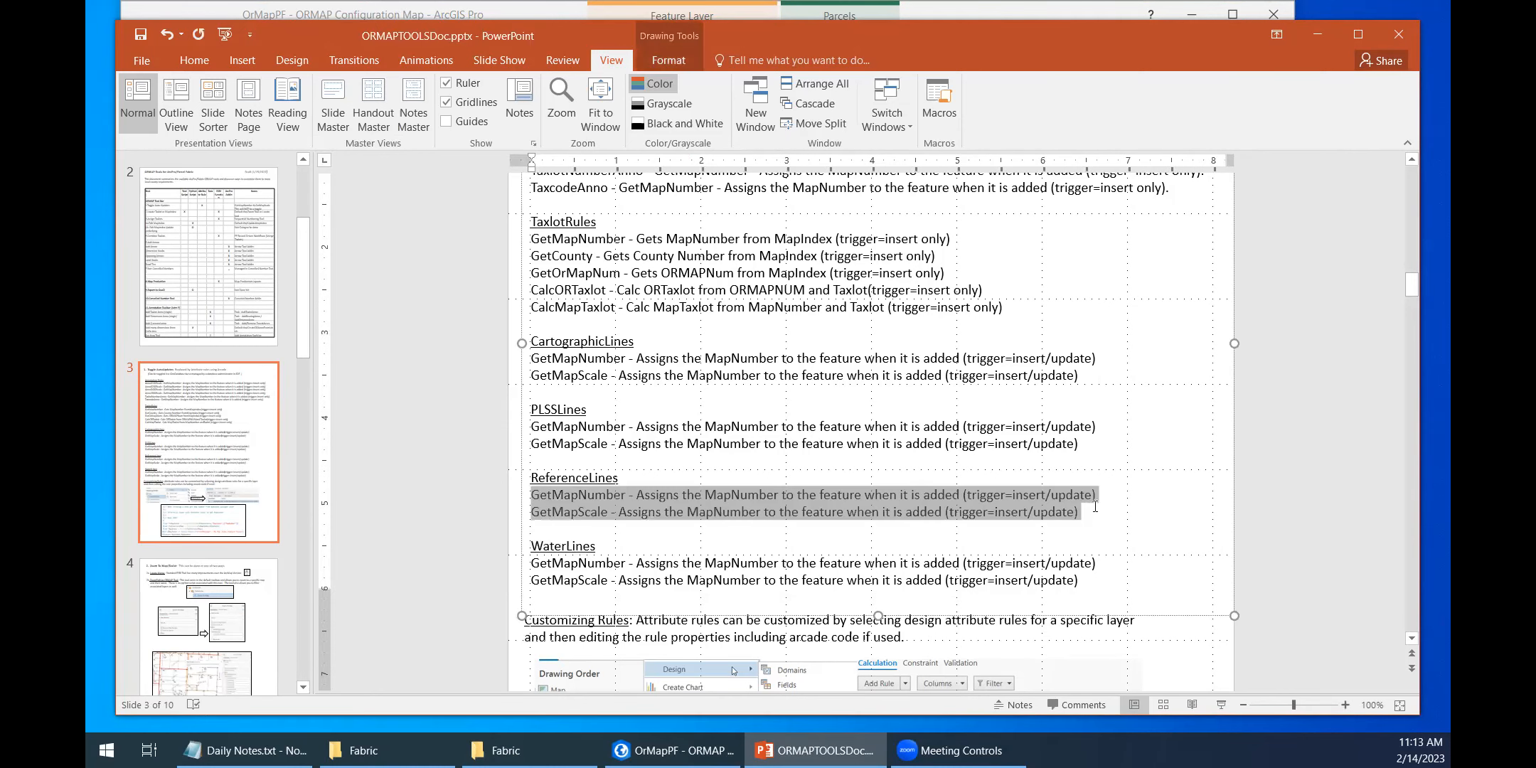
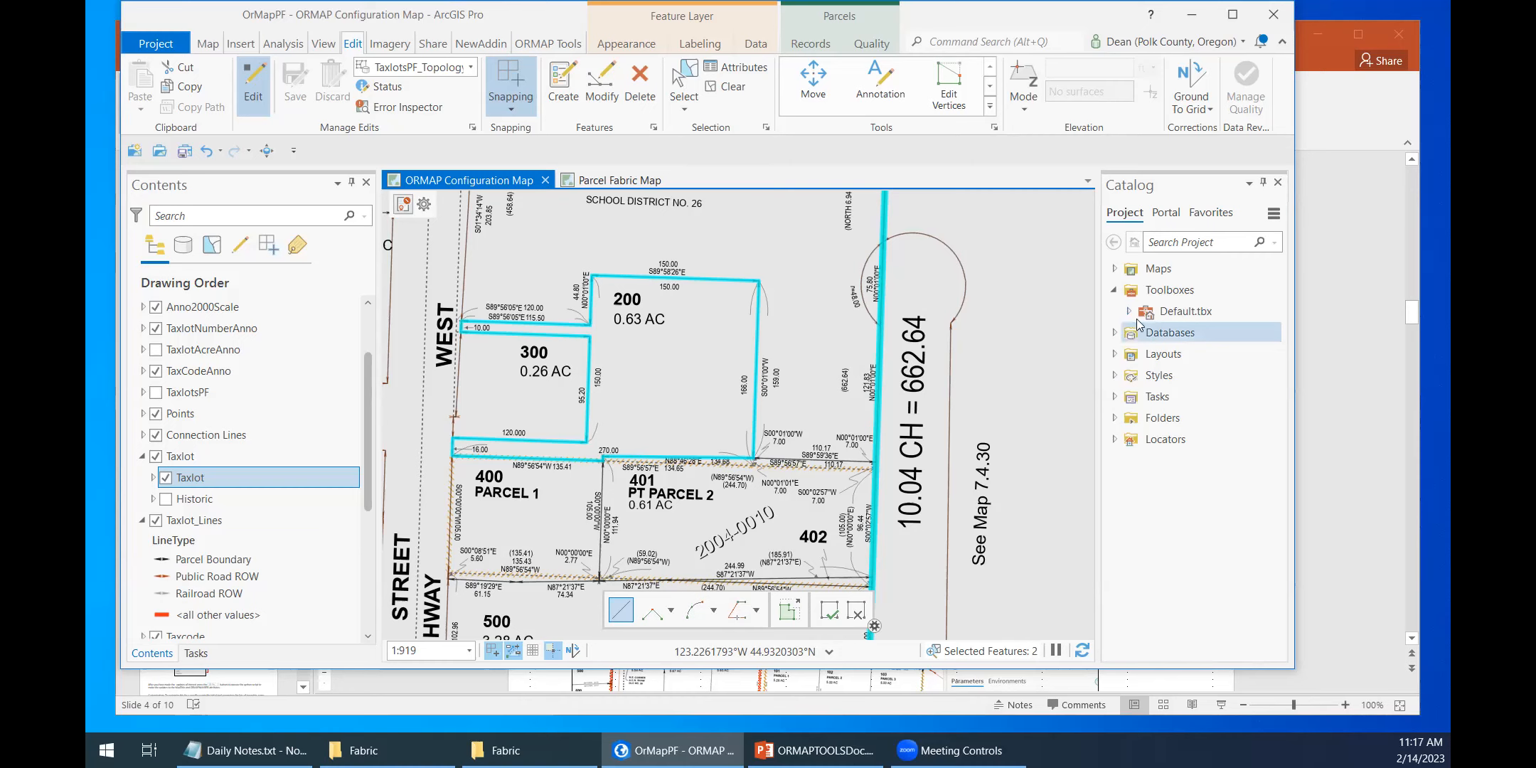
Step: Expand the Default.tbx toolbox in the project and open its Zoom To Map script tool
click(1129, 313)
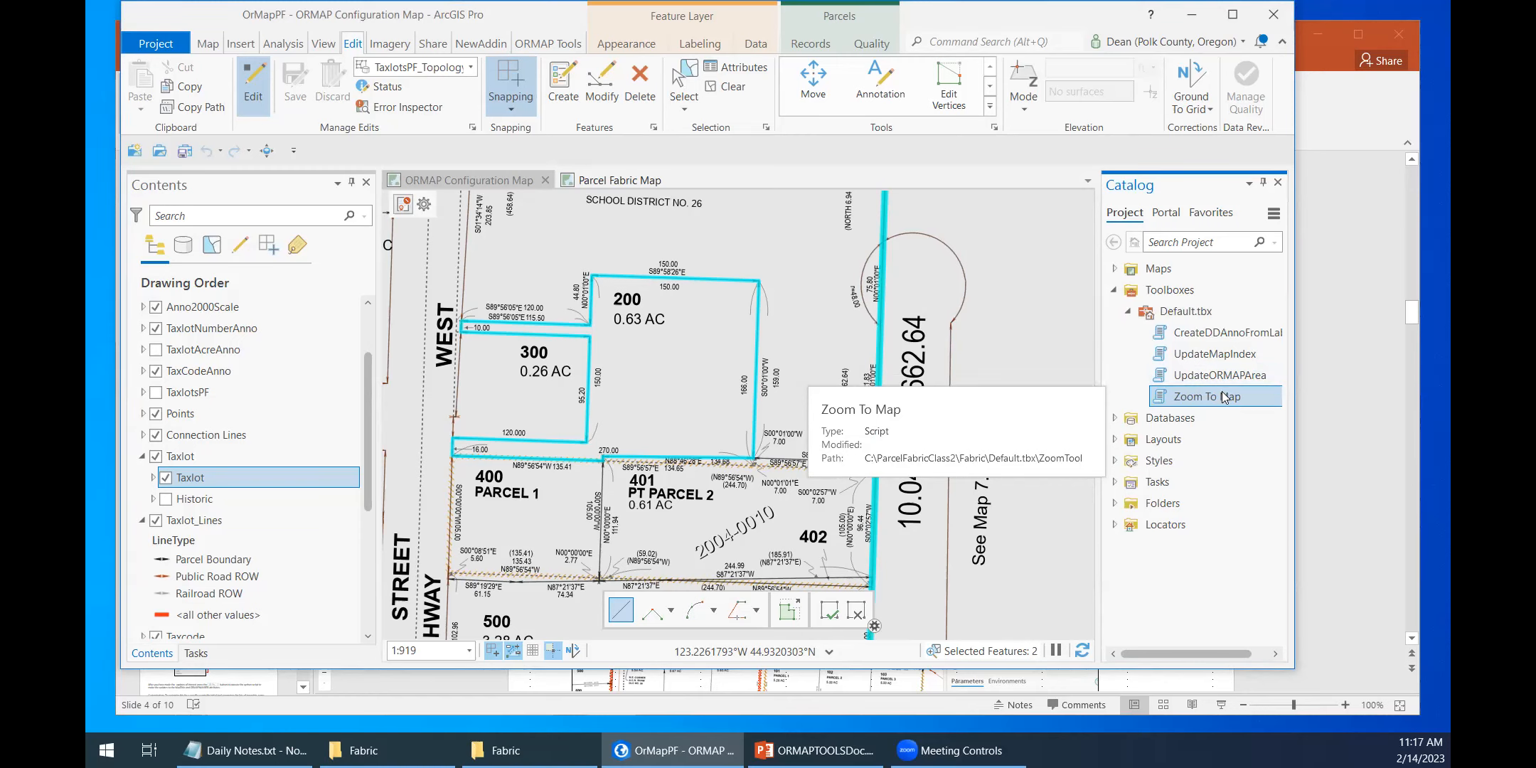
click(209, 45)
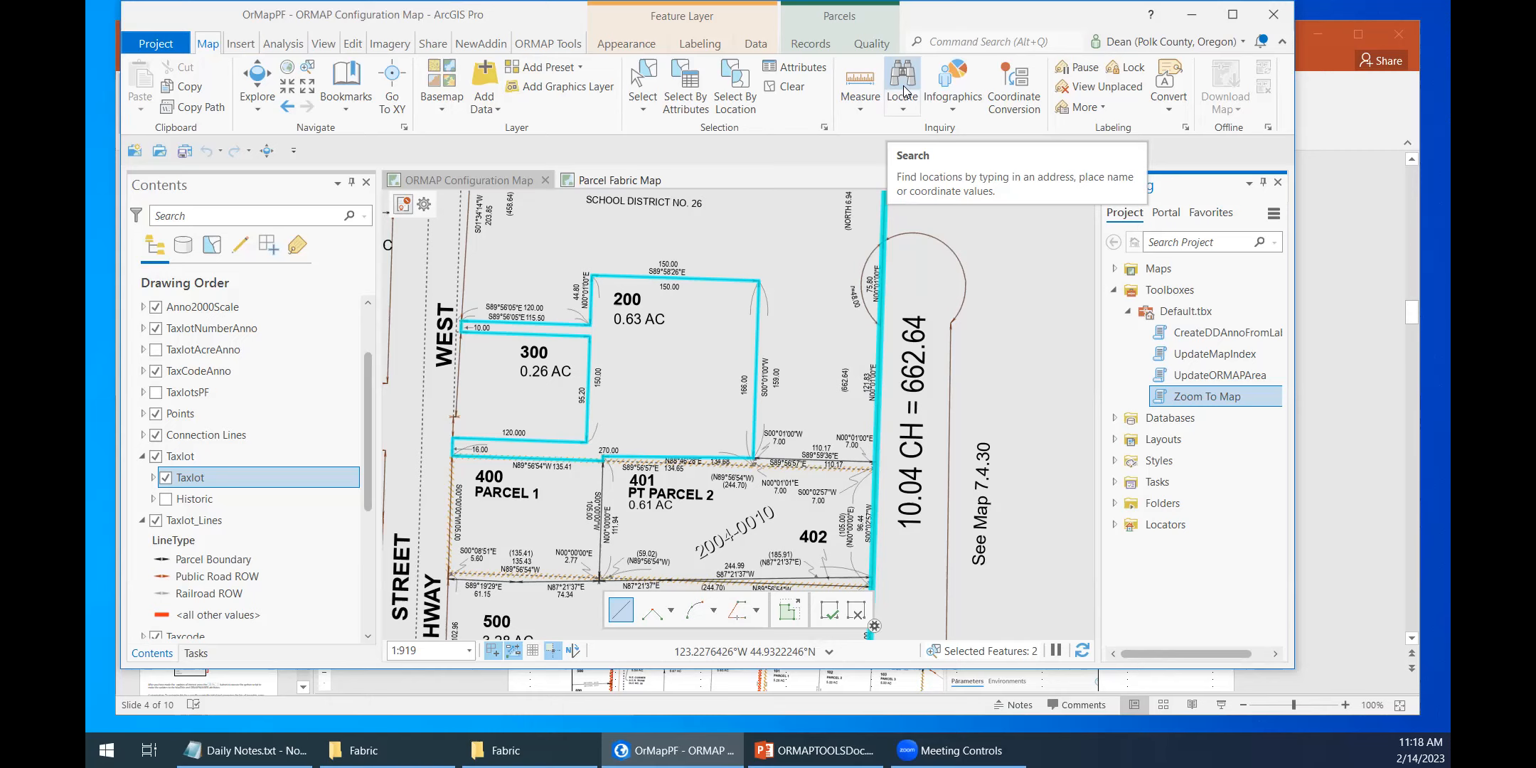
right_click(1208, 398)
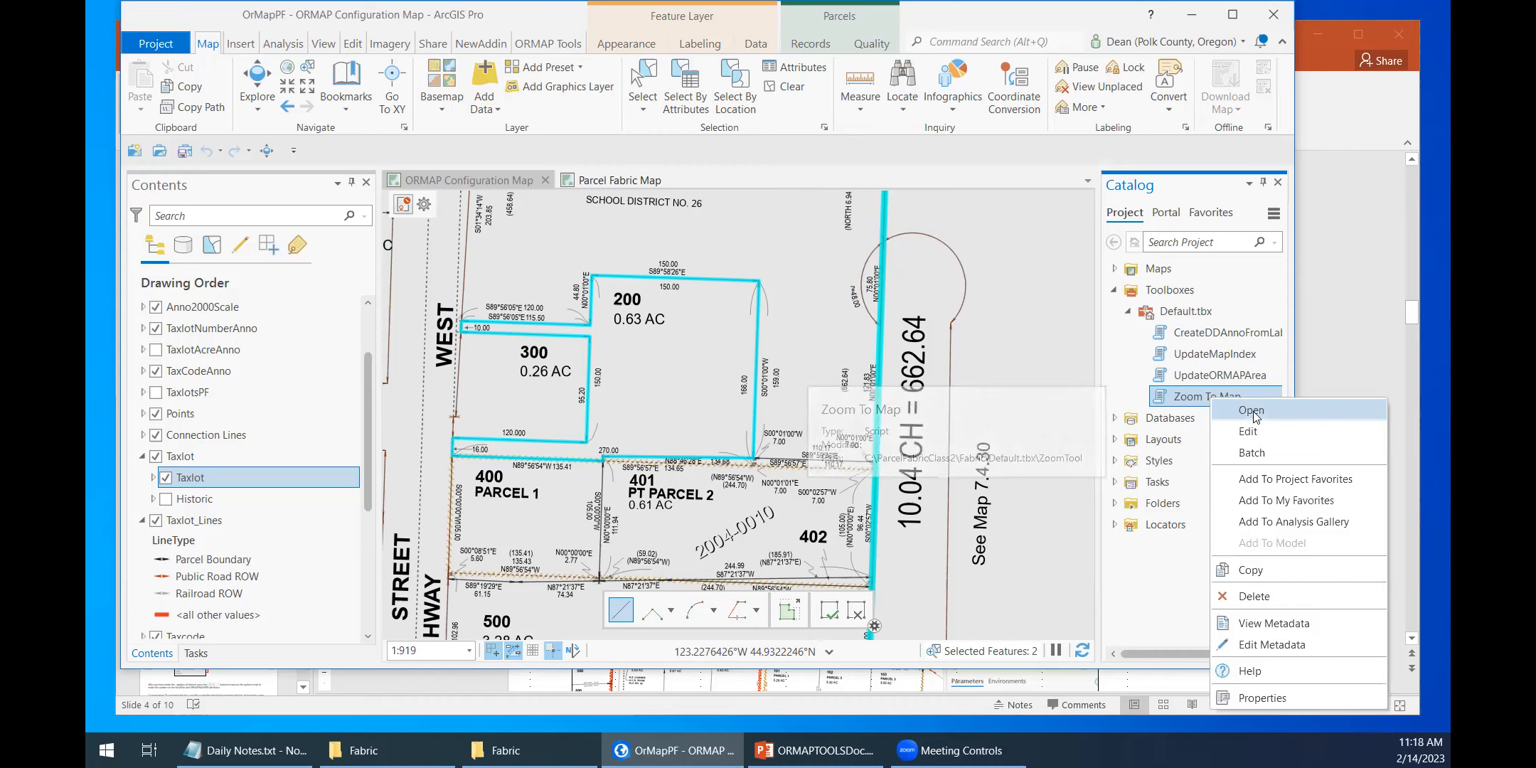
click(1226, 411)
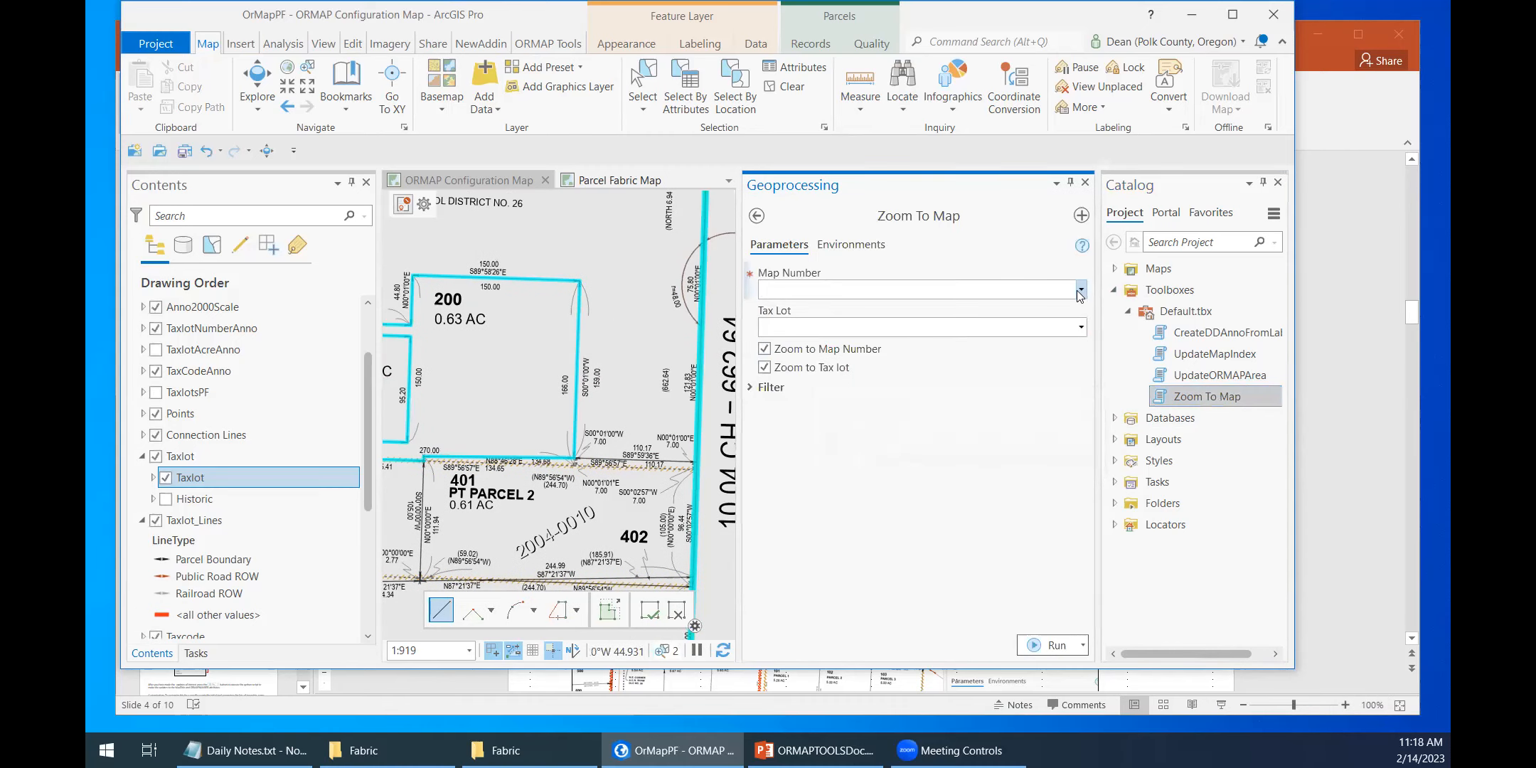
click(1081, 290)
drag(1077, 340, 1089, 462)
drag(1106, 558, 1096, 311)
click(1004, 286)
click(1082, 330)
click(1082, 329)
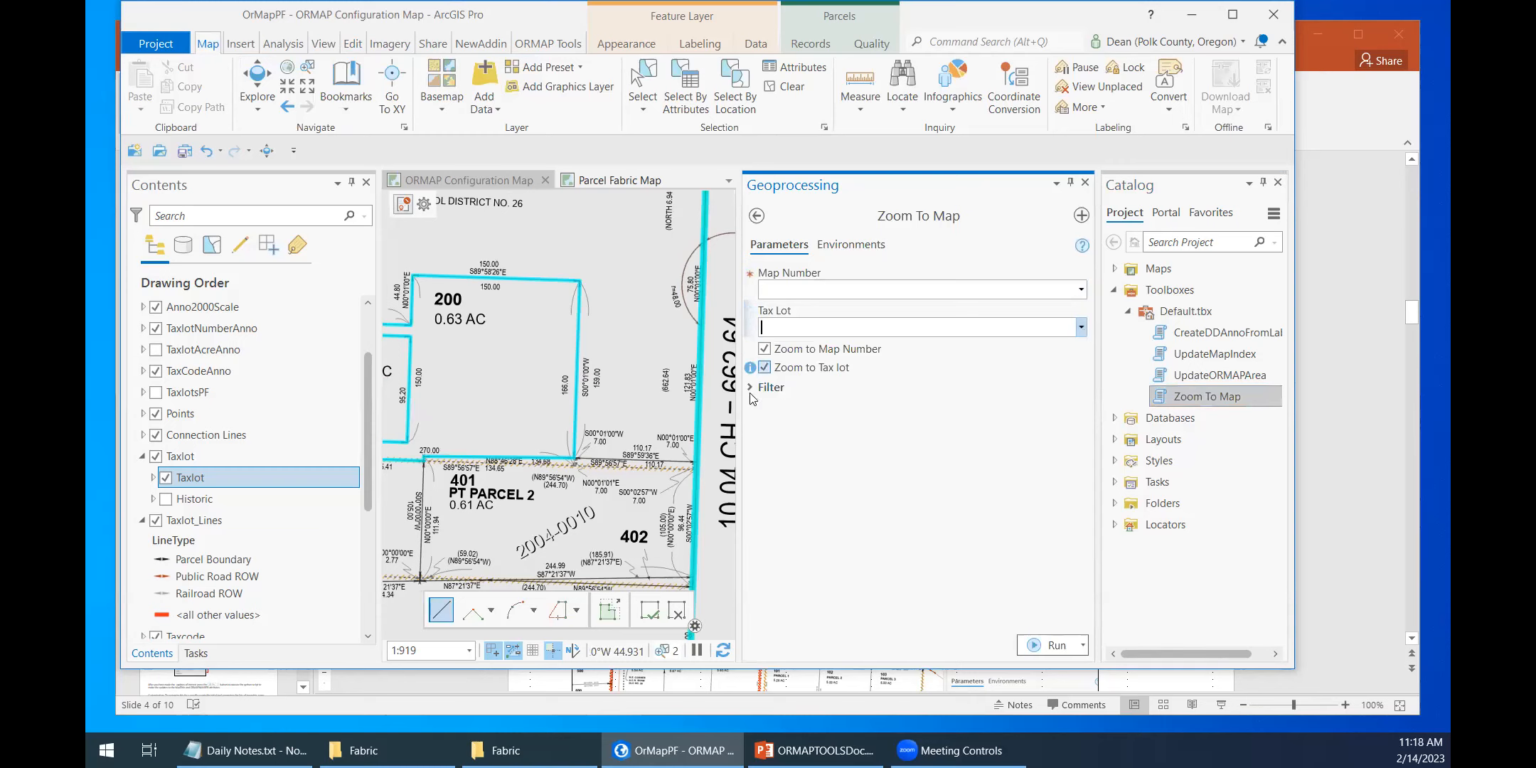
Step: Zoom the map to map number 7.4.13A with the Zoom To Map tool
click(1035, 292)
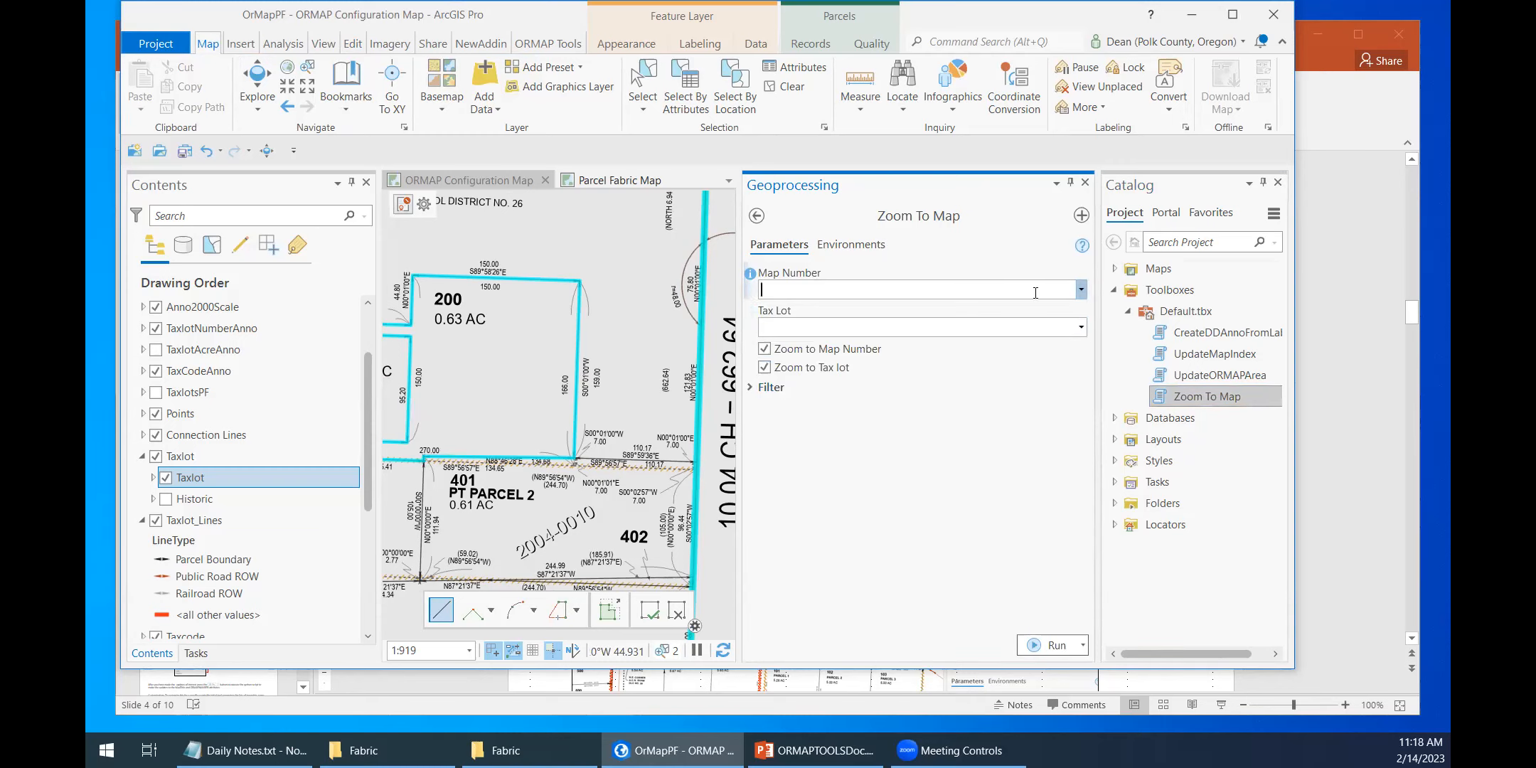
click(1080, 289)
click(1052, 384)
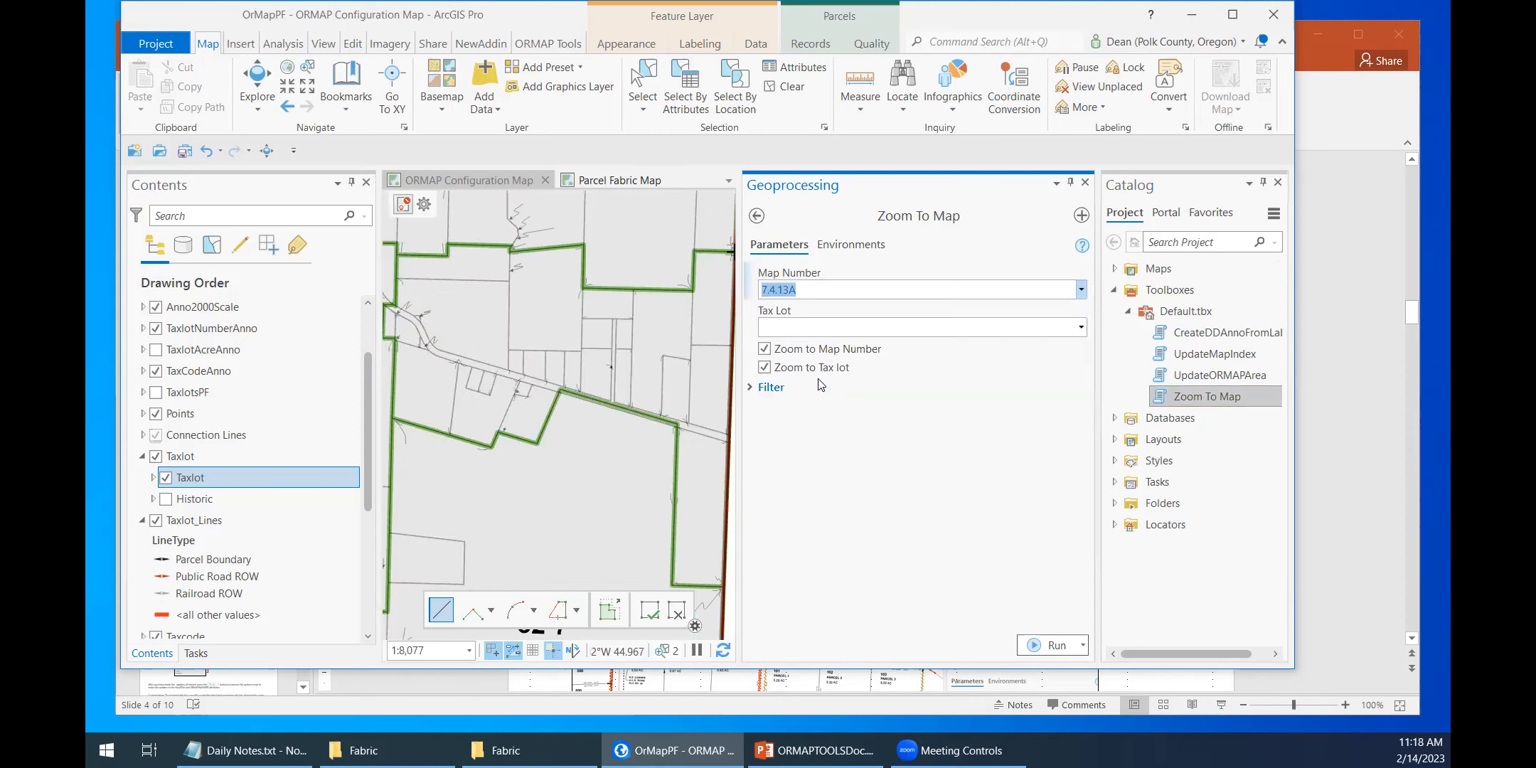
Step: Zoom to map number 7.4.17 and then to its tax lot 200
click(1081, 289)
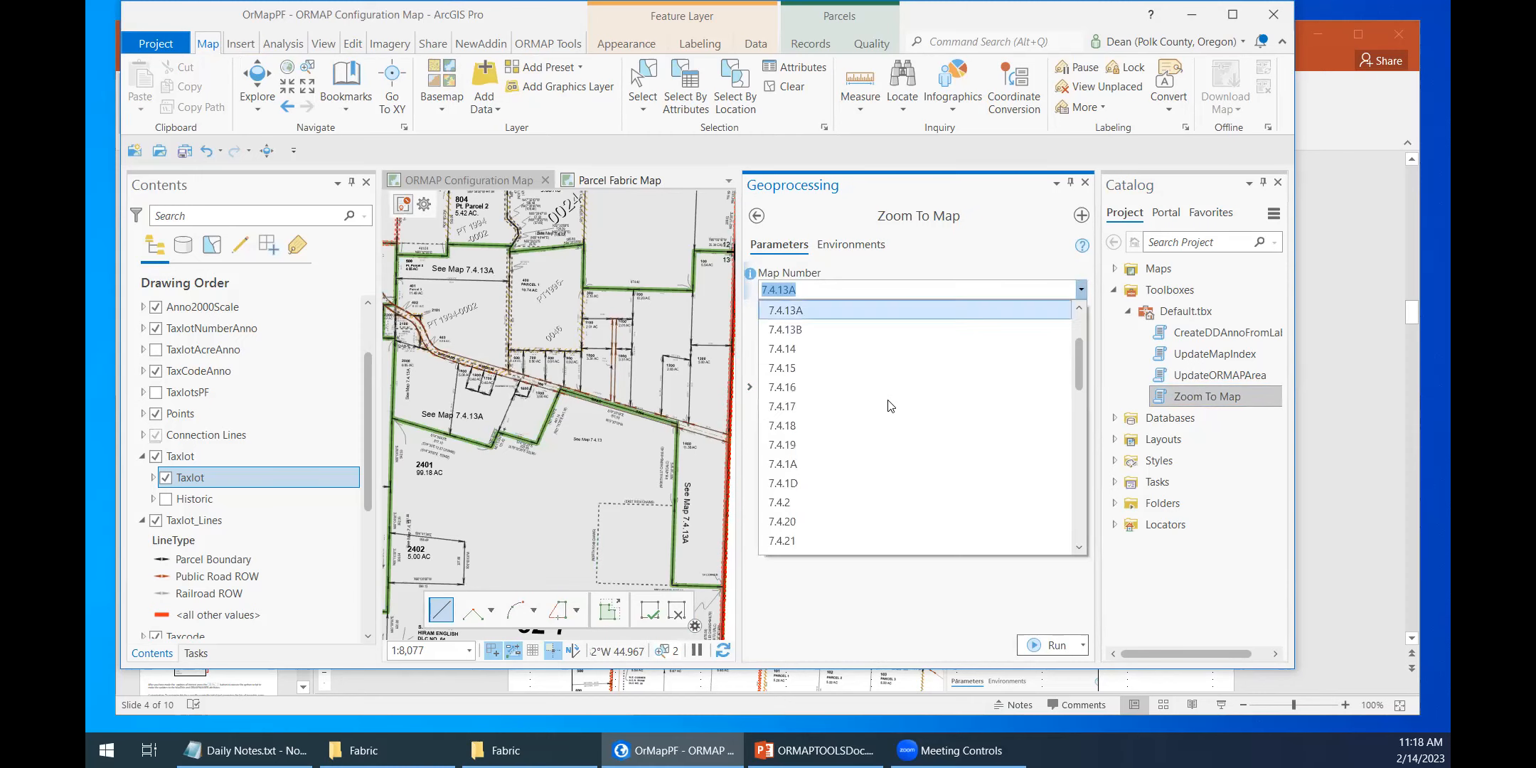
click(890, 406)
click(1080, 327)
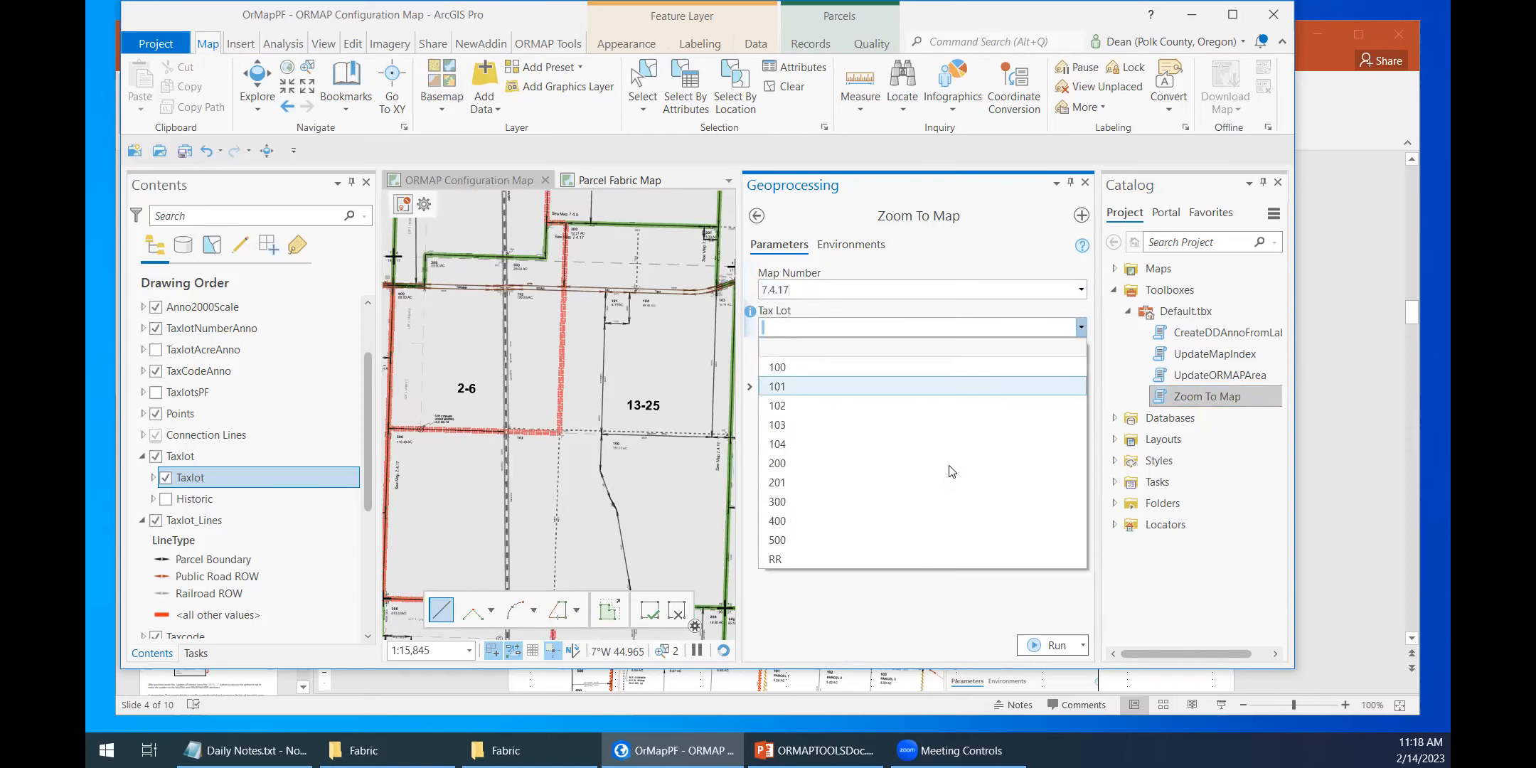
click(952, 467)
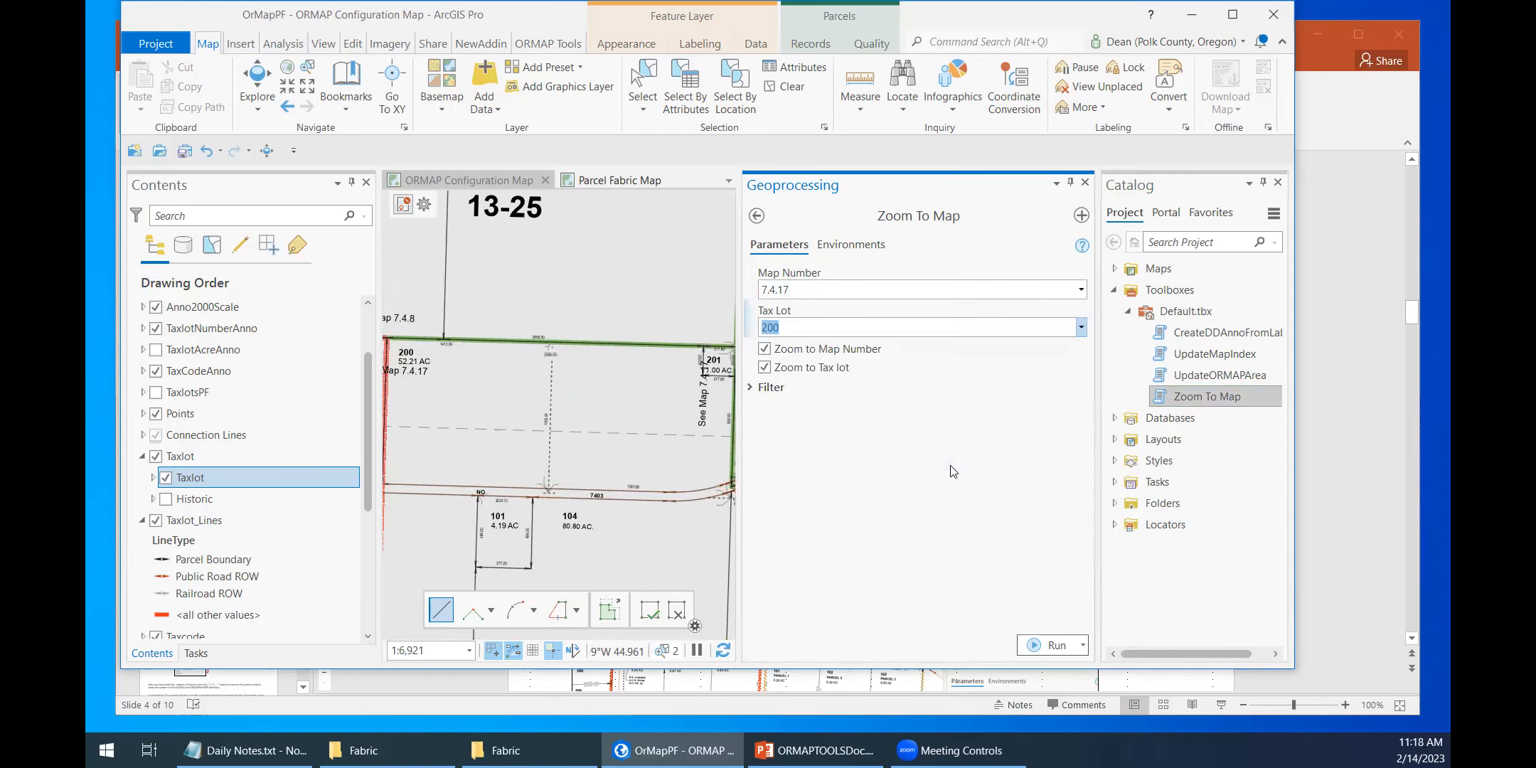
Step: Zoom to map number 7.4.22 and close the Zoom To Map tool
click(1081, 291)
click(1031, 462)
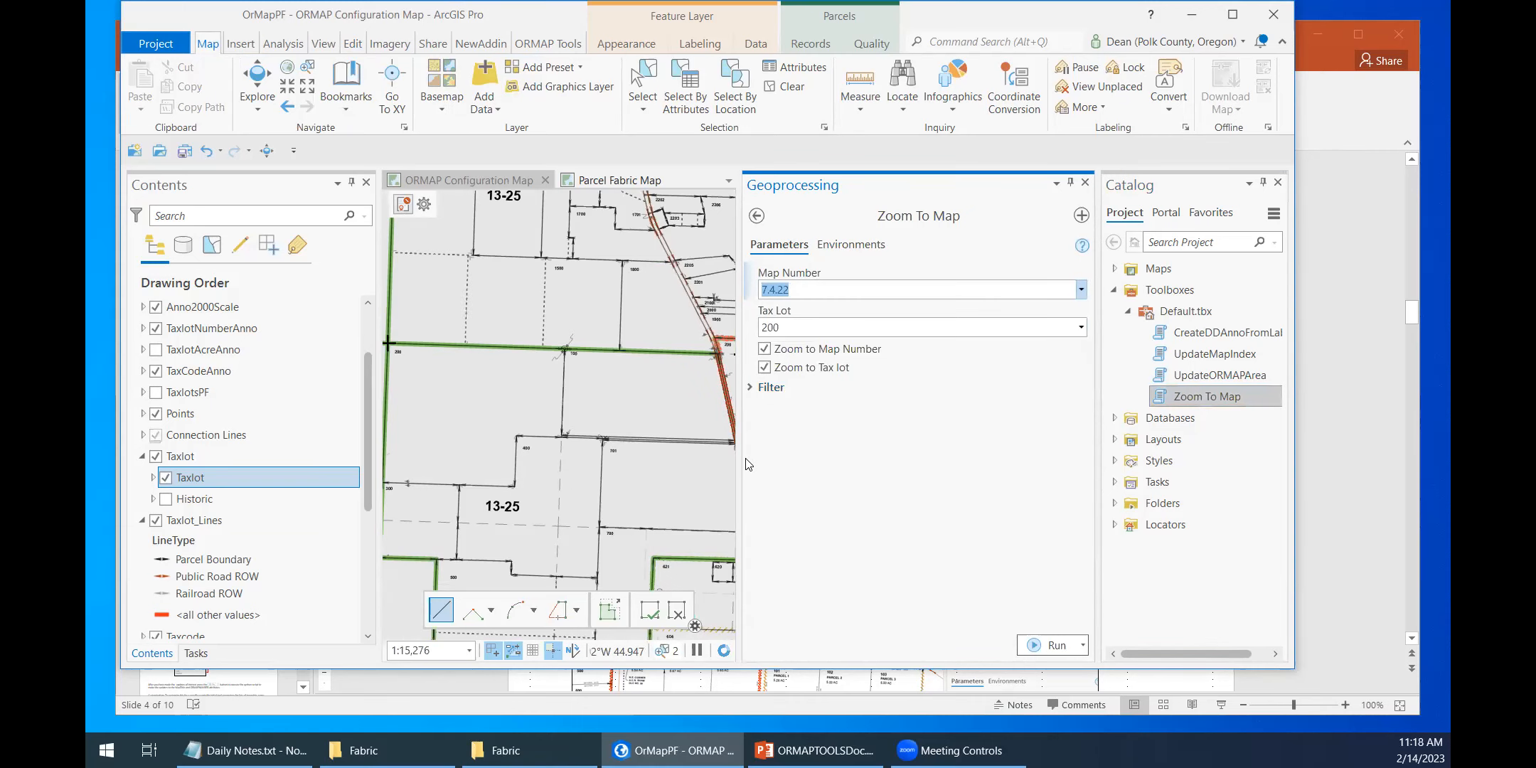
click(1084, 182)
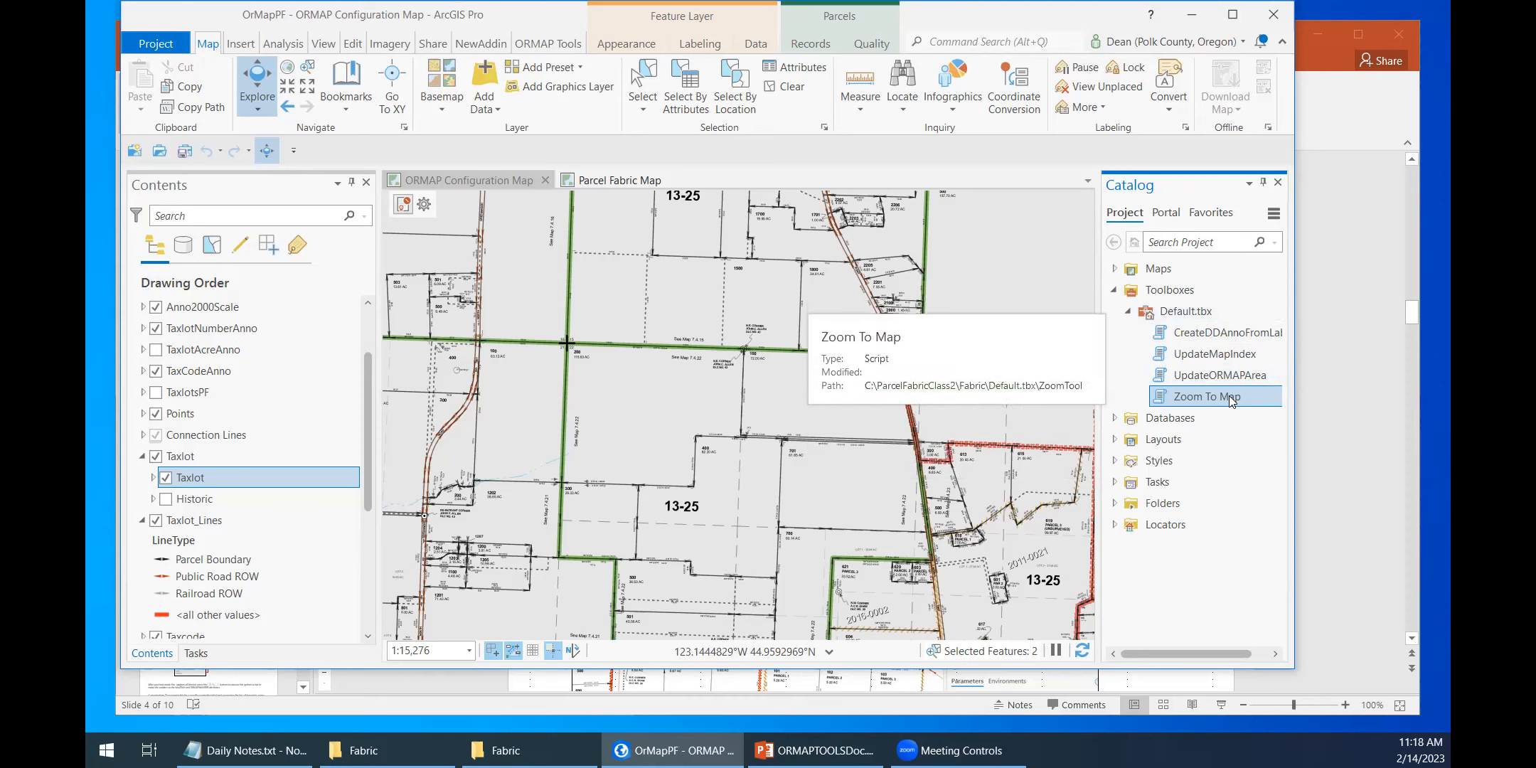
Step: Step back through the previous map extents to the view of tax lots 200 and 300
click(288, 111)
click(288, 112)
click(288, 112)
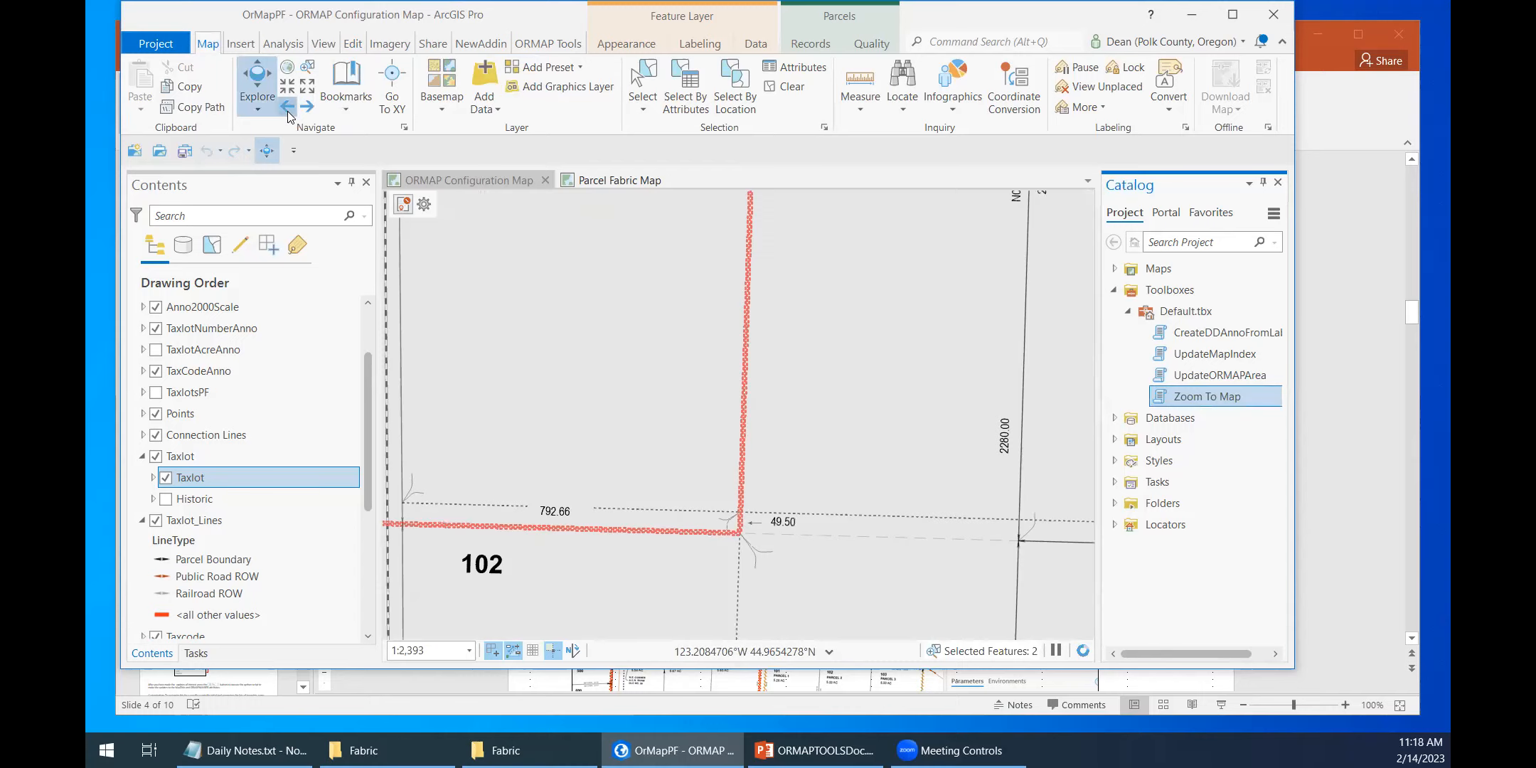
click(288, 112)
click(288, 111)
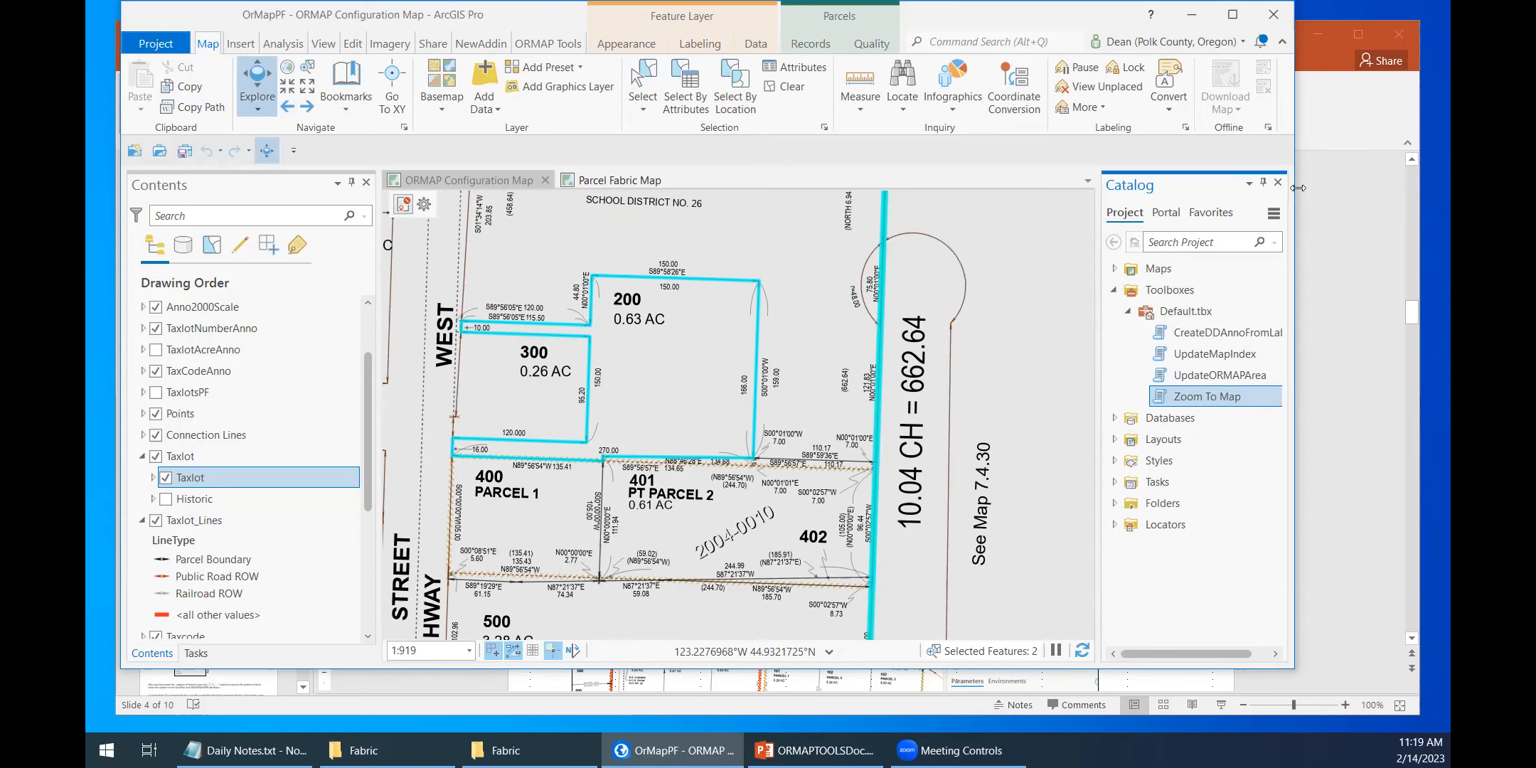
Step: Switch to the PowerPoint presentation and read the Zoom To Map/Taxlot slide through its Customization note
click(1323, 142)
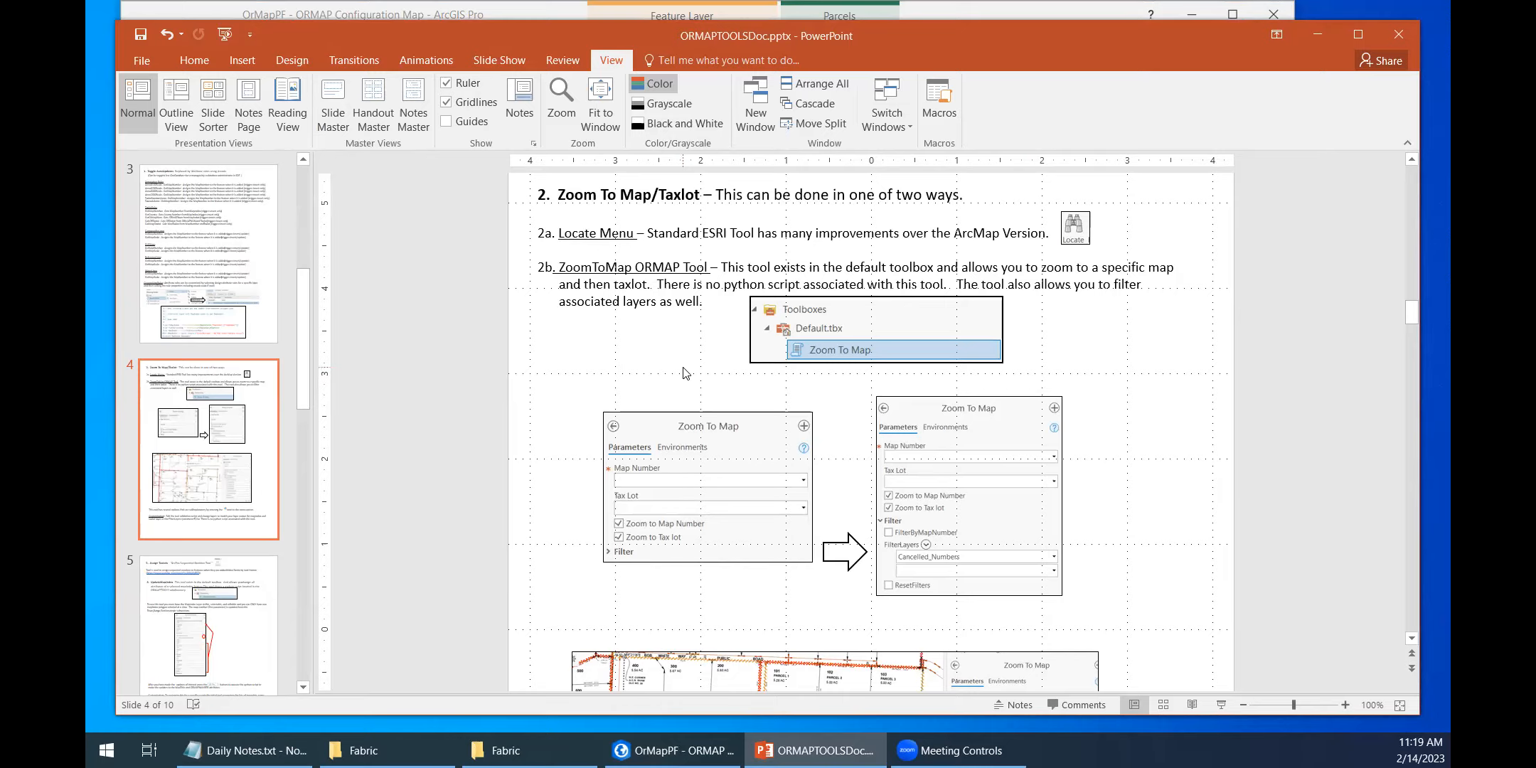
scroll(685, 374, down, 5)
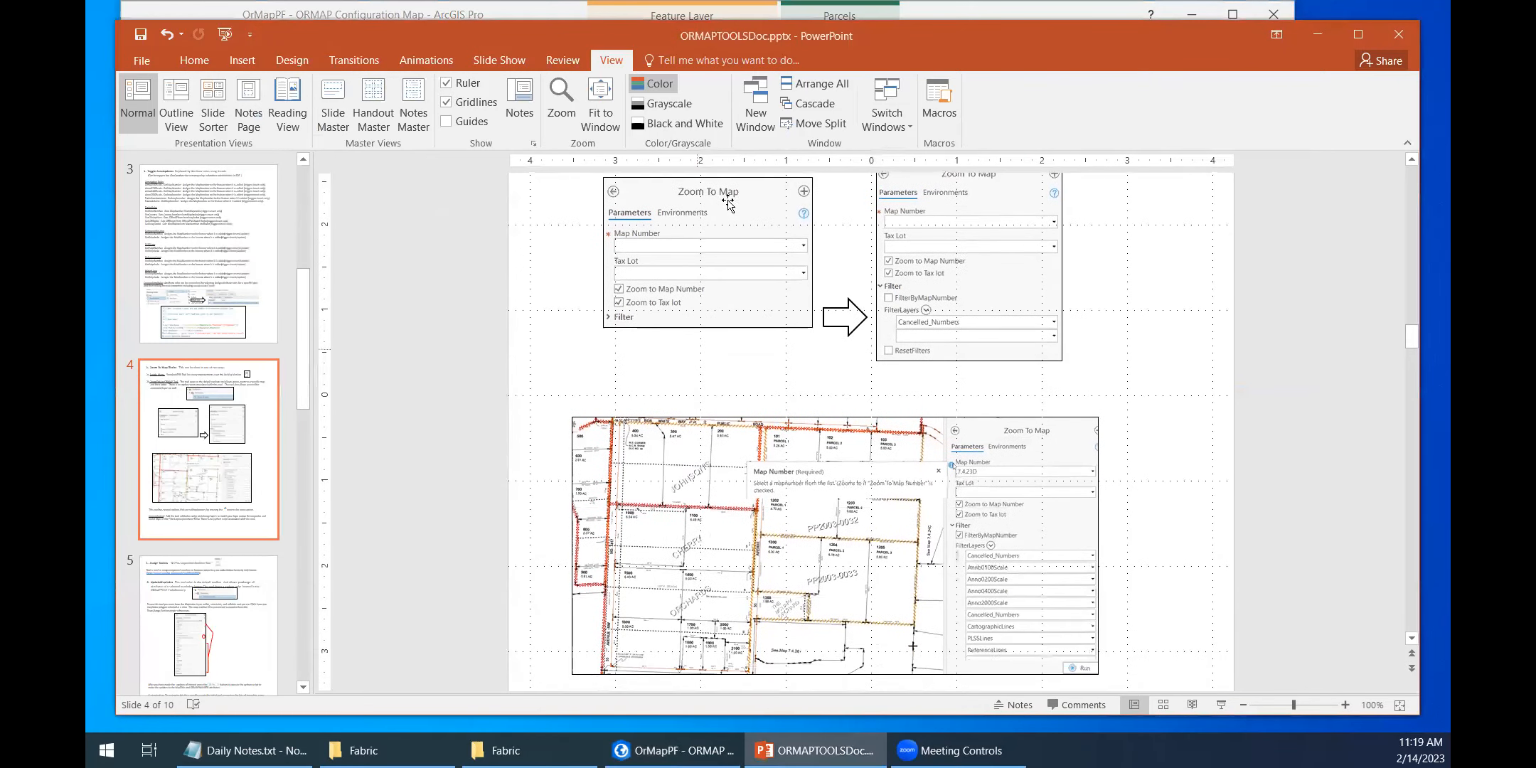
scroll(941, 428, down, 1)
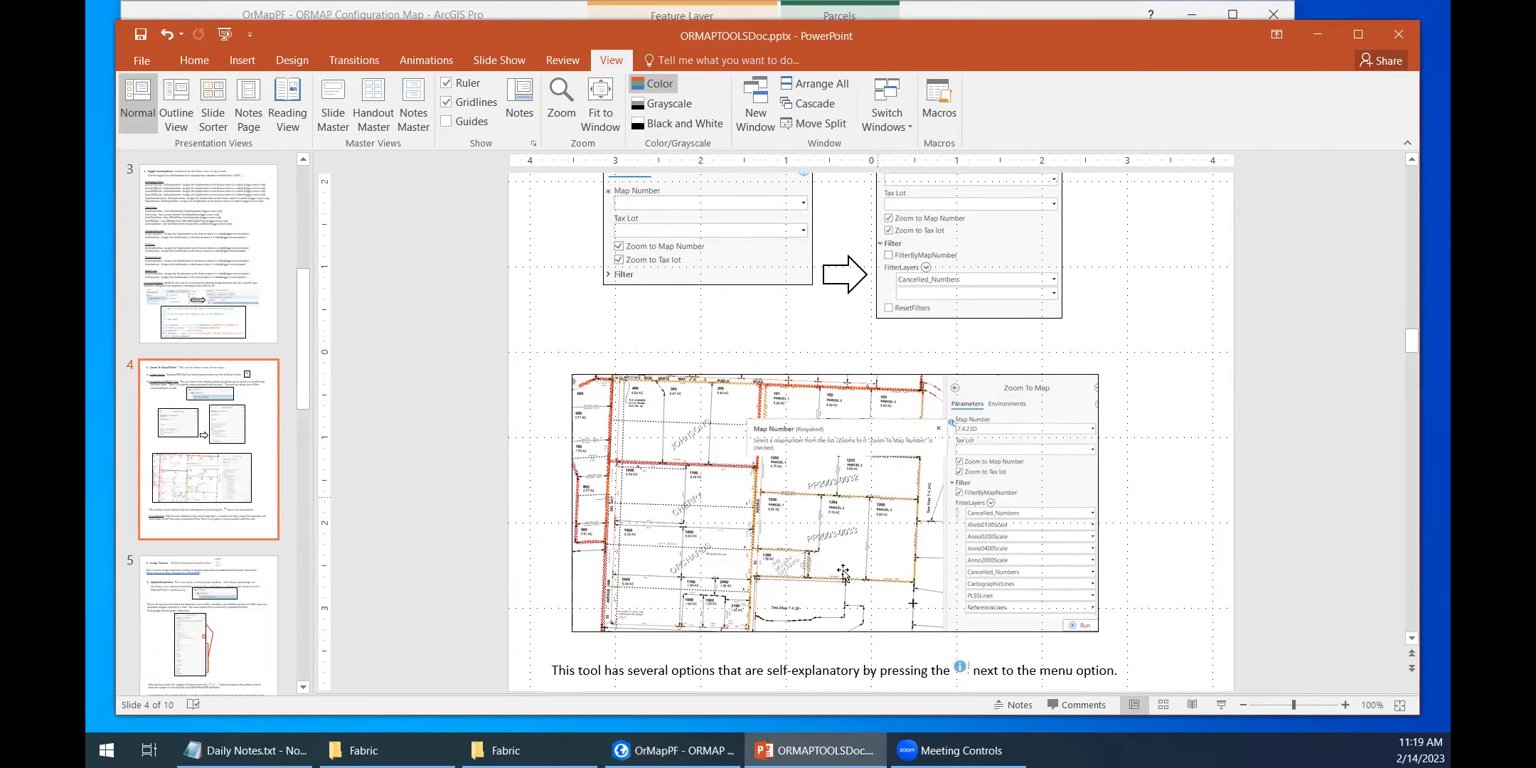
scroll(844, 574, down, 1)
scroll(968, 525, down, 2)
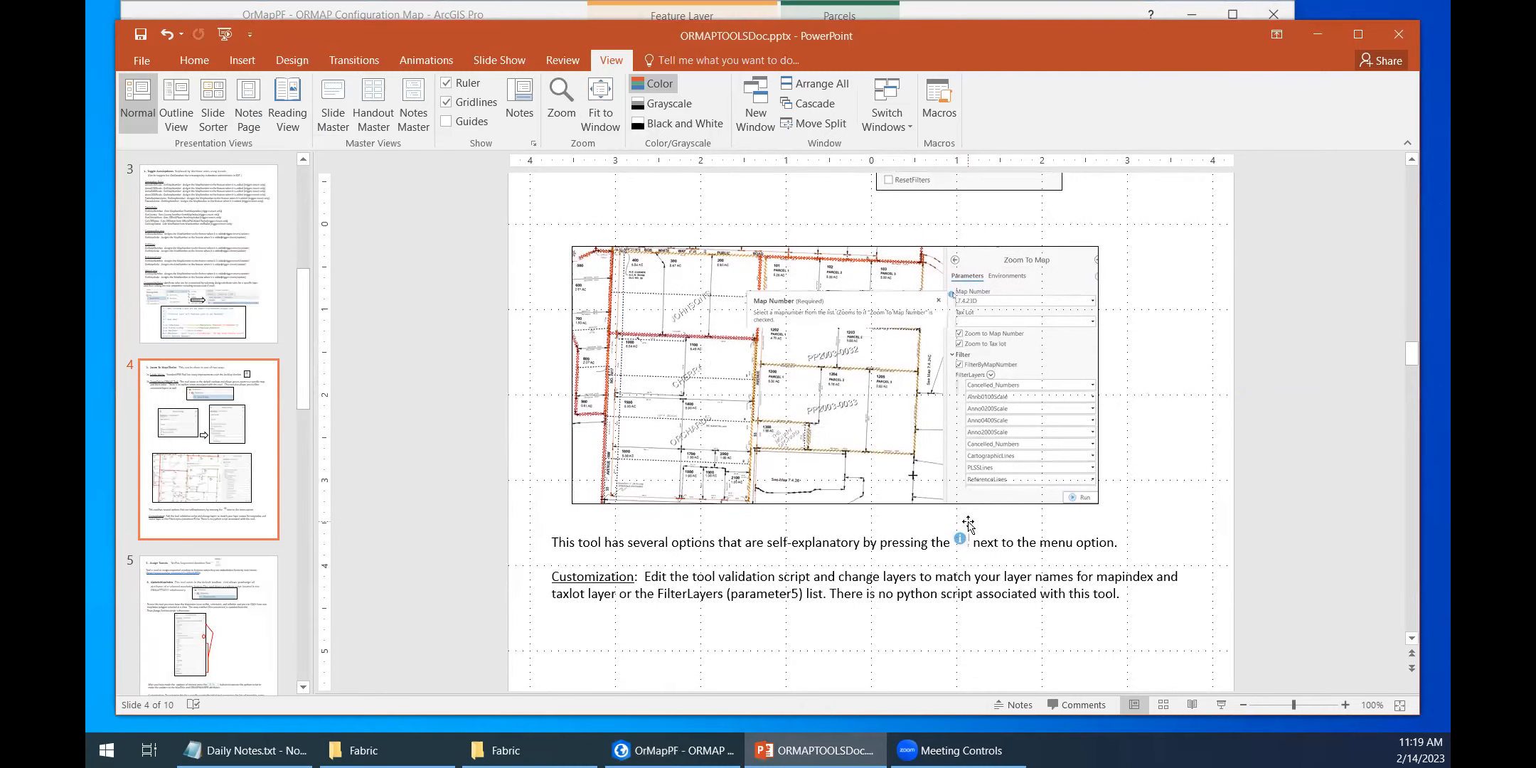
scroll(968, 524, down, 5)
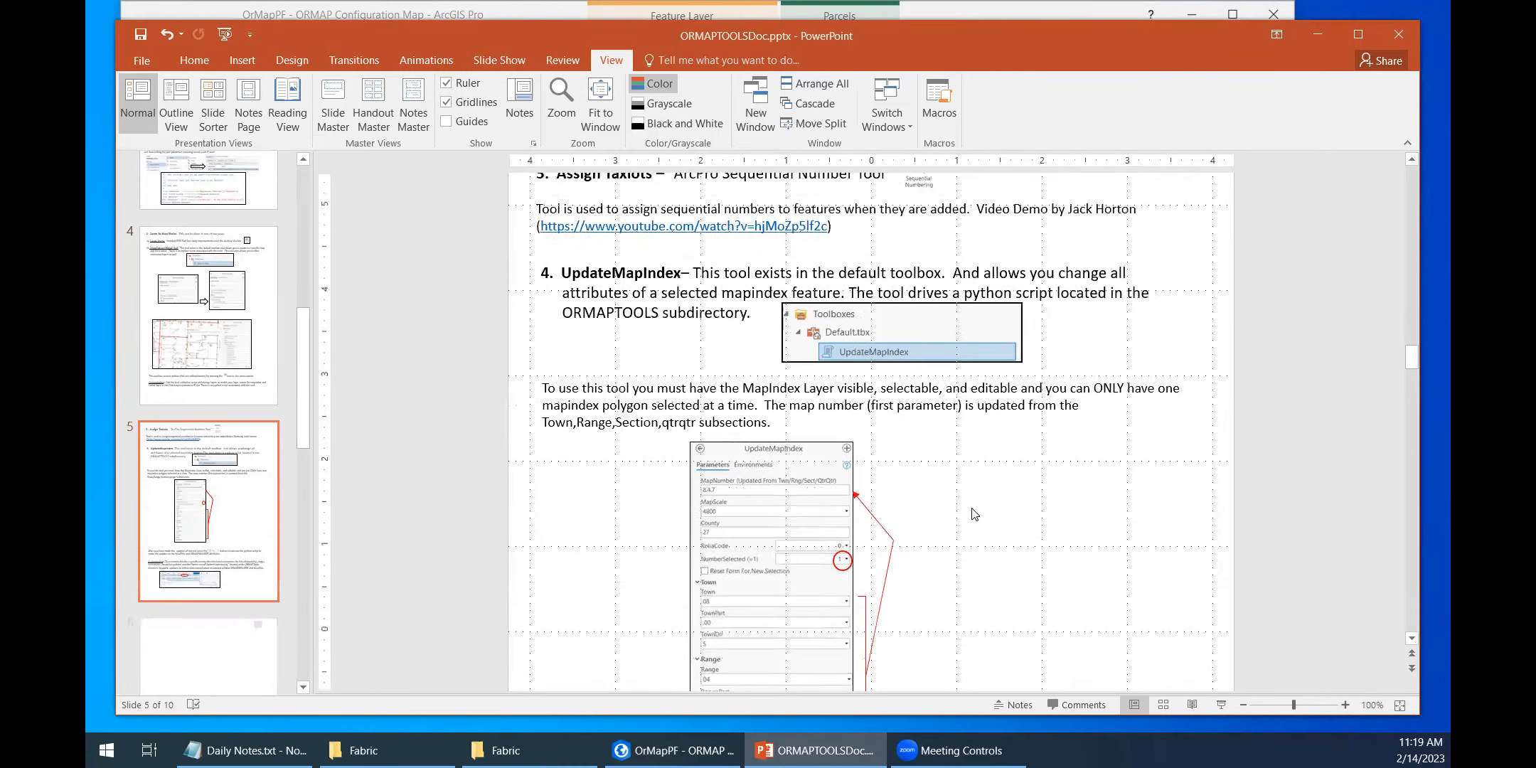
scroll(975, 514, up, 1)
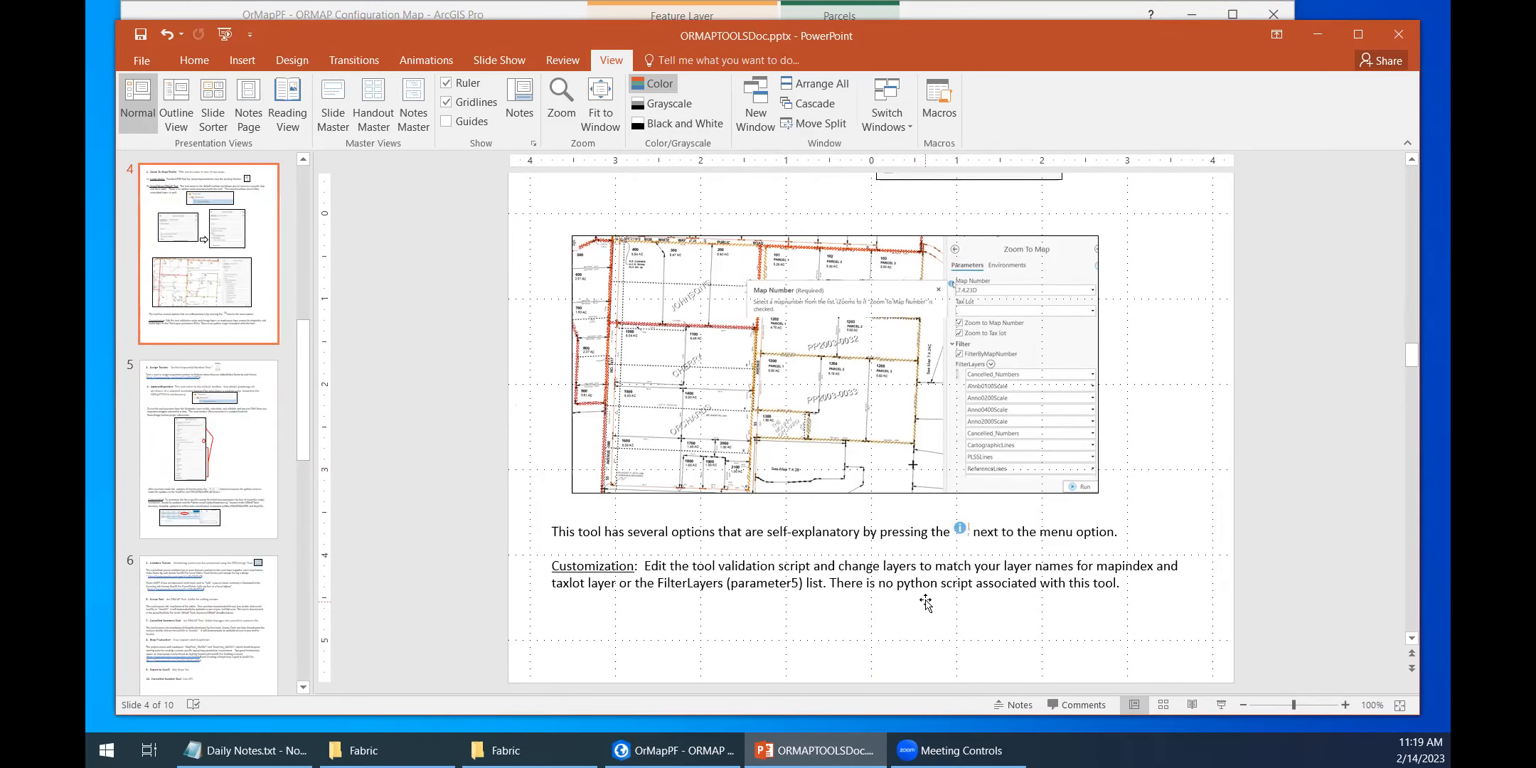
Step: Switch to ArcGIS Pro and paste a copy of the Zoom To Map script tool into Default.tbx
scroll(1117, 563, down, 1)
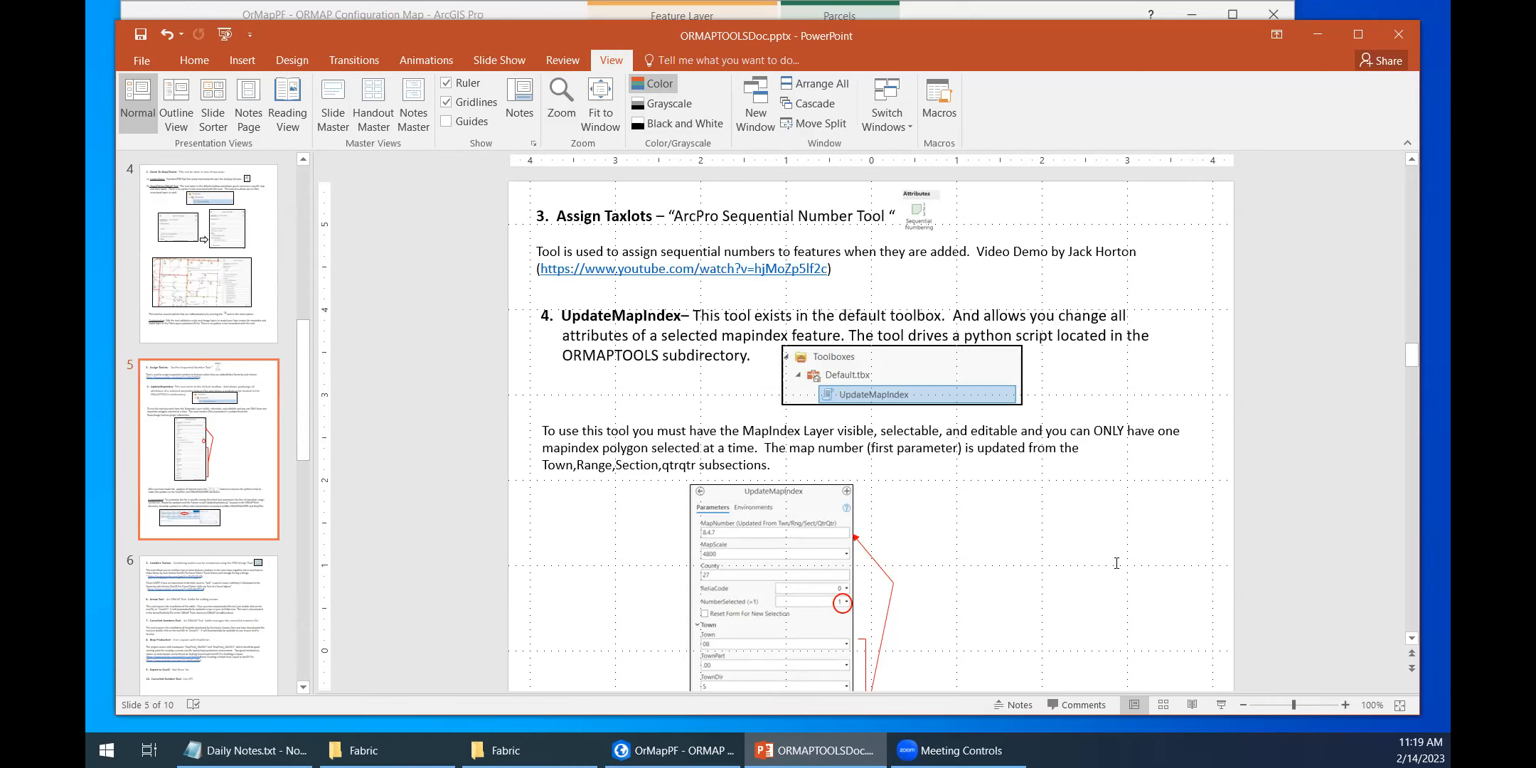
click(487, 12)
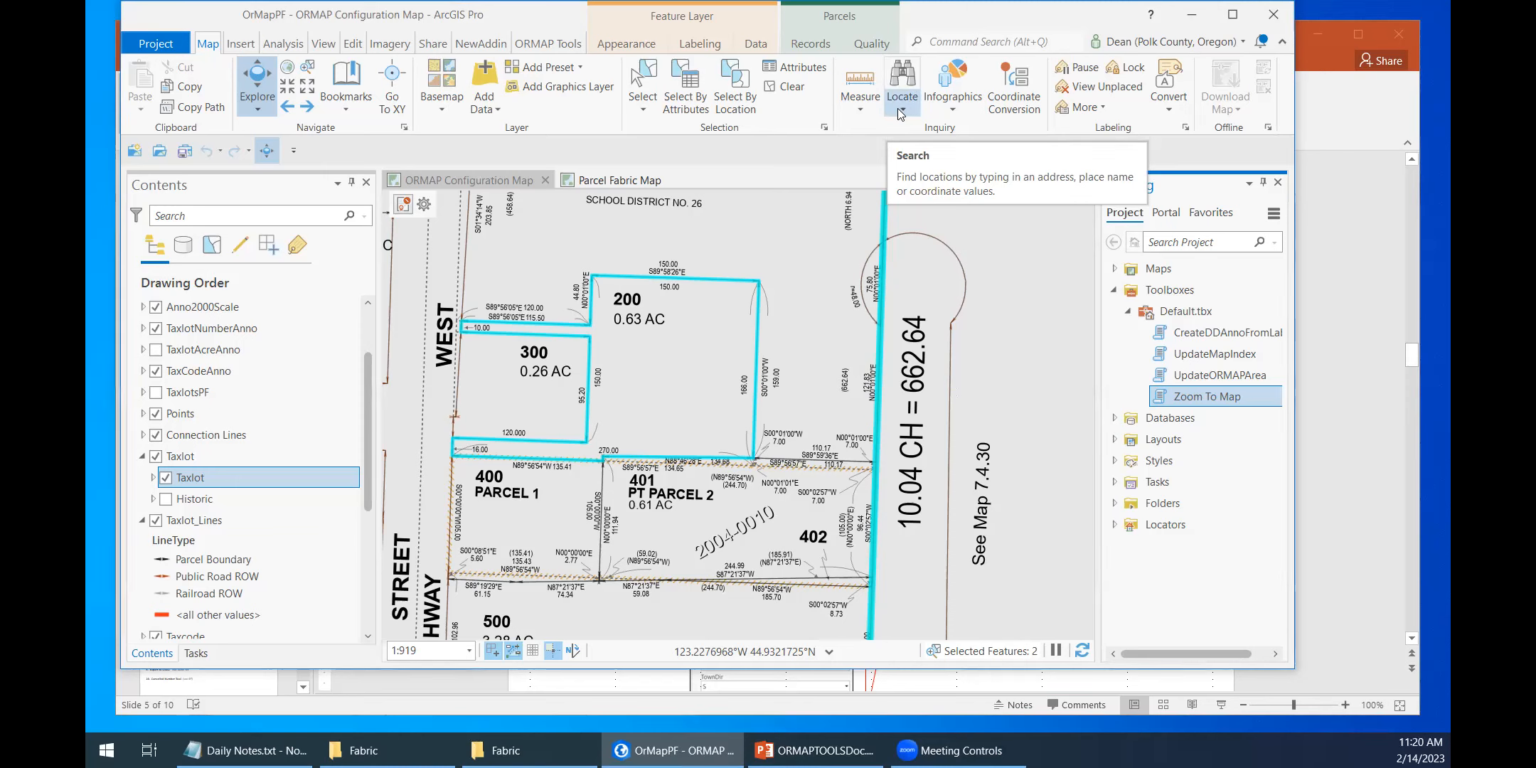
right_click(1203, 402)
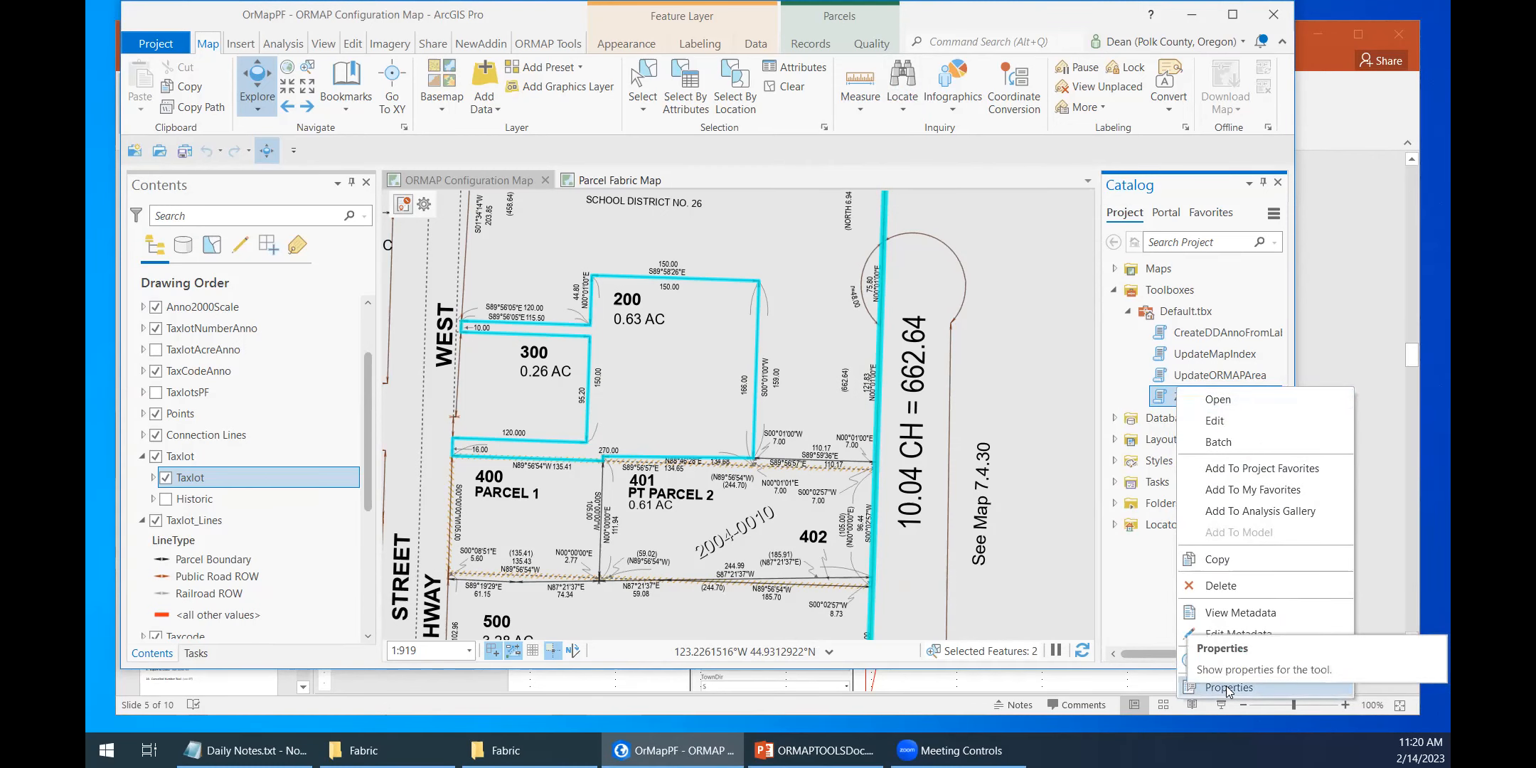
right_click(1173, 402)
right_click(1173, 402)
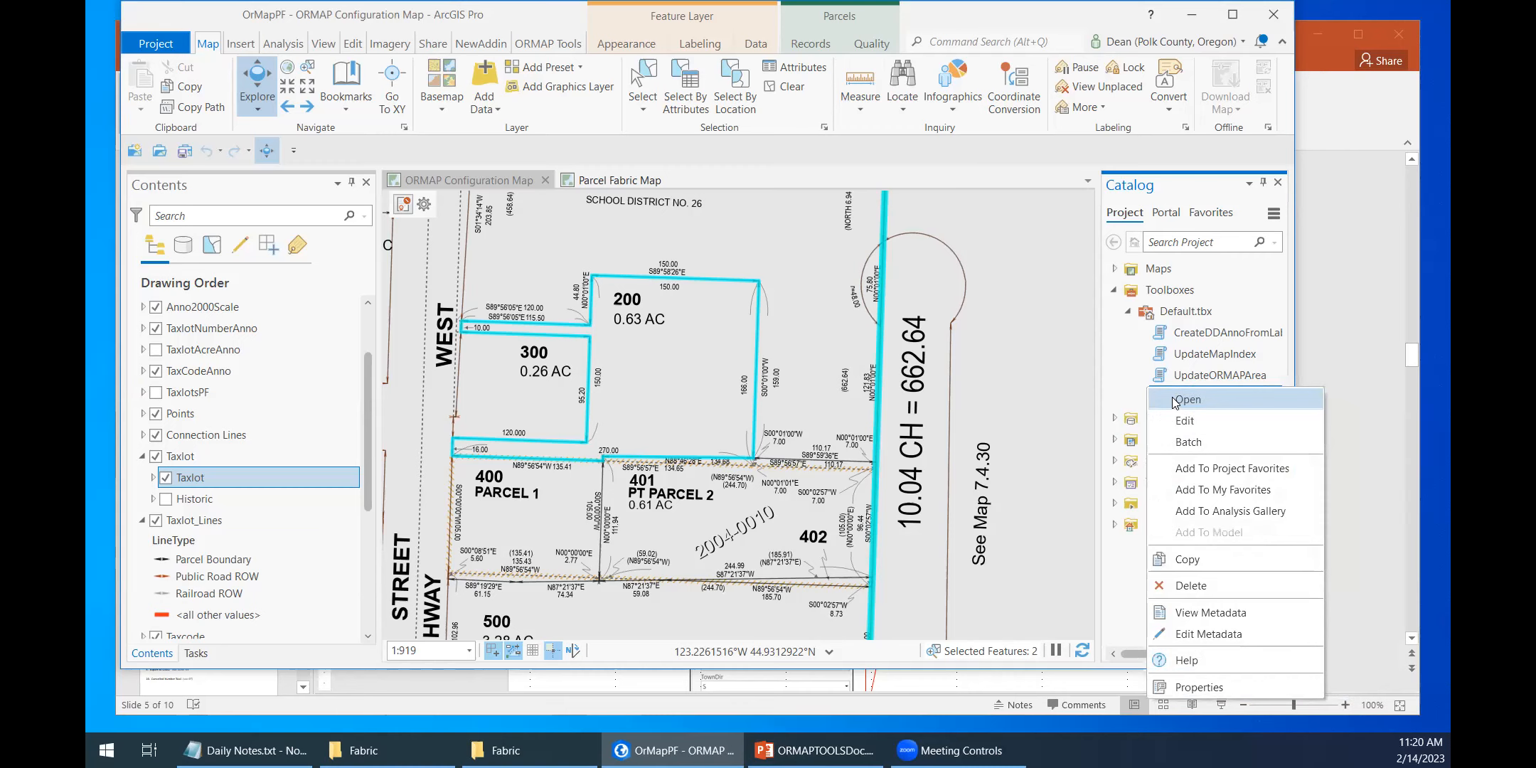
click(1265, 560)
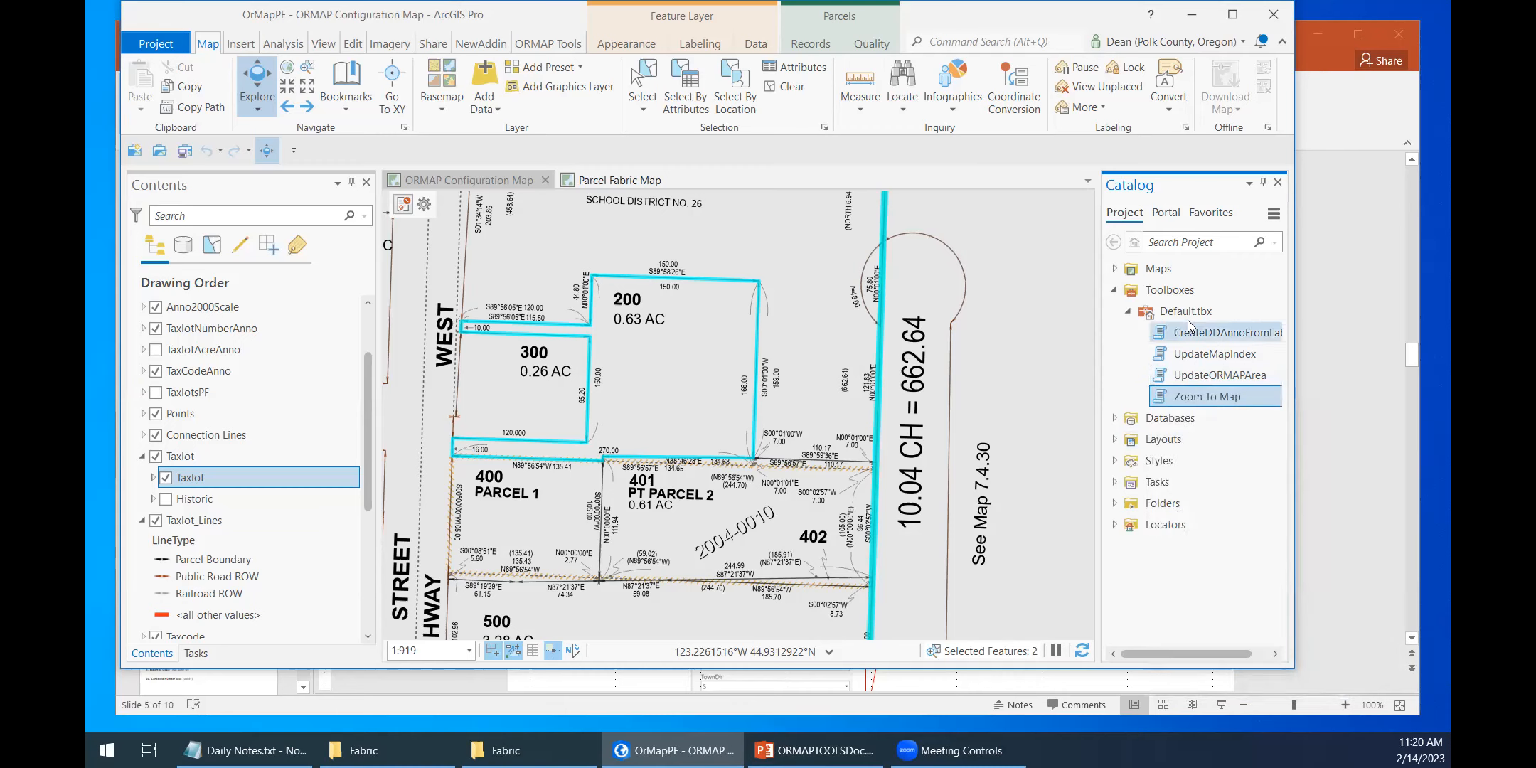
right_click(1187, 319)
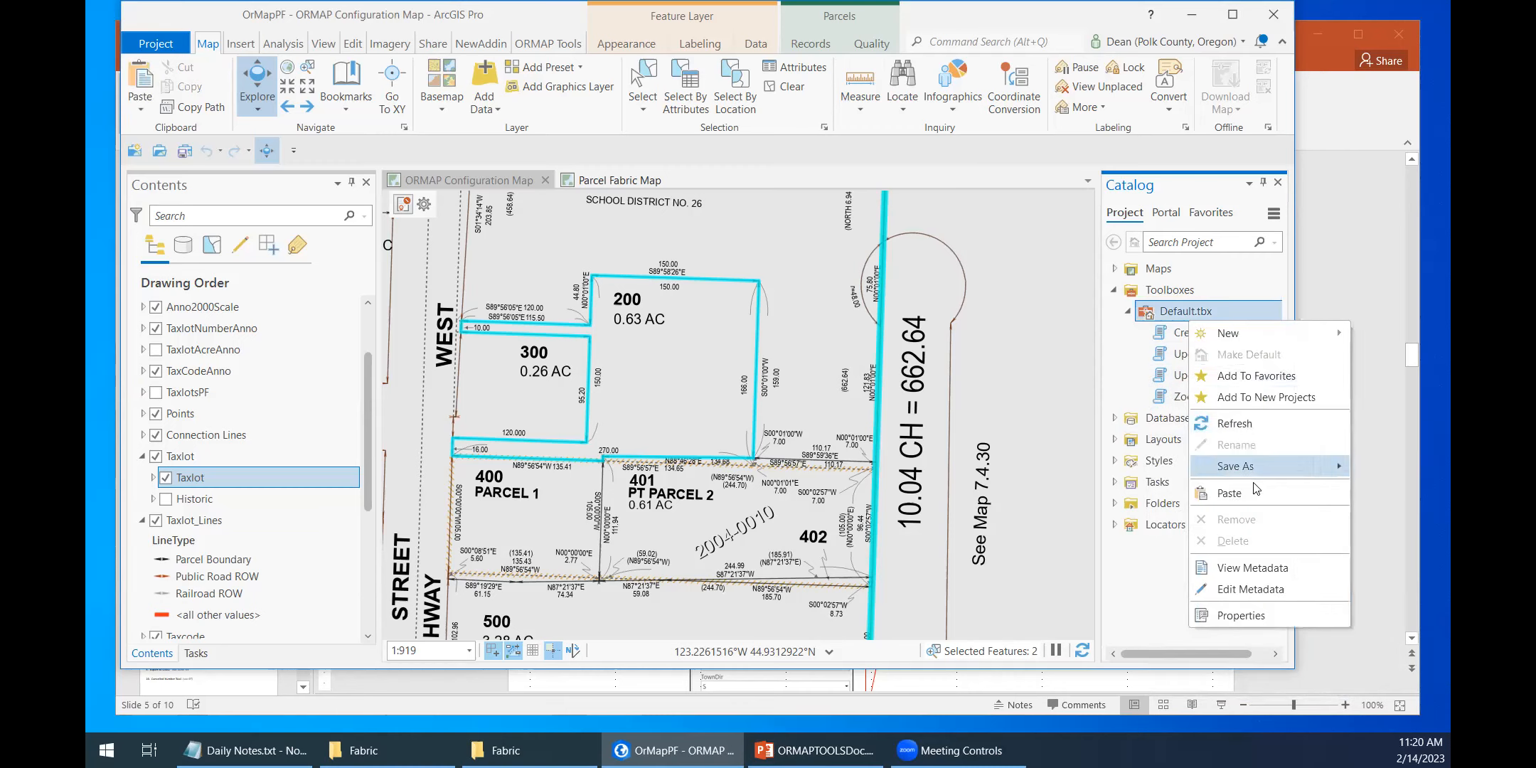
click(1218, 487)
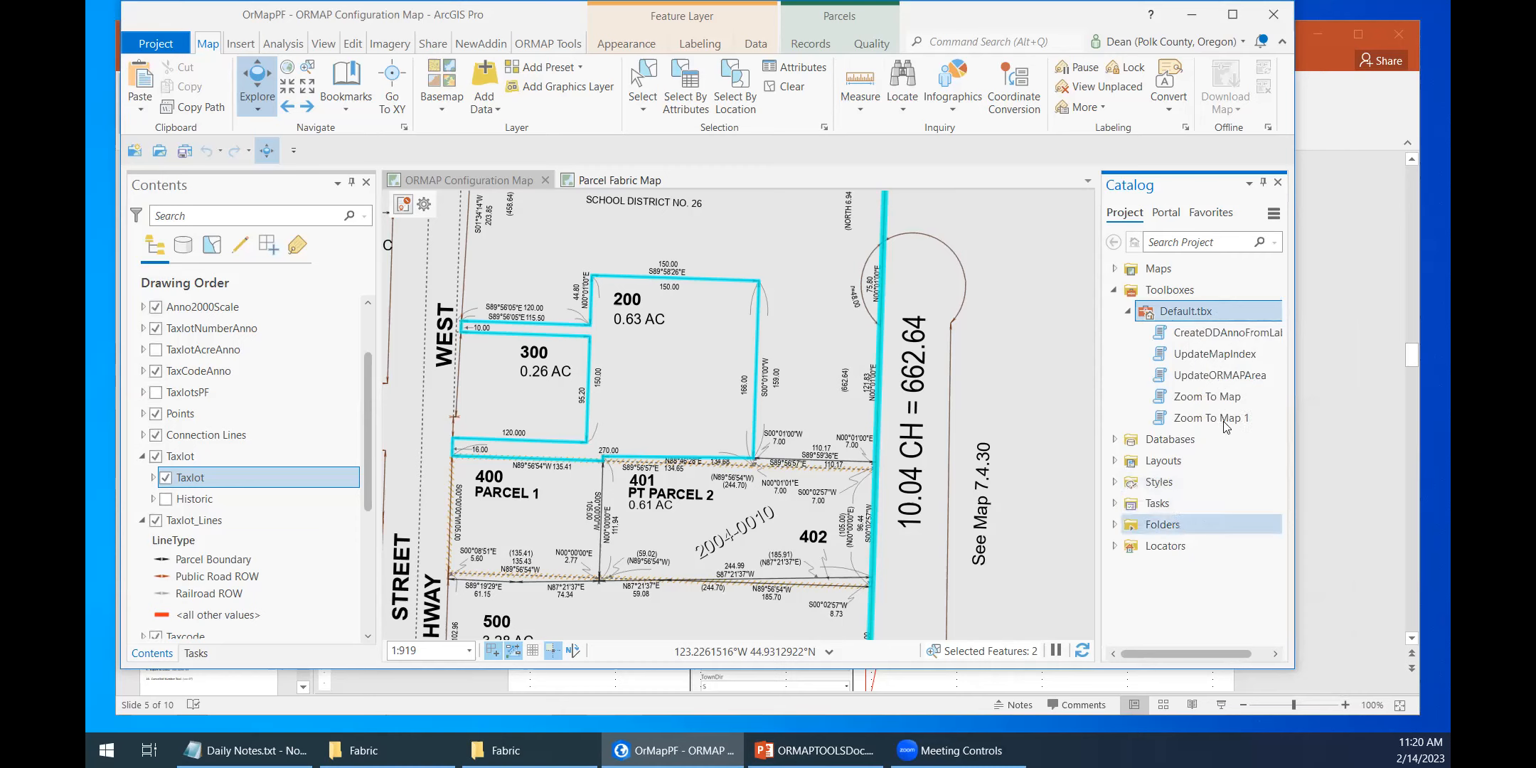
Step: Rename the copied Zoom To Map 1 tool as Zoom To Subdiv
click(1237, 427)
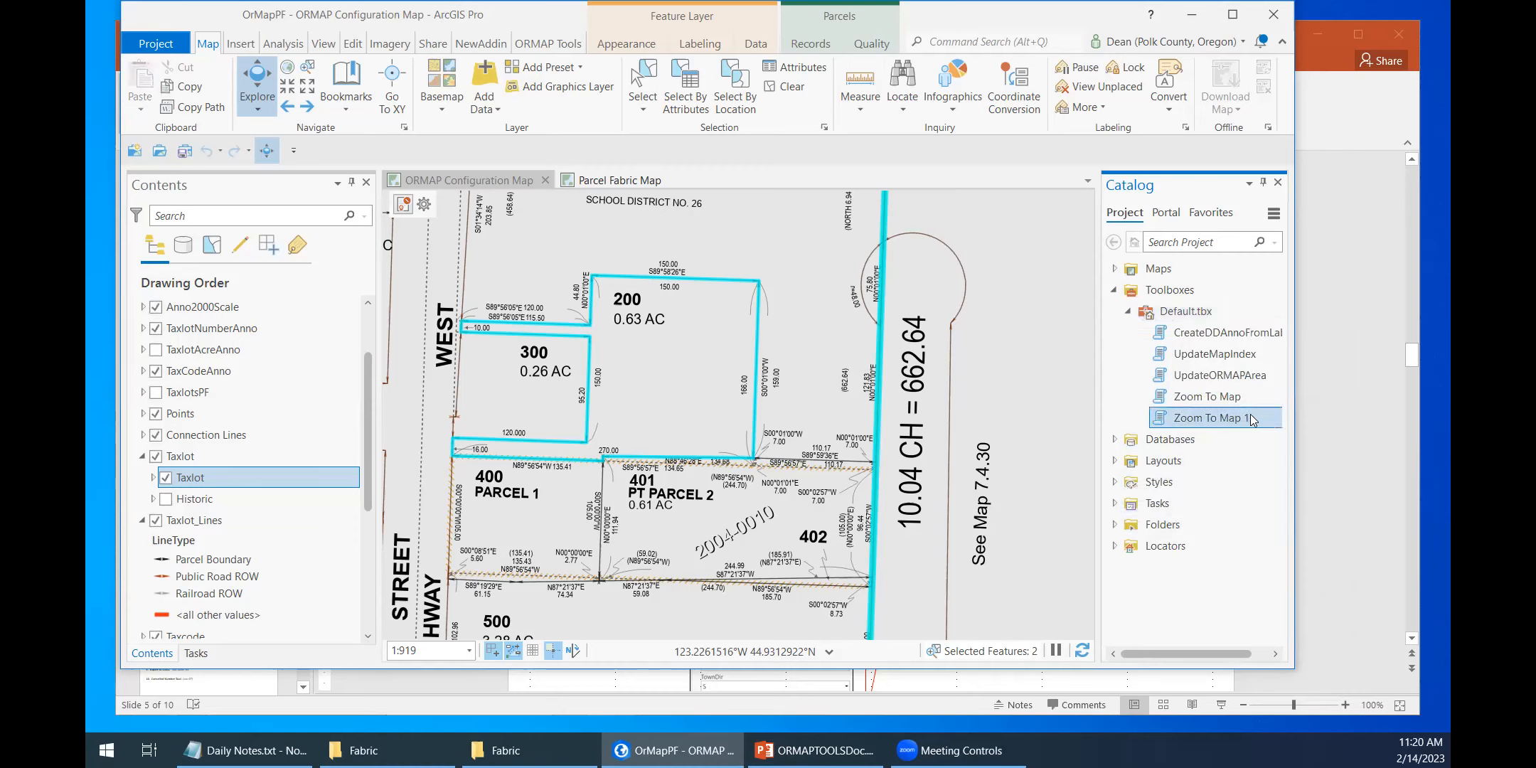
click(1246, 417)
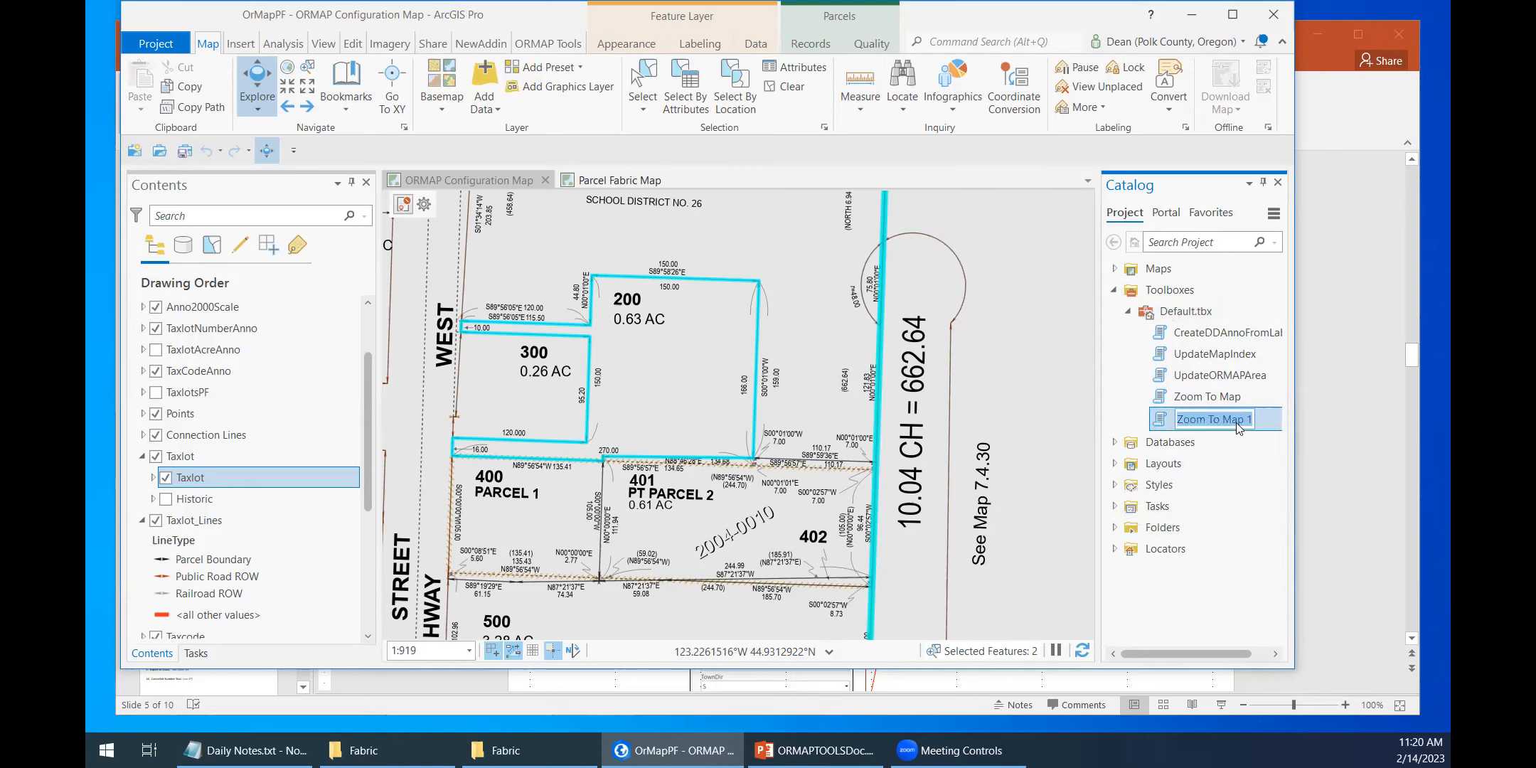
click(1227, 420)
drag(1225, 419, 1252, 421)
text(Subdiv)
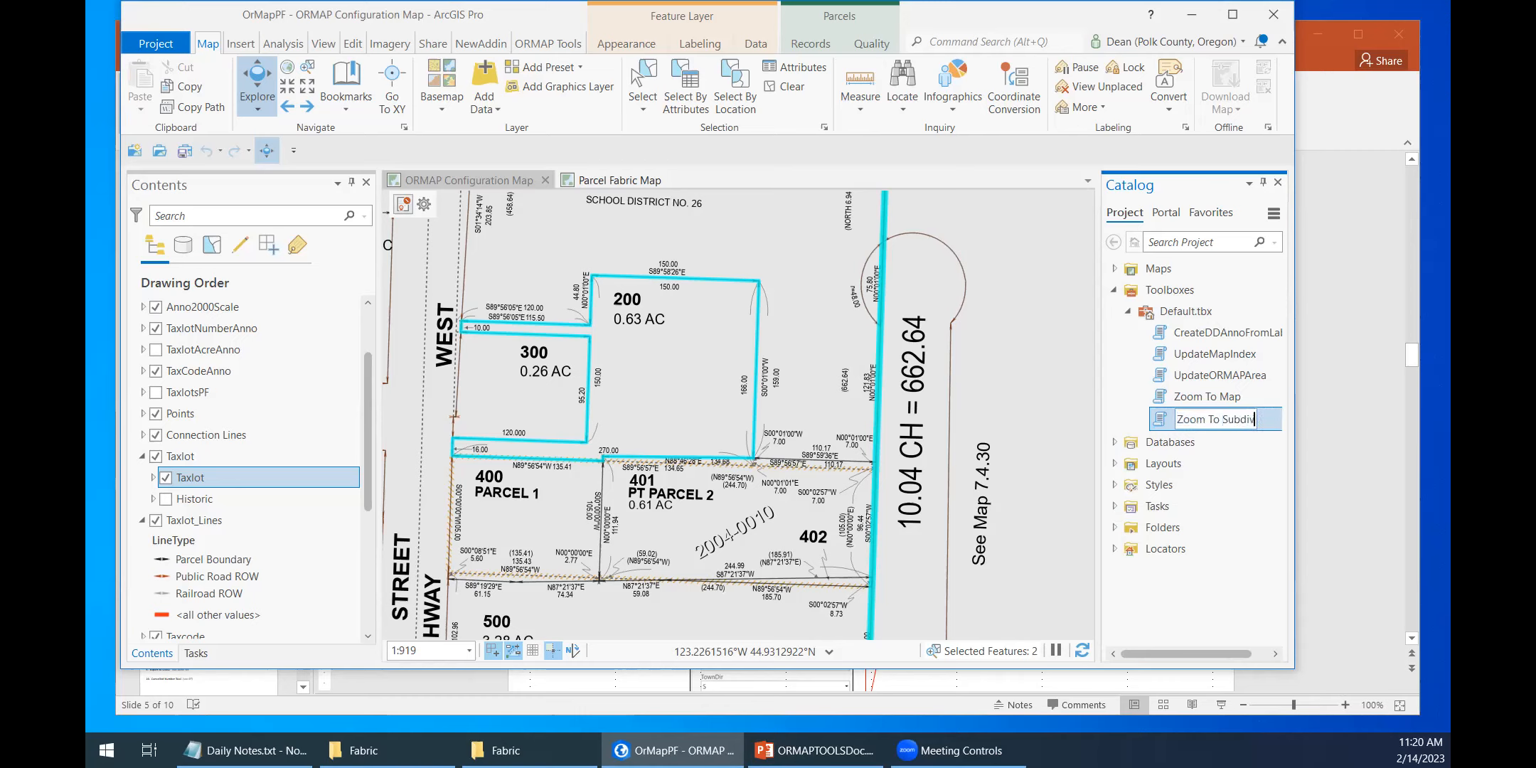
Step: Examine the parameters, execution script and validation code of the Zoom To Subdiv tool, leaving its properties unchanged
right_click(1160, 426)
click(1189, 547)
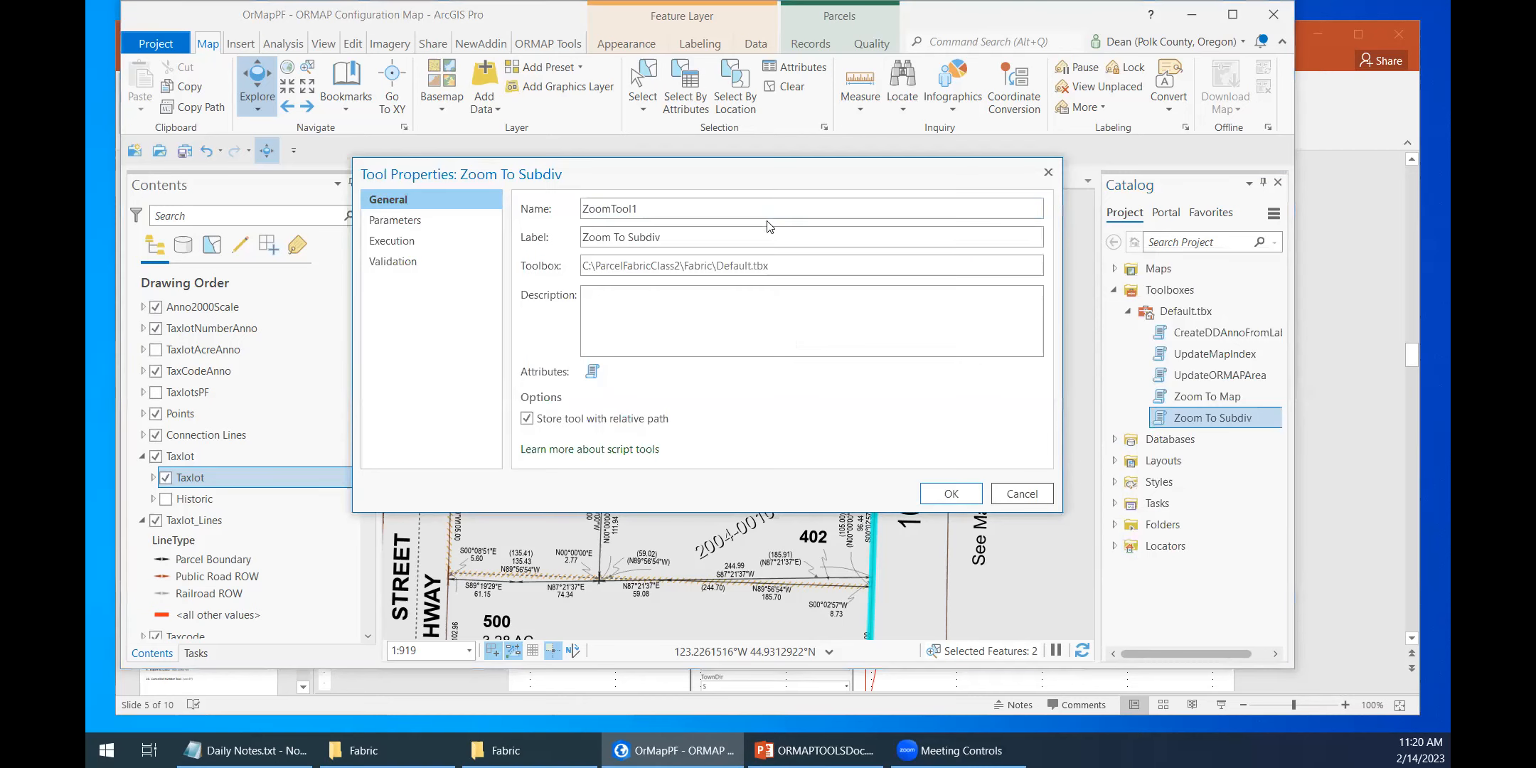
click(419, 220)
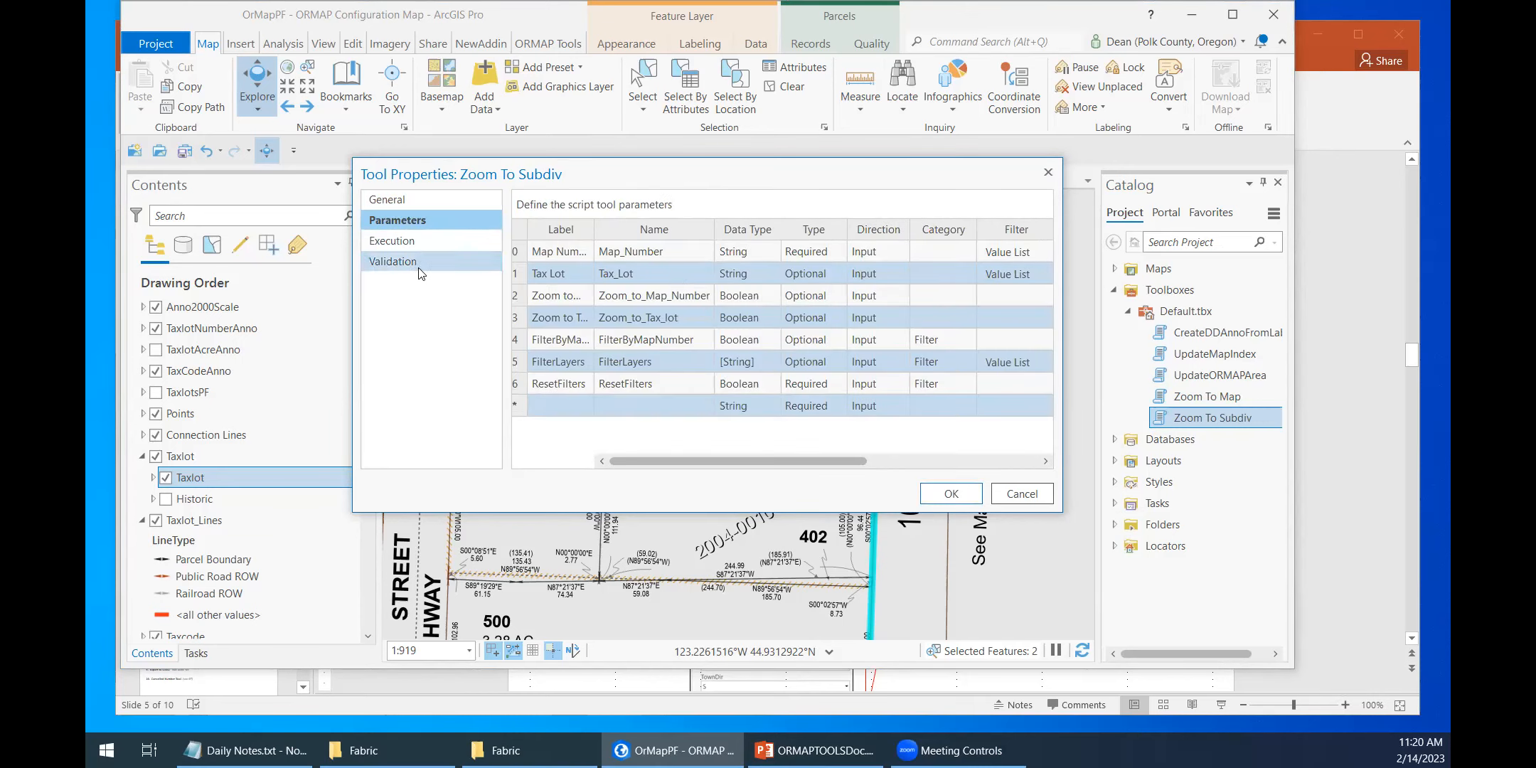
click(420, 240)
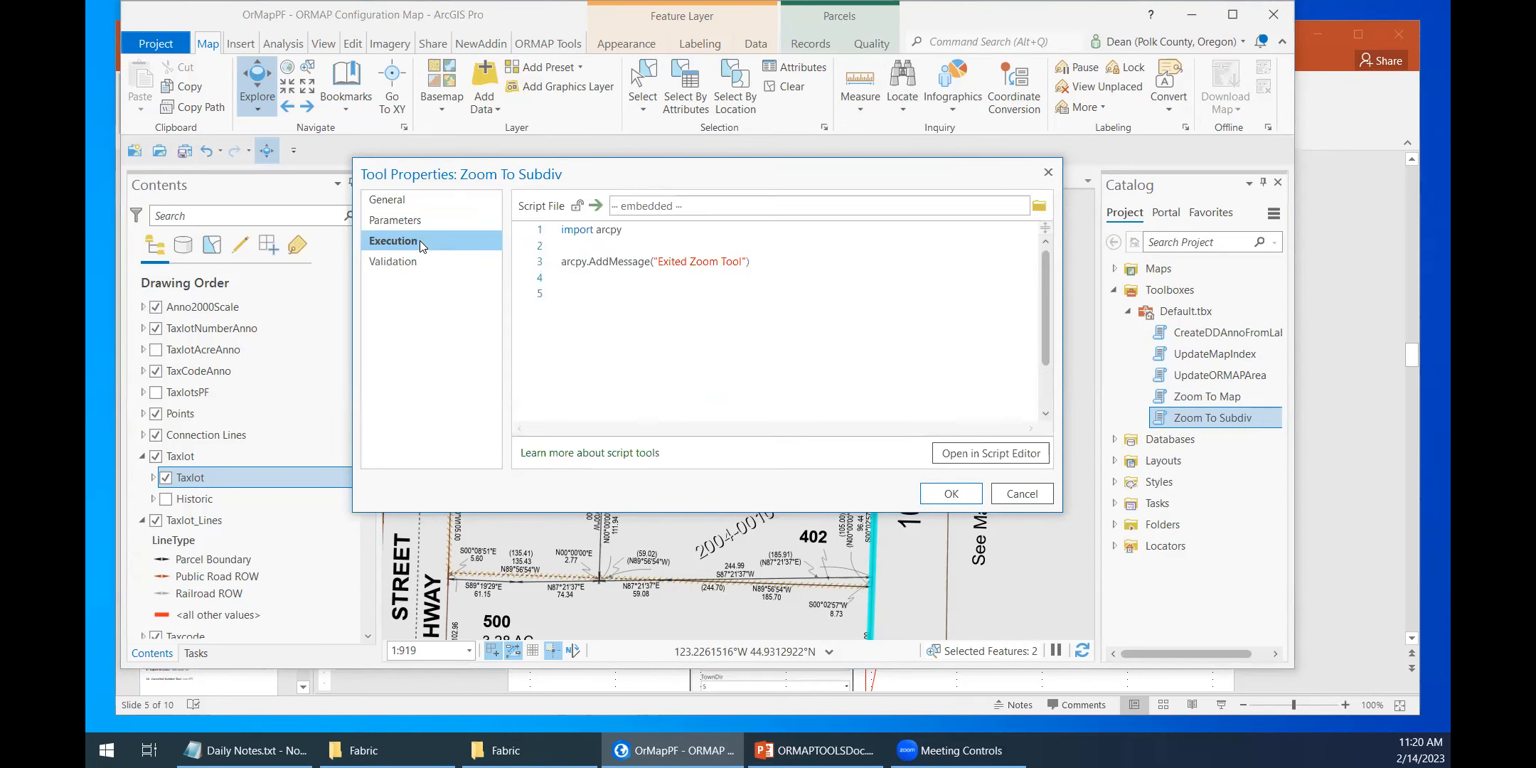
click(472, 222)
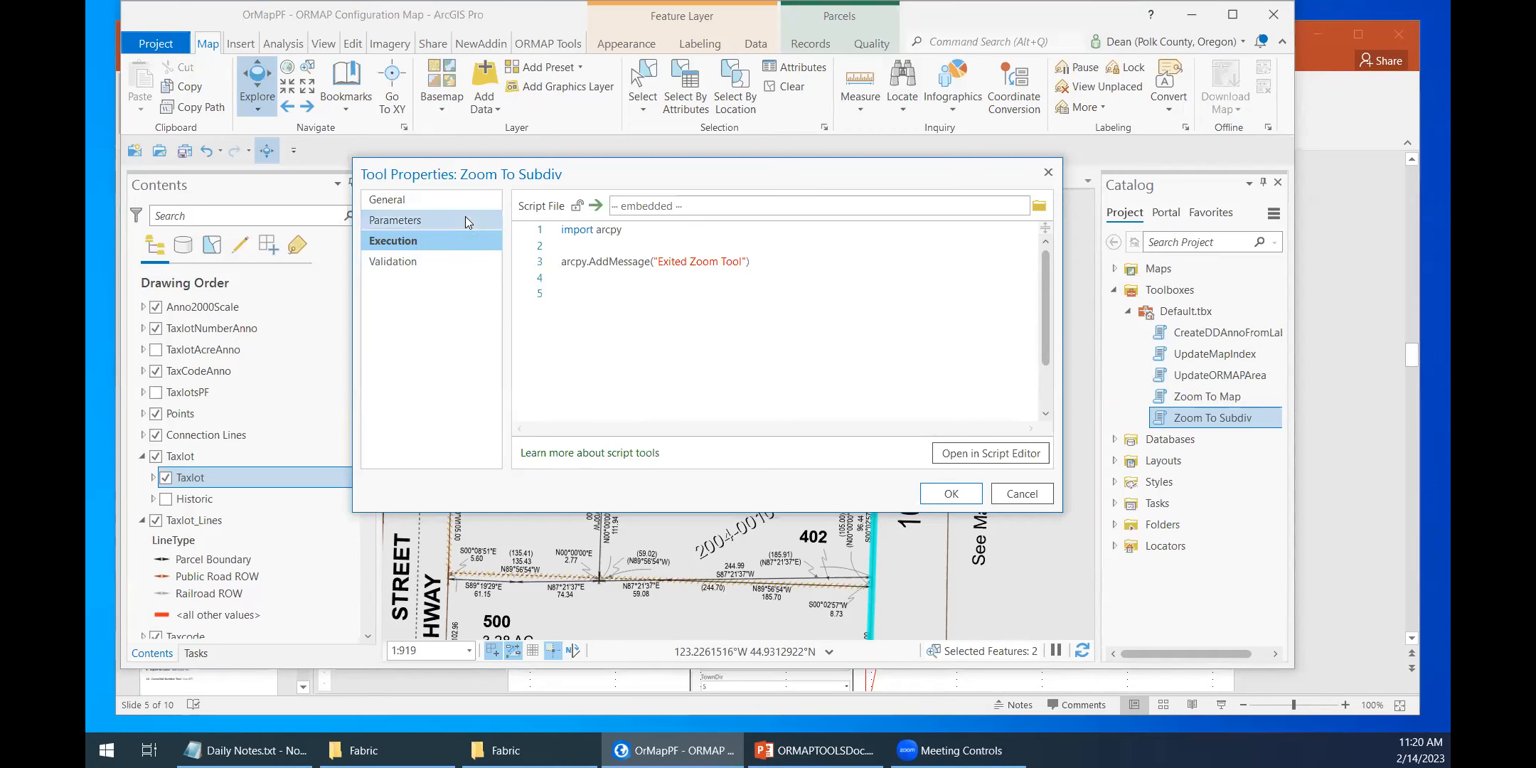
click(433, 262)
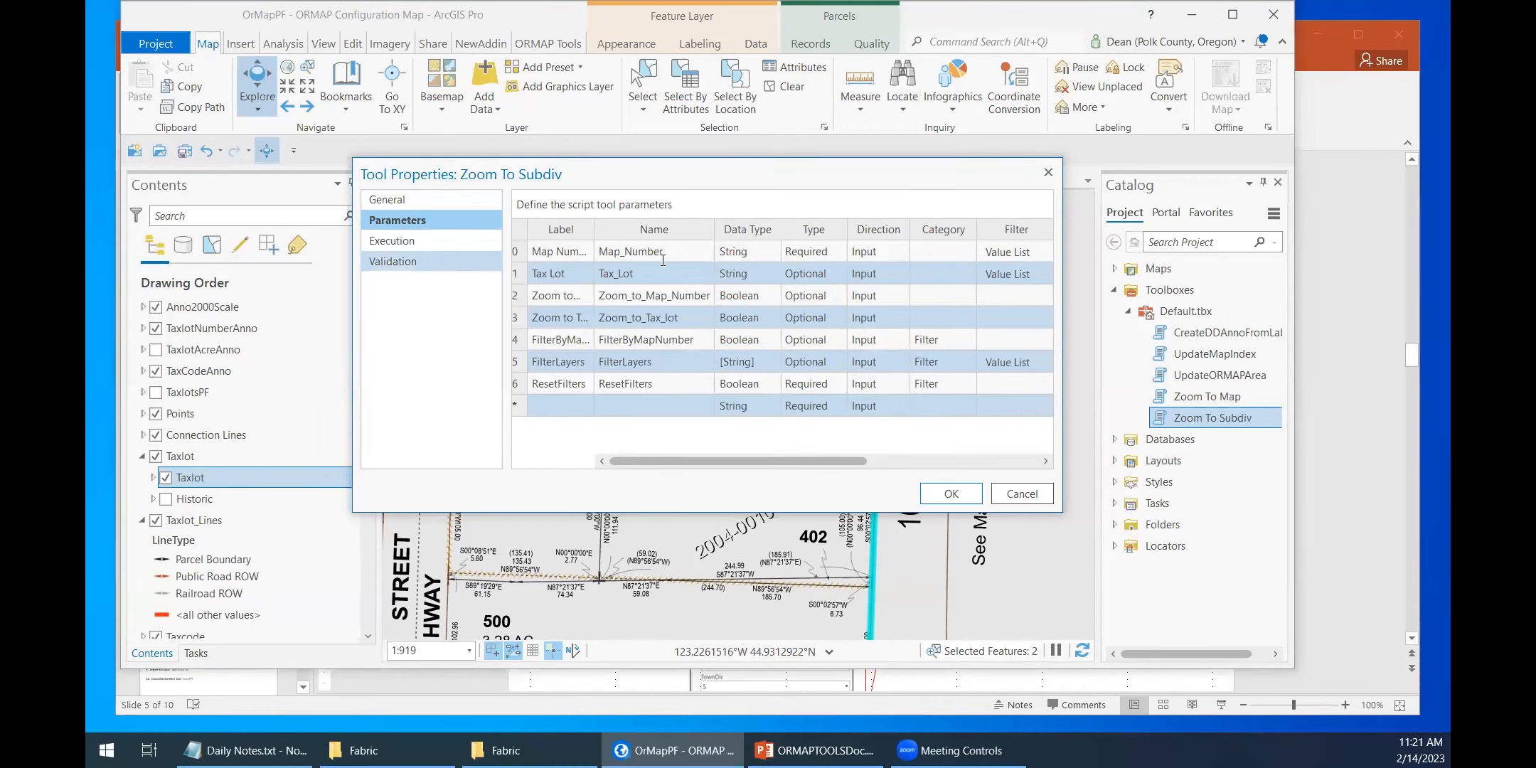
scroll(678, 284, down, 3)
scroll(684, 306, down, 8)
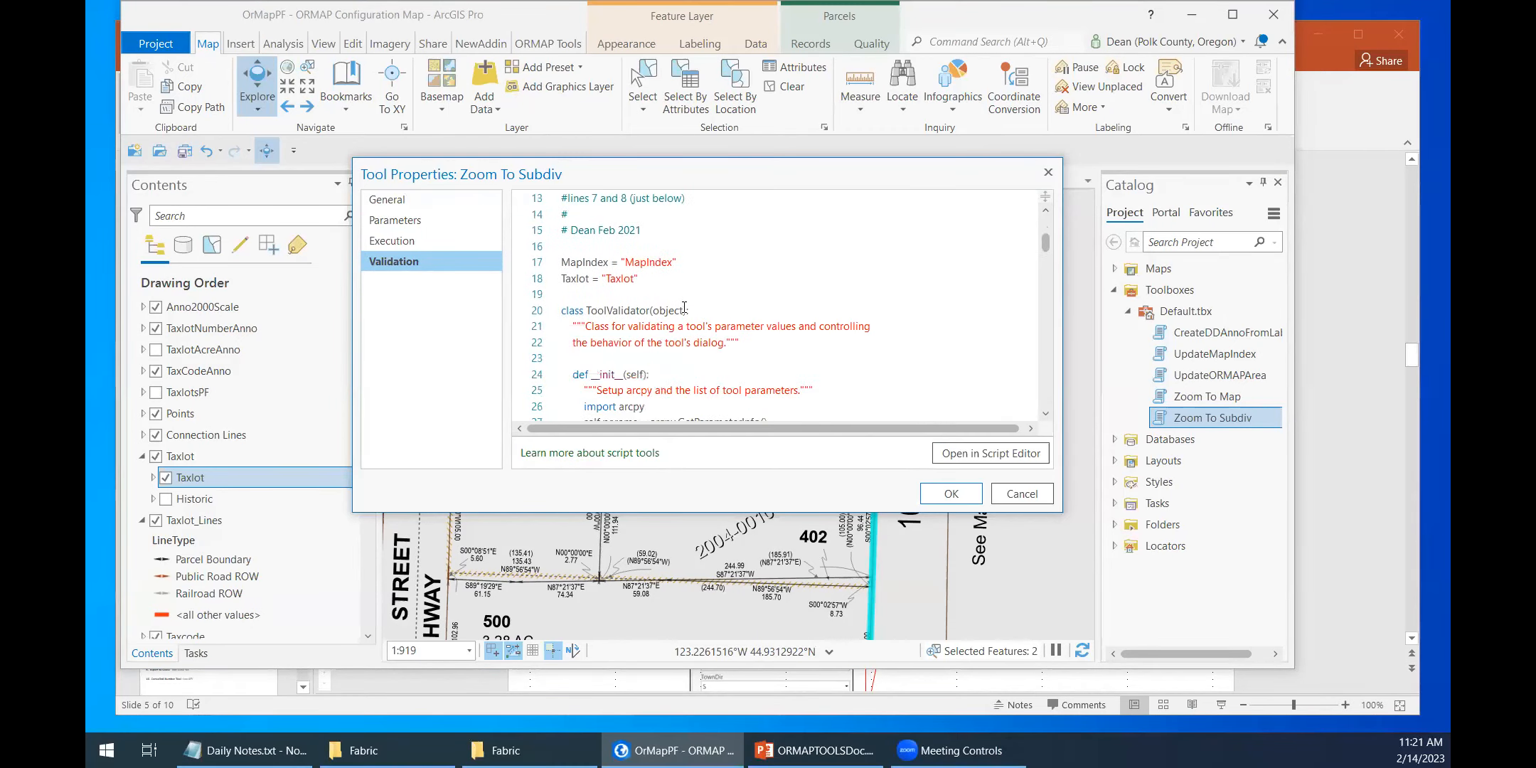
scroll(684, 307, down, 1)
scroll(684, 307, up, 1)
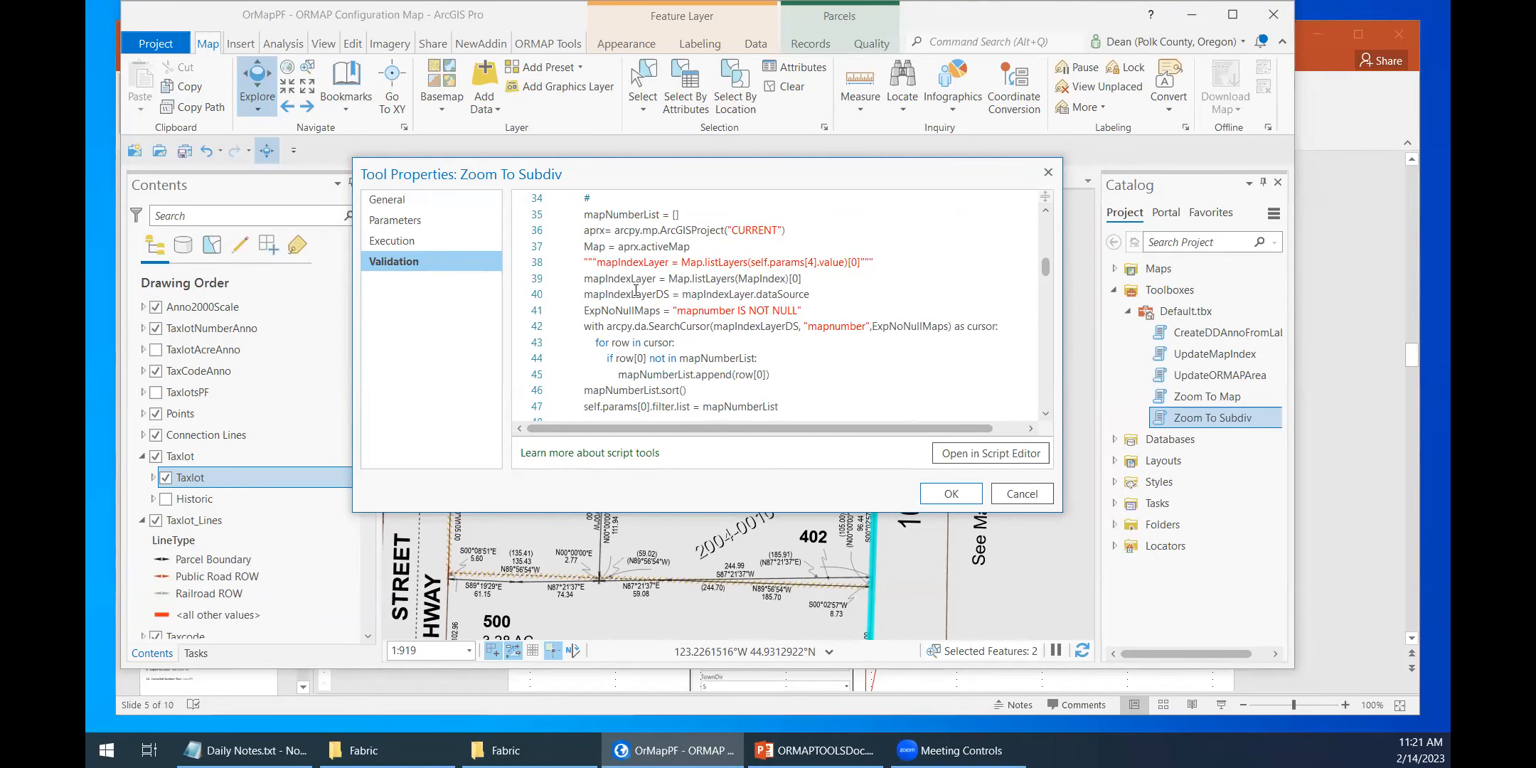
scroll(634, 286, down, 19)
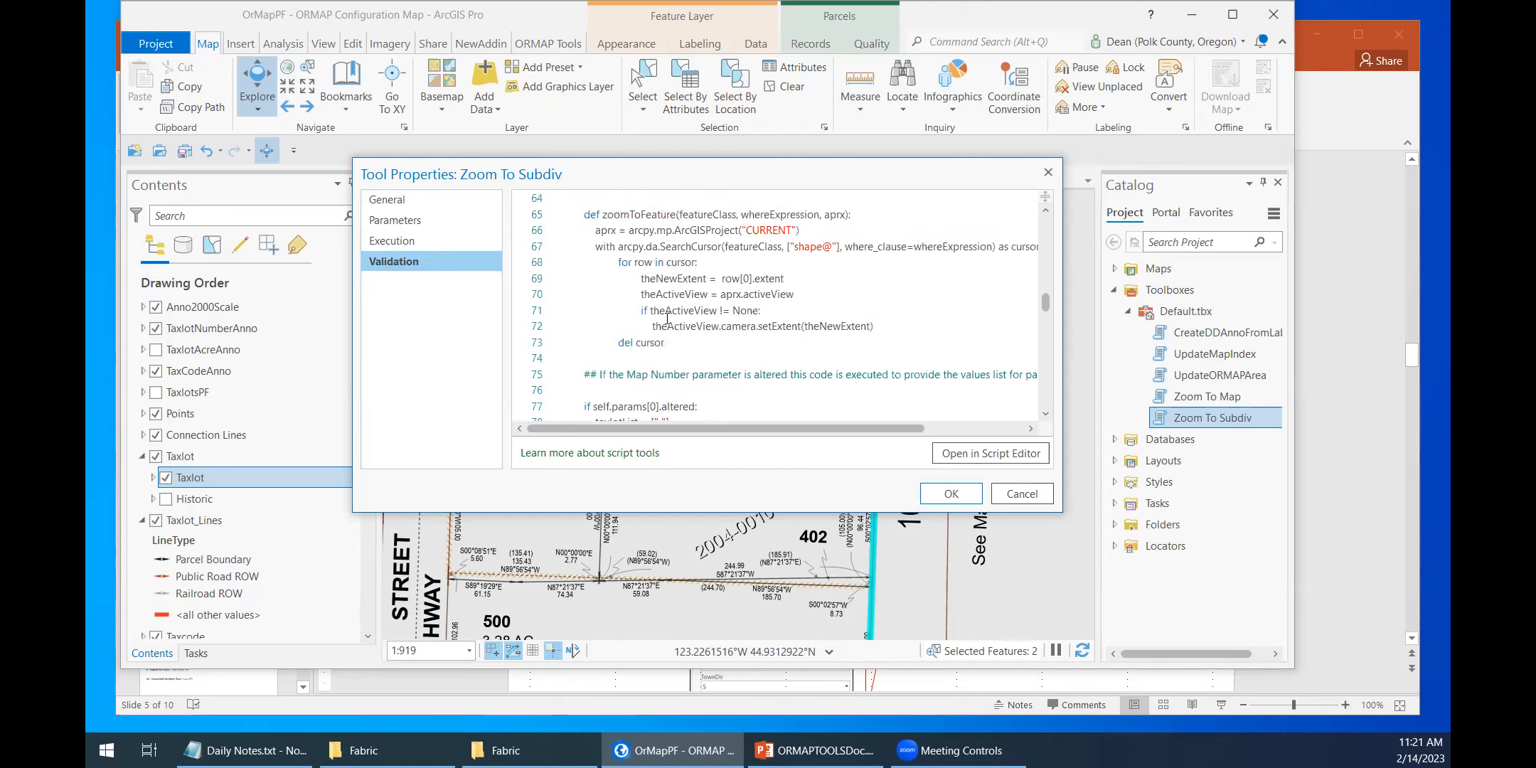
scroll(670, 326, down, 7)
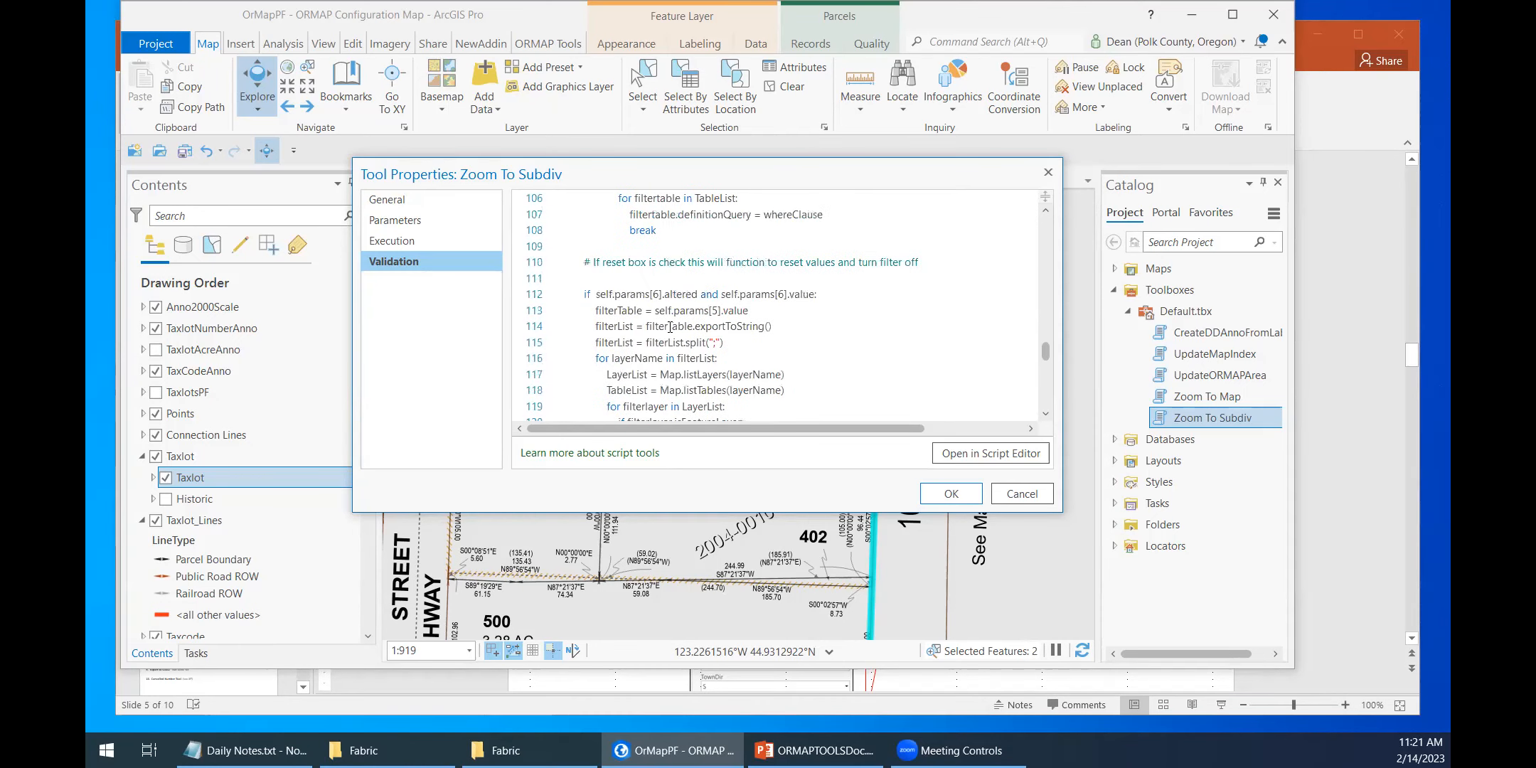
click(1024, 498)
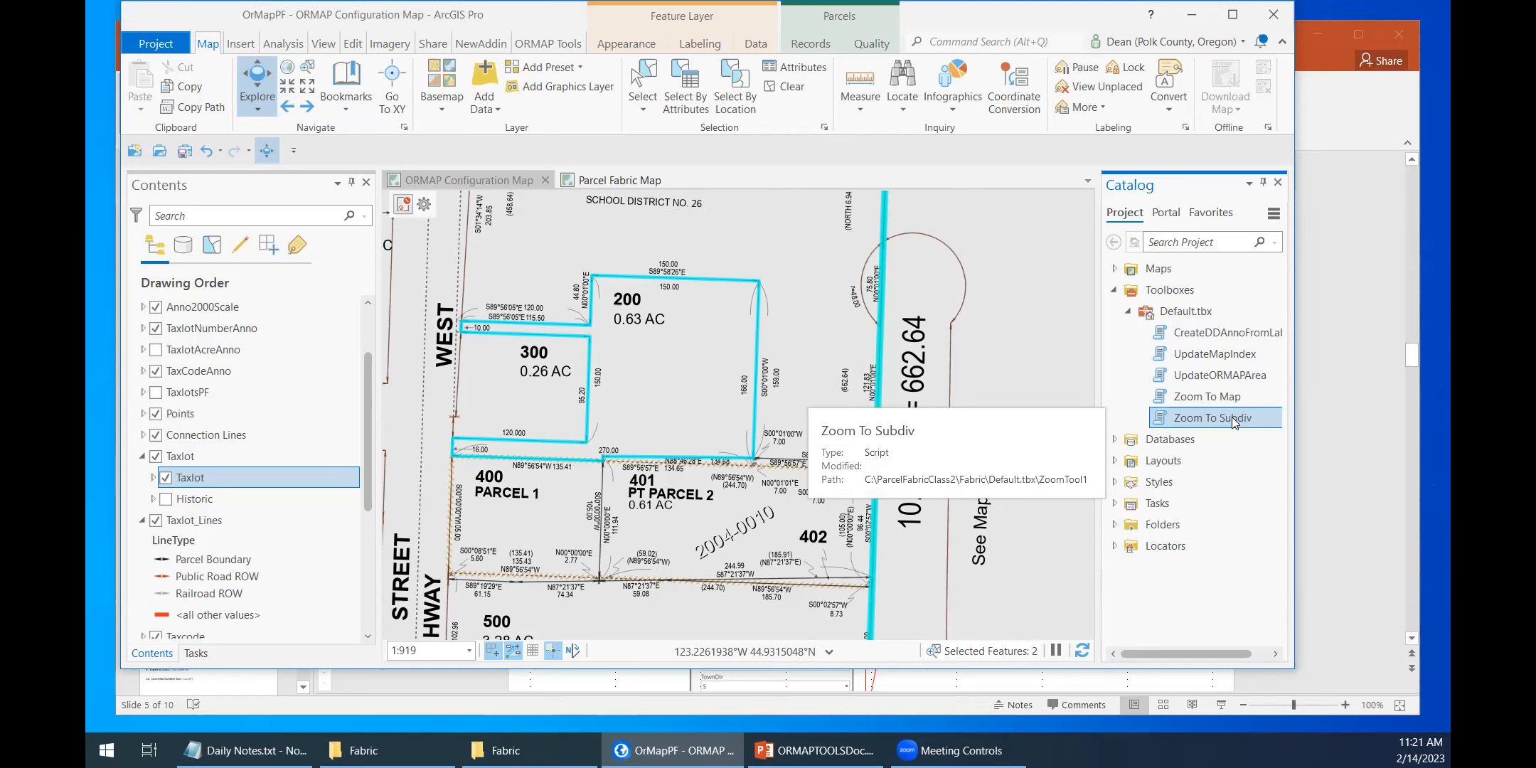
Step: Check the Assign Taxlots and UpdateMapIndex slide in PowerPoint, and open Manage Records back in ArcGIS Pro
click(1416, 360)
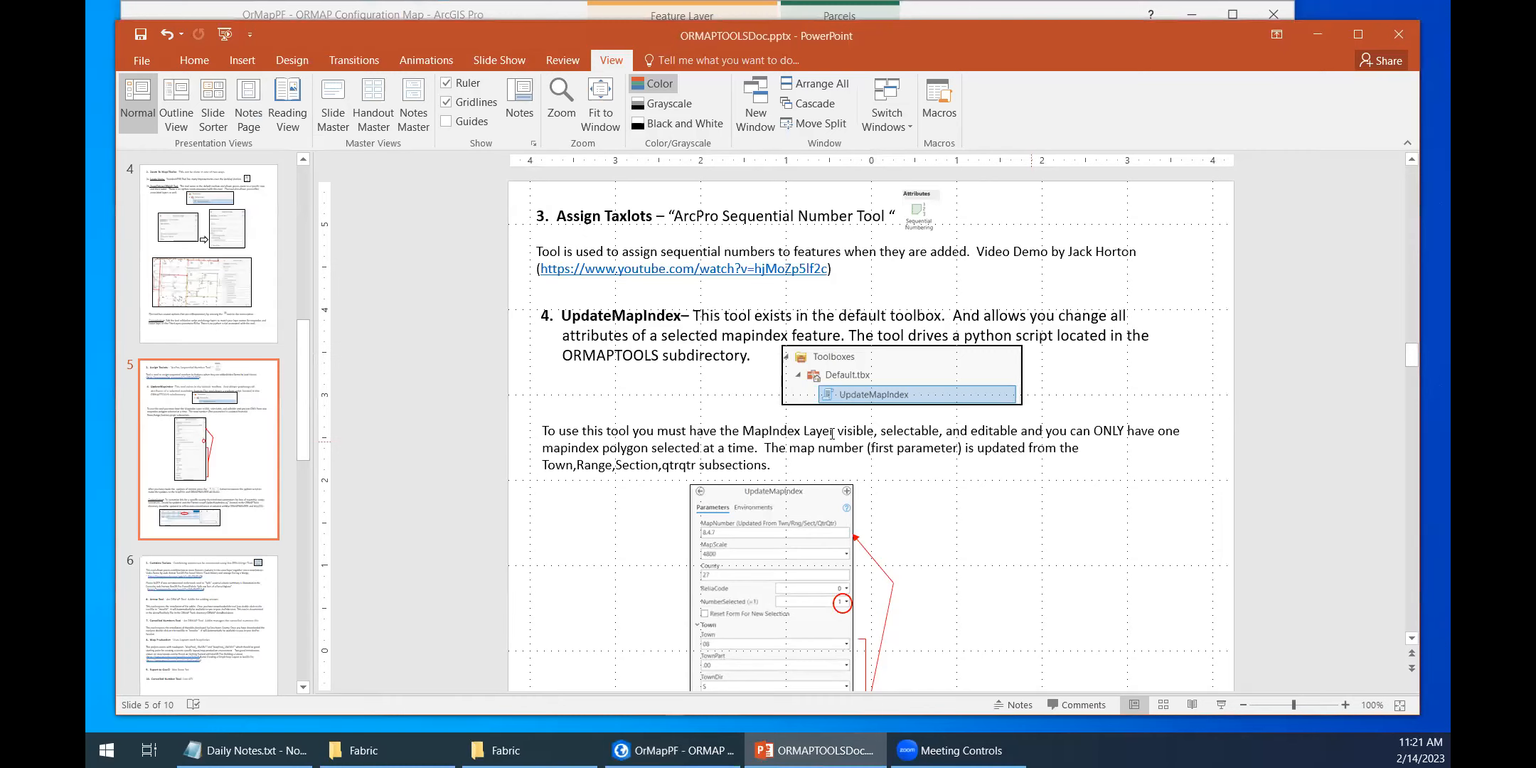
click(433, 9)
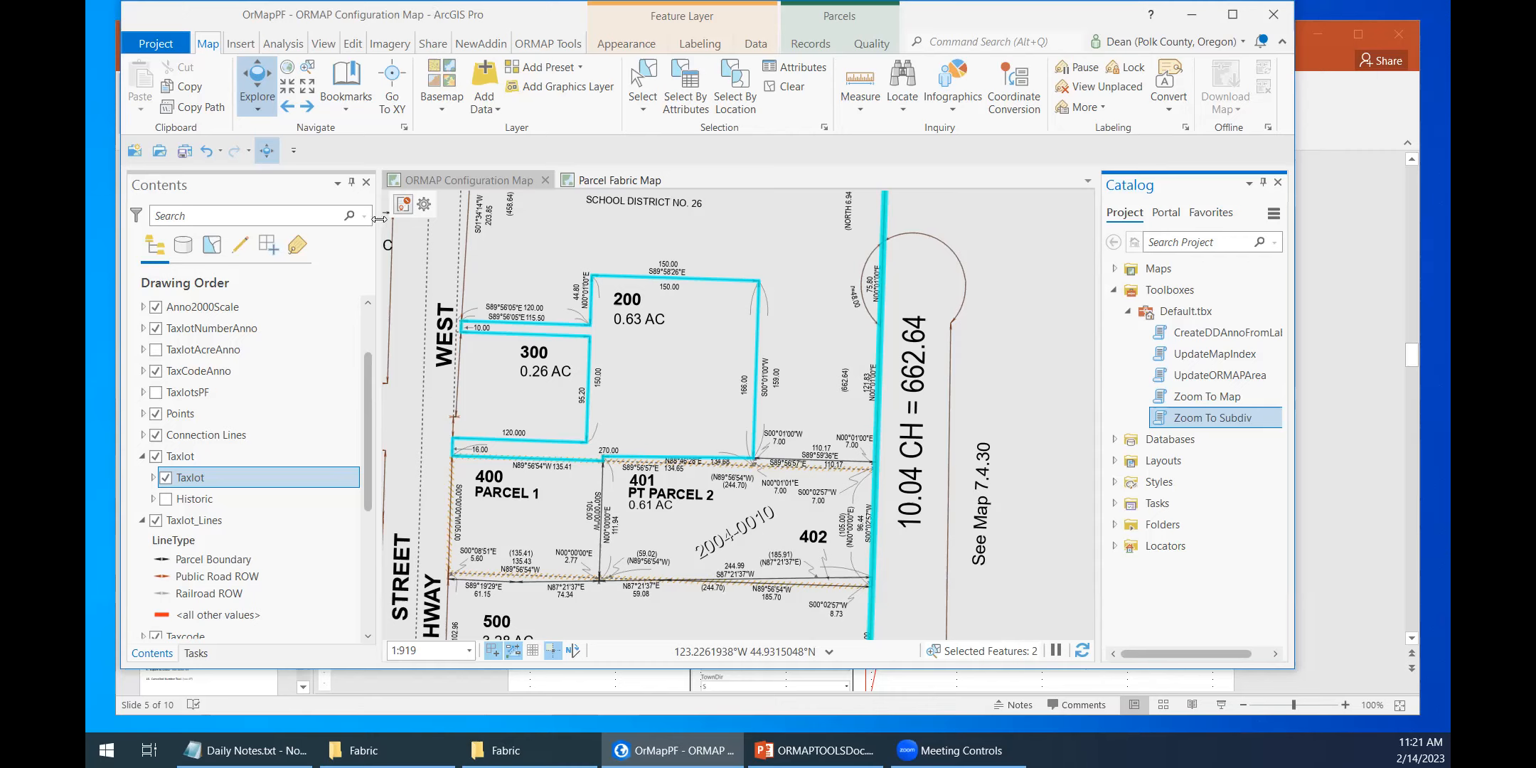
click(425, 206)
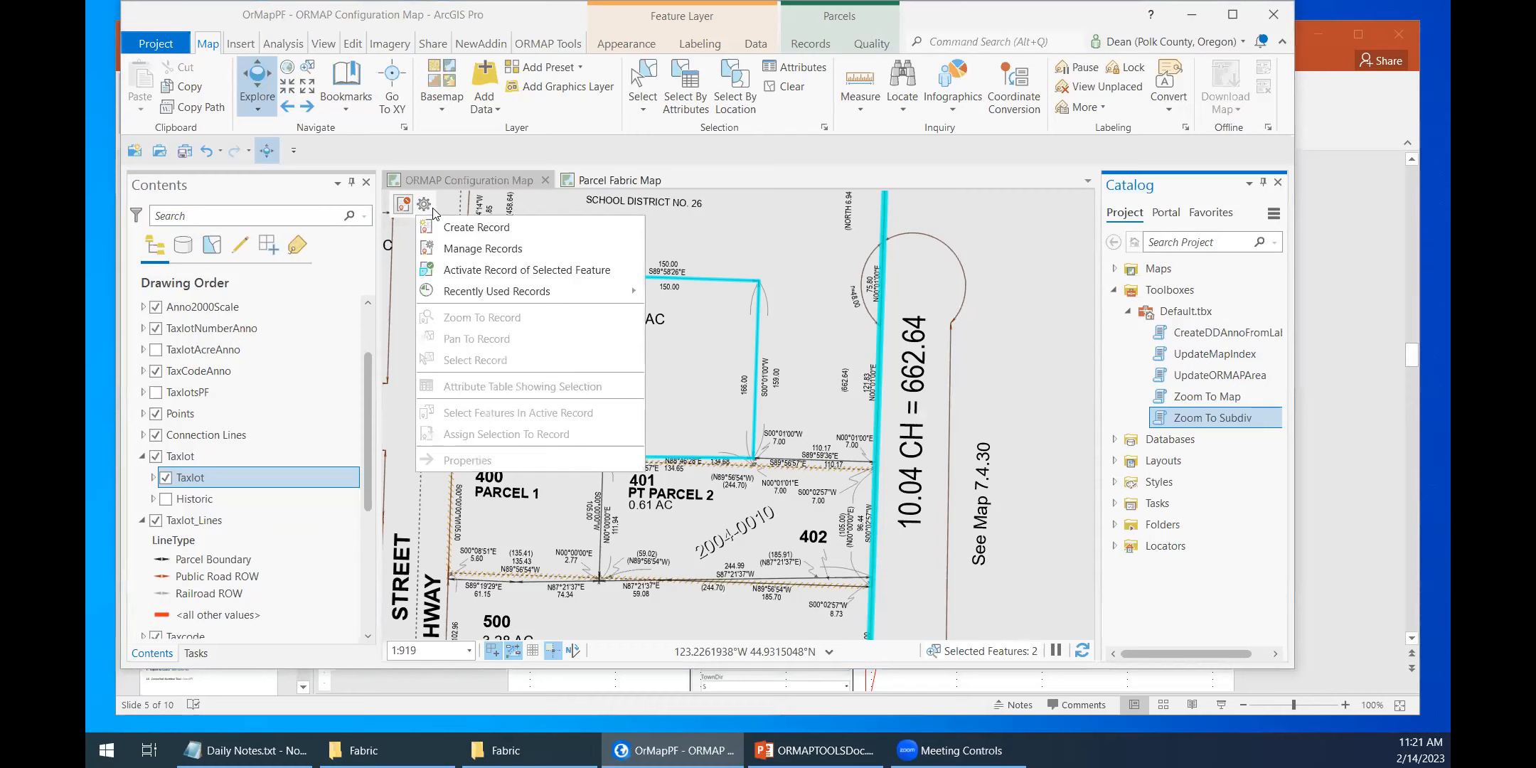
click(500, 248)
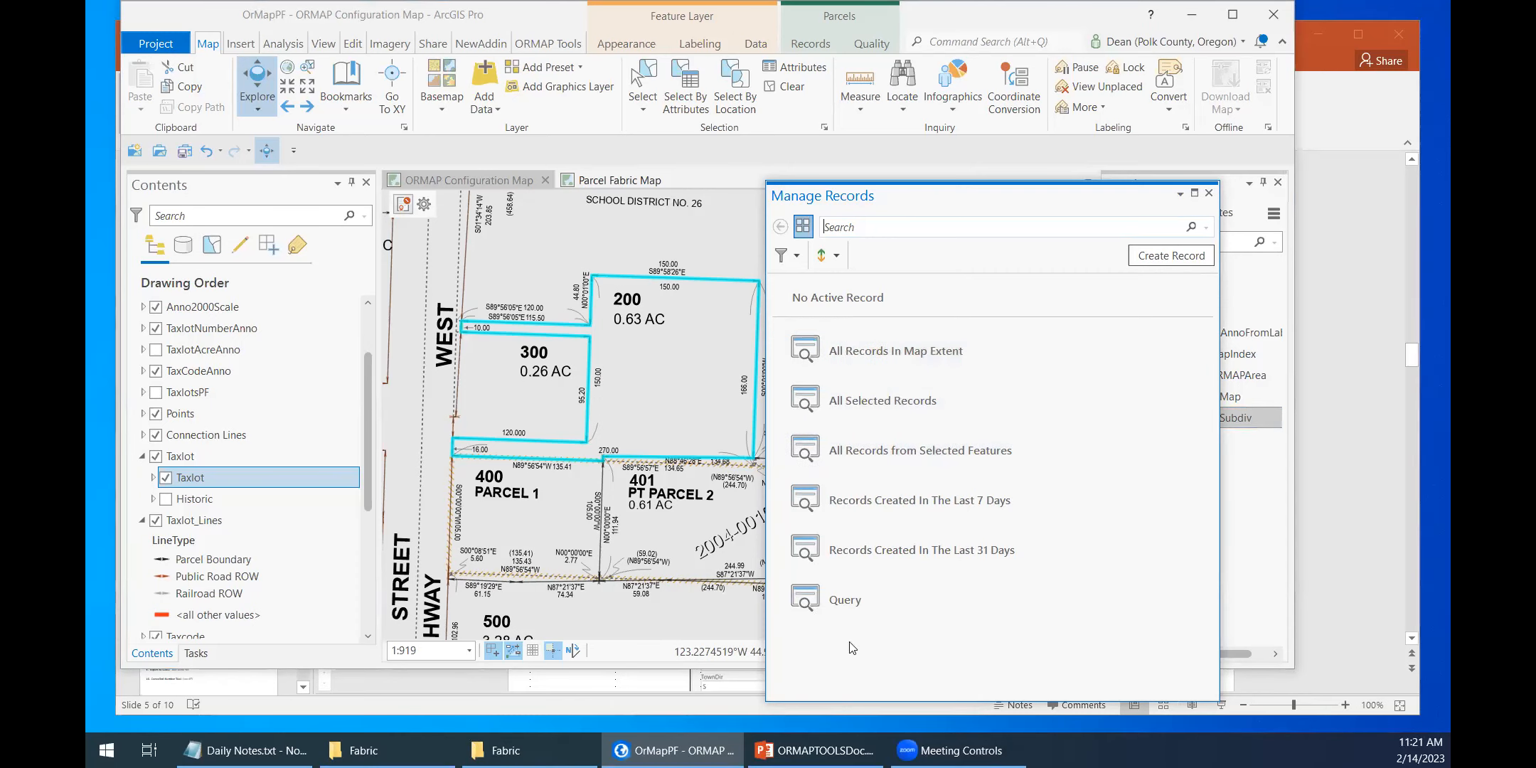
Step: List all records in the map extent, check the first one, and return to the record search options
click(888, 597)
click(951, 366)
click(934, 402)
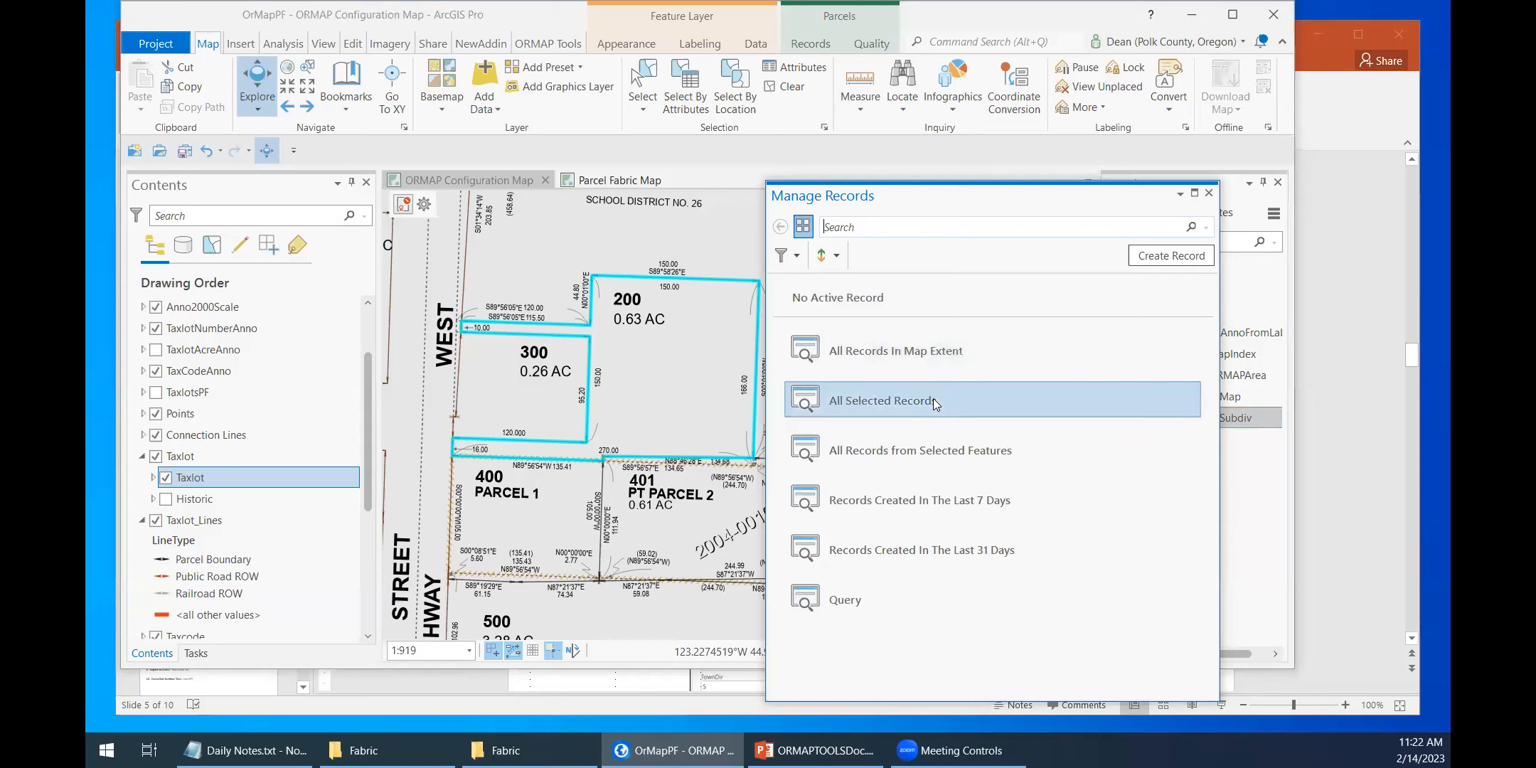
double_click(949, 356)
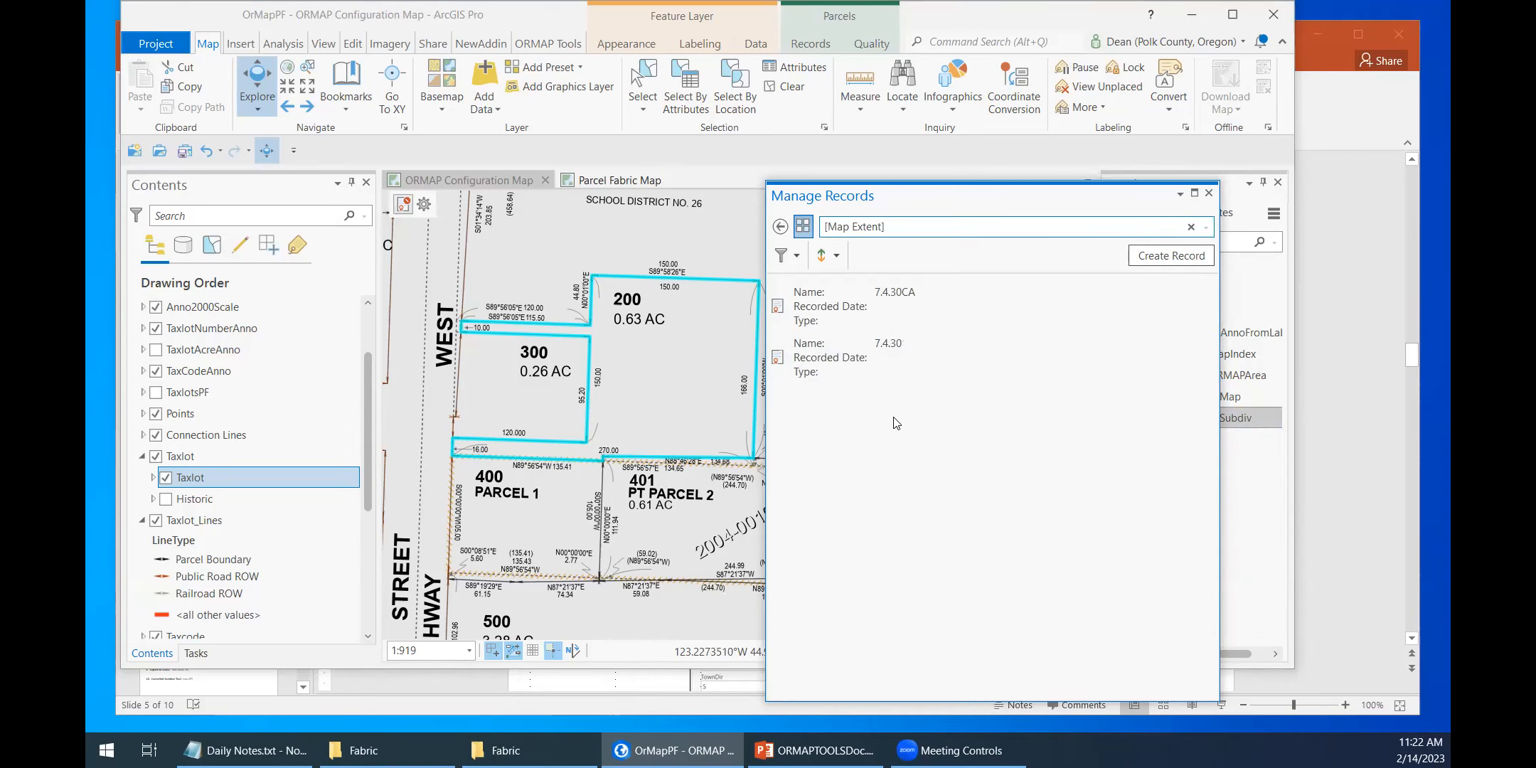
click(903, 313)
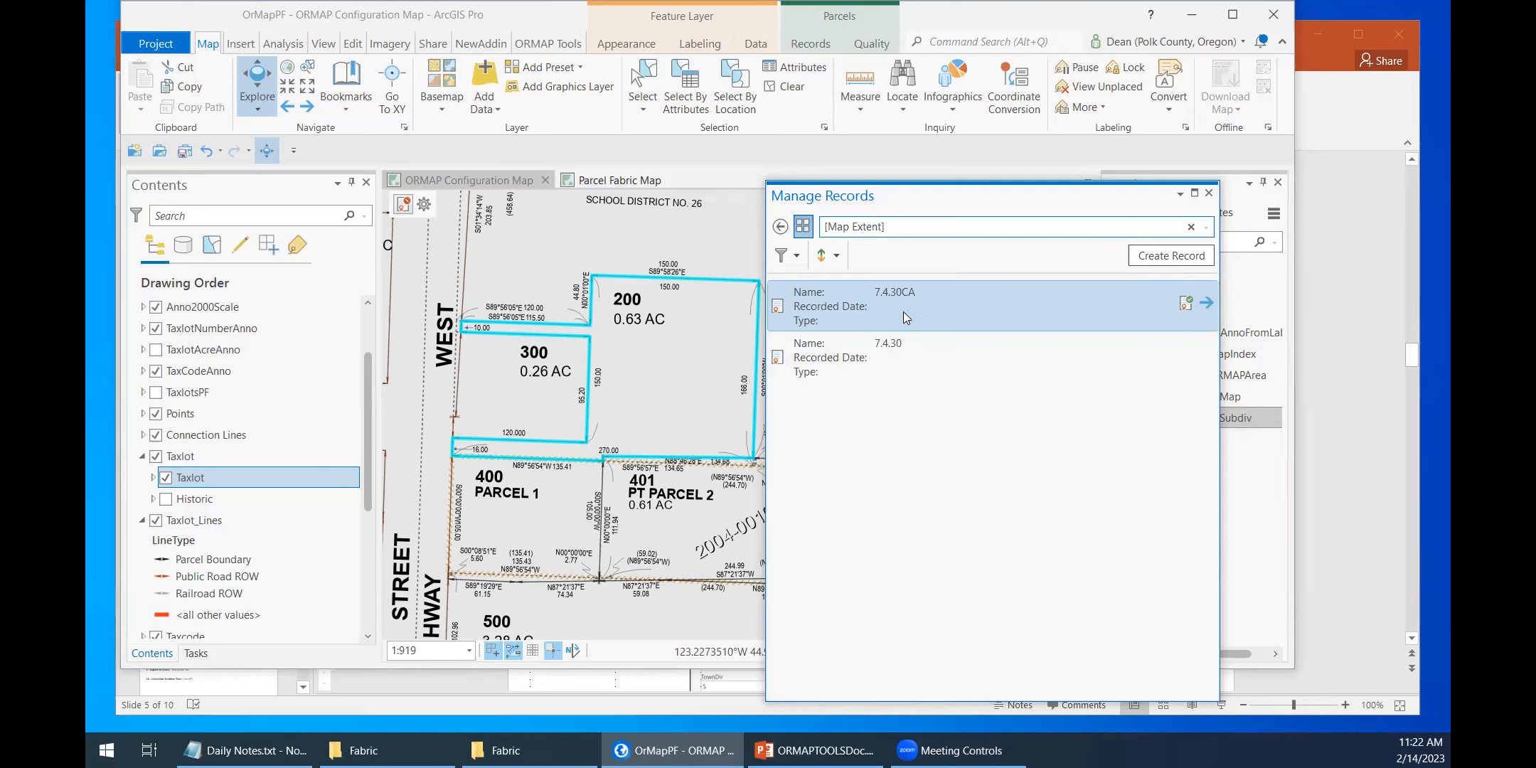
click(796, 255)
click(891, 190)
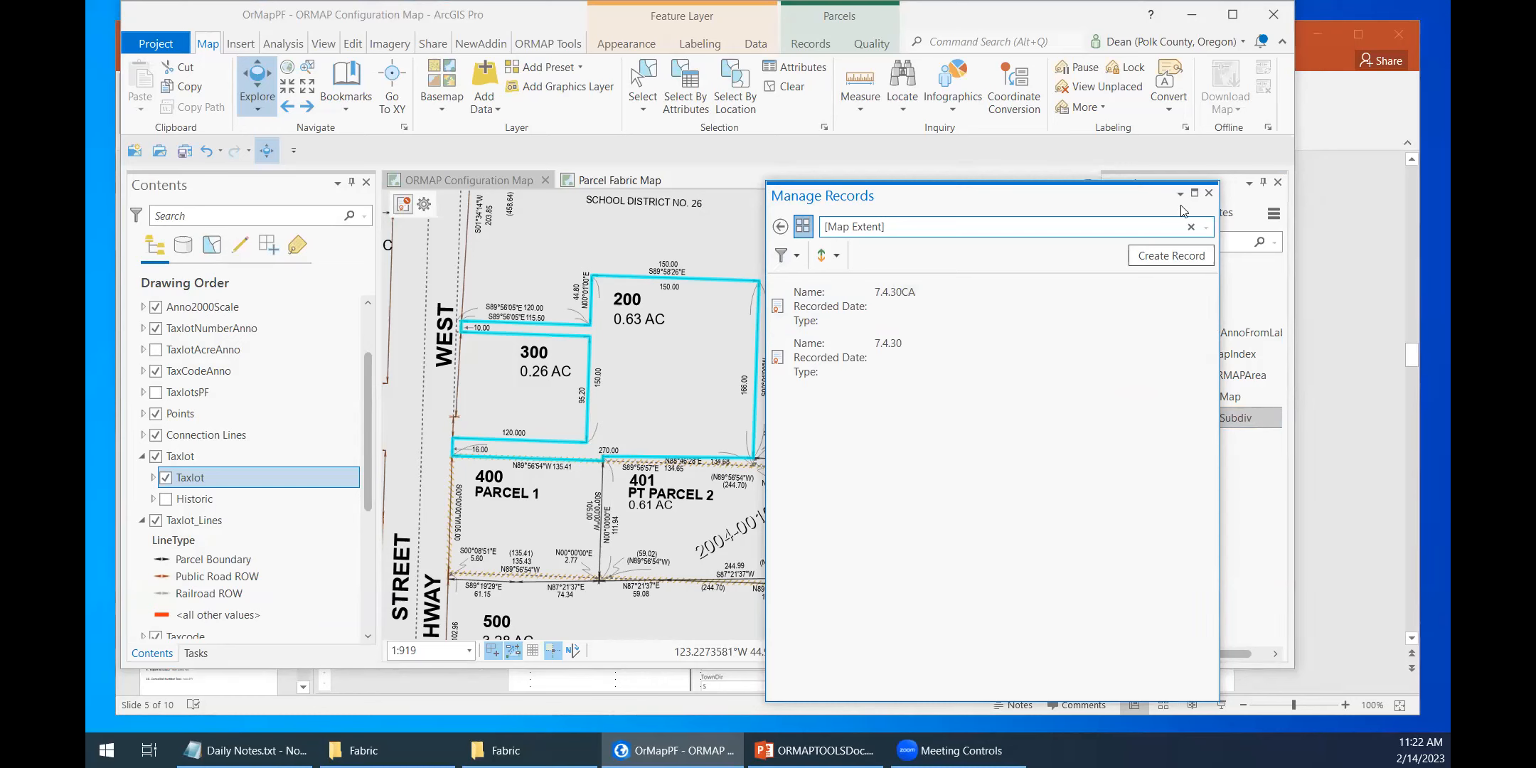
click(780, 227)
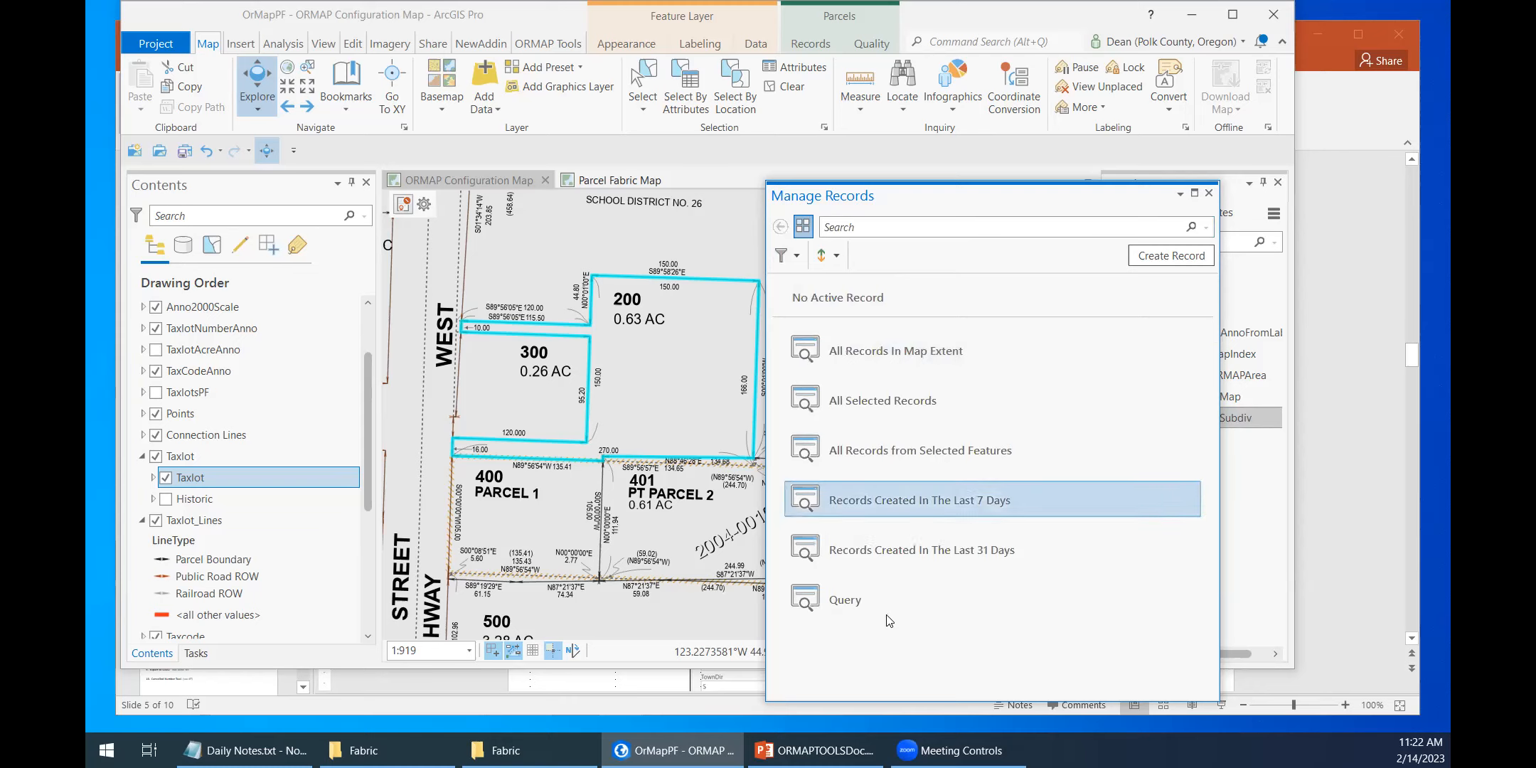
Step: Start a records query with a clause where PlatName is equal to a value, and look up its available values
click(907, 588)
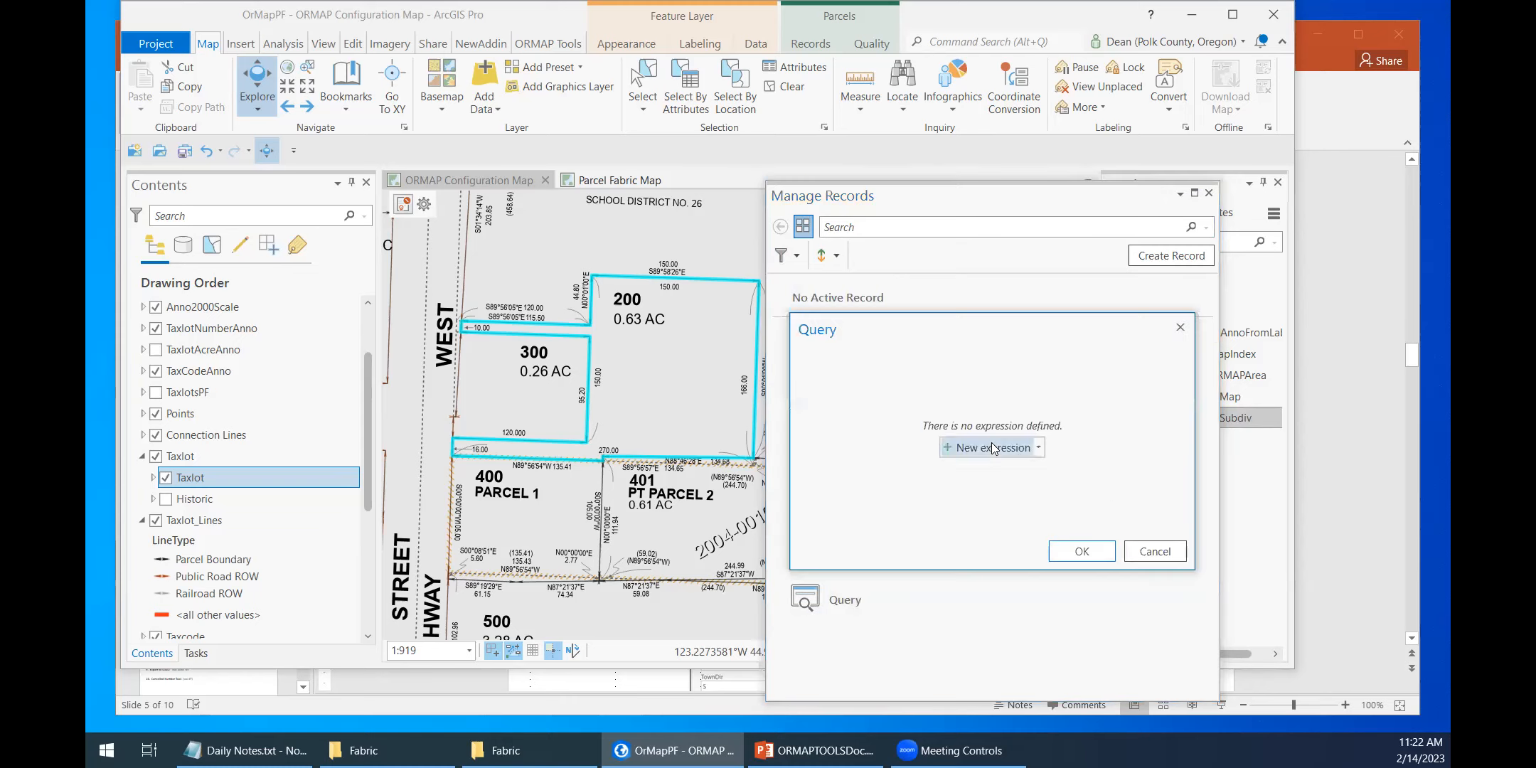
click(991, 443)
click(958, 425)
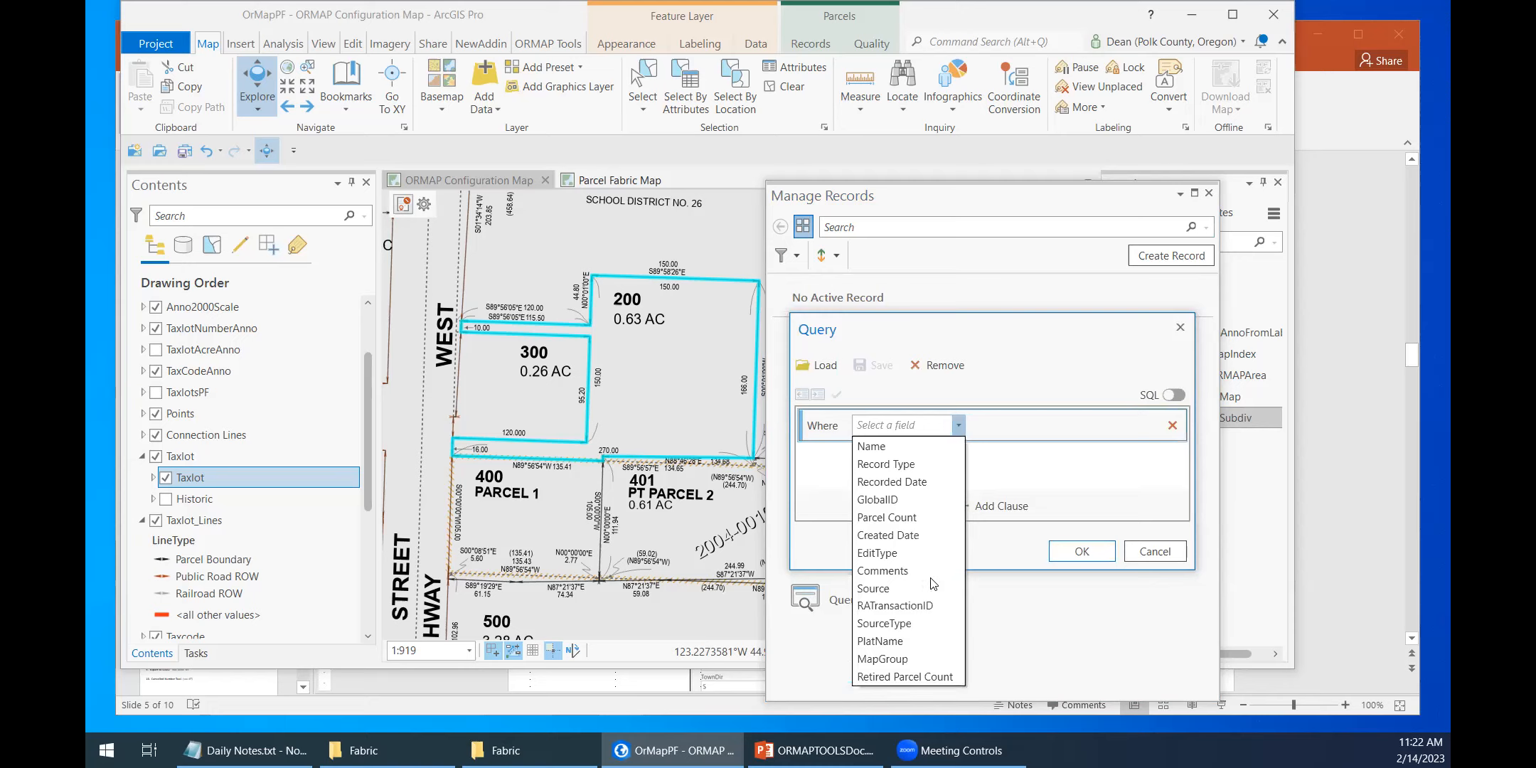
click(904, 642)
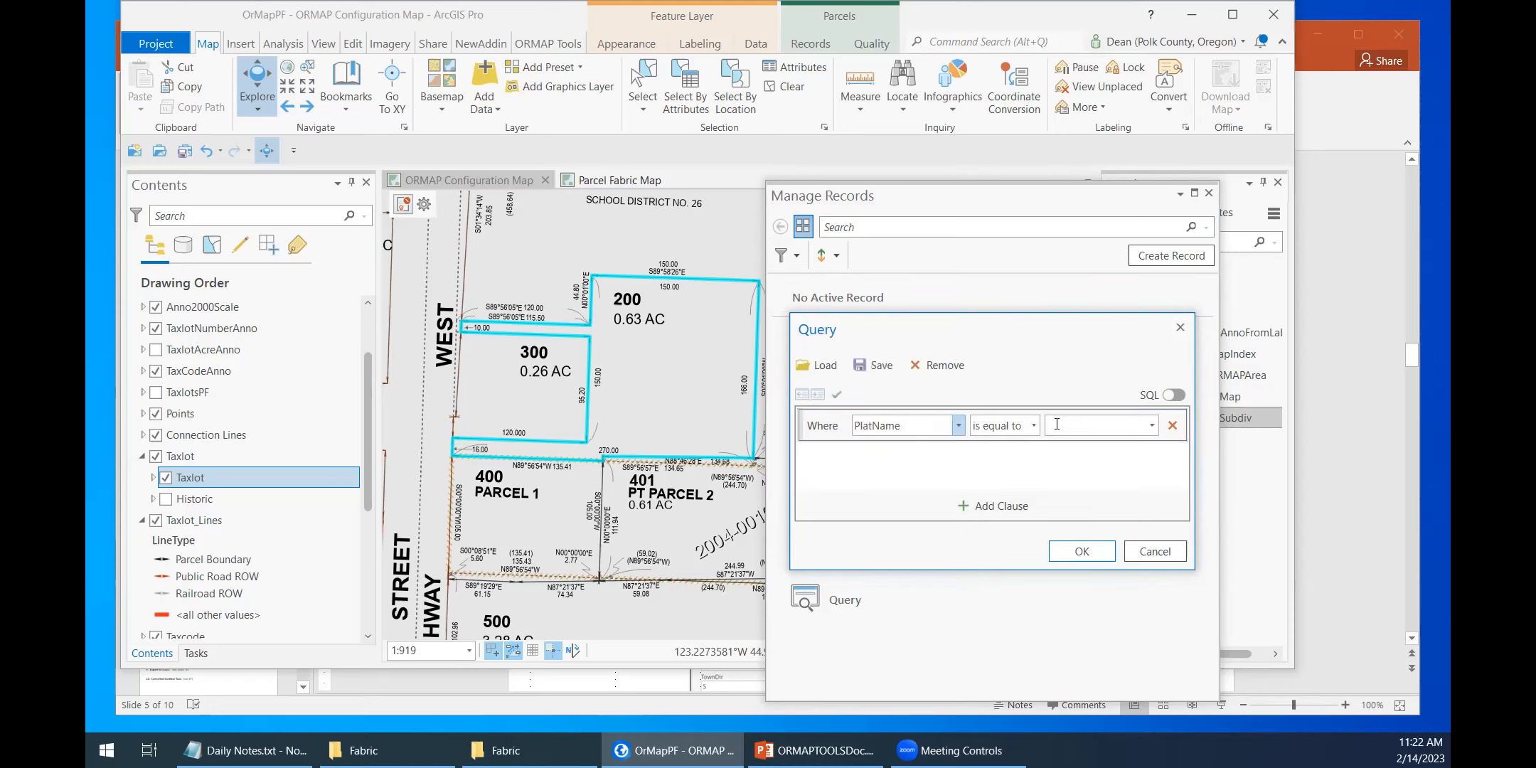
click(1151, 426)
click(1064, 393)
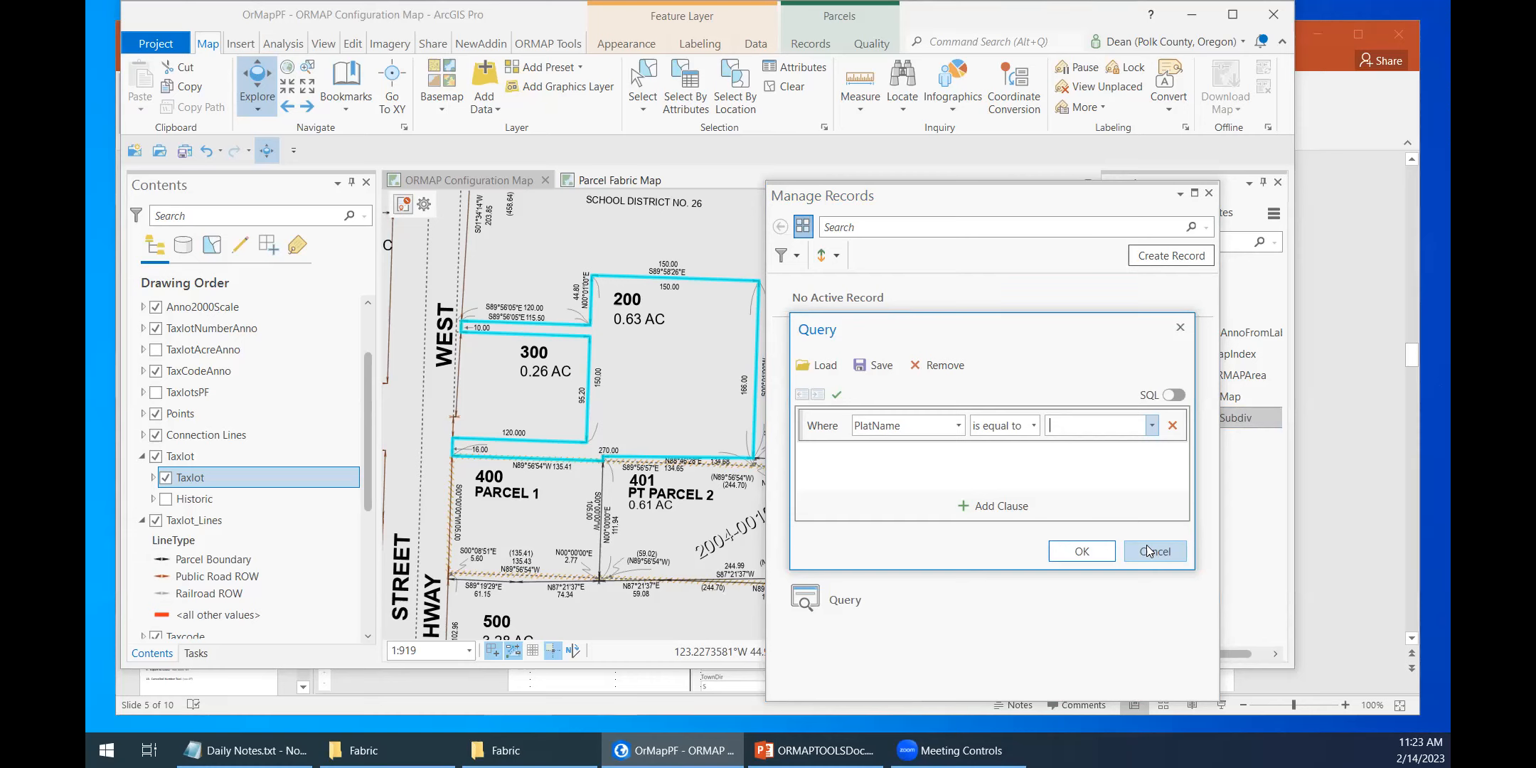
Step: Recheck the value list of the PlatName clause and review the query's available fields, keeping PlatName selected
click(1151, 431)
click(1002, 464)
click(956, 429)
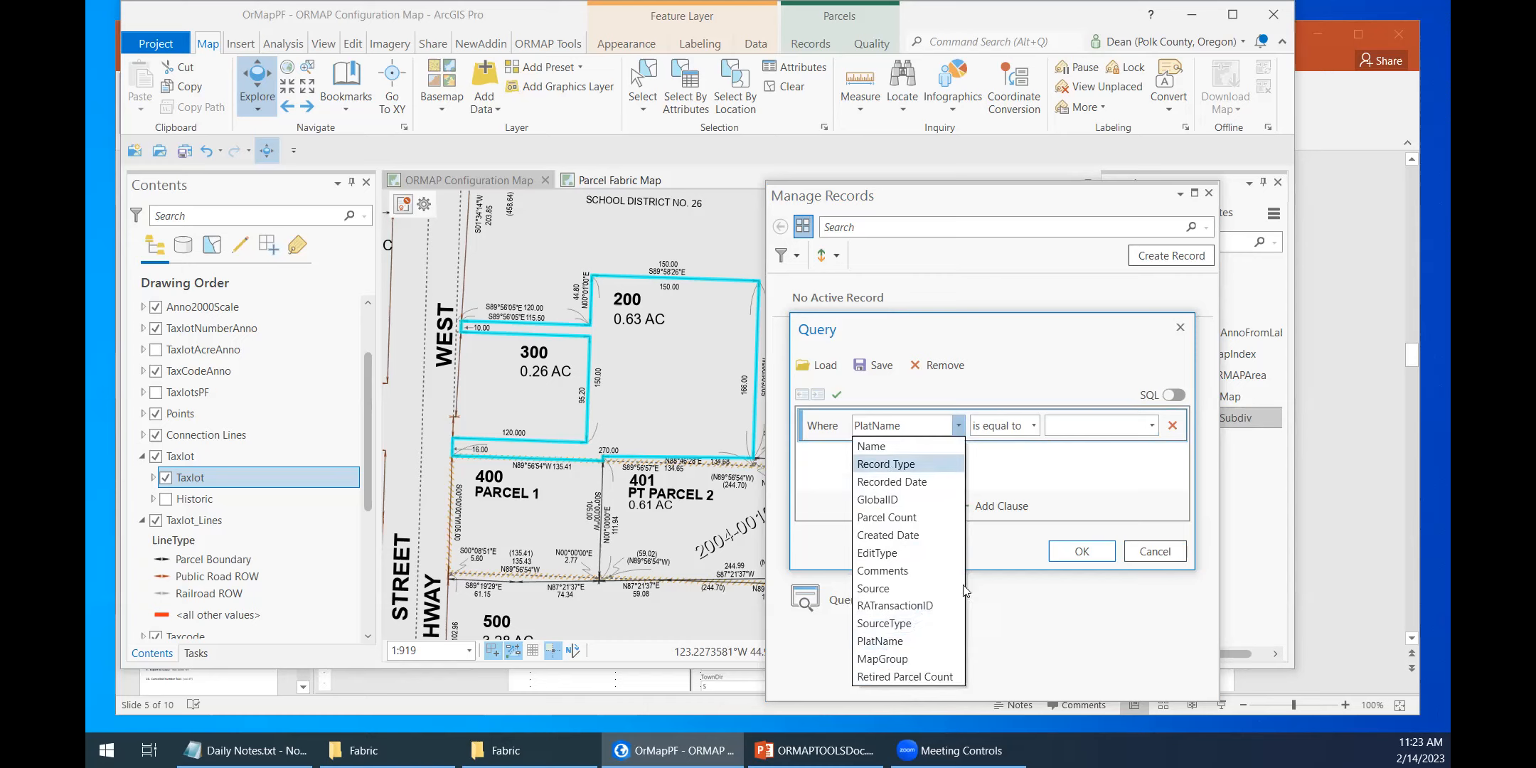
click(1010, 555)
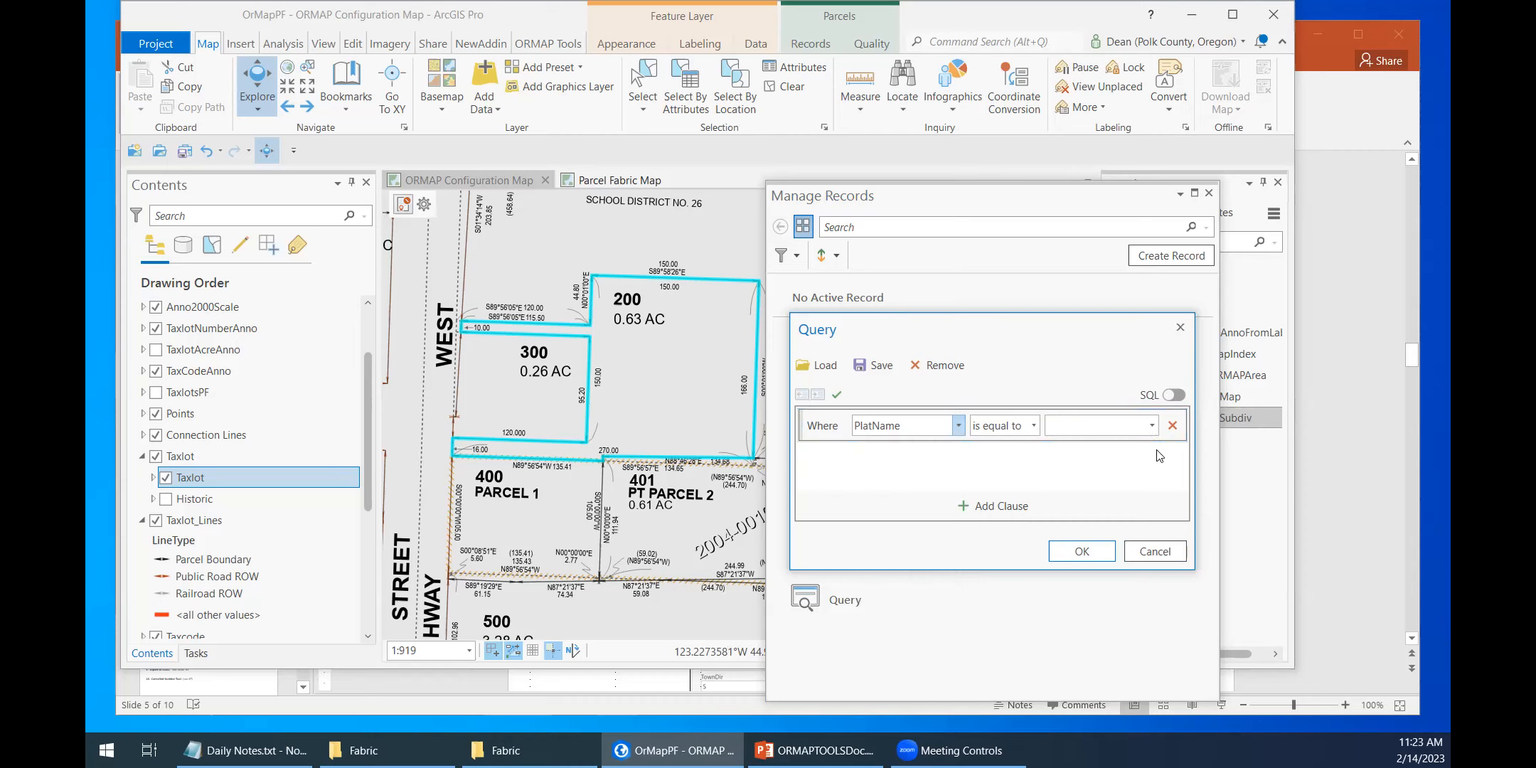
Step: Cancel the records query, close Manage Records, and switch to the UpdateMapIndex slide in PowerPoint
click(1164, 557)
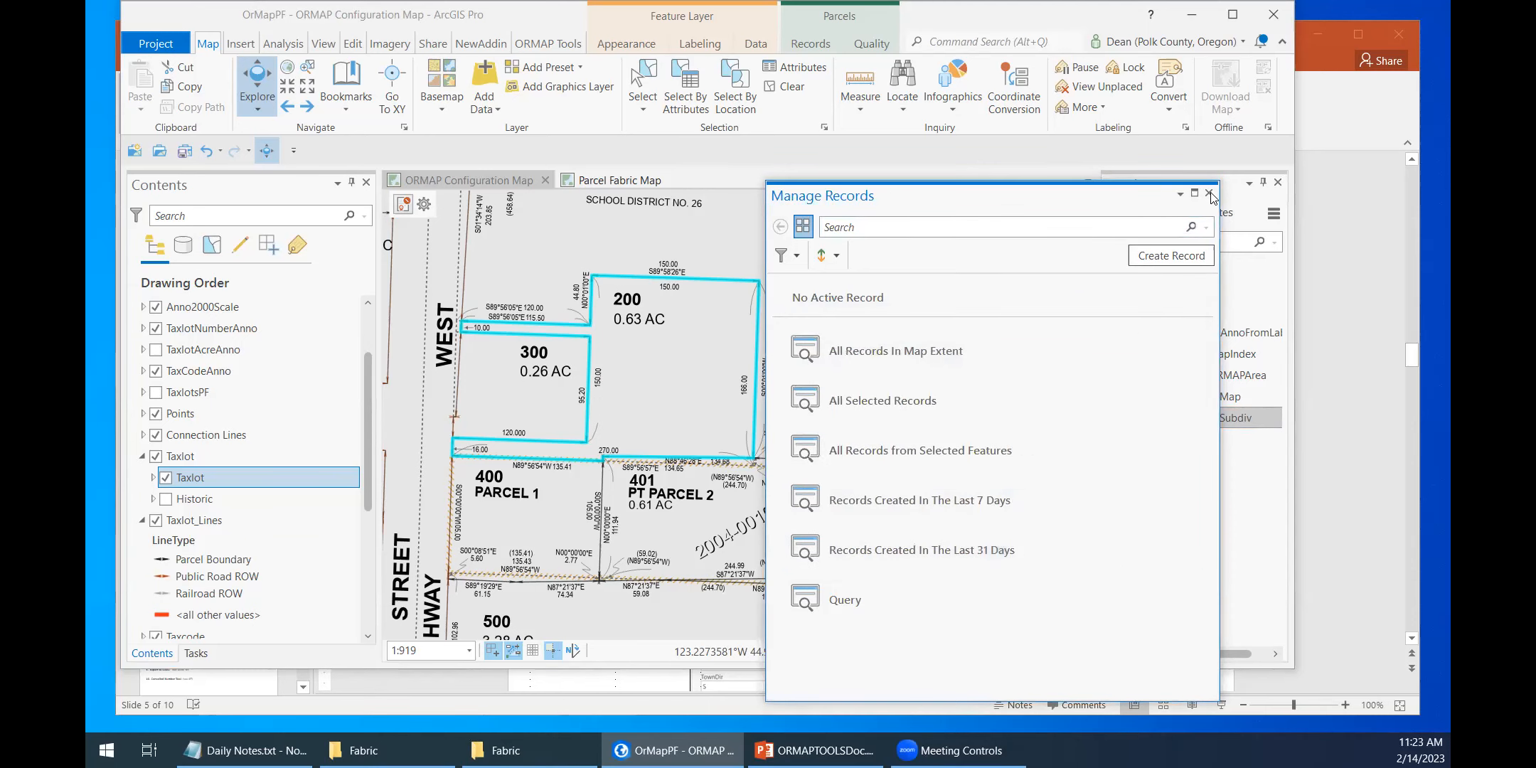
click(1209, 194)
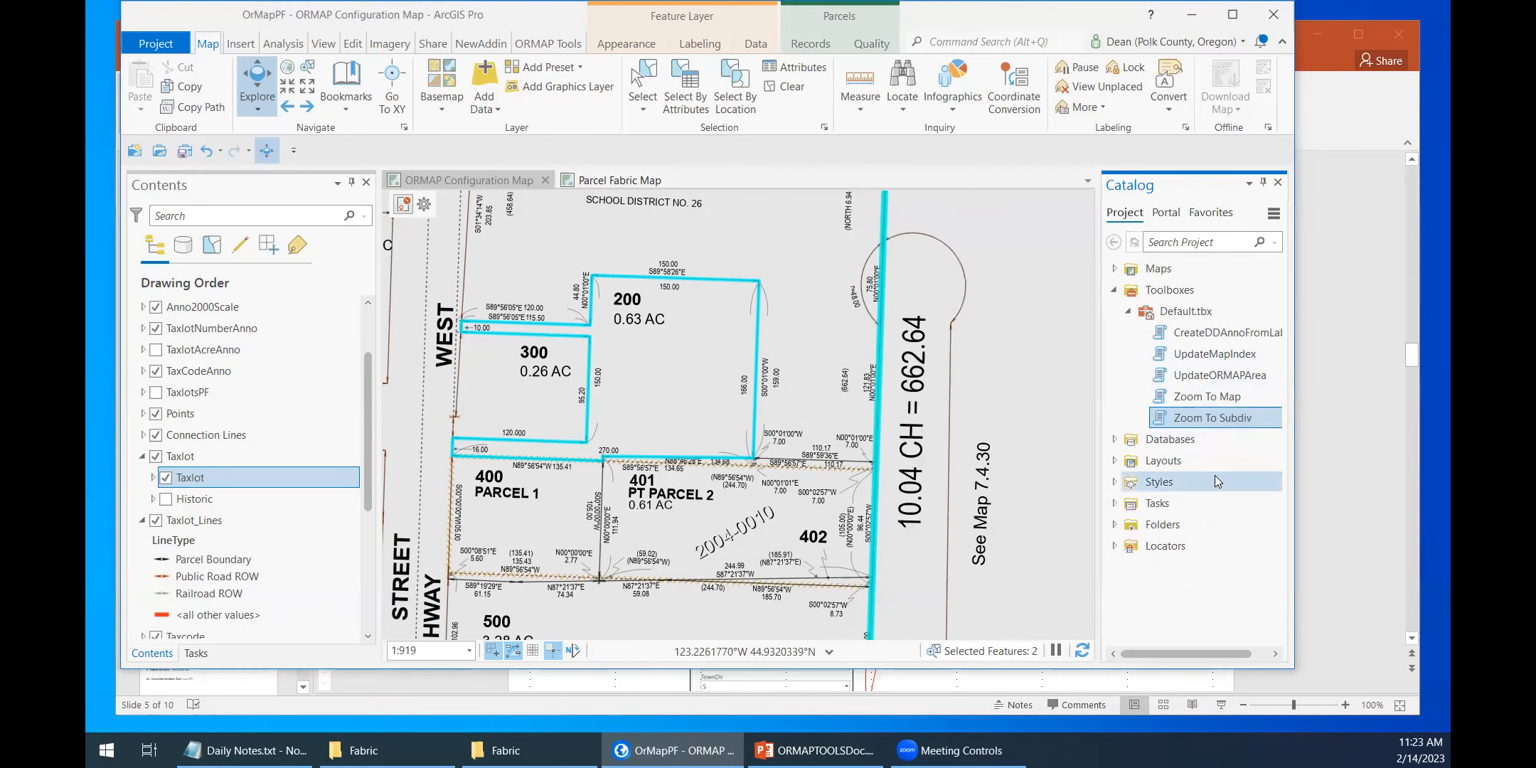
click(1387, 352)
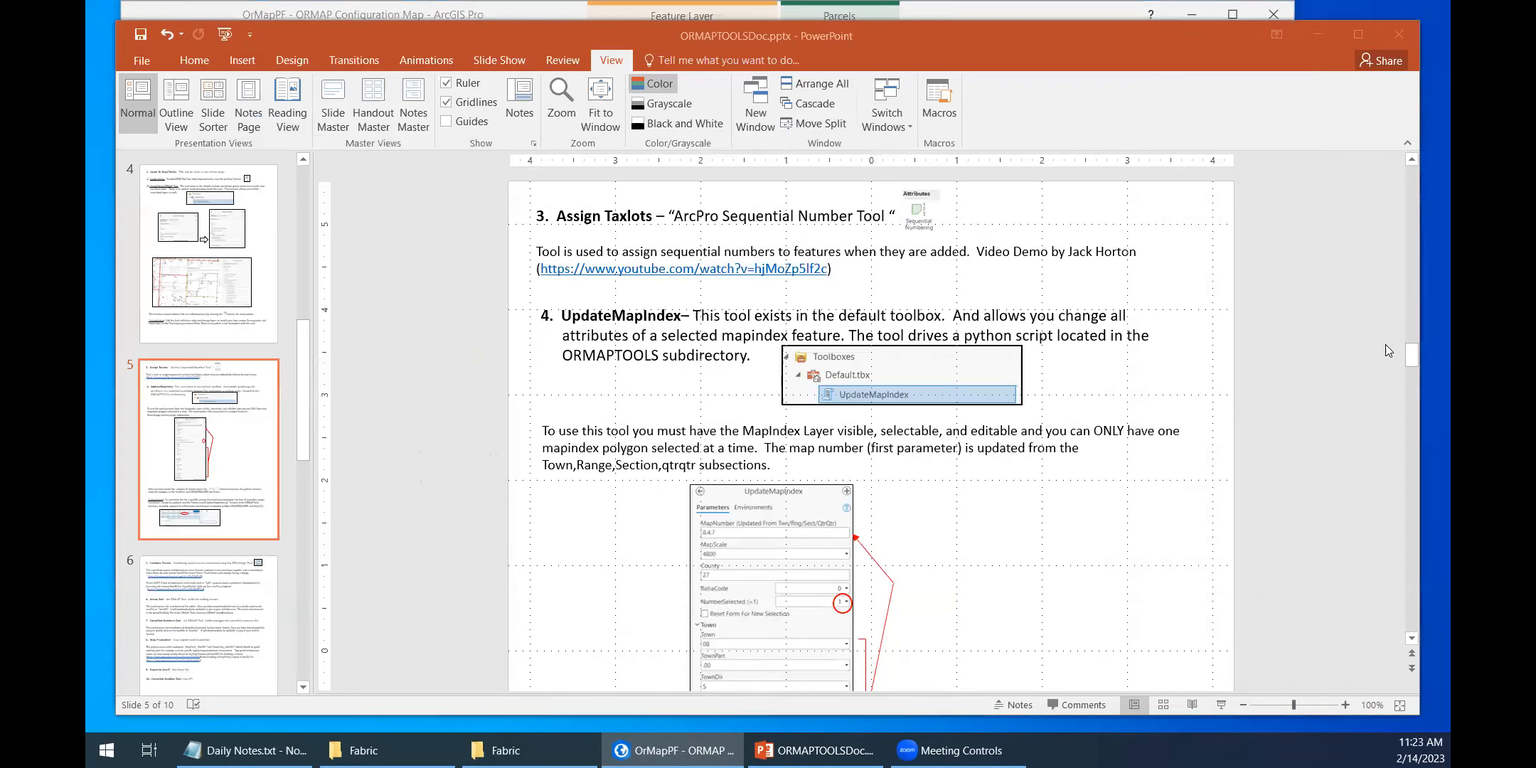
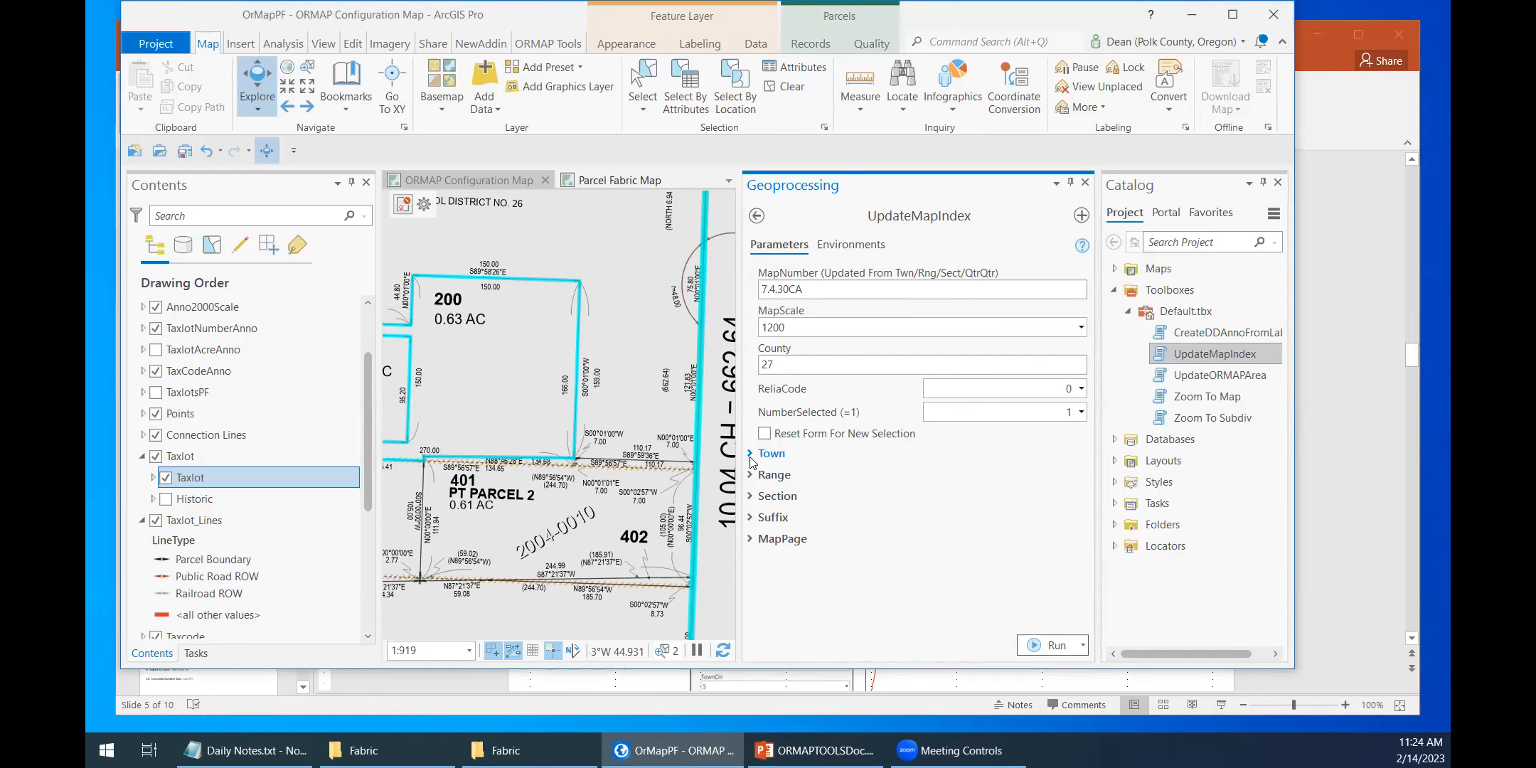
Step: Expand the Town parameters of UpdateMapIndex in ArcGIS Pro and set Town to 08
click(761, 458)
click(1066, 488)
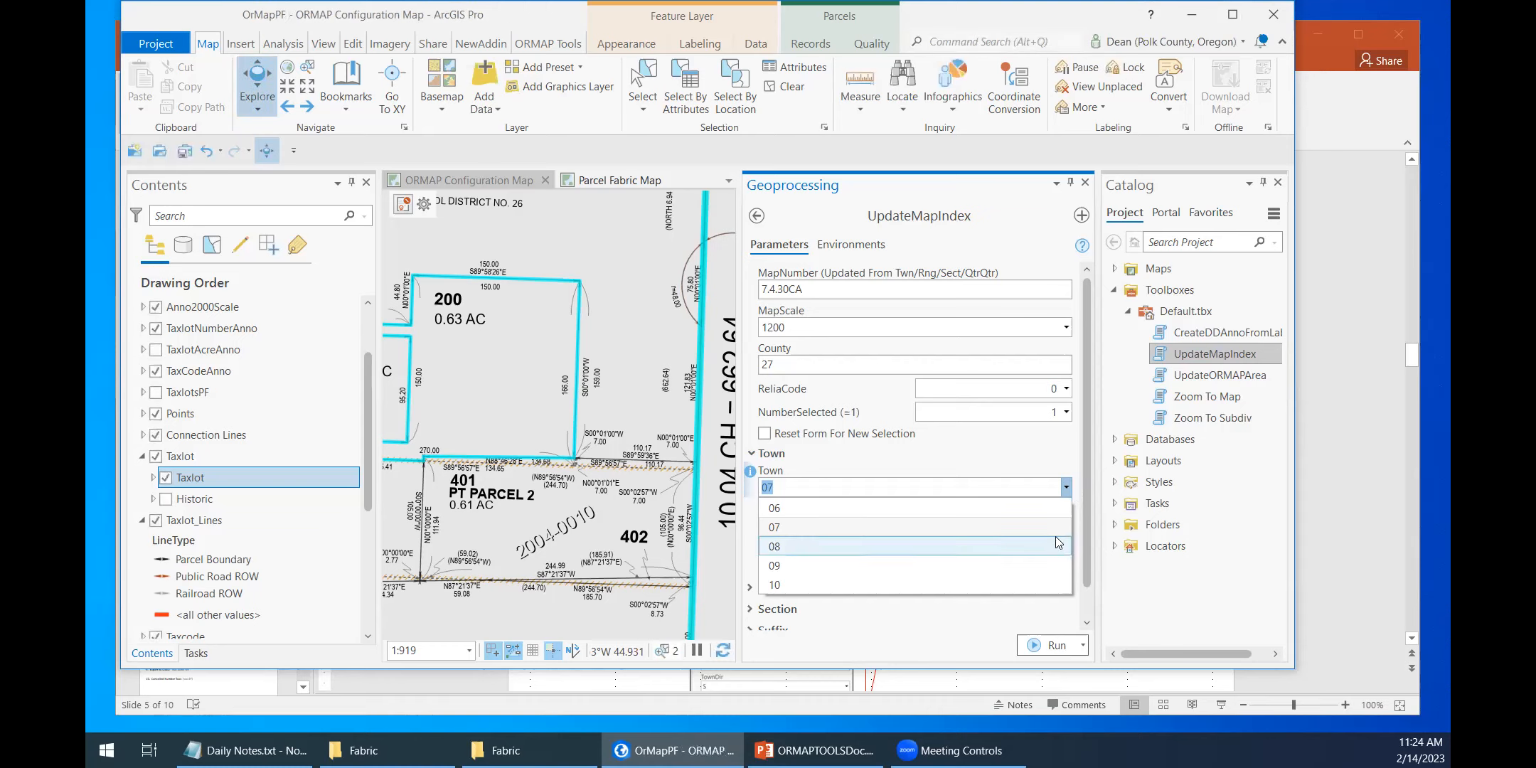
click(1007, 554)
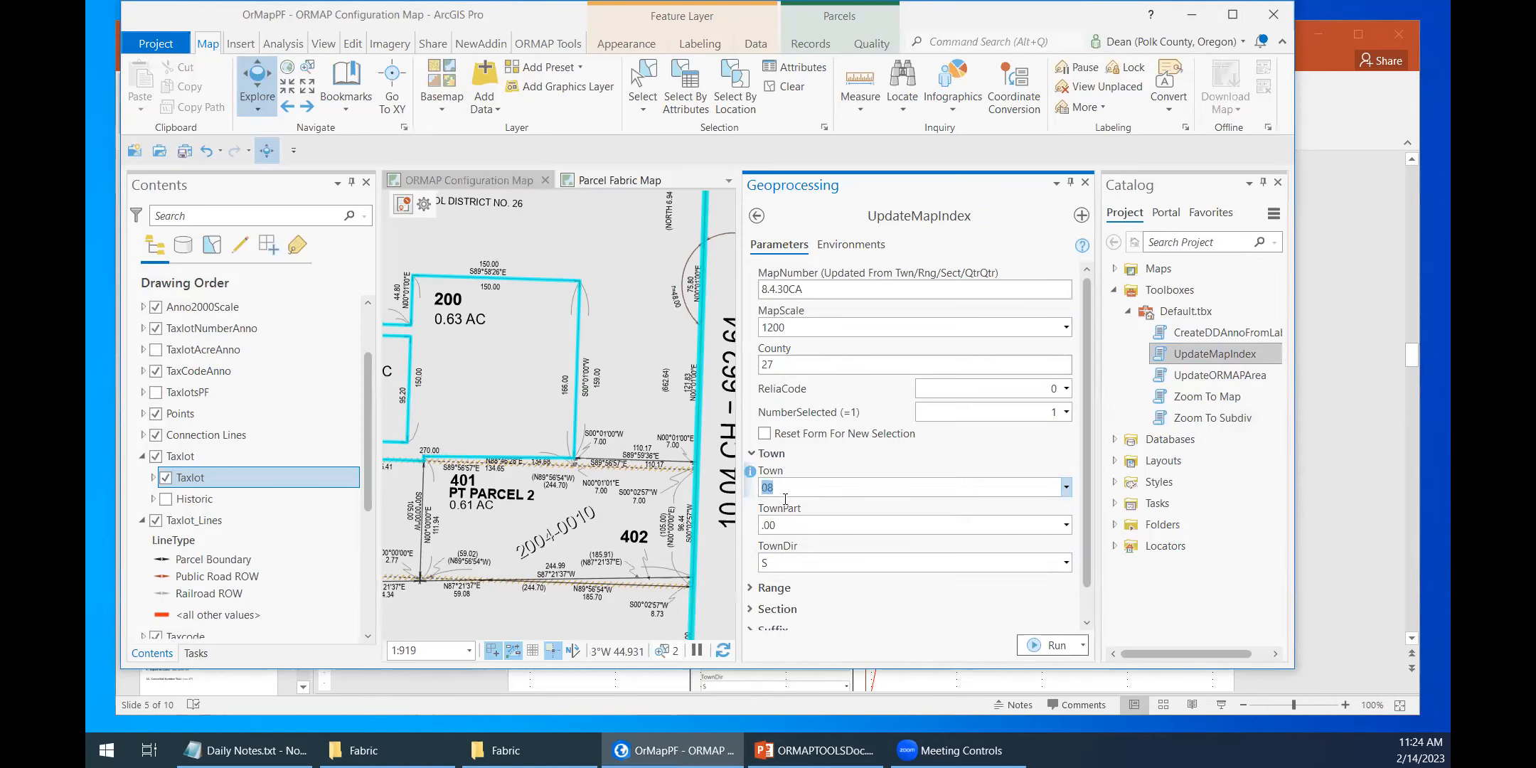
Step: Expand the Range, Section and Suffix parameter groups of UpdateMapIndex to inspect their fields
click(763, 591)
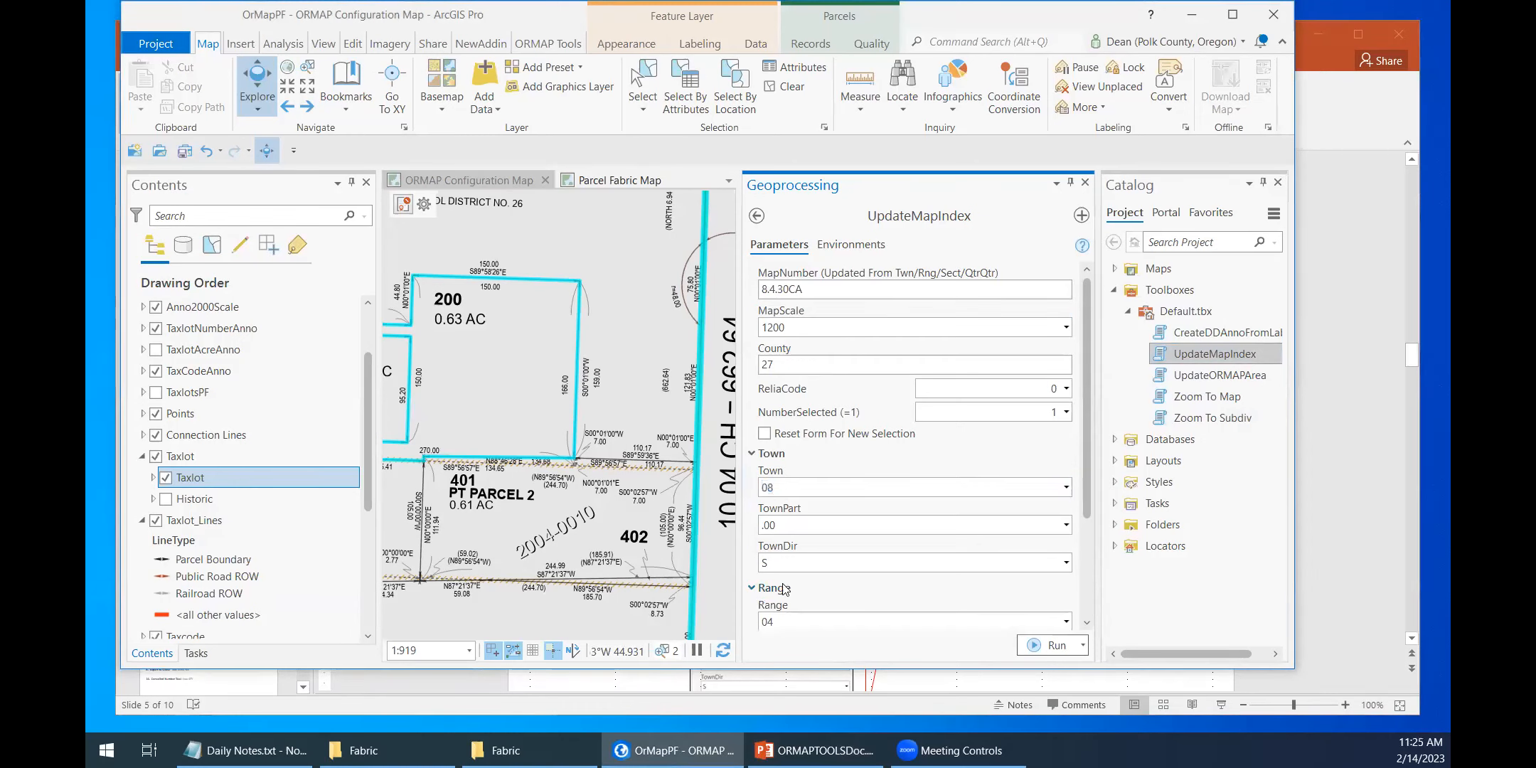
scroll(782, 590, down, 2)
click(767, 579)
scroll(791, 593, down, 2)
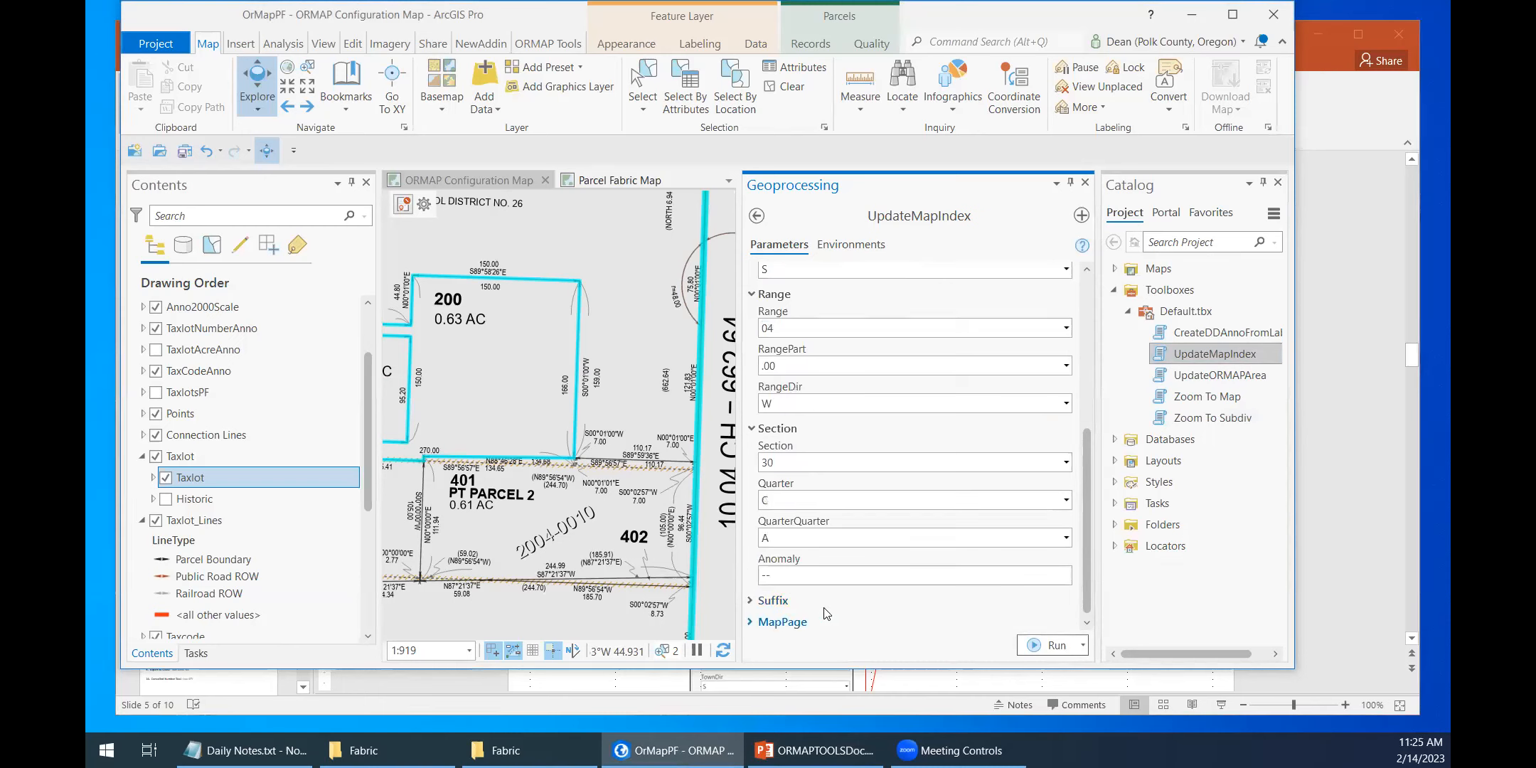
click(749, 600)
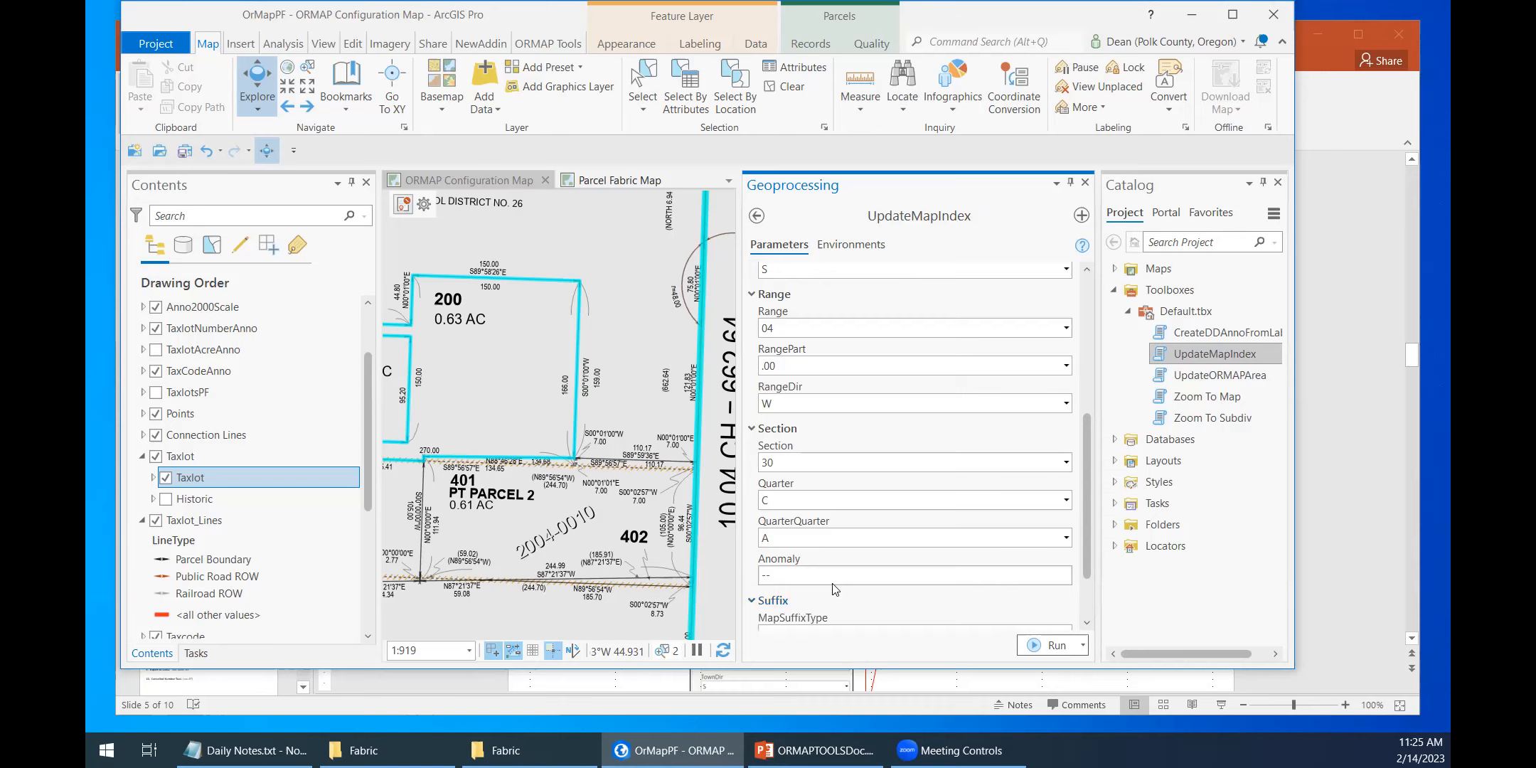
Step: Compare the MapNumber value with the Town, Range and Section parameters in the UpdateMapIndex form
scroll(835, 589, up, 5)
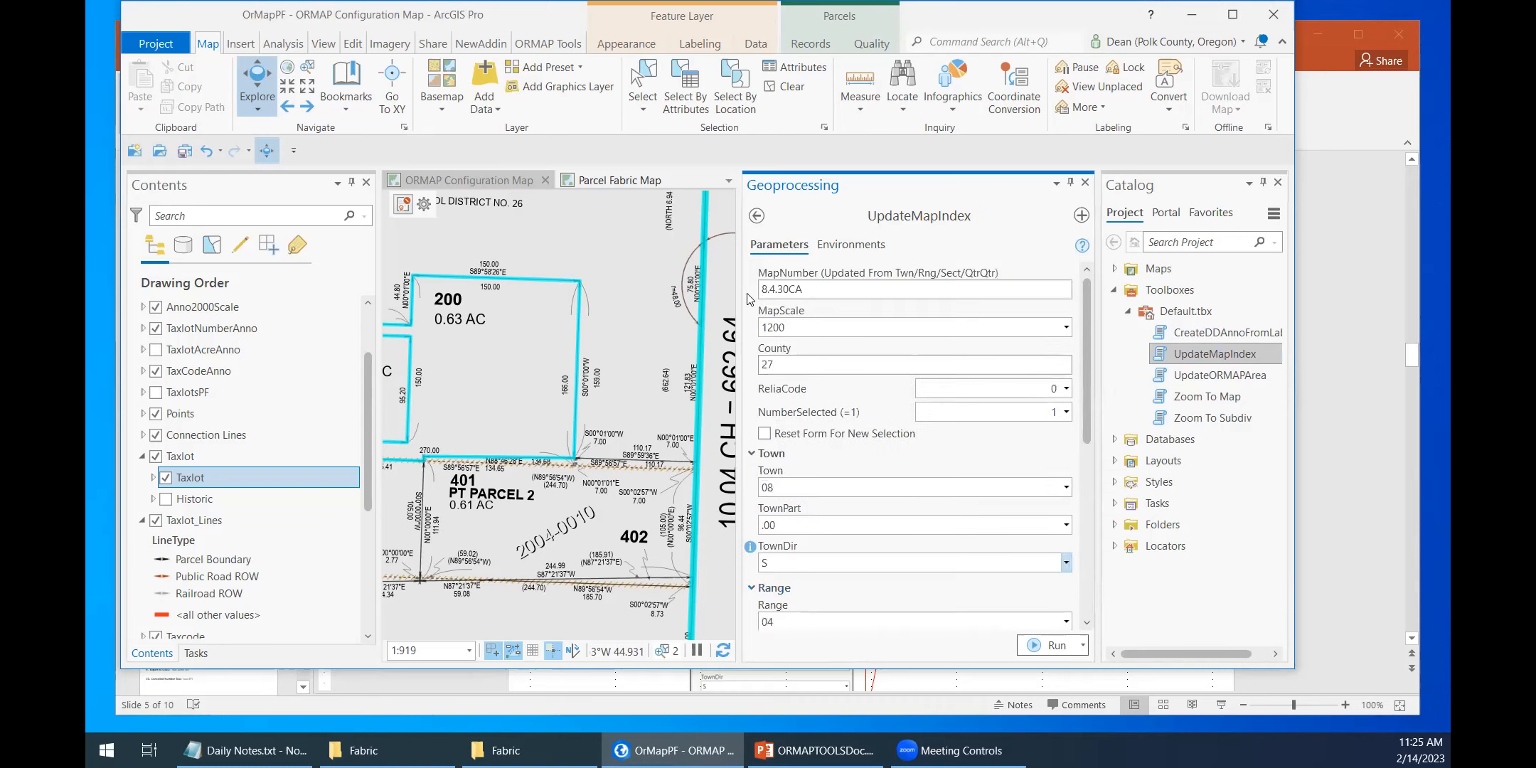
double_click(798, 290)
click(800, 288)
scroll(817, 501, down, 4)
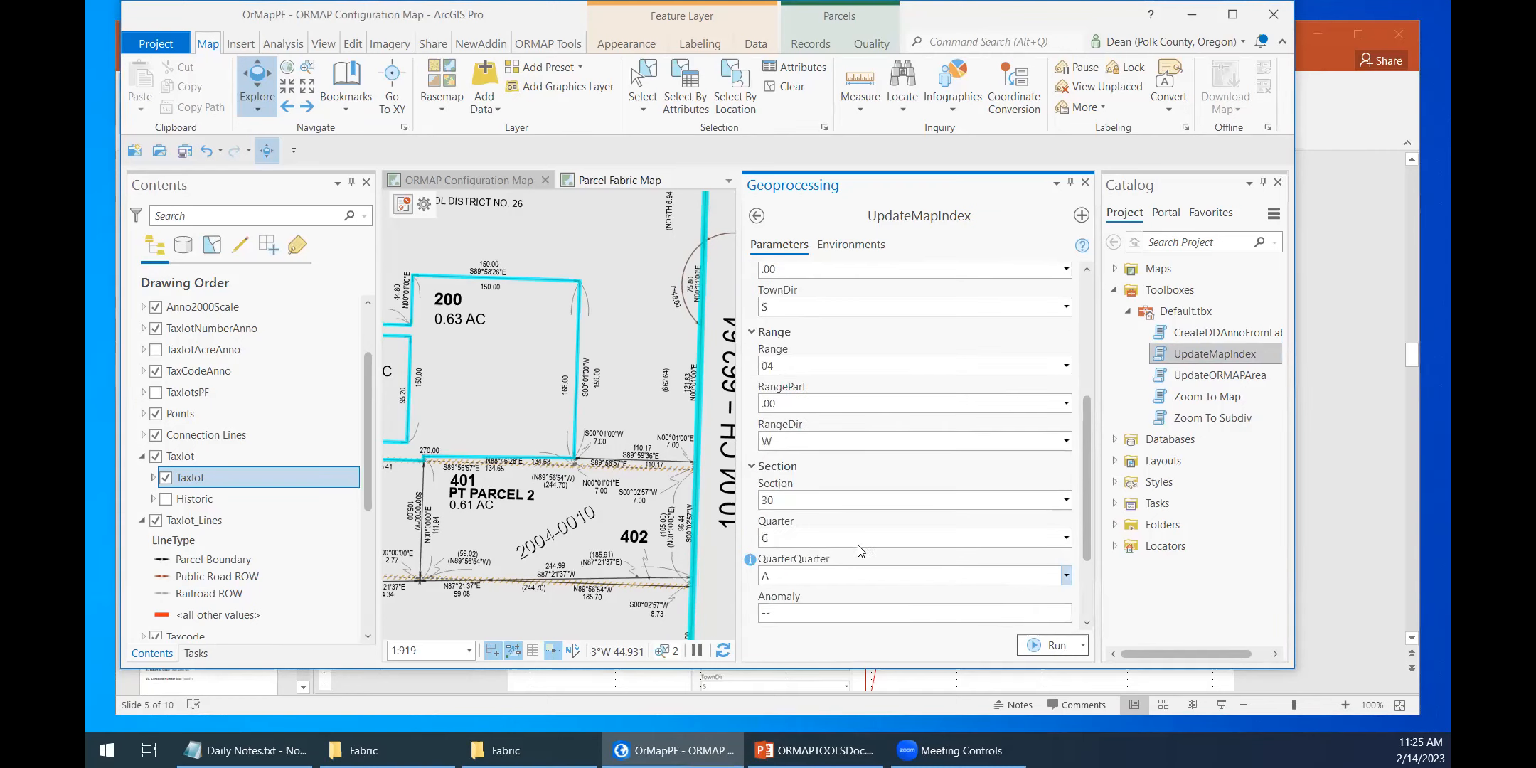
scroll(840, 537, down, 2)
scroll(853, 419, up, 1)
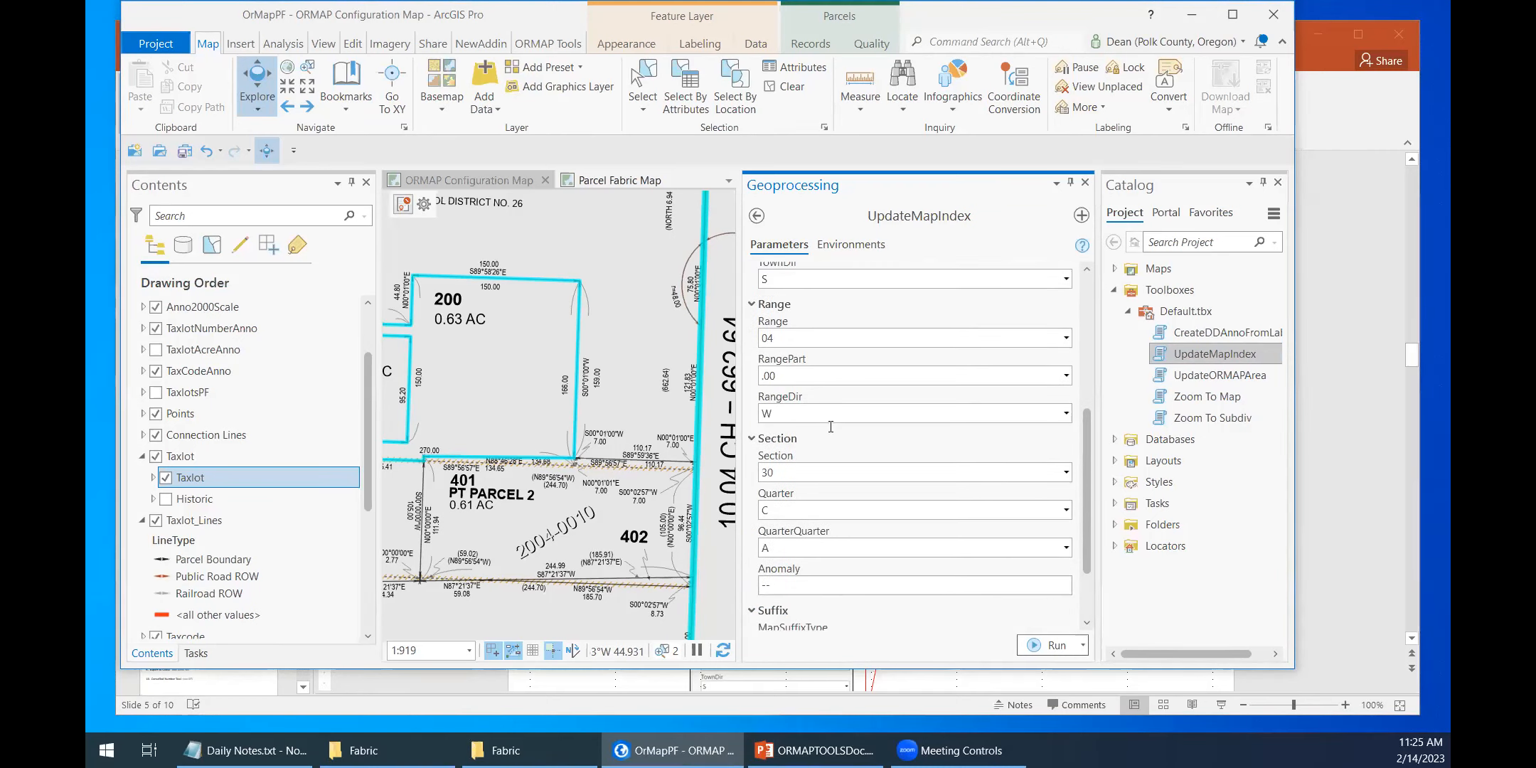
scroll(831, 431, up, 1)
scroll(833, 434, up, 5)
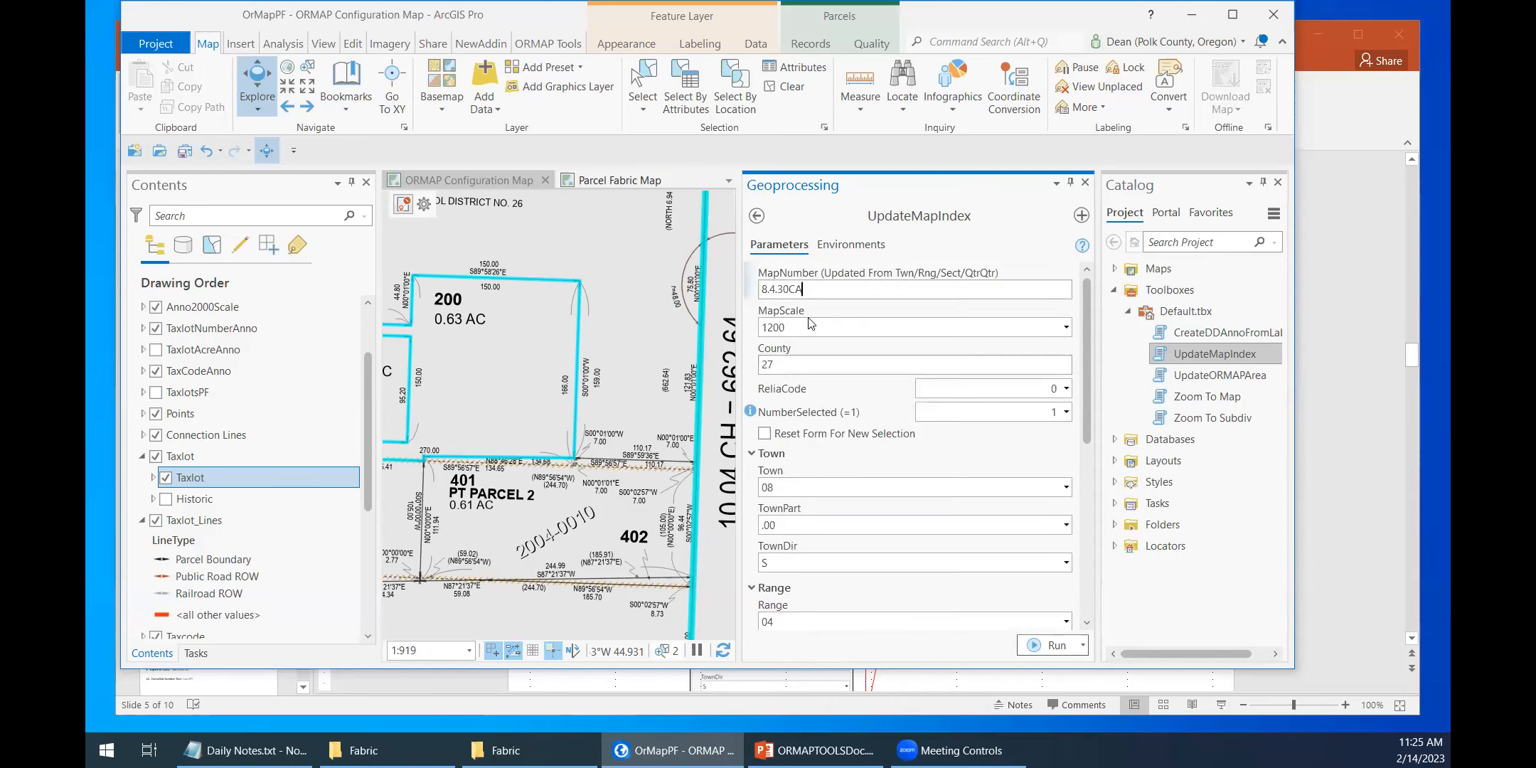
double_click(765, 288)
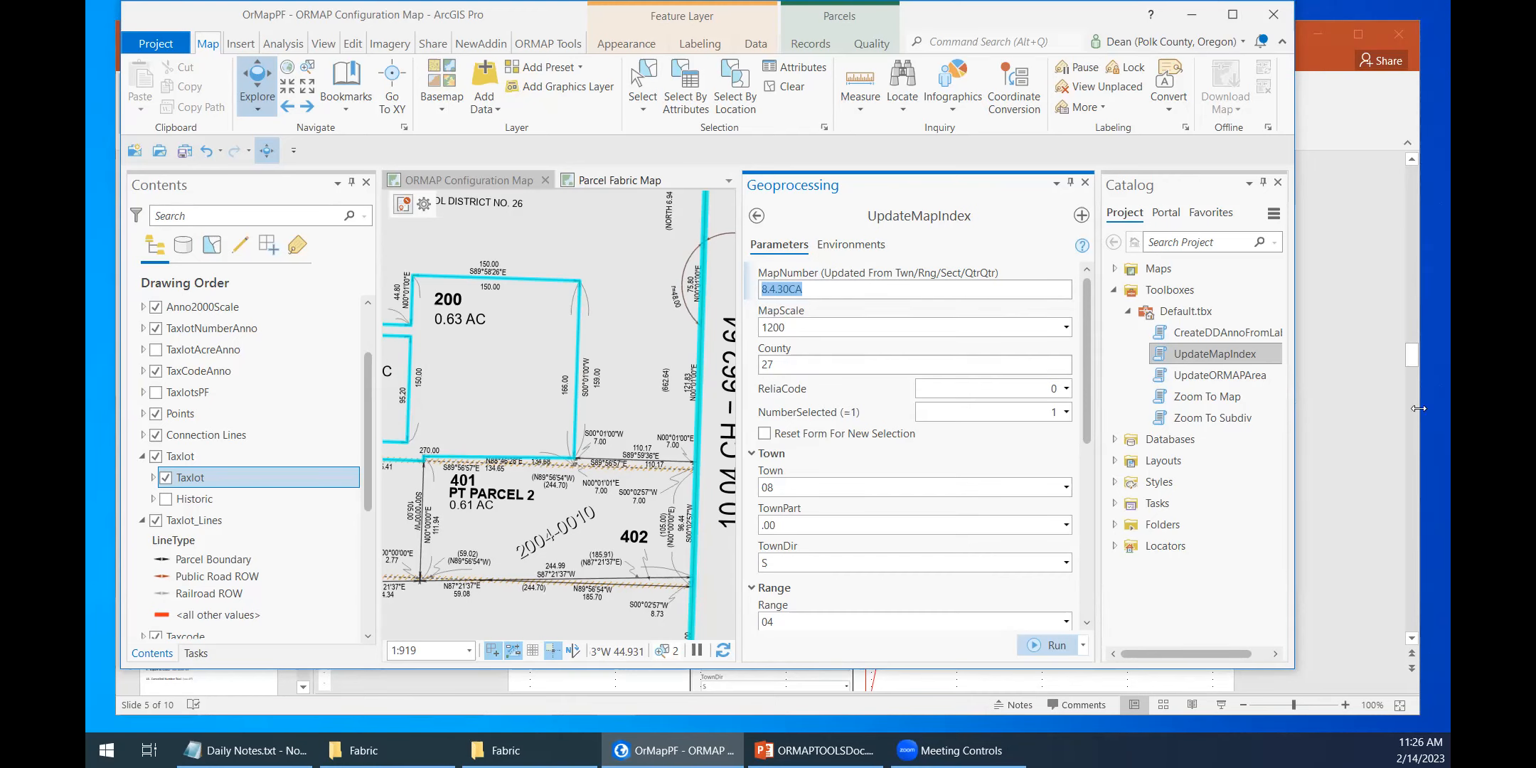
Step: Switch to PowerPoint and go back through the first slide to the ORMAP tool table on slide 2
click(1412, 359)
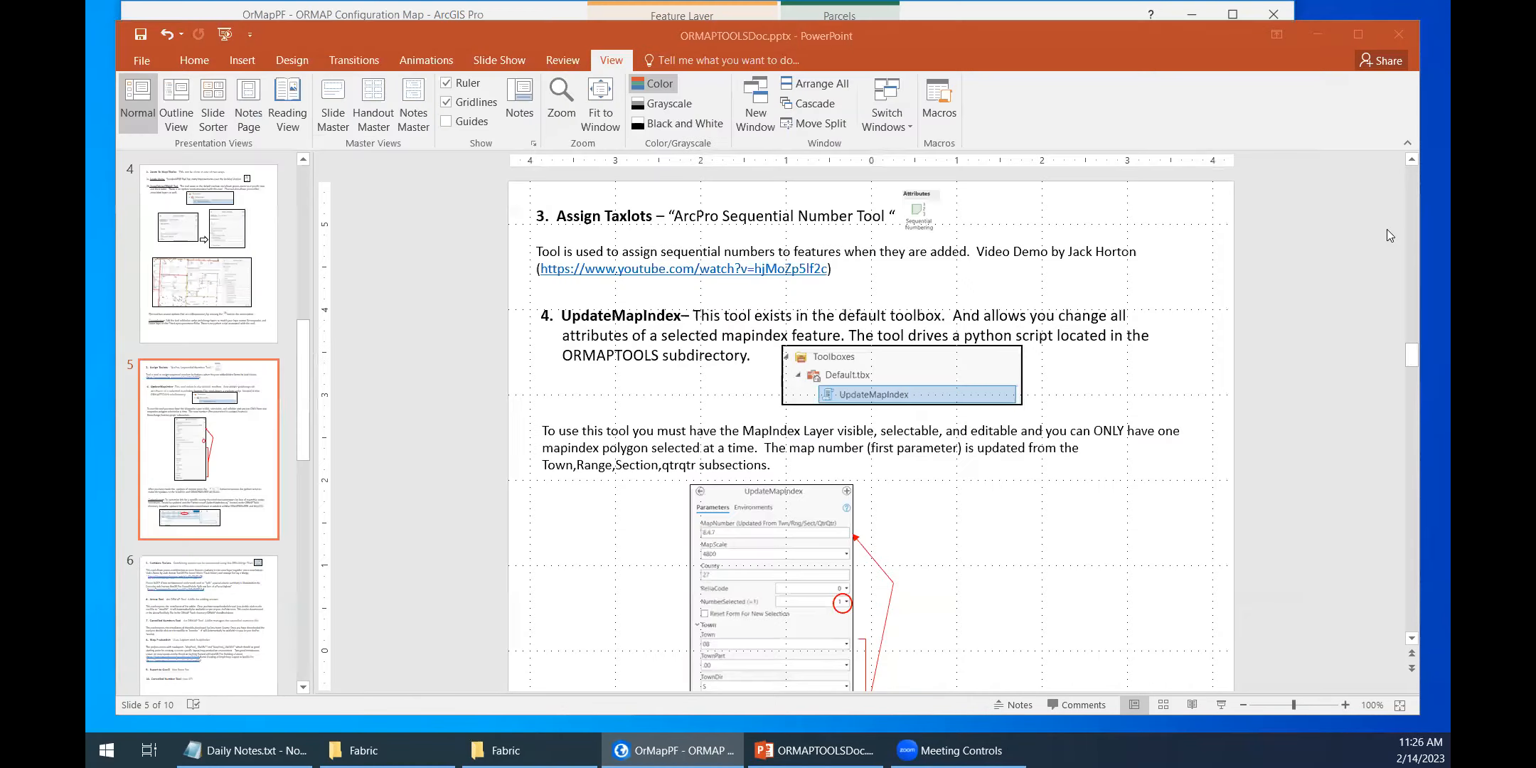
scroll(944, 269, up, 5)
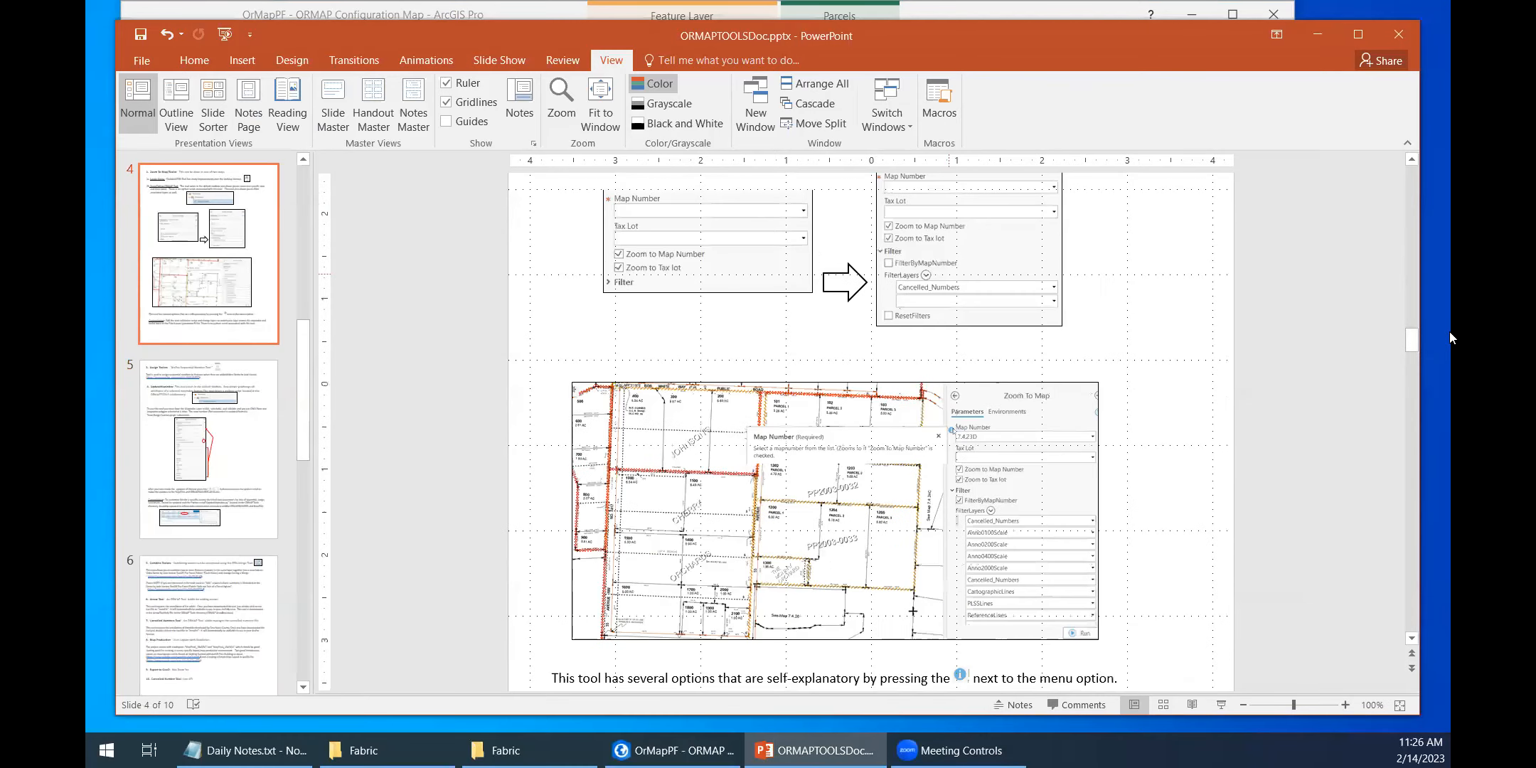
drag(1408, 327, 1387, 190)
scroll(716, 551, down, 5)
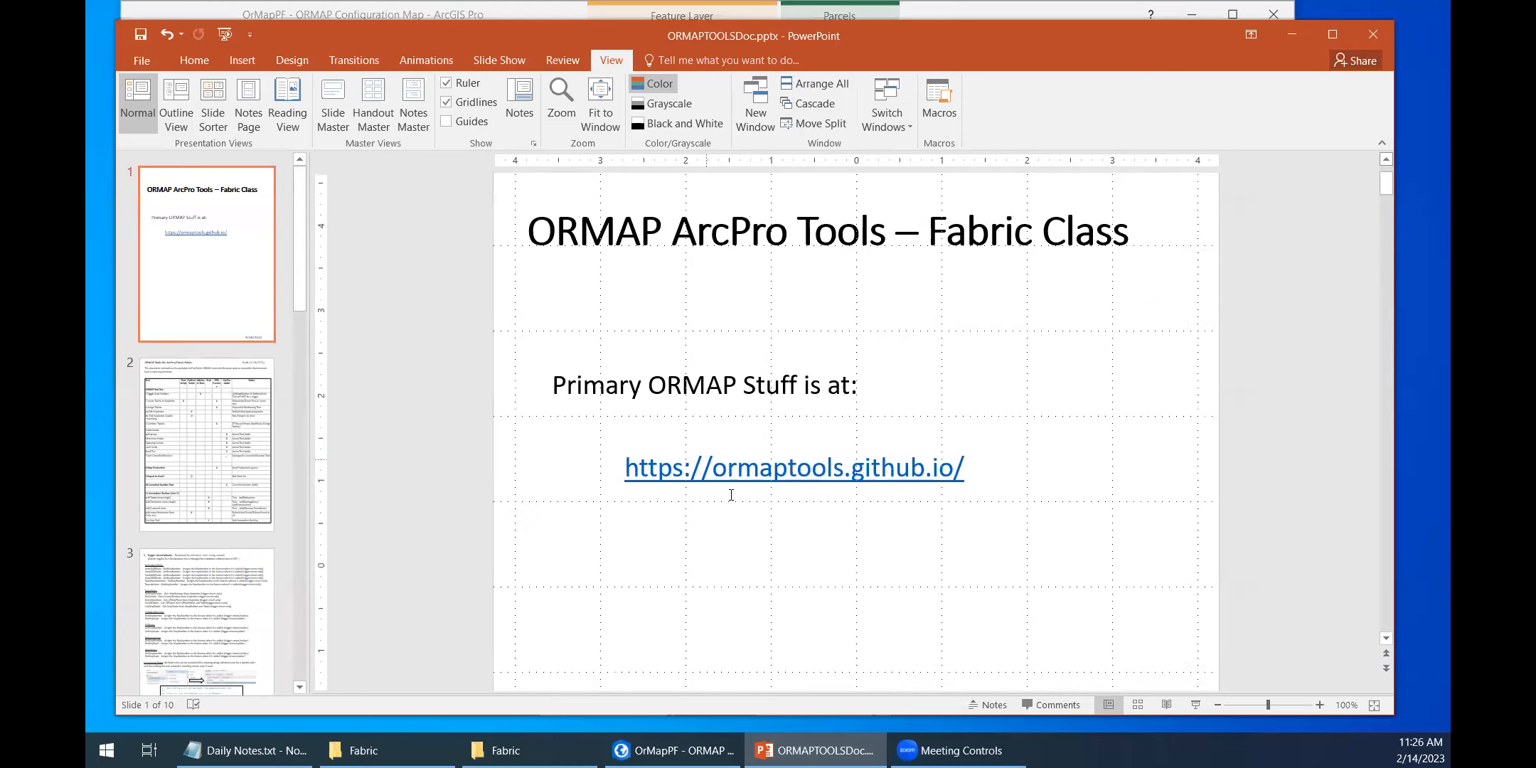
scroll(717, 551, up, 2)
scroll(714, 559, down, 6)
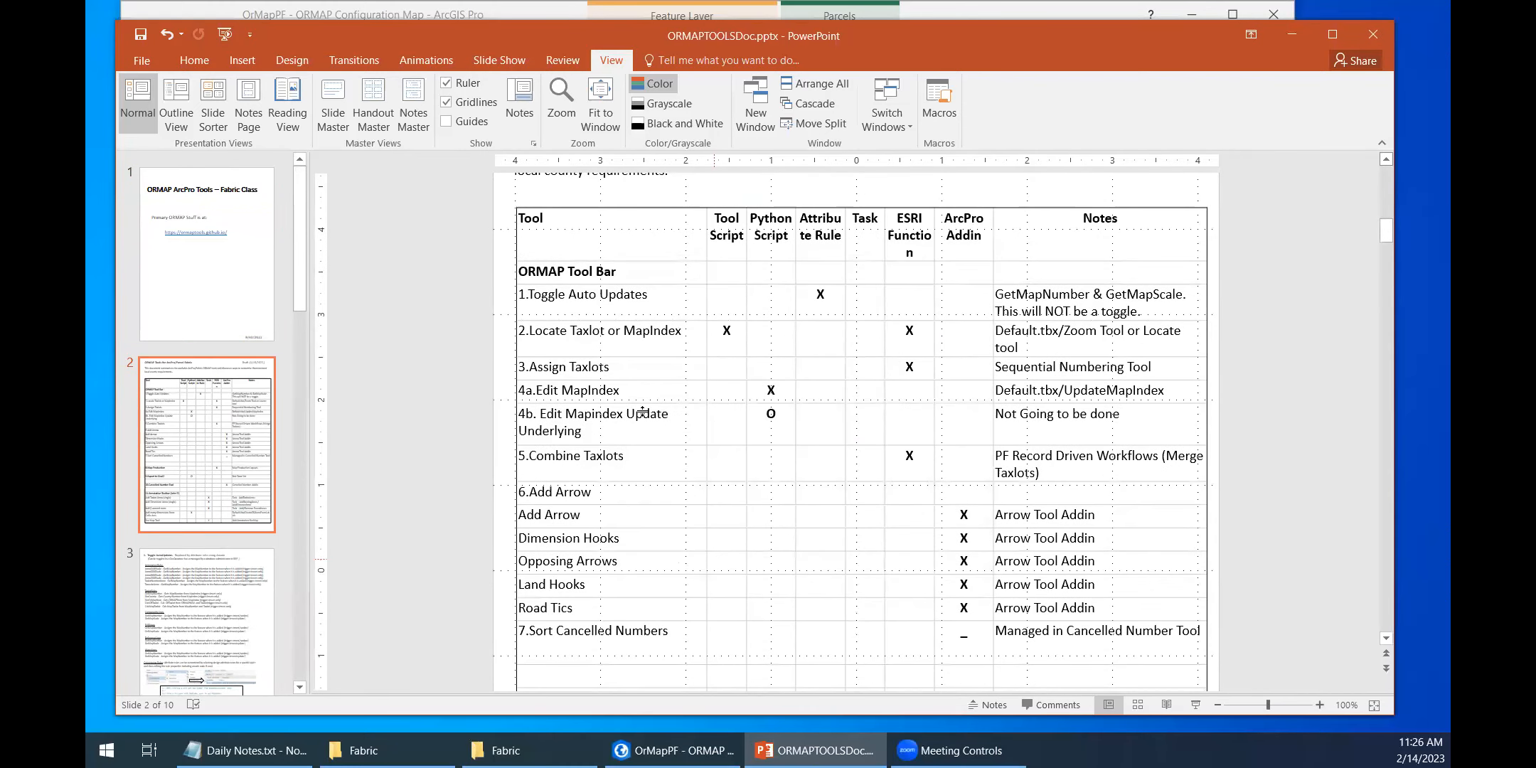
Step: Examine the Edit MapIndex row, its Python Script mark and its notes, and the rows below it in the tool table
click(548, 388)
drag(687, 379, 688, 374)
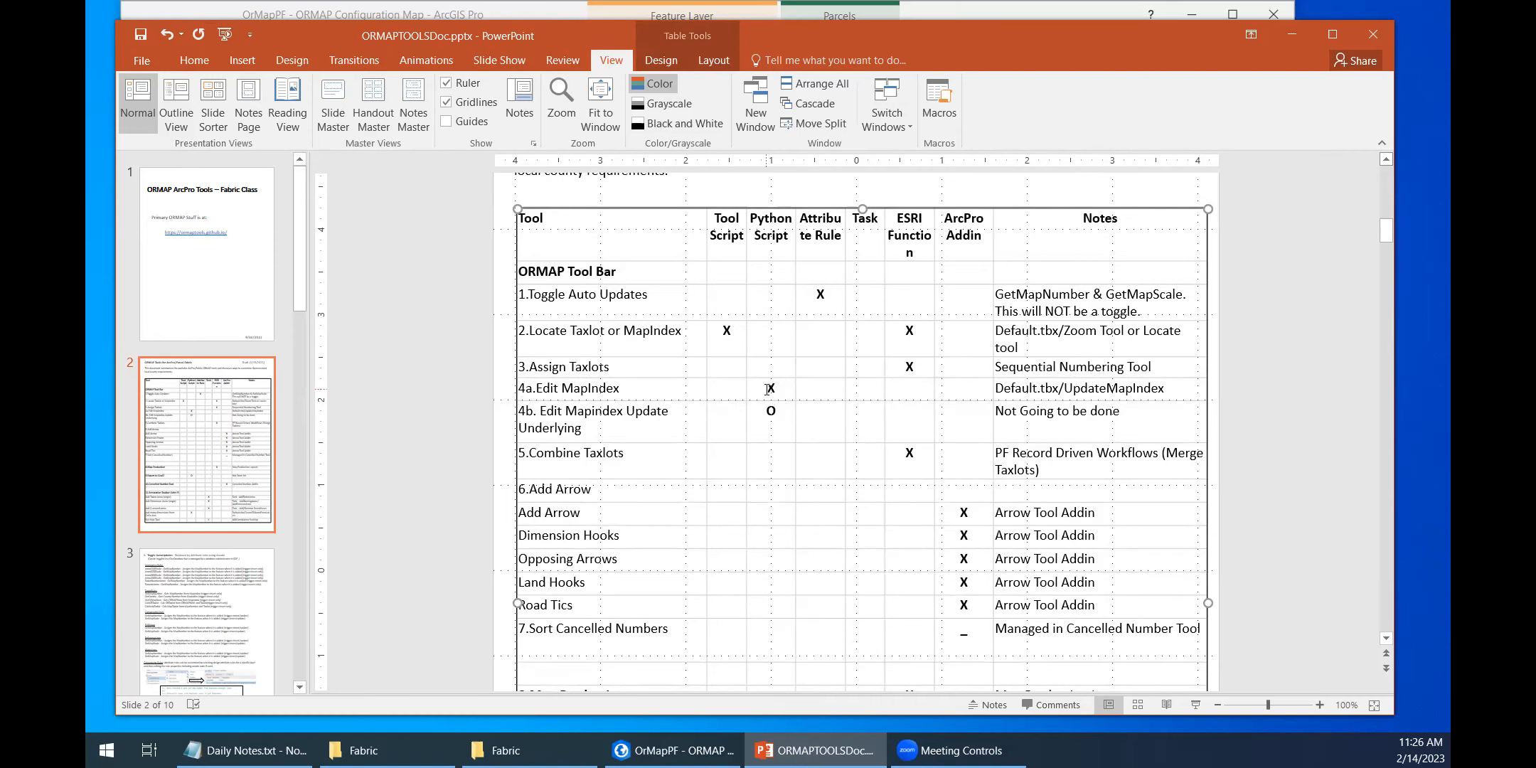
drag(1172, 391, 987, 374)
scroll(986, 375, down, 2)
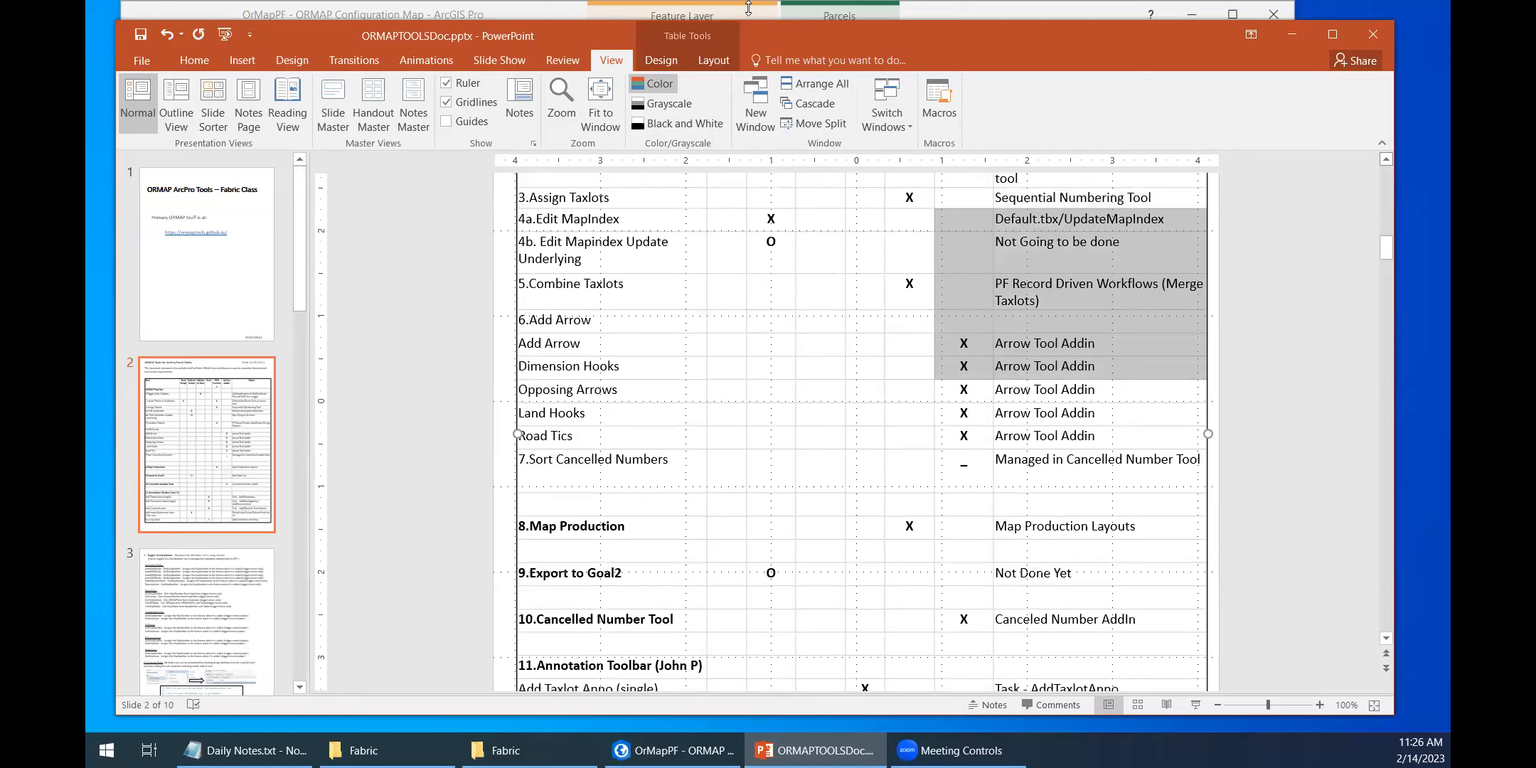
Step: Switch to ArcGIS Pro and open the properties of the UpdateMapIndex tool in Default.tbx
click(829, 16)
click(831, 20)
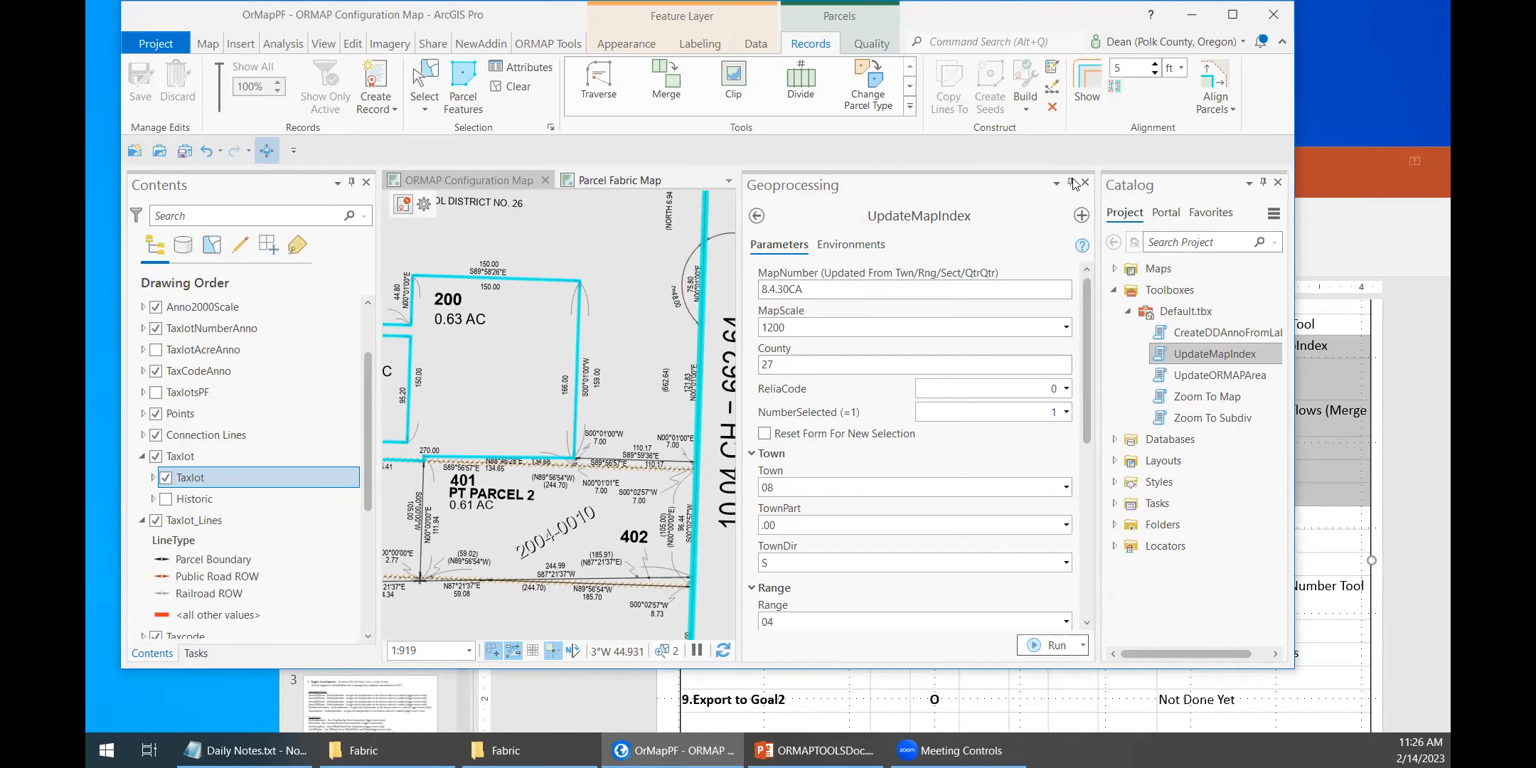
right_click(1212, 359)
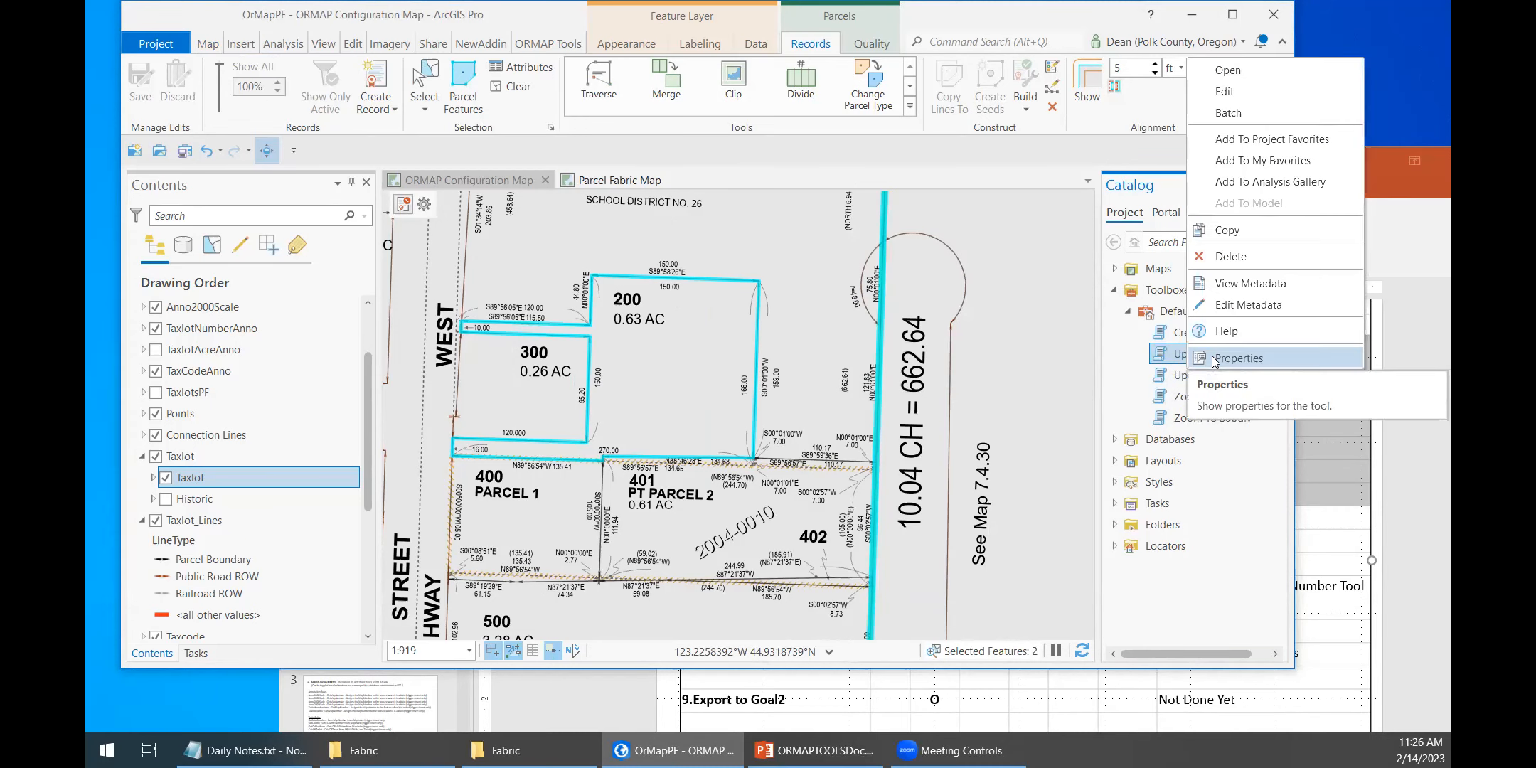
click(1221, 359)
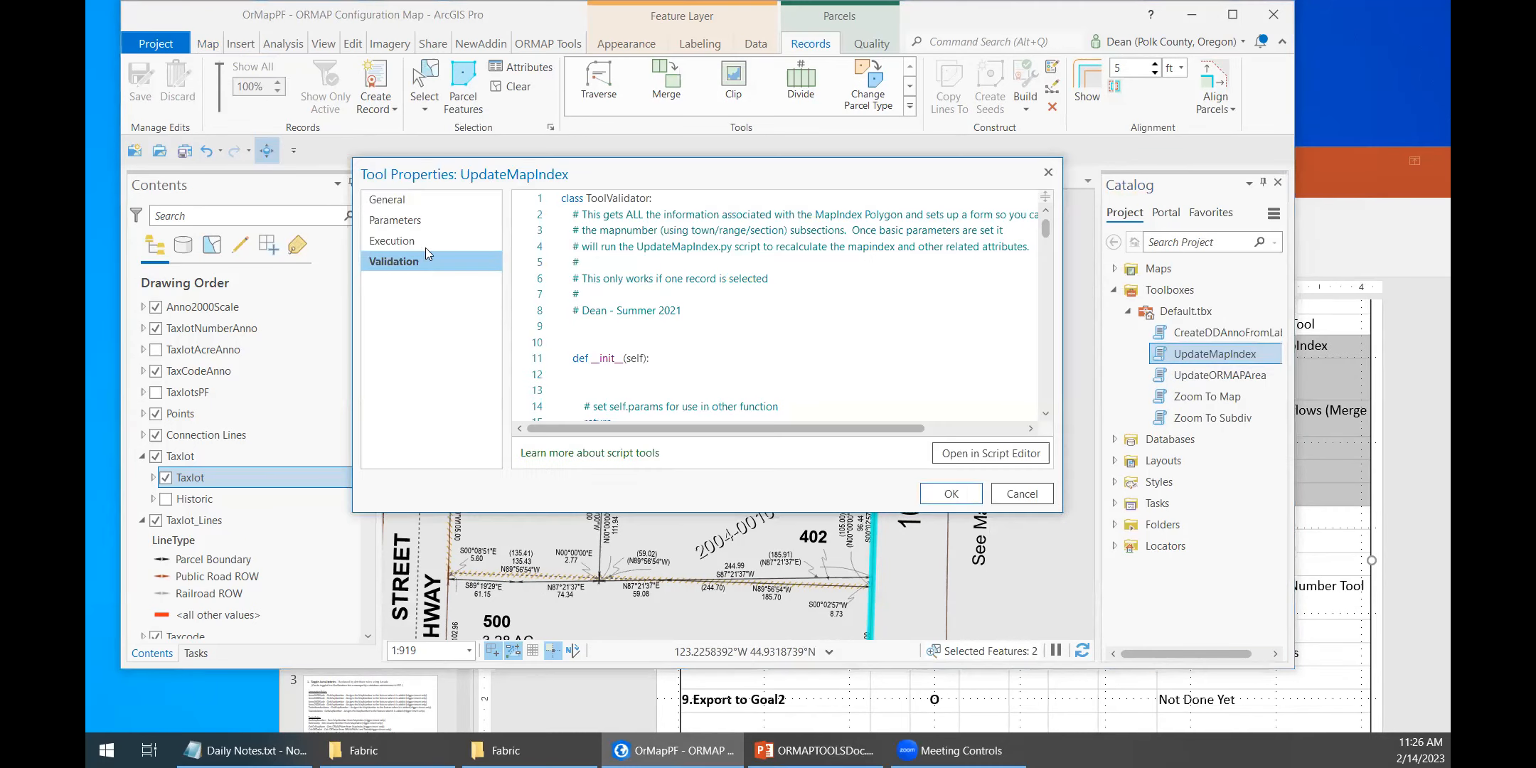
Step: Inspect the value list filter of the MapScale parameter in the tool properties, leaving it without changes
click(461, 222)
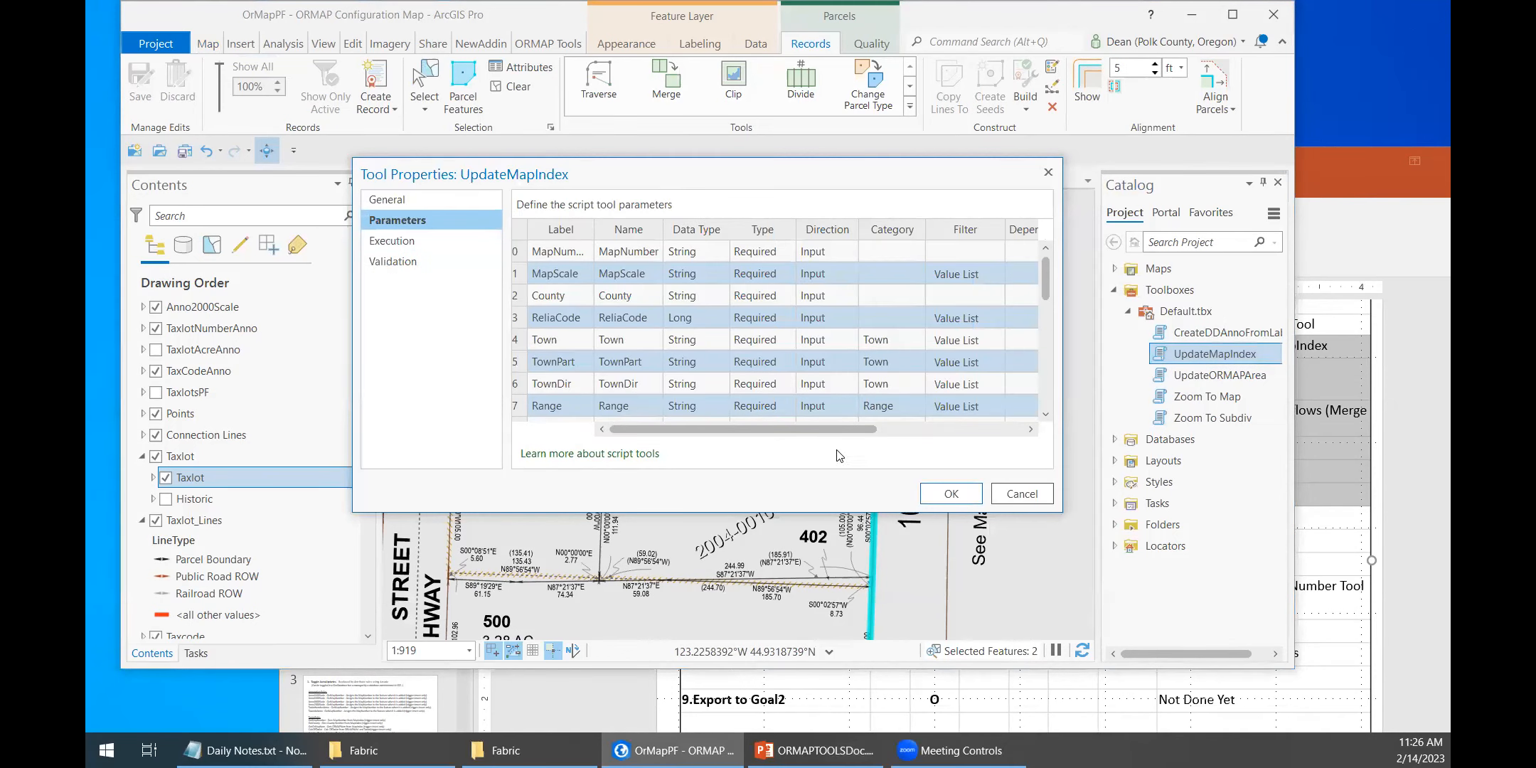
drag(834, 429, 892, 429)
click(881, 273)
click(885, 273)
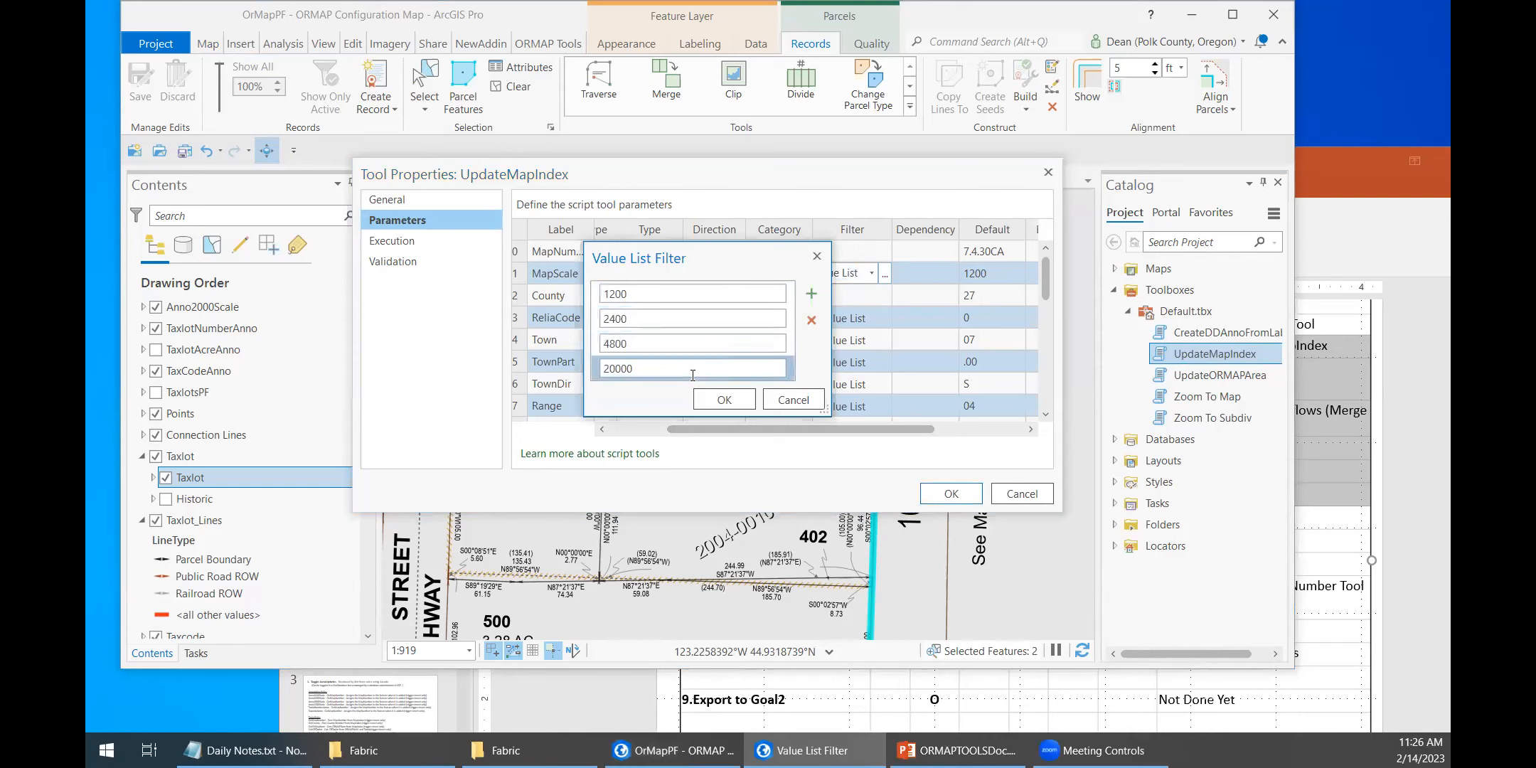
click(787, 403)
Step: Inspect the value list filter of the ReliaCode parameter and cancel out of it
click(879, 320)
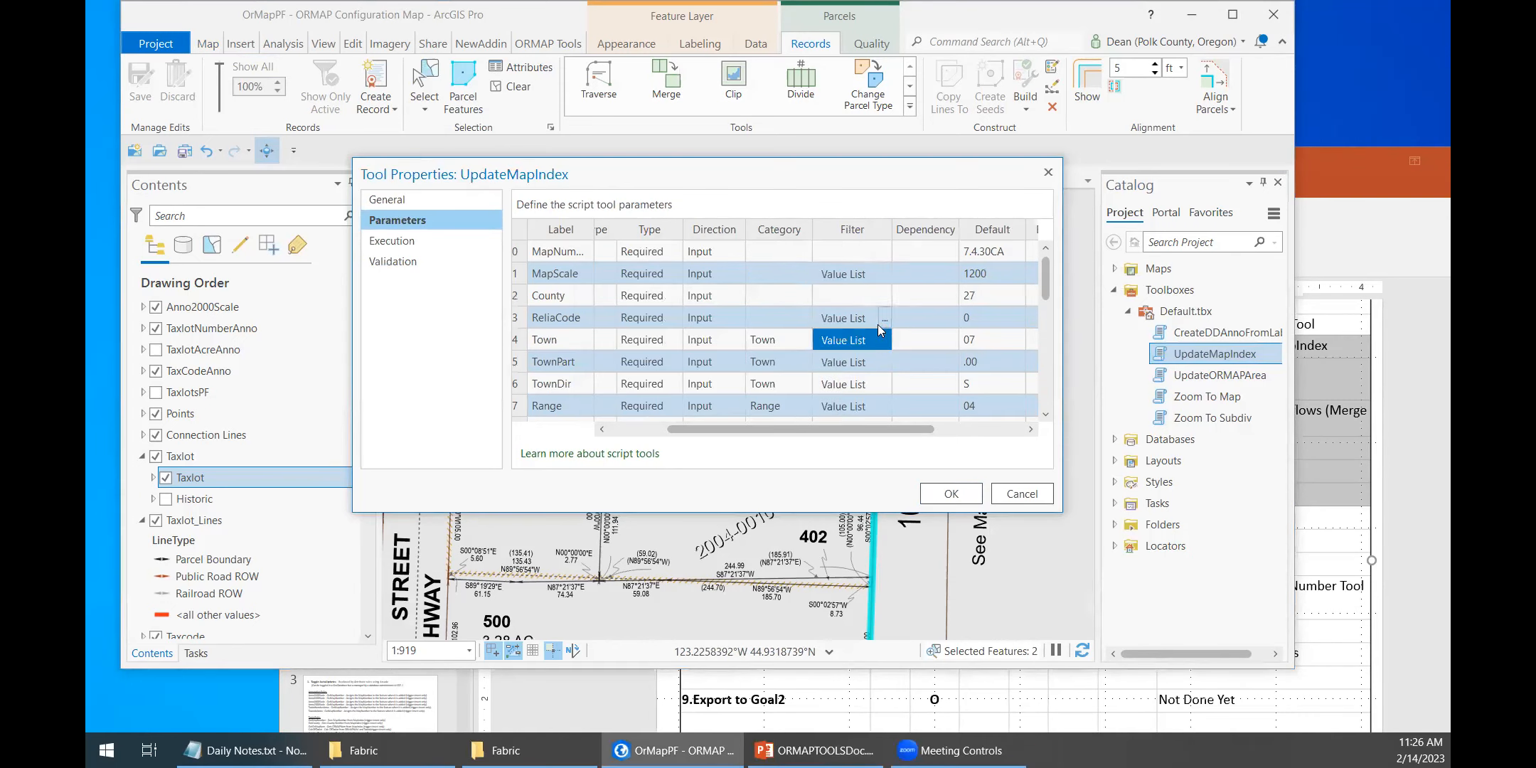
click(883, 318)
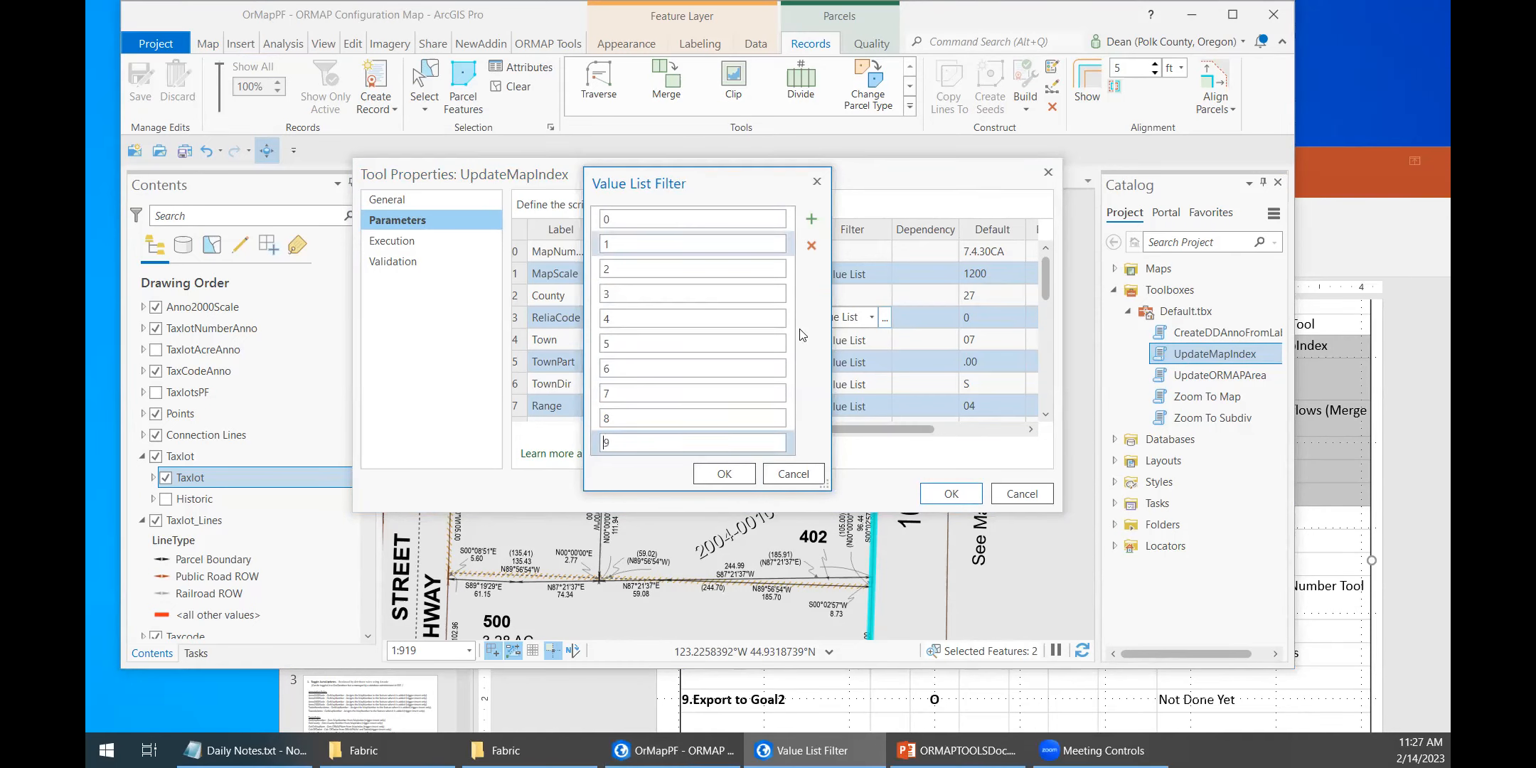
click(794, 475)
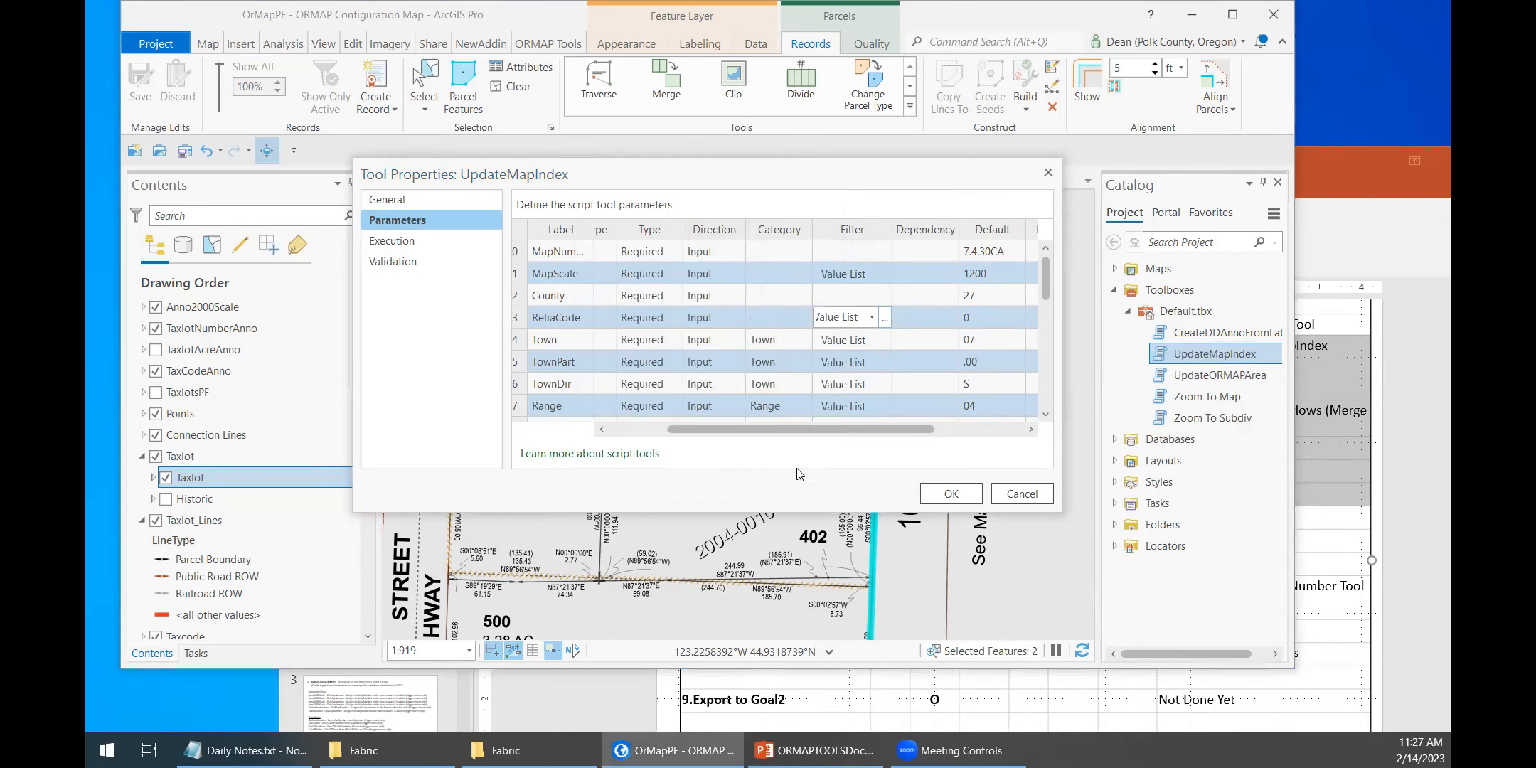
Step: Review the remaining UpdateMapIndex parameters and close the tool properties
scroll(792, 359, down, 4)
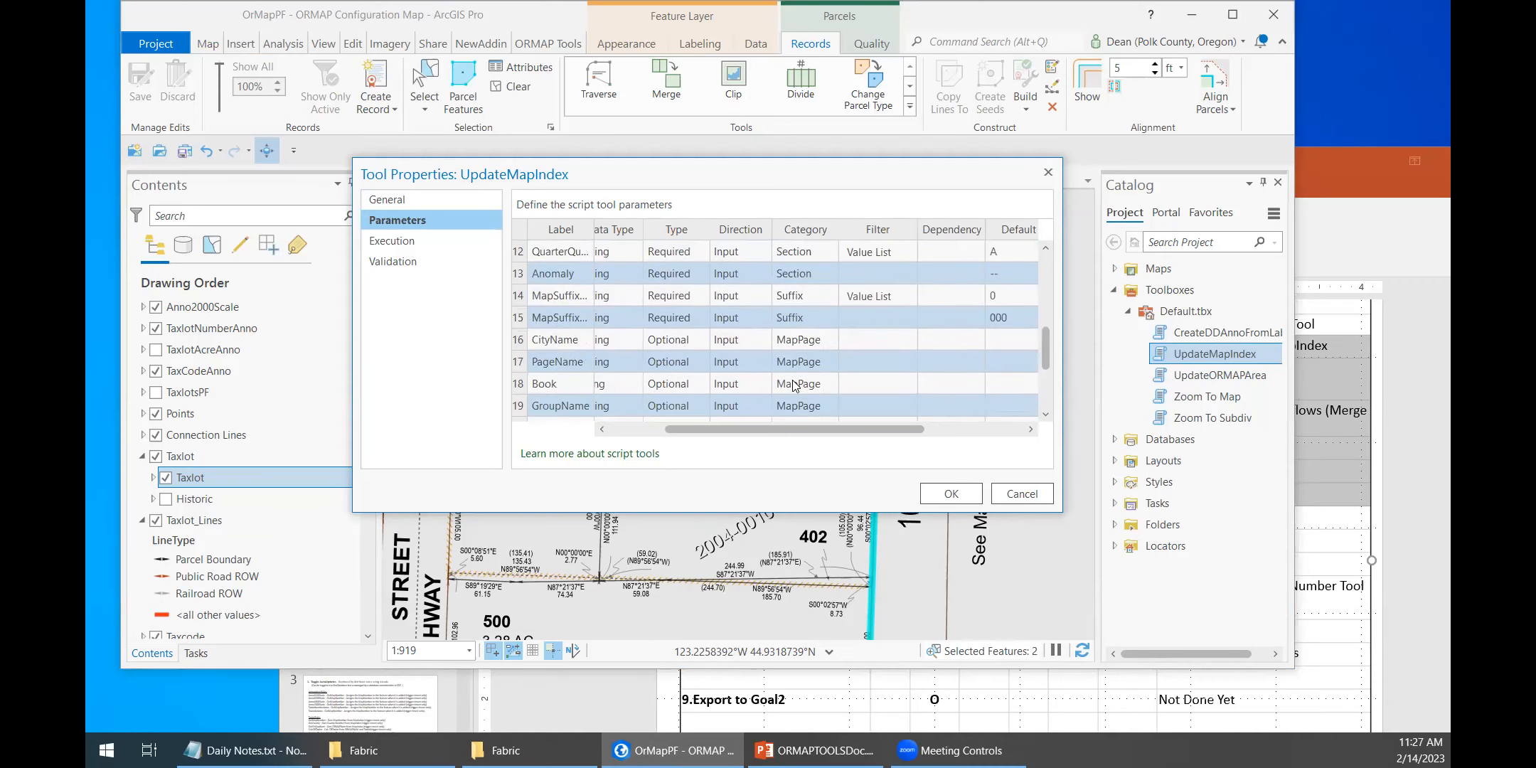
scroll(793, 384, up, 1)
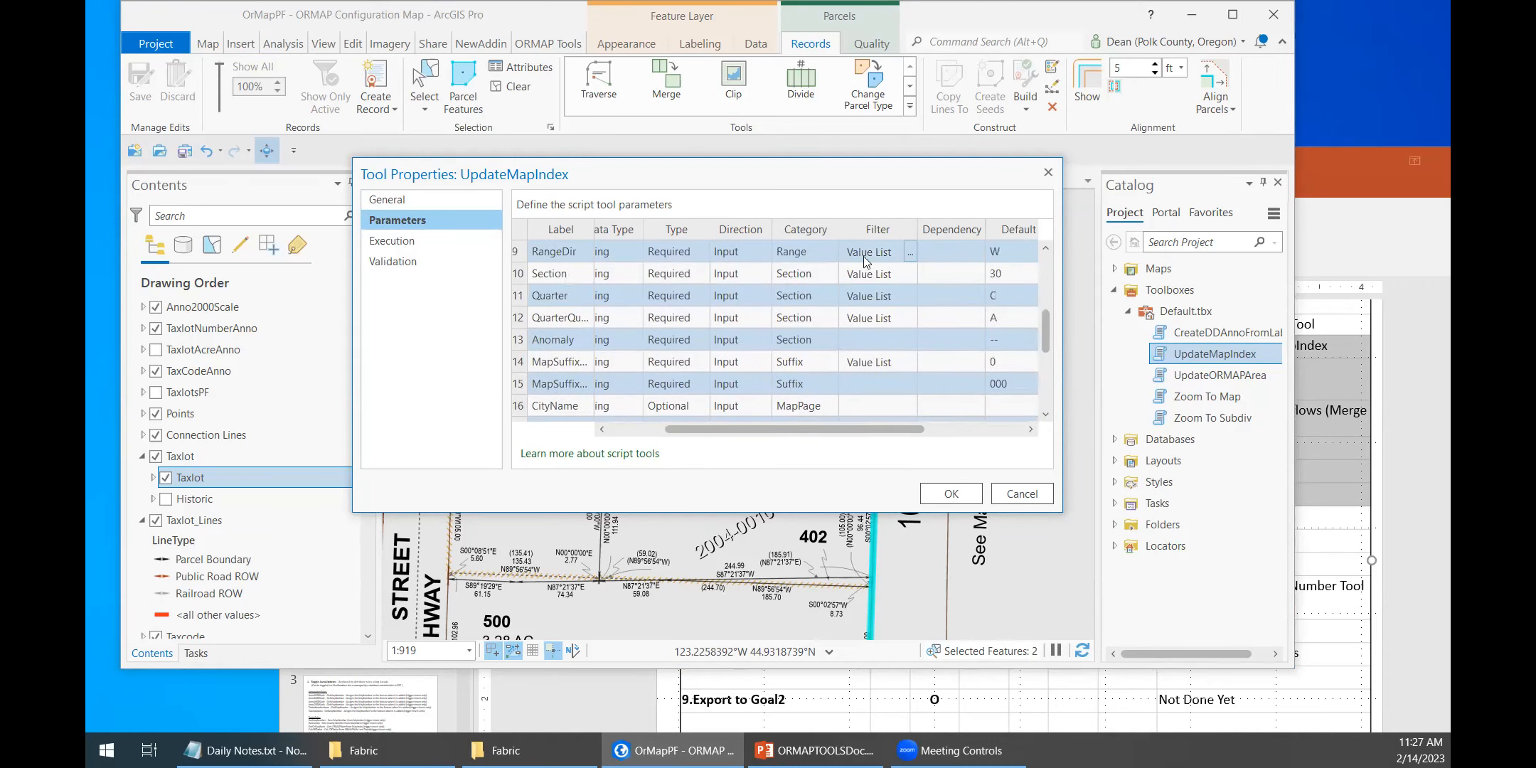
click(1048, 173)
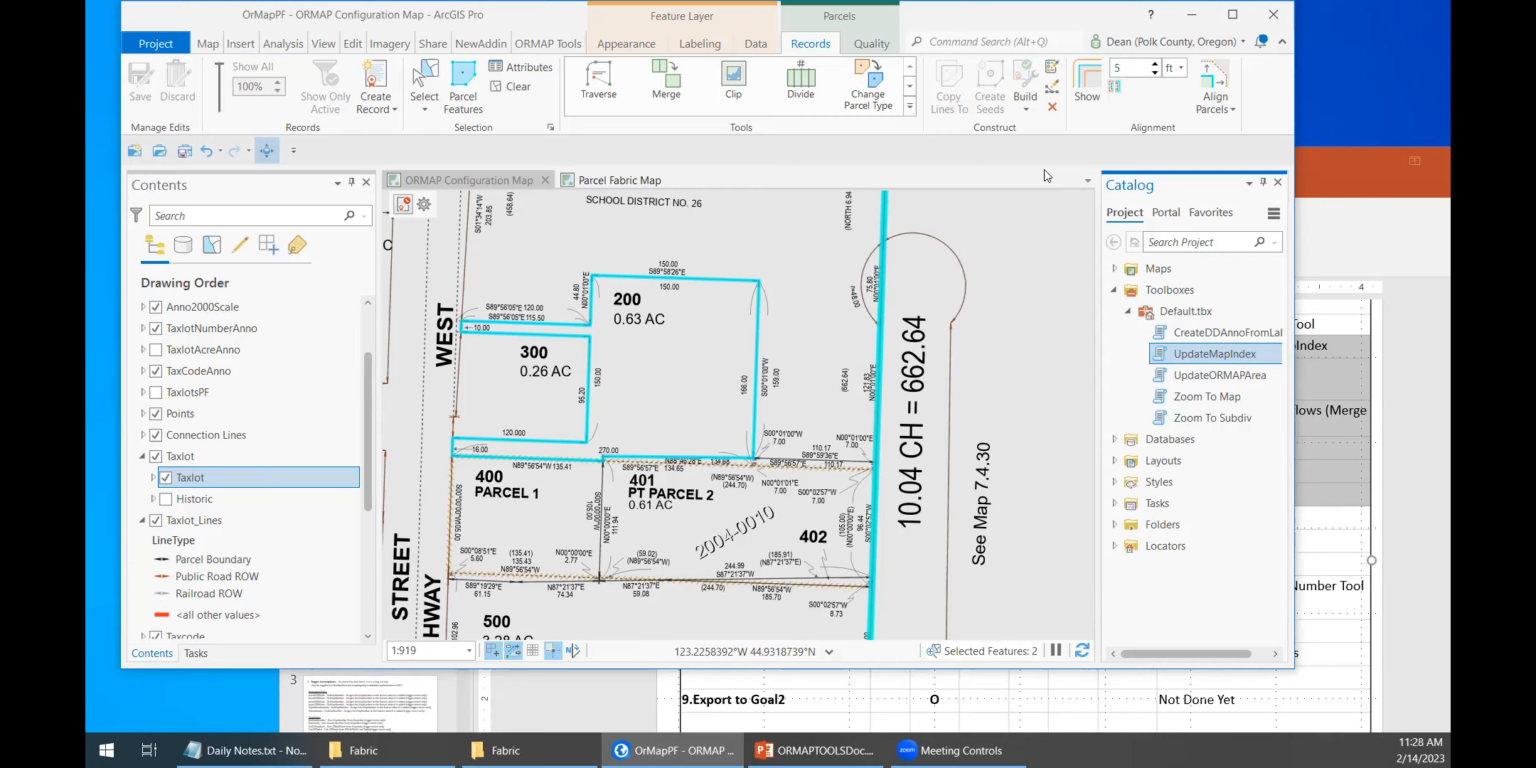
Step: Switch to File Explorer, open the ORMAPTools folder inside Fabric, and select UpdateMapIndex.py
click(1327, 171)
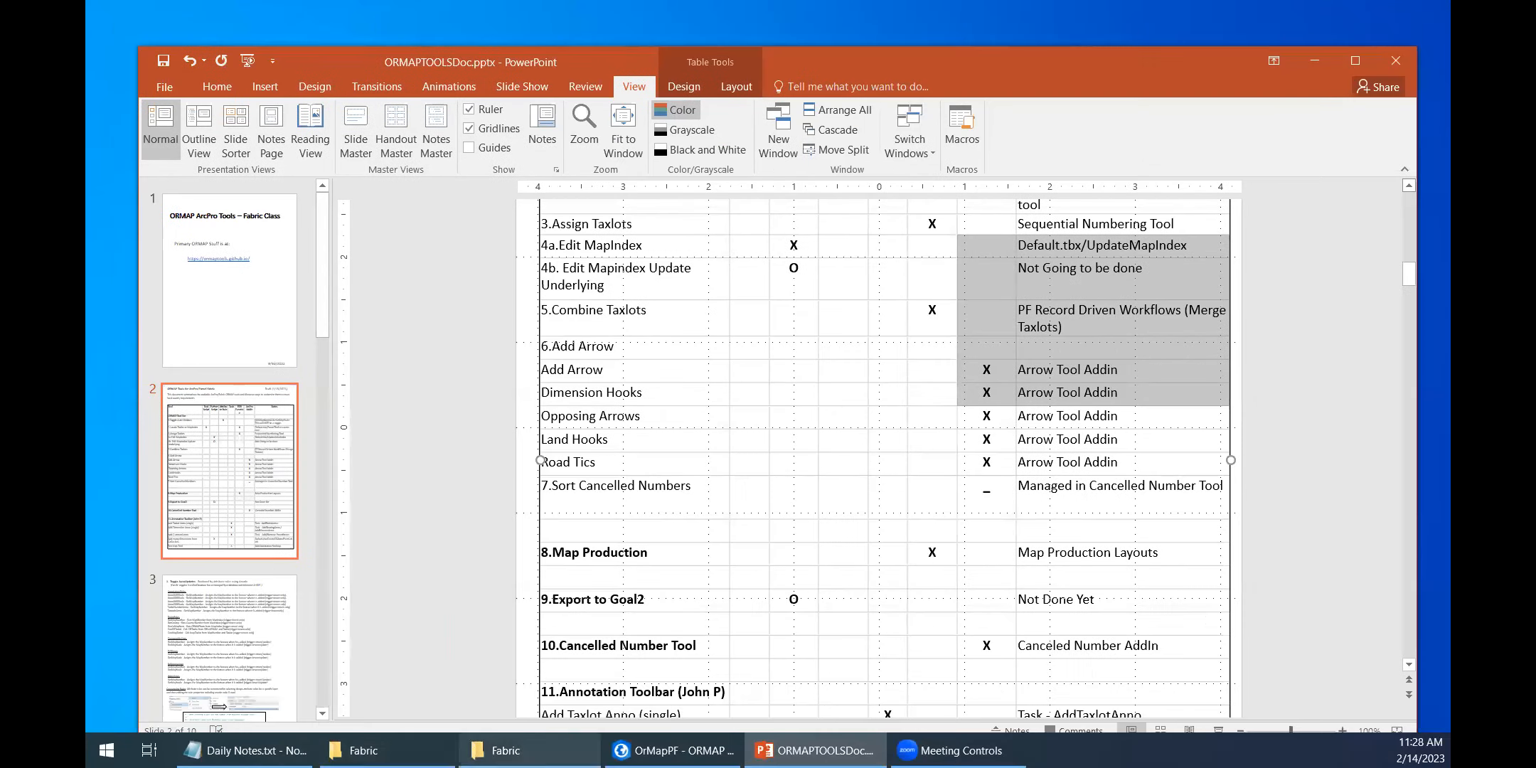
click(388, 750)
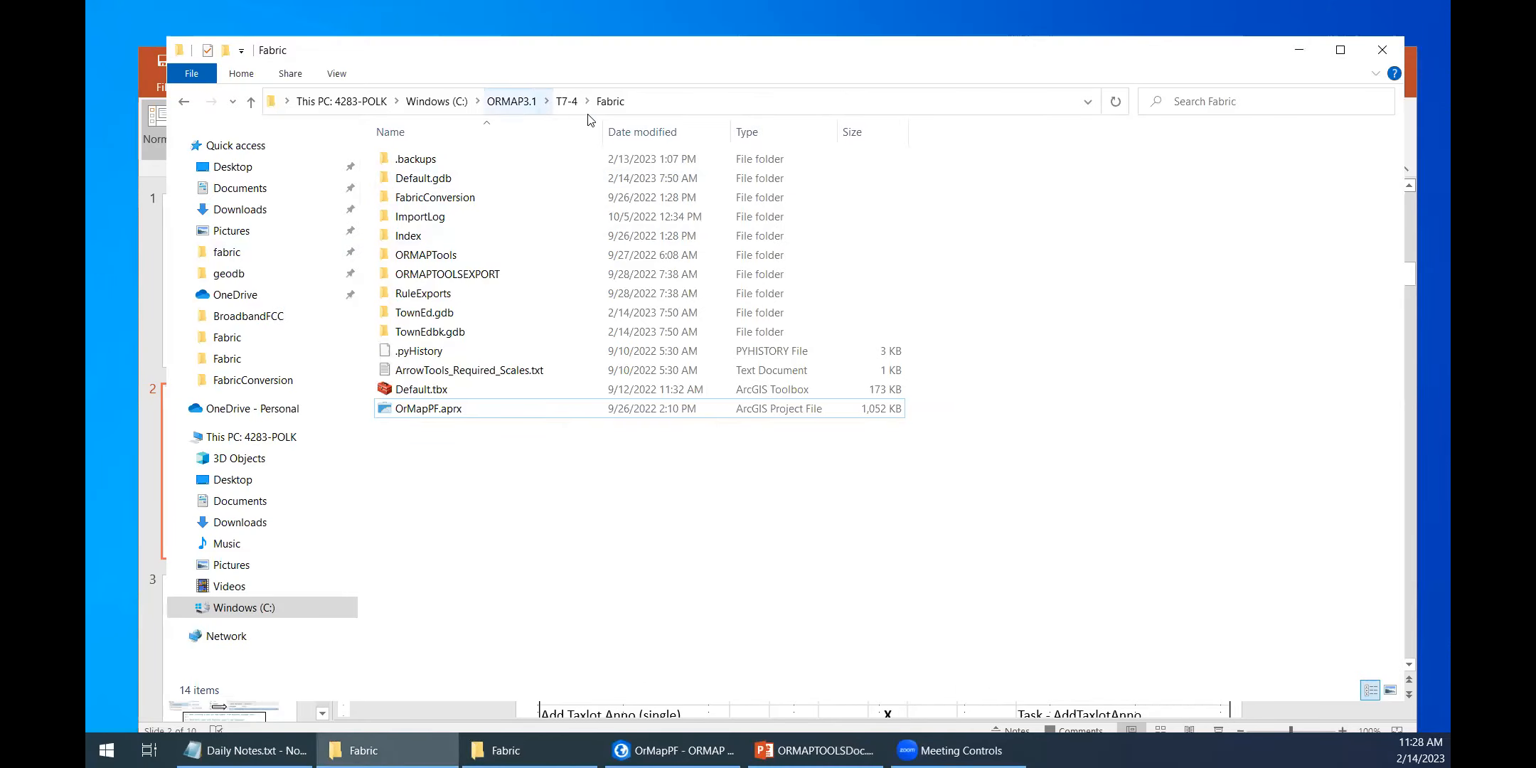
double_click(426, 256)
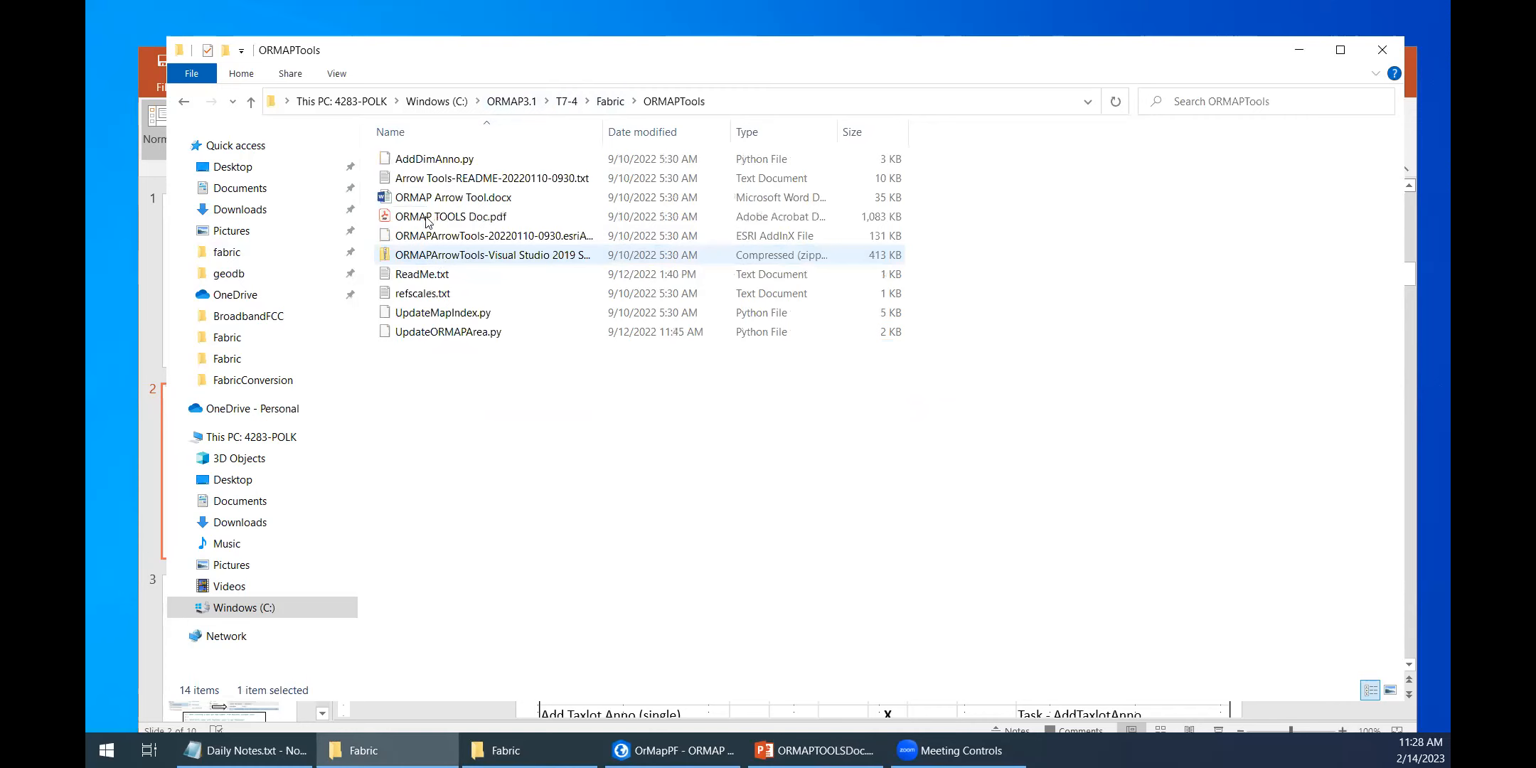
click(450, 313)
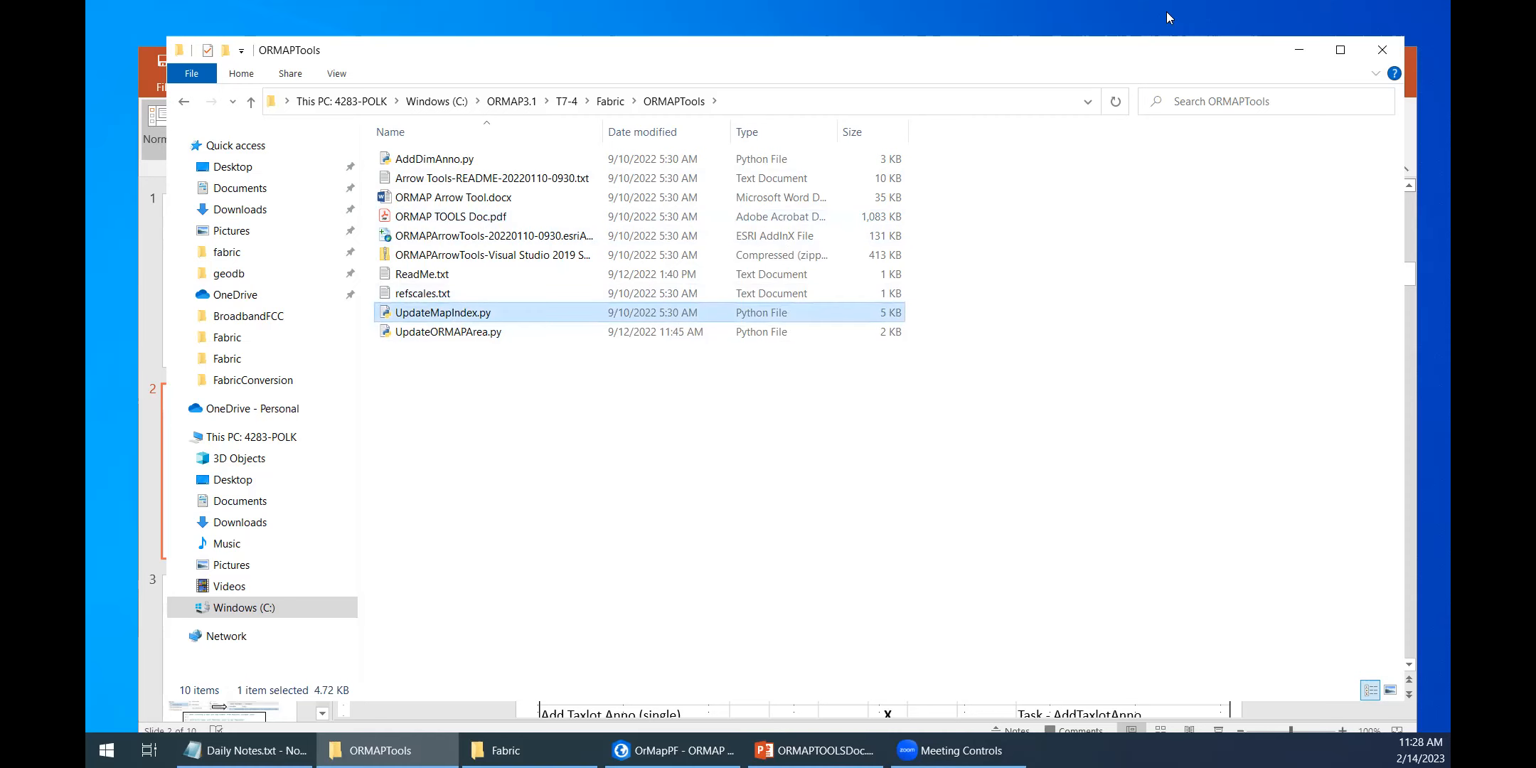
Step: Switch to the PowerPoint slides and review the UpdateMapIndex section on slide 5, including its form and customization notes
click(1298, 50)
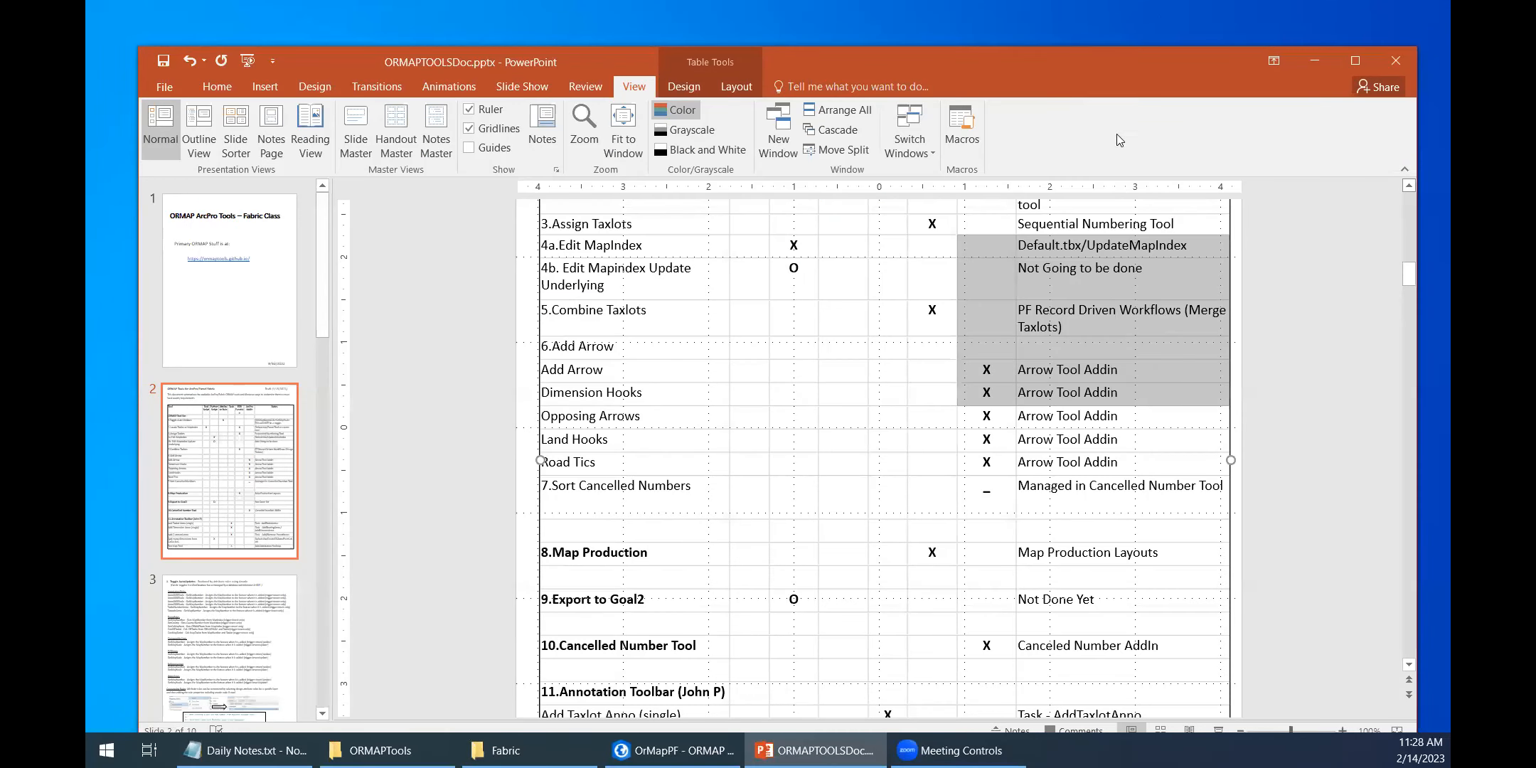
drag(1073, 87, 1063, 62)
scroll(1262, 344, down, 2)
scroll(1261, 344, down, 2)
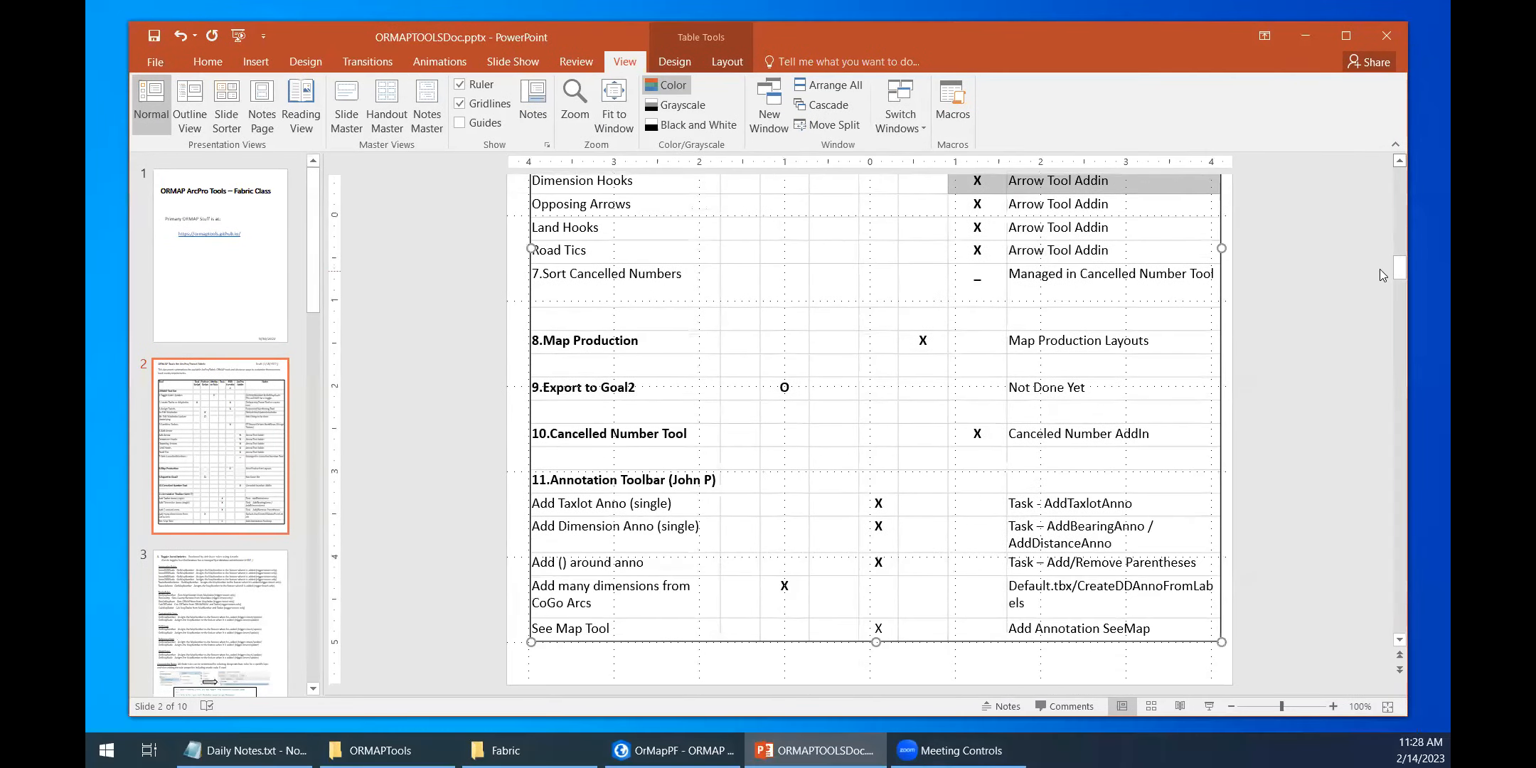
drag(1399, 269, 1383, 374)
scroll(924, 421, down, 15)
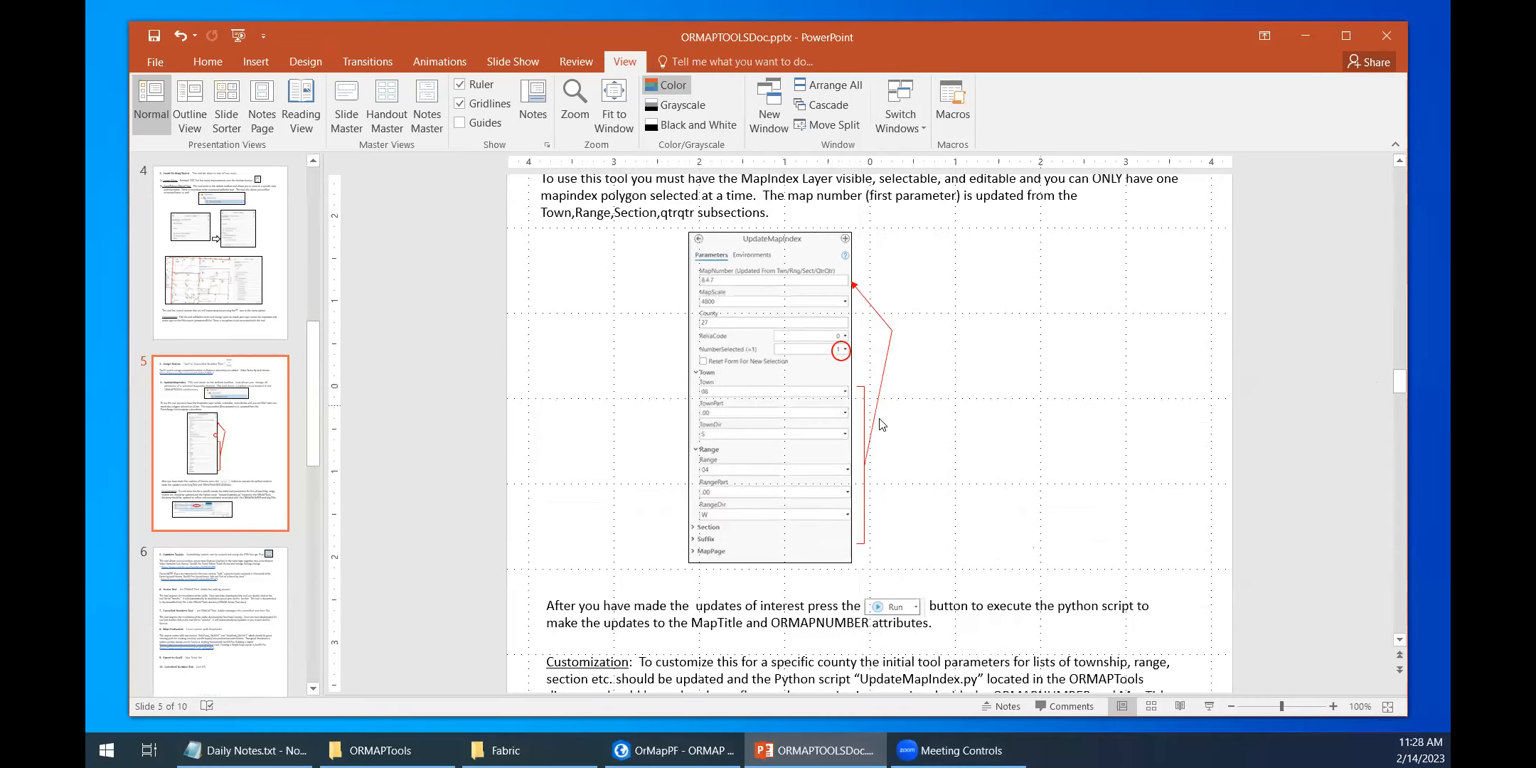
scroll(877, 423, up, 2)
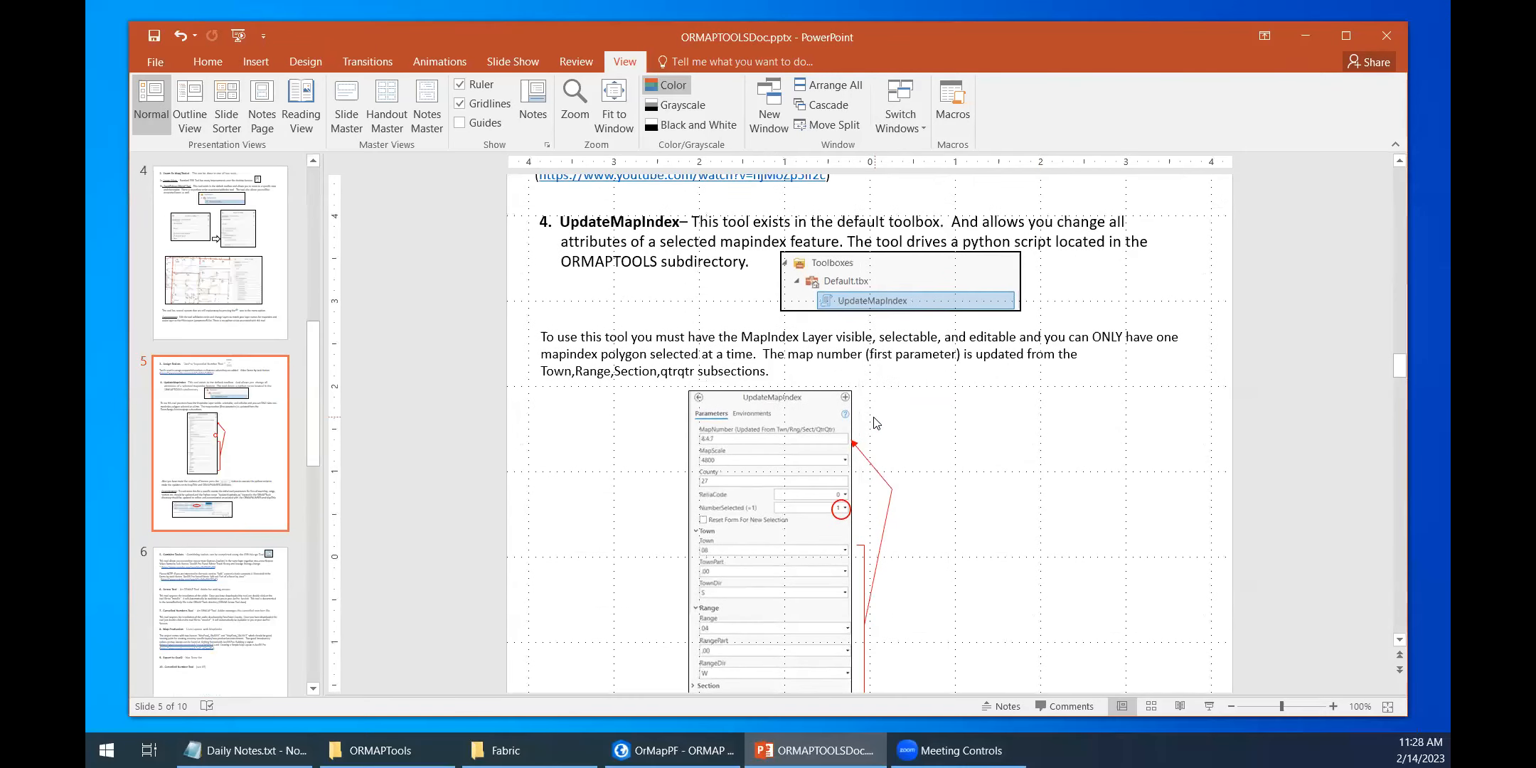
scroll(877, 423, down, 5)
scroll(877, 424, down, 3)
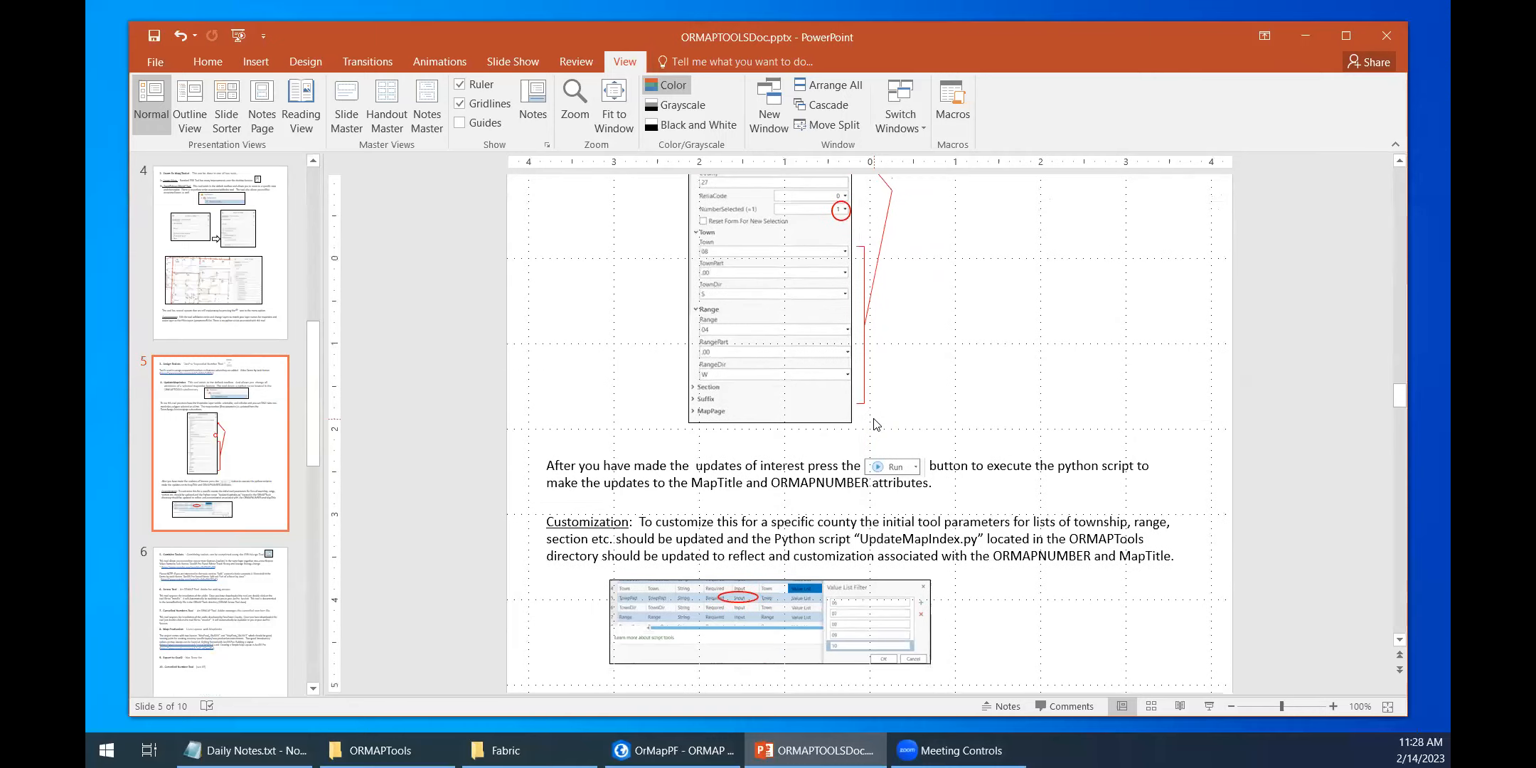
Step: Go to slide 6 and highlight the Arrow Tool heading line in section 6
scroll(870, 429, down, 15)
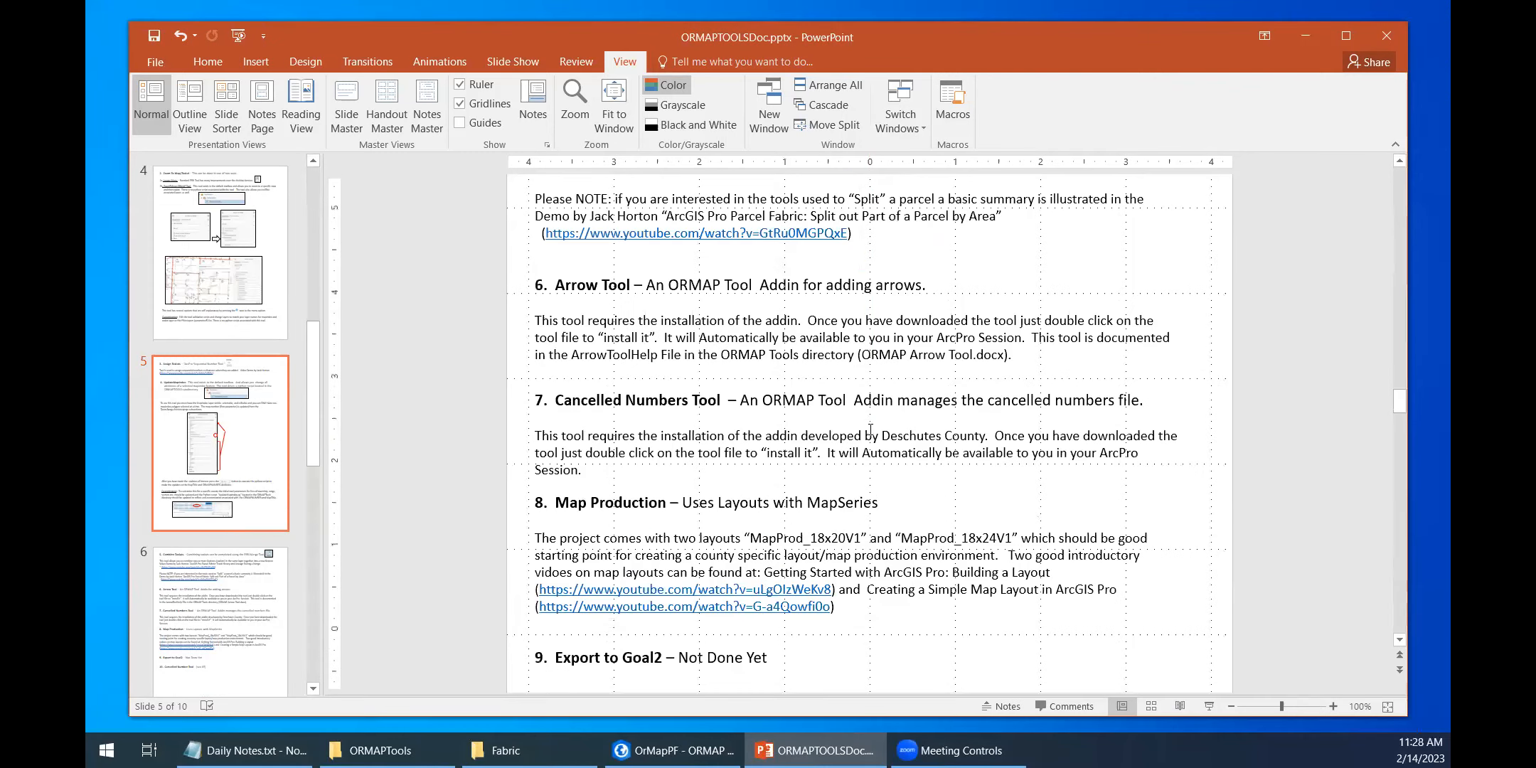
scroll(870, 428, up, 3)
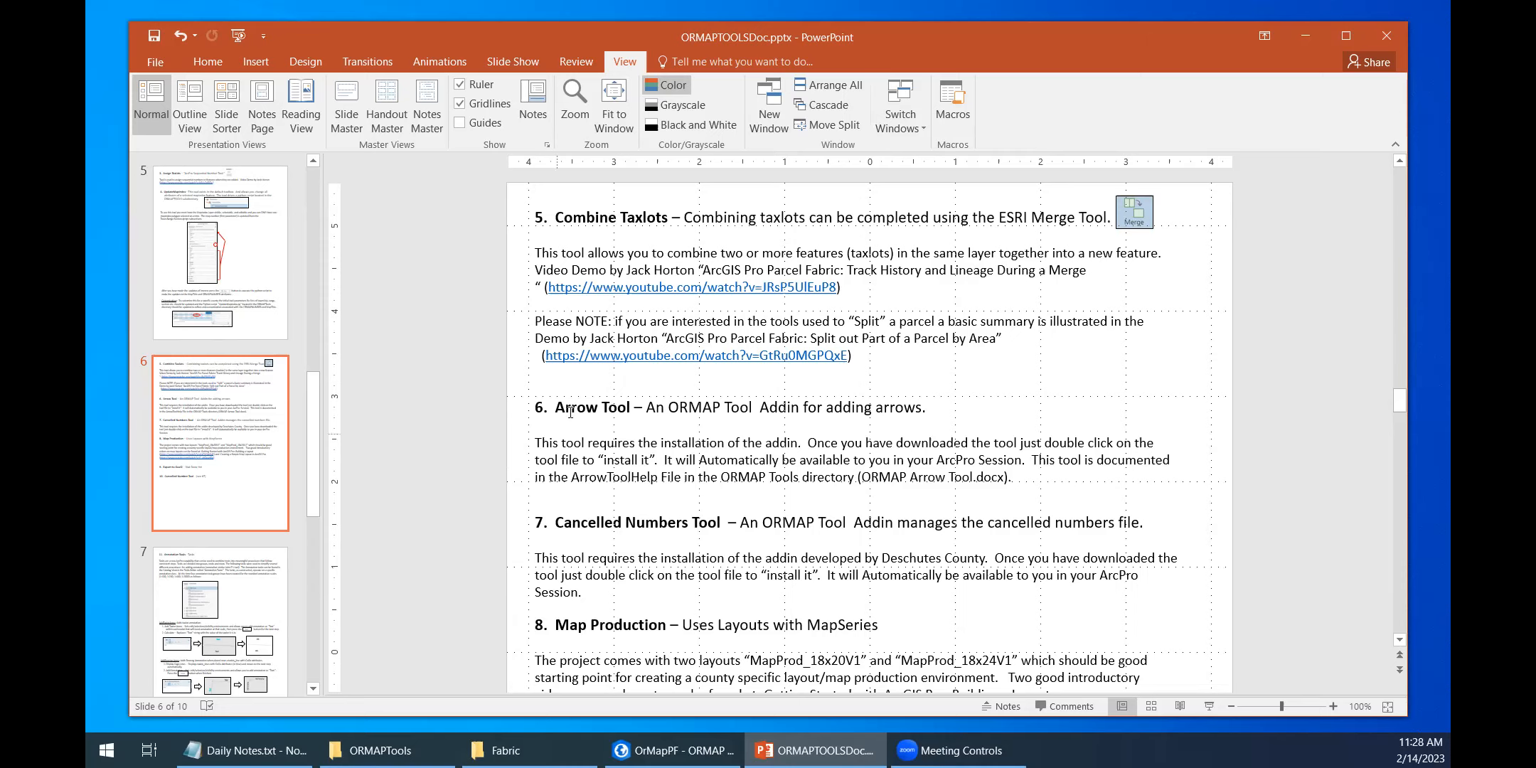
drag(556, 406, 926, 407)
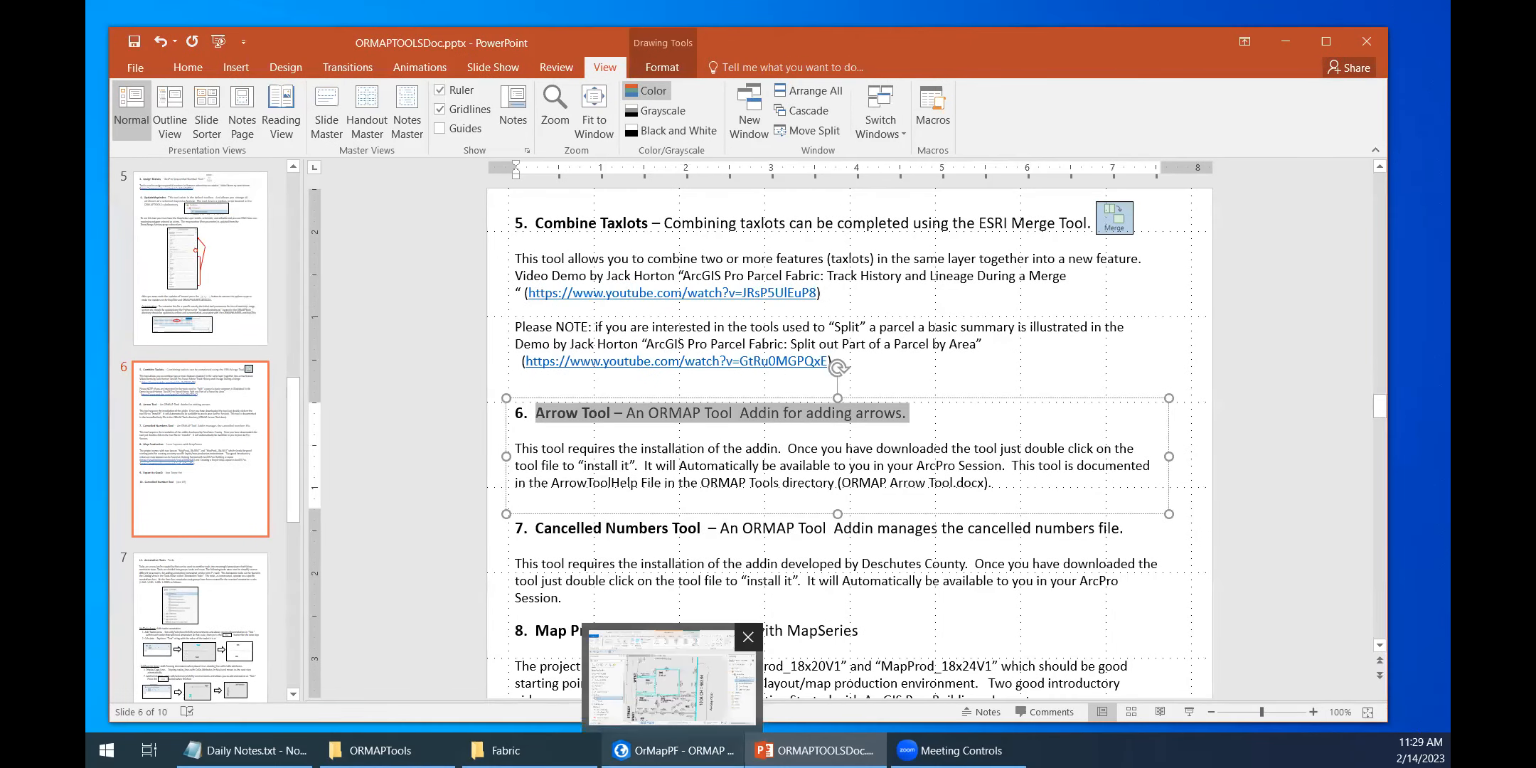
Step: Switch to ArcGIS Pro, review which layers are editable, toggle the selectability of CartographicLines, and return to the drawing order
click(679, 750)
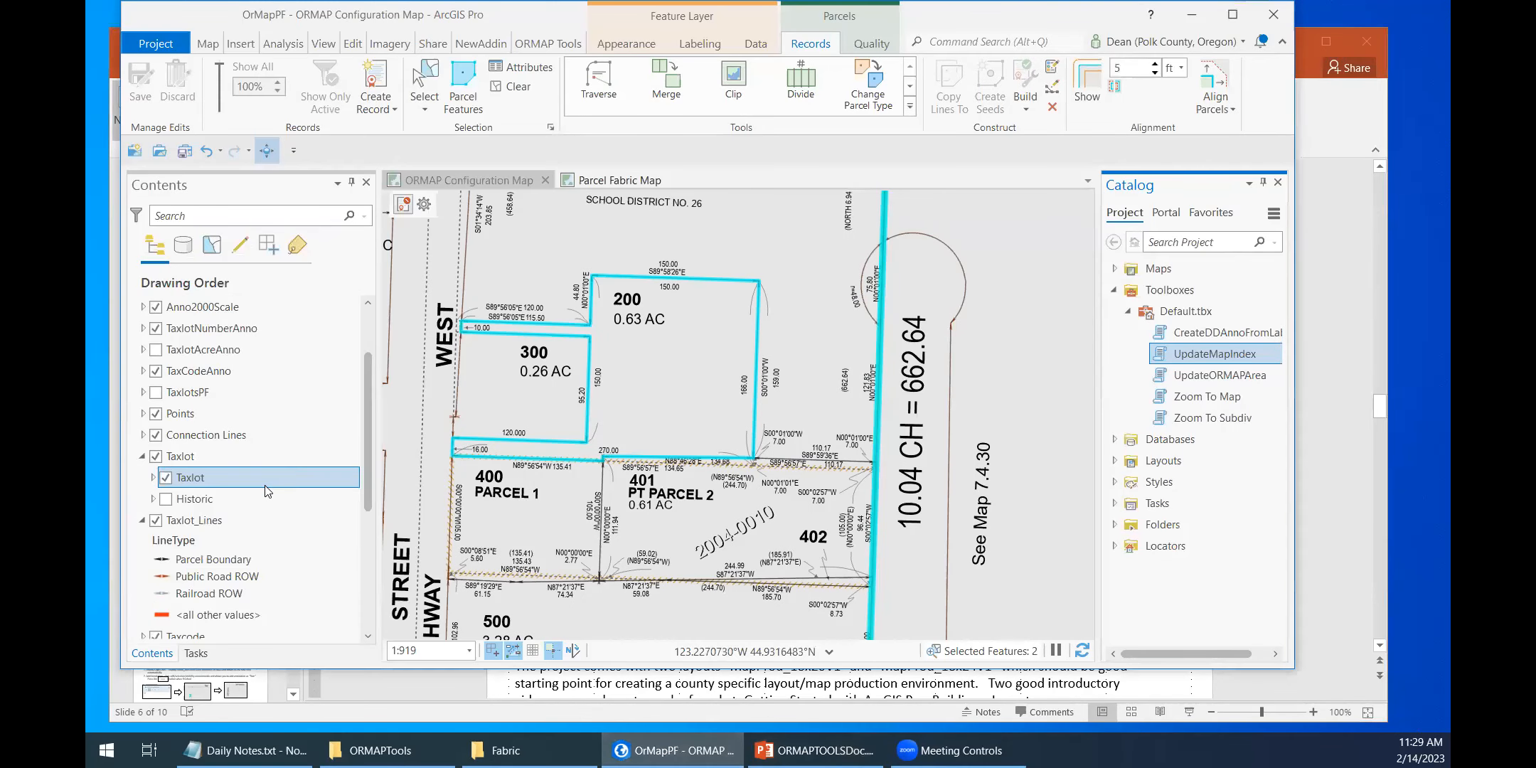
ctrl+click(284, 499)
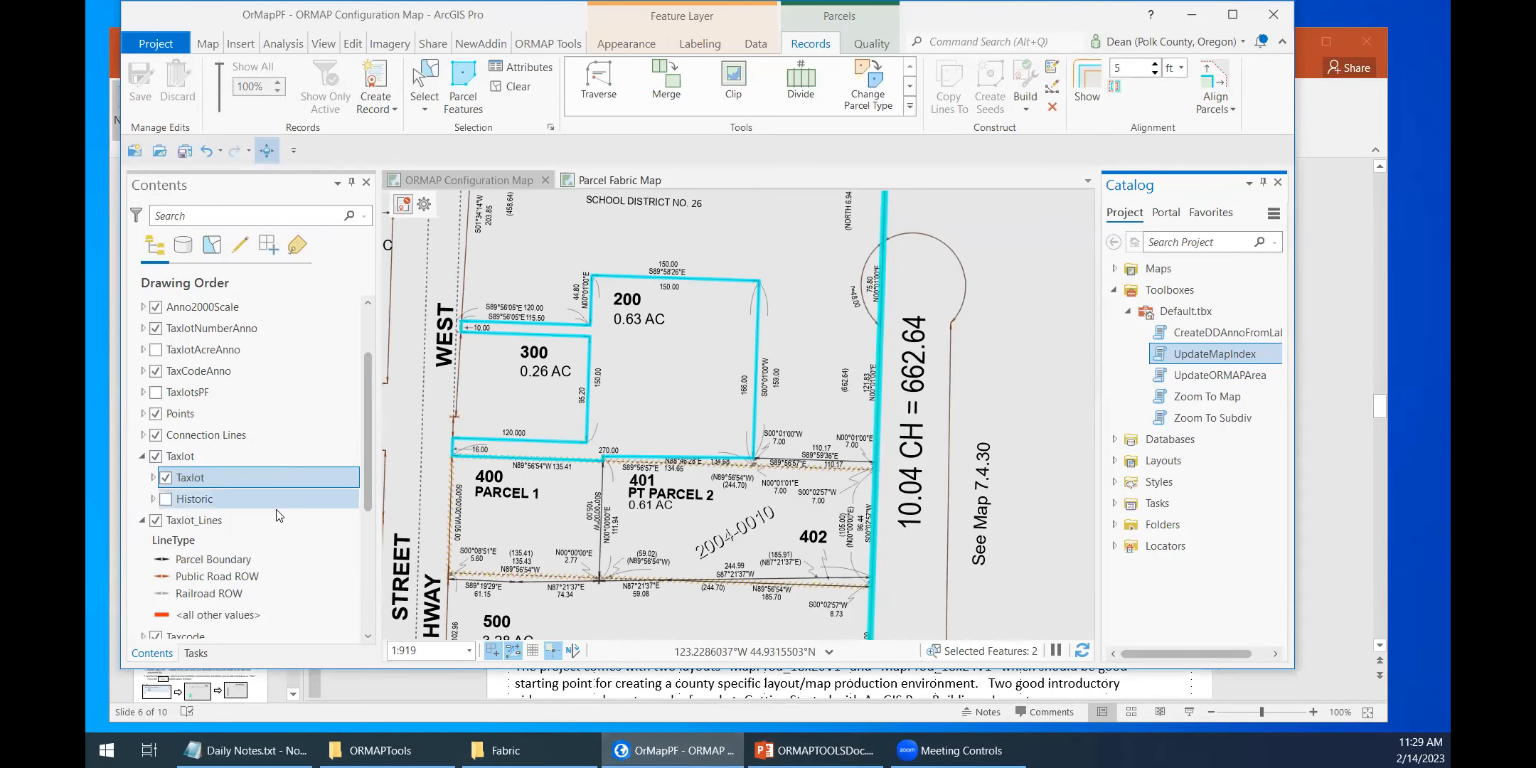
scroll(246, 562, down, 1)
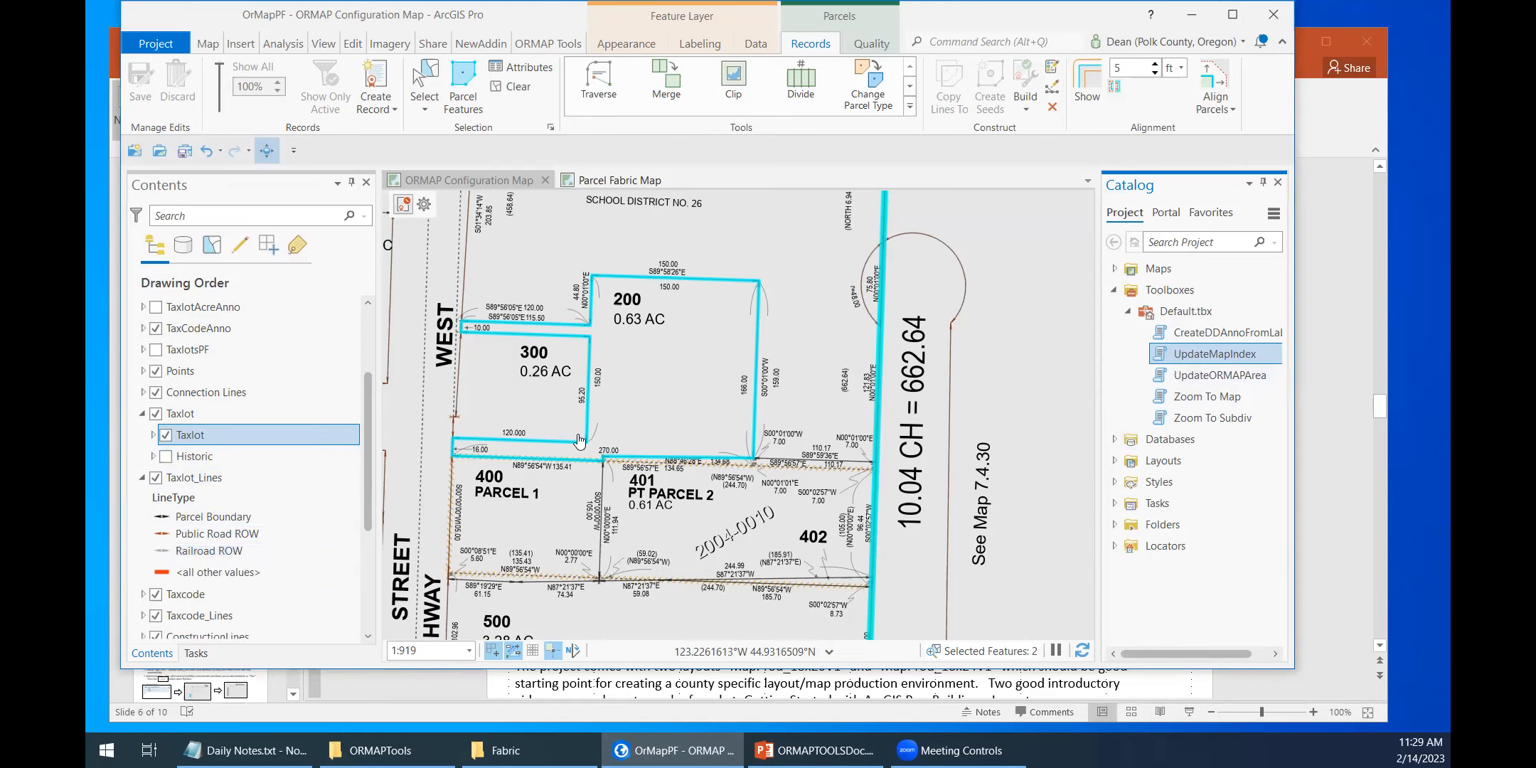
scroll(245, 444, up, 4)
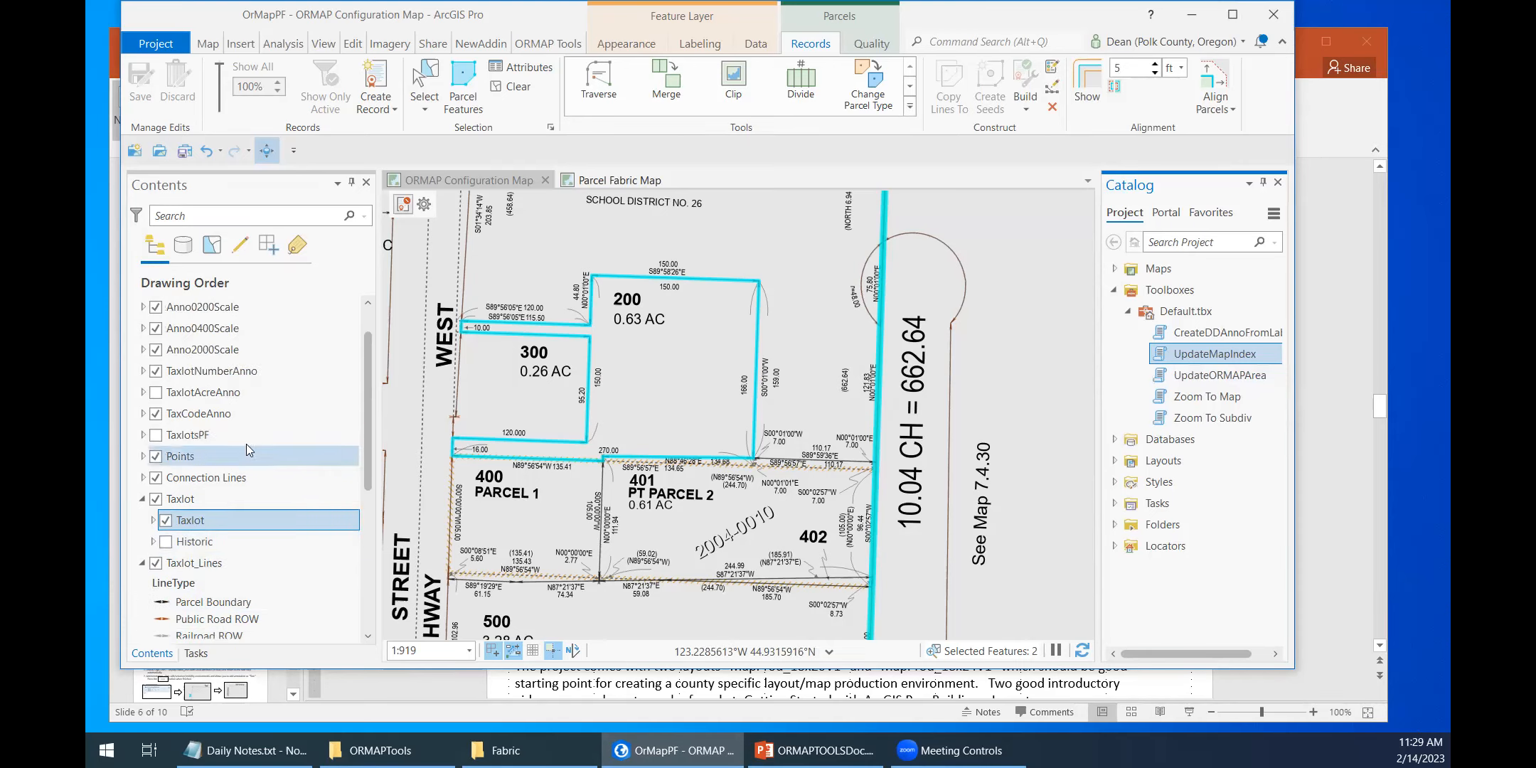
click(243, 247)
scroll(188, 541, down, 4)
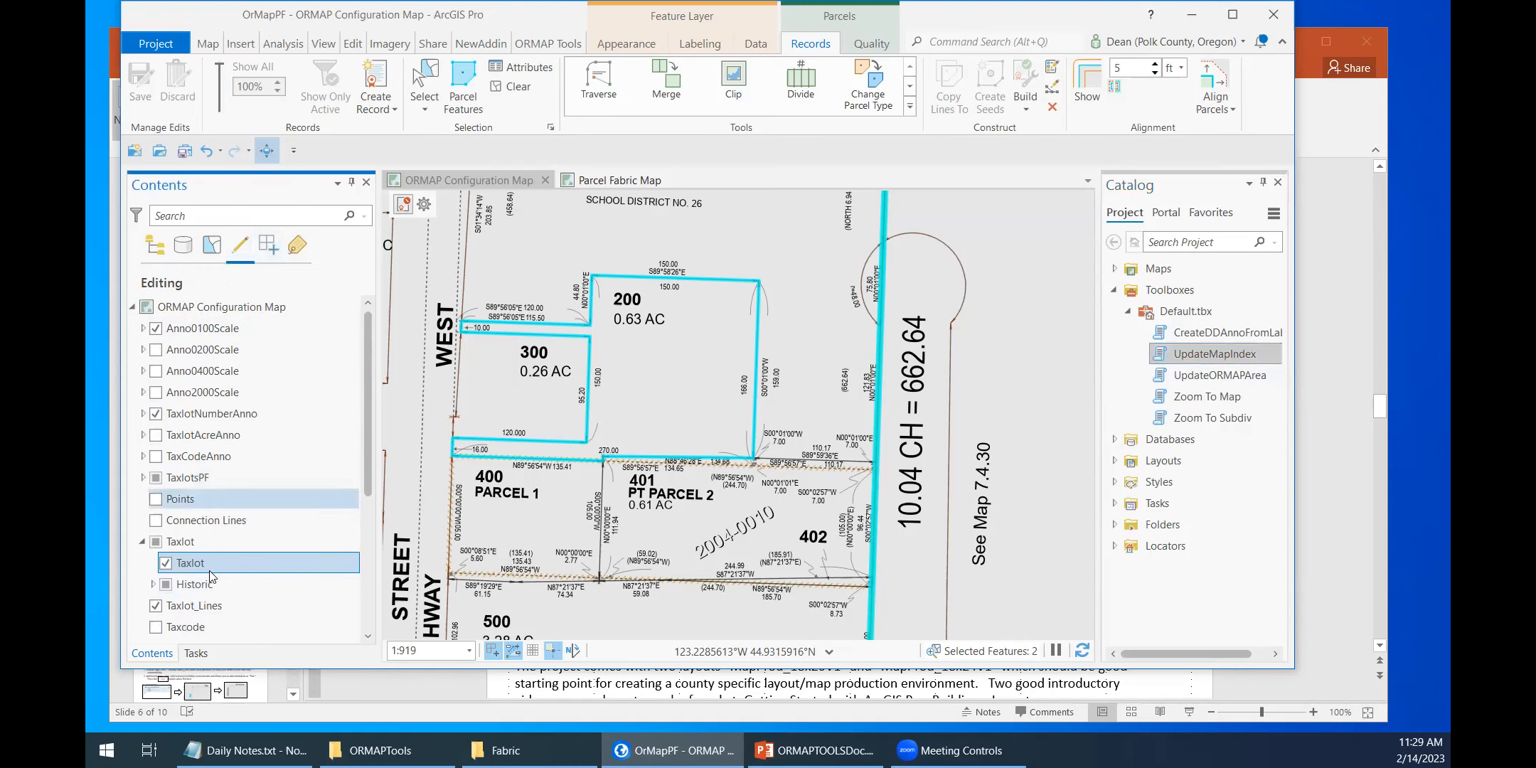
click(211, 245)
click(155, 563)
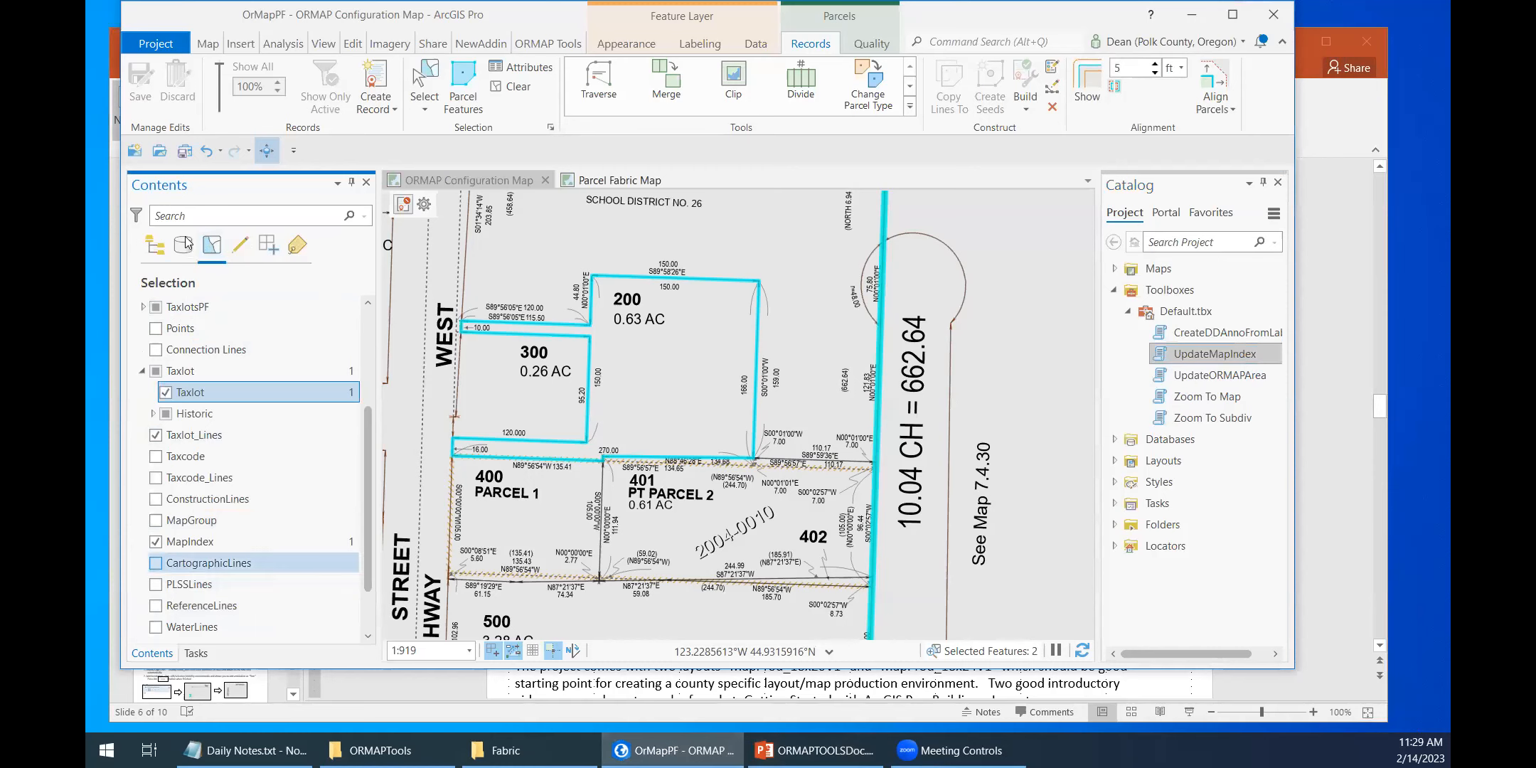
click(155, 249)
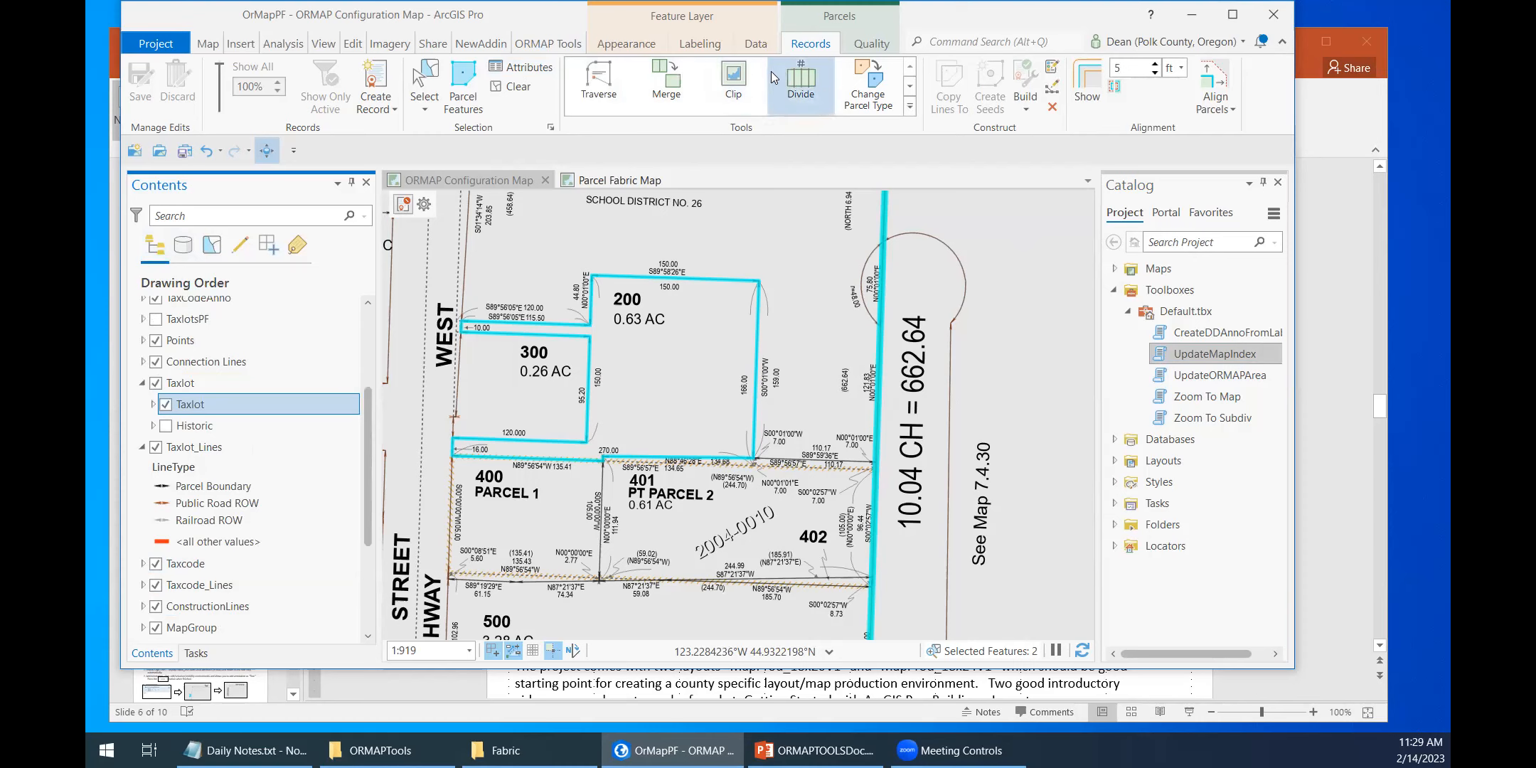
Step: Open the Create Features line templates and activate the add-in arrow tool for the 137-Taxlot Arrow template
click(353, 44)
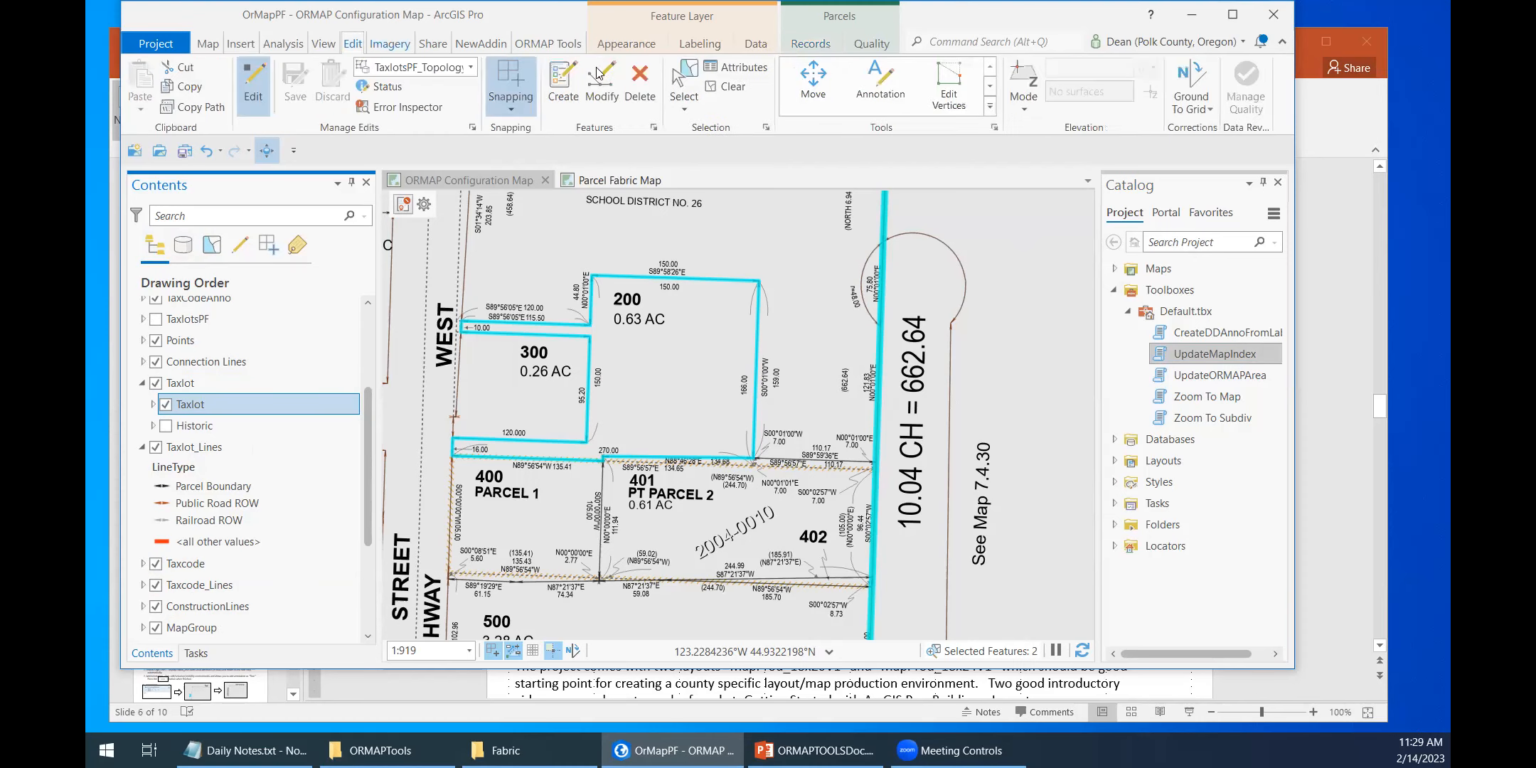
click(573, 80)
click(1021, 271)
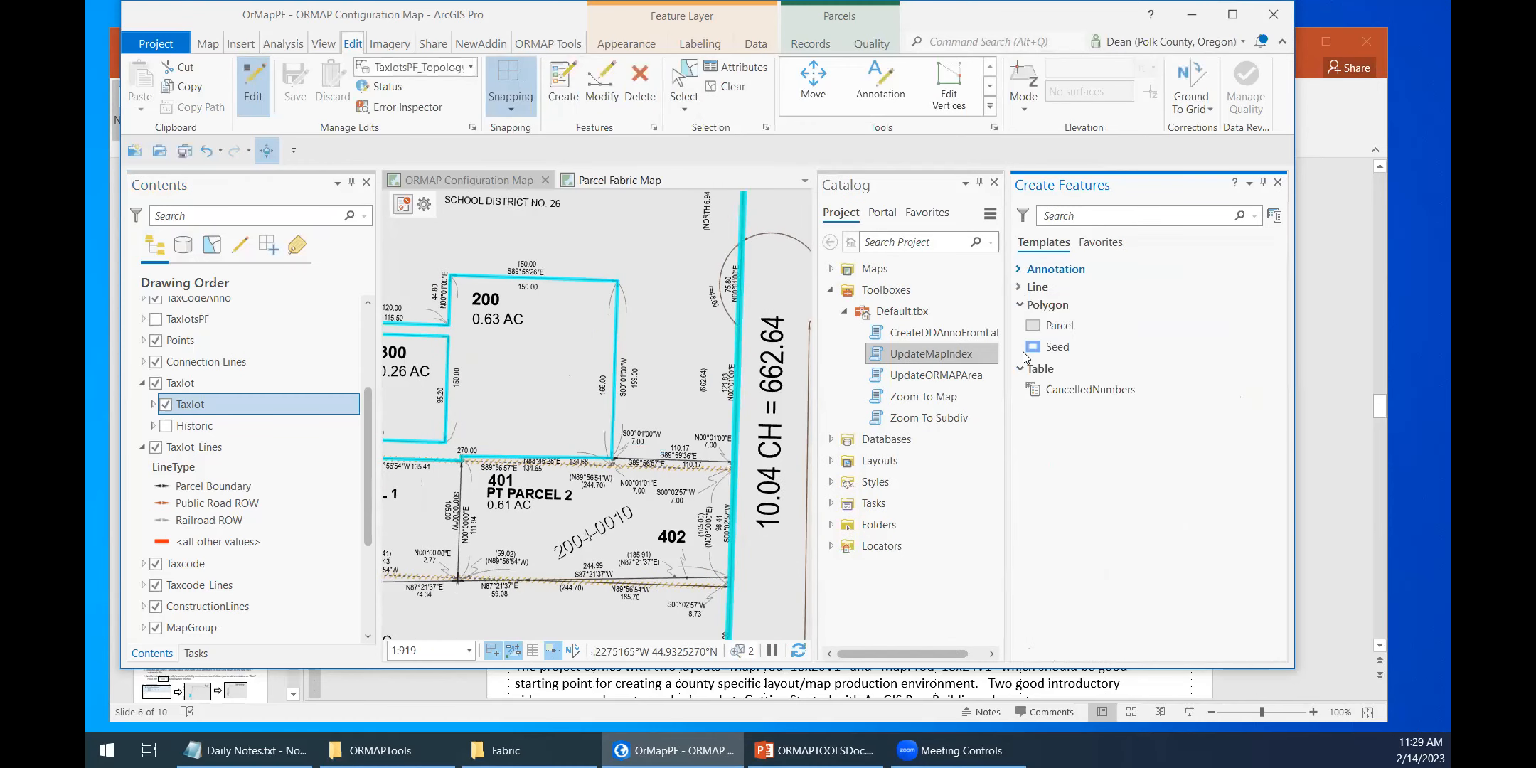
click(1021, 321)
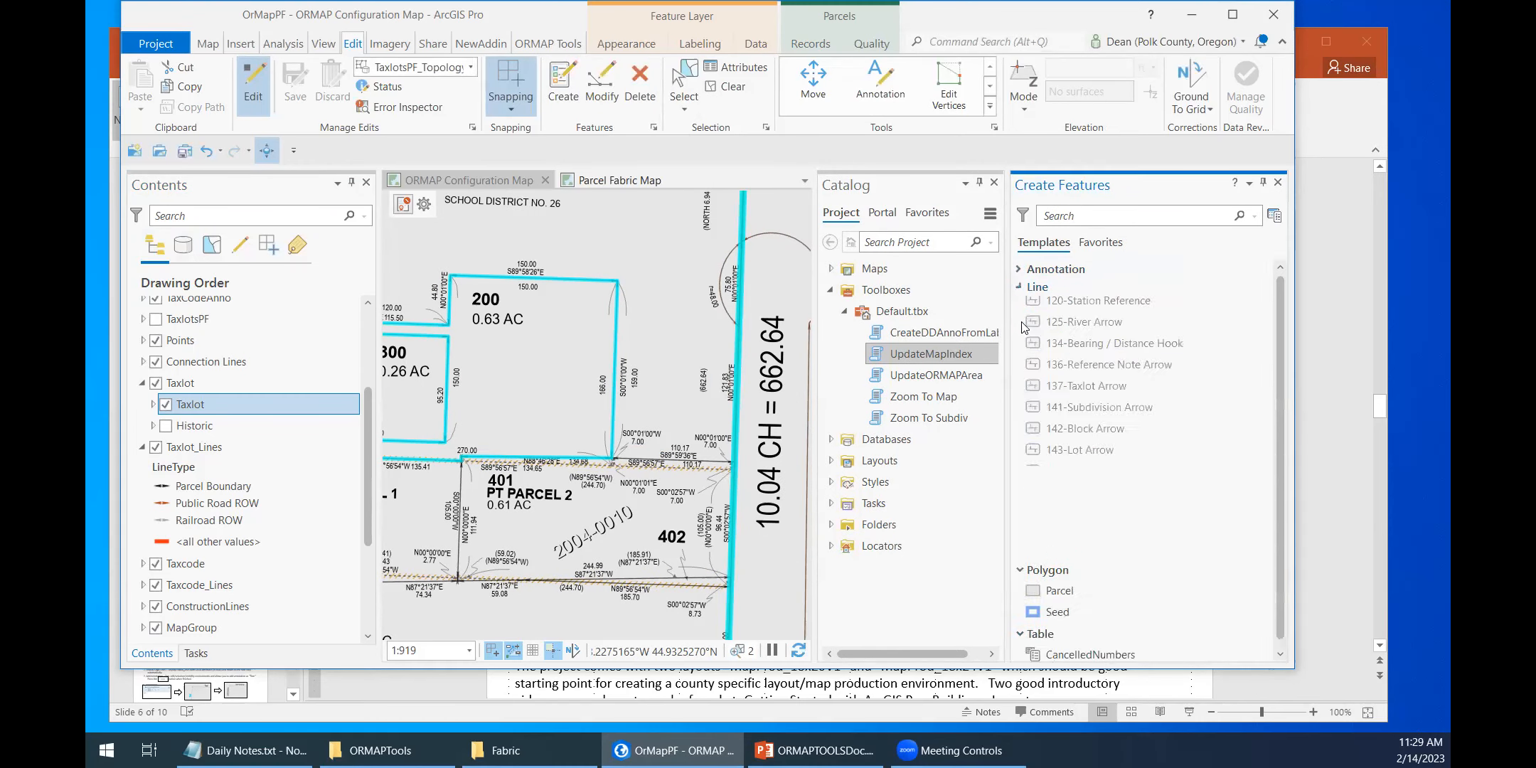
scroll(1112, 517, down, 1)
scroll(1112, 516, up, 1)
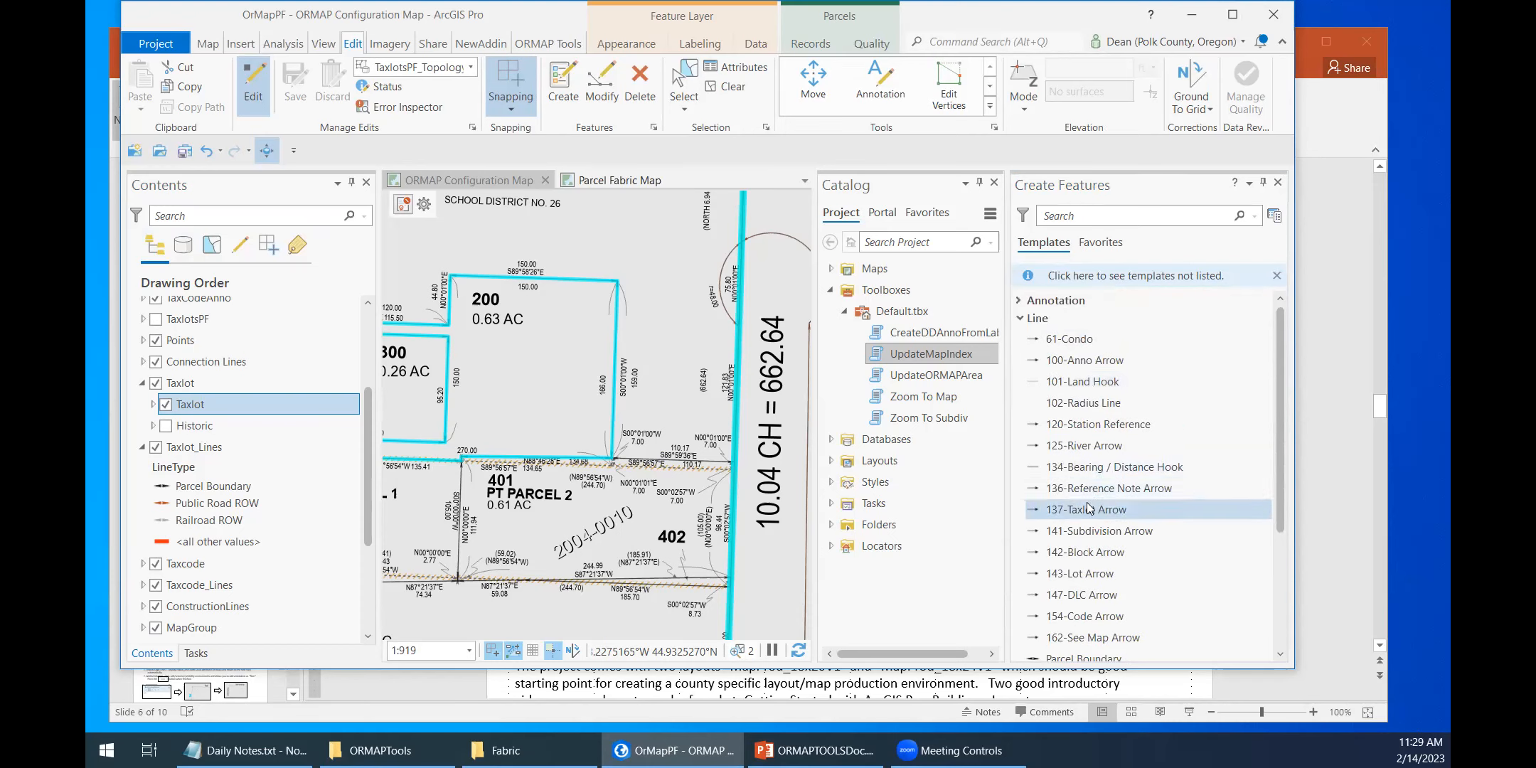
scroll(1098, 534, down, 1)
click(1088, 467)
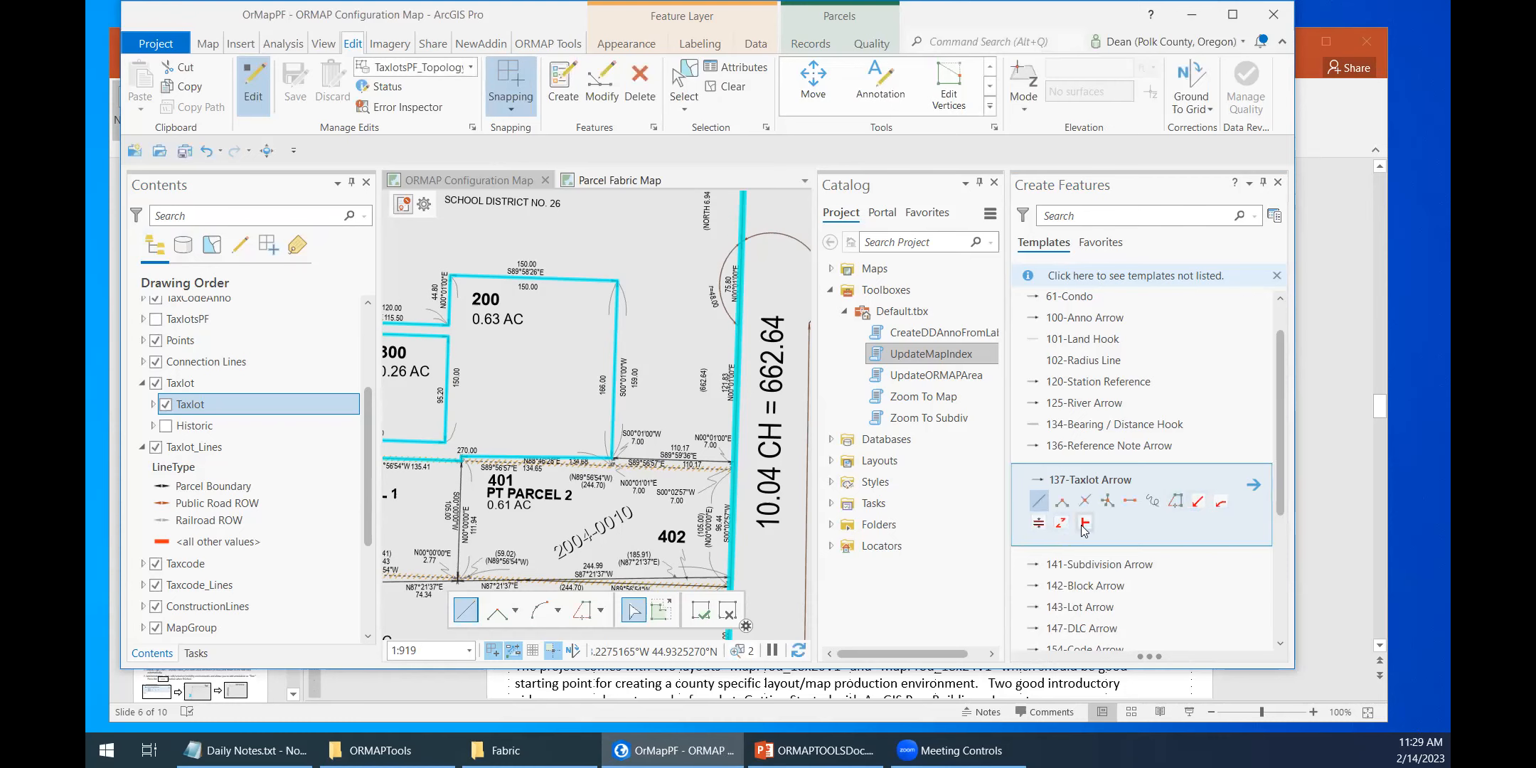
click(1198, 503)
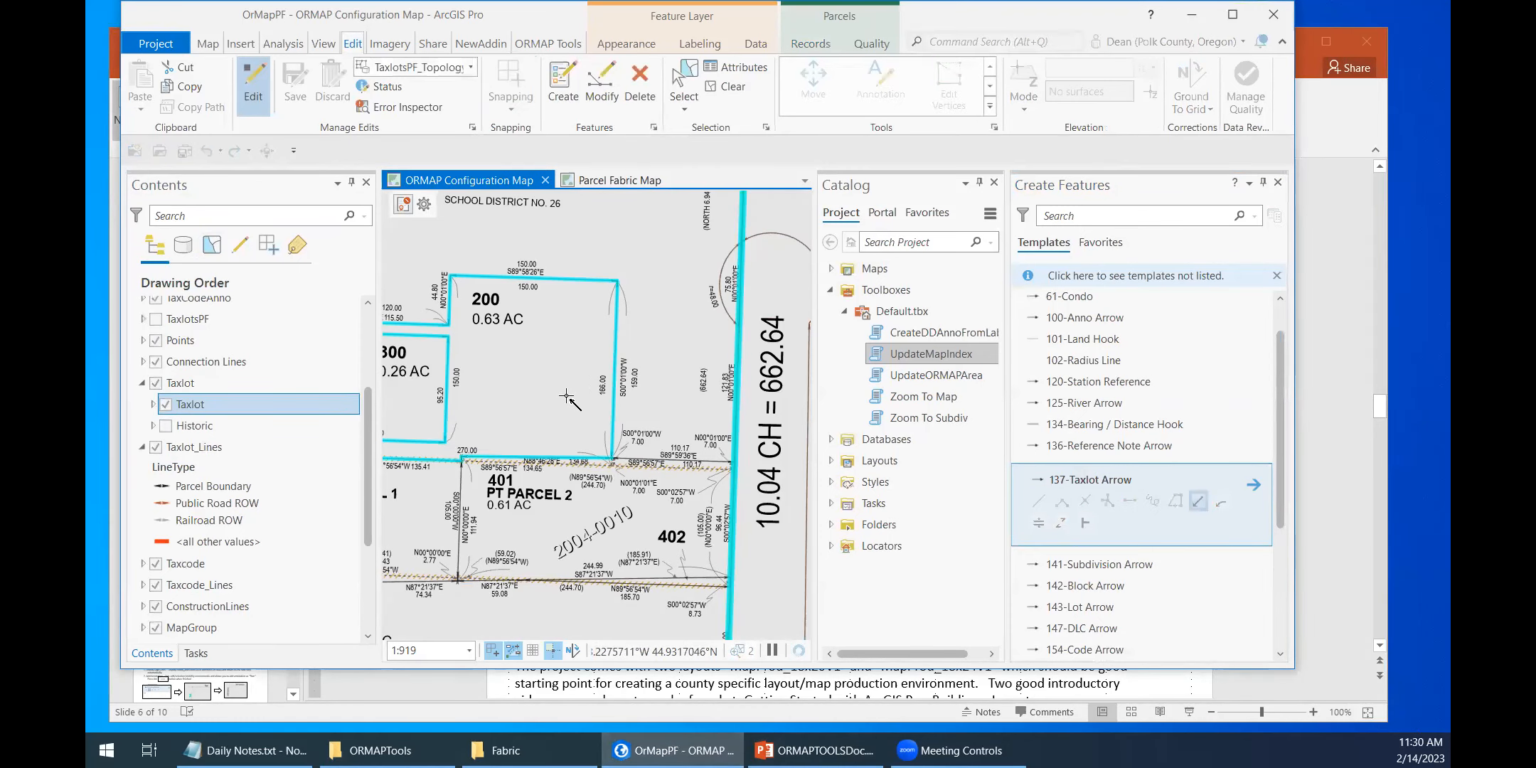
Step: Try a straight arrow inside taxlot 200, change its end point, and cancel the arrow
right_click(539, 346)
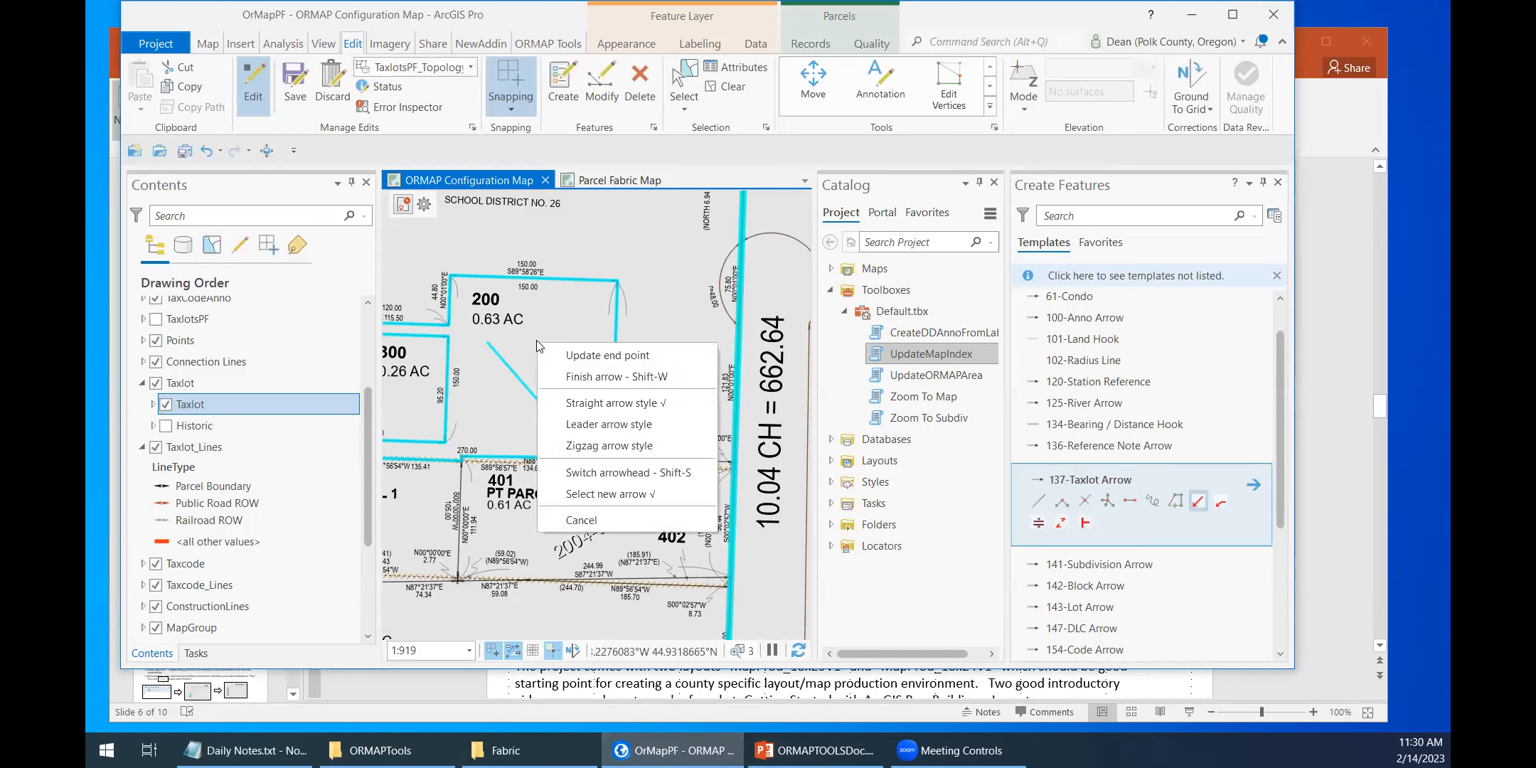
click(584, 361)
click(594, 299)
click(596, 432)
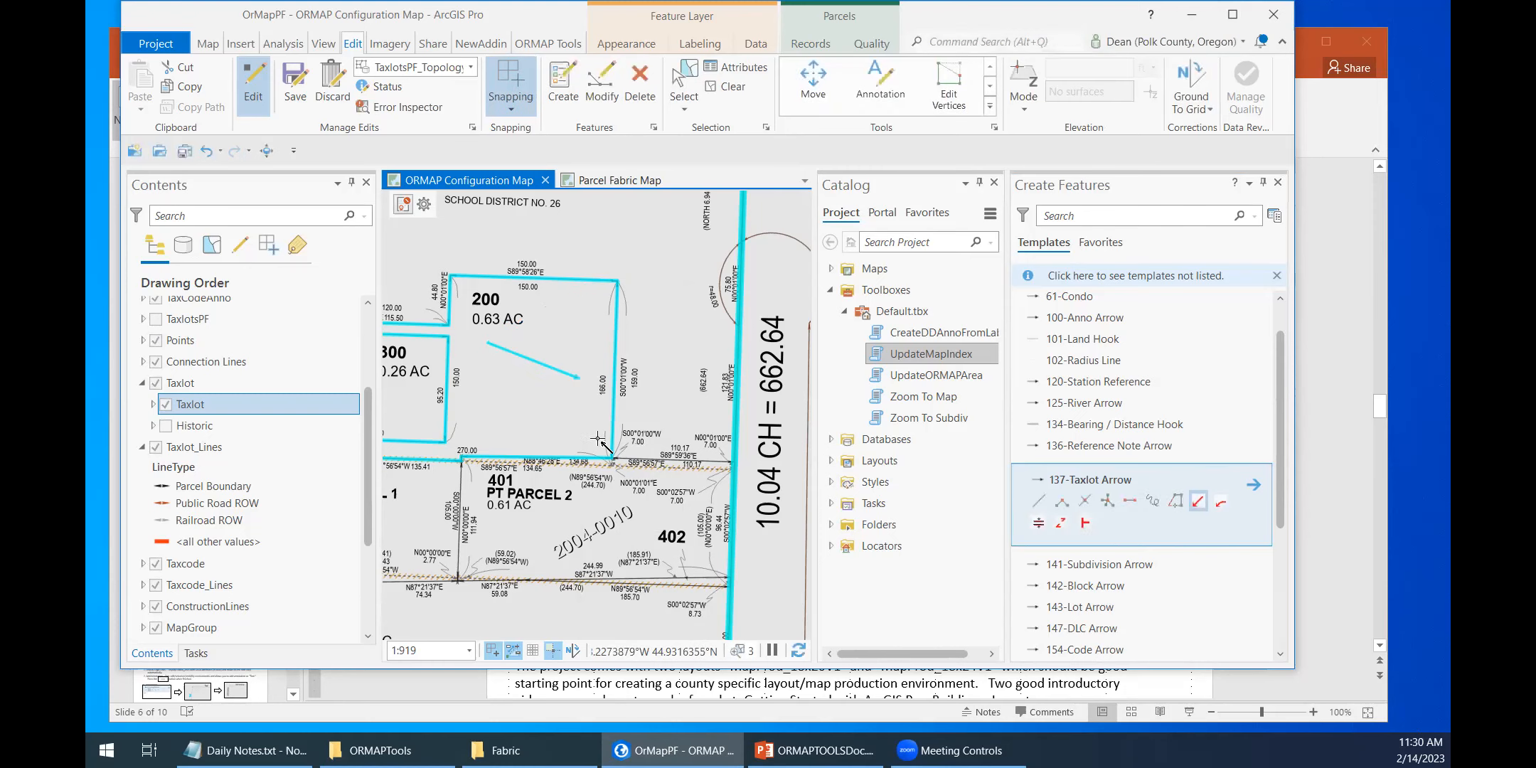
right_click(575, 330)
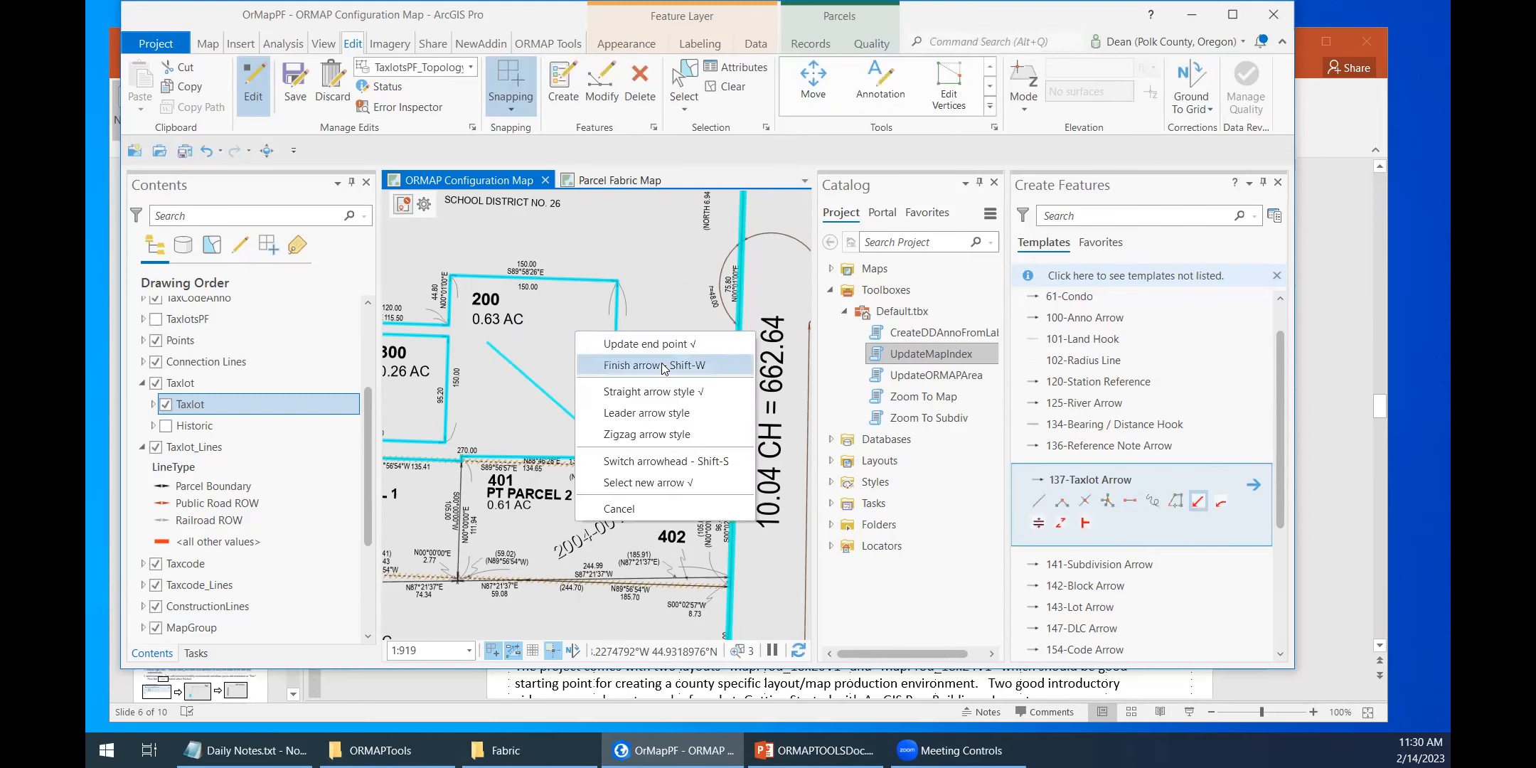
click(676, 506)
Step: Draw a zigzag-style arrow below the 0.63 AC label in taxlot 200, applying the less curve and wider adjustments
right_click(560, 332)
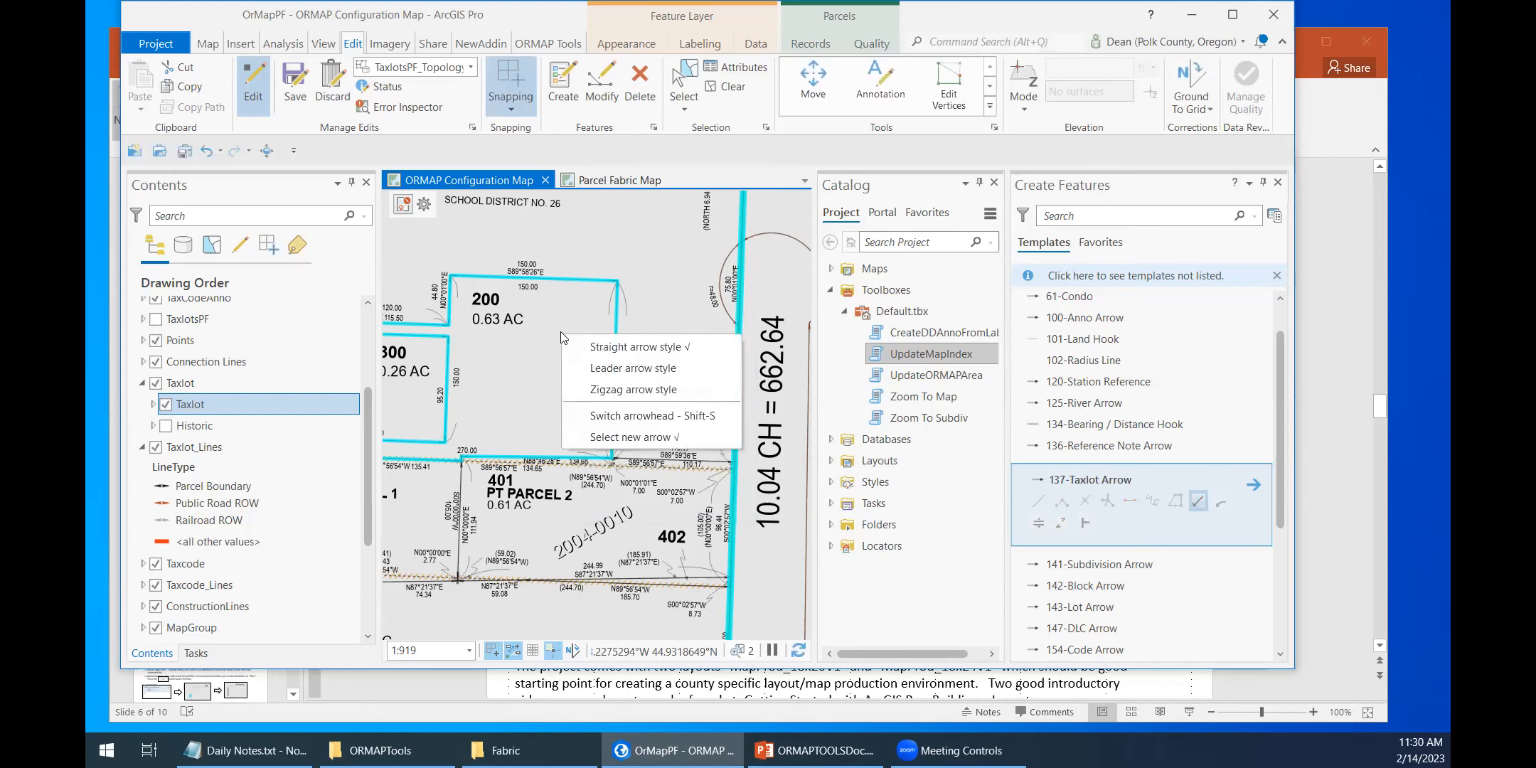
click(615, 391)
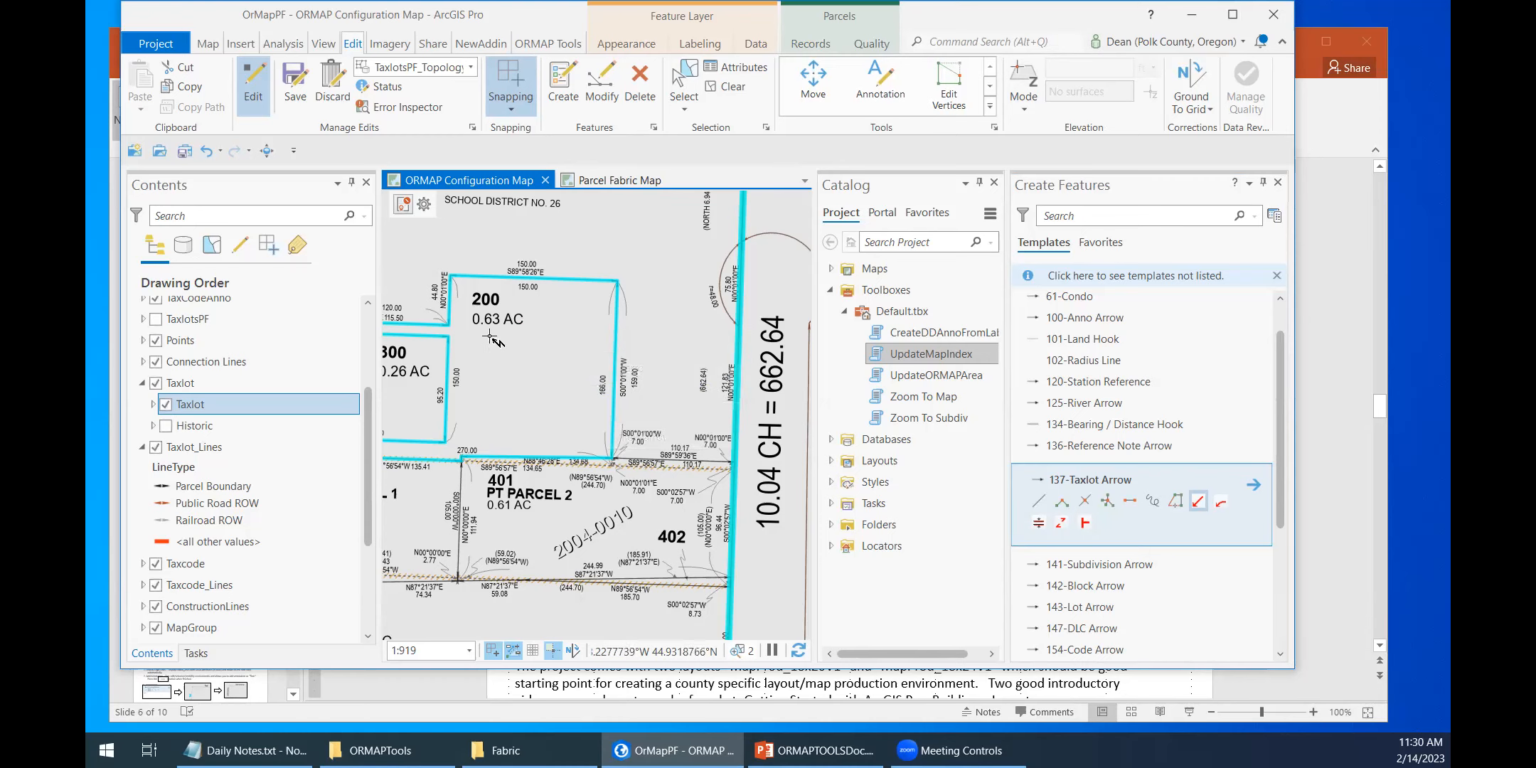
click(568, 421)
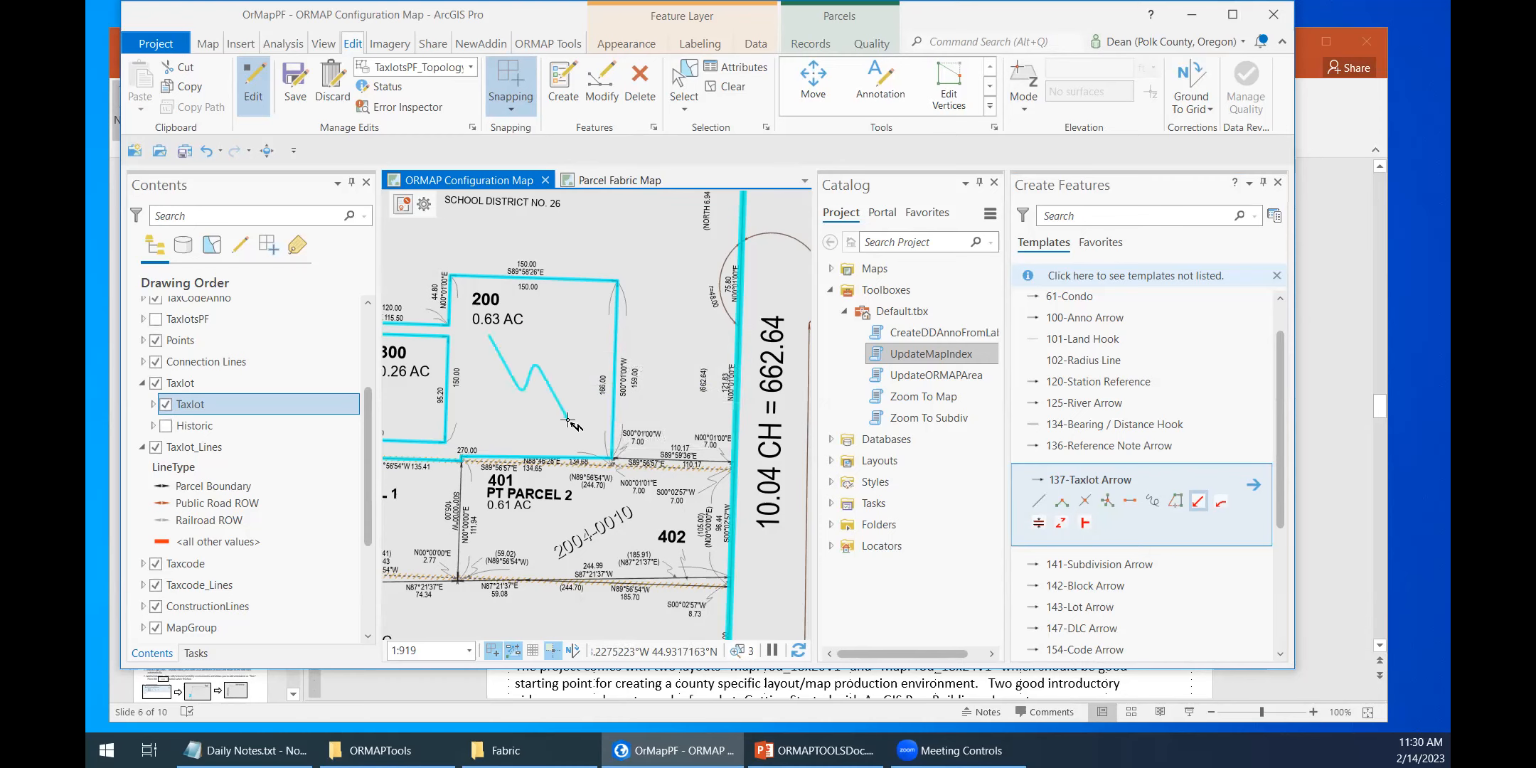
right_click(579, 338)
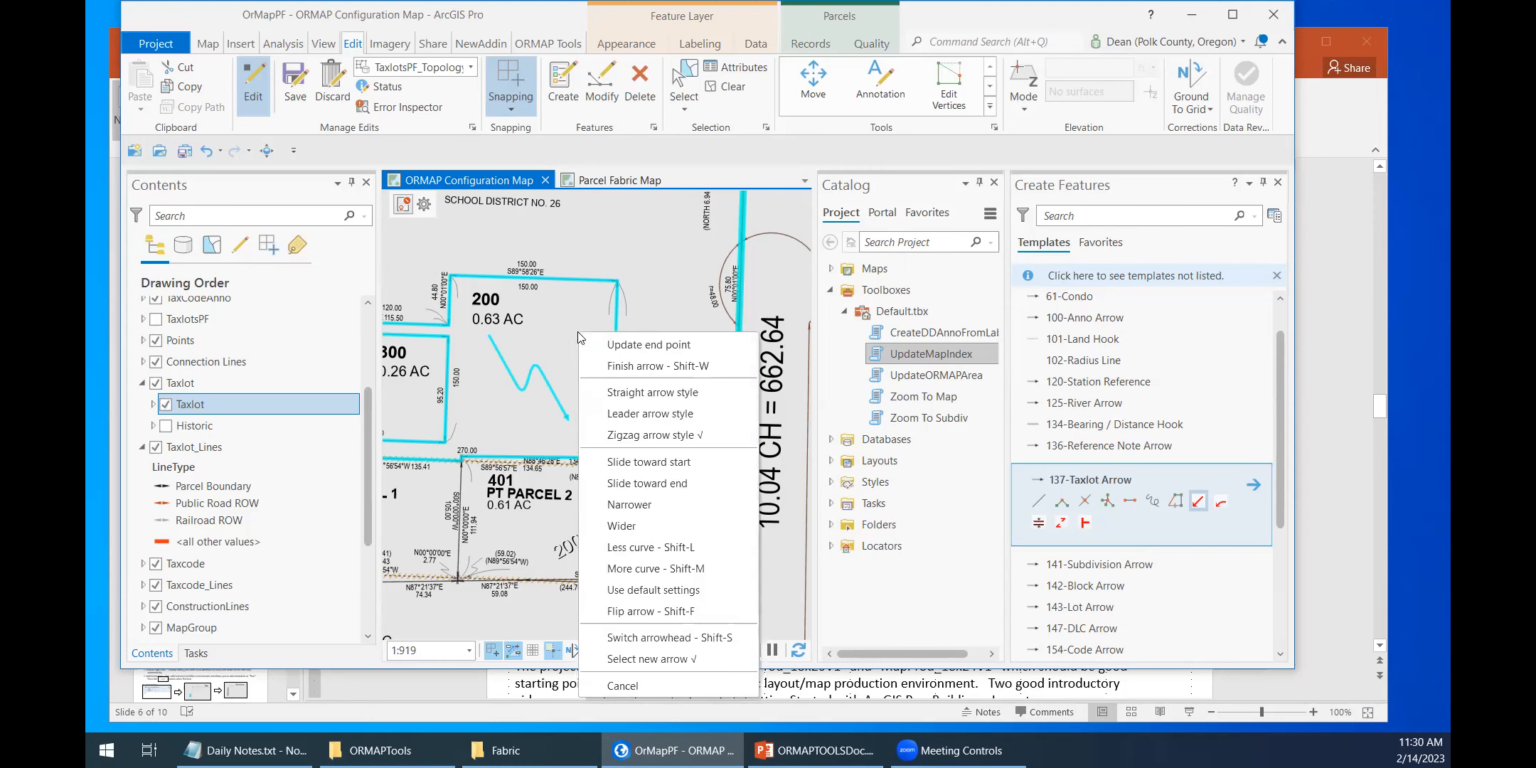
click(682, 550)
right_click(582, 383)
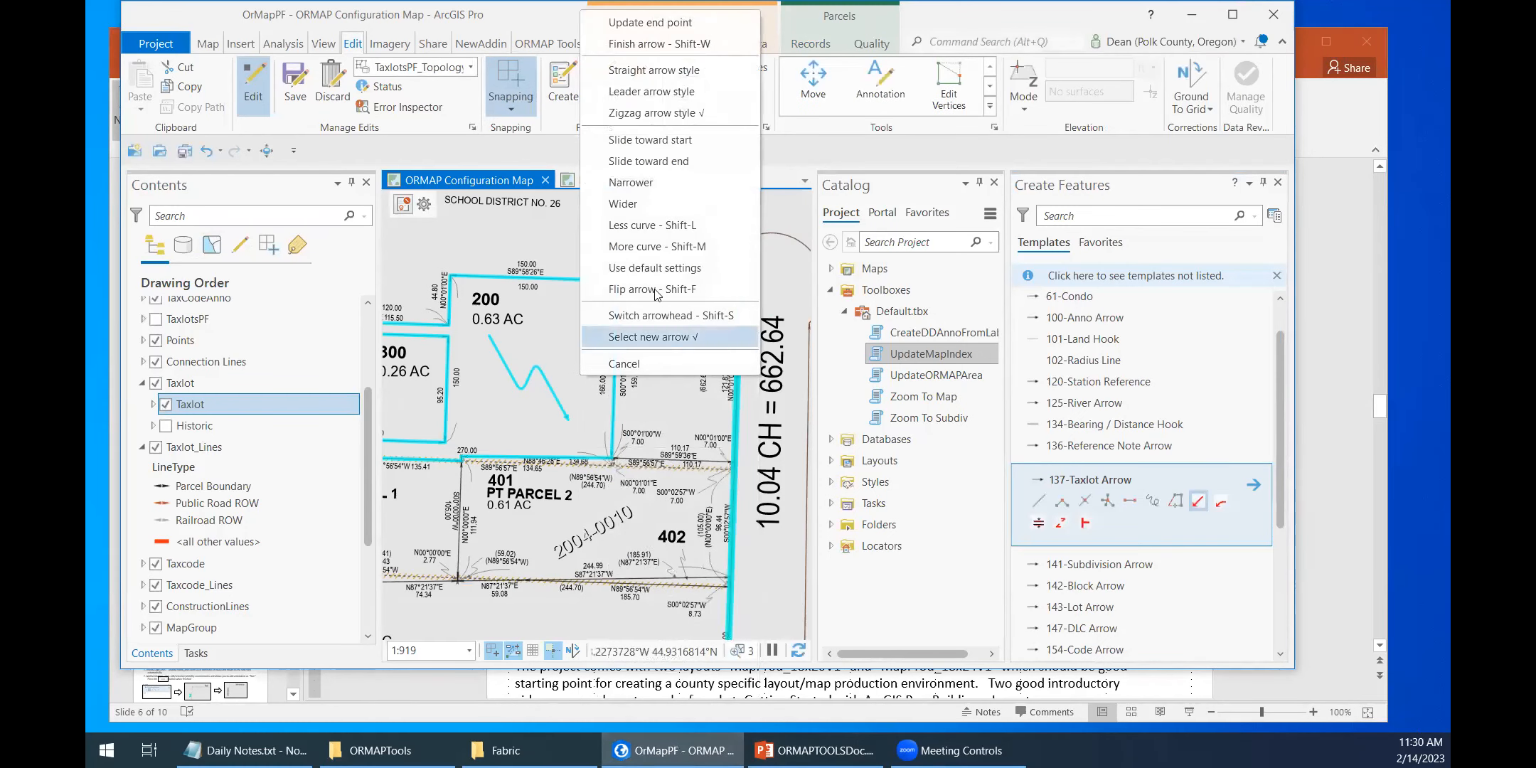
click(645, 206)
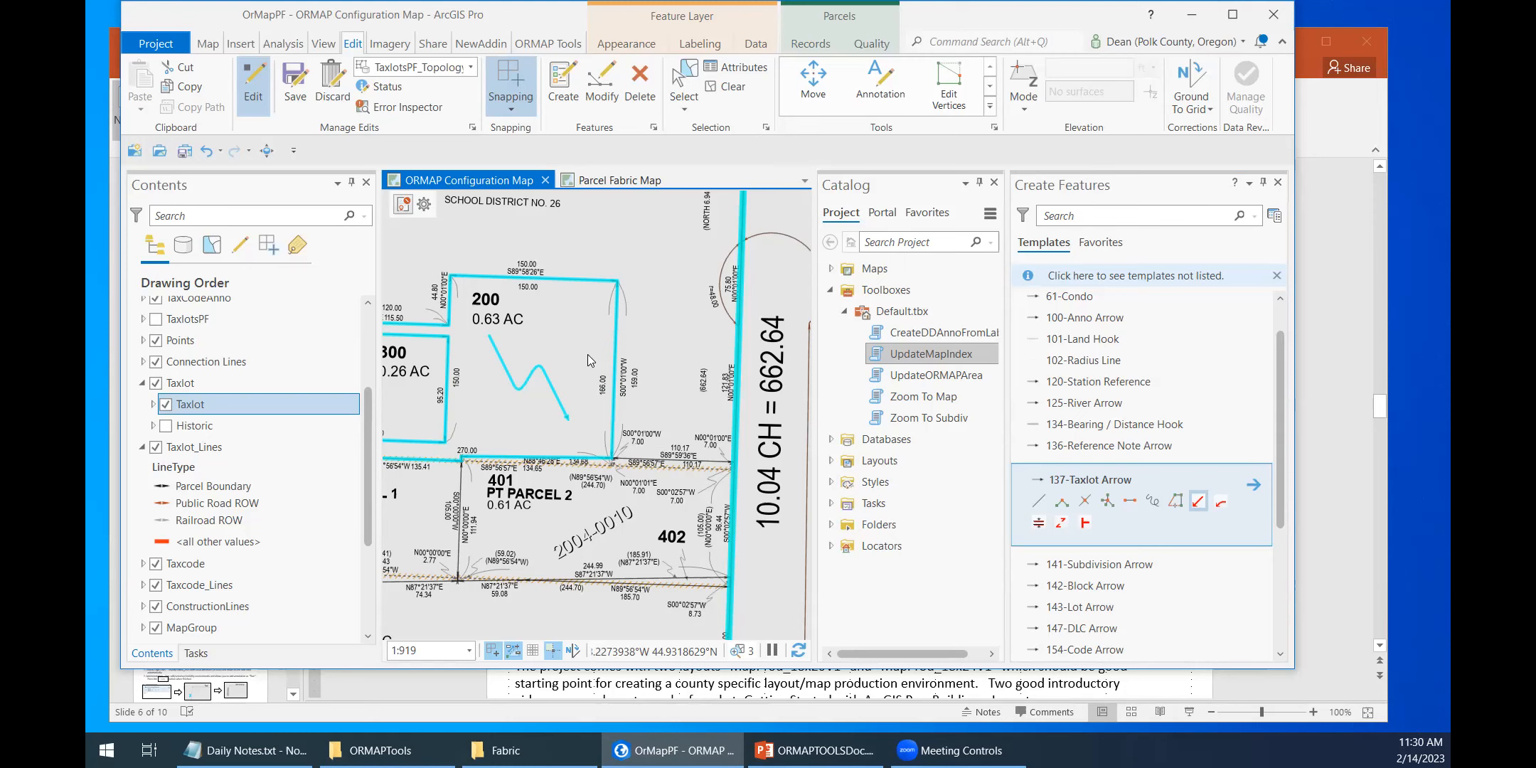
Step: Leave the arrow tool for Explore and undo the zigzag arrow in taxlot 200
scroll(576, 325, up, 2)
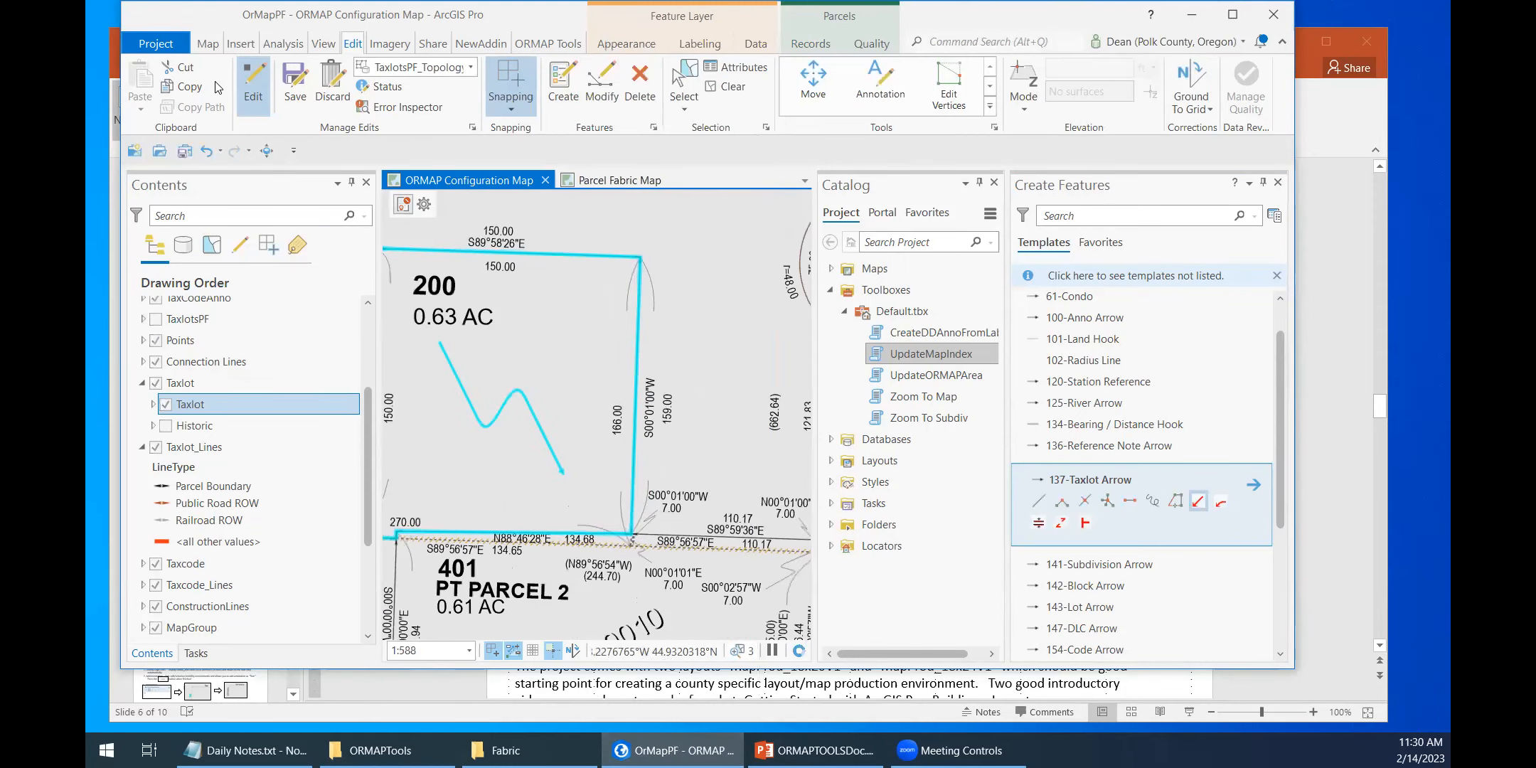
click(208, 44)
click(257, 74)
key(ctrl+z)
drag(584, 397, 697, 549)
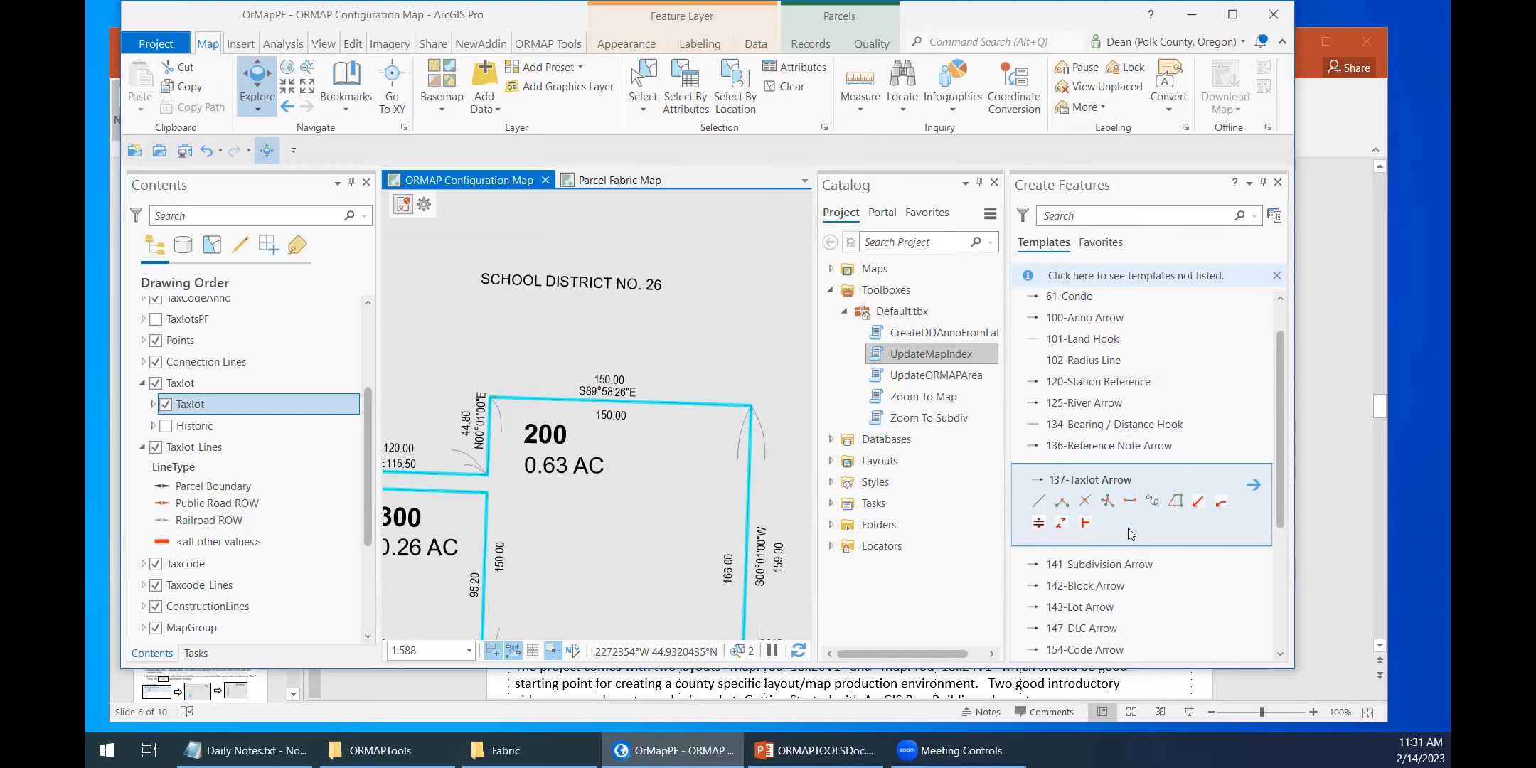
Step: Try the add-in hook tool with the 134-Bearing / Distance Hook template between the upper corners of taxlot 200 and open its adjustment options
scroll(1121, 599, down, 1)
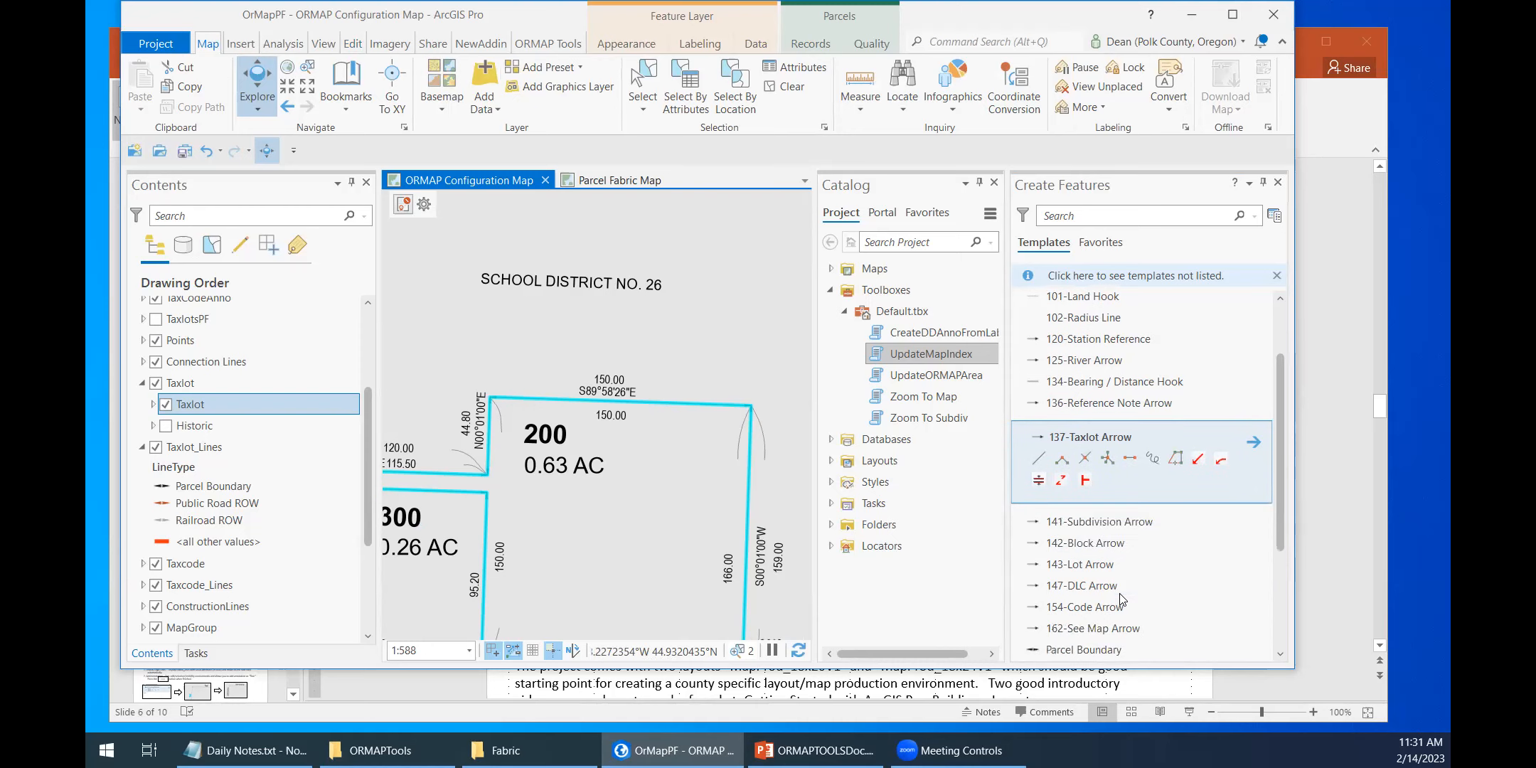
scroll(1099, 466, up, 2)
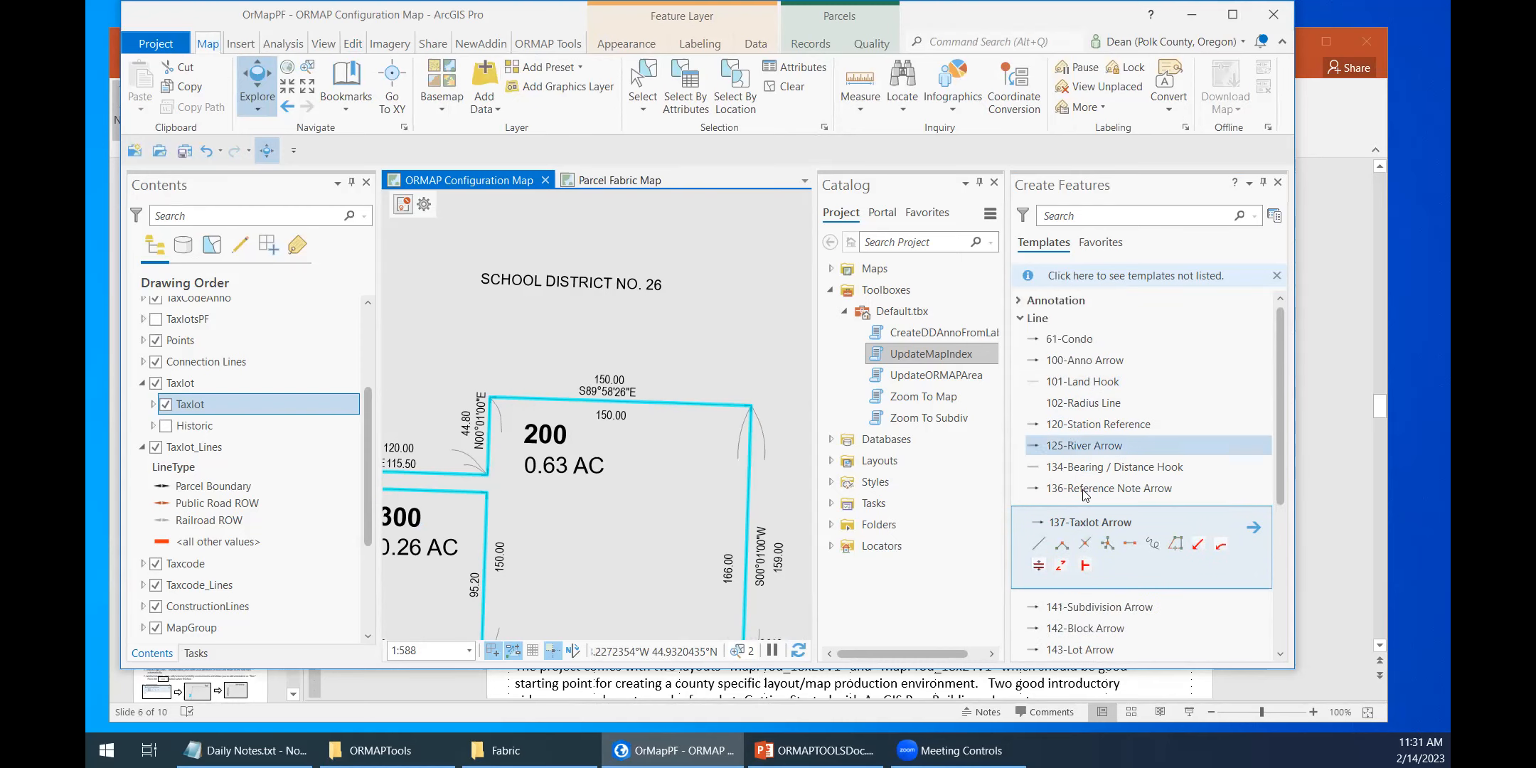
click(1098, 466)
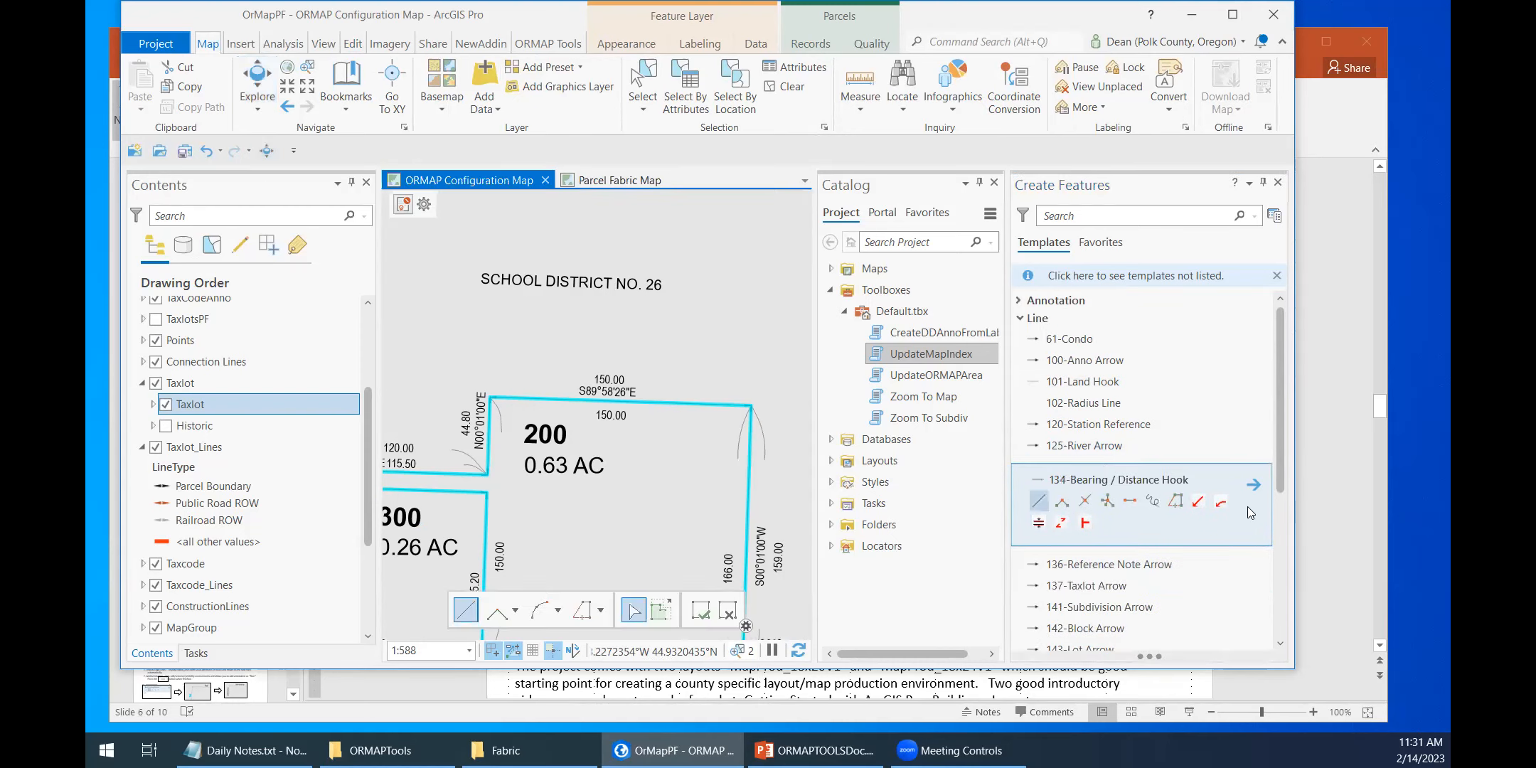
click(1220, 502)
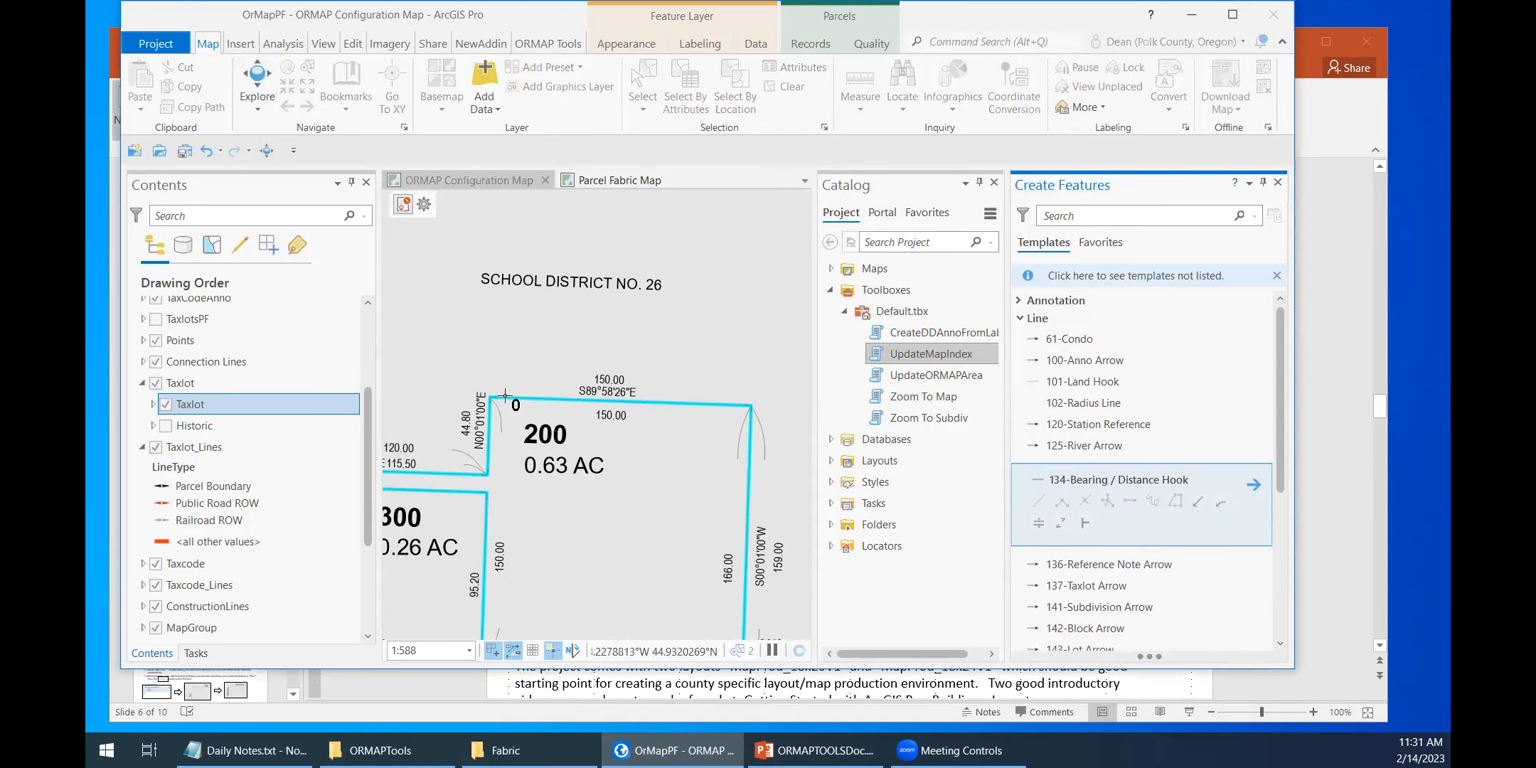
click(490, 397)
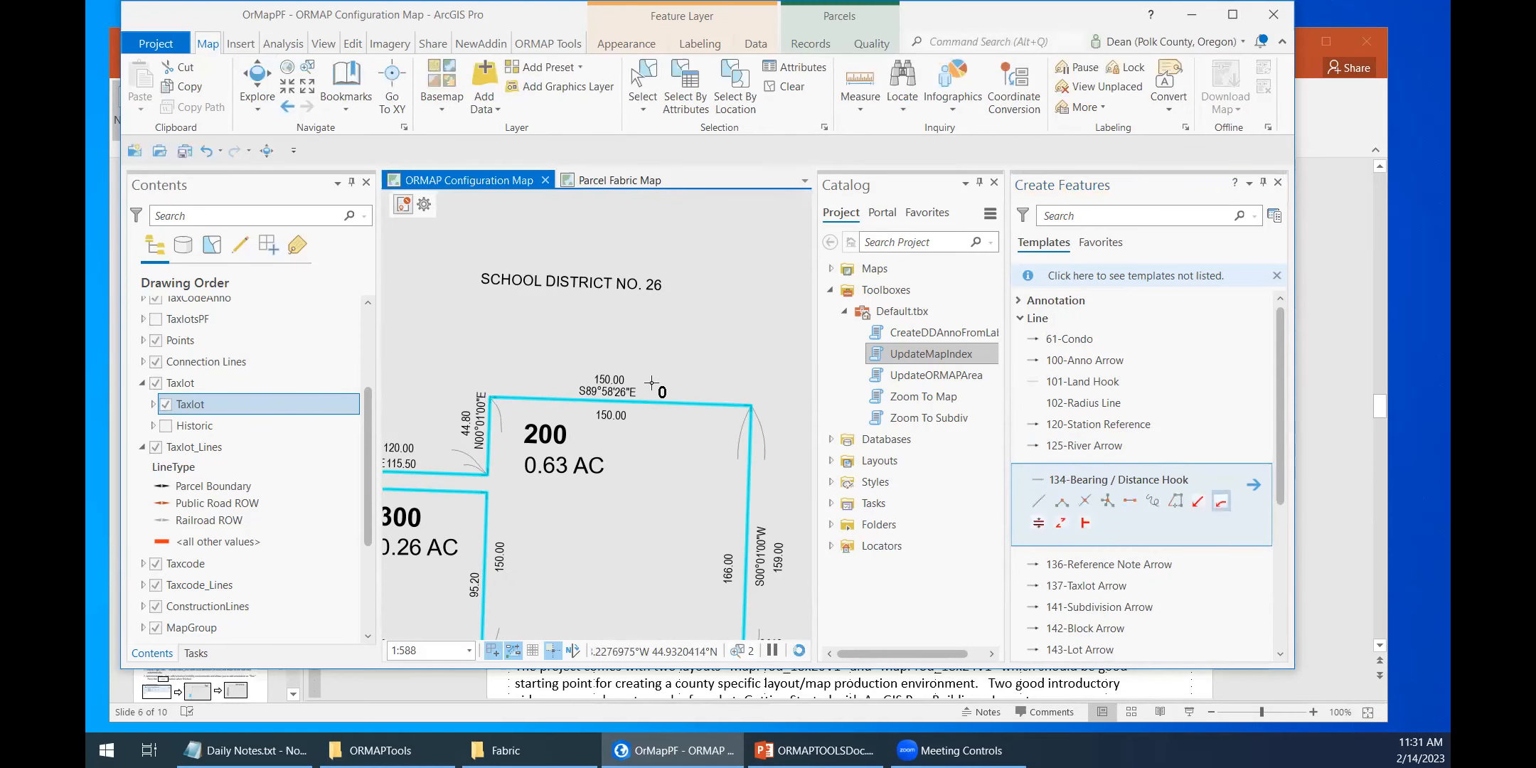
click(752, 406)
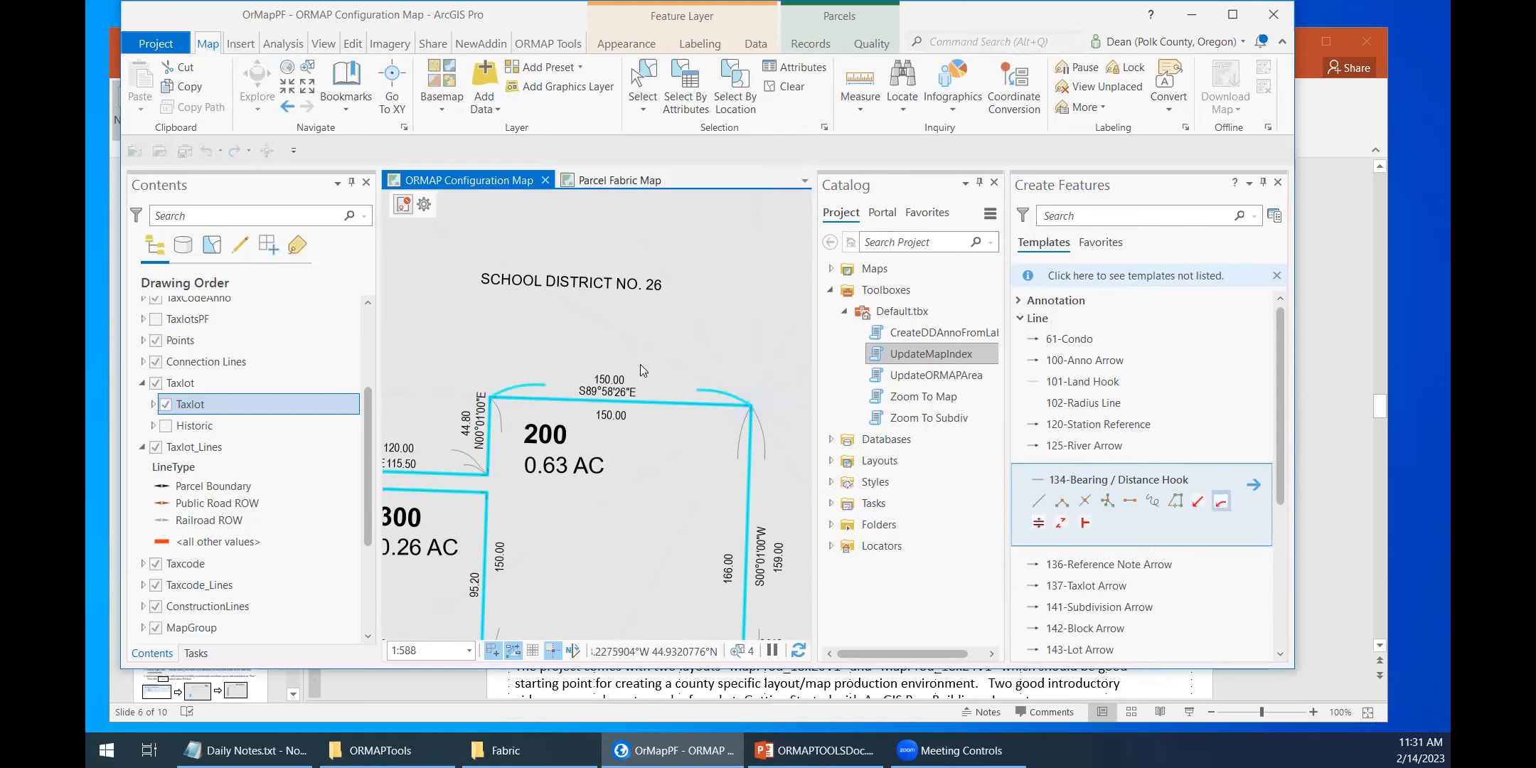
right_click(687, 302)
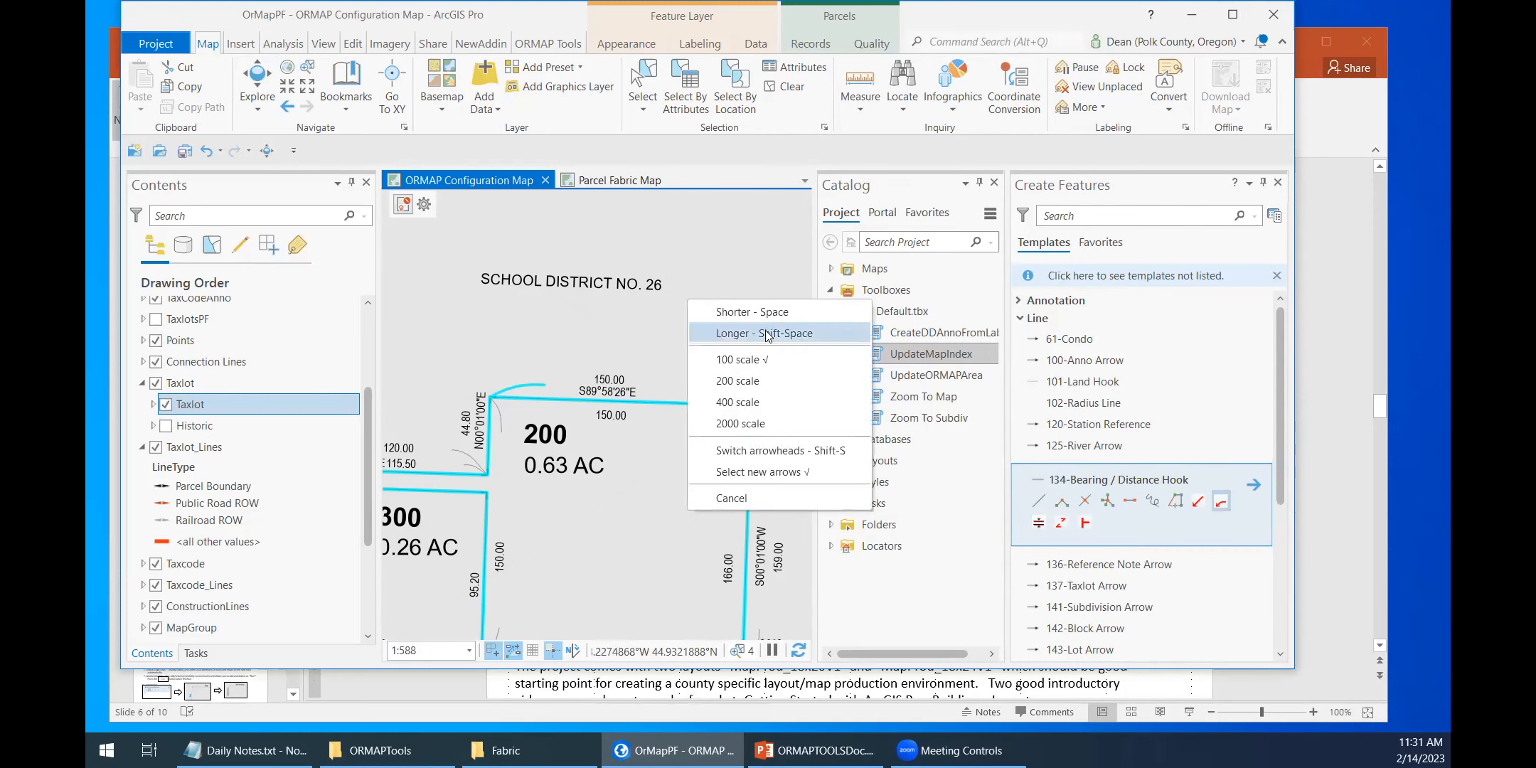
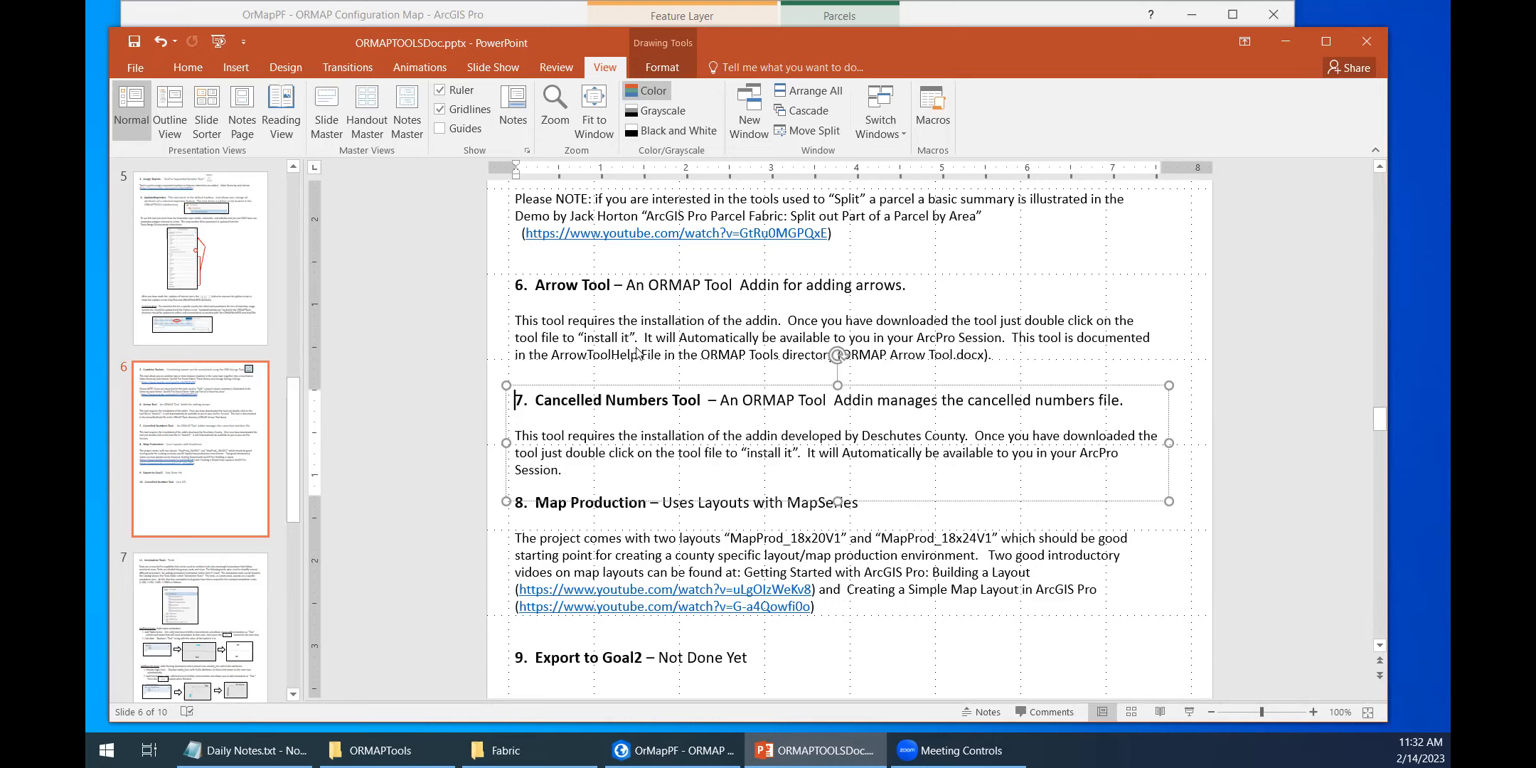
Step: Switch to ArcGIS Pro, close the Create Features pane, and open the MapProd_18x20V1 layout from the project's layouts
key(alt+Tab)
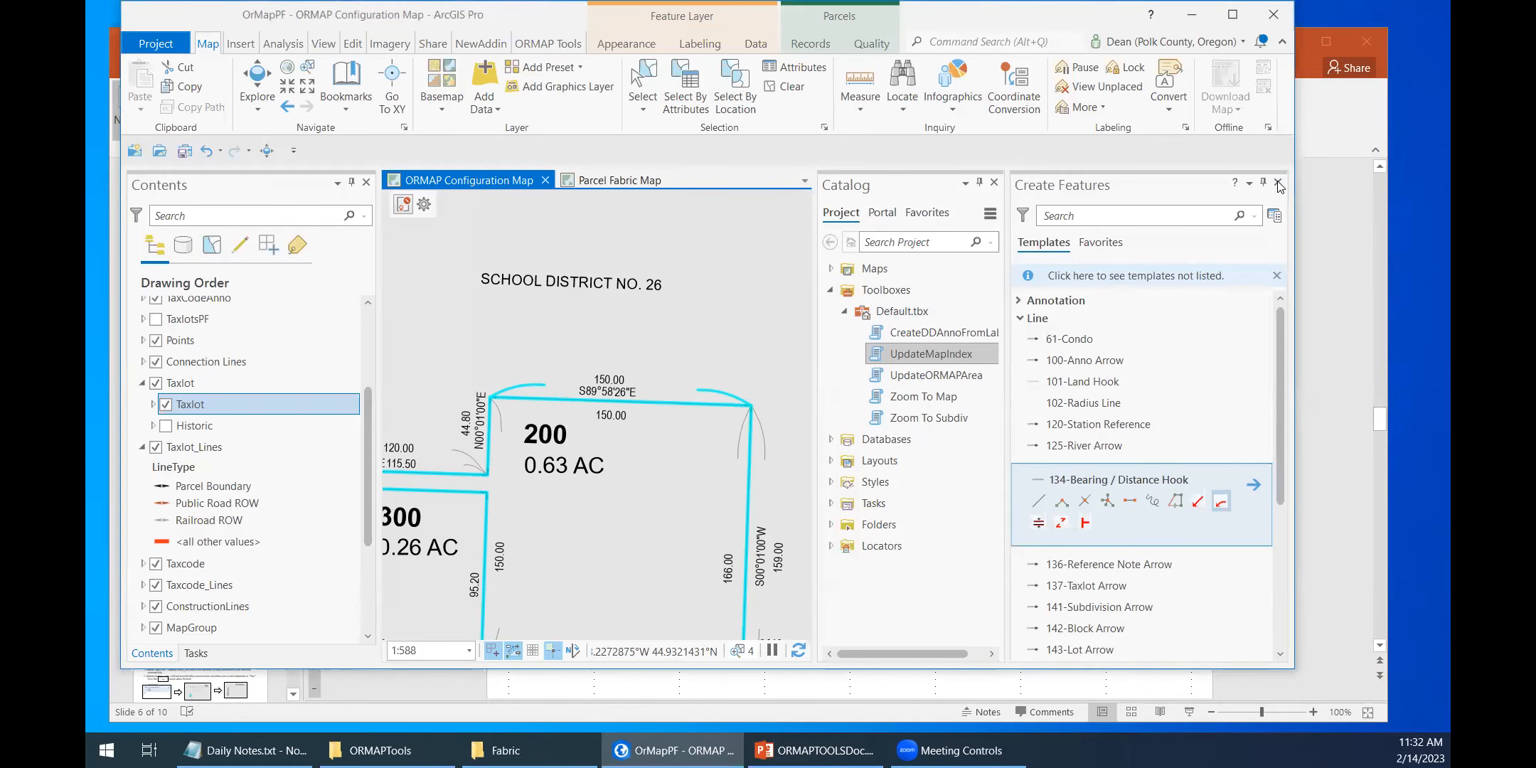
click(1279, 184)
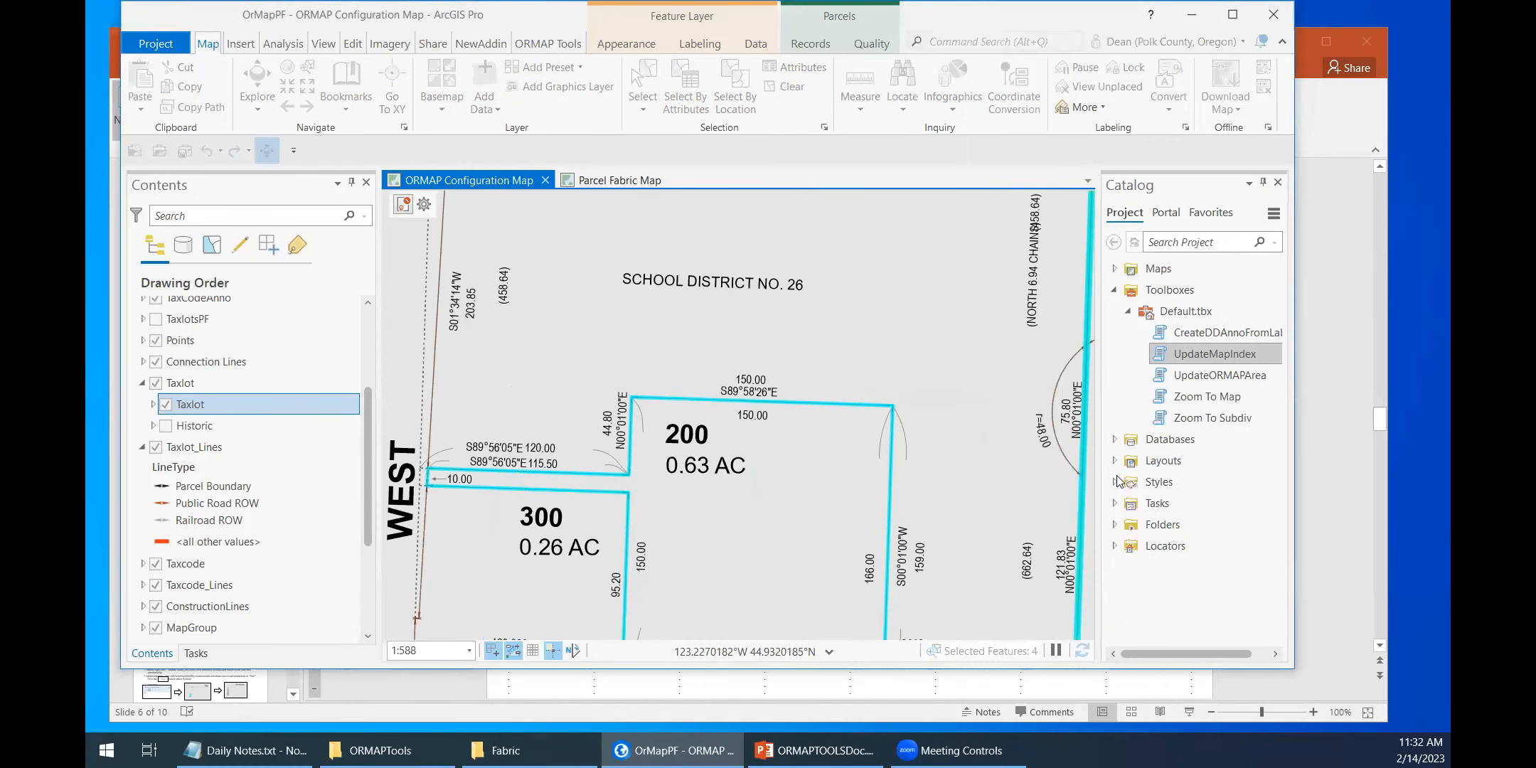
click(1114, 460)
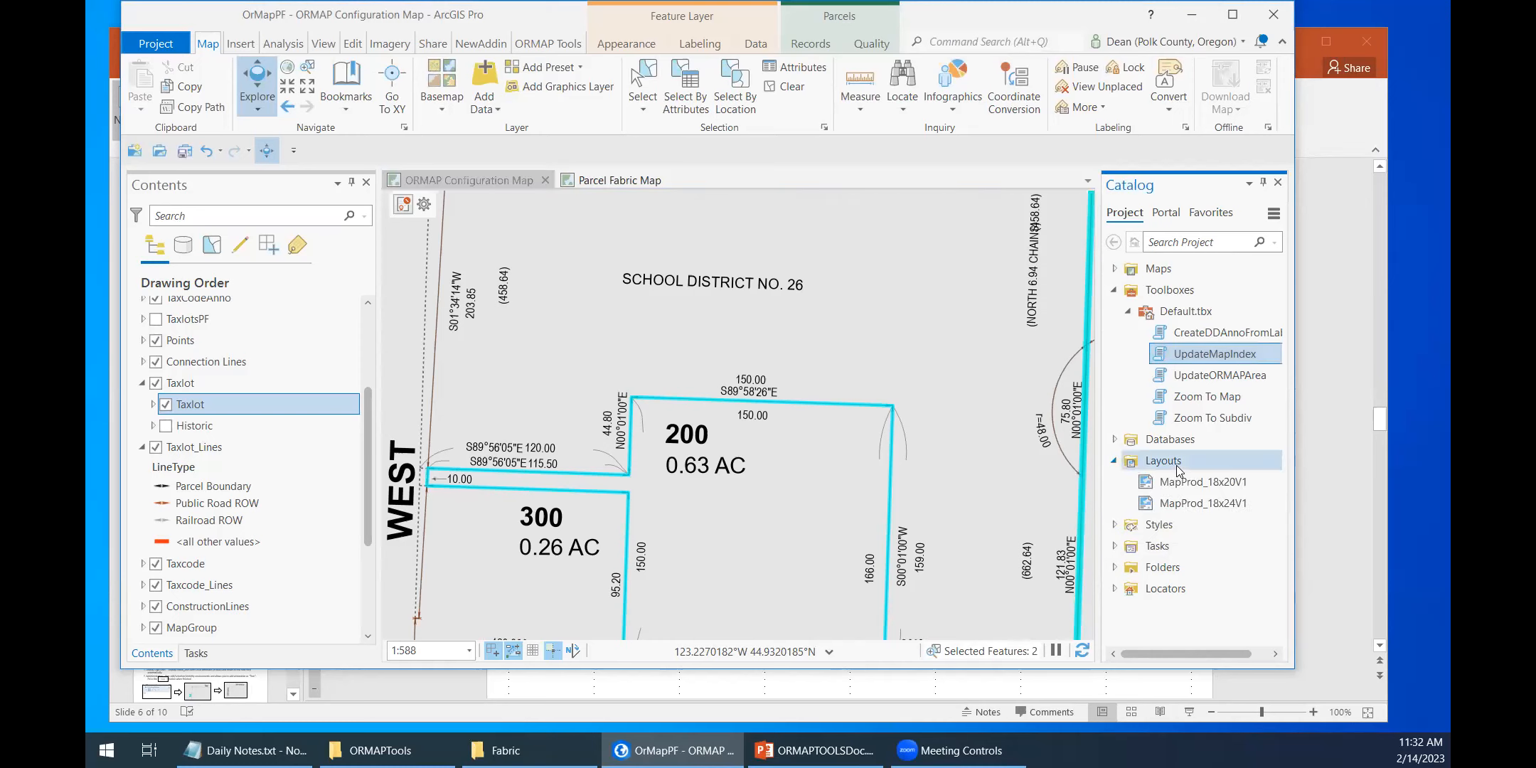
click(1195, 504)
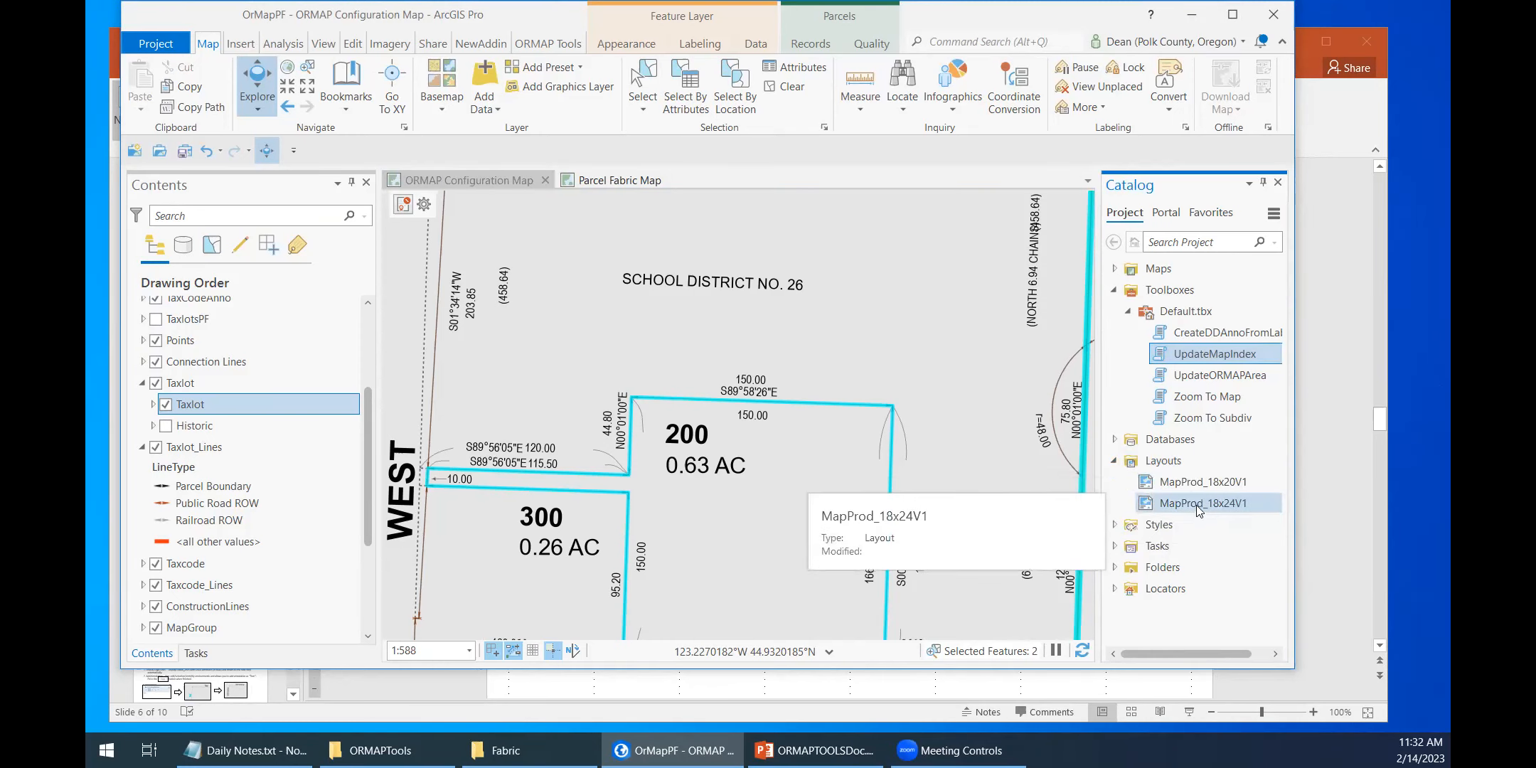
click(1203, 483)
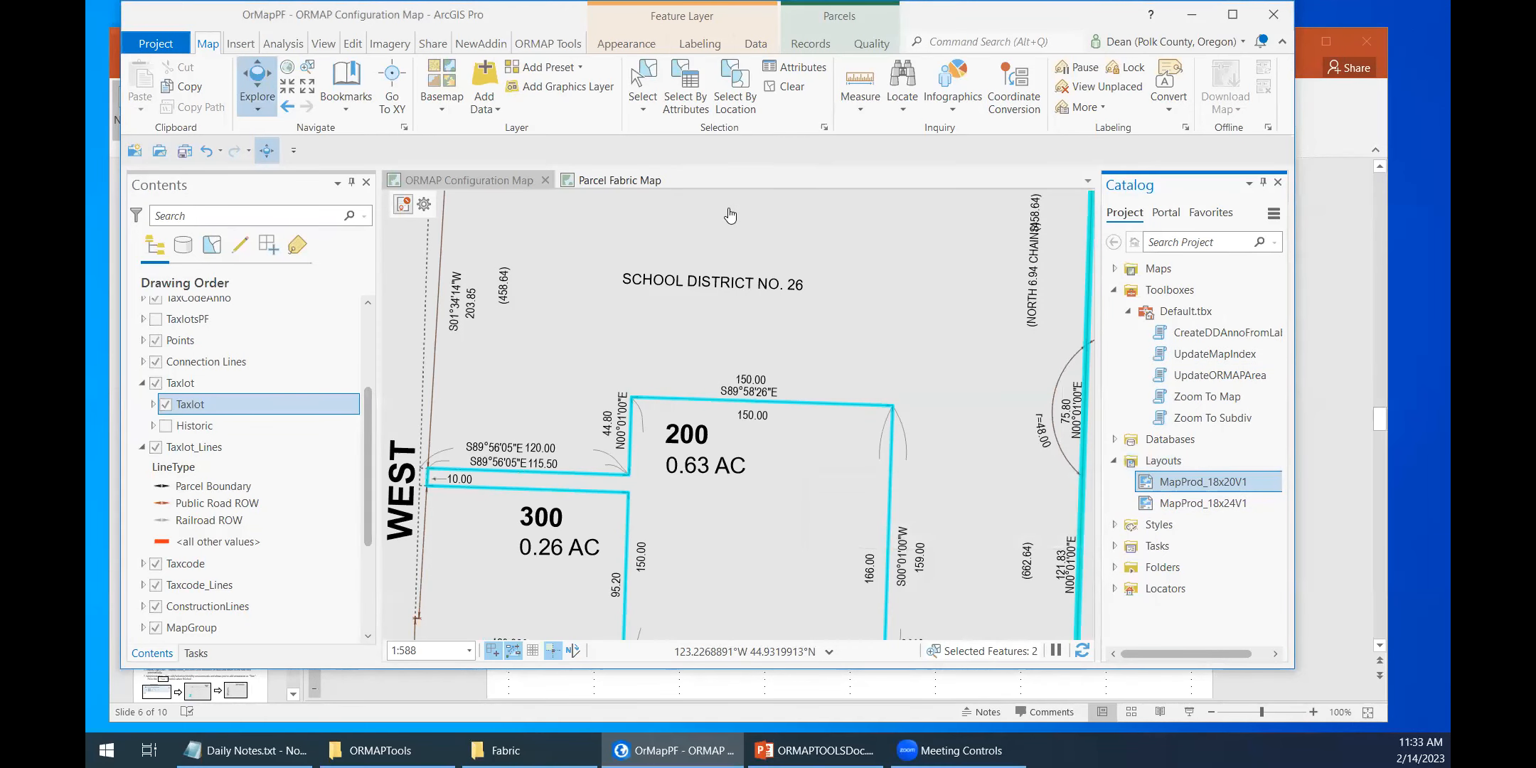
double_click(1166, 489)
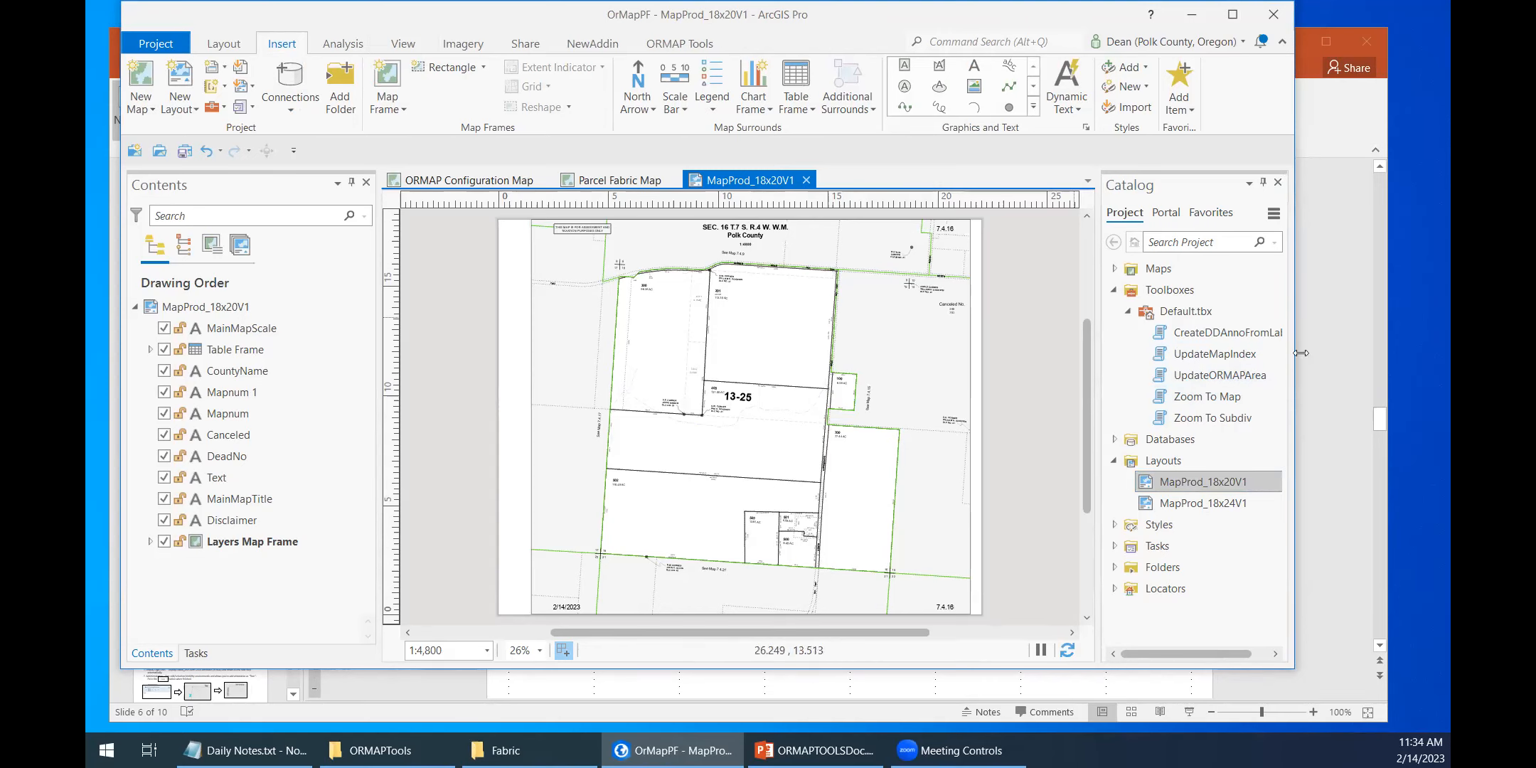
Step: Switch to the PowerPoint document and review the sections from Map Production through Annotation Tools
click(1384, 423)
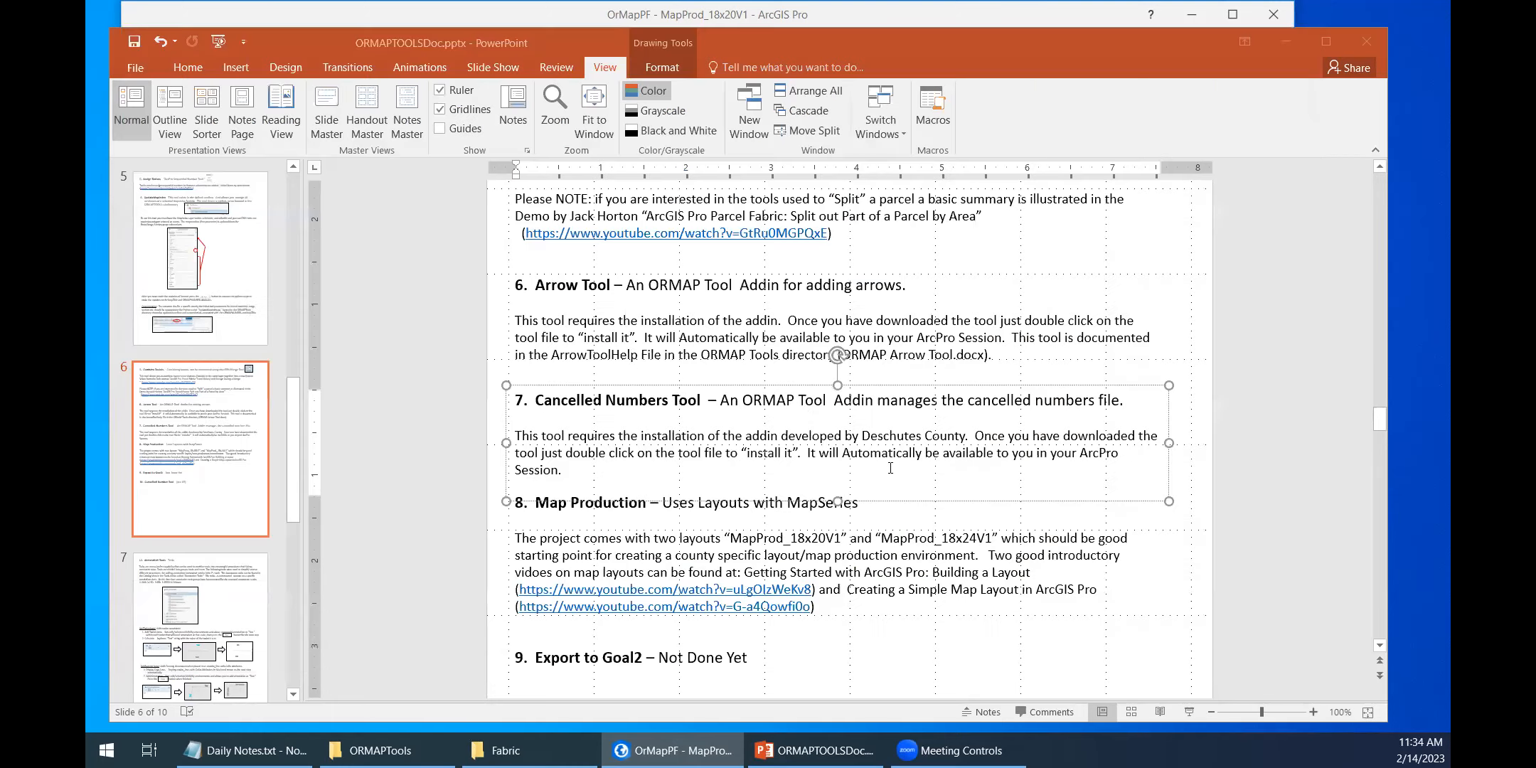
scroll(728, 526, down, 3)
scroll(728, 527, down, 6)
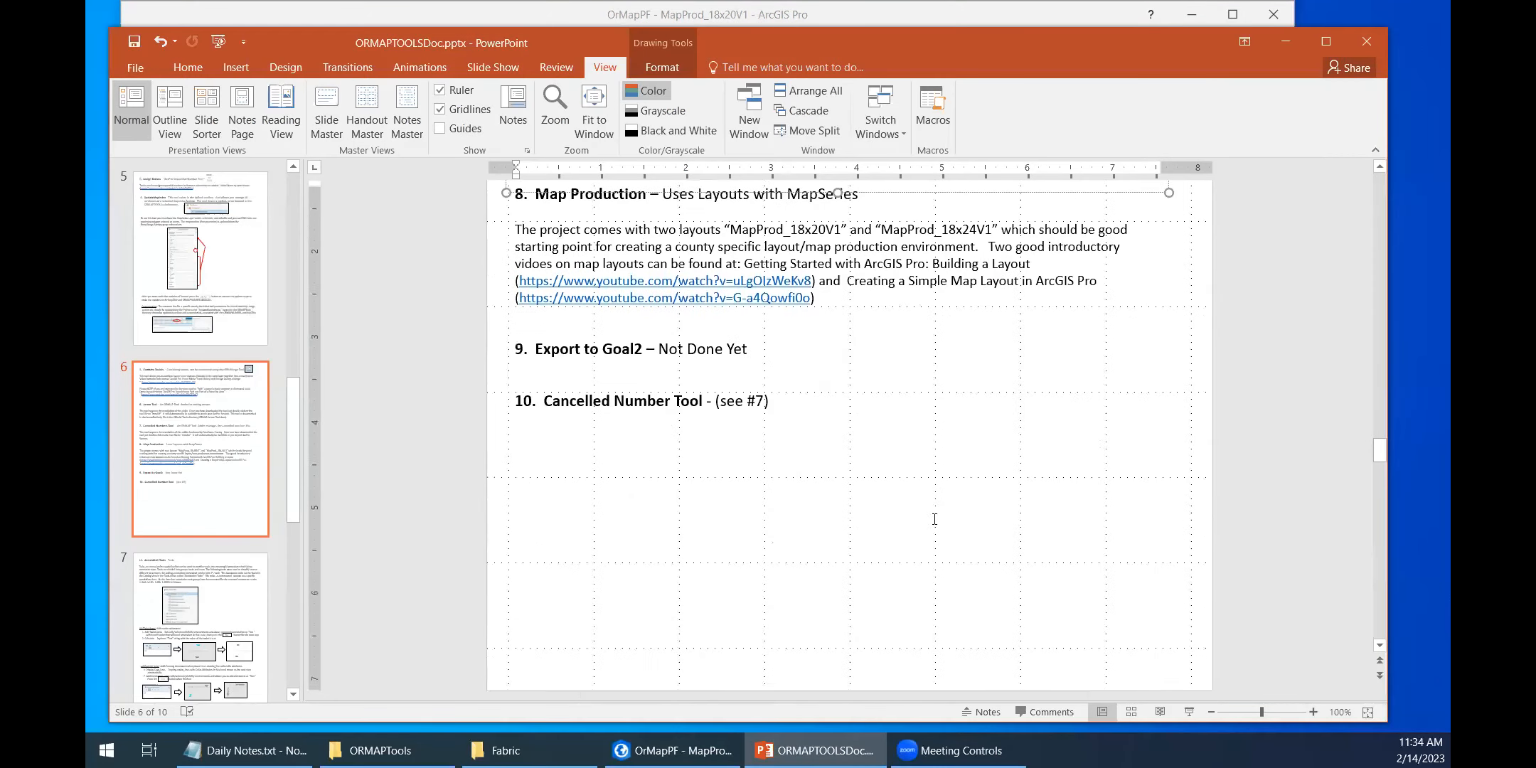
scroll(967, 507, up, 3)
scroll(967, 506, down, 3)
scroll(968, 511, up, 1)
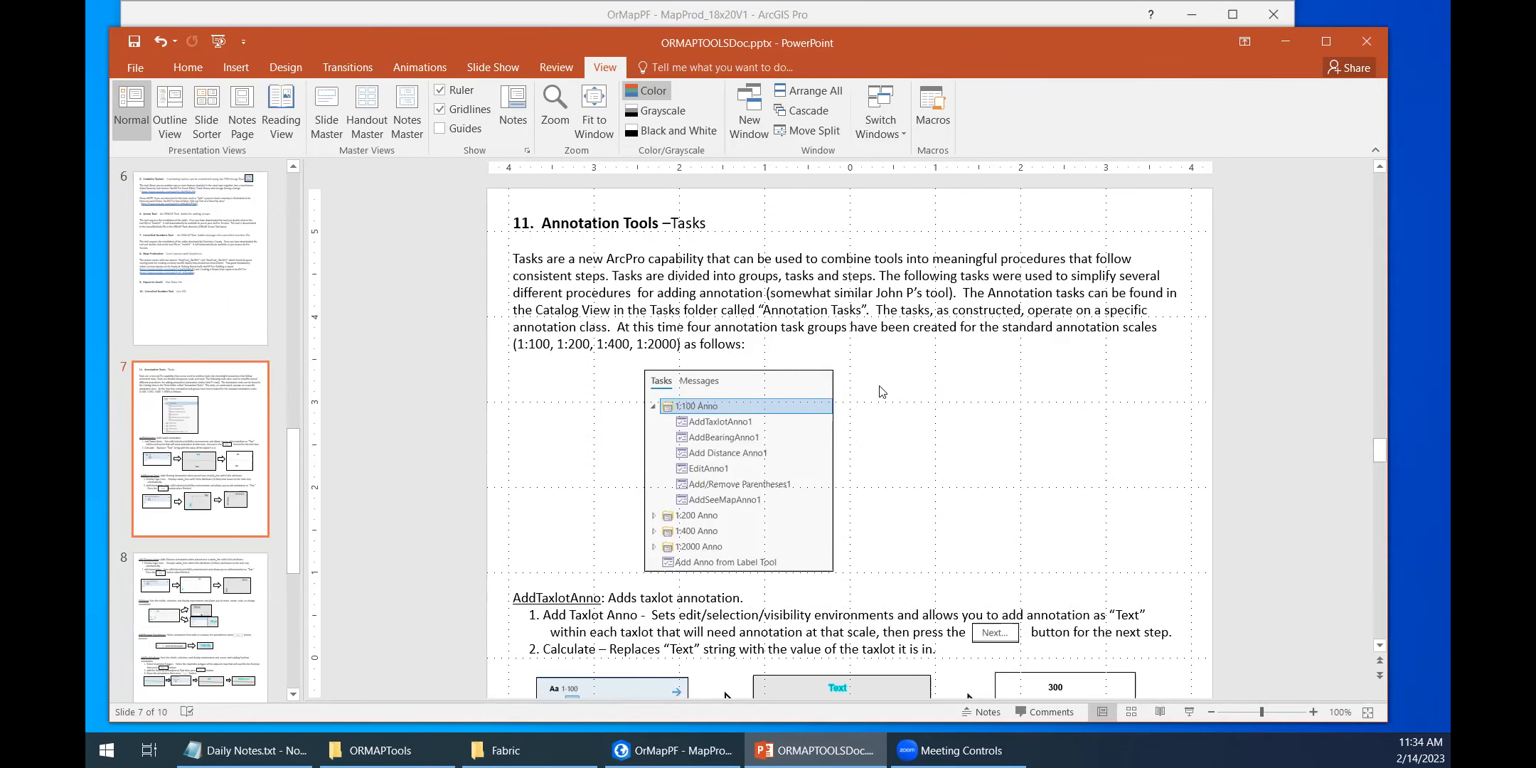
Step: Return to ArcGIS Pro, expand the TownEd.gdb database, and open the attribute table of Anno0100Scale
click(505, 18)
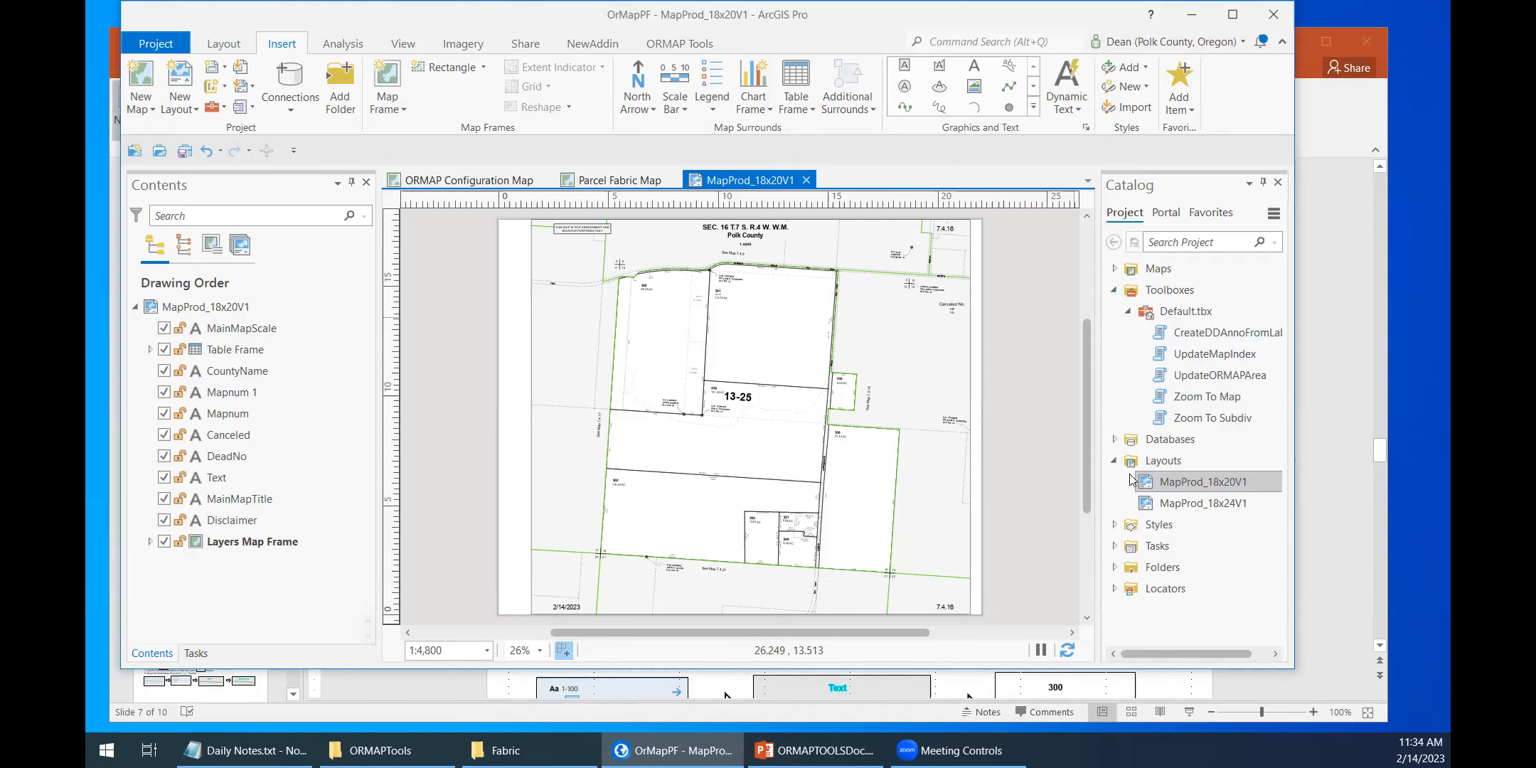
click(1115, 439)
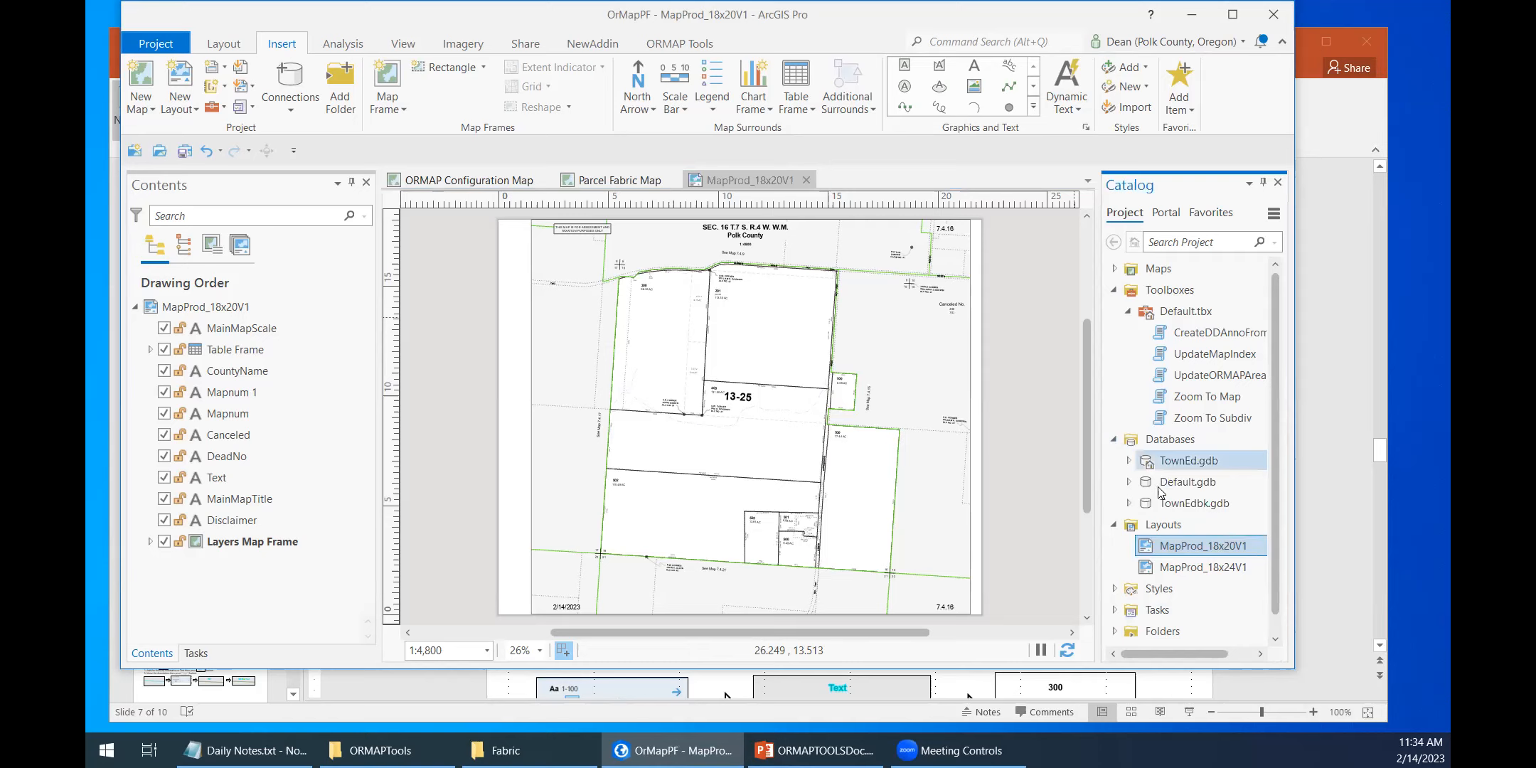
click(1128, 461)
scroll(1192, 565, down, 5)
scroll(1190, 512, up, 3)
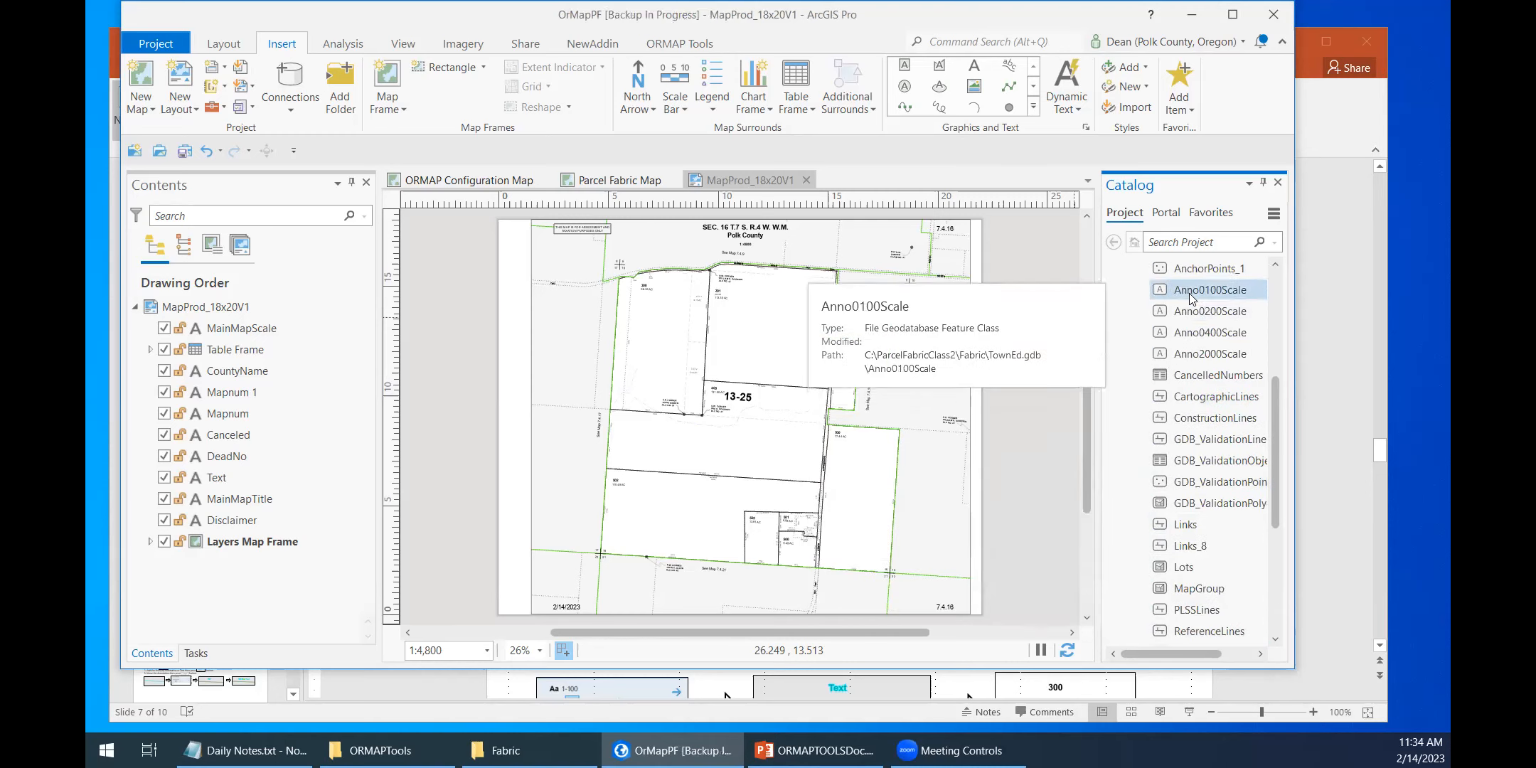
right_click(1190, 294)
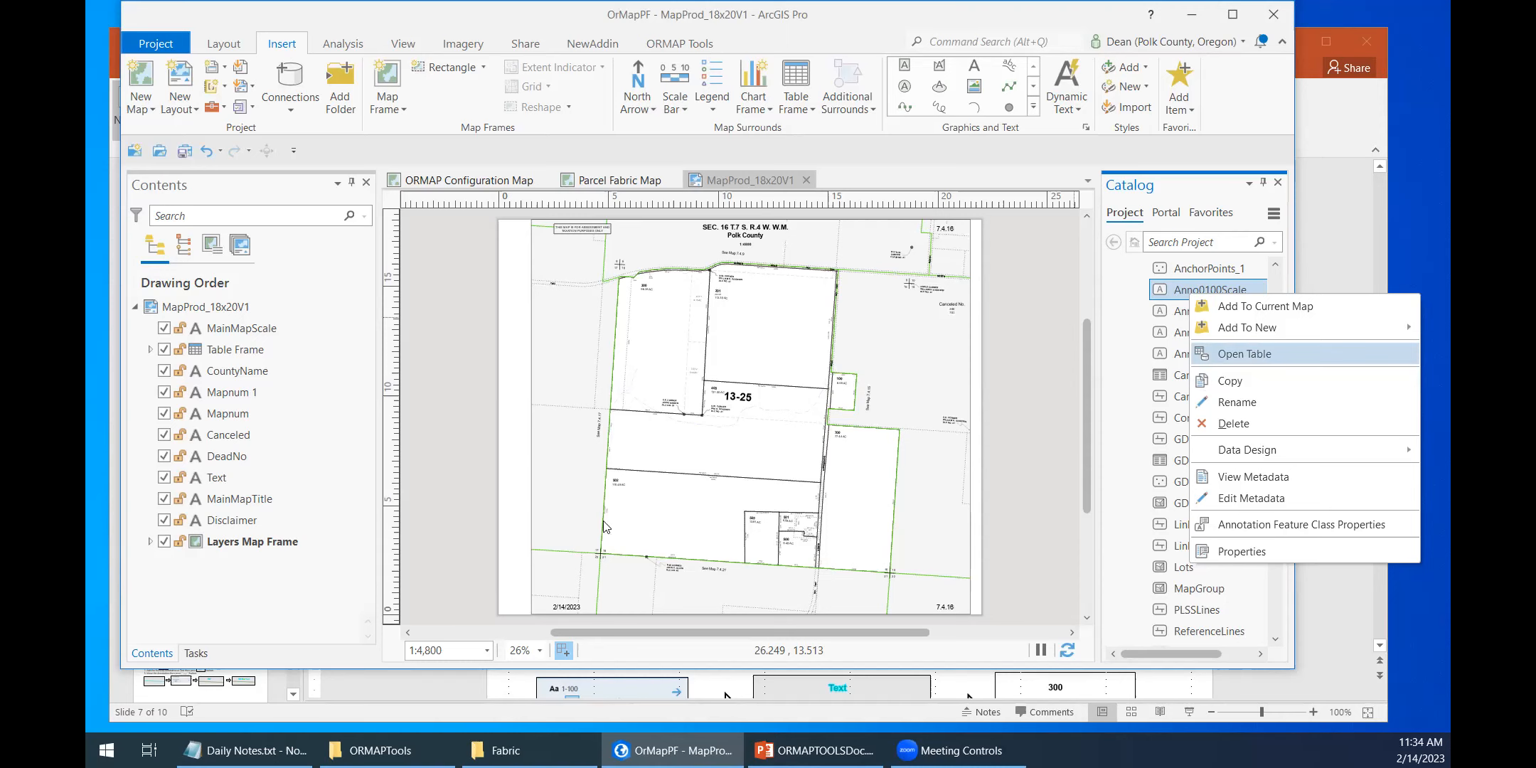
click(1255, 354)
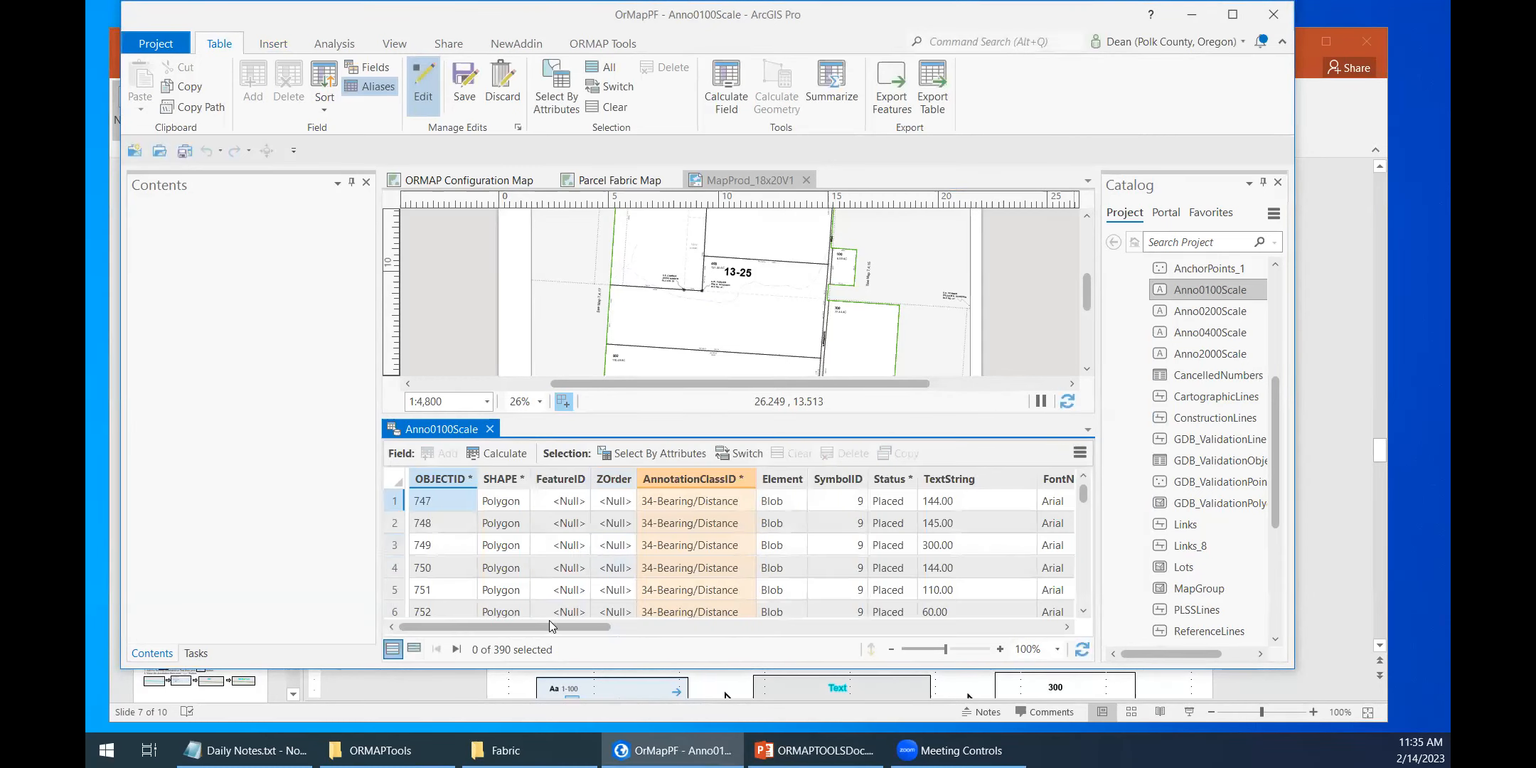
Step: Examine the MAPNUMBER, creation, and last-edited fields in the Anno0100Scale table, and close the table
scroll(643, 645, right, 10)
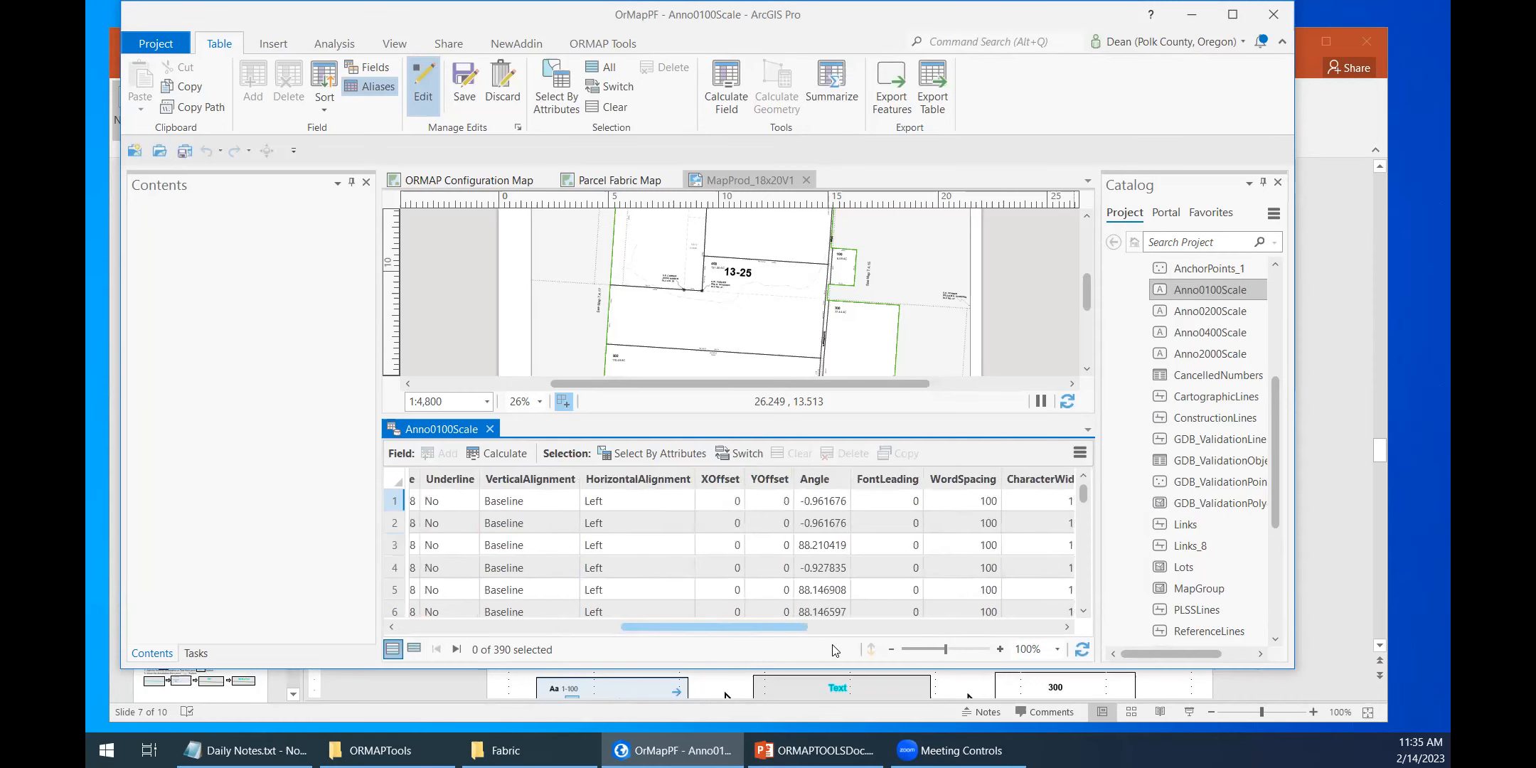
scroll(964, 650, right, 3)
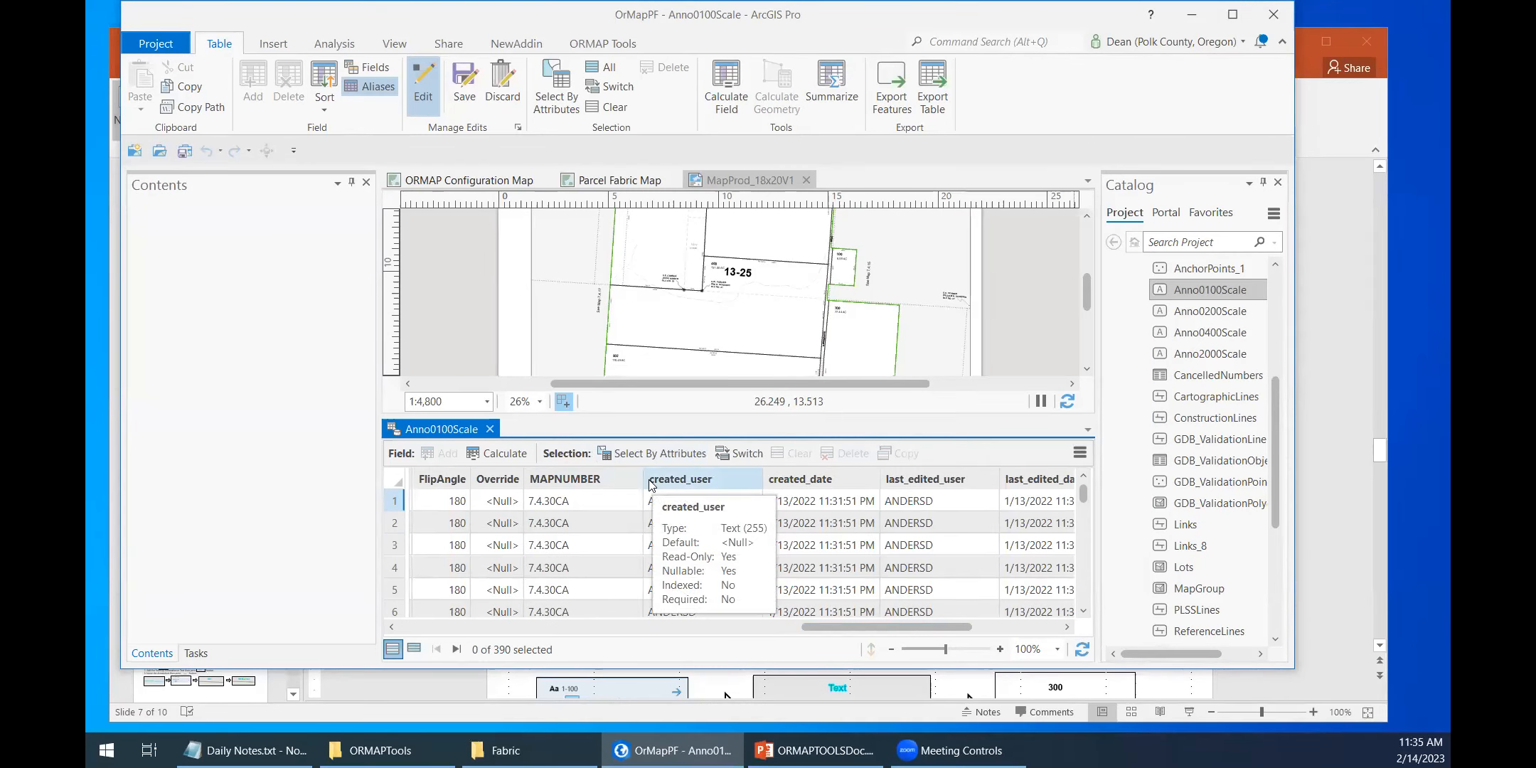
mouse_move(817, 483)
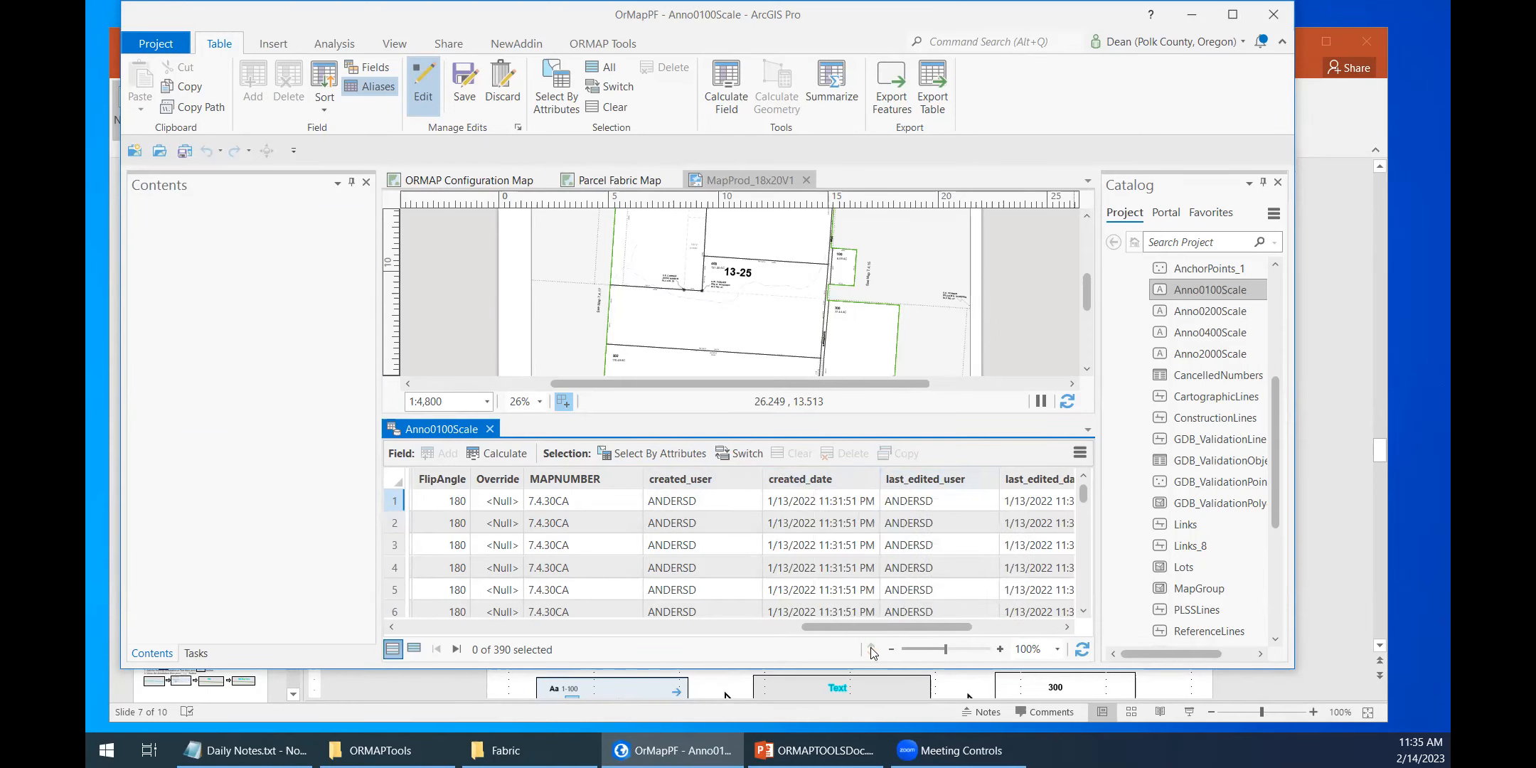
mouse_move(879, 629)
mouse_down()
mouse_move(944, 632)
mouse_move(885, 640)
mouse_up()
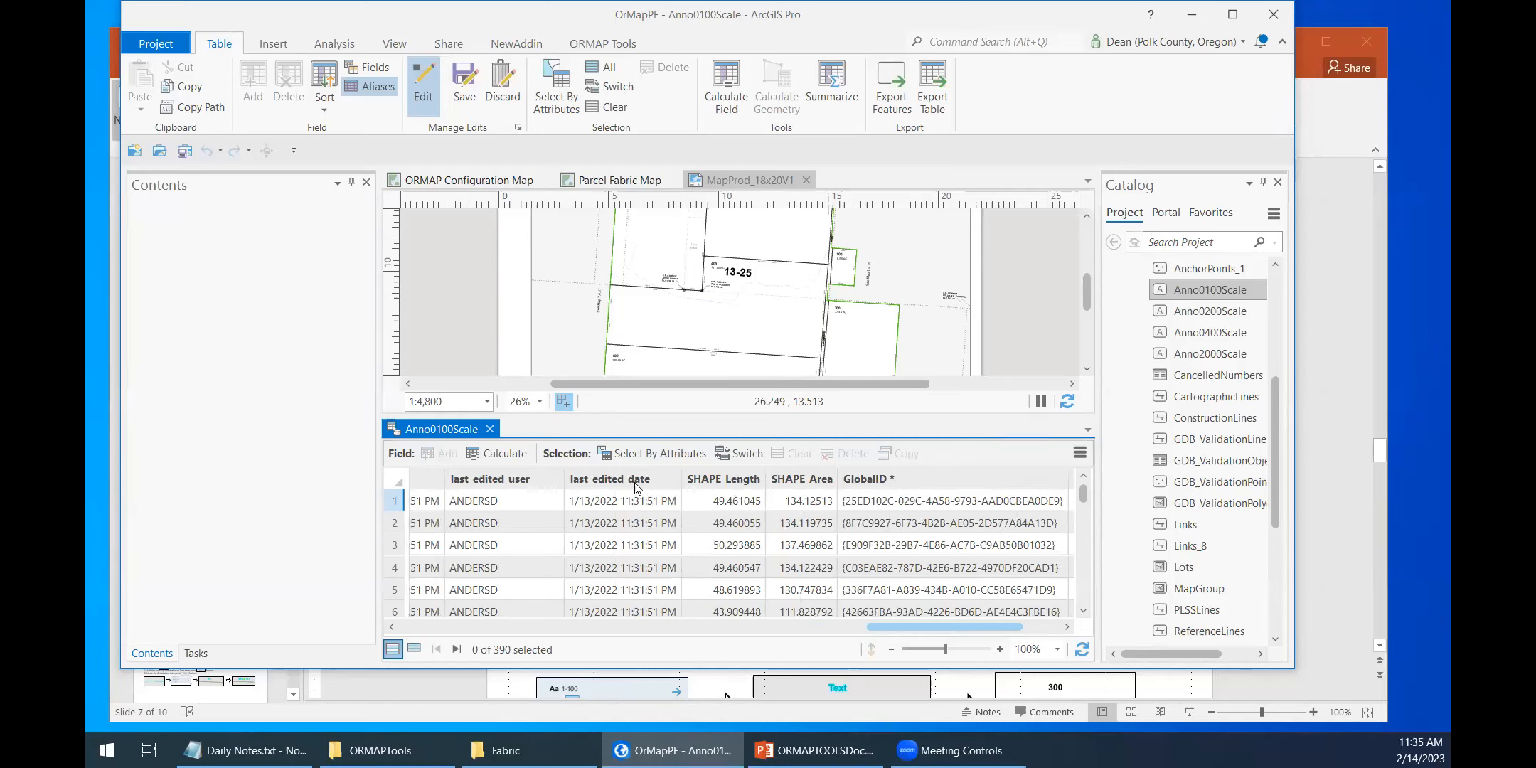
click(490, 430)
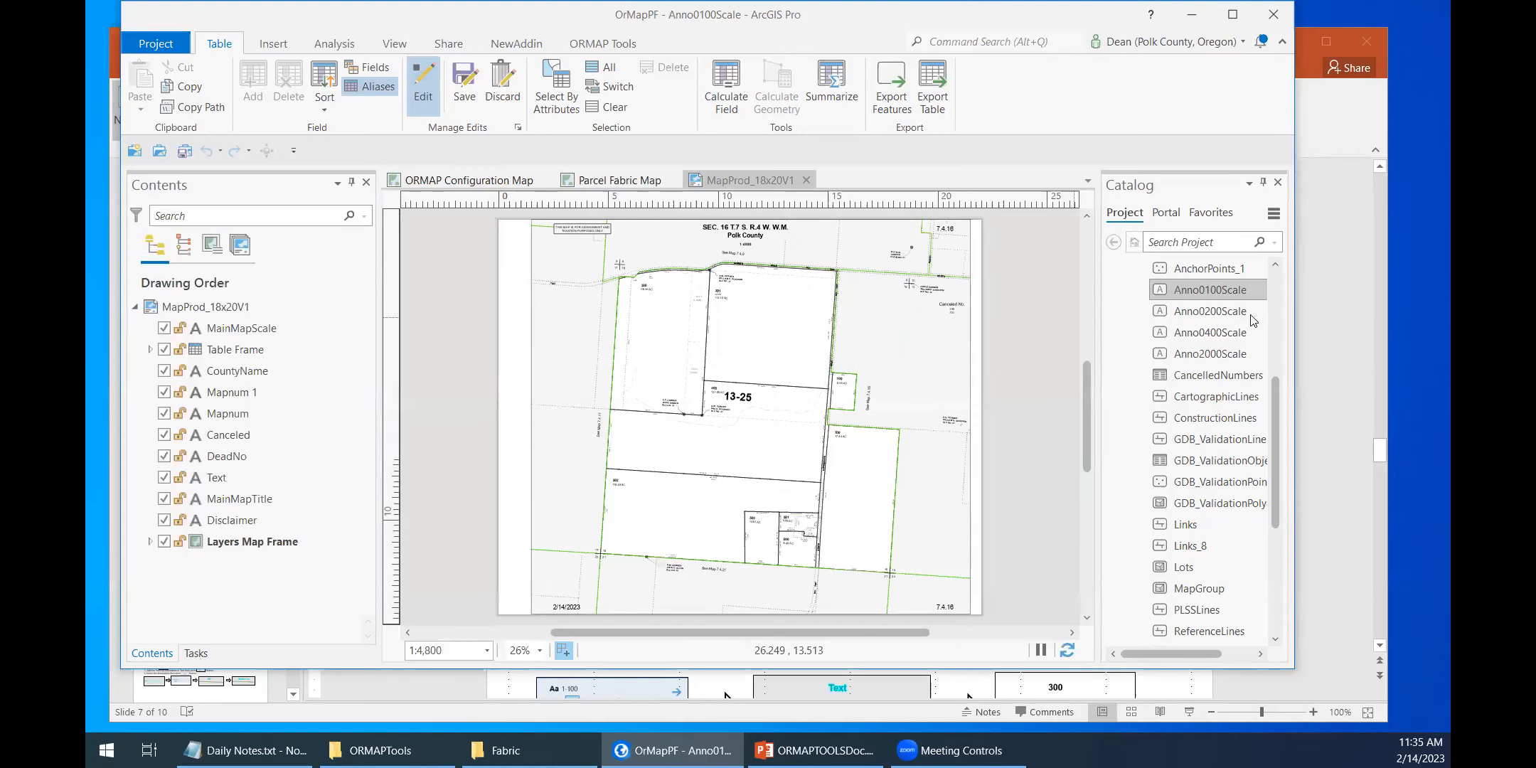
Step: Open the Manage properties of Anno0100Scale and review the editor tracking fields and time standard
right_click(1215, 288)
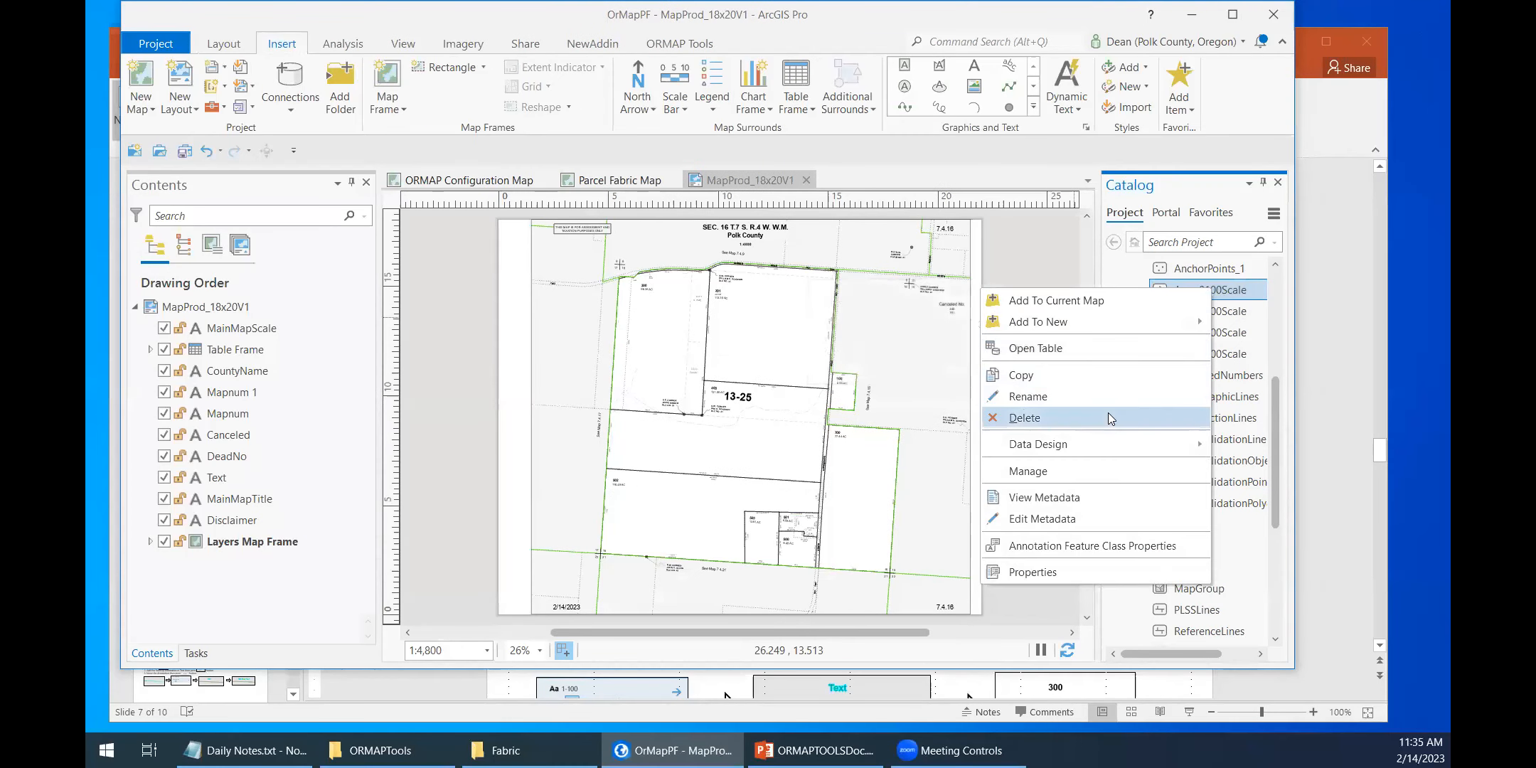
click(1086, 471)
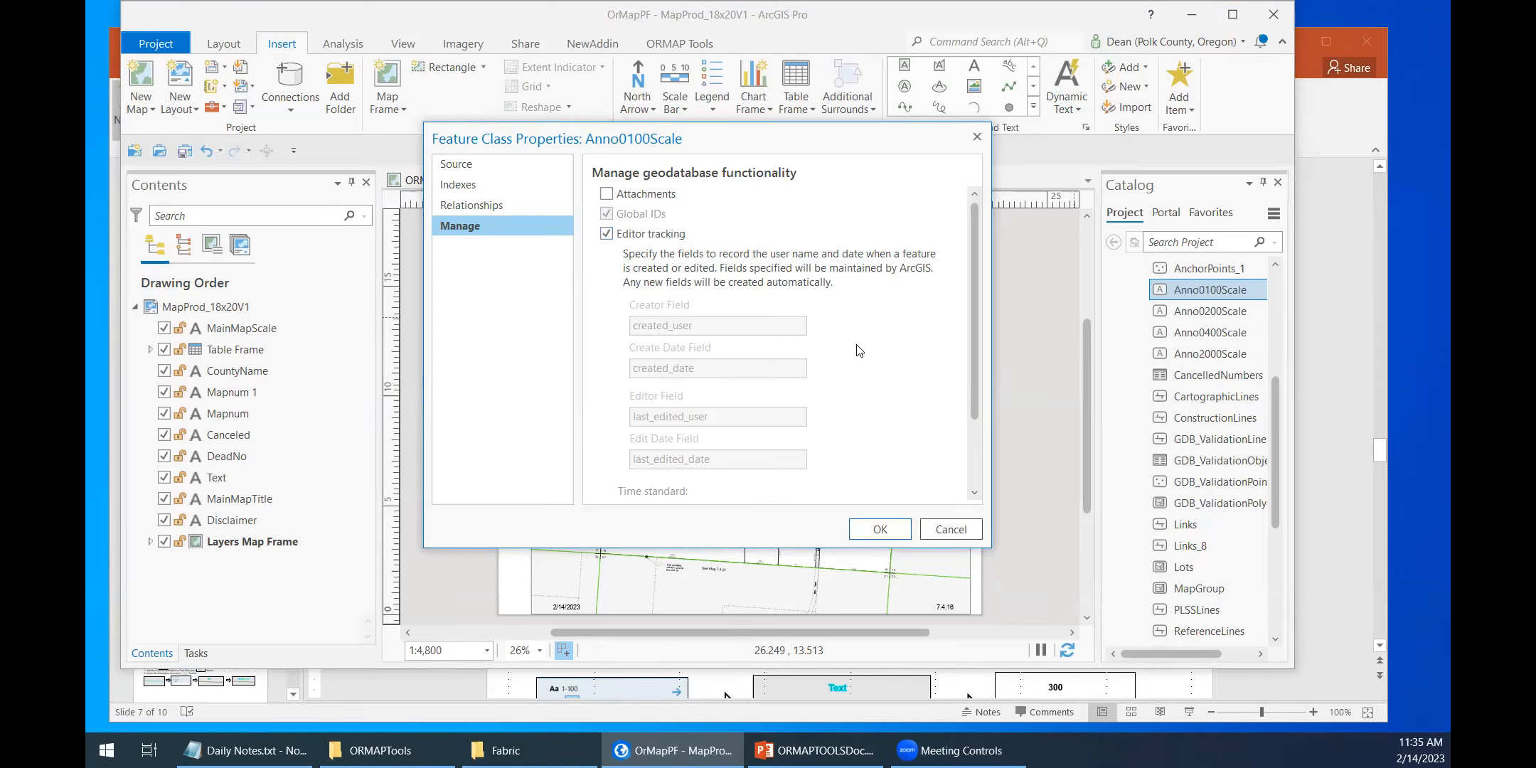
scroll(859, 349, down, 1)
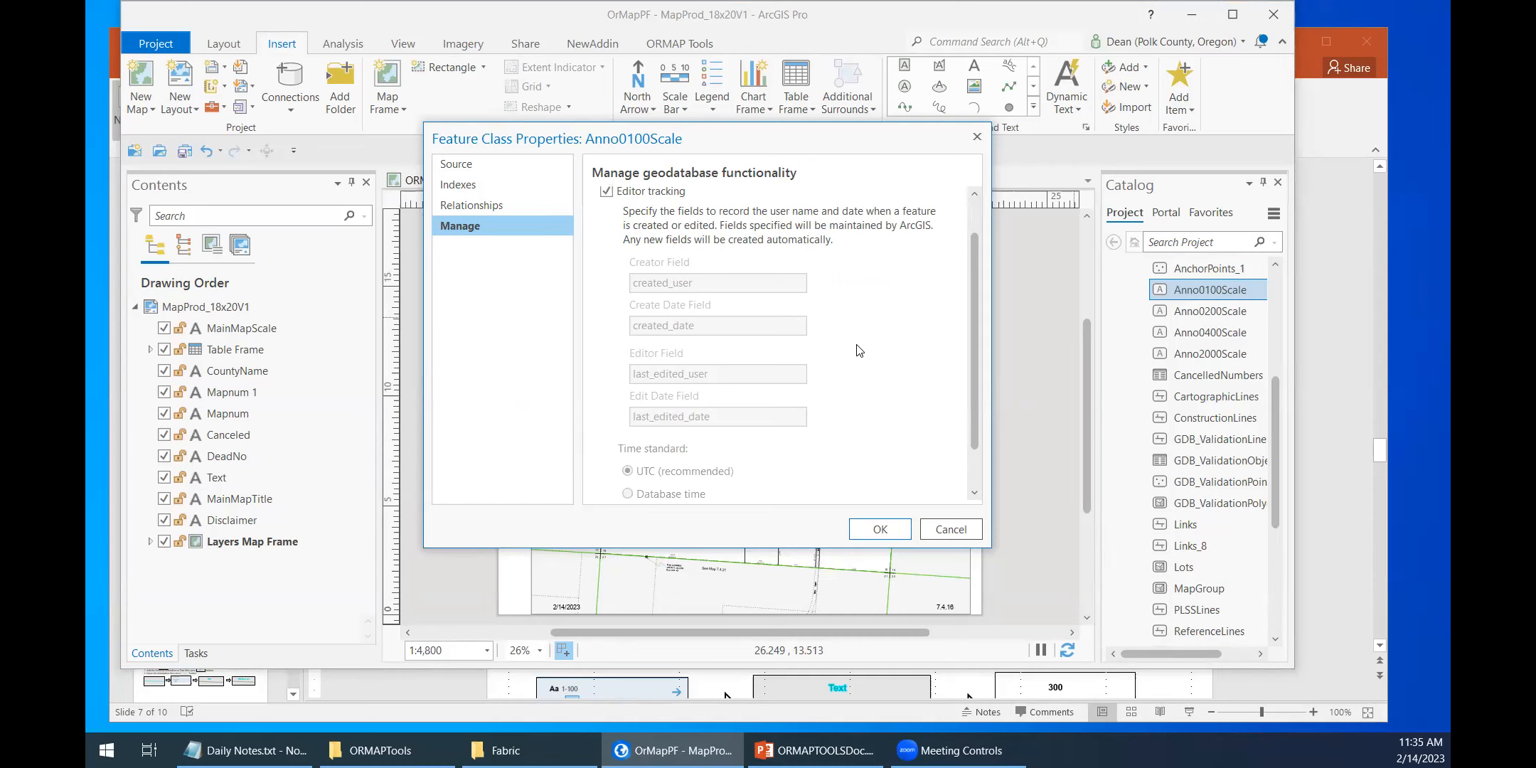
scroll(859, 350, up, 1)
scroll(705, 423, down, 2)
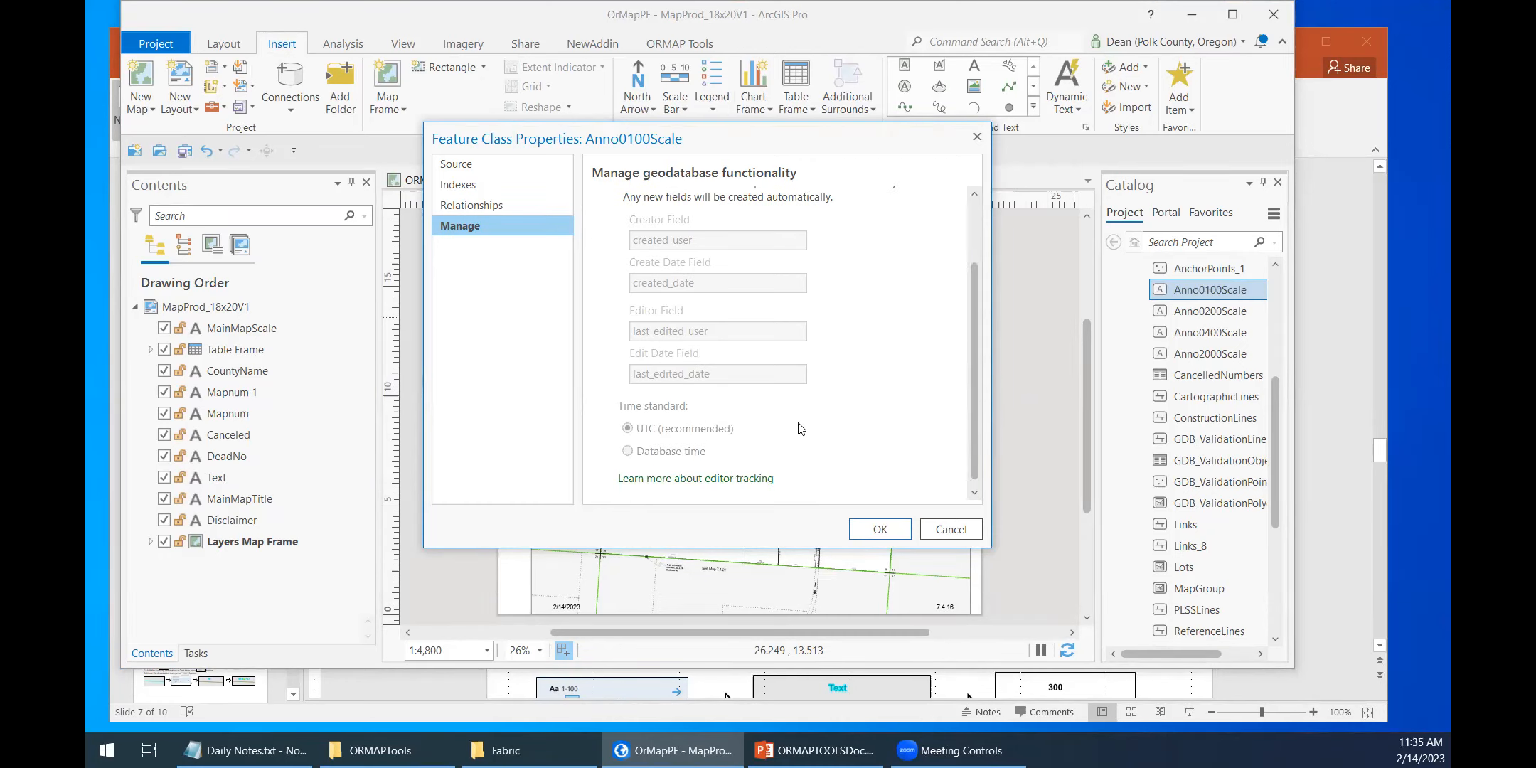
scroll(727, 320, up, 1)
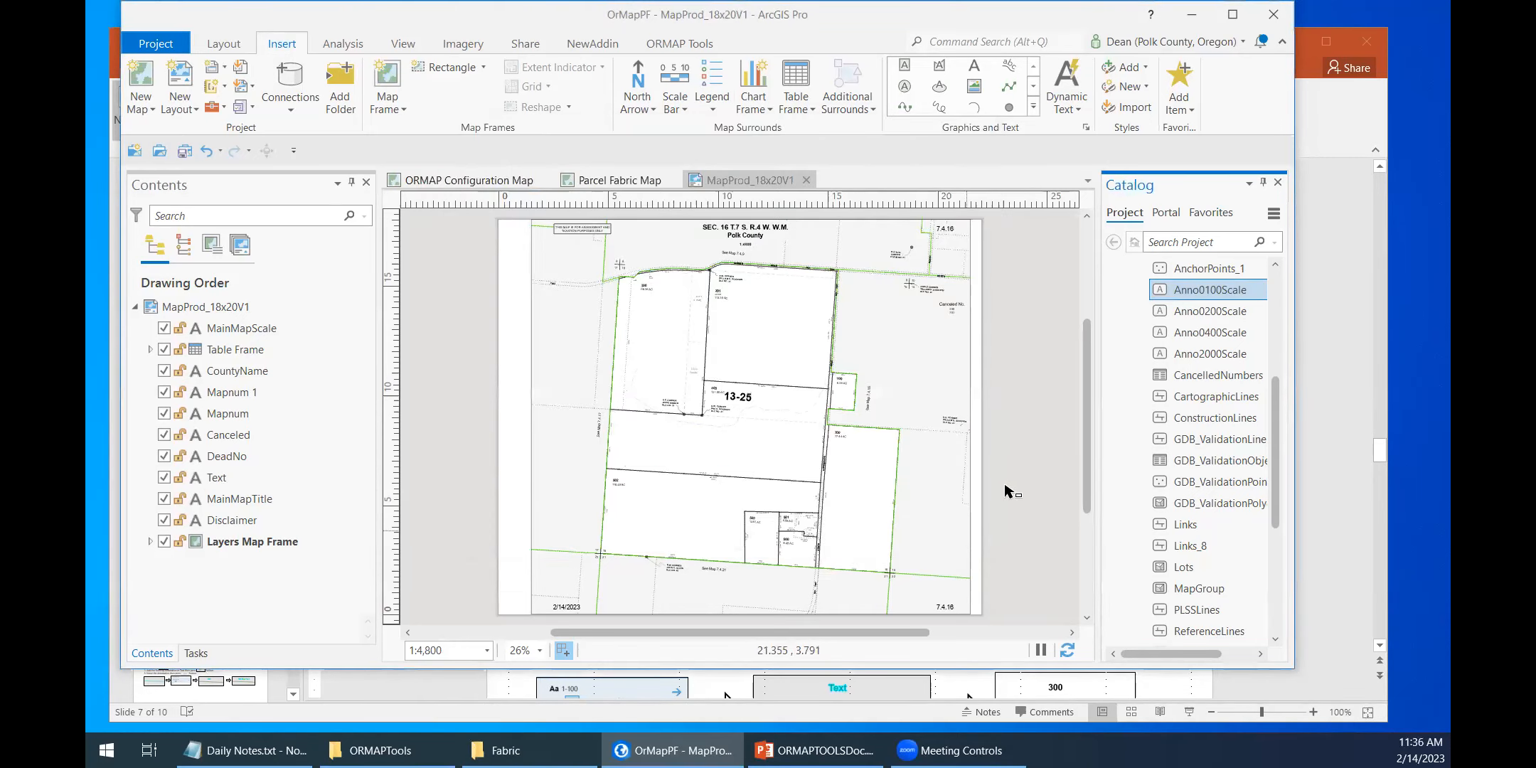
Step: Bring the start of the TownEd.gdb contents back into view and close the MapProd_18x20V1 layout
scroll(1021, 482, up, 4)
scroll(1027, 485, down, 6)
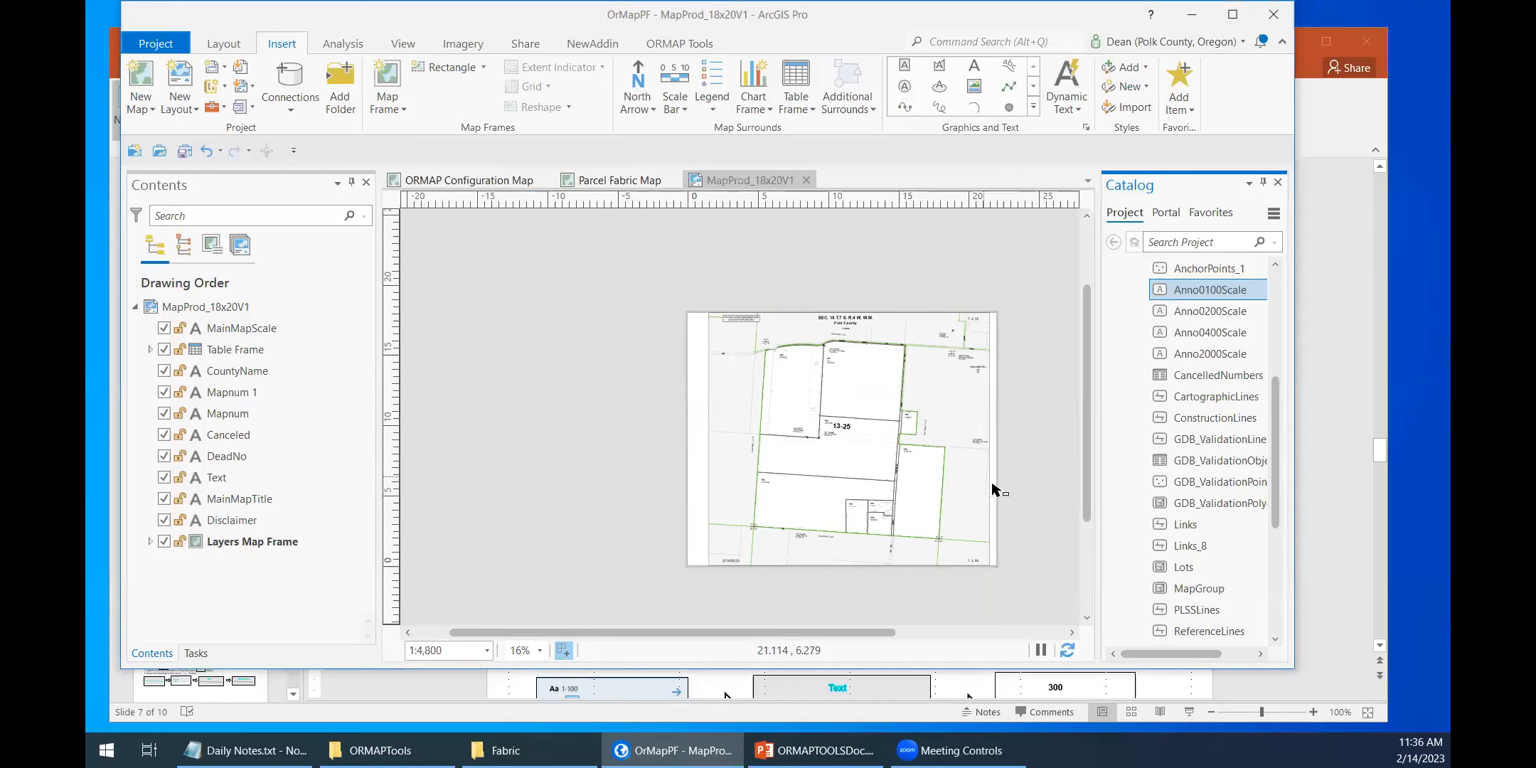
drag(1277, 410, 1277, 367)
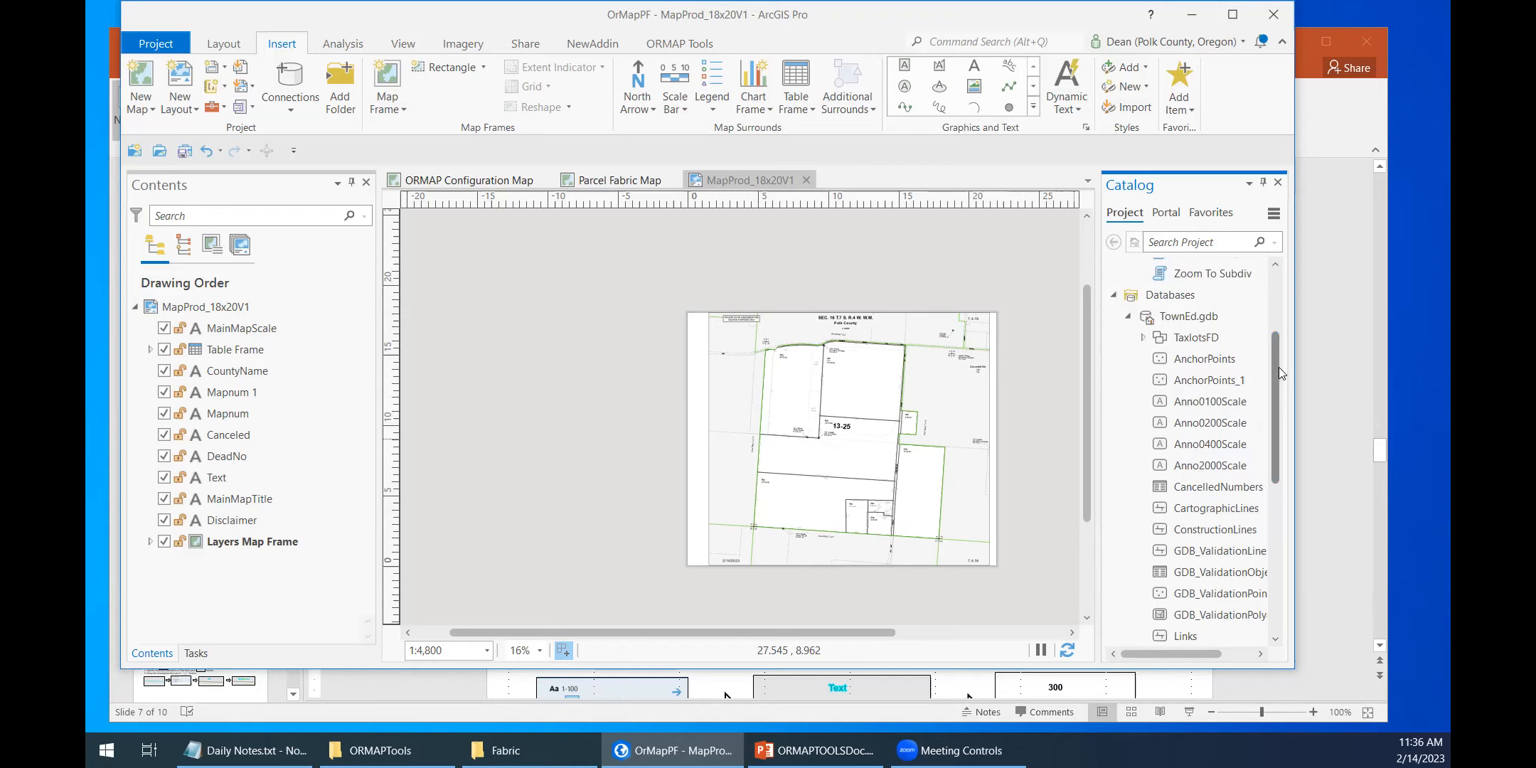
click(806, 180)
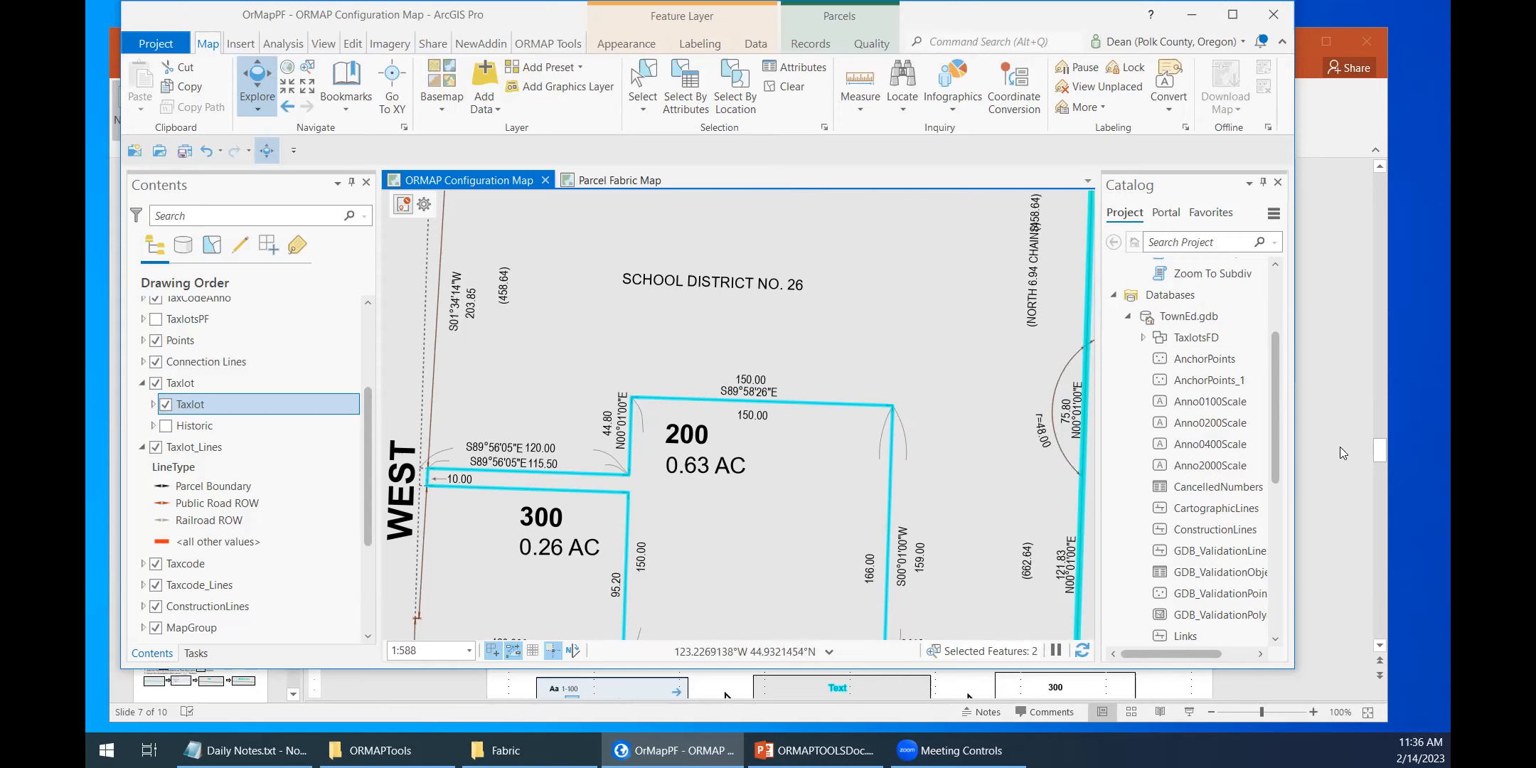
Step: Collapse the Databases, Toolboxes, and Layouts groups in the project catalog, expand Tasks, and select the Annotation Tasks item
drag(1274, 391, 1280, 417)
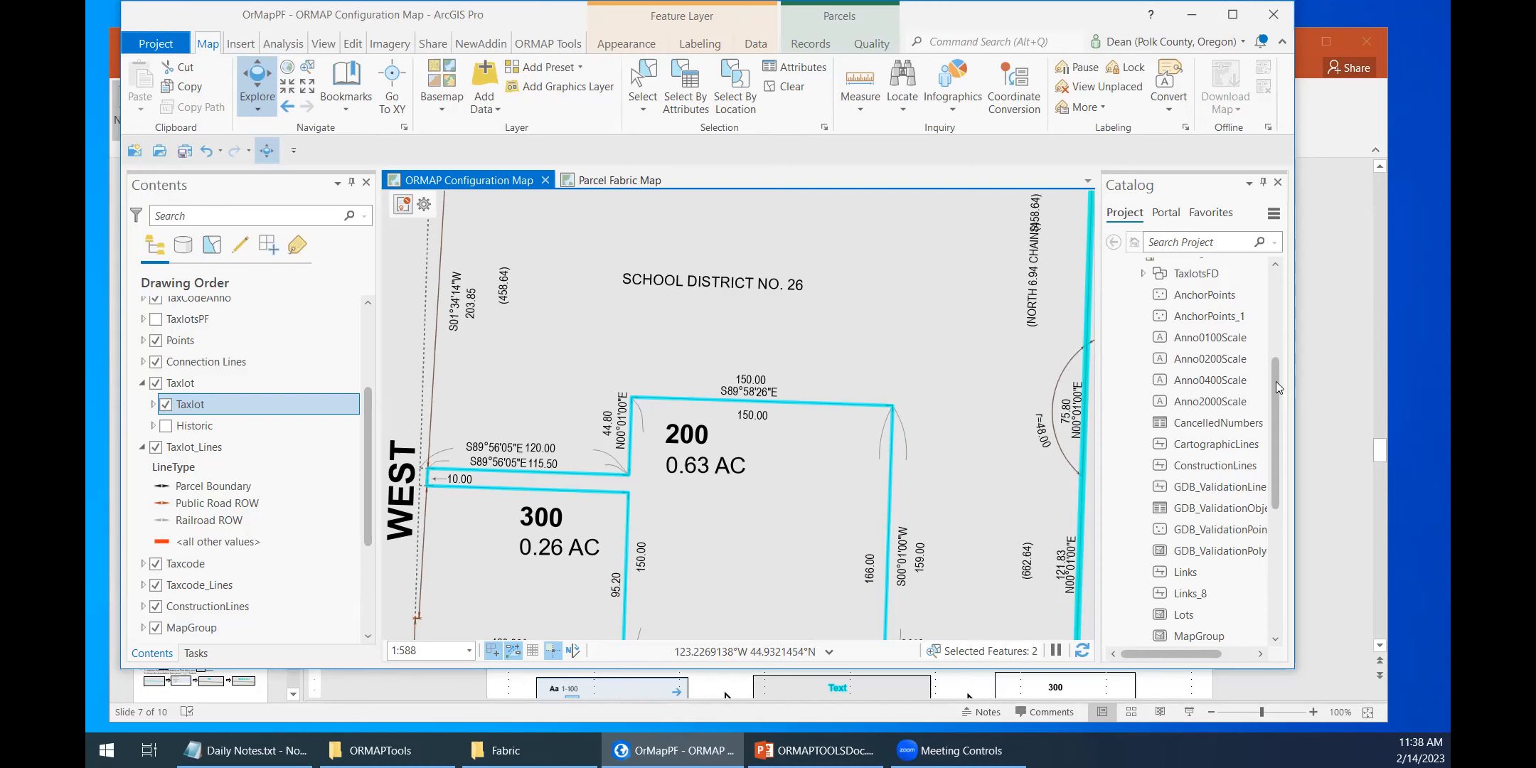
drag(1276, 382, 1282, 304)
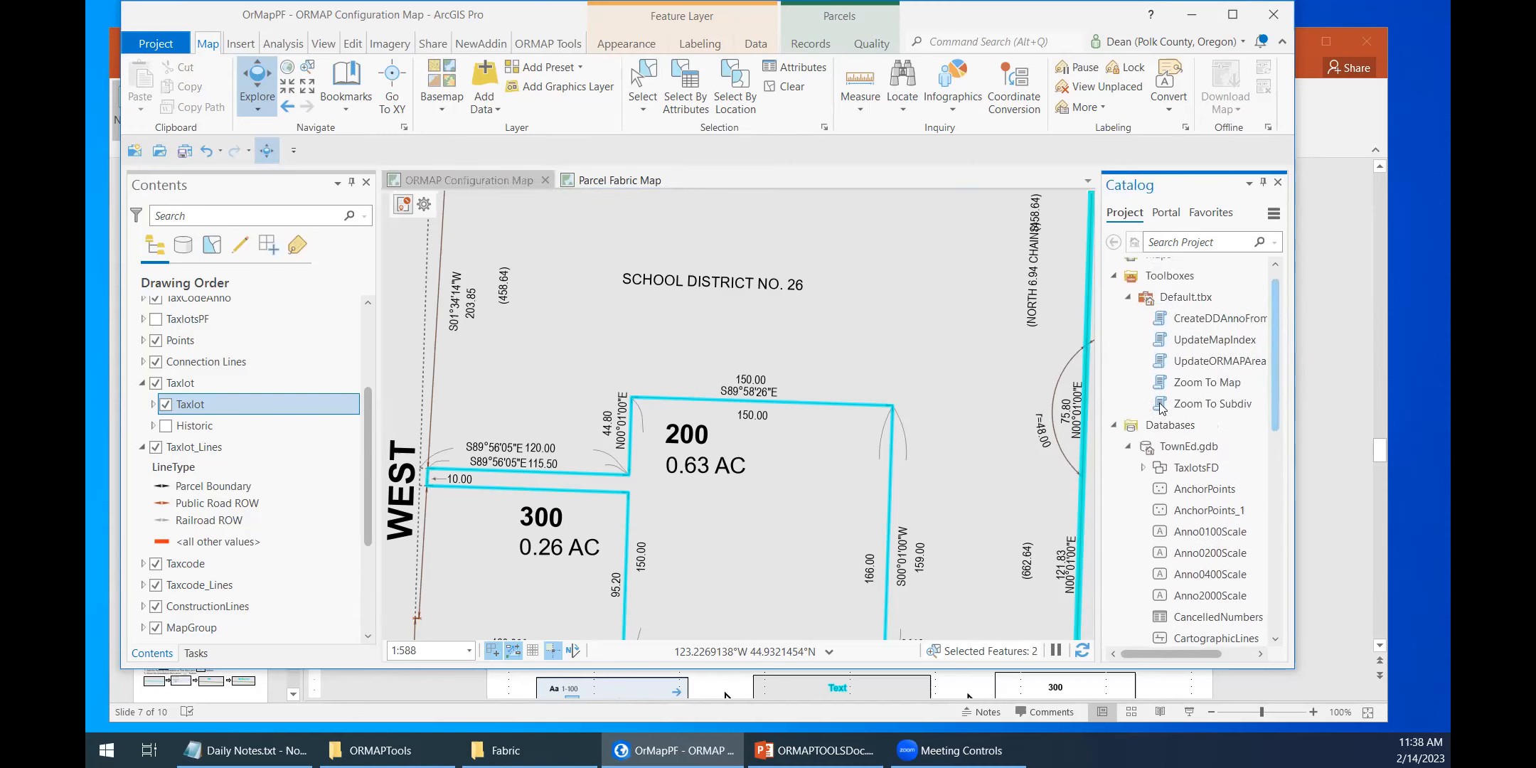
click(1113, 425)
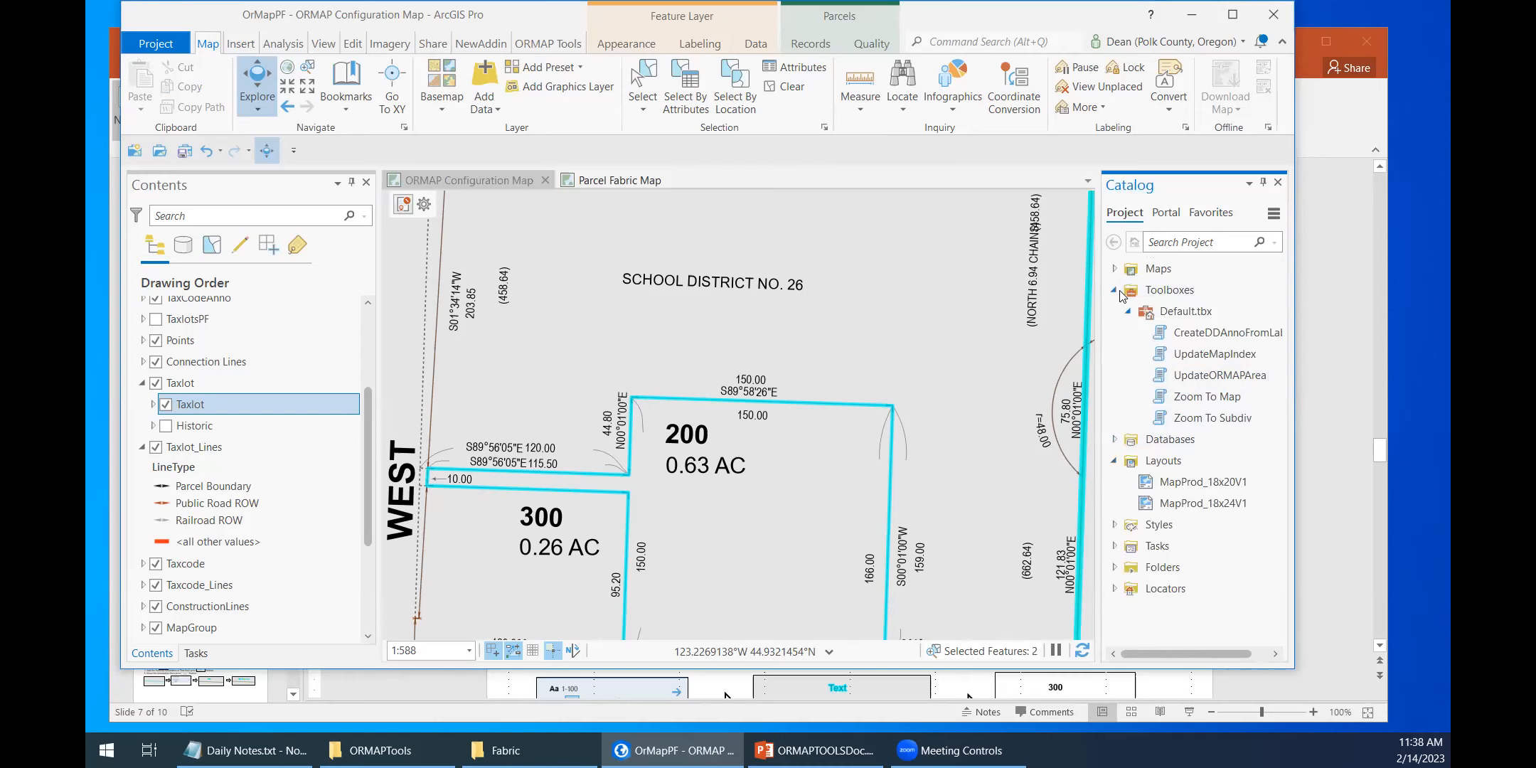
click(1114, 290)
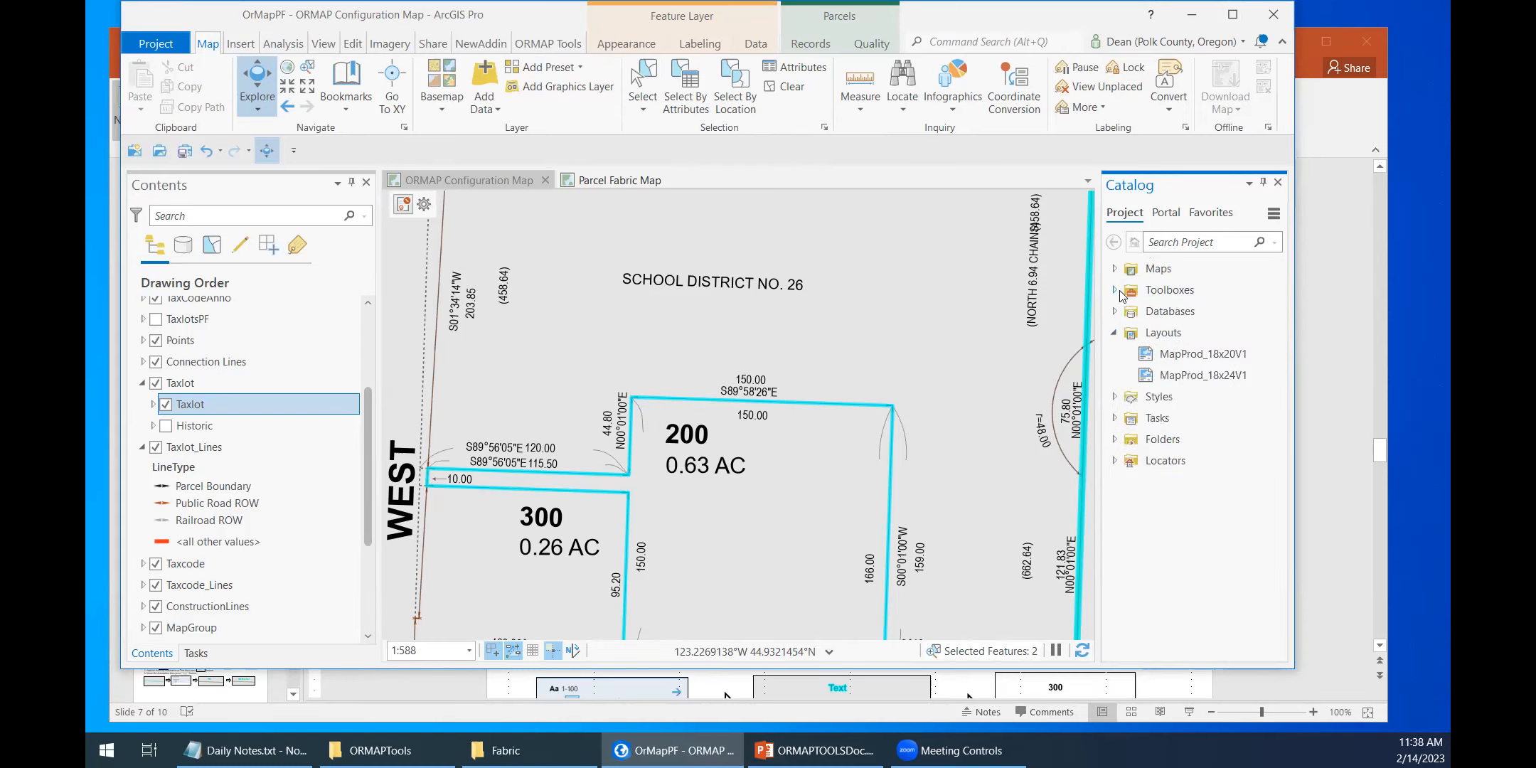
click(1114, 333)
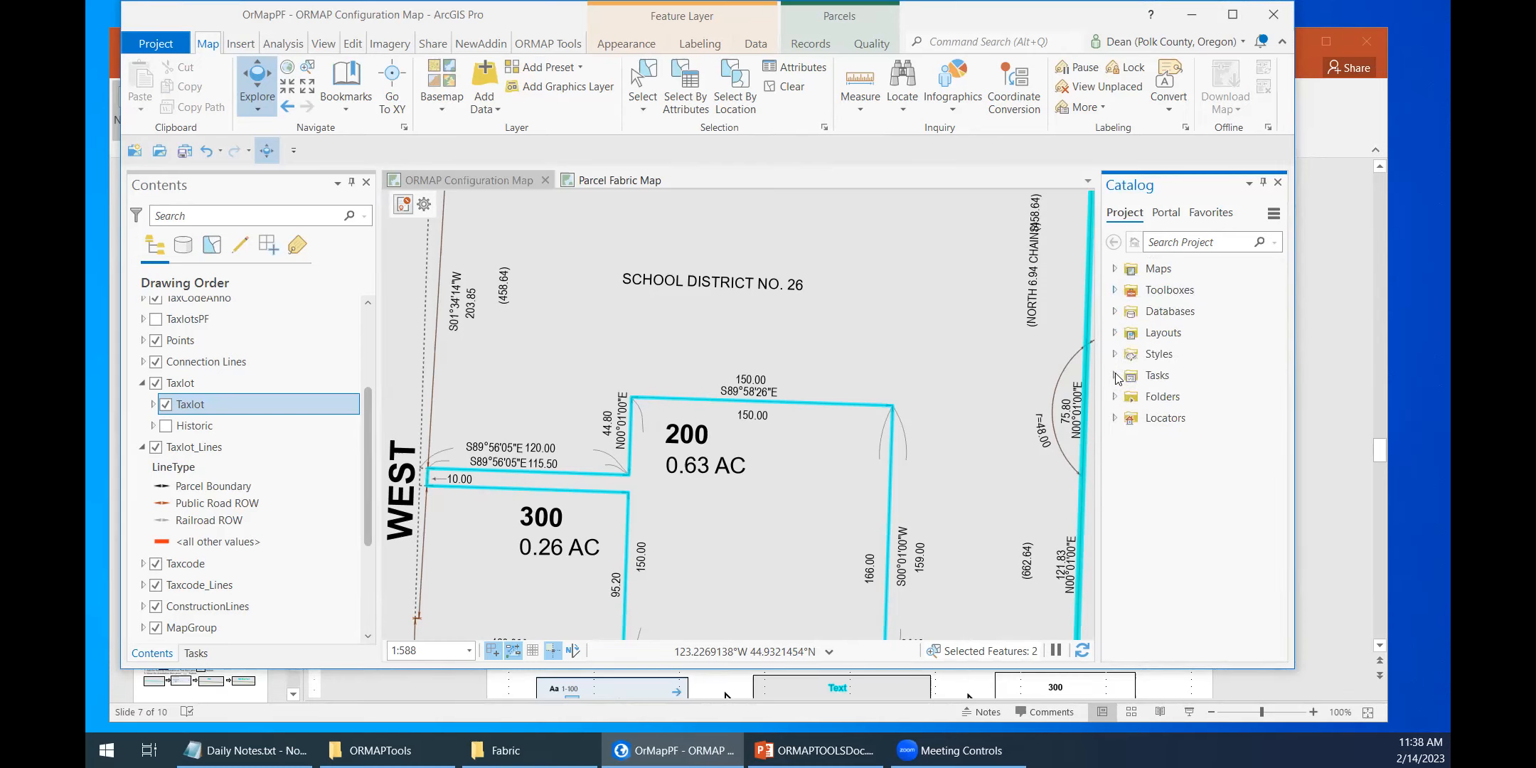
click(1116, 376)
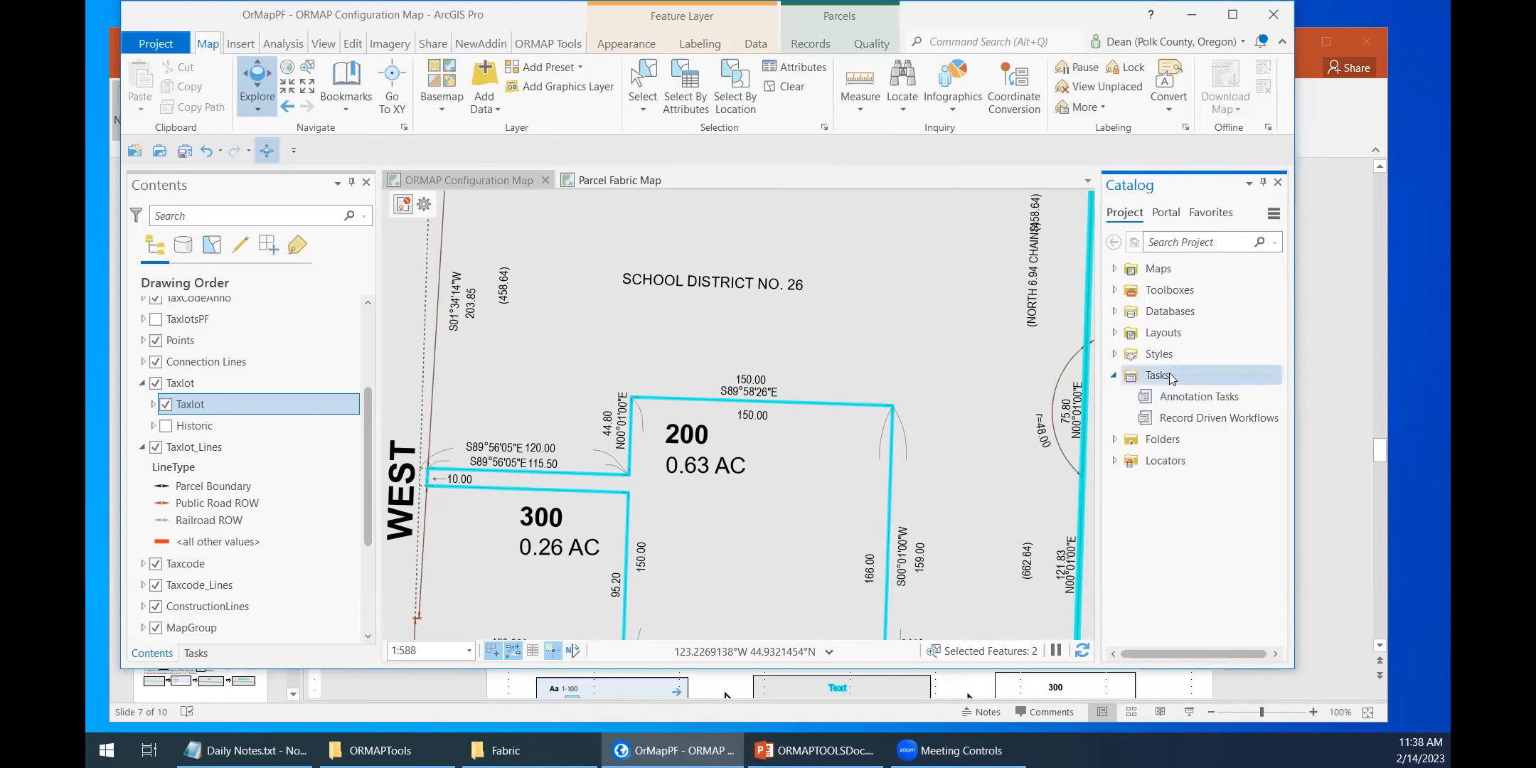
click(1201, 398)
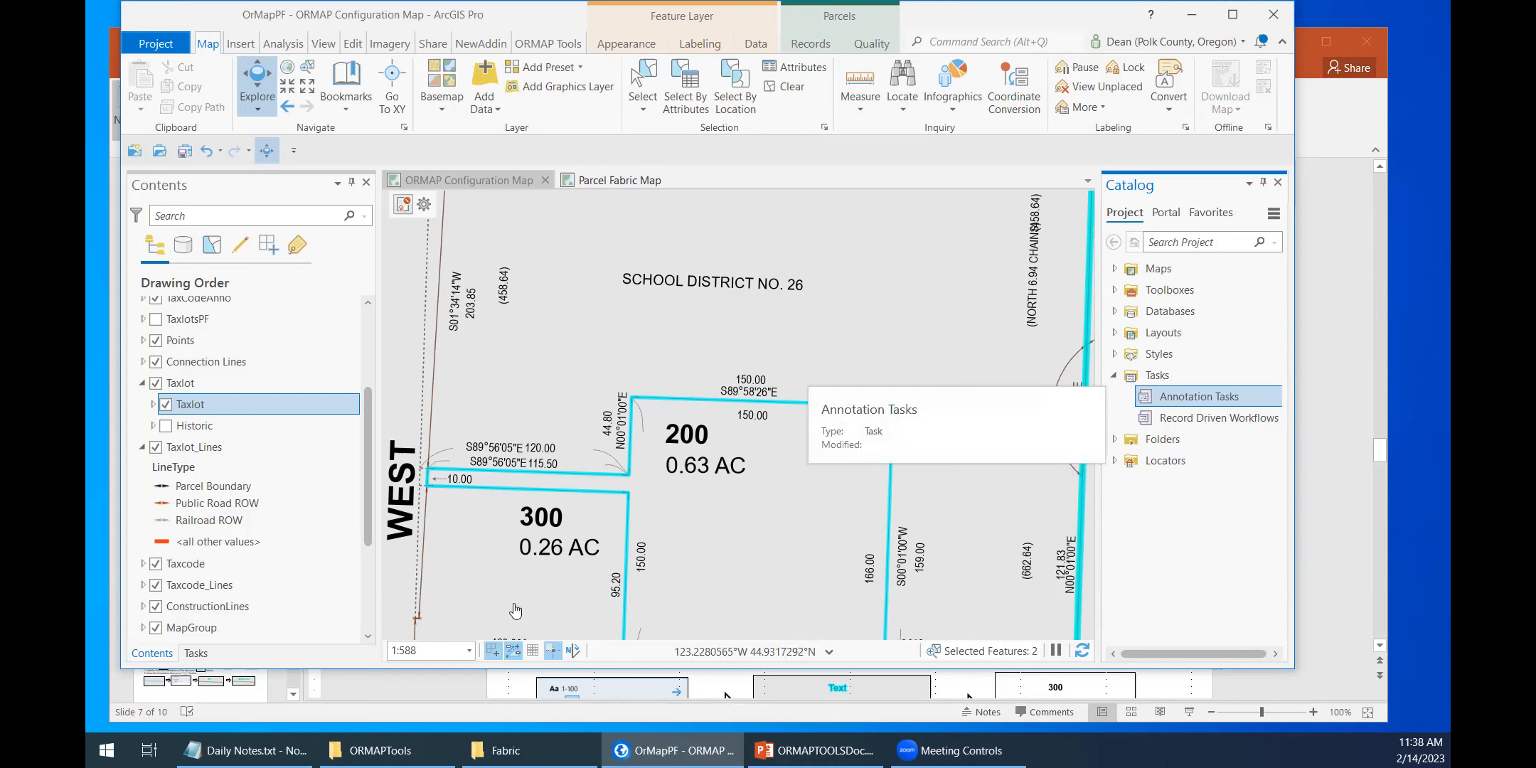
Step: Show the Annotation Tasks, expand the 1:100 Anno group, and start the AddTaxlotAnno1 task
click(199, 654)
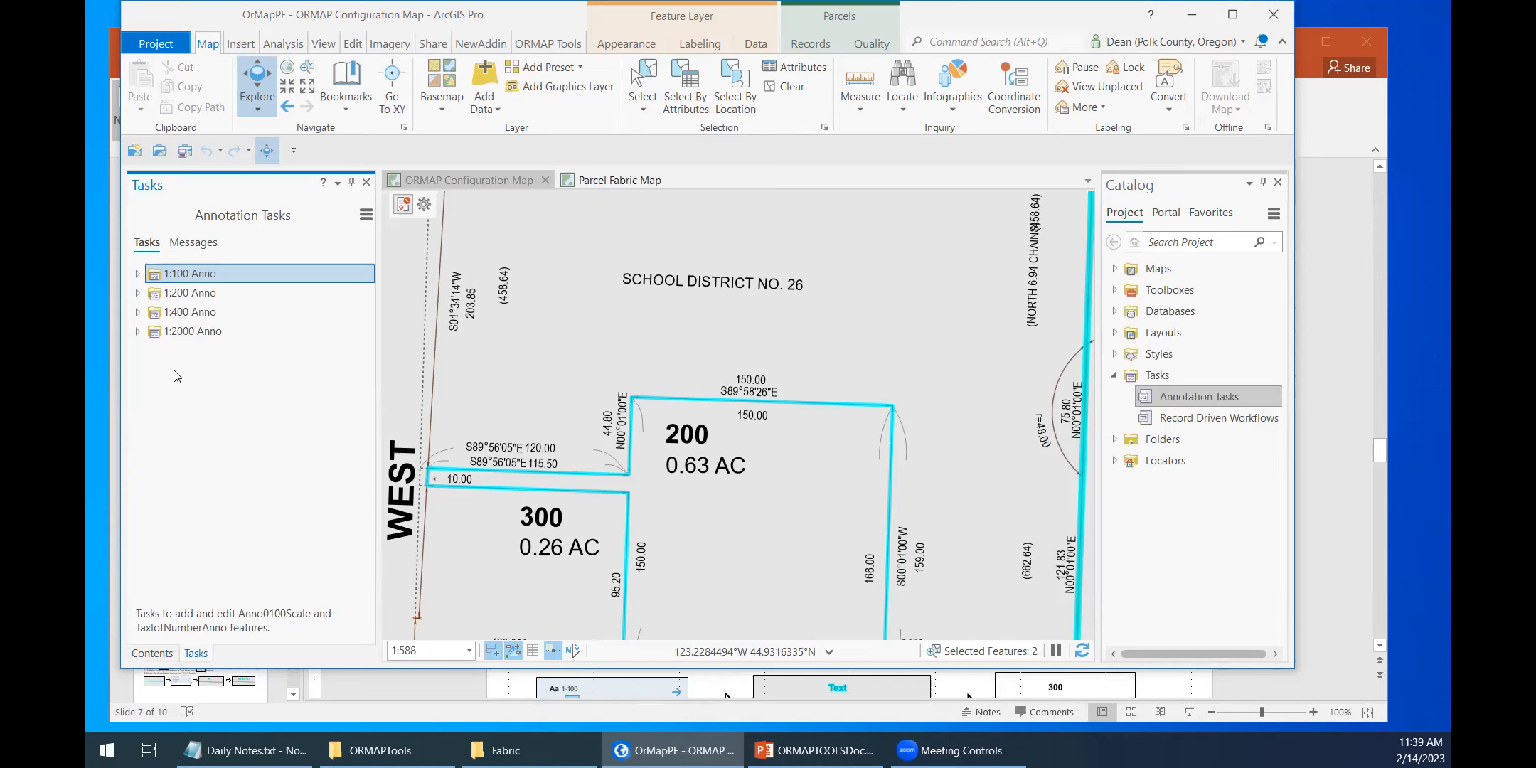
click(138, 275)
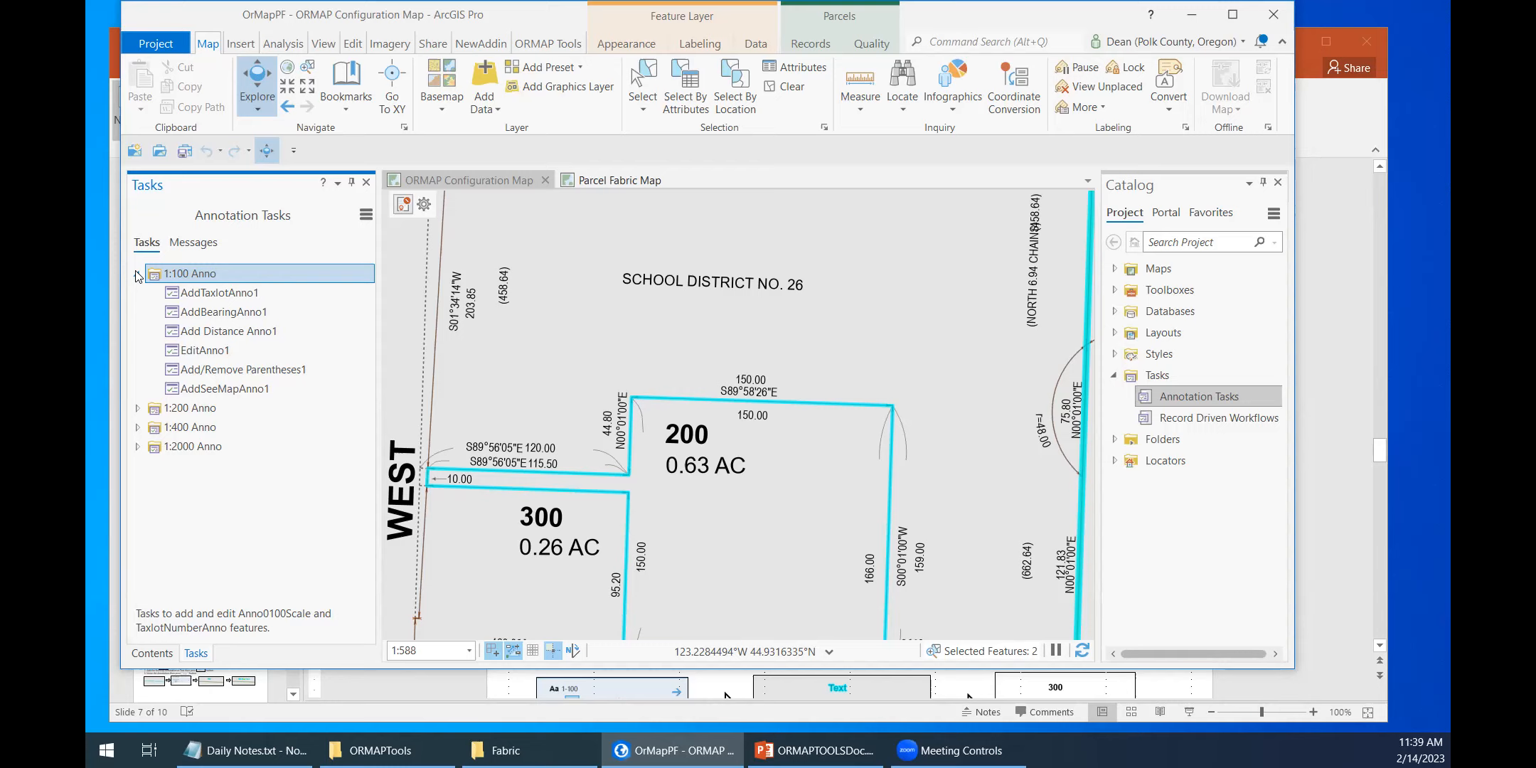
click(223, 298)
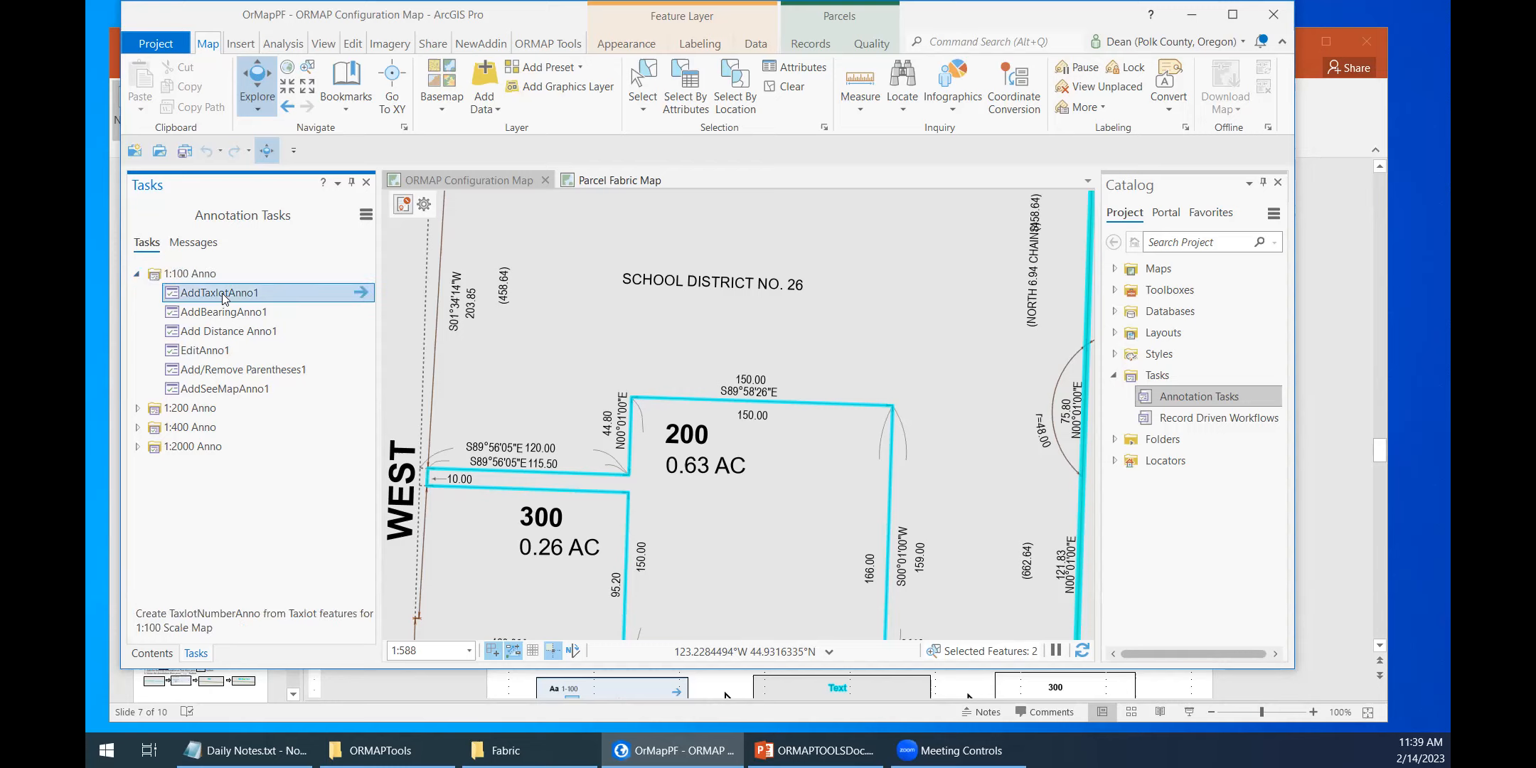
click(362, 296)
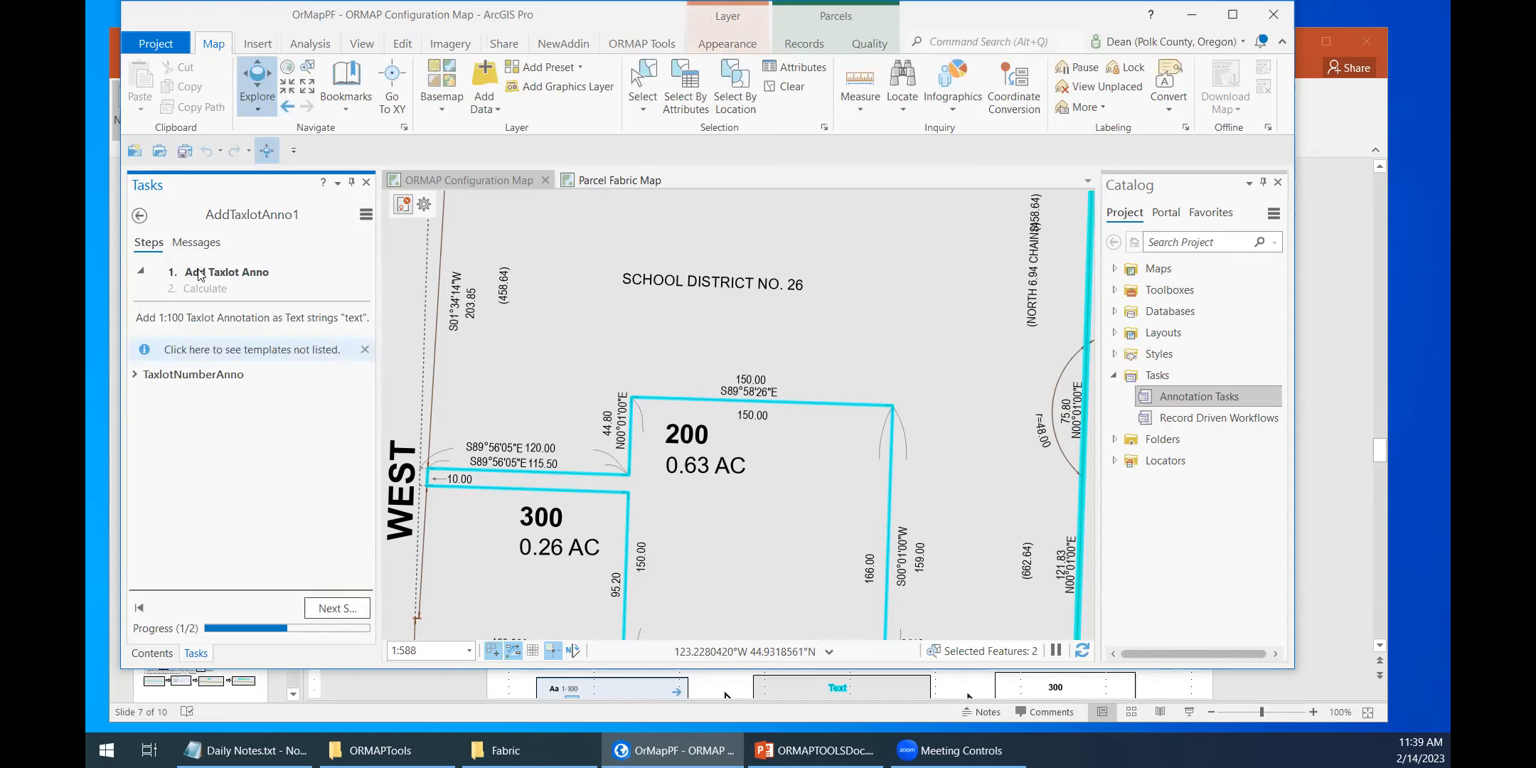
Step: Place horizontal "Text" annotations in taxlots 200 and 300 with the TaxlotNumberAnno 1-100 template, and proceed to the task's Calculate step
click(135, 375)
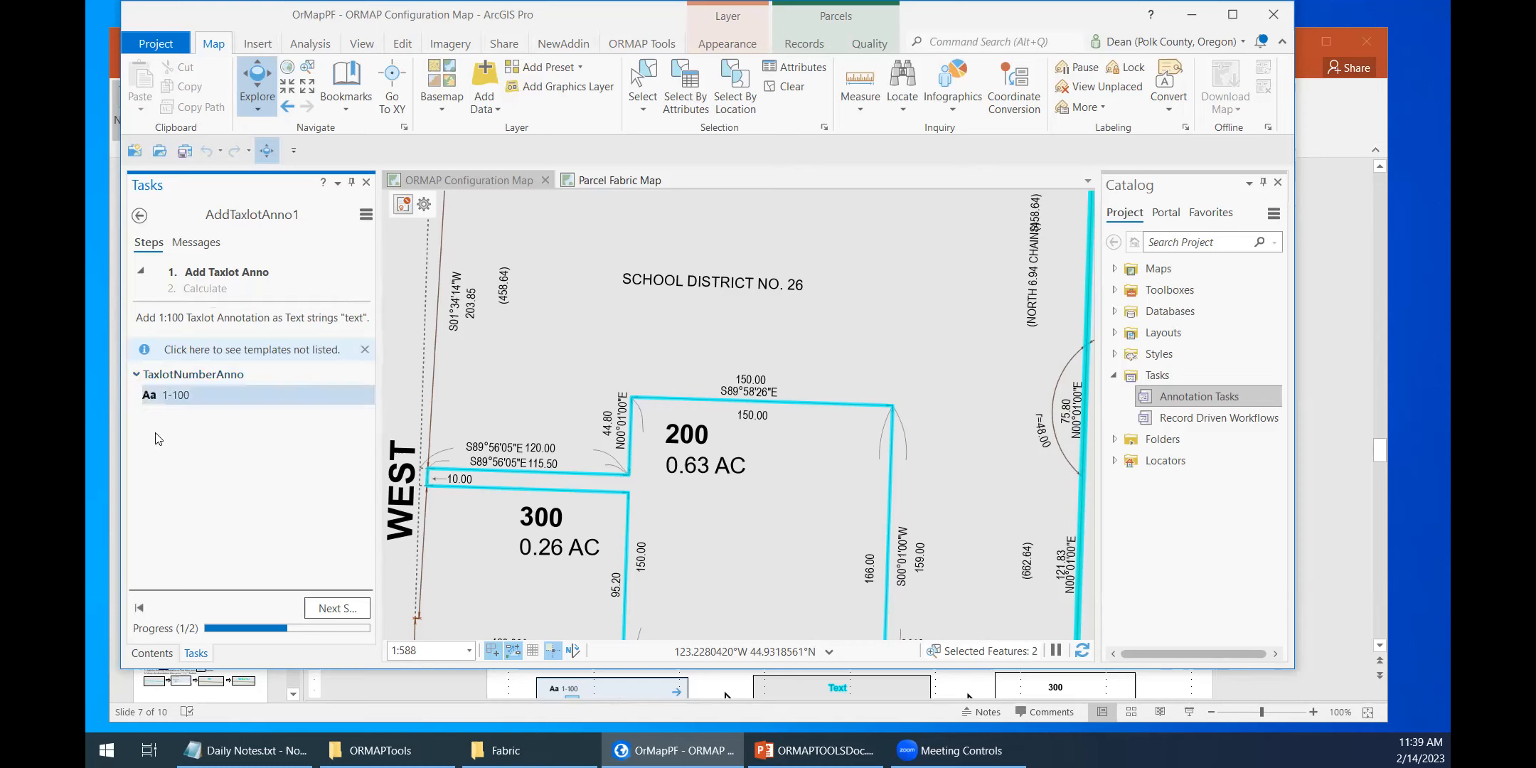
click(184, 397)
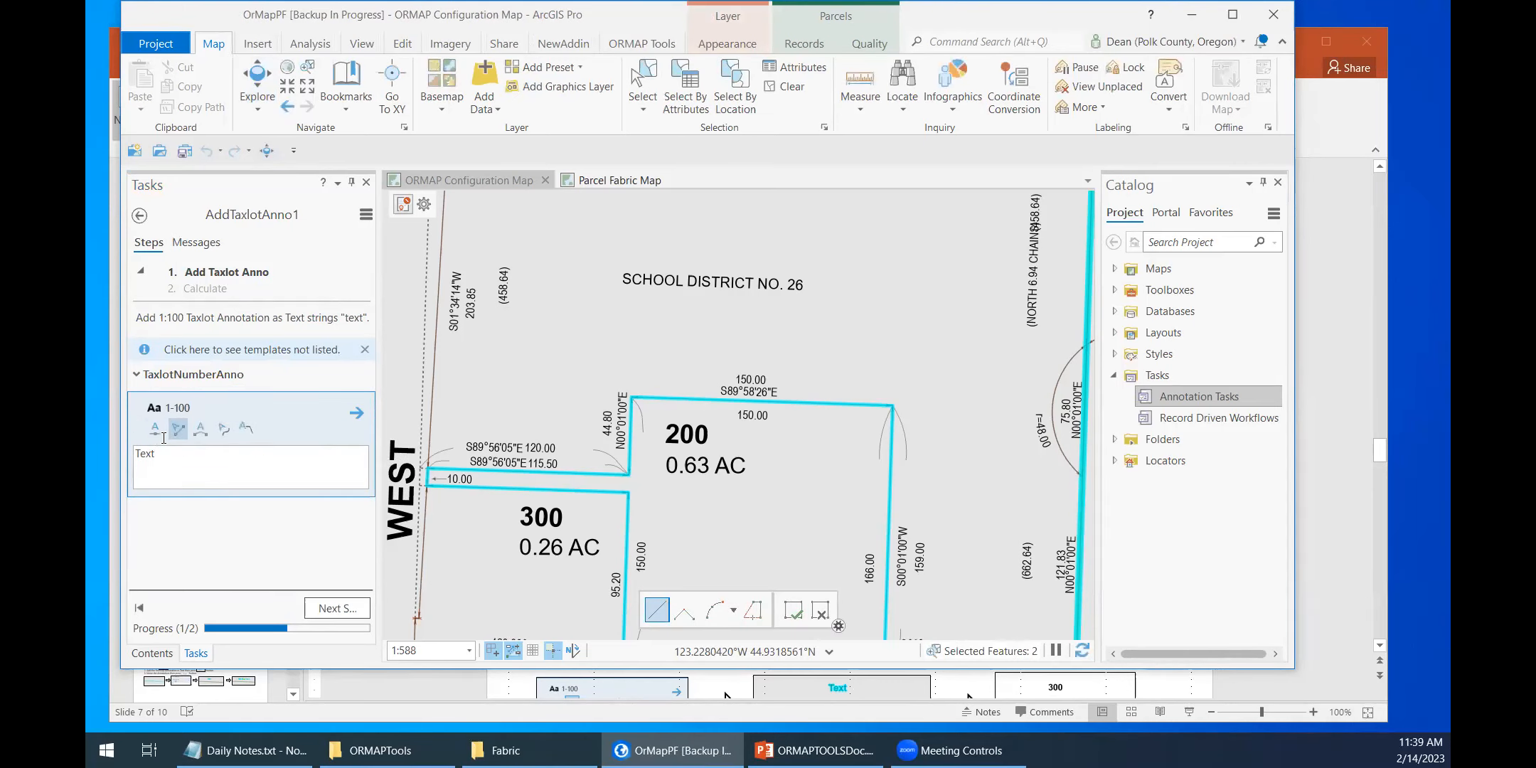
click(154, 427)
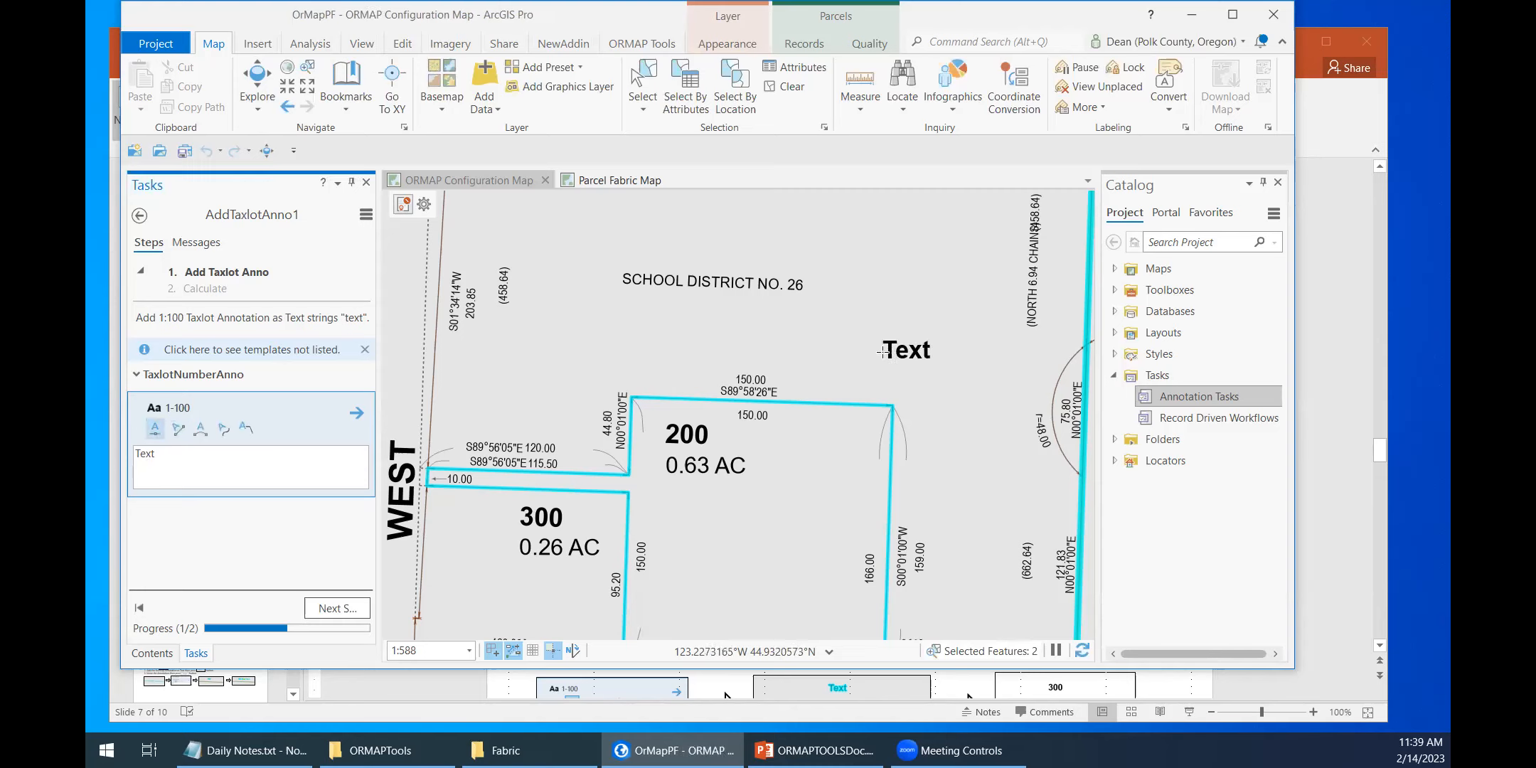
click(789, 449)
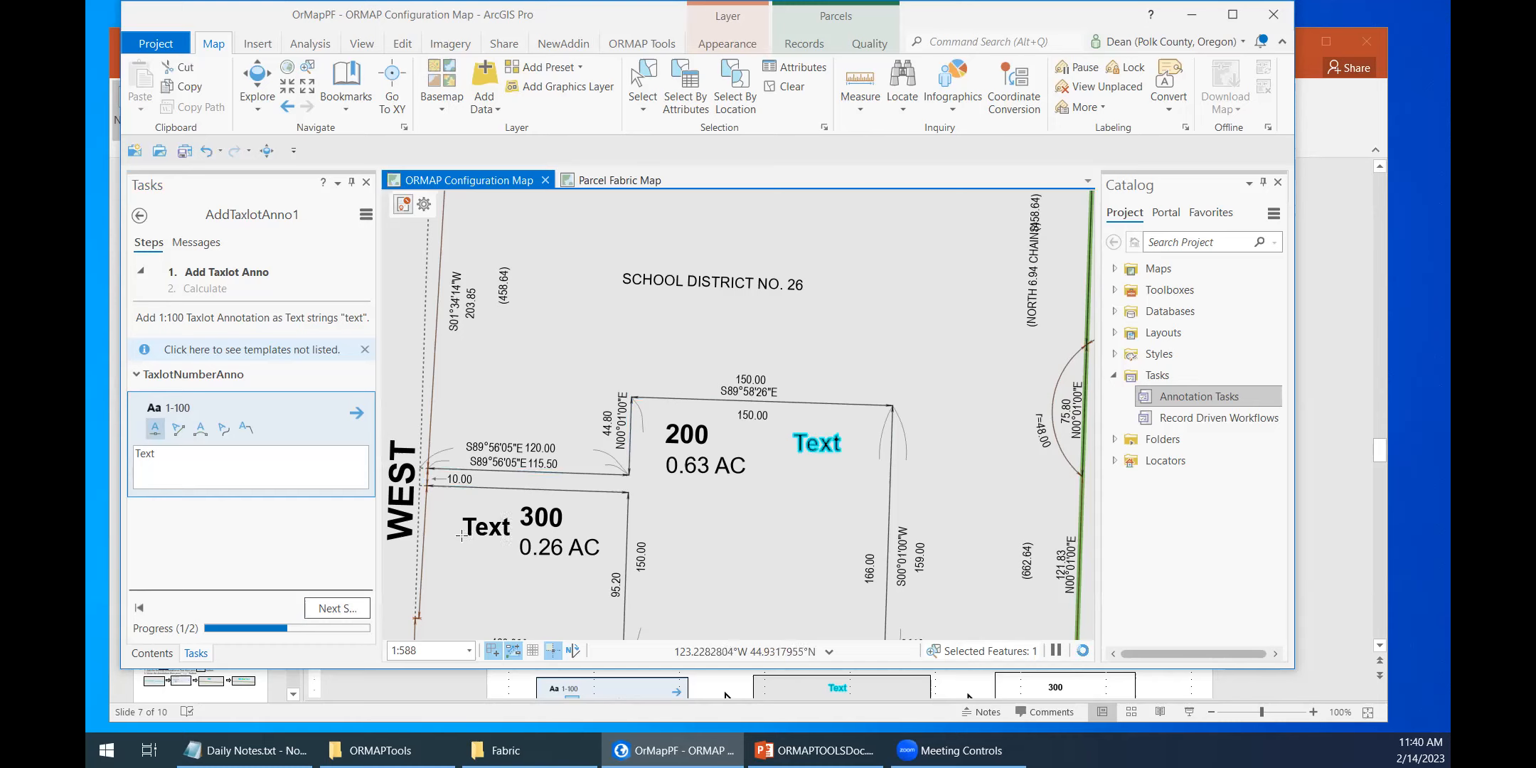
click(448, 540)
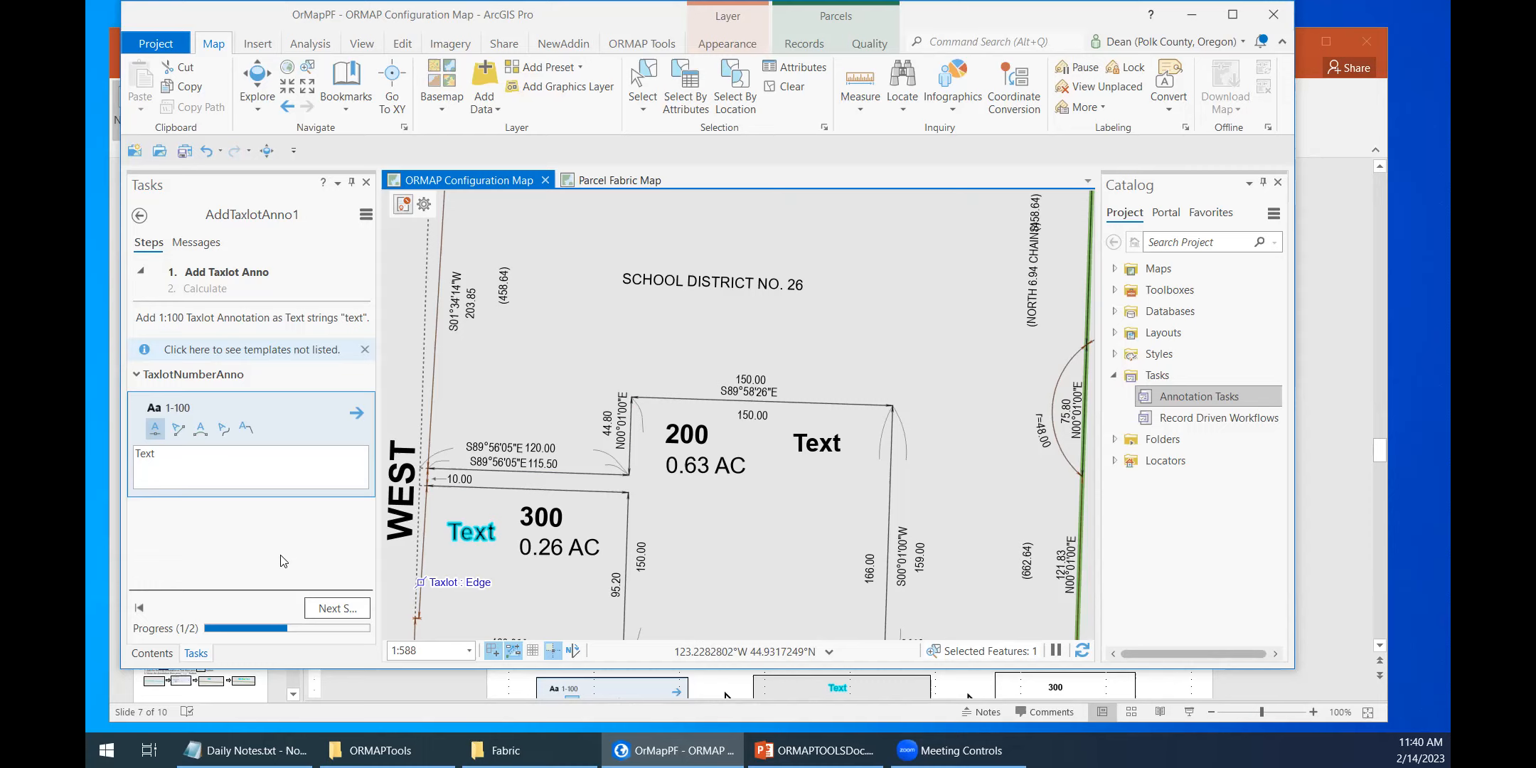
click(337, 609)
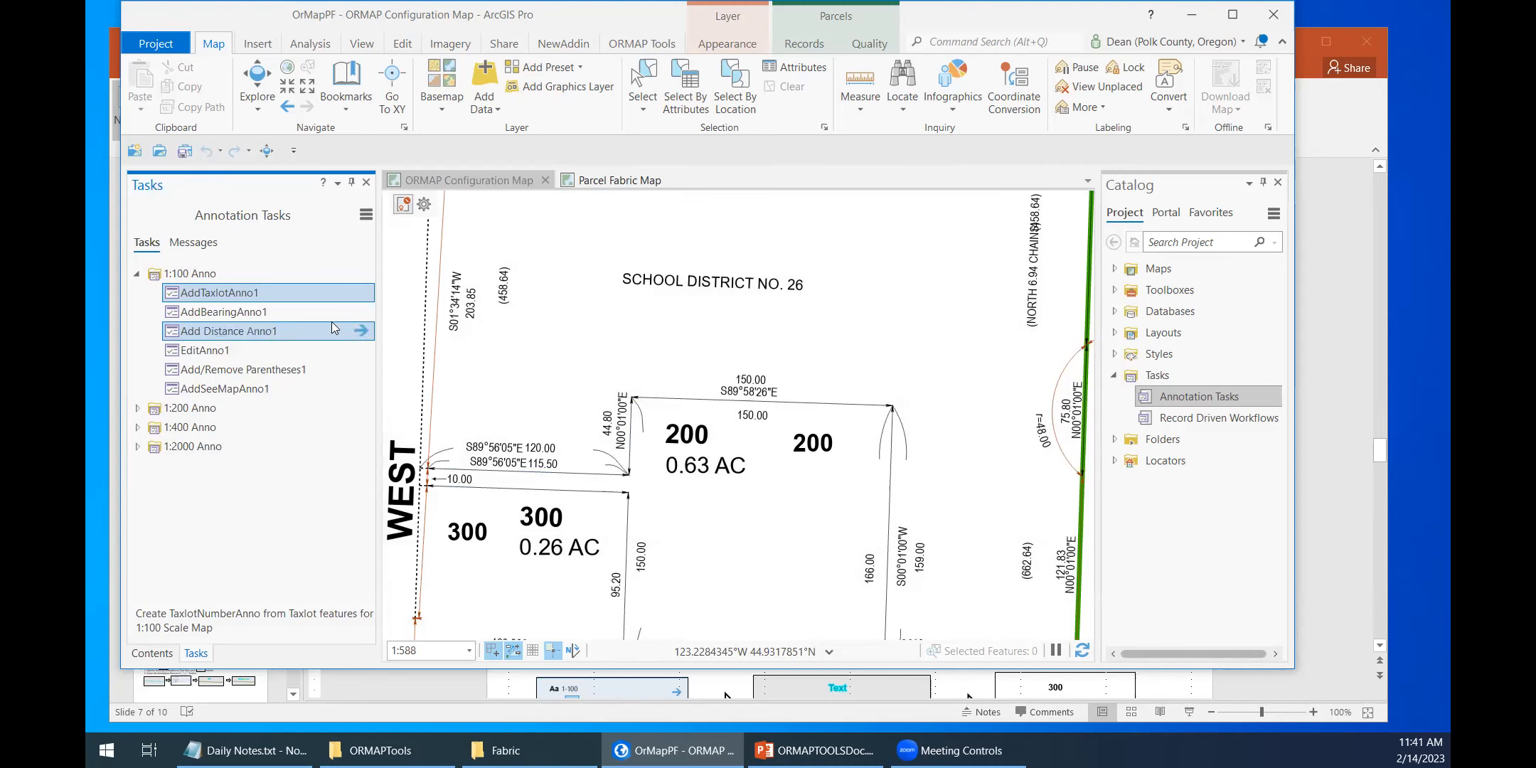
Step: Open AddTaxlotAnno1 in the Task Designer and review the general settings of its Add Taxlot Anno and Calculate steps
right_click(363, 297)
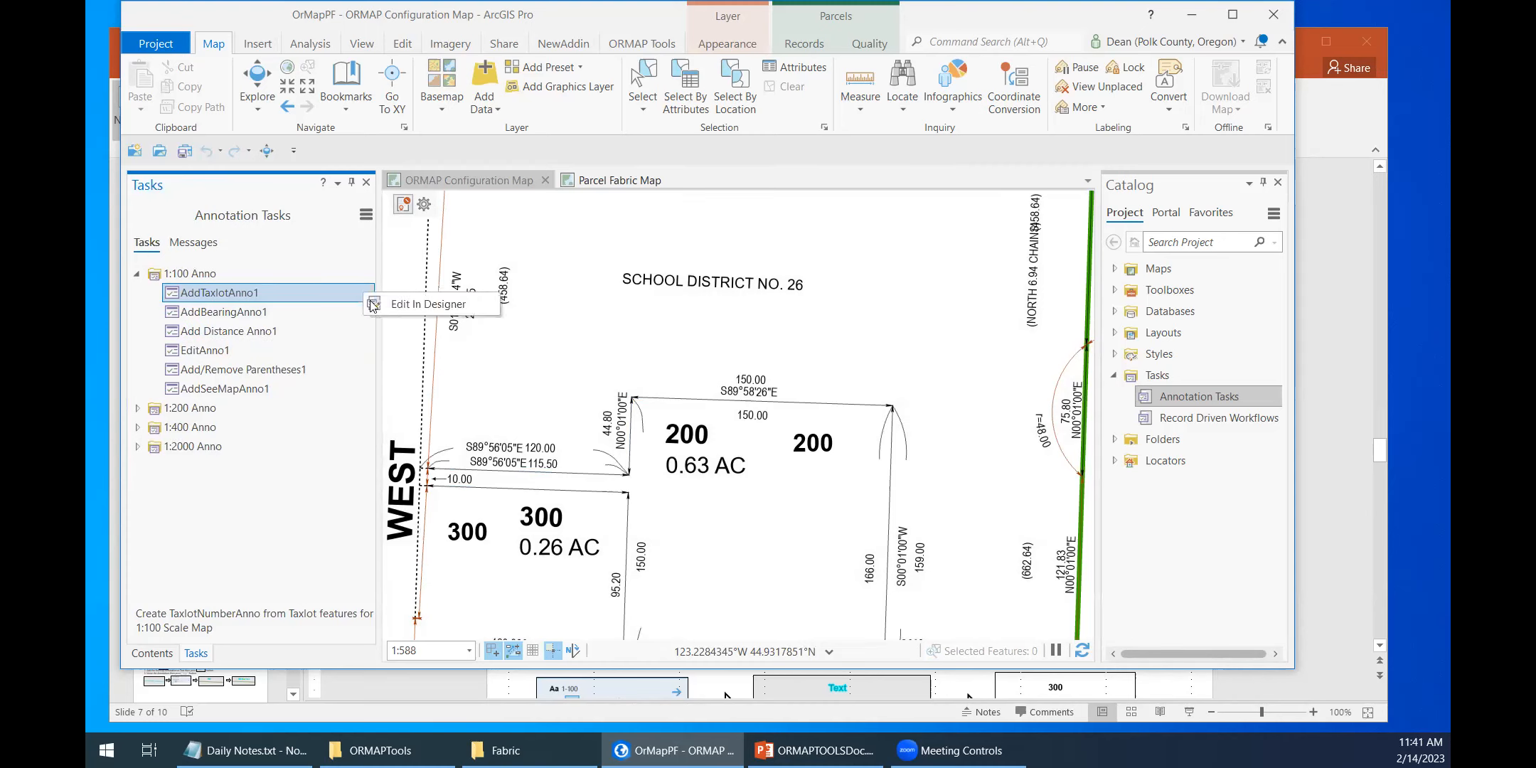
click(423, 304)
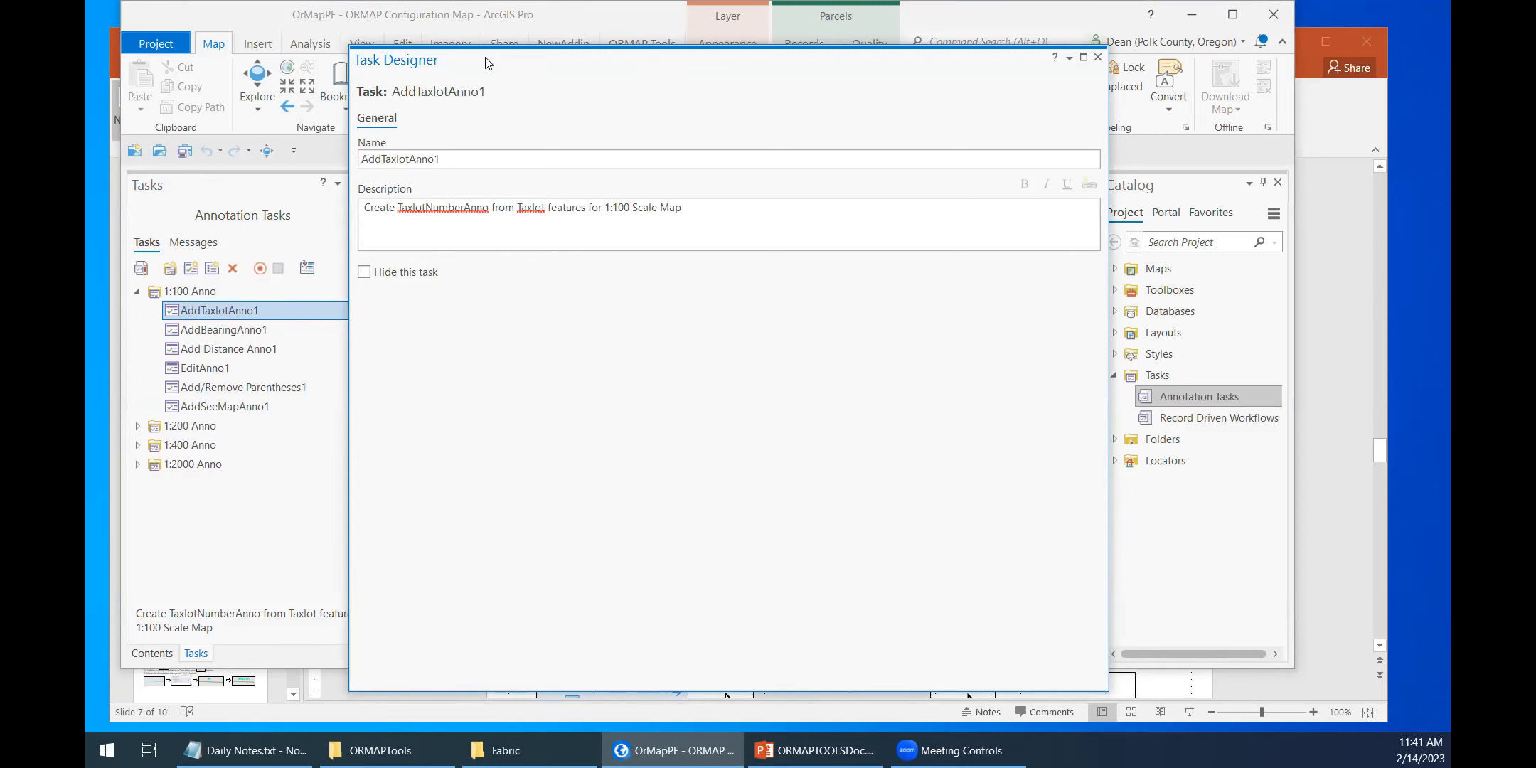
drag(485, 63, 584, 66)
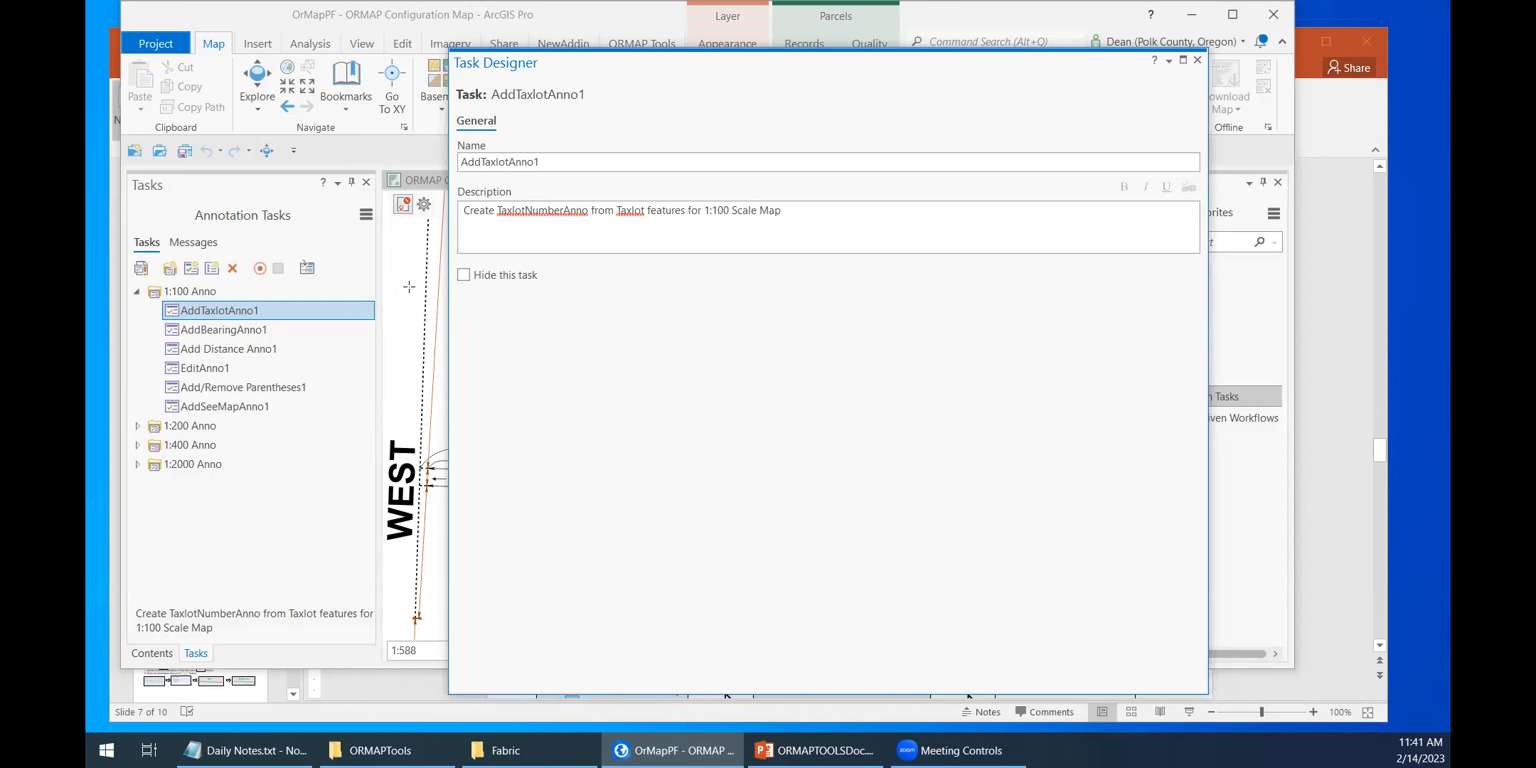
click(361, 311)
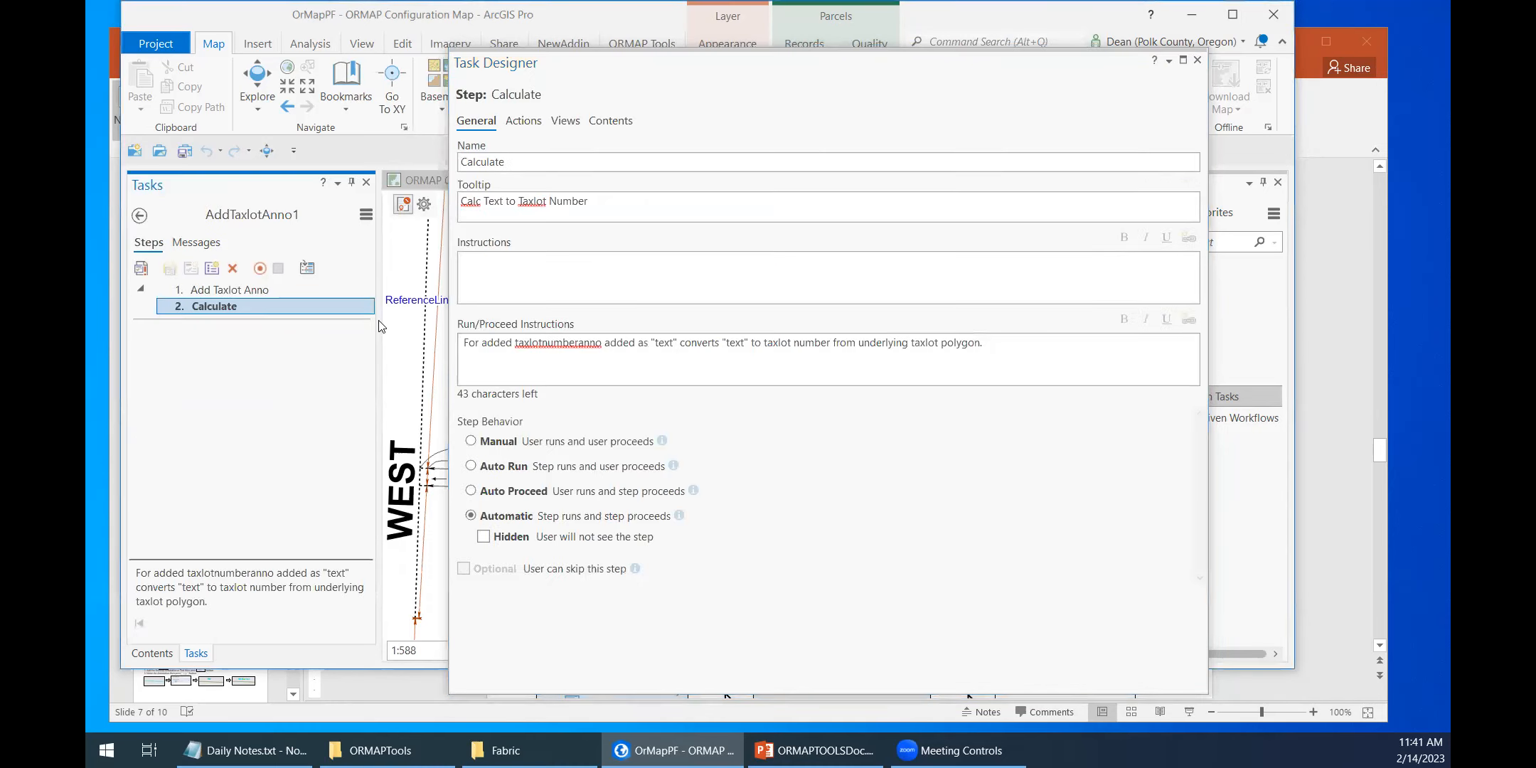
click(283, 286)
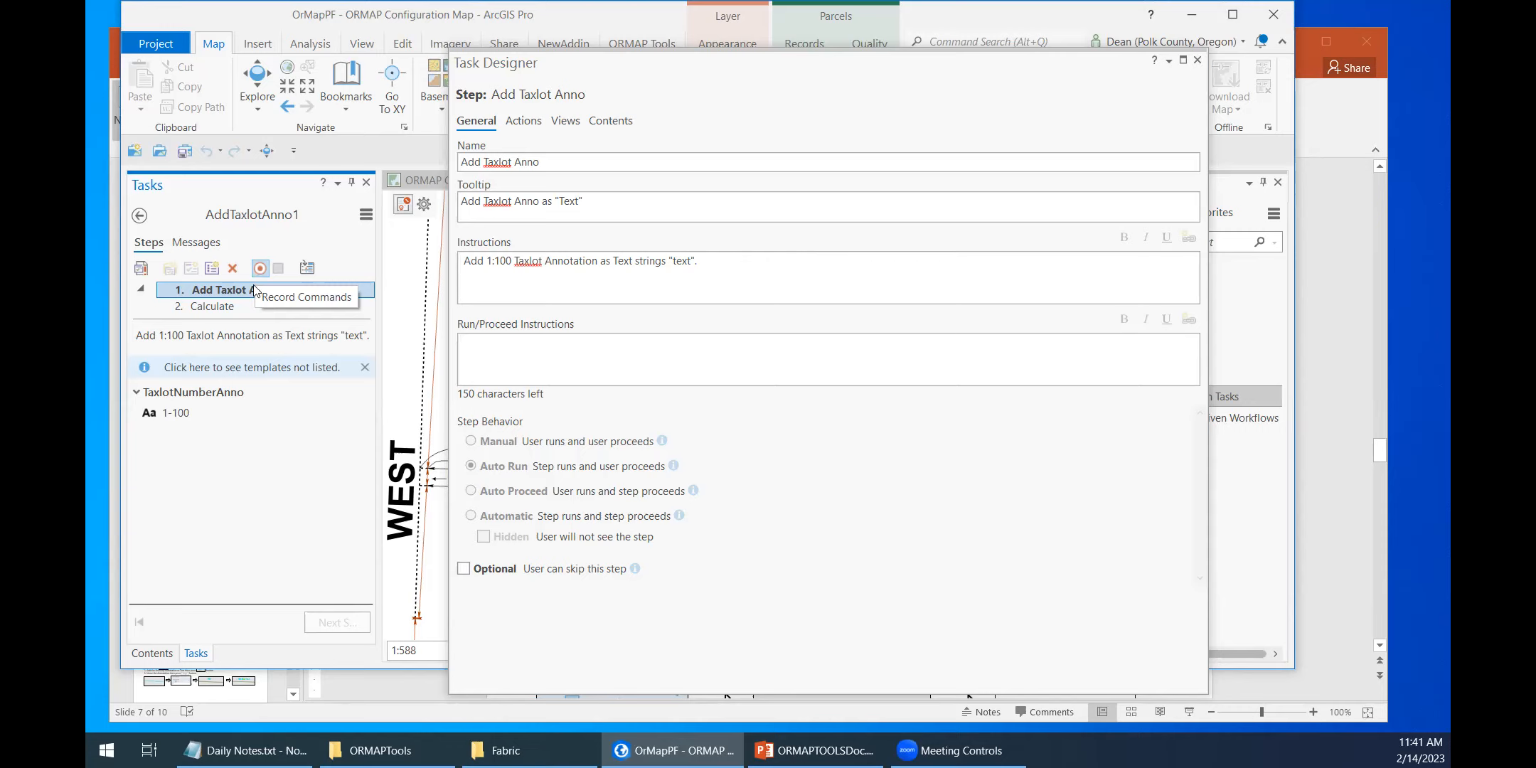
ctrl+click(210, 305)
click(210, 305)
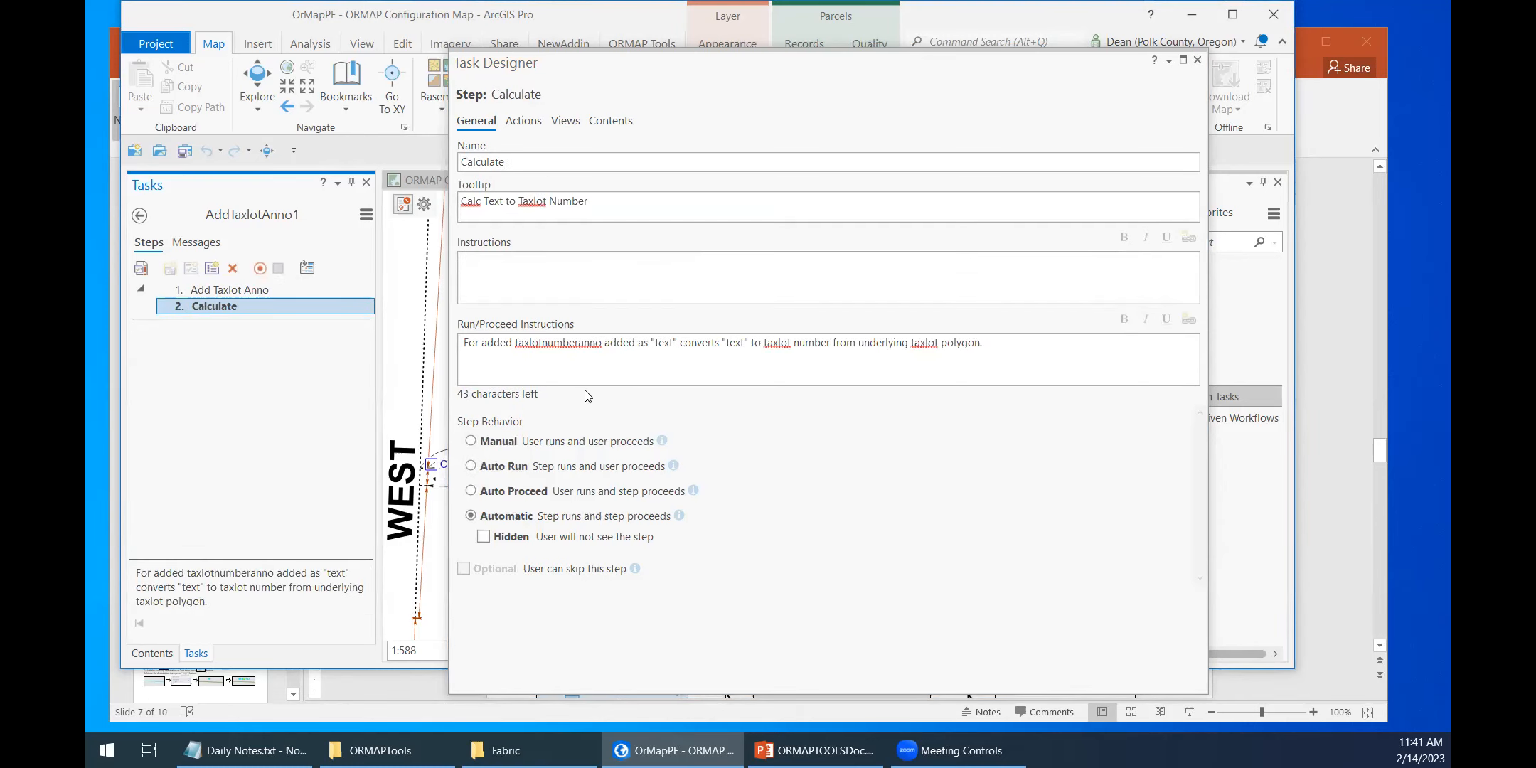
Step: Examine the Calculate step's actions, including the Calculate Field parameters and the Arcade expression for TextString, and close the tool settings
click(522, 121)
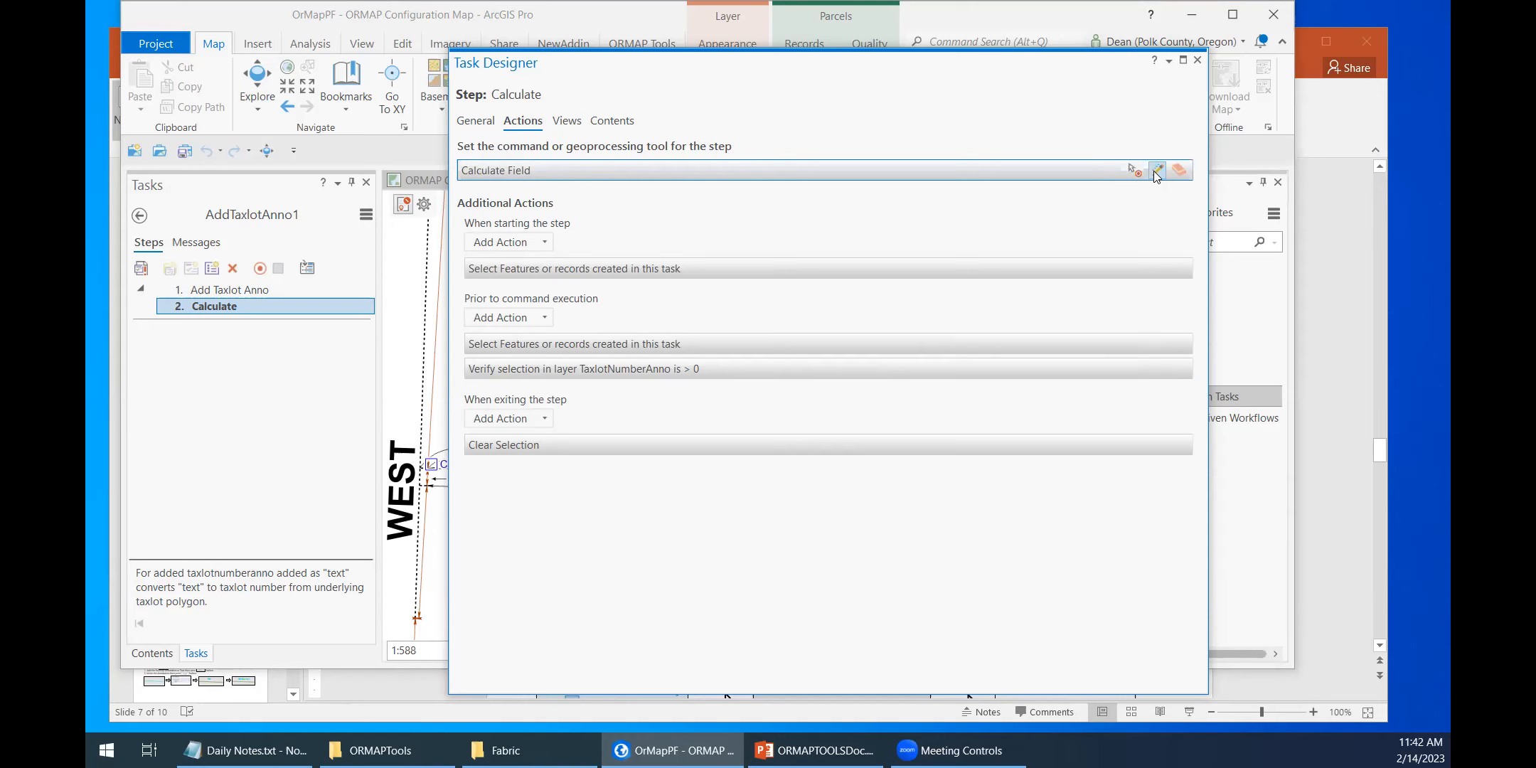
click(1156, 172)
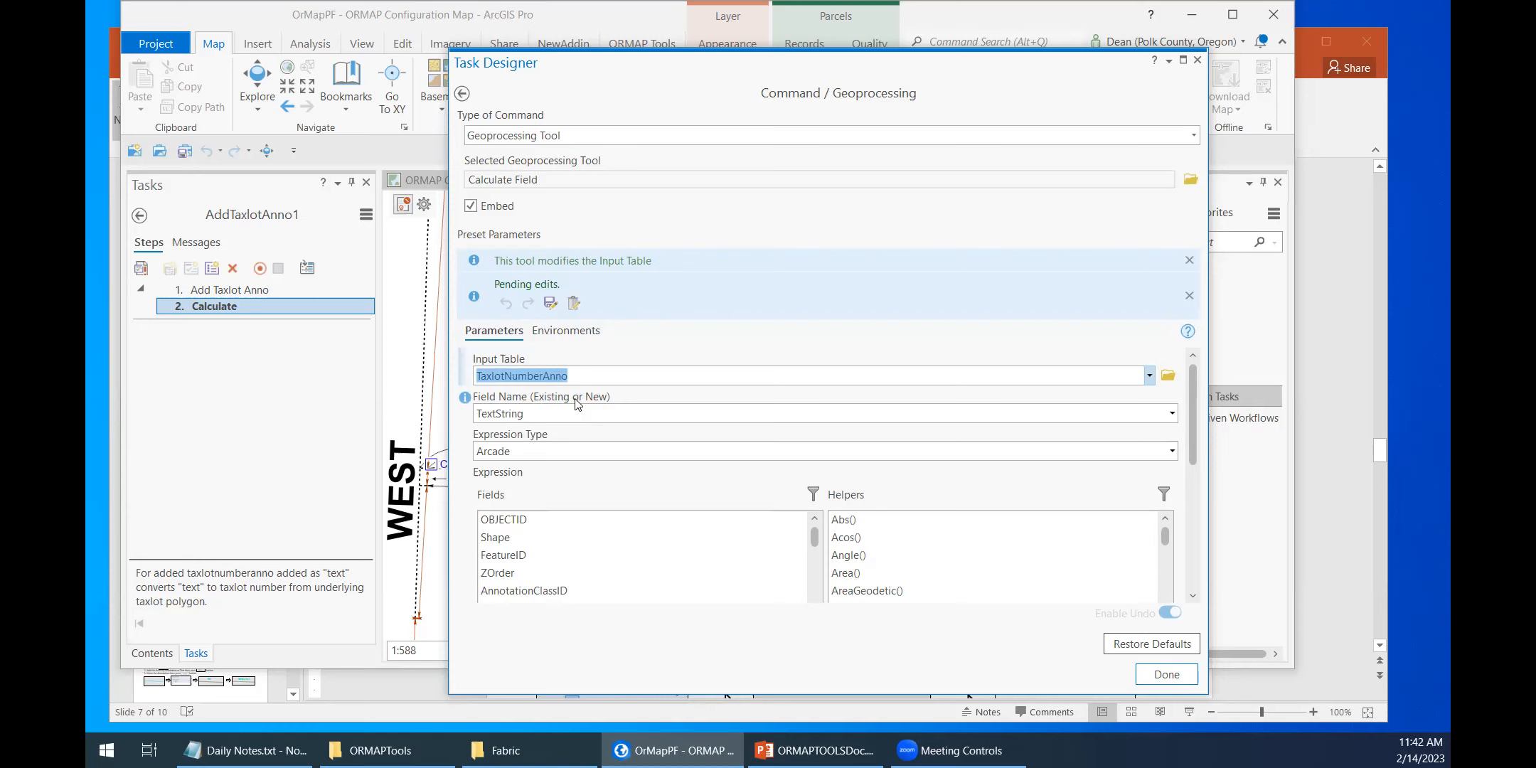
scroll(632, 427, down, 2)
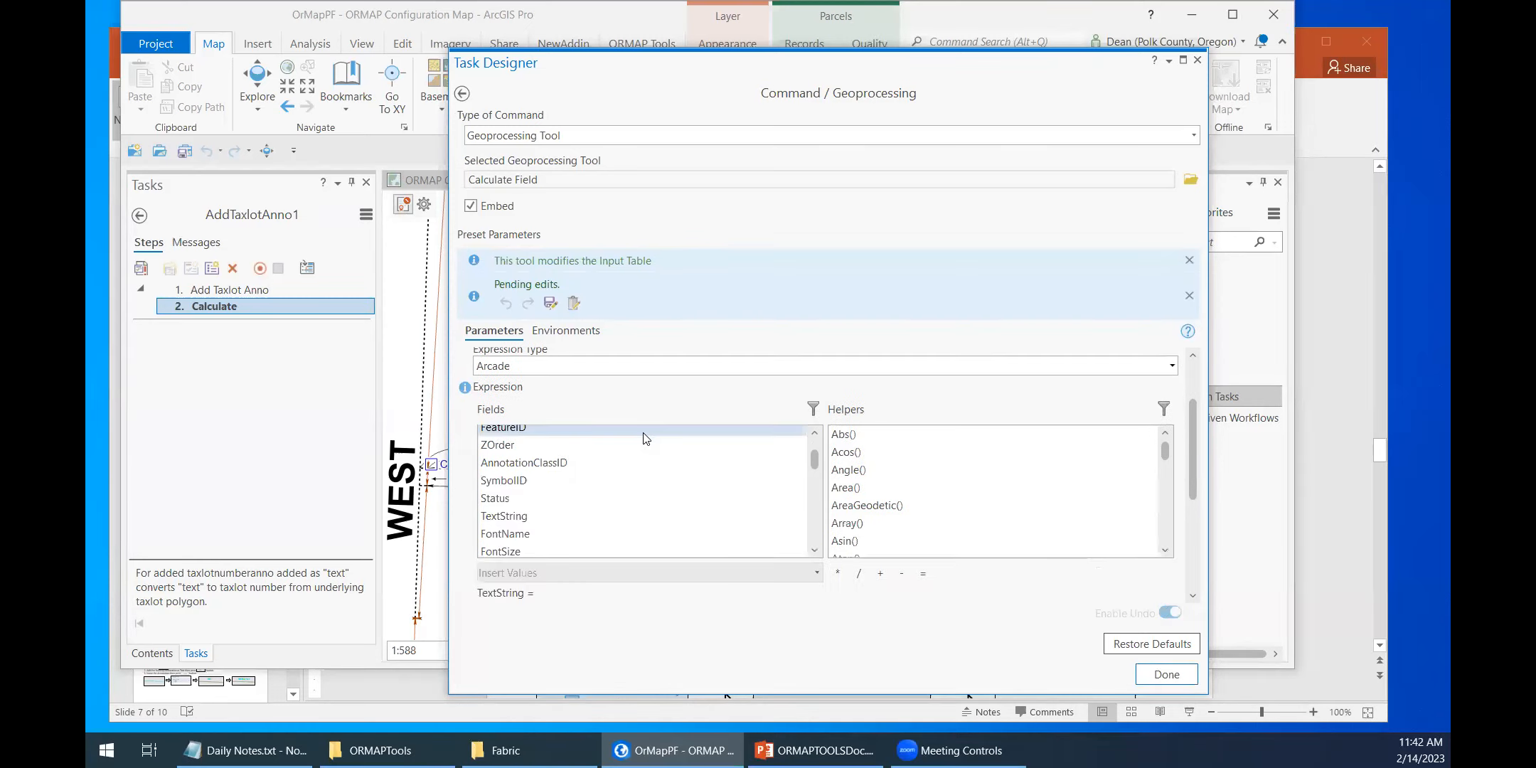
scroll(610, 361, up, 2)
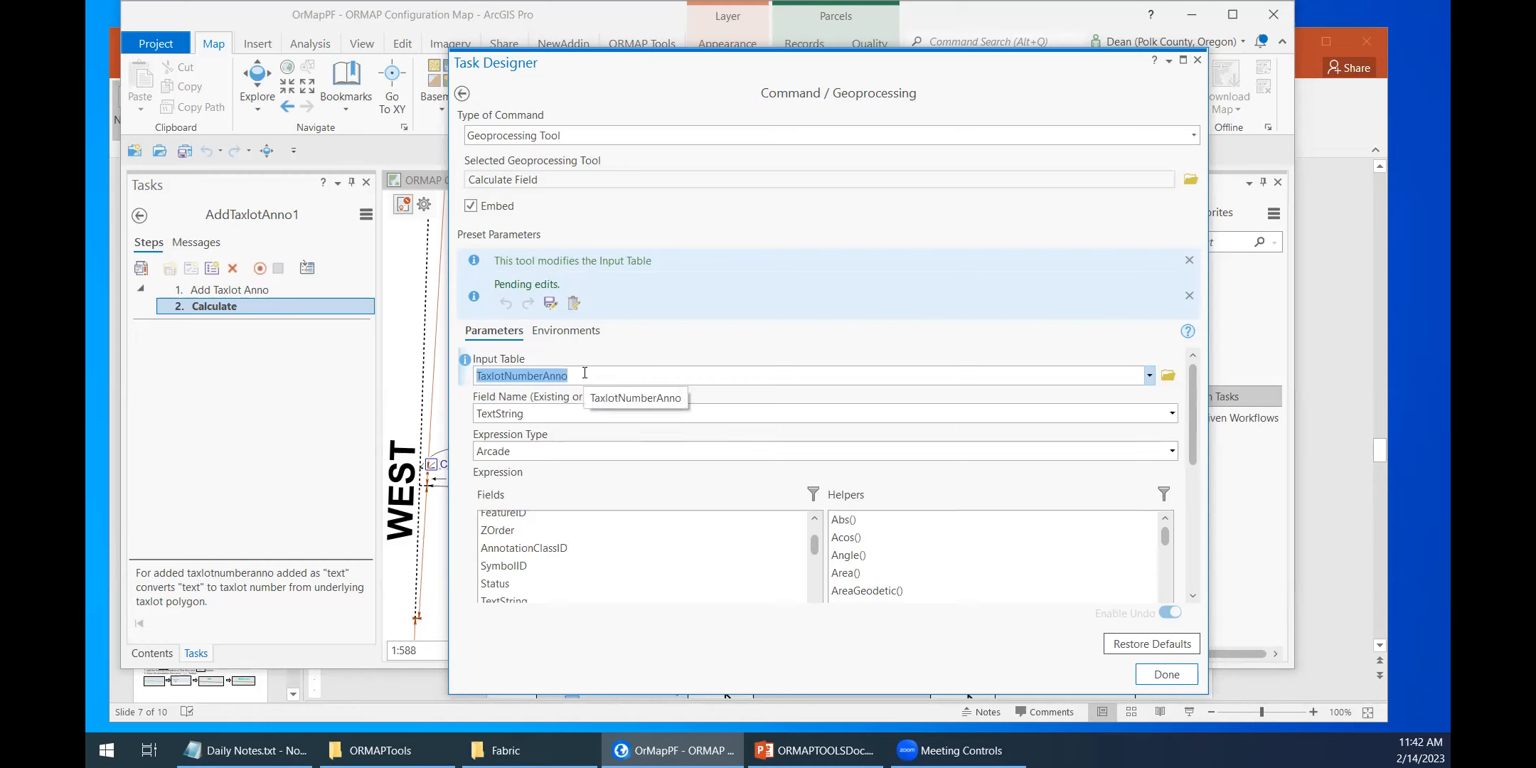
scroll(585, 372, down, 1)
scroll(527, 413, down, 6)
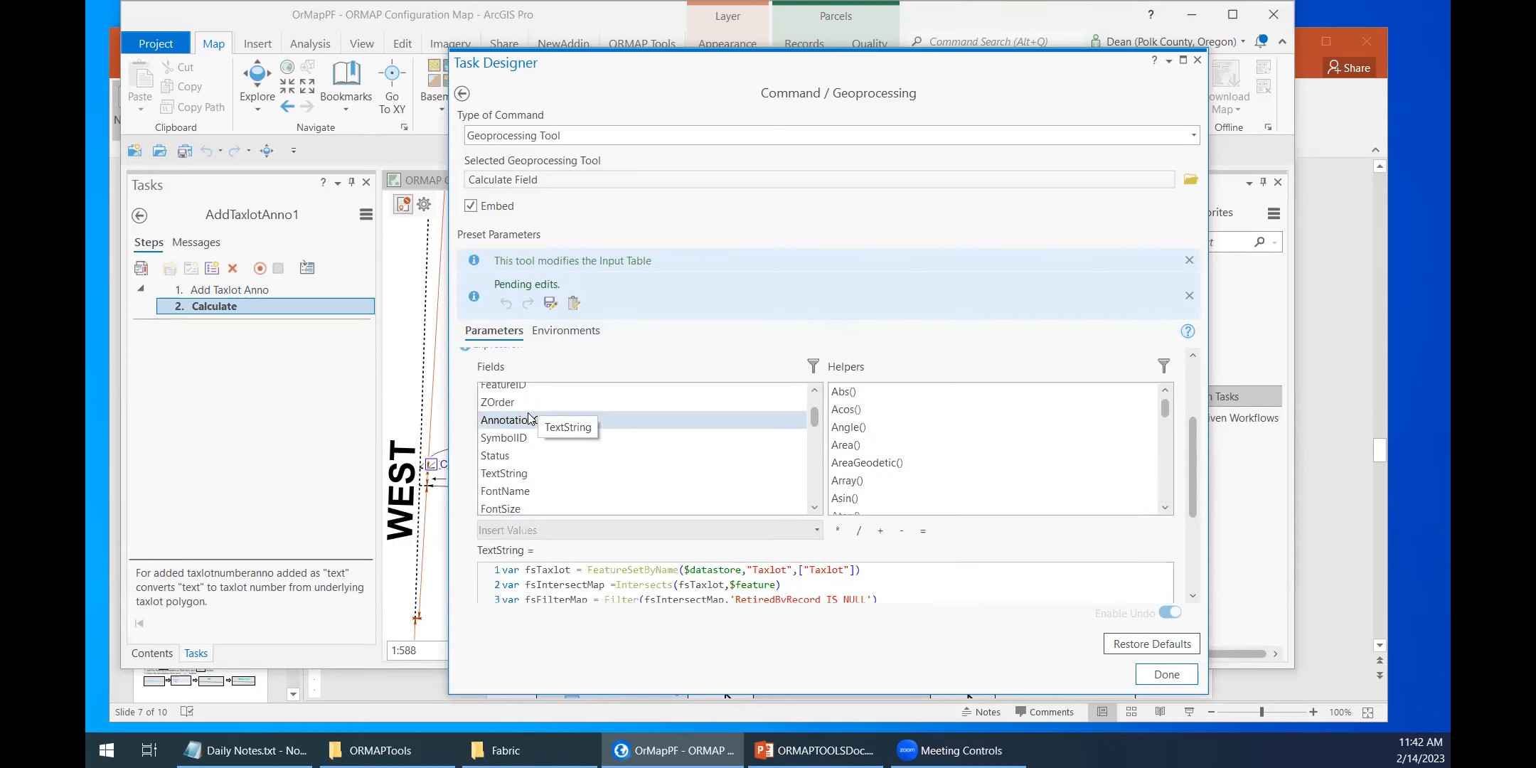
scroll(776, 553, up, 2)
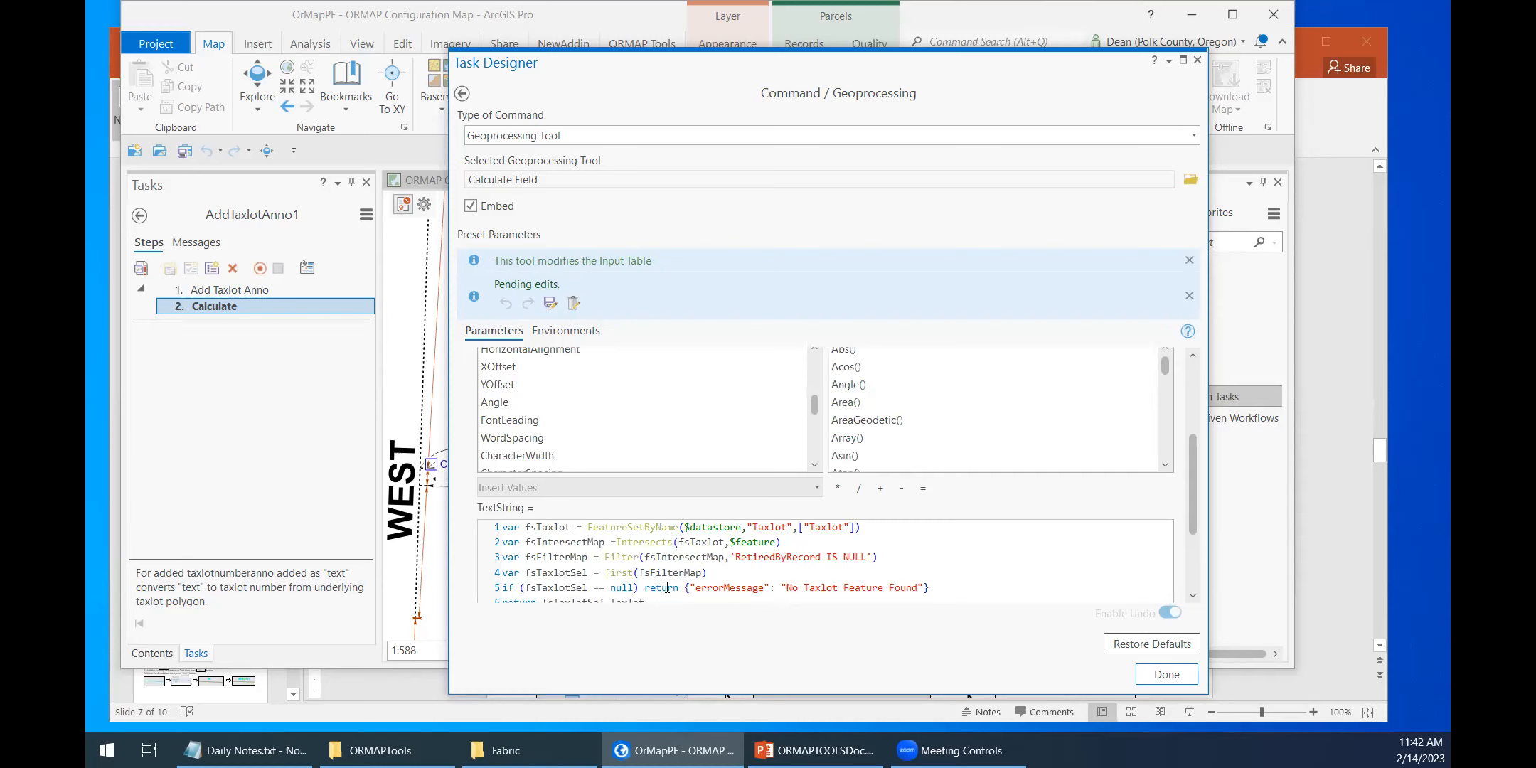
scroll(660, 594, up, 1)
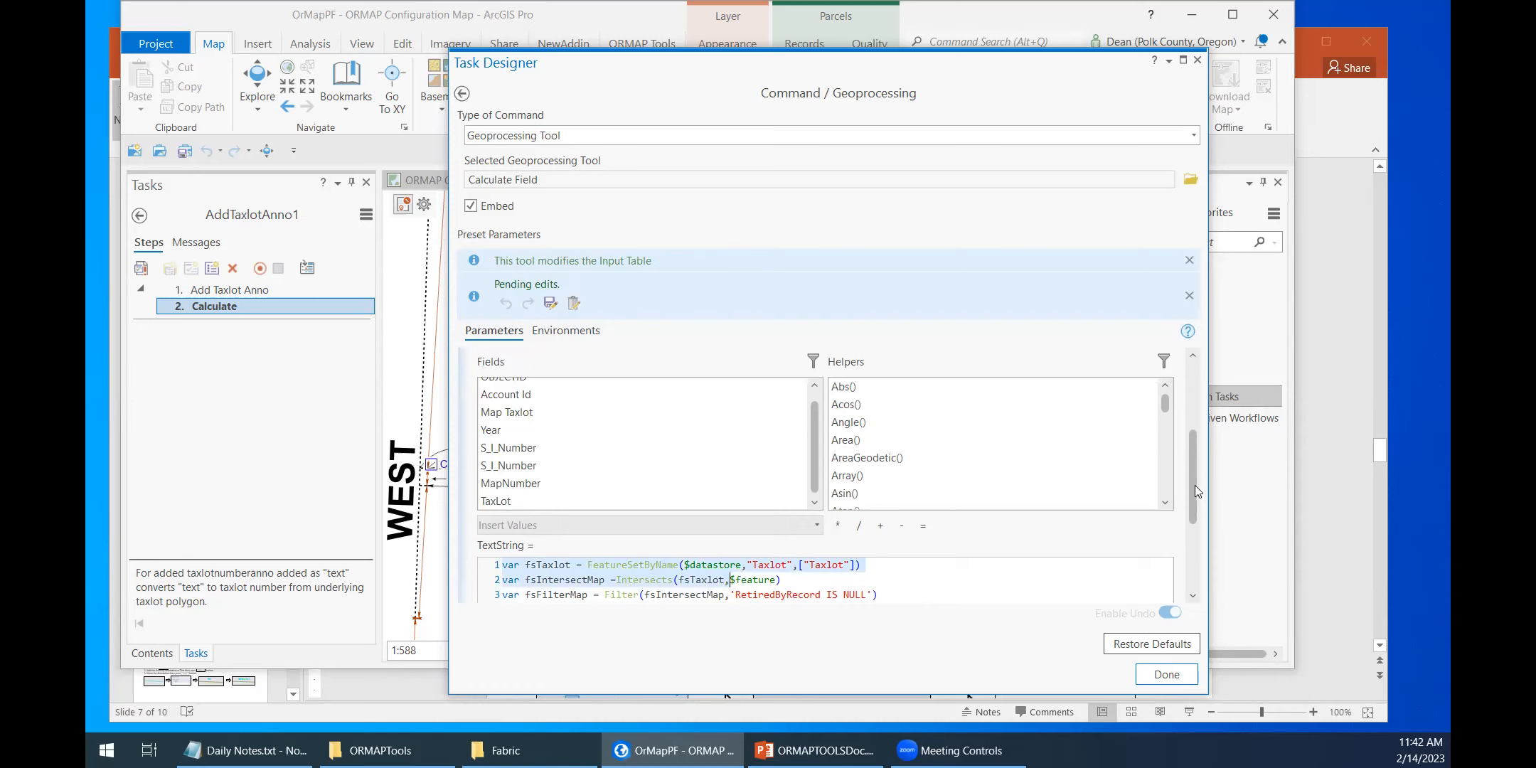
scroll(1192, 529, down, 3)
drag(668, 516, 485, 444)
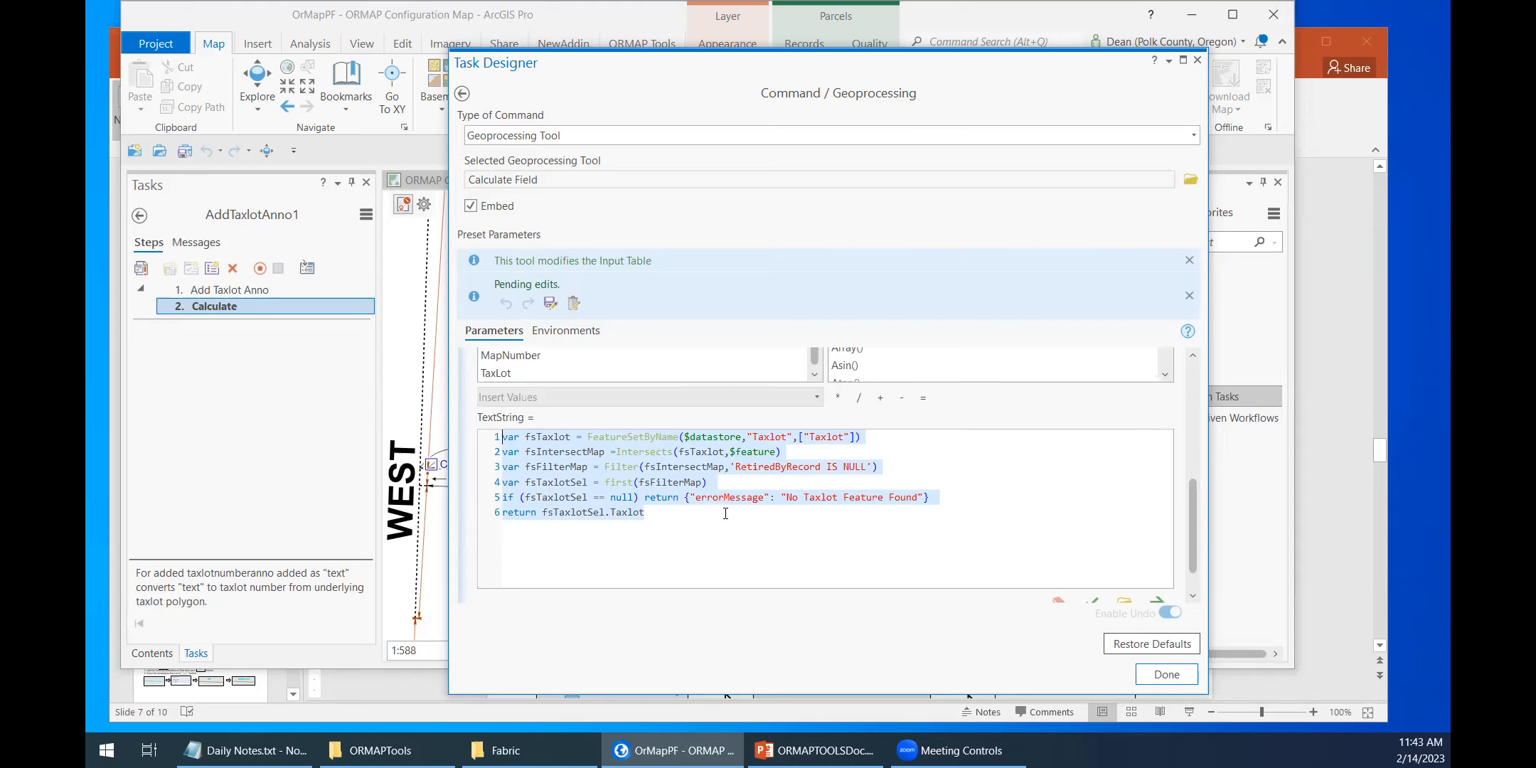
click(1168, 672)
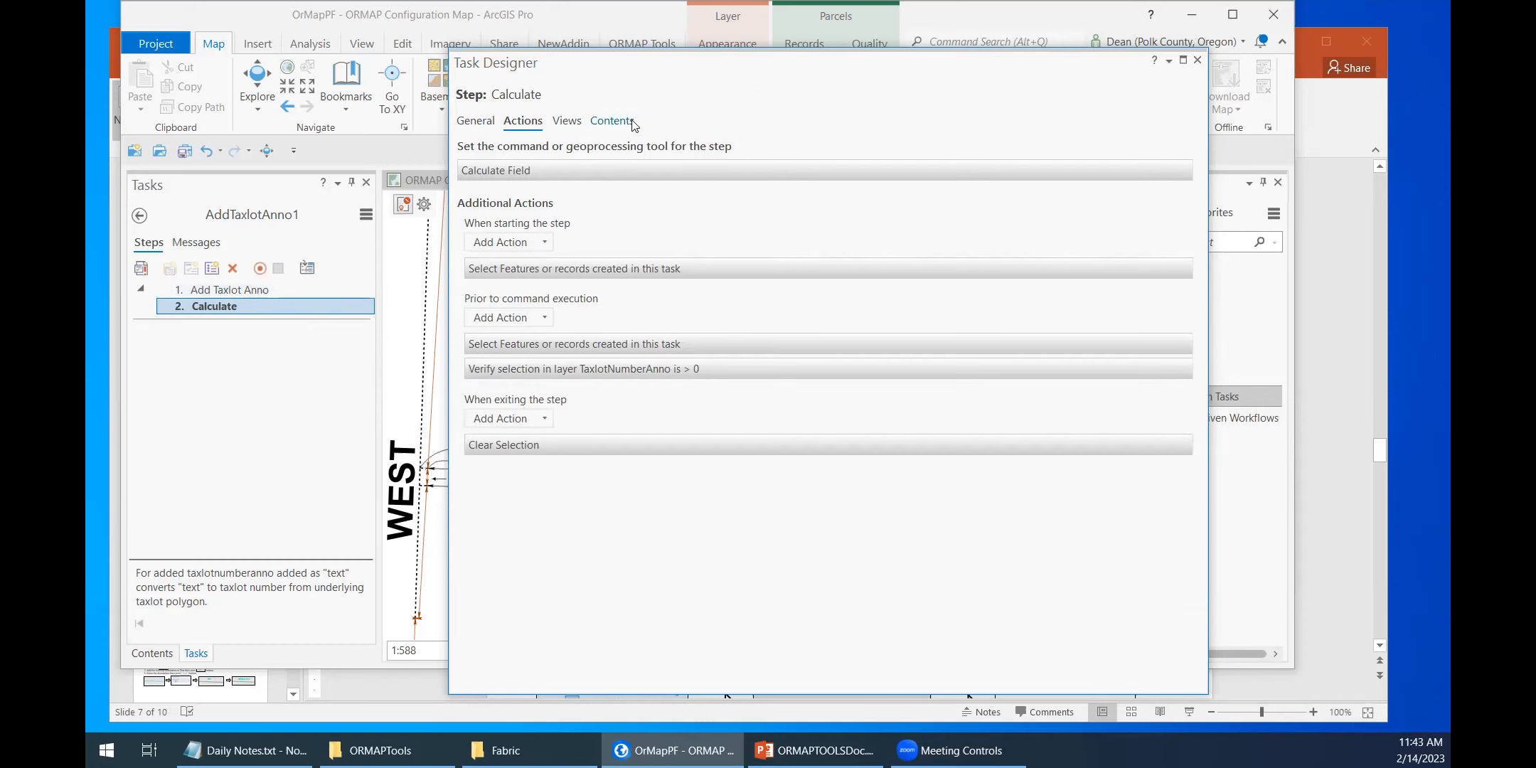
Step: Review the view settings of the Add Taxlot Anno step and shift the Task Designer to uncover more of the map
click(251, 289)
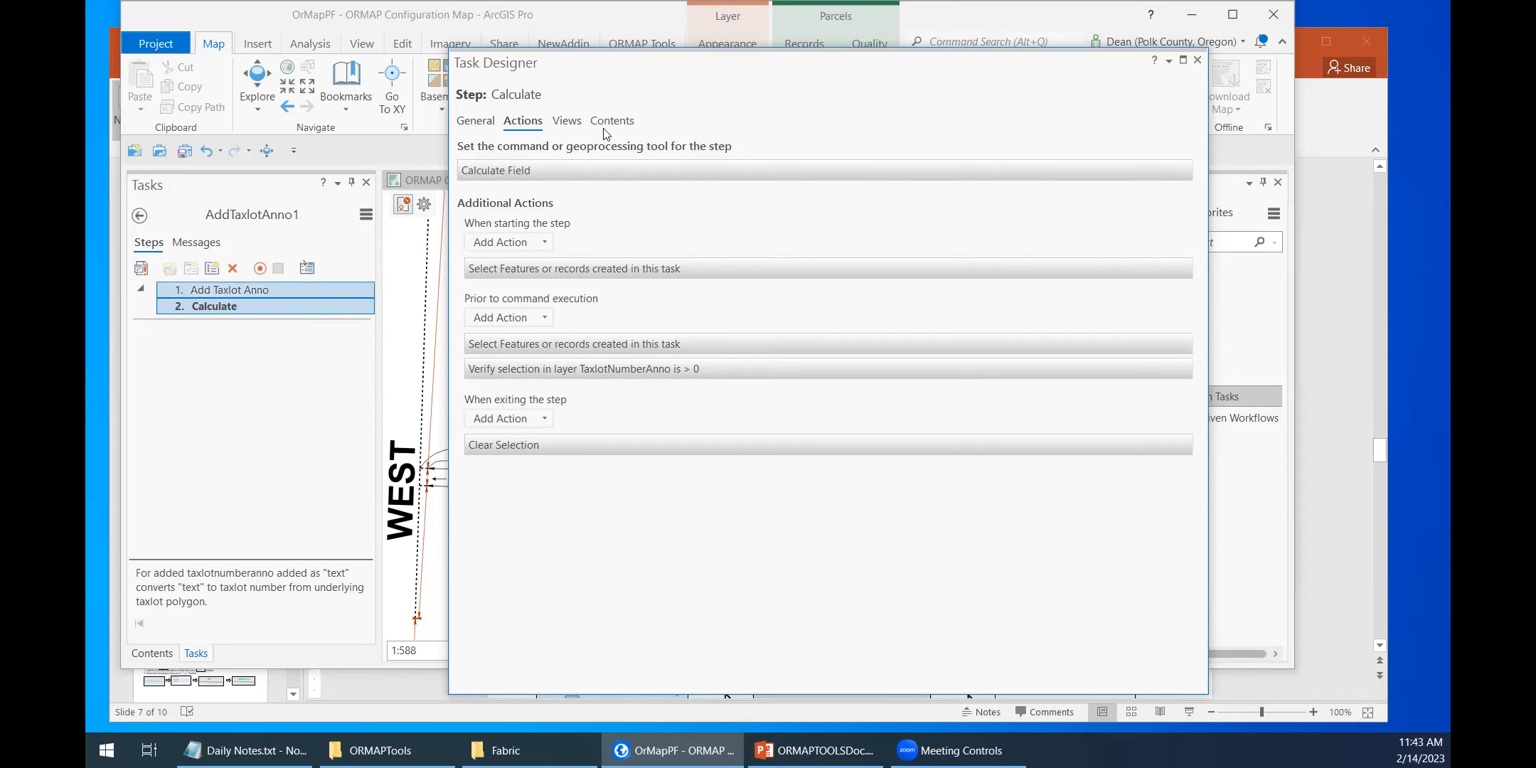
click(566, 122)
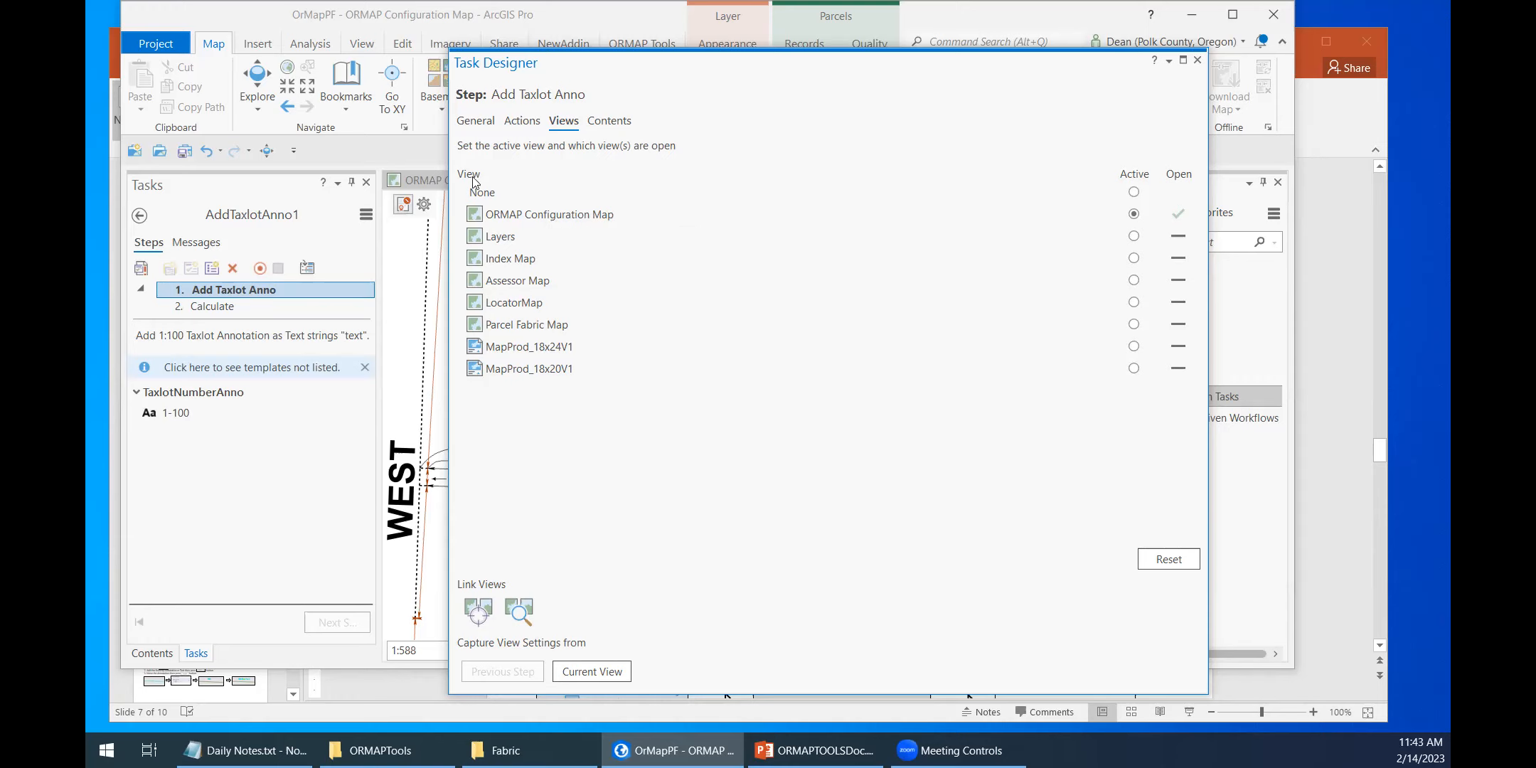
drag(734, 69, 790, 71)
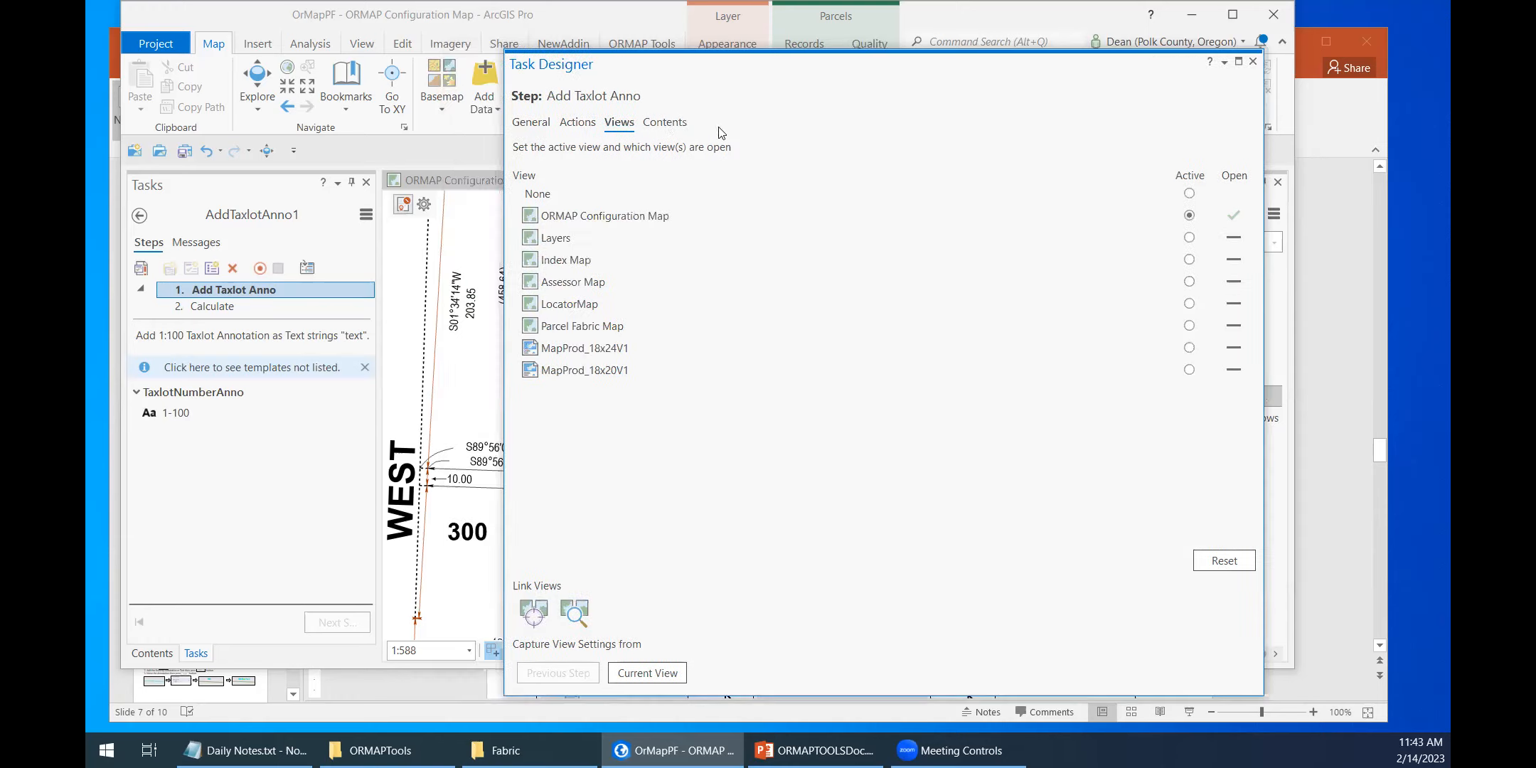
Step: Review the Add Taxlot Anno step's layer state and snapping settings against the map's layer list, and close the Task Designer
click(667, 124)
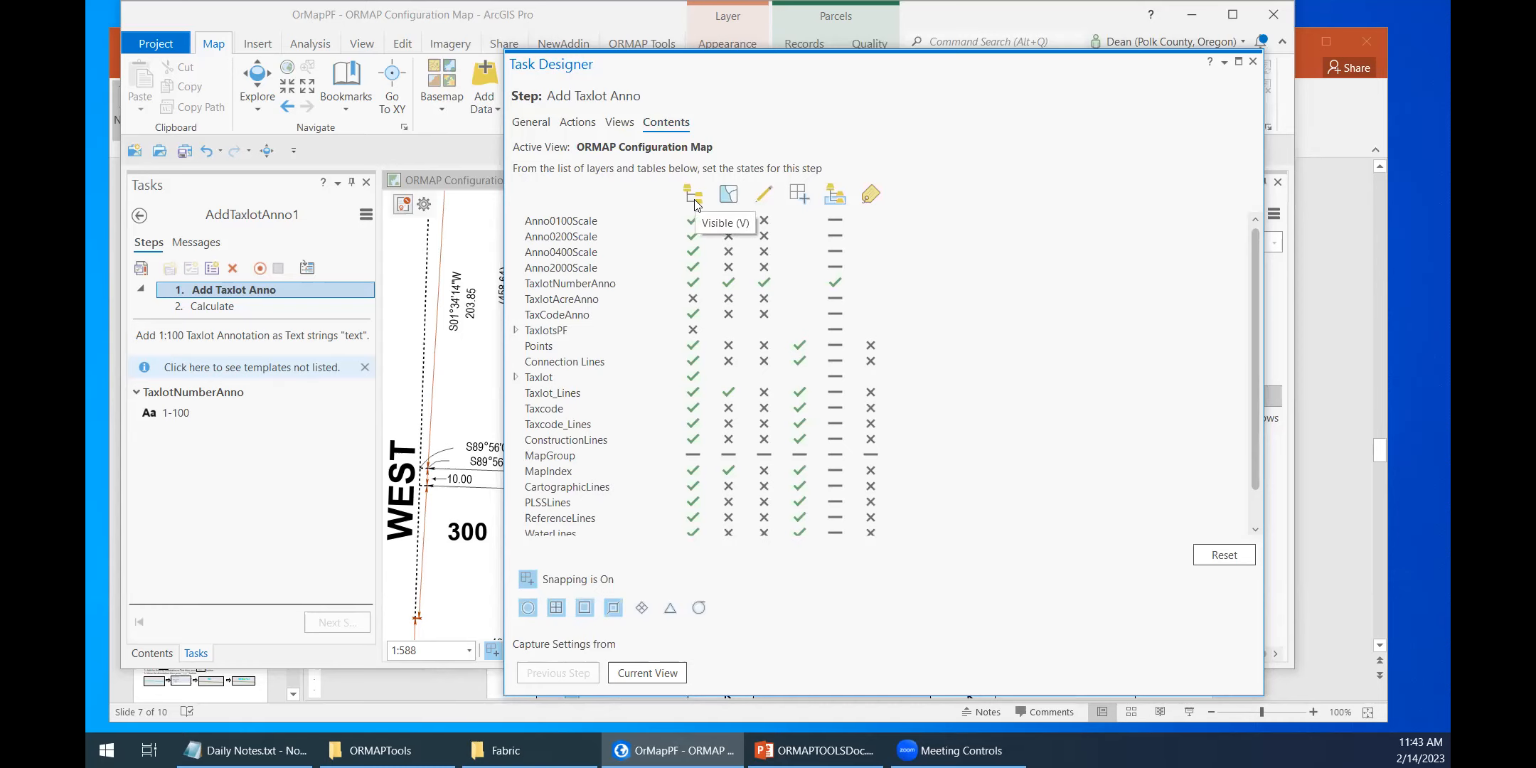
click(151, 652)
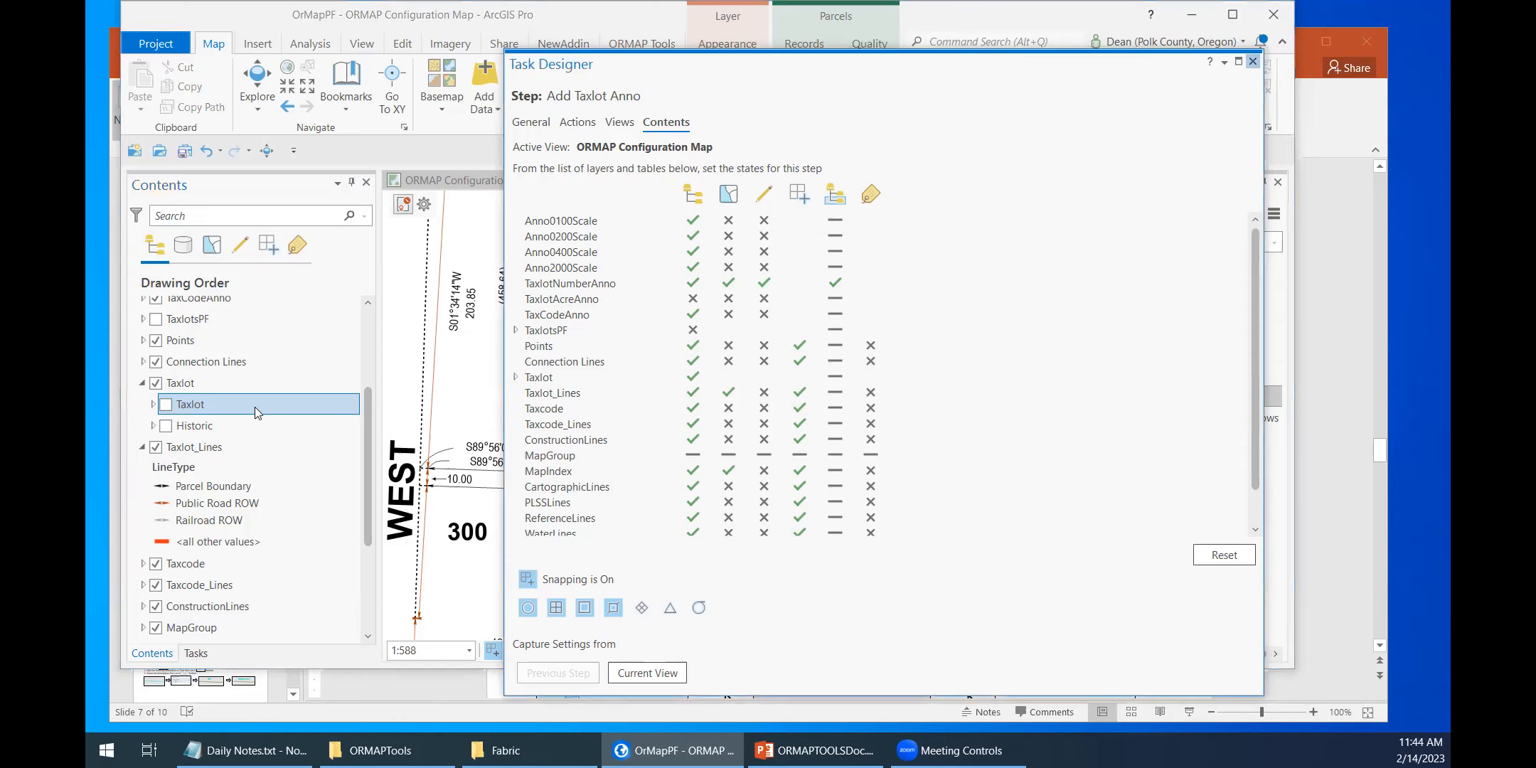
click(1253, 62)
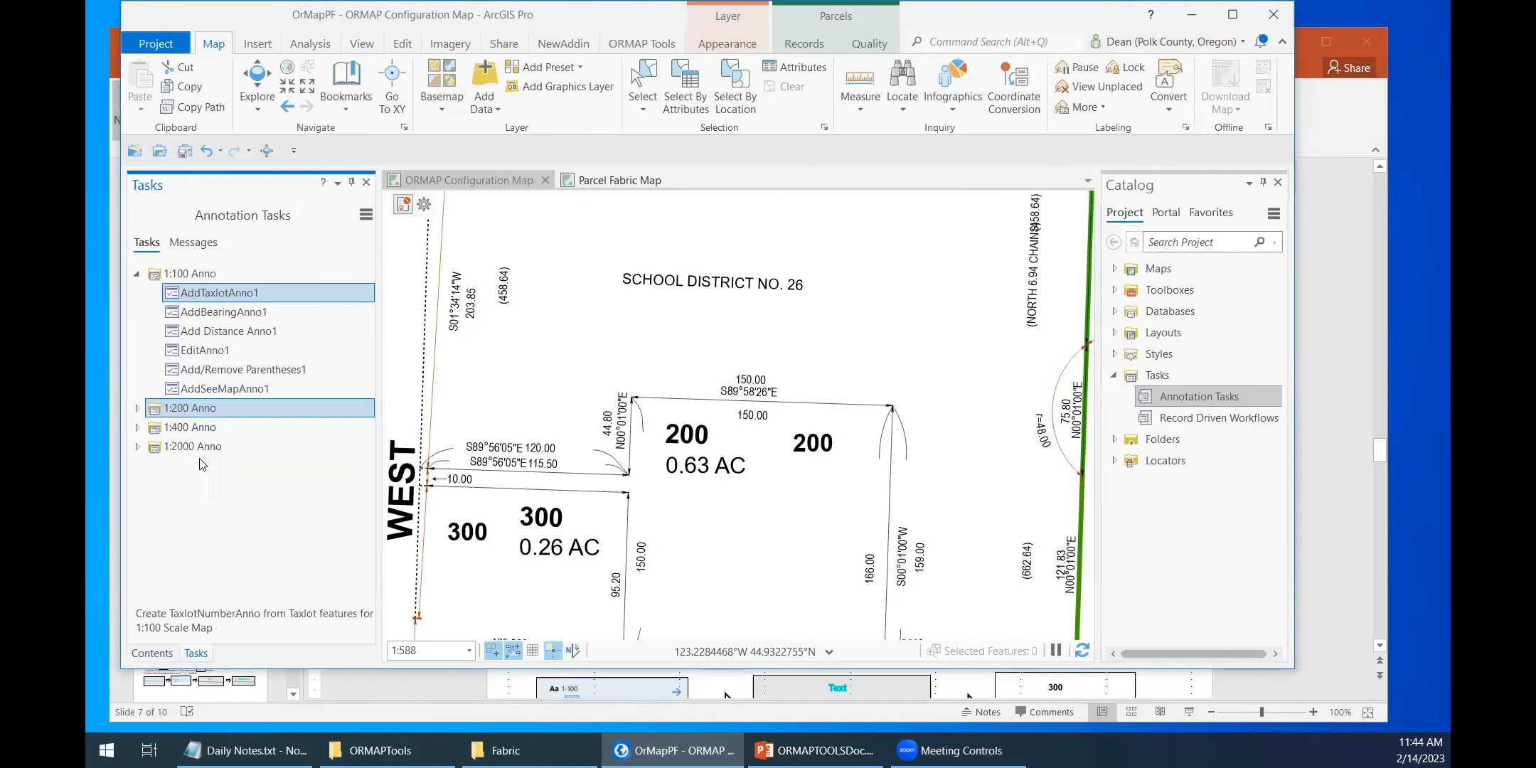
Step: Run EditAnno1 on the (458.64) distance annotation, switching between its annotation editing and Move tools, and leave the task without editing
click(228, 352)
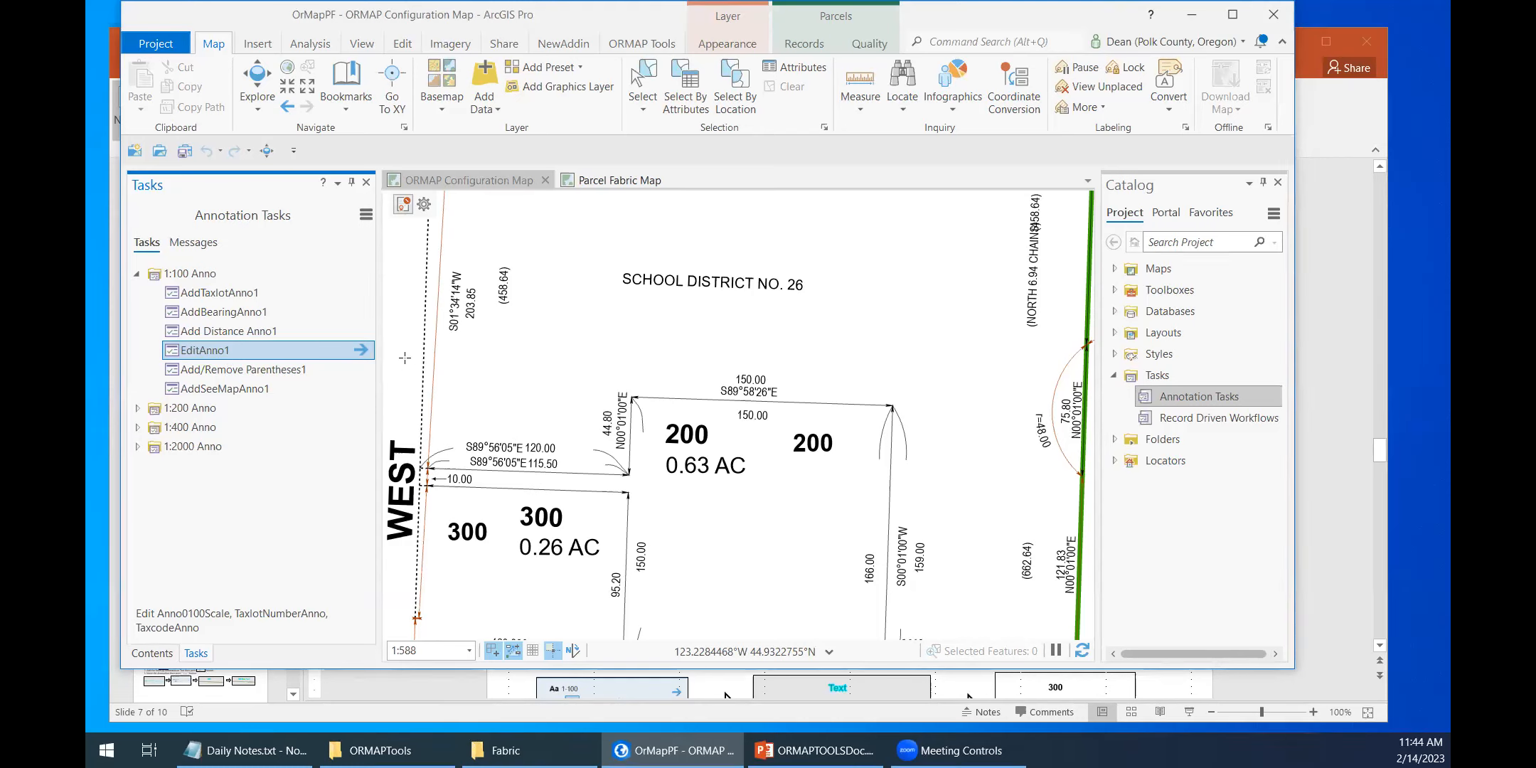
click(362, 351)
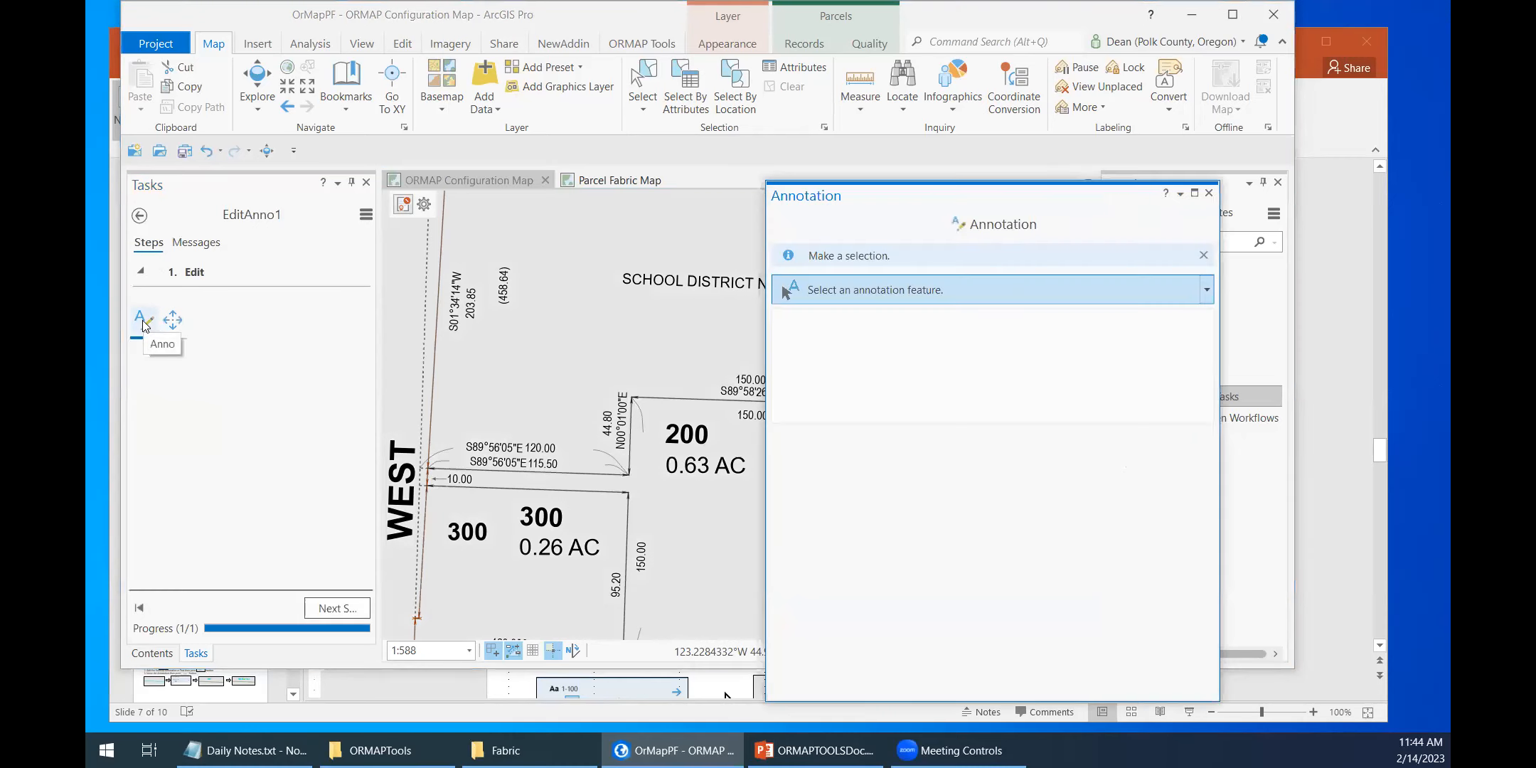
click(143, 320)
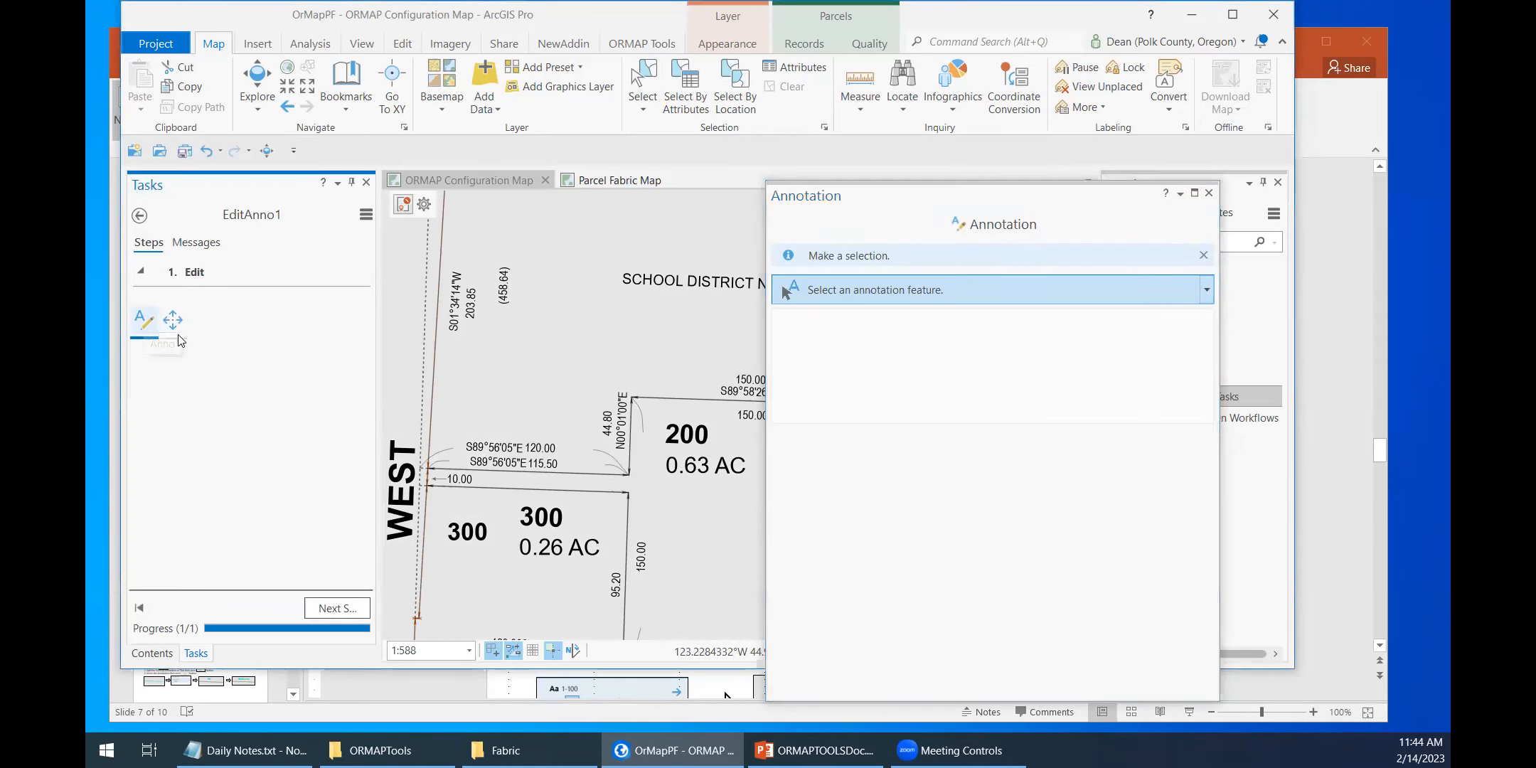
click(502, 286)
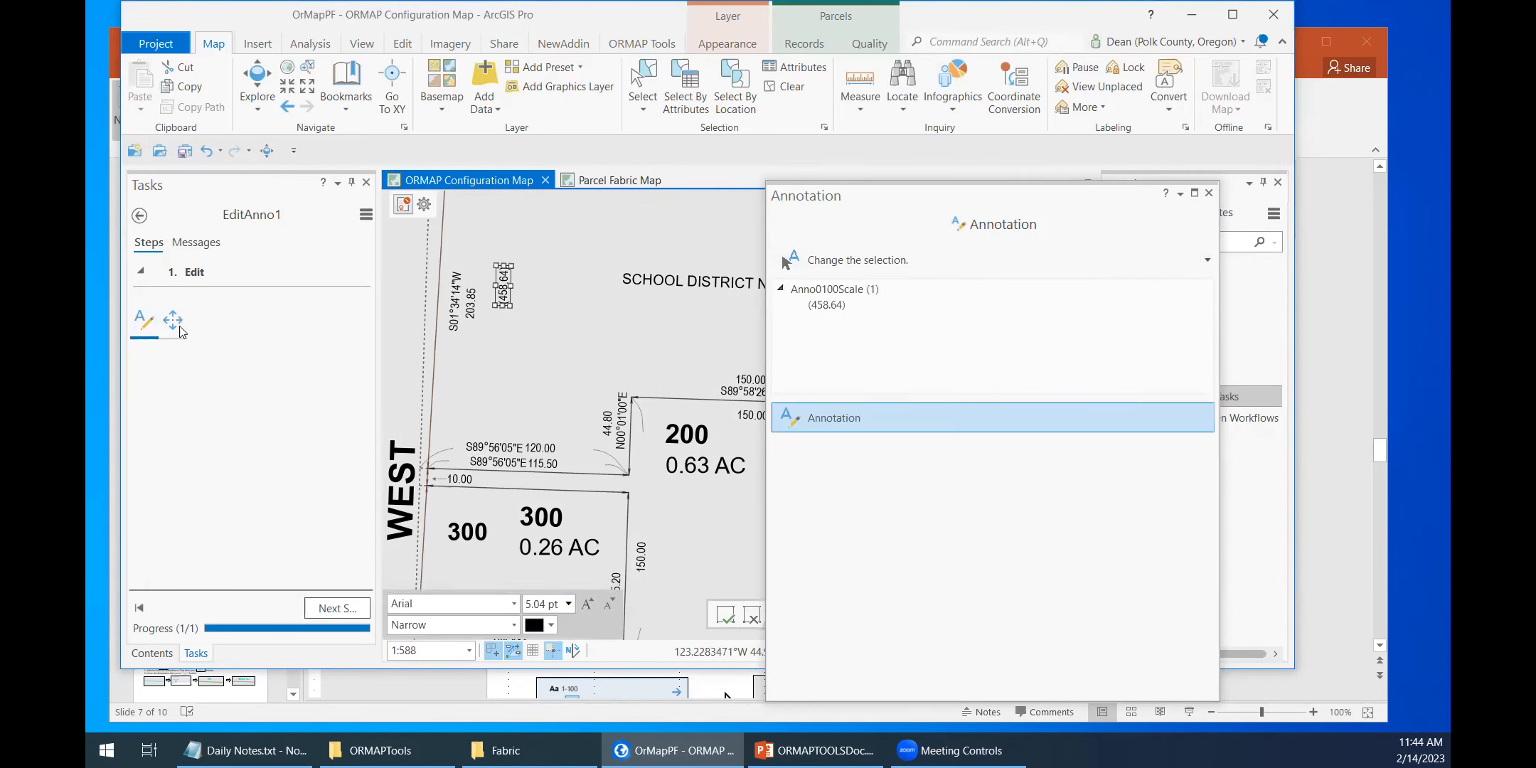
click(175, 322)
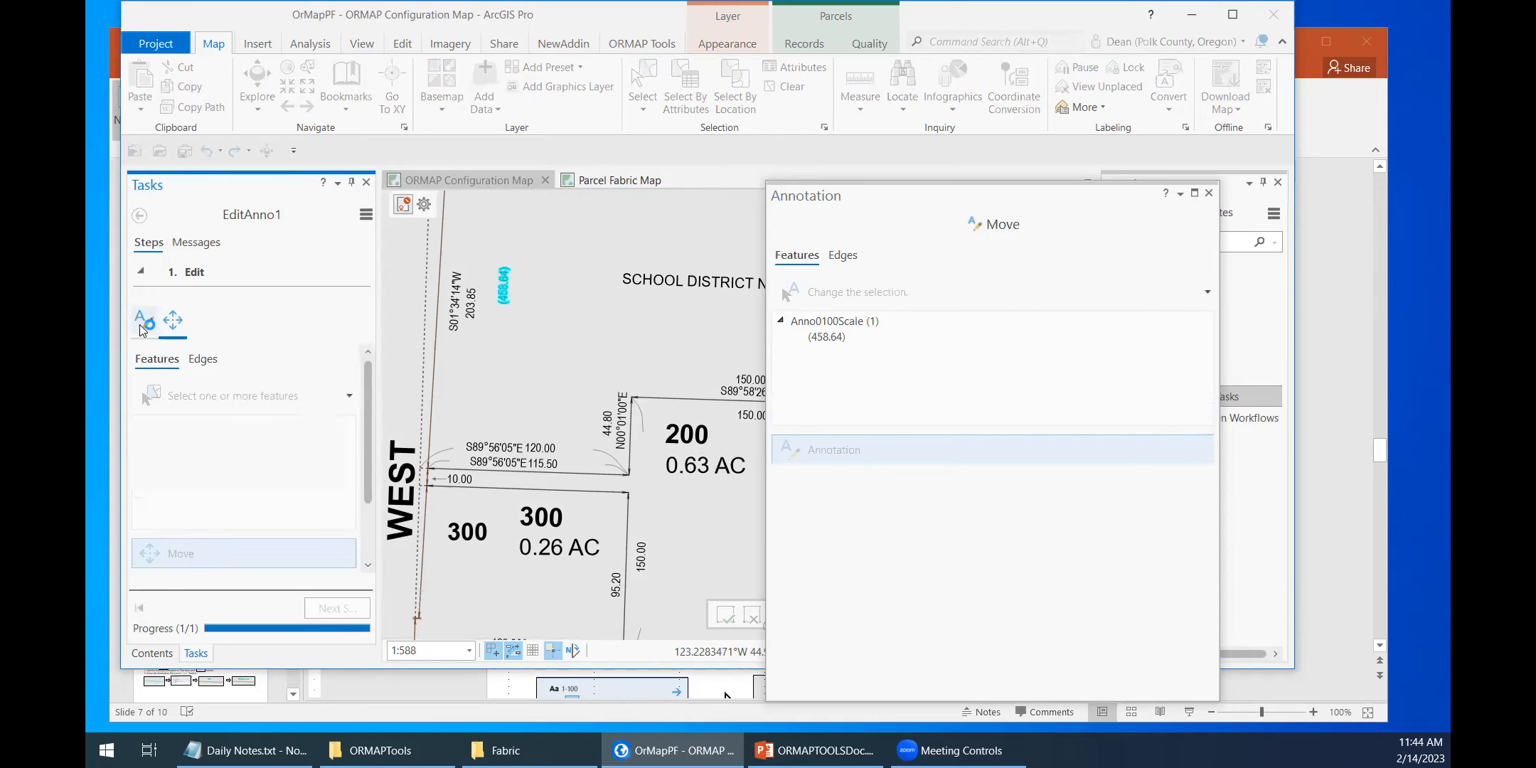
click(145, 321)
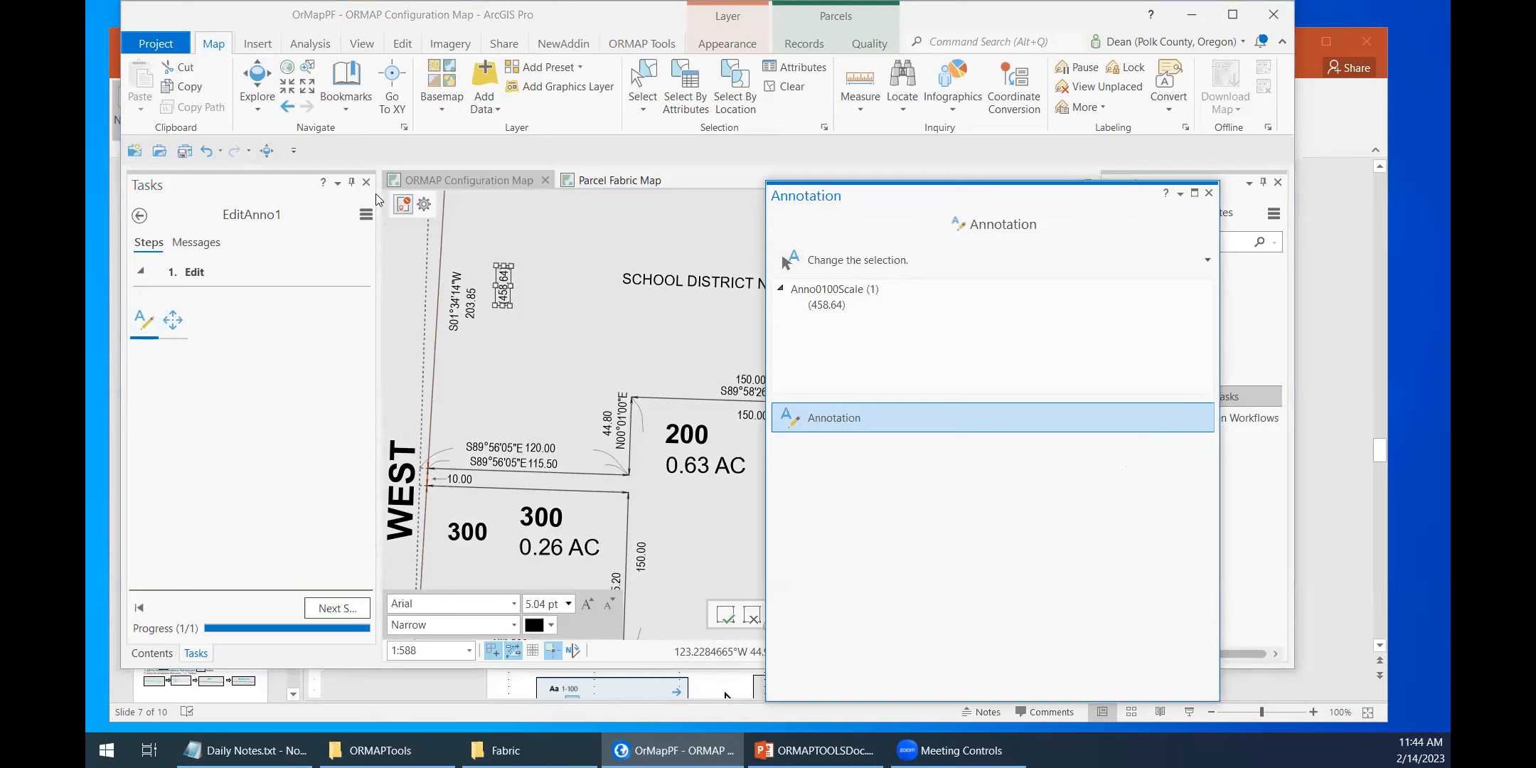
click(332, 605)
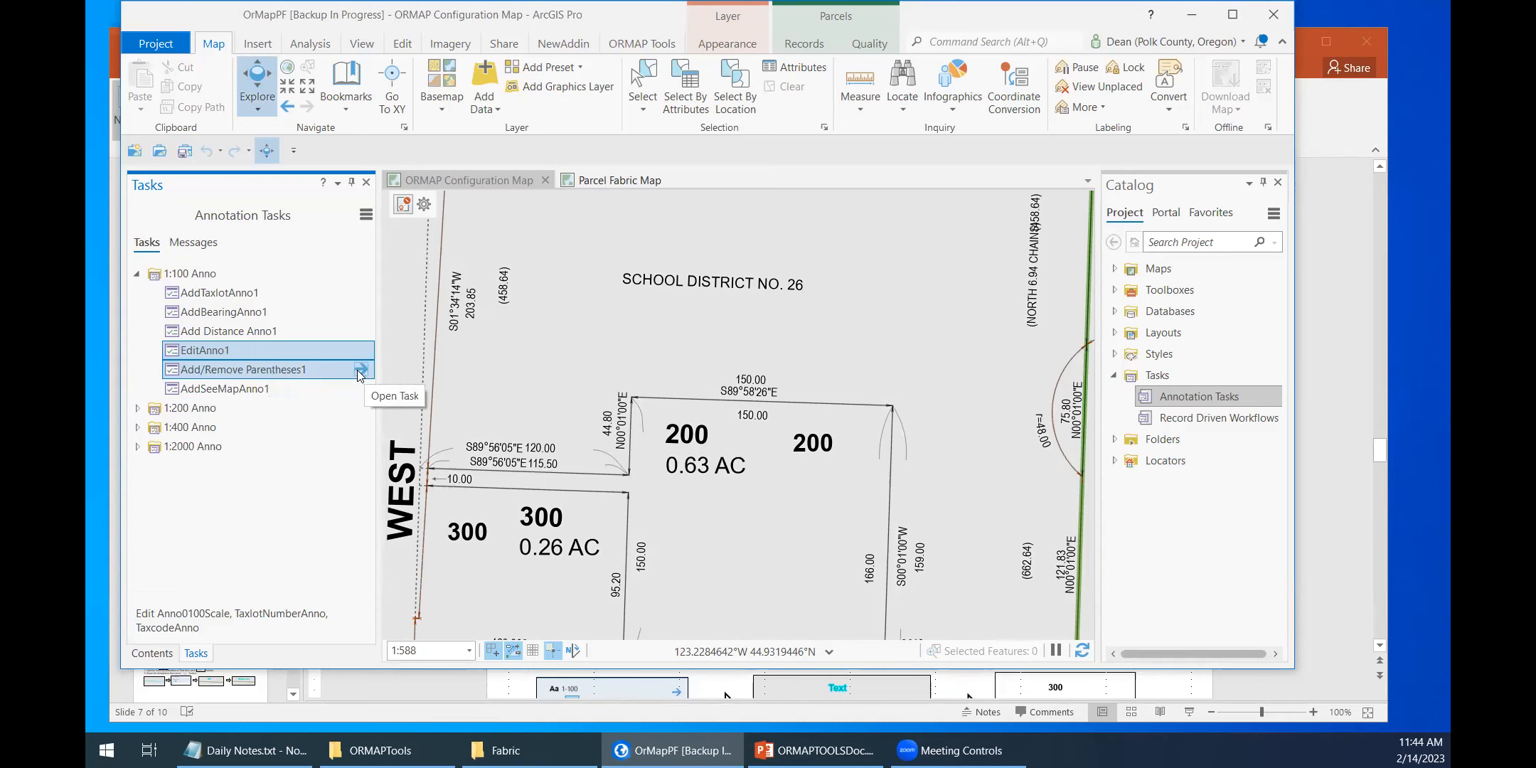
click(361, 371)
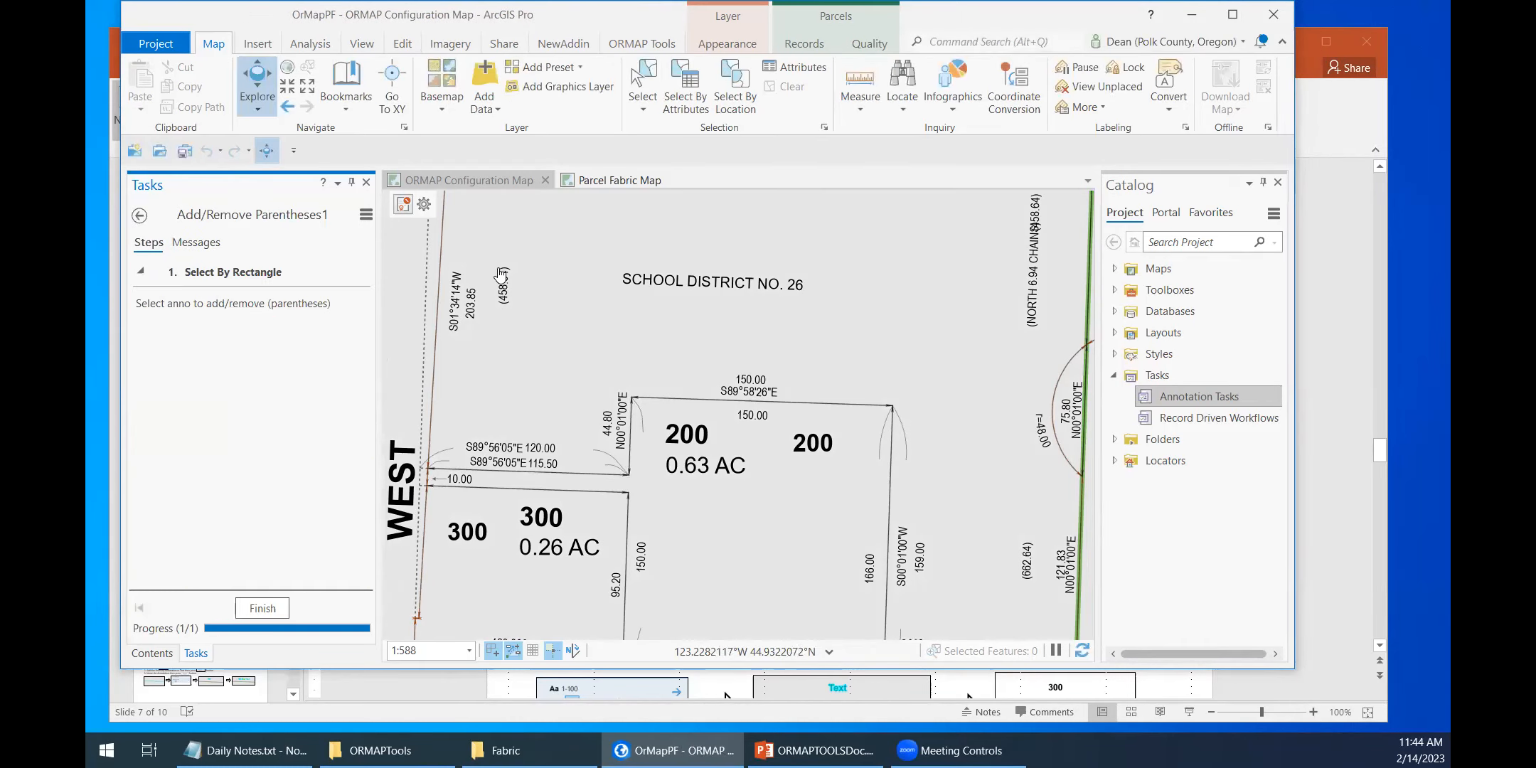
drag(500, 274, 507, 283)
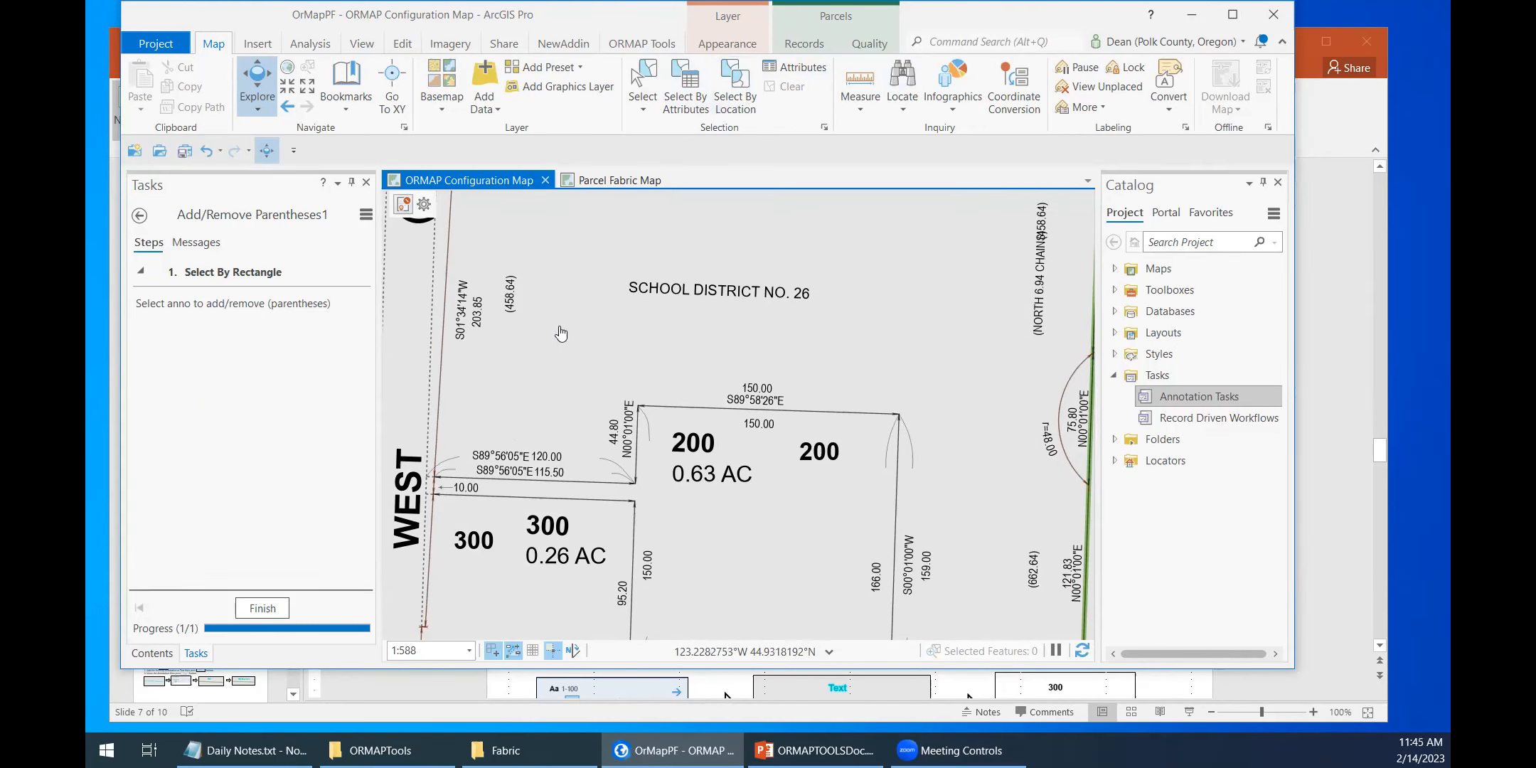
click(510, 295)
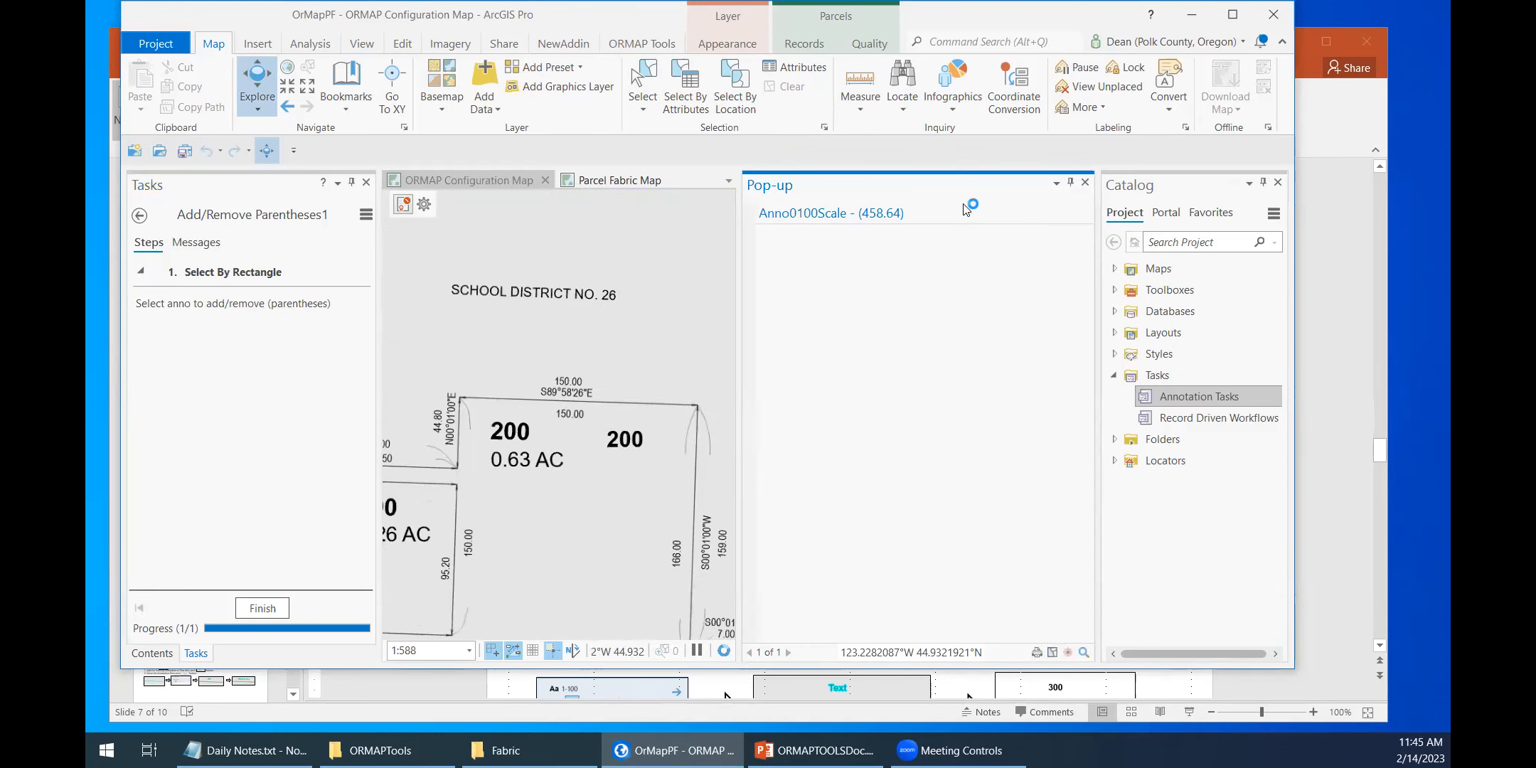
click(1084, 182)
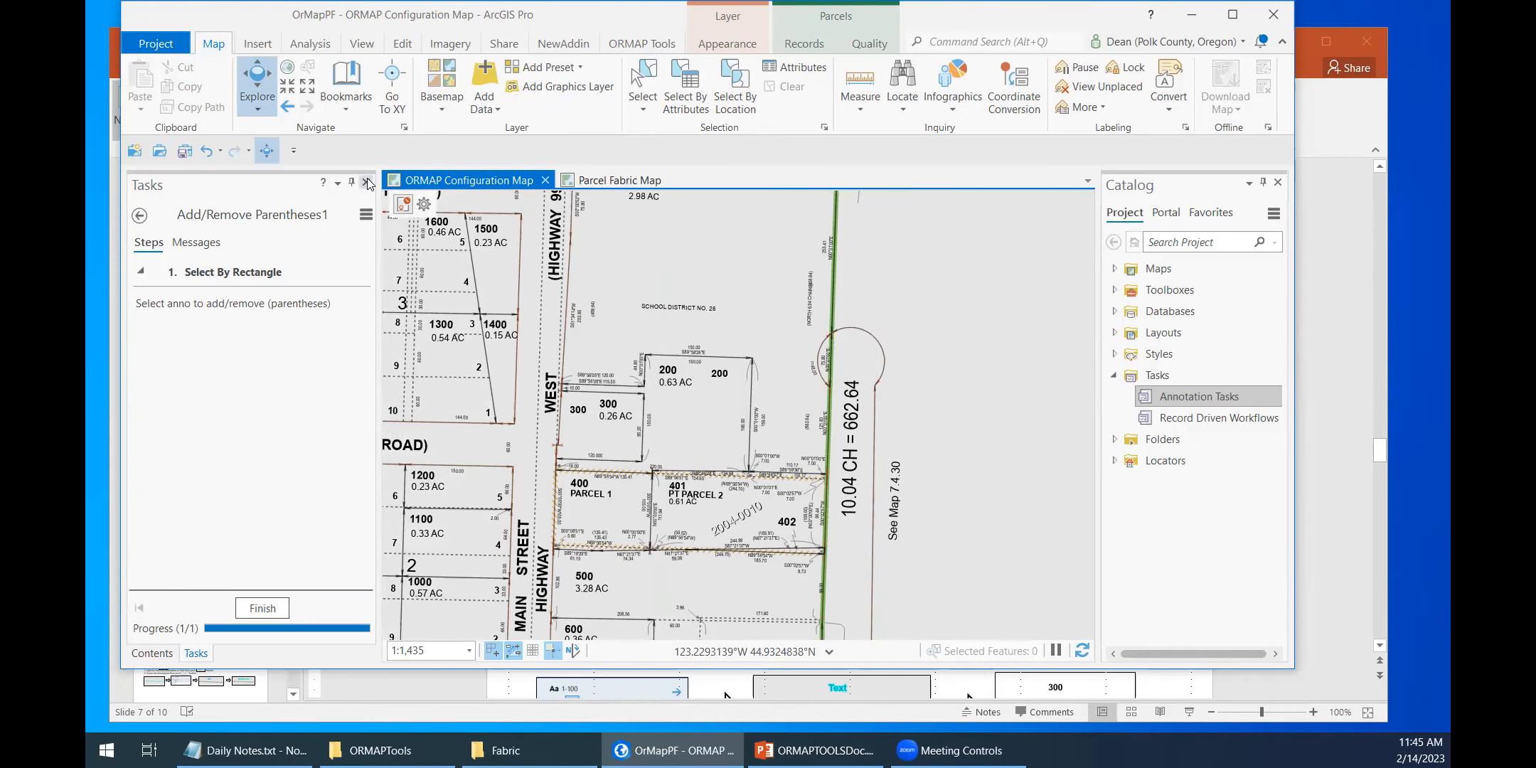
click(140, 216)
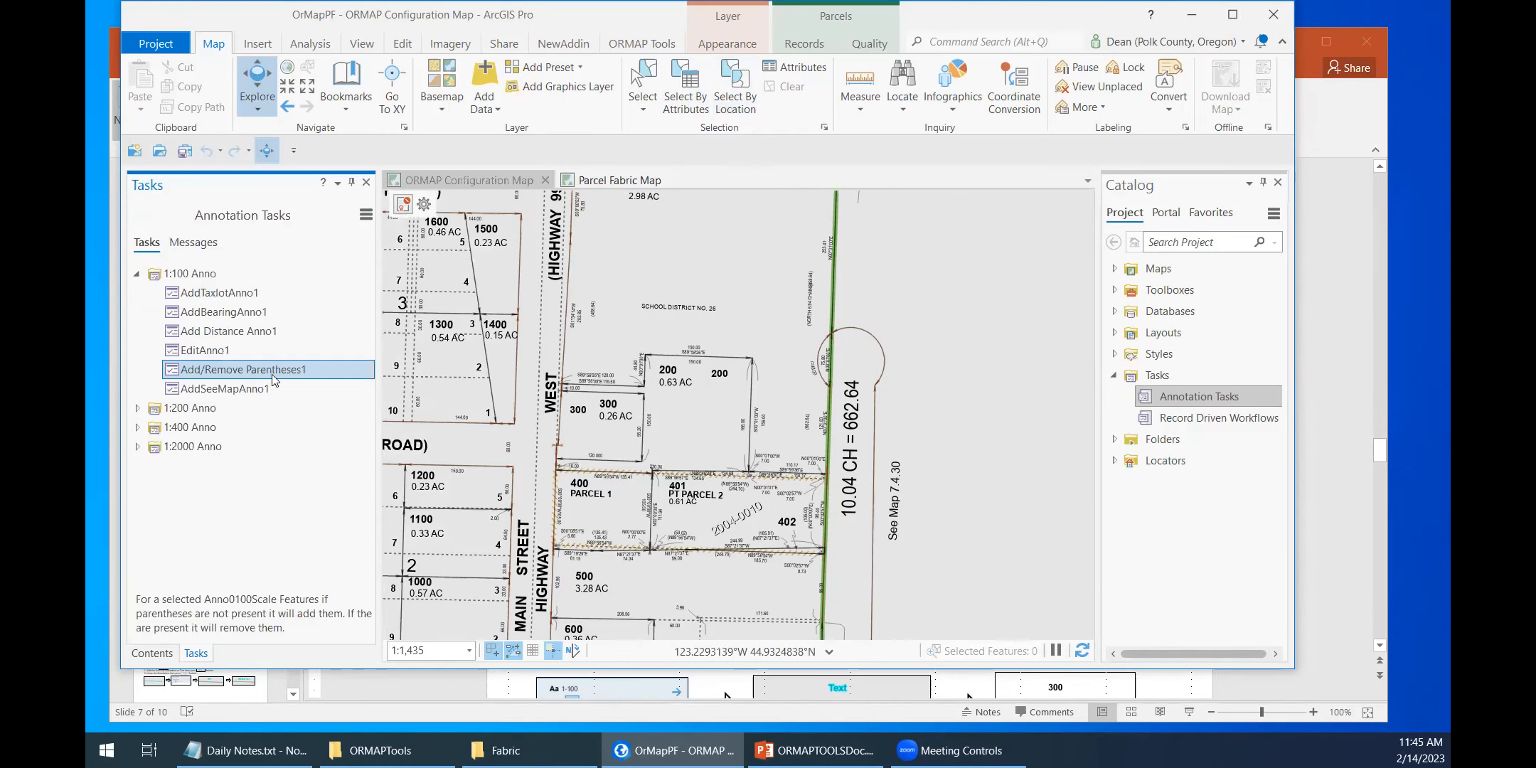
Step: Run Add/Remove Parentheses1 on the selected (458.64) annotation near the west road to remove its parentheses
double_click(346, 369)
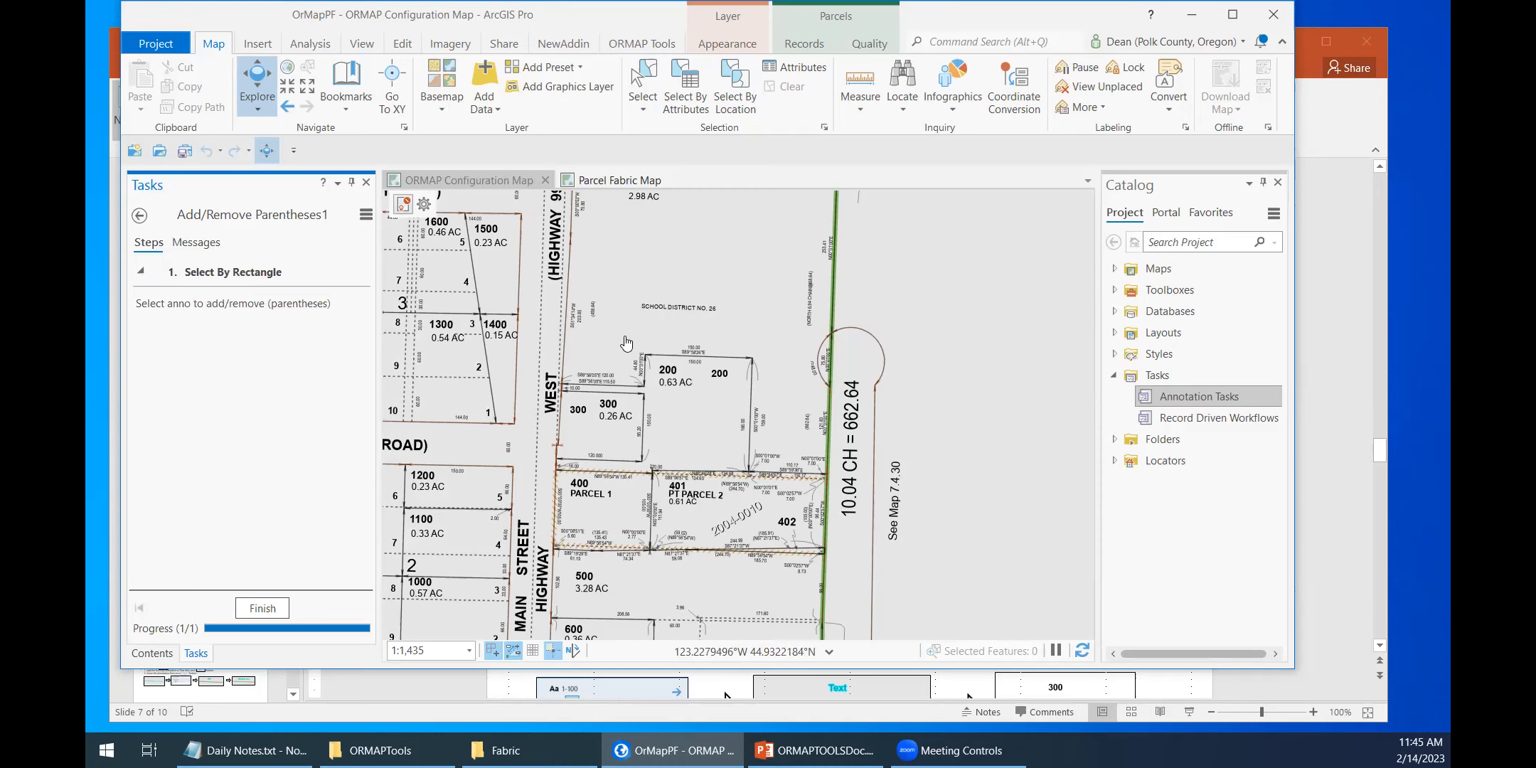
scroll(626, 343, up, 5)
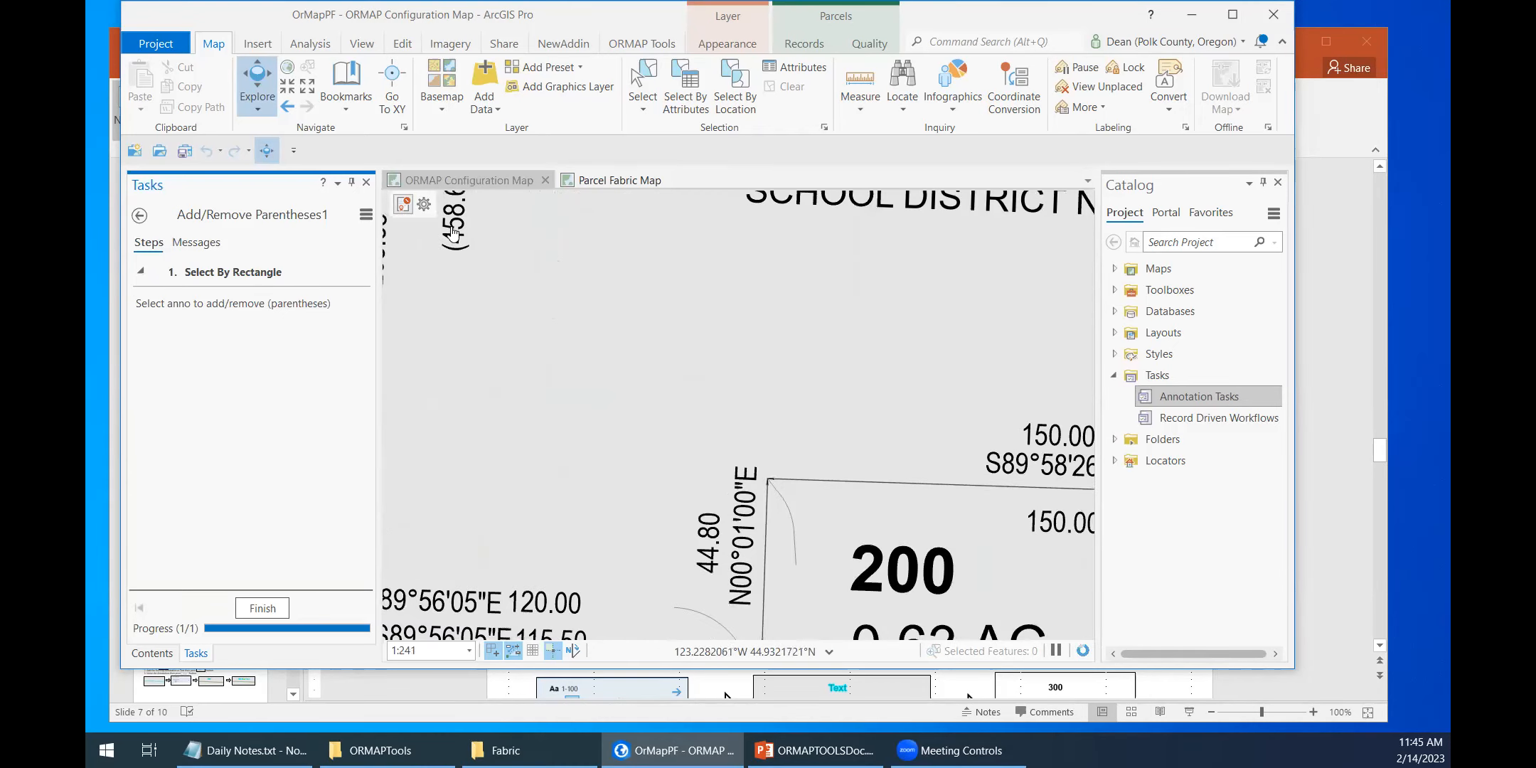
click(452, 232)
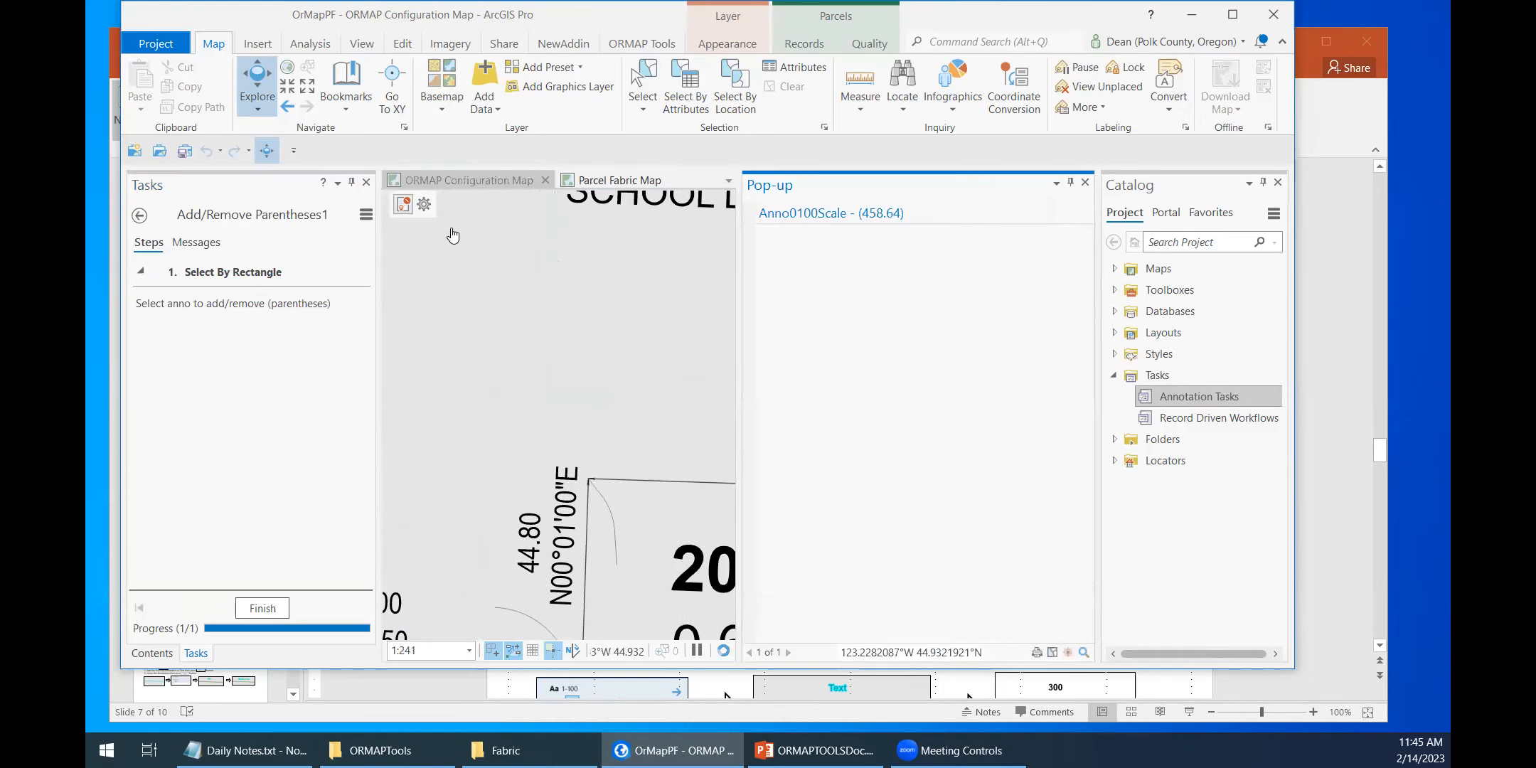
click(1082, 185)
scroll(434, 305, down, 1)
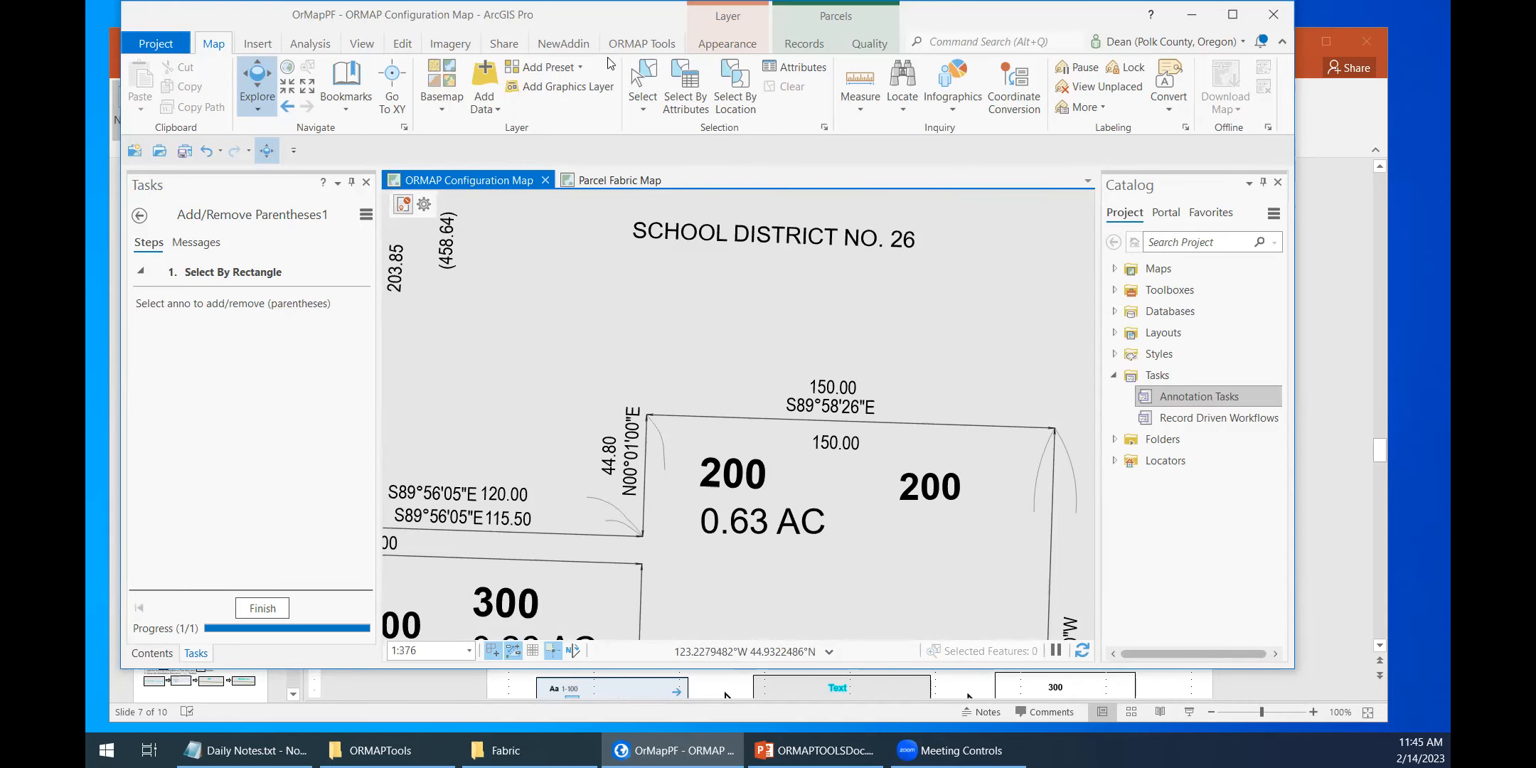
click(642, 82)
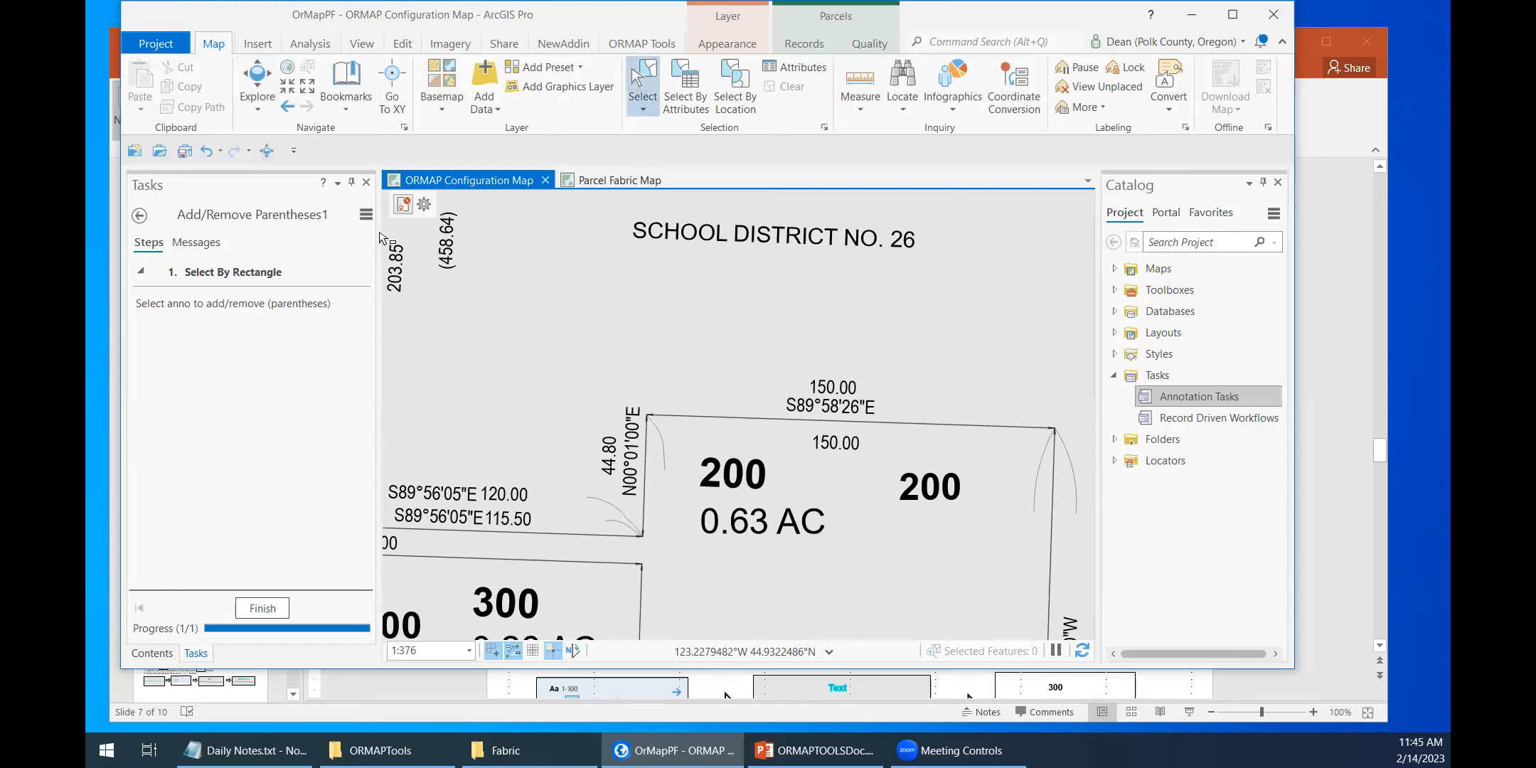
click(448, 260)
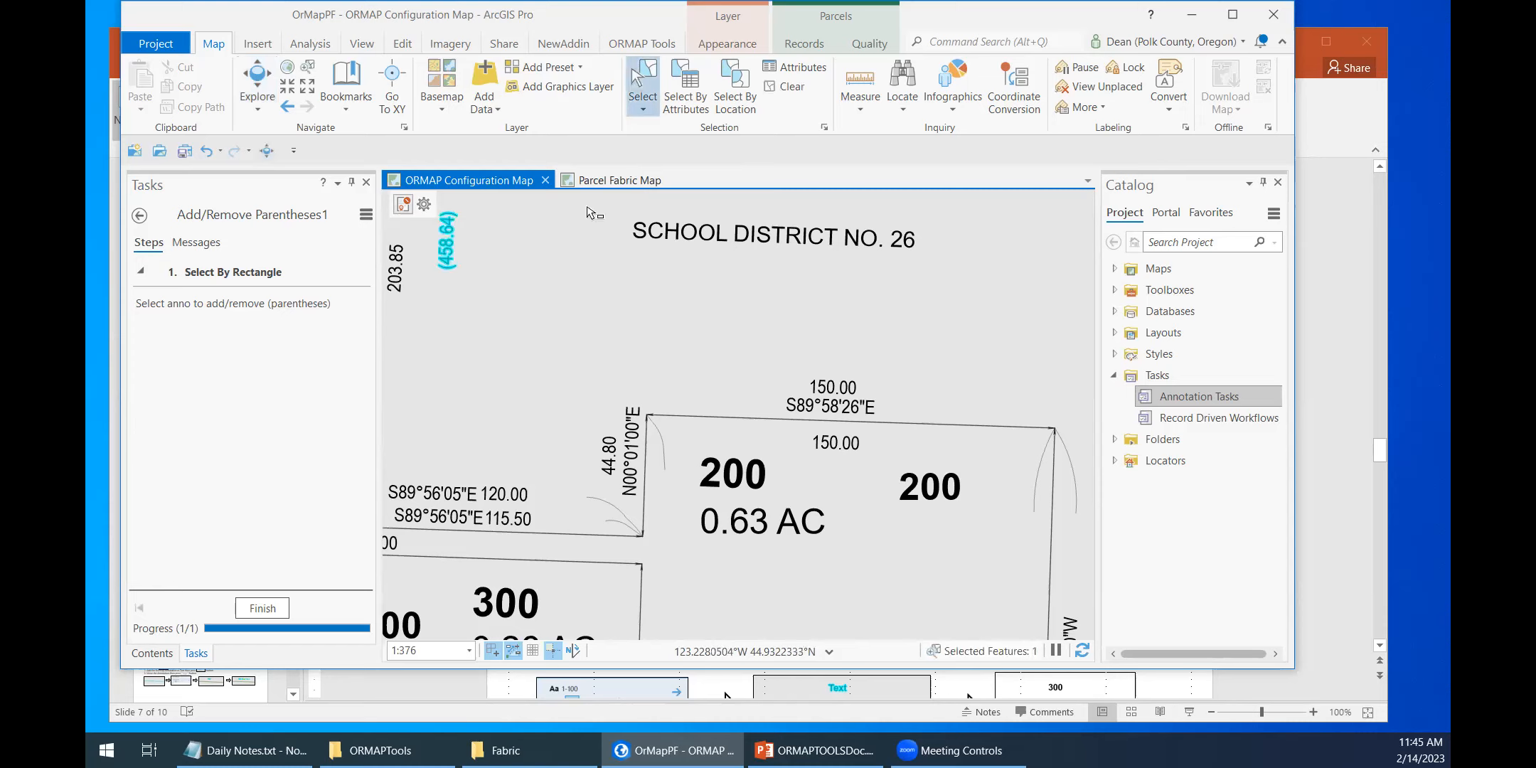
click(262, 611)
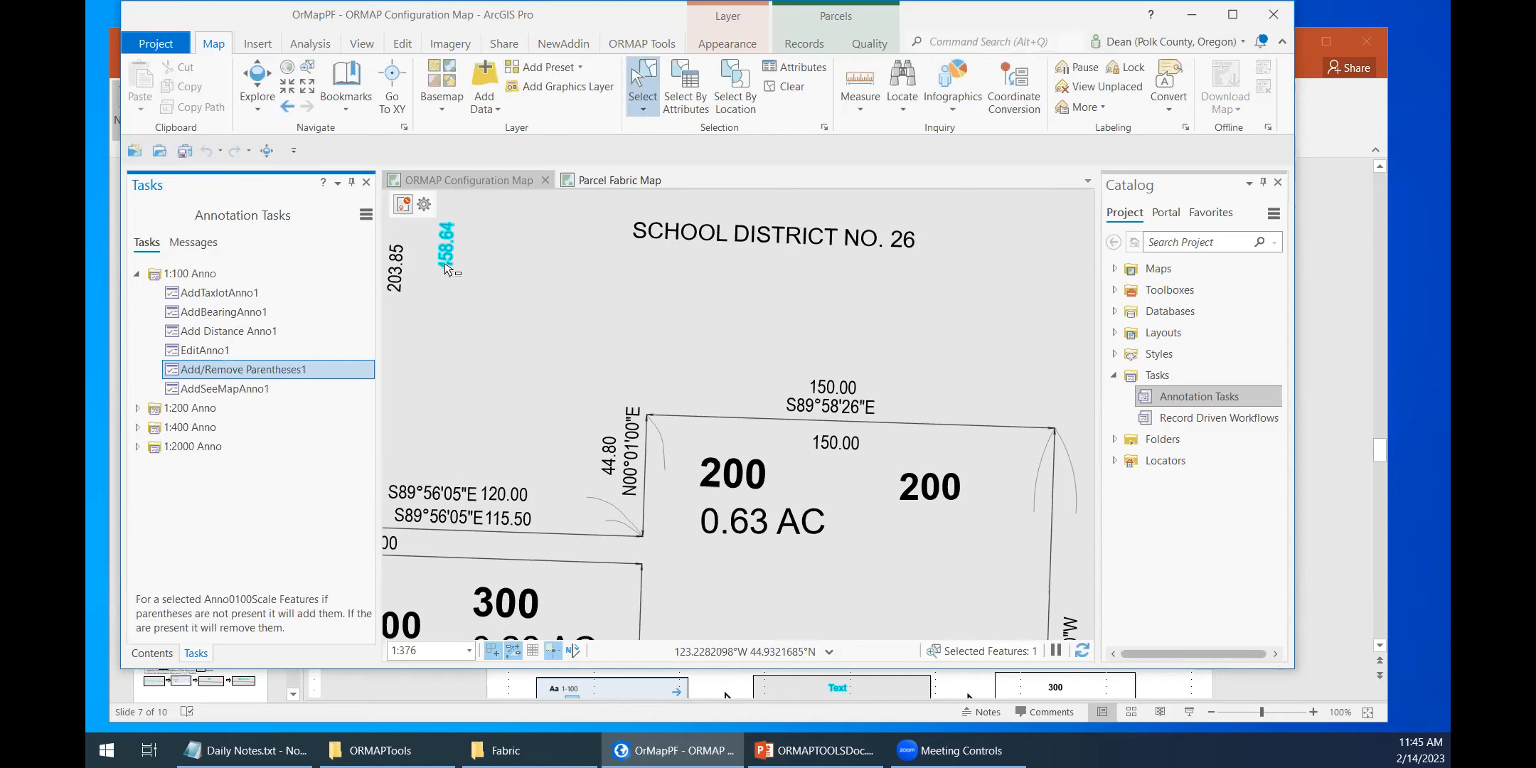
Step: Run Add/Remove Parentheses1 again on the same selected annotation to add its parentheses back
double_click(361, 370)
click(274, 608)
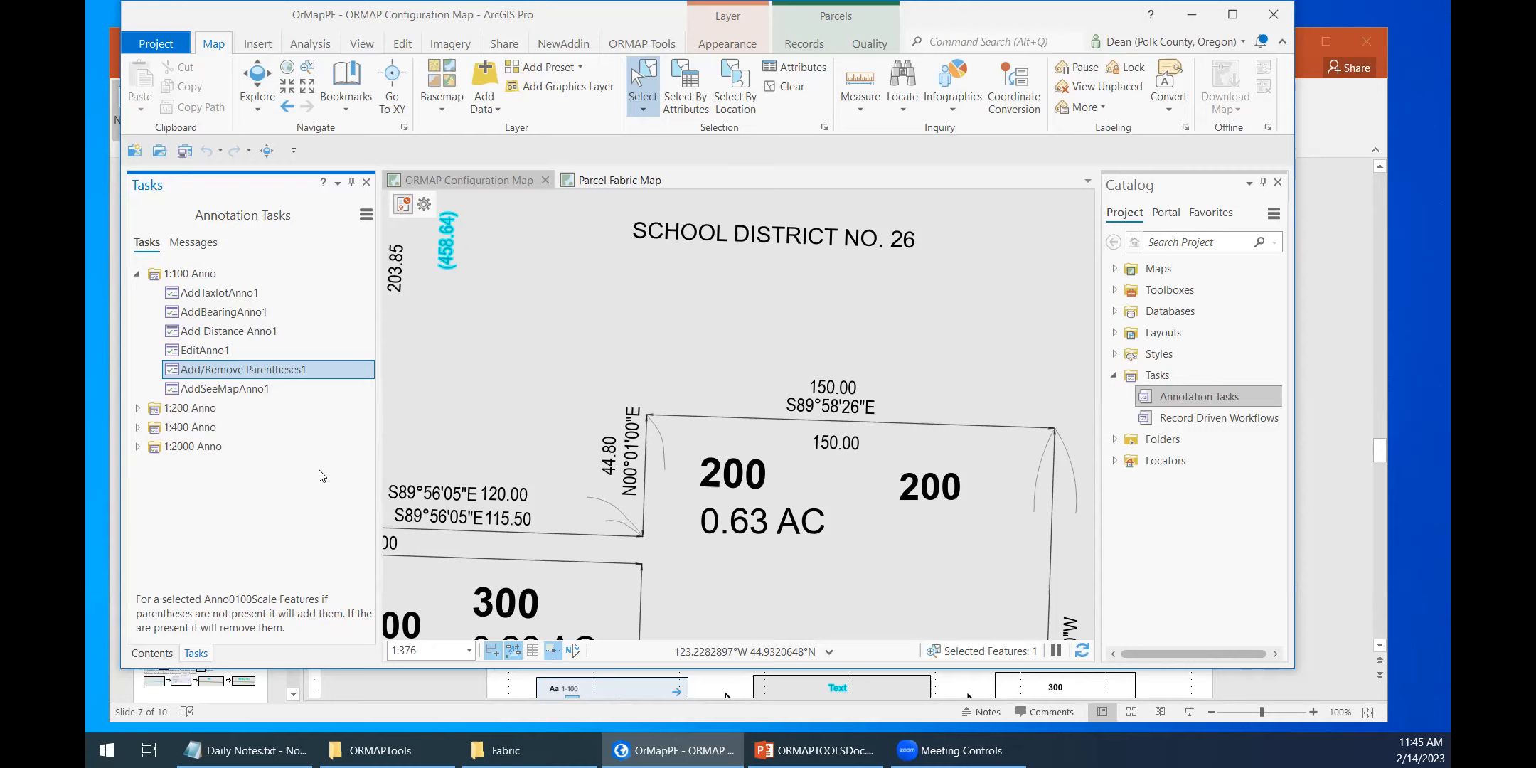
scroll(700, 262, down, 3)
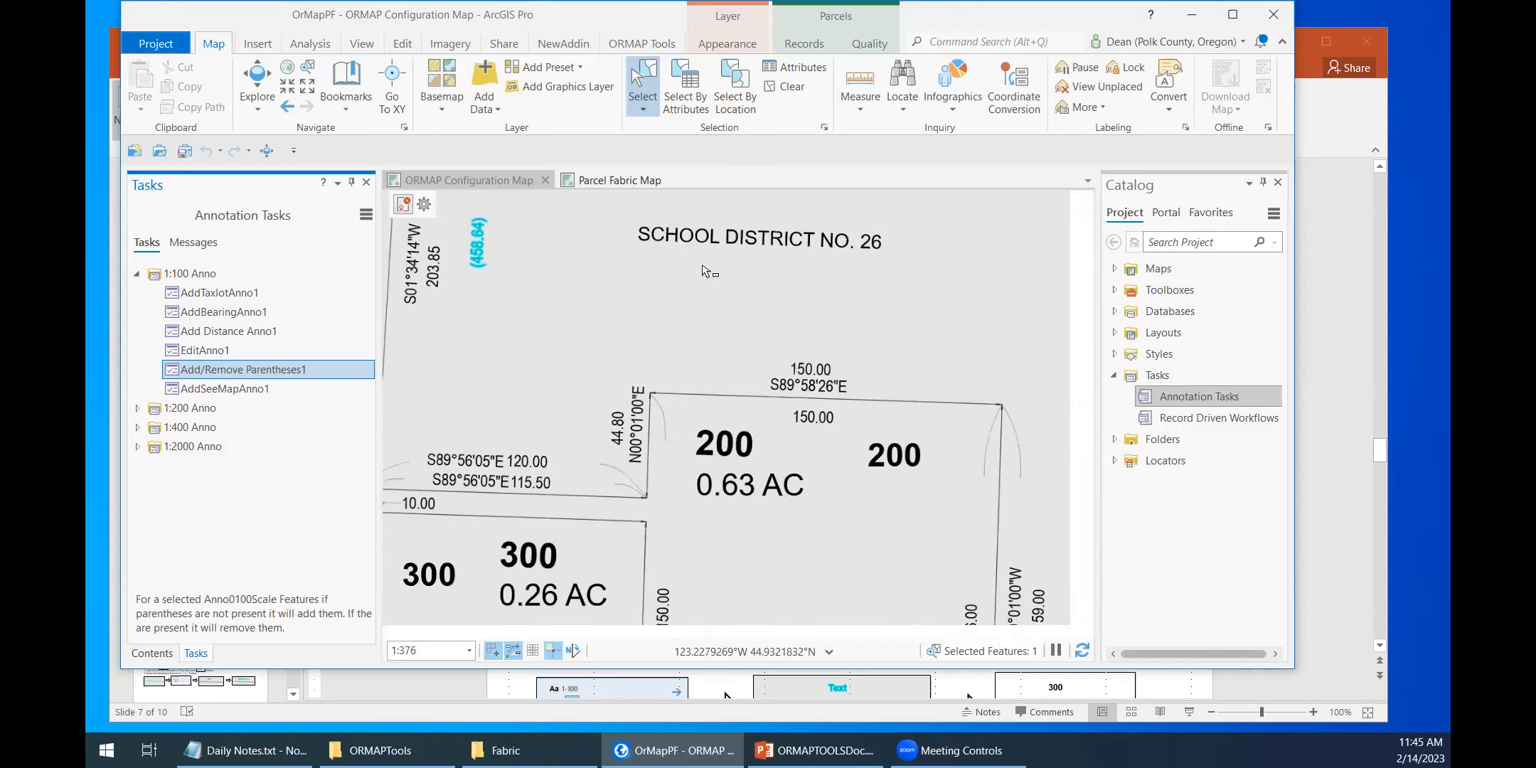
scroll(420, 247, down, 3)
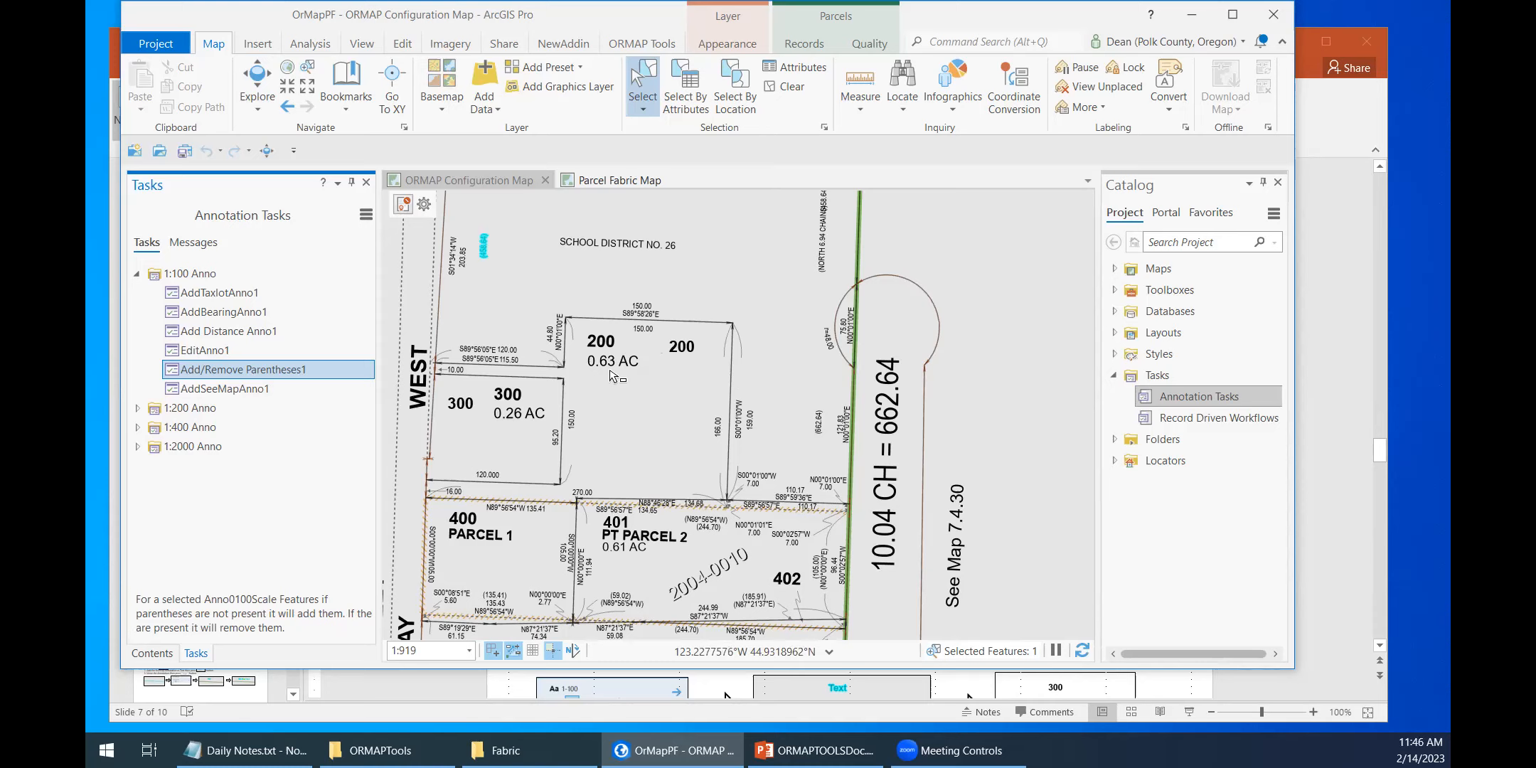
Step: Switch to the ORMAPTOOLSDoc presentation in PowerPoint and examine the descriptions of the annotation tasks from AddTaxlotAnno through AddSeeMapAnno
click(1316, 419)
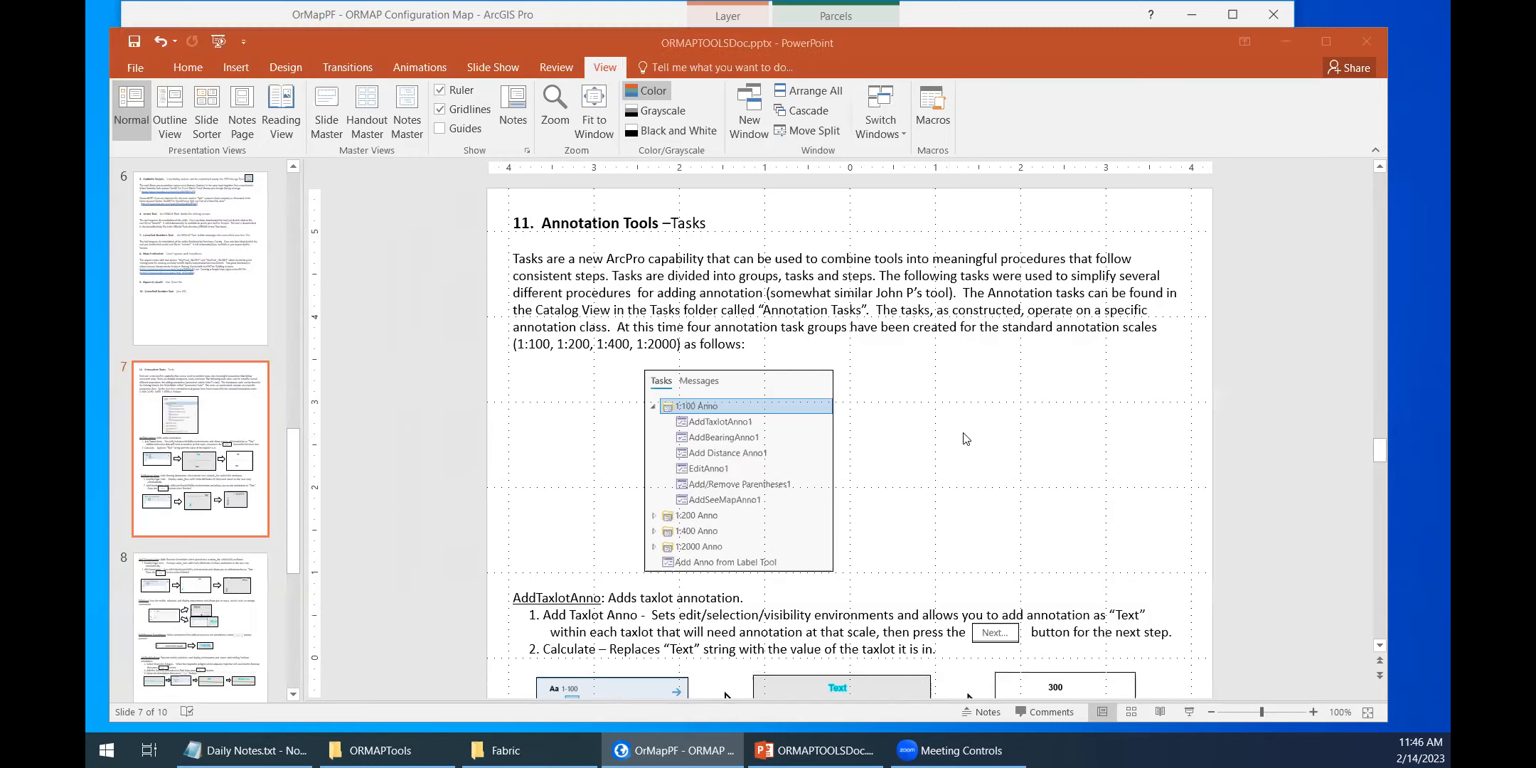
scroll(807, 405, down, 5)
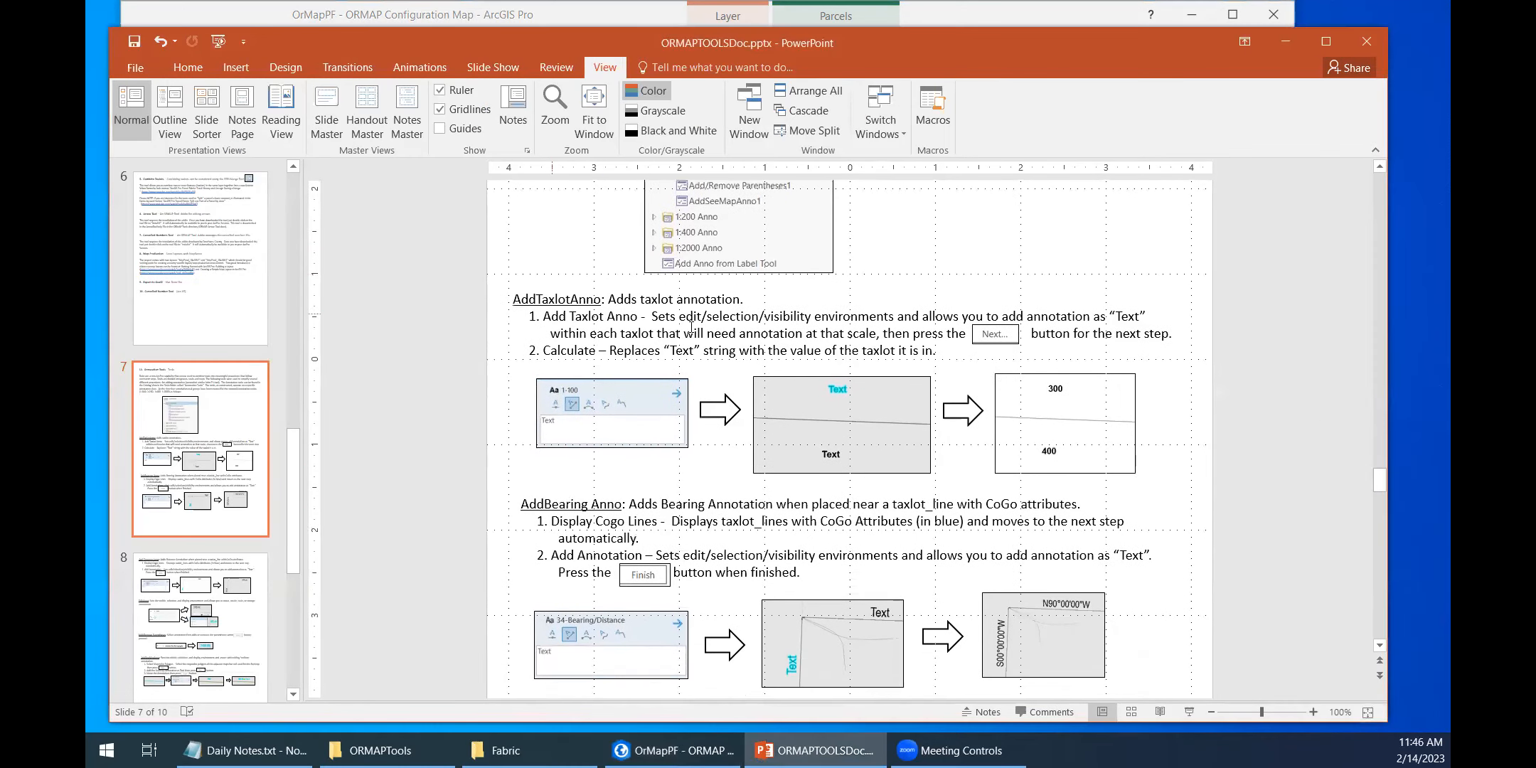
scroll(810, 382, down, 10)
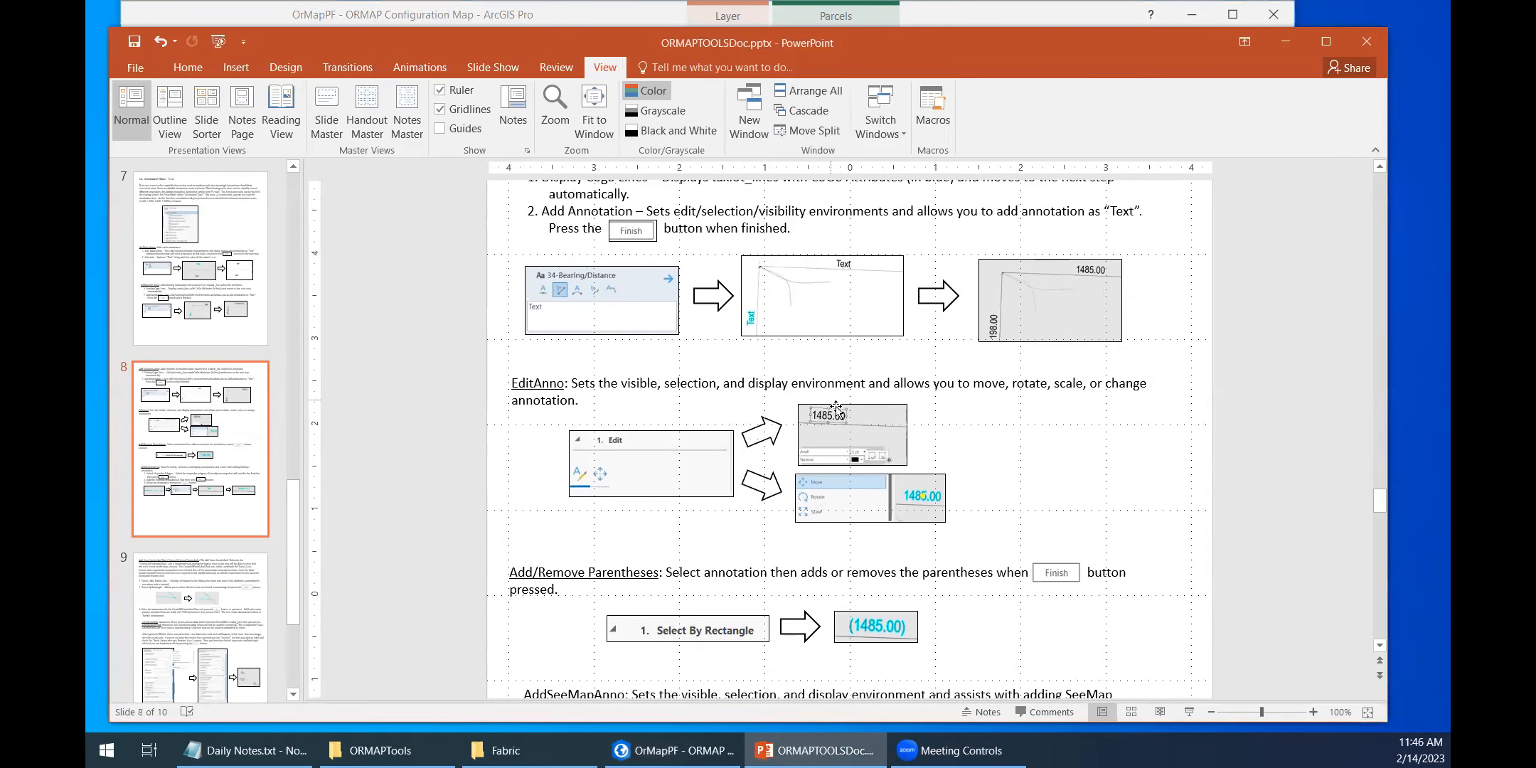
scroll(836, 409, up, 1)
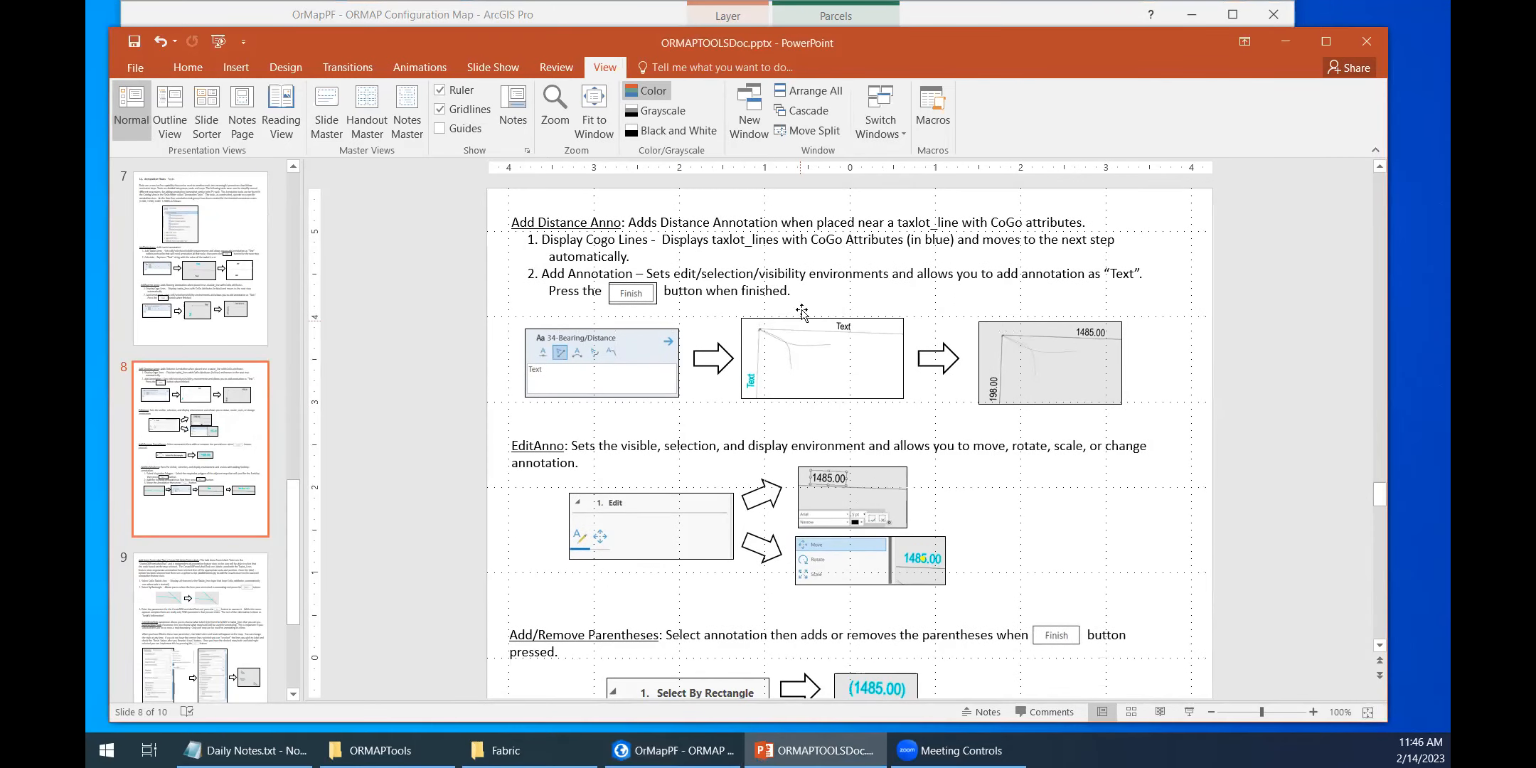
scroll(836, 375, down, 10)
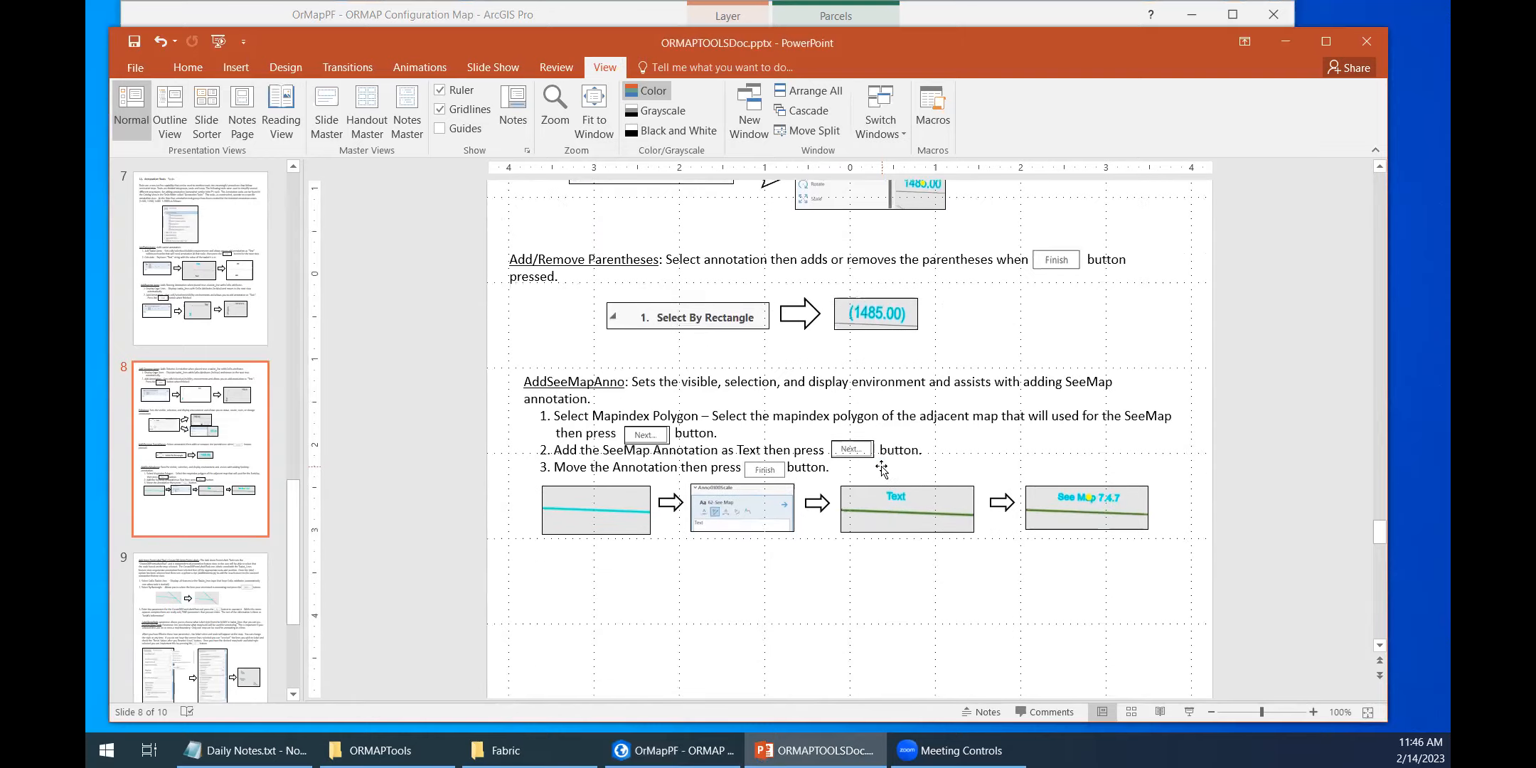
scroll(882, 469, up, 8)
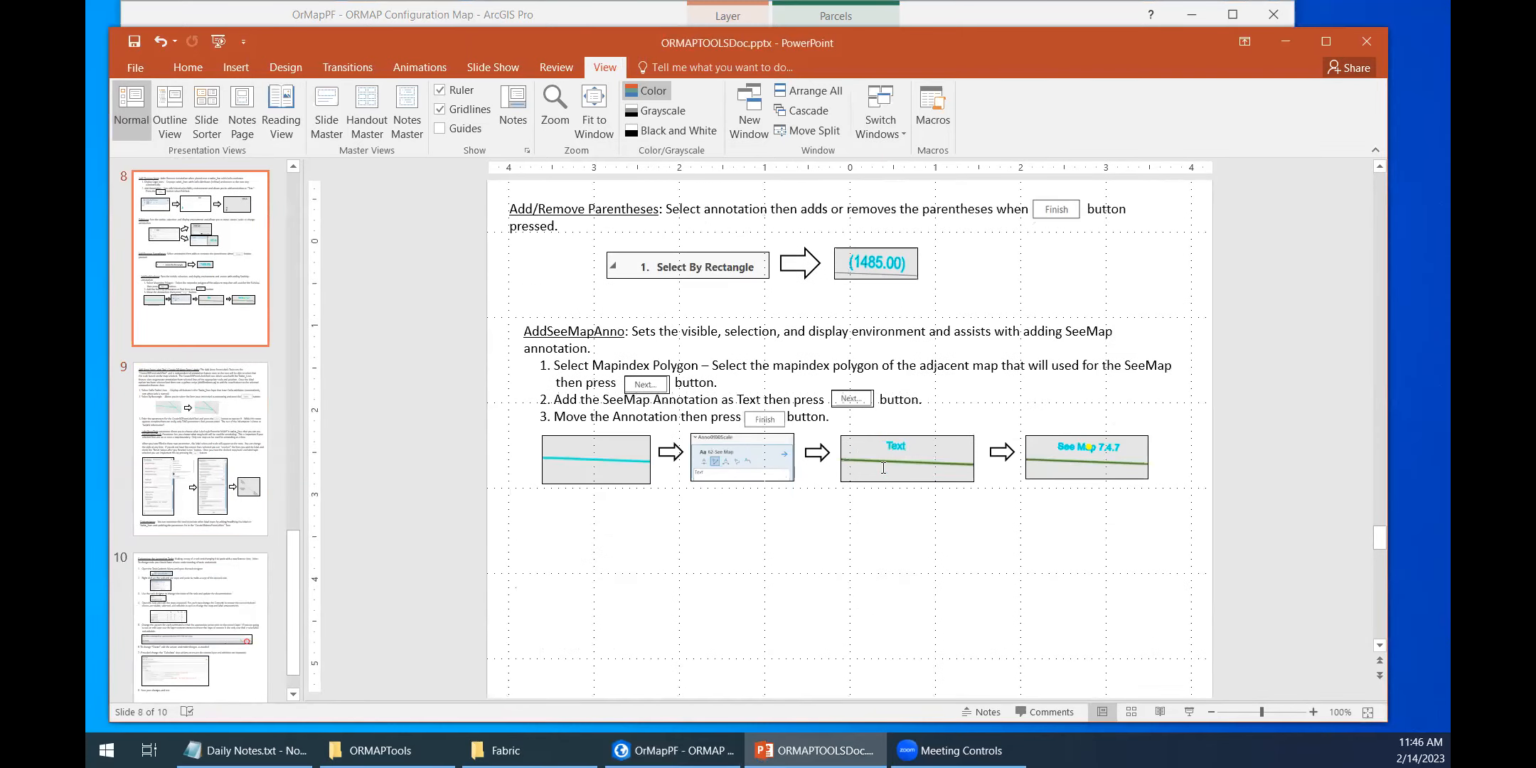
scroll(883, 468, down, 8)
scroll(885, 455, up, 9)
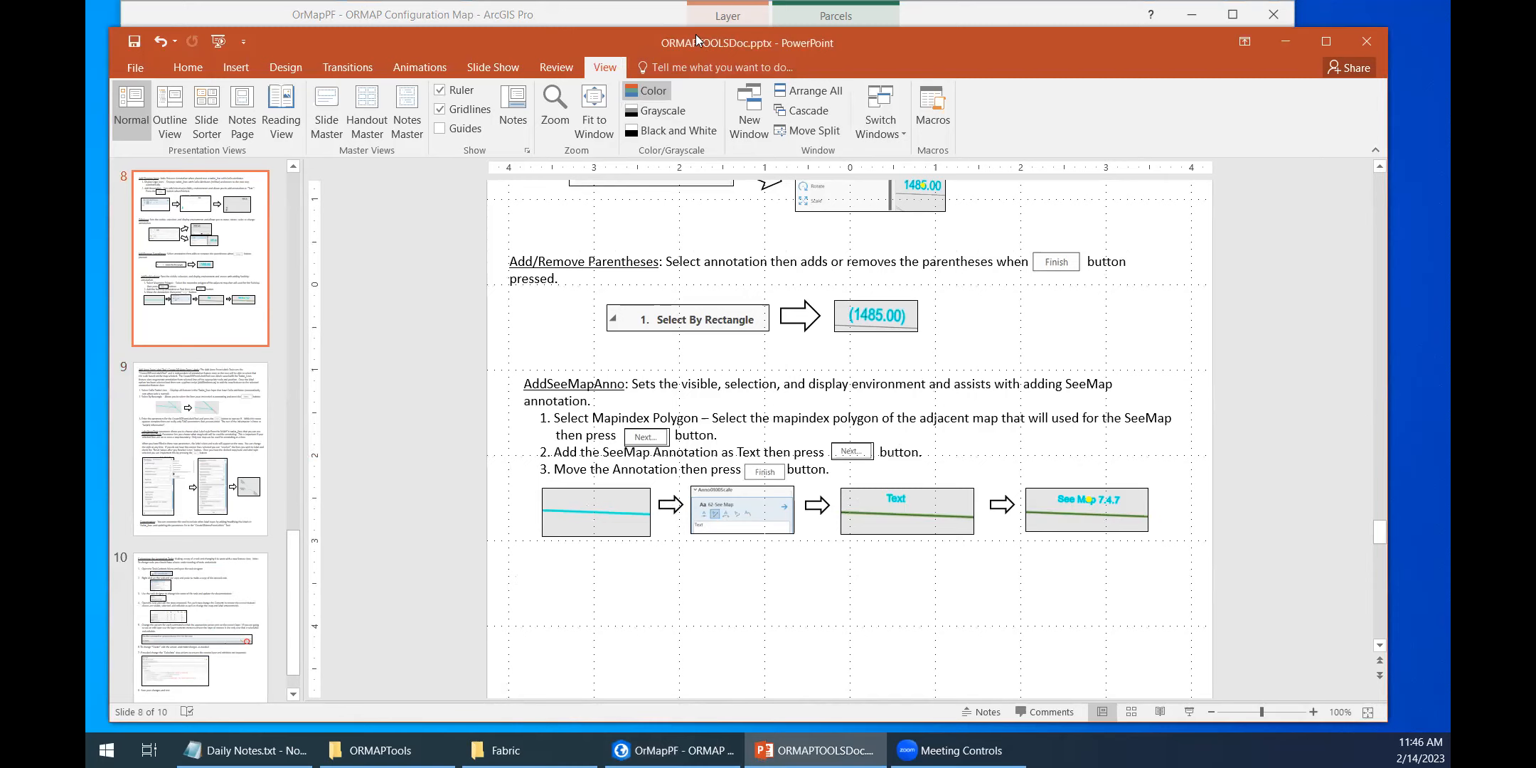
Step: Move the PowerPoint window aside, return to the ArcGIS Pro map, and clear the annotation selection
drag(724, 53, 1248, 236)
click(634, 18)
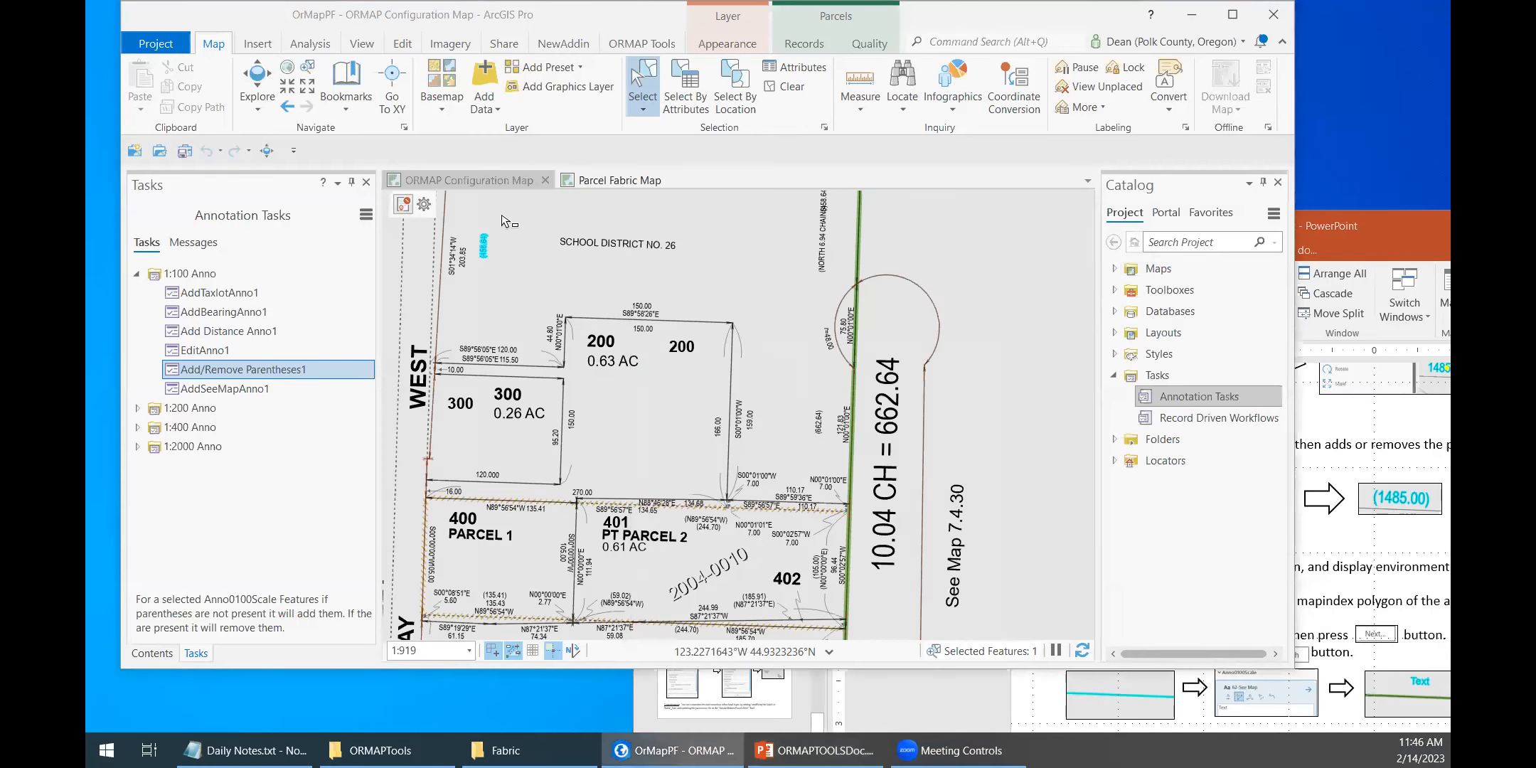
click(788, 86)
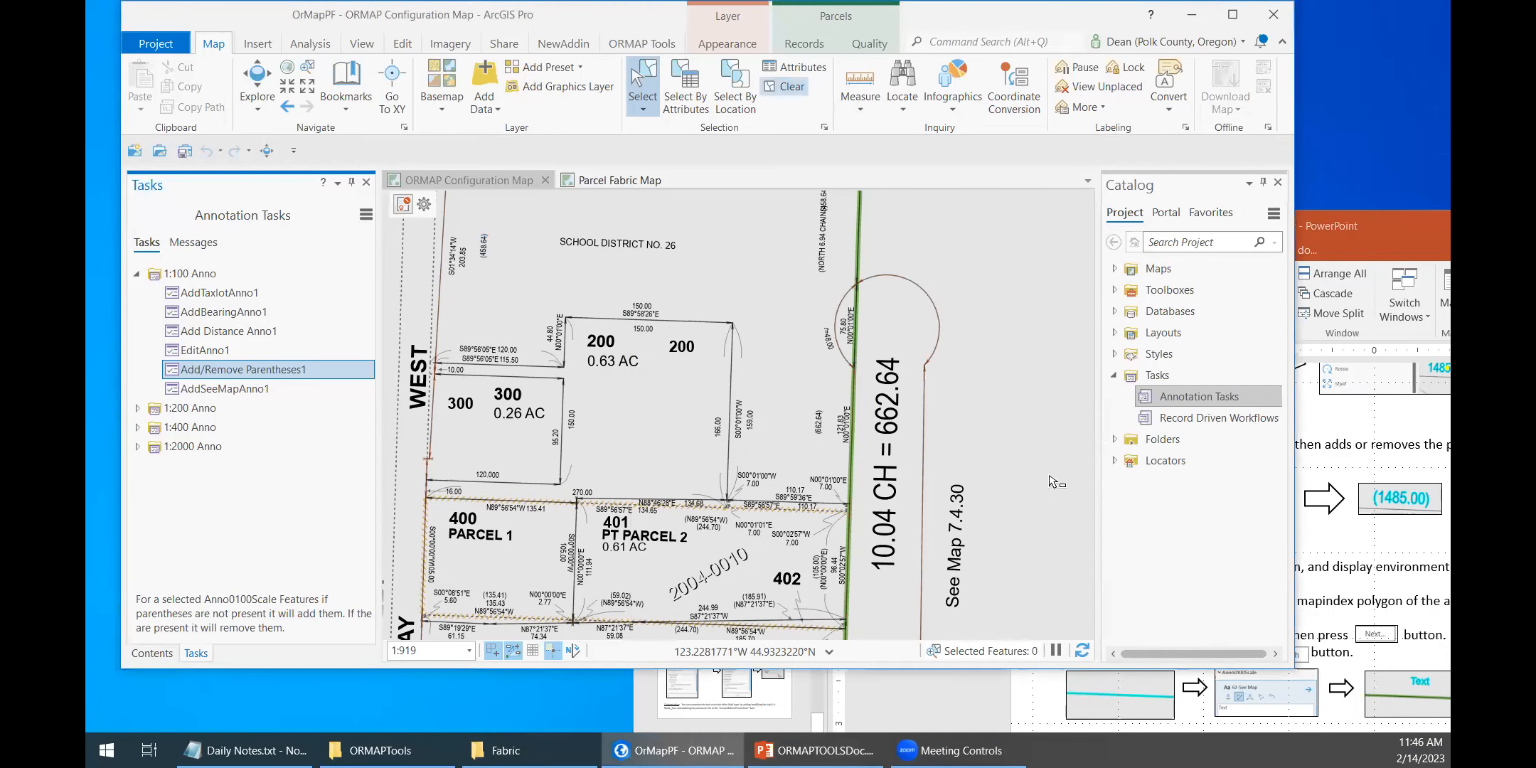
mouse_move(349, 377)
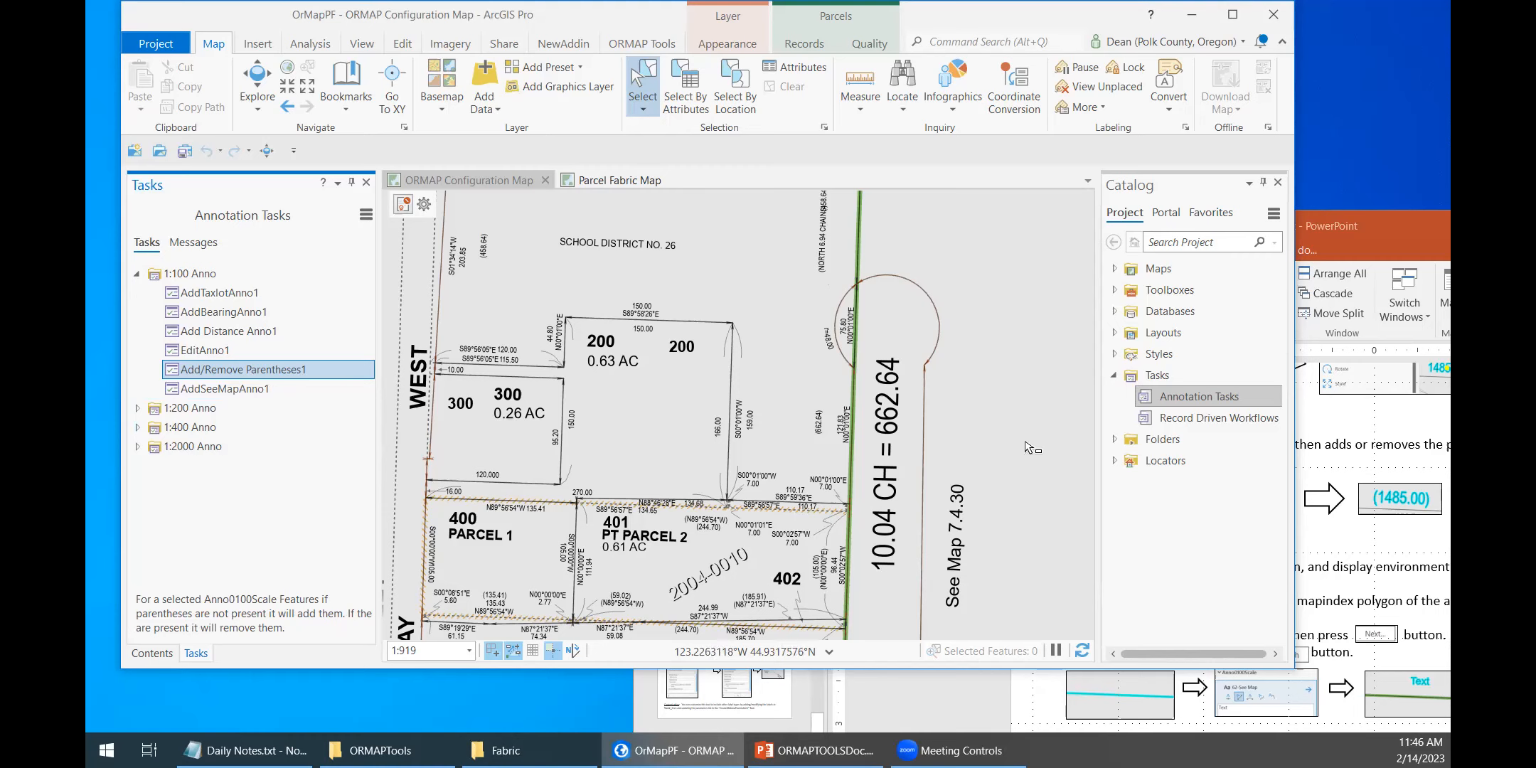
Step: Start the AddSeeMapAnno4 task from the 1:400 Anno group and select the MapIndex polygon containing taxlot 200 as the adjacent map
click(138, 274)
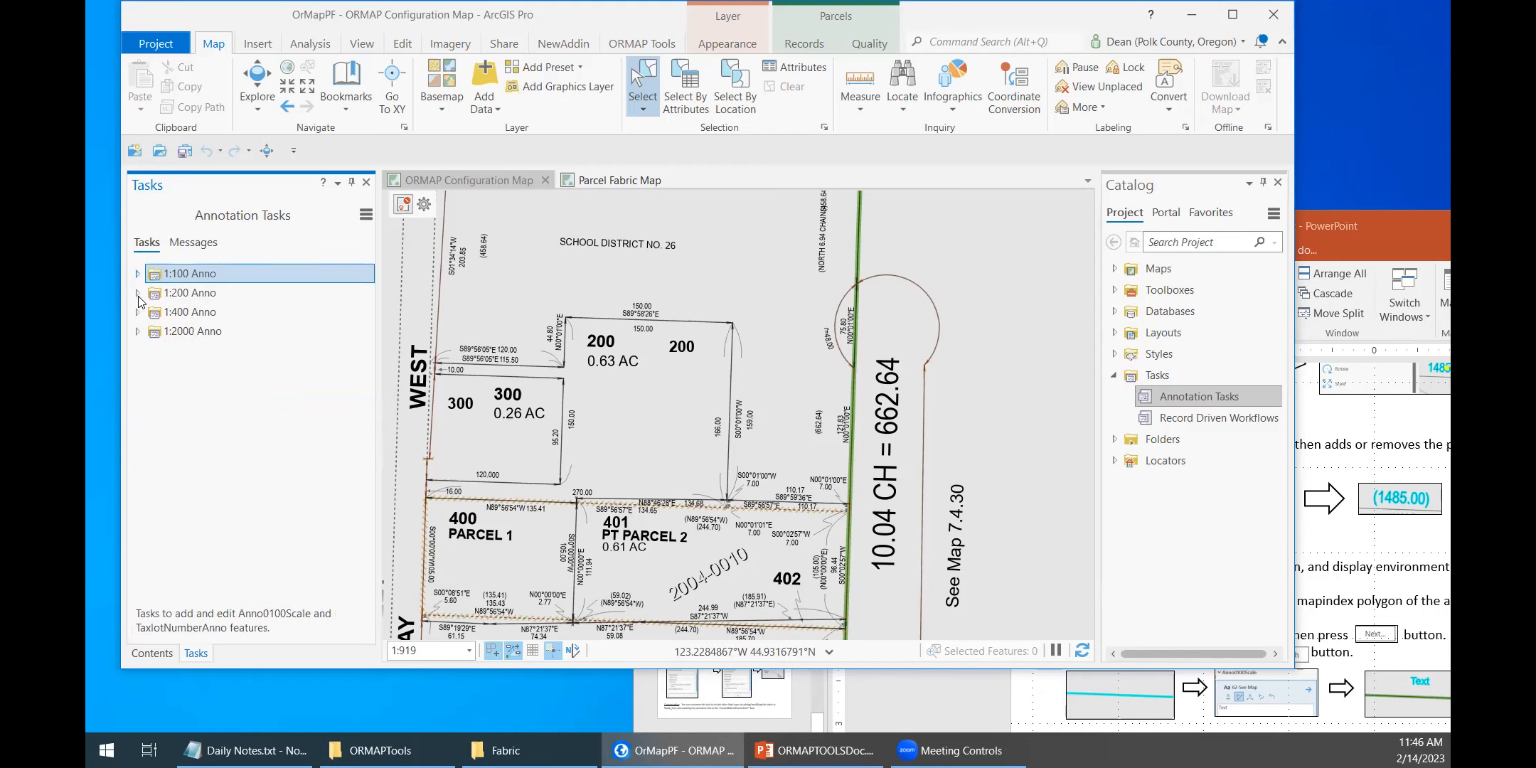
click(137, 312)
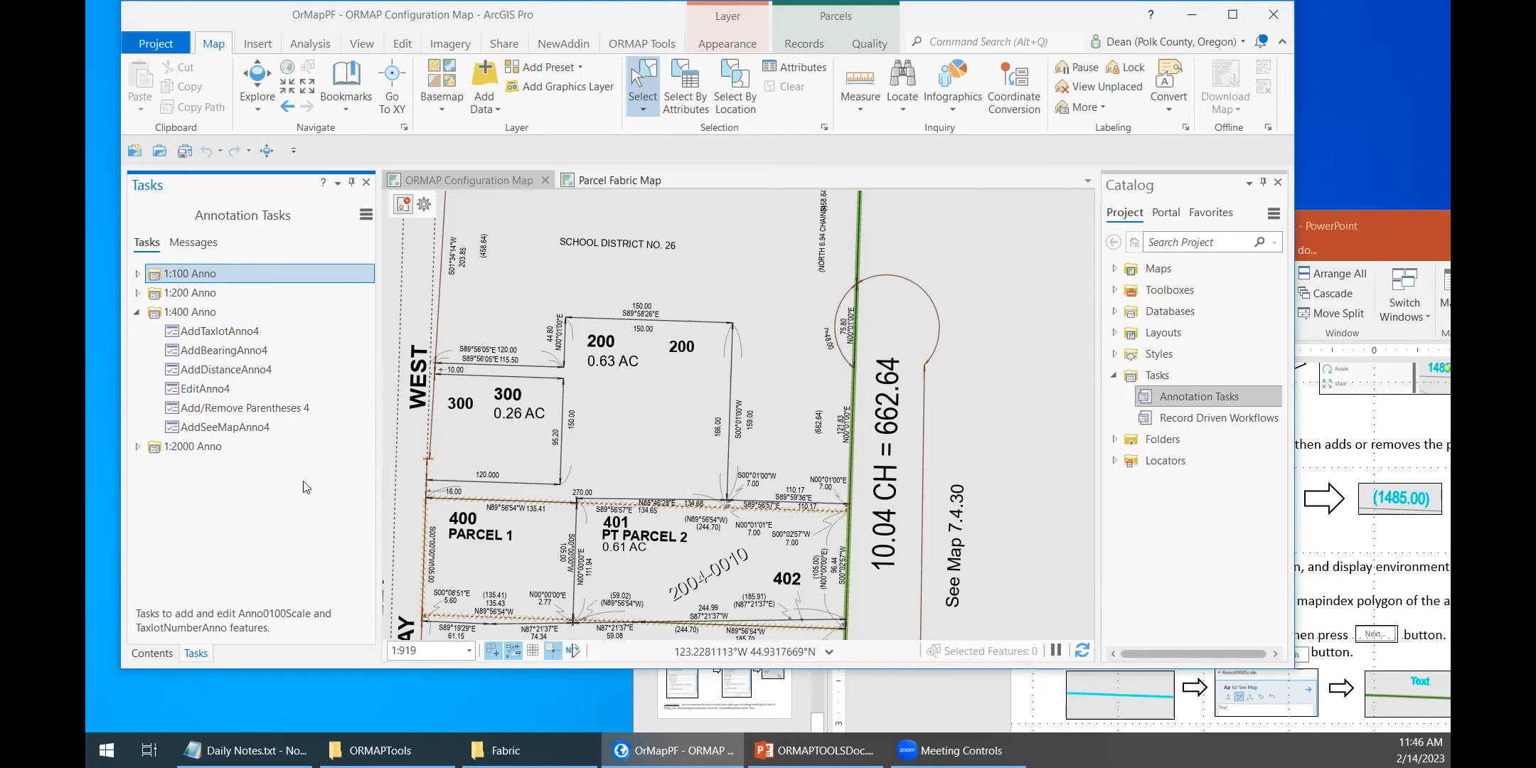
click(349, 428)
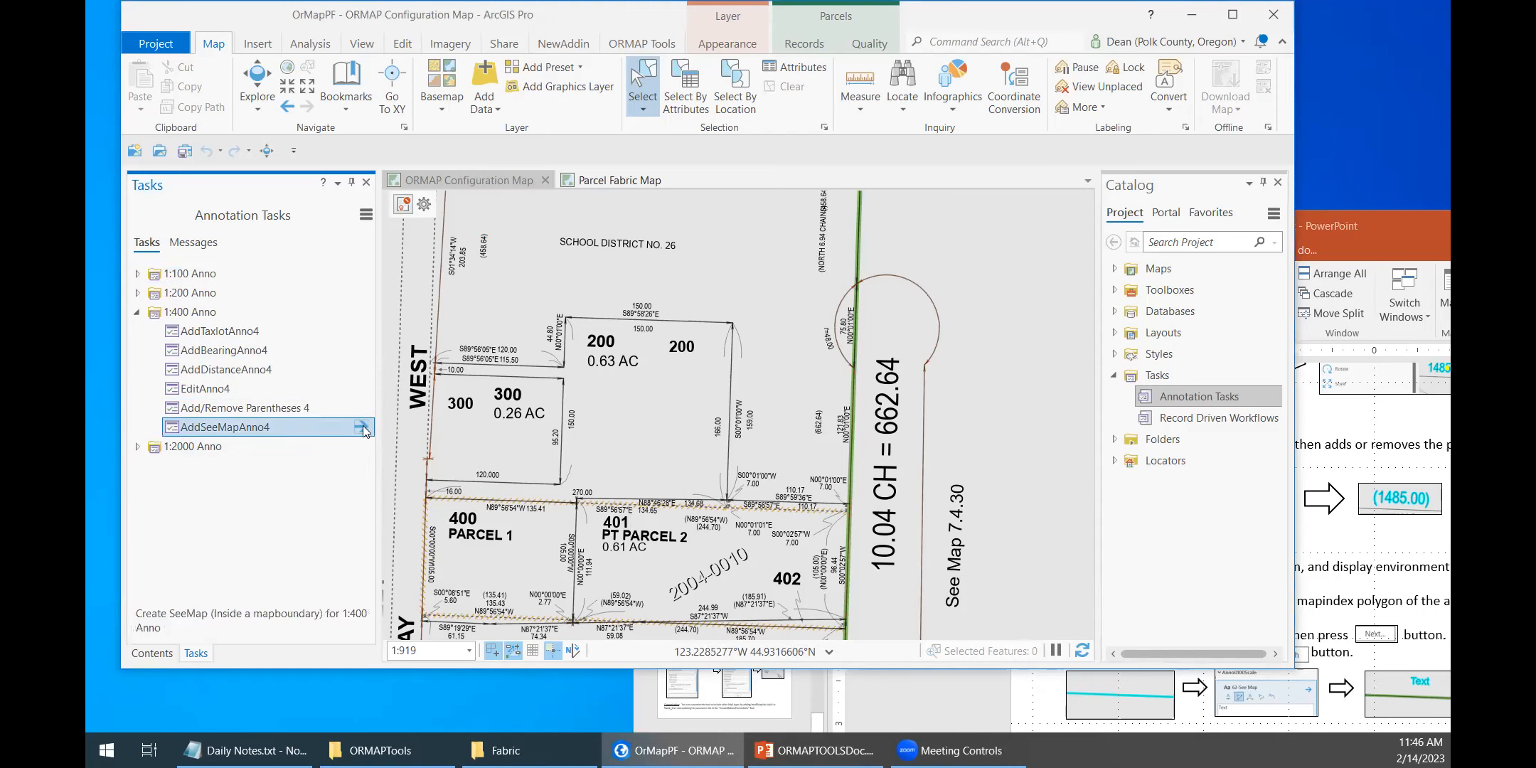
double_click(348, 427)
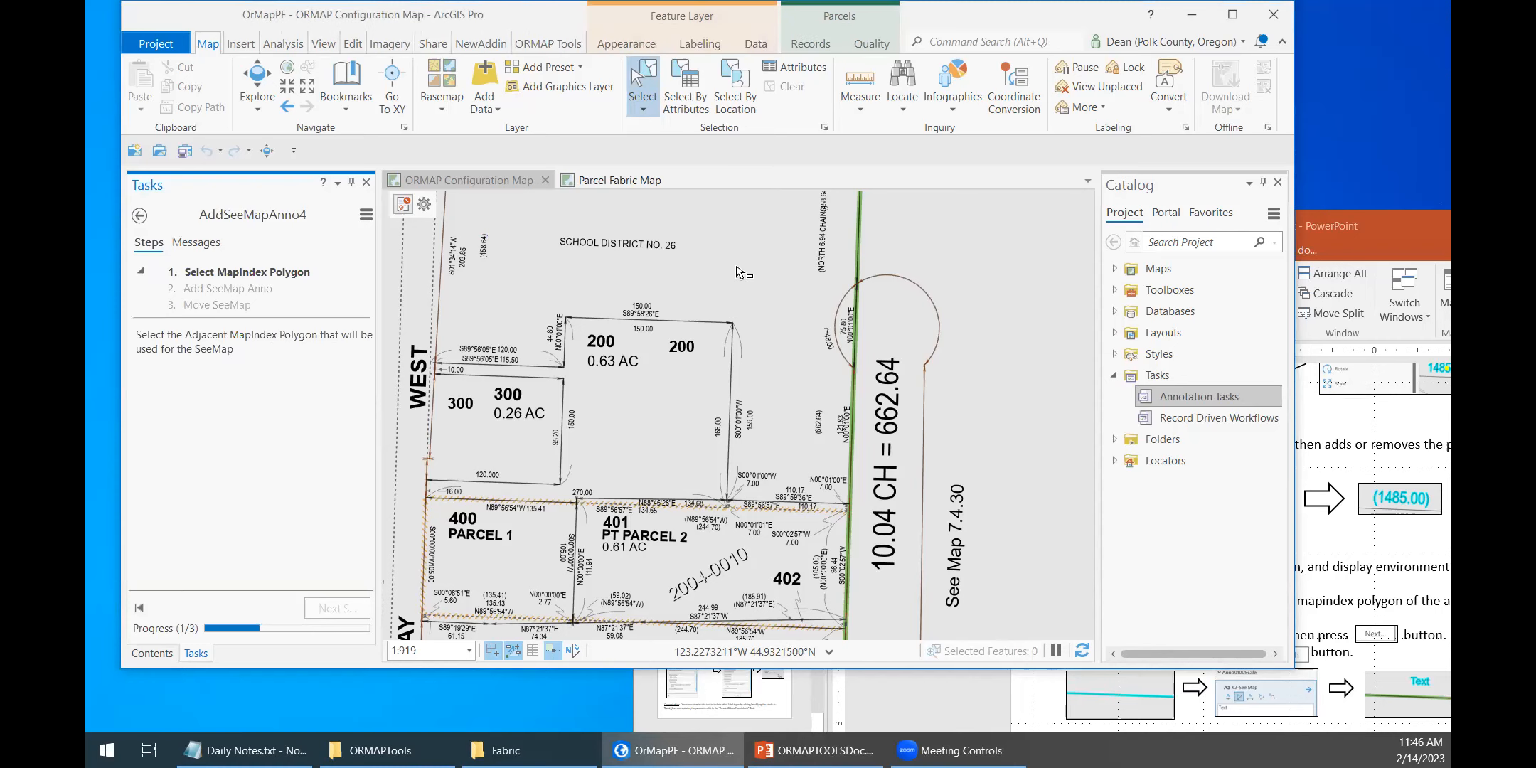
click(763, 312)
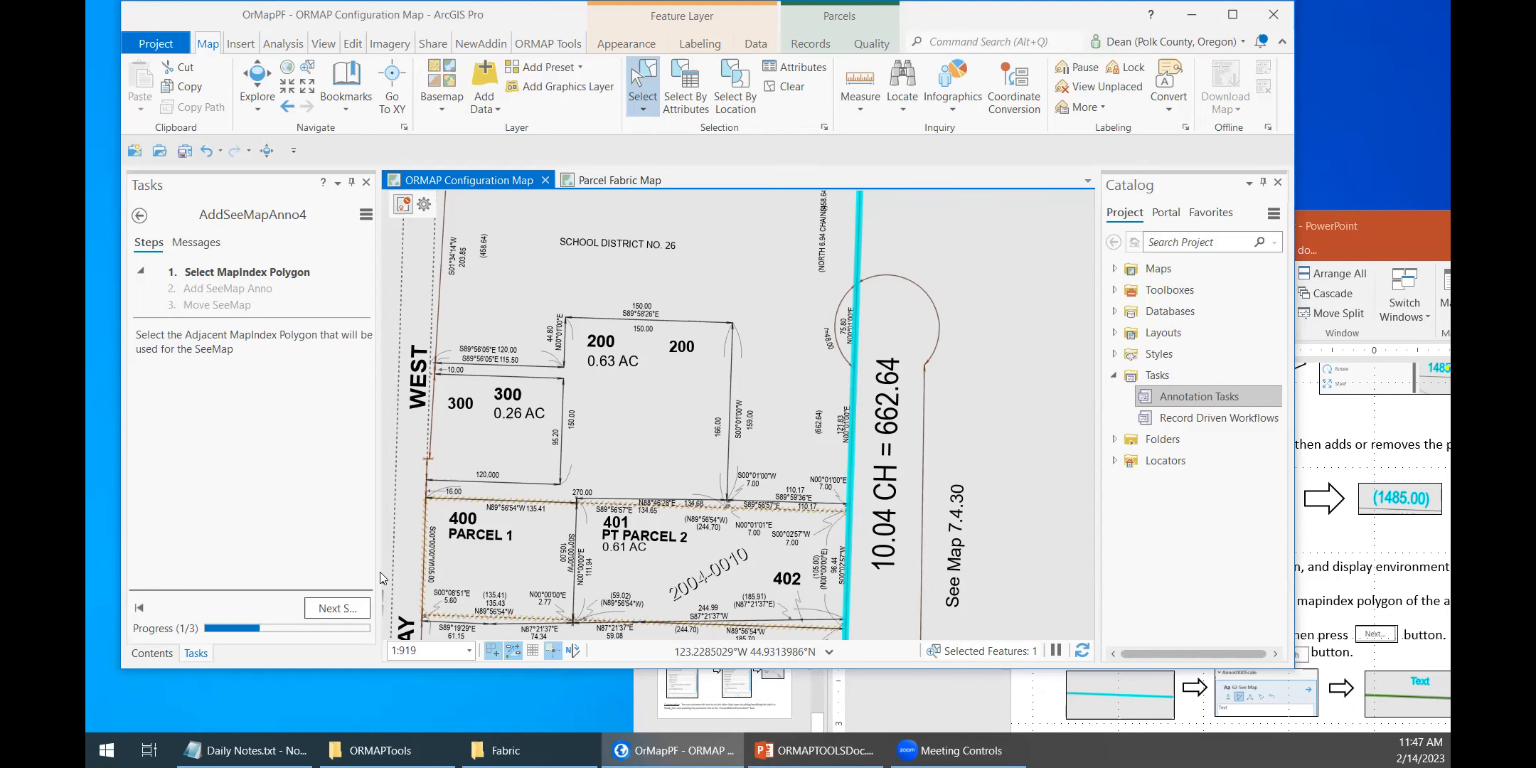
click(338, 609)
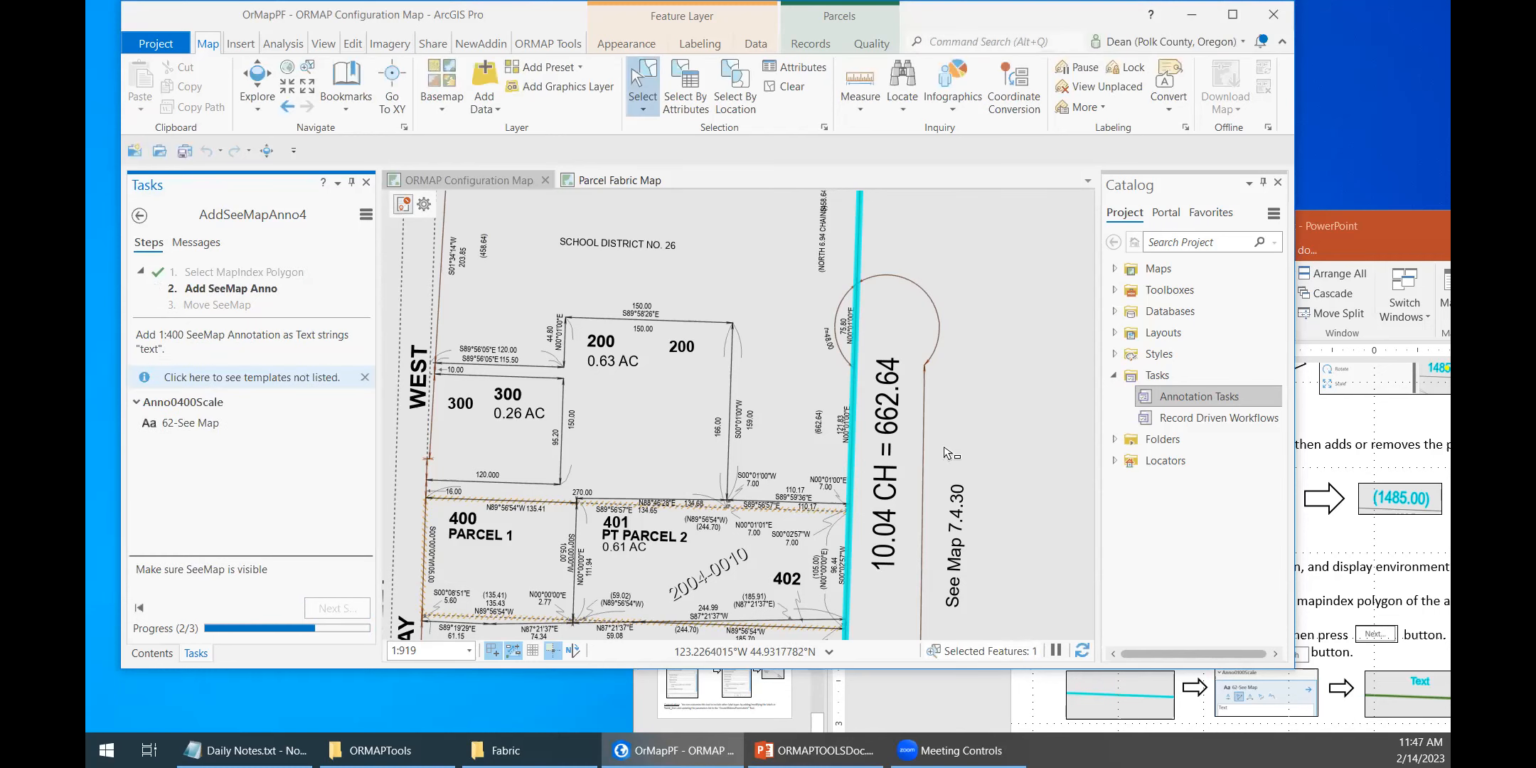
Step: Place a vertical 62-See Map annotation reading "Text" along a line about 150 ft long east of the cul-de-sac, and complete the Add SeeMap Anno step
click(181, 435)
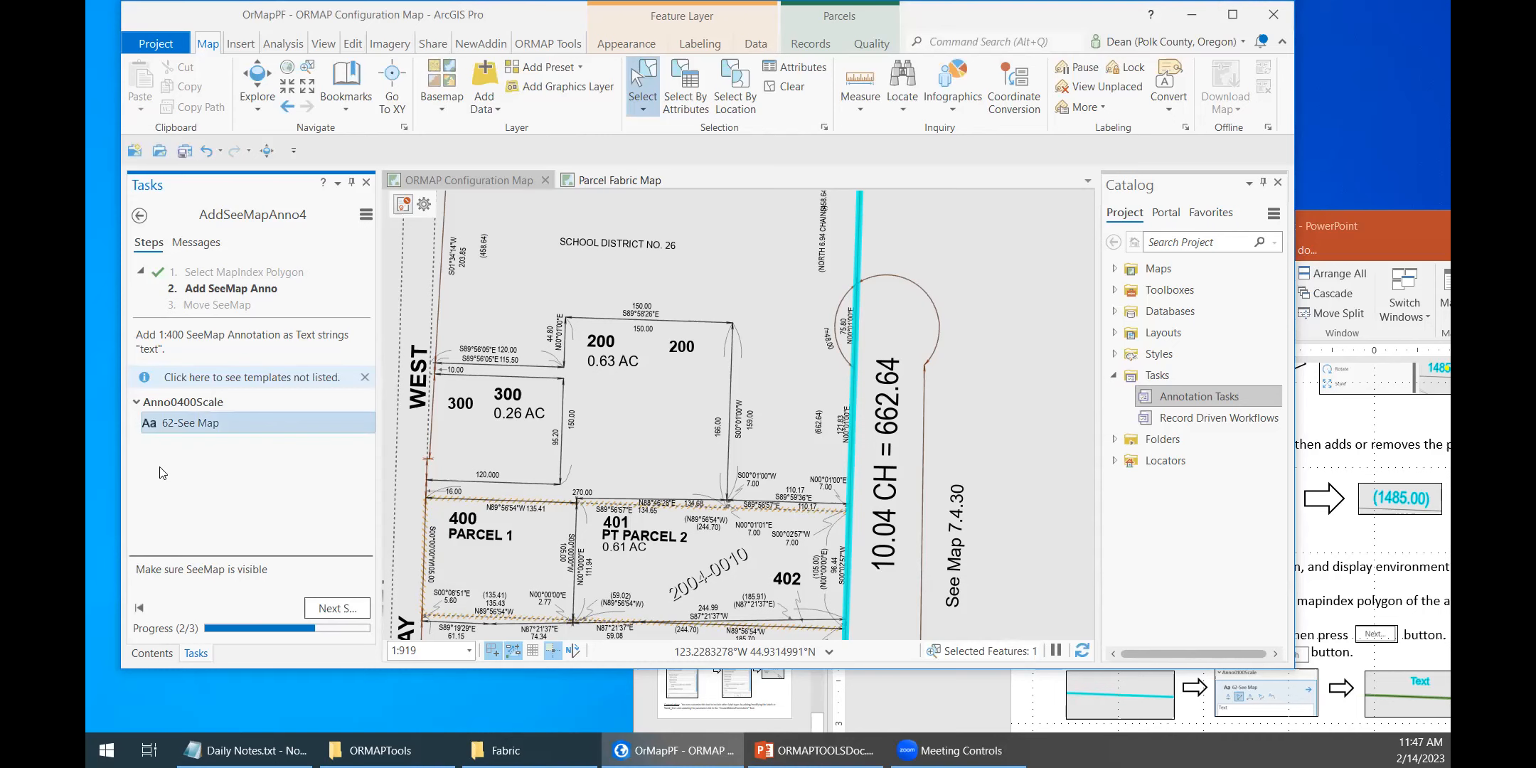
click(179, 462)
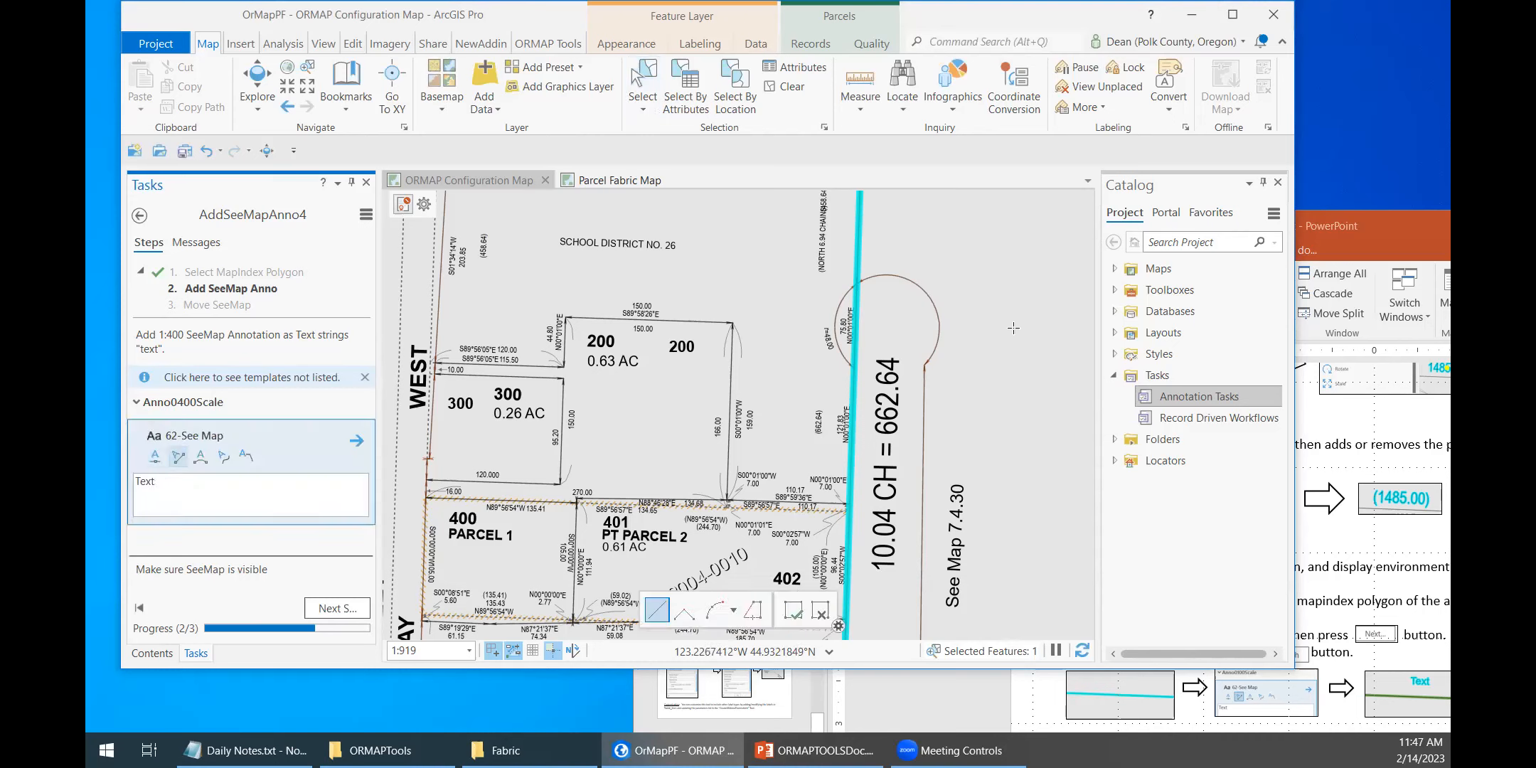
click(996, 422)
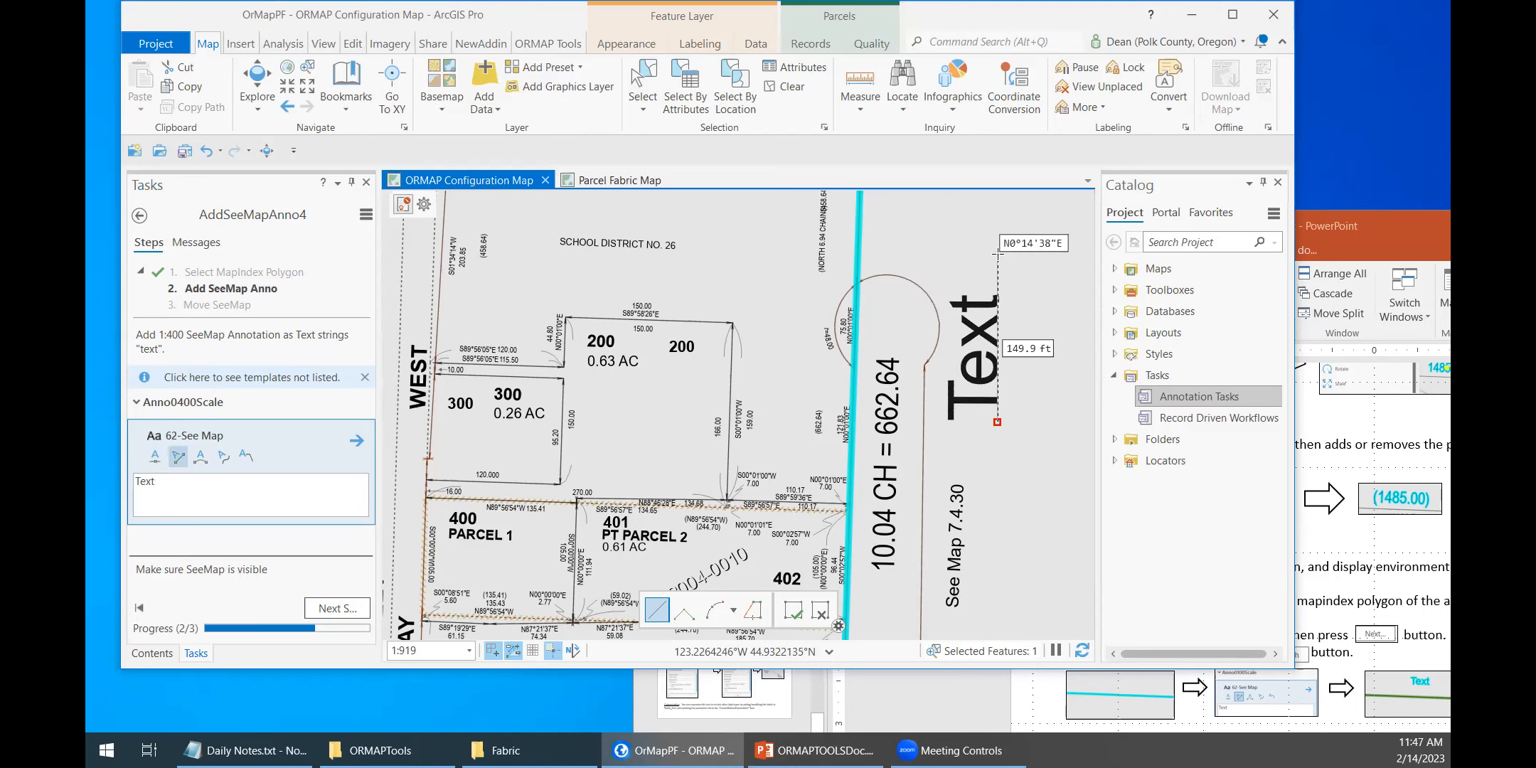
click(996, 252)
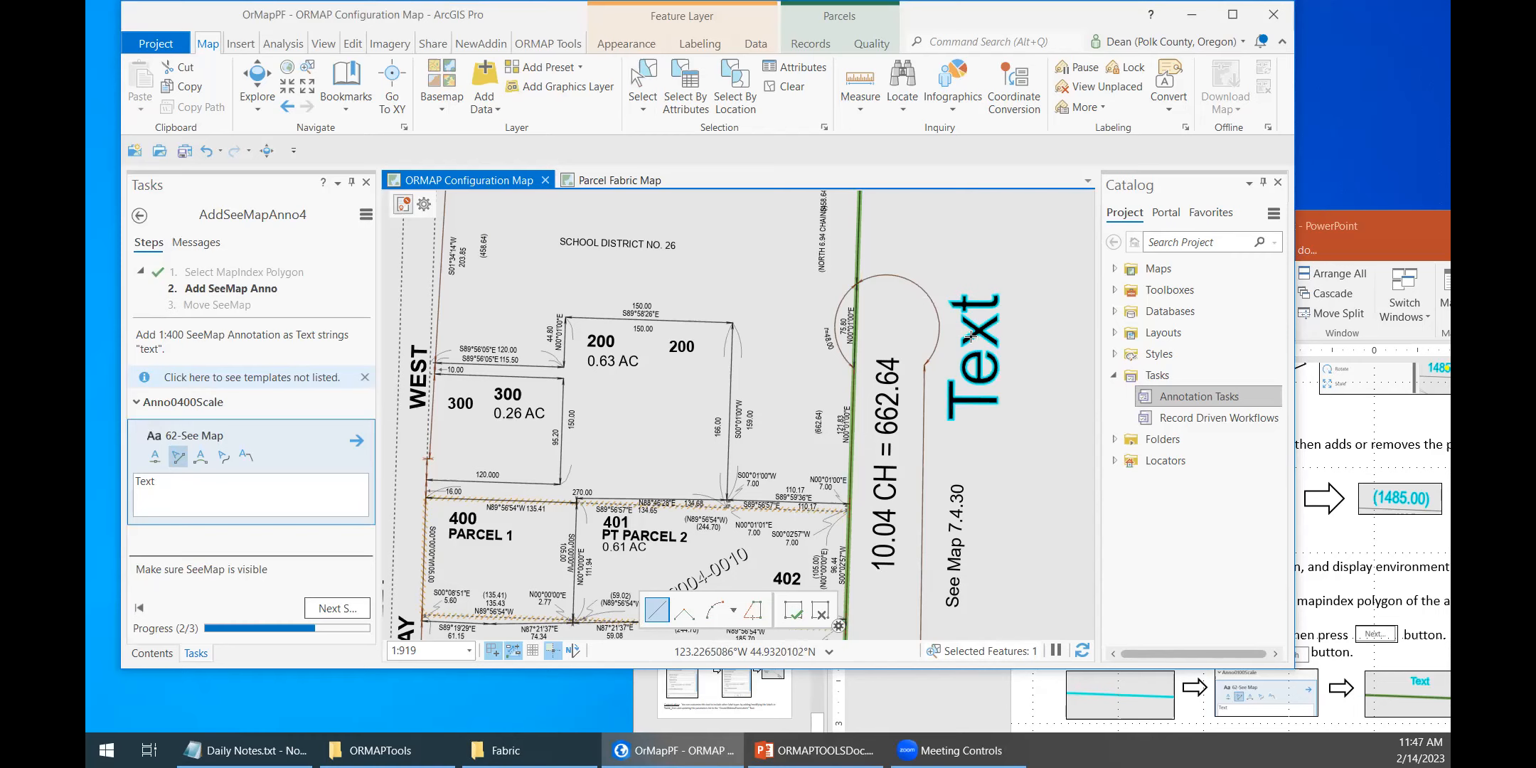
click(335, 609)
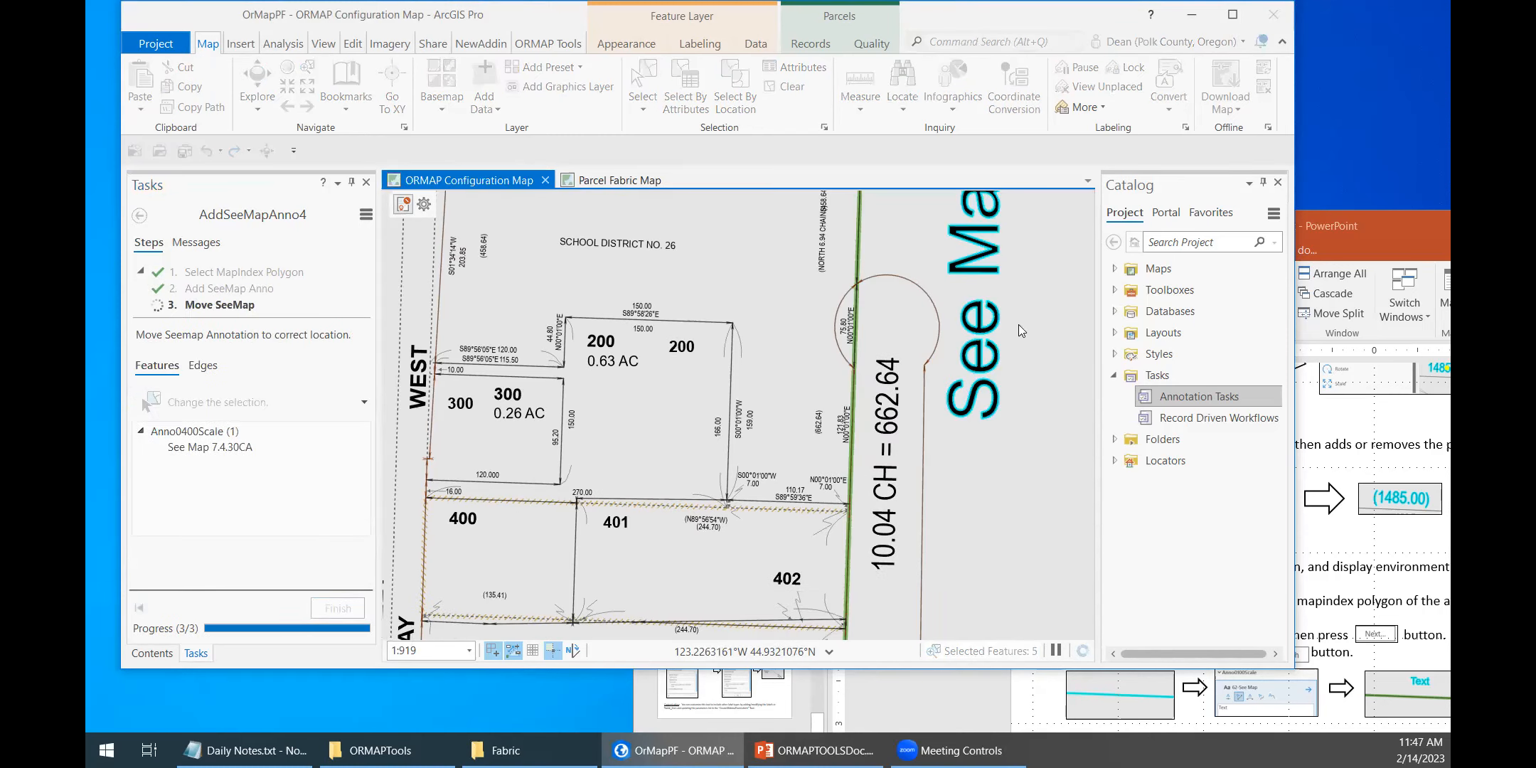
Step: Move the new See Map annotation west inside the green map boundary, finish the task, and collapse the 1:400 Anno group
scroll(1043, 286, down, 4)
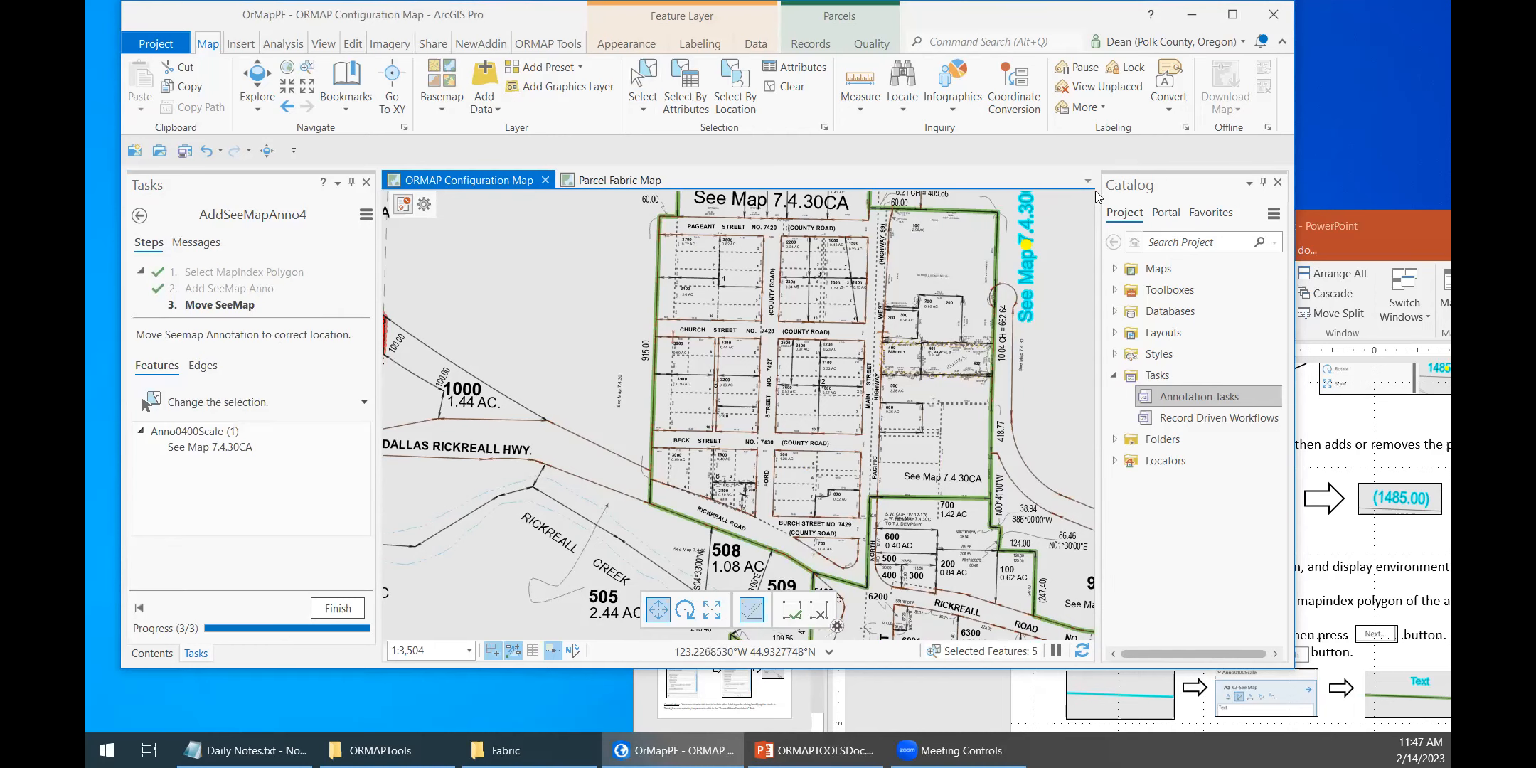
mouse_move(1018, 246)
mouse_down()
mouse_move(949, 293)
mouse_move(974, 318)
mouse_up()
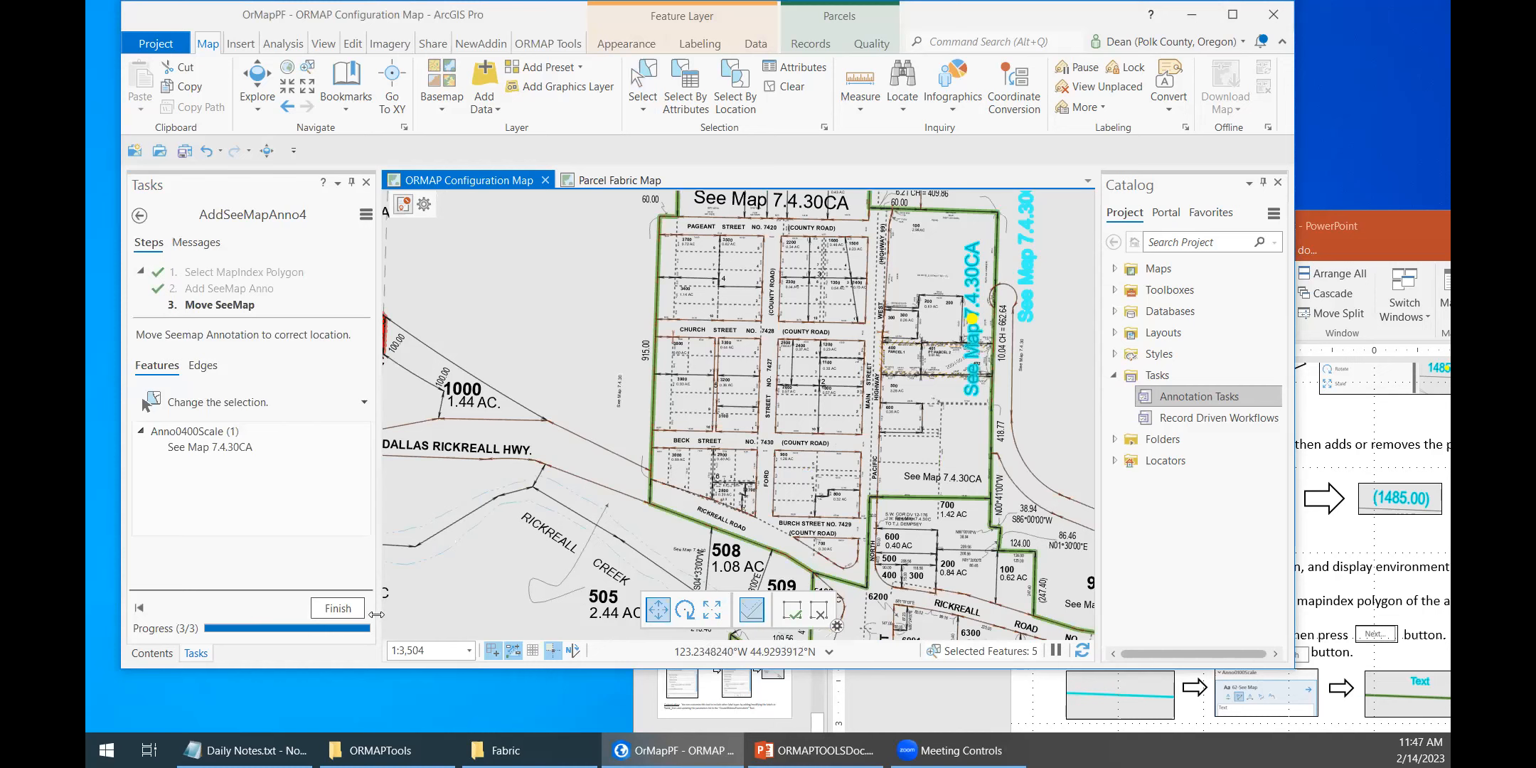
click(346, 610)
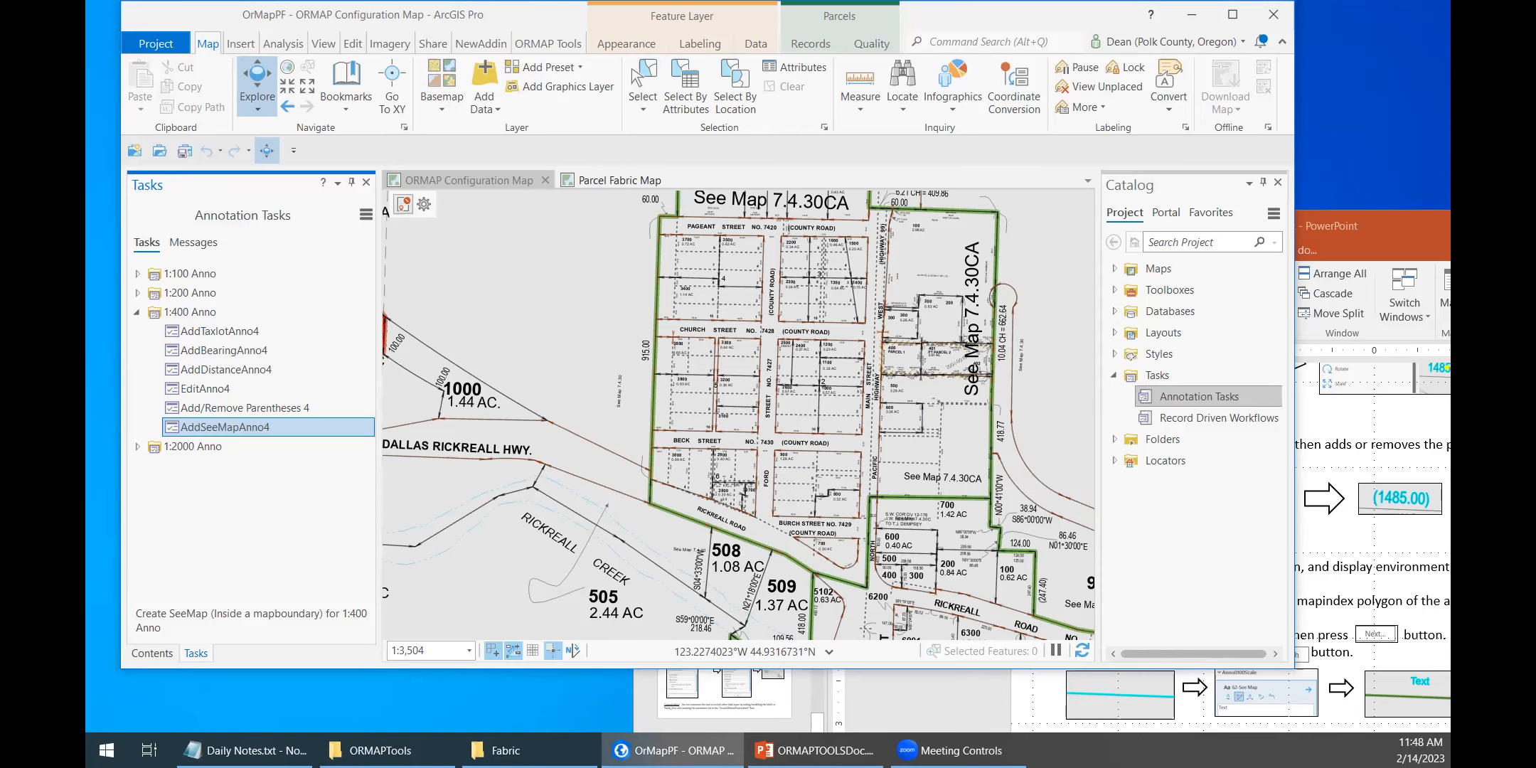
click(135, 312)
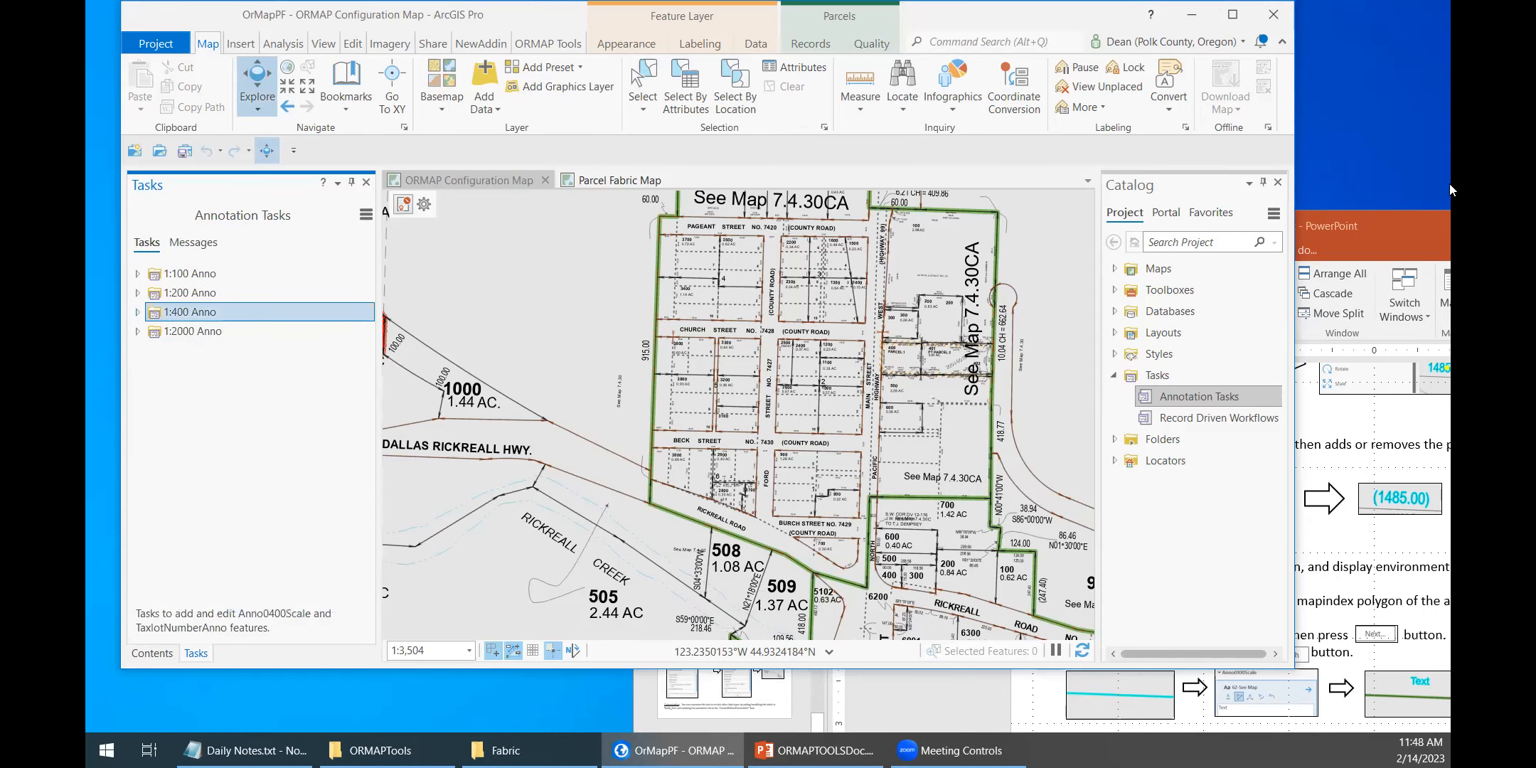
Step: Switch to the ORMAPTOOLSDoc presentation in PowerPoint and examine it from the first slide through the tool summary table and Toggle AutoUpdates rules
click(1367, 225)
drag(1368, 225, 842, 33)
scroll(946, 621, down, 5)
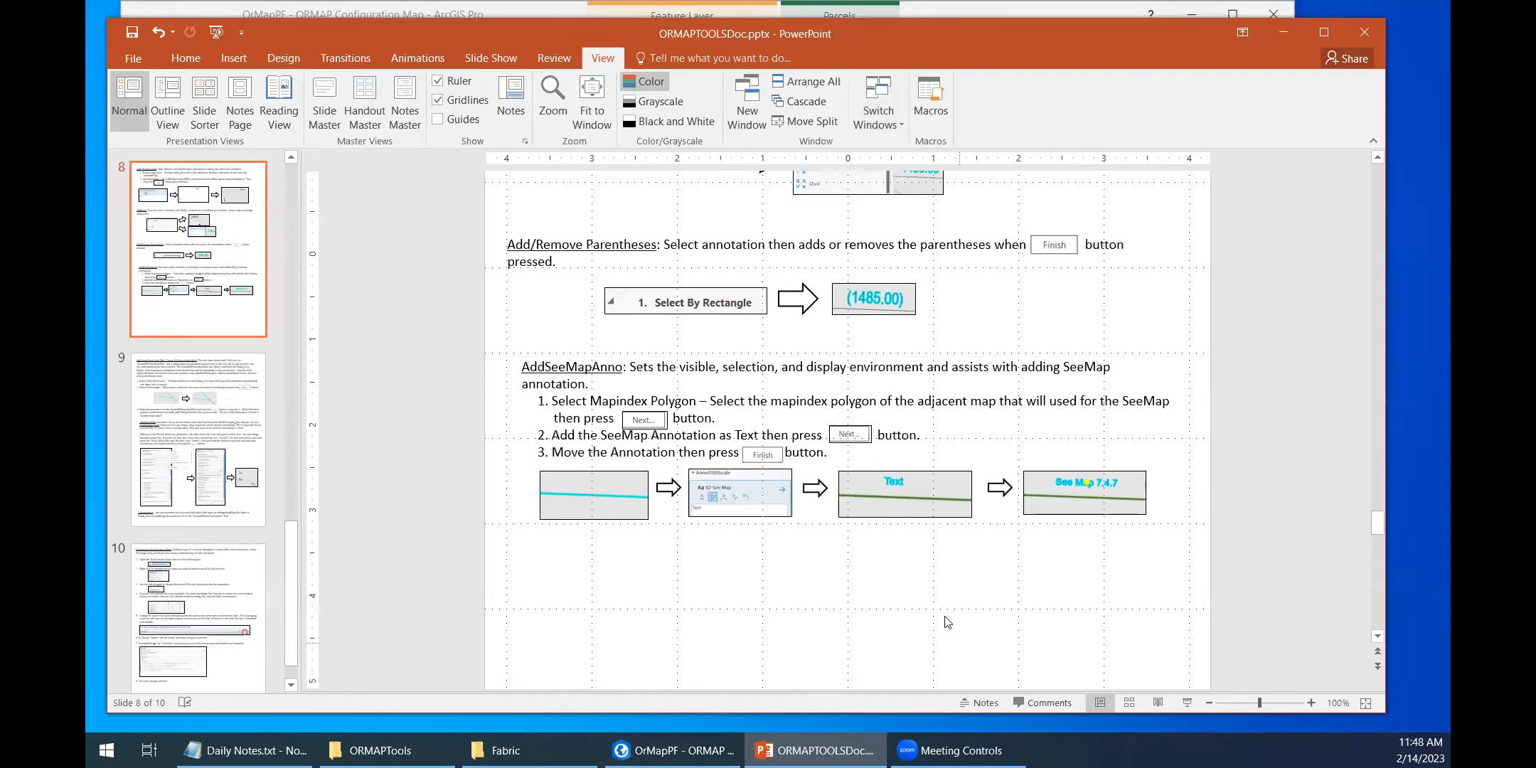
drag(1378, 529, 1377, 171)
scroll(867, 508, down, 3)
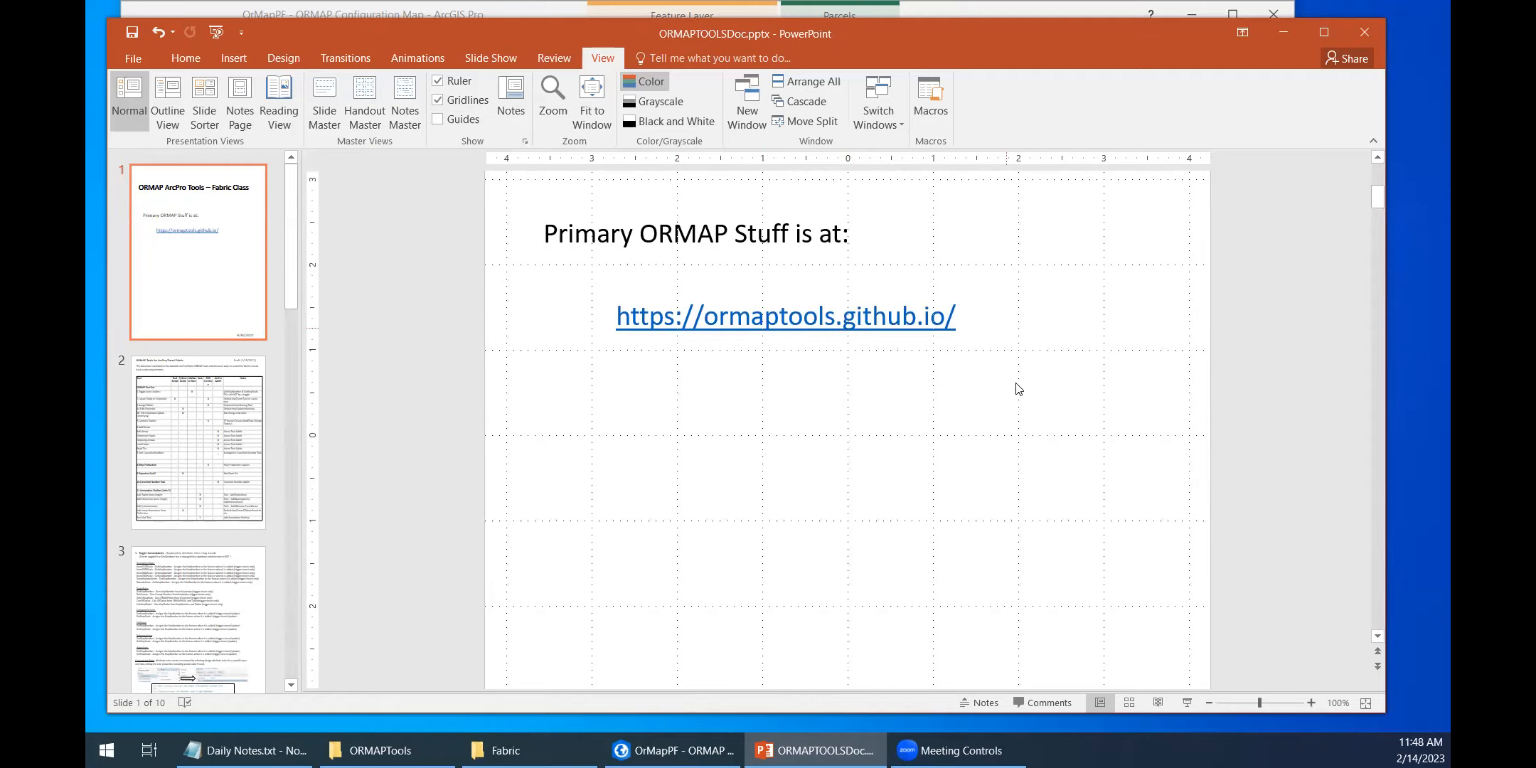
scroll(1015, 388, down, 5)
scroll(1014, 406, up, 1)
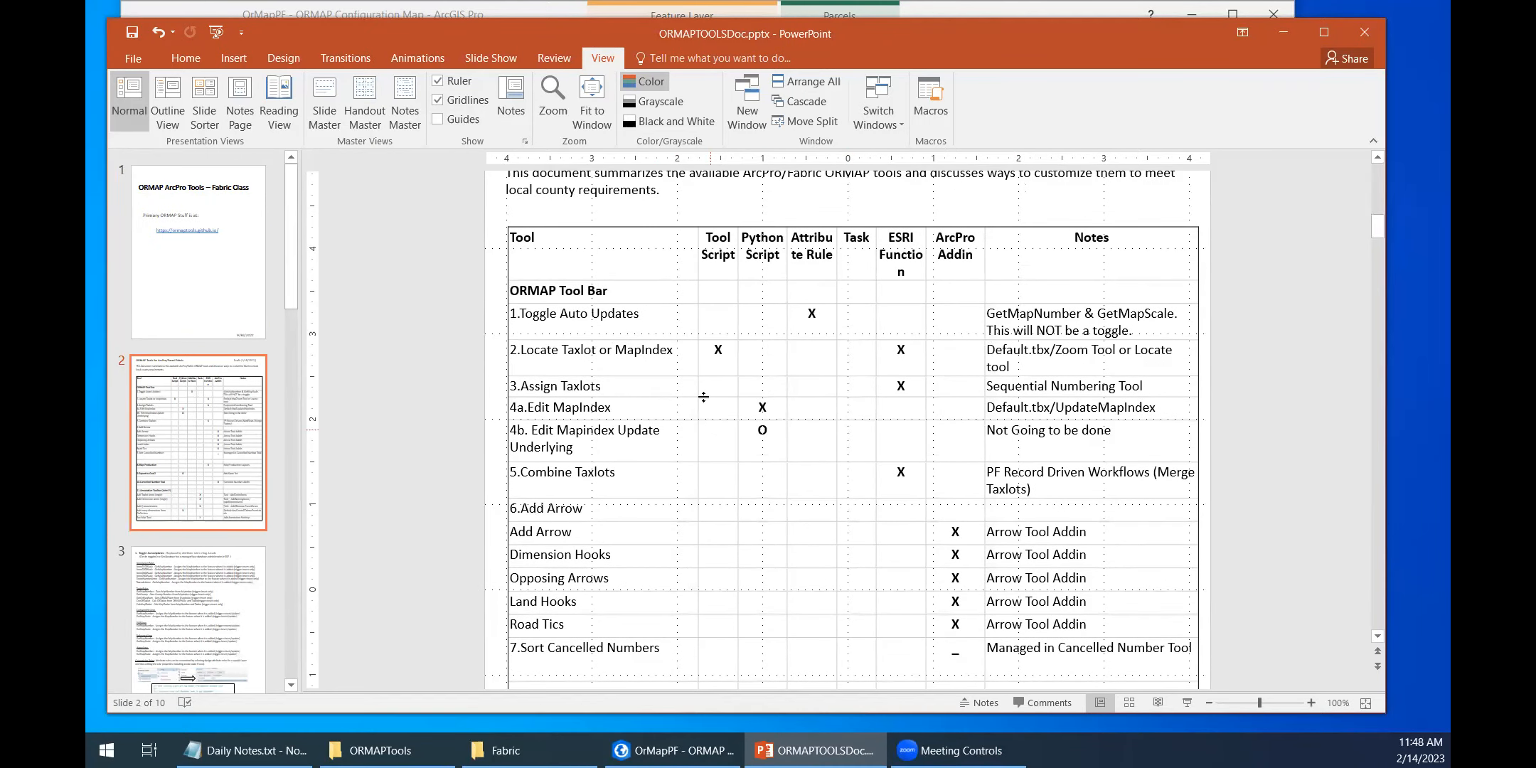
scroll(703, 397, down, 4)
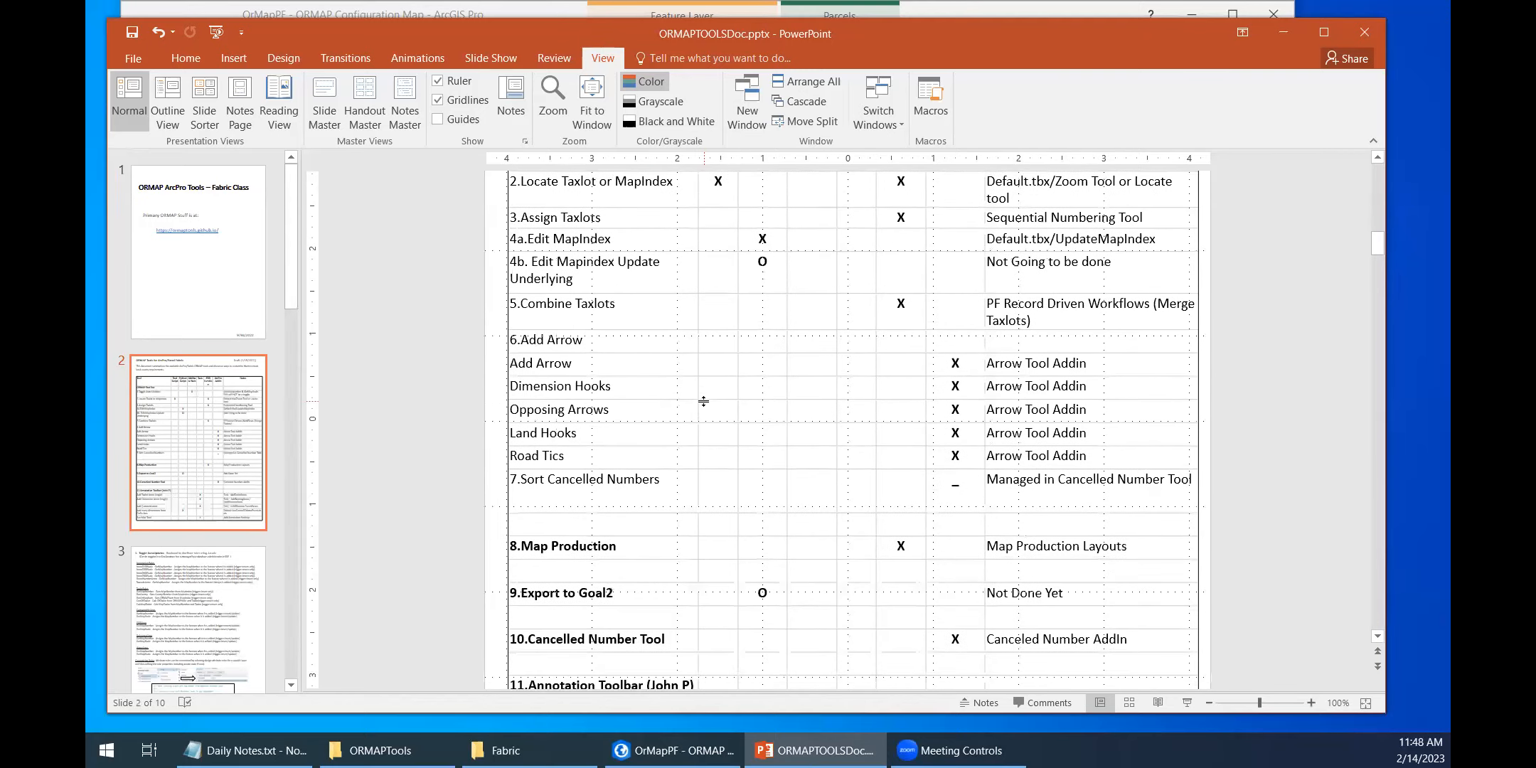
scroll(703, 402, down, 1)
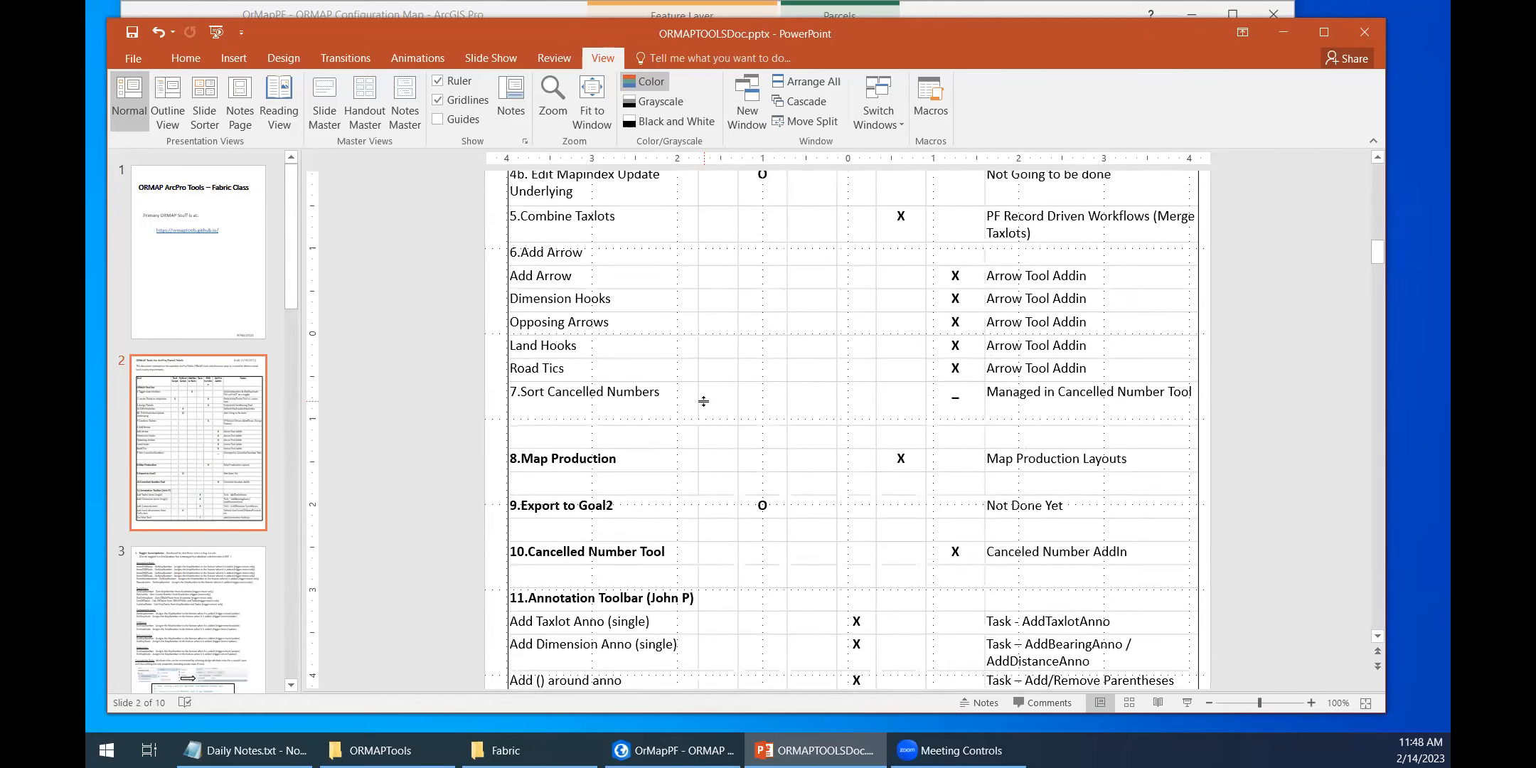
scroll(703, 402, down, 10)
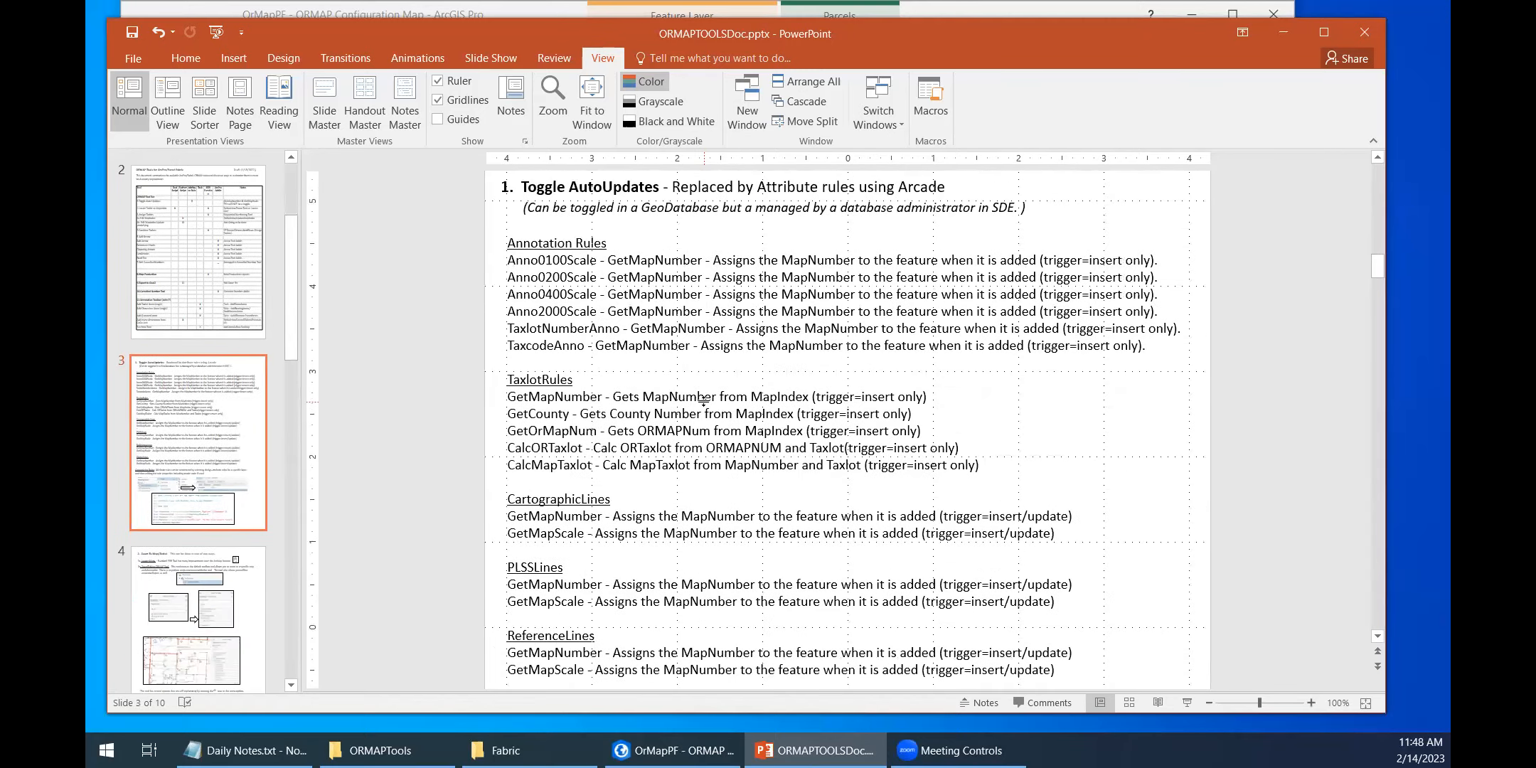
scroll(718, 361, down, 2)
scroll(716, 370, up, 1)
scroll(715, 370, down, 7)
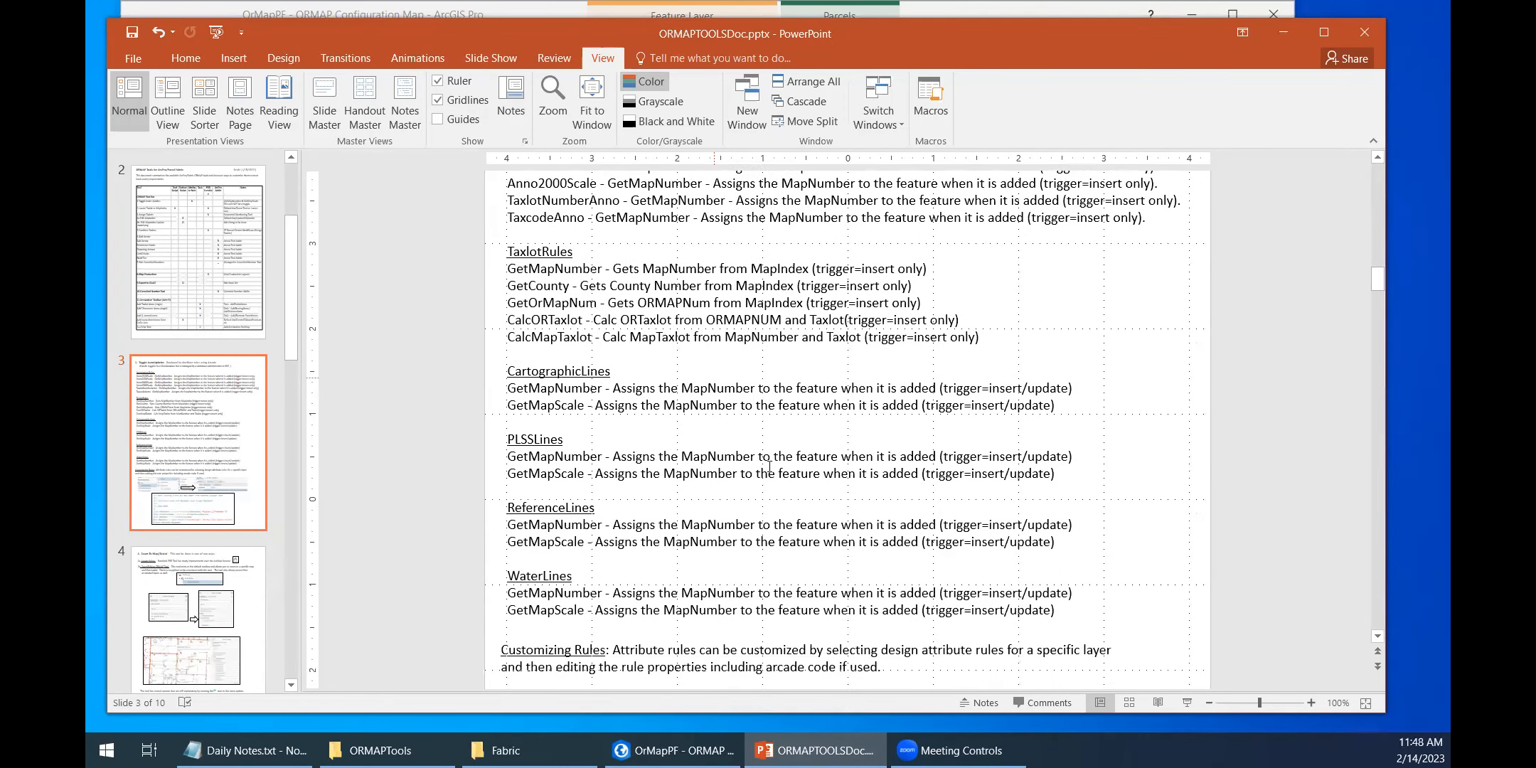
Step: Examine the slides describing Zoom To Map/Taxlot, Assign Taxlots, and UpdateMapIndex, including their customization notes
scroll(770, 484, down, 15)
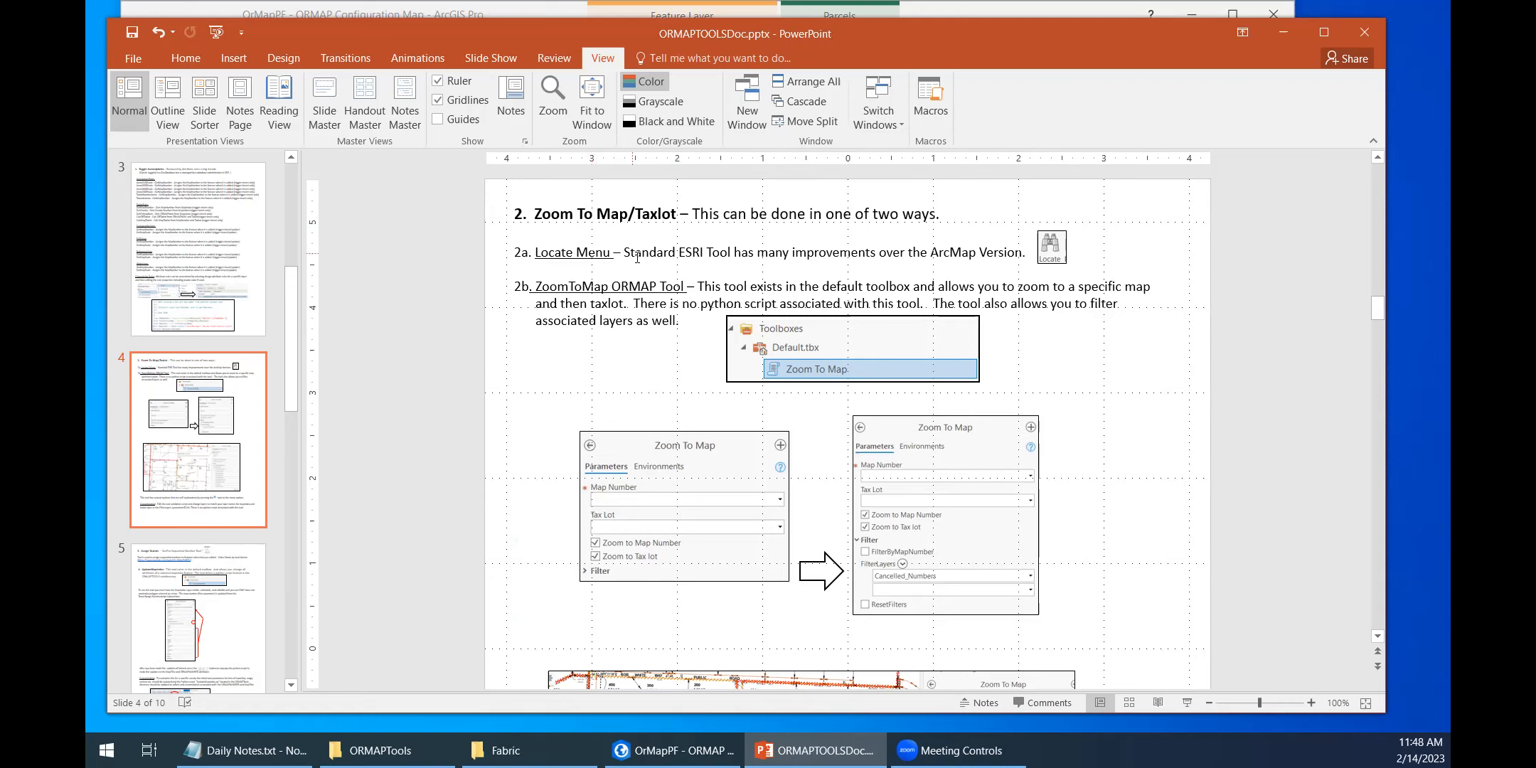
scroll(483, 487, down, 10)
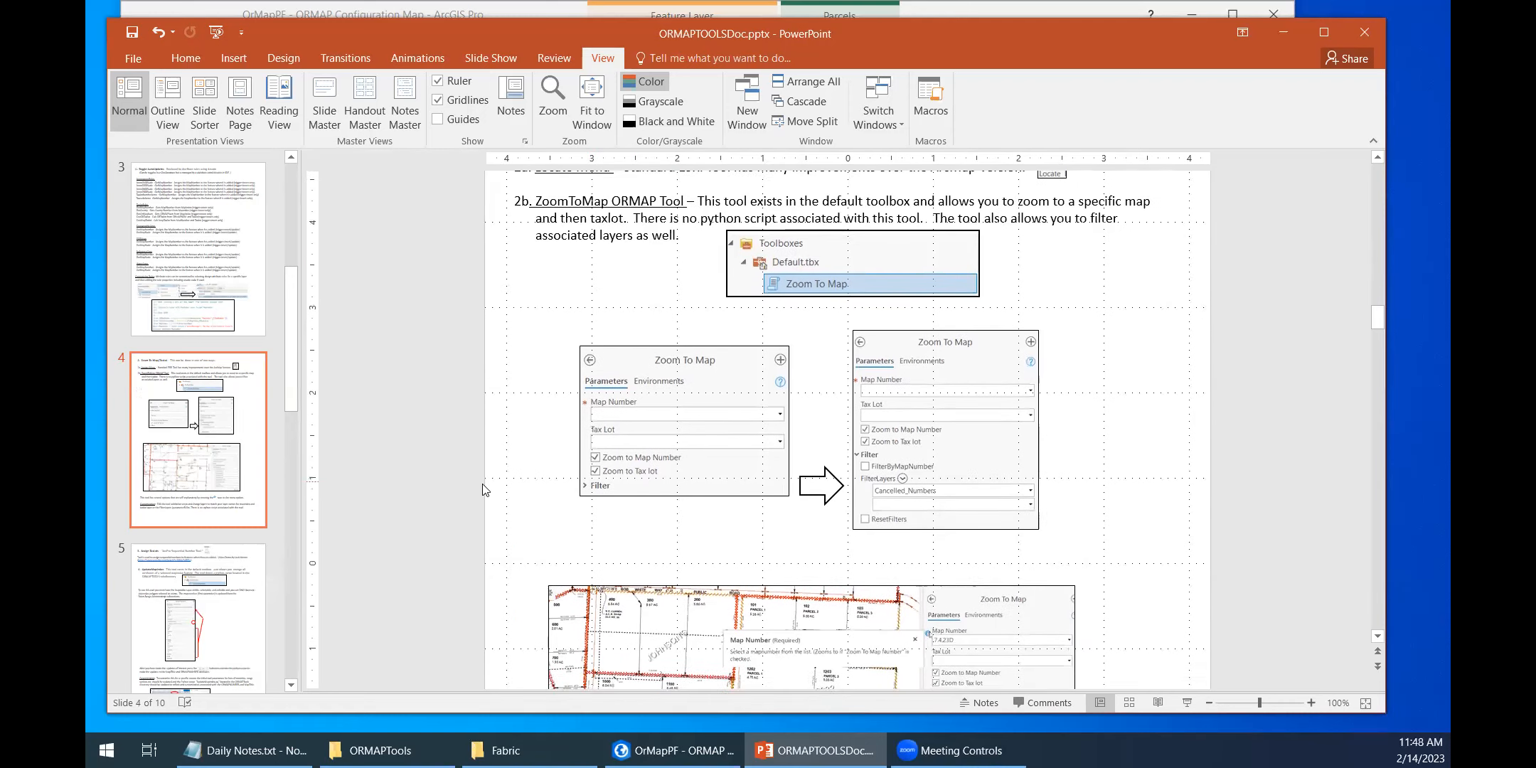
scroll(483, 492, down, 3)
scroll(485, 490, up, 5)
scroll(484, 489, down, 1)
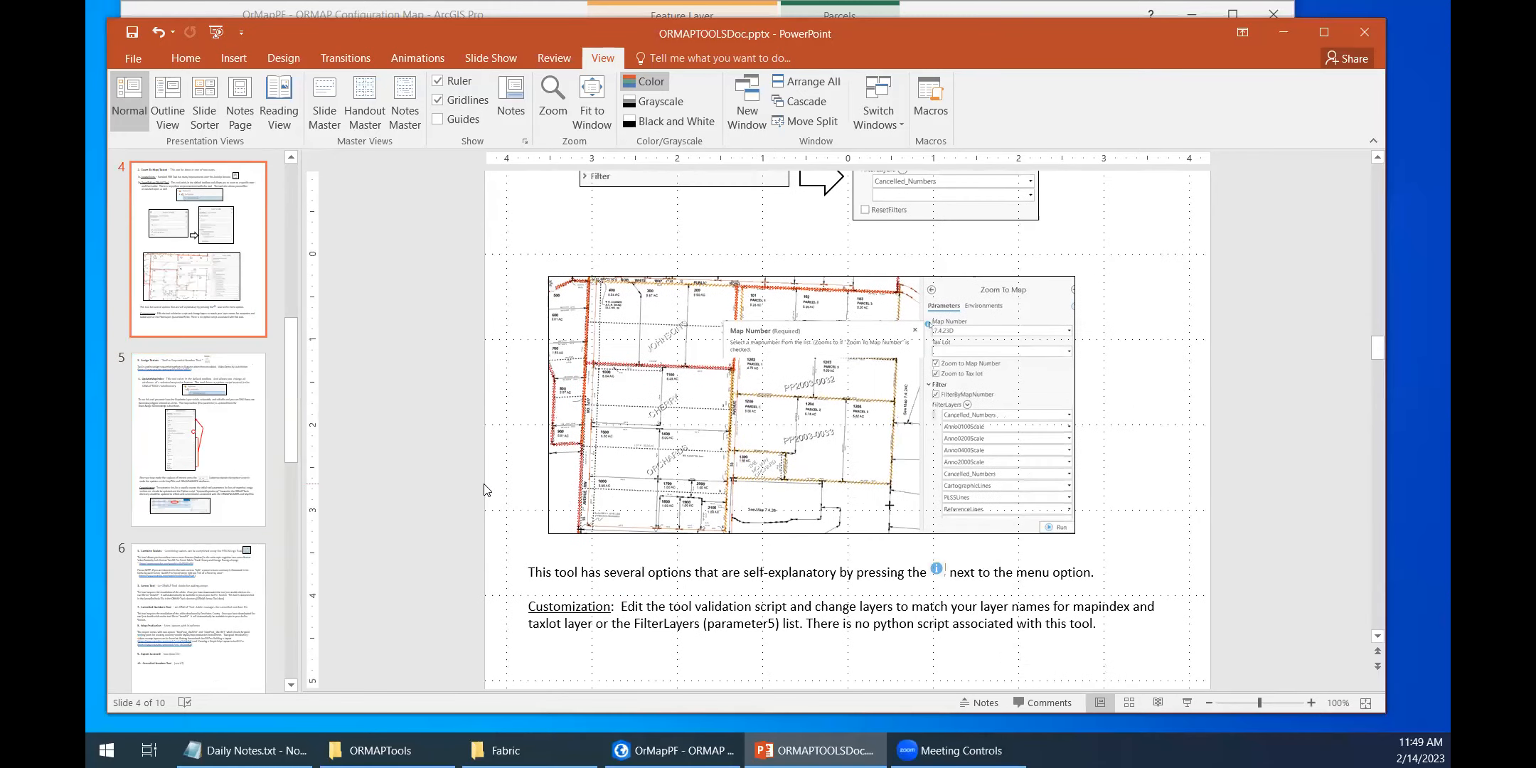
scroll(483, 489, down, 13)
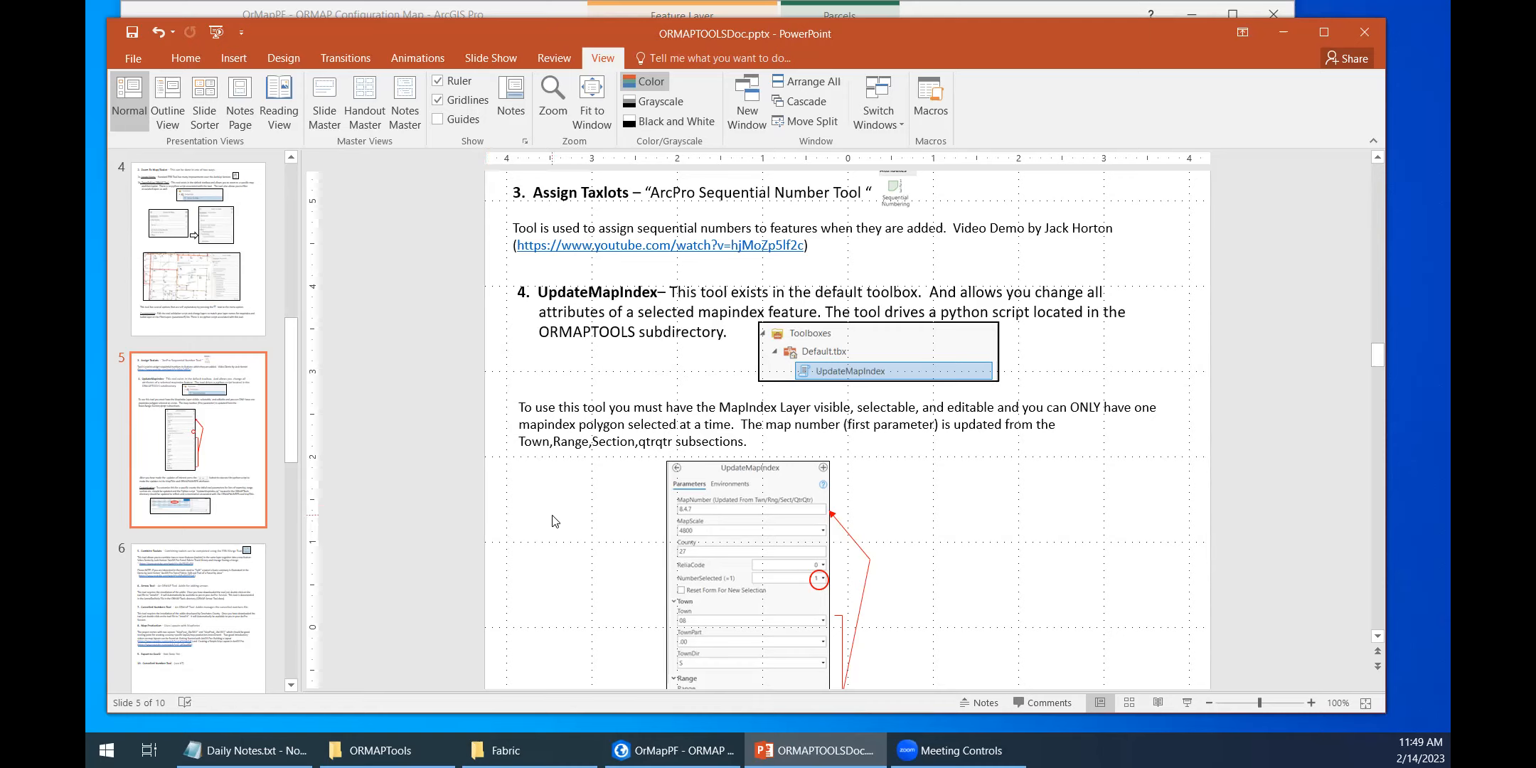
scroll(578, 523, down, 4)
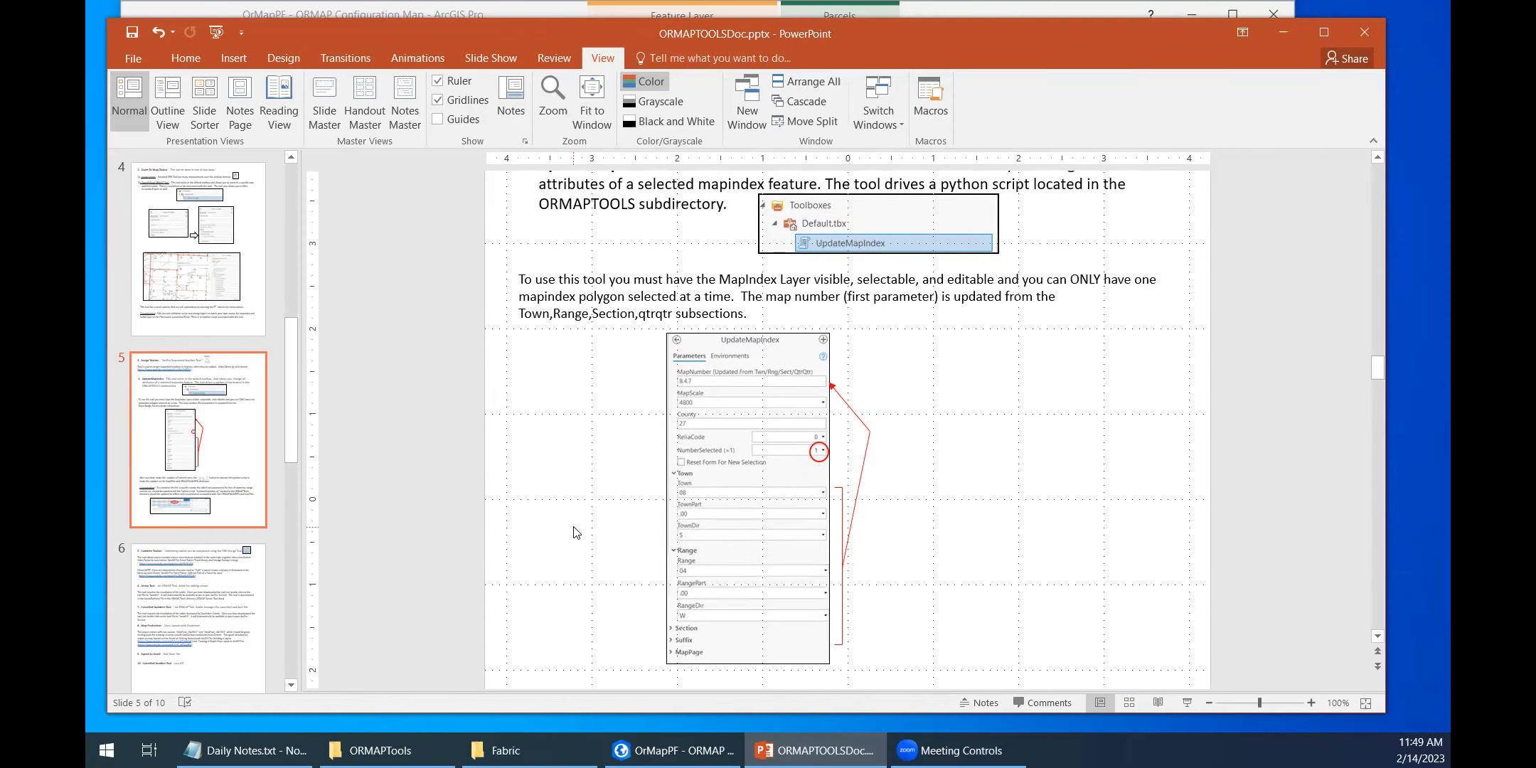
scroll(576, 531, down, 3)
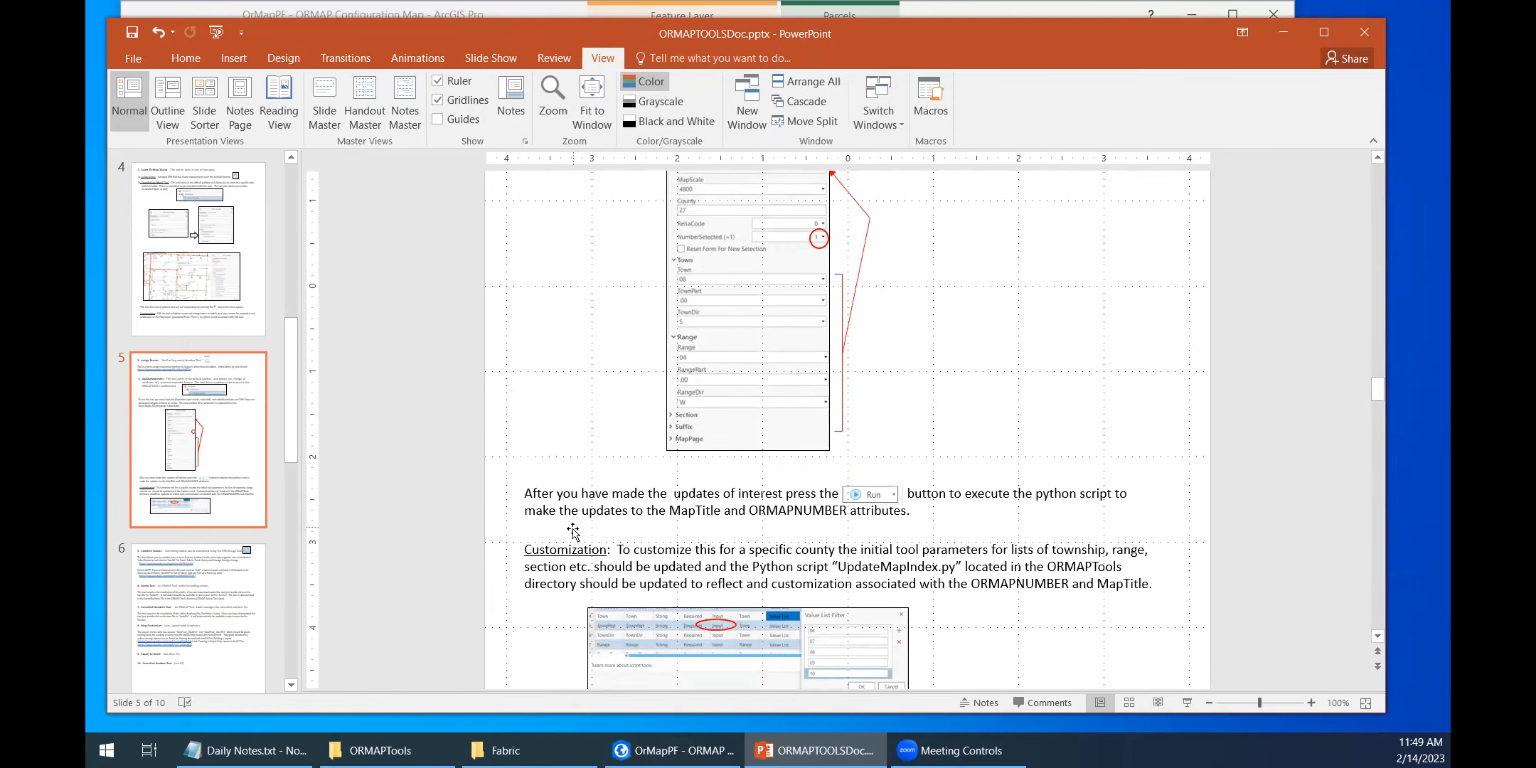
Step: Examine the slides covering Combine Taxlots, Arrow Tool, Cancelled Numbers Tool, Map Production, Export to Goal2, and the Annotation Tools tasks
scroll(573, 533, down, 3)
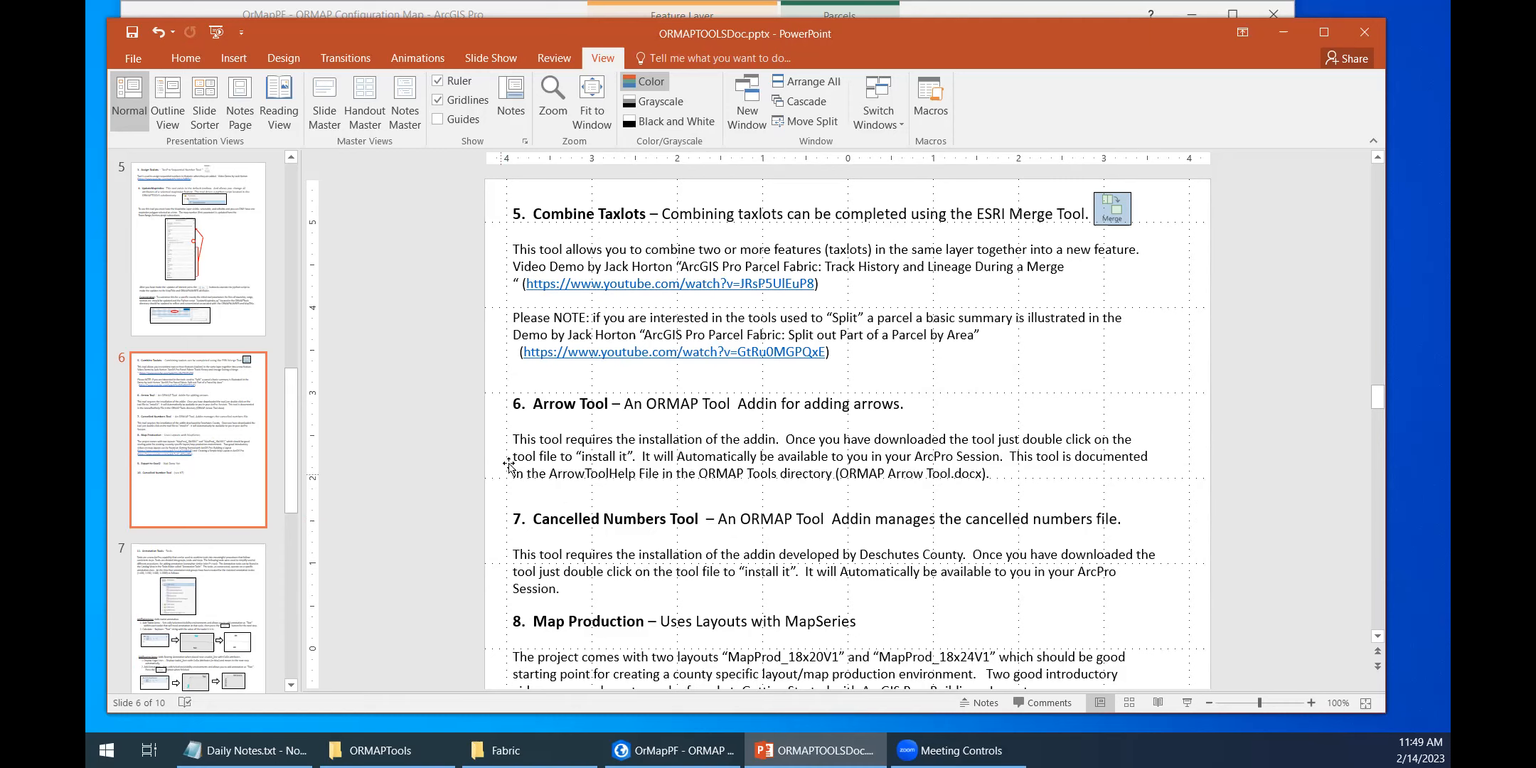
scroll(507, 461, down, 3)
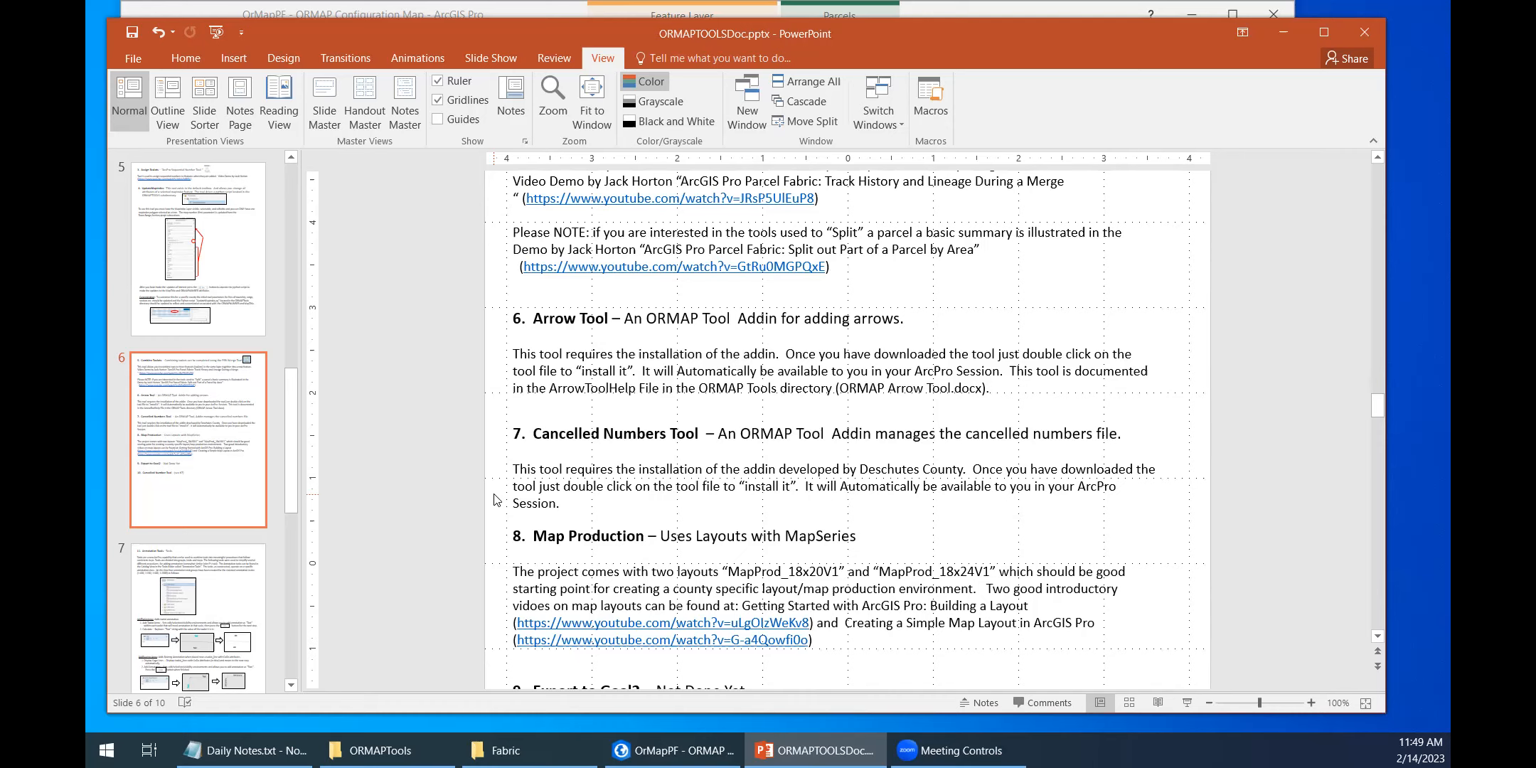
scroll(893, 505, down, 3)
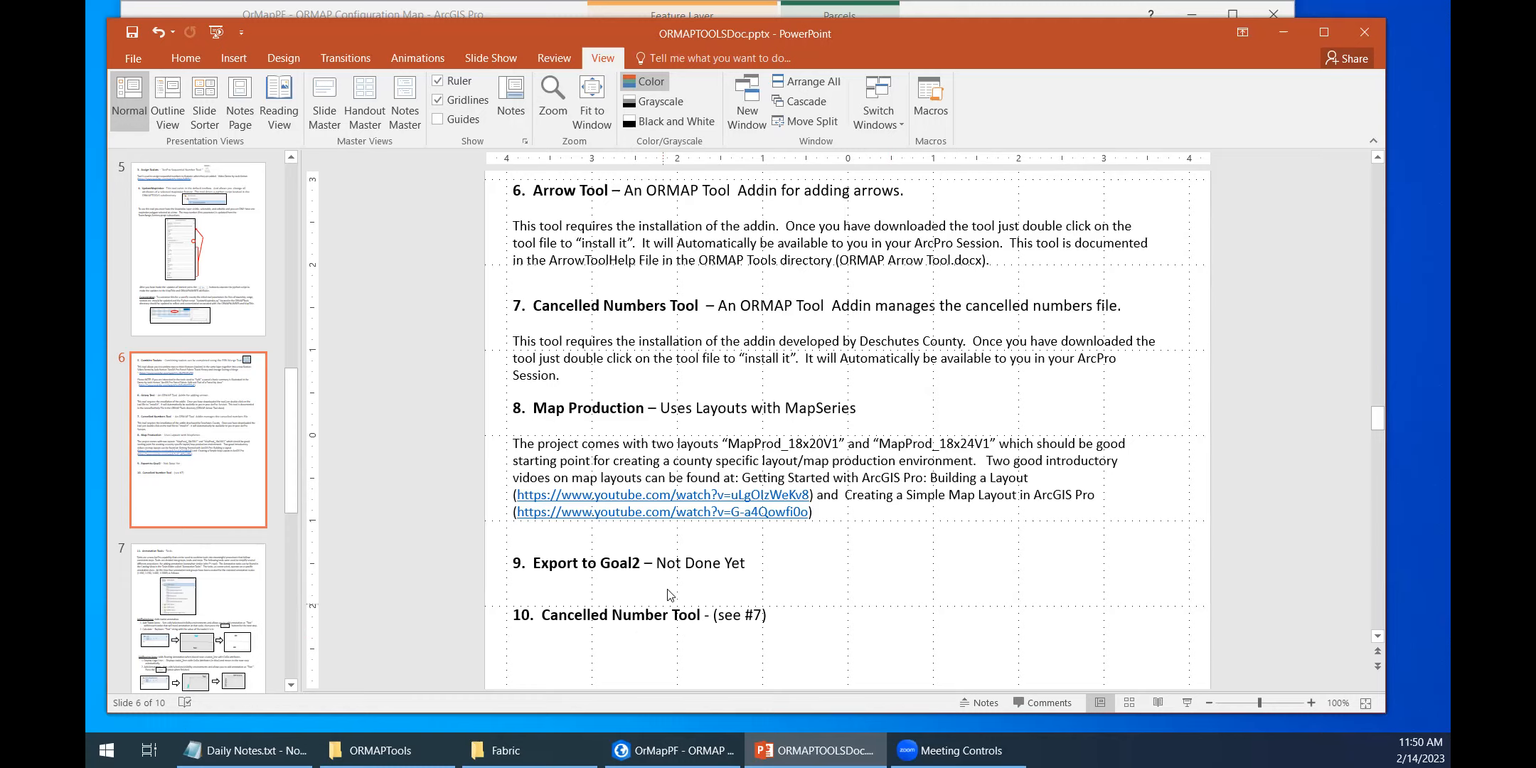
scroll(668, 594, down, 1)
scroll(669, 594, down, 10)
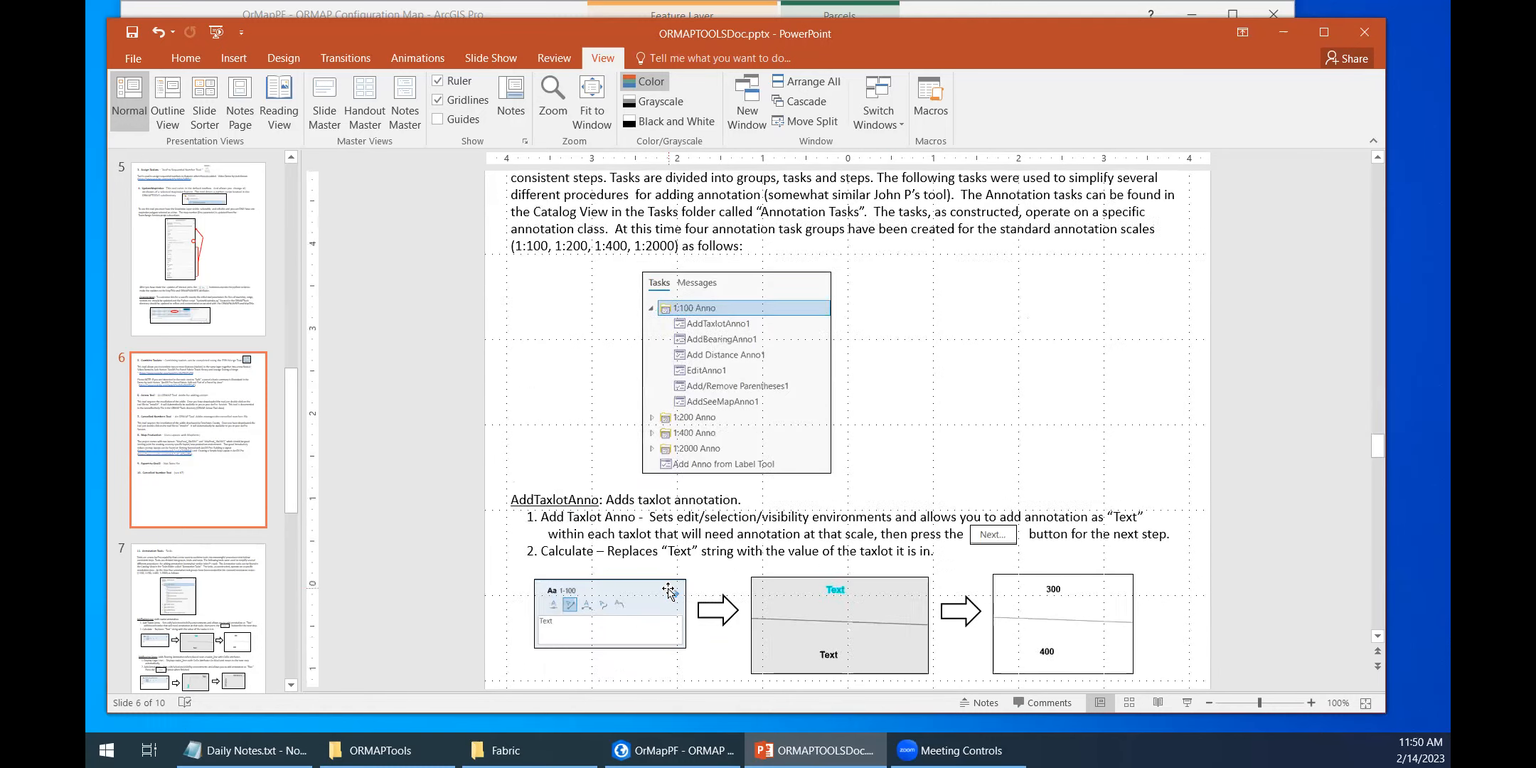
scroll(670, 582, up, 3)
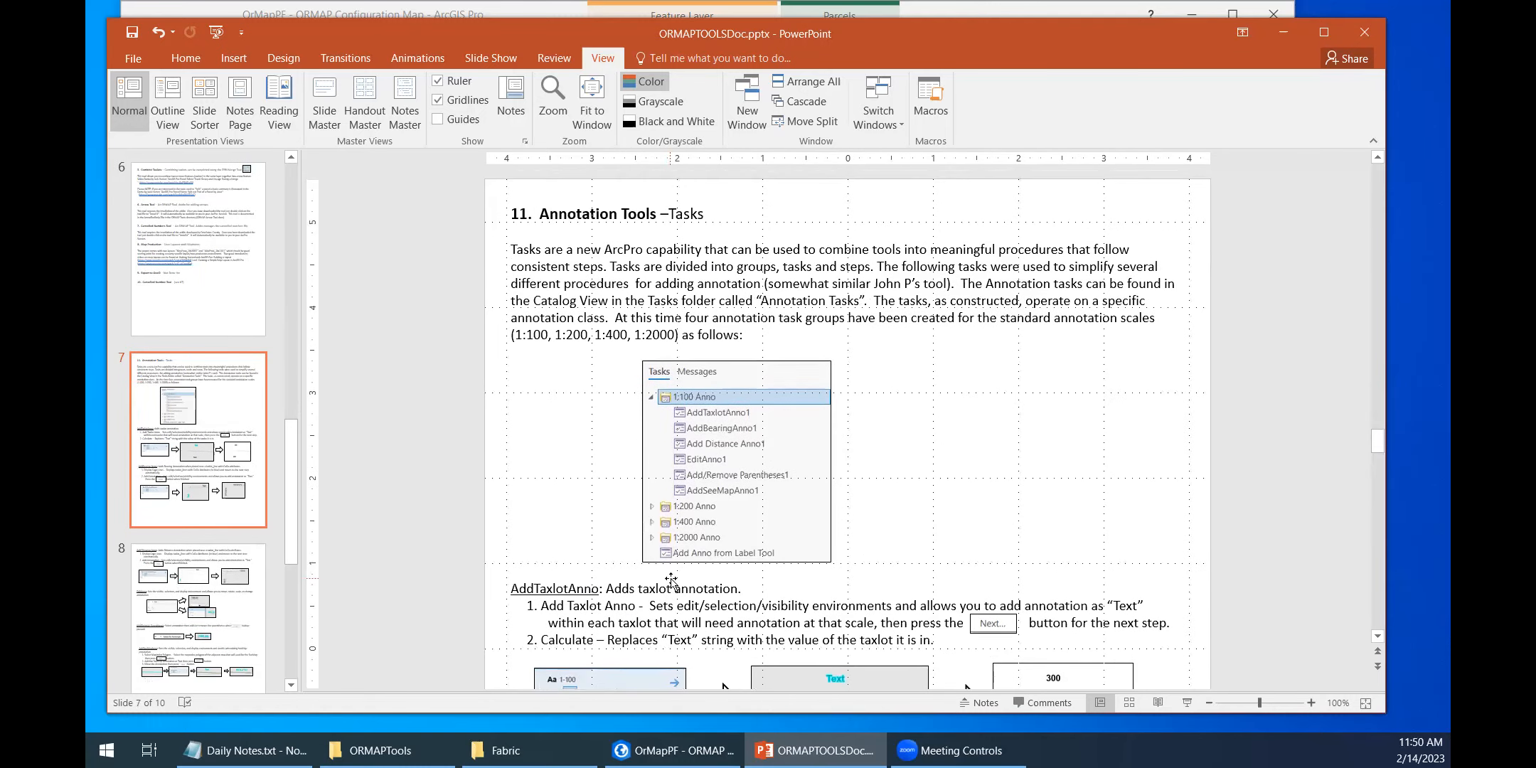
scroll(670, 578, down, 2)
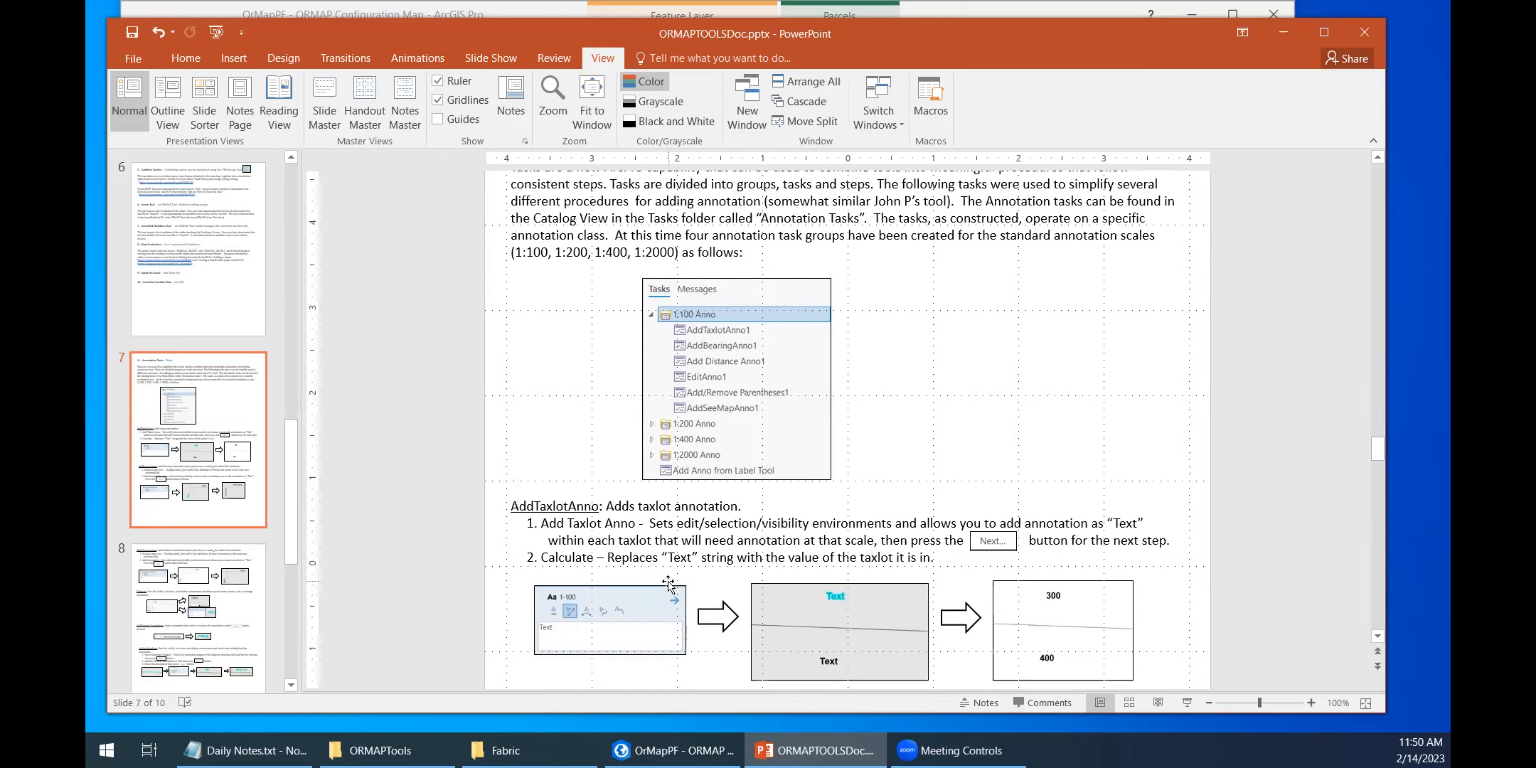
scroll(669, 583, up, 3)
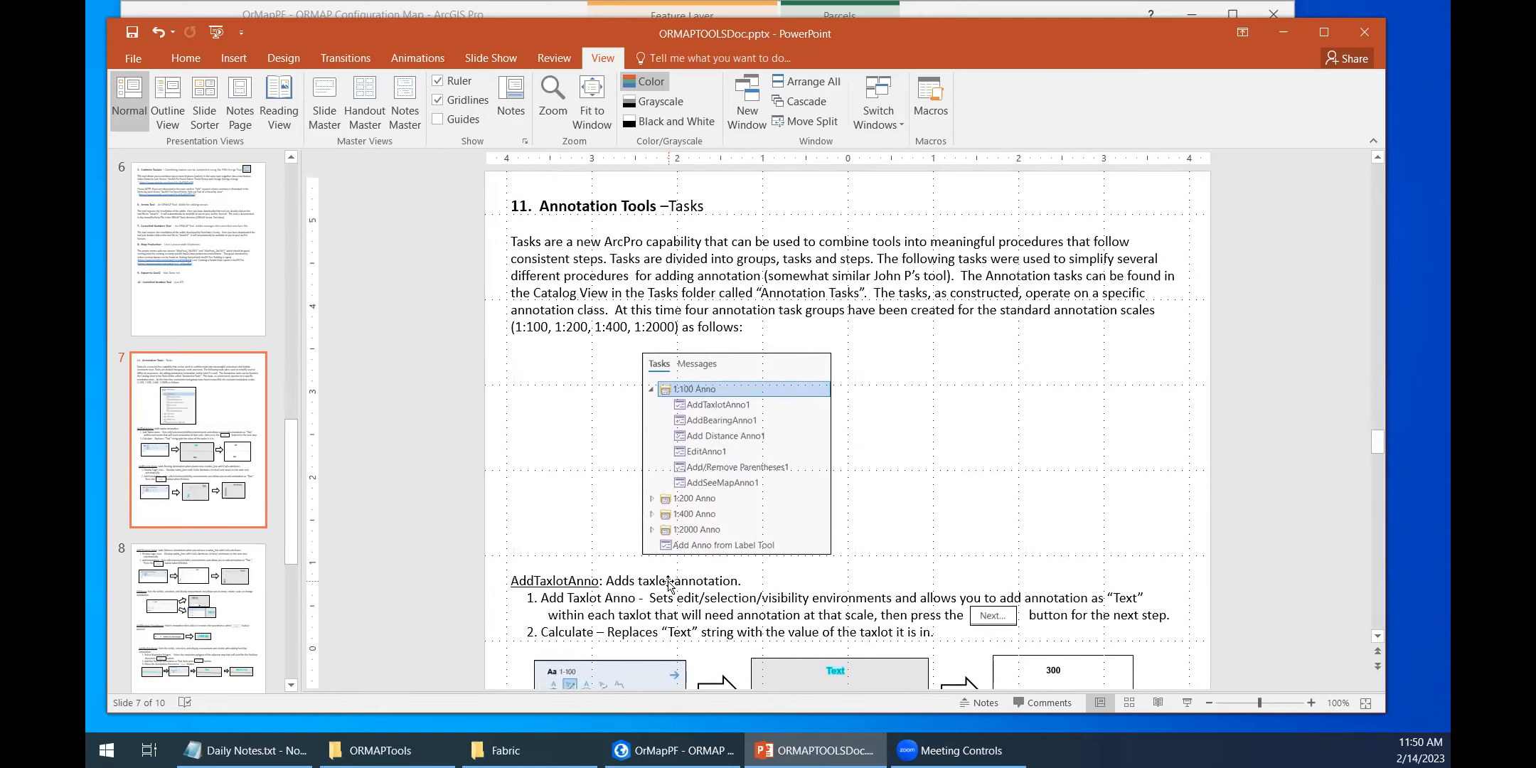
Step: Examine the slides describing the AddTaxlotAnno, AddBearing Anno, Add Distance Anno, EditAnno, Add/Remove Parentheses and AddSeeMapAnno tasks
scroll(669, 585, down, 2)
scroll(669, 583, down, 10)
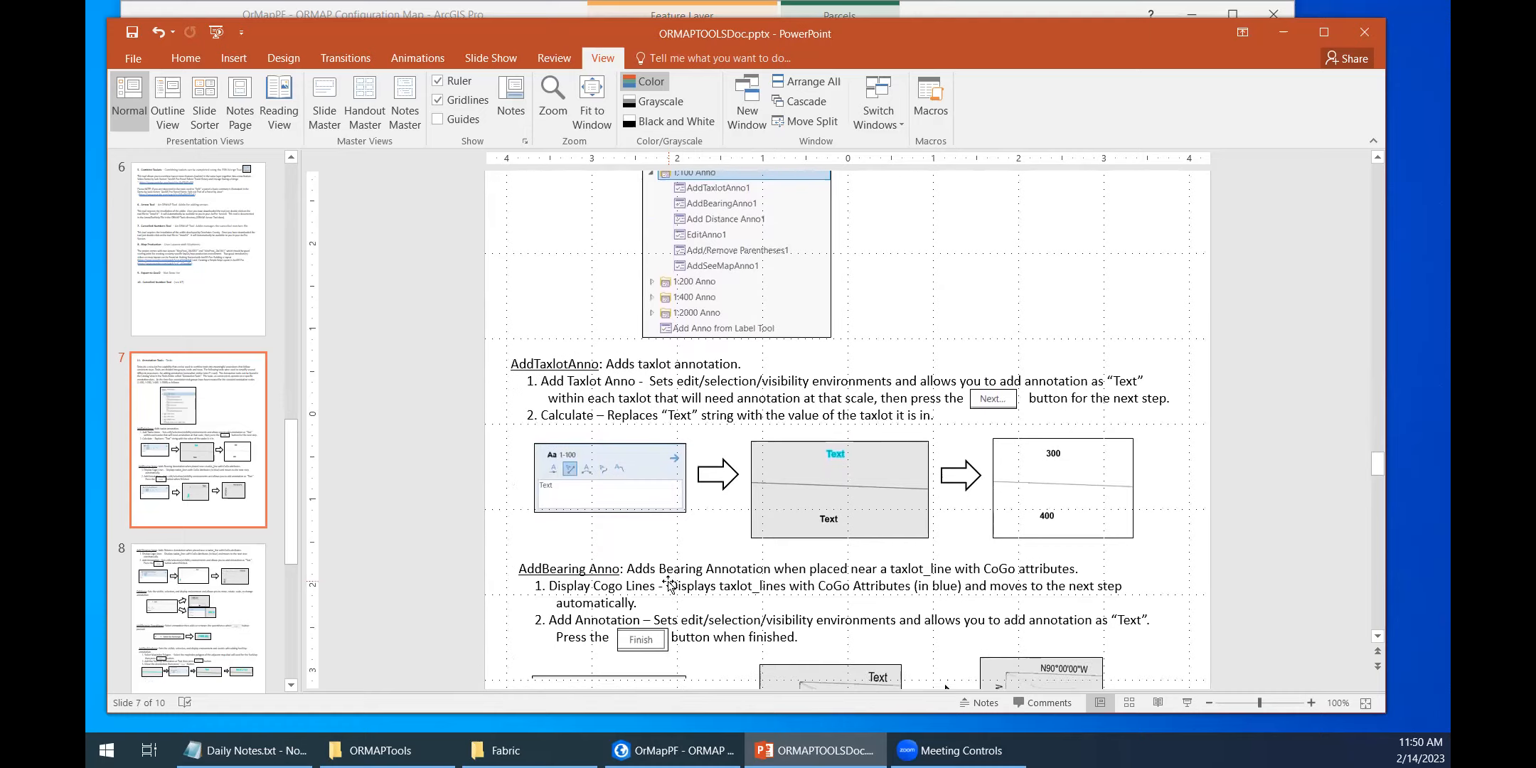
scroll(668, 583, down, 5)
scroll(669, 582, up, 4)
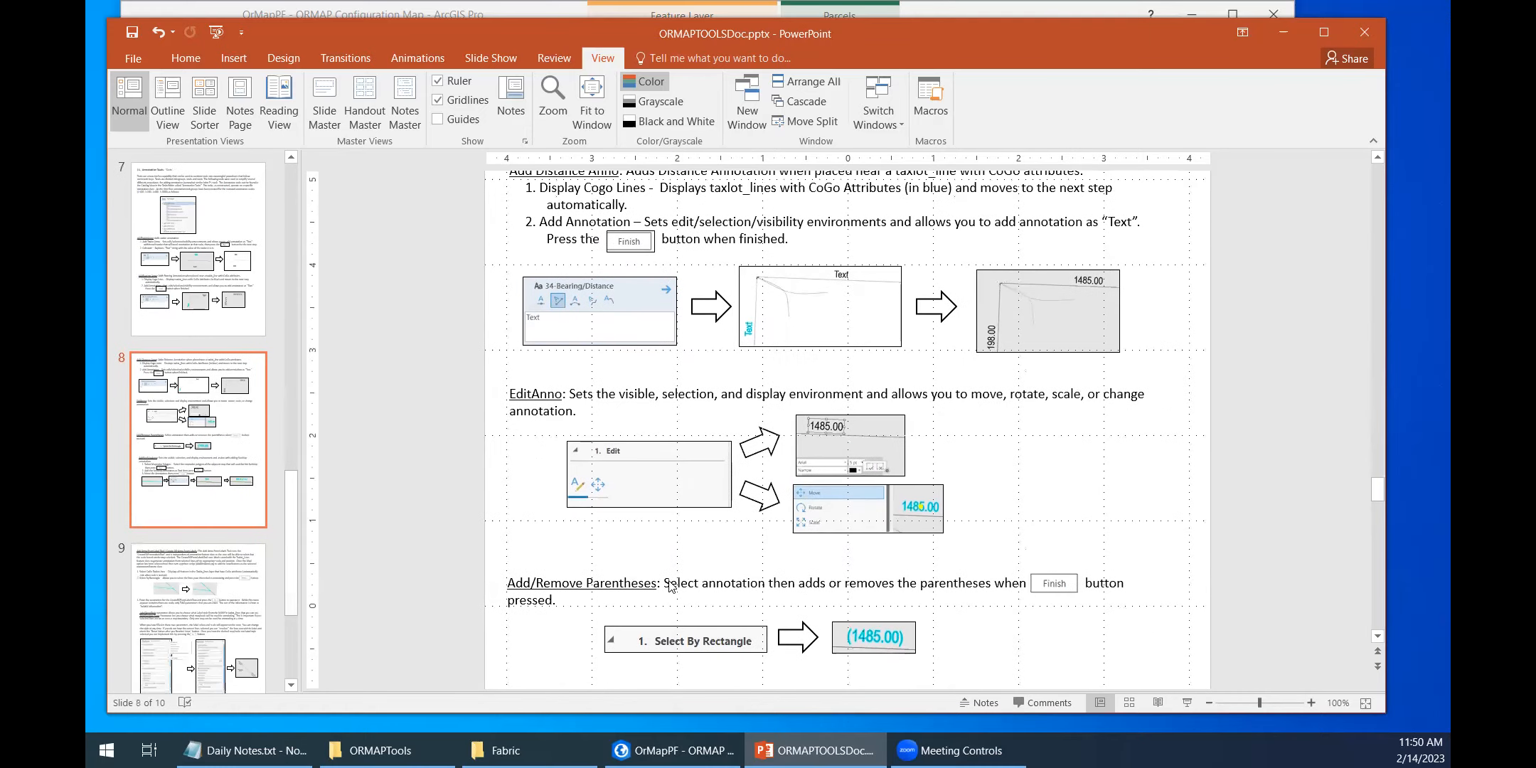
scroll(670, 582, down, 10)
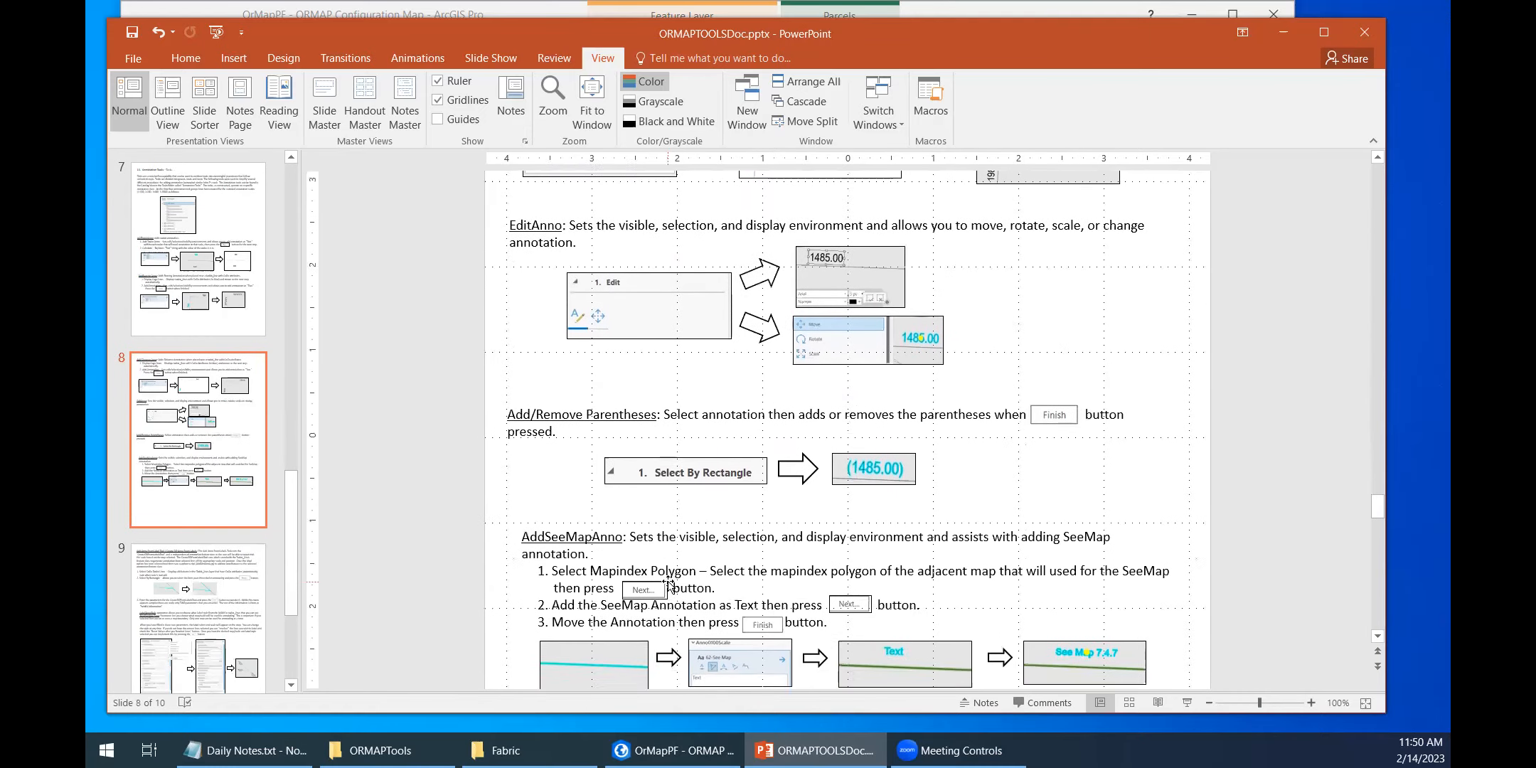
scroll(668, 587, down, 10)
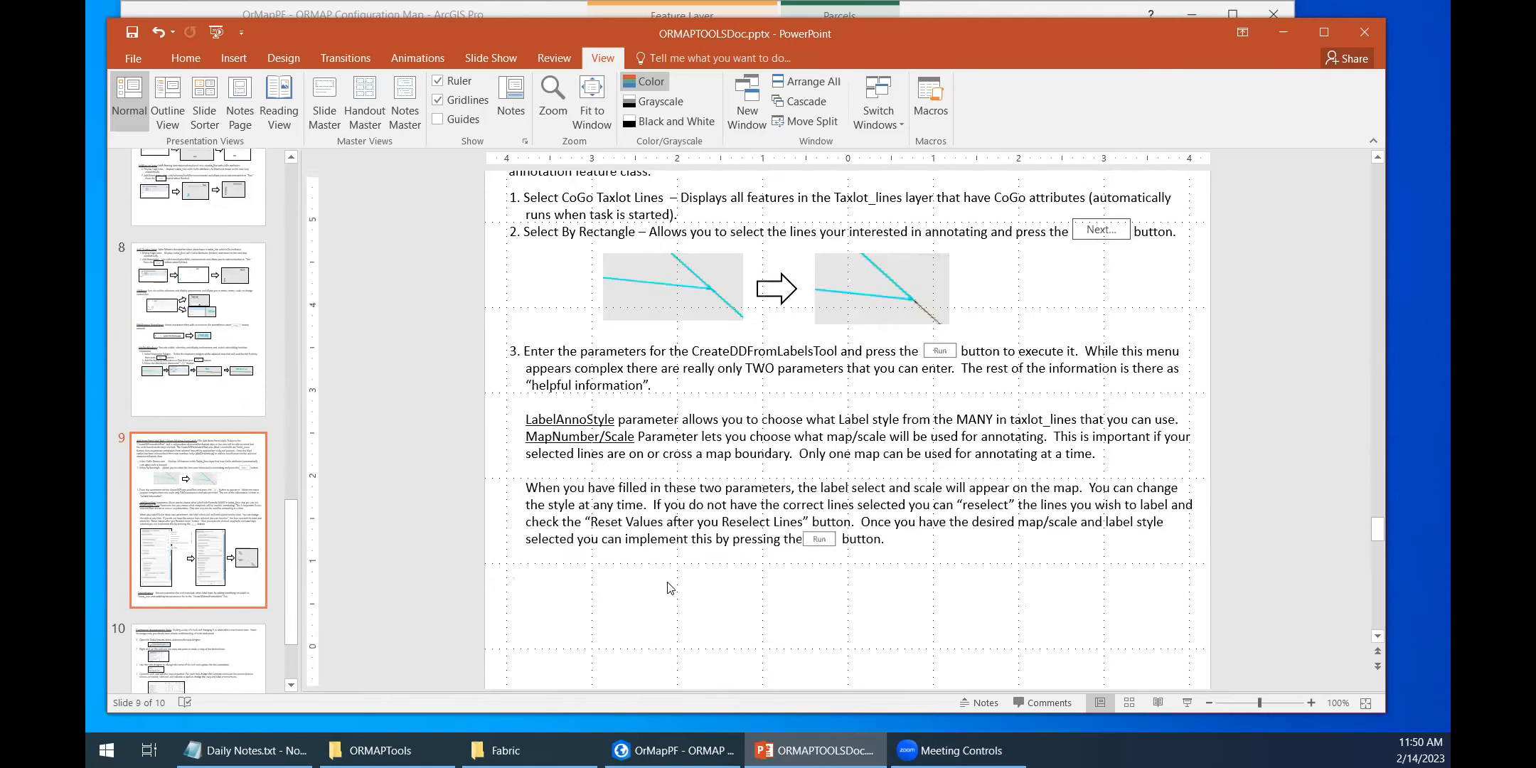
Step: Examine the Add Anno From Label Tool slide, highlighting its heading and reviewing the LabelAnnoStyle and MapNumber/Scale parameters
scroll(671, 588, up, 3)
scroll(670, 588, down, 1)
scroll(671, 588, up, 1)
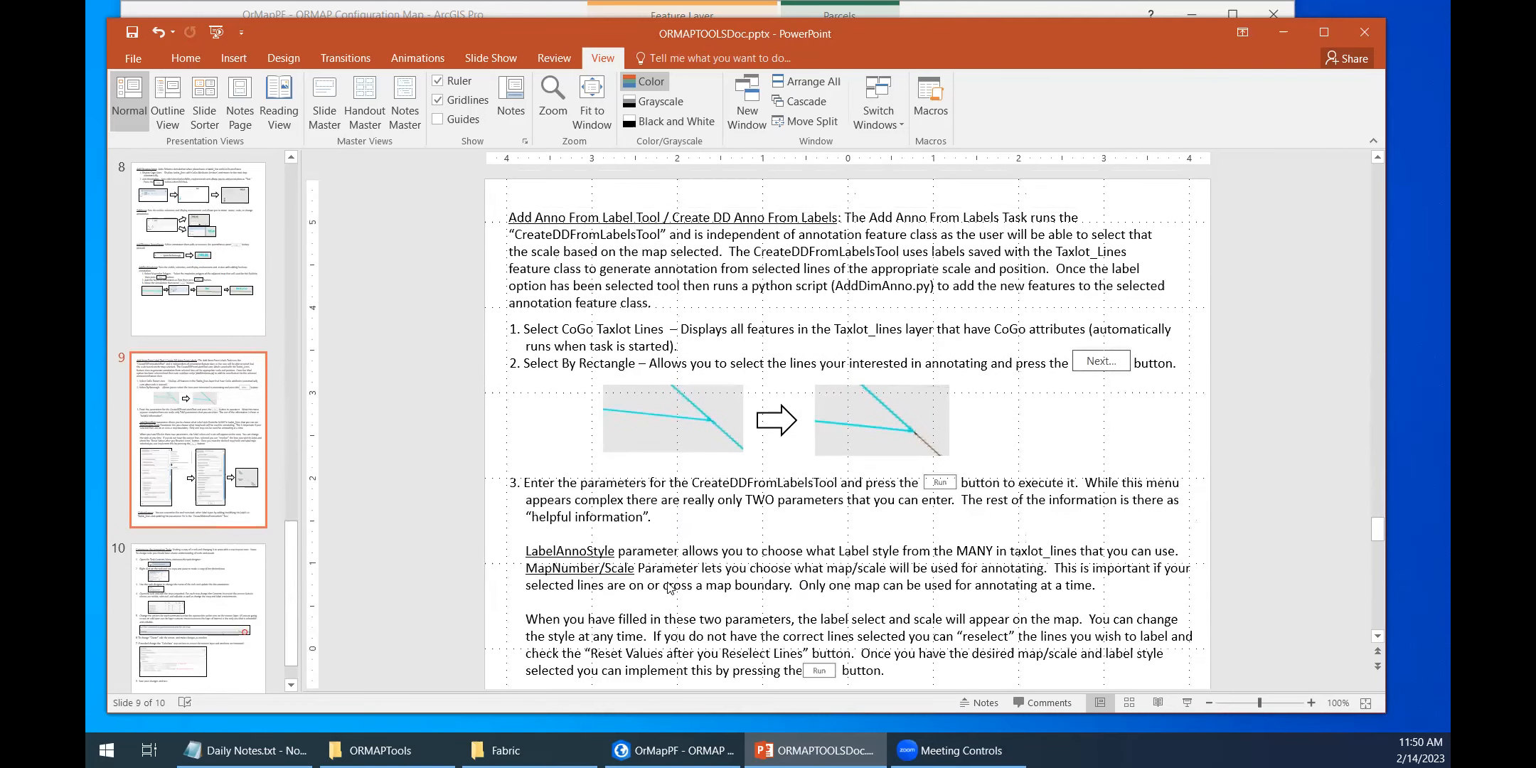
drag(511, 218, 838, 217)
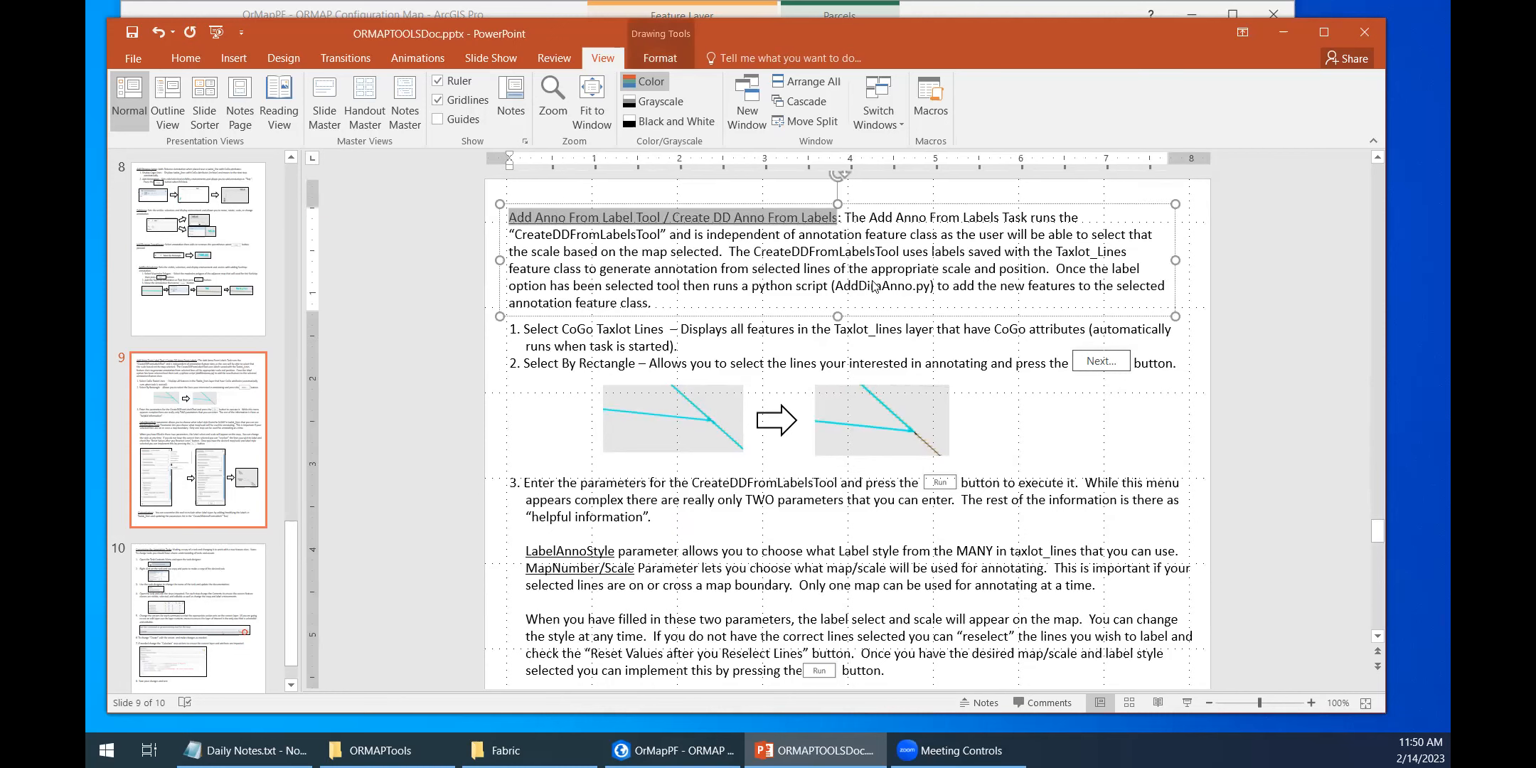
click(424, 391)
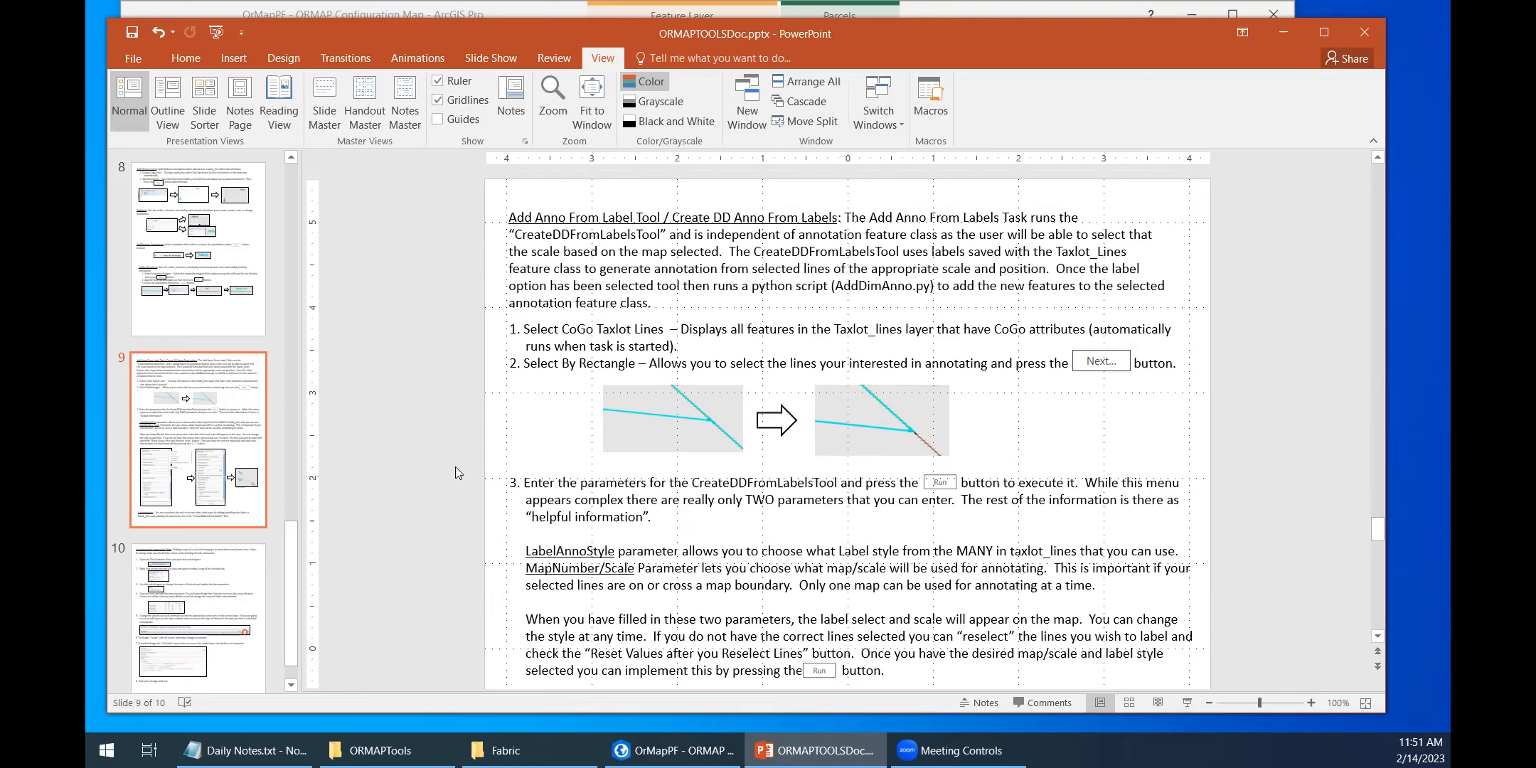
scroll(455, 470, down, 5)
scroll(436, 544, down, 10)
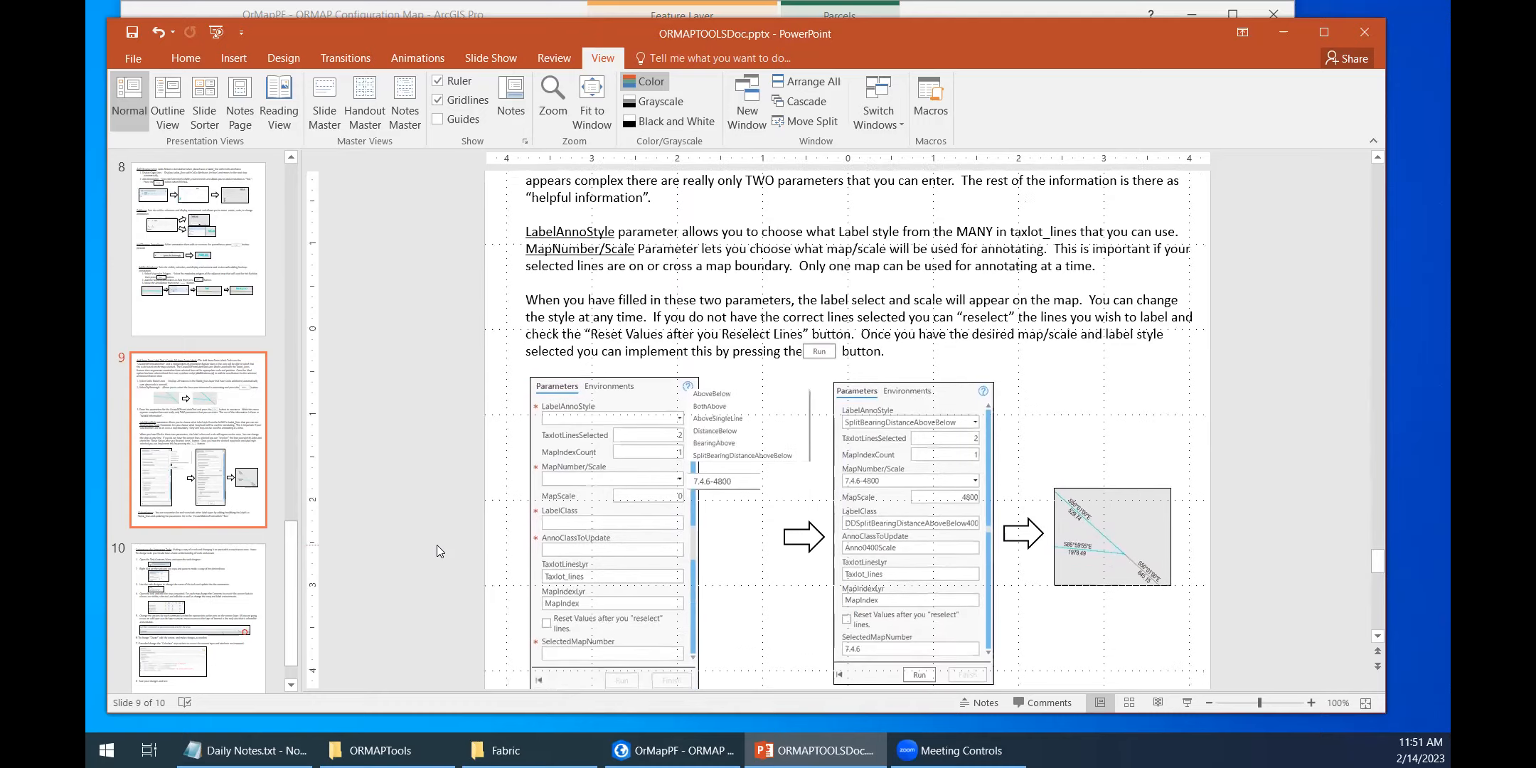
Step: Examine the Customizing the Annotation Tasks slide through the Task Overview link, and return to ArcGIS Pro
scroll(436, 546, up, 1)
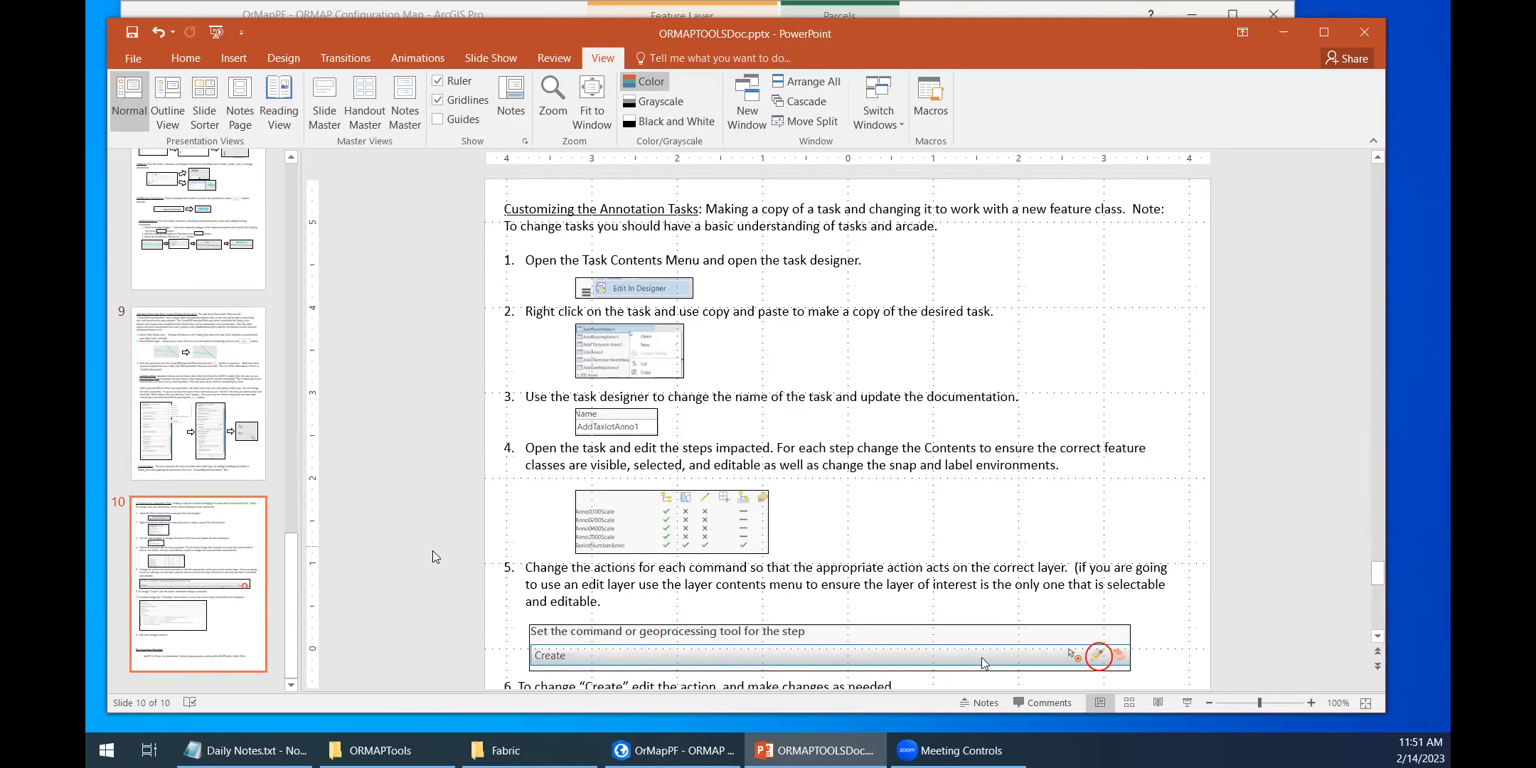
scroll(432, 551, down, 6)
scroll(440, 561, down, 3)
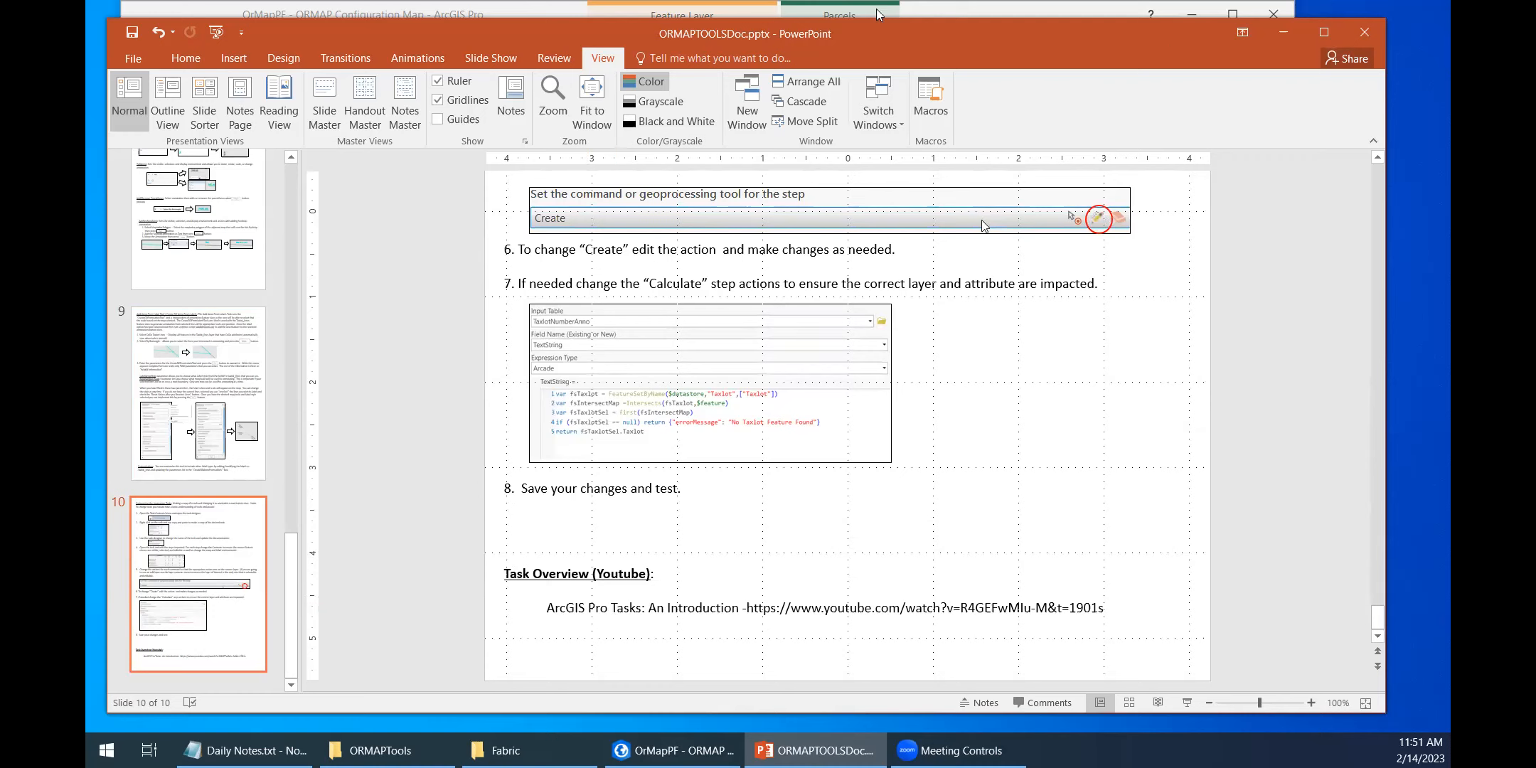
click(932, 9)
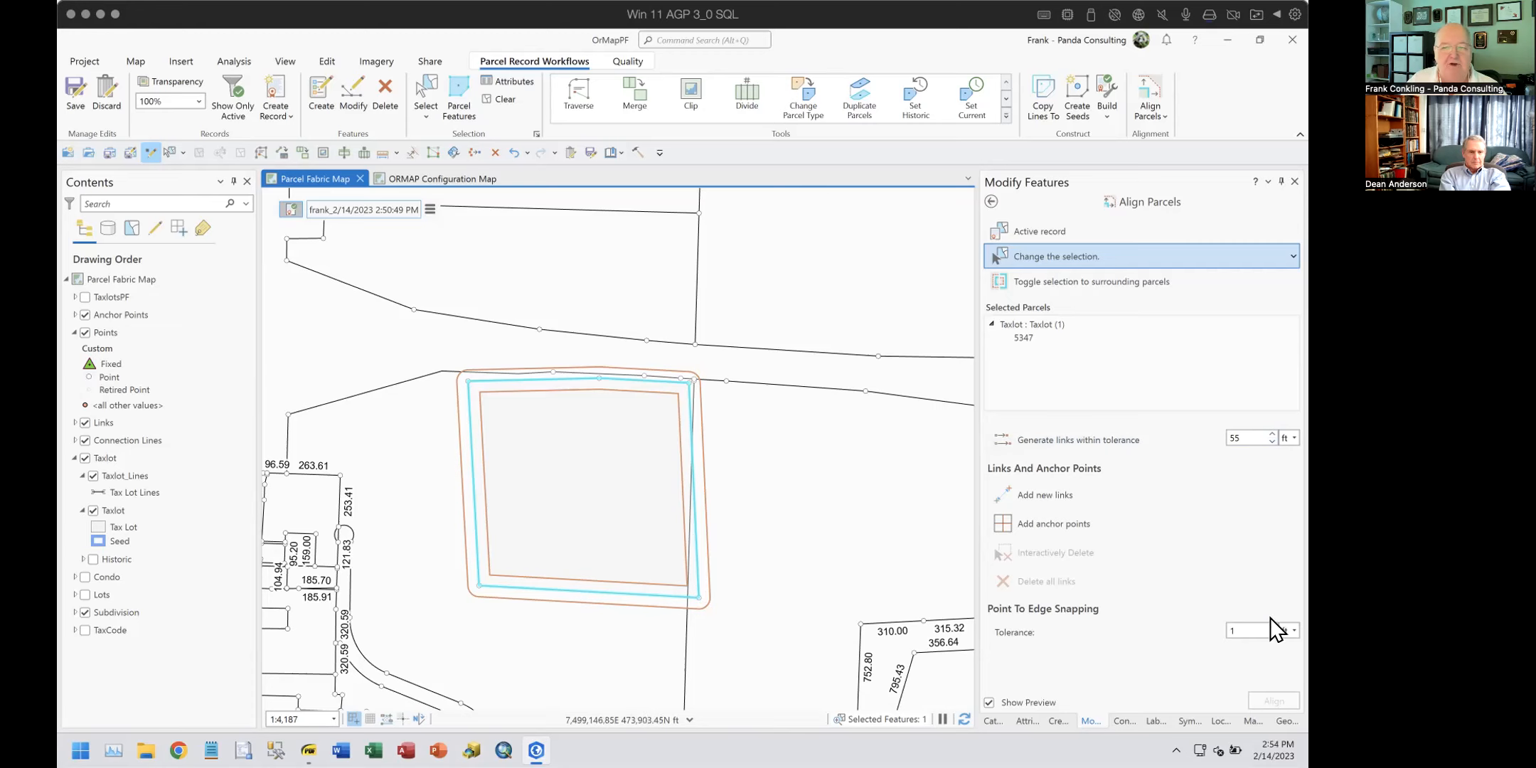
Step: Set the Align Parcels point-to-edge snapping tolerance to 55 ft and generate links within the 55 ft tolerance for taxlot 5347
click(1244, 632)
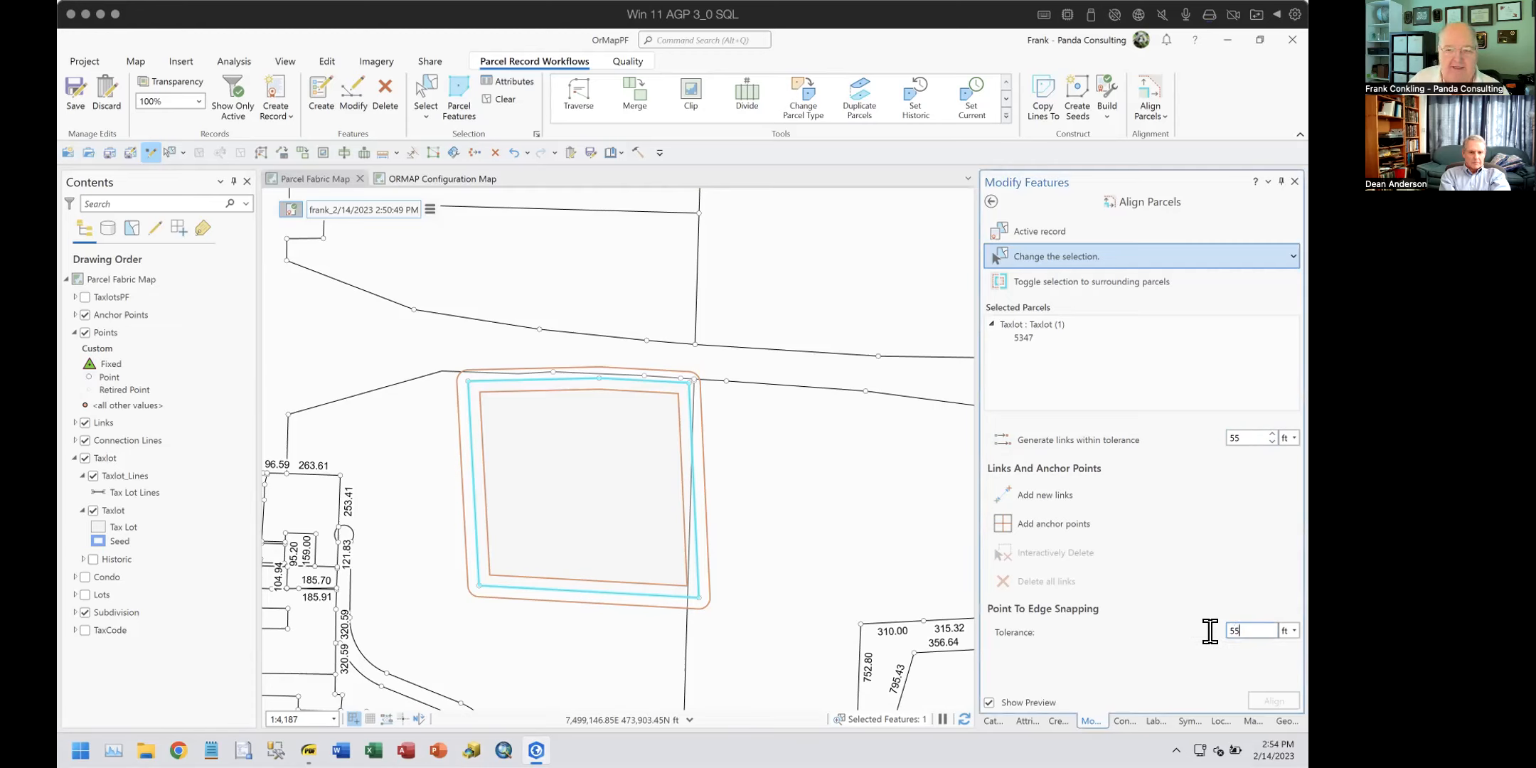
click(1065, 441)
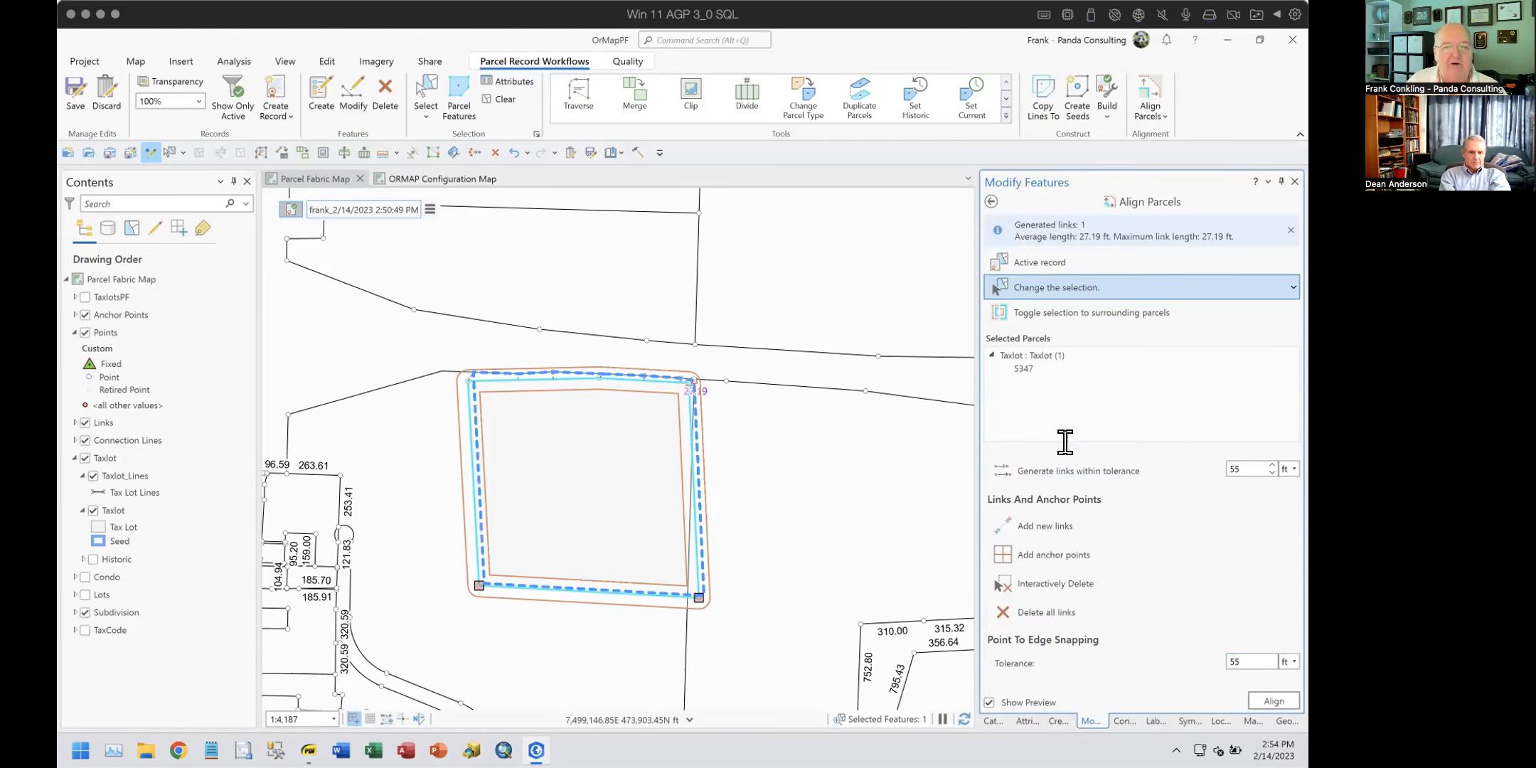
Step: Toggle the selection to the surrounding parcels and back to taxlot 5347, and inspect the previewed alignment at its southeast corner
click(1058, 312)
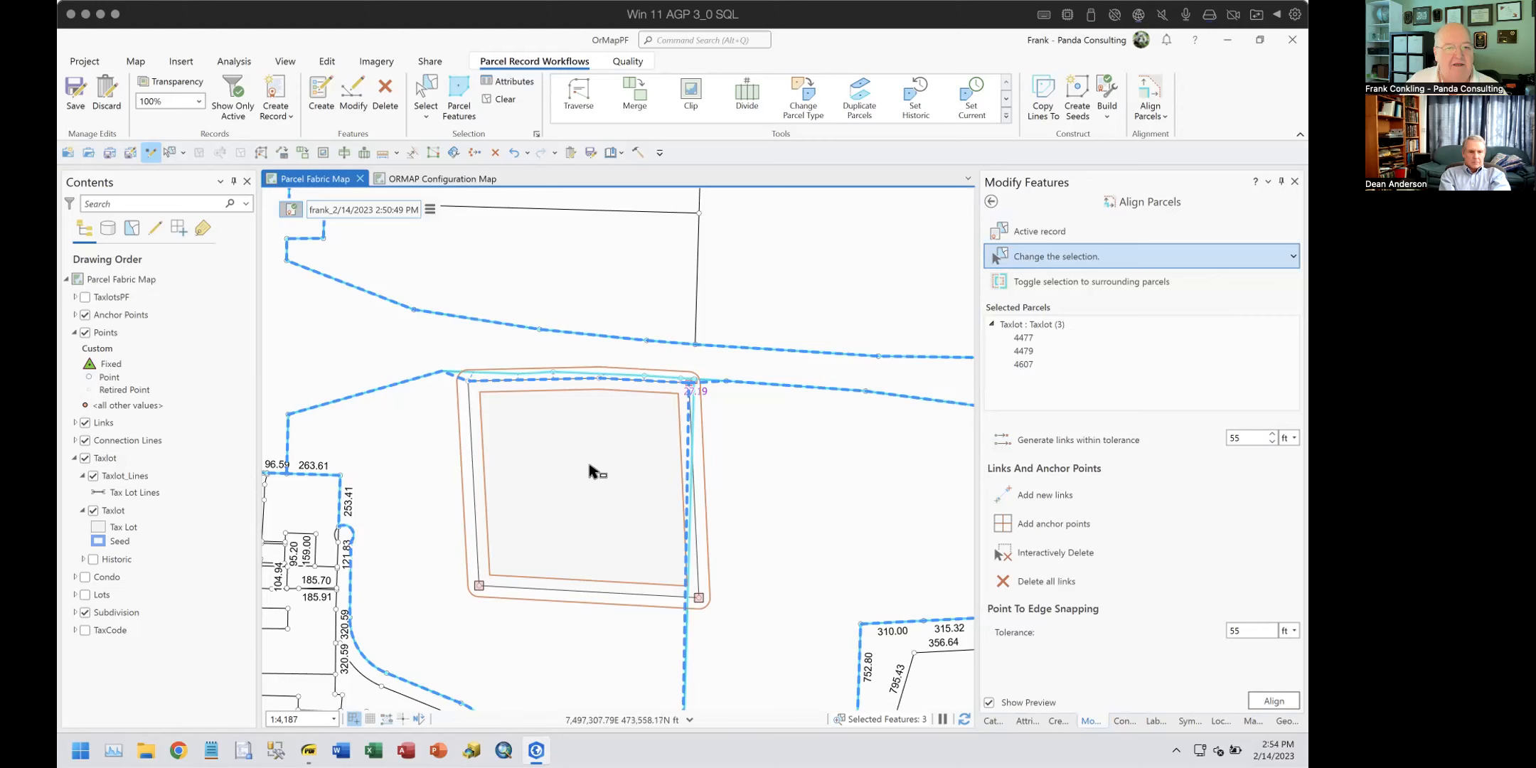
click(1029, 282)
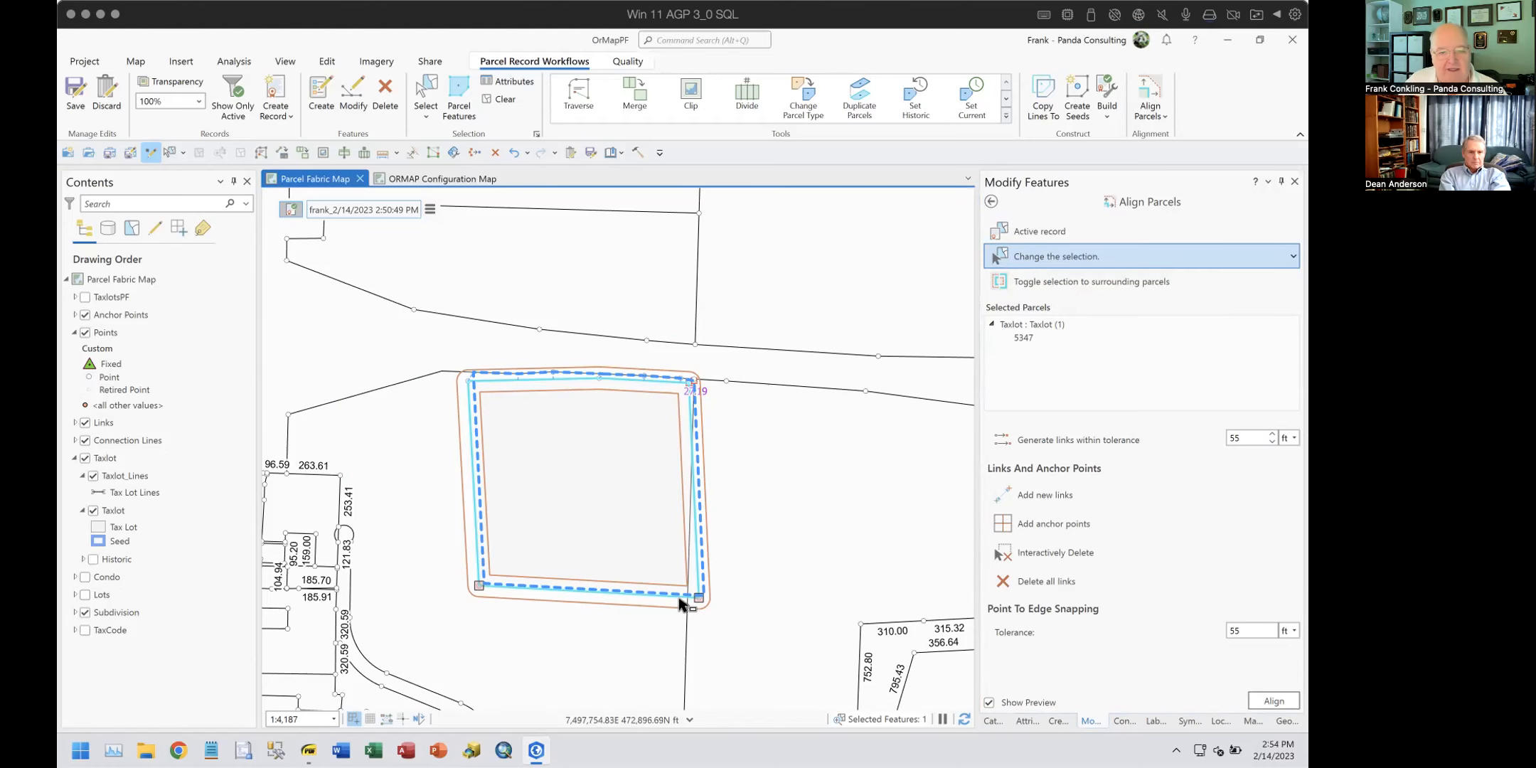
scroll(680, 603, up, 5)
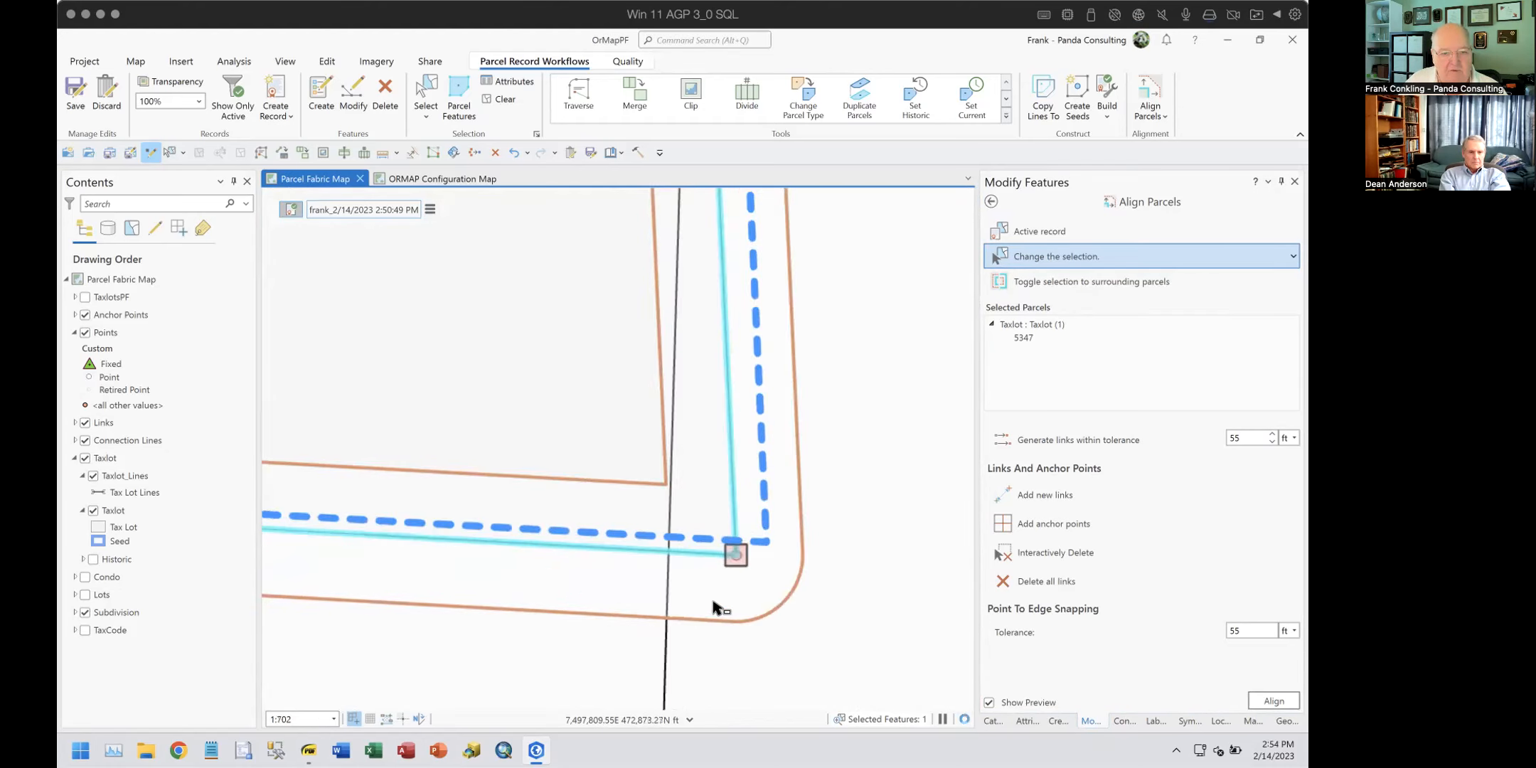
scroll(714, 537, down, 4)
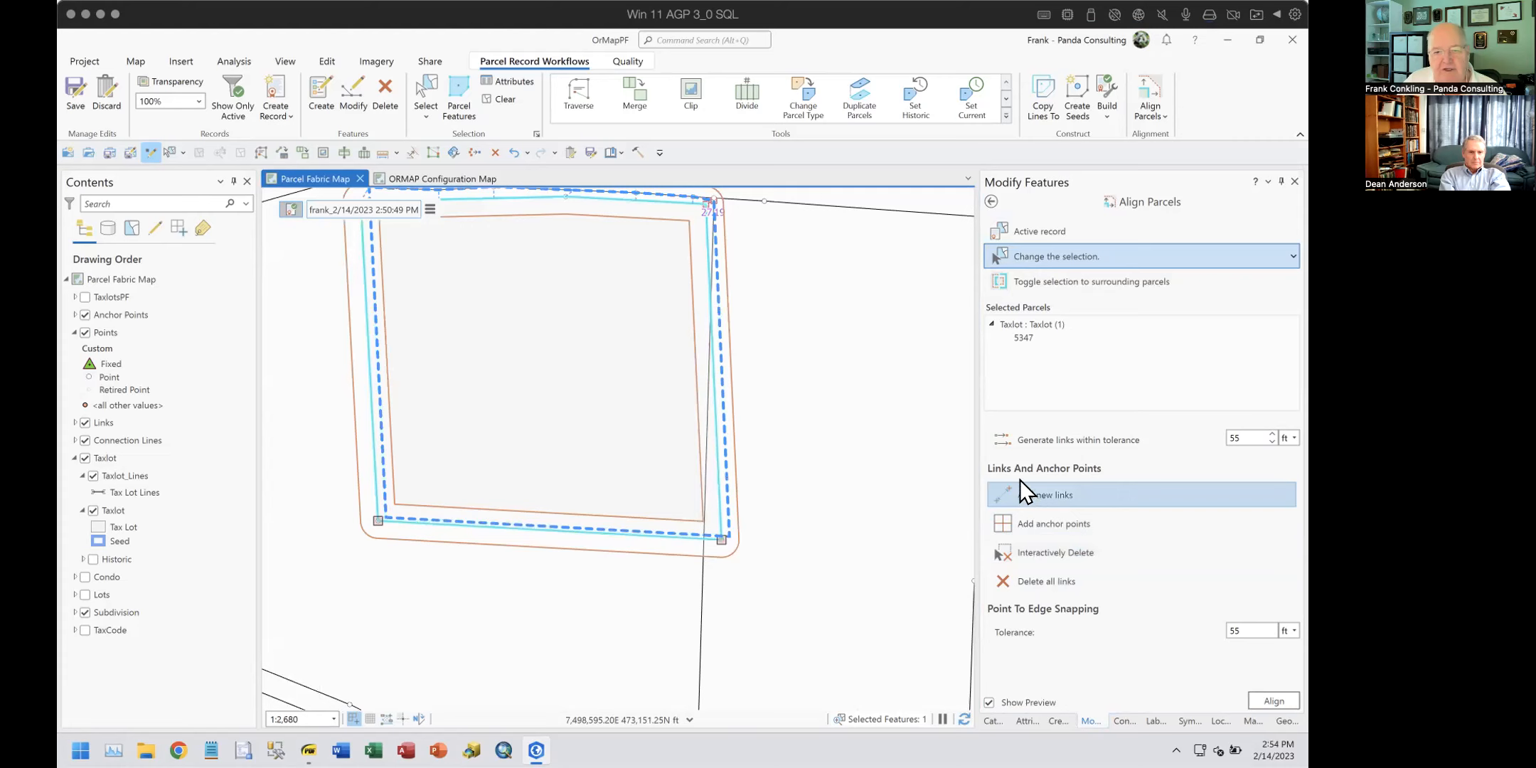
Step: Add a link about 55.82 ft long from the selected taxlot's southeast corner to the neighbouring taxlot line on its south edge
click(1004, 495)
scroll(700, 554, up, 4)
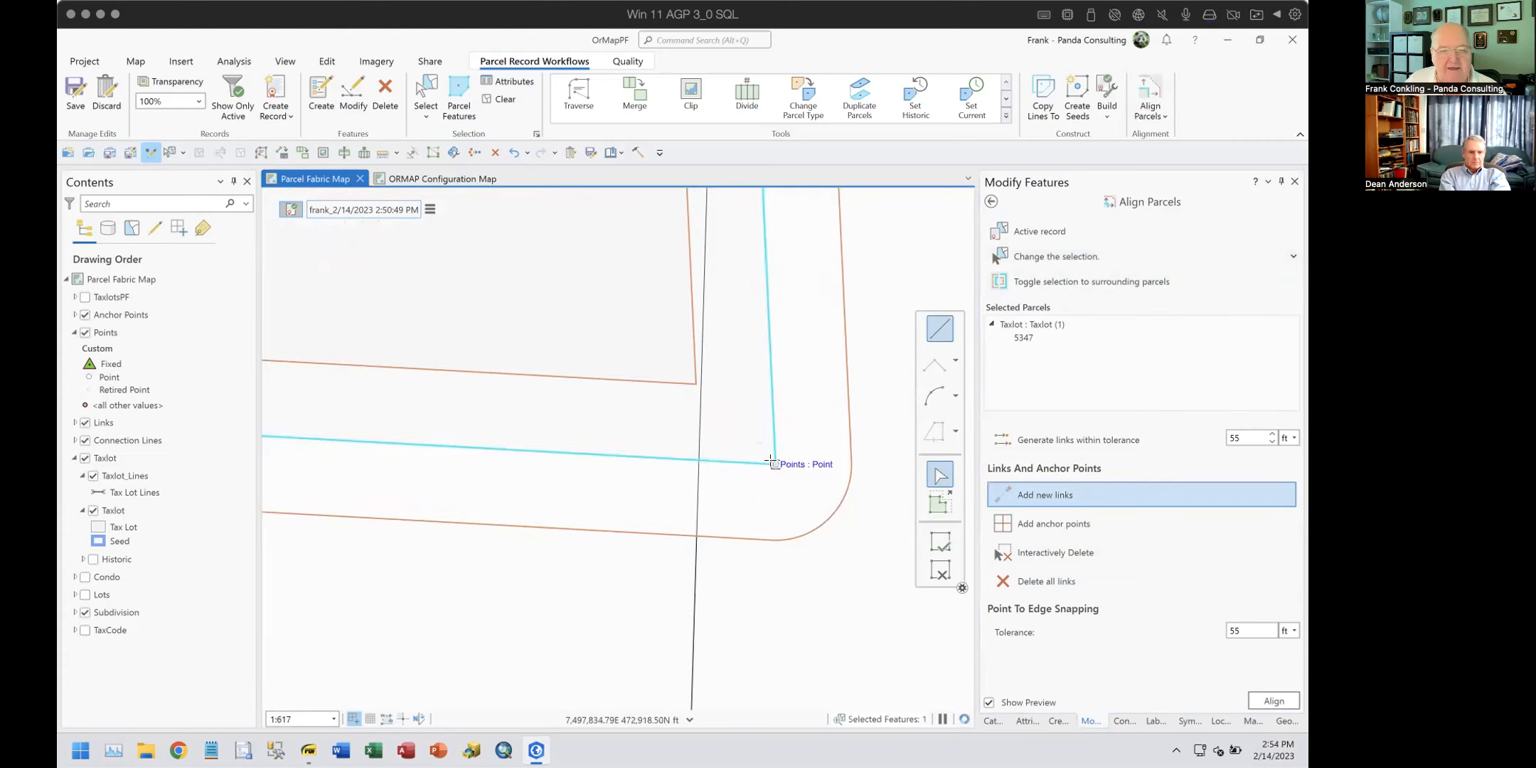
click(760, 463)
click(746, 497)
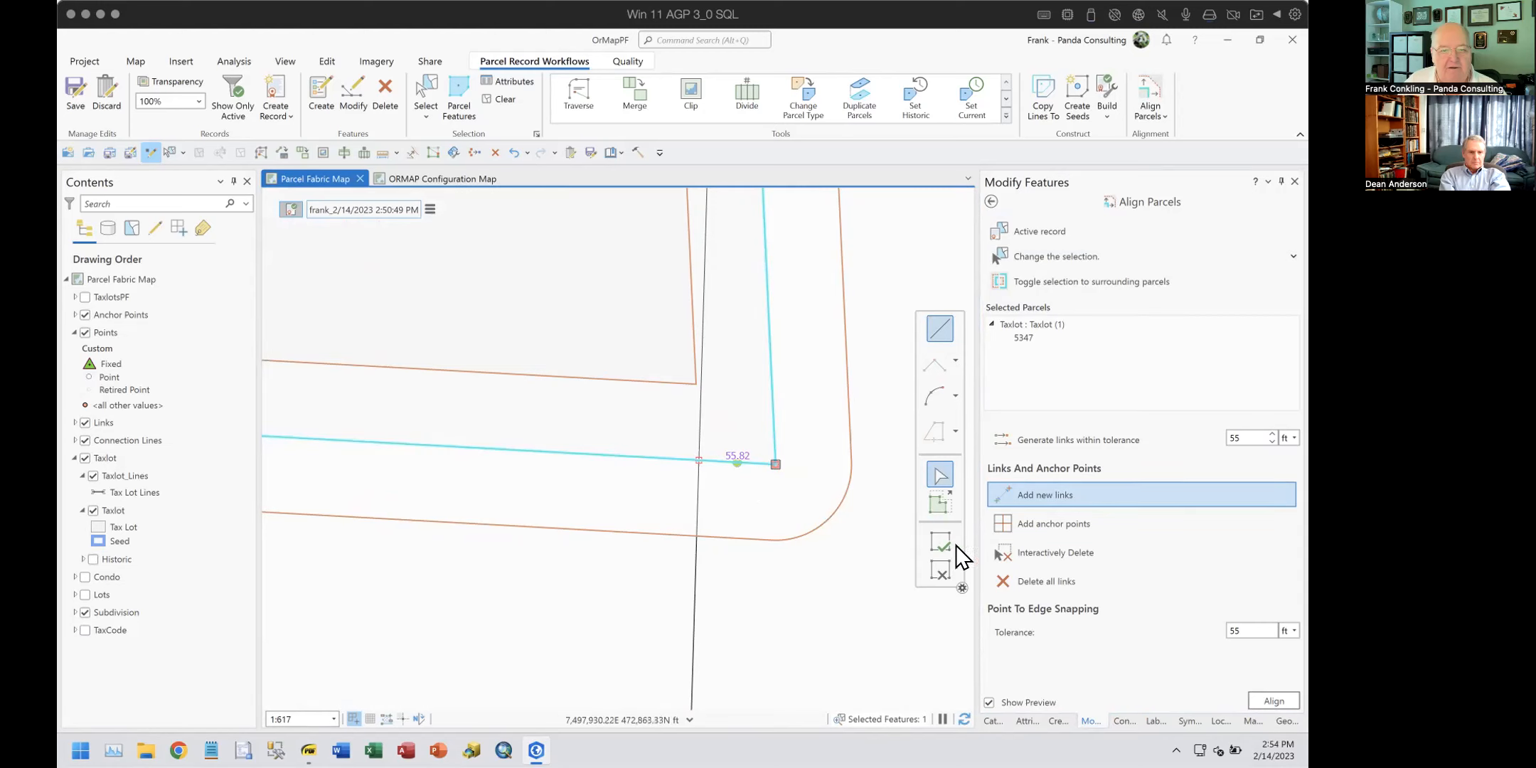
Step: Regenerate the links within the 55 ft tolerance, check them at the east corners, and align taxlot 5347
click(1065, 440)
scroll(804, 463, down, 4)
drag(768, 412, 738, 485)
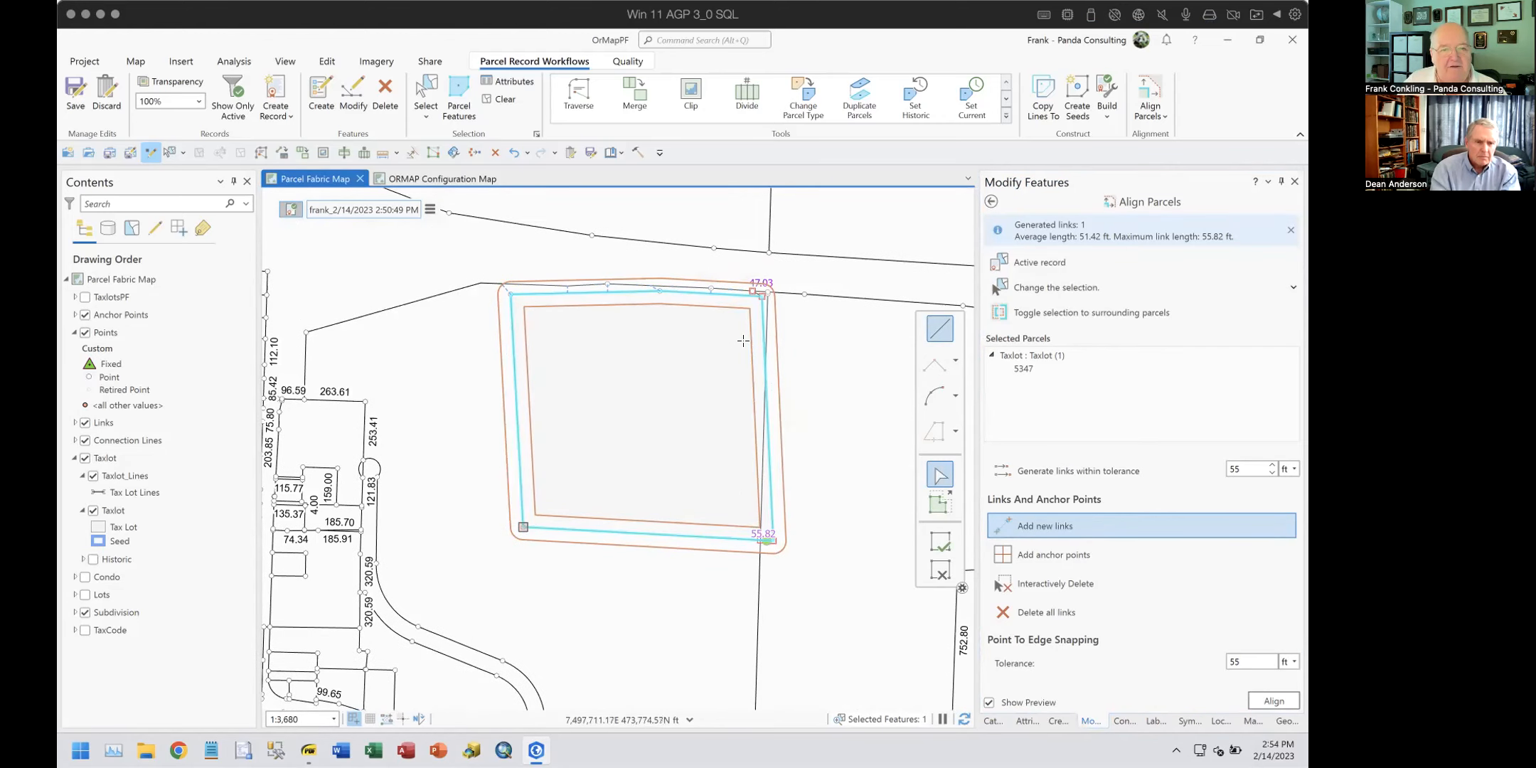
scroll(742, 329, up, 2)
drag(764, 654, 715, 369)
scroll(750, 598, up, 2)
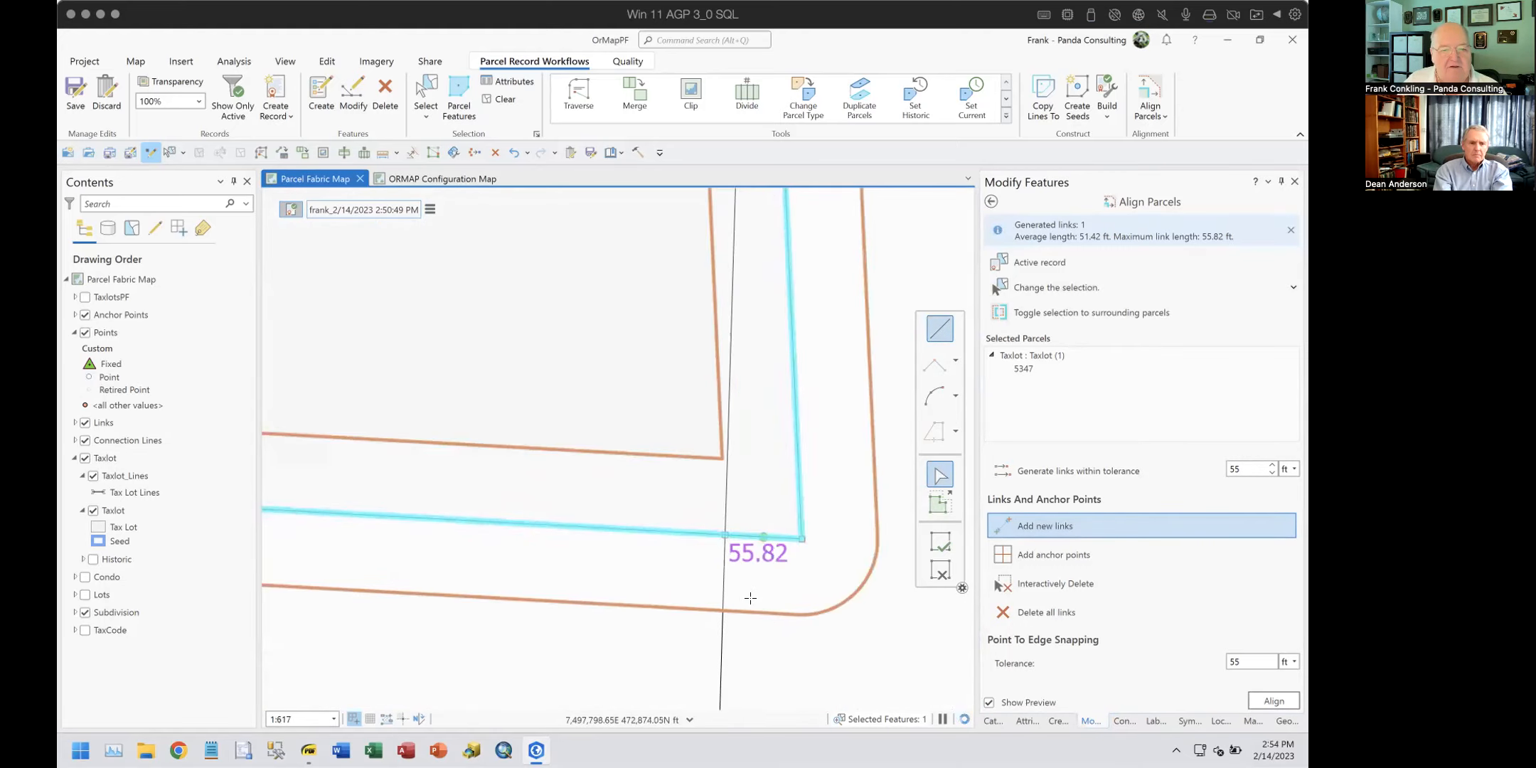
click(1054, 470)
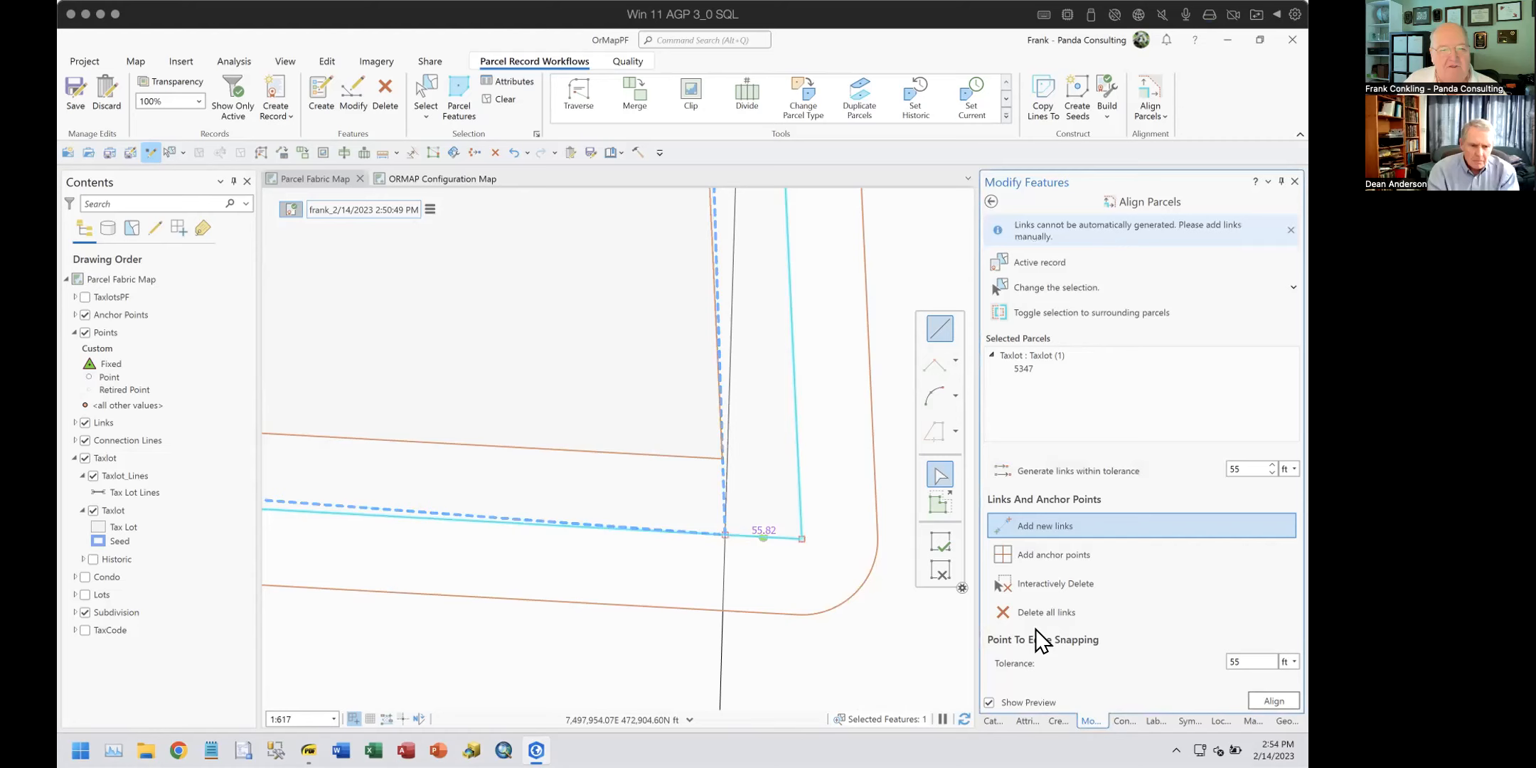
click(1272, 700)
scroll(741, 560, down, 3)
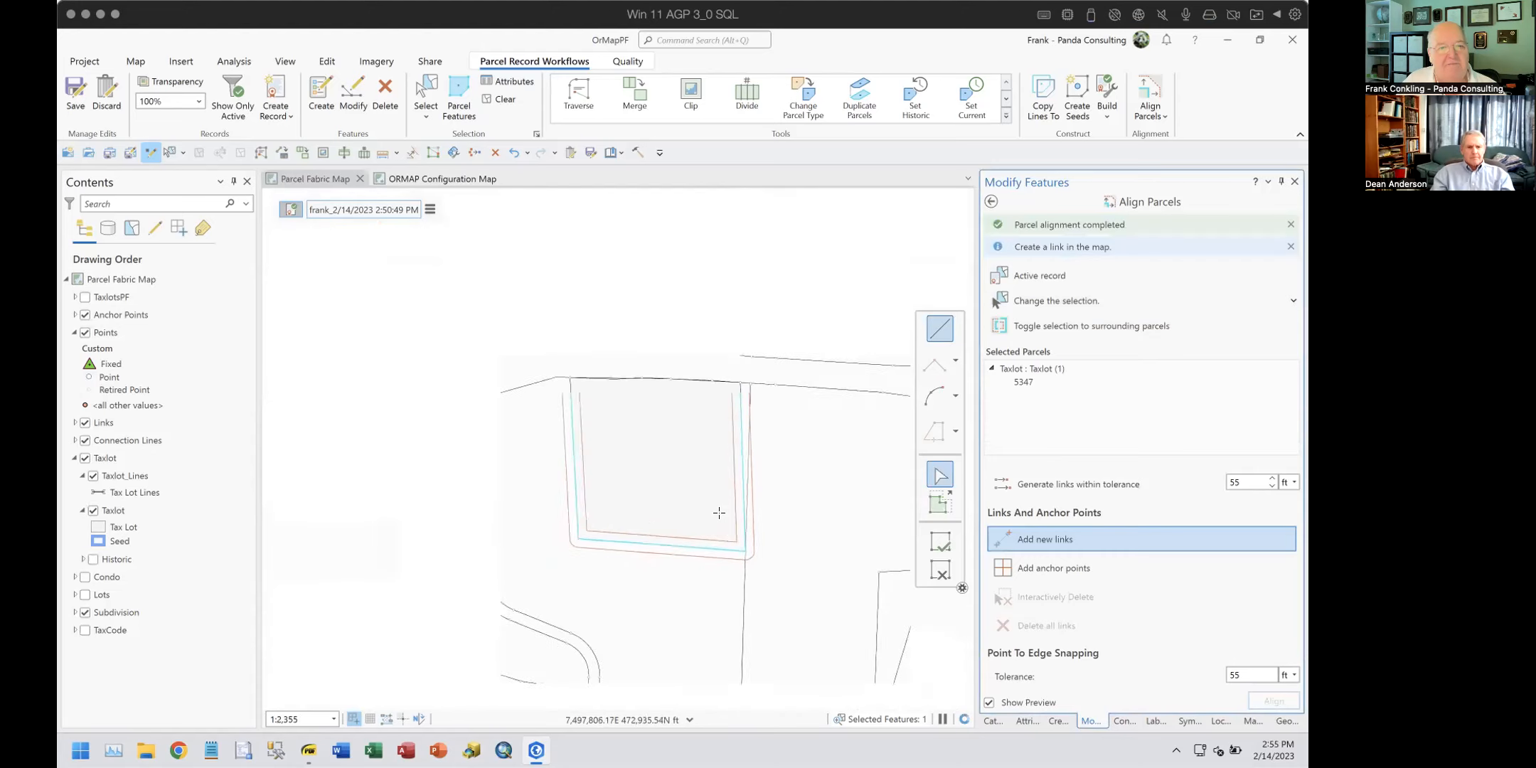
scroll(718, 513, down, 2)
scroll(793, 474, up, 3)
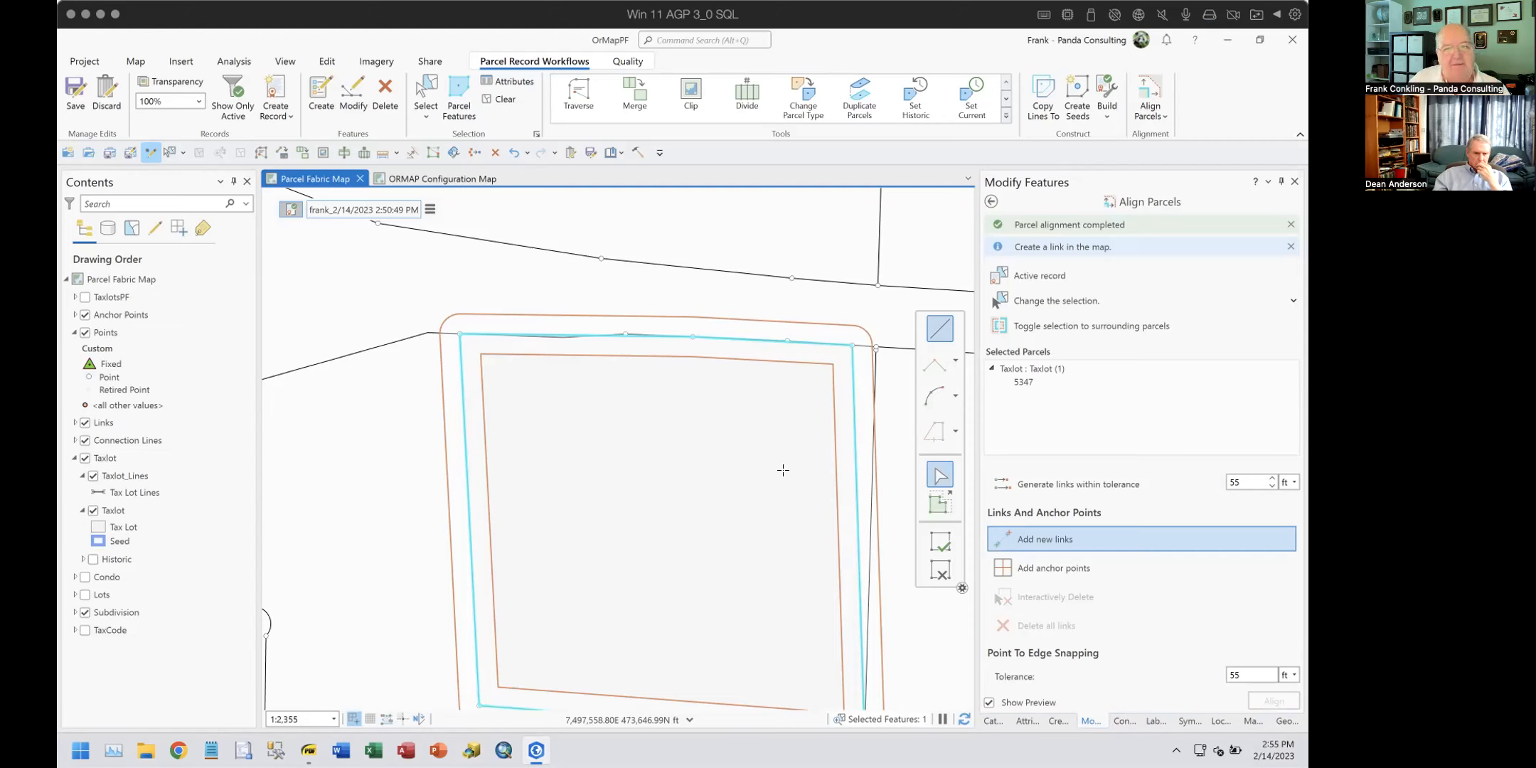
Step: Leave Align Parcels, open Align Features for drawing an alignment path, and set its tolerance to 30 ft
click(986, 199)
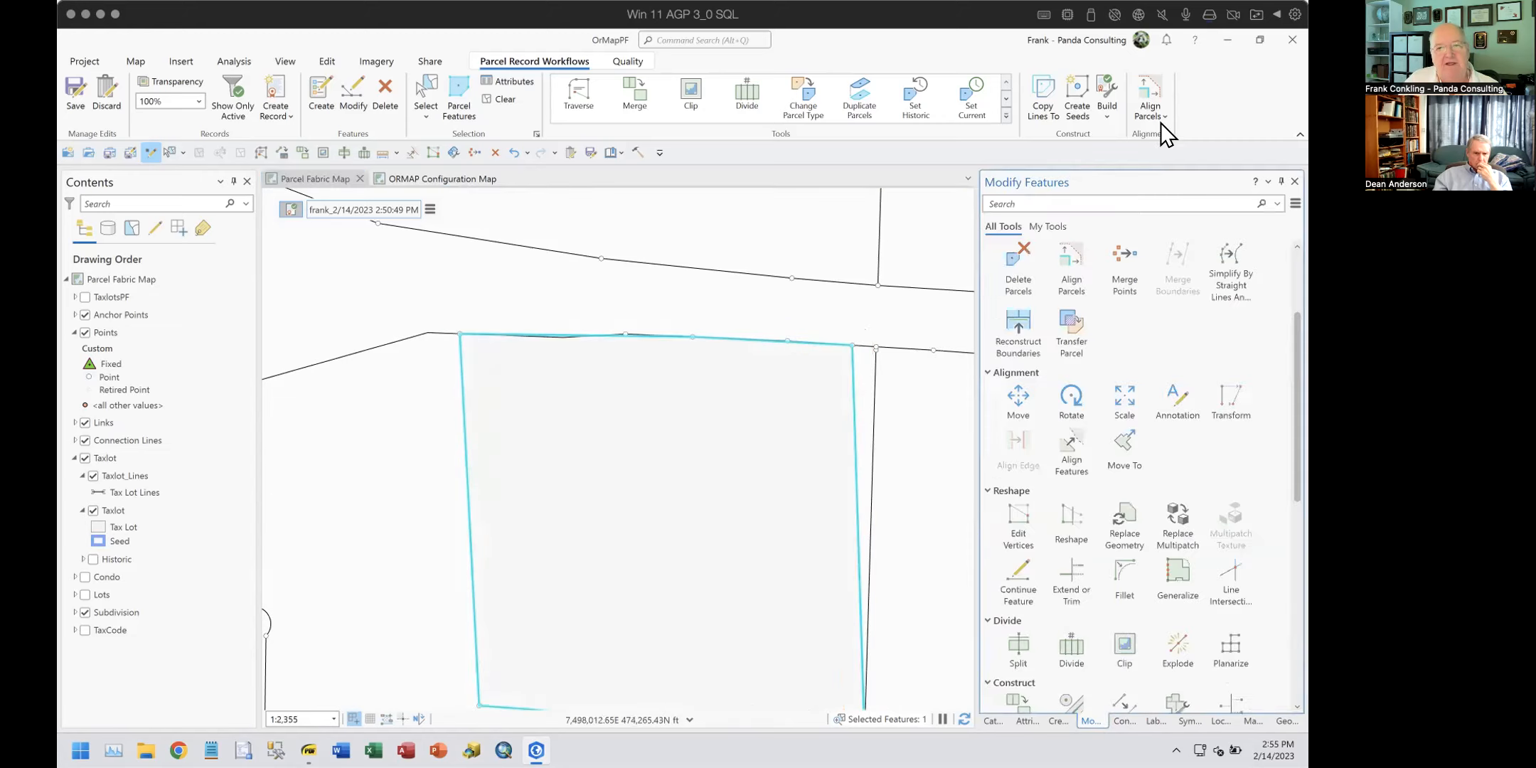
click(1161, 121)
click(1171, 135)
scroll(617, 342, up, 5)
scroll(640, 359, down, 3)
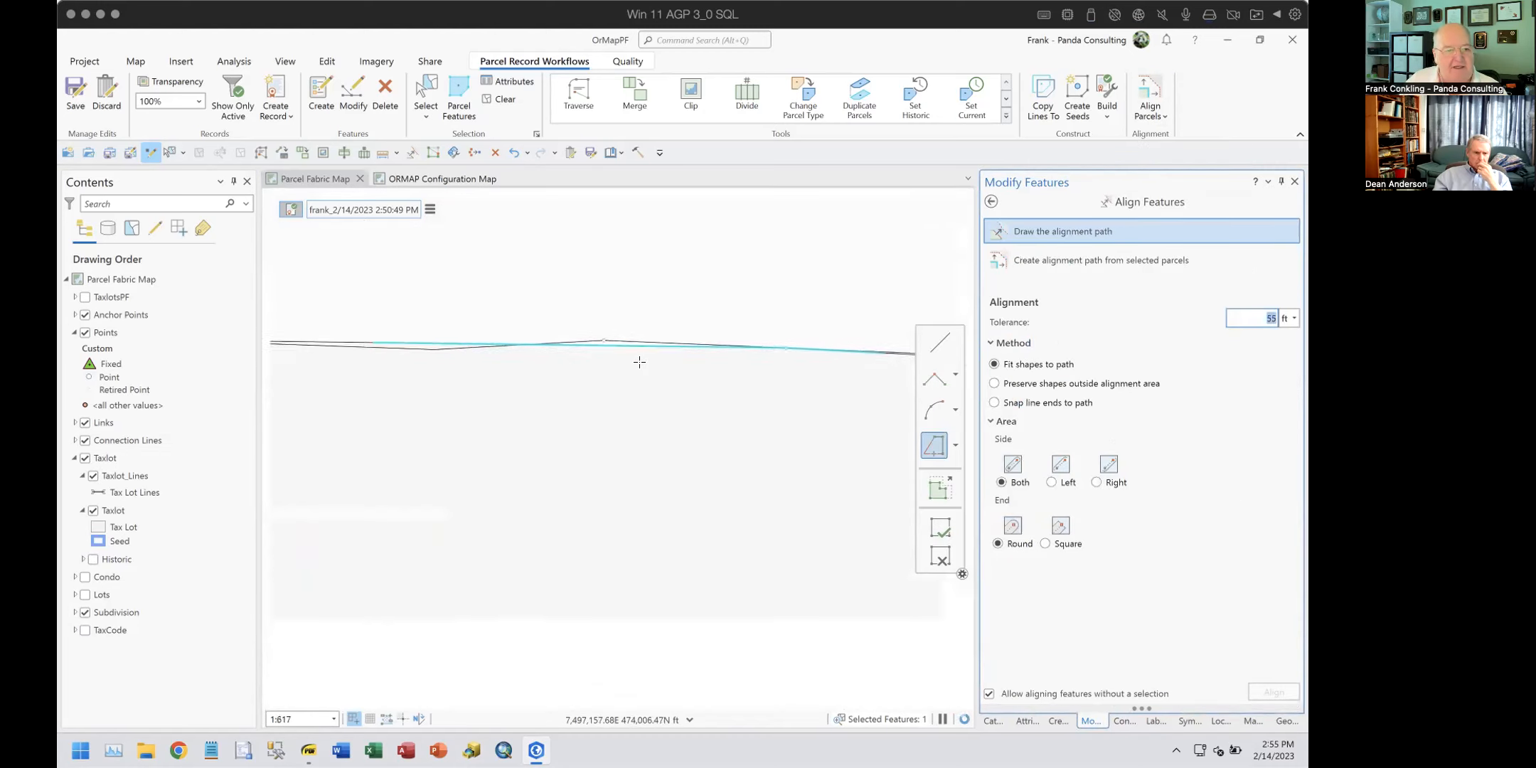
click(1263, 318)
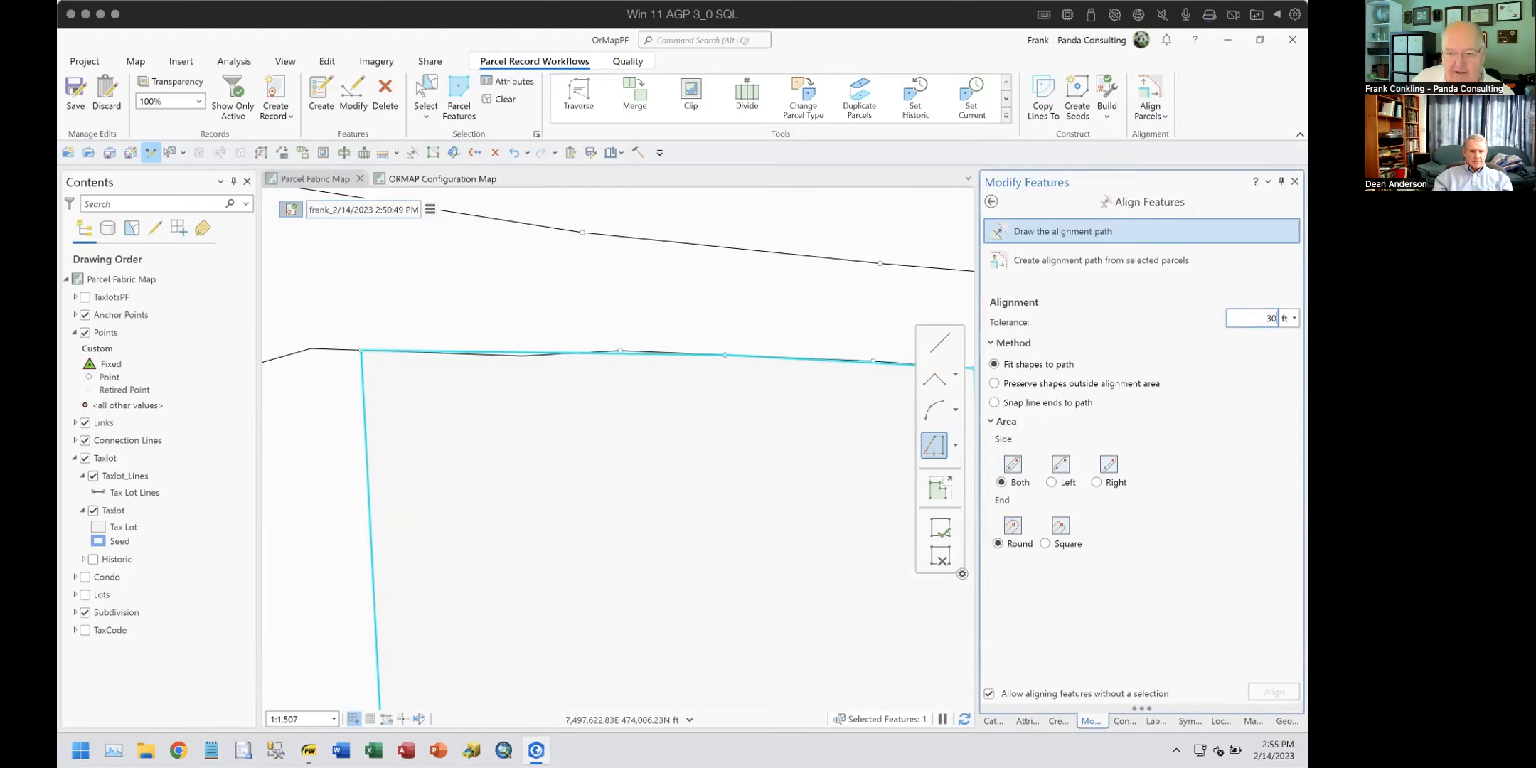
Step: Draw a straight alignment path along the taxlot's north edge from its northeast to northwest corner, and align the features
click(937, 344)
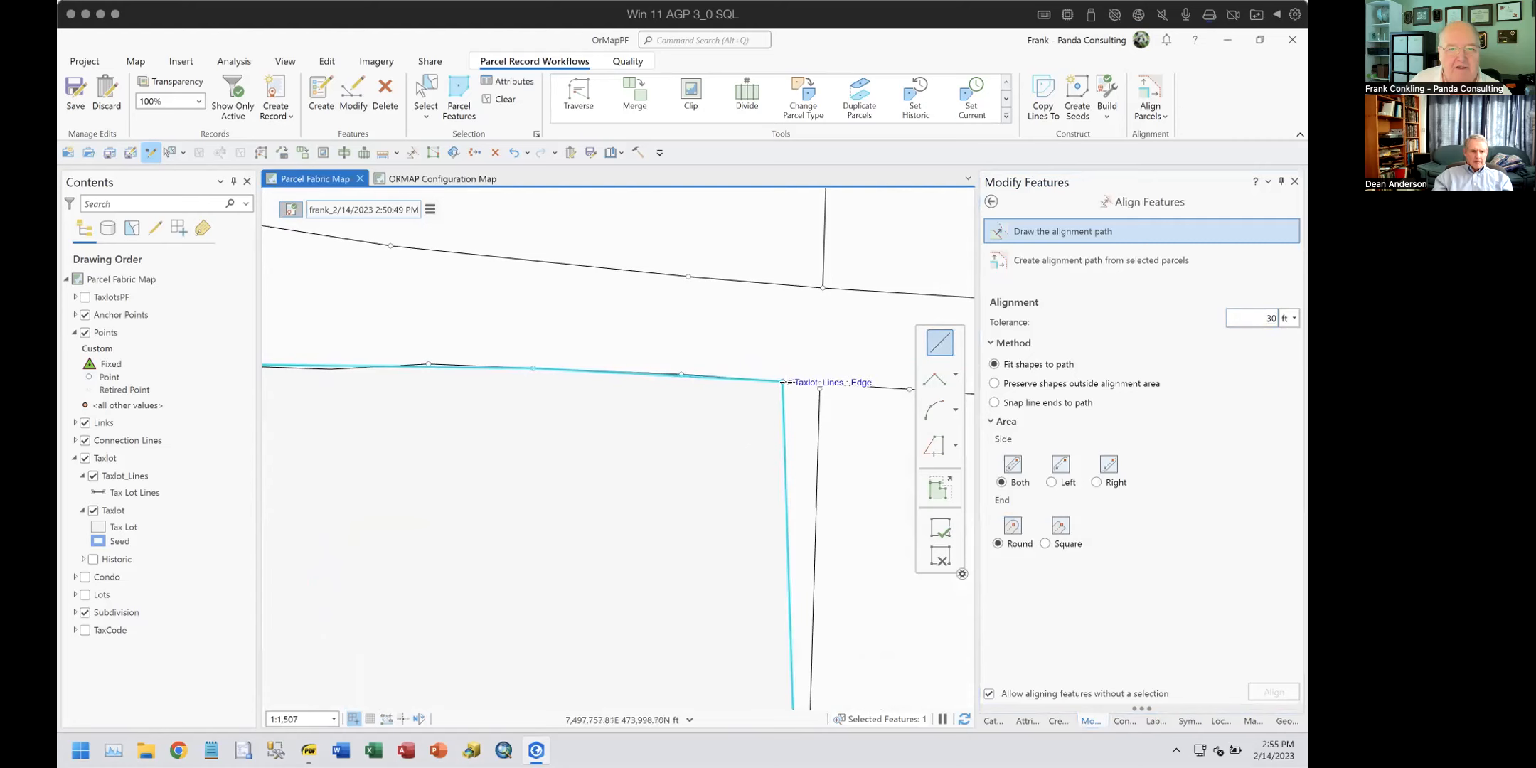
click(783, 382)
drag(453, 453, 731, 440)
click(449, 349)
scroll(668, 479, down, 2)
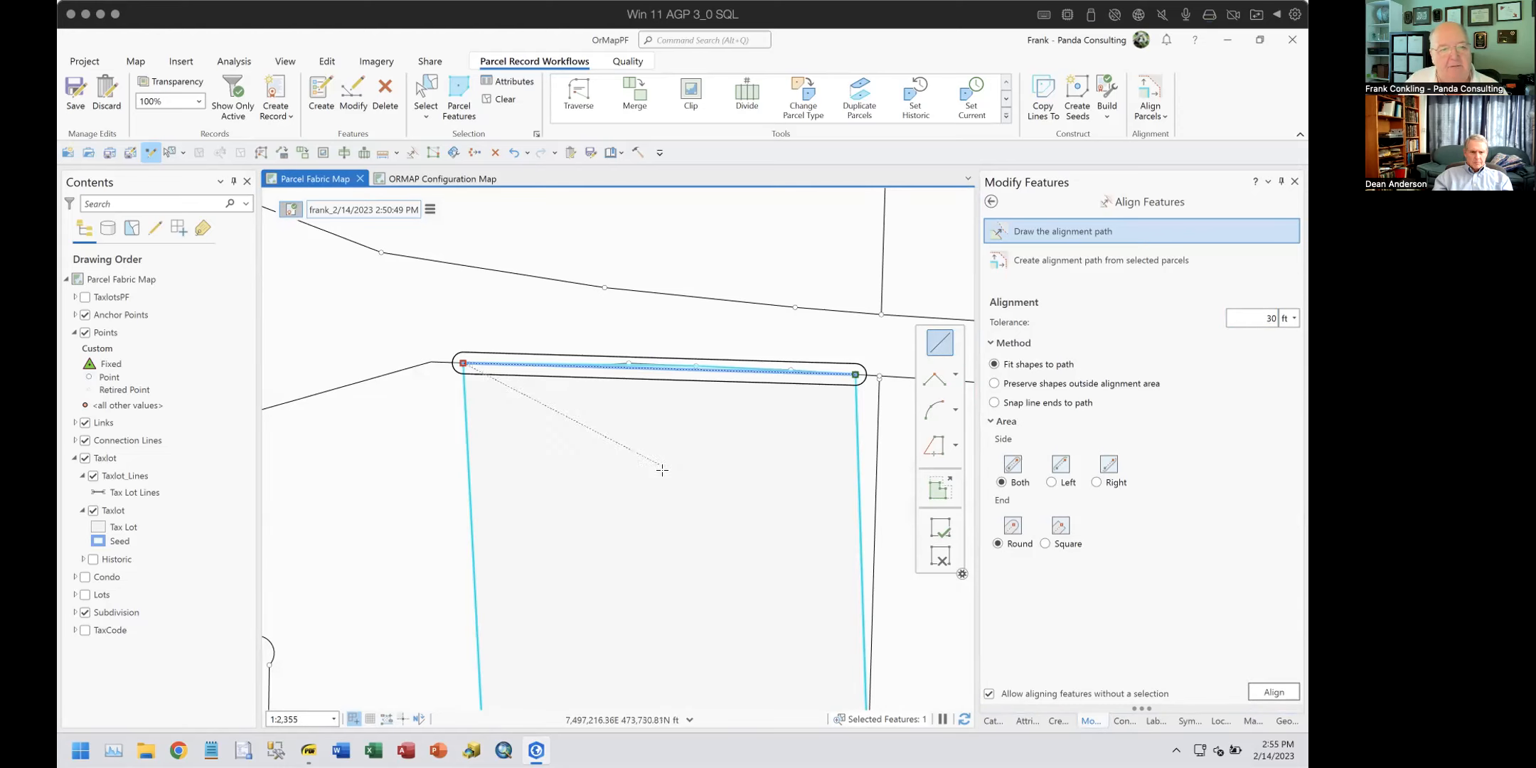
click(1267, 697)
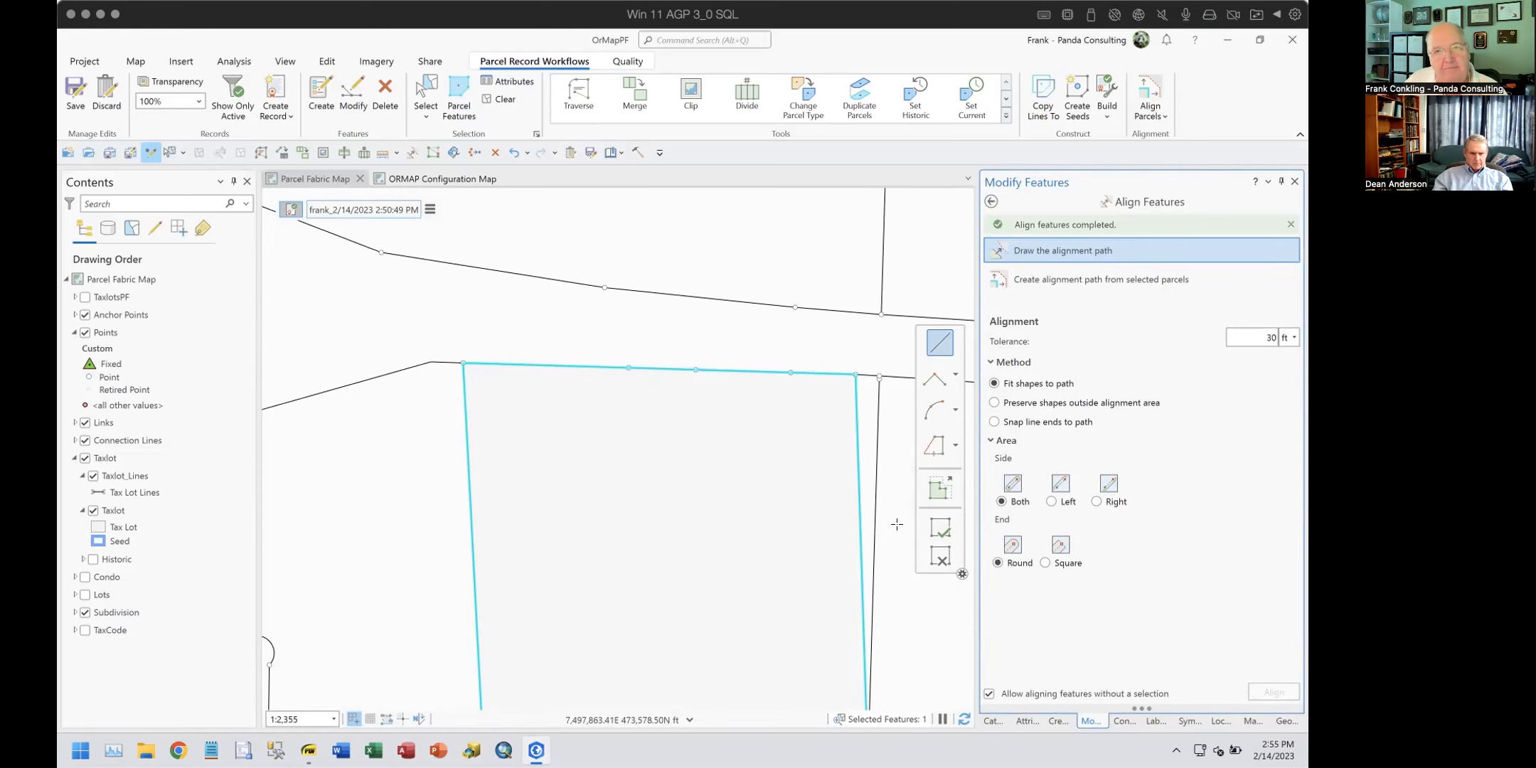
Step: Draw an alignment path from the taxlot's southeast corner north along the neighbouring line, continuing along the north edge to the northwest corner
drag(569, 617, 415, 429)
drag(725, 576, 717, 630)
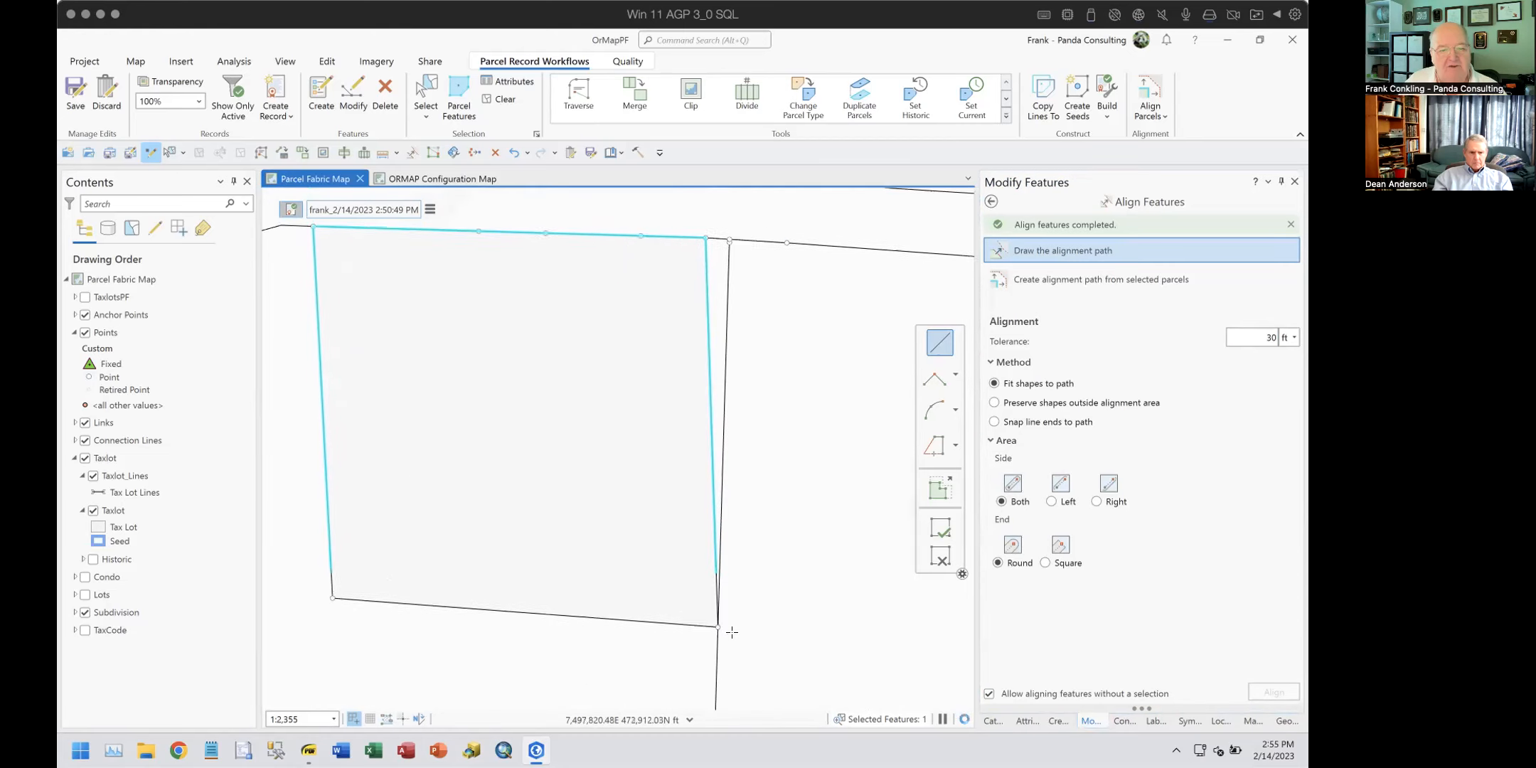
click(717, 631)
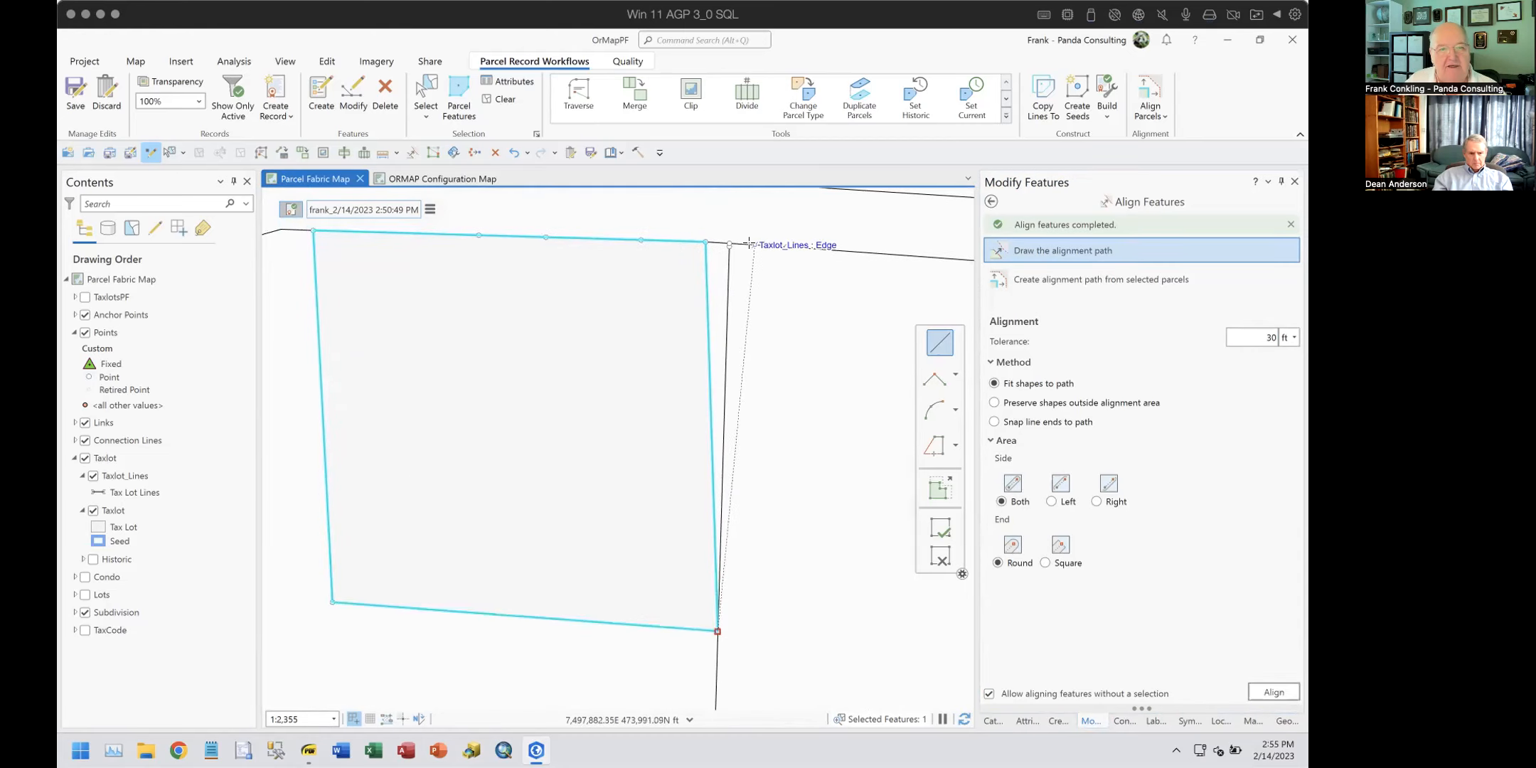
click(729, 243)
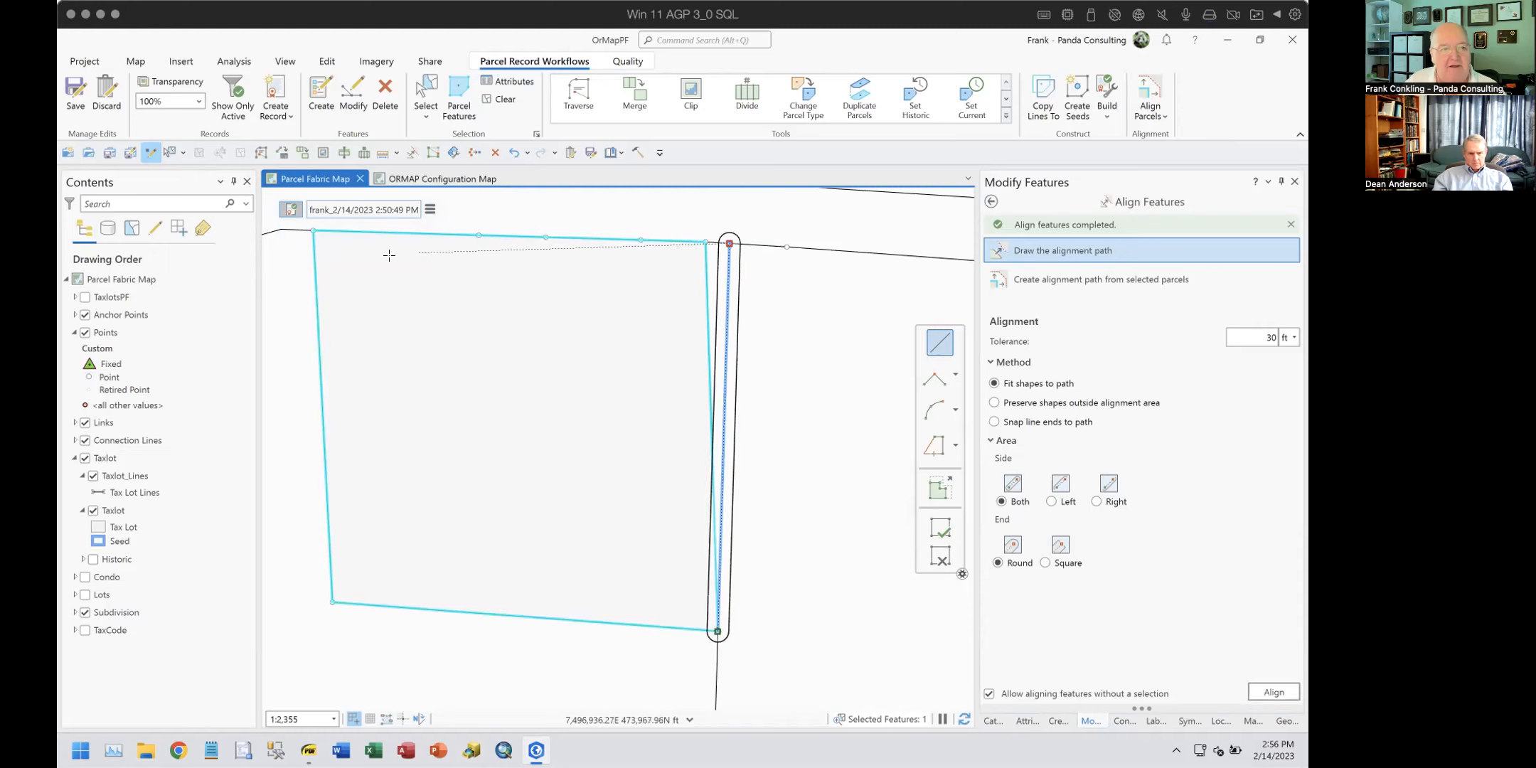
click(311, 230)
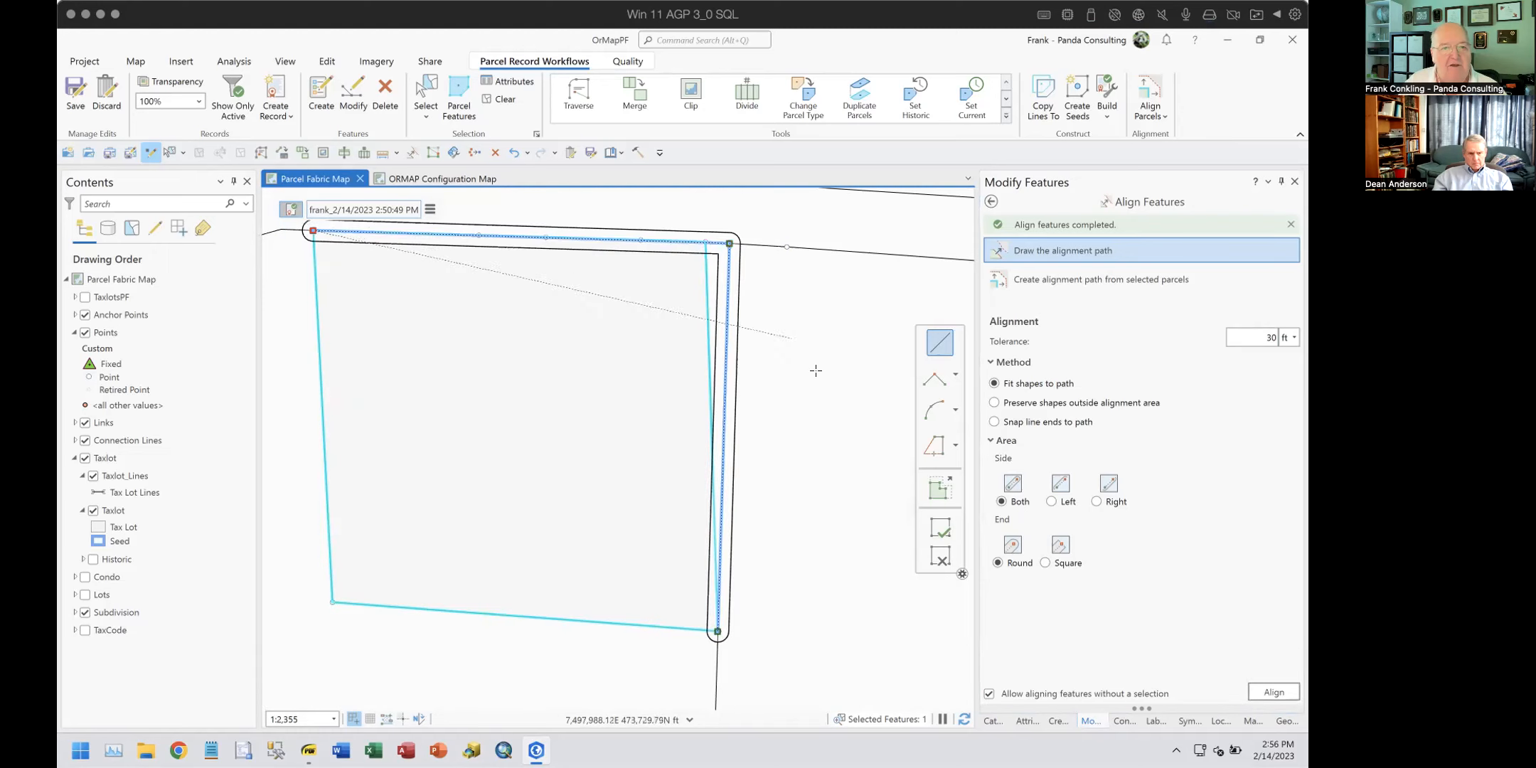
double_click(729, 243)
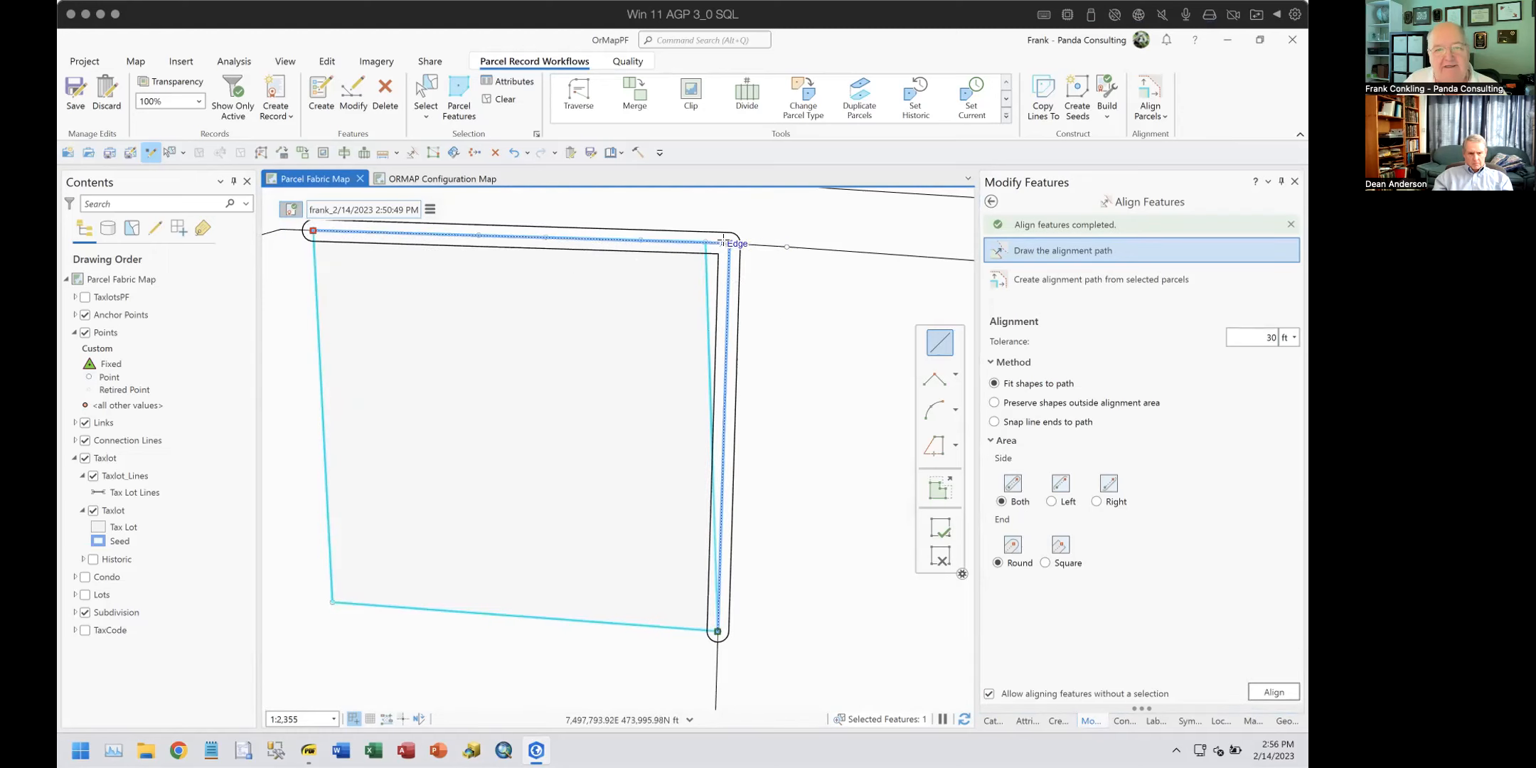
Step: Set the alignment tolerance to 65 ft and align the features to the drawn path
double_click(1251, 337)
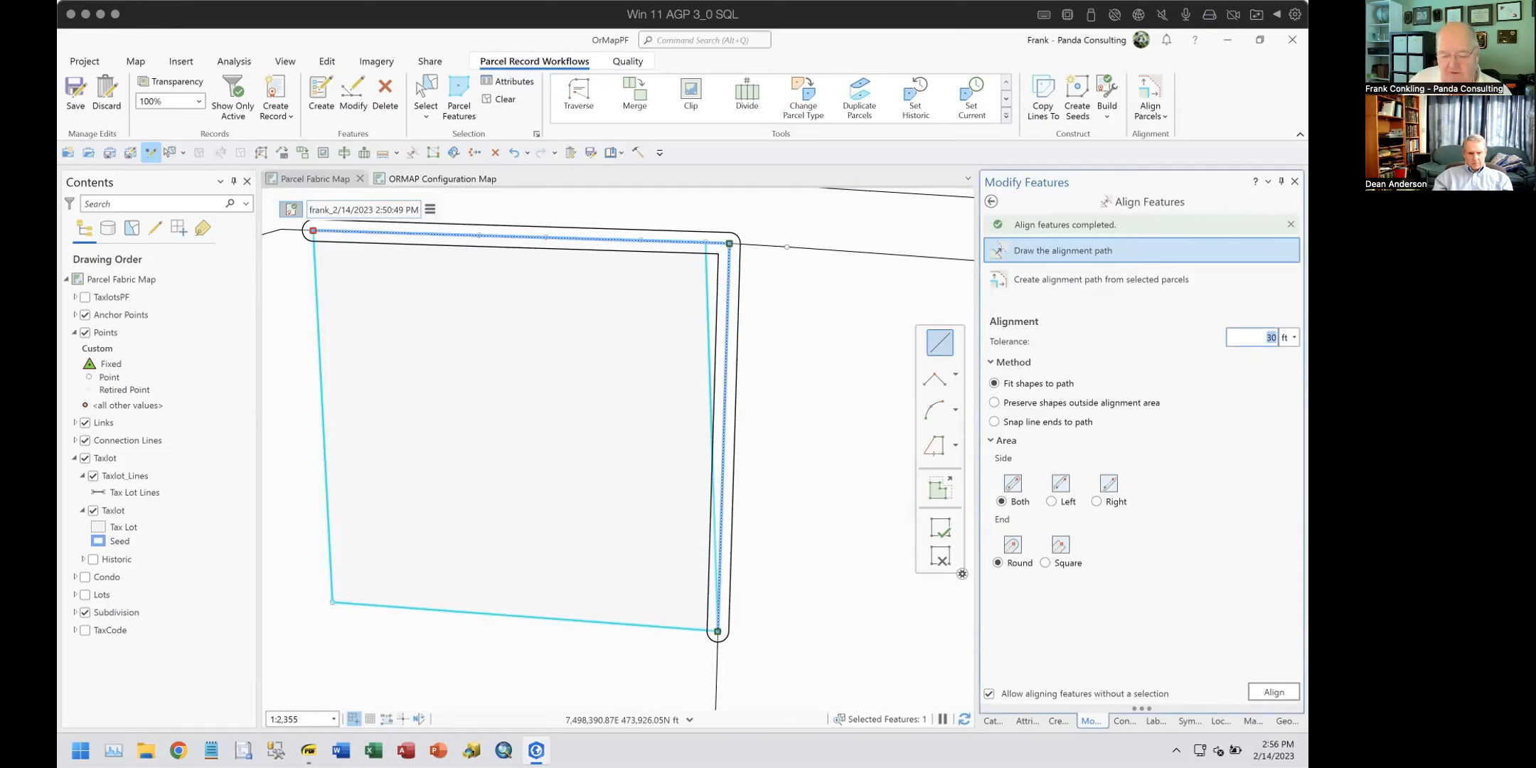
text(60)
double_click(1264, 337)
text(65)
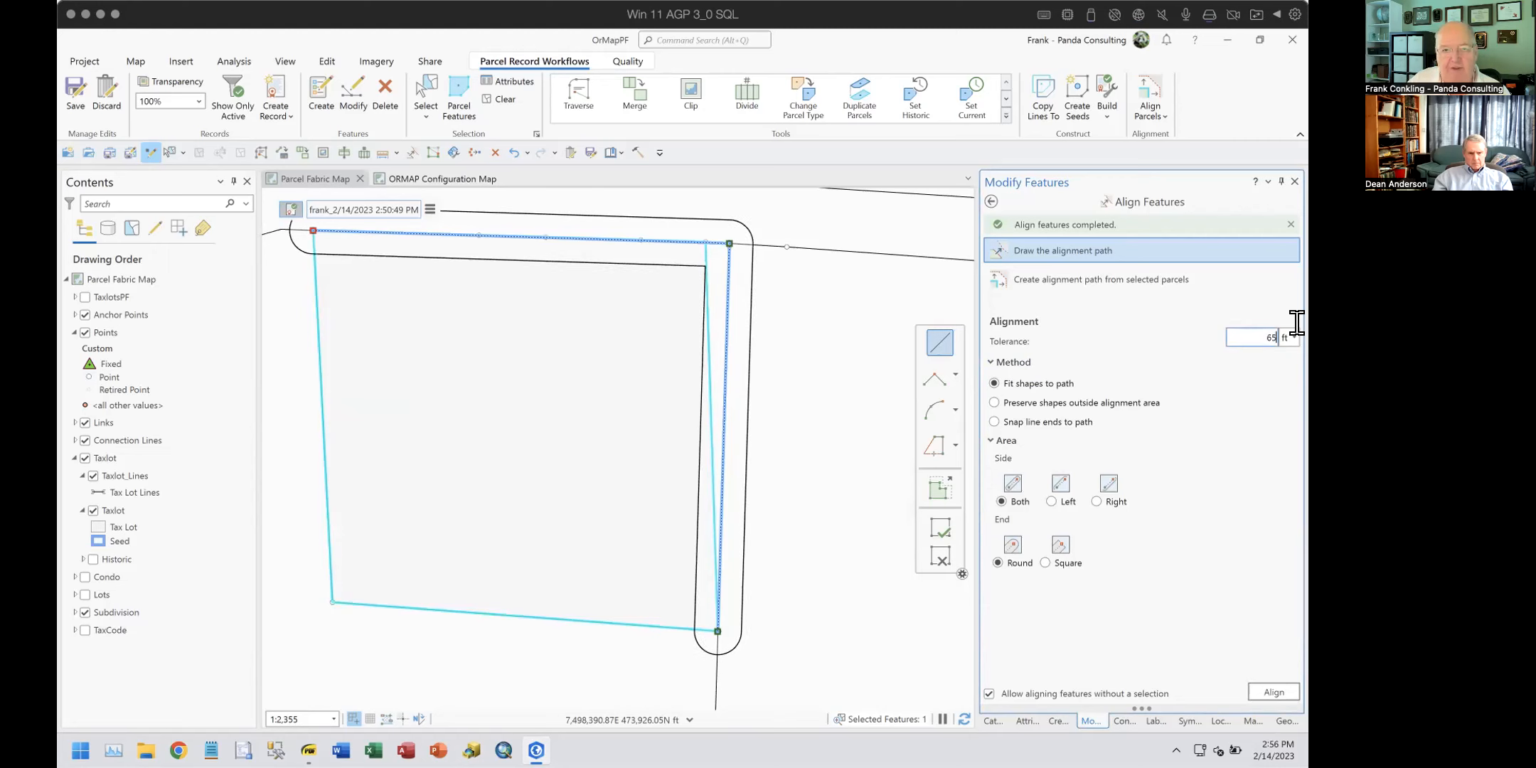
click(1262, 694)
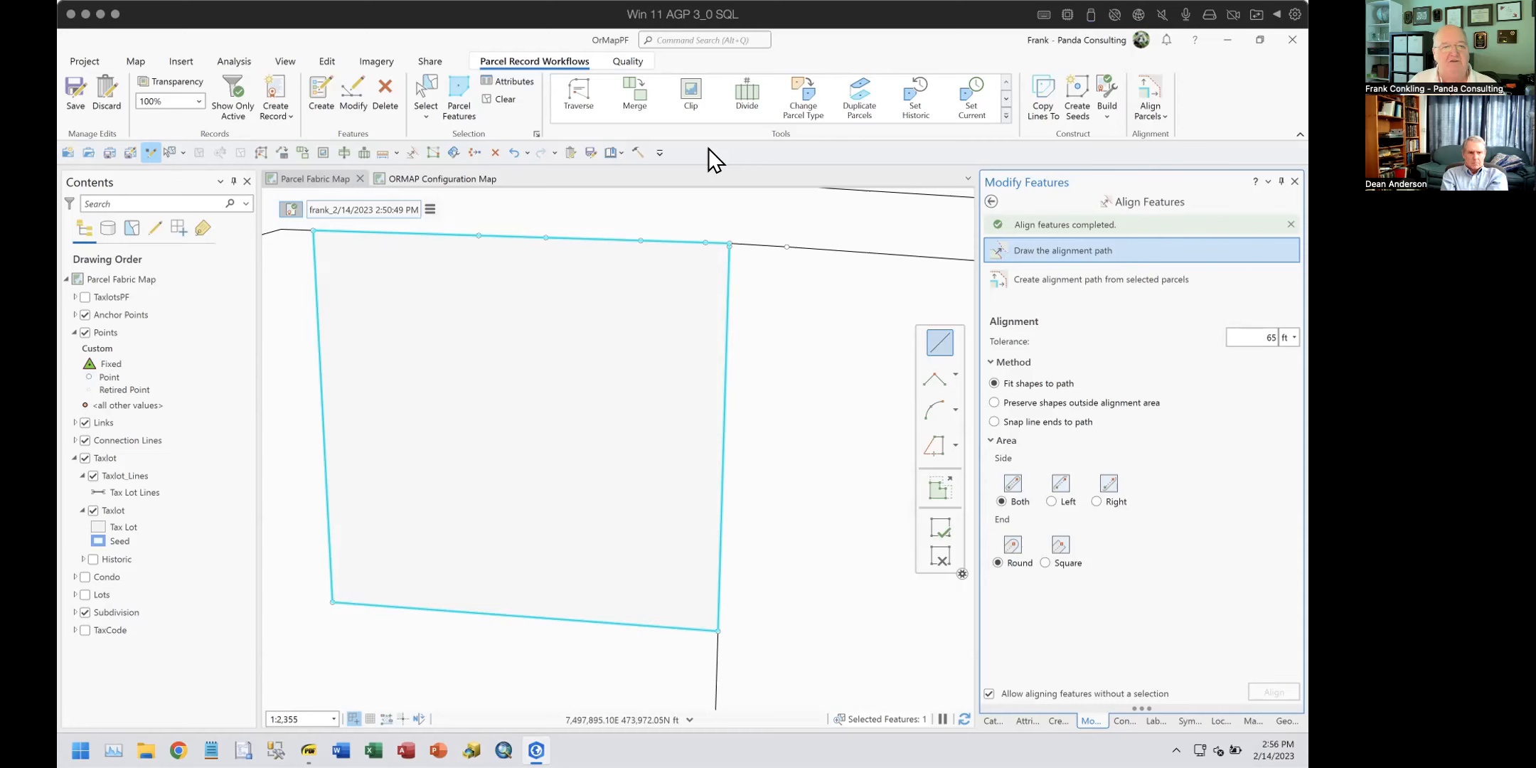
Step: Merge the three parcel points at the taxlot's northeast corner, preserving point 3, and clear the selection
click(627, 61)
click(736, 96)
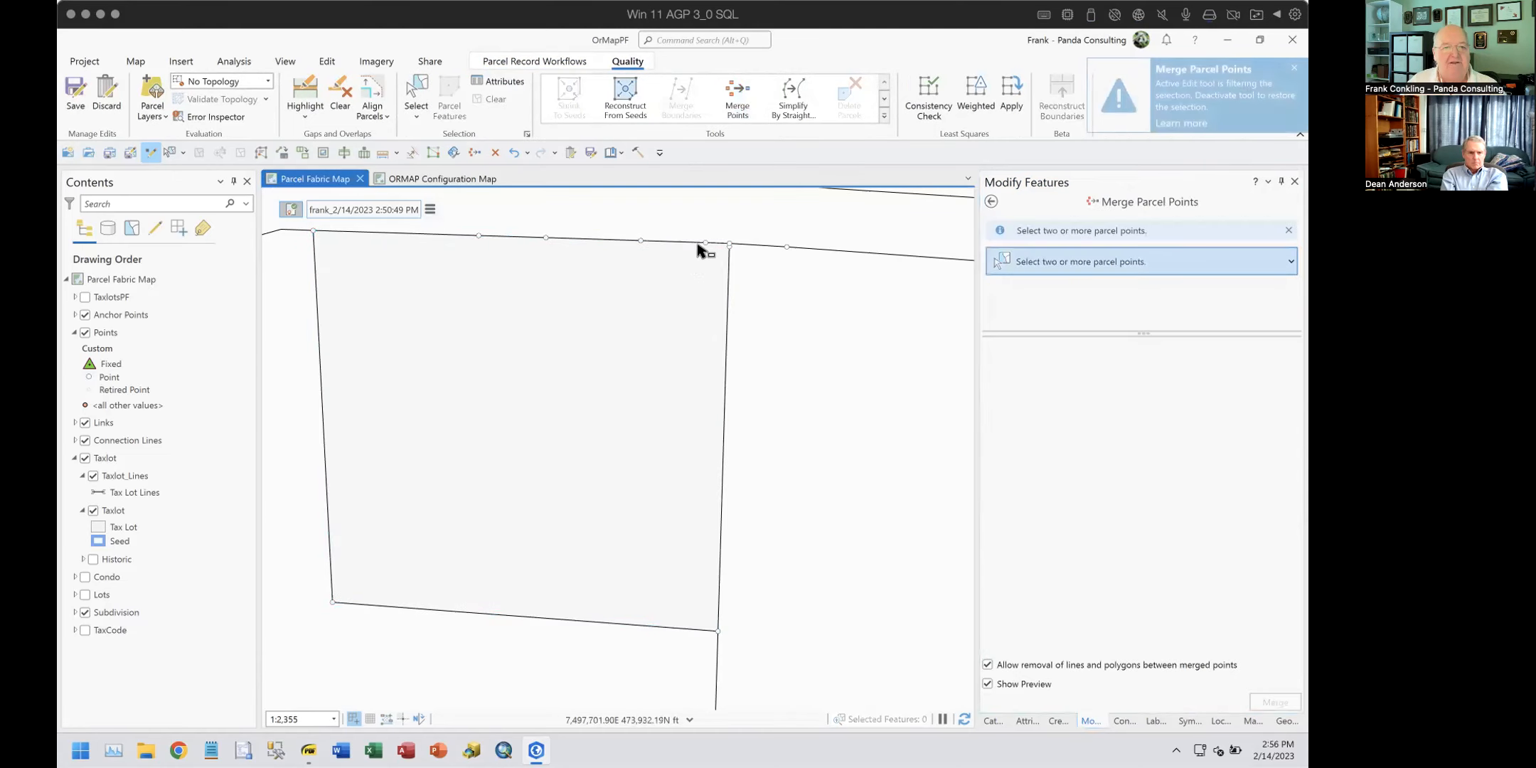
drag(685, 233, 759, 274)
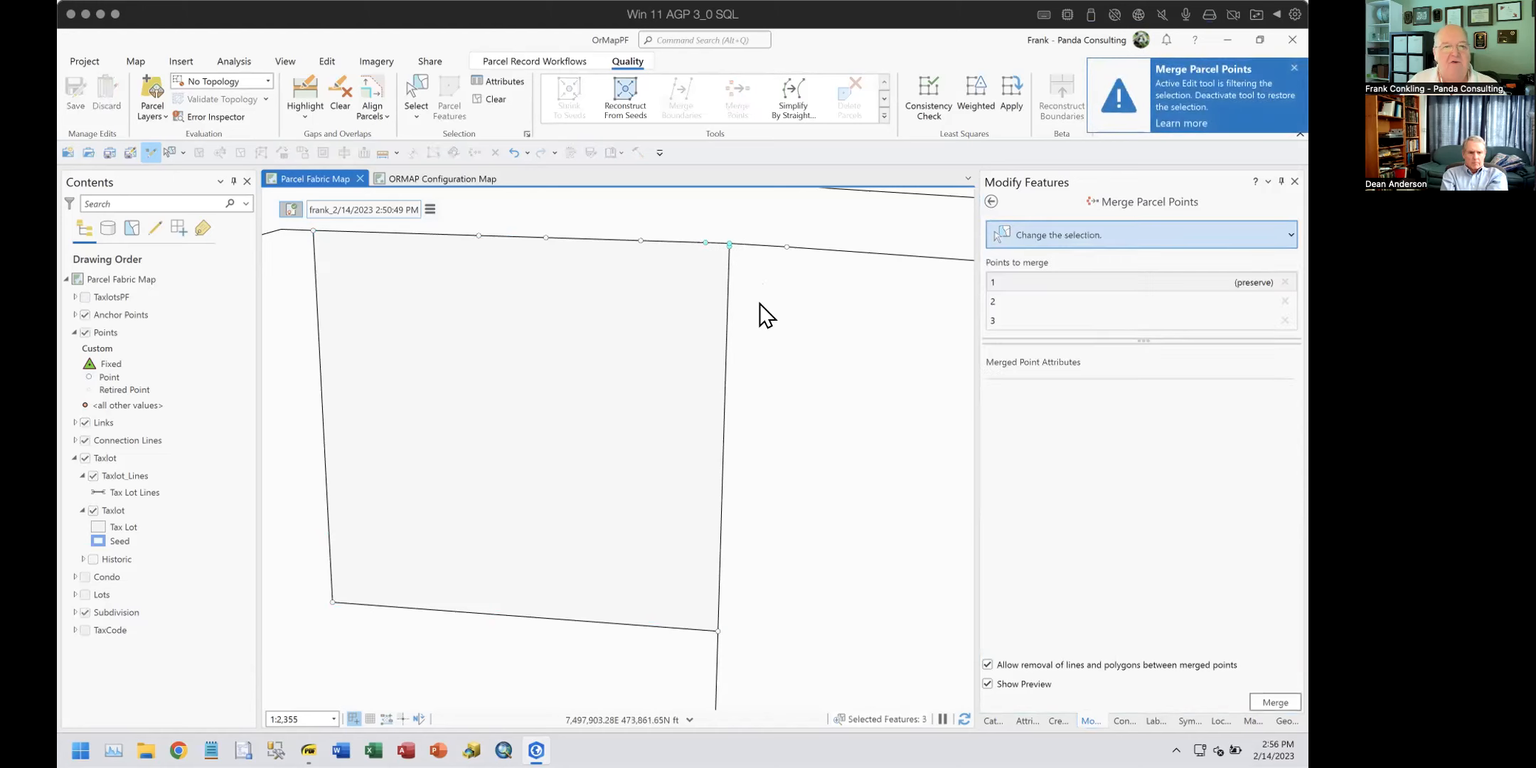
click(992, 295)
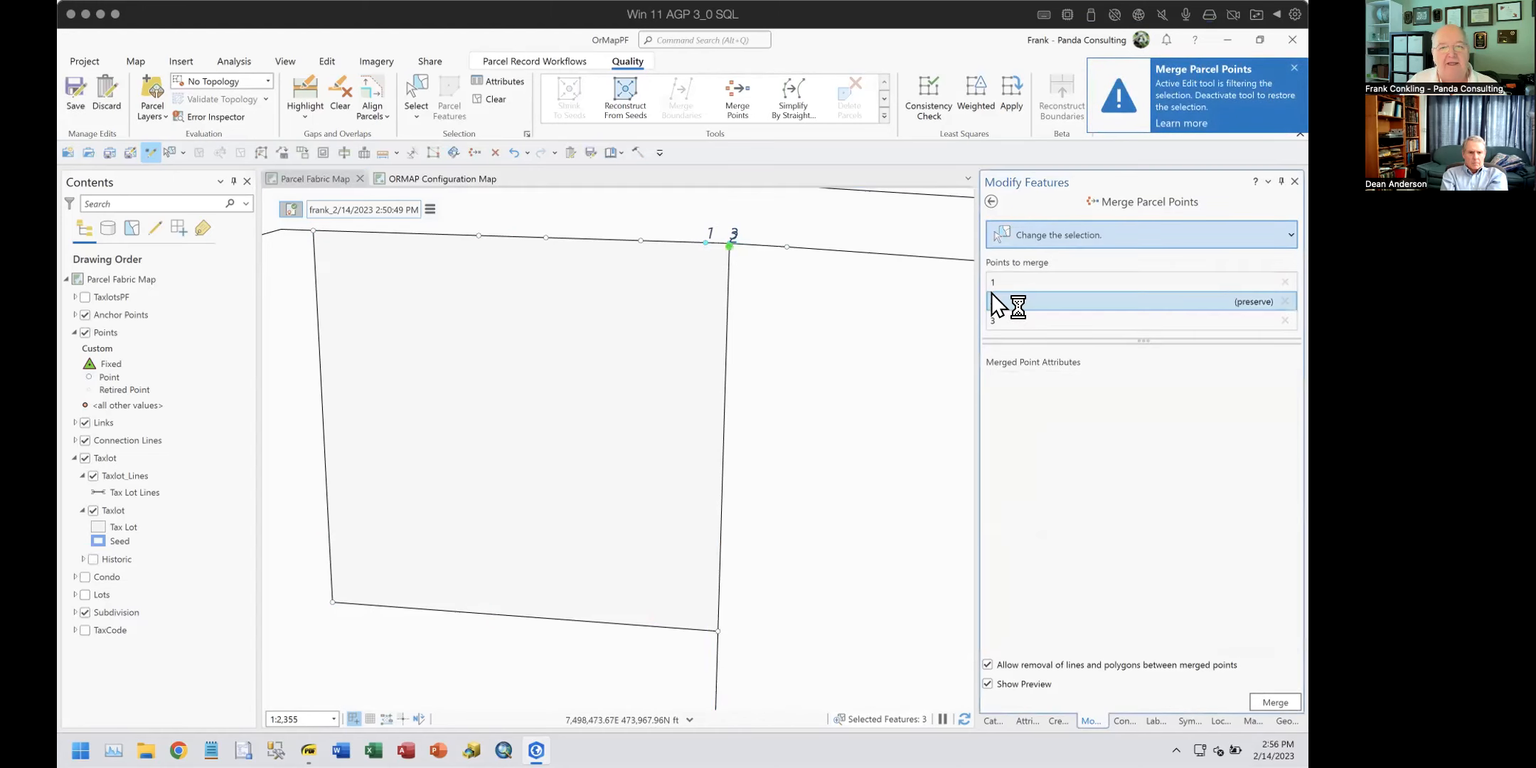
click(988, 319)
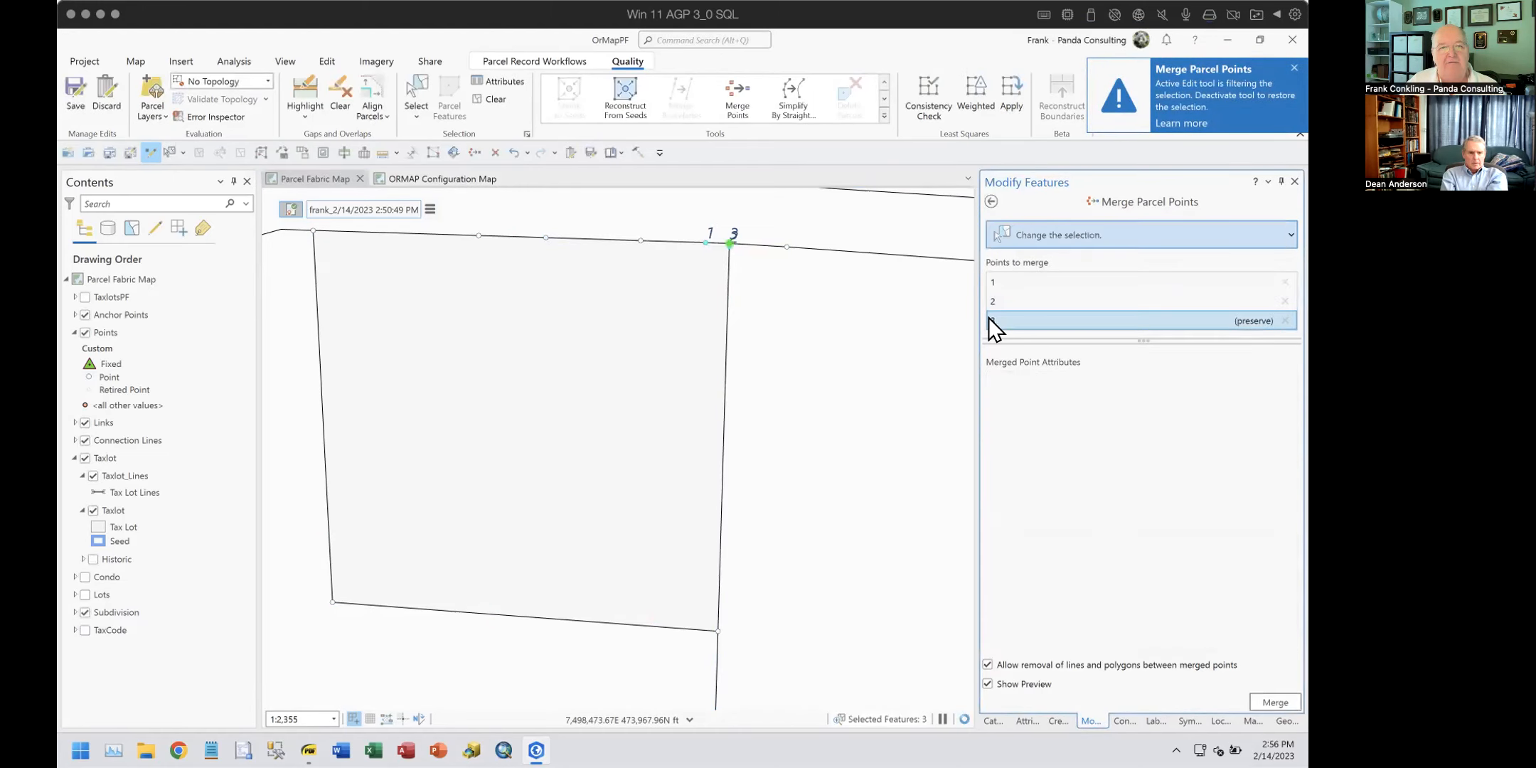
click(1275, 702)
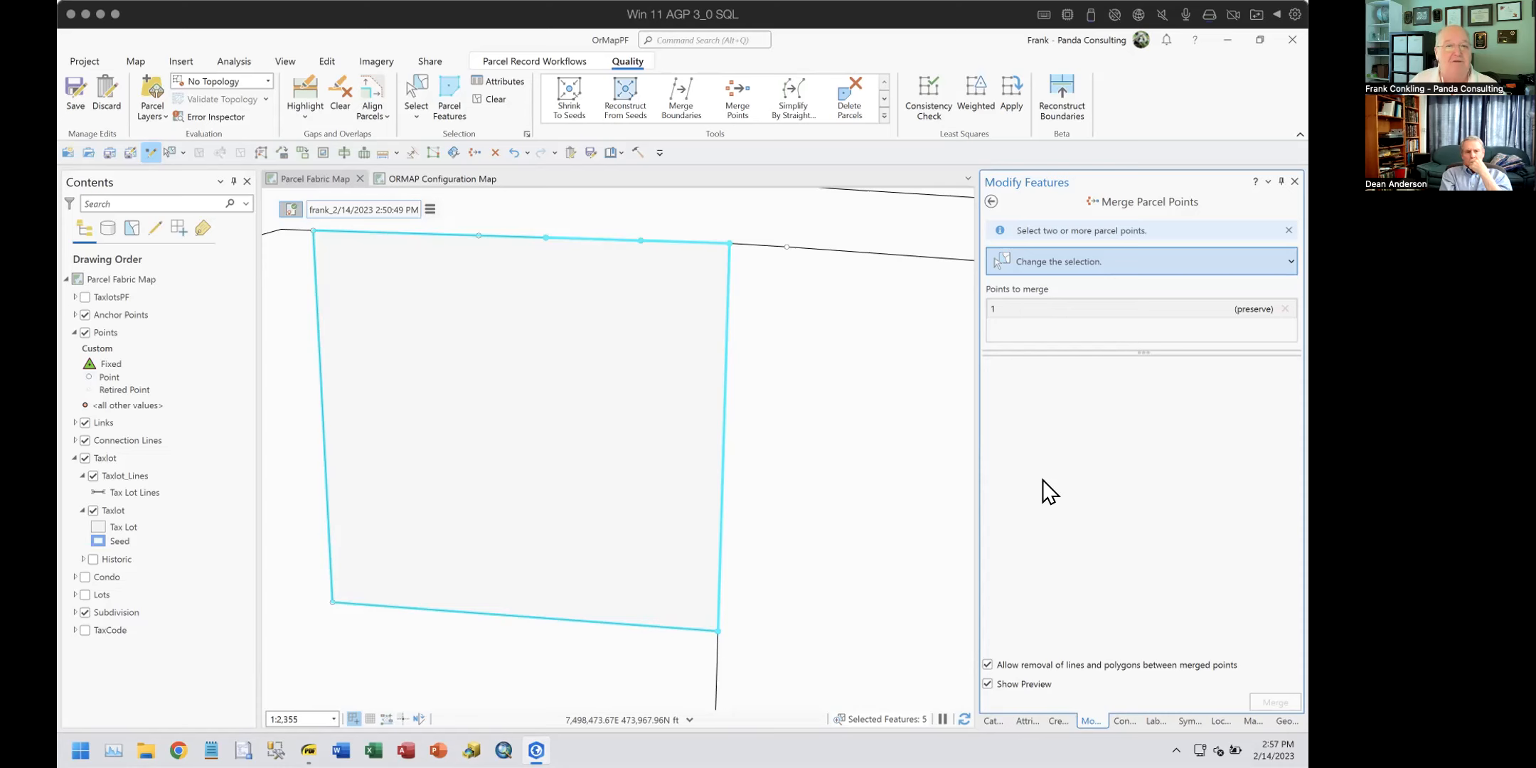
click(490, 98)
Step: Draw a new six-vertex Taxlot polygon just east of the aligned taxlot, slightly offset from the existing west and north lines
scroll(644, 339, down, 3)
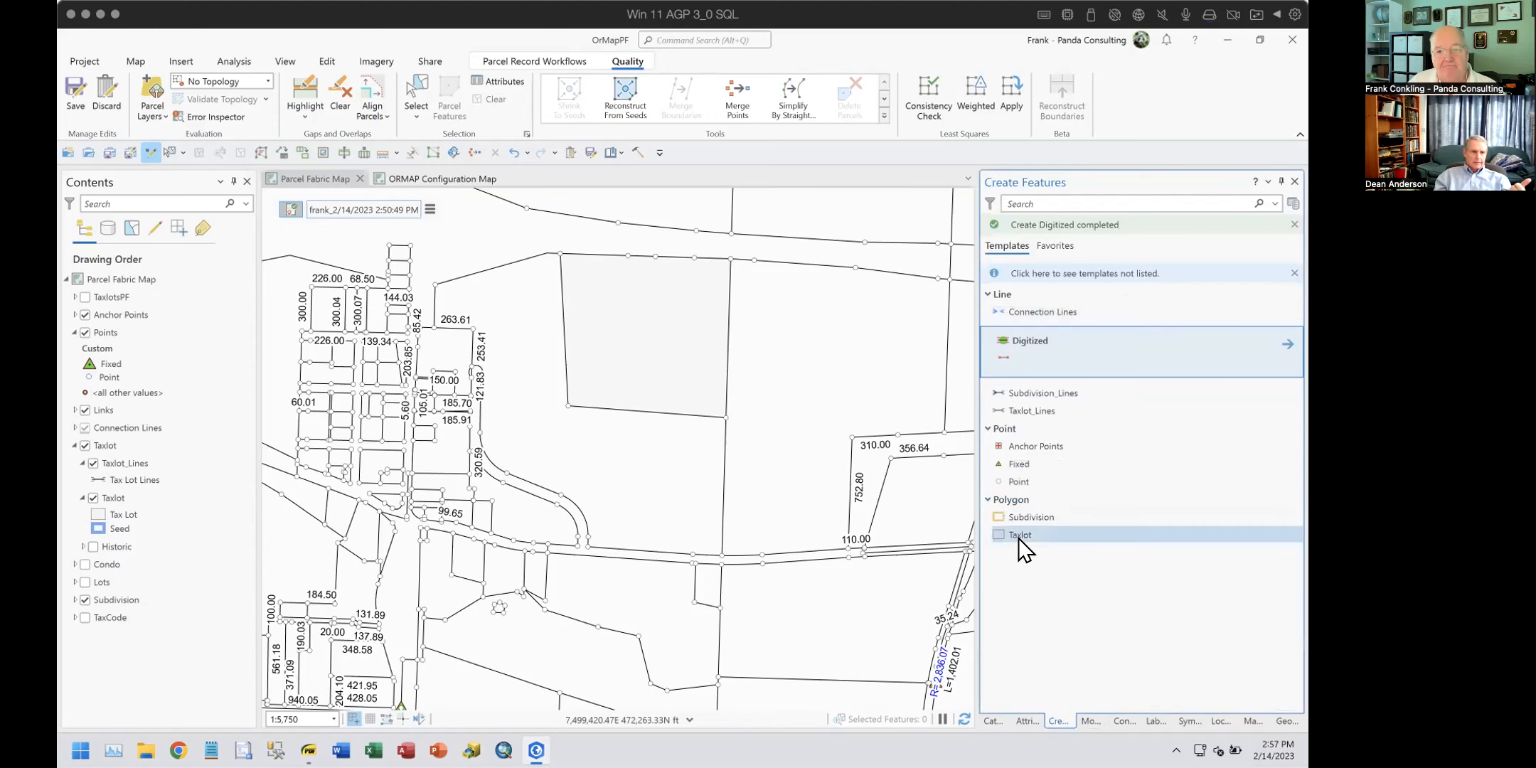
click(997, 536)
click(740, 416)
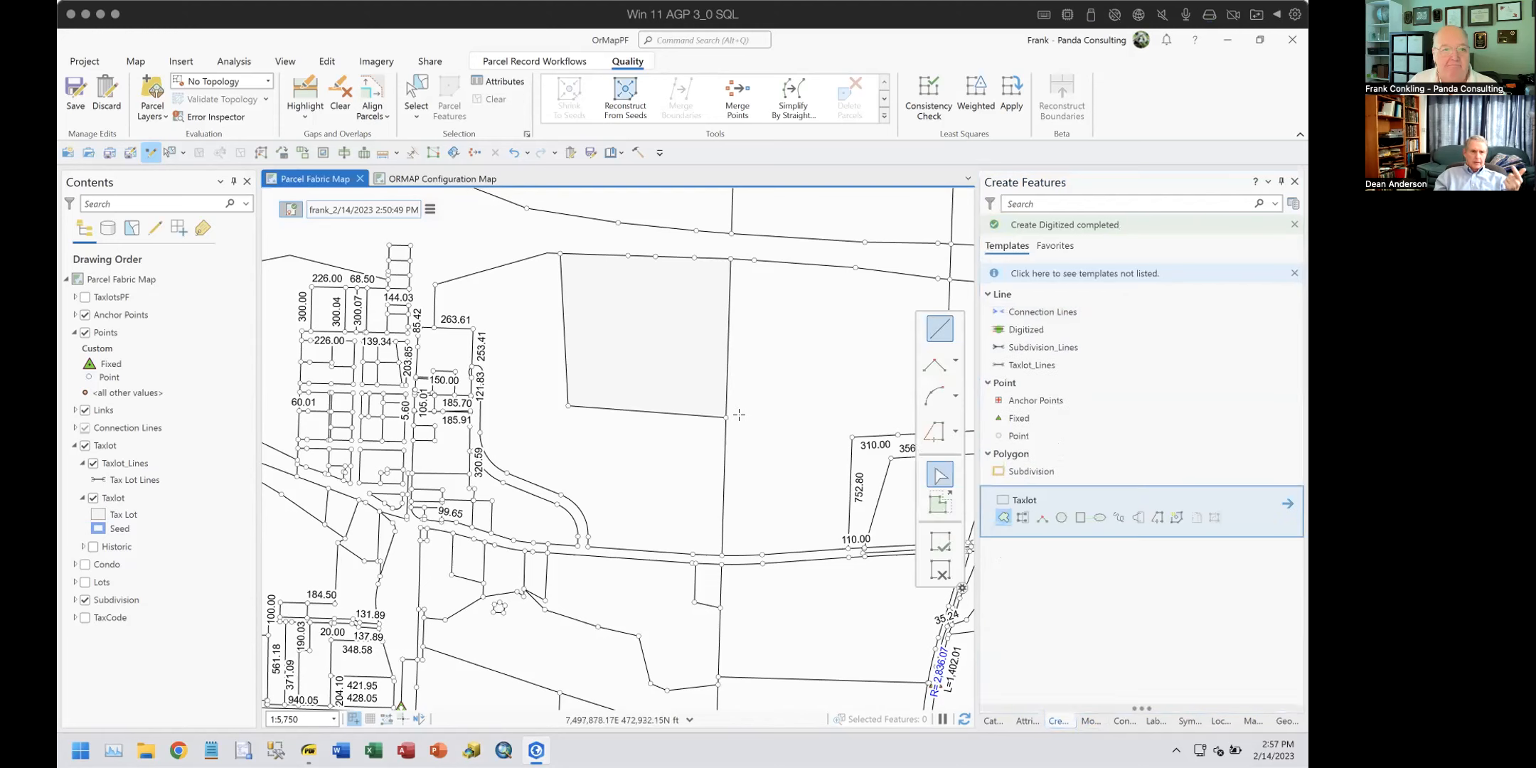
click(738, 297)
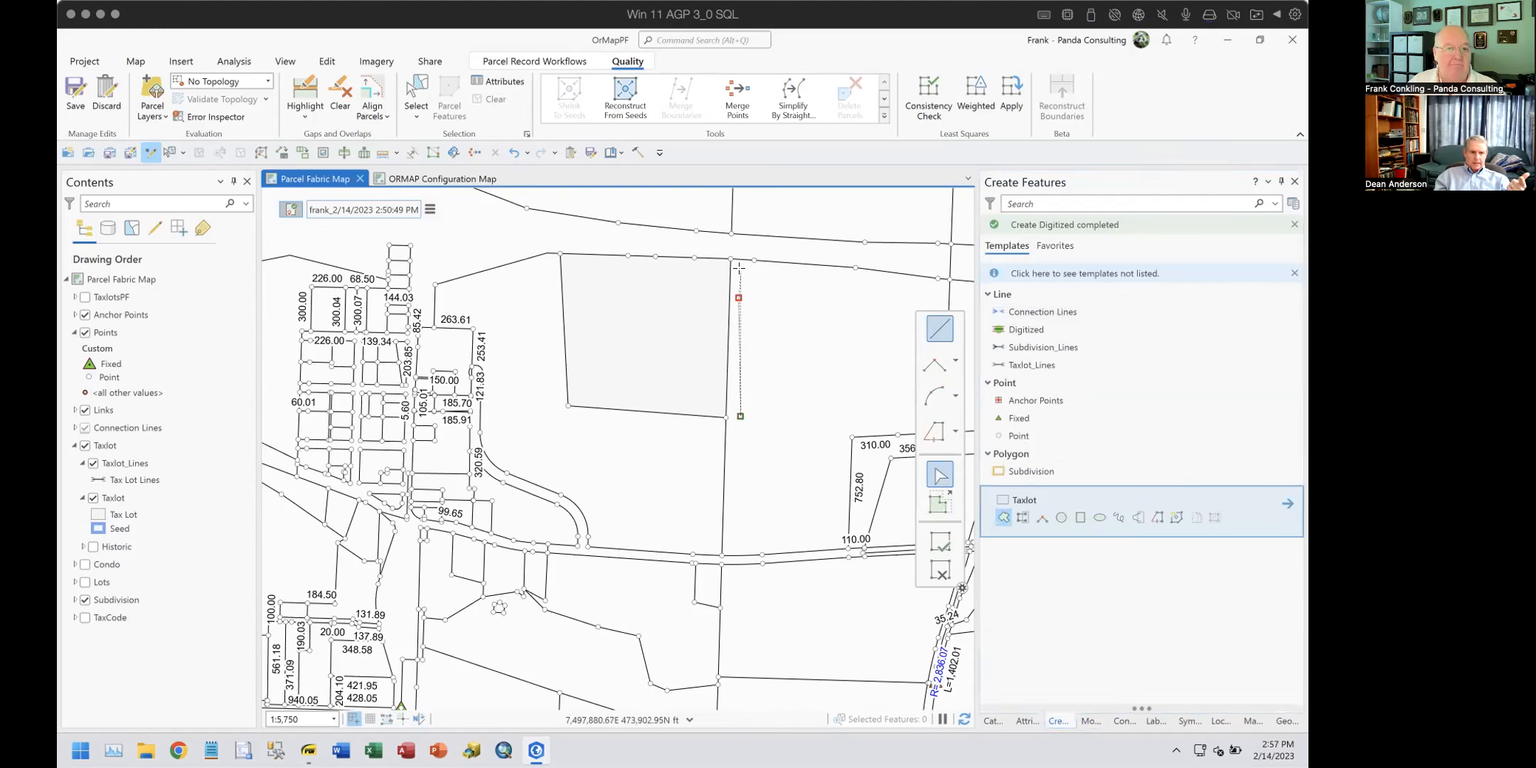
click(741, 266)
click(828, 272)
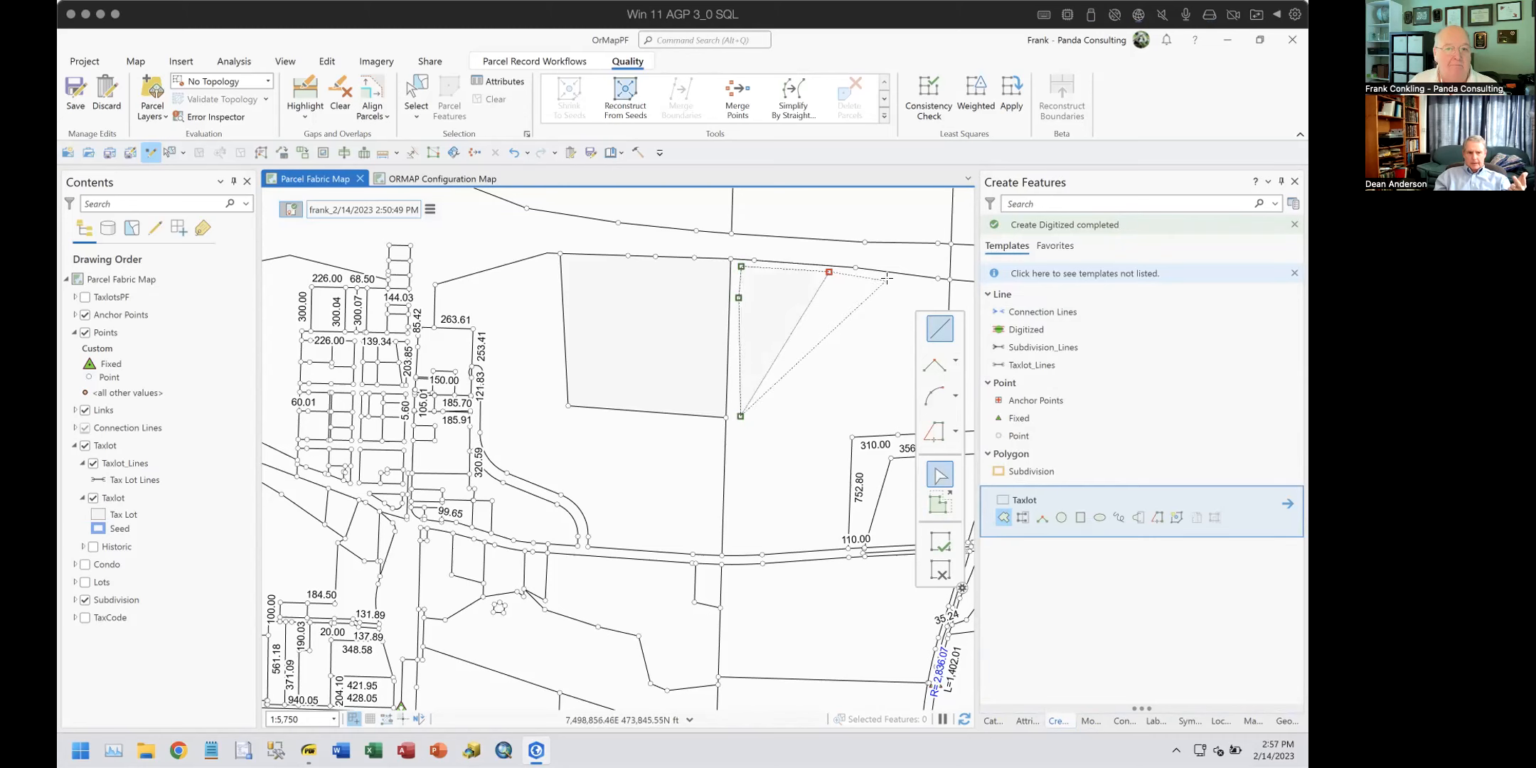
click(894, 276)
double_click(885, 384)
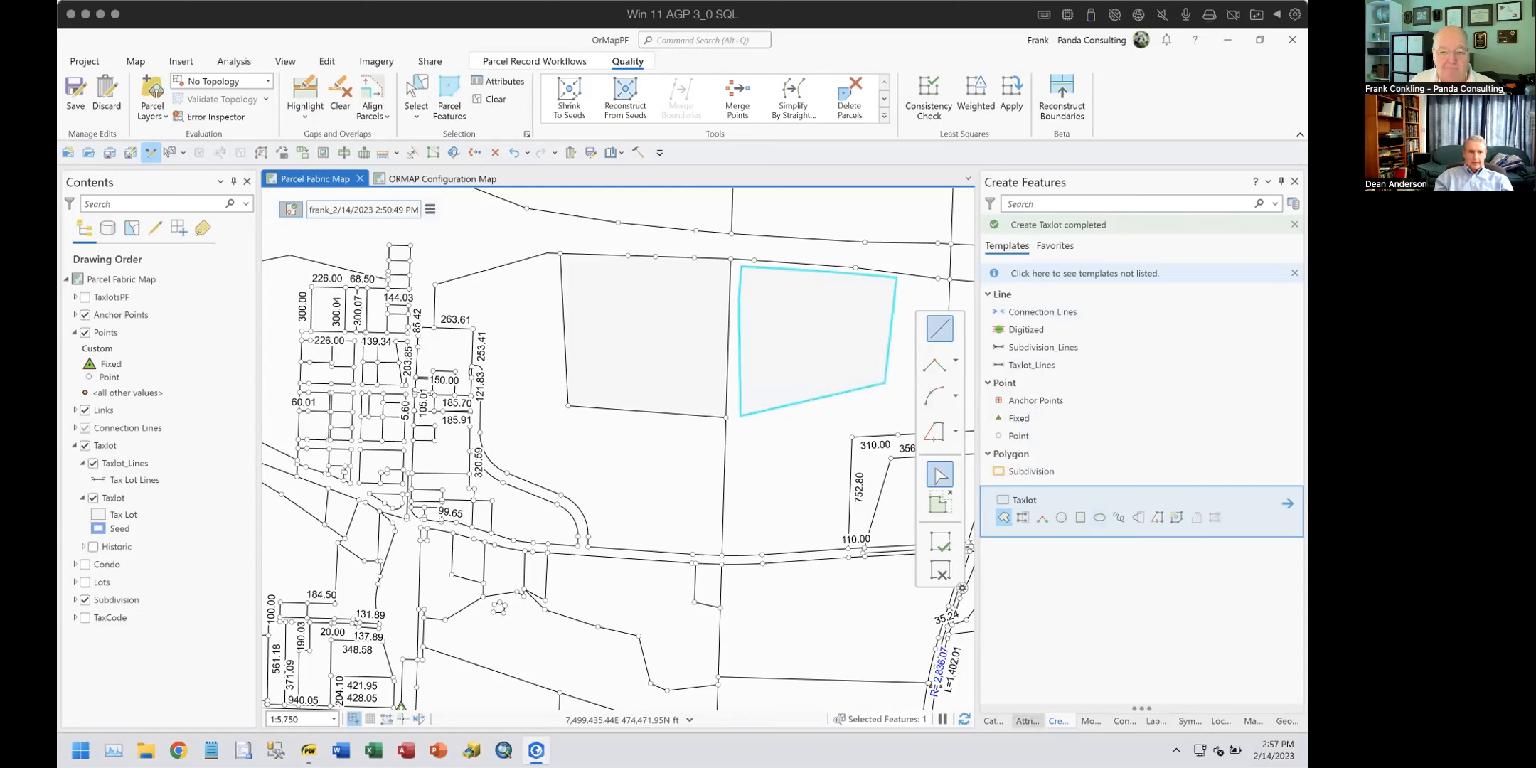
Step: Leave Merge Parcel Points, clear the selection, and open Align Features
click(1091, 721)
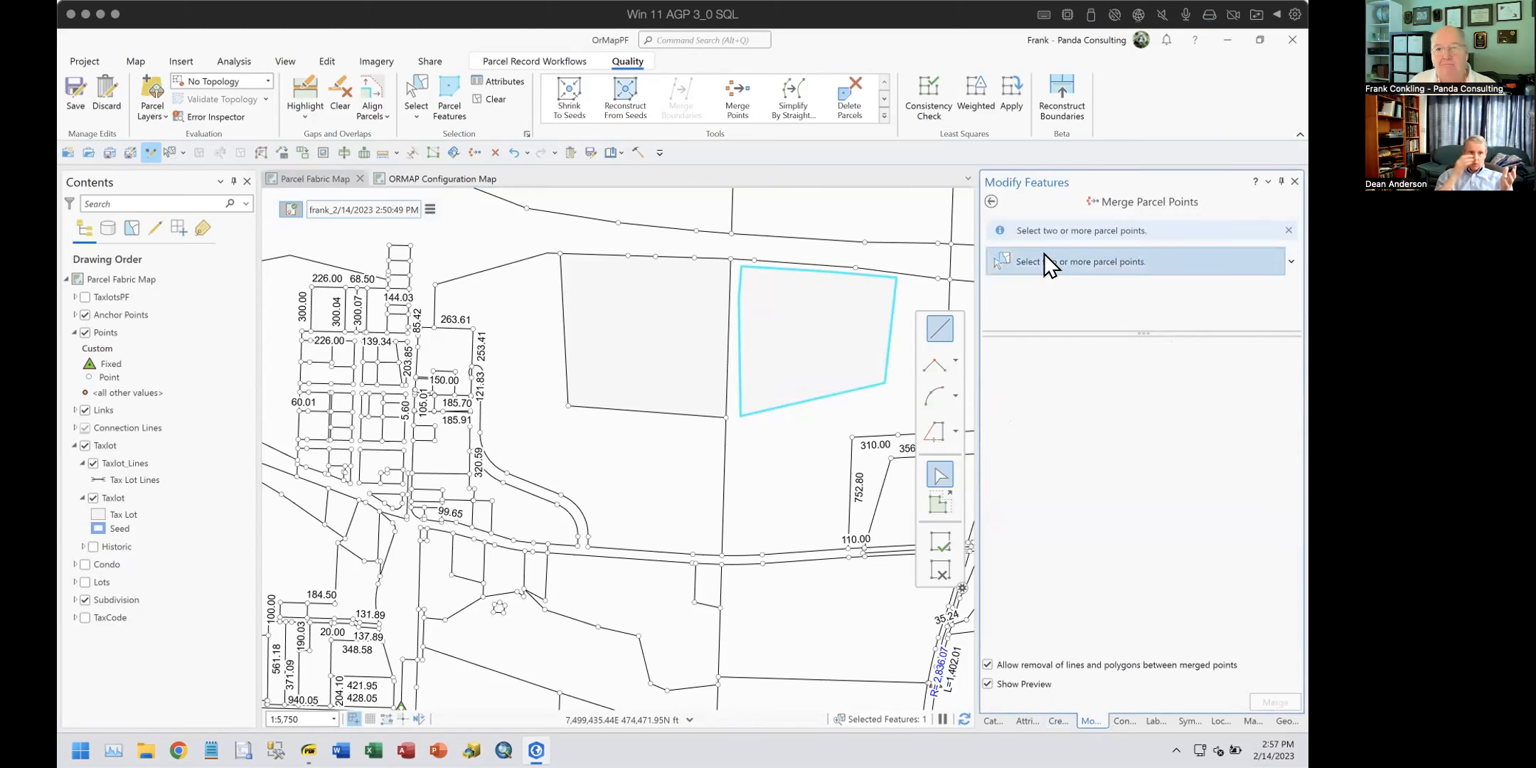
click(991, 199)
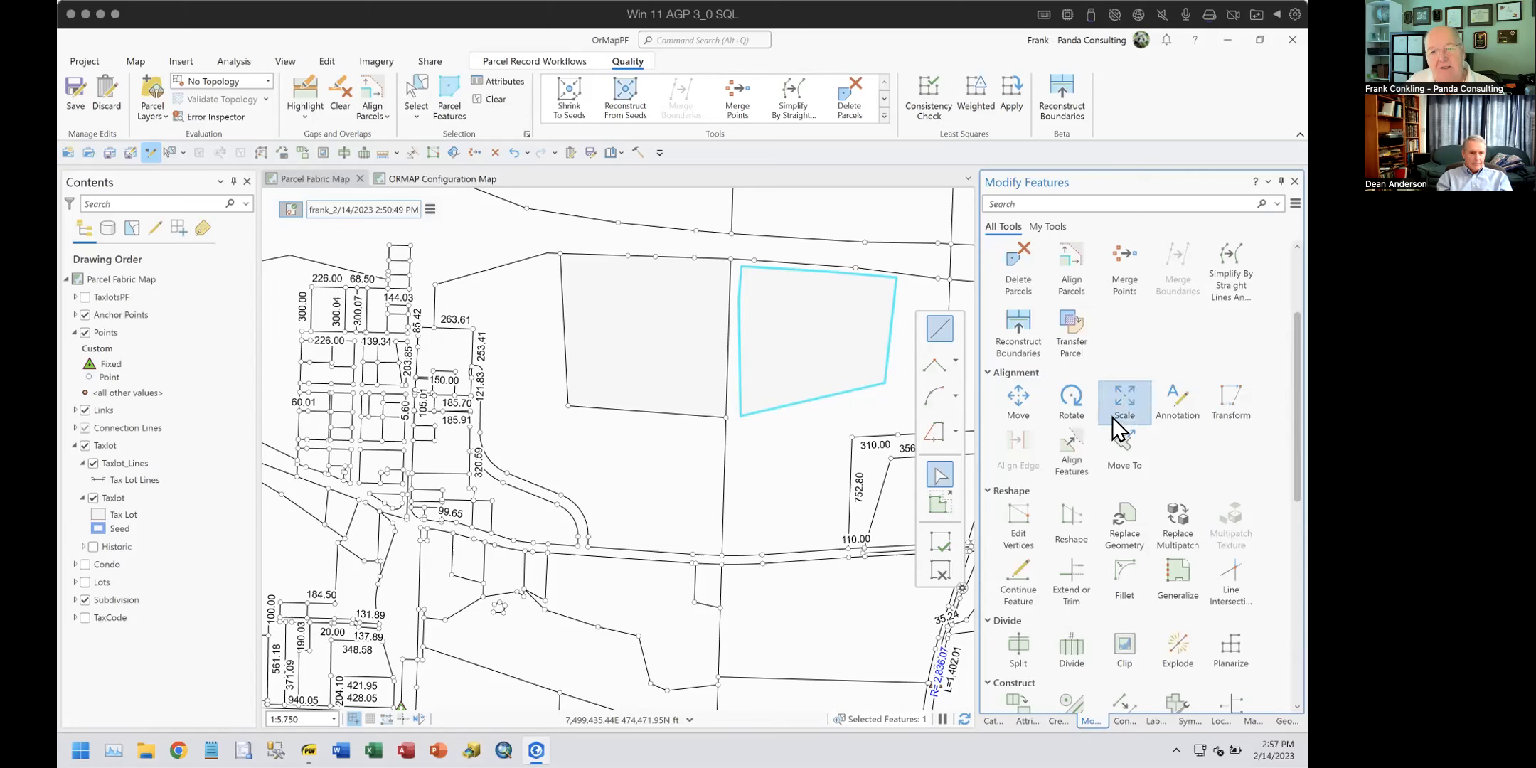
click(478, 98)
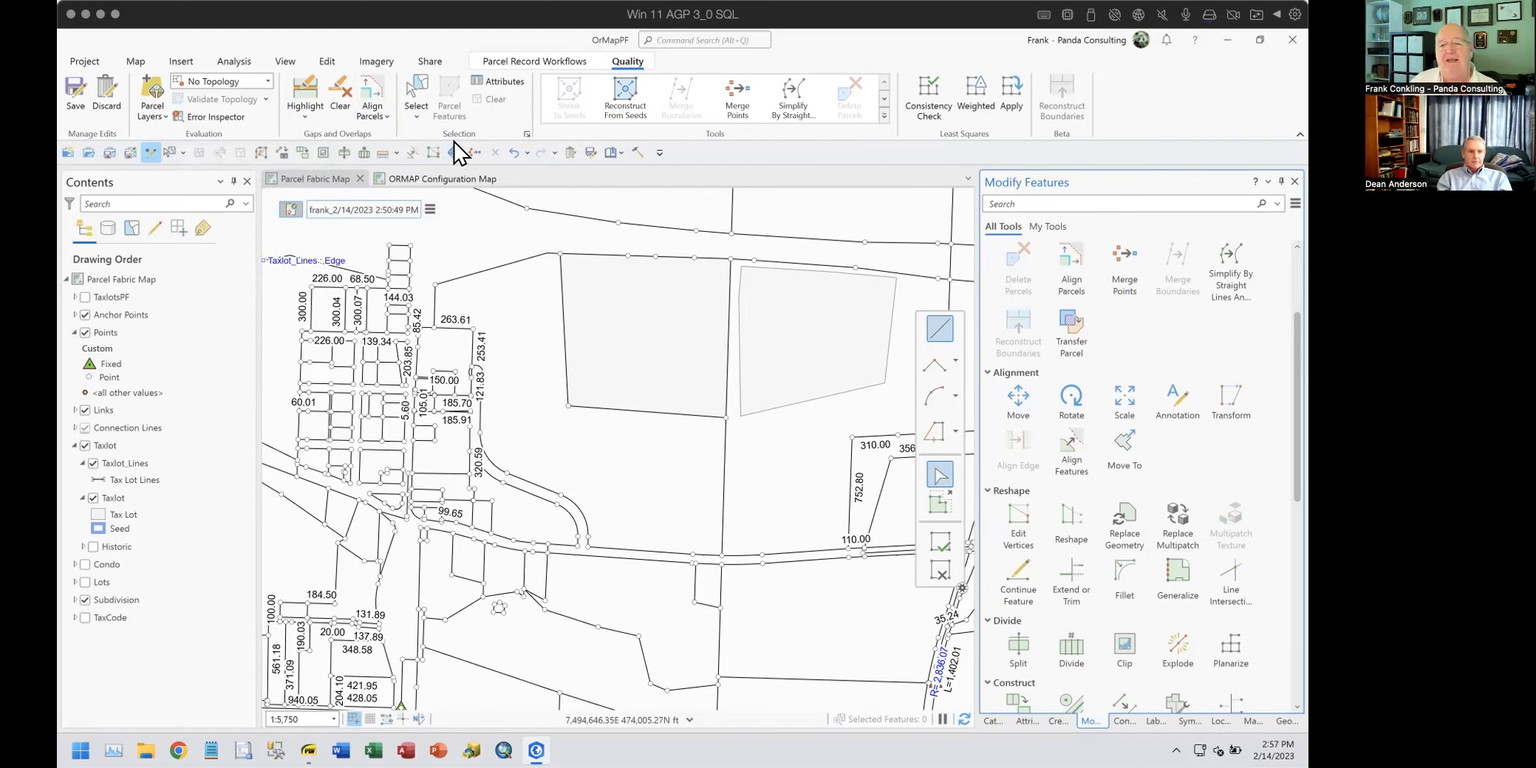
click(1073, 440)
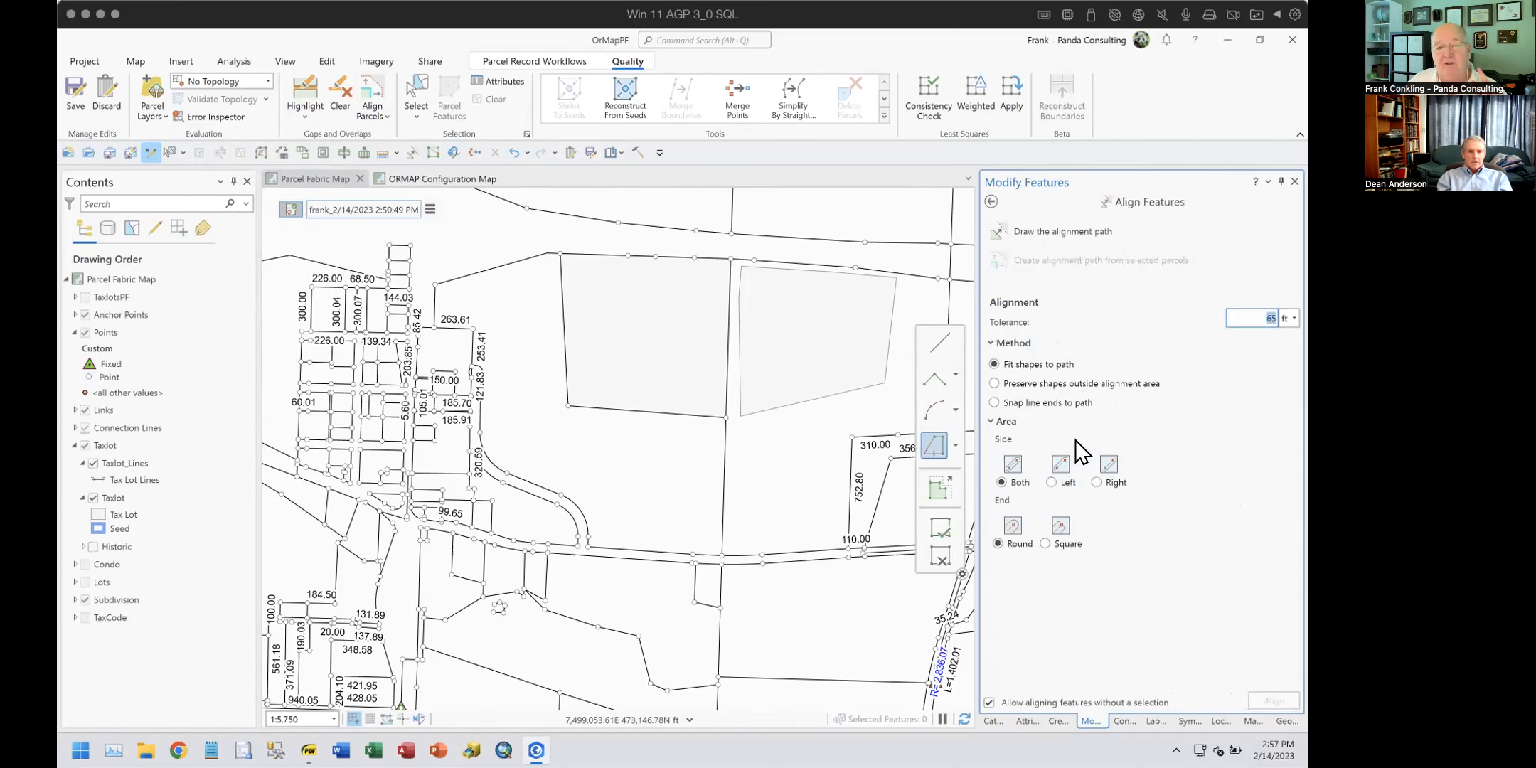
Step: Draw a straight-segment alignment path from the aligned taxlot's southeast corner to its northeast corner, then east along the northern taxlot line past the new polygon
click(939, 344)
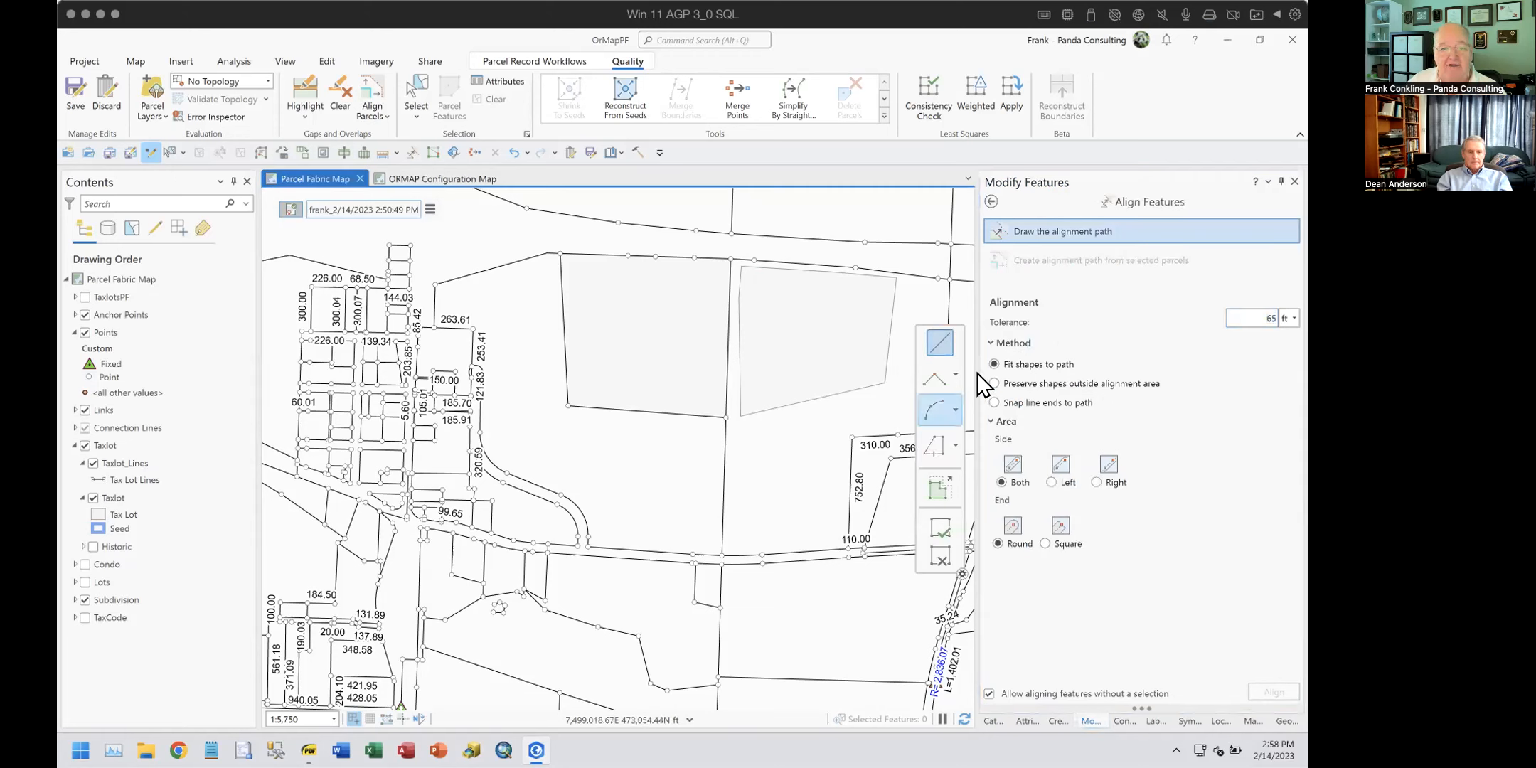
click(726, 418)
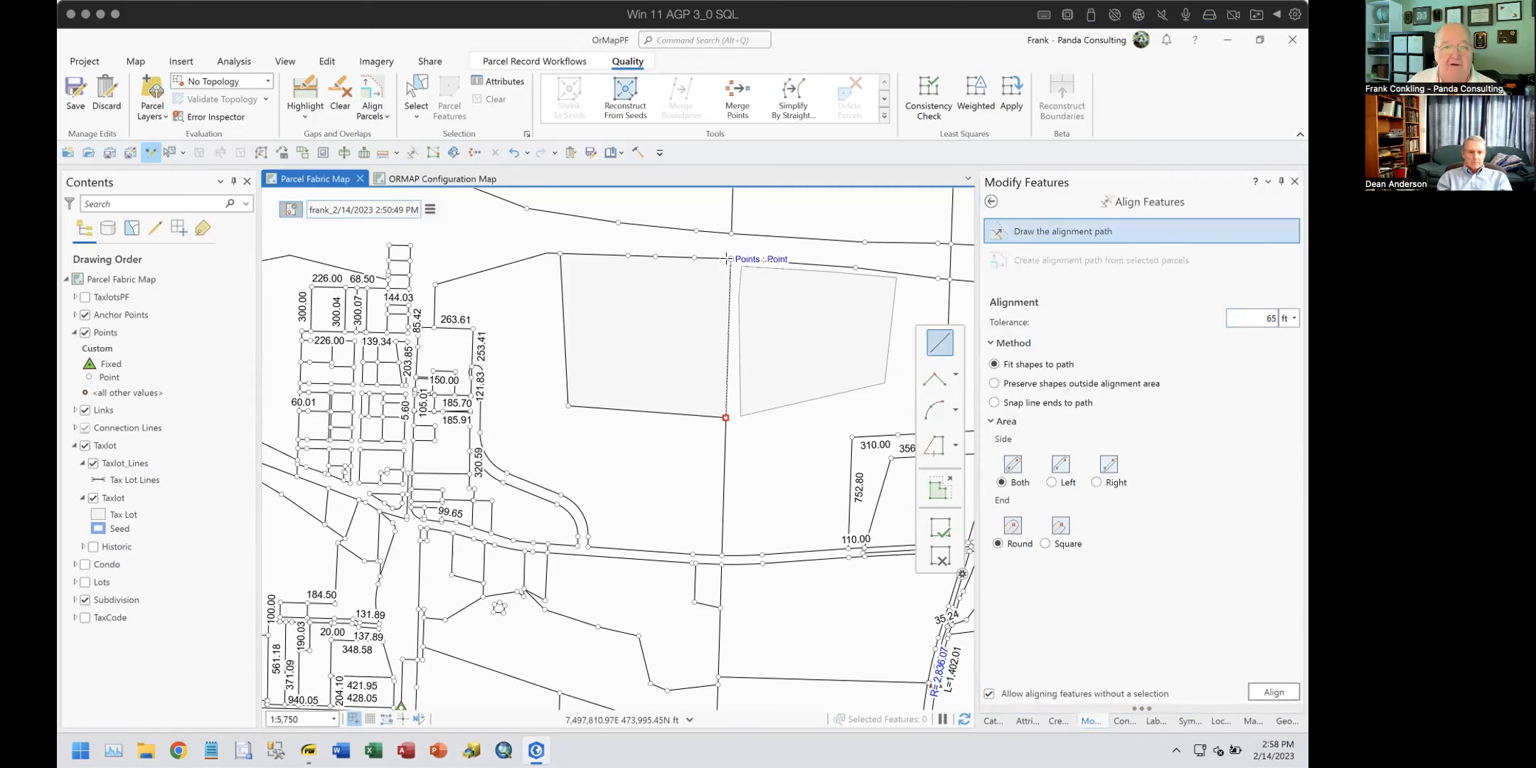
click(730, 259)
click(856, 267)
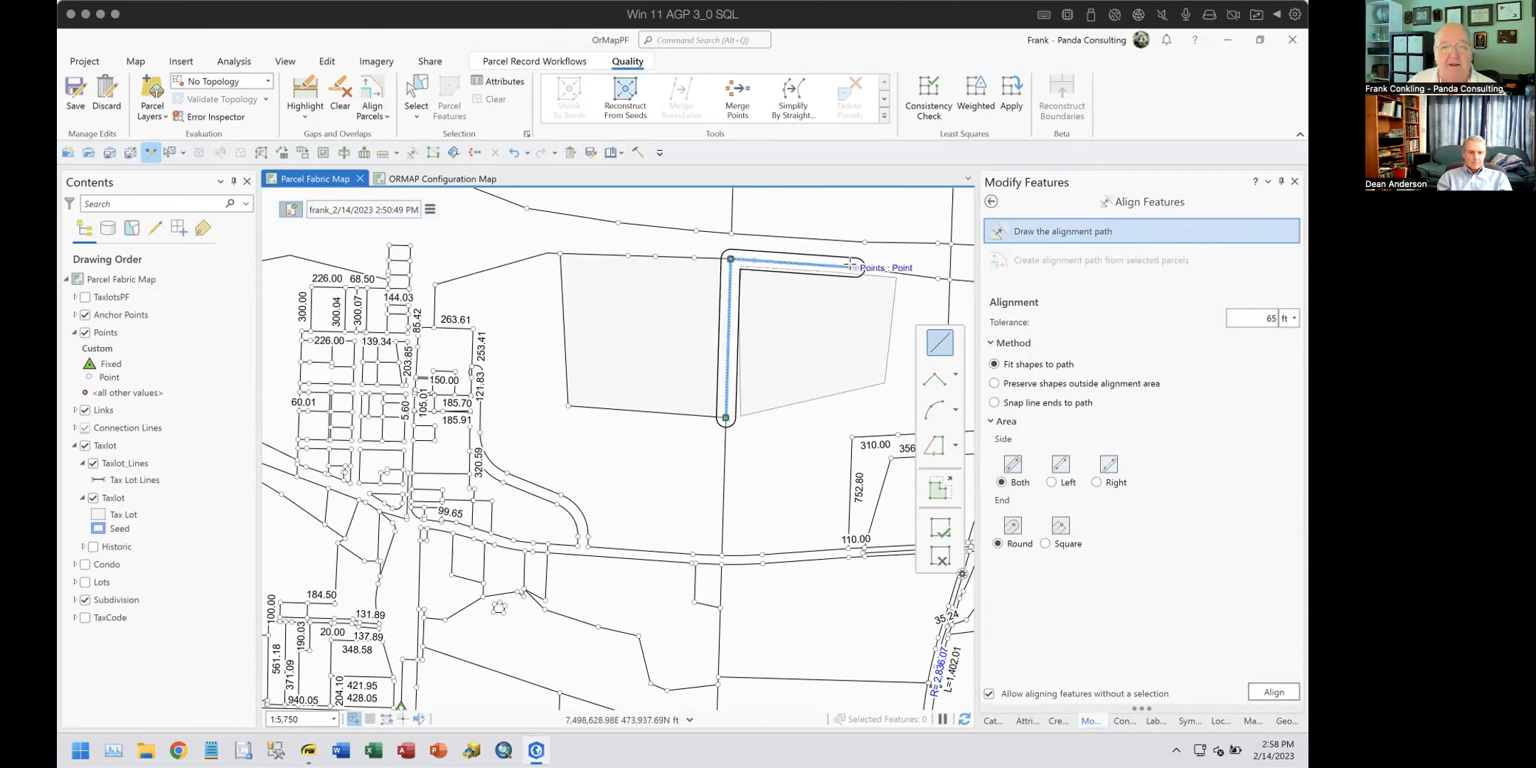
click(937, 277)
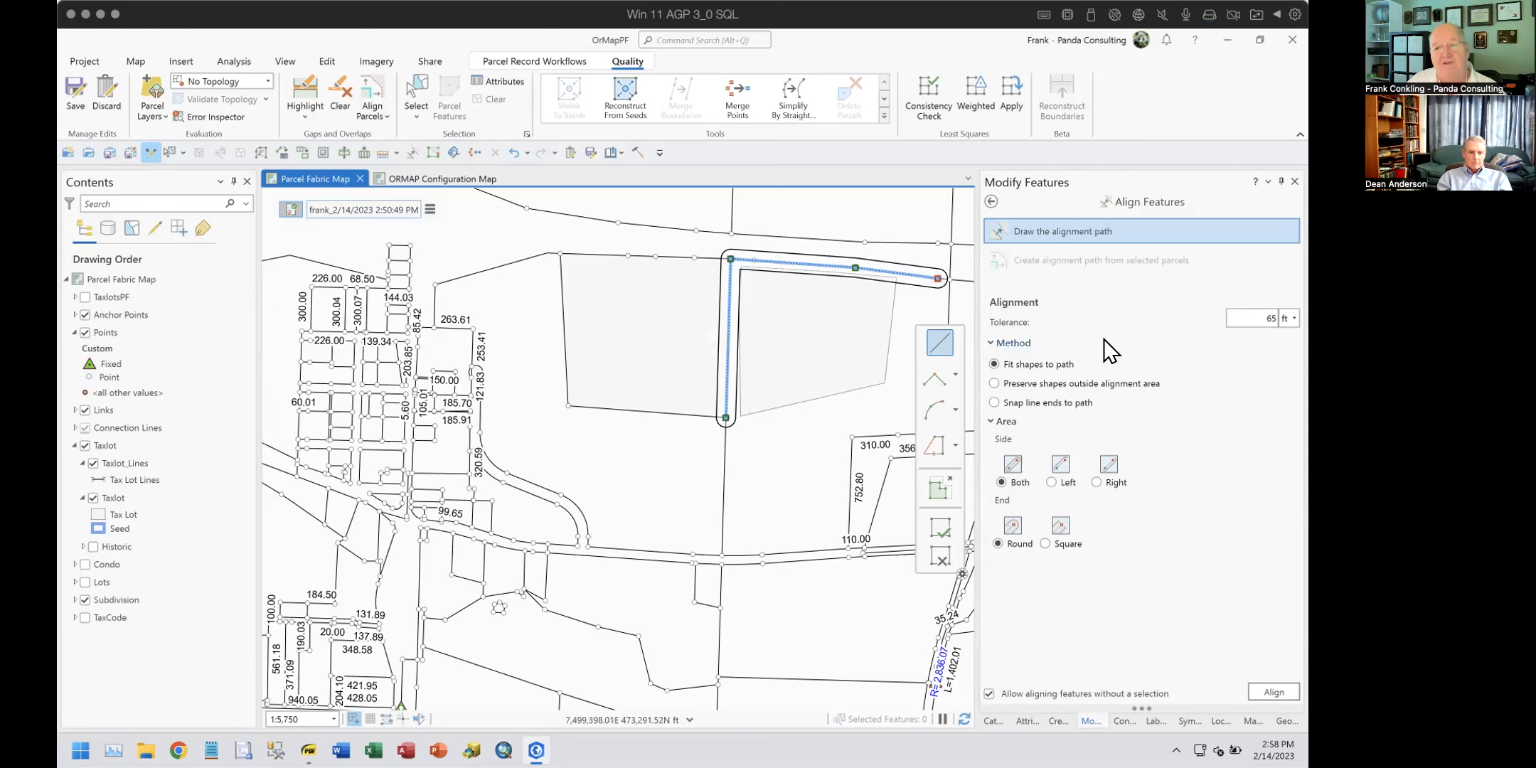
Step: Widen the alignment tolerance to 110 ft to cover the new polygon's offset edges, and align the features
double_click(1269, 318)
text(75)
double_click(1270, 317)
text(85)
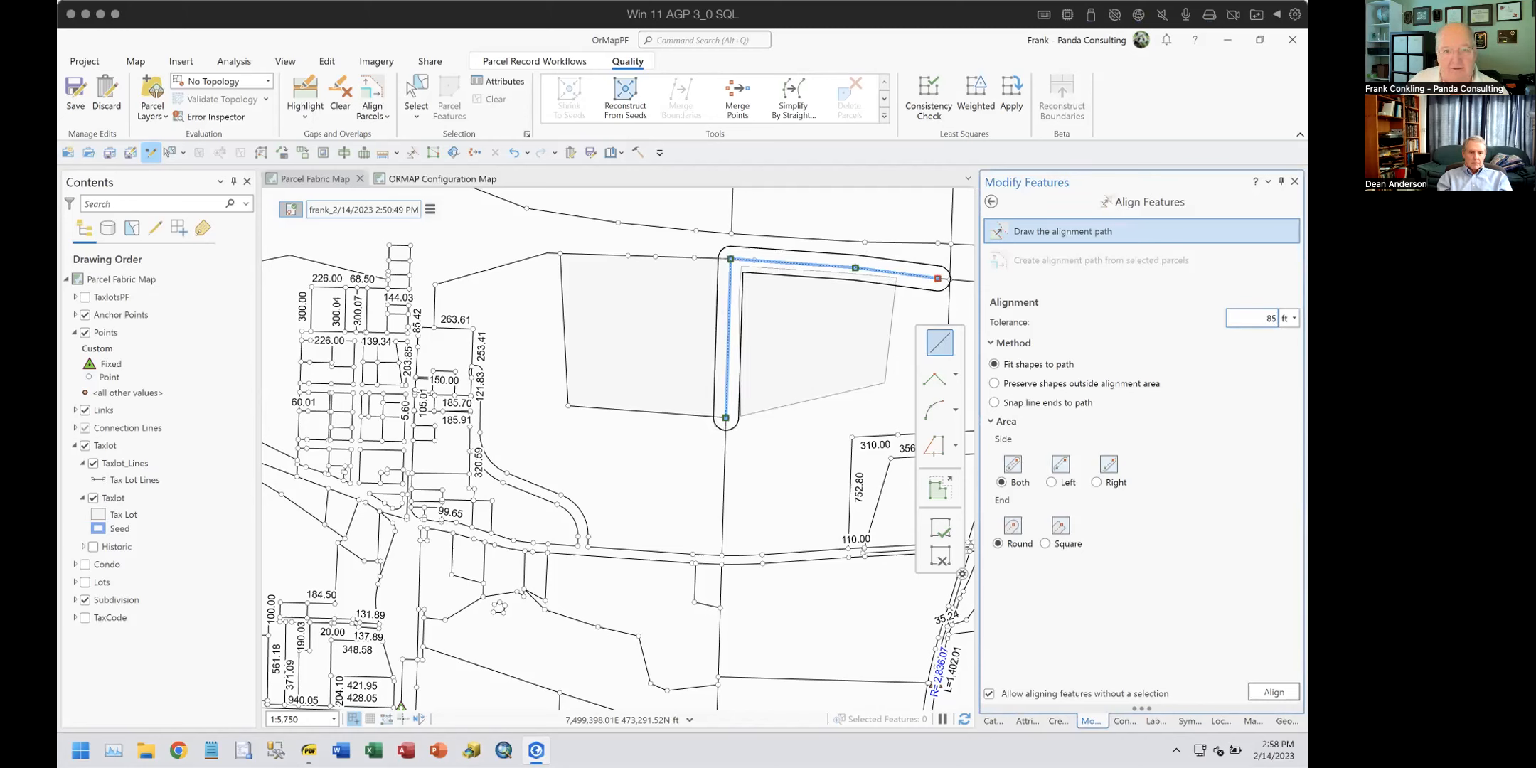
double_click(1270, 318)
text(100)
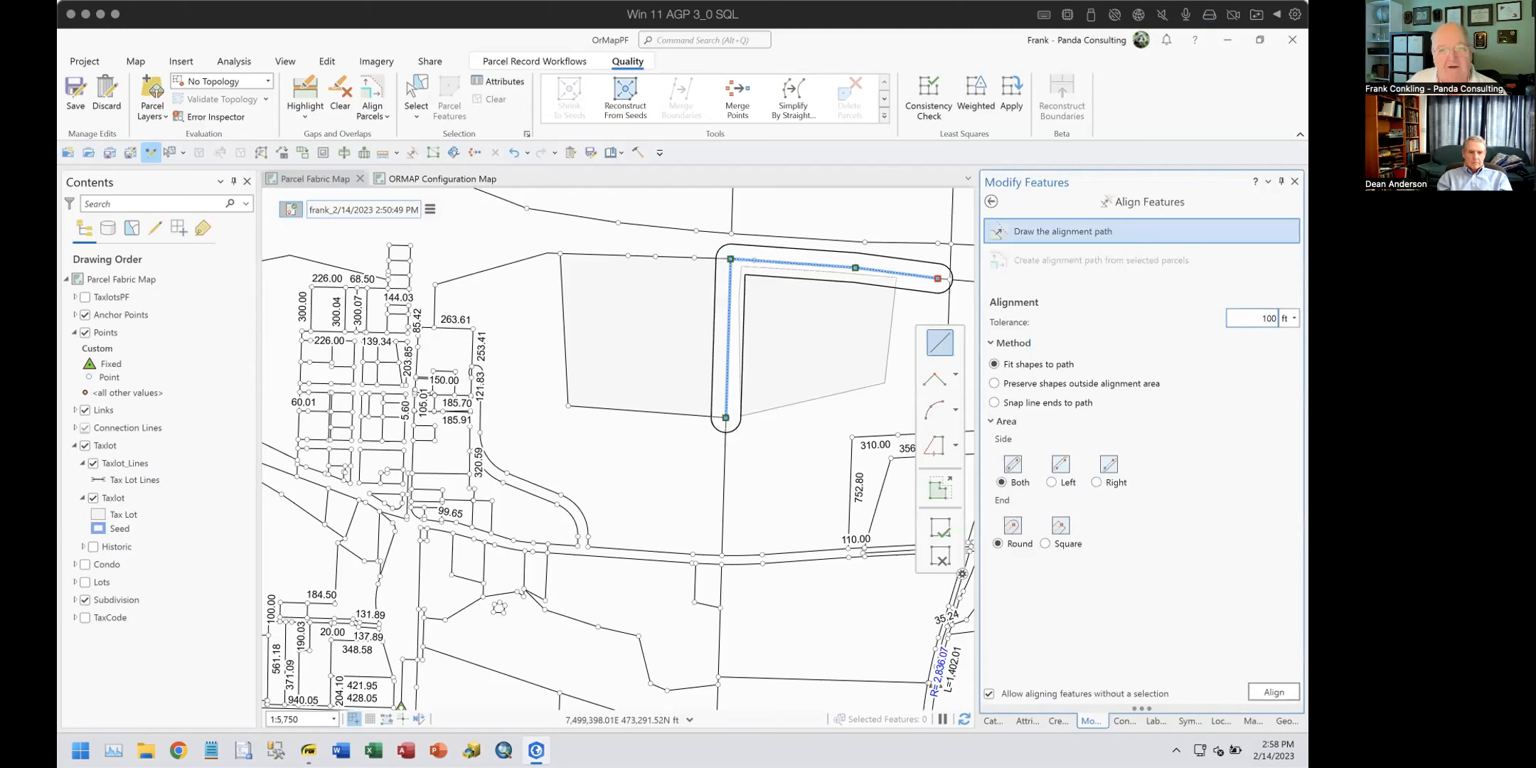
double_click(1239, 317)
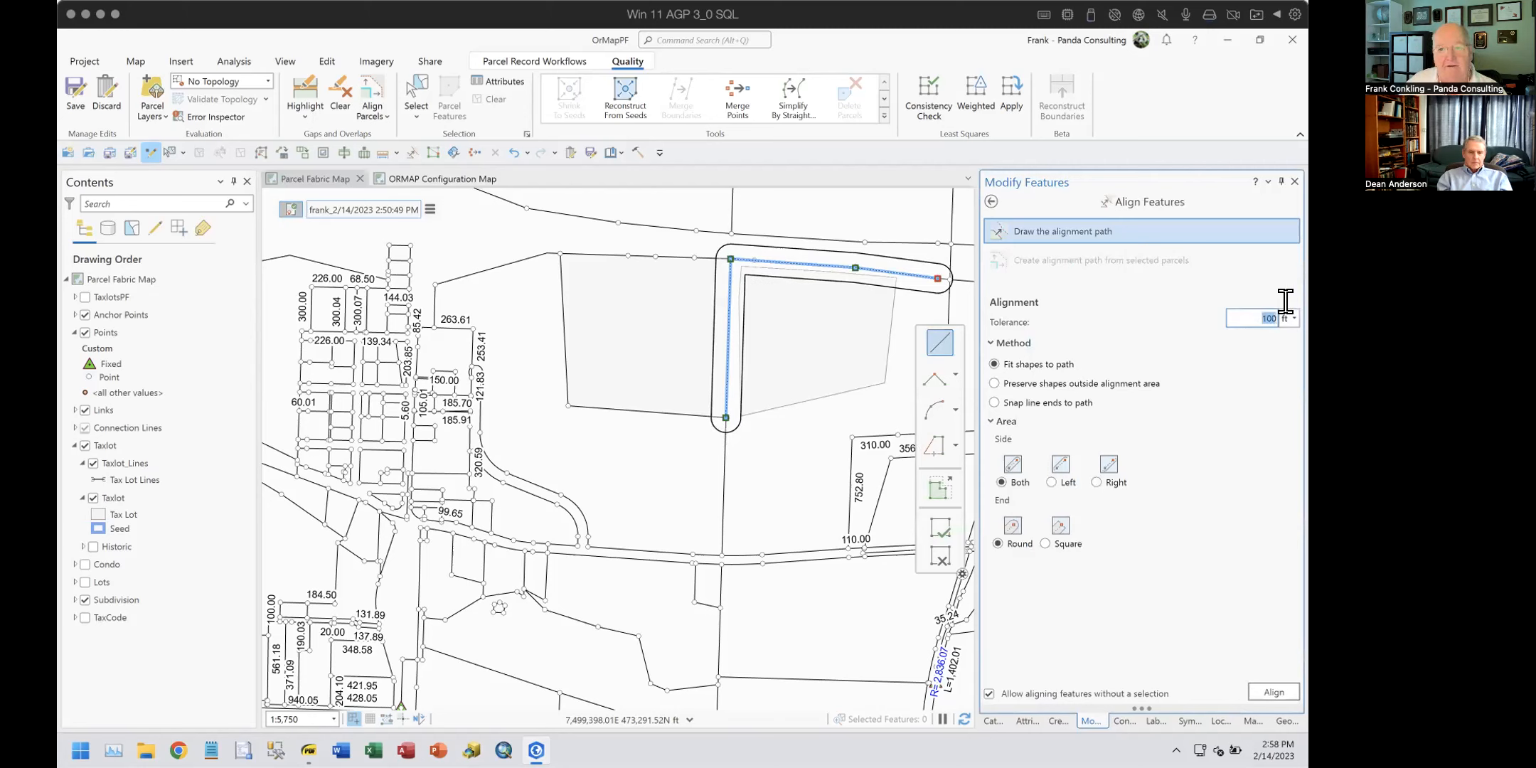
text(110)
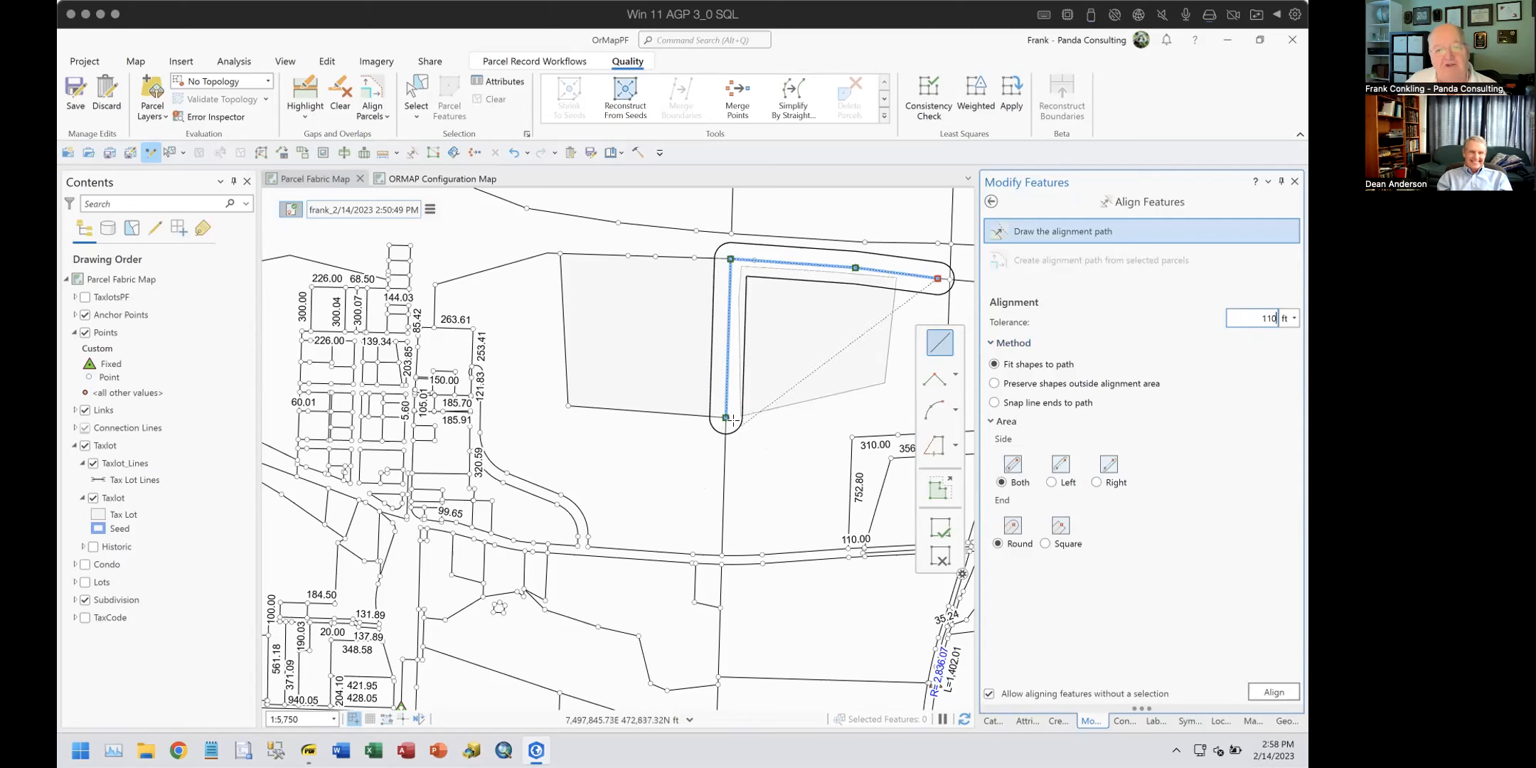
click(937, 276)
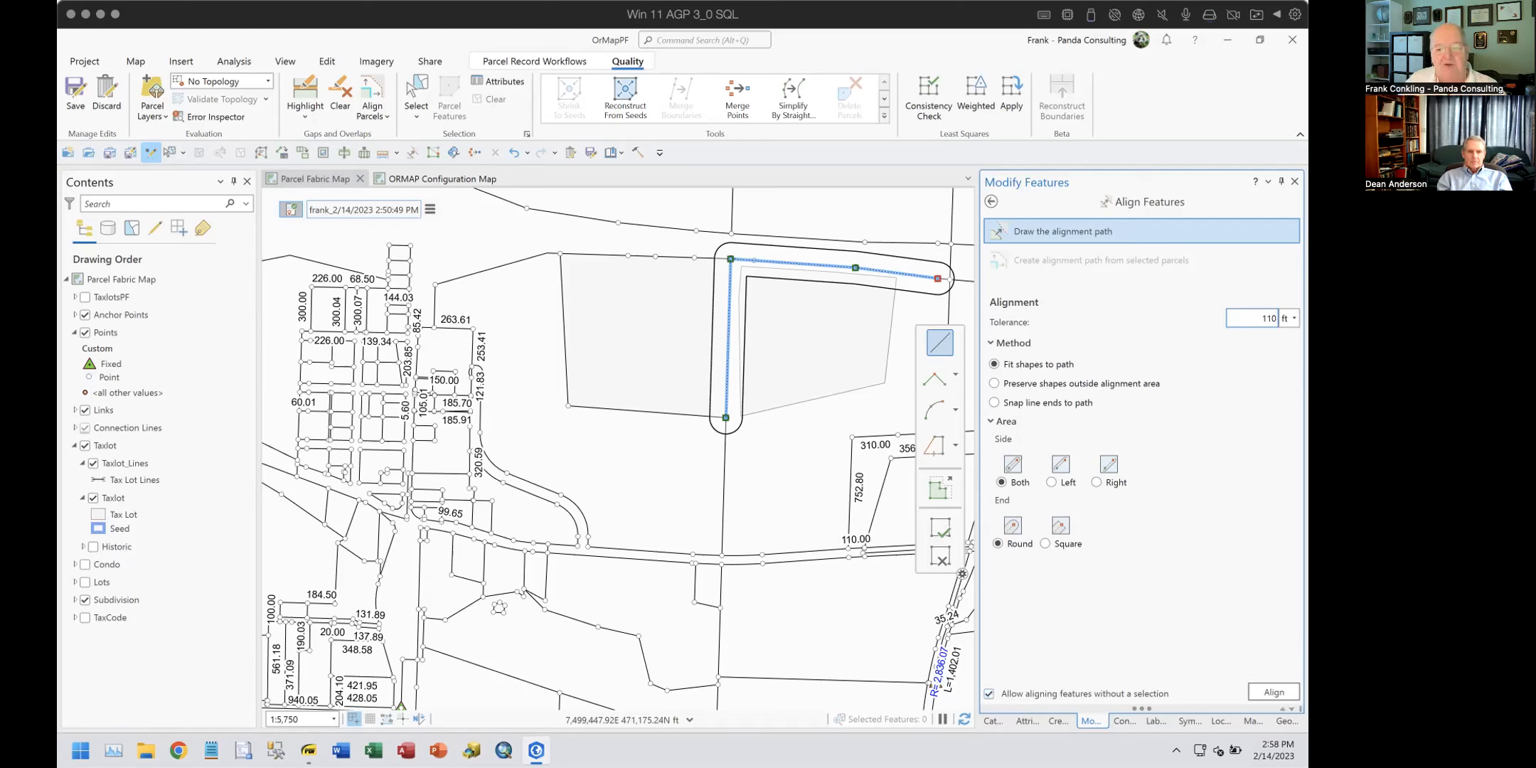
click(1272, 692)
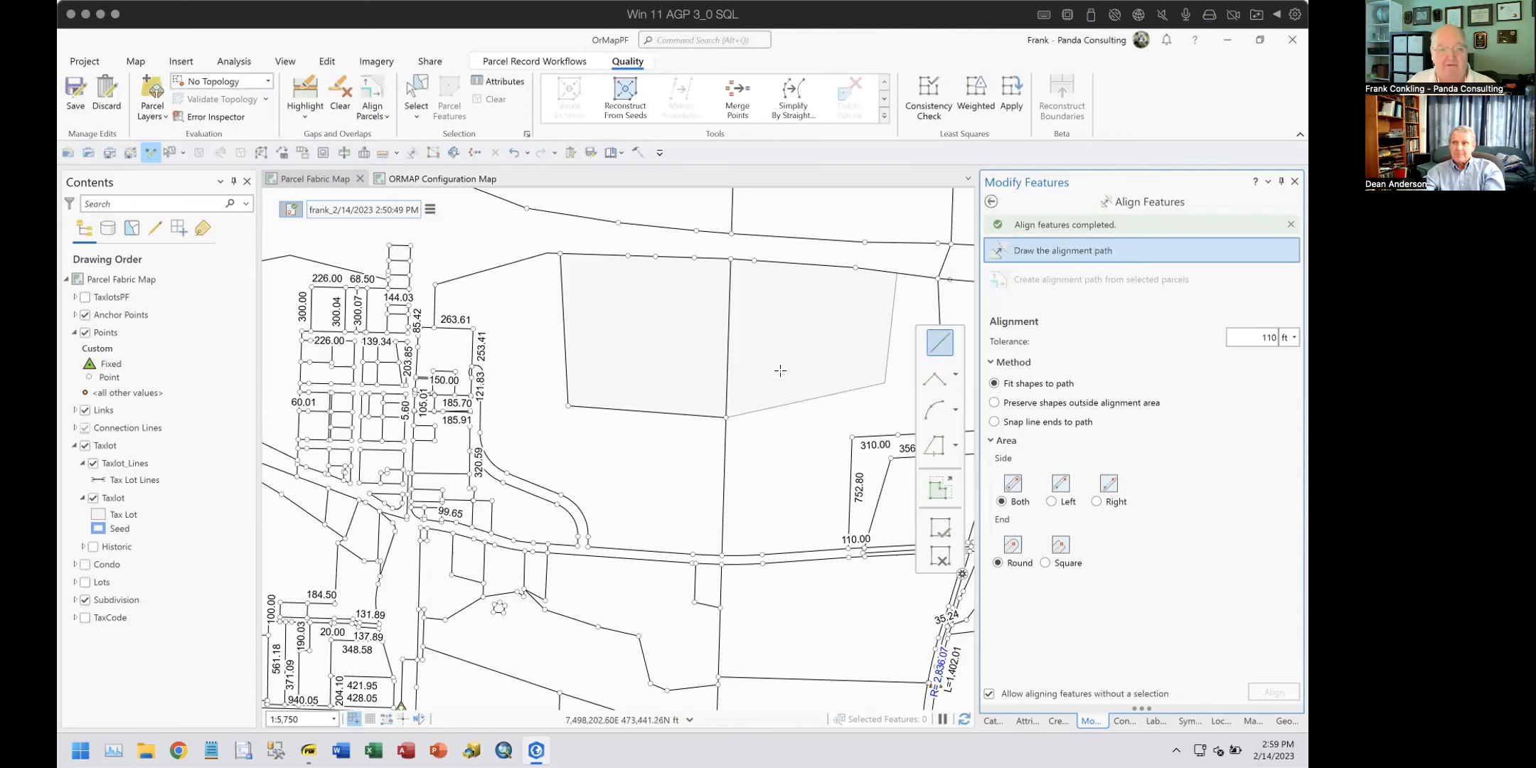
scroll(769, 415, down, 3)
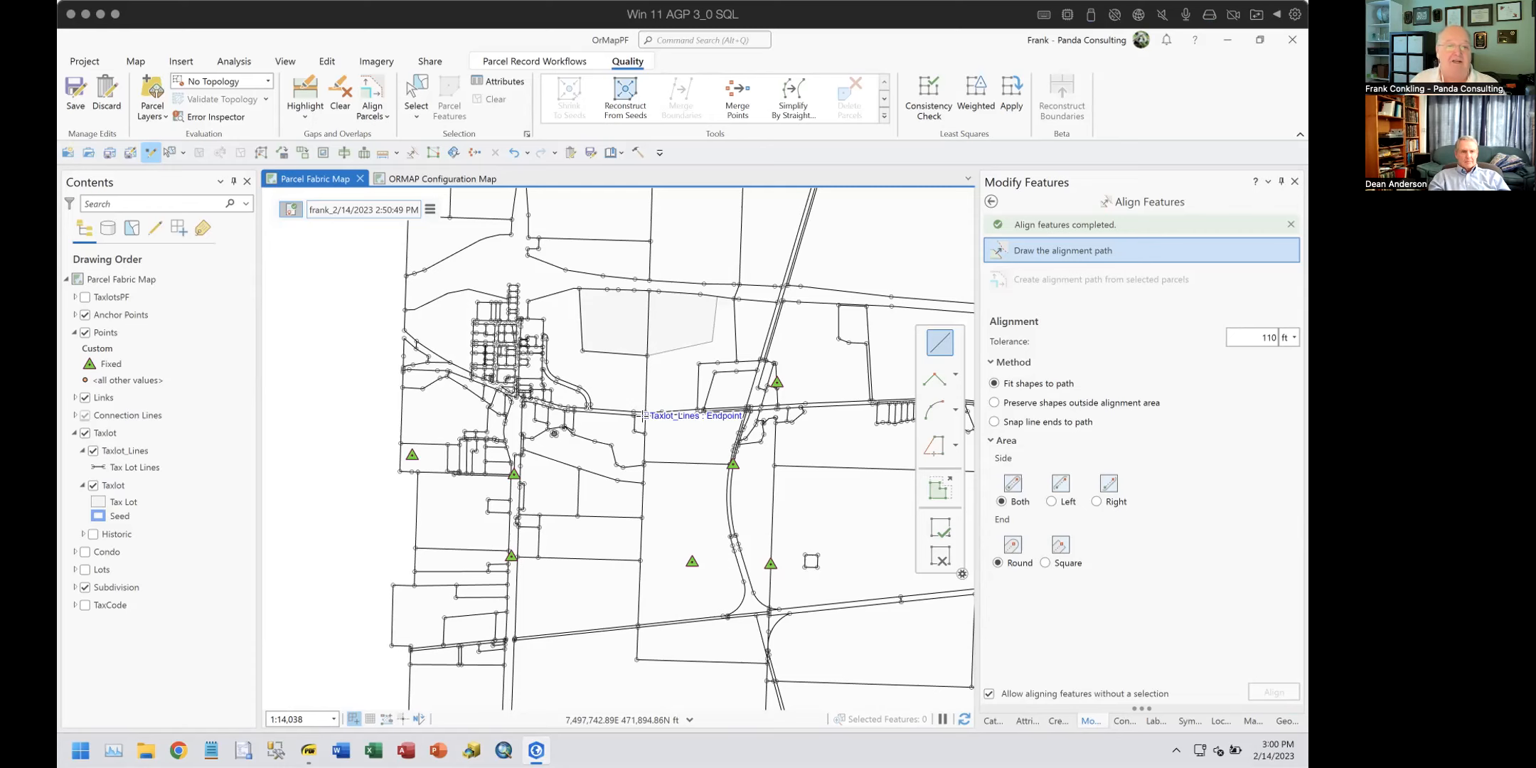
scroll(848, 342, up, 1)
scroll(848, 341, up, 5)
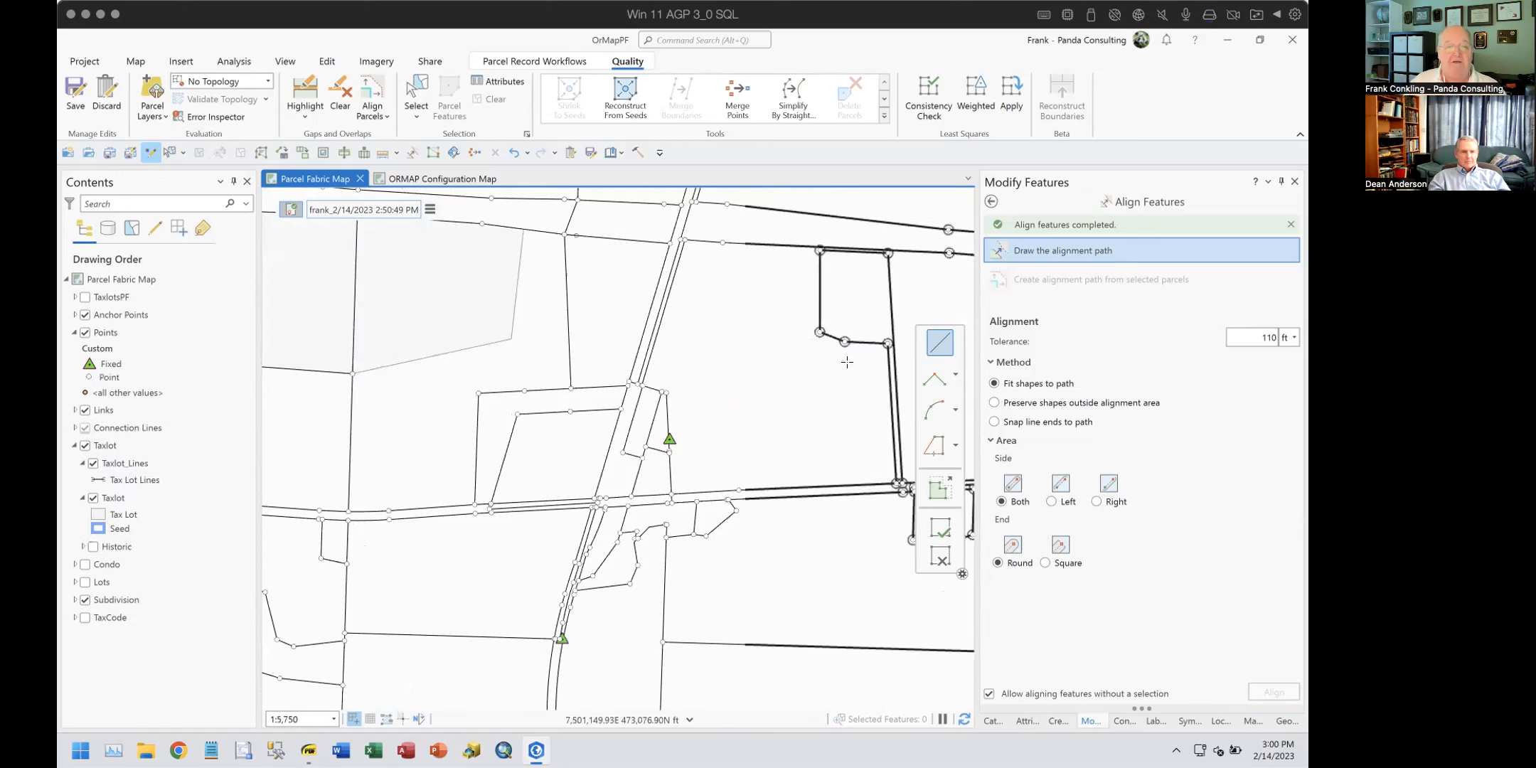